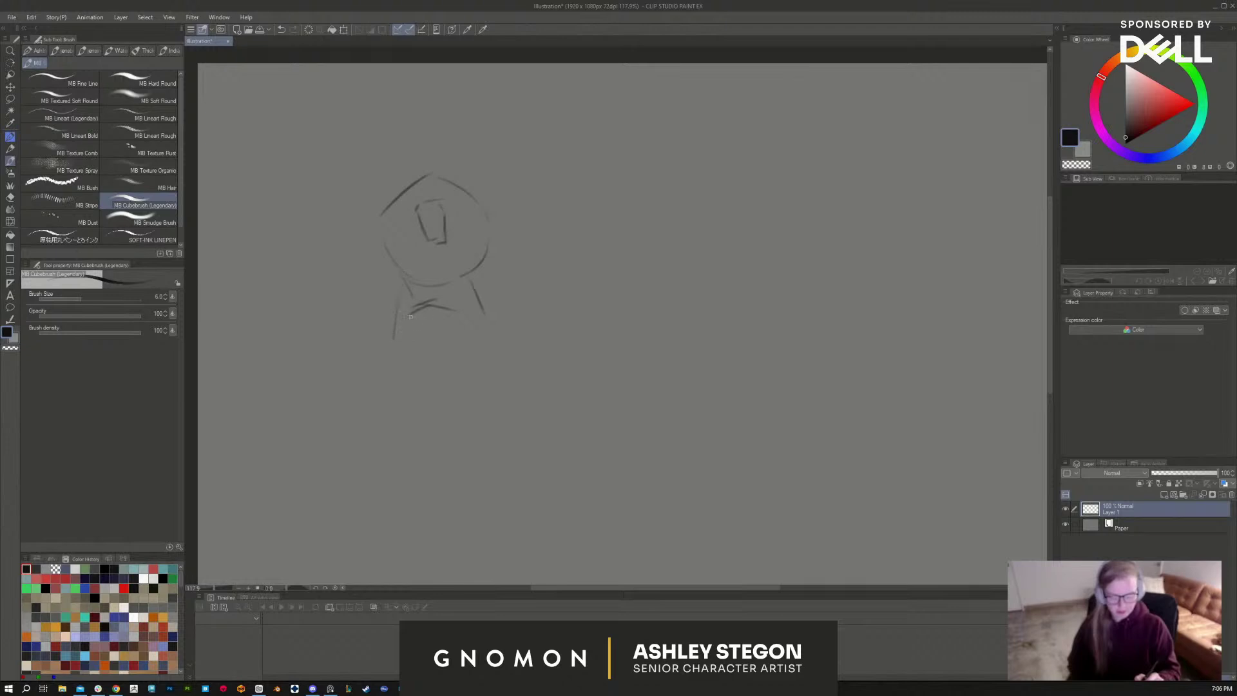
Step: Sketch the creature's two short, tapering legs spreading out beneath the round torso
{"action": "mouse_move", "coordinate": [410, 316]}
{"action": "left_mouse_down"}
{"action": "mouse_move", "coordinate": [399, 293]}
{"action": "mouse_move", "coordinate": [391, 344]}
{"action": "left_mouse_up"}
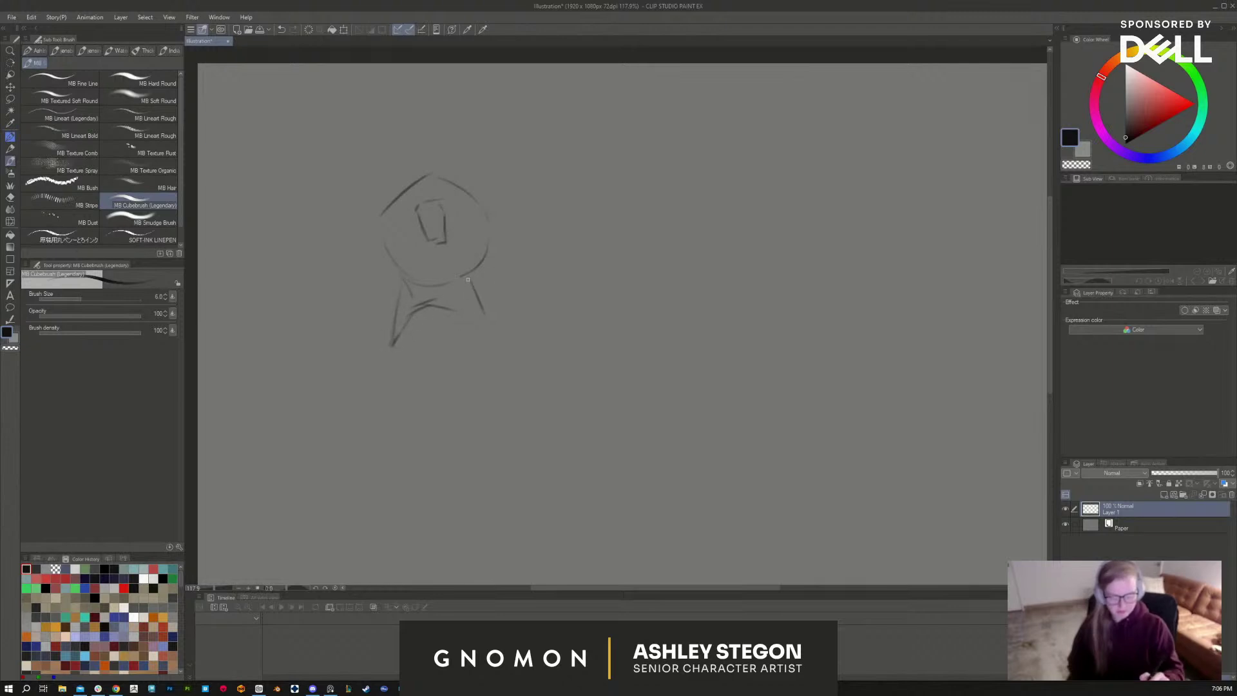
{"action": "left_click_drag", "start_coordinate": [469, 284], "coordinate": [496, 347]}
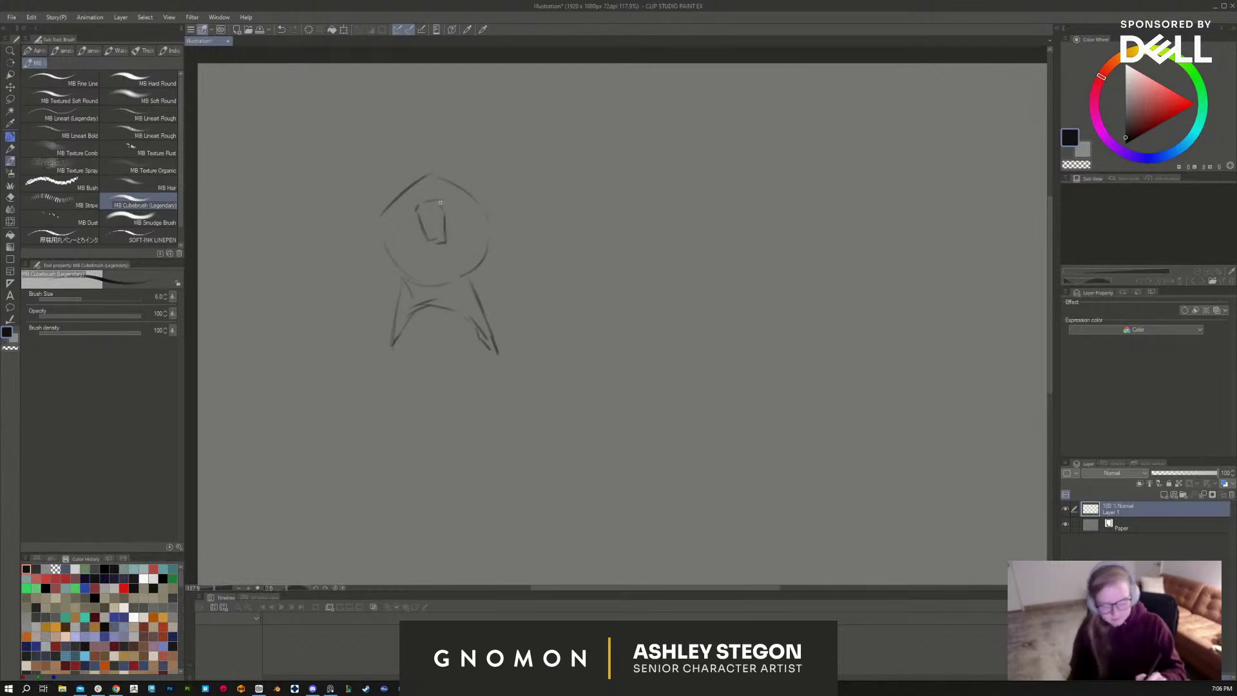
{"action": "left_click_drag", "start_coordinate": [432, 204], "coordinate": [481, 193]}
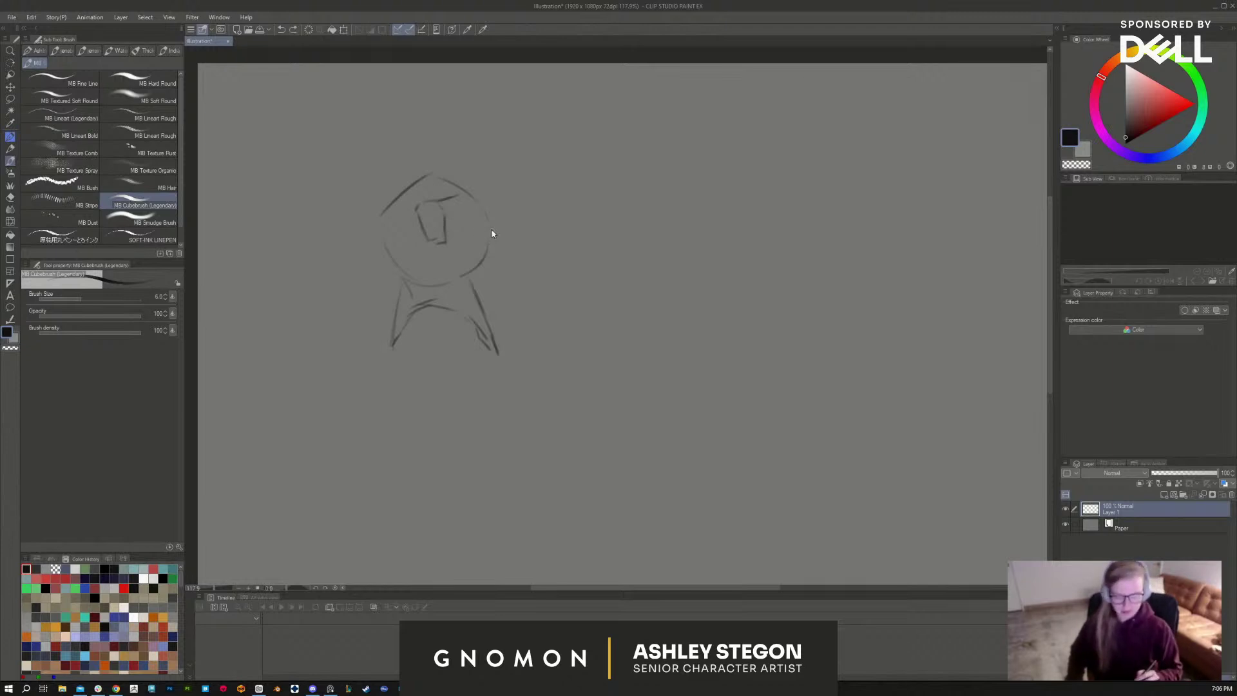
{"action": "key", "text": "ctrl+z"}
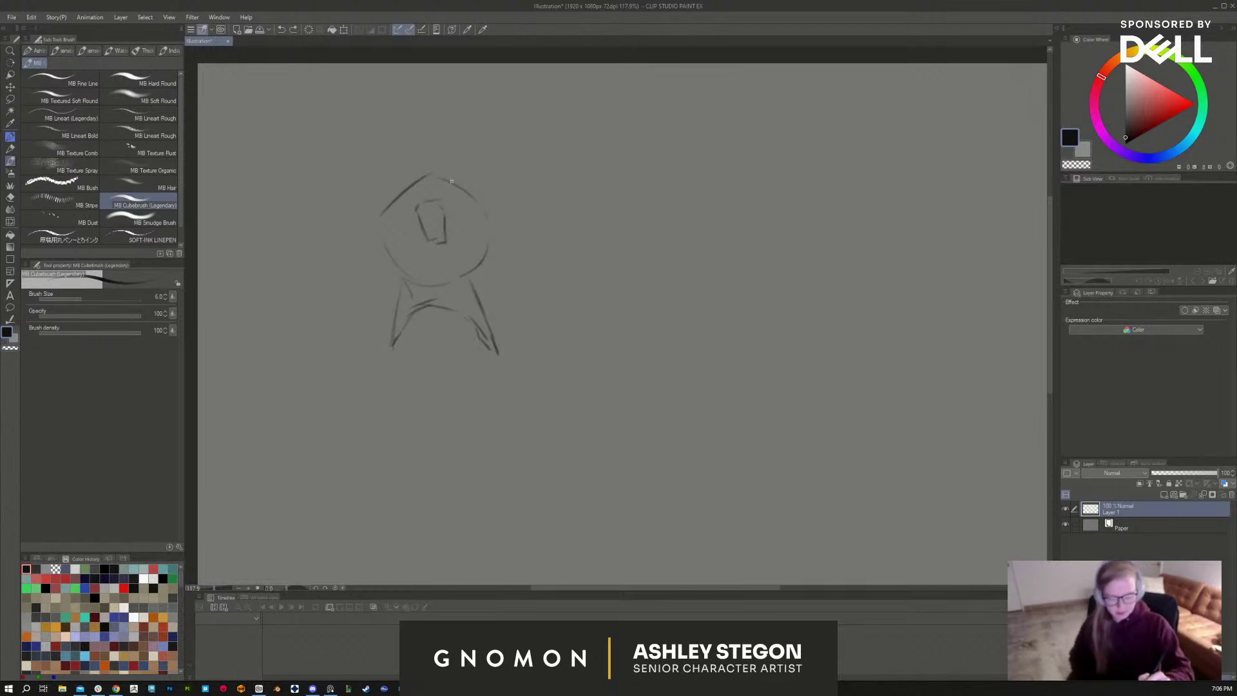
Step: Sketch the sloping shoulder and the bulky arm on the right side of the figure, refining the adjacent torso contour
{"action": "left_click_drag", "start_coordinate": [455, 183], "coordinate": [483, 193]}
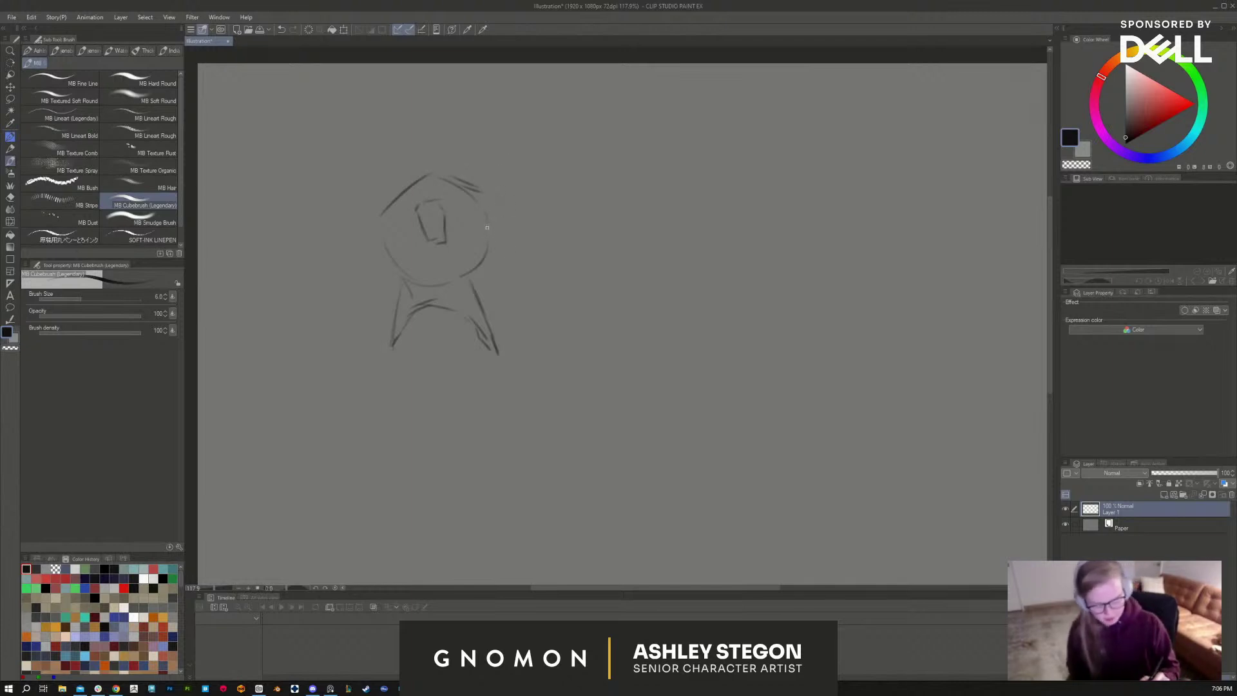
{"action": "left_click_drag", "start_coordinate": [484, 232], "coordinate": [466, 273]}
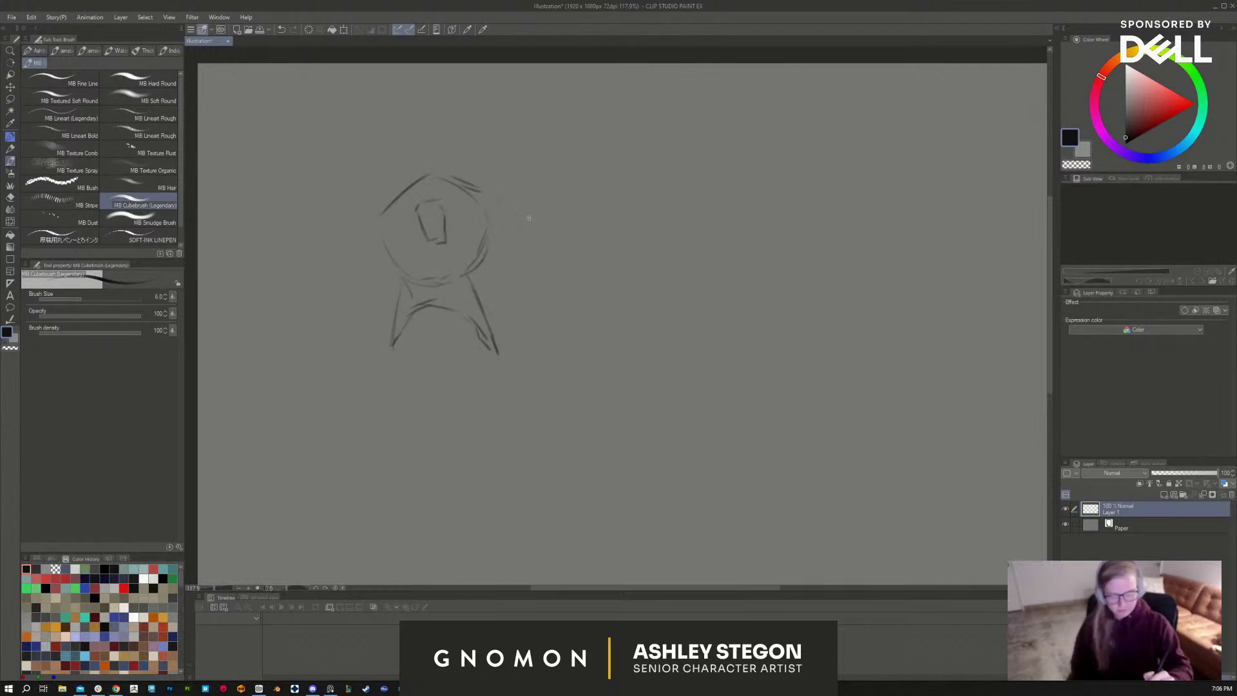
{"action": "mouse_move", "coordinate": [453, 174]}
{"action": "left_mouse_down"}
{"action": "mouse_move", "coordinate": [527, 230]}
{"action": "mouse_move", "coordinate": [504, 199]}
{"action": "mouse_move", "coordinate": [513, 212]}
{"action": "mouse_move", "coordinate": [489, 241]}
{"action": "mouse_move", "coordinate": [508, 200]}
{"action": "mouse_move", "coordinate": [510, 233]}
{"action": "mouse_move", "coordinate": [488, 245]}
{"action": "mouse_move", "coordinate": [525, 266]}
{"action": "mouse_move", "coordinate": [521, 234]}
{"action": "mouse_move", "coordinate": [501, 251]}
{"action": "mouse_move", "coordinate": [507, 278]}
{"action": "left_mouse_up"}
{"action": "mouse_move", "coordinate": [528, 237]}
{"action": "left_mouse_down"}
{"action": "mouse_move", "coordinate": [557, 271]}
{"action": "mouse_move", "coordinate": [521, 314]}
{"action": "mouse_move", "coordinate": [561, 322]}
{"action": "left_mouse_up"}
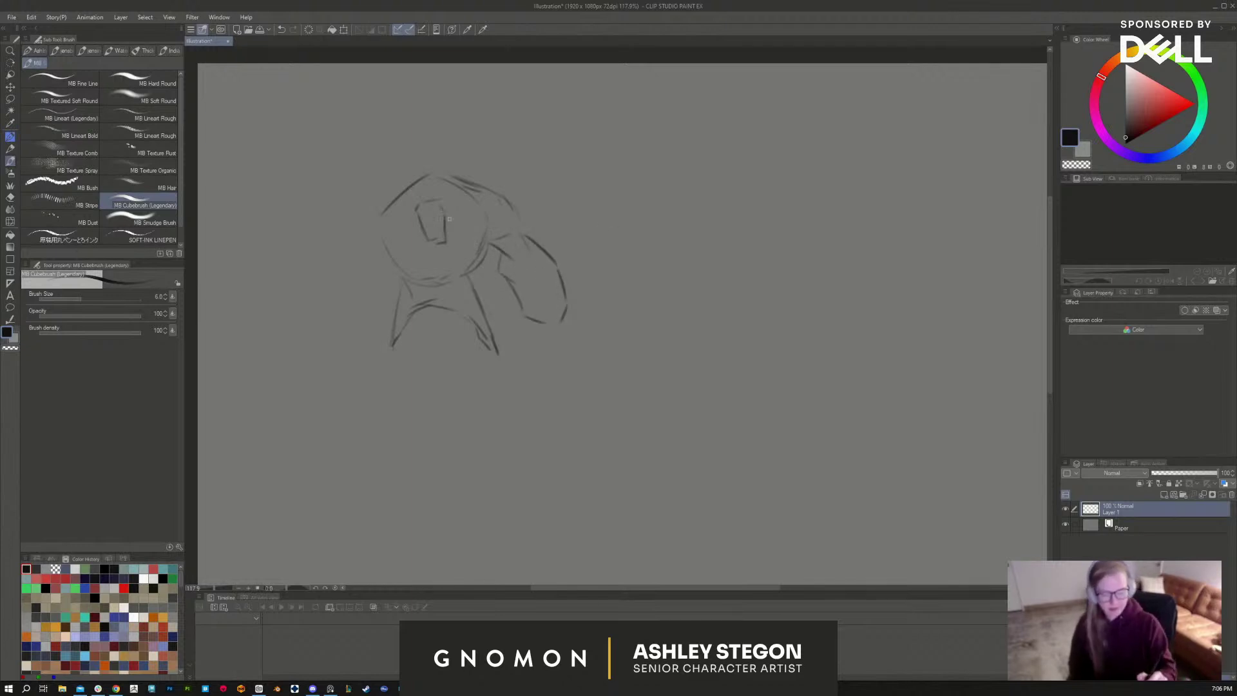
{"action": "mouse_move", "coordinate": [445, 241]}
{"action": "left_mouse_down"}
{"action": "mouse_move", "coordinate": [420, 208]}
{"action": "mouse_move", "coordinate": [419, 226]}
{"action": "mouse_move", "coordinate": [433, 201]}
{"action": "mouse_move", "coordinate": [422, 207]}
{"action": "mouse_move", "coordinate": [445, 221]}
{"action": "mouse_move", "coordinate": [477, 204]}
{"action": "left_mouse_up"}
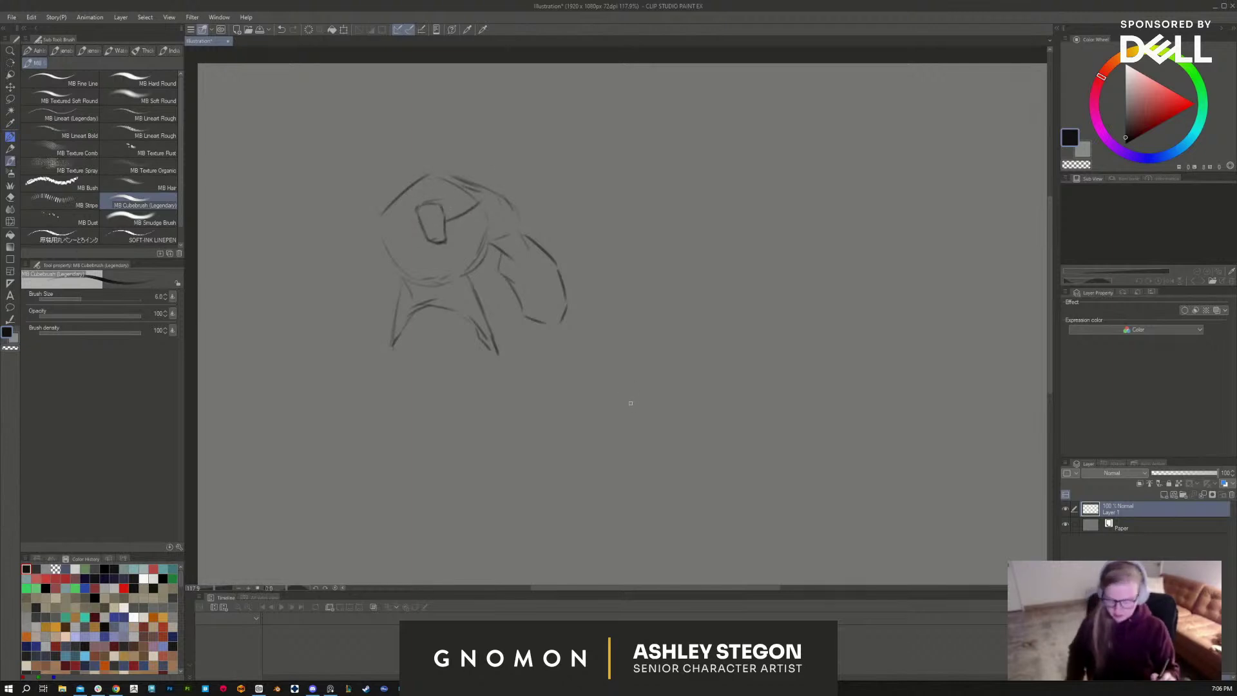
{"action": "key", "text": "ctrl+z"}
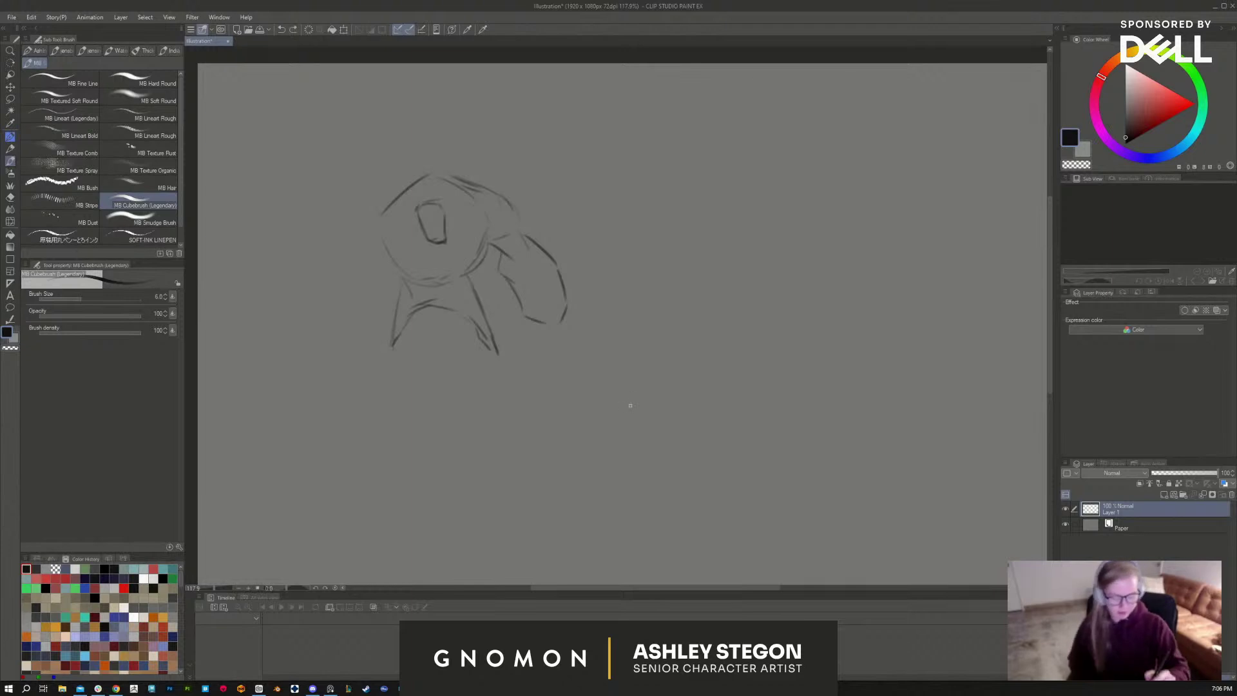
{"action": "left_click_drag", "start_coordinate": [518, 207], "coordinate": [520, 236]}
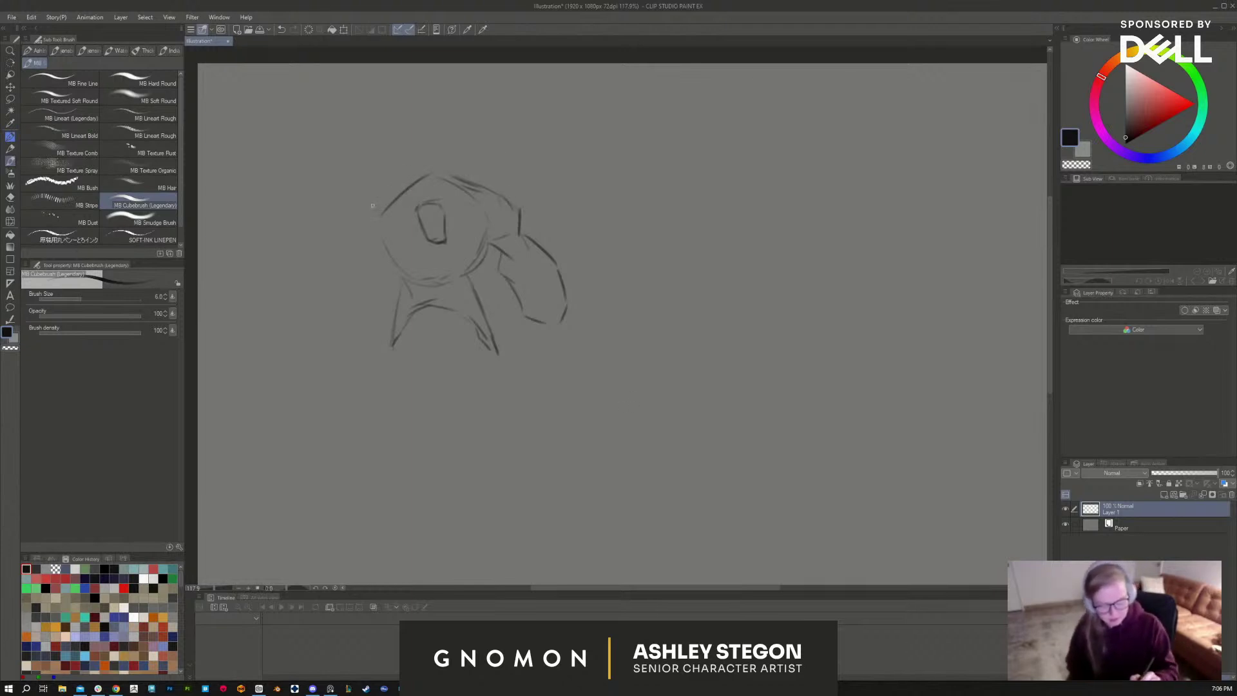
Step: Sketch the matching shoulder and heavy arm, ending in a rounded hand, on the left side of the figure
{"action": "left_click_drag", "start_coordinate": [372, 205], "coordinate": [418, 179]}
{"action": "left_click_drag", "start_coordinate": [359, 225], "coordinate": [444, 181]}
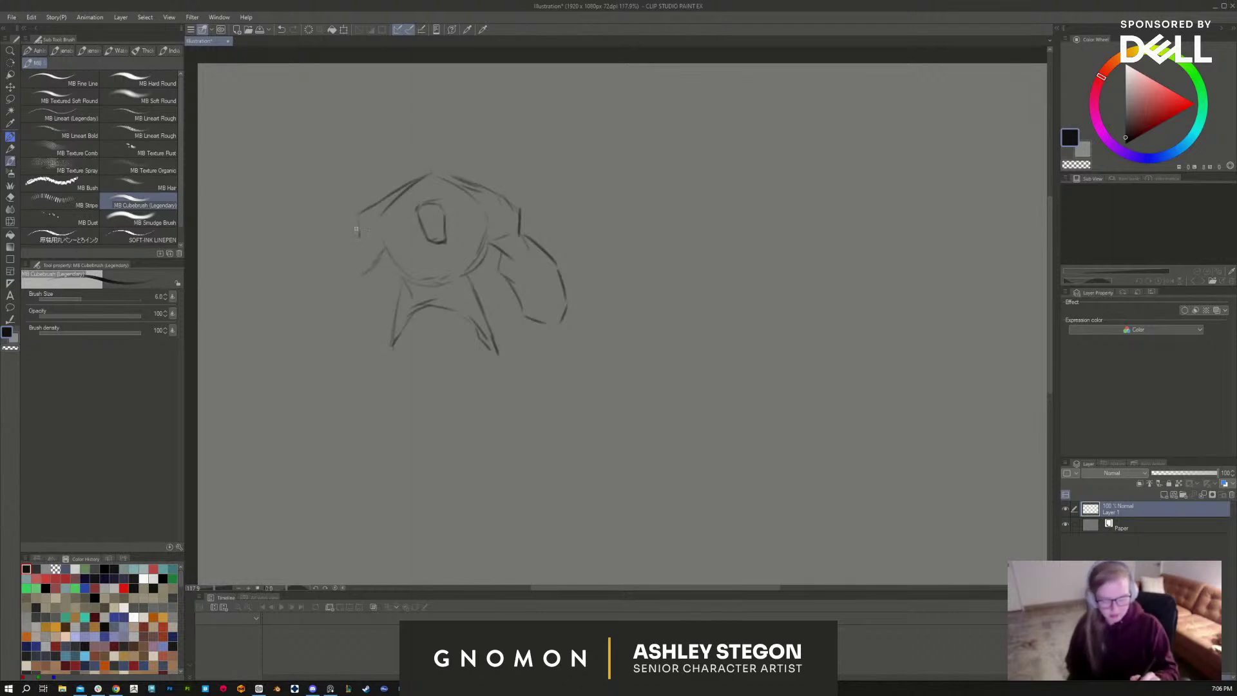
{"action": "left_click_drag", "start_coordinate": [348, 250], "coordinate": [317, 280]}
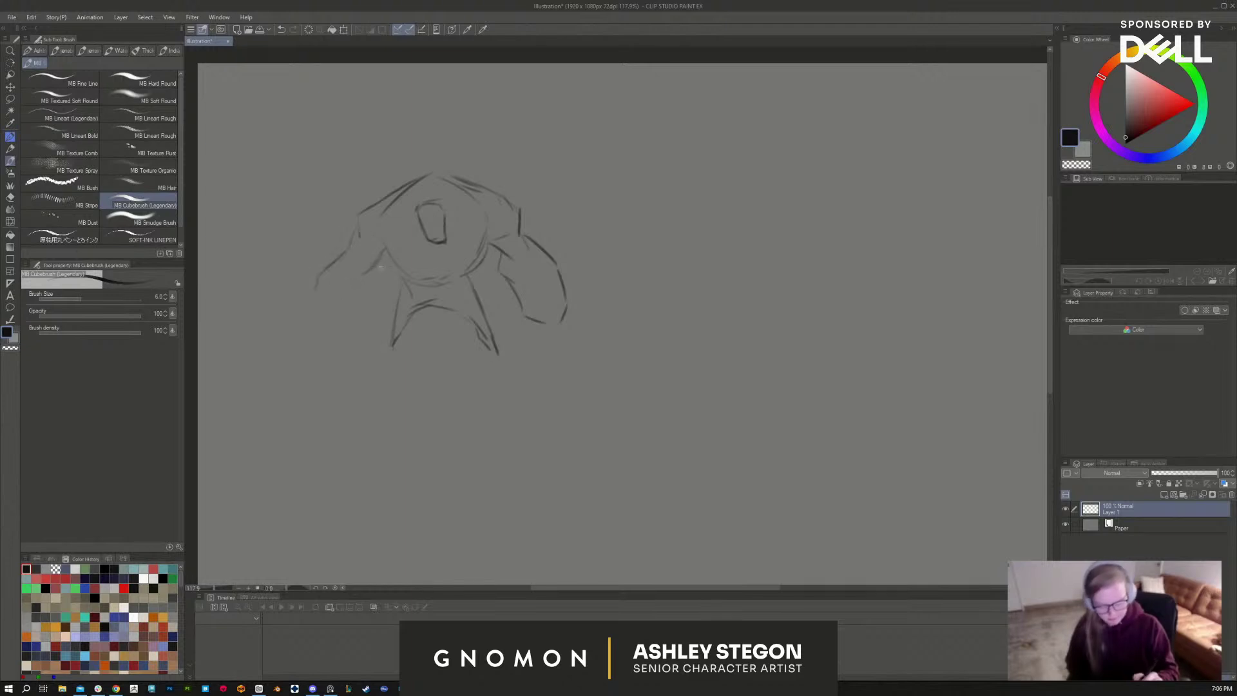
{"action": "mouse_move", "coordinate": [317, 284]}
{"action": "left_mouse_down"}
{"action": "mouse_move", "coordinate": [306, 312]}
{"action": "mouse_move", "coordinate": [335, 329]}
{"action": "mouse_move", "coordinate": [350, 311]}
{"action": "mouse_move", "coordinate": [337, 336]}
{"action": "left_mouse_up"}
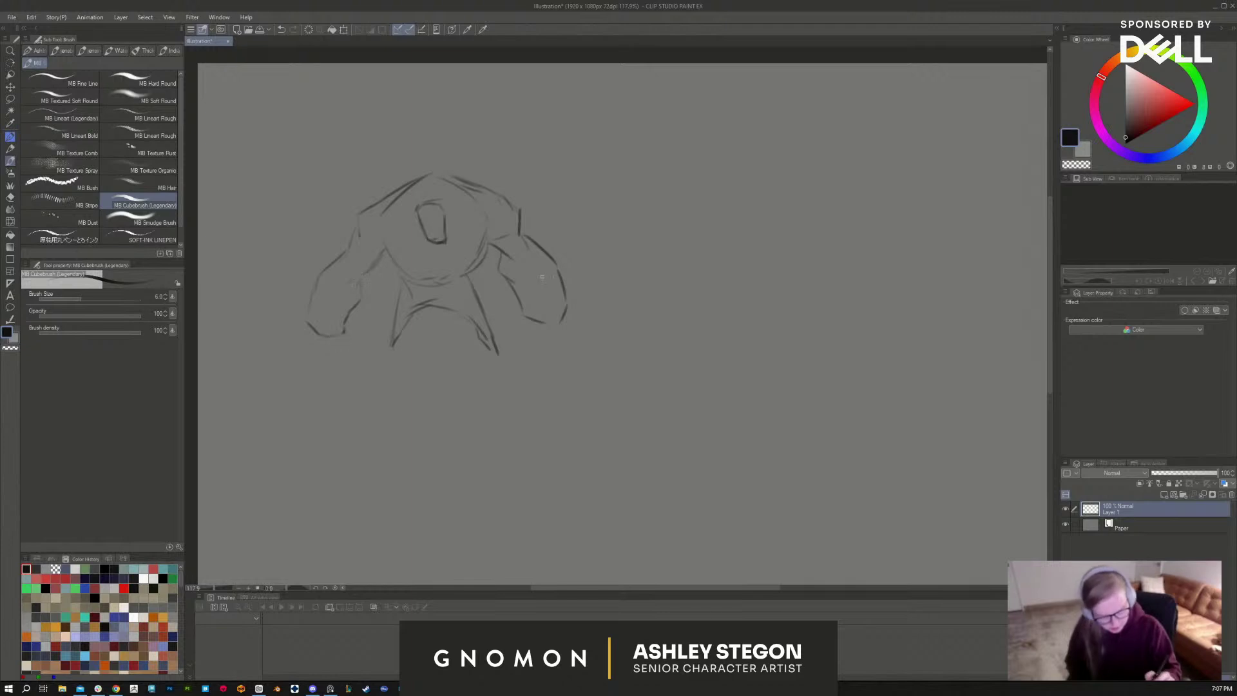
Step: Add jagged knuckles to the right-hand fist and strengthen the left foot, armpit and upper shoulder contours
{"action": "mouse_move", "coordinate": [519, 308]}
{"action": "left_mouse_down"}
{"action": "mouse_move", "coordinate": [547, 336]}
{"action": "mouse_move", "coordinate": [572, 307]}
{"action": "left_mouse_up"}
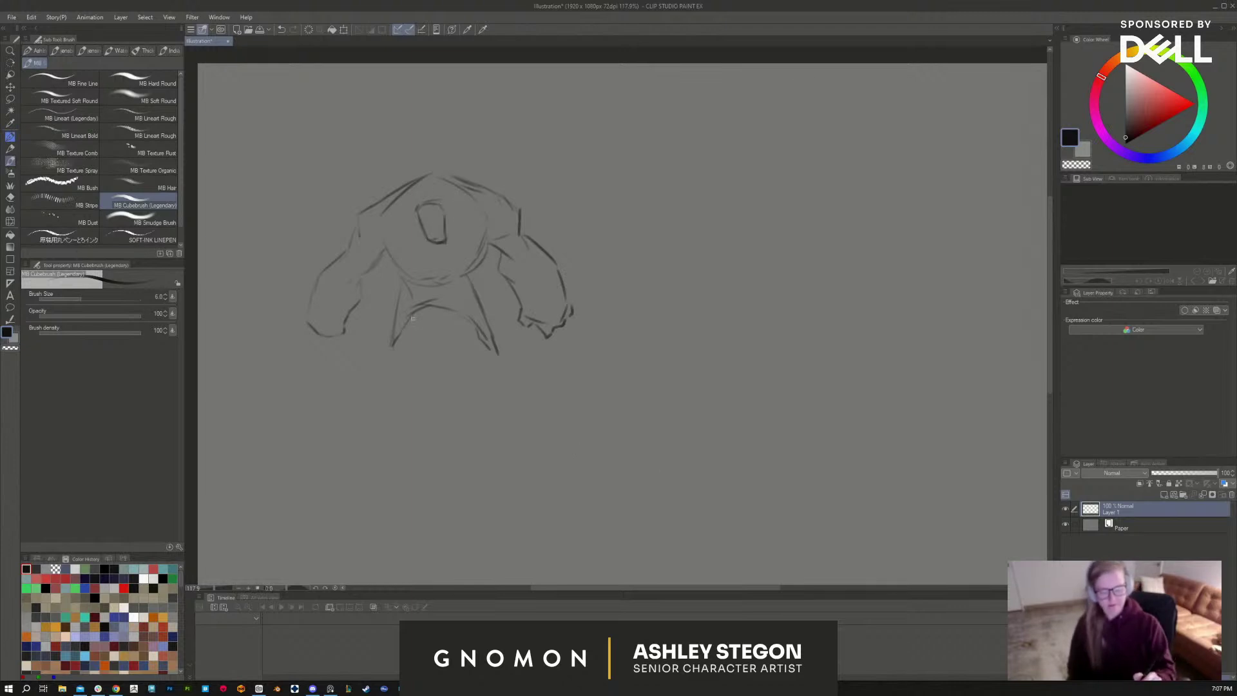
{"action": "left_click_drag", "start_coordinate": [402, 332], "coordinate": [384, 356]}
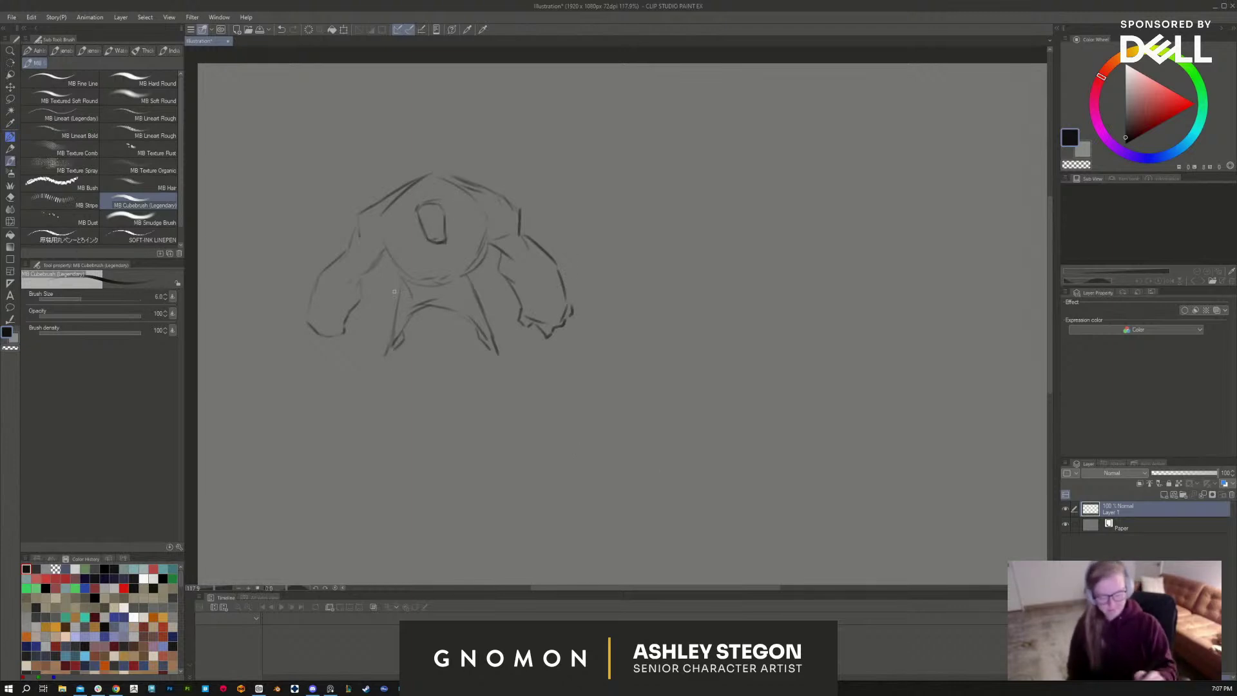
{"action": "left_click_drag", "start_coordinate": [352, 281], "coordinate": [377, 254]}
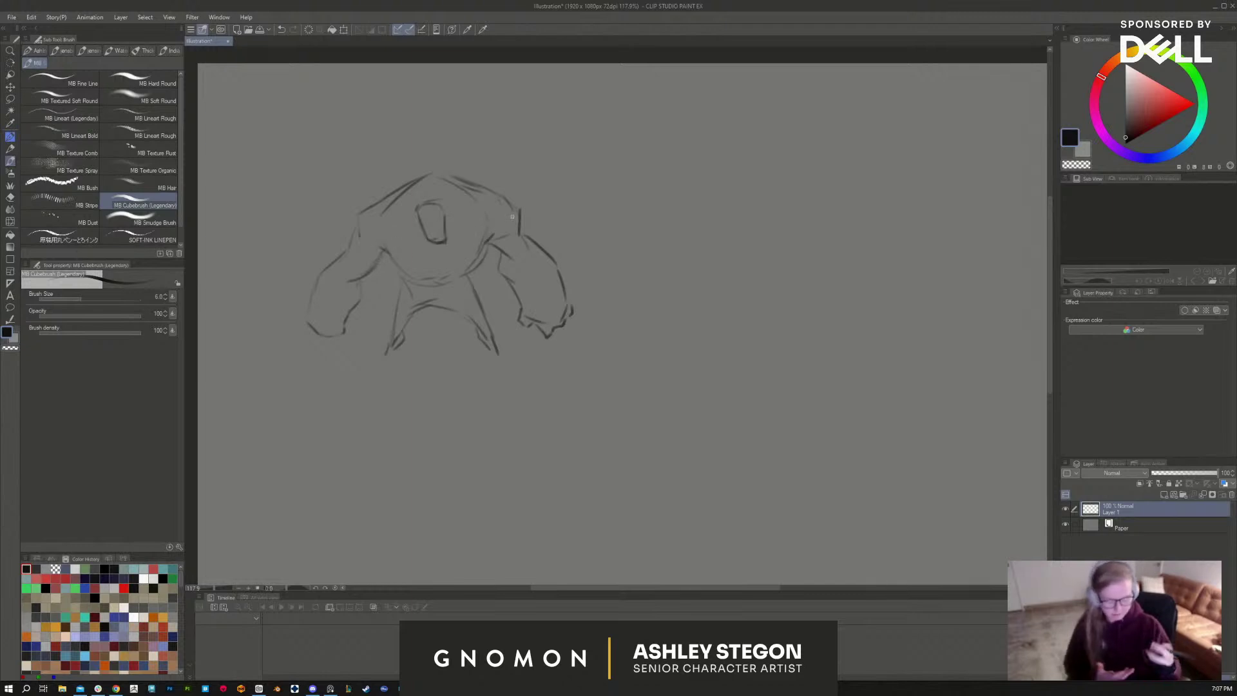
{"action": "left_click_drag", "start_coordinate": [429, 172], "coordinate": [475, 189]}
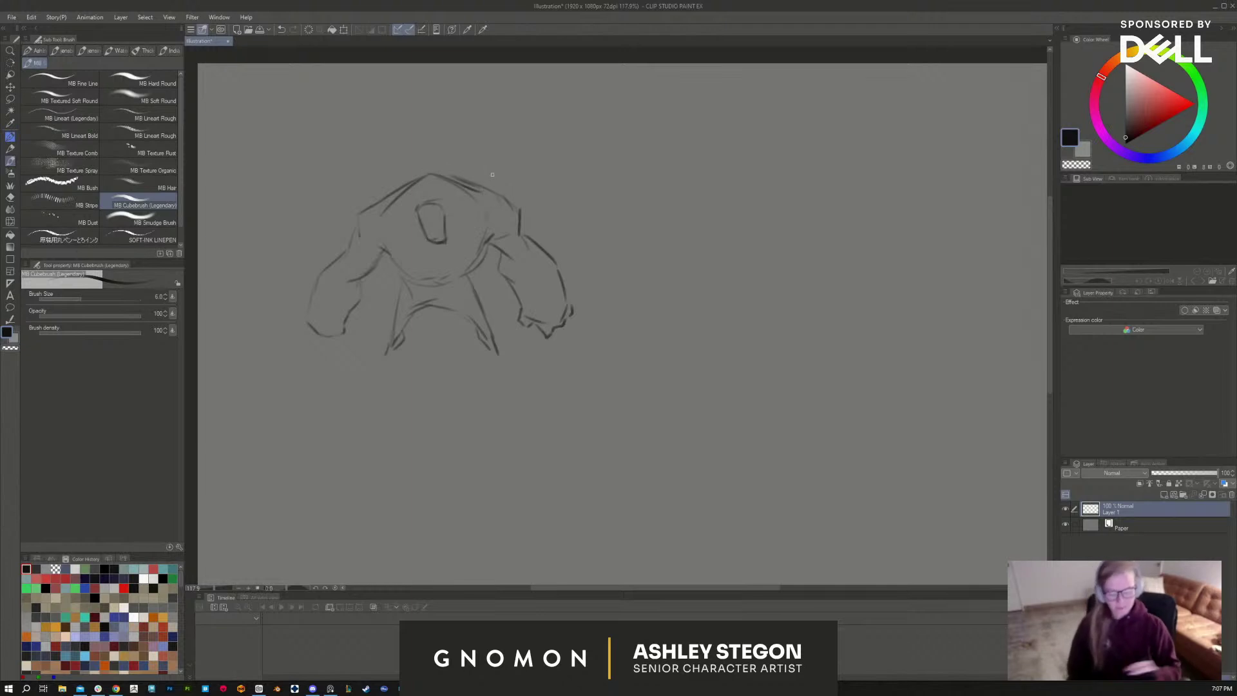
Step: Draw two large upward-curving horns rising from either side of the creature's head
{"action": "mouse_move", "coordinate": [432, 205]}
{"action": "left_mouse_down"}
{"action": "mouse_move", "coordinate": [462, 203]}
{"action": "mouse_move", "coordinate": [463, 214]}
{"action": "mouse_move", "coordinate": [461, 198]}
{"action": "mouse_move", "coordinate": [489, 169]}
{"action": "mouse_move", "coordinate": [468, 137]}
{"action": "left_mouse_up"}
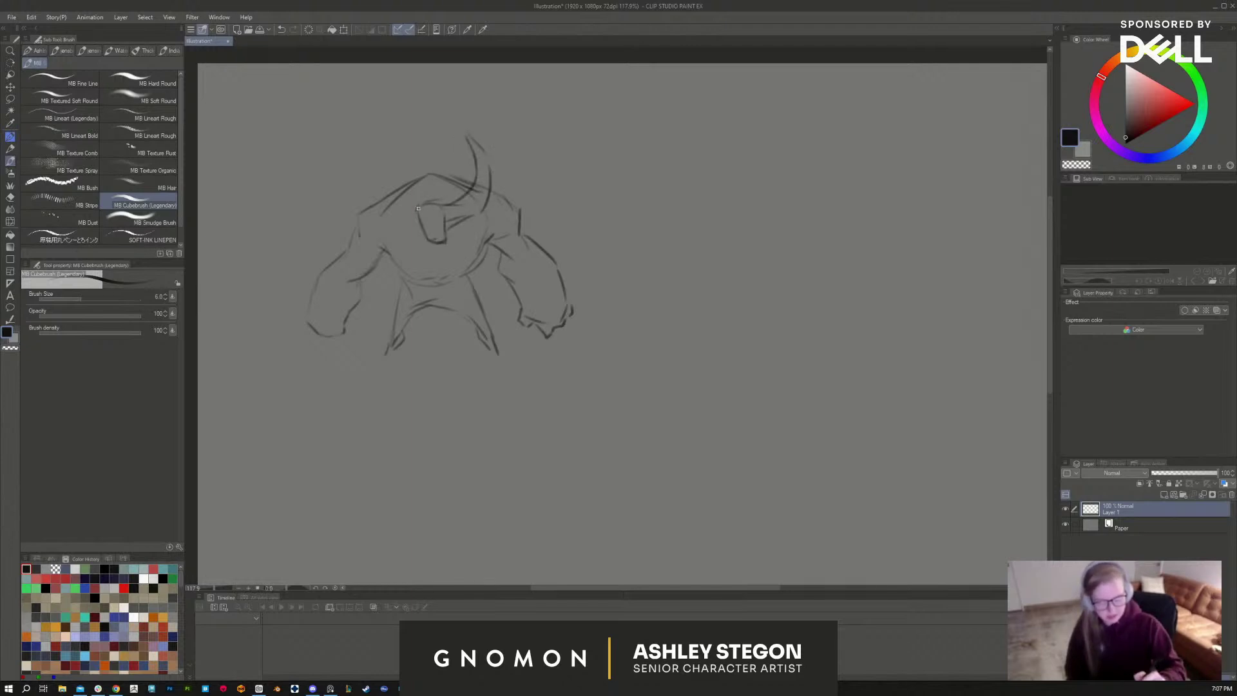
{"action": "left_click_drag", "start_coordinate": [422, 228], "coordinate": [384, 155]}
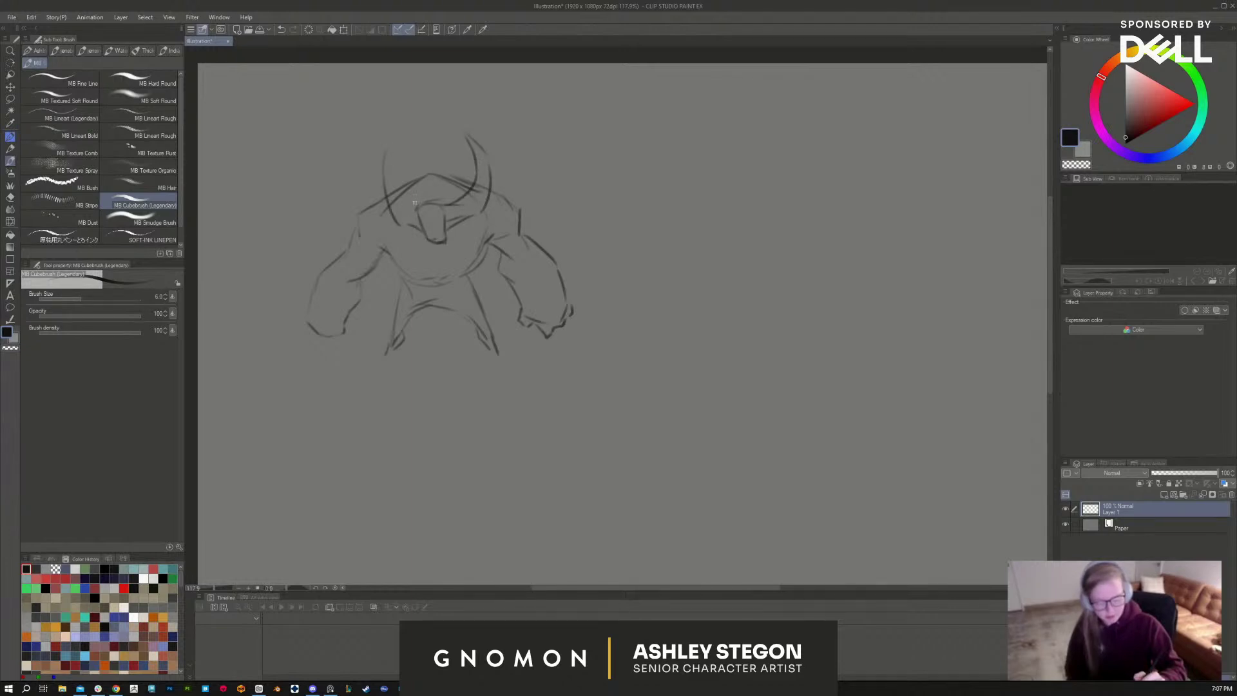
{"action": "mouse_move", "coordinate": [417, 209]}
{"action": "left_mouse_down"}
{"action": "mouse_move", "coordinate": [395, 184]}
{"action": "mouse_move", "coordinate": [385, 138]}
{"action": "mouse_move", "coordinate": [380, 185]}
{"action": "mouse_move", "coordinate": [407, 232]}
{"action": "mouse_move", "coordinate": [425, 236]}
{"action": "mouse_move", "coordinate": [435, 207]}
{"action": "left_mouse_up"}
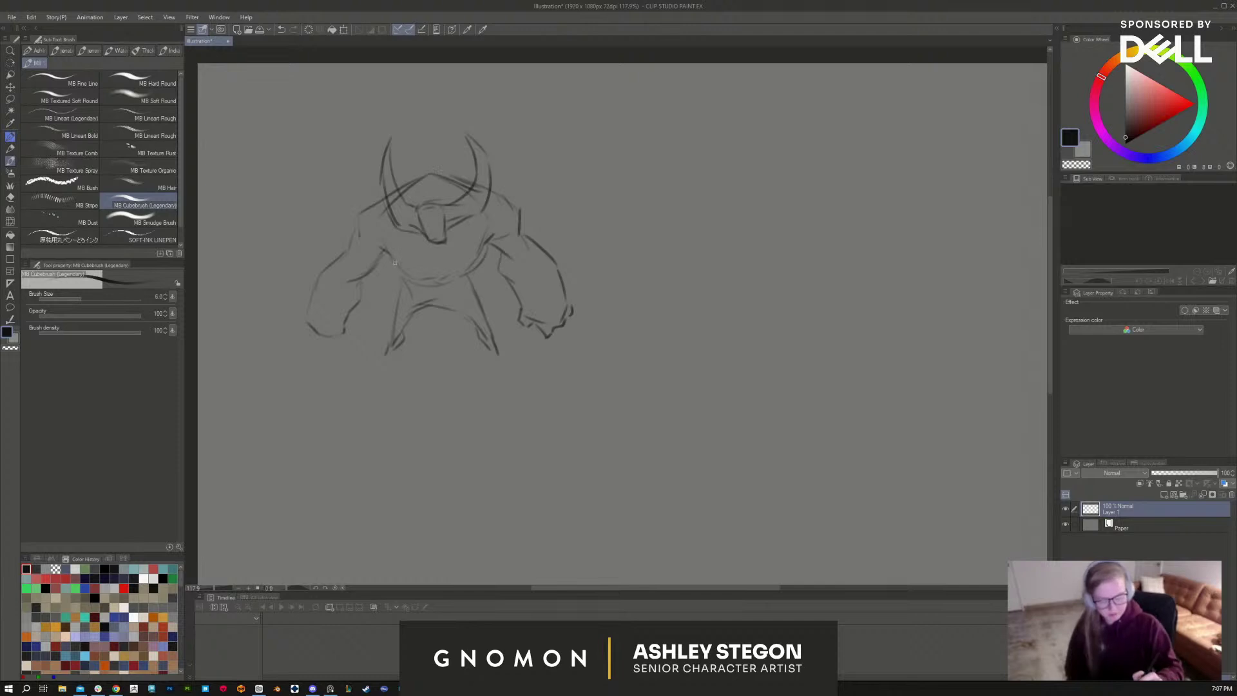
Step: Darken the sides of the torso and the shoulder and elbow contours of the right-hand arm
{"action": "left_click_drag", "start_coordinate": [386, 252], "coordinate": [411, 284]}
{"action": "left_click_drag", "start_coordinate": [487, 244], "coordinate": [468, 316]}
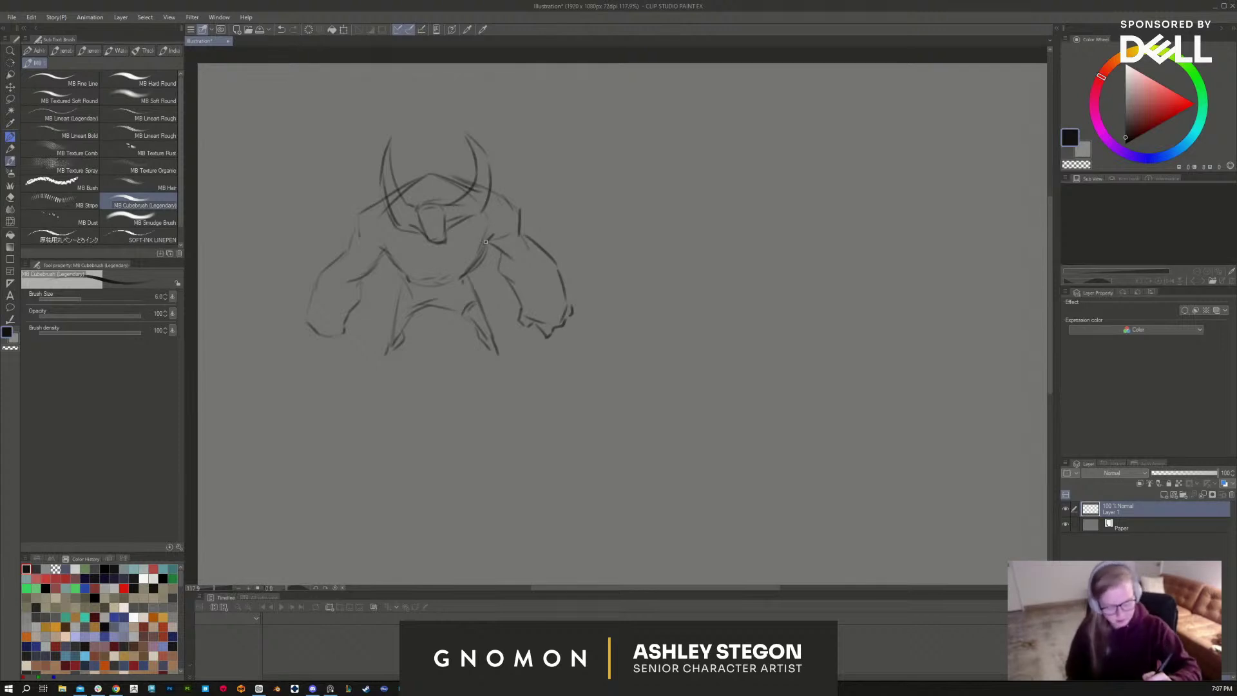
{"action": "left_click_drag", "start_coordinate": [486, 241], "coordinate": [524, 268]}
{"action": "left_click_drag", "start_coordinate": [520, 218], "coordinate": [519, 237]}
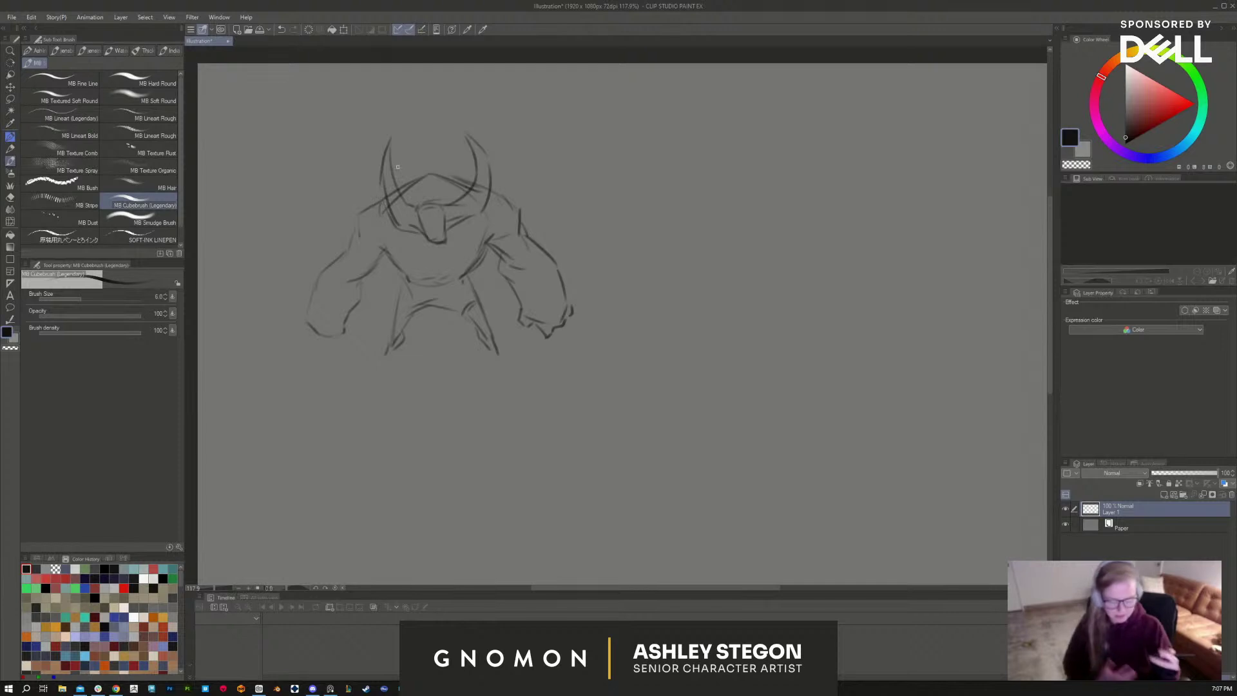
Step: Extend both feet outward, strengthen the left leg's contour and add knuckles to the left-hand fist
{"action": "left_click_drag", "start_coordinate": [485, 338], "coordinate": [500, 356]}
{"action": "left_click_drag", "start_coordinate": [394, 349], "coordinate": [376, 361]}
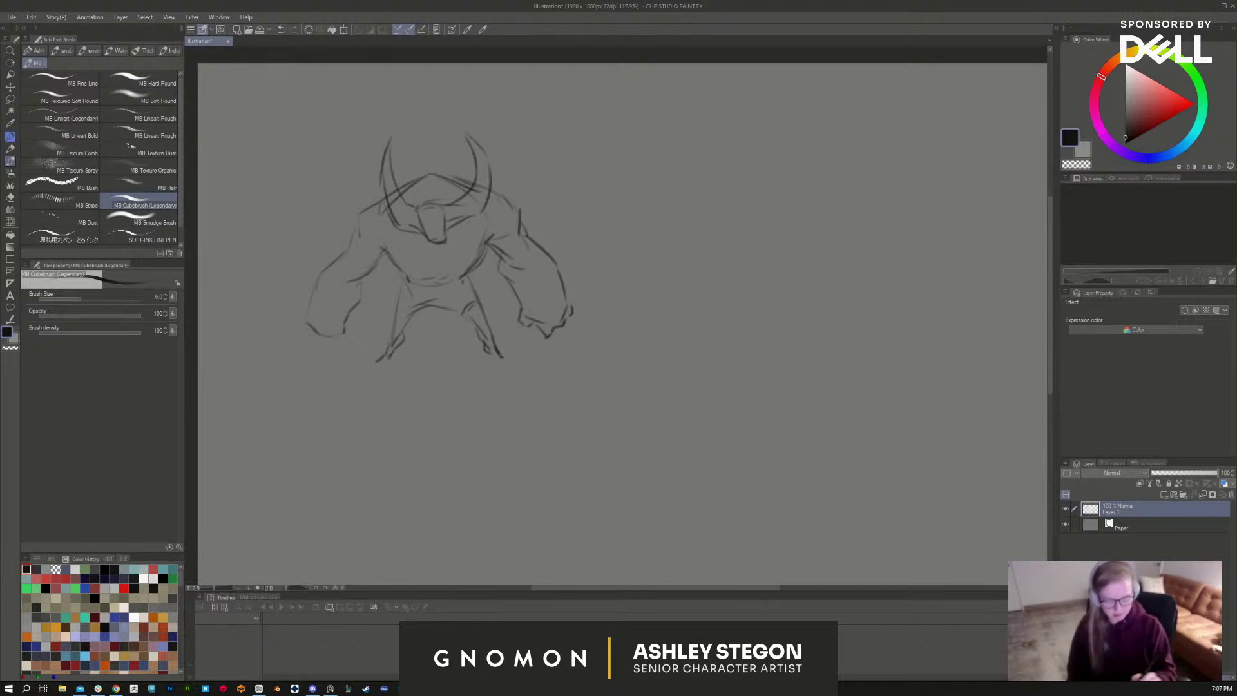
{"action": "left_click_drag", "start_coordinate": [404, 275], "coordinate": [396, 317]}
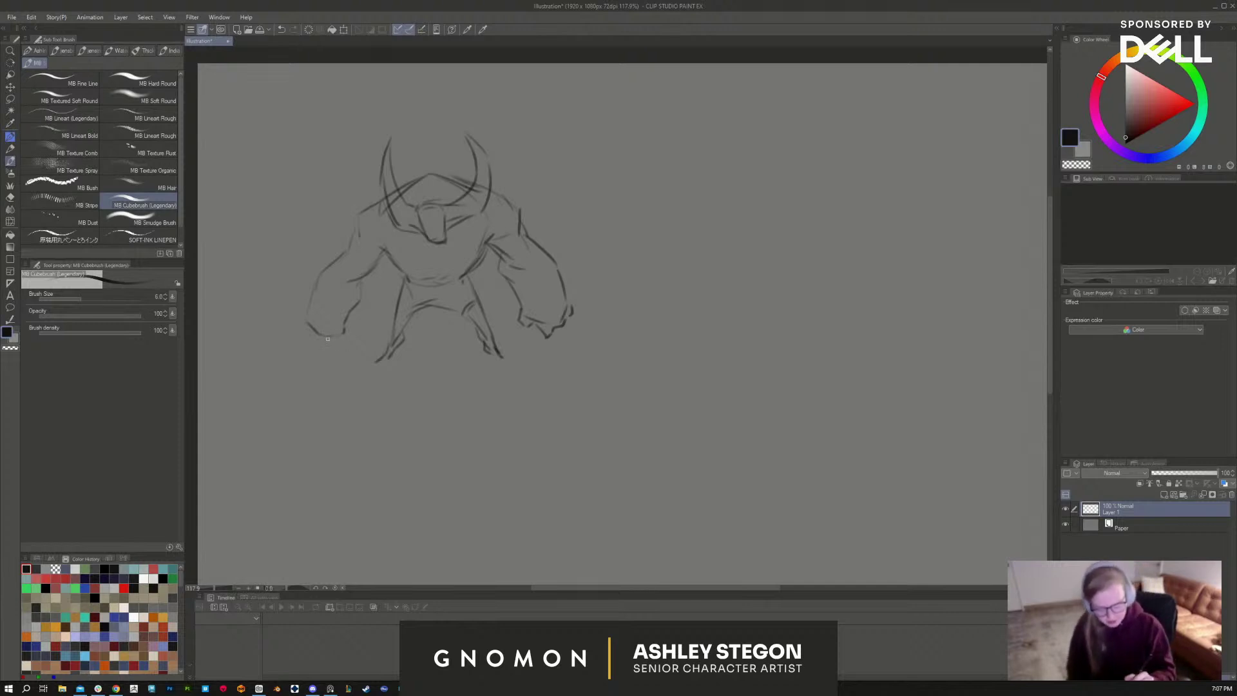
{"action": "mouse_move", "coordinate": [327, 338]}
{"action": "left_mouse_down"}
{"action": "mouse_move", "coordinate": [346, 342]}
{"action": "mouse_move", "coordinate": [318, 342]}
{"action": "mouse_move", "coordinate": [329, 345]}
{"action": "left_mouse_up"}
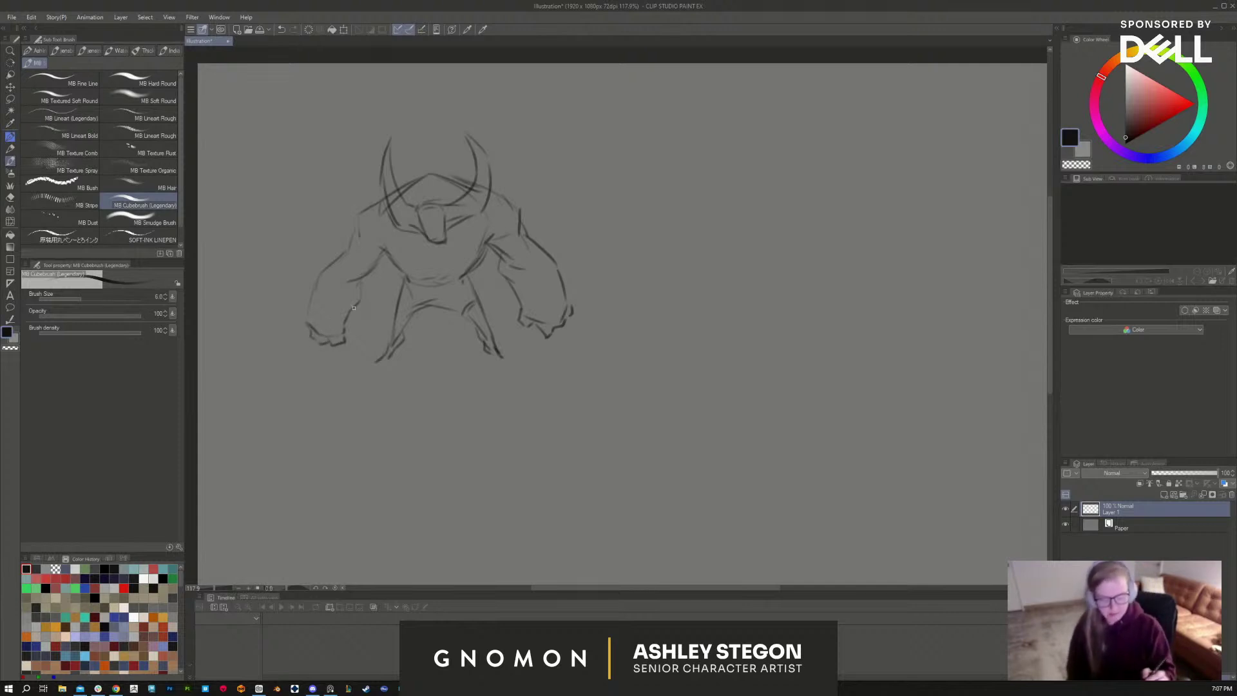
Step: Move the creature sketch on its layer closer to the canvas's upper-left corner
{"action": "key", "text": "k"}
{"action": "left_click_drag", "start_coordinate": [737, 467], "coordinate": [706, 442]}
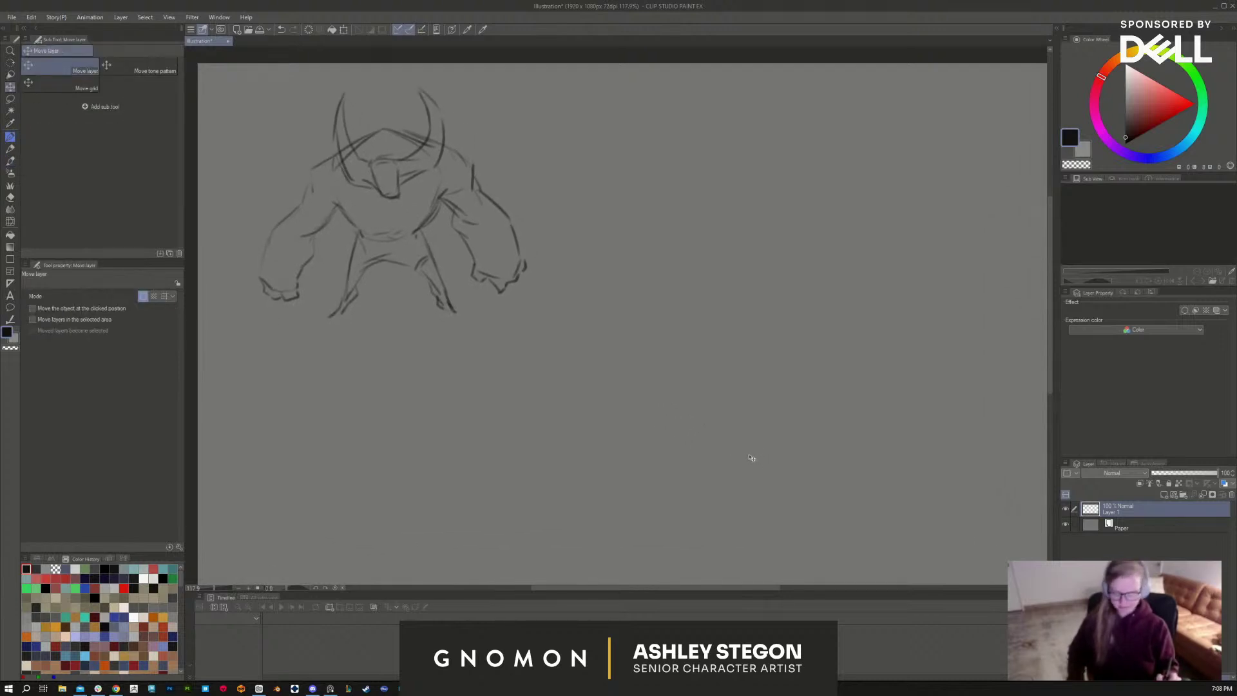
Step: Redraw the horns' inner edges as one continuous crescent across the forehead and add angry brow lines beside the muzzle
{"action": "key", "text": "b"}
{"action": "left_click_drag", "start_coordinate": [751, 434], "coordinate": [707, 413]}
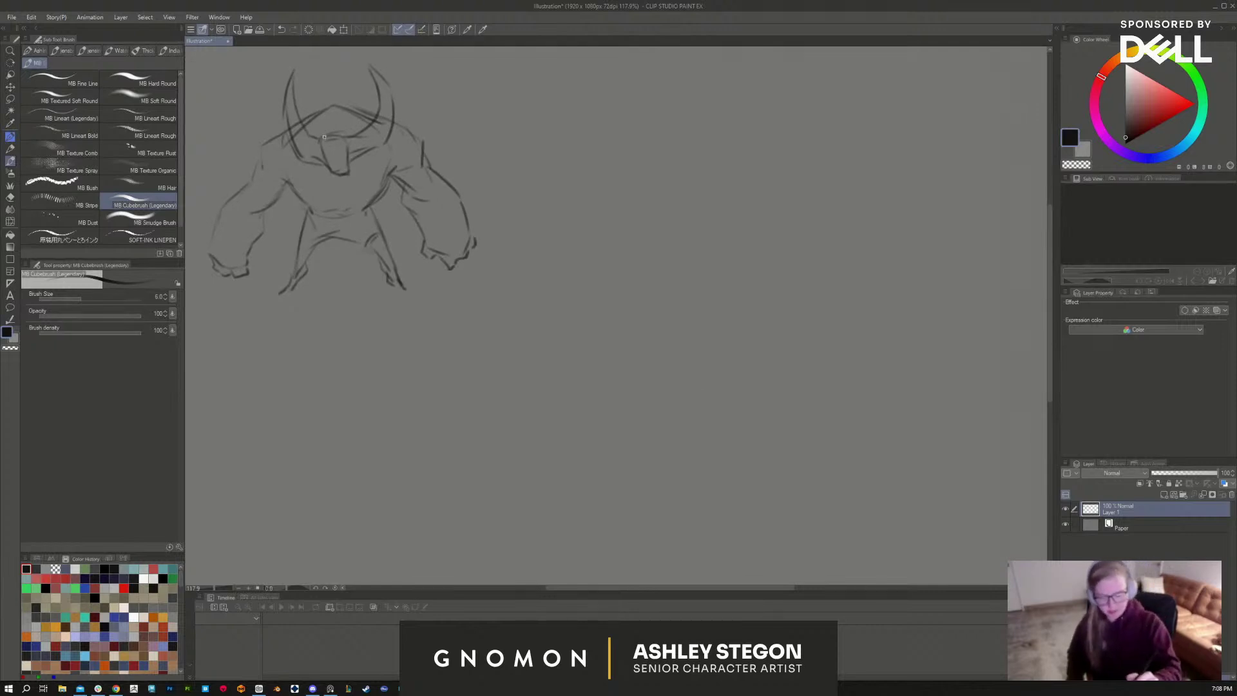
{"action": "left_click_drag", "start_coordinate": [333, 141], "coordinate": [358, 136]}
{"action": "key", "text": "e"}
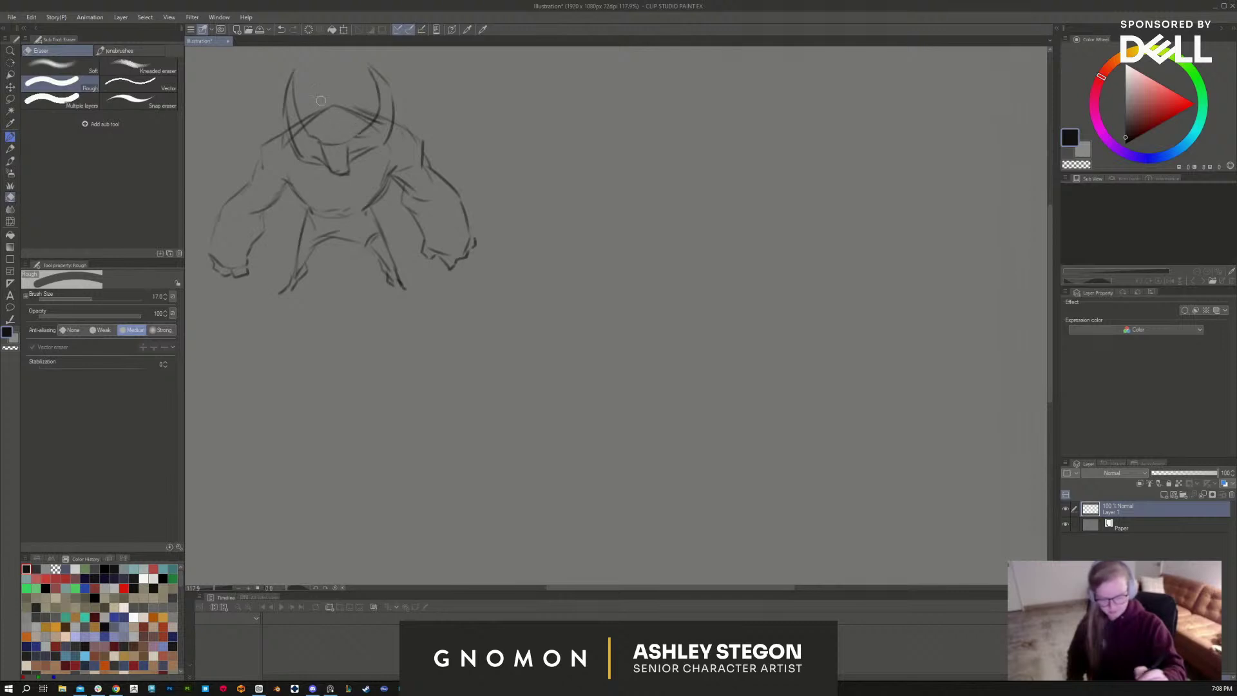
{"action": "key", "text": "b"}
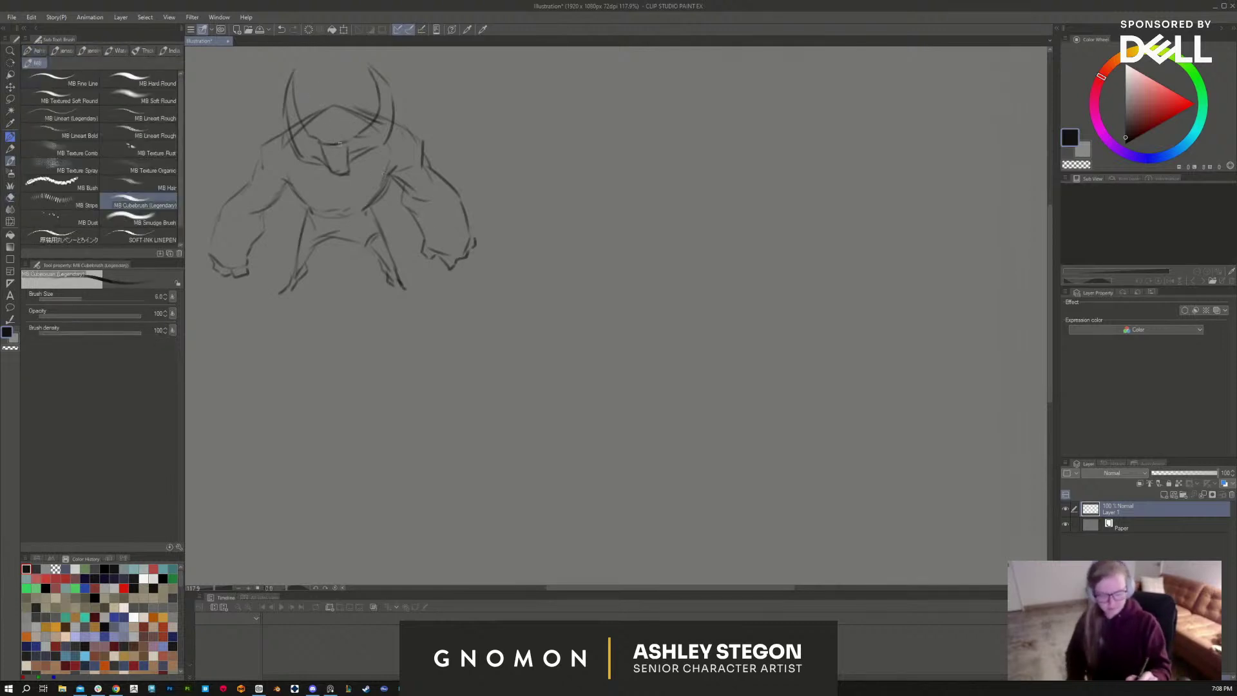
{"action": "left_click_drag", "start_coordinate": [339, 142], "coordinate": [364, 136]}
{"action": "left_click_drag", "start_coordinate": [297, 69], "coordinate": [325, 137]}
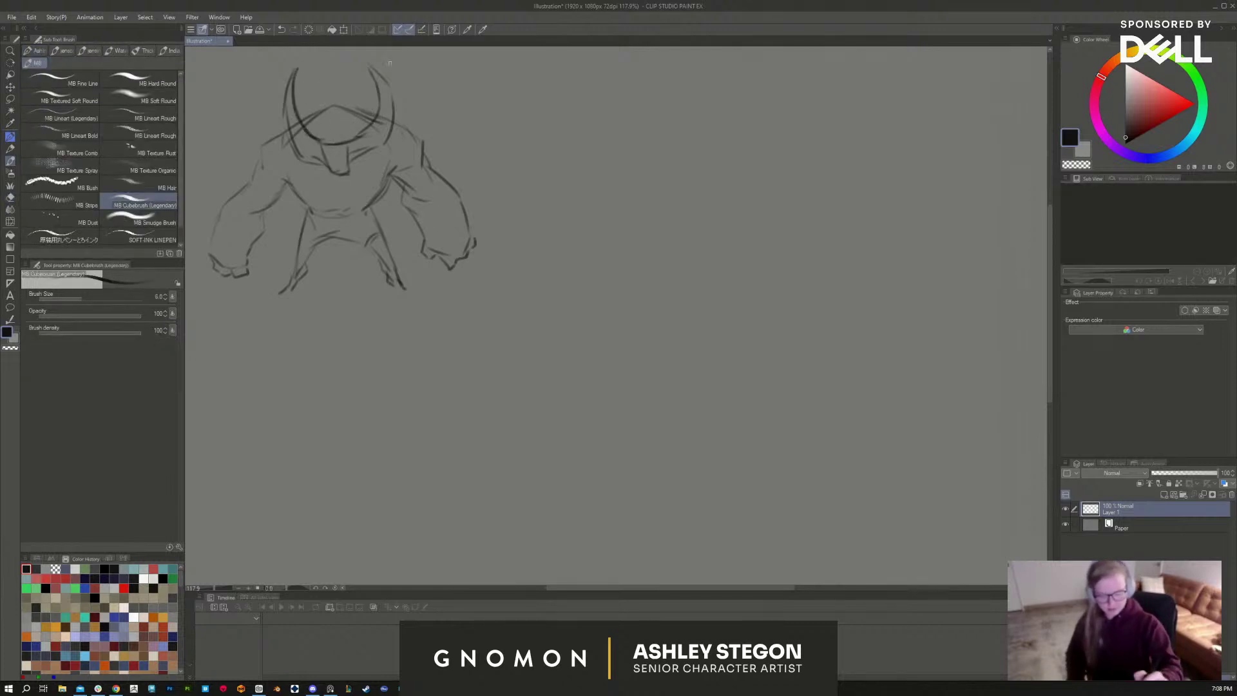
{"action": "mouse_move", "coordinate": [369, 67]}
{"action": "left_mouse_down"}
{"action": "mouse_move", "coordinate": [376, 82]}
{"action": "mouse_move", "coordinate": [347, 173]}
{"action": "mouse_move", "coordinate": [369, 155]}
{"action": "left_mouse_up"}
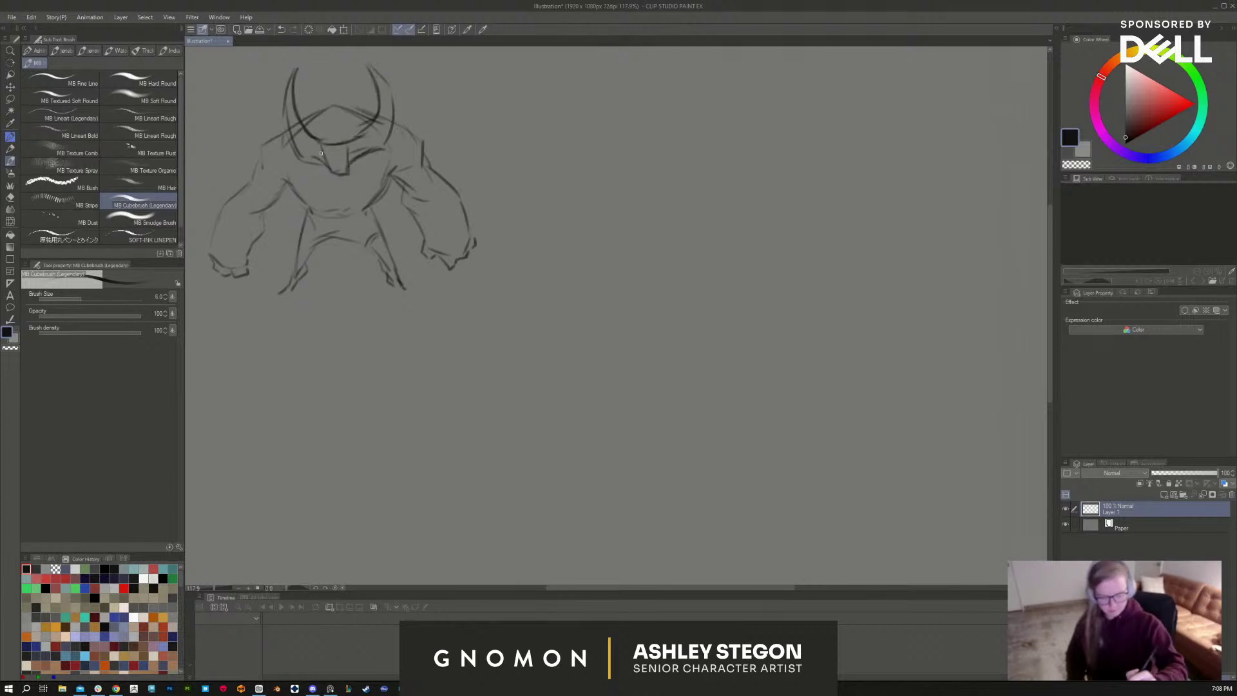
{"action": "left_click_drag", "start_coordinate": [293, 149], "coordinate": [323, 165]}
Step: Mirror the canvas view horizontally and redraw the creature's muzzle with a narrower, tapered outline
{"action": "key", "text": "h"}
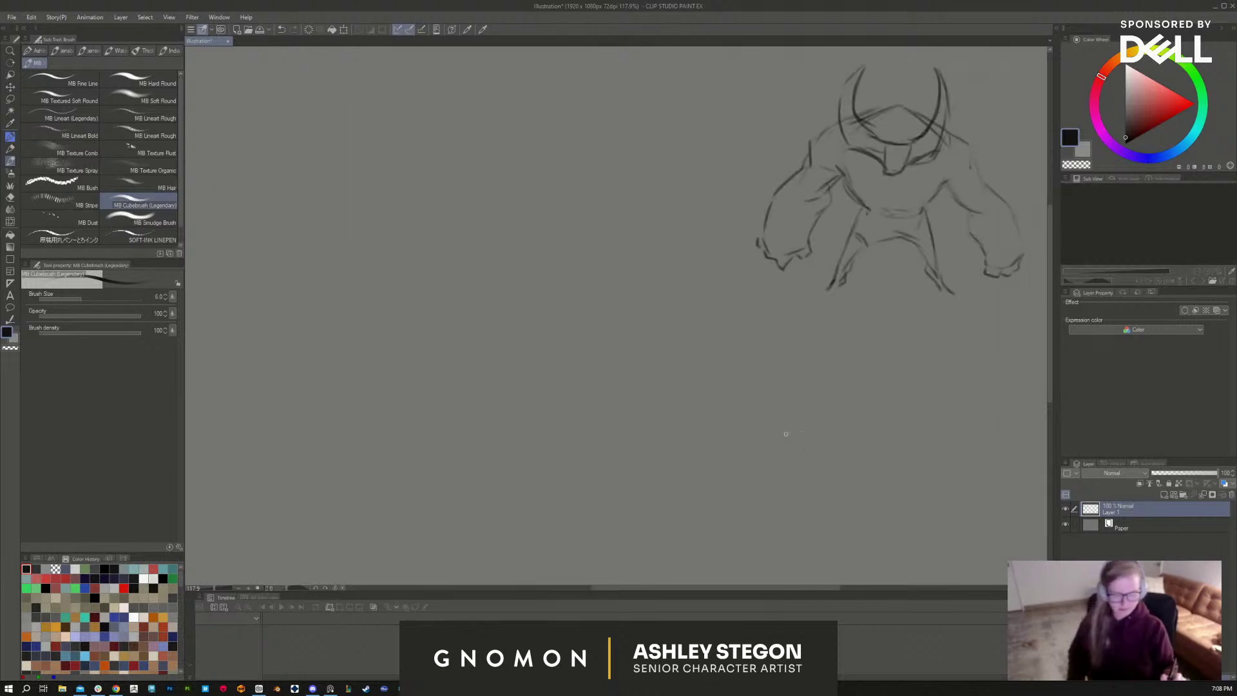
{"action": "left_click_drag", "start_coordinate": [781, 431], "coordinate": [671, 422]}
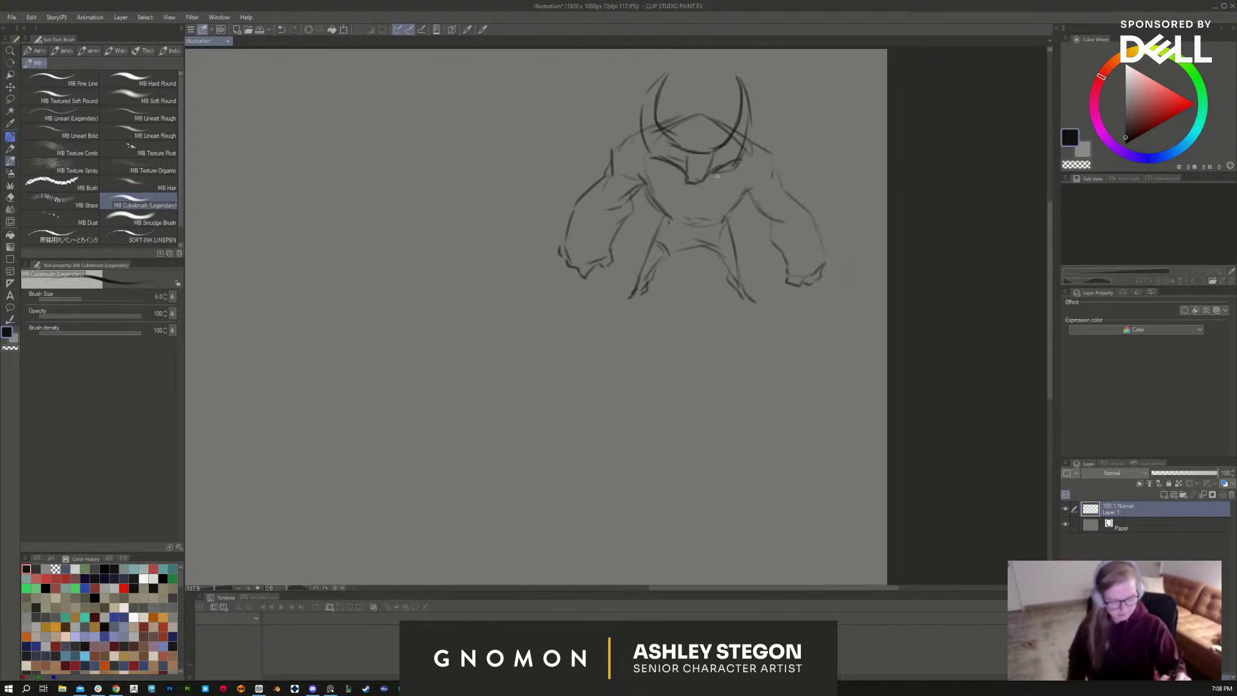
{"action": "key", "text": "e"}
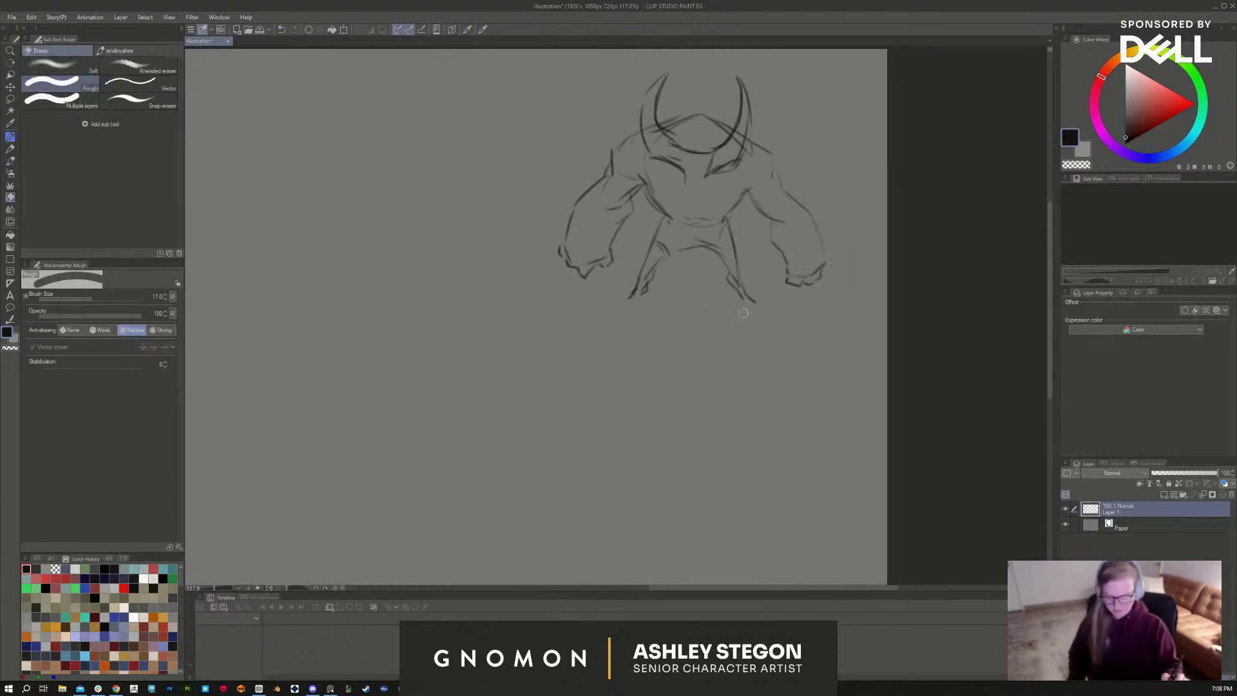
{"action": "key", "text": "b"}
{"action": "left_click_drag", "start_coordinate": [689, 185], "coordinate": [707, 172]}
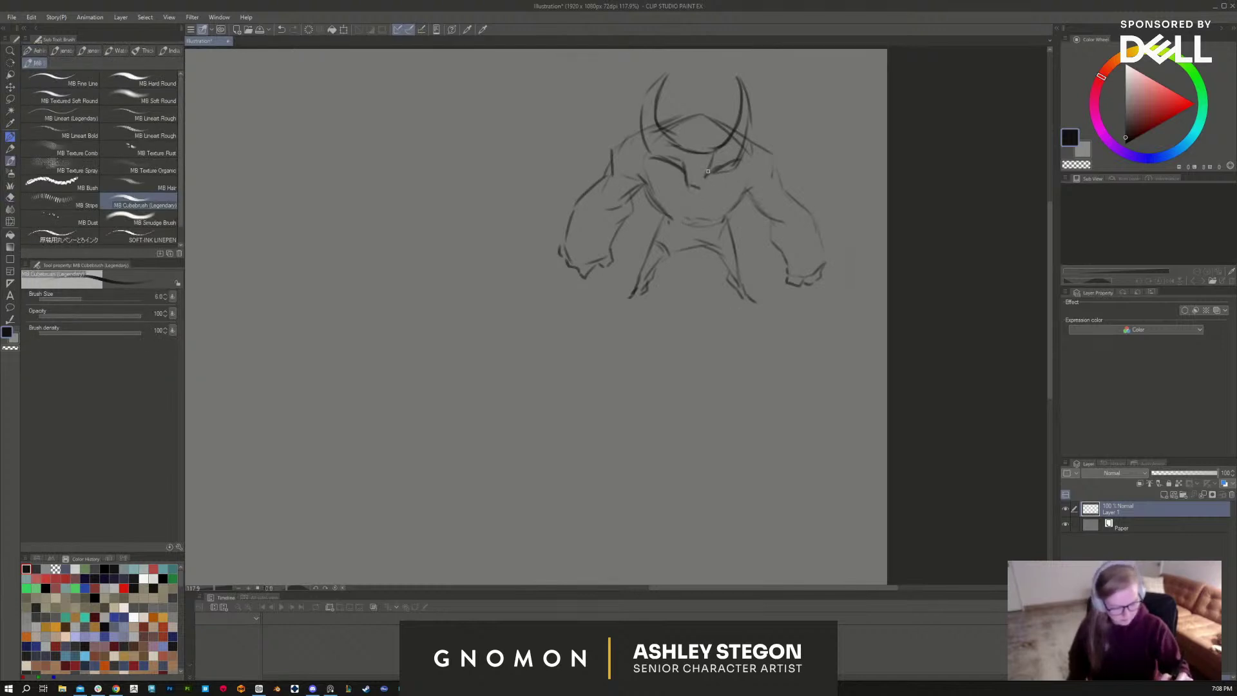
{"action": "left_click_drag", "start_coordinate": [669, 130], "coordinate": [739, 137]}
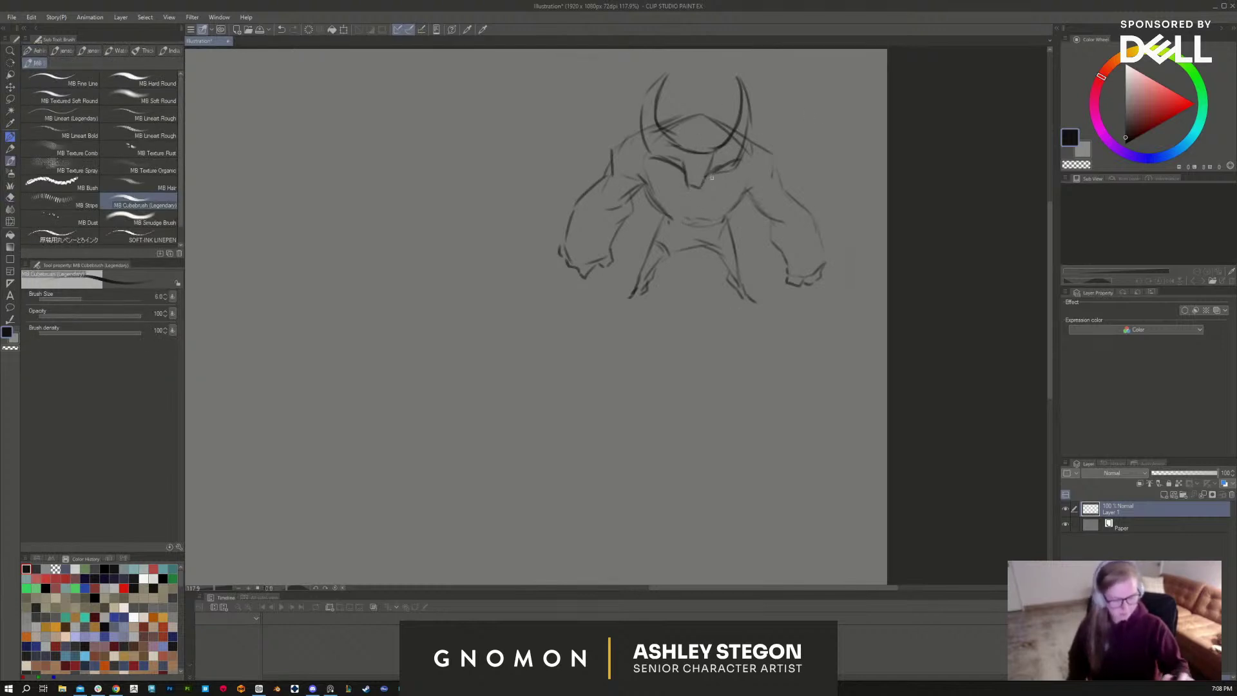
Step: Erase the right-hand horn and brow and redraw them, curving the horn farther outward from the forehead
{"action": "key", "text": "e"}
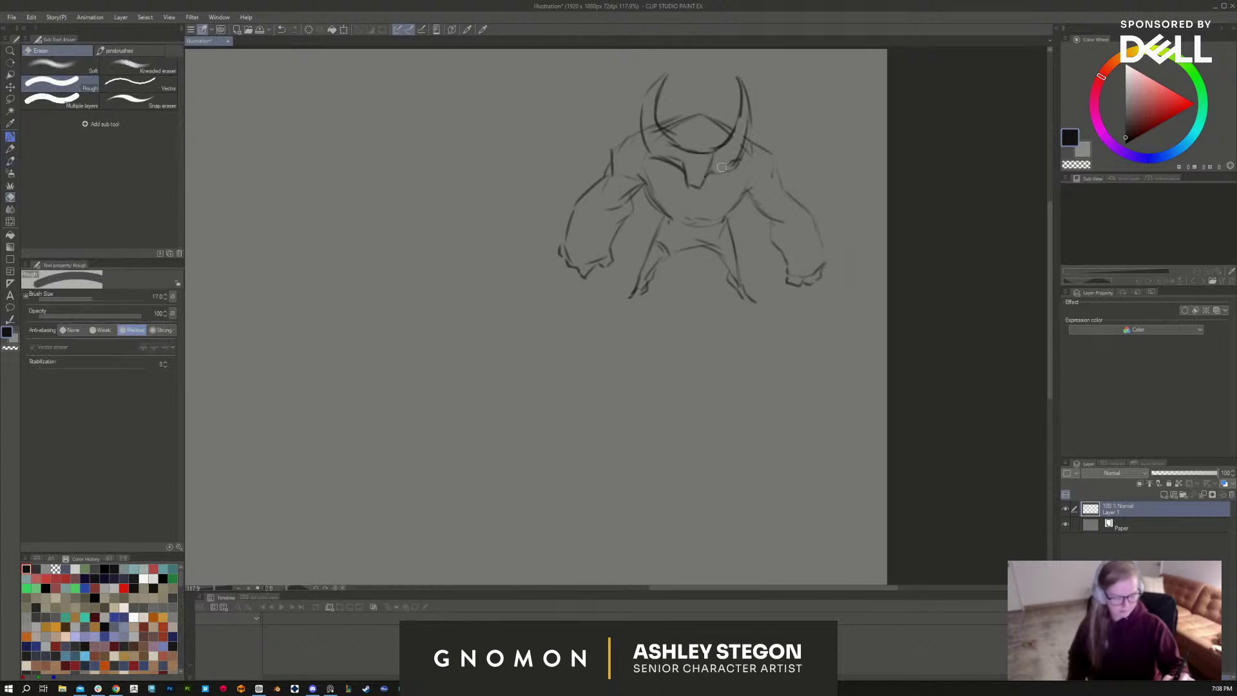
{"action": "key", "text": "b"}
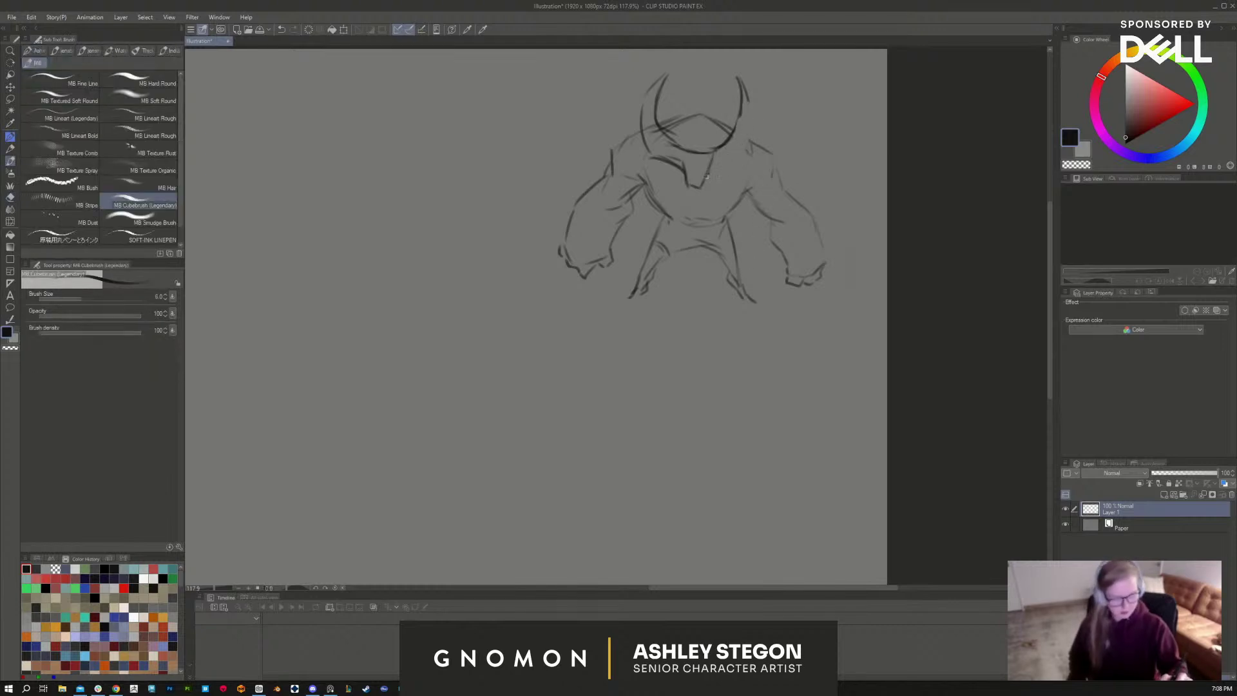
{"action": "mouse_move", "coordinate": [703, 178]}
{"action": "left_mouse_down"}
{"action": "mouse_move", "coordinate": [748, 171]}
{"action": "mouse_move", "coordinate": [759, 129]}
{"action": "mouse_move", "coordinate": [685, 150]}
{"action": "mouse_move", "coordinate": [728, 137]}
{"action": "mouse_move", "coordinate": [743, 77]}
{"action": "mouse_move", "coordinate": [738, 129]}
{"action": "left_mouse_up"}
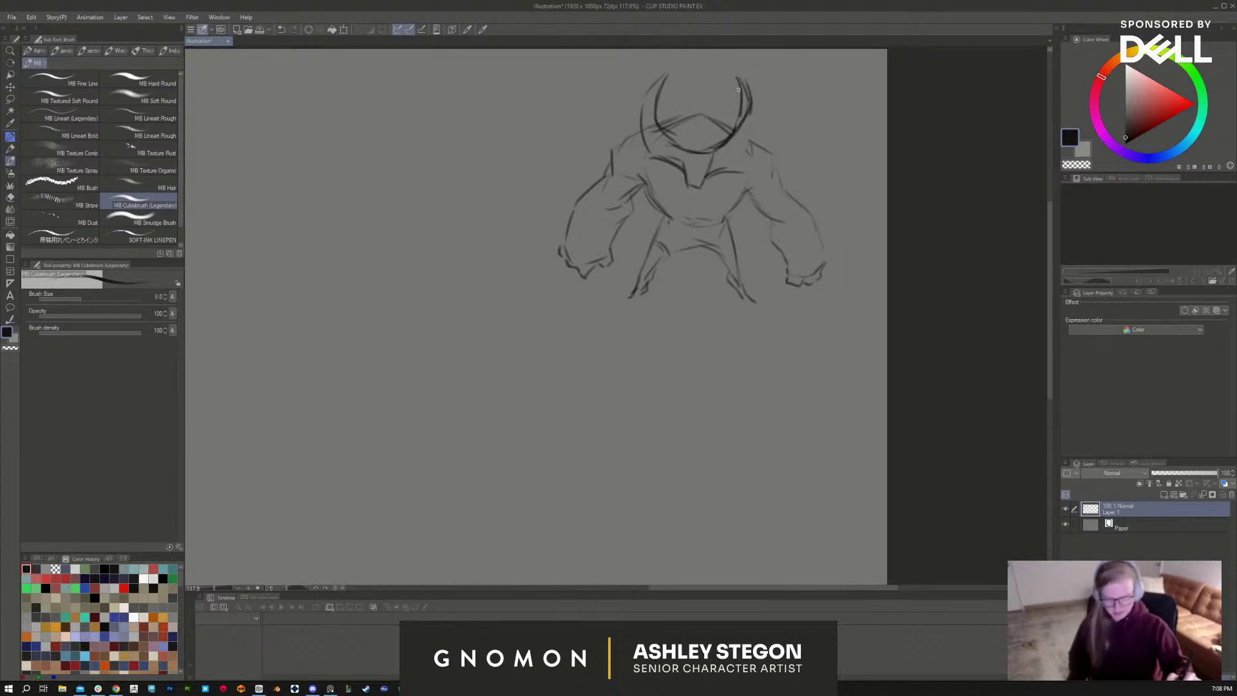
{"action": "key", "text": "e"}
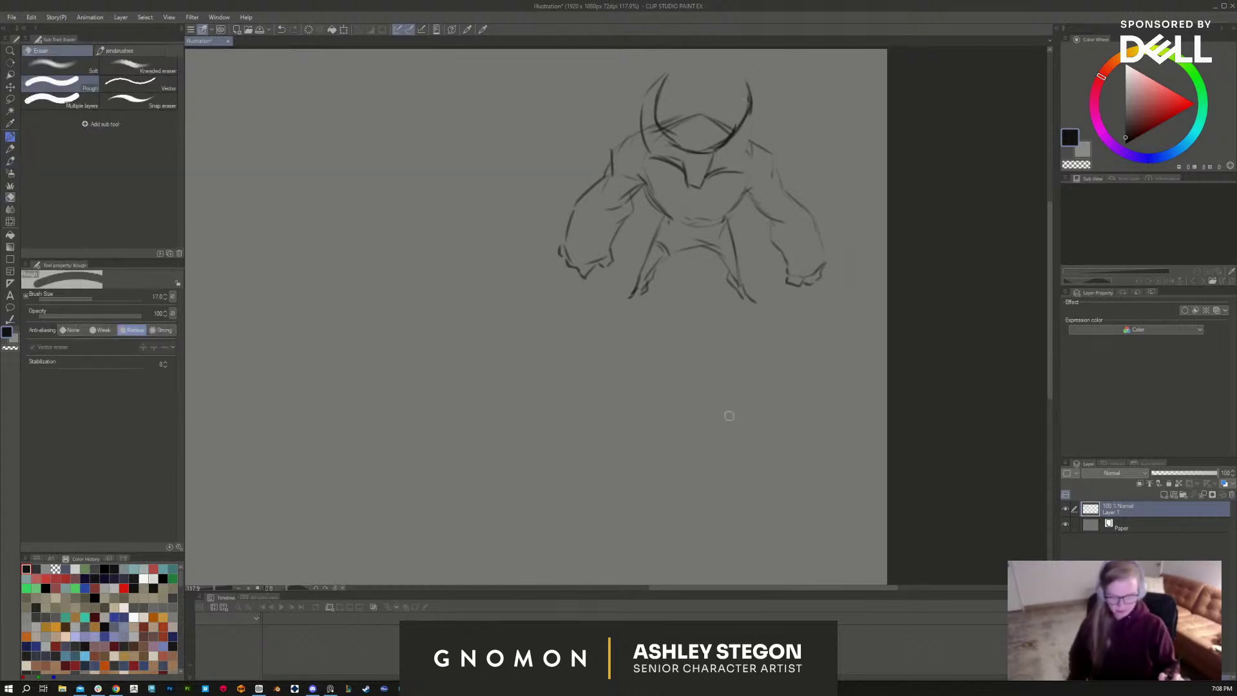
{"action": "key", "text": "b"}
{"action": "mouse_move", "coordinate": [749, 92]}
{"action": "left_mouse_down"}
{"action": "mouse_move", "coordinate": [747, 157]}
{"action": "mouse_move", "coordinate": [739, 165]}
{"action": "mouse_move", "coordinate": [741, 130]}
{"action": "mouse_move", "coordinate": [724, 177]}
{"action": "left_mouse_up"}
Step: Rework the left-hand horn's contours to match the other horn and darken the right-hand shoulder and arm outline
{"action": "key", "text": "e"}
{"action": "mouse_move", "coordinate": [649, 110]}
{"action": "left_mouse_down"}
{"action": "mouse_move", "coordinate": [661, 140]}
{"action": "mouse_move", "coordinate": [661, 83]}
{"action": "mouse_move", "coordinate": [677, 147]}
{"action": "mouse_move", "coordinate": [698, 52]}
{"action": "mouse_move", "coordinate": [684, 144]}
{"action": "mouse_move", "coordinate": [670, 73]}
{"action": "mouse_move", "coordinate": [661, 86]}
{"action": "mouse_move", "coordinate": [675, 172]}
{"action": "left_mouse_up"}
{"action": "key", "text": "b"}
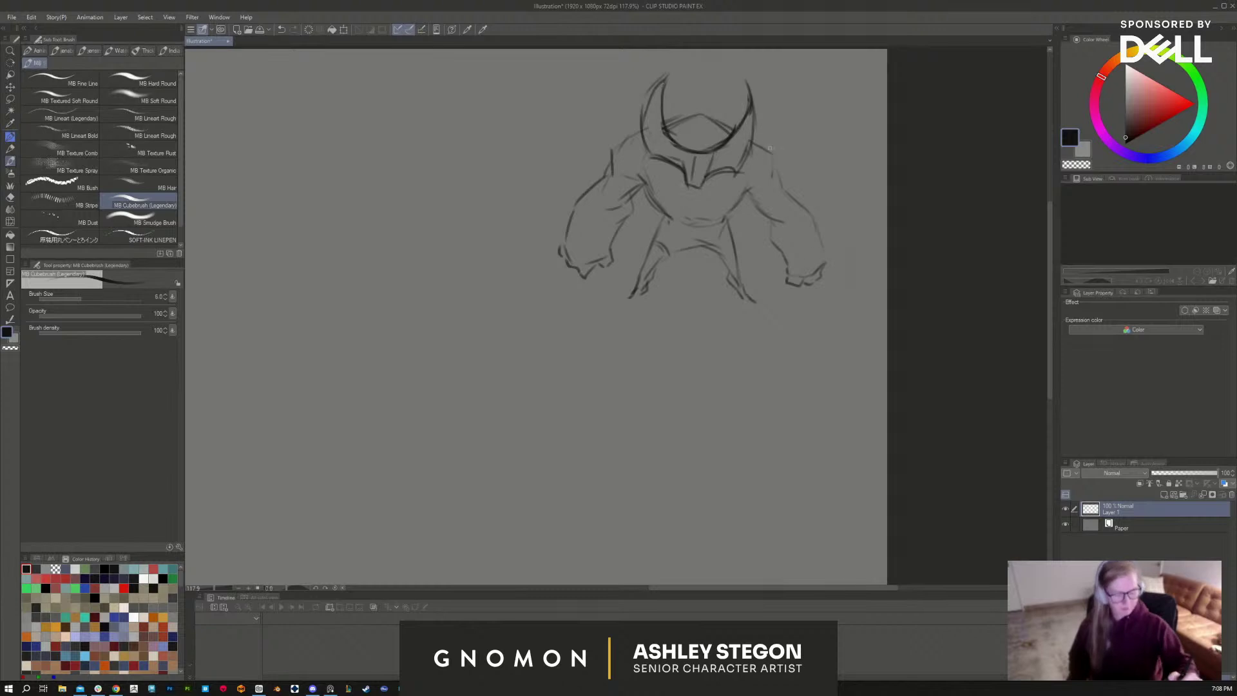
{"action": "mouse_move", "coordinate": [749, 130]}
{"action": "left_mouse_down"}
{"action": "mouse_move", "coordinate": [783, 155]}
{"action": "mouse_move", "coordinate": [828, 261]}
{"action": "left_mouse_up"}
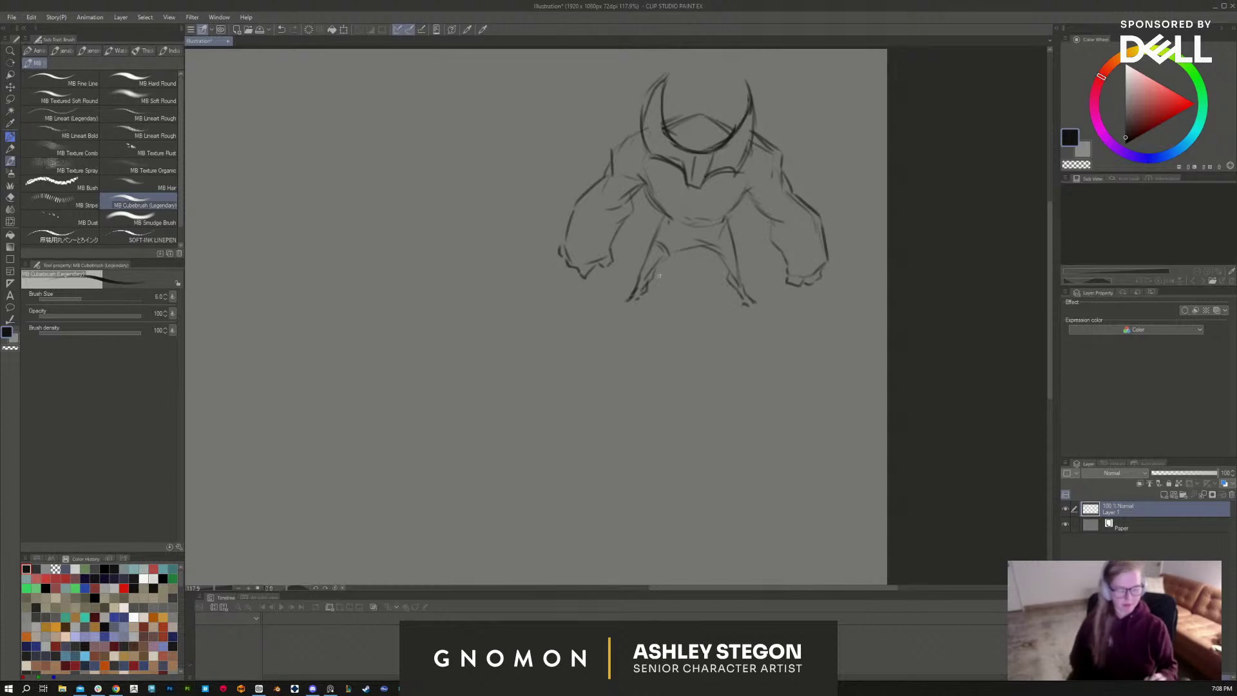
Step: Start a side-view pose in the empty area left of the creature with a lowered head, forward-pointing horns and arched back
{"action": "mouse_move", "coordinate": [607, 454]}
{"action": "left_mouse_down"}
{"action": "mouse_move", "coordinate": [795, 428]}
{"action": "mouse_move", "coordinate": [767, 467]}
{"action": "mouse_move", "coordinate": [740, 455]}
{"action": "left_mouse_up"}
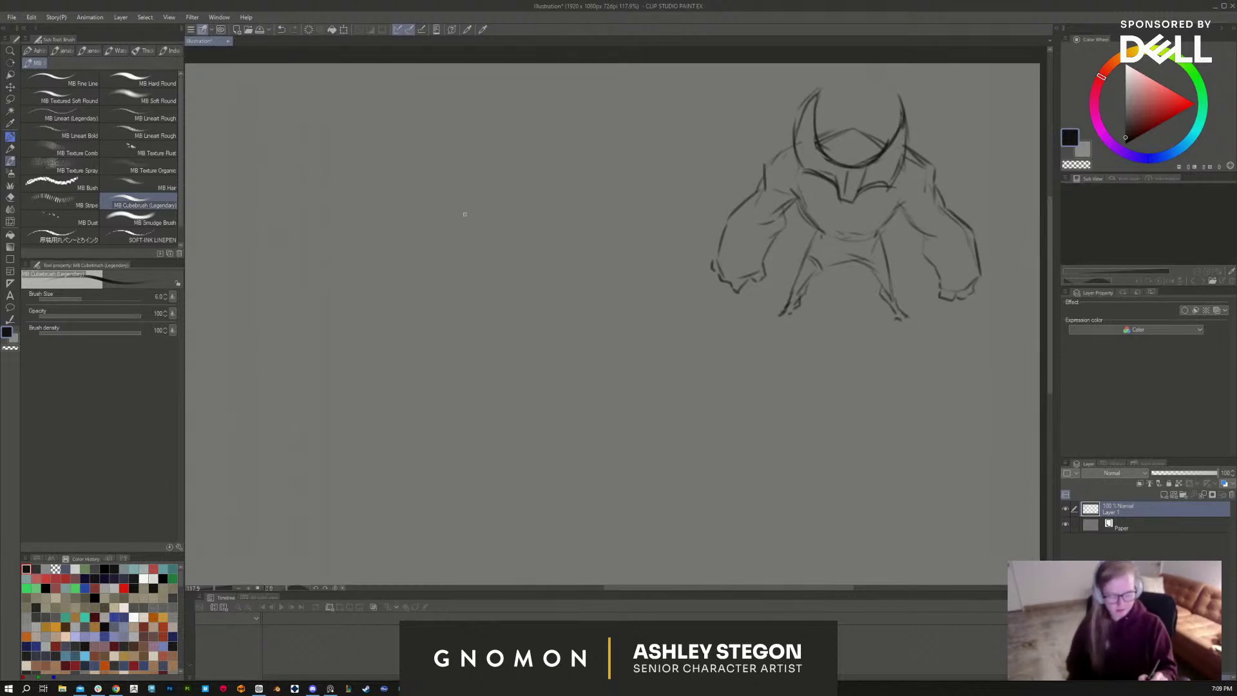
{"action": "mouse_move", "coordinate": [412, 221]}
{"action": "left_mouse_down"}
{"action": "mouse_move", "coordinate": [442, 219]}
{"action": "mouse_move", "coordinate": [397, 229]}
{"action": "mouse_move", "coordinate": [438, 232]}
{"action": "left_mouse_up"}
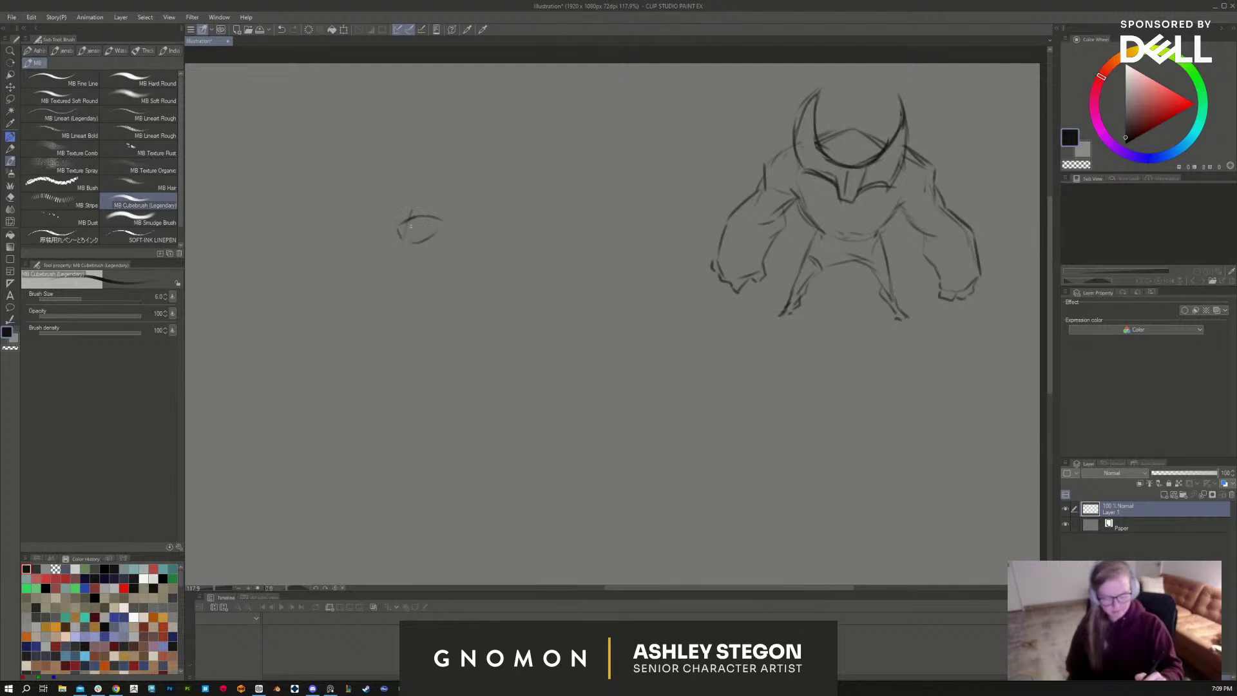
{"action": "mouse_move", "coordinate": [406, 213]}
{"action": "left_mouse_down"}
{"action": "mouse_move", "coordinate": [358, 224]}
{"action": "mouse_move", "coordinate": [447, 215]}
{"action": "mouse_move", "coordinate": [456, 230]}
{"action": "mouse_move", "coordinate": [425, 236]}
{"action": "mouse_move", "coordinate": [422, 258]}
{"action": "mouse_move", "coordinate": [387, 269]}
{"action": "left_mouse_up"}
{"action": "mouse_move", "coordinate": [400, 222]}
{"action": "left_mouse_down"}
{"action": "mouse_move", "coordinate": [326, 248]}
{"action": "mouse_move", "coordinate": [409, 208]}
{"action": "mouse_move", "coordinate": [461, 145]}
{"action": "left_mouse_up"}
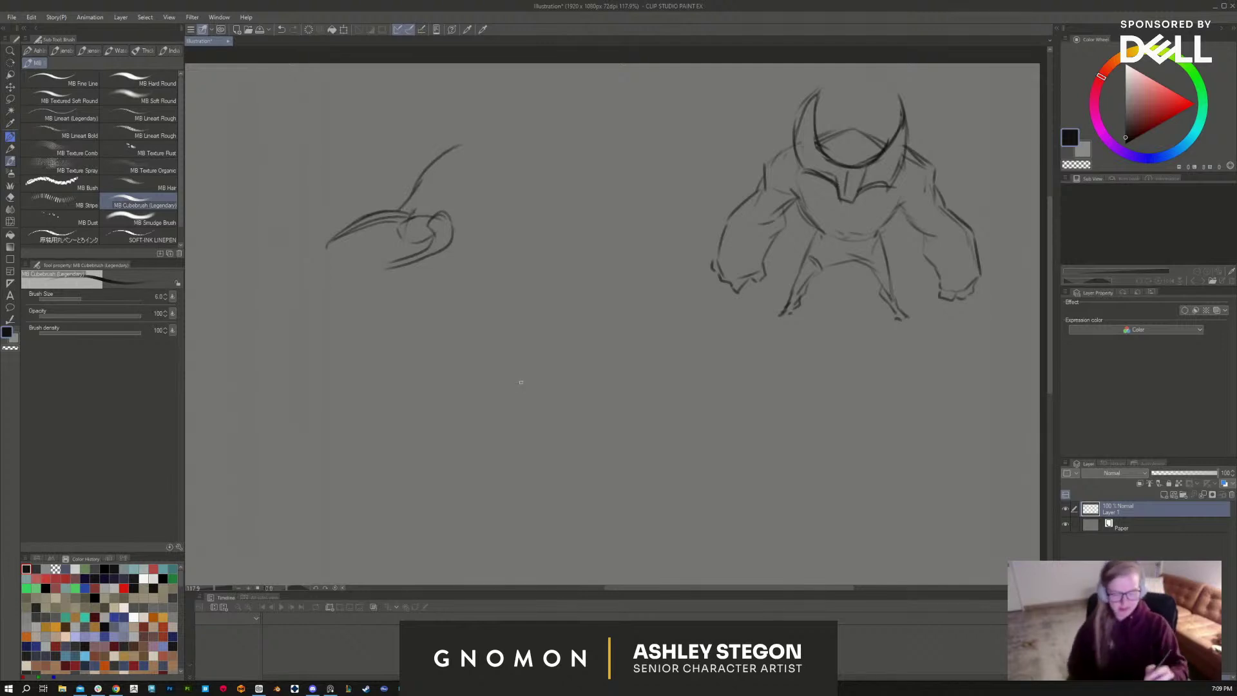
{"action": "mouse_move", "coordinate": [460, 146]}
{"action": "left_mouse_down"}
{"action": "mouse_move", "coordinate": [492, 130]}
{"action": "mouse_move", "coordinate": [591, 204]}
{"action": "left_mouse_up"}
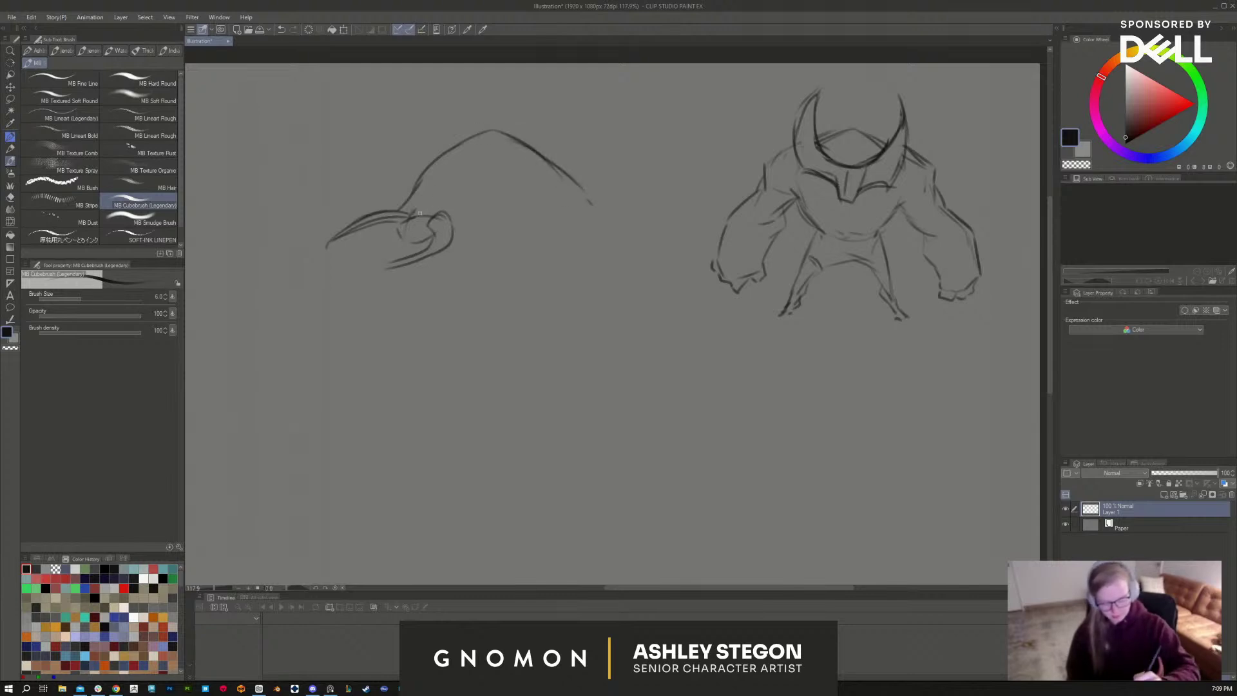
{"action": "mouse_move", "coordinate": [435, 210]}
{"action": "left_mouse_down"}
{"action": "mouse_move", "coordinate": [393, 238]}
{"action": "mouse_move", "coordinate": [399, 228]}
{"action": "mouse_move", "coordinate": [384, 249]}
{"action": "mouse_move", "coordinate": [410, 249]}
{"action": "left_mouse_up"}
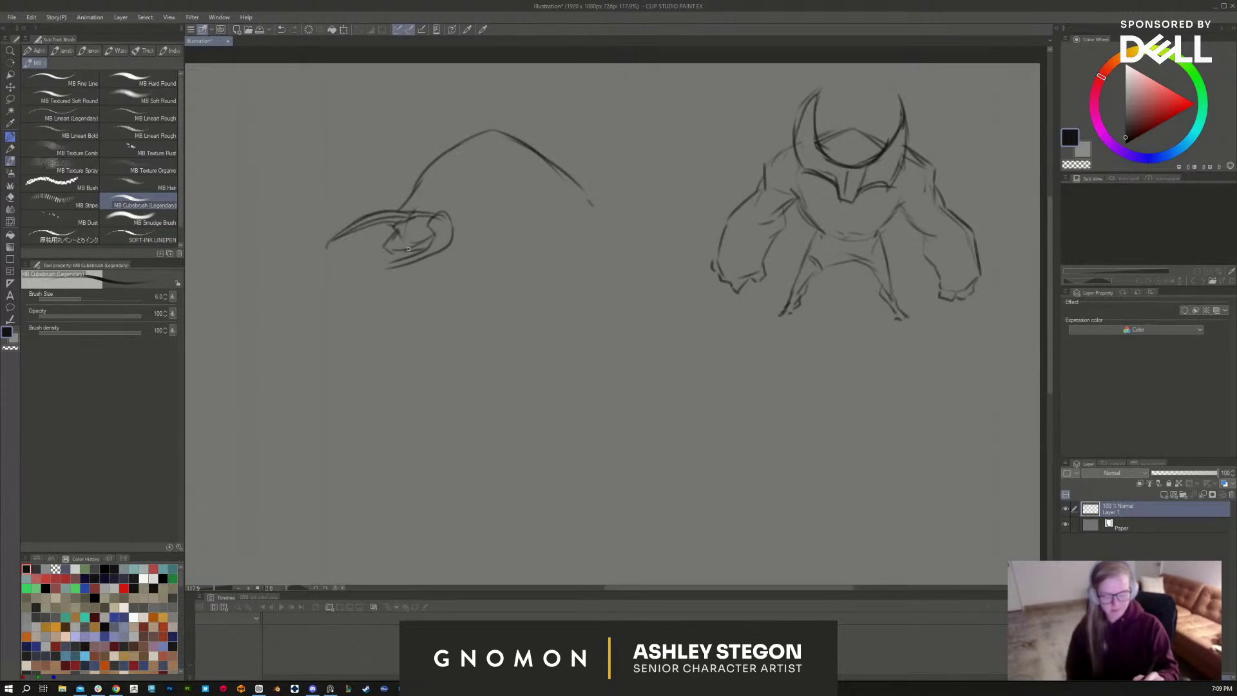
Step: Draw the side view's shoulder, upper arm and massive forearm, and reinforce the slope of its back
{"action": "mouse_move", "coordinate": [457, 210]}
{"action": "left_mouse_down"}
{"action": "mouse_move", "coordinate": [459, 177]}
{"action": "mouse_move", "coordinate": [500, 159]}
{"action": "mouse_move", "coordinate": [514, 176]}
{"action": "mouse_move", "coordinate": [483, 229]}
{"action": "mouse_move", "coordinate": [527, 181]}
{"action": "mouse_move", "coordinate": [563, 213]}
{"action": "mouse_move", "coordinate": [550, 223]}
{"action": "left_mouse_up"}
{"action": "mouse_move", "coordinate": [569, 221]}
{"action": "left_mouse_down"}
{"action": "mouse_move", "coordinate": [586, 253]}
{"action": "mouse_move", "coordinate": [553, 286]}
{"action": "left_mouse_up"}
{"action": "mouse_move", "coordinate": [516, 234]}
{"action": "left_mouse_down"}
{"action": "mouse_move", "coordinate": [467, 289]}
{"action": "mouse_move", "coordinate": [540, 304]}
{"action": "mouse_move", "coordinate": [567, 281]}
{"action": "left_mouse_up"}
{"action": "left_click_drag", "start_coordinate": [566, 218], "coordinate": [575, 234]}
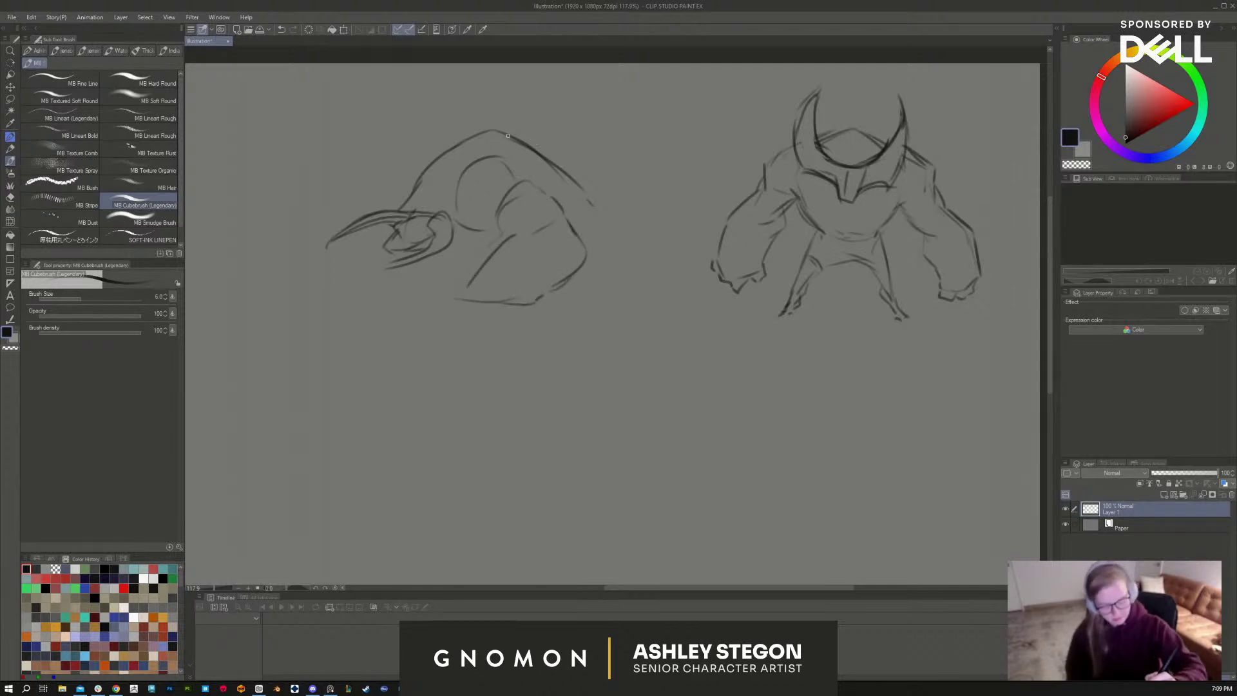
{"action": "mouse_move", "coordinate": [496, 131]}
{"action": "left_mouse_down"}
{"action": "mouse_move", "coordinate": [569, 158]}
{"action": "mouse_move", "coordinate": [599, 187]}
{"action": "left_mouse_up"}
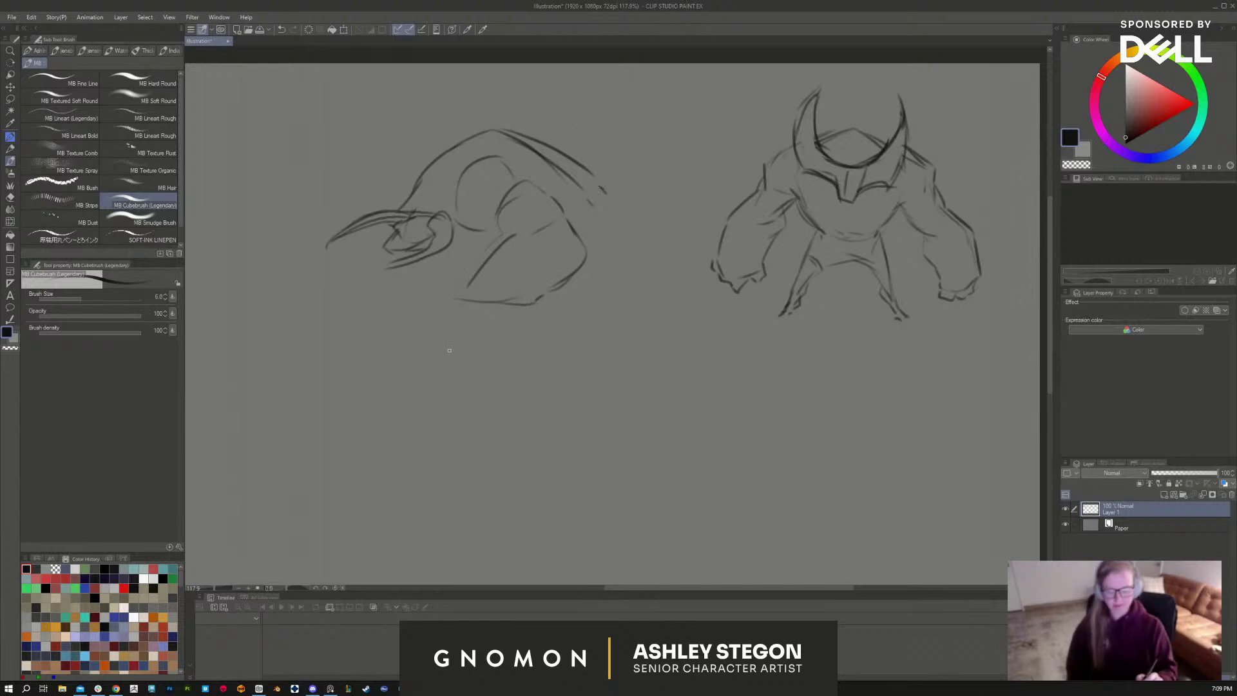
Step: Erase the side view's short horn and redraw the face with a brow and blunt snout
{"action": "key", "text": "e"}
{"action": "mouse_move", "coordinate": [396, 238]}
{"action": "left_mouse_down"}
{"action": "mouse_move", "coordinate": [422, 244]}
{"action": "mouse_move", "coordinate": [389, 219]}
{"action": "mouse_move", "coordinate": [338, 235]}
{"action": "mouse_move", "coordinate": [377, 216]}
{"action": "mouse_move", "coordinate": [354, 230]}
{"action": "left_mouse_up"}
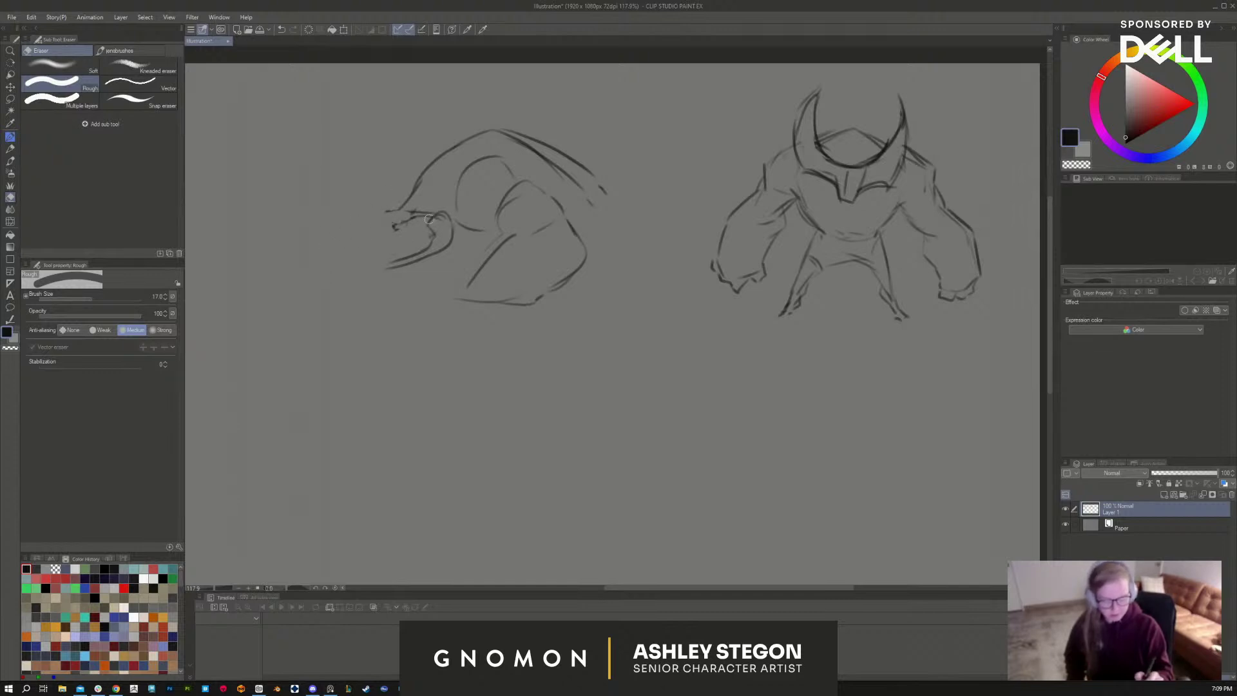
{"action": "key", "text": "b"}
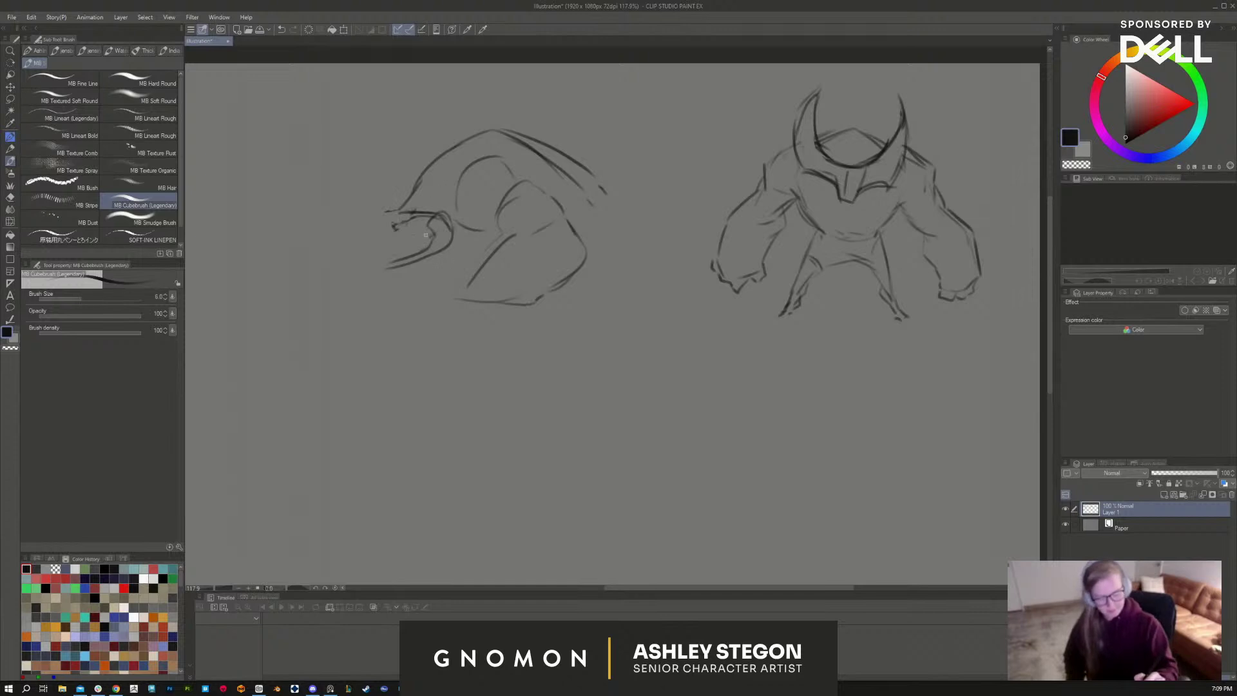
{"action": "left_click_drag", "start_coordinate": [399, 213], "coordinate": [376, 235]}
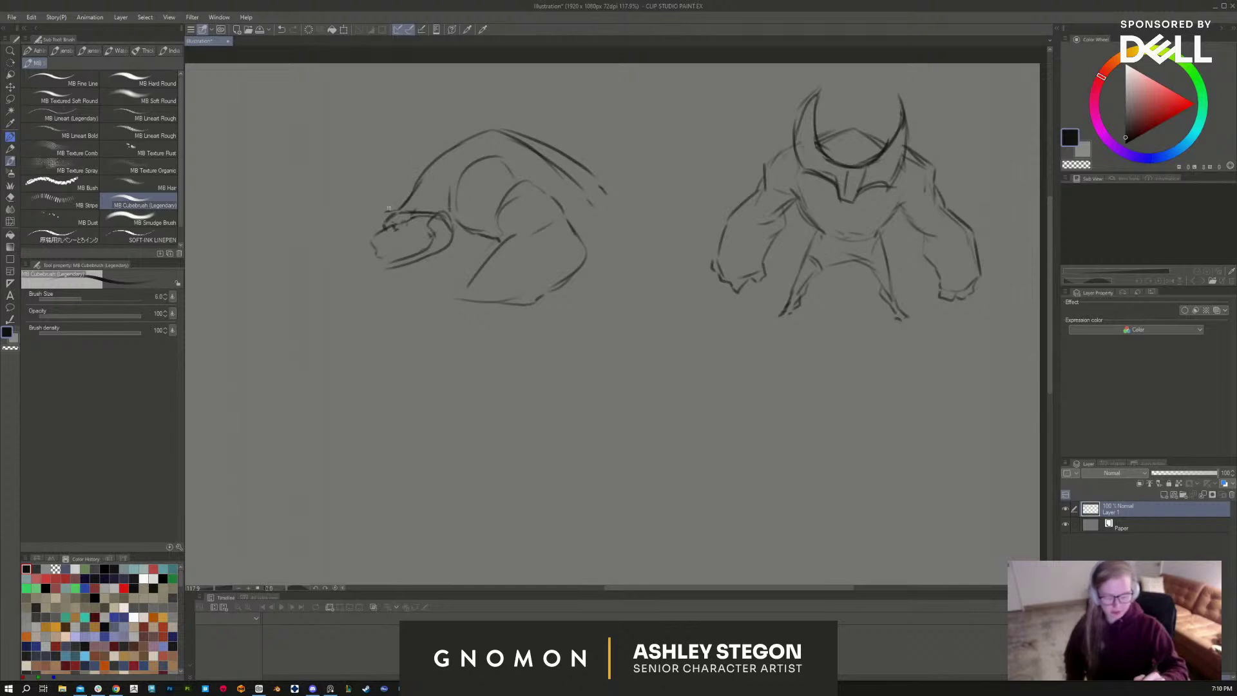
Step: Add the far shoulder and upper back contour, and draw two long horns sweeping forward past the snout
{"action": "mouse_move", "coordinate": [388, 208]}
{"action": "left_mouse_down"}
{"action": "mouse_move", "coordinate": [480, 126]}
{"action": "mouse_move", "coordinate": [505, 126]}
{"action": "mouse_move", "coordinate": [609, 185]}
{"action": "left_mouse_up"}
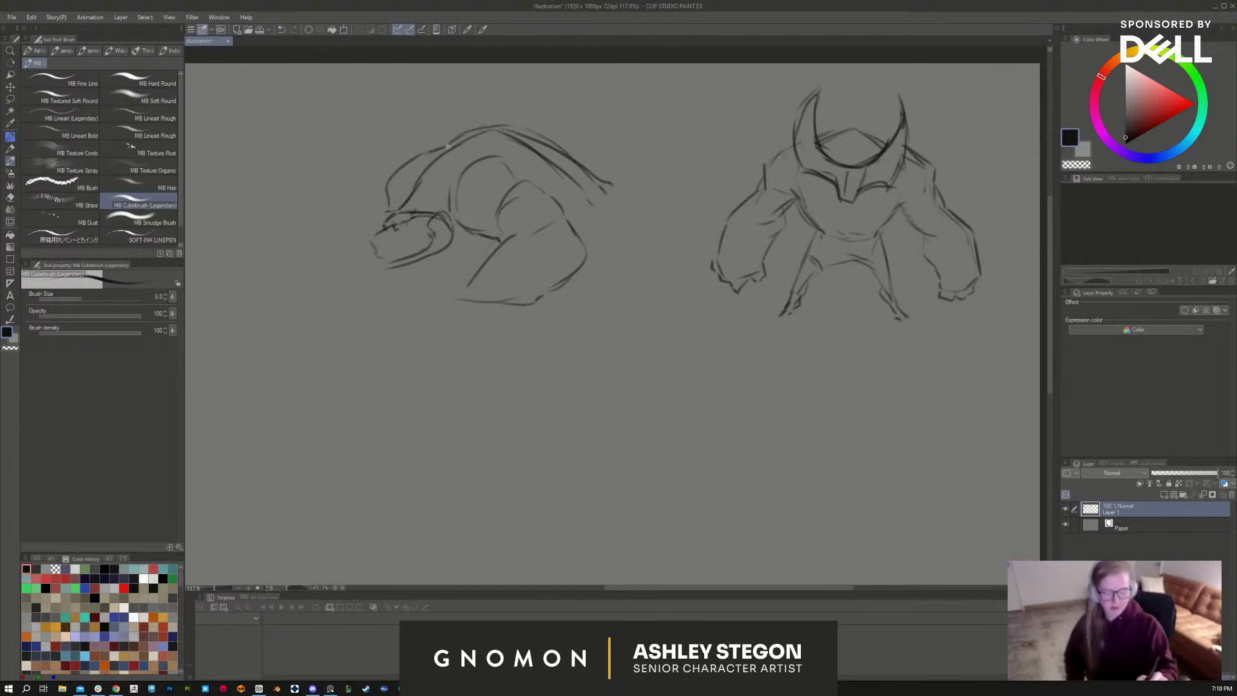
{"action": "left_click_drag", "start_coordinate": [393, 176], "coordinate": [370, 203]}
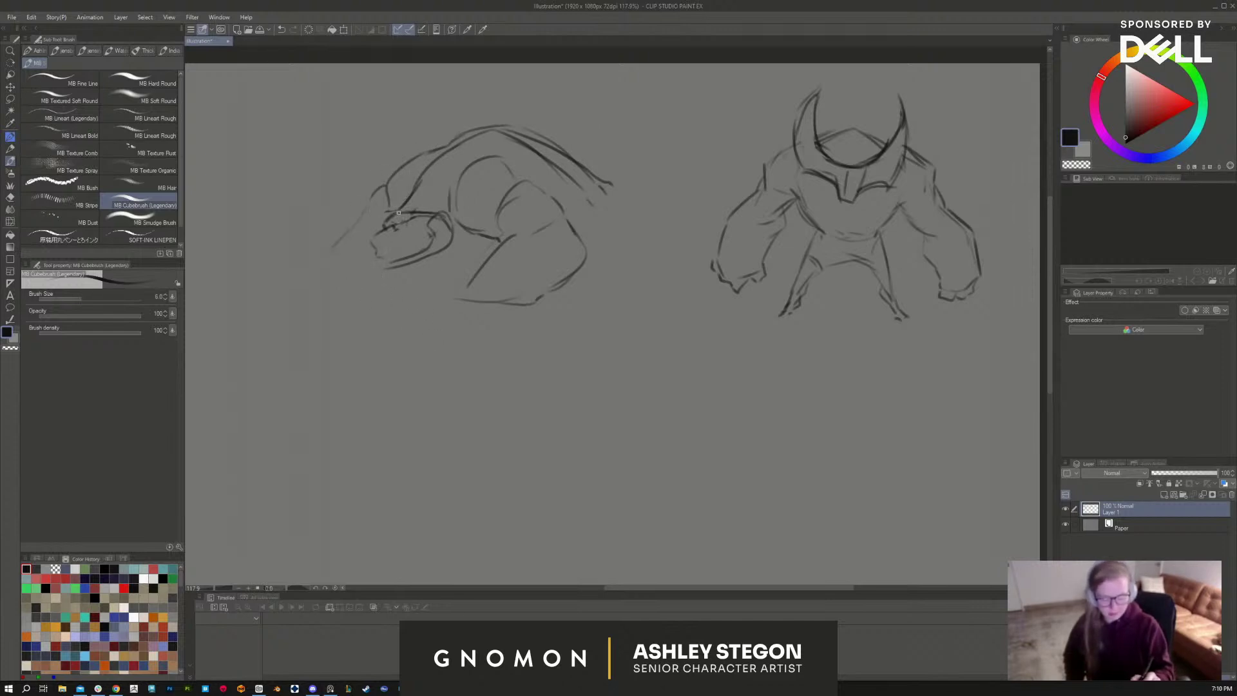
{"action": "mouse_move", "coordinate": [390, 212]}
{"action": "left_mouse_down"}
{"action": "mouse_move", "coordinate": [271, 266]}
{"action": "mouse_move", "coordinate": [323, 240]}
{"action": "mouse_move", "coordinate": [397, 229]}
{"action": "mouse_move", "coordinate": [422, 261]}
{"action": "mouse_move", "coordinate": [457, 256]}
{"action": "mouse_move", "coordinate": [422, 262]}
{"action": "mouse_move", "coordinate": [425, 279]}
{"action": "mouse_move", "coordinate": [386, 277]}
{"action": "mouse_move", "coordinate": [342, 312]}
{"action": "left_mouse_up"}
{"action": "key", "text": "e"}
{"action": "key", "text": "b"}
{"action": "left_click_drag", "start_coordinate": [409, 283], "coordinate": [349, 308]}
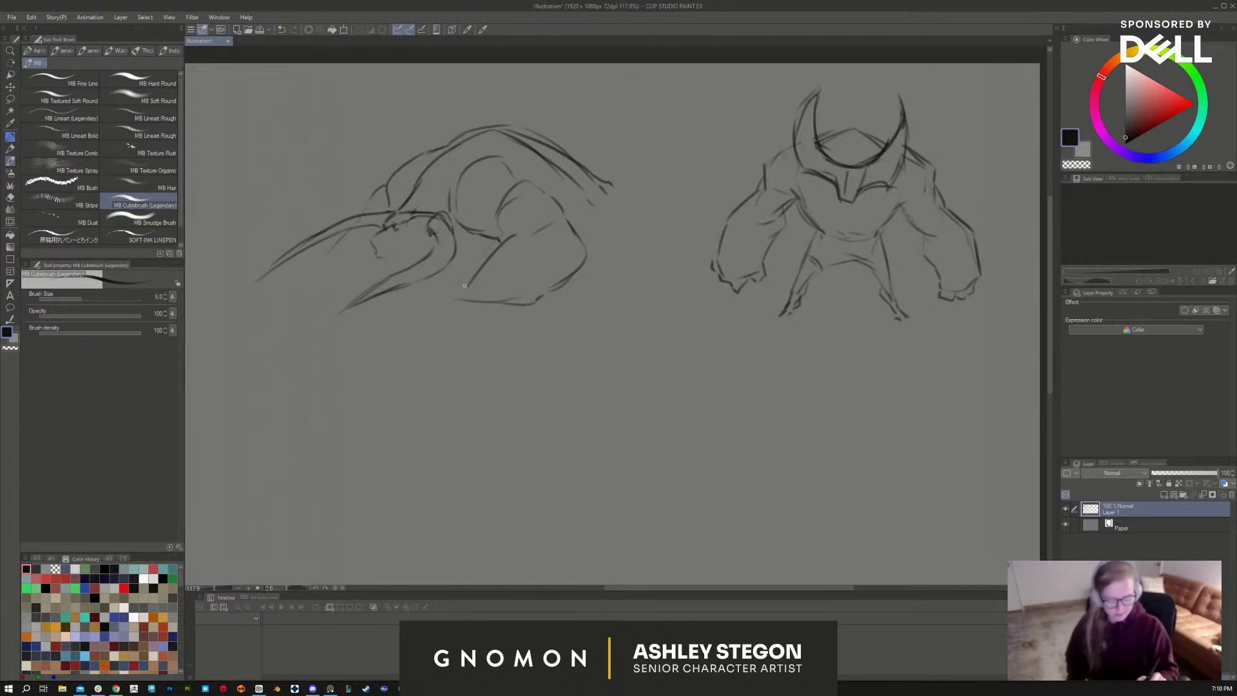
Step: Draw the front hand with its fingers planted on the ground and extend the back into the waist, hip and rear leg
{"action": "left_click_drag", "start_coordinate": [470, 278], "coordinate": [436, 299]}
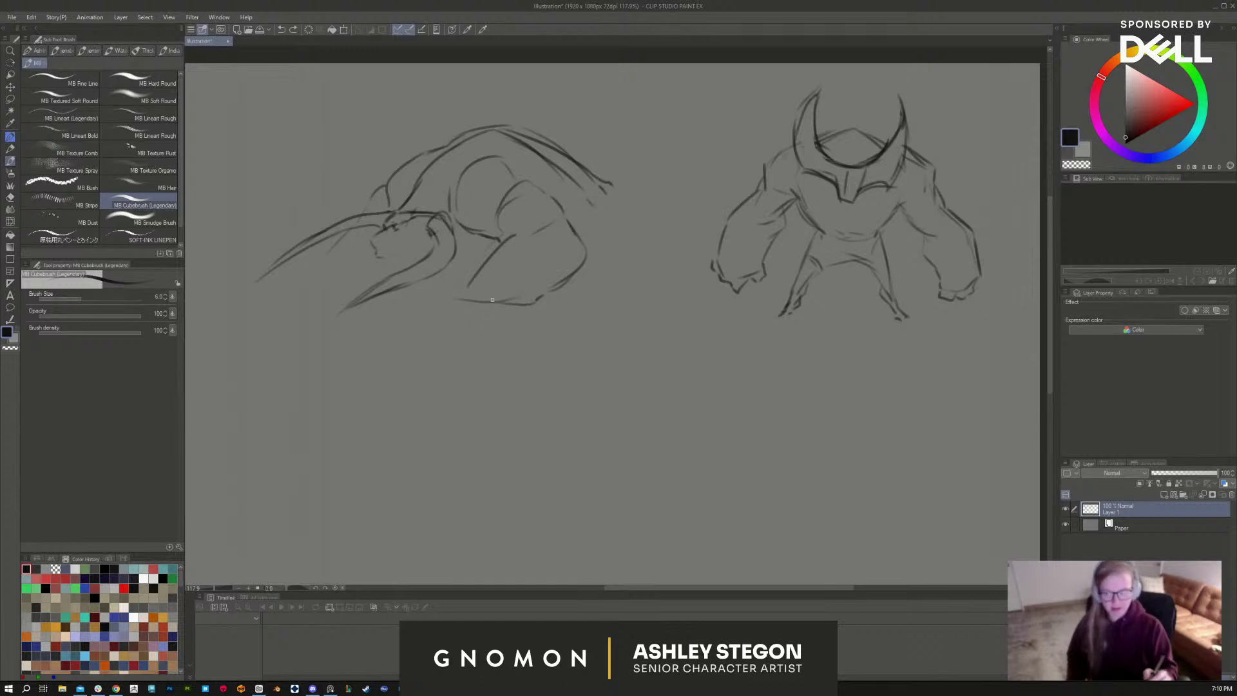
{"action": "mouse_move", "coordinate": [470, 279]}
{"action": "left_mouse_down"}
{"action": "mouse_move", "coordinate": [431, 305]}
{"action": "mouse_move", "coordinate": [479, 309]}
{"action": "mouse_move", "coordinate": [463, 313]}
{"action": "mouse_move", "coordinate": [506, 293]}
{"action": "mouse_move", "coordinate": [509, 308]}
{"action": "mouse_move", "coordinate": [463, 308]}
{"action": "mouse_move", "coordinate": [447, 321]}
{"action": "mouse_move", "coordinate": [484, 327]}
{"action": "mouse_move", "coordinate": [489, 307]}
{"action": "mouse_move", "coordinate": [511, 321]}
{"action": "left_mouse_up"}
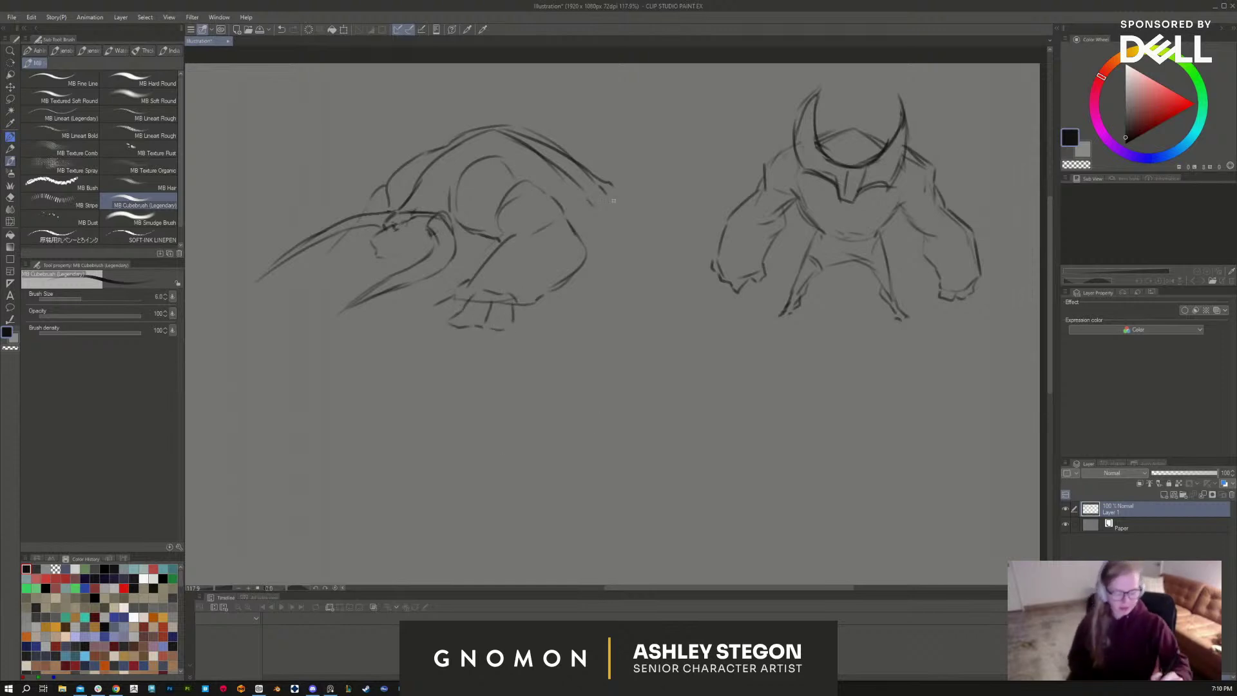
{"action": "left_click_drag", "start_coordinate": [604, 183], "coordinate": [641, 209]}
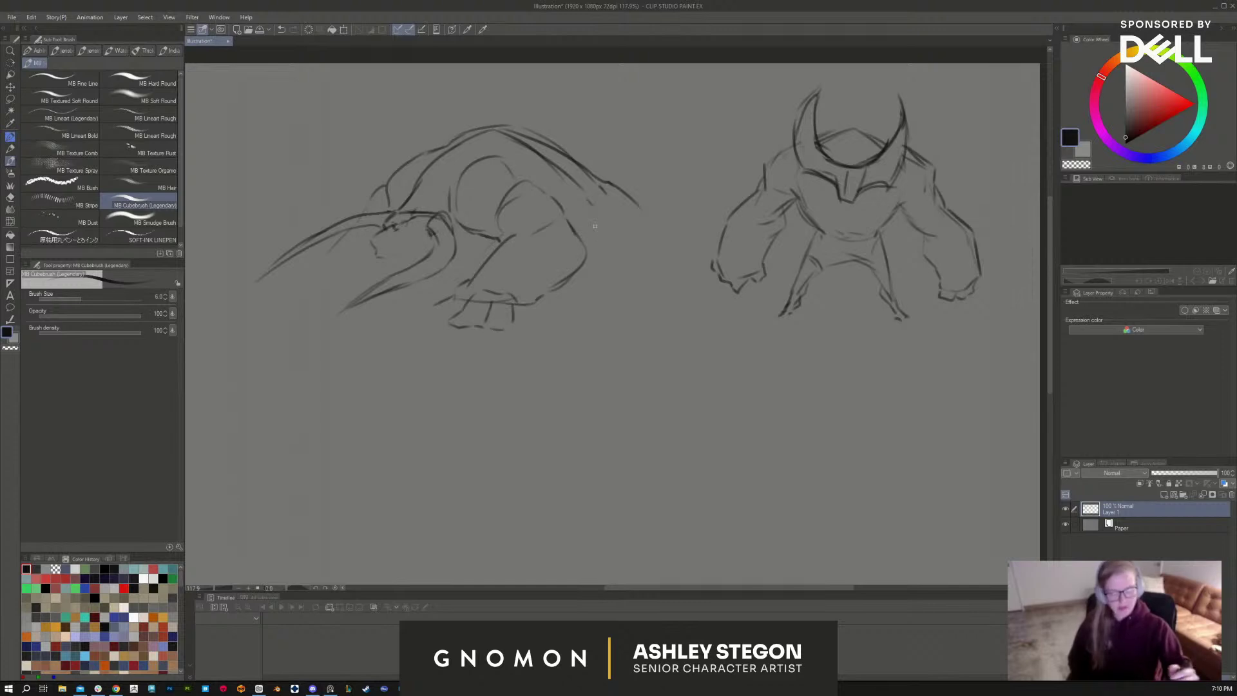
{"action": "mouse_move", "coordinate": [620, 187]}
{"action": "left_mouse_down"}
{"action": "mouse_move", "coordinate": [647, 214]}
{"action": "mouse_move", "coordinate": [641, 257]}
{"action": "mouse_move", "coordinate": [663, 244]}
{"action": "mouse_move", "coordinate": [634, 259]}
{"action": "mouse_move", "coordinate": [693, 235]}
{"action": "mouse_move", "coordinate": [709, 250]}
{"action": "mouse_move", "coordinate": [685, 297]}
{"action": "left_mouse_up"}
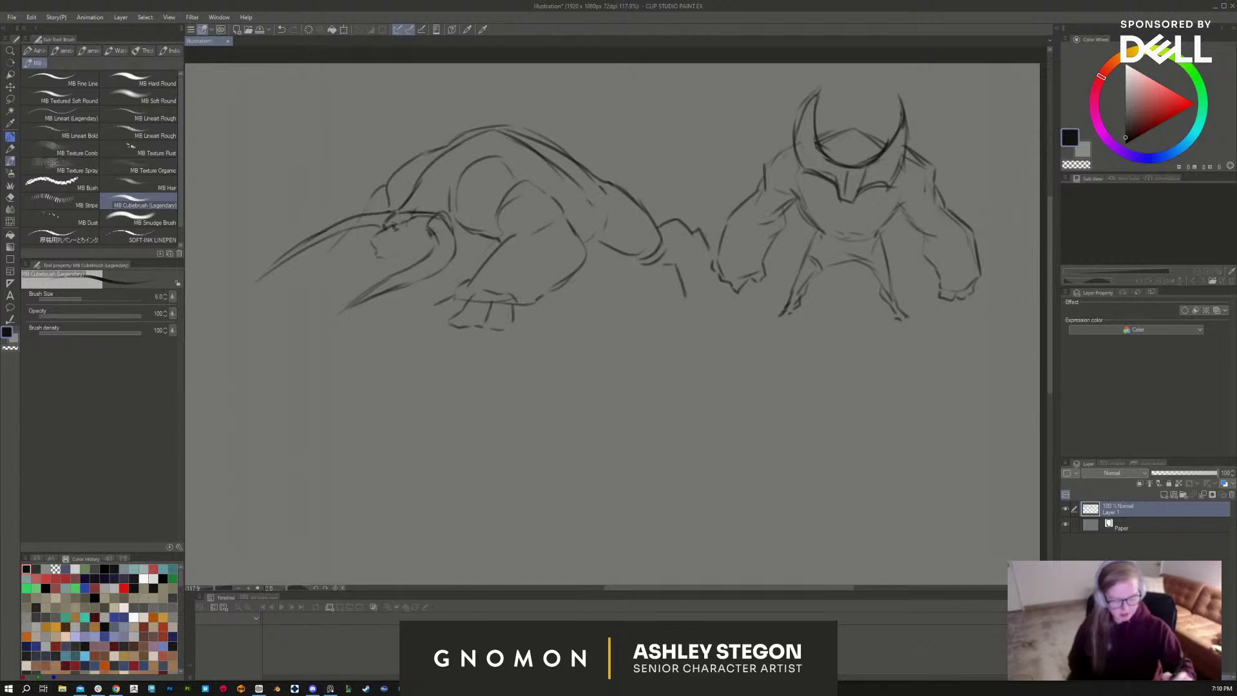
Step: Lasso the side-view sketch, move it left away from the front view, and deselect it
{"action": "key", "text": "m"}
{"action": "mouse_move", "coordinate": [632, 366]}
{"action": "left_mouse_down"}
{"action": "mouse_move", "coordinate": [703, 298]}
{"action": "mouse_move", "coordinate": [718, 243]}
{"action": "mouse_move", "coordinate": [423, 91]}
{"action": "mouse_move", "coordinate": [422, 414]}
{"action": "mouse_move", "coordinate": [438, 416]}
{"action": "left_mouse_up"}
{"action": "left_click_drag", "start_coordinate": [713, 441], "coordinate": [829, 450]}
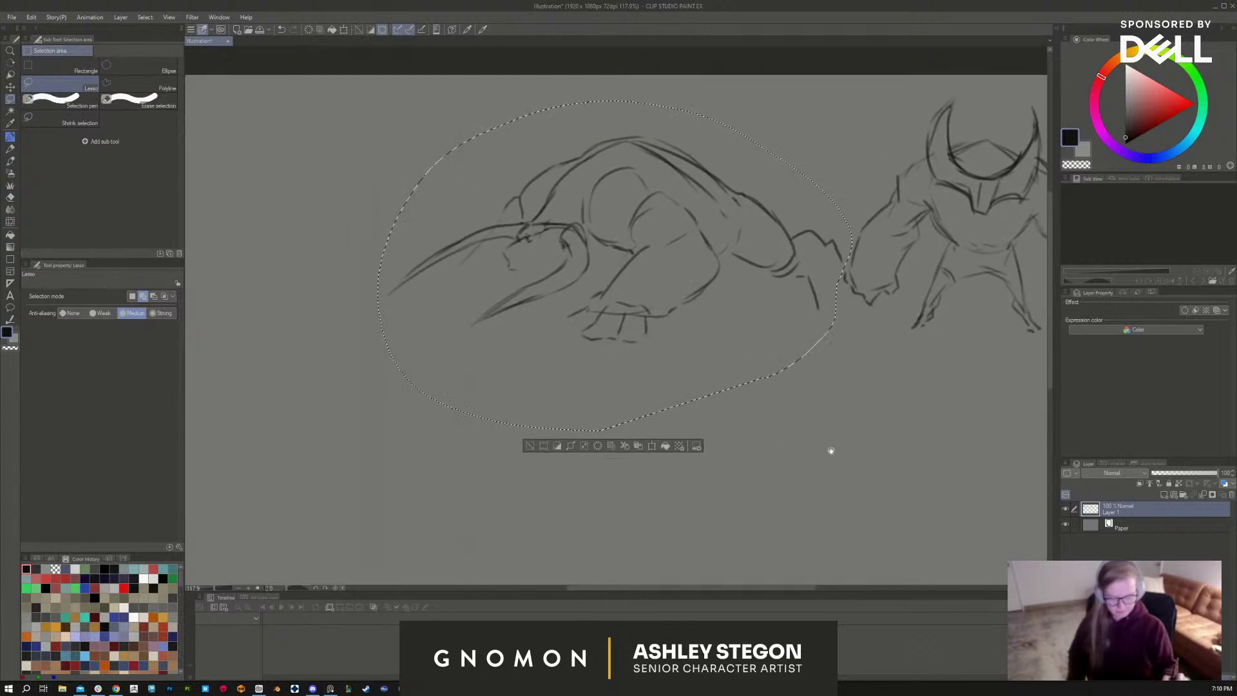
{"action": "mouse_move", "coordinate": [781, 319]}
{"action": "left_mouse_down"}
{"action": "mouse_move", "coordinate": [721, 320]}
{"action": "mouse_move", "coordinate": [745, 325]}
{"action": "mouse_move", "coordinate": [706, 341]}
{"action": "left_mouse_up"}
{"action": "key", "text": "ctrl+t"}
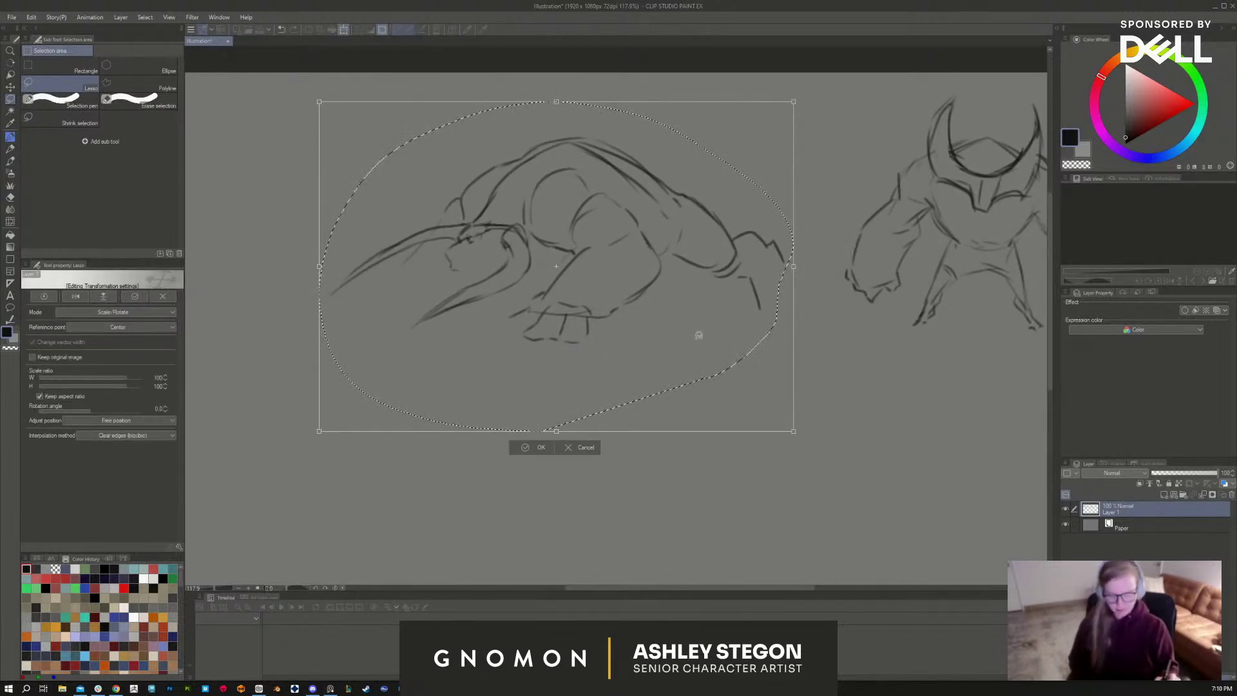
{"action": "key", "text": "Return"}
{"action": "key", "text": "ctrl+d"}
{"action": "key", "text": "b"}
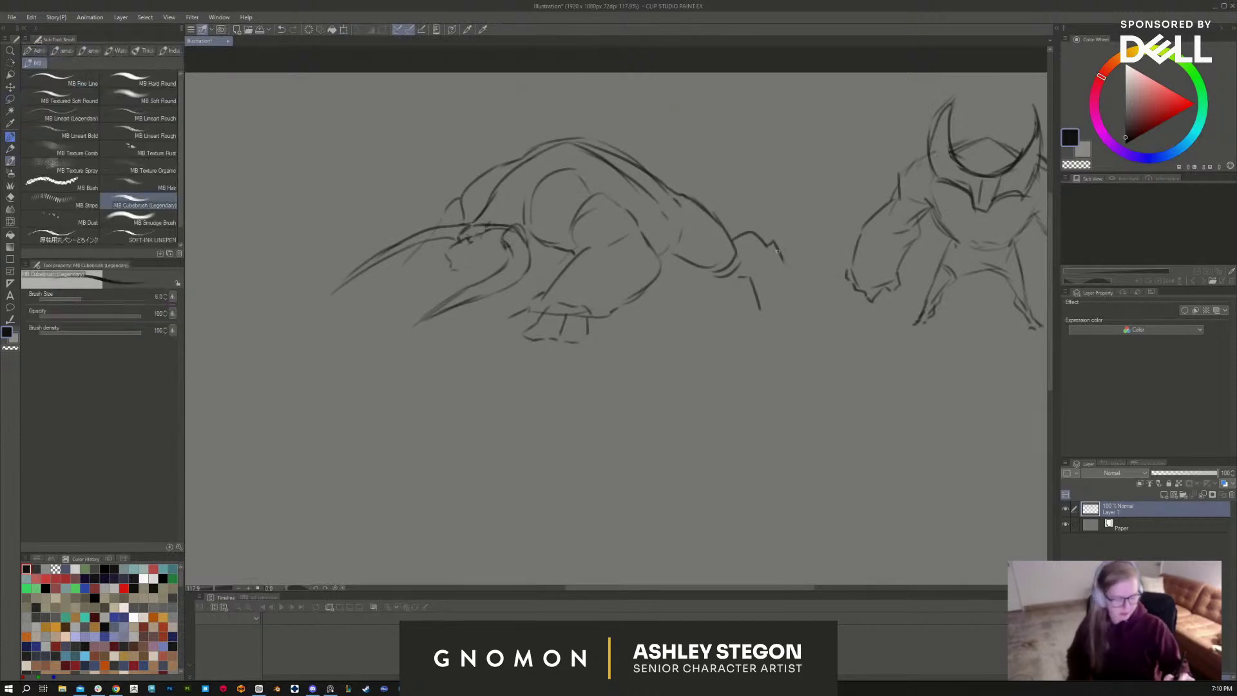
Step: Extend the rear leg's outer contour, reinforce the far shoulder, and add outer digits to both sides of the planted hand
{"action": "left_click_drag", "start_coordinate": [777, 251], "coordinate": [804, 303]}
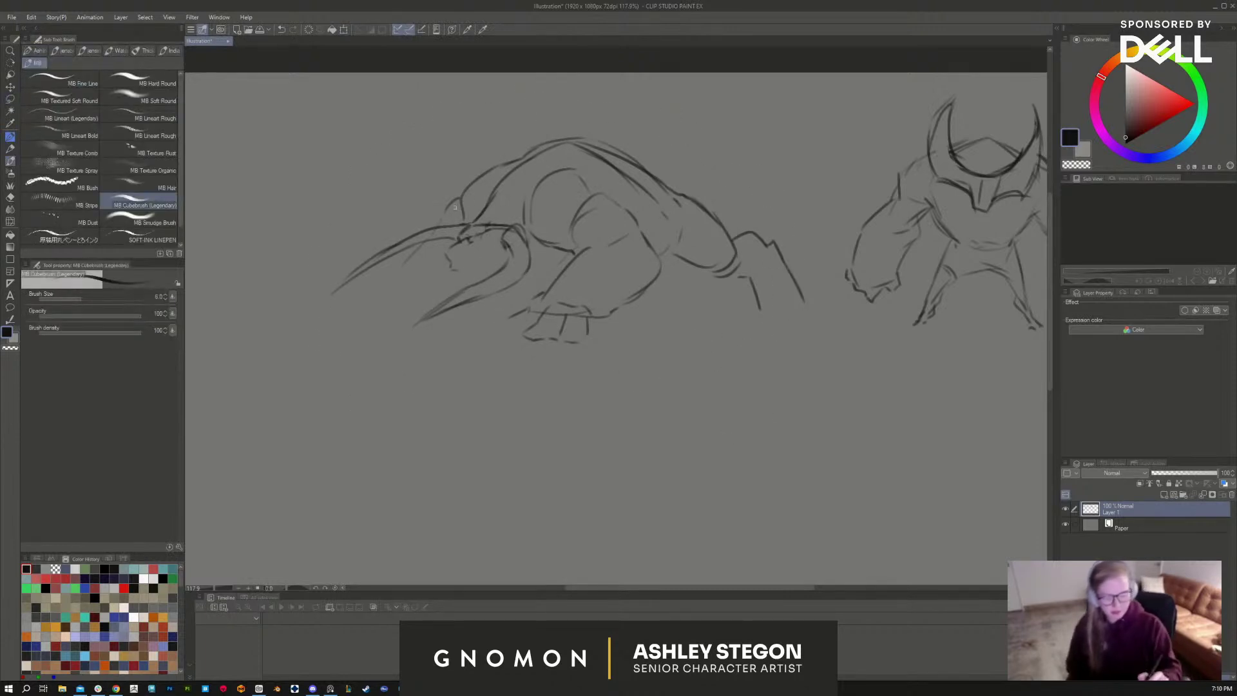
{"action": "mouse_move", "coordinate": [455, 207]}
{"action": "left_mouse_down"}
{"action": "mouse_move", "coordinate": [496, 162]}
{"action": "mouse_move", "coordinate": [480, 169]}
{"action": "mouse_move", "coordinate": [516, 155]}
{"action": "left_mouse_up"}
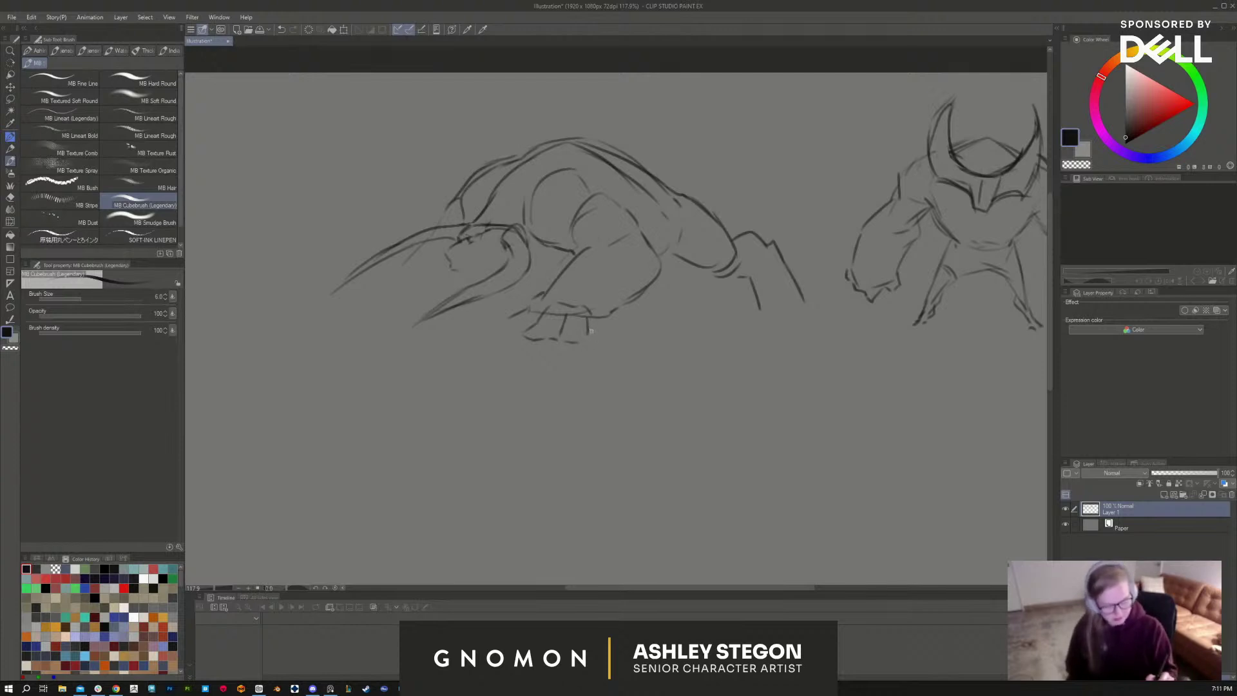
{"action": "left_click_drag", "start_coordinate": [612, 320], "coordinate": [604, 339]}
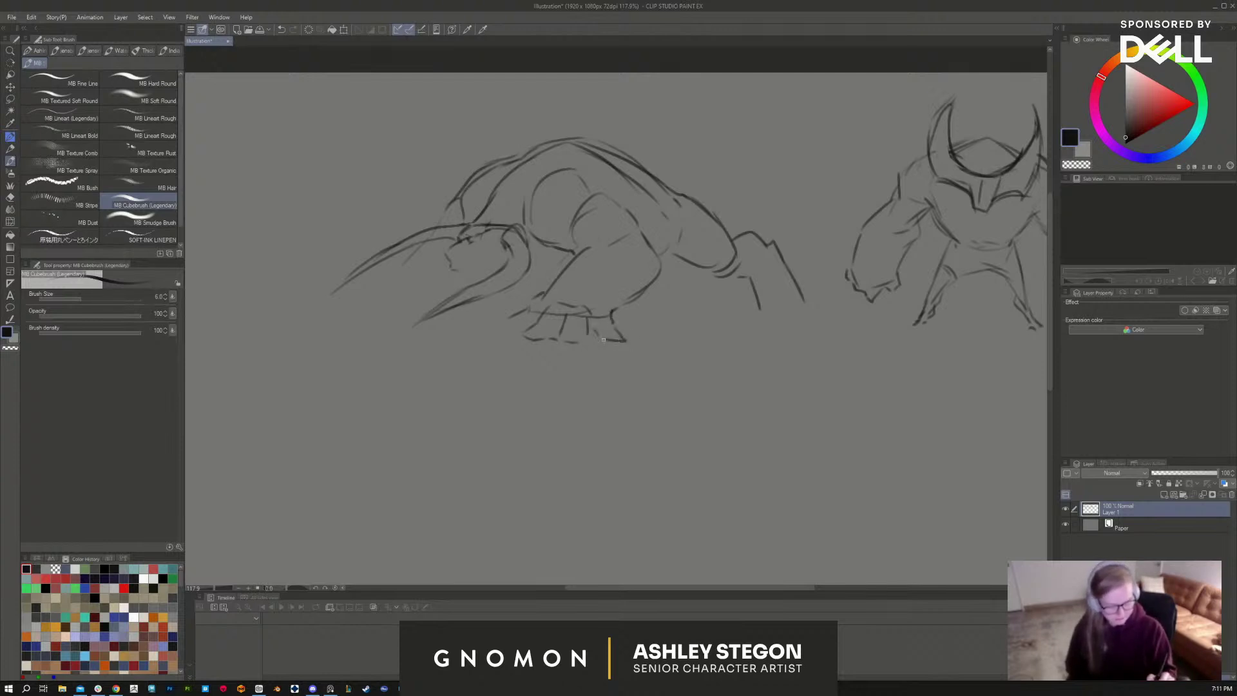
{"action": "mouse_move", "coordinate": [494, 325]}
{"action": "left_mouse_down"}
{"action": "mouse_move", "coordinate": [539, 311]}
{"action": "mouse_move", "coordinate": [584, 338]}
{"action": "mouse_move", "coordinate": [528, 331]}
{"action": "left_mouse_up"}
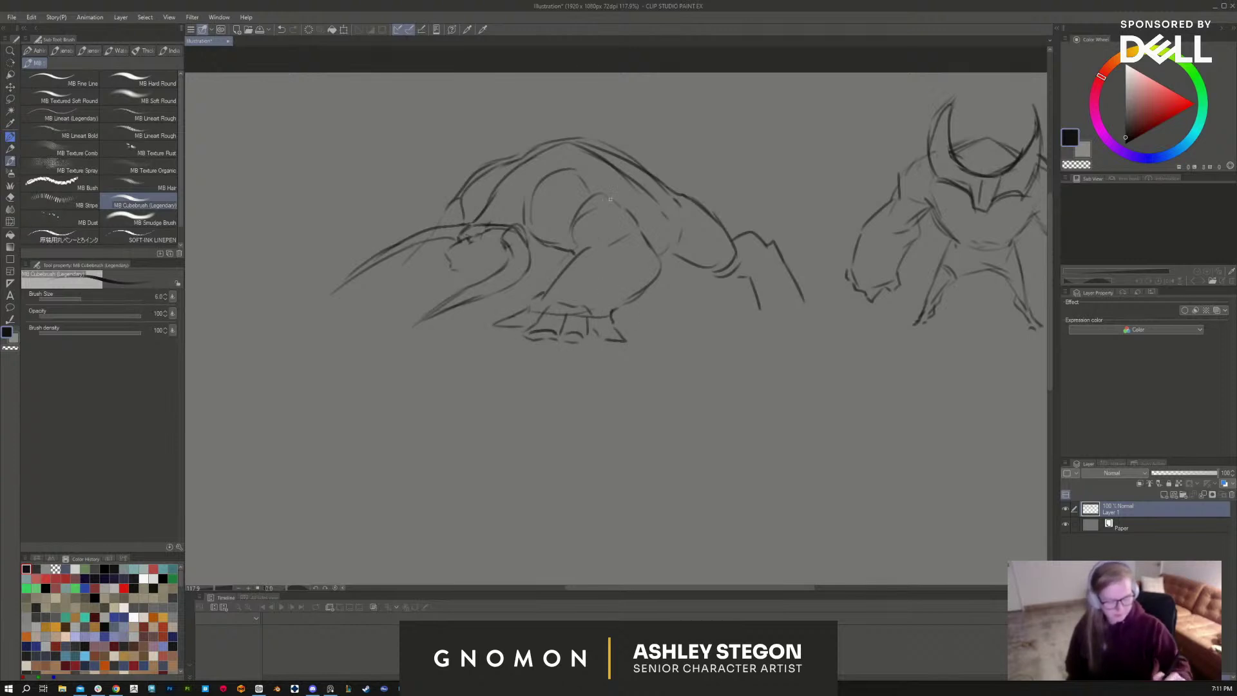
Step: Draw a wavy, tufted tail on the side-view creature and complete its rear foot with toe lines and a flat sole
{"action": "mouse_move", "coordinate": [611, 193]}
{"action": "left_mouse_down"}
{"action": "mouse_move", "coordinate": [657, 251]}
{"action": "mouse_move", "coordinate": [710, 225]}
{"action": "mouse_move", "coordinate": [683, 230]}
{"action": "left_mouse_up"}
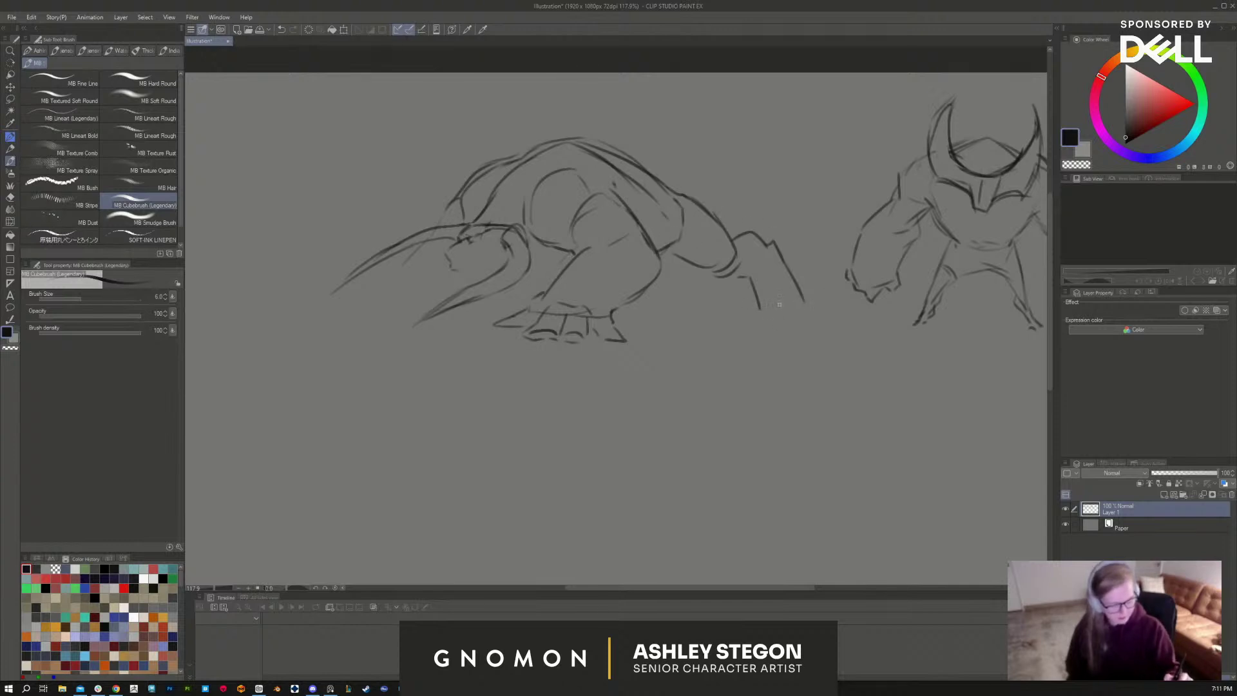
{"action": "left_click_drag", "start_coordinate": [780, 311], "coordinate": [778, 298]}
{"action": "mouse_move", "coordinate": [685, 193]}
{"action": "left_mouse_down"}
{"action": "mouse_move", "coordinate": [784, 165]}
{"action": "mouse_move", "coordinate": [817, 187]}
{"action": "left_mouse_up"}
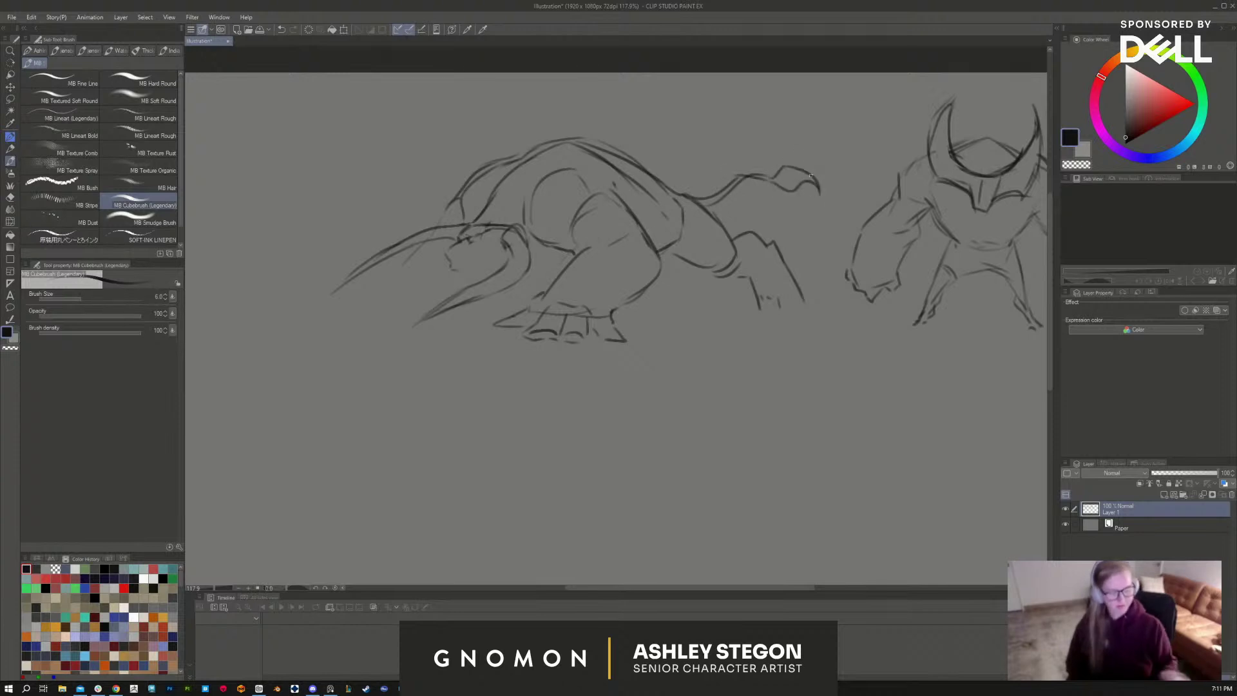
{"action": "mouse_move", "coordinate": [755, 304]}
{"action": "left_mouse_down"}
{"action": "mouse_move", "coordinate": [799, 293]}
{"action": "mouse_move", "coordinate": [802, 309]}
{"action": "mouse_move", "coordinate": [759, 307]}
{"action": "mouse_move", "coordinate": [750, 324]}
{"action": "mouse_move", "coordinate": [802, 325]}
{"action": "left_mouse_up"}
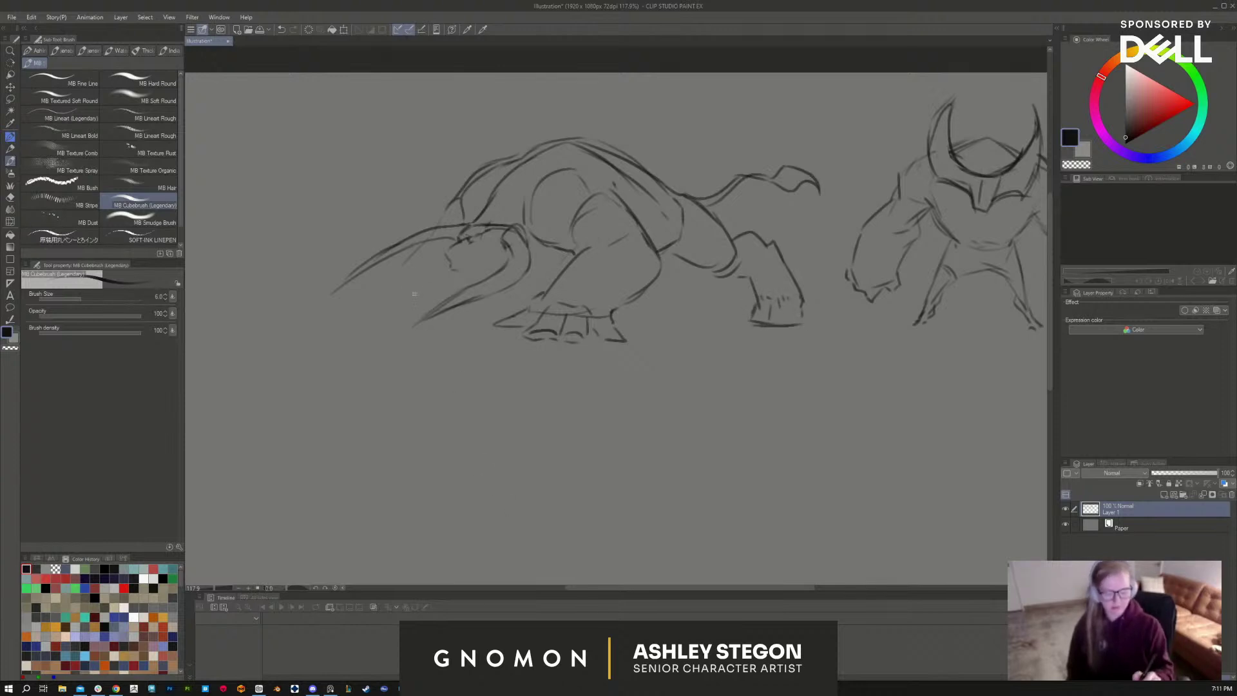
Step: Draw the far arm reaching forward into a fingered hand, and firm up the jaw and near forearm lines
{"action": "left_click_drag", "start_coordinate": [415, 249], "coordinate": [379, 281]}
{"action": "mouse_move", "coordinate": [446, 255]}
{"action": "left_mouse_down"}
{"action": "mouse_move", "coordinate": [447, 268]}
{"action": "mouse_move", "coordinate": [558, 252]}
{"action": "left_mouse_up"}
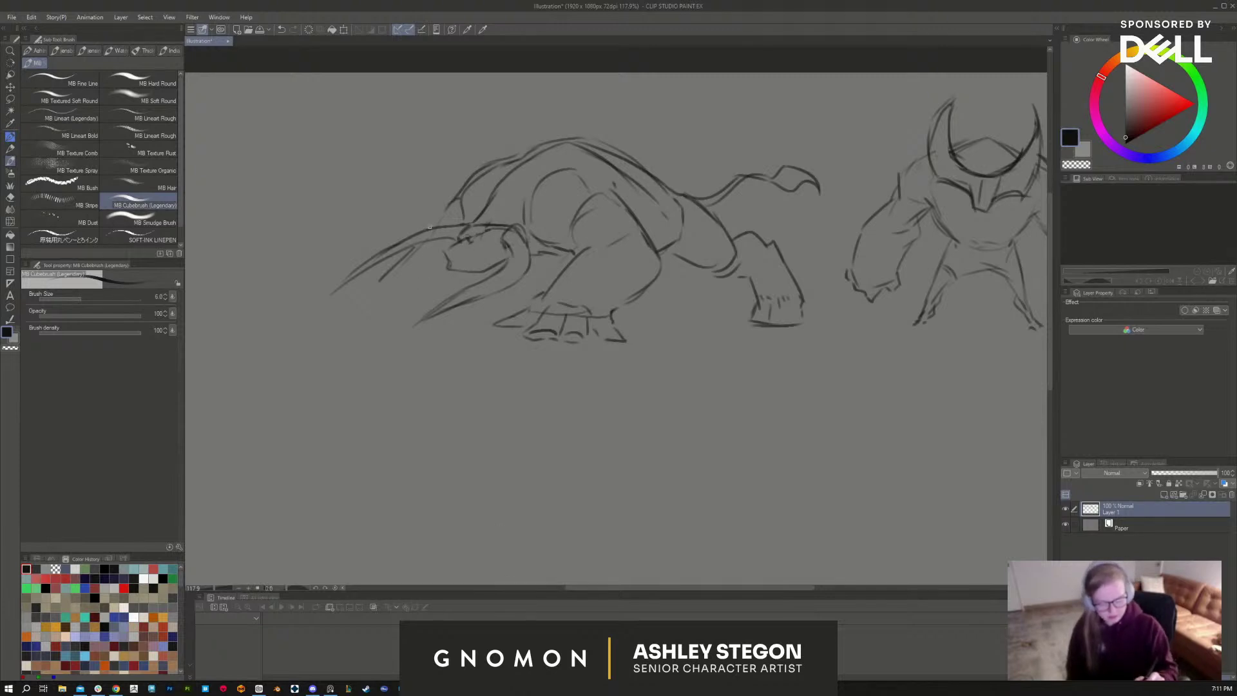
{"action": "left_click_drag", "start_coordinate": [430, 226], "coordinate": [414, 230]}
{"action": "mouse_move", "coordinate": [361, 286]}
{"action": "left_mouse_down"}
{"action": "mouse_move", "coordinate": [392, 293]}
{"action": "mouse_move", "coordinate": [382, 307]}
{"action": "mouse_move", "coordinate": [462, 275]}
{"action": "left_mouse_up"}
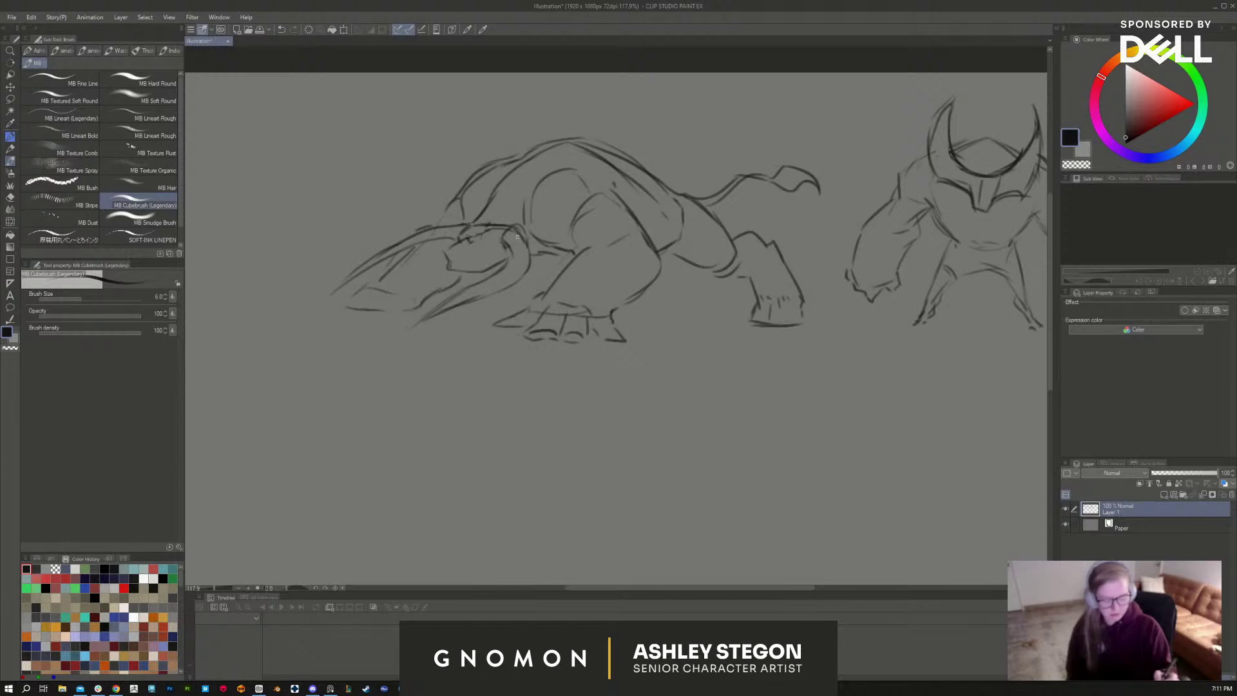
{"action": "mouse_move", "coordinate": [395, 308]}
{"action": "left_mouse_down"}
{"action": "mouse_move", "coordinate": [411, 304]}
{"action": "mouse_move", "coordinate": [368, 323]}
{"action": "mouse_move", "coordinate": [394, 322]}
{"action": "mouse_move", "coordinate": [357, 304]}
{"action": "mouse_move", "coordinate": [339, 315]}
{"action": "mouse_move", "coordinate": [354, 301]}
{"action": "mouse_move", "coordinate": [331, 313]}
{"action": "left_mouse_up"}
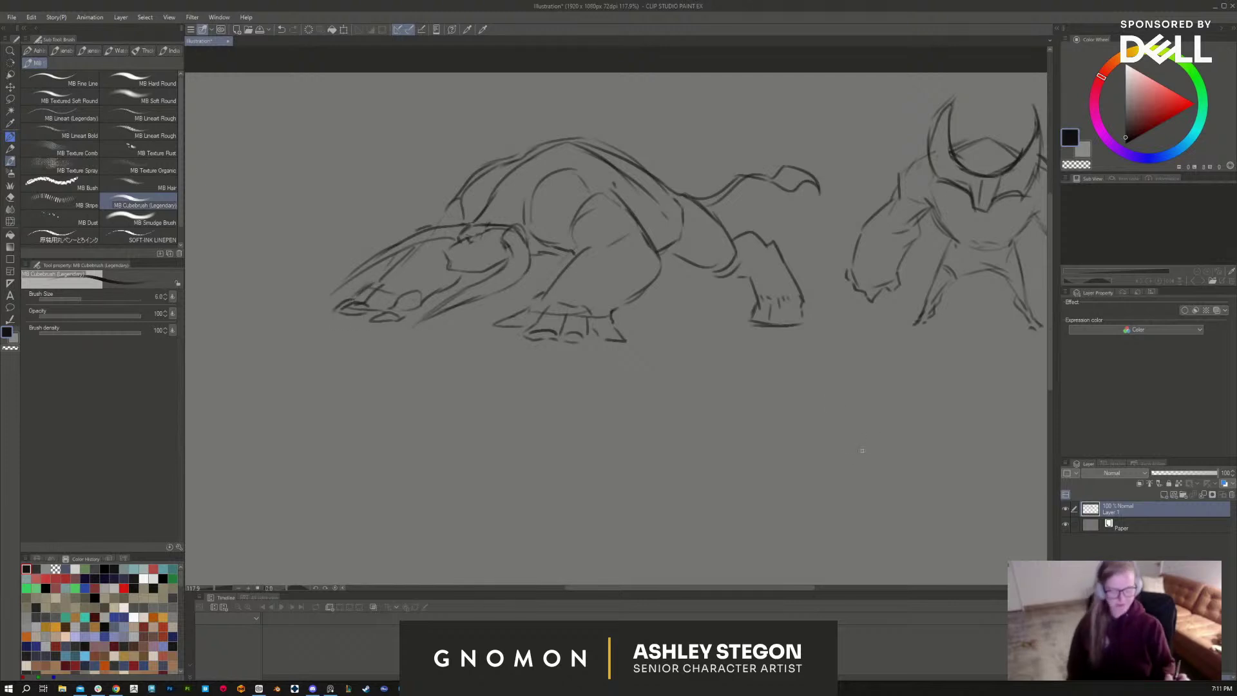
{"action": "mouse_move", "coordinate": [602, 332]}
{"action": "left_mouse_down"}
{"action": "mouse_move", "coordinate": [625, 339]}
{"action": "mouse_move", "coordinate": [622, 309]}
{"action": "mouse_move", "coordinate": [667, 269]}
{"action": "left_mouse_up"}
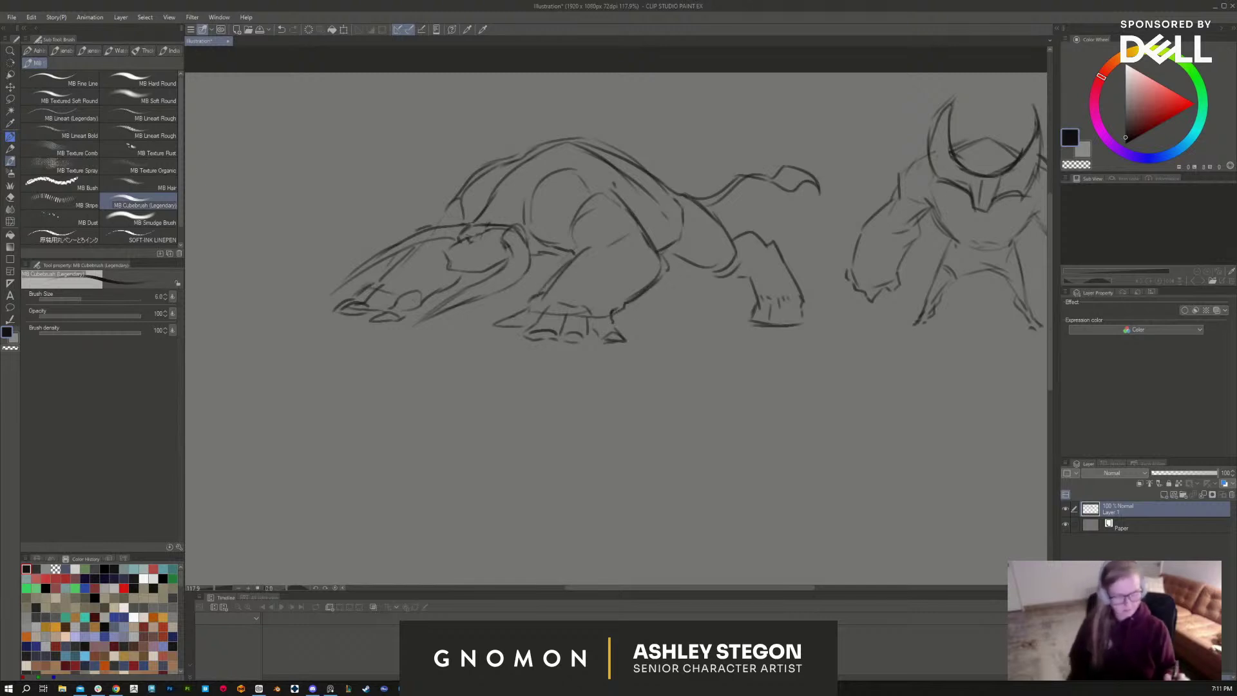
Step: Flip the canvas view horizontally with the whole page in view
{"action": "scroll", "coordinate": [826, 490], "scroll_direction": "down", "scroll_amount": 2}
{"action": "left_click_drag", "start_coordinate": [826, 491], "coordinate": [740, 428]}
{"action": "key", "text": "h"}
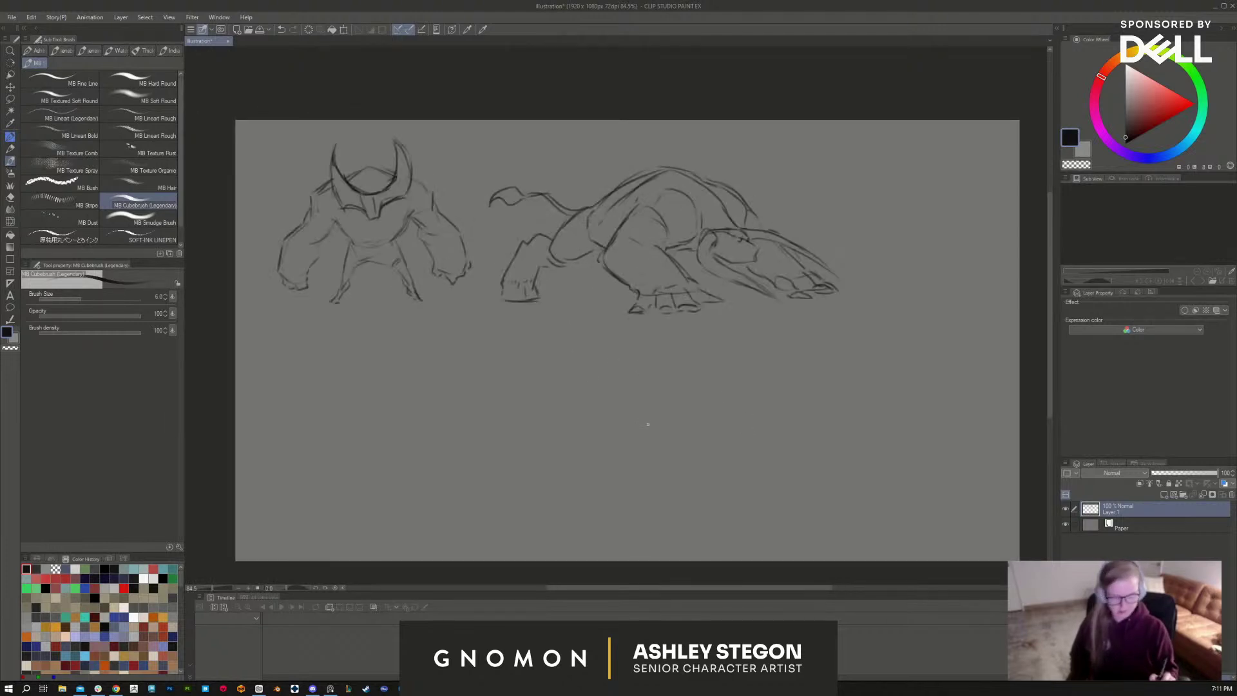
Step: Lasso the side-view sketch, scale it down to 72% beside the front view, rotate it slightly, and deselect it
{"action": "mouse_move", "coordinate": [794, 364]}
{"action": "left_mouse_down"}
{"action": "mouse_move", "coordinate": [789, 383]}
{"action": "mouse_move", "coordinate": [837, 348]}
{"action": "mouse_move", "coordinate": [657, 166]}
{"action": "mouse_move", "coordinate": [468, 229]}
{"action": "mouse_move", "coordinate": [500, 346]}
{"action": "left_mouse_up"}
{"action": "key", "text": "m"}
{"action": "key", "text": "ctrl+t"}
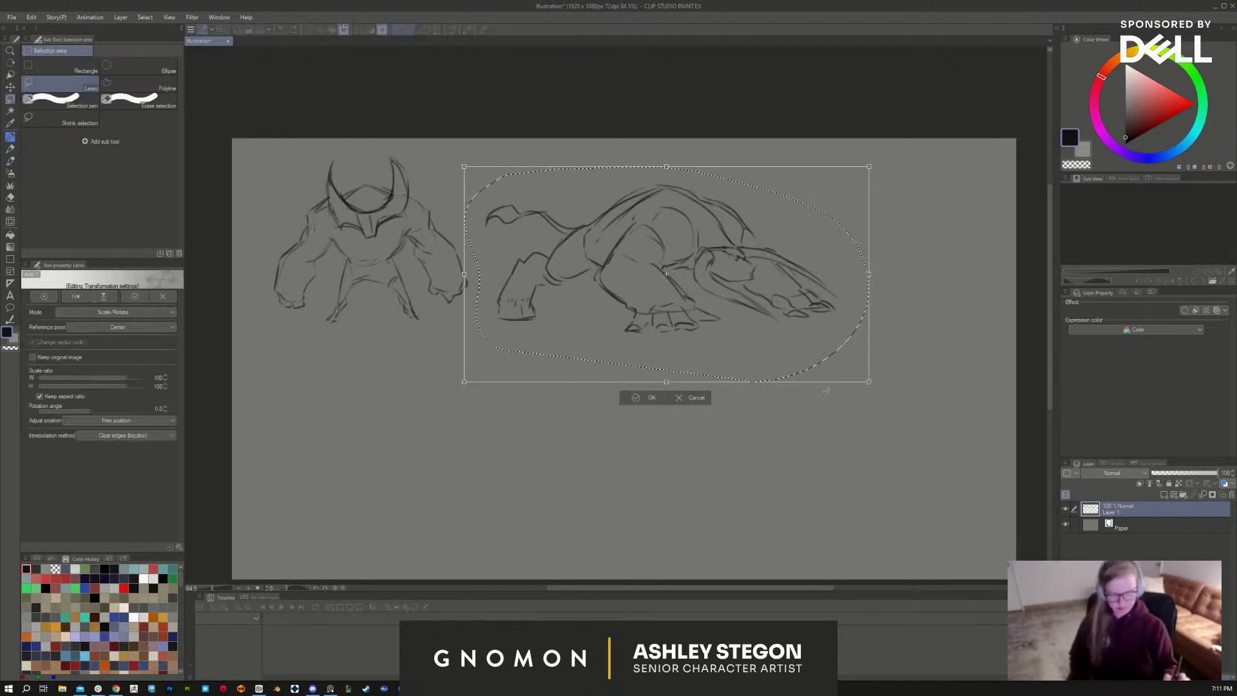
{"action": "left_click_drag", "start_coordinate": [805, 350], "coordinate": [711, 306]}
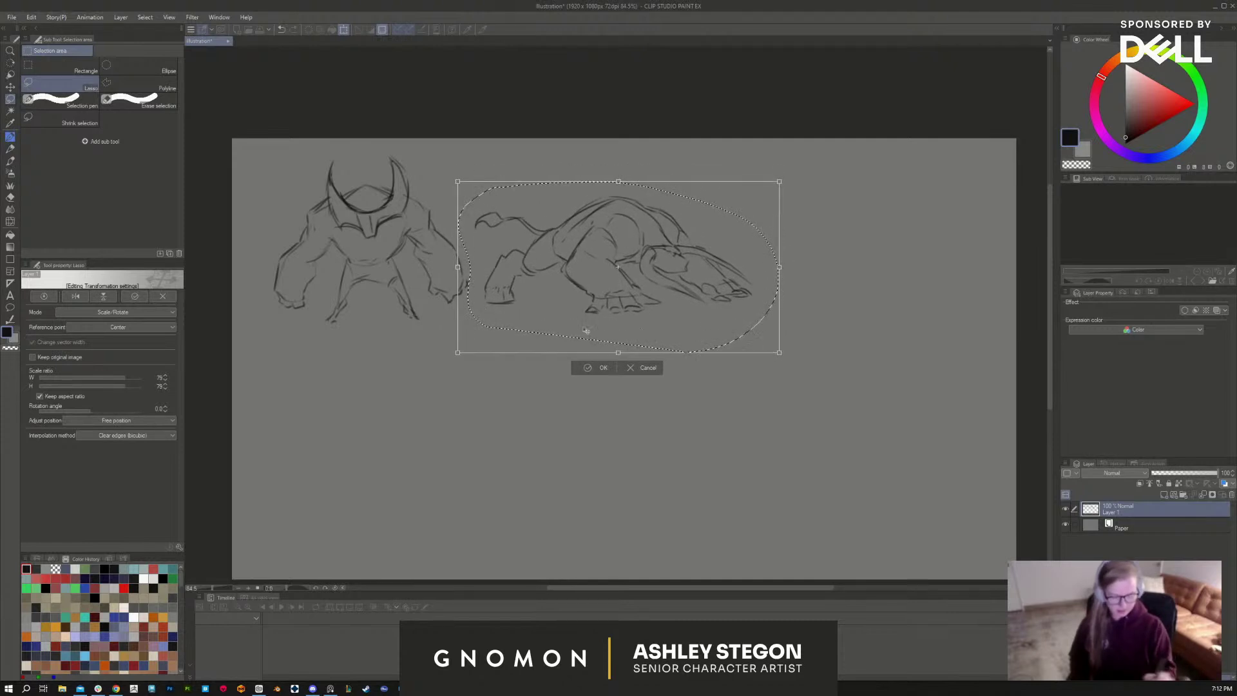
{"action": "left_click_drag", "start_coordinate": [778, 351], "coordinate": [734, 322]}
{"action": "left_click_drag", "start_coordinate": [784, 181], "coordinate": [723, 268]}
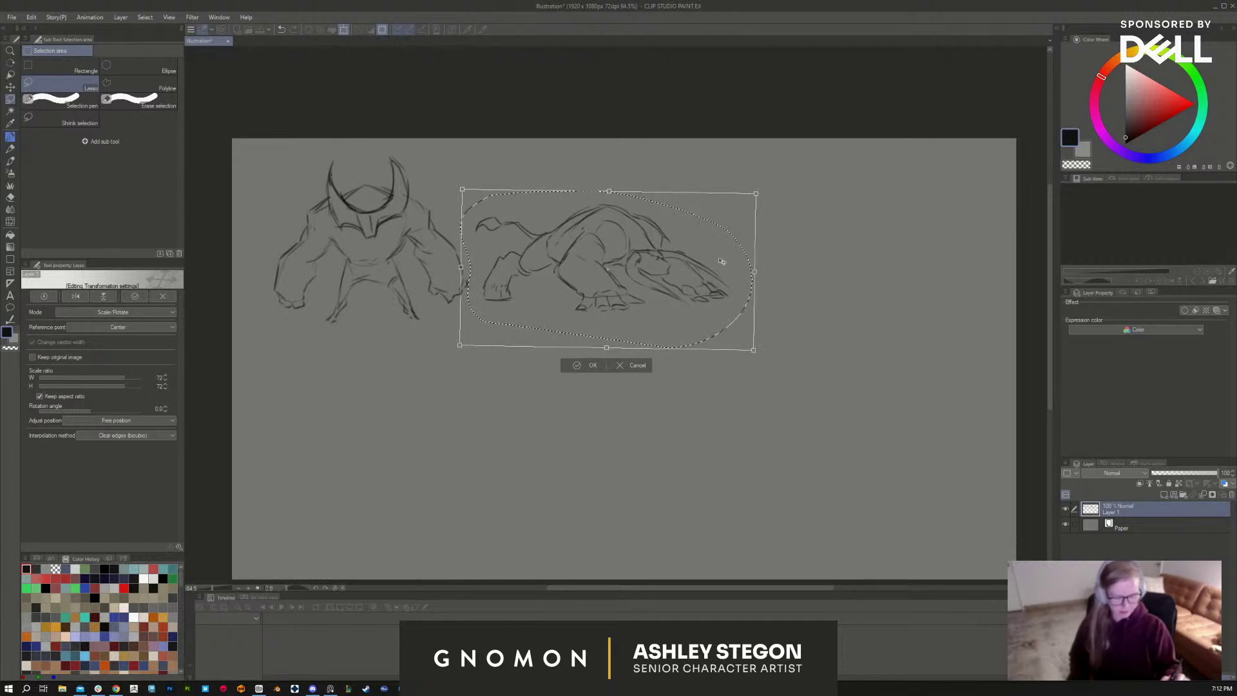
{"action": "key", "text": "Return"}
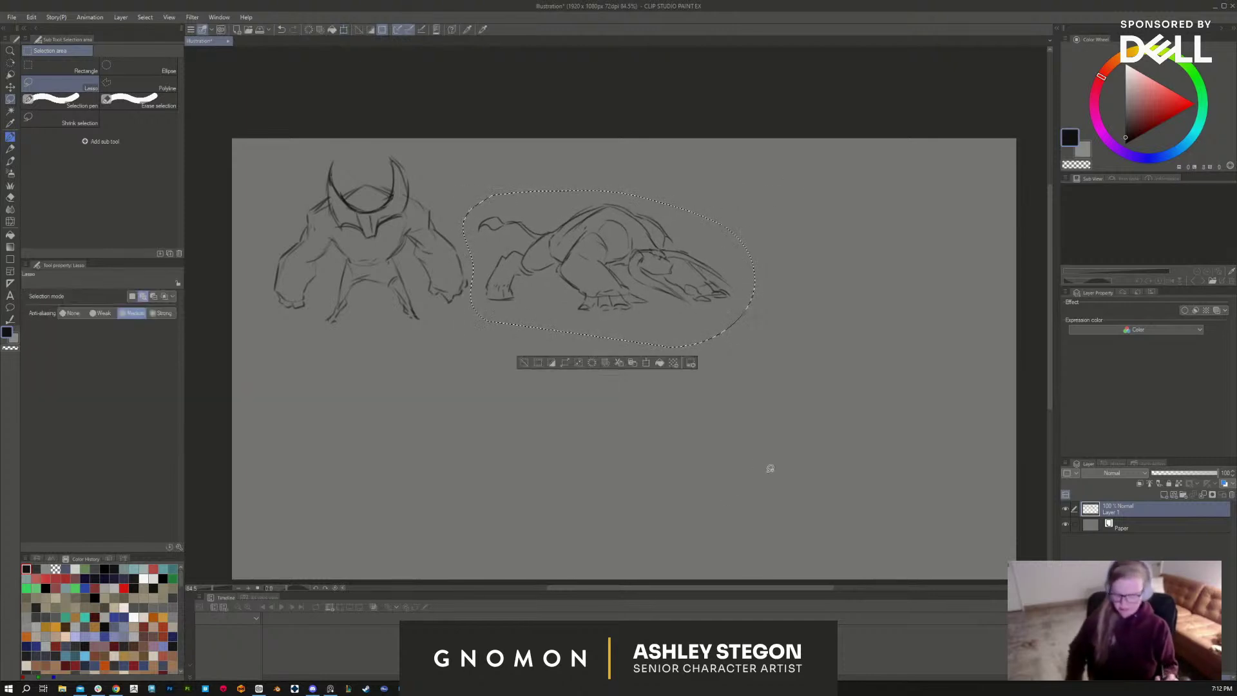
{"action": "key", "text": "ctrl+d"}
Step: Brush in the far hind leg and foot beneath the side-view creature's belly
{"action": "key", "text": "b"}
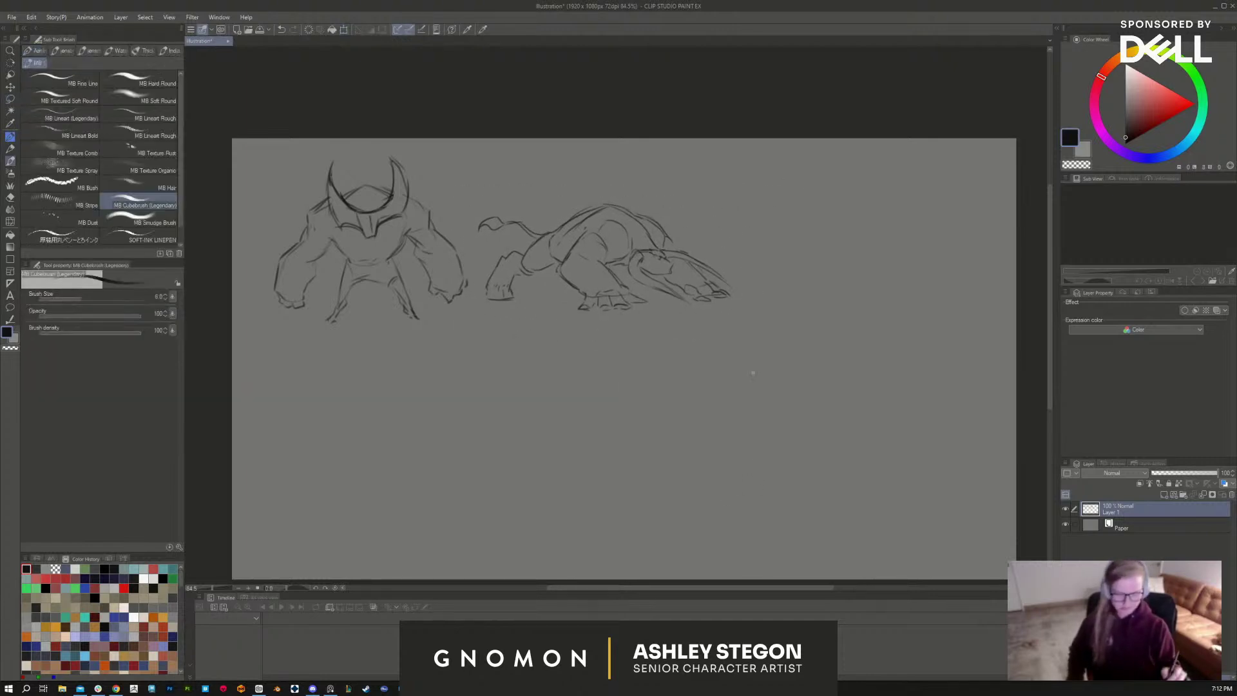
{"action": "left_click_drag", "start_coordinate": [801, 360], "coordinate": [782, 368]}
{"action": "scroll", "coordinate": [782, 368], "scroll_direction": "up", "scroll_amount": 2}
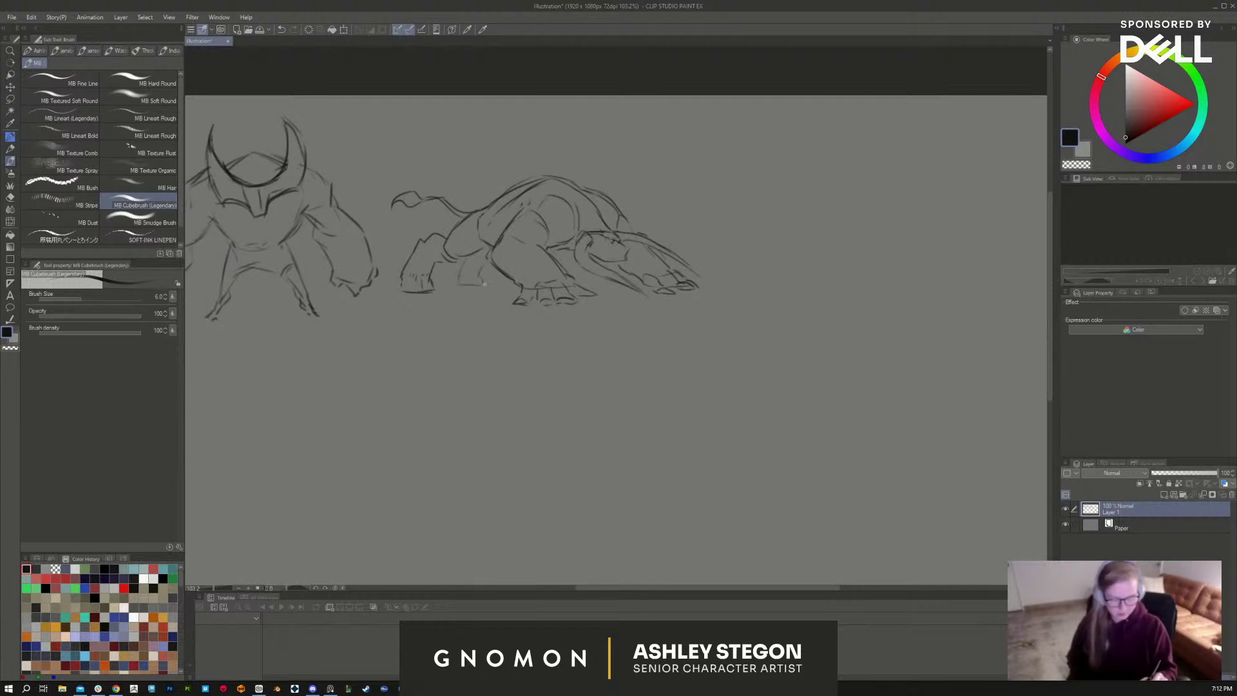
{"action": "left_click_drag", "start_coordinate": [484, 284], "coordinate": [480, 269]}
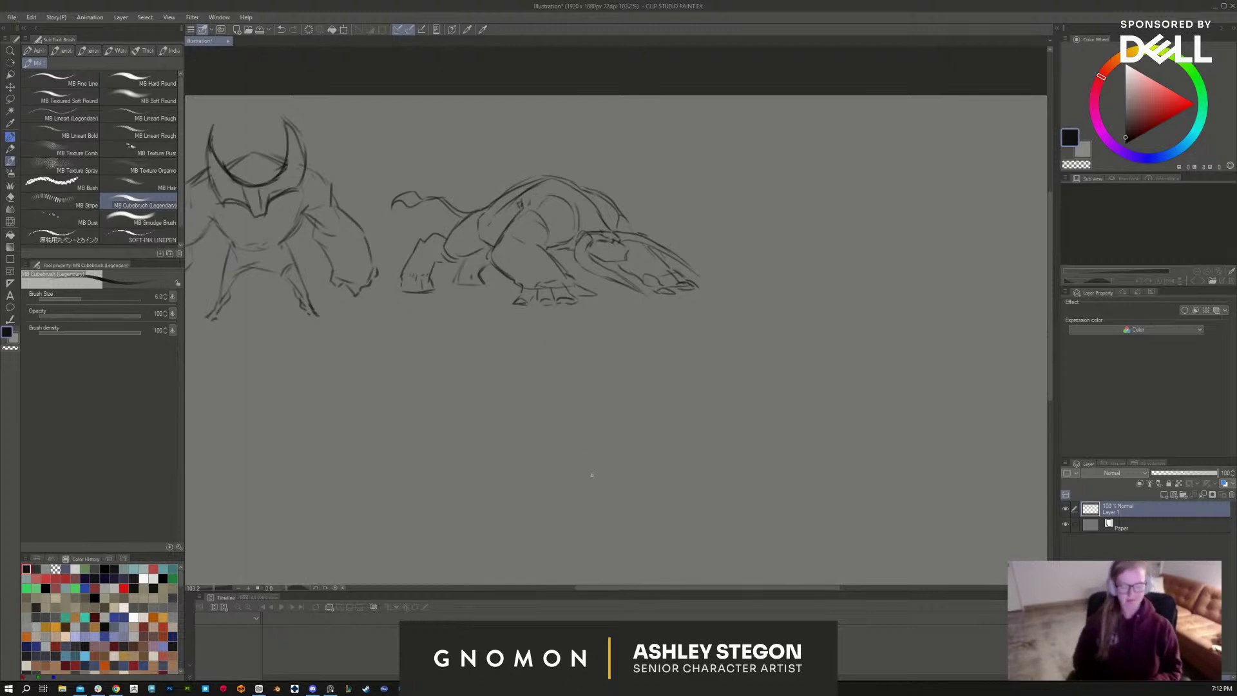
Step: Doodle a small cartoon man with a flat cap, big nose, ear and one arm below the front view
{"action": "mouse_move", "coordinate": [819, 353]}
{"action": "left_mouse_down"}
{"action": "mouse_move", "coordinate": [910, 339]}
{"action": "mouse_move", "coordinate": [939, 295]}
{"action": "mouse_move", "coordinate": [902, 282]}
{"action": "left_mouse_up"}
{"action": "mouse_move", "coordinate": [342, 341]}
{"action": "left_mouse_down"}
{"action": "mouse_move", "coordinate": [284, 343]}
{"action": "mouse_move", "coordinate": [288, 330]}
{"action": "mouse_move", "coordinate": [343, 337]}
{"action": "mouse_move", "coordinate": [313, 344]}
{"action": "mouse_move", "coordinate": [290, 370]}
{"action": "left_mouse_up"}
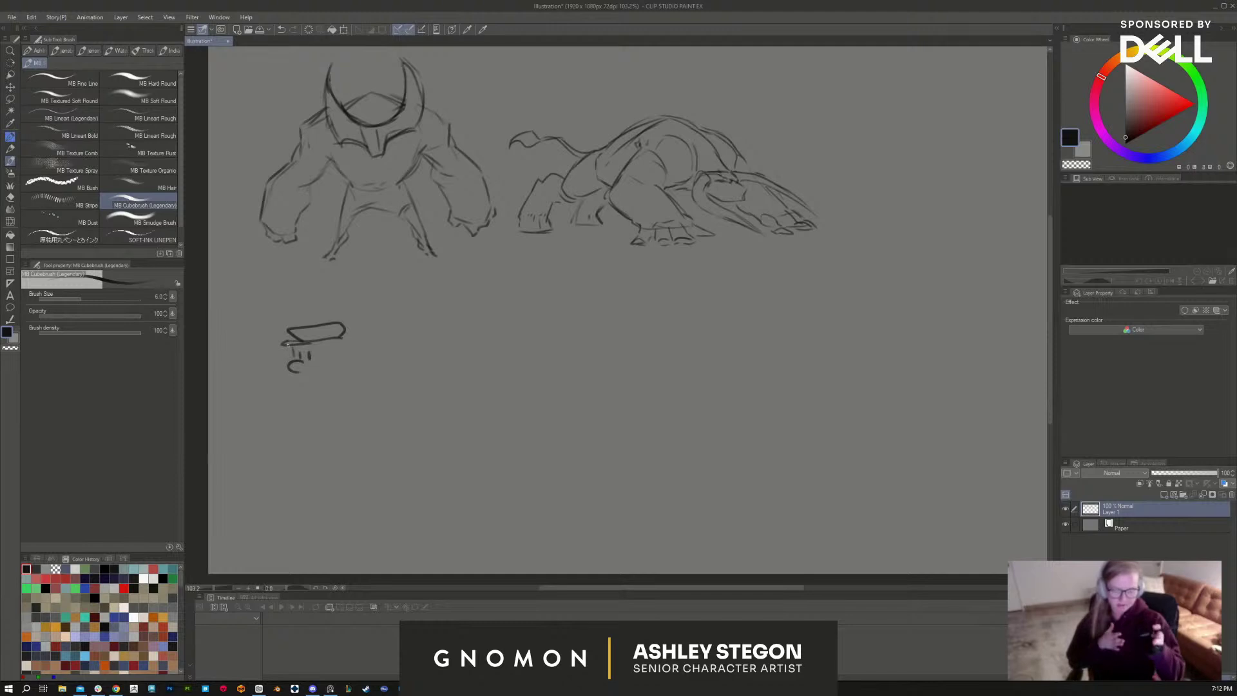
{"action": "mouse_move", "coordinate": [338, 348]}
{"action": "left_mouse_down"}
{"action": "mouse_move", "coordinate": [355, 355]}
{"action": "mouse_move", "coordinate": [343, 364]}
{"action": "left_mouse_up"}
{"action": "mouse_move", "coordinate": [333, 336]}
{"action": "left_mouse_down"}
{"action": "mouse_move", "coordinate": [344, 348]}
{"action": "mouse_move", "coordinate": [314, 380]}
{"action": "mouse_move", "coordinate": [338, 375]}
{"action": "mouse_move", "coordinate": [295, 423]}
{"action": "left_mouse_up"}
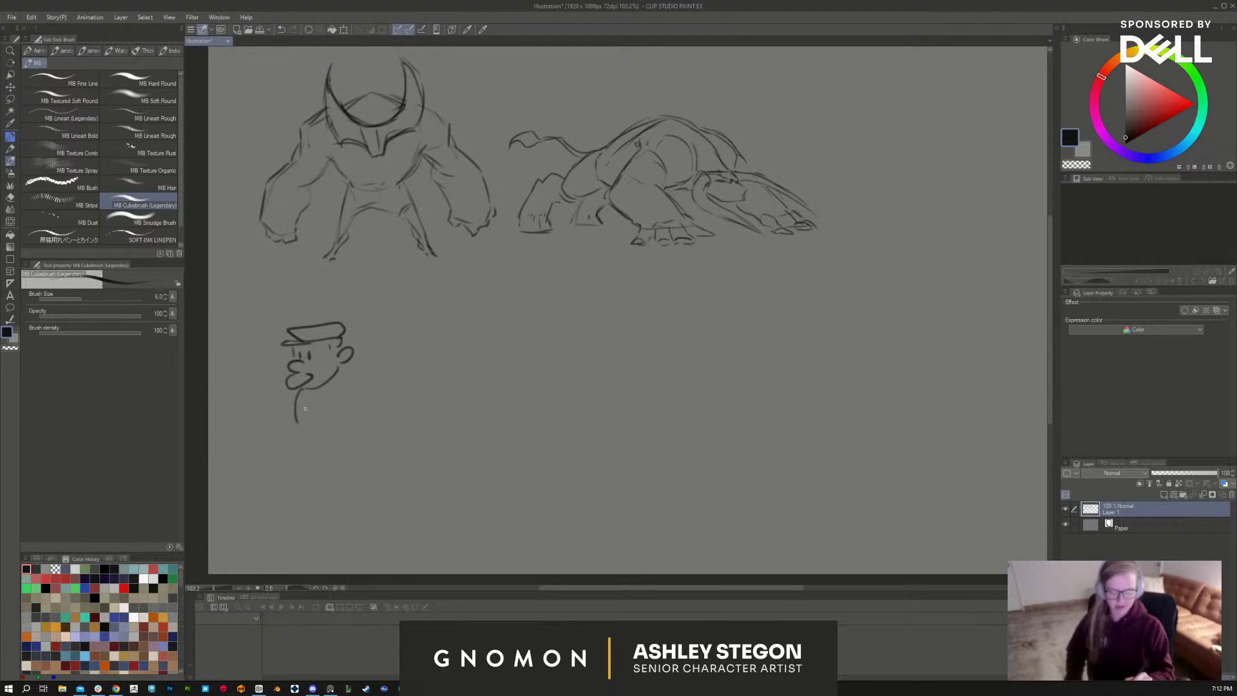
{"action": "mouse_move", "coordinate": [338, 386]}
{"action": "left_mouse_down"}
{"action": "mouse_move", "coordinate": [362, 402]}
{"action": "mouse_move", "coordinate": [348, 442]}
{"action": "left_mouse_up"}
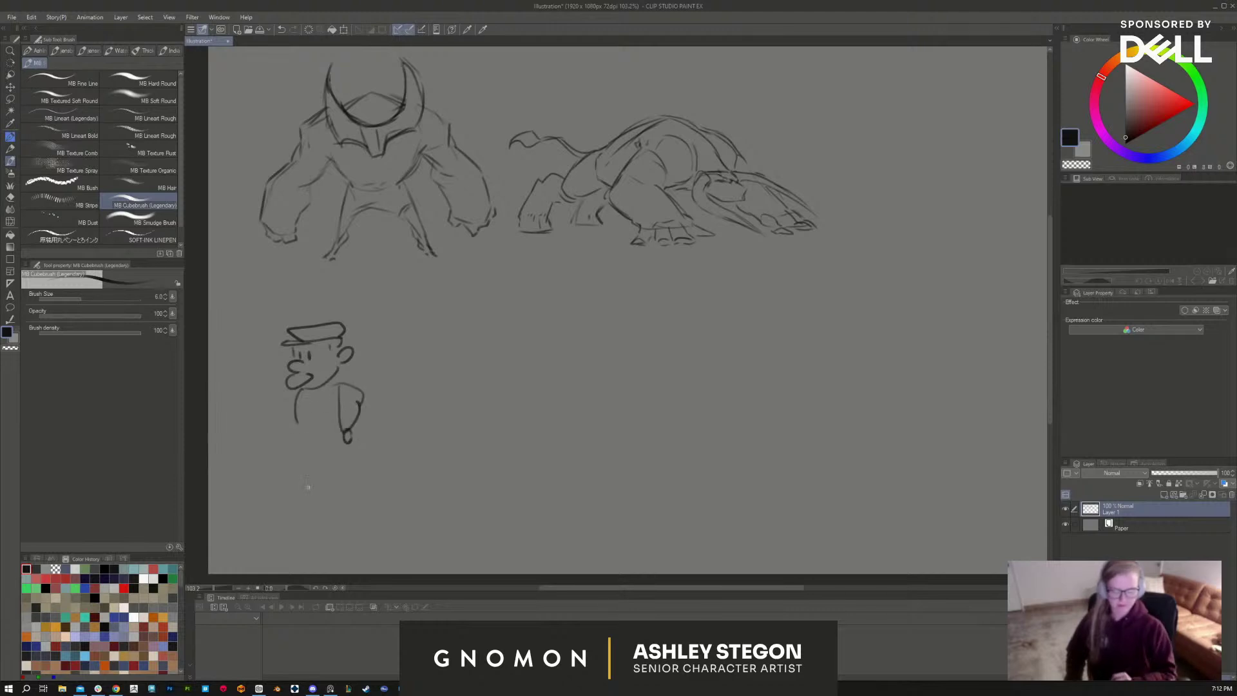
Step: Undo all strokes of the cartoon man doodle
{"action": "key", "text": "ctrl+z"}
{"action": "key", "text": "ctrl+z"}
{"action": "key", "text": "ctrl+z"}
{"action": "key", "text": "ctrl+z"}
{"action": "key", "text": "ctrl+z"}
{"action": "key", "text": "ctrl+z"}
{"action": "key", "text": "ctrl+z"}
{"action": "key", "text": "ctrl+z"}
{"action": "key", "text": "ctrl+z"}
{"action": "key", "text": "ctrl+z"}
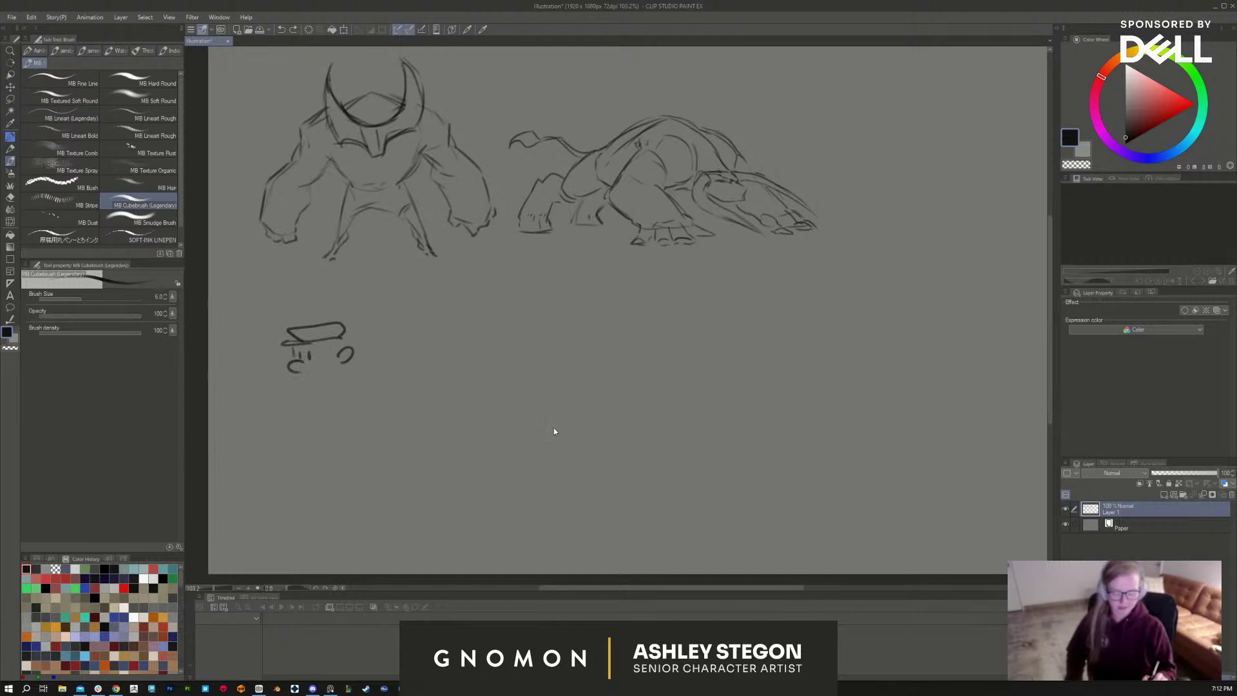
{"action": "key", "text": "ctrl+z"}
{"action": "key", "text": "ctrl+z"}
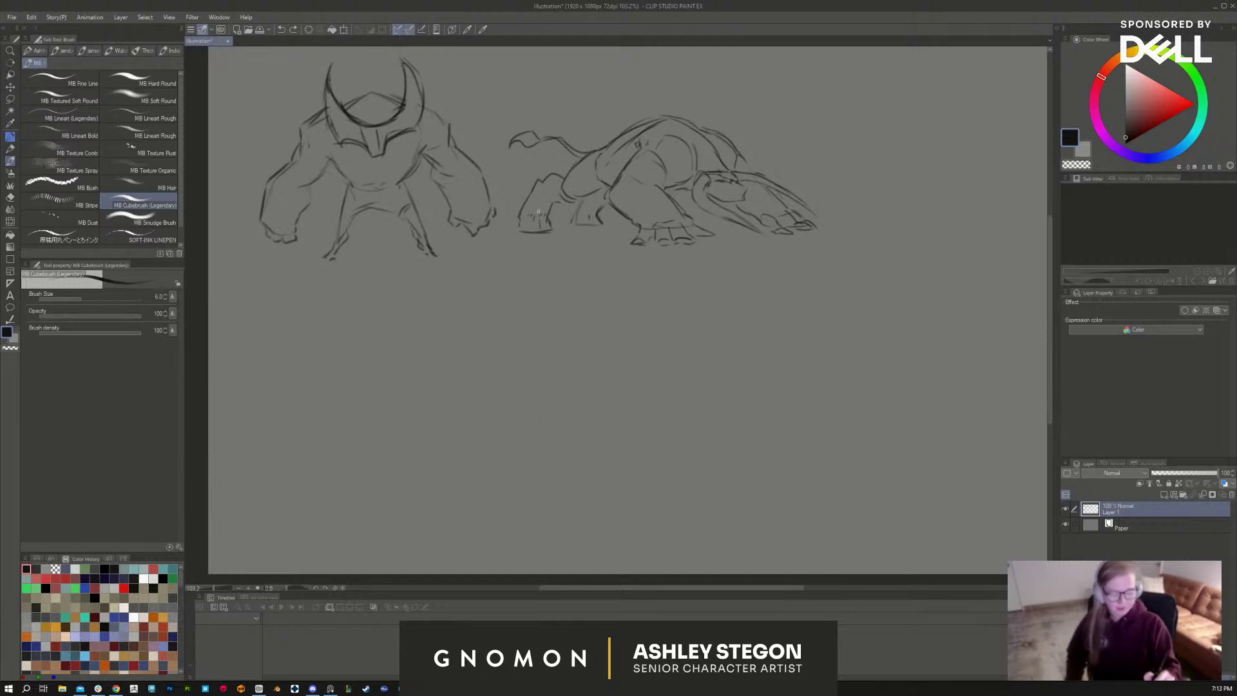
Step: Darken the side view's belly and hind leg contours, and add a spiky mane along its upper back and neck
{"action": "mouse_move", "coordinate": [517, 220]}
{"action": "left_mouse_down"}
{"action": "mouse_move", "coordinate": [560, 217]}
{"action": "mouse_move", "coordinate": [557, 185]}
{"action": "mouse_move", "coordinate": [584, 166]}
{"action": "mouse_move", "coordinate": [598, 160]}
{"action": "mouse_move", "coordinate": [566, 204]}
{"action": "mouse_move", "coordinate": [611, 186]}
{"action": "left_mouse_up"}
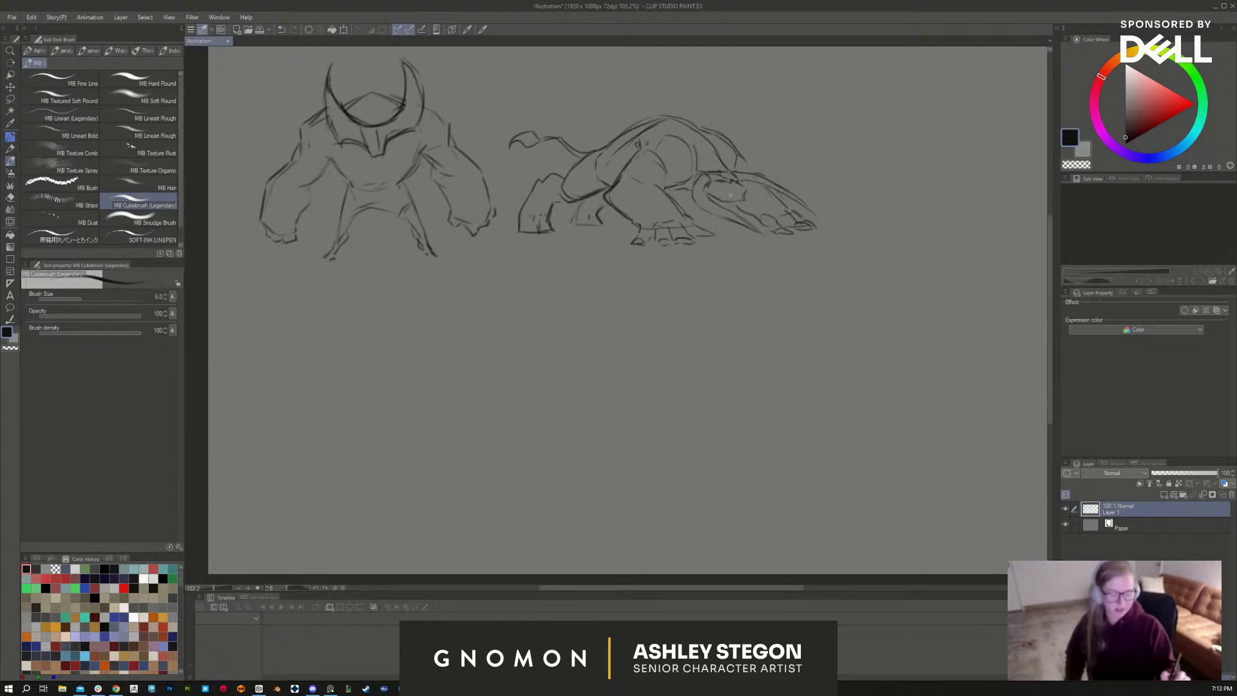
{"action": "left_click_drag", "start_coordinate": [719, 327], "coordinate": [651, 356]}
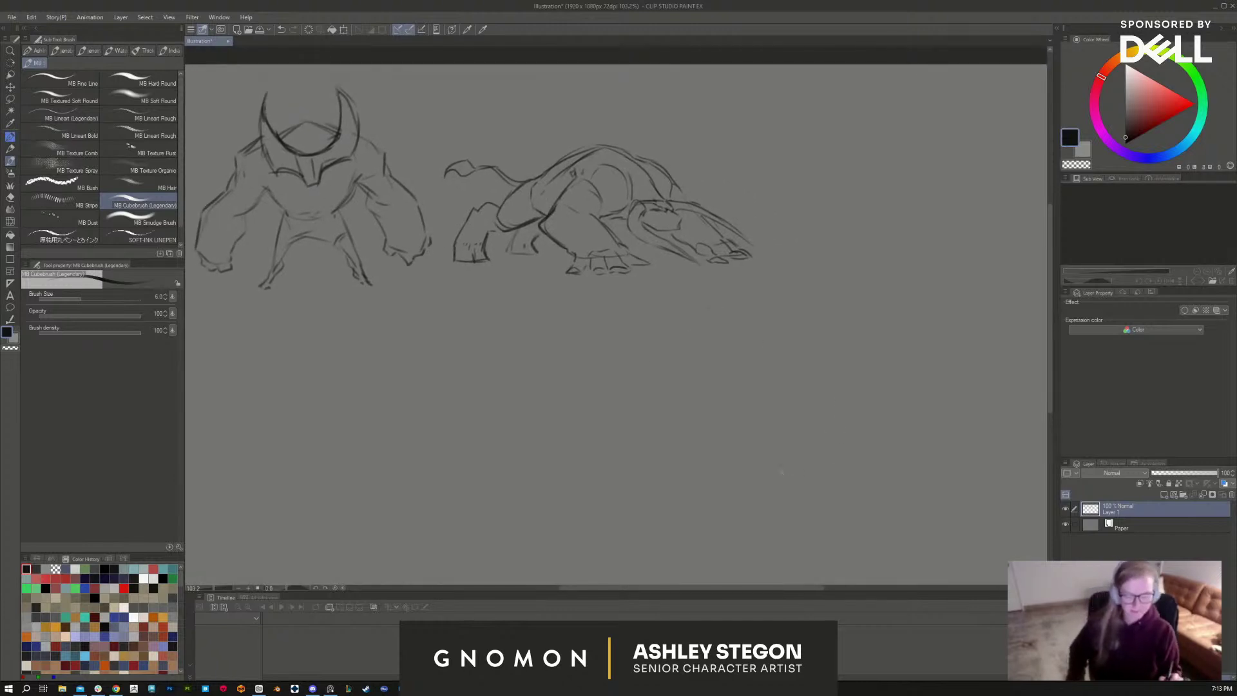
{"action": "mouse_move", "coordinate": [655, 165]}
{"action": "left_mouse_down"}
{"action": "mouse_move", "coordinate": [652, 183]}
{"action": "mouse_move", "coordinate": [640, 144]}
{"action": "mouse_move", "coordinate": [641, 181]}
{"action": "left_mouse_up"}
{"action": "mouse_move", "coordinate": [631, 138]}
{"action": "left_mouse_down"}
{"action": "mouse_move", "coordinate": [643, 182]}
{"action": "mouse_move", "coordinate": [601, 120]}
{"action": "mouse_move", "coordinate": [627, 169]}
{"action": "left_mouse_up"}
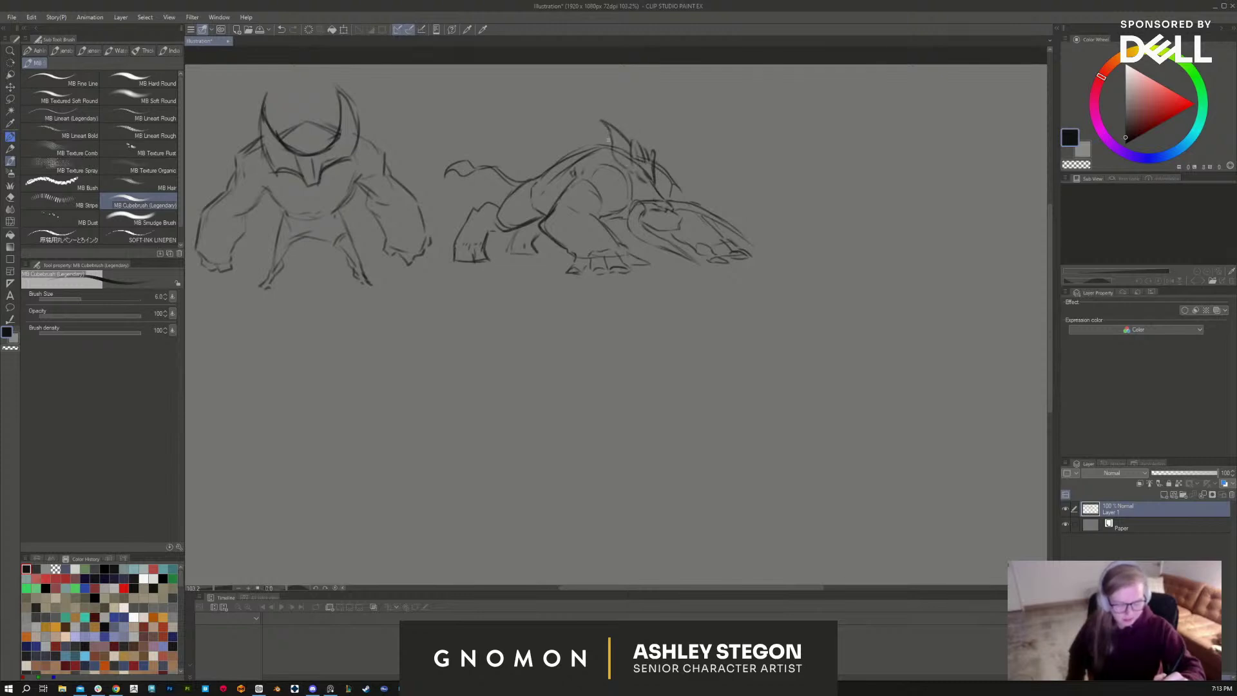
{"action": "mouse_move", "coordinate": [581, 120]}
{"action": "left_mouse_down"}
{"action": "mouse_move", "coordinate": [600, 146]}
{"action": "mouse_move", "coordinate": [576, 133]}
{"action": "left_mouse_up"}
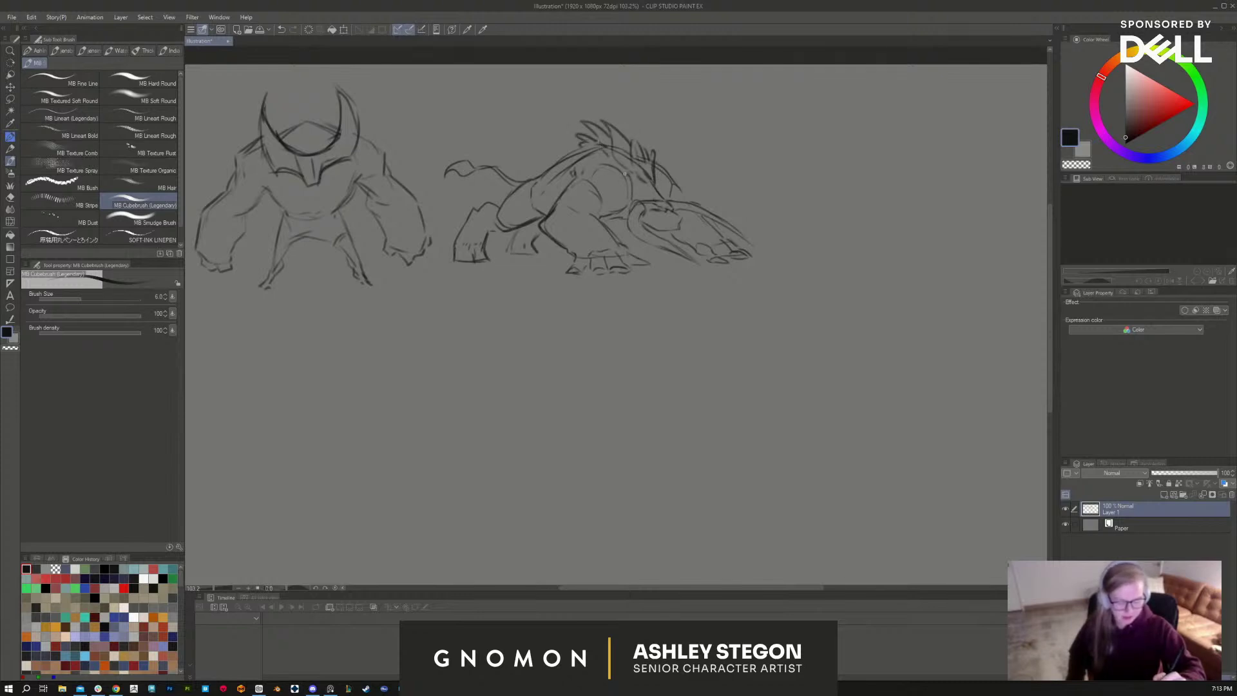
{"action": "left_click_drag", "start_coordinate": [657, 186], "coordinate": [660, 171]}
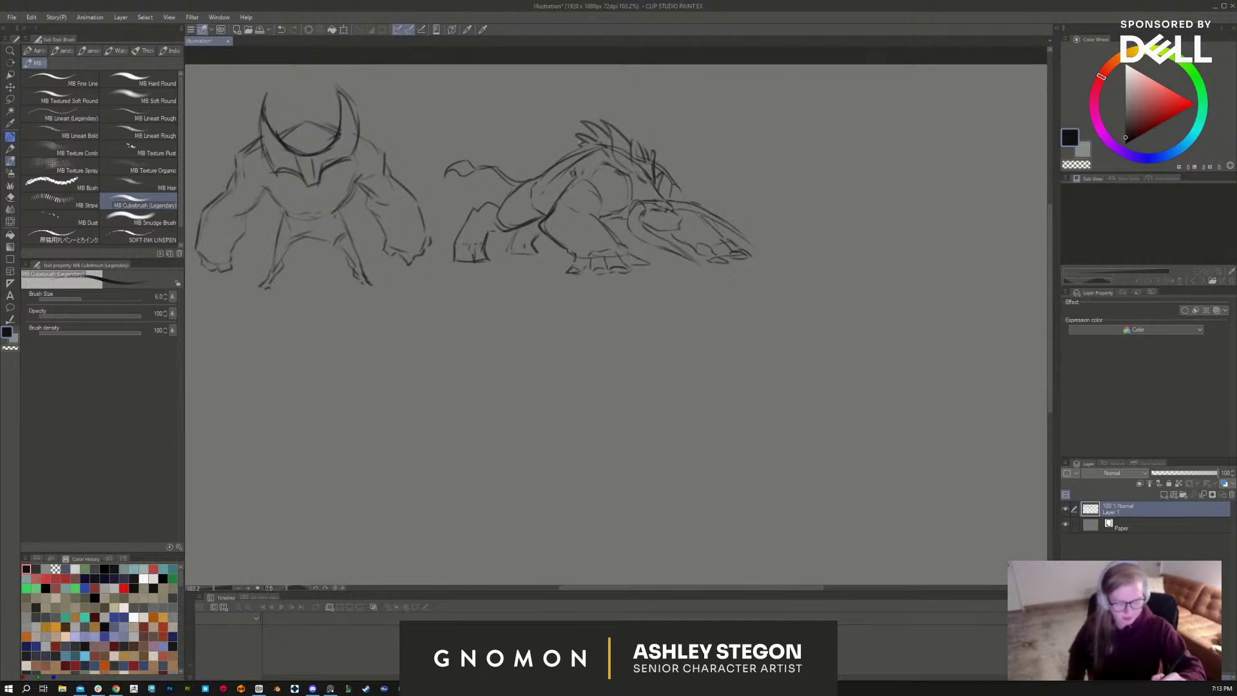
{"action": "mouse_move", "coordinate": [574, 145]}
{"action": "left_mouse_down"}
{"action": "mouse_move", "coordinate": [670, 166]}
{"action": "mouse_move", "coordinate": [675, 182]}
{"action": "left_mouse_up"}
{"action": "key", "text": "ctrl+z"}
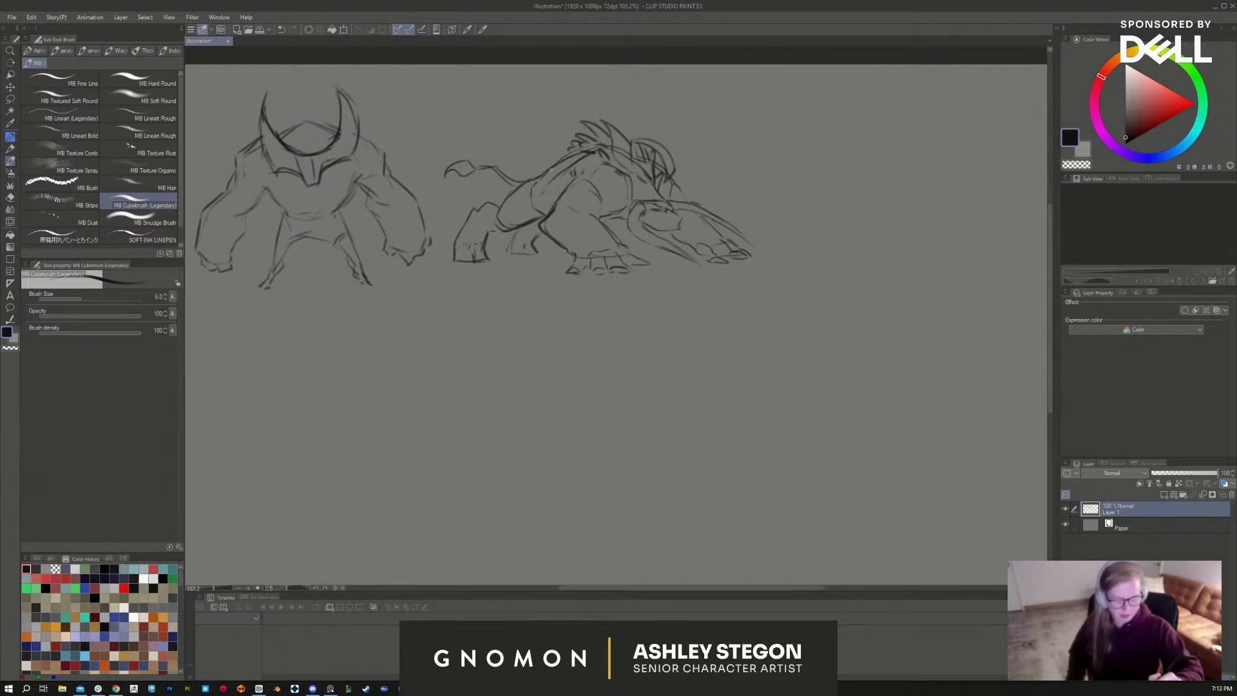
Step: Try extra fur strokes over the shoulder and curved contours around the front of the mane, and undo them
{"action": "mouse_move", "coordinate": [555, 173]}
{"action": "left_mouse_down"}
{"action": "mouse_move", "coordinate": [590, 159]}
{"action": "mouse_move", "coordinate": [619, 189]}
{"action": "mouse_move", "coordinate": [611, 196]}
{"action": "mouse_move", "coordinate": [611, 174]}
{"action": "mouse_move", "coordinate": [583, 163]}
{"action": "left_mouse_up"}
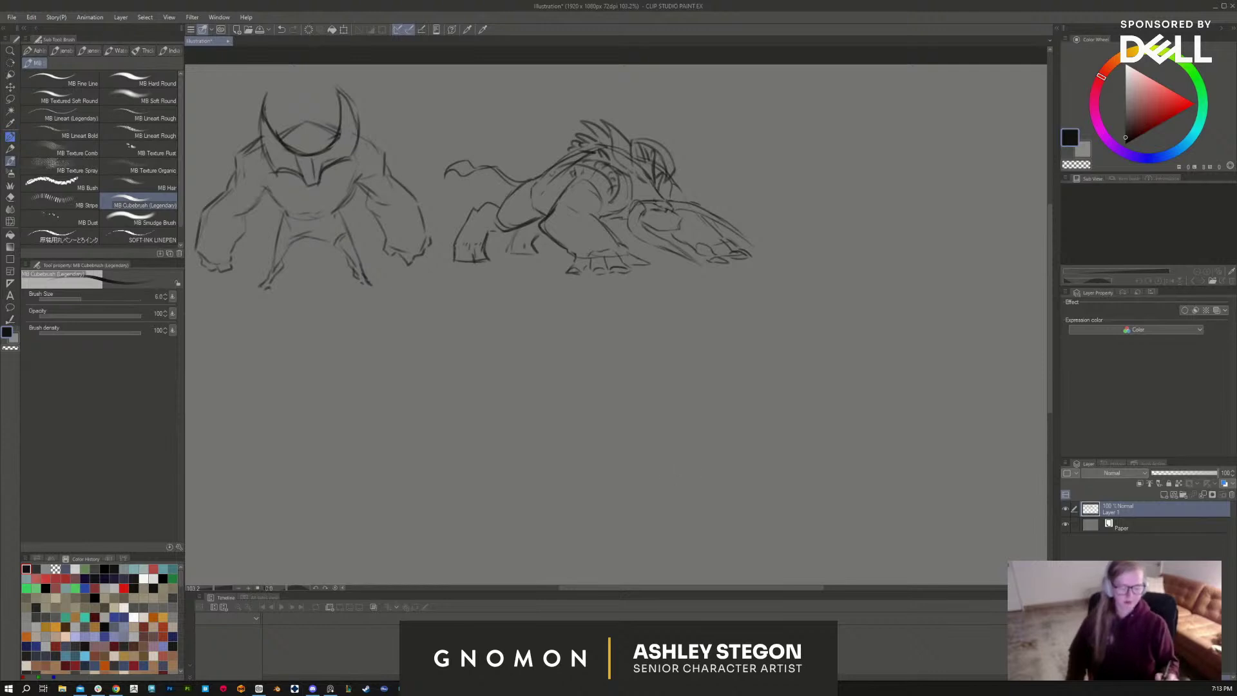
{"action": "mouse_move", "coordinate": [579, 166]}
{"action": "left_mouse_down"}
{"action": "mouse_move", "coordinate": [617, 200]}
{"action": "mouse_move", "coordinate": [619, 183]}
{"action": "left_mouse_up"}
{"action": "left_click_drag", "start_coordinate": [557, 166], "coordinate": [586, 160]}
{"action": "left_click_drag", "start_coordinate": [675, 167], "coordinate": [666, 183]}
{"action": "left_click_drag", "start_coordinate": [661, 158], "coordinate": [666, 183]}
{"action": "left_click_drag", "start_coordinate": [635, 143], "coordinate": [663, 163]}
{"action": "key", "text": "ctrl+z"}
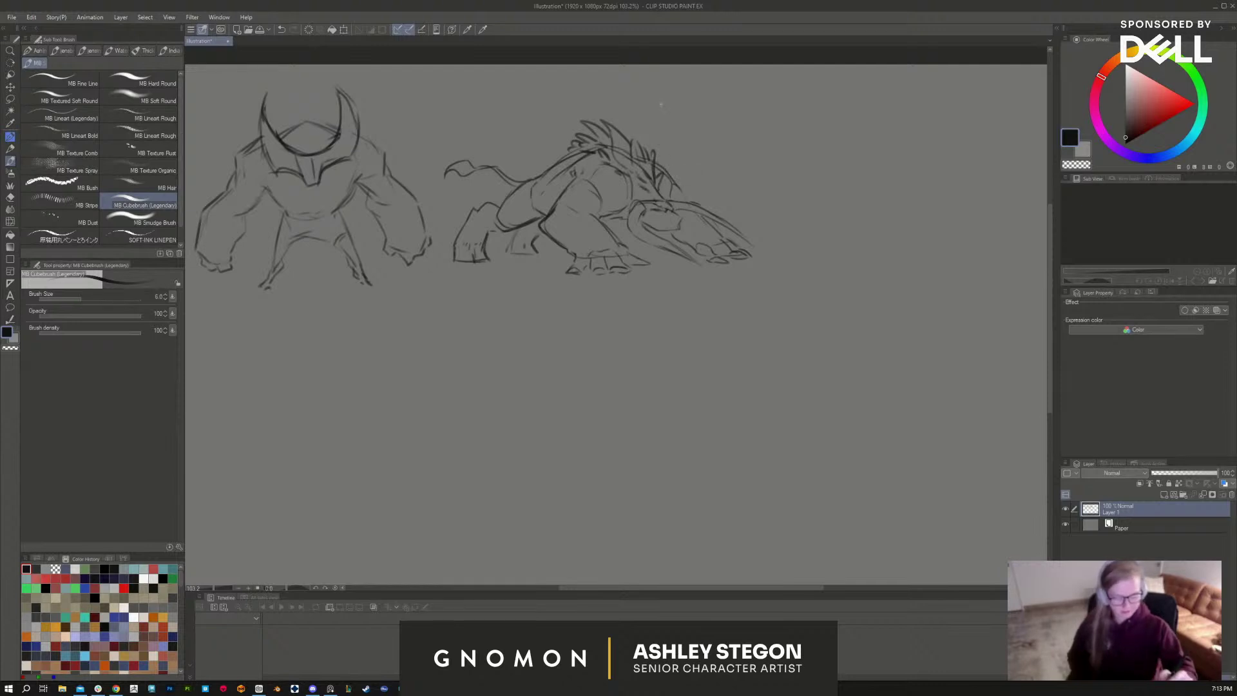
Step: Bulk up both forearms of the front-view creature with wider, rounded outer contours
{"action": "mouse_move", "coordinate": [389, 173]}
{"action": "left_mouse_down"}
{"action": "mouse_move", "coordinate": [439, 219]}
{"action": "mouse_move", "coordinate": [440, 208]}
{"action": "mouse_move", "coordinate": [437, 223]}
{"action": "left_mouse_up"}
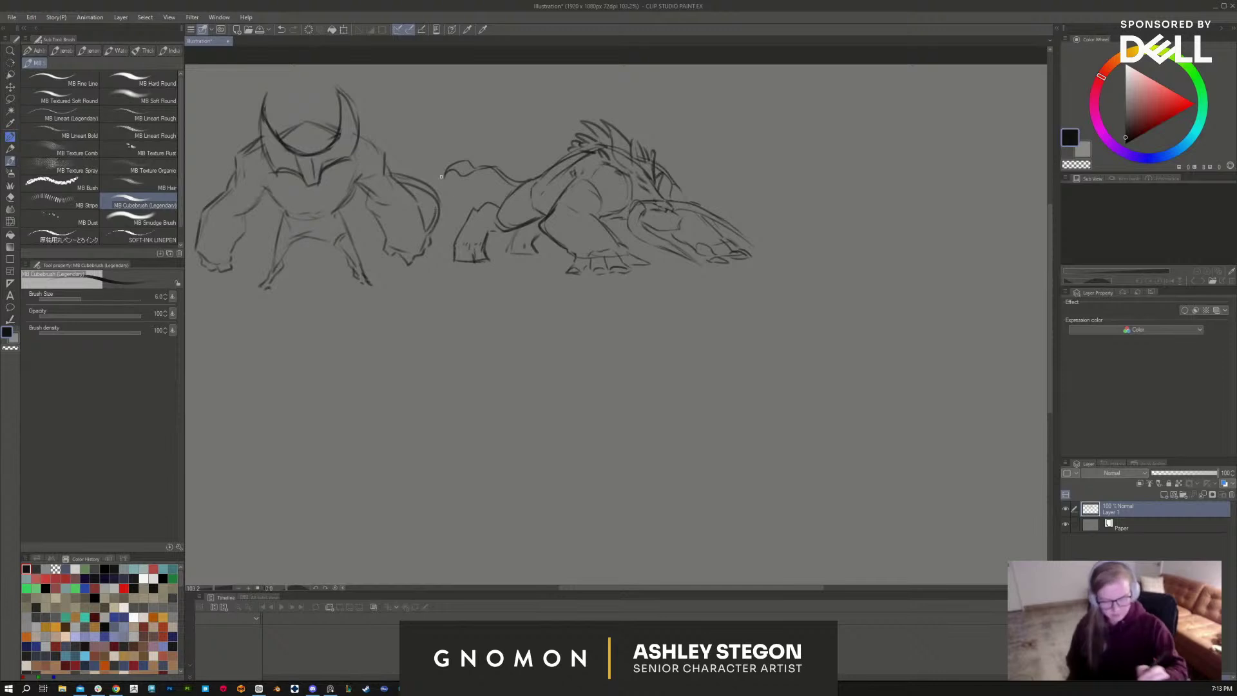
{"action": "left_click_drag", "start_coordinate": [521, 369], "coordinate": [614, 379]}
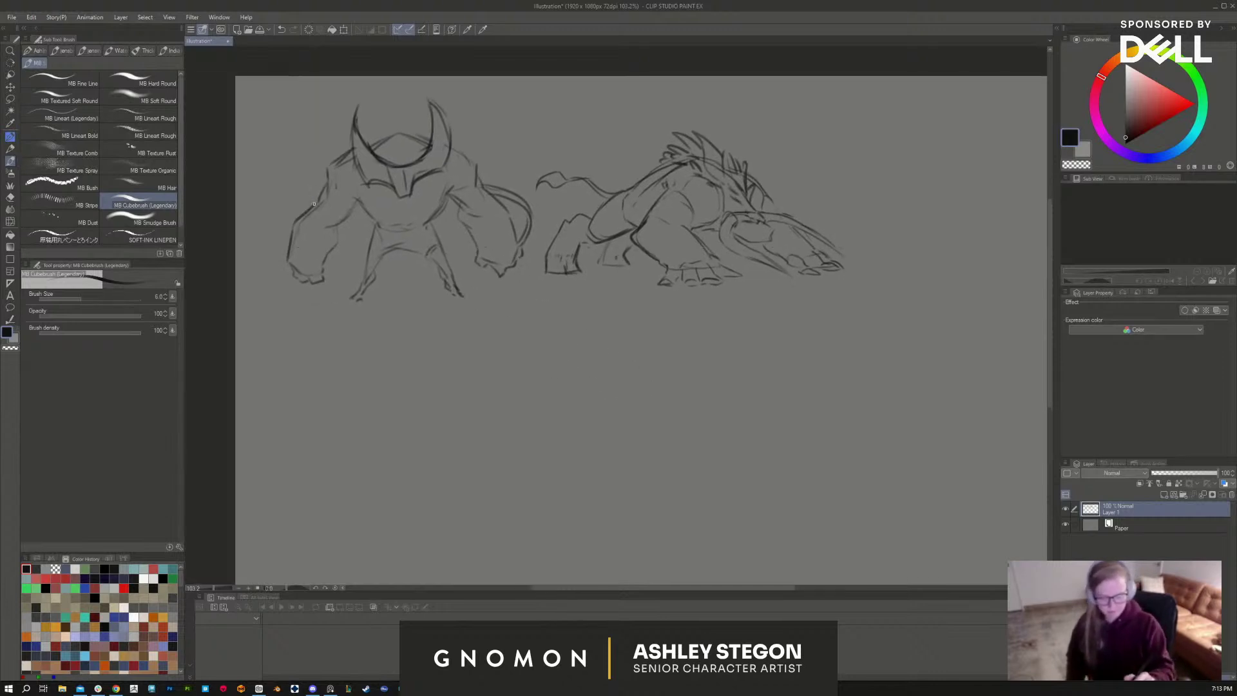
{"action": "mouse_move", "coordinate": [314, 203]}
{"action": "left_mouse_down"}
{"action": "mouse_move", "coordinate": [281, 226]}
{"action": "mouse_move", "coordinate": [283, 257]}
{"action": "mouse_move", "coordinate": [297, 215]}
{"action": "mouse_move", "coordinate": [277, 262]}
{"action": "left_mouse_up"}
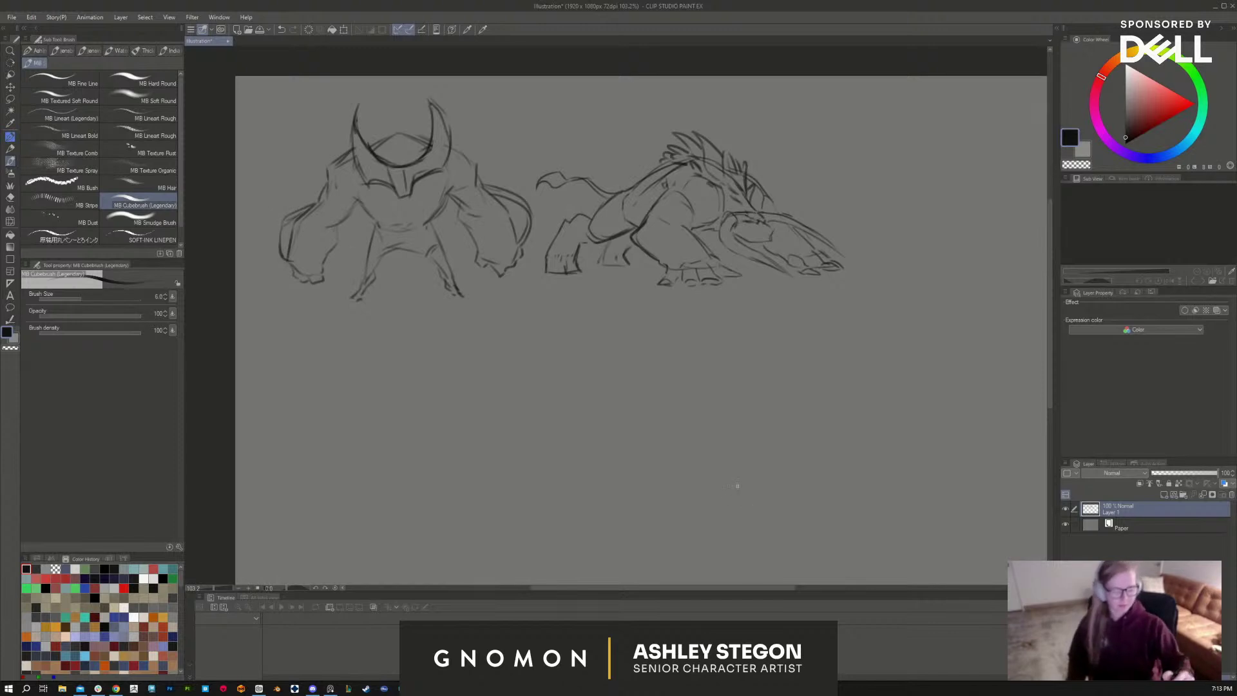
Step: Reinforce the side view's horns and head, and darken the contours of the rear leg and far arm
{"action": "mouse_move", "coordinate": [737, 225]}
{"action": "left_mouse_down"}
{"action": "mouse_move", "coordinate": [727, 250]}
{"action": "mouse_move", "coordinate": [768, 262]}
{"action": "mouse_move", "coordinate": [781, 220]}
{"action": "mouse_move", "coordinate": [769, 214]}
{"action": "mouse_move", "coordinate": [838, 252]}
{"action": "left_mouse_up"}
{"action": "left_click_drag", "start_coordinate": [765, 224], "coordinate": [770, 238]}
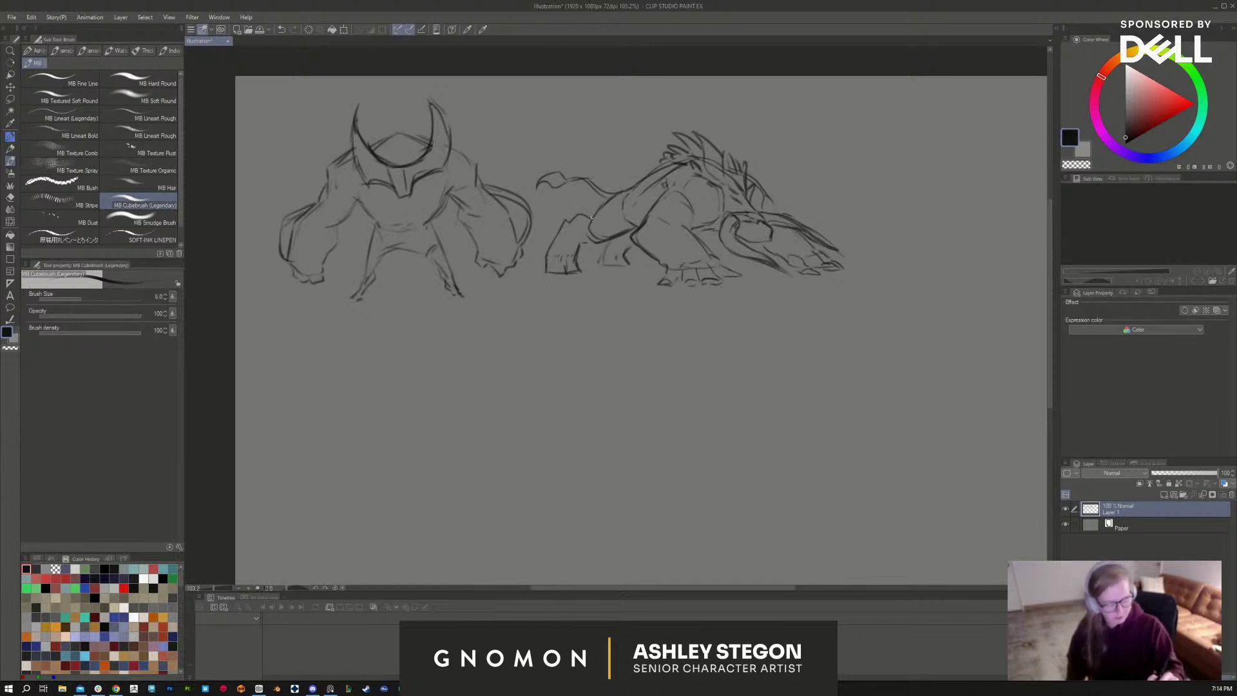
{"action": "mouse_move", "coordinate": [592, 215]}
{"action": "left_mouse_down"}
{"action": "mouse_move", "coordinate": [569, 223]}
{"action": "mouse_move", "coordinate": [544, 268]}
{"action": "left_mouse_up"}
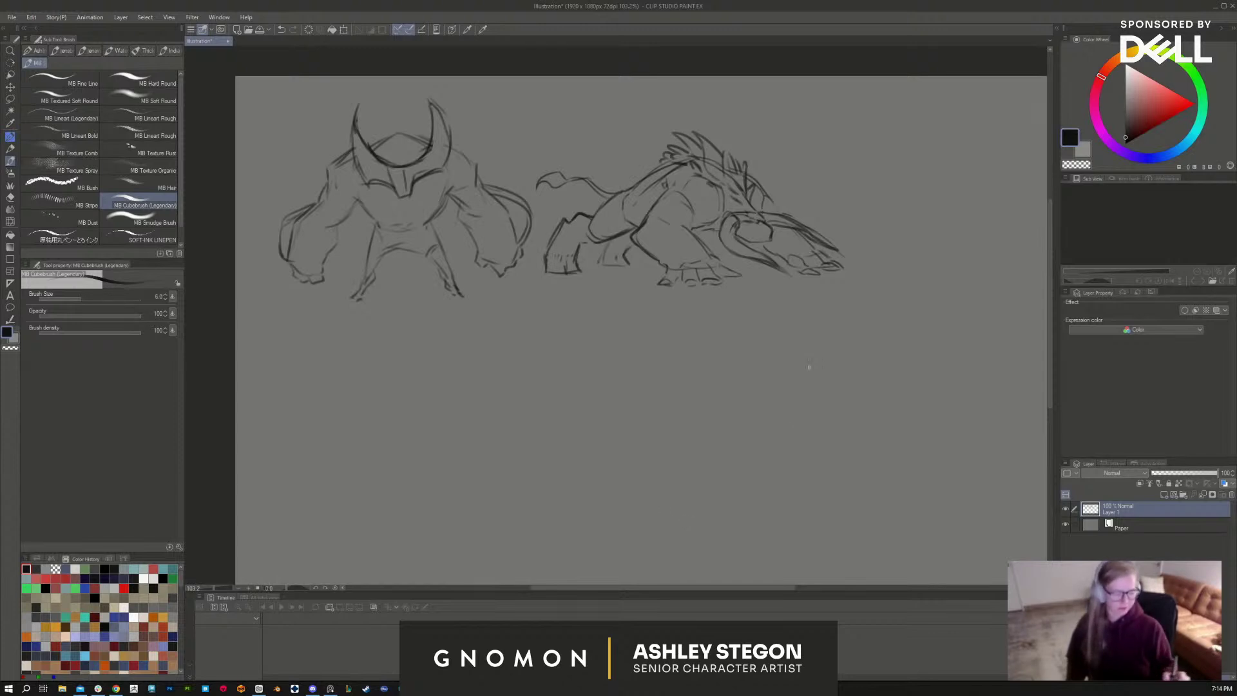
{"action": "left_click_drag", "start_coordinate": [768, 197], "coordinate": [783, 217]}
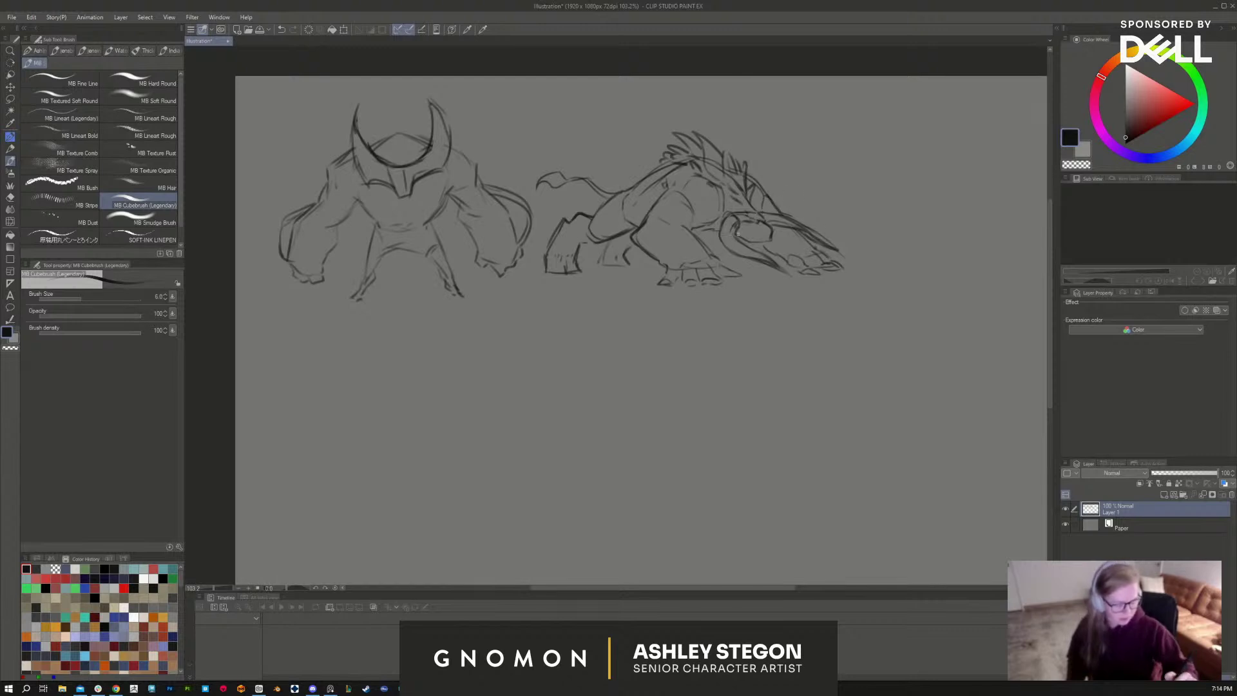
{"action": "mouse_move", "coordinate": [579, 458]}
{"action": "left_mouse_down"}
{"action": "mouse_move", "coordinate": [561, 430]}
{"action": "mouse_move", "coordinate": [513, 408]}
{"action": "mouse_move", "coordinate": [524, 367]}
{"action": "left_mouse_up"}
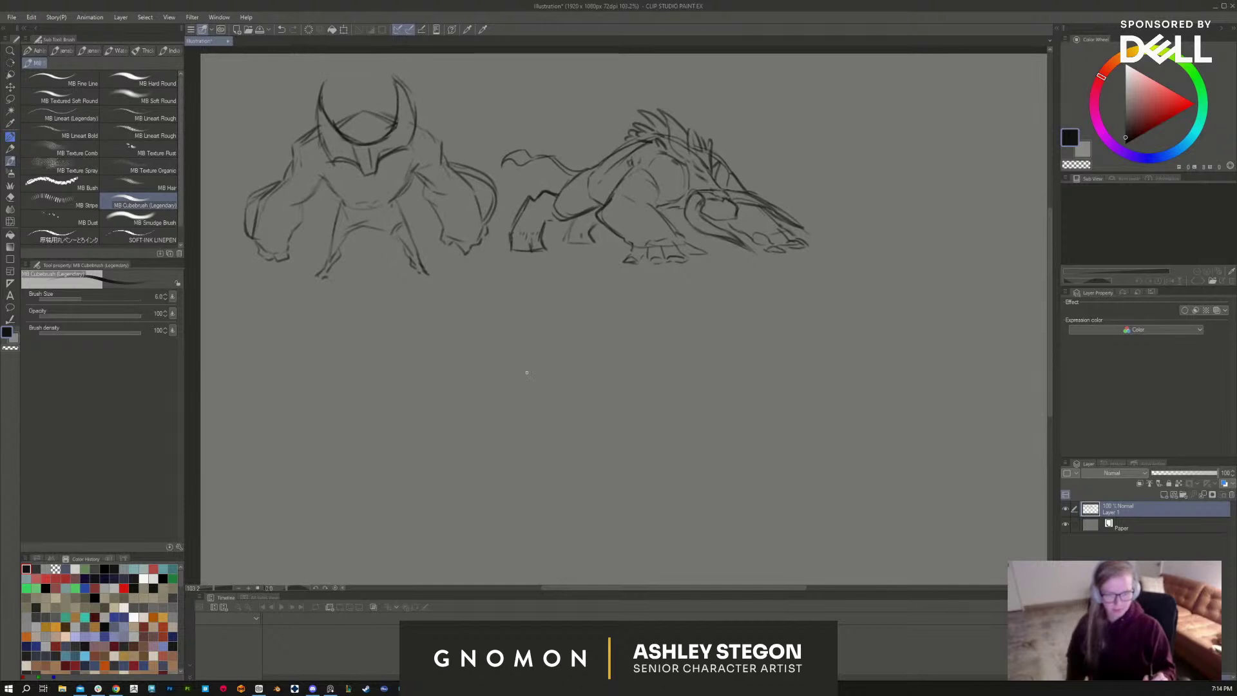
Step: Start a third pose below the front view with a small head oval and an arched shoulder line
{"action": "scroll", "coordinate": [438, 409], "scroll_direction": "down", "scroll_amount": 2}
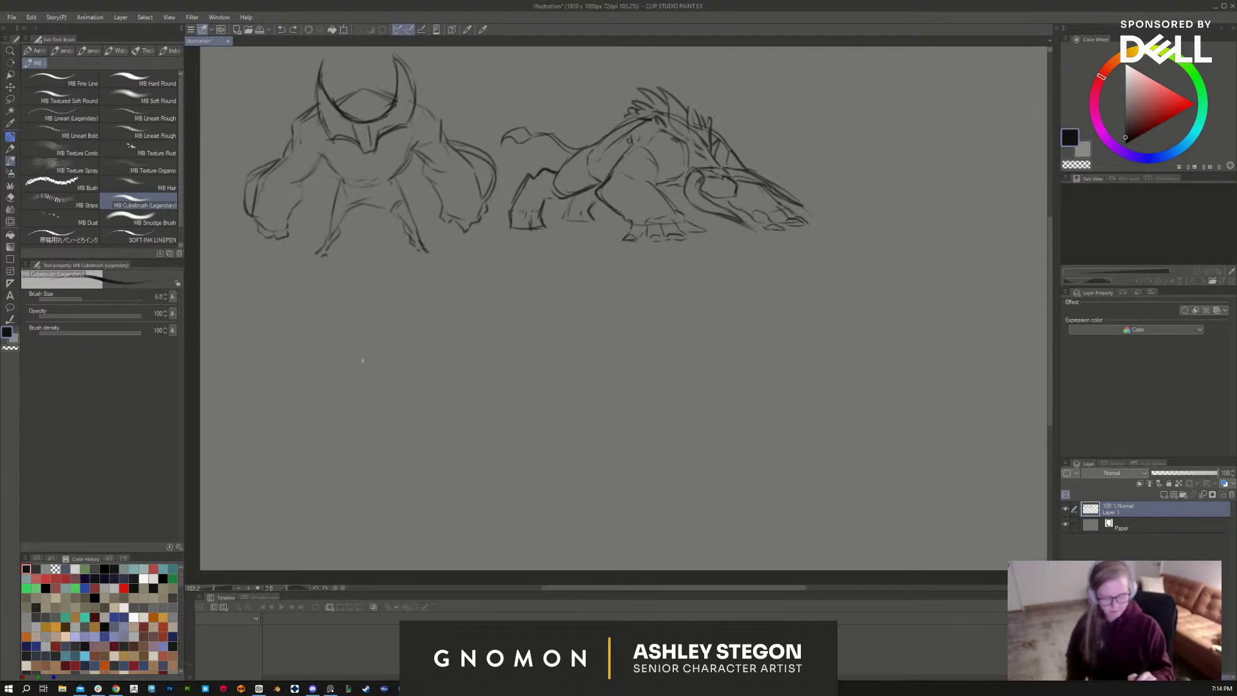
{"action": "mouse_move", "coordinate": [357, 359]}
{"action": "left_mouse_down"}
{"action": "mouse_move", "coordinate": [384, 368]}
{"action": "mouse_move", "coordinate": [369, 386]}
{"action": "mouse_move", "coordinate": [374, 370]}
{"action": "mouse_move", "coordinate": [342, 382]}
{"action": "mouse_move", "coordinate": [362, 345]}
{"action": "mouse_move", "coordinate": [396, 362]}
{"action": "mouse_move", "coordinate": [359, 417]}
{"action": "left_mouse_up"}
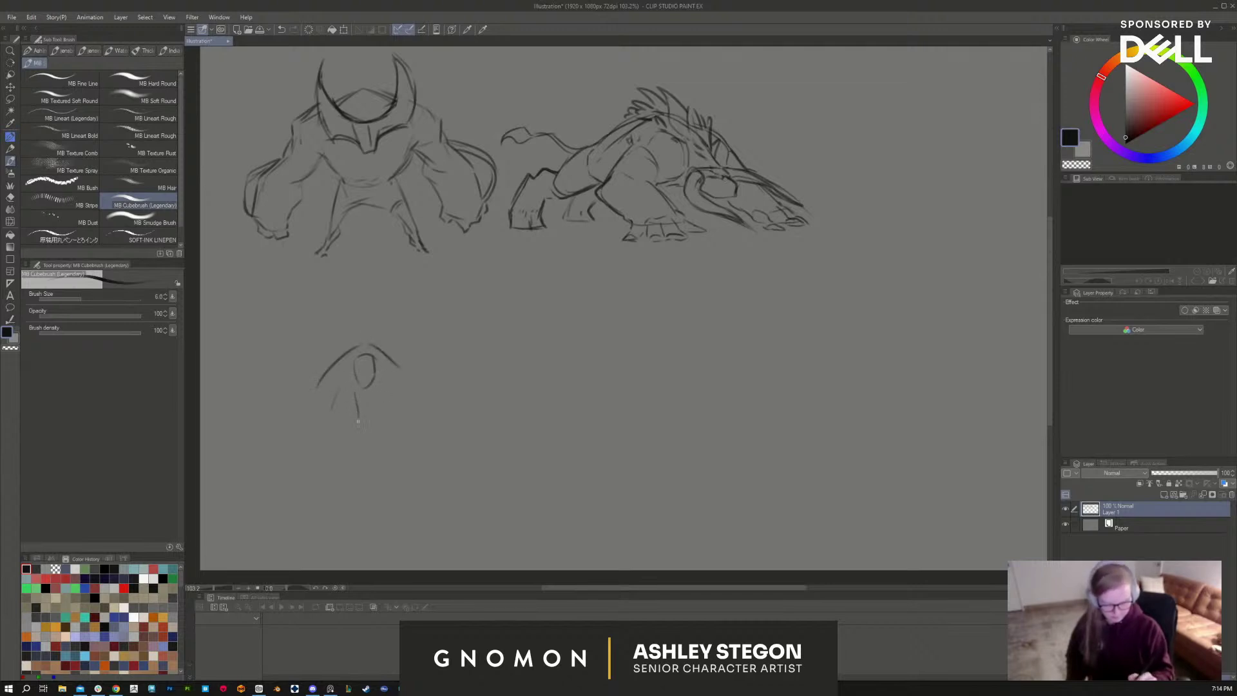
Step: Try a bent near arm and an outstretched pointed far arm on the third pose, and undo them
{"action": "mouse_move", "coordinate": [325, 374]}
{"action": "left_mouse_down"}
{"action": "mouse_move", "coordinate": [301, 397]}
{"action": "mouse_move", "coordinate": [324, 438]}
{"action": "left_mouse_up"}
{"action": "mouse_move", "coordinate": [353, 362]}
{"action": "left_mouse_down"}
{"action": "mouse_move", "coordinate": [423, 362]}
{"action": "mouse_move", "coordinate": [398, 373]}
{"action": "mouse_move", "coordinate": [437, 359]}
{"action": "mouse_move", "coordinate": [404, 374]}
{"action": "left_mouse_up"}
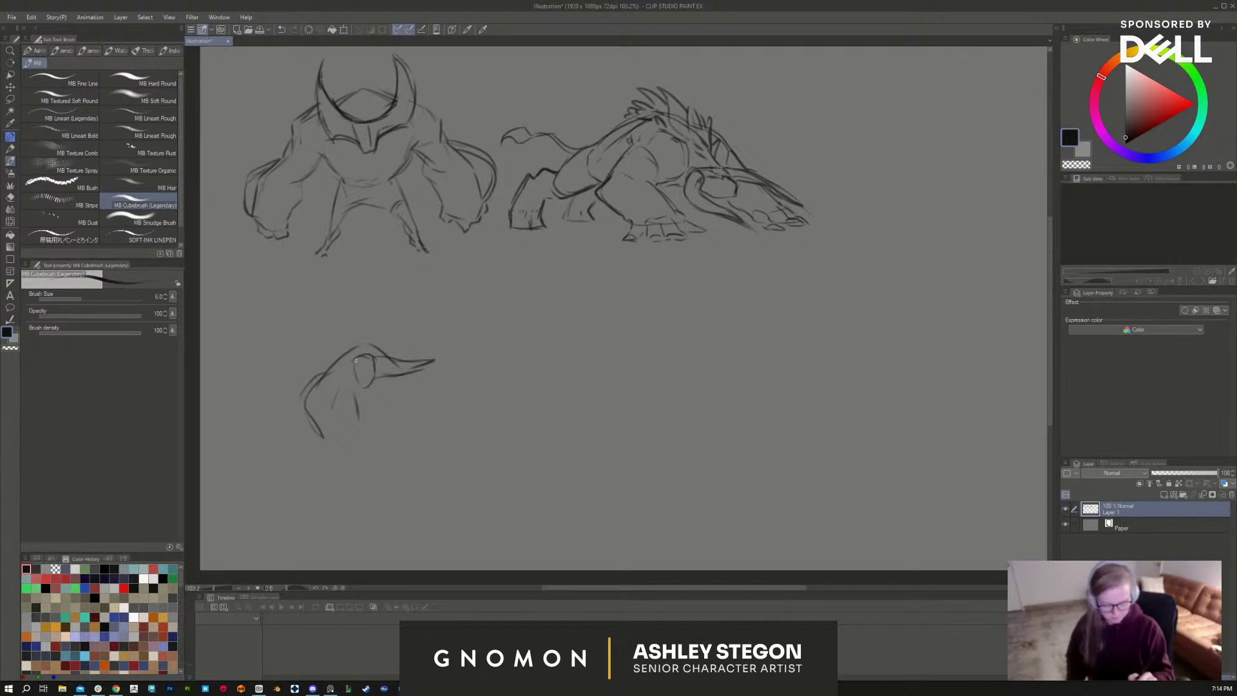
{"action": "key", "text": "ctrl+z"}
{"action": "key", "text": "ctrl+z"}
{"action": "key", "text": "ctrl+z"}
{"action": "key", "text": "ctrl+z"}
{"action": "key", "text": "ctrl+z"}
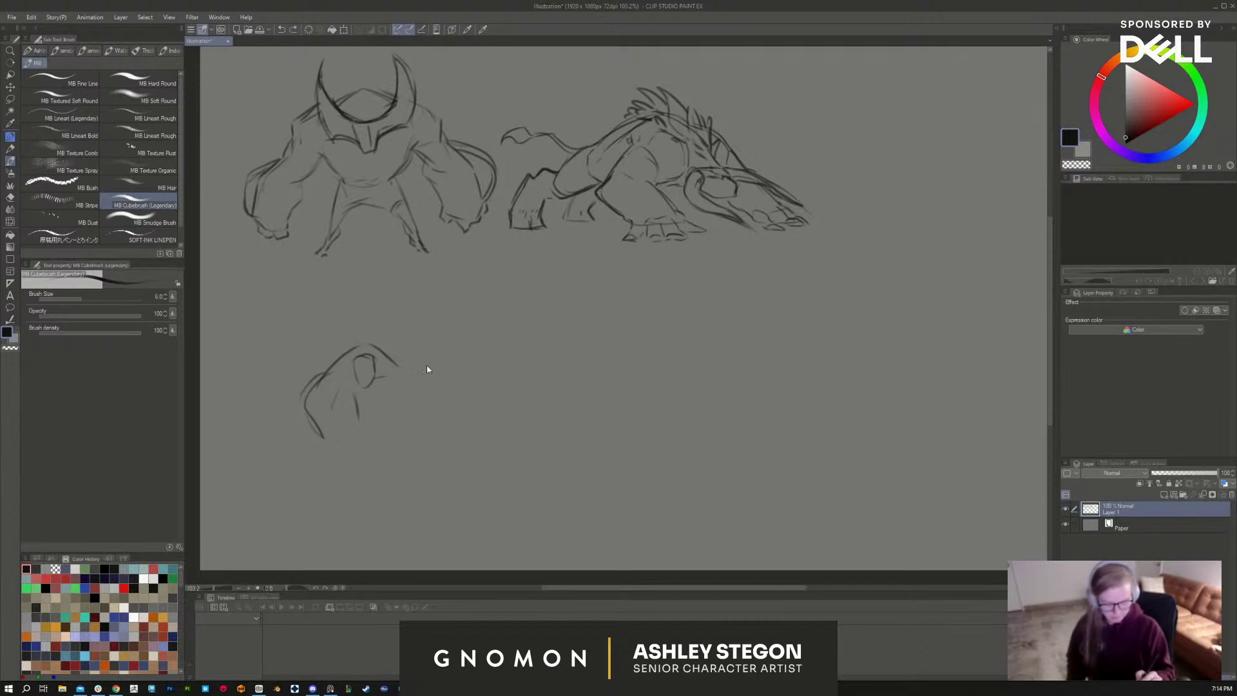
{"action": "key", "text": "ctrl+z"}
{"action": "key", "text": "ctrl+z"}
{"action": "key", "text": "ctrl+z"}
{"action": "key", "text": "ctrl+z"}
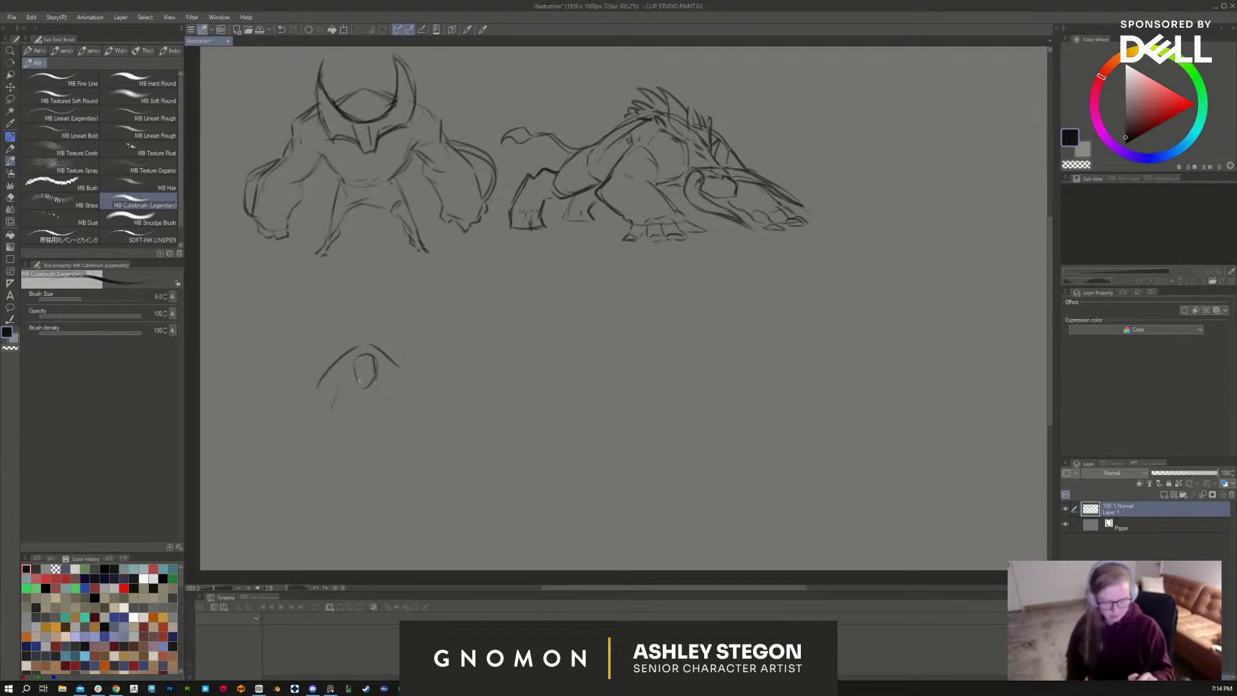
Step: Sketch the third pose's curved horns, face, massive hanging arm with fist, torso, and short spread legs
{"action": "mouse_move", "coordinate": [313, 389]}
{"action": "left_mouse_down"}
{"action": "mouse_move", "coordinate": [324, 373]}
{"action": "mouse_move", "coordinate": [380, 370]}
{"action": "mouse_move", "coordinate": [411, 331]}
{"action": "mouse_move", "coordinate": [399, 361]}
{"action": "mouse_move", "coordinate": [353, 376]}
{"action": "mouse_move", "coordinate": [313, 330]}
{"action": "left_mouse_up"}
{"action": "mouse_move", "coordinate": [369, 360]}
{"action": "left_mouse_down"}
{"action": "mouse_move", "coordinate": [368, 394]}
{"action": "mouse_move", "coordinate": [374, 359]}
{"action": "mouse_move", "coordinate": [325, 418]}
{"action": "mouse_move", "coordinate": [365, 409]}
{"action": "mouse_move", "coordinate": [352, 451]}
{"action": "mouse_move", "coordinate": [316, 447]}
{"action": "mouse_move", "coordinate": [313, 459]}
{"action": "mouse_move", "coordinate": [337, 440]}
{"action": "mouse_move", "coordinate": [351, 457]}
{"action": "mouse_move", "coordinate": [355, 485]}
{"action": "mouse_move", "coordinate": [314, 483]}
{"action": "mouse_move", "coordinate": [316, 516]}
{"action": "mouse_move", "coordinate": [342, 518]}
{"action": "mouse_move", "coordinate": [358, 497]}
{"action": "mouse_move", "coordinate": [336, 525]}
{"action": "left_mouse_up"}
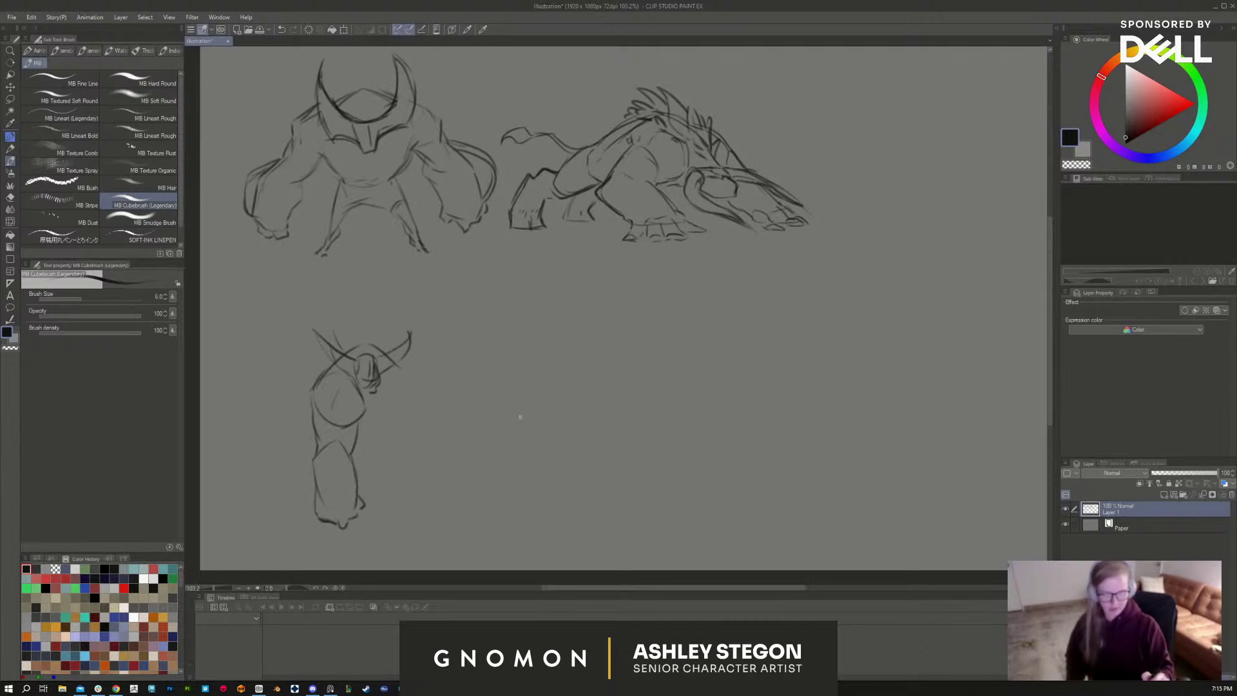
{"action": "mouse_move", "coordinate": [394, 366]}
{"action": "left_mouse_down"}
{"action": "mouse_move", "coordinate": [414, 393]}
{"action": "mouse_move", "coordinate": [368, 434]}
{"action": "mouse_move", "coordinate": [389, 424]}
{"action": "mouse_move", "coordinate": [382, 434]}
{"action": "mouse_move", "coordinate": [271, 507]}
{"action": "left_mouse_up"}
{"action": "mouse_move", "coordinate": [359, 461]}
{"action": "left_mouse_down"}
{"action": "mouse_move", "coordinate": [373, 450]}
{"action": "mouse_move", "coordinate": [399, 496]}
{"action": "left_mouse_up"}
{"action": "left_click_drag", "start_coordinate": [397, 413], "coordinate": [419, 403]}
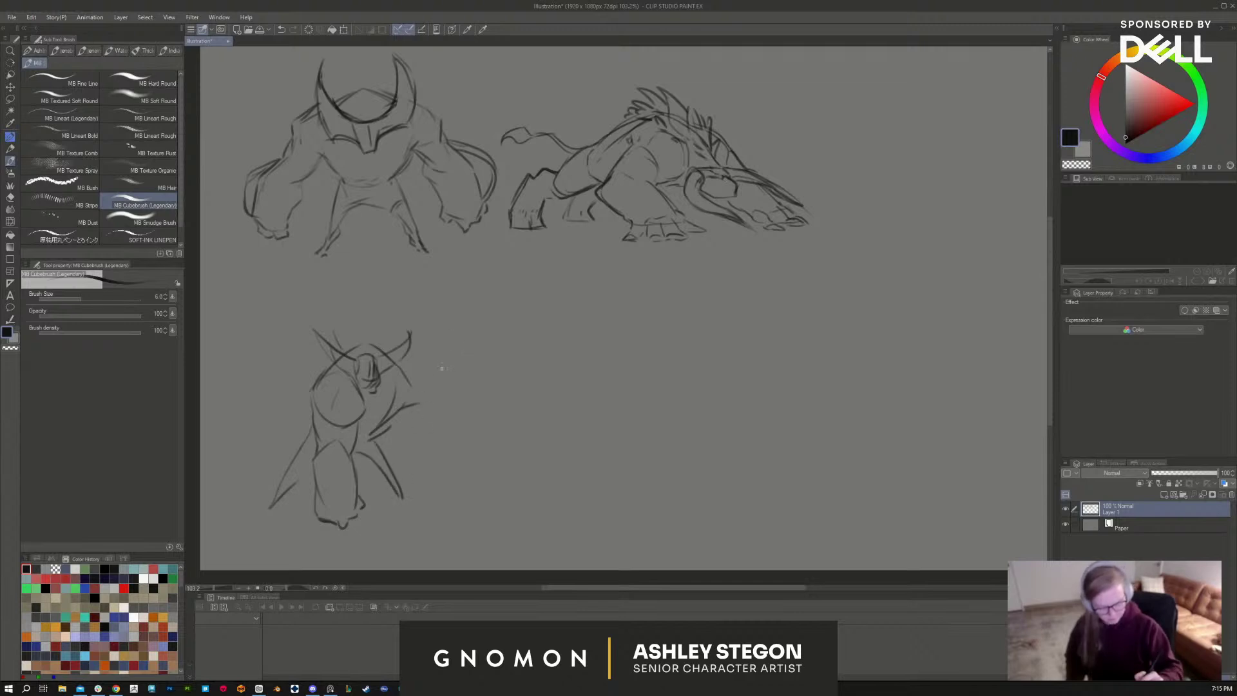
Step: Add the third pose's raised far arm gripping a long shaft over the shoulder, with a broad blade behind the head
{"action": "mouse_move", "coordinate": [446, 358]}
{"action": "left_mouse_down"}
{"action": "mouse_move", "coordinate": [419, 398]}
{"action": "mouse_move", "coordinate": [457, 388]}
{"action": "mouse_move", "coordinate": [420, 404]}
{"action": "mouse_move", "coordinate": [405, 362]}
{"action": "mouse_move", "coordinate": [416, 370]}
{"action": "mouse_move", "coordinate": [388, 344]}
{"action": "mouse_move", "coordinate": [336, 339]}
{"action": "left_mouse_up"}
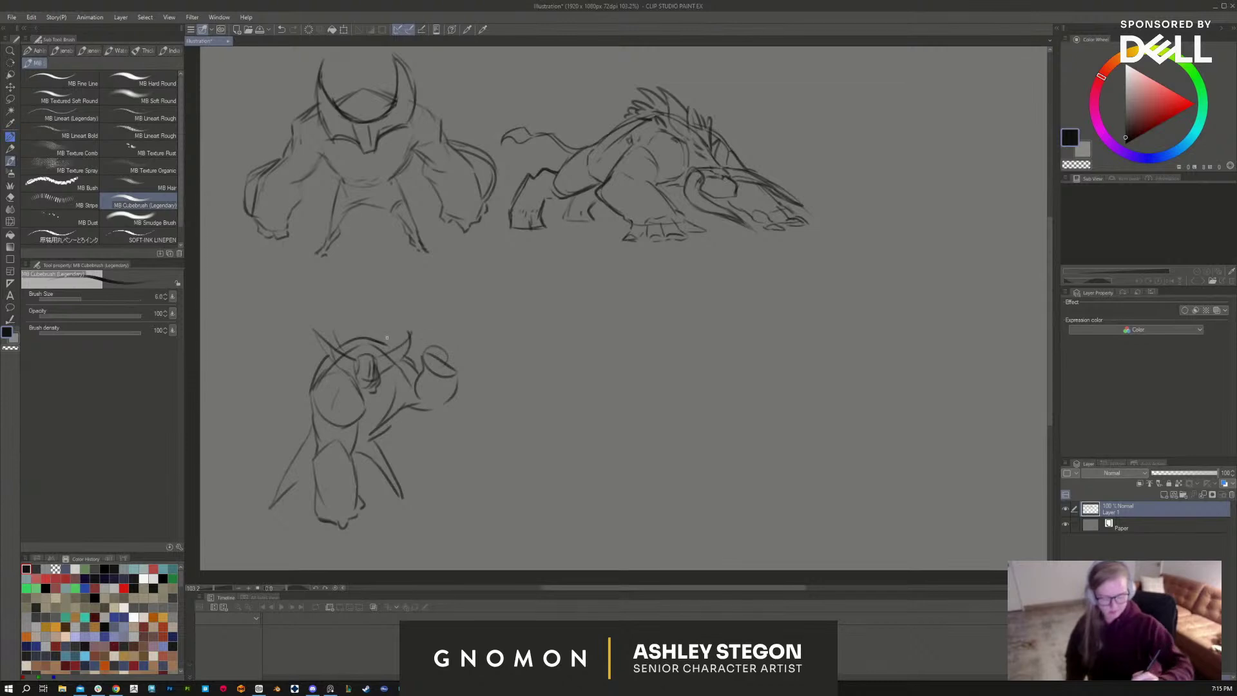
{"action": "left_click_drag", "start_coordinate": [382, 336], "coordinate": [515, 402]}
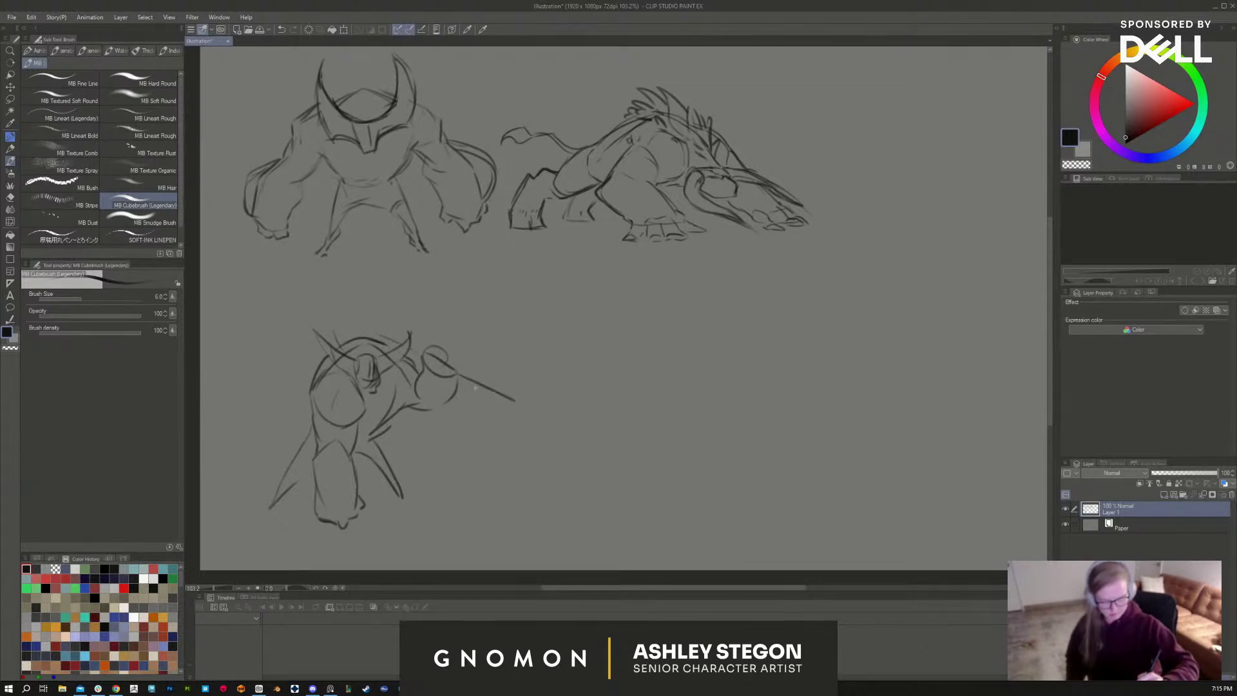
{"action": "left_click_drag", "start_coordinate": [456, 375], "coordinate": [510, 404]}
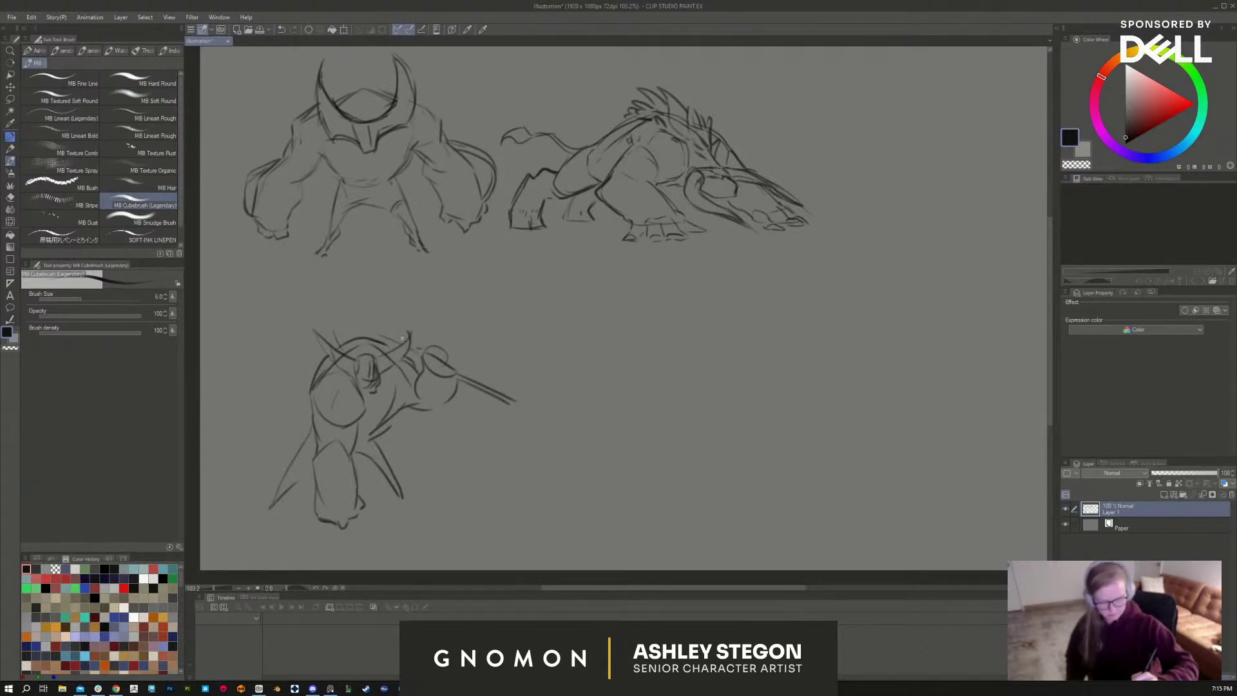
{"action": "mouse_move", "coordinate": [384, 326]}
{"action": "left_mouse_down"}
{"action": "mouse_move", "coordinate": [381, 303]}
{"action": "mouse_move", "coordinate": [344, 280]}
{"action": "mouse_move", "coordinate": [327, 306]}
{"action": "left_mouse_up"}
{"action": "mouse_move", "coordinate": [366, 281]}
{"action": "left_mouse_down"}
{"action": "mouse_move", "coordinate": [378, 291]}
{"action": "mouse_move", "coordinate": [319, 333]}
{"action": "mouse_move", "coordinate": [424, 342]}
{"action": "mouse_move", "coordinate": [456, 369]}
{"action": "mouse_move", "coordinate": [418, 372]}
{"action": "mouse_move", "coordinate": [455, 389]}
{"action": "mouse_move", "coordinate": [380, 463]}
{"action": "mouse_move", "coordinate": [403, 502]}
{"action": "left_mouse_up"}
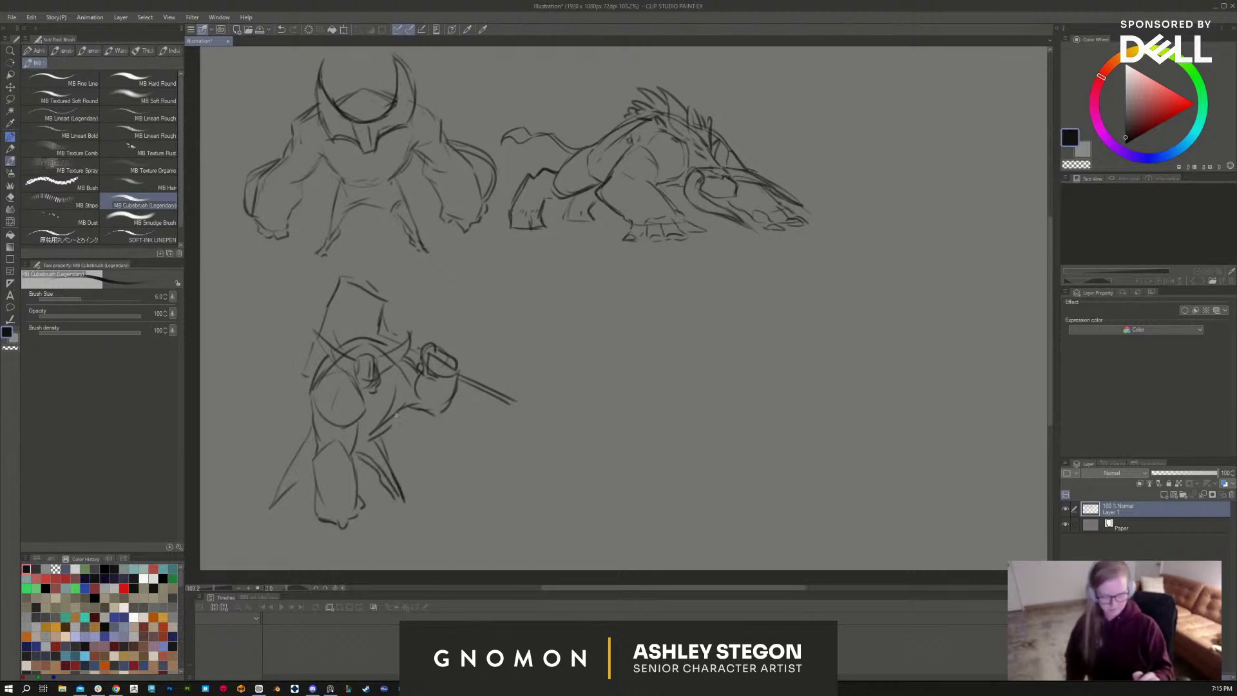
Step: Darken the weapon pose's leg, fist and horns, and start a small head arc for a fourth pose beside it
{"action": "left_click_drag", "start_coordinate": [311, 421], "coordinate": [275, 498]}
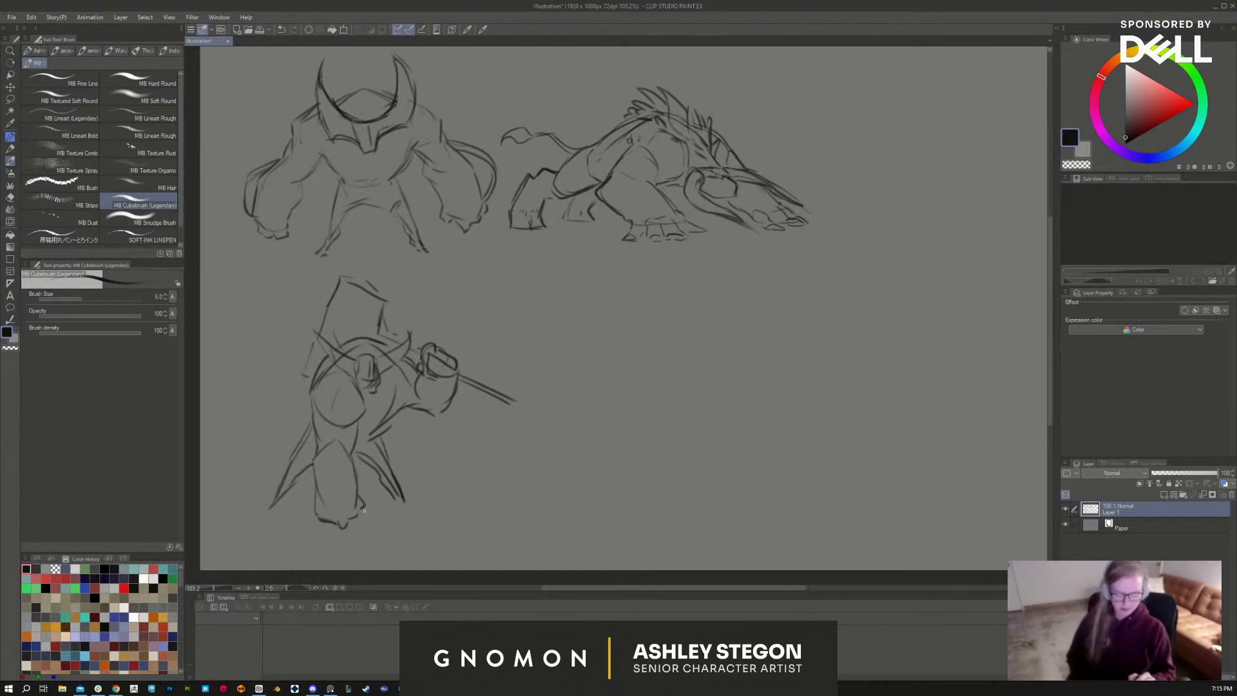
{"action": "left_click_drag", "start_coordinate": [361, 507], "coordinate": [346, 522]}
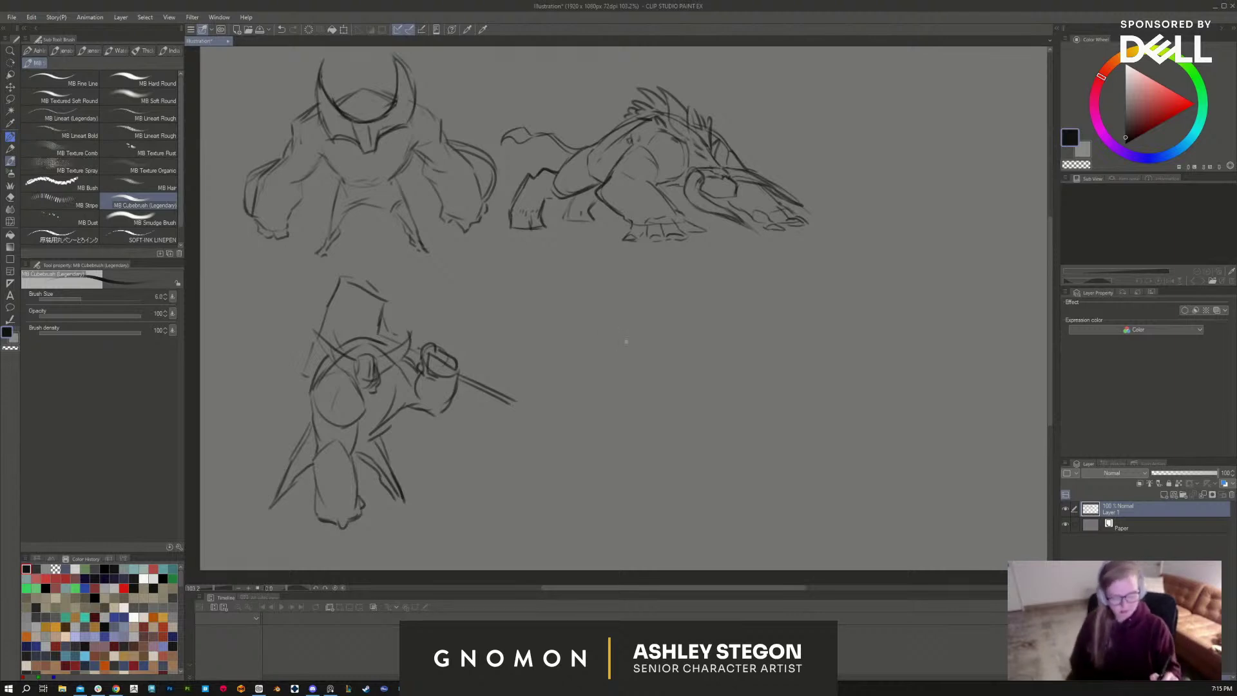
{"action": "left_click_drag", "start_coordinate": [733, 399], "coordinate": [706, 413]}
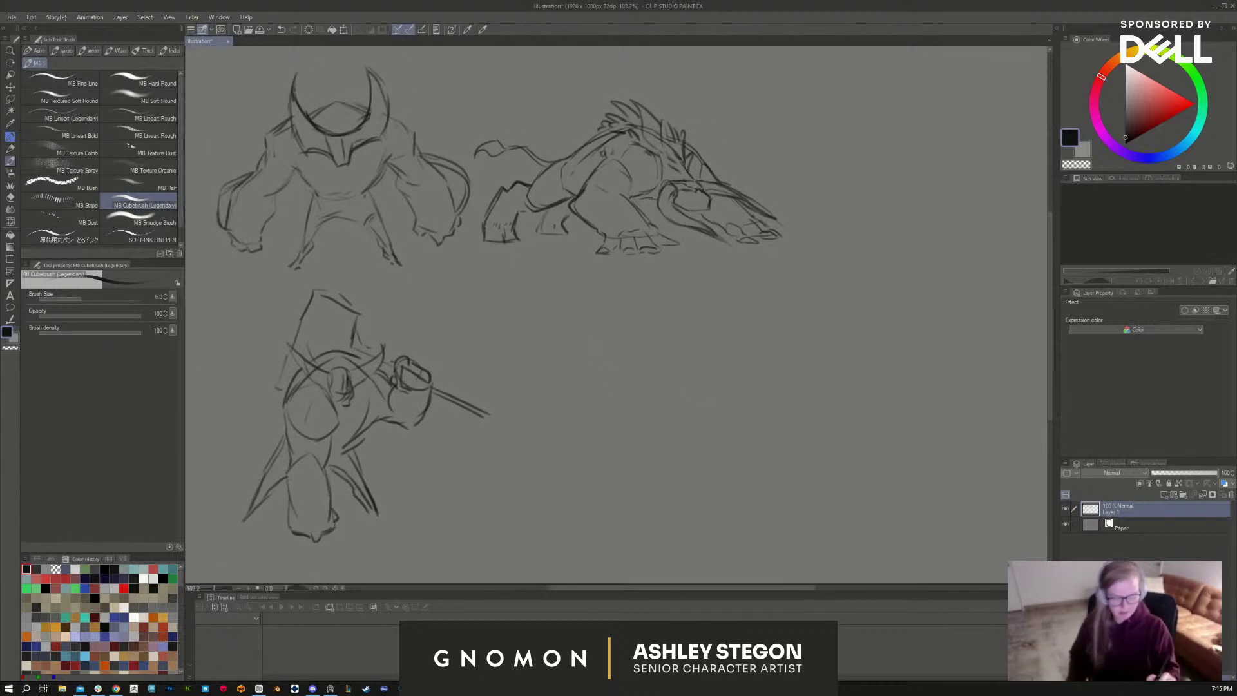
{"action": "mouse_move", "coordinate": [605, 348]}
{"action": "left_mouse_down"}
{"action": "mouse_move", "coordinate": [584, 364]}
{"action": "mouse_move", "coordinate": [595, 347]}
{"action": "mouse_move", "coordinate": [607, 364]}
{"action": "left_mouse_up"}
{"action": "key", "text": "ctrl+z"}
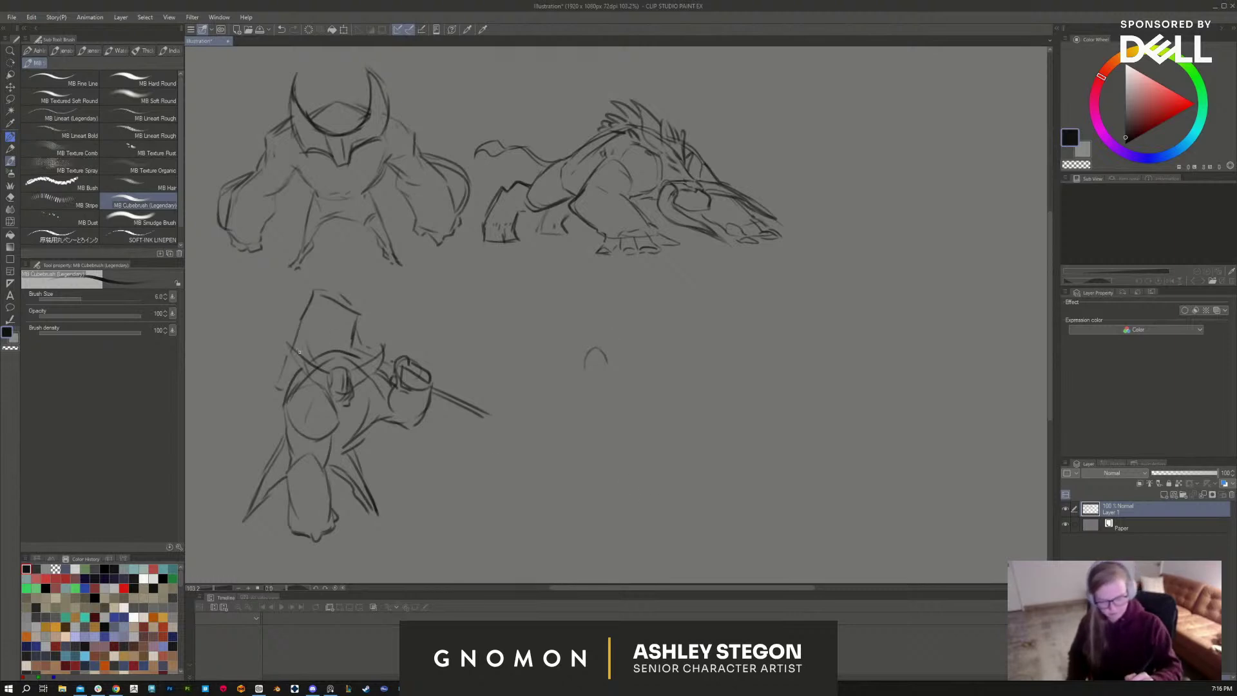
{"action": "mouse_move", "coordinate": [300, 358]}
{"action": "left_mouse_down"}
{"action": "mouse_move", "coordinate": [304, 341]}
{"action": "mouse_move", "coordinate": [315, 367]}
{"action": "mouse_move", "coordinate": [354, 363]}
{"action": "mouse_move", "coordinate": [372, 330]}
{"action": "mouse_move", "coordinate": [360, 391]}
{"action": "left_mouse_up"}
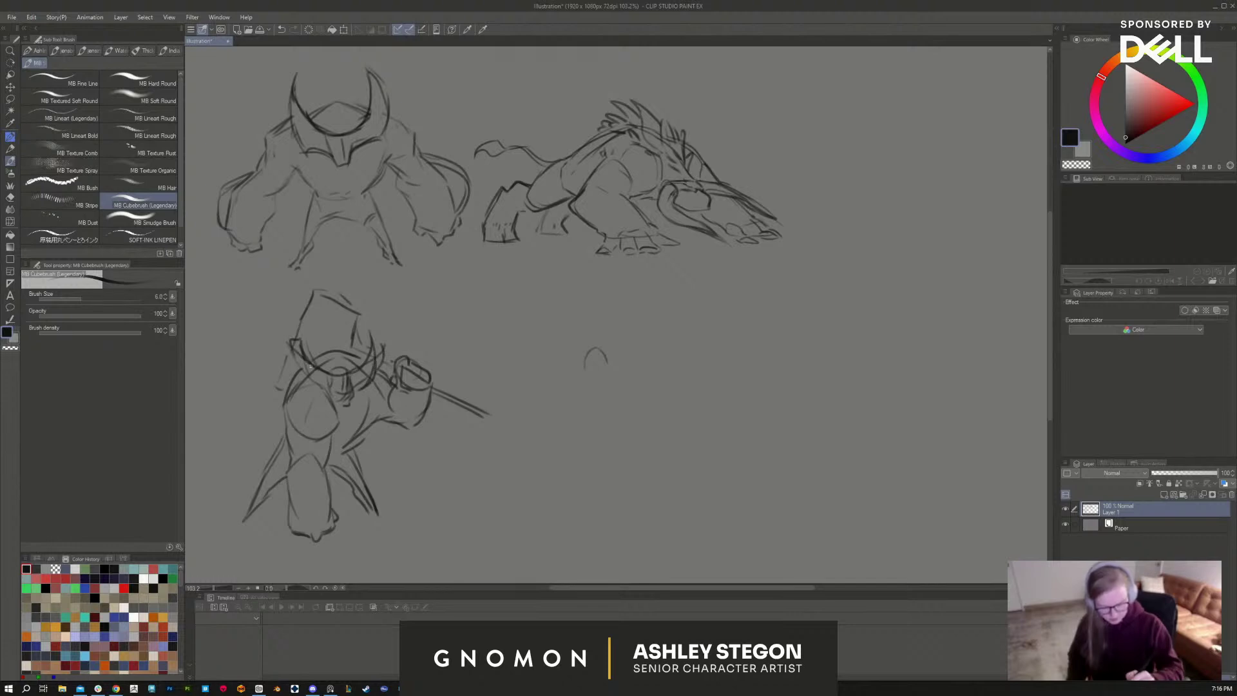
Step: Try an arrow pointing at the front-view creature's horn, and undo it
{"action": "left_click_drag", "start_coordinate": [397, 94], "coordinate": [419, 100]}
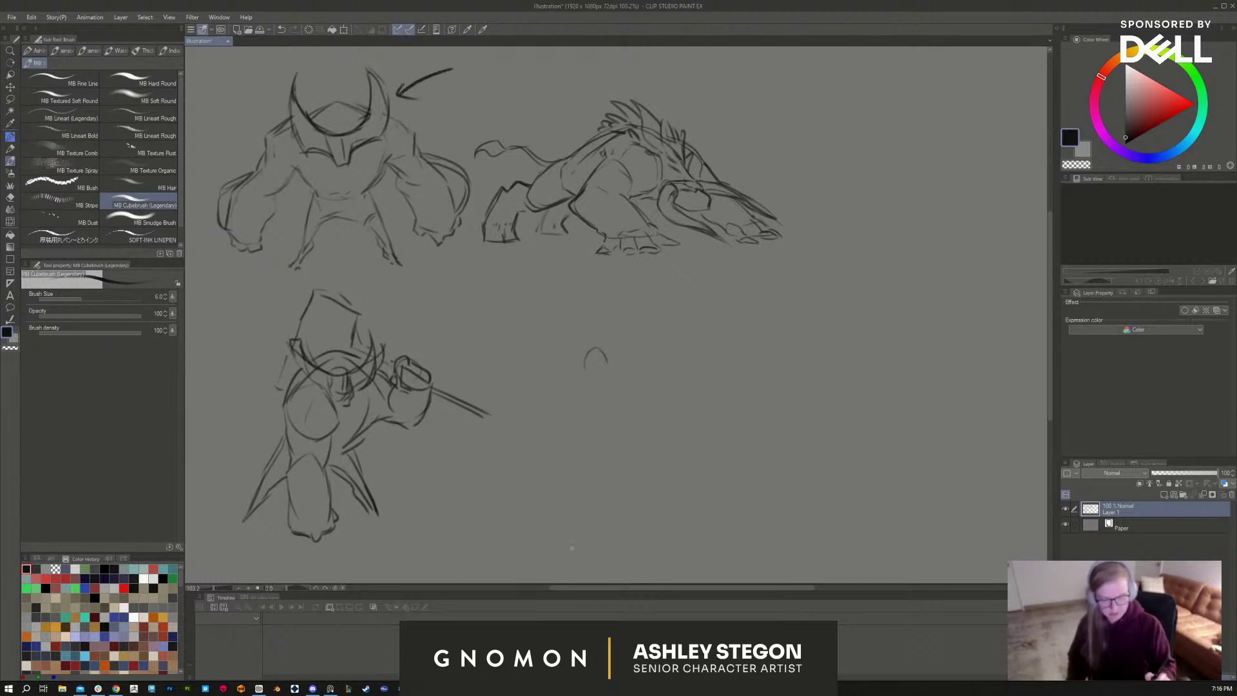
{"action": "key", "text": "ctrl+z"}
{"action": "key", "text": "ctrl+z"}
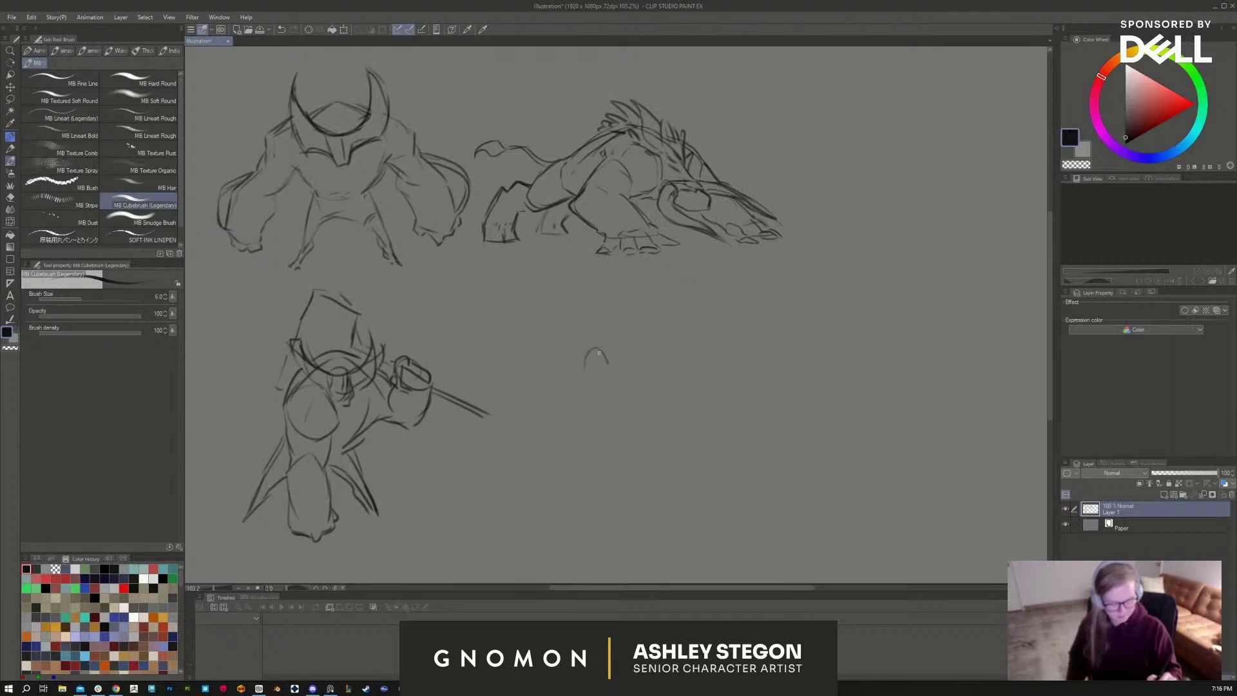
Step: Sketch the fourth pose's lowered head with two large curved horns and the start of the back line
{"action": "left_click_drag", "start_coordinate": [591, 375], "coordinate": [605, 351]}
{"action": "mouse_move", "coordinate": [545, 380]}
{"action": "left_mouse_down"}
{"action": "mouse_move", "coordinate": [607, 364]}
{"action": "mouse_move", "coordinate": [617, 380]}
{"action": "mouse_move", "coordinate": [583, 356]}
{"action": "mouse_move", "coordinate": [577, 366]}
{"action": "mouse_move", "coordinate": [591, 373]}
{"action": "mouse_move", "coordinate": [577, 364]}
{"action": "mouse_move", "coordinate": [549, 378]}
{"action": "mouse_move", "coordinate": [608, 352]}
{"action": "mouse_move", "coordinate": [615, 367]}
{"action": "mouse_move", "coordinate": [603, 383]}
{"action": "mouse_move", "coordinate": [596, 365]}
{"action": "mouse_move", "coordinate": [594, 404]}
{"action": "left_mouse_up"}
{"action": "mouse_move", "coordinate": [606, 349]}
{"action": "left_mouse_down"}
{"action": "mouse_move", "coordinate": [576, 348]}
{"action": "mouse_move", "coordinate": [607, 325]}
{"action": "left_mouse_up"}
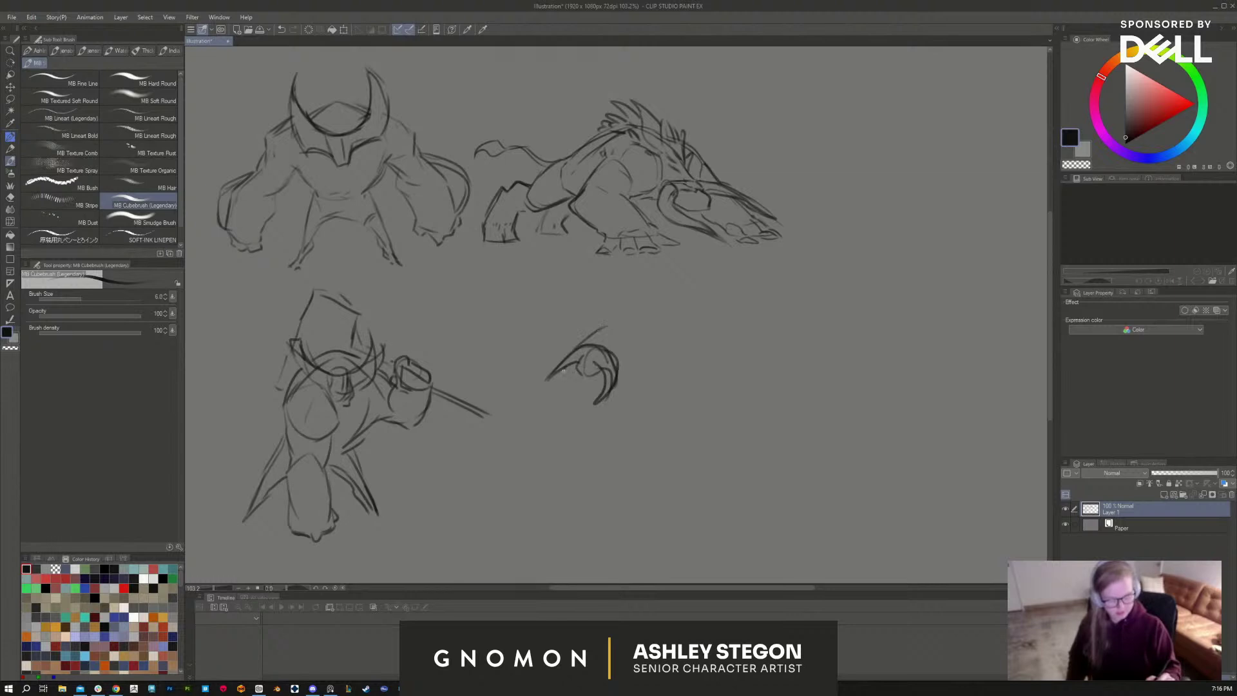
Step: Sketch the fourth pose's face, hunched back and two massive hanging arms, with a long weapon shaft trailing to the ground
{"action": "mouse_move", "coordinate": [562, 387]}
{"action": "left_mouse_down"}
{"action": "mouse_move", "coordinate": [573, 410]}
{"action": "mouse_move", "coordinate": [609, 442]}
{"action": "left_mouse_up"}
{"action": "left_click_drag", "start_coordinate": [574, 368], "coordinate": [587, 385]}
{"action": "mouse_move", "coordinate": [599, 331]}
{"action": "left_mouse_down"}
{"action": "mouse_move", "coordinate": [660, 372]}
{"action": "mouse_move", "coordinate": [673, 394]}
{"action": "mouse_move", "coordinate": [634, 395]}
{"action": "mouse_move", "coordinate": [657, 422]}
{"action": "left_mouse_up"}
{"action": "mouse_move", "coordinate": [666, 382]}
{"action": "left_mouse_down"}
{"action": "mouse_move", "coordinate": [693, 416]}
{"action": "mouse_move", "coordinate": [673, 460]}
{"action": "left_mouse_up"}
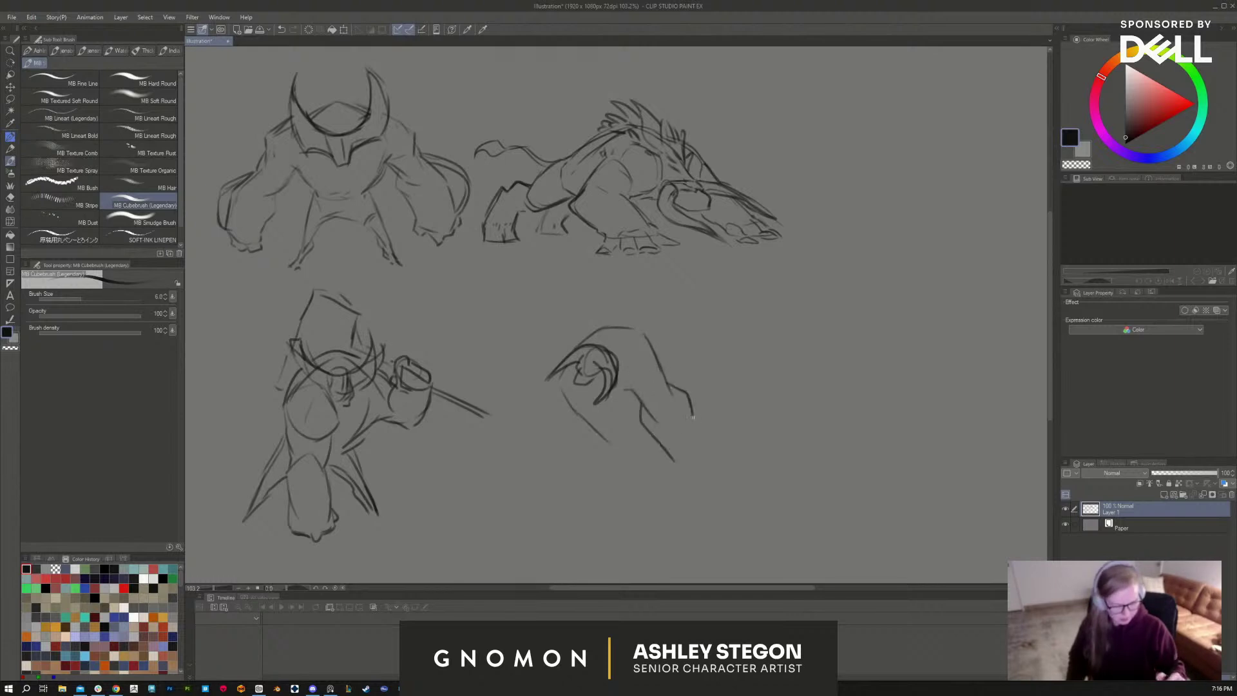
{"action": "left_click_drag", "start_coordinate": [694, 415], "coordinate": [706, 456]}
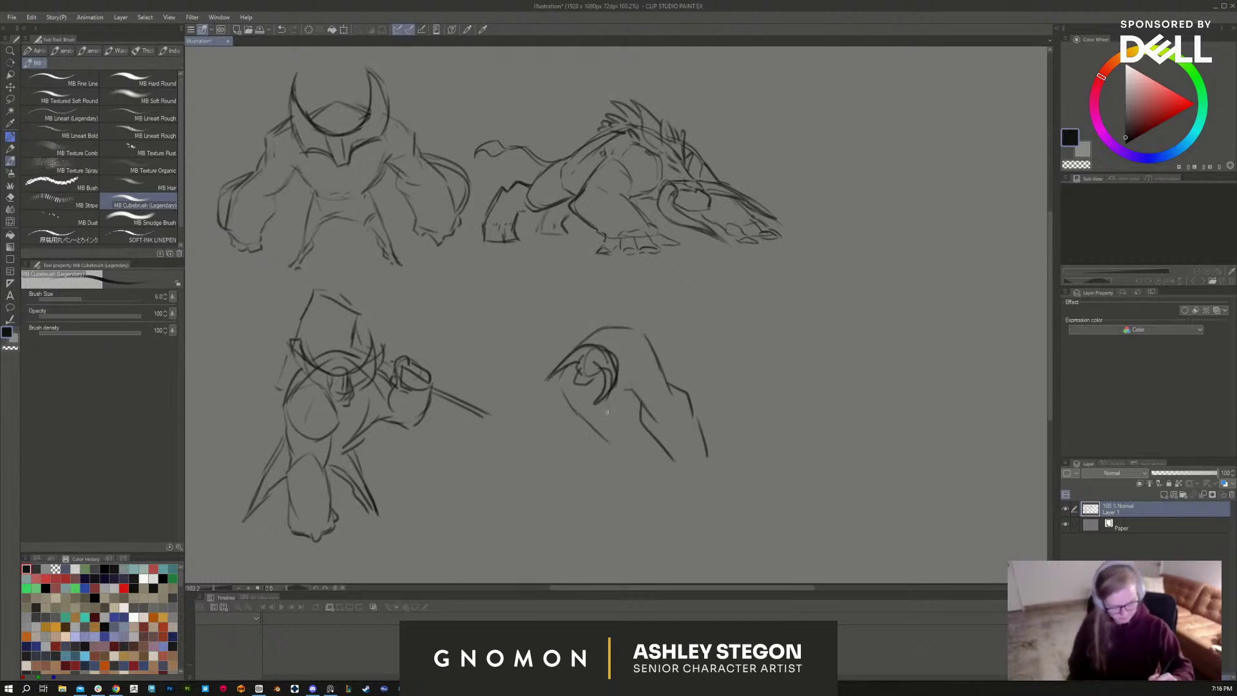
{"action": "mouse_move", "coordinate": [606, 411]}
{"action": "left_mouse_down"}
{"action": "mouse_move", "coordinate": [629, 423]}
{"action": "mouse_move", "coordinate": [597, 430]}
{"action": "mouse_move", "coordinate": [614, 468]}
{"action": "mouse_move", "coordinate": [637, 440]}
{"action": "mouse_move", "coordinate": [653, 465]}
{"action": "mouse_move", "coordinate": [694, 444]}
{"action": "mouse_move", "coordinate": [664, 468]}
{"action": "mouse_move", "coordinate": [711, 458]}
{"action": "mouse_move", "coordinate": [645, 448]}
{"action": "mouse_move", "coordinate": [640, 466]}
{"action": "mouse_move", "coordinate": [807, 492]}
{"action": "left_mouse_up"}
{"action": "left_click_drag", "start_coordinate": [710, 462], "coordinate": [801, 492]}
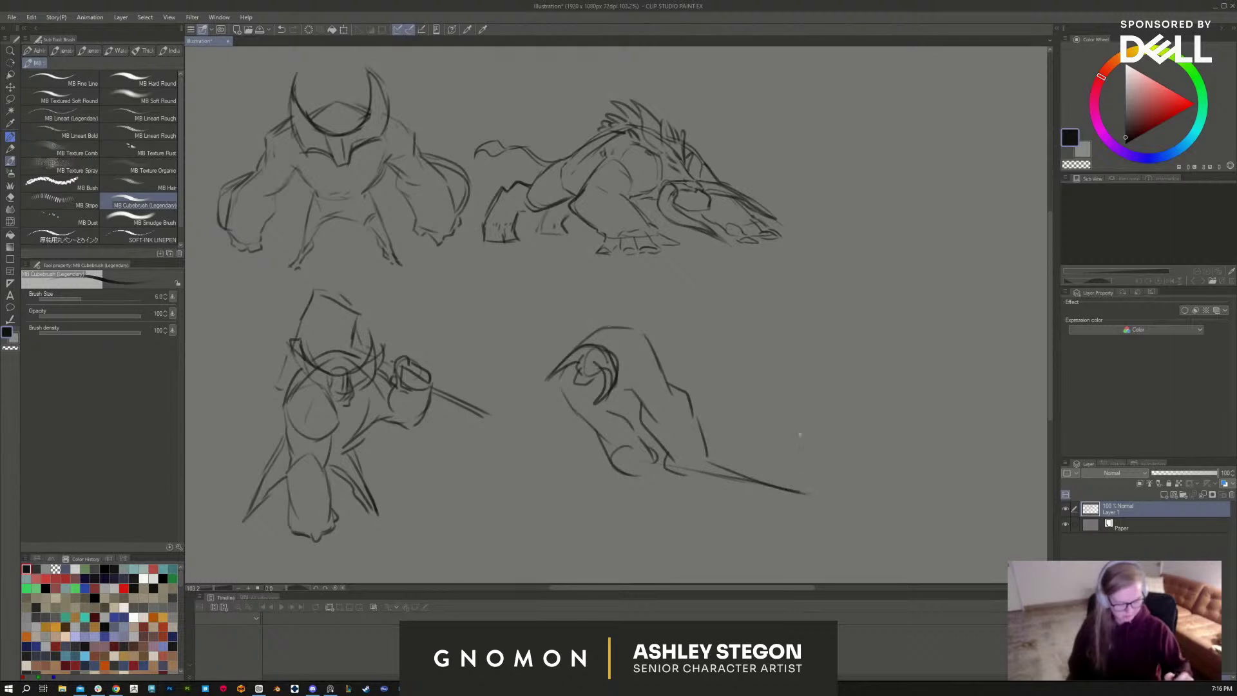
Step: Try extra parallel lines along the fourth pose's weapon shaft, and undo them
{"action": "mouse_move", "coordinate": [713, 464]}
{"action": "left_mouse_down"}
{"action": "mouse_move", "coordinate": [766, 456]}
{"action": "mouse_move", "coordinate": [800, 496]}
{"action": "left_mouse_up"}
{"action": "key", "text": "ctrl+z"}
{"action": "key", "text": "ctrl+z"}
{"action": "key", "text": "ctrl+z"}
{"action": "key", "text": "ctrl+z"}
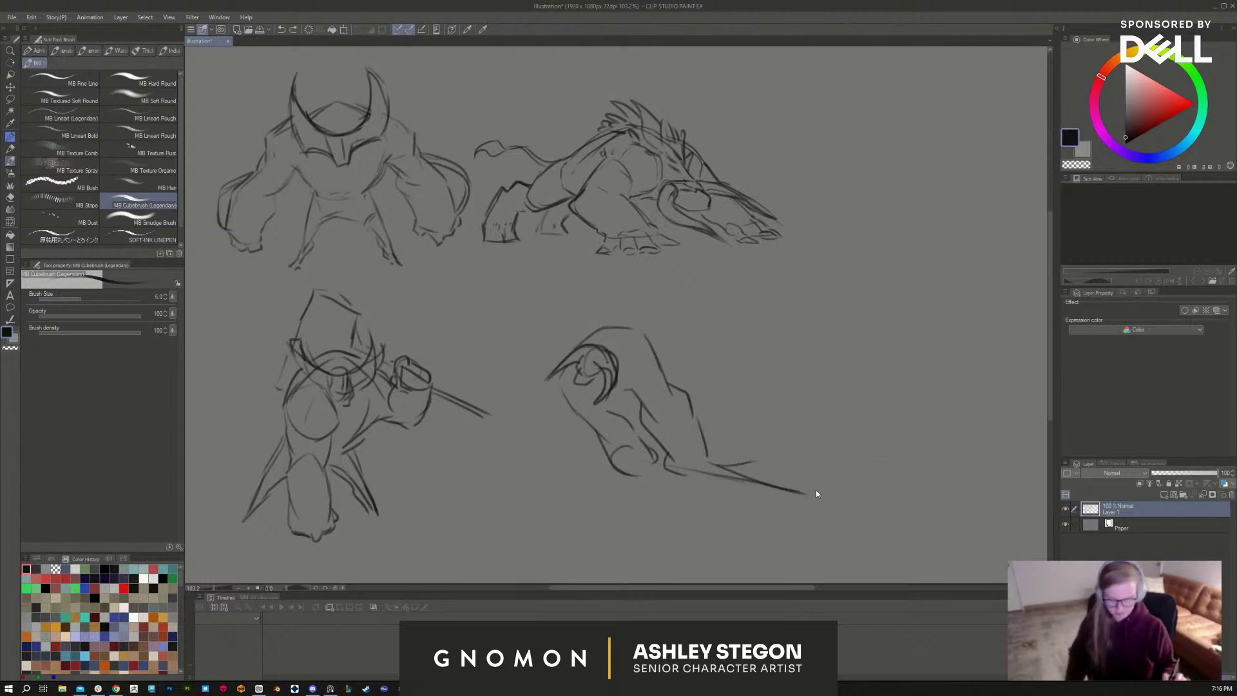
Step: Add the fourth pose's short rear leg, shoulder contour and rounded fists, and reinforce the weapon shaft
{"action": "left_click_drag", "start_coordinate": [705, 462], "coordinate": [741, 470]}
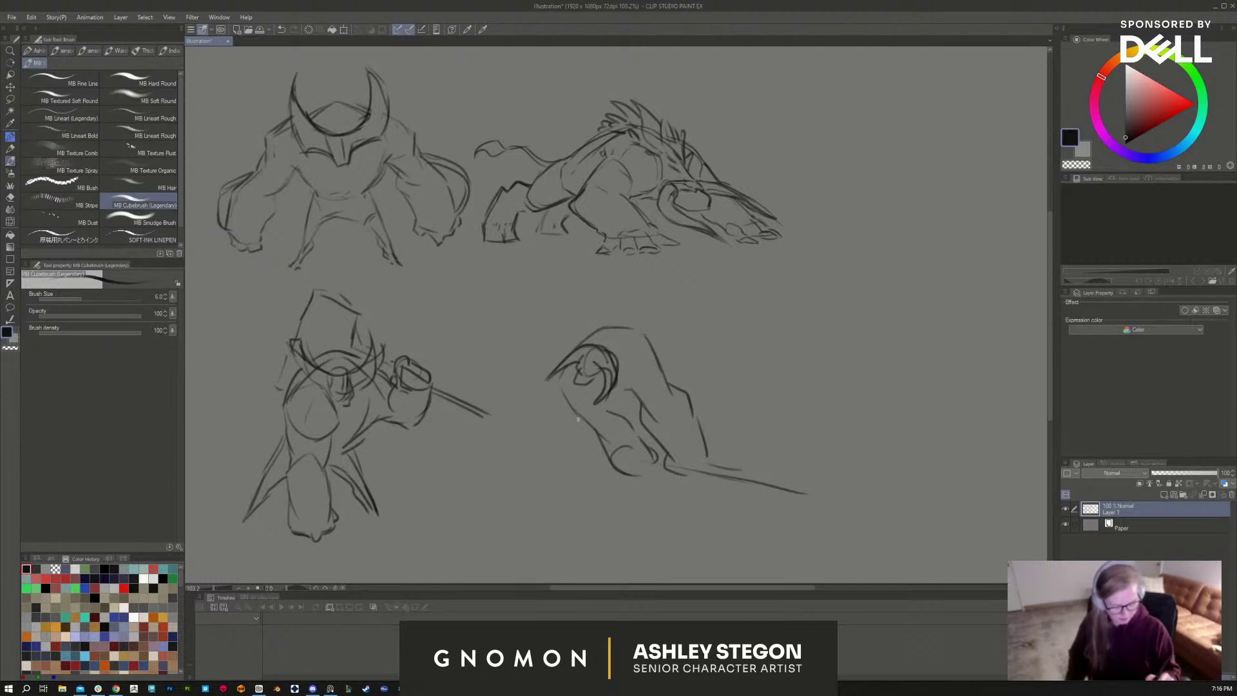
{"action": "mouse_move", "coordinate": [644, 331]}
{"action": "left_mouse_down"}
{"action": "mouse_move", "coordinate": [665, 377]}
{"action": "mouse_move", "coordinate": [637, 331]}
{"action": "left_mouse_up"}
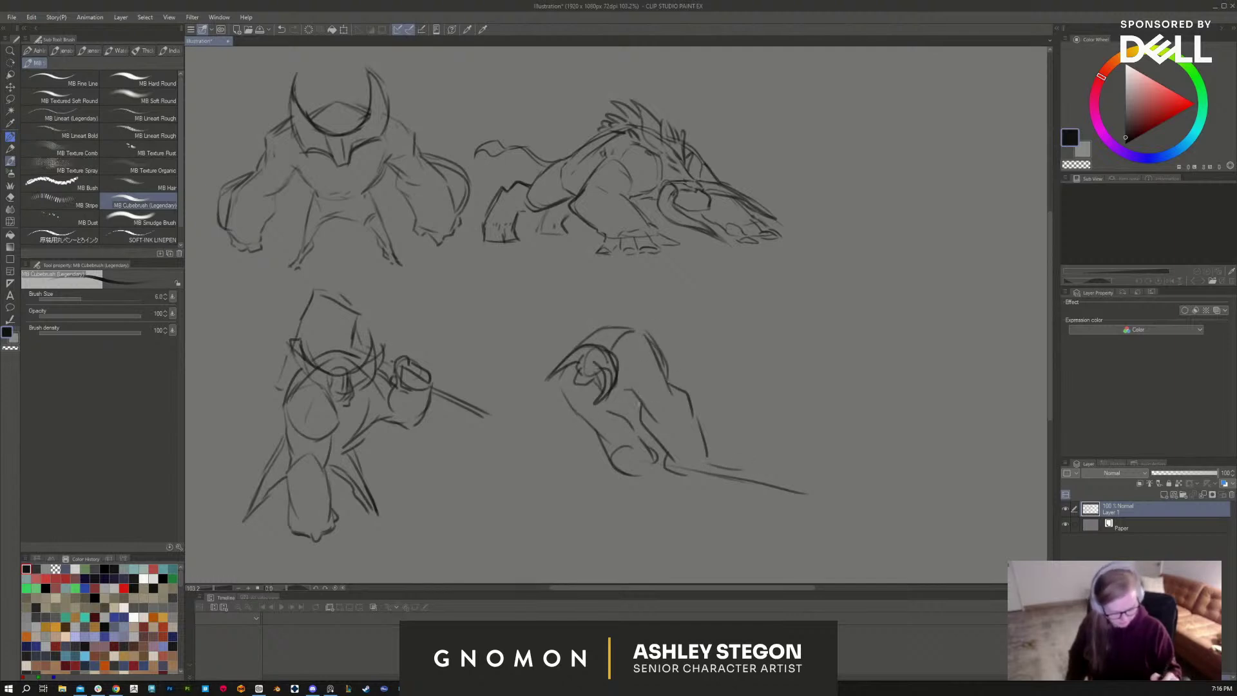
{"action": "left_click_drag", "start_coordinate": [594, 434], "coordinate": [566, 486]}
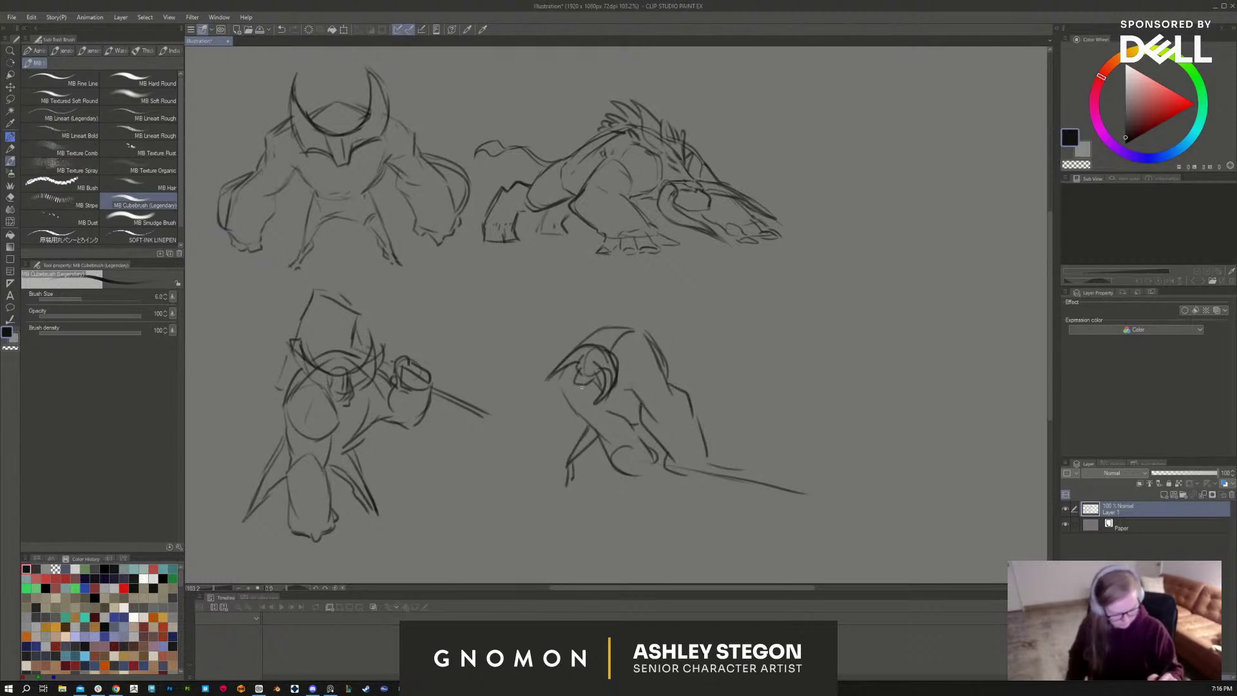
{"action": "mouse_move", "coordinate": [602, 405]}
{"action": "left_mouse_down"}
{"action": "mouse_move", "coordinate": [638, 412]}
{"action": "mouse_move", "coordinate": [653, 455]}
{"action": "mouse_move", "coordinate": [701, 466]}
{"action": "mouse_move", "coordinate": [673, 479]}
{"action": "left_mouse_up"}
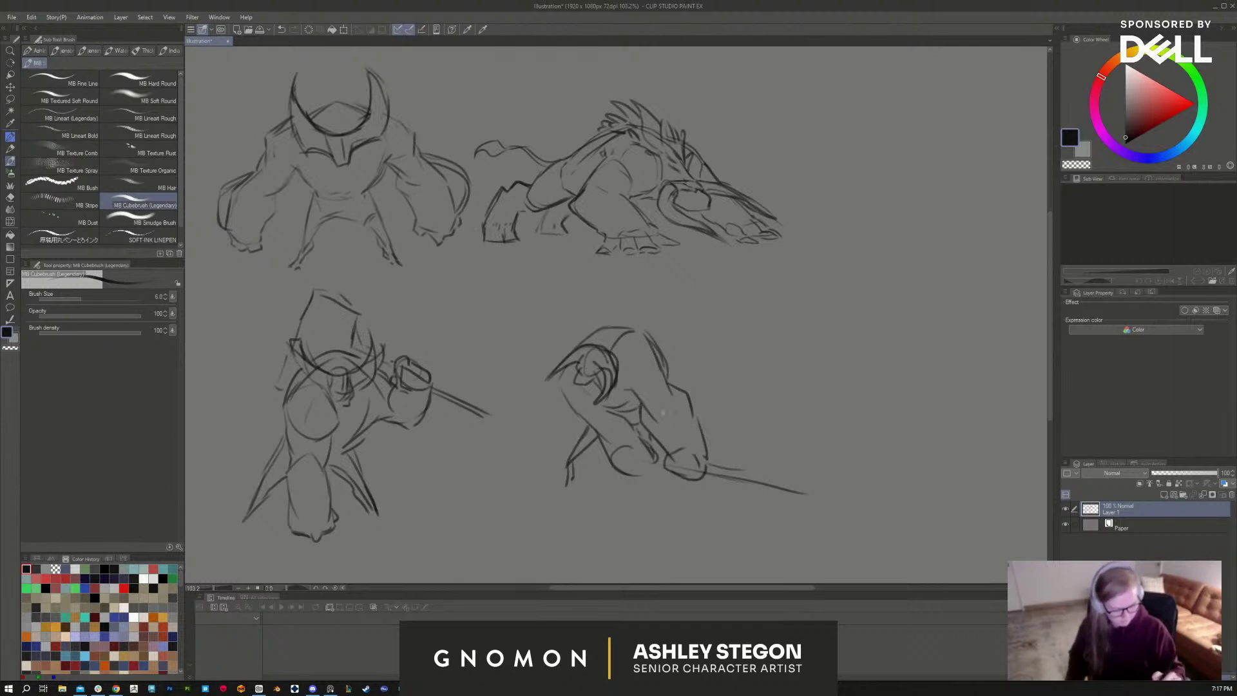
{"action": "mouse_move", "coordinate": [659, 409]}
{"action": "left_mouse_down"}
{"action": "mouse_move", "coordinate": [634, 445]}
{"action": "mouse_move", "coordinate": [611, 448]}
{"action": "mouse_move", "coordinate": [588, 425]}
{"action": "mouse_move", "coordinate": [625, 470]}
{"action": "mouse_move", "coordinate": [636, 473]}
{"action": "mouse_move", "coordinate": [678, 410]}
{"action": "mouse_move", "coordinate": [662, 473]}
{"action": "mouse_move", "coordinate": [769, 479]}
{"action": "mouse_move", "coordinate": [710, 469]}
{"action": "mouse_move", "coordinate": [813, 494]}
{"action": "left_mouse_up"}
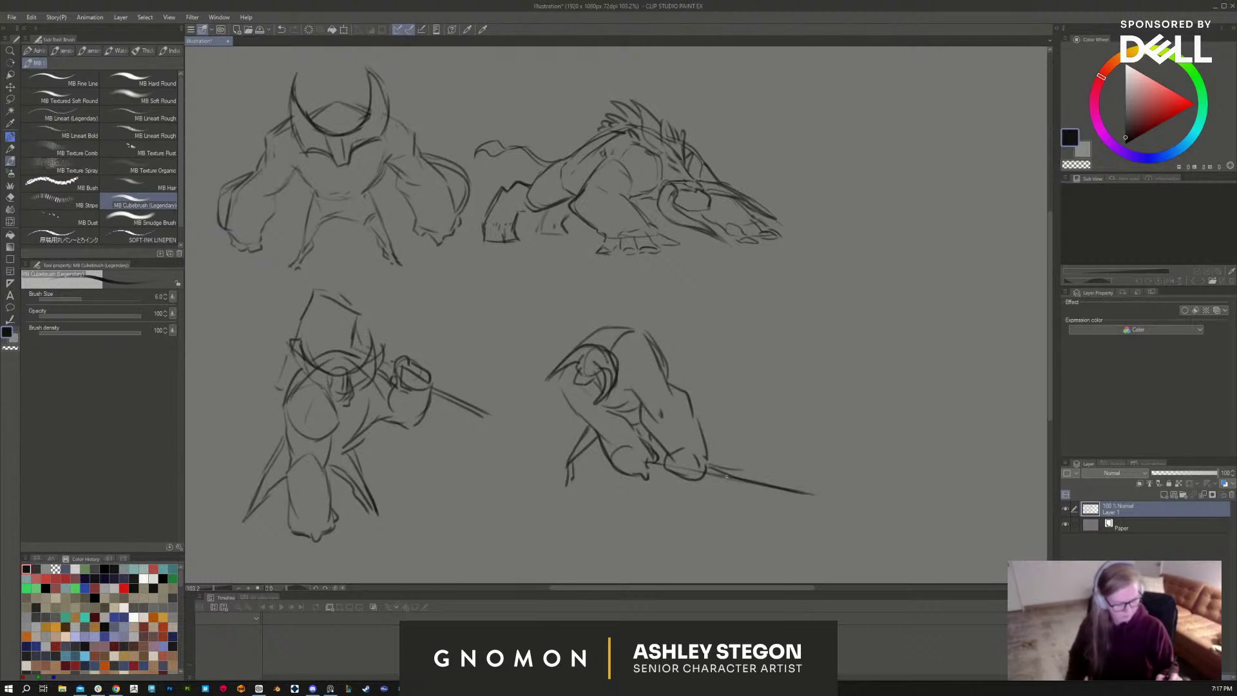
Step: Try a long rectangular blade beneath the fourth pose's weapon shaft, and undo it
{"action": "mouse_move", "coordinate": [720, 472]}
{"action": "left_mouse_down"}
{"action": "mouse_move", "coordinate": [736, 462]}
{"action": "mouse_move", "coordinate": [756, 490]}
{"action": "mouse_move", "coordinate": [715, 479]}
{"action": "mouse_move", "coordinate": [813, 522]}
{"action": "mouse_move", "coordinate": [820, 505]}
{"action": "left_mouse_up"}
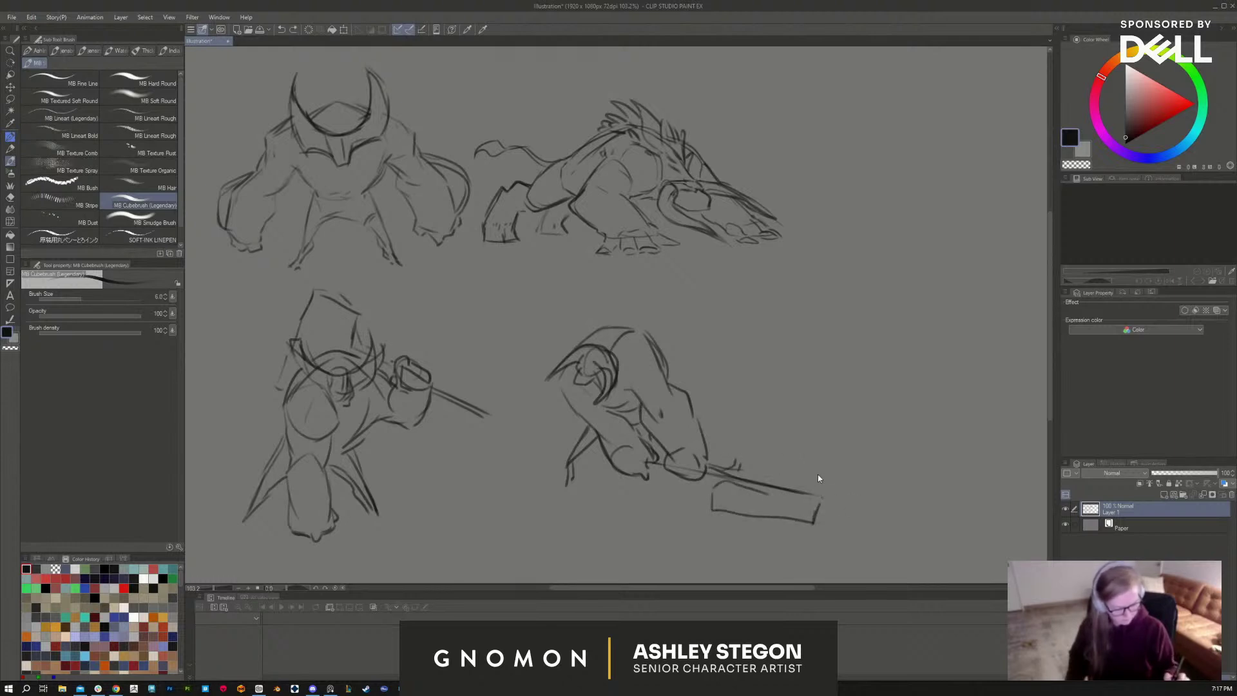
{"action": "key", "text": "ctrl+z"}
{"action": "key", "text": "ctrl+z"}
{"action": "key", "text": "ctrl+z"}
Step: Draw a crossguard on the fourth pose's weapon near the fist, and a thin horizontal ground line under the figure
{"action": "left_click_drag", "start_coordinate": [704, 469], "coordinate": [731, 465]}
{"action": "left_click_drag", "start_coordinate": [734, 461], "coordinate": [726, 482]}
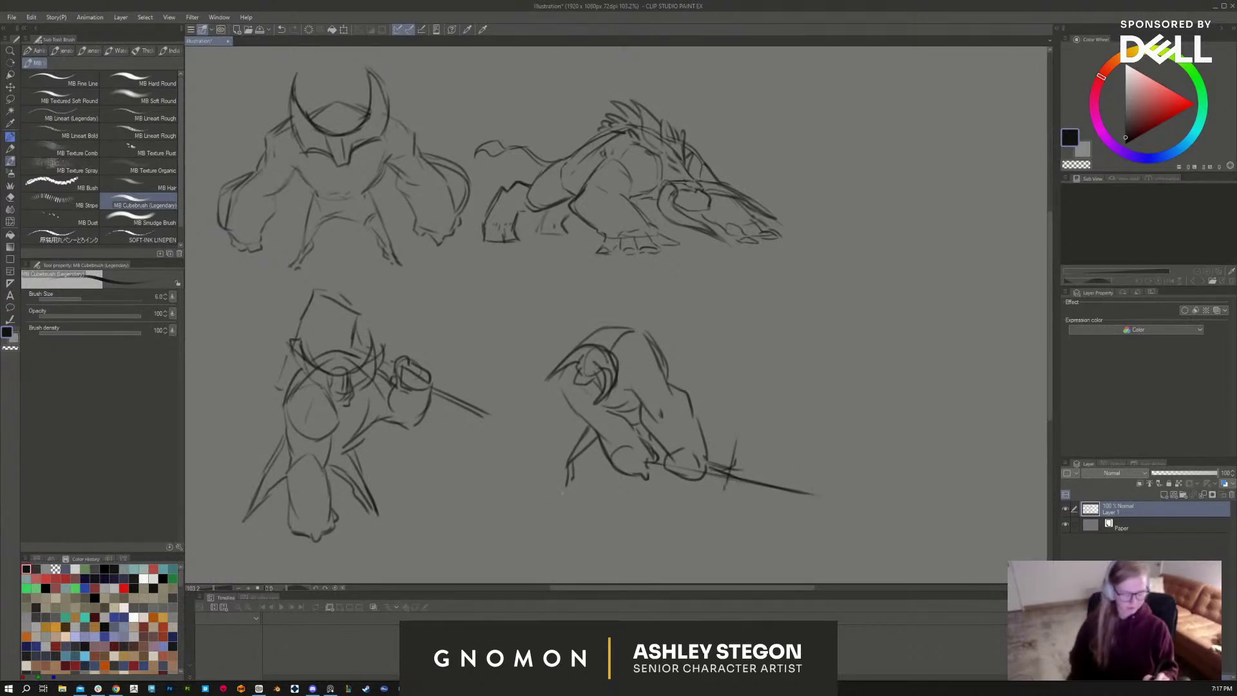
{"action": "left_click_drag", "start_coordinate": [538, 490], "coordinate": [721, 491]}
{"action": "left_click_drag", "start_coordinate": [815, 495], "coordinate": [911, 497]}
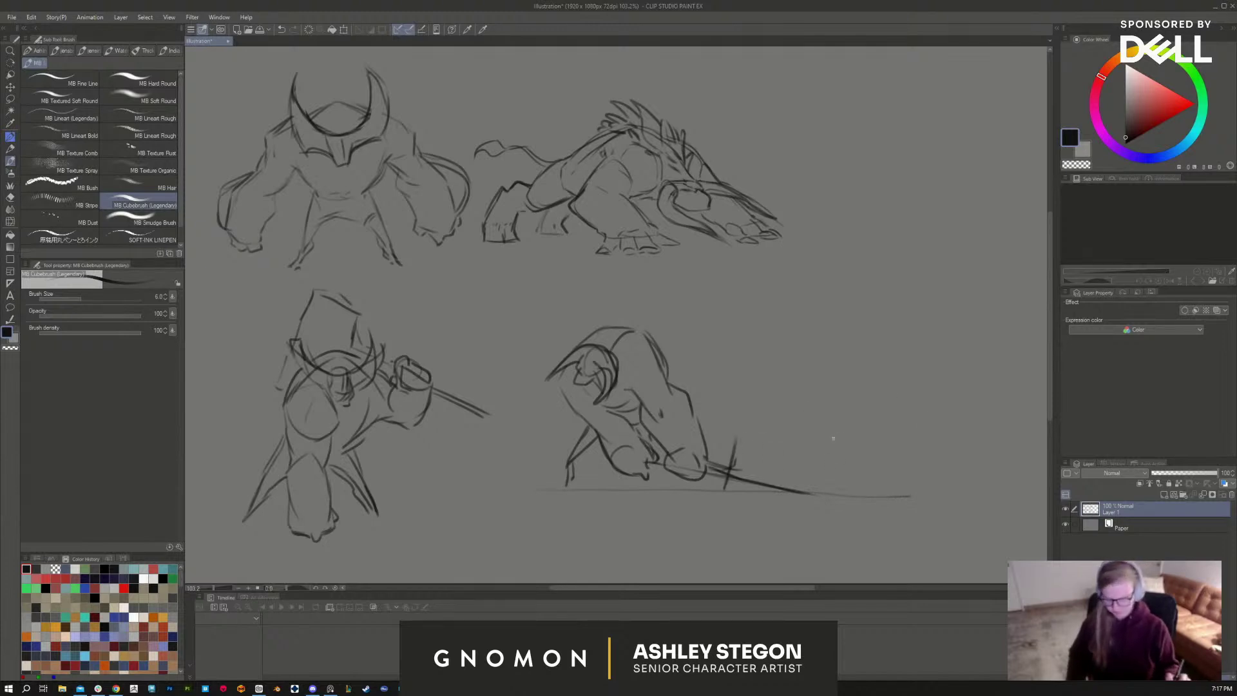
Step: Lasso the fourth pose's body without the weapon, move it slightly upward, and deselect it
{"action": "key", "text": "m"}
{"action": "mouse_move", "coordinate": [723, 553]}
{"action": "left_mouse_down"}
{"action": "mouse_move", "coordinate": [845, 530]}
{"action": "mouse_move", "coordinate": [718, 490]}
{"action": "mouse_move", "coordinate": [715, 433]}
{"action": "mouse_move", "coordinate": [654, 315]}
{"action": "mouse_move", "coordinate": [534, 348]}
{"action": "mouse_move", "coordinate": [533, 445]}
{"action": "mouse_move", "coordinate": [572, 492]}
{"action": "mouse_move", "coordinate": [647, 484]}
{"action": "left_mouse_up"}
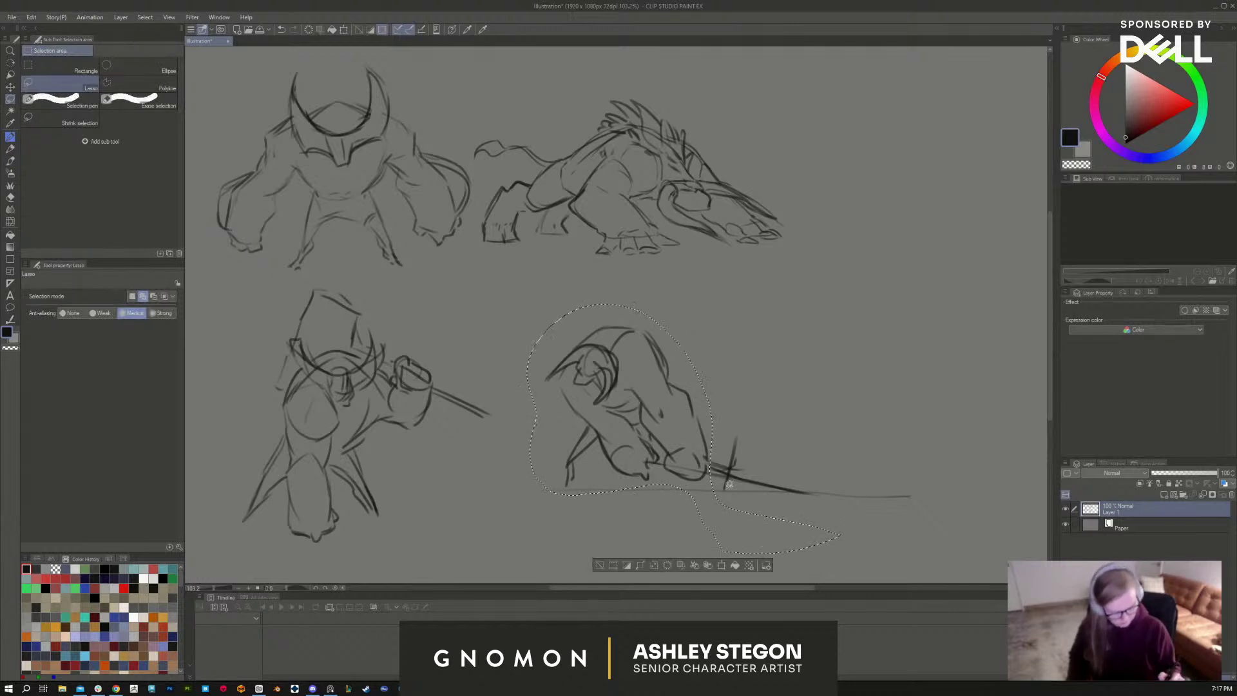
{"action": "key", "text": "ctrl+t"}
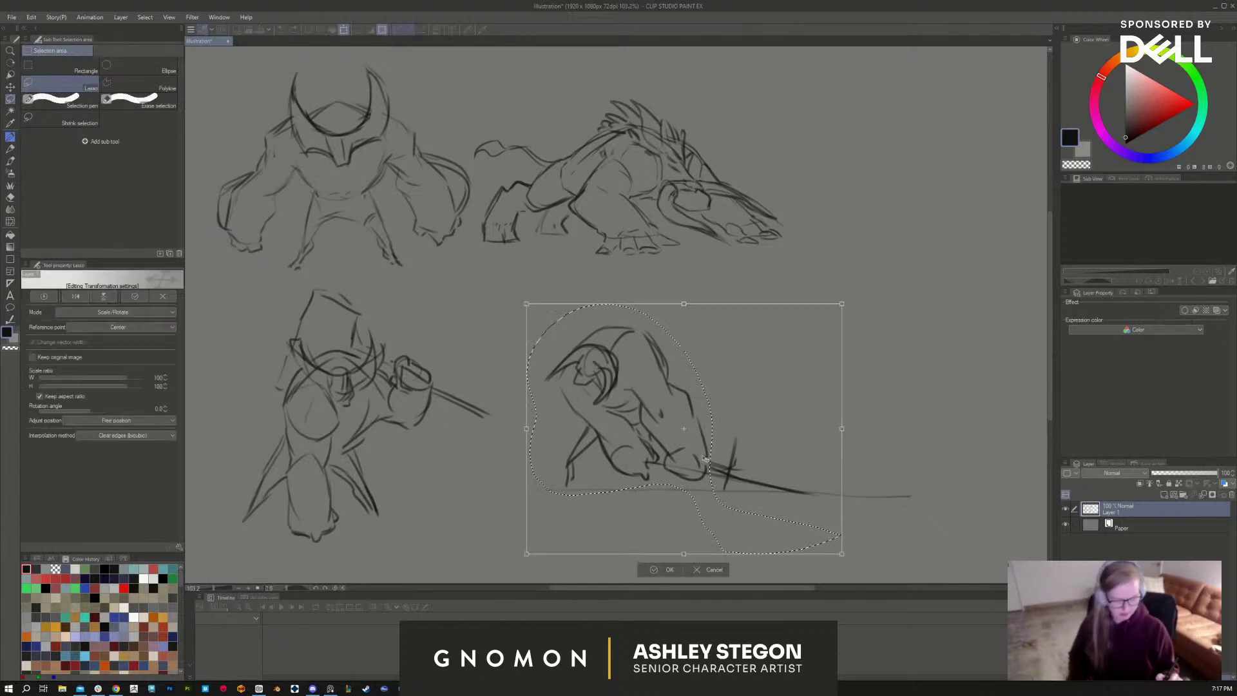
{"action": "left_click_drag", "start_coordinate": [704, 445], "coordinate": [732, 407]}
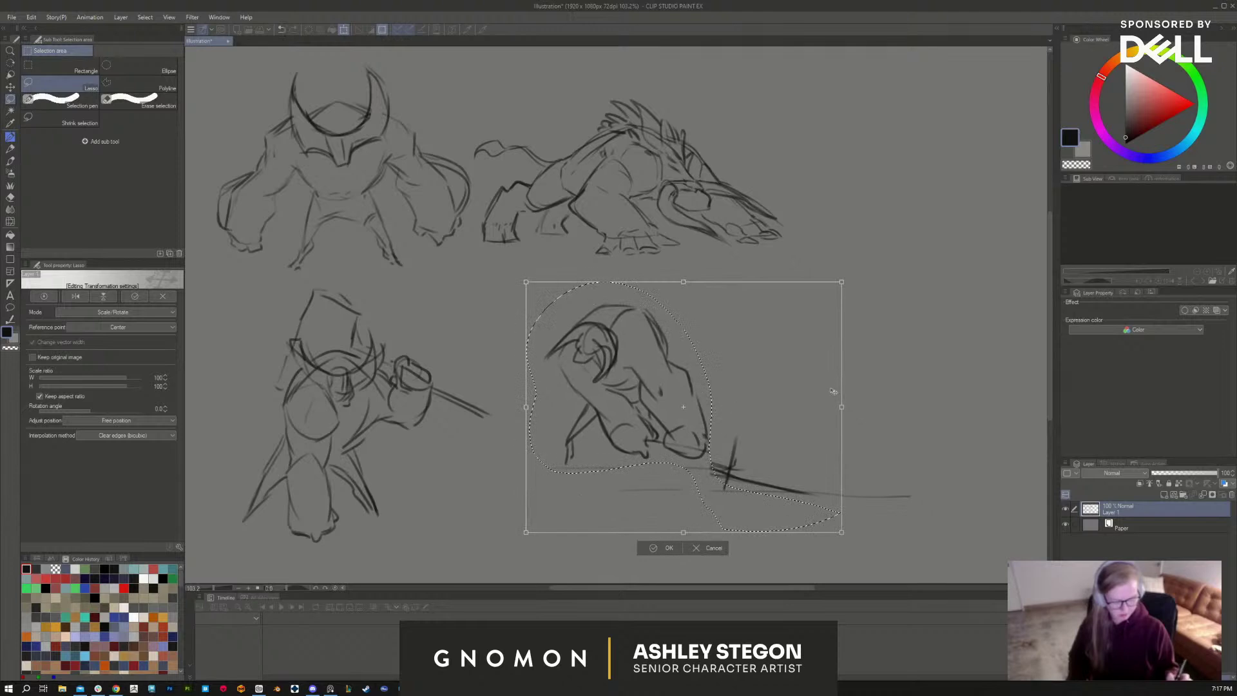
{"action": "key", "text": "Return"}
{"action": "key", "text": "ctrl+d"}
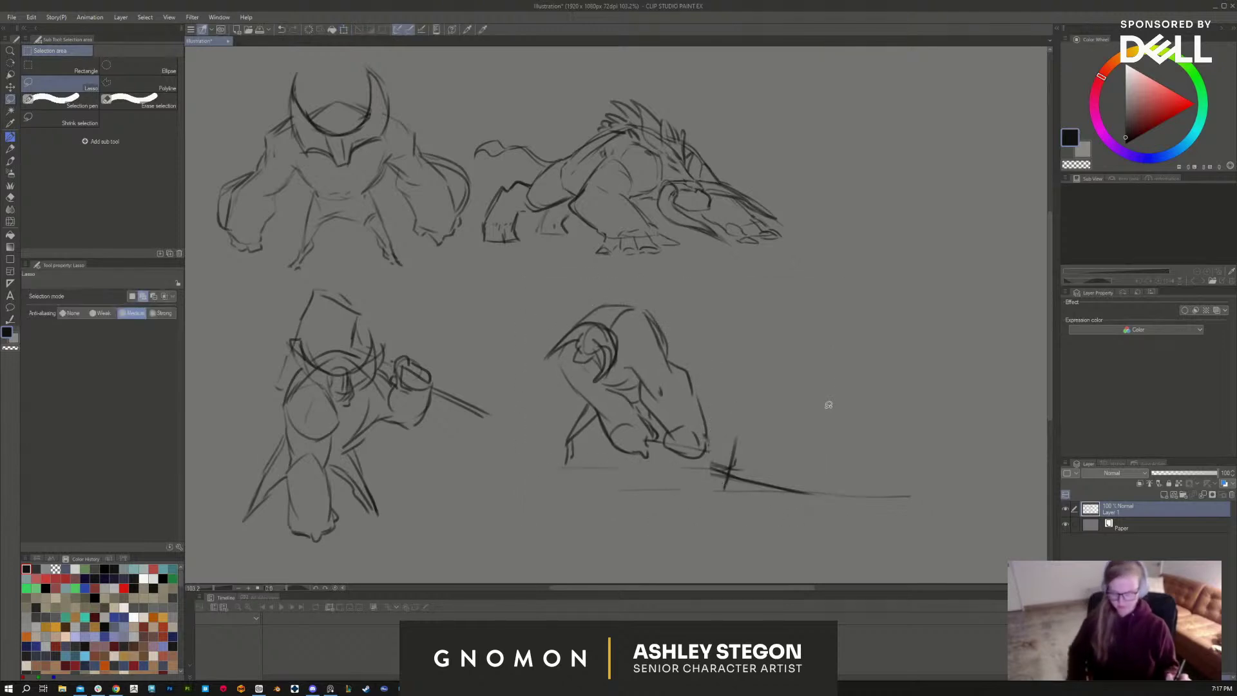
Step: Erase the fourth pose's rear leg and its weapon shaft with the crossguard
{"action": "key", "text": "p"}
{"action": "key", "text": "e"}
{"action": "mouse_move", "coordinate": [575, 432]}
{"action": "left_mouse_down"}
{"action": "mouse_move", "coordinate": [580, 410]}
{"action": "mouse_move", "coordinate": [593, 415]}
{"action": "mouse_move", "coordinate": [571, 430]}
{"action": "mouse_move", "coordinate": [577, 467]}
{"action": "left_mouse_up"}
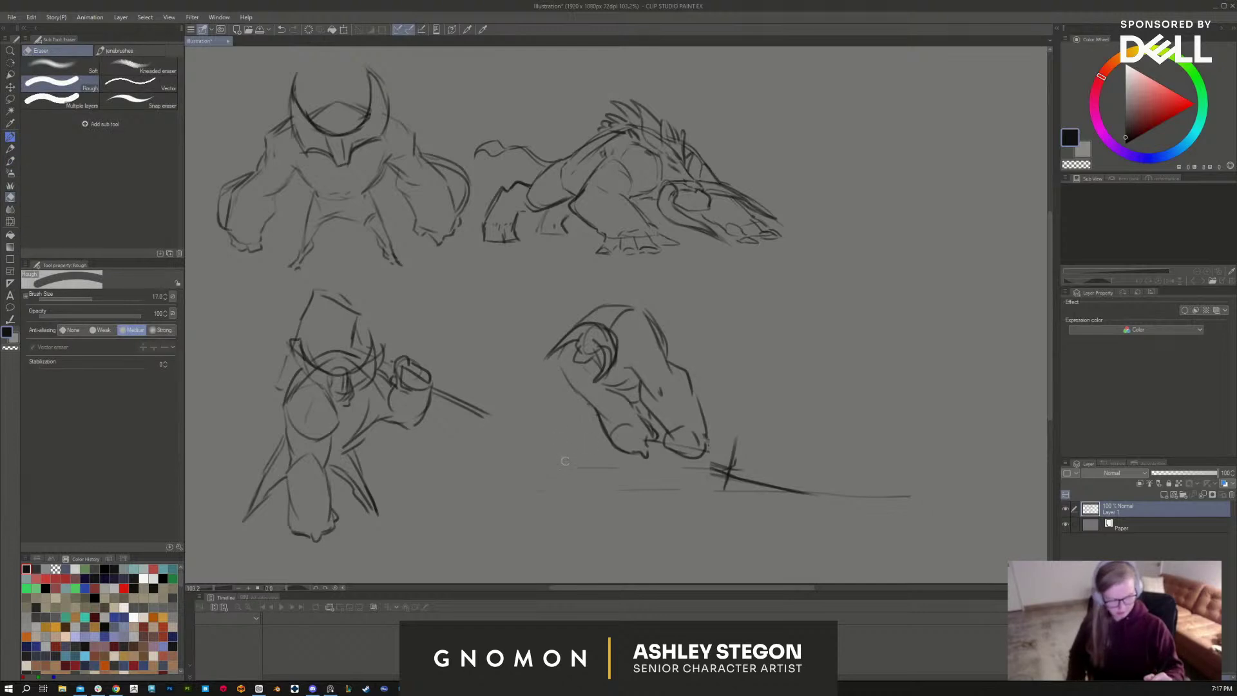
{"action": "mouse_move", "coordinate": [714, 472]}
{"action": "left_mouse_down"}
{"action": "mouse_move", "coordinate": [736, 440]}
{"action": "mouse_move", "coordinate": [740, 470]}
{"action": "mouse_move", "coordinate": [813, 485]}
{"action": "left_mouse_up"}
Step: Draw a new hammer shaft from the fourth pose's fist, ending in a large notched block head resting on the ground line
{"action": "key", "text": "b"}
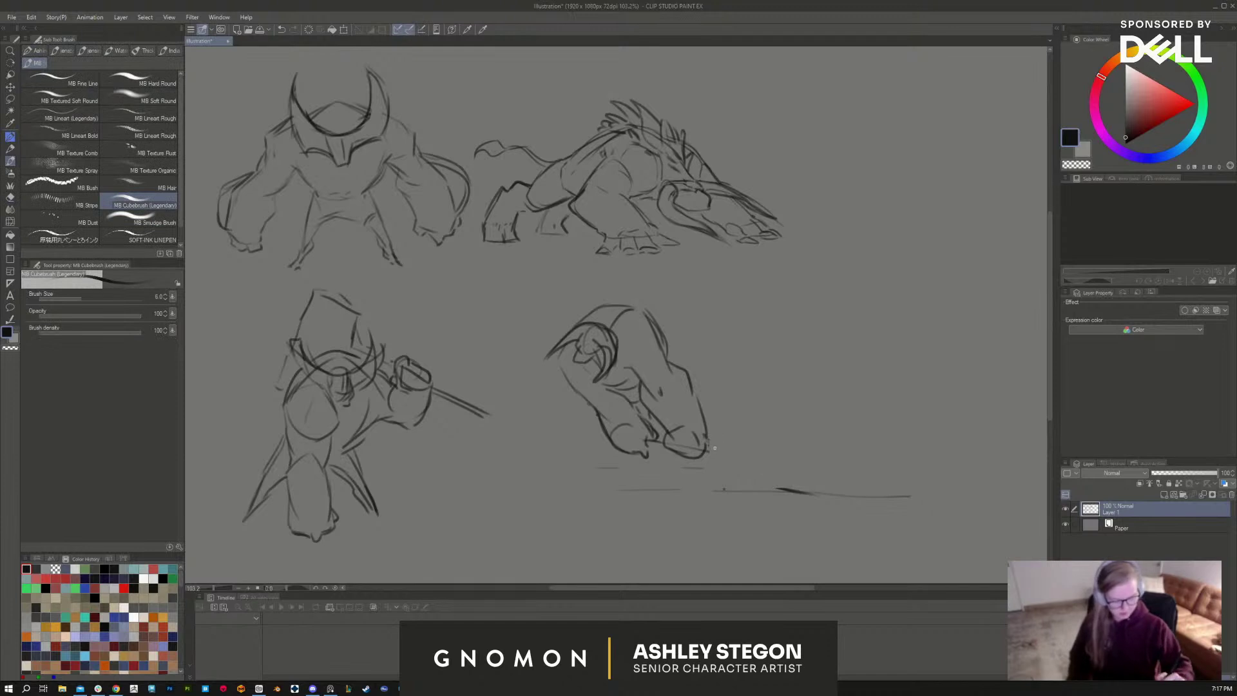
{"action": "mouse_move", "coordinate": [708, 444]}
{"action": "left_mouse_down"}
{"action": "mouse_move", "coordinate": [736, 455]}
{"action": "mouse_move", "coordinate": [738, 472]}
{"action": "left_mouse_up"}
{"action": "mouse_move", "coordinate": [747, 422]}
{"action": "left_mouse_down"}
{"action": "mouse_move", "coordinate": [730, 481]}
{"action": "mouse_move", "coordinate": [722, 451]}
{"action": "mouse_move", "coordinate": [739, 450]}
{"action": "mouse_move", "coordinate": [768, 488]}
{"action": "mouse_move", "coordinate": [802, 465]}
{"action": "mouse_move", "coordinate": [773, 415]}
{"action": "mouse_move", "coordinate": [800, 473]}
{"action": "mouse_move", "coordinate": [795, 491]}
{"action": "left_mouse_up"}
{"action": "left_click_drag", "start_coordinate": [816, 434], "coordinate": [807, 453]}
{"action": "left_click_drag", "start_coordinate": [780, 417], "coordinate": [774, 439]}
{"action": "mouse_move", "coordinate": [751, 429]}
{"action": "left_mouse_down"}
{"action": "mouse_move", "coordinate": [743, 454]}
{"action": "mouse_move", "coordinate": [759, 483]}
{"action": "left_mouse_up"}
{"action": "left_click_drag", "start_coordinate": [795, 439], "coordinate": [781, 480]}
{"action": "left_click_drag", "start_coordinate": [776, 483], "coordinate": [788, 488]}
{"action": "mouse_move", "coordinate": [822, 415]}
{"action": "left_mouse_down"}
{"action": "mouse_move", "coordinate": [813, 451]}
{"action": "mouse_move", "coordinate": [819, 408]}
{"action": "left_mouse_up"}
{"action": "left_click_drag", "start_coordinate": [765, 432], "coordinate": [809, 407]}
{"action": "mouse_move", "coordinate": [732, 452]}
{"action": "left_mouse_down"}
{"action": "mouse_move", "coordinate": [707, 443]}
{"action": "mouse_move", "coordinate": [759, 455]}
{"action": "left_mouse_up"}
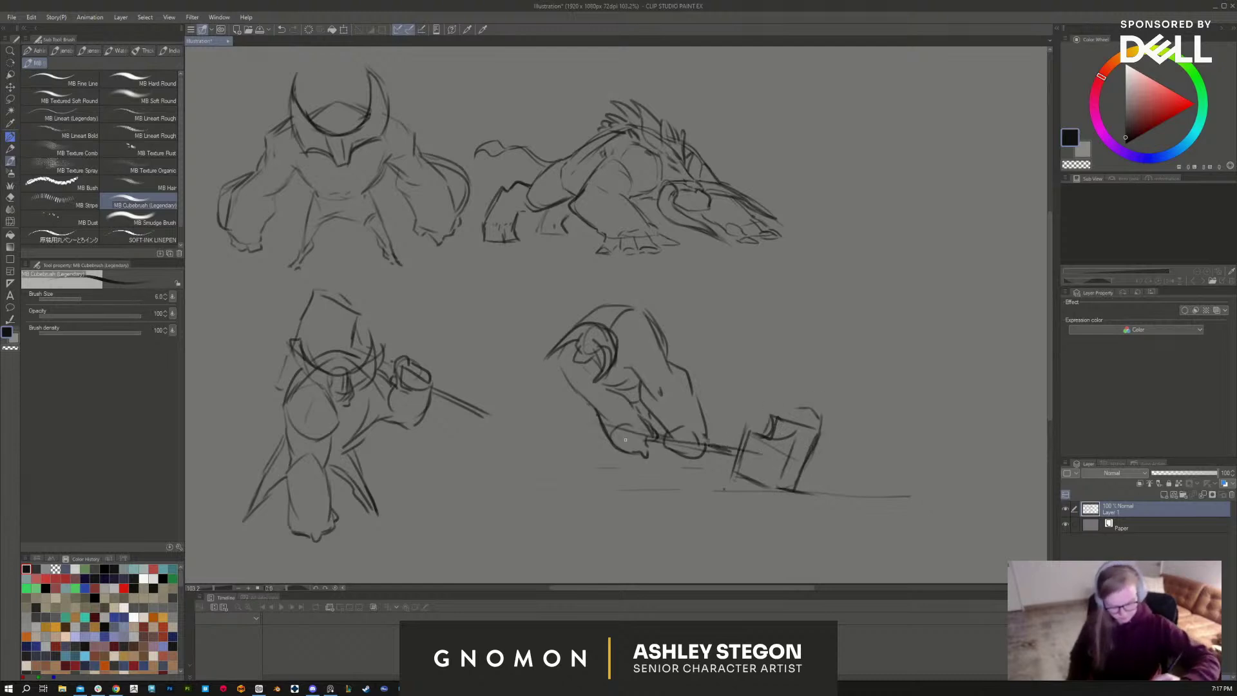
Step: Erase the fourth pose's other fist and redraw it gripping the hammer shaft, with a rounded pommel at the shaft's end
{"action": "key", "text": "e"}
{"action": "mouse_move", "coordinate": [611, 443]}
{"action": "left_mouse_down"}
{"action": "mouse_move", "coordinate": [643, 455]}
{"action": "mouse_move", "coordinate": [671, 435]}
{"action": "left_mouse_up"}
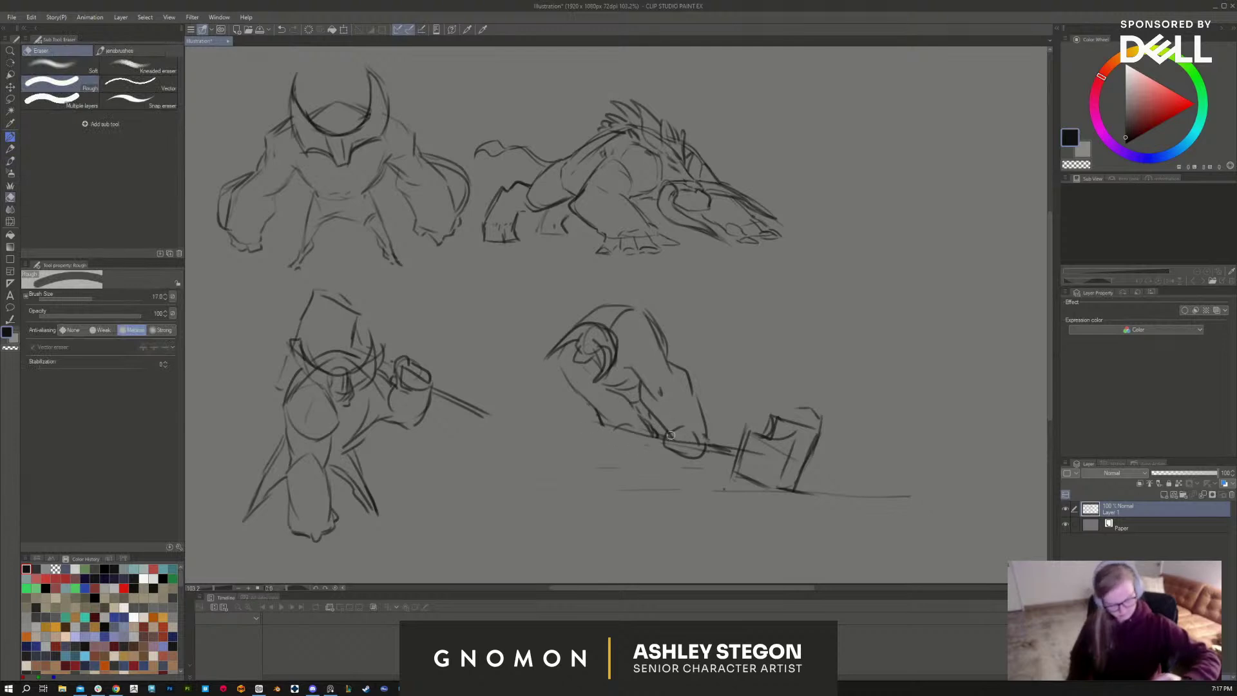
{"action": "key", "text": "b"}
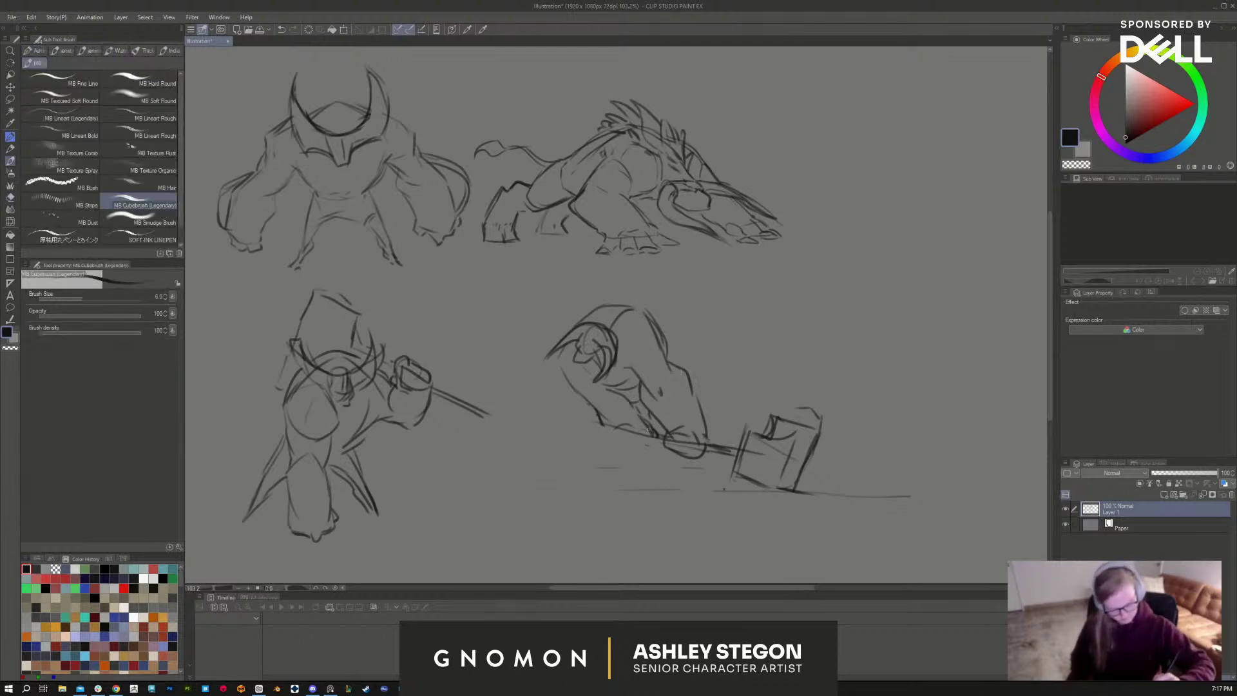
{"action": "mouse_move", "coordinate": [578, 417]}
{"action": "left_mouse_down"}
{"action": "mouse_move", "coordinate": [621, 440]}
{"action": "mouse_move", "coordinate": [644, 425]}
{"action": "mouse_move", "coordinate": [634, 449]}
{"action": "left_mouse_up"}
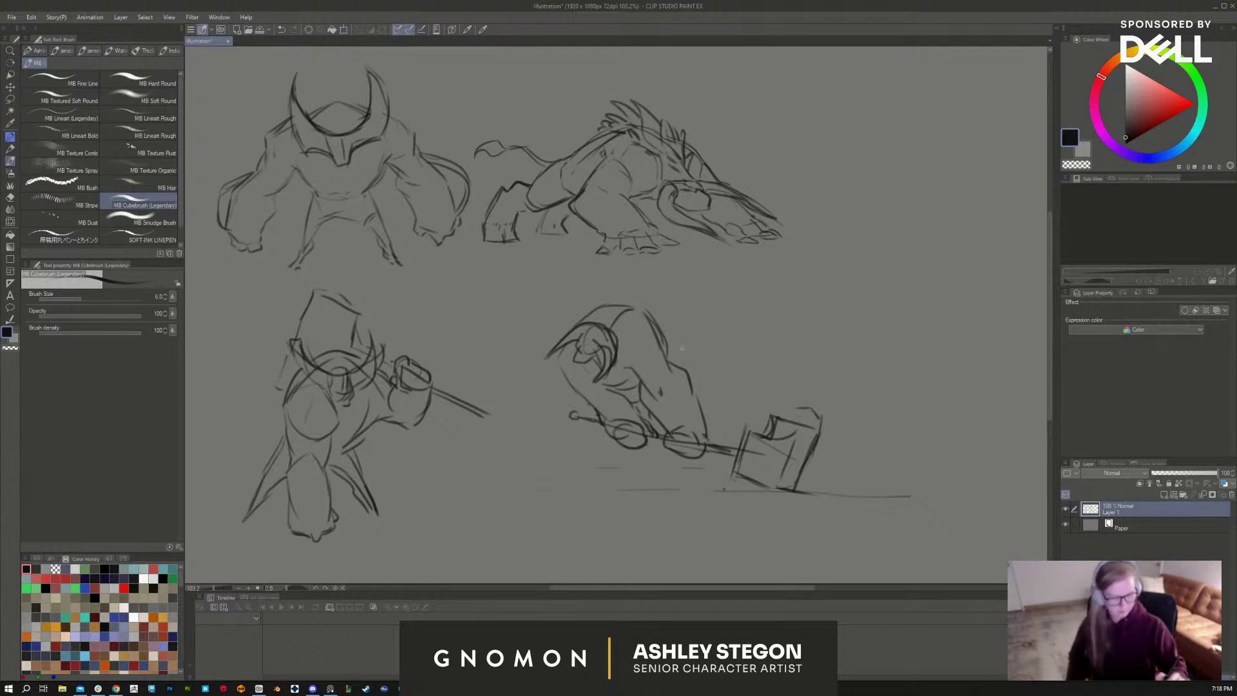
Step: Darken the fourth pose's back contour and draw its bent rear leg above an extended ground line
{"action": "left_click_drag", "start_coordinate": [644, 311], "coordinate": [672, 365]}
{"action": "left_click_drag", "start_coordinate": [599, 426], "coordinate": [599, 469]}
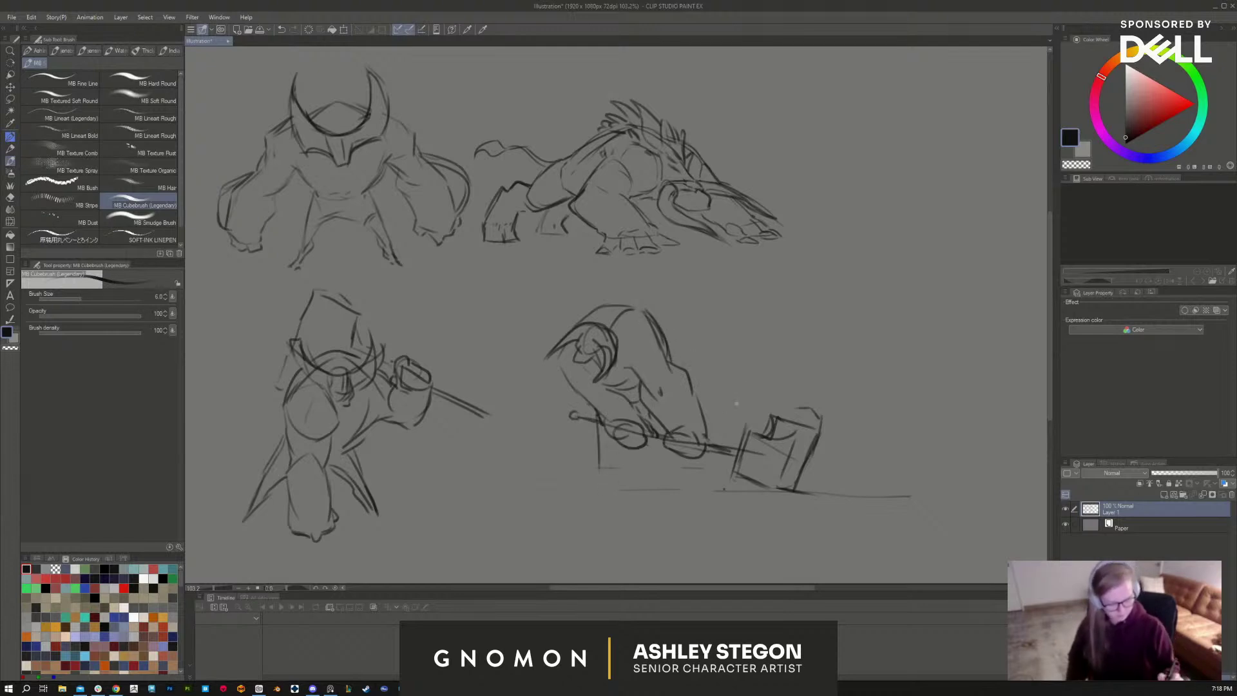
{"action": "key", "text": "ctrl+z"}
{"action": "mouse_move", "coordinate": [597, 408]}
{"action": "left_mouse_down"}
{"action": "mouse_move", "coordinate": [555, 455]}
{"action": "mouse_move", "coordinate": [581, 445]}
{"action": "mouse_move", "coordinate": [602, 479]}
{"action": "mouse_move", "coordinate": [552, 493]}
{"action": "mouse_move", "coordinate": [699, 495]}
{"action": "left_mouse_up"}
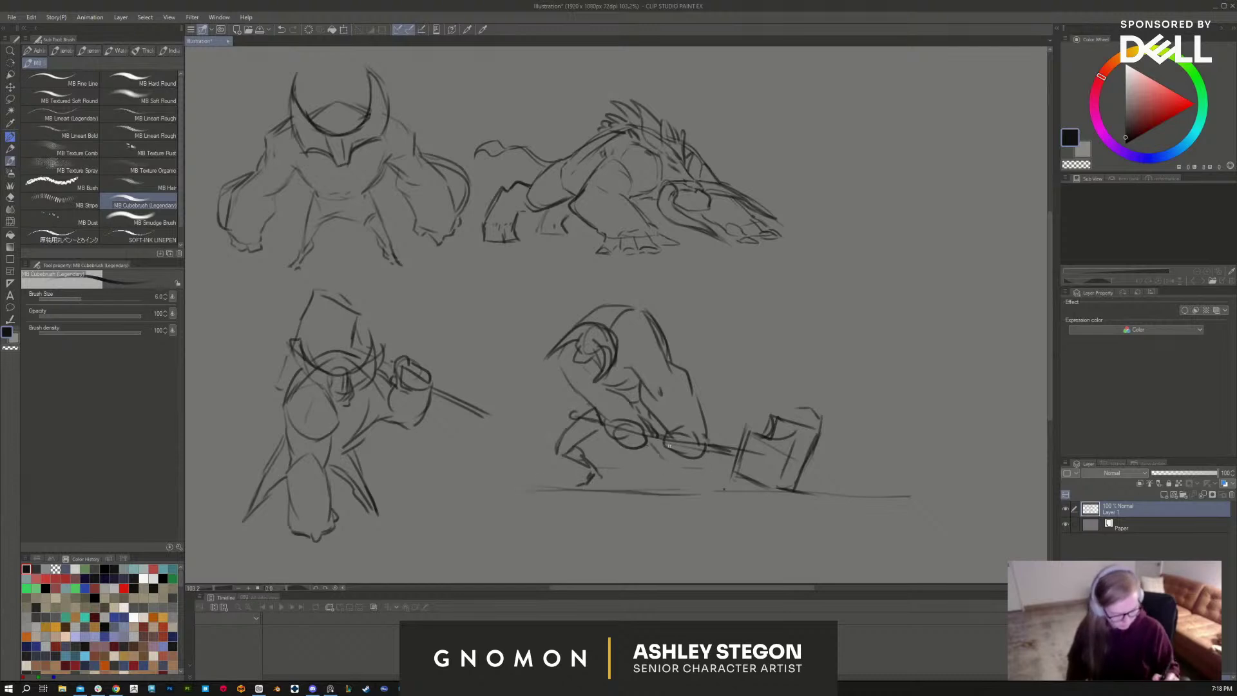
Step: Draw the fourth pose's extended front leg, reinforce the hammer and ground line, and add debris and dust strokes at the impact
{"action": "mouse_move", "coordinate": [668, 446]}
{"action": "left_mouse_down"}
{"action": "mouse_move", "coordinate": [710, 492]}
{"action": "mouse_move", "coordinate": [814, 492]}
{"action": "mouse_move", "coordinate": [811, 482]}
{"action": "mouse_move", "coordinate": [866, 498]}
{"action": "left_mouse_up"}
{"action": "left_click_drag", "start_coordinate": [821, 493], "coordinate": [736, 494]}
{"action": "left_click_drag", "start_coordinate": [738, 442], "coordinate": [728, 473]}
{"action": "mouse_move", "coordinate": [806, 462]}
{"action": "left_mouse_down"}
{"action": "mouse_move", "coordinate": [862, 461]}
{"action": "mouse_move", "coordinate": [864, 442]}
{"action": "left_mouse_up"}
{"action": "left_click_drag", "start_coordinate": [866, 418], "coordinate": [889, 411]}
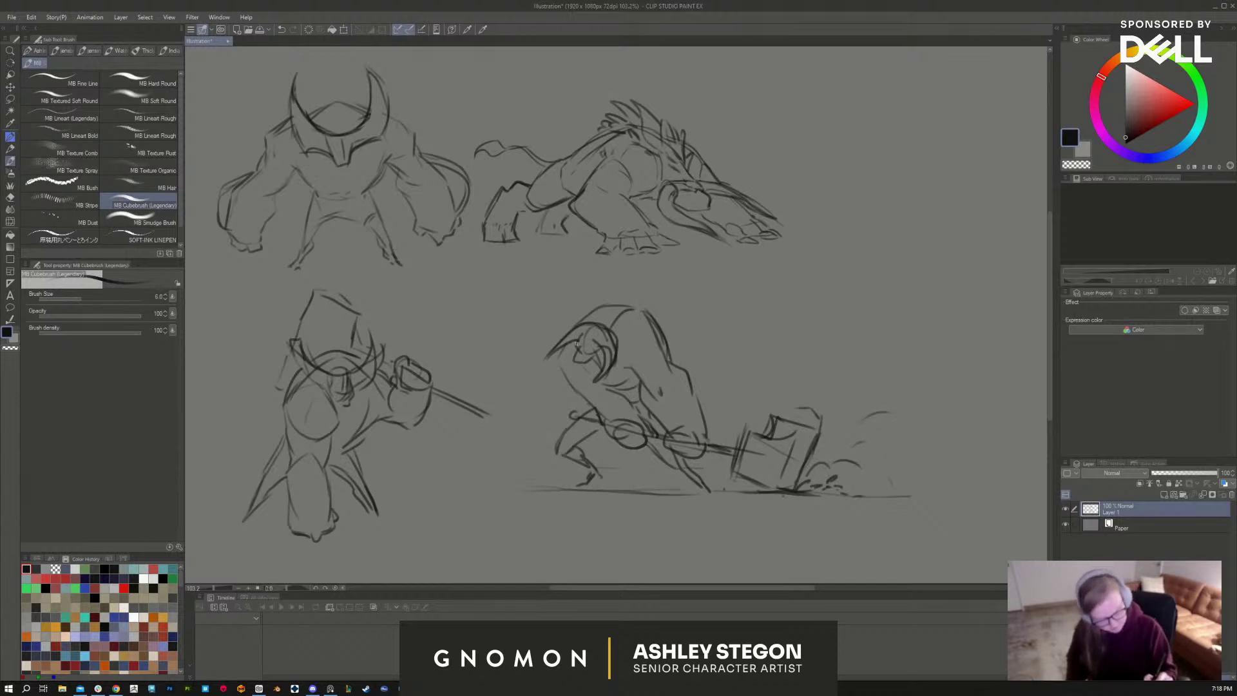
Step: Extend and darken the fourth pose's curved horns, and reinforce its head and upper back lines
{"action": "left_click_drag", "start_coordinate": [576, 343], "coordinate": [537, 379]}
{"action": "mouse_move", "coordinate": [591, 344]}
{"action": "left_mouse_down"}
{"action": "mouse_move", "coordinate": [604, 357]}
{"action": "mouse_move", "coordinate": [597, 378]}
{"action": "mouse_move", "coordinate": [611, 352]}
{"action": "left_mouse_up"}
{"action": "mouse_move", "coordinate": [612, 368]}
{"action": "left_mouse_down"}
{"action": "mouse_move", "coordinate": [597, 380]}
{"action": "mouse_move", "coordinate": [555, 365]}
{"action": "mouse_move", "coordinate": [575, 389]}
{"action": "left_mouse_up"}
{"action": "left_click_drag", "start_coordinate": [623, 307], "coordinate": [654, 323]}
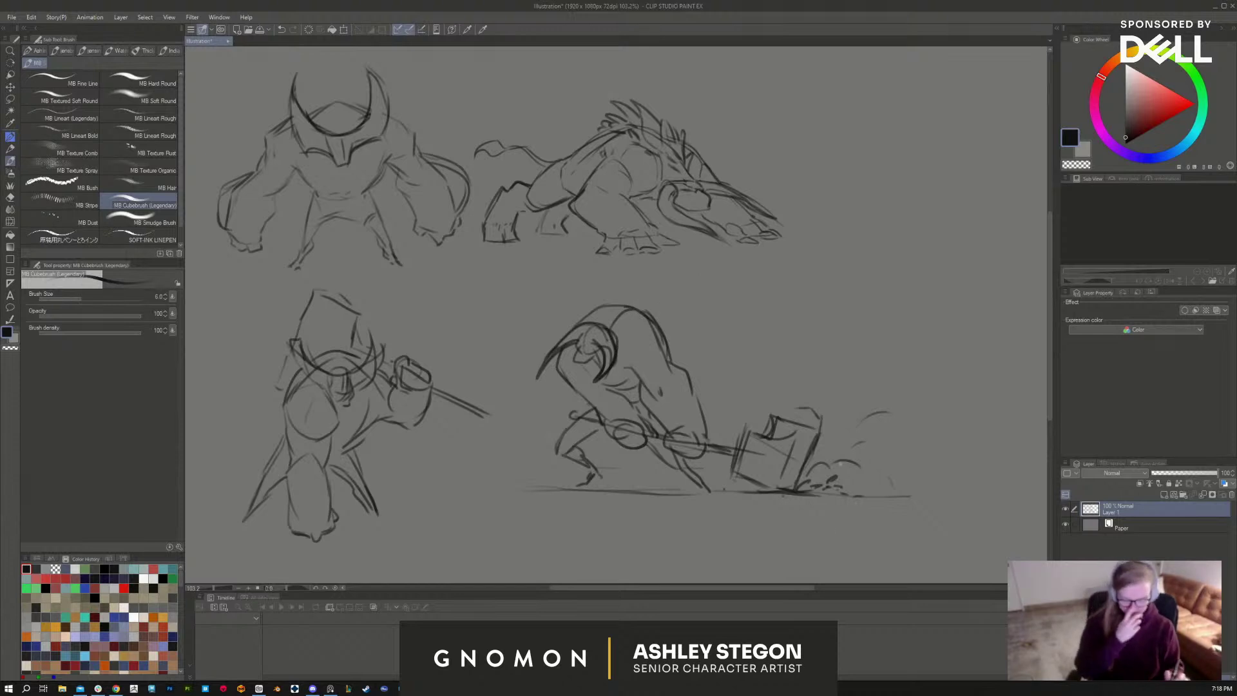
Step: Reinforce the third pose's hammer head and shoulder outline, and extend both of its feet
{"action": "mouse_move", "coordinate": [313, 289]}
{"action": "left_mouse_down"}
{"action": "mouse_move", "coordinate": [367, 309]}
{"action": "mouse_move", "coordinate": [358, 339]}
{"action": "mouse_move", "coordinate": [295, 329]}
{"action": "mouse_move", "coordinate": [275, 380]}
{"action": "left_mouse_up"}
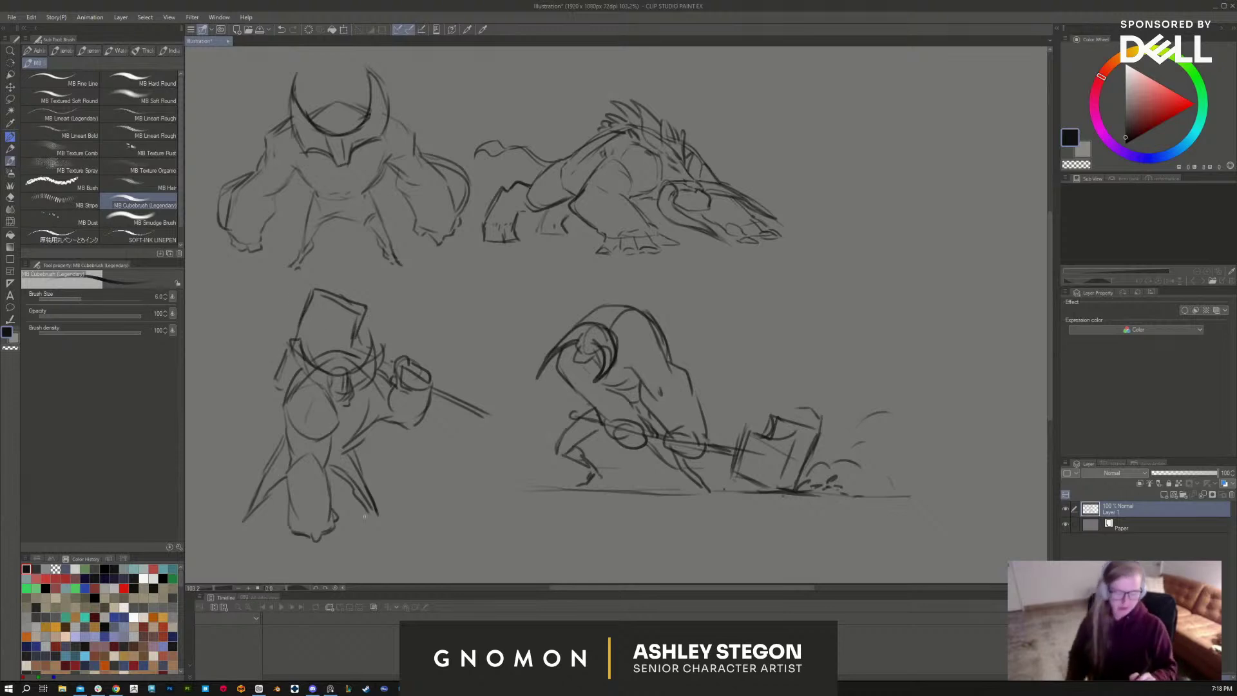
{"action": "left_click_drag", "start_coordinate": [374, 508], "coordinate": [381, 519]}
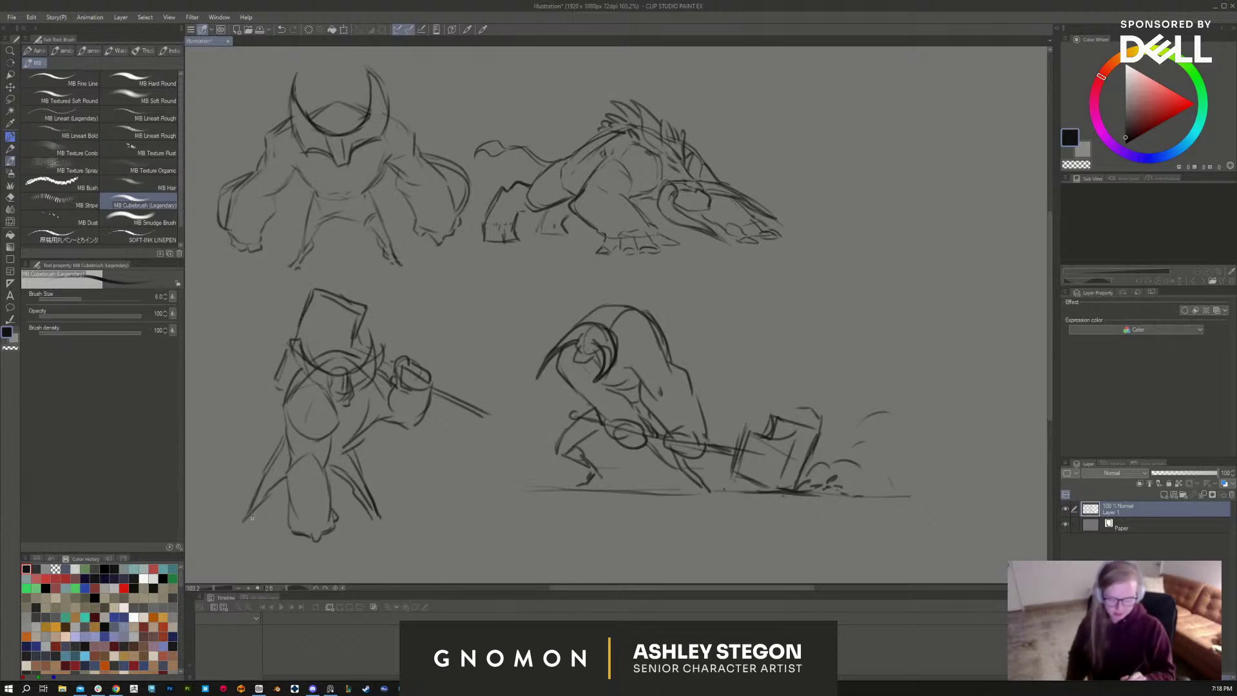
{"action": "left_click_drag", "start_coordinate": [252, 518], "coordinate": [235, 524]}
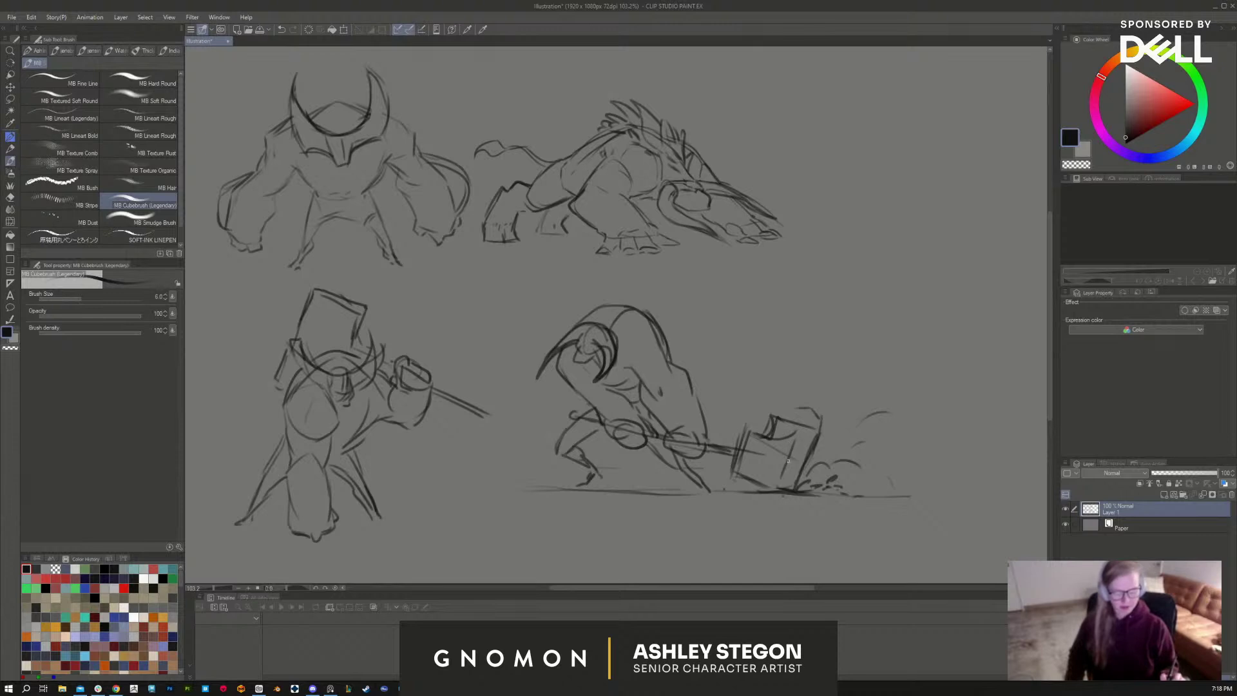
Step: Start a fifth pose beside the second one with a small head circle and a sloping shoulder line
{"action": "scroll", "coordinate": [844, 540], "scroll_direction": "down", "scroll_amount": 3}
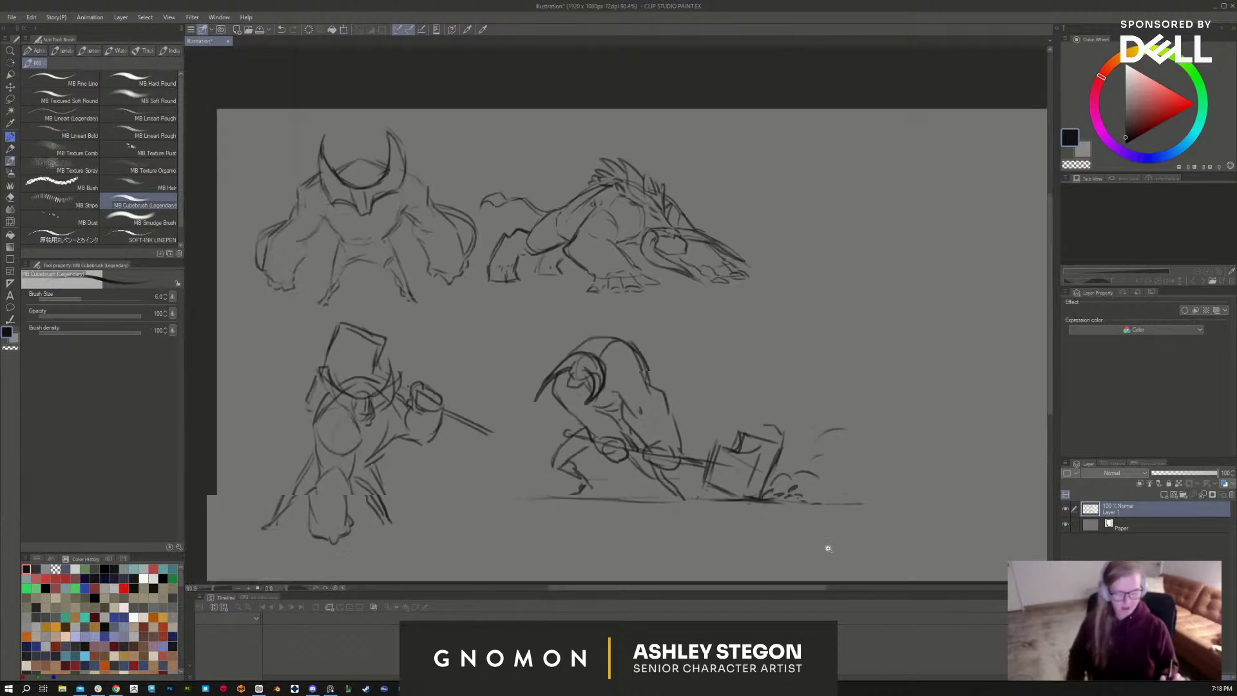
{"action": "left_click_drag", "start_coordinate": [844, 543], "coordinate": [801, 522]}
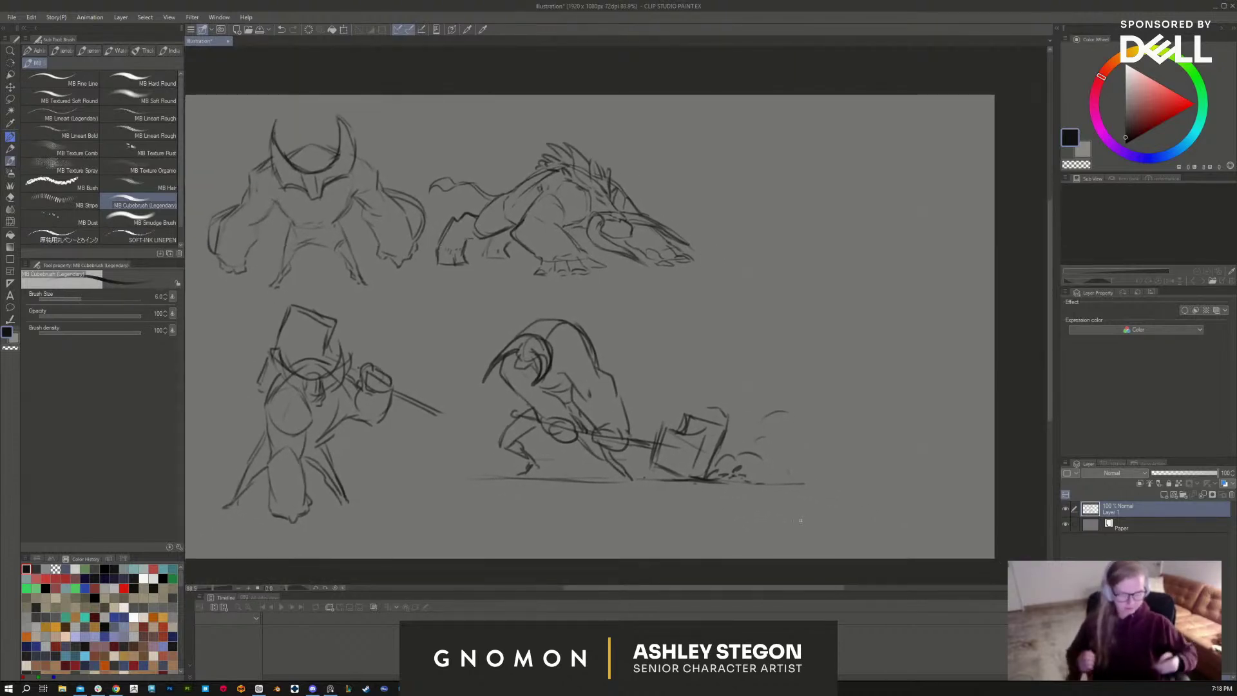
{"action": "left_click_drag", "start_coordinate": [848, 284], "coordinate": [837, 282]}
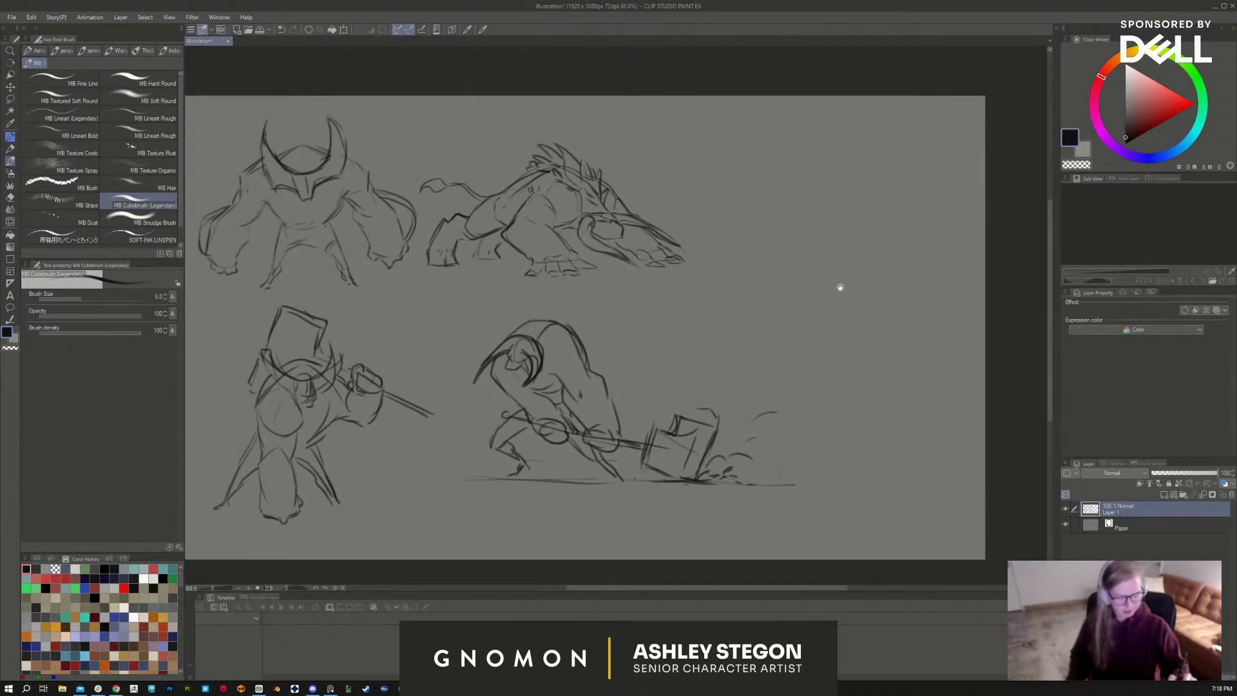
{"action": "scroll", "coordinate": [848, 216], "scroll_direction": "up", "scroll_amount": 3}
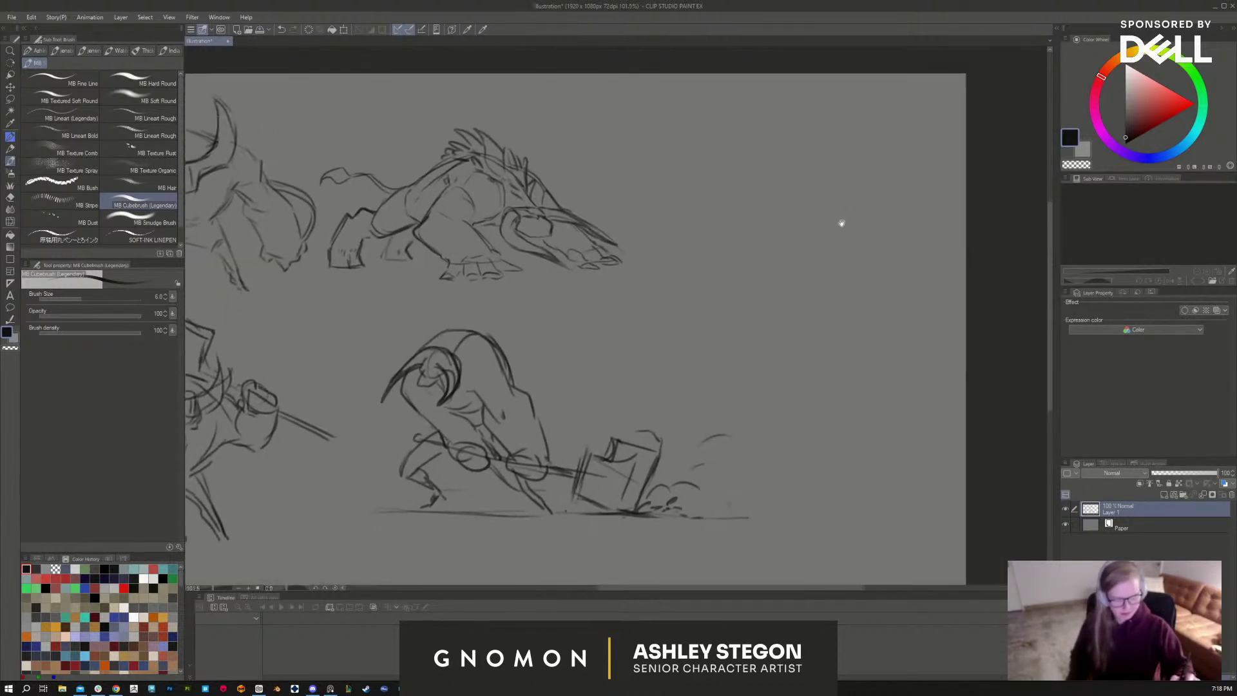
{"action": "mouse_move", "coordinate": [466, 229]}
{"action": "left_mouse_down"}
{"action": "mouse_move", "coordinate": [497, 200]}
{"action": "mouse_move", "coordinate": [434, 183]}
{"action": "left_mouse_up"}
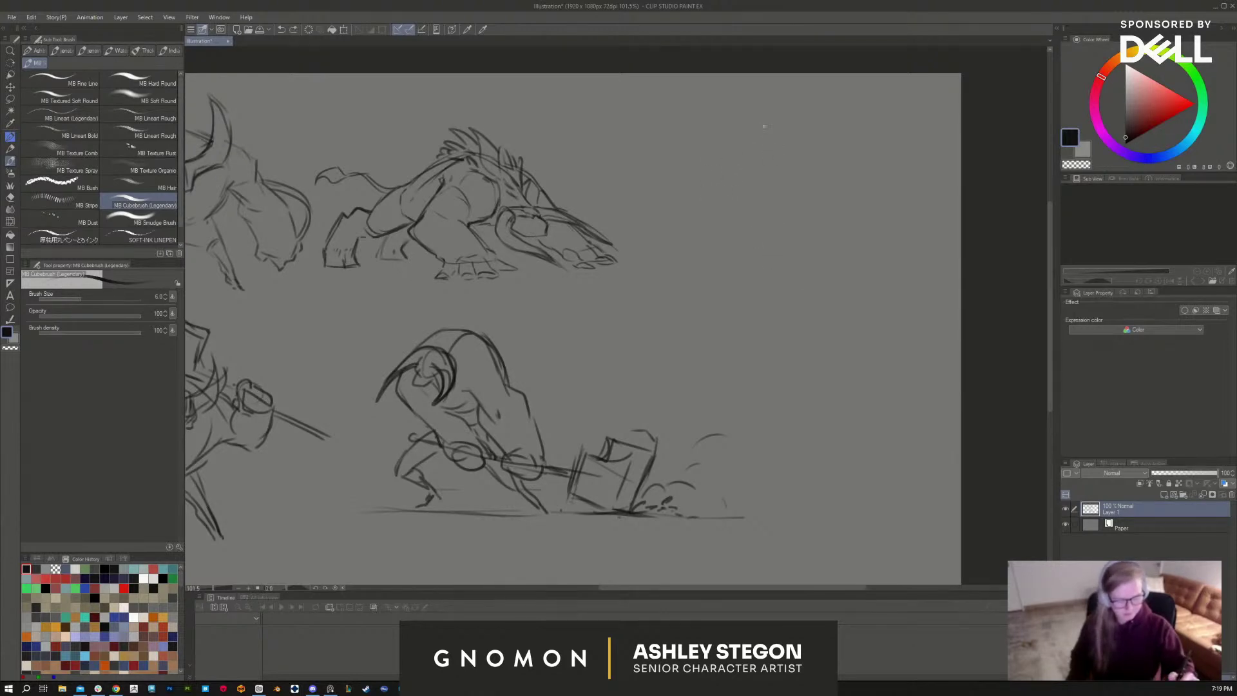
{"action": "mouse_move", "coordinate": [774, 135]}
{"action": "left_mouse_down"}
{"action": "mouse_move", "coordinate": [843, 161]}
{"action": "mouse_move", "coordinate": [837, 122]}
{"action": "left_mouse_up"}
{"action": "left_click_drag", "start_coordinate": [786, 156], "coordinate": [845, 121]}
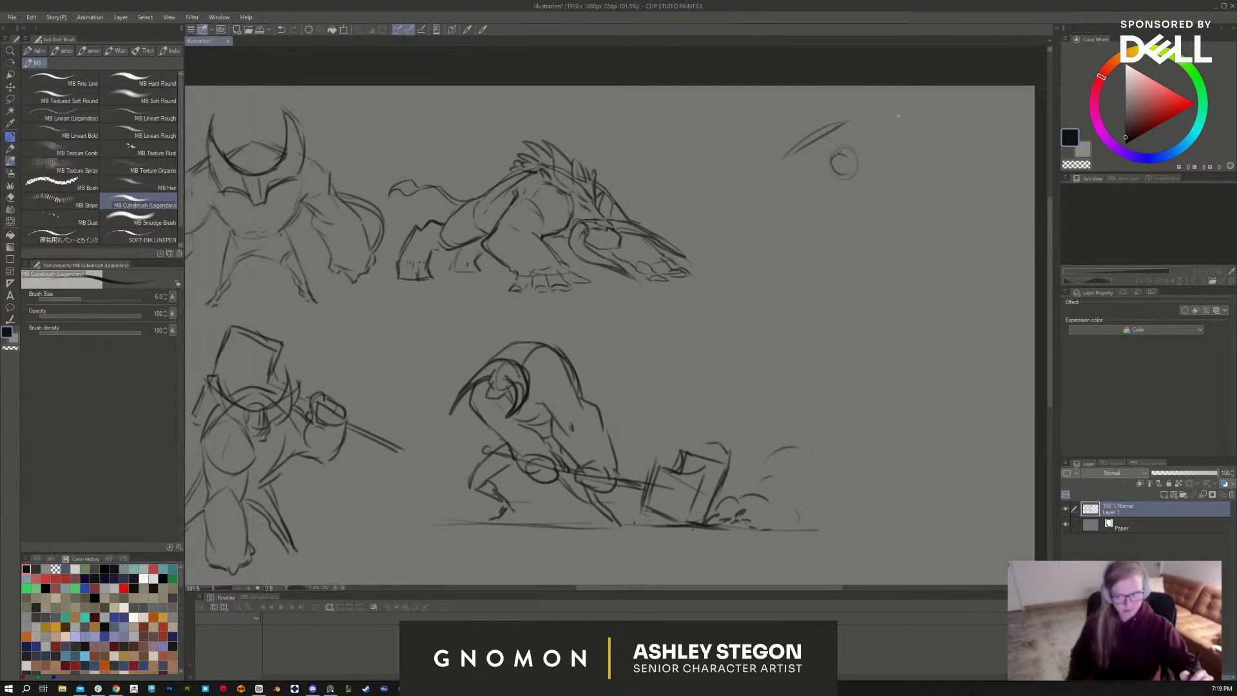
Step: Complete the fifth pose's wide rounded torso with the opposite shoulder, chest sides, chin and lower belly curve
{"action": "mouse_move", "coordinate": [847, 122]}
{"action": "left_mouse_down"}
{"action": "mouse_move", "coordinate": [904, 163]}
{"action": "mouse_move", "coordinate": [909, 191]}
{"action": "left_mouse_up"}
{"action": "mouse_move", "coordinate": [786, 158]}
{"action": "left_mouse_down"}
{"action": "mouse_move", "coordinate": [802, 209]}
{"action": "mouse_move", "coordinate": [854, 166]}
{"action": "left_mouse_up"}
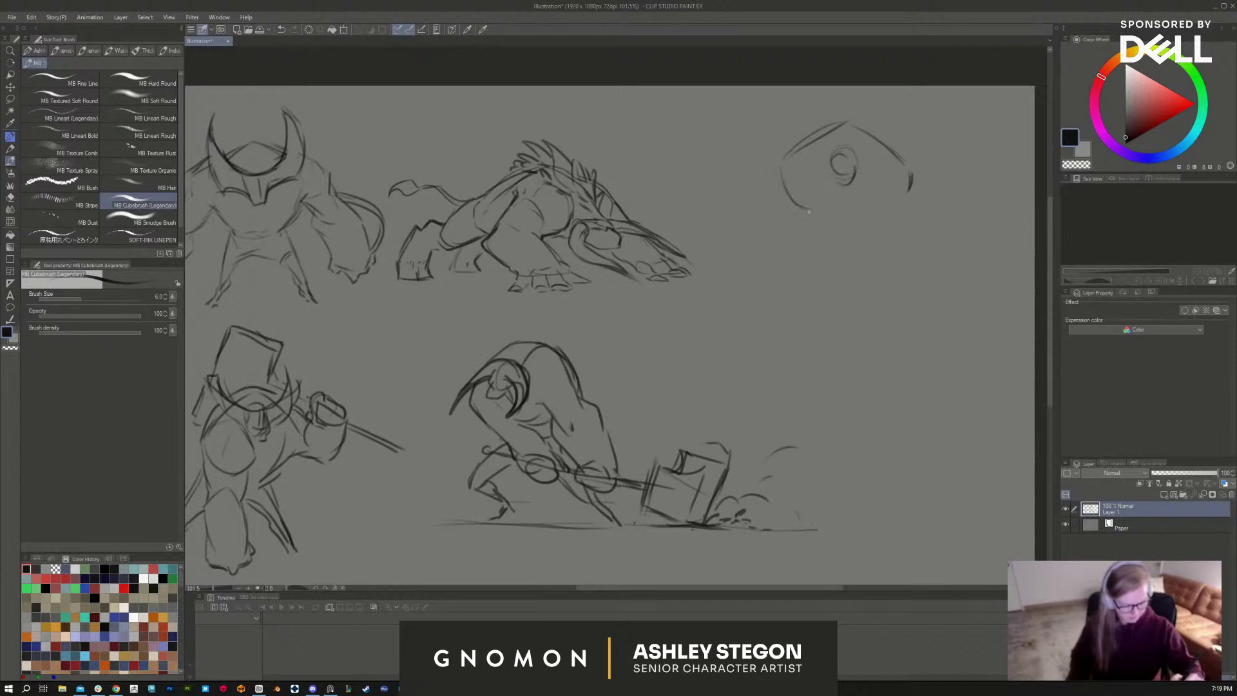
{"action": "left_click_drag", "start_coordinate": [802, 219], "coordinate": [875, 207]}
Step: Try spread, tapering legs beneath the fifth pose's torso, and undo them
{"action": "mouse_move", "coordinate": [896, 159]}
{"action": "left_mouse_down"}
{"action": "mouse_move", "coordinate": [905, 187]}
{"action": "mouse_move", "coordinate": [810, 248]}
{"action": "mouse_move", "coordinate": [794, 283]}
{"action": "mouse_move", "coordinate": [843, 229]}
{"action": "mouse_move", "coordinate": [880, 294]}
{"action": "left_mouse_up"}
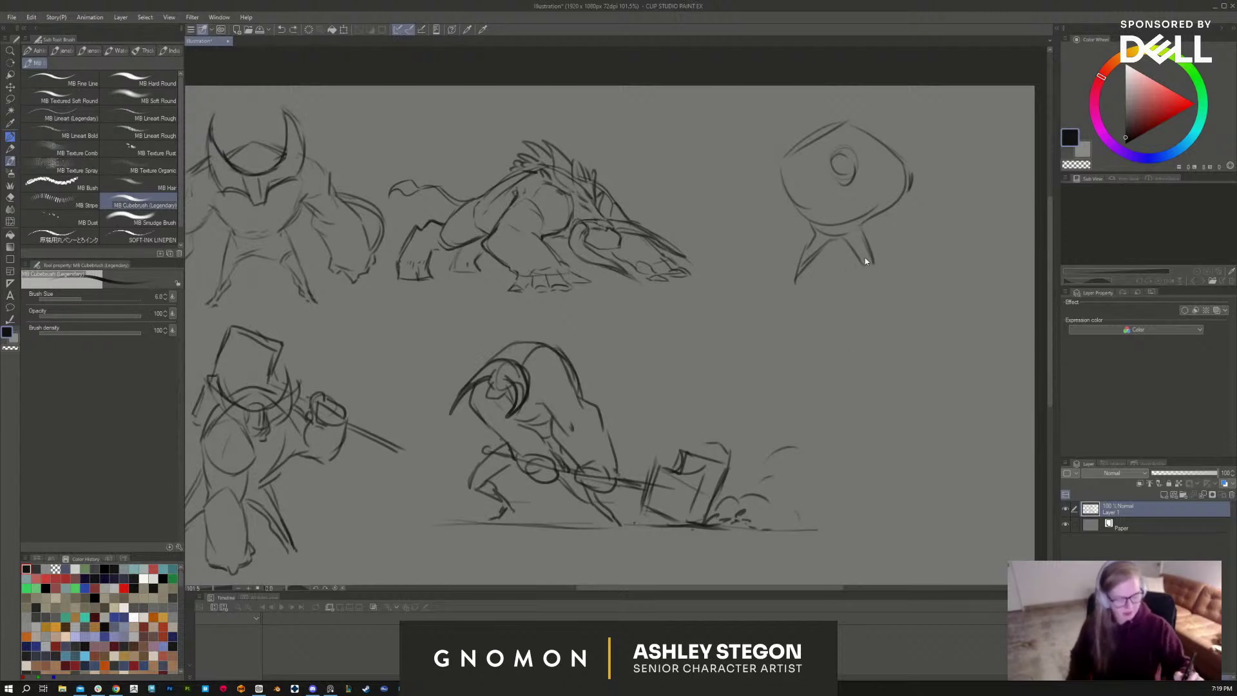
{"action": "key", "text": "ctrl+z"}
{"action": "key", "text": "ctrl+z"}
{"action": "key", "text": "ctrl+z"}
{"action": "key", "text": "ctrl+z"}
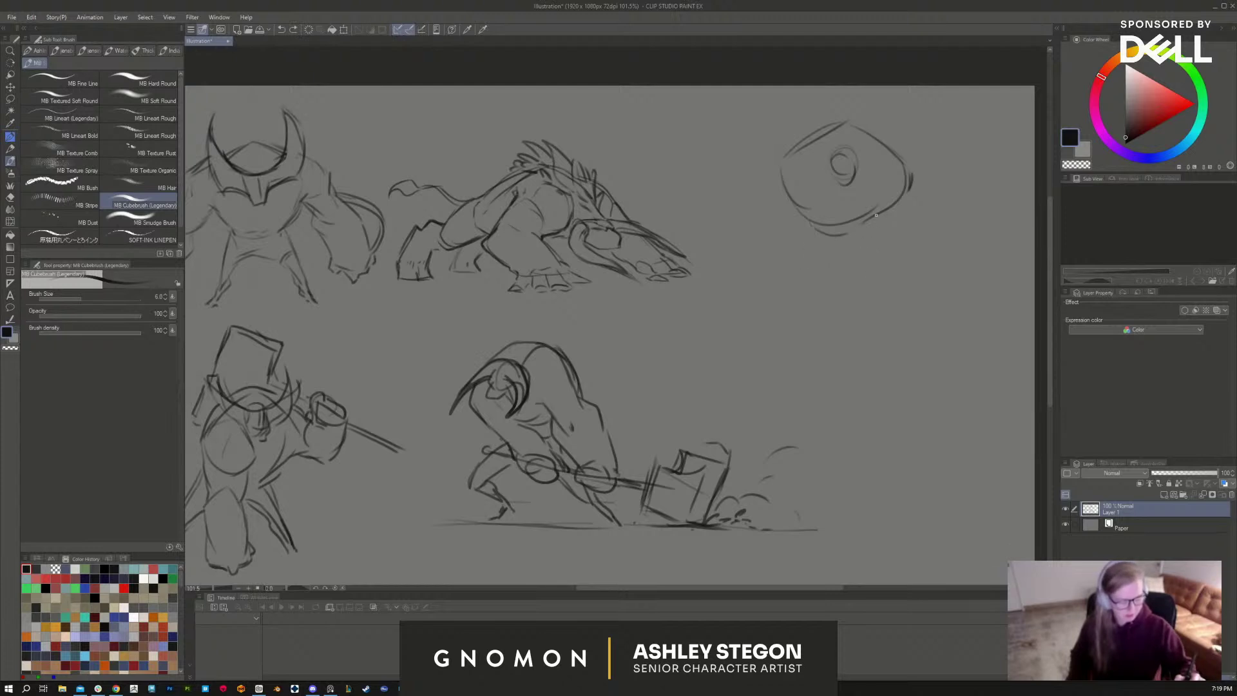
Step: Draw two short, sturdy legs with flat feet beneath the fifth pose's torso
{"action": "mouse_move", "coordinate": [875, 214]}
{"action": "left_mouse_down"}
{"action": "mouse_move", "coordinate": [868, 231]}
{"action": "mouse_move", "coordinate": [802, 232]}
{"action": "mouse_move", "coordinate": [880, 265]}
{"action": "mouse_move", "coordinate": [855, 273]}
{"action": "mouse_move", "coordinate": [862, 287]}
{"action": "left_mouse_up"}
{"action": "left_click_drag", "start_coordinate": [876, 253], "coordinate": [886, 294]}
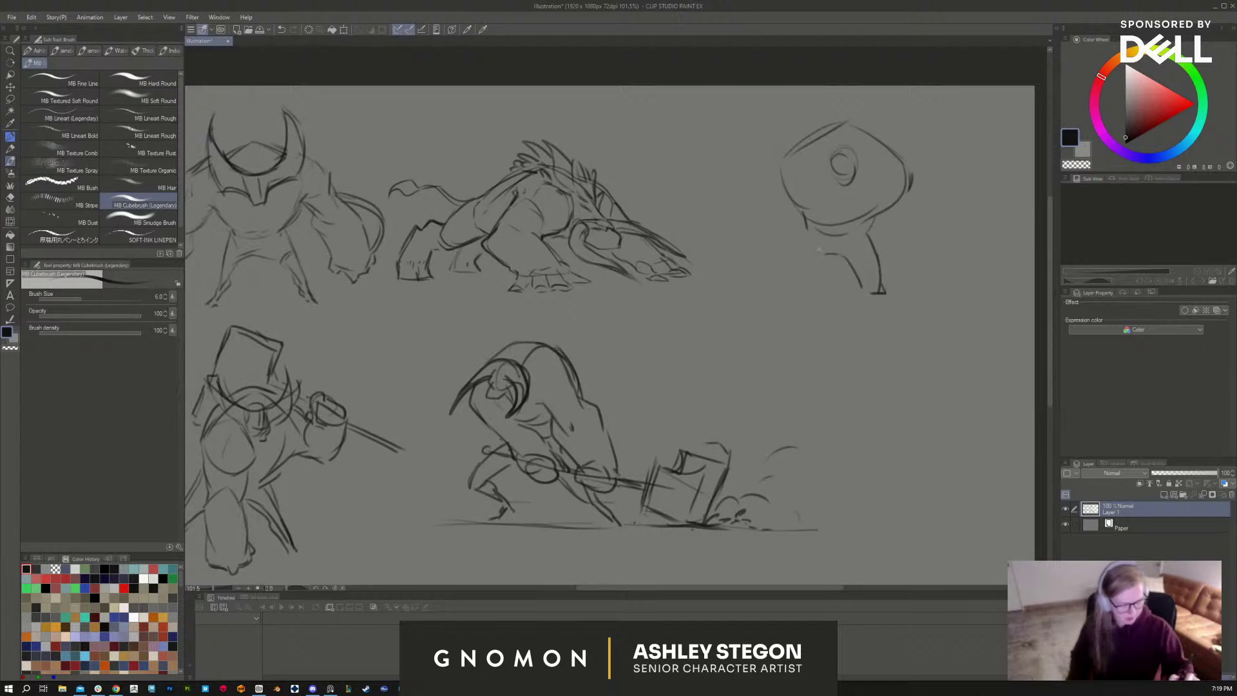
{"action": "mouse_move", "coordinate": [803, 230]}
{"action": "left_mouse_down"}
{"action": "mouse_move", "coordinate": [791, 277]}
{"action": "mouse_move", "coordinate": [815, 276]}
{"action": "mouse_move", "coordinate": [797, 290]}
{"action": "left_mouse_up"}
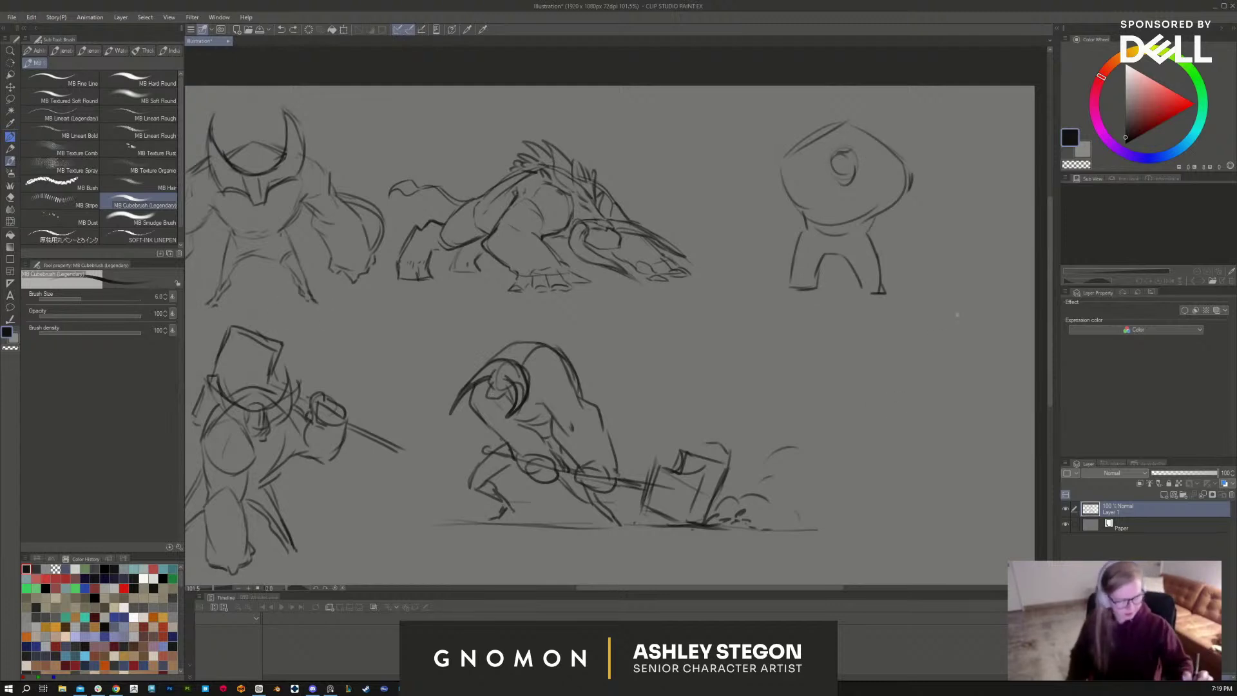
Step: Try a long horn sweeping sideways from the fifth pose's head, and undo it
{"action": "left_click_drag", "start_coordinate": [853, 176], "coordinate": [871, 164]}
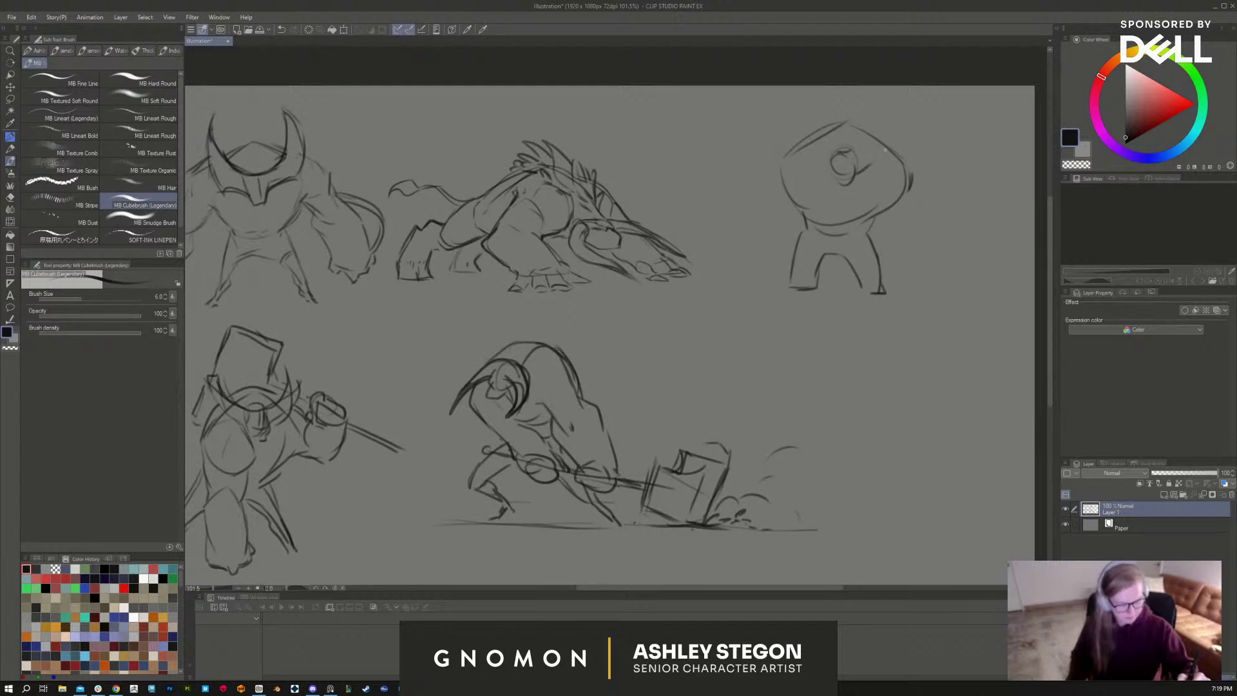
{"action": "key", "text": "ctrl+z"}
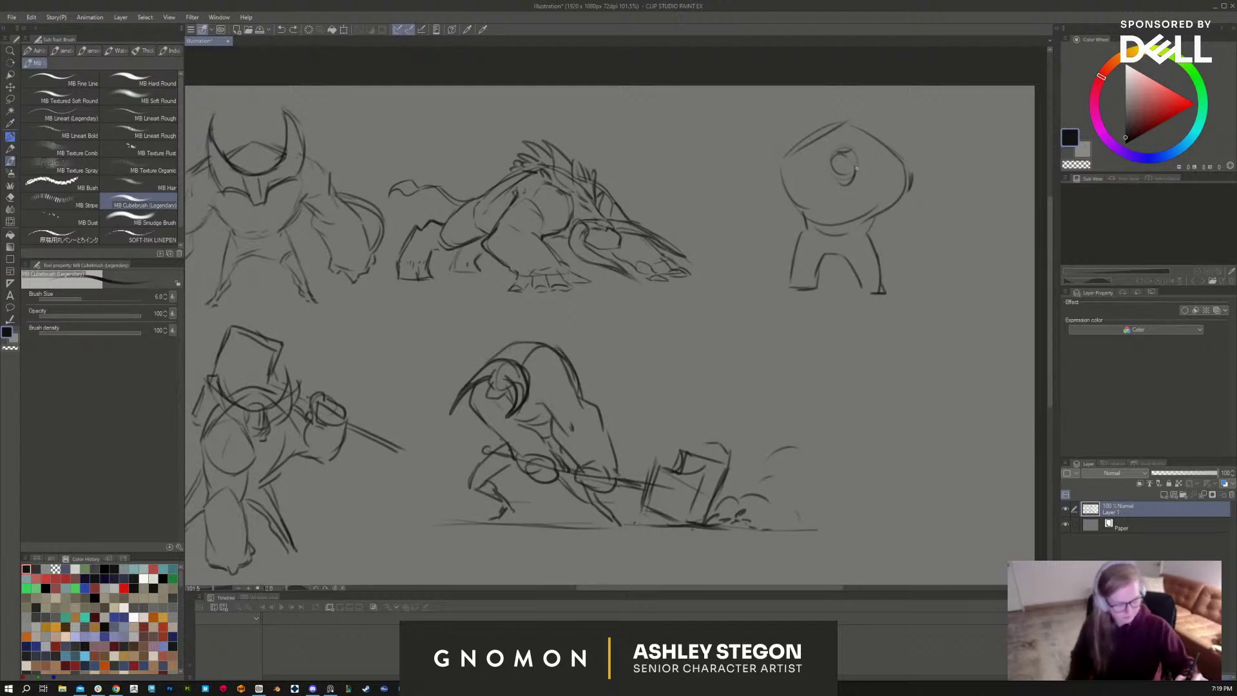
{"action": "mouse_move", "coordinate": [857, 172]}
{"action": "left_mouse_down"}
{"action": "mouse_move", "coordinate": [893, 114]}
{"action": "mouse_move", "coordinate": [888, 153]}
{"action": "mouse_move", "coordinate": [882, 144]}
{"action": "mouse_move", "coordinate": [926, 145]}
{"action": "left_mouse_up"}
{"action": "key", "text": "ctrl+z"}
{"action": "key", "text": "ctrl+z"}
{"action": "key", "text": "ctrl+z"}
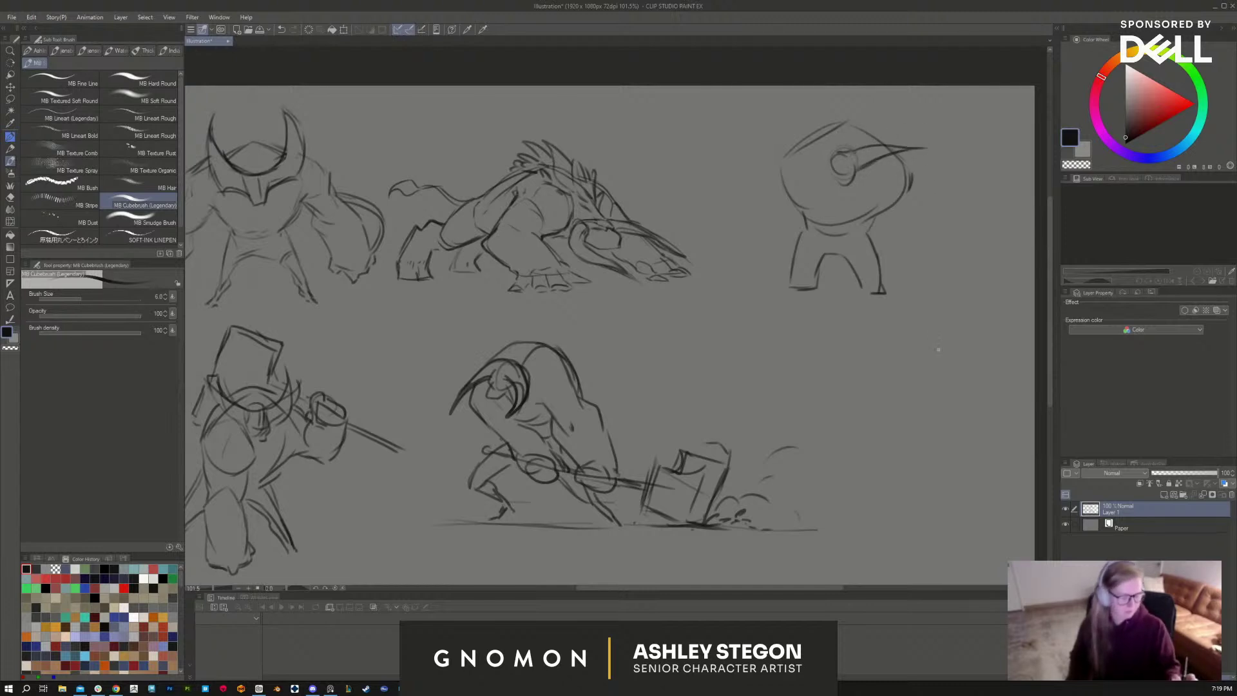
{"action": "key", "text": "ctrl+z"}
{"action": "key", "text": "ctrl+z"}
{"action": "key", "text": "ctrl+z"}
{"action": "key", "text": "ctrl+z"}
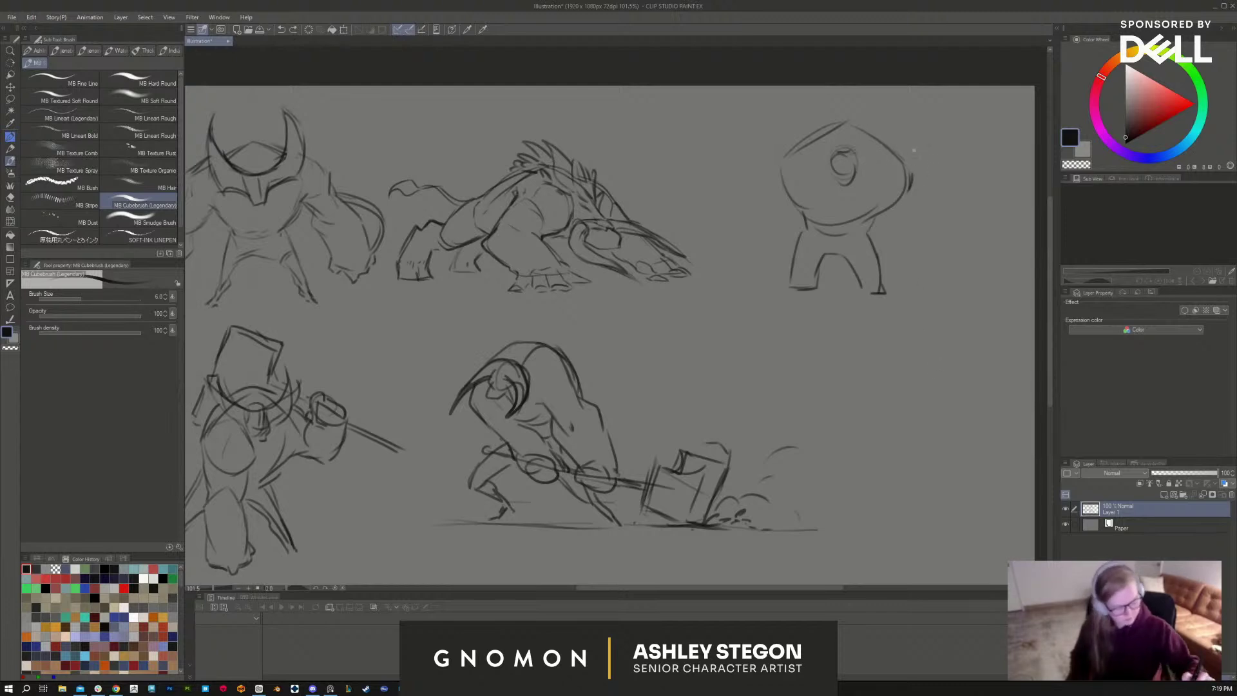
Step: Rough in one shoulder and upper arm on the fifth pose, and draw upright horns and a face on its head
{"action": "left_click_drag", "start_coordinate": [897, 149], "coordinate": [918, 164]}
{"action": "mouse_move", "coordinate": [889, 213]}
{"action": "left_mouse_down"}
{"action": "mouse_move", "coordinate": [900, 230]}
{"action": "mouse_move", "coordinate": [930, 222]}
{"action": "left_mouse_up"}
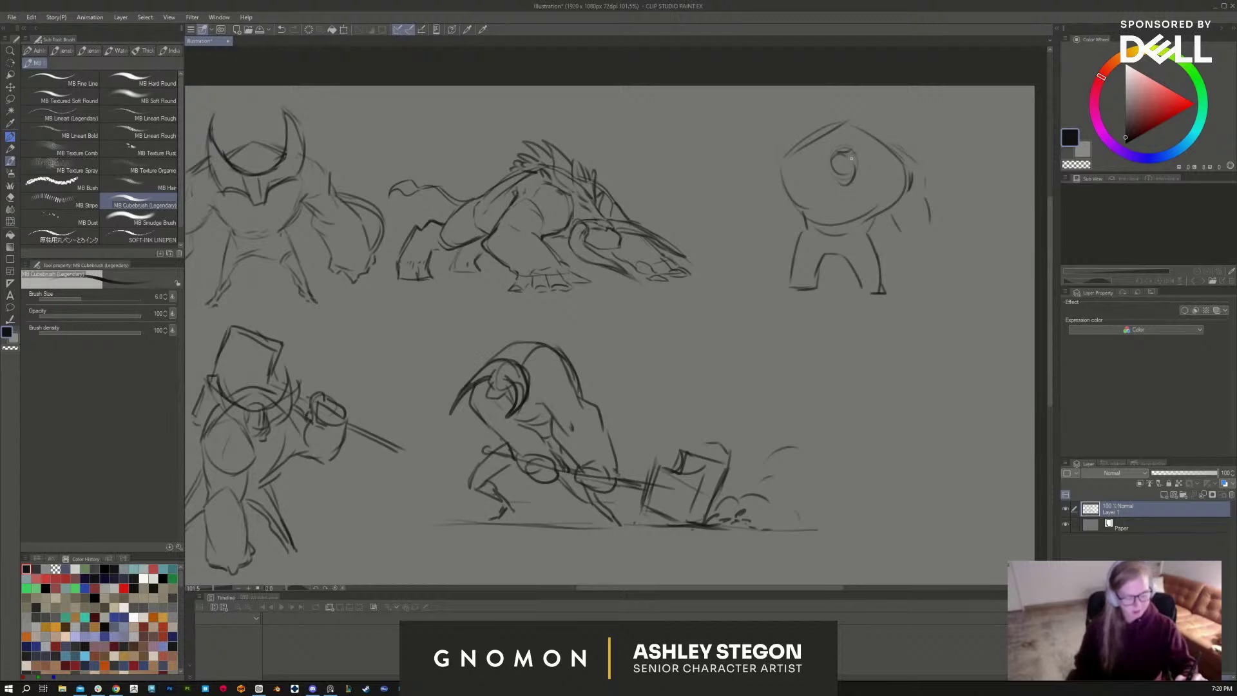
{"action": "mouse_move", "coordinate": [851, 158]}
{"action": "left_mouse_down"}
{"action": "mouse_move", "coordinate": [858, 168]}
{"action": "mouse_move", "coordinate": [867, 118]}
{"action": "mouse_move", "coordinate": [863, 177]}
{"action": "mouse_move", "coordinate": [826, 158]}
{"action": "mouse_move", "coordinate": [834, 114]}
{"action": "mouse_move", "coordinate": [835, 180]}
{"action": "mouse_move", "coordinate": [870, 145]}
{"action": "left_mouse_up"}
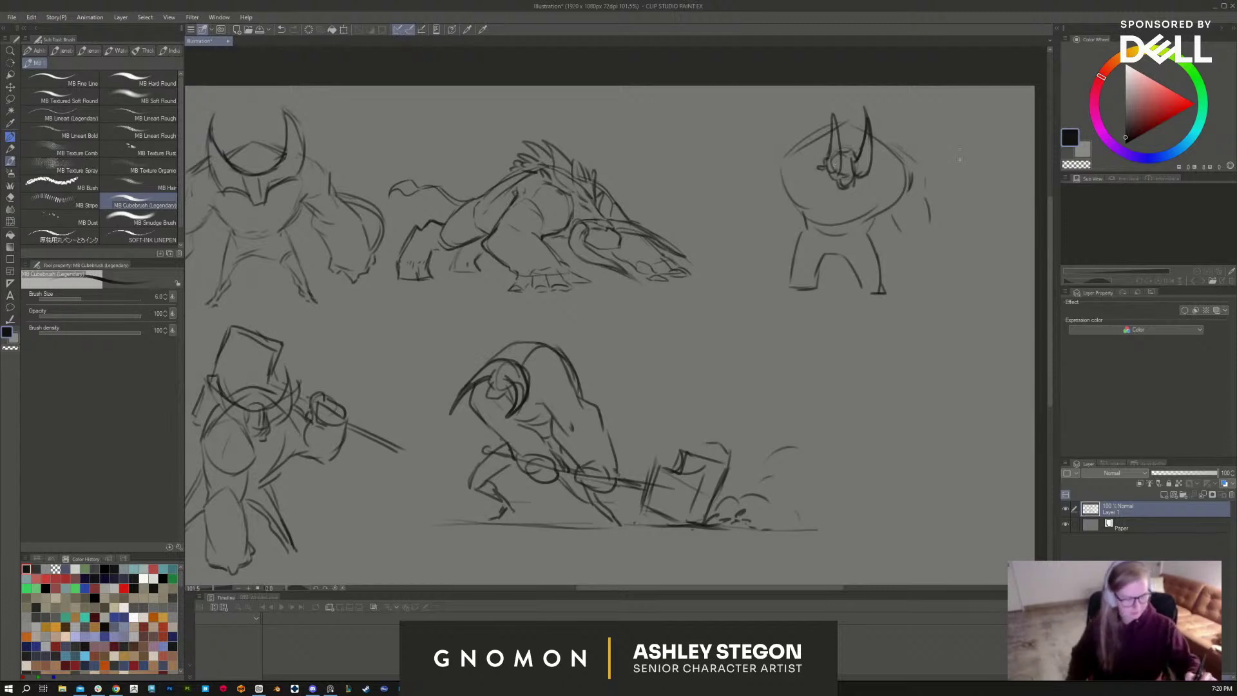
Step: Draw the fifth pose's massive arm and fist holding a chain with a spiked ball on the ground
{"action": "mouse_move", "coordinate": [879, 138]}
{"action": "left_mouse_down"}
{"action": "mouse_move", "coordinate": [918, 169]}
{"action": "mouse_move", "coordinate": [910, 236]}
{"action": "mouse_move", "coordinate": [936, 219]}
{"action": "mouse_move", "coordinate": [898, 231]}
{"action": "mouse_move", "coordinate": [904, 270]}
{"action": "mouse_move", "coordinate": [953, 266]}
{"action": "mouse_move", "coordinate": [920, 286]}
{"action": "left_mouse_up"}
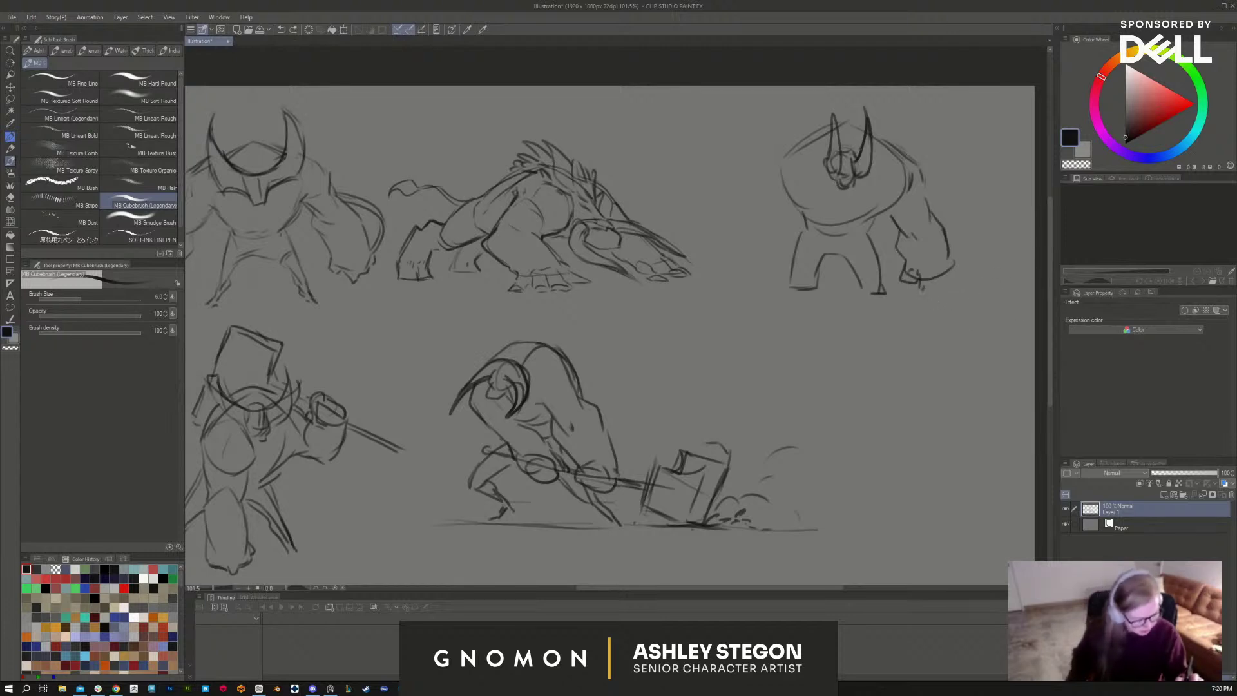
{"action": "mouse_move", "coordinate": [922, 289]}
{"action": "left_mouse_down"}
{"action": "mouse_move", "coordinate": [993, 286]}
{"action": "mouse_move", "coordinate": [1017, 273]}
{"action": "mouse_move", "coordinate": [993, 265]}
{"action": "mouse_move", "coordinate": [1008, 250]}
{"action": "mouse_move", "coordinate": [1019, 286]}
{"action": "left_mouse_up"}
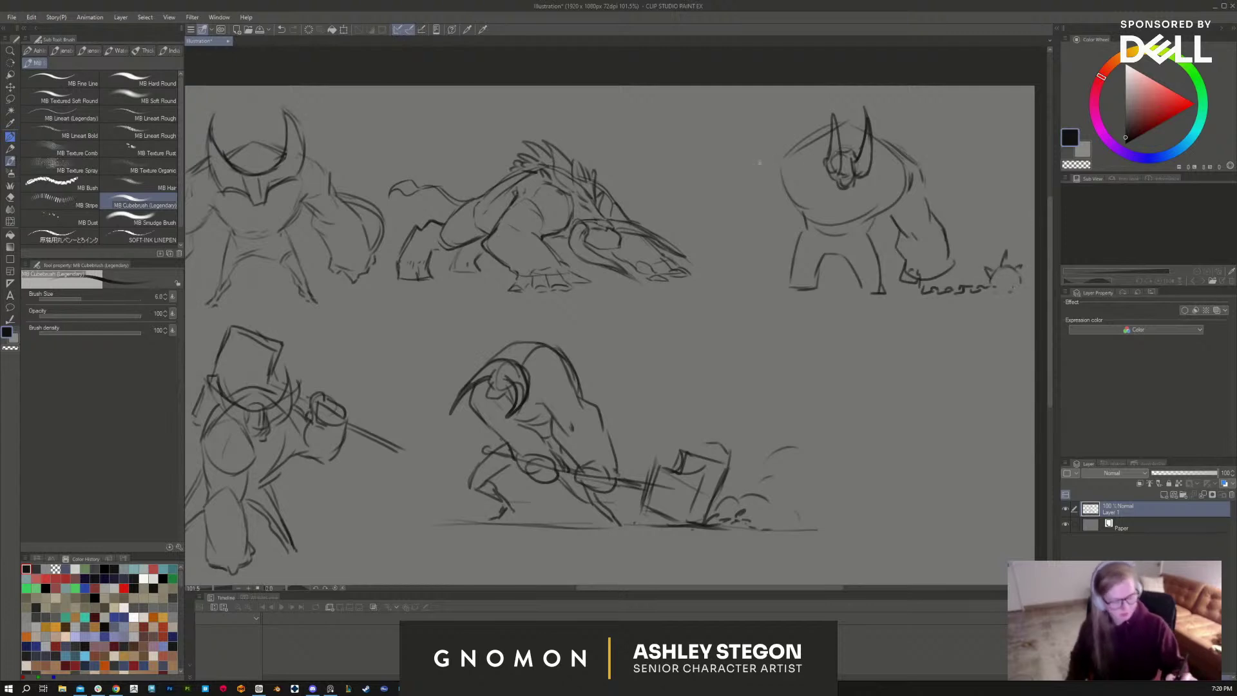
Step: Draw the fifth pose's opposite shoulder, bulky arm and hand, and reinforce the shoulder above the chain-holding arm
{"action": "mouse_move", "coordinate": [805, 141]}
{"action": "left_mouse_down"}
{"action": "mouse_move", "coordinate": [760, 175]}
{"action": "mouse_move", "coordinate": [805, 207]}
{"action": "left_mouse_up"}
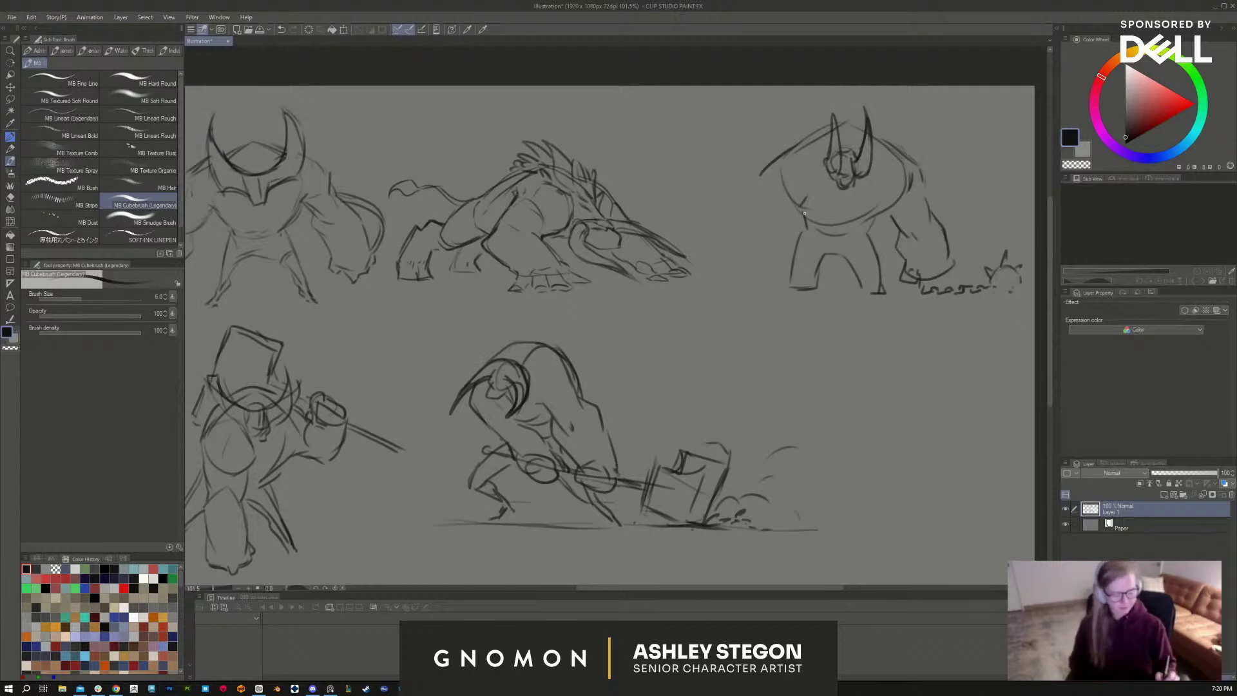
{"action": "mouse_move", "coordinate": [766, 176]}
{"action": "left_mouse_down"}
{"action": "mouse_move", "coordinate": [762, 205]}
{"action": "mouse_move", "coordinate": [782, 214]}
{"action": "mouse_move", "coordinate": [771, 230]}
{"action": "left_mouse_up"}
{"action": "mouse_move", "coordinate": [759, 190]}
{"action": "left_mouse_down"}
{"action": "mouse_move", "coordinate": [749, 214]}
{"action": "mouse_move", "coordinate": [772, 254]}
{"action": "mouse_move", "coordinate": [727, 238]}
{"action": "mouse_move", "coordinate": [760, 265]}
{"action": "left_mouse_up"}
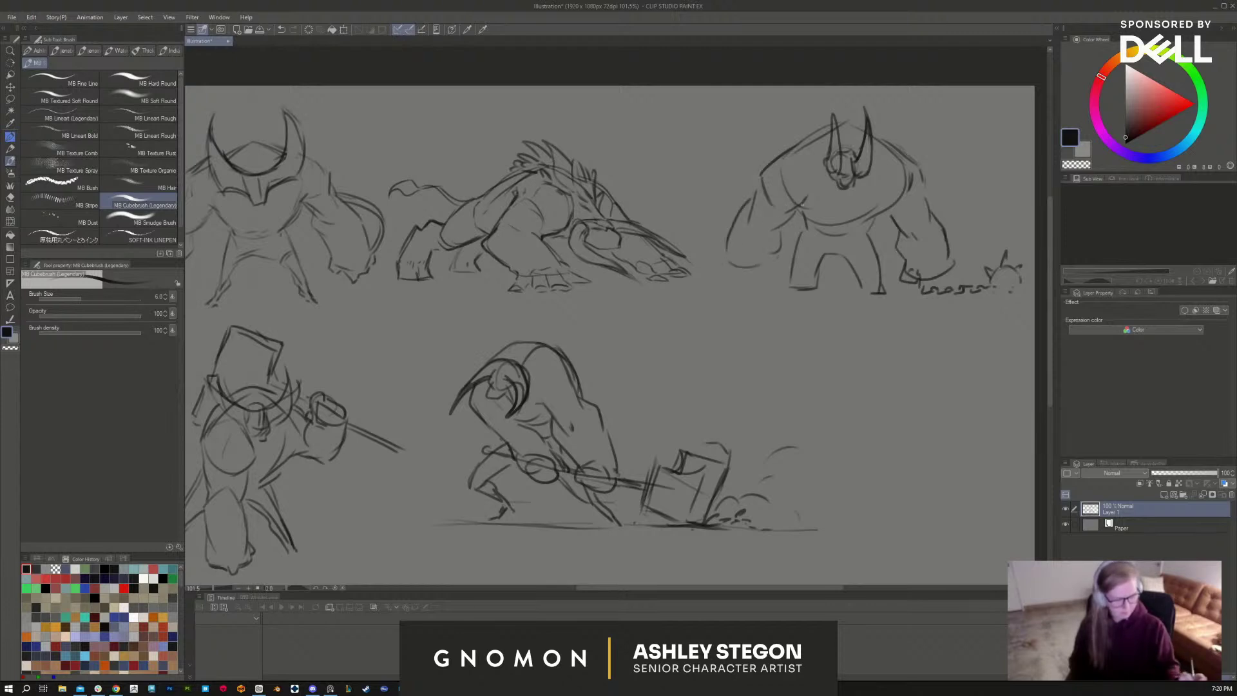
{"action": "left_click_drag", "start_coordinate": [910, 156], "coordinate": [926, 186]}
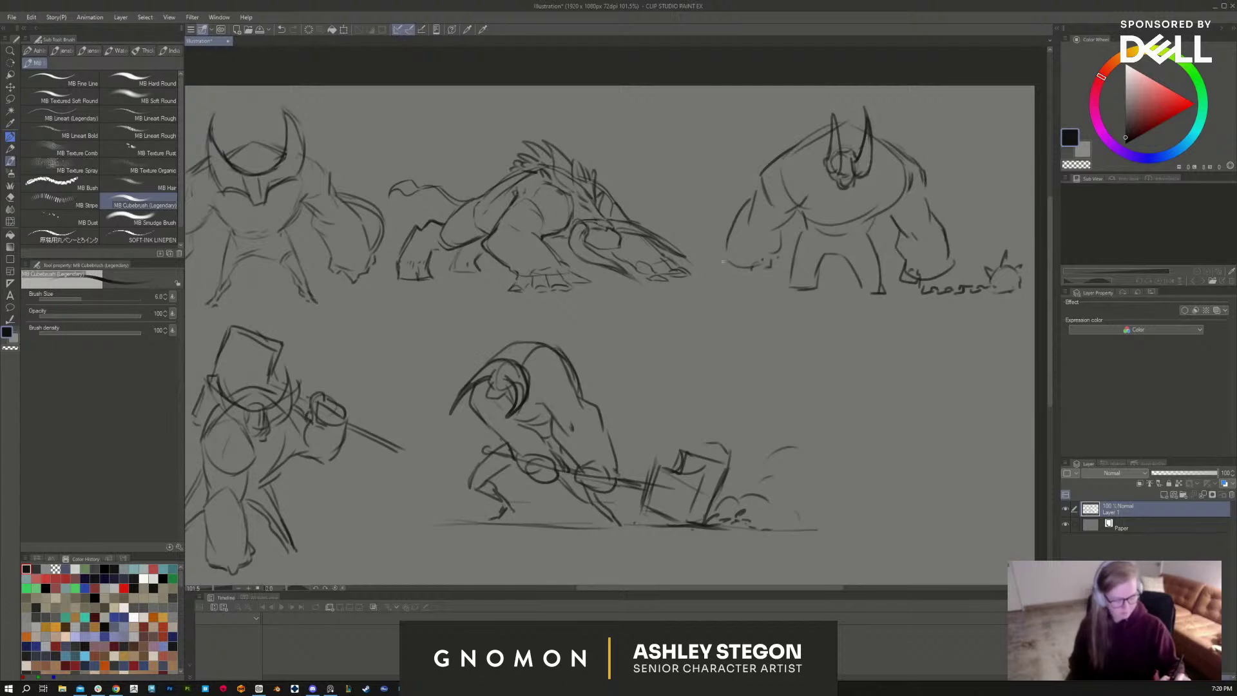
Step: Refine the flail-holding pose's free hand, and reinforce its legs, chest crease and shoulder outlines
{"action": "mouse_move", "coordinate": [722, 269]}
{"action": "left_mouse_down"}
{"action": "mouse_move", "coordinate": [760, 264]}
{"action": "mouse_move", "coordinate": [746, 287]}
{"action": "mouse_move", "coordinate": [672, 286]}
{"action": "mouse_move", "coordinate": [706, 278]}
{"action": "mouse_move", "coordinate": [716, 293]}
{"action": "left_mouse_up"}
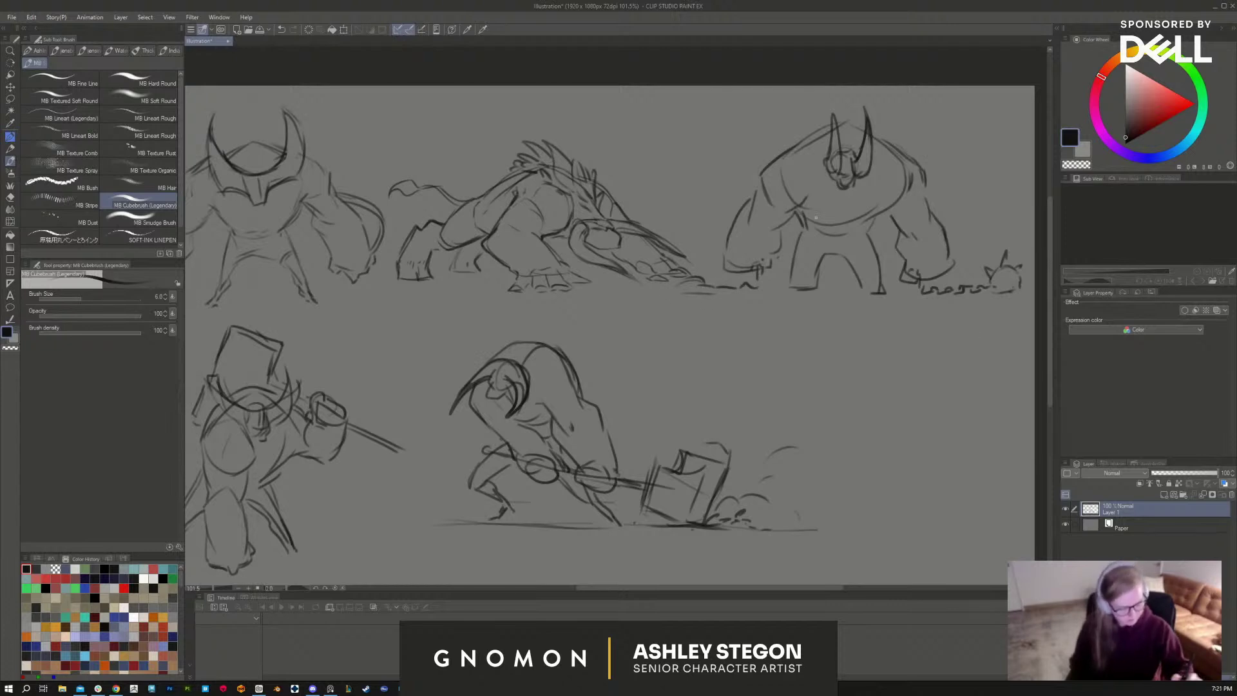
{"action": "left_click_drag", "start_coordinate": [892, 191], "coordinate": [875, 263]}
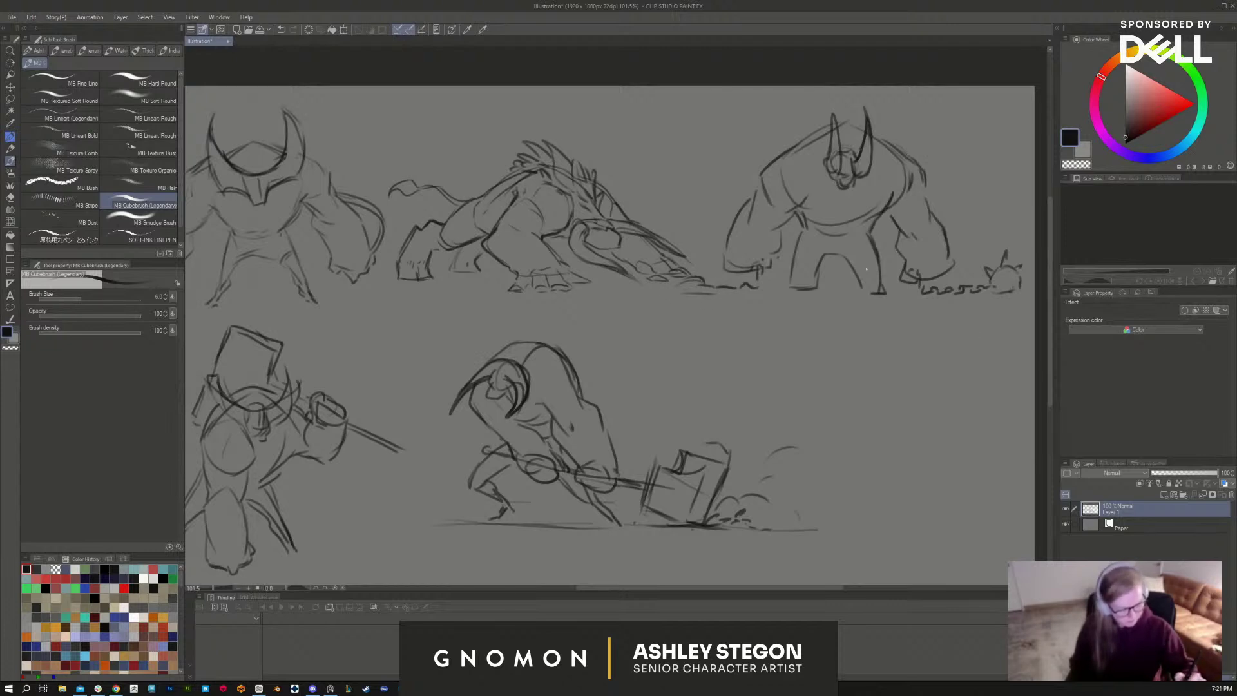
{"action": "left_click_drag", "start_coordinate": [798, 230], "coordinate": [785, 286]}
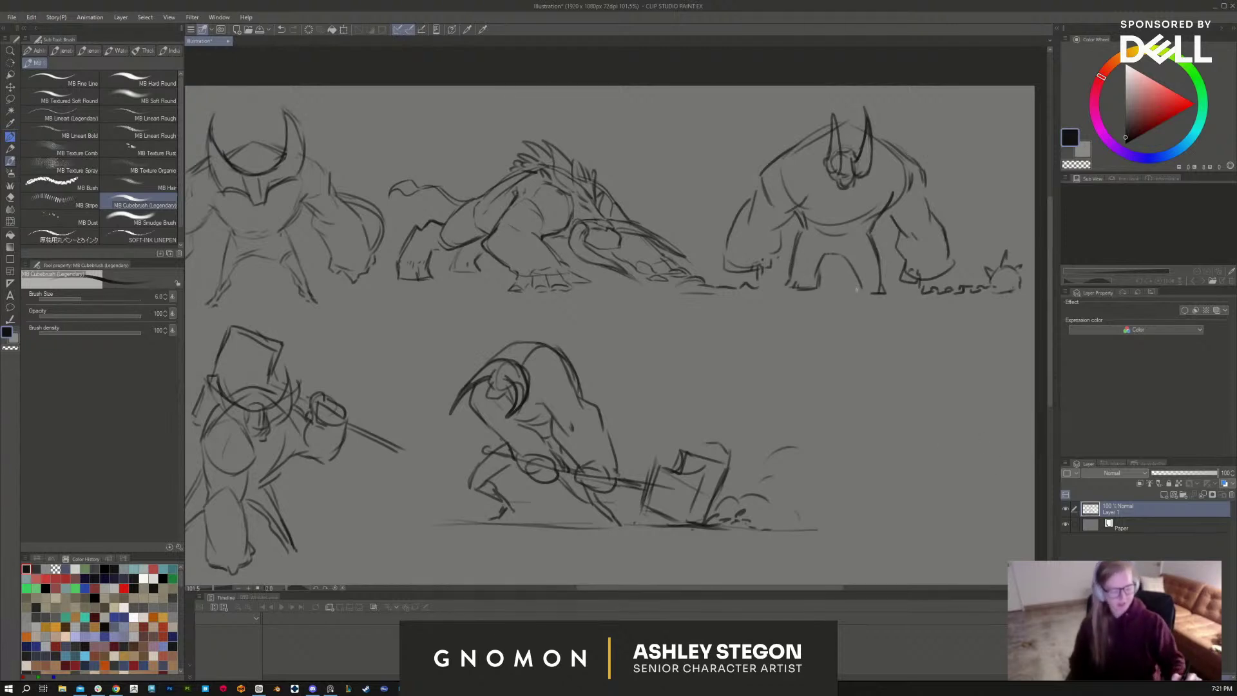
{"action": "mouse_move", "coordinate": [854, 271]}
{"action": "left_mouse_down"}
{"action": "mouse_move", "coordinate": [887, 281]}
{"action": "mouse_move", "coordinate": [858, 290]}
{"action": "mouse_move", "coordinate": [873, 249]}
{"action": "mouse_move", "coordinate": [841, 251]}
{"action": "mouse_move", "coordinate": [852, 221]}
{"action": "left_mouse_up"}
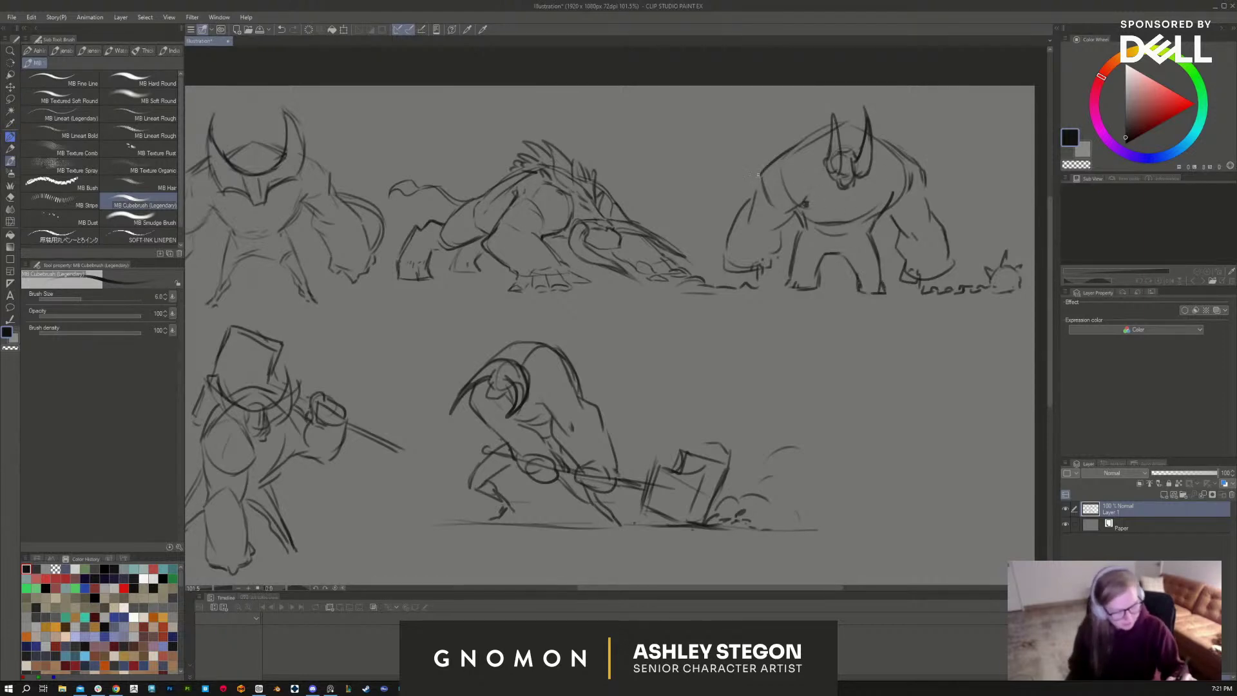
{"action": "mouse_move", "coordinate": [759, 187]}
{"action": "left_mouse_down"}
{"action": "mouse_move", "coordinate": [830, 126]}
{"action": "mouse_move", "coordinate": [866, 122]}
{"action": "mouse_move", "coordinate": [907, 156]}
{"action": "left_mouse_up"}
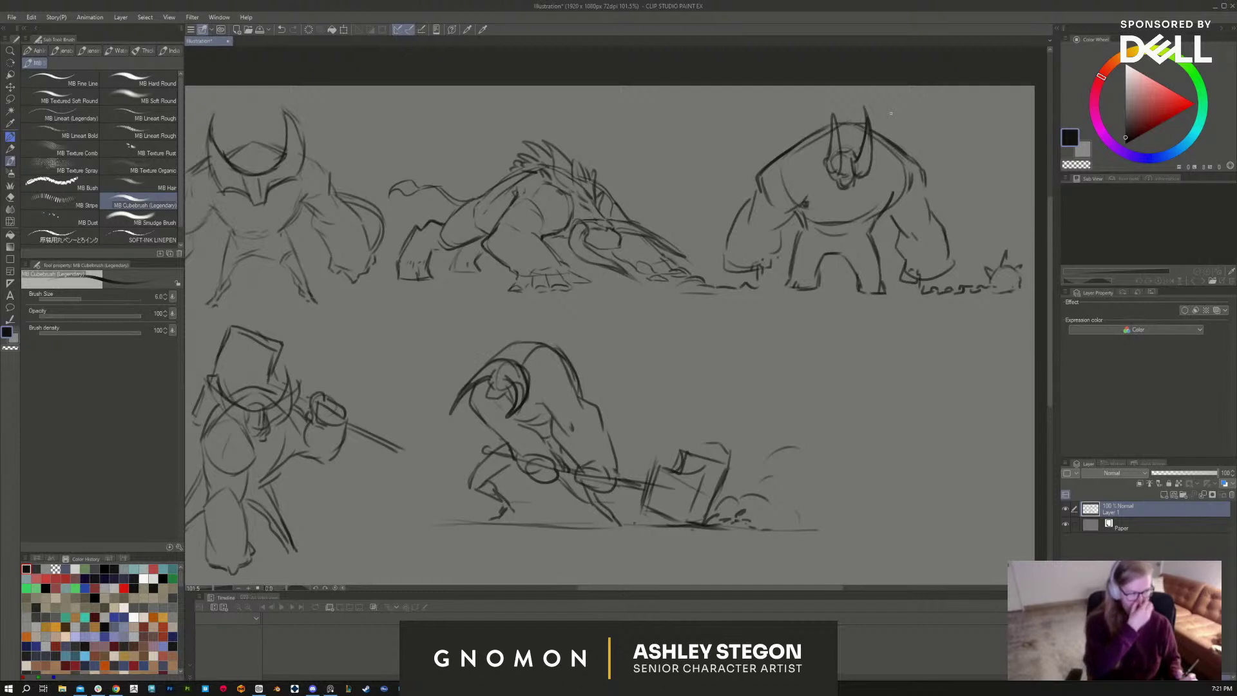
{"action": "left_click_drag", "start_coordinate": [923, 176], "coordinate": [921, 193]}
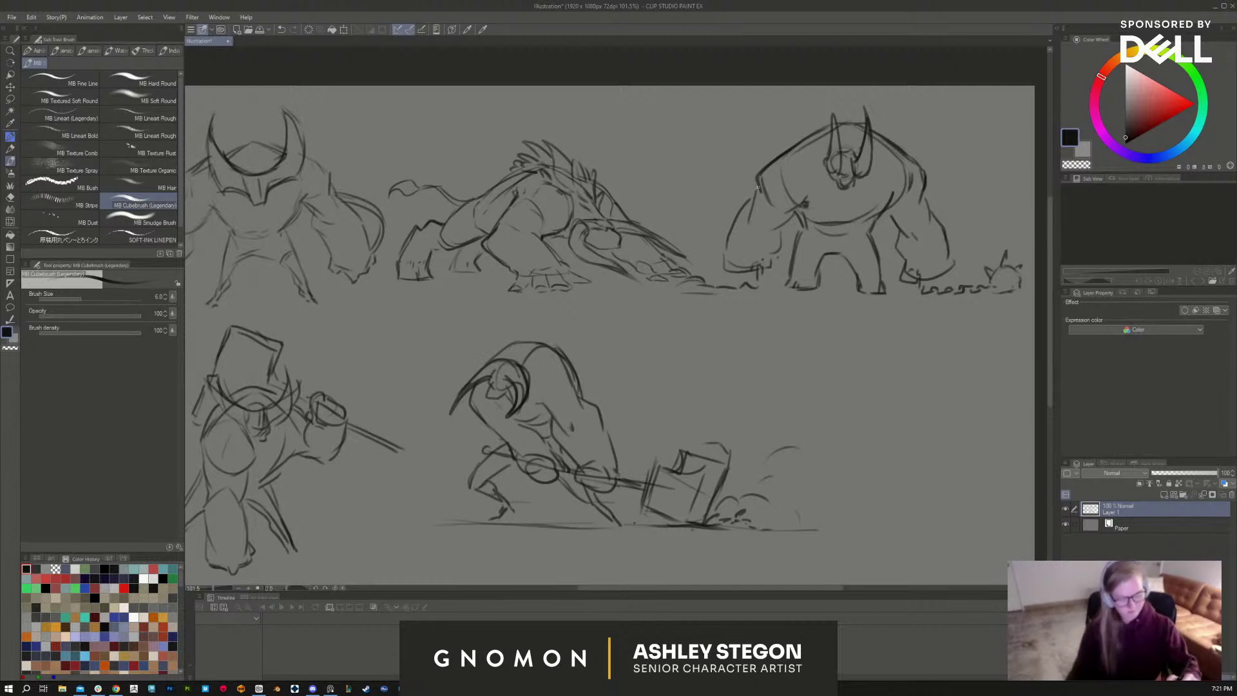
Step: Rework the flail-holding pose's legs into a wider, tapered stance with dark feet, and extend its horn tips
{"action": "scroll", "coordinate": [873, 527], "scroll_direction": "down", "scroll_amount": 1}
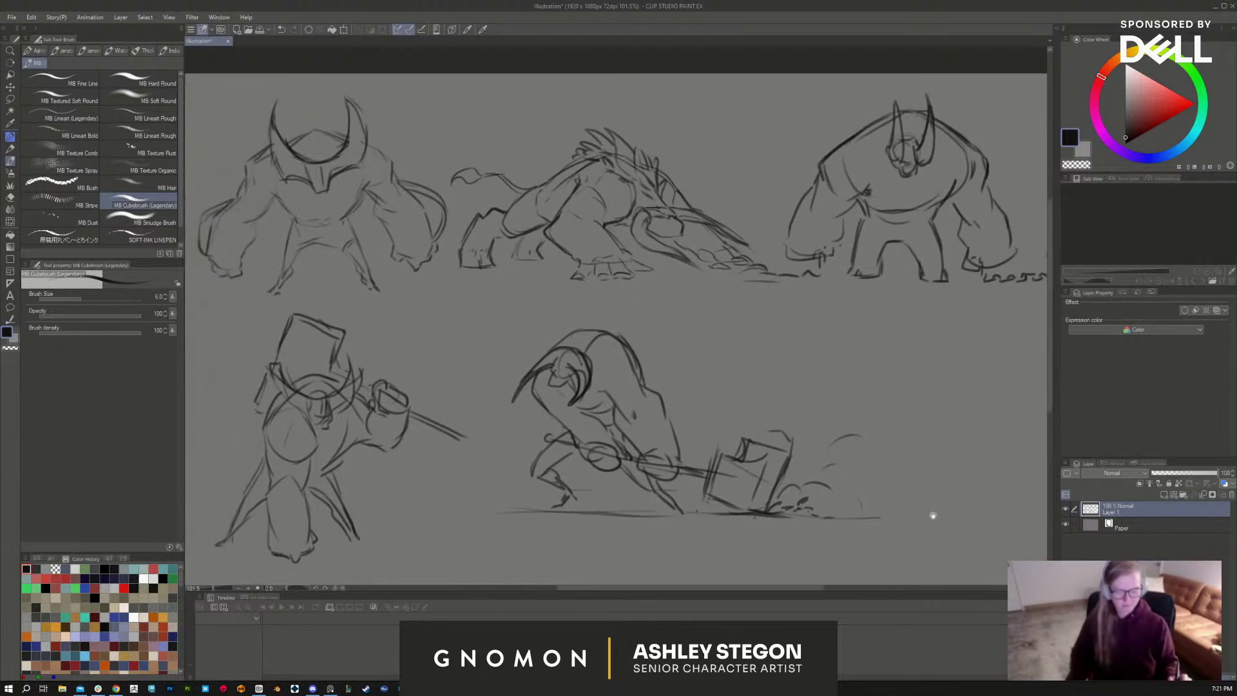
{"action": "left_click_drag", "start_coordinate": [882, 527], "coordinate": [844, 505]}
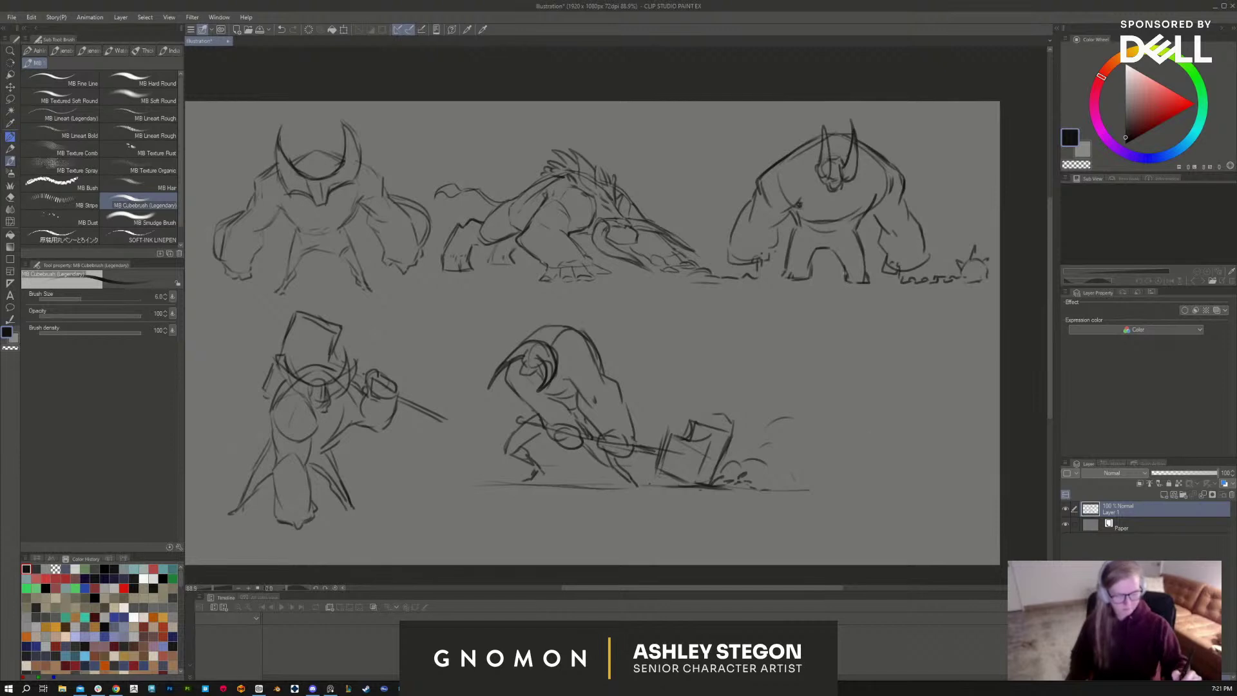
{"action": "key", "text": "e"}
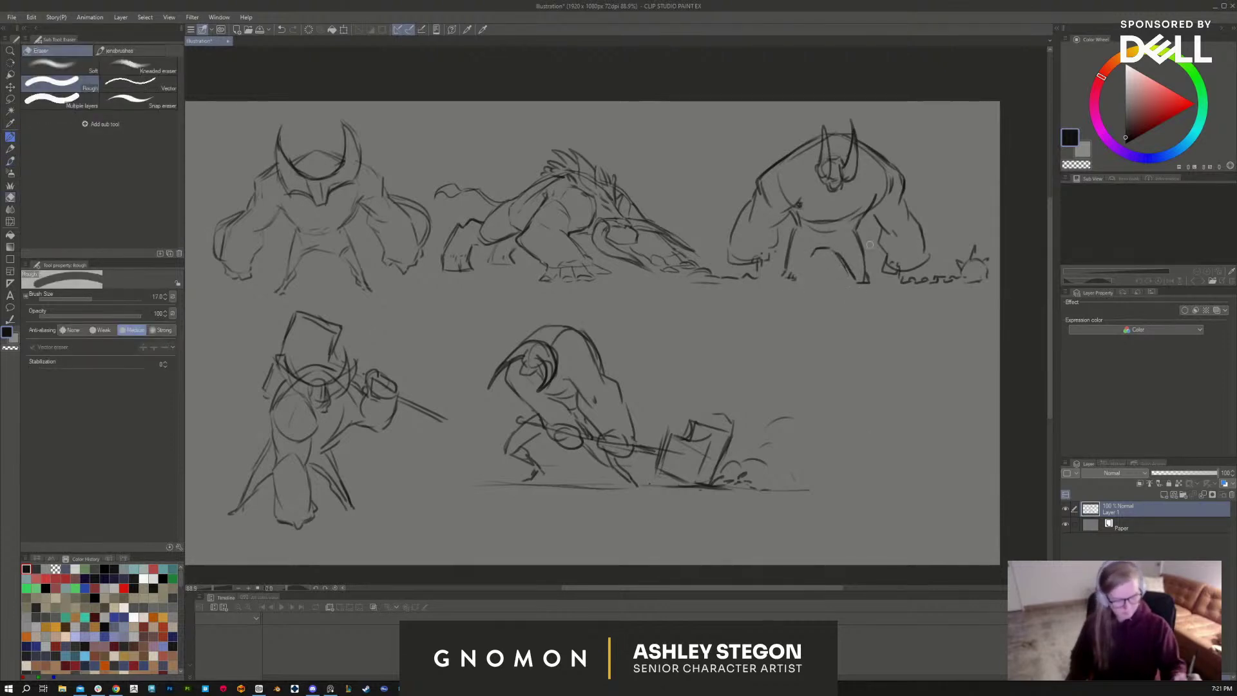
{"action": "key", "text": "b"}
{"action": "left_click_drag", "start_coordinate": [807, 259], "coordinate": [796, 277]}
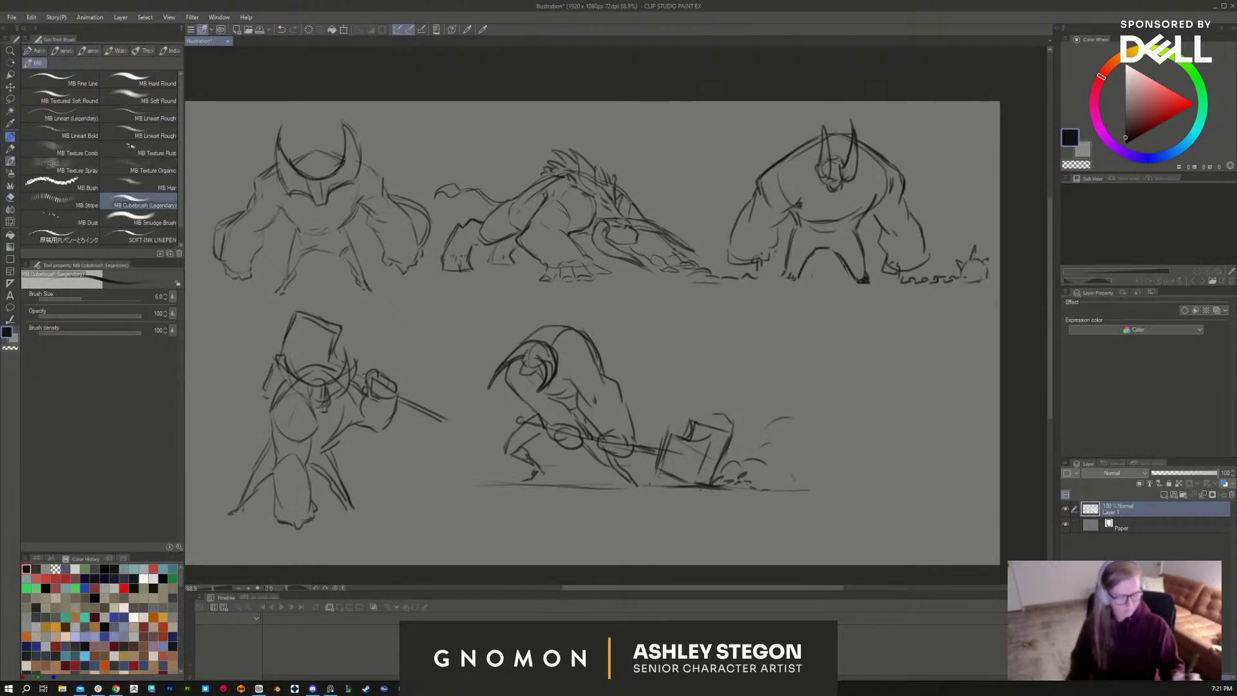
{"action": "left_click_drag", "start_coordinate": [783, 278], "coordinate": [804, 272]}
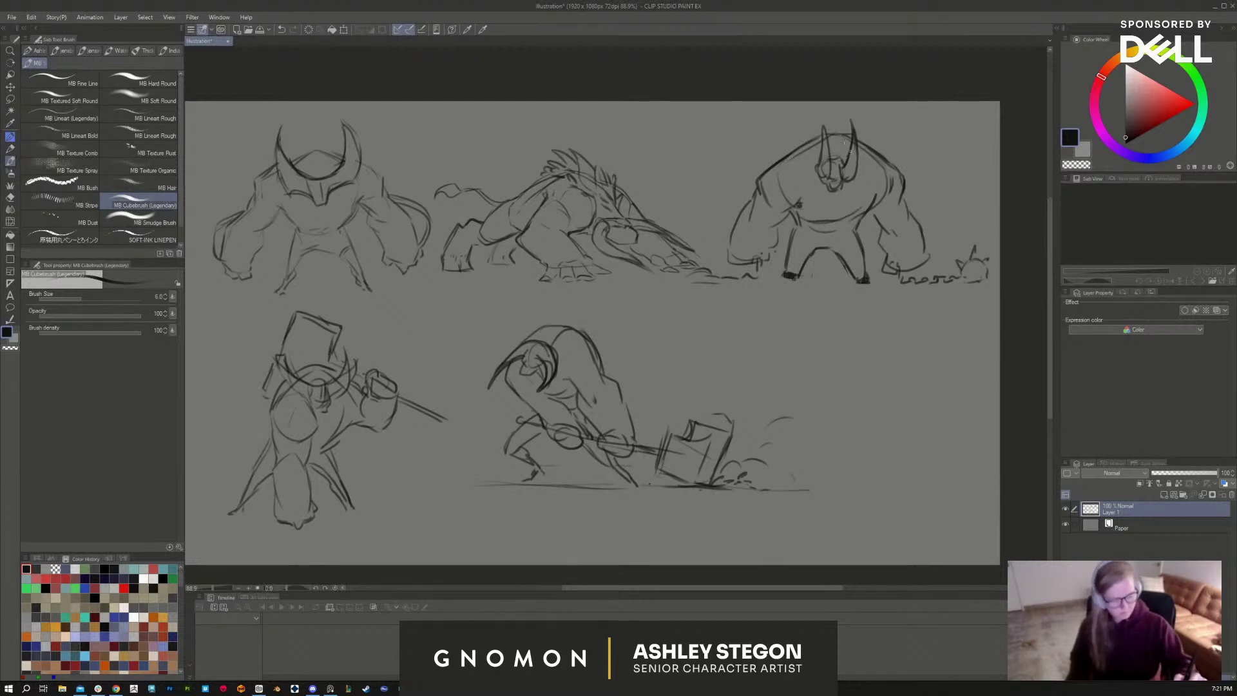
{"action": "left_click_drag", "start_coordinate": [826, 131], "coordinate": [817, 115]}
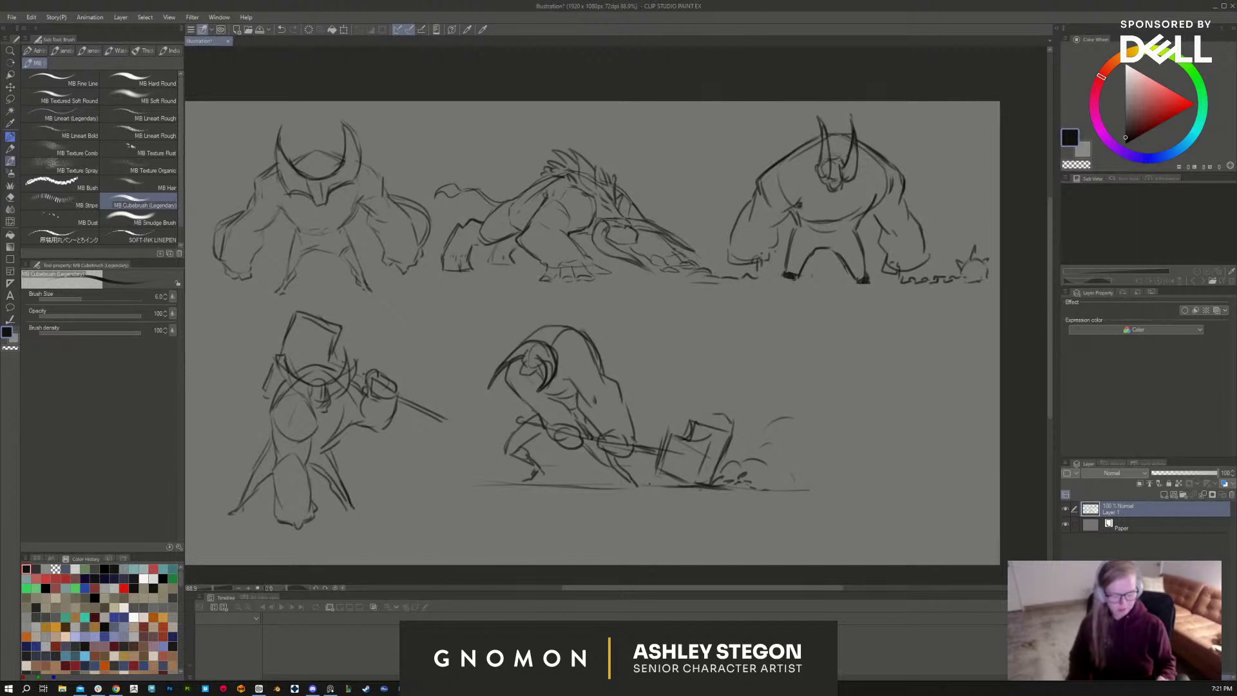
Step: Lasso the two hammer poses, cut and paste them onto their own layer, hide it, and make Layer 1 active without a selection
{"action": "mouse_move", "coordinate": [599, 524]}
{"action": "left_mouse_down"}
{"action": "mouse_move", "coordinate": [670, 511]}
{"action": "mouse_move", "coordinate": [800, 527]}
{"action": "mouse_move", "coordinate": [805, 335]}
{"action": "mouse_move", "coordinate": [580, 293]}
{"action": "mouse_move", "coordinate": [490, 302]}
{"action": "mouse_move", "coordinate": [236, 443]}
{"action": "mouse_move", "coordinate": [541, 540]}
{"action": "mouse_move", "coordinate": [603, 523]}
{"action": "left_mouse_up"}
{"action": "key", "text": "m"}
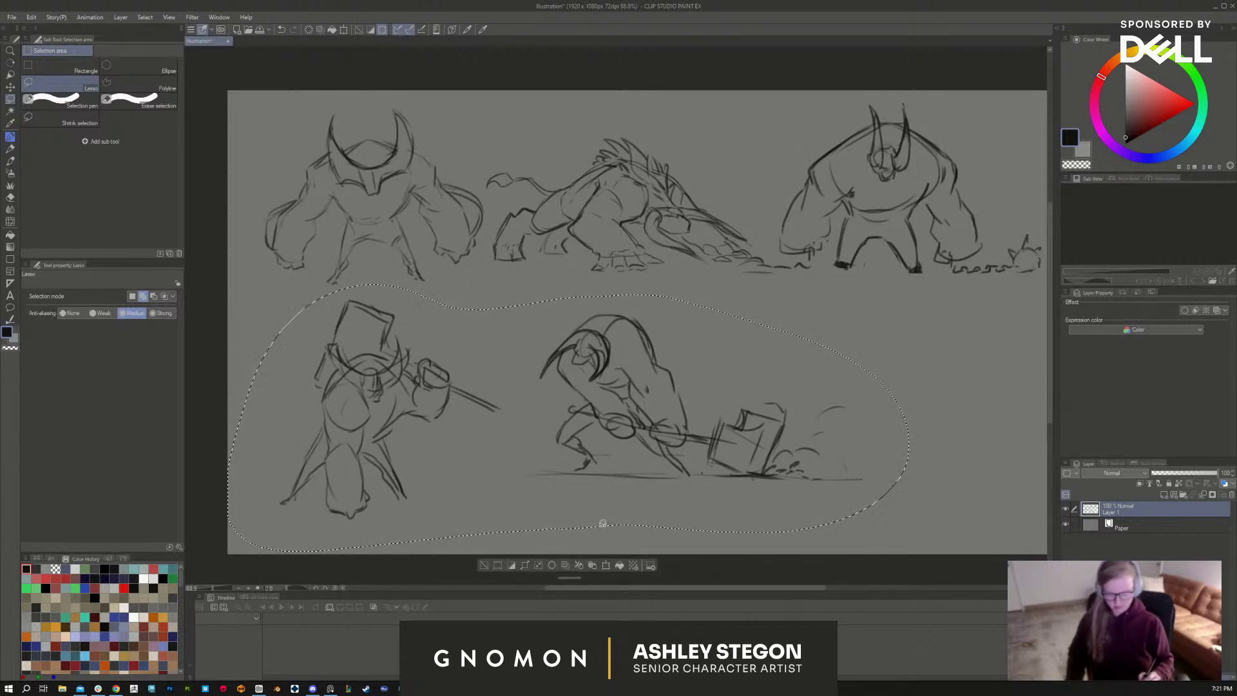
{"action": "key", "text": "ctrl+x"}
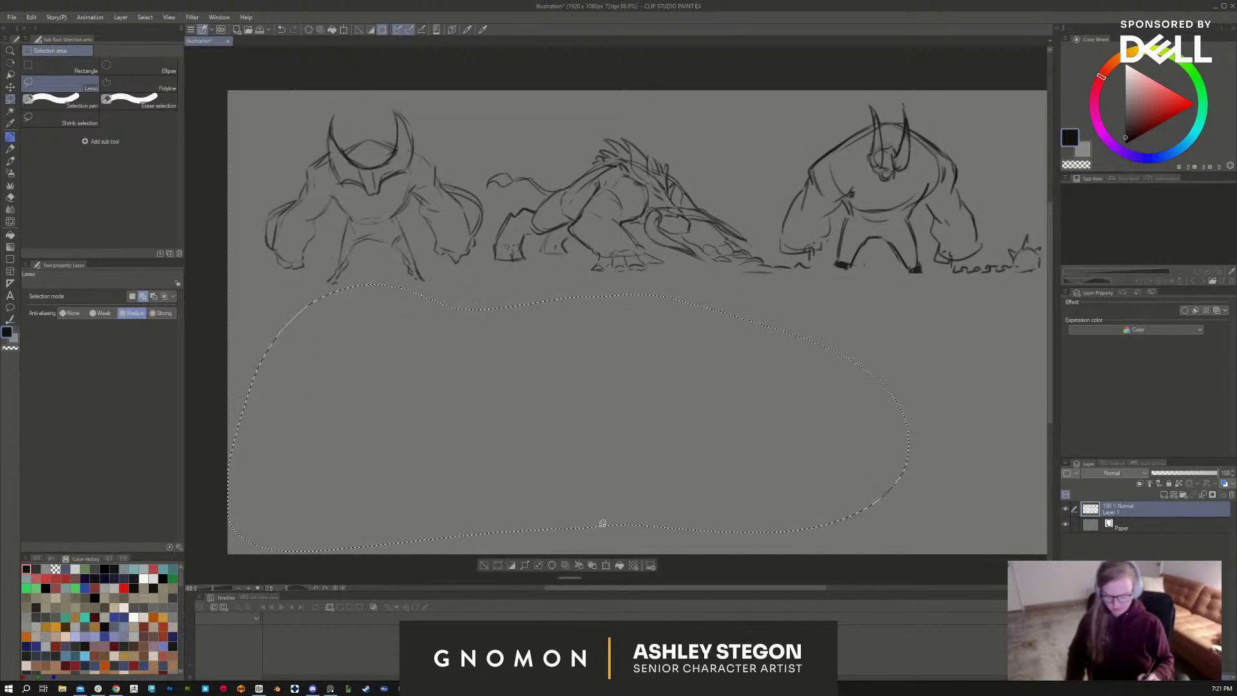
{"action": "key", "text": "ctrl+v"}
{"action": "left_click", "coordinate": [1065, 509]}
{"action": "left_click", "coordinate": [1134, 523]}
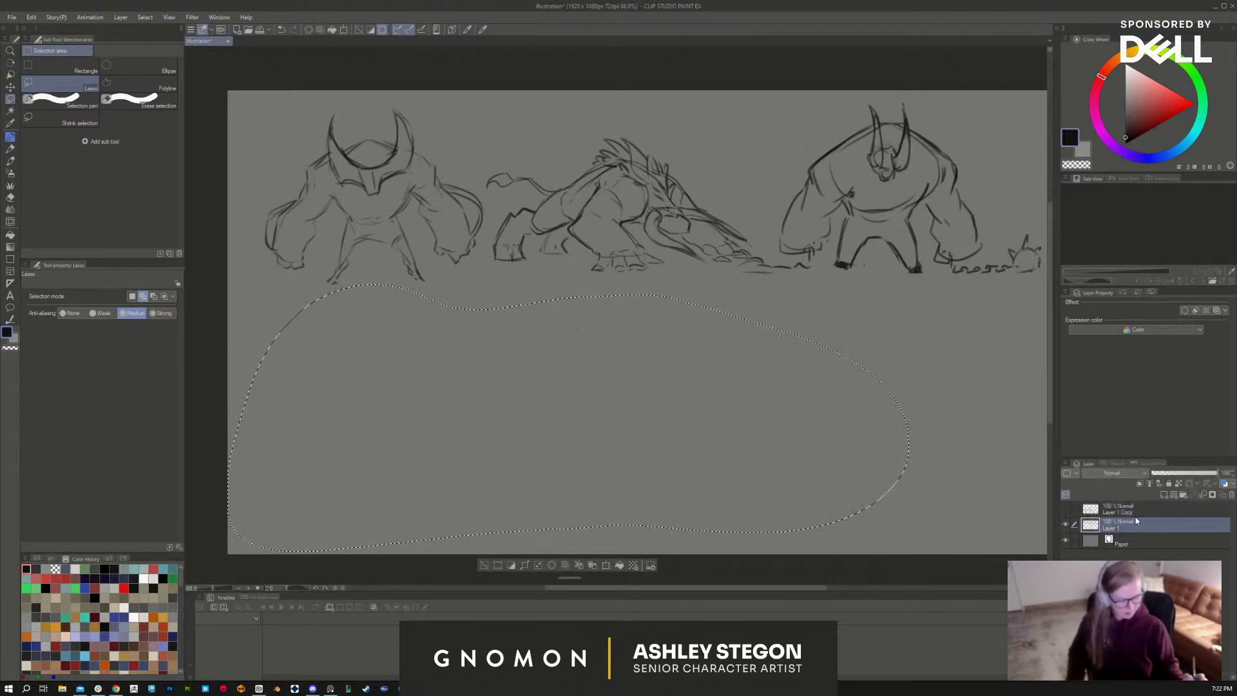
{"action": "key", "text": "ctrl+d"}
Step: Rough in an oval head and sloping shoulders for a new standing pose beneath the first creature
{"action": "key", "text": "b"}
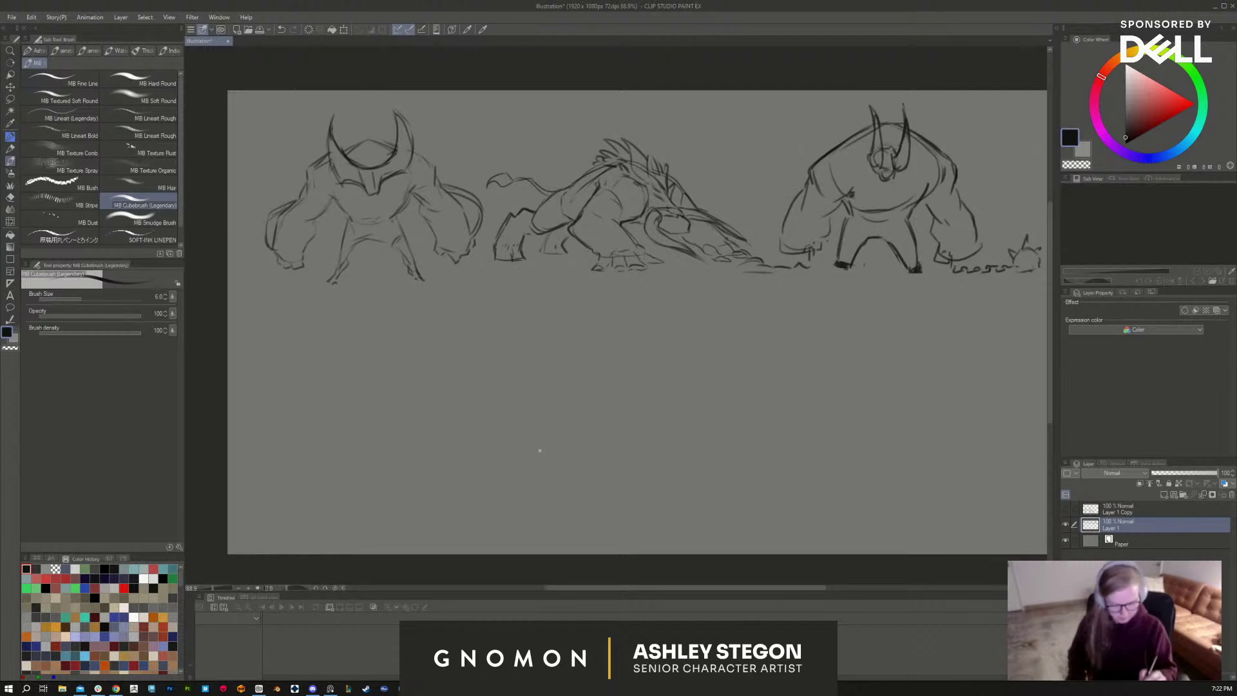
{"action": "left_click_drag", "start_coordinate": [580, 378], "coordinate": [556, 399]}
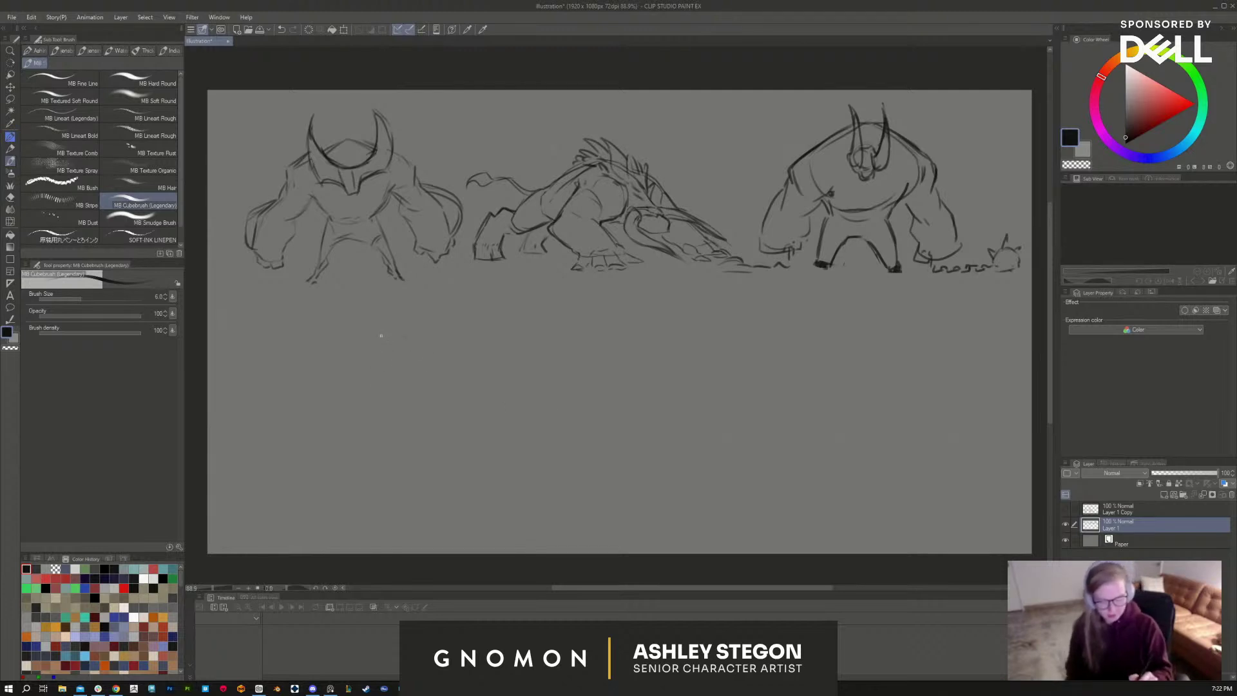
{"action": "left_click_drag", "start_coordinate": [385, 335], "coordinate": [368, 353]}
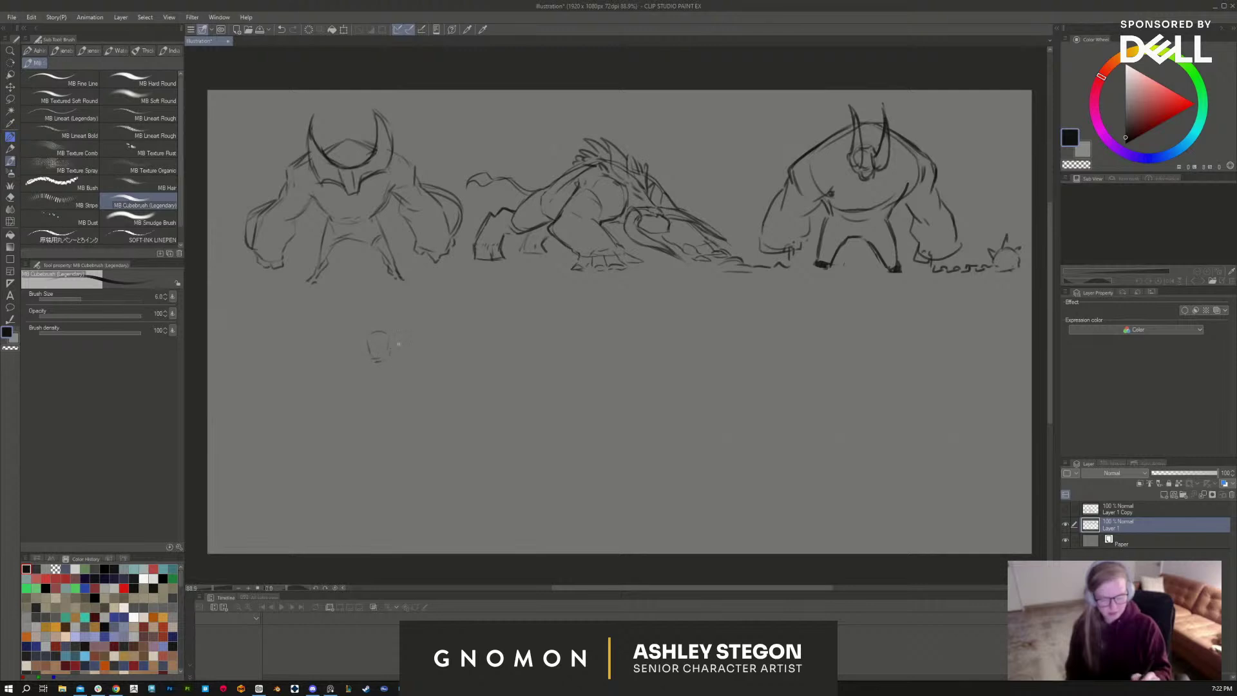
{"action": "mouse_move", "coordinate": [388, 333]}
{"action": "left_mouse_down"}
{"action": "mouse_move", "coordinate": [360, 378]}
{"action": "mouse_move", "coordinate": [403, 366]}
{"action": "mouse_move", "coordinate": [426, 377]}
{"action": "mouse_move", "coordinate": [341, 385]}
{"action": "left_mouse_up"}
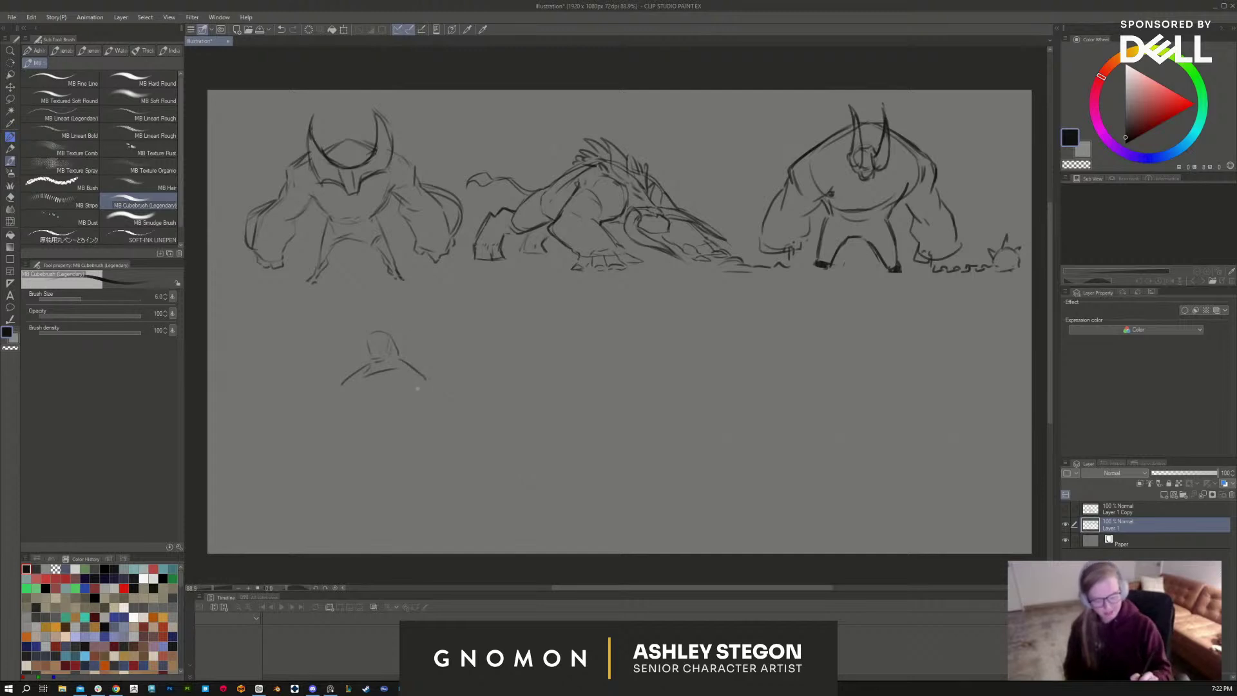
{"action": "left_click_drag", "start_coordinate": [413, 372], "coordinate": [439, 384]}
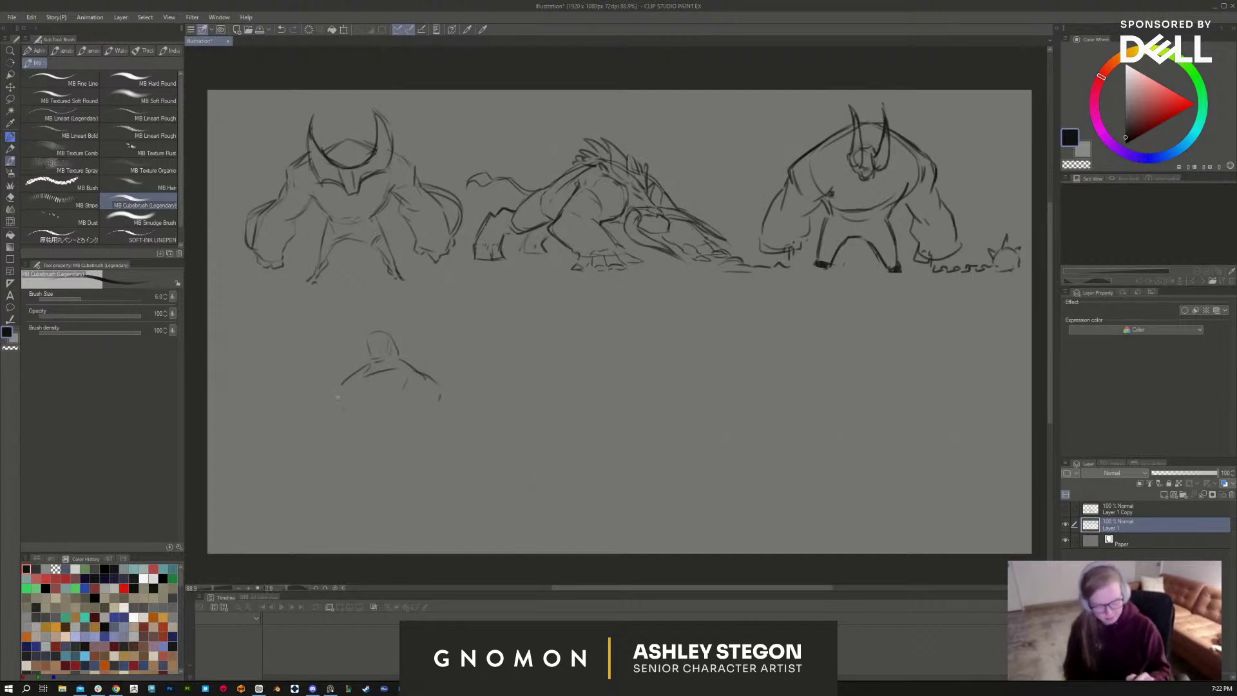
Step: Sketch the new standing pose's rounded torso, hips and two tapering legs, erasing and redrawing the misplaced leg lines
{"action": "mouse_move", "coordinate": [338, 401]}
{"action": "left_mouse_down"}
{"action": "mouse_move", "coordinate": [384, 438]}
{"action": "mouse_move", "coordinate": [349, 456]}
{"action": "mouse_move", "coordinate": [391, 440]}
{"action": "mouse_move", "coordinate": [397, 497]}
{"action": "mouse_move", "coordinate": [379, 492]}
{"action": "mouse_move", "coordinate": [402, 499]}
{"action": "mouse_move", "coordinate": [404, 535]}
{"action": "left_mouse_up"}
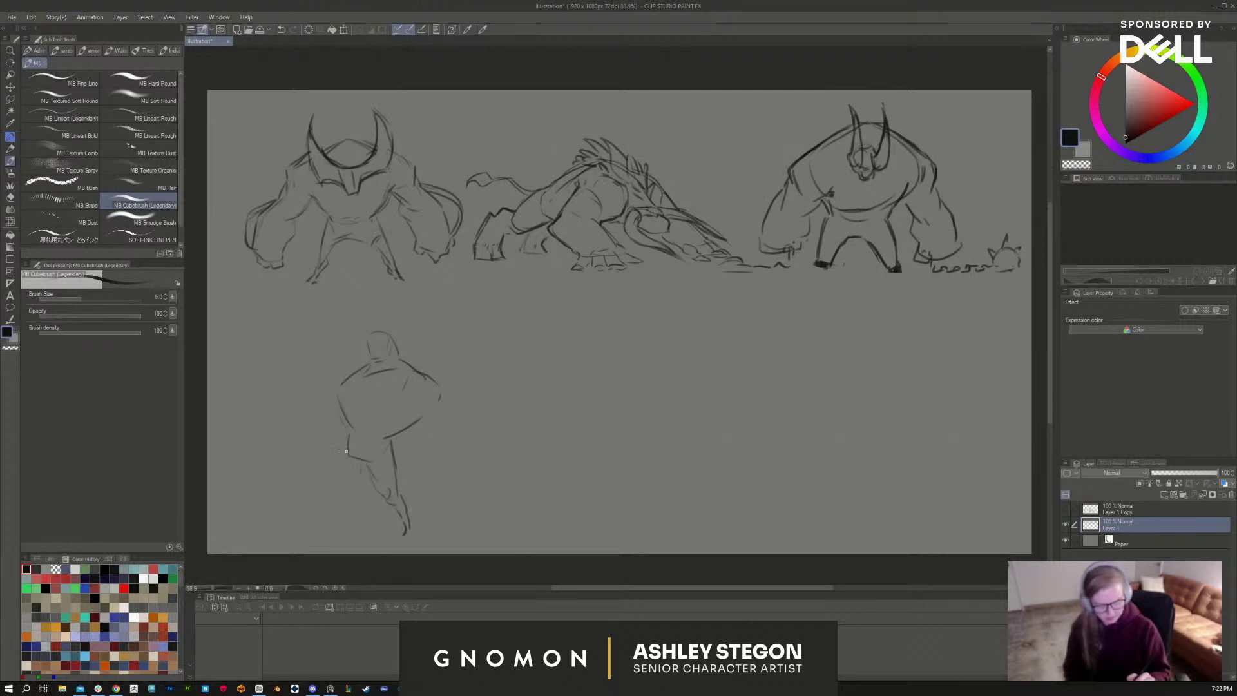
{"action": "mouse_move", "coordinate": [345, 450]}
{"action": "left_mouse_down"}
{"action": "mouse_move", "coordinate": [345, 490]}
{"action": "mouse_move", "coordinate": [367, 512]}
{"action": "left_mouse_up"}
{"action": "mouse_move", "coordinate": [347, 487]}
{"action": "left_mouse_down"}
{"action": "mouse_move", "coordinate": [346, 531]}
{"action": "mouse_move", "coordinate": [403, 512]}
{"action": "left_mouse_up"}
{"action": "key", "text": "e"}
{"action": "key", "text": "b"}
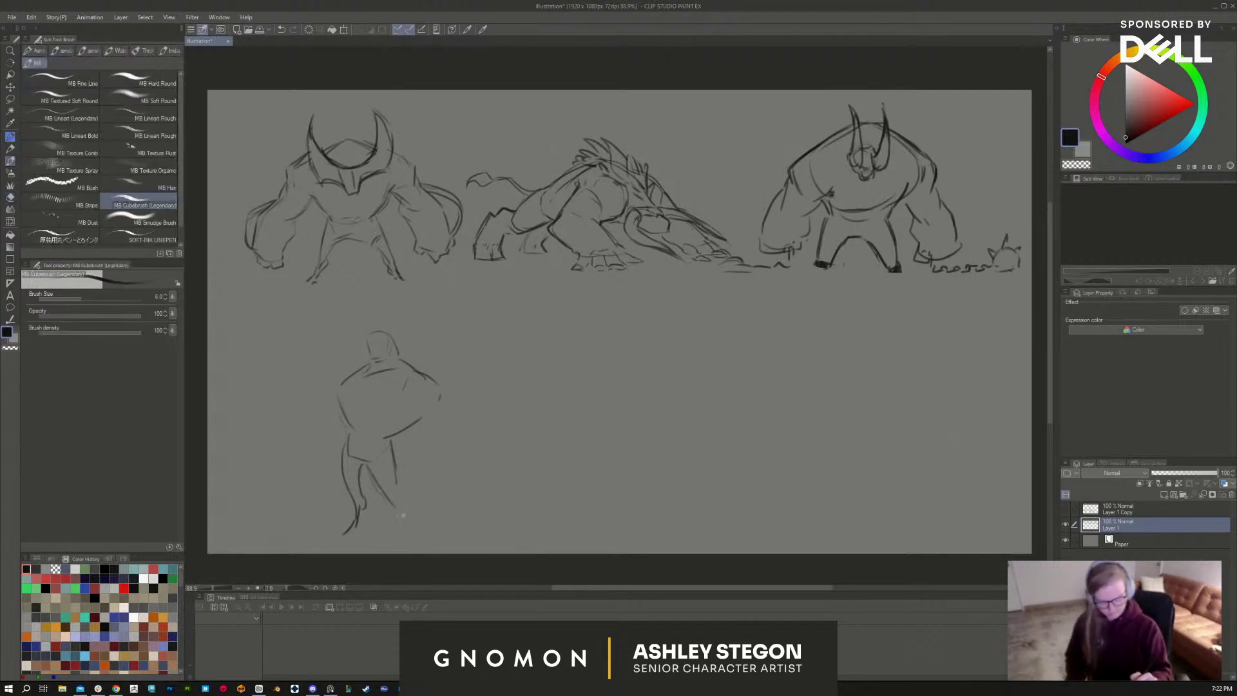
{"action": "left_click_drag", "start_coordinate": [388, 465], "coordinate": [417, 545]}
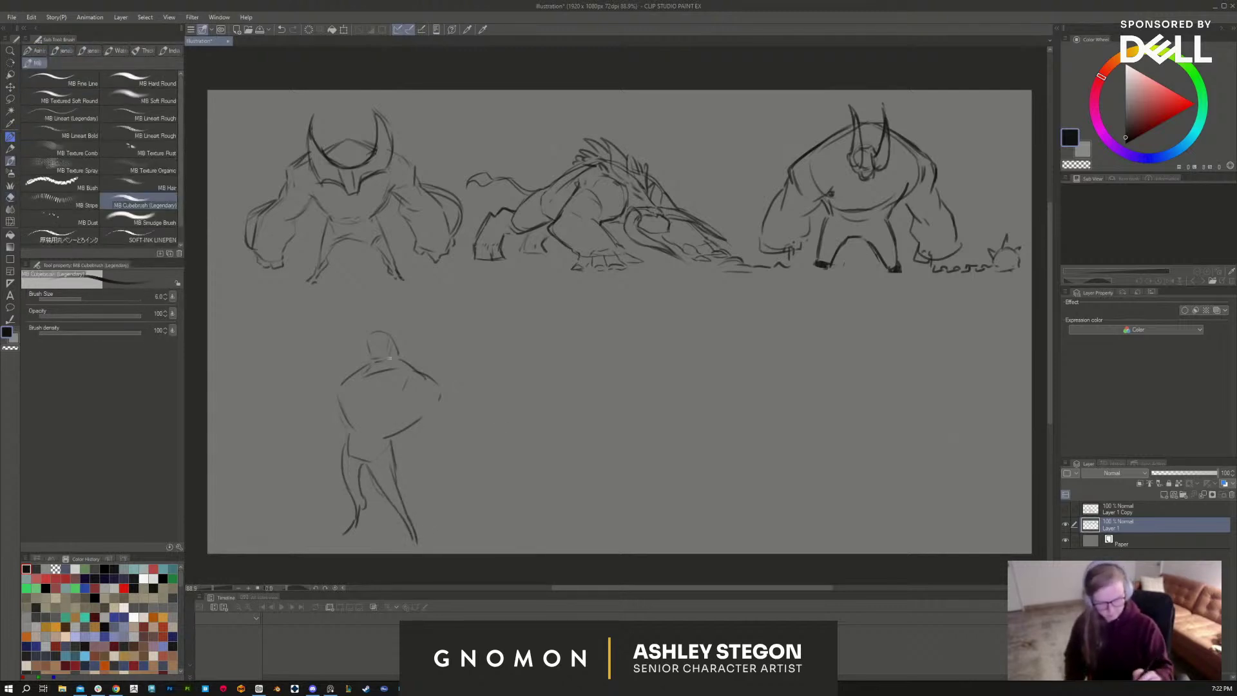
Step: Erase the new pose's tall head and replace it with a small round head sunk beneath a raised, hunched shoulder line
{"action": "left_click_drag", "start_coordinate": [372, 353], "coordinate": [388, 345]}
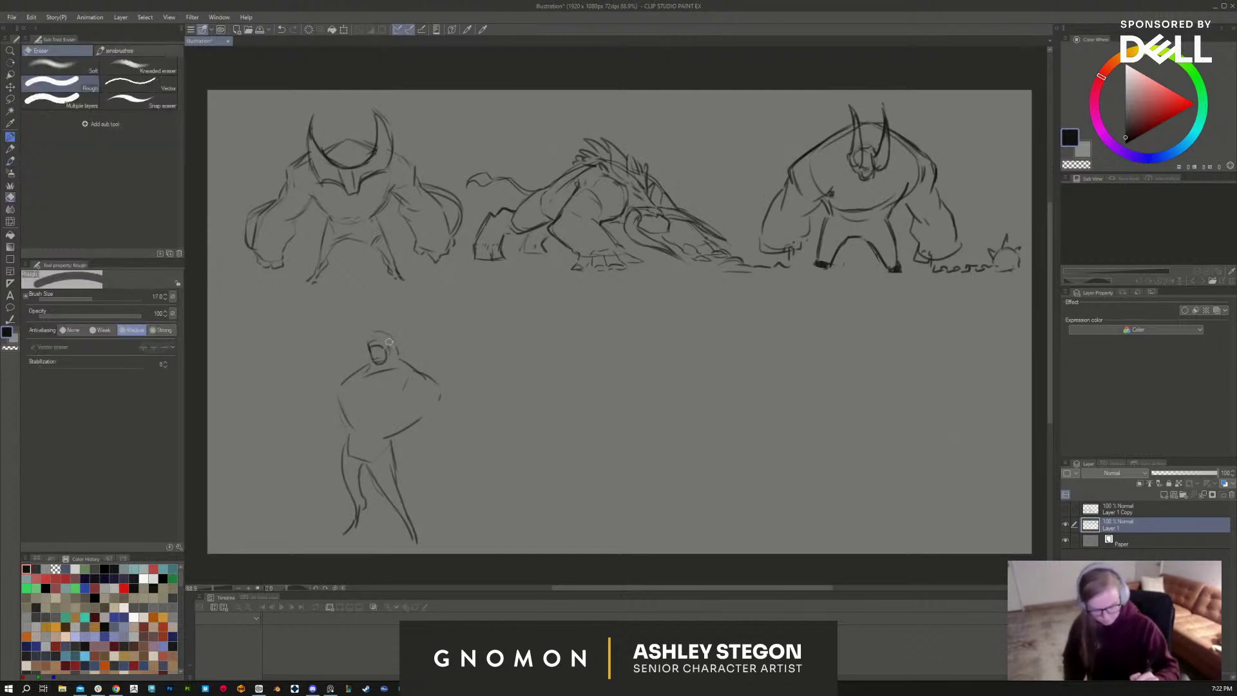
{"action": "mouse_move", "coordinate": [389, 341]}
{"action": "left_mouse_down"}
{"action": "mouse_move", "coordinate": [370, 345]}
{"action": "mouse_move", "coordinate": [416, 367]}
{"action": "mouse_move", "coordinate": [355, 365]}
{"action": "mouse_move", "coordinate": [342, 379]}
{"action": "mouse_move", "coordinate": [369, 358]}
{"action": "left_mouse_up"}
{"action": "key", "text": "b"}
{"action": "key", "text": "e"}
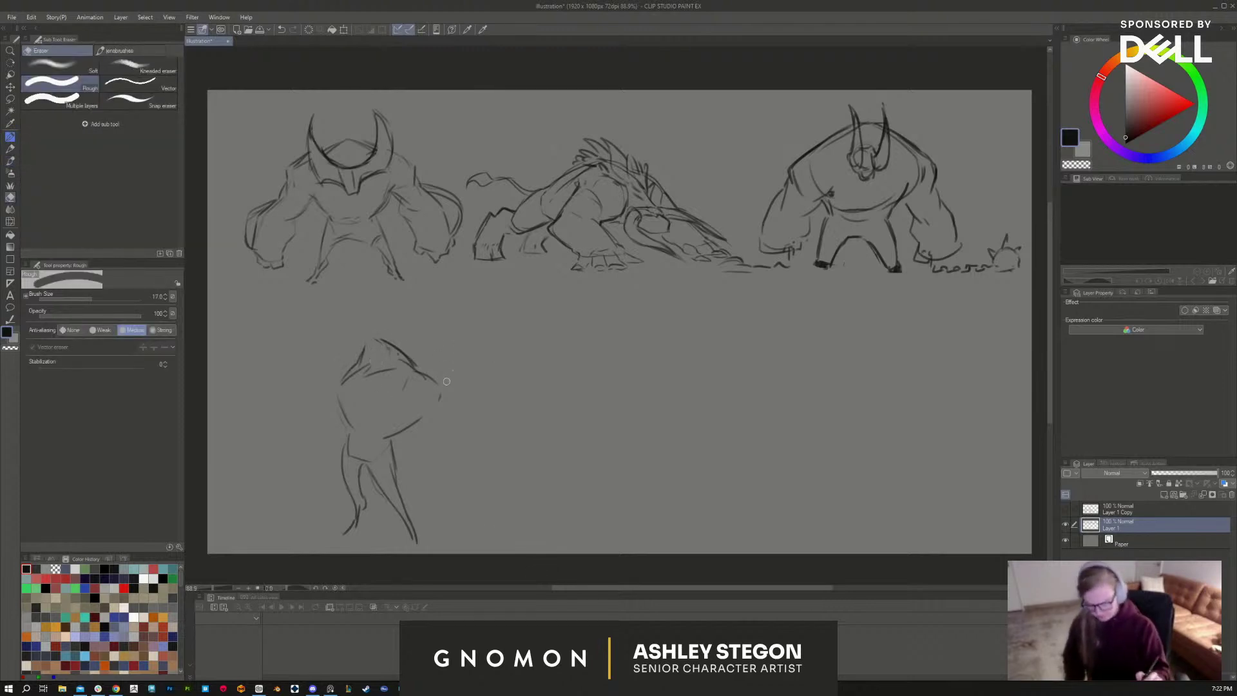
{"action": "key", "text": "b"}
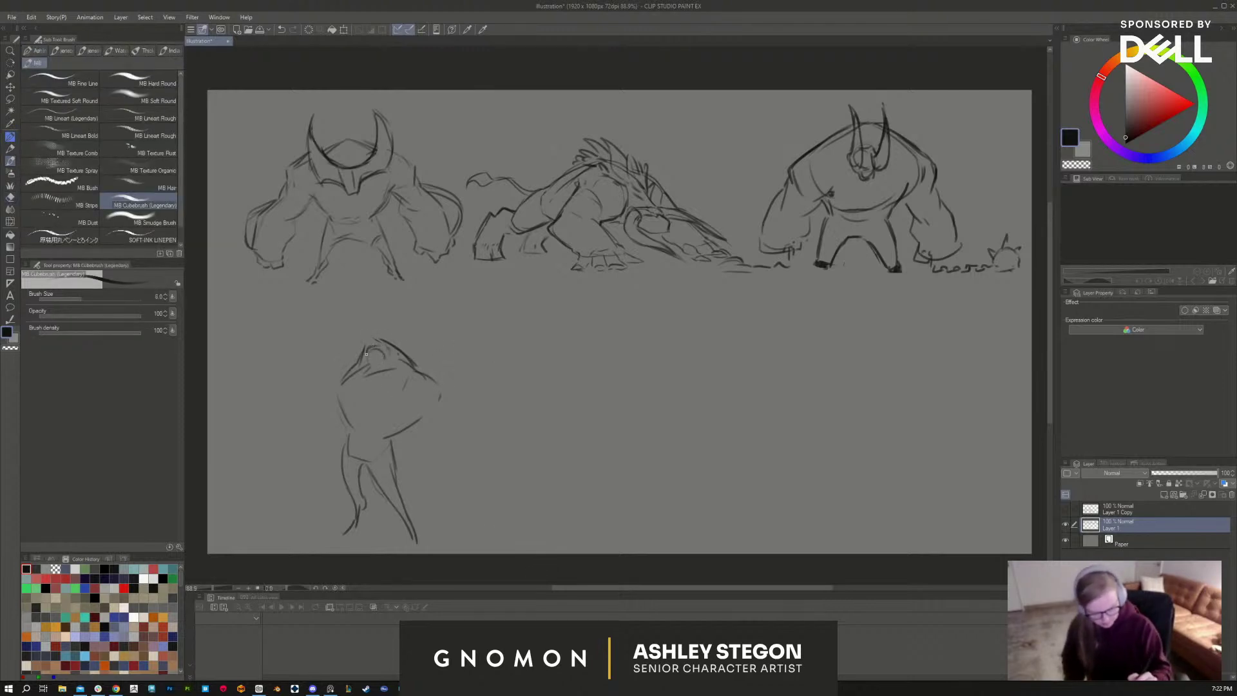
{"action": "left_click_drag", "start_coordinate": [366, 354], "coordinate": [409, 360]}
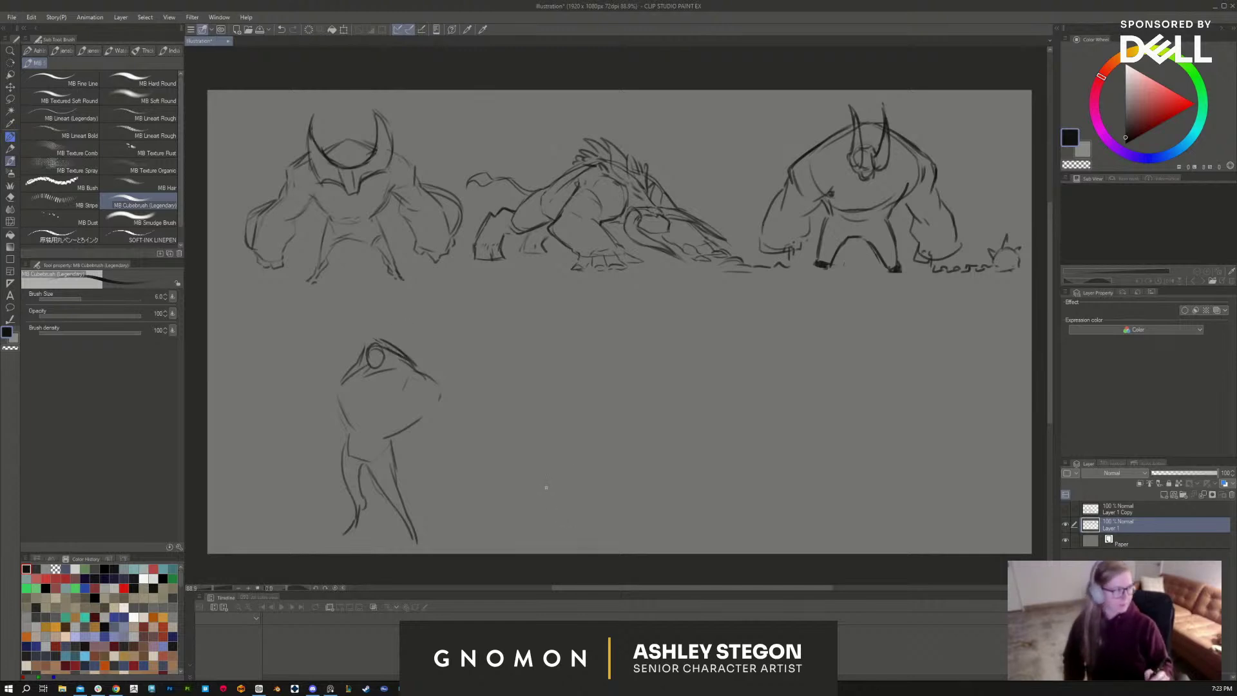
{"action": "key", "text": "e"}
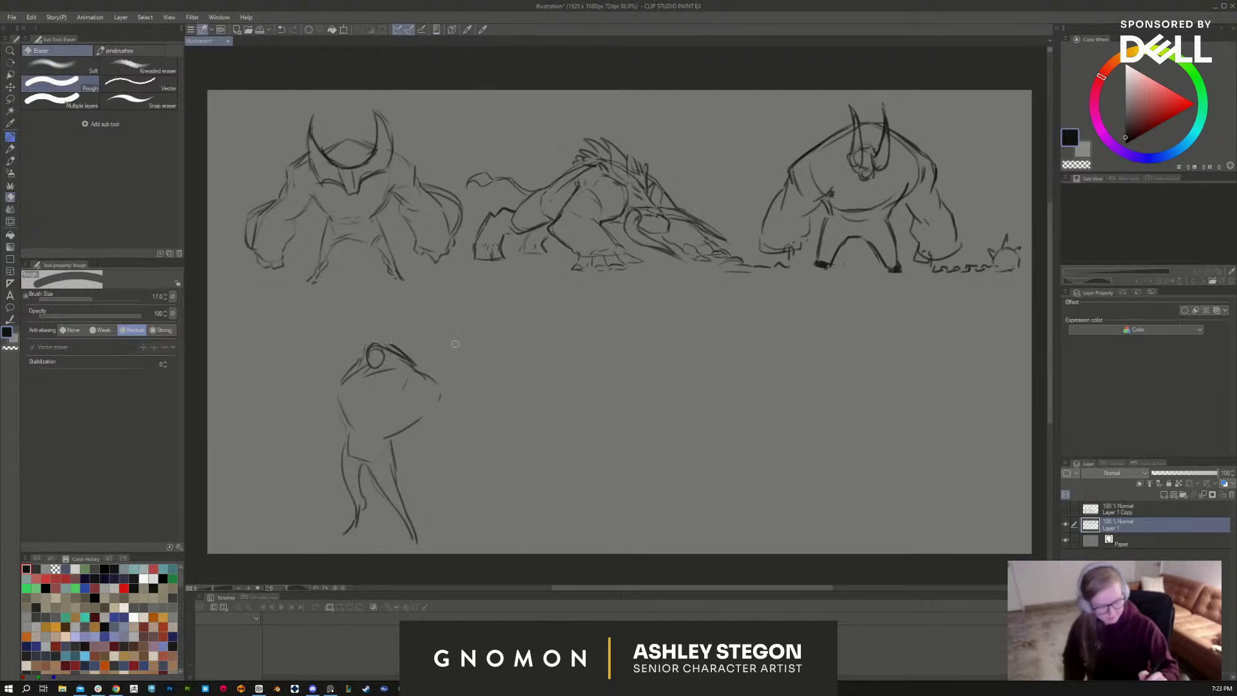
{"action": "key", "text": "b"}
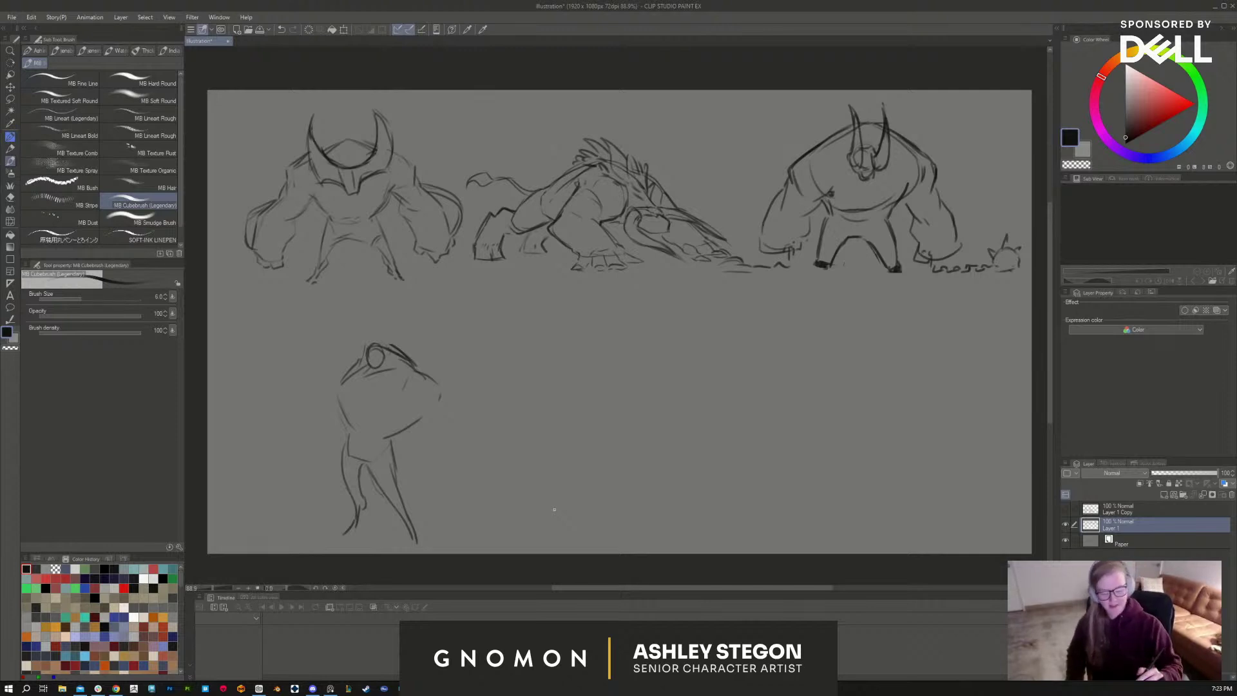
Step: Draw the new standing pose's angular shoulders and two massive arms hanging down to its fists, and reinforce the waist and chest
{"action": "mouse_move", "coordinate": [420, 365]}
{"action": "left_mouse_down"}
{"action": "mouse_move", "coordinate": [443, 388]}
{"action": "mouse_move", "coordinate": [402, 396]}
{"action": "mouse_move", "coordinate": [391, 374]}
{"action": "mouse_move", "coordinate": [416, 416]}
{"action": "mouse_move", "coordinate": [452, 400]}
{"action": "mouse_move", "coordinate": [413, 414]}
{"action": "mouse_move", "coordinate": [426, 469]}
{"action": "left_mouse_up"}
{"action": "mouse_move", "coordinate": [447, 423]}
{"action": "left_mouse_down"}
{"action": "mouse_move", "coordinate": [465, 475]}
{"action": "mouse_move", "coordinate": [438, 493]}
{"action": "mouse_move", "coordinate": [457, 491]}
{"action": "mouse_move", "coordinate": [418, 490]}
{"action": "mouse_move", "coordinate": [439, 504]}
{"action": "mouse_move", "coordinate": [458, 494]}
{"action": "left_mouse_up"}
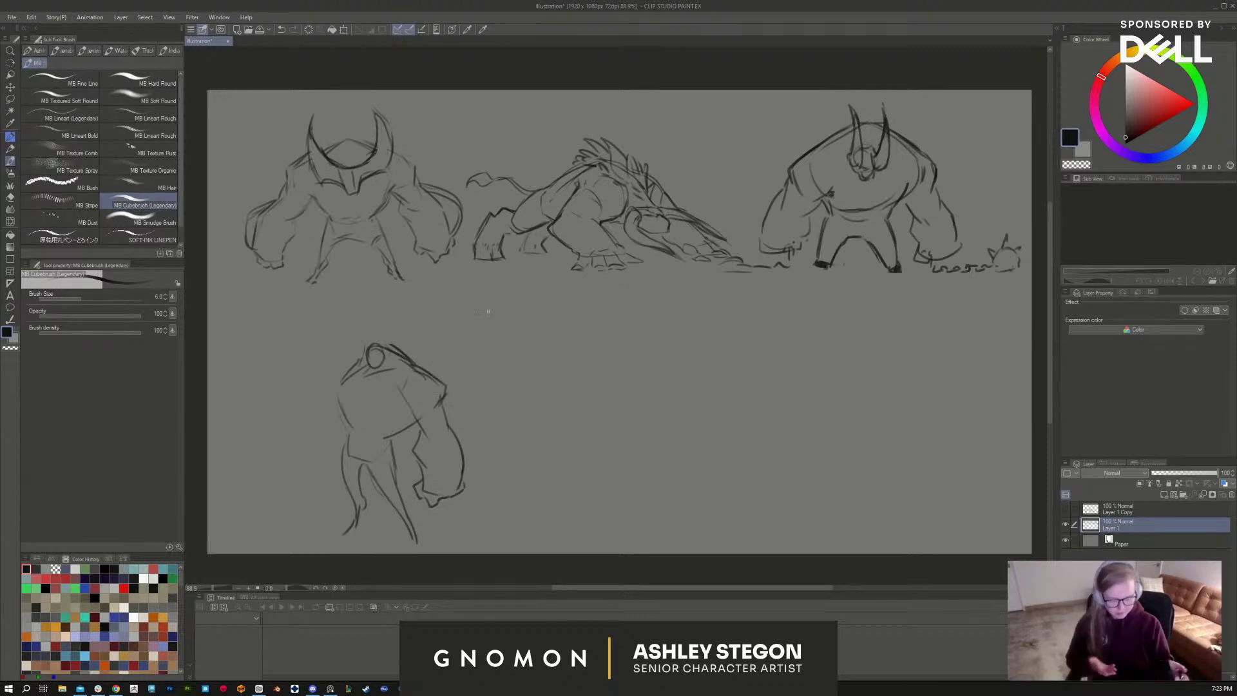
{"action": "mouse_move", "coordinate": [346, 369]}
{"action": "left_mouse_down"}
{"action": "mouse_move", "coordinate": [323, 387]}
{"action": "mouse_move", "coordinate": [340, 402]}
{"action": "mouse_move", "coordinate": [325, 415]}
{"action": "mouse_move", "coordinate": [347, 408]}
{"action": "mouse_move", "coordinate": [338, 387]}
{"action": "mouse_move", "coordinate": [352, 443]}
{"action": "left_mouse_up"}
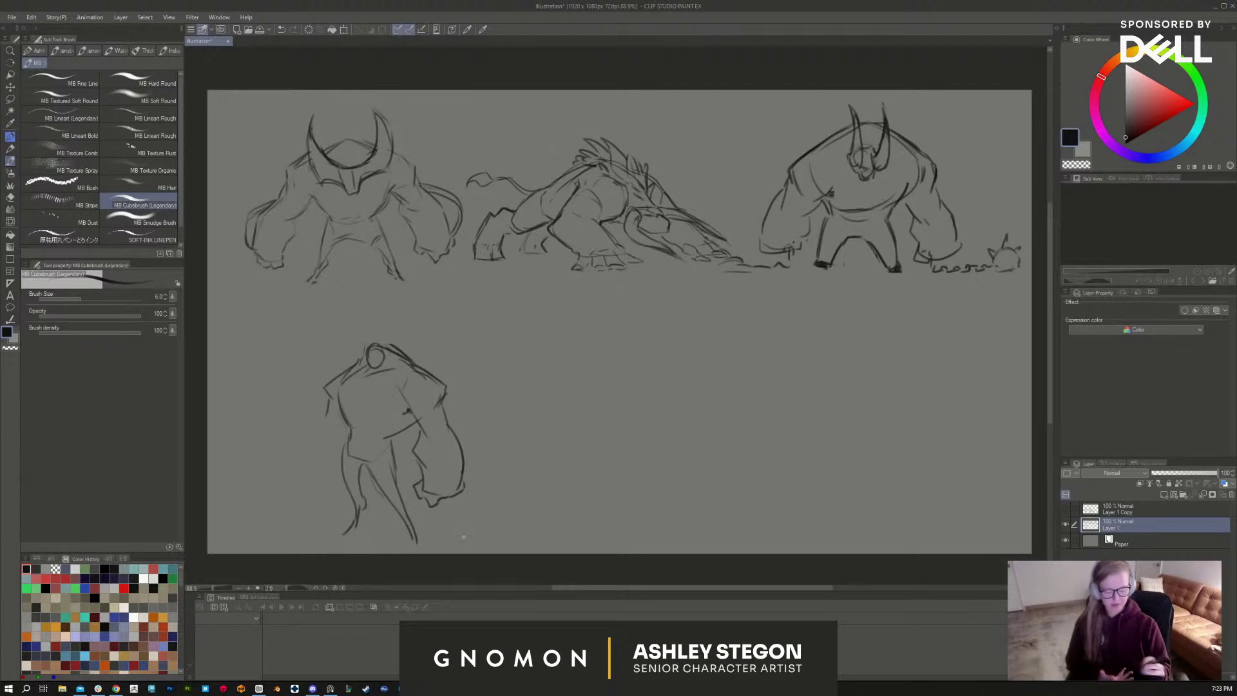
{"action": "mouse_move", "coordinate": [322, 417]}
{"action": "left_mouse_down"}
{"action": "mouse_move", "coordinate": [307, 474]}
{"action": "mouse_move", "coordinate": [335, 496]}
{"action": "mouse_move", "coordinate": [340, 474]}
{"action": "mouse_move", "coordinate": [342, 490]}
{"action": "mouse_move", "coordinate": [327, 497]}
{"action": "left_mouse_up"}
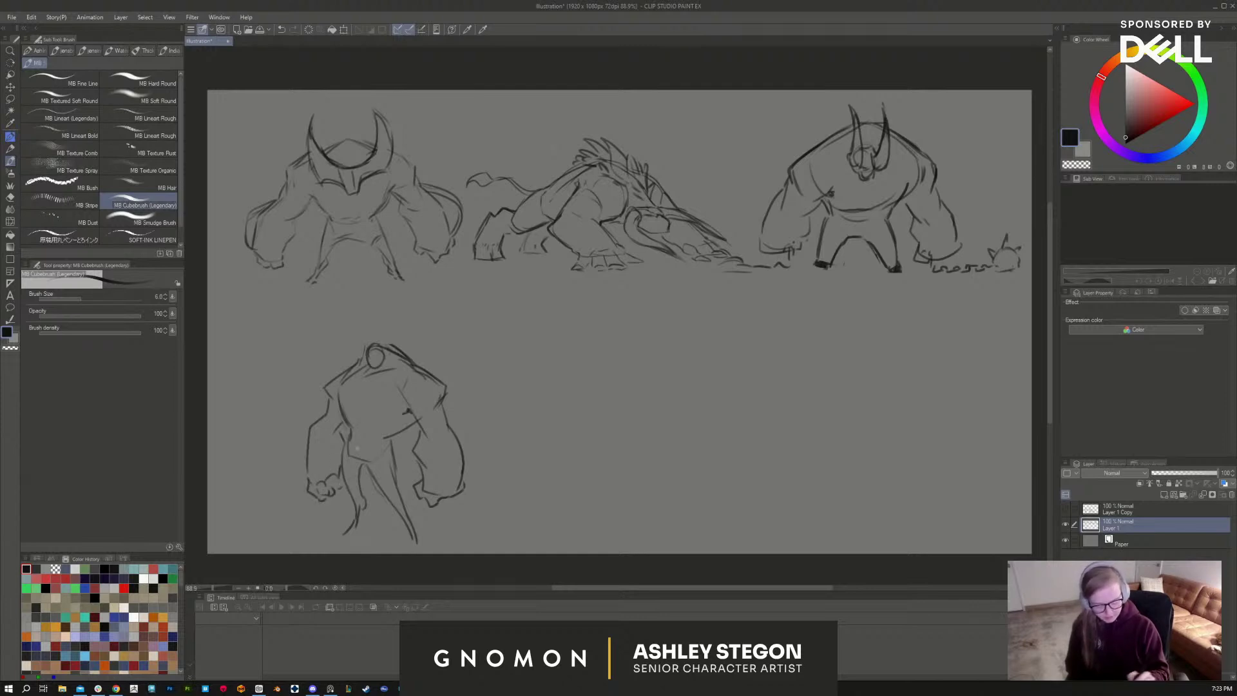
{"action": "left_click_drag", "start_coordinate": [354, 428], "coordinate": [341, 492]}
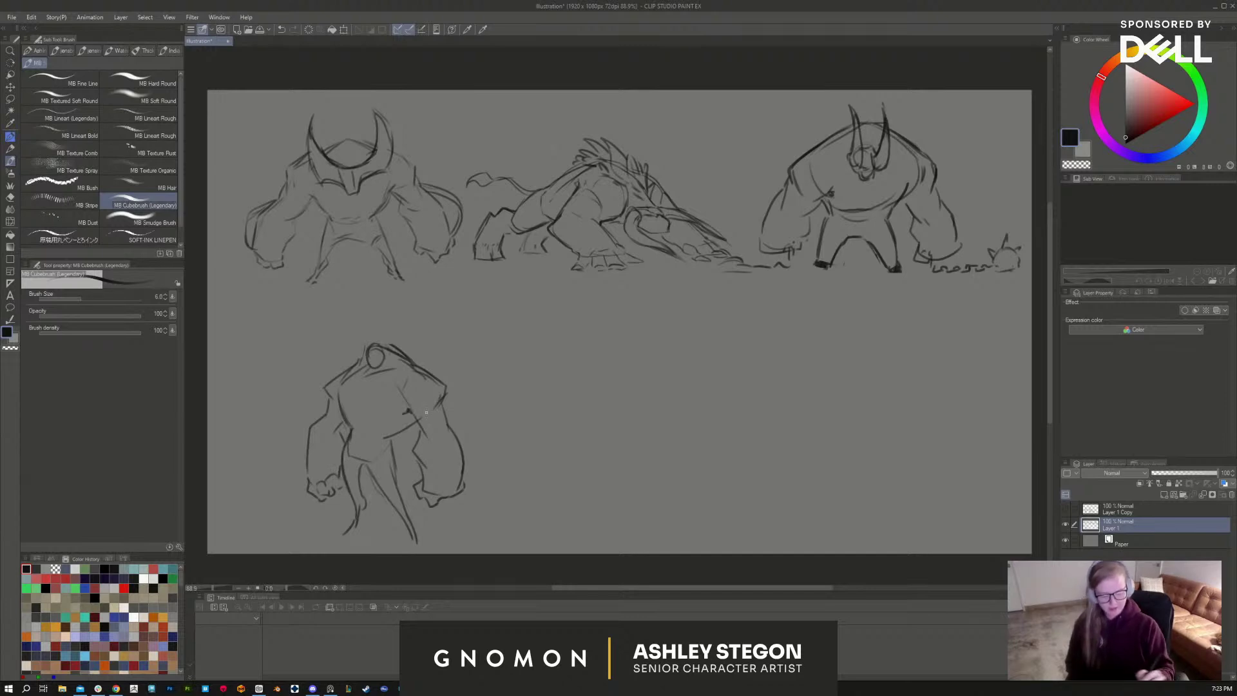
Step: Add a pair of upward-curving horns to the new standing pose's small head and define its face
{"action": "mouse_move", "coordinate": [381, 362]}
{"action": "left_mouse_down"}
{"action": "mouse_move", "coordinate": [398, 320]}
{"action": "mouse_move", "coordinate": [406, 345]}
{"action": "mouse_move", "coordinate": [385, 315]}
{"action": "mouse_move", "coordinate": [366, 349]}
{"action": "mouse_move", "coordinate": [353, 342]}
{"action": "mouse_move", "coordinate": [348, 343]}
{"action": "left_mouse_up"}
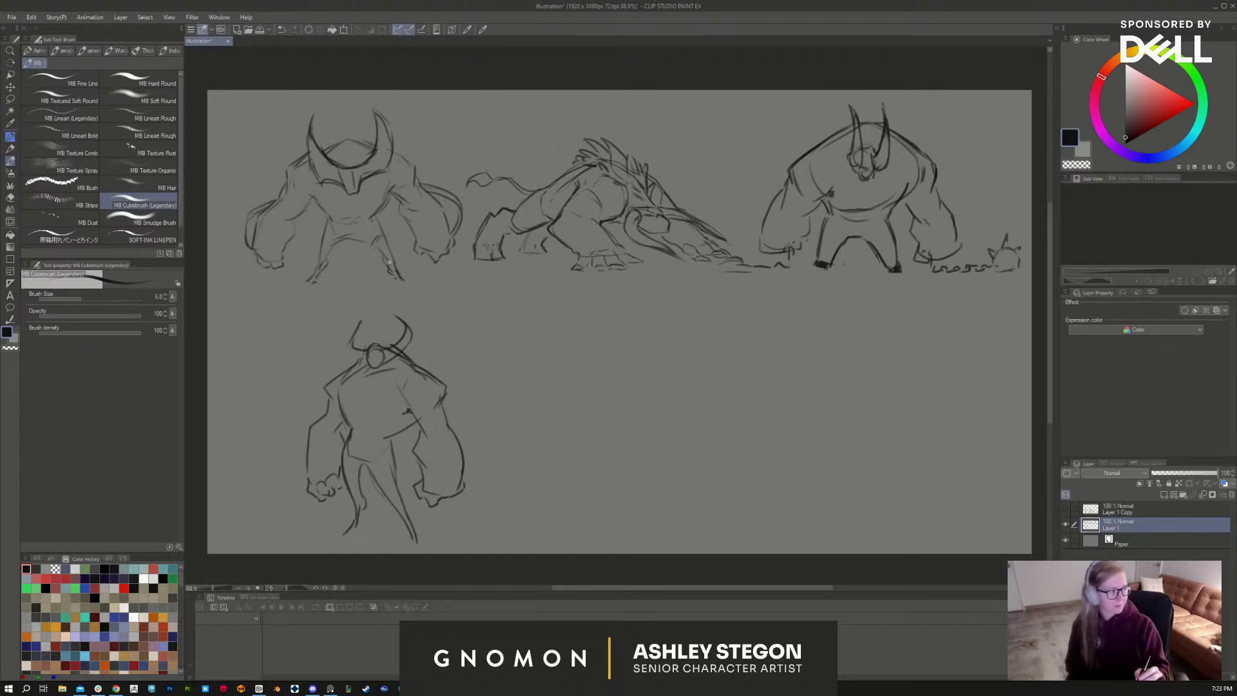
{"action": "mouse_move", "coordinate": [361, 318]}
{"action": "left_mouse_down"}
{"action": "mouse_move", "coordinate": [343, 351]}
{"action": "mouse_move", "coordinate": [368, 366]}
{"action": "mouse_move", "coordinate": [347, 334]}
{"action": "mouse_move", "coordinate": [407, 335]}
{"action": "left_mouse_up"}
{"action": "mouse_move", "coordinate": [403, 324]}
{"action": "left_mouse_down"}
{"action": "mouse_move", "coordinate": [415, 343]}
{"action": "mouse_move", "coordinate": [382, 360]}
{"action": "left_mouse_up"}
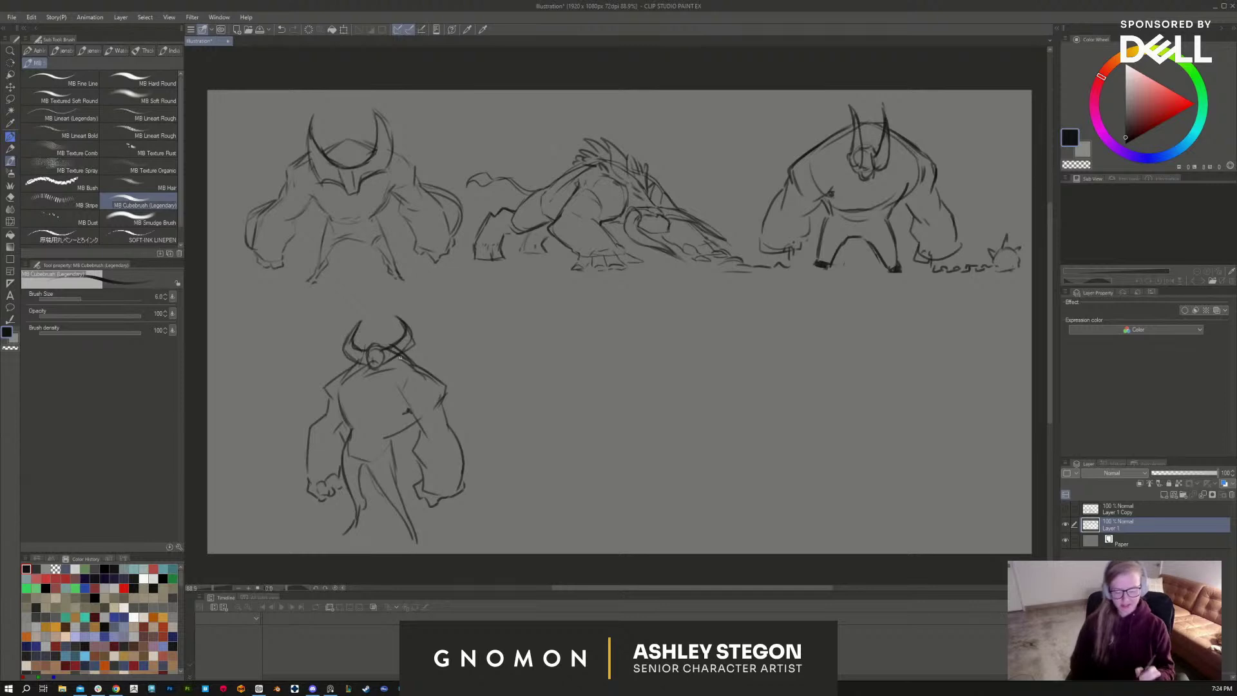
Step: Reinforce the lower standing pose's legs and shoulder, and draw a chain from its fist to a spiked ball with flame marks around it
{"action": "mouse_move", "coordinate": [417, 414]}
{"action": "left_mouse_down"}
{"action": "mouse_move", "coordinate": [394, 432]}
{"action": "mouse_move", "coordinate": [385, 495]}
{"action": "mouse_move", "coordinate": [419, 535]}
{"action": "left_mouse_up"}
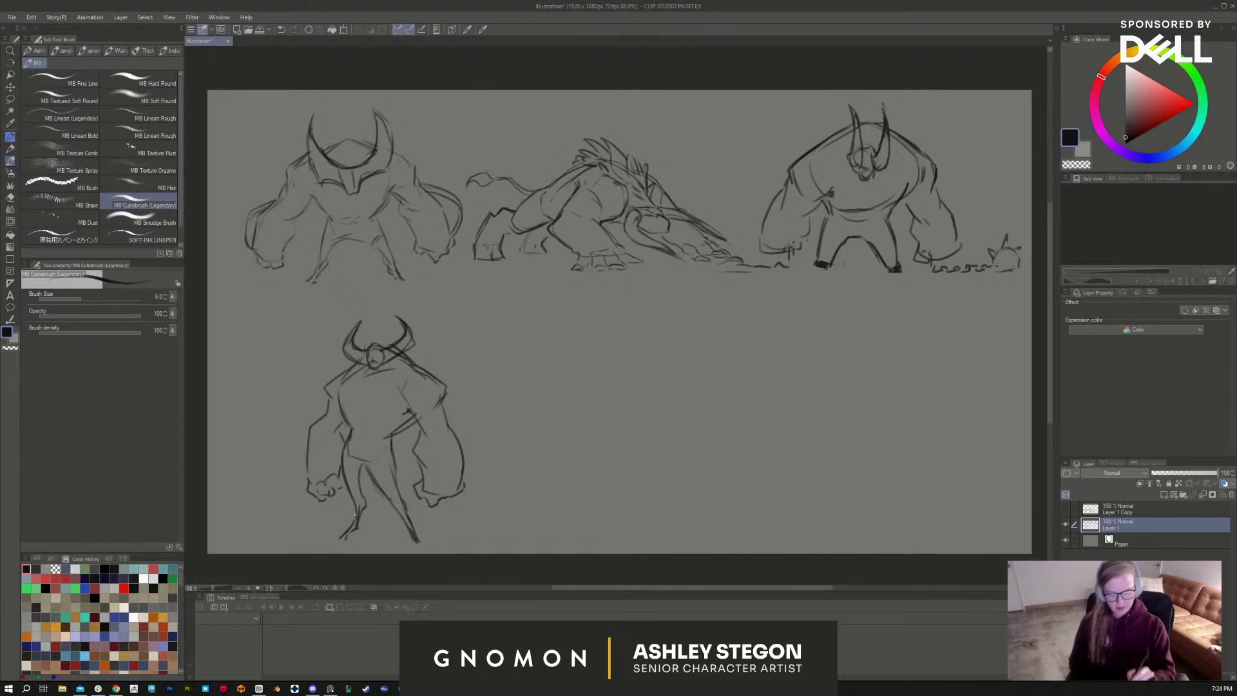
{"action": "left_click_drag", "start_coordinate": [356, 361], "coordinate": [321, 398]}
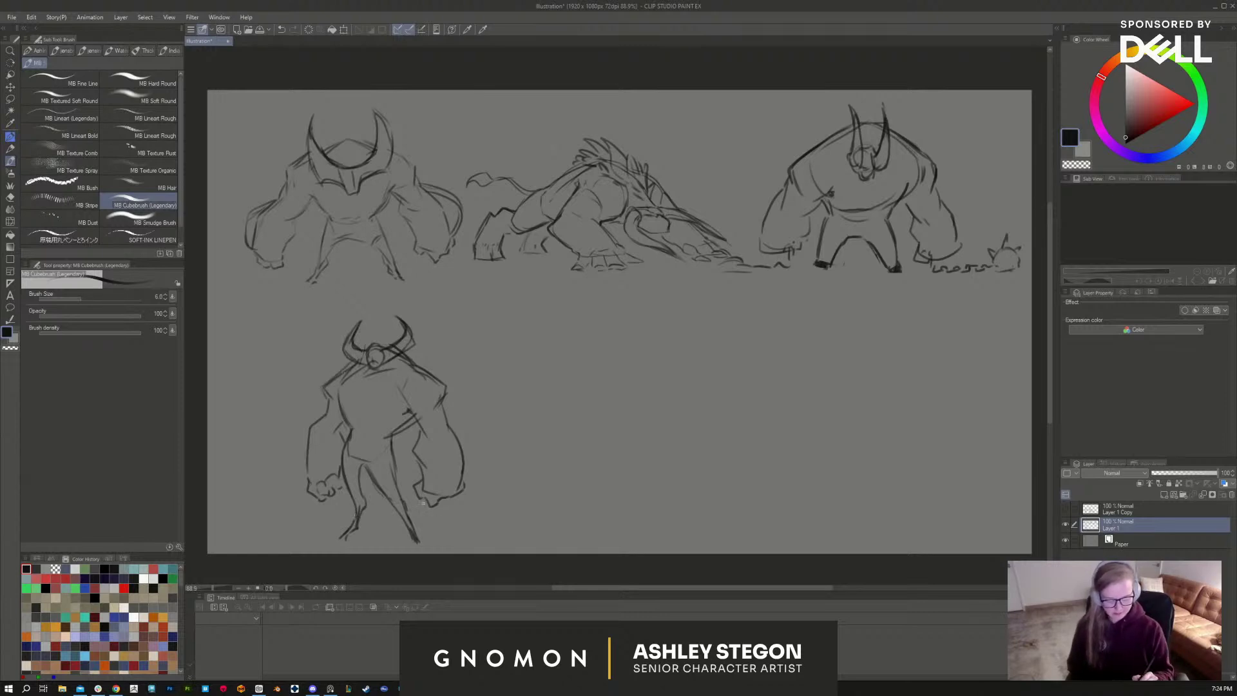
{"action": "mouse_move", "coordinate": [423, 501]}
{"action": "left_mouse_down"}
{"action": "mouse_move", "coordinate": [436, 539]}
{"action": "mouse_move", "coordinate": [459, 538]}
{"action": "mouse_move", "coordinate": [438, 540]}
{"action": "mouse_move", "coordinate": [491, 537]}
{"action": "mouse_move", "coordinate": [514, 498]}
{"action": "mouse_move", "coordinate": [542, 525]}
{"action": "mouse_move", "coordinate": [519, 510]}
{"action": "mouse_move", "coordinate": [537, 492]}
{"action": "mouse_move", "coordinate": [488, 502]}
{"action": "mouse_move", "coordinate": [490, 539]}
{"action": "mouse_move", "coordinate": [551, 538]}
{"action": "left_mouse_up"}
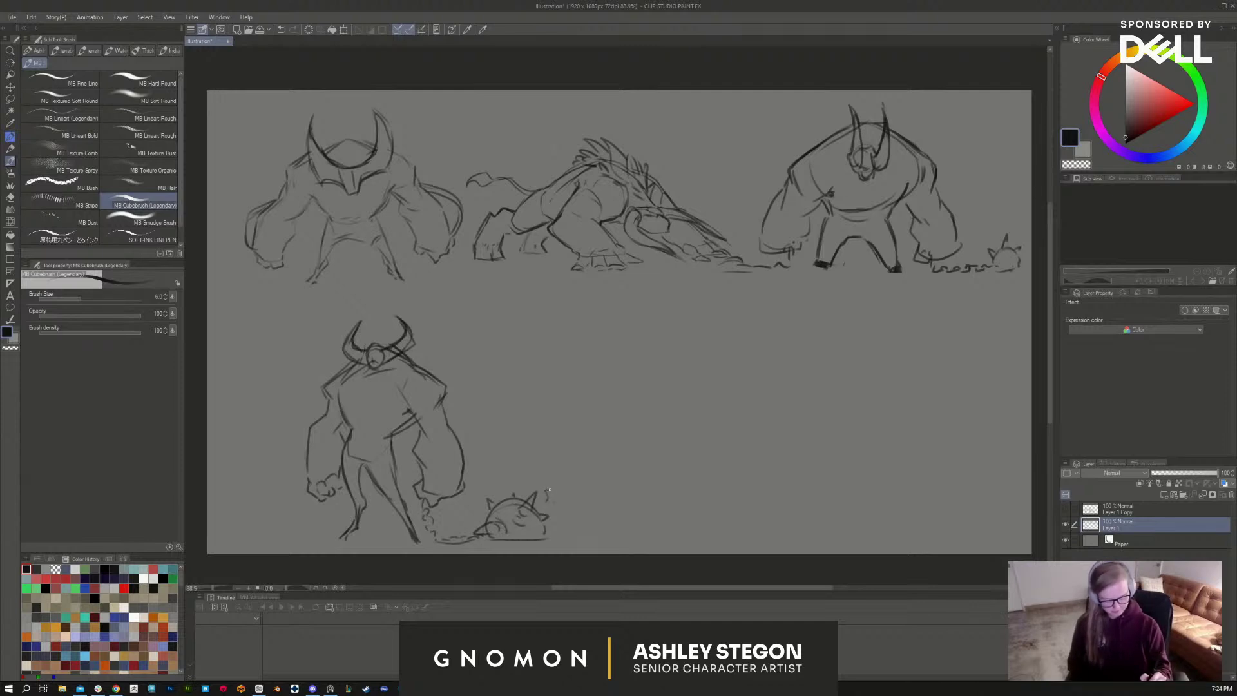
{"action": "left_click_drag", "start_coordinate": [553, 471], "coordinate": [559, 483]}
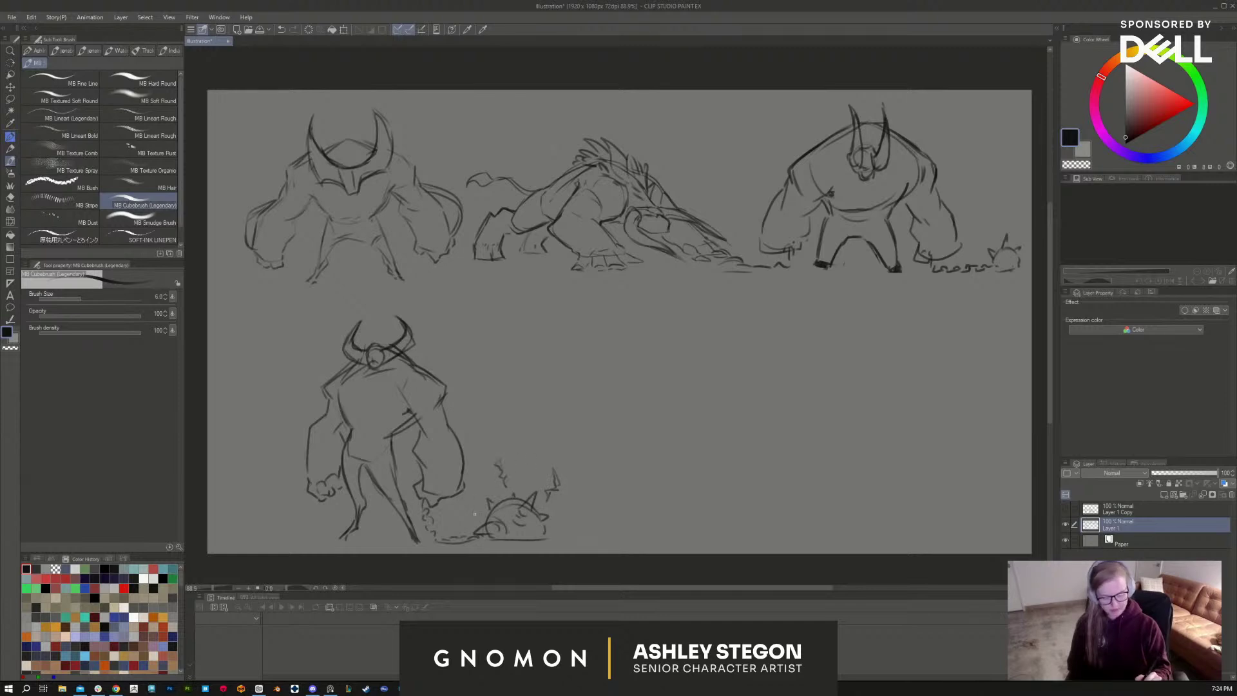
{"action": "left_click_drag", "start_coordinate": [475, 513], "coordinate": [471, 493]}
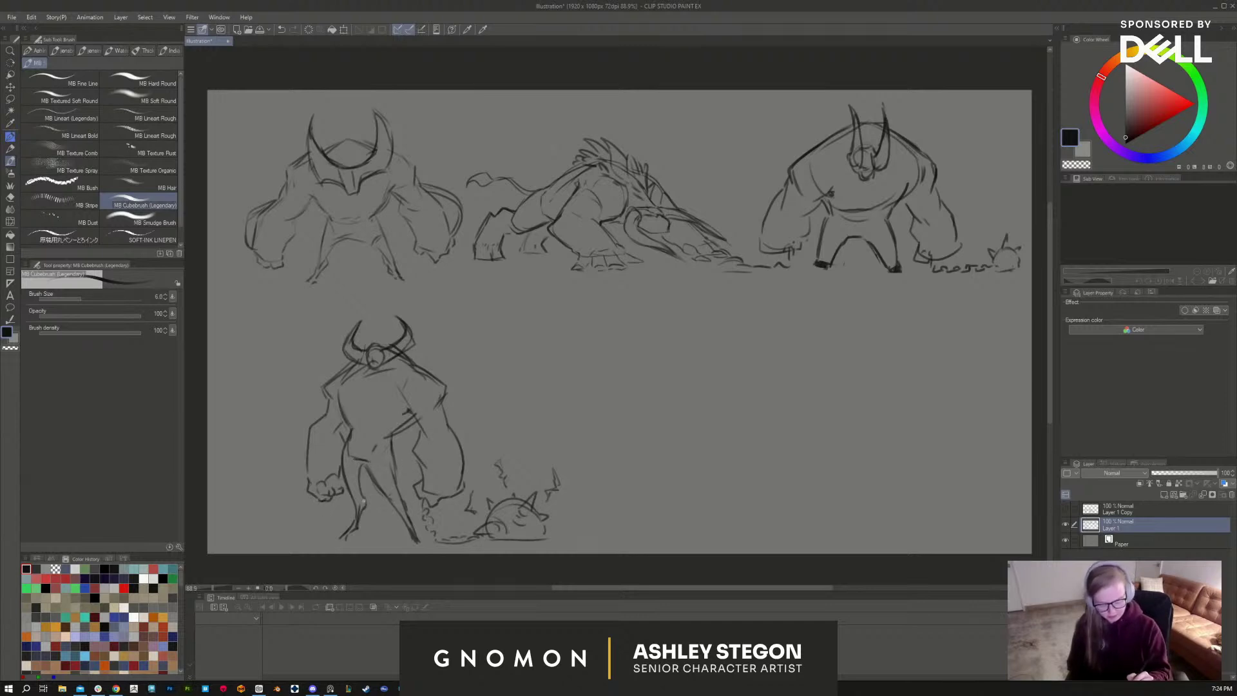
Step: Strengthen the standing pose's leg and chest edge, detail its small face, and round out its shoulder muscles
{"action": "left_click_drag", "start_coordinate": [404, 498], "coordinate": [419, 543]}
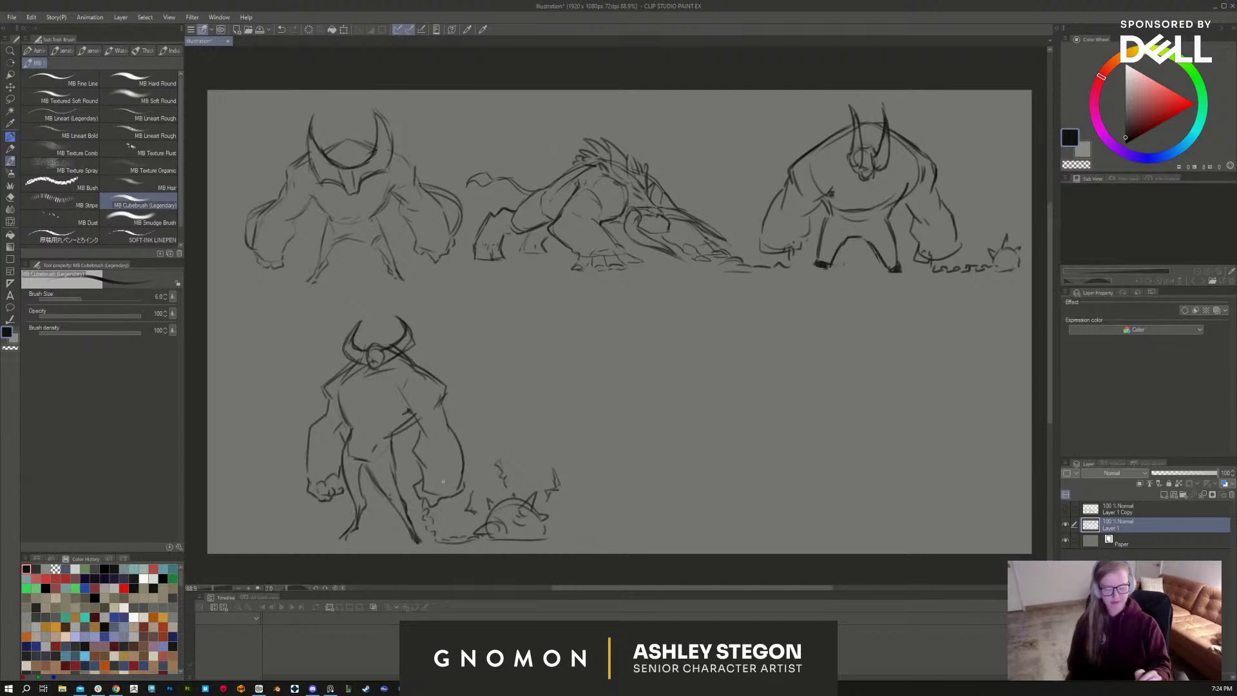
{"action": "left_click_drag", "start_coordinate": [410, 416], "coordinate": [417, 432]}
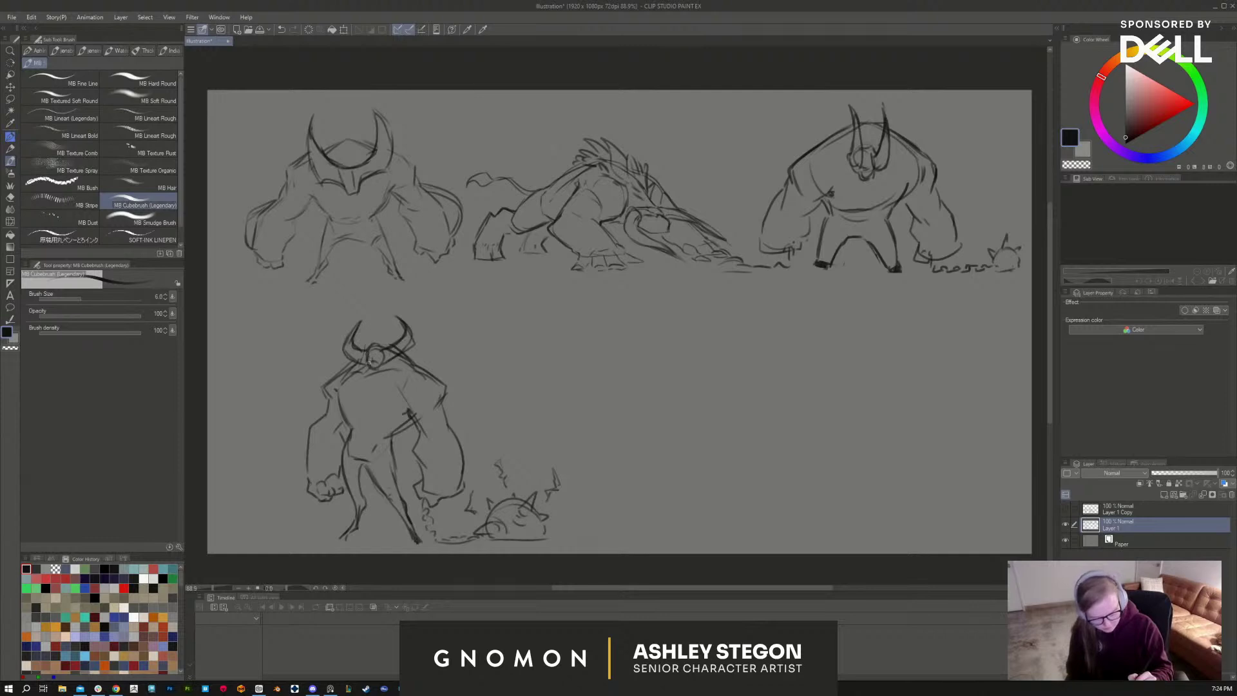
{"action": "left_click_drag", "start_coordinate": [382, 347], "coordinate": [368, 353]}
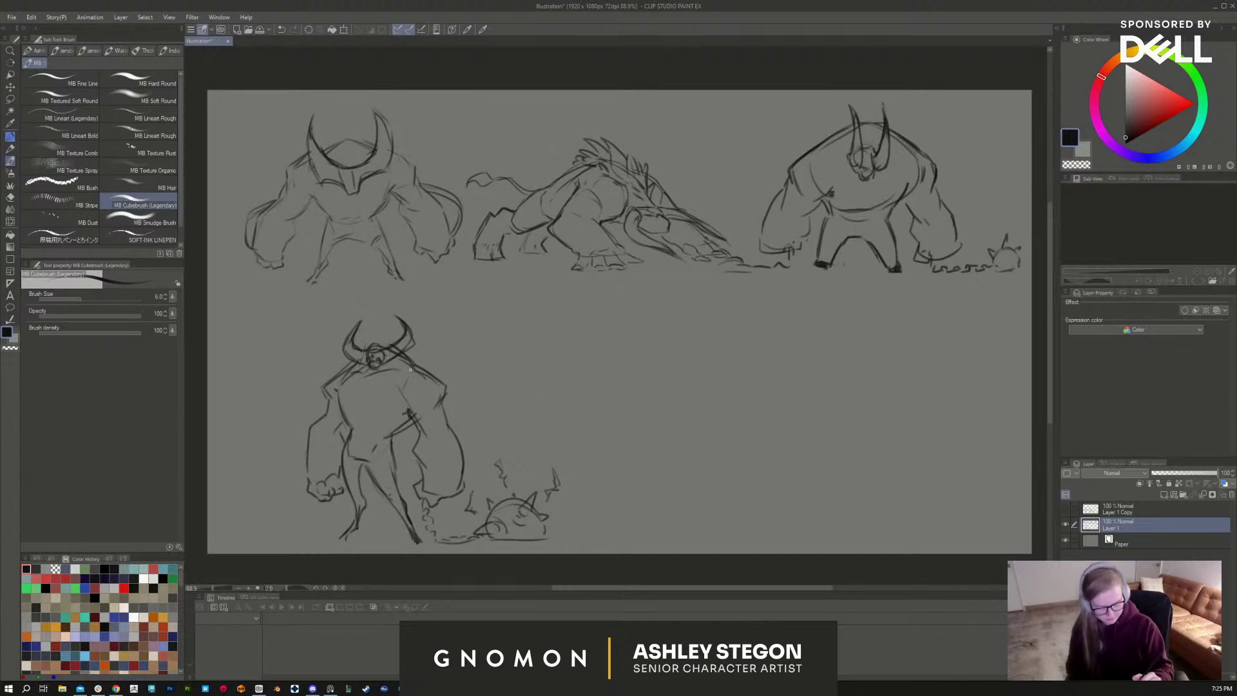
{"action": "mouse_move", "coordinate": [411, 376]}
{"action": "left_mouse_down"}
{"action": "mouse_move", "coordinate": [404, 402]}
{"action": "mouse_move", "coordinate": [433, 405]}
{"action": "left_mouse_up"}
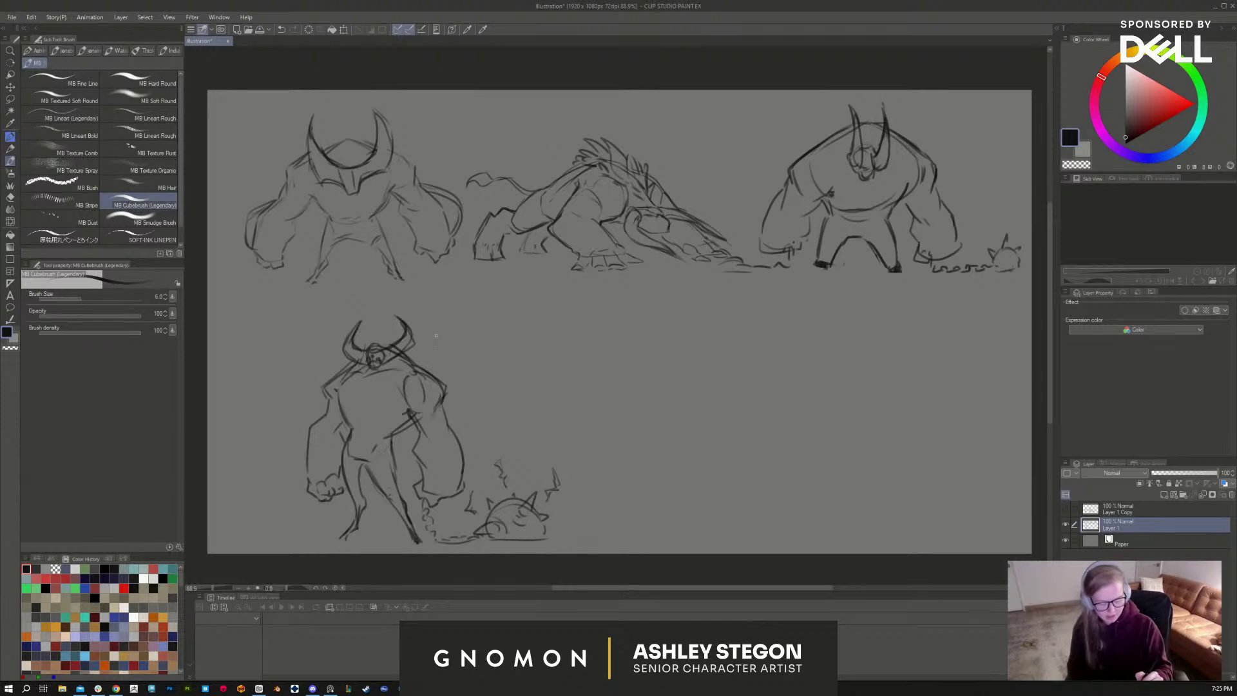
{"action": "left_click_drag", "start_coordinate": [345, 368], "coordinate": [322, 388]}
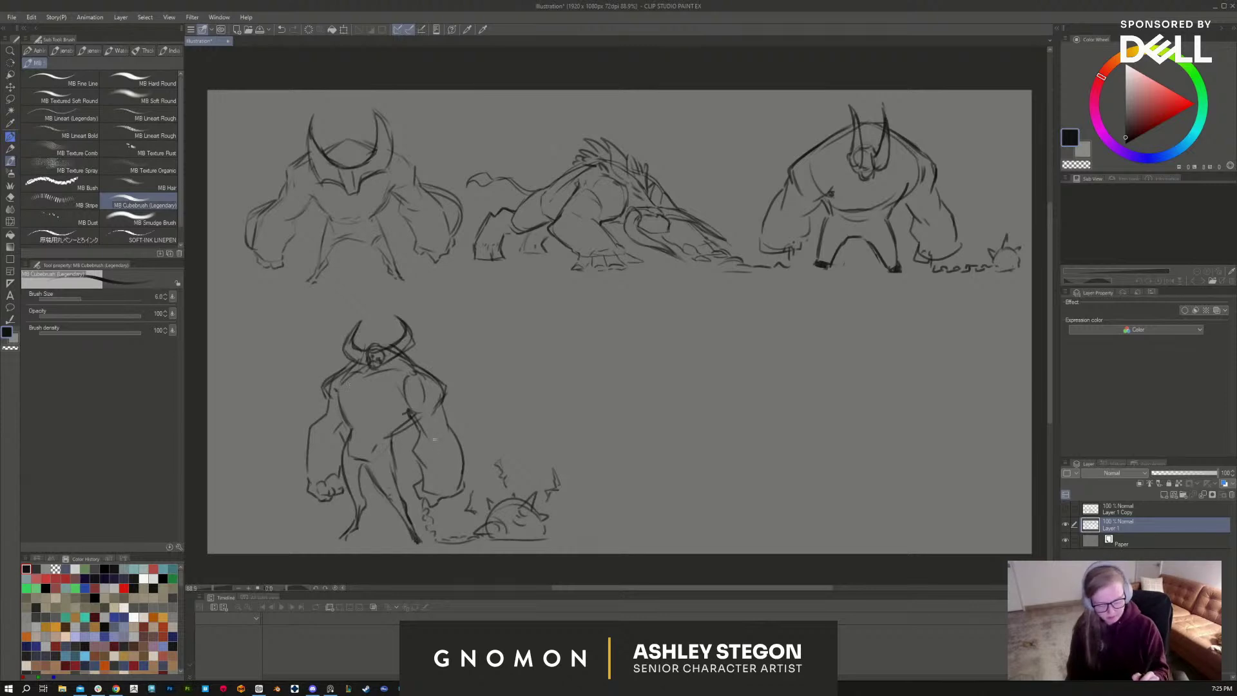
Step: Define the elbow and forearm muscles on both of the standing pose's arms, and sharpen the chained ball's side spike
{"action": "mouse_move", "coordinate": [435, 440]}
{"action": "left_mouse_down"}
{"action": "mouse_move", "coordinate": [435, 469]}
{"action": "mouse_move", "coordinate": [458, 483]}
{"action": "left_mouse_up"}
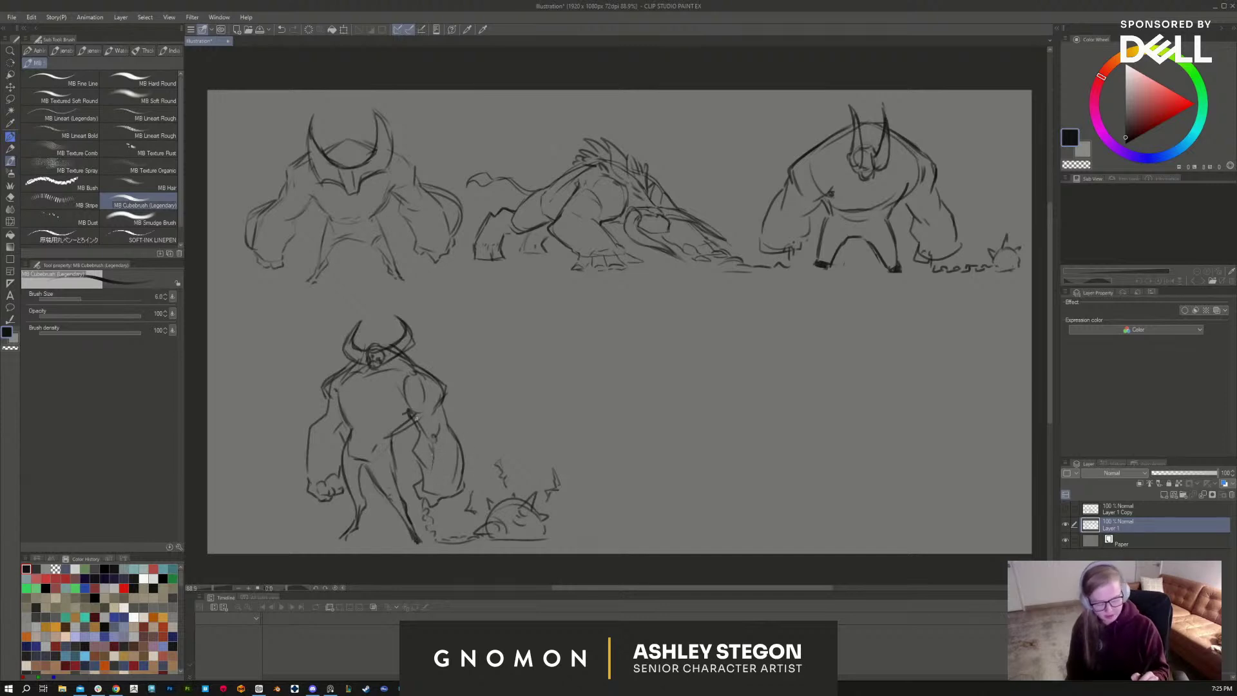
{"action": "left_click_drag", "start_coordinate": [417, 419], "coordinate": [436, 432]}
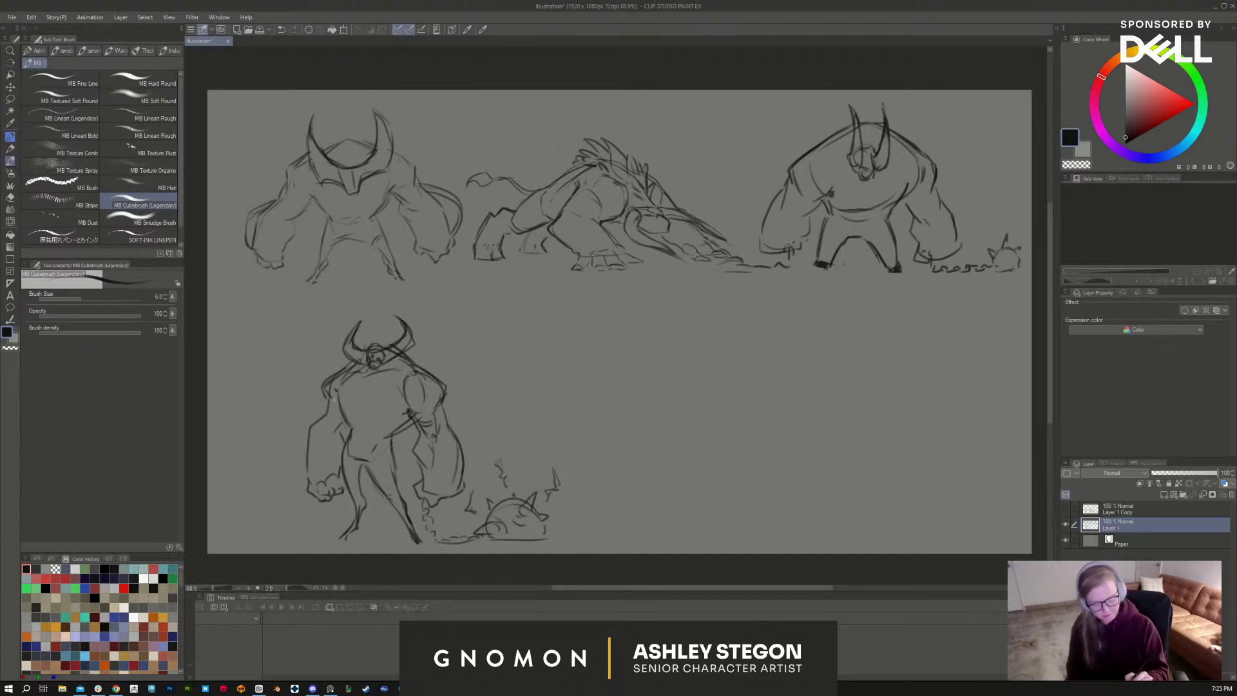
{"action": "left_click_drag", "start_coordinate": [335, 398], "coordinate": [329, 423]}
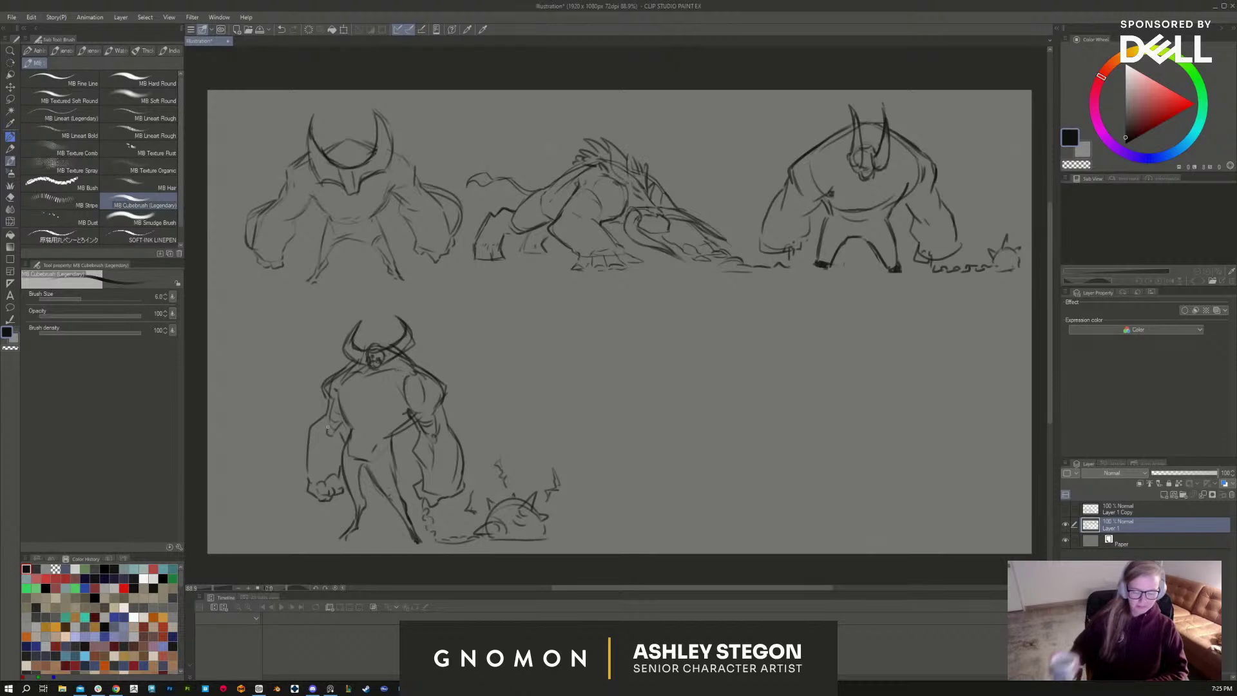
{"action": "left_click_drag", "start_coordinate": [540, 515], "coordinate": [556, 512]}
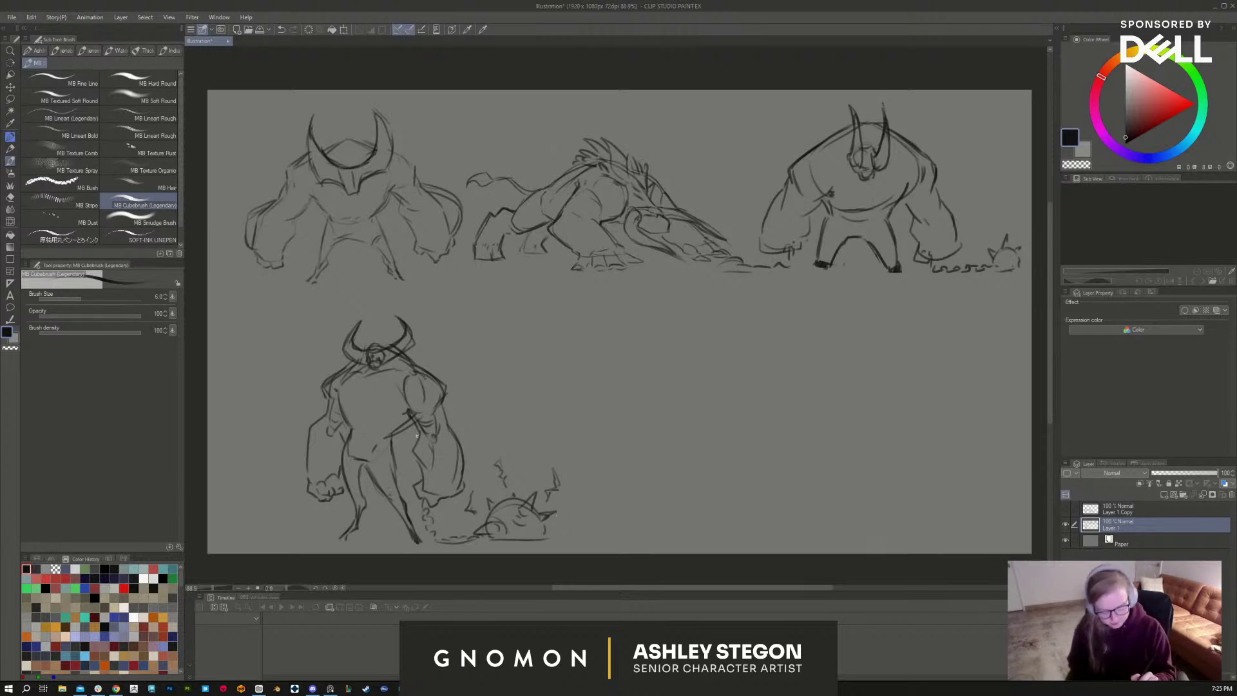
{"action": "left_click_drag", "start_coordinate": [417, 436], "coordinate": [420, 475]}
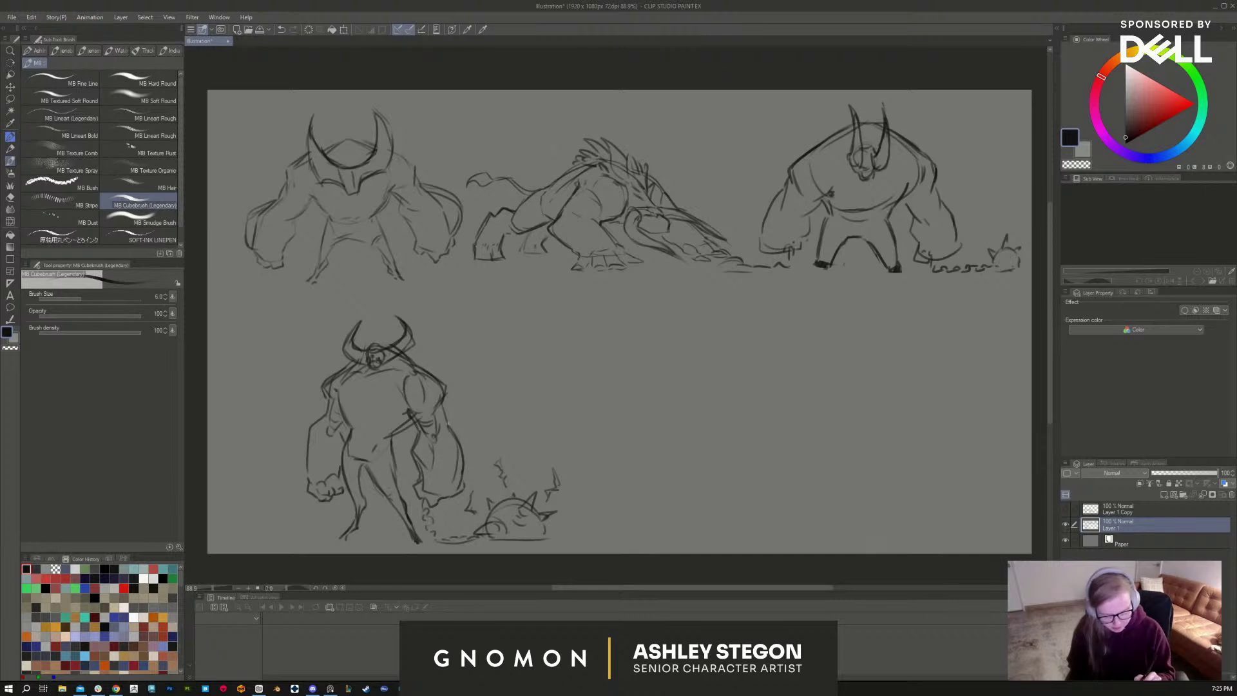
{"action": "left_click_drag", "start_coordinate": [445, 399], "coordinate": [447, 412]}
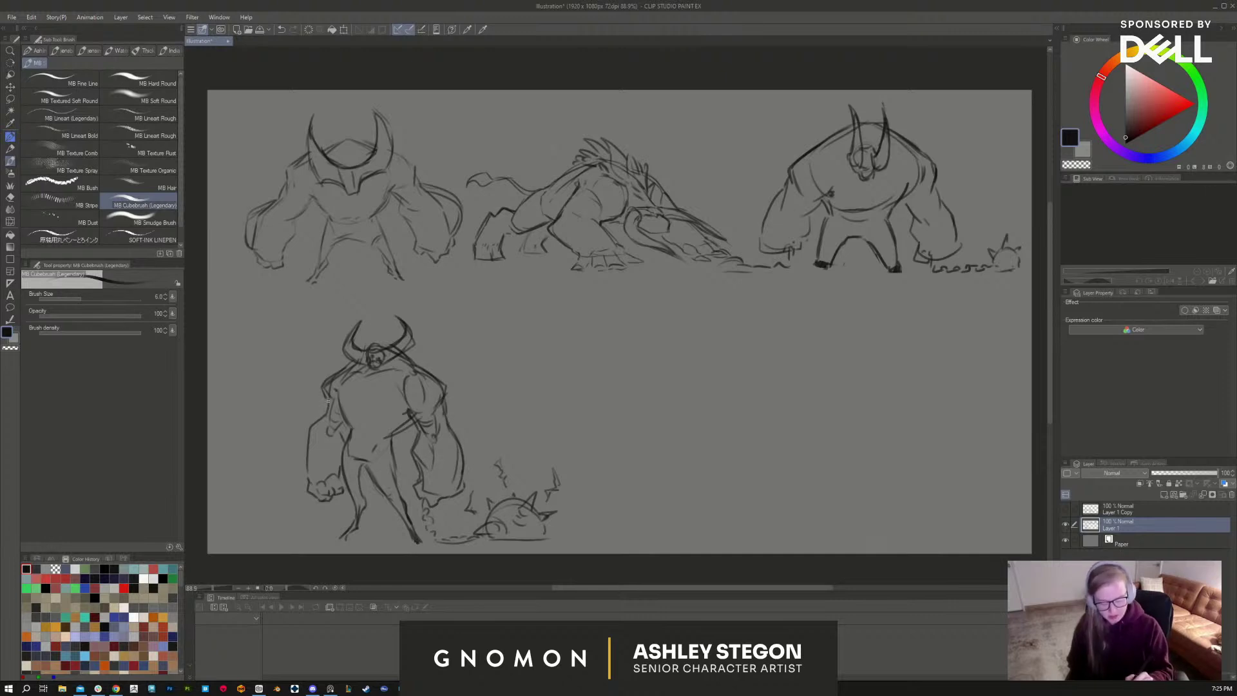
{"action": "left_click_drag", "start_coordinate": [328, 401], "coordinate": [321, 419]}
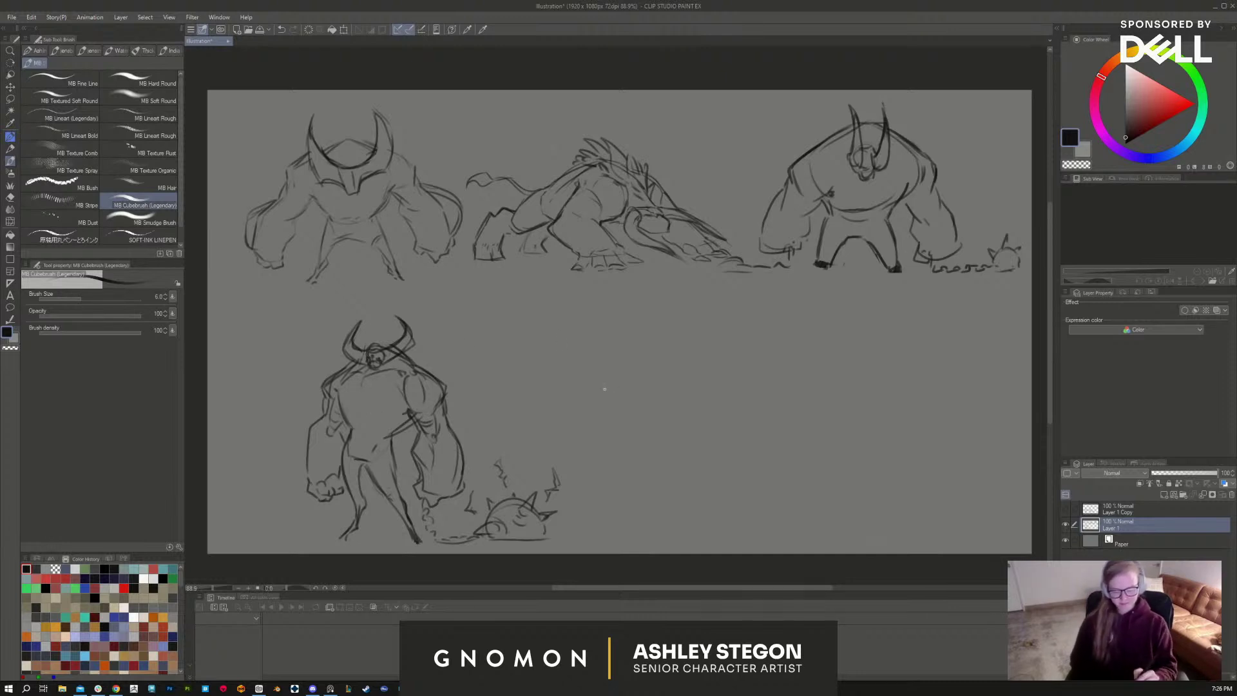
Step: Add a long tail curving down between the standing pose's legs, with a tufted tip on the ground behind it
{"action": "mouse_move", "coordinate": [385, 496]}
{"action": "left_mouse_down"}
{"action": "mouse_move", "coordinate": [377, 521]}
{"action": "mouse_move", "coordinate": [311, 547]}
{"action": "mouse_move", "coordinate": [326, 518]}
{"action": "mouse_move", "coordinate": [303, 532]}
{"action": "left_mouse_up"}
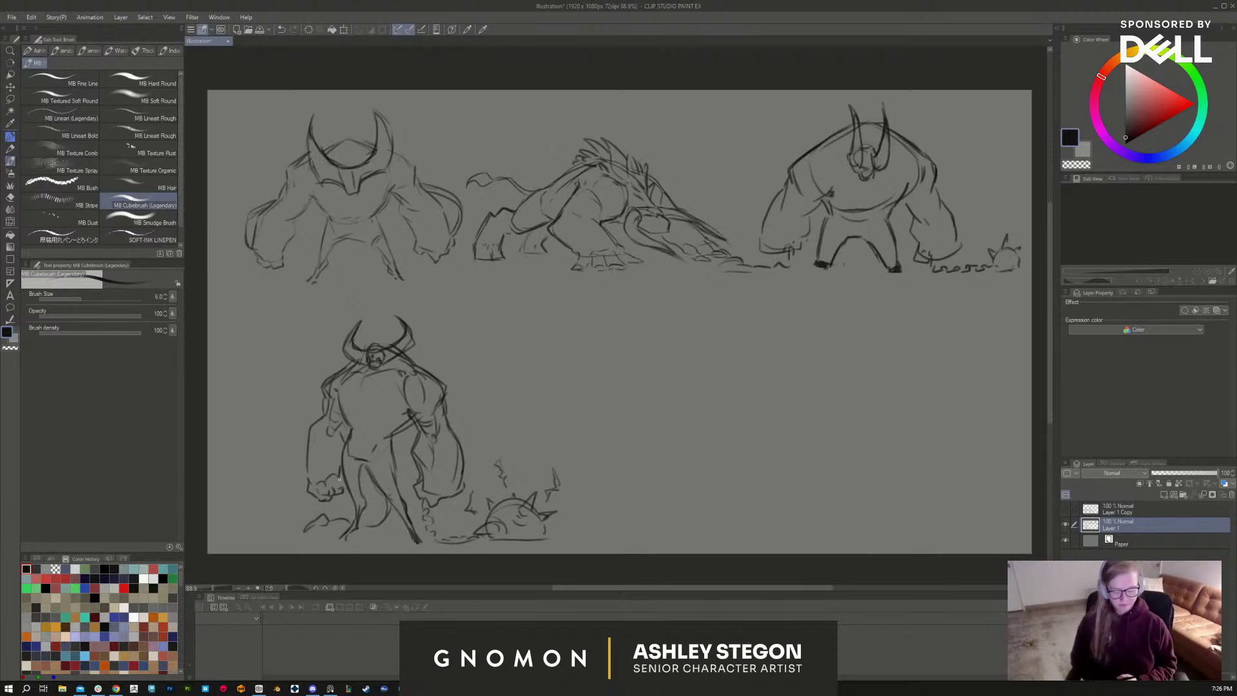
{"action": "left_click_drag", "start_coordinate": [362, 527], "coordinate": [390, 502]}
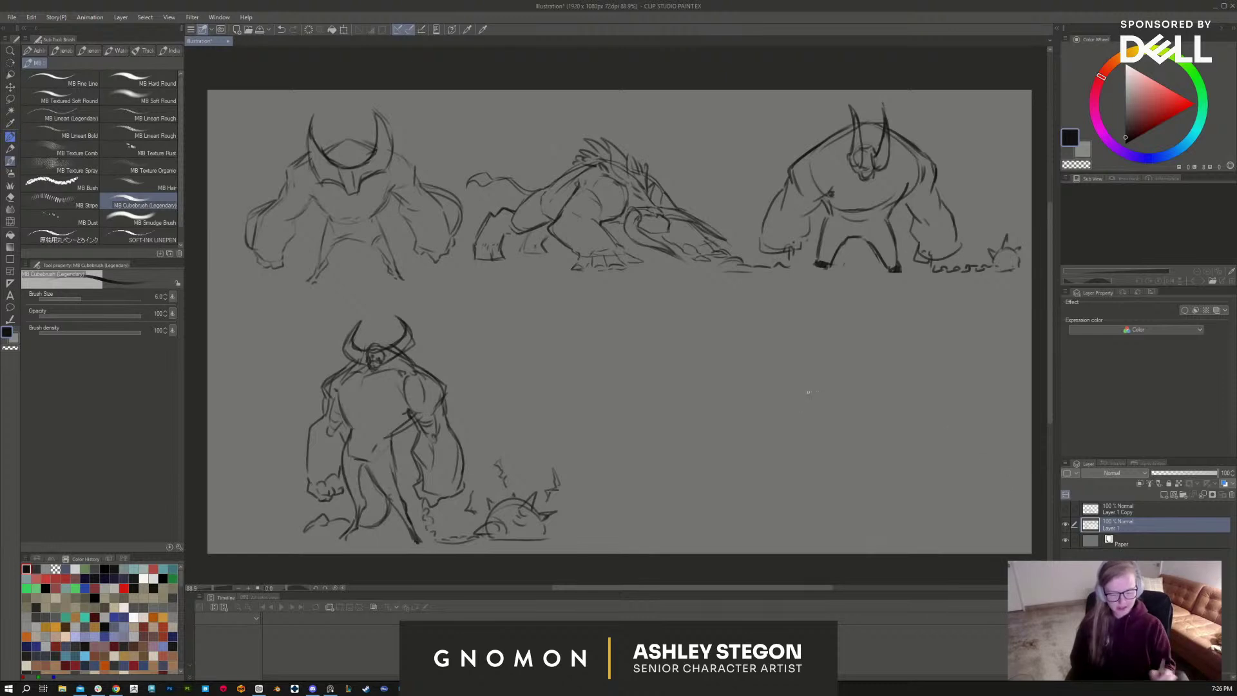
{"action": "left_click_drag", "start_coordinate": [444, 127], "coordinate": [418, 151]}
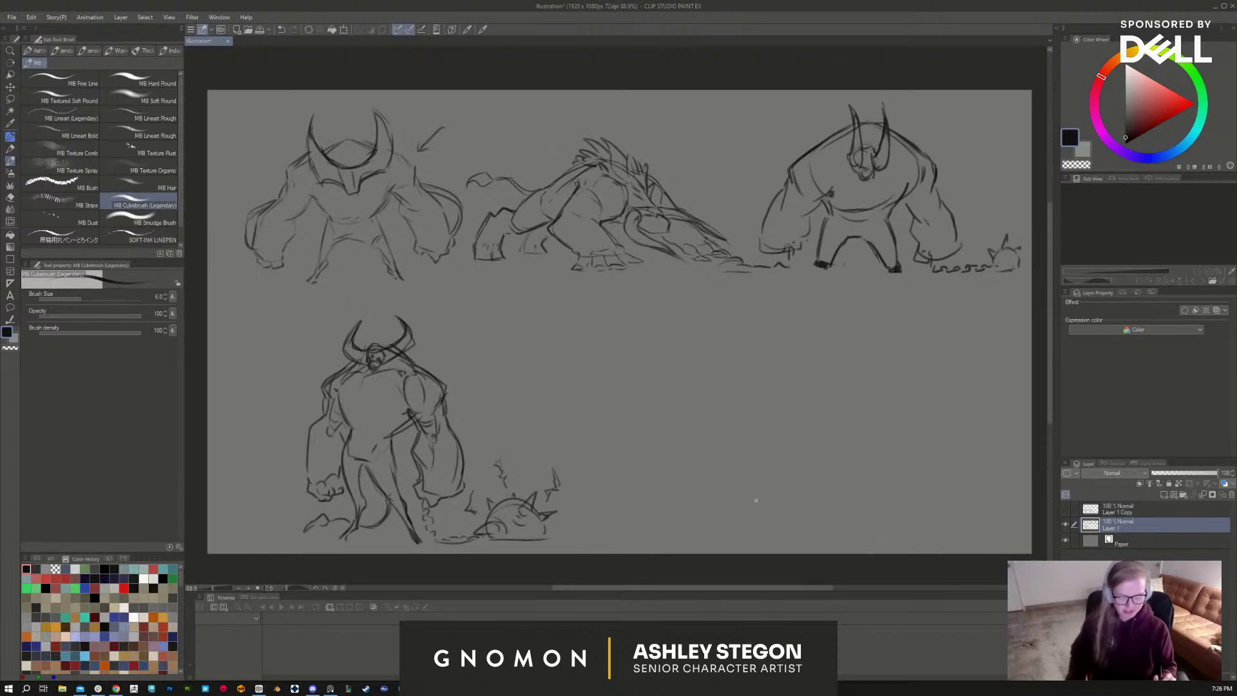
{"action": "key", "text": "ctrl+z"}
{"action": "key", "text": "ctrl+z"}
Step: Start another pose in the empty space beside the standing one, sketching its rounded head with two tall, upright horns
{"action": "left_click_drag", "start_coordinate": [771, 478], "coordinate": [751, 480]}
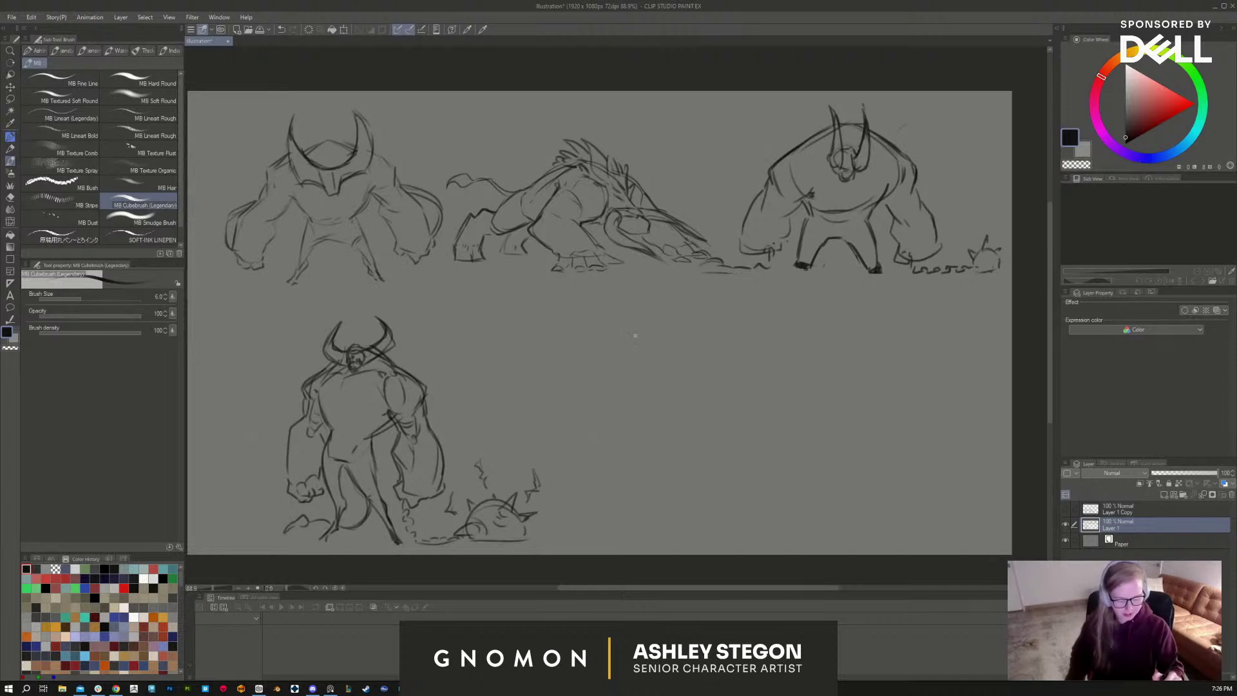
{"action": "mouse_move", "coordinate": [636, 347]}
{"action": "left_mouse_down"}
{"action": "mouse_move", "coordinate": [656, 336]}
{"action": "mouse_move", "coordinate": [677, 362]}
{"action": "mouse_move", "coordinate": [639, 364]}
{"action": "mouse_move", "coordinate": [663, 366]}
{"action": "mouse_move", "coordinate": [644, 376]}
{"action": "mouse_move", "coordinate": [700, 368]}
{"action": "mouse_move", "coordinate": [612, 368]}
{"action": "mouse_move", "coordinate": [675, 365]}
{"action": "mouse_move", "coordinate": [673, 390]}
{"action": "mouse_move", "coordinate": [711, 388]}
{"action": "mouse_move", "coordinate": [711, 401]}
{"action": "left_mouse_up"}
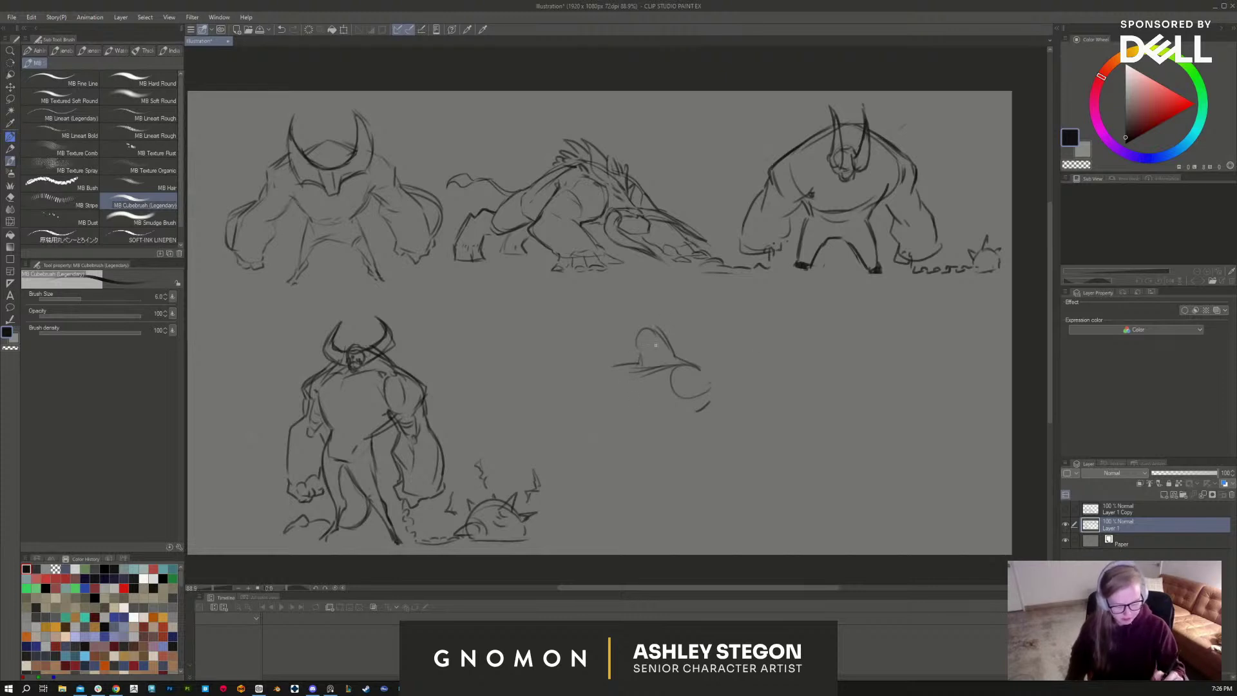
{"action": "mouse_move", "coordinate": [655, 327]}
{"action": "left_mouse_down"}
{"action": "mouse_move", "coordinate": [638, 298]}
{"action": "mouse_move", "coordinate": [648, 338]}
{"action": "left_mouse_up"}
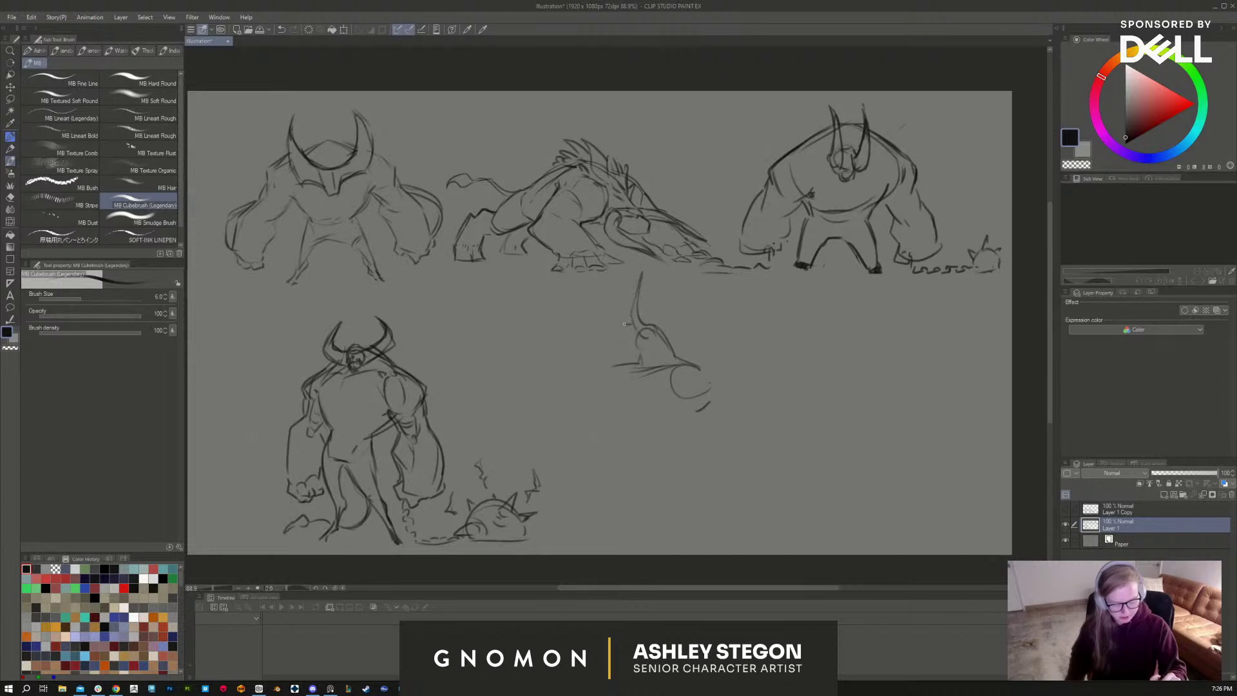
{"action": "left_click_drag", "start_coordinate": [626, 275], "coordinate": [622, 325]}
{"action": "left_click_drag", "start_coordinate": [623, 273], "coordinate": [617, 322]}
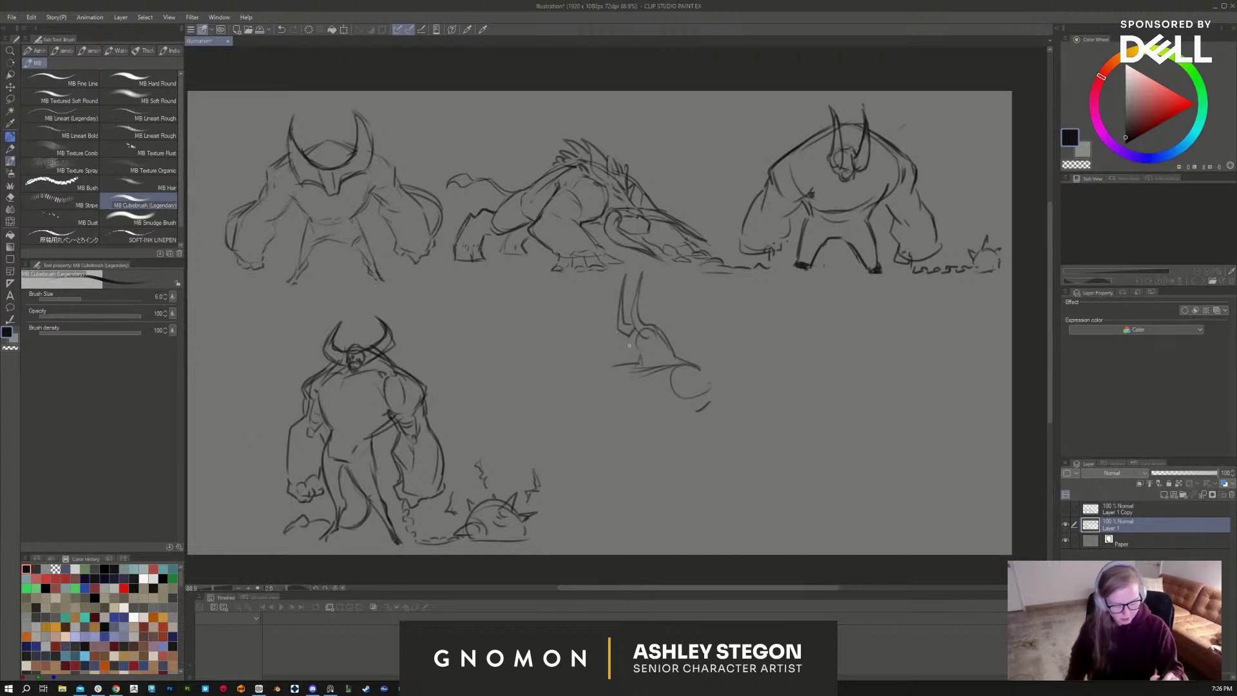
Step: Try a broad, rounded shoulder and chest outline beneath the new horned head
{"action": "mouse_move", "coordinate": [660, 337]}
{"action": "left_mouse_down"}
{"action": "mouse_move", "coordinate": [620, 383]}
{"action": "mouse_move", "coordinate": [630, 364]}
{"action": "mouse_move", "coordinate": [615, 394]}
{"action": "mouse_move", "coordinate": [685, 347]}
{"action": "mouse_move", "coordinate": [672, 354]}
{"action": "mouse_move", "coordinate": [712, 390]}
{"action": "mouse_move", "coordinate": [728, 385]}
{"action": "mouse_move", "coordinate": [742, 415]}
{"action": "mouse_move", "coordinate": [720, 373]}
{"action": "mouse_move", "coordinate": [680, 356]}
{"action": "mouse_move", "coordinate": [710, 386]}
{"action": "left_mouse_up"}
{"action": "key", "text": "ctrl+z"}
{"action": "mouse_move", "coordinate": [626, 366]}
{"action": "left_mouse_down"}
{"action": "mouse_move", "coordinate": [613, 404]}
{"action": "mouse_move", "coordinate": [689, 362]}
{"action": "left_mouse_up"}
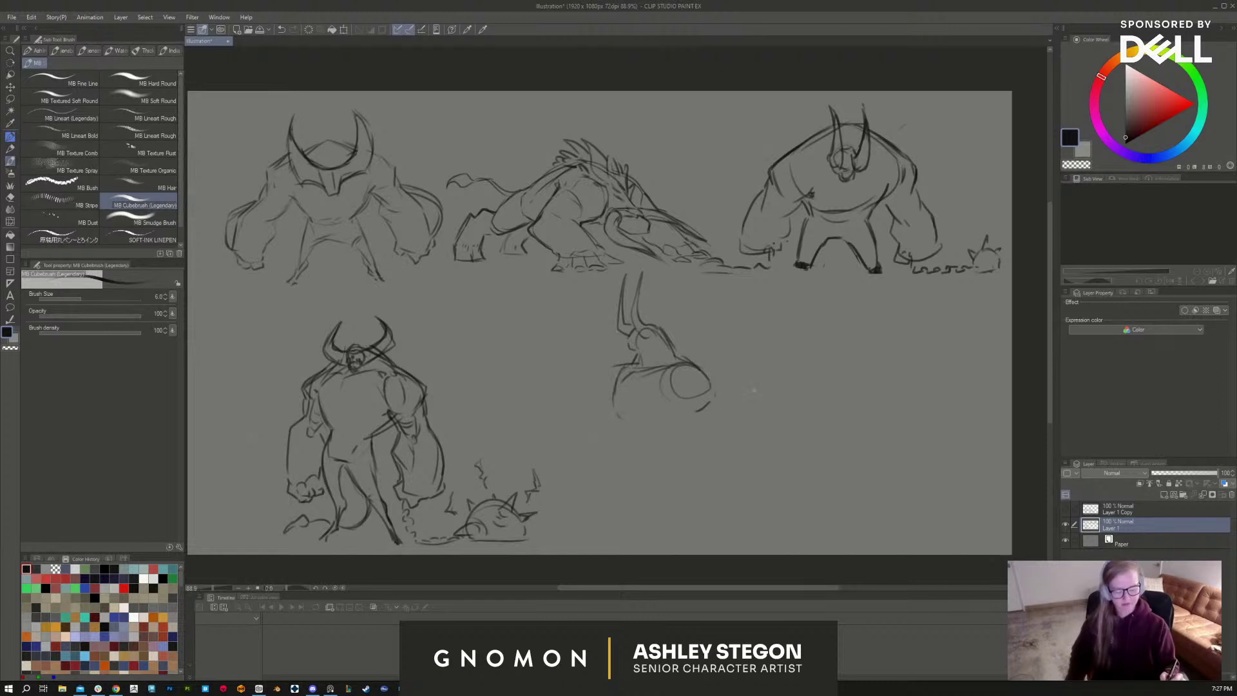
Step: Erase the new pose's shoulders and chest, and draw a thick neck widening down from the head in their place
{"action": "key", "text": "e"}
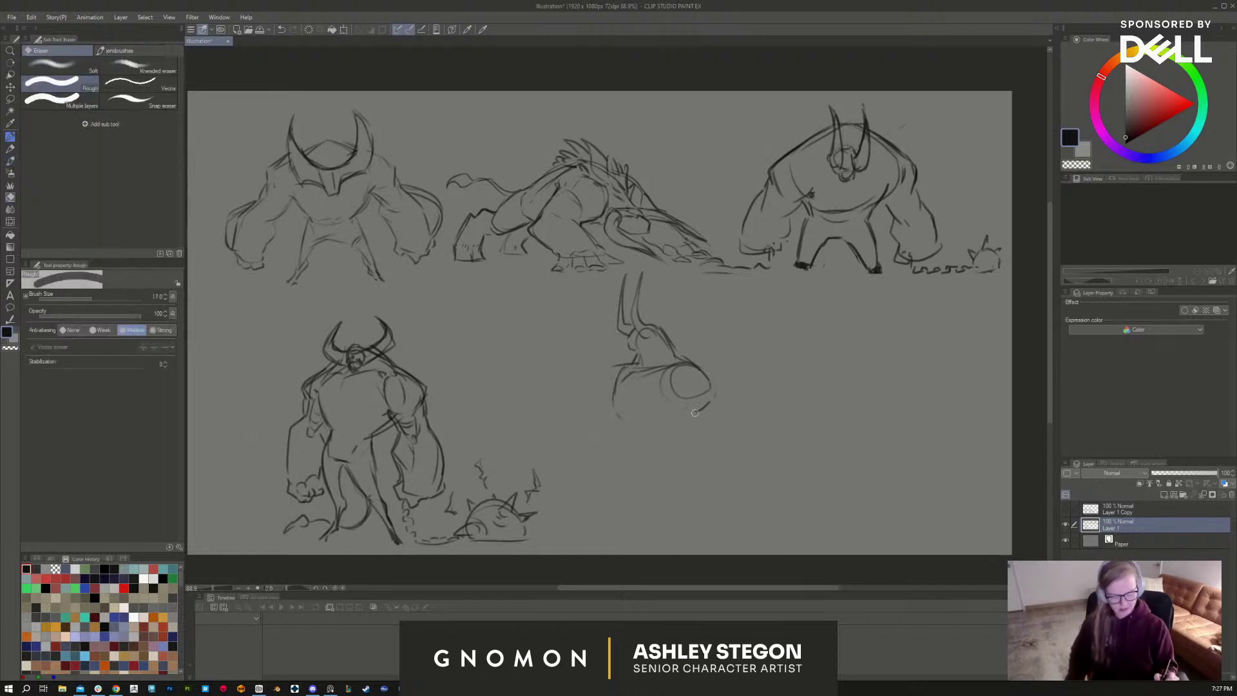
{"action": "mouse_move", "coordinate": [709, 407]}
{"action": "left_mouse_down"}
{"action": "mouse_move", "coordinate": [679, 415]}
{"action": "mouse_move", "coordinate": [698, 391]}
{"action": "mouse_move", "coordinate": [673, 370]}
{"action": "mouse_move", "coordinate": [619, 383]}
{"action": "mouse_move", "coordinate": [641, 361]}
{"action": "mouse_move", "coordinate": [686, 361]}
{"action": "mouse_move", "coordinate": [710, 385]}
{"action": "left_mouse_up"}
{"action": "key", "text": "b"}
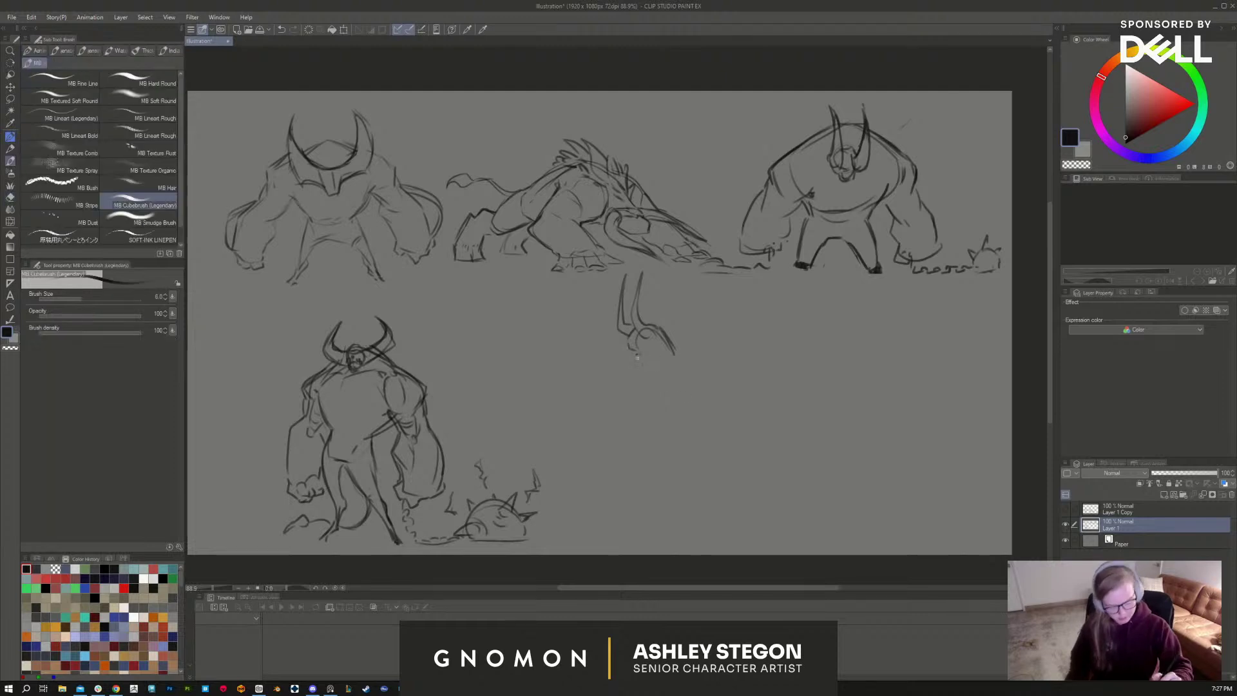
{"action": "mouse_move", "coordinate": [675, 350]}
{"action": "left_mouse_down"}
{"action": "mouse_move", "coordinate": [639, 355]}
{"action": "mouse_move", "coordinate": [639, 377]}
{"action": "mouse_move", "coordinate": [674, 360]}
{"action": "left_mouse_up"}
{"action": "left_click_drag", "start_coordinate": [675, 347], "coordinate": [694, 378]}
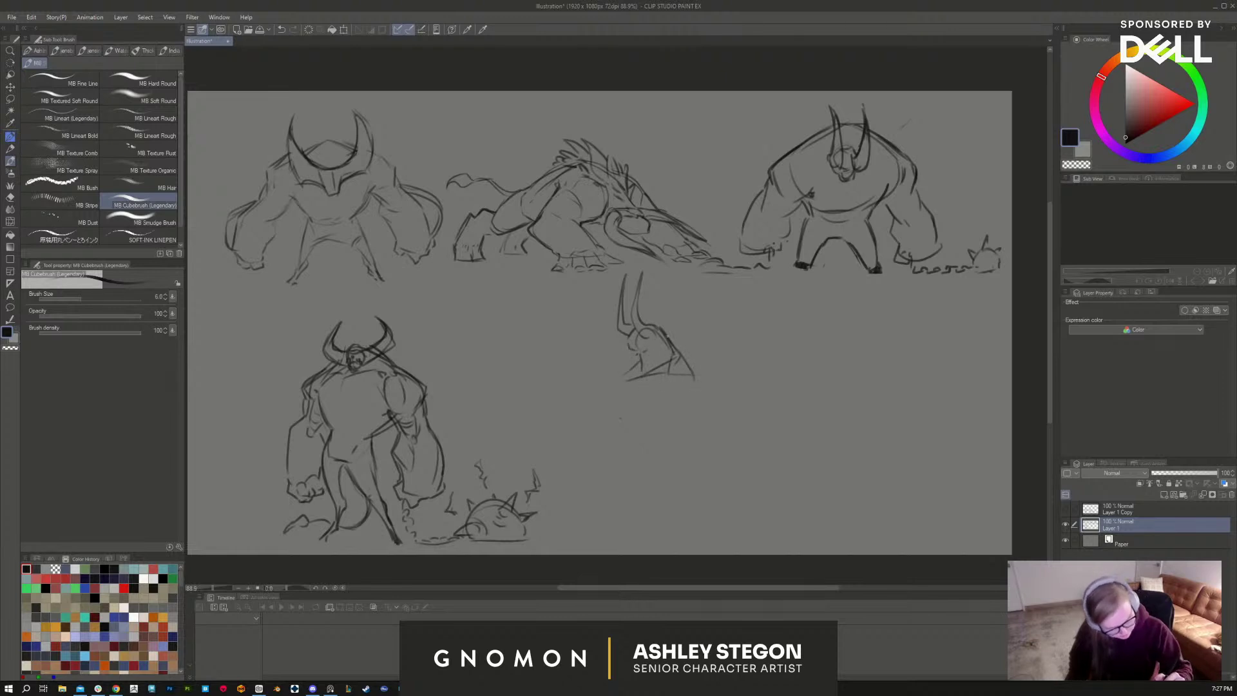
Step: Sketch the new pose's steeply sloping shoulder, large rounded chest and body lines tapering down to the waist
{"action": "left_click_drag", "start_coordinate": [664, 332], "coordinate": [709, 371]}
{"action": "mouse_move", "coordinate": [633, 358]}
{"action": "left_mouse_down"}
{"action": "mouse_move", "coordinate": [621, 374]}
{"action": "mouse_move", "coordinate": [719, 383]}
{"action": "mouse_move", "coordinate": [657, 427]}
{"action": "mouse_move", "coordinate": [688, 416]}
{"action": "left_mouse_up"}
{"action": "mouse_move", "coordinate": [622, 391]}
{"action": "left_mouse_down"}
{"action": "mouse_move", "coordinate": [658, 431]}
{"action": "mouse_move", "coordinate": [690, 416]}
{"action": "left_mouse_up"}
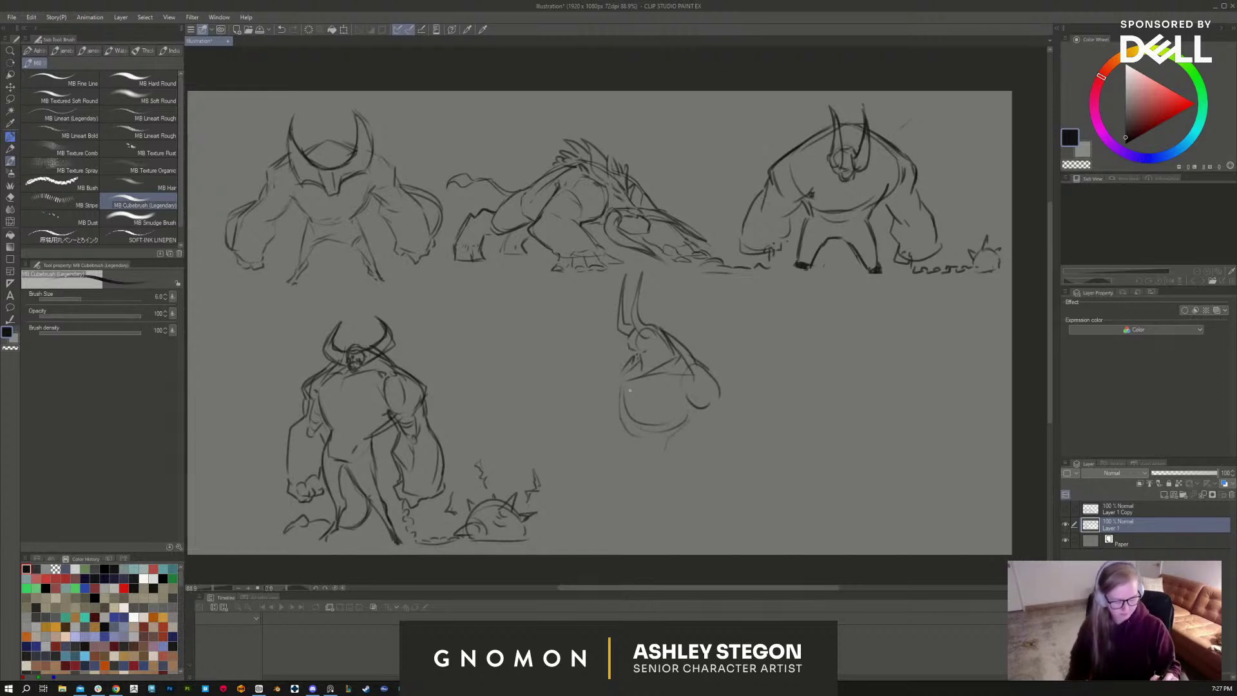
{"action": "left_click_drag", "start_coordinate": [622, 390], "coordinate": [632, 462]}
{"action": "left_click_drag", "start_coordinate": [678, 428], "coordinate": [667, 455]}
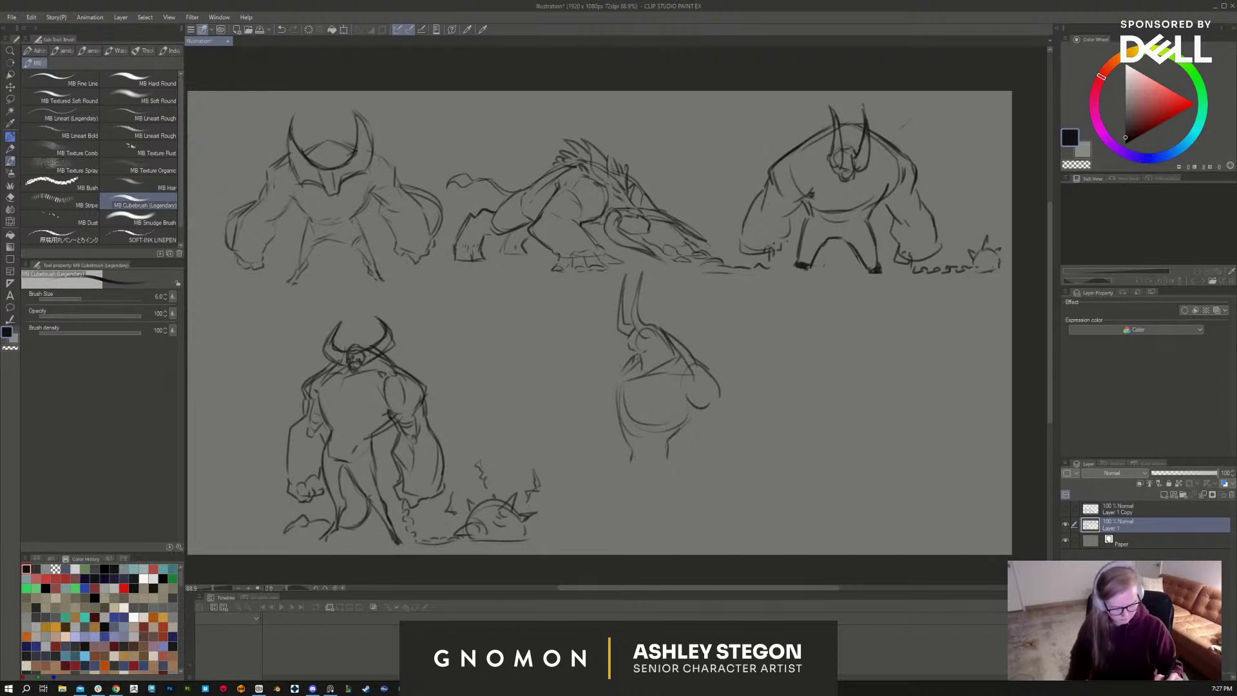
{"action": "left_click_drag", "start_coordinate": [687, 405], "coordinate": [679, 417]}
Step: Erase the rounded upper arm and draw an angular shoulder with a long, heavy arm hanging down to its fist
{"action": "key", "text": "e"}
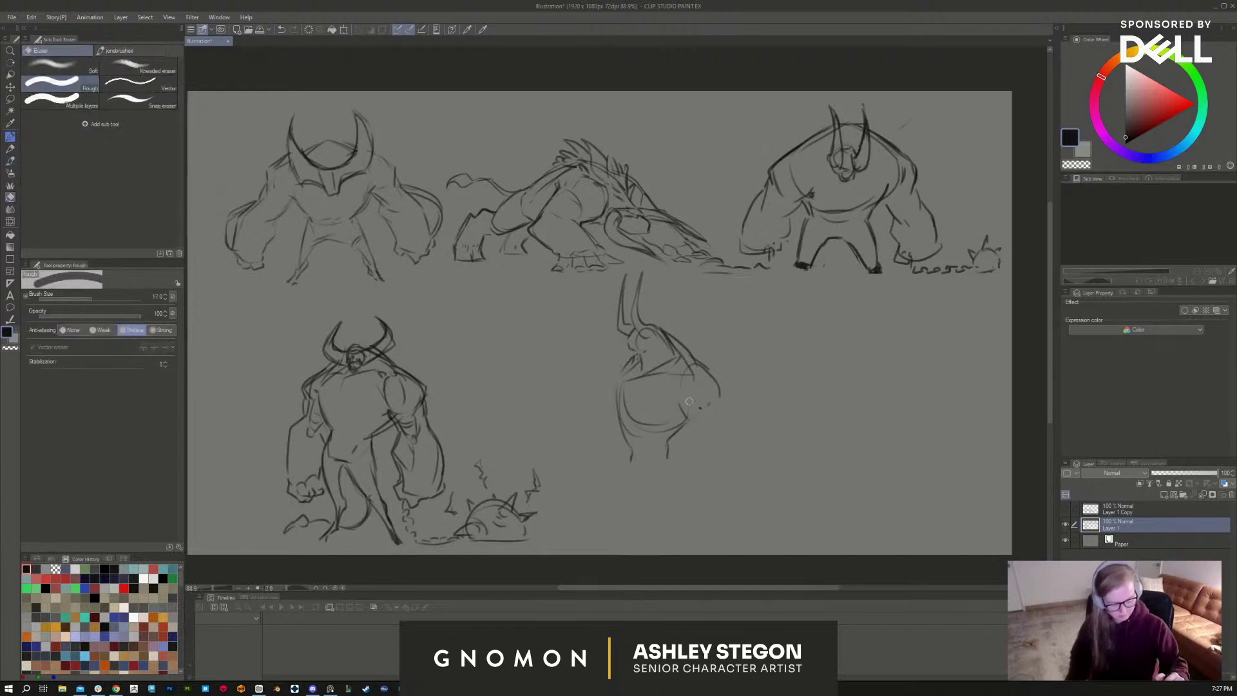
{"action": "key", "text": "b"}
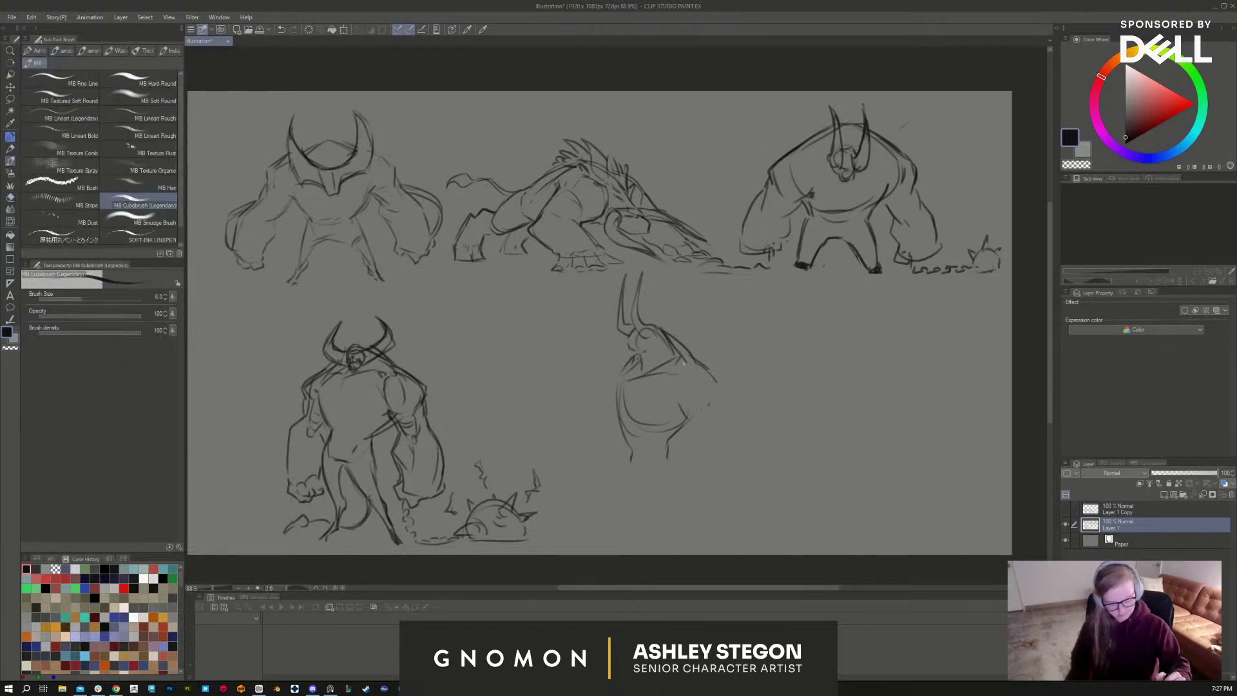
{"action": "mouse_move", "coordinate": [712, 374]}
{"action": "left_mouse_down"}
{"action": "mouse_move", "coordinate": [696, 410]}
{"action": "mouse_move", "coordinate": [717, 388]}
{"action": "mouse_move", "coordinate": [697, 442]}
{"action": "mouse_move", "coordinate": [714, 457]}
{"action": "mouse_move", "coordinate": [687, 480]}
{"action": "mouse_move", "coordinate": [687, 502]}
{"action": "left_mouse_up"}
{"action": "mouse_move", "coordinate": [728, 462]}
{"action": "left_mouse_down"}
{"action": "mouse_move", "coordinate": [724, 509]}
{"action": "mouse_move", "coordinate": [680, 510]}
{"action": "mouse_move", "coordinate": [688, 523]}
{"action": "mouse_move", "coordinate": [727, 518]}
{"action": "left_mouse_up"}
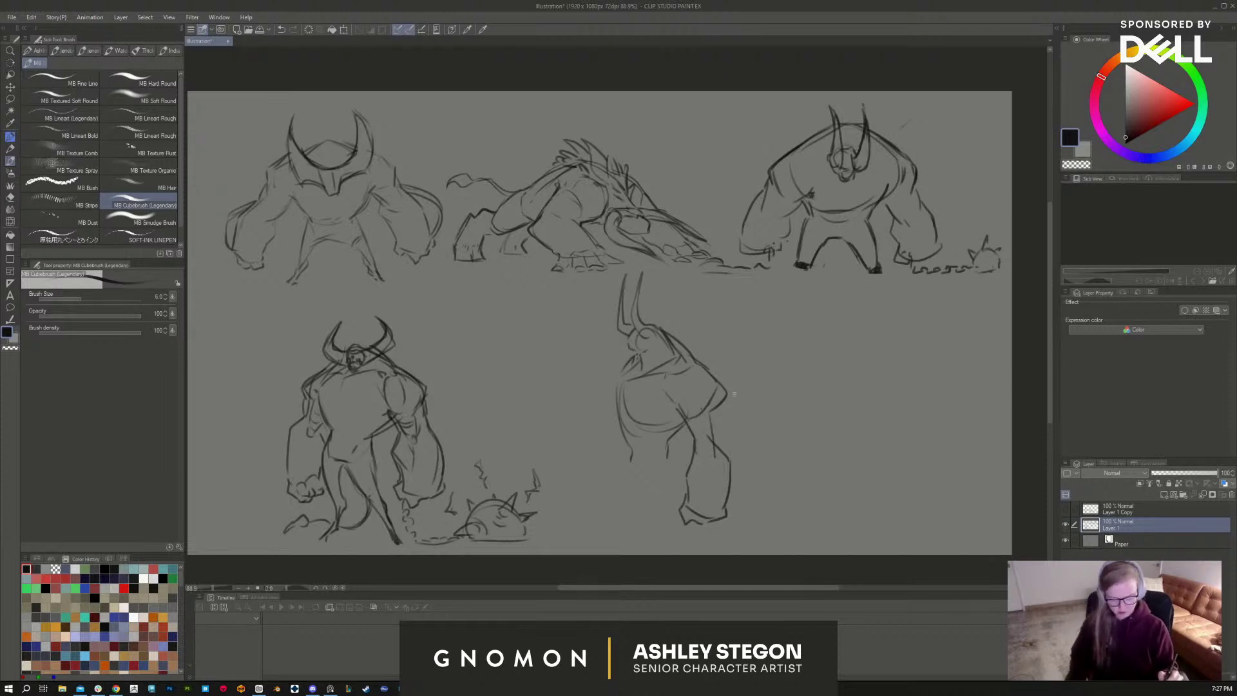
Step: Trim and redraw the new pose's pointed shoulder corner, and reinforce the front contour of its chest and belly
{"action": "key", "text": "e"}
{"action": "mouse_move", "coordinate": [728, 389]}
{"action": "left_mouse_down"}
{"action": "mouse_move", "coordinate": [715, 400]}
{"action": "mouse_move", "coordinate": [715, 380]}
{"action": "mouse_move", "coordinate": [704, 414]}
{"action": "left_mouse_up"}
{"action": "key", "text": "b"}
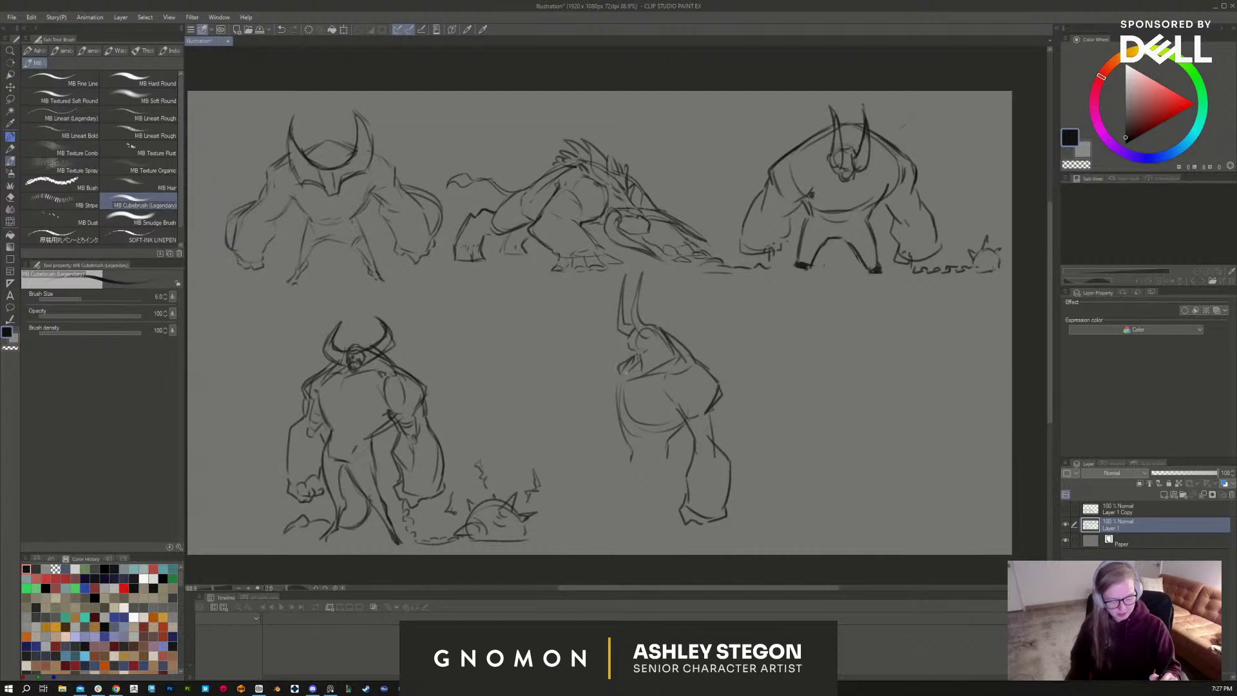
{"action": "left_click_drag", "start_coordinate": [619, 384], "coordinate": [631, 460]}
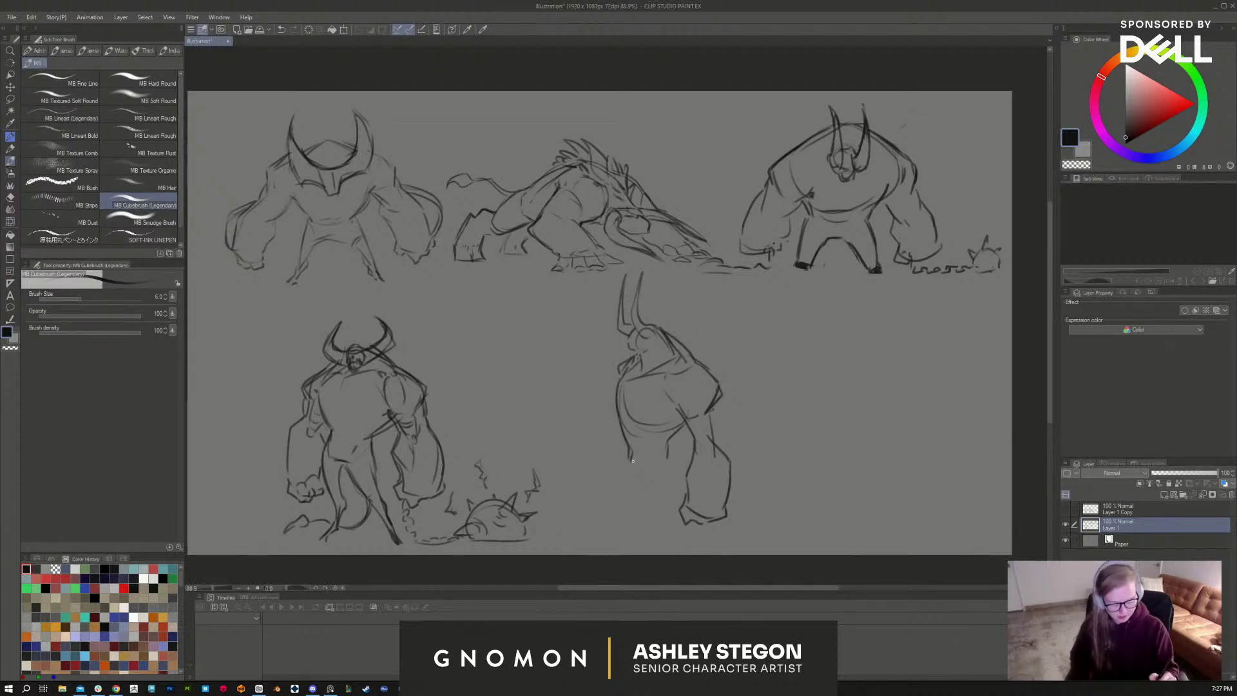
Step: Draw the side-view pose's far shoulder corner and extend its waist down into the upper legs
{"action": "left_click_drag", "start_coordinate": [682, 428], "coordinate": [675, 435]}
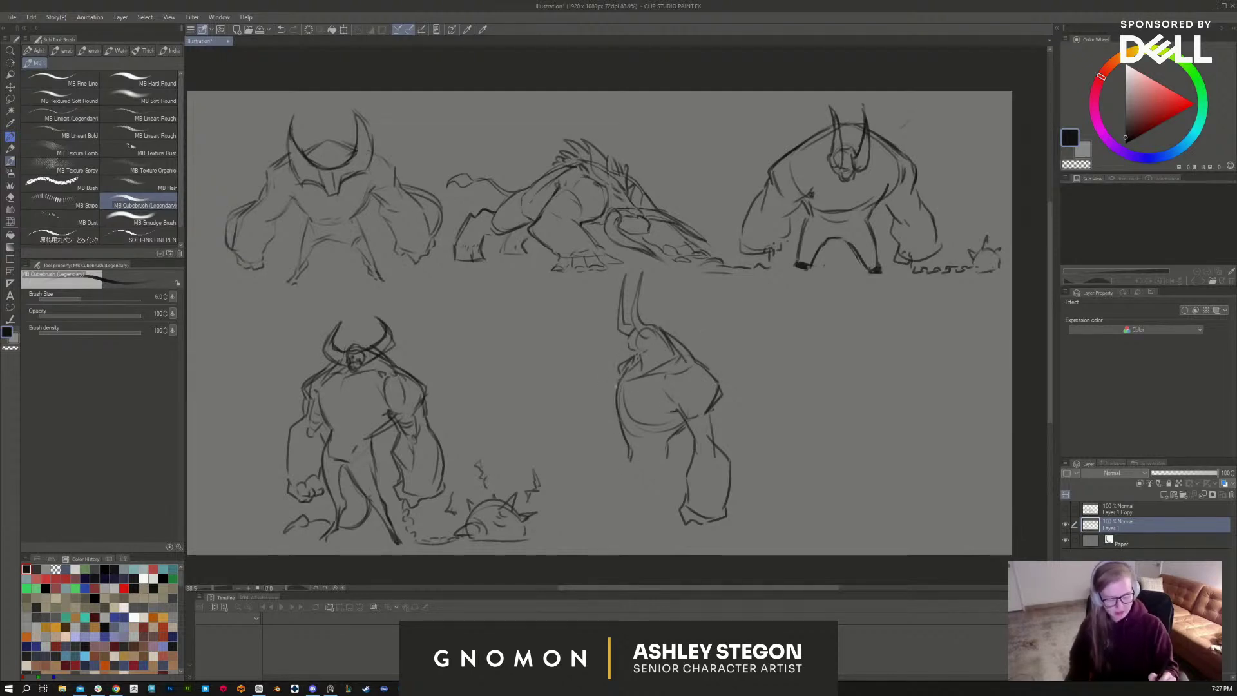
{"action": "left_click_drag", "start_coordinate": [617, 388], "coordinate": [628, 358]}
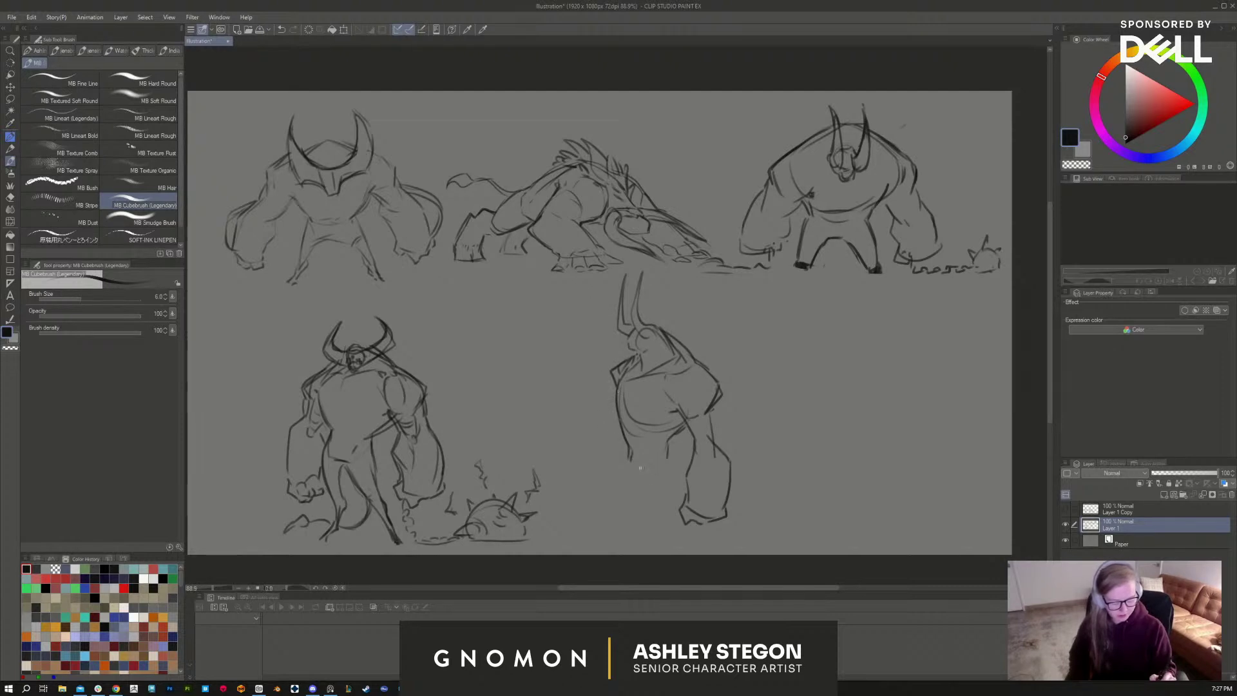
{"action": "mouse_move", "coordinate": [628, 454]}
{"action": "left_mouse_down"}
{"action": "mouse_move", "coordinate": [652, 447]}
{"action": "mouse_move", "coordinate": [670, 481]}
{"action": "mouse_move", "coordinate": [665, 460]}
{"action": "mouse_move", "coordinate": [667, 490]}
{"action": "mouse_move", "coordinate": [643, 481]}
{"action": "mouse_move", "coordinate": [662, 511]}
{"action": "mouse_move", "coordinate": [627, 445]}
{"action": "mouse_move", "coordinate": [640, 498]}
{"action": "left_mouse_up"}
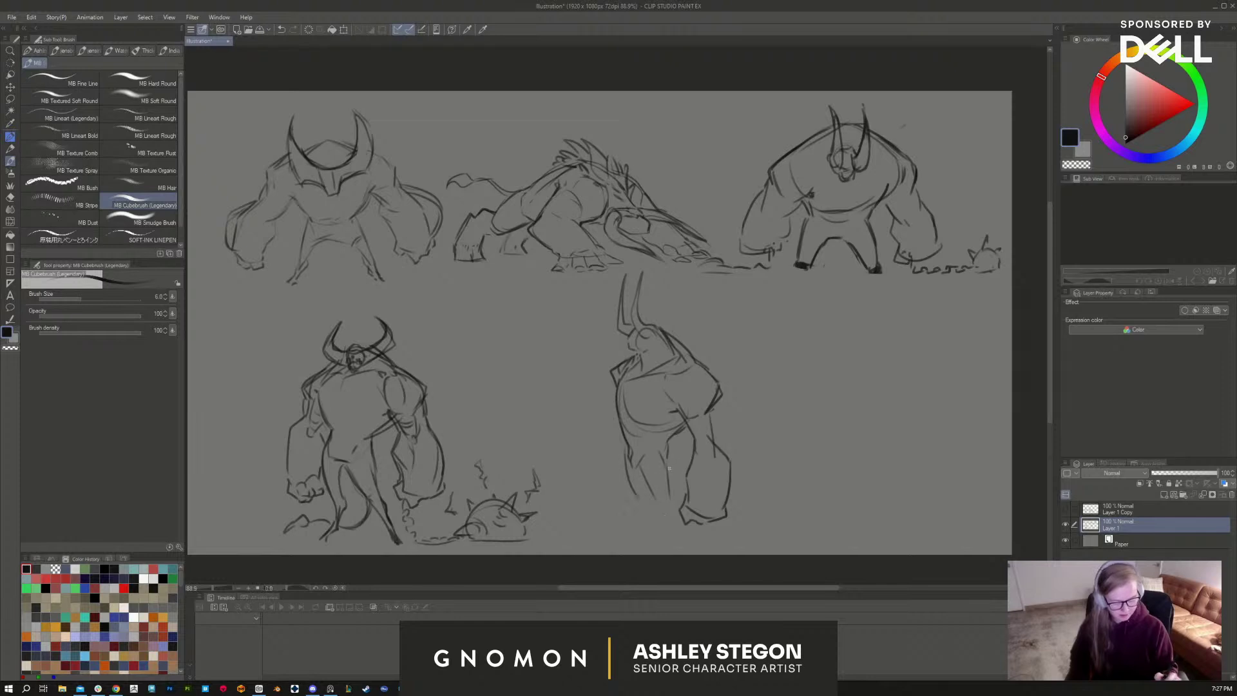
Step: Lasso the whole side-view pose, scale it down slightly in proportion and shift it a little sideways
{"action": "key", "text": "m"}
{"action": "mouse_move", "coordinate": [751, 531]}
{"action": "left_mouse_down"}
{"action": "mouse_move", "coordinate": [705, 319]}
{"action": "mouse_move", "coordinate": [656, 264]}
{"action": "mouse_move", "coordinate": [635, 260]}
{"action": "mouse_move", "coordinate": [606, 290]}
{"action": "mouse_move", "coordinate": [585, 376]}
{"action": "mouse_move", "coordinate": [620, 539]}
{"action": "left_mouse_up"}
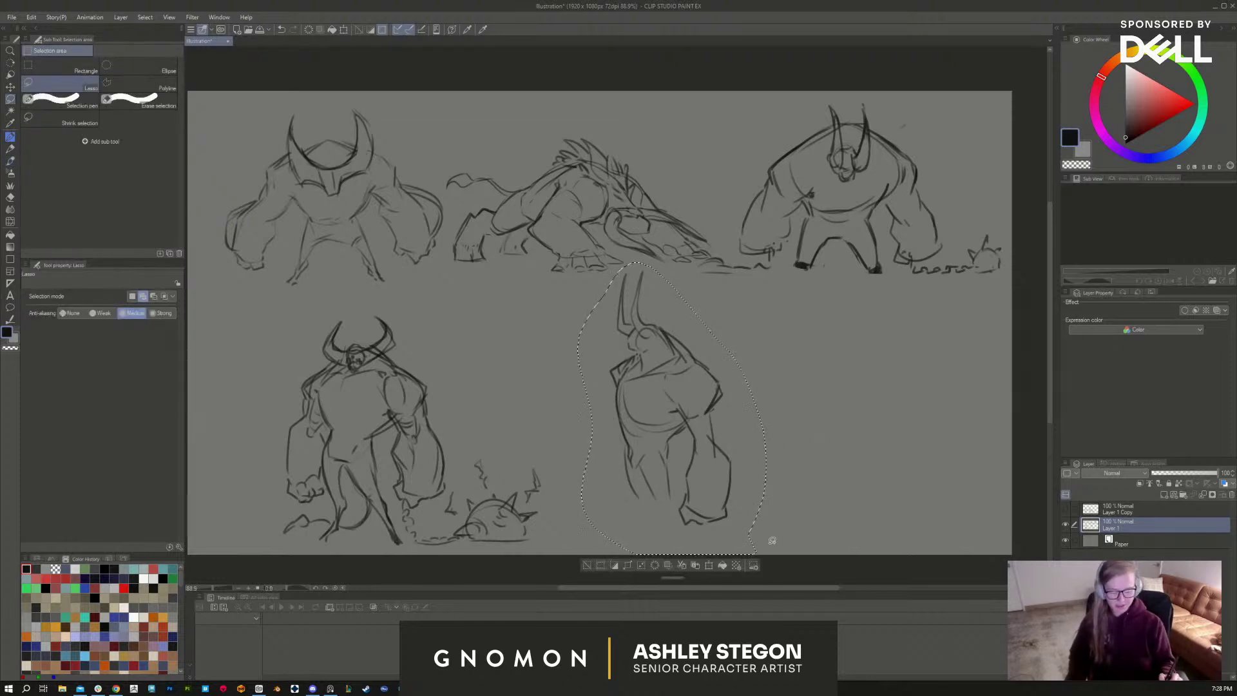
{"action": "key", "text": "ctrl+t"}
{"action": "left_click_drag", "start_coordinate": [754, 538], "coordinate": [743, 515]}
{"action": "left_click_drag", "start_coordinate": [698, 449], "coordinate": [707, 449]}
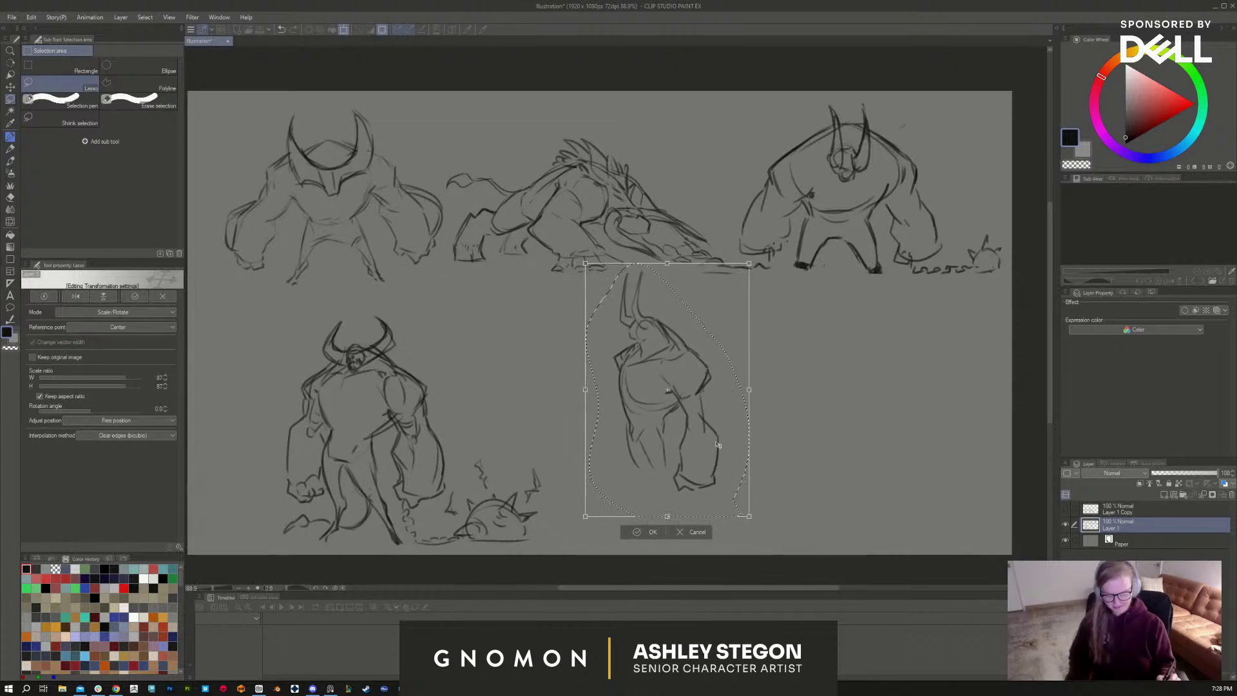
{"action": "key", "text": "Return"}
Step: Draw the side-view pose's tapering lower legs with small feet, and add a spiky mane down the back of its neck
{"action": "key", "text": "b"}
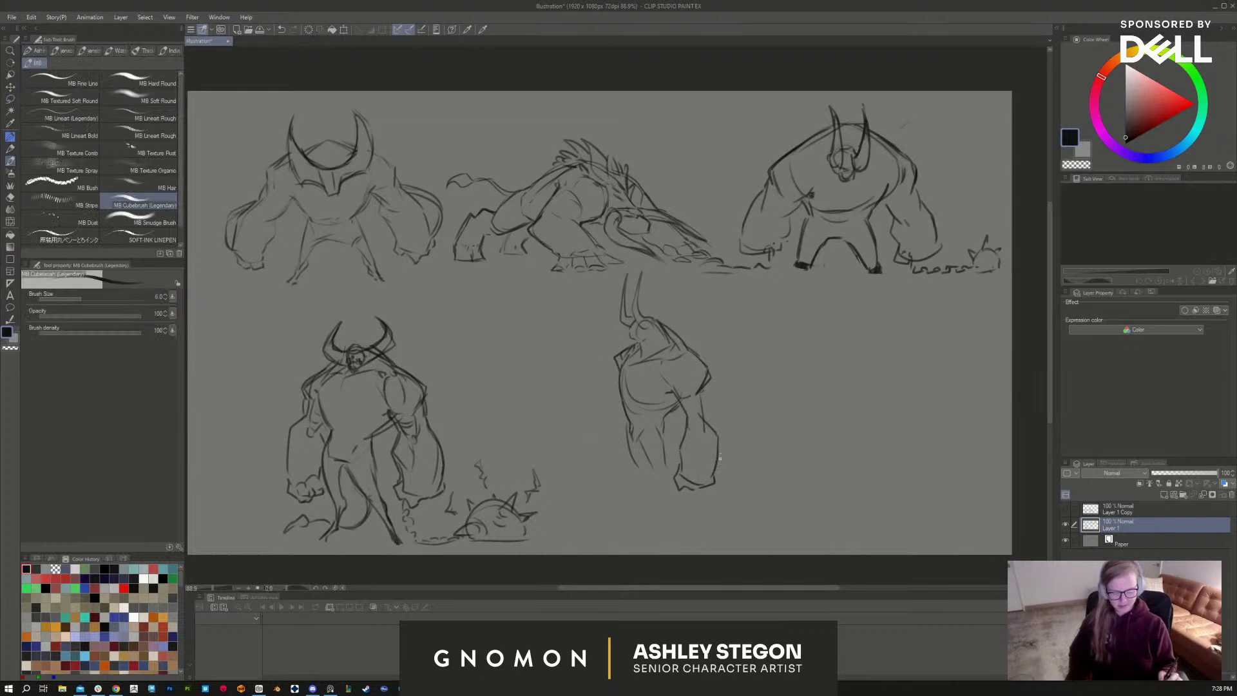
{"action": "left_click_drag", "start_coordinate": [646, 454], "coordinate": [675, 521]}
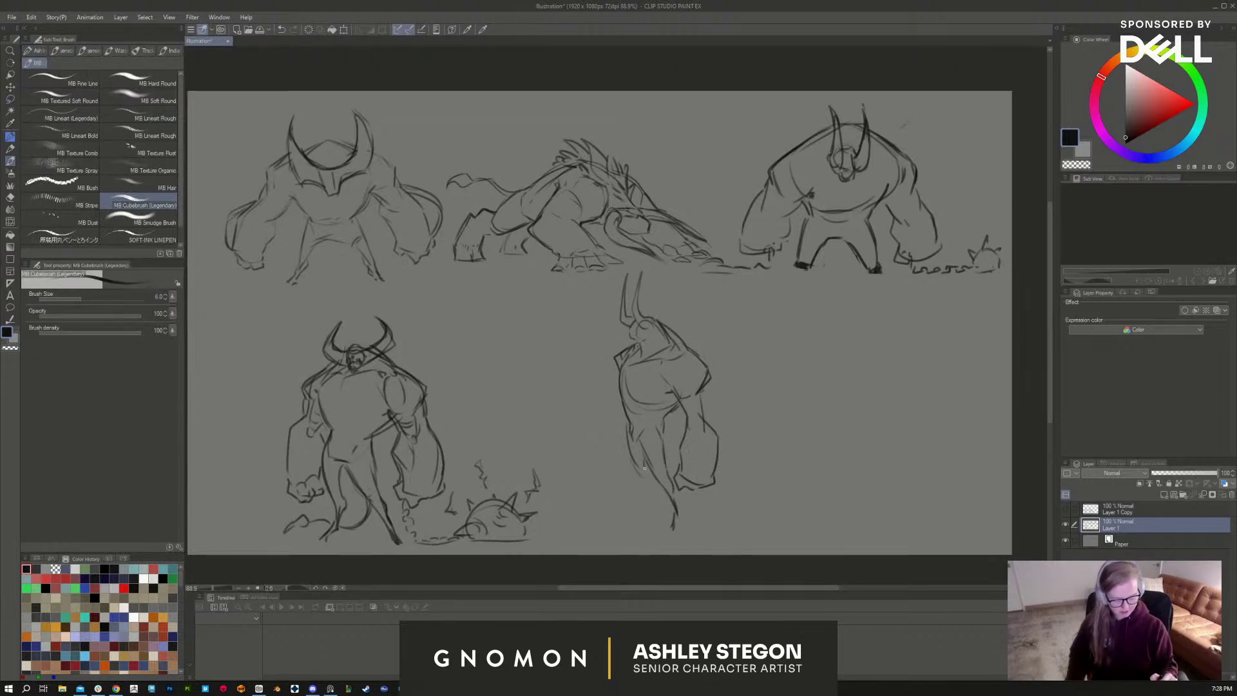
{"action": "mouse_move", "coordinate": [644, 469]}
{"action": "left_mouse_down"}
{"action": "mouse_move", "coordinate": [654, 501]}
{"action": "mouse_move", "coordinate": [644, 525]}
{"action": "mouse_move", "coordinate": [664, 530]}
{"action": "left_mouse_up"}
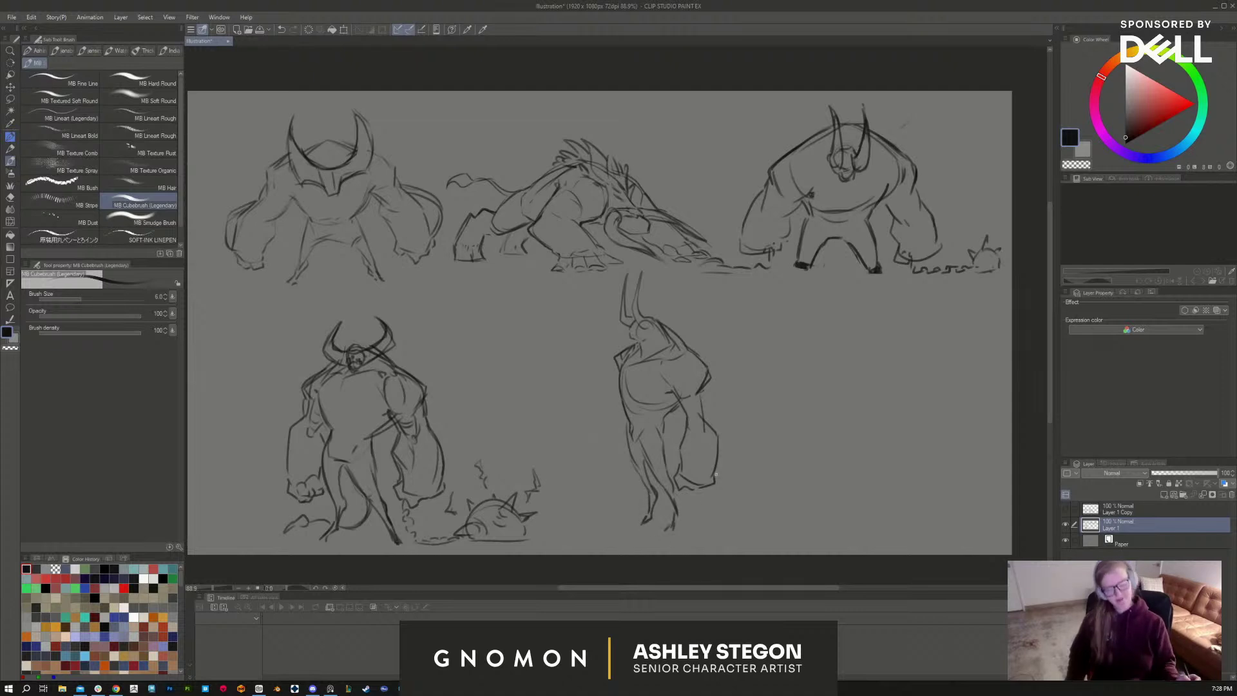
{"action": "mouse_move", "coordinate": [649, 316]}
{"action": "left_mouse_down"}
{"action": "mouse_move", "coordinate": [647, 302]}
{"action": "mouse_move", "coordinate": [688, 329]}
{"action": "left_mouse_up"}
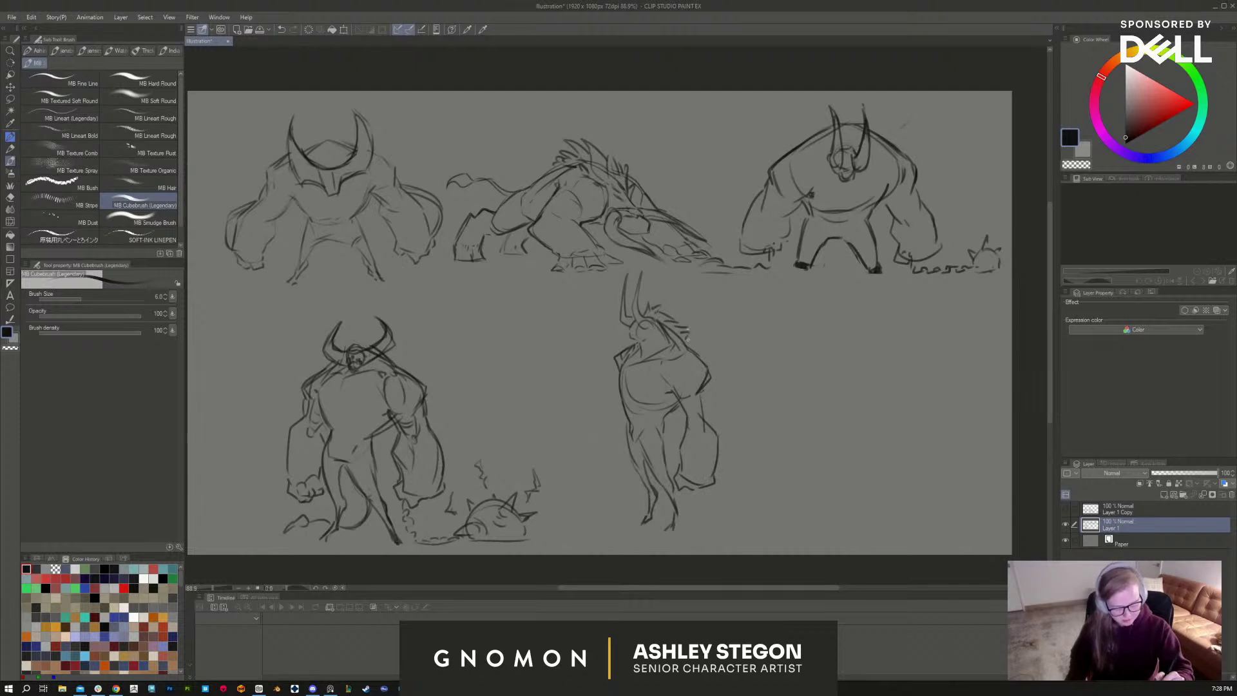
Step: Erase the side-view pose's pointed far shoulder, draw a bent far arm ending in a clenched fist, and reinforce the near arm's contour
{"action": "key", "text": "e"}
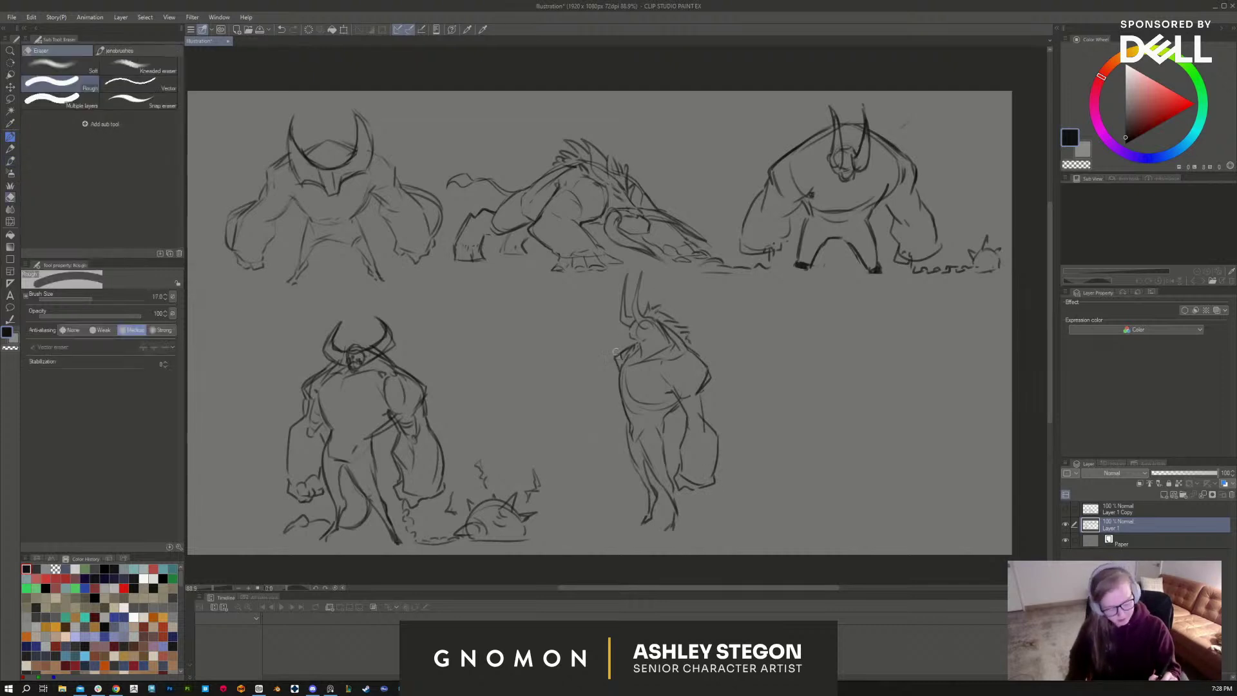
{"action": "left_click_drag", "start_coordinate": [621, 359], "coordinate": [627, 350]}
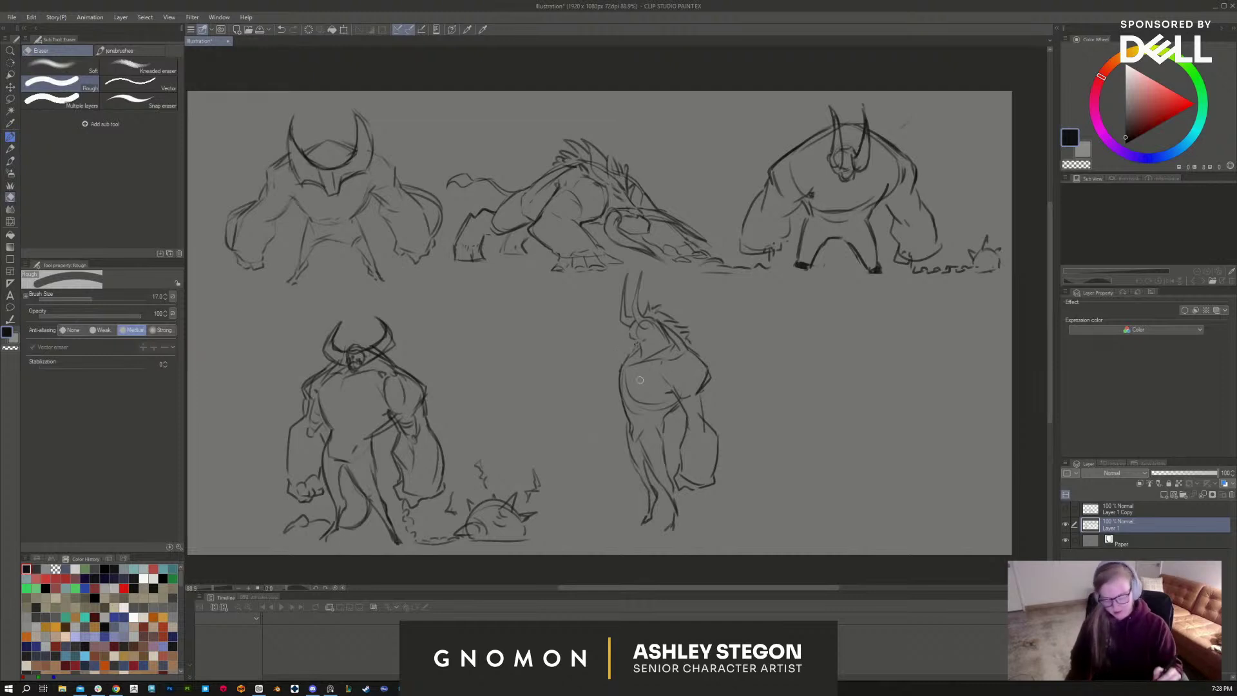
{"action": "key", "text": "b"}
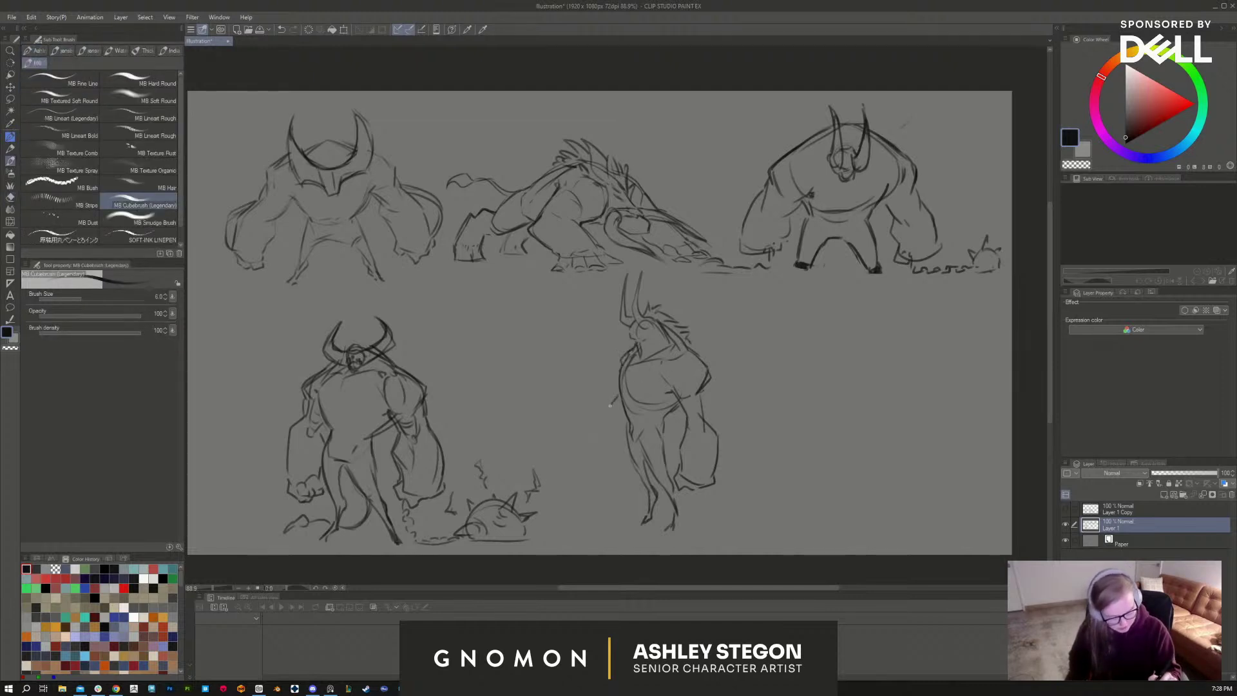
{"action": "left_click_drag", "start_coordinate": [618, 388], "coordinate": [605, 415]}
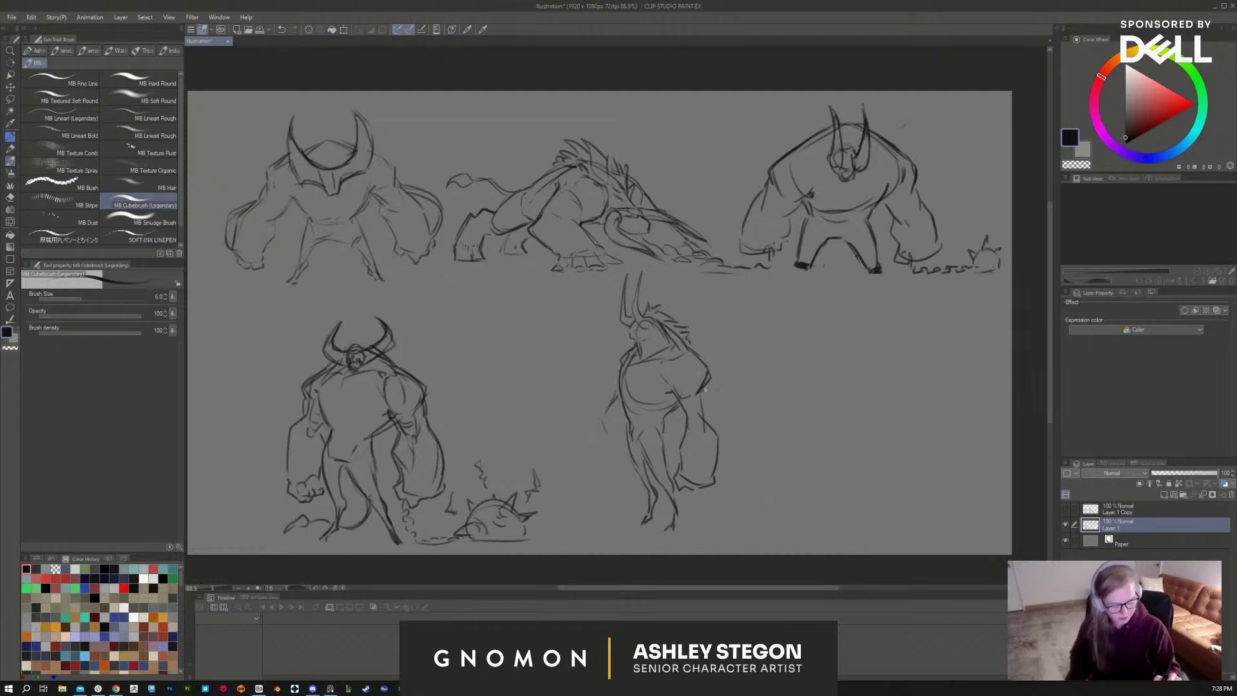
{"action": "left_click_drag", "start_coordinate": [705, 391], "coordinate": [718, 447]}
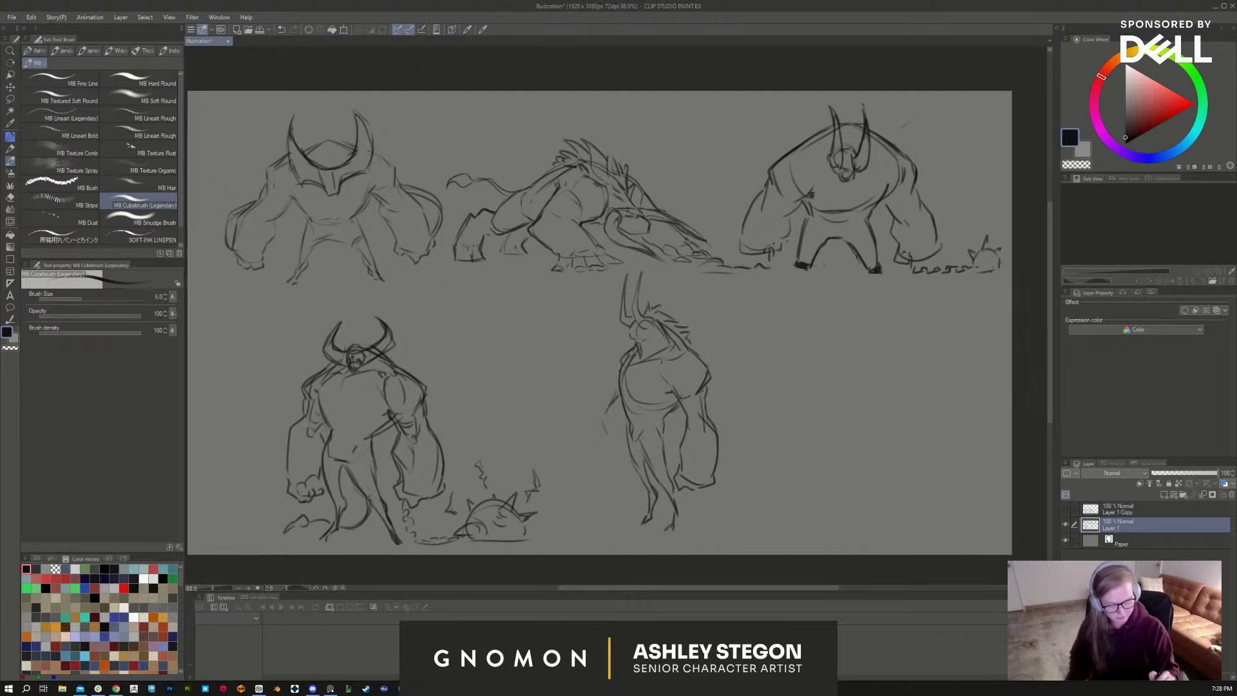
{"action": "mouse_move", "coordinate": [605, 413]}
{"action": "left_mouse_down"}
{"action": "mouse_move", "coordinate": [602, 441]}
{"action": "mouse_move", "coordinate": [595, 424]}
{"action": "mouse_move", "coordinate": [591, 436]}
{"action": "mouse_move", "coordinate": [609, 438]}
{"action": "mouse_move", "coordinate": [589, 437]}
{"action": "mouse_move", "coordinate": [591, 450]}
{"action": "mouse_move", "coordinate": [620, 445]}
{"action": "left_mouse_up"}
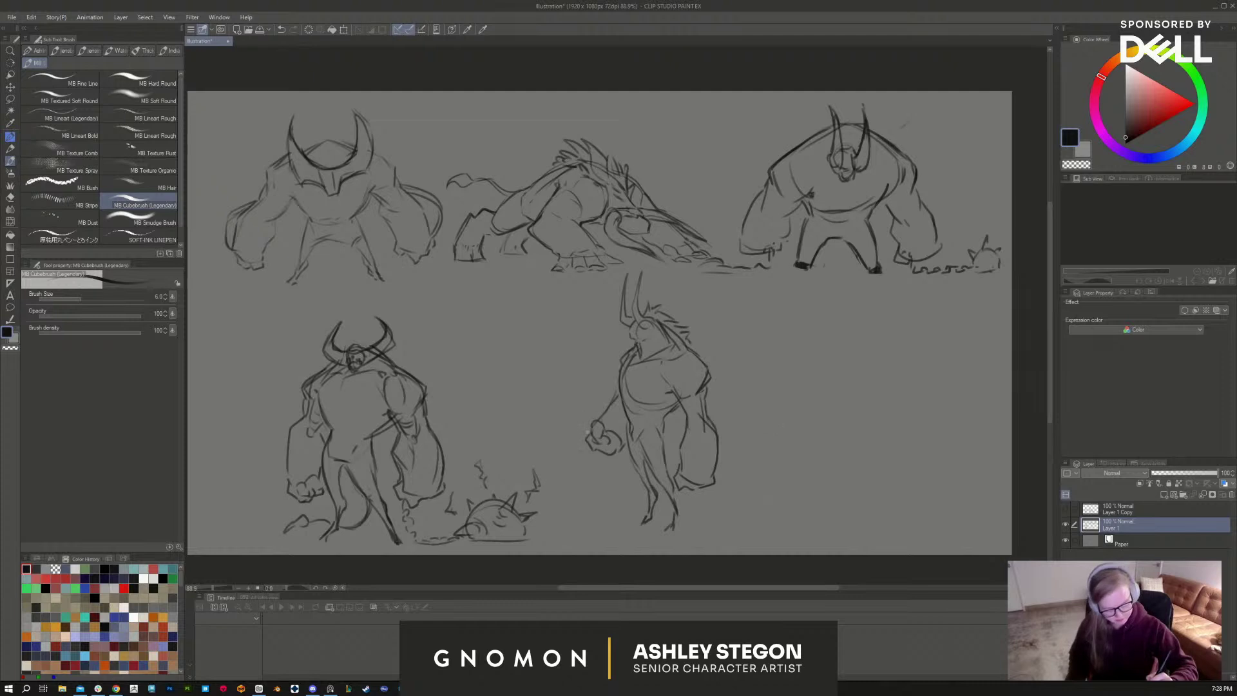
{"action": "mouse_move", "coordinate": [591, 433]}
{"action": "left_mouse_down"}
{"action": "mouse_move", "coordinate": [572, 425]}
{"action": "mouse_move", "coordinate": [572, 407]}
{"action": "left_mouse_up"}
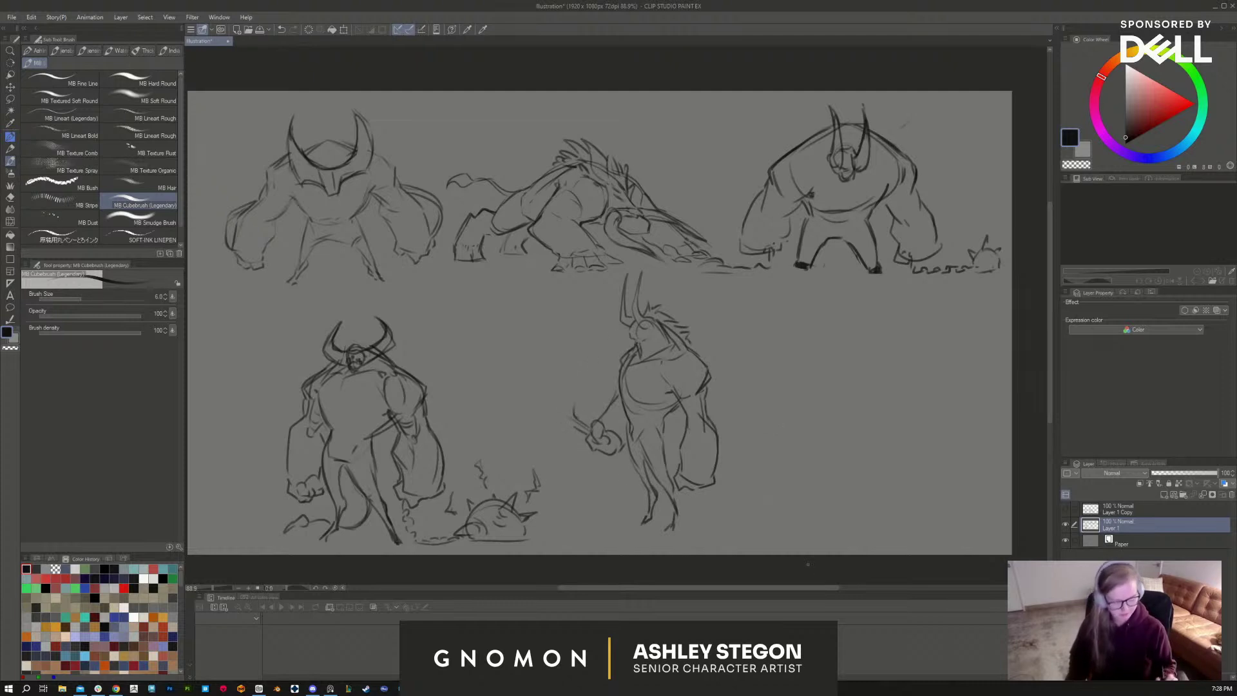
{"action": "key", "text": "ctrl+z"}
{"action": "key", "text": "ctrl+z"}
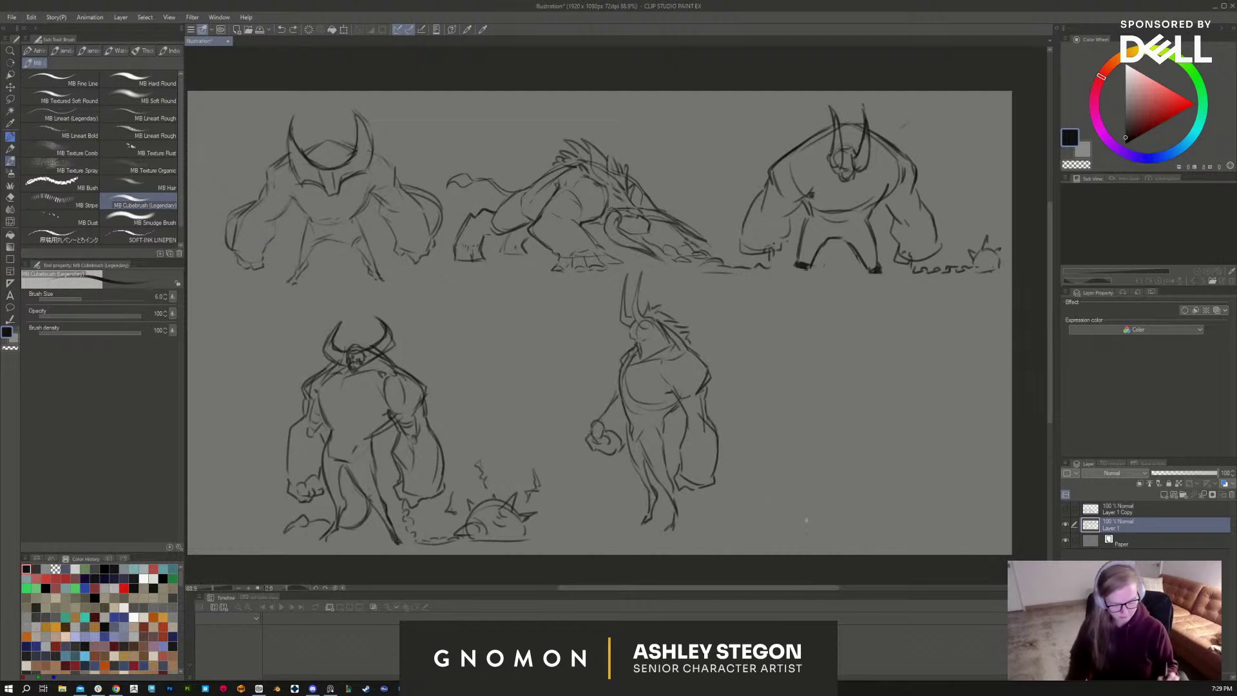
Step: Start a sixth pose beneath the third creature with a small low head, two tall upright horns and a large round body
{"action": "left_click_drag", "start_coordinate": [844, 482], "coordinate": [789, 475]}
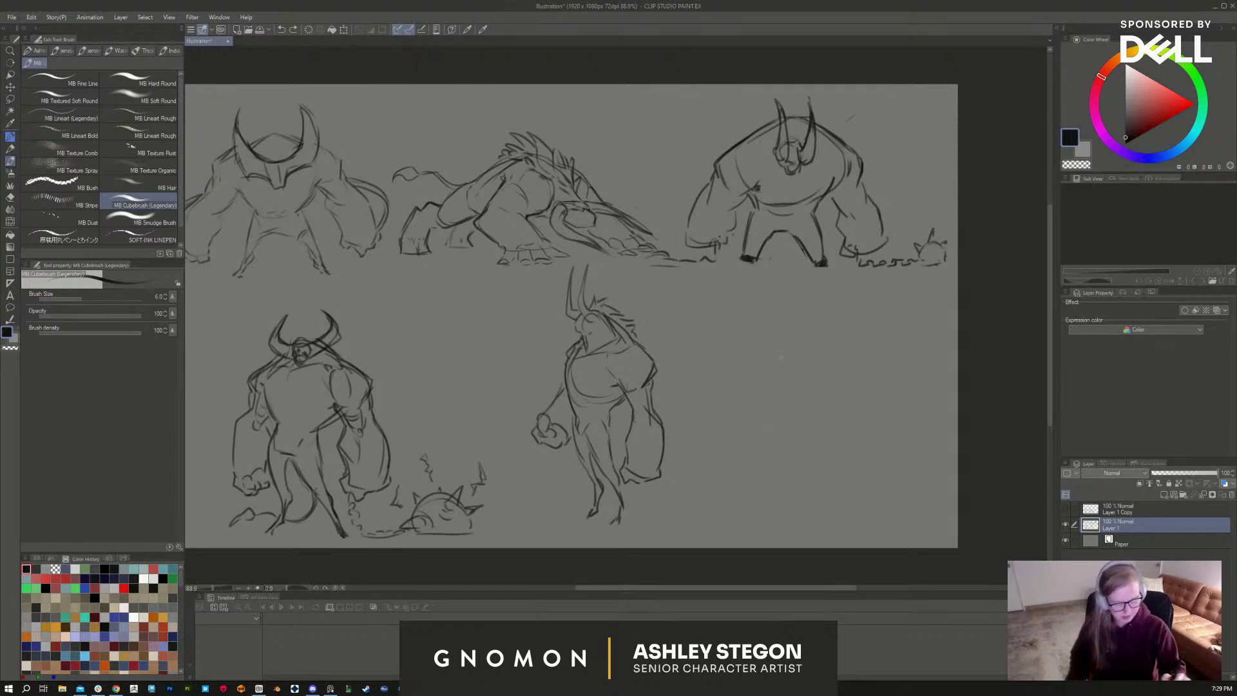
{"action": "left_click_drag", "start_coordinate": [778, 351], "coordinate": [781, 376]}
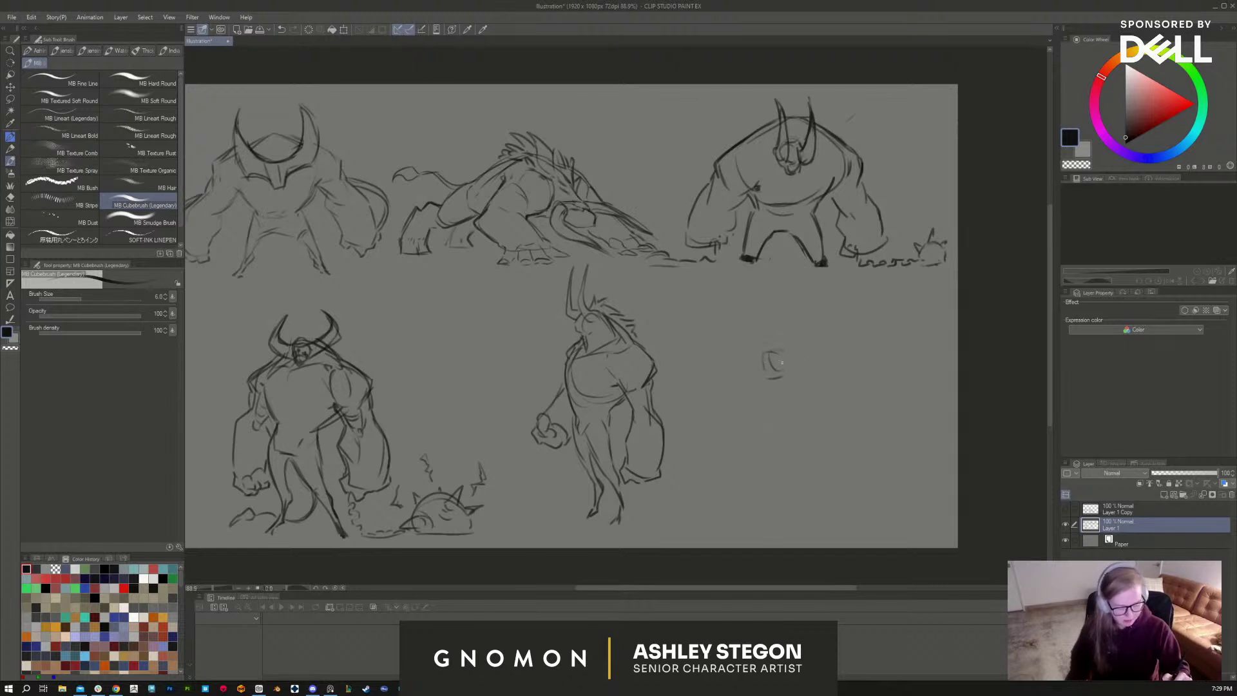
{"action": "left_click_drag", "start_coordinate": [776, 325], "coordinate": [762, 356]}
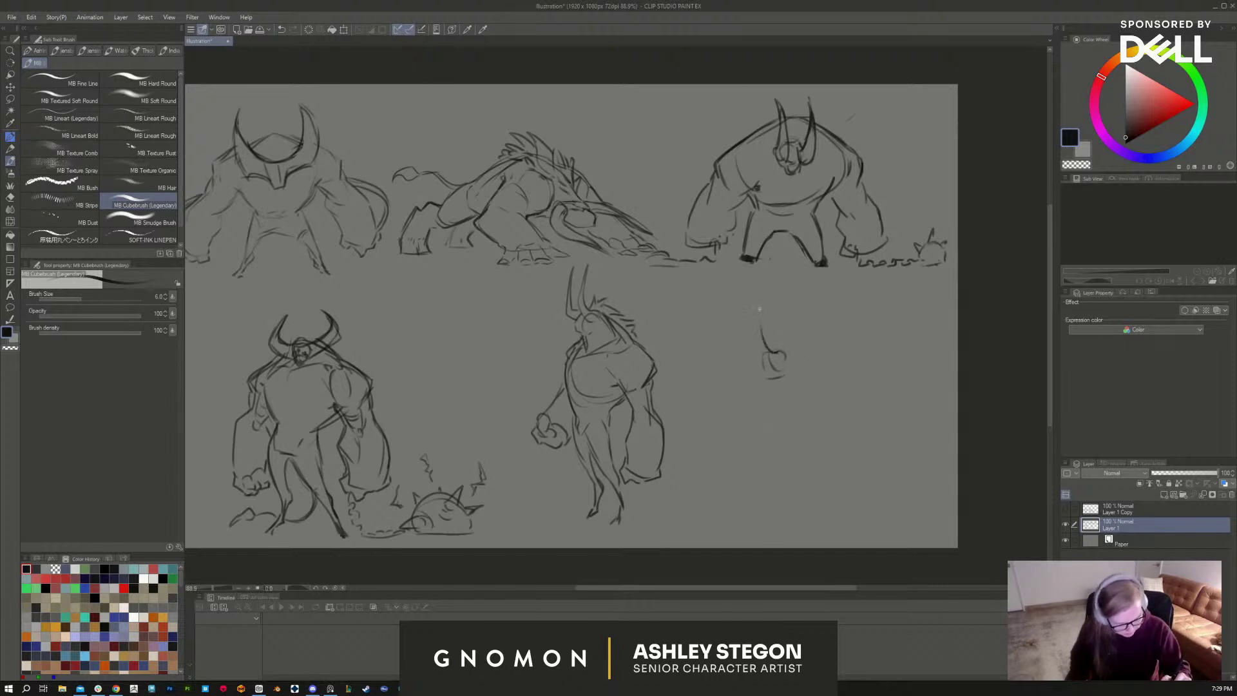
{"action": "mouse_move", "coordinate": [758, 304]}
{"action": "left_mouse_down"}
{"action": "mouse_move", "coordinate": [763, 356]}
{"action": "mouse_move", "coordinate": [776, 364]}
{"action": "mouse_move", "coordinate": [740, 307]}
{"action": "mouse_move", "coordinate": [751, 360]}
{"action": "mouse_move", "coordinate": [791, 331]}
{"action": "mouse_move", "coordinate": [835, 352]}
{"action": "left_mouse_up"}
{"action": "left_click_drag", "start_coordinate": [747, 393], "coordinate": [786, 419]}
{"action": "left_click_drag", "start_coordinate": [792, 335], "coordinate": [791, 416]}
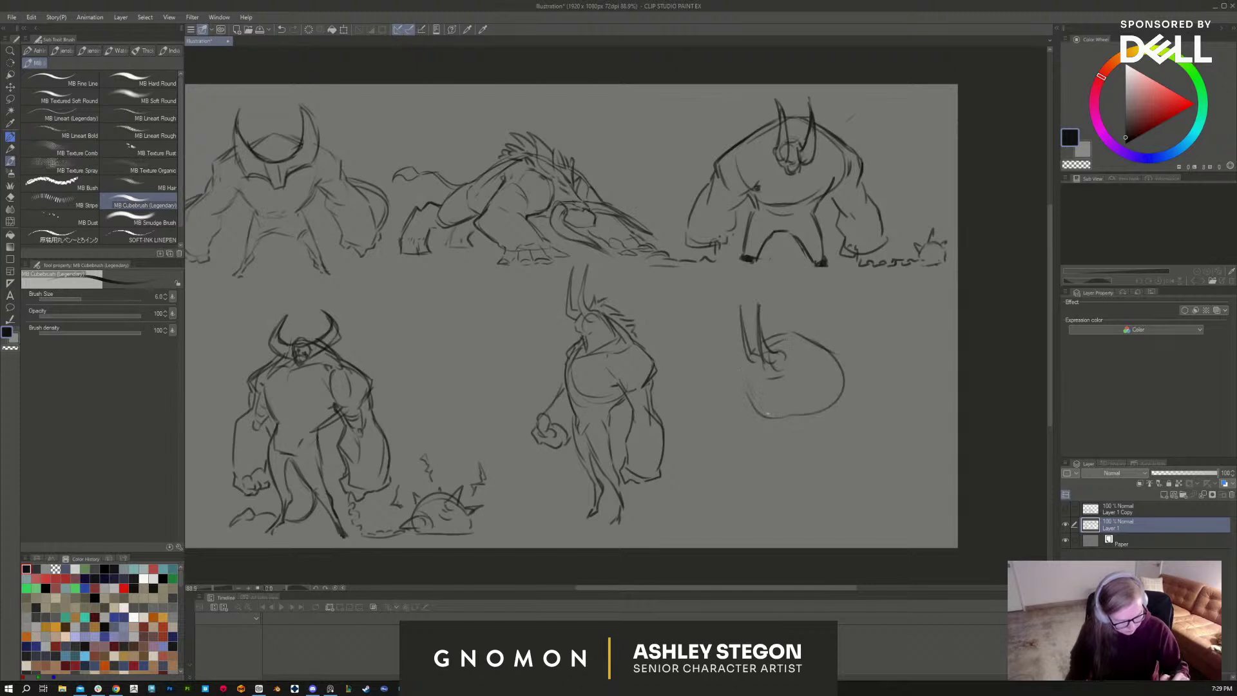
{"action": "left_click_drag", "start_coordinate": [741, 377], "coordinate": [792, 419]}
{"action": "left_click_drag", "start_coordinate": [844, 360], "coordinate": [851, 380]}
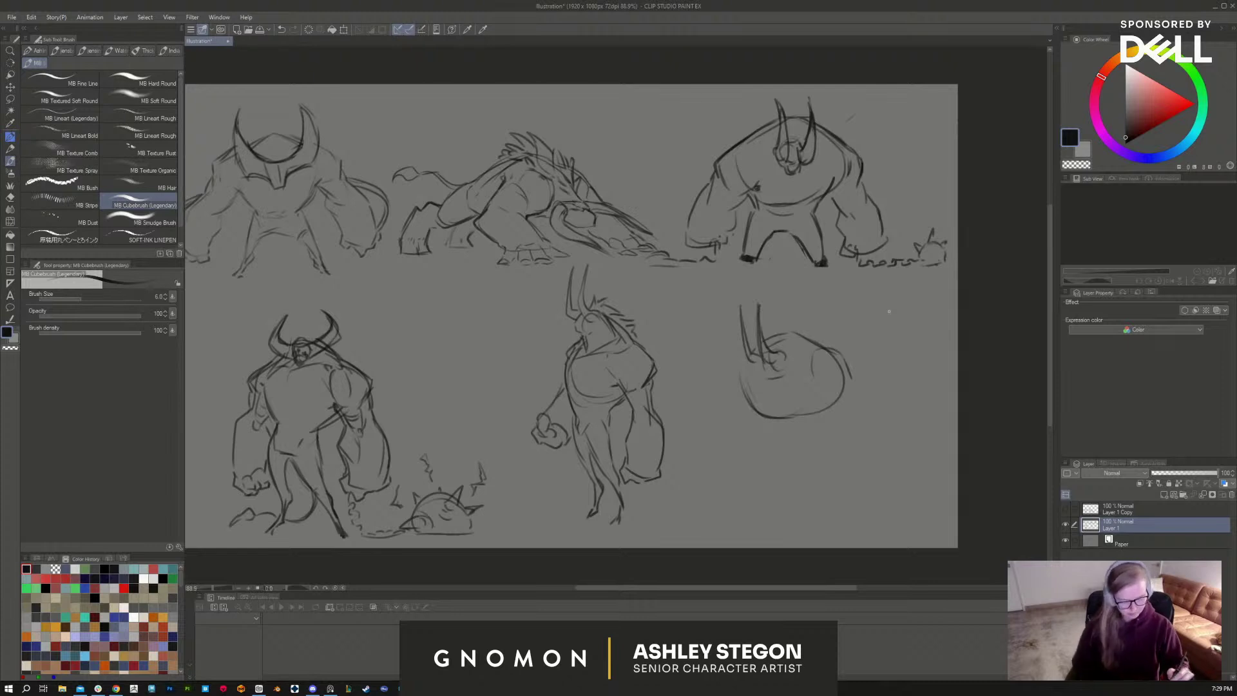
Step: Reinforce the sixth pose's face and horns, and sketch a raised back line rising from behind its head
{"action": "left_click_drag", "start_coordinate": [766, 366], "coordinate": [782, 367]}
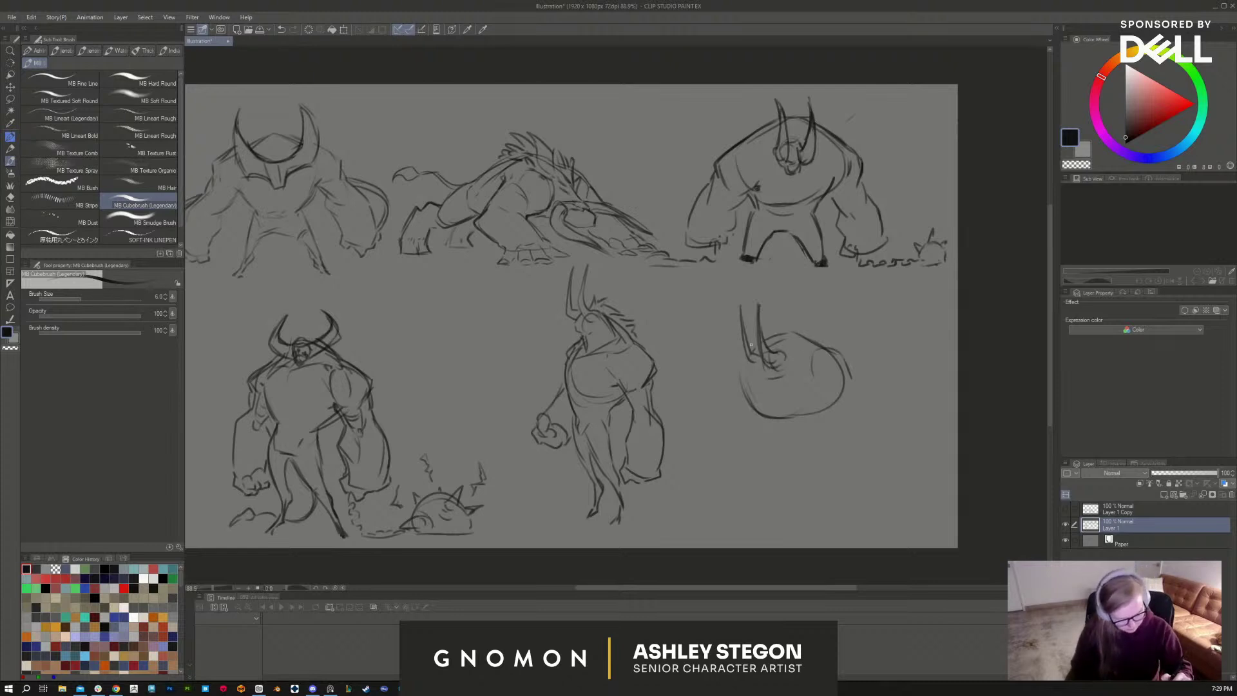
{"action": "left_click_drag", "start_coordinate": [739, 303], "coordinate": [748, 366]}
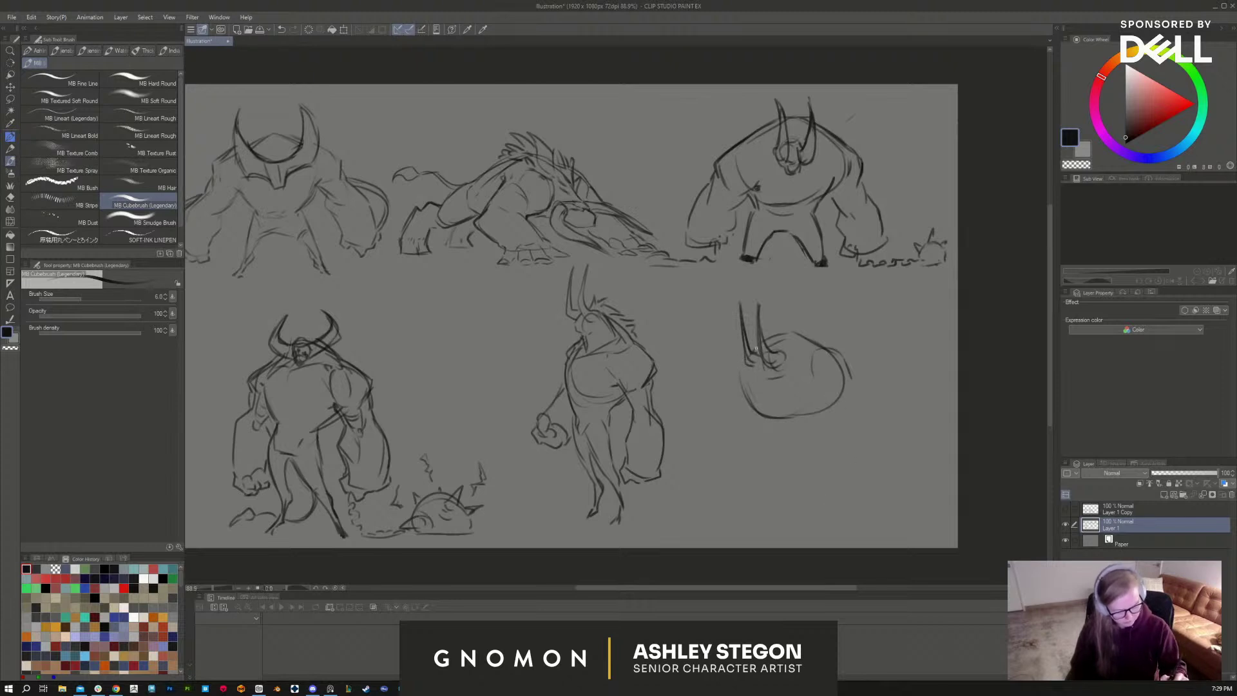
{"action": "mouse_move", "coordinate": [760, 341]}
{"action": "left_mouse_down"}
{"action": "mouse_move", "coordinate": [798, 325]}
{"action": "mouse_move", "coordinate": [837, 350]}
{"action": "left_mouse_up"}
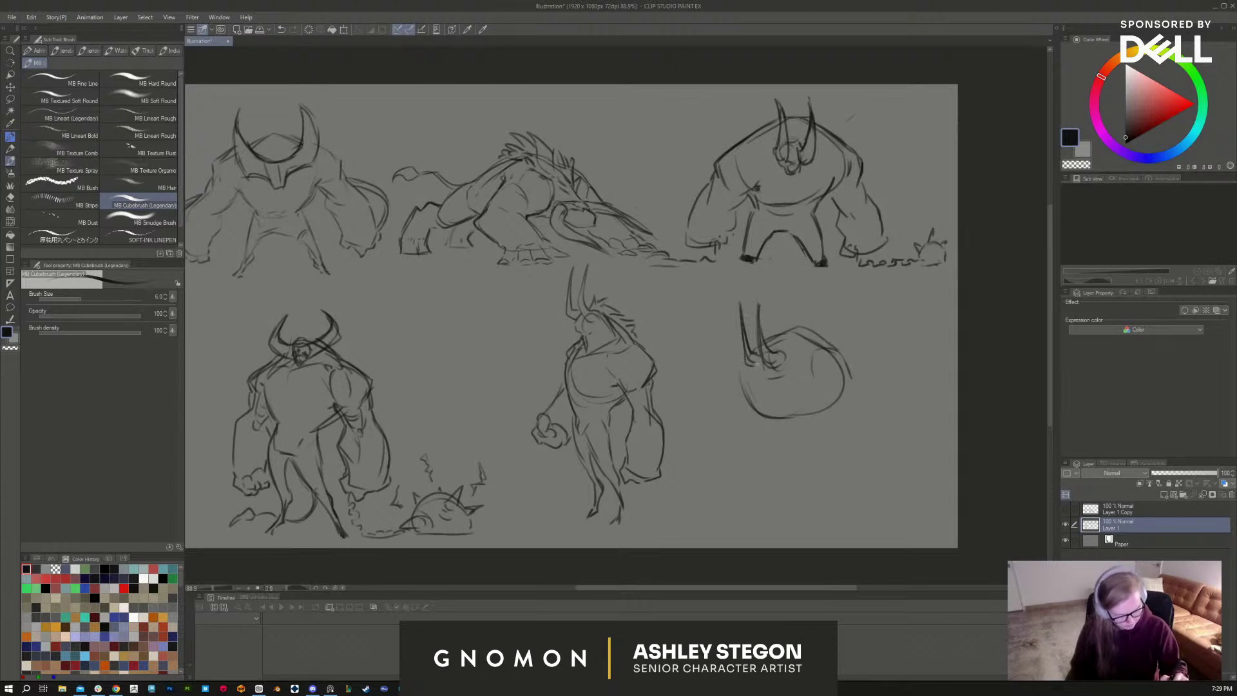
{"action": "mouse_move", "coordinate": [756, 364]}
{"action": "left_mouse_down"}
{"action": "mouse_move", "coordinate": [780, 383]}
{"action": "mouse_move", "coordinate": [747, 375]}
{"action": "mouse_move", "coordinate": [785, 411]}
{"action": "mouse_move", "coordinate": [784, 394]}
{"action": "mouse_move", "coordinate": [806, 406]}
{"action": "mouse_move", "coordinate": [777, 412]}
{"action": "mouse_move", "coordinate": [745, 389]}
{"action": "mouse_move", "coordinate": [772, 415]}
{"action": "mouse_move", "coordinate": [749, 411]}
{"action": "mouse_move", "coordinate": [739, 372]}
{"action": "mouse_move", "coordinate": [810, 417]}
{"action": "mouse_move", "coordinate": [772, 385]}
{"action": "mouse_move", "coordinate": [786, 381]}
{"action": "mouse_move", "coordinate": [801, 327]}
{"action": "left_mouse_up"}
Step: Erase the sixth pose's round body and back lines, and sketch a jaw line under its head
{"action": "key", "text": "e"}
{"action": "key", "text": "b"}
{"action": "key", "text": "e"}
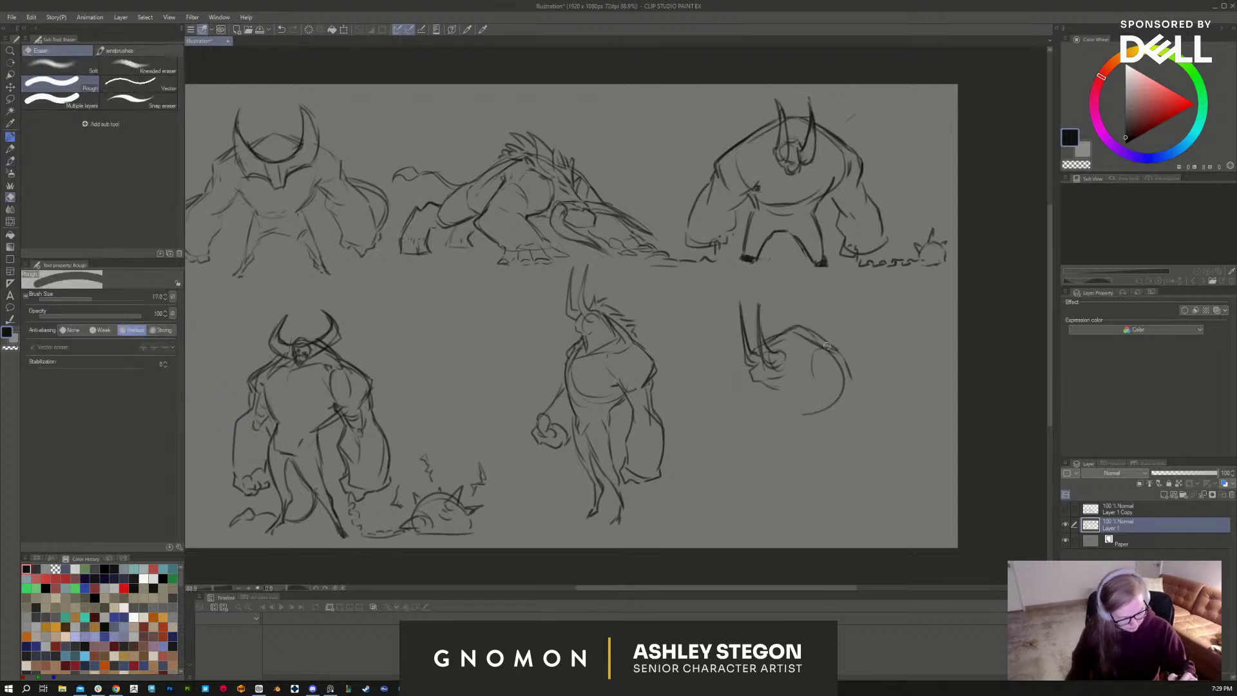
{"action": "mouse_move", "coordinate": [807, 343]}
{"action": "left_mouse_down"}
{"action": "mouse_move", "coordinate": [836, 404]}
{"action": "mouse_move", "coordinate": [812, 417]}
{"action": "mouse_move", "coordinate": [822, 369]}
{"action": "mouse_move", "coordinate": [759, 339]}
{"action": "mouse_move", "coordinate": [753, 348]}
{"action": "mouse_move", "coordinate": [824, 314]}
{"action": "left_mouse_up"}
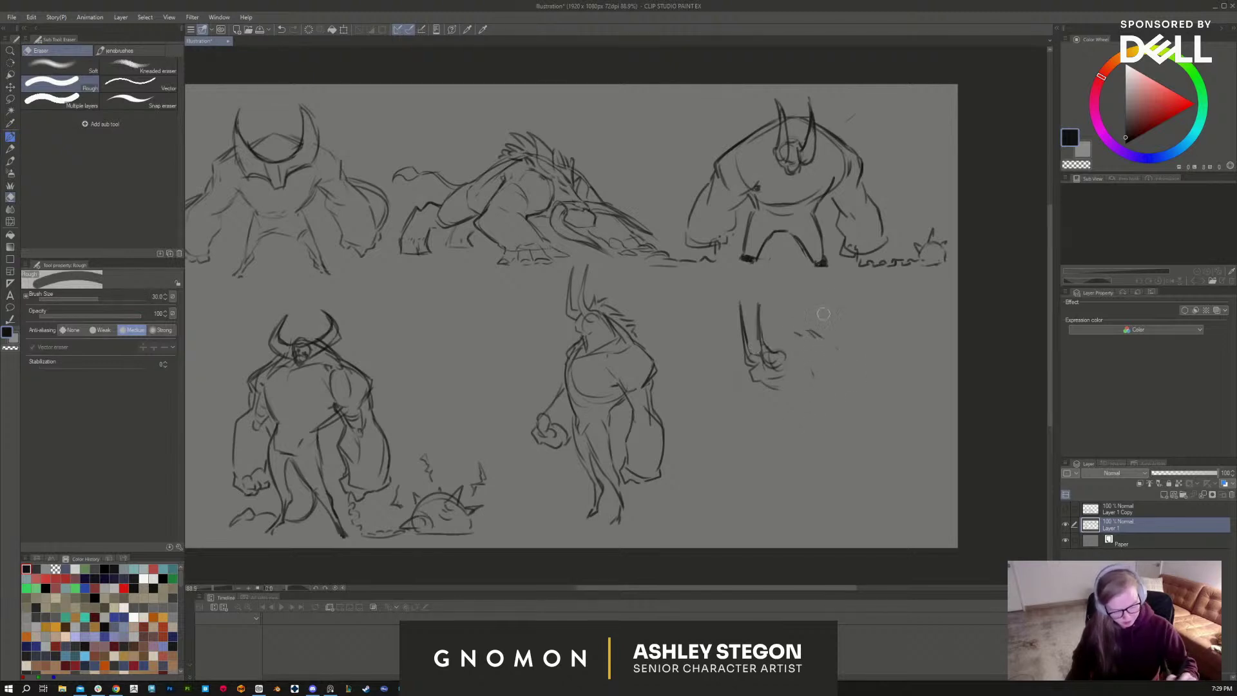
Step: Draw a humped back with a rounded shoulder mass behind the sixth pose's head, and add throat lines and a small neck tuft
{"action": "key", "text": "b"}
{"action": "mouse_move", "coordinate": [773, 347]}
{"action": "left_mouse_down"}
{"action": "mouse_move", "coordinate": [805, 334]}
{"action": "mouse_move", "coordinate": [844, 353]}
{"action": "mouse_move", "coordinate": [866, 387]}
{"action": "mouse_move", "coordinate": [848, 399]}
{"action": "left_mouse_up"}
{"action": "left_click_drag", "start_coordinate": [841, 353], "coordinate": [869, 394]}
{"action": "left_click_drag", "start_coordinate": [767, 384], "coordinate": [787, 394]}
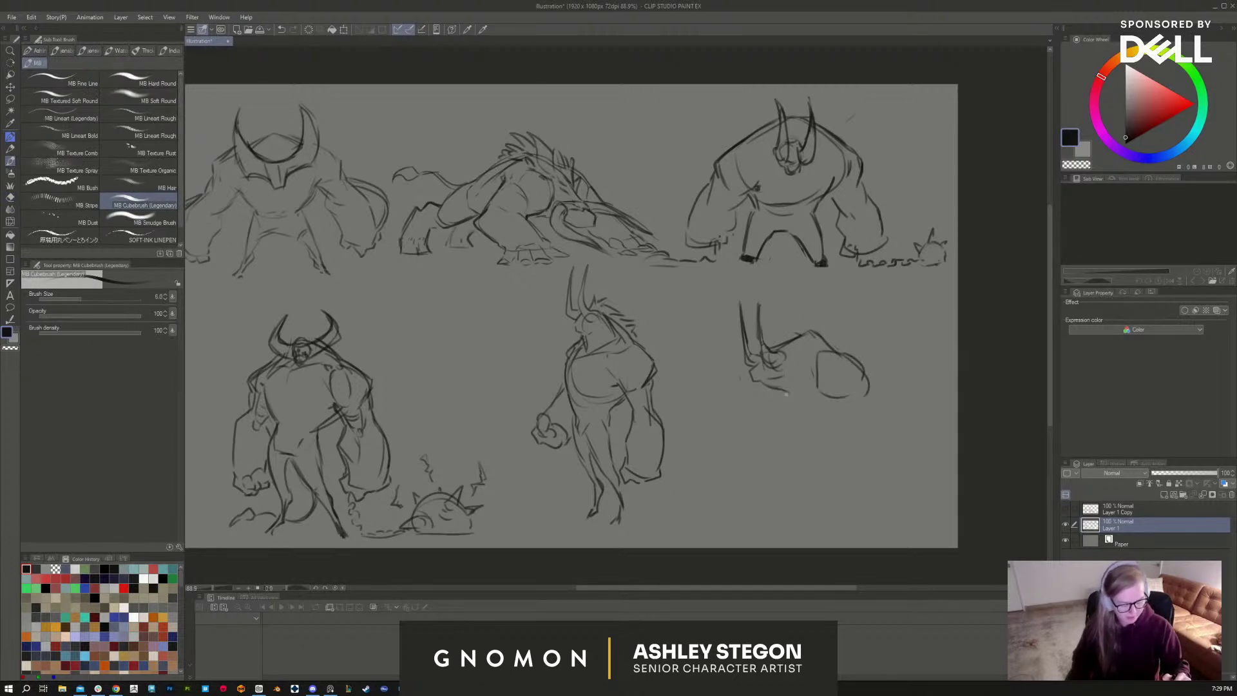
{"action": "mouse_move", "coordinate": [779, 333]}
{"action": "left_mouse_down"}
{"action": "mouse_move", "coordinate": [772, 347]}
{"action": "mouse_move", "coordinate": [797, 327]}
{"action": "left_mouse_up"}
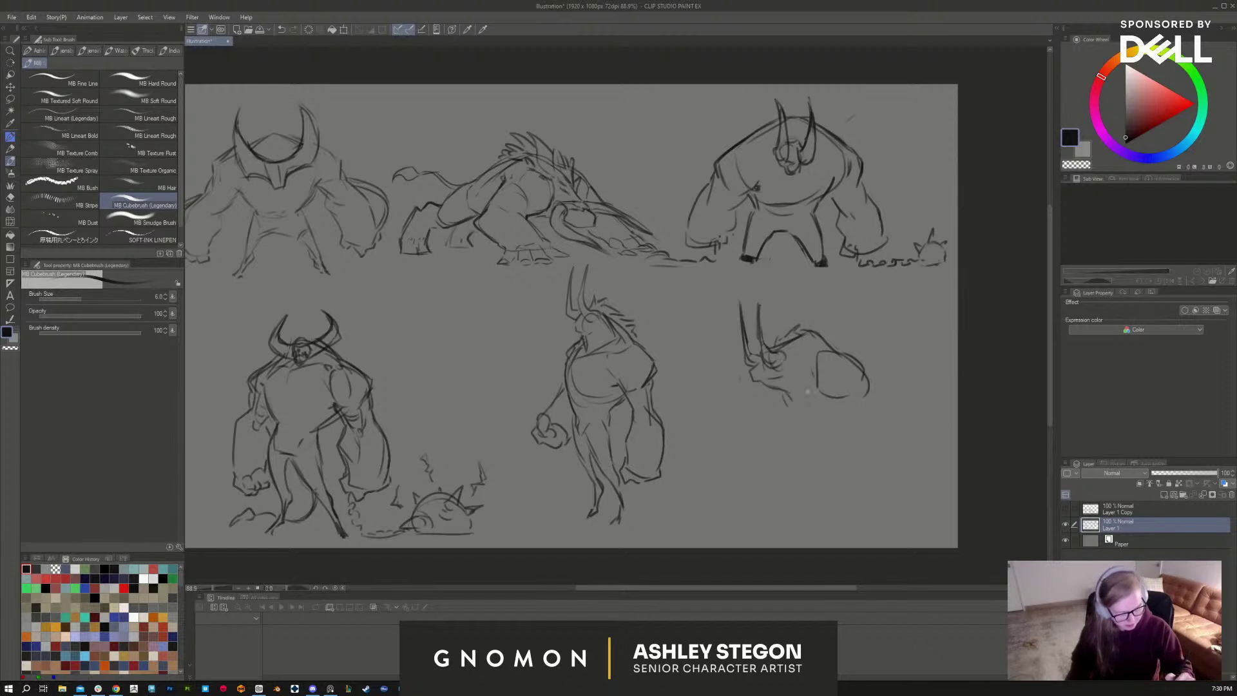
Step: Extend the sixth pose's back into a long, heavy near arm reaching down to a large oval fist on the ground
{"action": "mouse_move", "coordinate": [807, 325]}
{"action": "left_mouse_down"}
{"action": "mouse_move", "coordinate": [862, 358]}
{"action": "mouse_move", "coordinate": [813, 360]}
{"action": "mouse_move", "coordinate": [890, 398]}
{"action": "mouse_move", "coordinate": [857, 415]}
{"action": "mouse_move", "coordinate": [888, 400]}
{"action": "left_mouse_up"}
{"action": "mouse_move", "coordinate": [890, 398]}
{"action": "left_mouse_down"}
{"action": "mouse_move", "coordinate": [906, 428]}
{"action": "mouse_move", "coordinate": [892, 465]}
{"action": "left_mouse_up"}
{"action": "left_click_drag", "start_coordinate": [865, 413], "coordinate": [828, 463]}
{"action": "mouse_move", "coordinate": [827, 473]}
{"action": "left_mouse_down"}
{"action": "mouse_move", "coordinate": [893, 467]}
{"action": "mouse_move", "coordinate": [844, 453]}
{"action": "mouse_move", "coordinate": [860, 475]}
{"action": "mouse_move", "coordinate": [840, 455]}
{"action": "mouse_move", "coordinate": [838, 474]}
{"action": "mouse_move", "coordinate": [882, 469]}
{"action": "left_mouse_up"}
Step: Draw the sixth pose's belly line and a thin bent leg beneath it, undoing and redrawing the lower leg at a steeper angle
{"action": "left_click_drag", "start_coordinate": [783, 397], "coordinate": [847, 418]}
{"action": "mouse_move", "coordinate": [814, 420]}
{"action": "left_mouse_down"}
{"action": "mouse_move", "coordinate": [838, 425]}
{"action": "mouse_move", "coordinate": [801, 422]}
{"action": "mouse_move", "coordinate": [758, 456]}
{"action": "mouse_move", "coordinate": [810, 428]}
{"action": "mouse_move", "coordinate": [768, 463]}
{"action": "left_mouse_up"}
{"action": "left_click_drag", "start_coordinate": [777, 451], "coordinate": [781, 468]}
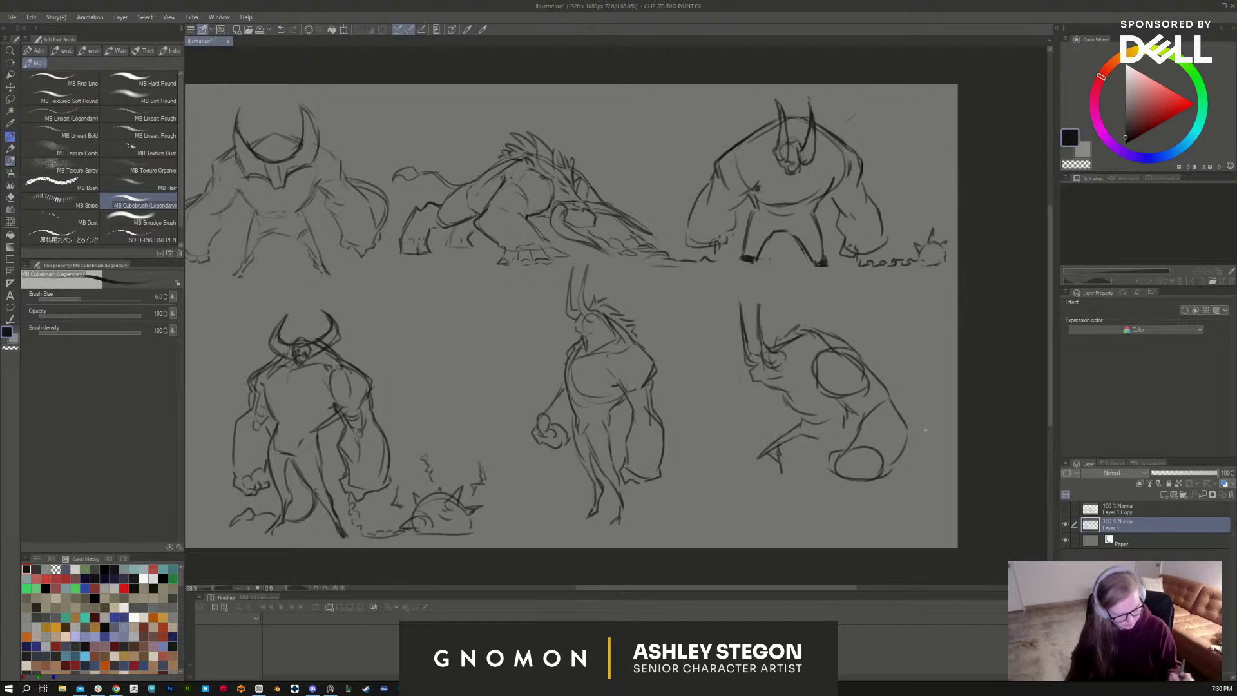
{"action": "key", "text": "ctrl+z"}
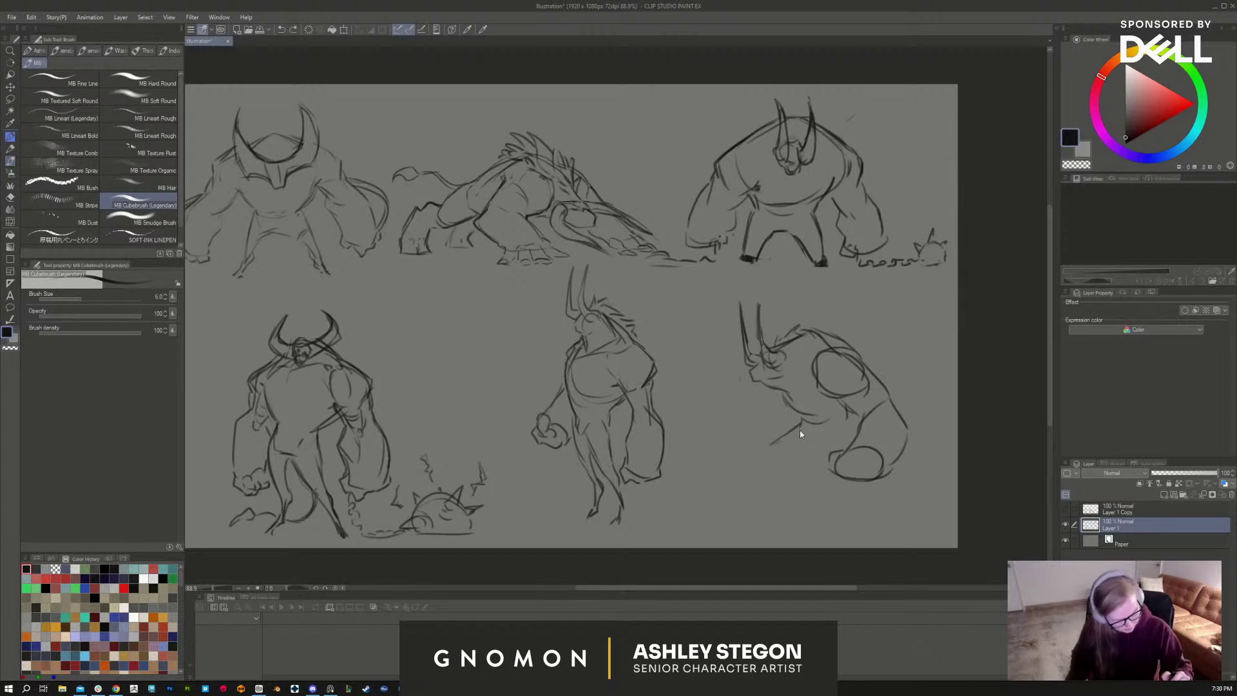
{"action": "mouse_move", "coordinate": [782, 393]}
{"action": "left_mouse_down"}
{"action": "mouse_move", "coordinate": [802, 418]}
{"action": "mouse_move", "coordinate": [784, 461]}
{"action": "mouse_move", "coordinate": [851, 433]}
{"action": "left_mouse_up"}
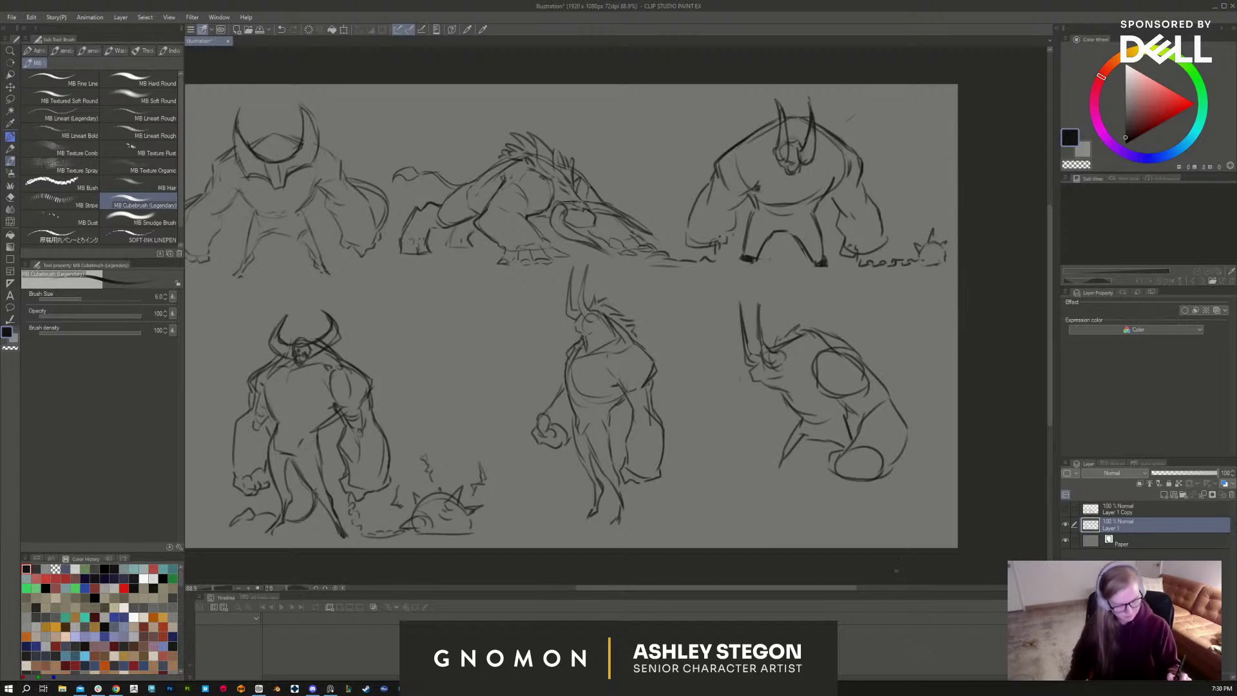
Step: Erase the sixth pose's shoulder oval, then define the shoulder muscle and darken the contours of the near arm and fist
{"action": "mouse_move", "coordinate": [832, 333]}
{"action": "left_mouse_down"}
{"action": "mouse_move", "coordinate": [838, 360]}
{"action": "mouse_move", "coordinate": [827, 358]}
{"action": "mouse_move", "coordinate": [838, 353]}
{"action": "mouse_move", "coordinate": [826, 344]}
{"action": "mouse_move", "coordinate": [866, 382]}
{"action": "mouse_move", "coordinate": [832, 366]}
{"action": "mouse_move", "coordinate": [838, 384]}
{"action": "mouse_move", "coordinate": [856, 391]}
{"action": "mouse_move", "coordinate": [865, 375]}
{"action": "mouse_move", "coordinate": [895, 416]}
{"action": "mouse_move", "coordinate": [857, 345]}
{"action": "mouse_move", "coordinate": [909, 407]}
{"action": "mouse_move", "coordinate": [868, 404]}
{"action": "mouse_move", "coordinate": [852, 447]}
{"action": "left_mouse_up"}
{"action": "key", "text": "e"}
{"action": "key", "text": "b"}
{"action": "mouse_move", "coordinate": [867, 397]}
{"action": "left_mouse_down"}
{"action": "mouse_move", "coordinate": [861, 411]}
{"action": "mouse_move", "coordinate": [889, 465]}
{"action": "mouse_move", "coordinate": [828, 477]}
{"action": "left_mouse_up"}
Step: Thicken the sixth pose's thin legs and feet, and draw a massive far forearm planted on the ground below its head
{"action": "left_click_drag", "start_coordinate": [810, 436], "coordinate": [791, 456]}
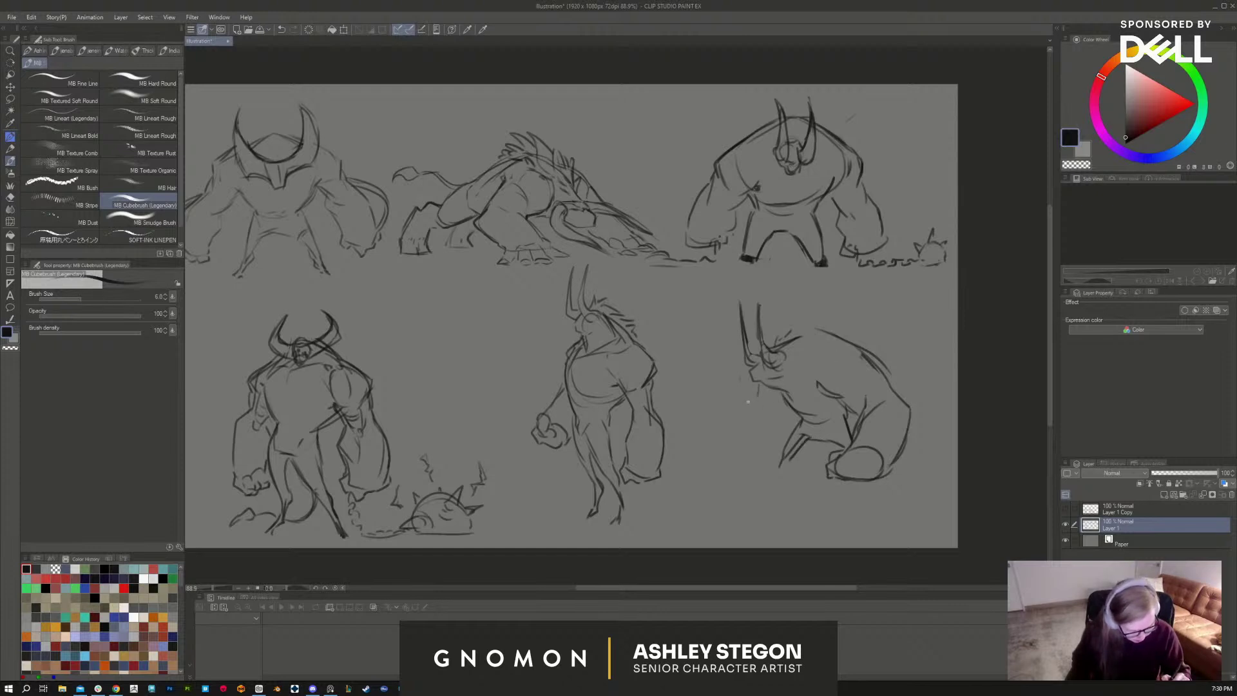
{"action": "mouse_move", "coordinate": [747, 402]}
{"action": "left_mouse_down"}
{"action": "mouse_move", "coordinate": [776, 411]}
{"action": "mouse_move", "coordinate": [753, 408]}
{"action": "mouse_move", "coordinate": [751, 394]}
{"action": "mouse_move", "coordinate": [730, 443]}
{"action": "mouse_move", "coordinate": [765, 436]}
{"action": "mouse_move", "coordinate": [770, 455]}
{"action": "mouse_move", "coordinate": [726, 452]}
{"action": "mouse_move", "coordinate": [761, 464]}
{"action": "mouse_move", "coordinate": [785, 405]}
{"action": "left_mouse_up"}
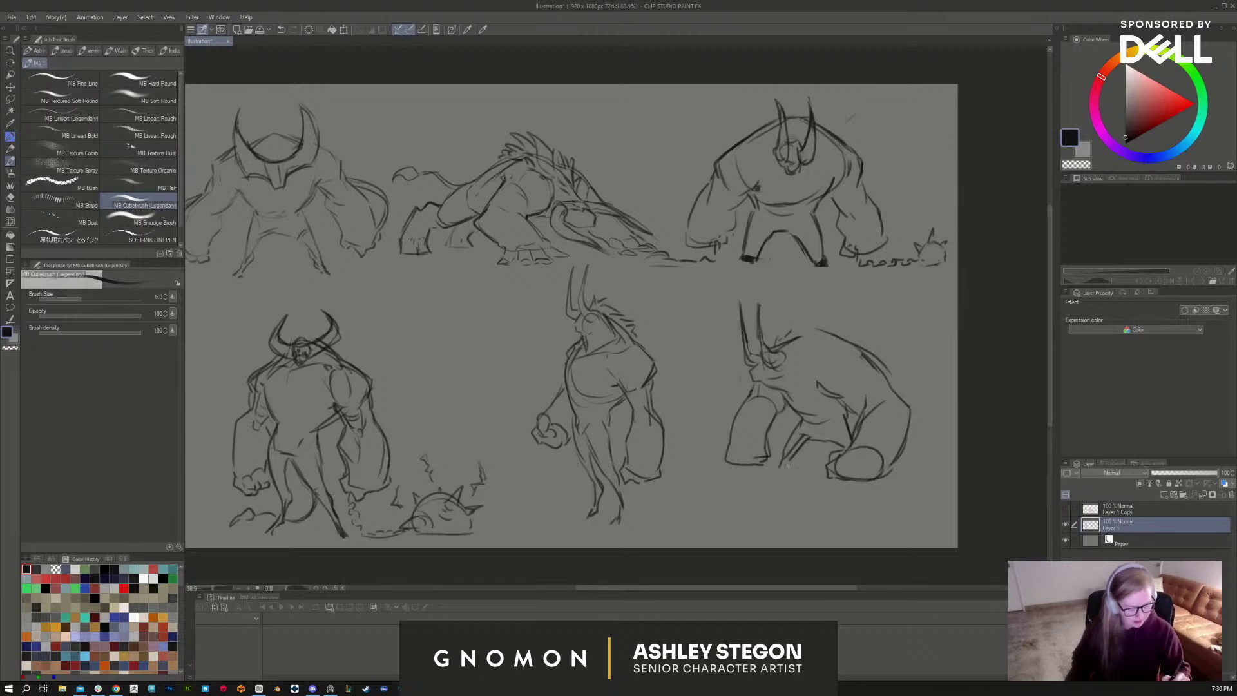
{"action": "mouse_move", "coordinate": [793, 449]}
{"action": "left_mouse_down"}
{"action": "mouse_move", "coordinate": [790, 465]}
{"action": "mouse_move", "coordinate": [725, 468]}
{"action": "left_mouse_up"}
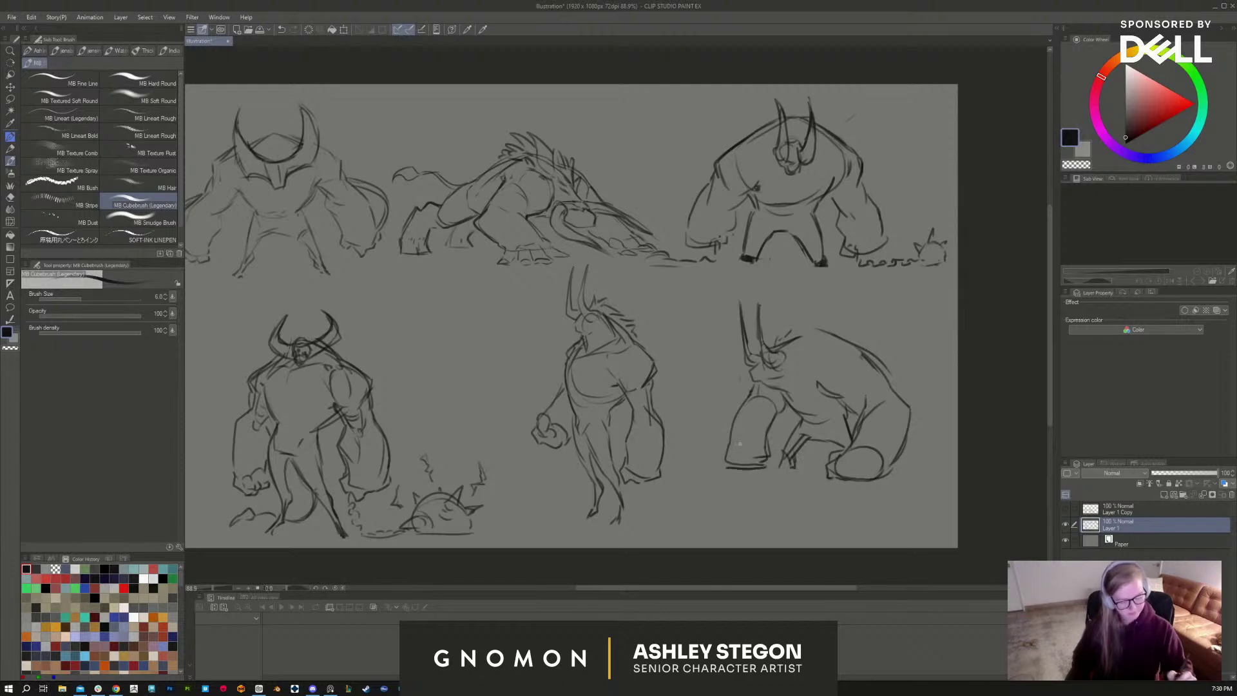
Step: Complete the sixth pose's upper back line, darken the base of its horns and sketch the curve of its shoulder muscle
{"action": "mouse_move", "coordinate": [780, 343]}
{"action": "left_mouse_down"}
{"action": "mouse_move", "coordinate": [805, 325]}
{"action": "mouse_move", "coordinate": [831, 330]}
{"action": "left_mouse_up"}
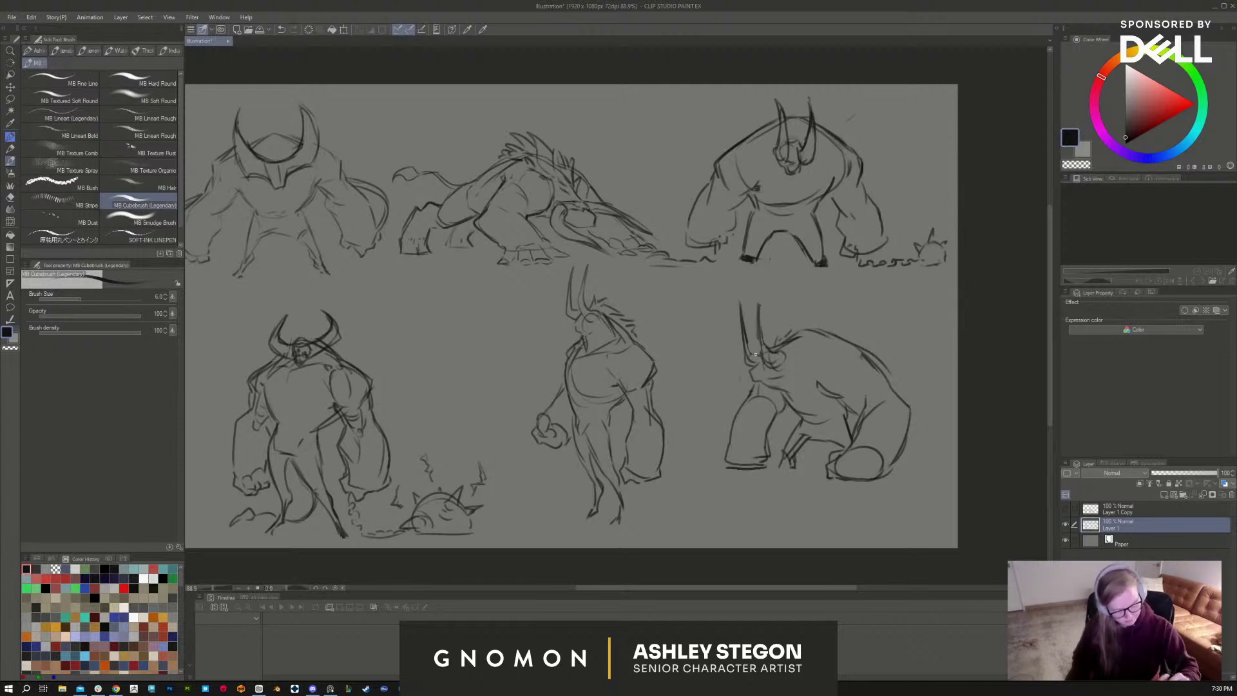
{"action": "mouse_move", "coordinate": [755, 354]}
{"action": "left_mouse_down"}
{"action": "mouse_move", "coordinate": [738, 315]}
{"action": "mouse_move", "coordinate": [760, 346]}
{"action": "left_mouse_up"}
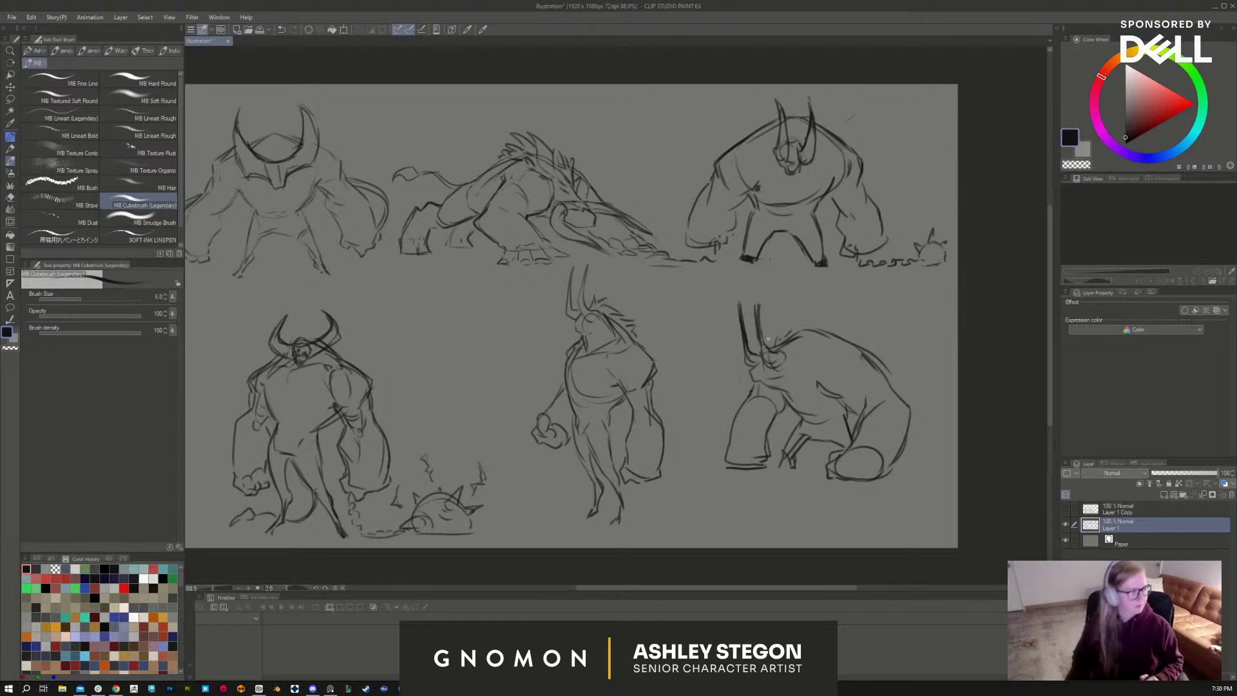
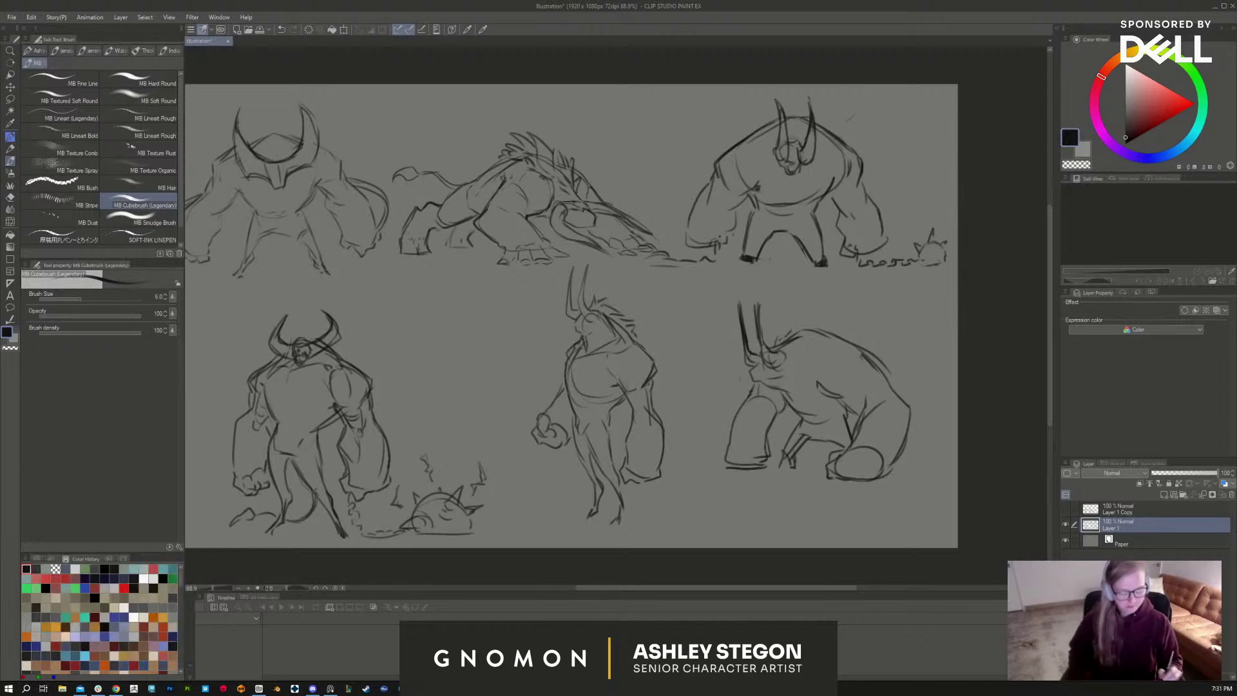
{"action": "left_click_drag", "start_coordinate": [805, 509], "coordinate": [842, 511]}
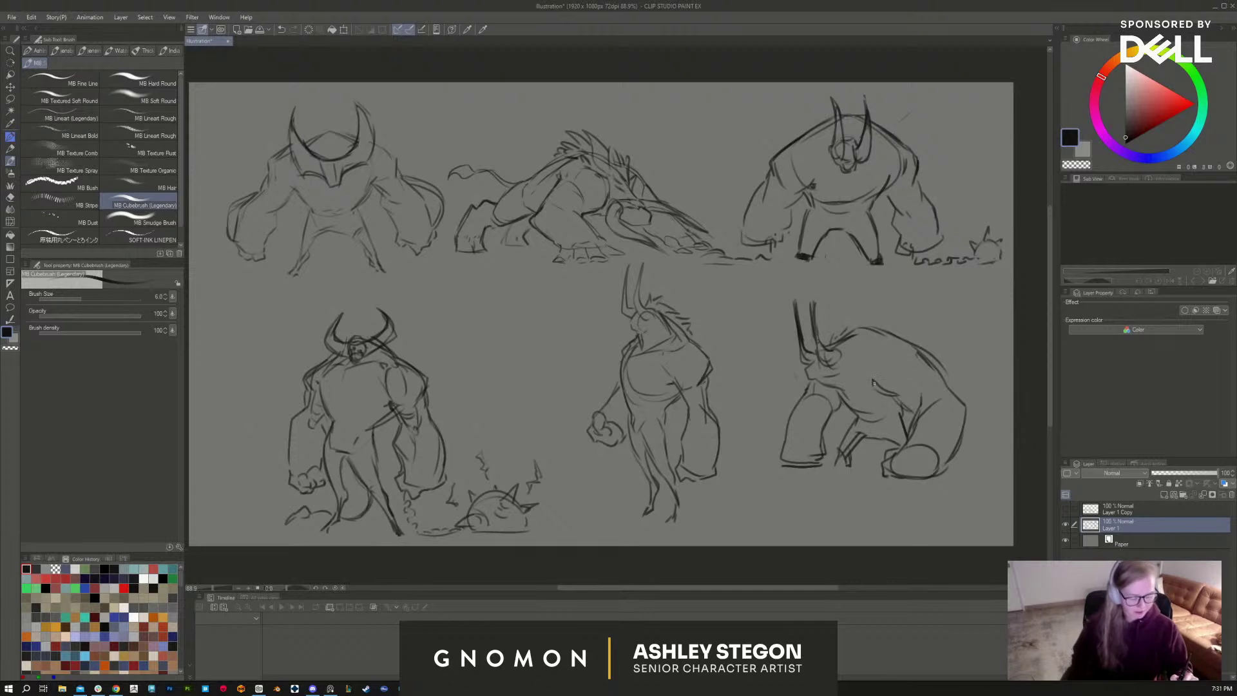
{"action": "mouse_move", "coordinate": [871, 349]}
{"action": "left_mouse_down"}
{"action": "mouse_move", "coordinate": [896, 347]}
{"action": "mouse_move", "coordinate": [872, 353]}
{"action": "mouse_move", "coordinate": [915, 376]}
{"action": "mouse_move", "coordinate": [918, 361]}
{"action": "mouse_move", "coordinate": [908, 387]}
{"action": "left_mouse_up"}
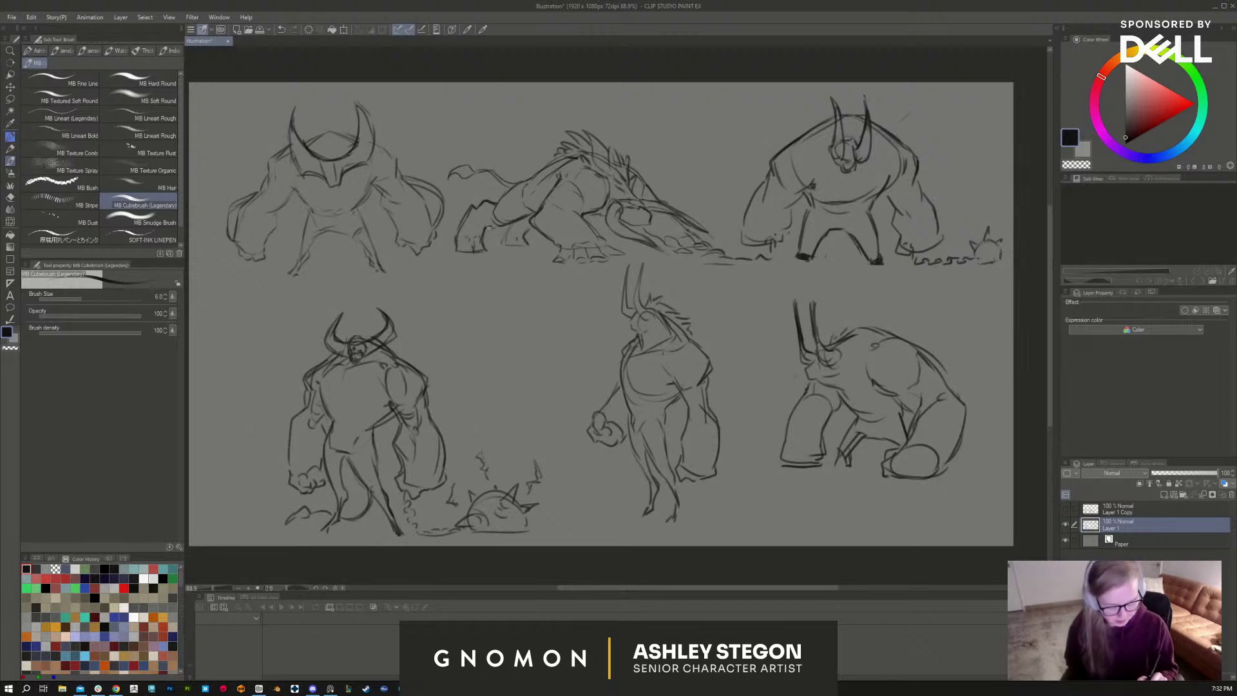
Step: Darken the second pose's rear contour, then erase its shaggy mane and replace it with short upright spikes along the back and neck
{"action": "mouse_move", "coordinate": [496, 229]}
{"action": "left_mouse_down"}
{"action": "mouse_move", "coordinate": [510, 222]}
{"action": "mouse_move", "coordinate": [516, 181]}
{"action": "mouse_move", "coordinate": [567, 157]}
{"action": "left_mouse_up"}
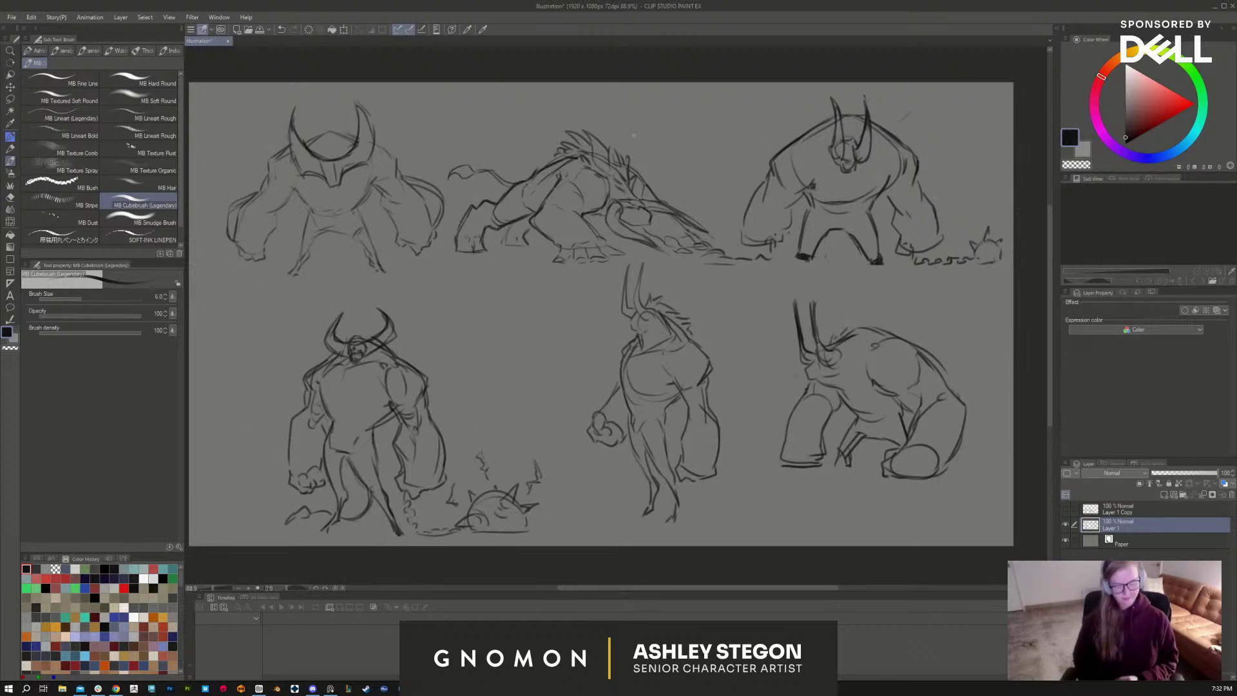
{"action": "key", "text": "e"}
{"action": "mouse_move", "coordinate": [589, 129]}
{"action": "left_mouse_down"}
{"action": "mouse_move", "coordinate": [570, 142]}
{"action": "mouse_move", "coordinate": [618, 158]}
{"action": "mouse_move", "coordinate": [631, 187]}
{"action": "mouse_move", "coordinate": [622, 184]}
{"action": "left_mouse_up"}
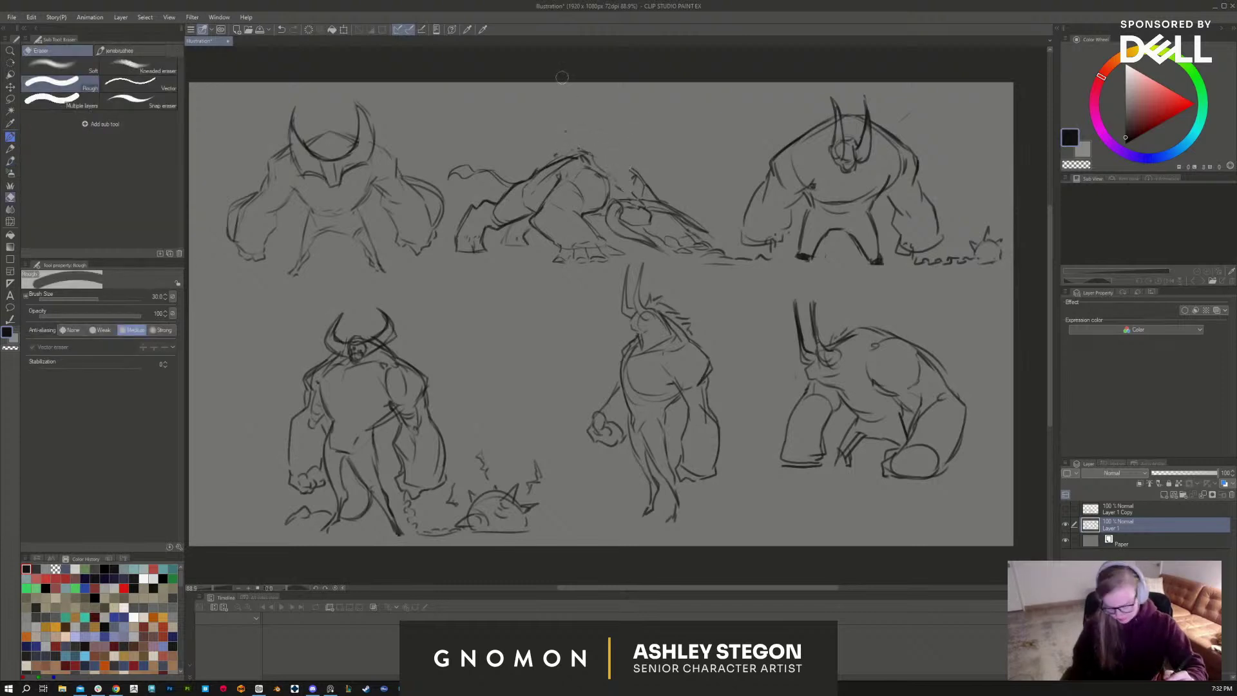
{"action": "key", "text": "b"}
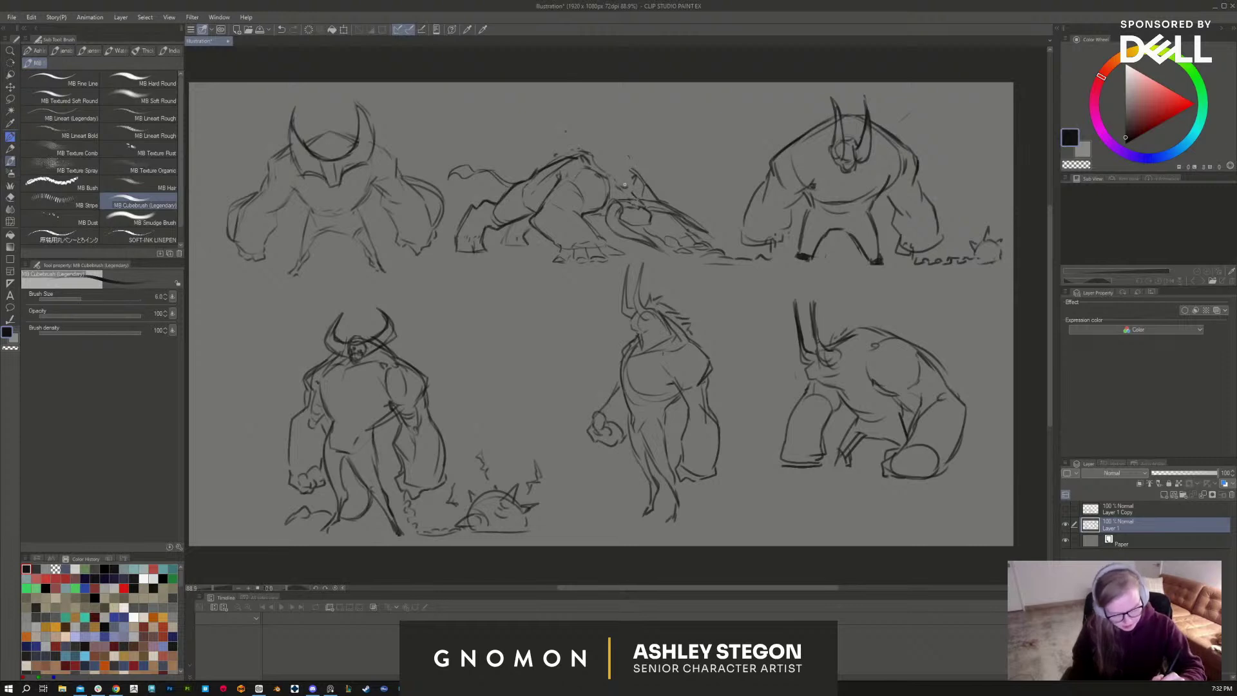
{"action": "mouse_move", "coordinate": [625, 177]}
{"action": "left_mouse_down"}
{"action": "mouse_move", "coordinate": [580, 136]}
{"action": "mouse_move", "coordinate": [582, 151]}
{"action": "mouse_move", "coordinate": [547, 152]}
{"action": "left_mouse_up"}
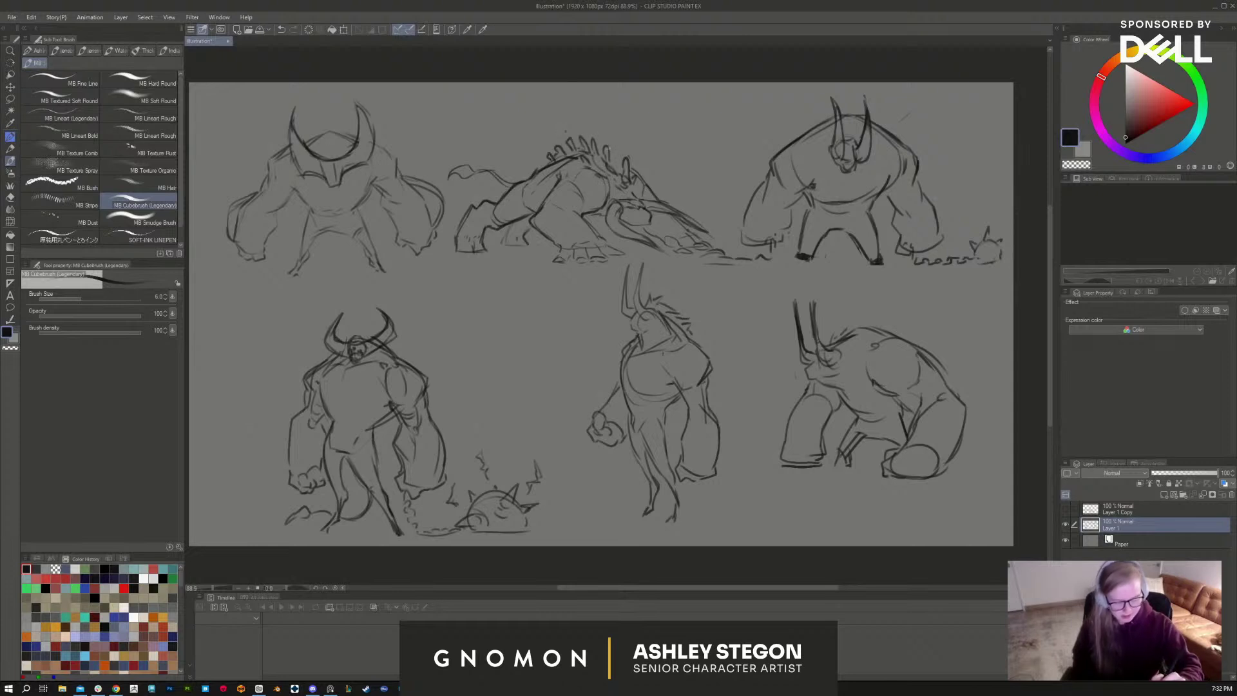
{"action": "key", "text": "e"}
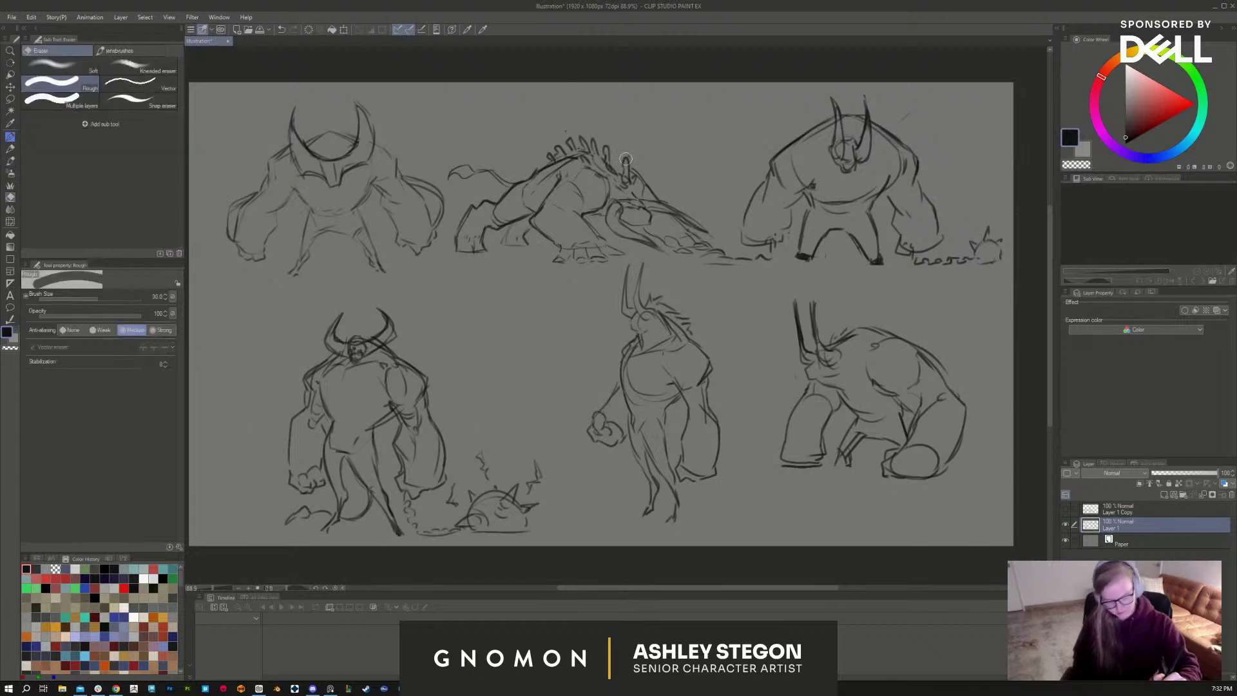
{"action": "mouse_move", "coordinate": [625, 161]}
{"action": "left_mouse_down"}
{"action": "mouse_move", "coordinate": [628, 184]}
{"action": "mouse_move", "coordinate": [617, 156]}
{"action": "mouse_move", "coordinate": [645, 181]}
{"action": "mouse_move", "coordinate": [609, 156]}
{"action": "left_mouse_up"}
{"action": "key", "text": "p"}
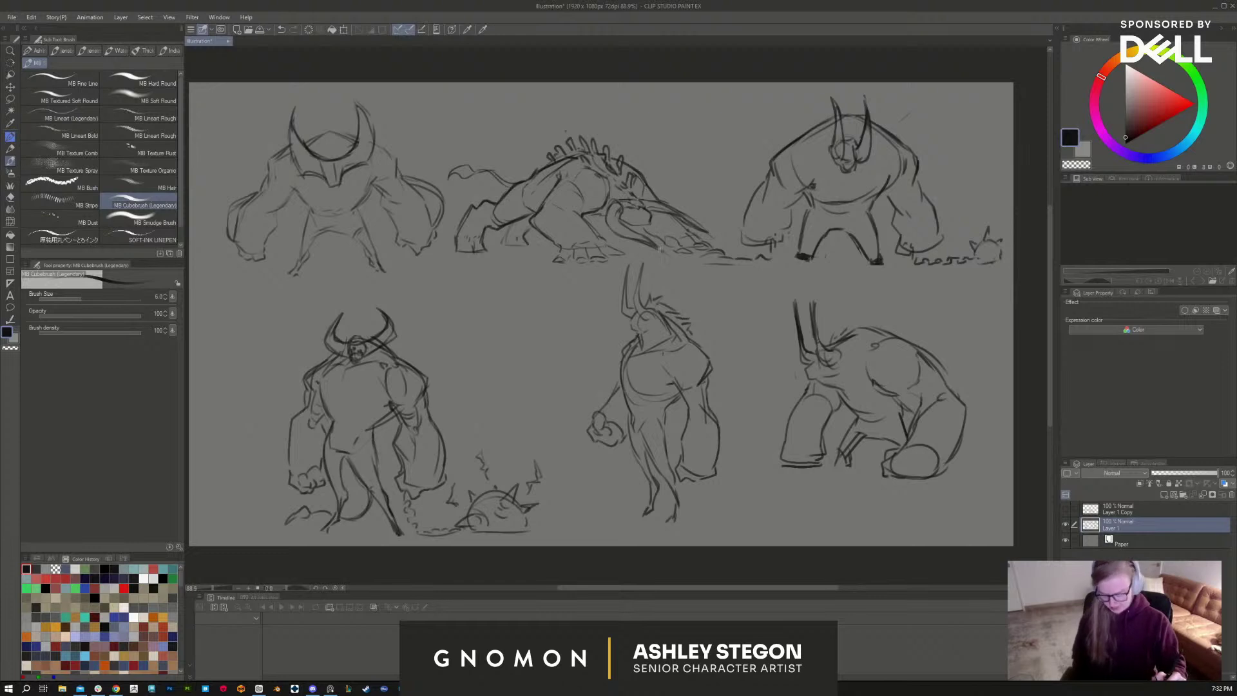
Step: Erase the long limb reaching forward from the second pose's head and redraw it with cleaner, darker contours down to the ground
{"action": "key", "text": "e"}
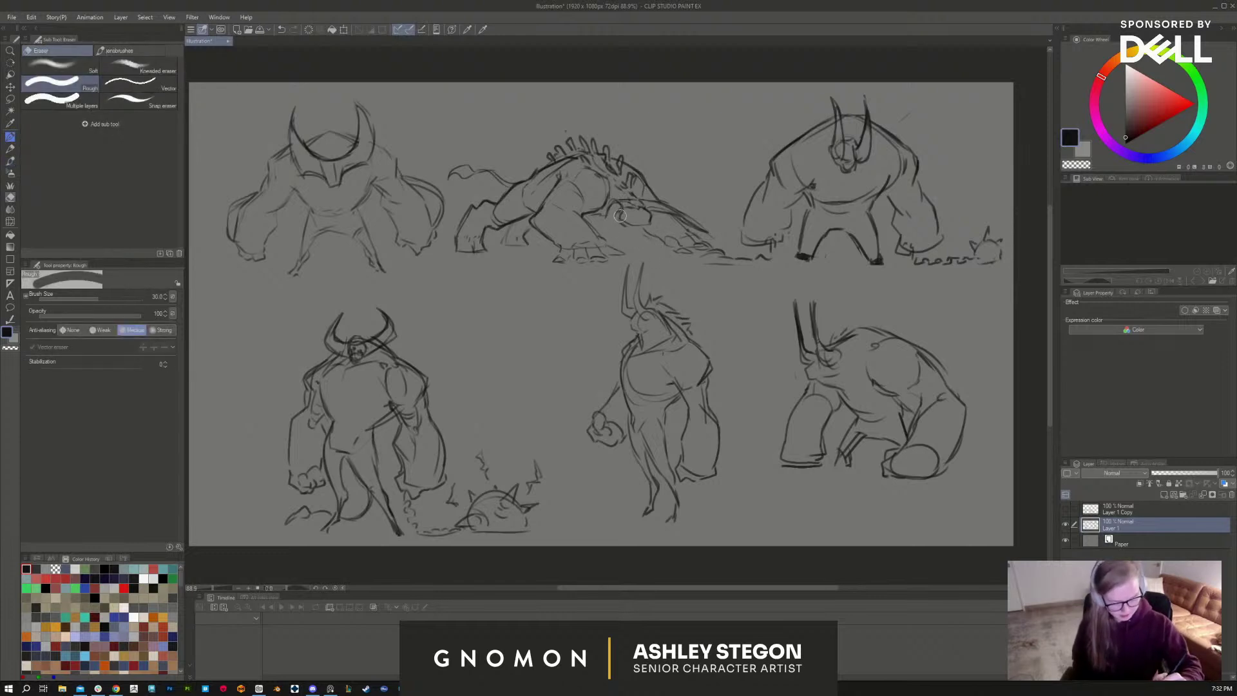
{"action": "mouse_move", "coordinate": [620, 216]}
{"action": "left_mouse_down"}
{"action": "mouse_move", "coordinate": [667, 193]}
{"action": "mouse_move", "coordinate": [662, 206]}
{"action": "mouse_move", "coordinate": [696, 229]}
{"action": "left_mouse_up"}
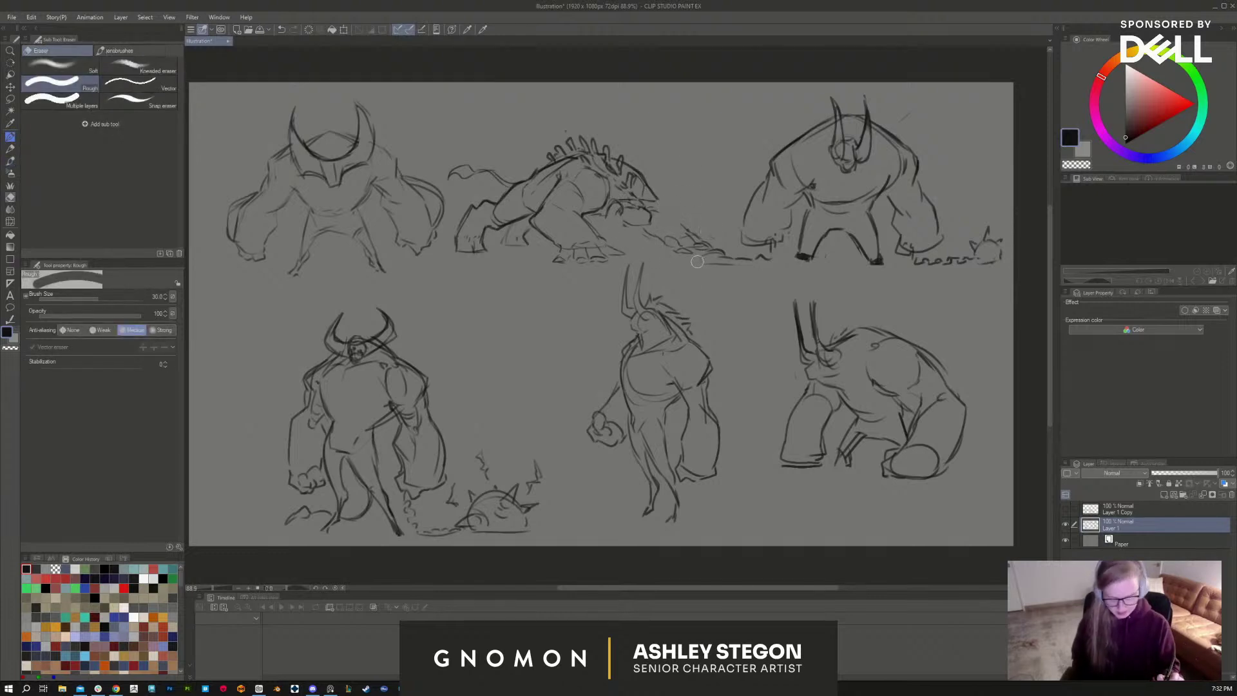
{"action": "key", "text": "b"}
{"action": "mouse_move", "coordinate": [658, 199]}
{"action": "left_mouse_down"}
{"action": "mouse_move", "coordinate": [664, 228]}
{"action": "mouse_move", "coordinate": [646, 231]}
{"action": "mouse_move", "coordinate": [662, 219]}
{"action": "mouse_move", "coordinate": [649, 208]}
{"action": "mouse_move", "coordinate": [646, 227]}
{"action": "mouse_move", "coordinate": [661, 216]}
{"action": "mouse_move", "coordinate": [646, 202]}
{"action": "mouse_move", "coordinate": [687, 219]}
{"action": "mouse_move", "coordinate": [604, 229]}
{"action": "left_mouse_up"}
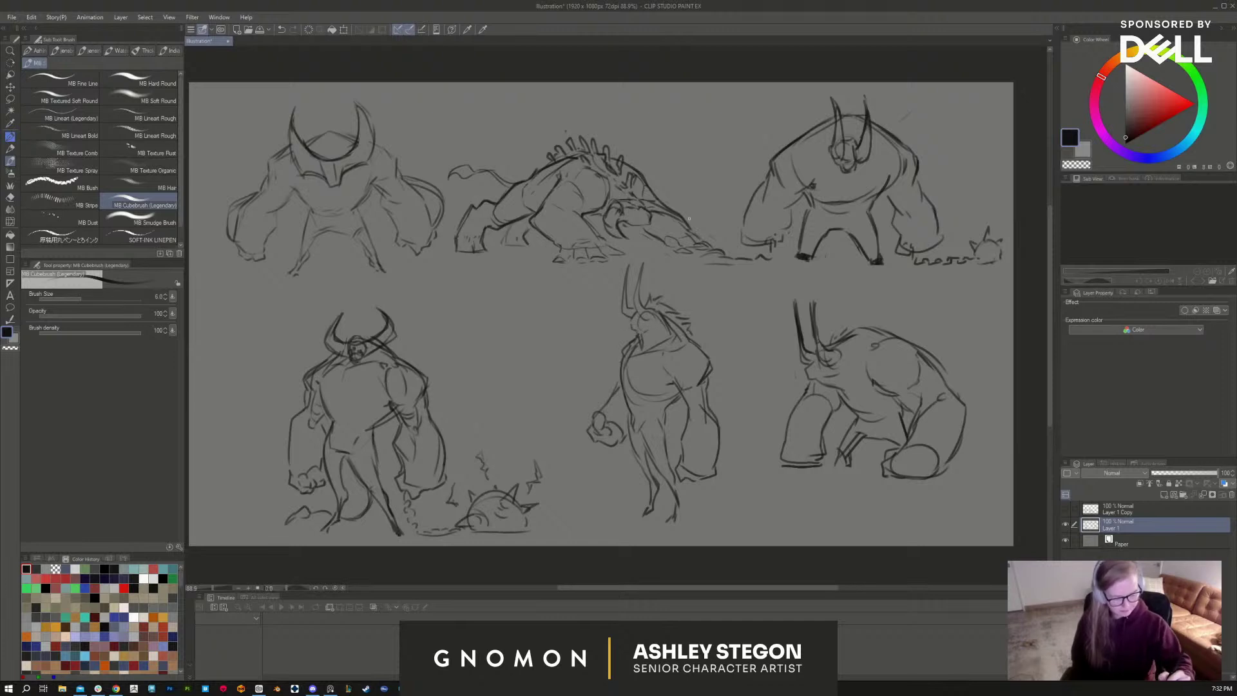
{"action": "left_click_drag", "start_coordinate": [690, 229], "coordinate": [715, 248]}
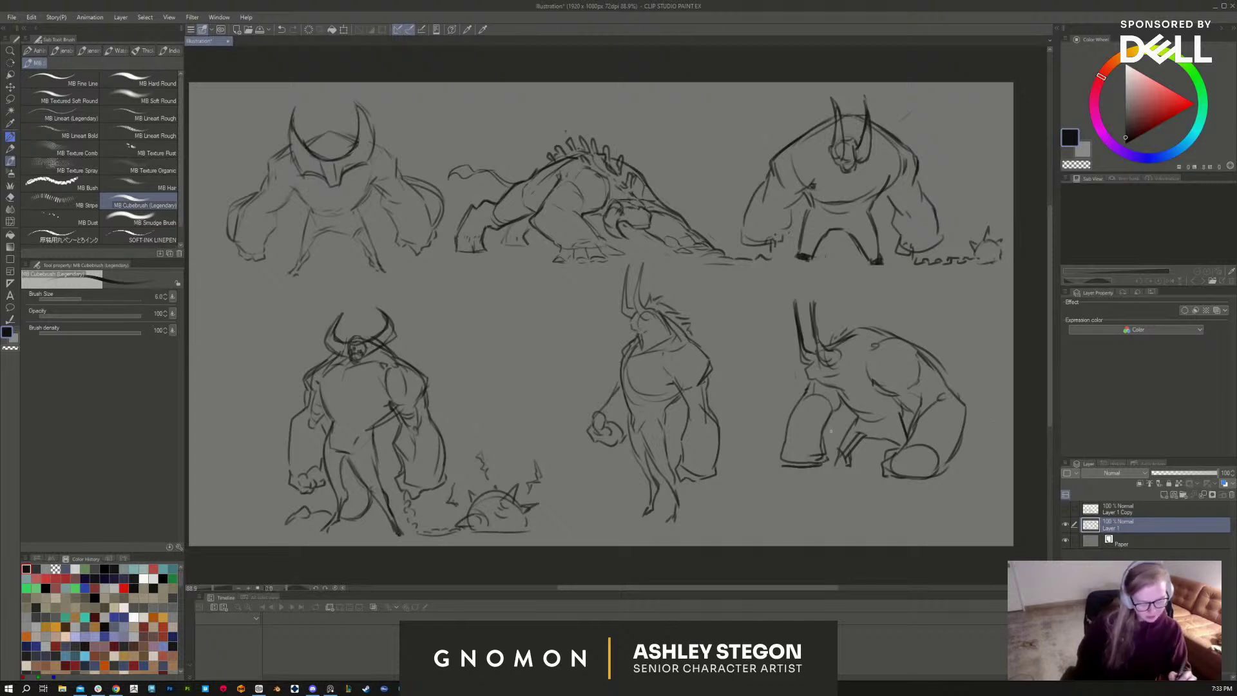
Step: Define the sixth pose's jaw and chest, then give the near arm an angular elbow and forearm with a small oval on the fist
{"action": "mouse_move", "coordinate": [818, 357]}
{"action": "left_mouse_down"}
{"action": "mouse_move", "coordinate": [803, 379]}
{"action": "mouse_move", "coordinate": [842, 388]}
{"action": "left_mouse_up"}
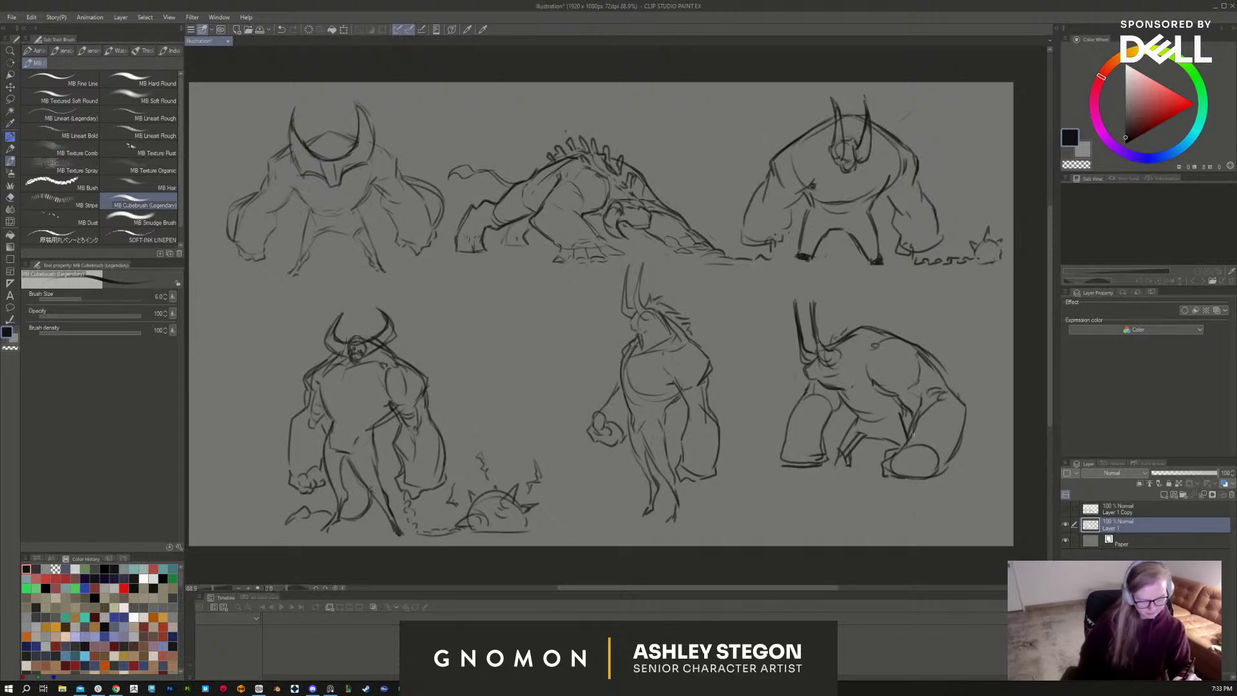
{"action": "mouse_move", "coordinate": [914, 436]}
{"action": "left_mouse_down"}
{"action": "mouse_move", "coordinate": [955, 385]}
{"action": "mouse_move", "coordinate": [978, 419]}
{"action": "mouse_move", "coordinate": [961, 446]}
{"action": "left_mouse_up"}
{"action": "mouse_move", "coordinate": [929, 404]}
{"action": "left_mouse_down"}
{"action": "mouse_move", "coordinate": [969, 421]}
{"action": "mouse_move", "coordinate": [966, 439]}
{"action": "mouse_move", "coordinate": [919, 447]}
{"action": "mouse_move", "coordinate": [933, 458]}
{"action": "mouse_move", "coordinate": [924, 450]}
{"action": "left_mouse_up"}
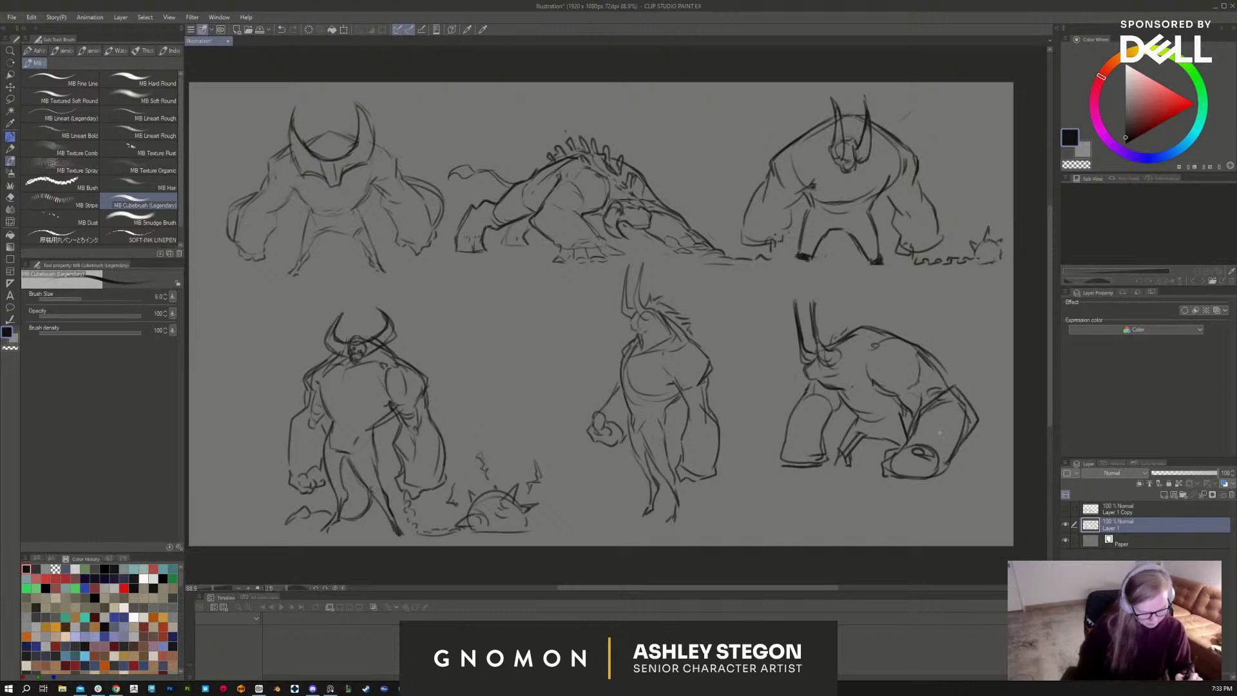
{"action": "left_click_drag", "start_coordinate": [938, 392], "coordinate": [923, 404]}
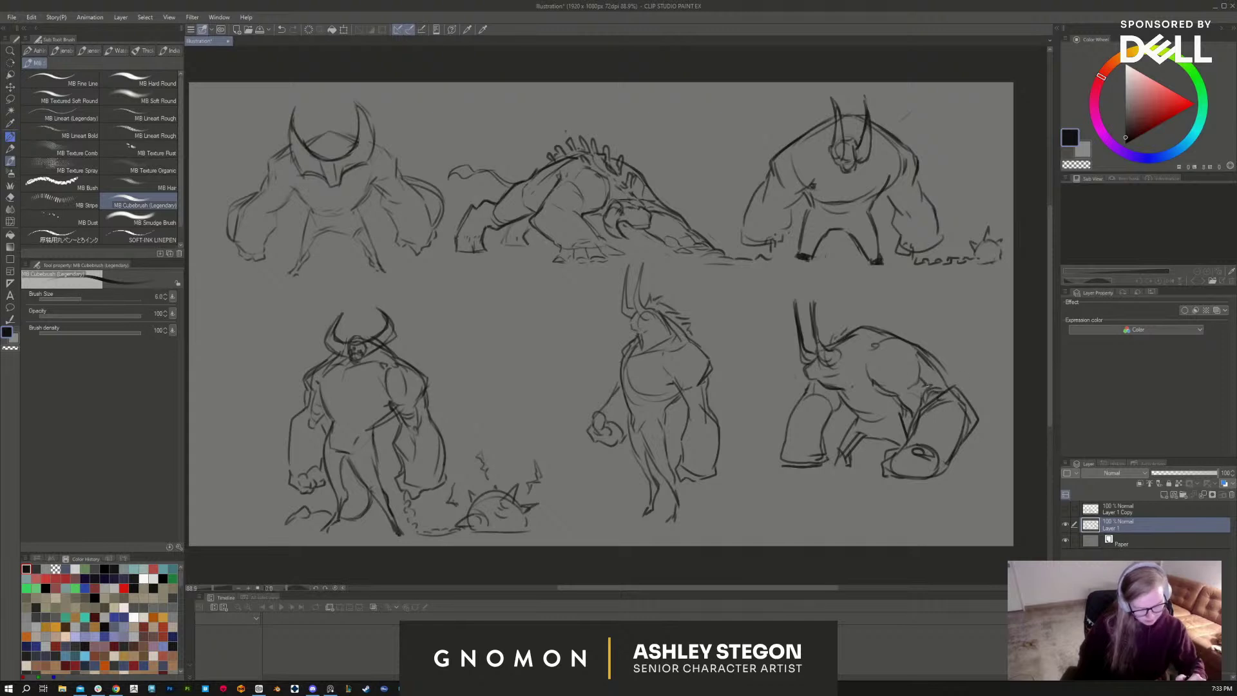
Step: Wrap bold curved bands around the sixth pose's near shoulder and add a small oval detail behind them
{"action": "left_click_drag", "start_coordinate": [871, 372], "coordinate": [899, 340]}
{"action": "mouse_move", "coordinate": [915, 349]}
{"action": "left_mouse_down"}
{"action": "mouse_move", "coordinate": [914, 367]}
{"action": "mouse_move", "coordinate": [880, 366]}
{"action": "left_mouse_up"}
{"action": "left_click_drag", "start_coordinate": [888, 360], "coordinate": [878, 384]}
{"action": "mouse_move", "coordinate": [884, 335]}
{"action": "left_mouse_down"}
{"action": "mouse_move", "coordinate": [867, 382]}
{"action": "mouse_move", "coordinate": [917, 332]}
{"action": "left_mouse_up"}
{"action": "mouse_move", "coordinate": [917, 343]}
{"action": "left_mouse_down"}
{"action": "mouse_move", "coordinate": [863, 389]}
{"action": "mouse_move", "coordinate": [915, 347]}
{"action": "mouse_move", "coordinate": [915, 385]}
{"action": "left_mouse_up"}
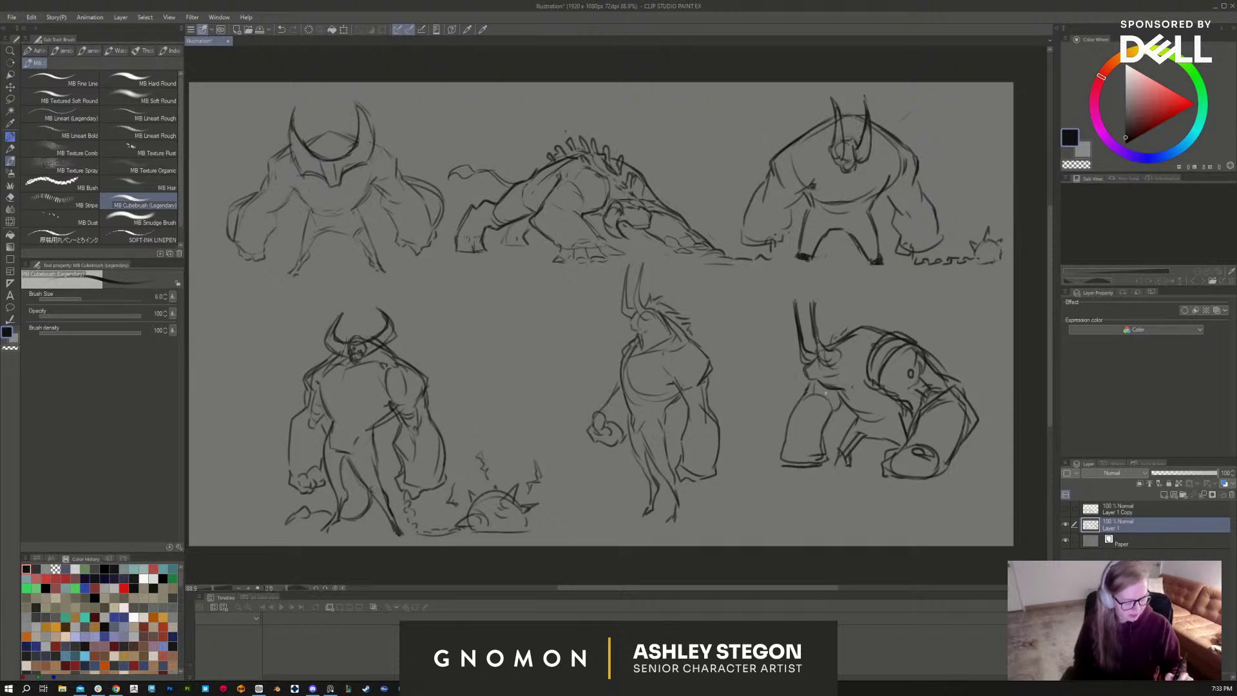
Step: Outline the top of the sixth pose's far forearm, darken the small shoulder detail and thicken its tall horns
{"action": "mouse_move", "coordinate": [802, 396]}
{"action": "left_mouse_down"}
{"action": "mouse_move", "coordinate": [832, 411]}
{"action": "mouse_move", "coordinate": [821, 411]}
{"action": "mouse_move", "coordinate": [833, 439]}
{"action": "left_mouse_up"}
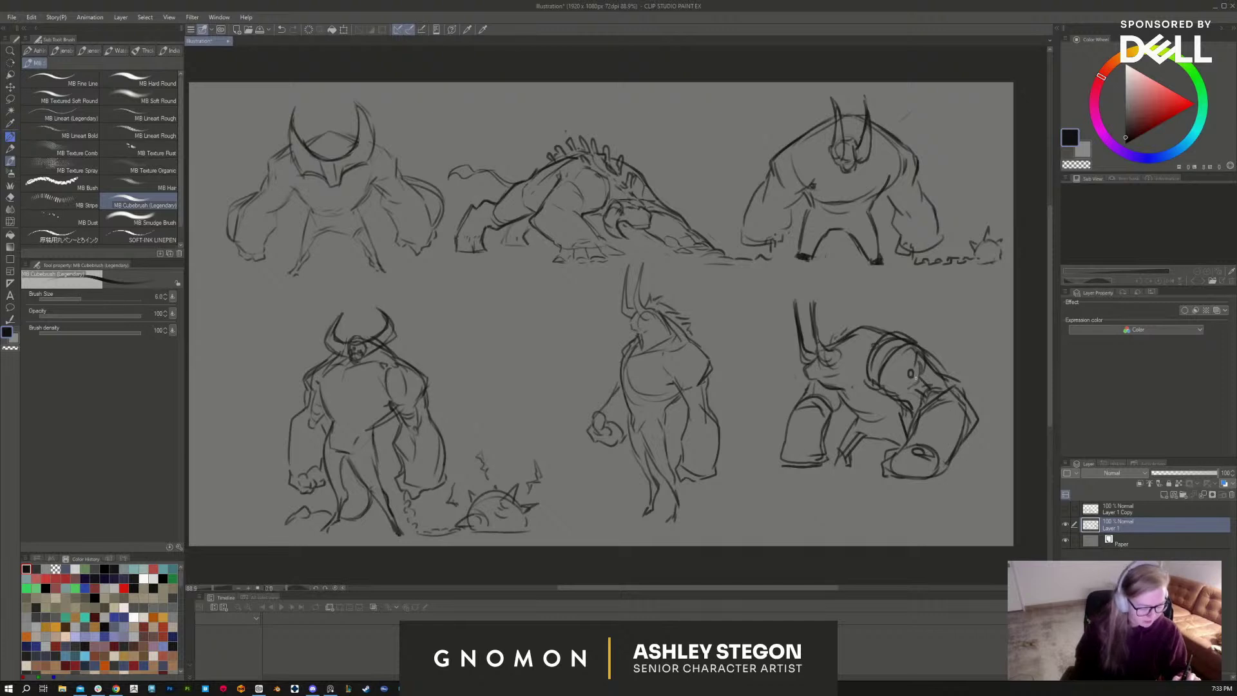
{"action": "left_click_drag", "start_coordinate": [910, 372], "coordinate": [916, 386]}
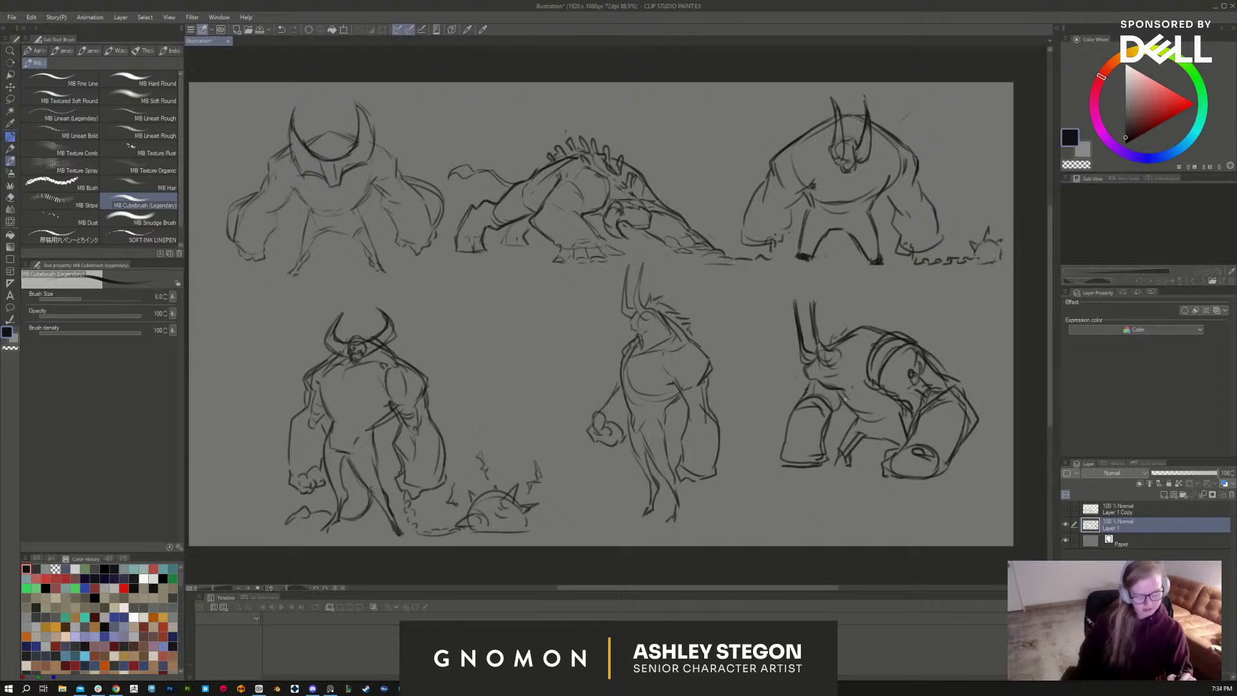
{"action": "mouse_move", "coordinate": [809, 298]}
{"action": "left_mouse_down"}
{"action": "mouse_move", "coordinate": [820, 356]}
{"action": "mouse_move", "coordinate": [804, 343]}
{"action": "left_mouse_up"}
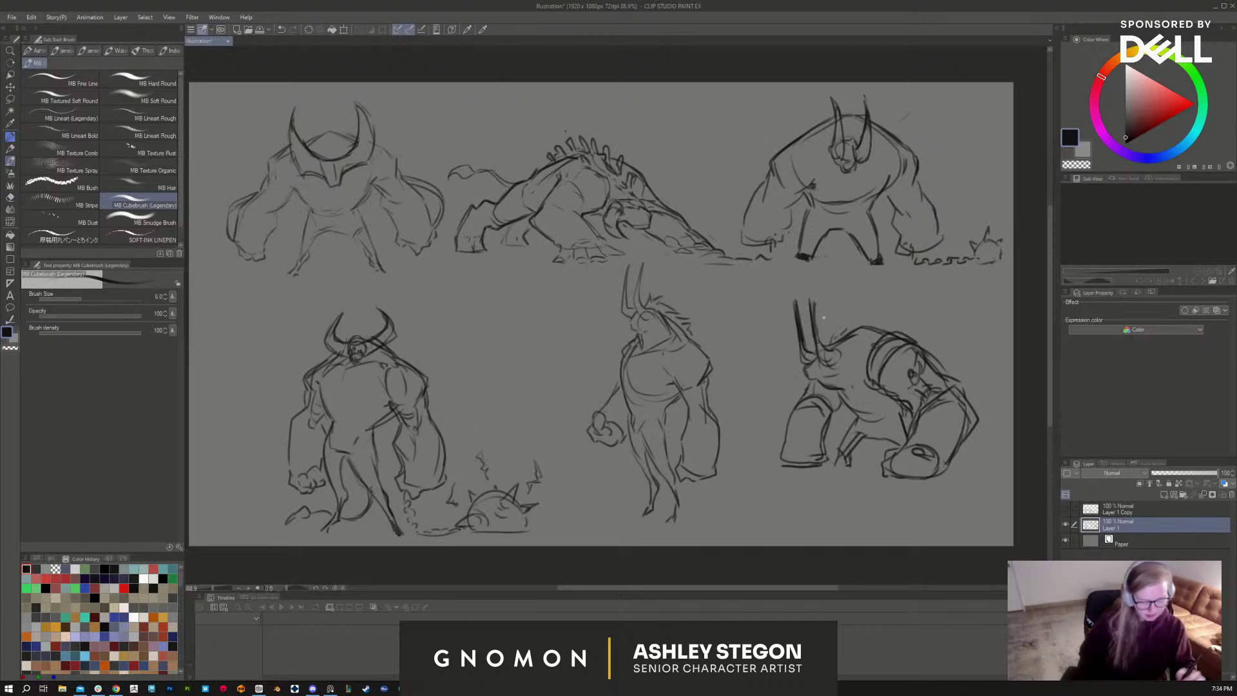
Step: Erase the sixth pose's far forearm and thin legs with an enlarged eraser
{"action": "key", "text": "e"}
{"action": "mouse_move", "coordinate": [845, 456]}
{"action": "left_mouse_down"}
{"action": "mouse_move", "coordinate": [844, 428]}
{"action": "mouse_move", "coordinate": [857, 439]}
{"action": "mouse_move", "coordinate": [897, 431]}
{"action": "mouse_move", "coordinate": [852, 409]}
{"action": "mouse_move", "coordinate": [873, 382]}
{"action": "mouse_move", "coordinate": [819, 405]}
{"action": "mouse_move", "coordinate": [830, 413]}
{"action": "mouse_move", "coordinate": [806, 396]}
{"action": "mouse_move", "coordinate": [833, 431]}
{"action": "mouse_move", "coordinate": [869, 366]}
{"action": "mouse_move", "coordinate": [835, 387]}
{"action": "mouse_move", "coordinate": [842, 416]}
{"action": "mouse_move", "coordinate": [883, 408]}
{"action": "left_mouse_up"}
{"action": "key", "text": "bracketright"}
{"action": "key", "text": "bracketright"}
{"action": "key", "text": "b"}
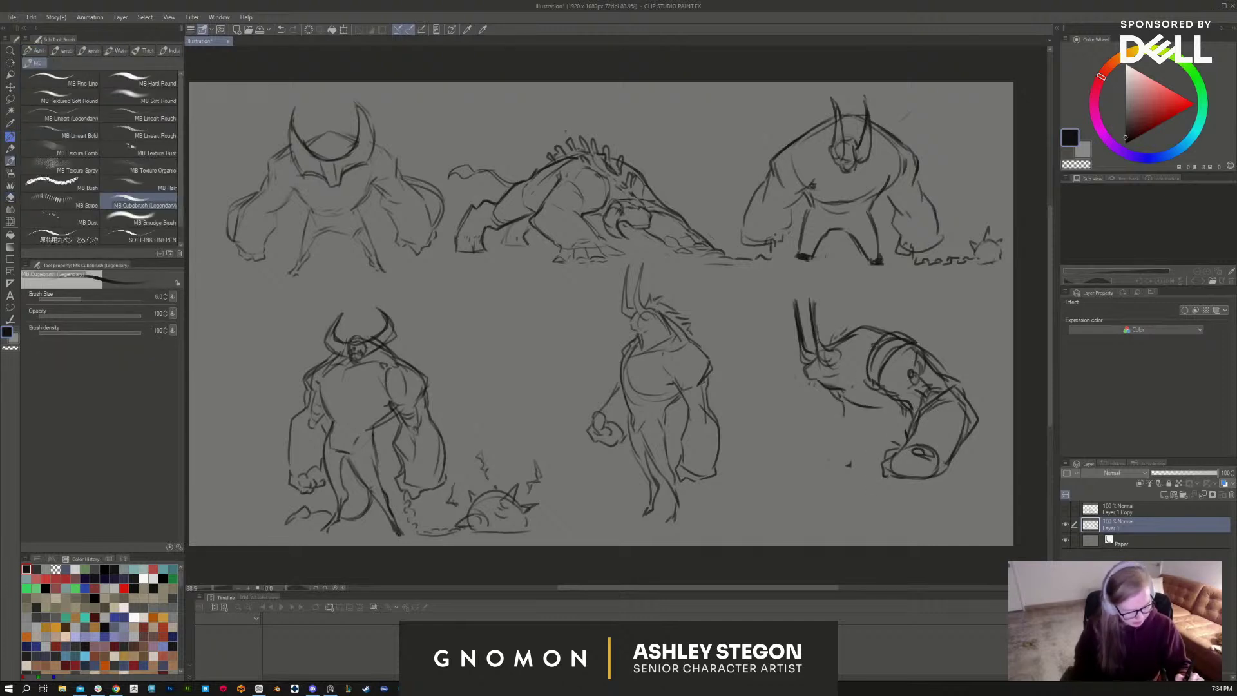
Step: Rework the sixth pose's back and belly lines and draw a new thin bent leg beneath the body
{"action": "left_click_drag", "start_coordinate": [925, 353], "coordinate": [935, 368]}
{"action": "left_click_drag", "start_coordinate": [865, 400], "coordinate": [901, 418]}
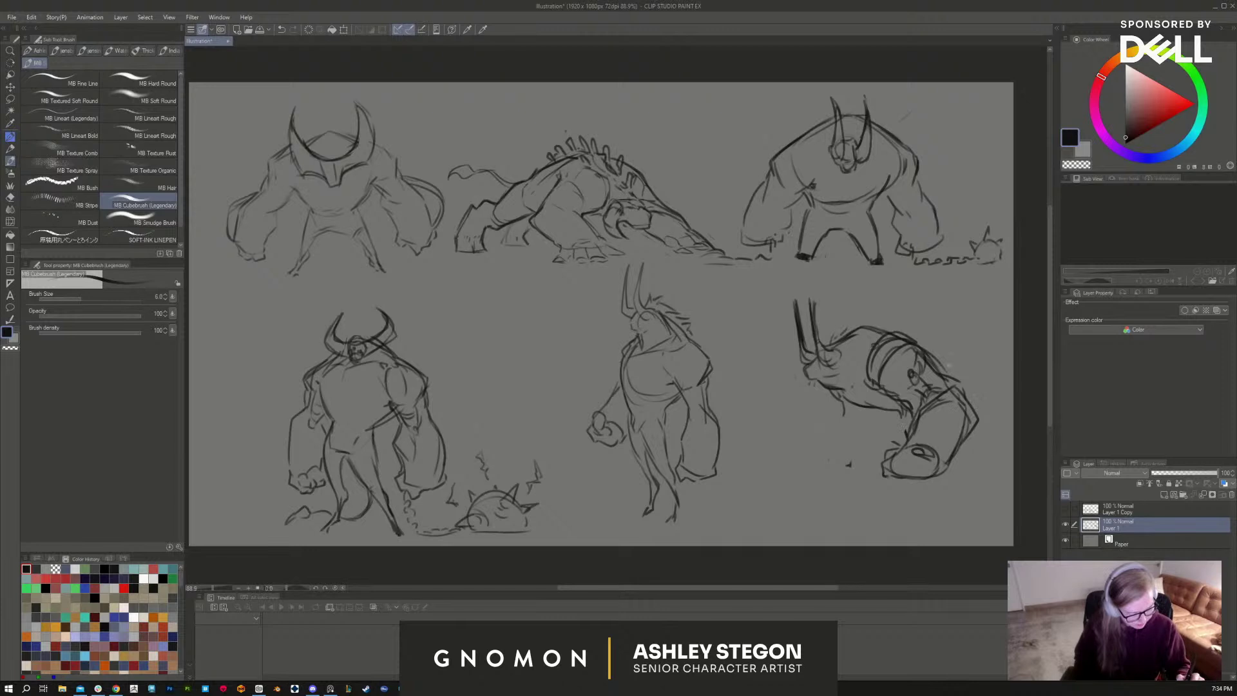
{"action": "left_click_drag", "start_coordinate": [915, 342], "coordinate": [977, 401]}
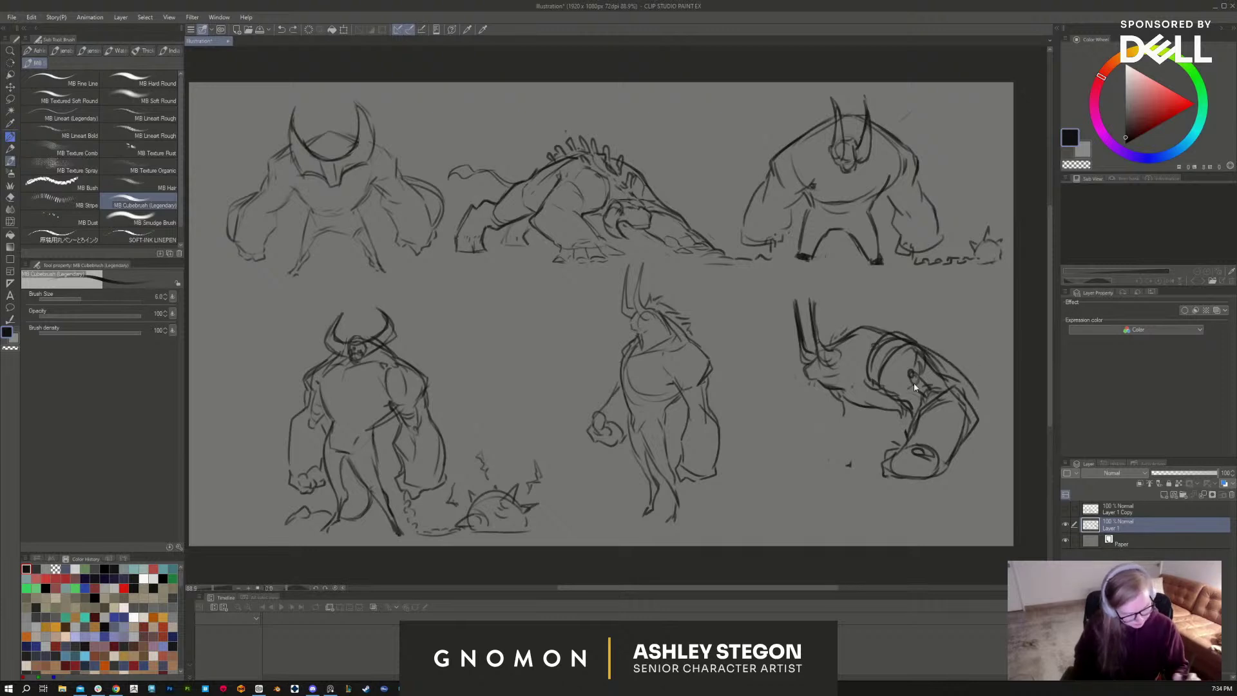
{"action": "mouse_move", "coordinate": [846, 402]}
{"action": "left_mouse_down"}
{"action": "mouse_move", "coordinate": [900, 410]}
{"action": "mouse_move", "coordinate": [855, 433]}
{"action": "mouse_move", "coordinate": [869, 430]}
{"action": "mouse_move", "coordinate": [874, 445]}
{"action": "mouse_move", "coordinate": [856, 463]}
{"action": "left_mouse_up"}
{"action": "left_click_drag", "start_coordinate": [906, 422], "coordinate": [884, 429]}
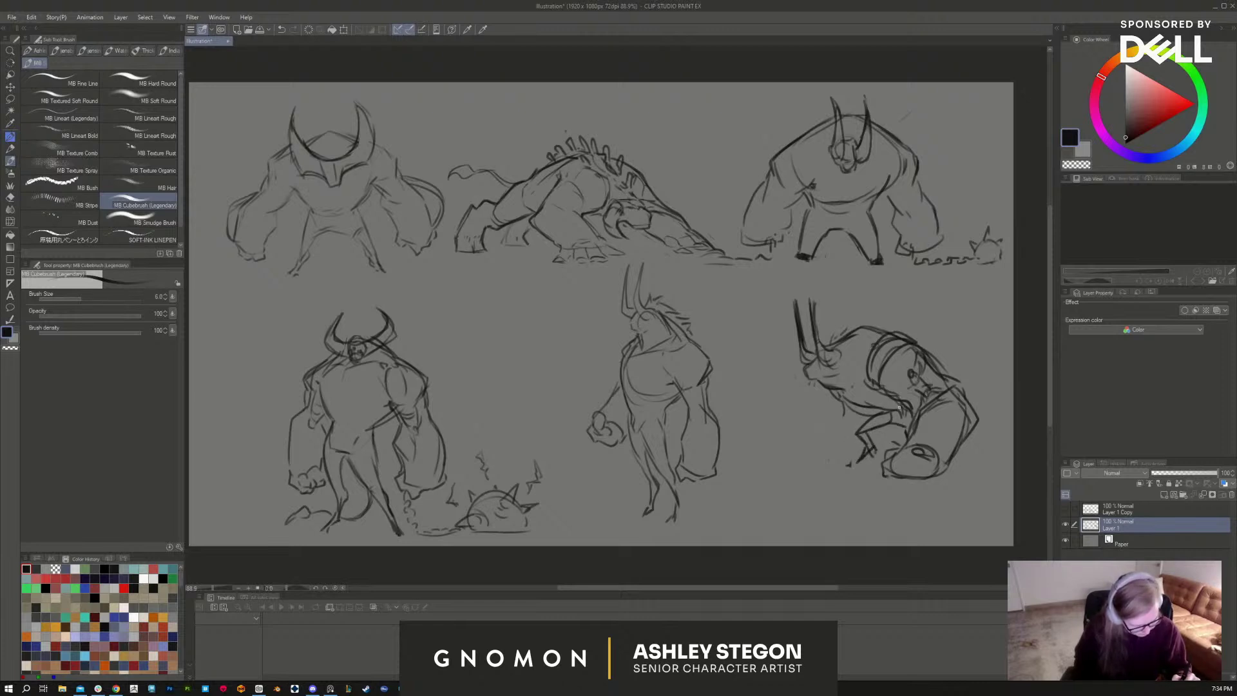
Step: Redraw the sixth pose's far arm as a massive forearm slanting forward to the ground below the head, undoing a stray belly stroke
{"action": "mouse_move", "coordinate": [825, 384]}
{"action": "left_mouse_down"}
{"action": "mouse_move", "coordinate": [808, 428]}
{"action": "mouse_move", "coordinate": [839, 433]}
{"action": "left_mouse_up"}
{"action": "left_click_drag", "start_coordinate": [847, 429], "coordinate": [804, 458]}
{"action": "left_click_drag", "start_coordinate": [841, 407], "coordinate": [812, 439]}
{"action": "left_click_drag", "start_coordinate": [821, 409], "coordinate": [770, 460]}
{"action": "mouse_move", "coordinate": [825, 447]}
{"action": "left_mouse_down"}
{"action": "mouse_move", "coordinate": [778, 464]}
{"action": "mouse_move", "coordinate": [812, 460]}
{"action": "left_mouse_up"}
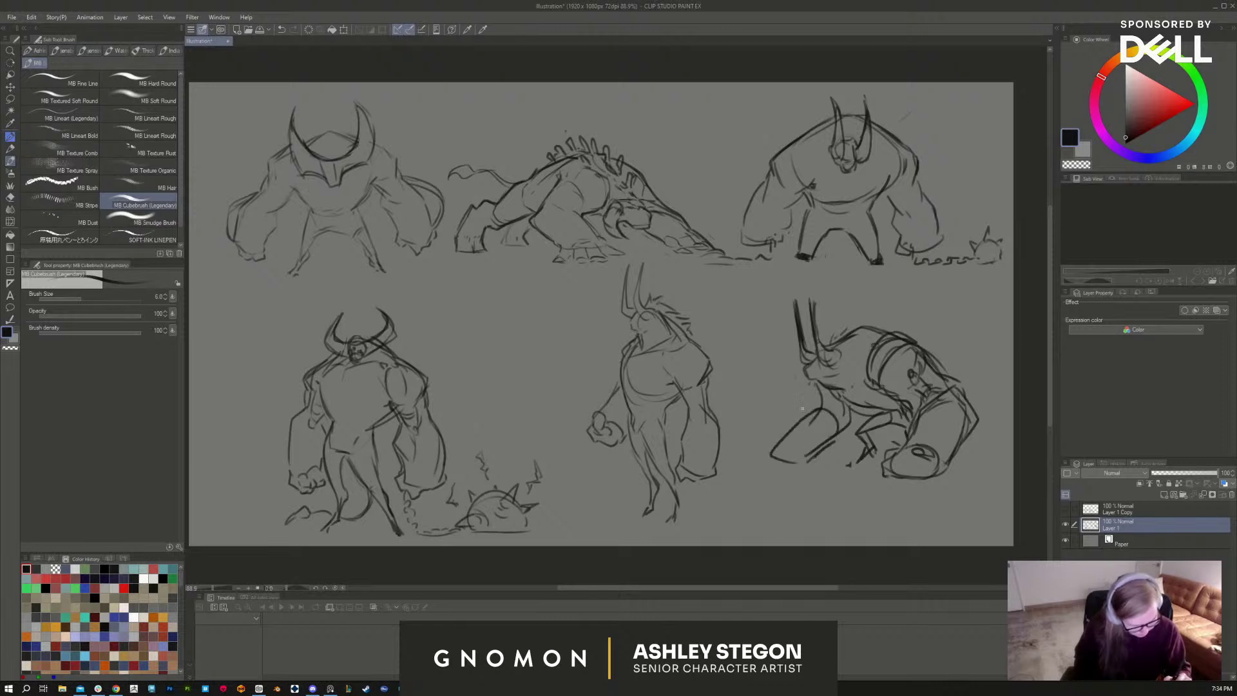
{"action": "left_click_drag", "start_coordinate": [804, 406], "coordinate": [766, 457]}
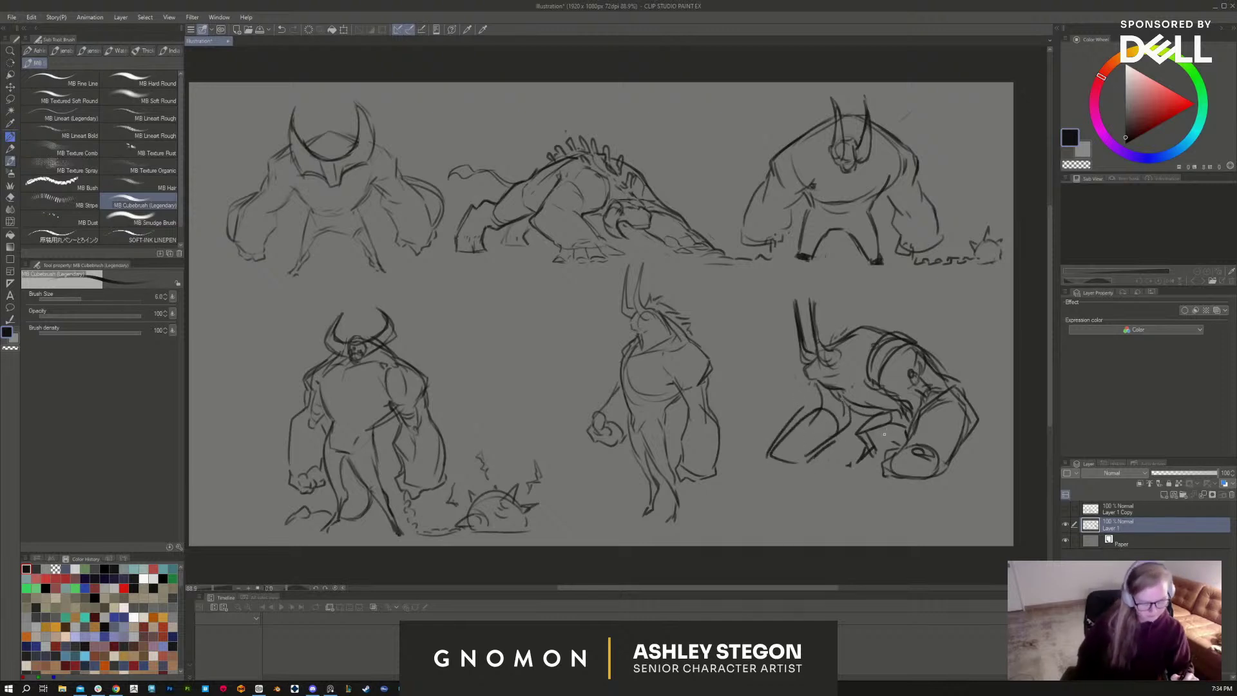
{"action": "left_click_drag", "start_coordinate": [902, 408], "coordinate": [893, 424]}
{"action": "key", "text": "ctrl+z"}
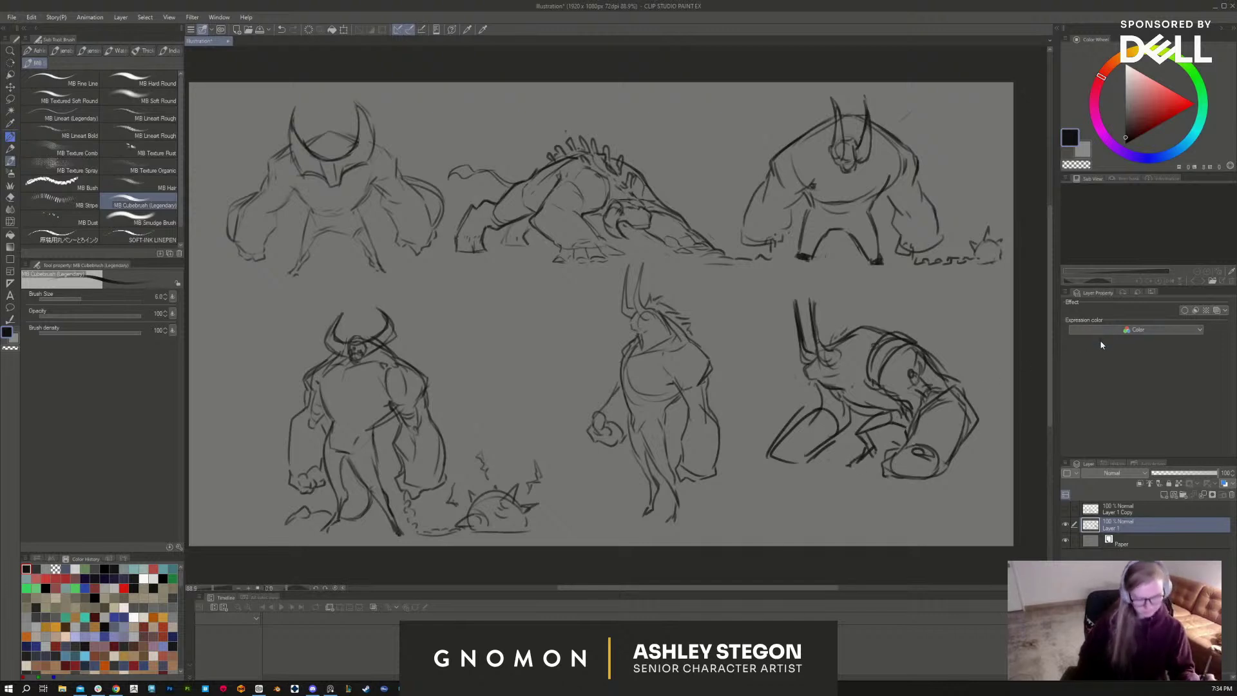
Step: Lasso the sixth pose's near forearm and fist, then rotate and shift them away from the body to a lower, more upright position
{"action": "key", "text": "m"}
{"action": "mouse_move", "coordinate": [960, 484]}
{"action": "left_mouse_down"}
{"action": "mouse_move", "coordinate": [888, 445]}
{"action": "mouse_move", "coordinate": [958, 483]}
{"action": "left_mouse_up"}
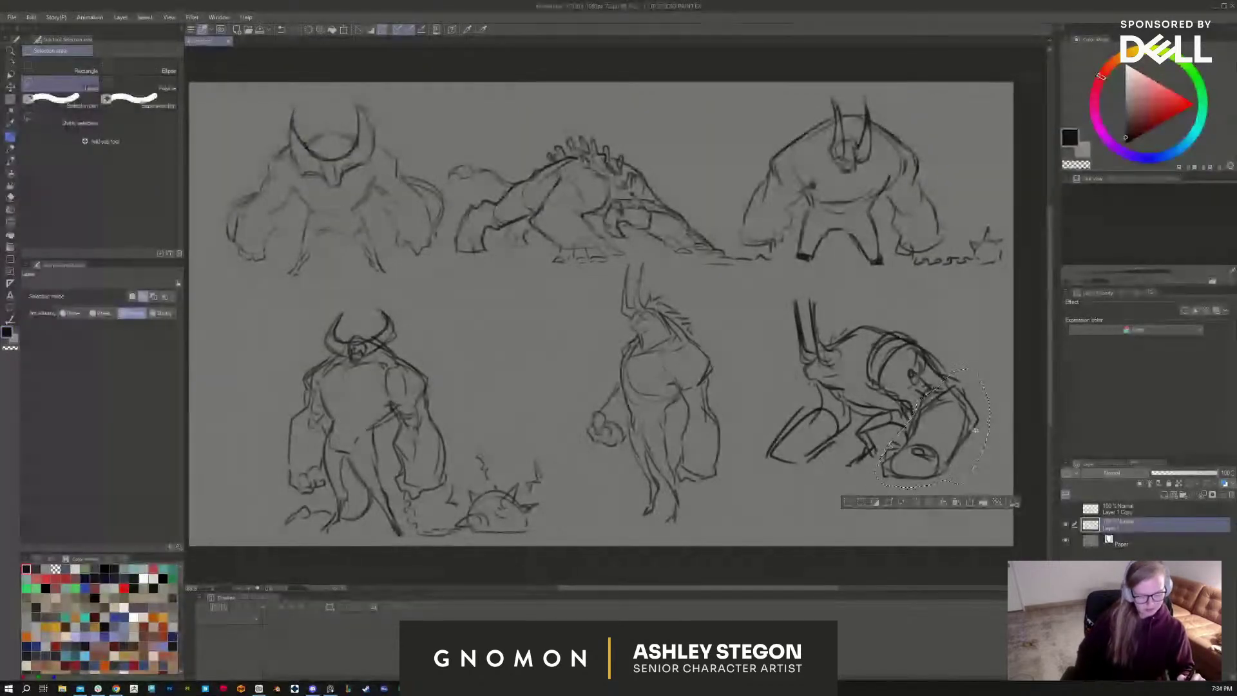
{"action": "key", "text": "ctrl+t"}
{"action": "mouse_move", "coordinate": [992, 370]}
{"action": "left_mouse_down"}
{"action": "mouse_move", "coordinate": [991, 337]}
{"action": "mouse_move", "coordinate": [1026, 459]}
{"action": "left_mouse_up"}
{"action": "key", "text": "Return"}
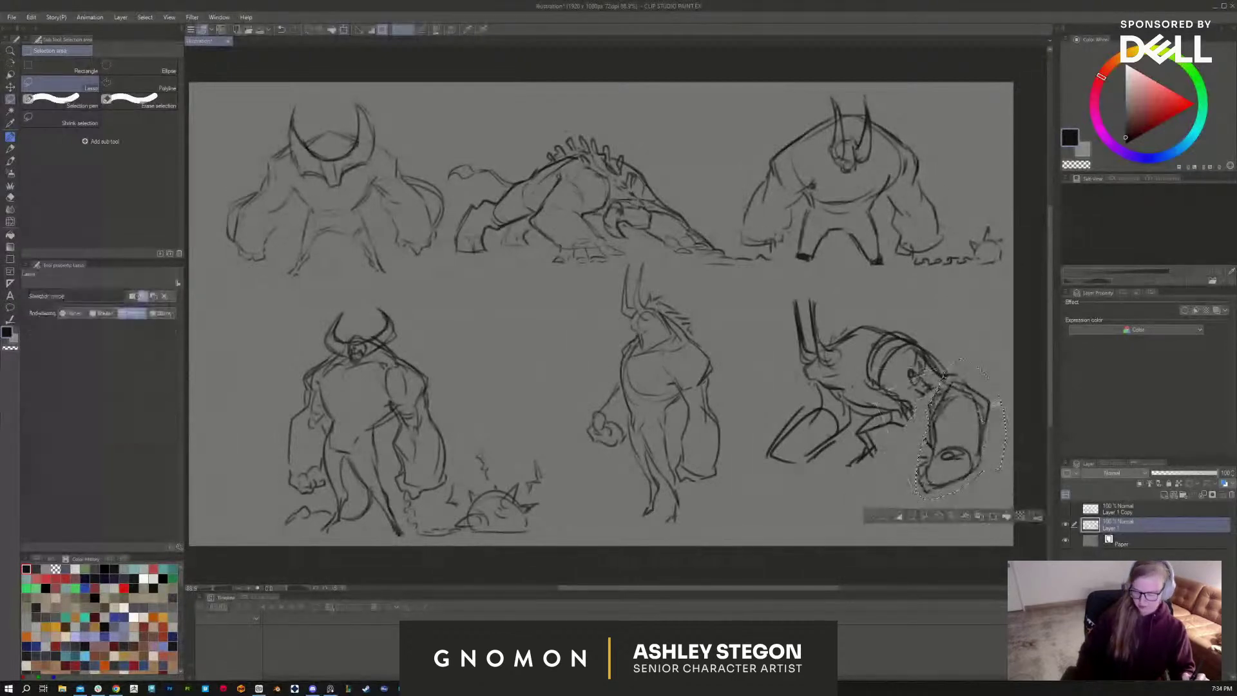
{"action": "key", "text": "ctrl+d"}
Step: Reconnect the sixth pose's repositioned near forearm to its upper arm, squaring off the fist and darkening the inner and outer contours
{"action": "key", "text": "b"}
{"action": "mouse_move", "coordinate": [915, 407]}
{"action": "left_mouse_down"}
{"action": "mouse_move", "coordinate": [904, 434]}
{"action": "mouse_move", "coordinate": [923, 463]}
{"action": "mouse_move", "coordinate": [932, 439]}
{"action": "mouse_move", "coordinate": [932, 482]}
{"action": "mouse_move", "coordinate": [979, 478]}
{"action": "left_mouse_up"}
{"action": "left_click_drag", "start_coordinate": [980, 428], "coordinate": [978, 481]}
{"action": "mouse_move", "coordinate": [929, 486]}
{"action": "left_mouse_down"}
{"action": "mouse_move", "coordinate": [975, 400]}
{"action": "mouse_move", "coordinate": [919, 460]}
{"action": "mouse_move", "coordinate": [922, 443]}
{"action": "mouse_move", "coordinate": [882, 441]}
{"action": "mouse_move", "coordinate": [853, 474]}
{"action": "left_mouse_up"}
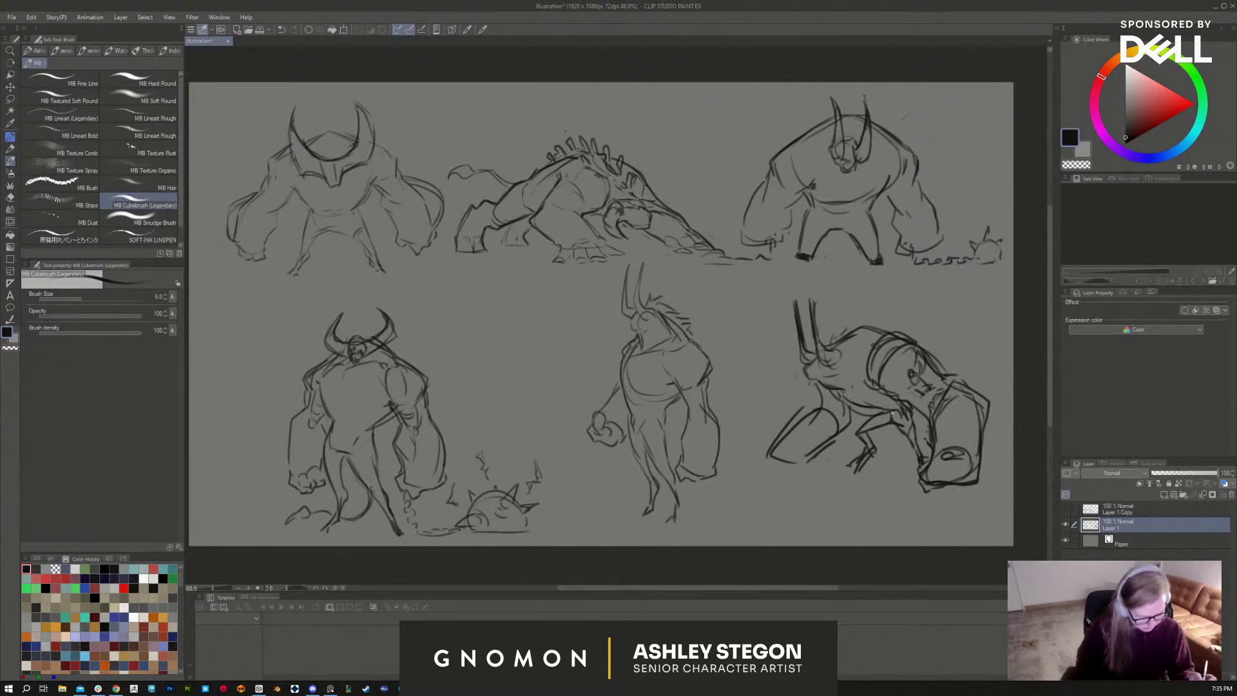
{"action": "left_click_drag", "start_coordinate": [919, 407], "coordinate": [913, 445]}
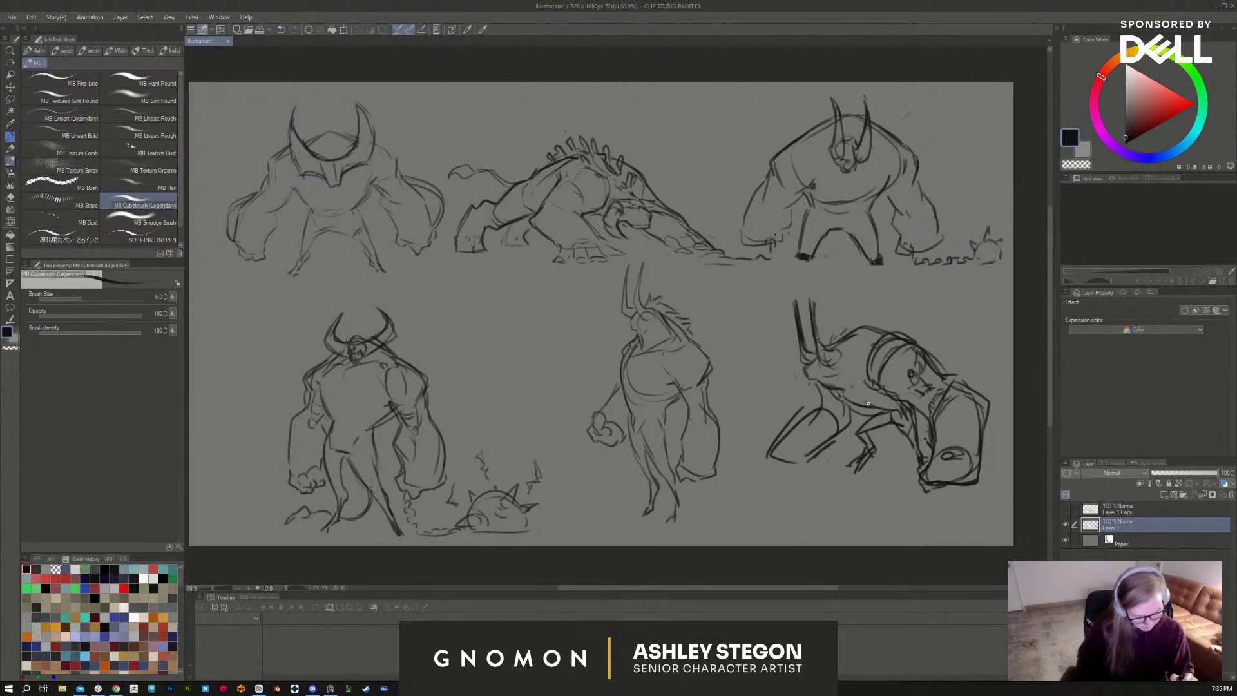
Step: Darken the sixth pose's slanted far forearm and extend its lower contours into a fist on the ground
{"action": "left_click_drag", "start_coordinate": [856, 404], "coordinate": [811, 469]}
{"action": "left_click_drag", "start_coordinate": [813, 414], "coordinate": [803, 471]}
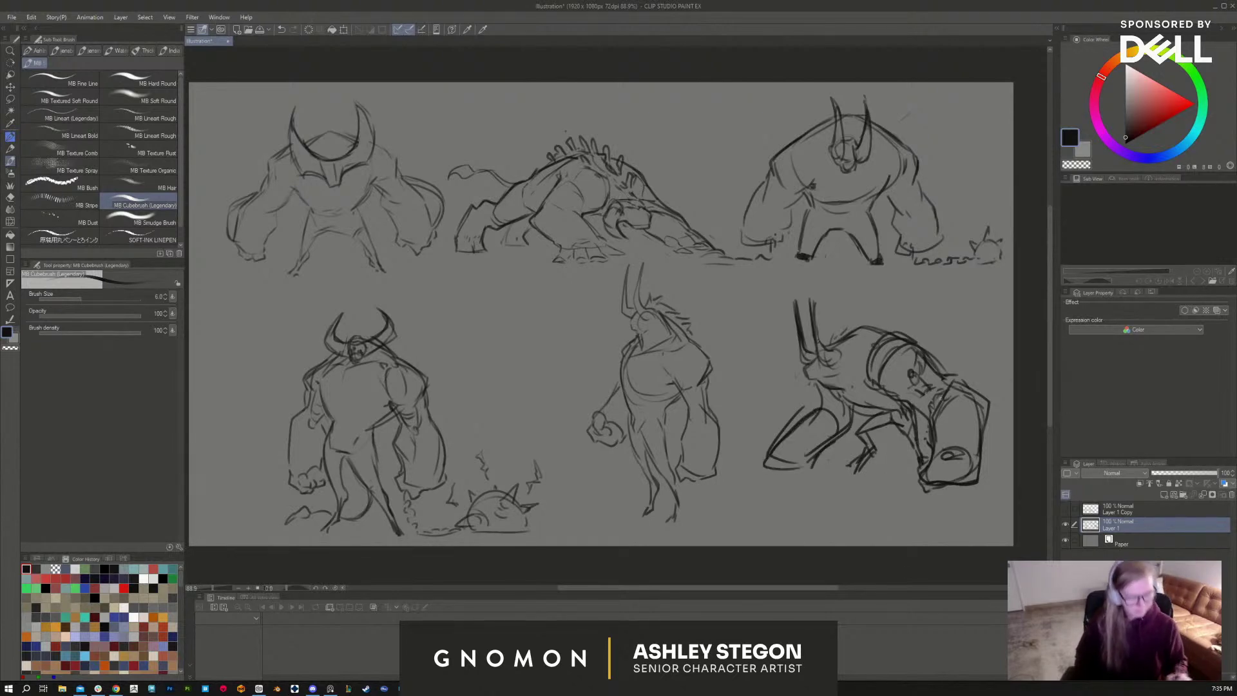
{"action": "key", "text": "e"}
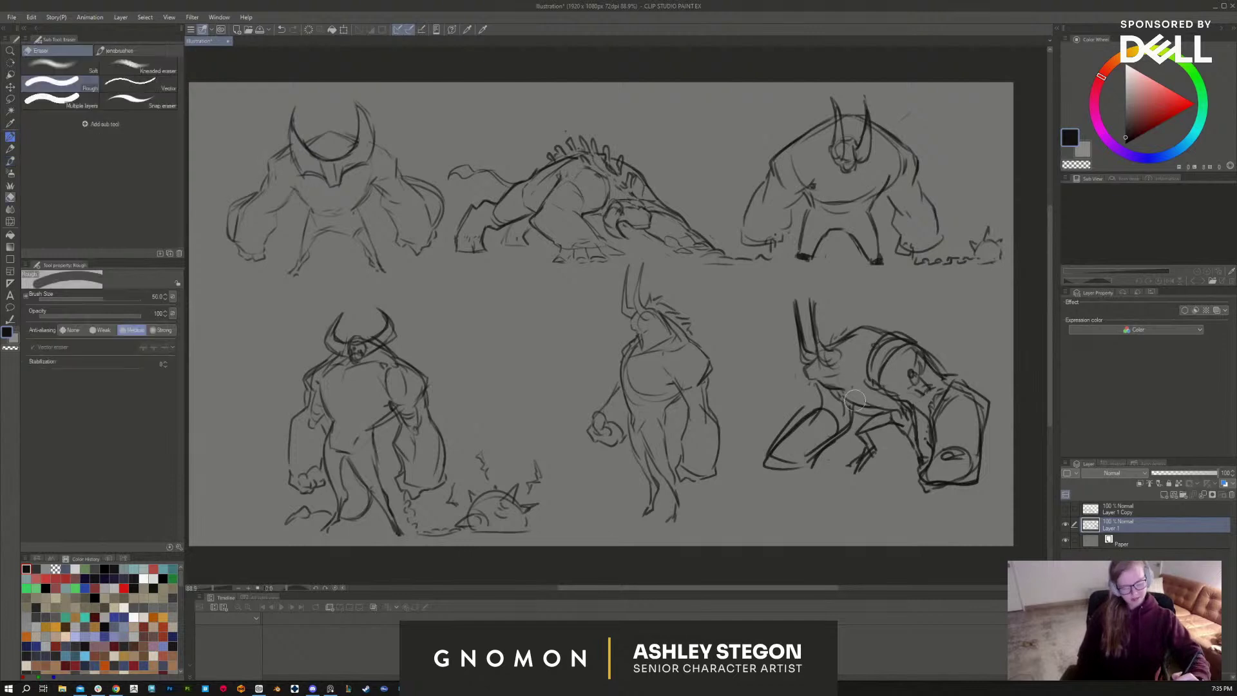
Step: Clean up the sixth pose's underside by erasing excess strokes beneath the belly and around the small clawed foot
{"action": "key", "text": "bracketleft"}
{"action": "key", "text": "bracketleft"}
{"action": "mouse_move", "coordinate": [854, 399]}
{"action": "left_mouse_down"}
{"action": "mouse_move", "coordinate": [837, 398]}
{"action": "mouse_move", "coordinate": [884, 410]}
{"action": "mouse_move", "coordinate": [811, 386]}
{"action": "mouse_move", "coordinate": [857, 420]}
{"action": "mouse_move", "coordinate": [844, 420]}
{"action": "mouse_move", "coordinate": [874, 412]}
{"action": "mouse_move", "coordinate": [860, 454]}
{"action": "mouse_move", "coordinate": [877, 454]}
{"action": "mouse_move", "coordinate": [853, 468]}
{"action": "left_mouse_up"}
{"action": "key", "text": "b"}
{"action": "key", "text": "e"}
{"action": "key", "text": "b"}
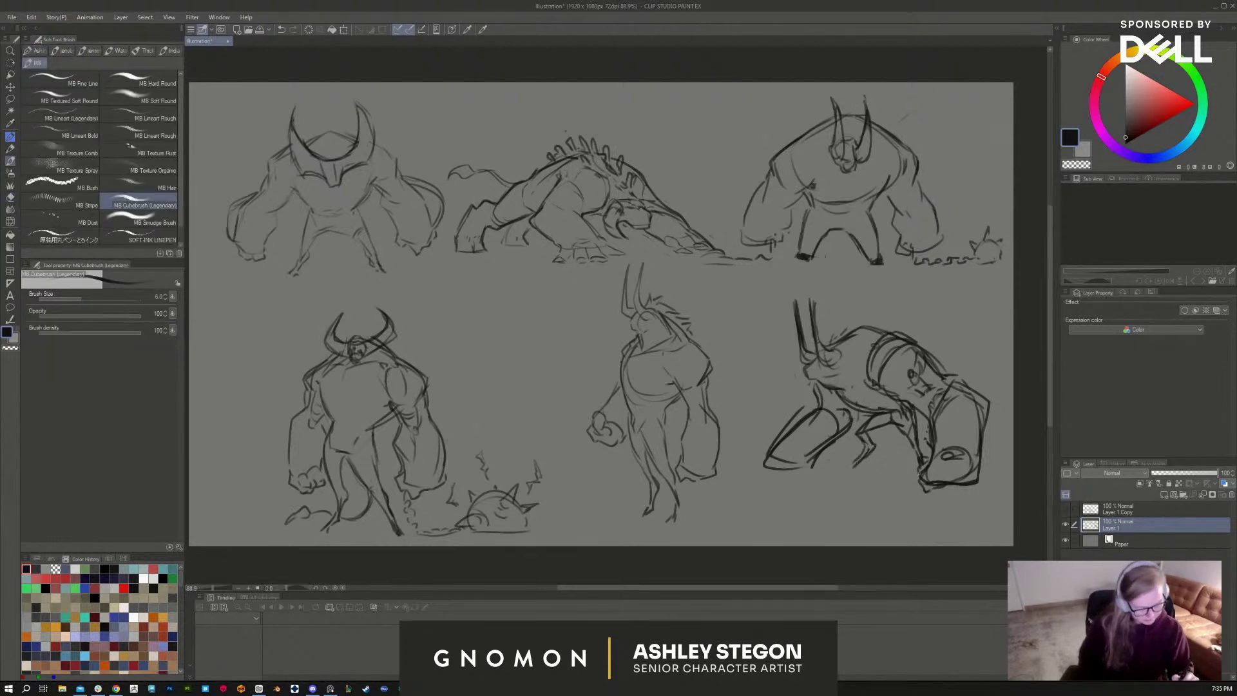
Step: Erase the heavy lower edge of the sixth pose's near fist and redraw a short contour along the forearm's inner side
{"action": "key", "text": "e"}
{"action": "mouse_move", "coordinate": [926, 479]}
{"action": "left_mouse_down"}
{"action": "mouse_move", "coordinate": [933, 461]}
{"action": "mouse_move", "coordinate": [923, 483]}
{"action": "mouse_move", "coordinate": [938, 464]}
{"action": "mouse_move", "coordinate": [920, 472]}
{"action": "mouse_move", "coordinate": [940, 489]}
{"action": "mouse_move", "coordinate": [964, 486]}
{"action": "left_mouse_up"}
{"action": "key", "text": "b"}
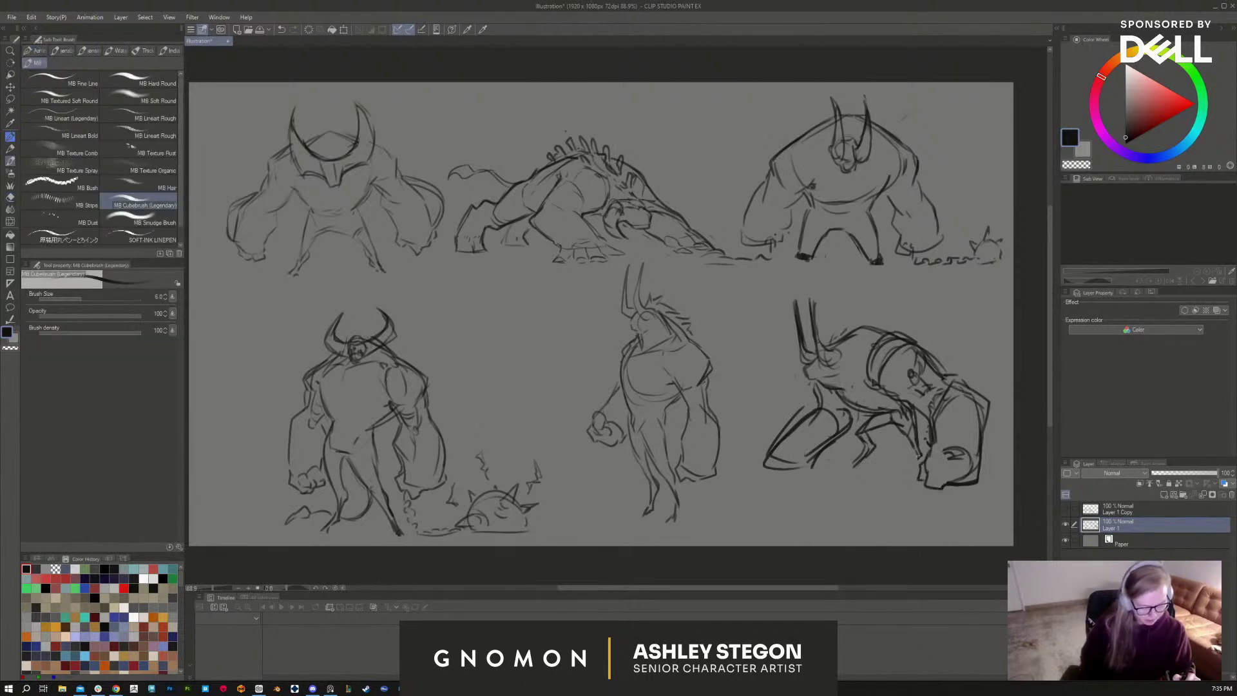
{"action": "left_click_drag", "start_coordinate": [907, 441], "coordinate": [916, 457]}
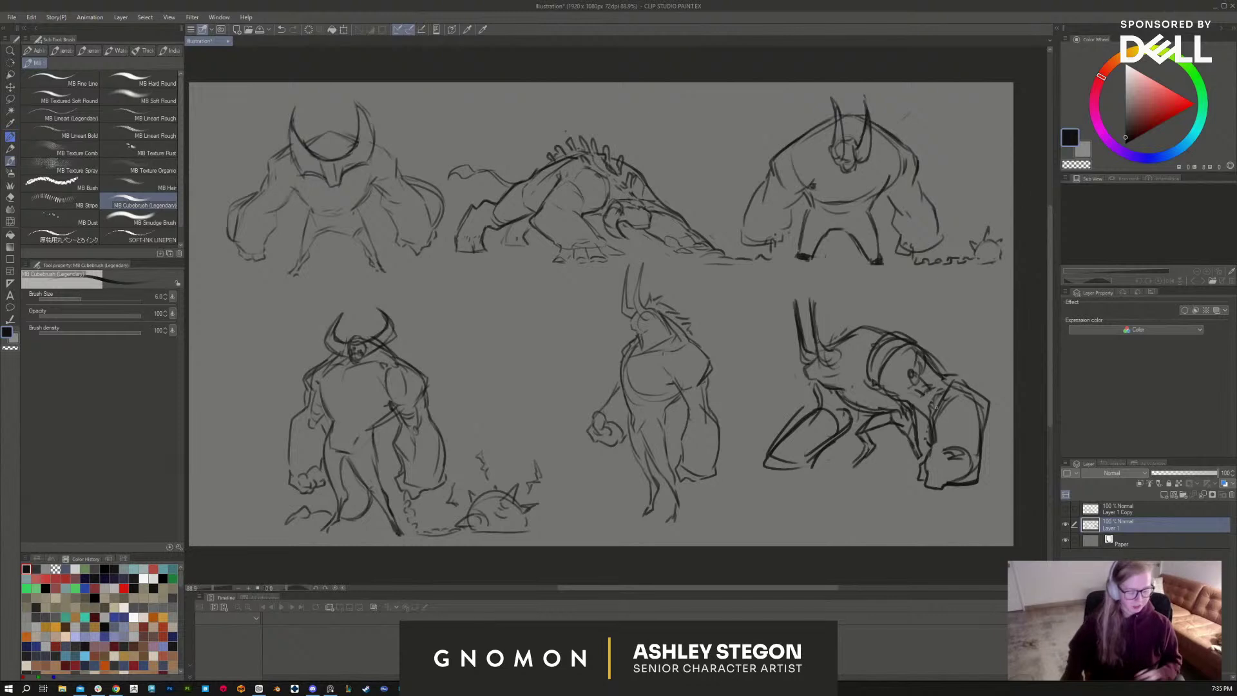
Step: Add raised rounded humps along the sixth pose's upper back and shoulder, undoing a stray stroke beside the spiked four-legged pose
{"action": "left_click_drag", "start_coordinate": [804, 359], "coordinate": [817, 368]}
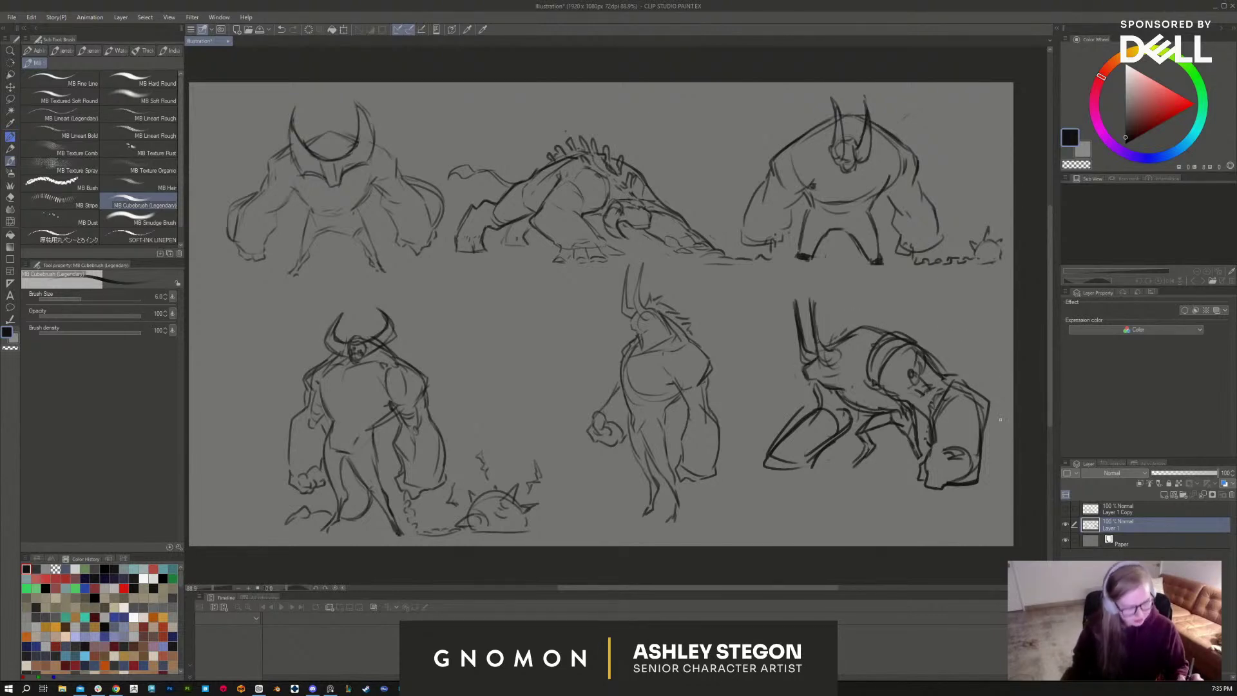
{"action": "mouse_move", "coordinate": [870, 354]}
{"action": "left_mouse_down"}
{"action": "mouse_move", "coordinate": [916, 321]}
{"action": "mouse_move", "coordinate": [901, 330]}
{"action": "left_mouse_up"}
{"action": "mouse_move", "coordinate": [899, 328]}
{"action": "left_mouse_down"}
{"action": "mouse_move", "coordinate": [923, 345]}
{"action": "mouse_move", "coordinate": [892, 330]}
{"action": "left_mouse_up"}
{"action": "mouse_move", "coordinate": [892, 327]}
{"action": "left_mouse_down"}
{"action": "mouse_move", "coordinate": [876, 337]}
{"action": "mouse_move", "coordinate": [916, 340]}
{"action": "mouse_move", "coordinate": [829, 342]}
{"action": "mouse_move", "coordinate": [859, 319]}
{"action": "mouse_move", "coordinate": [856, 344]}
{"action": "left_mouse_up"}
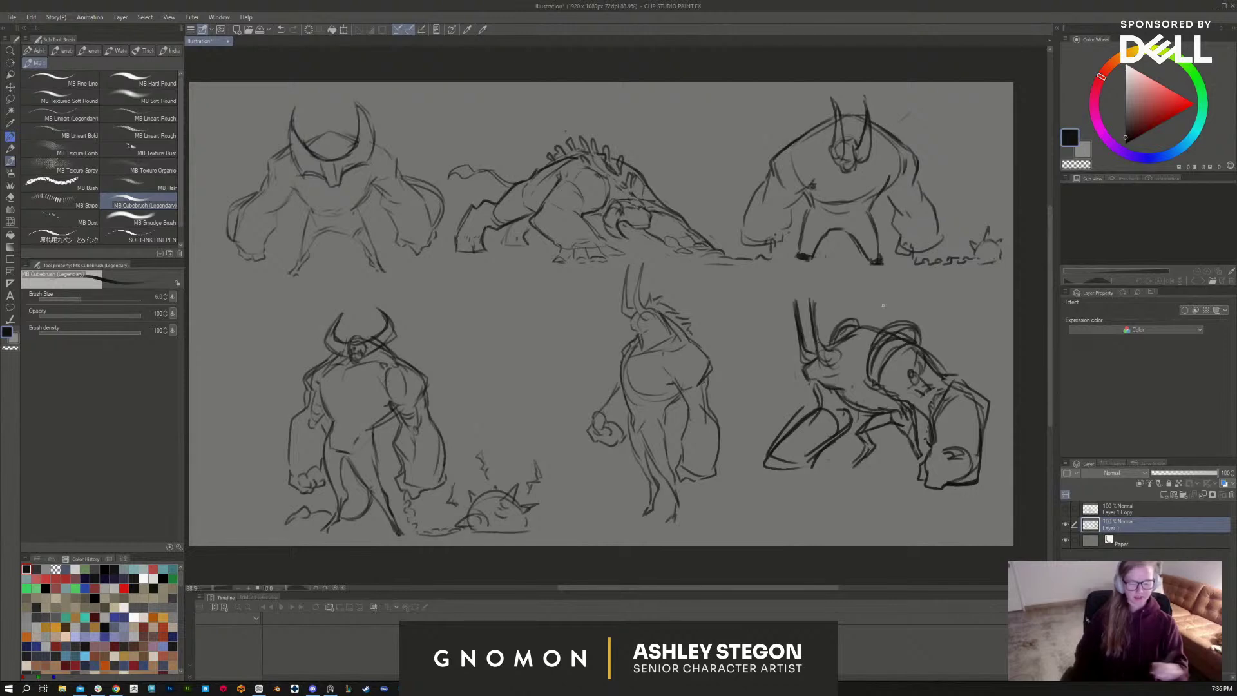
{"action": "left_click_drag", "start_coordinate": [668, 134], "coordinate": [650, 161]}
{"action": "key", "text": "ctrl+z"}
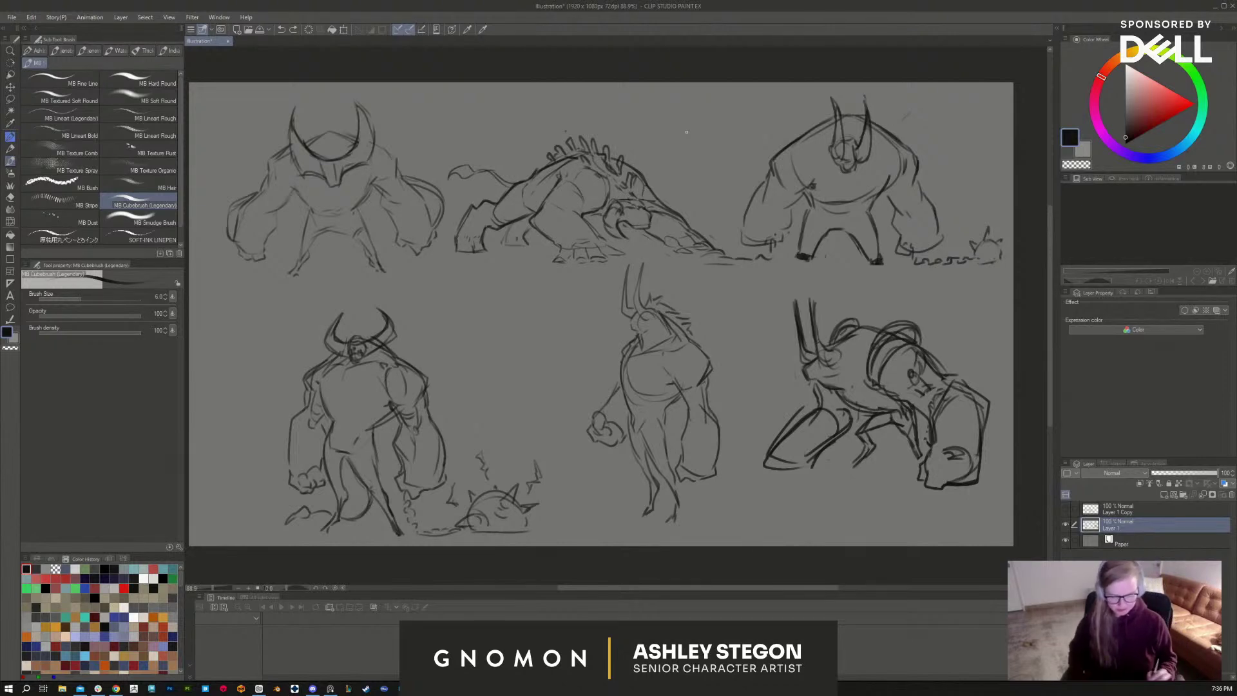
Step: Lasso the fourth and fifth poses in the lower row, including the spiked ball, then delete them and clear the selection
{"action": "key", "text": "m"}
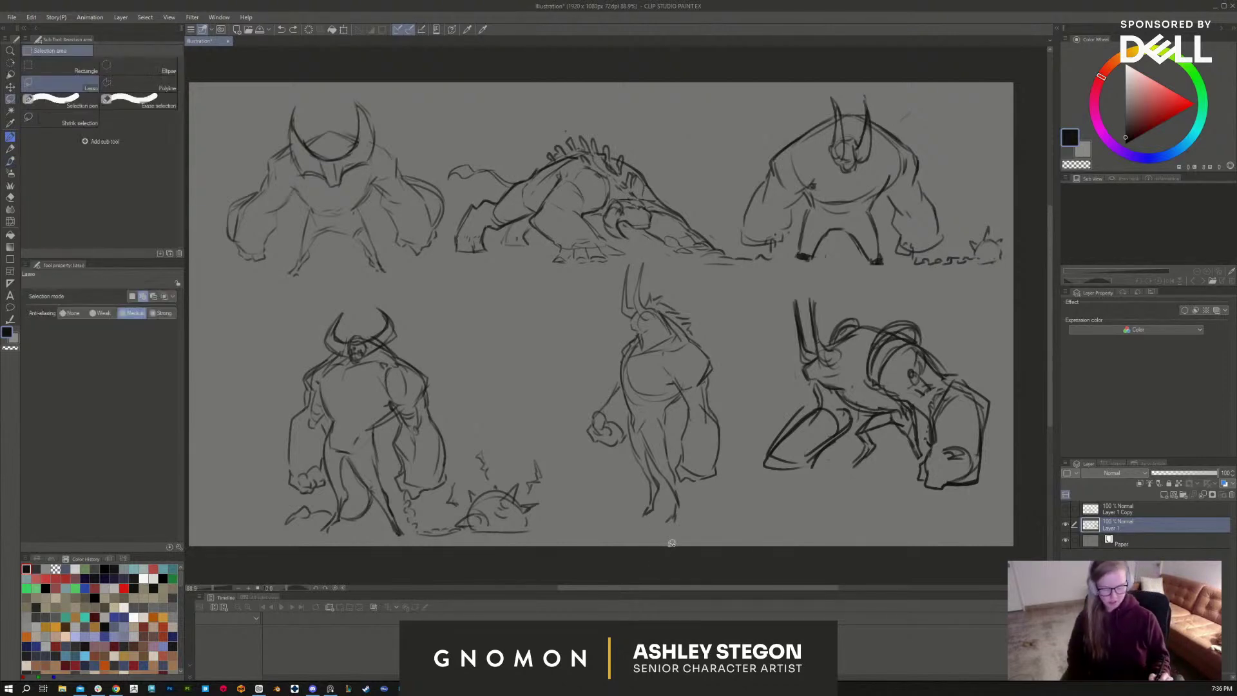
{"action": "mouse_move", "coordinate": [644, 549]}
{"action": "left_mouse_down"}
{"action": "mouse_move", "coordinate": [747, 502]}
{"action": "mouse_move", "coordinate": [745, 361]}
{"action": "mouse_move", "coordinate": [682, 274]}
{"action": "mouse_move", "coordinate": [626, 256]}
{"action": "mouse_move", "coordinate": [227, 393]}
{"action": "mouse_move", "coordinate": [369, 576]}
{"action": "mouse_move", "coordinate": [651, 572]}
{"action": "left_mouse_up"}
{"action": "key", "text": "Delete"}
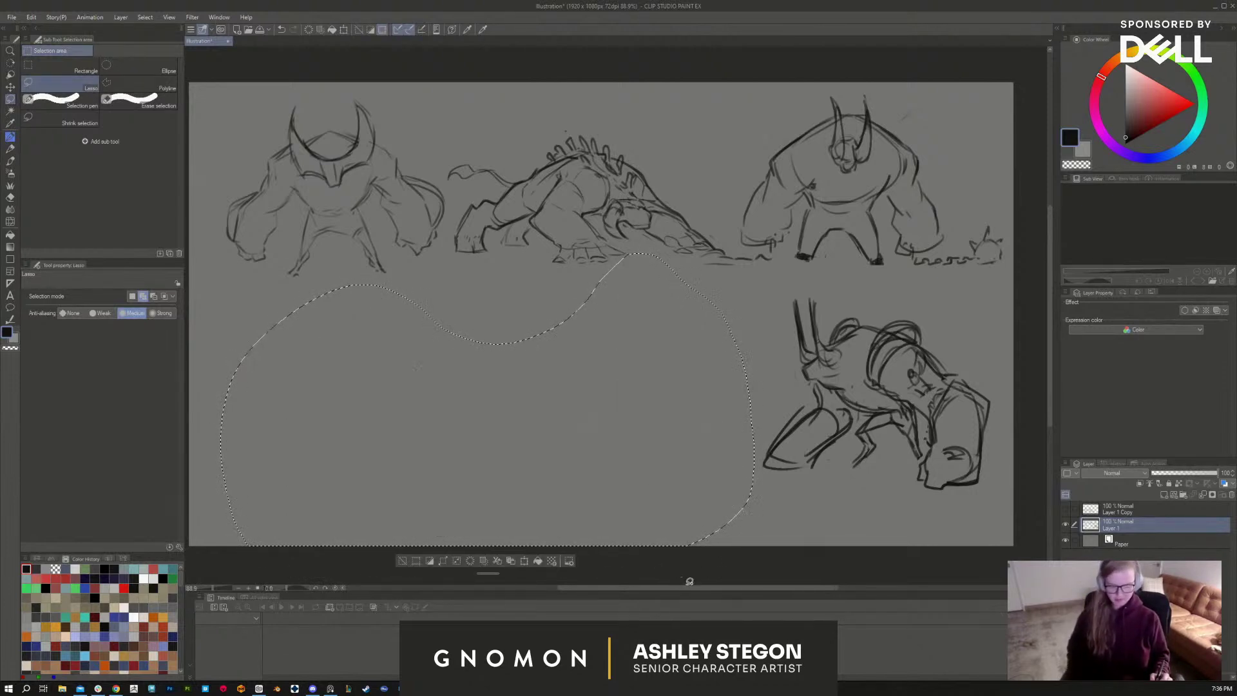
{"action": "key", "text": "ctrl+d"}
Step: Lasso the third pose together with its chained spiked ball
{"action": "mouse_move", "coordinate": [935, 287]}
{"action": "left_mouse_down"}
{"action": "mouse_move", "coordinate": [973, 283]}
{"action": "mouse_move", "coordinate": [1011, 250]}
{"action": "mouse_move", "coordinate": [1006, 171]}
{"action": "mouse_move", "coordinate": [949, 105]}
{"action": "mouse_move", "coordinate": [862, 65]}
{"action": "mouse_move", "coordinate": [768, 114]}
{"action": "mouse_move", "coordinate": [725, 187]}
{"action": "mouse_move", "coordinate": [738, 246]}
{"action": "mouse_move", "coordinate": [780, 273]}
{"action": "mouse_move", "coordinate": [939, 288]}
{"action": "left_mouse_up"}
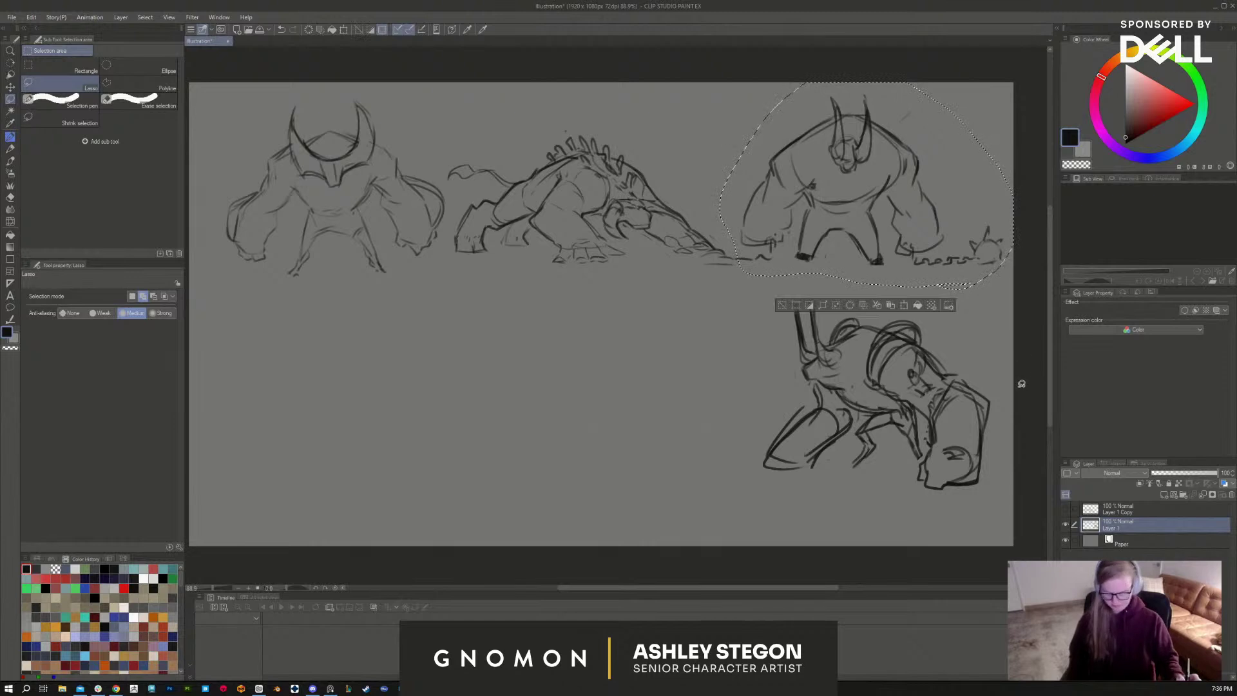
Step: Keep a duplicate of Layer 1 as a backup and delete the lassoed standing horned creature from the working layer
{"action": "key", "text": "Delete"}
{"action": "key", "text": "ctrl+z"}
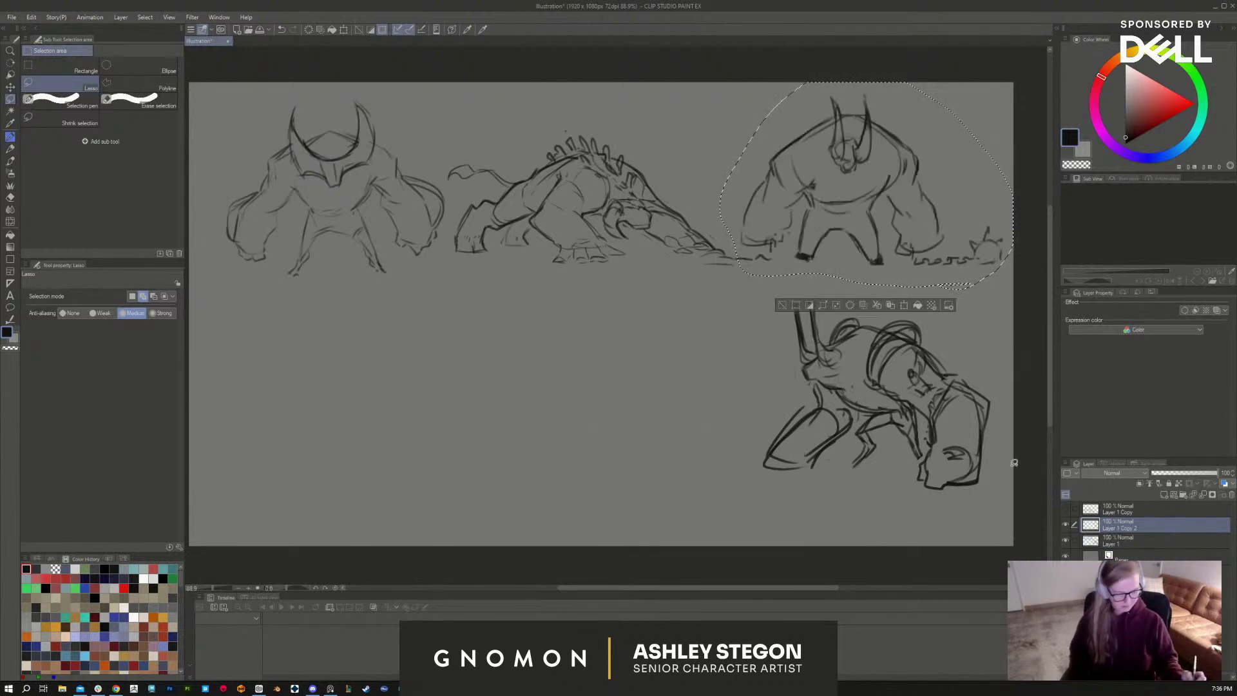
{"action": "key", "text": "Delete"}
{"action": "key", "text": "ctrl+d"}
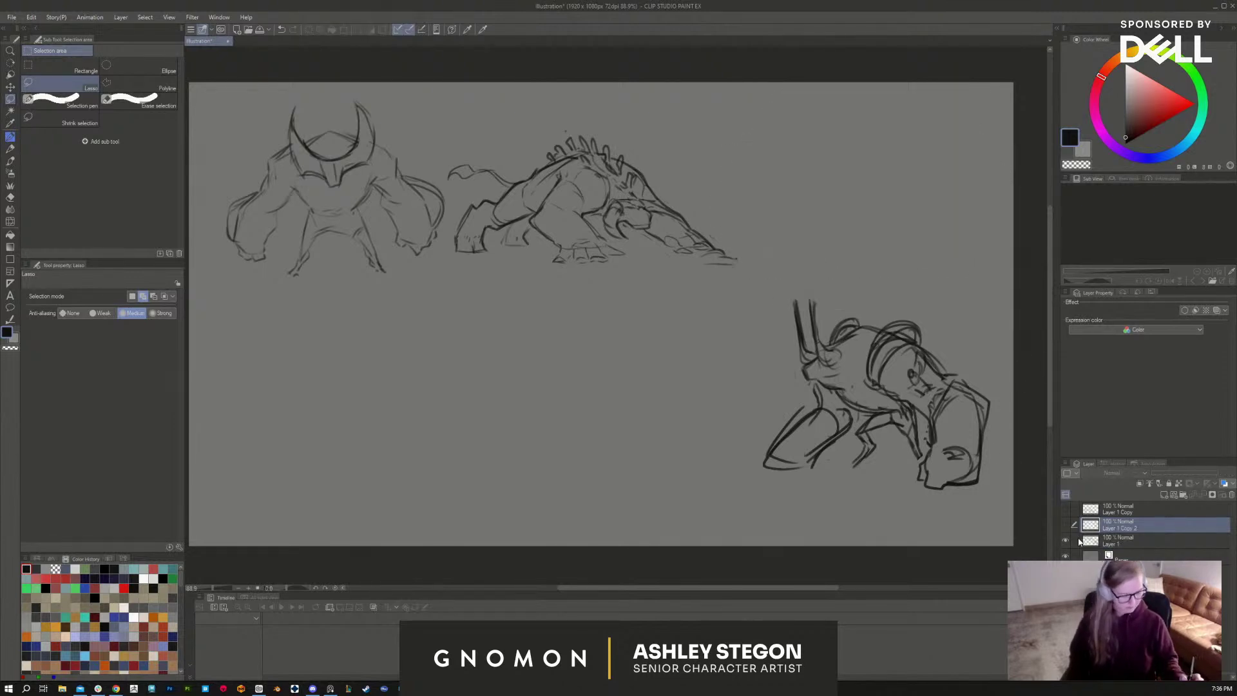
Step: Compare the visibility of Layer 1 Copy 2 and Layer 1, leaving the copy hidden and Layer 1 visible and active
{"action": "left_click", "coordinate": [1066, 525]}
{"action": "left_click", "coordinate": [1066, 525]}
{"action": "left_click", "coordinate": [1065, 538]}
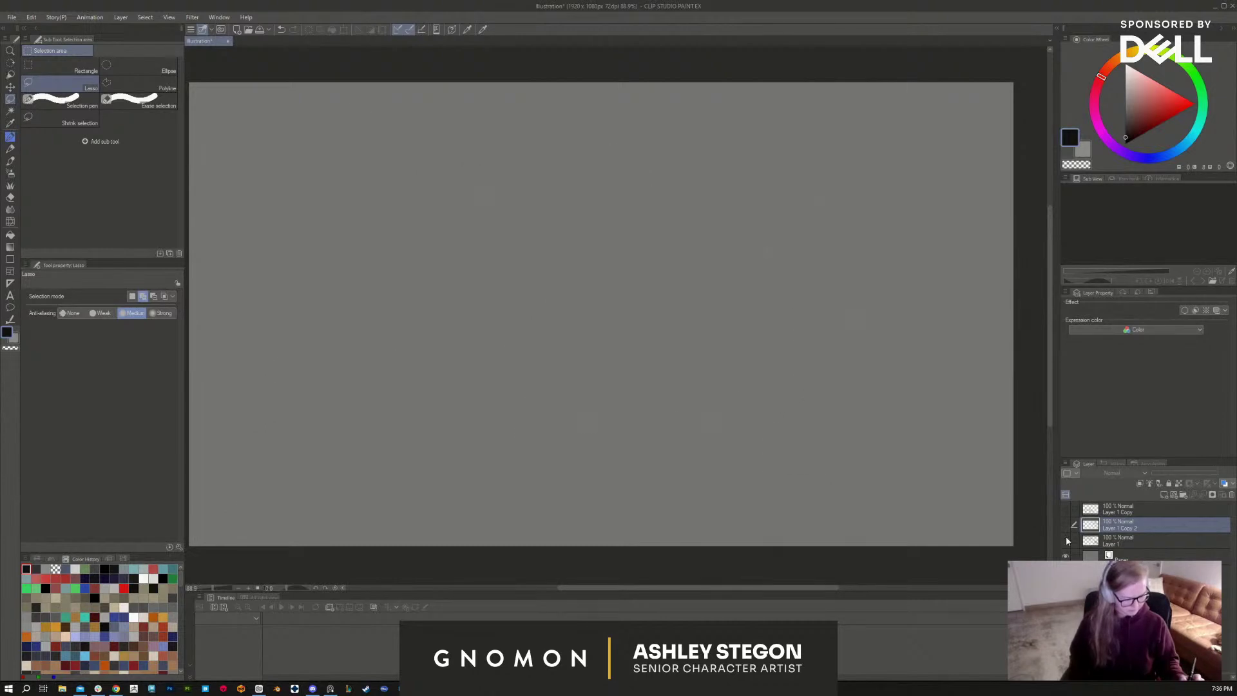
{"action": "left_click", "coordinate": [1065, 537]}
{"action": "left_click", "coordinate": [1120, 540]}
Step: Lasso the hunched big-armed creature and move it up into the empty space at the end of the upper row
{"action": "mouse_move", "coordinate": [887, 522]}
{"action": "left_mouse_down"}
{"action": "mouse_move", "coordinate": [994, 488]}
{"action": "mouse_move", "coordinate": [1004, 372]}
{"action": "mouse_move", "coordinate": [896, 257]}
{"action": "mouse_move", "coordinate": [741, 331]}
{"action": "mouse_move", "coordinate": [867, 508]}
{"action": "left_mouse_up"}
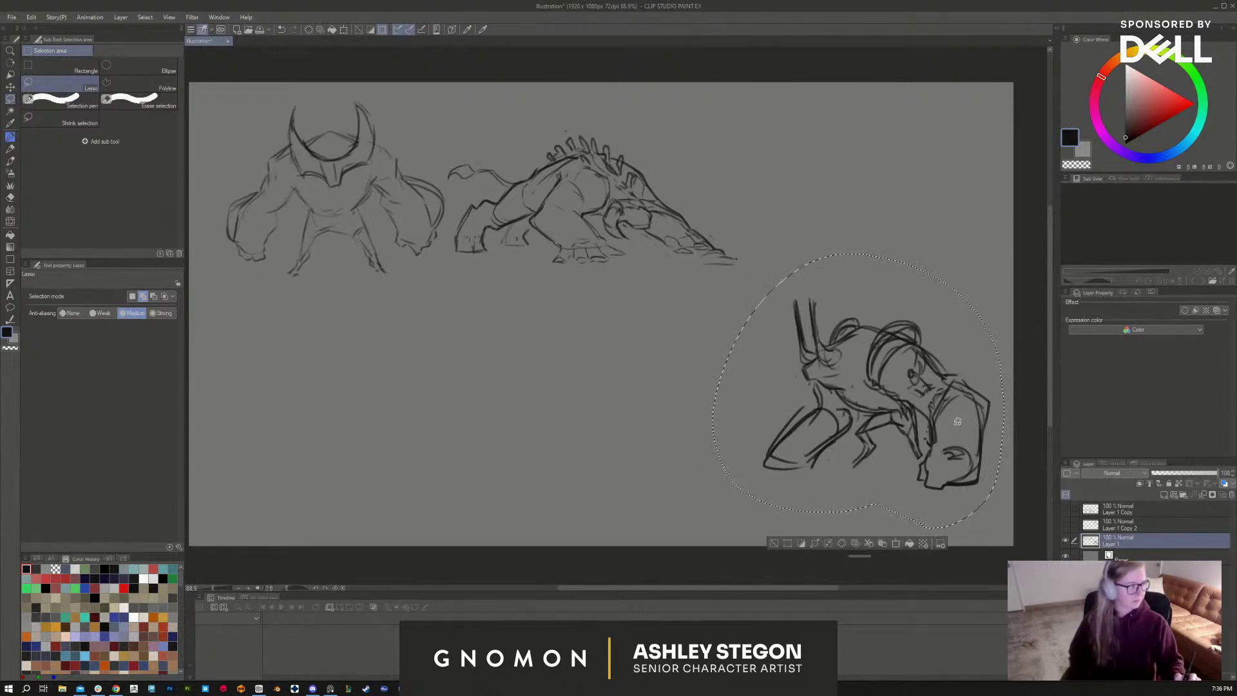
{"action": "key", "text": "ctrl+t"}
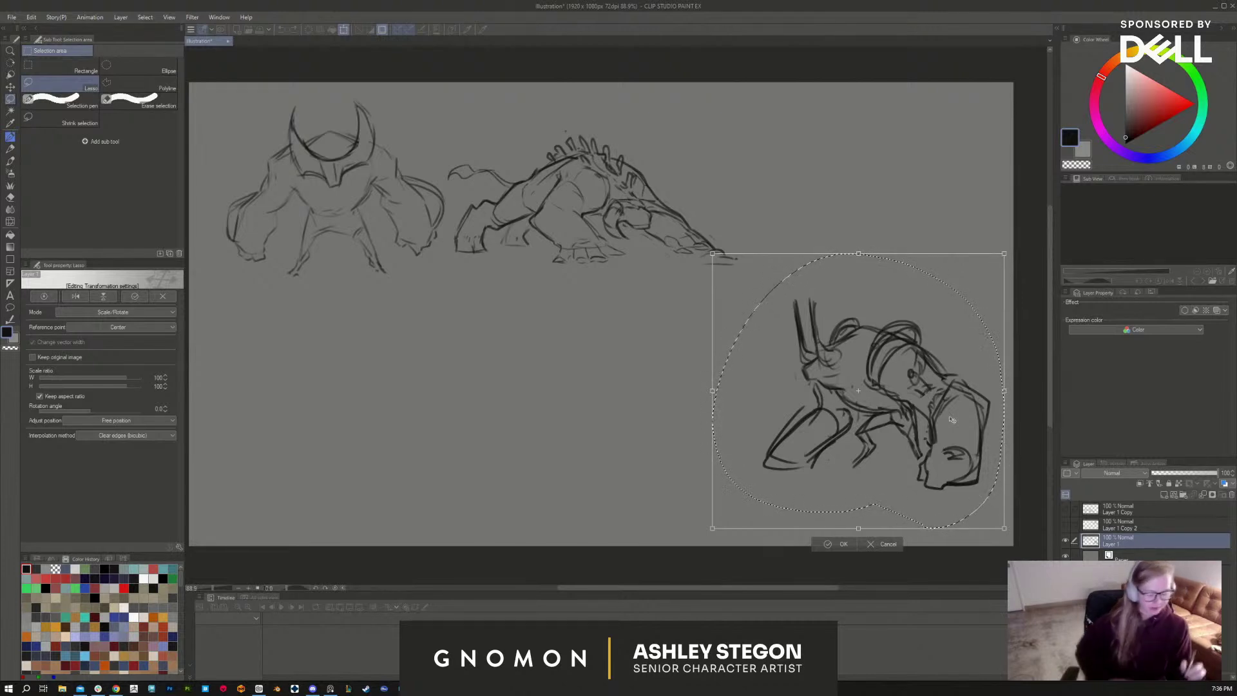
{"action": "mouse_move", "coordinate": [951, 420]}
{"action": "left_mouse_down"}
{"action": "mouse_move", "coordinate": [958, 288]}
{"action": "mouse_move", "coordinate": [948, 307]}
{"action": "left_mouse_up"}
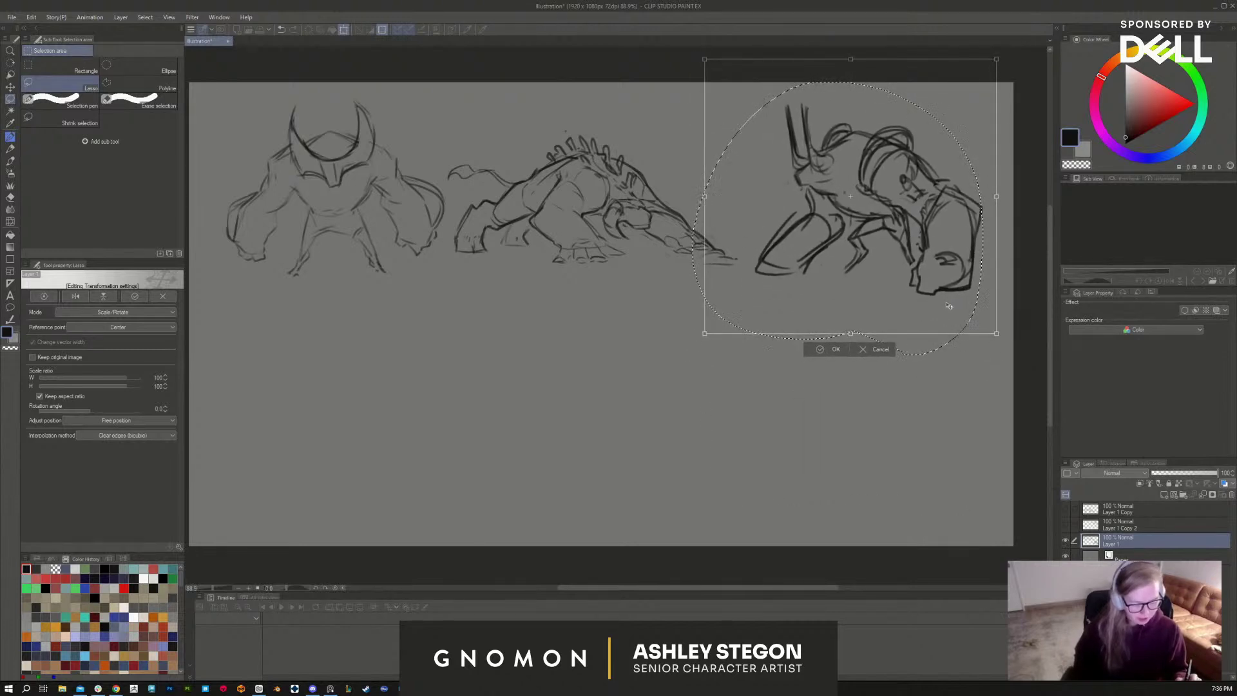
{"action": "key", "text": "Return"}
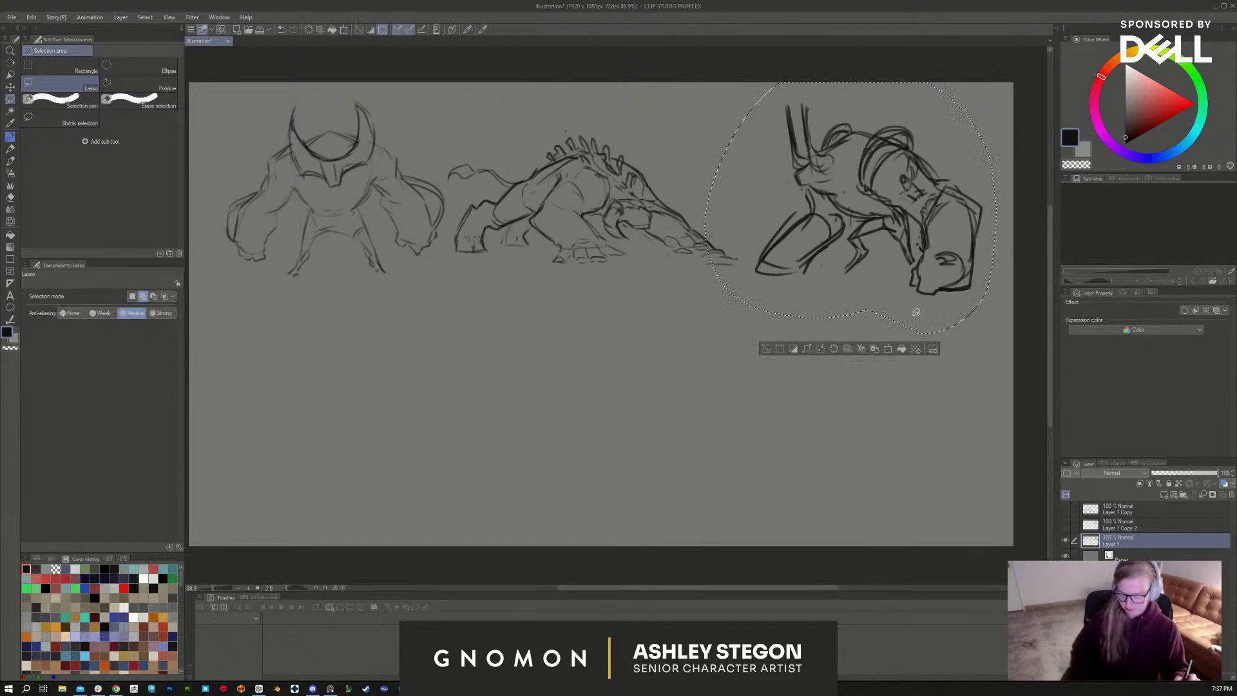
{"action": "key", "text": "ctrl+d"}
Step: Reinforce the feet and claws of the crawling spiked creature with darker MB Cubebrush strokes
{"action": "key", "text": "b"}
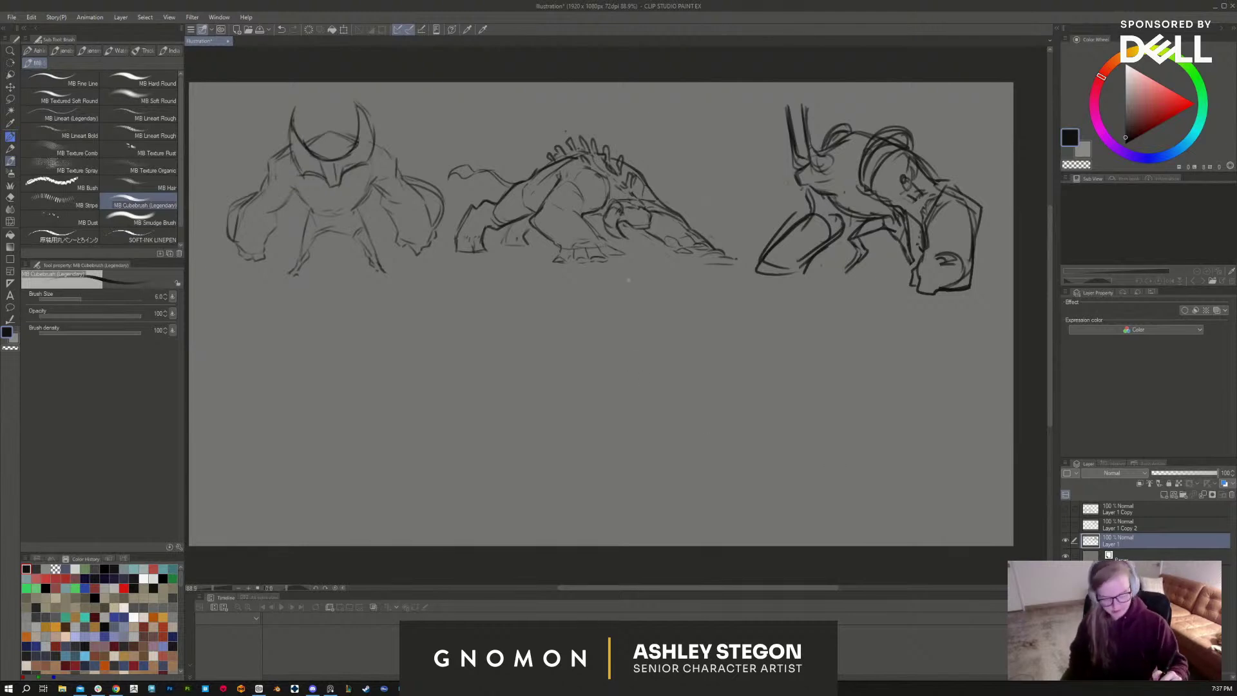
{"action": "mouse_move", "coordinate": [608, 244]}
{"action": "left_mouse_down"}
{"action": "mouse_move", "coordinate": [596, 258]}
{"action": "mouse_move", "coordinate": [695, 254]}
{"action": "left_mouse_up"}
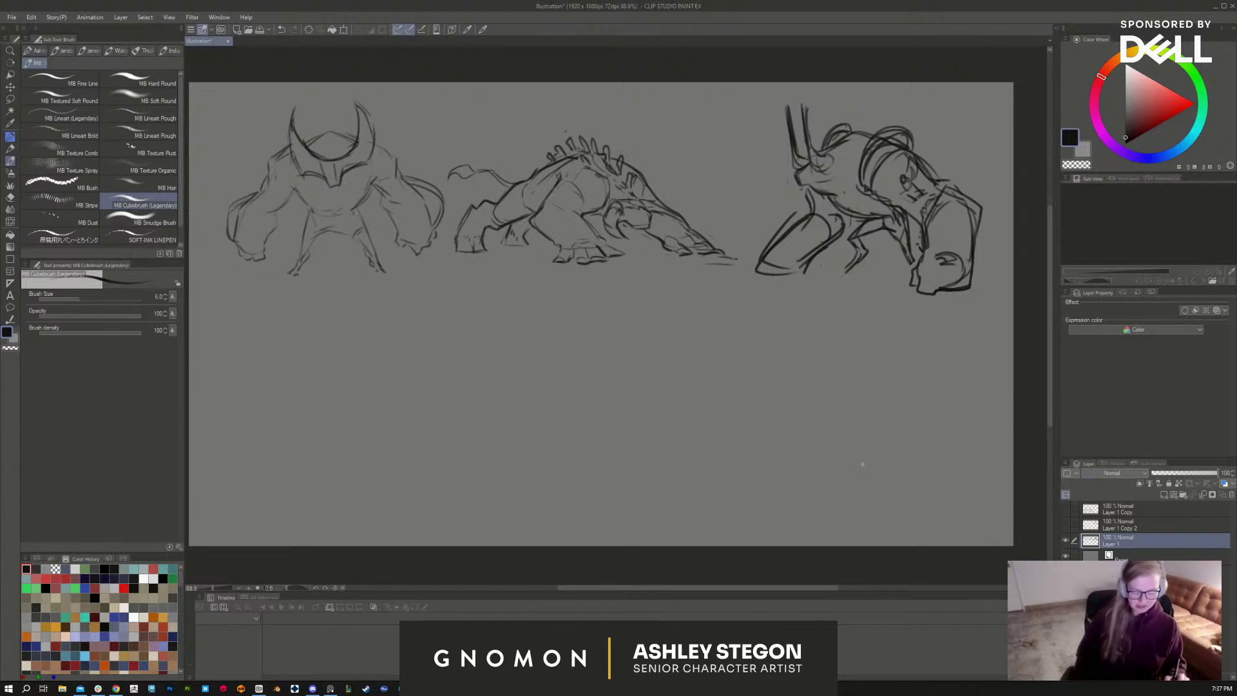
Step: Reduce the brush size to 4 and add a new raster layer above Layer 1
{"action": "key", "text": "bracketleft"}
{"action": "key", "text": "bracketleft"}
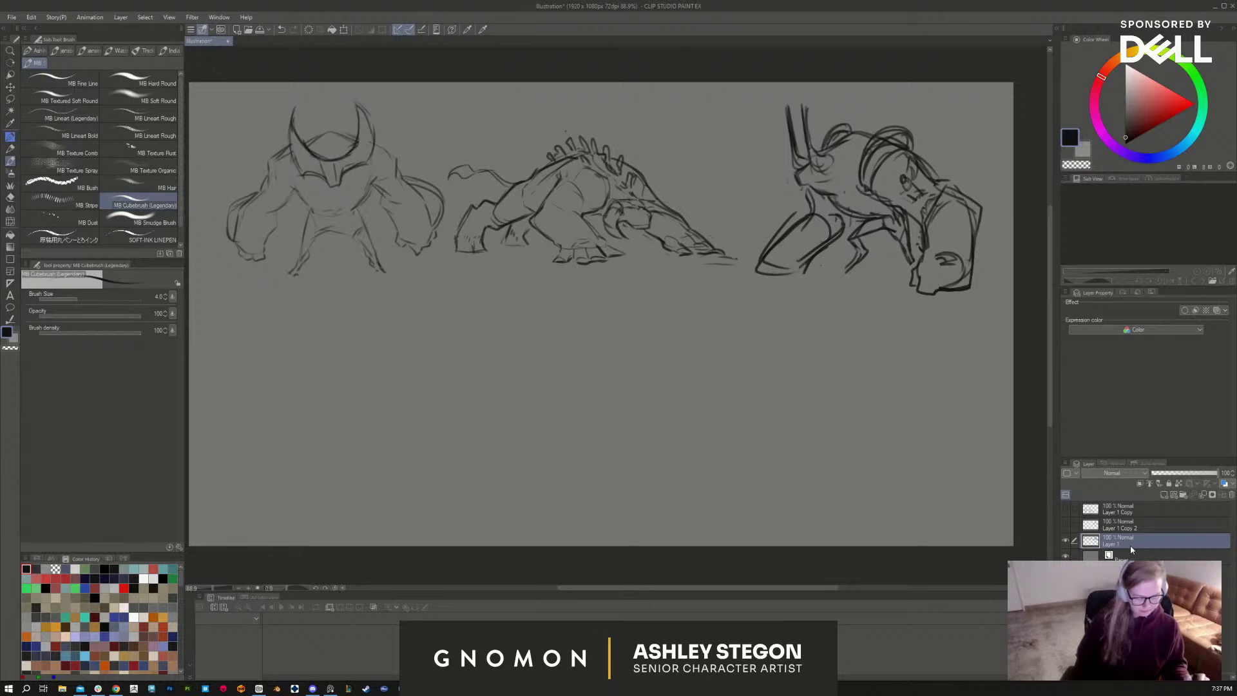
{"action": "left_click", "coordinate": [1163, 494]}
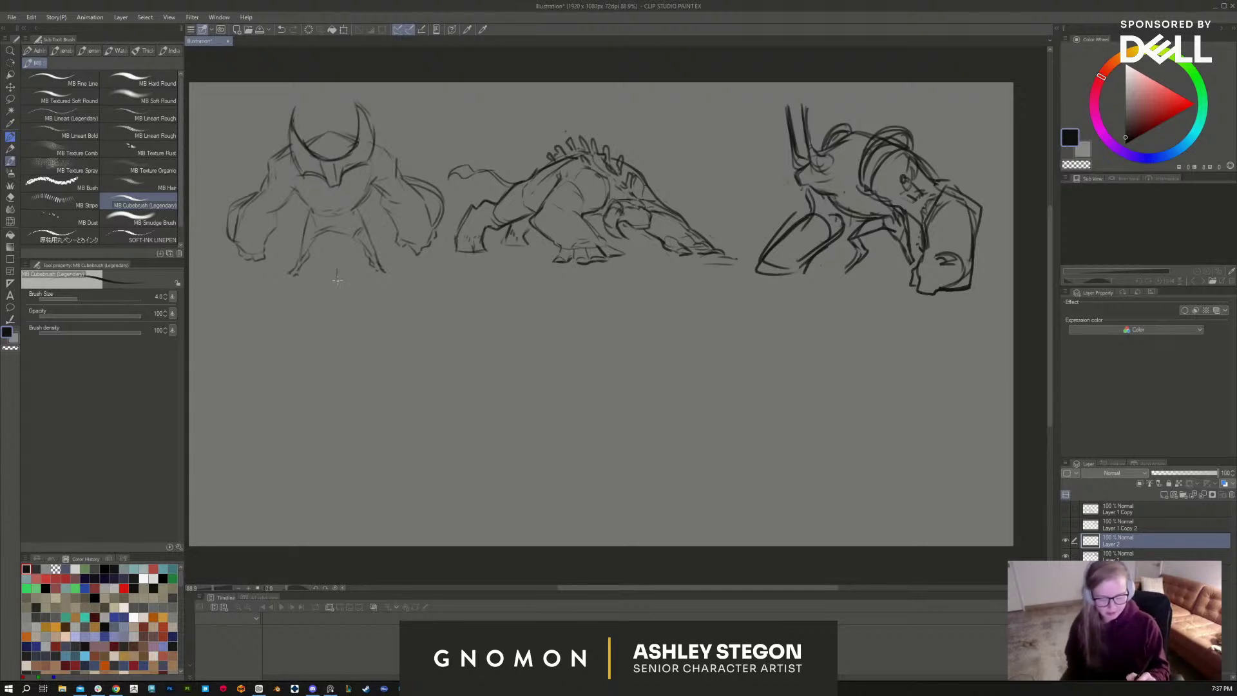
Step: Sketch a horned creature with a side-turned head, round torso and short legs below the first creature
{"action": "left_click_drag", "start_coordinate": [337, 275], "coordinate": [337, 325]}
{"action": "key", "text": "ctrl+z"}
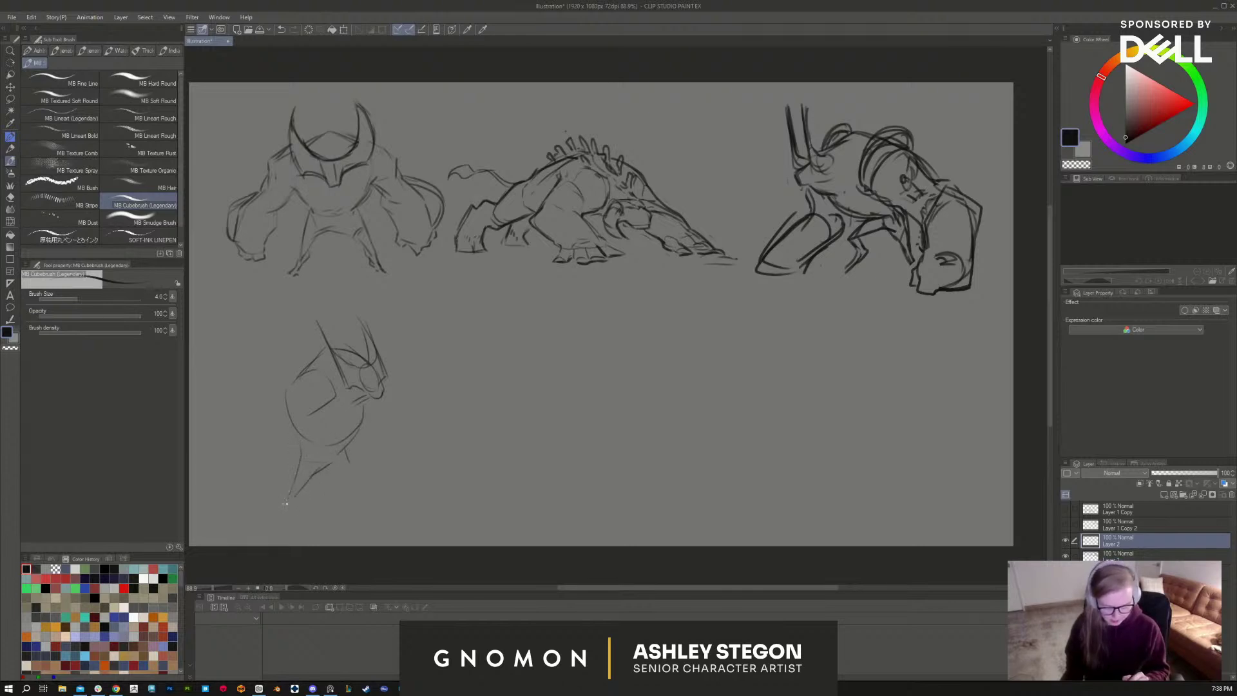
{"action": "left_click_drag", "start_coordinate": [347, 449], "coordinate": [335, 485]}
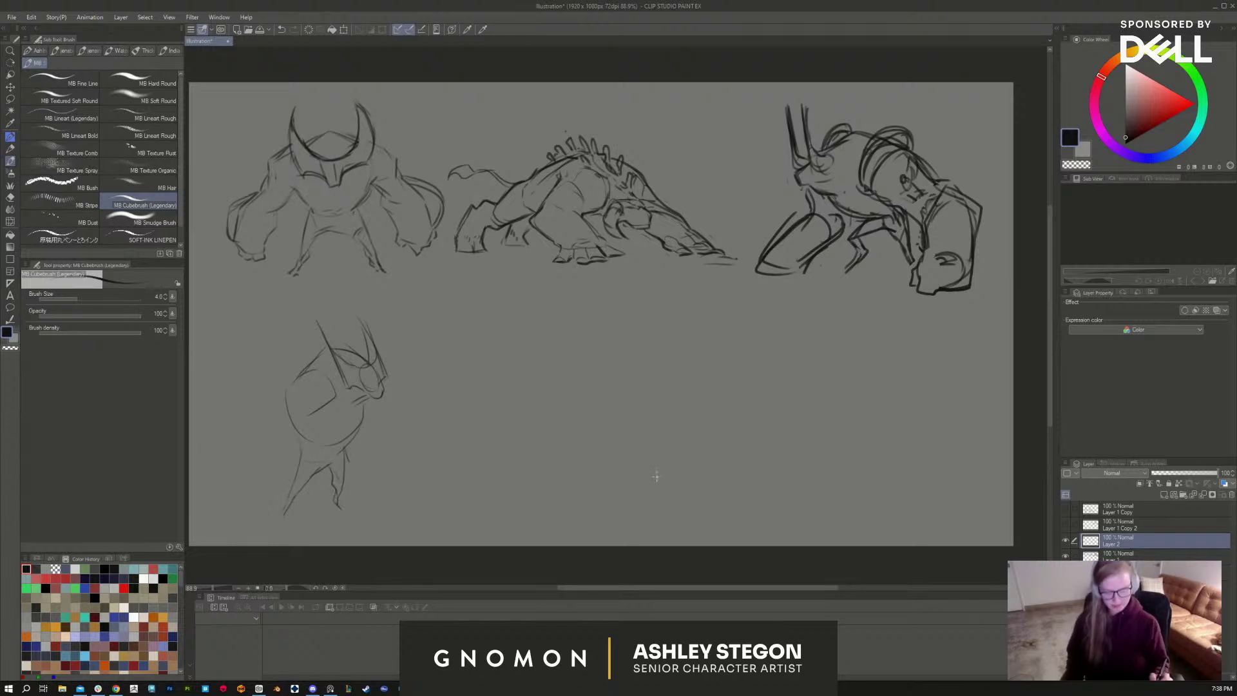
Step: Undo the new sketch's leg and torso strokes back to the head and shoulder lines
{"action": "key", "text": "ctrl+z"}
{"action": "key", "text": "ctrl+z"}
{"action": "key", "text": "ctrl+z"}
{"action": "key", "text": "ctrl+z"}
{"action": "key", "text": "ctrl+z"}
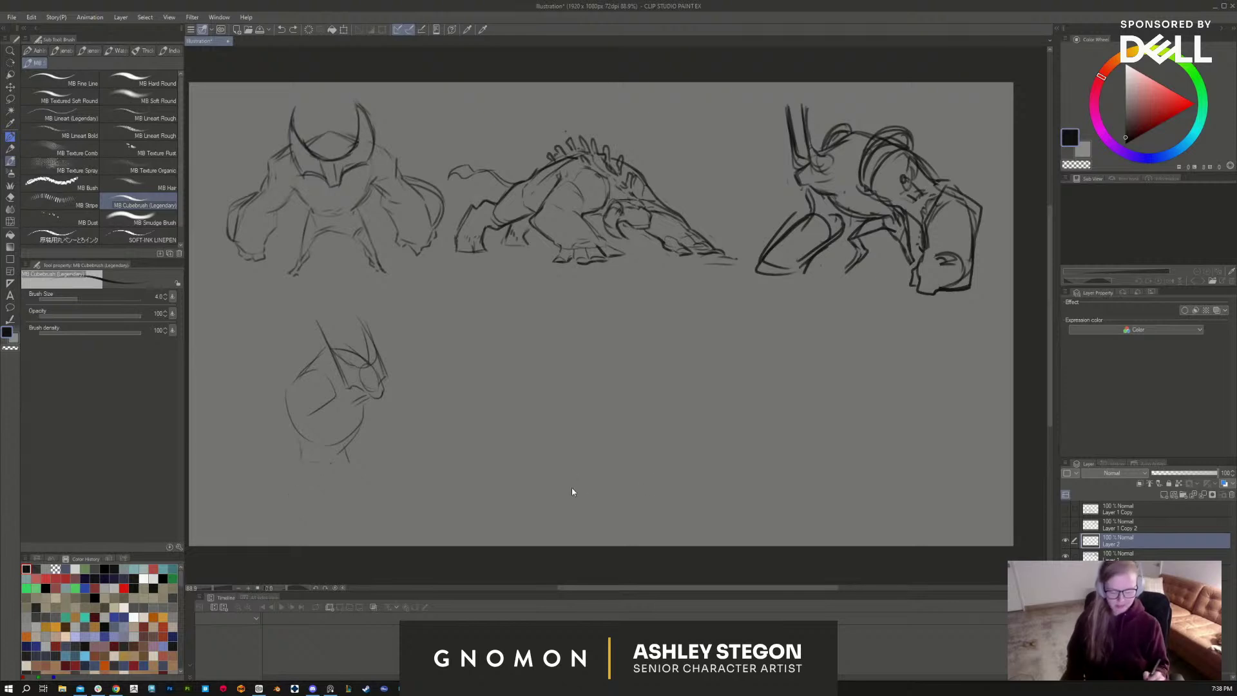
{"action": "key", "text": "ctrl+z"}
{"action": "key", "text": "ctrl+z"}
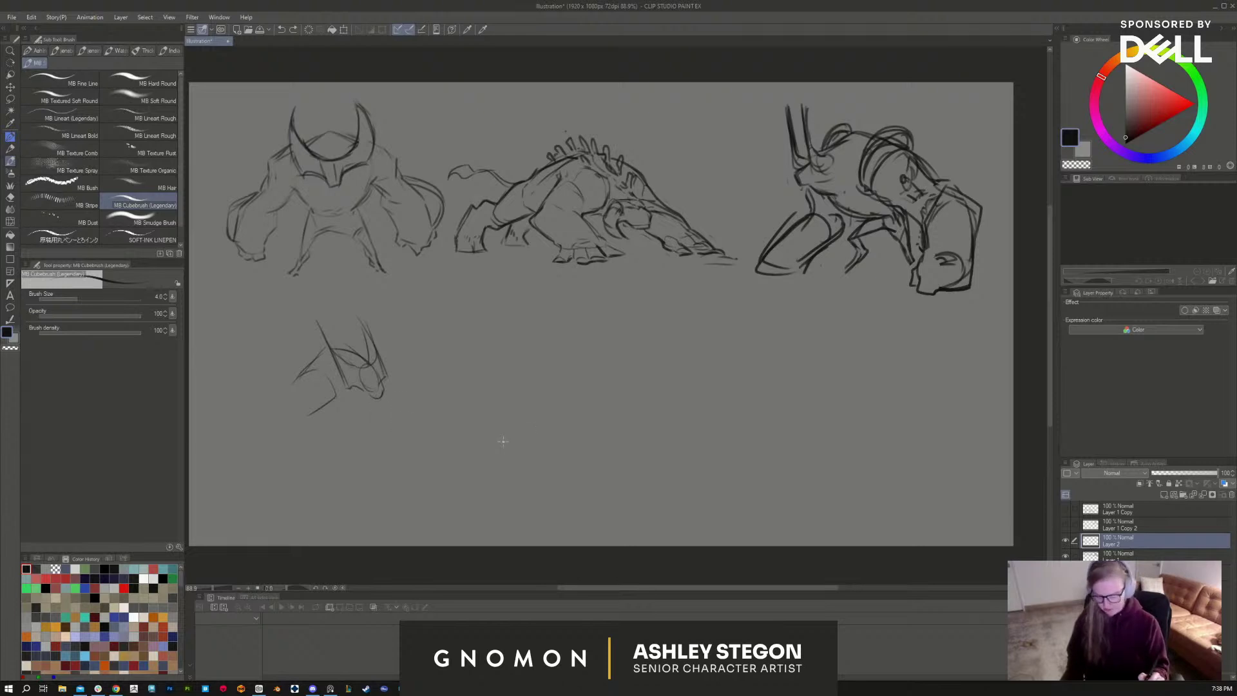
Step: Lasso the remaining head and shoulder sketch, delete it and clear the selection
{"action": "key", "text": "m"}
{"action": "mouse_move", "coordinate": [384, 449]}
{"action": "left_mouse_down"}
{"action": "mouse_move", "coordinate": [281, 440]}
{"action": "mouse_move", "coordinate": [380, 451]}
{"action": "left_mouse_up"}
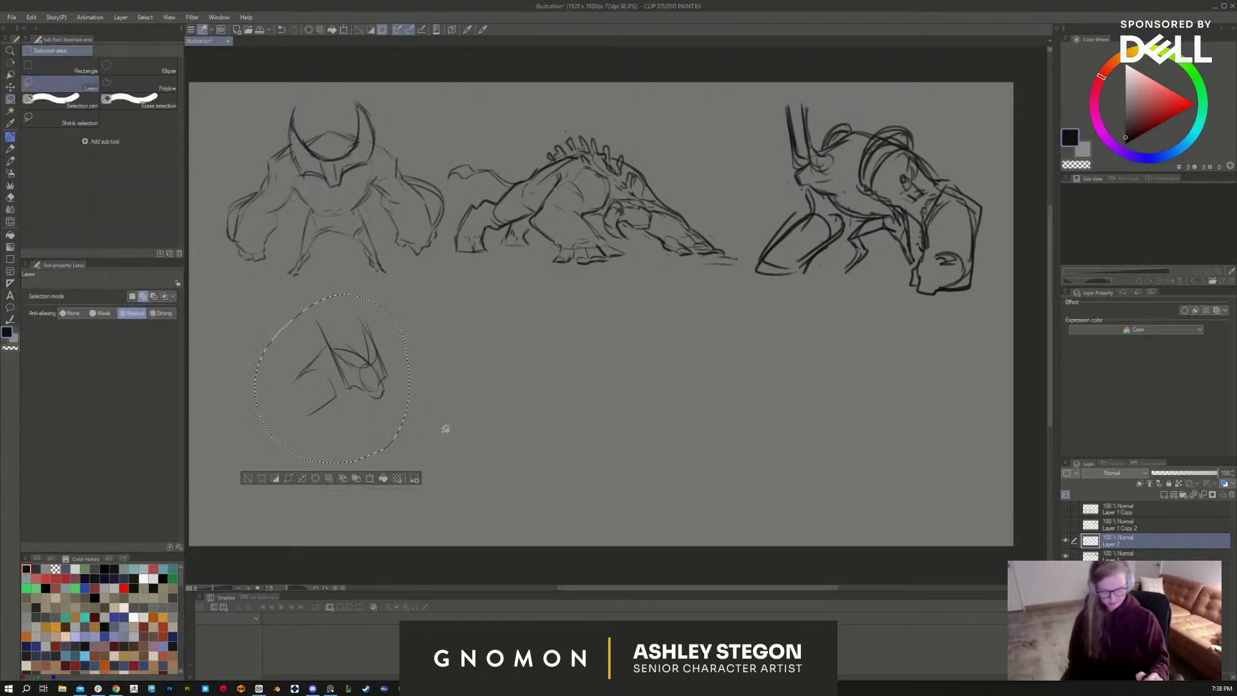
{"action": "key", "text": "Delete"}
{"action": "key", "text": "ctrl+d"}
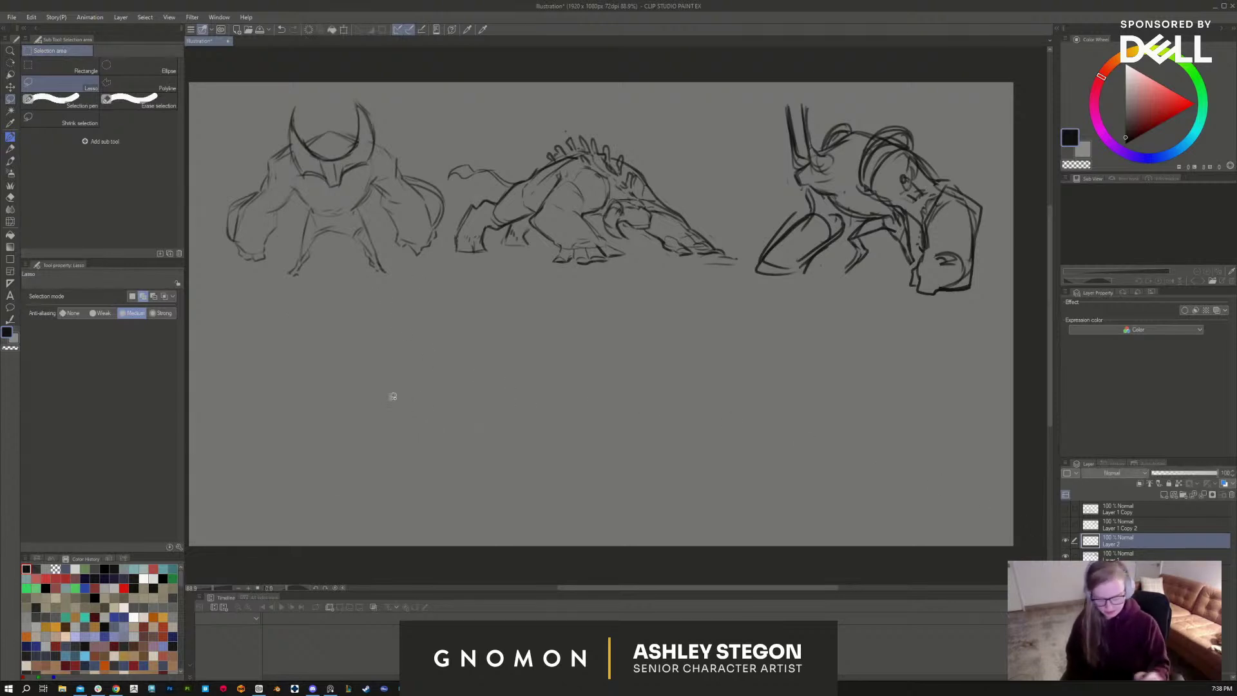
Step: Merge Layer 2 and Layer 1 into one layer, excluding the Paper layer from the merge
{"action": "left_click", "coordinate": [1065, 556]}
{"action": "left_click", "coordinate": [1066, 556]}
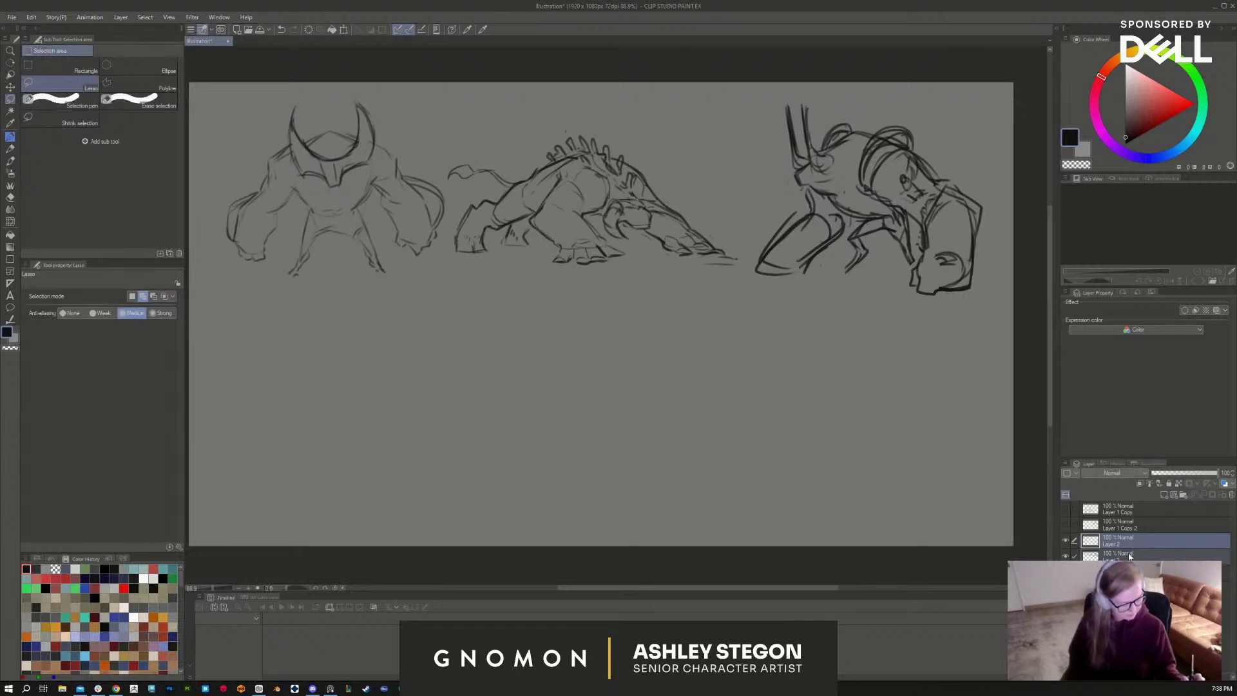
{"action": "right_click", "coordinate": [1153, 545]}
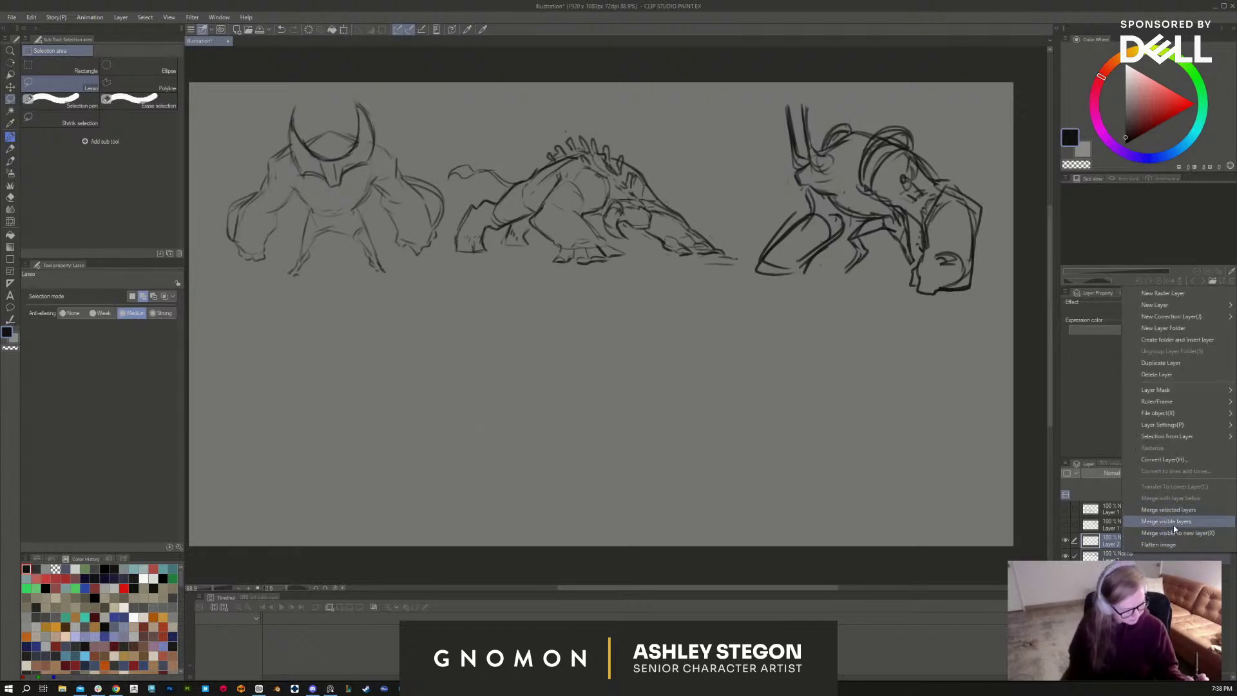
{"action": "left_click", "coordinate": [1173, 509]}
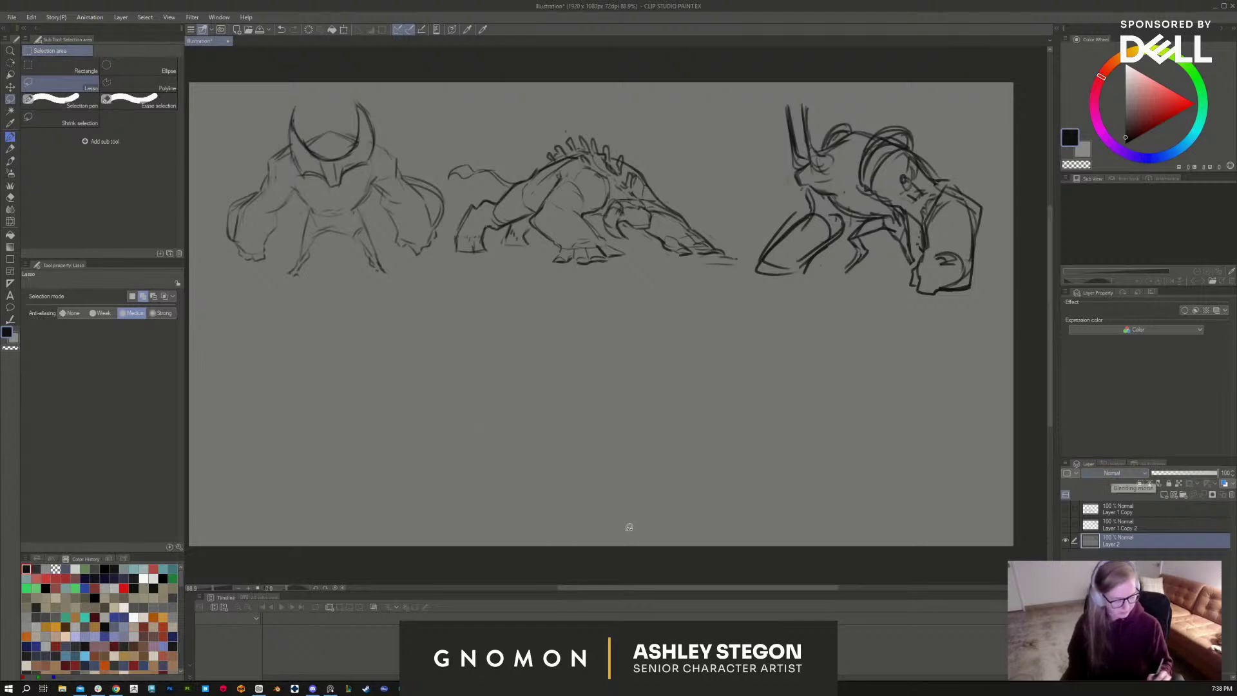
{"action": "key", "text": "ctrl+z"}
{"action": "right_click", "coordinate": [1141, 557]}
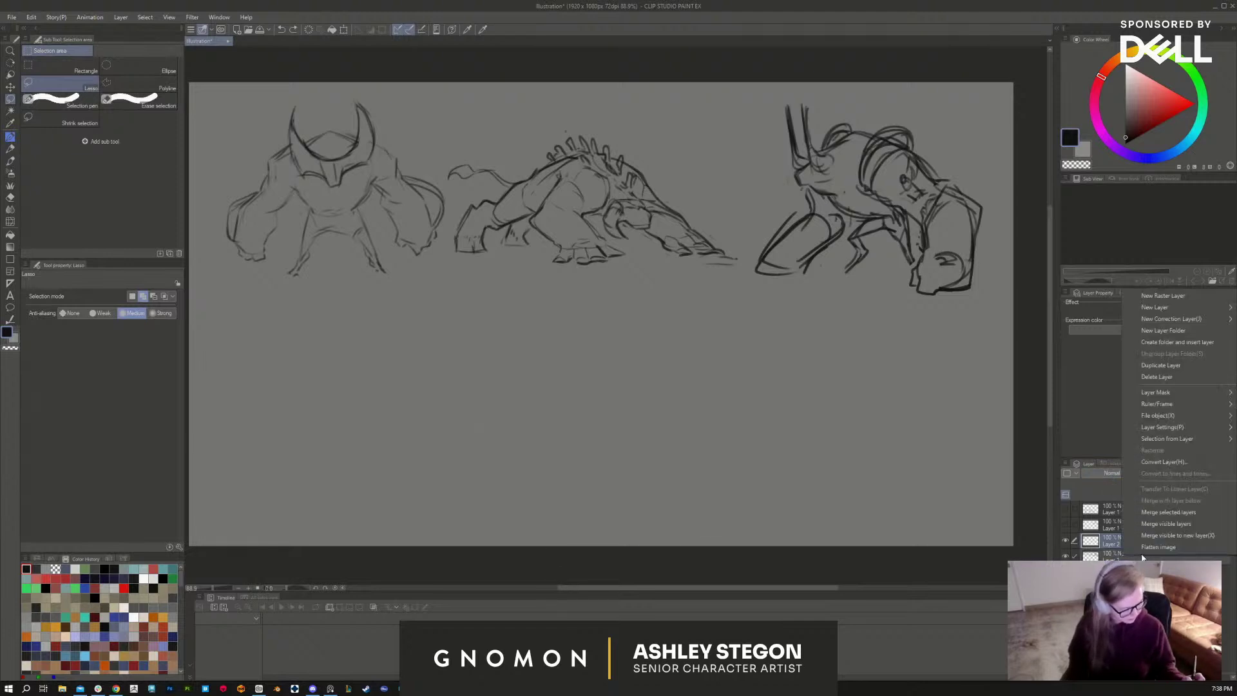
{"action": "left_click", "coordinate": [1173, 512]}
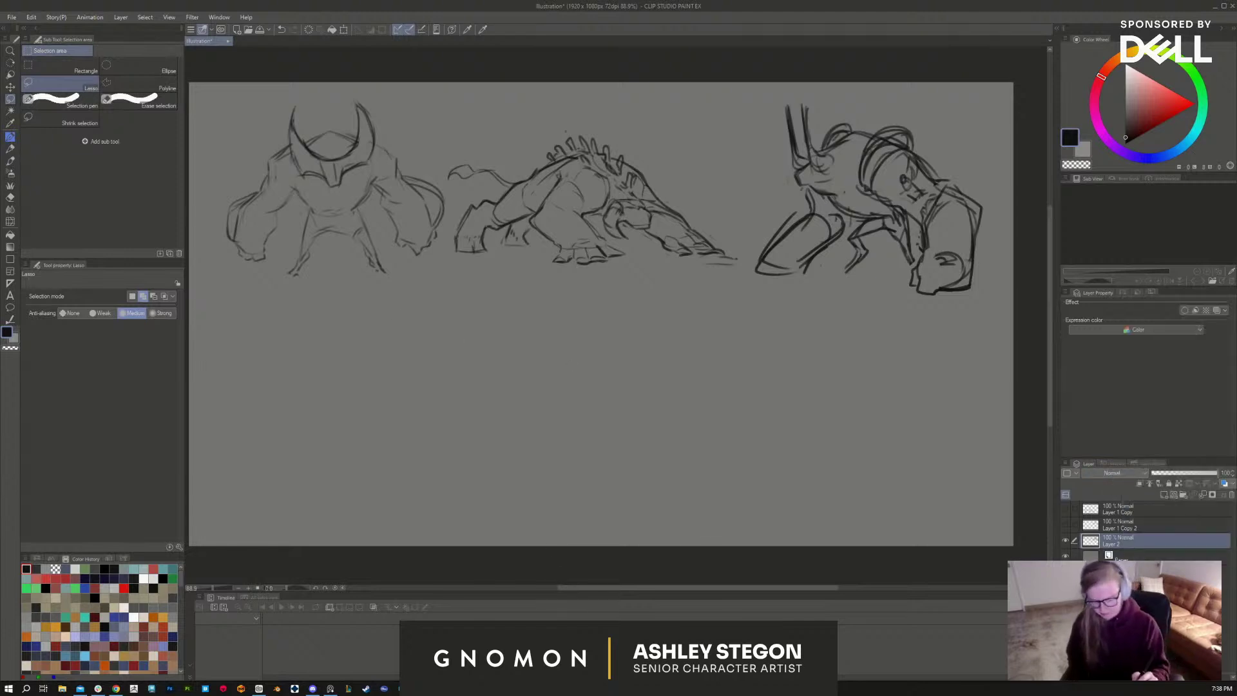
Step: Sketch a bull-like head with a narrow muzzle and two tall curved horns below the first creature
{"action": "key", "text": "b"}
{"action": "left_click_drag", "start_coordinate": [344, 366], "coordinate": [360, 364]}
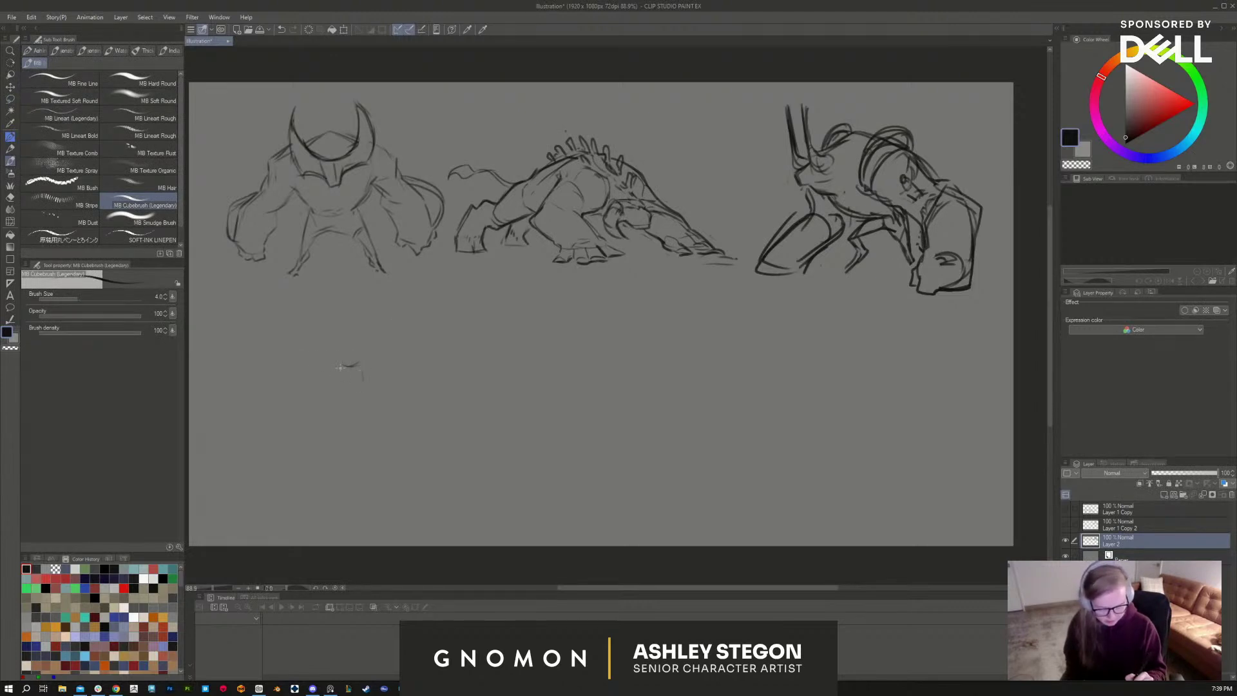
{"action": "mouse_move", "coordinate": [343, 368]}
{"action": "left_mouse_down"}
{"action": "mouse_move", "coordinate": [362, 390]}
{"action": "mouse_move", "coordinate": [348, 394]}
{"action": "mouse_move", "coordinate": [367, 365]}
{"action": "left_mouse_up"}
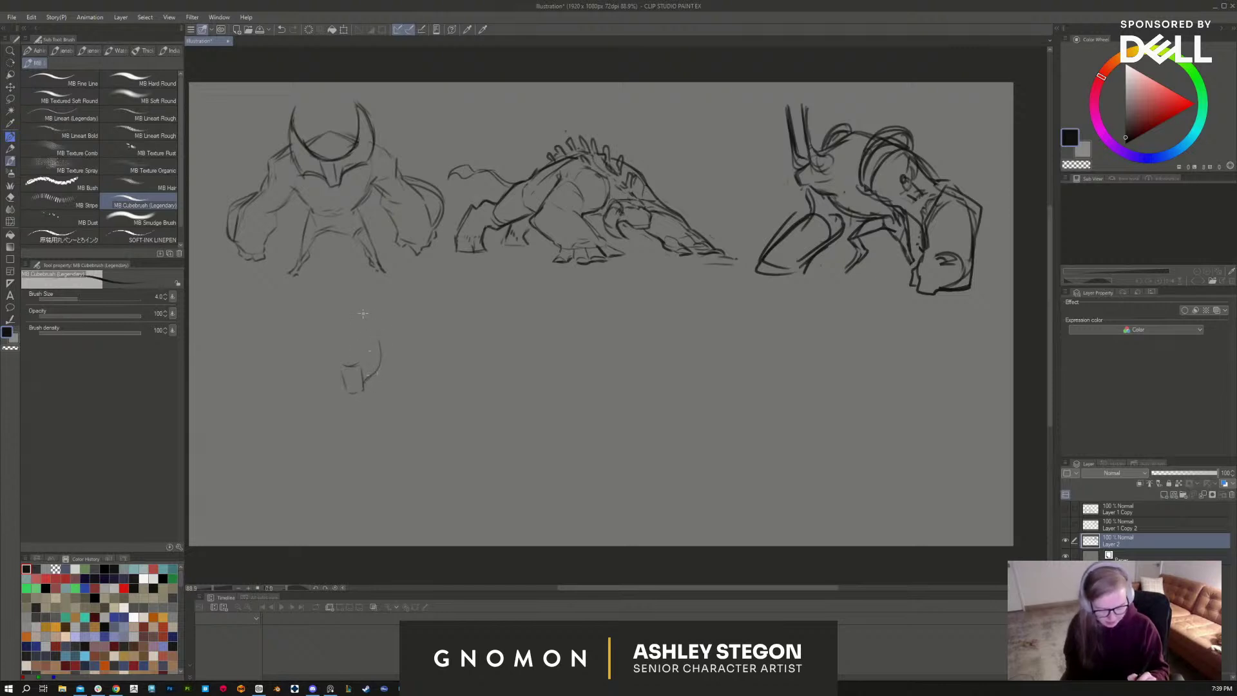
{"action": "mouse_move", "coordinate": [365, 320]}
{"action": "left_mouse_down"}
{"action": "mouse_move", "coordinate": [380, 356]}
{"action": "mouse_move", "coordinate": [353, 368]}
{"action": "left_mouse_up"}
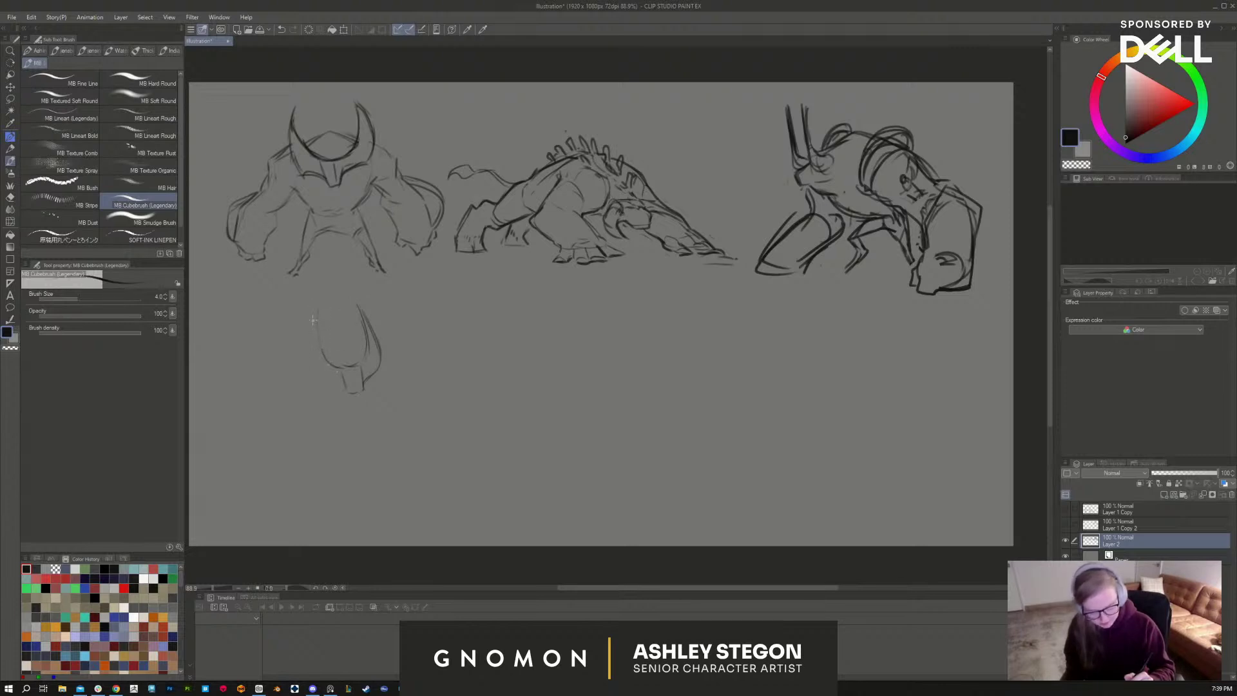
{"action": "left_click_drag", "start_coordinate": [316, 309], "coordinate": [312, 369]}
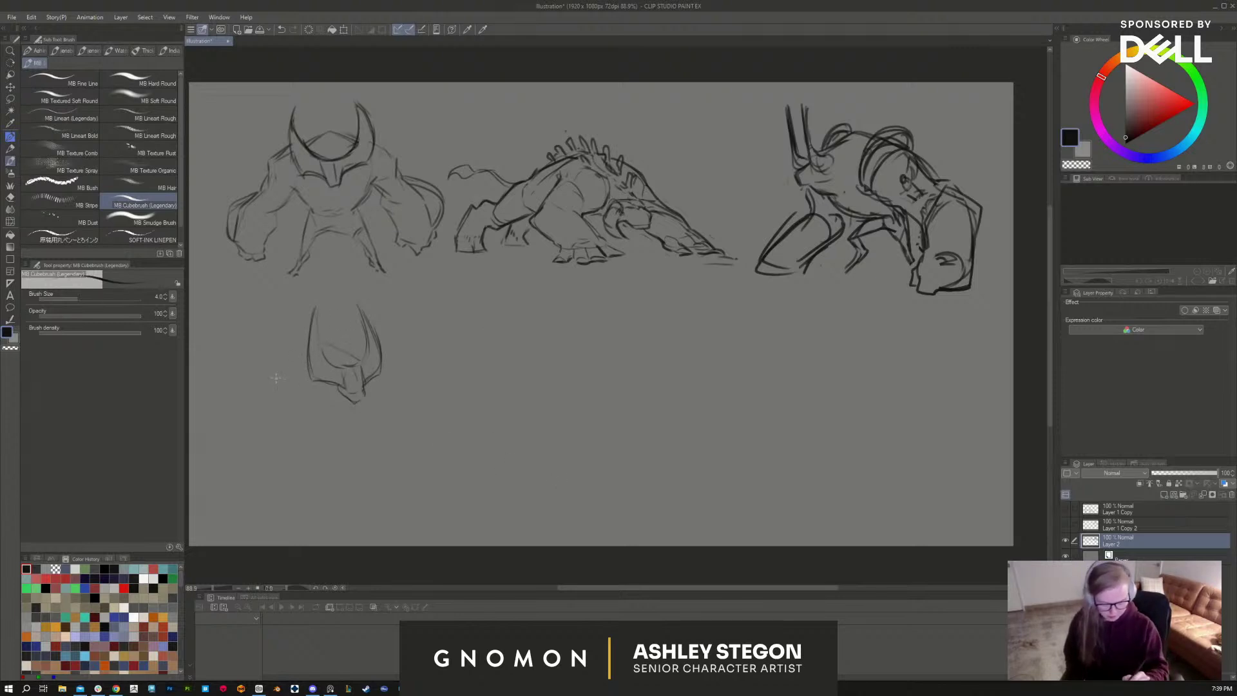
Step: Sketch the shoulder line, rounded torso, waist and short bent legs beneath the new horned head
{"action": "left_click_drag", "start_coordinate": [275, 378], "coordinate": [334, 347]}
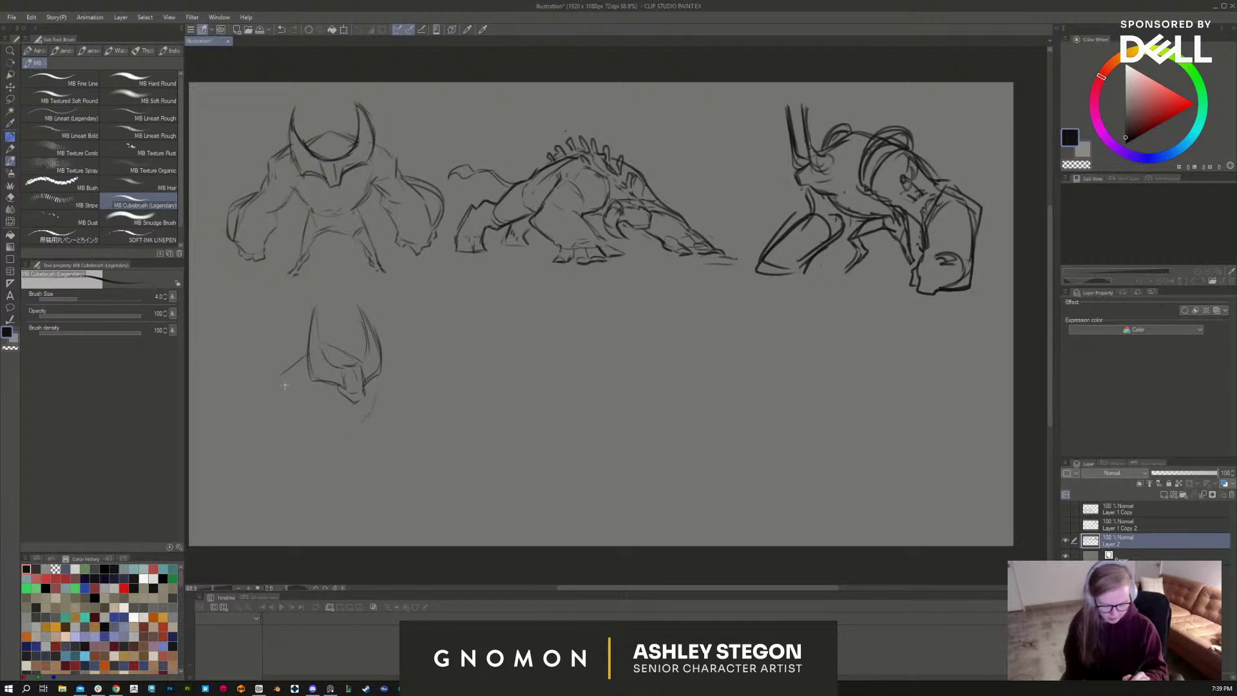
{"action": "left_click_drag", "start_coordinate": [366, 420], "coordinate": [340, 444]}
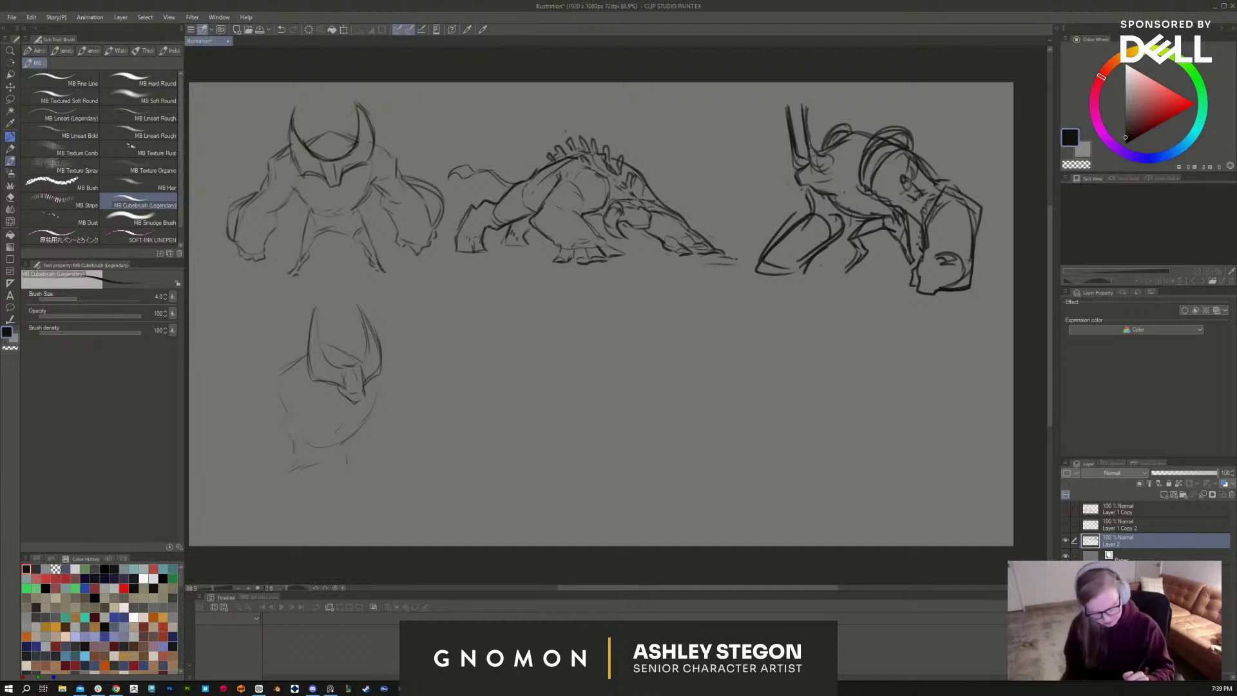
{"action": "mouse_move", "coordinate": [335, 482]}
{"action": "left_mouse_down"}
{"action": "mouse_move", "coordinate": [322, 460]}
{"action": "mouse_move", "coordinate": [292, 468]}
{"action": "mouse_move", "coordinate": [295, 458]}
{"action": "mouse_move", "coordinate": [291, 480]}
{"action": "mouse_move", "coordinate": [318, 469]}
{"action": "mouse_move", "coordinate": [293, 457]}
{"action": "mouse_move", "coordinate": [271, 520]}
{"action": "left_mouse_up"}
{"action": "left_click_drag", "start_coordinate": [333, 473], "coordinate": [354, 507]}
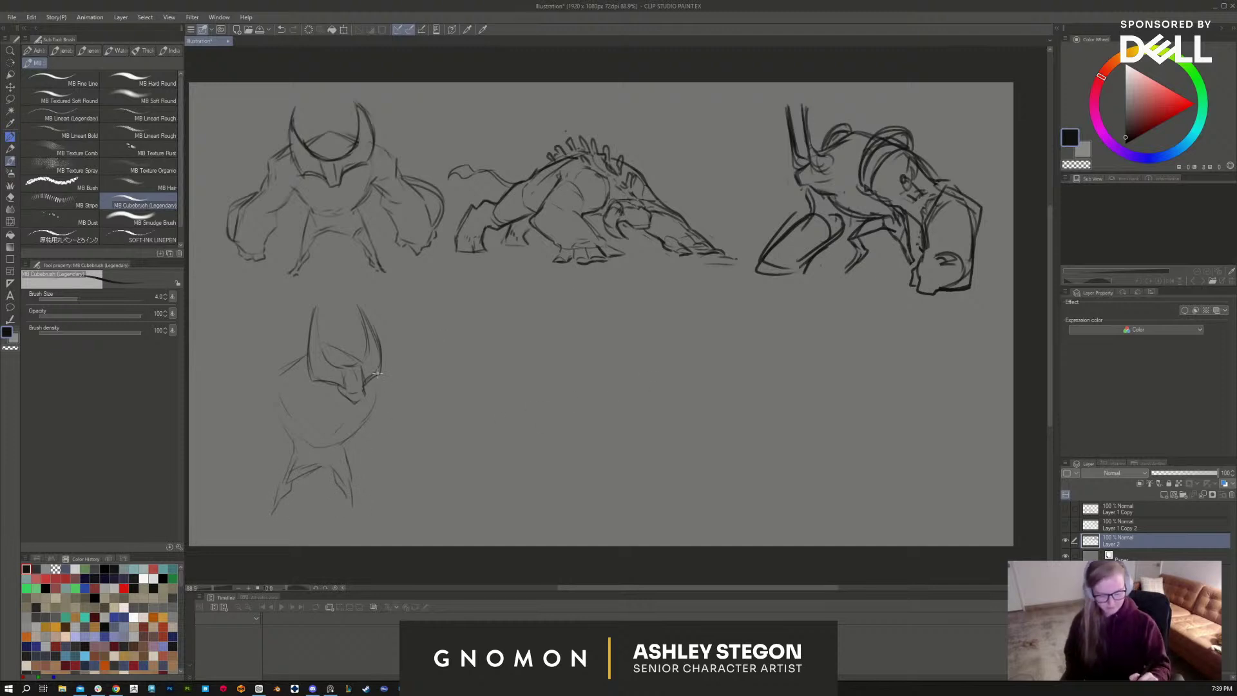
Step: Draw the new creature's bulky shoulders and two massive arms hanging down beside its legs
{"action": "mouse_move", "coordinate": [359, 424]}
{"action": "left_mouse_down"}
{"action": "mouse_move", "coordinate": [369, 441]}
{"action": "mouse_move", "coordinate": [391, 434]}
{"action": "left_mouse_up"}
{"action": "mouse_move", "coordinate": [283, 373]}
{"action": "left_mouse_down"}
{"action": "mouse_move", "coordinate": [293, 420]}
{"action": "mouse_move", "coordinate": [263, 392]}
{"action": "mouse_move", "coordinate": [269, 383]}
{"action": "mouse_move", "coordinate": [254, 398]}
{"action": "mouse_move", "coordinate": [259, 425]}
{"action": "mouse_move", "coordinate": [309, 405]}
{"action": "mouse_move", "coordinate": [280, 415]}
{"action": "mouse_move", "coordinate": [255, 380]}
{"action": "left_mouse_up"}
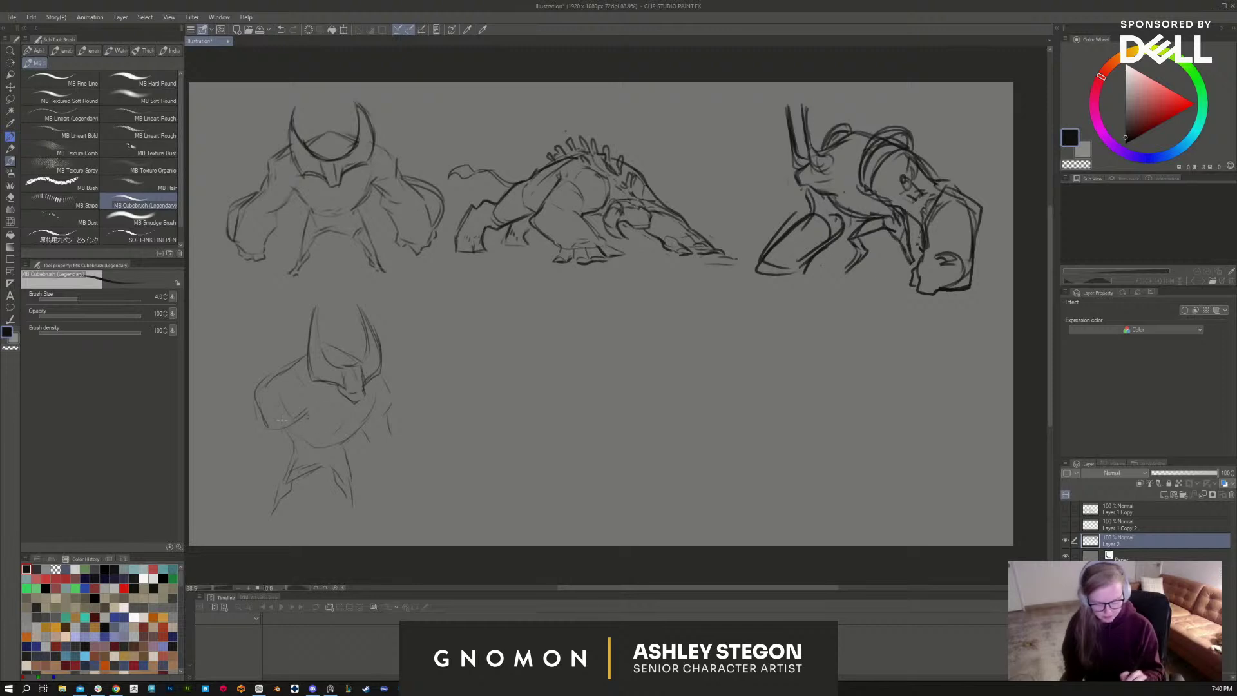
{"action": "mouse_move", "coordinate": [303, 422]}
{"action": "left_mouse_down"}
{"action": "mouse_move", "coordinate": [280, 446]}
{"action": "mouse_move", "coordinate": [242, 432]}
{"action": "mouse_move", "coordinate": [248, 417]}
{"action": "mouse_move", "coordinate": [233, 449]}
{"action": "mouse_move", "coordinate": [270, 468]}
{"action": "mouse_move", "coordinate": [226, 494]}
{"action": "mouse_move", "coordinate": [259, 498]}
{"action": "mouse_move", "coordinate": [254, 507]}
{"action": "left_mouse_up"}
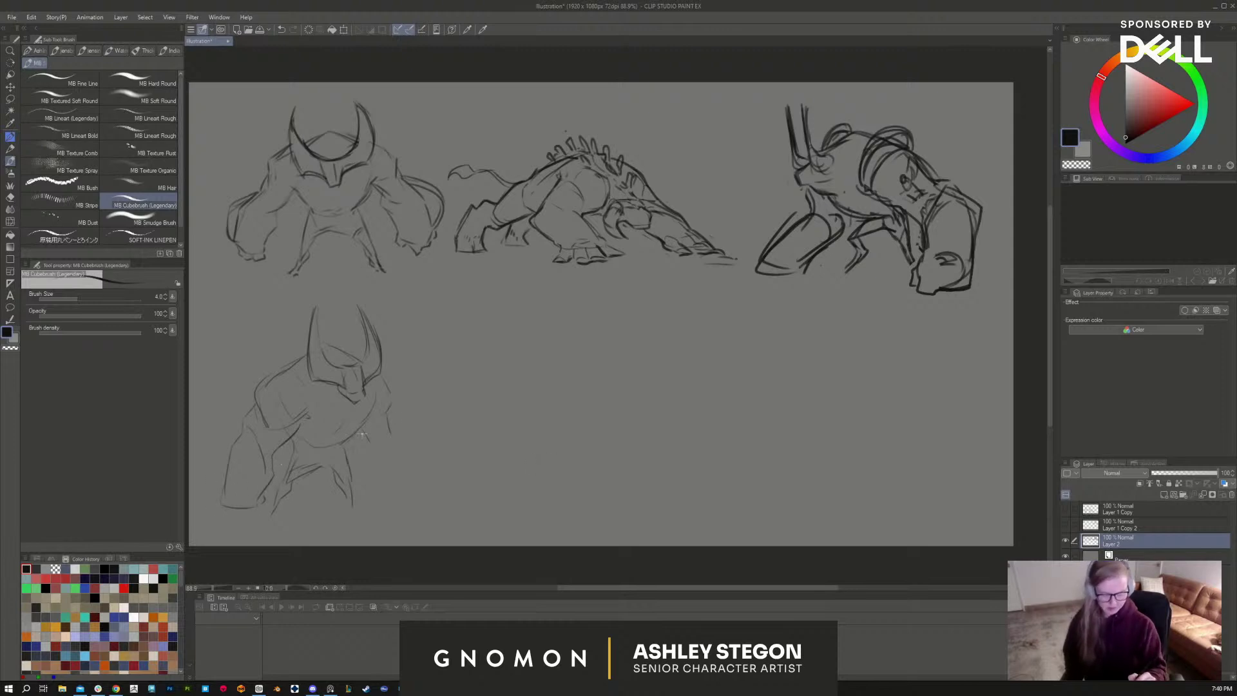
{"action": "mouse_move", "coordinate": [389, 425]}
{"action": "left_mouse_down"}
{"action": "mouse_move", "coordinate": [404, 466]}
{"action": "mouse_move", "coordinate": [365, 481]}
{"action": "mouse_move", "coordinate": [406, 493]}
{"action": "mouse_move", "coordinate": [390, 503]}
{"action": "mouse_move", "coordinate": [403, 495]}
{"action": "left_mouse_up"}
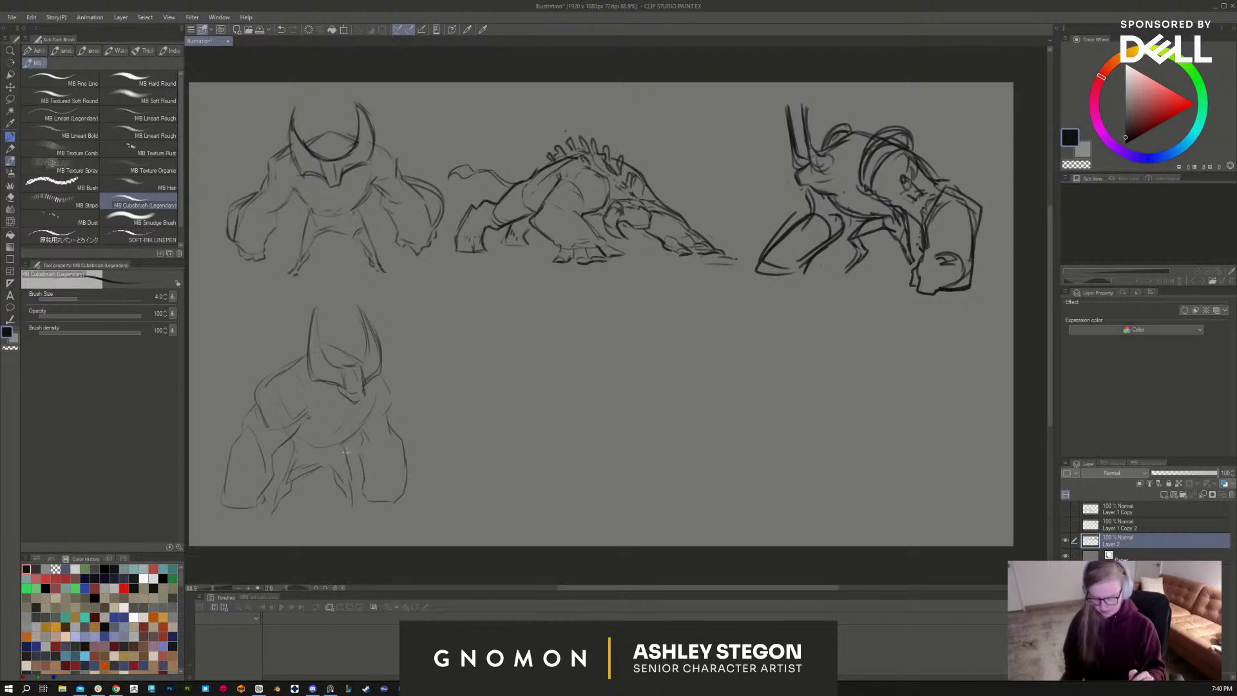
Step: Erase rough lines around the new creature's legs and redraw the crotch arch and both lower legs
{"action": "key", "text": "e"}
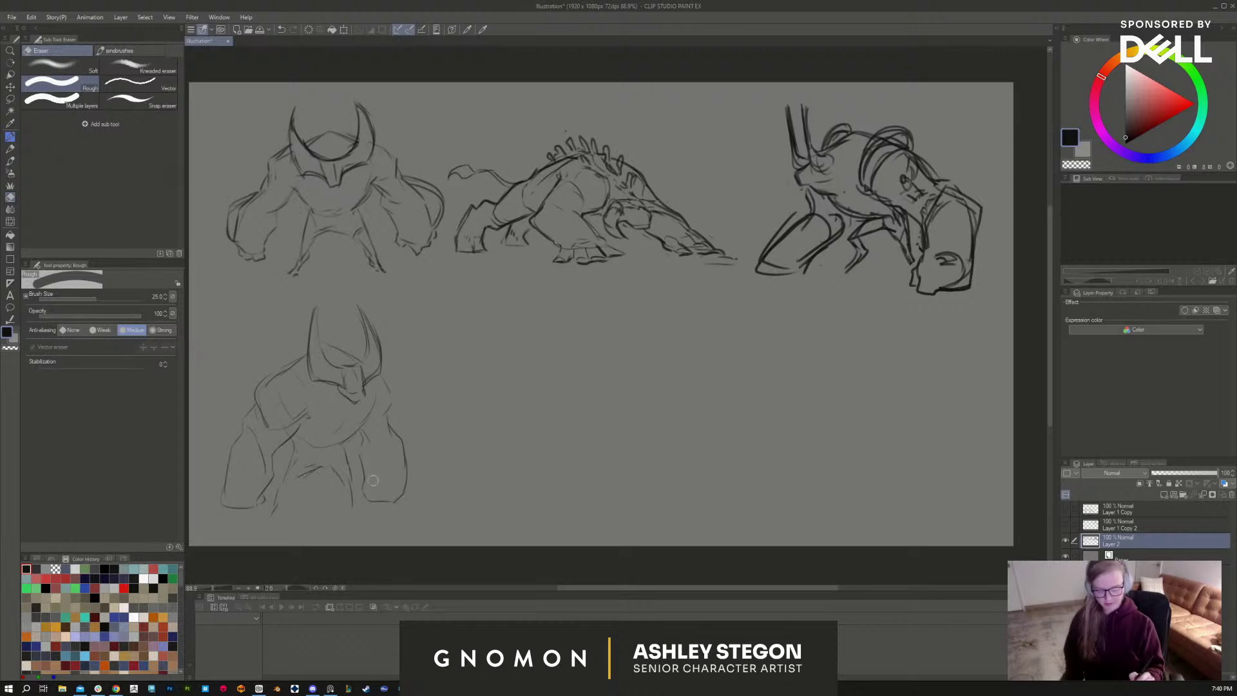
{"action": "key", "text": "b"}
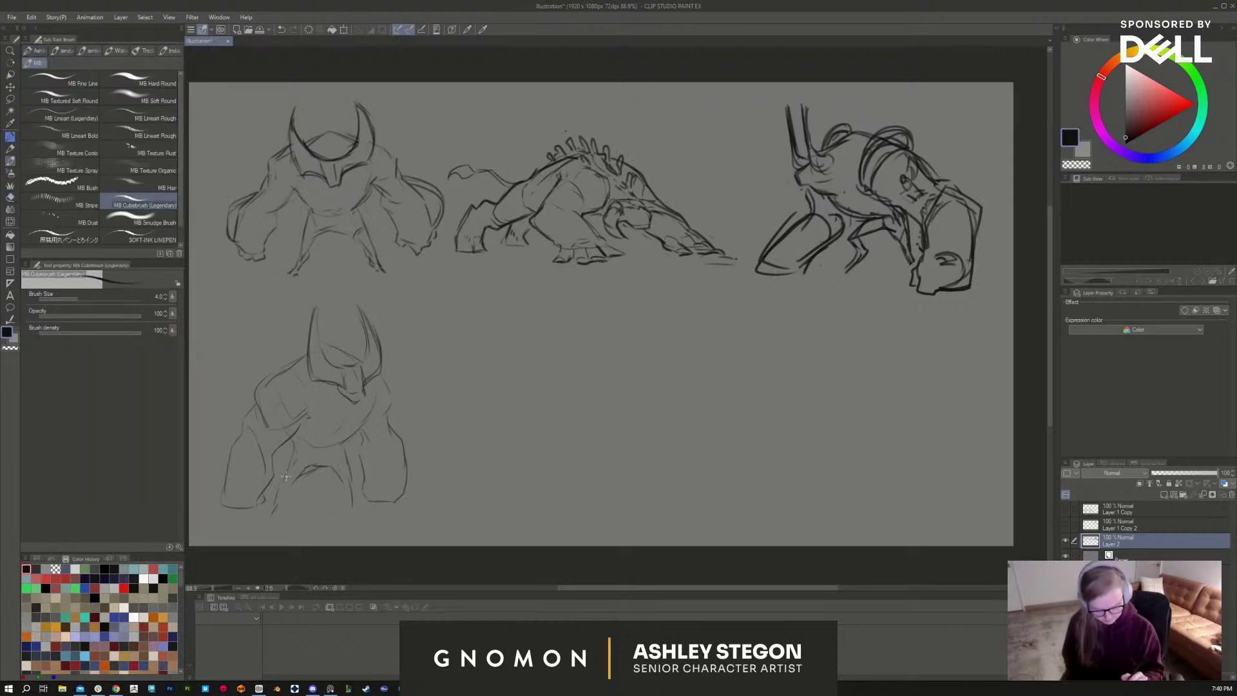
{"action": "left_click_drag", "start_coordinate": [290, 494], "coordinate": [276, 519]}
{"action": "left_click_drag", "start_coordinate": [336, 469], "coordinate": [355, 509]}
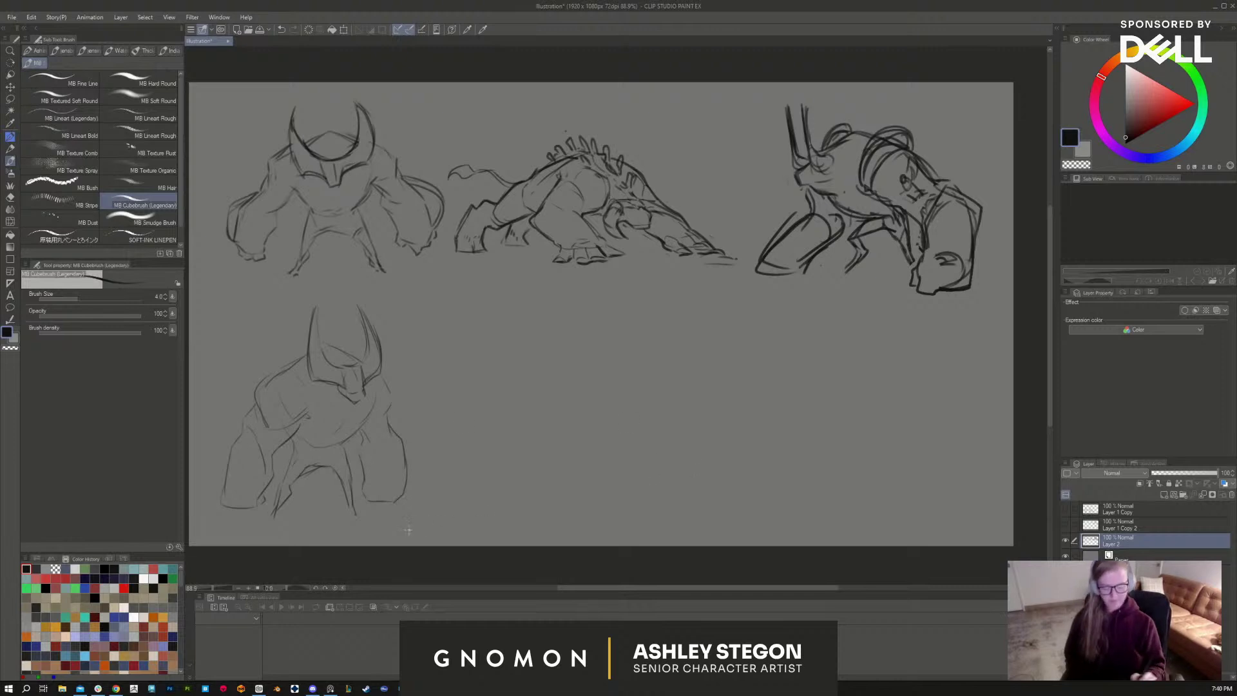
Step: Refine the lower horned creature's shoulder, chest, torso and waist contours with additional sketch lines
{"action": "left_click_drag", "start_coordinate": [272, 374], "coordinate": [338, 343]}
{"action": "left_click_drag", "start_coordinate": [382, 381], "coordinate": [391, 408]}
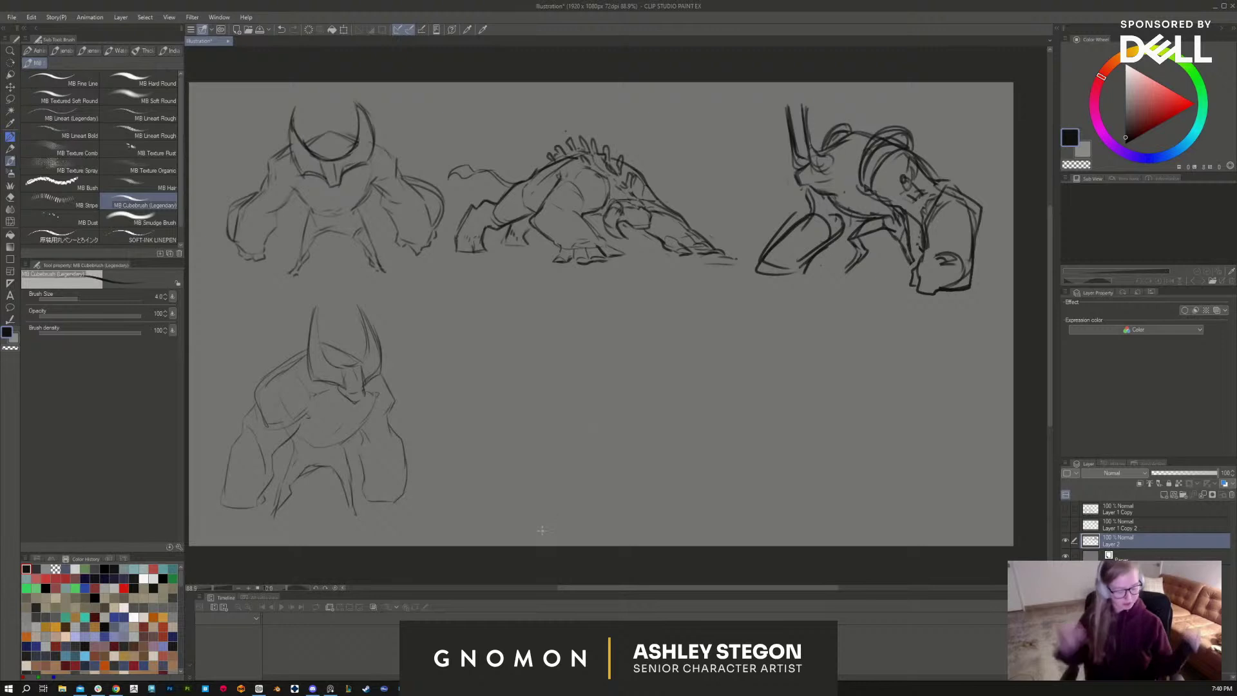
{"action": "left_click_drag", "start_coordinate": [367, 422], "coordinate": [342, 441]}
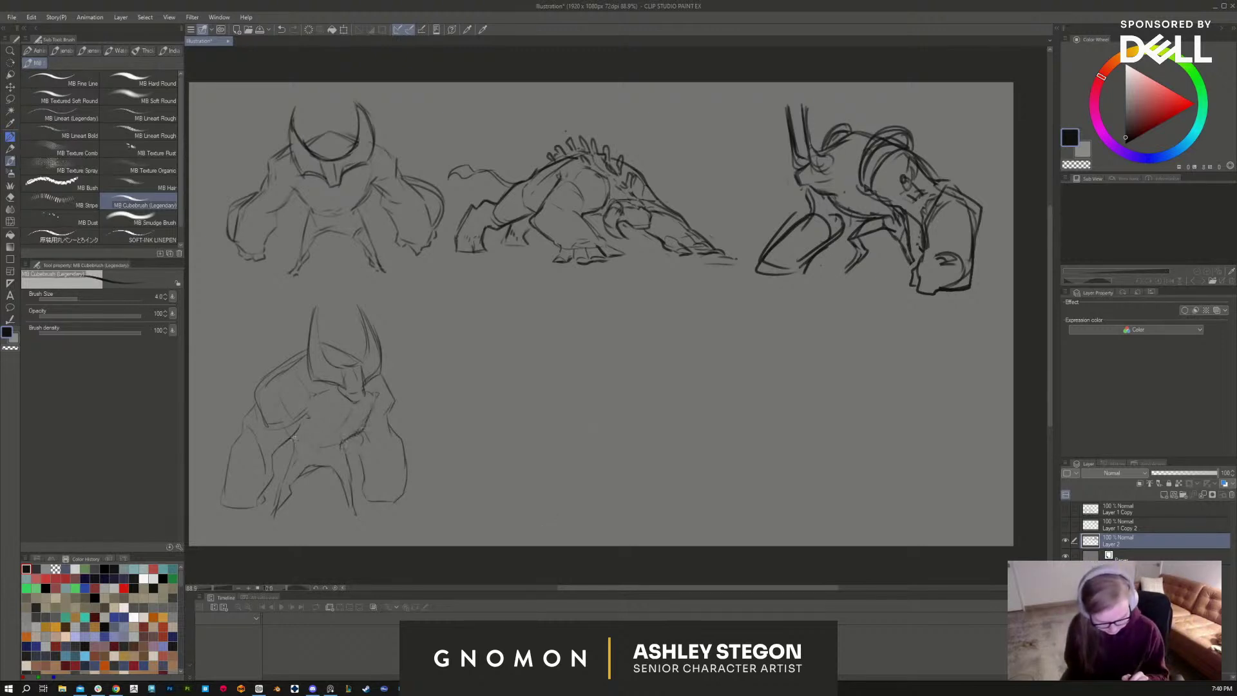
{"action": "left_click_drag", "start_coordinate": [349, 454], "coordinate": [344, 473]}
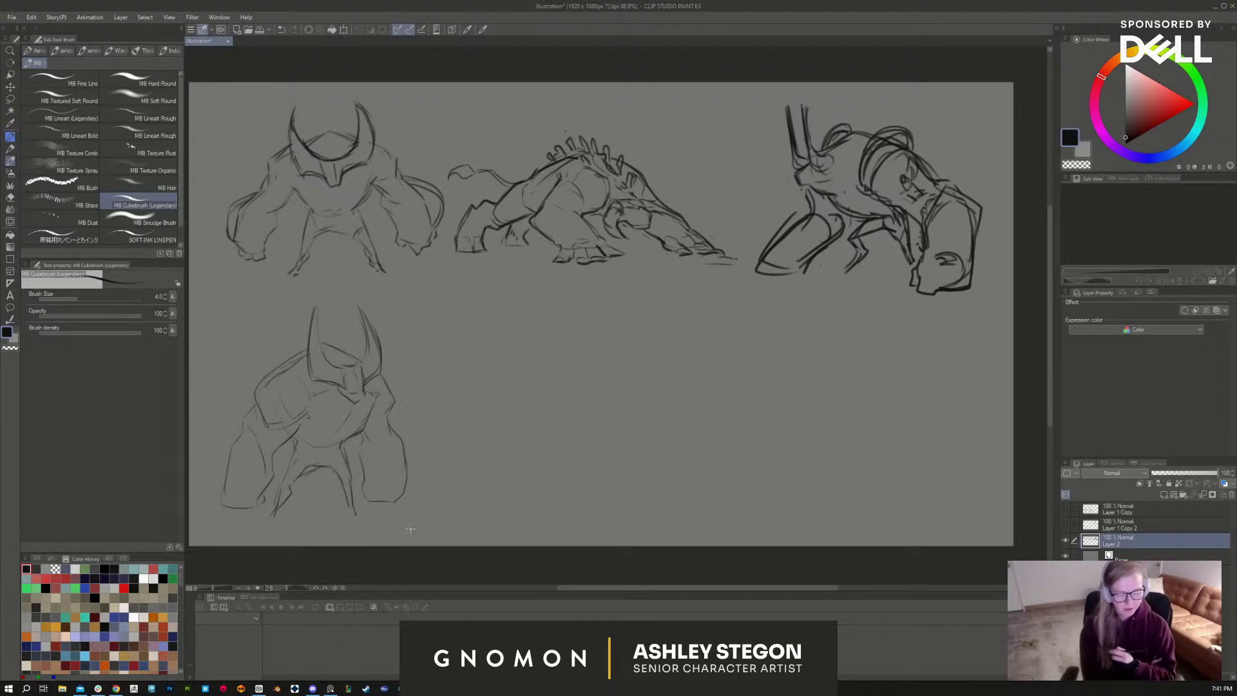
{"action": "left_click_drag", "start_coordinate": [665, 147], "coordinate": [652, 169]}
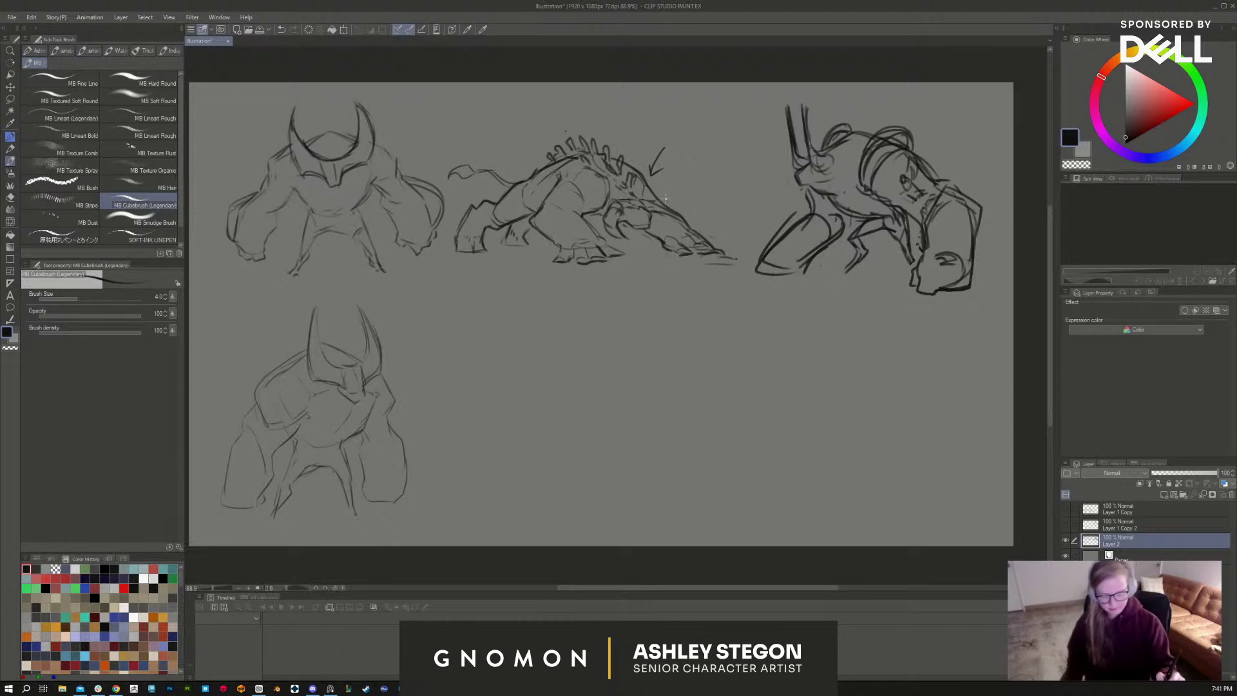
{"action": "key", "text": "ctrl+z"}
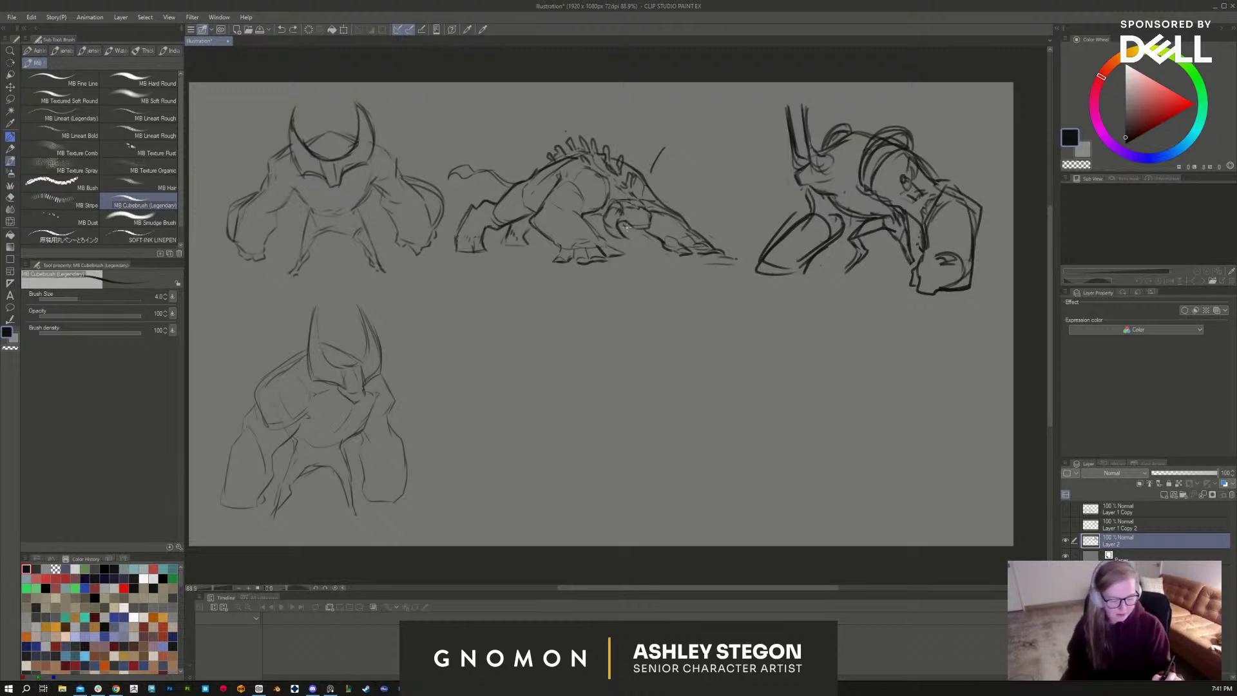
{"action": "key", "text": "ctrl+z"}
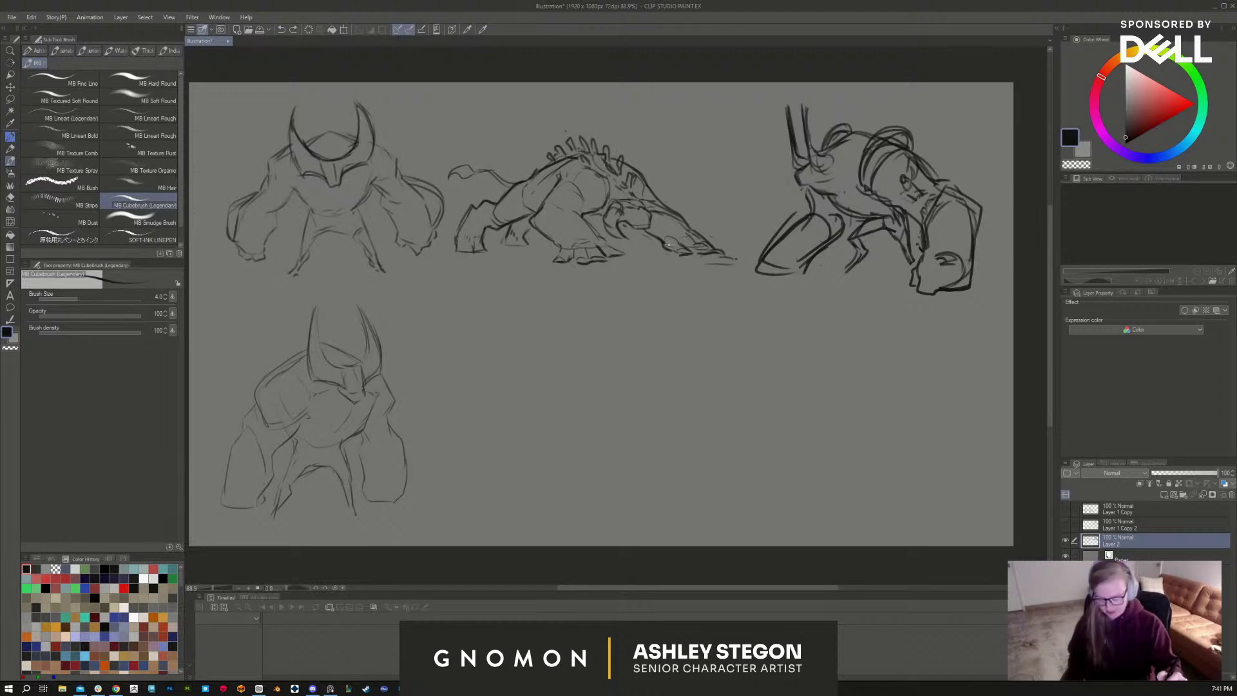
Step: Erase the crouching quadruped's old head and resketch it with a lowered snout and two tall upright horns
{"action": "key", "text": "e"}
{"action": "mouse_move", "coordinate": [658, 214]}
{"action": "left_mouse_down"}
{"action": "mouse_move", "coordinate": [681, 224]}
{"action": "mouse_move", "coordinate": [619, 202]}
{"action": "mouse_move", "coordinate": [615, 236]}
{"action": "mouse_move", "coordinate": [609, 210]}
{"action": "left_mouse_up"}
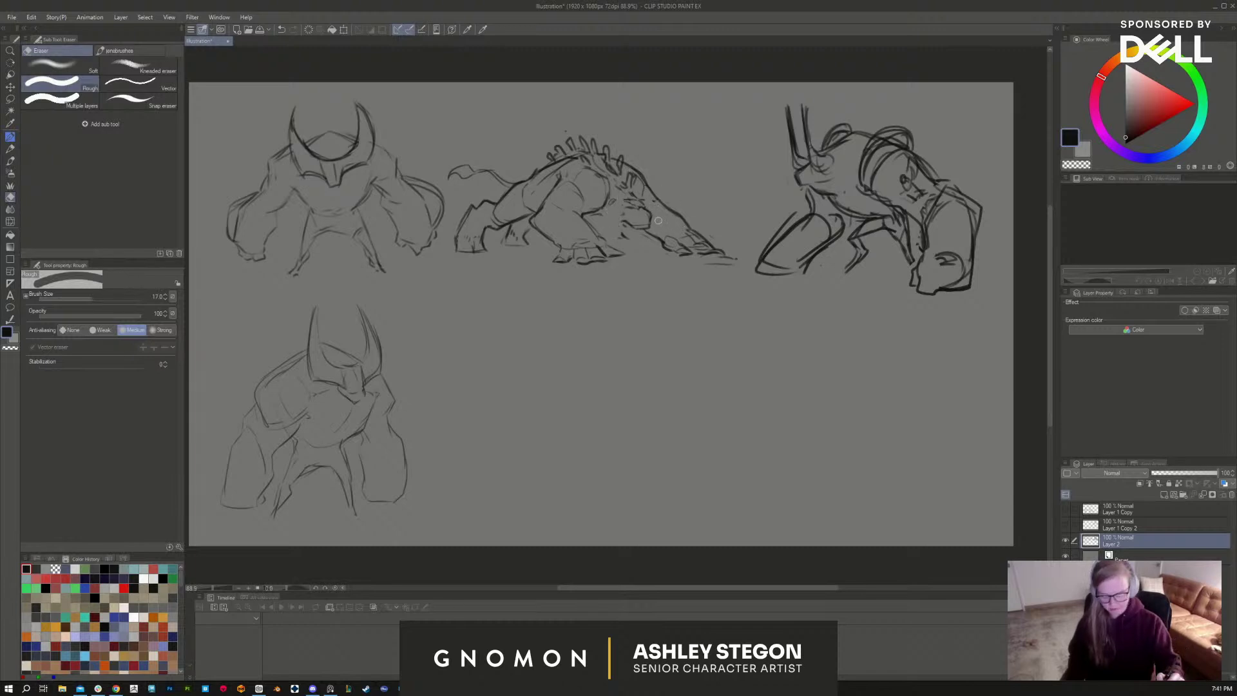
{"action": "key", "text": "b"}
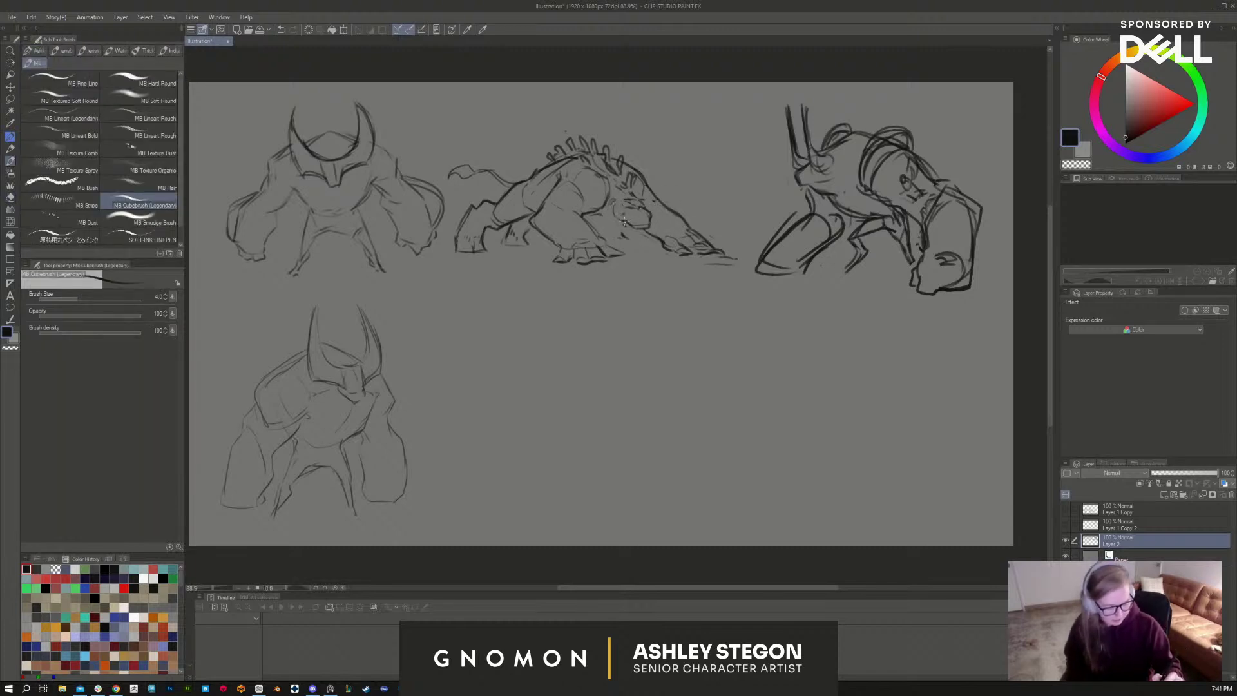
{"action": "left_click_drag", "start_coordinate": [628, 220], "coordinate": [650, 127]}
{"action": "mouse_move", "coordinate": [649, 179]}
{"action": "left_mouse_down"}
{"action": "mouse_move", "coordinate": [662, 208]}
{"action": "mouse_move", "coordinate": [665, 132]}
{"action": "mouse_move", "coordinate": [665, 208]}
{"action": "mouse_move", "coordinate": [605, 216]}
{"action": "mouse_move", "coordinate": [650, 228]}
{"action": "left_mouse_up"}
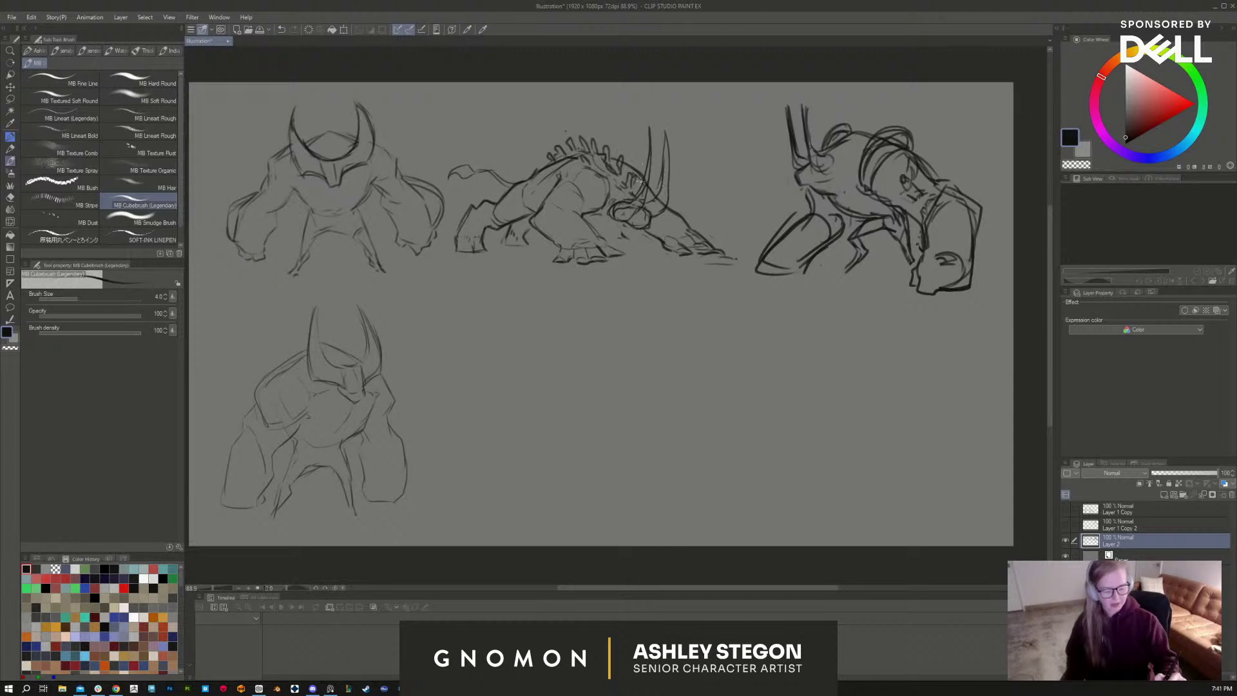
Step: Erase the quadruped's rear horn and redraw it set farther back on the head, curving upward
{"action": "key", "text": "e"}
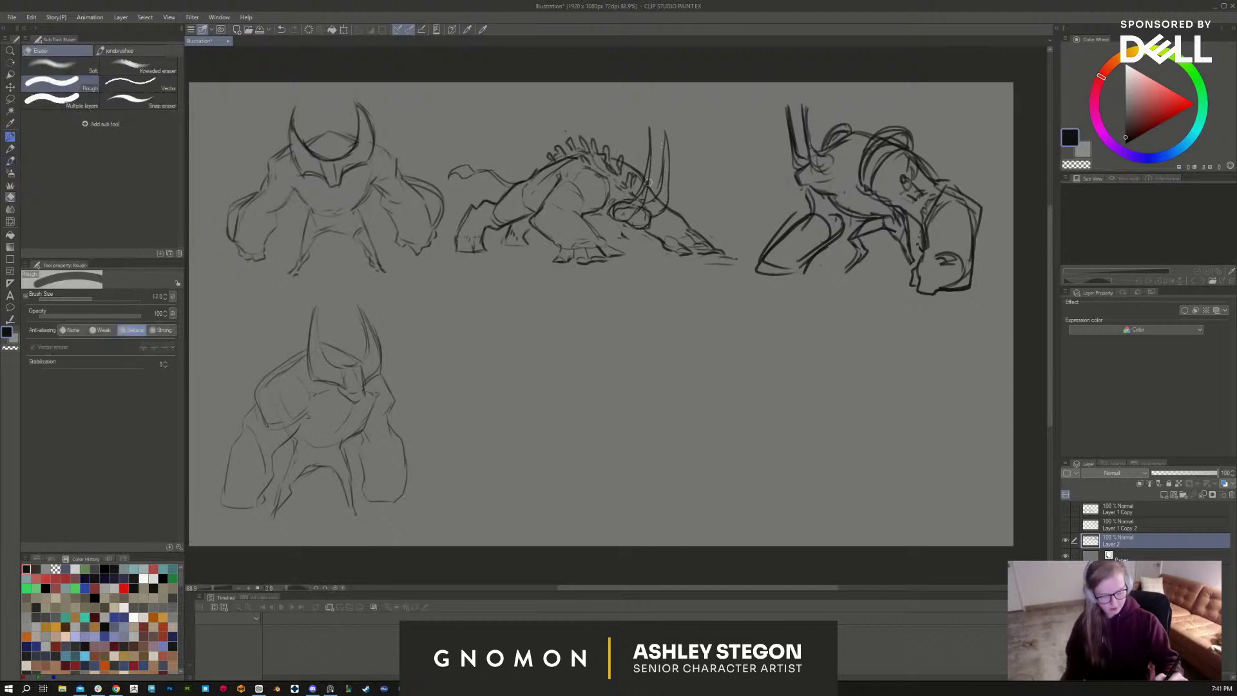
{"action": "left_click_drag", "start_coordinate": [649, 124], "coordinate": [642, 194]}
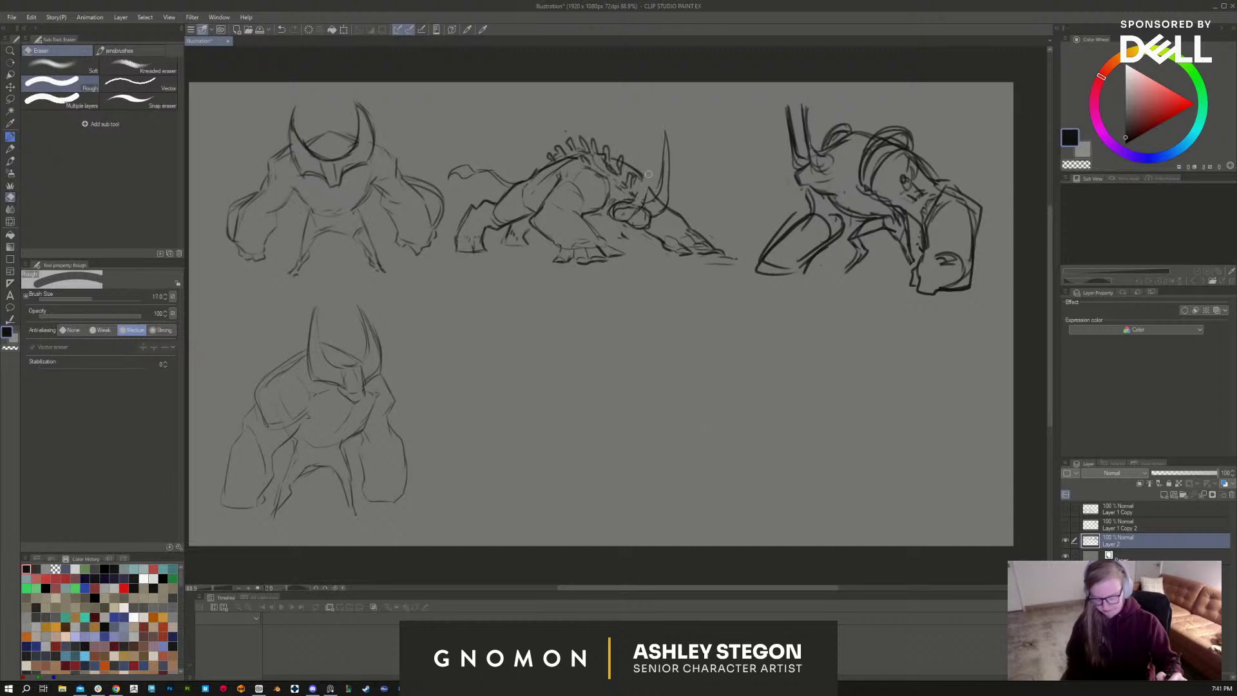
{"action": "key", "text": "b"}
{"action": "mouse_move", "coordinate": [637, 142]}
{"action": "left_mouse_down"}
{"action": "mouse_move", "coordinate": [626, 210]}
{"action": "mouse_move", "coordinate": [634, 165]}
{"action": "mouse_move", "coordinate": [633, 185]}
{"action": "left_mouse_up"}
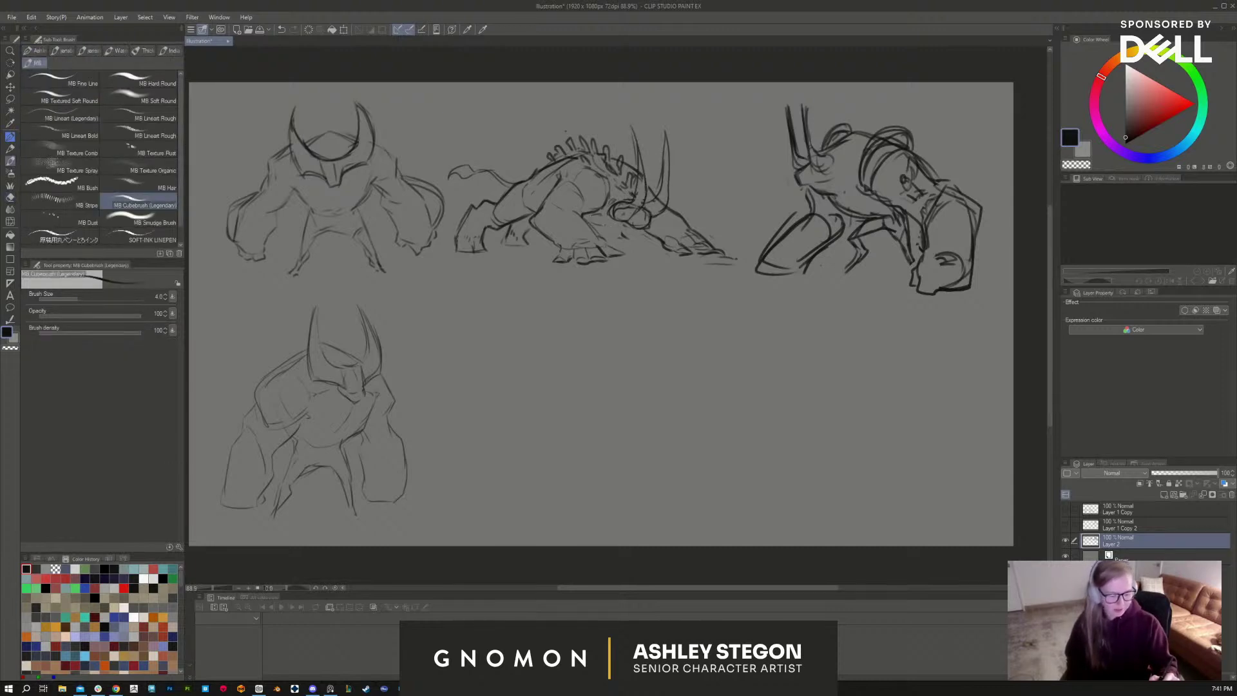
{"action": "left_click_drag", "start_coordinate": [595, 229], "coordinate": [617, 225]}
{"action": "key", "text": "ctrl+z"}
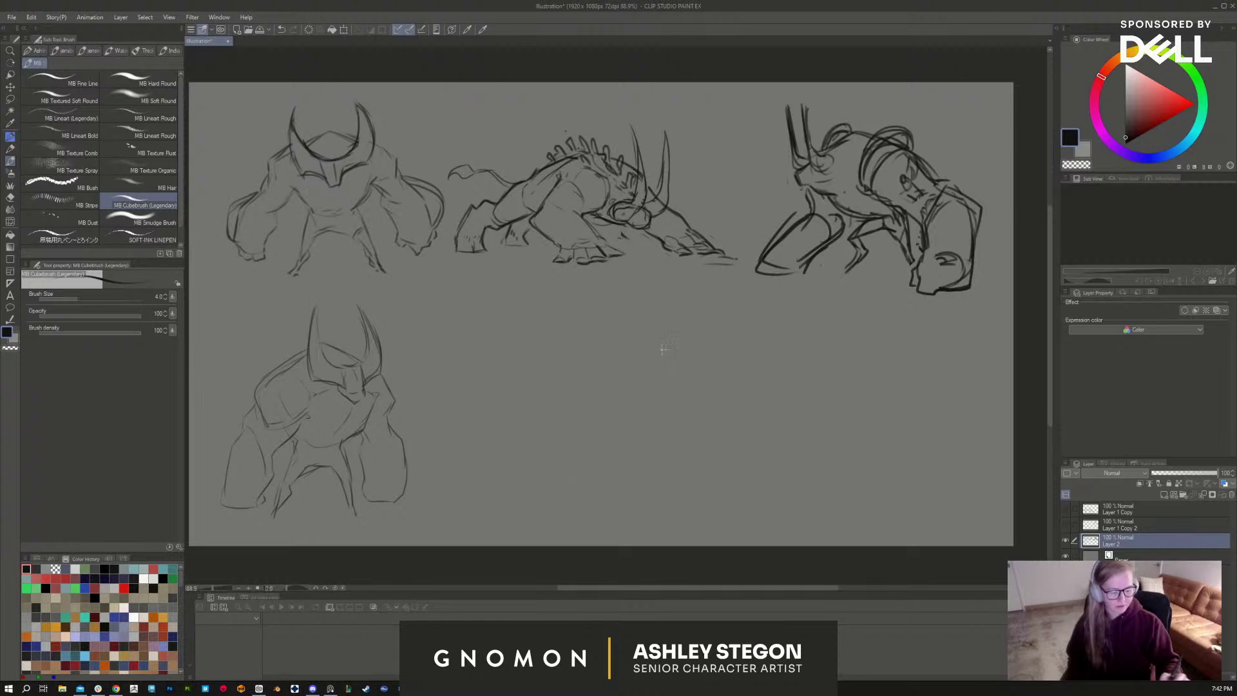
Step: Erase the hunched creature's tall horns and old head, then sketch a rounded muzzle and a spiky mane along its neck
{"action": "key", "text": "e"}
{"action": "mouse_move", "coordinate": [827, 165]}
{"action": "left_mouse_down"}
{"action": "mouse_move", "coordinate": [805, 141]}
{"action": "mouse_move", "coordinate": [805, 113]}
{"action": "mouse_move", "coordinate": [783, 101]}
{"action": "mouse_move", "coordinate": [798, 161]}
{"action": "mouse_move", "coordinate": [829, 159]}
{"action": "mouse_move", "coordinate": [813, 150]}
{"action": "mouse_move", "coordinate": [836, 168]}
{"action": "mouse_move", "coordinate": [808, 207]}
{"action": "mouse_move", "coordinate": [805, 184]}
{"action": "mouse_move", "coordinate": [834, 191]}
{"action": "mouse_move", "coordinate": [822, 169]}
{"action": "mouse_move", "coordinate": [786, 184]}
{"action": "mouse_move", "coordinate": [786, 173]}
{"action": "mouse_move", "coordinate": [833, 160]}
{"action": "mouse_move", "coordinate": [789, 188]}
{"action": "left_mouse_up"}
{"action": "key", "text": "b"}
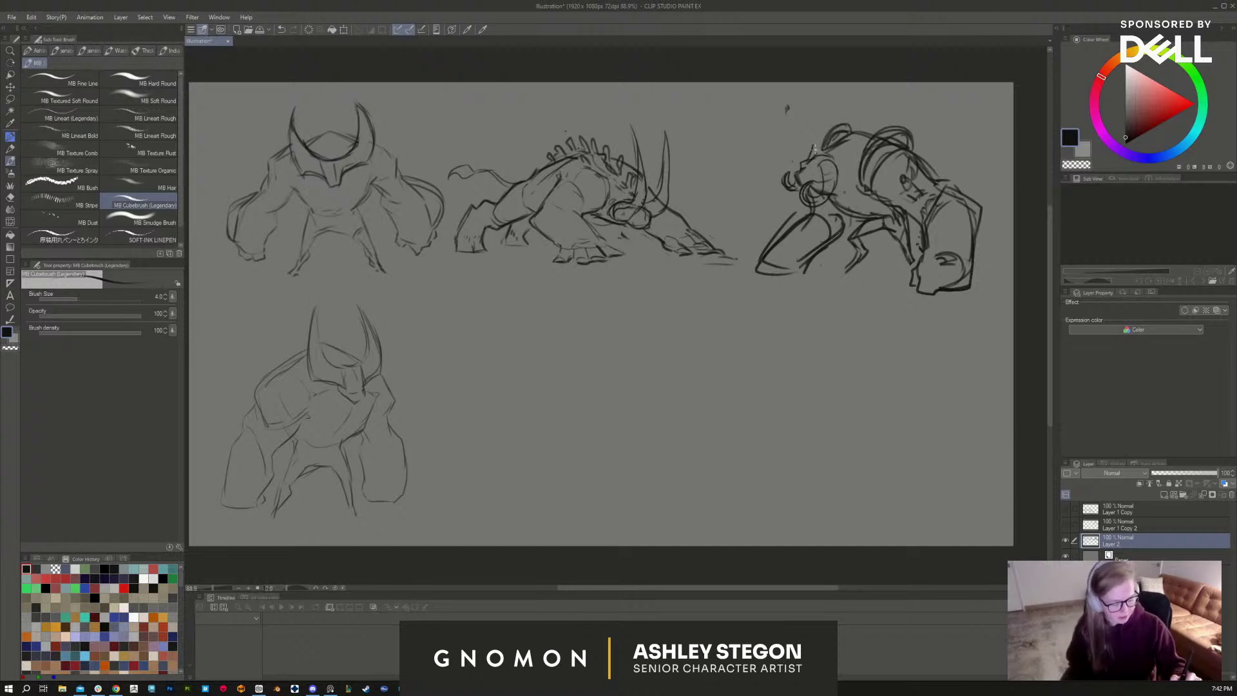
{"action": "mouse_move", "coordinate": [827, 147]}
{"action": "left_mouse_down"}
{"action": "mouse_move", "coordinate": [853, 102]}
{"action": "mouse_move", "coordinate": [817, 157]}
{"action": "mouse_move", "coordinate": [847, 136]}
{"action": "mouse_move", "coordinate": [817, 151]}
{"action": "mouse_move", "coordinate": [825, 135]}
{"action": "mouse_move", "coordinate": [880, 125]}
{"action": "left_mouse_up"}
{"action": "key", "text": "e"}
{"action": "key", "text": "b"}
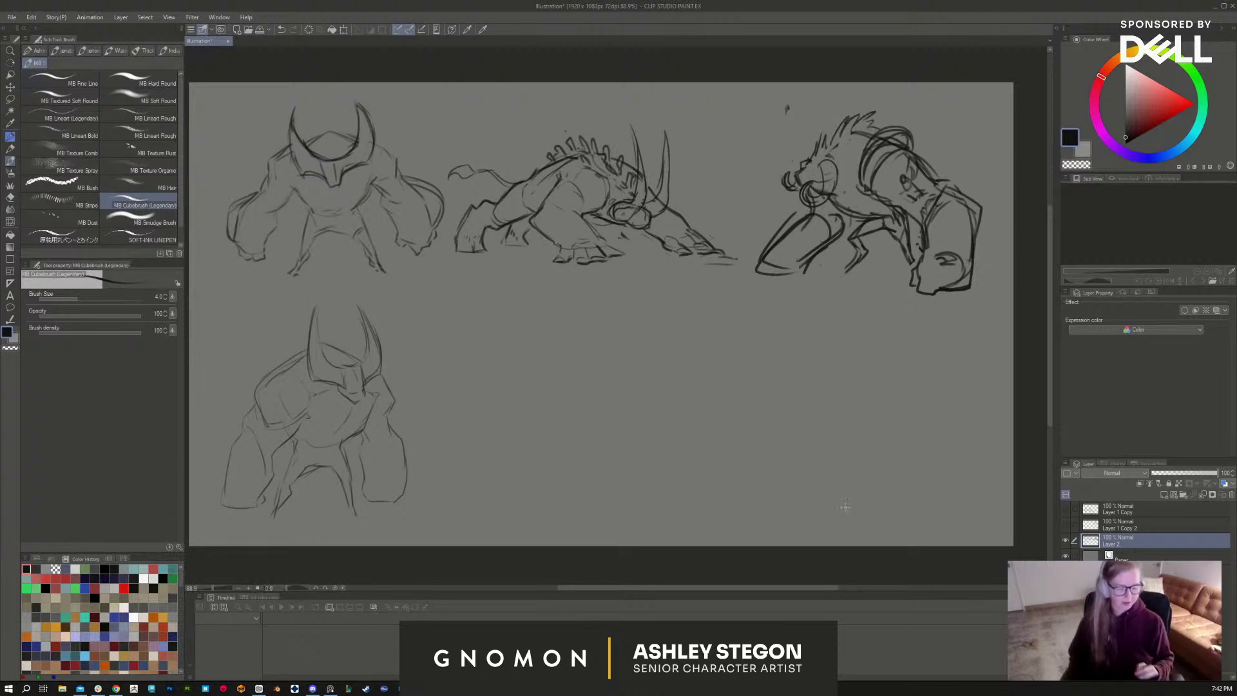
Step: Erase the hunched creature's rounded muzzle and redraw it as an open-jawed snout with a pointed horn projecting forward
{"action": "key", "text": "r"}
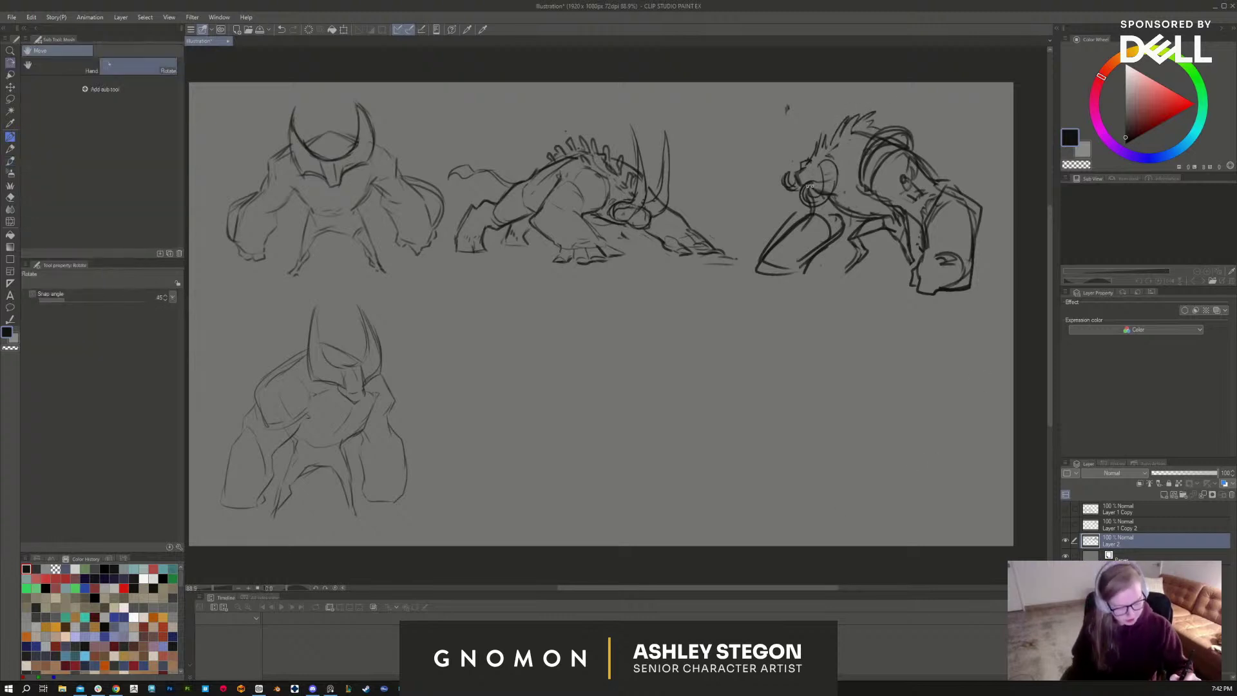
{"action": "mouse_move", "coordinate": [811, 193]}
{"action": "left_mouse_down"}
{"action": "mouse_move", "coordinate": [816, 184]}
{"action": "mouse_move", "coordinate": [805, 205]}
{"action": "mouse_move", "coordinate": [825, 193]}
{"action": "mouse_move", "coordinate": [830, 165]}
{"action": "mouse_move", "coordinate": [787, 181]}
{"action": "mouse_move", "coordinate": [793, 189]}
{"action": "left_mouse_up"}
{"action": "key", "text": "e"}
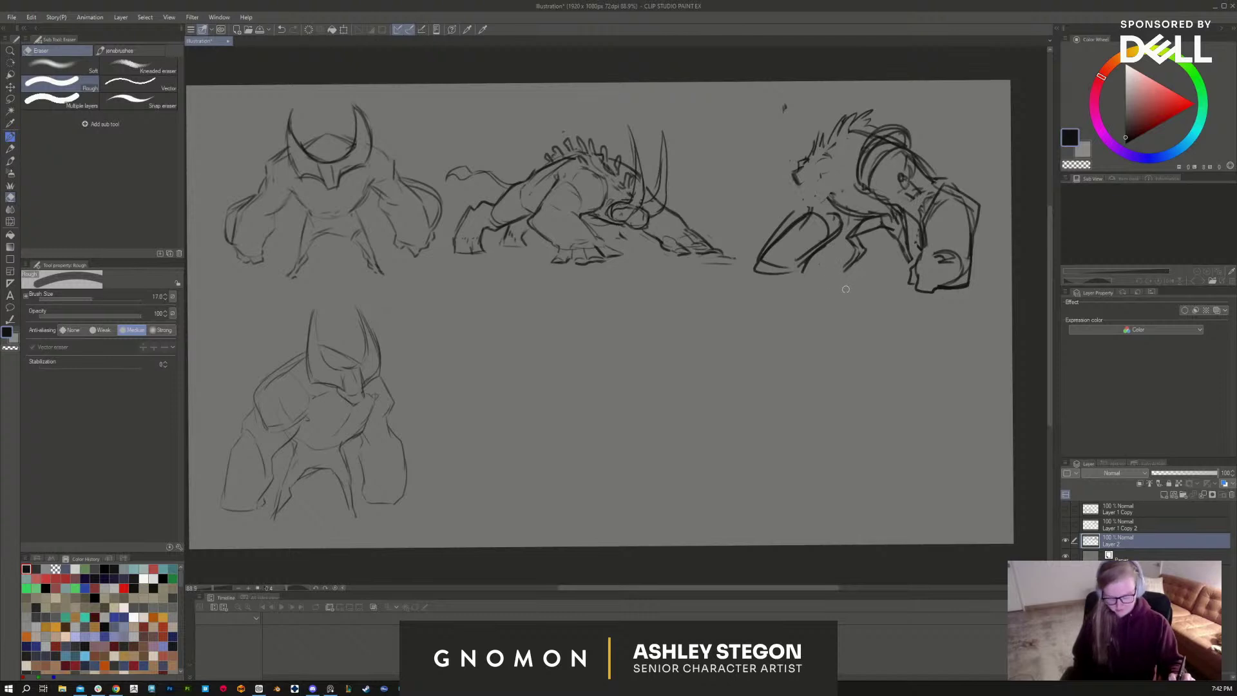
{"action": "key", "text": "b"}
{"action": "mouse_move", "coordinate": [831, 171]}
{"action": "left_mouse_down"}
{"action": "mouse_move", "coordinate": [835, 194]}
{"action": "mouse_move", "coordinate": [799, 195]}
{"action": "left_mouse_up"}
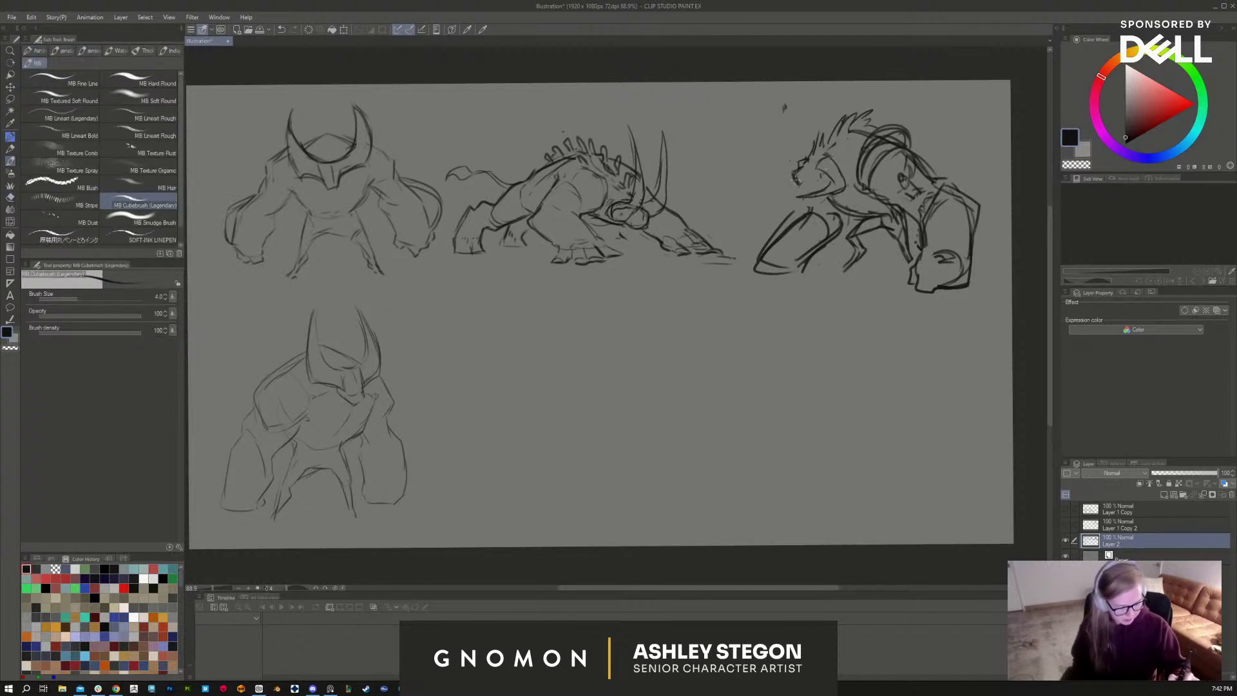
{"action": "mouse_move", "coordinate": [772, 187]}
{"action": "left_mouse_down"}
{"action": "mouse_move", "coordinate": [817, 171]}
{"action": "mouse_move", "coordinate": [799, 183]}
{"action": "mouse_move", "coordinate": [821, 173]}
{"action": "left_mouse_up"}
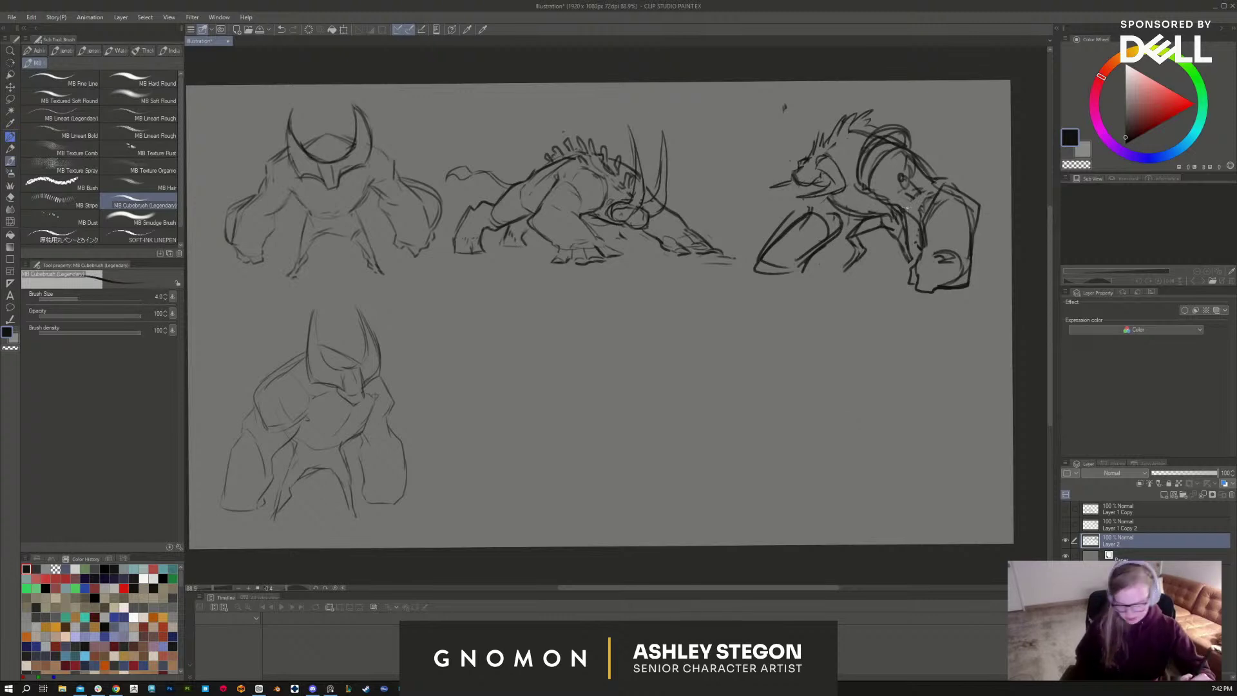
Step: Erase the hunched creature's rough upper-arm lines and redraw its round shoulder, bent elbow and massive forearm
{"action": "key", "text": "e"}
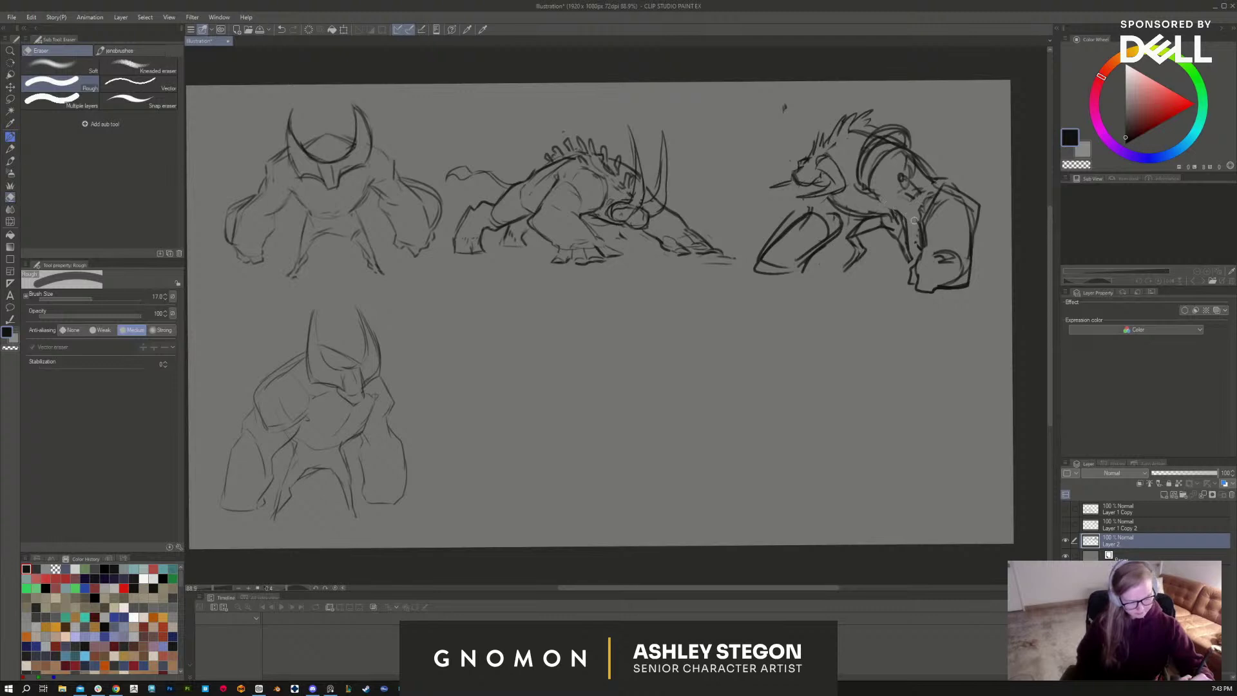
{"action": "mouse_move", "coordinate": [925, 171]}
{"action": "left_mouse_down"}
{"action": "mouse_move", "coordinate": [915, 156]}
{"action": "mouse_move", "coordinate": [943, 181]}
{"action": "mouse_move", "coordinate": [912, 218]}
{"action": "left_mouse_up"}
{"action": "key", "text": "b"}
{"action": "mouse_move", "coordinate": [914, 143]}
{"action": "left_mouse_down"}
{"action": "mouse_move", "coordinate": [920, 171]}
{"action": "mouse_move", "coordinate": [902, 182]}
{"action": "mouse_move", "coordinate": [927, 204]}
{"action": "mouse_move", "coordinate": [940, 178]}
{"action": "mouse_move", "coordinate": [948, 187]}
{"action": "mouse_move", "coordinate": [895, 209]}
{"action": "mouse_move", "coordinate": [920, 187]}
{"action": "left_mouse_up"}
{"action": "mouse_move", "coordinate": [921, 184]}
{"action": "left_mouse_down"}
{"action": "mouse_move", "coordinate": [952, 182]}
{"action": "mouse_move", "coordinate": [978, 201]}
{"action": "mouse_move", "coordinate": [981, 258]}
{"action": "mouse_move", "coordinate": [921, 201]}
{"action": "left_mouse_up"}
{"action": "mouse_move", "coordinate": [927, 196]}
{"action": "left_mouse_down"}
{"action": "mouse_move", "coordinate": [958, 180]}
{"action": "mouse_move", "coordinate": [983, 207]}
{"action": "left_mouse_up"}
{"action": "left_click_drag", "start_coordinate": [982, 207], "coordinate": [979, 253]}
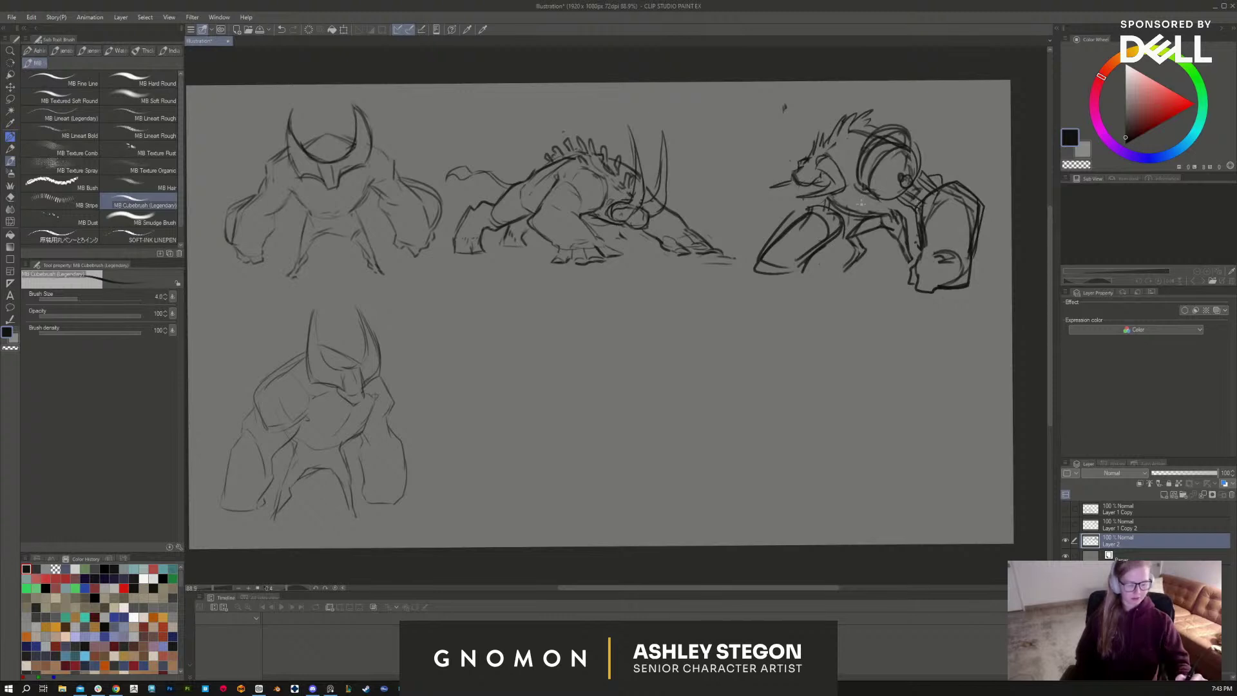
{"action": "mouse_move", "coordinate": [898, 200]}
{"action": "left_mouse_down"}
{"action": "mouse_move", "coordinate": [879, 213]}
{"action": "mouse_move", "coordinate": [902, 196]}
{"action": "mouse_move", "coordinate": [886, 216]}
{"action": "mouse_move", "coordinate": [918, 265]}
{"action": "left_mouse_up"}
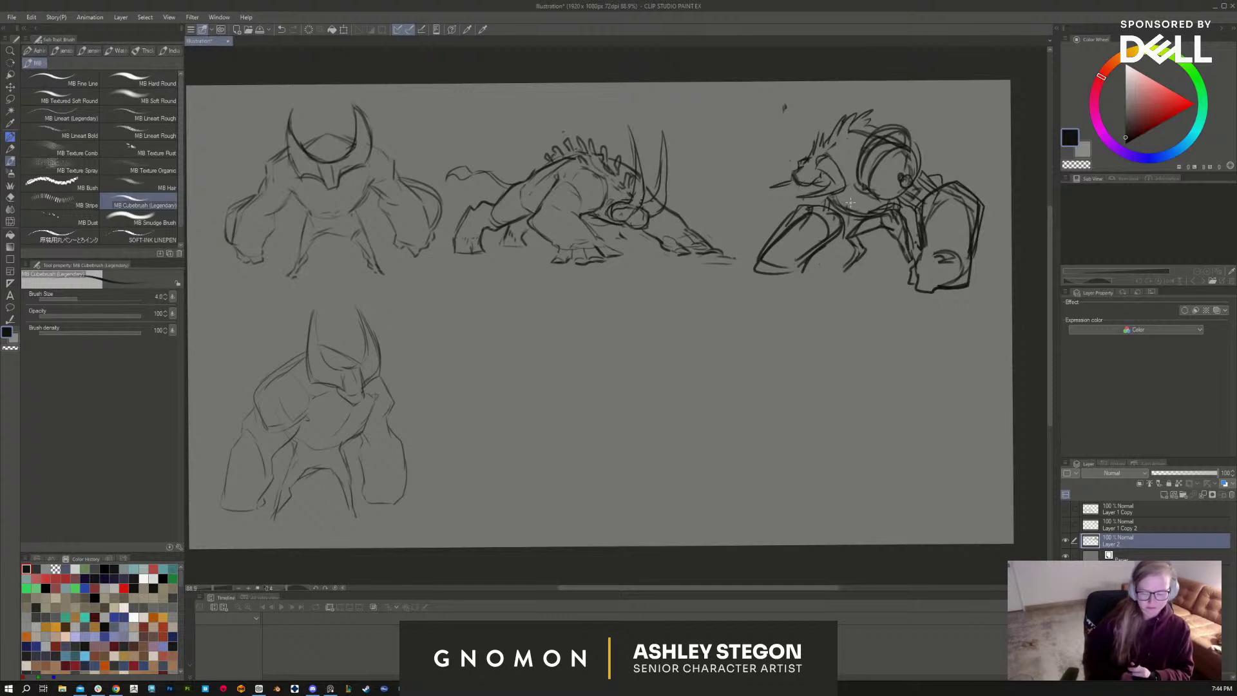
{"action": "left_click_drag", "start_coordinate": [421, 374], "coordinate": [396, 391]}
{"action": "left_click_drag", "start_coordinate": [403, 383], "coordinate": [406, 389]}
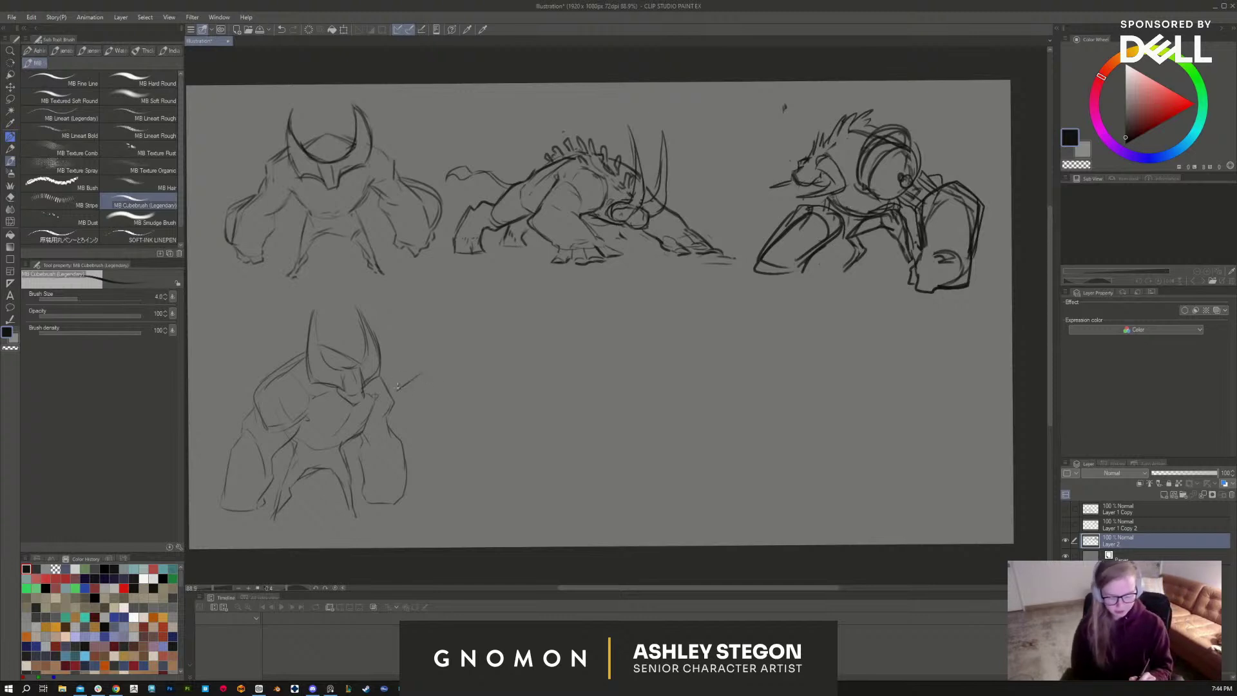
{"action": "key", "text": "ctrl+z"}
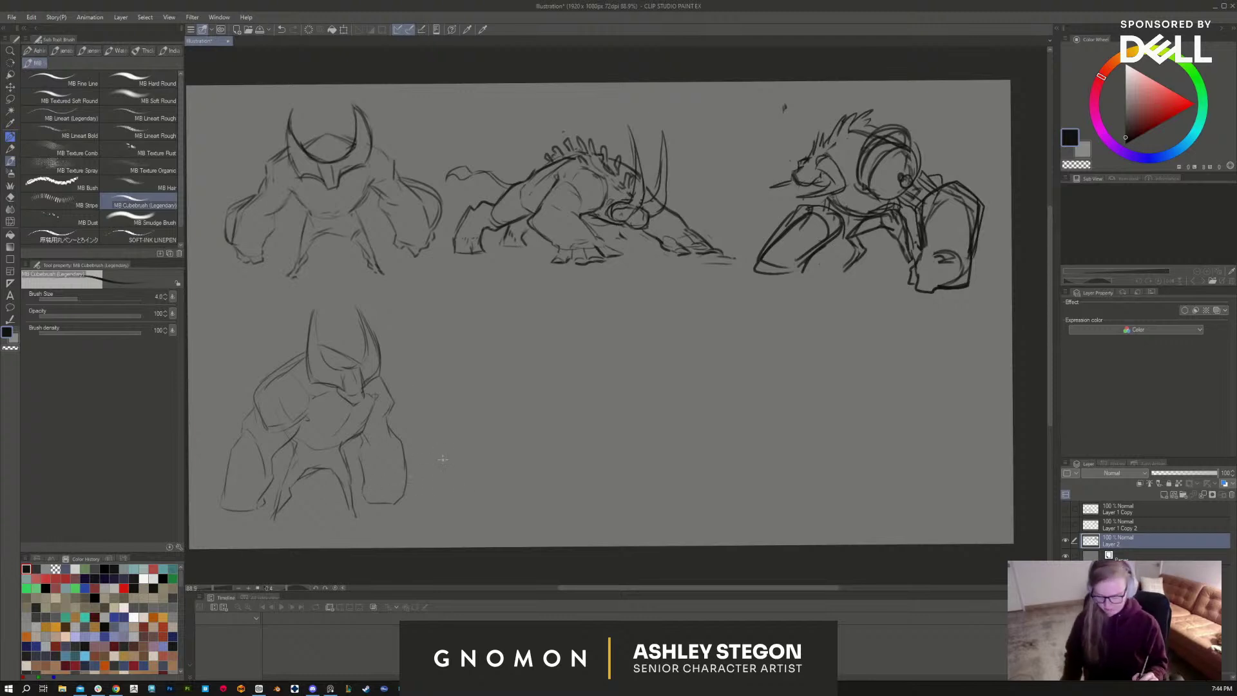
Step: Enlarge the eraser and remove the lower horned creature's hanging arm on the side facing the empty canvas
{"action": "key", "text": "e"}
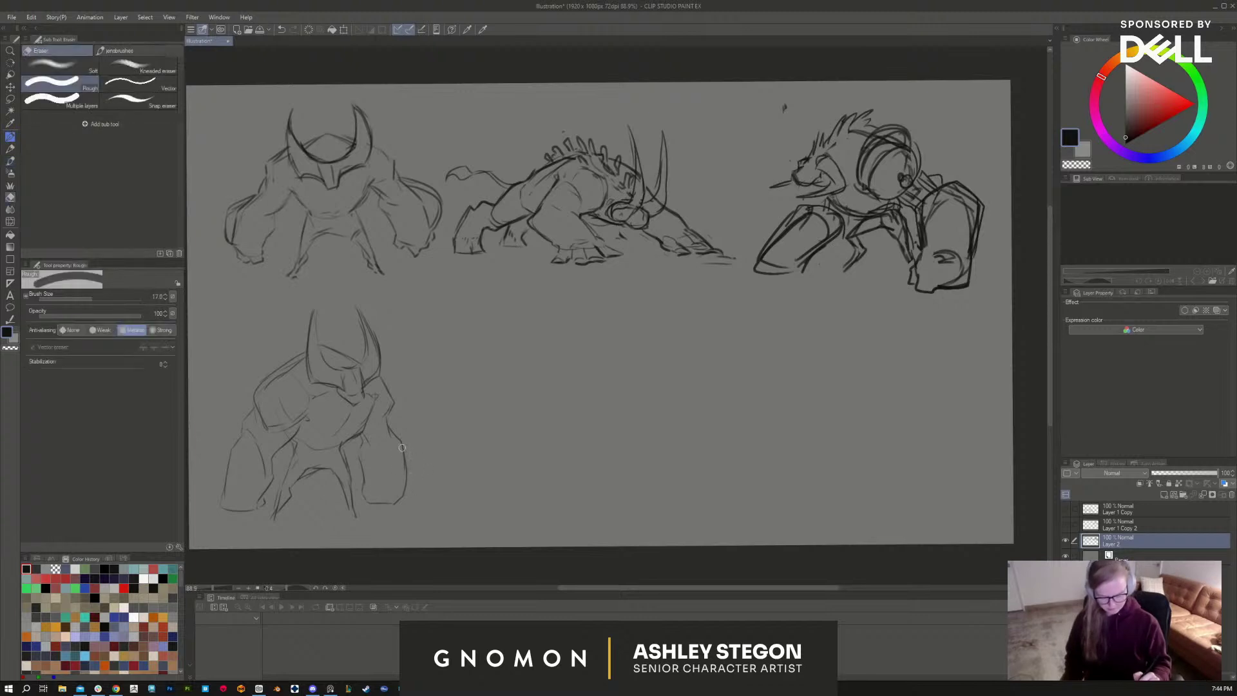
{"action": "key", "text": "bracketright"}
{"action": "key", "text": "bracketright"}
{"action": "key", "text": "bracketright"}
{"action": "key", "text": "bracketright"}
{"action": "key", "text": "bracketright"}
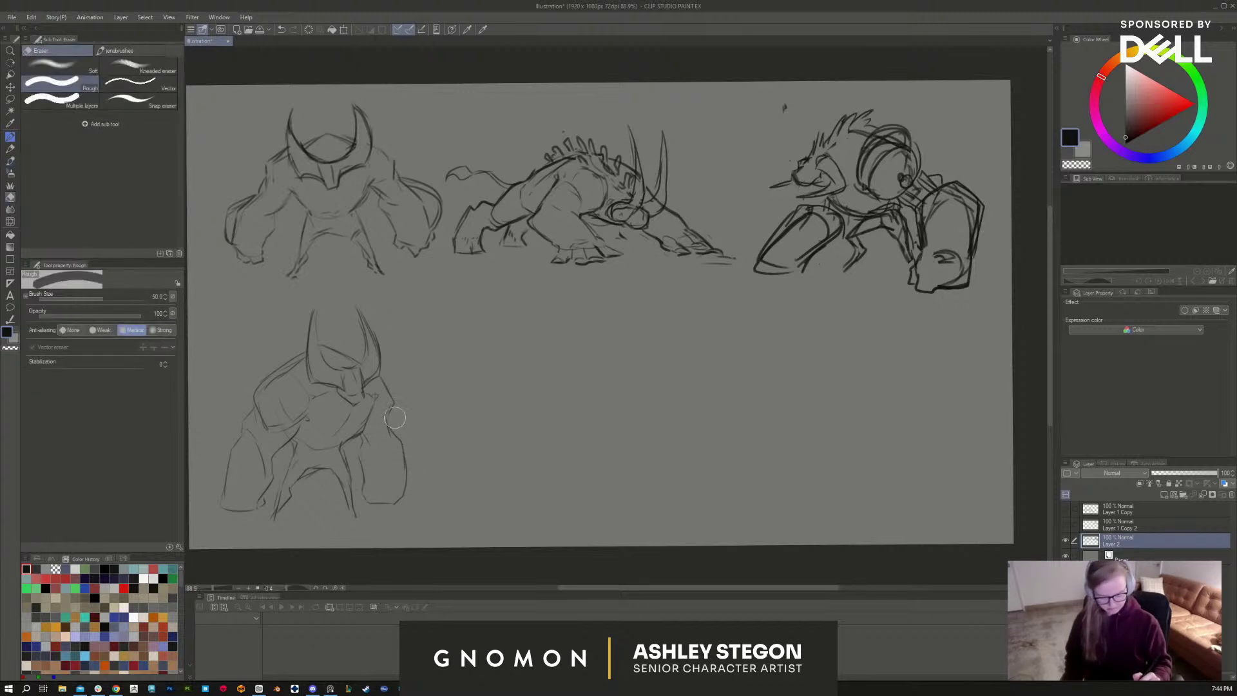
{"action": "left_click_drag", "start_coordinate": [371, 485], "coordinate": [403, 480]}
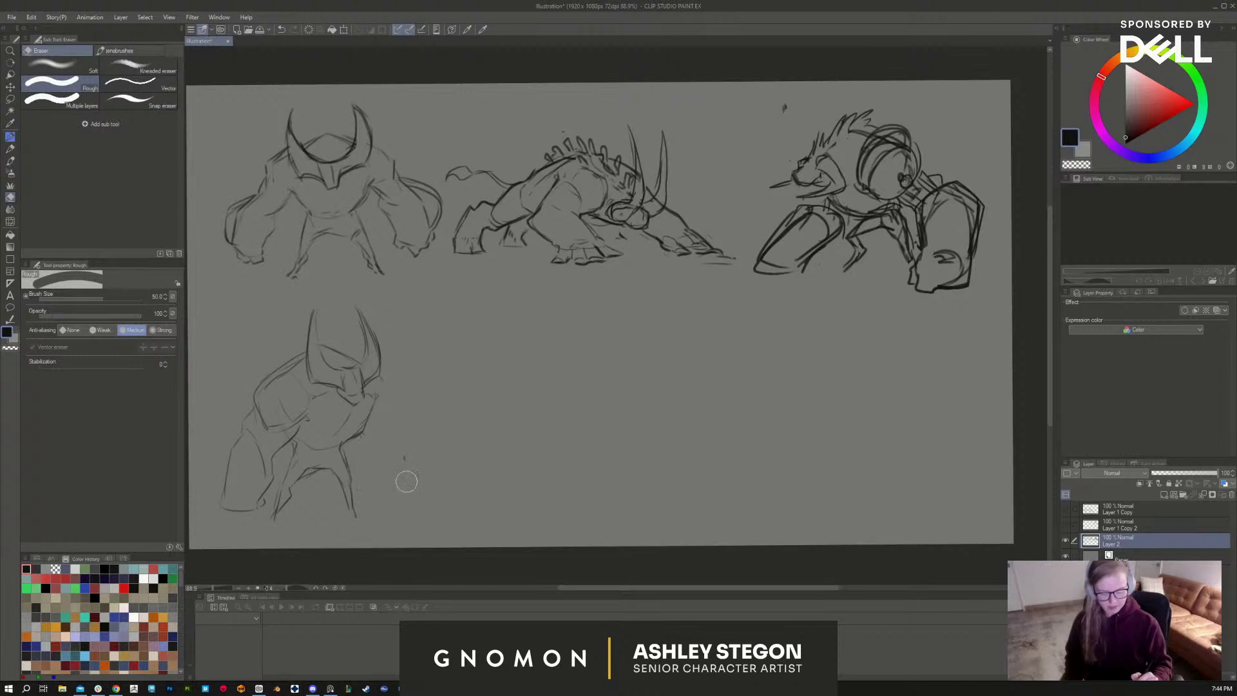
Step: Draw a bent arm with a raised clenched fist in place of the lower creature's erased arm
{"action": "key", "text": "b"}
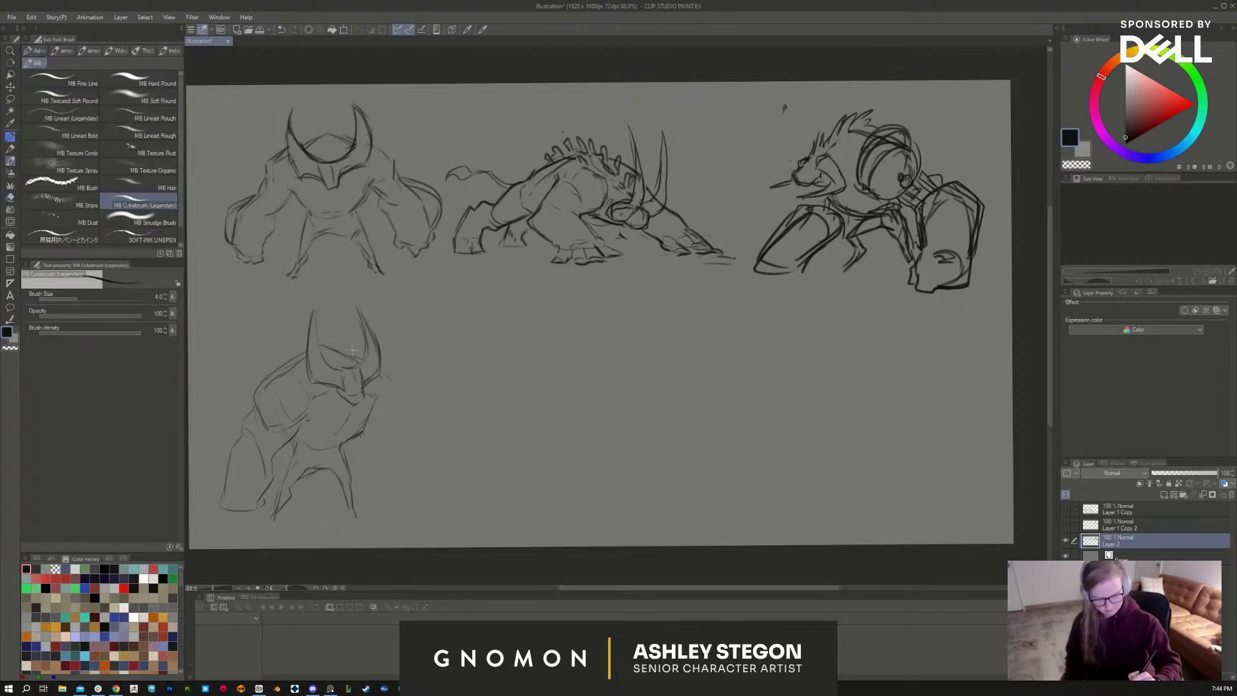
{"action": "left_click_drag", "start_coordinate": [352, 355], "coordinate": [332, 341]}
{"action": "mouse_move", "coordinate": [393, 384]}
{"action": "left_mouse_down"}
{"action": "mouse_move", "coordinate": [410, 397]}
{"action": "mouse_move", "coordinate": [389, 401]}
{"action": "mouse_move", "coordinate": [410, 384]}
{"action": "mouse_move", "coordinate": [402, 407]}
{"action": "left_mouse_up"}
{"action": "mouse_move", "coordinate": [412, 382]}
{"action": "left_mouse_down"}
{"action": "mouse_move", "coordinate": [420, 403]}
{"action": "mouse_move", "coordinate": [404, 450]}
{"action": "mouse_move", "coordinate": [429, 431]}
{"action": "mouse_move", "coordinate": [409, 445]}
{"action": "mouse_move", "coordinate": [382, 422]}
{"action": "mouse_move", "coordinate": [393, 372]}
{"action": "mouse_move", "coordinate": [423, 396]}
{"action": "mouse_move", "coordinate": [332, 334]}
{"action": "left_mouse_up"}
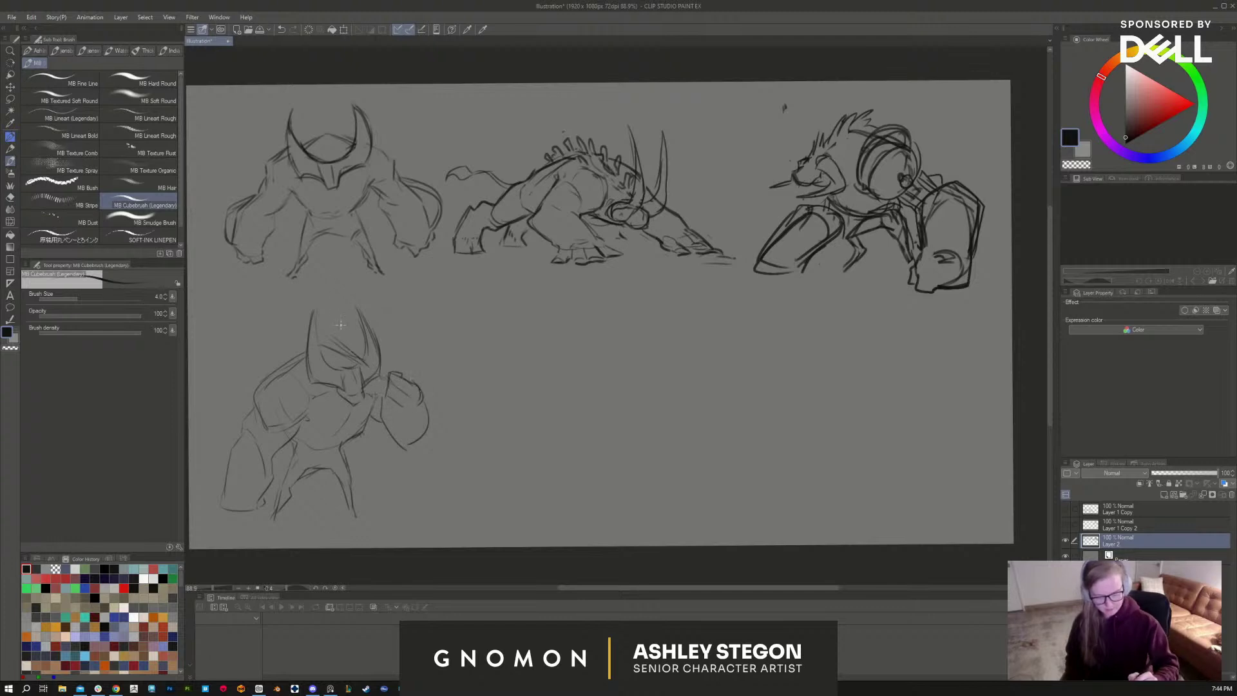
Step: Draw a large curved axe blade behind the lower creature's head, with its handle running down through the raised fist
{"action": "left_click_drag", "start_coordinate": [317, 277], "coordinate": [364, 314]}
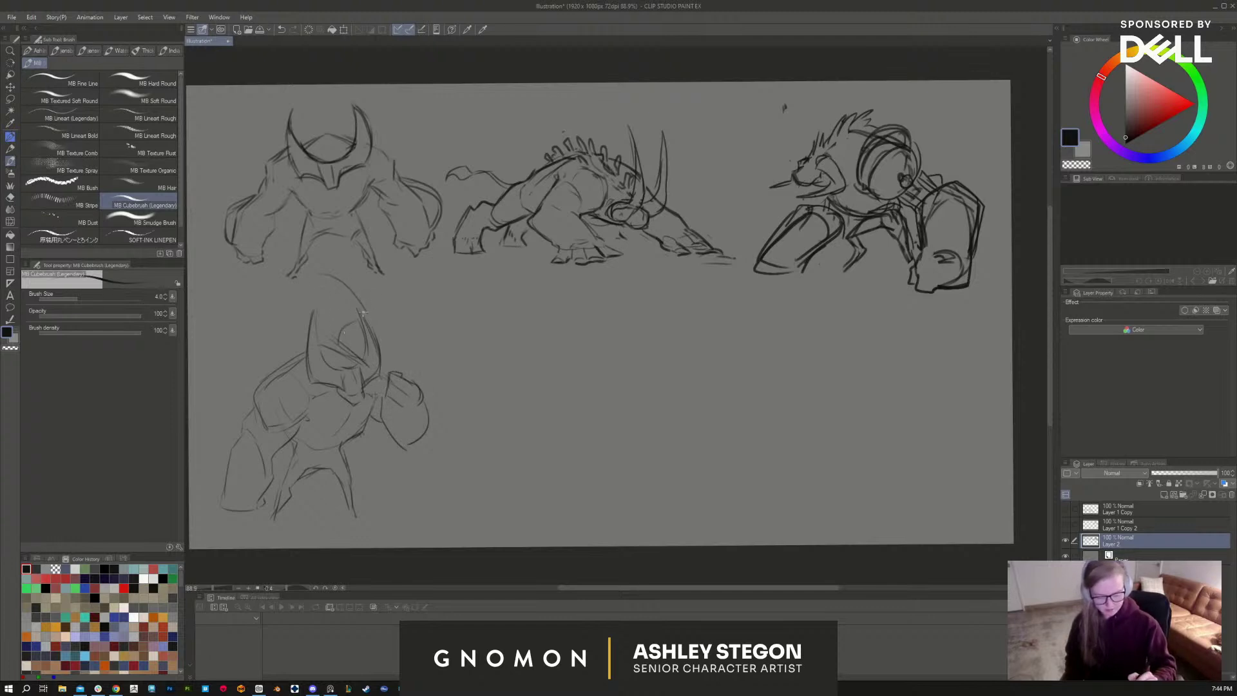
{"action": "mouse_move", "coordinate": [308, 282]}
{"action": "left_mouse_down"}
{"action": "mouse_move", "coordinate": [265, 330]}
{"action": "mouse_move", "coordinate": [285, 327]}
{"action": "mouse_move", "coordinate": [332, 273]}
{"action": "left_mouse_up"}
{"action": "left_click_drag", "start_coordinate": [269, 335], "coordinate": [276, 361]}
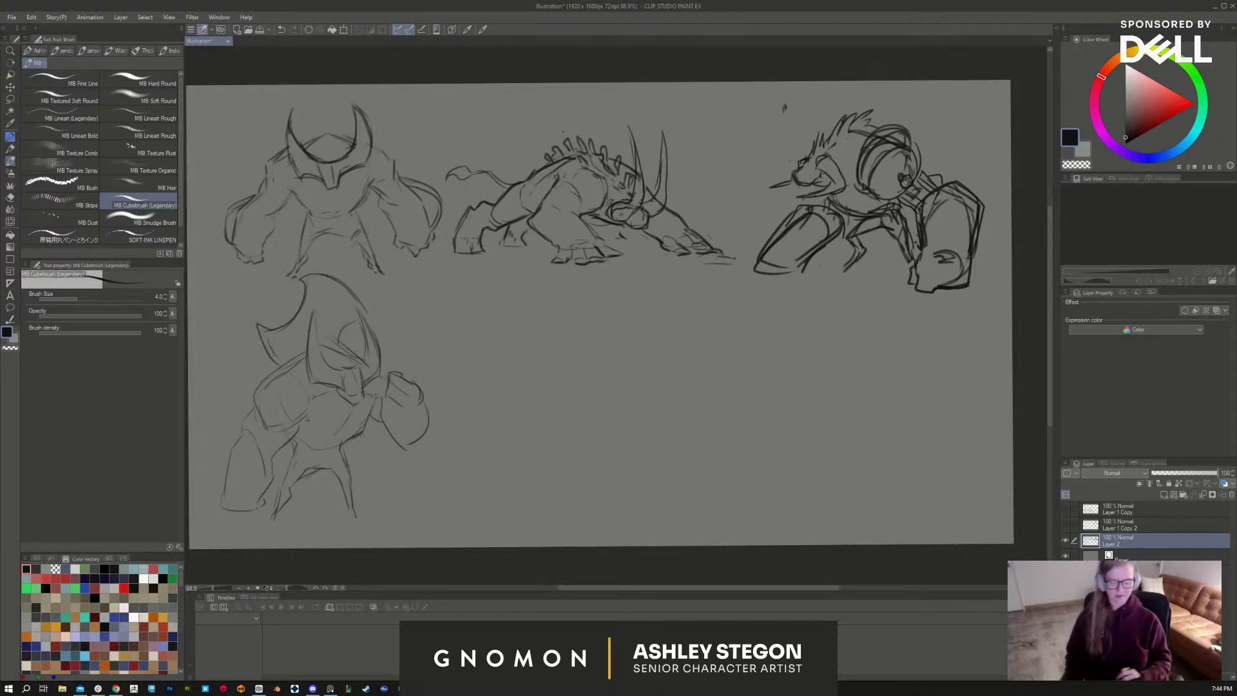
{"action": "mouse_move", "coordinate": [361, 313]}
{"action": "left_mouse_down"}
{"action": "mouse_move", "coordinate": [359, 338]}
{"action": "mouse_move", "coordinate": [379, 348]}
{"action": "left_mouse_up"}
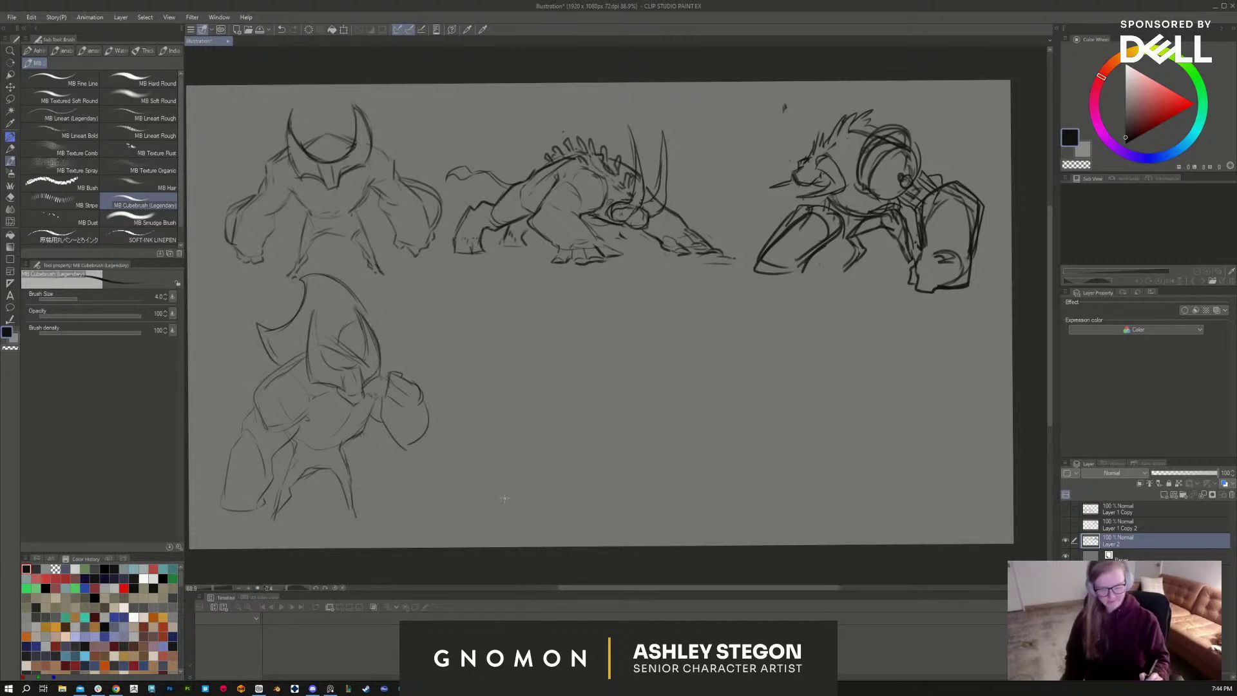
{"action": "left_click_drag", "start_coordinate": [266, 331], "coordinate": [282, 359]}
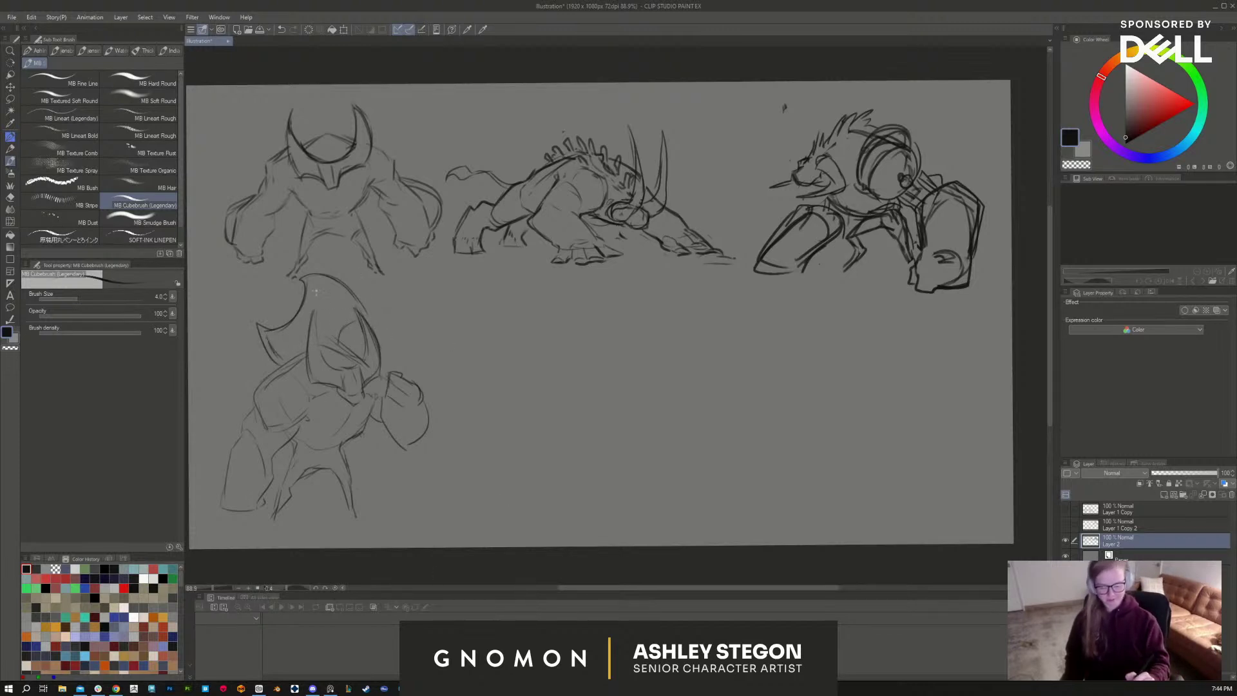
{"action": "mouse_move", "coordinate": [316, 293]}
{"action": "left_mouse_down"}
{"action": "mouse_move", "coordinate": [335, 280]}
{"action": "mouse_move", "coordinate": [341, 345]}
{"action": "left_mouse_up"}
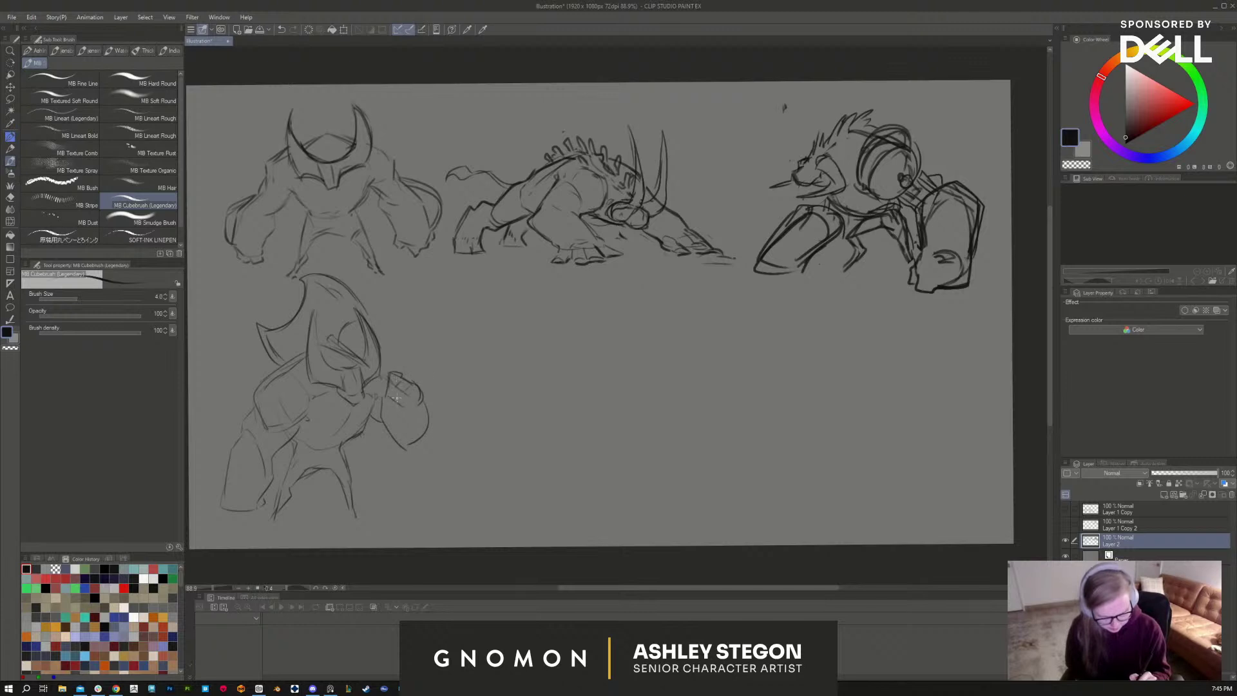
{"action": "mouse_move", "coordinate": [389, 398]}
{"action": "left_mouse_down"}
{"action": "mouse_move", "coordinate": [436, 422]}
{"action": "mouse_move", "coordinate": [444, 406]}
{"action": "left_mouse_up"}
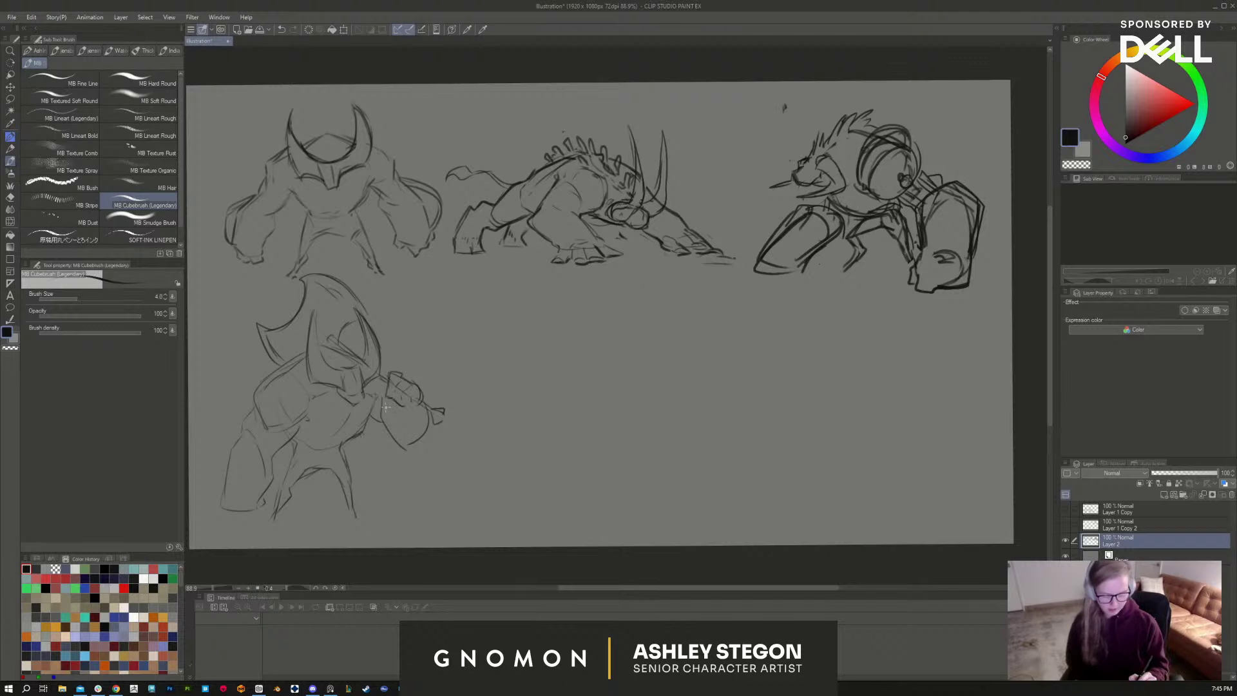
Step: Firm up the axe creature's bent elbow, chest and loincloth lines and block in the heavy fist of its hanging arm
{"action": "mouse_move", "coordinate": [383, 410]}
{"action": "left_mouse_down"}
{"action": "mouse_move", "coordinate": [406, 452]}
{"action": "mouse_move", "coordinate": [420, 443]}
{"action": "left_mouse_up"}
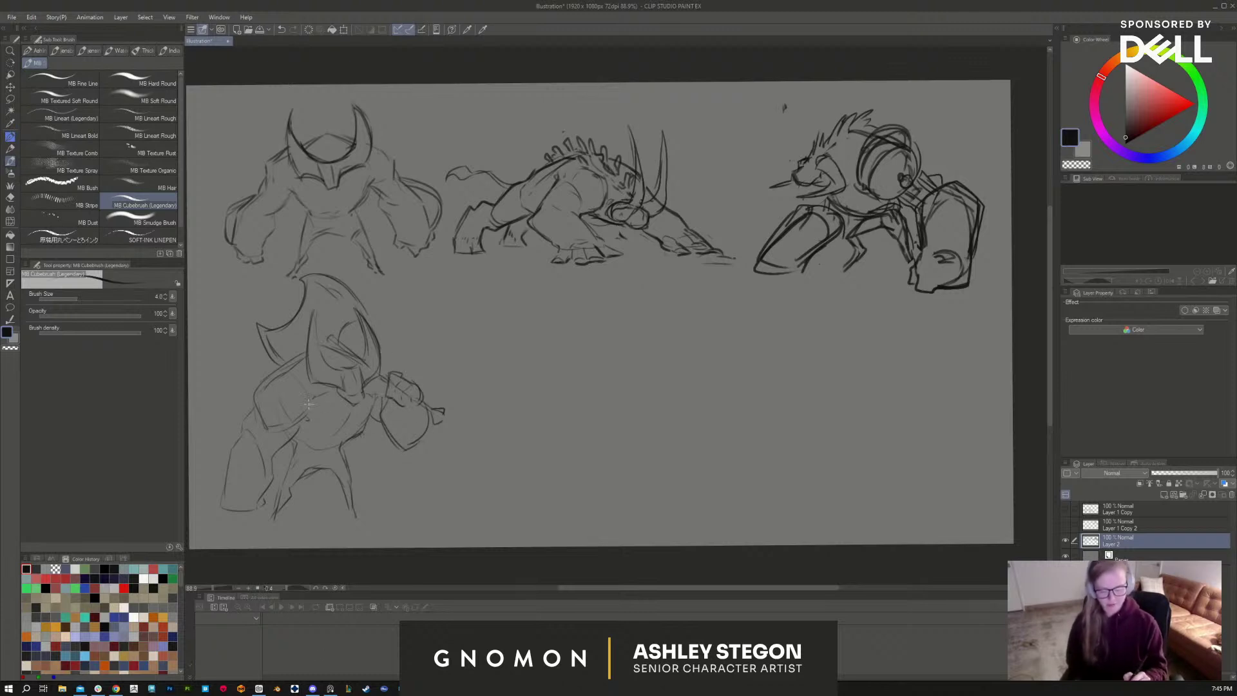
{"action": "left_click_drag", "start_coordinate": [314, 400], "coordinate": [299, 420]}
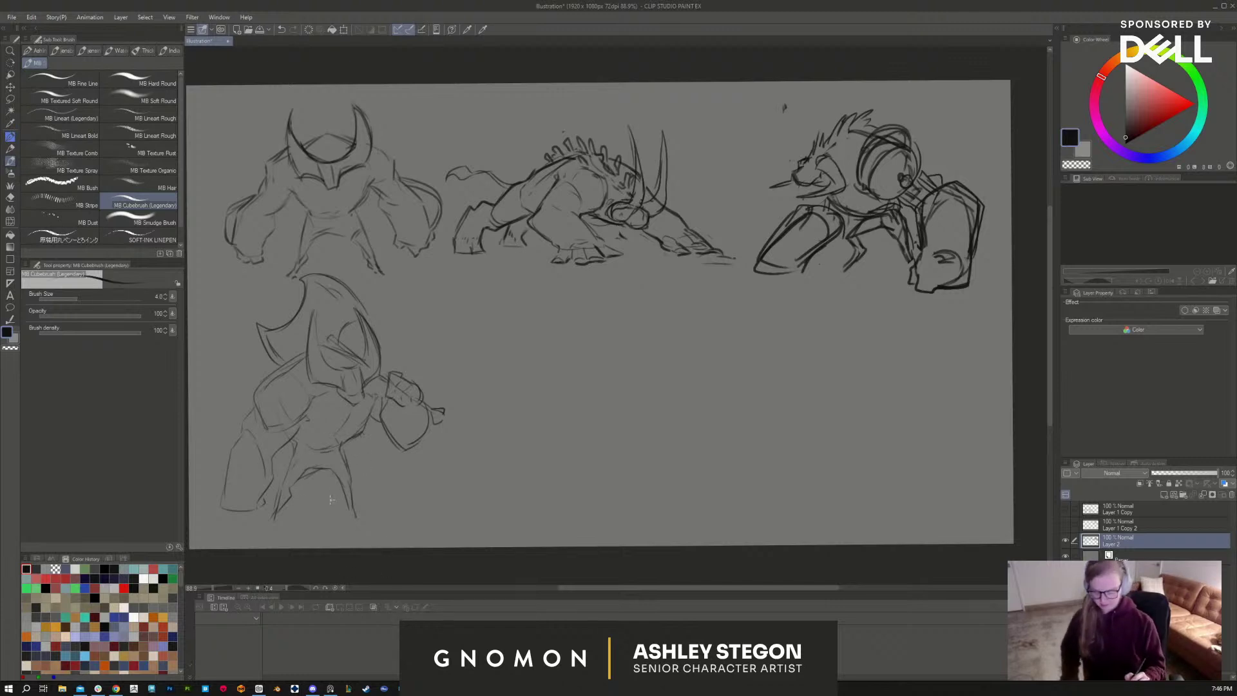
{"action": "left_click_drag", "start_coordinate": [325, 467], "coordinate": [307, 492]}
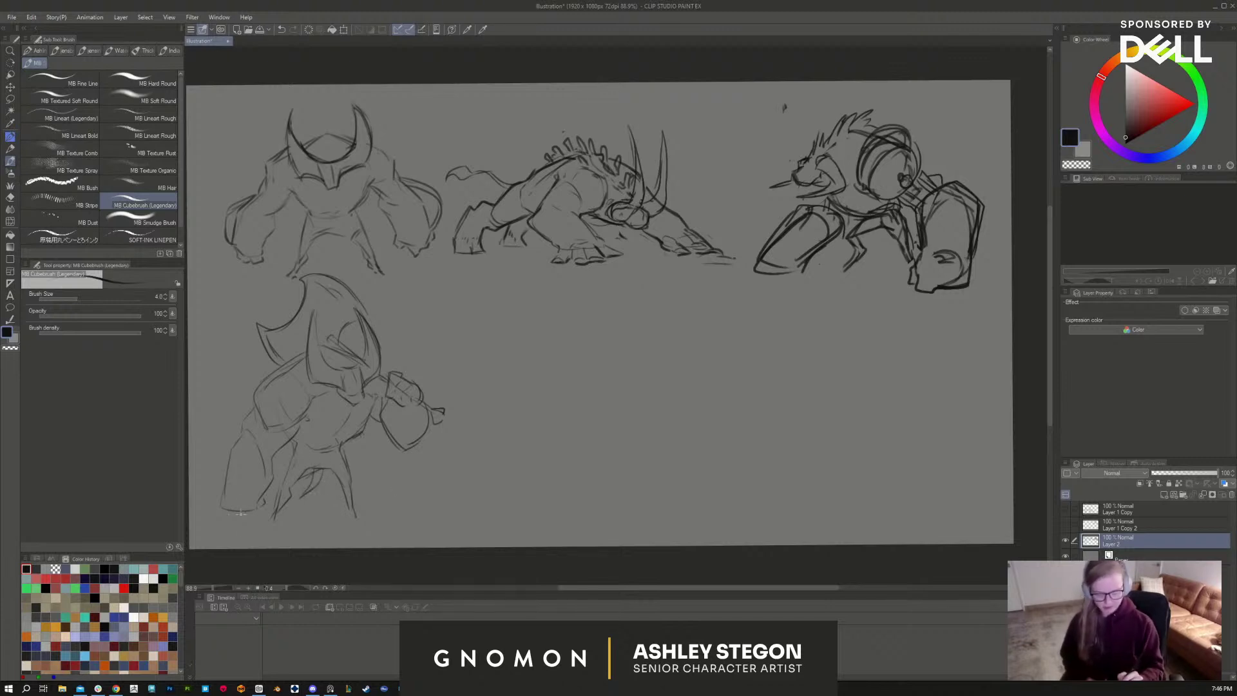
{"action": "mouse_move", "coordinate": [238, 501]}
{"action": "left_mouse_down"}
{"action": "mouse_move", "coordinate": [259, 516]}
{"action": "mouse_move", "coordinate": [231, 514]}
{"action": "mouse_move", "coordinate": [218, 492]}
{"action": "mouse_move", "coordinate": [267, 376]}
{"action": "left_mouse_up"}
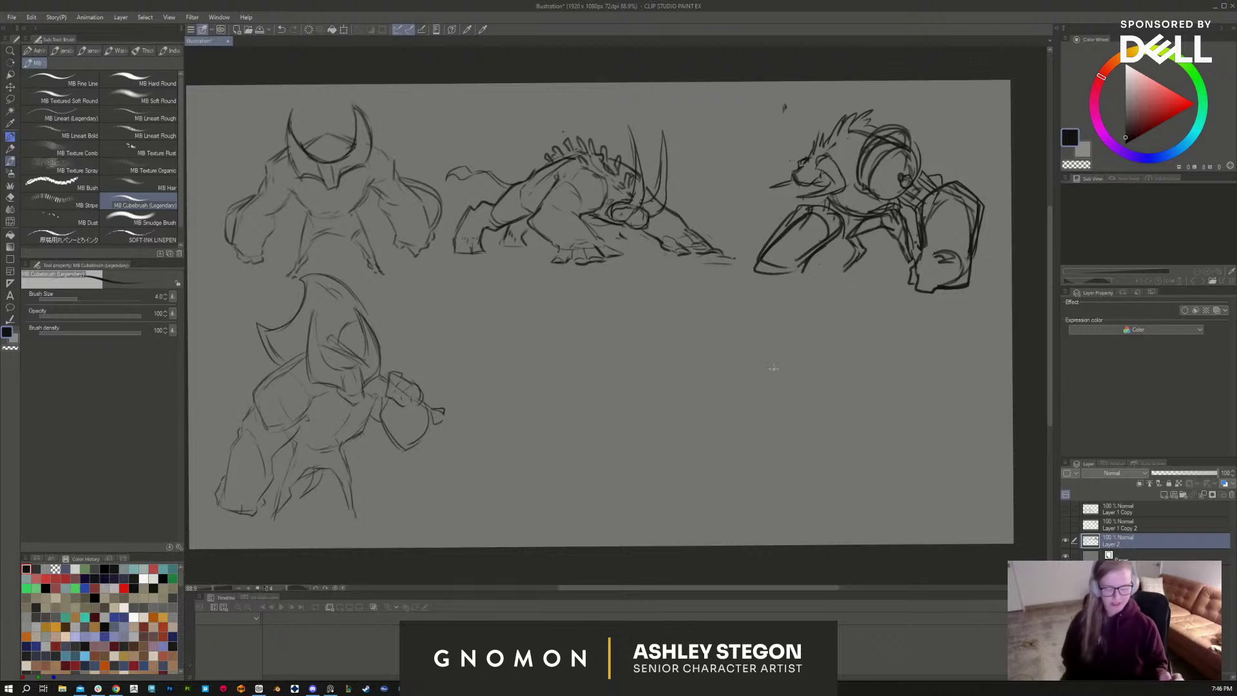
Step: Refine the axe creature's lower legs with tapered shins and small pointed feet
{"action": "left_click_drag", "start_coordinate": [345, 495], "coordinate": [361, 523]}
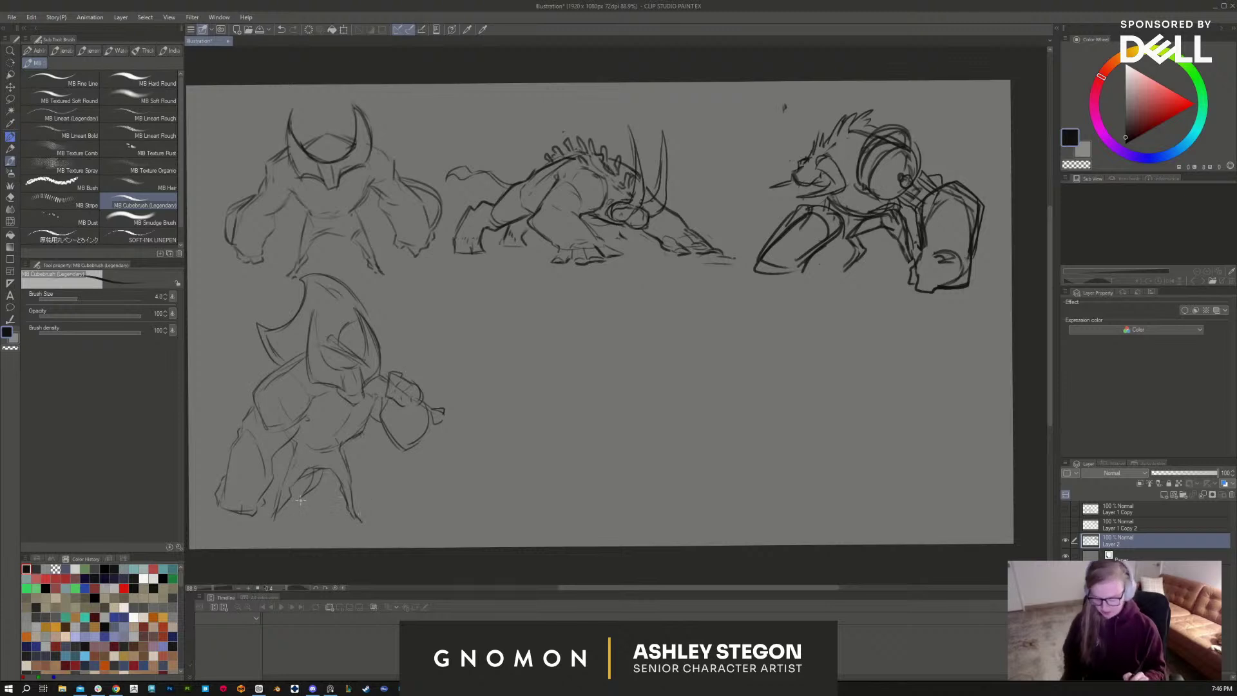
{"action": "mouse_move", "coordinate": [293, 490]}
{"action": "left_mouse_down"}
{"action": "mouse_move", "coordinate": [276, 514]}
{"action": "mouse_move", "coordinate": [304, 468]}
{"action": "mouse_move", "coordinate": [273, 513]}
{"action": "left_mouse_up"}
{"action": "key", "text": "ctrl+z"}
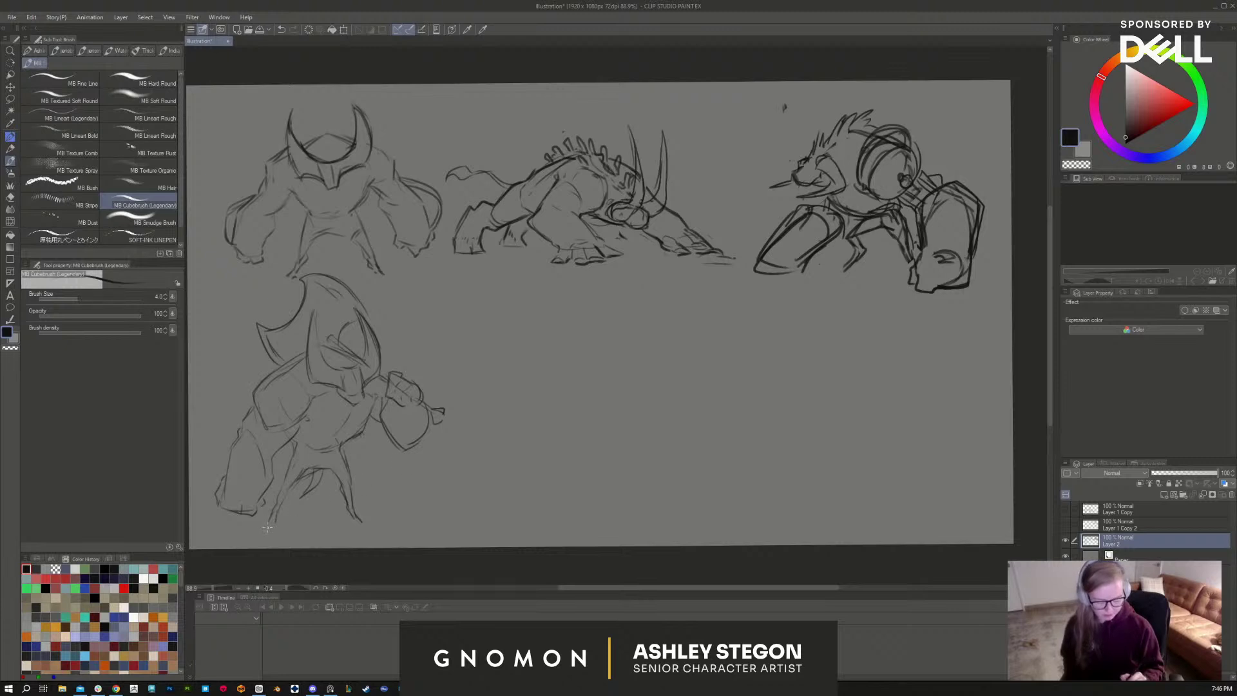
{"action": "left_click_drag", "start_coordinate": [276, 513], "coordinate": [266, 526]}
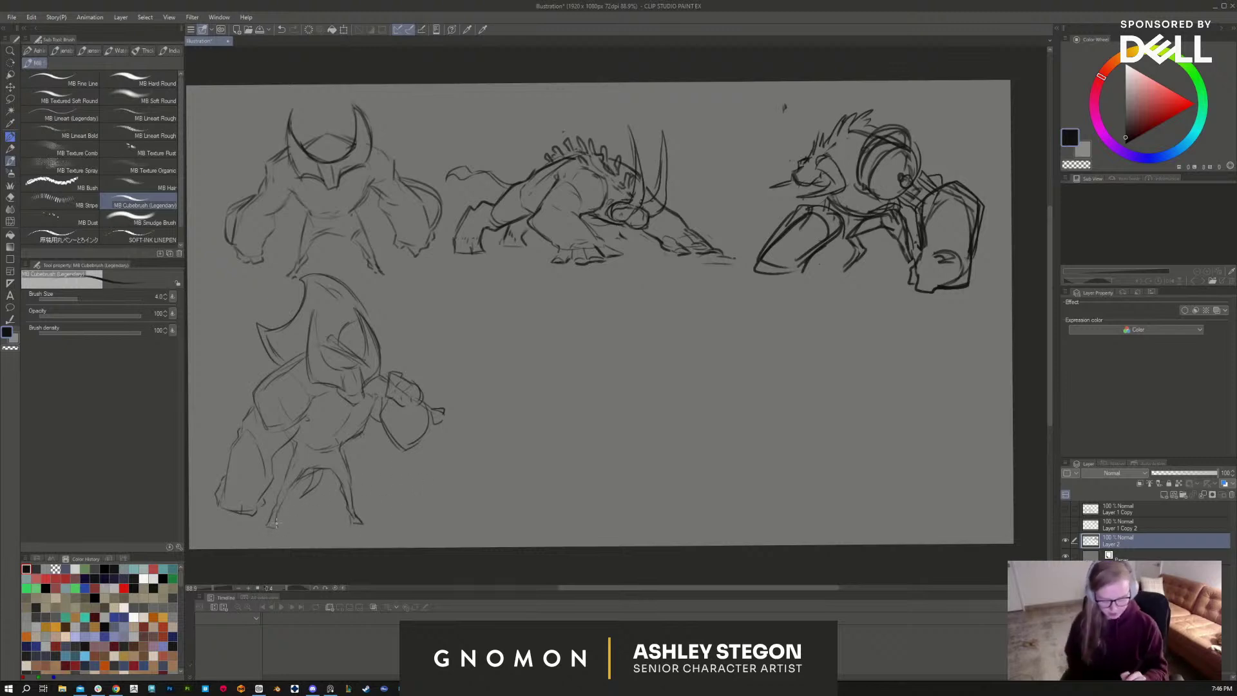
{"action": "left_click_drag", "start_coordinate": [284, 497], "coordinate": [302, 475]}
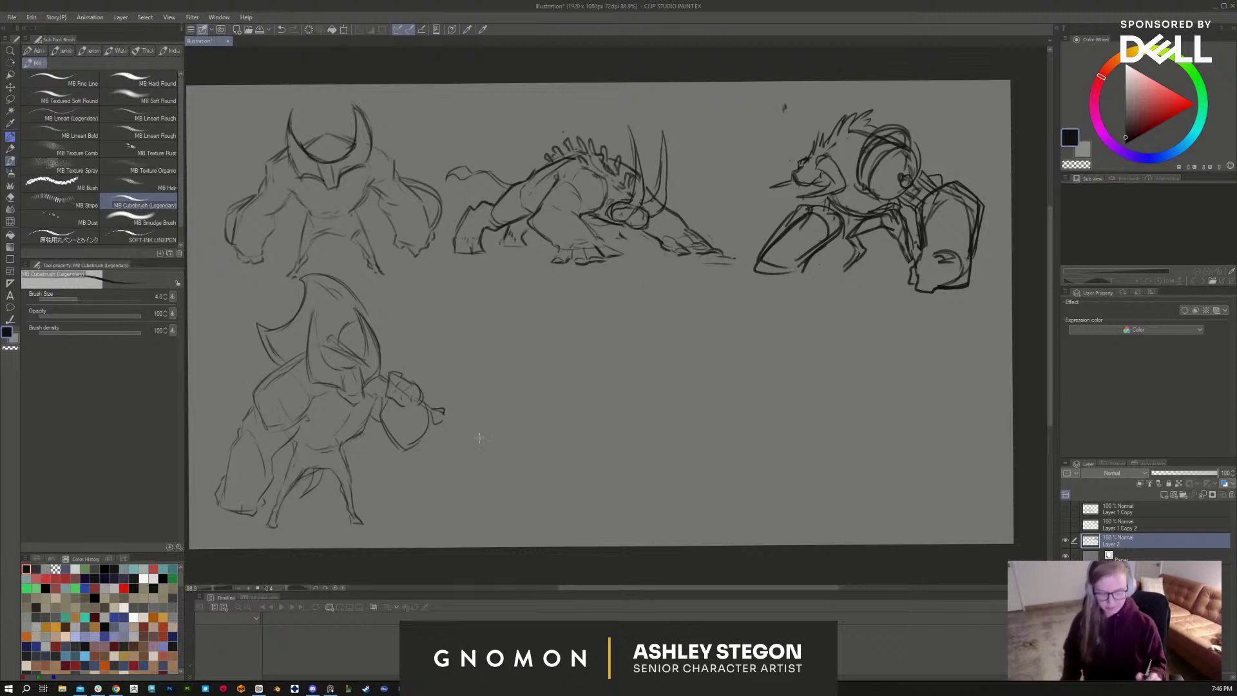
Step: Erase the overlapping lines on the axe creature's leg beside the hanging fist and redraw its thigh, shin and foot
{"action": "key", "text": "e"}
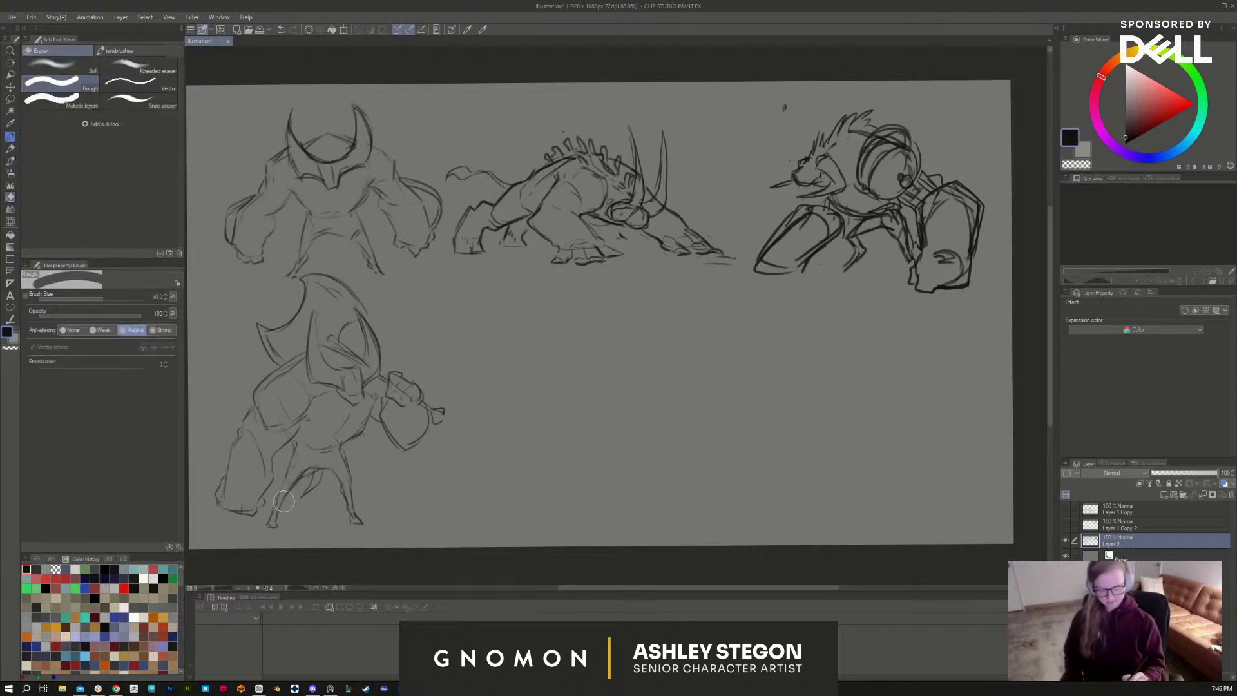
{"action": "left_click_drag", "start_coordinate": [299, 473], "coordinate": [288, 510]}
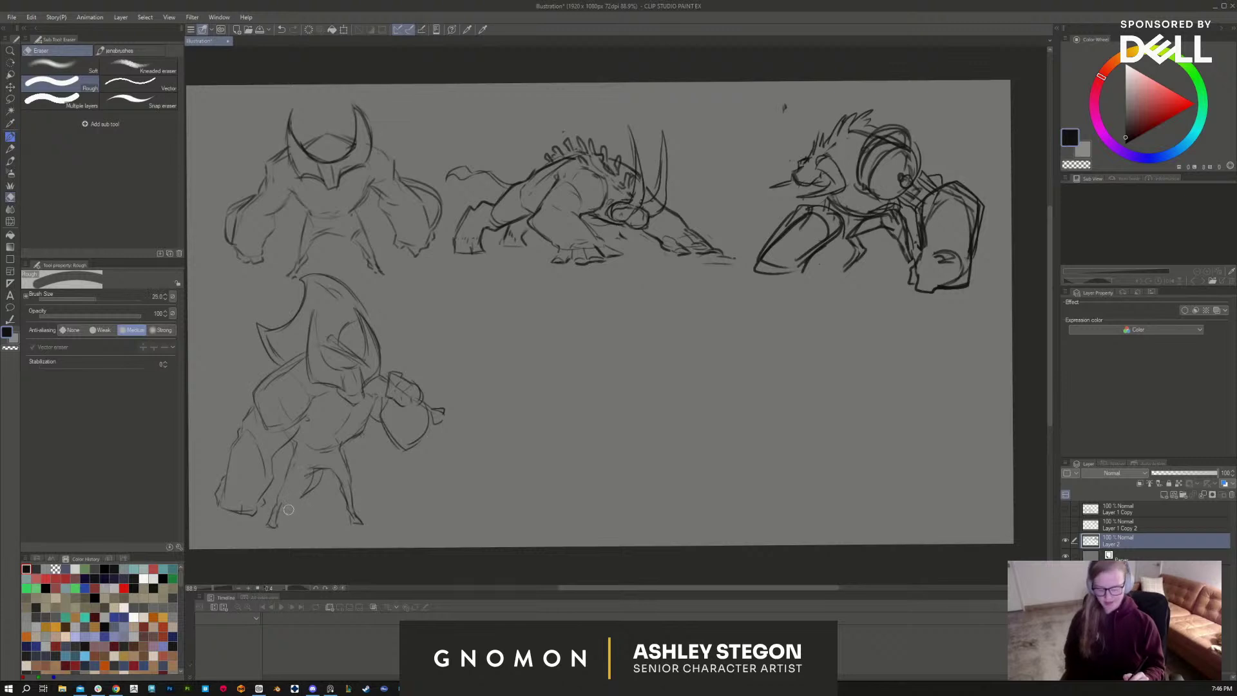
{"action": "key", "text": "b"}
{"action": "mouse_move", "coordinate": [309, 468]}
{"action": "left_mouse_down"}
{"action": "mouse_move", "coordinate": [267, 523]}
{"action": "mouse_move", "coordinate": [282, 500]}
{"action": "left_mouse_up"}
{"action": "key", "text": "e"}
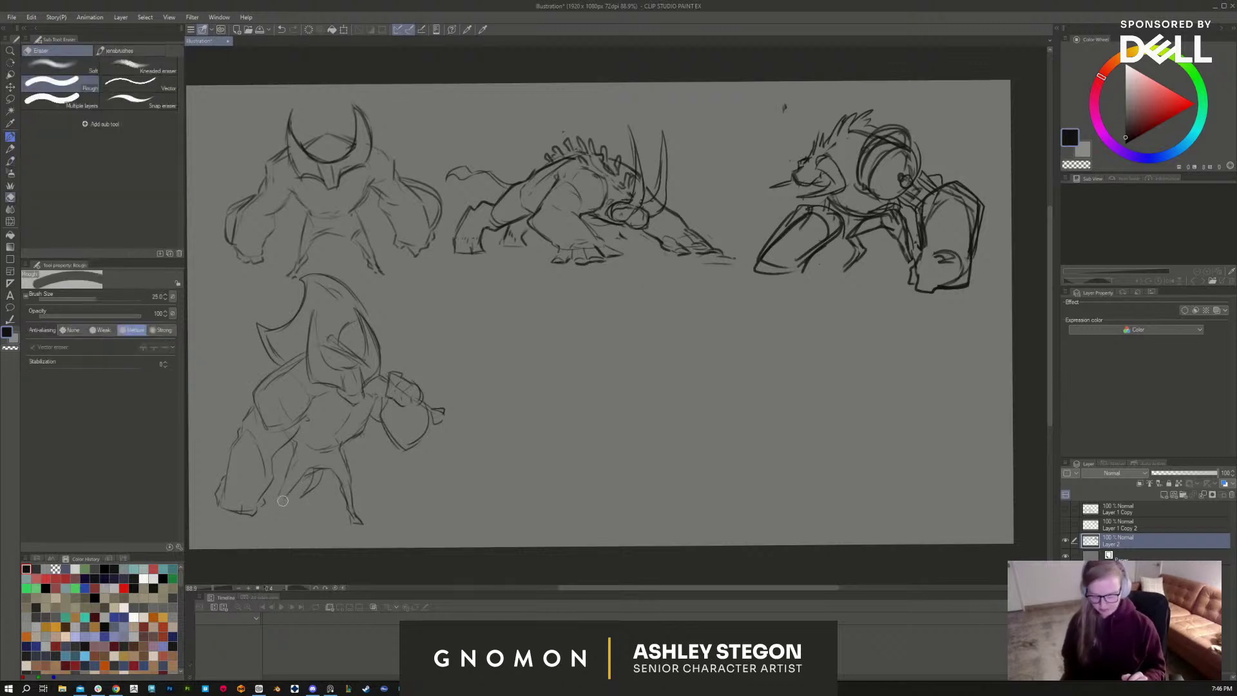
{"action": "key", "text": "b"}
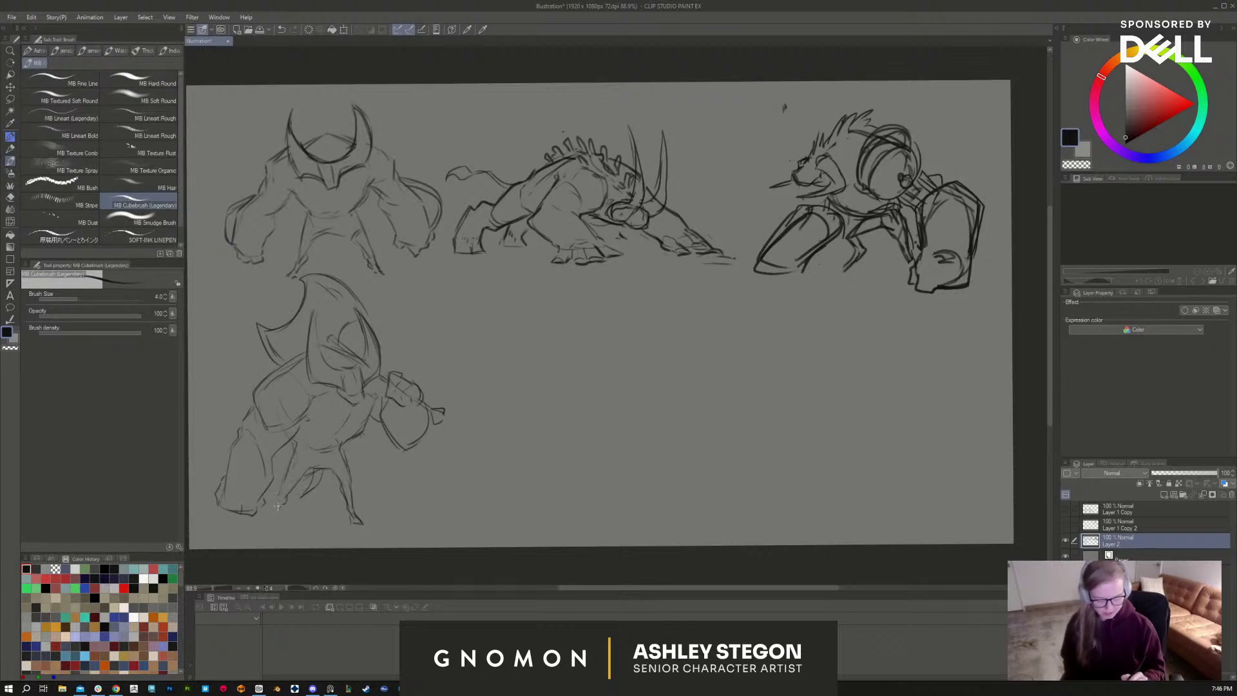
{"action": "left_click_drag", "start_coordinate": [276, 505], "coordinate": [269, 523]}
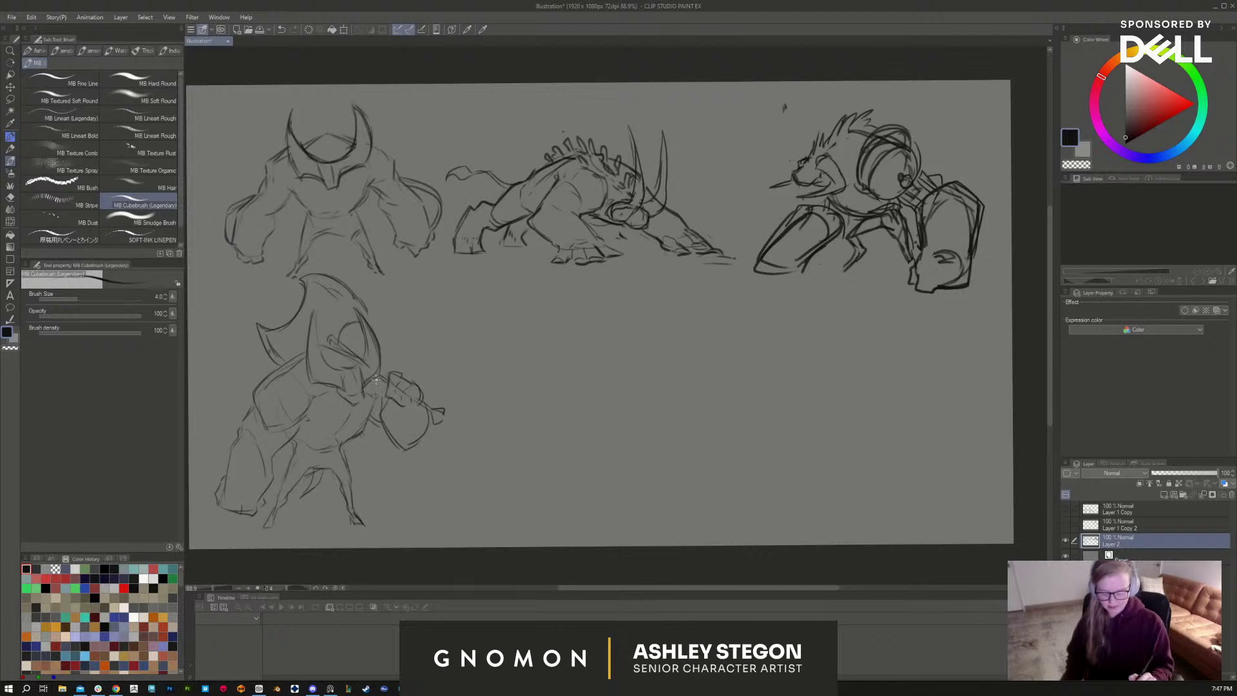
Step: Shrink the eraser to clean up the axe creature's face, and redraw the edge of the horn in front of the axe blade
{"action": "key", "text": "e"}
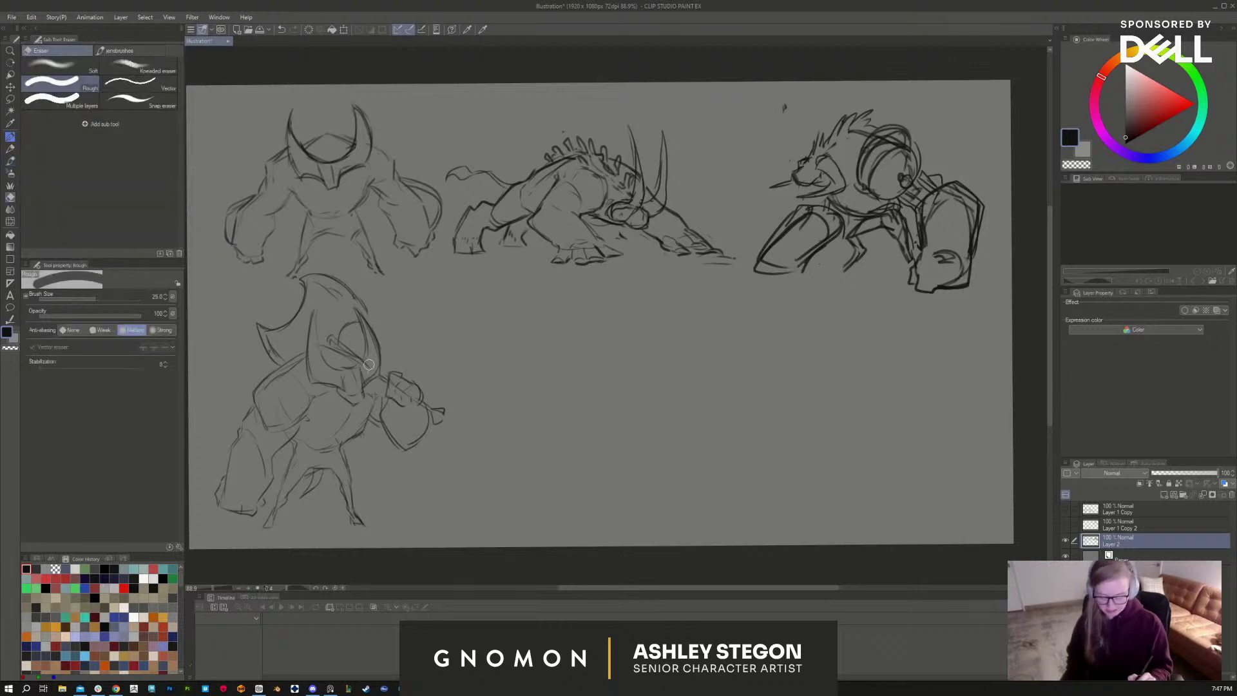
{"action": "key", "text": "bracketleft"}
{"action": "key", "text": "bracketleft"}
{"action": "key", "text": "bracketleft"}
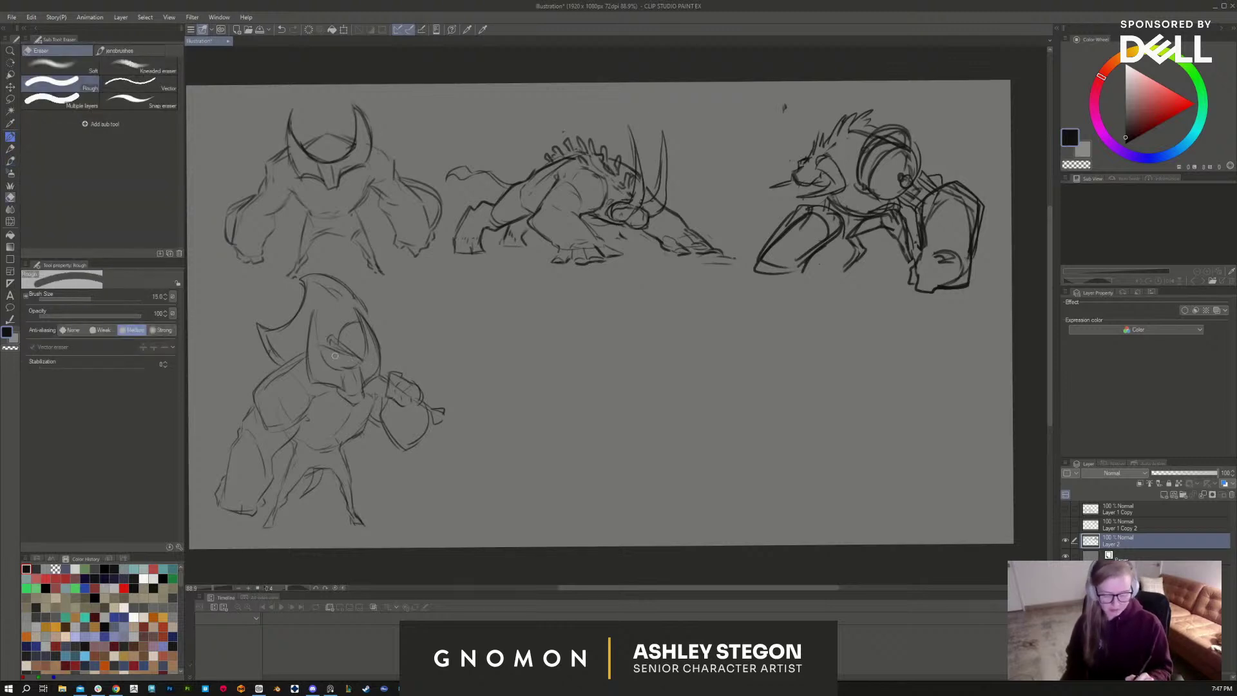
{"action": "key", "text": "b"}
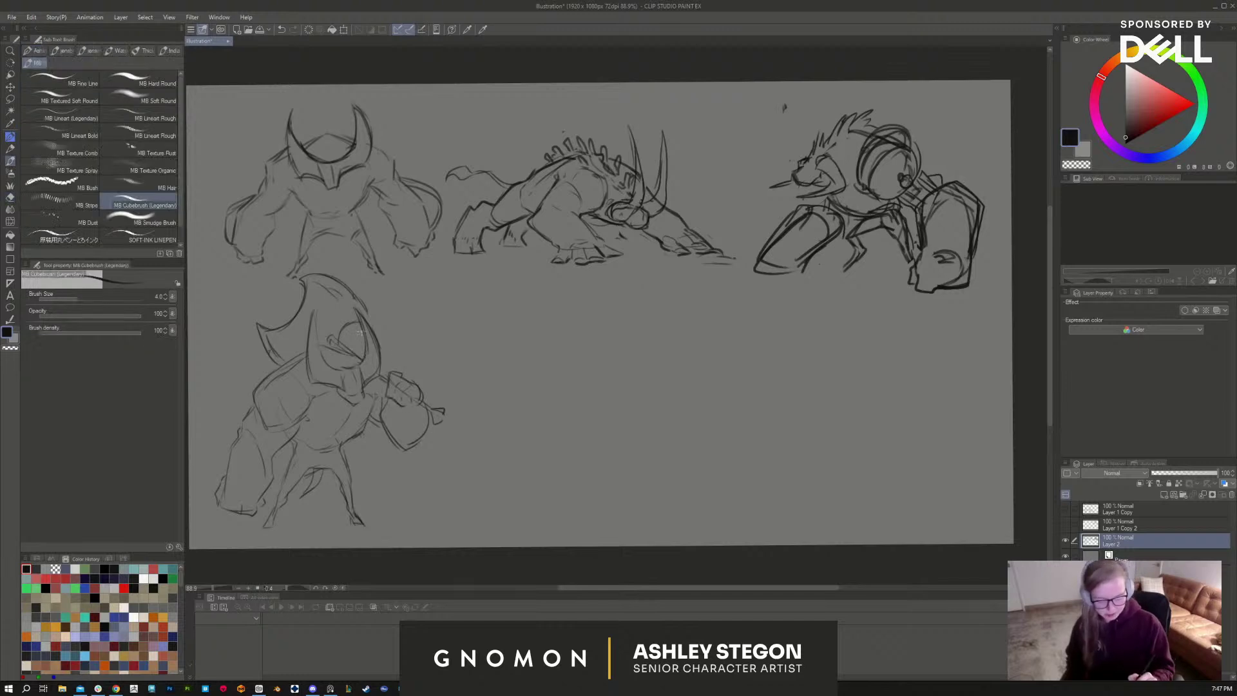
{"action": "left_click_drag", "start_coordinate": [317, 310], "coordinate": [313, 353]}
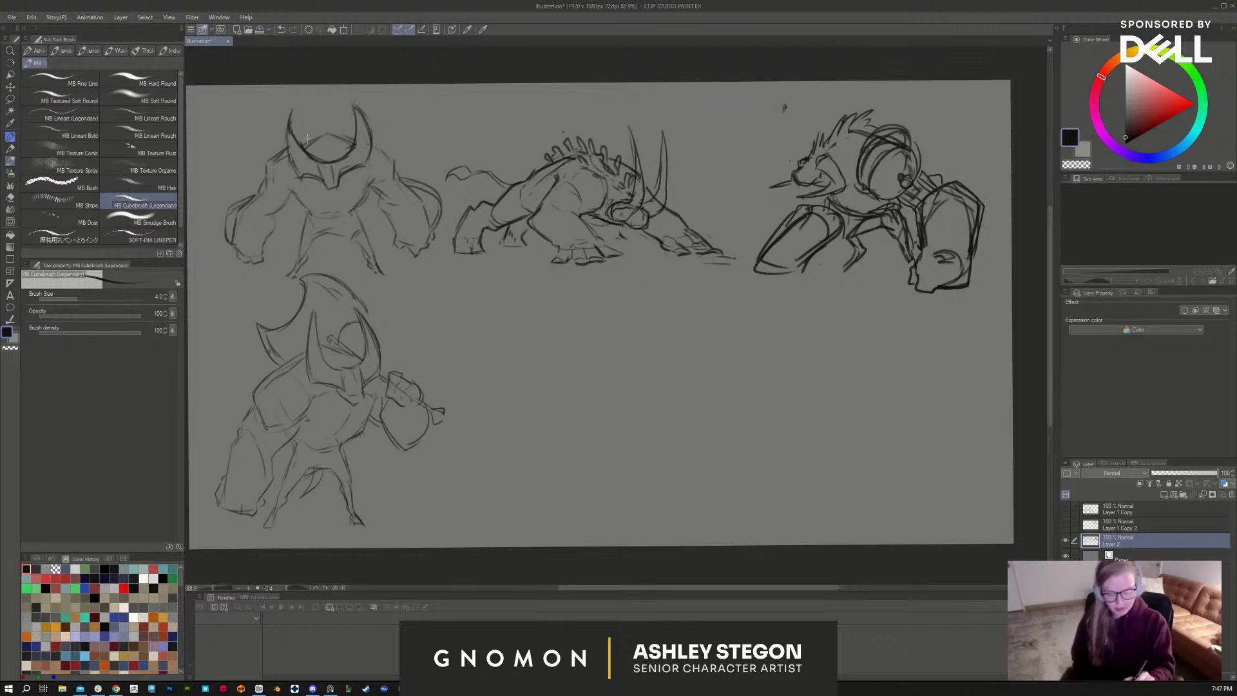
Step: Reinforce the curved head line between the horns of the front-facing creature in the upper row
{"action": "mouse_move", "coordinate": [298, 141]}
{"action": "left_mouse_down"}
{"action": "mouse_move", "coordinate": [338, 128]}
{"action": "mouse_move", "coordinate": [364, 139]}
{"action": "left_mouse_up"}
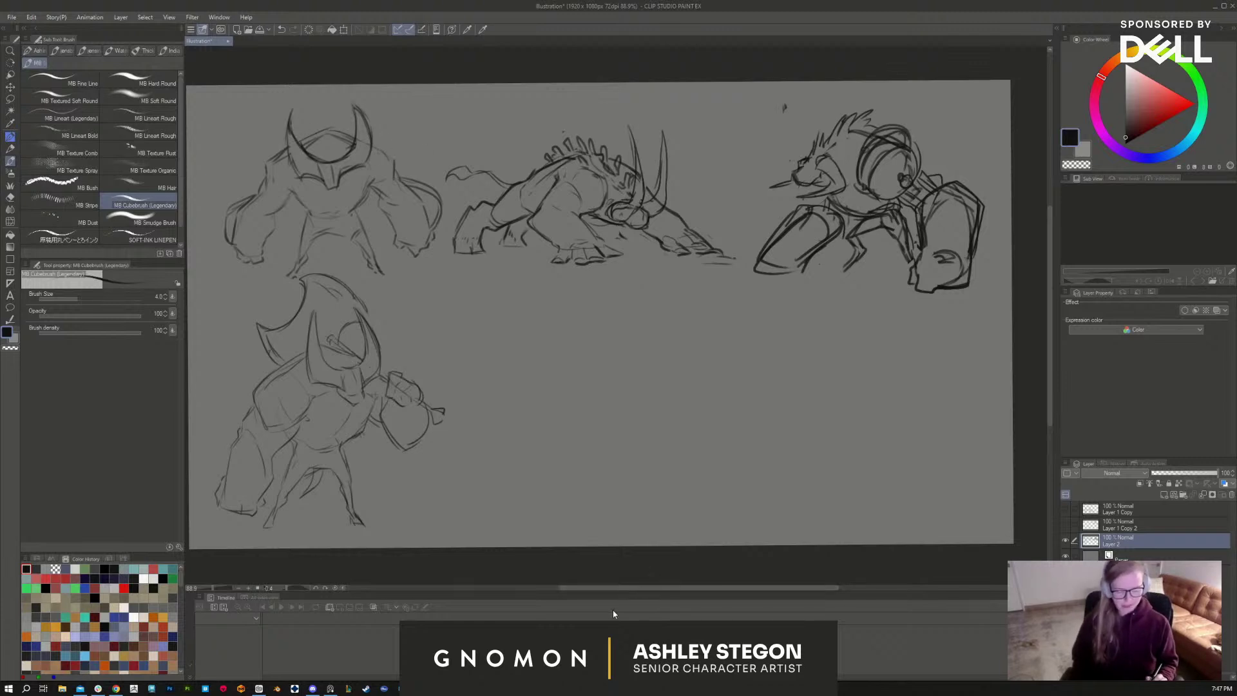
{"action": "left_click", "coordinate": [1065, 540]}
{"action": "left_click", "coordinate": [1065, 540]}
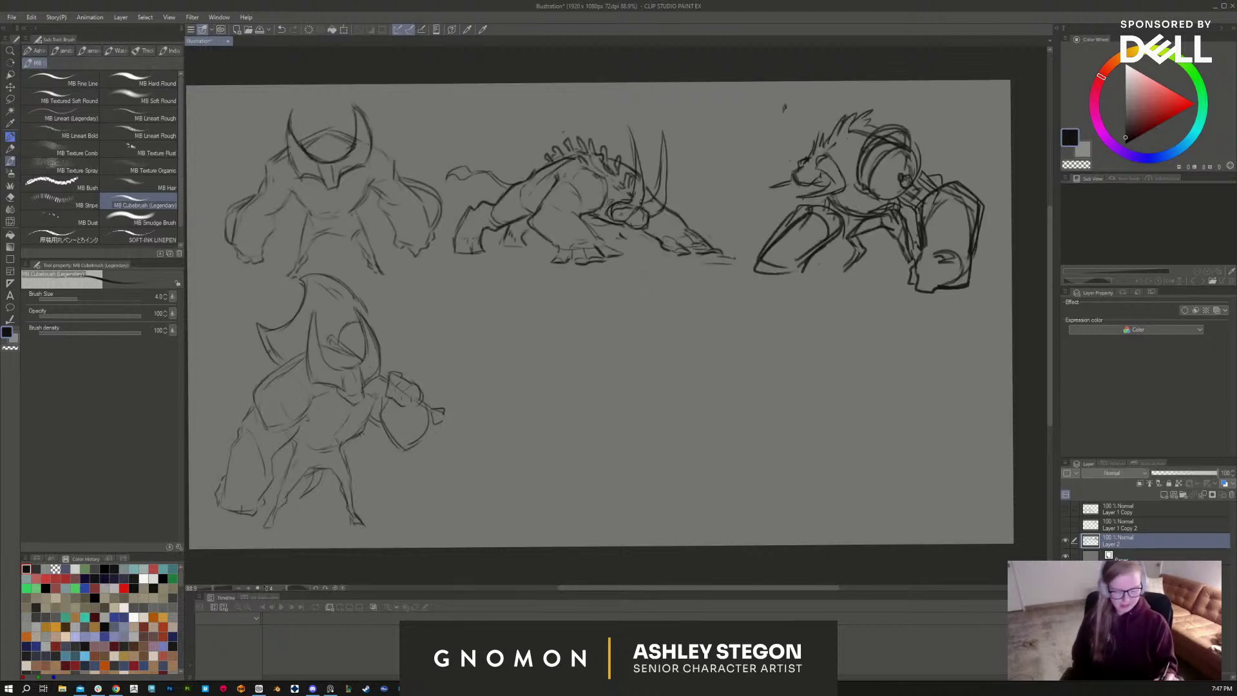
Step: Lasso the crouching long-horned creature, paste a copy on its own layer, and move it directly below the original
{"action": "key", "text": "m"}
{"action": "mouse_move", "coordinate": [660, 307]}
{"action": "left_mouse_down"}
{"action": "mouse_move", "coordinate": [727, 295]}
{"action": "mouse_move", "coordinate": [748, 244]}
{"action": "mouse_move", "coordinate": [699, 127]}
{"action": "mouse_move", "coordinate": [592, 96]}
{"action": "mouse_move", "coordinate": [447, 129]}
{"action": "mouse_move", "coordinate": [464, 281]}
{"action": "left_mouse_up"}
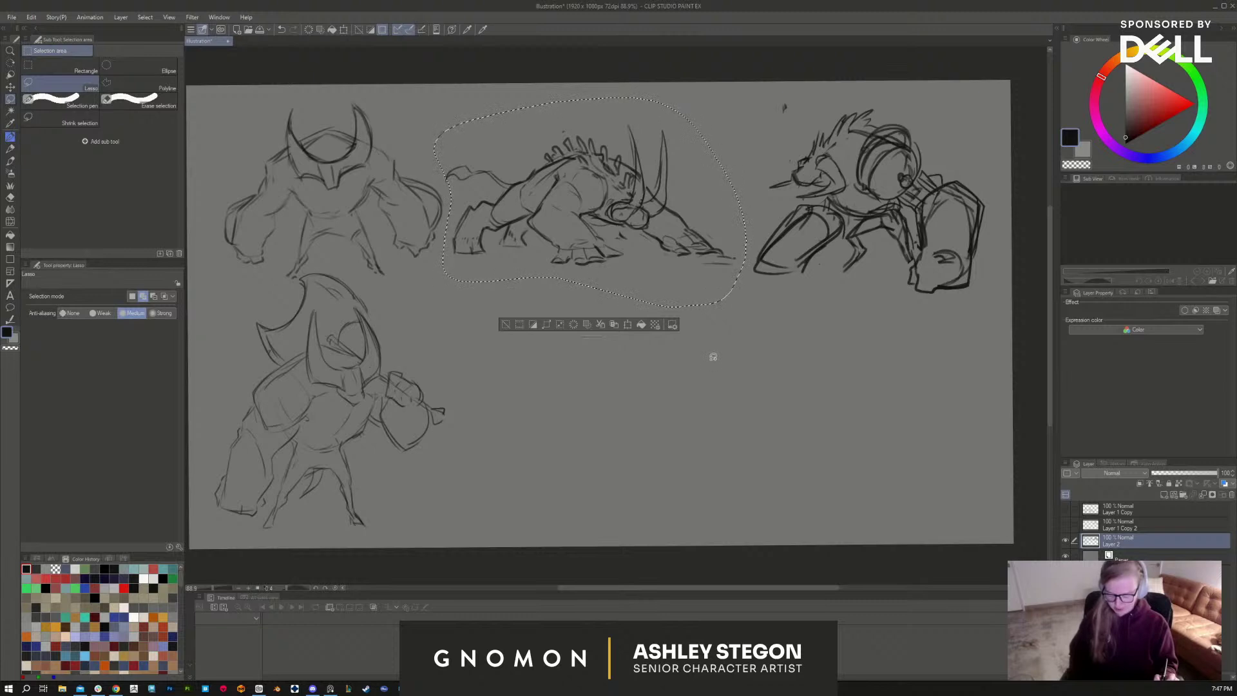
{"action": "key", "text": "ctrl+c"}
{"action": "key", "text": "ctrl+v"}
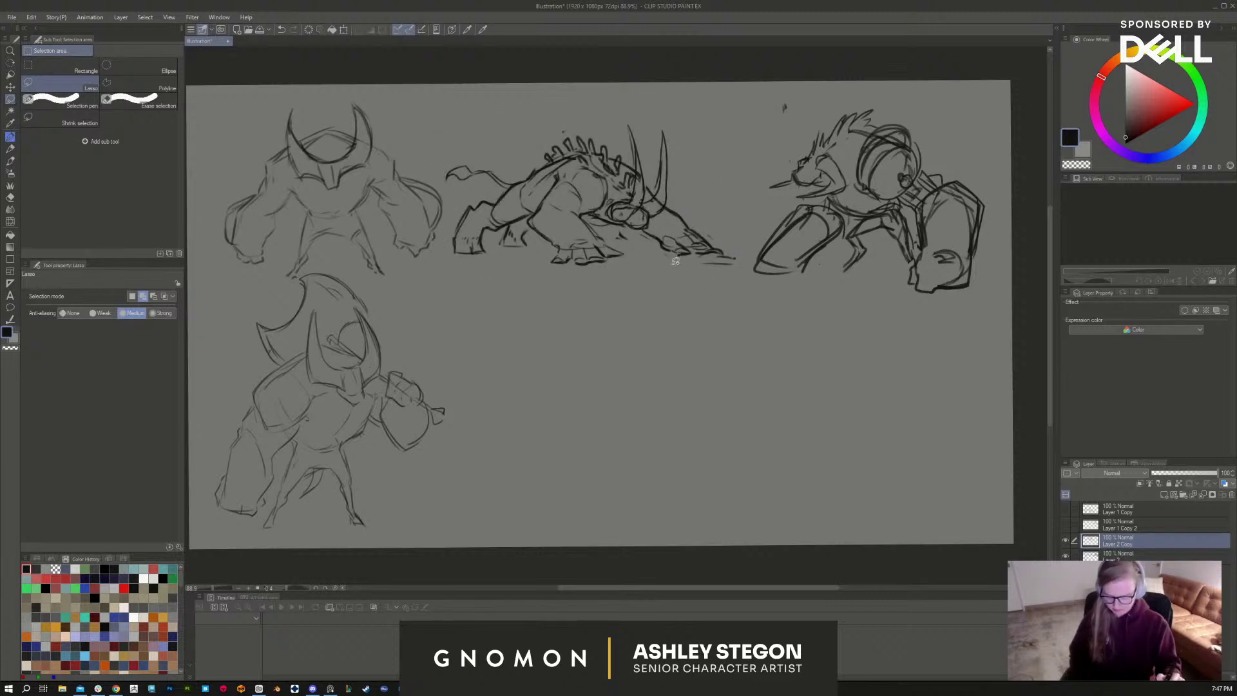
{"action": "key", "text": "ctrl+d"}
{"action": "key", "text": "k"}
{"action": "mouse_move", "coordinate": [675, 258]}
{"action": "left_mouse_down"}
{"action": "mouse_move", "coordinate": [671, 508]}
{"action": "mouse_move", "coordinate": [683, 519]}
{"action": "left_mouse_up"}
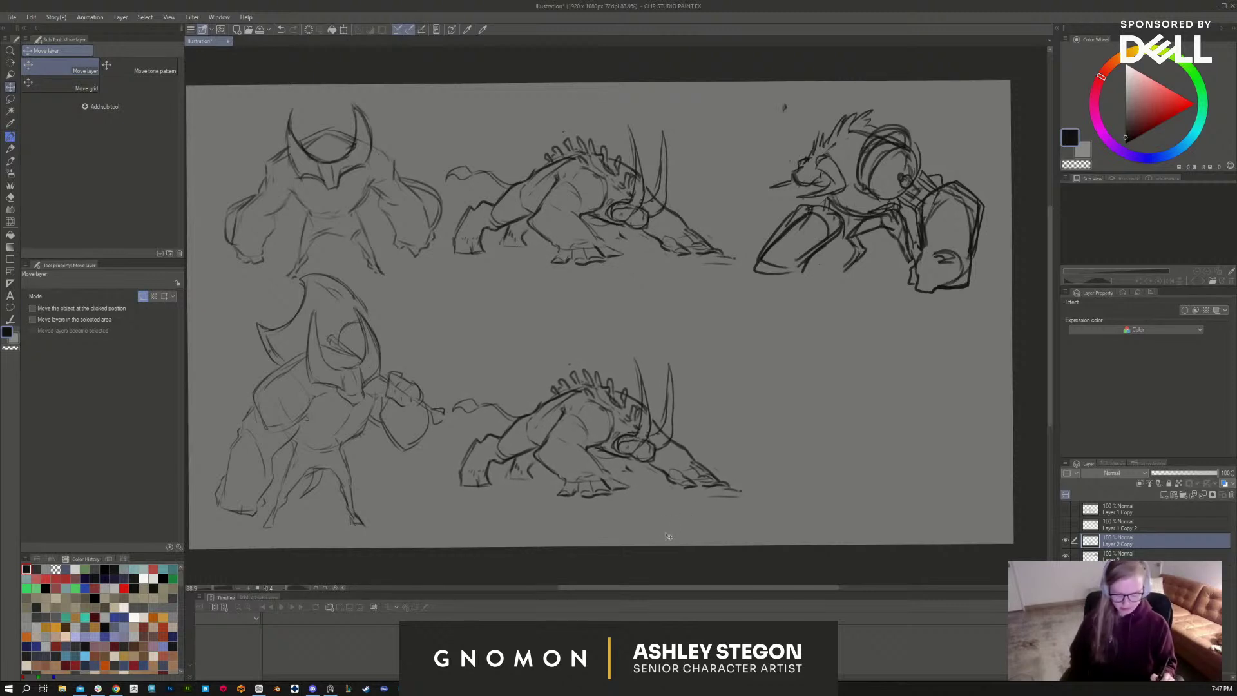
Step: Lasso the head and horns of the crouching copy and shift them forward, away from the shoulders
{"action": "key", "text": "b"}
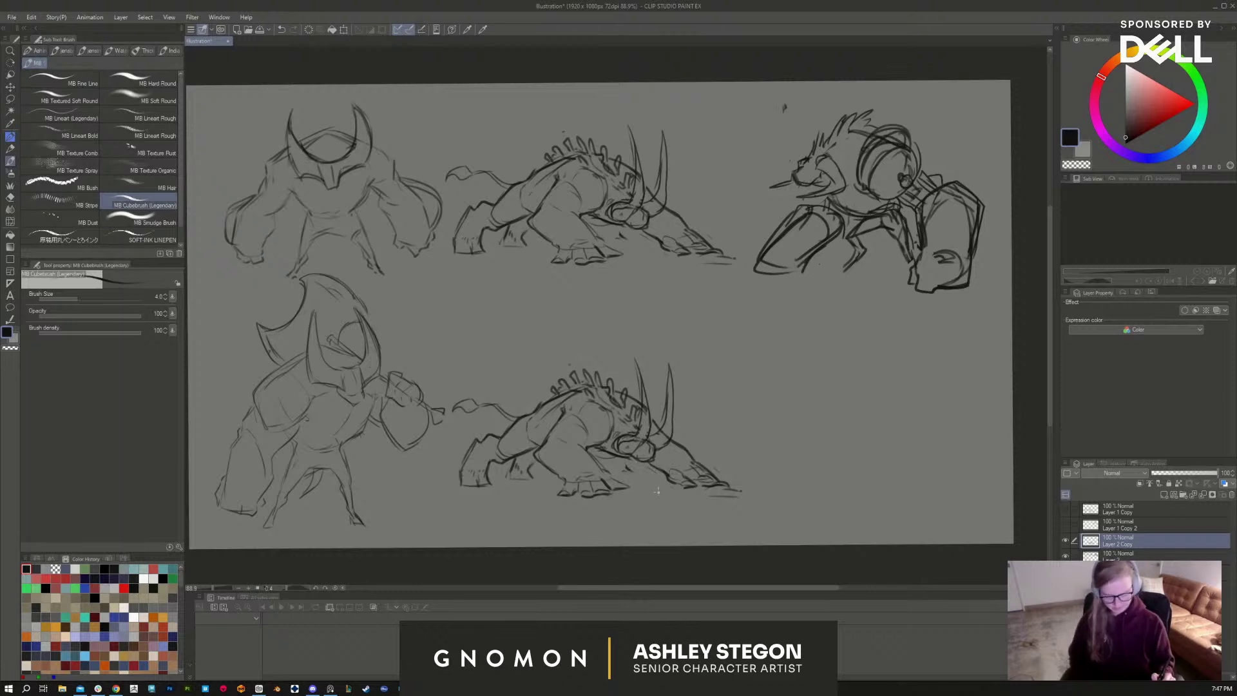
{"action": "key", "text": "m"}
{"action": "mouse_move", "coordinate": [635, 463]}
{"action": "left_mouse_down"}
{"action": "mouse_move", "coordinate": [685, 409]}
{"action": "mouse_move", "coordinate": [650, 339]}
{"action": "mouse_move", "coordinate": [629, 367]}
{"action": "mouse_move", "coordinate": [637, 424]}
{"action": "mouse_move", "coordinate": [619, 426]}
{"action": "mouse_move", "coordinate": [611, 446]}
{"action": "mouse_move", "coordinate": [700, 438]}
{"action": "left_mouse_up"}
{"action": "key", "text": "ctrl+t"}
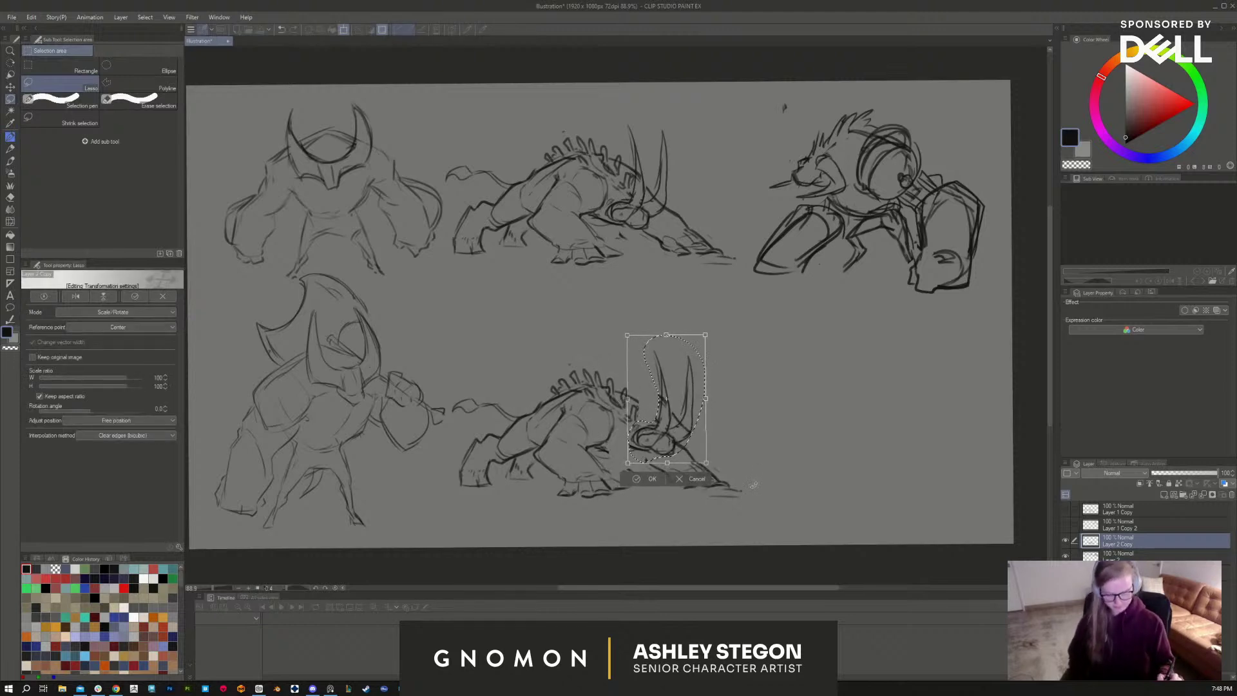
{"action": "key", "text": "Return"}
{"action": "key", "text": "ctrl+d"}
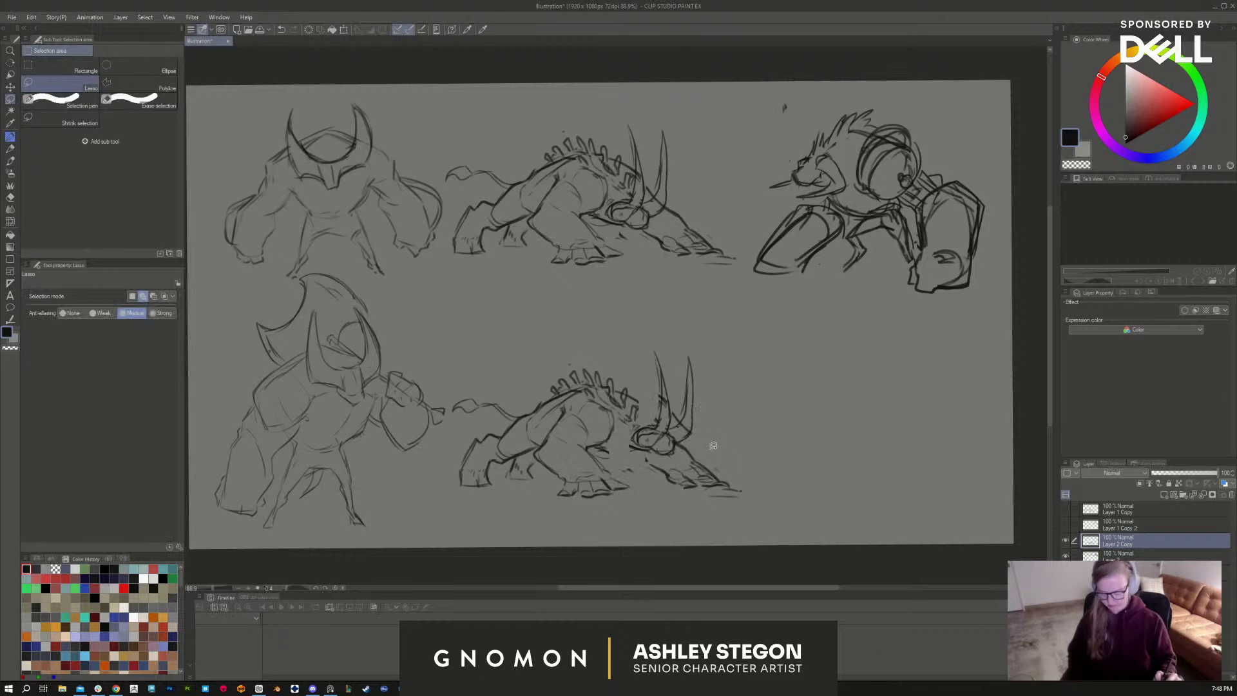
Step: Erase the crouching copy's old face and horn bases and redraw the head with thick horns growing from the muzzle
{"action": "key", "text": "e"}
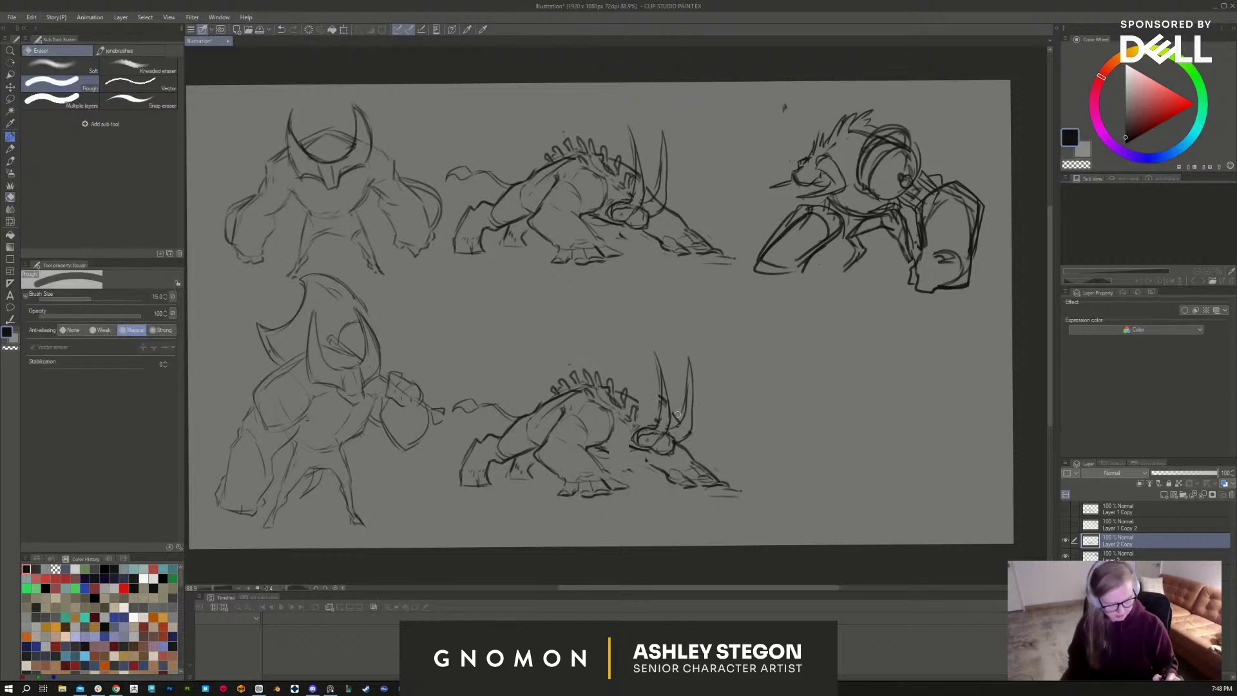
{"action": "key", "text": "b"}
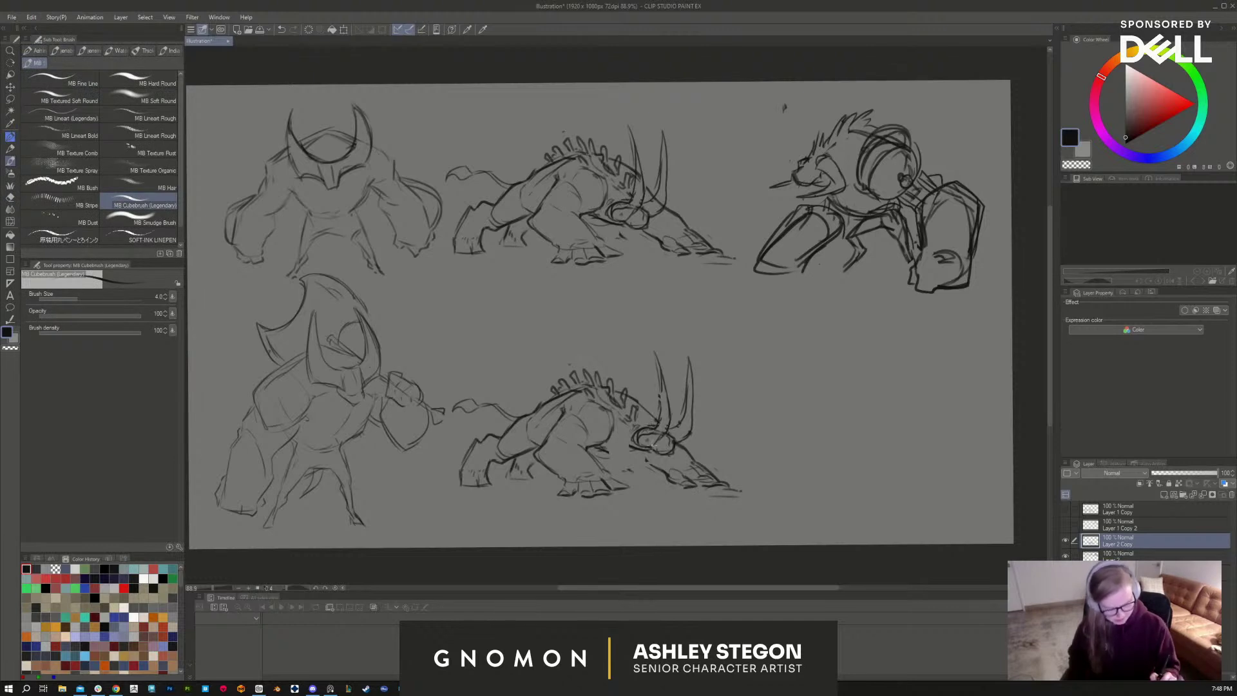
{"action": "key", "text": "e"}
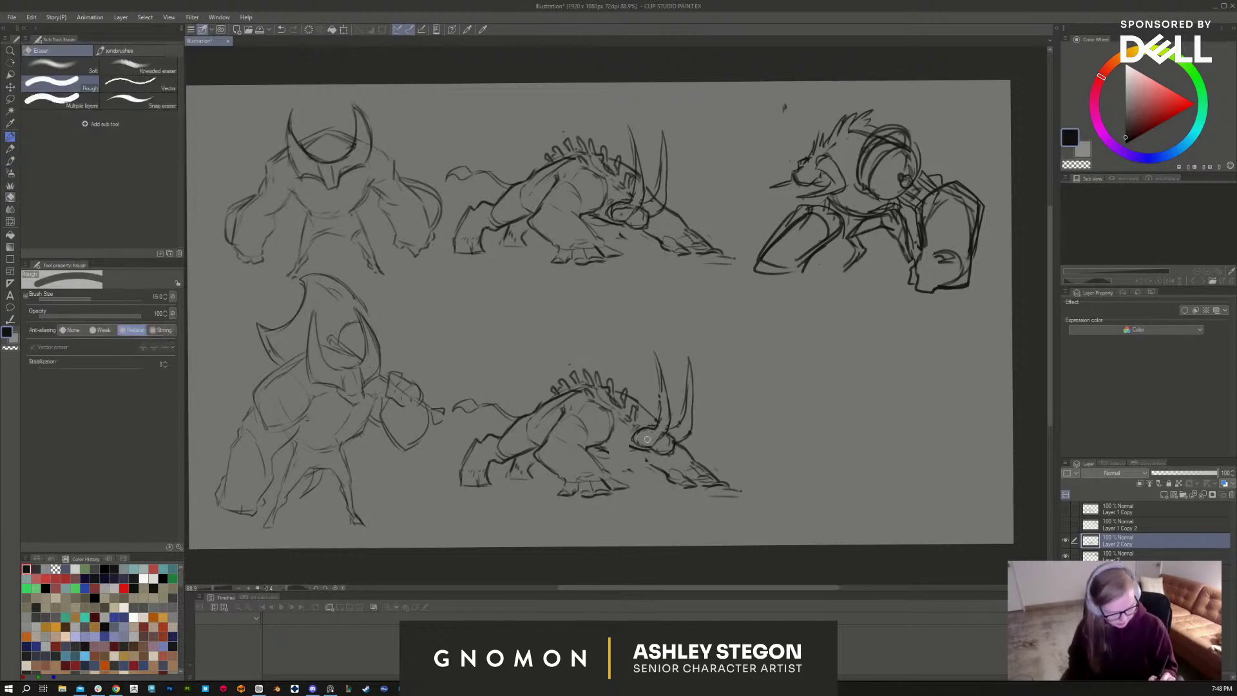
{"action": "mouse_move", "coordinate": [647, 440]}
{"action": "left_mouse_down"}
{"action": "mouse_move", "coordinate": [664, 420]}
{"action": "mouse_move", "coordinate": [657, 386]}
{"action": "mouse_move", "coordinate": [688, 386]}
{"action": "mouse_move", "coordinate": [653, 445]}
{"action": "mouse_move", "coordinate": [696, 365]}
{"action": "mouse_move", "coordinate": [692, 427]}
{"action": "mouse_move", "coordinate": [682, 438]}
{"action": "mouse_move", "coordinate": [692, 353]}
{"action": "left_mouse_up"}
{"action": "key", "text": "b"}
{"action": "left_click_drag", "start_coordinate": [697, 405], "coordinate": [695, 434]}
{"action": "left_click_drag", "start_coordinate": [695, 435], "coordinate": [677, 438]}
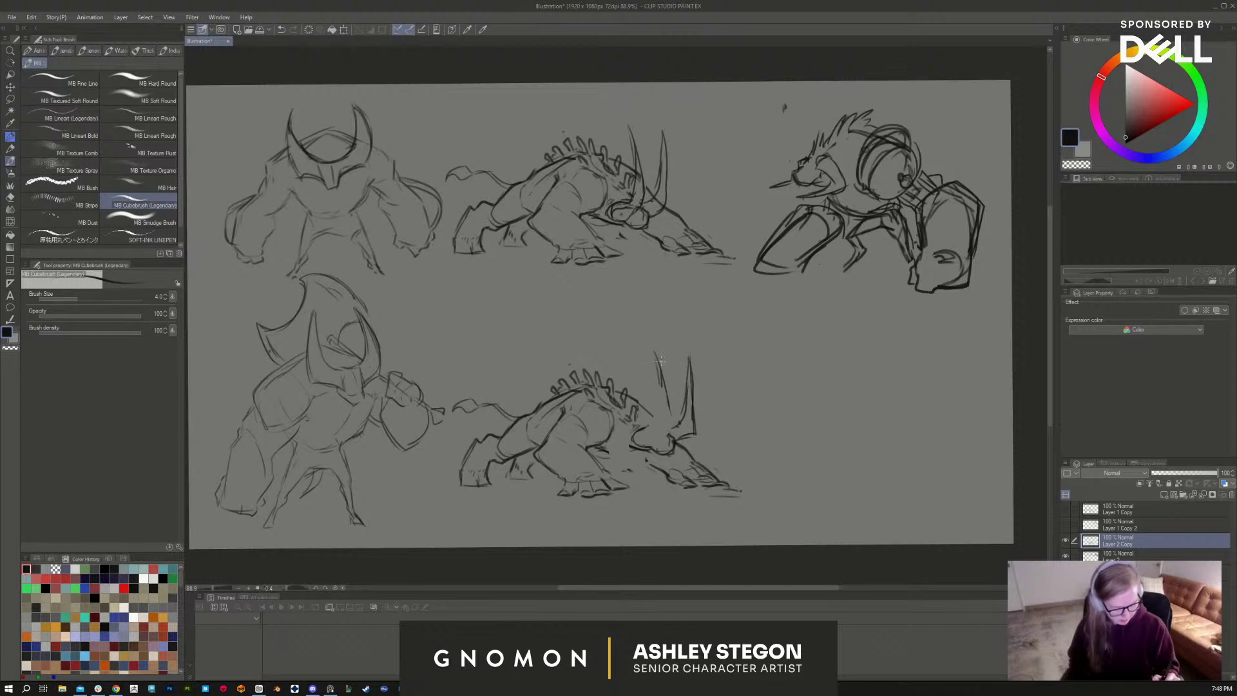
{"action": "mouse_move", "coordinate": [661, 360]}
{"action": "left_mouse_down"}
{"action": "mouse_move", "coordinate": [673, 421]}
{"action": "mouse_move", "coordinate": [656, 440]}
{"action": "mouse_move", "coordinate": [655, 363]}
{"action": "mouse_move", "coordinate": [655, 423]}
{"action": "mouse_move", "coordinate": [638, 432]}
{"action": "mouse_move", "coordinate": [655, 440]}
{"action": "mouse_move", "coordinate": [615, 460]}
{"action": "left_mouse_up"}
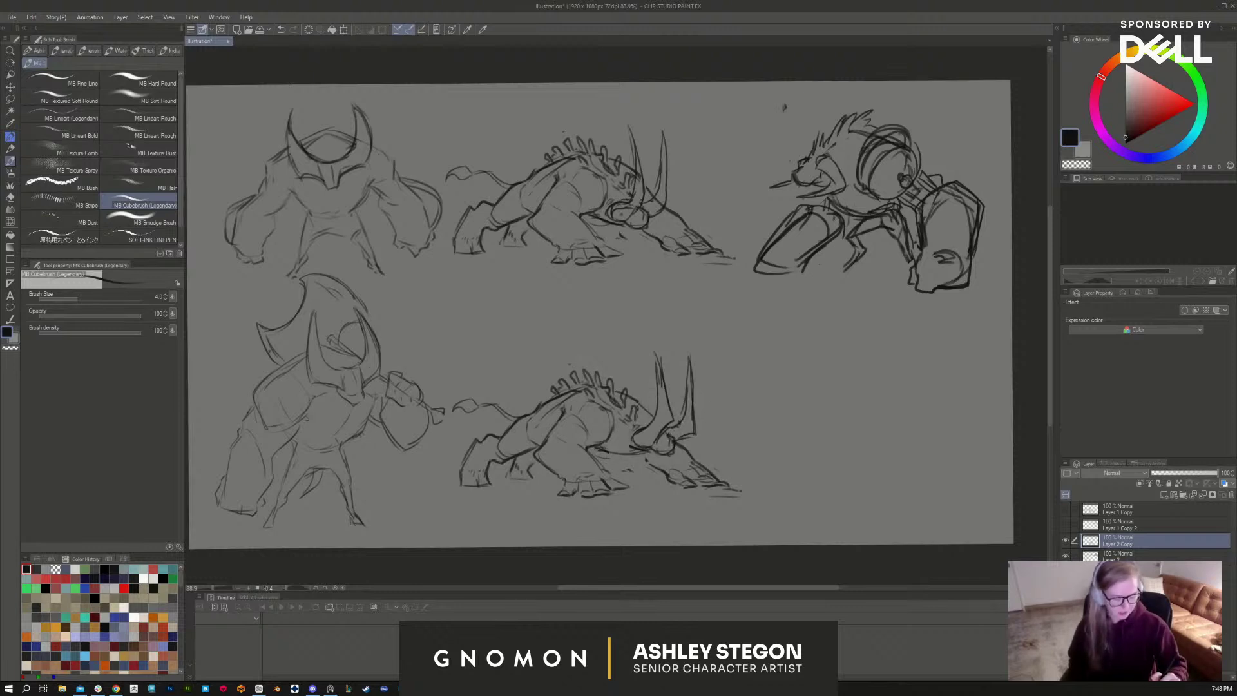
Step: Erase the spikes at the crouching copy's nape and redraw the longer neck line with short spikes leading to the head
{"action": "key", "text": "e"}
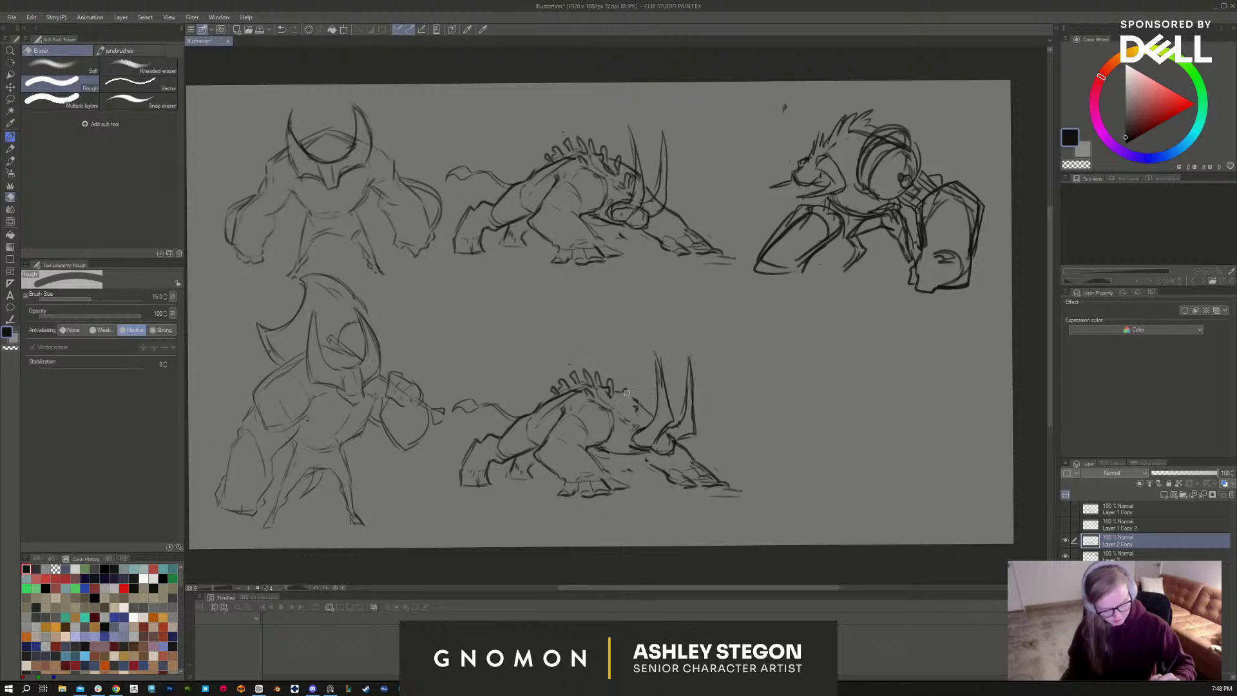
{"action": "key", "text": "b"}
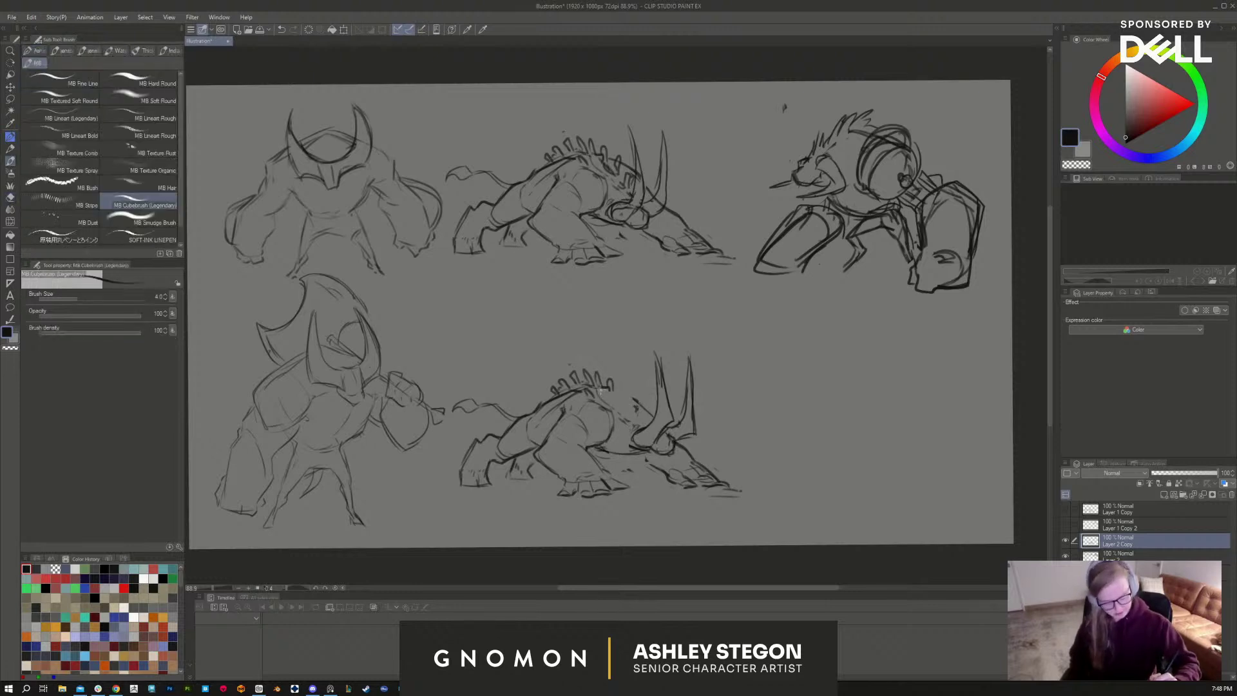
{"action": "mouse_move", "coordinate": [612, 392]}
{"action": "left_mouse_down"}
{"action": "mouse_move", "coordinate": [644, 422]}
{"action": "mouse_move", "coordinate": [622, 402]}
{"action": "mouse_move", "coordinate": [625, 379]}
{"action": "left_mouse_up"}
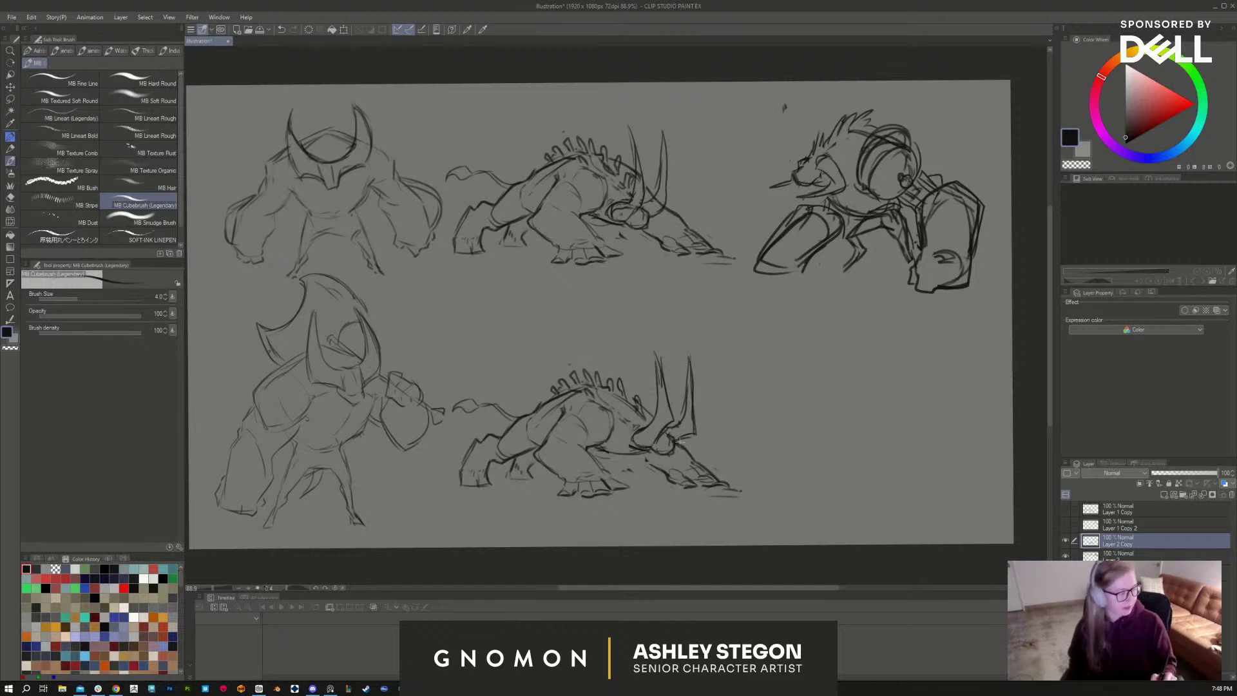
Step: Erase the stray tips of the crouching copy's tall horns and redraw them as sharp, slightly curved points
{"action": "key", "text": "e"}
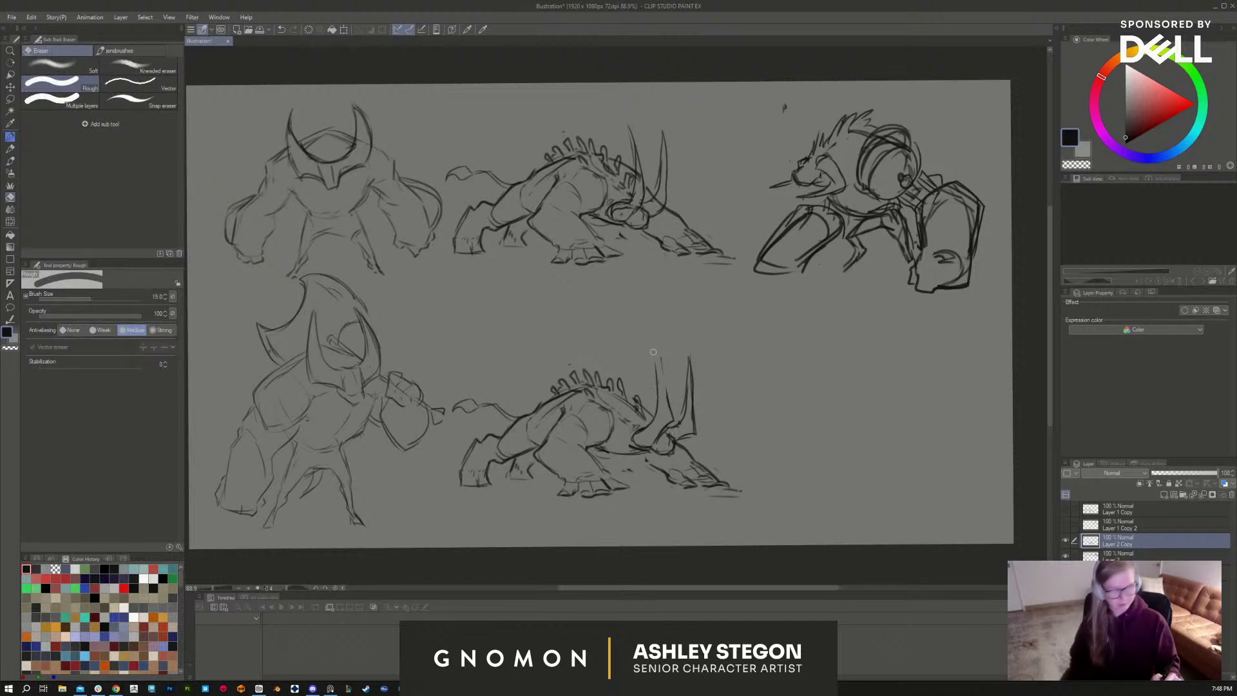
{"action": "key", "text": "b"}
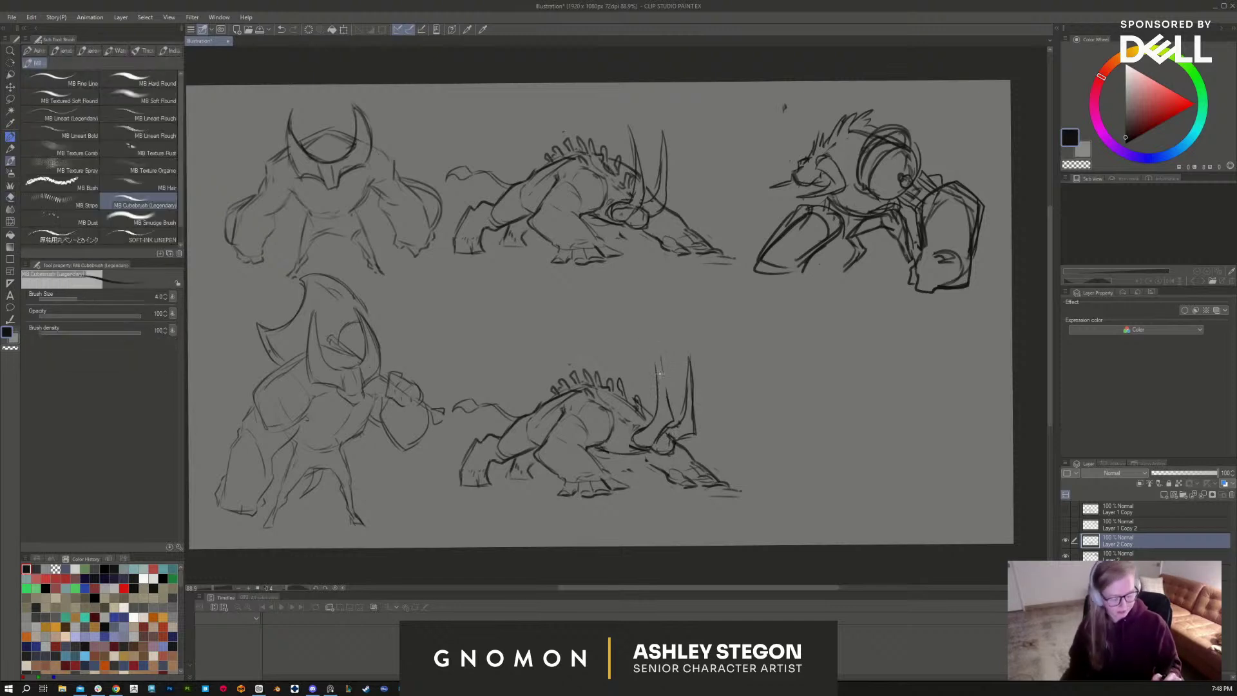
{"action": "mouse_move", "coordinate": [663, 386]}
{"action": "left_mouse_down"}
{"action": "mouse_move", "coordinate": [652, 343]}
{"action": "mouse_move", "coordinate": [690, 398]}
{"action": "mouse_move", "coordinate": [687, 355]}
{"action": "mouse_move", "coordinate": [689, 394]}
{"action": "left_mouse_up"}
{"action": "key", "text": "e"}
{"action": "key", "text": "b"}
{"action": "mouse_move", "coordinate": [676, 351]}
{"action": "left_mouse_down"}
{"action": "mouse_move", "coordinate": [684, 405]}
{"action": "mouse_move", "coordinate": [652, 348]}
{"action": "mouse_move", "coordinate": [657, 386]}
{"action": "left_mouse_up"}
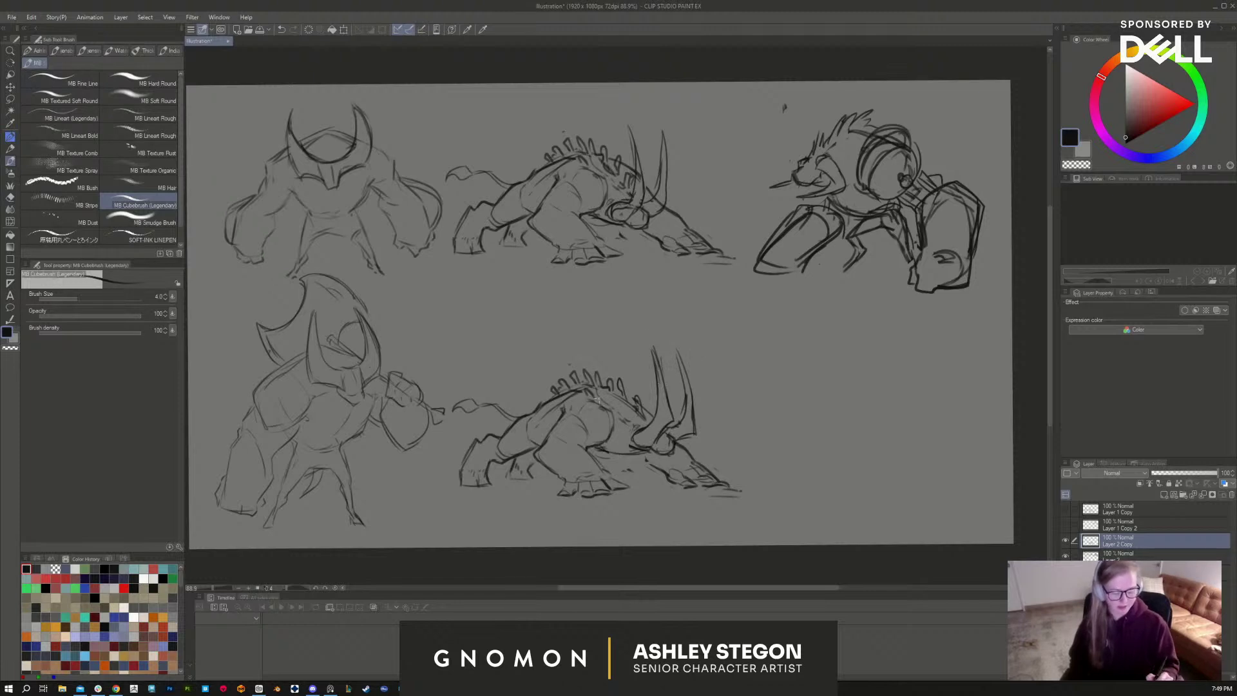
Step: Touch up the crouching copy's lines at the hind foot, under the jaw, along the back spikes and at the tail base
{"action": "left_click_drag", "start_coordinate": [472, 448], "coordinate": [459, 480]}
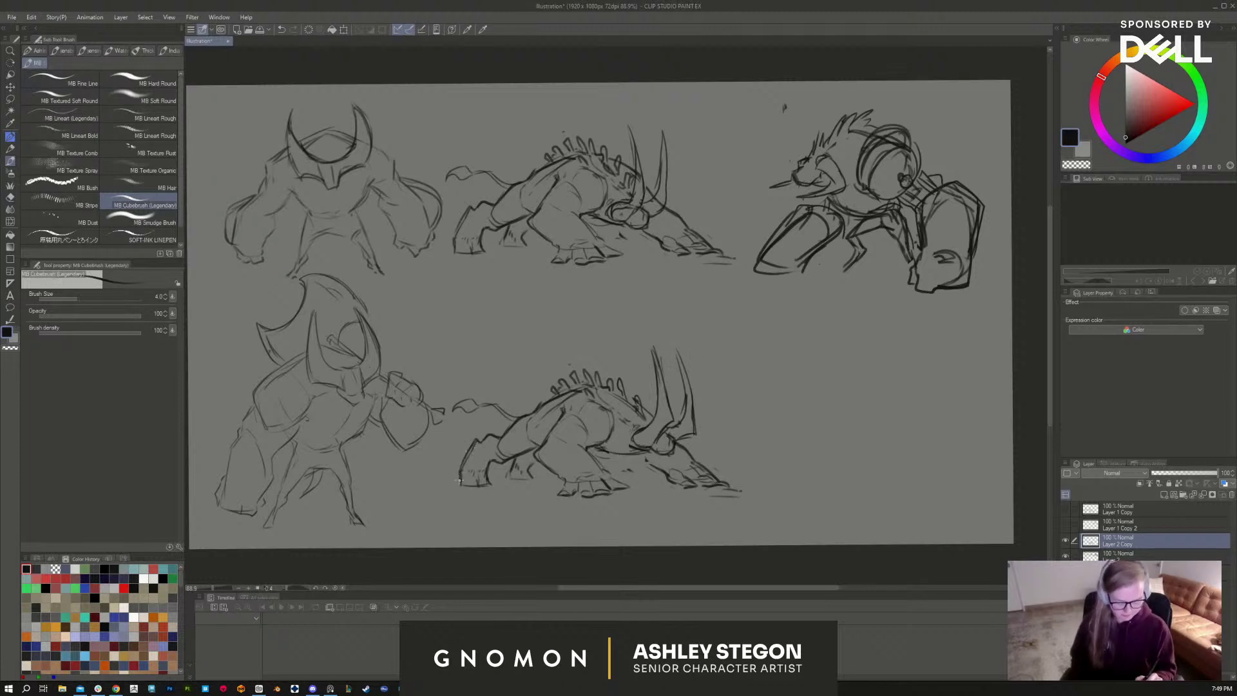
{"action": "left_click_drag", "start_coordinate": [636, 450], "coordinate": [647, 461]}
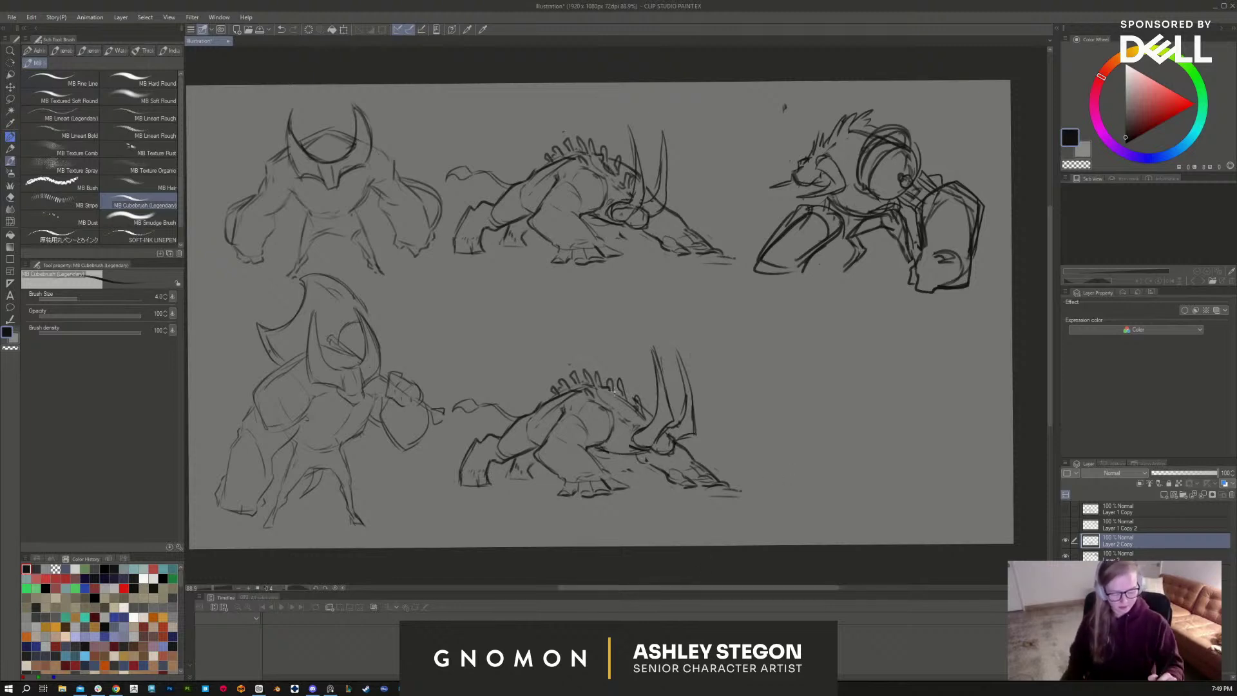
{"action": "left_click_drag", "start_coordinate": [616, 375], "coordinate": [612, 392]}
{"action": "left_click_drag", "start_coordinate": [523, 420], "coordinate": [486, 403]}
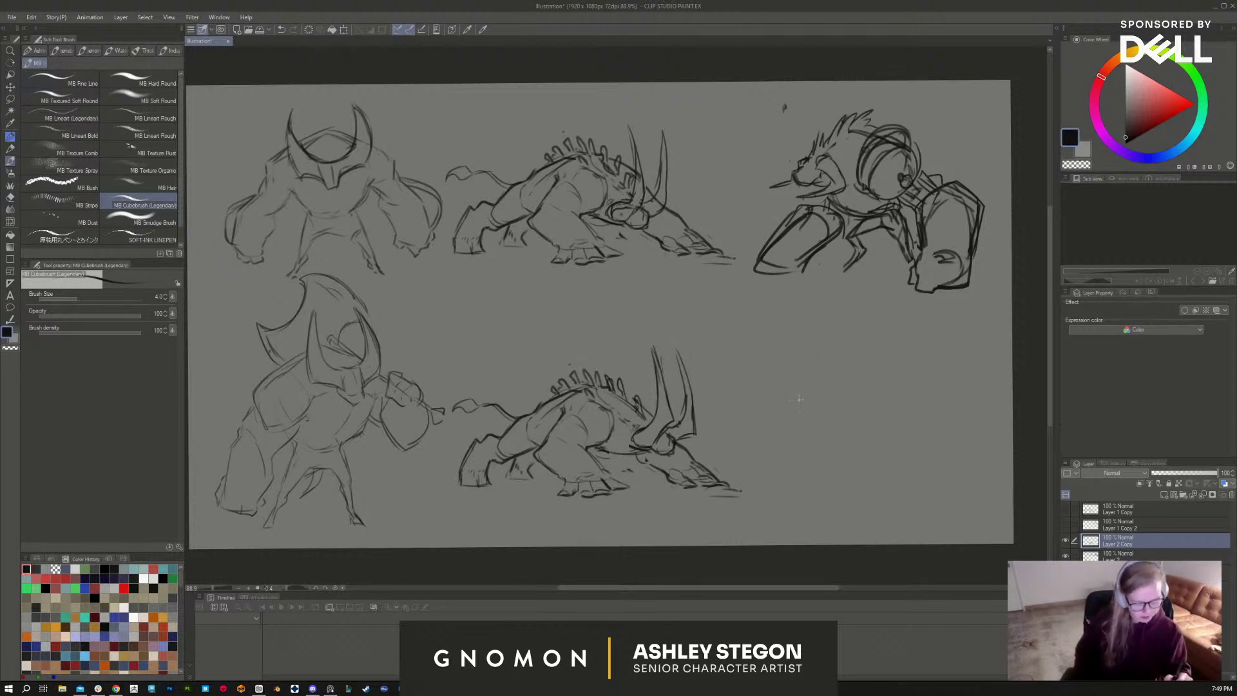
Step: Start a new creature below the big-armed beast, sketching a small head with an open, hooked lower jaw
{"action": "left_click_drag", "start_coordinate": [797, 366], "coordinate": [813, 359]}
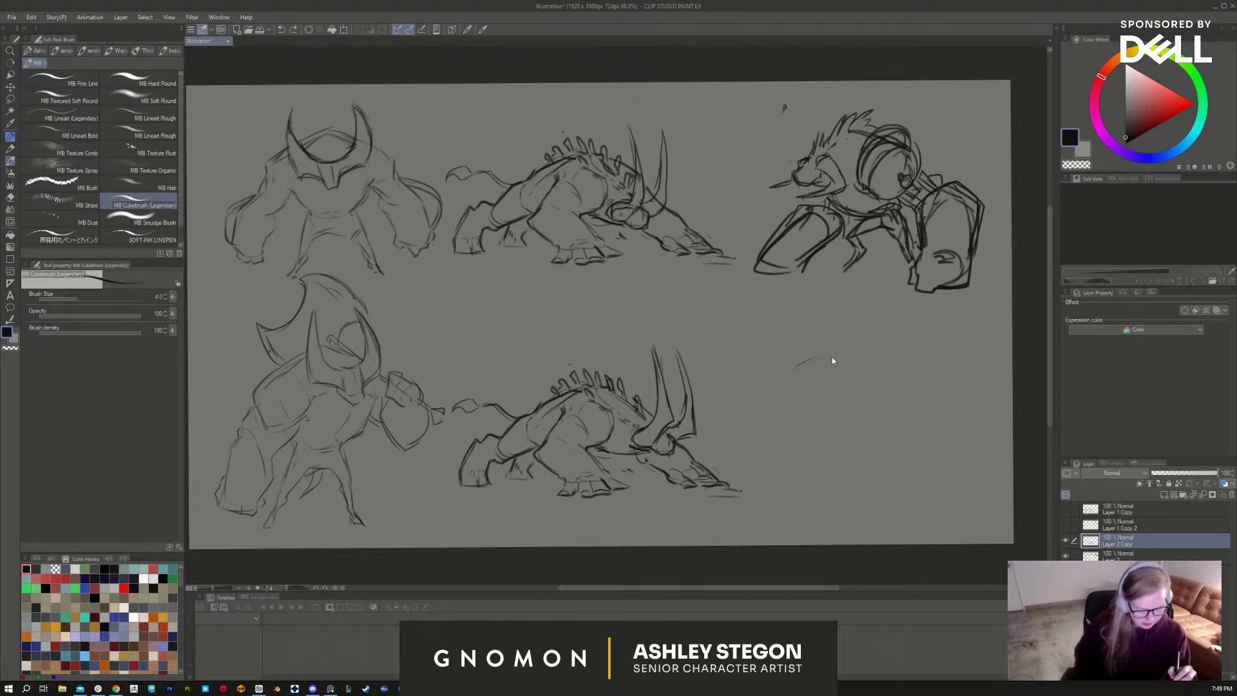
{"action": "key", "text": "ctrl+z"}
{"action": "left_click_drag", "start_coordinate": [802, 365], "coordinate": [822, 372]}
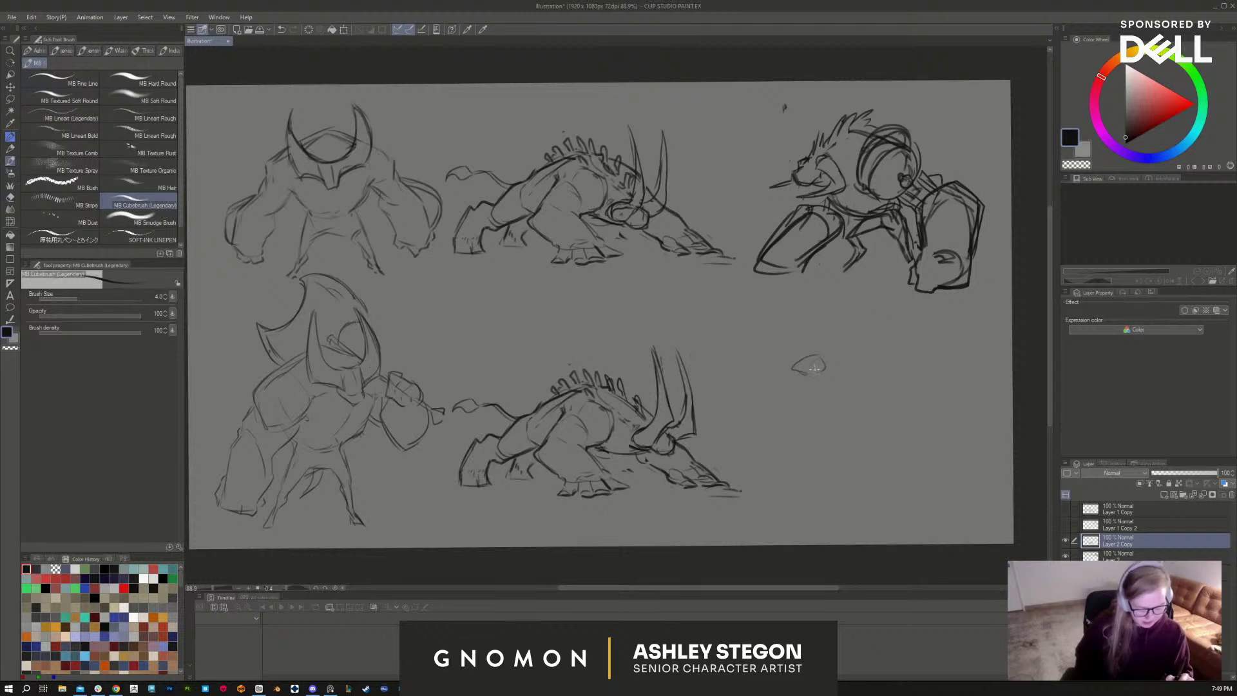
{"action": "mouse_move", "coordinate": [817, 355]}
{"action": "left_mouse_down"}
{"action": "mouse_move", "coordinate": [845, 384]}
{"action": "mouse_move", "coordinate": [798, 406]}
{"action": "mouse_move", "coordinate": [816, 384]}
{"action": "mouse_move", "coordinate": [795, 403]}
{"action": "mouse_move", "coordinate": [837, 374]}
{"action": "mouse_move", "coordinate": [844, 386]}
{"action": "mouse_move", "coordinate": [811, 400]}
{"action": "mouse_move", "coordinate": [839, 392]}
{"action": "left_mouse_up"}
{"action": "key", "text": "ctrl+z"}
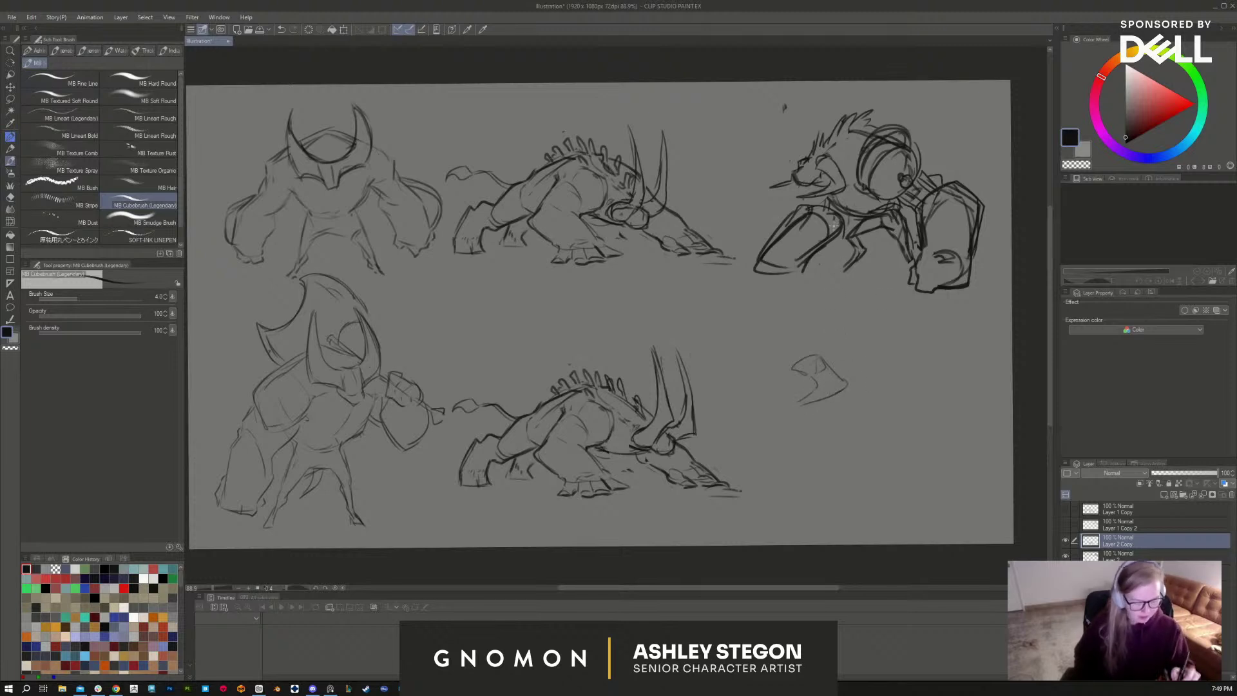
{"action": "mouse_move", "coordinate": [818, 166]}
{"action": "left_mouse_down"}
{"action": "mouse_move", "coordinate": [830, 188]}
{"action": "mouse_move", "coordinate": [842, 180]}
{"action": "left_mouse_up"}
{"action": "mouse_move", "coordinate": [835, 187]}
{"action": "left_mouse_down"}
{"action": "mouse_move", "coordinate": [847, 197]}
{"action": "mouse_move", "coordinate": [800, 200]}
{"action": "left_mouse_up"}
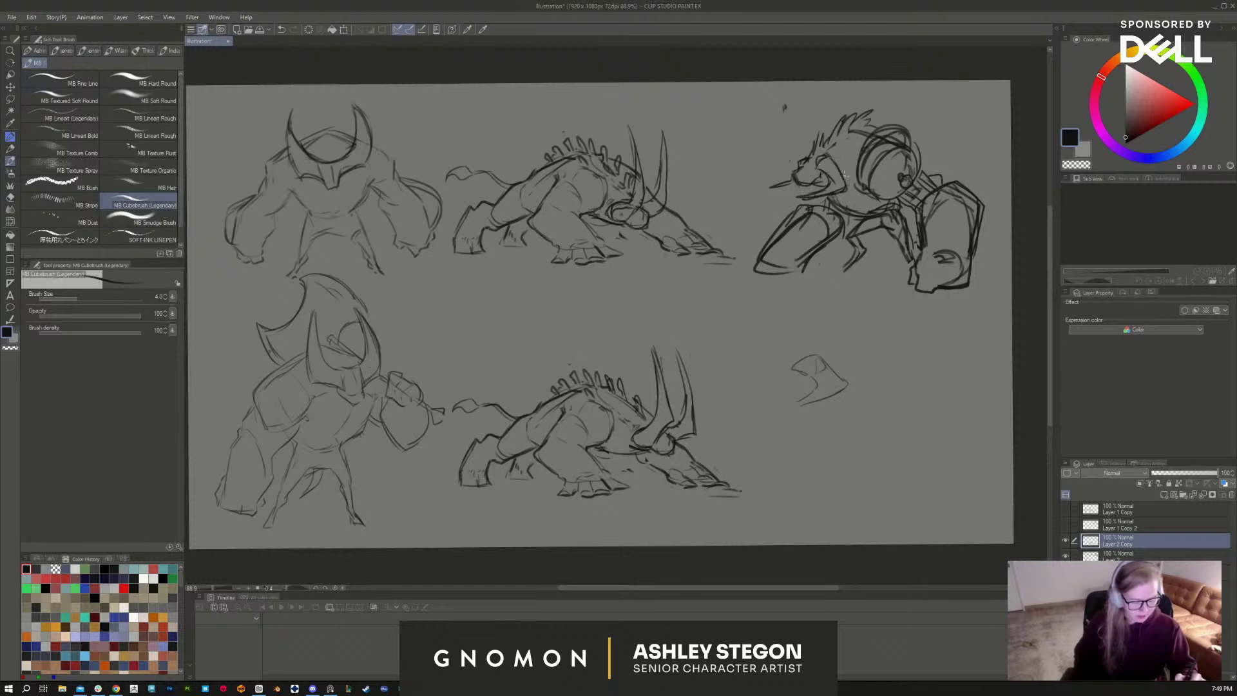
{"action": "key", "text": "ctrl+z"}
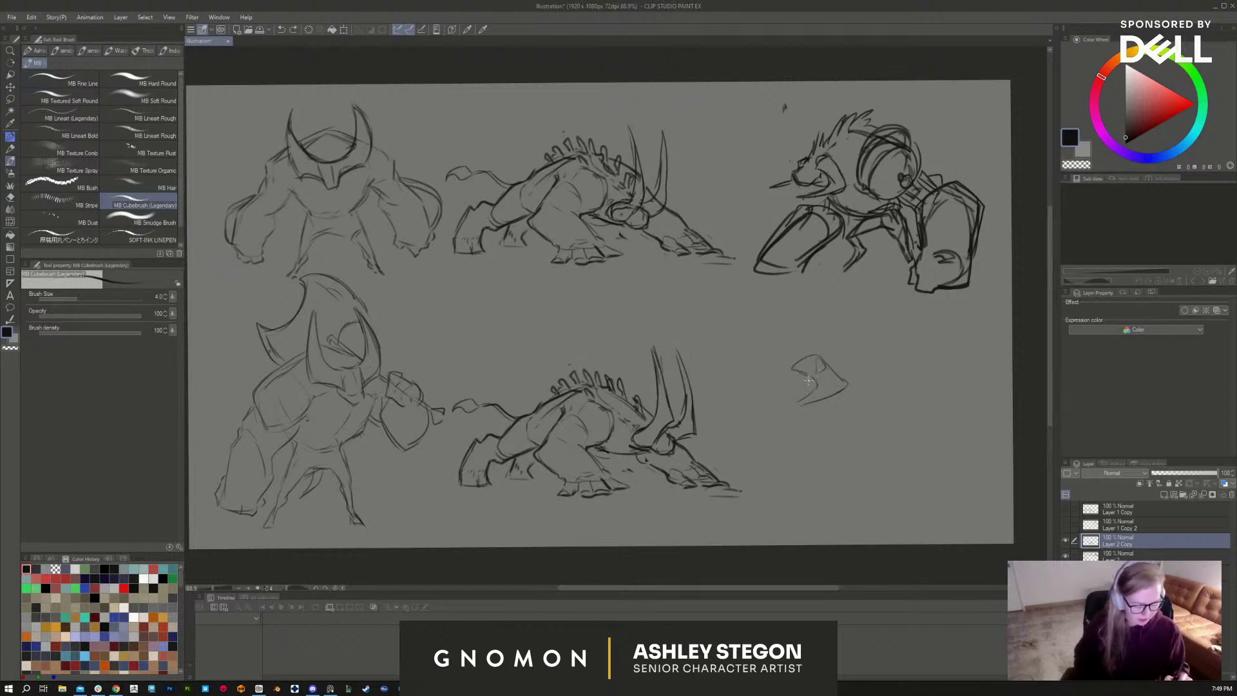
Step: Draw the new creature's brow, pointed snout and arched back, and add rounded arcs behind the shoulder of the beast above
{"action": "mouse_move", "coordinate": [799, 372]}
{"action": "left_mouse_down"}
{"action": "mouse_move", "coordinate": [824, 359]}
{"action": "mouse_move", "coordinate": [801, 401]}
{"action": "mouse_move", "coordinate": [844, 383]}
{"action": "mouse_move", "coordinate": [790, 380]}
{"action": "mouse_move", "coordinate": [814, 353]}
{"action": "left_mouse_up"}
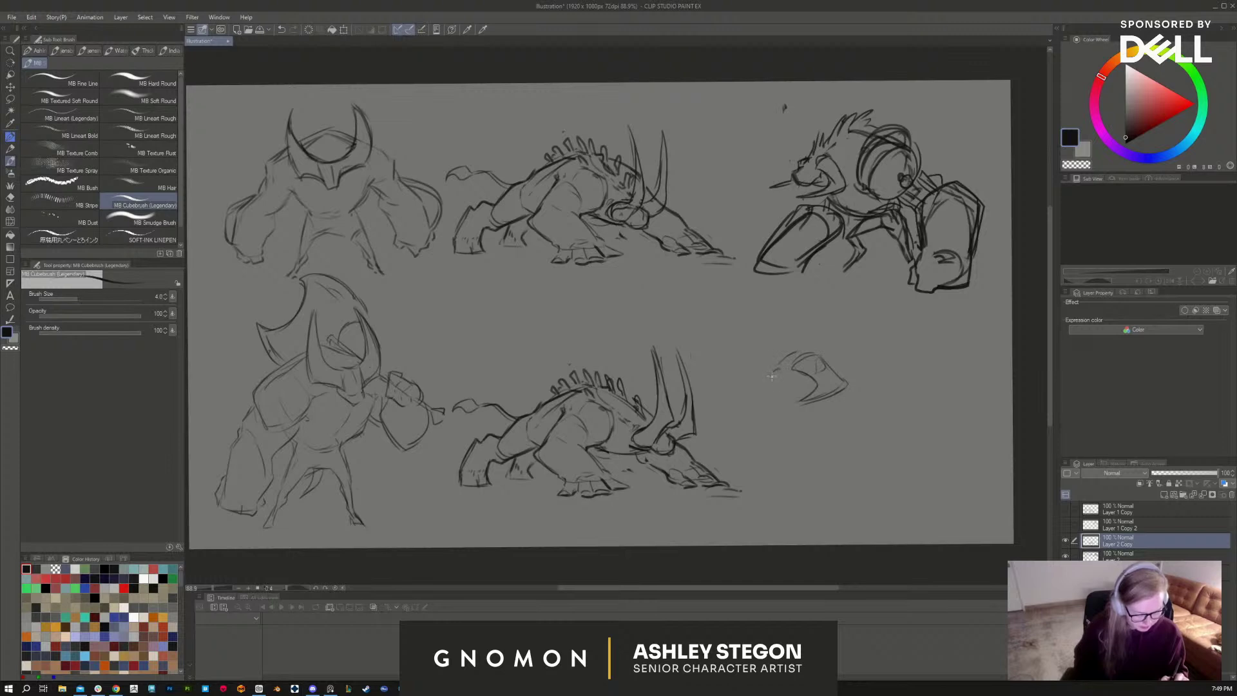
{"action": "mouse_move", "coordinate": [772, 377]}
{"action": "left_mouse_down"}
{"action": "mouse_move", "coordinate": [801, 385]}
{"action": "mouse_move", "coordinate": [745, 389]}
{"action": "mouse_move", "coordinate": [807, 374]}
{"action": "mouse_move", "coordinate": [793, 349]}
{"action": "mouse_move", "coordinate": [831, 330]}
{"action": "mouse_move", "coordinate": [878, 339]}
{"action": "mouse_move", "coordinate": [899, 369]}
{"action": "left_mouse_up"}
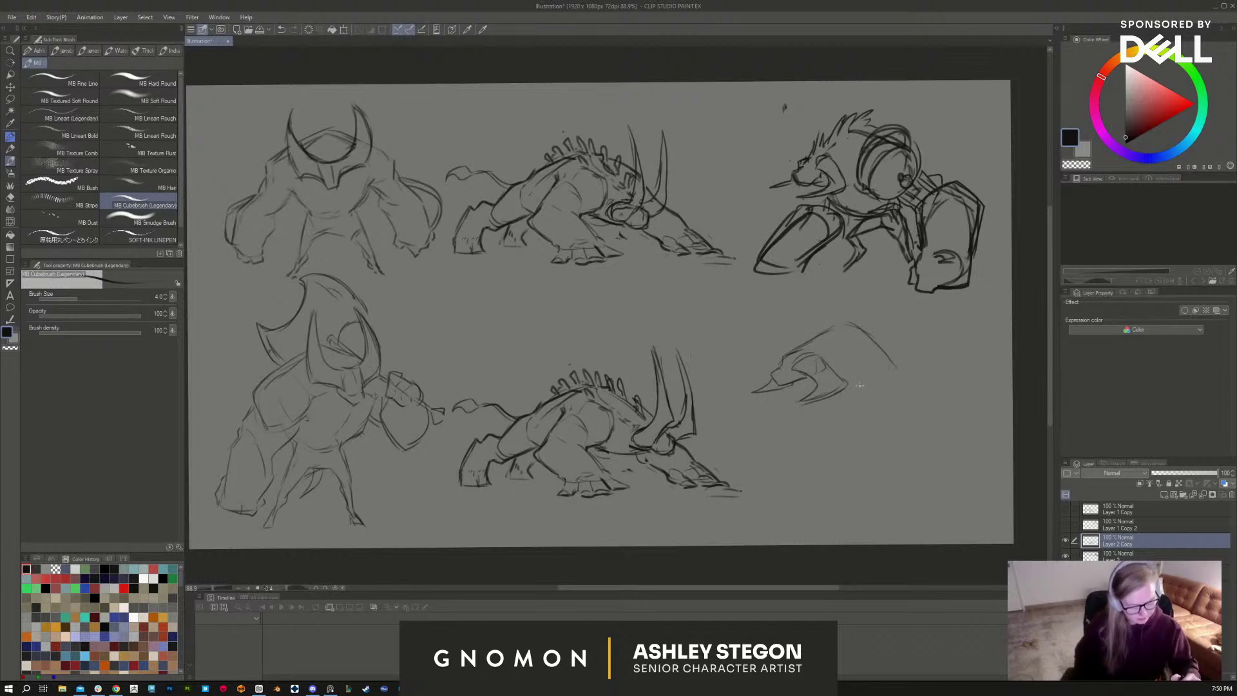
{"action": "mouse_move", "coordinate": [850, 345]}
{"action": "left_mouse_down"}
{"action": "mouse_move", "coordinate": [890, 338]}
{"action": "mouse_move", "coordinate": [911, 368]}
{"action": "left_mouse_up"}
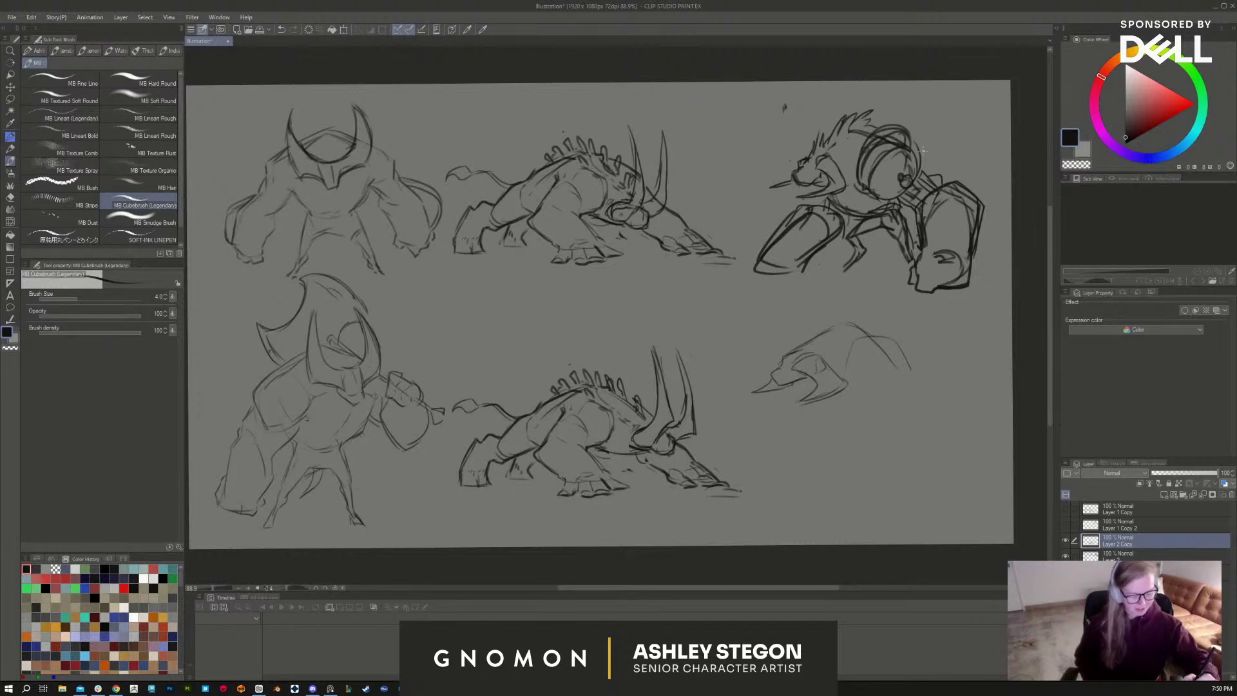
{"action": "mouse_move", "coordinate": [914, 147]}
{"action": "left_mouse_down"}
{"action": "mouse_move", "coordinate": [935, 156]}
{"action": "mouse_move", "coordinate": [965, 167]}
{"action": "mouse_move", "coordinate": [960, 184]}
{"action": "mouse_move", "coordinate": [903, 152]}
{"action": "left_mouse_up"}
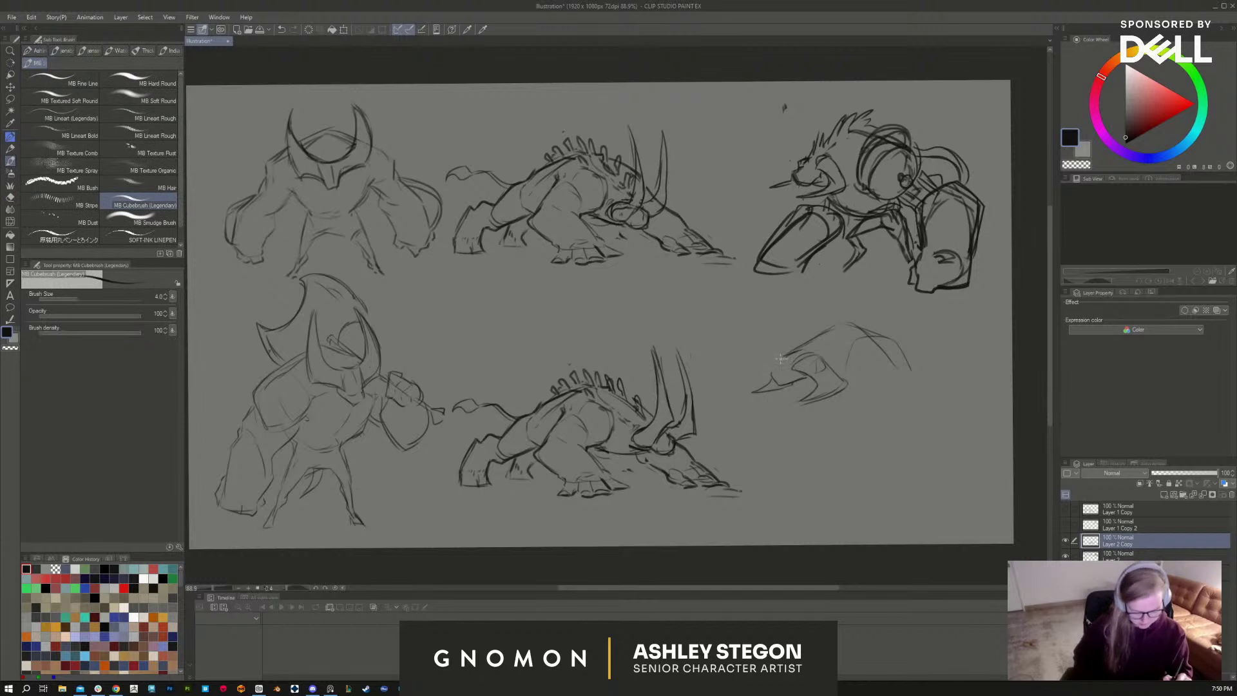
{"action": "left_click_drag", "start_coordinate": [784, 353], "coordinate": [771, 367]}
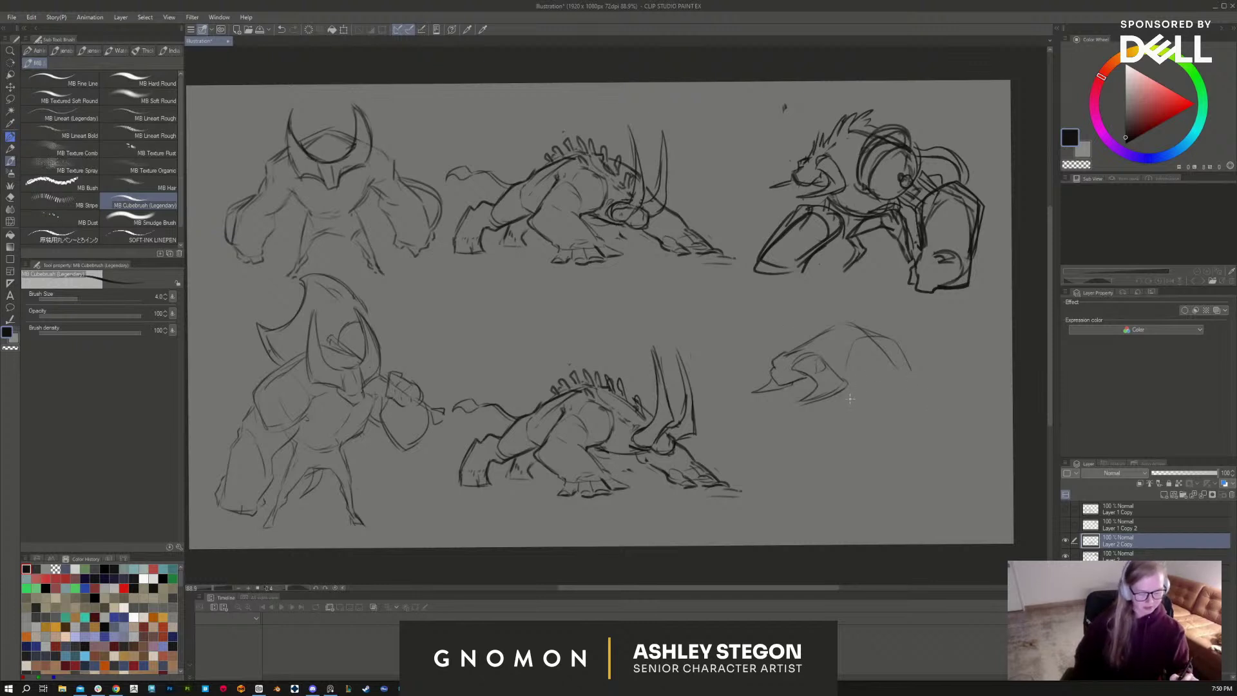
Step: Close the new creature's round torso and block in a huge near forearm joined by a thin, jointed upper arm
{"action": "left_click_drag", "start_coordinate": [848, 397], "coordinate": [862, 398]}
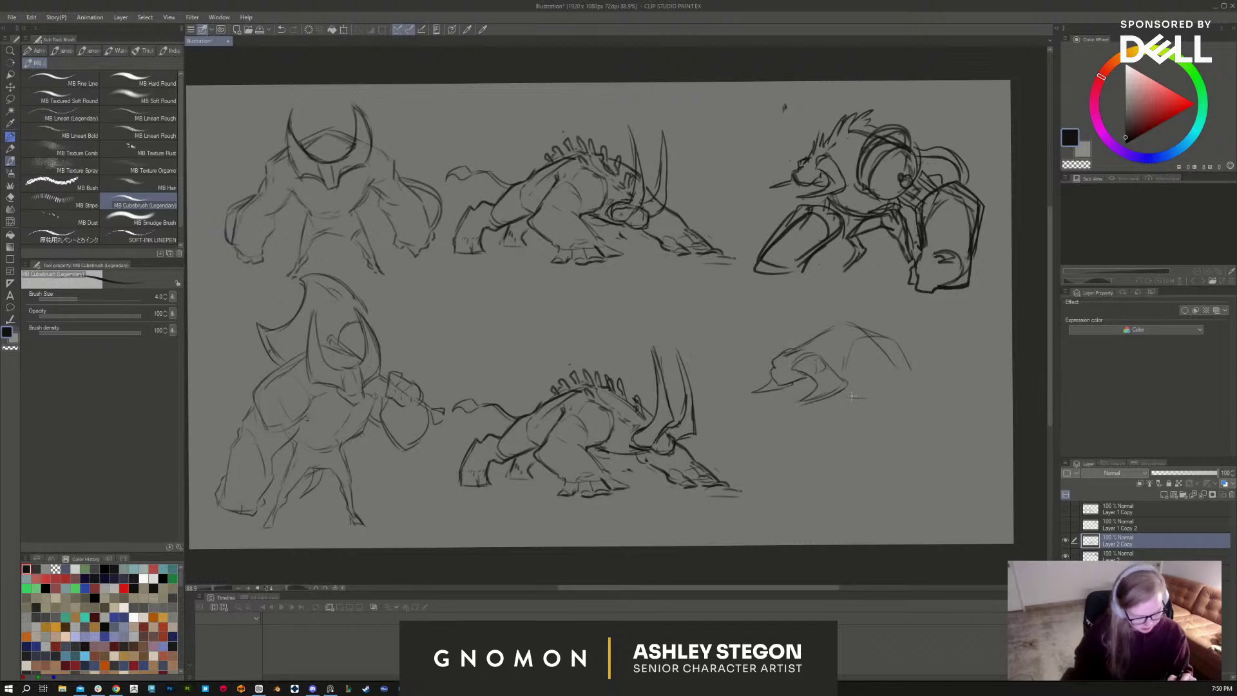
{"action": "left_click_drag", "start_coordinate": [847, 402], "coordinate": [888, 402]}
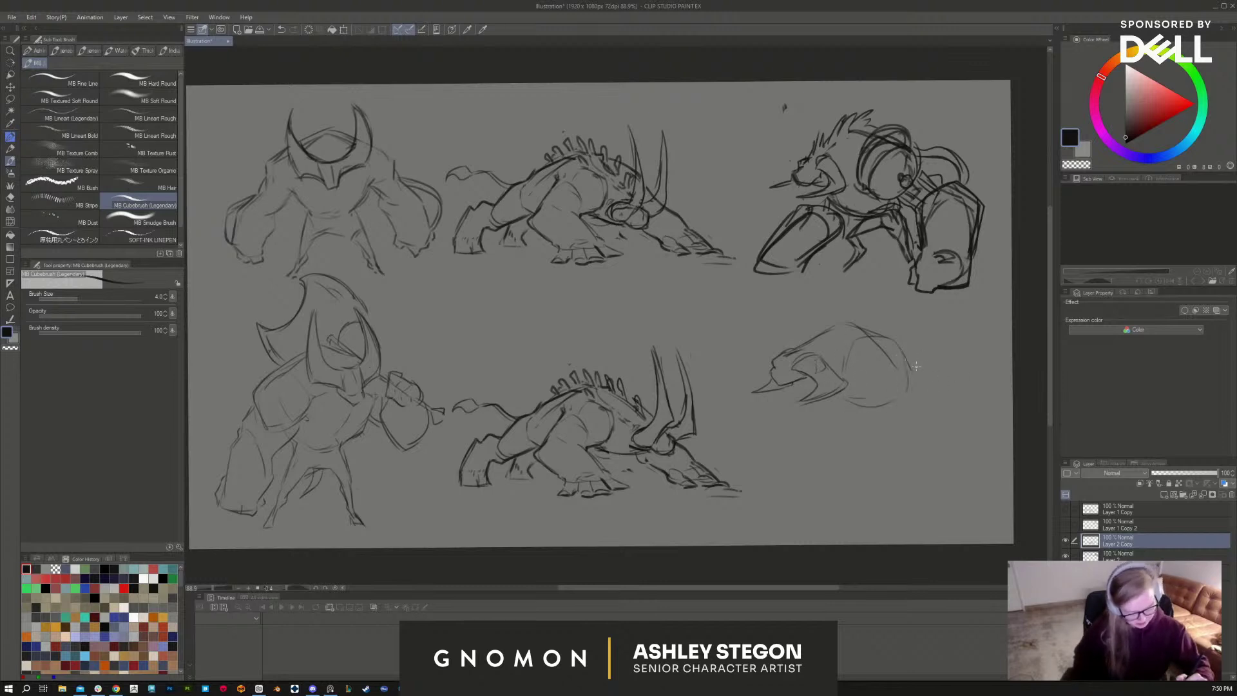
{"action": "mouse_move", "coordinate": [898, 412]}
{"action": "left_mouse_down"}
{"action": "mouse_move", "coordinate": [925, 407]}
{"action": "mouse_move", "coordinate": [915, 426]}
{"action": "mouse_move", "coordinate": [953, 398]}
{"action": "mouse_move", "coordinate": [972, 454]}
{"action": "left_mouse_up"}
{"action": "left_click_drag", "start_coordinate": [911, 428], "coordinate": [895, 481]}
{"action": "left_click_drag", "start_coordinate": [980, 445], "coordinate": [952, 498]}
{"action": "left_click_drag", "start_coordinate": [910, 389], "coordinate": [896, 407]}
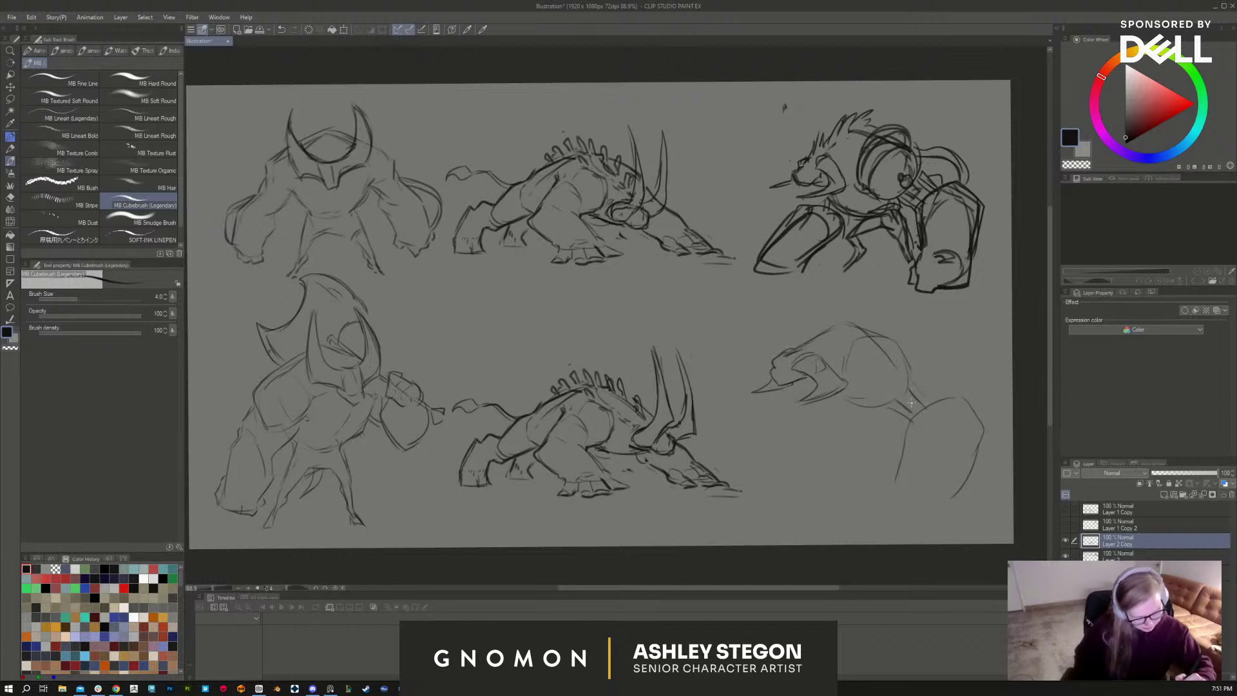
{"action": "mouse_move", "coordinate": [905, 371]}
{"action": "left_mouse_down"}
{"action": "mouse_move", "coordinate": [925, 402]}
{"action": "mouse_move", "coordinate": [877, 409]}
{"action": "mouse_move", "coordinate": [900, 418]}
{"action": "mouse_move", "coordinate": [904, 390]}
{"action": "mouse_move", "coordinate": [935, 400]}
{"action": "left_mouse_up"}
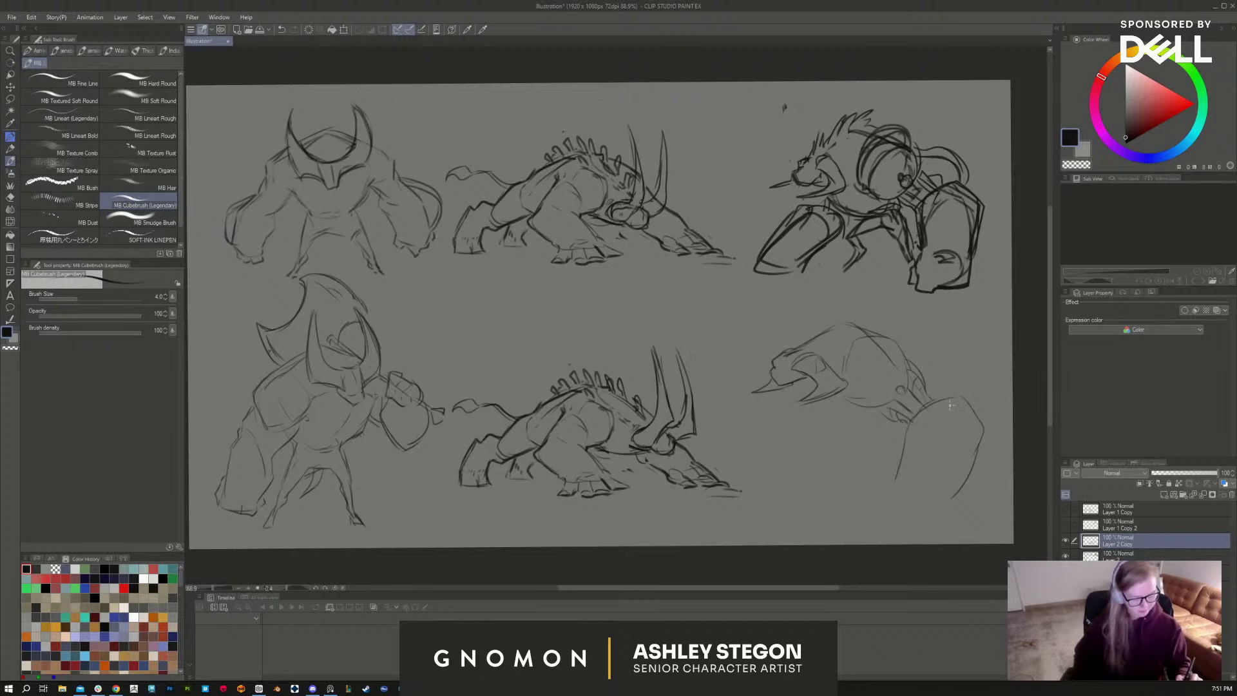
Step: Erase the top of the near forearm and redraw it as an angular slab with an inner side panel and small round detail
{"action": "key", "text": "e"}
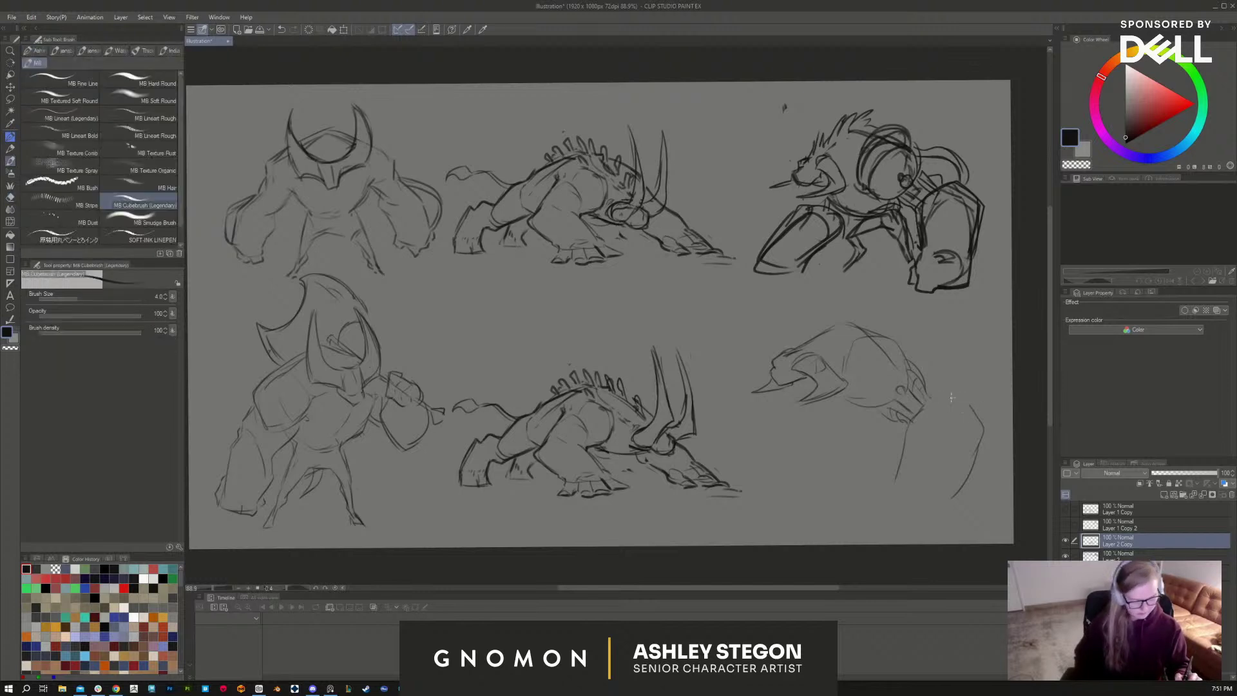
{"action": "key", "text": "b"}
{"action": "mouse_move", "coordinate": [932, 405]}
{"action": "left_mouse_down"}
{"action": "mouse_move", "coordinate": [957, 408]}
{"action": "mouse_move", "coordinate": [956, 421]}
{"action": "mouse_move", "coordinate": [938, 450]}
{"action": "mouse_move", "coordinate": [911, 447]}
{"action": "mouse_move", "coordinate": [909, 425]}
{"action": "mouse_move", "coordinate": [881, 492]}
{"action": "mouse_move", "coordinate": [921, 480]}
{"action": "left_mouse_up"}
{"action": "left_click_drag", "start_coordinate": [960, 424], "coordinate": [929, 474]}
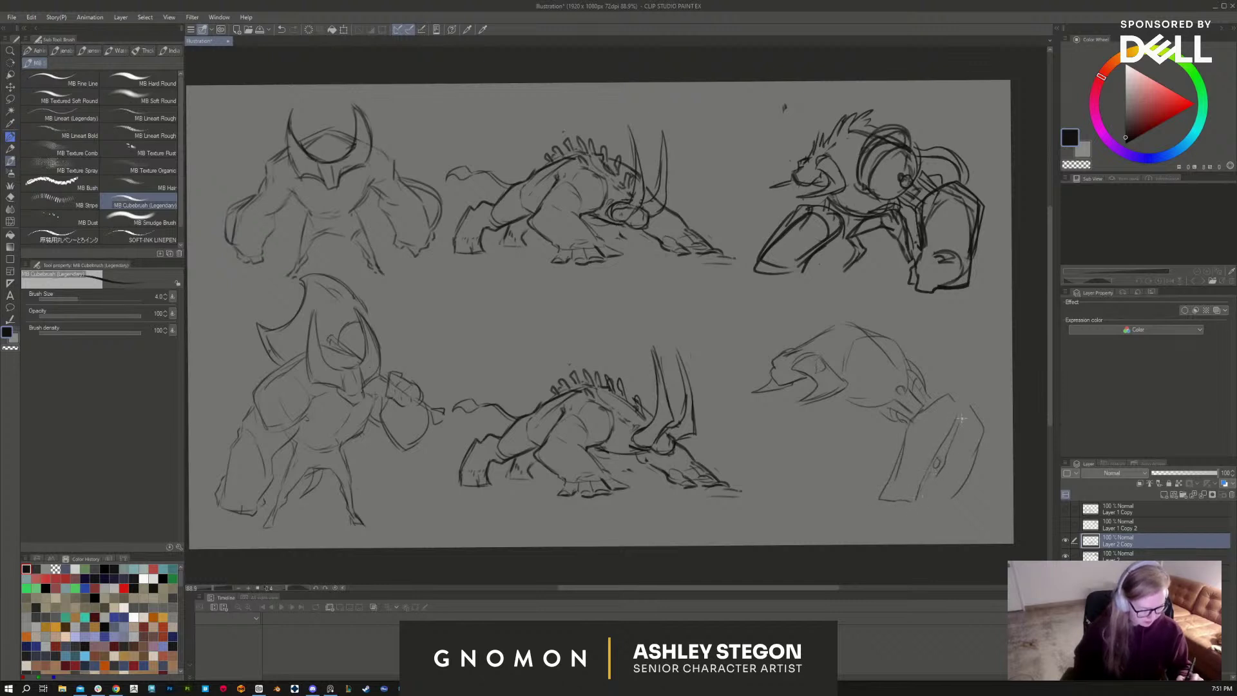
{"action": "mouse_move", "coordinate": [961, 419]}
{"action": "left_mouse_down"}
{"action": "mouse_move", "coordinate": [975, 417]}
{"action": "mouse_move", "coordinate": [959, 500]}
{"action": "mouse_move", "coordinate": [922, 493]}
{"action": "mouse_move", "coordinate": [934, 506]}
{"action": "left_mouse_up"}
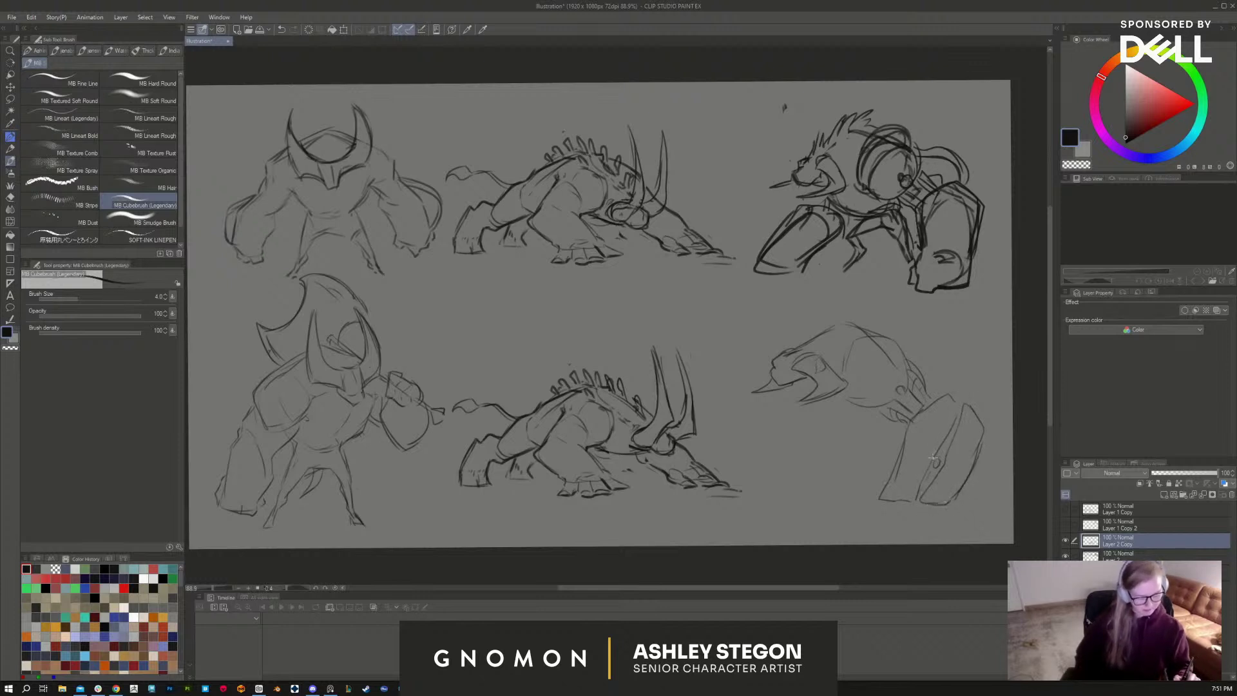
{"action": "left_click_drag", "start_coordinate": [932, 456], "coordinate": [937, 462]}
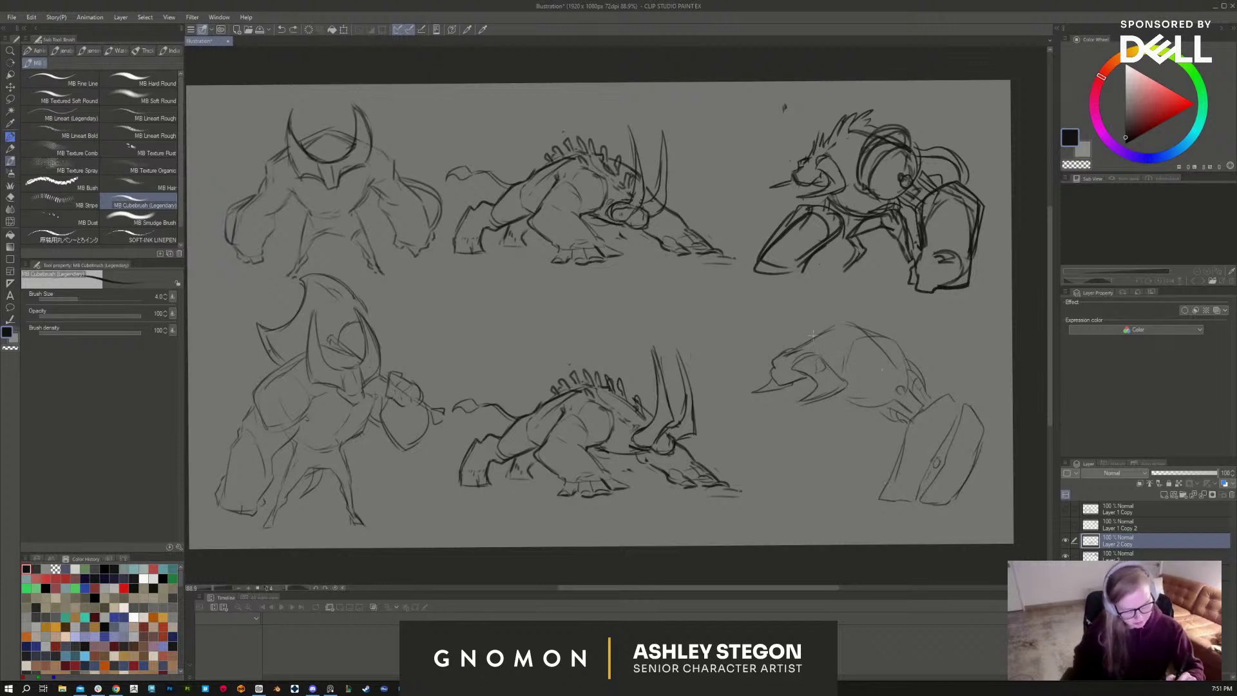
Step: Reinforce the new creature's neck, jaw and rounded shoulder contours
{"action": "left_click_drag", "start_coordinate": [792, 354], "coordinate": [821, 335]}
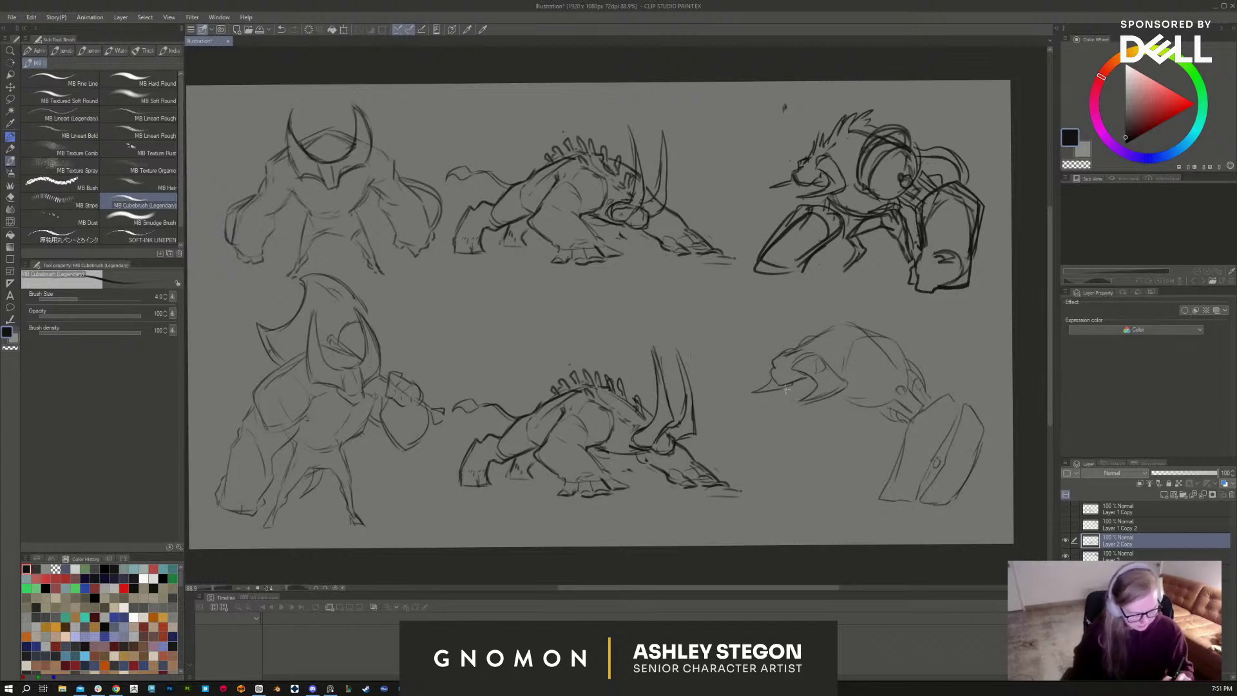
{"action": "left_click_drag", "start_coordinate": [861, 335], "coordinate": [837, 371]}
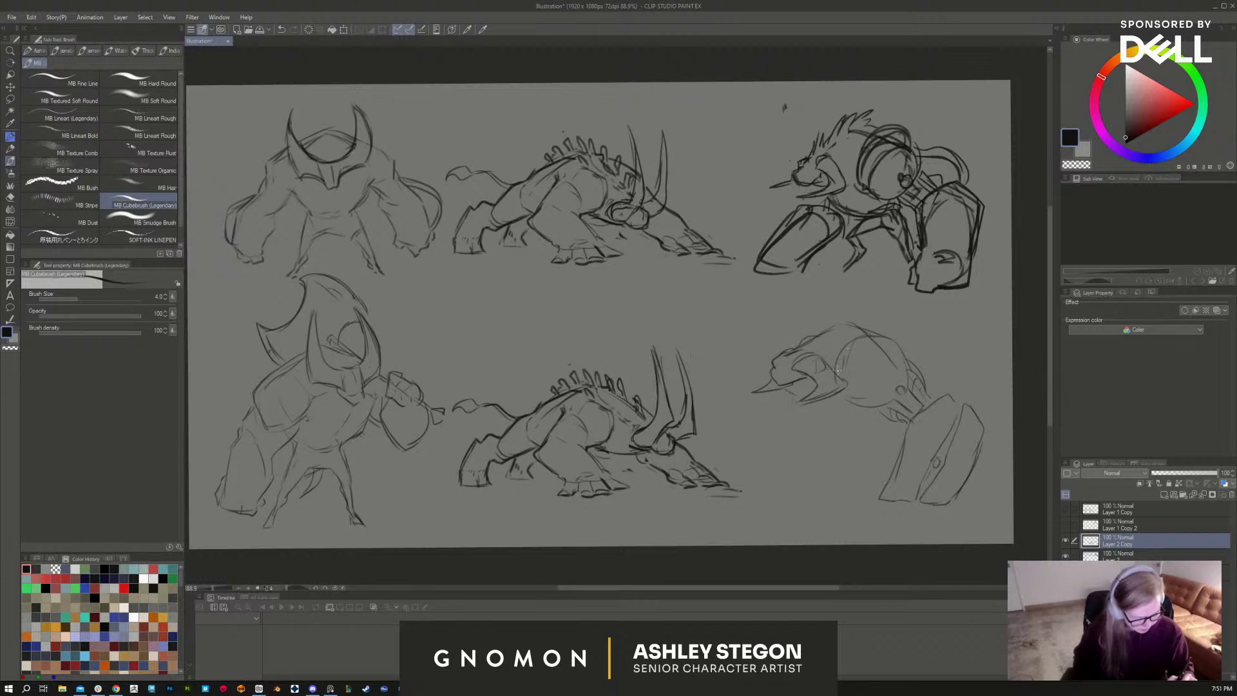
{"action": "left_click_drag", "start_coordinate": [898, 341], "coordinate": [908, 361]}
Step: Draw the new creature's blocky far arm, its belly line and a pair of small bent legs beneath the torso
{"action": "mouse_move", "coordinate": [877, 404]}
{"action": "left_mouse_down"}
{"action": "mouse_move", "coordinate": [857, 409]}
{"action": "mouse_move", "coordinate": [799, 386]}
{"action": "mouse_move", "coordinate": [809, 404]}
{"action": "mouse_move", "coordinate": [789, 427]}
{"action": "mouse_move", "coordinate": [805, 425]}
{"action": "mouse_move", "coordinate": [763, 431]}
{"action": "mouse_move", "coordinate": [815, 431]}
{"action": "mouse_move", "coordinate": [791, 469]}
{"action": "mouse_move", "coordinate": [753, 454]}
{"action": "mouse_move", "coordinate": [742, 480]}
{"action": "mouse_move", "coordinate": [775, 479]}
{"action": "left_mouse_up"}
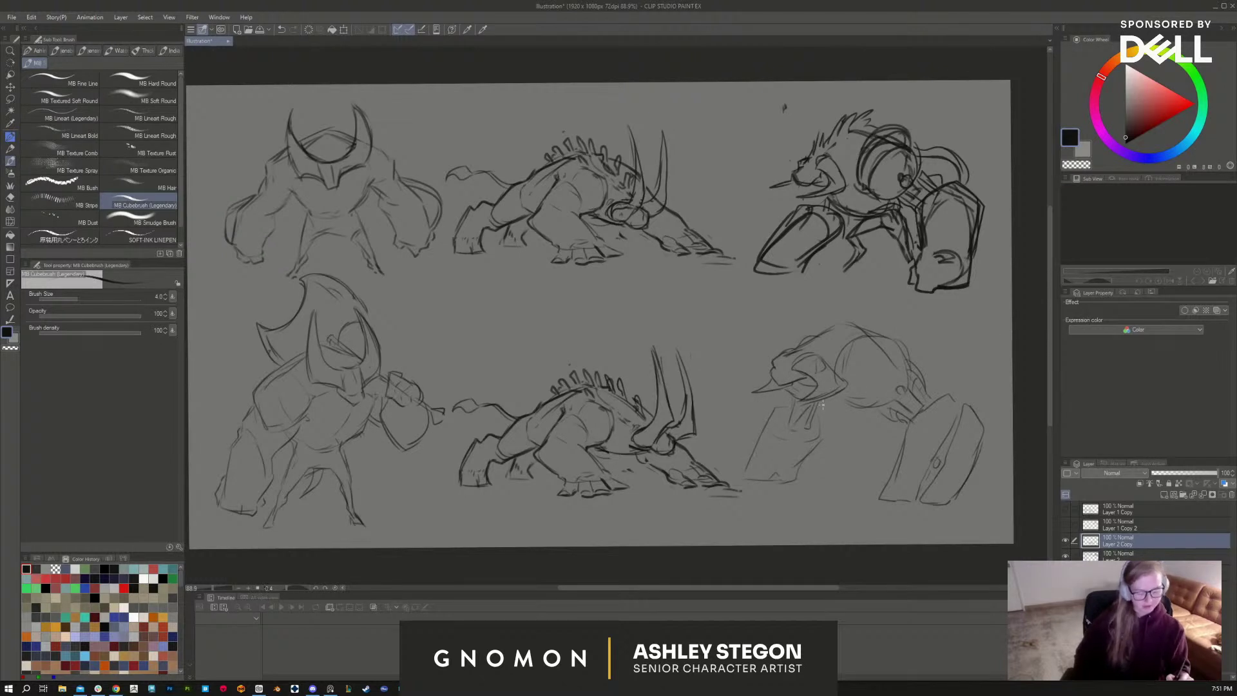
{"action": "left_click_drag", "start_coordinate": [820, 405], "coordinate": [853, 418]}
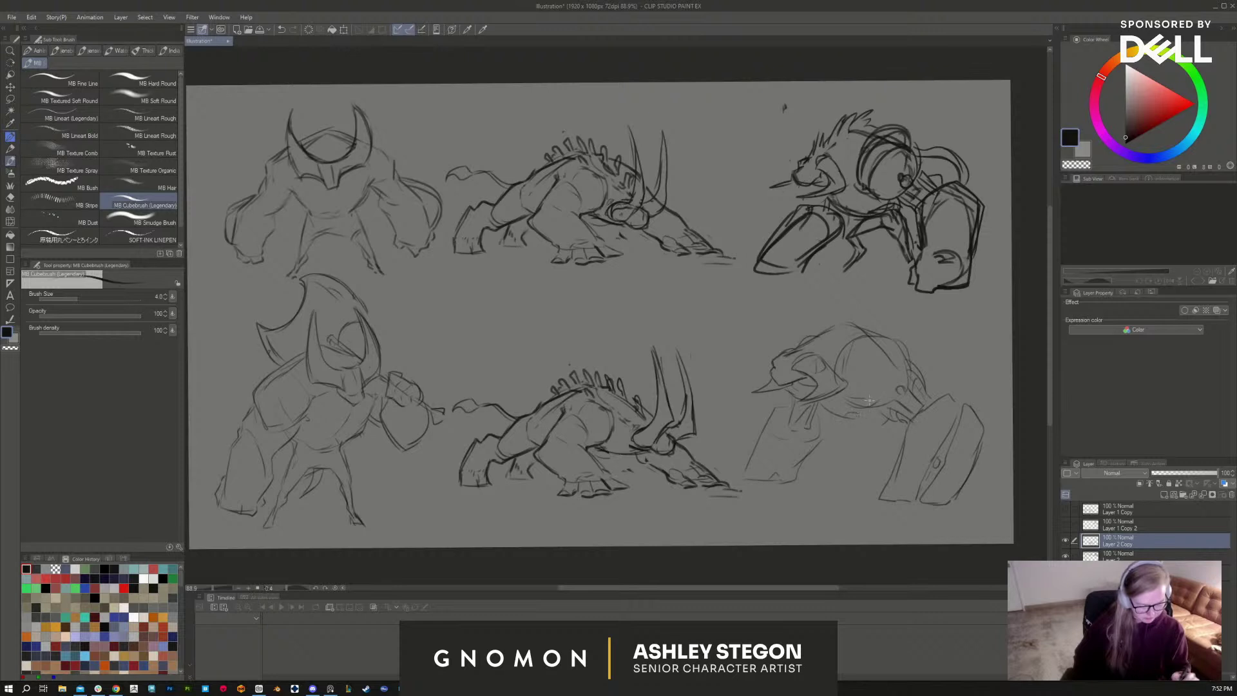
{"action": "mouse_move", "coordinate": [829, 404]}
{"action": "left_mouse_down"}
{"action": "mouse_move", "coordinate": [887, 402]}
{"action": "mouse_move", "coordinate": [858, 435]}
{"action": "mouse_move", "coordinate": [853, 422]}
{"action": "mouse_move", "coordinate": [862, 436]}
{"action": "mouse_move", "coordinate": [872, 416]}
{"action": "mouse_move", "coordinate": [852, 440]}
{"action": "mouse_move", "coordinate": [881, 427]}
{"action": "mouse_move", "coordinate": [891, 440]}
{"action": "mouse_move", "coordinate": [872, 433]}
{"action": "mouse_move", "coordinate": [888, 426]}
{"action": "mouse_move", "coordinate": [860, 434]}
{"action": "mouse_move", "coordinate": [830, 458]}
{"action": "mouse_move", "coordinate": [890, 436]}
{"action": "mouse_move", "coordinate": [885, 480]}
{"action": "left_mouse_up"}
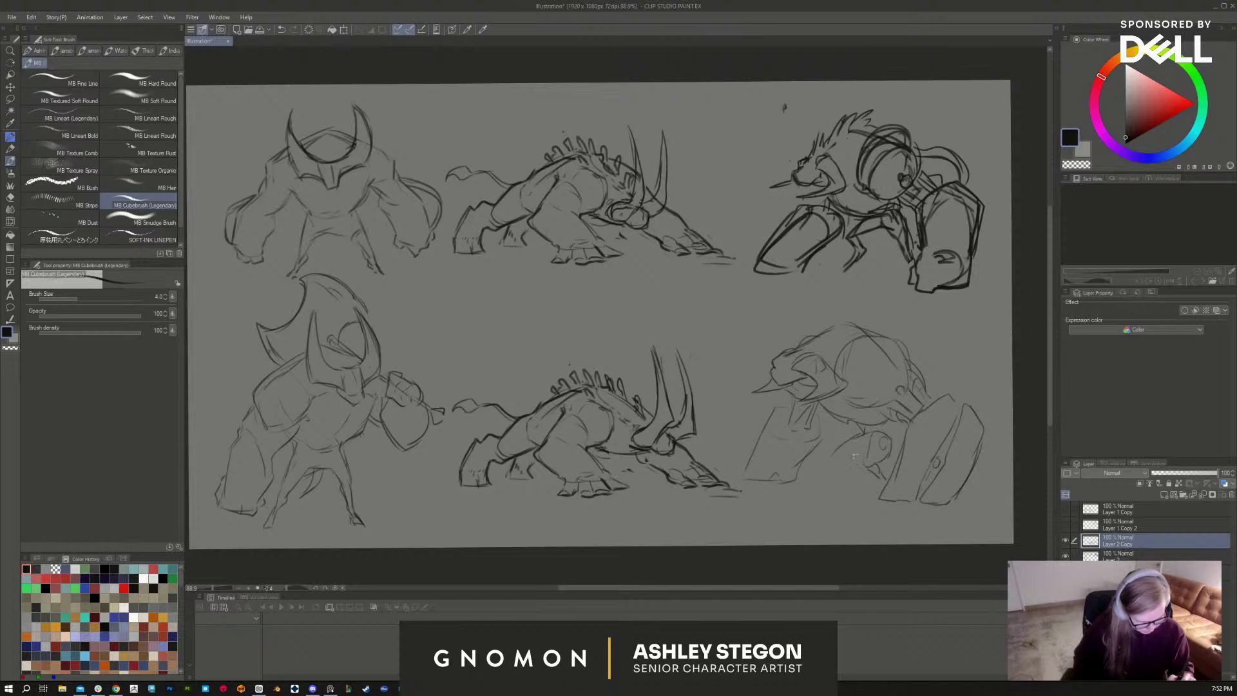
{"action": "mouse_move", "coordinate": [860, 434]}
{"action": "left_mouse_down"}
{"action": "mouse_move", "coordinate": [829, 454]}
{"action": "mouse_move", "coordinate": [844, 468]}
{"action": "mouse_move", "coordinate": [830, 483]}
{"action": "left_mouse_up"}
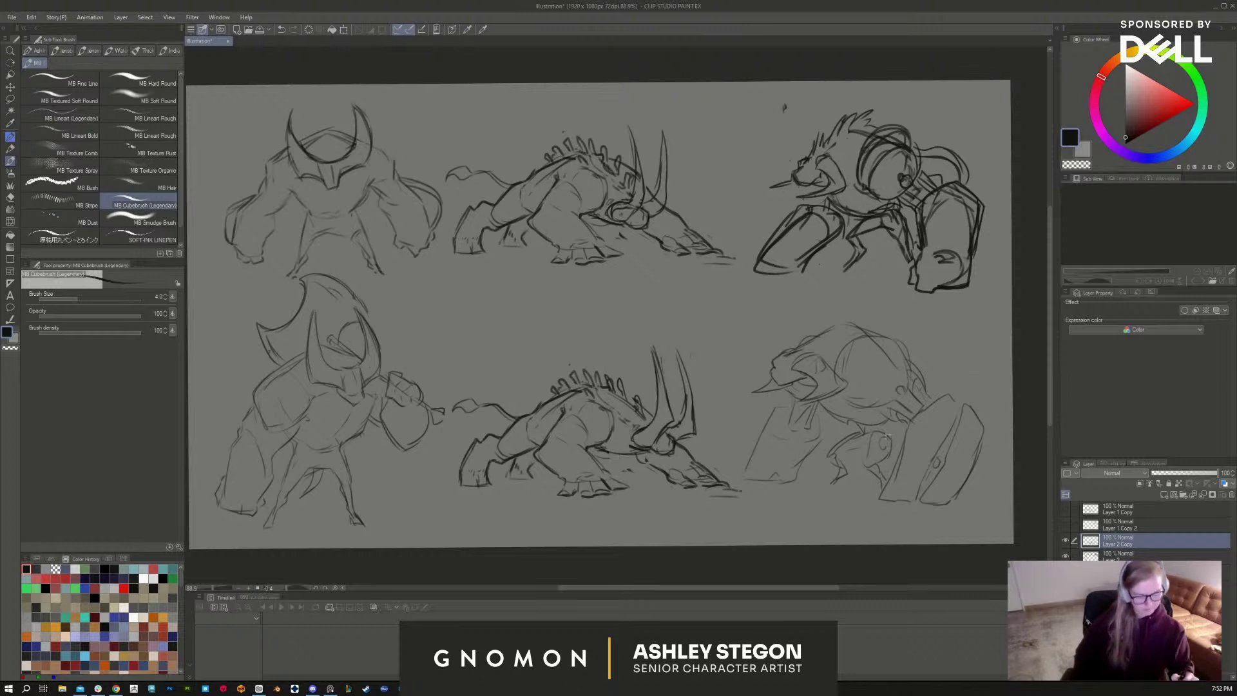
{"action": "mouse_move", "coordinate": [894, 418]}
{"action": "left_mouse_down"}
{"action": "mouse_move", "coordinate": [891, 444]}
{"action": "mouse_move", "coordinate": [838, 459]}
{"action": "mouse_move", "coordinate": [836, 480]}
{"action": "mouse_move", "coordinate": [841, 450]}
{"action": "mouse_move", "coordinate": [852, 449]}
{"action": "mouse_move", "coordinate": [834, 483]}
{"action": "left_mouse_up"}
{"action": "key", "text": "e"}
{"action": "key", "text": "b"}
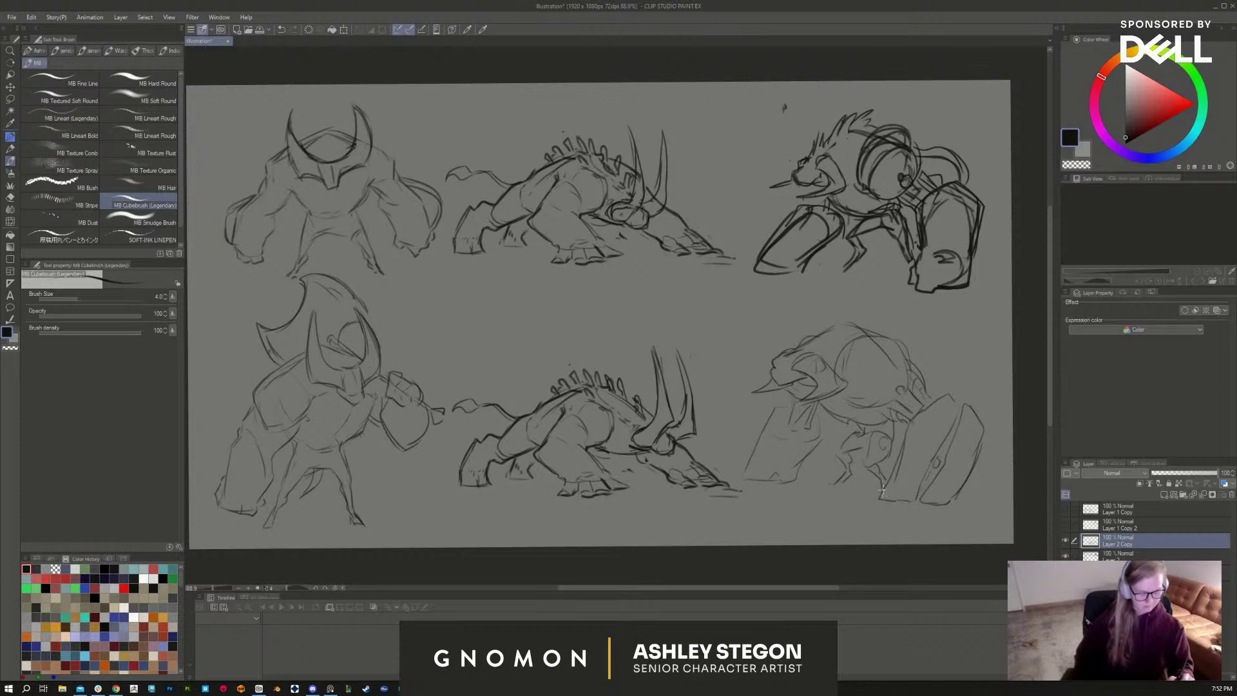
Step: Add flat bases to both huge forearms and draw the near arm's connecting lines and a small elbow knob
{"action": "mouse_move", "coordinate": [881, 493]}
{"action": "left_mouse_down"}
{"action": "mouse_move", "coordinate": [898, 518]}
{"action": "mouse_move", "coordinate": [915, 502]}
{"action": "mouse_move", "coordinate": [914, 517]}
{"action": "mouse_move", "coordinate": [950, 498]}
{"action": "left_mouse_up"}
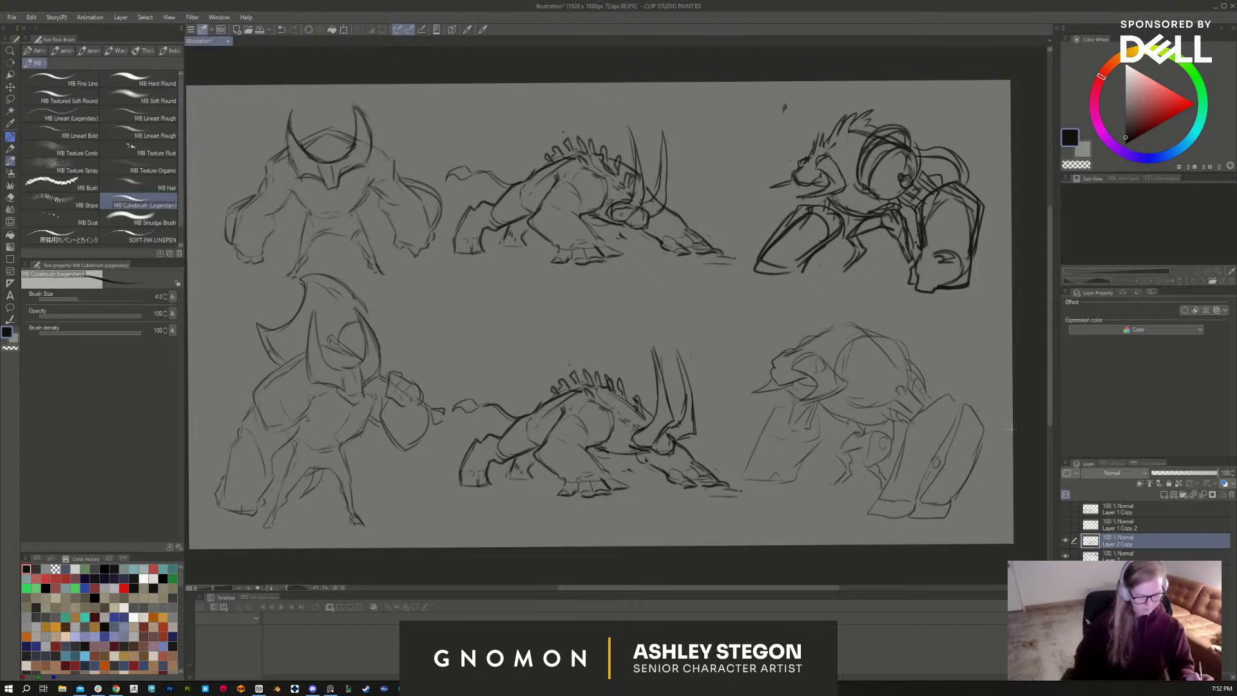
{"action": "mouse_move", "coordinate": [739, 466]}
{"action": "left_mouse_down"}
{"action": "mouse_move", "coordinate": [736, 487]}
{"action": "mouse_move", "coordinate": [795, 488]}
{"action": "mouse_move", "coordinate": [759, 491]}
{"action": "mouse_move", "coordinate": [779, 471]}
{"action": "mouse_move", "coordinate": [755, 472]}
{"action": "mouse_move", "coordinate": [779, 482]}
{"action": "left_mouse_up"}
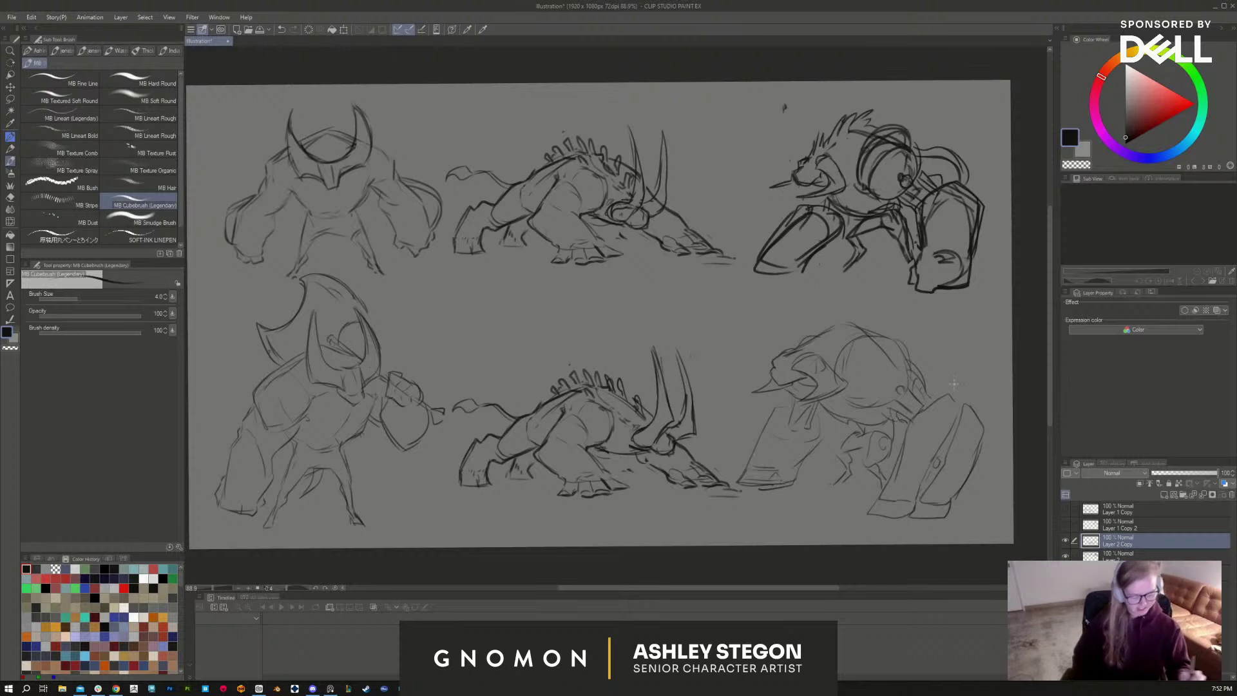
{"action": "mouse_move", "coordinate": [928, 375]}
{"action": "left_mouse_down"}
{"action": "mouse_move", "coordinate": [976, 418]}
{"action": "mouse_move", "coordinate": [906, 466]}
{"action": "left_mouse_up"}
{"action": "left_click_drag", "start_coordinate": [907, 422], "coordinate": [882, 485]}
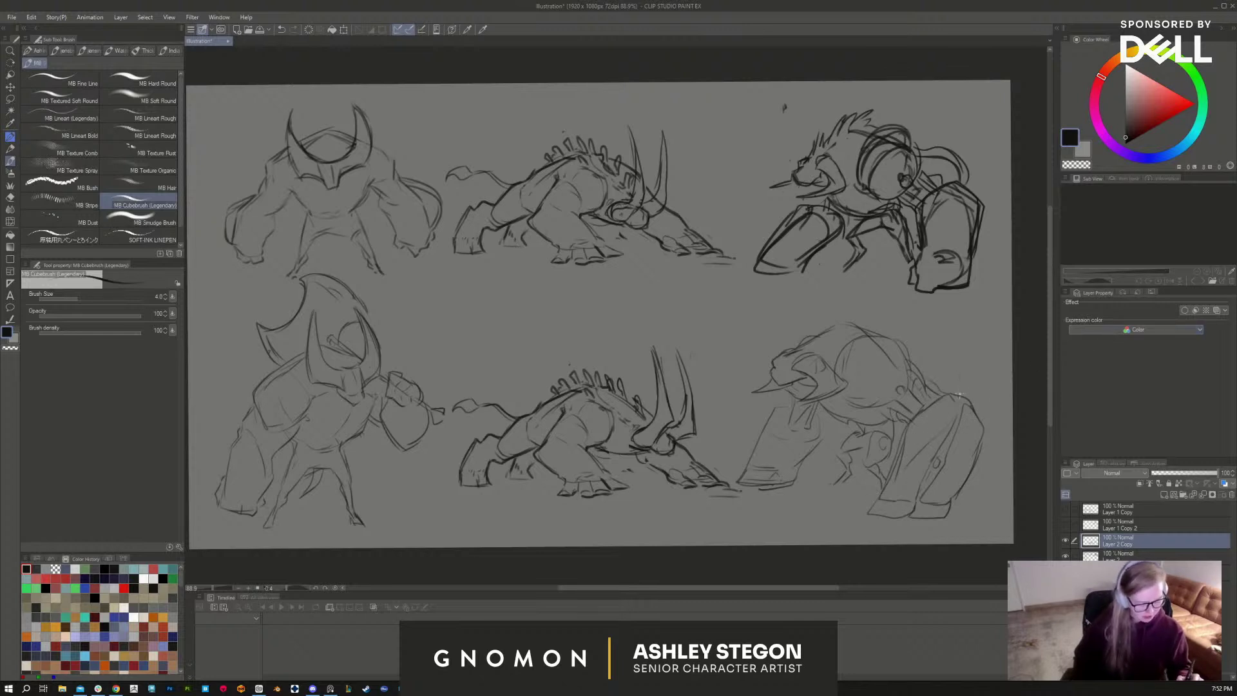
{"action": "mouse_move", "coordinate": [966, 396]}
{"action": "left_mouse_down"}
{"action": "mouse_move", "coordinate": [987, 404]}
{"action": "mouse_move", "coordinate": [981, 424]}
{"action": "mouse_move", "coordinate": [989, 400]}
{"action": "left_mouse_up"}
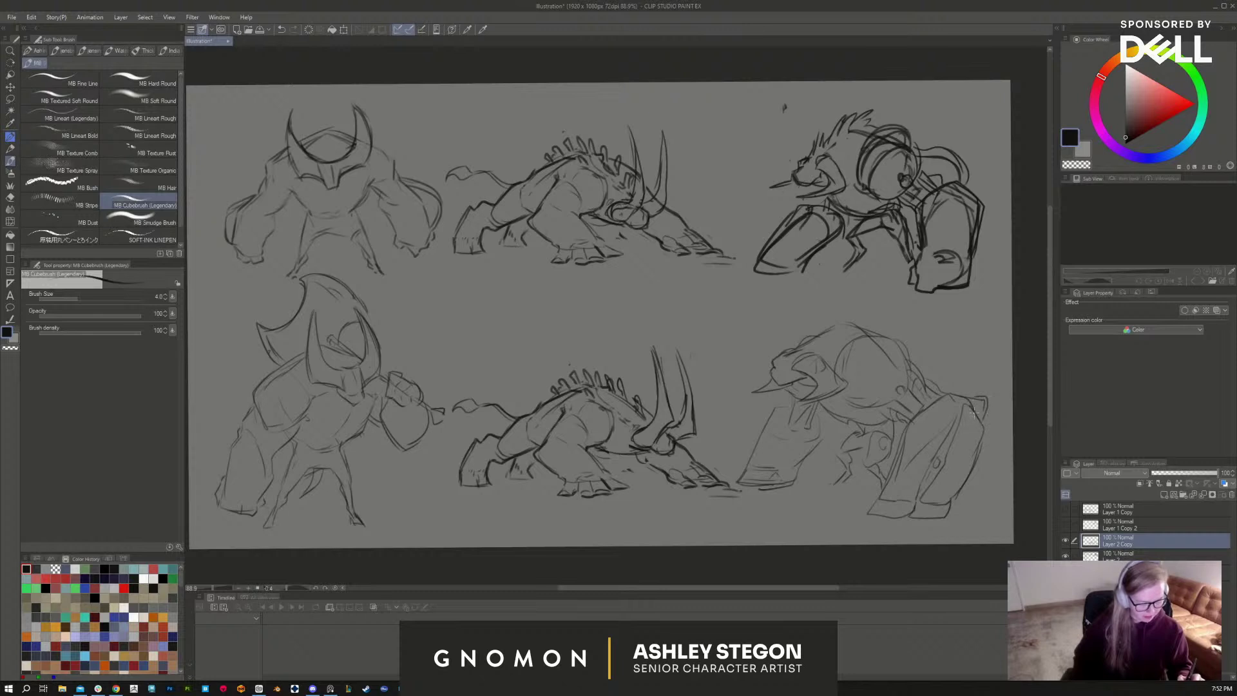
Step: Erase the round detail inside the near forearm and the small far leg beneath the torso
{"action": "key", "text": "e"}
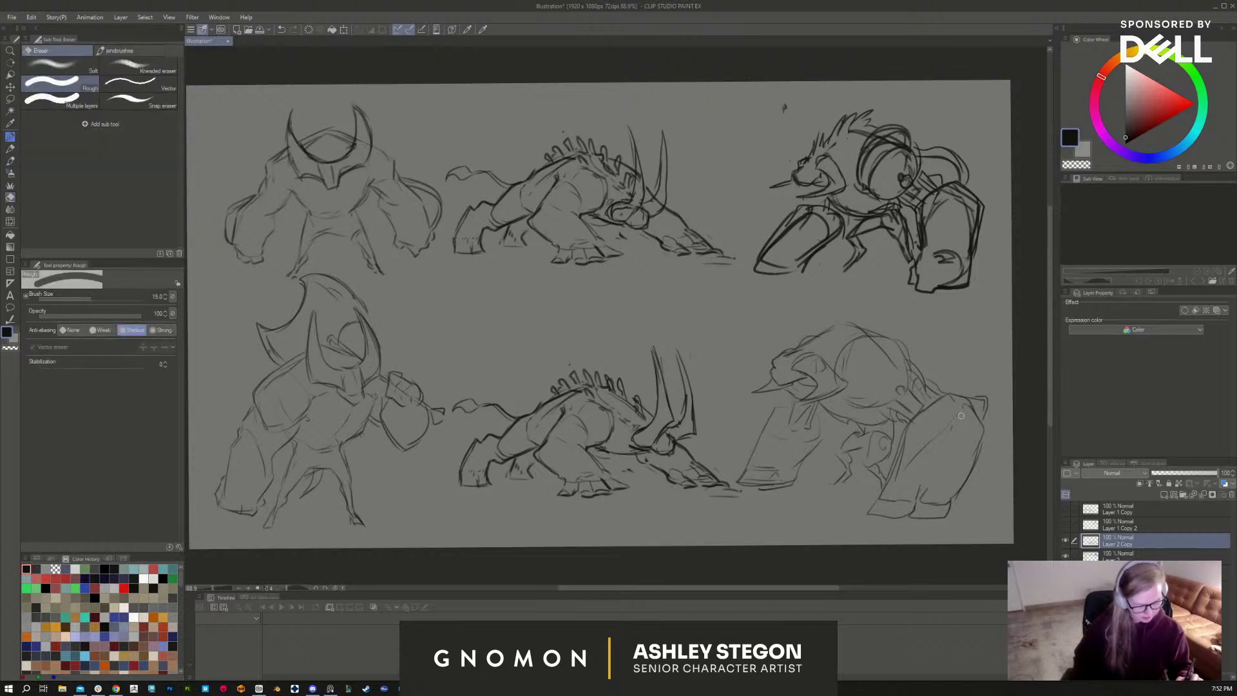
{"action": "key", "text": "b"}
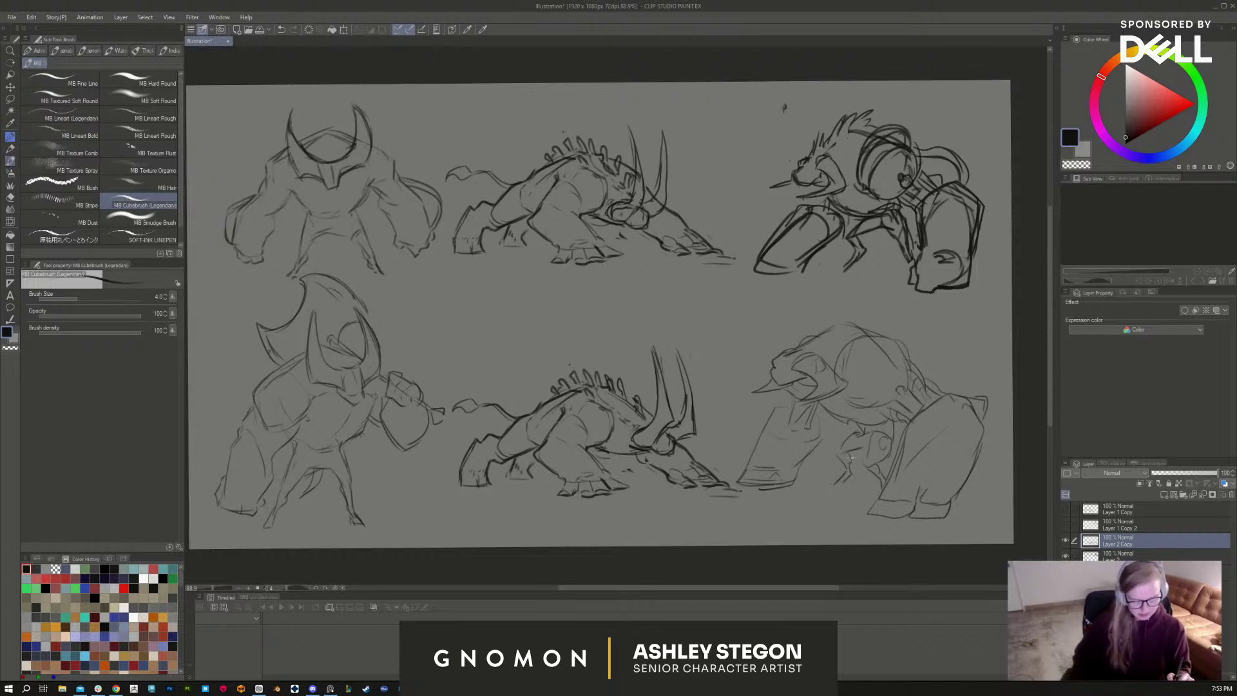
{"action": "key", "text": "bracketright"}
{"action": "key", "text": "bracketright"}
{"action": "key", "text": "bracketright"}
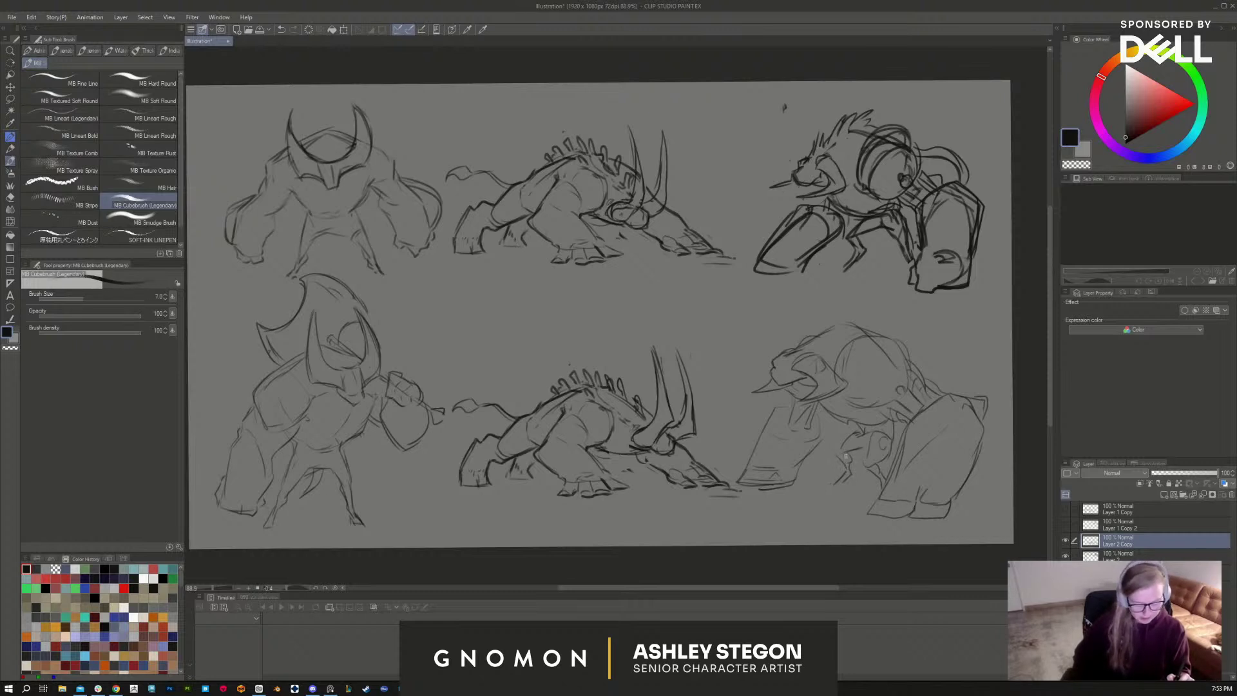
{"action": "mouse_move", "coordinate": [845, 456]}
{"action": "left_mouse_down"}
{"action": "mouse_move", "coordinate": [837, 448]}
{"action": "mouse_move", "coordinate": [841, 458]}
{"action": "left_mouse_up"}
{"action": "key", "text": "ctrl+z"}
{"action": "key", "text": "e"}
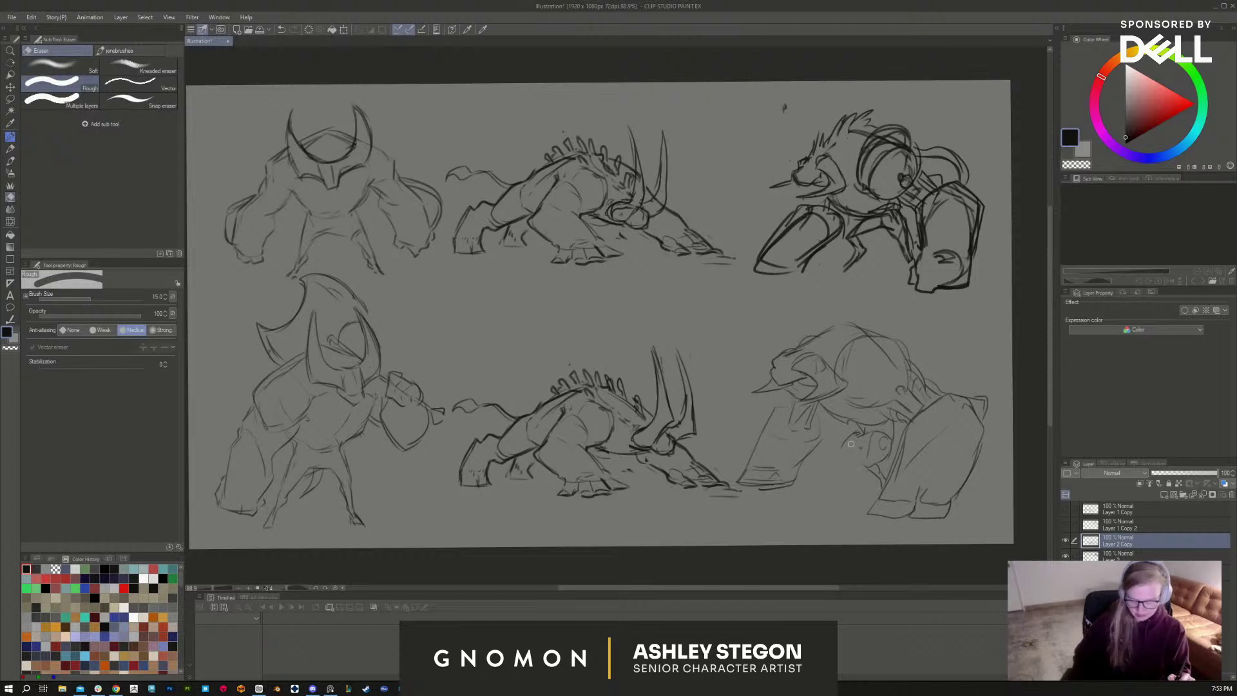
Step: Redraw the small bent legs beneath the slab-armed creature's torso with a thin brush
{"action": "key", "text": "b"}
{"action": "mouse_move", "coordinate": [841, 446]}
{"action": "left_mouse_down"}
{"action": "mouse_move", "coordinate": [872, 424]}
{"action": "mouse_move", "coordinate": [844, 456]}
{"action": "left_mouse_up"}
{"action": "key", "text": "bracketleft"}
{"action": "key", "text": "bracketleft"}
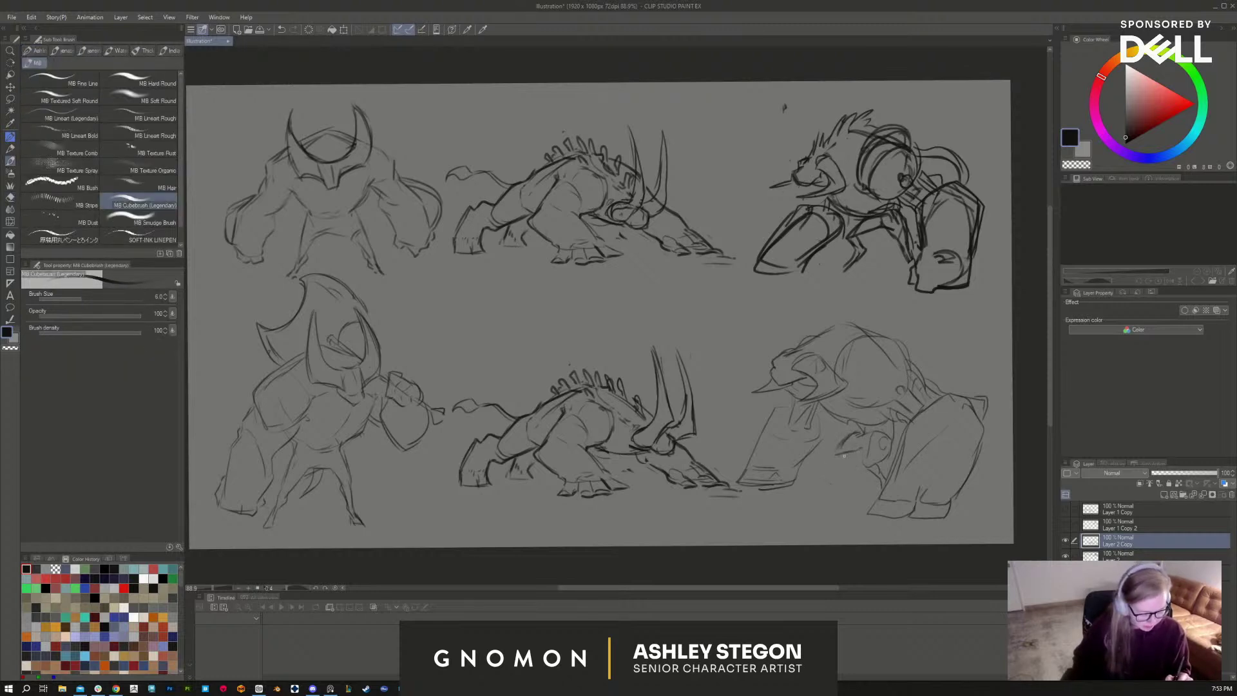
{"action": "key", "text": "bracketleft"}
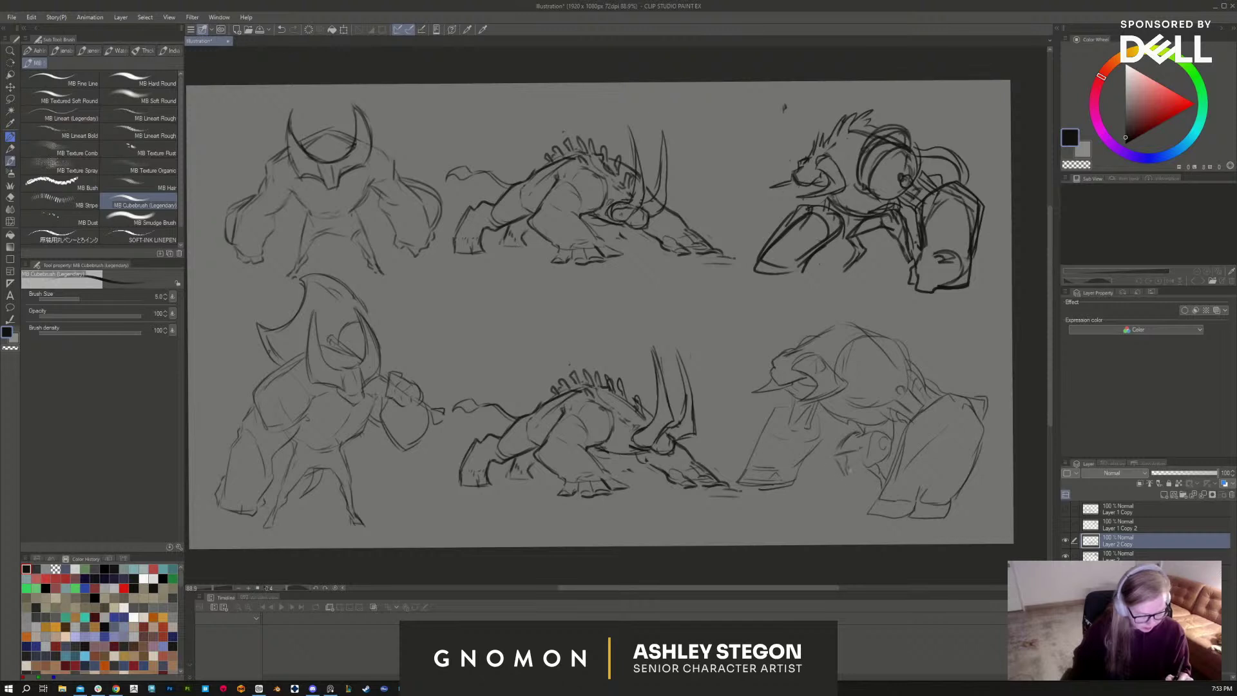
{"action": "left_click_drag", "start_coordinate": [843, 473], "coordinate": [828, 493]}
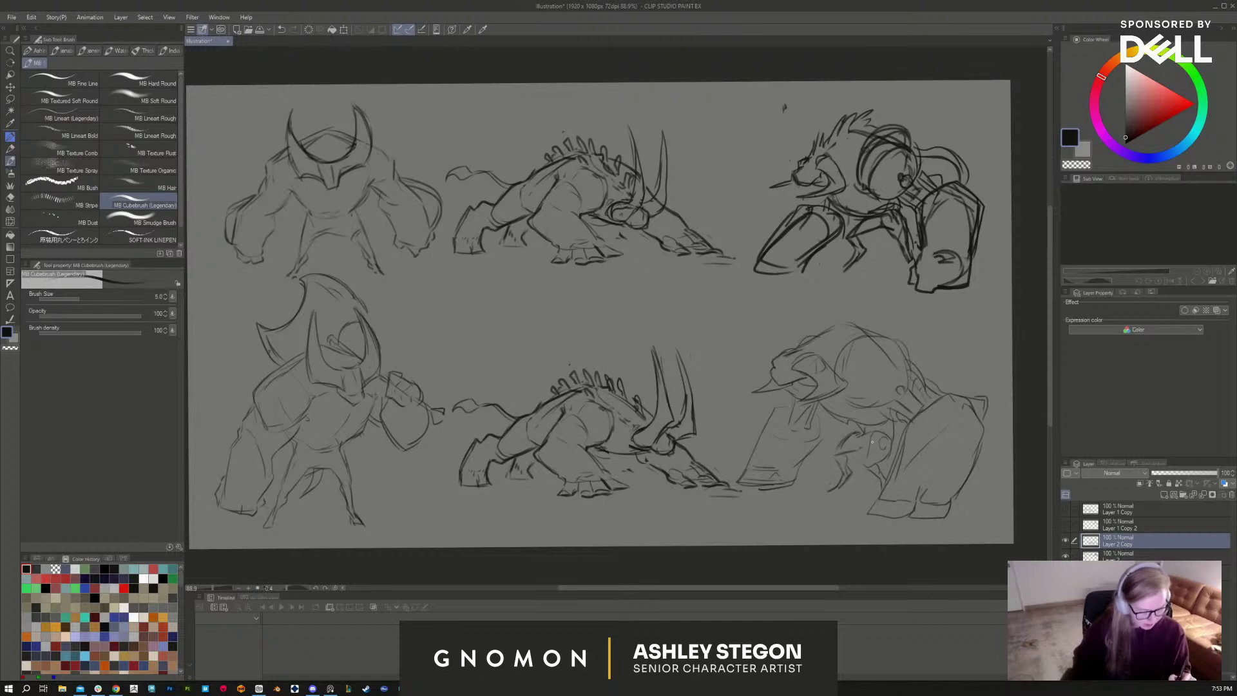
{"action": "left_click_drag", "start_coordinate": [872, 442], "coordinate": [865, 465]}
{"action": "left_click_drag", "start_coordinate": [862, 420], "coordinate": [851, 435]}
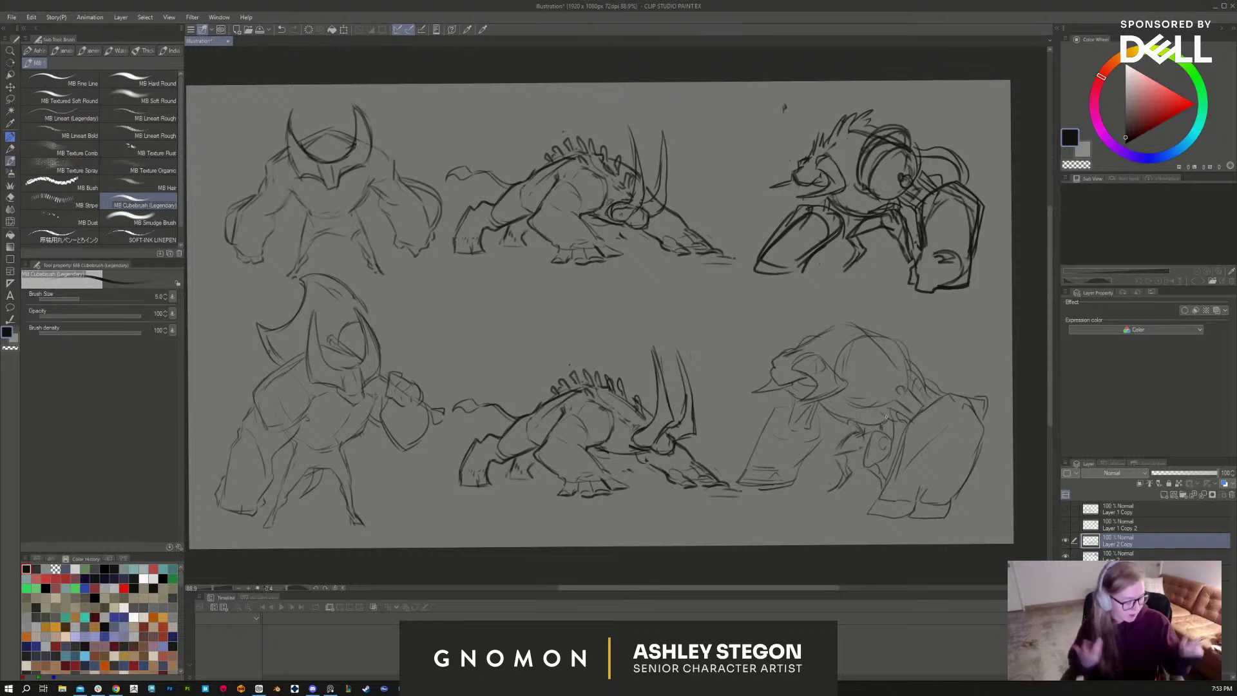
Step: Add a small oval detail on the upper shoulder and redraw the tusks longer, jutting forward from the jaw
{"action": "mouse_move", "coordinate": [845, 355]}
{"action": "left_mouse_down"}
{"action": "mouse_move", "coordinate": [869, 342]}
{"action": "mouse_move", "coordinate": [849, 343]}
{"action": "left_mouse_up"}
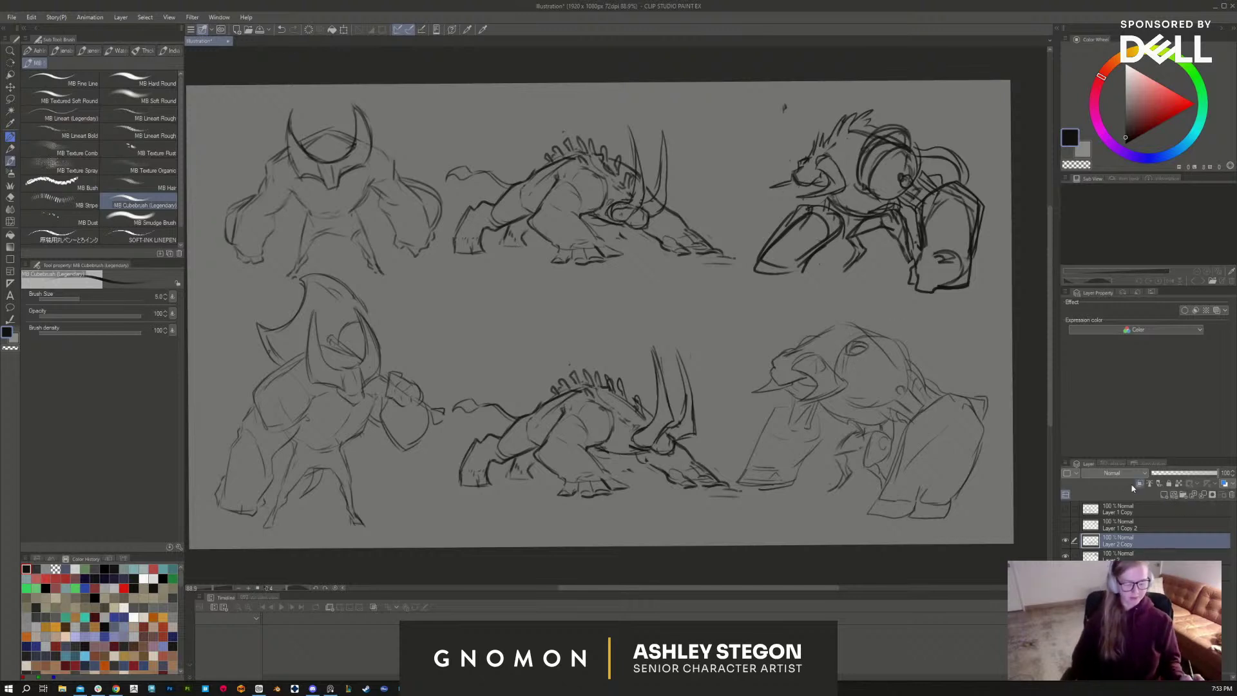
{"action": "key", "text": "e"}
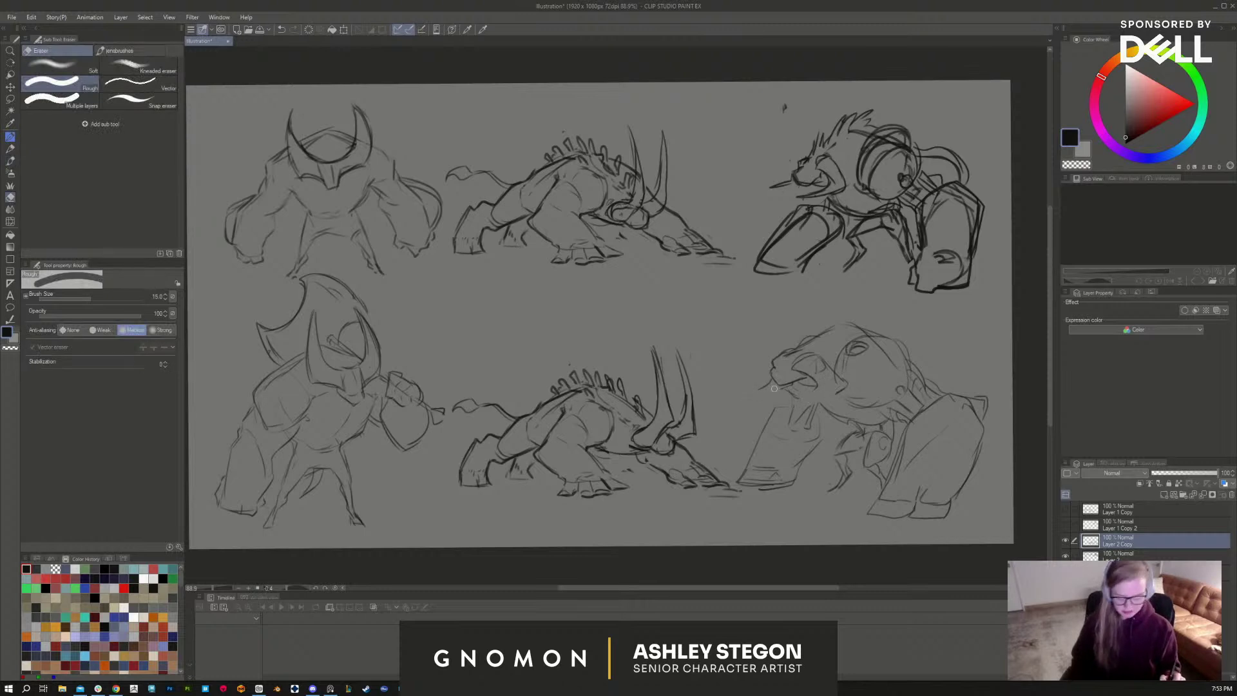
{"action": "key", "text": "b"}
{"action": "mouse_move", "coordinate": [771, 381]}
{"action": "left_mouse_down"}
{"action": "mouse_move", "coordinate": [739, 391]}
{"action": "mouse_move", "coordinate": [770, 406]}
{"action": "left_mouse_up"}
{"action": "left_click_drag", "start_coordinate": [849, 385], "coordinate": [834, 397]}
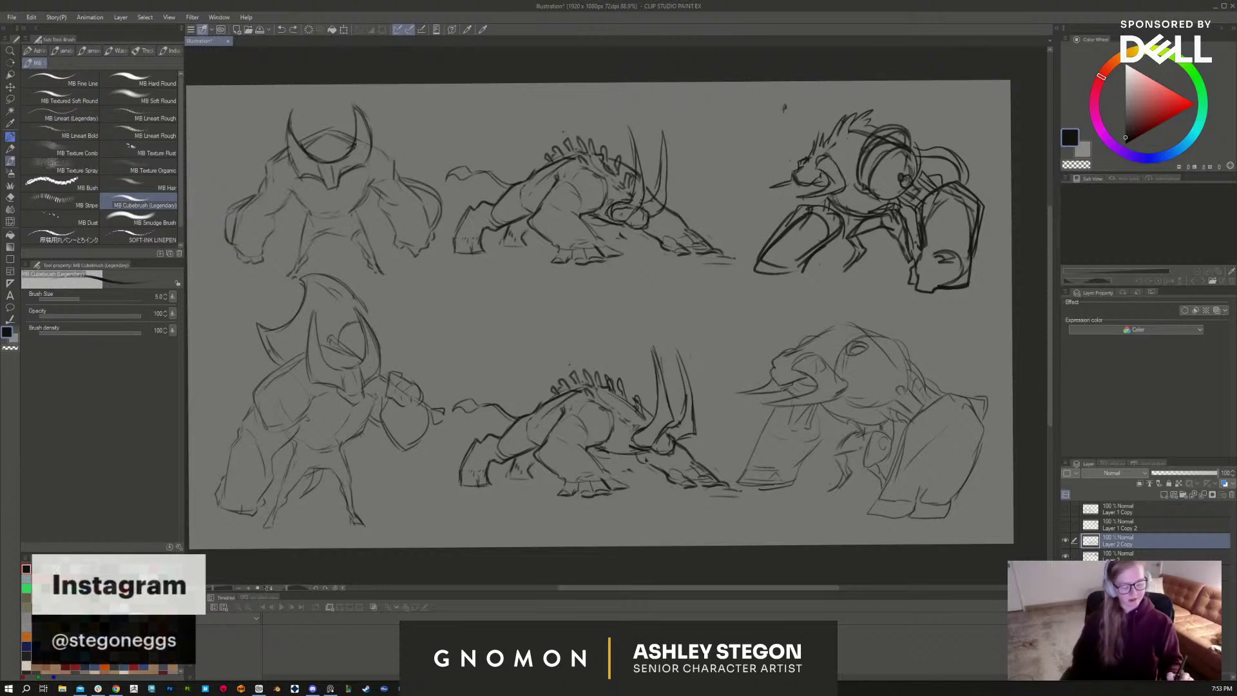
Step: Erase the old back contour and redraw it as a higher hump running from the head over the shoulders
{"action": "left_click_drag", "start_coordinate": [791, 351], "coordinate": [842, 322]}
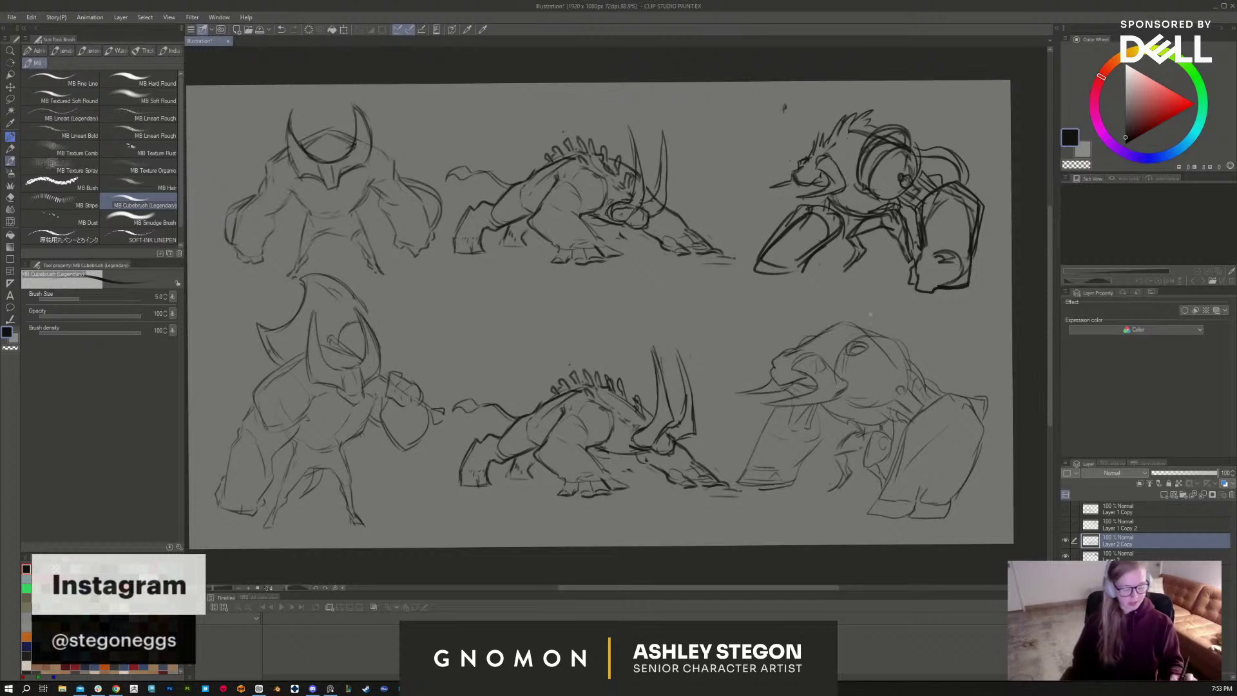
{"action": "key", "text": "e"}
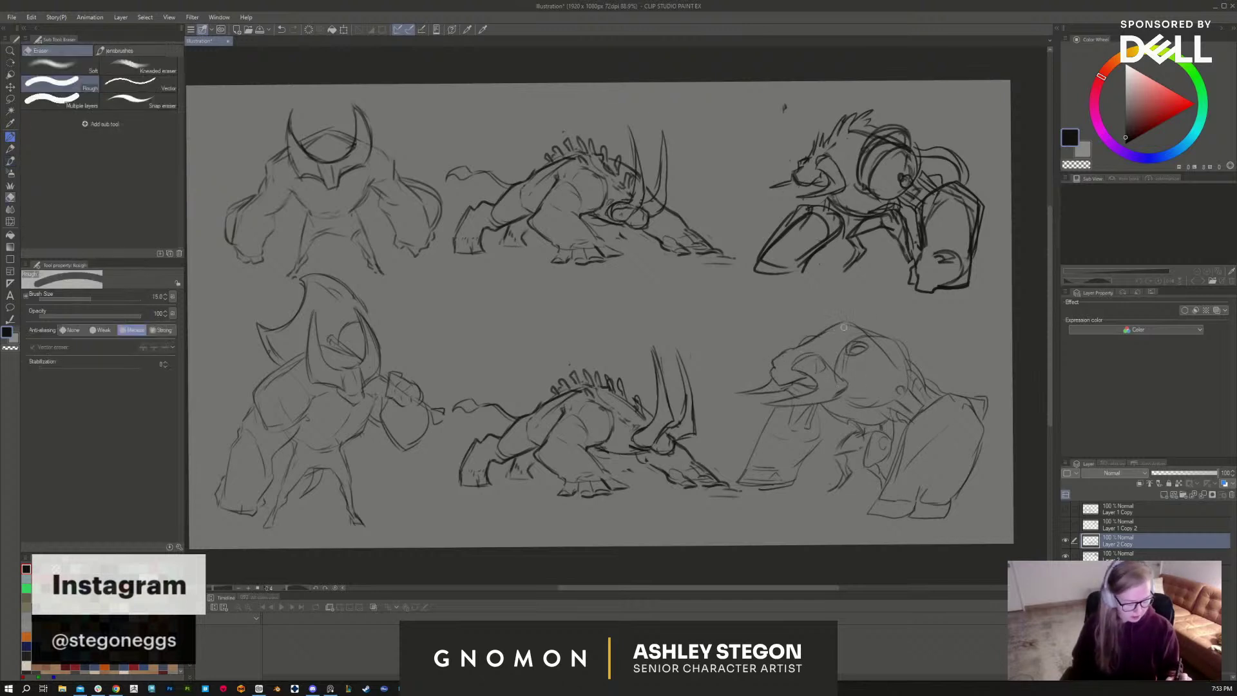
{"action": "left_click_drag", "start_coordinate": [851, 328], "coordinate": [896, 328]}
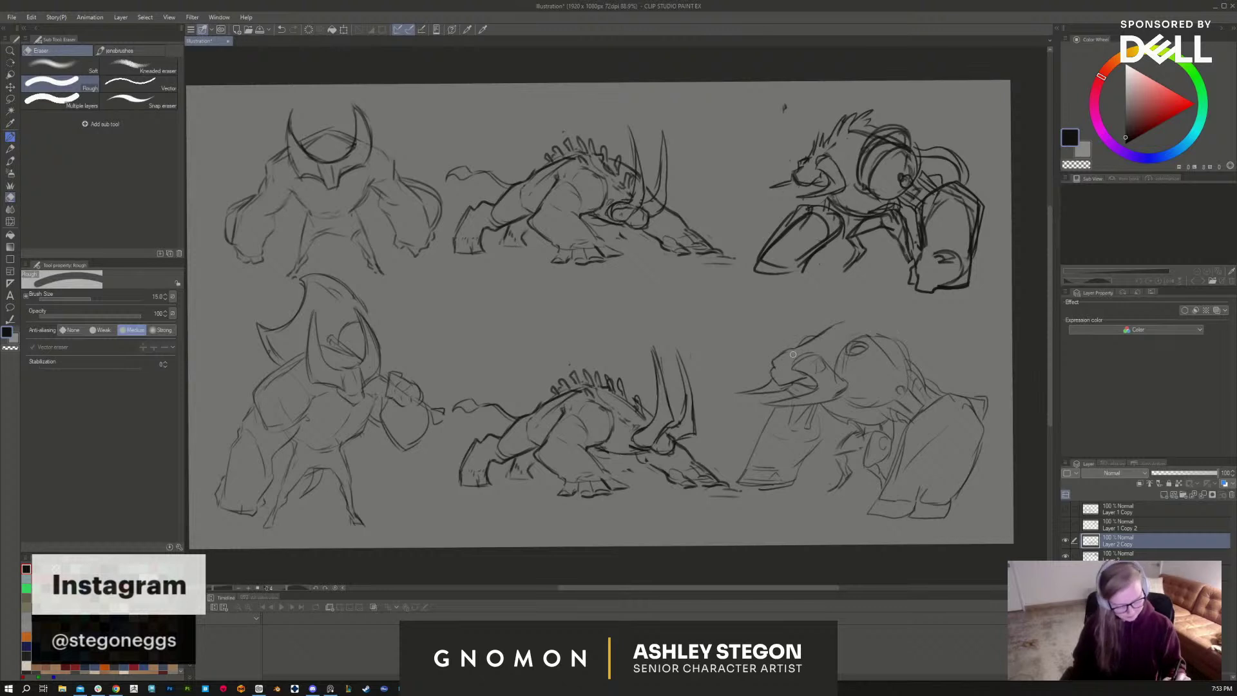
{"action": "key", "text": "b"}
{"action": "mouse_move", "coordinate": [790, 350]}
{"action": "left_mouse_down"}
{"action": "mouse_move", "coordinate": [841, 324]}
{"action": "mouse_move", "coordinate": [888, 322]}
{"action": "mouse_move", "coordinate": [910, 364]}
{"action": "left_mouse_up"}
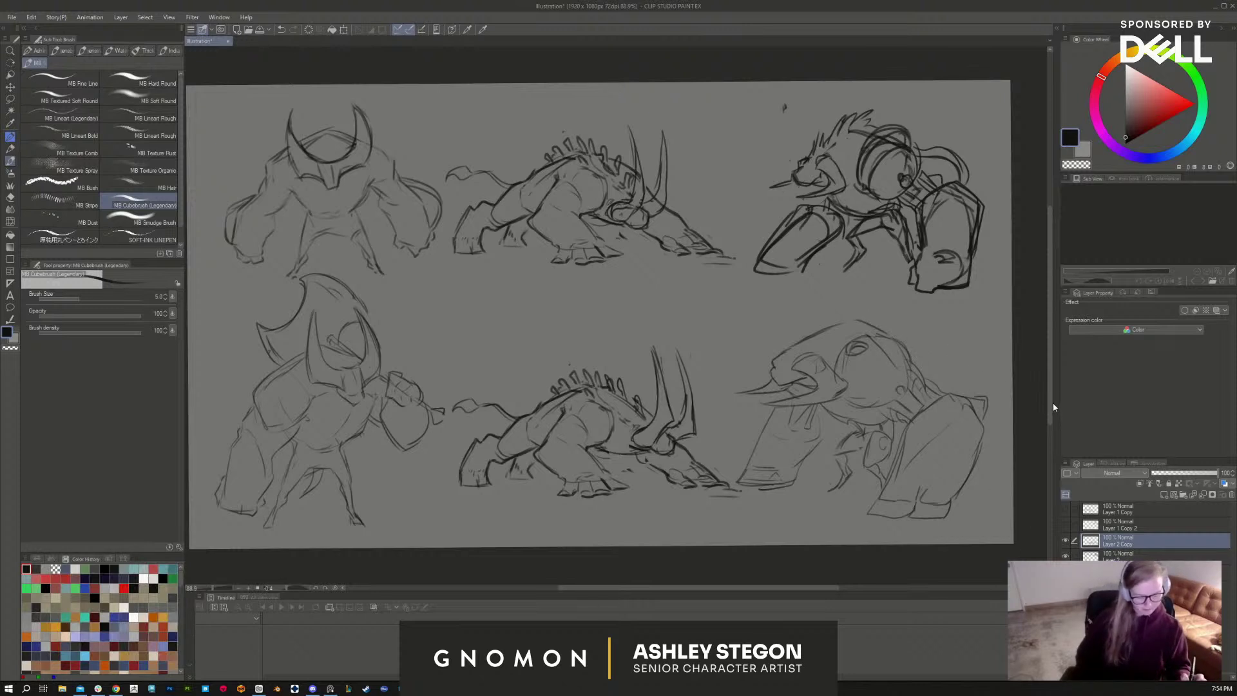
{"action": "mouse_move", "coordinate": [776, 353]}
{"action": "left_mouse_down"}
{"action": "mouse_move", "coordinate": [793, 318]}
{"action": "mouse_move", "coordinate": [874, 297]}
{"action": "mouse_move", "coordinate": [871, 326]}
{"action": "left_mouse_up"}
{"action": "key", "text": "ctrl+z"}
{"action": "key", "text": "ctrl+z"}
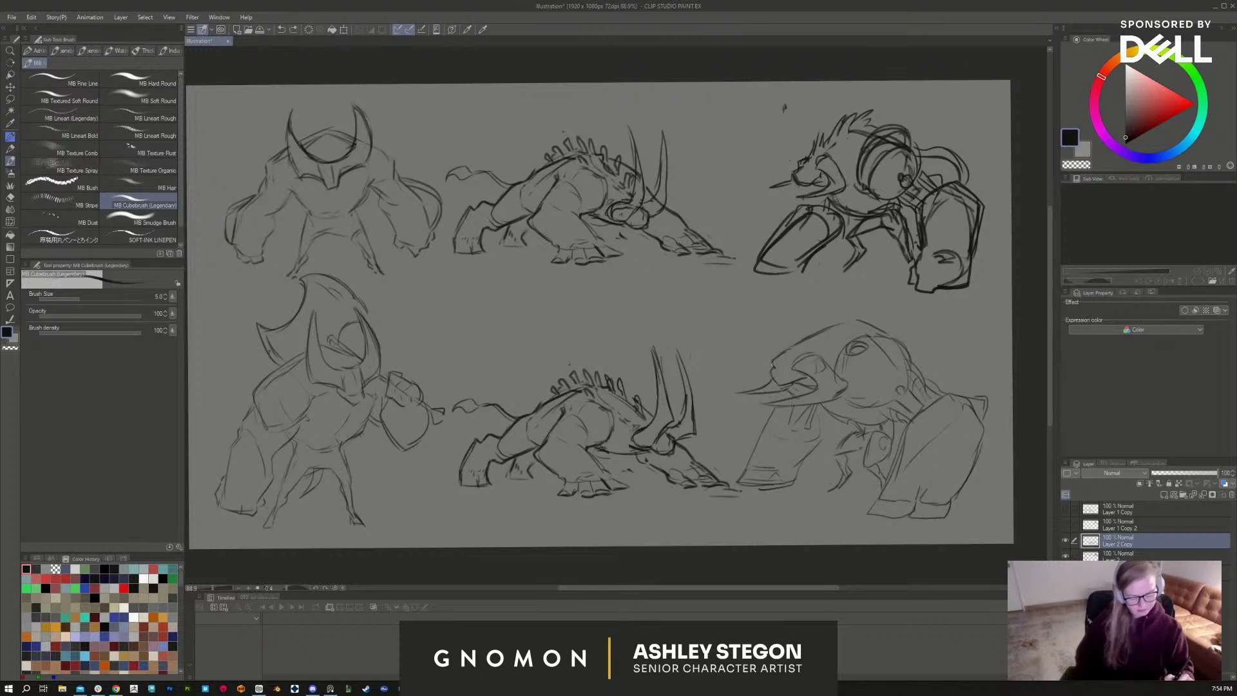
{"action": "mouse_move", "coordinate": [771, 364]}
{"action": "left_mouse_down"}
{"action": "mouse_move", "coordinate": [785, 334]}
{"action": "mouse_move", "coordinate": [842, 303]}
{"action": "left_mouse_up"}
{"action": "key", "text": "ctrl+z"}
{"action": "key", "text": "ctrl+z"}
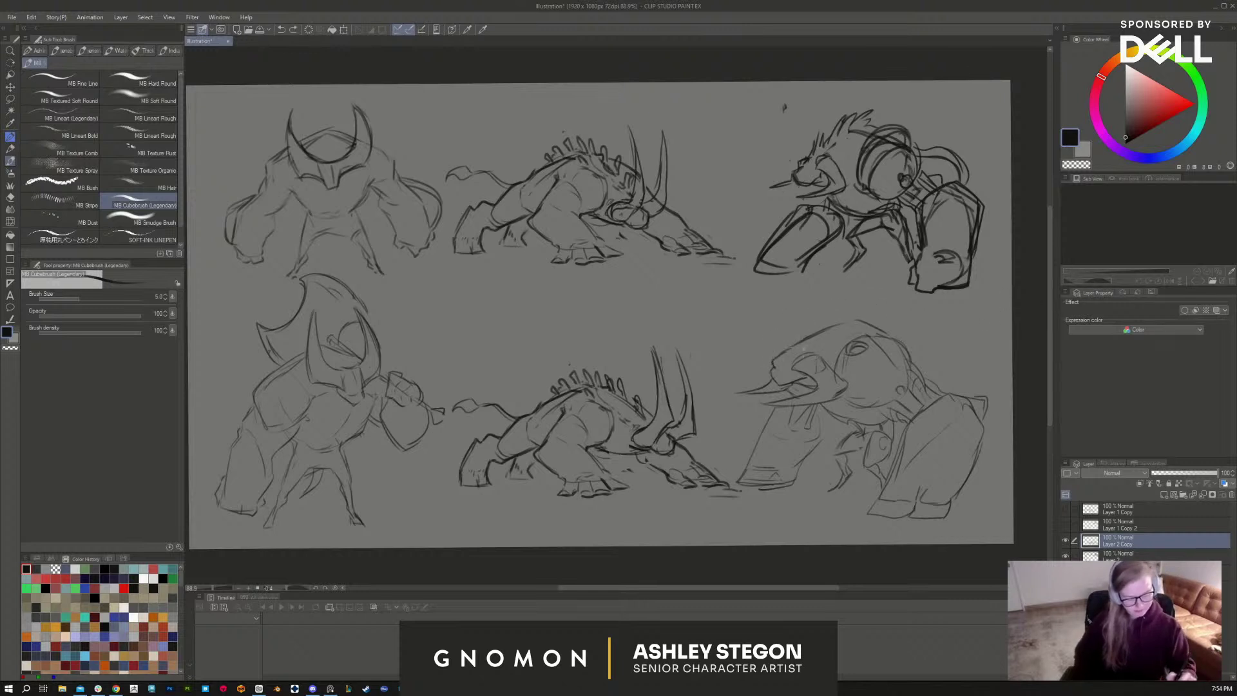
Step: Draw two long horns sweeping back from the slab-armed creature's head, redoing the far one shorter
{"action": "mouse_move", "coordinate": [782, 365]}
{"action": "left_mouse_down"}
{"action": "mouse_move", "coordinate": [808, 330]}
{"action": "mouse_move", "coordinate": [874, 298]}
{"action": "left_mouse_up"}
{"action": "left_click_drag", "start_coordinate": [804, 353], "coordinate": [873, 299]}
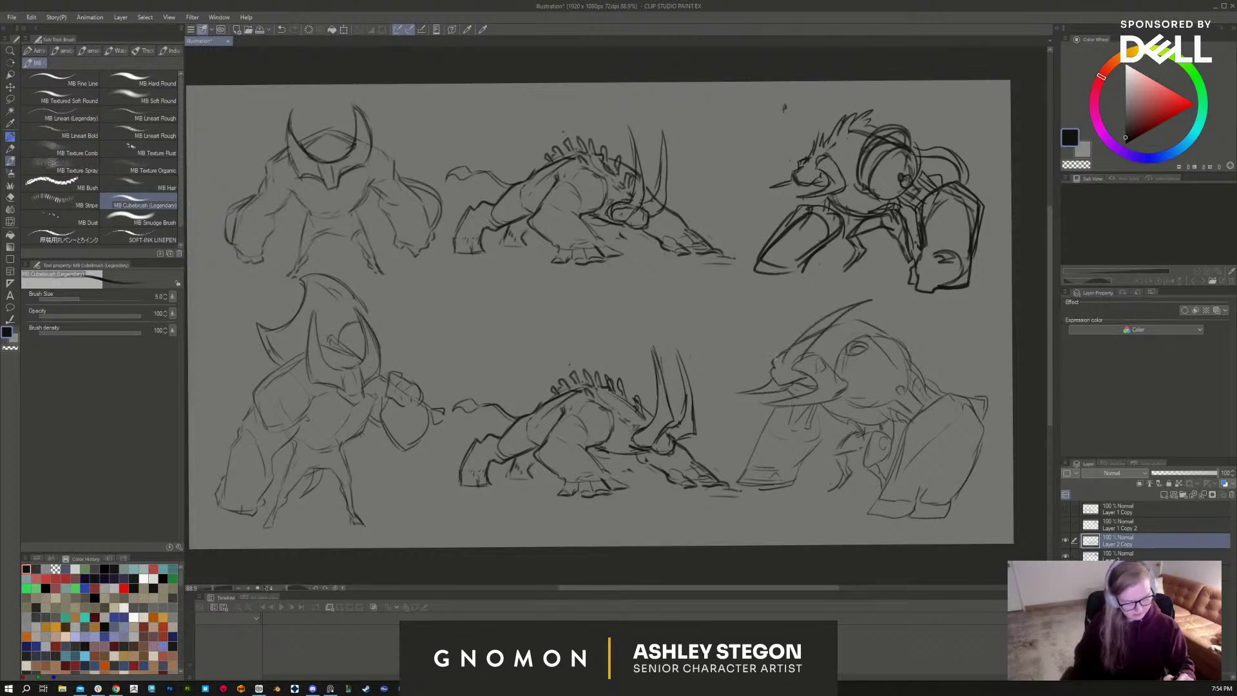
{"action": "left_click_drag", "start_coordinate": [775, 359], "coordinate": [850, 290]}
{"action": "left_click_drag", "start_coordinate": [799, 335], "coordinate": [854, 288]}
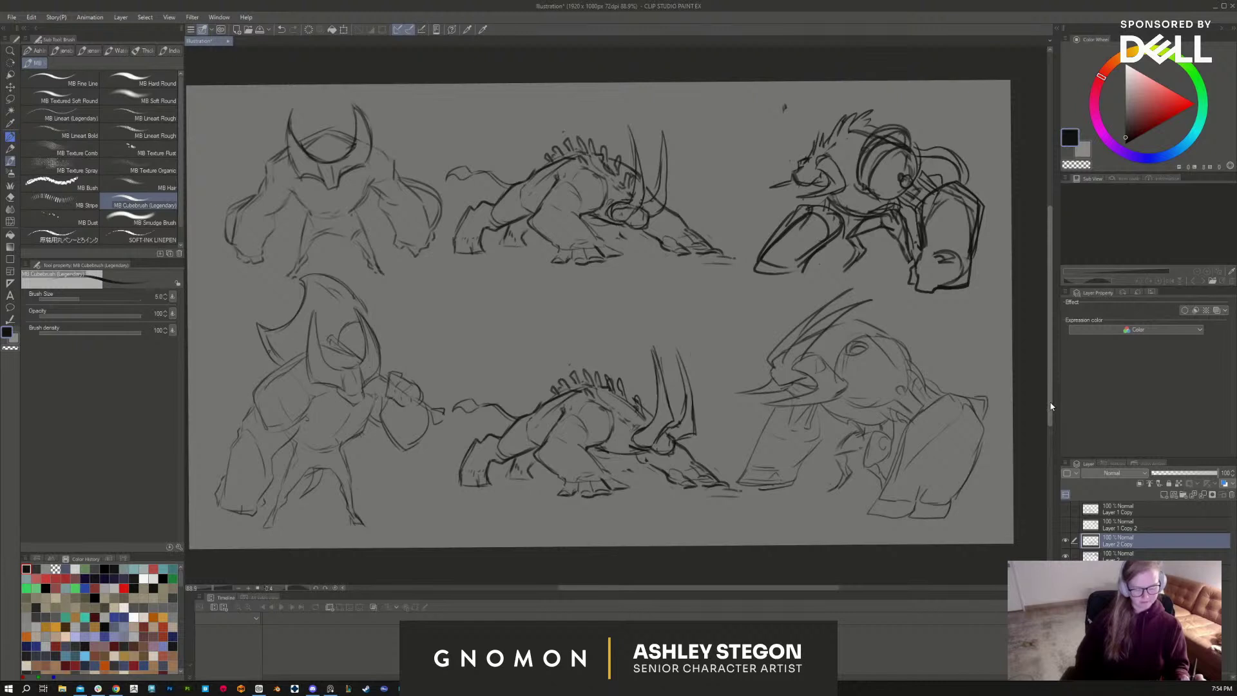
{"action": "key", "text": "ctrl+z"}
{"action": "key", "text": "ctrl+z"}
{"action": "left_click_drag", "start_coordinate": [807, 351], "coordinate": [871, 302]}
{"action": "mouse_move", "coordinate": [805, 336]}
{"action": "left_mouse_down"}
{"action": "mouse_move", "coordinate": [876, 302]}
{"action": "mouse_move", "coordinate": [784, 351]}
{"action": "mouse_move", "coordinate": [841, 301]}
{"action": "left_mouse_up"}
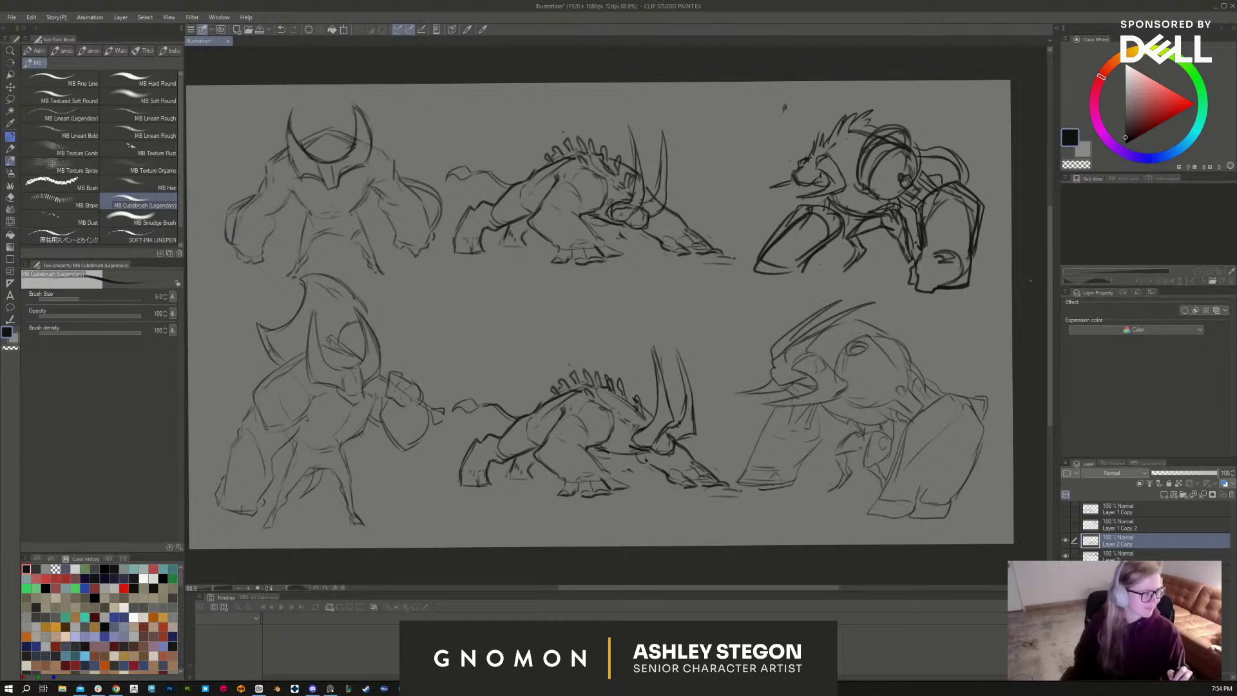
{"action": "key", "text": "ctrl+z"}
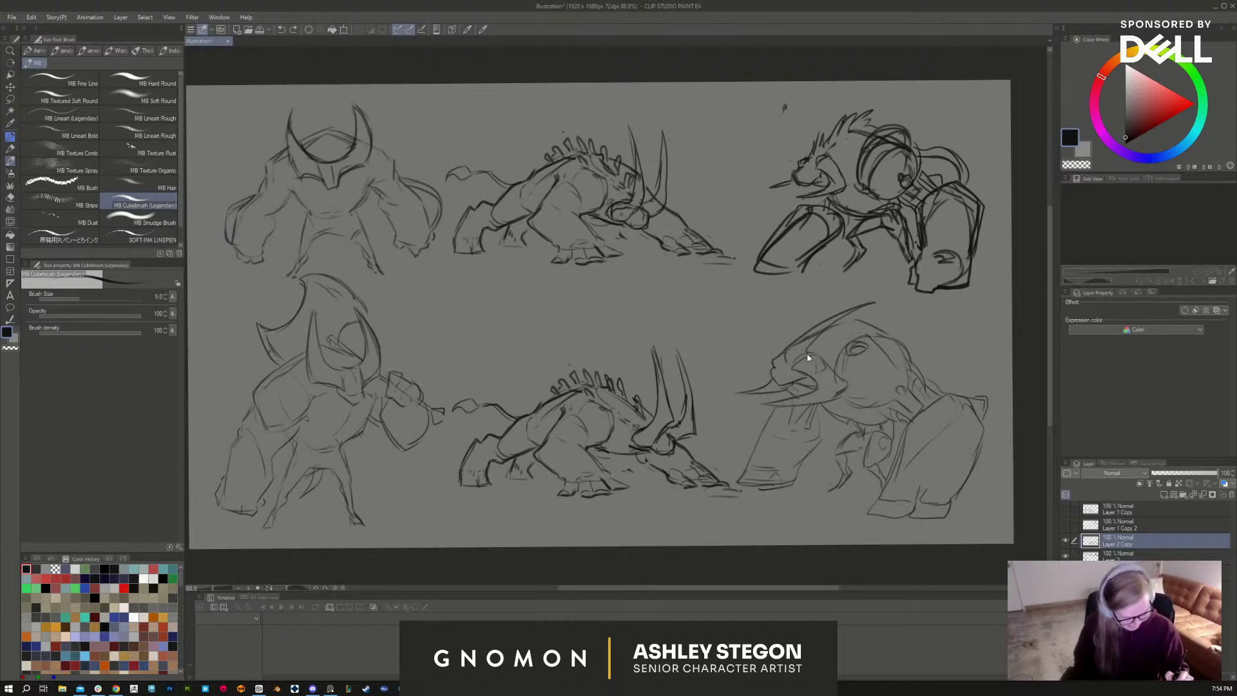
{"action": "left_click_drag", "start_coordinate": [766, 361], "coordinate": [813, 312]}
{"action": "mouse_move", "coordinate": [706, 317]}
{"action": "left_mouse_down"}
{"action": "mouse_move", "coordinate": [717, 285]}
{"action": "mouse_move", "coordinate": [701, 339]}
{"action": "mouse_move", "coordinate": [728, 343]}
{"action": "left_mouse_up"}
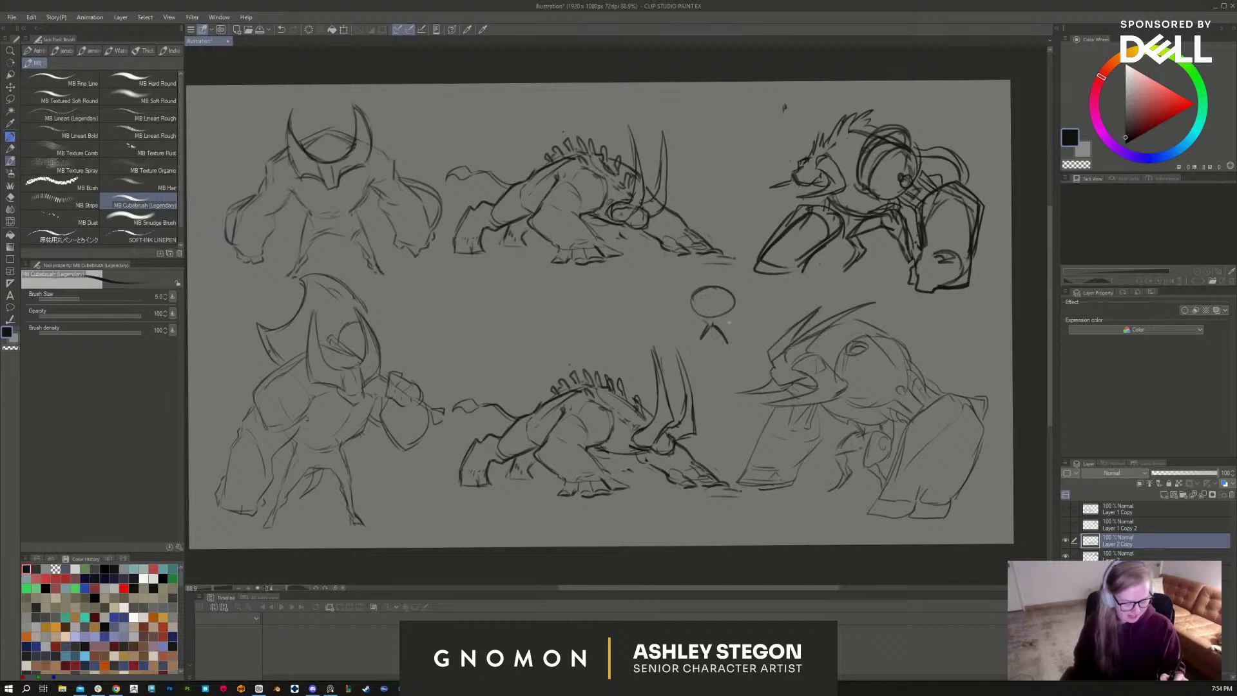
{"action": "mouse_move", "coordinate": [735, 294]}
{"action": "left_mouse_down"}
{"action": "mouse_move", "coordinate": [750, 322]}
{"action": "mouse_move", "coordinate": [738, 333]}
{"action": "left_mouse_up"}
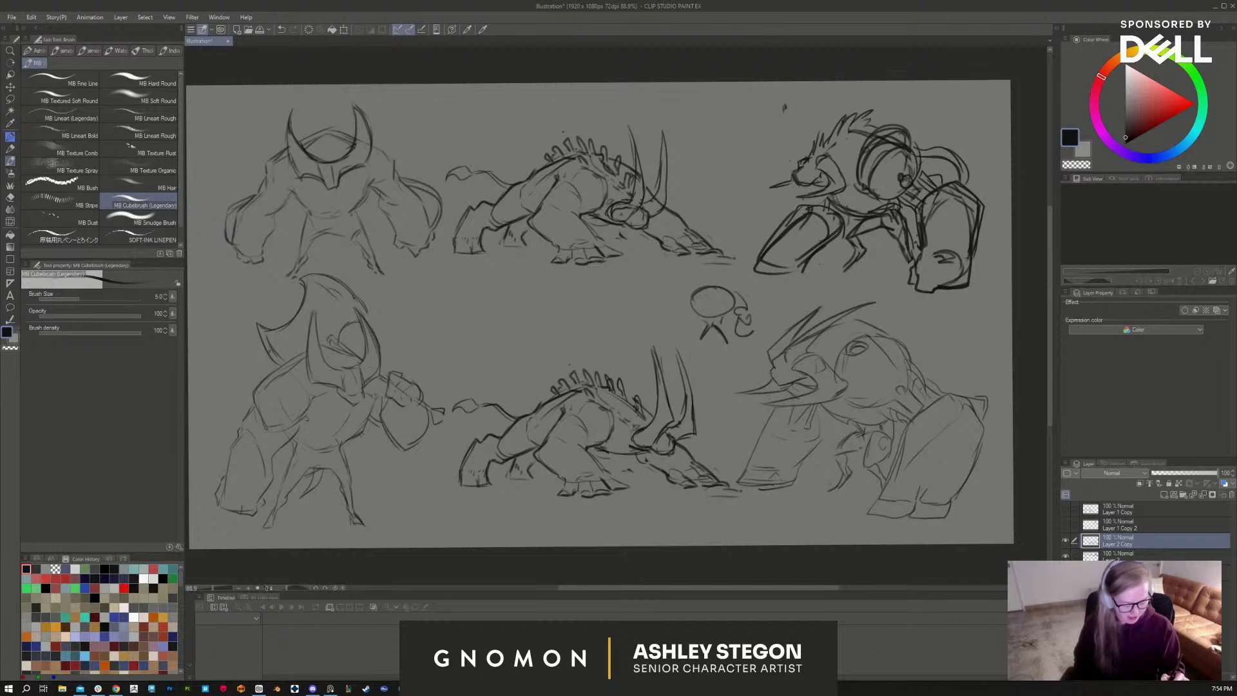
{"action": "left_click_drag", "start_coordinate": [688, 295], "coordinate": [680, 335]}
{"action": "key", "text": "ctrl+z"}
{"action": "key", "text": "ctrl+z"}
{"action": "key", "text": "ctrl+z"}
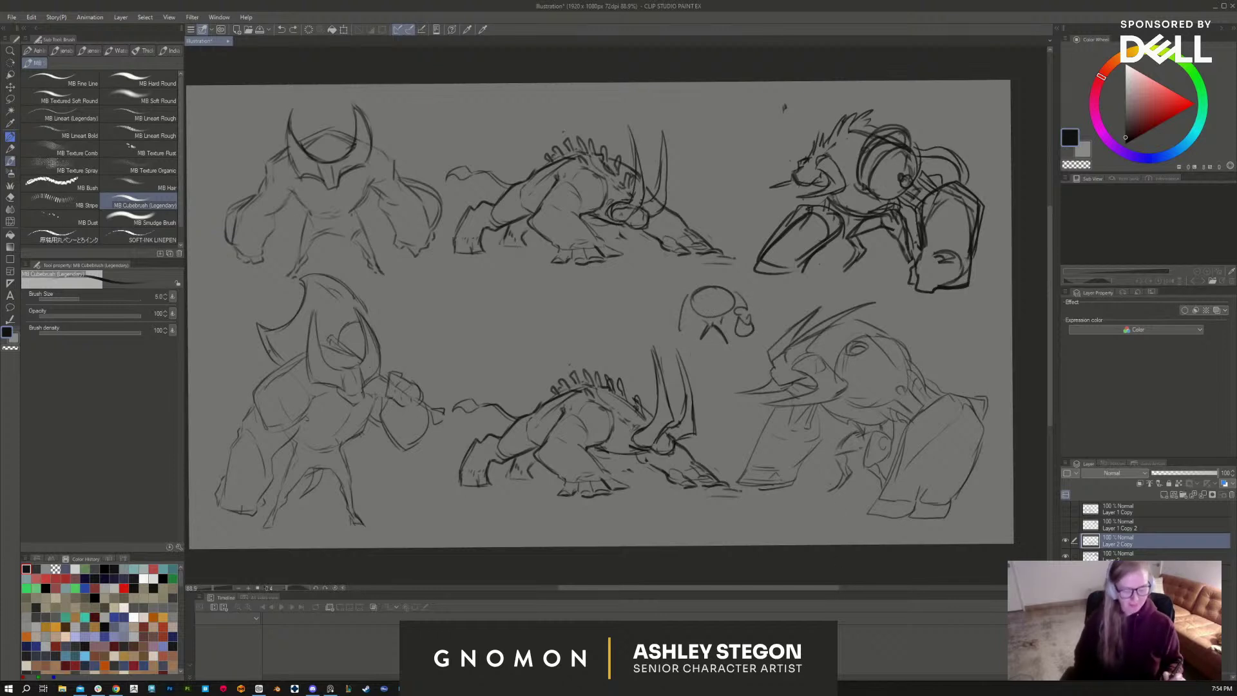
{"action": "key", "text": "ctrl+z"}
{"action": "key", "text": "ctrl+z"}
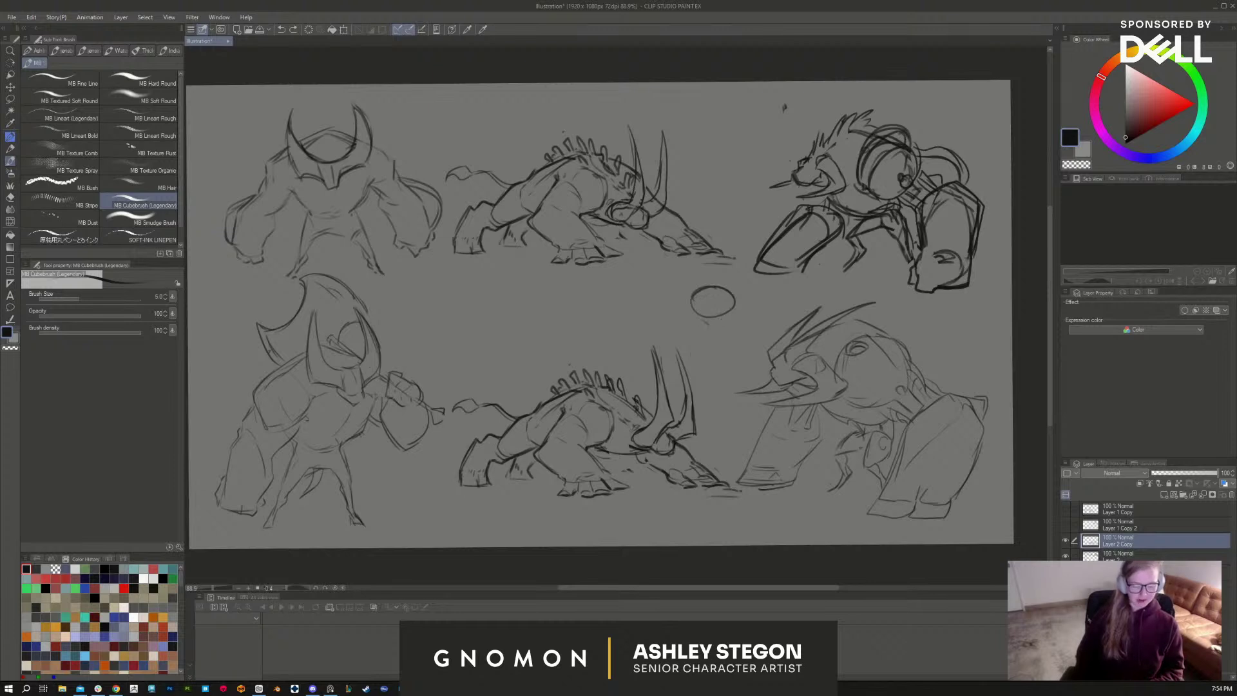
{"action": "key", "text": "ctrl+z"}
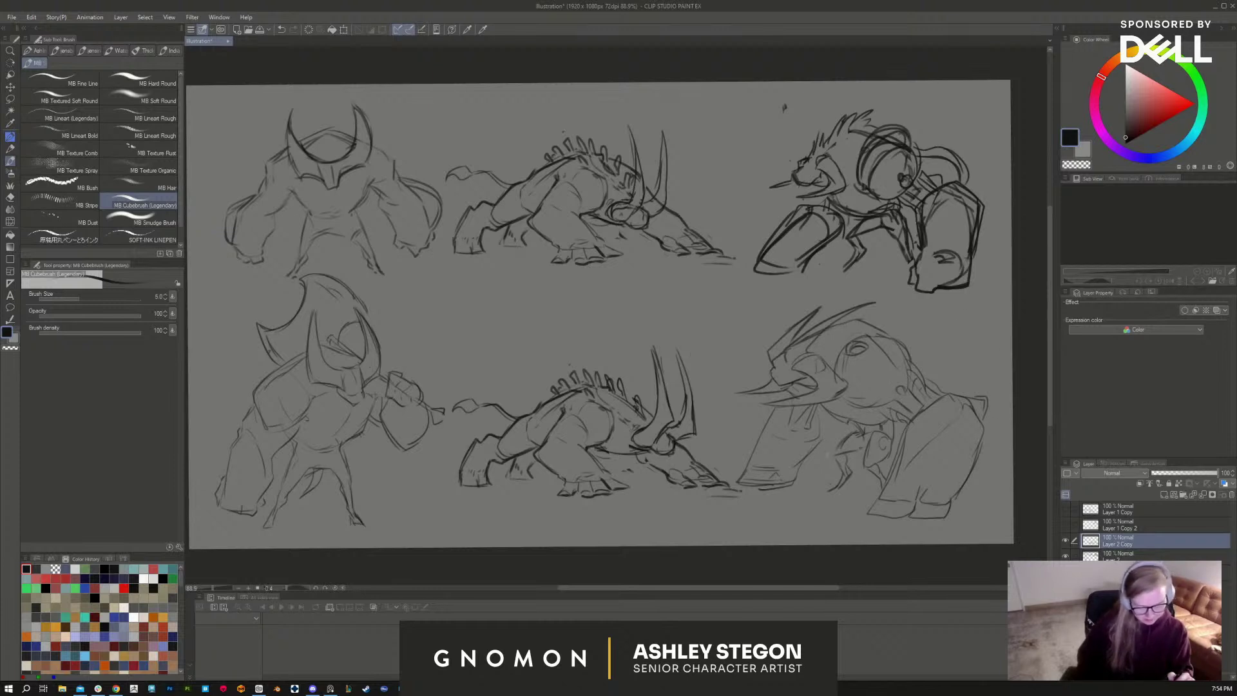
Step: Enlarge the eraser to 40 and erase both small legs beneath the slab-armed creature's torso
{"action": "key", "text": "e"}
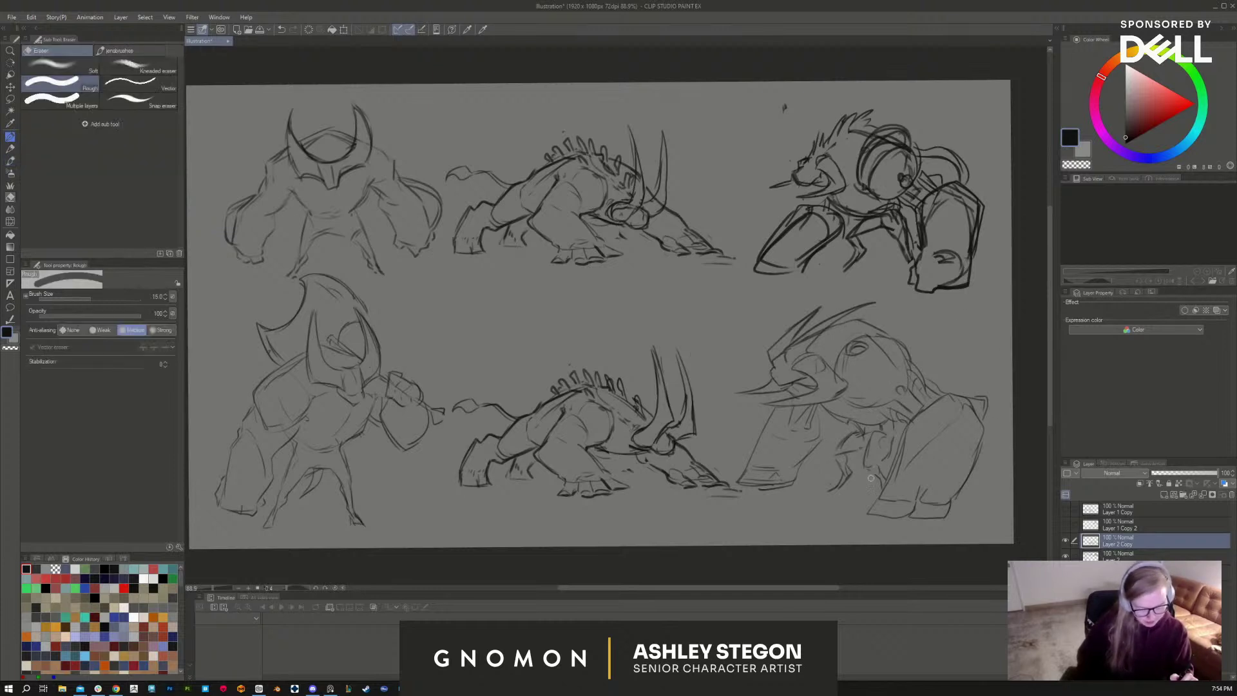
{"action": "key", "text": "bracketright"}
{"action": "key", "text": "bracketright"}
{"action": "key", "text": "bracketright"}
{"action": "key", "text": "bracketright"}
{"action": "key", "text": "bracketright"}
{"action": "mouse_move", "coordinate": [883, 459]}
{"action": "left_mouse_down"}
{"action": "mouse_move", "coordinate": [891, 433]}
{"action": "mouse_move", "coordinate": [851, 486]}
{"action": "mouse_move", "coordinate": [857, 432]}
{"action": "mouse_move", "coordinate": [879, 433]}
{"action": "mouse_move", "coordinate": [840, 469]}
{"action": "mouse_move", "coordinate": [908, 436]}
{"action": "left_mouse_up"}
{"action": "key", "text": "b"}
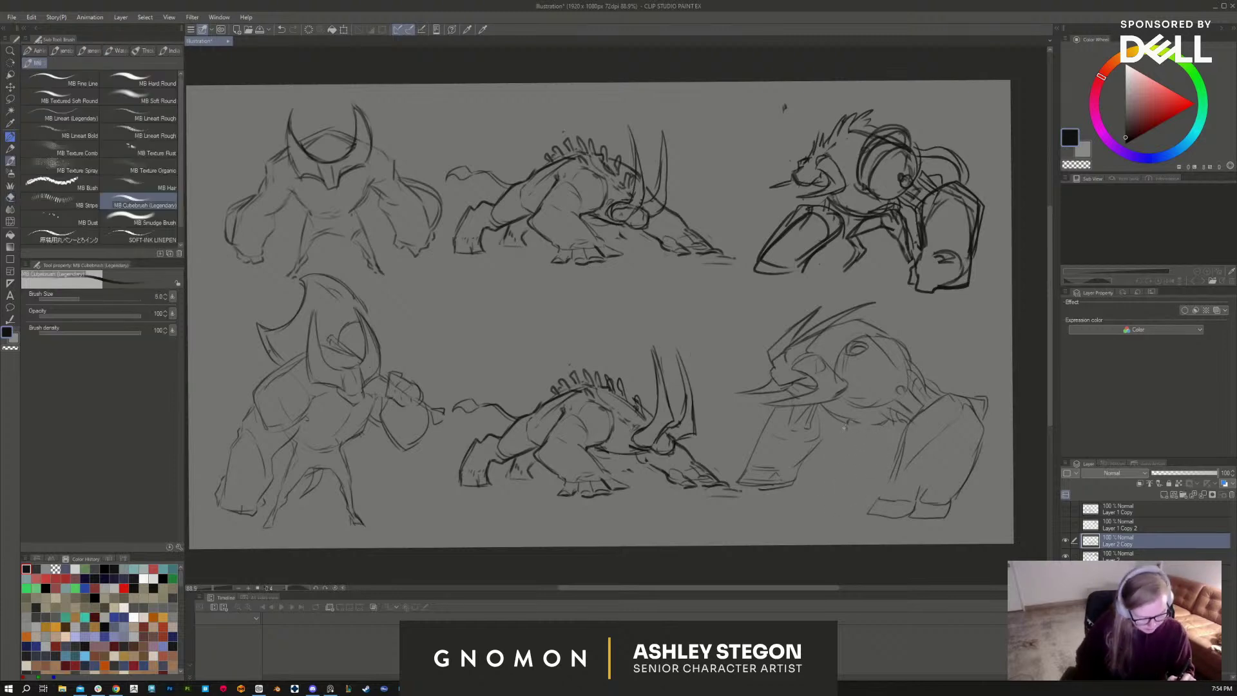
Step: Draw a wide-set pair of thicker legs with a belly line between the two slab forearms
{"action": "mouse_move", "coordinate": [868, 435]}
{"action": "left_mouse_down"}
{"action": "mouse_move", "coordinate": [886, 424]}
{"action": "mouse_move", "coordinate": [897, 438]}
{"action": "mouse_move", "coordinate": [865, 459]}
{"action": "mouse_move", "coordinate": [875, 480]}
{"action": "left_mouse_up"}
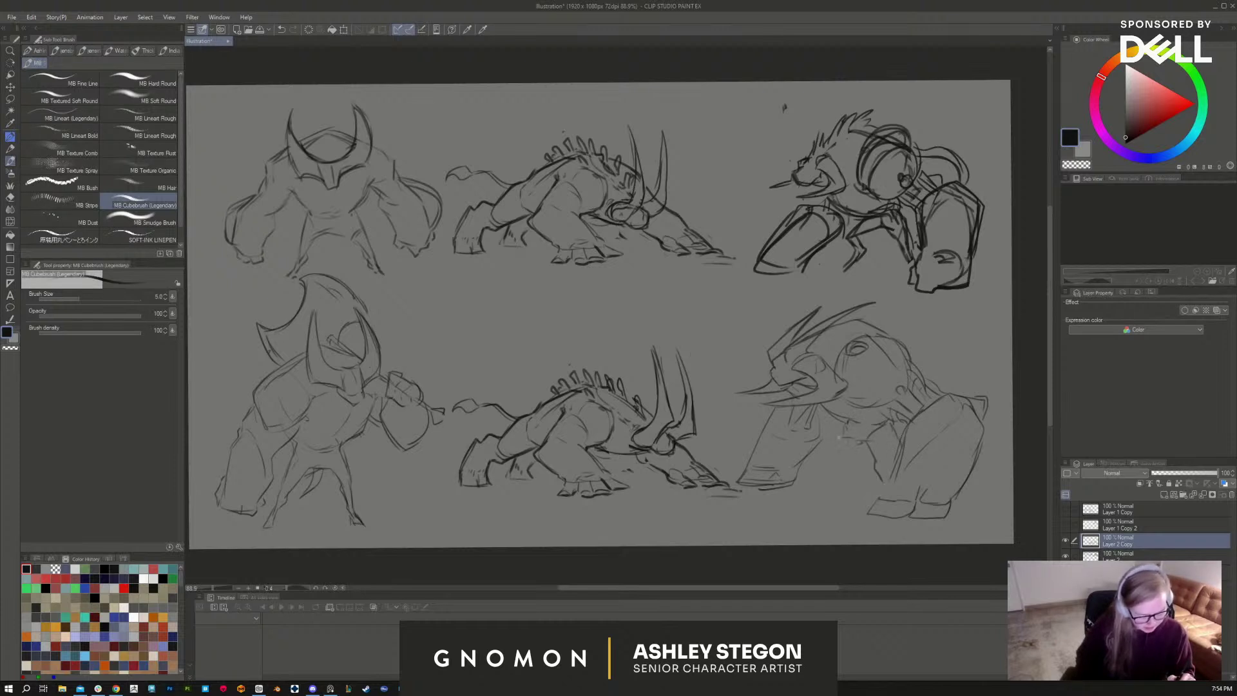
{"action": "mouse_move", "coordinate": [839, 418]}
{"action": "left_mouse_down"}
{"action": "mouse_move", "coordinate": [817, 448]}
{"action": "mouse_move", "coordinate": [836, 455]}
{"action": "mouse_move", "coordinate": [803, 481]}
{"action": "left_mouse_up"}
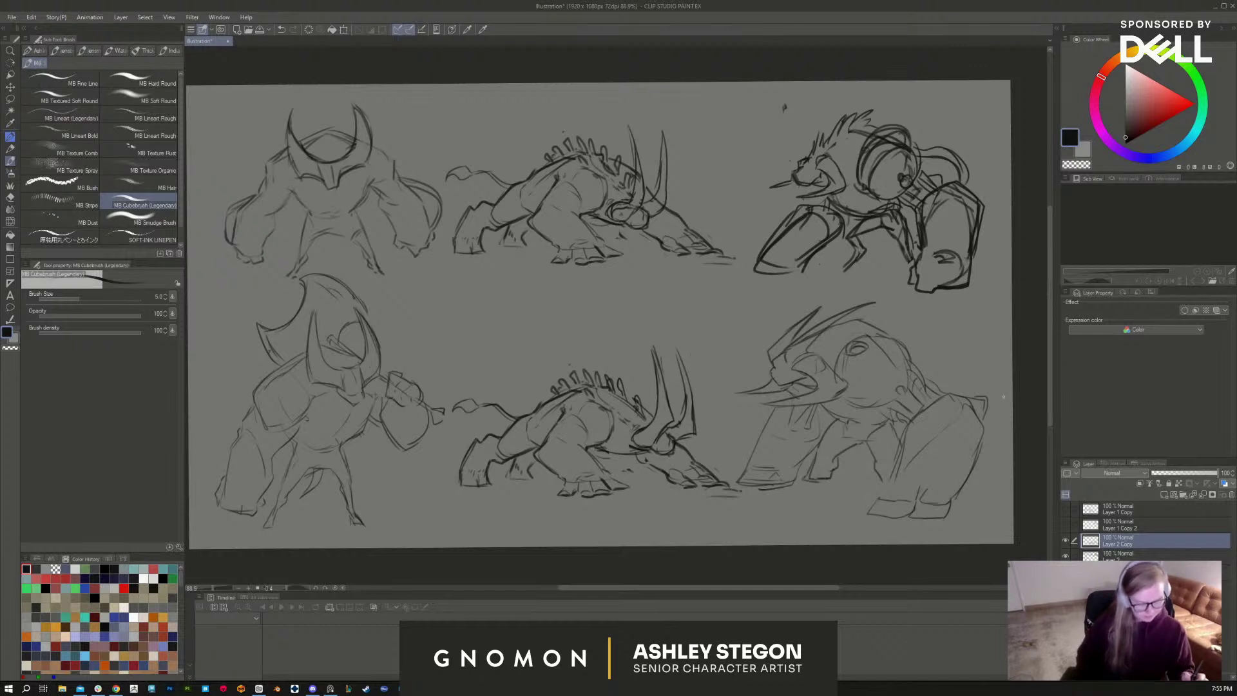
{"action": "left_click_drag", "start_coordinate": [860, 438], "coordinate": [845, 442]}
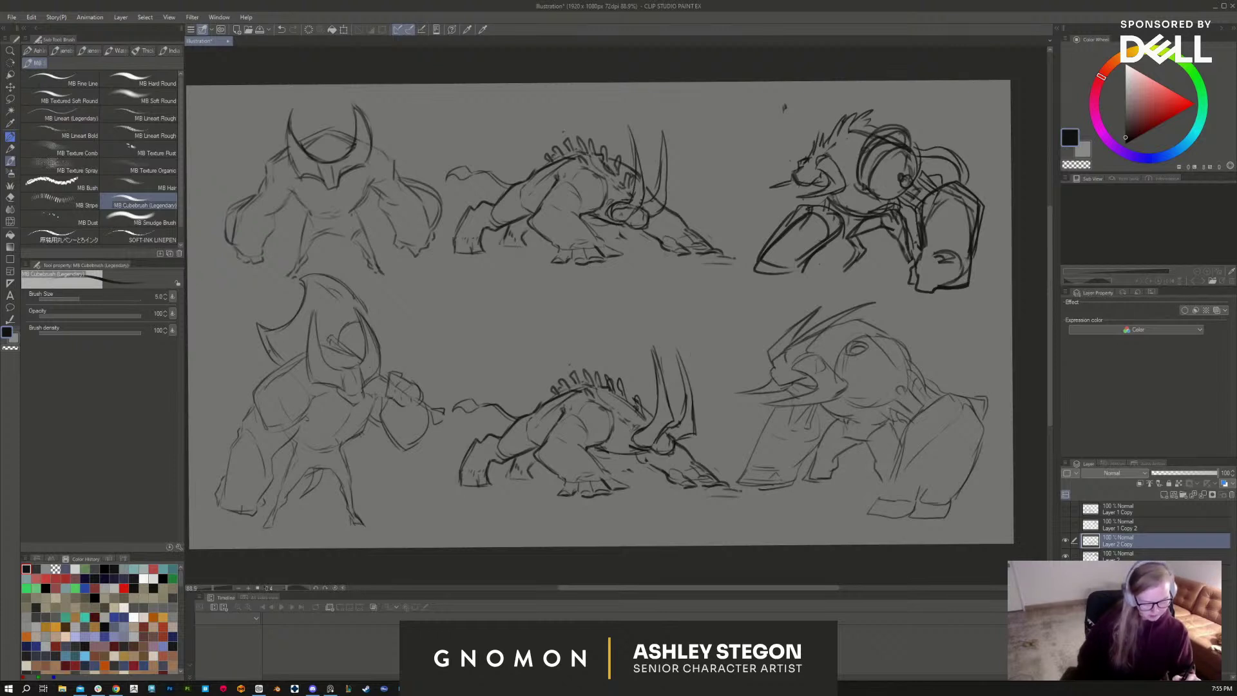
{"action": "mouse_move", "coordinate": [909, 405]}
{"action": "left_mouse_down"}
{"action": "mouse_move", "coordinate": [877, 420]}
{"action": "mouse_move", "coordinate": [894, 438]}
{"action": "mouse_move", "coordinate": [868, 444]}
{"action": "mouse_move", "coordinate": [879, 468]}
{"action": "left_mouse_up"}
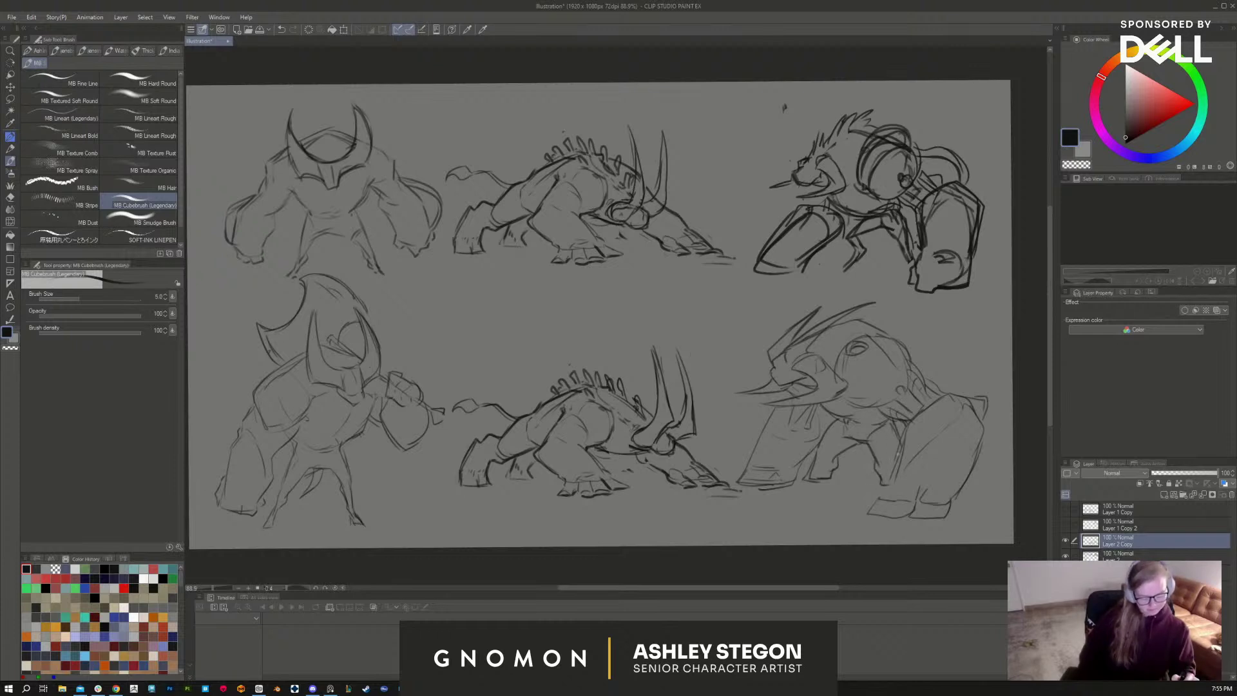
{"action": "left_click_drag", "start_coordinate": [899, 453], "coordinate": [874, 494]}
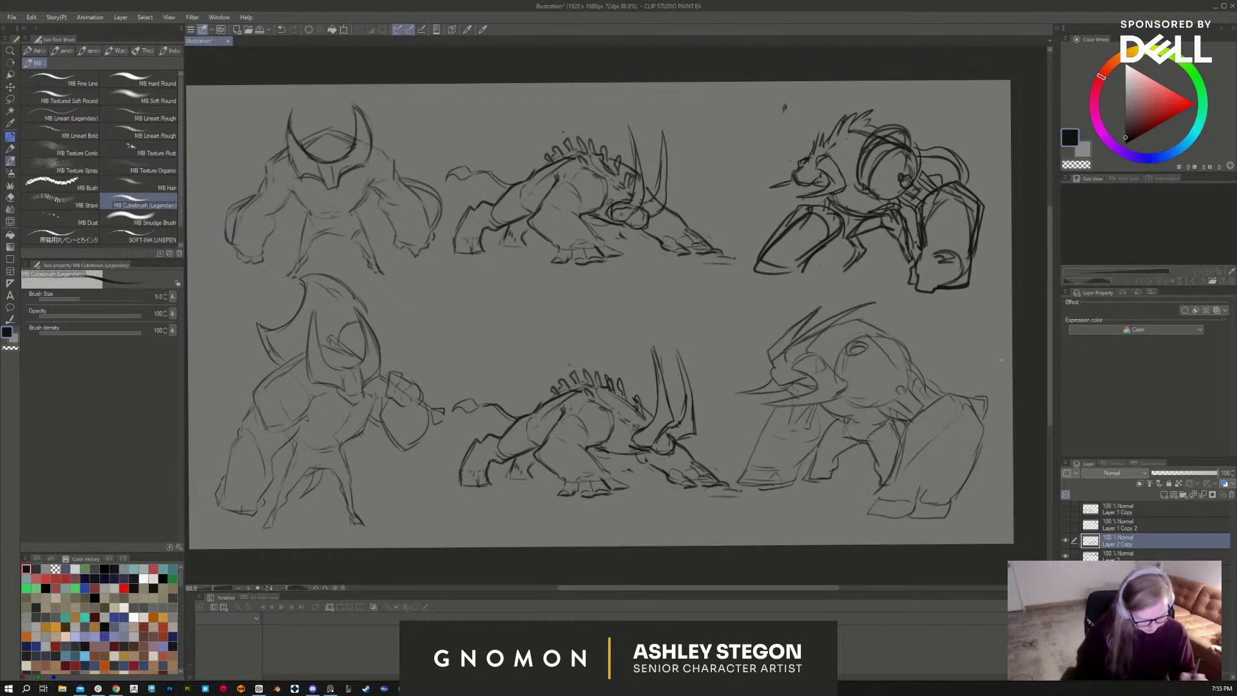
Step: Erase the slab-armed creature's wide-set legs and redraw both closer together beneath the belly
{"action": "key", "text": "e"}
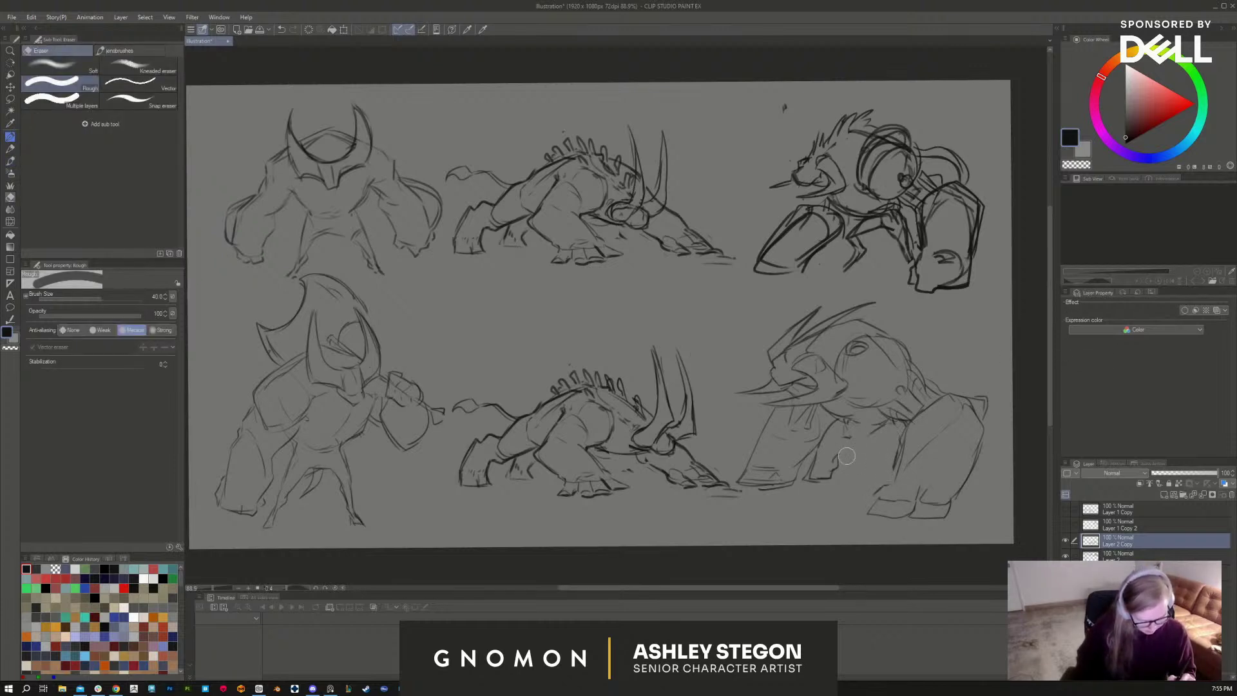
{"action": "mouse_move", "coordinate": [847, 456]}
{"action": "left_mouse_down"}
{"action": "mouse_move", "coordinate": [814, 486]}
{"action": "mouse_move", "coordinate": [822, 454]}
{"action": "mouse_move", "coordinate": [903, 433]}
{"action": "mouse_move", "coordinate": [890, 446]}
{"action": "mouse_move", "coordinate": [878, 413]}
{"action": "mouse_move", "coordinate": [872, 456]}
{"action": "mouse_move", "coordinate": [854, 462]}
{"action": "mouse_move", "coordinate": [876, 456]}
{"action": "mouse_move", "coordinate": [873, 476]}
{"action": "mouse_move", "coordinate": [855, 468]}
{"action": "mouse_move", "coordinate": [886, 488]}
{"action": "left_mouse_up"}
{"action": "key", "text": "b"}
{"action": "left_click_drag", "start_coordinate": [839, 422], "coordinate": [827, 441]}
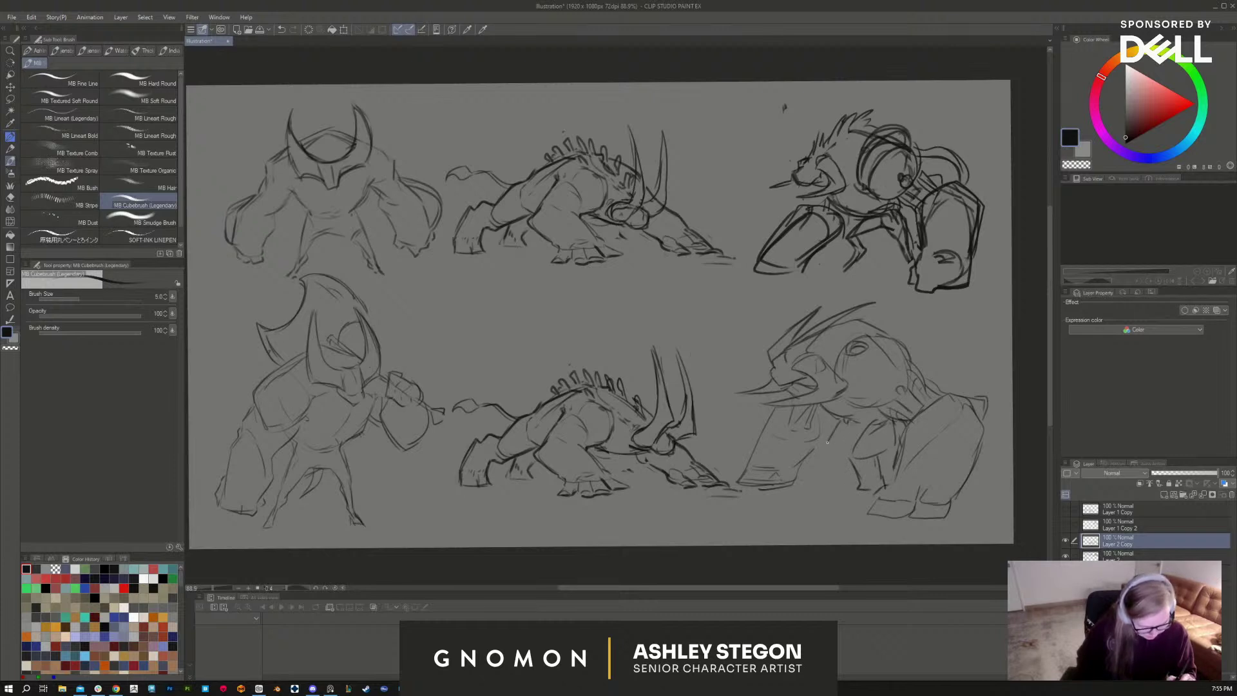
{"action": "left_click_drag", "start_coordinate": [895, 417], "coordinate": [885, 491]}
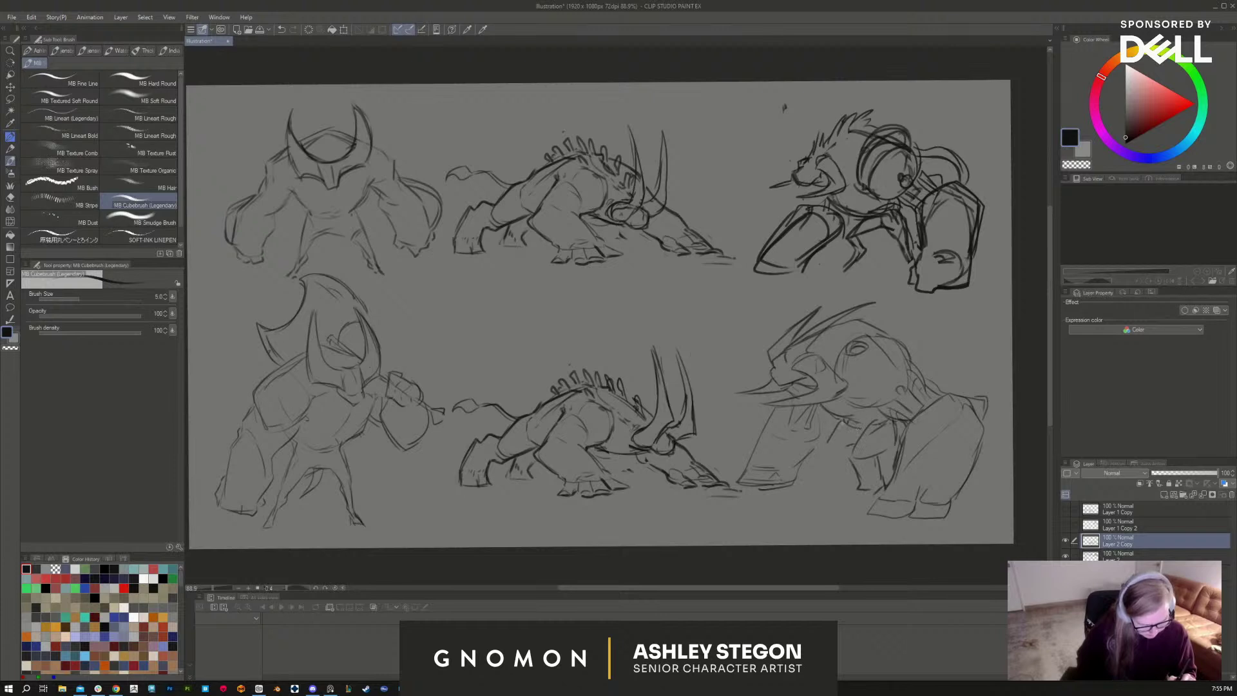
{"action": "left_click_drag", "start_coordinate": [823, 453], "coordinate": [845, 478]}
{"action": "mouse_move", "coordinate": [828, 456]}
{"action": "left_mouse_down"}
{"action": "mouse_move", "coordinate": [823, 474]}
{"action": "mouse_move", "coordinate": [847, 483]}
{"action": "left_mouse_up"}
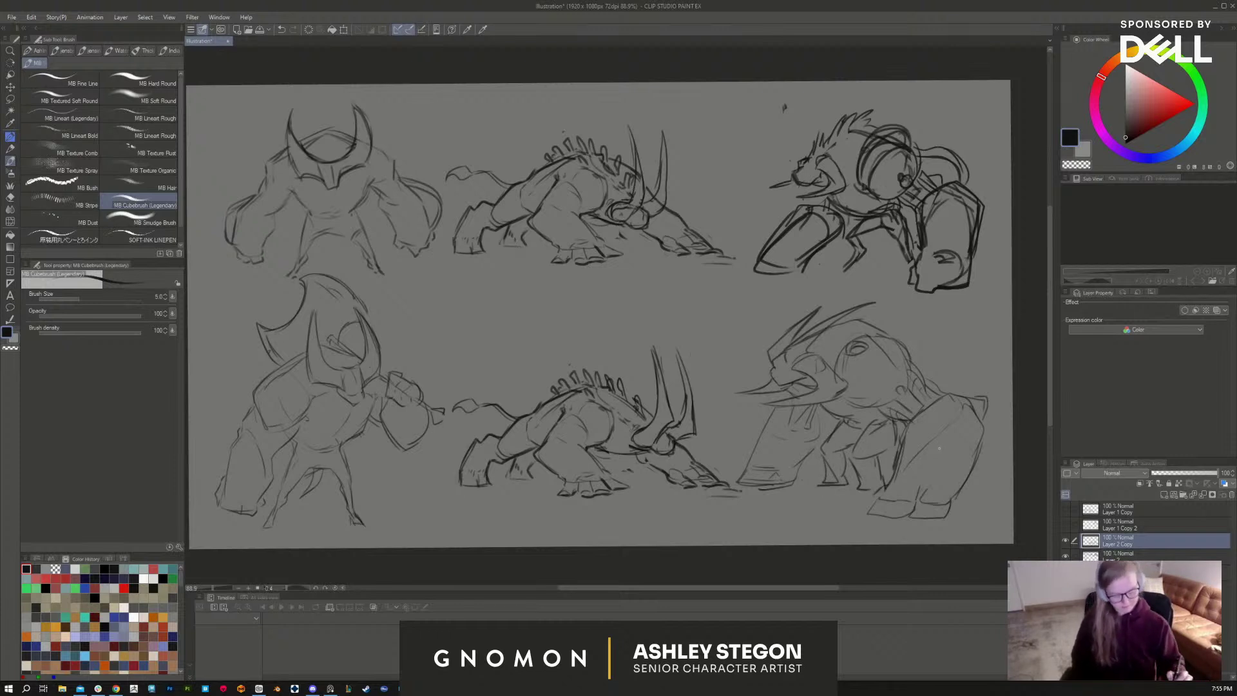
Step: Lasso the slab-armed creature's far leg and shift it slightly toward the near leg
{"action": "key", "text": "m"}
{"action": "mouse_move", "coordinate": [824, 498]}
{"action": "left_mouse_down"}
{"action": "mouse_move", "coordinate": [851, 486]}
{"action": "mouse_move", "coordinate": [860, 428]}
{"action": "mouse_move", "coordinate": [848, 418]}
{"action": "mouse_move", "coordinate": [820, 444]}
{"action": "mouse_move", "coordinate": [820, 506]}
{"action": "left_mouse_up"}
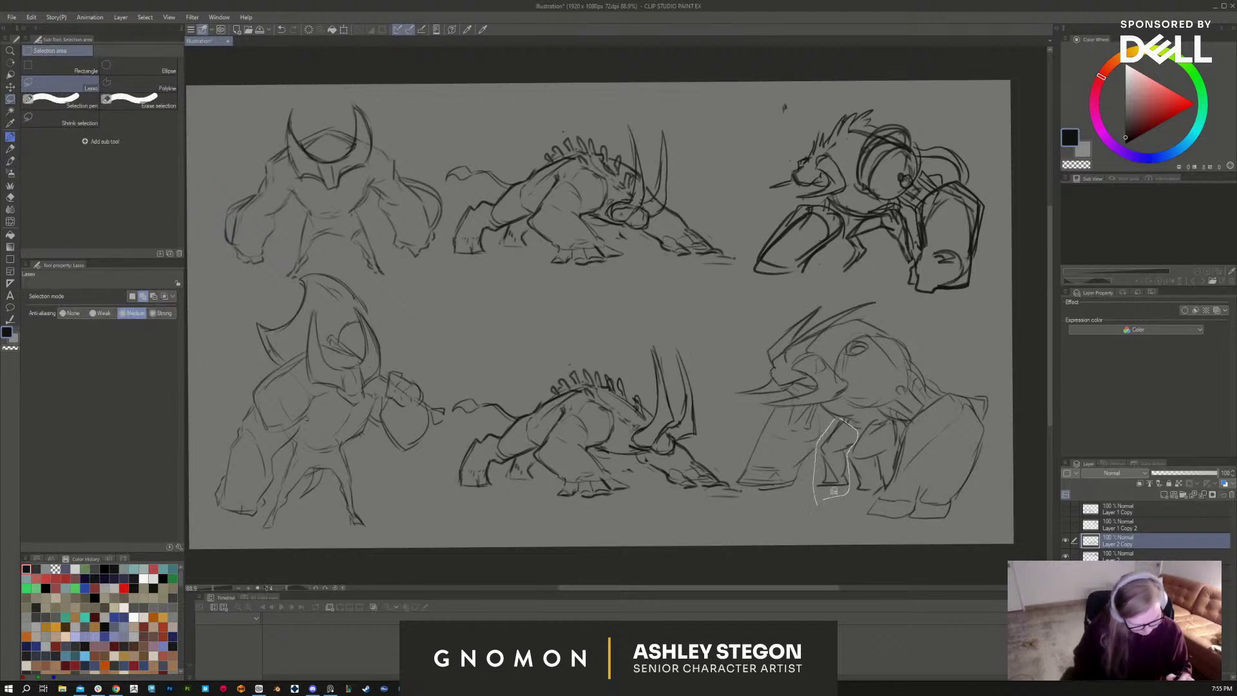
{"action": "key", "text": "ctrl+t"}
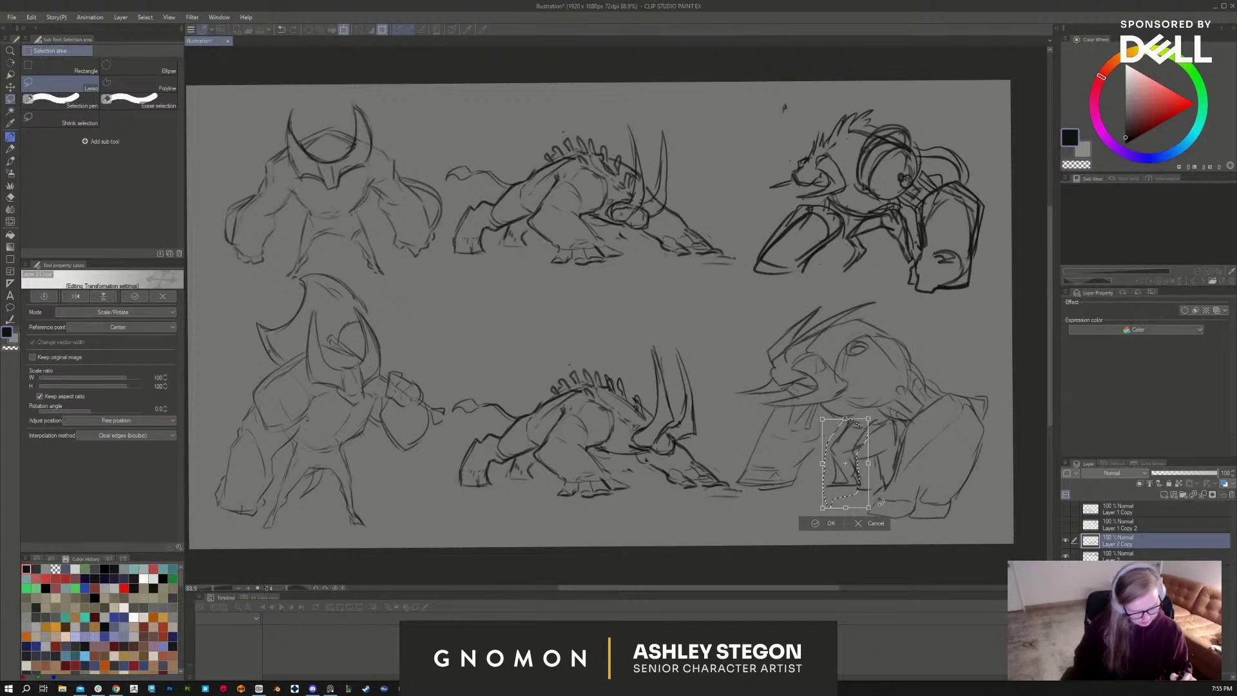
{"action": "left_click_drag", "start_coordinate": [850, 479], "coordinate": [851, 481]}
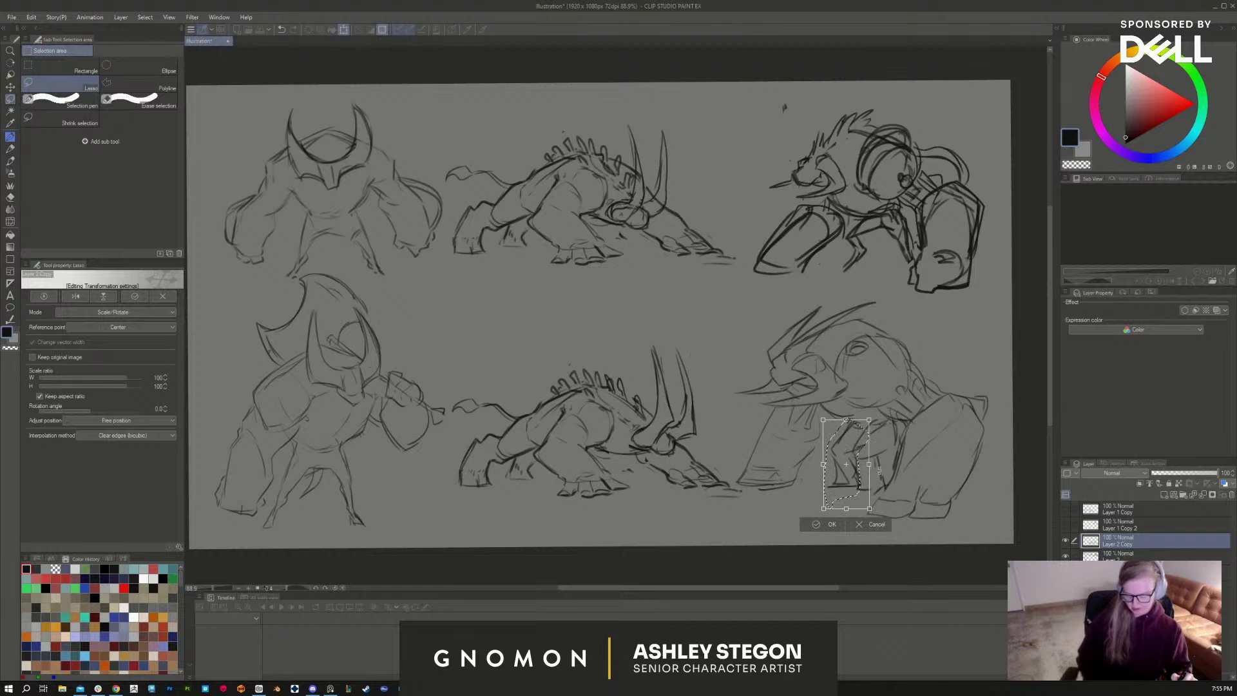
{"action": "key", "text": "Return"}
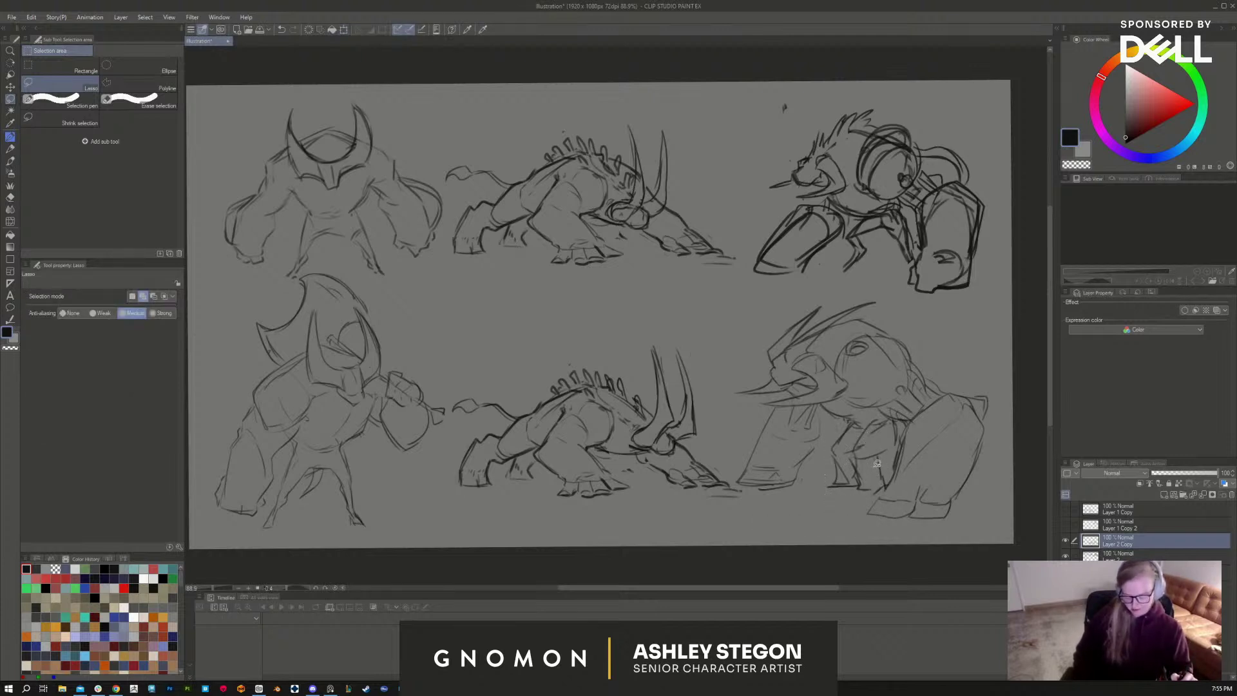
Step: Erase the overlapping leg lines and redraw the near leg with a bolder contour and flat foot
{"action": "key", "text": "e"}
{"action": "mouse_move", "coordinate": [861, 447]}
{"action": "left_mouse_down"}
{"action": "mouse_move", "coordinate": [859, 471]}
{"action": "mouse_move", "coordinate": [883, 463]}
{"action": "mouse_move", "coordinate": [872, 448]}
{"action": "mouse_move", "coordinate": [887, 442]}
{"action": "mouse_move", "coordinate": [862, 451]}
{"action": "mouse_move", "coordinate": [892, 423]}
{"action": "mouse_move", "coordinate": [884, 467]}
{"action": "left_mouse_up"}
{"action": "key", "text": "b"}
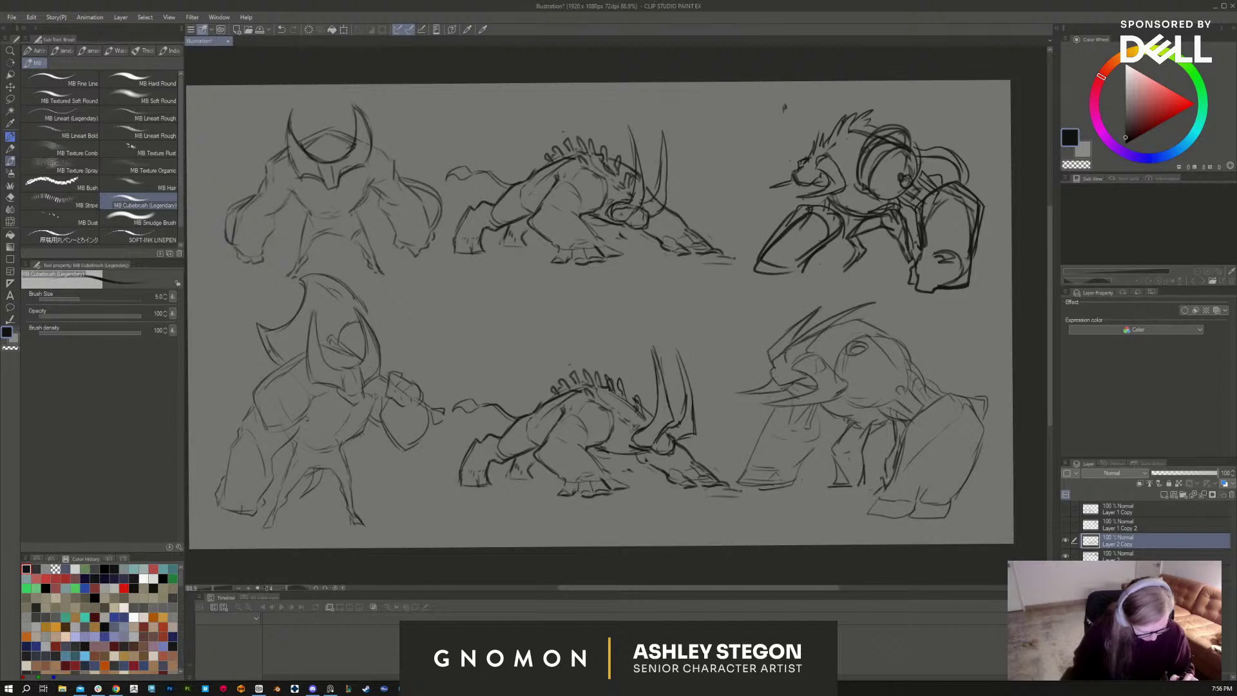
{"action": "left_click_drag", "start_coordinate": [866, 490], "coordinate": [885, 488]}
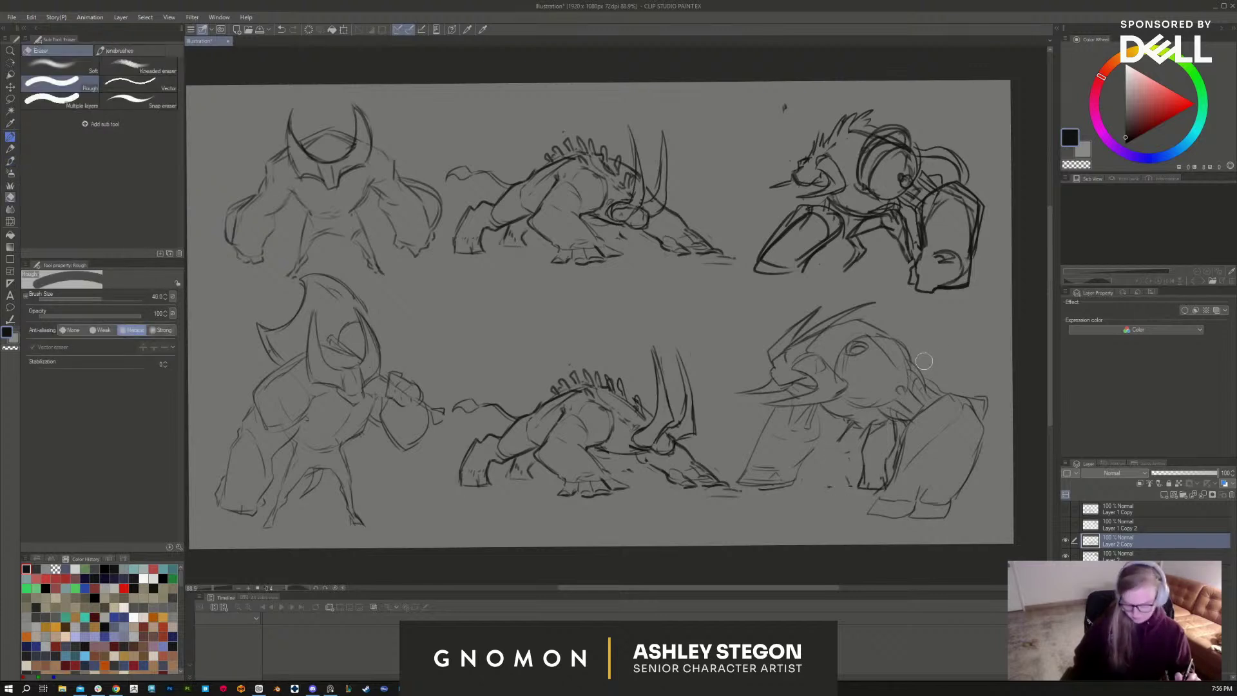
Step: Redraw the slab-armed creature's far leg as a short bent limb and strengthen the near leg's hip line
{"action": "key", "text": "]"}
{"action": "mouse_move", "coordinate": [861, 449]}
{"action": "left_mouse_down"}
{"action": "mouse_move", "coordinate": [822, 476]}
{"action": "mouse_move", "coordinate": [835, 483]}
{"action": "mouse_move", "coordinate": [826, 461]}
{"action": "mouse_move", "coordinate": [846, 480]}
{"action": "mouse_move", "coordinate": [825, 475]}
{"action": "left_mouse_up"}
{"action": "key", "text": "ctrl+z"}
{"action": "key", "text": "ctrl+z"}
{"action": "mouse_move", "coordinate": [855, 419]}
{"action": "left_mouse_down"}
{"action": "mouse_move", "coordinate": [825, 461]}
{"action": "mouse_move", "coordinate": [892, 448]}
{"action": "mouse_move", "coordinate": [861, 457]}
{"action": "mouse_move", "coordinate": [887, 470]}
{"action": "mouse_move", "coordinate": [864, 487]}
{"action": "mouse_move", "coordinate": [887, 485]}
{"action": "mouse_move", "coordinate": [861, 472]}
{"action": "left_mouse_up"}
{"action": "key", "text": "e"}
{"action": "key", "text": "b"}
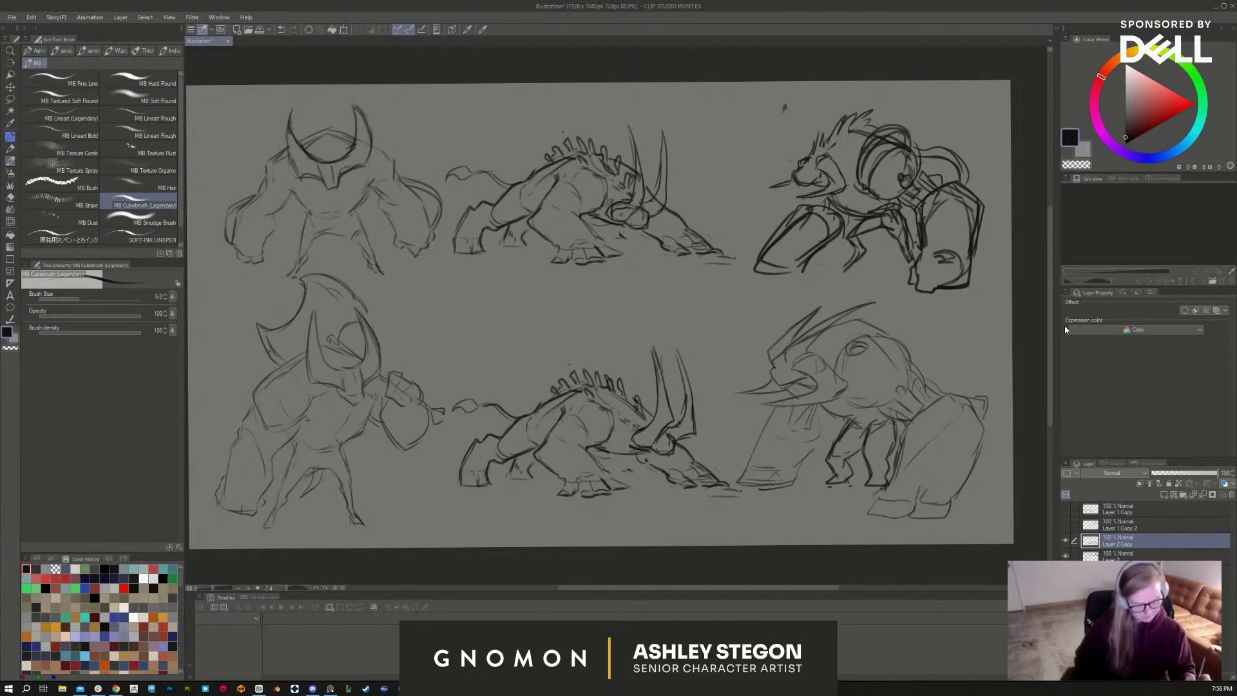
{"action": "left_click_drag", "start_coordinate": [887, 415], "coordinate": [902, 420]}
{"action": "left_click_drag", "start_coordinate": [898, 418], "coordinate": [905, 434]}
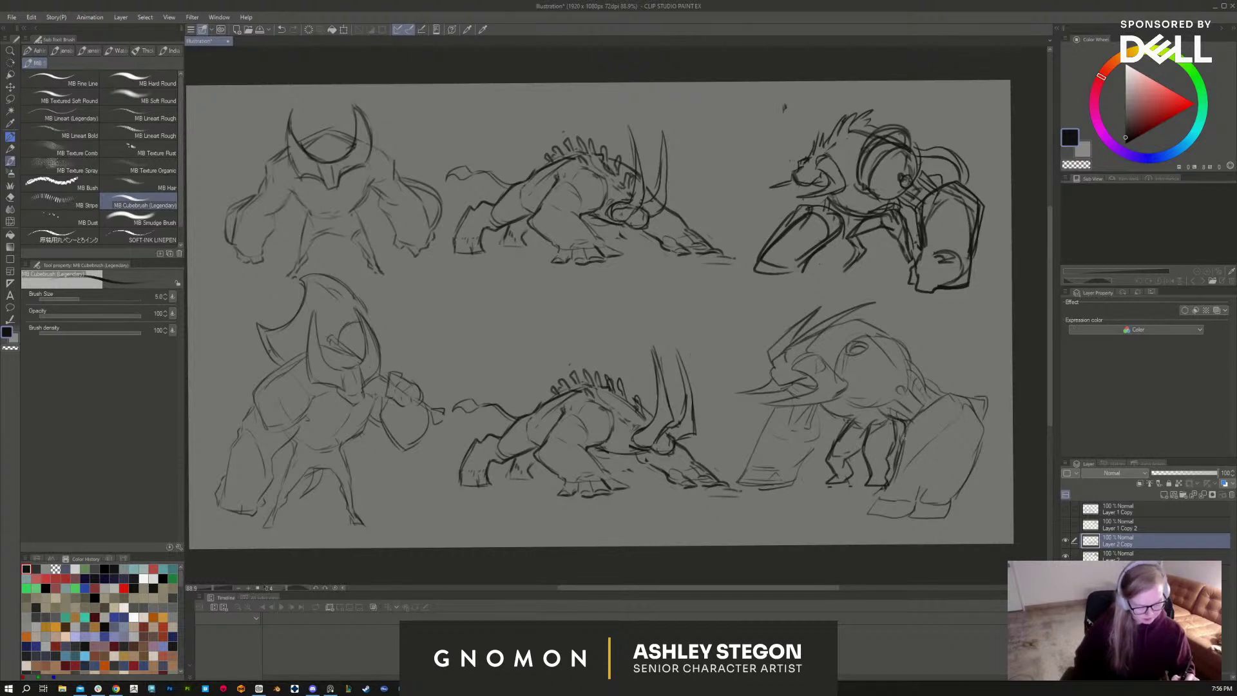
Step: Add inner contour lines to the slab-armed creature's far forearm, running from elbow to fist
{"action": "mouse_move", "coordinate": [821, 423]}
{"action": "left_mouse_down"}
{"action": "mouse_move", "coordinate": [787, 477]}
{"action": "mouse_move", "coordinate": [803, 435]}
{"action": "mouse_move", "coordinate": [782, 461]}
{"action": "left_mouse_up"}
{"action": "left_click_drag", "start_coordinate": [776, 405], "coordinate": [767, 467]}
{"action": "mouse_move", "coordinate": [782, 424]}
{"action": "left_mouse_down"}
{"action": "mouse_move", "coordinate": [778, 465]}
{"action": "mouse_move", "coordinate": [760, 457]}
{"action": "left_mouse_up"}
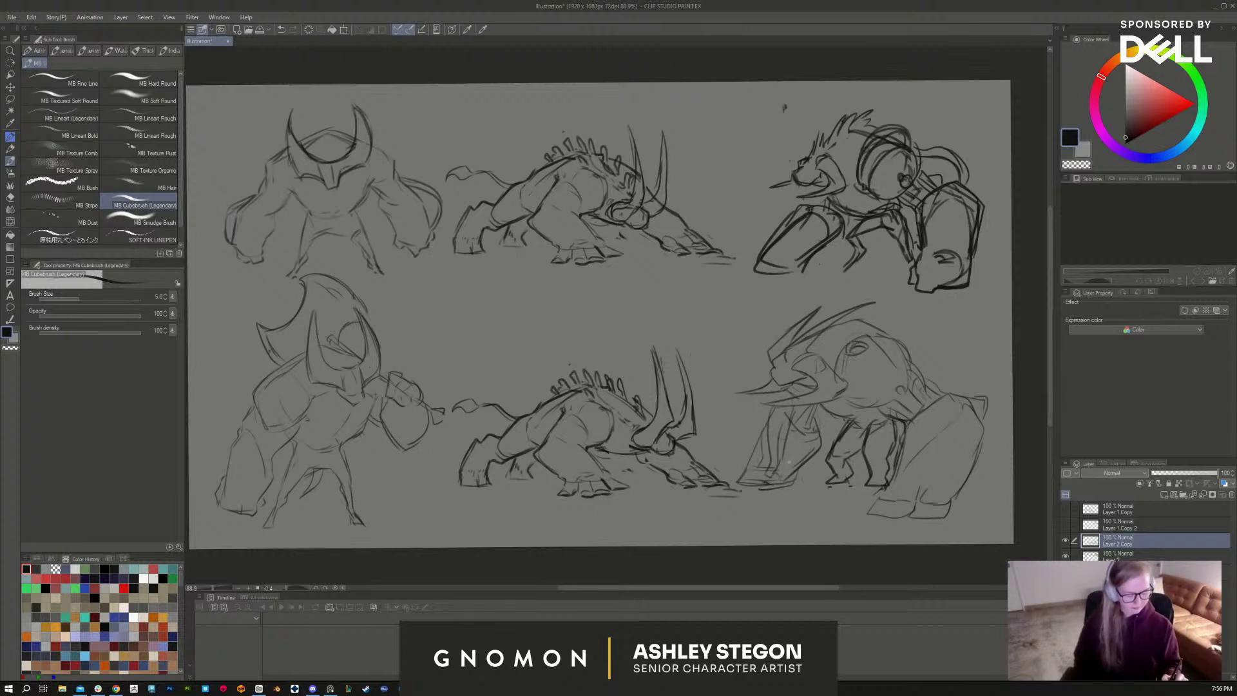
{"action": "left_click_drag", "start_coordinate": [813, 416], "coordinate": [802, 461]}
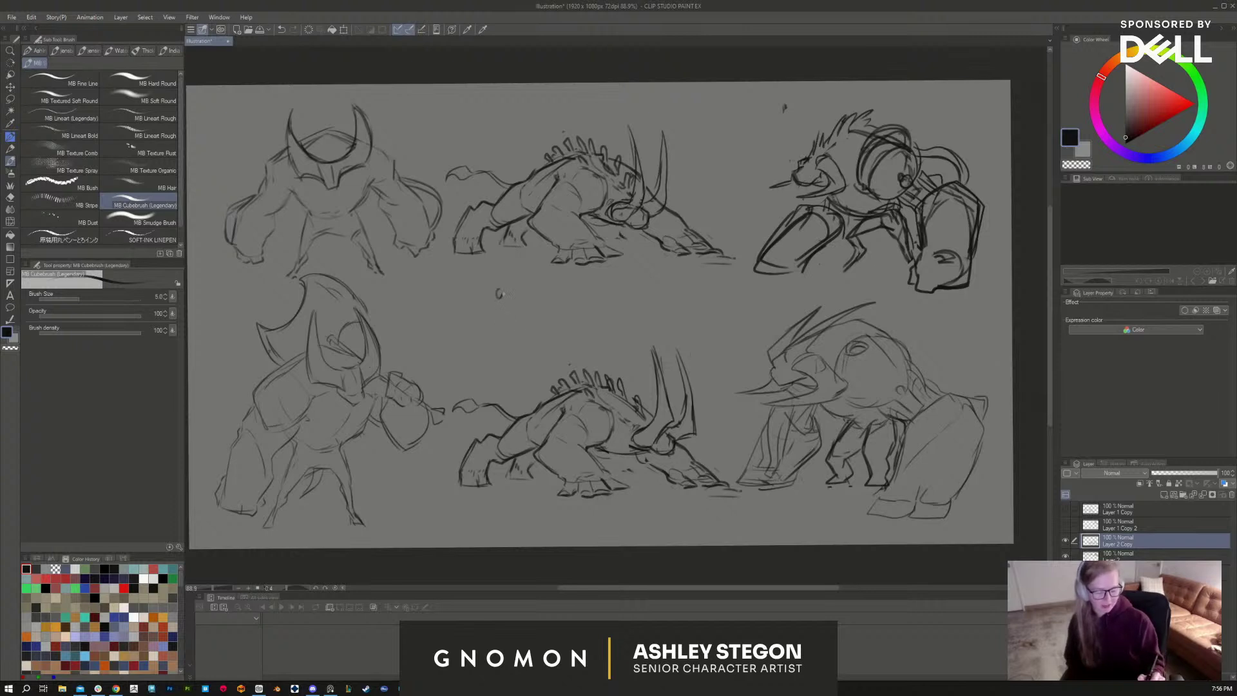
Step: Sketch a small standing human figure above the lower middle creature and undo its strokes
{"action": "mouse_move", "coordinate": [485, 311]}
{"action": "left_mouse_down"}
{"action": "mouse_move", "coordinate": [514, 325]}
{"action": "mouse_move", "coordinate": [493, 324]}
{"action": "mouse_move", "coordinate": [490, 343]}
{"action": "mouse_move", "coordinate": [499, 359]}
{"action": "mouse_move", "coordinate": [521, 349]}
{"action": "mouse_move", "coordinate": [510, 346]}
{"action": "mouse_move", "coordinate": [530, 376]}
{"action": "left_mouse_up"}
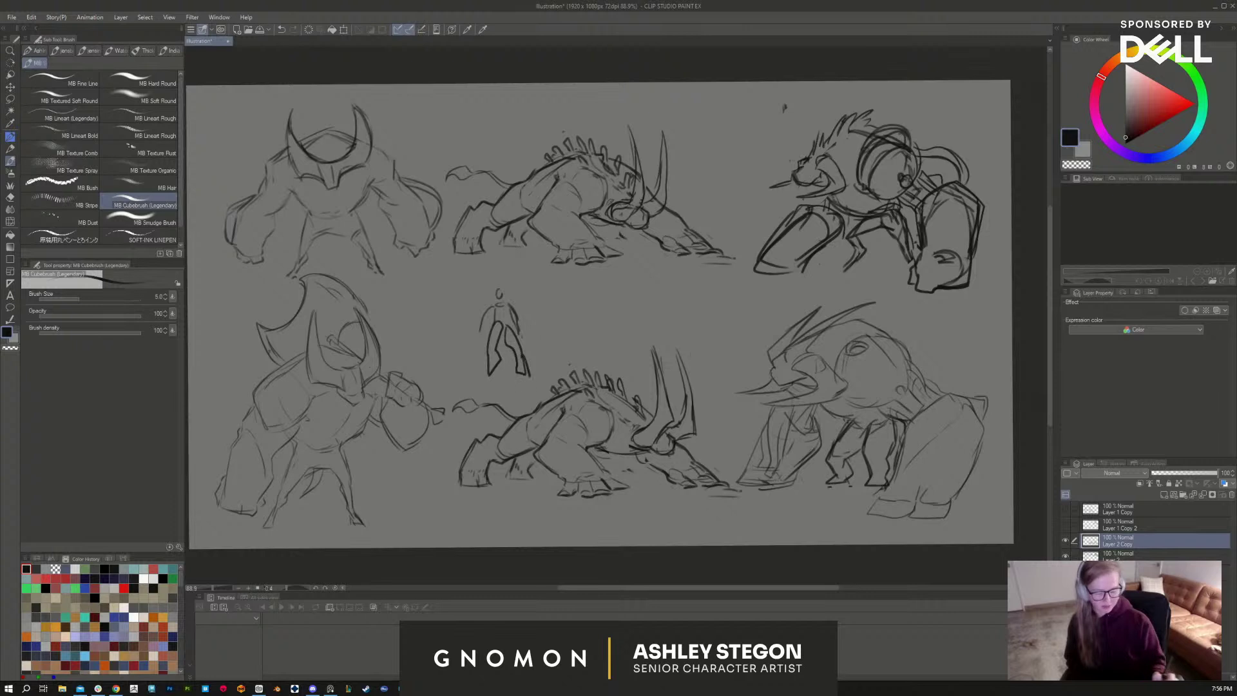
{"action": "key", "text": "ctrl+z"}
{"action": "key", "text": "ctrl+z"}
{"action": "key", "text": "ctrl+z"}
{"action": "key", "text": "ctrl+z"}
{"action": "key", "text": "ctrl+z"}
{"action": "key", "text": "ctrl+z"}
{"action": "key", "text": "ctrl+z"}
{"action": "key", "text": "ctrl+z"}
{"action": "key", "text": "ctrl+z"}
{"action": "key", "text": "ctrl+z"}
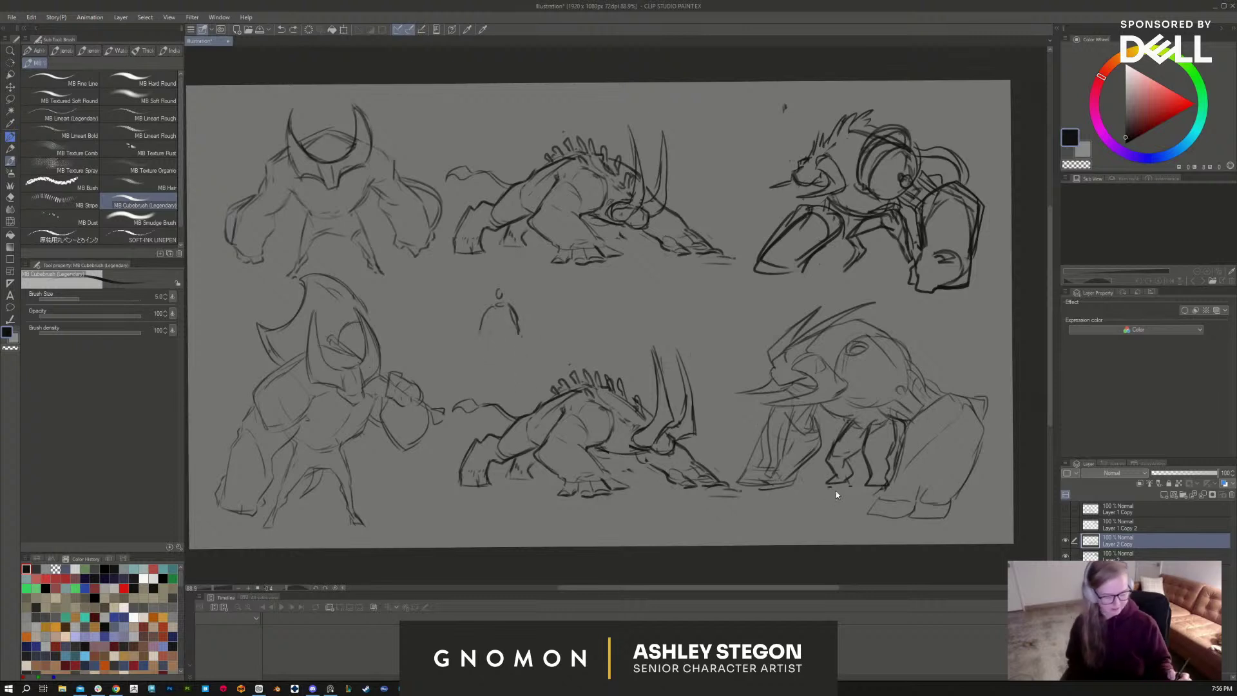
{"action": "key", "text": "ctrl+z"}
{"action": "key", "text": "ctrl+z"}
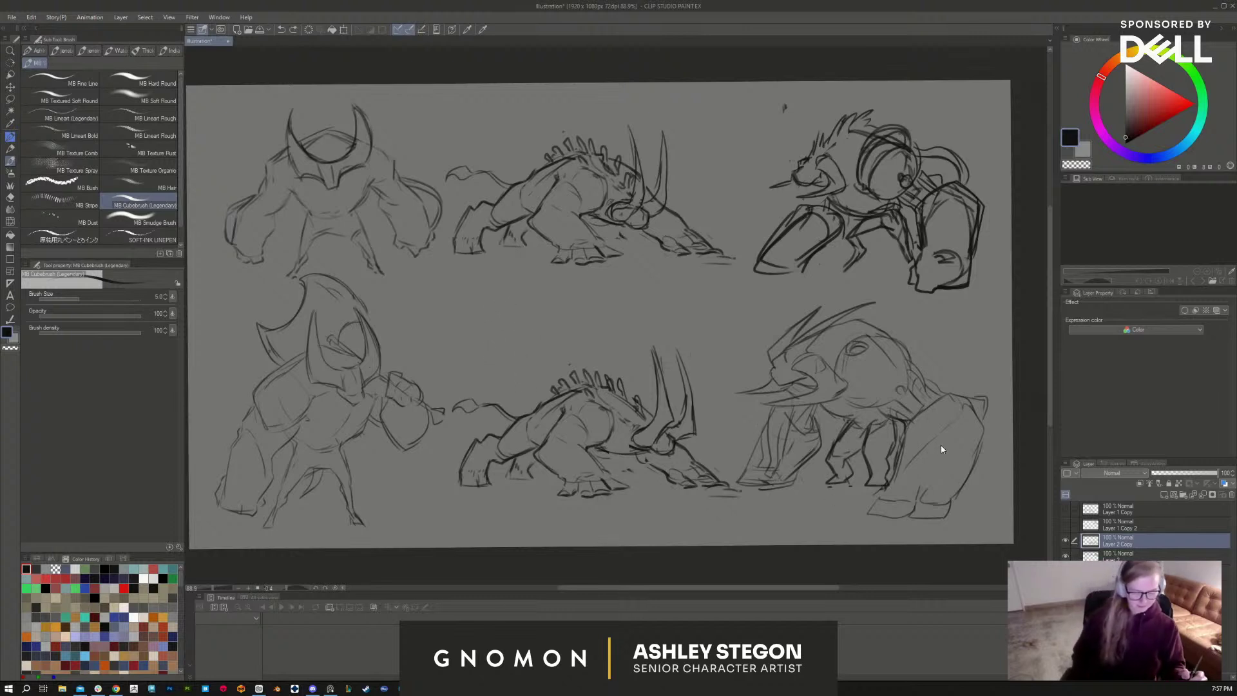
Step: Check which layers hold the visible creature sketches and merge the two into one layer
{"action": "left_click", "coordinate": [1066, 540]}
{"action": "left_click", "coordinate": [1066, 540]}
{"action": "left_click", "coordinate": [1065, 556]}
{"action": "left_click", "coordinate": [1066, 555]}
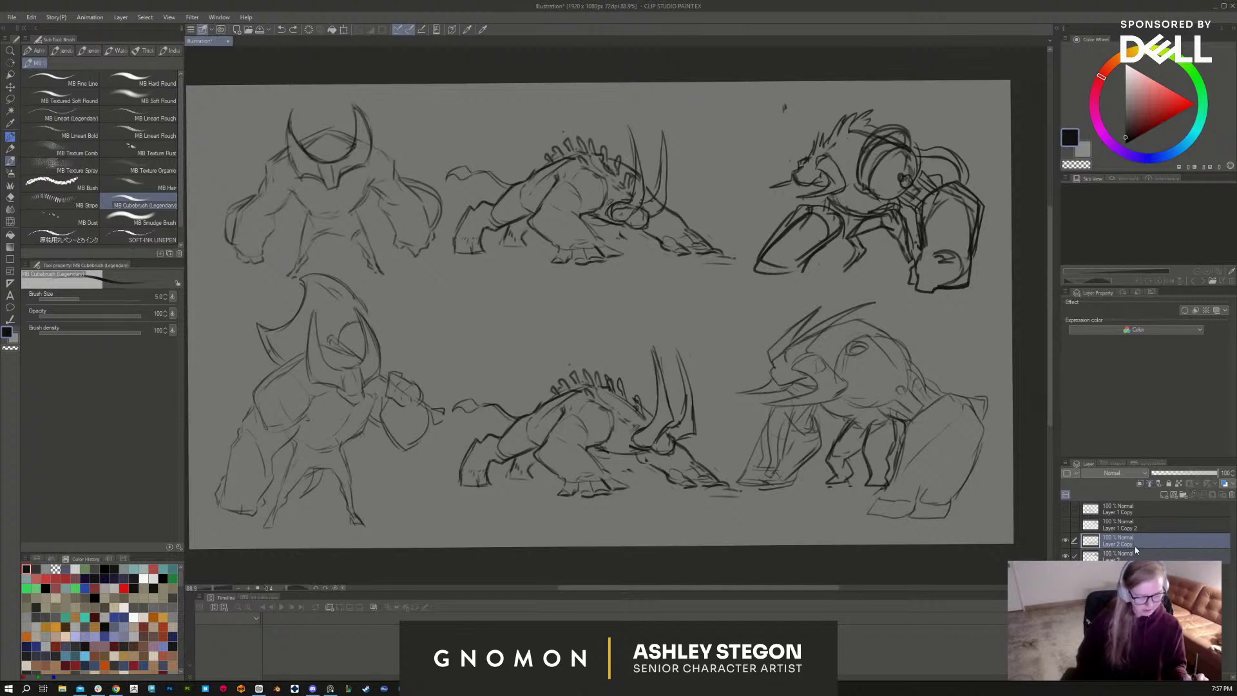
{"action": "right_click", "coordinate": [1139, 543]}
{"action": "left_click", "coordinate": [1168, 498]}
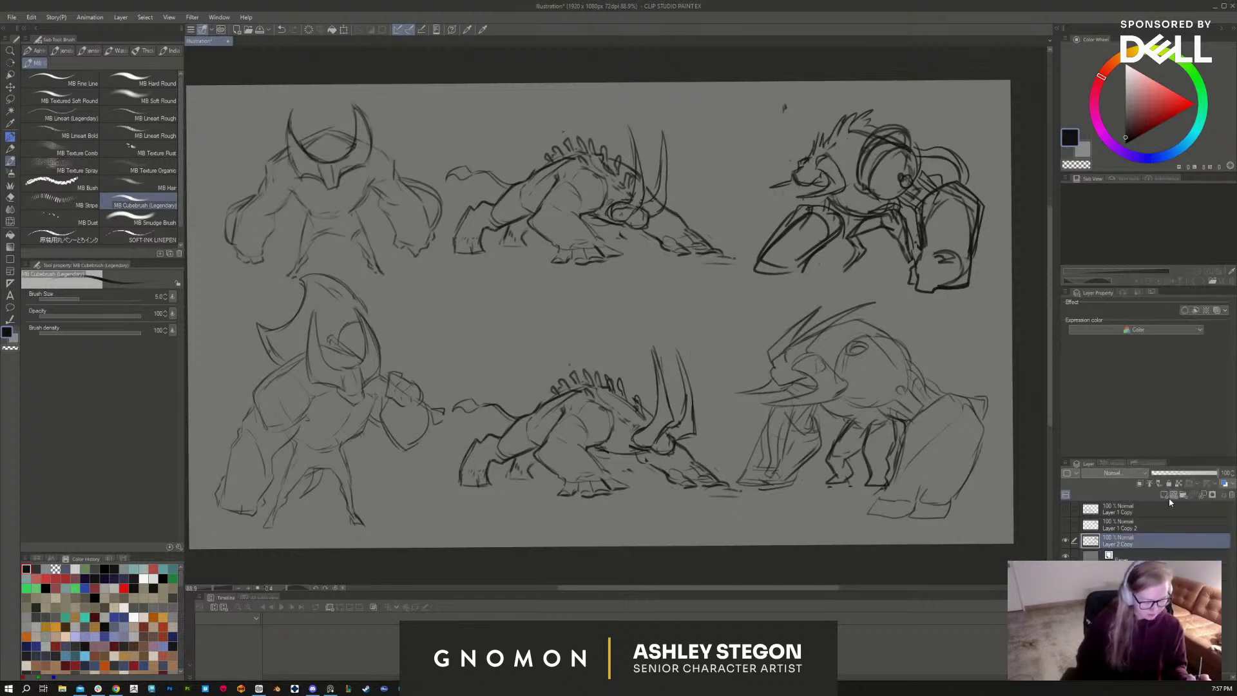
Step: Lasso the bottom row of three creatures, copy it onto a new layer, and hide the merged original
{"action": "key", "text": "m"}
{"action": "mouse_move", "coordinate": [892, 523]}
{"action": "left_mouse_down"}
{"action": "mouse_move", "coordinate": [958, 524]}
{"action": "mouse_move", "coordinate": [1000, 491]}
{"action": "mouse_move", "coordinate": [1015, 413]}
{"action": "mouse_move", "coordinate": [916, 301]}
{"action": "mouse_move", "coordinate": [847, 282]}
{"action": "mouse_move", "coordinate": [548, 319]}
{"action": "mouse_move", "coordinate": [409, 306]}
{"action": "mouse_move", "coordinate": [326, 255]}
{"action": "mouse_move", "coordinate": [230, 322]}
{"action": "mouse_move", "coordinate": [189, 505]}
{"action": "mouse_move", "coordinate": [427, 561]}
{"action": "mouse_move", "coordinate": [905, 550]}
{"action": "left_mouse_up"}
{"action": "key", "text": "ctrl+c"}
{"action": "key", "text": "ctrl+v"}
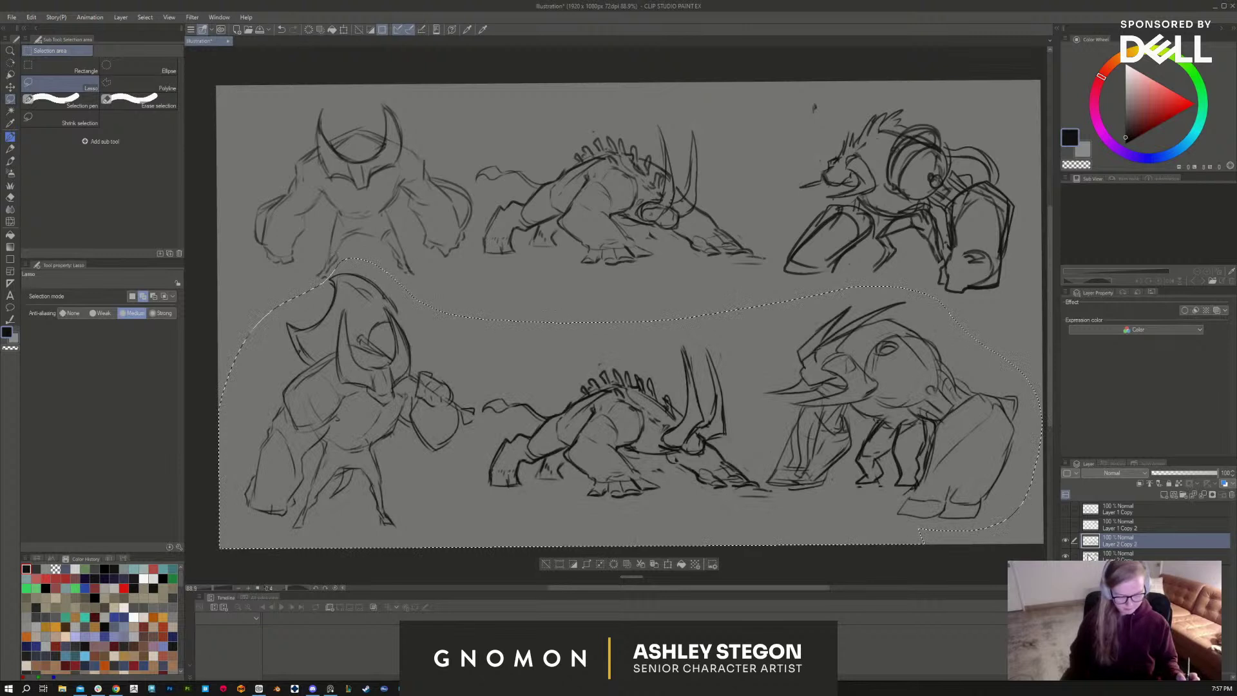
{"action": "left_click", "coordinate": [1066, 556]}
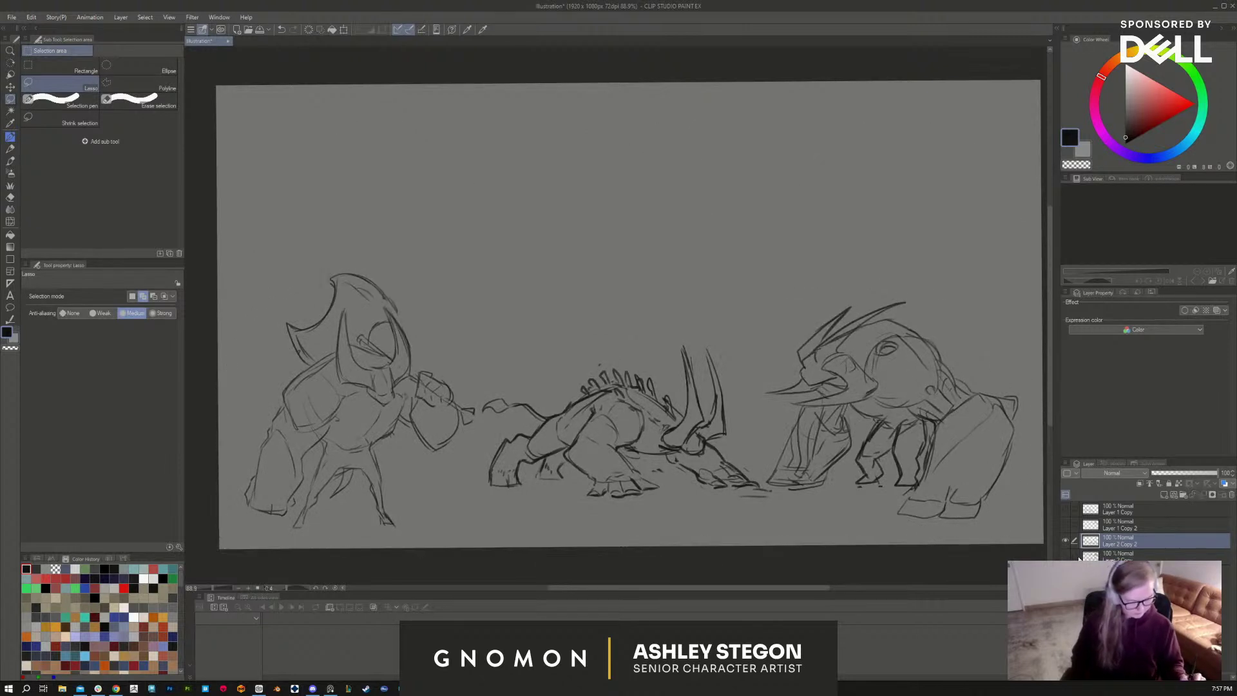
Step: Move the copied row of three creatures up to the vertical middle of the canvas
{"action": "key", "text": "k"}
{"action": "mouse_move", "coordinate": [850, 561]}
{"action": "left_mouse_down"}
{"action": "mouse_move", "coordinate": [854, 419]}
{"action": "mouse_move", "coordinate": [847, 434]}
{"action": "left_mouse_up"}
{"action": "key", "text": "b"}
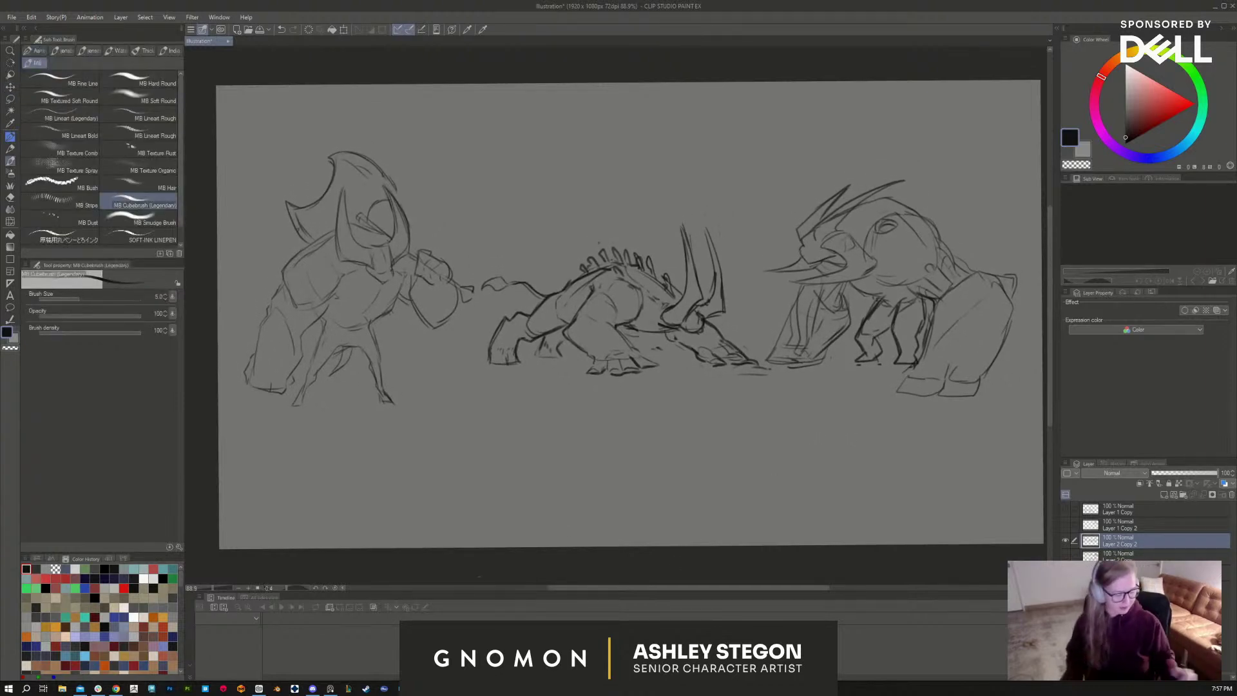
Step: Lower the copied sketch layer's opacity to 30% and add a new layer above it
{"action": "left_click_drag", "start_coordinate": [1222, 476], "coordinate": [1173, 482]}
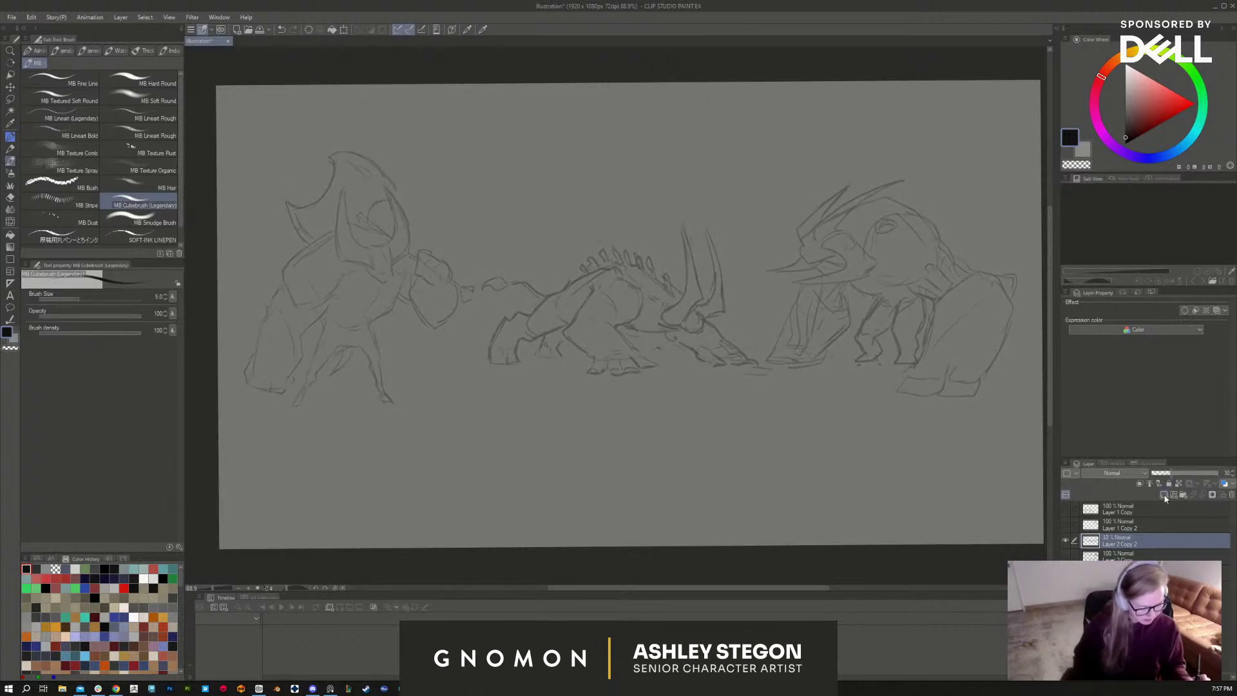
{"action": "left_click", "coordinate": [1164, 494]}
Step: Choose the SOFT-INK LINEPEN brush and fade the sketch layer to 22% opacity, keeping Layer 1 active for inking
{"action": "scroll", "coordinate": [429, 333], "scroll_direction": "up", "scroll_amount": 2}
{"action": "scroll", "coordinate": [621, 409], "scroll_direction": "up", "scroll_amount": 4}
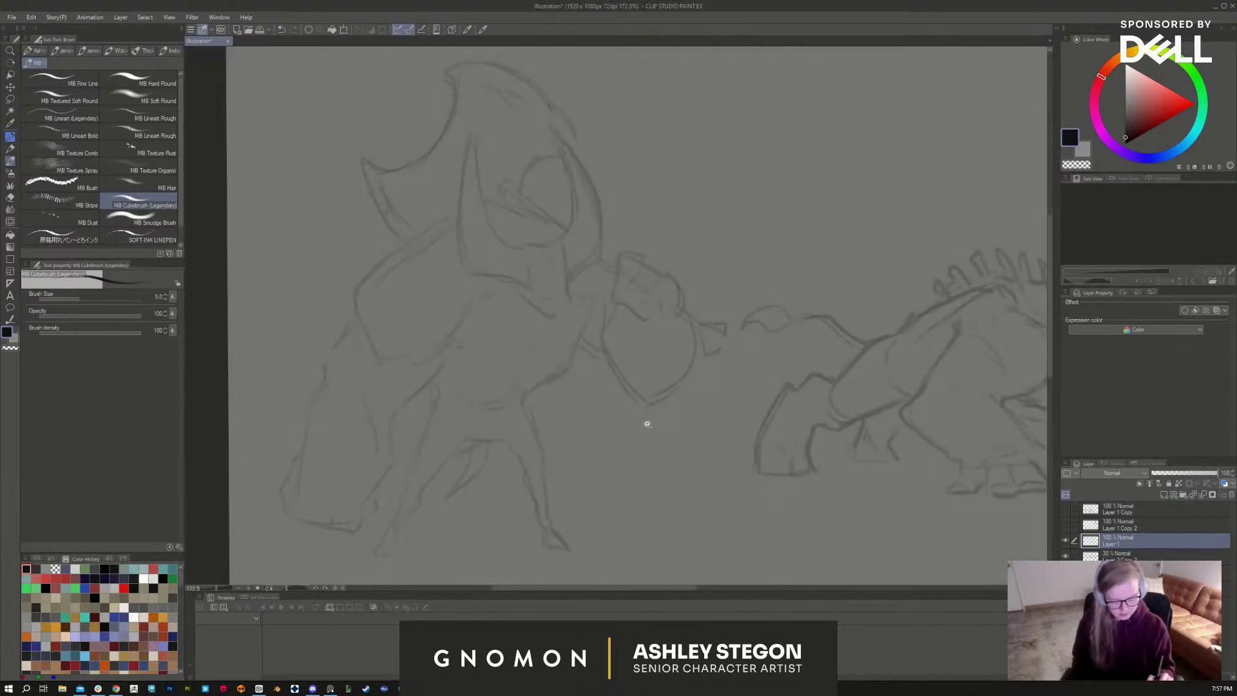
{"action": "scroll", "coordinate": [658, 418], "scroll_direction": "down", "scroll_amount": 4}
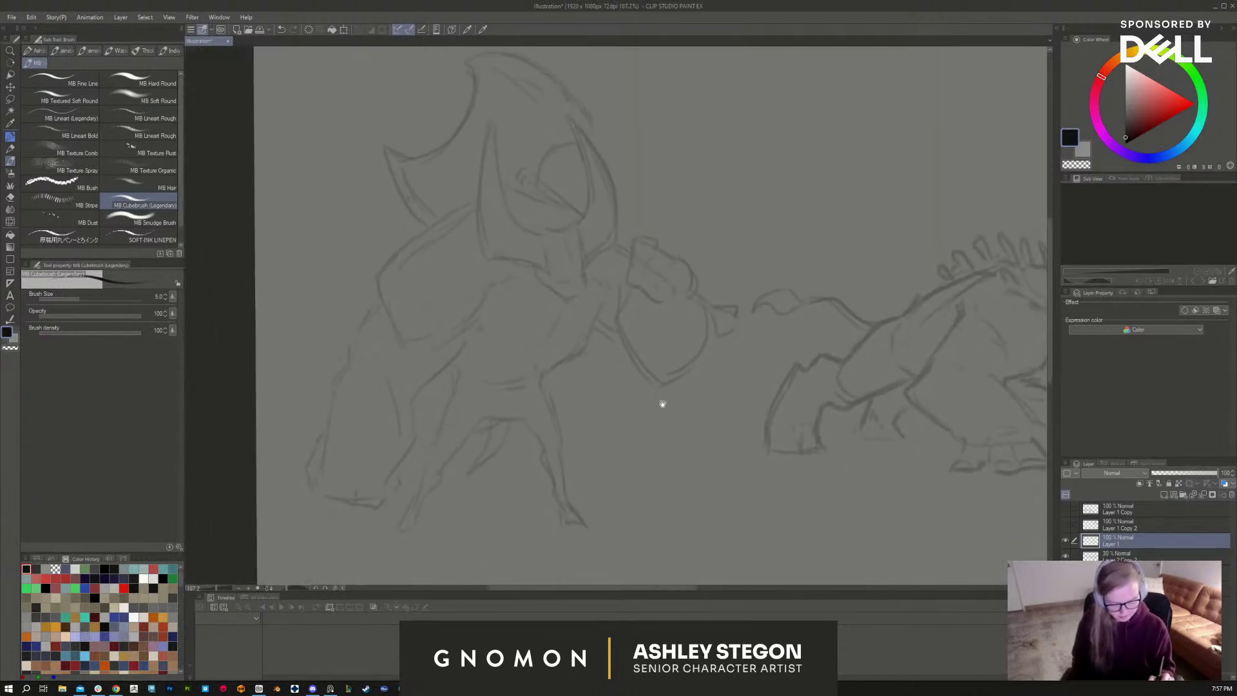
{"action": "scroll", "coordinate": [664, 409], "scroll_direction": "up", "scroll_amount": 1}
{"action": "left_click", "coordinate": [153, 238]}
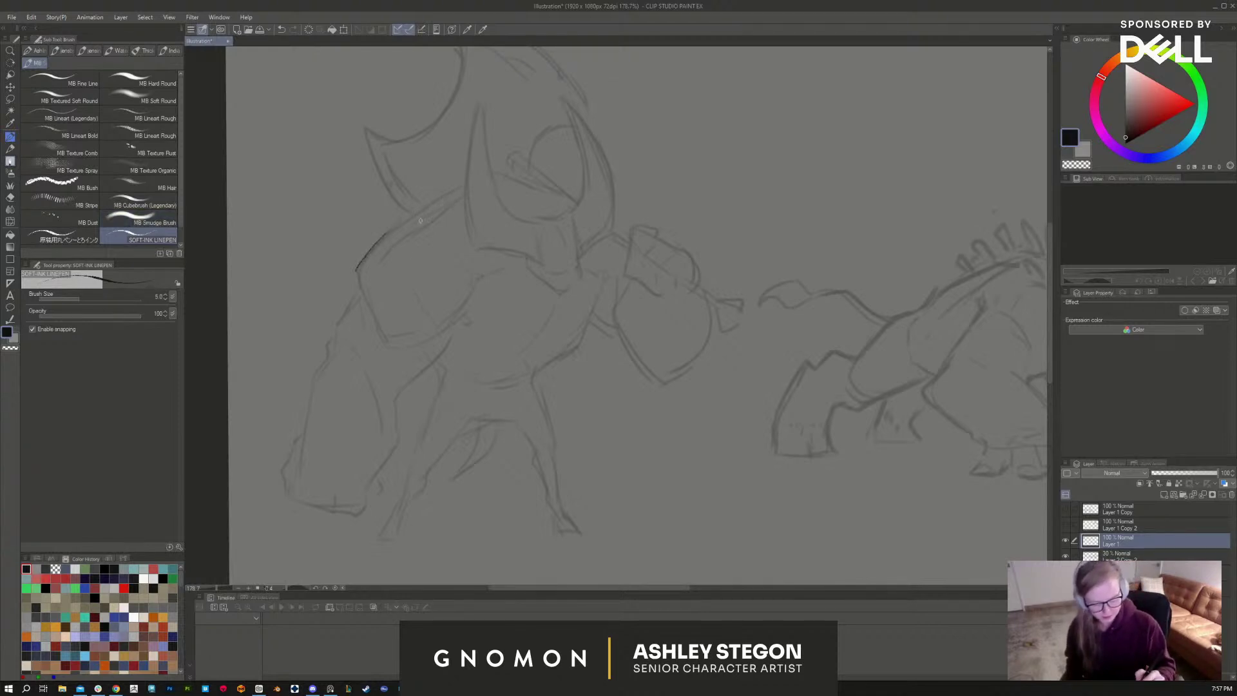
{"action": "left_click", "coordinate": [1127, 553]}
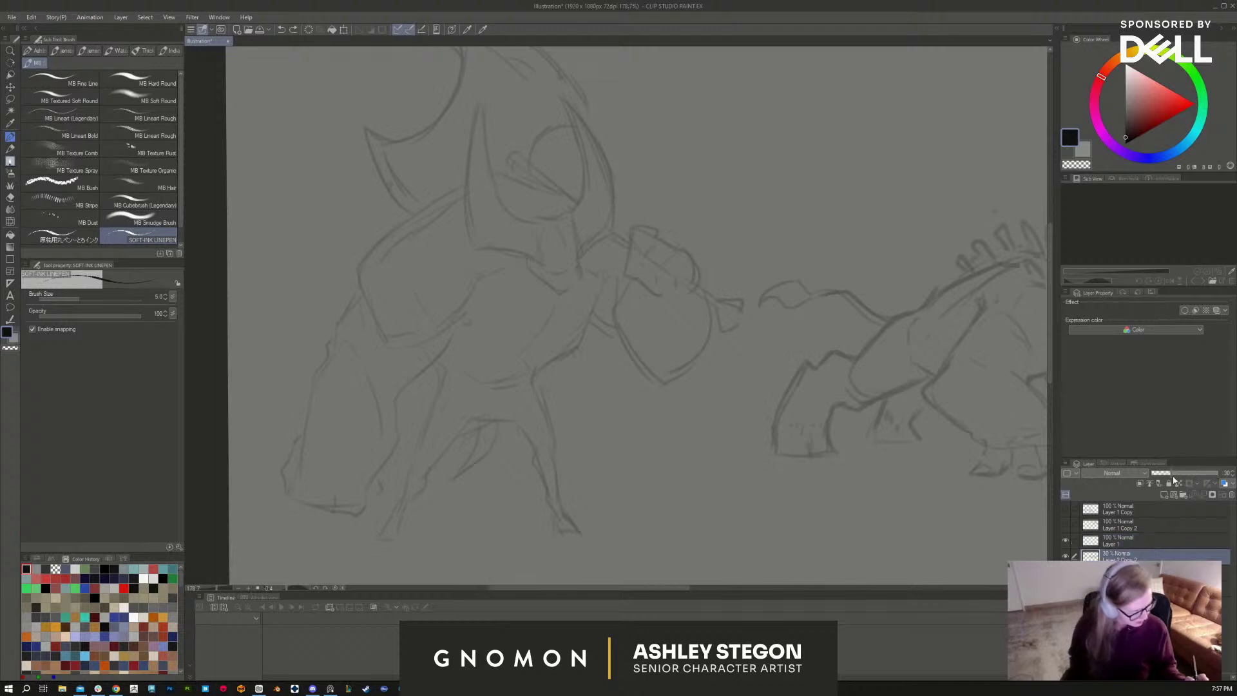
{"action": "left_click_drag", "start_coordinate": [1171, 473], "coordinate": [1165, 474]}
{"action": "left_click", "coordinate": [1160, 540]}
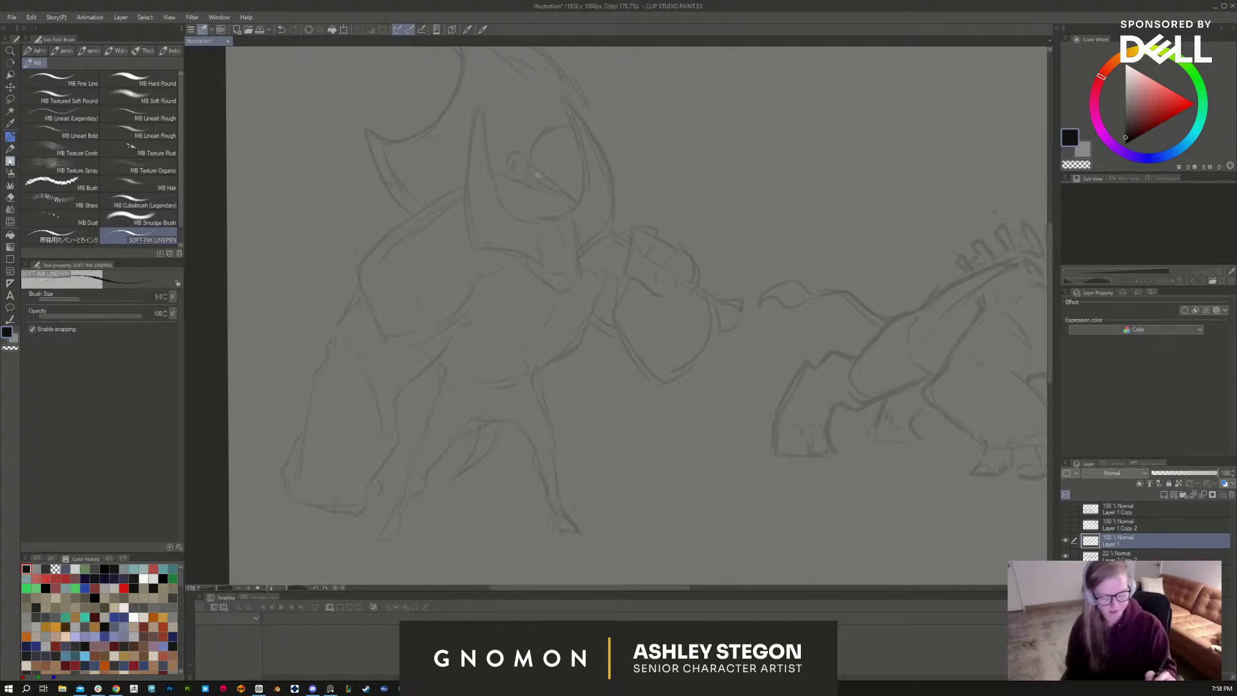
Step: Ink the horned creature's head over the sketch, with angular brow plates, eye, jawline and a rounded ring at the snout
{"action": "left_click_drag", "start_coordinate": [527, 220], "coordinate": [533, 254]}
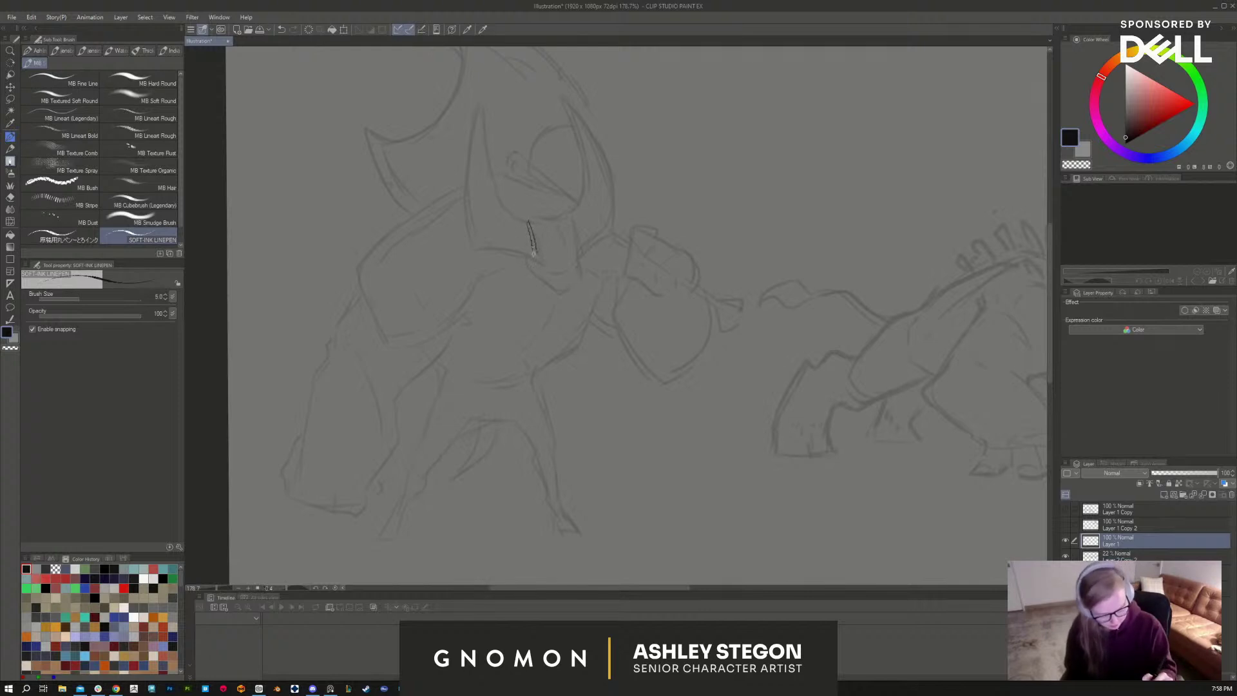
{"action": "mouse_move", "coordinate": [530, 210]}
{"action": "left_mouse_down"}
{"action": "mouse_move", "coordinate": [546, 255]}
{"action": "mouse_move", "coordinate": [525, 271]}
{"action": "left_mouse_up"}
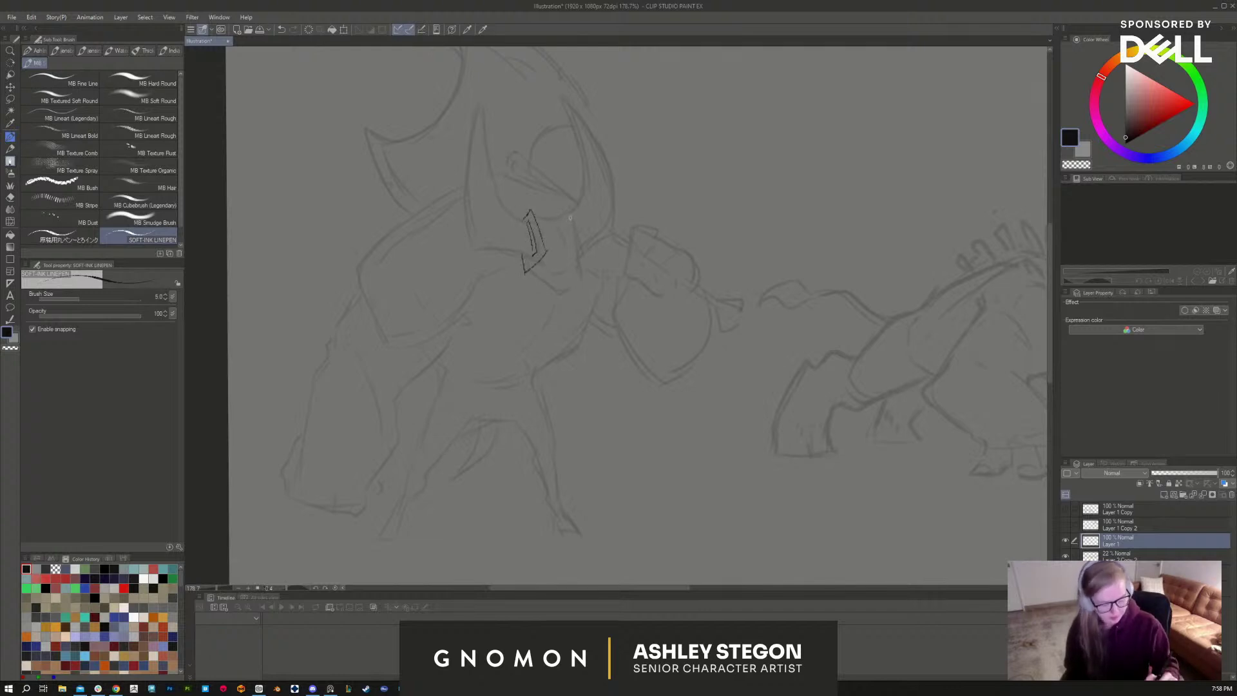
{"action": "left_click_drag", "start_coordinate": [569, 218], "coordinate": [585, 262]}
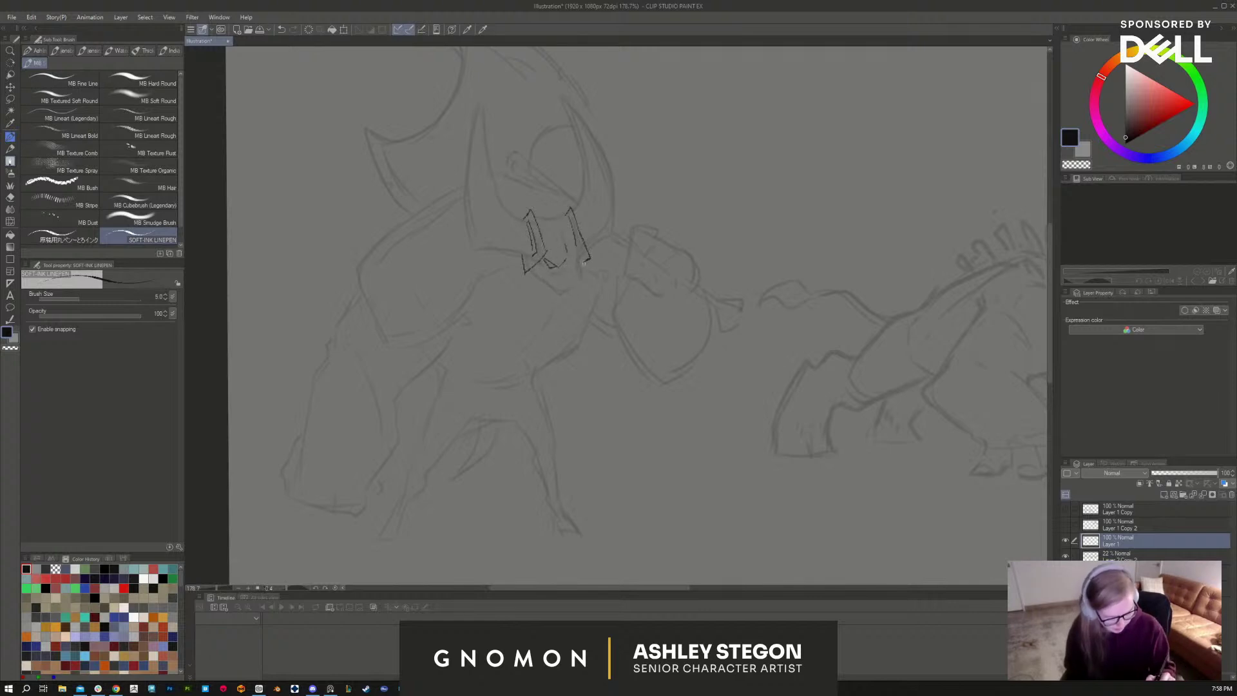
{"action": "left_click_drag", "start_coordinate": [584, 263], "coordinate": [592, 255]}
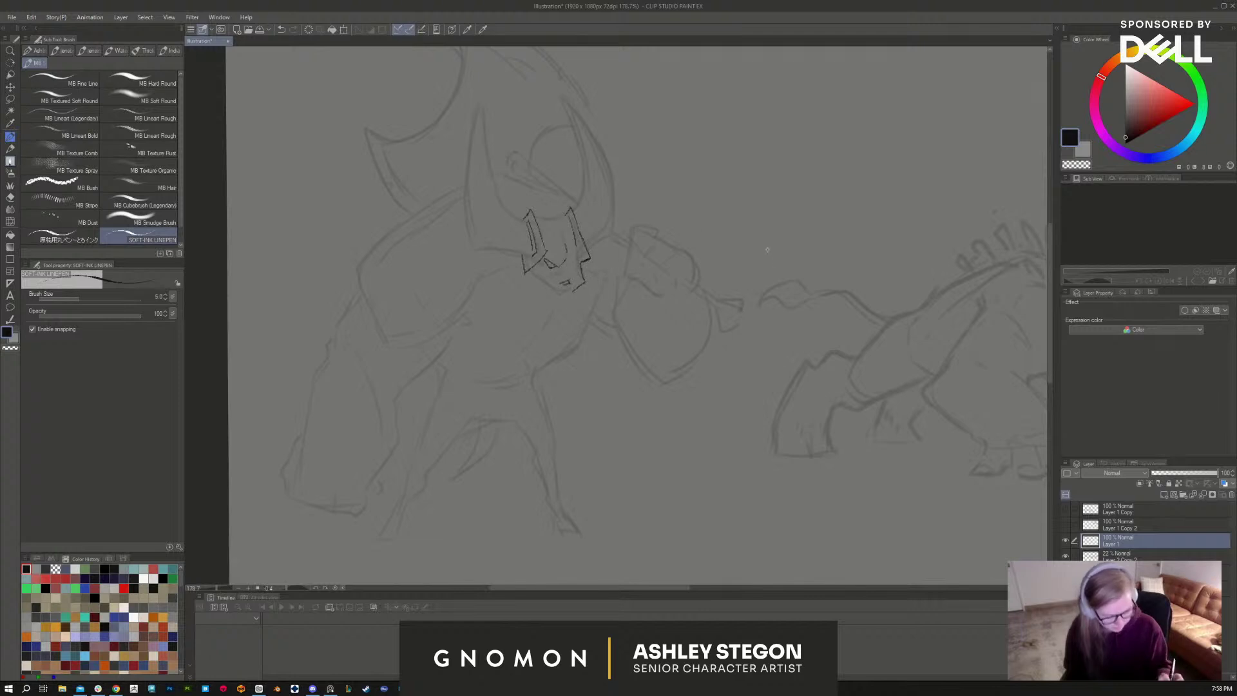
{"action": "left_click_drag", "start_coordinate": [528, 271], "coordinate": [552, 291]}
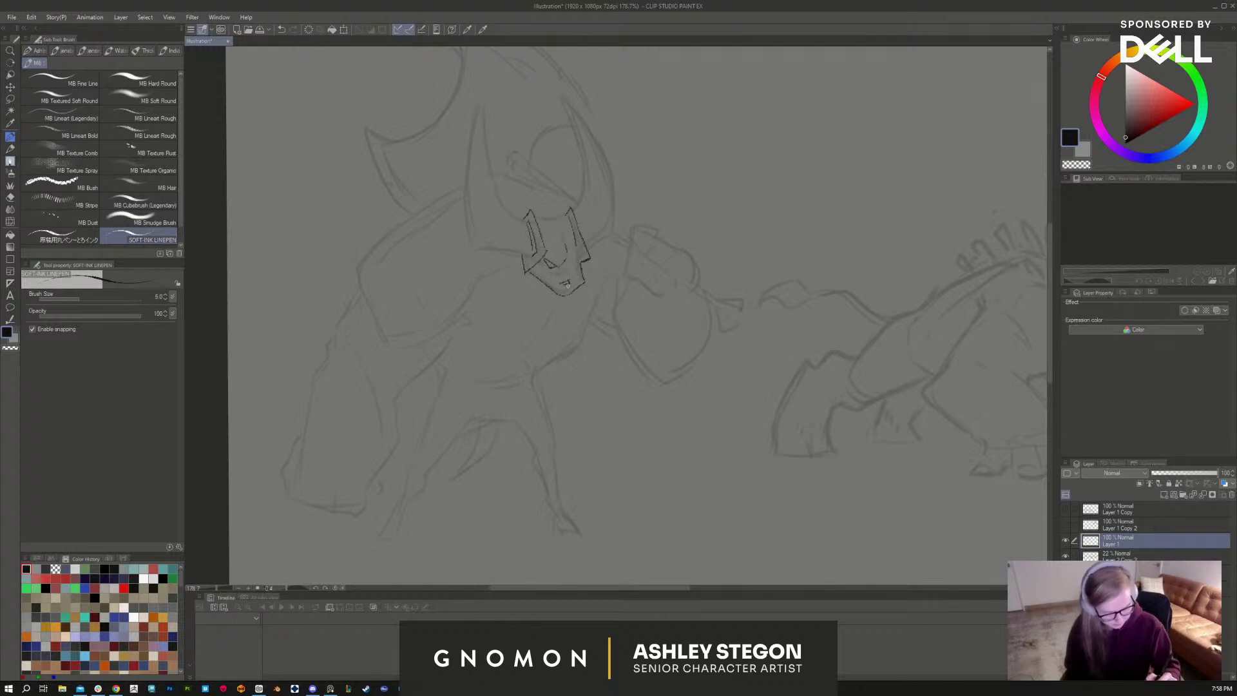
{"action": "mouse_move", "coordinate": [566, 284]}
{"action": "left_mouse_down"}
{"action": "mouse_move", "coordinate": [584, 296]}
{"action": "mouse_move", "coordinate": [567, 300]}
{"action": "left_mouse_up"}
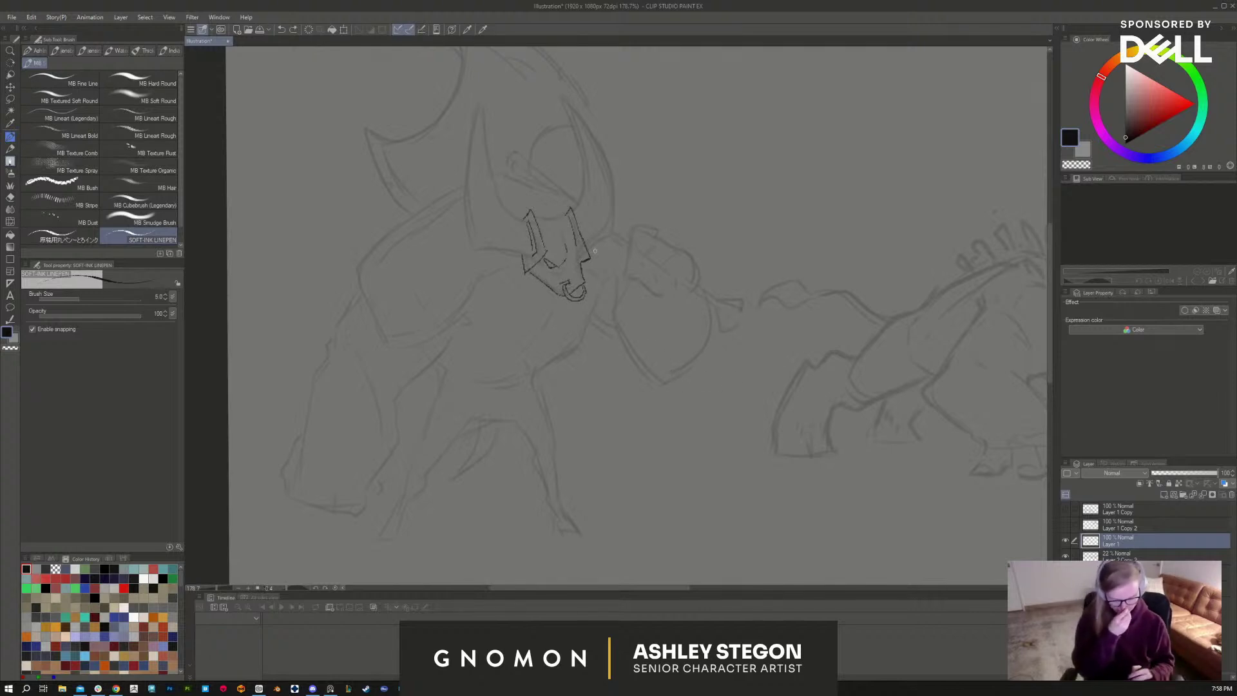
Step: Ink both long curved horns from the sides of the head to their tips, flipping the canvas horizontally between them
{"action": "left_click_drag", "start_coordinate": [480, 253], "coordinate": [534, 264]}
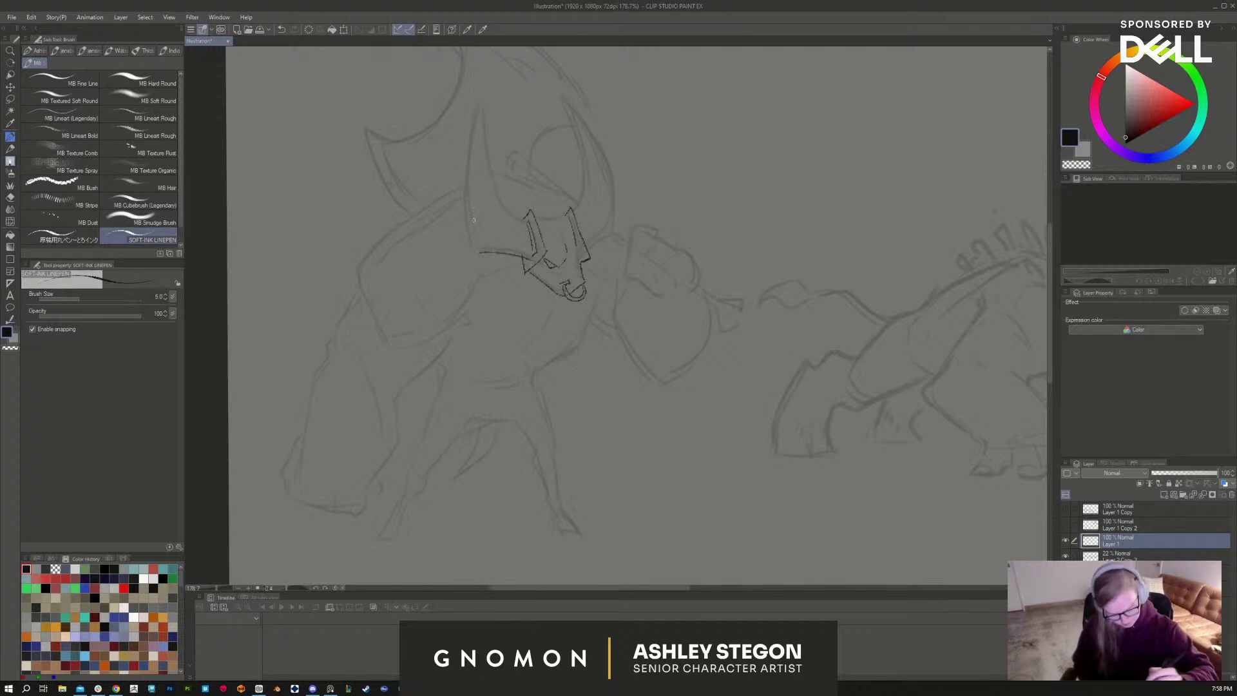
{"action": "left_click_drag", "start_coordinate": [479, 106], "coordinate": [471, 234]}
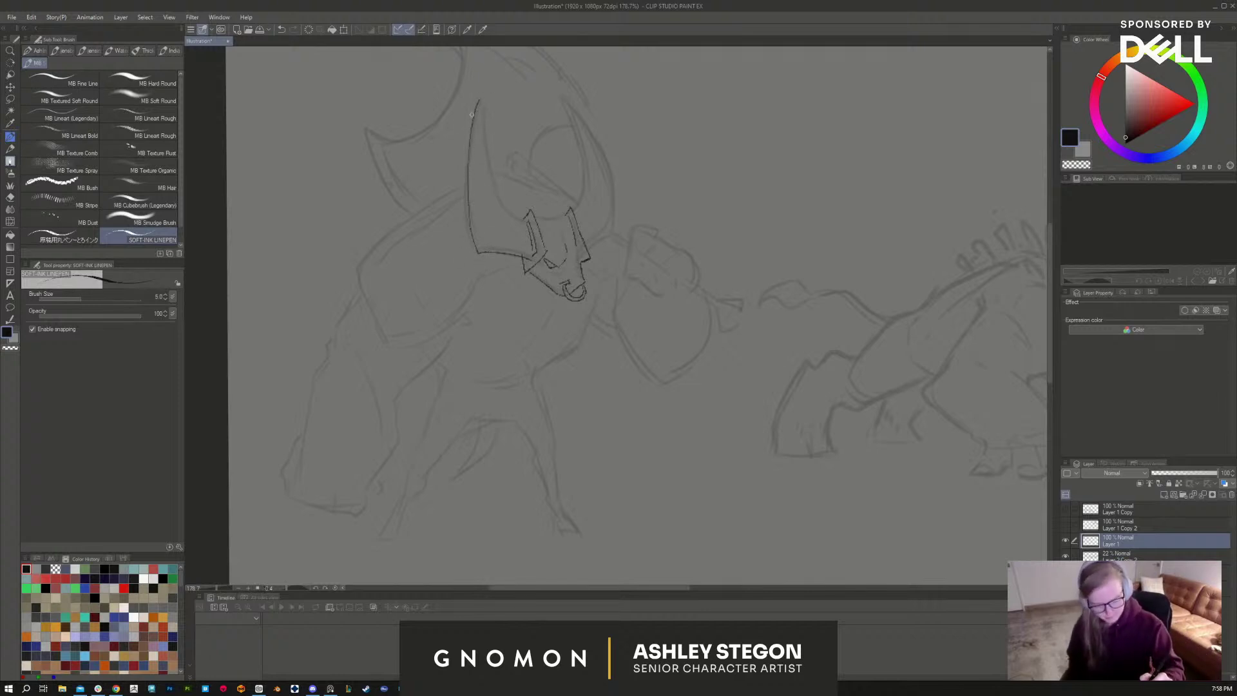
{"action": "mouse_move", "coordinate": [482, 100]}
{"action": "left_mouse_down"}
{"action": "mouse_move", "coordinate": [500, 203]}
{"action": "mouse_move", "coordinate": [525, 219]}
{"action": "left_mouse_up"}
{"action": "key", "text": "h"}
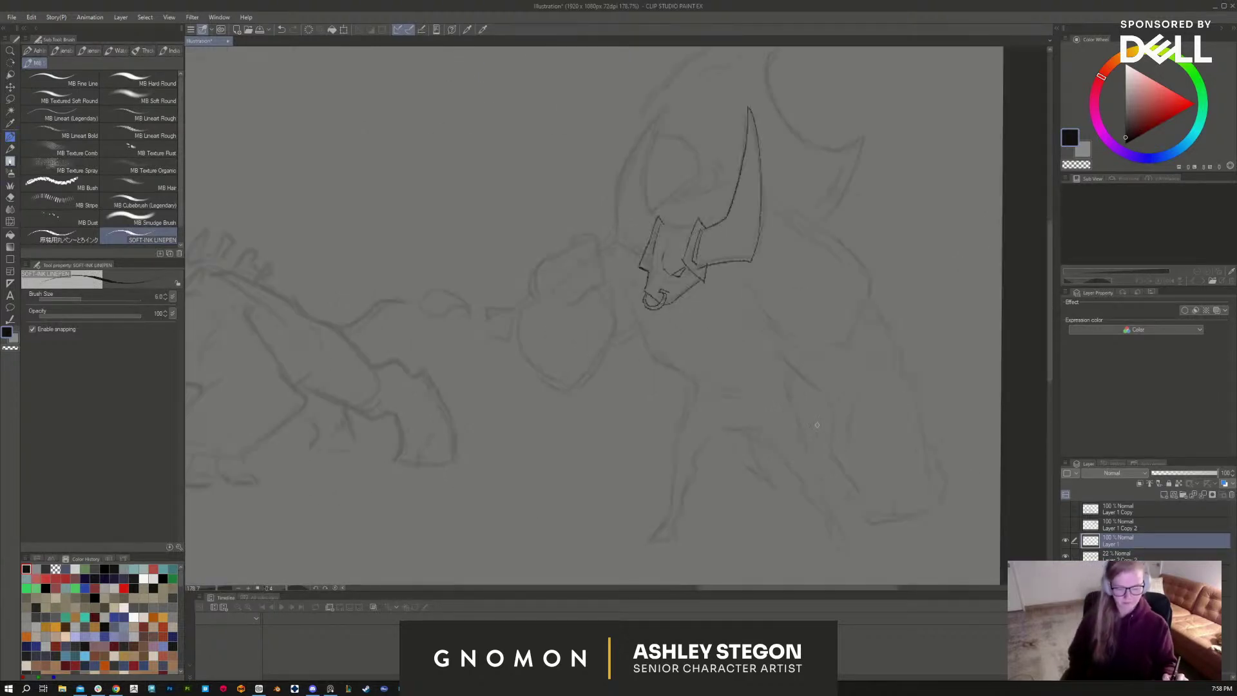
{"action": "left_click_drag", "start_coordinate": [894, 469], "coordinate": [787, 488]}
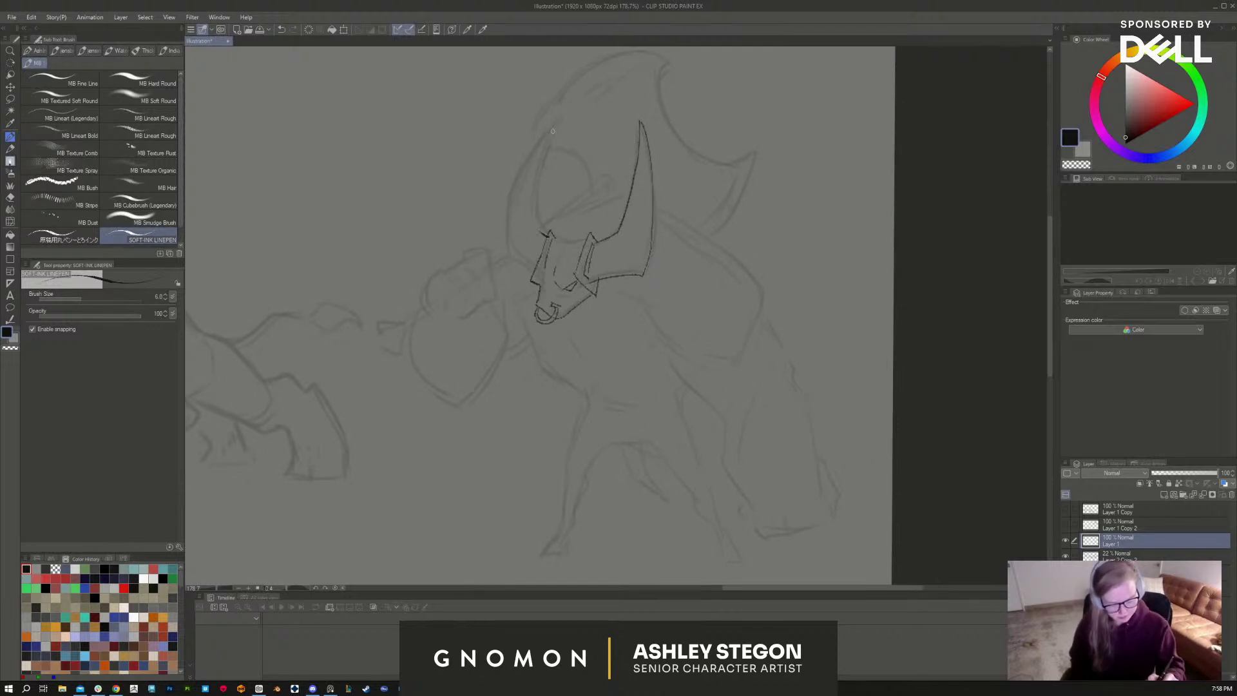
{"action": "mouse_move", "coordinate": [552, 134]}
{"action": "left_mouse_down"}
{"action": "mouse_move", "coordinate": [529, 226]}
{"action": "mouse_move", "coordinate": [544, 233]}
{"action": "left_mouse_up"}
{"action": "mouse_move", "coordinate": [555, 125]}
{"action": "left_mouse_down"}
{"action": "mouse_move", "coordinate": [513, 237]}
{"action": "mouse_move", "coordinate": [532, 279]}
{"action": "left_mouse_up"}
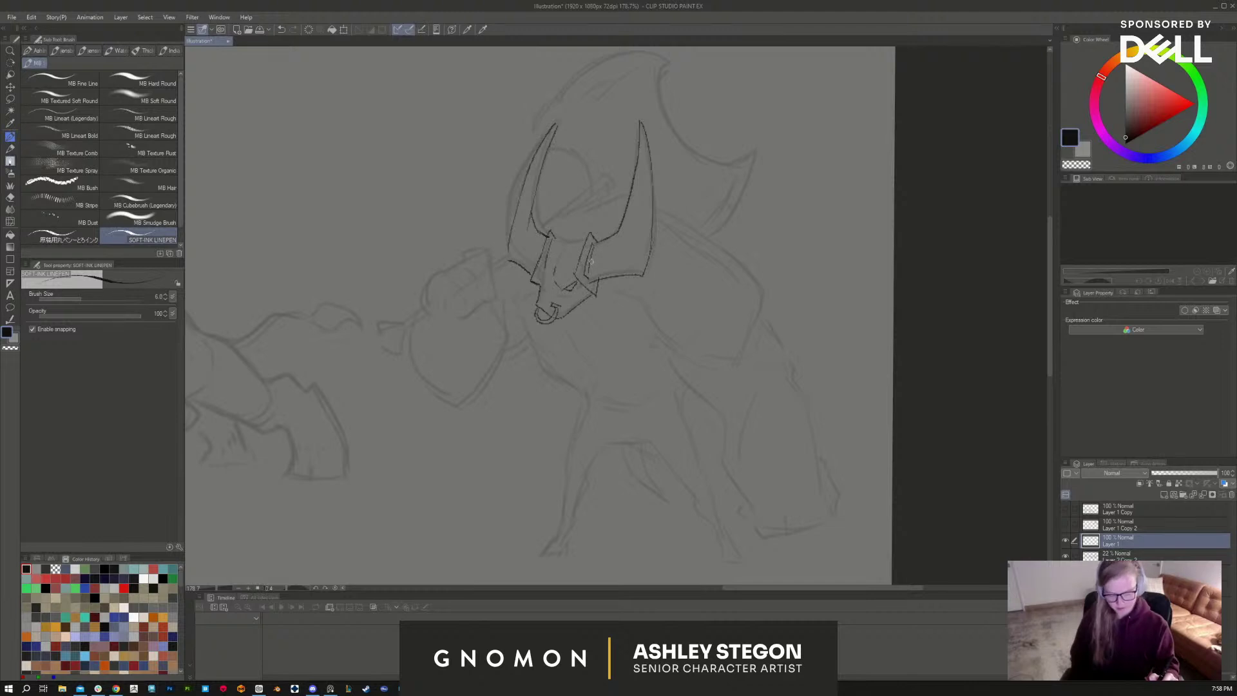
Step: Erase the lower edge of the brow plate beside the eye with a smaller eraser and redraw it narrower
{"action": "key", "text": "e"}
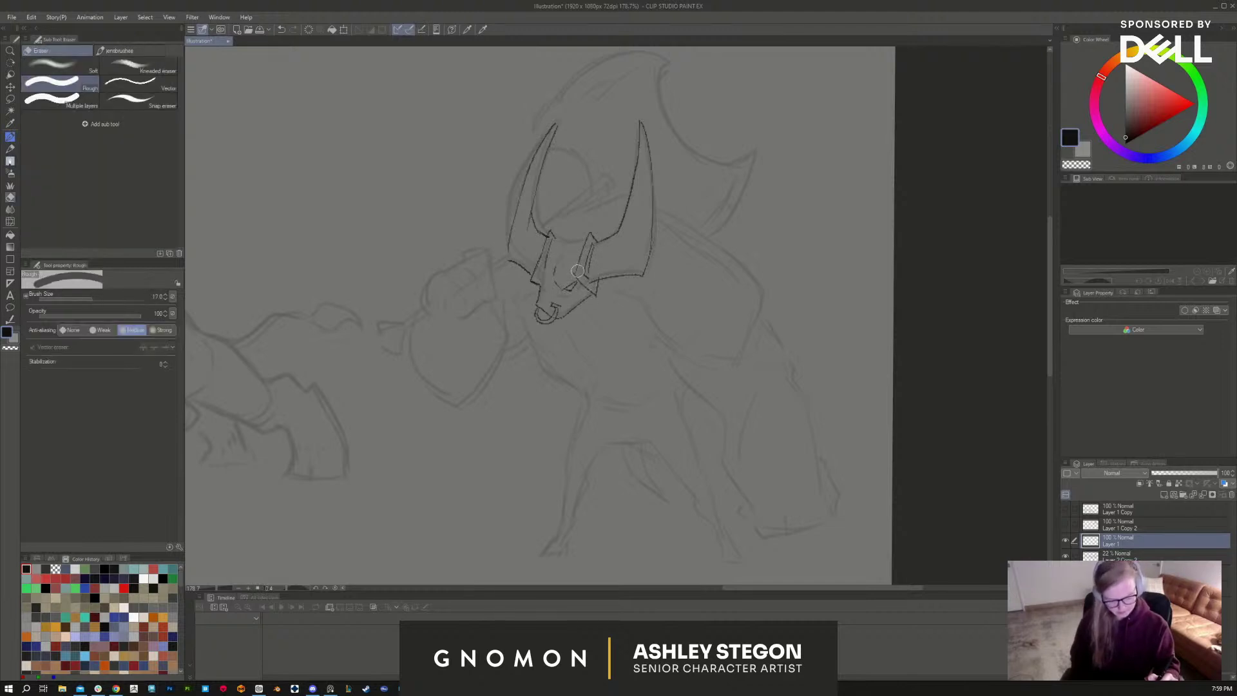
{"action": "key", "text": "bracketleft"}
{"action": "left_click_drag", "start_coordinate": [578, 276], "coordinate": [598, 289]}
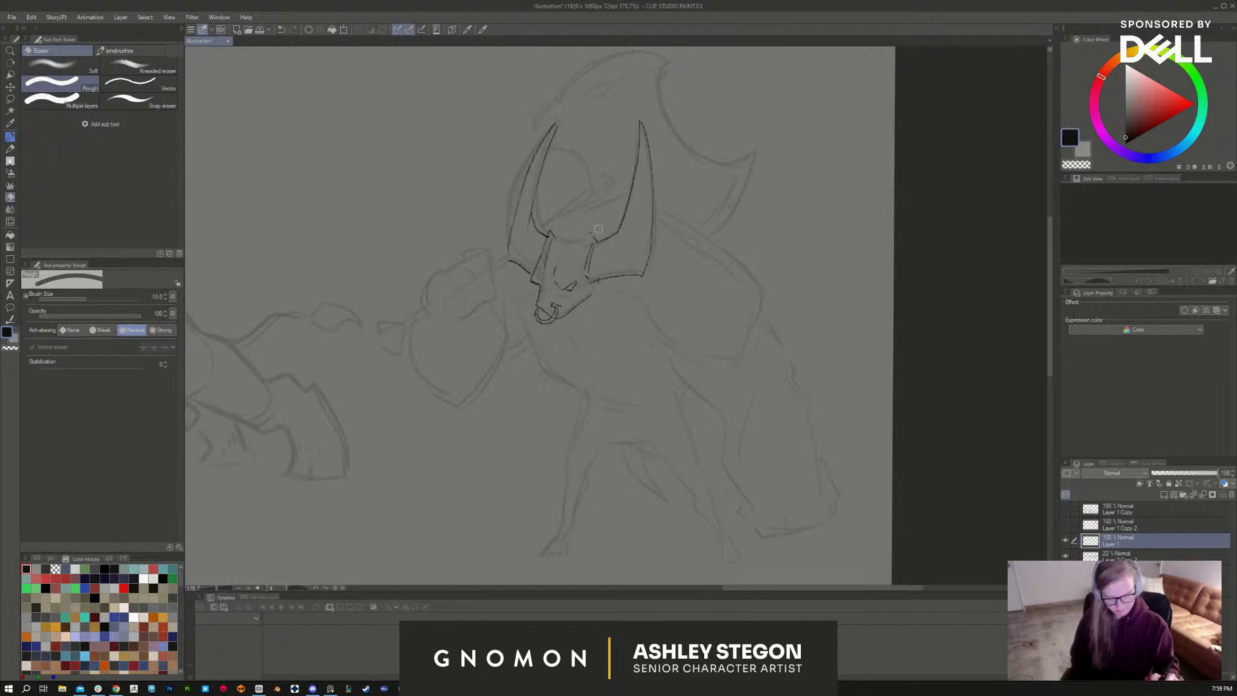
{"action": "key", "text": "b"}
{"action": "mouse_move", "coordinate": [589, 234]}
{"action": "left_mouse_down"}
{"action": "mouse_move", "coordinate": [579, 274]}
{"action": "mouse_move", "coordinate": [595, 238]}
{"action": "mouse_move", "coordinate": [586, 216]}
{"action": "mouse_move", "coordinate": [587, 242]}
{"action": "left_mouse_up"}
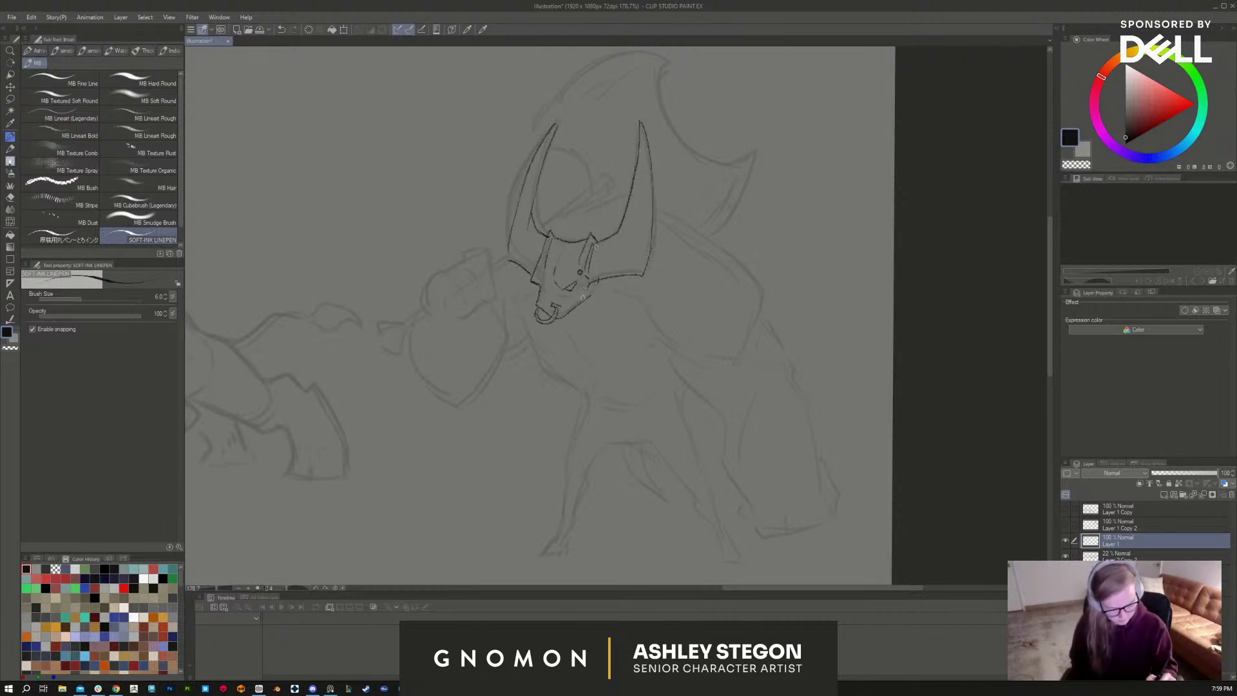
Step: Ink pointed ears beneath both horns, shade the inner ear and add detail lines around the eye and nose
{"action": "mouse_move", "coordinate": [585, 295]}
{"action": "left_mouse_down"}
{"action": "mouse_move", "coordinate": [618, 302]}
{"action": "mouse_move", "coordinate": [595, 285]}
{"action": "mouse_move", "coordinate": [608, 309]}
{"action": "left_mouse_up"}
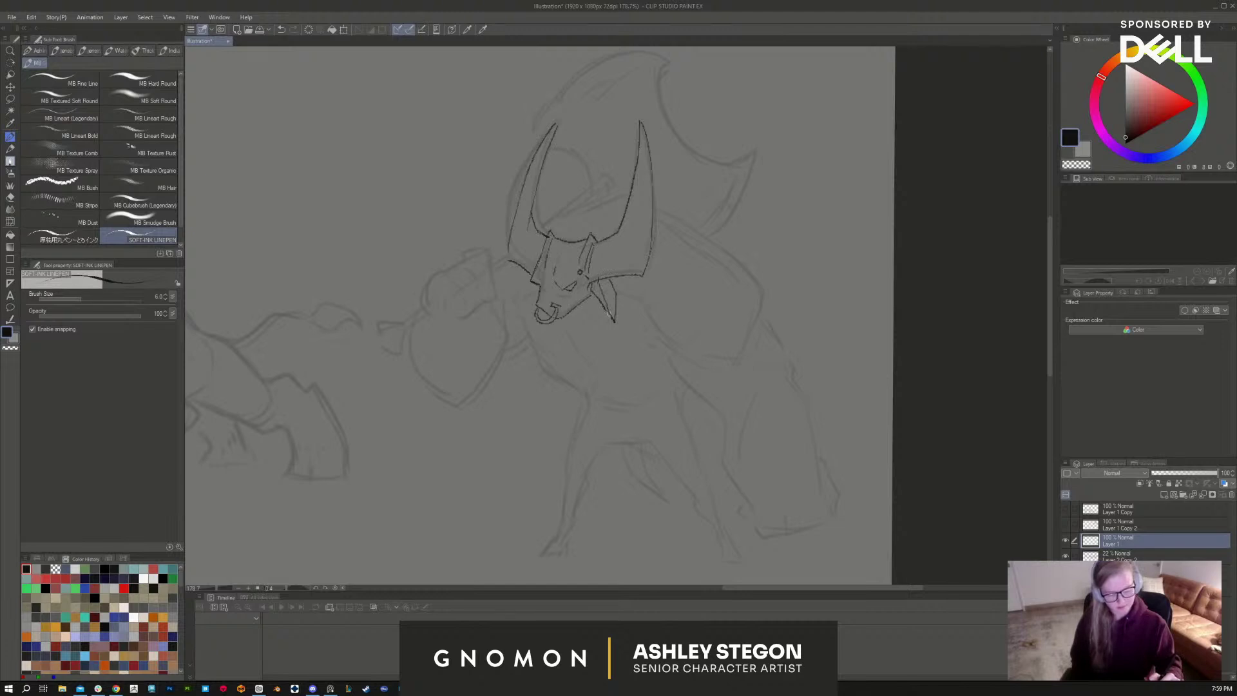
{"action": "left_click_drag", "start_coordinate": [533, 279], "coordinate": [522, 315]}
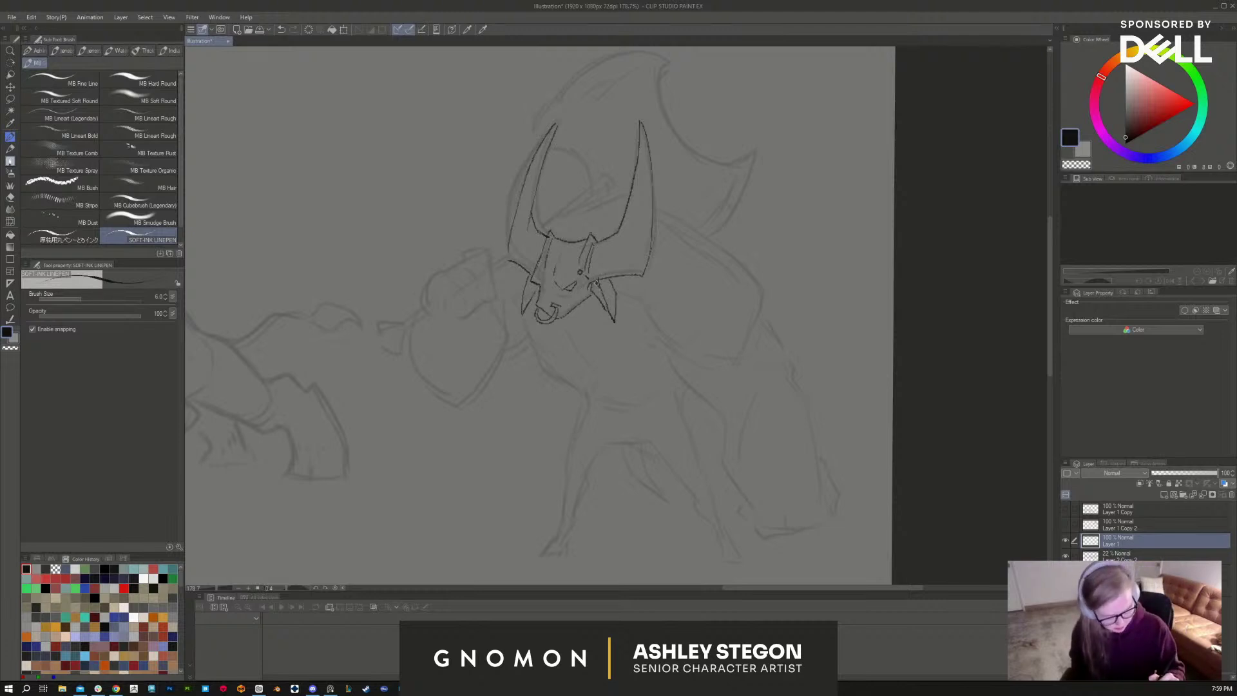
{"action": "mouse_move", "coordinate": [597, 285]}
{"action": "left_mouse_down"}
{"action": "mouse_move", "coordinate": [606, 301]}
{"action": "mouse_move", "coordinate": [602, 291]}
{"action": "left_mouse_up"}
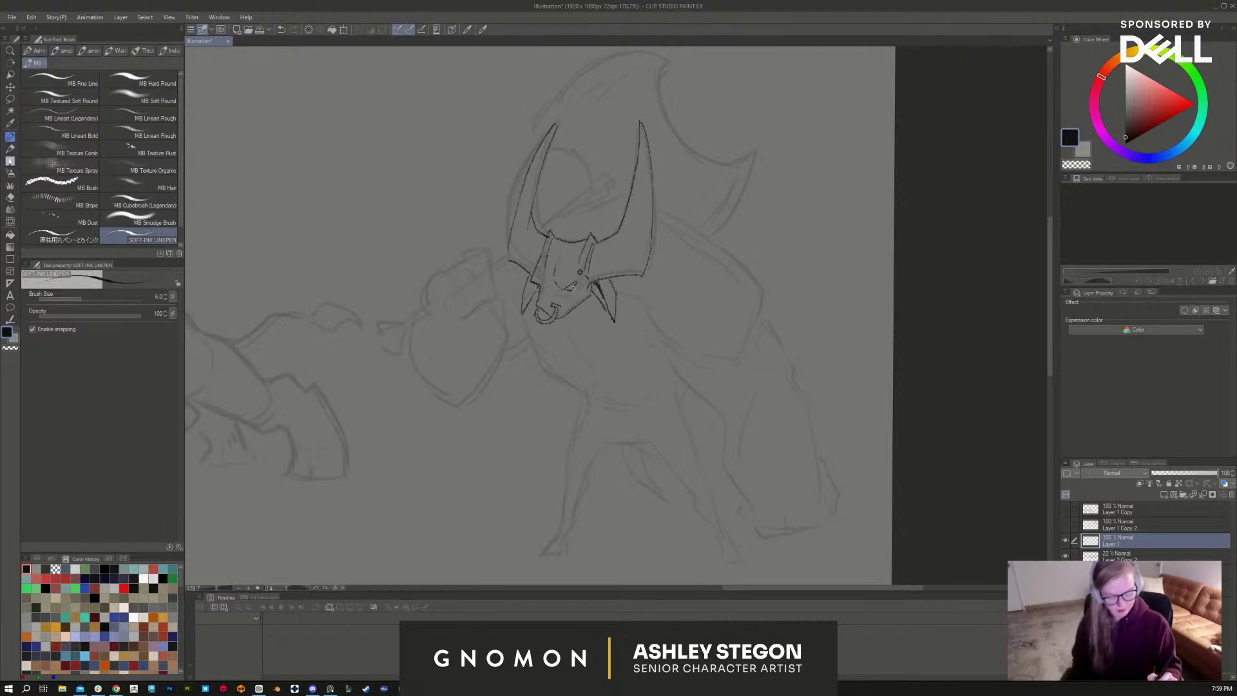
{"action": "mouse_move", "coordinate": [571, 286]}
{"action": "left_mouse_down"}
{"action": "mouse_move", "coordinate": [545, 279]}
{"action": "mouse_move", "coordinate": [570, 292]}
{"action": "left_mouse_up"}
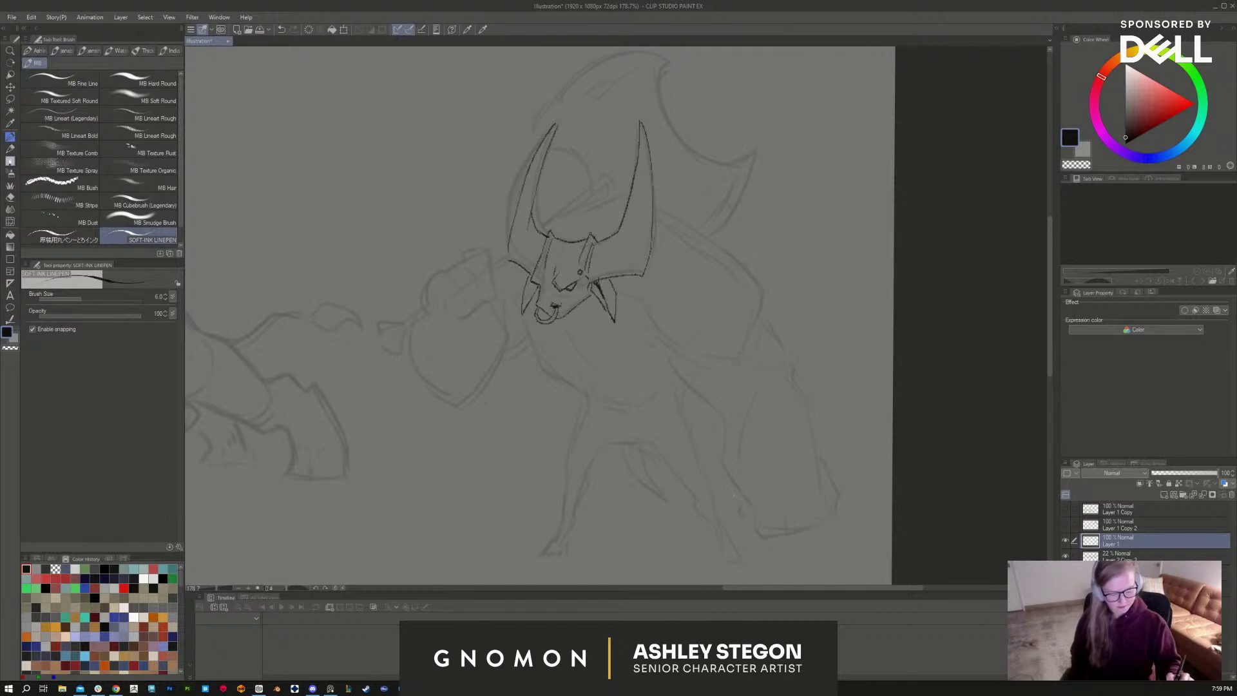
Step: Draw double bands near both horn tips and ridge lines running down the inside of each horn
{"action": "left_click_drag", "start_coordinate": [826, 343], "coordinate": [830, 345]}
{"action": "left_click_drag", "start_coordinate": [641, 163], "coordinate": [661, 162]}
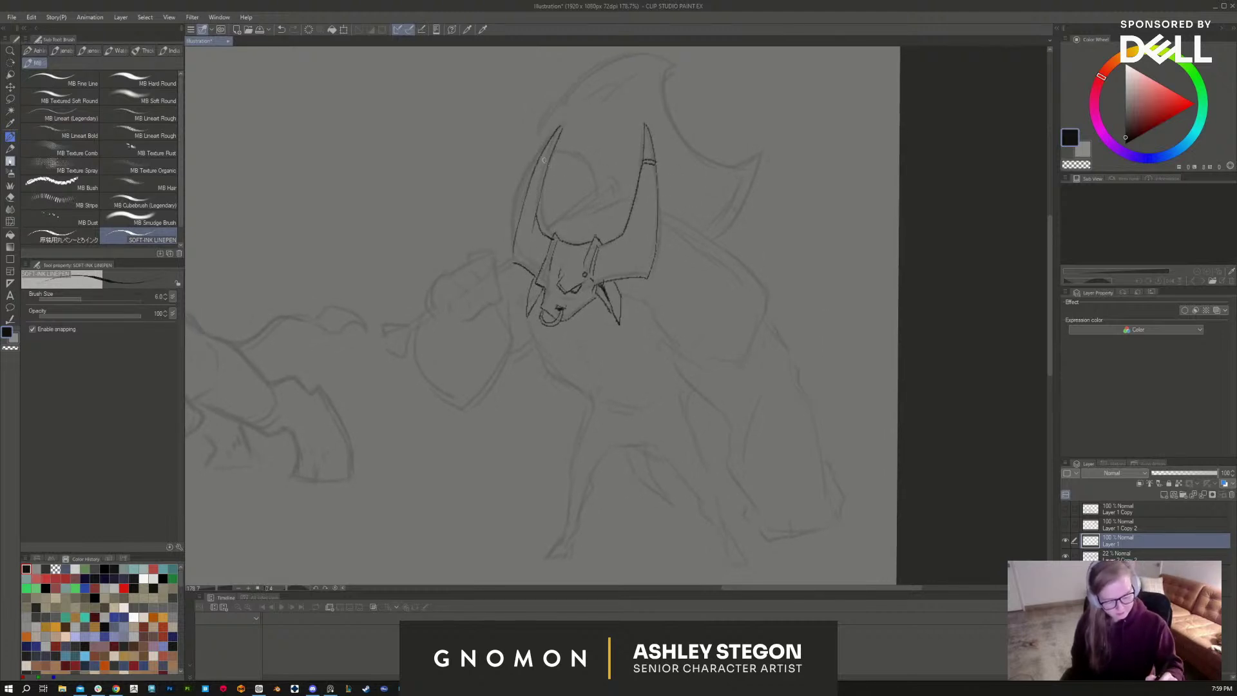
{"action": "left_click_drag", "start_coordinate": [541, 161], "coordinate": [550, 152]}
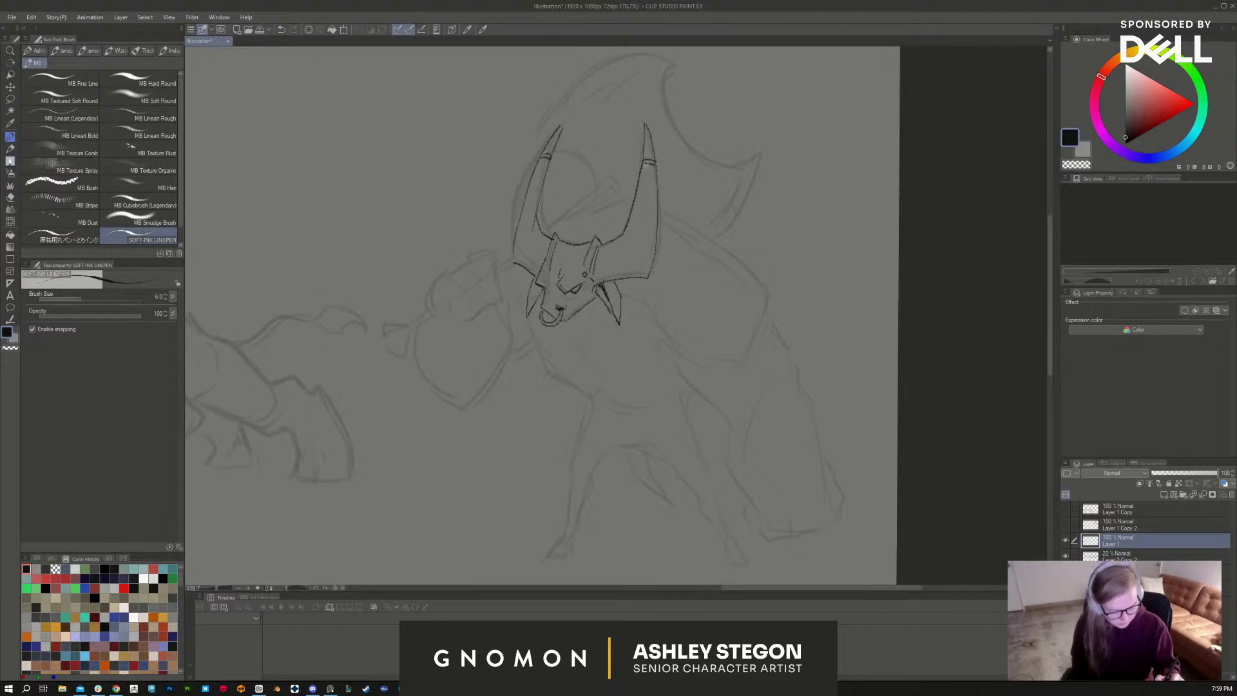
{"action": "mouse_move", "coordinate": [648, 161]}
{"action": "left_mouse_down"}
{"action": "mouse_move", "coordinate": [635, 239]}
{"action": "mouse_move", "coordinate": [596, 247]}
{"action": "mouse_move", "coordinate": [525, 226]}
{"action": "mouse_move", "coordinate": [544, 247]}
{"action": "mouse_move", "coordinate": [533, 239]}
{"action": "left_mouse_up"}
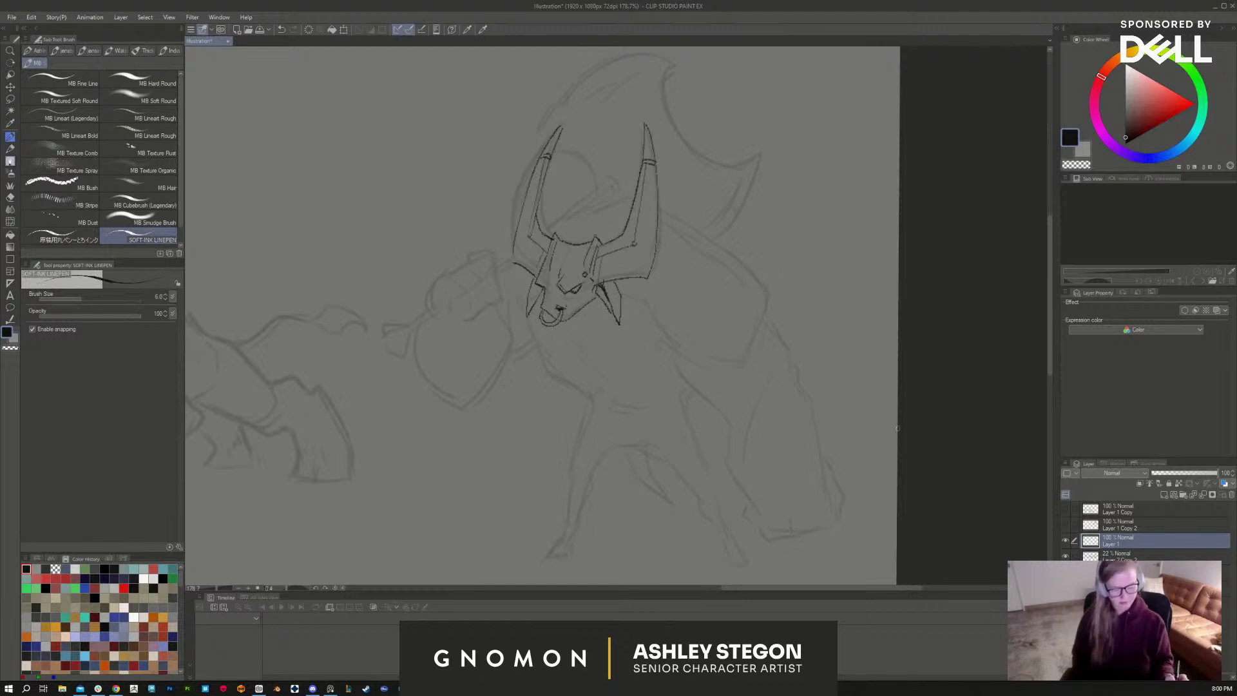
Step: Erase the rounded ring at the snout and redraw it as a larger, angular ring
{"action": "mouse_move", "coordinate": [898, 428]}
{"action": "left_mouse_down"}
{"action": "mouse_move", "coordinate": [848, 455]}
{"action": "mouse_move", "coordinate": [875, 432]}
{"action": "left_mouse_up"}
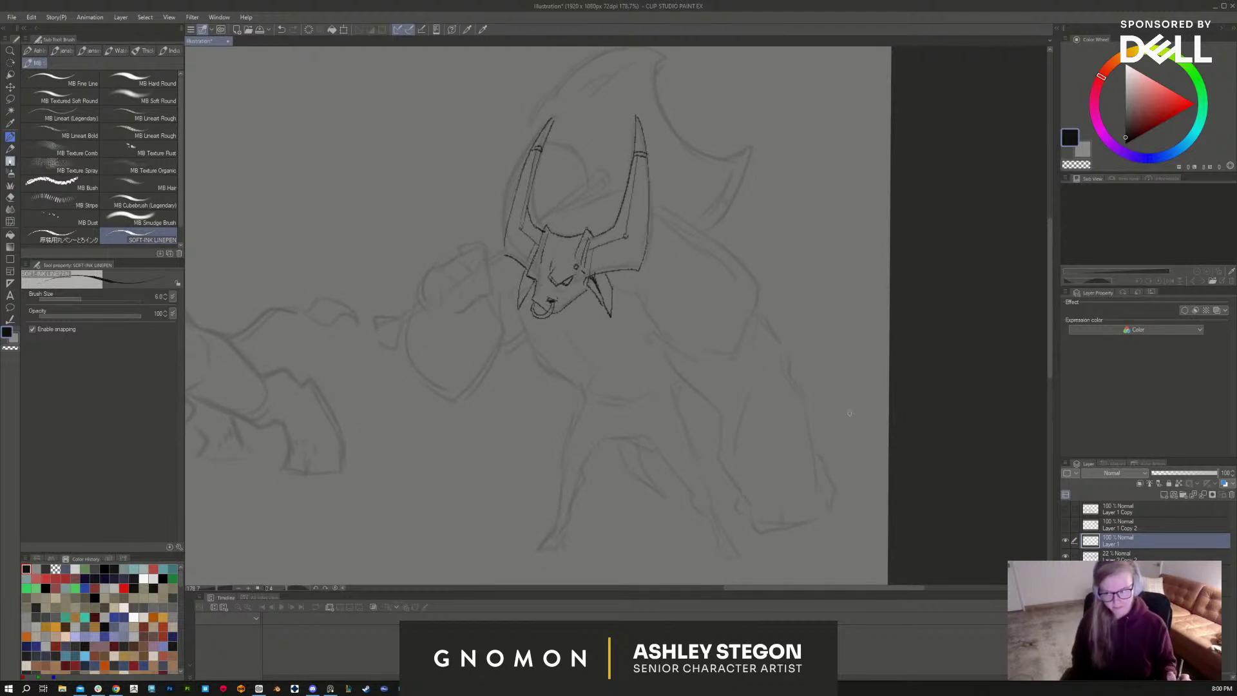
{"action": "key", "text": "e"}
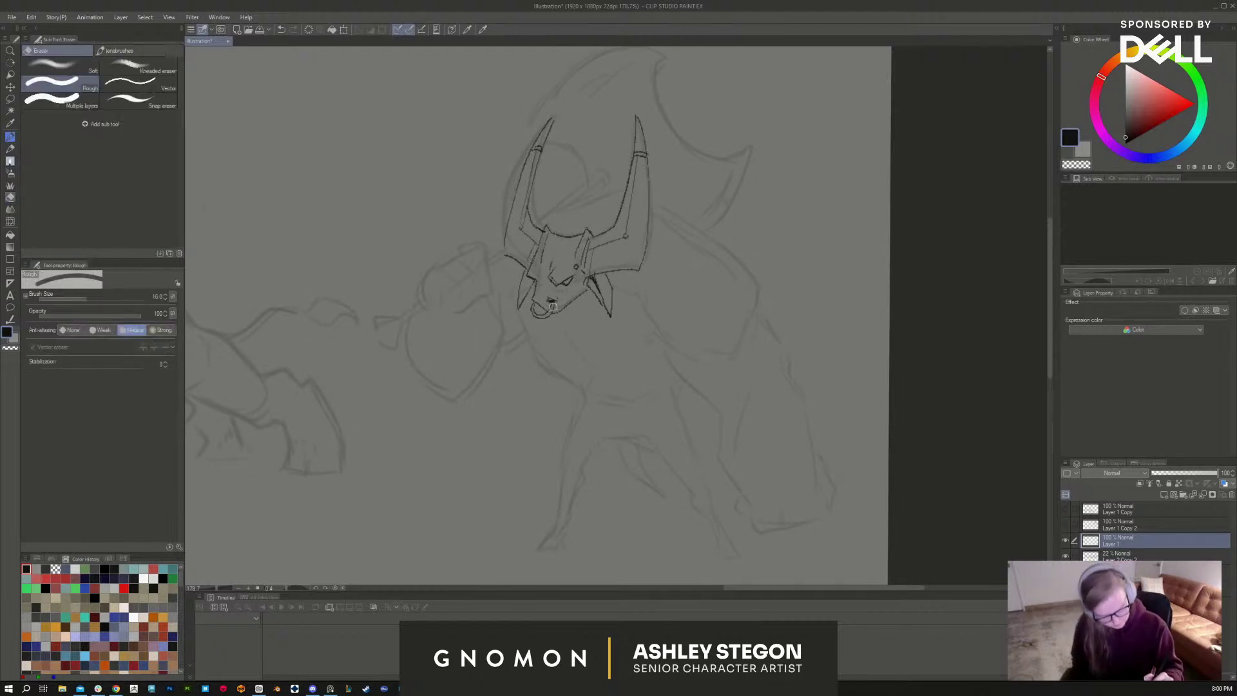
{"action": "left_click_drag", "start_coordinate": [552, 322], "coordinate": [539, 318]}
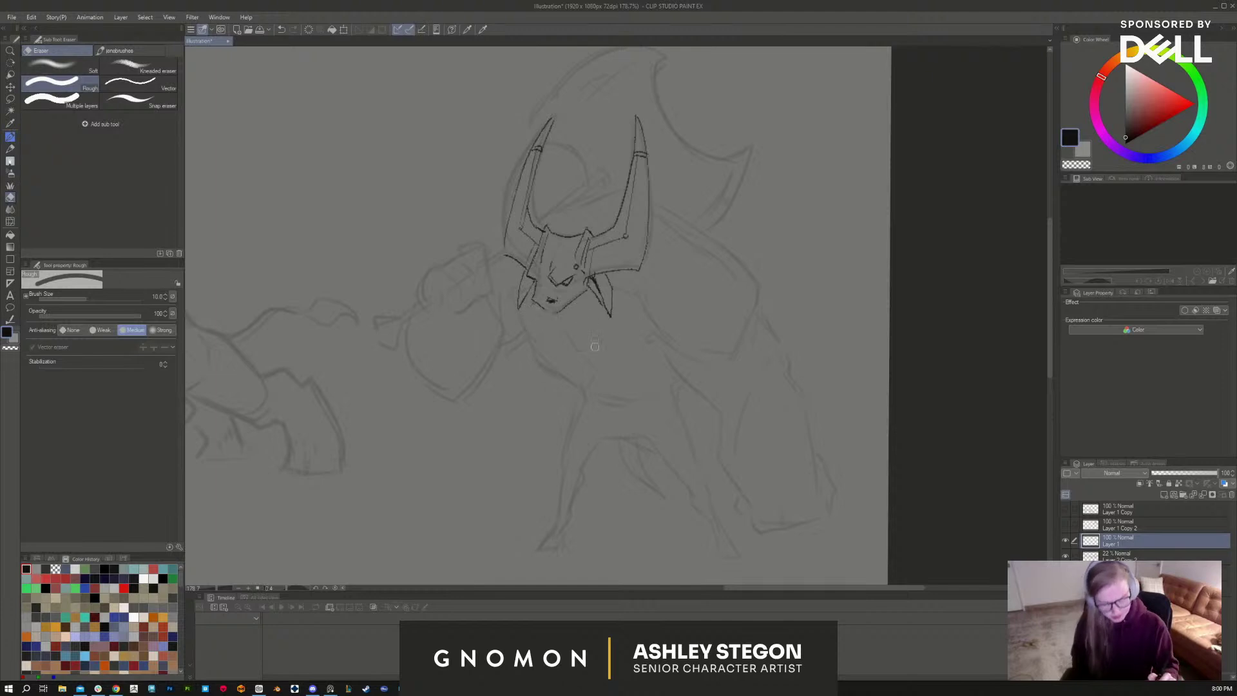
{"action": "key", "text": "b"}
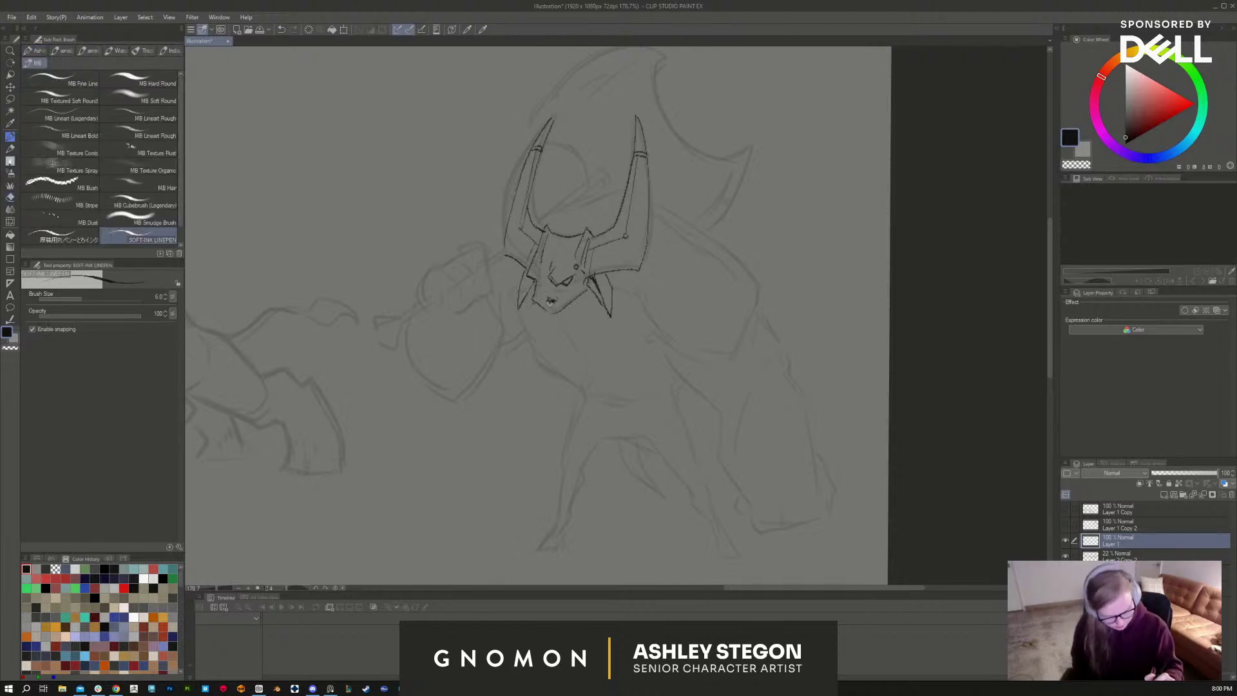
{"action": "mouse_move", "coordinate": [548, 301]}
{"action": "left_mouse_down"}
{"action": "mouse_move", "coordinate": [557, 324]}
{"action": "mouse_move", "coordinate": [544, 329]}
{"action": "mouse_move", "coordinate": [531, 310]}
{"action": "mouse_move", "coordinate": [545, 329]}
{"action": "left_mouse_up"}
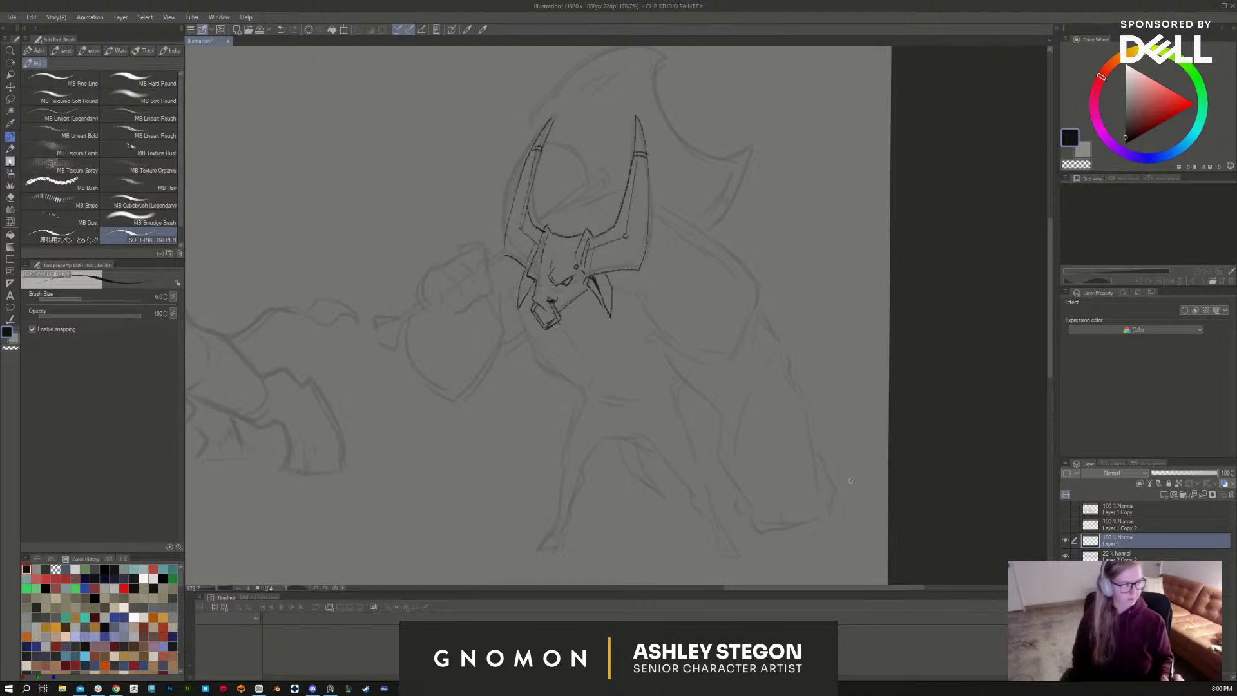
Step: Ink the shoulder armor of the larger arm, with a double-lined trim and small rivets at its corners
{"action": "mouse_move", "coordinate": [849, 481]}
{"action": "left_mouse_down"}
{"action": "mouse_move", "coordinate": [809, 510]}
{"action": "mouse_move", "coordinate": [802, 473]}
{"action": "left_mouse_up"}
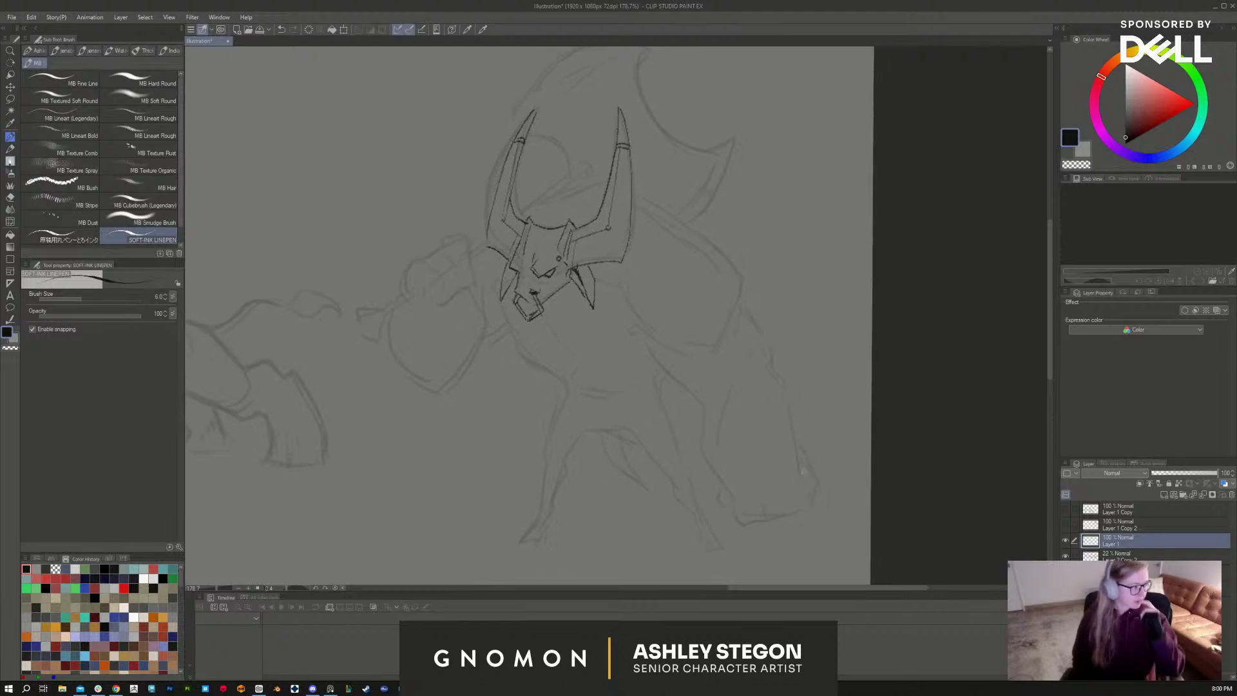
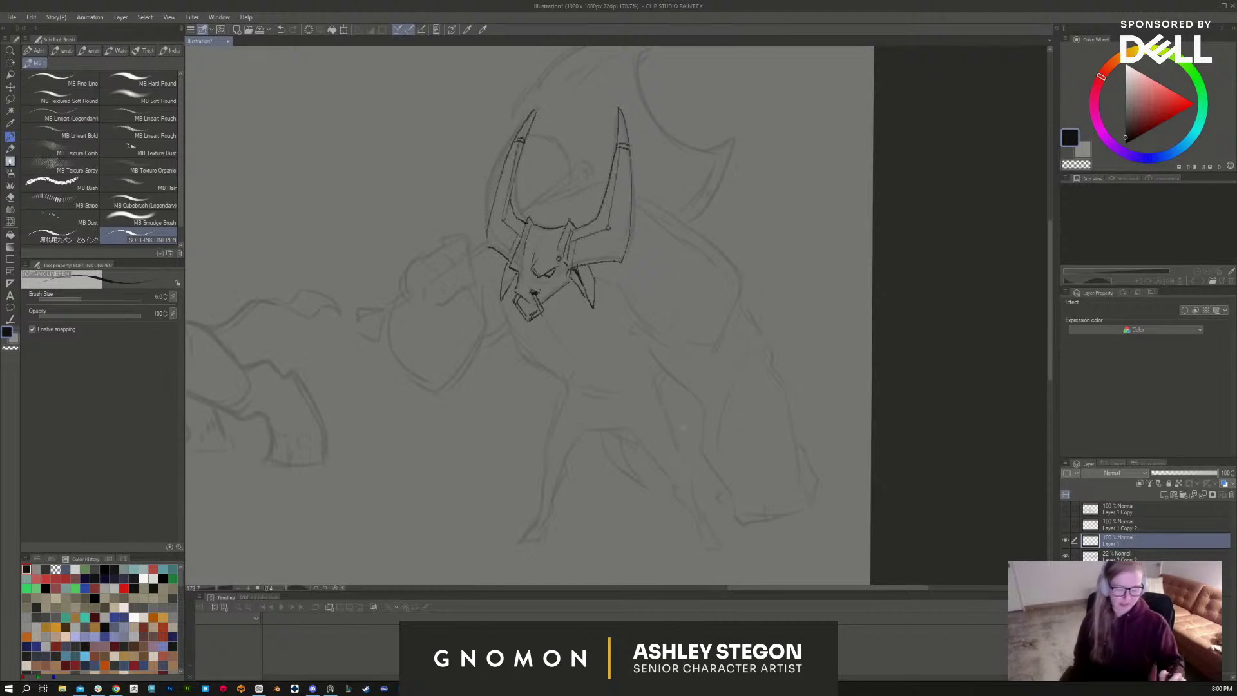
{"action": "mouse_move", "coordinate": [627, 293]}
{"action": "left_mouse_down"}
{"action": "mouse_move", "coordinate": [696, 192]}
{"action": "mouse_move", "coordinate": [681, 217]}
{"action": "mouse_move", "coordinate": [706, 233]}
{"action": "mouse_move", "coordinate": [656, 273]}
{"action": "mouse_move", "coordinate": [649, 307]}
{"action": "left_mouse_up"}
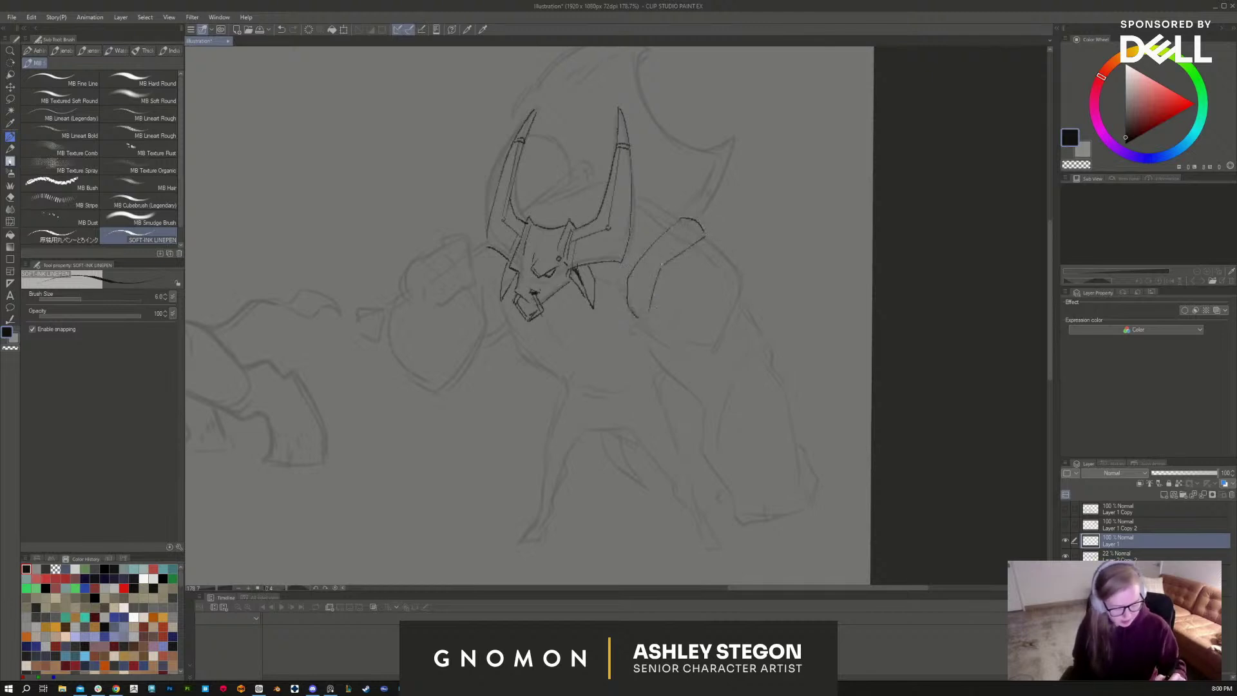
{"action": "left_click_drag", "start_coordinate": [699, 232], "coordinate": [705, 238]}
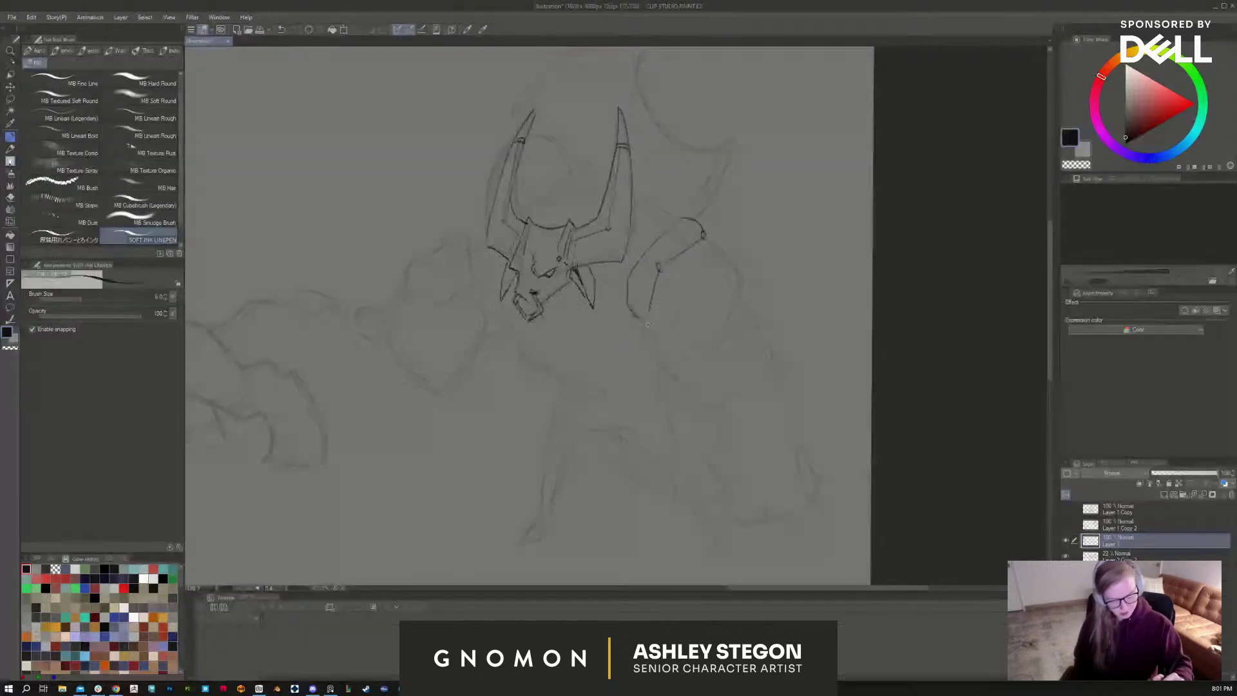
{"action": "left_click_drag", "start_coordinate": [658, 267], "coordinate": [642, 325]}
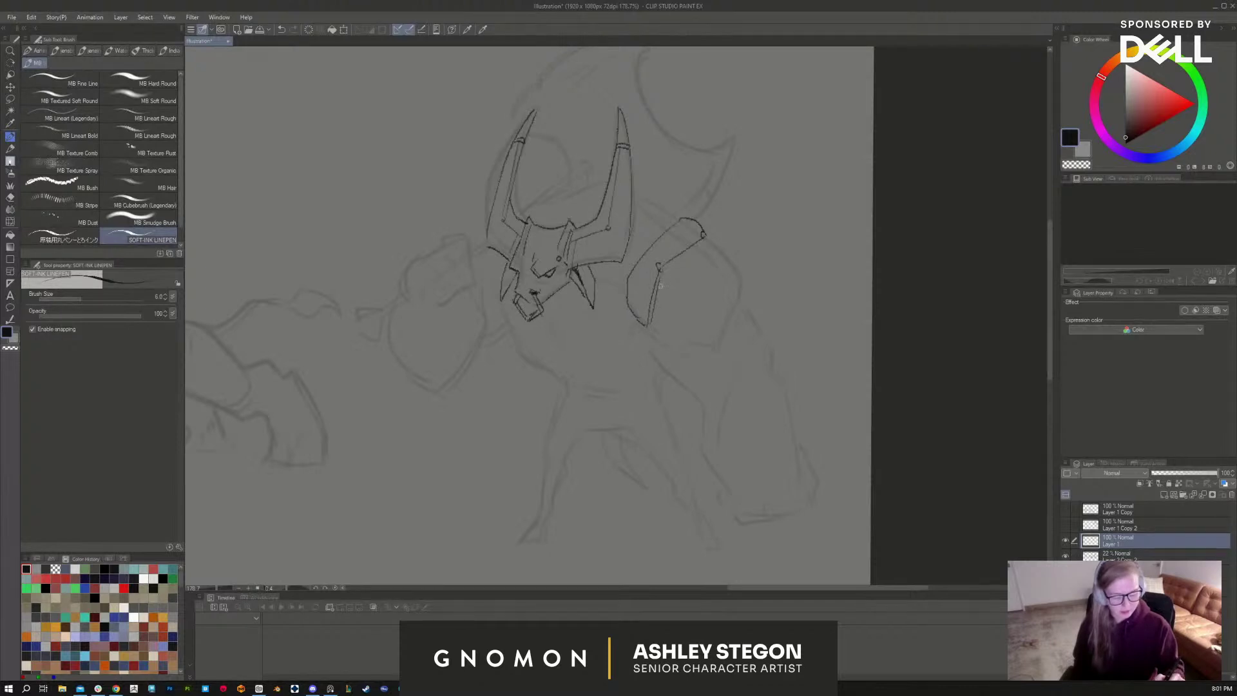
{"action": "left_click_drag", "start_coordinate": [661, 270], "coordinate": [712, 238]}
{"action": "left_click_drag", "start_coordinate": [661, 277], "coordinate": [651, 322]}
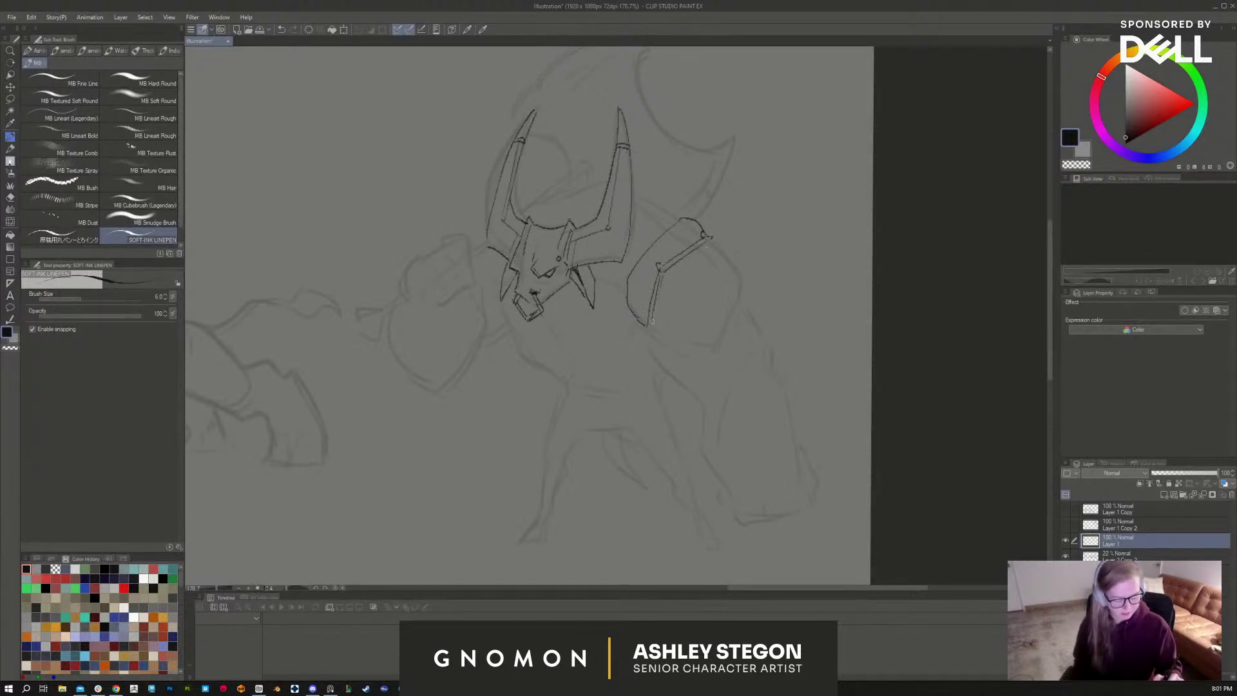
Step: Ink the large arm's outer and inner contours from shoulder to wrist, adding elbow creases and a double-lined wrist cuff
{"action": "mouse_move", "coordinate": [707, 238]}
{"action": "left_mouse_down"}
{"action": "mouse_move", "coordinate": [749, 284]}
{"action": "mouse_move", "coordinate": [771, 349]}
{"action": "left_mouse_up"}
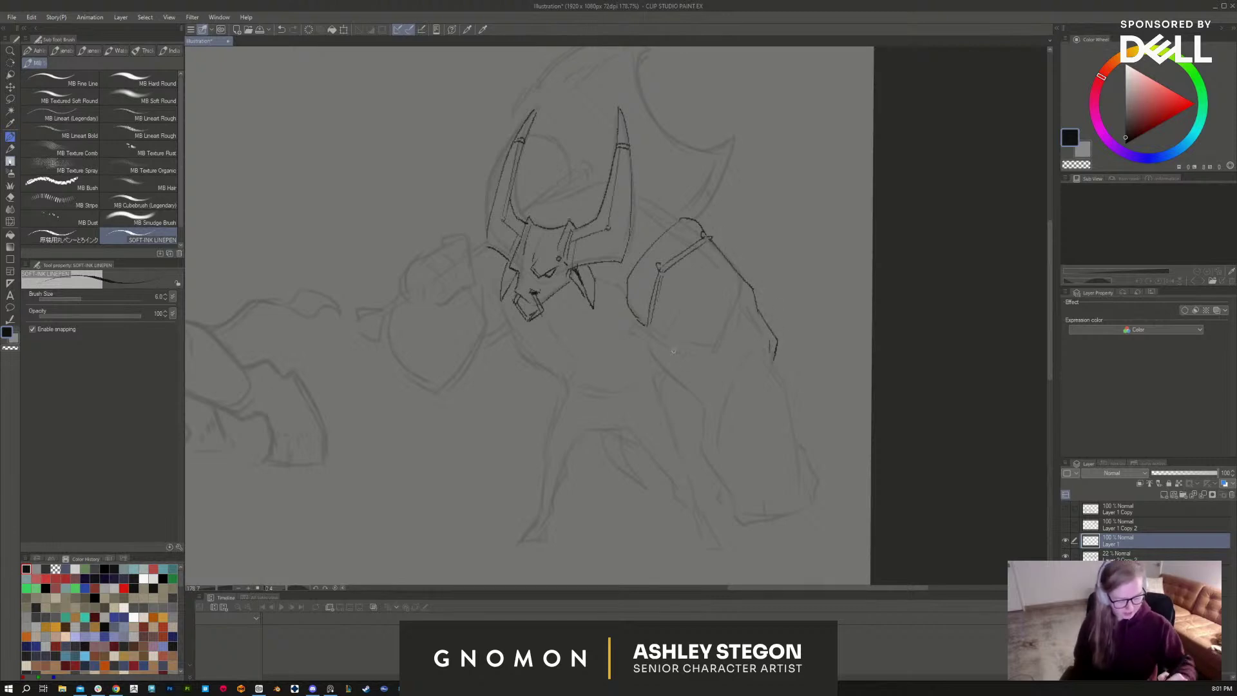
{"action": "left_click_drag", "start_coordinate": [644, 325], "coordinate": [695, 389]}
{"action": "mouse_move", "coordinate": [729, 347]}
{"action": "left_mouse_down"}
{"action": "mouse_move", "coordinate": [703, 384]}
{"action": "mouse_move", "coordinate": [732, 375]}
{"action": "mouse_move", "coordinate": [698, 393]}
{"action": "mouse_move", "coordinate": [705, 433]}
{"action": "left_mouse_up"}
{"action": "left_click_drag", "start_coordinate": [775, 351], "coordinate": [804, 435]}
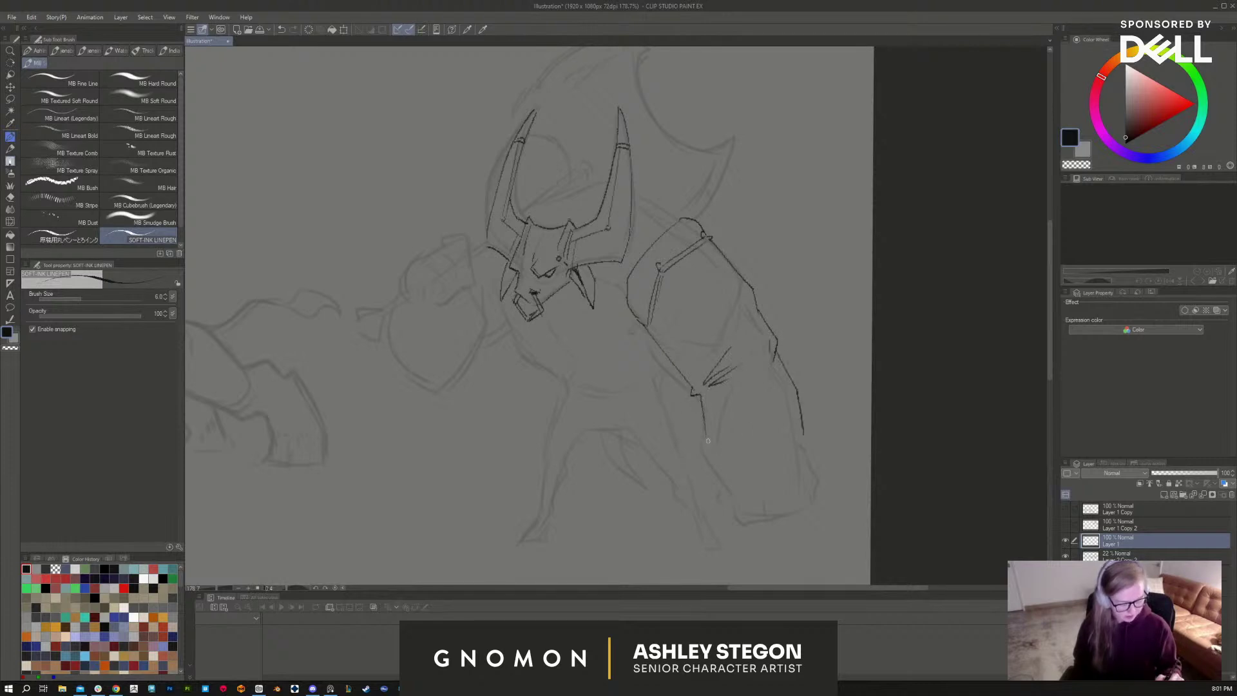
{"action": "mouse_move", "coordinate": [703, 428]}
{"action": "left_mouse_down"}
{"action": "mouse_move", "coordinate": [709, 458]}
{"action": "mouse_move", "coordinate": [804, 449]}
{"action": "left_mouse_up"}
{"action": "left_click_drag", "start_coordinate": [711, 465], "coordinate": [810, 457]}
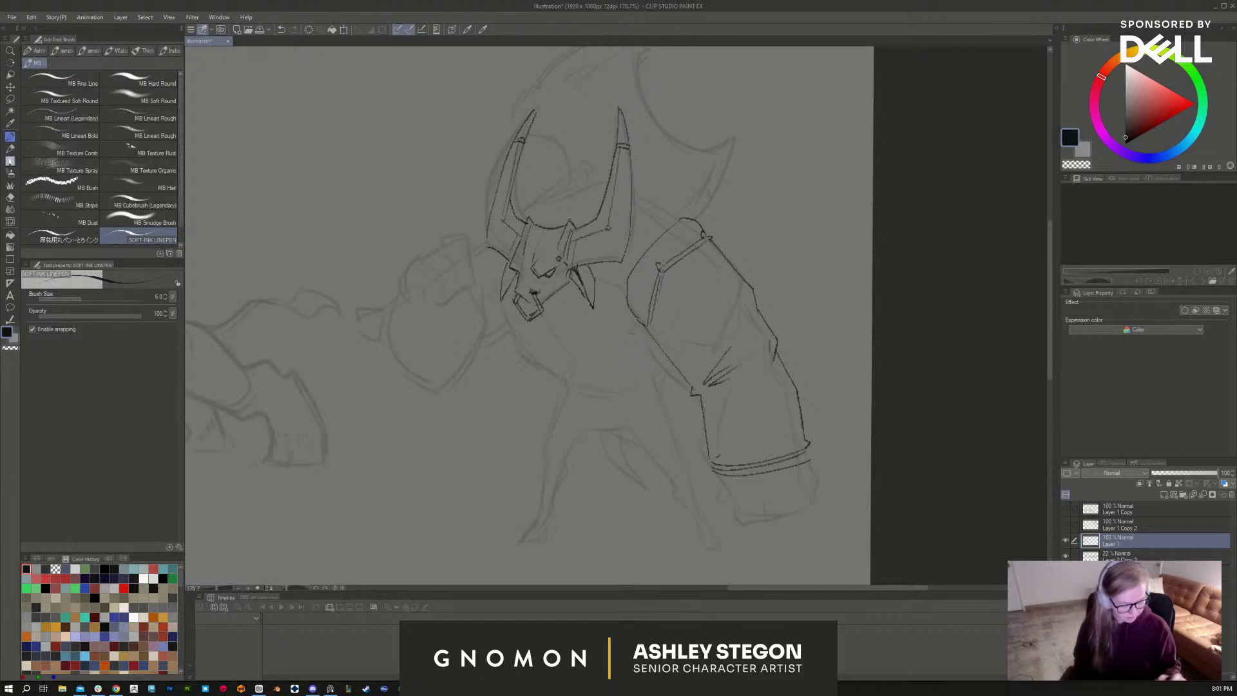
Step: Ink a seam line down the large arm from shoulder to cuff, darken the elbow crease and extend the wrist cuff's edges
{"action": "left_click_drag", "start_coordinate": [690, 258], "coordinate": [740, 334]}
{"action": "left_click_drag", "start_coordinate": [744, 342], "coordinate": [771, 457]}
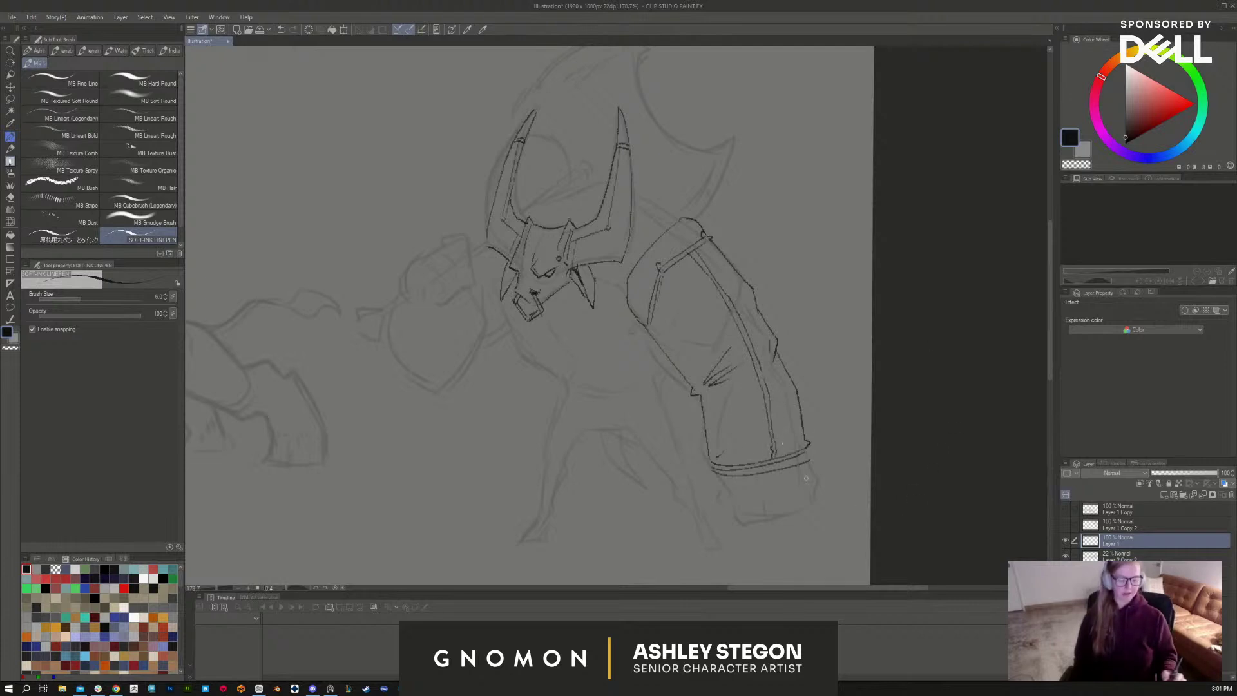
{"action": "mouse_move", "coordinate": [689, 390]}
{"action": "left_mouse_down"}
{"action": "mouse_move", "coordinate": [706, 395]}
{"action": "mouse_move", "coordinate": [695, 399]}
{"action": "left_mouse_up"}
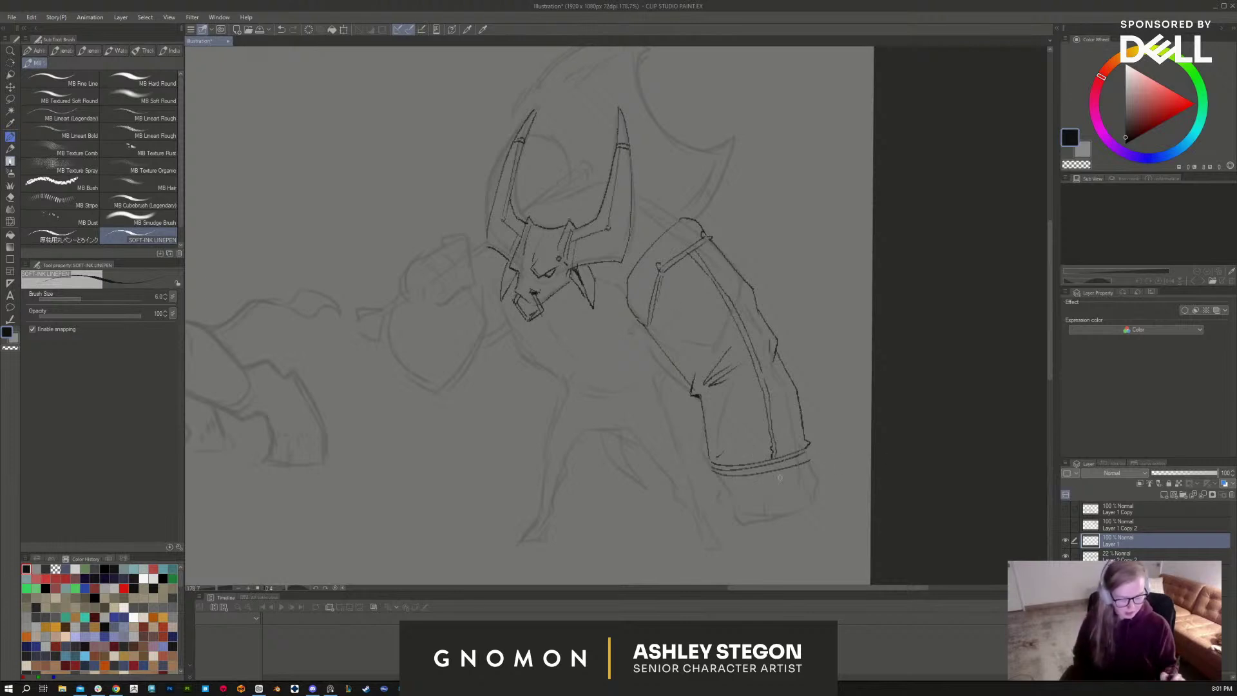
{"action": "left_click_drag", "start_coordinate": [782, 461], "coordinate": [814, 456]}
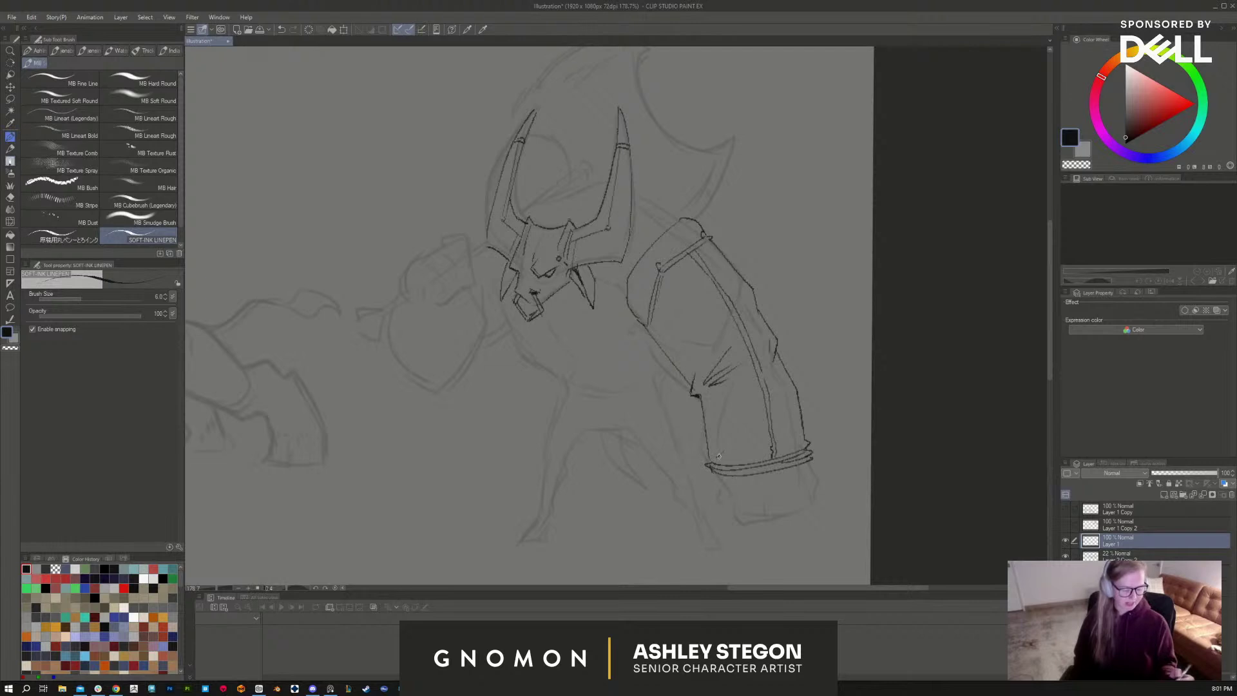
{"action": "left_click_drag", "start_coordinate": [754, 290], "coordinate": [756, 305]}
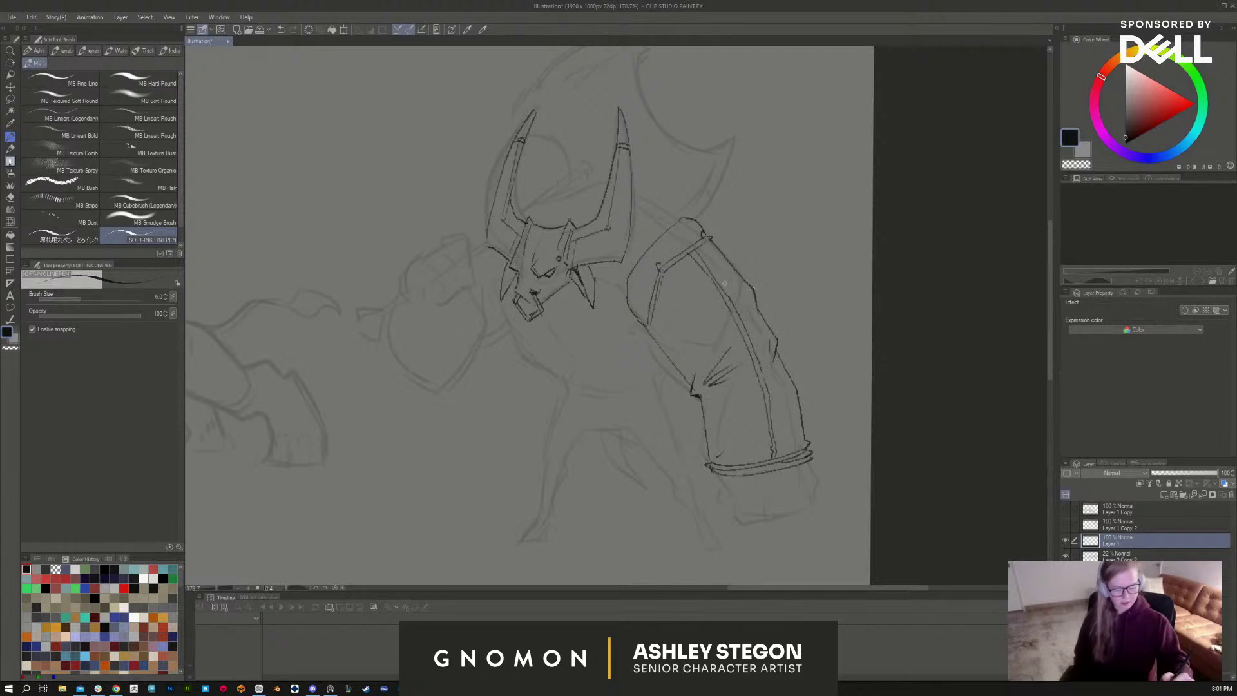
{"action": "left_click_drag", "start_coordinate": [648, 332], "coordinate": [673, 364]}
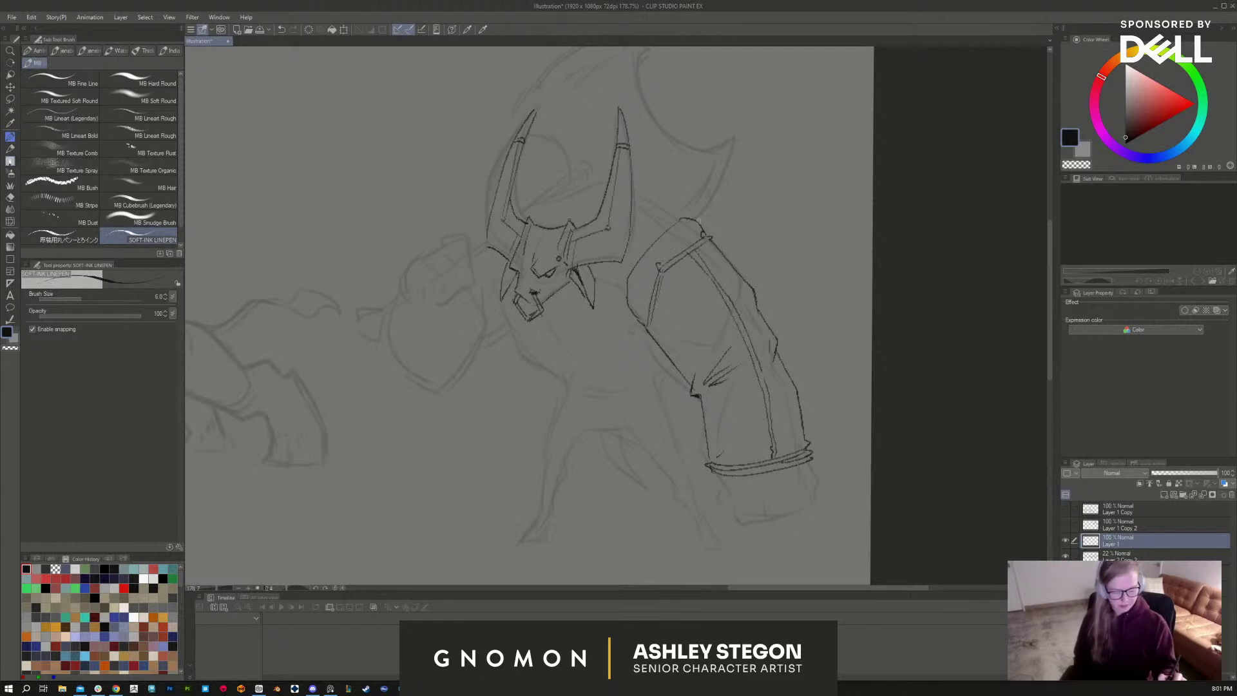
Step: Erase the shoulder armor of the large arm and redraw it as a bigger, angular plate reaching toward the horn, with lower-edge rivets
{"action": "key", "text": "e"}
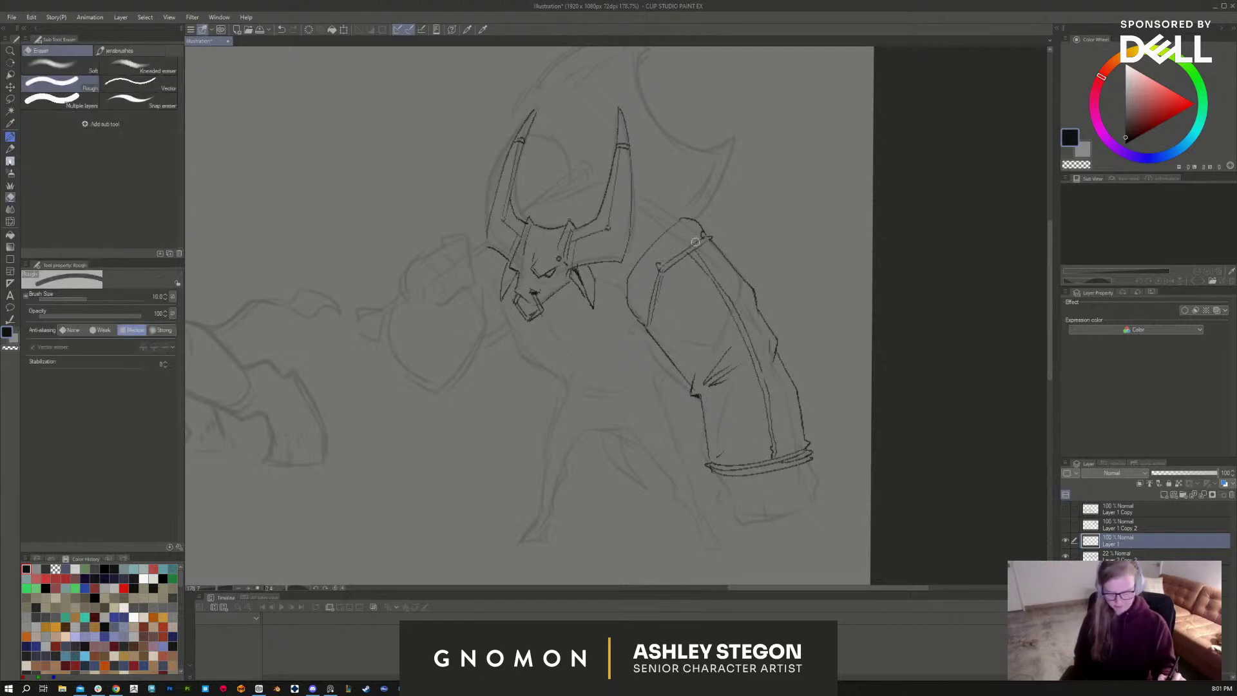
{"action": "mouse_move", "coordinate": [697, 241]}
{"action": "left_mouse_down"}
{"action": "mouse_move", "coordinate": [648, 300]}
{"action": "mouse_move", "coordinate": [653, 275]}
{"action": "mouse_move", "coordinate": [643, 323]}
{"action": "mouse_move", "coordinate": [708, 233]}
{"action": "mouse_move", "coordinate": [641, 256]}
{"action": "left_mouse_up"}
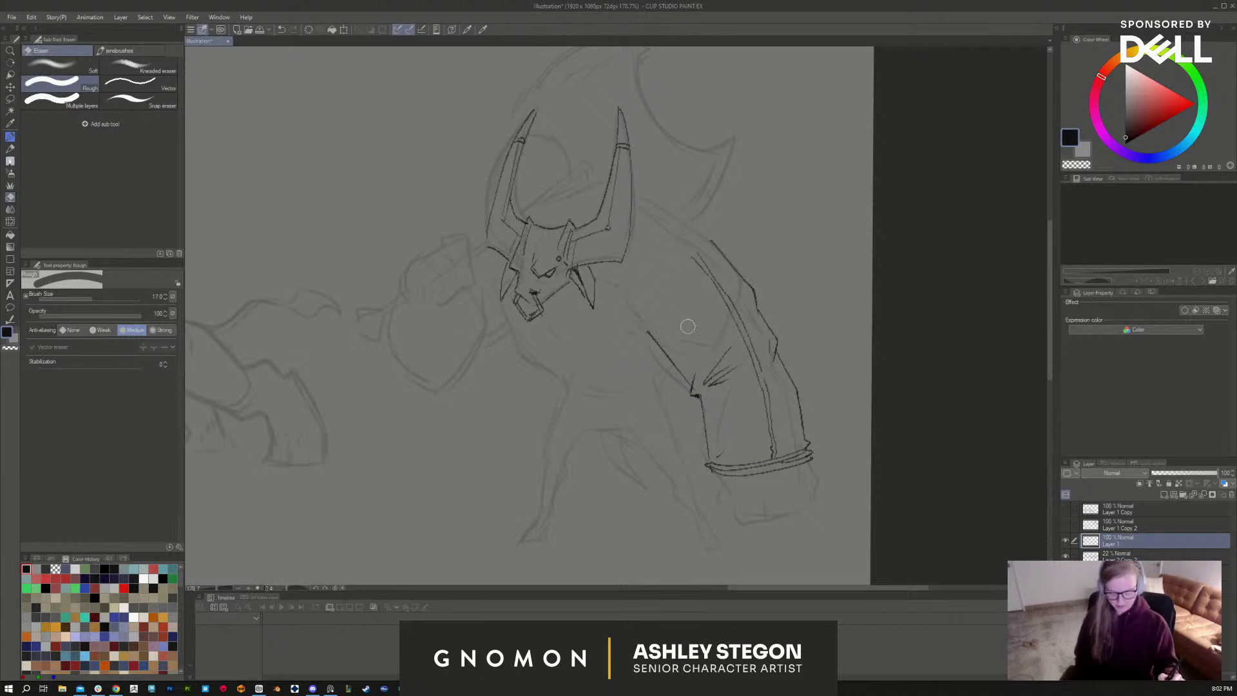
{"action": "key", "text": "b"}
{"action": "mouse_move", "coordinate": [611, 308]}
{"action": "left_mouse_down"}
{"action": "mouse_move", "coordinate": [648, 333]}
{"action": "mouse_move", "coordinate": [725, 226]}
{"action": "mouse_move", "coordinate": [668, 218]}
{"action": "mouse_move", "coordinate": [669, 197]}
{"action": "mouse_move", "coordinate": [632, 228]}
{"action": "mouse_move", "coordinate": [606, 305]}
{"action": "mouse_move", "coordinate": [636, 329]}
{"action": "left_mouse_up"}
{"action": "left_click_drag", "start_coordinate": [714, 219], "coordinate": [719, 238]}
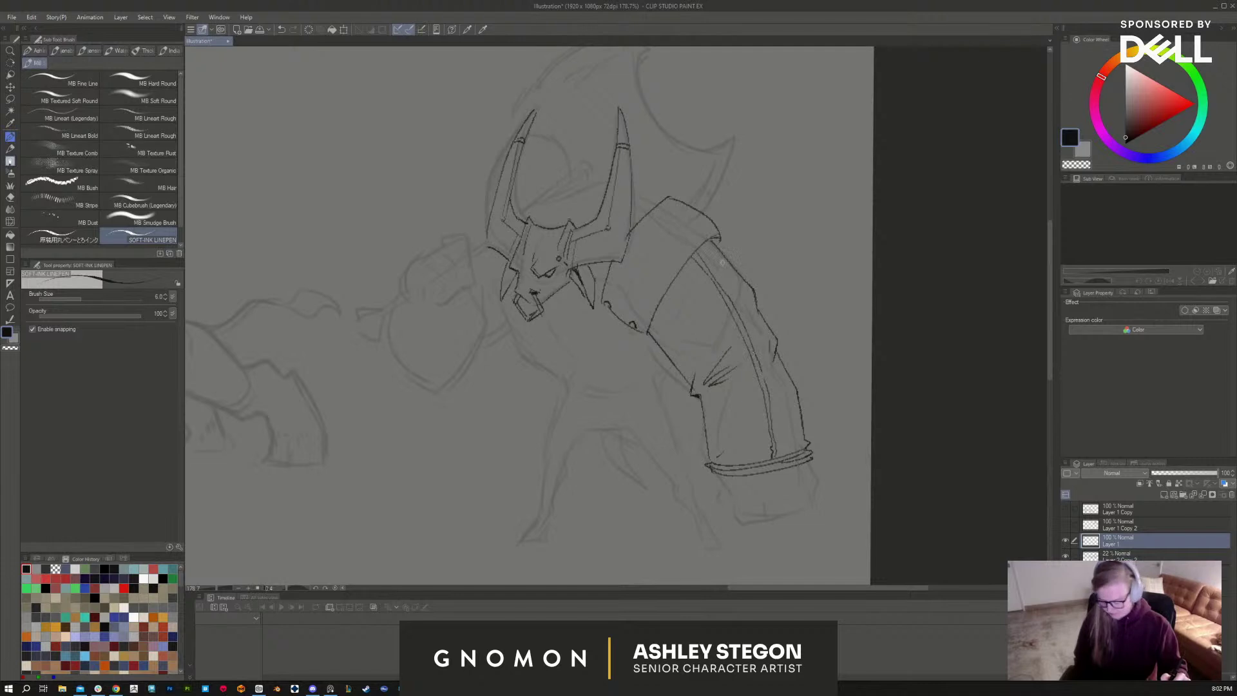
Step: Replace the upper end of the arm's seam with a small square tab below the shoulder plate, and start inking the fist's fingers
{"action": "key", "text": "e"}
{"action": "mouse_move", "coordinate": [720, 260]}
{"action": "left_mouse_down"}
{"action": "mouse_move", "coordinate": [706, 253]}
{"action": "mouse_move", "coordinate": [725, 254]}
{"action": "mouse_move", "coordinate": [732, 282]}
{"action": "left_mouse_up"}
{"action": "key", "text": "b"}
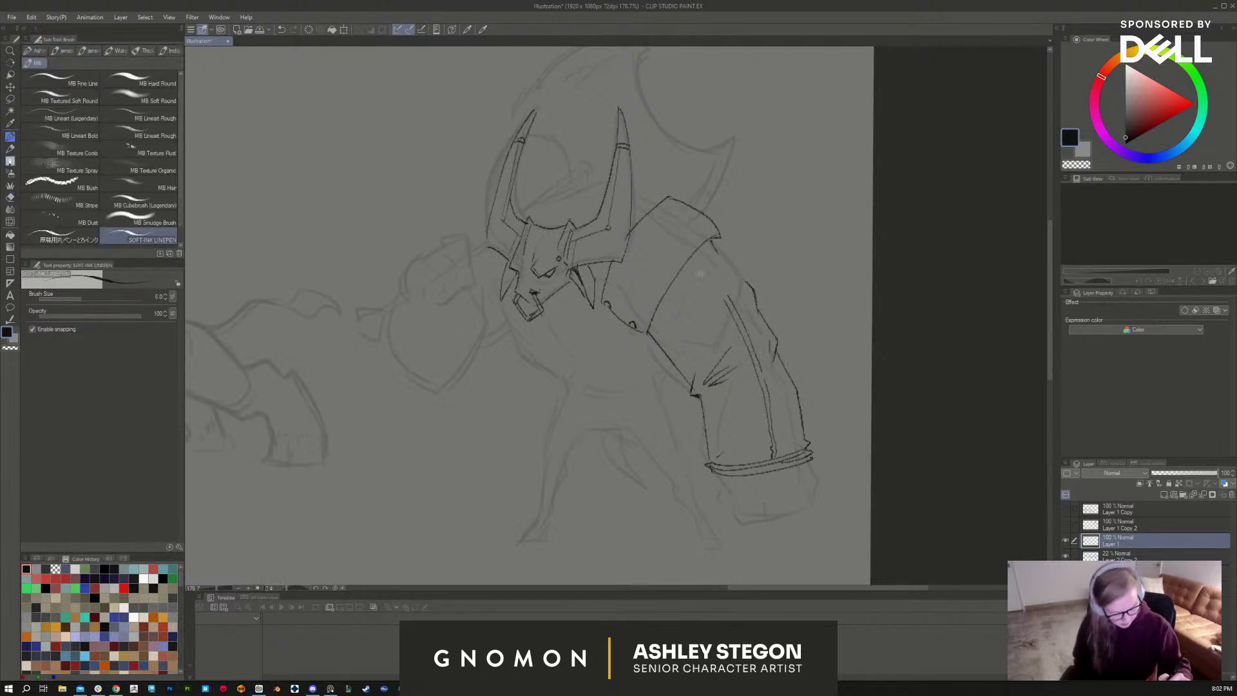
{"action": "mouse_move", "coordinate": [718, 259]}
{"action": "left_mouse_down"}
{"action": "mouse_move", "coordinate": [695, 280]}
{"action": "mouse_move", "coordinate": [747, 285]}
{"action": "mouse_move", "coordinate": [701, 298]}
{"action": "mouse_move", "coordinate": [729, 289]}
{"action": "left_mouse_up"}
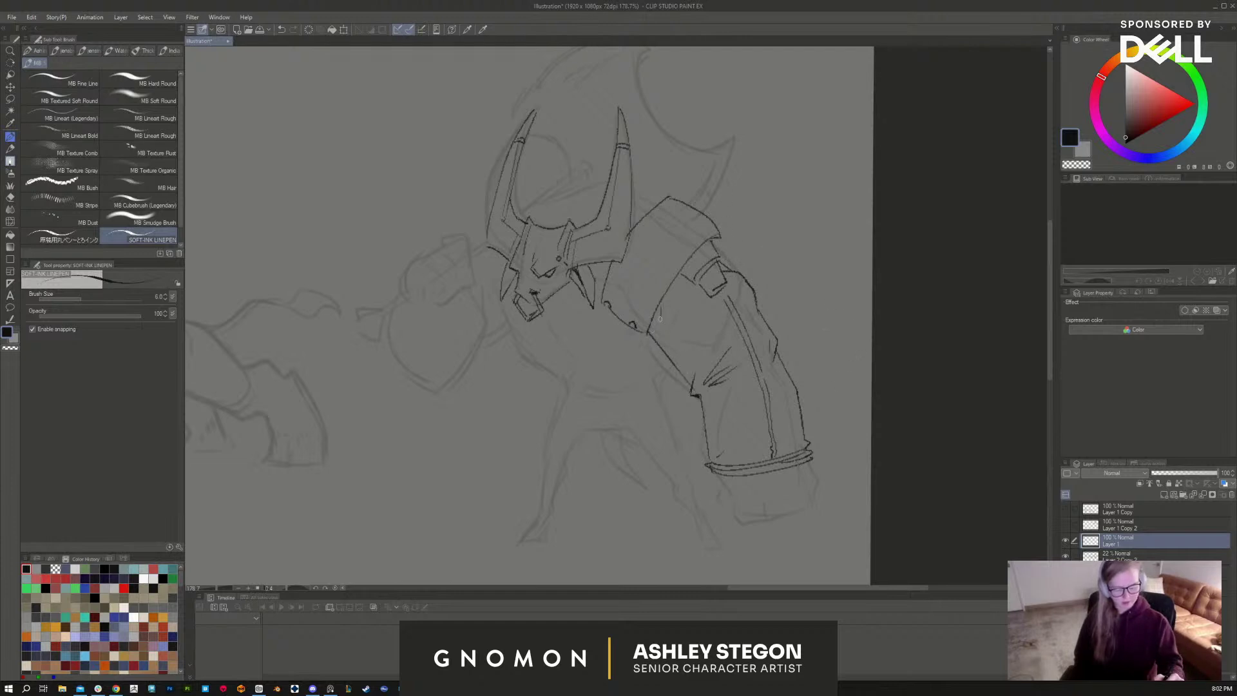
{"action": "left_click_drag", "start_coordinate": [661, 316], "coordinate": [657, 338]}
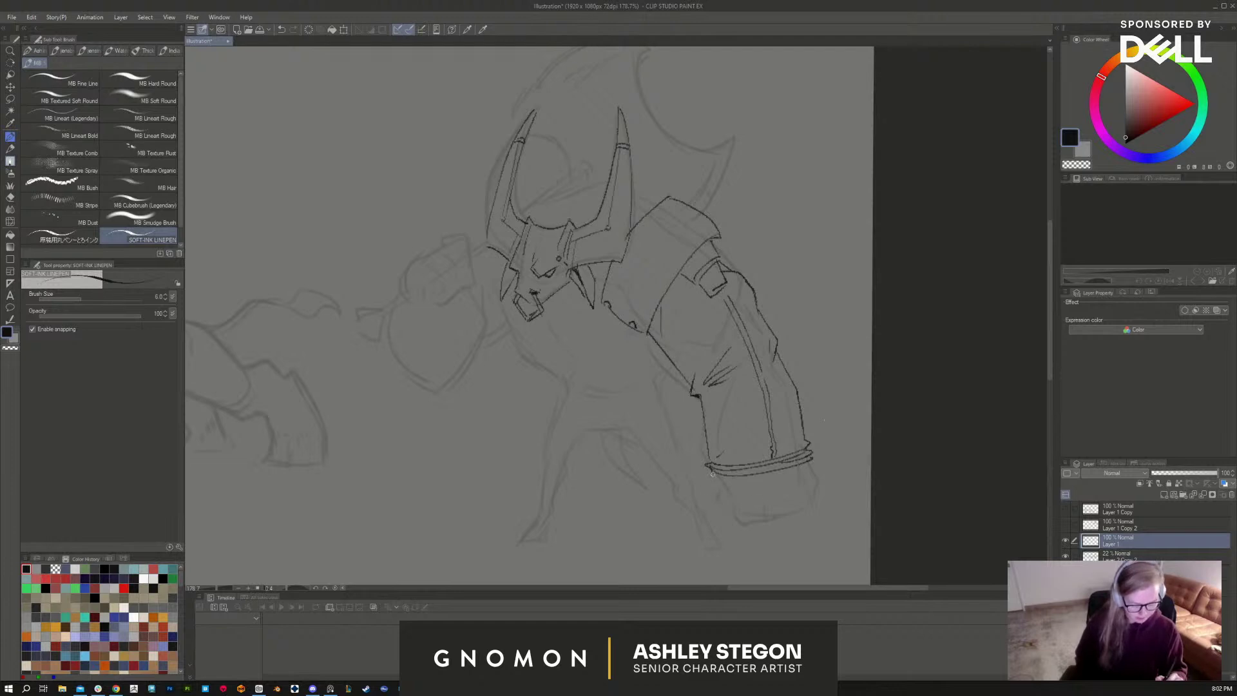
{"action": "mouse_move", "coordinate": [712, 475]}
{"action": "left_mouse_down"}
{"action": "mouse_move", "coordinate": [748, 496]}
{"action": "mouse_move", "coordinate": [740, 520]}
{"action": "mouse_move", "coordinate": [730, 512]}
{"action": "mouse_move", "coordinate": [740, 530]}
{"action": "mouse_move", "coordinate": [747, 504]}
{"action": "mouse_move", "coordinate": [744, 518]}
{"action": "mouse_move", "coordinate": [781, 504]}
{"action": "mouse_move", "coordinate": [760, 518]}
{"action": "mouse_move", "coordinate": [786, 521]}
{"action": "left_mouse_up"}
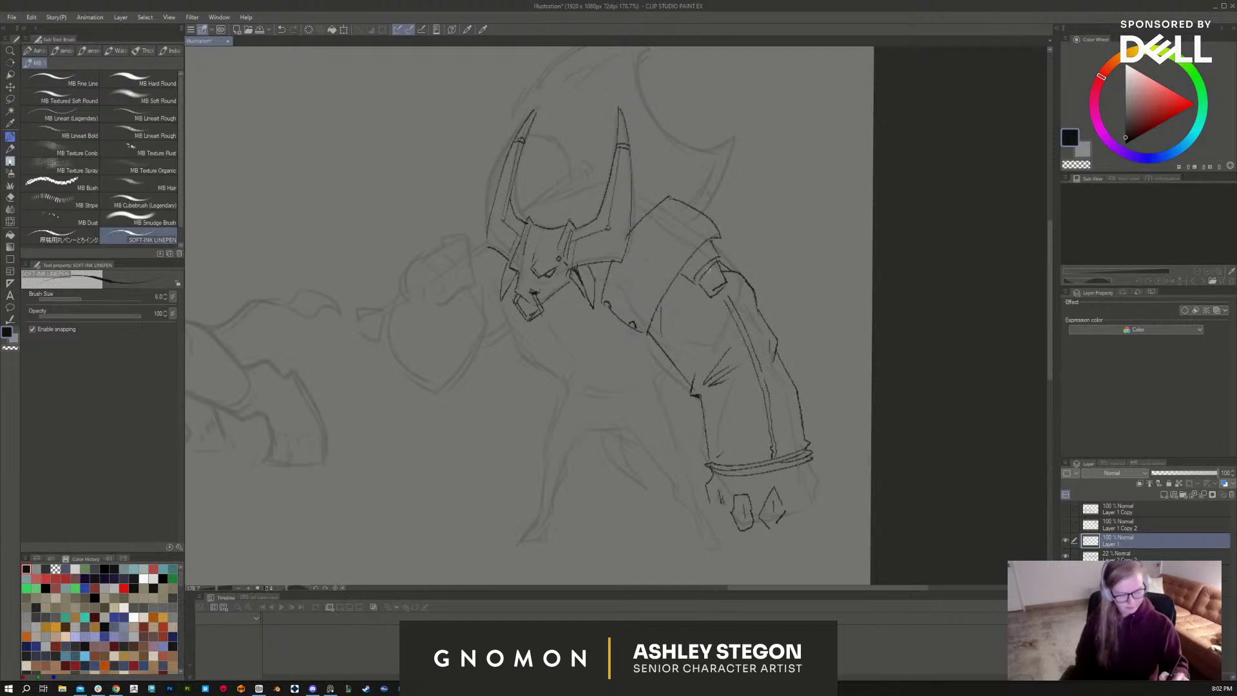
Step: Add a curved band across the shoulder plate, raise its upper edge to a sharp corner and detail its lower rim
{"action": "left_click_drag", "start_coordinate": [678, 217], "coordinate": [622, 305]}
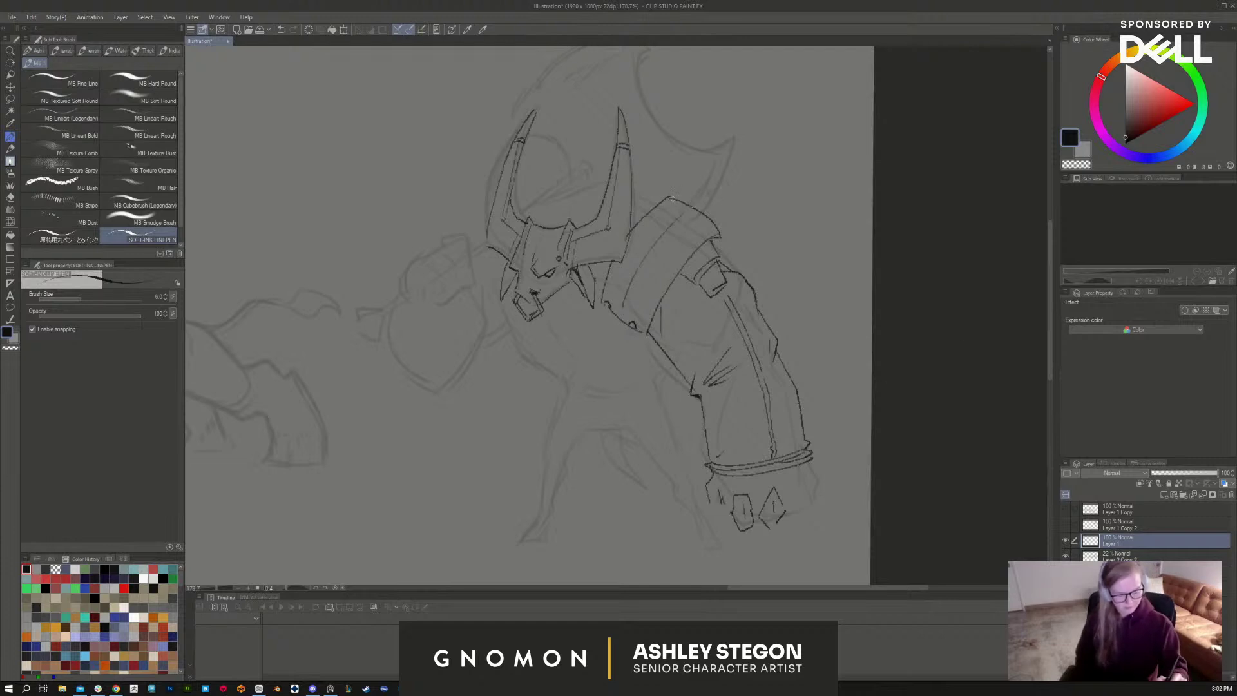
{"action": "mouse_move", "coordinate": [671, 197]}
{"action": "left_mouse_down"}
{"action": "mouse_move", "coordinate": [706, 204]}
{"action": "mouse_move", "coordinate": [715, 229]}
{"action": "mouse_move", "coordinate": [701, 212]}
{"action": "mouse_move", "coordinate": [711, 209]}
{"action": "mouse_move", "coordinate": [700, 216]}
{"action": "mouse_move", "coordinate": [690, 207]}
{"action": "mouse_move", "coordinate": [710, 219]}
{"action": "mouse_move", "coordinate": [678, 198]}
{"action": "mouse_move", "coordinate": [687, 212]}
{"action": "mouse_move", "coordinate": [705, 201]}
{"action": "mouse_move", "coordinate": [696, 218]}
{"action": "mouse_move", "coordinate": [685, 198]}
{"action": "mouse_move", "coordinate": [706, 198]}
{"action": "mouse_move", "coordinate": [720, 230]}
{"action": "left_mouse_up"}
{"action": "key", "text": "]"}
{"action": "key", "text": "e"}
{"action": "key", "text": "b"}
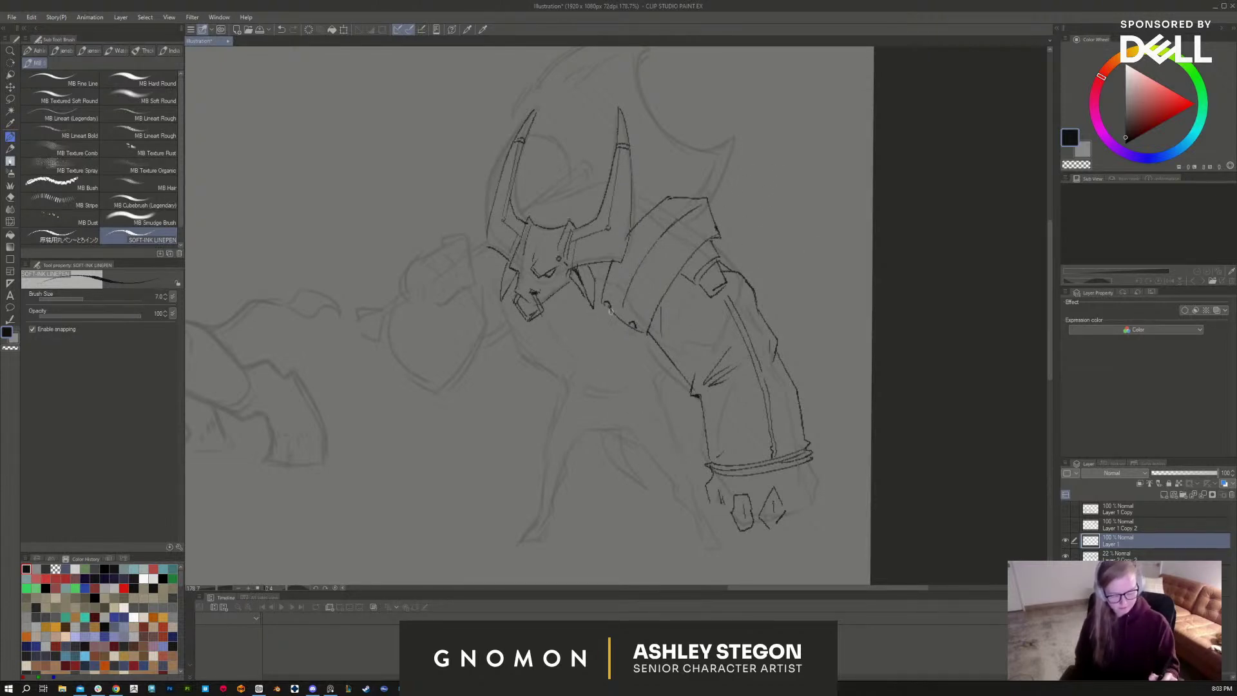
{"action": "left_click_drag", "start_coordinate": [607, 314], "coordinate": [634, 329]}
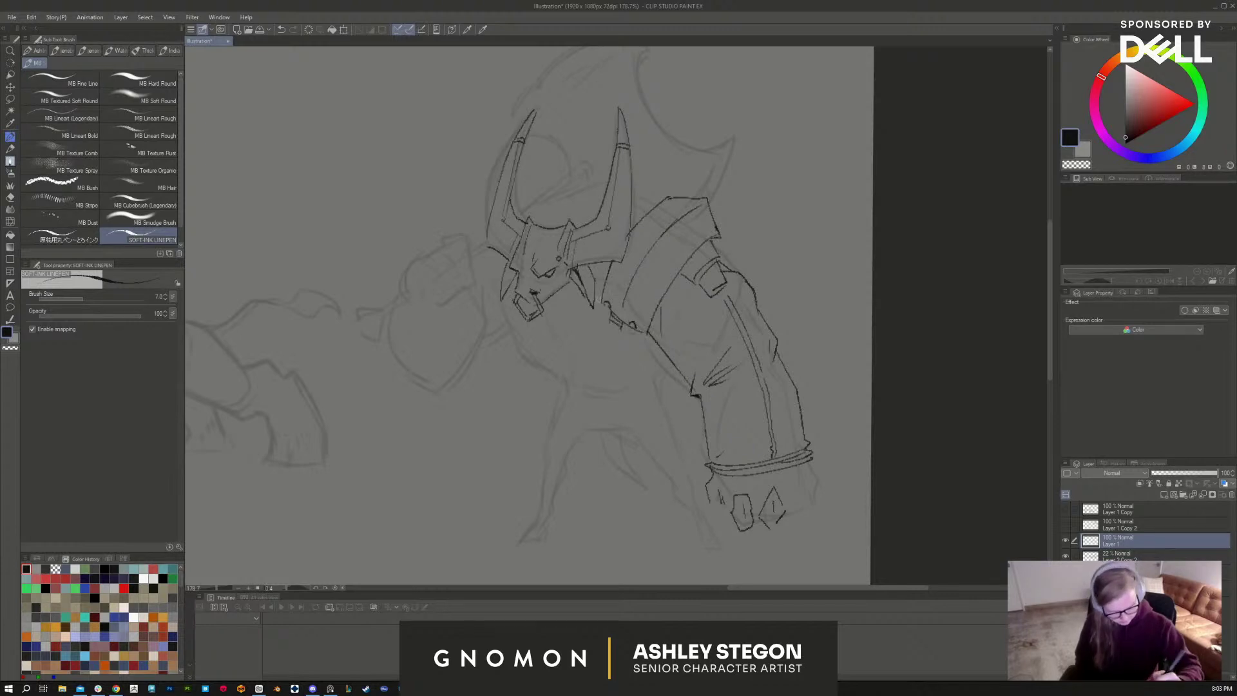
Step: Ink the torso contour, with a diagonal chest line from the jaw to the armpit and a lower chest-plate edge
{"action": "left_click_drag", "start_coordinate": [570, 293], "coordinate": [628, 333]}
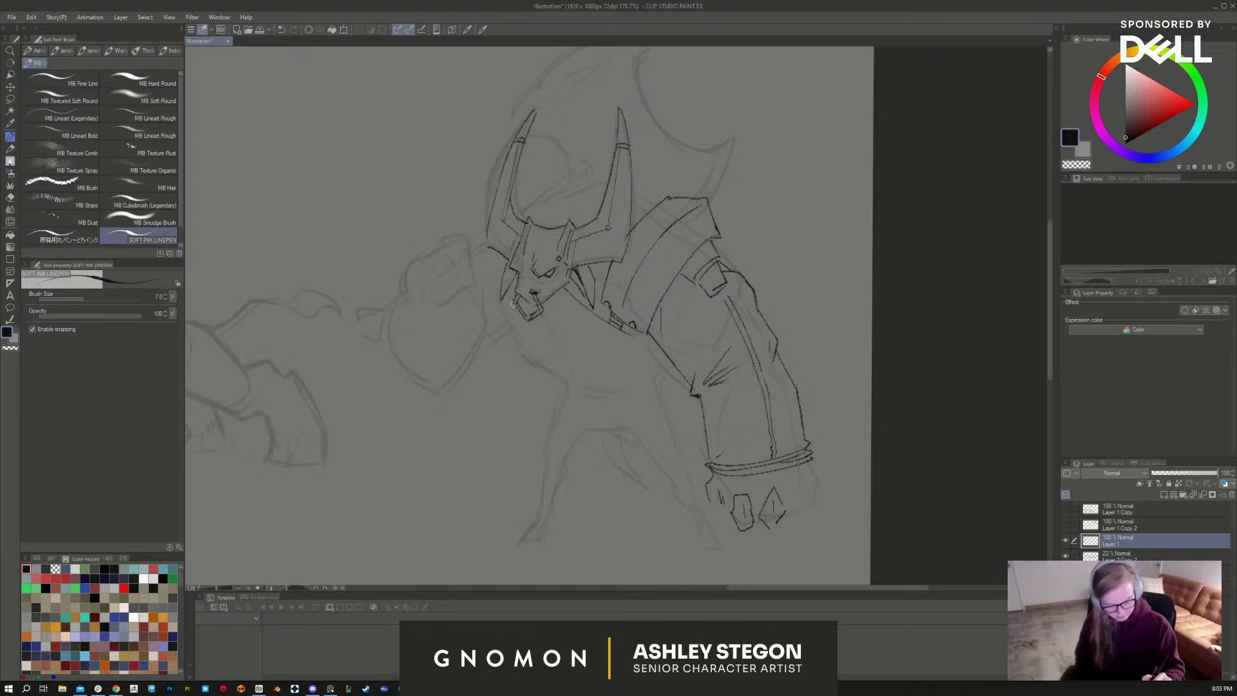
{"action": "mouse_move", "coordinate": [512, 301]}
{"action": "left_mouse_down"}
{"action": "mouse_move", "coordinate": [509, 328]}
{"action": "mouse_move", "coordinate": [572, 391]}
{"action": "mouse_move", "coordinate": [525, 356]}
{"action": "mouse_move", "coordinate": [560, 378]}
{"action": "left_mouse_up"}
{"action": "mouse_move", "coordinate": [535, 320]}
{"action": "left_mouse_down"}
{"action": "mouse_move", "coordinate": [590, 376]}
{"action": "mouse_move", "coordinate": [658, 386]}
{"action": "mouse_move", "coordinate": [569, 366]}
{"action": "mouse_move", "coordinate": [613, 360]}
{"action": "mouse_move", "coordinate": [601, 351]}
{"action": "mouse_move", "coordinate": [637, 371]}
{"action": "mouse_move", "coordinate": [634, 338]}
{"action": "mouse_move", "coordinate": [640, 355]}
{"action": "mouse_move", "coordinate": [651, 342]}
{"action": "mouse_move", "coordinate": [664, 362]}
{"action": "mouse_move", "coordinate": [645, 358]}
{"action": "mouse_move", "coordinate": [665, 360]}
{"action": "mouse_move", "coordinate": [642, 368]}
{"action": "mouse_move", "coordinate": [669, 358]}
{"action": "mouse_move", "coordinate": [650, 374]}
{"action": "left_mouse_up"}
{"action": "left_click_drag", "start_coordinate": [545, 371], "coordinate": [564, 367]}
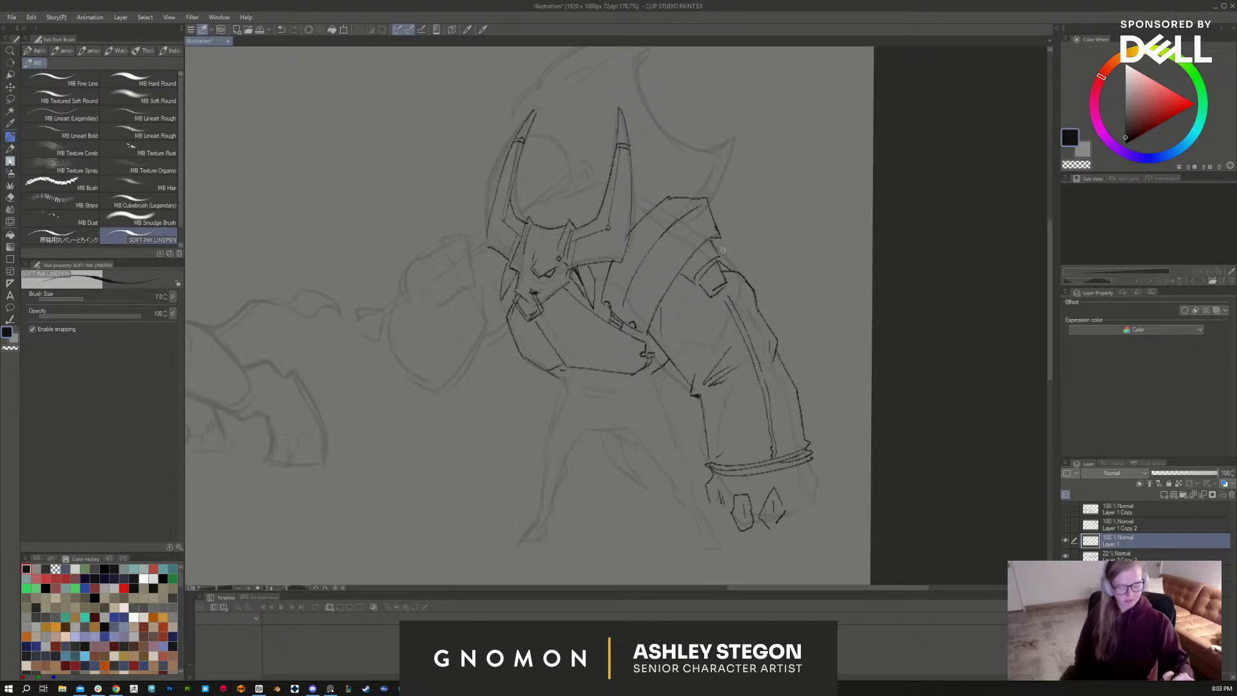
Step: Complete the large fist with its remaining jagged fingers, outer contours and knuckle lines below the wrist cuff
{"action": "left_click_drag", "start_coordinate": [713, 241], "coordinate": [719, 256]}
{"action": "mouse_move", "coordinate": [787, 515]}
{"action": "left_mouse_down"}
{"action": "mouse_move", "coordinate": [802, 496]}
{"action": "mouse_move", "coordinate": [807, 514]}
{"action": "mouse_move", "coordinate": [785, 523]}
{"action": "left_mouse_up"}
{"action": "left_click_drag", "start_coordinate": [810, 459], "coordinate": [807, 498]}
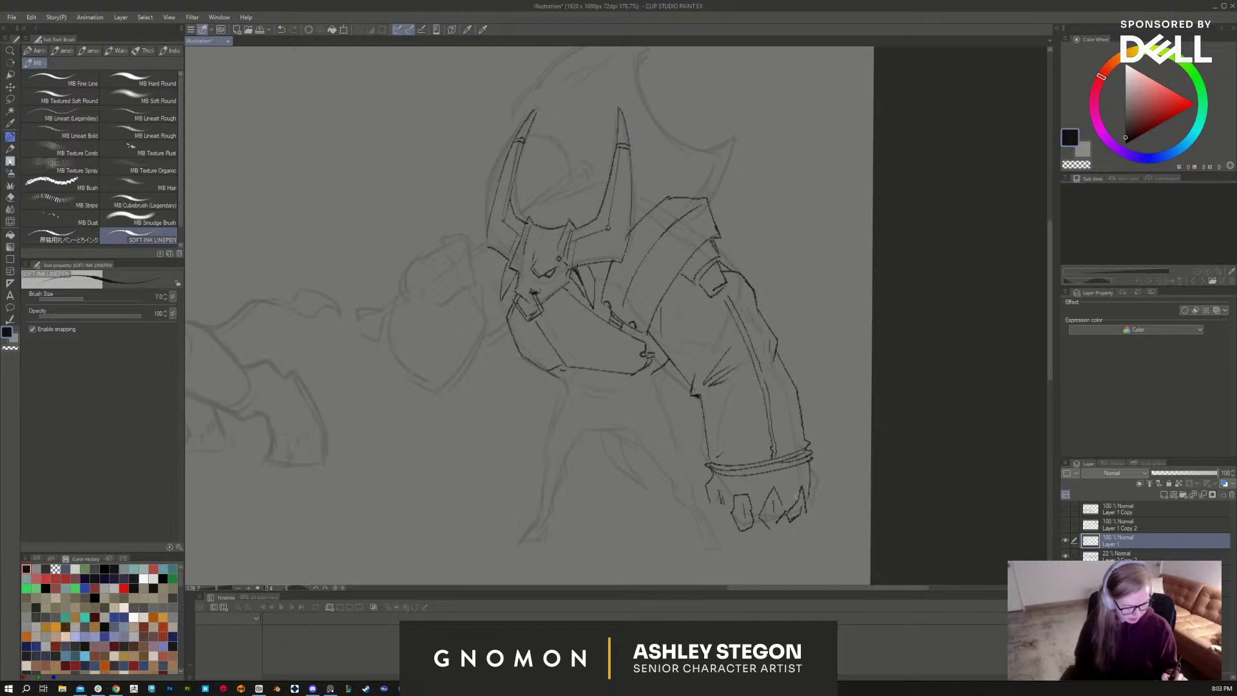
{"action": "mouse_move", "coordinate": [707, 495]}
{"action": "left_mouse_down"}
{"action": "mouse_move", "coordinate": [721, 520]}
{"action": "mouse_move", "coordinate": [759, 498]}
{"action": "mouse_move", "coordinate": [823, 524]}
{"action": "mouse_move", "coordinate": [765, 530]}
{"action": "left_mouse_up"}
{"action": "mouse_move", "coordinate": [725, 475]}
{"action": "left_mouse_down"}
{"action": "mouse_move", "coordinate": [731, 493]}
{"action": "mouse_move", "coordinate": [751, 498]}
{"action": "mouse_move", "coordinate": [815, 489]}
{"action": "left_mouse_up"}
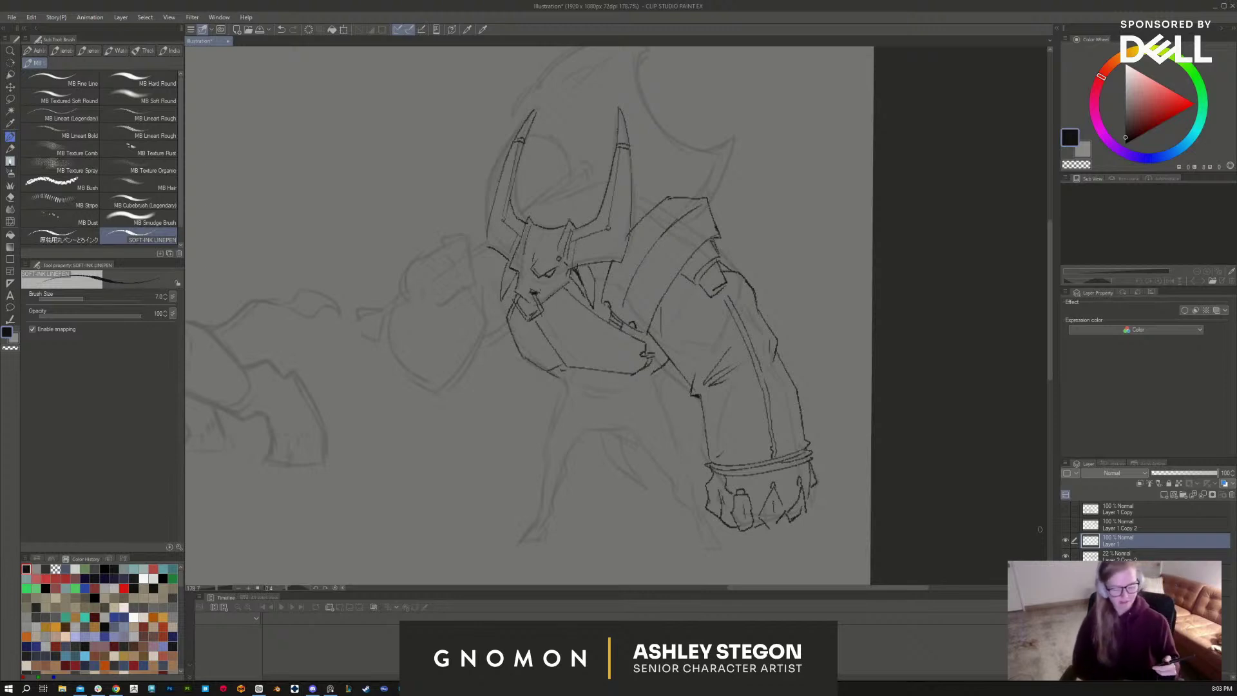
Step: Ink a curved belt beneath the torso, and draw the loincloth sides and inner thigh line below it
{"action": "mouse_move", "coordinate": [567, 372]}
{"action": "left_mouse_down"}
{"action": "mouse_move", "coordinate": [608, 374]}
{"action": "mouse_move", "coordinate": [594, 391]}
{"action": "mouse_move", "coordinate": [568, 382]}
{"action": "mouse_move", "coordinate": [651, 375]}
{"action": "left_mouse_up"}
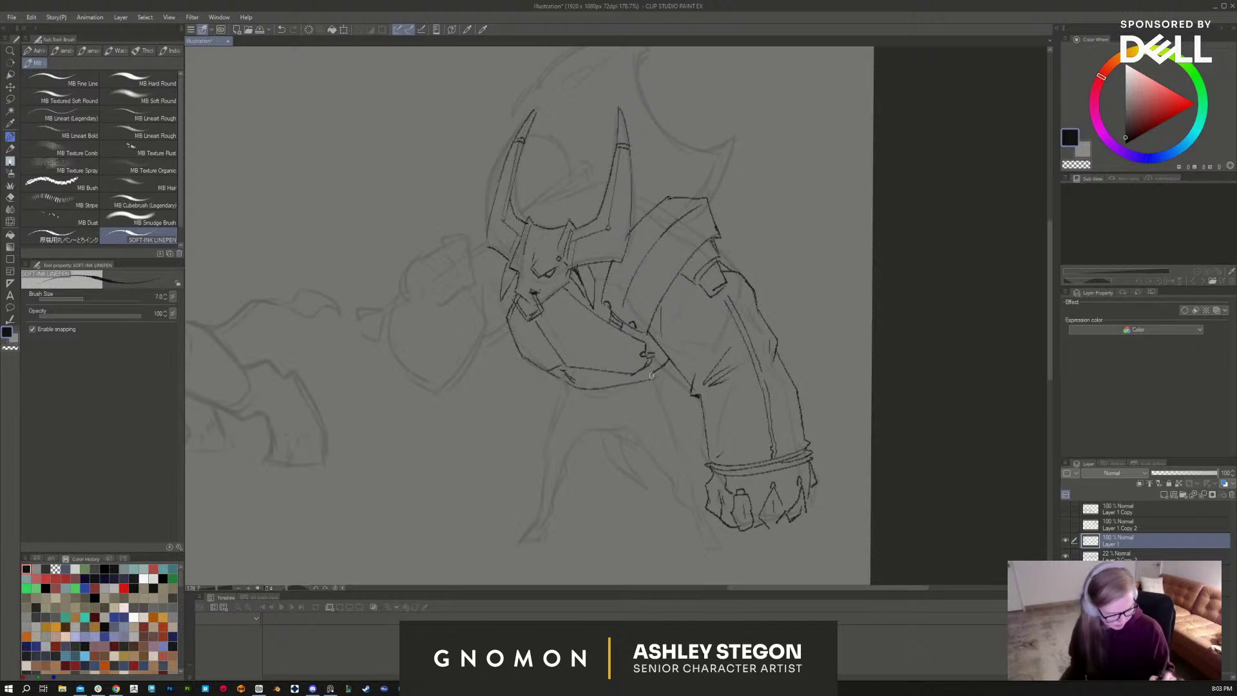
{"action": "mouse_move", "coordinate": [565, 387]}
{"action": "left_mouse_down"}
{"action": "mouse_move", "coordinate": [654, 385]}
{"action": "mouse_move", "coordinate": [660, 374]}
{"action": "left_mouse_up"}
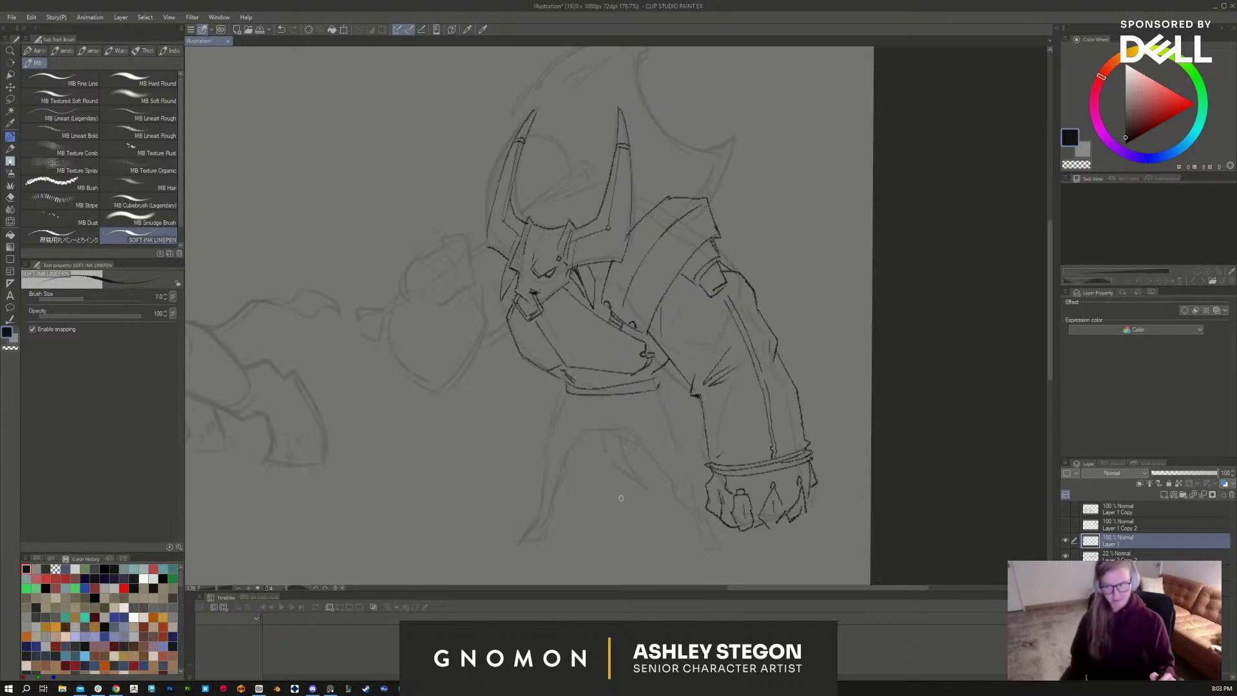
{"action": "mouse_move", "coordinate": [581, 395]}
{"action": "left_mouse_down"}
{"action": "mouse_move", "coordinate": [591, 425]}
{"action": "mouse_move", "coordinate": [669, 405]}
{"action": "mouse_move", "coordinate": [676, 431]}
{"action": "mouse_move", "coordinate": [654, 462]}
{"action": "mouse_move", "coordinate": [665, 474]}
{"action": "left_mouse_up"}
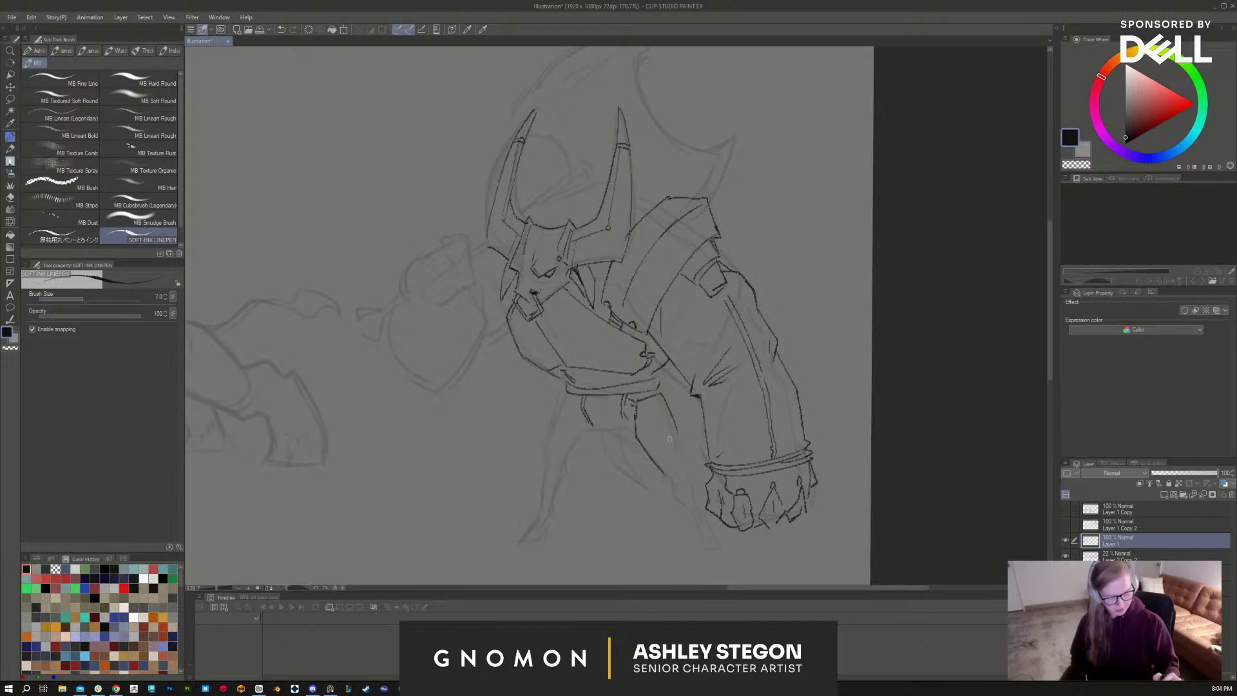
Step: Ink the rest of the leg beside the large arm, with a thigh mark, an angular knee plate and a banded hoof
{"action": "left_click_drag", "start_coordinate": [671, 422], "coordinate": [682, 461]}
{"action": "mouse_move", "coordinate": [666, 399]}
{"action": "left_mouse_down"}
{"action": "mouse_move", "coordinate": [658, 416]}
{"action": "mouse_move", "coordinate": [685, 470]}
{"action": "mouse_move", "coordinate": [666, 481]}
{"action": "left_mouse_up"}
{"action": "mouse_move", "coordinate": [666, 470]}
{"action": "left_mouse_down"}
{"action": "mouse_move", "coordinate": [685, 490]}
{"action": "mouse_move", "coordinate": [673, 463]}
{"action": "mouse_move", "coordinate": [668, 484]}
{"action": "mouse_move", "coordinate": [683, 492]}
{"action": "mouse_move", "coordinate": [696, 466]}
{"action": "mouse_move", "coordinate": [672, 488]}
{"action": "mouse_move", "coordinate": [689, 507]}
{"action": "mouse_move", "coordinate": [688, 486]}
{"action": "mouse_move", "coordinate": [699, 523]}
{"action": "mouse_move", "coordinate": [688, 516]}
{"action": "mouse_move", "coordinate": [725, 553]}
{"action": "left_mouse_up"}
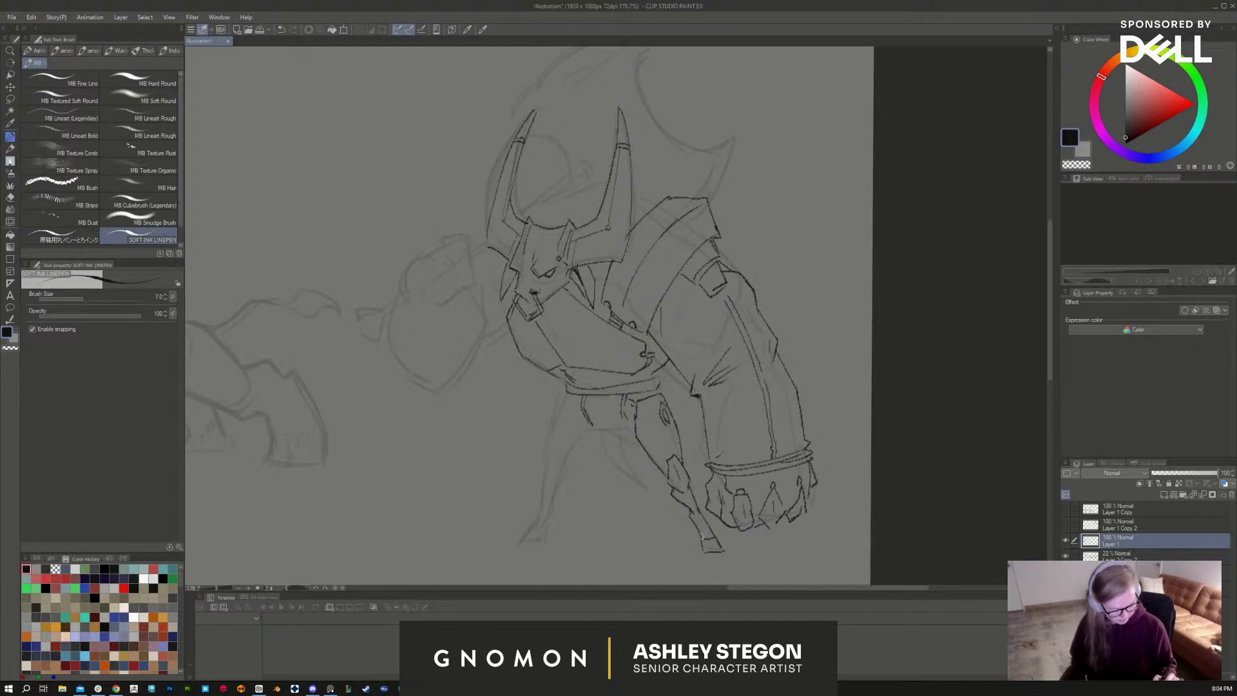
Step: Clean up the belt end near the large arm, and redraw the loincloth with a rounded lower edge and side folds
{"action": "left_click_drag", "start_coordinate": [594, 427], "coordinate": [622, 423]}
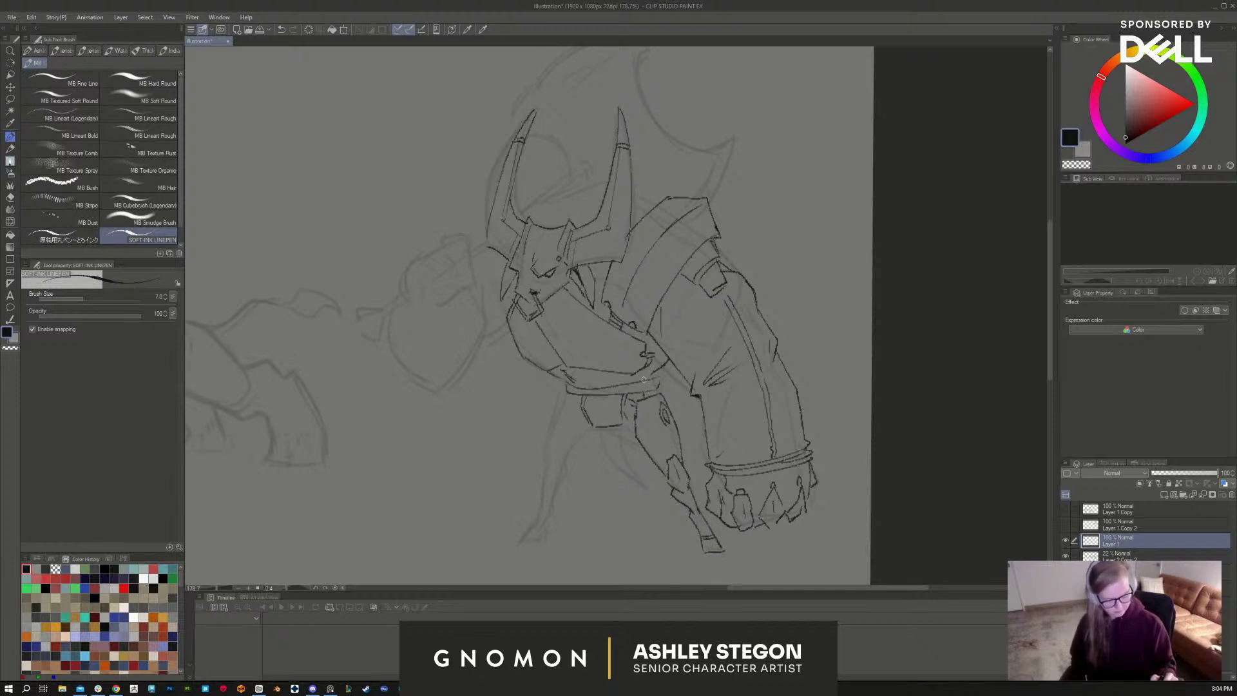
{"action": "key", "text": "e"}
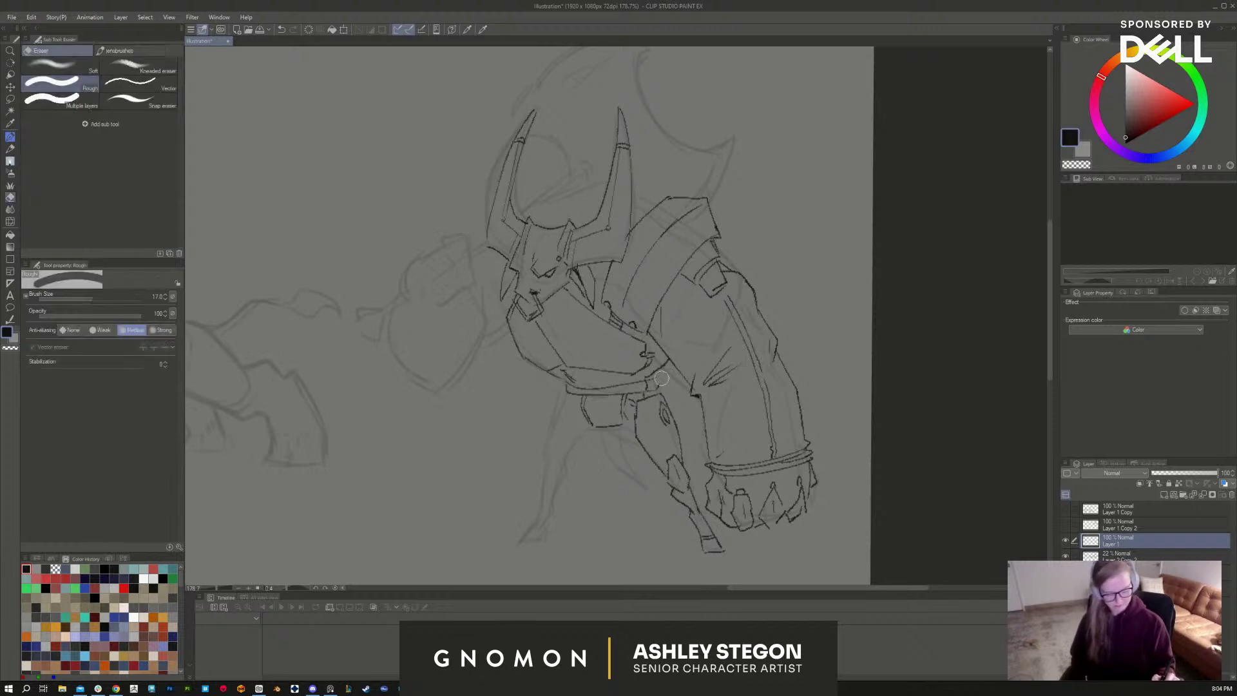
{"action": "key", "text": "b"}
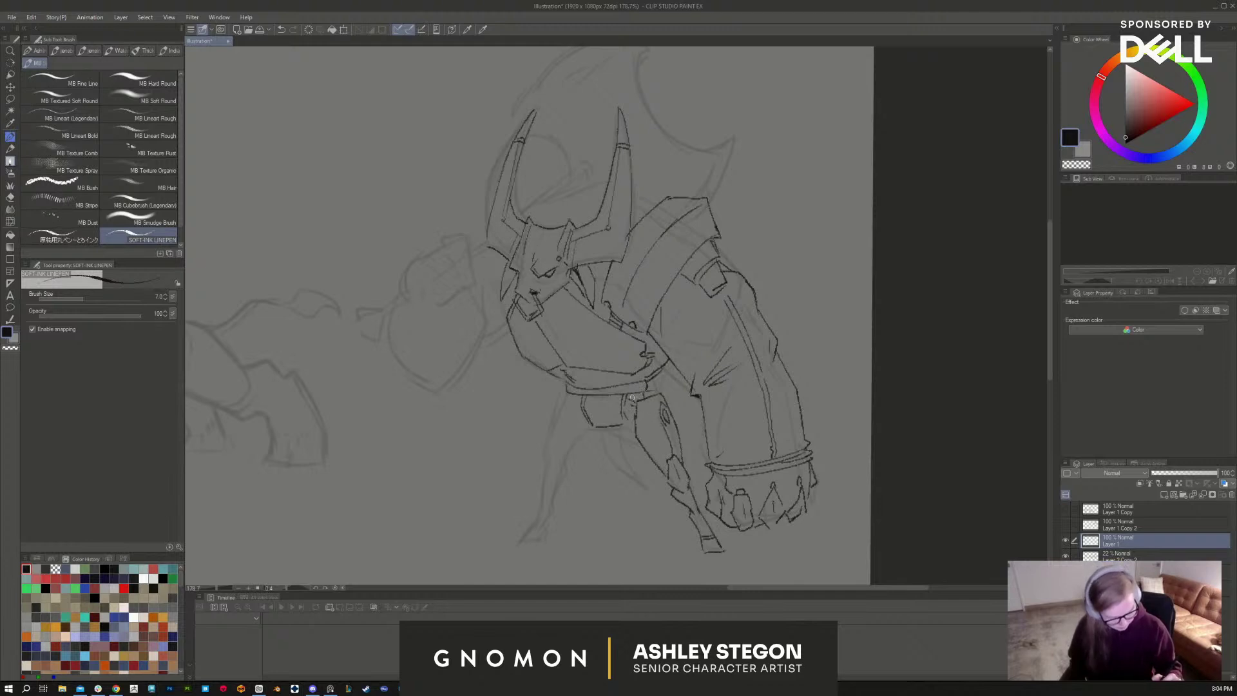
{"action": "key", "text": "e"}
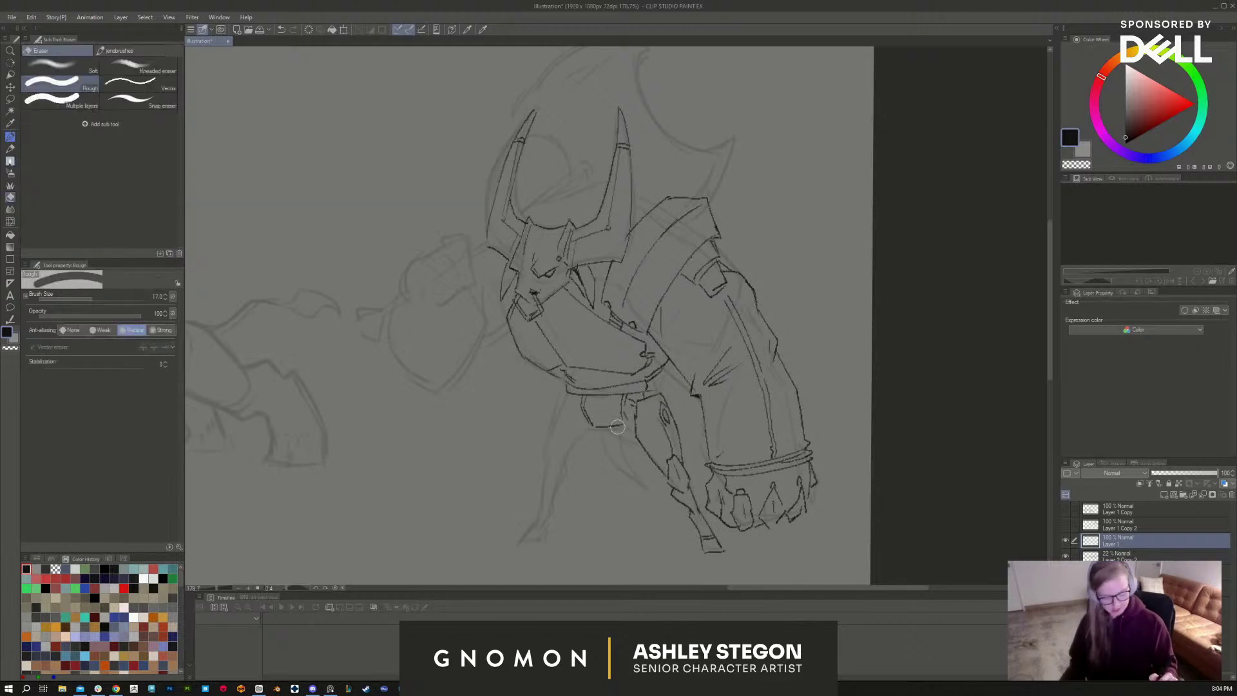
{"action": "key", "text": "b"}
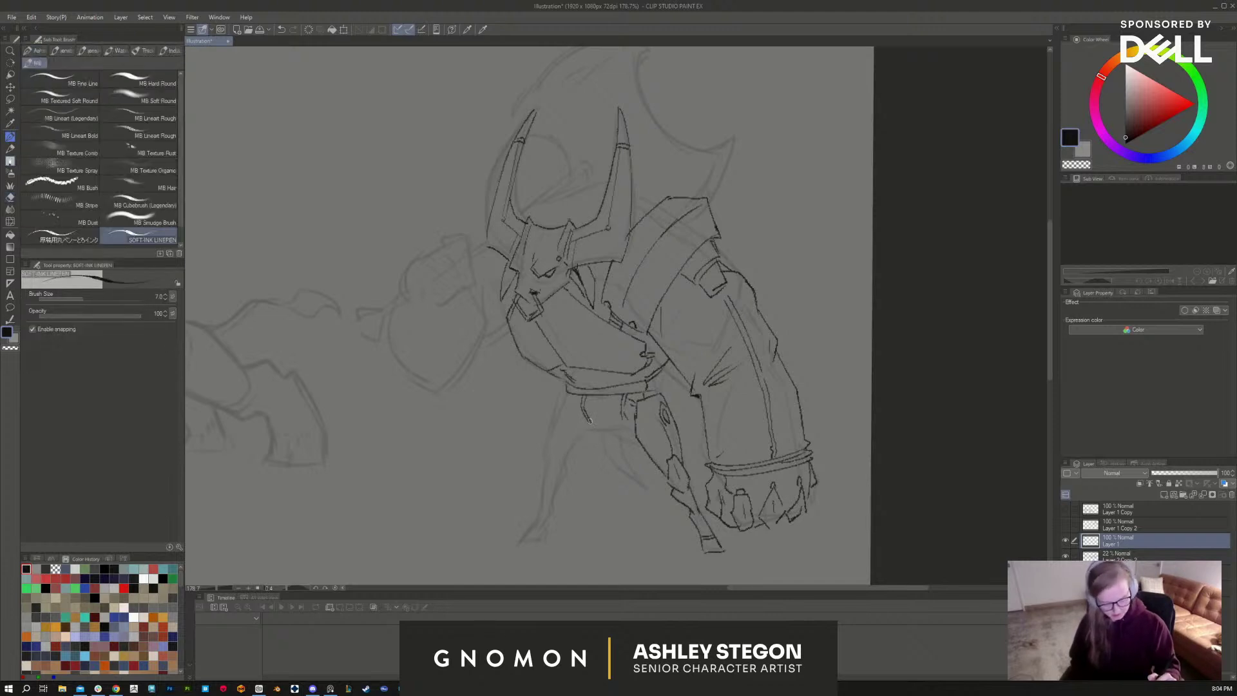
{"action": "left_click_drag", "start_coordinate": [586, 415], "coordinate": [617, 429]}
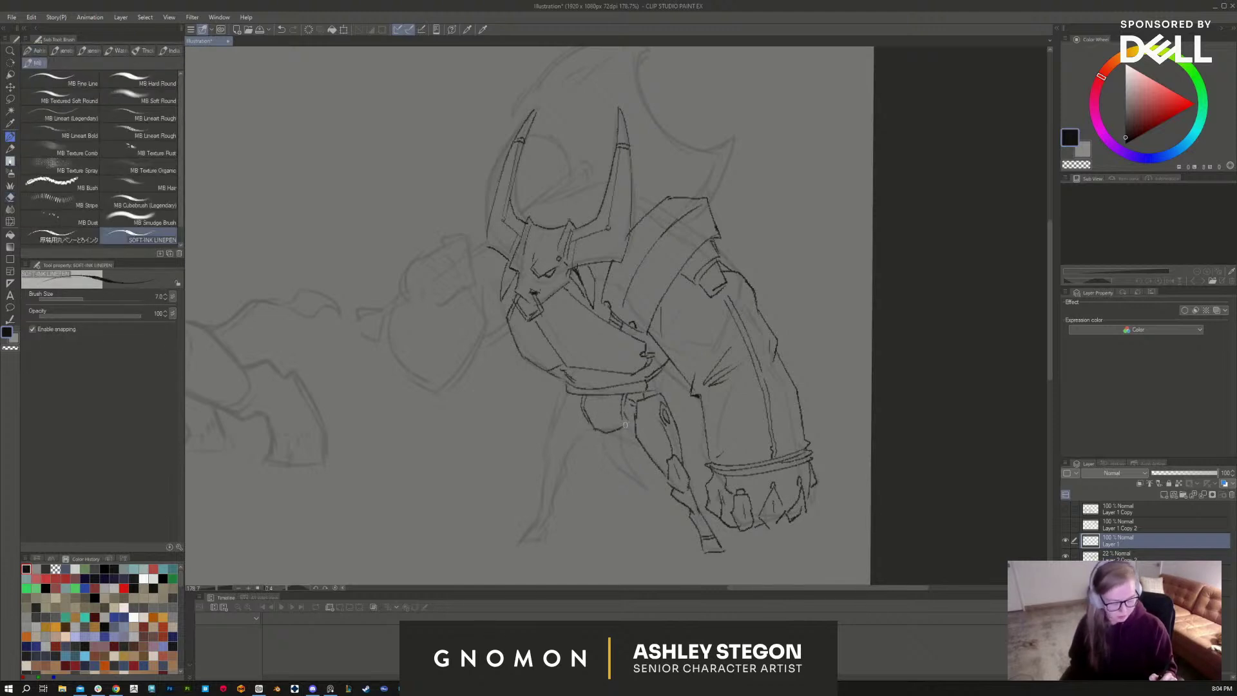
{"action": "left_click_drag", "start_coordinate": [622, 398], "coordinate": [645, 391]}
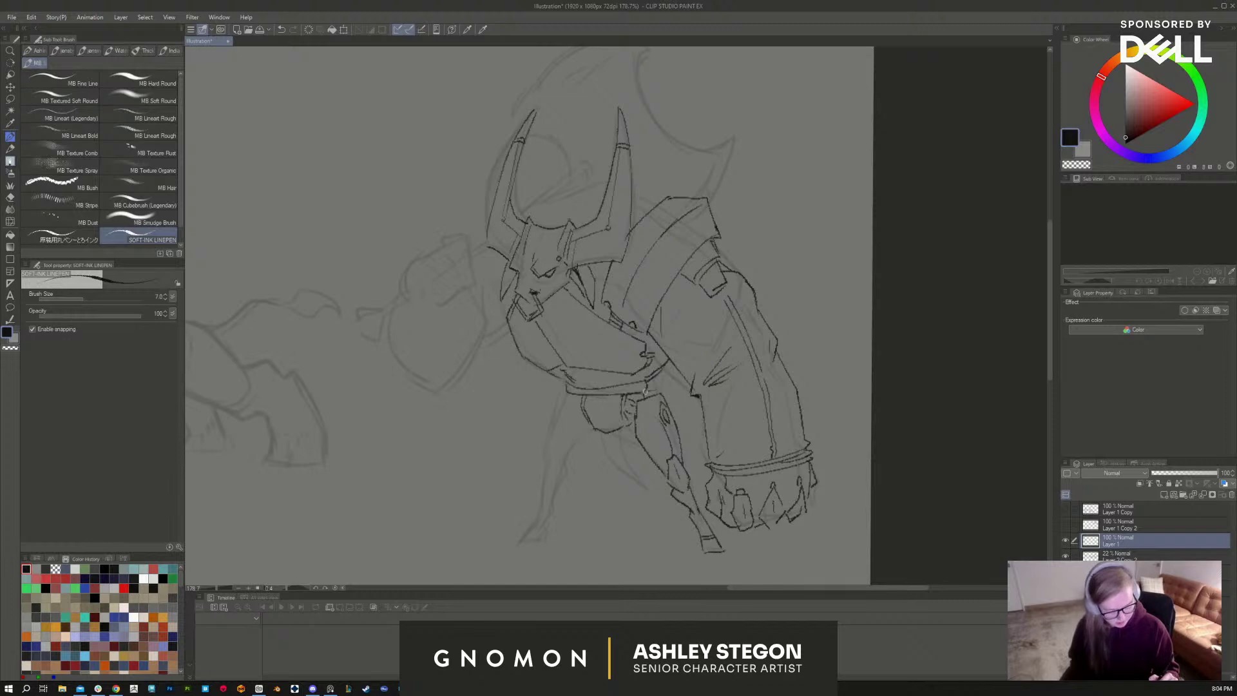
Step: Ink the opposite leg from hip to pointed foot, with an angular knee guard and small round studs at knee and ankle
{"action": "mouse_move", "coordinate": [567, 393]}
{"action": "left_mouse_down"}
{"action": "mouse_move", "coordinate": [584, 391]}
{"action": "mouse_move", "coordinate": [584, 419]}
{"action": "mouse_move", "coordinate": [543, 438]}
{"action": "mouse_move", "coordinate": [532, 469]}
{"action": "mouse_move", "coordinate": [531, 455]}
{"action": "left_mouse_up"}
{"action": "mouse_move", "coordinate": [549, 426]}
{"action": "left_mouse_down"}
{"action": "mouse_move", "coordinate": [548, 466]}
{"action": "mouse_move", "coordinate": [559, 449]}
{"action": "mouse_move", "coordinate": [569, 481]}
{"action": "mouse_move", "coordinate": [554, 490]}
{"action": "mouse_move", "coordinate": [541, 471]}
{"action": "mouse_move", "coordinate": [540, 514]}
{"action": "left_mouse_up"}
{"action": "left_click_drag", "start_coordinate": [552, 499], "coordinate": [546, 519]}
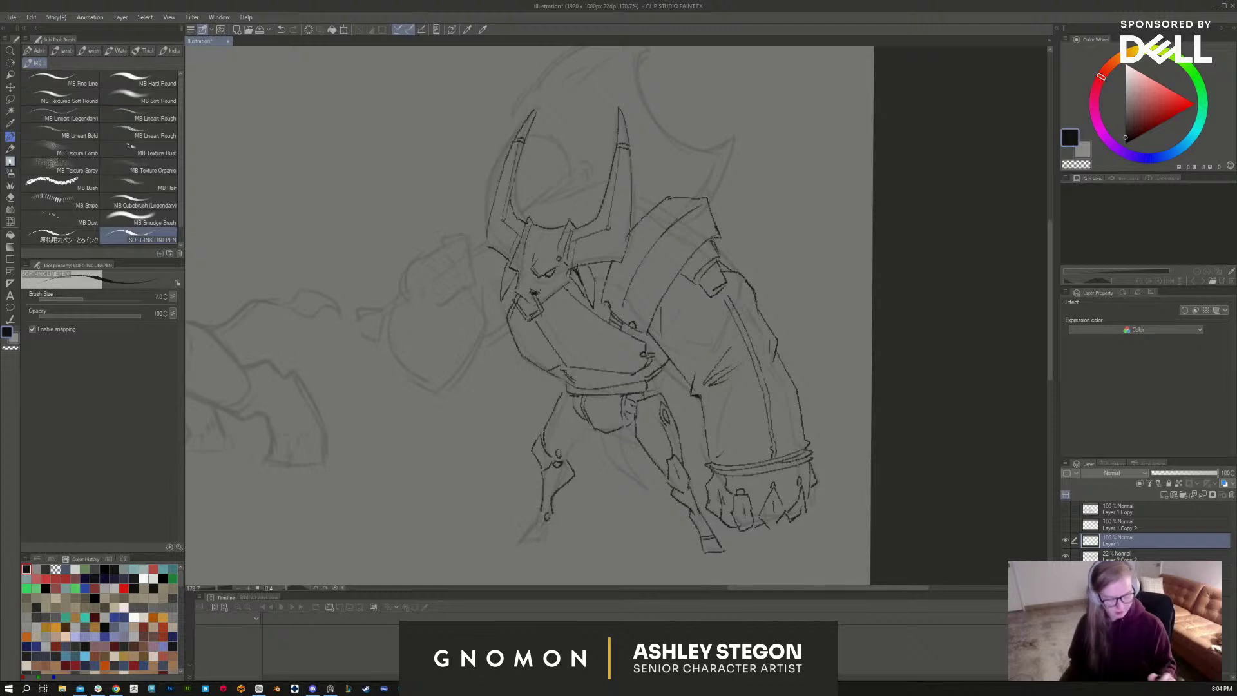
{"action": "left_click_drag", "start_coordinate": [569, 432], "coordinate": [583, 462]}
{"action": "mouse_move", "coordinate": [553, 515]}
{"action": "left_mouse_down"}
{"action": "mouse_move", "coordinate": [536, 538]}
{"action": "mouse_move", "coordinate": [508, 543]}
{"action": "left_mouse_up"}
{"action": "left_click_drag", "start_coordinate": [509, 543], "coordinate": [550, 538]}
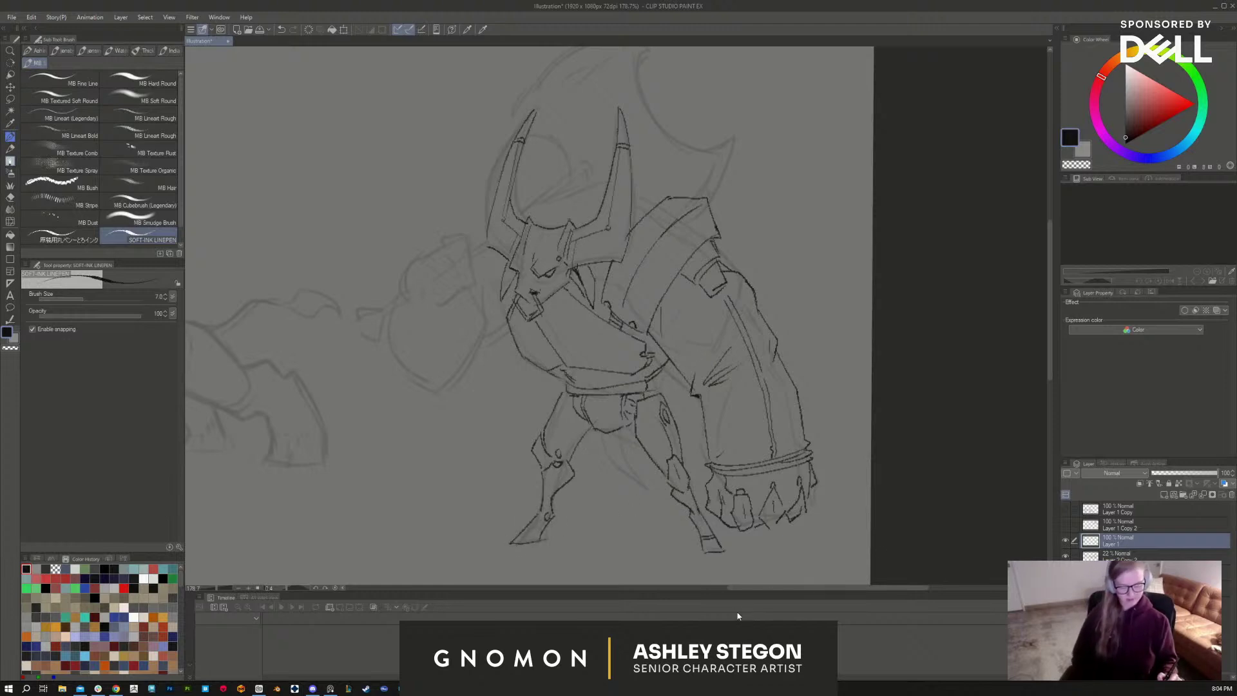
Step: Erase the hoof of the leg beside the large arm and redraw it as a wider, pointed foot
{"action": "key", "text": "e"}
{"action": "mouse_move", "coordinate": [701, 525]}
{"action": "left_mouse_down"}
{"action": "mouse_move", "coordinate": [690, 520]}
{"action": "mouse_move", "coordinate": [698, 552]}
{"action": "mouse_move", "coordinate": [726, 547]}
{"action": "left_mouse_up"}
{"action": "key", "text": "b"}
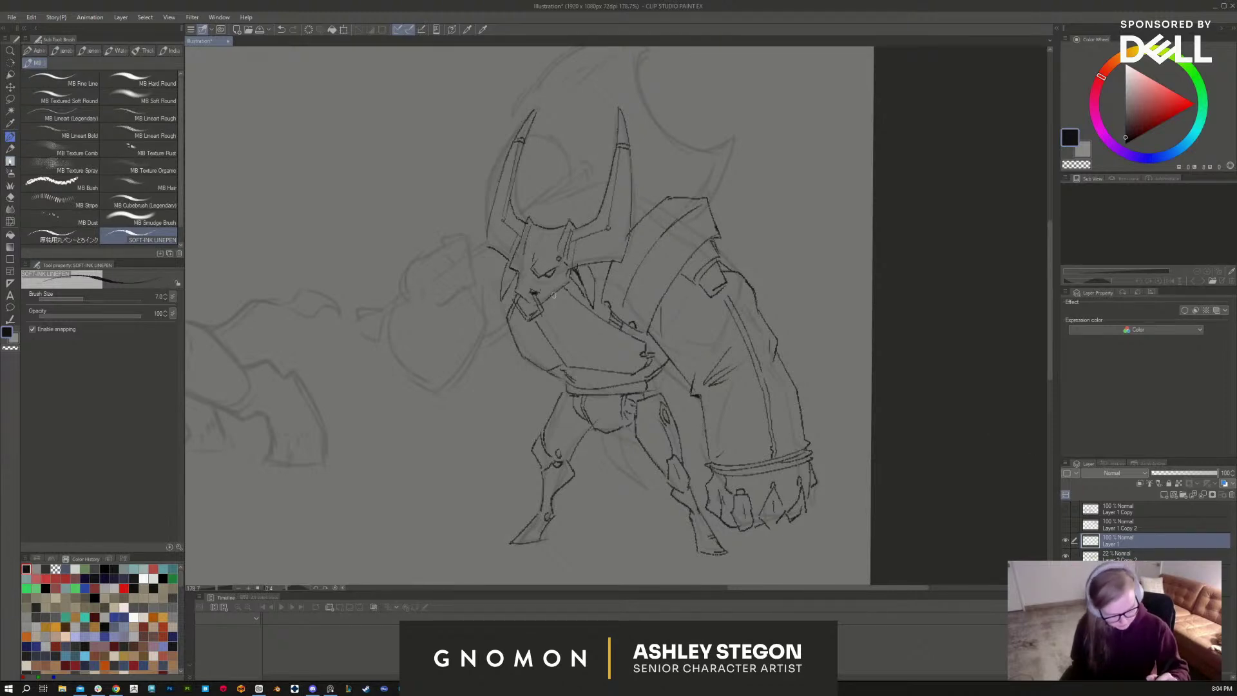
Step: Add a diamond-shaped marking above the creature's eye and extra bands across the horn nearest the large arm
{"action": "mouse_move", "coordinate": [551, 297]}
{"action": "left_mouse_down"}
{"action": "mouse_move", "coordinate": [557, 260]}
{"action": "mouse_move", "coordinate": [529, 268]}
{"action": "mouse_move", "coordinate": [558, 258]}
{"action": "mouse_move", "coordinate": [516, 275]}
{"action": "left_mouse_up"}
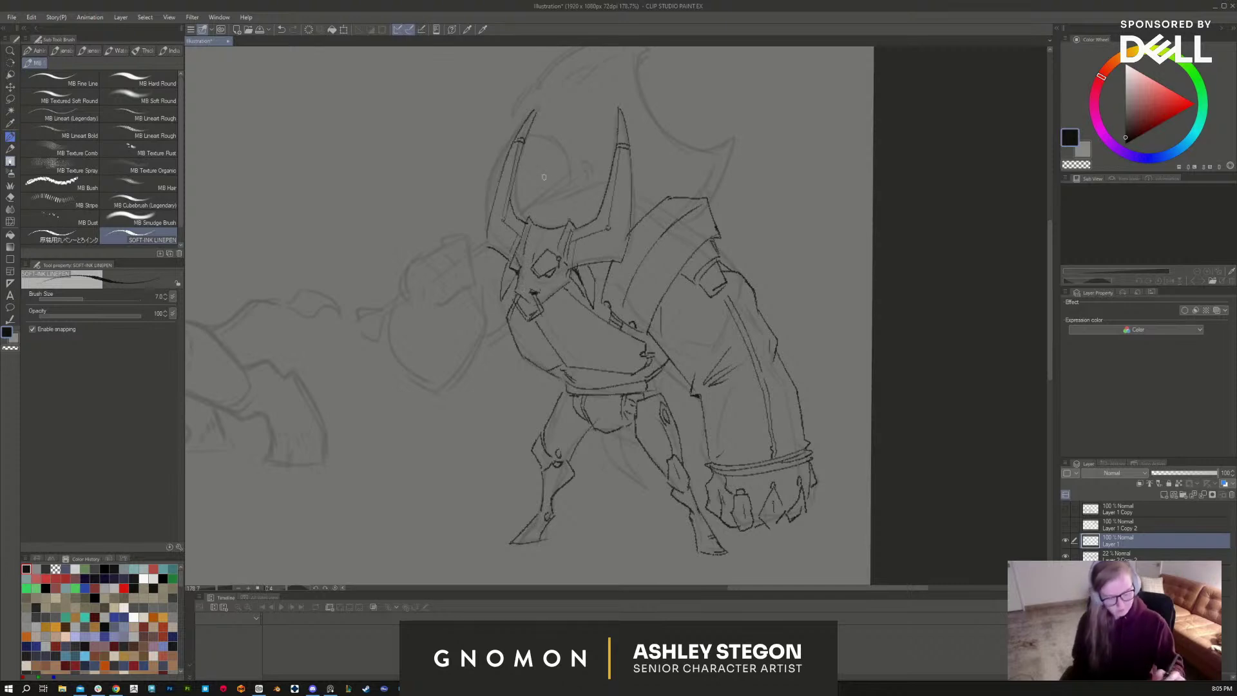
{"action": "left_click_drag", "start_coordinate": [617, 111], "coordinate": [631, 187]}
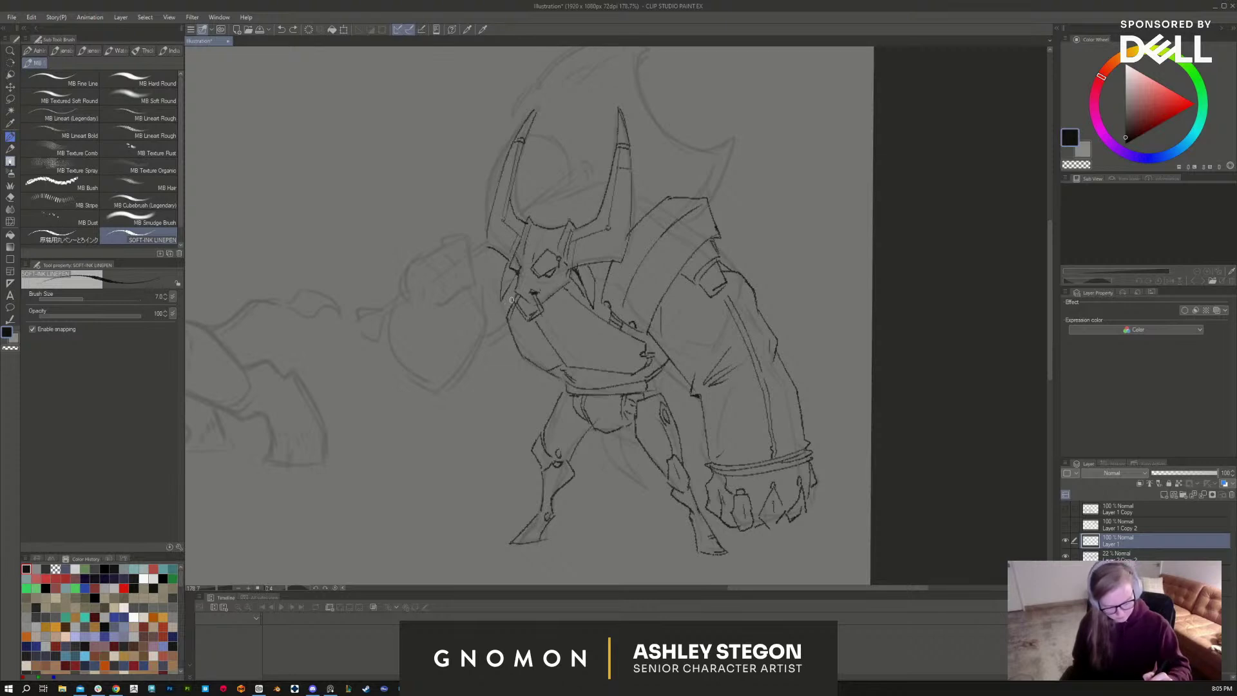
Step: Ink the shapes behind the head: spiky tuft at the far horn, arched rim between the horns, and curved back reaching the shoulder armor
{"action": "mouse_move", "coordinate": [508, 303]}
{"action": "left_mouse_down"}
{"action": "mouse_move", "coordinate": [496, 241]}
{"action": "mouse_move", "coordinate": [539, 190]}
{"action": "mouse_move", "coordinate": [532, 218]}
{"action": "mouse_move", "coordinate": [515, 216]}
{"action": "left_mouse_up"}
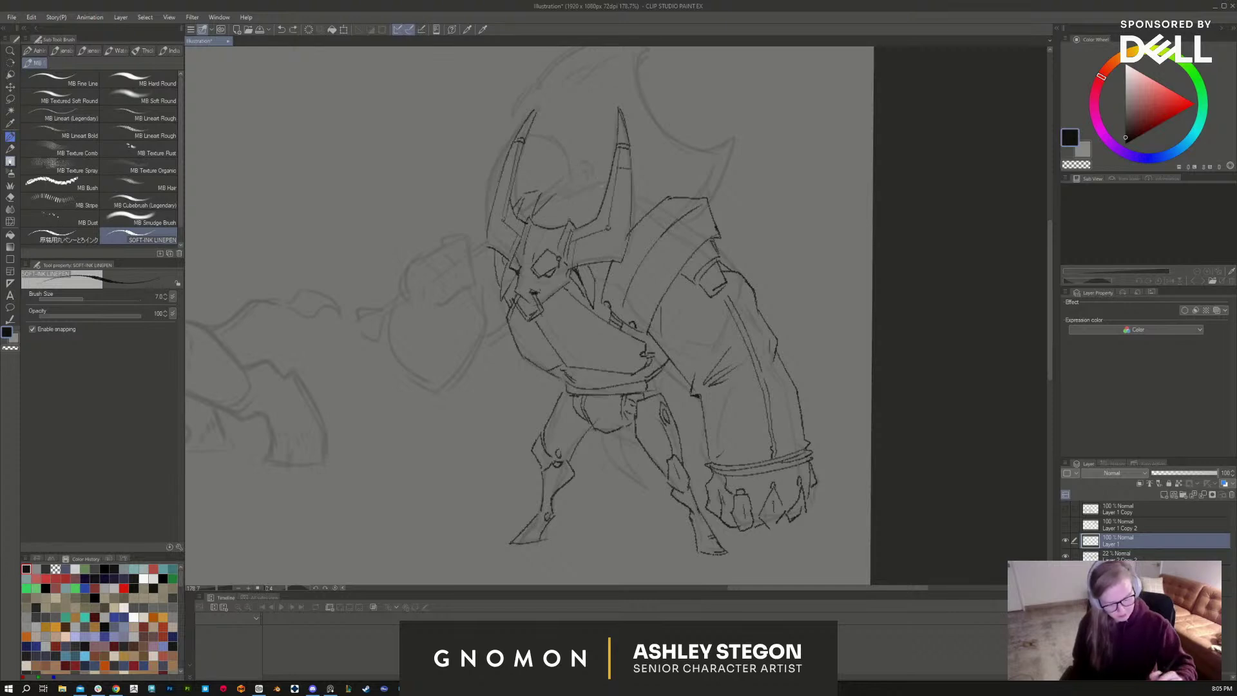
{"action": "mouse_move", "coordinate": [533, 222]}
{"action": "left_mouse_down"}
{"action": "mouse_move", "coordinate": [576, 201]}
{"action": "mouse_move", "coordinate": [586, 213]}
{"action": "left_mouse_up"}
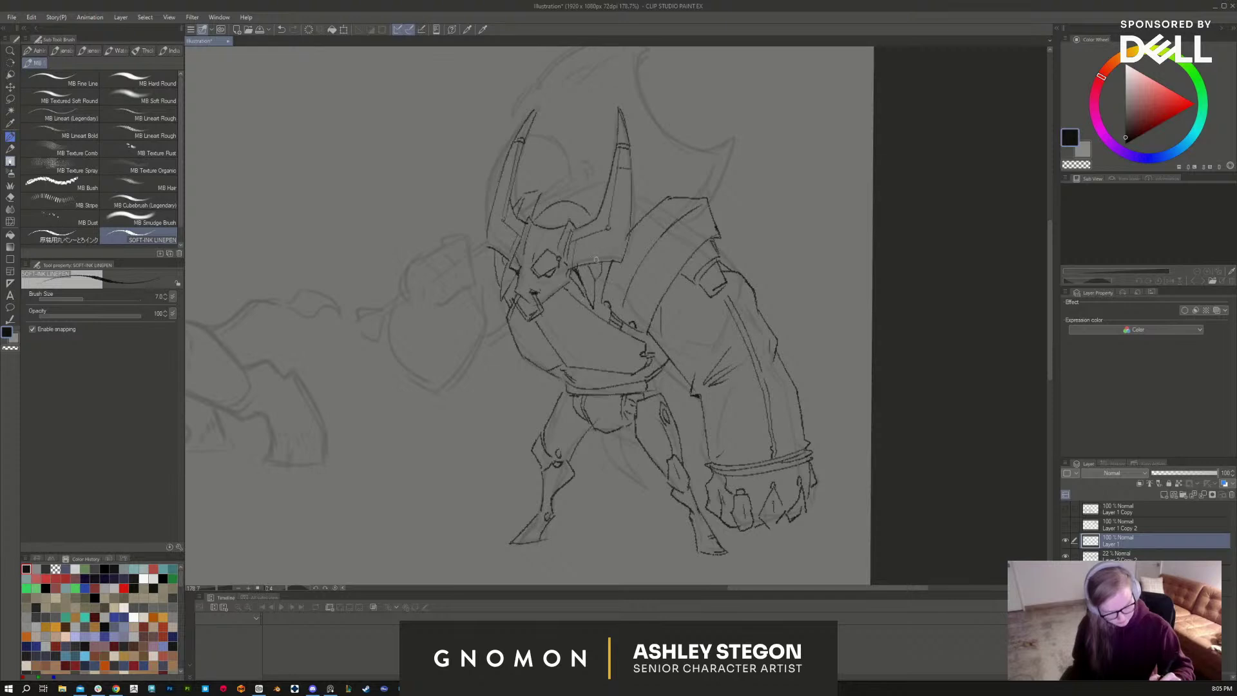
{"action": "left_click_drag", "start_coordinate": [596, 260], "coordinate": [593, 284]}
{"action": "mouse_move", "coordinate": [531, 215]}
{"action": "left_mouse_down"}
{"action": "mouse_move", "coordinate": [609, 171]}
{"action": "mouse_move", "coordinate": [666, 201]}
{"action": "left_mouse_up"}
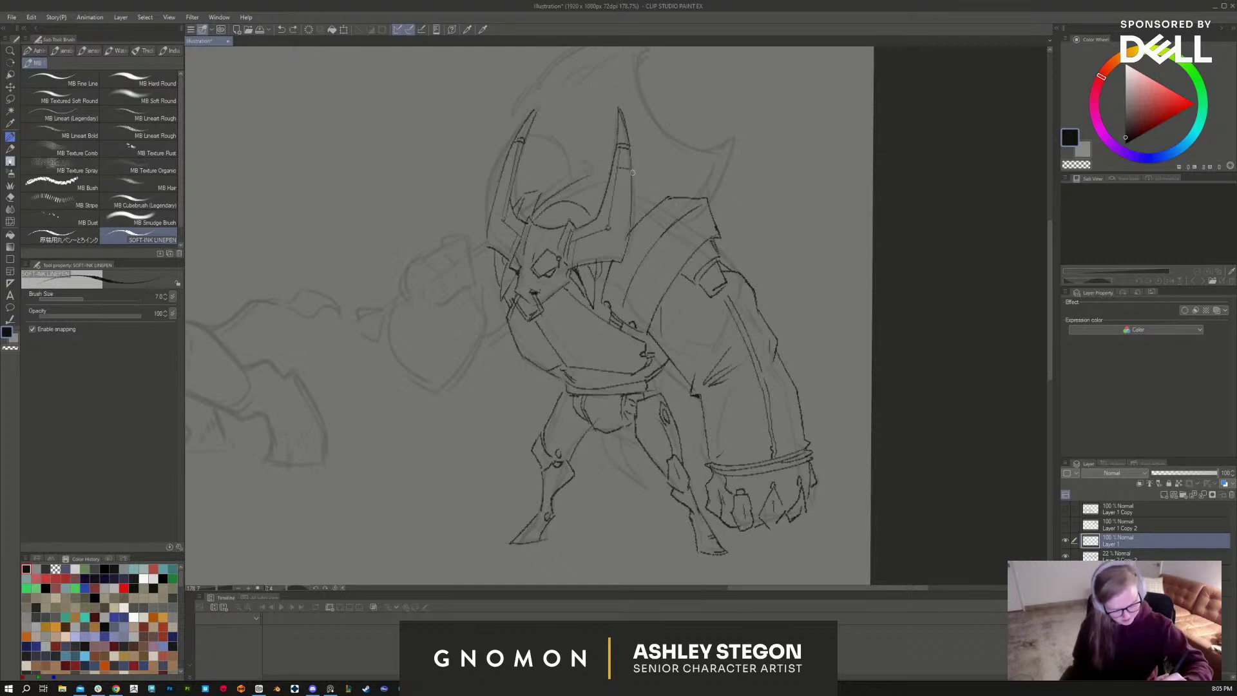
{"action": "left_click_drag", "start_coordinate": [631, 172], "coordinate": [678, 196]}
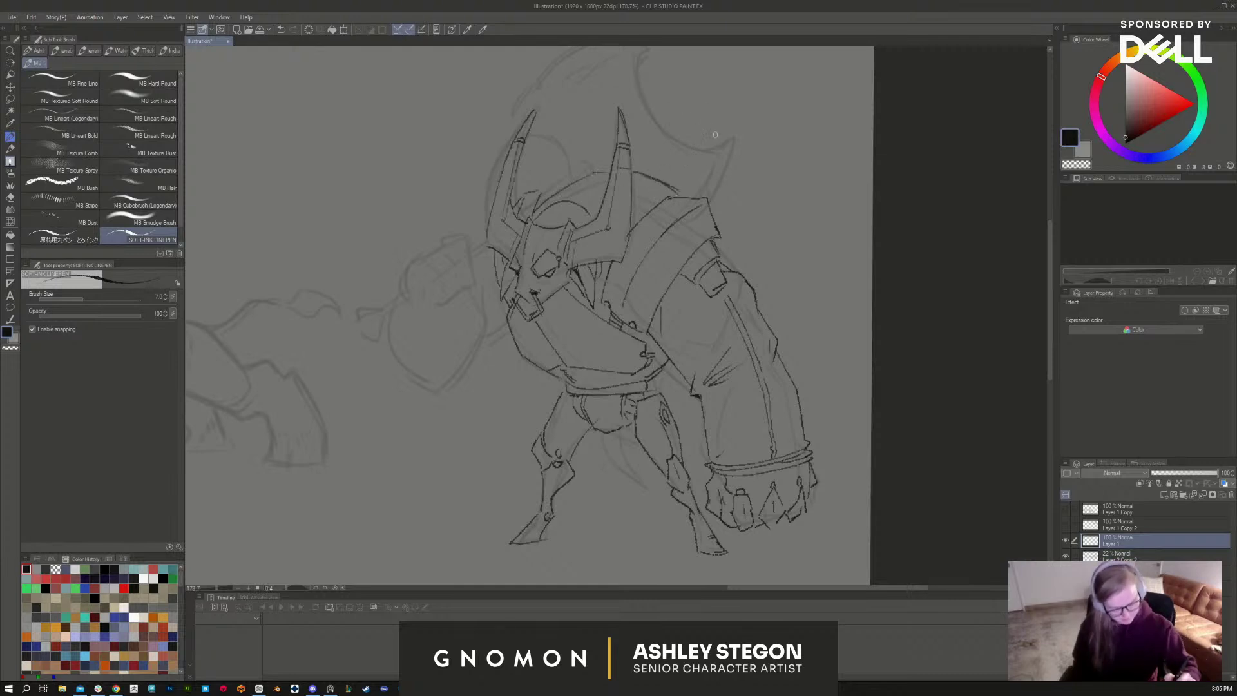
{"action": "key", "text": "ctrl+z"}
{"action": "mouse_move", "coordinate": [574, 183]}
{"action": "left_mouse_down"}
{"action": "mouse_move", "coordinate": [619, 165]}
{"action": "mouse_move", "coordinate": [591, 176]}
{"action": "left_mouse_up"}
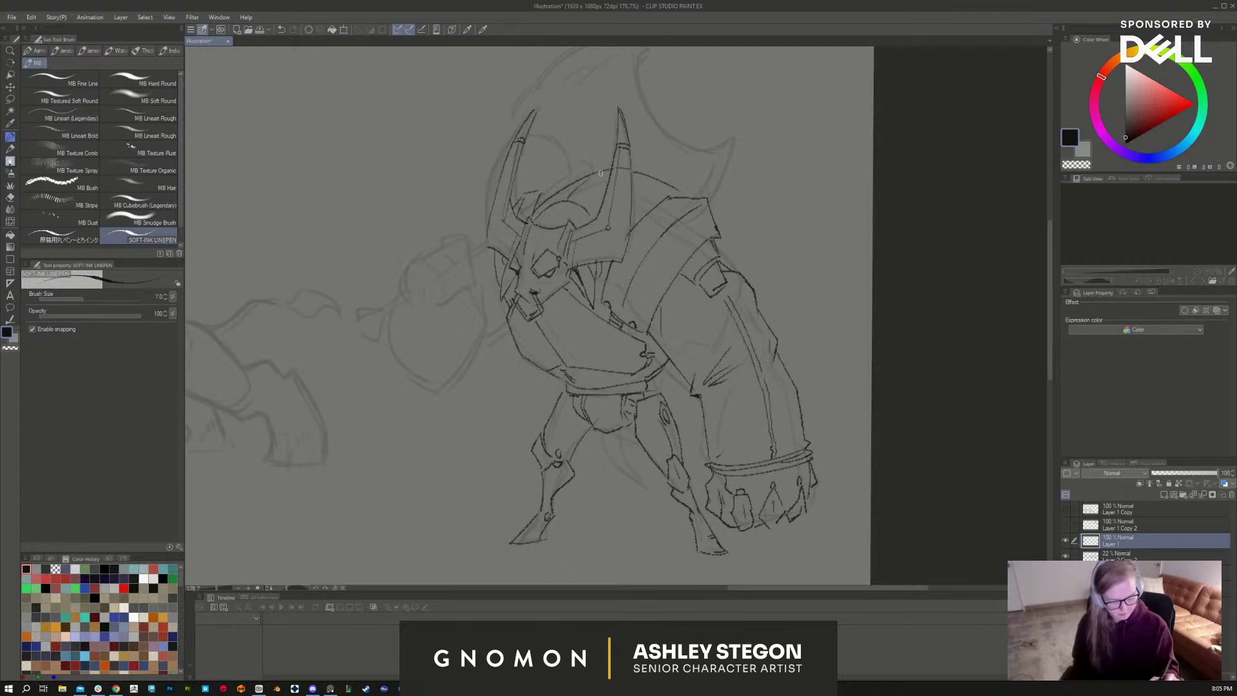
Step: Fill the recess under the arched rim between the horns and the gaps behind the jaw with solid black
{"action": "mouse_move", "coordinate": [546, 230]}
{"action": "left_mouse_down"}
{"action": "mouse_move", "coordinate": [579, 206]}
{"action": "mouse_move", "coordinate": [559, 207]}
{"action": "left_mouse_up"}
{"action": "mouse_move", "coordinate": [564, 221]}
{"action": "left_mouse_down"}
{"action": "mouse_move", "coordinate": [558, 209]}
{"action": "mouse_move", "coordinate": [541, 225]}
{"action": "mouse_move", "coordinate": [581, 217]}
{"action": "left_mouse_up"}
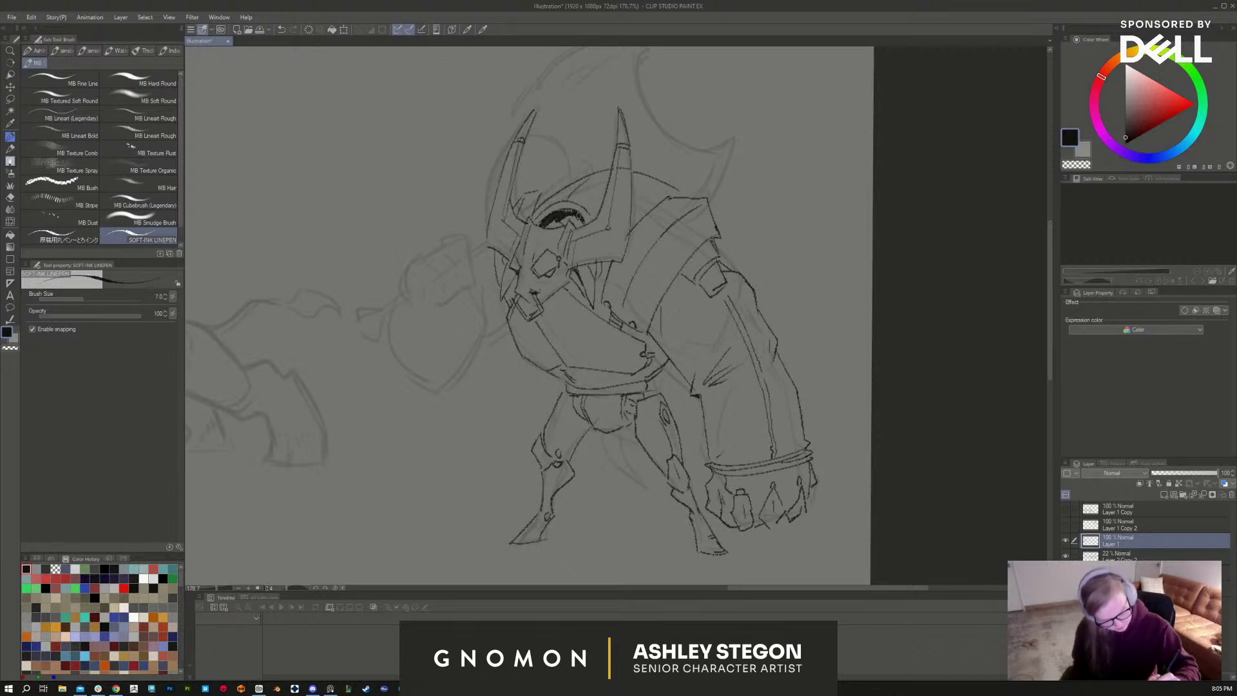
{"action": "mouse_move", "coordinate": [603, 263]}
{"action": "left_mouse_down"}
{"action": "mouse_move", "coordinate": [592, 271]}
{"action": "mouse_move", "coordinate": [595, 259]}
{"action": "left_mouse_up"}
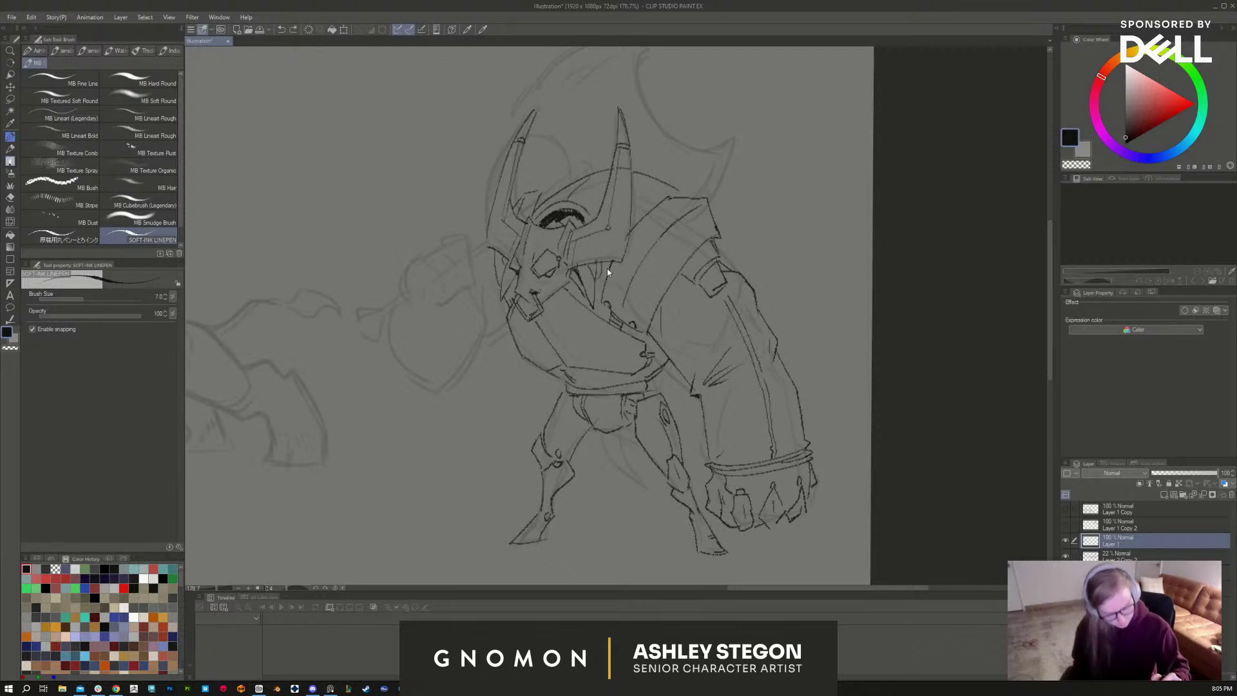
{"action": "mouse_move", "coordinate": [585, 222]}
{"action": "left_mouse_down"}
{"action": "mouse_move", "coordinate": [564, 217]}
{"action": "mouse_move", "coordinate": [583, 220]}
{"action": "mouse_move", "coordinate": [593, 205]}
{"action": "left_mouse_up"}
{"action": "left_click_drag", "start_coordinate": [597, 264], "coordinate": [576, 286]}
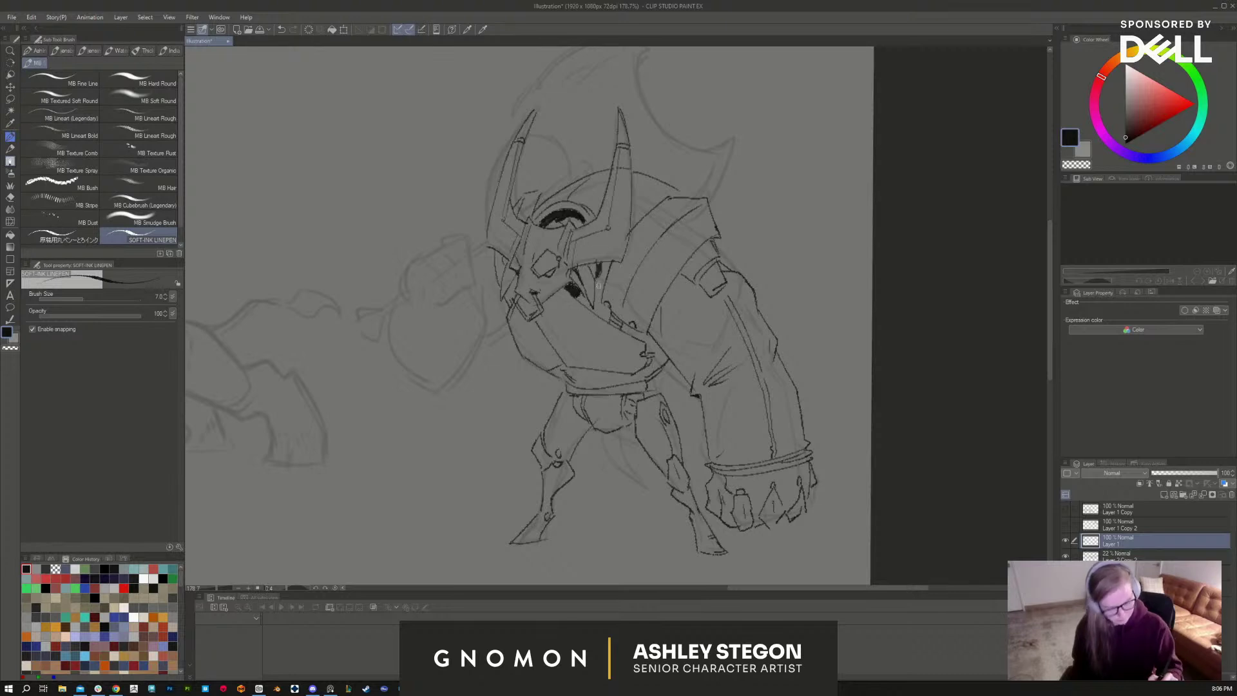
{"action": "left_click_drag", "start_coordinate": [596, 276], "coordinate": [602, 290]}
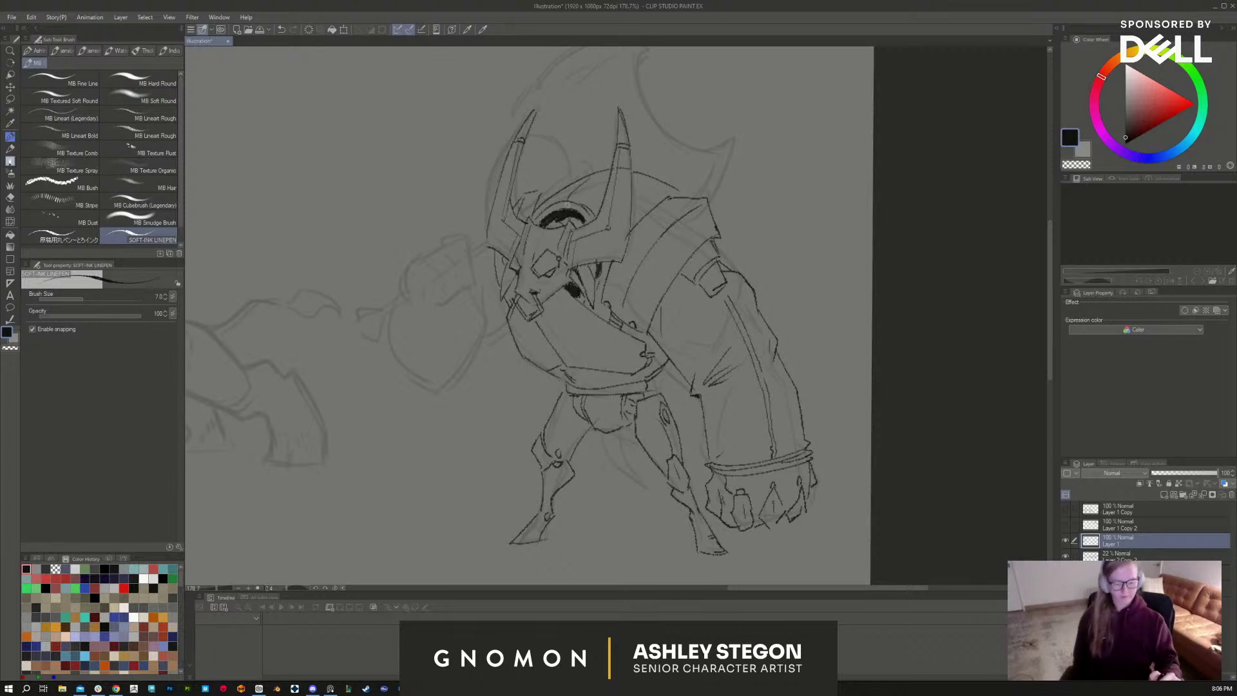
Step: Mirror the canvas and fill solid black shadows on both sides of the loincloth and at the knee joint
{"action": "key", "text": "h"}
{"action": "left_click_drag", "start_coordinate": [847, 507], "coordinate": [792, 499]}
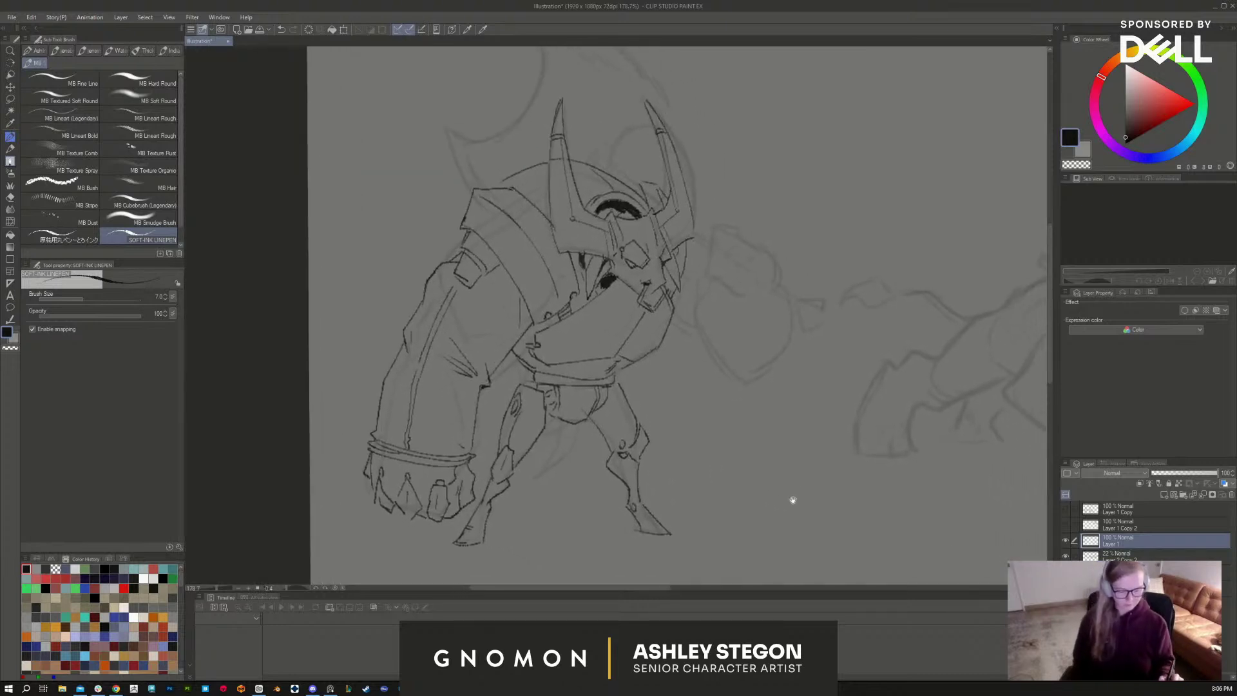
{"action": "mouse_move", "coordinate": [561, 401]}
{"action": "left_mouse_down"}
{"action": "mouse_move", "coordinate": [544, 412]}
{"action": "mouse_move", "coordinate": [538, 389]}
{"action": "mouse_move", "coordinate": [597, 409]}
{"action": "left_mouse_up"}
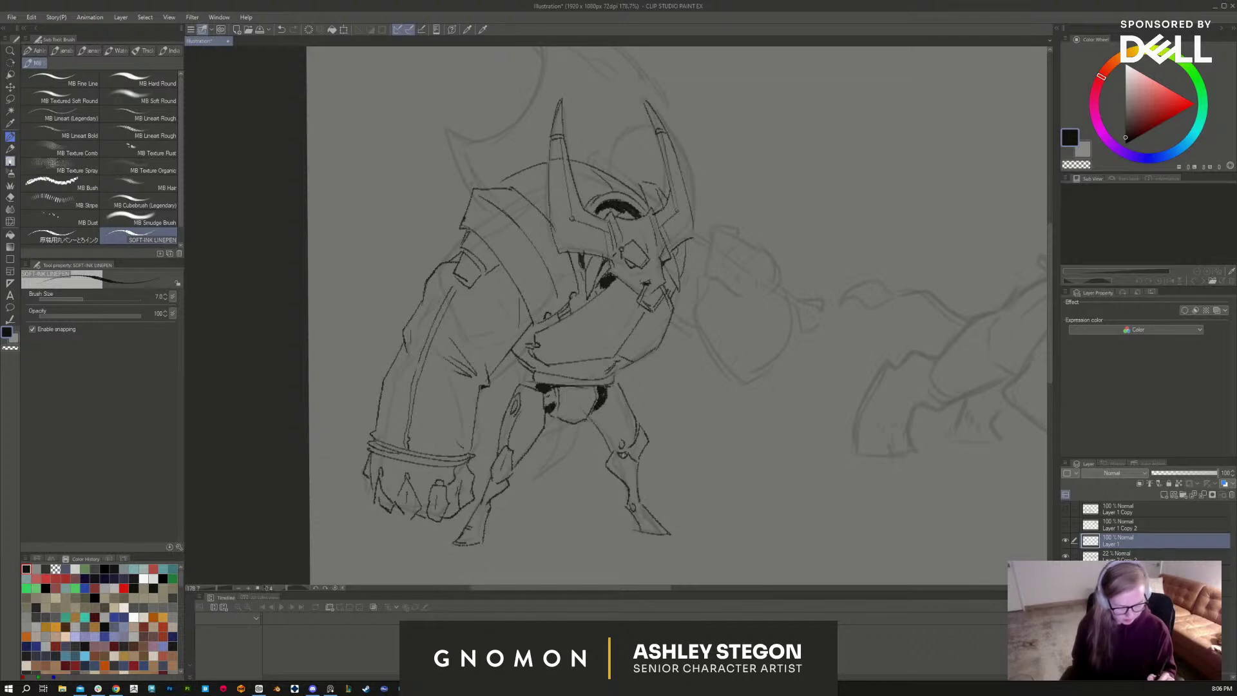
{"action": "left_click_drag", "start_coordinate": [628, 449], "coordinate": [620, 456]}
{"action": "left_click_drag", "start_coordinate": [520, 456], "coordinate": [512, 470]}
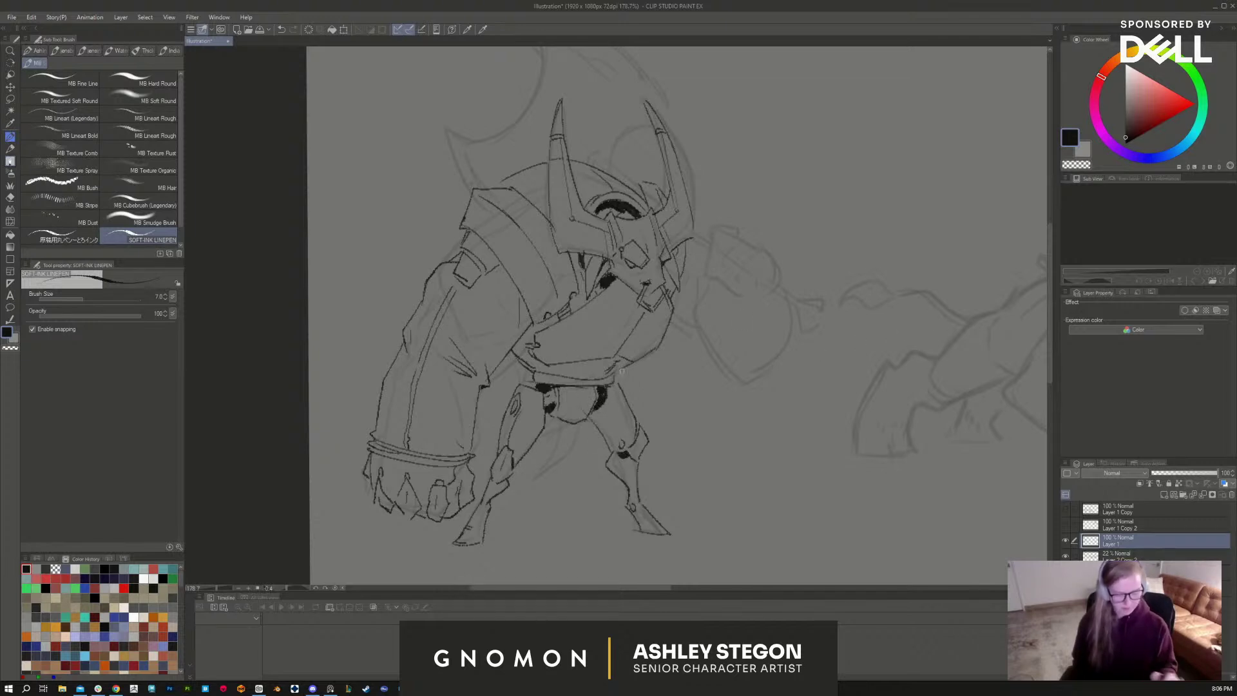
Step: Thicken the shoulder armor's edge down to the chest plate, and darken a pointed spike behind the far horn
{"action": "mouse_move", "coordinate": [532, 325]}
{"action": "left_mouse_down"}
{"action": "mouse_move", "coordinate": [510, 350]}
{"action": "mouse_move", "coordinate": [557, 316]}
{"action": "mouse_move", "coordinate": [512, 350]}
{"action": "left_mouse_up"}
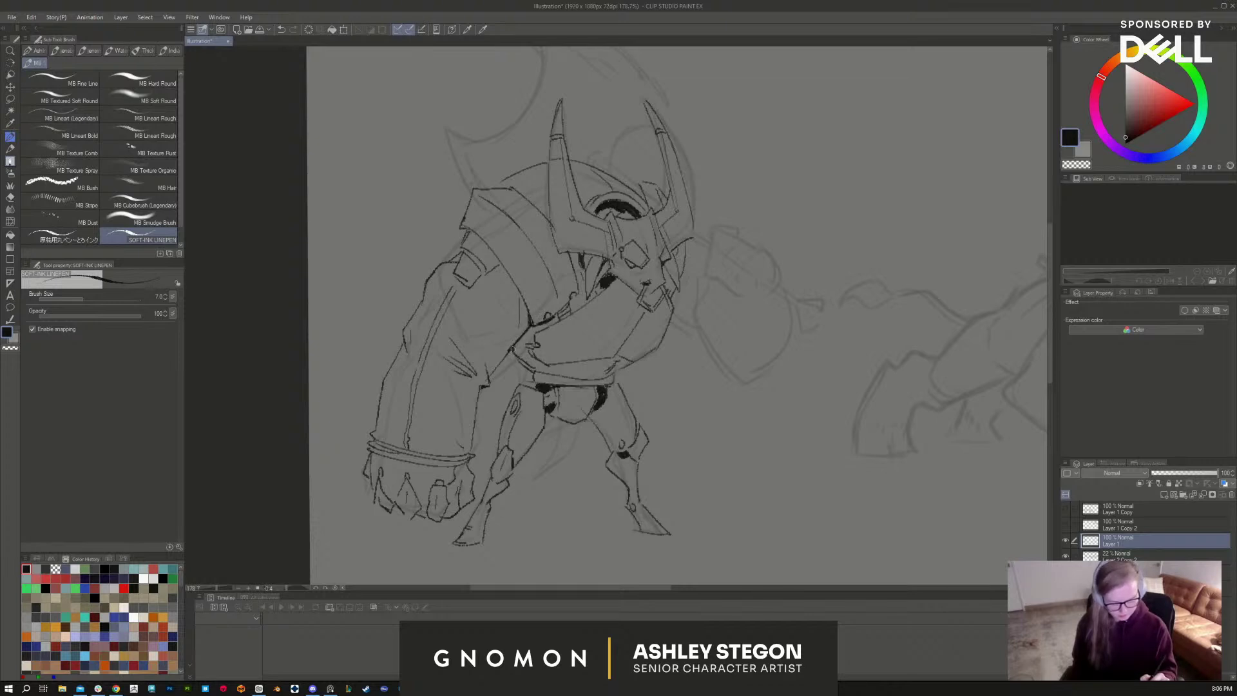
{"action": "left_click_drag", "start_coordinate": [480, 229], "coordinate": [524, 303]}
{"action": "left_click_drag", "start_coordinate": [498, 262], "coordinate": [529, 316]}
{"action": "left_click_drag", "start_coordinate": [676, 284], "coordinate": [673, 300]}
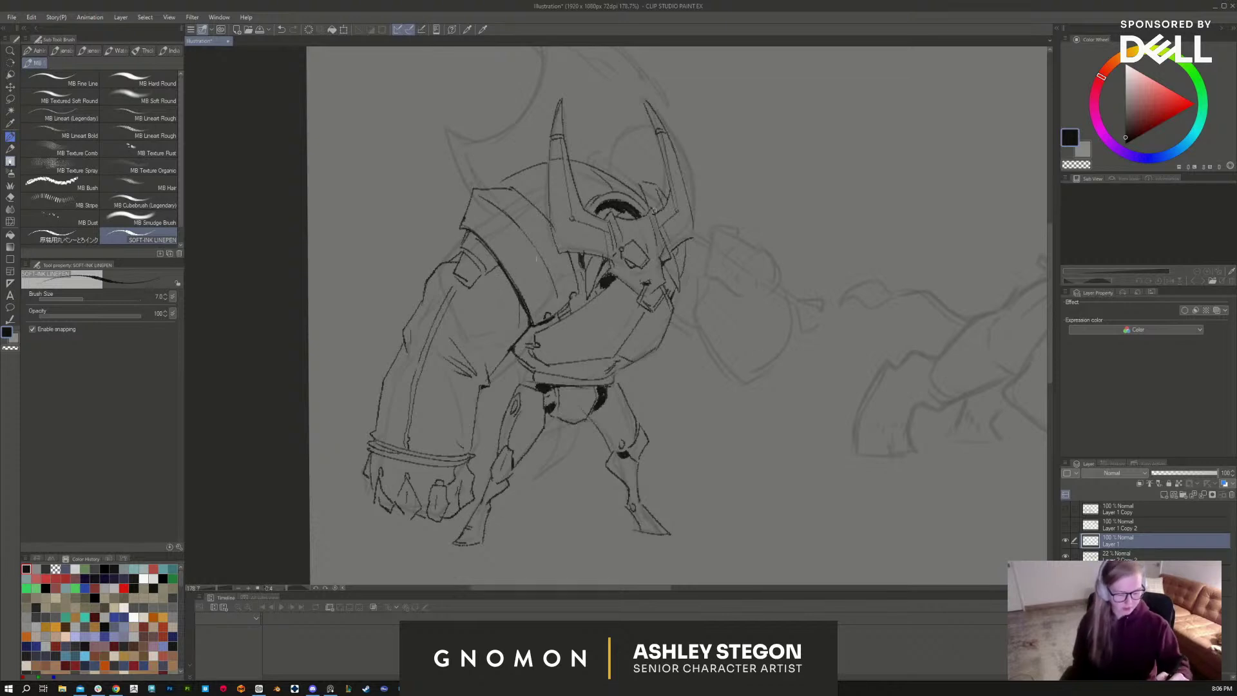
{"action": "left_click_drag", "start_coordinate": [641, 184], "coordinate": [647, 215]}
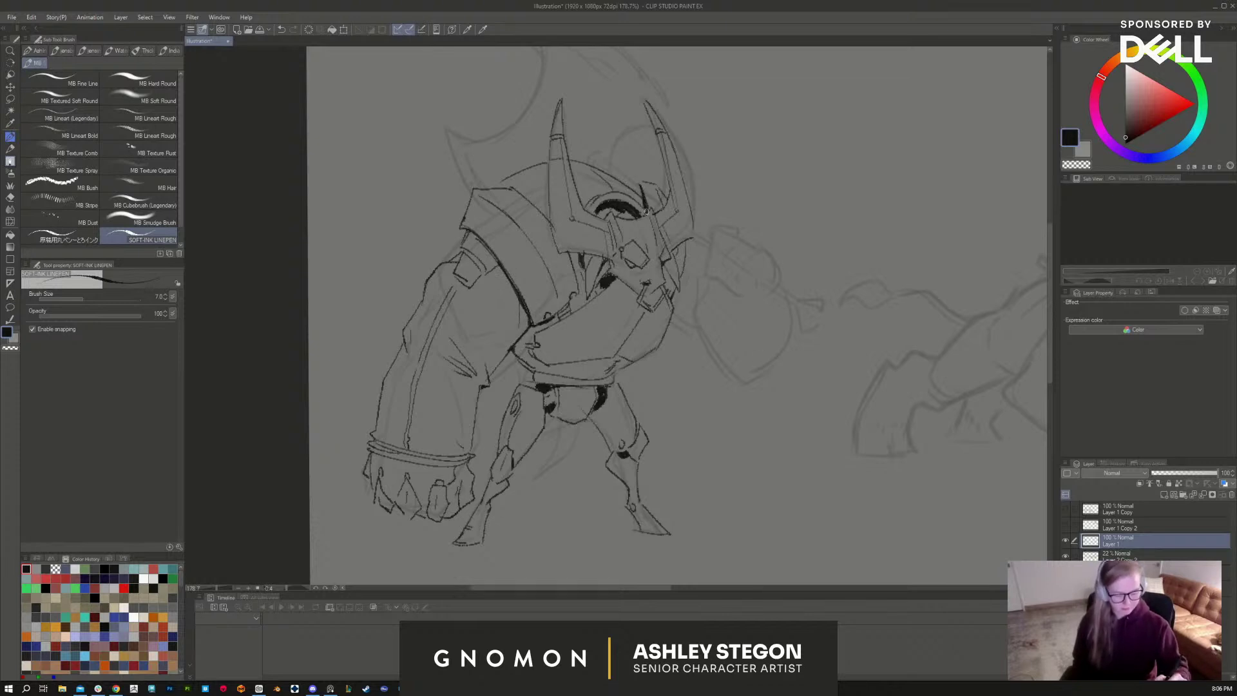
Step: Erase the strands beneath the near horn, and refill the neck gap behind the jaw as one solid black shape
{"action": "key", "text": "e"}
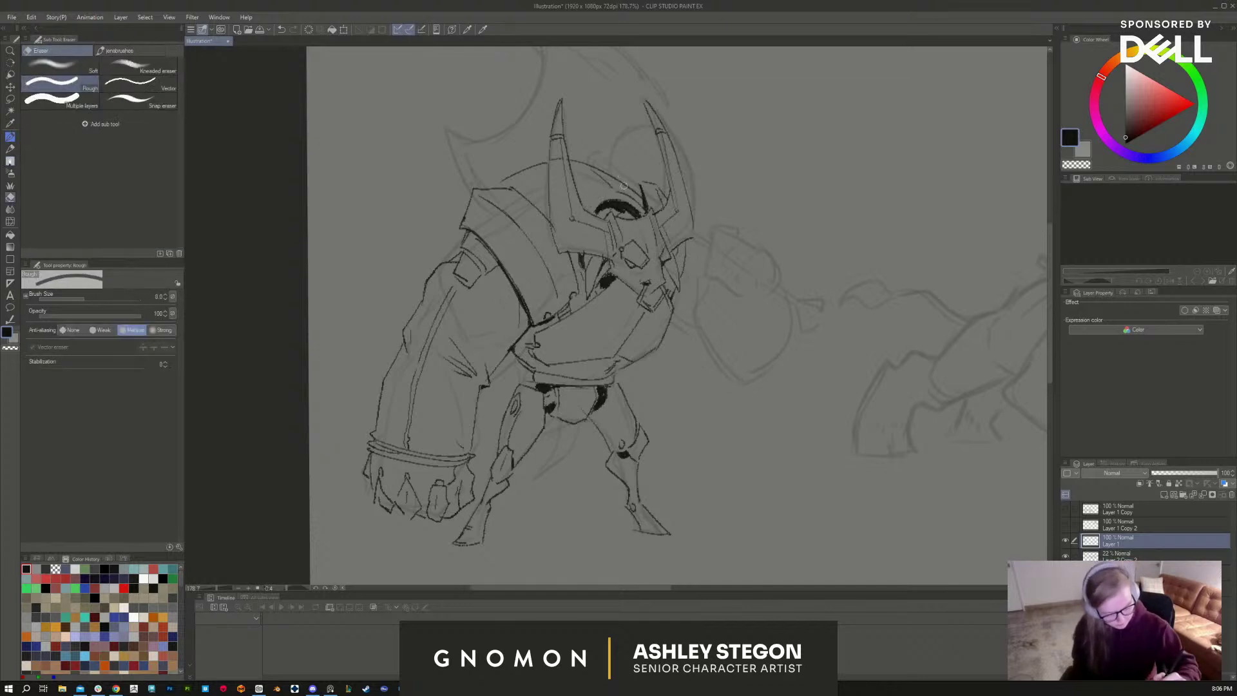
{"action": "mouse_move", "coordinate": [578, 257]}
{"action": "left_mouse_down"}
{"action": "mouse_move", "coordinate": [596, 277]}
{"action": "mouse_move", "coordinate": [589, 287]}
{"action": "mouse_move", "coordinate": [592, 261]}
{"action": "mouse_move", "coordinate": [613, 259]}
{"action": "left_mouse_up"}
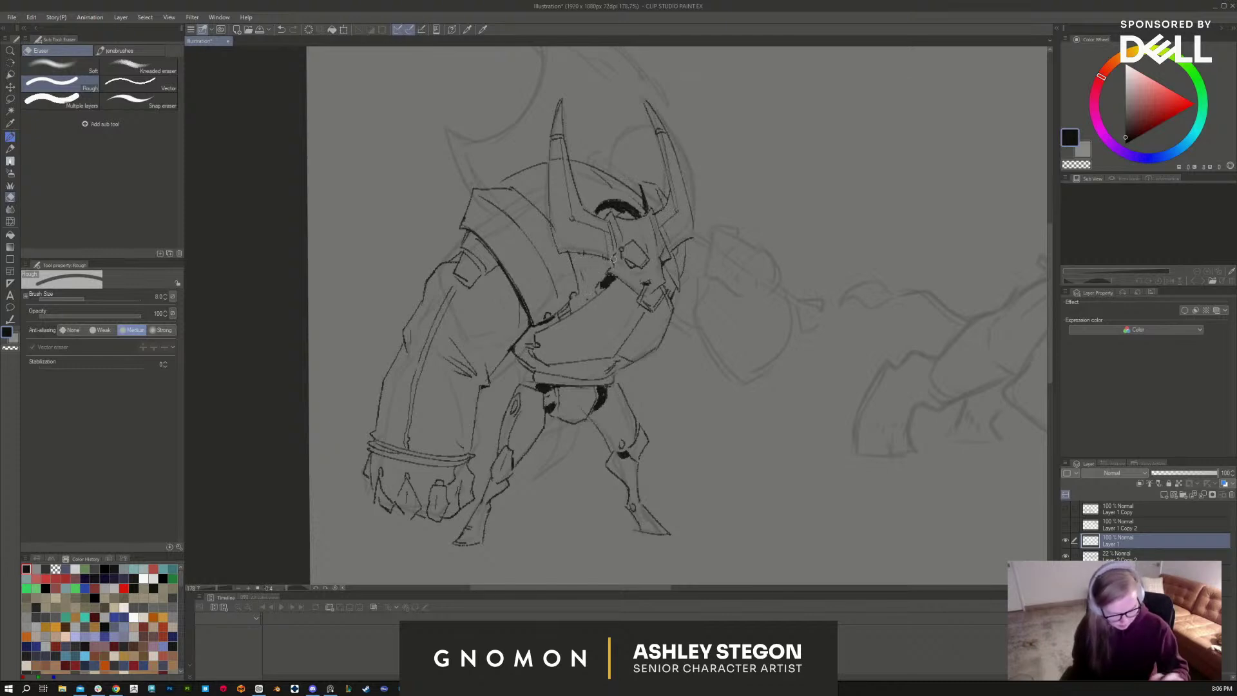
{"action": "key", "text": "b"}
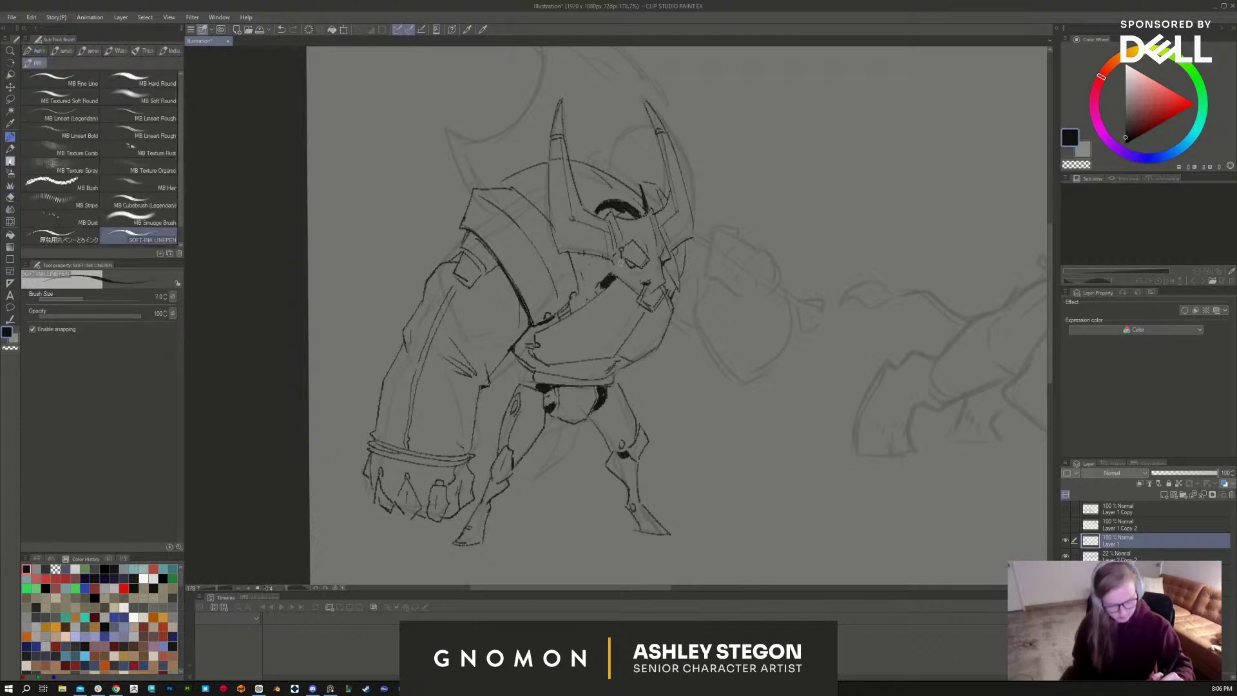
{"action": "left_click_drag", "start_coordinate": [595, 257], "coordinate": [622, 281]}
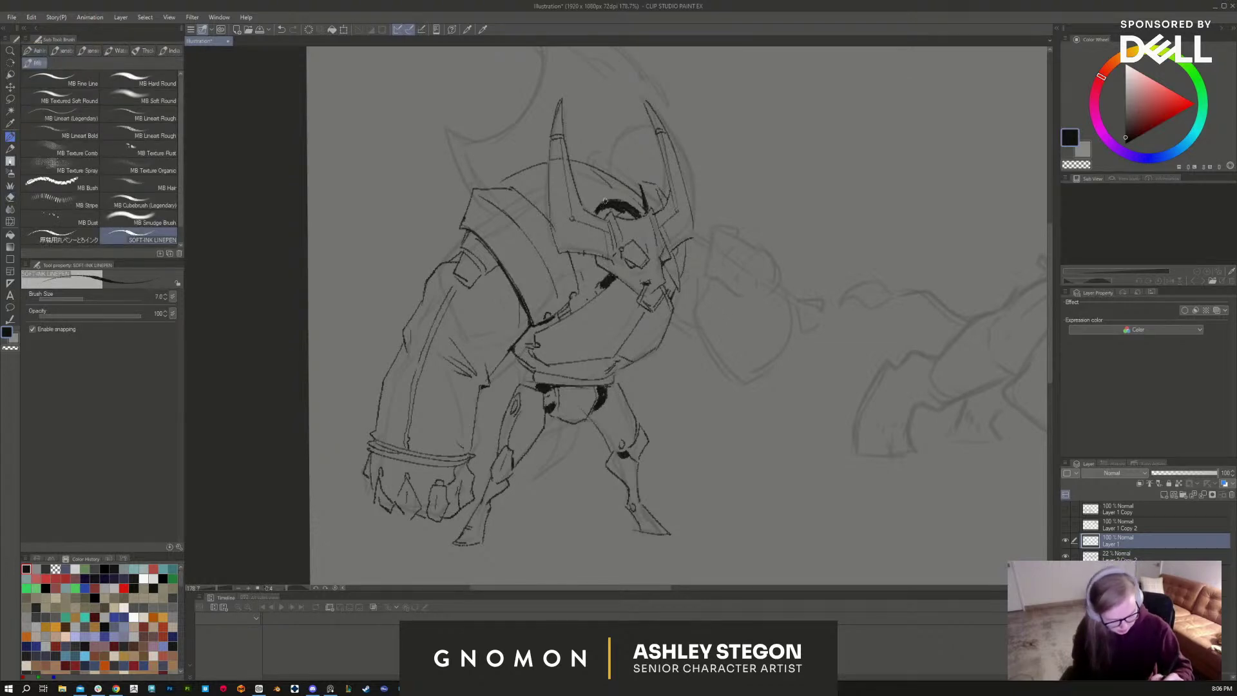
{"action": "mouse_move", "coordinate": [593, 256]}
{"action": "left_mouse_down"}
{"action": "mouse_move", "coordinate": [593, 276]}
{"action": "mouse_move", "coordinate": [606, 281]}
{"action": "mouse_move", "coordinate": [593, 258]}
{"action": "left_mouse_up"}
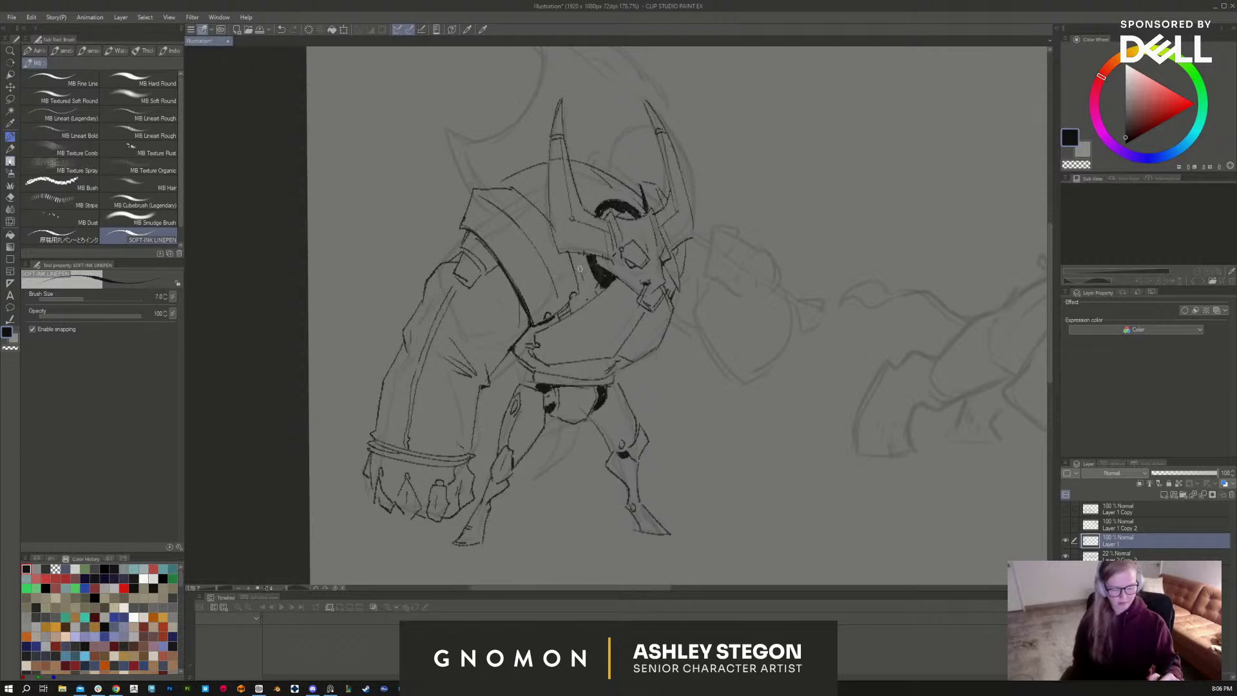
{"action": "mouse_move", "coordinate": [617, 183]}
{"action": "left_mouse_down"}
{"action": "mouse_move", "coordinate": [608, 192]}
{"action": "mouse_move", "coordinate": [639, 203]}
{"action": "left_mouse_up"}
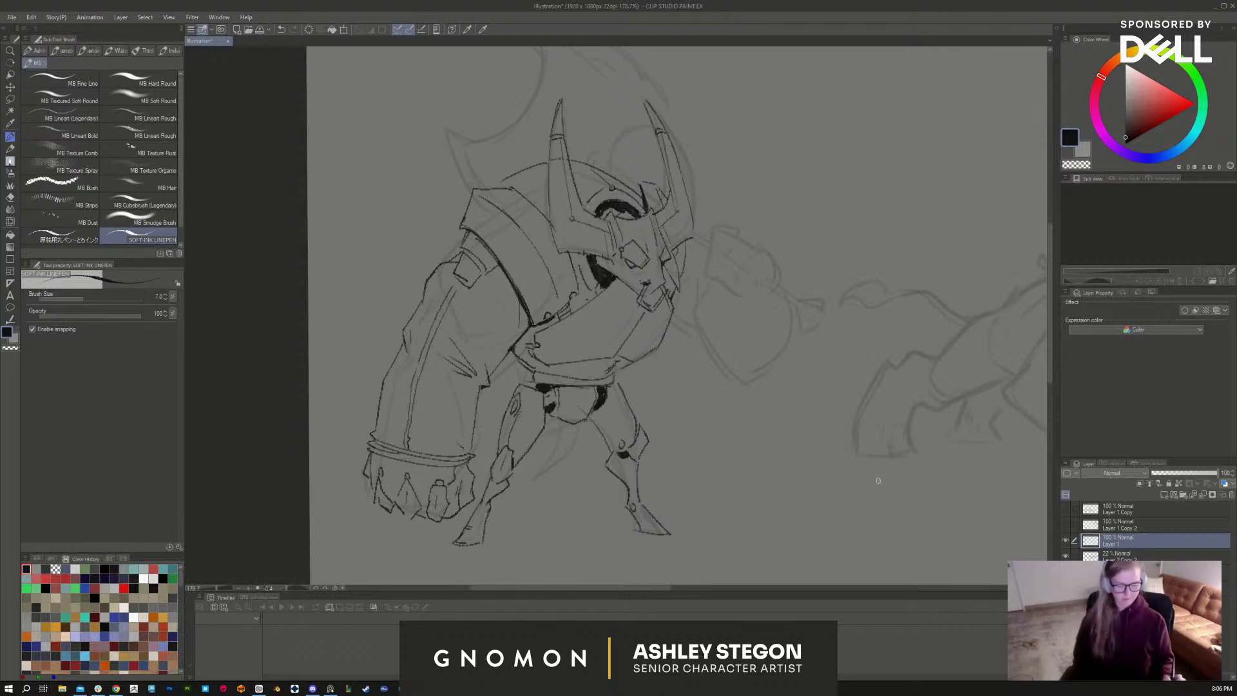
Step: Ink the raised hand as a clenched fist with blocky fingers gripping a thin handle that flares at its end
{"action": "left_click_drag", "start_coordinate": [847, 505], "coordinate": [809, 509]}
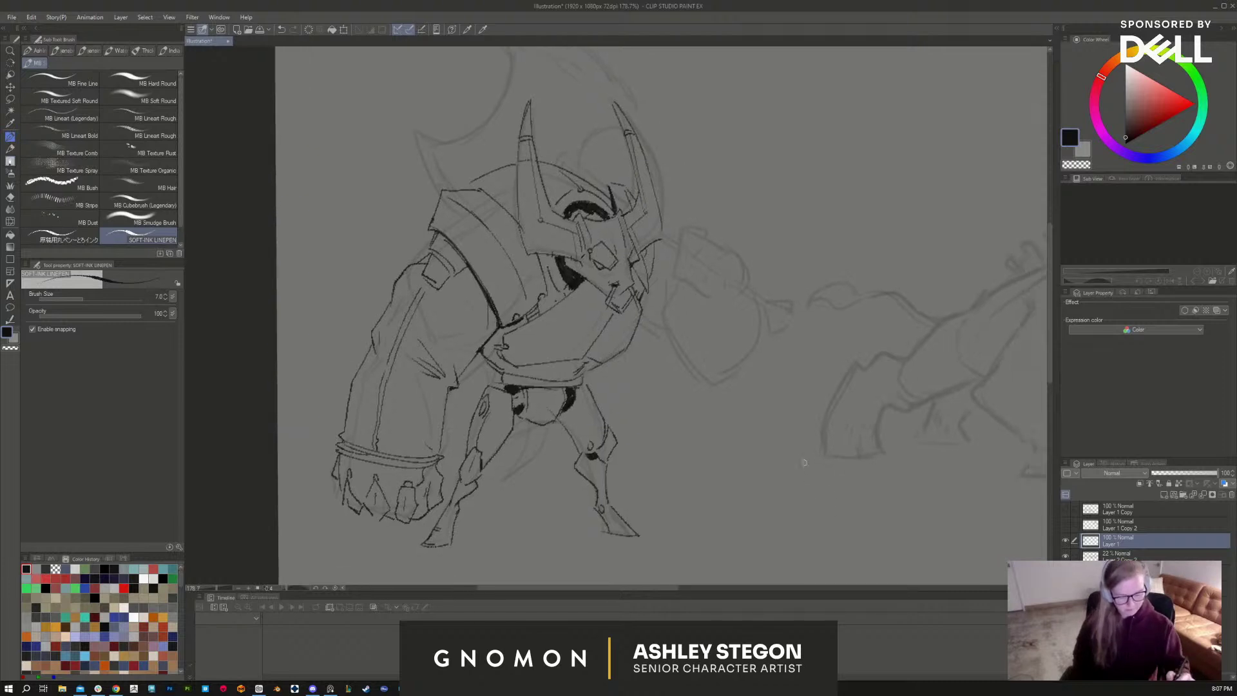
{"action": "left_click_drag", "start_coordinate": [683, 230], "coordinate": [699, 226]}
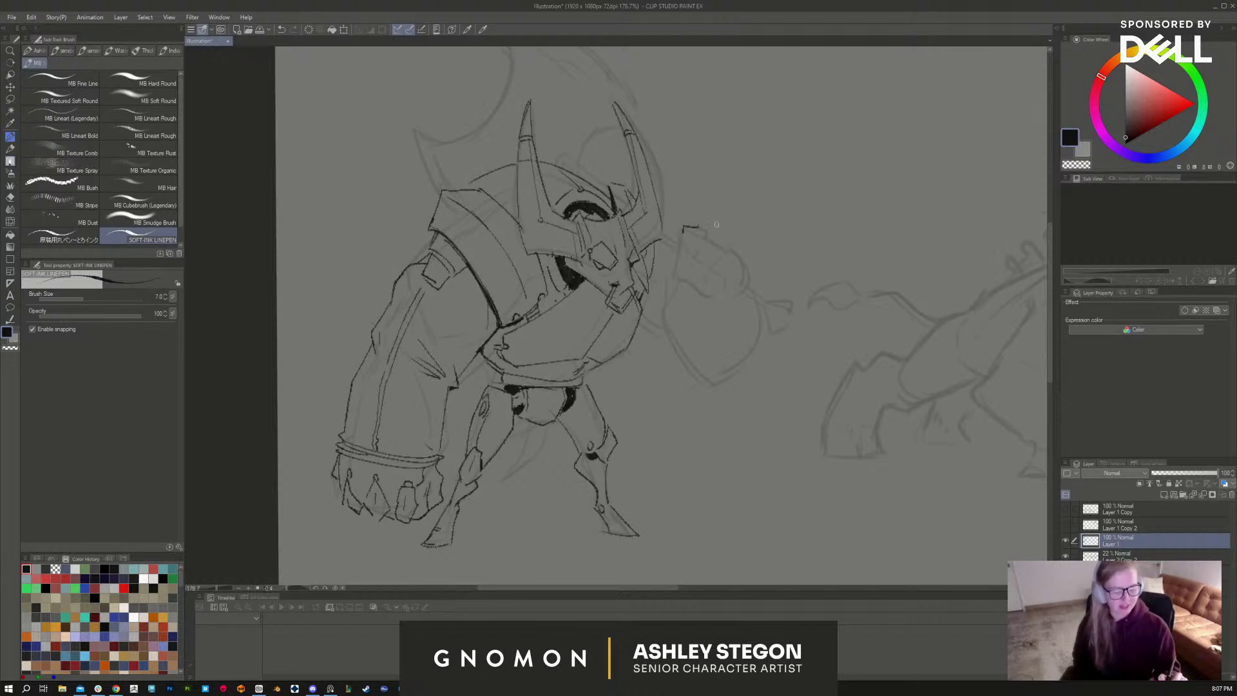
{"action": "mouse_move", "coordinate": [682, 233]}
{"action": "left_mouse_down"}
{"action": "mouse_move", "coordinate": [711, 248]}
{"action": "mouse_move", "coordinate": [698, 246]}
{"action": "mouse_move", "coordinate": [719, 247]}
{"action": "mouse_move", "coordinate": [700, 260]}
{"action": "mouse_move", "coordinate": [709, 241]}
{"action": "mouse_move", "coordinate": [678, 236]}
{"action": "mouse_move", "coordinate": [680, 263]}
{"action": "mouse_move", "coordinate": [719, 241]}
{"action": "mouse_move", "coordinate": [693, 262]}
{"action": "mouse_move", "coordinate": [702, 281]}
{"action": "mouse_move", "coordinate": [707, 261]}
{"action": "mouse_move", "coordinate": [693, 283]}
{"action": "mouse_move", "coordinate": [691, 264]}
{"action": "mouse_move", "coordinate": [736, 255]}
{"action": "mouse_move", "coordinate": [711, 264]}
{"action": "mouse_move", "coordinate": [728, 289]}
{"action": "left_mouse_up"}
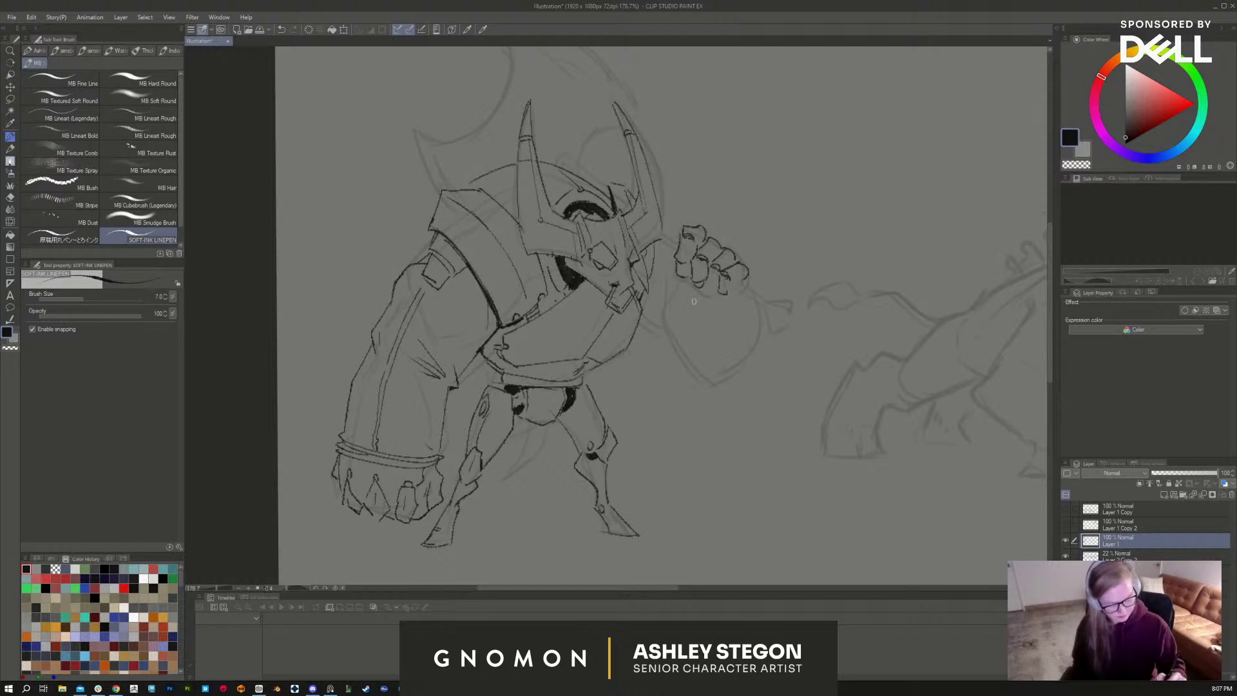
{"action": "key", "text": "e"}
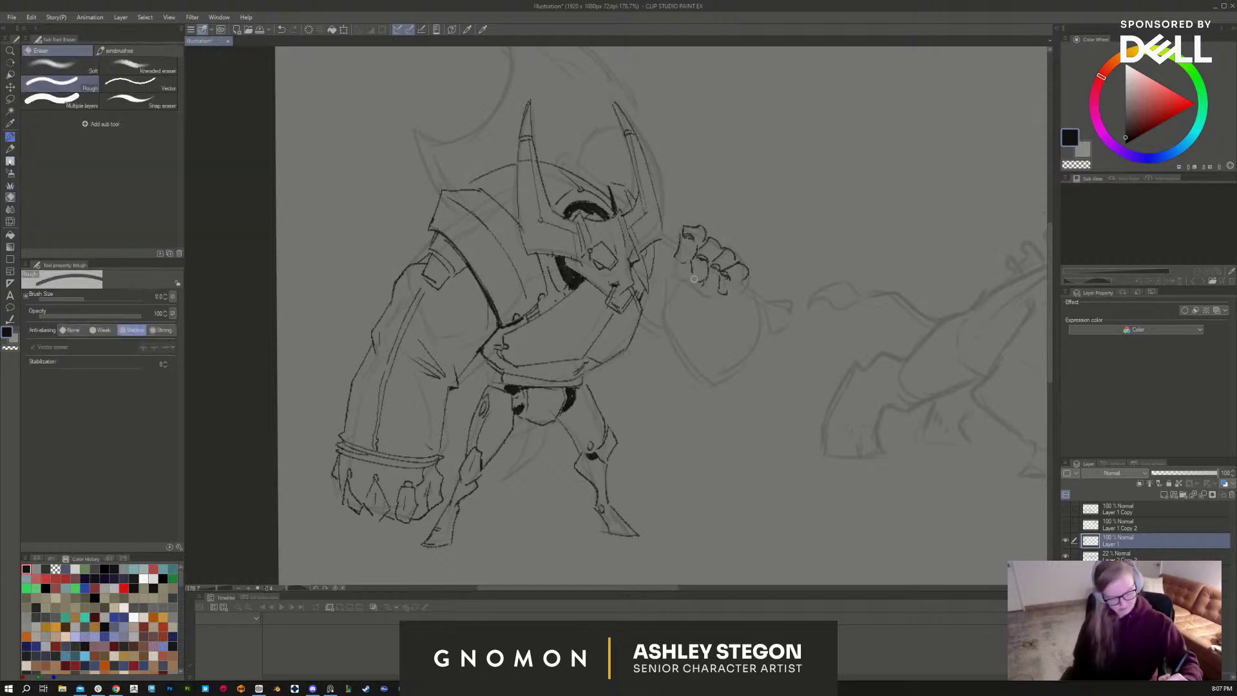
{"action": "key", "text": "b"}
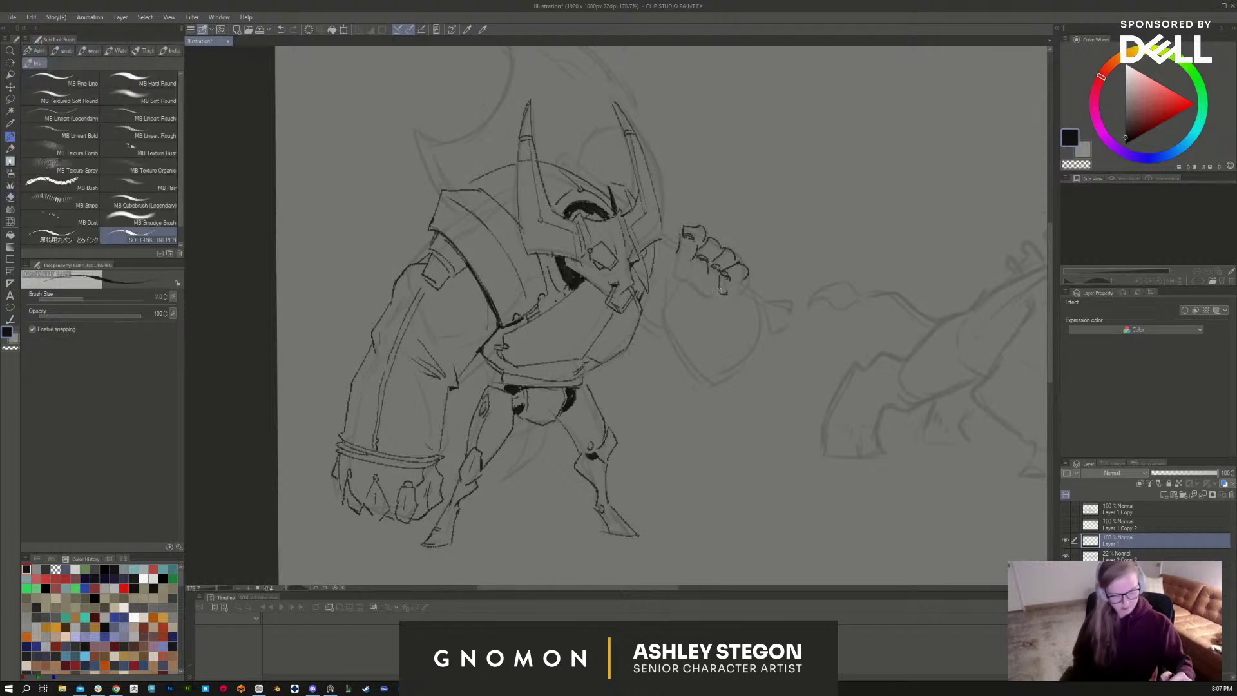
{"action": "mouse_move", "coordinate": [667, 259]}
{"action": "left_mouse_down"}
{"action": "mouse_move", "coordinate": [693, 257]}
{"action": "mouse_move", "coordinate": [699, 266]}
{"action": "mouse_move", "coordinate": [683, 264]}
{"action": "mouse_move", "coordinate": [698, 278]}
{"action": "mouse_move", "coordinate": [687, 269]}
{"action": "mouse_move", "coordinate": [703, 269]}
{"action": "mouse_move", "coordinate": [678, 283]}
{"action": "mouse_move", "coordinate": [737, 285]}
{"action": "mouse_move", "coordinate": [716, 299]}
{"action": "mouse_move", "coordinate": [707, 276]}
{"action": "mouse_move", "coordinate": [728, 284]}
{"action": "mouse_move", "coordinate": [722, 299]}
{"action": "mouse_move", "coordinate": [710, 294]}
{"action": "mouse_move", "coordinate": [741, 286]}
{"action": "mouse_move", "coordinate": [701, 301]}
{"action": "mouse_move", "coordinate": [691, 295]}
{"action": "mouse_move", "coordinate": [707, 292]}
{"action": "mouse_move", "coordinate": [690, 294]}
{"action": "mouse_move", "coordinate": [755, 289]}
{"action": "mouse_move", "coordinate": [764, 303]}
{"action": "mouse_move", "coordinate": [743, 293]}
{"action": "mouse_move", "coordinate": [764, 302]}
{"action": "mouse_move", "coordinate": [751, 264]}
{"action": "mouse_move", "coordinate": [765, 316]}
{"action": "left_mouse_up"}
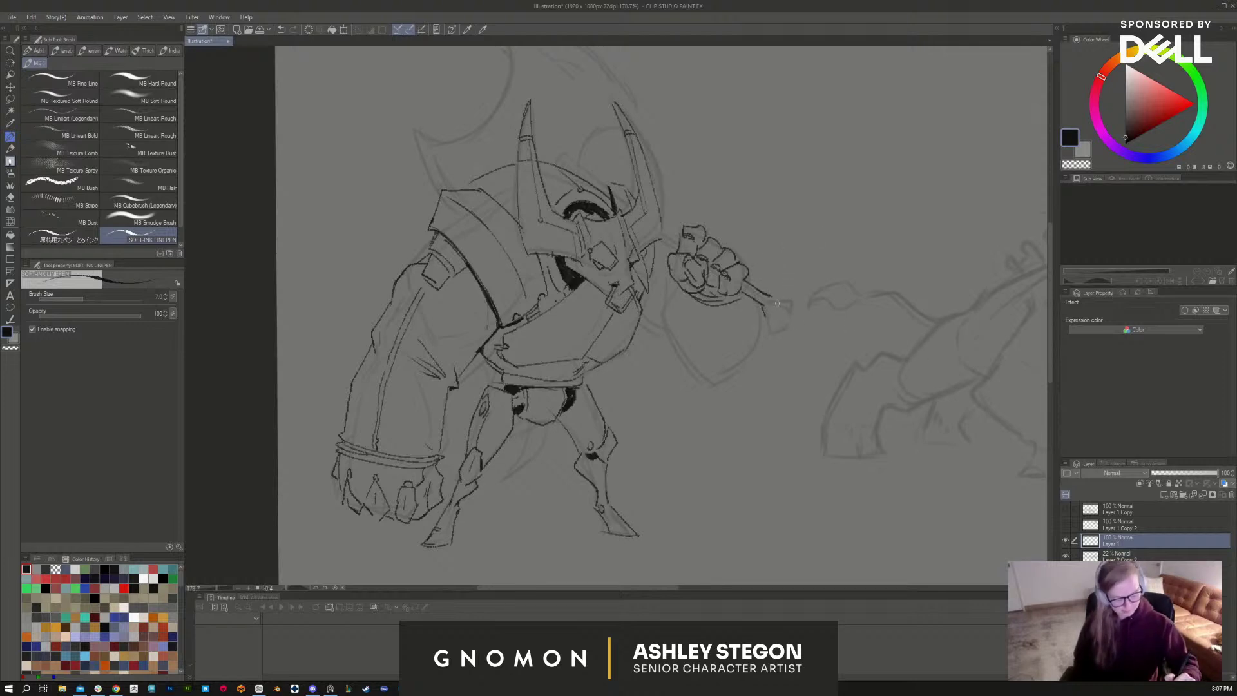
Step: Reinforce the outer edges of both horns with heavier lines, closing the far horn's pointed base
{"action": "mouse_move", "coordinate": [845, 425]}
{"action": "left_mouse_down"}
{"action": "mouse_move", "coordinate": [829, 476]}
{"action": "mouse_move", "coordinate": [829, 453]}
{"action": "left_mouse_up"}
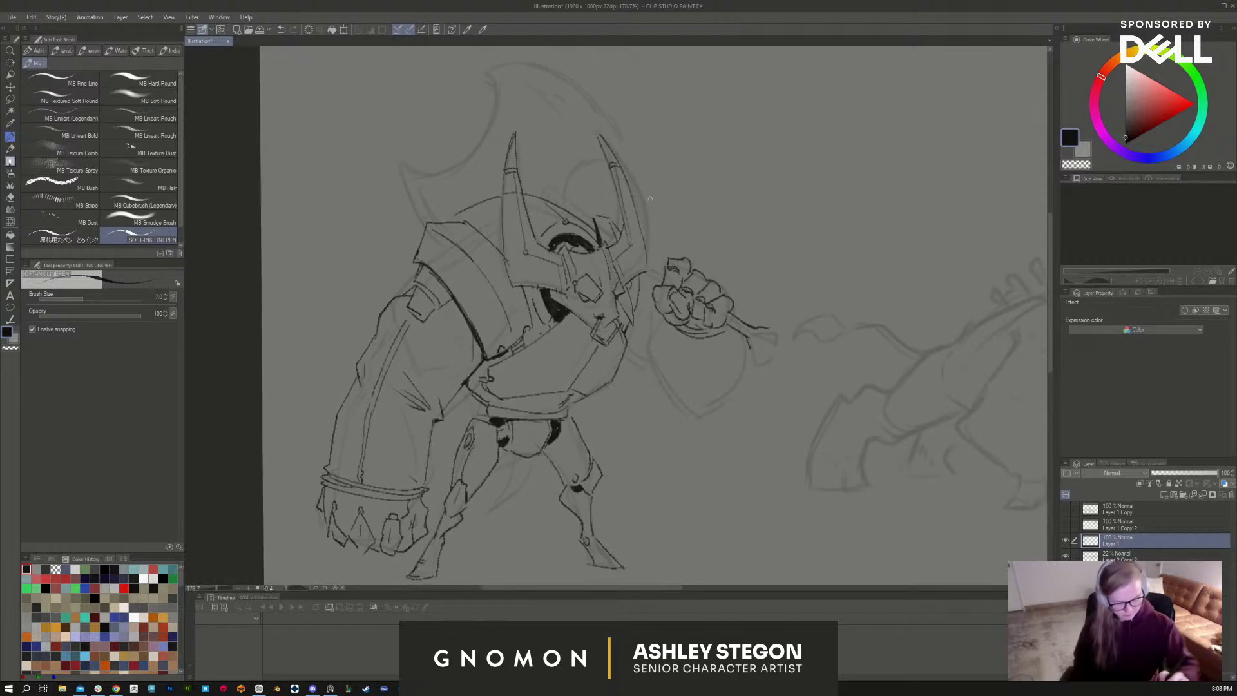
{"action": "left_click_drag", "start_coordinate": [623, 289], "coordinate": [652, 270]}
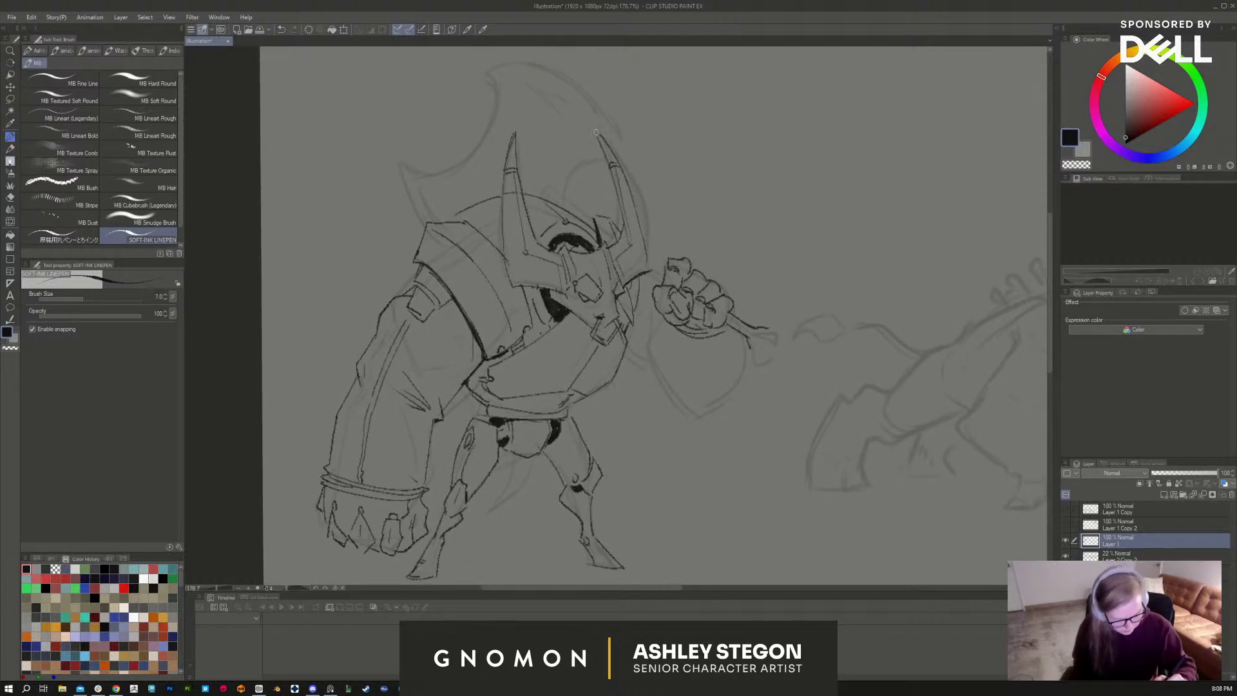
{"action": "mouse_move", "coordinate": [596, 132]}
{"action": "left_mouse_down"}
{"action": "mouse_move", "coordinate": [639, 225]}
{"action": "mouse_move", "coordinate": [633, 193]}
{"action": "mouse_move", "coordinate": [650, 269]}
{"action": "left_mouse_up"}
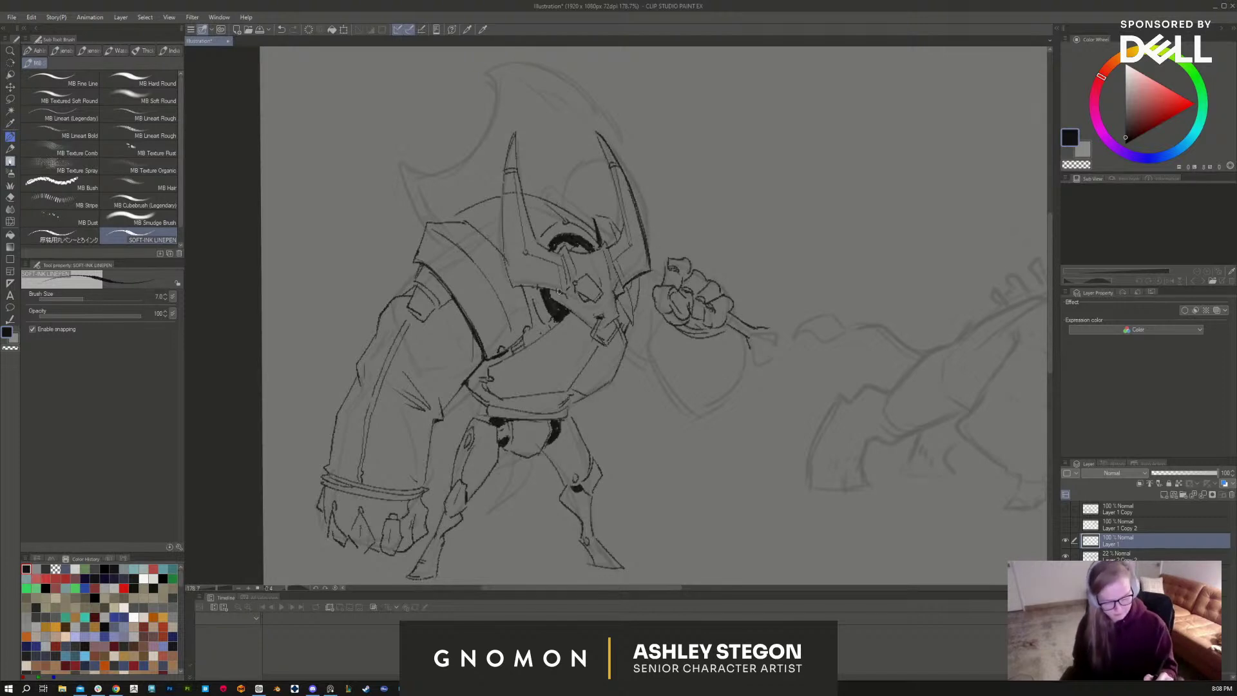
{"action": "left_click_drag", "start_coordinate": [514, 132], "coordinate": [503, 255]}
Step: Mirror the canvas back, ink the raised arm's bulging forearm from fist to torso, and strengthen the large arm's outline below the shoulder plate
{"action": "left_click_drag", "start_coordinate": [739, 535], "coordinate": [741, 501]}
{"action": "key", "text": "h"}
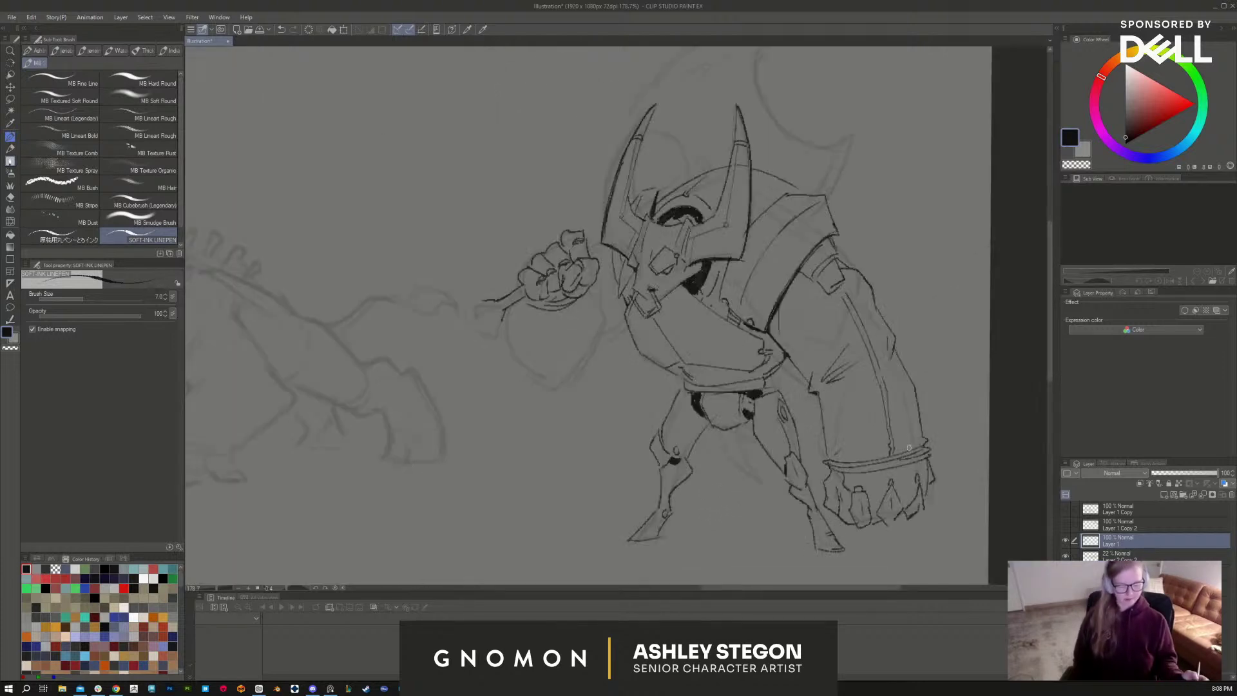
{"action": "left_click_drag", "start_coordinate": [592, 293], "coordinate": [595, 339]}
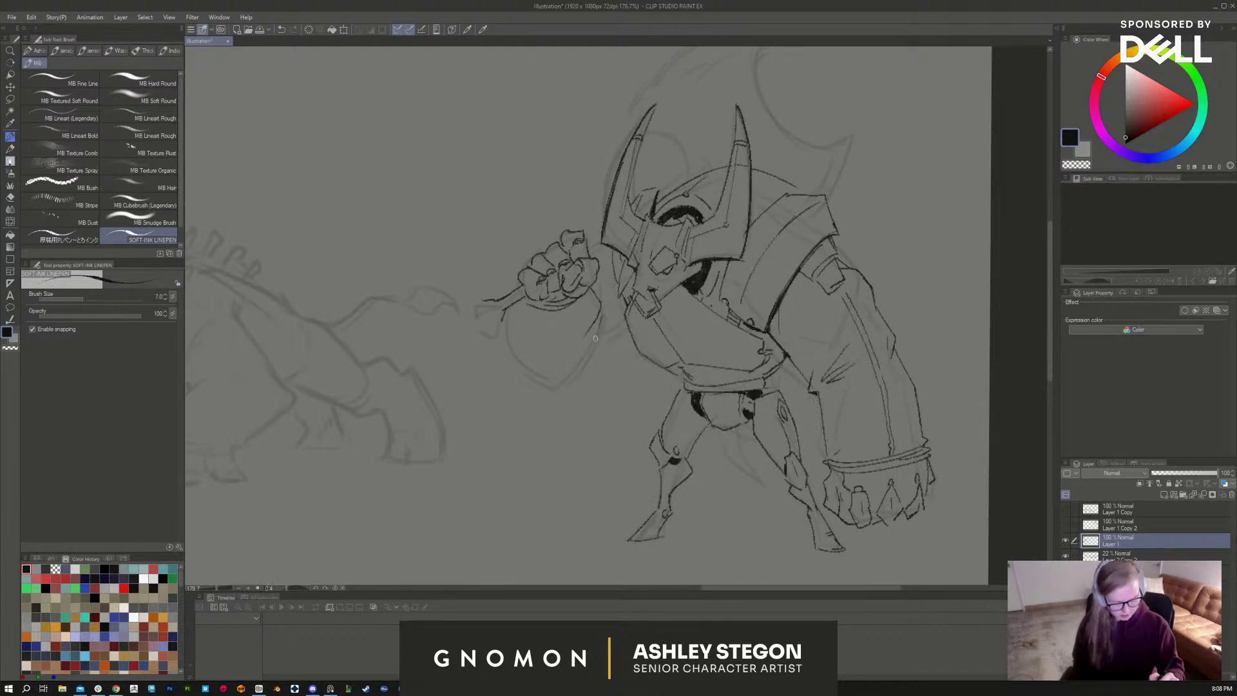
{"action": "mouse_move", "coordinate": [512, 311]}
{"action": "left_mouse_down"}
{"action": "mouse_move", "coordinate": [506, 334]}
{"action": "mouse_move", "coordinate": [560, 390]}
{"action": "mouse_move", "coordinate": [617, 332]}
{"action": "left_mouse_up"}
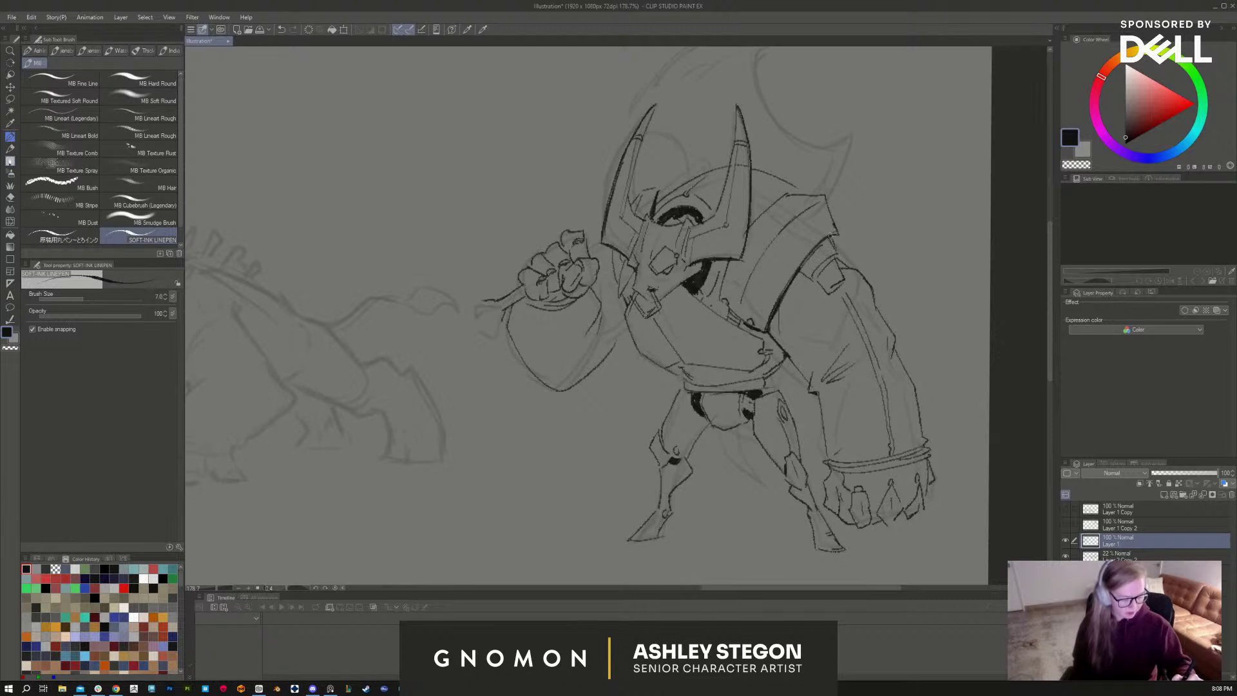
{"action": "left_click_drag", "start_coordinate": [830, 233], "coordinate": [854, 270]}
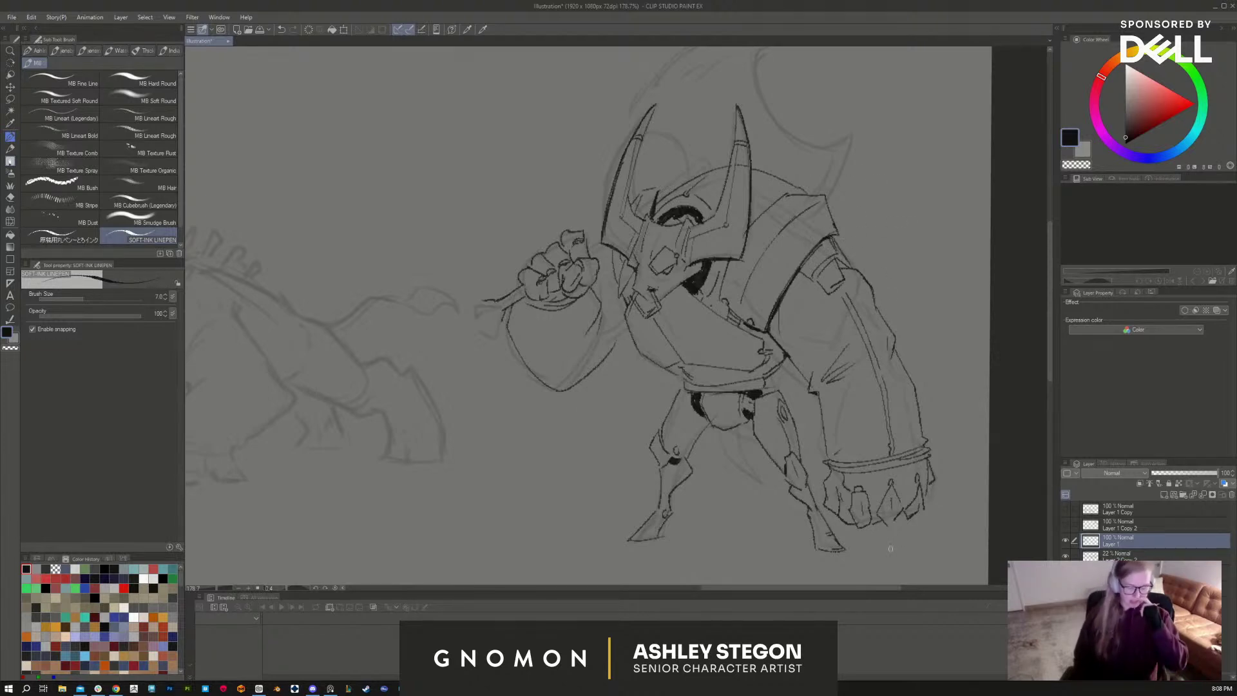
{"action": "key", "text": "e"}
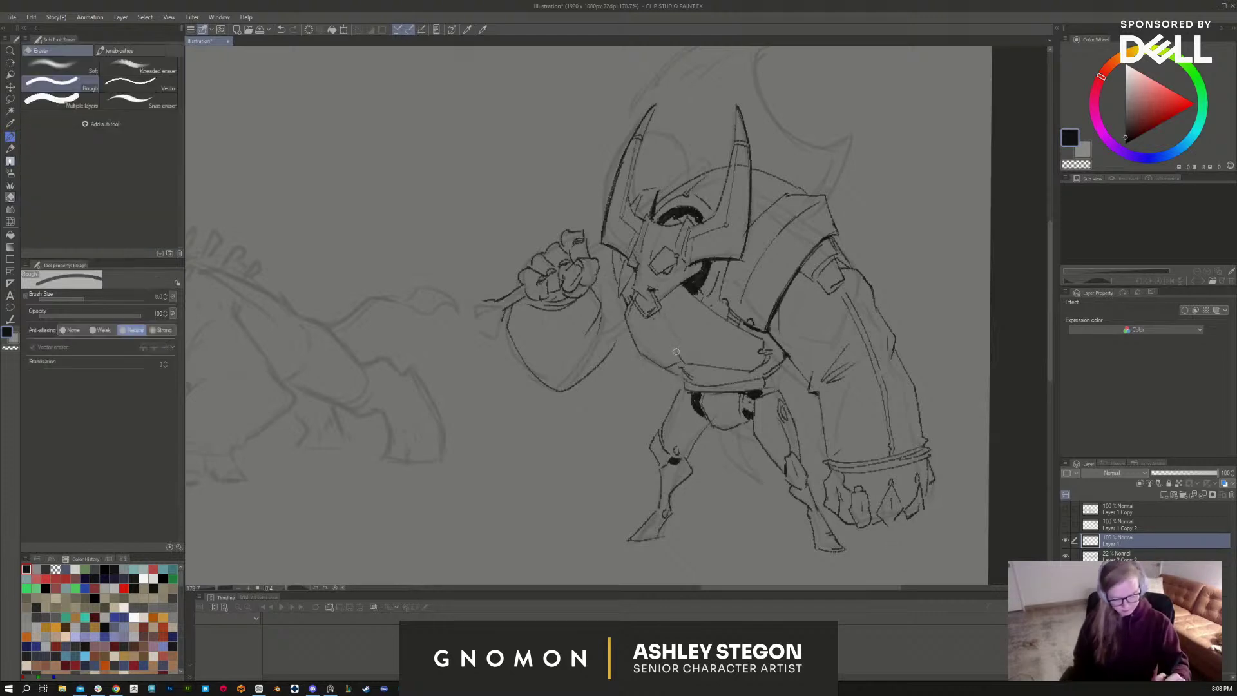
Step: Ink the chest contour below the jaw, and firm up the belly plate's lower edge with its side clasps and belt
{"action": "key", "text": "b"}
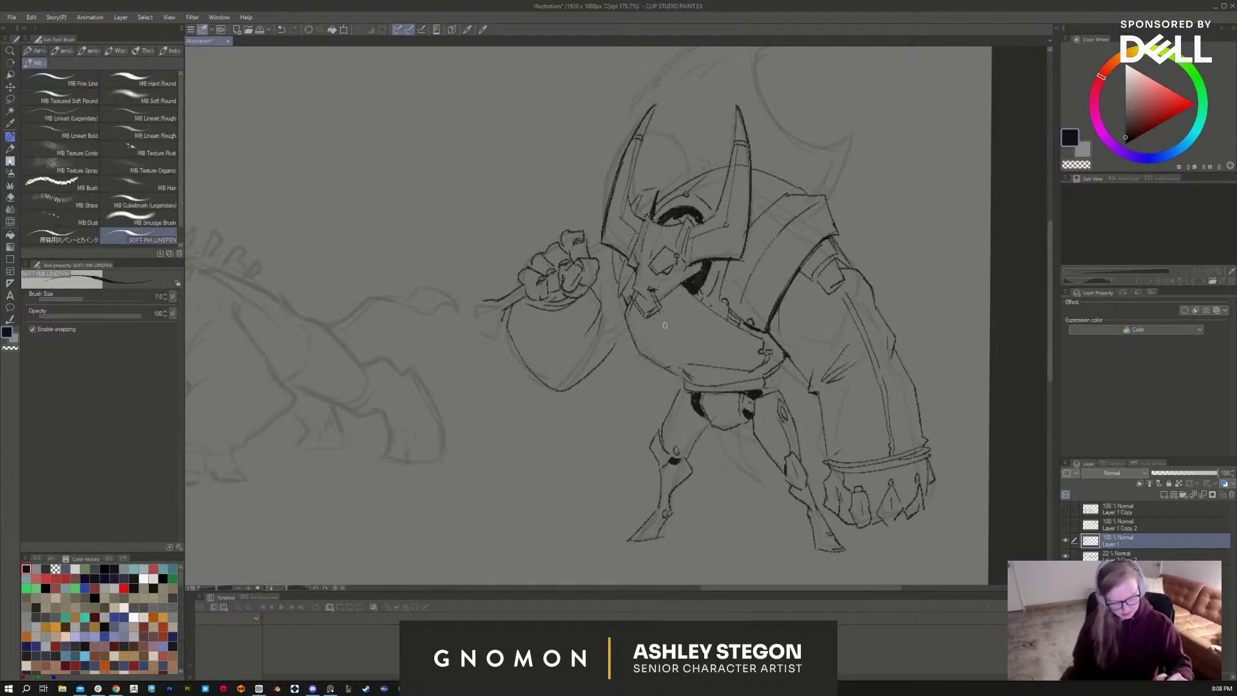
{"action": "left_click_drag", "start_coordinate": [637, 276], "coordinate": [634, 291]}
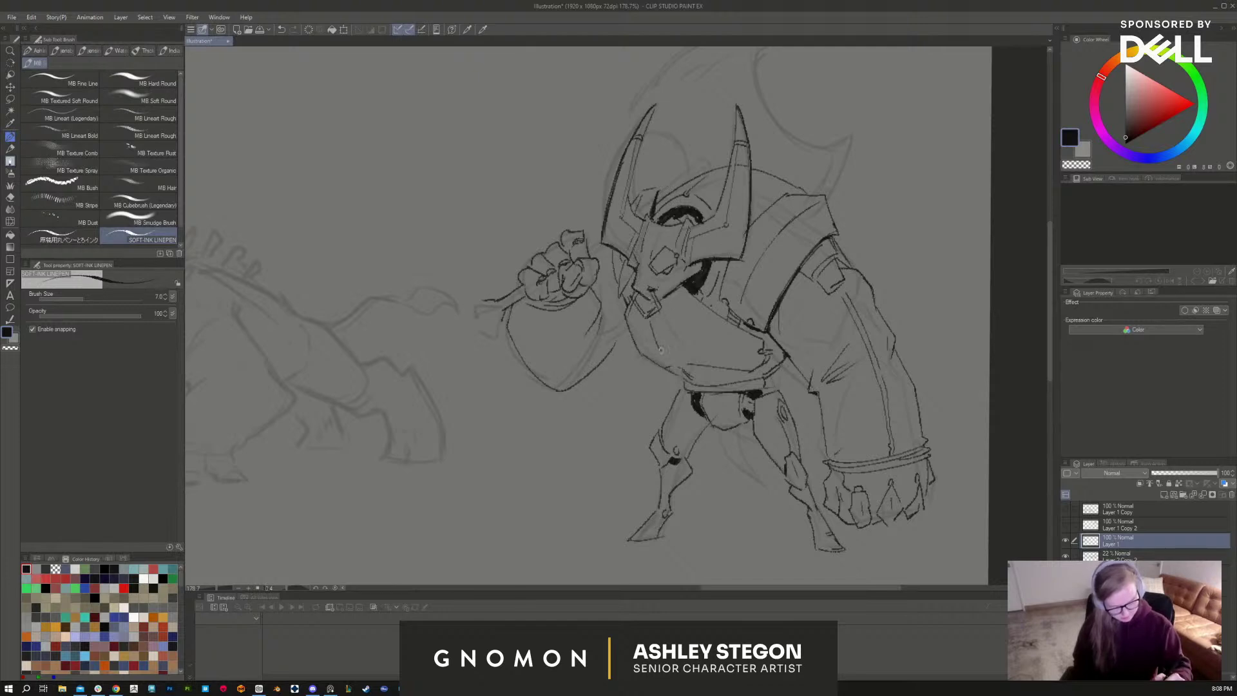
{"action": "left_click_drag", "start_coordinate": [776, 344], "coordinate": [765, 366]}
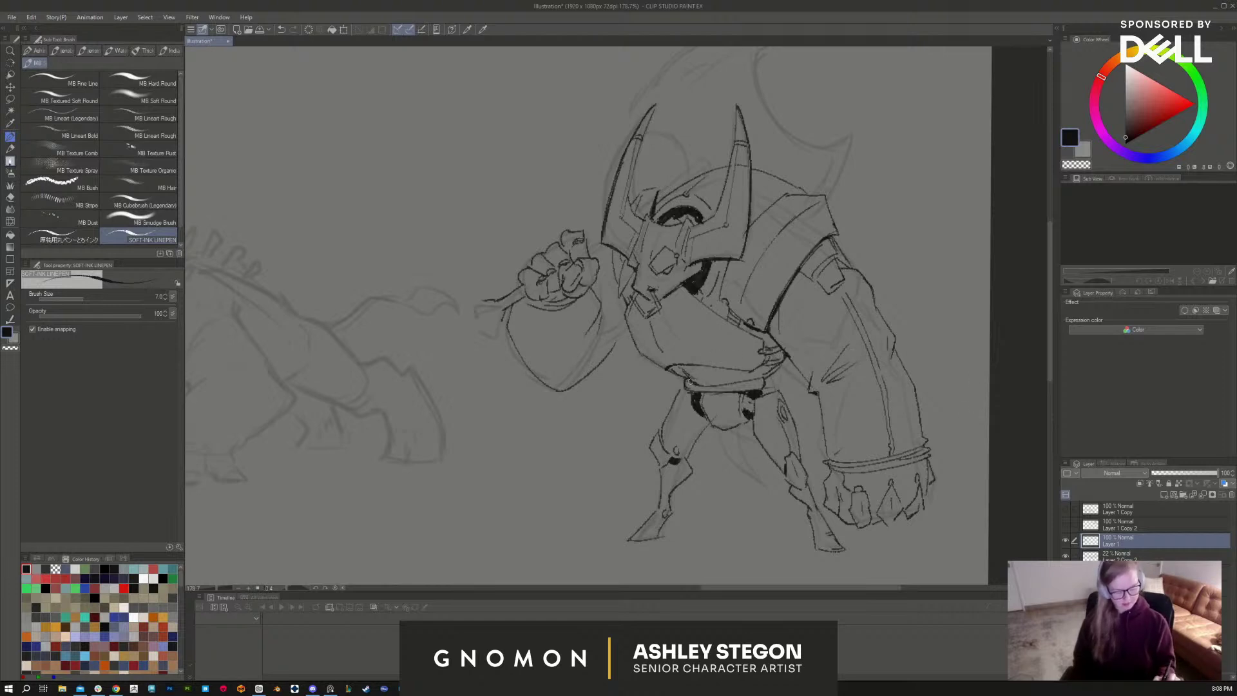
{"action": "left_click_drag", "start_coordinate": [688, 381], "coordinate": [736, 385]}
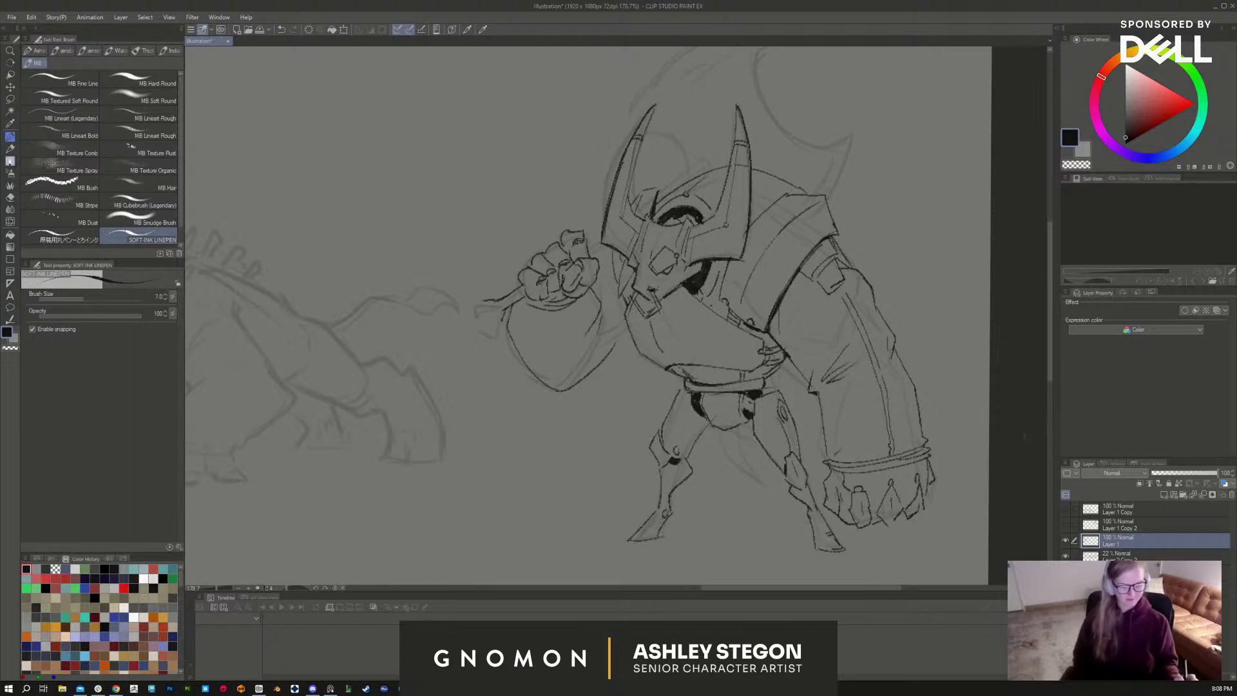
Step: Thicken the near horn's tip and the shoulder plate's lower rim, and add crease strokes where the raised arm meets the torso
{"action": "left_click_drag", "start_coordinate": [737, 106], "coordinate": [732, 140]}
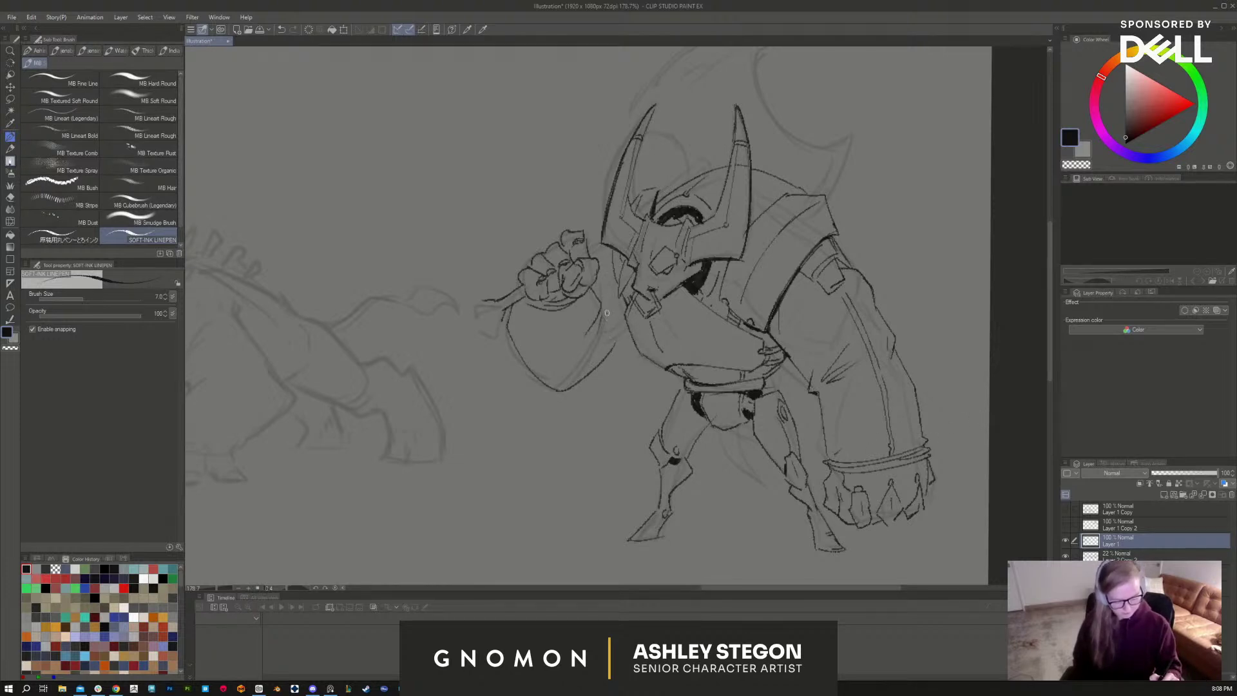
{"action": "left_click_drag", "start_coordinate": [606, 313], "coordinate": [614, 351]}
{"action": "left_click_drag", "start_coordinate": [589, 250], "coordinate": [604, 228]}
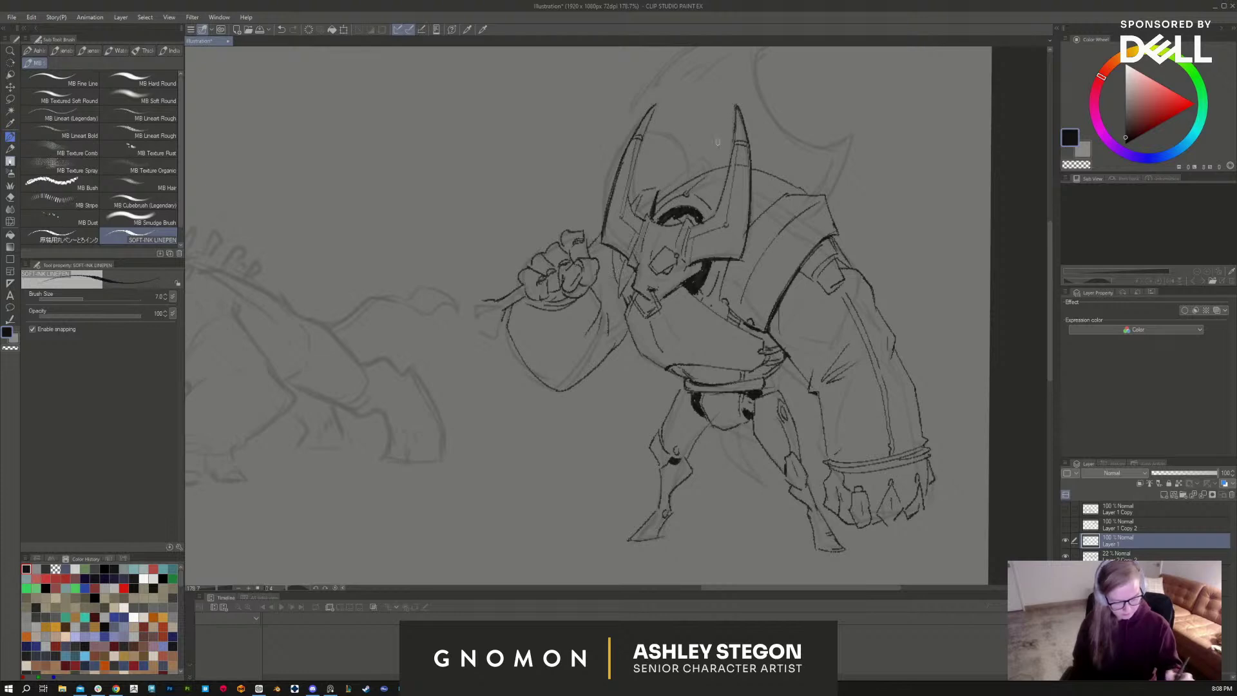
{"action": "left_click_drag", "start_coordinate": [798, 279], "coordinate": [774, 333]}
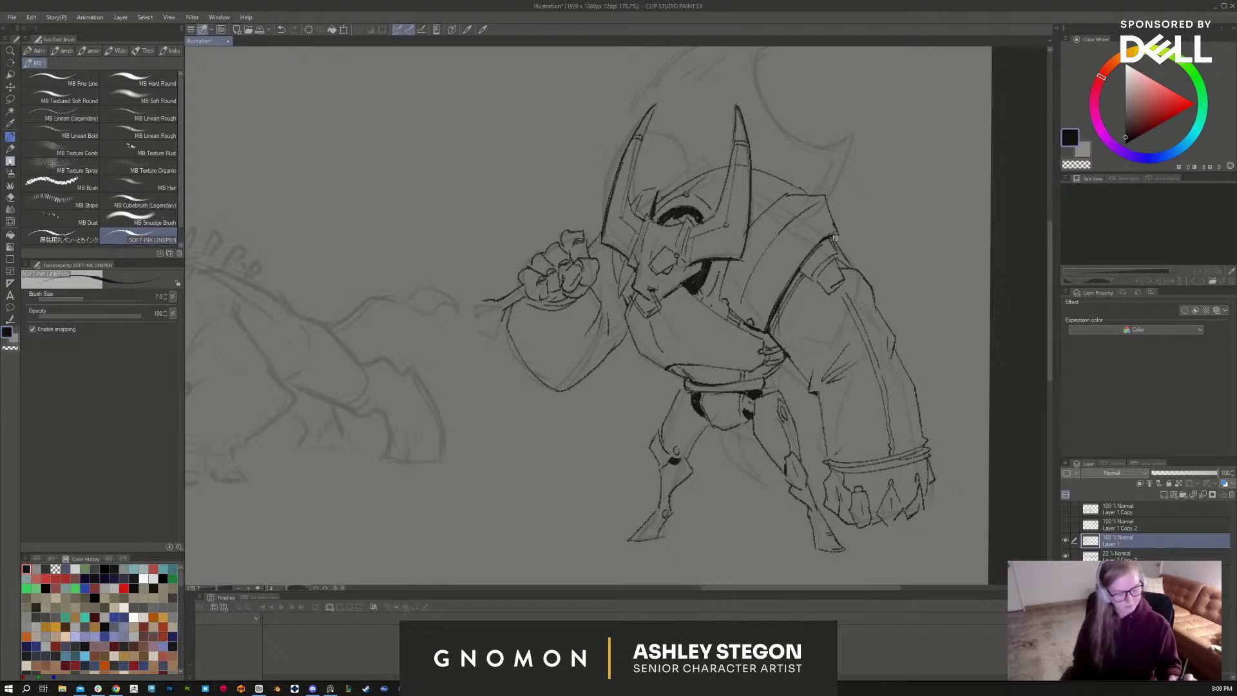
{"action": "left_click_drag", "start_coordinate": [839, 235], "coordinate": [833, 247]}
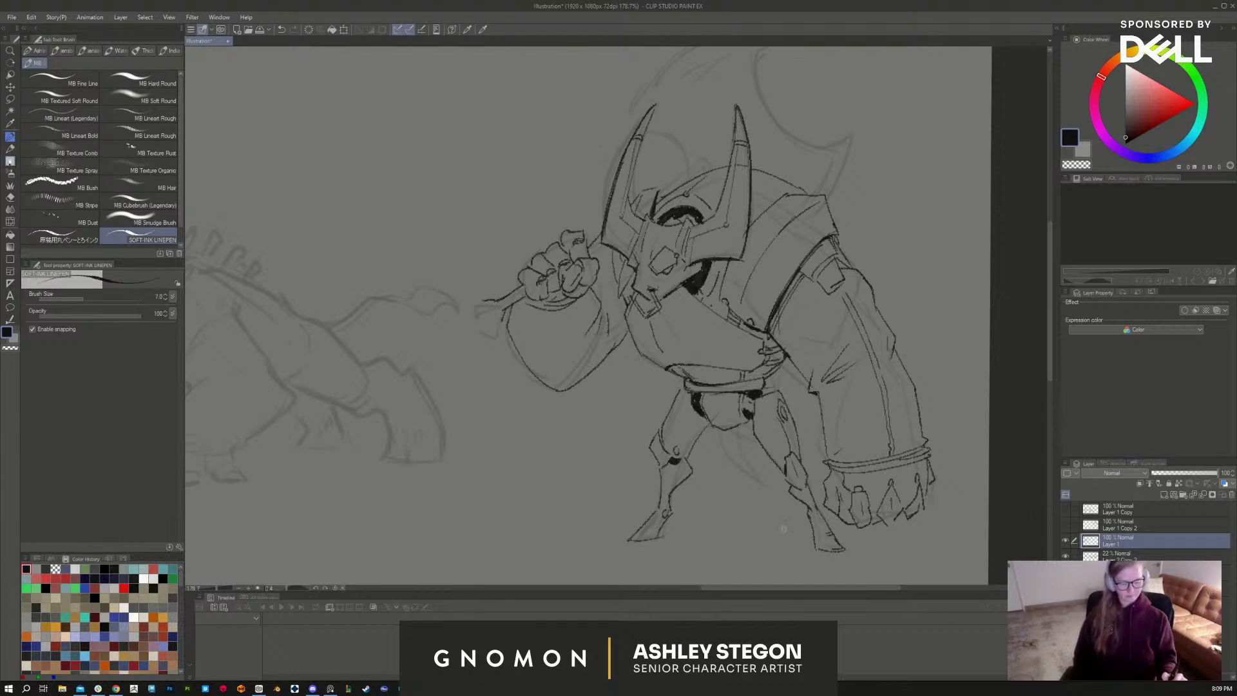
Step: Ink the axe handle with a flared pommel below the fist and a straight shaft running diagonally behind the horns
{"action": "scroll", "coordinate": [783, 528], "scroll_direction": "up", "scroll_amount": 2}
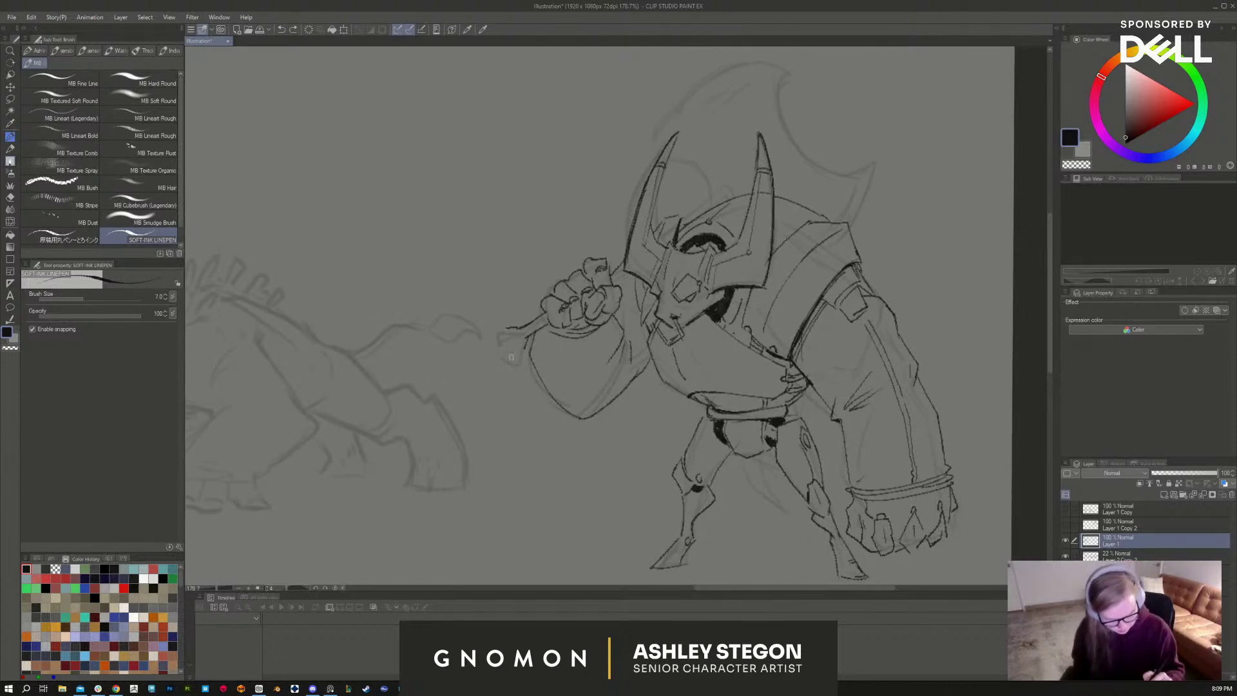
{"action": "mouse_move", "coordinate": [498, 340]}
{"action": "left_mouse_down"}
{"action": "mouse_move", "coordinate": [524, 316]}
{"action": "mouse_move", "coordinate": [516, 362]}
{"action": "mouse_move", "coordinate": [495, 334]}
{"action": "left_mouse_up"}
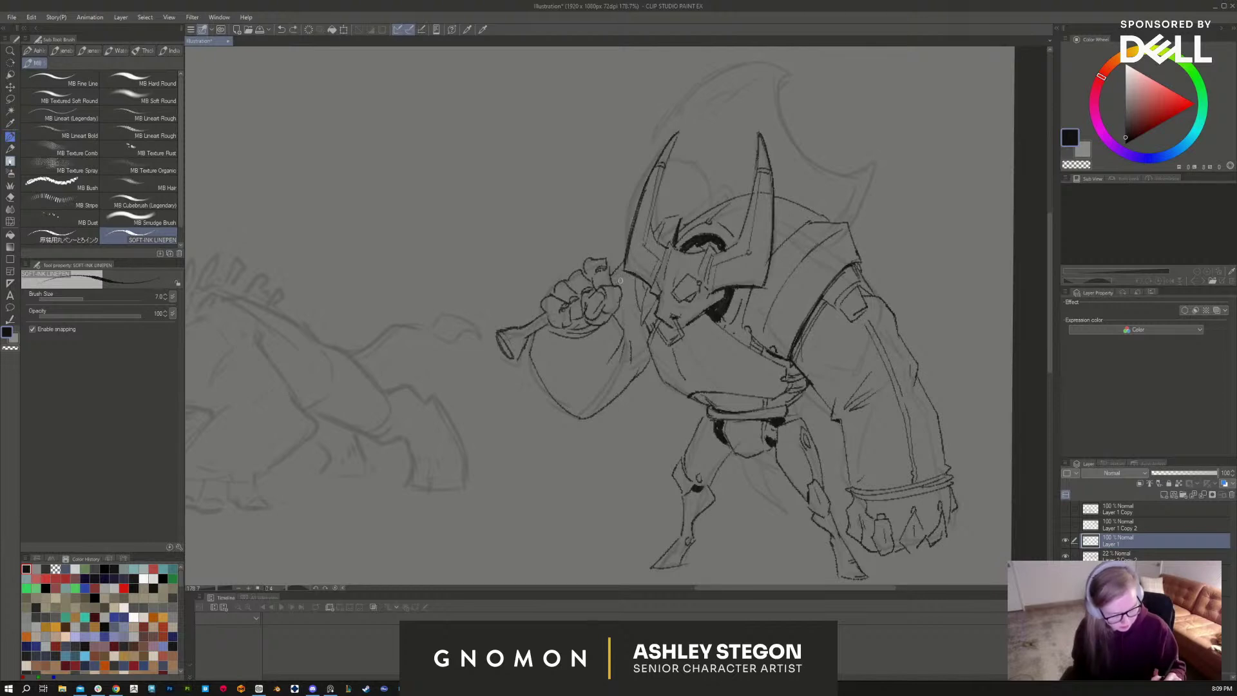
{"action": "mouse_move", "coordinate": [665, 246]}
{"action": "left_mouse_down"}
{"action": "mouse_move", "coordinate": [750, 185]}
{"action": "mouse_move", "coordinate": [681, 221]}
{"action": "left_mouse_up"}
{"action": "left_click_drag", "start_coordinate": [626, 261], "coordinate": [672, 230]}
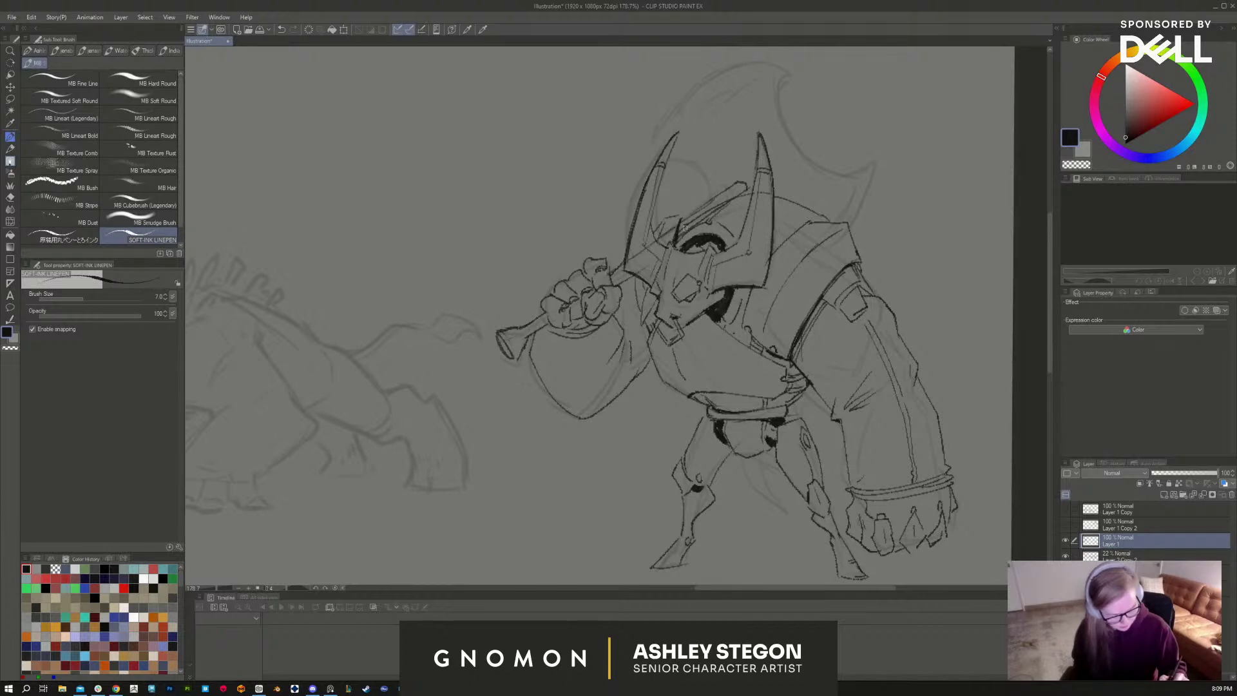
Step: Erase stray lines where the axe shaft meets the helmet, and re-ink the shaft between the horns with the blade's inner arc above it
{"action": "key", "text": "bracketleft"}
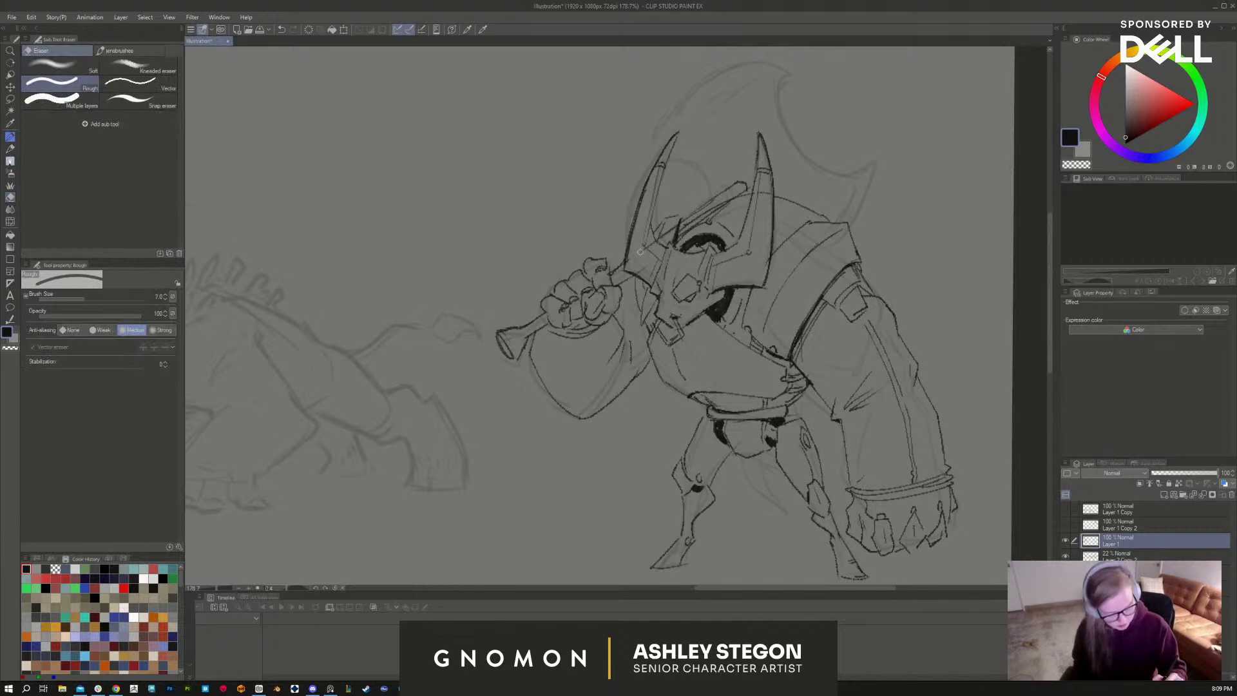
{"action": "left_click_drag", "start_coordinate": [688, 222], "coordinate": [679, 240]}
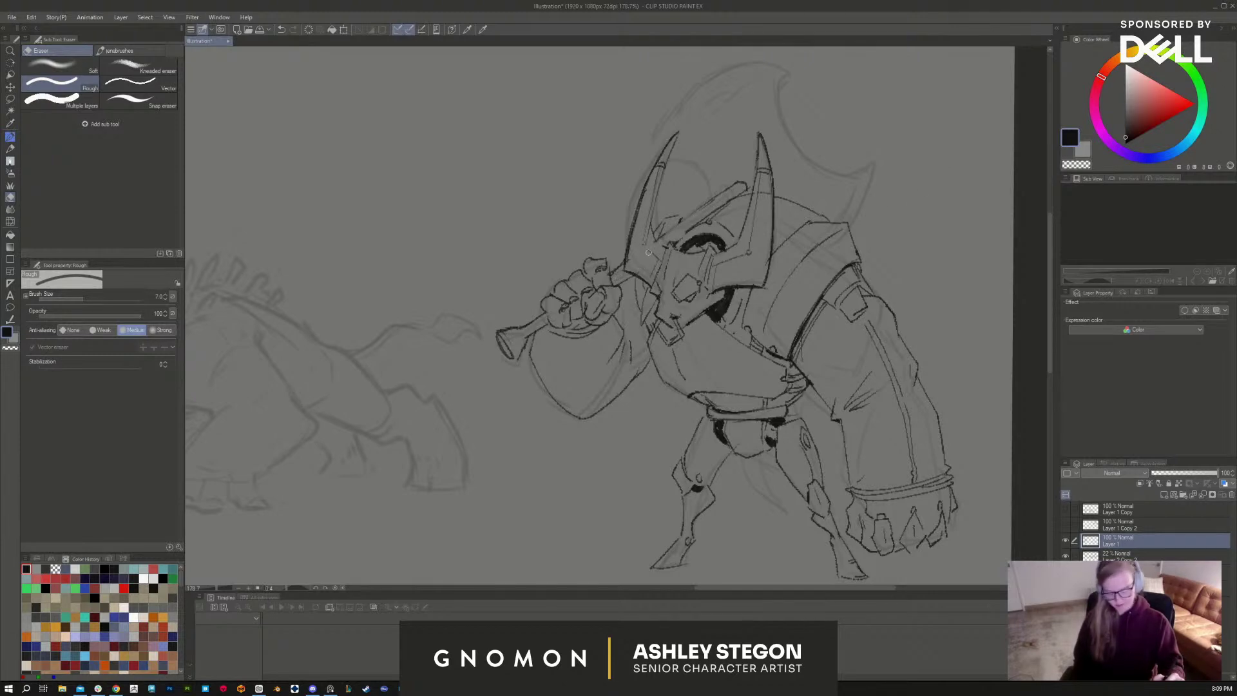
{"action": "key", "text": "b"}
{"action": "mouse_move", "coordinate": [669, 245]}
{"action": "left_mouse_down"}
{"action": "mouse_move", "coordinate": [747, 179]}
{"action": "mouse_move", "coordinate": [677, 155]}
{"action": "mouse_move", "coordinate": [731, 184]}
{"action": "left_mouse_up"}
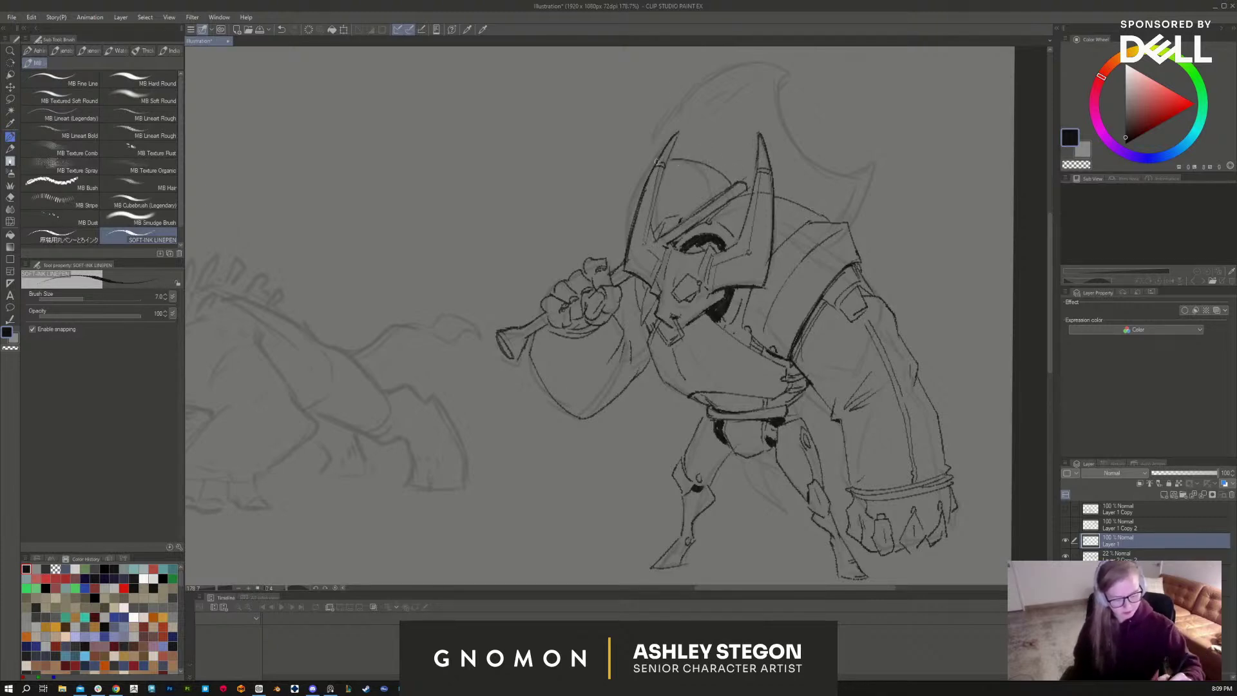
Step: Ink the large crescent axe blade behind the head with sharp pointed corners, and darken the gap between jaw and raised arm
{"action": "mouse_move", "coordinate": [630, 165]}
{"action": "left_mouse_down"}
{"action": "mouse_move", "coordinate": [740, 65]}
{"action": "mouse_move", "coordinate": [845, 188]}
{"action": "mouse_move", "coordinate": [884, 187]}
{"action": "mouse_move", "coordinate": [863, 235]}
{"action": "left_mouse_up"}
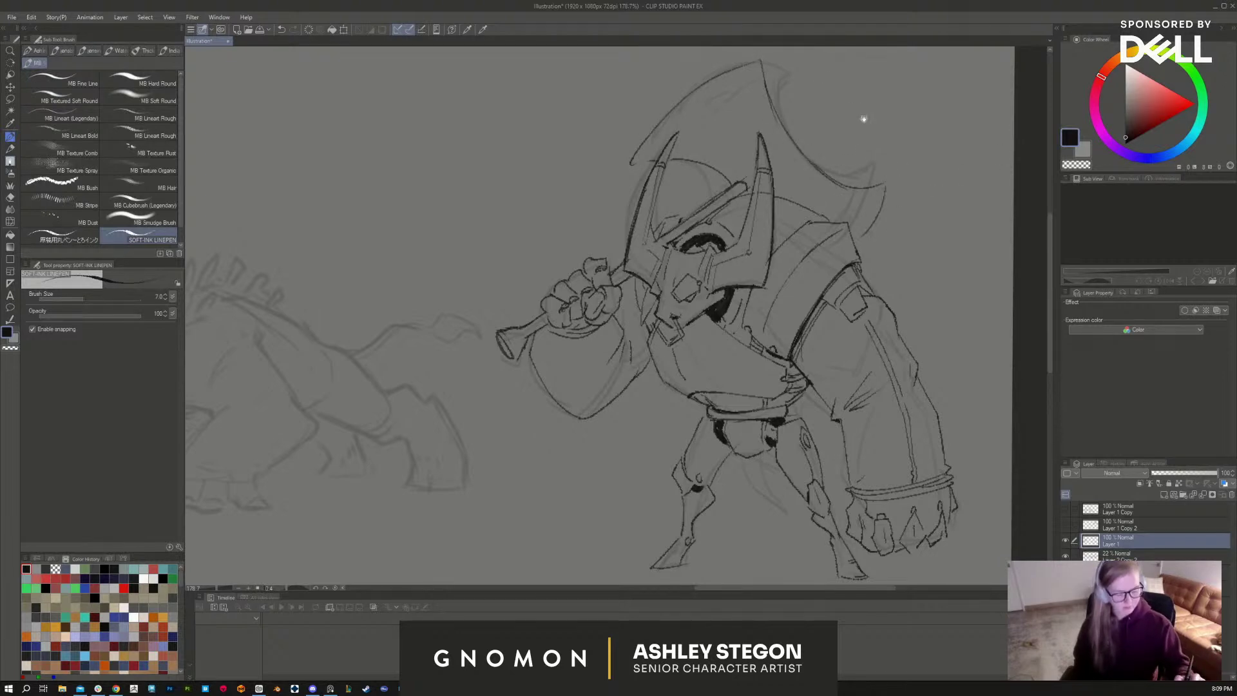
{"action": "mouse_move", "coordinate": [775, 65]}
{"action": "left_mouse_down"}
{"action": "mouse_move", "coordinate": [788, 157]}
{"action": "mouse_move", "coordinate": [741, 137]}
{"action": "mouse_move", "coordinate": [633, 277]}
{"action": "left_mouse_up"}
{"action": "left_click_drag", "start_coordinate": [648, 233], "coordinate": [635, 255]}
{"action": "left_click_drag", "start_coordinate": [645, 269], "coordinate": [636, 291]}
{"action": "mouse_move", "coordinate": [715, 257]}
{"action": "left_mouse_down"}
{"action": "mouse_move", "coordinate": [681, 265]}
{"action": "mouse_move", "coordinate": [760, 278]}
{"action": "mouse_move", "coordinate": [688, 337]}
{"action": "mouse_move", "coordinate": [667, 312]}
{"action": "mouse_move", "coordinate": [695, 306]}
{"action": "left_mouse_up"}
{"action": "key", "text": "ctrl+z"}
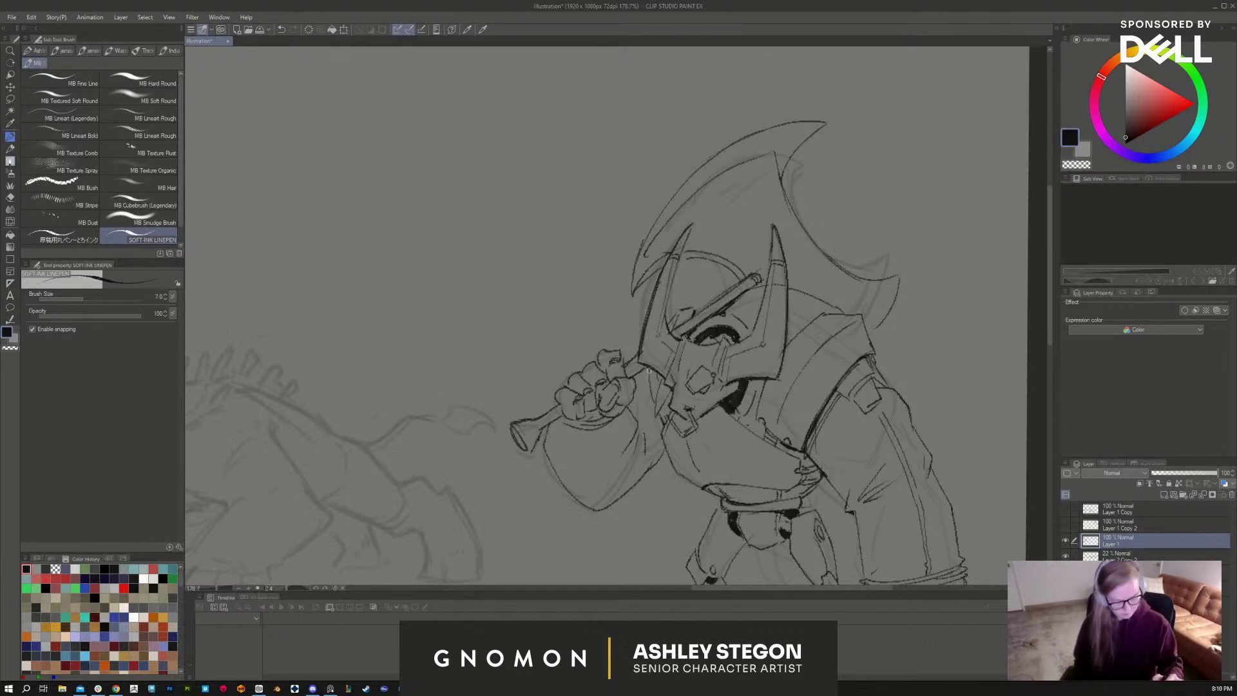
{"action": "left_click_drag", "start_coordinate": [648, 371], "coordinate": [663, 427]}
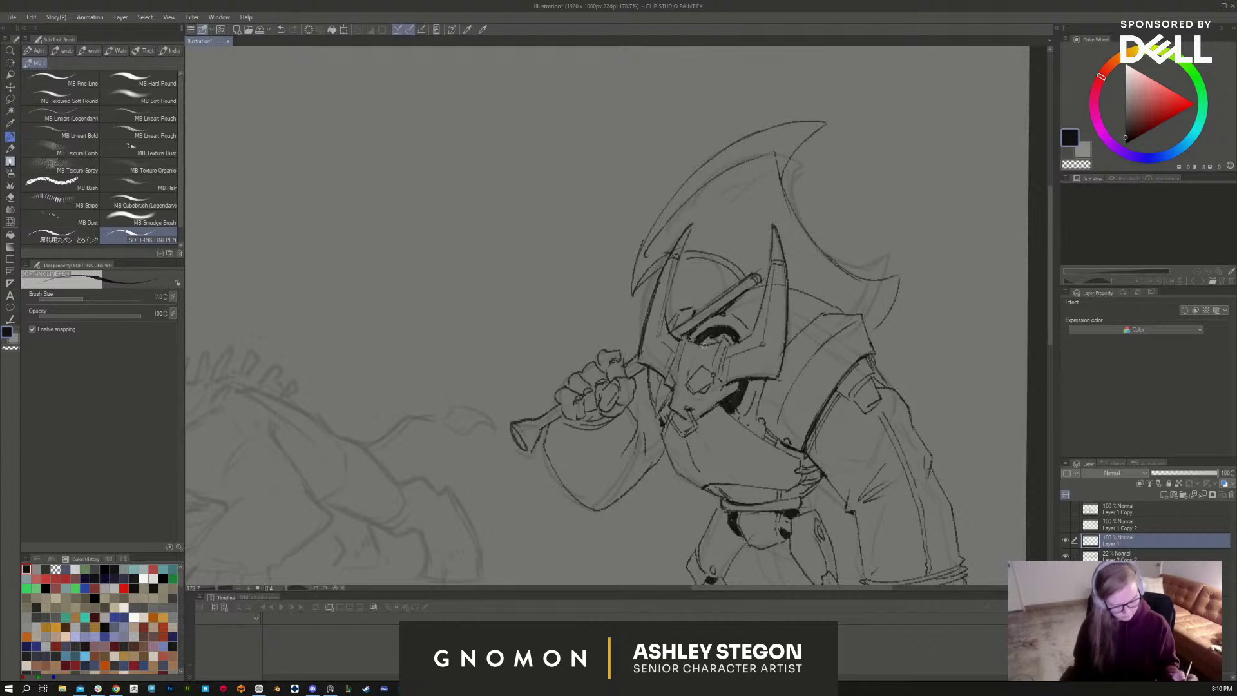
Step: Erase the old corner of the armoured warrior's outer shoulder guard and ink a dark arm opening in its place
{"action": "key", "text": "e"}
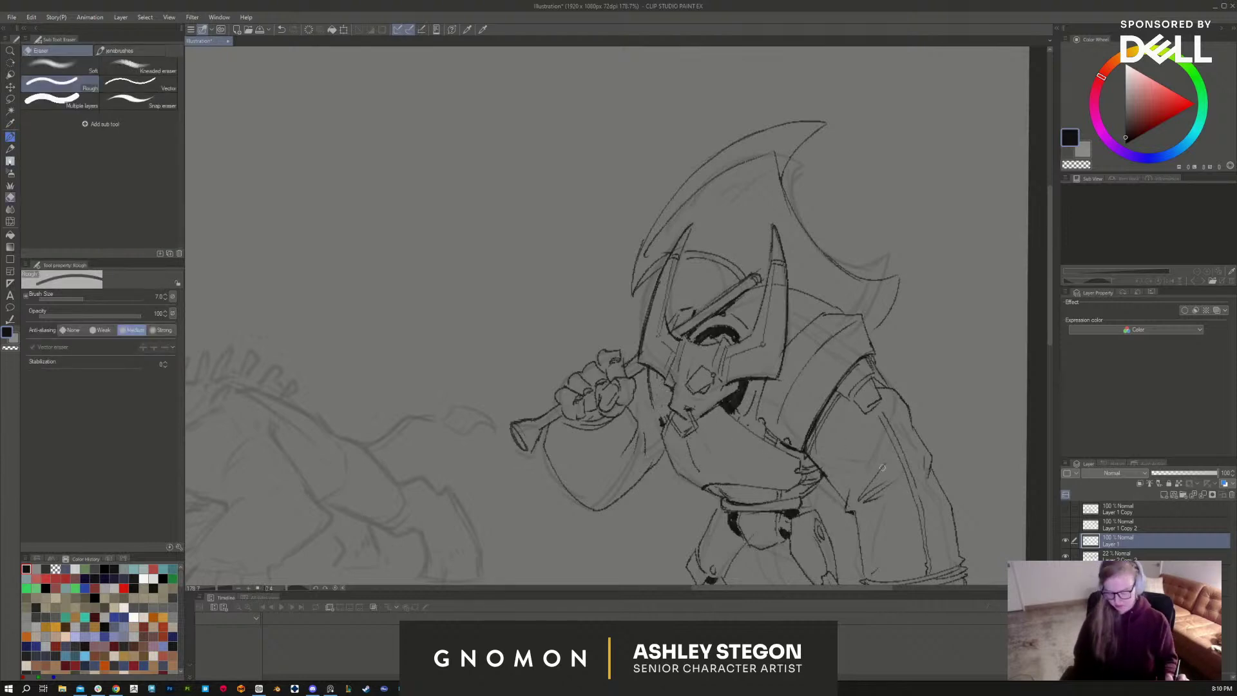
{"action": "key", "text": "b"}
{"action": "mouse_move", "coordinate": [660, 417]}
{"action": "left_mouse_down"}
{"action": "mouse_move", "coordinate": [664, 404]}
{"action": "mouse_move", "coordinate": [648, 414]}
{"action": "left_mouse_up"}
{"action": "left_click_drag", "start_coordinate": [912, 436], "coordinate": [910, 334]}
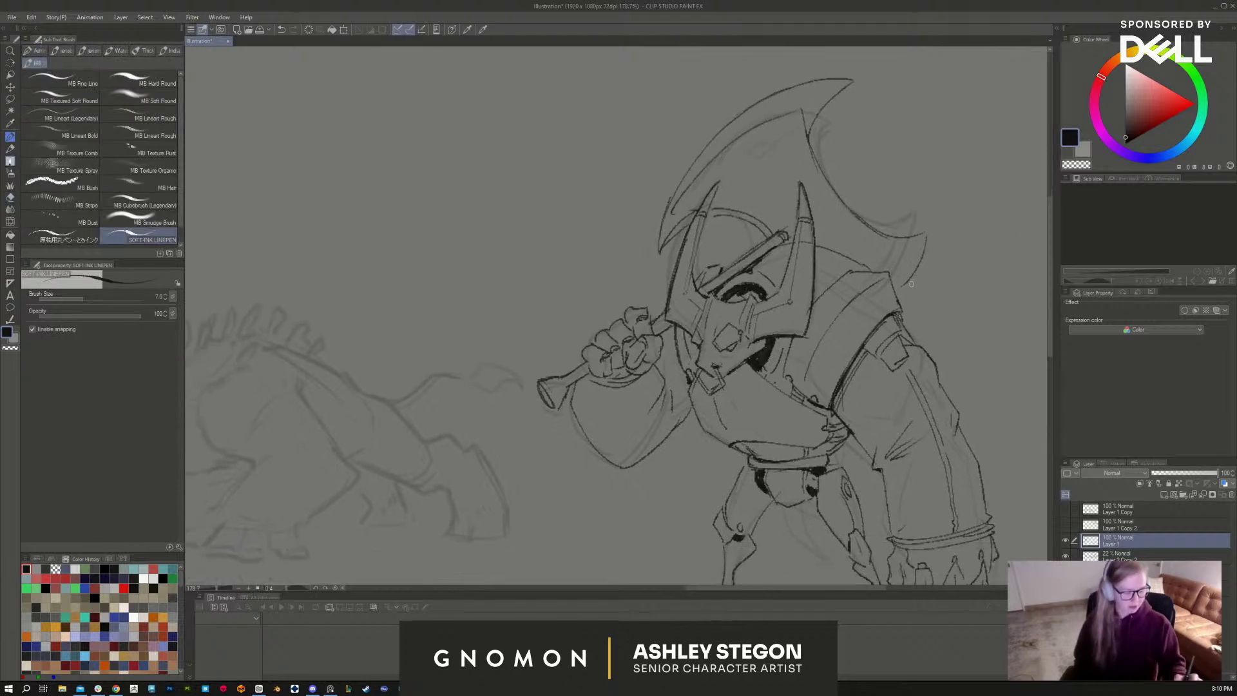
{"action": "key", "text": "e"}
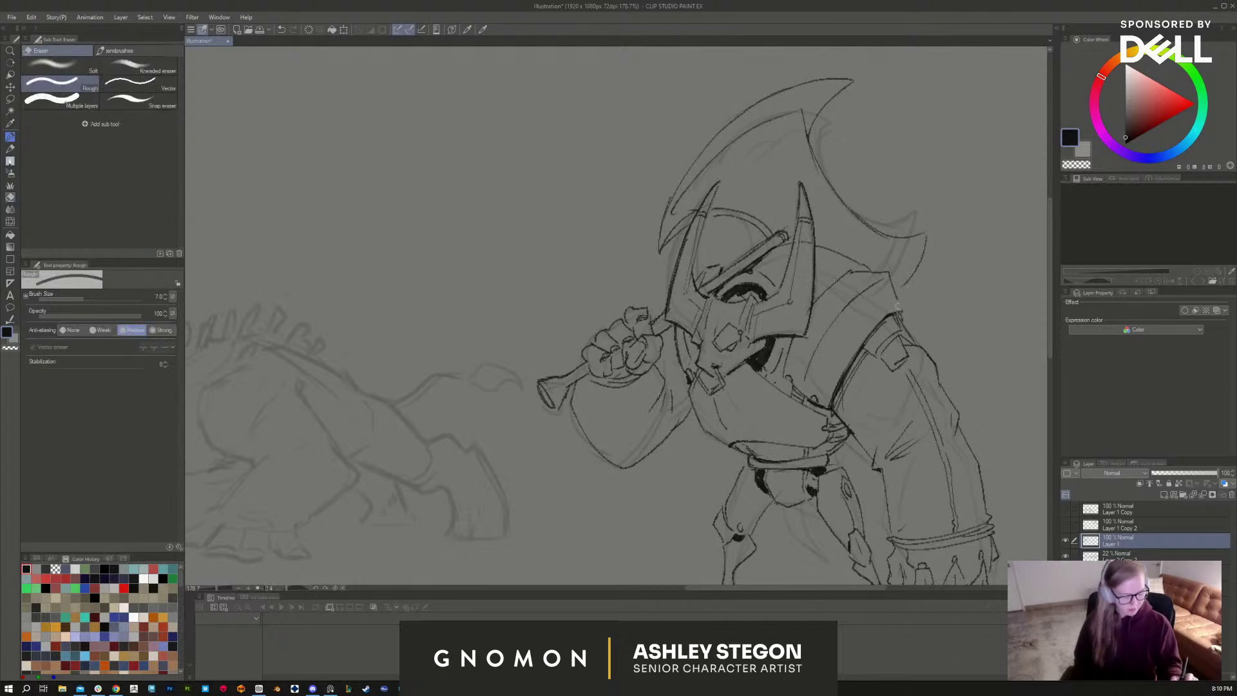
{"action": "mouse_move", "coordinate": [874, 302]}
{"action": "left_mouse_down"}
{"action": "mouse_move", "coordinate": [888, 282]}
{"action": "mouse_move", "coordinate": [834, 277]}
{"action": "mouse_move", "coordinate": [873, 276]}
{"action": "mouse_move", "coordinate": [870, 335]}
{"action": "mouse_move", "coordinate": [910, 300]}
{"action": "left_mouse_up"}
{"action": "key", "text": "b"}
{"action": "key", "text": "ctrl+z"}
{"action": "mouse_move", "coordinate": [908, 300]}
{"action": "left_mouse_down"}
{"action": "mouse_move", "coordinate": [889, 304]}
{"action": "mouse_move", "coordinate": [863, 261]}
{"action": "mouse_move", "coordinate": [897, 252]}
{"action": "mouse_move", "coordinate": [869, 284]}
{"action": "mouse_move", "coordinate": [921, 297]}
{"action": "mouse_move", "coordinate": [908, 319]}
{"action": "mouse_move", "coordinate": [902, 302]}
{"action": "mouse_move", "coordinate": [881, 325]}
{"action": "mouse_move", "coordinate": [910, 273]}
{"action": "mouse_move", "coordinate": [880, 318]}
{"action": "left_mouse_up"}
{"action": "left_click_drag", "start_coordinate": [916, 303], "coordinate": [914, 327]}
Step: Clean up the shoulder guard's upper edge and redraw its outer contour as a rounded curve around the arm opening
{"action": "key", "text": "e"}
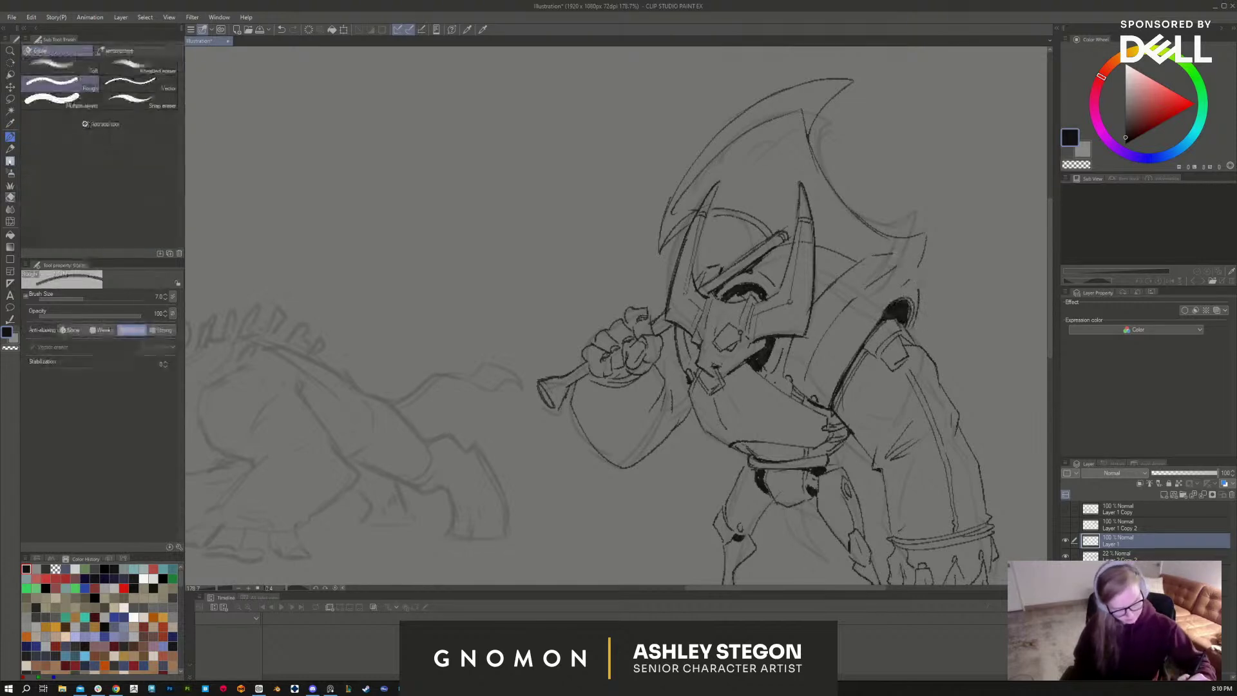
{"action": "key", "text": "b"}
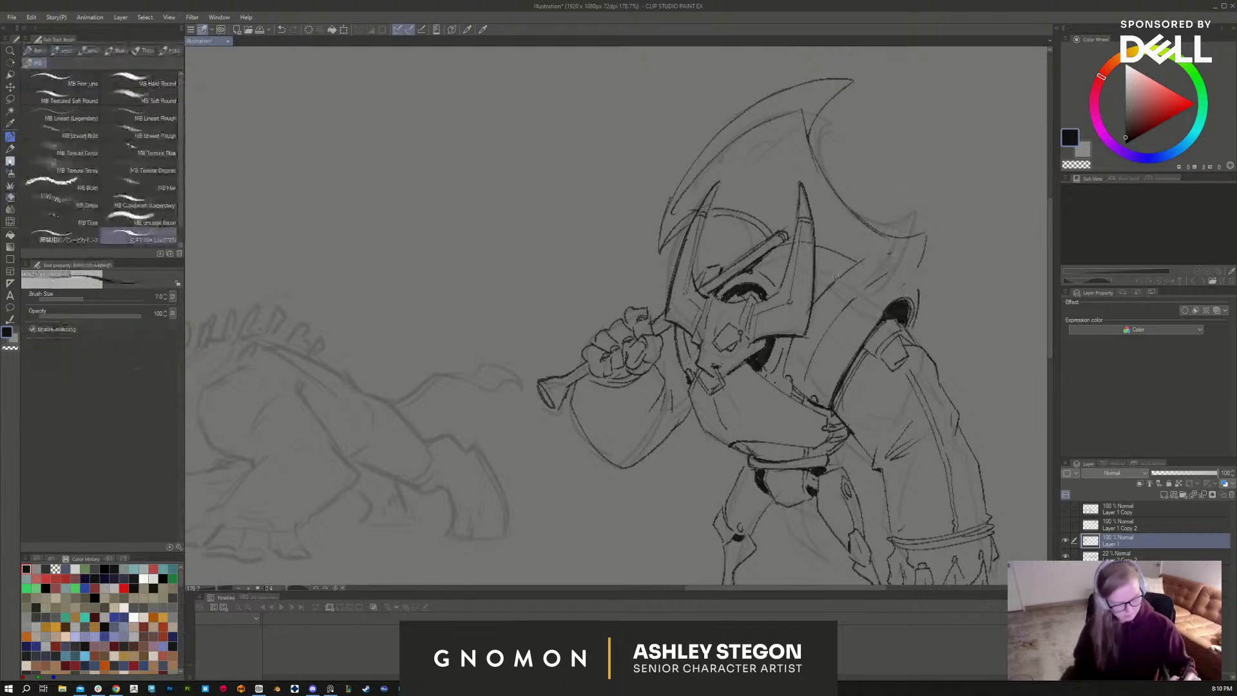
{"action": "left_click_drag", "start_coordinate": [880, 254], "coordinate": [922, 296]}
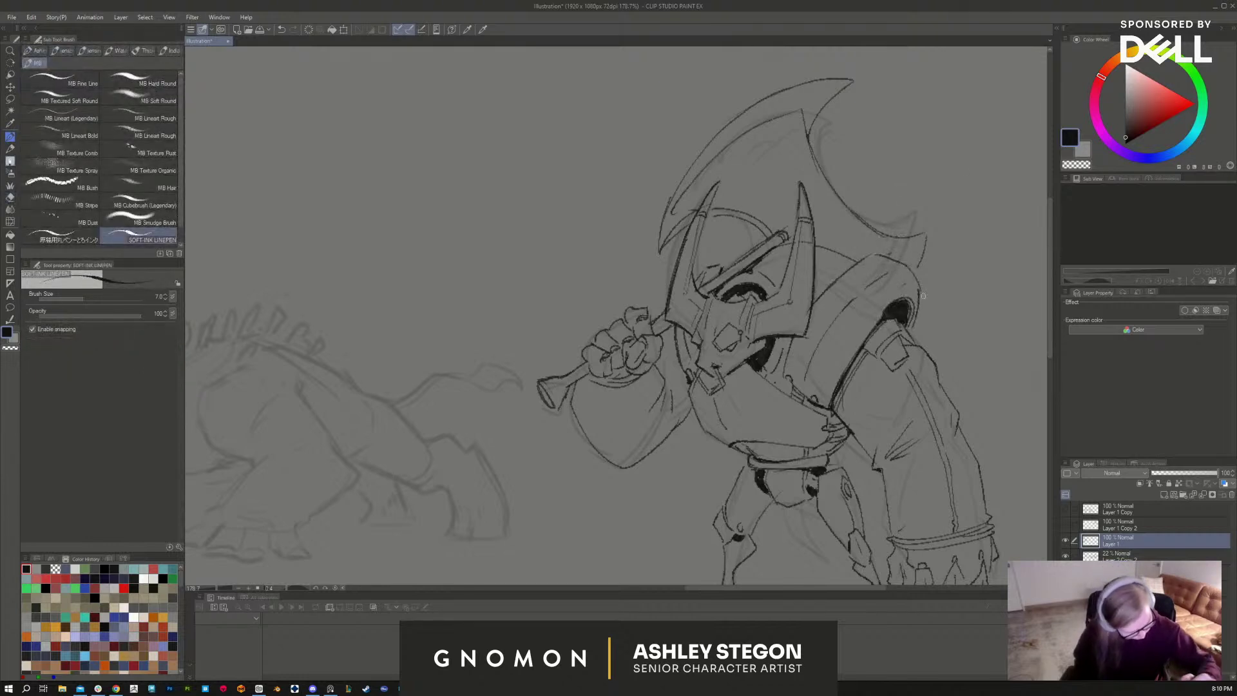
Step: Erase the marks above the diagonal bar on the warrior's helmet and ink a dark pointed shape there
{"action": "mouse_move", "coordinate": [723, 264]}
{"action": "left_mouse_down"}
{"action": "mouse_move", "coordinate": [733, 266]}
{"action": "mouse_move", "coordinate": [689, 283]}
{"action": "left_mouse_up"}
{"action": "key", "text": "ctrl+z"}
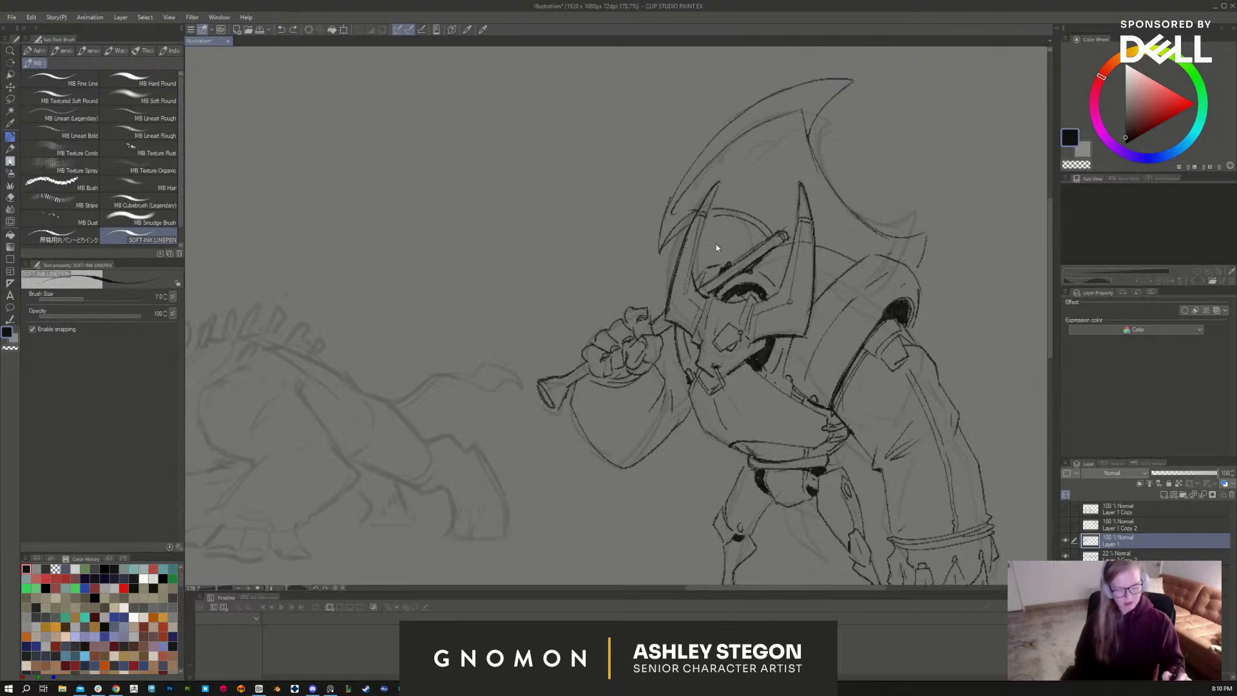
{"action": "key", "text": "e"}
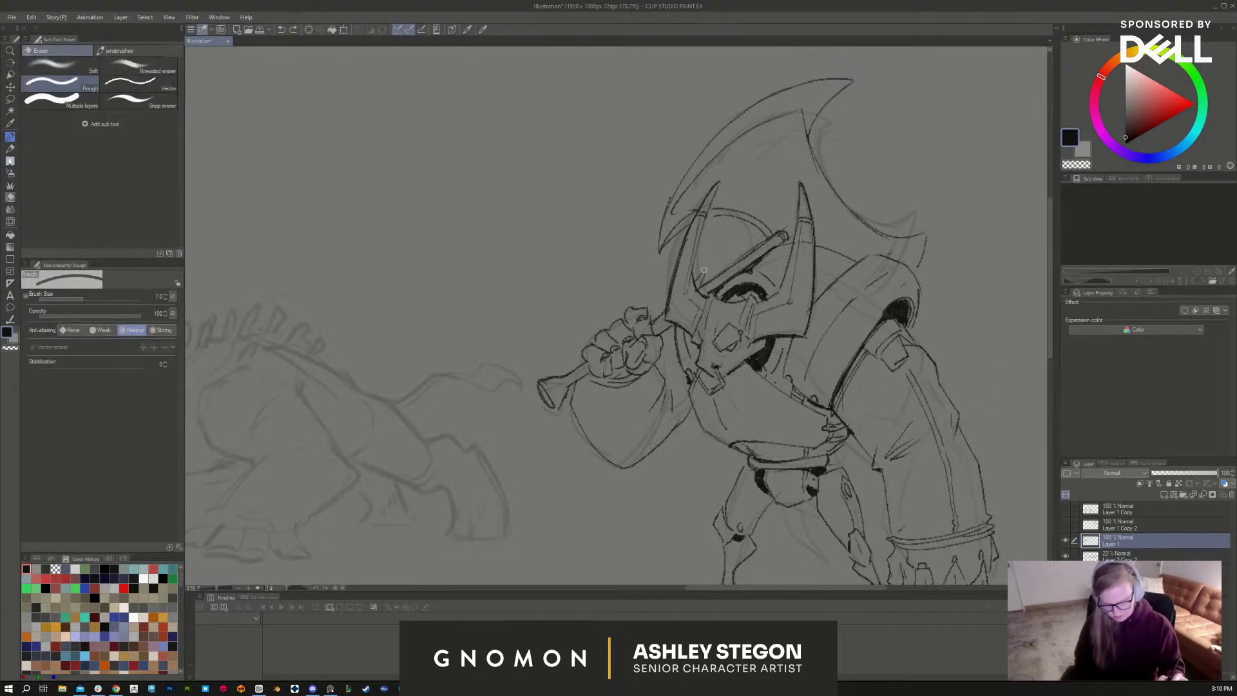
{"action": "key", "text": "b"}
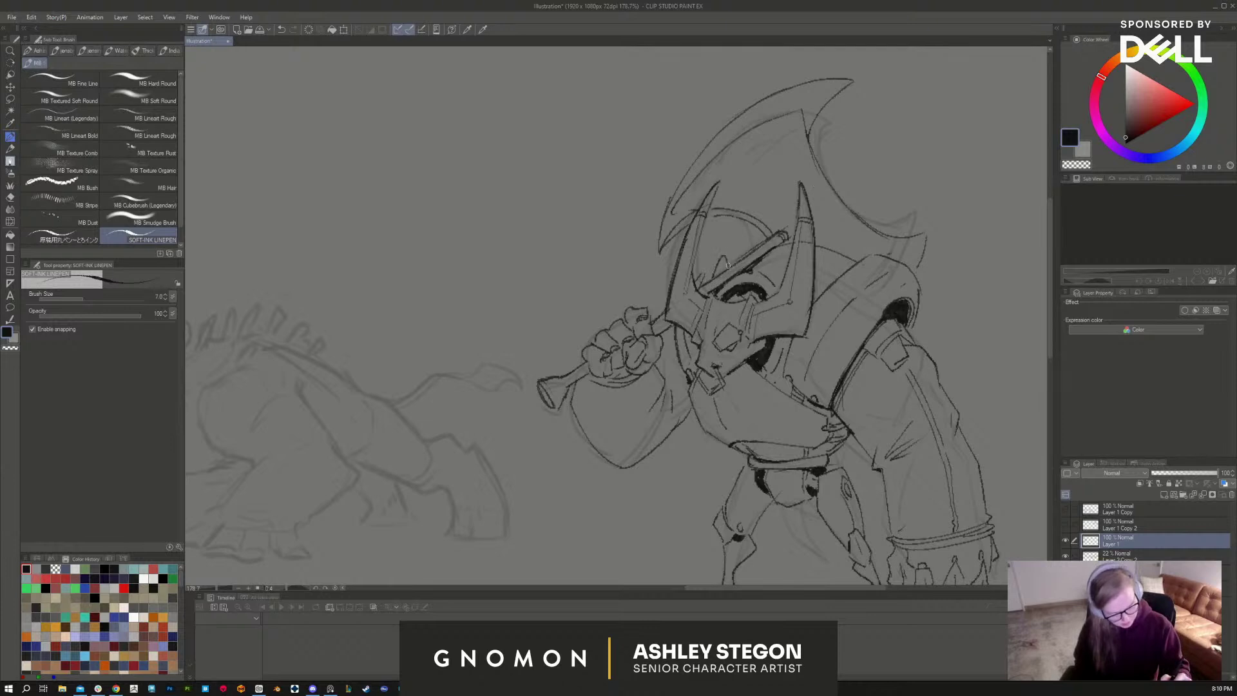
{"action": "mouse_move", "coordinate": [726, 260]}
{"action": "left_mouse_down"}
{"action": "mouse_move", "coordinate": [717, 274]}
{"action": "mouse_move", "coordinate": [724, 252]}
{"action": "mouse_move", "coordinate": [699, 265]}
{"action": "left_mouse_up"}
{"action": "key", "text": "e"}
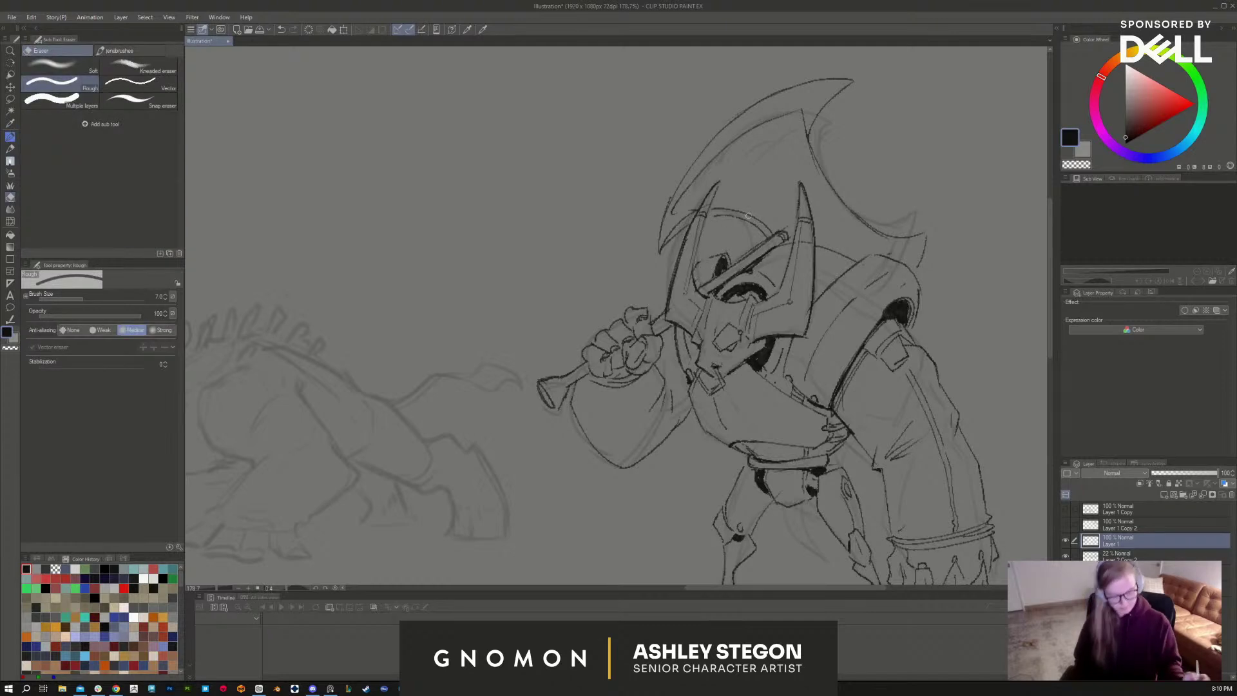
{"action": "key", "text": "b"}
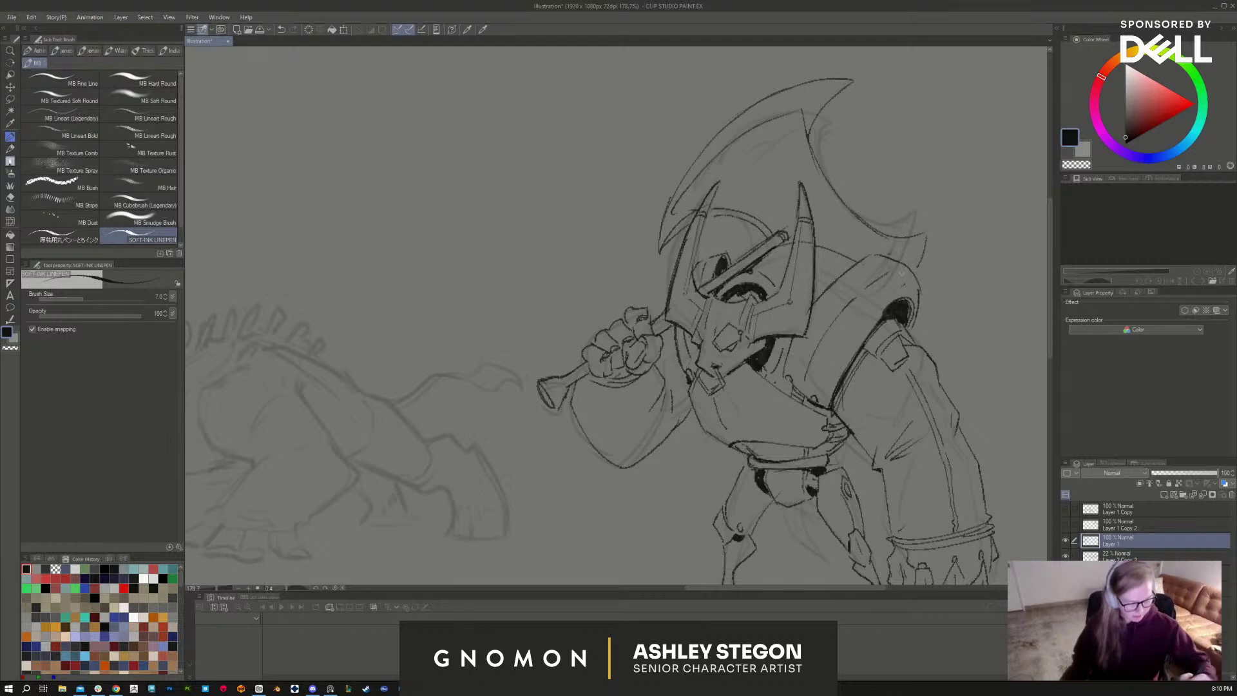
Step: Erase the inner edge line of the axe blade and ink a longer, sharper lower tip on the blade
{"action": "key", "text": "ctrl+minus"}
{"action": "key", "text": "ctrl+minus"}
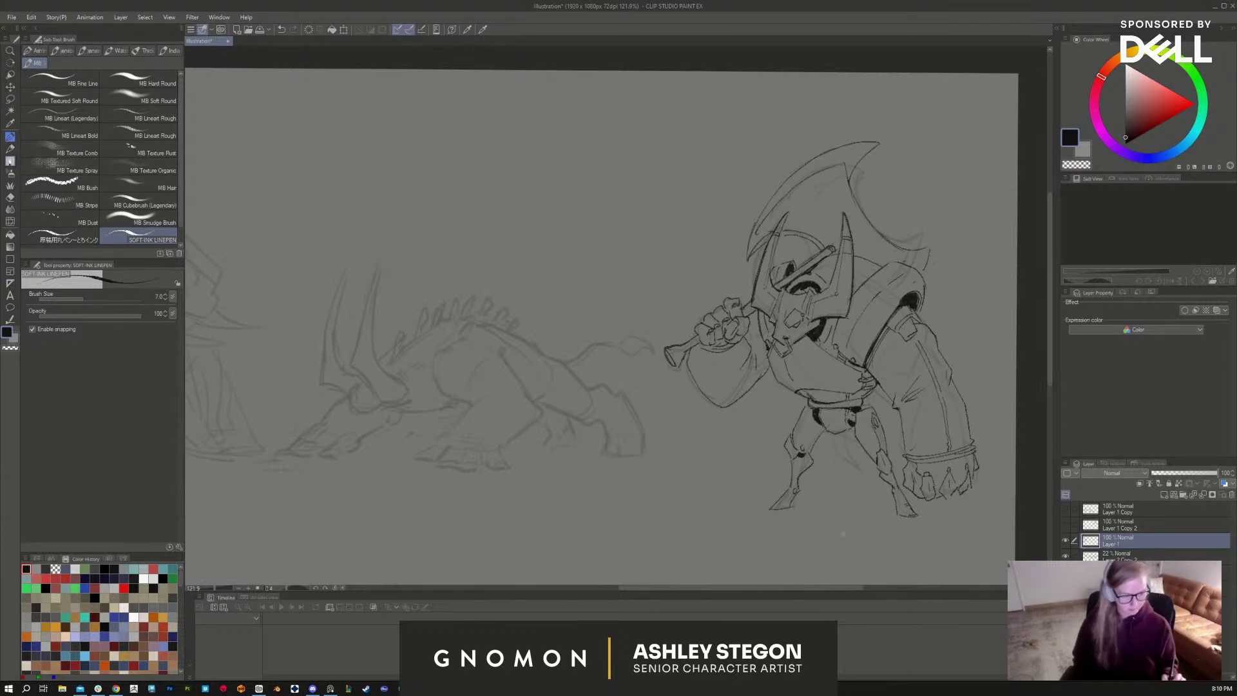
{"action": "scroll", "coordinate": [843, 533], "scroll_direction": "up", "scroll_amount": 2}
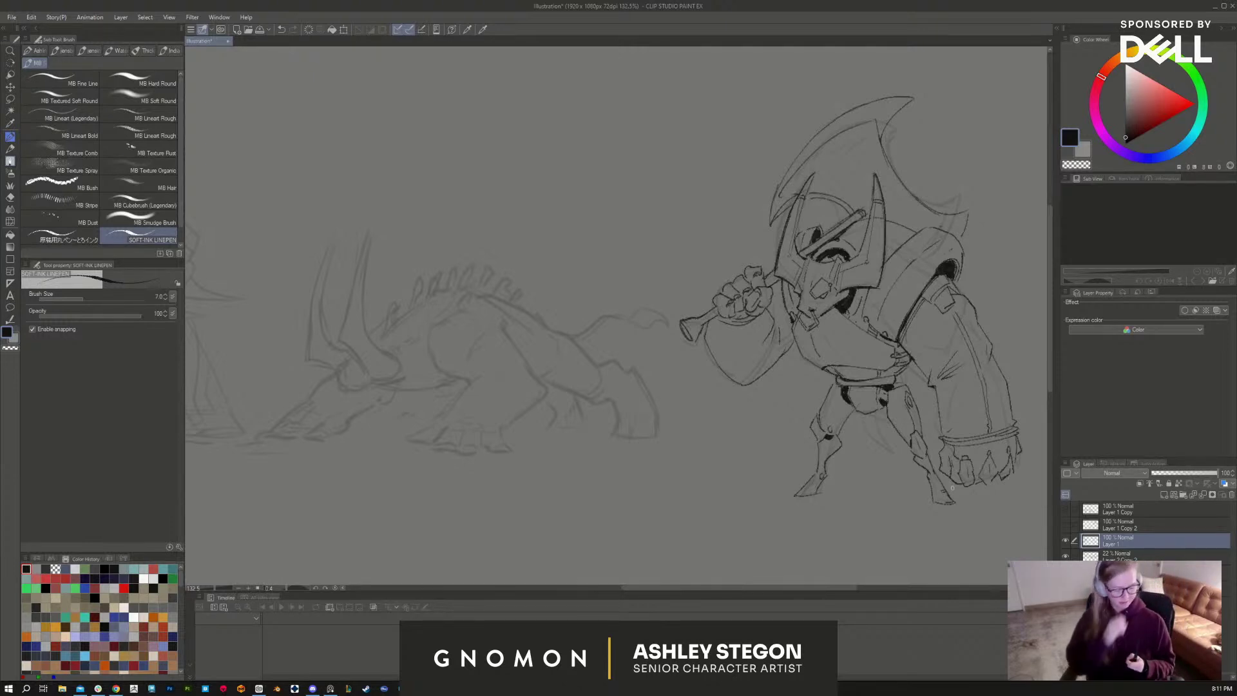
{"action": "key", "text": "e"}
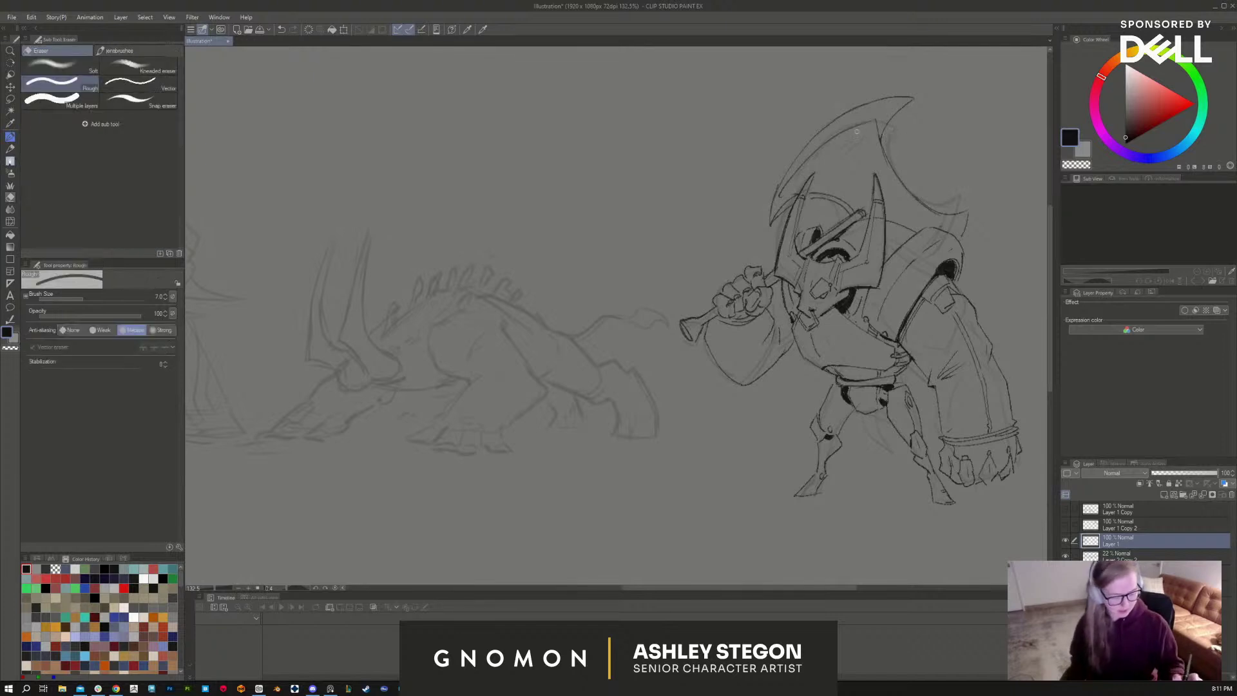
{"action": "left_click_drag", "start_coordinate": [860, 123], "coordinate": [781, 190]}
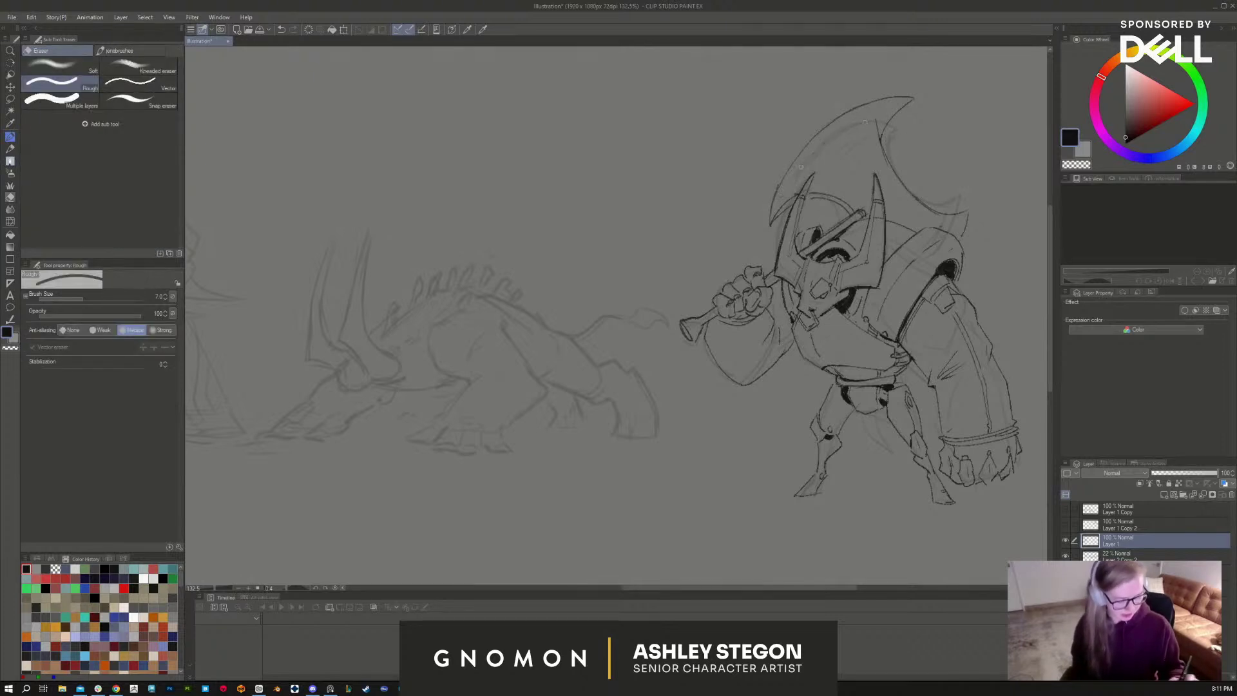
{"action": "key", "text": "b"}
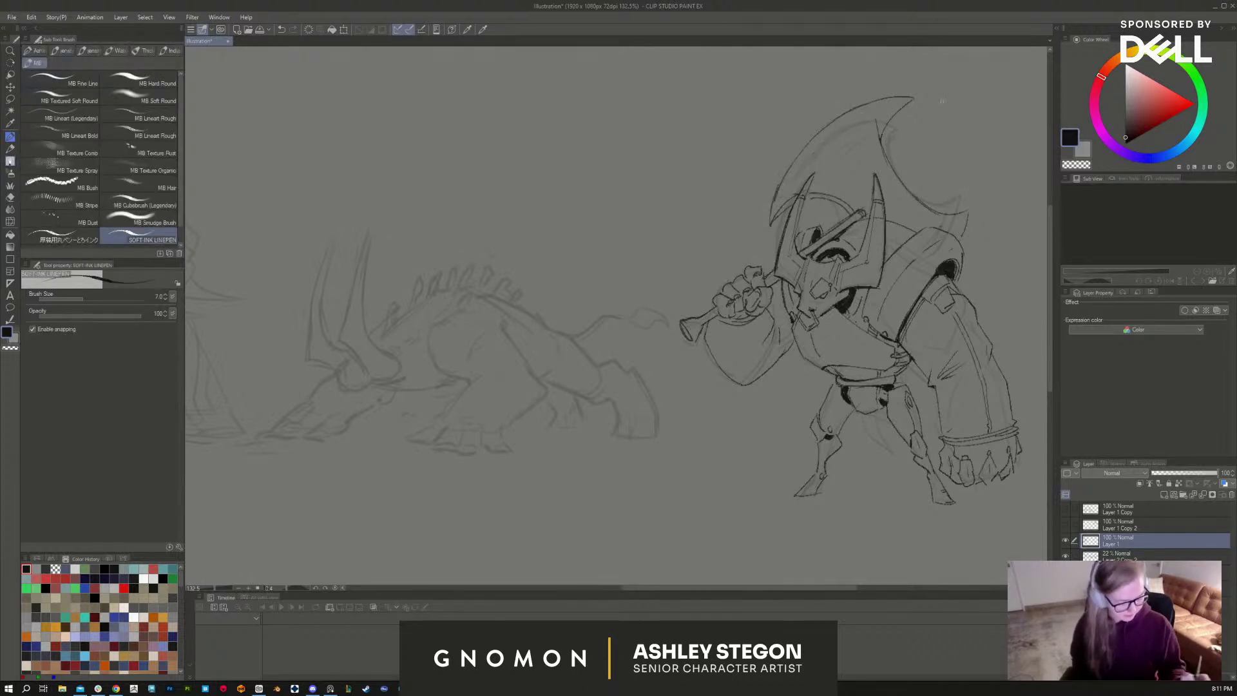
{"action": "mouse_move", "coordinate": [954, 214]}
{"action": "left_mouse_down"}
{"action": "mouse_move", "coordinate": [986, 177]}
{"action": "mouse_move", "coordinate": [968, 253]}
{"action": "left_mouse_up"}
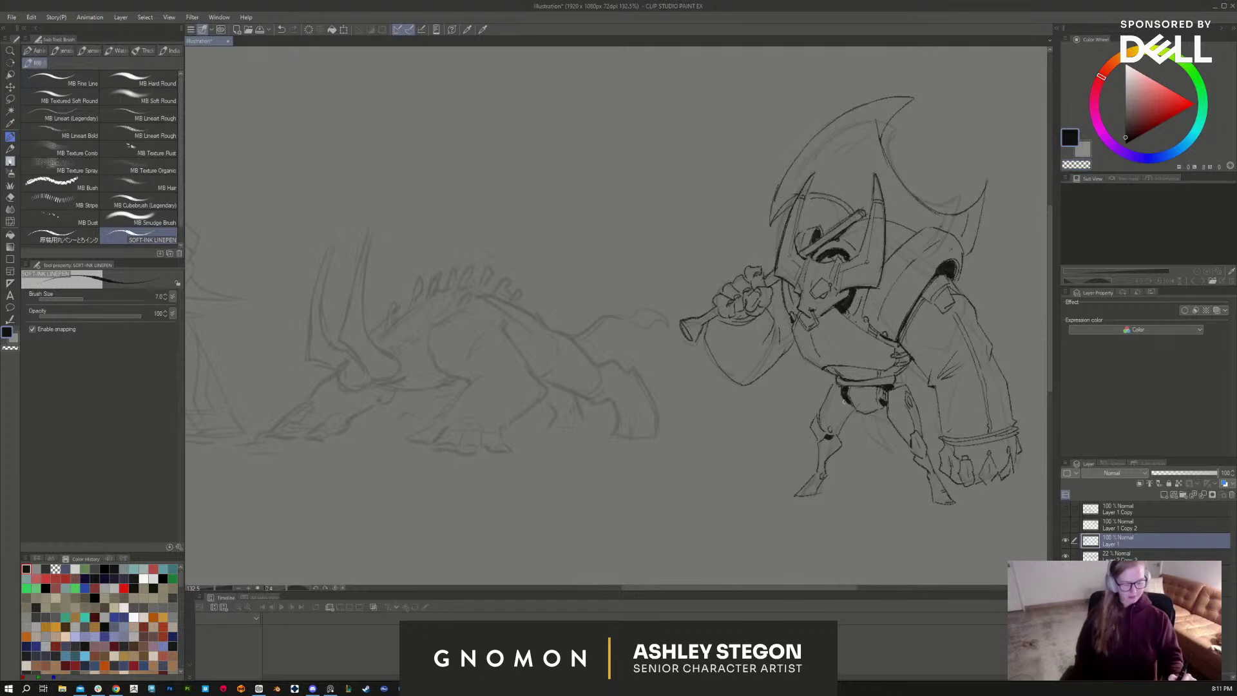
Step: Mirror the canvas view and ink a seam along the raised arm's sleeve plus added lines on the warrior's upper legs
{"action": "left_click_drag", "start_coordinate": [843, 401], "coordinate": [831, 430]}
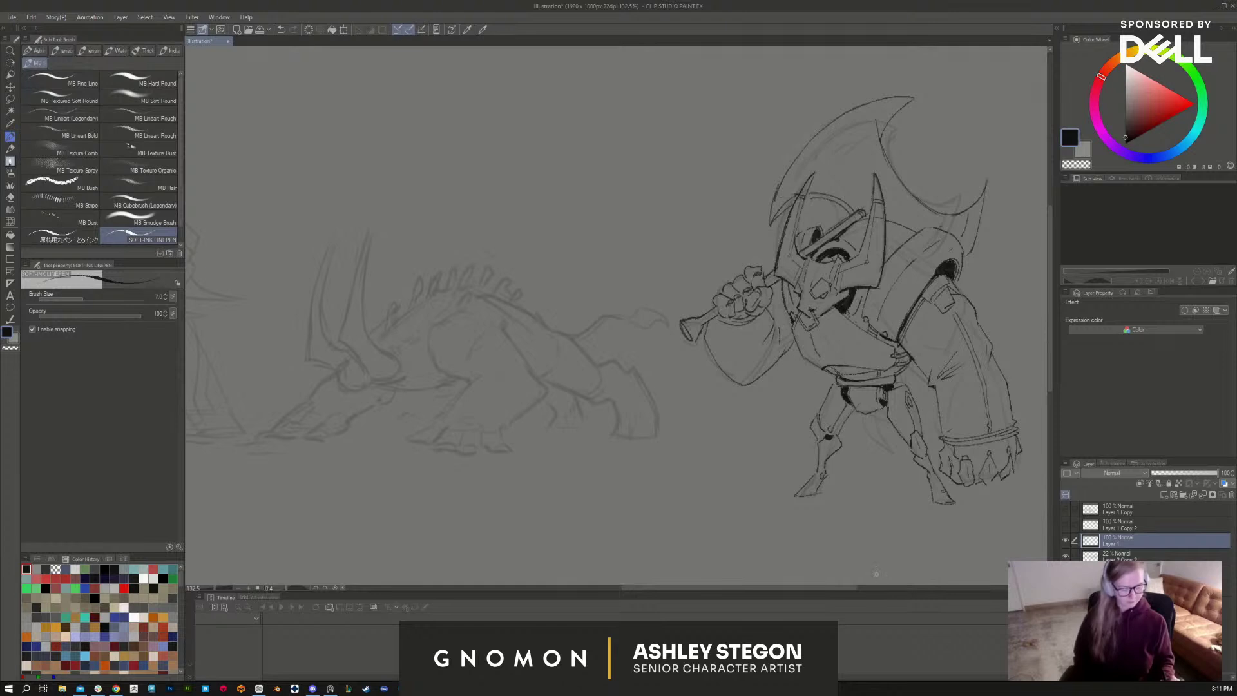
{"action": "key", "text": "h"}
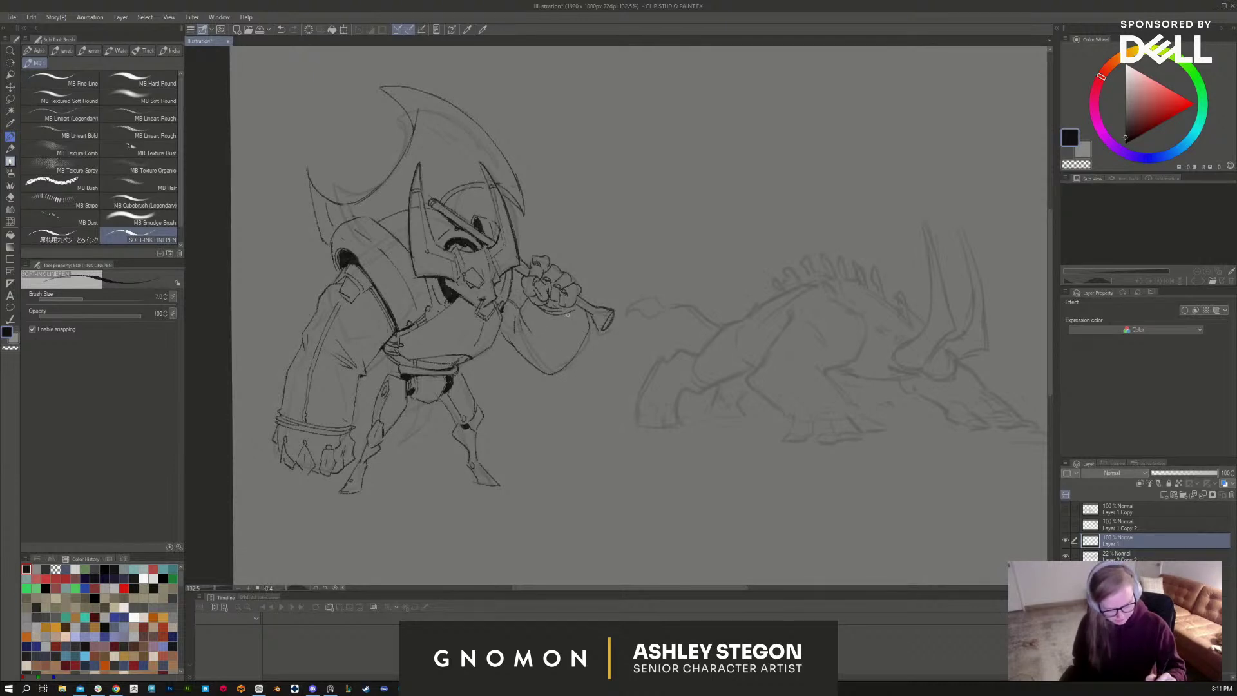
{"action": "left_click_drag", "start_coordinate": [575, 324], "coordinate": [552, 367]}
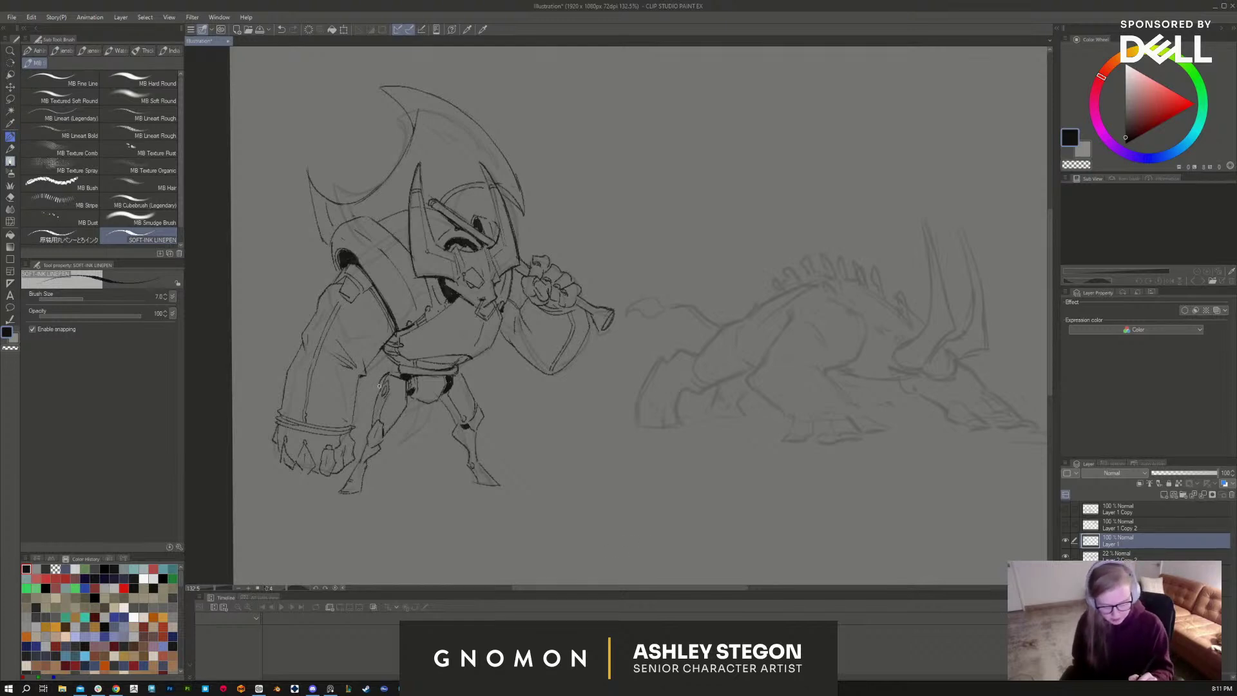
{"action": "left_click_drag", "start_coordinate": [381, 384], "coordinate": [371, 420]}
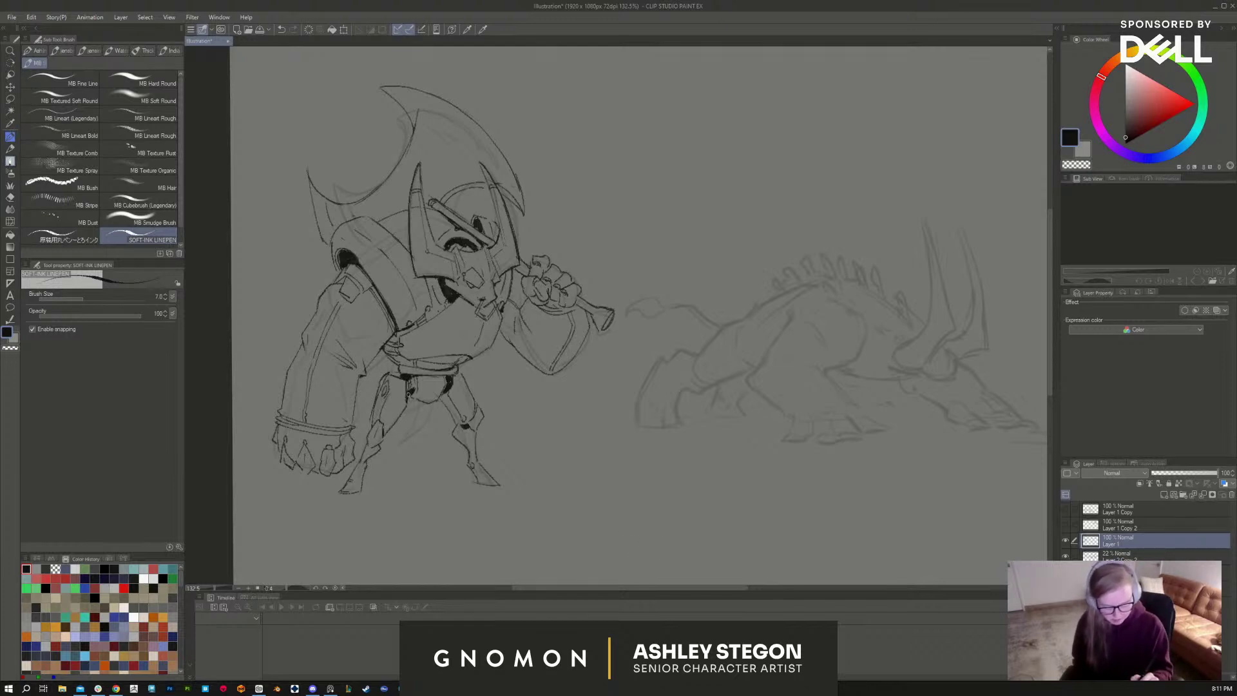
{"action": "left_click_drag", "start_coordinate": [418, 375], "coordinate": [416, 395]}
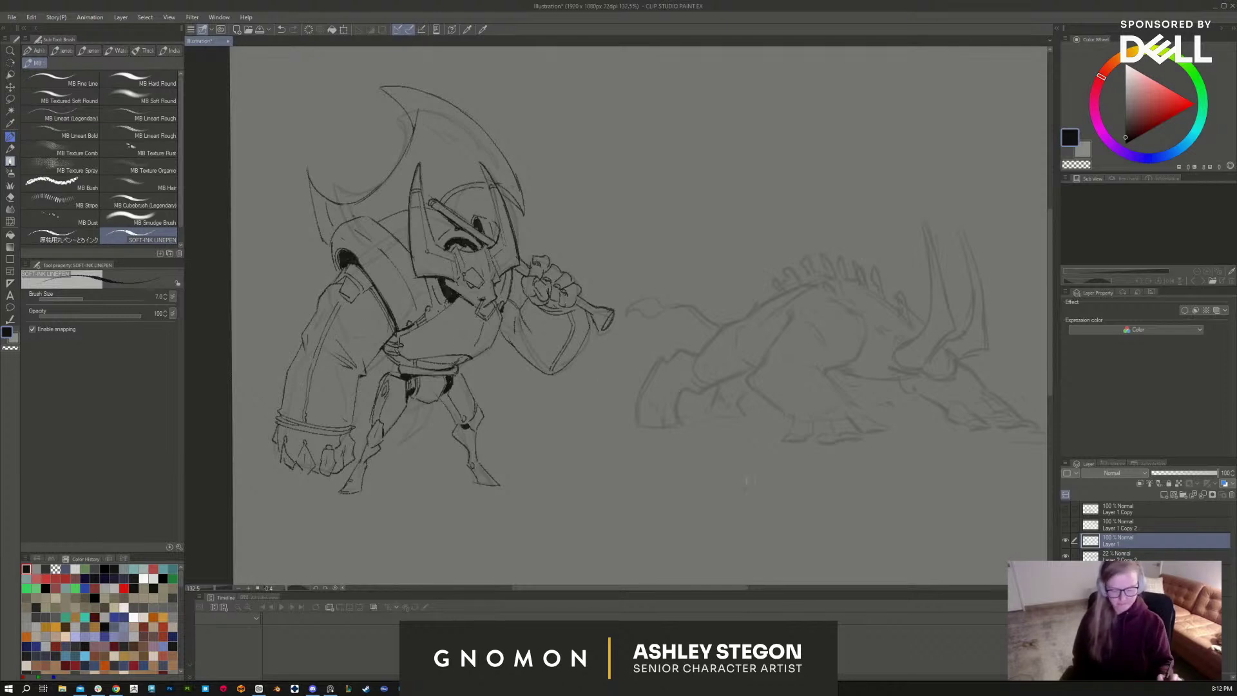
Step: Ink the eye, snout and jawline of the crouching horned creature over its rough sketch
{"action": "left_click_drag", "start_coordinate": [761, 514], "coordinate": [486, 522]}
{"action": "scroll", "coordinate": [694, 497], "scroll_direction": "up", "scroll_amount": 2}
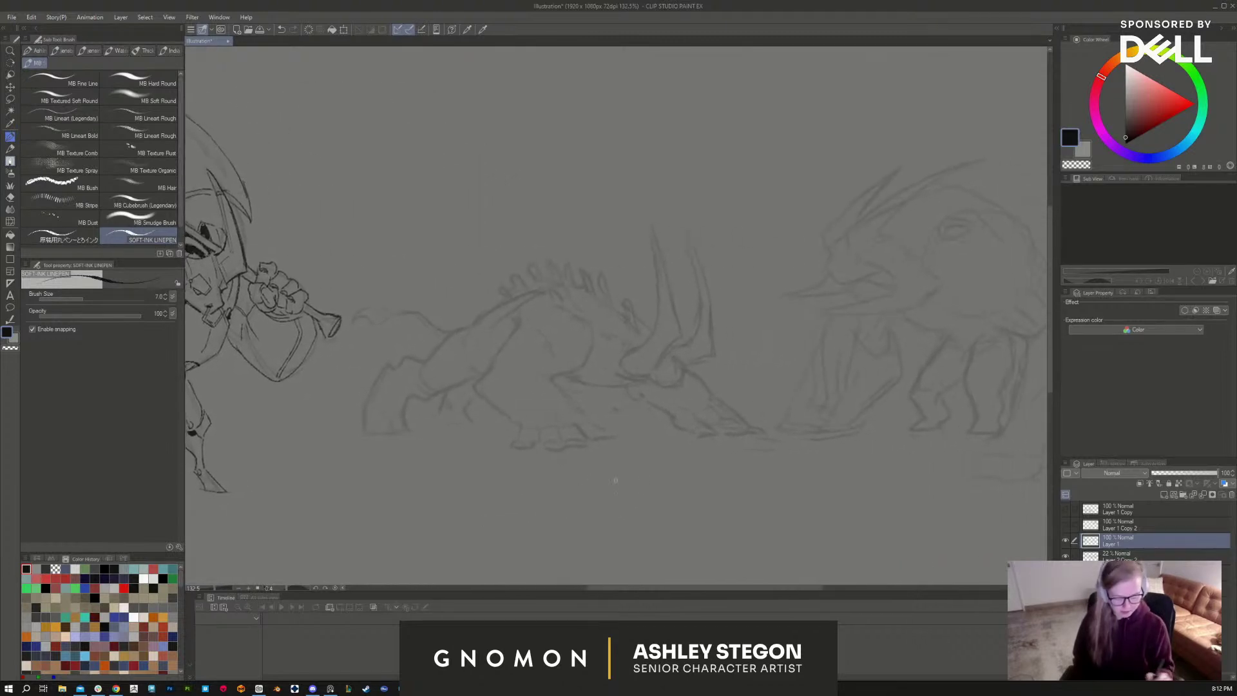
{"action": "left_click_drag", "start_coordinate": [693, 497], "coordinate": [733, 500]}
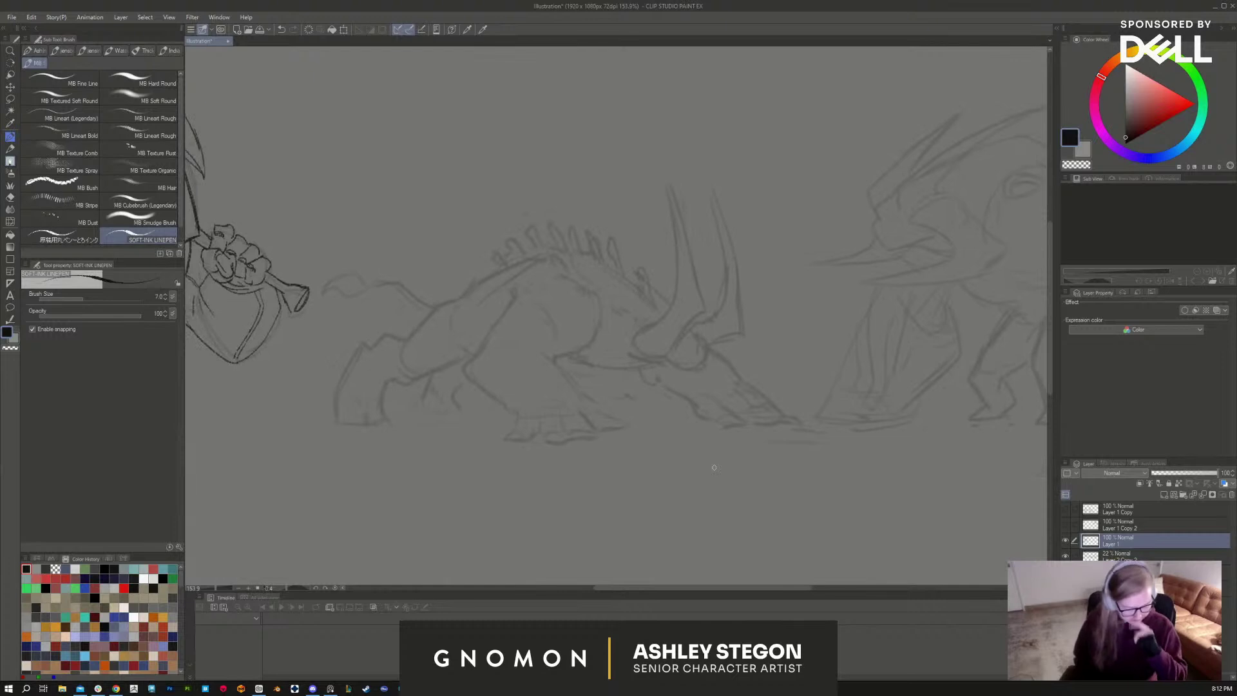
{"action": "mouse_move", "coordinate": [685, 332]}
{"action": "left_mouse_down"}
{"action": "mouse_move", "coordinate": [694, 343]}
{"action": "mouse_move", "coordinate": [676, 346]}
{"action": "mouse_move", "coordinate": [715, 355]}
{"action": "left_mouse_up"}
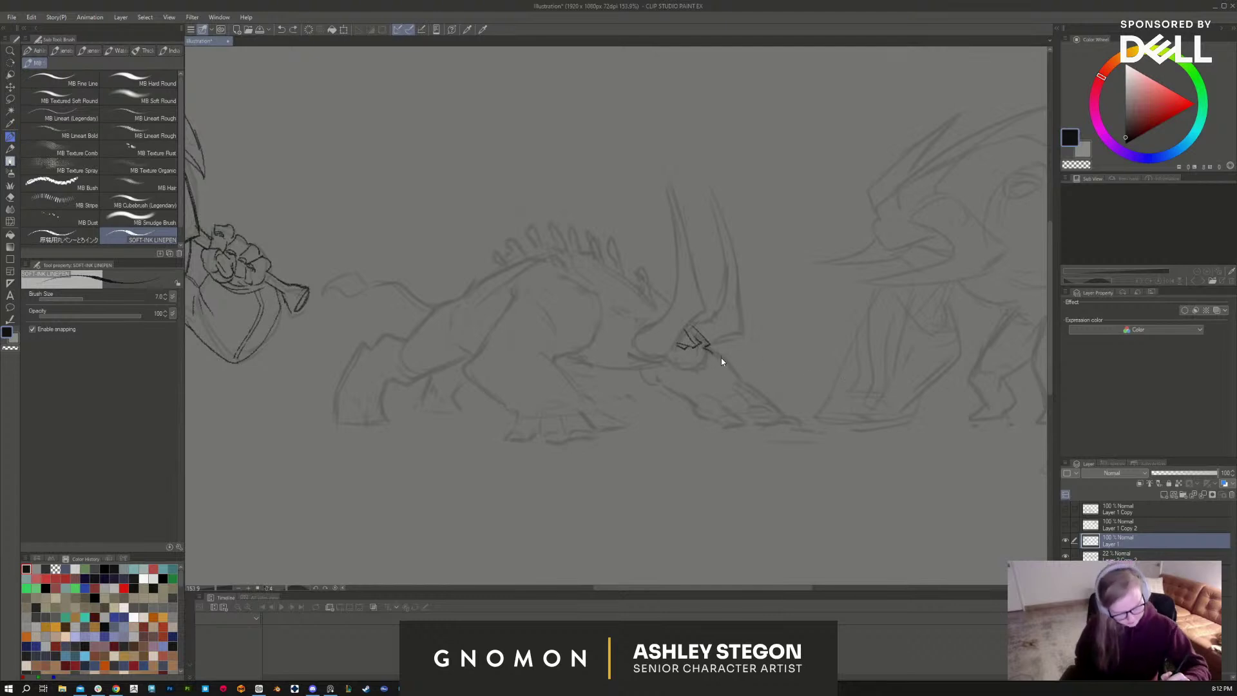
{"action": "mouse_move", "coordinate": [705, 345]}
{"action": "left_mouse_down"}
{"action": "mouse_move", "coordinate": [722, 384]}
{"action": "mouse_move", "coordinate": [666, 359]}
{"action": "mouse_move", "coordinate": [732, 384]}
{"action": "mouse_move", "coordinate": [656, 361]}
{"action": "mouse_move", "coordinate": [722, 371]}
{"action": "left_mouse_up"}
{"action": "key", "text": "ctrl+z"}
{"action": "key", "text": "ctrl+z"}
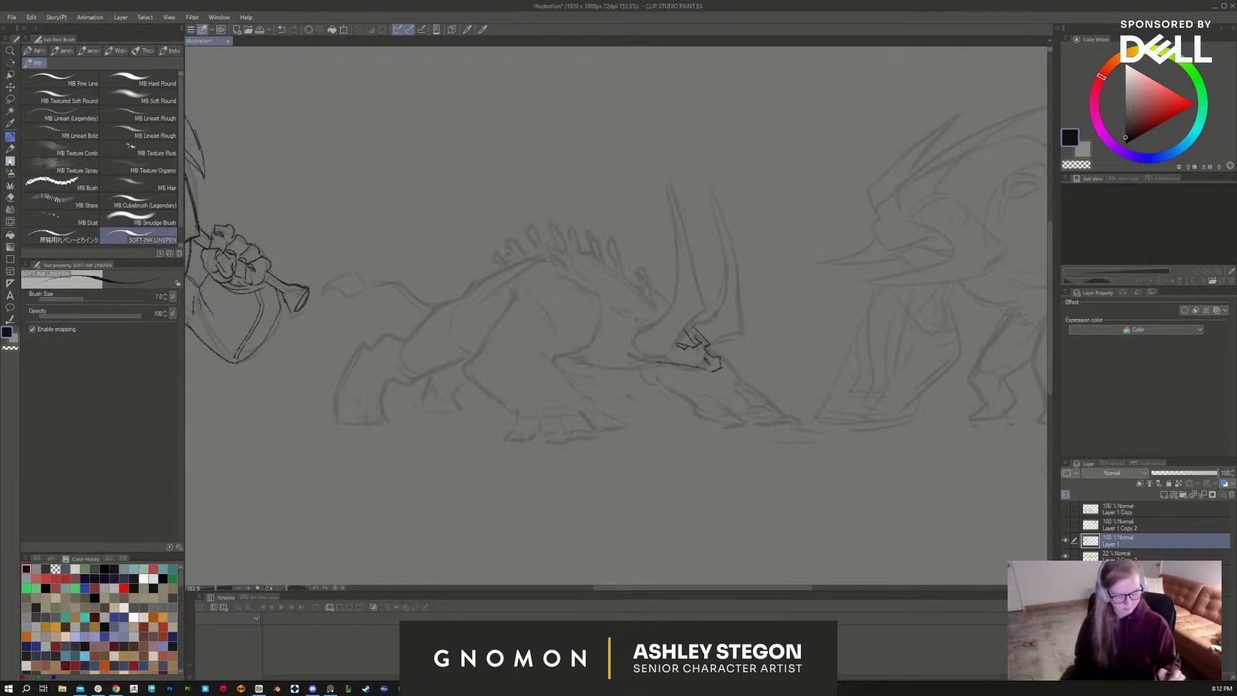
Step: Ink the outlines of the creature's two tall curved horns, including the broad base of the near horn
{"action": "mouse_move", "coordinate": [654, 323]}
{"action": "left_mouse_down"}
{"action": "mouse_move", "coordinate": [633, 333]}
{"action": "mouse_move", "coordinate": [636, 347]}
{"action": "mouse_move", "coordinate": [668, 359]}
{"action": "mouse_move", "coordinate": [693, 320]}
{"action": "left_mouse_up"}
{"action": "mouse_move", "coordinate": [665, 172]}
{"action": "left_mouse_down"}
{"action": "mouse_move", "coordinate": [703, 315]}
{"action": "mouse_move", "coordinate": [692, 320]}
{"action": "mouse_move", "coordinate": [671, 214]}
{"action": "mouse_move", "coordinate": [676, 286]}
{"action": "left_mouse_up"}
{"action": "key", "text": "ctrl+z"}
{"action": "mouse_move", "coordinate": [664, 172]}
{"action": "left_mouse_down"}
{"action": "mouse_move", "coordinate": [662, 317]}
{"action": "mouse_move", "coordinate": [739, 333]}
{"action": "left_mouse_up"}
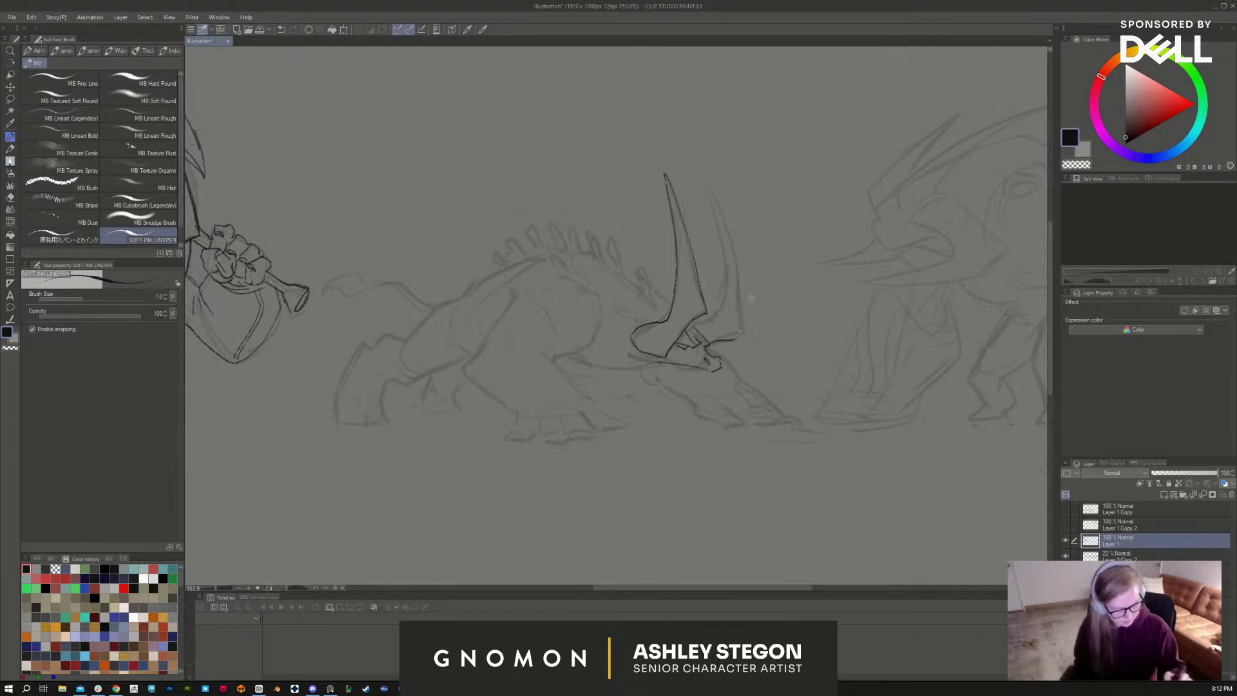
{"action": "left_click_drag", "start_coordinate": [710, 185], "coordinate": [738, 338]}
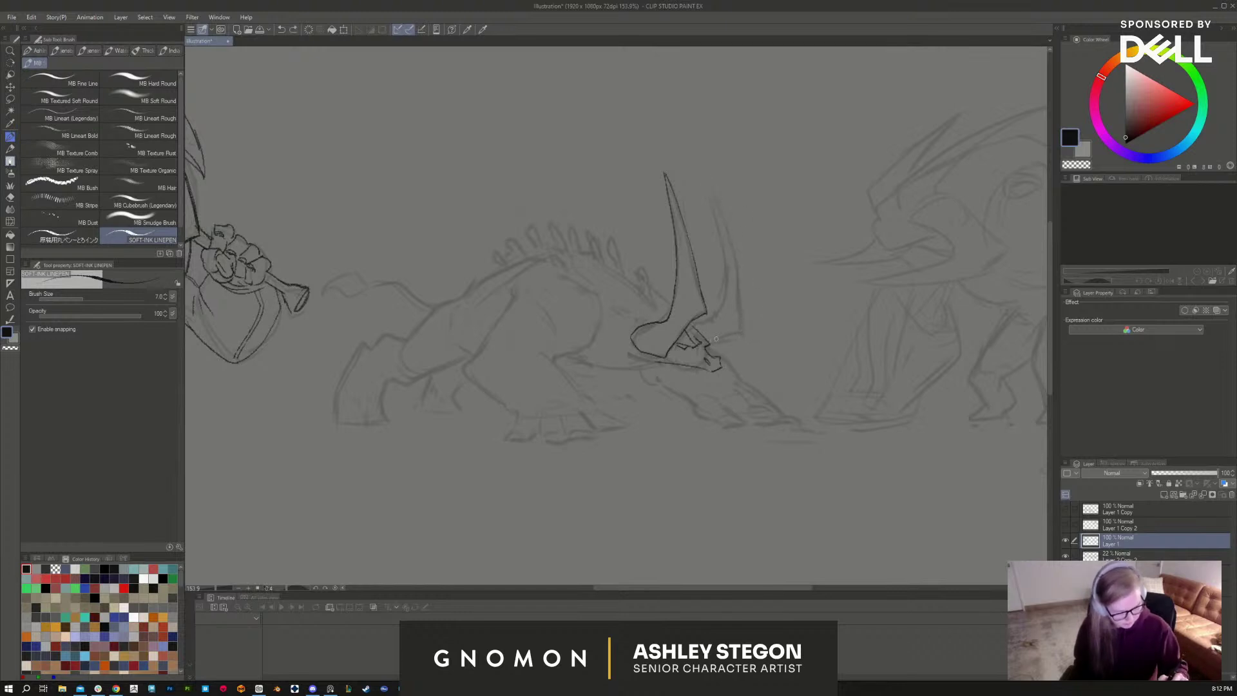
{"action": "left_click_drag", "start_coordinate": [708, 342], "coordinate": [744, 331]}
{"action": "left_click_drag", "start_coordinate": [707, 180], "coordinate": [745, 331]}
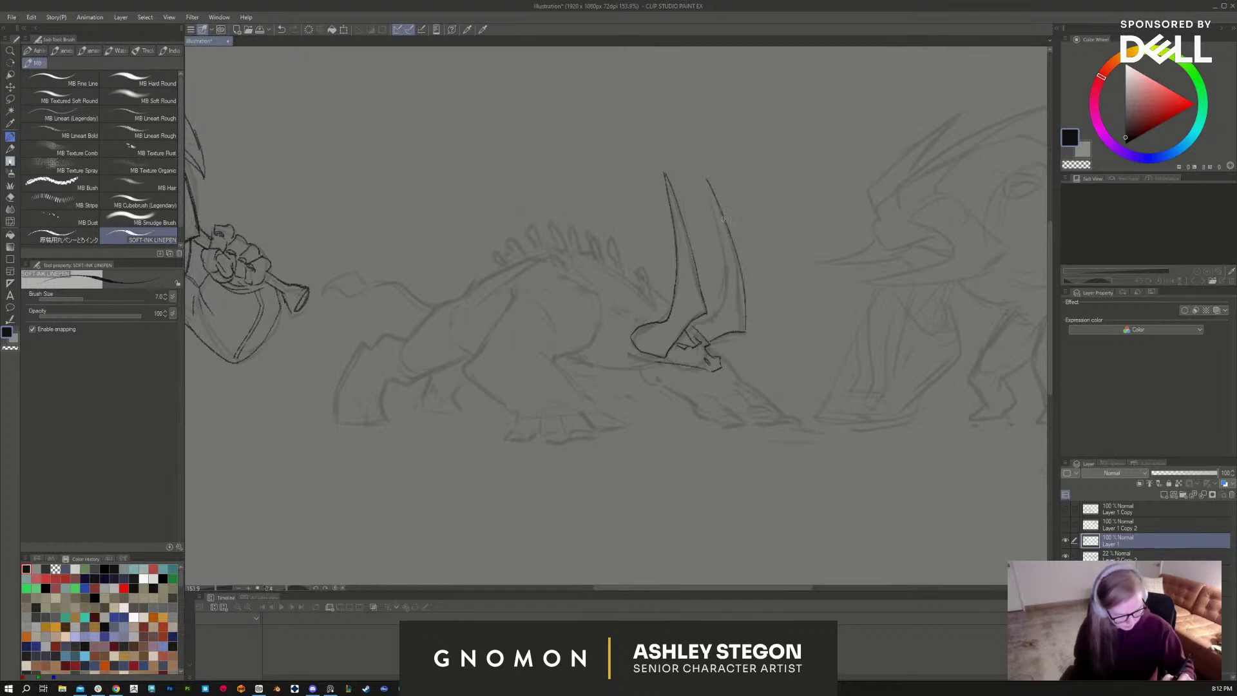
{"action": "mouse_move", "coordinate": [706, 179]}
{"action": "left_mouse_down"}
{"action": "mouse_move", "coordinate": [733, 275]}
{"action": "mouse_move", "coordinate": [712, 318]}
{"action": "mouse_move", "coordinate": [725, 305]}
{"action": "mouse_move", "coordinate": [700, 324]}
{"action": "left_mouse_up"}
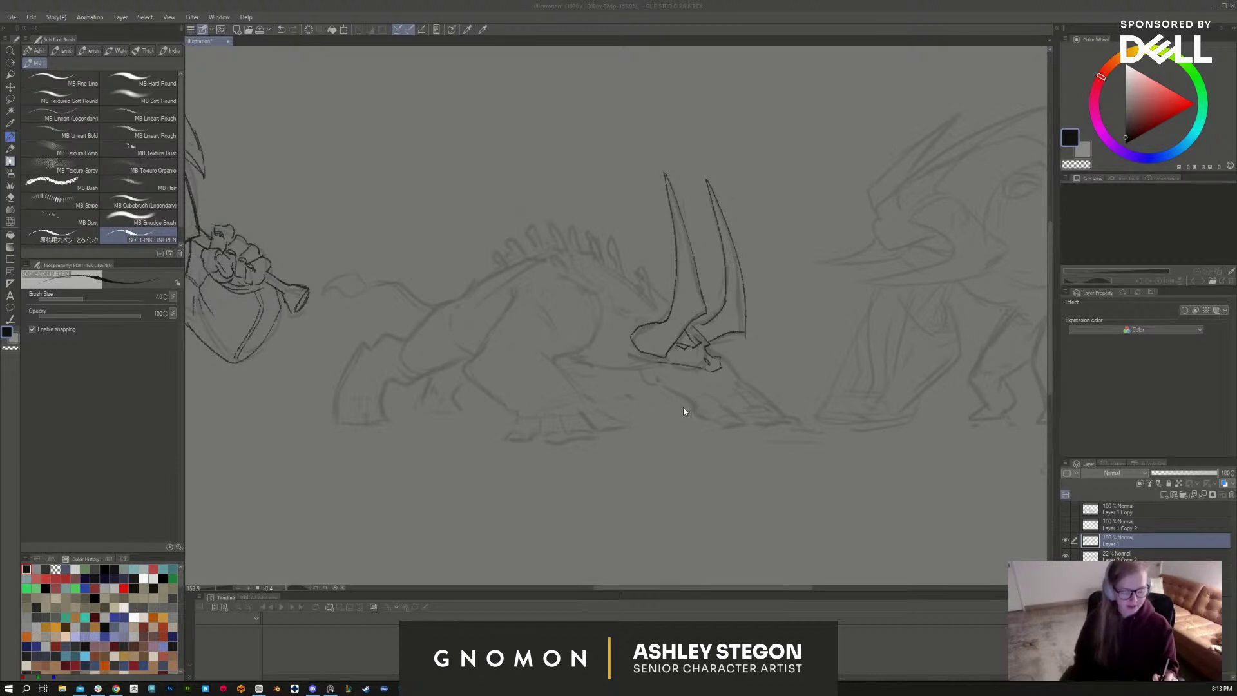
Step: Ink shading and detail lines on the creature's face below the horns and extend the jawline back towards the neck
{"action": "scroll", "coordinate": [739, 381], "scroll_direction": "up", "scroll_amount": 3}
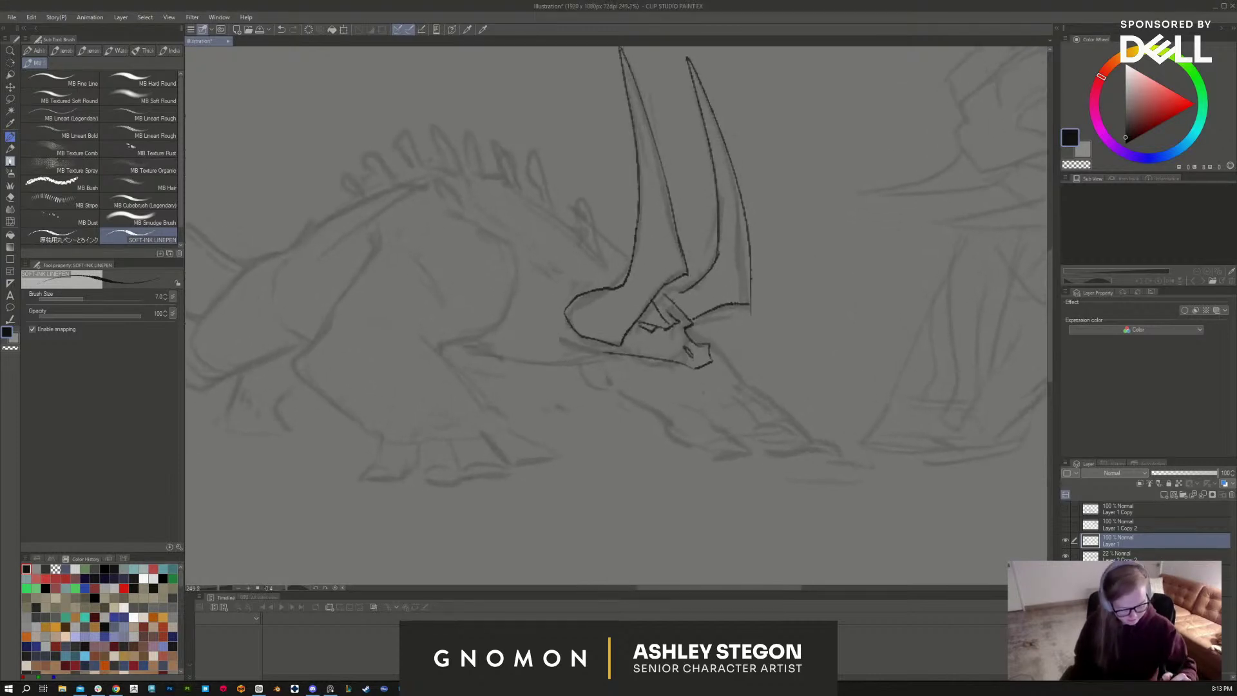
{"action": "mouse_move", "coordinate": [634, 329]}
{"action": "left_mouse_down"}
{"action": "mouse_move", "coordinate": [665, 353]}
{"action": "mouse_move", "coordinate": [630, 326]}
{"action": "mouse_move", "coordinate": [662, 355]}
{"action": "mouse_move", "coordinate": [675, 269]}
{"action": "mouse_move", "coordinate": [622, 353]}
{"action": "left_mouse_up"}
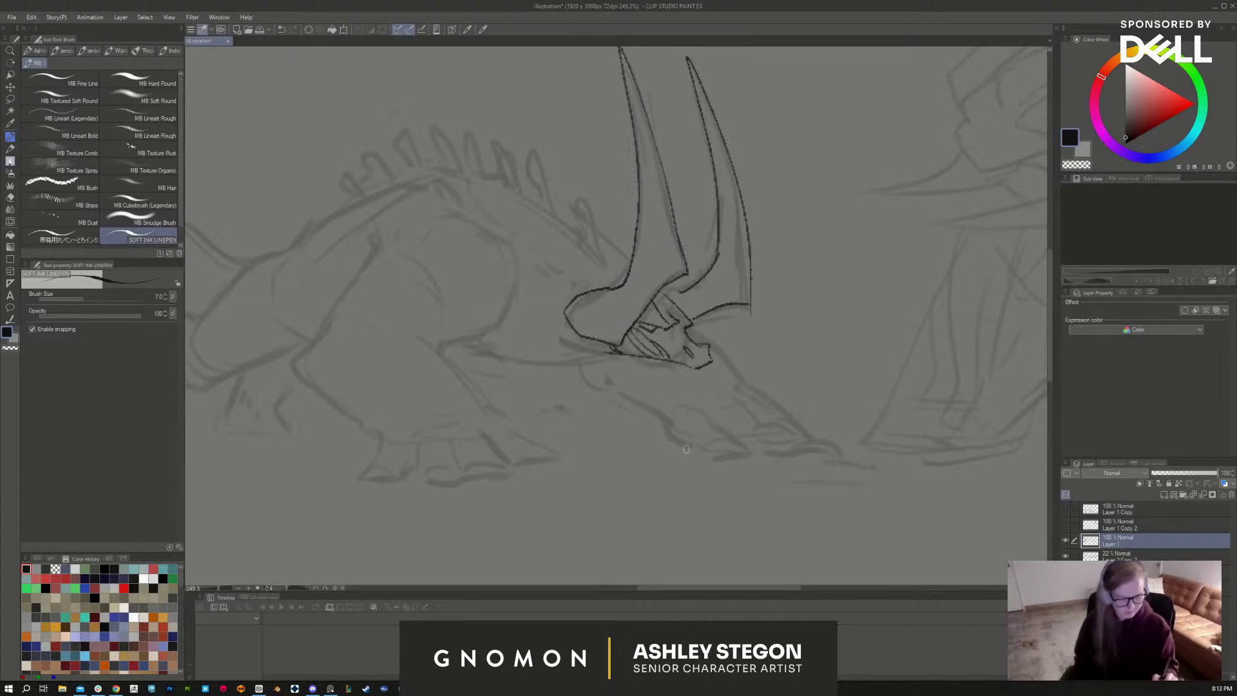
{"action": "scroll", "coordinate": [686, 448], "scroll_direction": "down", "scroll_amount": 2}
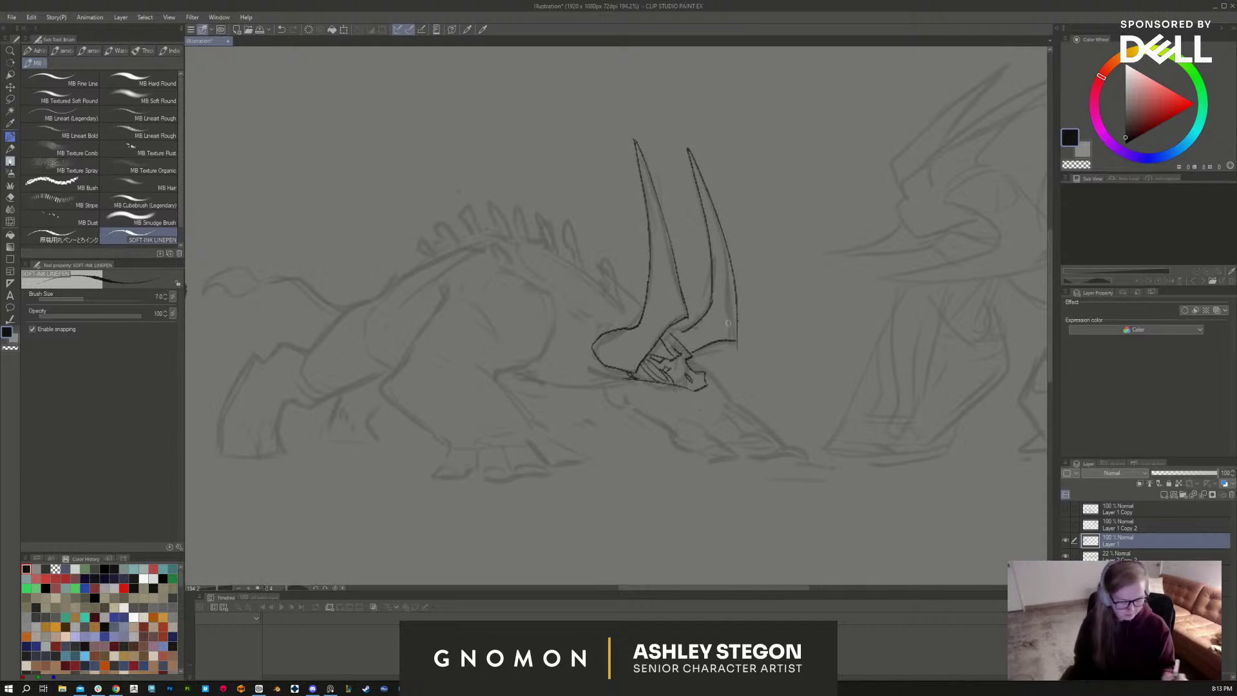
{"action": "left_click_drag", "start_coordinate": [698, 430], "coordinate": [815, 442]}
{"action": "left_click_drag", "start_coordinate": [753, 392], "coordinate": [711, 386]}
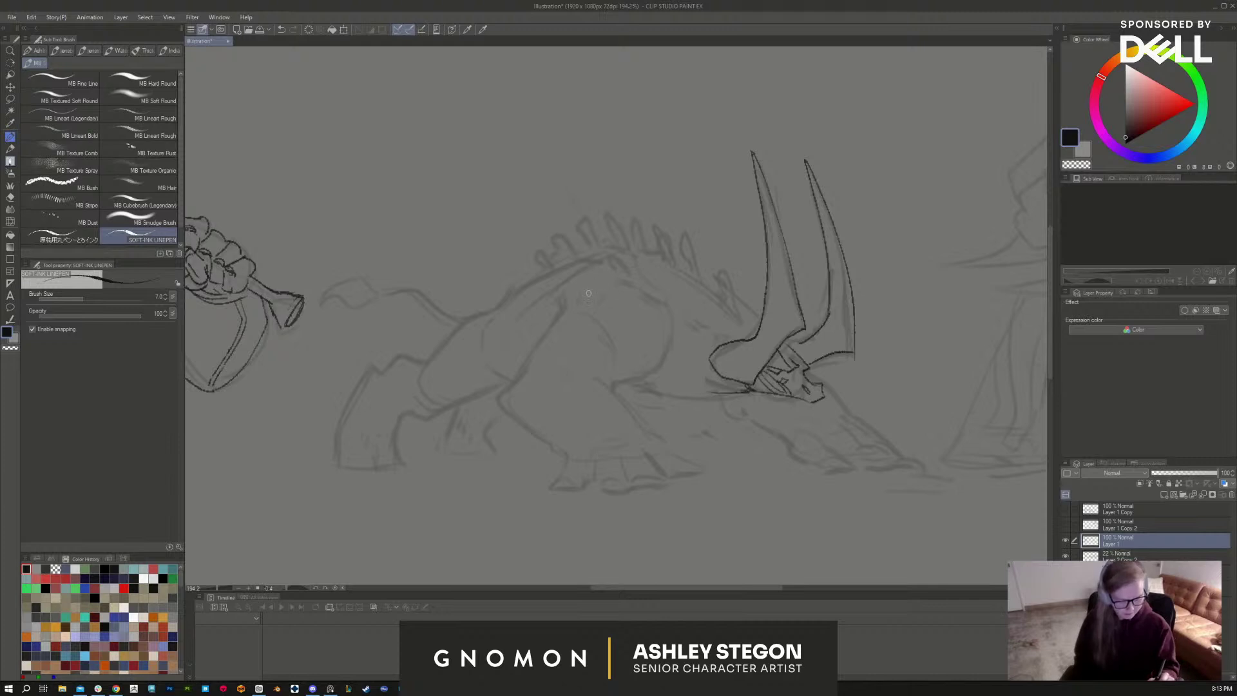
Step: Ink the outline of the large curved shoulder plate on the horned creature's near foreleg, plus a contour line inside it
{"action": "mouse_move", "coordinate": [577, 285]}
{"action": "left_mouse_down"}
{"action": "mouse_move", "coordinate": [648, 270]}
{"action": "mouse_move", "coordinate": [667, 285]}
{"action": "mouse_move", "coordinate": [657, 281]}
{"action": "mouse_move", "coordinate": [689, 354]}
{"action": "left_mouse_up"}
{"action": "mouse_move", "coordinate": [575, 284]}
{"action": "left_mouse_down"}
{"action": "mouse_move", "coordinate": [635, 350]}
{"action": "mouse_move", "coordinate": [631, 380]}
{"action": "left_mouse_up"}
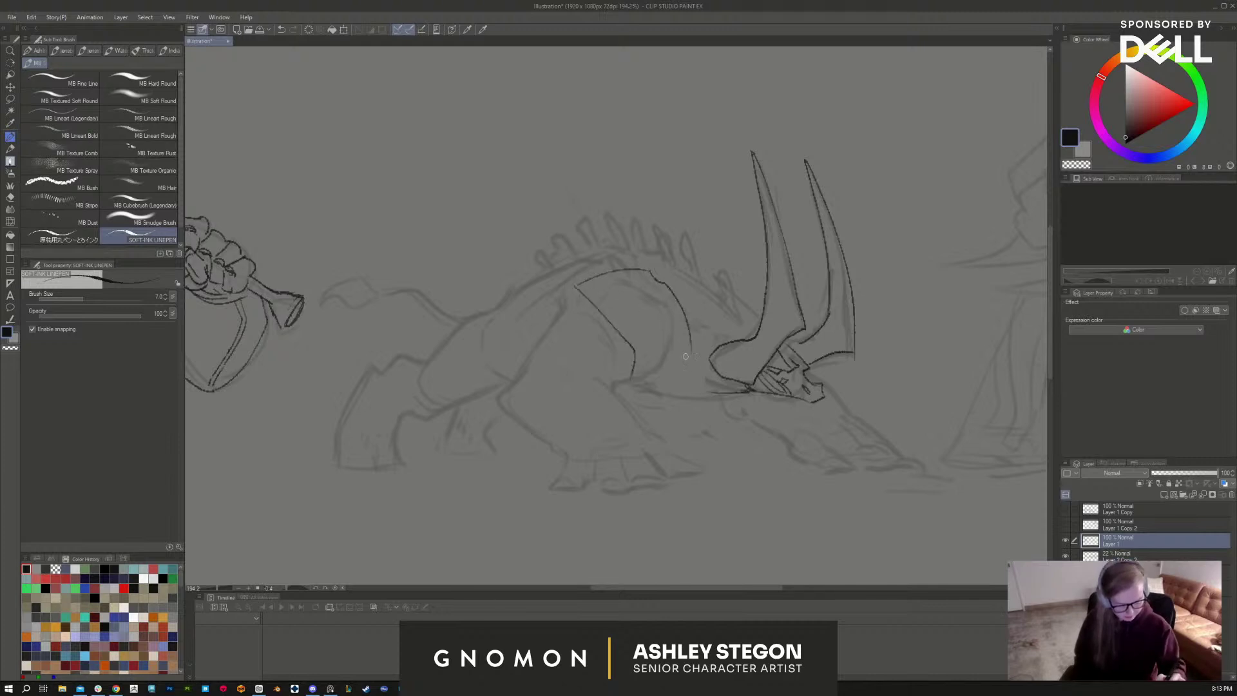
{"action": "mouse_move", "coordinate": [690, 351]}
{"action": "left_mouse_down"}
{"action": "mouse_move", "coordinate": [669, 384]}
{"action": "mouse_move", "coordinate": [630, 376]}
{"action": "mouse_move", "coordinate": [623, 396]}
{"action": "mouse_move", "coordinate": [658, 396]}
{"action": "left_mouse_up"}
{"action": "mouse_move", "coordinate": [642, 286]}
{"action": "left_mouse_down"}
{"action": "mouse_move", "coordinate": [663, 312]}
{"action": "mouse_move", "coordinate": [671, 354]}
{"action": "left_mouse_up"}
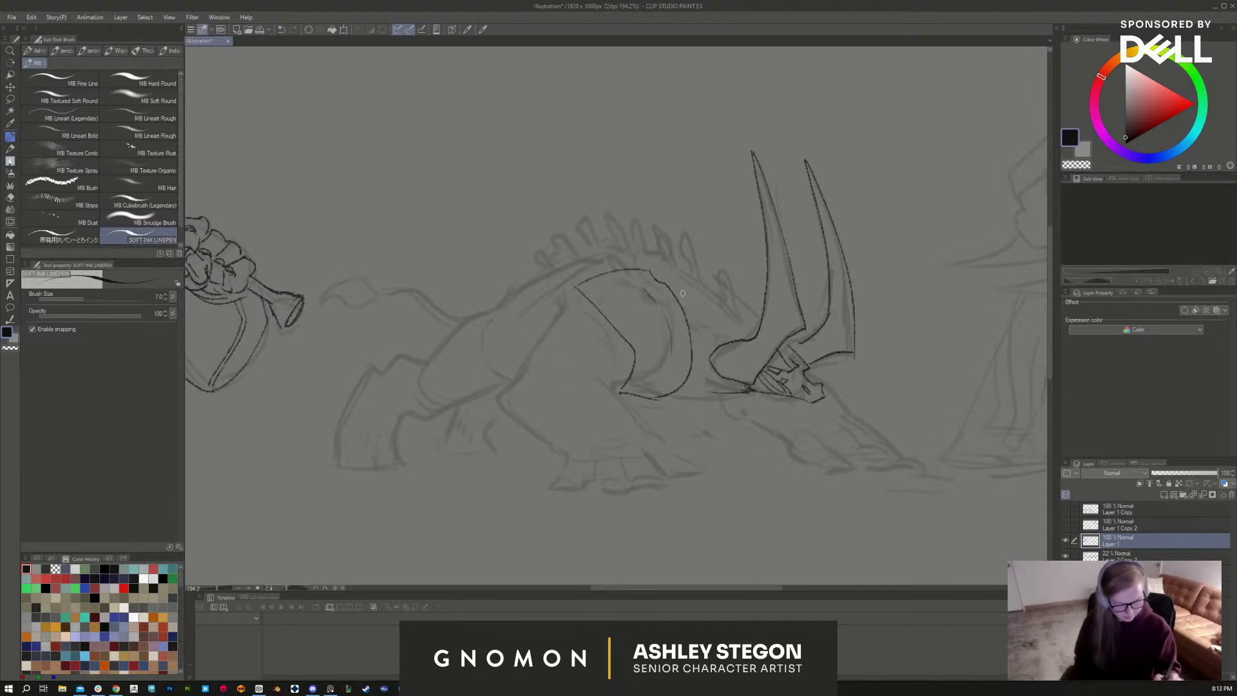
Step: Ink the rounded muscle forms of the creature's upper foreleg, emerging from beneath the shoulder plate
{"action": "mouse_move", "coordinate": [598, 369]}
{"action": "left_mouse_down"}
{"action": "mouse_move", "coordinate": [633, 380]}
{"action": "mouse_move", "coordinate": [577, 356]}
{"action": "mouse_move", "coordinate": [602, 371]}
{"action": "mouse_move", "coordinate": [624, 341]}
{"action": "mouse_move", "coordinate": [591, 342]}
{"action": "mouse_move", "coordinate": [604, 320]}
{"action": "mouse_move", "coordinate": [566, 319]}
{"action": "mouse_move", "coordinate": [564, 342]}
{"action": "left_mouse_up"}
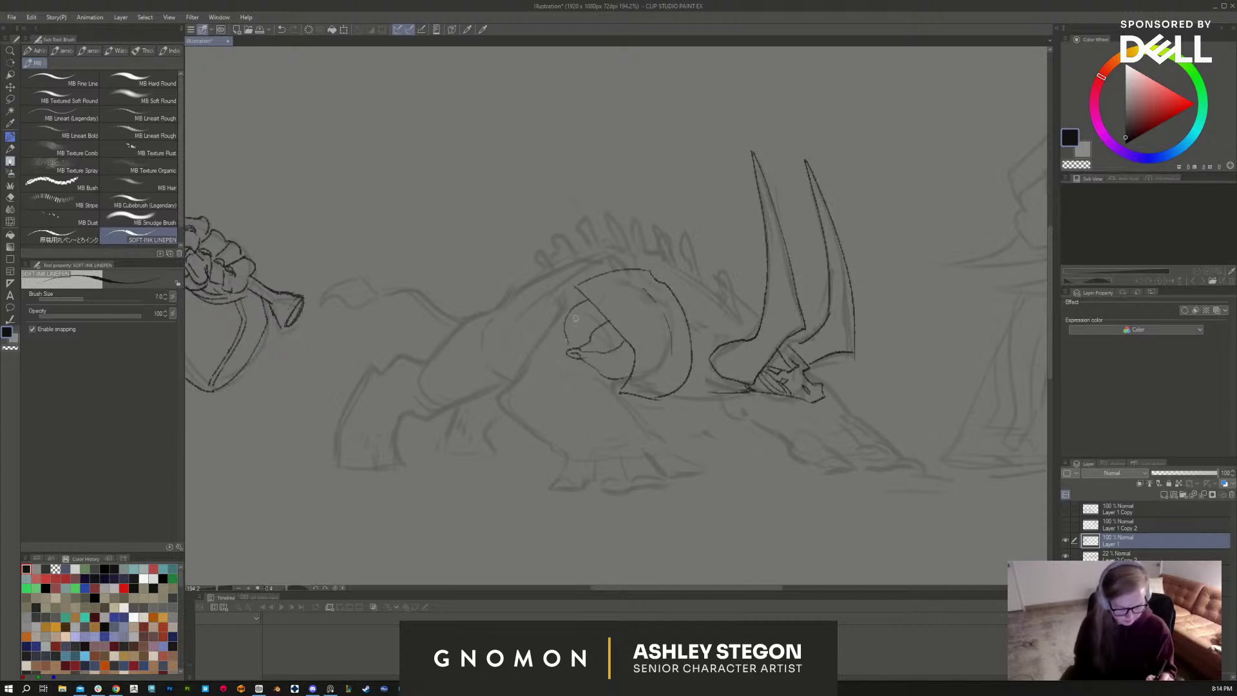
{"action": "mouse_move", "coordinate": [583, 293]}
{"action": "left_mouse_down"}
{"action": "mouse_move", "coordinate": [568, 298]}
{"action": "mouse_move", "coordinate": [561, 340]}
{"action": "mouse_move", "coordinate": [539, 336]}
{"action": "mouse_move", "coordinate": [544, 363]}
{"action": "mouse_move", "coordinate": [618, 343]}
{"action": "left_mouse_up"}
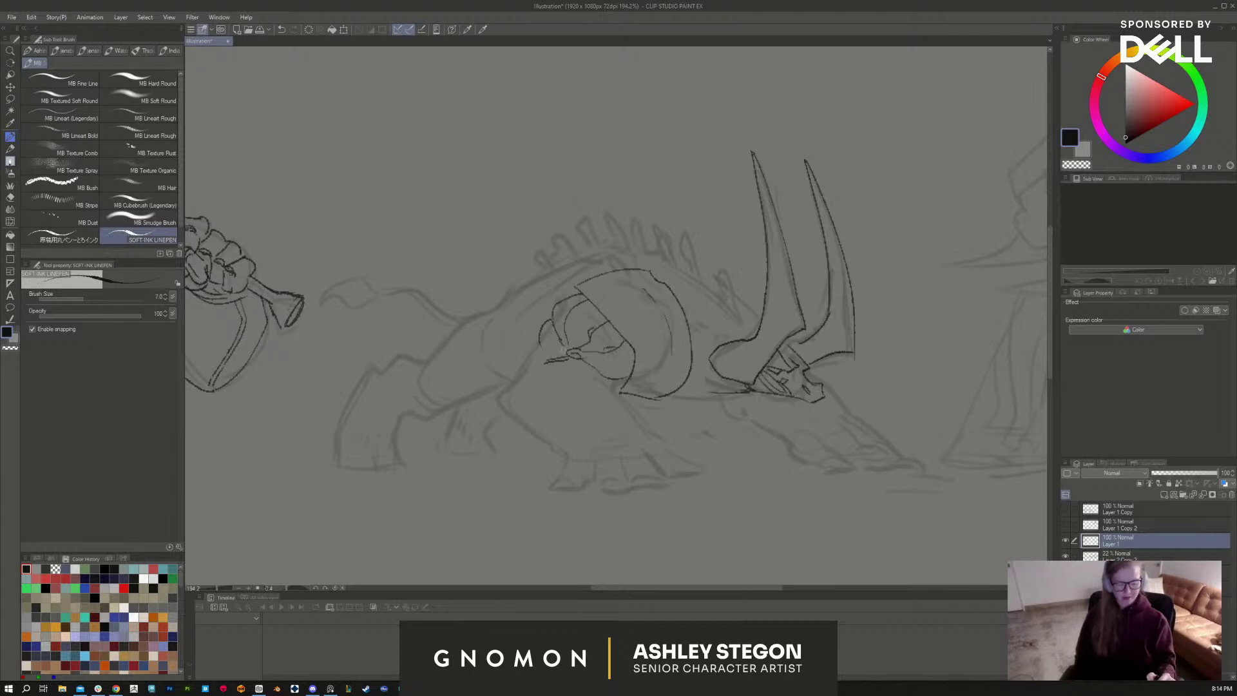
{"action": "mouse_move", "coordinate": [559, 353]}
{"action": "left_mouse_down"}
{"action": "mouse_move", "coordinate": [566, 342]}
{"action": "mouse_move", "coordinate": [551, 342]}
{"action": "left_mouse_up"}
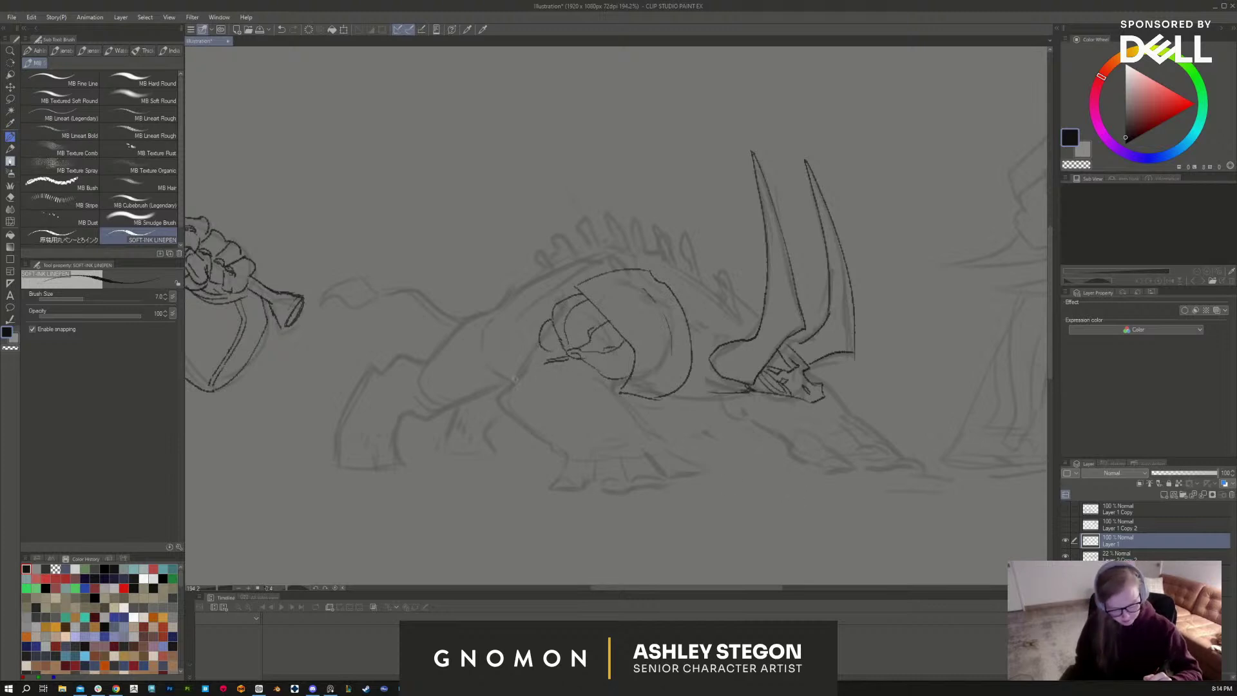
Step: Ink the upper and lower contours of the creature's near forearm from the elbow down to the wrist
{"action": "left_click_drag", "start_coordinate": [539, 365], "coordinate": [640, 427]}
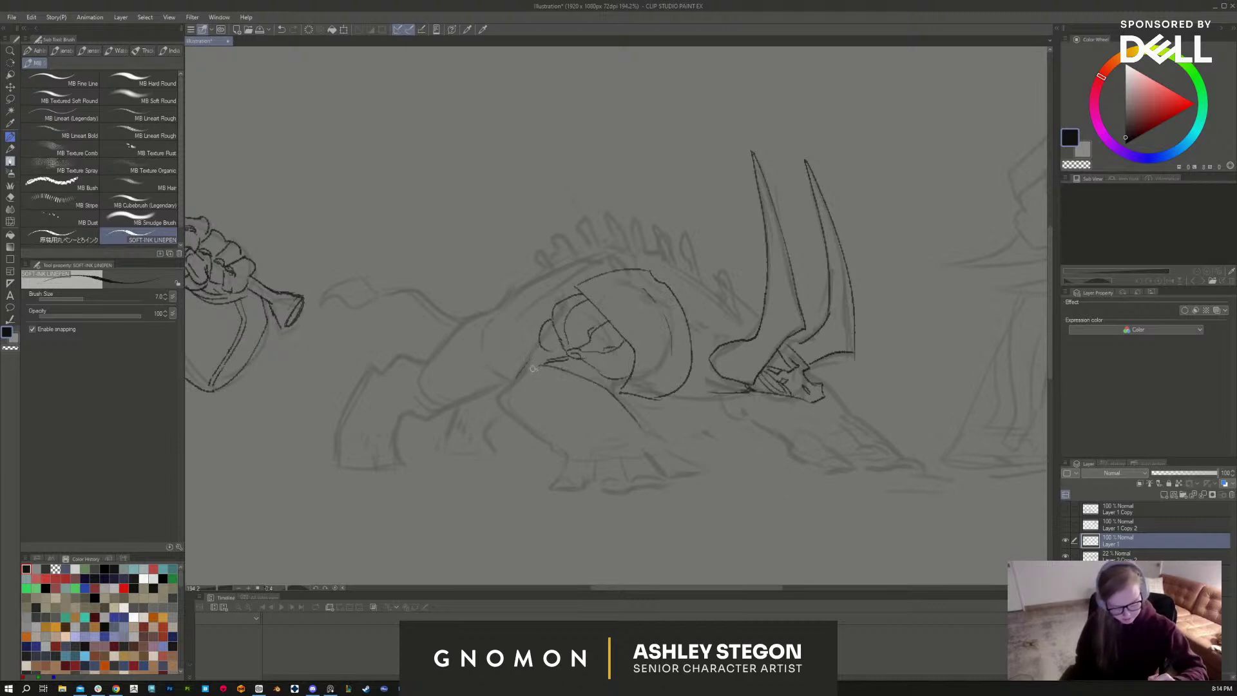
{"action": "left_click_drag", "start_coordinate": [517, 380], "coordinate": [643, 436]}
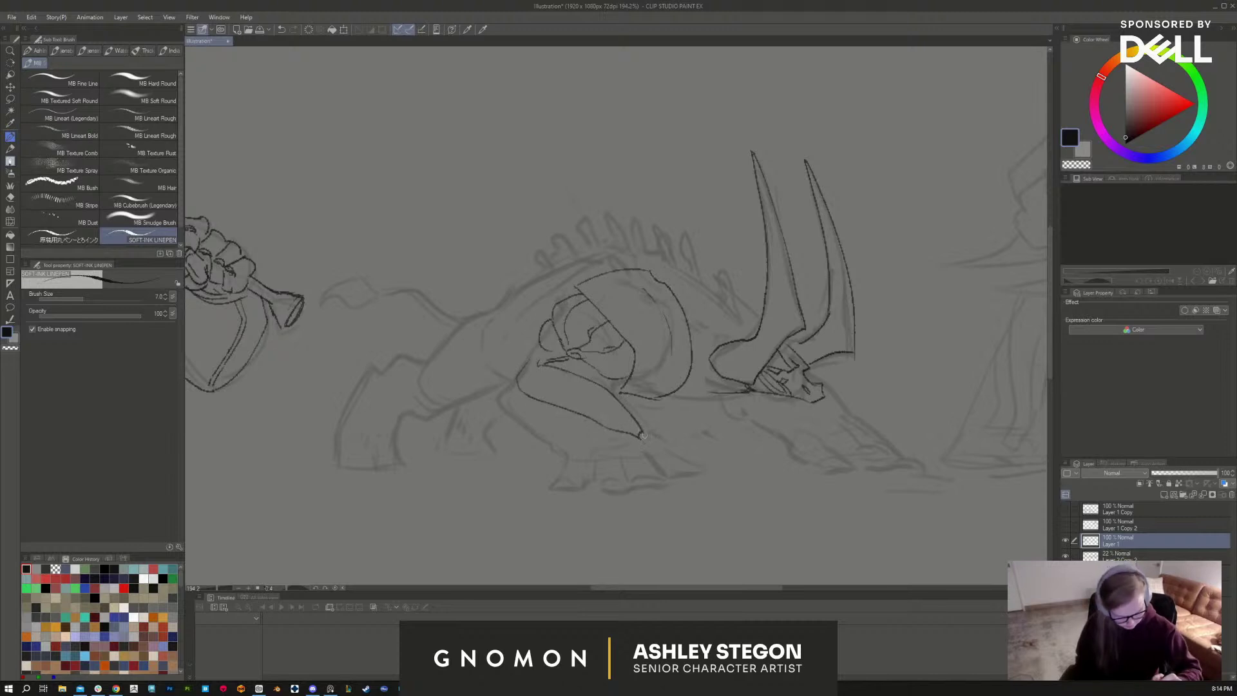
{"action": "mouse_move", "coordinate": [513, 389]}
{"action": "left_mouse_down"}
{"action": "mouse_move", "coordinate": [534, 421]}
{"action": "mouse_move", "coordinate": [643, 438]}
{"action": "left_mouse_up"}
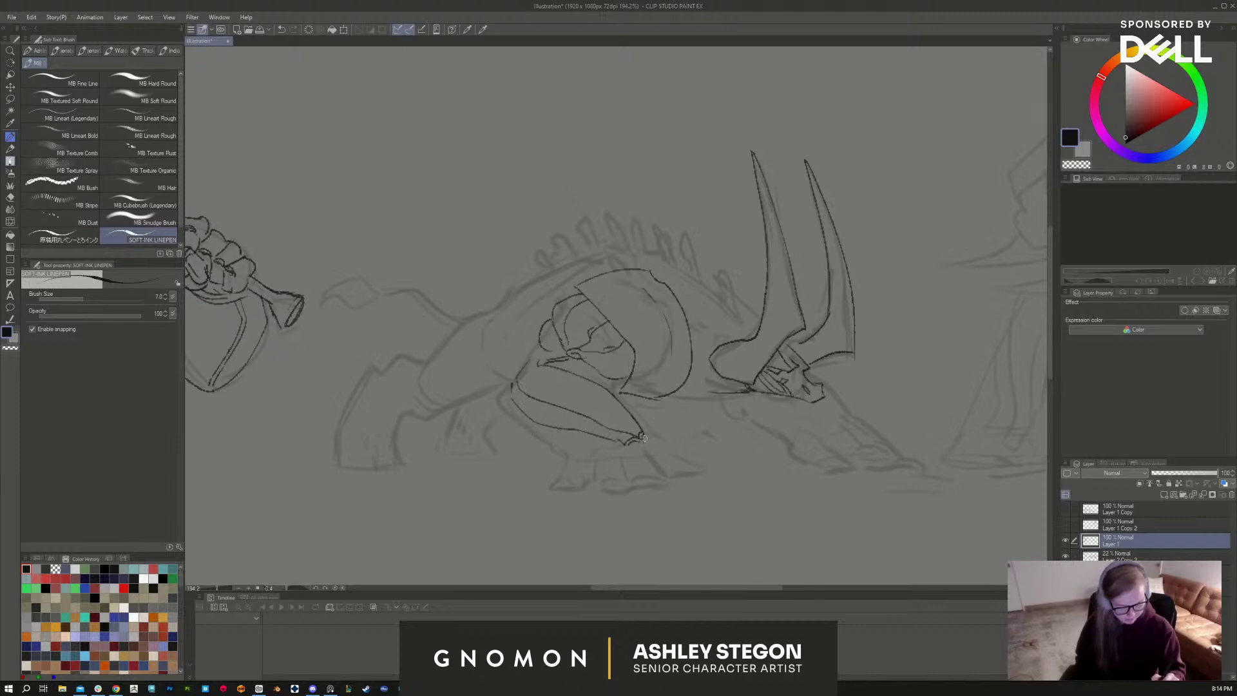
{"action": "mouse_move", "coordinate": [591, 375]}
{"action": "left_mouse_down"}
{"action": "mouse_move", "coordinate": [573, 366]}
{"action": "mouse_move", "coordinate": [623, 392]}
{"action": "mouse_move", "coordinate": [612, 387]}
{"action": "left_mouse_up"}
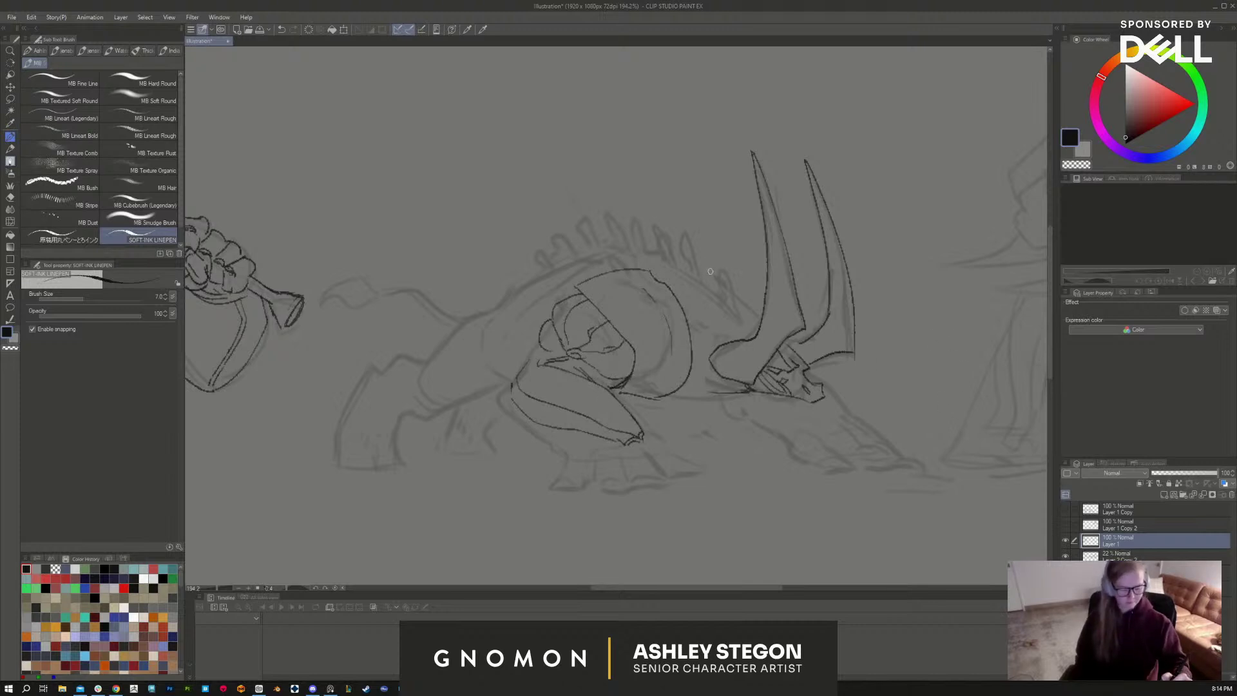
Step: Ink the neck contour behind the horns, and the elbow spur with the outer forearm edge leading down to the wrist
{"action": "mouse_move", "coordinate": [705, 271]}
{"action": "left_mouse_down"}
{"action": "mouse_move", "coordinate": [723, 268]}
{"action": "mouse_move", "coordinate": [761, 308]}
{"action": "left_mouse_up"}
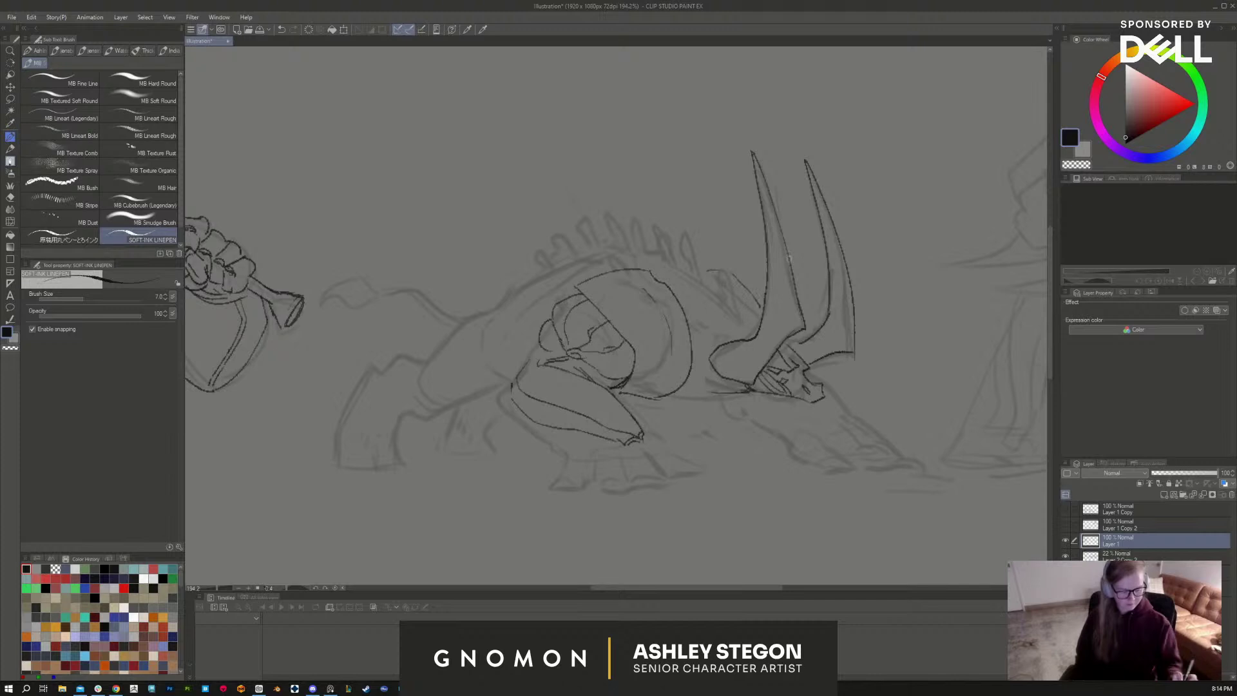
{"action": "mouse_move", "coordinate": [512, 383]}
{"action": "left_mouse_down"}
{"action": "mouse_move", "coordinate": [486, 404]}
{"action": "mouse_move", "coordinate": [512, 400]}
{"action": "mouse_move", "coordinate": [509, 413]}
{"action": "mouse_move", "coordinate": [513, 383]}
{"action": "left_mouse_up"}
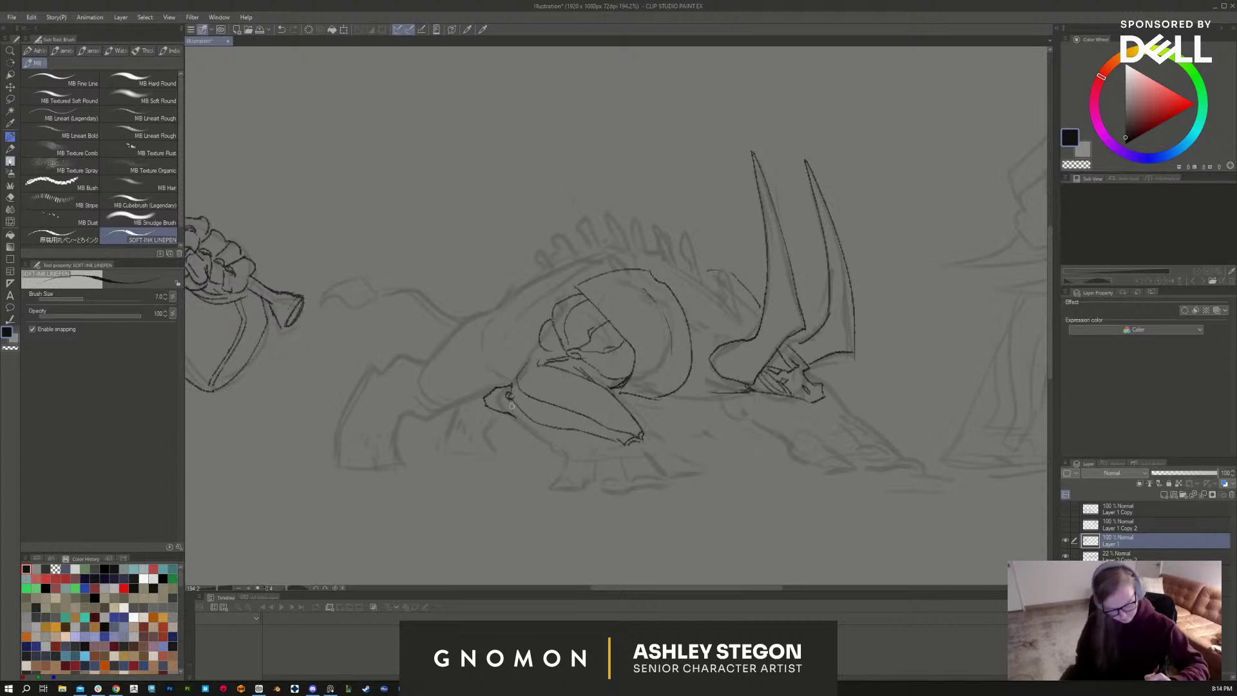
{"action": "mouse_move", "coordinate": [559, 428]}
{"action": "left_mouse_down"}
{"action": "mouse_move", "coordinate": [594, 451]}
{"action": "mouse_move", "coordinate": [615, 443]}
{"action": "mouse_move", "coordinate": [578, 451]}
{"action": "mouse_move", "coordinate": [649, 448]}
{"action": "mouse_move", "coordinate": [604, 454]}
{"action": "mouse_move", "coordinate": [678, 461]}
{"action": "left_mouse_up"}
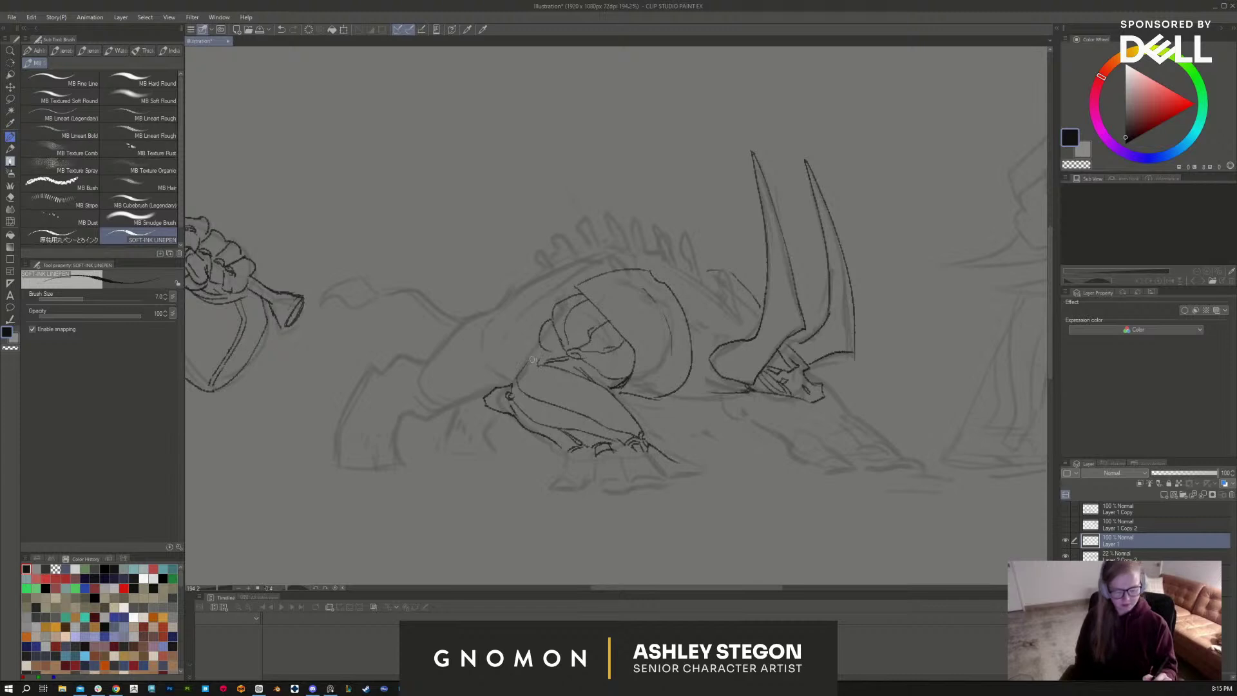
Step: Refine the upper foreleg with lines at the back of the elbow, in the muscle folds and at the shoulder plate's rear corner
{"action": "left_click_drag", "start_coordinate": [541, 333], "coordinate": [522, 367]}
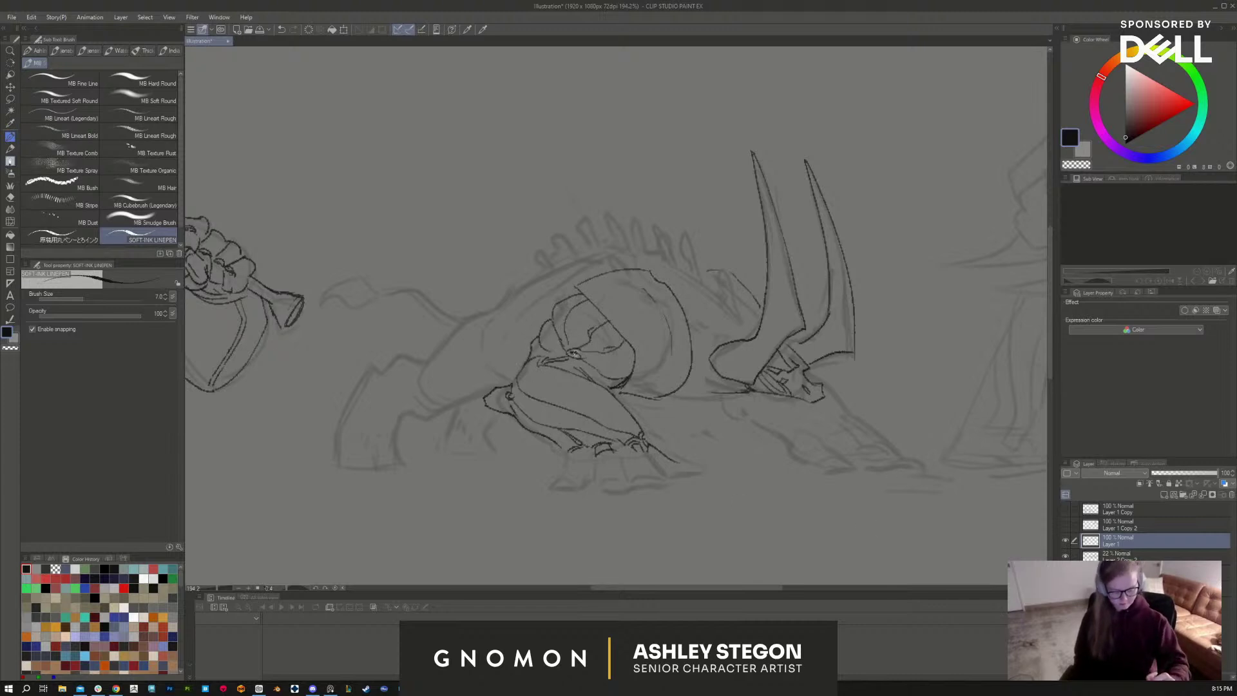
{"action": "left_click_drag", "start_coordinate": [579, 358], "coordinate": [602, 371]}
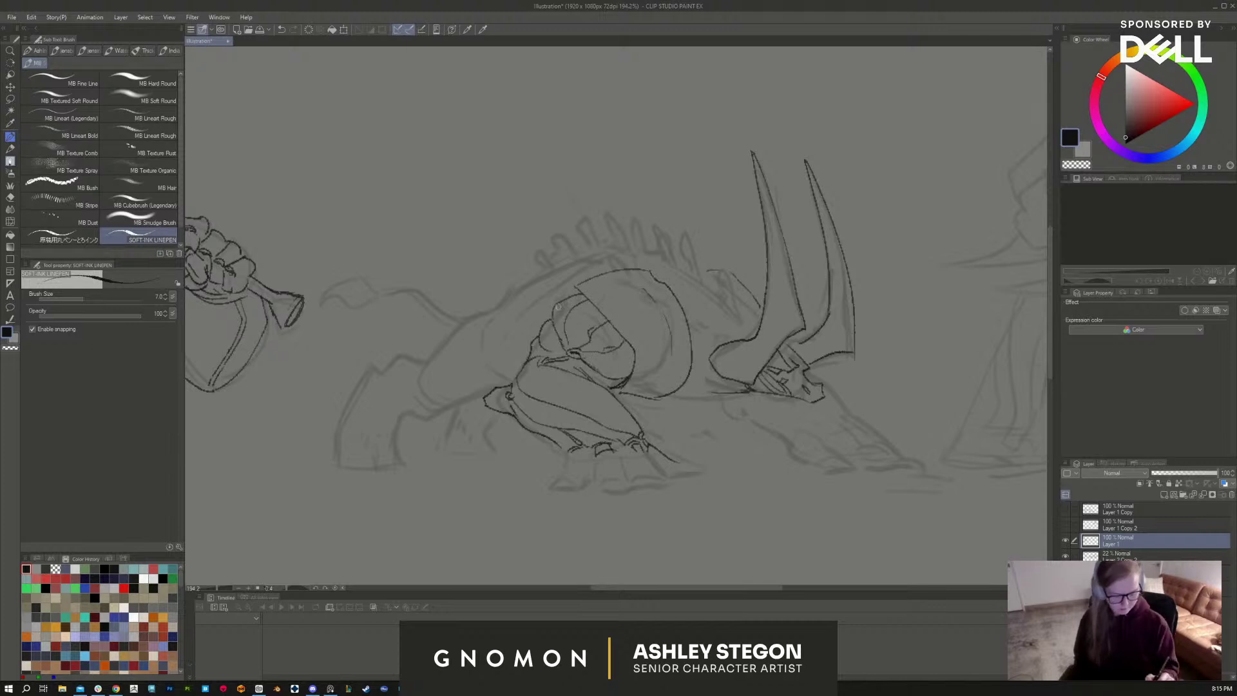
{"action": "left_click_drag", "start_coordinate": [585, 297], "coordinate": [571, 287]}
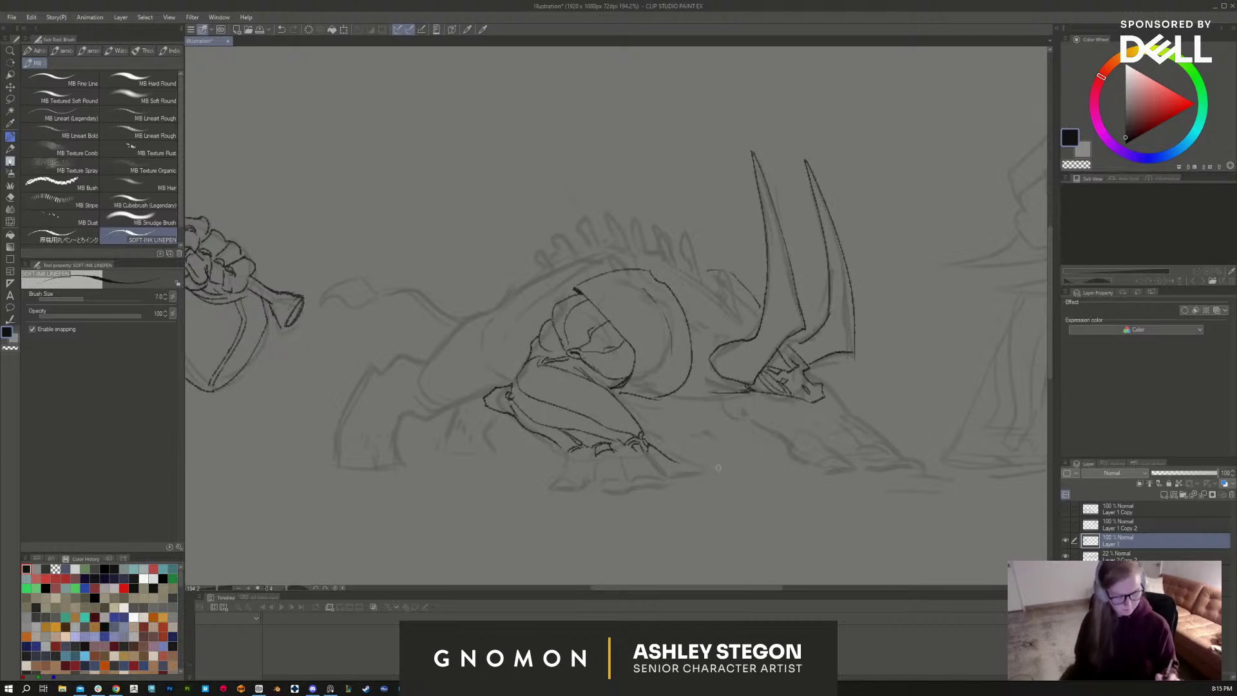
{"action": "key", "text": "e"}
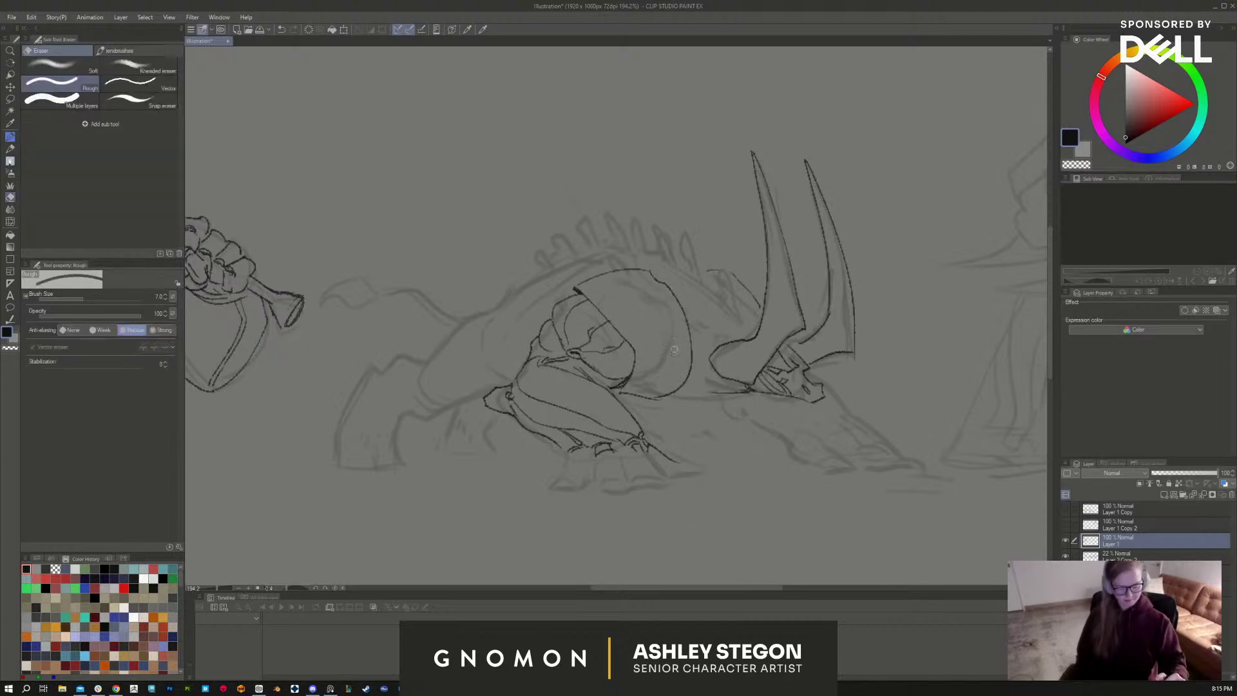
{"action": "key", "text": "b"}
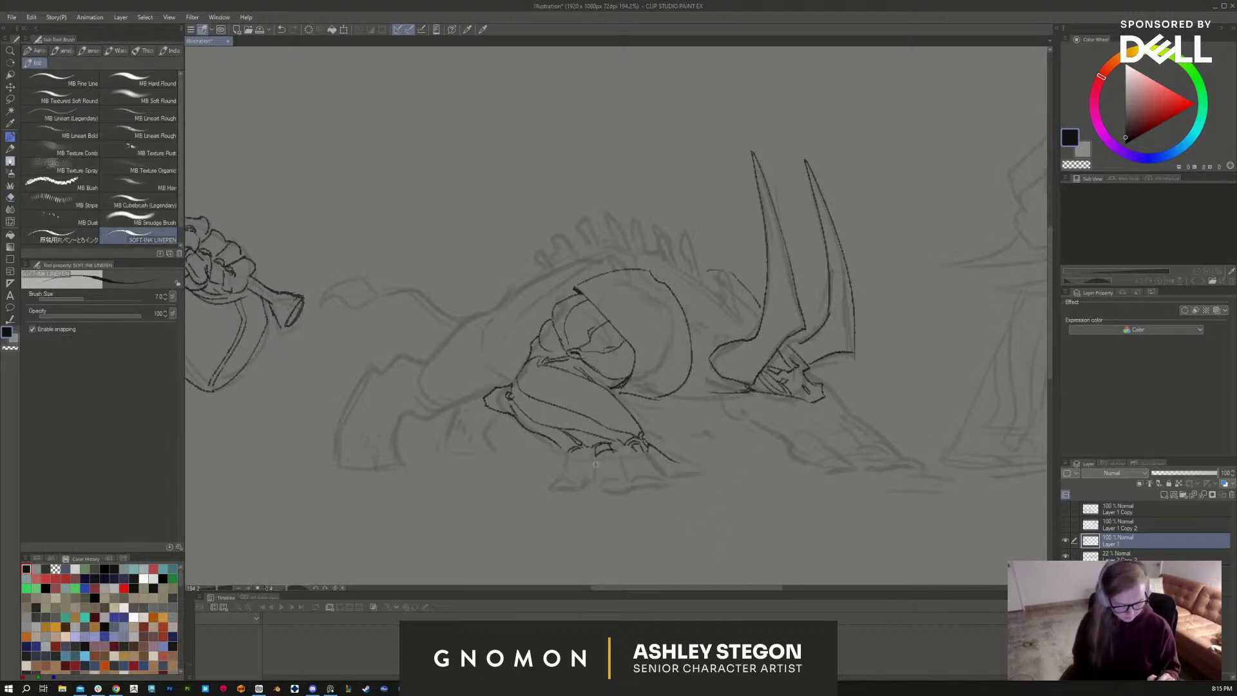
Step: Ink the segmented, clawed toes of the creature's near front foot, working outward from the wrist
{"action": "mouse_move", "coordinate": [610, 456]}
{"action": "left_mouse_down"}
{"action": "mouse_move", "coordinate": [599, 485]}
{"action": "mouse_move", "coordinate": [629, 487]}
{"action": "mouse_move", "coordinate": [602, 480]}
{"action": "mouse_move", "coordinate": [602, 492]}
{"action": "mouse_move", "coordinate": [632, 493]}
{"action": "mouse_move", "coordinate": [617, 470]}
{"action": "mouse_move", "coordinate": [595, 487]}
{"action": "left_mouse_up"}
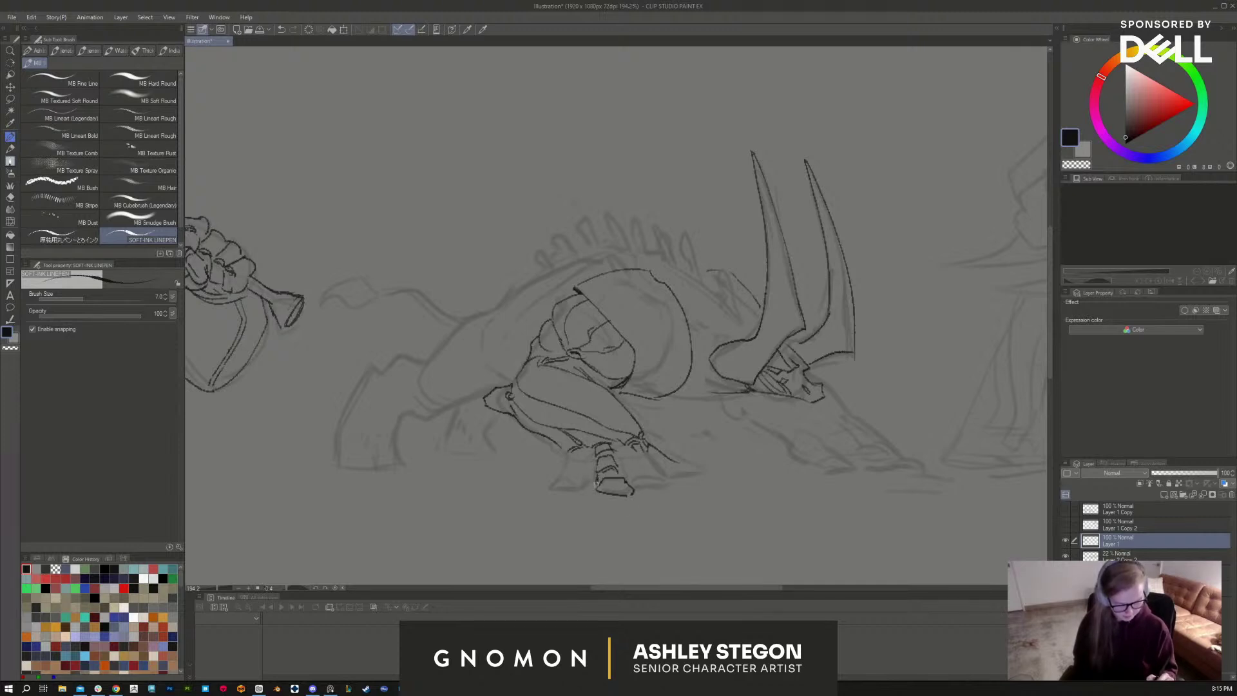
{"action": "left_click_drag", "start_coordinate": [593, 444], "coordinate": [599, 439]}
{"action": "left_click_drag", "start_coordinate": [582, 457], "coordinate": [597, 449]}
{"action": "mouse_move", "coordinate": [569, 458]}
{"action": "left_mouse_down"}
{"action": "mouse_move", "coordinate": [603, 448]}
{"action": "mouse_move", "coordinate": [570, 461]}
{"action": "mouse_move", "coordinate": [573, 492]}
{"action": "left_mouse_up"}
{"action": "left_click_drag", "start_coordinate": [577, 486], "coordinate": [586, 471]}
{"action": "mouse_move", "coordinate": [579, 478]}
{"action": "left_mouse_down"}
{"action": "mouse_move", "coordinate": [637, 449]}
{"action": "mouse_move", "coordinate": [637, 472]}
{"action": "mouse_move", "coordinate": [623, 471]}
{"action": "left_mouse_up"}
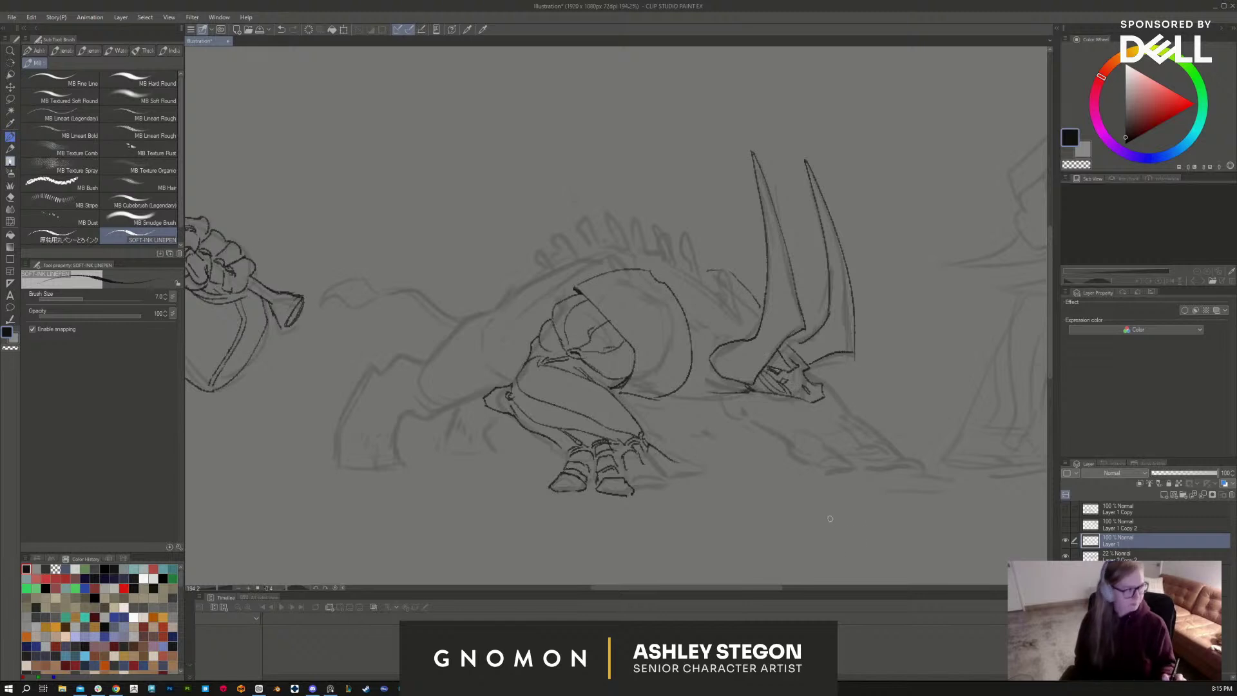
{"action": "left_click_drag", "start_coordinate": [830, 518], "coordinate": [814, 510]}
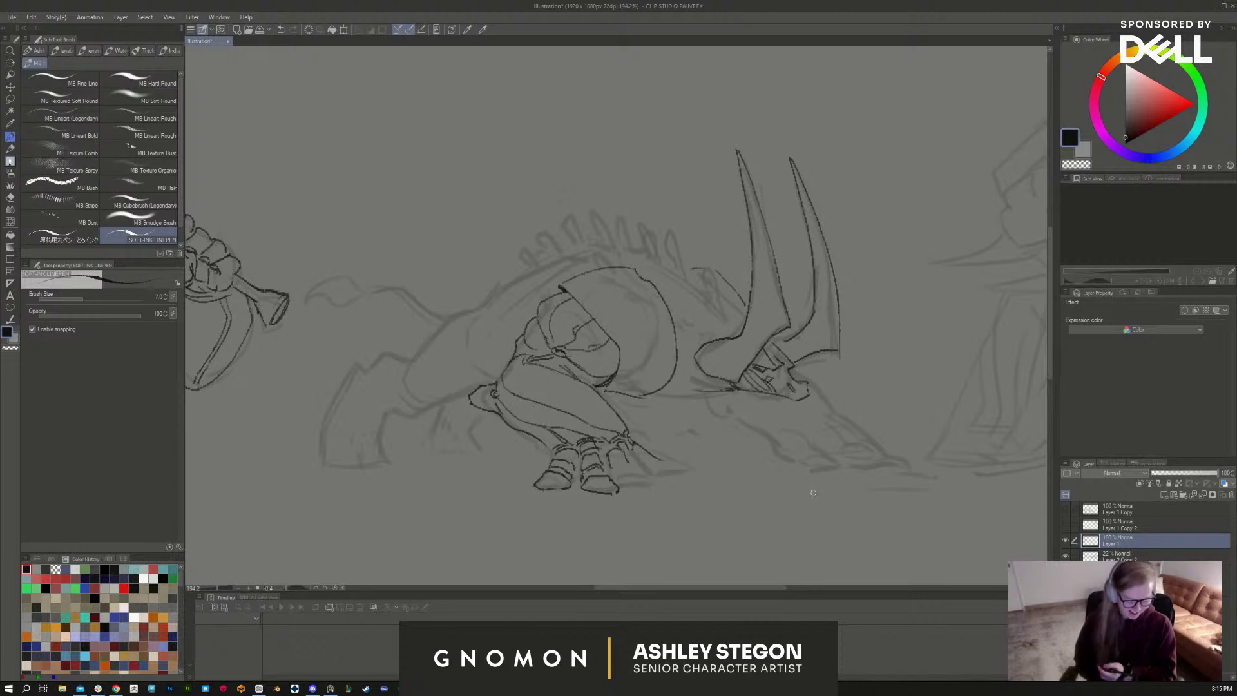
{"action": "mouse_move", "coordinate": [611, 468]}
{"action": "left_mouse_down"}
{"action": "mouse_move", "coordinate": [636, 474]}
{"action": "mouse_move", "coordinate": [617, 478]}
{"action": "mouse_move", "coordinate": [647, 482]}
{"action": "mouse_move", "coordinate": [620, 483]}
{"action": "mouse_move", "coordinate": [633, 491]}
{"action": "mouse_move", "coordinate": [644, 459]}
{"action": "mouse_move", "coordinate": [683, 474]}
{"action": "mouse_move", "coordinate": [613, 463]}
{"action": "left_mouse_up"}
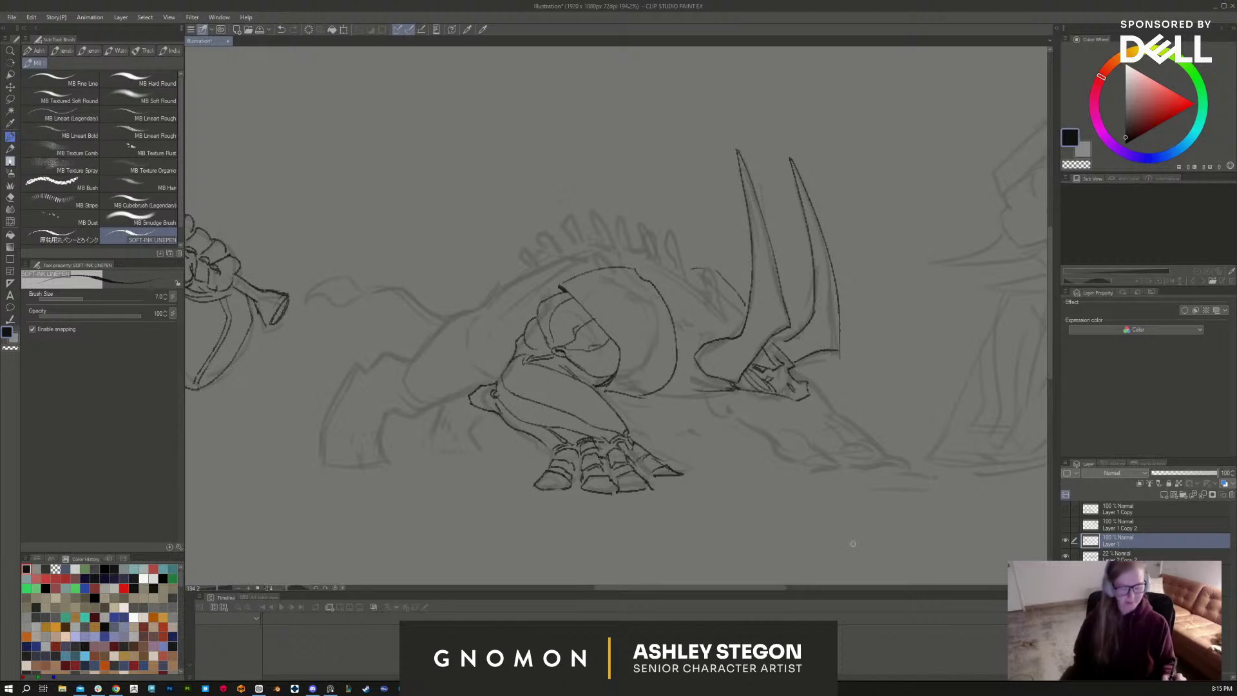
Step: Clean up the muscle lines under the shoulder plate and thicken the plate's rear edge with a heavier line
{"action": "left_click_drag", "start_coordinate": [587, 315], "coordinate": [575, 331]}
{"action": "key", "text": "e"}
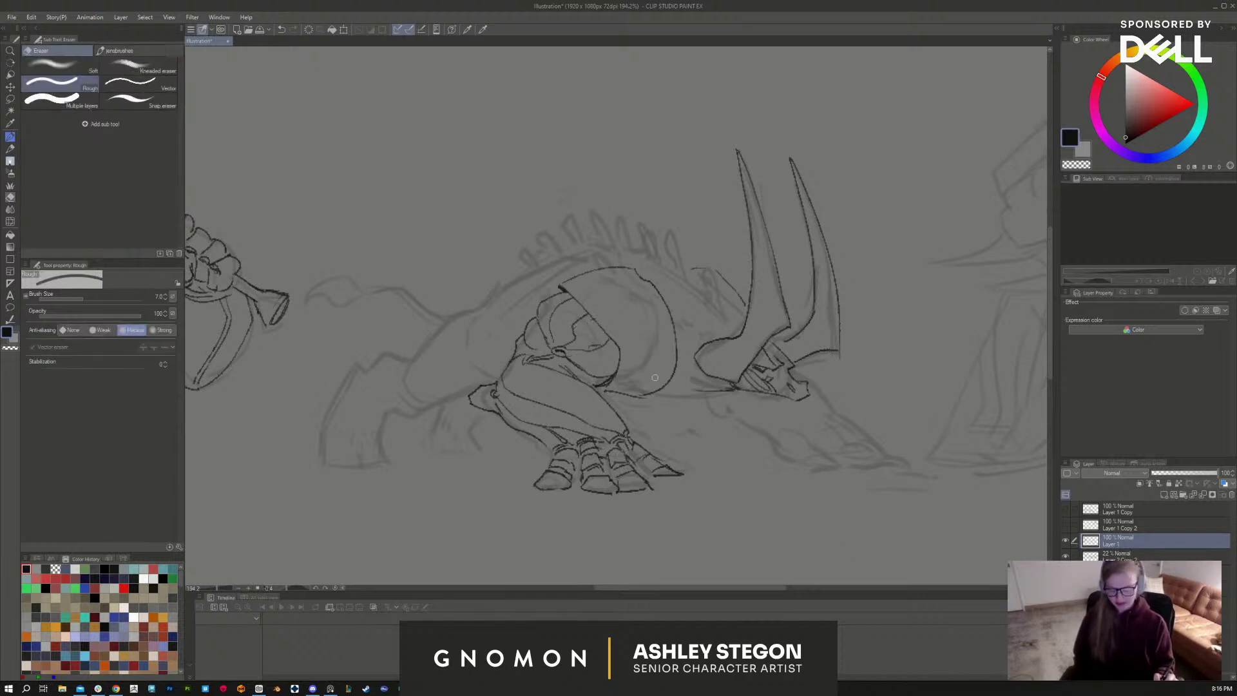
{"action": "key", "text": "b"}
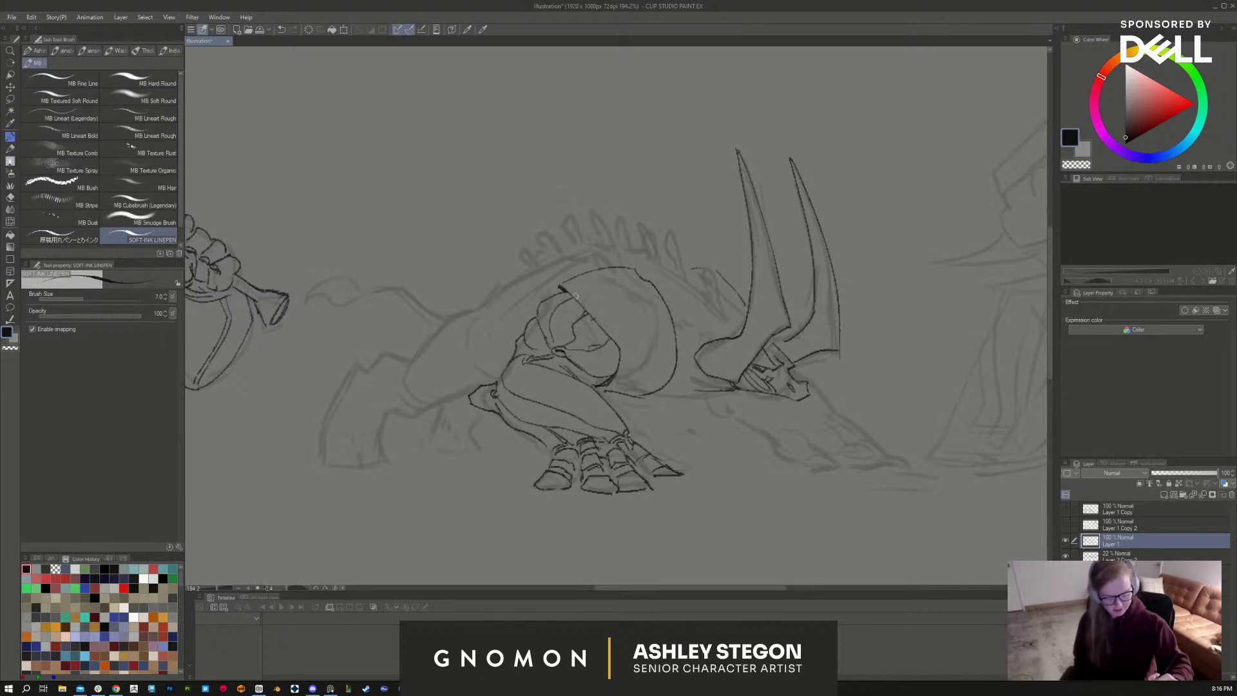
{"action": "left_click_drag", "start_coordinate": [567, 291], "coordinate": [618, 355]}
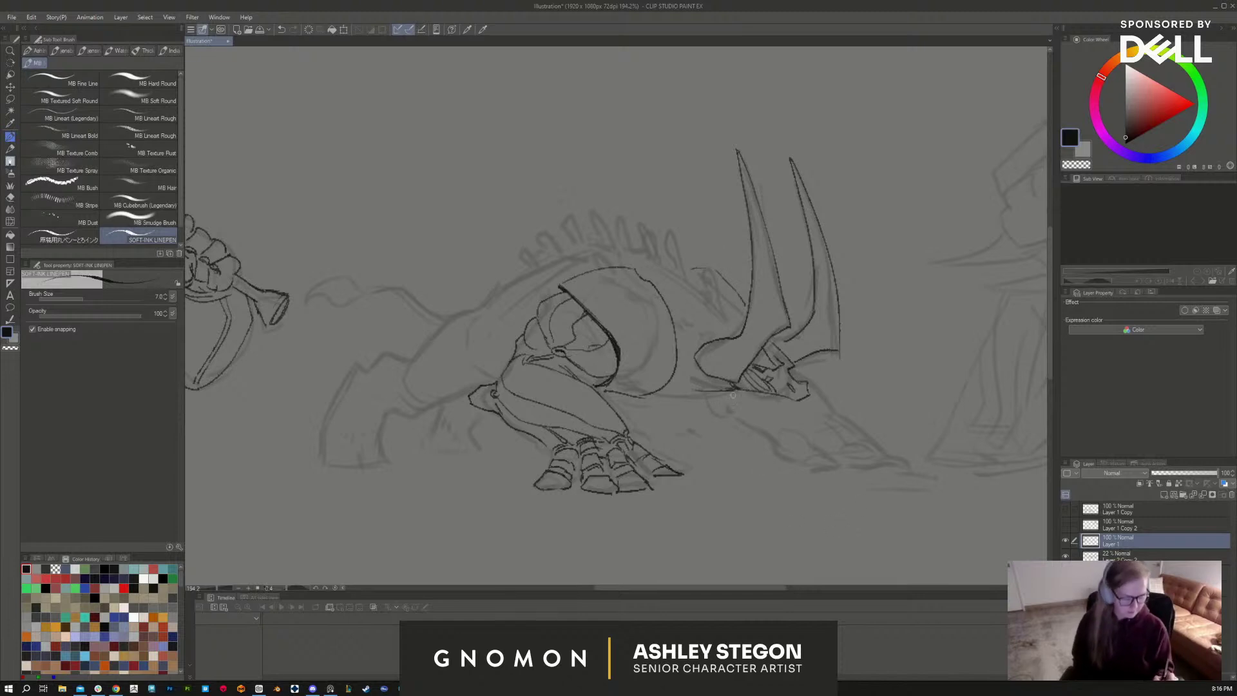
Step: Ink the underside of the neck and the rounded spine bases along the neck and upper back, and undo the upright spike
{"action": "left_click_drag", "start_coordinate": [719, 378], "coordinate": [666, 387]}
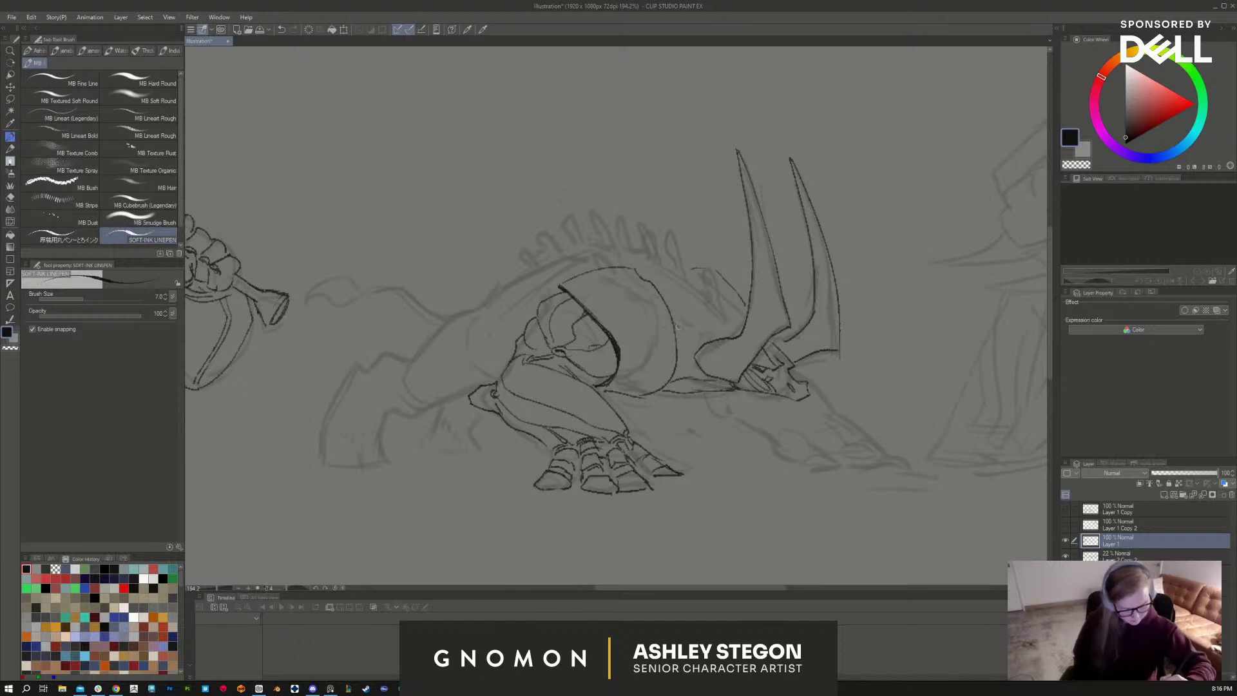
{"action": "mouse_move", "coordinate": [708, 310]}
{"action": "left_mouse_down"}
{"action": "mouse_move", "coordinate": [720, 319]}
{"action": "mouse_move", "coordinate": [717, 301]}
{"action": "left_mouse_up"}
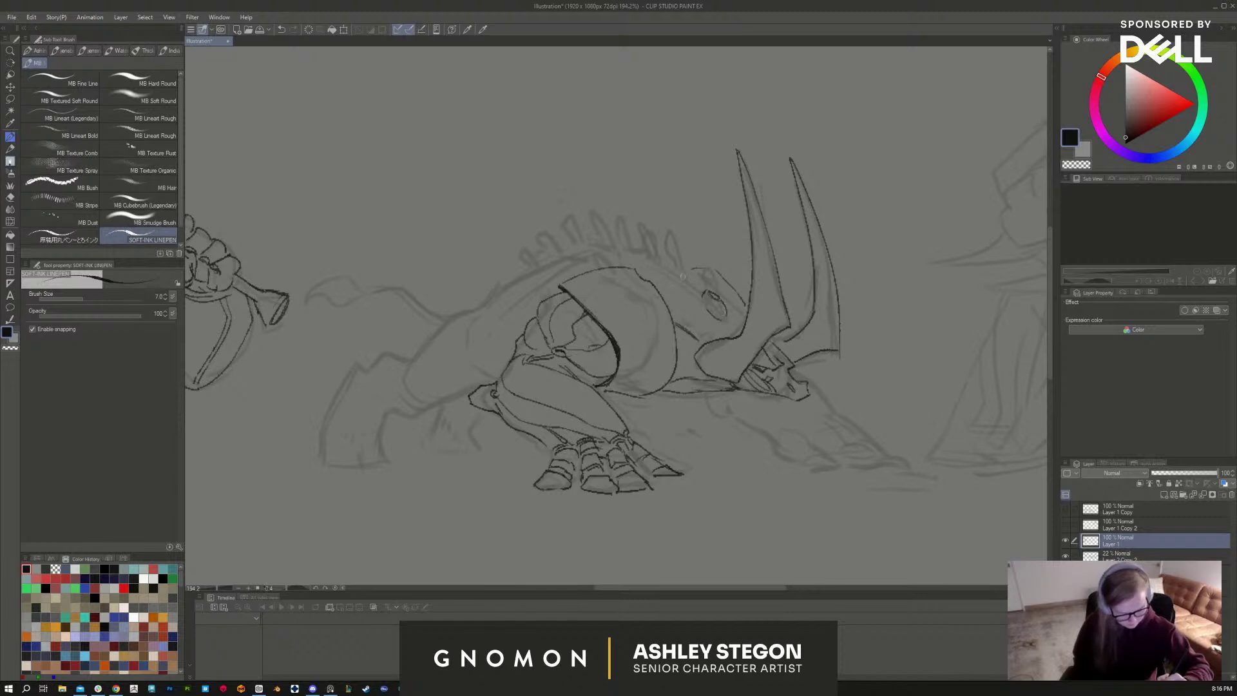
{"action": "mouse_move", "coordinate": [675, 267]}
{"action": "left_mouse_down"}
{"action": "mouse_move", "coordinate": [670, 278]}
{"action": "mouse_move", "coordinate": [690, 285]}
{"action": "left_mouse_up"}
{"action": "mouse_move", "coordinate": [648, 249]}
{"action": "left_mouse_down"}
{"action": "mouse_move", "coordinate": [654, 261]}
{"action": "mouse_move", "coordinate": [633, 248]}
{"action": "mouse_move", "coordinate": [656, 260]}
{"action": "mouse_move", "coordinate": [602, 236]}
{"action": "mouse_move", "coordinate": [588, 248]}
{"action": "mouse_move", "coordinate": [634, 233]}
{"action": "left_mouse_up"}
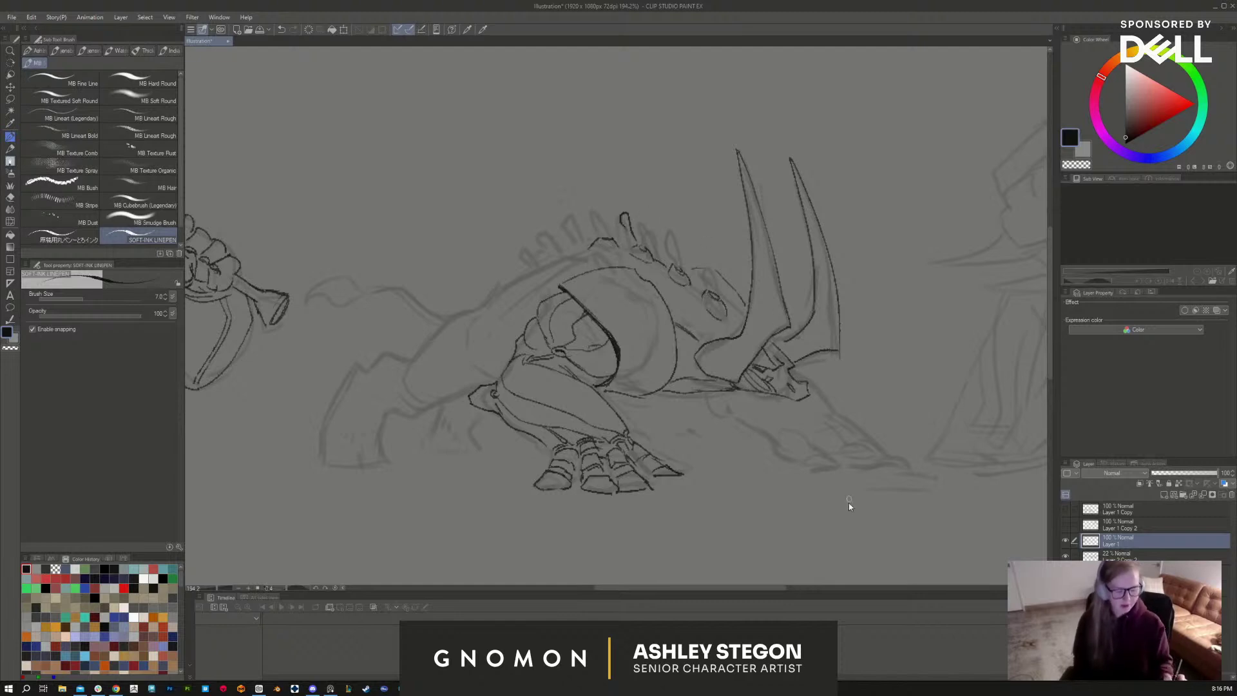
{"action": "key", "text": "ctrl+z"}
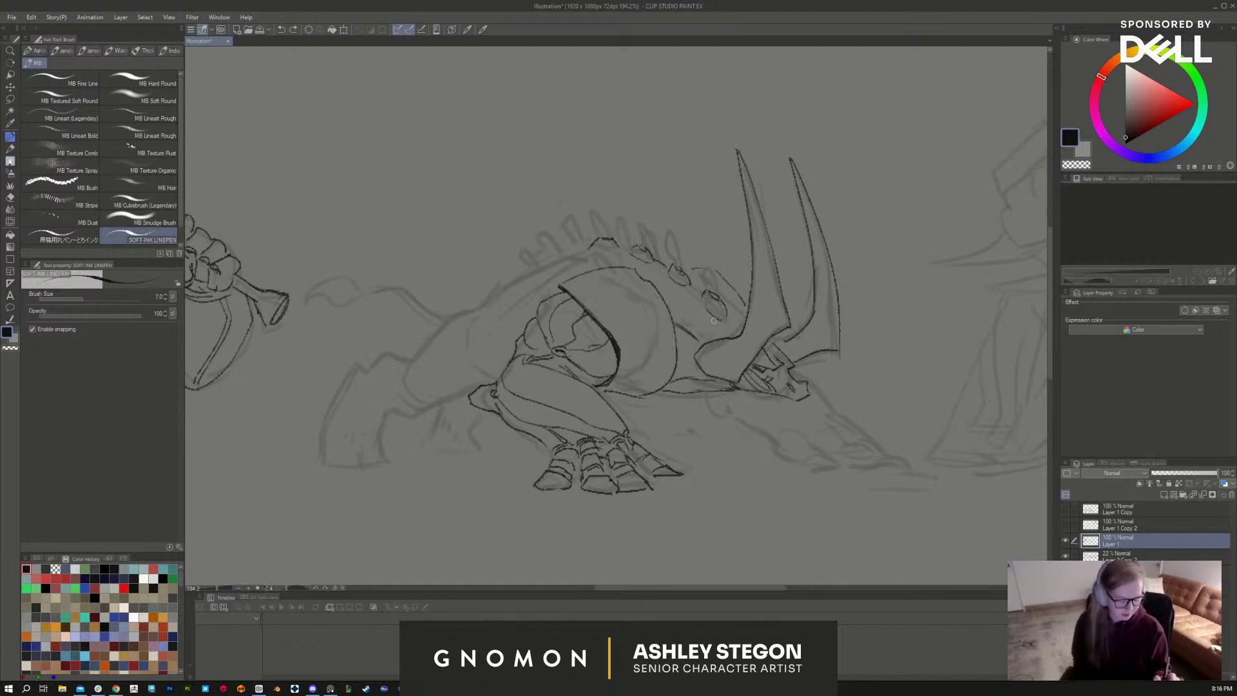
Step: Ink curved fold lines on the neck between the shoulder plate and horns, and extend the back contour above the shoulder towards the rear
{"action": "mouse_move", "coordinate": [674, 314]}
{"action": "left_mouse_down"}
{"action": "mouse_move", "coordinate": [714, 318]}
{"action": "mouse_move", "coordinate": [673, 316]}
{"action": "mouse_move", "coordinate": [698, 299]}
{"action": "mouse_move", "coordinate": [714, 320]}
{"action": "left_mouse_up"}
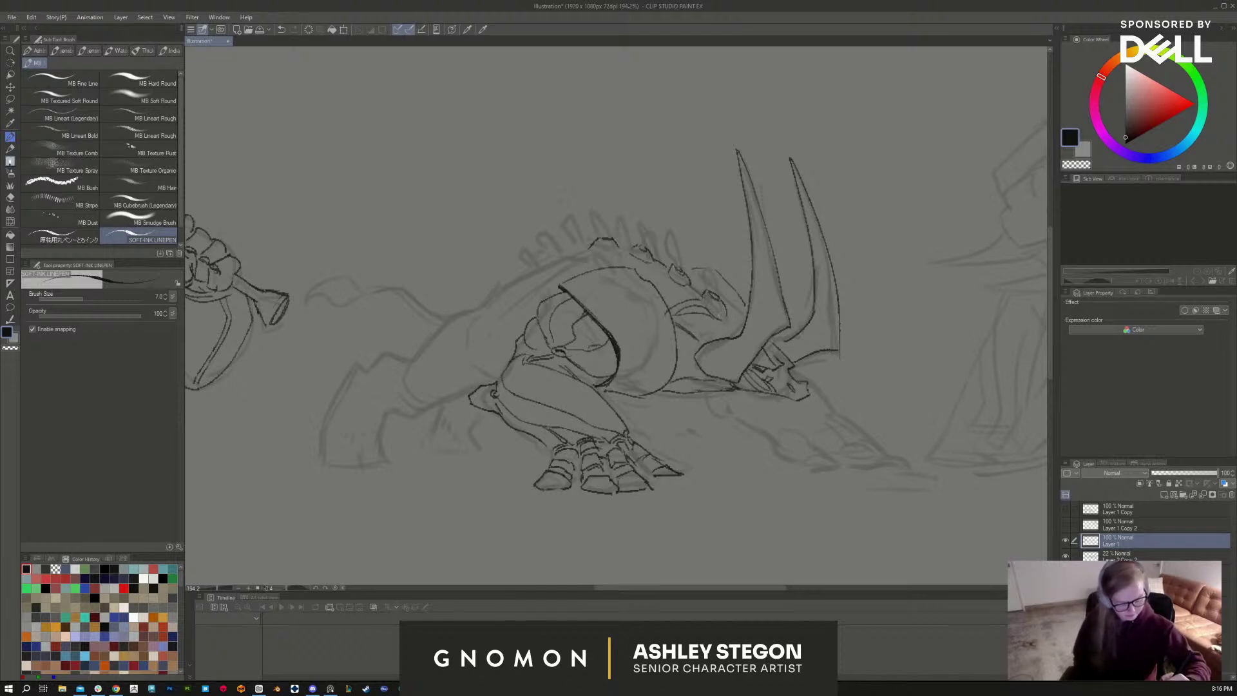
{"action": "key", "text": "ctrl+z"}
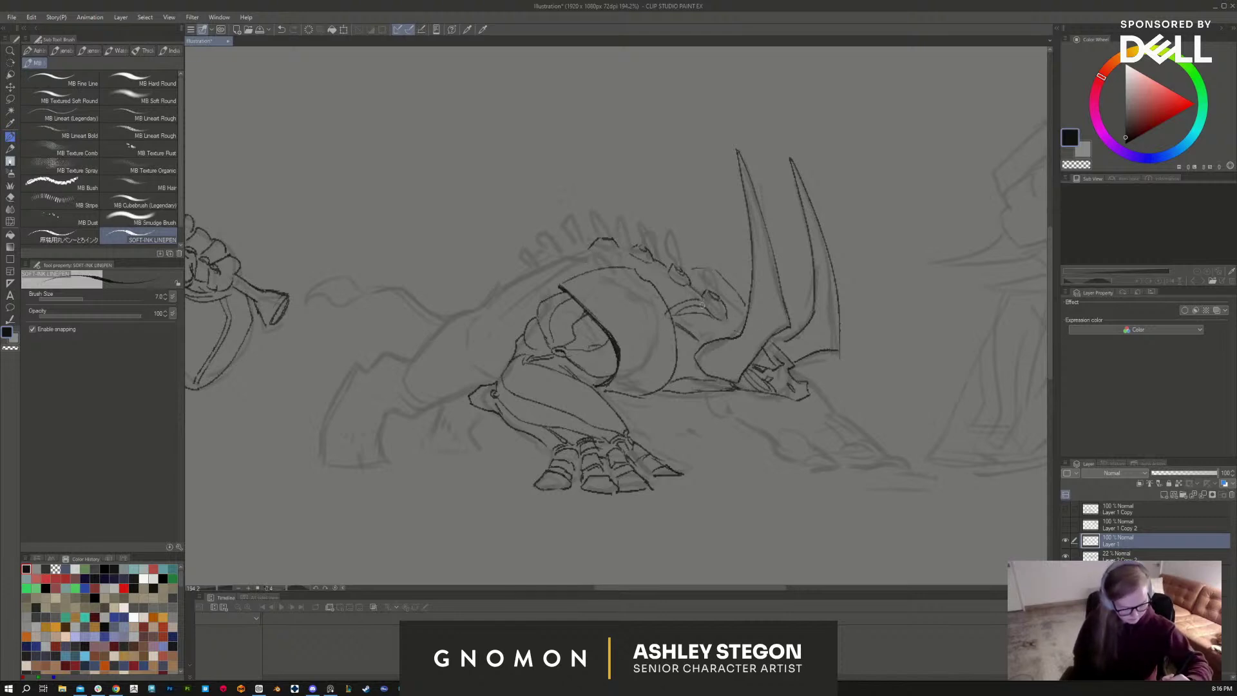
{"action": "left_click_drag", "start_coordinate": [700, 303], "coordinate": [785, 362]}
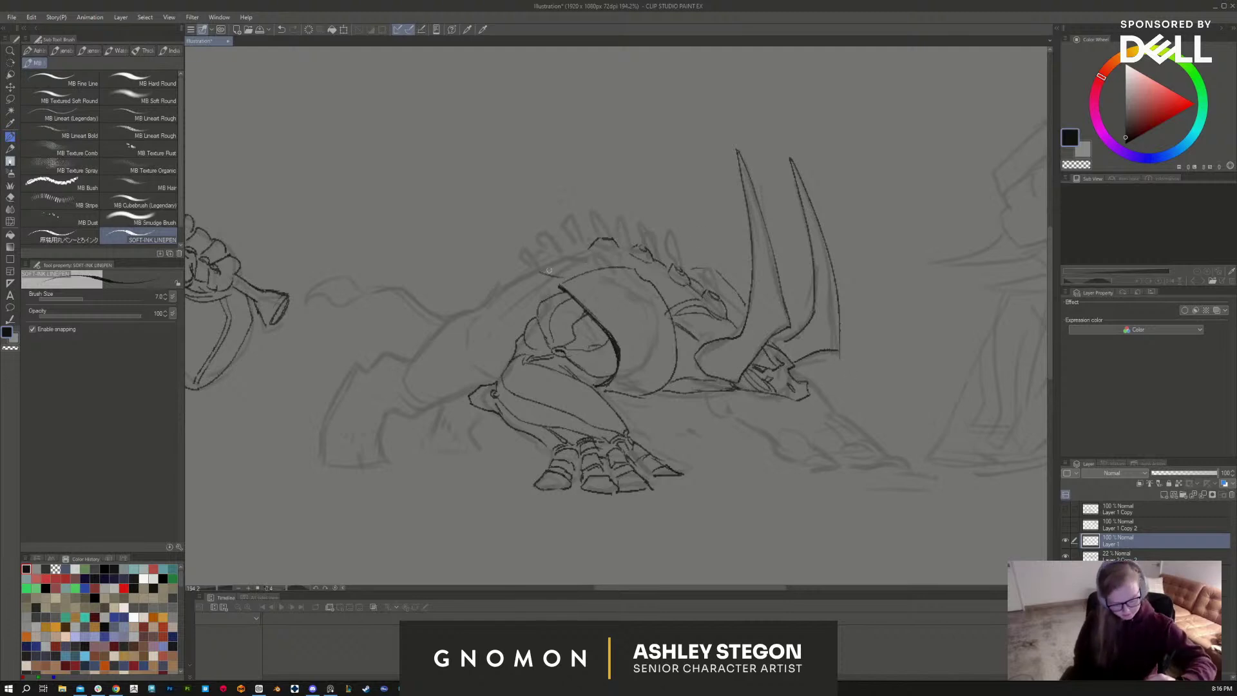
{"action": "mouse_move", "coordinate": [529, 275]}
{"action": "left_mouse_down"}
{"action": "mouse_move", "coordinate": [599, 261]}
{"action": "mouse_move", "coordinate": [582, 265]}
{"action": "mouse_move", "coordinate": [592, 268]}
{"action": "mouse_move", "coordinate": [566, 254]}
{"action": "mouse_move", "coordinate": [609, 247]}
{"action": "left_mouse_up"}
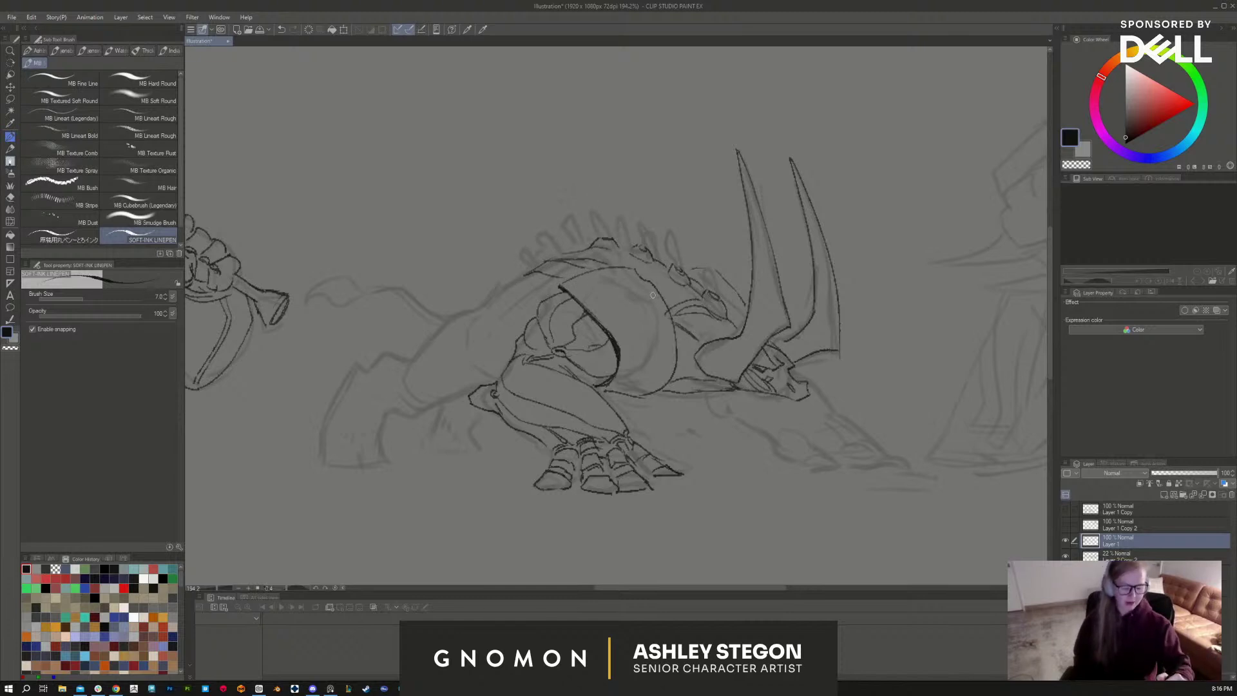
Step: Erase and re-ink the shoulder plate's upper front edge, and add a notched contour line inside the plate
{"action": "key", "text": "e"}
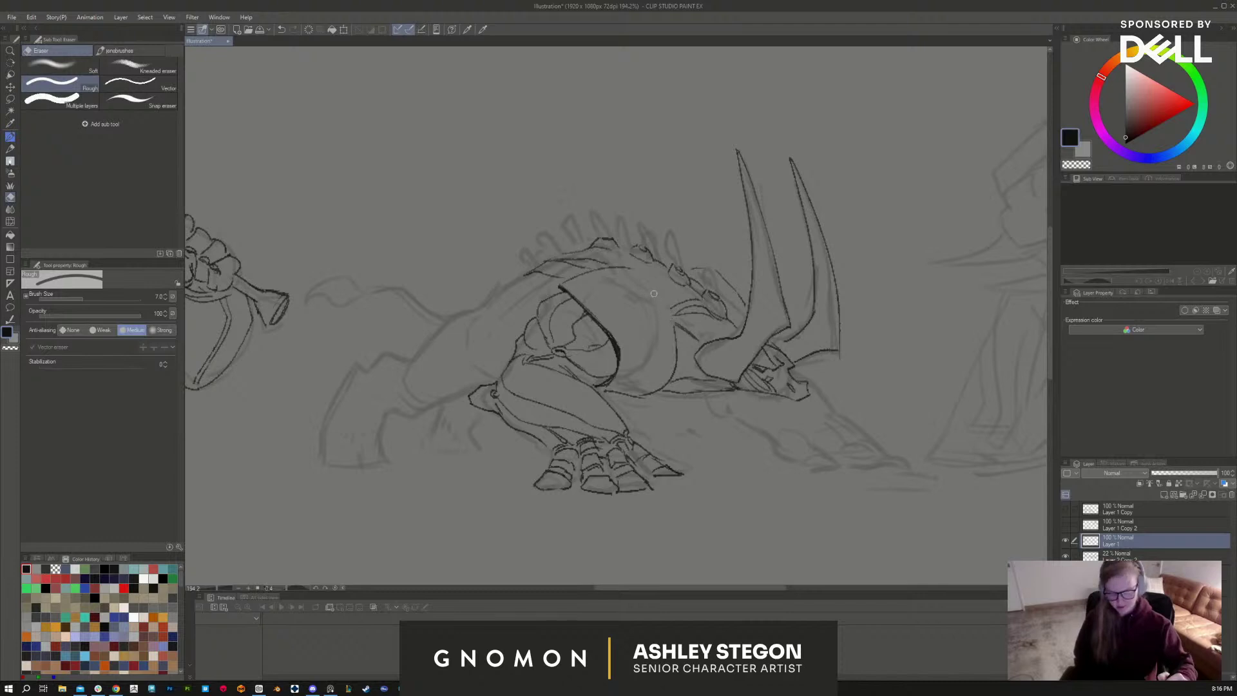
{"action": "key", "text": "b"}
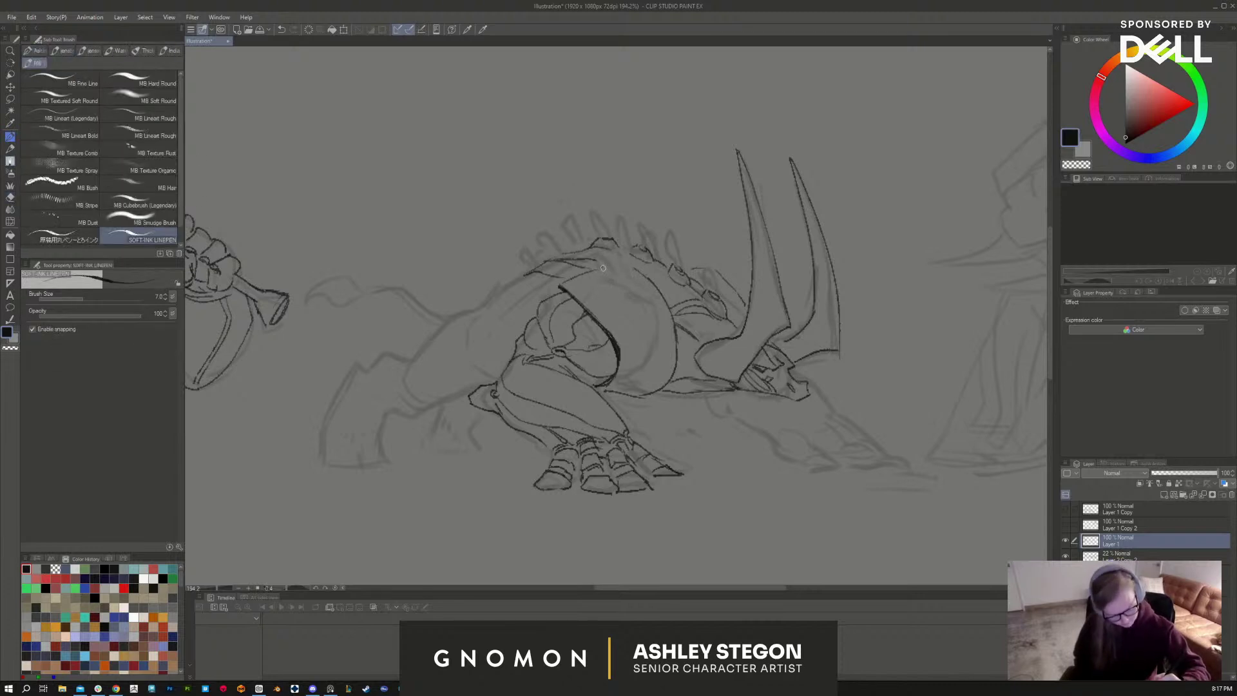
{"action": "mouse_move", "coordinate": [602, 261]}
{"action": "left_mouse_down"}
{"action": "mouse_move", "coordinate": [638, 264]}
{"action": "mouse_move", "coordinate": [624, 275]}
{"action": "mouse_move", "coordinate": [637, 276]}
{"action": "mouse_move", "coordinate": [646, 261]}
{"action": "mouse_move", "coordinate": [620, 281]}
{"action": "mouse_move", "coordinate": [661, 325]}
{"action": "mouse_move", "coordinate": [649, 310]}
{"action": "mouse_move", "coordinate": [648, 352]}
{"action": "mouse_move", "coordinate": [632, 387]}
{"action": "left_mouse_up"}
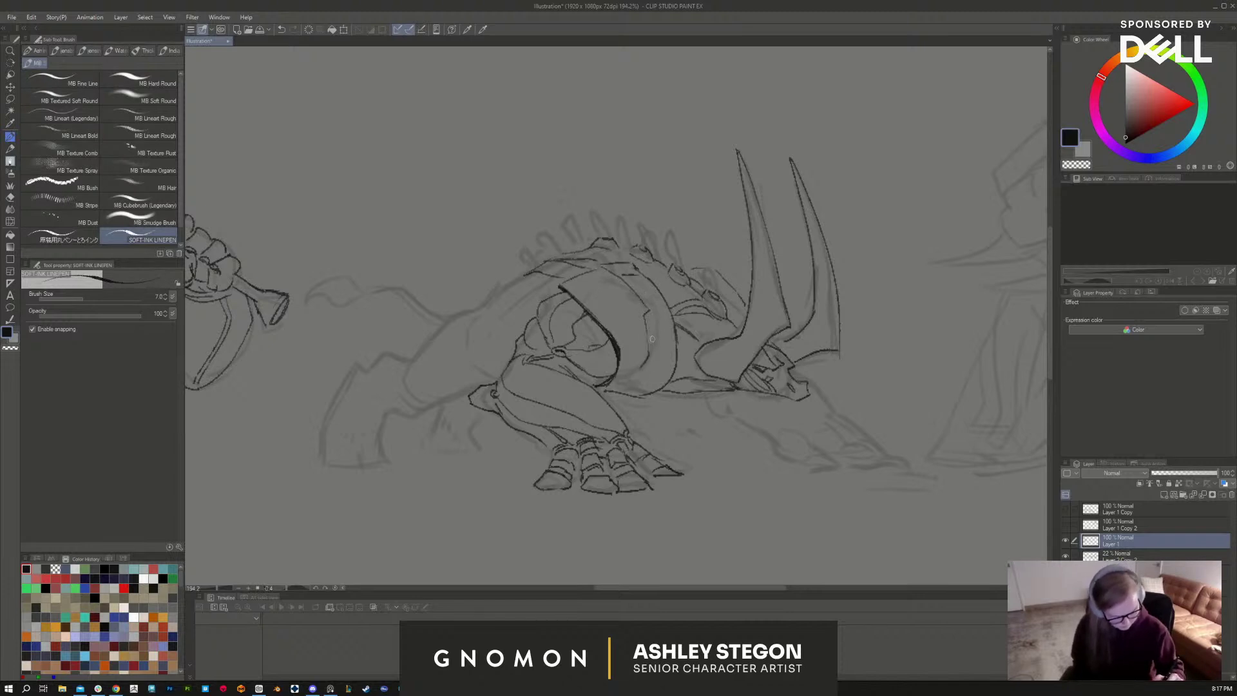
Step: Refine the shoulder plate's front contour and re-ink the line along its upper edge
{"action": "left_click_drag", "start_coordinate": [643, 302], "coordinate": [672, 380]}
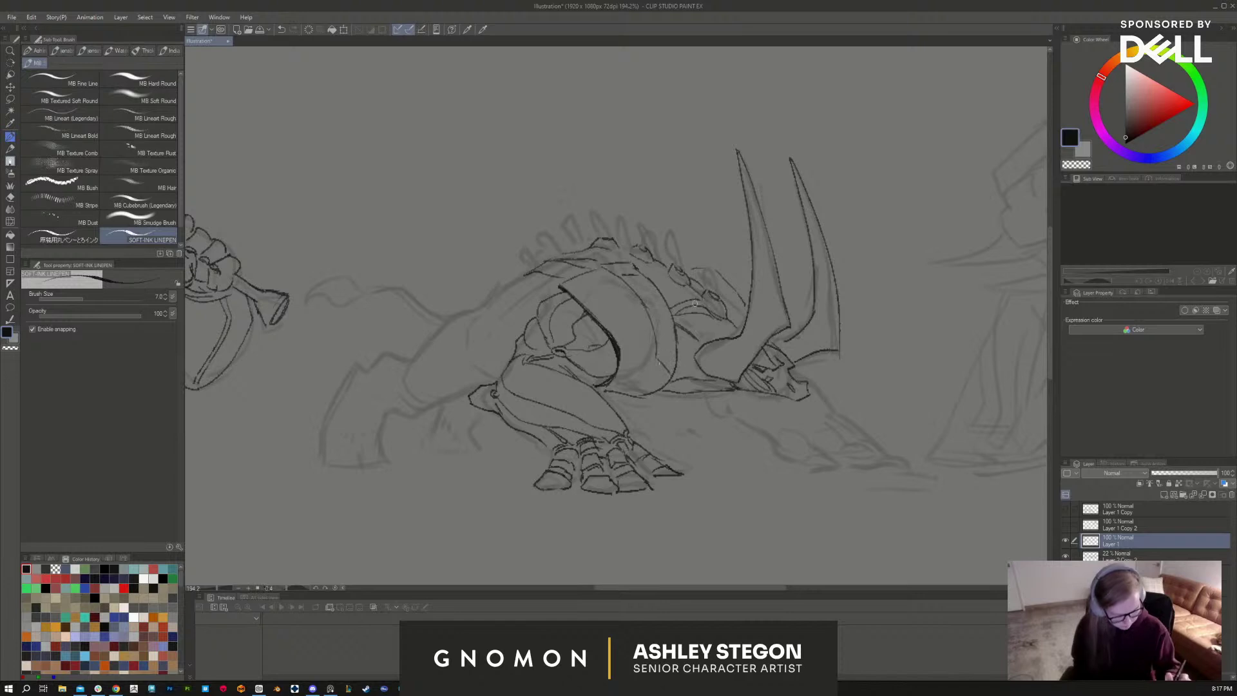
{"action": "left_click_drag", "start_coordinate": [605, 271], "coordinate": [568, 281]}
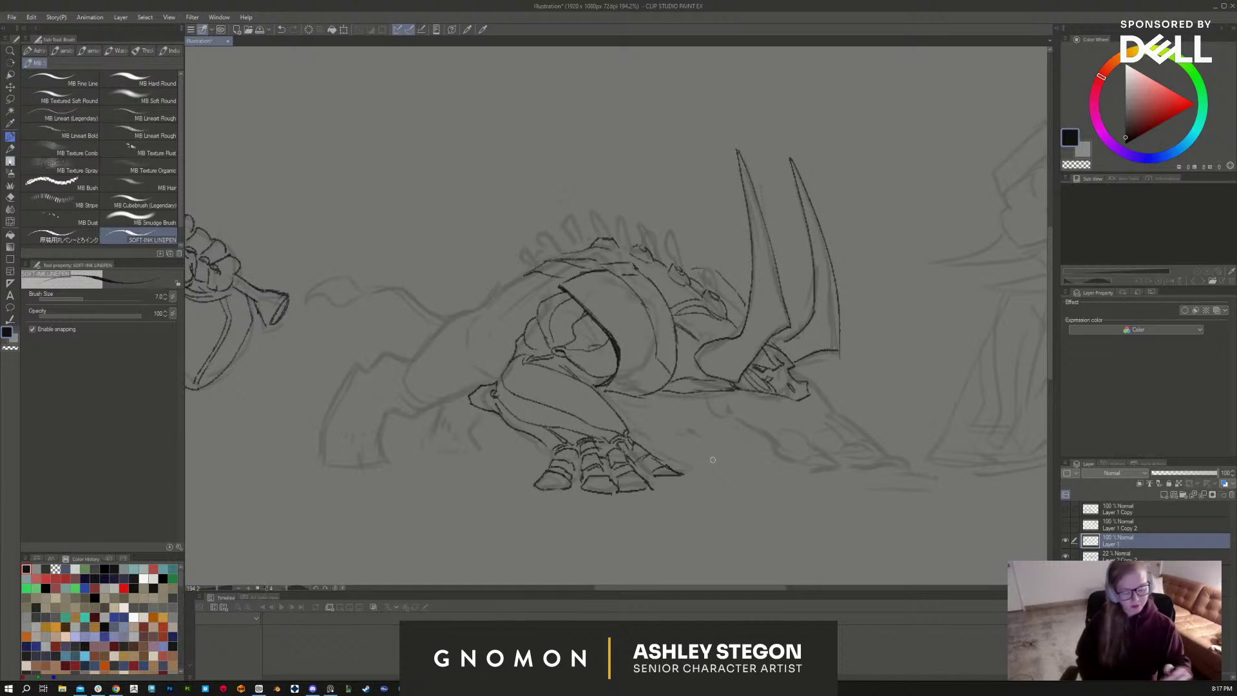
{"action": "left_click_drag", "start_coordinate": [717, 296], "coordinate": [712, 248]}
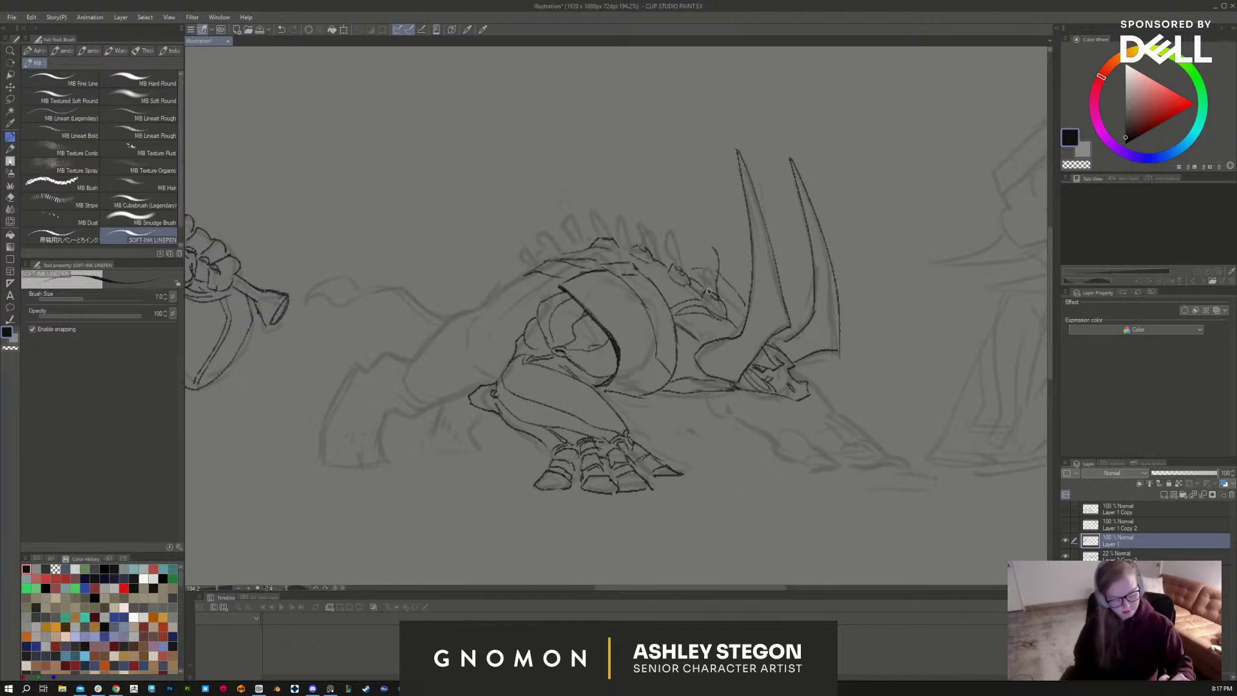
{"action": "mouse_move", "coordinate": [707, 293]}
{"action": "left_mouse_down"}
{"action": "mouse_move", "coordinate": [710, 243]}
{"action": "mouse_move", "coordinate": [631, 223]}
{"action": "left_mouse_up"}
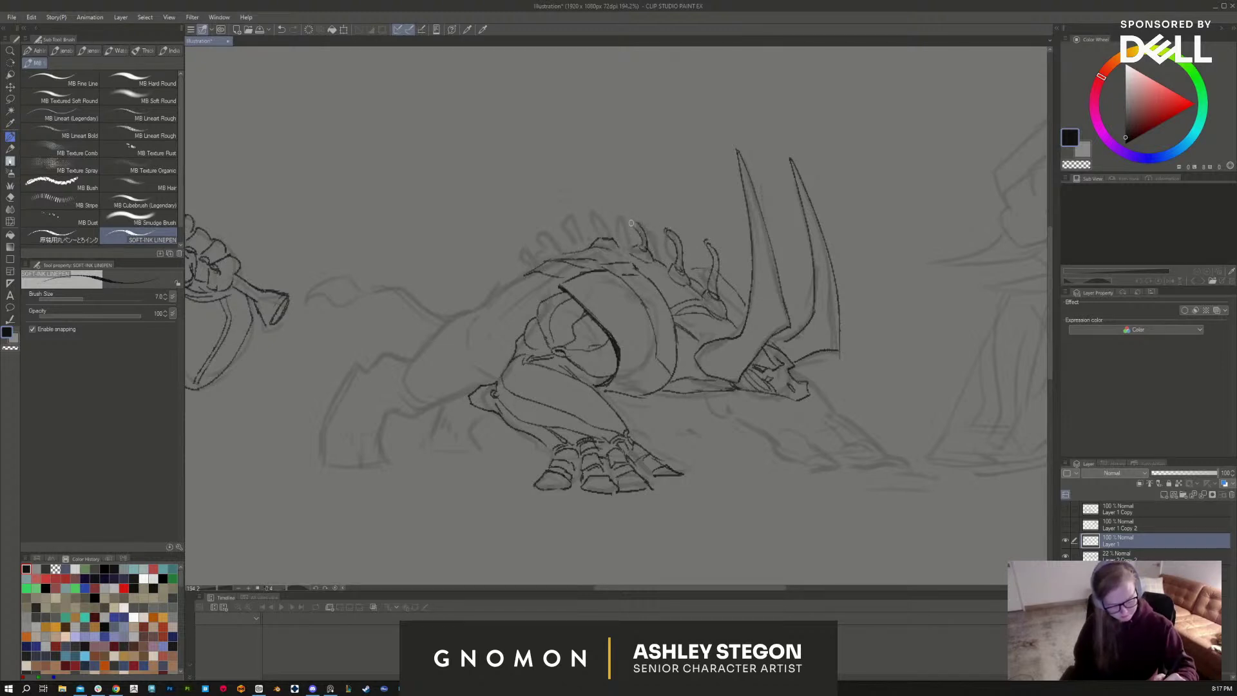
{"action": "key", "text": "ctrl+z"}
{"action": "key", "text": "ctrl+z"}
{"action": "key", "text": "ctrl+z"}
{"action": "key", "text": "ctrl+z"}
{"action": "key", "text": "ctrl+z"}
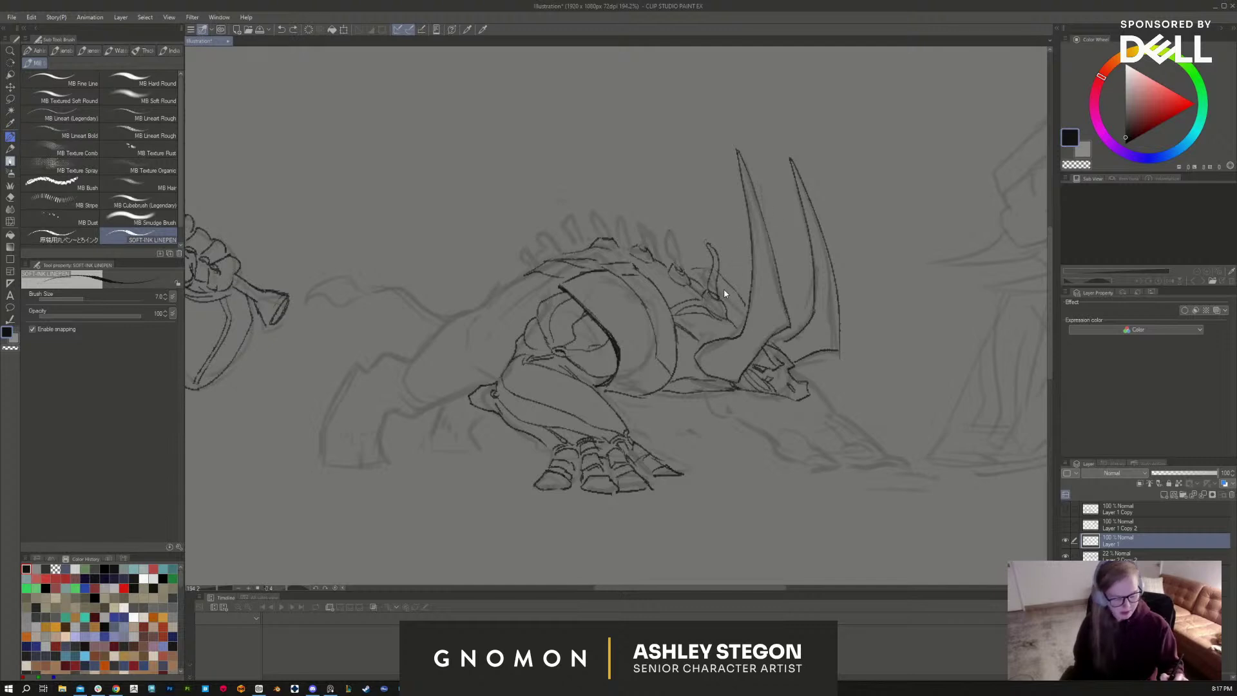
Step: Ink three curled, ring-like spines along the neck and back, with segment lines on the two nearest the horns
{"action": "mouse_move", "coordinate": [716, 298]}
{"action": "left_mouse_down"}
{"action": "mouse_move", "coordinate": [689, 251]}
{"action": "mouse_move", "coordinate": [681, 271]}
{"action": "mouse_move", "coordinate": [714, 283]}
{"action": "mouse_move", "coordinate": [678, 263]}
{"action": "mouse_move", "coordinate": [709, 281]}
{"action": "left_mouse_up"}
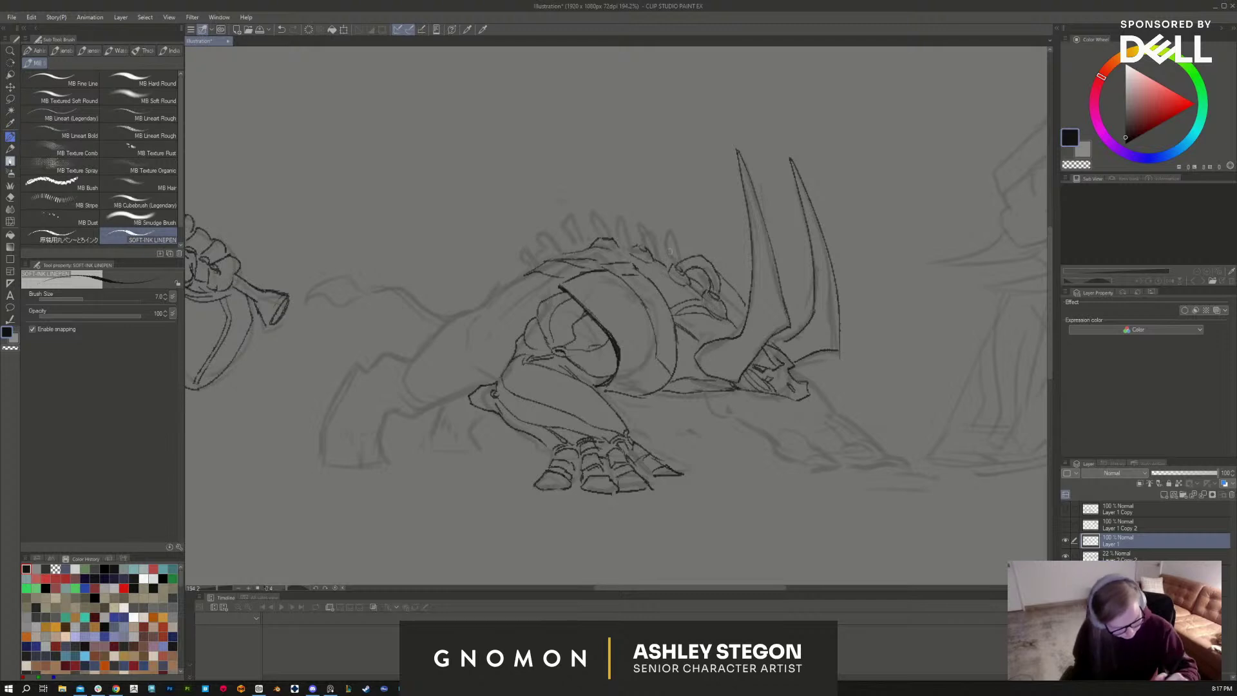
{"action": "mouse_move", "coordinate": [648, 252]}
{"action": "left_mouse_down"}
{"action": "mouse_move", "coordinate": [614, 218]}
{"action": "mouse_move", "coordinate": [601, 241]}
{"action": "mouse_move", "coordinate": [652, 223]}
{"action": "mouse_move", "coordinate": [717, 288]}
{"action": "mouse_move", "coordinate": [693, 255]}
{"action": "left_mouse_up"}
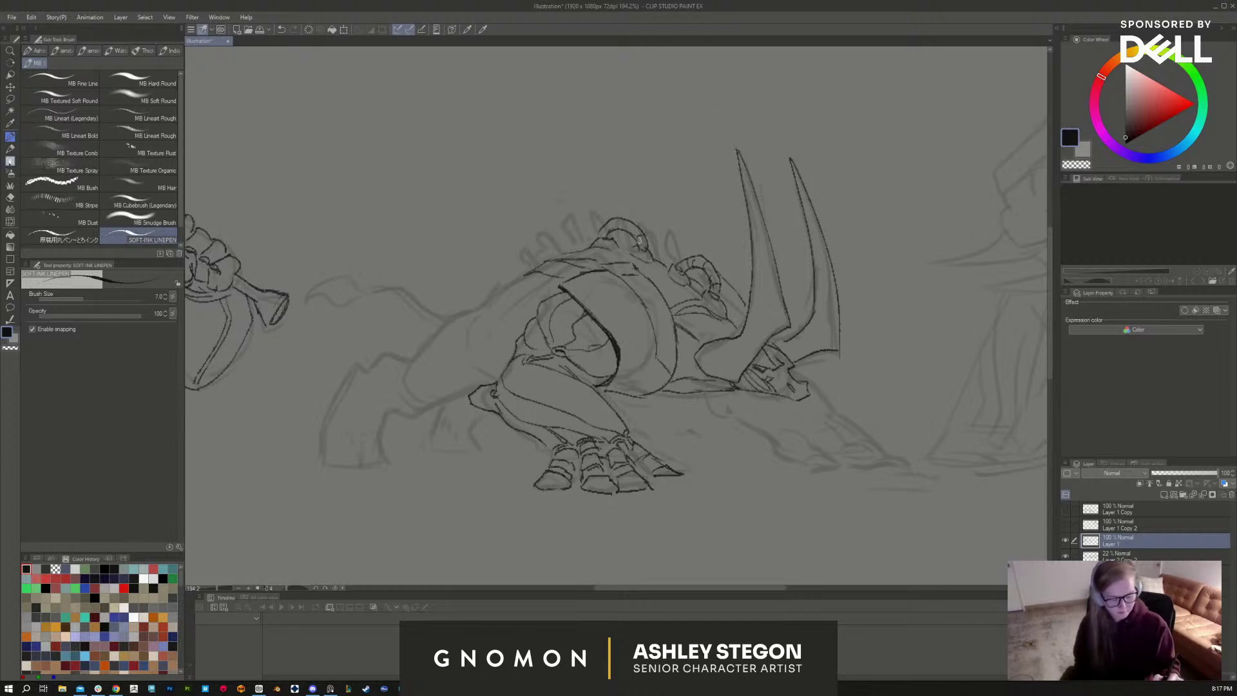
{"action": "mouse_move", "coordinate": [577, 243]}
{"action": "left_mouse_down"}
{"action": "mouse_move", "coordinate": [539, 257]}
{"action": "mouse_move", "coordinate": [585, 235]}
{"action": "mouse_move", "coordinate": [566, 251]}
{"action": "left_mouse_up"}
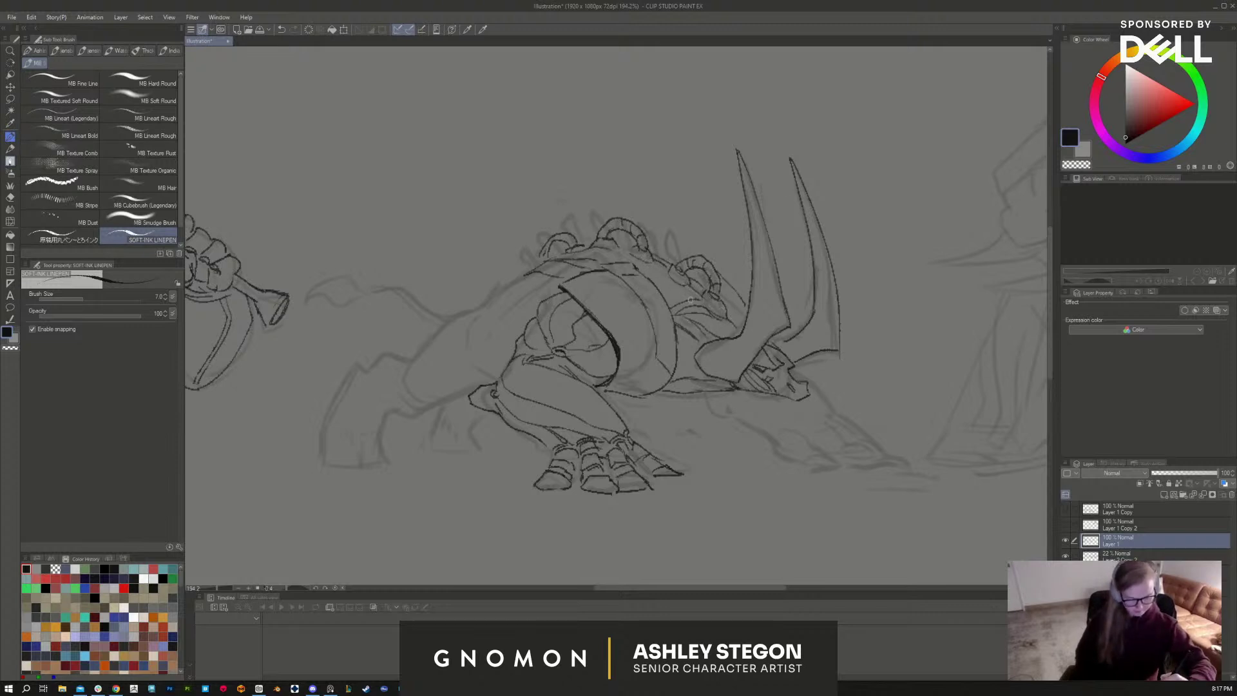
Step: Clean up the fold lines between the neck spines and shoulder plate, and refine the back contour beneath the curled spines
{"action": "key", "text": "e"}
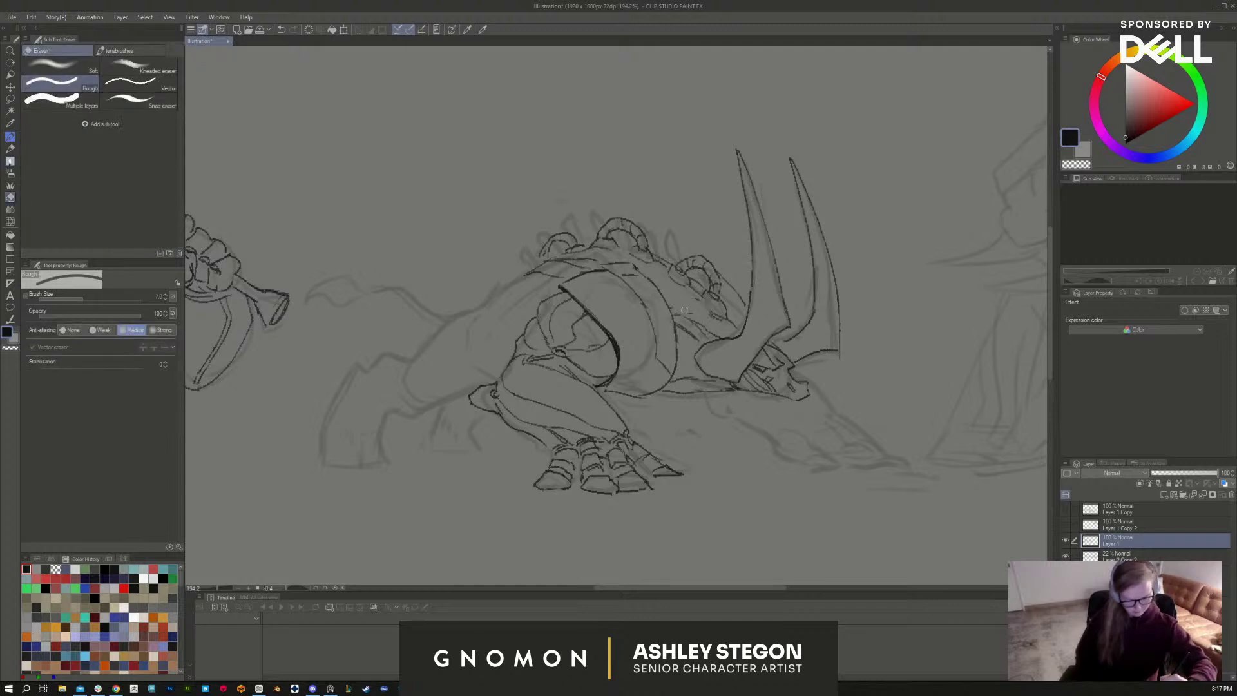
{"action": "key", "text": "b"}
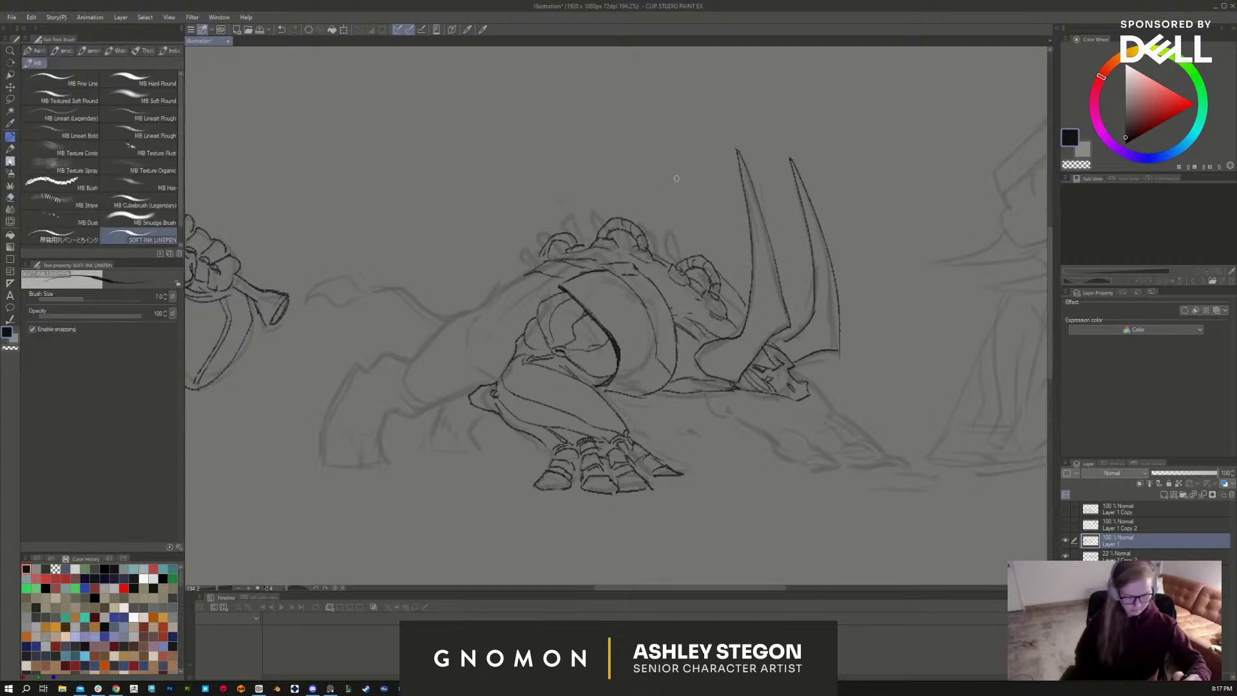
{"action": "key", "text": "r"}
{"action": "mouse_move", "coordinate": [659, 229]}
{"action": "left_mouse_down"}
{"action": "mouse_move", "coordinate": [890, 484]}
{"action": "mouse_move", "coordinate": [708, 271]}
{"action": "mouse_move", "coordinate": [628, 239]}
{"action": "mouse_move", "coordinate": [548, 321]}
{"action": "mouse_move", "coordinate": [571, 269]}
{"action": "left_mouse_up"}
{"action": "key", "text": "b"}
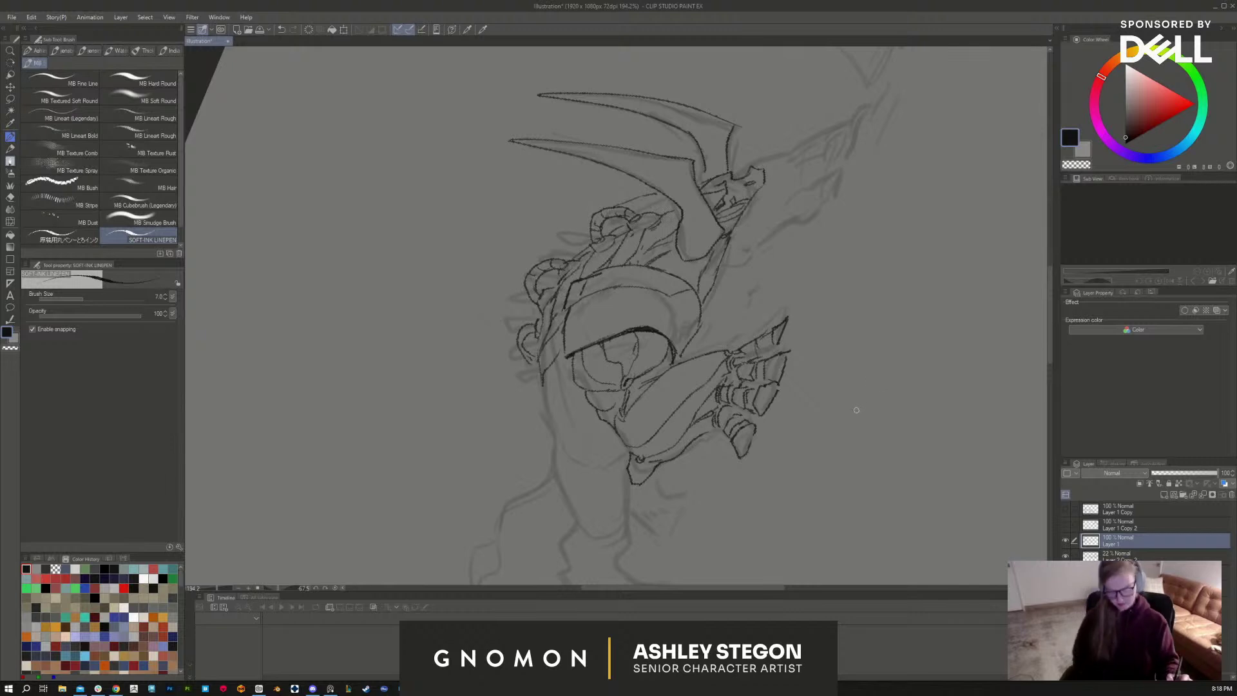
{"action": "left_click_drag", "start_coordinate": [856, 410], "coordinate": [769, 507]}
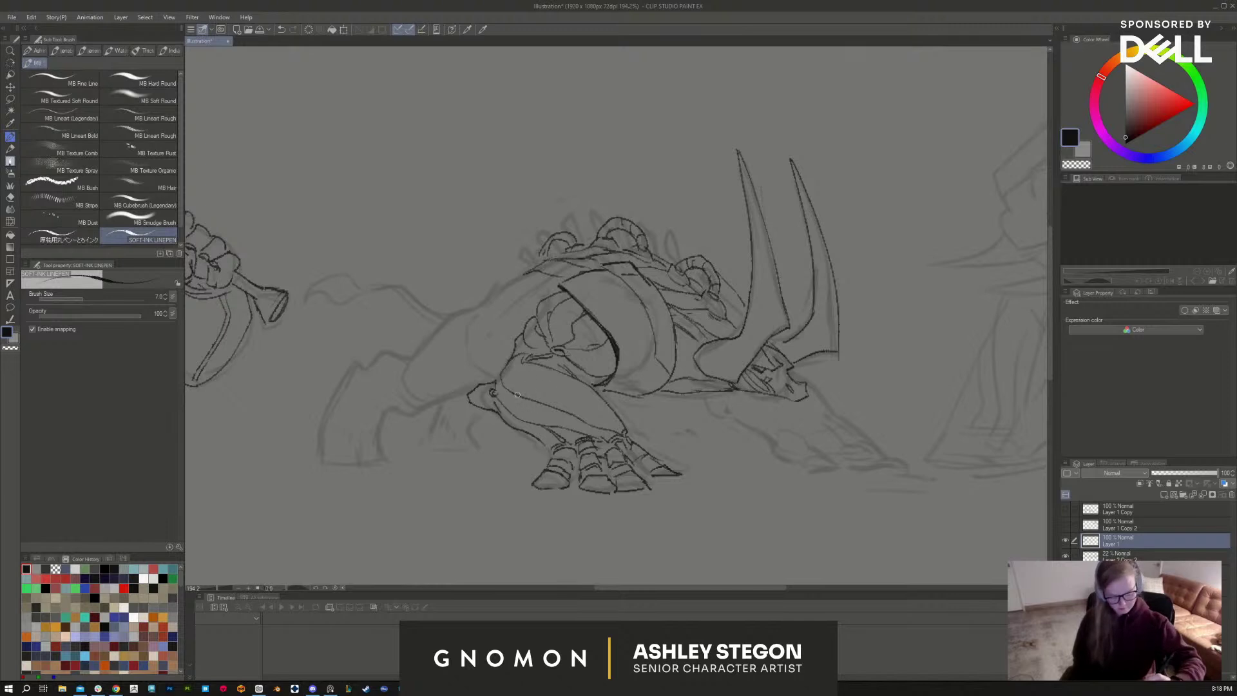
{"action": "left_click_drag", "start_coordinate": [517, 395], "coordinate": [552, 406]}
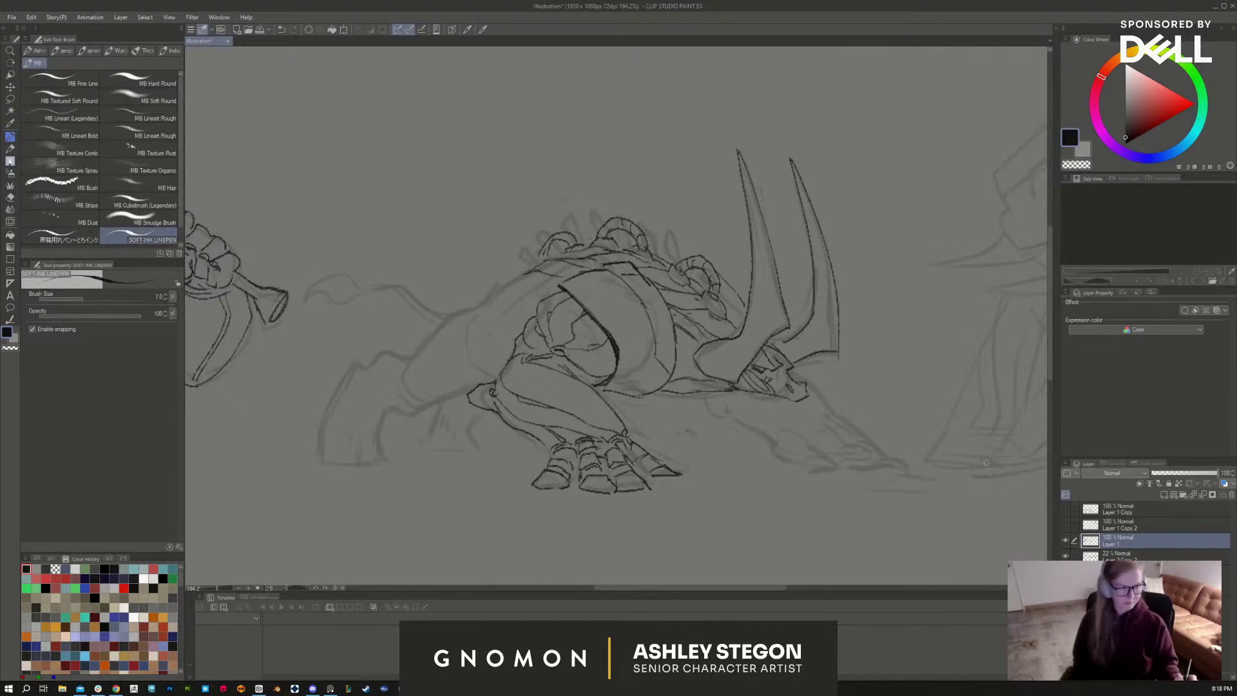
Step: Ink the far foreleg's forearm from under the head and neck down to the wrist
{"action": "mouse_move", "coordinate": [801, 376]}
{"action": "left_mouse_down"}
{"action": "mouse_move", "coordinate": [825, 346]}
{"action": "mouse_move", "coordinate": [786, 416]}
{"action": "mouse_move", "coordinate": [763, 395]}
{"action": "mouse_move", "coordinate": [790, 428]}
{"action": "mouse_move", "coordinate": [820, 399]}
{"action": "mouse_move", "coordinate": [806, 432]}
{"action": "left_mouse_up"}
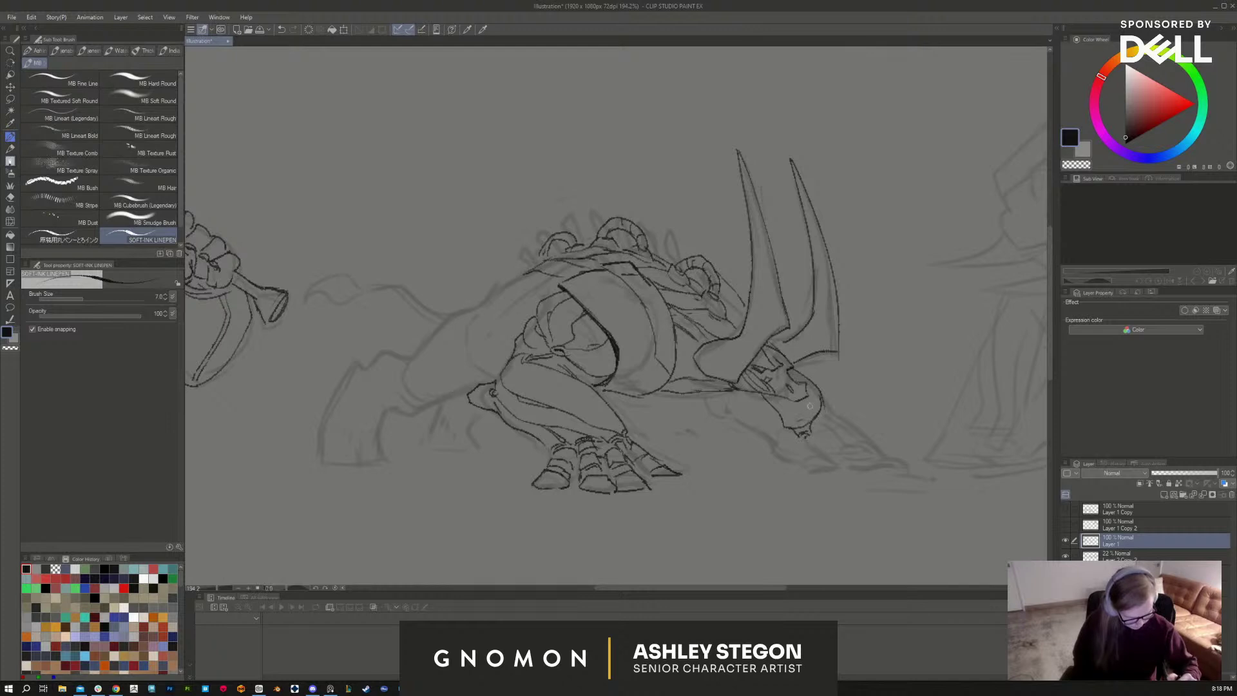
{"action": "mouse_move", "coordinate": [738, 394]}
{"action": "left_mouse_down"}
{"action": "mouse_move", "coordinate": [773, 412]}
{"action": "mouse_move", "coordinate": [736, 409]}
{"action": "mouse_move", "coordinate": [774, 425]}
{"action": "left_mouse_up"}
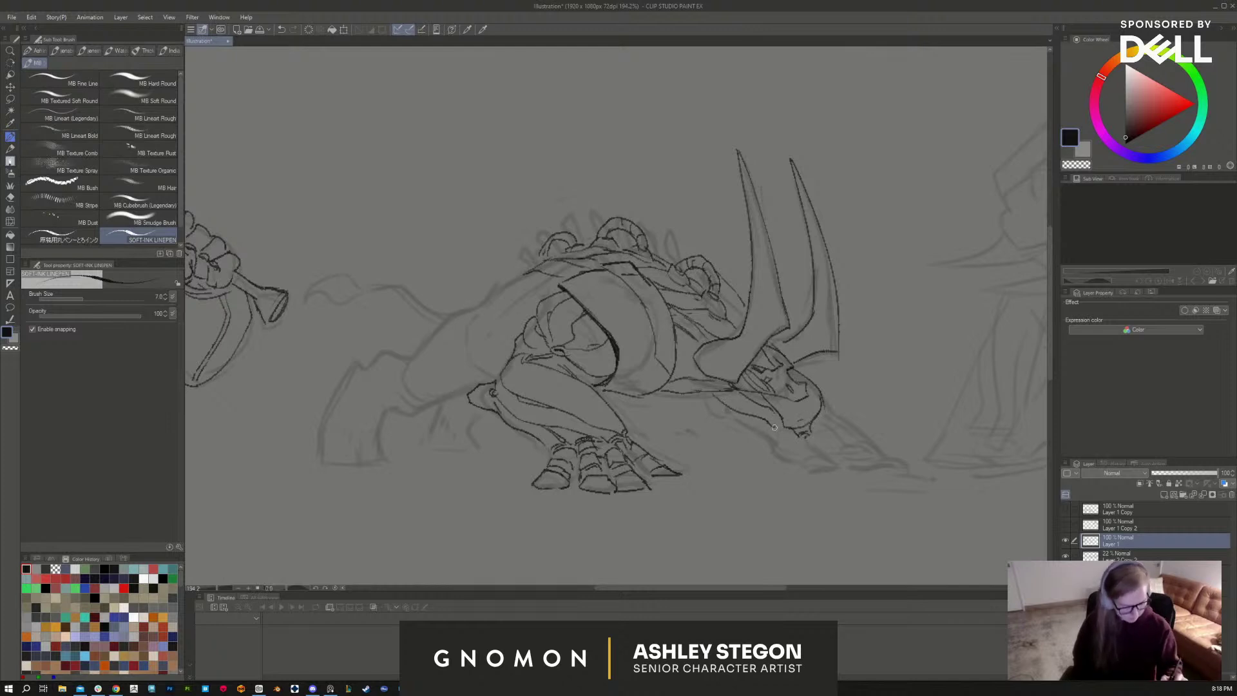
{"action": "left_click_drag", "start_coordinate": [697, 394], "coordinate": [778, 438]}
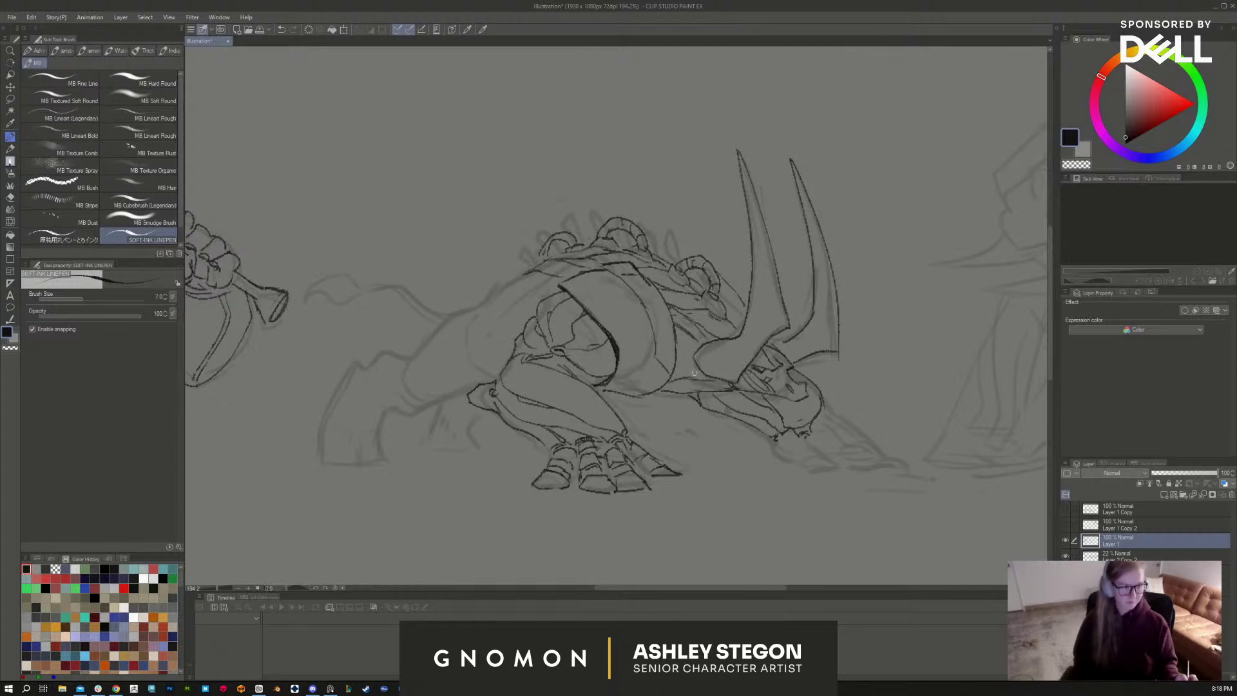
Step: Ink the far foreleg's segmented toes with pointed claws resting on the ground
{"action": "mouse_move", "coordinate": [820, 415]}
{"action": "left_mouse_down"}
{"action": "mouse_move", "coordinate": [840, 440]}
{"action": "mouse_move", "coordinate": [777, 444]}
{"action": "mouse_move", "coordinate": [791, 435]}
{"action": "mouse_move", "coordinate": [806, 445]}
{"action": "mouse_move", "coordinate": [777, 447]}
{"action": "mouse_move", "coordinate": [832, 470]}
{"action": "mouse_move", "coordinate": [819, 475]}
{"action": "mouse_move", "coordinate": [838, 434]}
{"action": "mouse_move", "coordinate": [850, 449]}
{"action": "mouse_move", "coordinate": [814, 443]}
{"action": "mouse_move", "coordinate": [851, 457]}
{"action": "left_mouse_up"}
{"action": "mouse_move", "coordinate": [845, 444]}
{"action": "left_mouse_down"}
{"action": "mouse_move", "coordinate": [883, 467]}
{"action": "mouse_move", "coordinate": [823, 465]}
{"action": "left_mouse_up"}
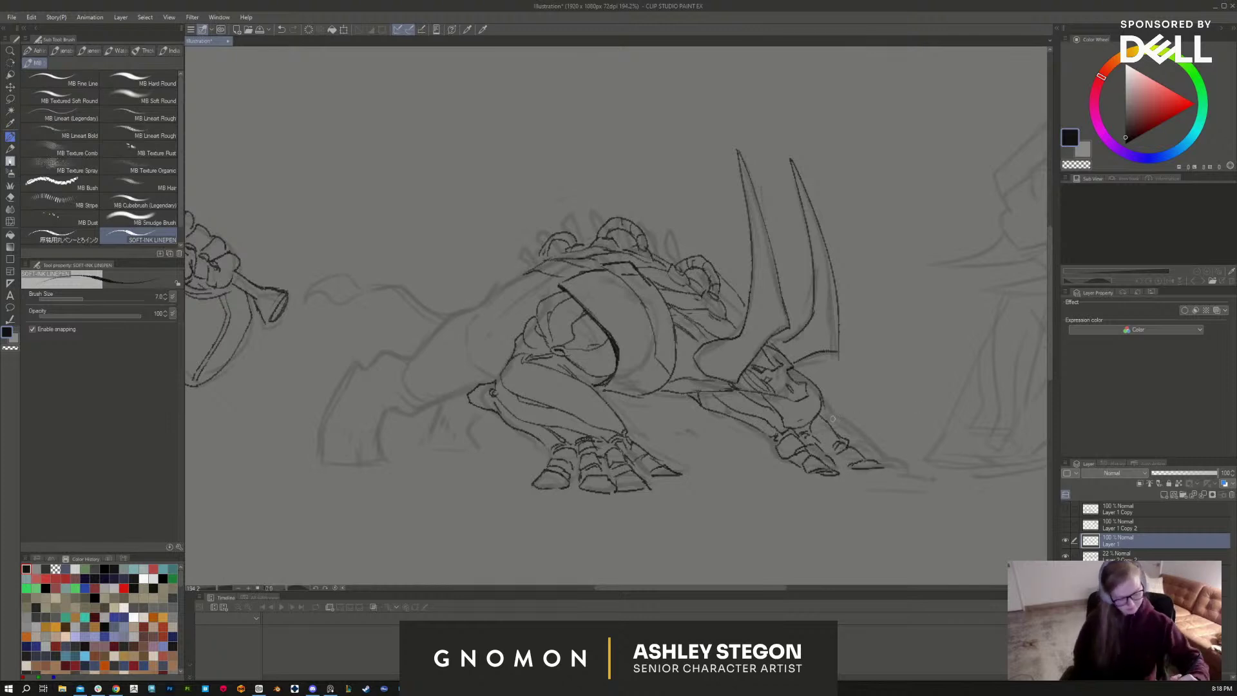
{"action": "left_click_drag", "start_coordinate": [827, 413], "coordinate": [894, 462]}
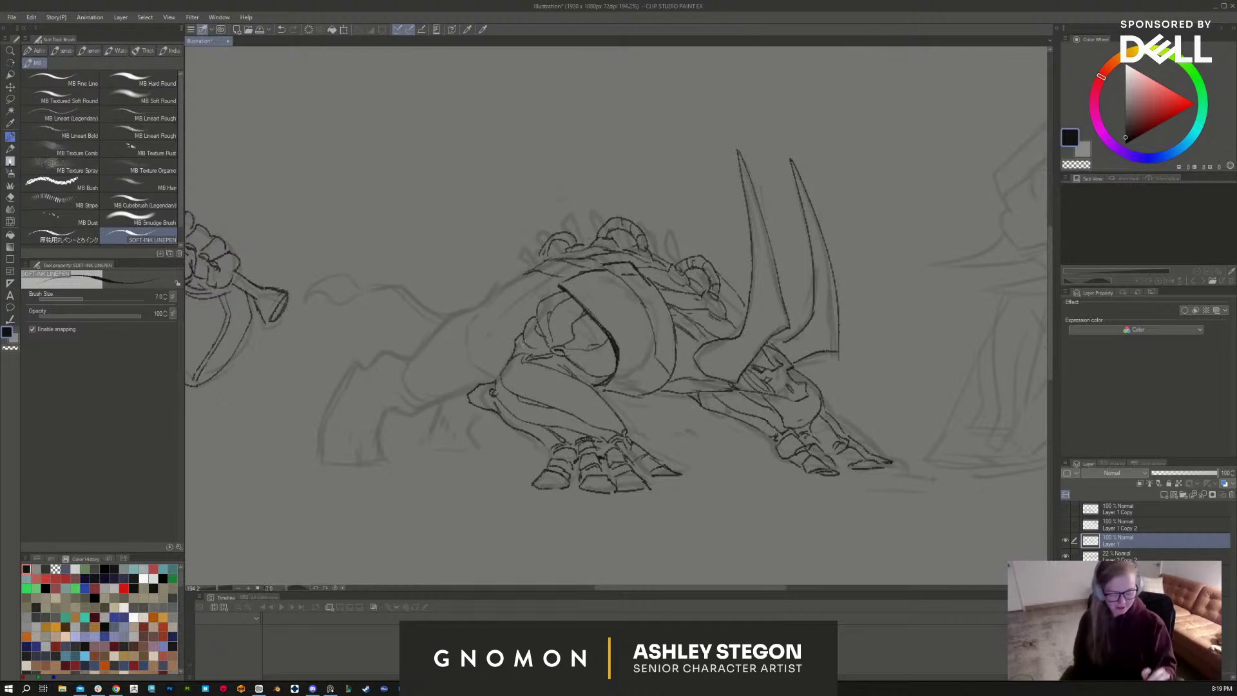
Step: Extend the back contour to the haunch, ink the curved band at the thigh's front, and add flank muscle folds behind the shoulder
{"action": "left_click_drag", "start_coordinate": [493, 381], "coordinate": [504, 366]}
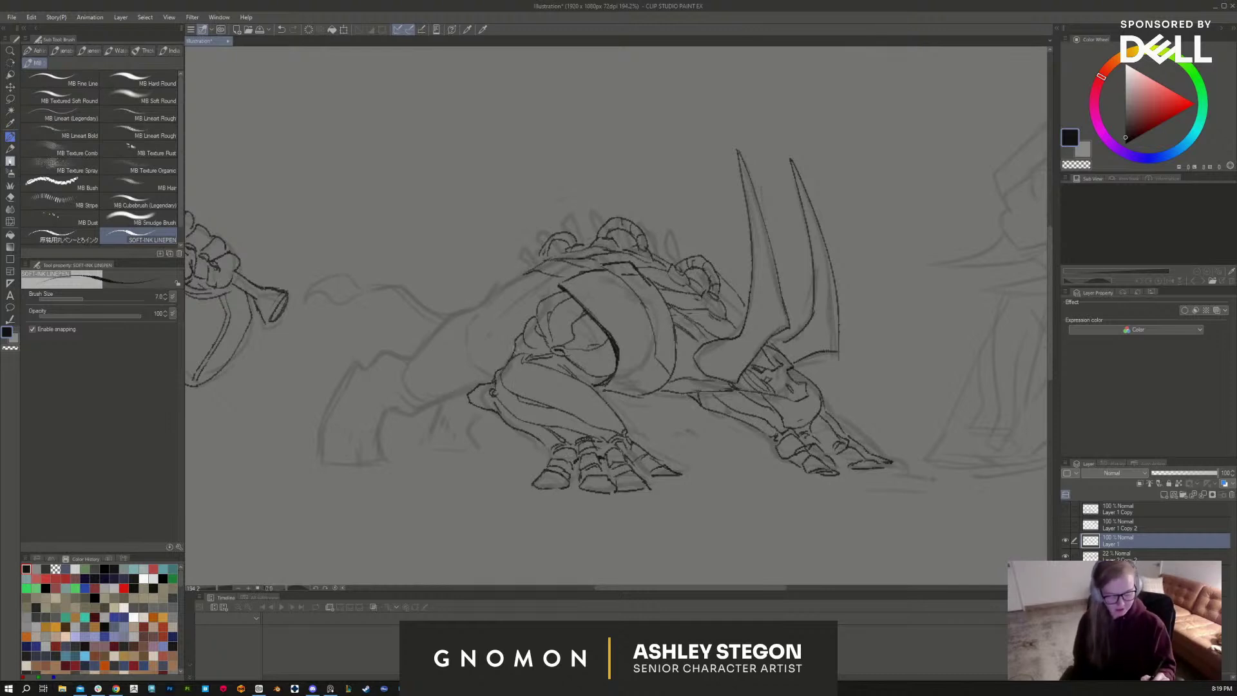
{"action": "left_click_drag", "start_coordinate": [534, 313], "coordinate": [550, 297]}
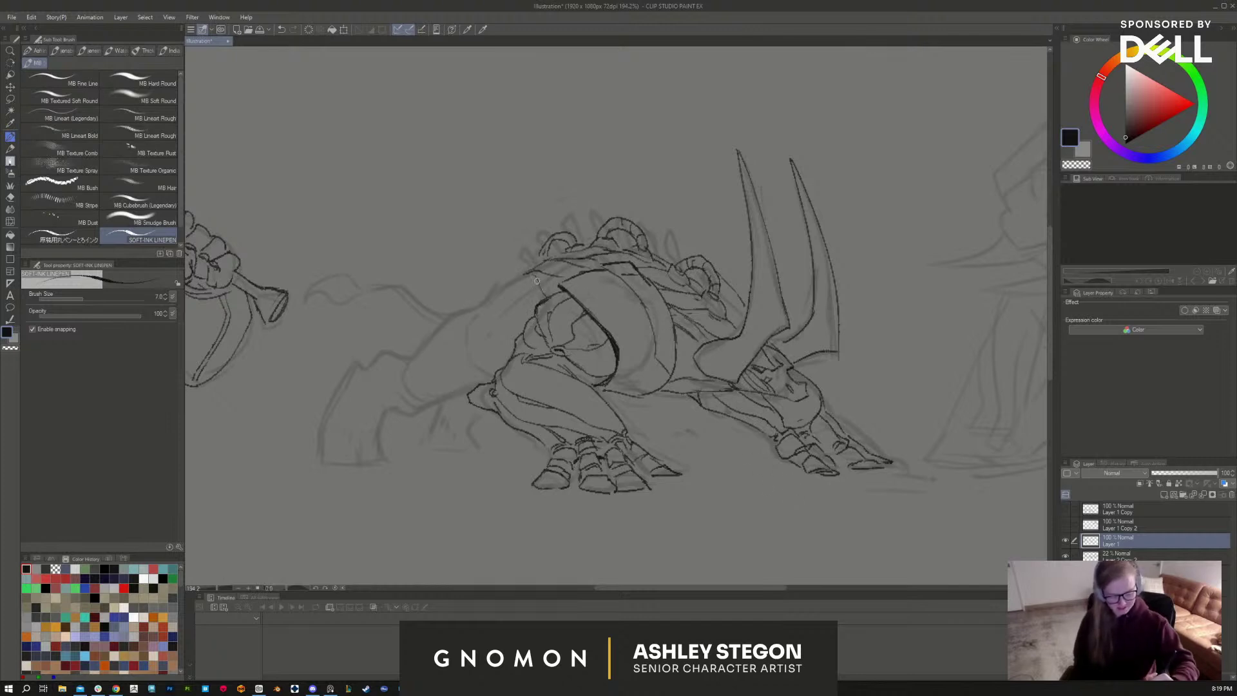
{"action": "mouse_move", "coordinate": [536, 281]}
{"action": "left_mouse_down"}
{"action": "mouse_move", "coordinate": [549, 300]}
{"action": "mouse_move", "coordinate": [521, 282]}
{"action": "mouse_move", "coordinate": [532, 265]}
{"action": "mouse_move", "coordinate": [507, 283]}
{"action": "left_mouse_up"}
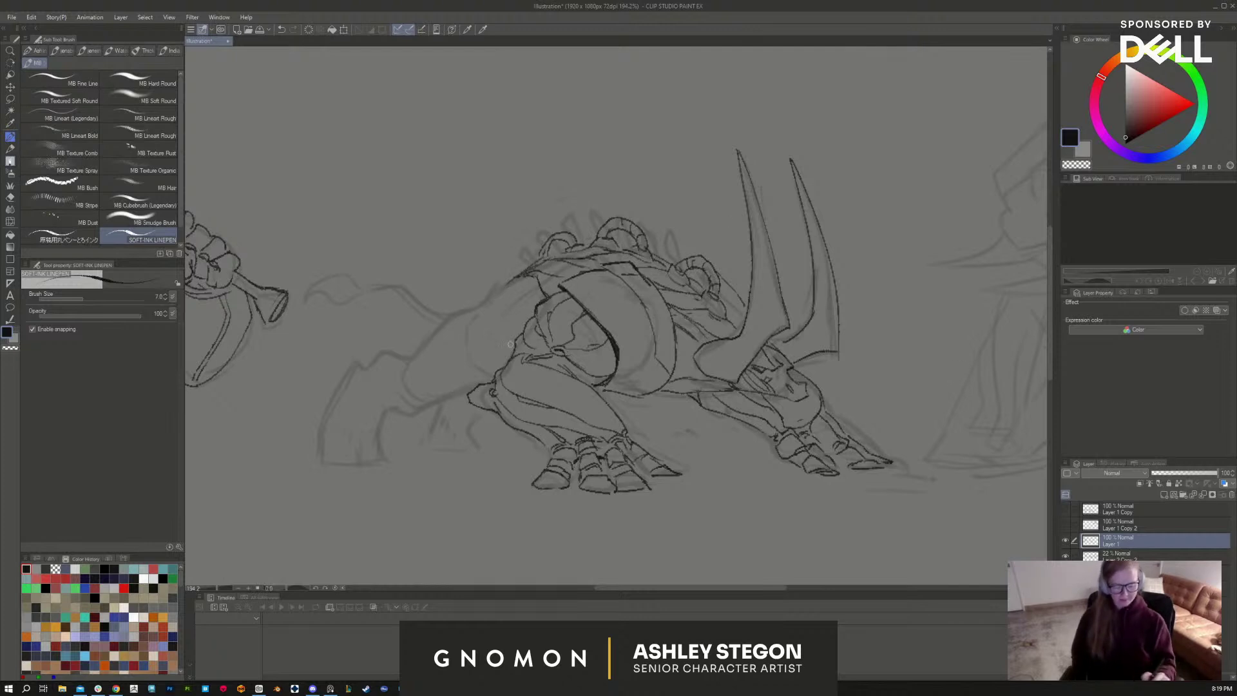
{"action": "mouse_move", "coordinate": [430, 339]}
{"action": "left_mouse_down"}
{"action": "mouse_move", "coordinate": [479, 316]}
{"action": "mouse_move", "coordinate": [464, 312]}
{"action": "mouse_move", "coordinate": [485, 321]}
{"action": "mouse_move", "coordinate": [474, 324]}
{"action": "mouse_move", "coordinate": [488, 331]}
{"action": "mouse_move", "coordinate": [489, 368]}
{"action": "mouse_move", "coordinate": [481, 349]}
{"action": "mouse_move", "coordinate": [483, 374]}
{"action": "mouse_move", "coordinate": [467, 381]}
{"action": "mouse_move", "coordinate": [507, 365]}
{"action": "left_mouse_up"}
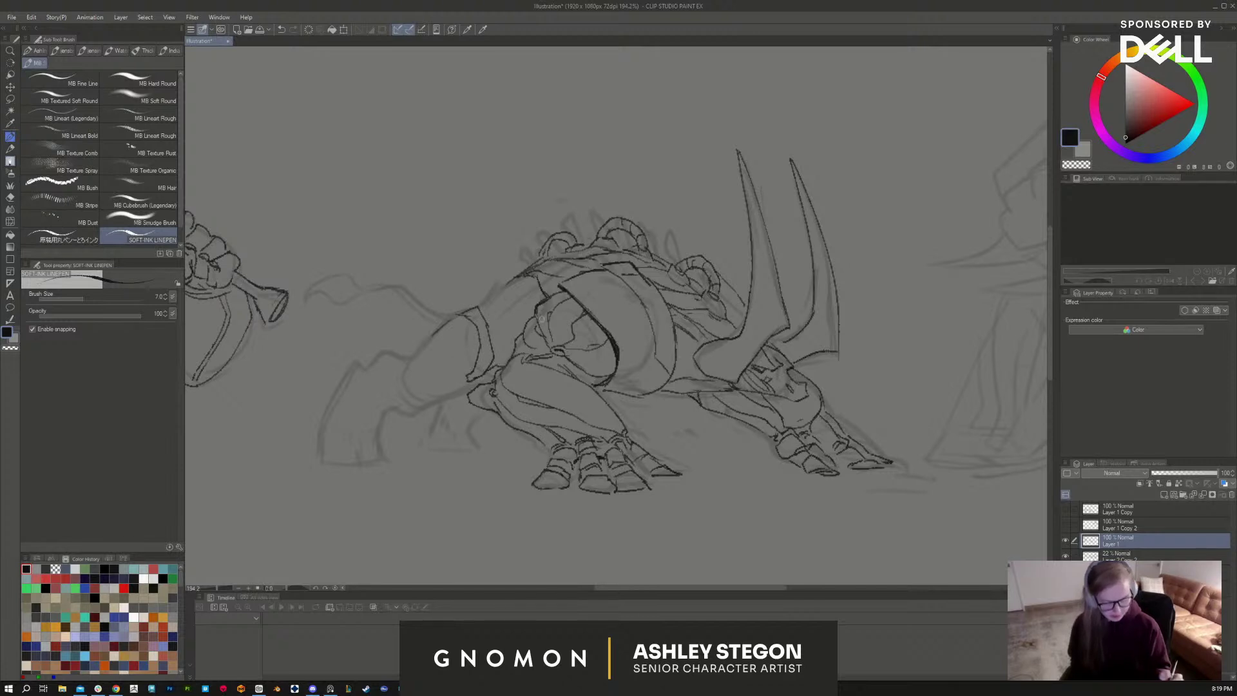
{"action": "mouse_move", "coordinate": [528, 280]}
{"action": "left_mouse_down"}
{"action": "mouse_move", "coordinate": [502, 318]}
{"action": "mouse_move", "coordinate": [524, 286]}
{"action": "mouse_move", "coordinate": [504, 324]}
{"action": "mouse_move", "coordinate": [531, 298]}
{"action": "mouse_move", "coordinate": [522, 321]}
{"action": "left_mouse_up"}
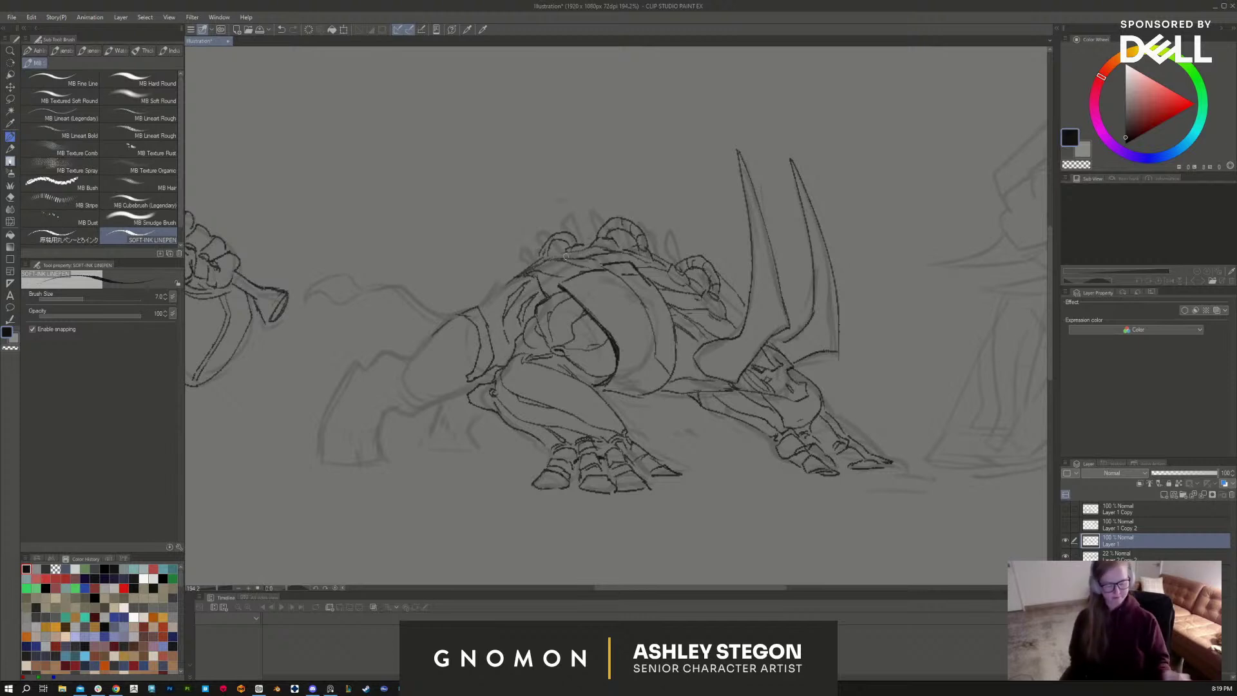
{"action": "left_click_drag", "start_coordinate": [505, 325], "coordinate": [509, 341]}
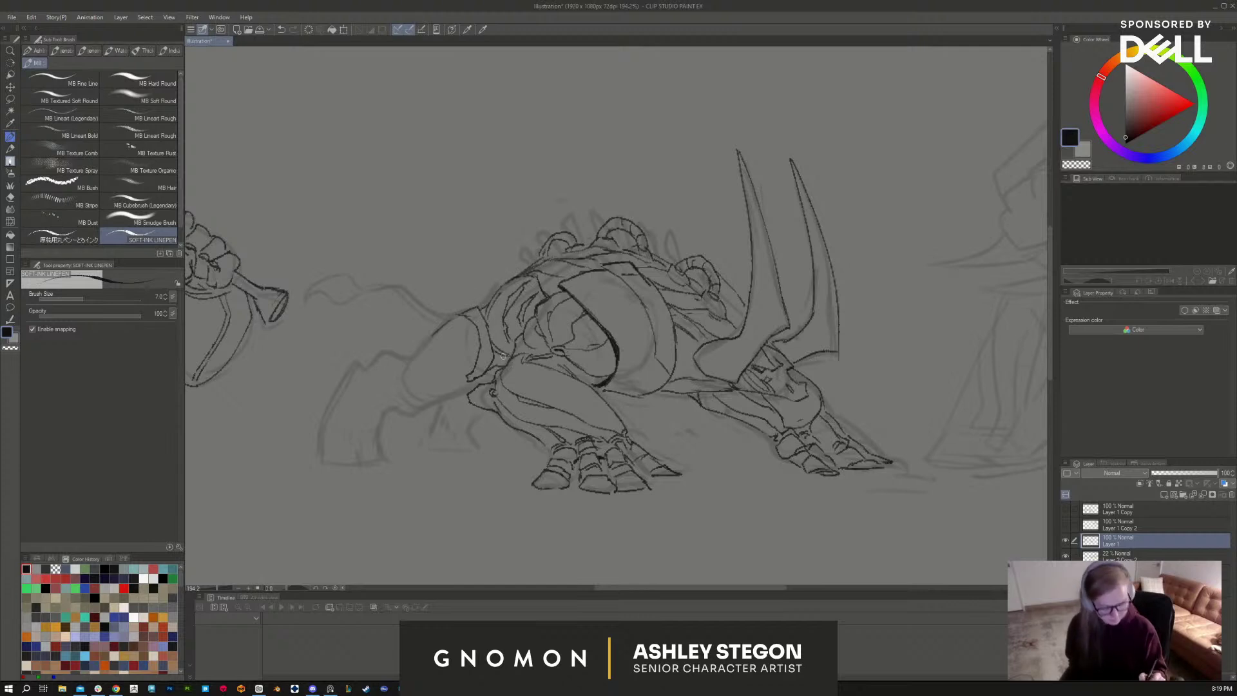
Step: Ink the near hind leg's thigh with segmented muscle shapes, the rounded knee at its lower end and the upper outer contour
{"action": "mouse_move", "coordinate": [440, 356]}
{"action": "left_mouse_down"}
{"action": "mouse_move", "coordinate": [474, 334]}
{"action": "mouse_move", "coordinate": [458, 347]}
{"action": "mouse_move", "coordinate": [476, 340]}
{"action": "mouse_move", "coordinate": [459, 353]}
{"action": "mouse_move", "coordinate": [473, 360]}
{"action": "mouse_move", "coordinate": [418, 394]}
{"action": "mouse_move", "coordinate": [469, 379]}
{"action": "mouse_move", "coordinate": [407, 402]}
{"action": "left_mouse_up"}
{"action": "mouse_move", "coordinate": [444, 365]}
{"action": "left_mouse_down"}
{"action": "mouse_move", "coordinate": [387, 411]}
{"action": "mouse_move", "coordinate": [422, 411]}
{"action": "mouse_move", "coordinate": [404, 397]}
{"action": "mouse_move", "coordinate": [442, 402]}
{"action": "mouse_move", "coordinate": [386, 404]}
{"action": "mouse_move", "coordinate": [425, 418]}
{"action": "mouse_move", "coordinate": [401, 414]}
{"action": "left_mouse_up"}
{"action": "key", "text": "e"}
{"action": "key", "text": "b"}
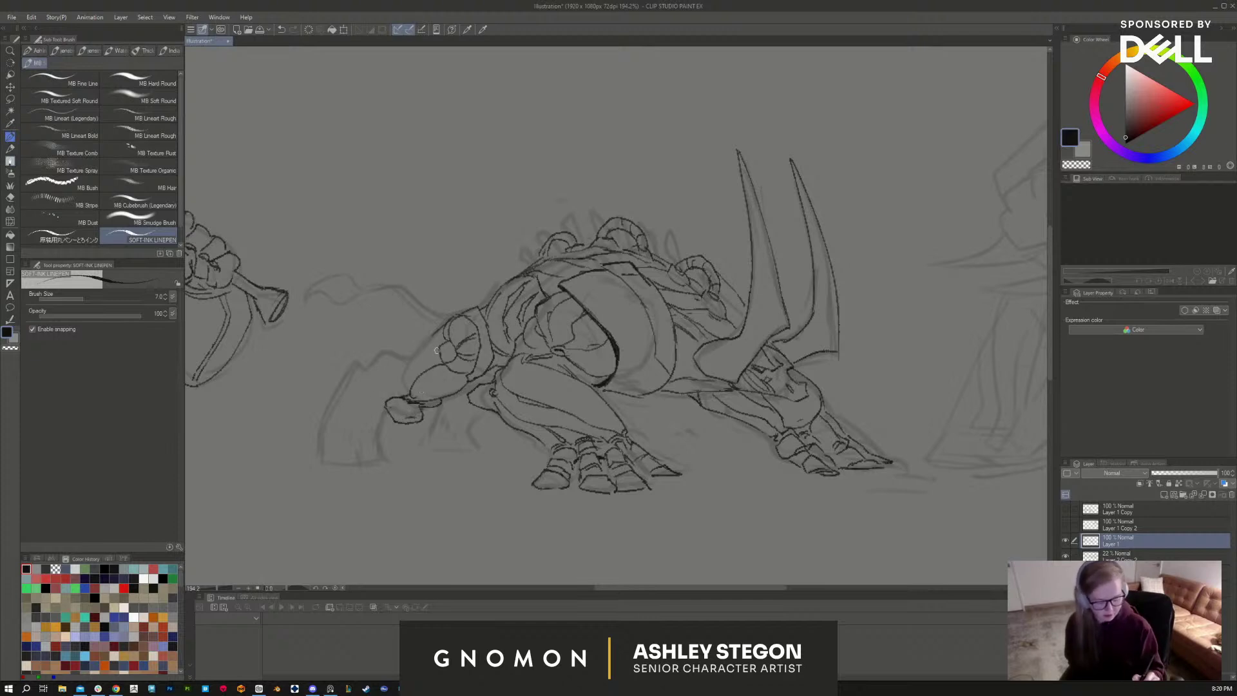
{"action": "mouse_move", "coordinate": [436, 351]}
{"action": "left_mouse_down"}
{"action": "mouse_move", "coordinate": [403, 381]}
{"action": "mouse_move", "coordinate": [419, 373]}
{"action": "left_mouse_up"}
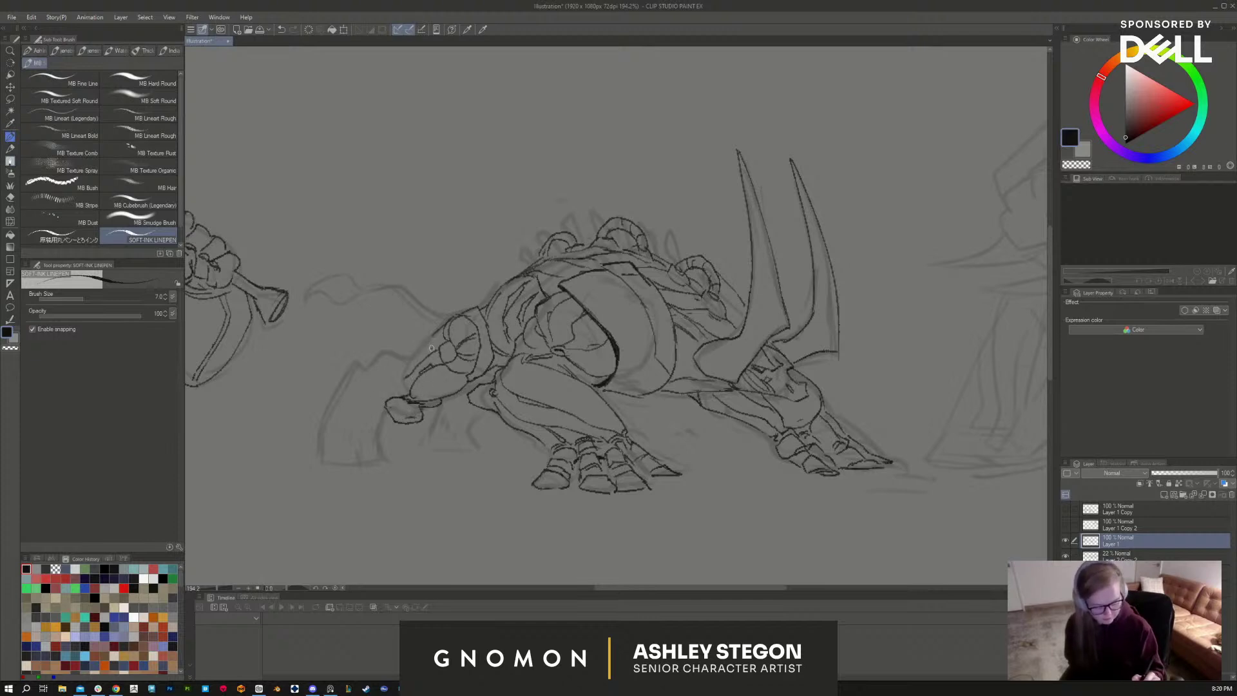
{"action": "mouse_move", "coordinate": [444, 326]}
{"action": "left_mouse_down"}
{"action": "mouse_move", "coordinate": [392, 394]}
{"action": "mouse_move", "coordinate": [366, 389]}
{"action": "mouse_move", "coordinate": [386, 395]}
{"action": "mouse_move", "coordinate": [369, 397]}
{"action": "mouse_move", "coordinate": [382, 407]}
{"action": "left_mouse_up"}
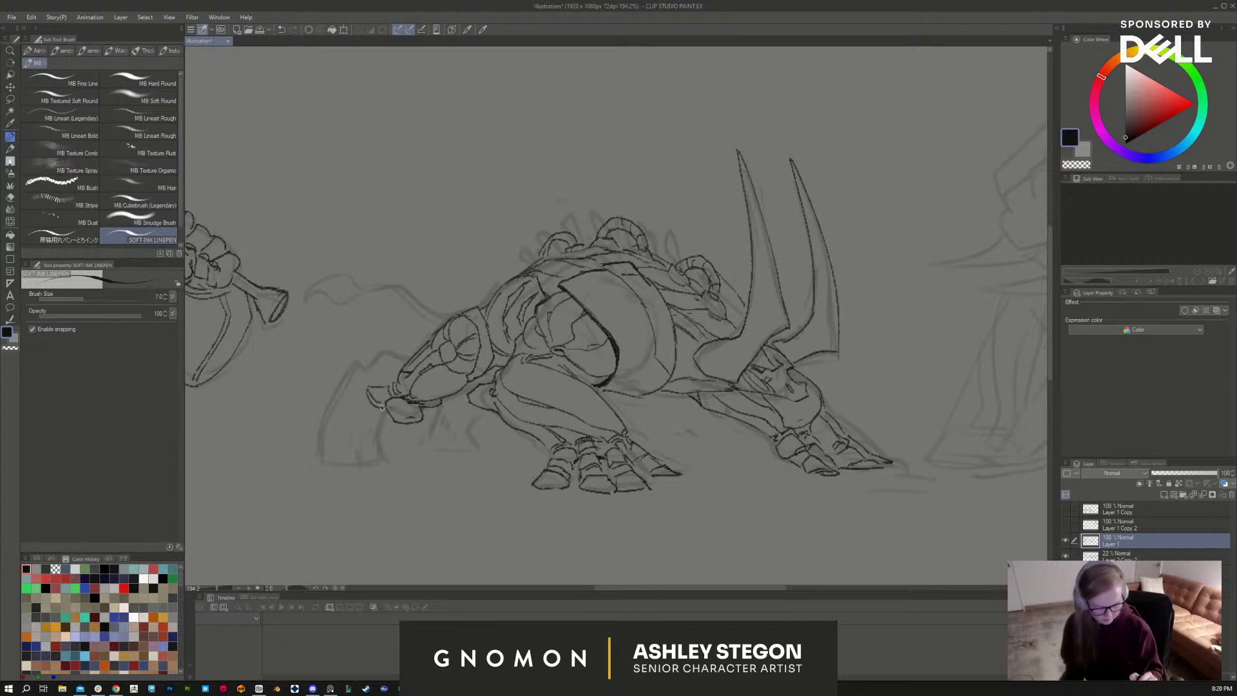
Step: Ink the hind leg's rounded joint and squared spur with a heavy crease, and re-ink the near foreleg's rear contour
{"action": "mouse_move", "coordinate": [405, 364]}
{"action": "left_mouse_down"}
{"action": "mouse_move", "coordinate": [364, 369]}
{"action": "mouse_move", "coordinate": [391, 379]}
{"action": "mouse_move", "coordinate": [375, 380]}
{"action": "mouse_move", "coordinate": [389, 377]}
{"action": "mouse_move", "coordinate": [358, 351]}
{"action": "mouse_move", "coordinate": [342, 358]}
{"action": "mouse_move", "coordinate": [332, 400]}
{"action": "left_mouse_up"}
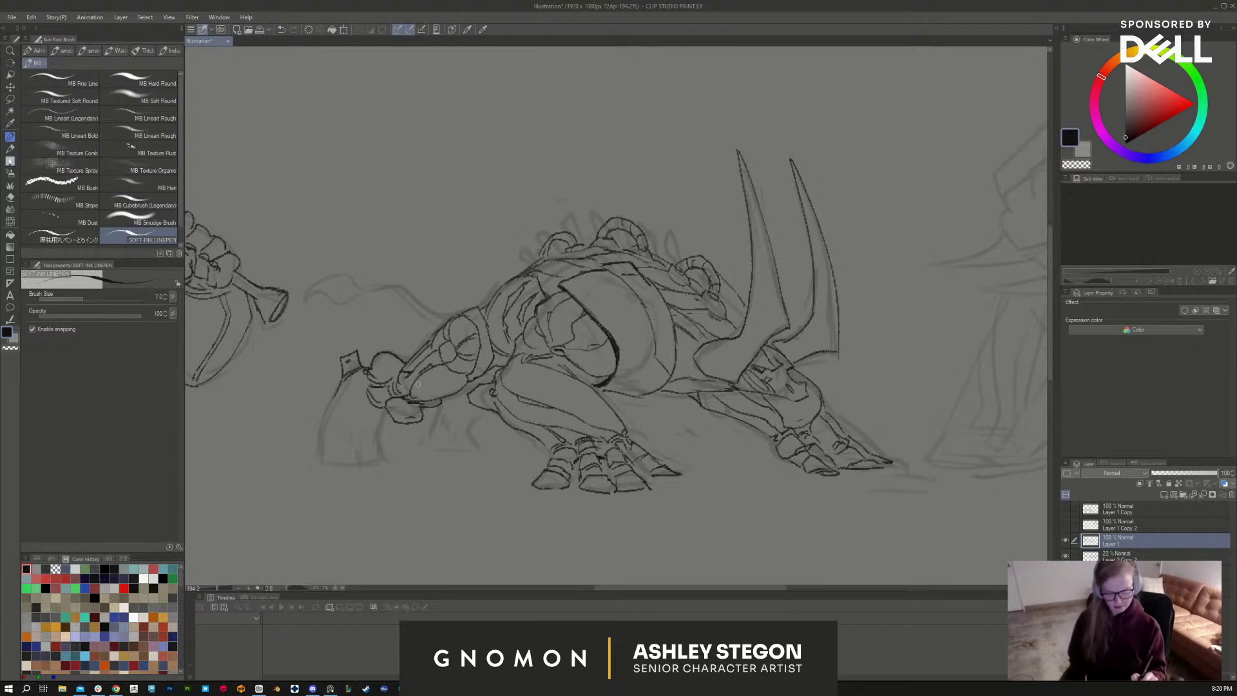
{"action": "key", "text": "e"}
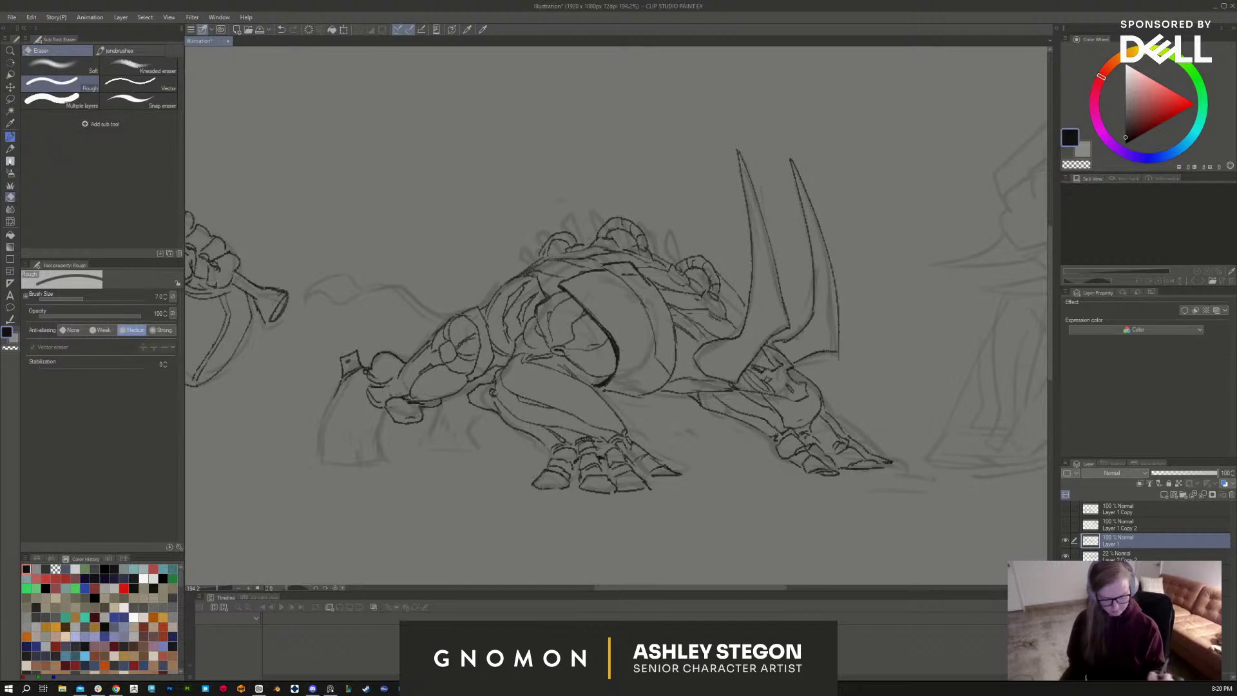
{"action": "key", "text": "b"}
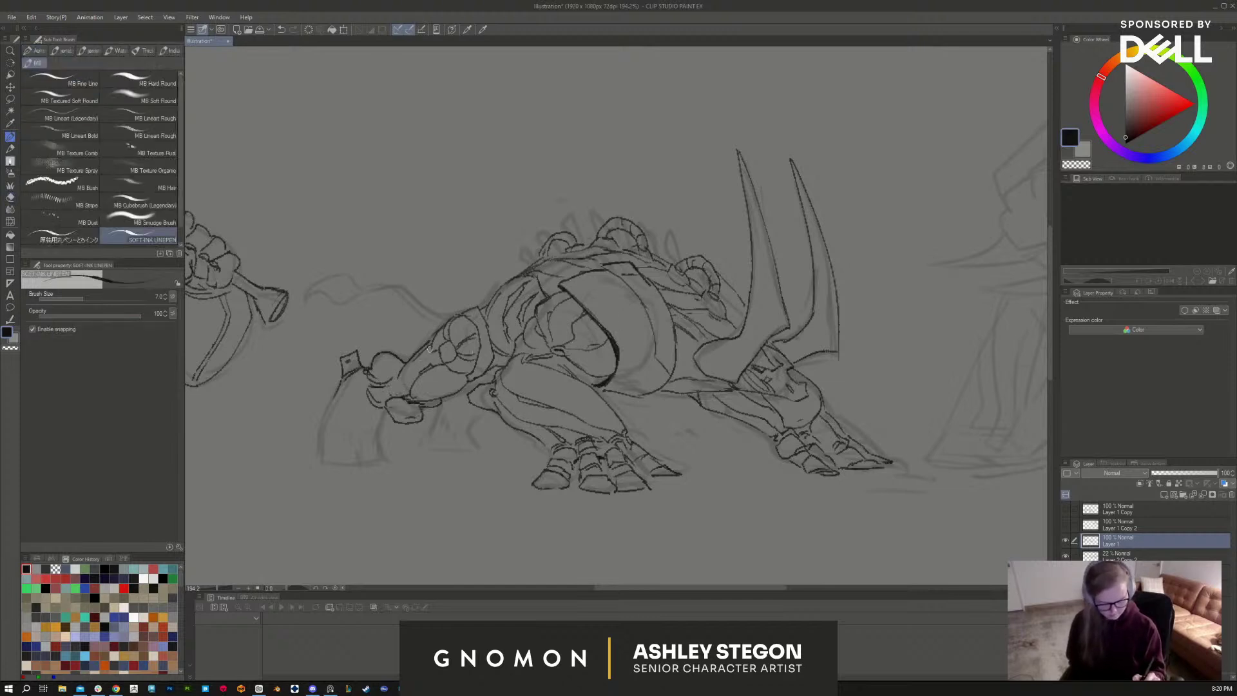
{"action": "mouse_move", "coordinate": [429, 349]}
{"action": "left_mouse_down"}
{"action": "mouse_move", "coordinate": [409, 388]}
{"action": "mouse_move", "coordinate": [377, 385]}
{"action": "mouse_move", "coordinate": [405, 396]}
{"action": "left_mouse_up"}
{"action": "key", "text": "ctrl+z"}
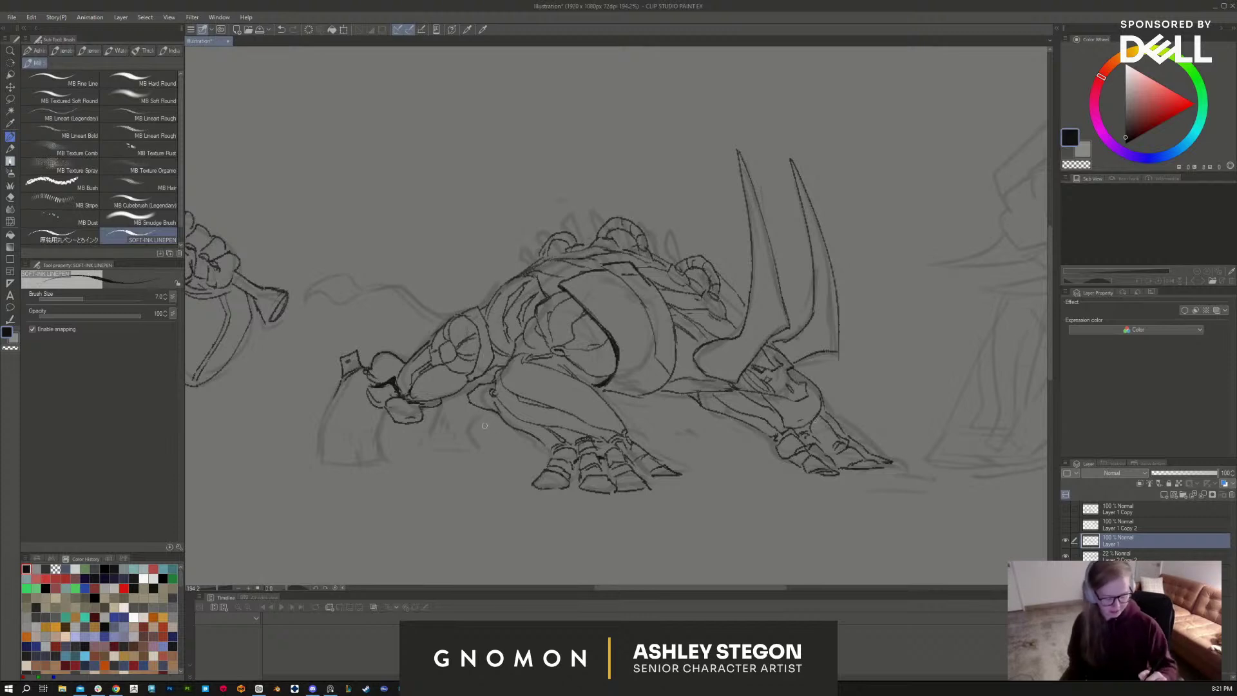
{"action": "mouse_move", "coordinate": [476, 408]}
{"action": "left_mouse_down"}
{"action": "mouse_move", "coordinate": [503, 434]}
{"action": "mouse_move", "coordinate": [481, 412]}
{"action": "mouse_move", "coordinate": [492, 436]}
{"action": "mouse_move", "coordinate": [485, 427]}
{"action": "mouse_move", "coordinate": [536, 439]}
{"action": "left_mouse_up"}
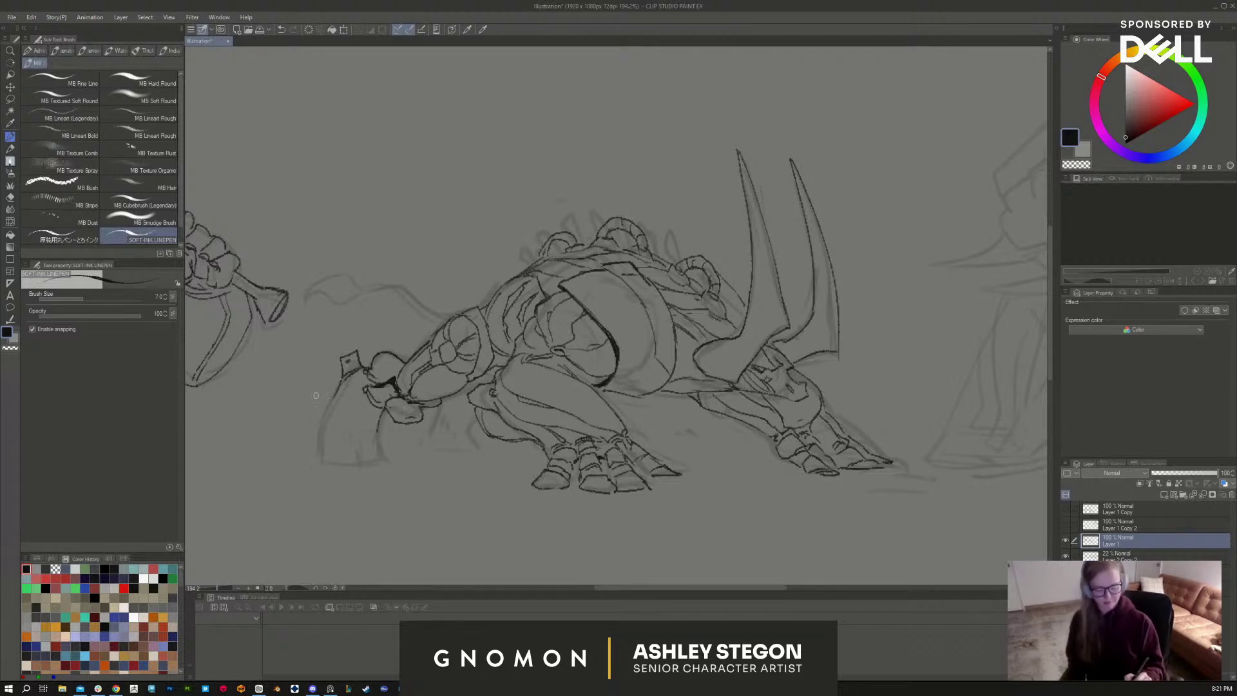
Step: Ink the near hind leg's flared lower section with a flat base, and add the smaller far hind foot behind it
{"action": "left_click_drag", "start_coordinate": [345, 374], "coordinate": [320, 430]}
{"action": "mouse_move", "coordinate": [353, 375]}
{"action": "left_mouse_down"}
{"action": "mouse_move", "coordinate": [385, 379]}
{"action": "mouse_move", "coordinate": [361, 399]}
{"action": "mouse_move", "coordinate": [365, 410]}
{"action": "mouse_move", "coordinate": [373, 396]}
{"action": "mouse_move", "coordinate": [379, 438]}
{"action": "mouse_move", "coordinate": [334, 389]}
{"action": "mouse_move", "coordinate": [317, 458]}
{"action": "left_mouse_up"}
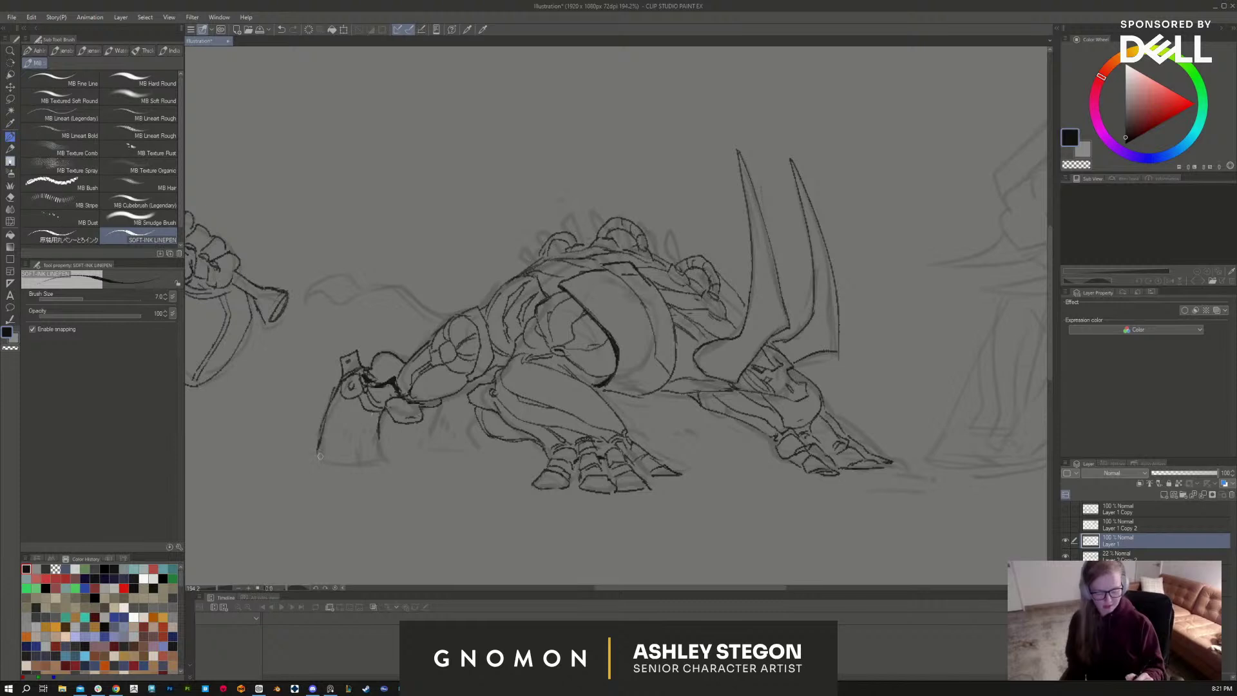
{"action": "key", "text": "ctrl+z"}
{"action": "mouse_move", "coordinate": [324, 412]}
{"action": "left_mouse_down"}
{"action": "mouse_move", "coordinate": [309, 463]}
{"action": "mouse_move", "coordinate": [387, 458]}
{"action": "left_mouse_up"}
{"action": "left_click_drag", "start_coordinate": [310, 462], "coordinate": [394, 456]}
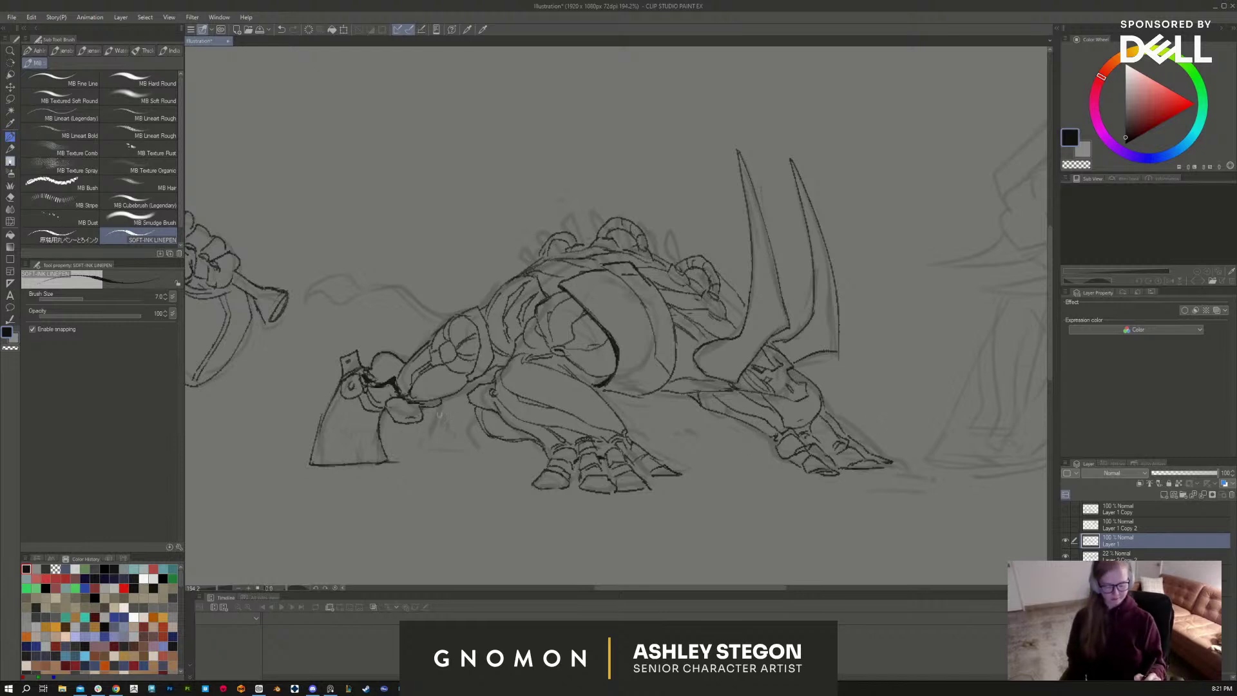
{"action": "mouse_move", "coordinate": [437, 402]}
{"action": "left_mouse_down"}
{"action": "mouse_move", "coordinate": [422, 447]}
{"action": "mouse_move", "coordinate": [489, 445]}
{"action": "mouse_move", "coordinate": [469, 436]}
{"action": "mouse_move", "coordinate": [478, 419]}
{"action": "mouse_move", "coordinate": [481, 446]}
{"action": "left_mouse_up"}
{"action": "left_click_drag", "start_coordinate": [480, 447], "coordinate": [464, 446]}
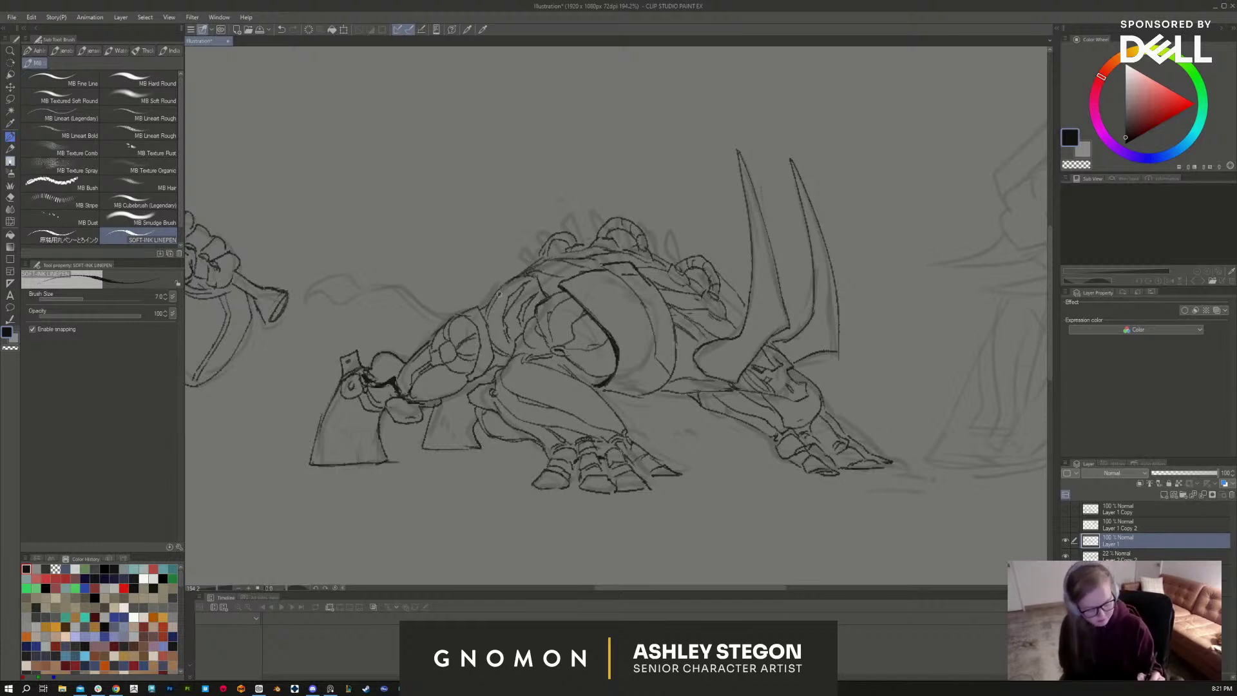
Step: Ink the creature's long curved tail from the haunch to its downturned tip, and divide it into bands with short cross lines
{"action": "mouse_move", "coordinate": [512, 265]}
{"action": "left_mouse_down"}
{"action": "mouse_move", "coordinate": [455, 316]}
{"action": "mouse_move", "coordinate": [418, 298]}
{"action": "mouse_move", "coordinate": [335, 300]}
{"action": "left_mouse_up"}
{"action": "mouse_move", "coordinate": [450, 324]}
{"action": "left_mouse_down"}
{"action": "mouse_move", "coordinate": [408, 302]}
{"action": "mouse_move", "coordinate": [322, 316]}
{"action": "mouse_move", "coordinate": [348, 283]}
{"action": "mouse_move", "coordinate": [311, 326]}
{"action": "left_mouse_up"}
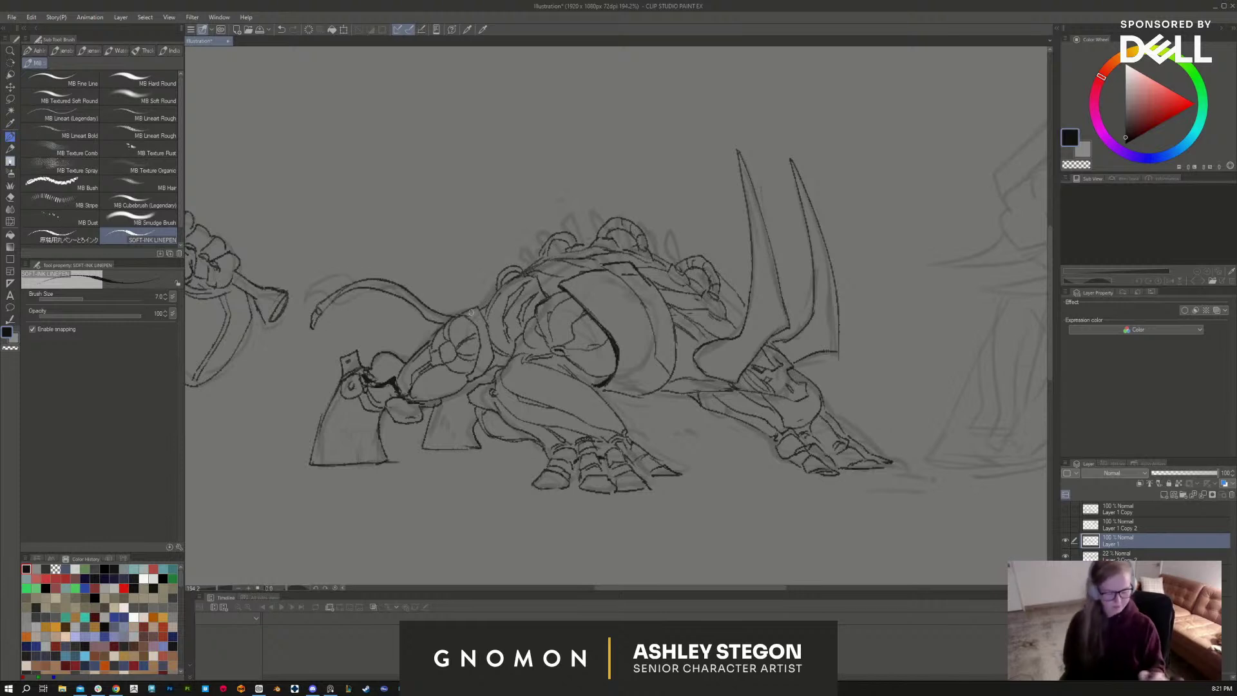
{"action": "left_click_drag", "start_coordinate": [436, 318], "coordinate": [429, 316]}
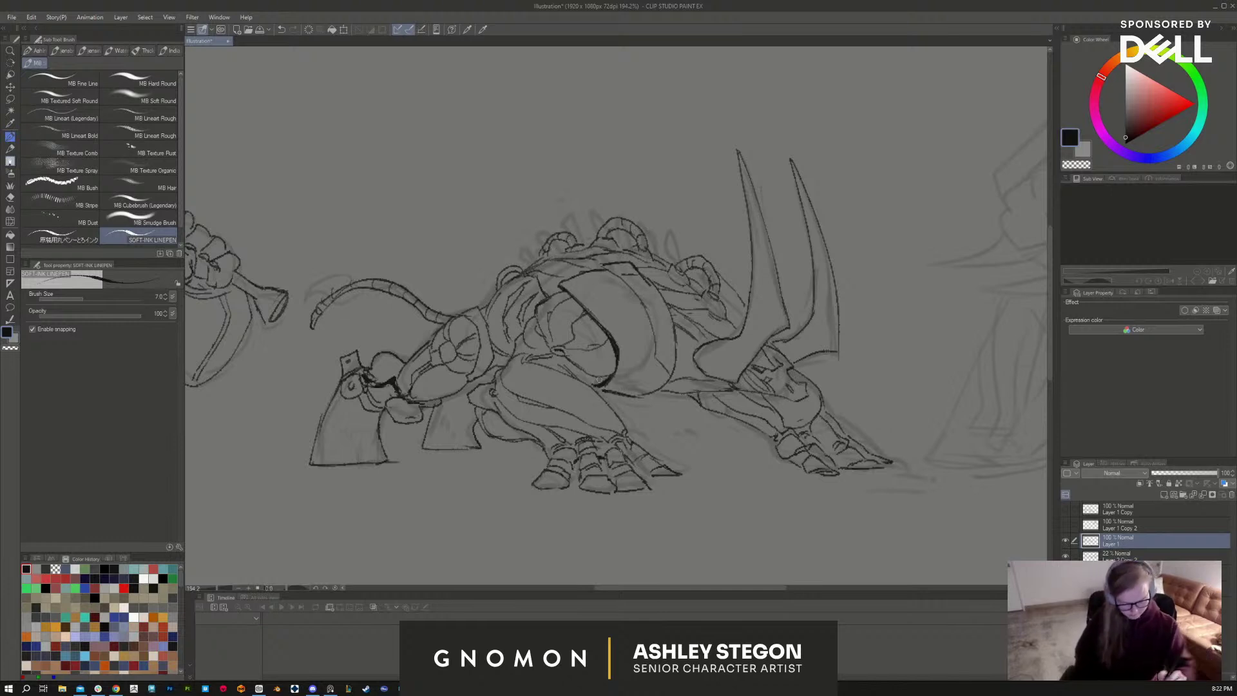
Step: Thicken the creases at the lower end of the shoulder plate, at the thigh junction and in the flank folds
{"action": "mouse_move", "coordinate": [599, 385]}
{"action": "left_mouse_down"}
{"action": "mouse_move", "coordinate": [573, 382]}
{"action": "mouse_move", "coordinate": [588, 385]}
{"action": "left_mouse_up"}
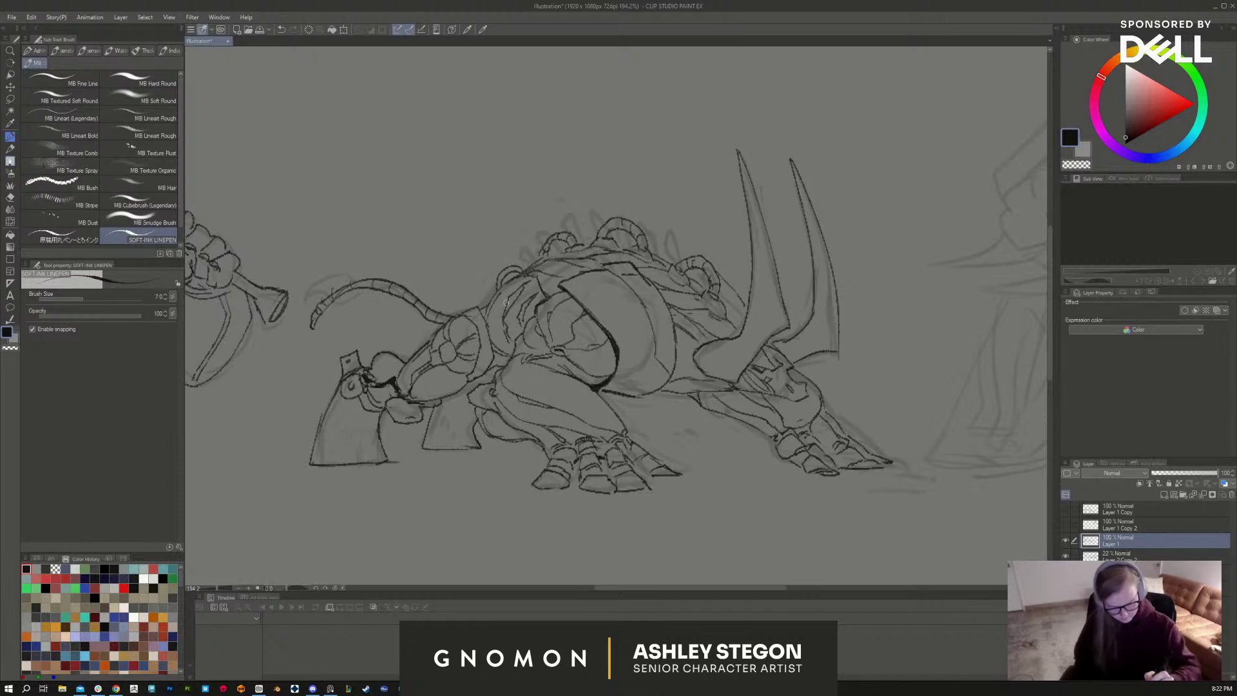
{"action": "mouse_move", "coordinate": [510, 355]}
{"action": "left_mouse_down"}
{"action": "mouse_move", "coordinate": [489, 369]}
{"action": "mouse_move", "coordinate": [504, 360]}
{"action": "left_mouse_up"}
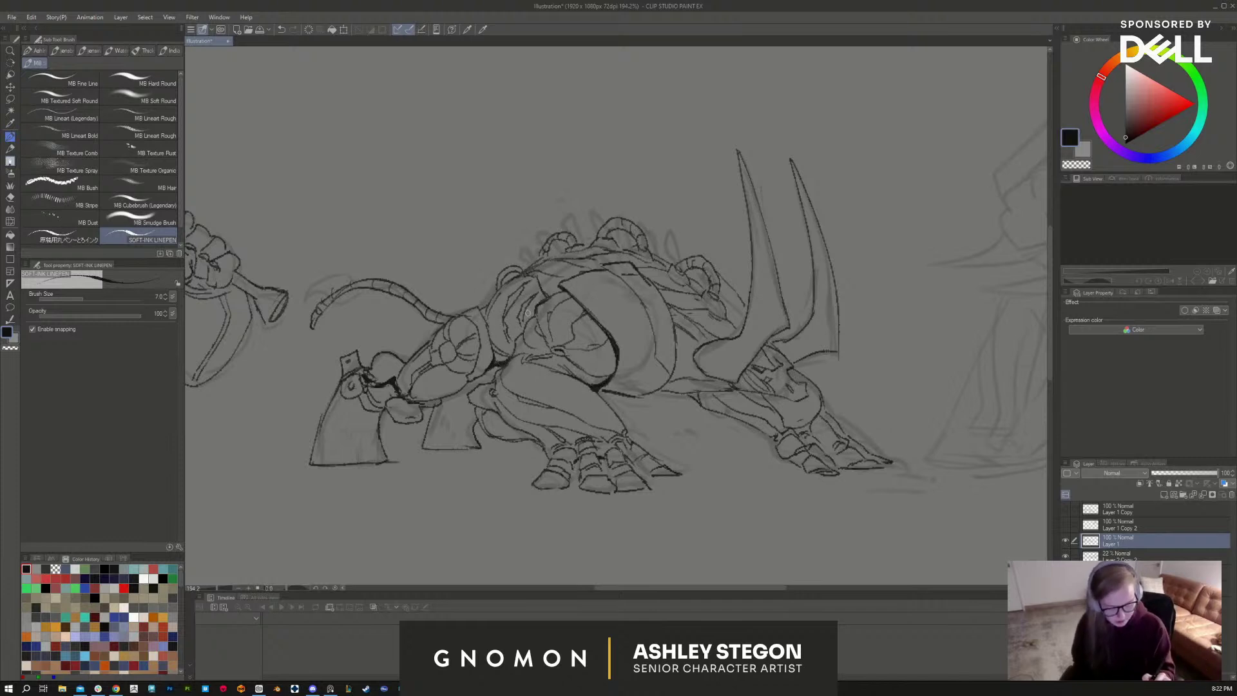
{"action": "mouse_move", "coordinate": [534, 313]}
{"action": "left_mouse_down"}
{"action": "mouse_move", "coordinate": [525, 326]}
{"action": "mouse_move", "coordinate": [542, 303]}
{"action": "left_mouse_up"}
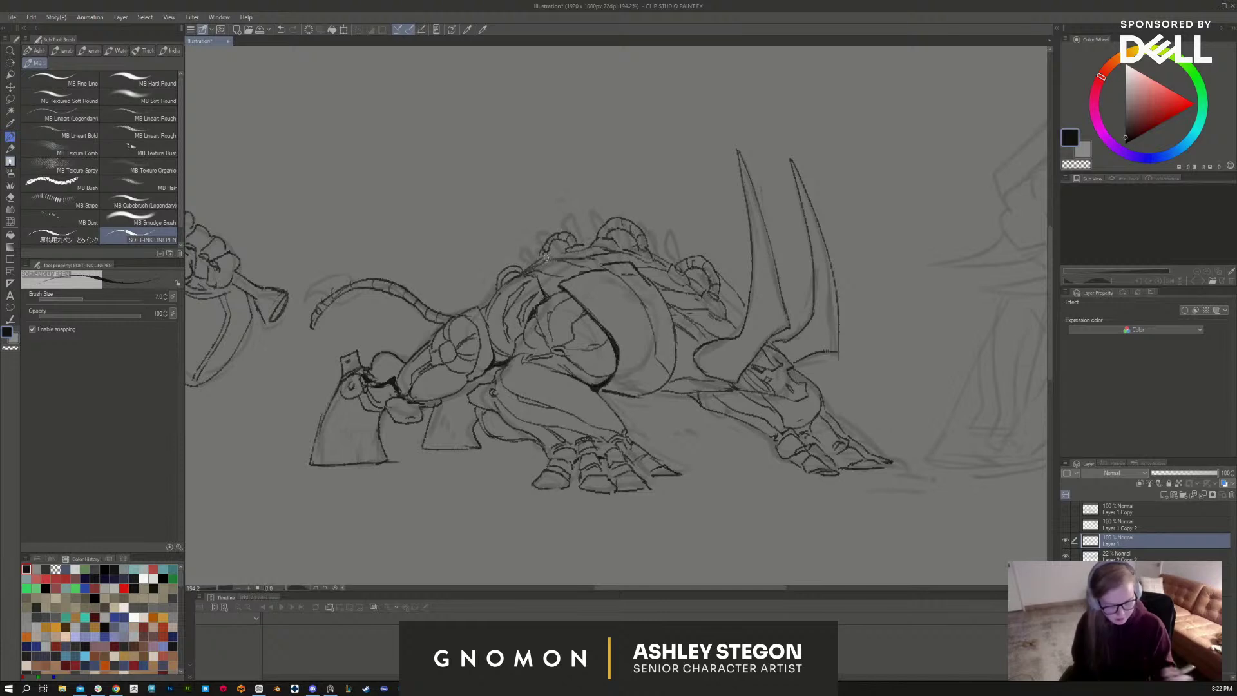
Step: Darken the underside line from the chest to below the jaw, and ink the facial details beneath the horns
{"action": "mouse_move", "coordinate": [694, 364]}
{"action": "left_mouse_down"}
{"action": "mouse_move", "coordinate": [738, 389]}
{"action": "mouse_move", "coordinate": [727, 388]}
{"action": "mouse_move", "coordinate": [720, 343]}
{"action": "mouse_move", "coordinate": [743, 378]}
{"action": "mouse_move", "coordinate": [813, 354]}
{"action": "left_mouse_up"}
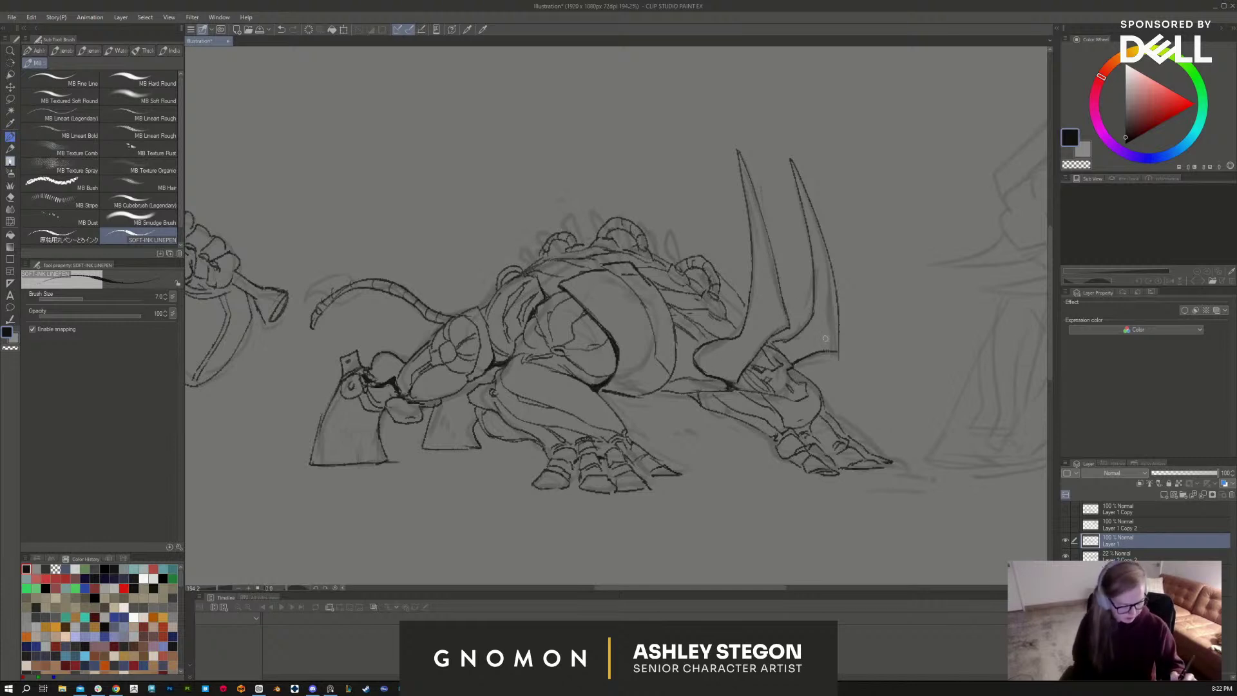
{"action": "mouse_move", "coordinate": [700, 403]}
{"action": "left_mouse_down"}
{"action": "mouse_move", "coordinate": [713, 370]}
{"action": "mouse_move", "coordinate": [719, 393]}
{"action": "mouse_move", "coordinate": [705, 394]}
{"action": "mouse_move", "coordinate": [785, 398]}
{"action": "mouse_move", "coordinate": [751, 395]}
{"action": "left_mouse_up"}
{"action": "mouse_move", "coordinate": [762, 394]}
{"action": "left_mouse_down"}
{"action": "mouse_move", "coordinate": [737, 392]}
{"action": "mouse_move", "coordinate": [791, 400]}
{"action": "mouse_move", "coordinate": [752, 392]}
{"action": "left_mouse_up"}
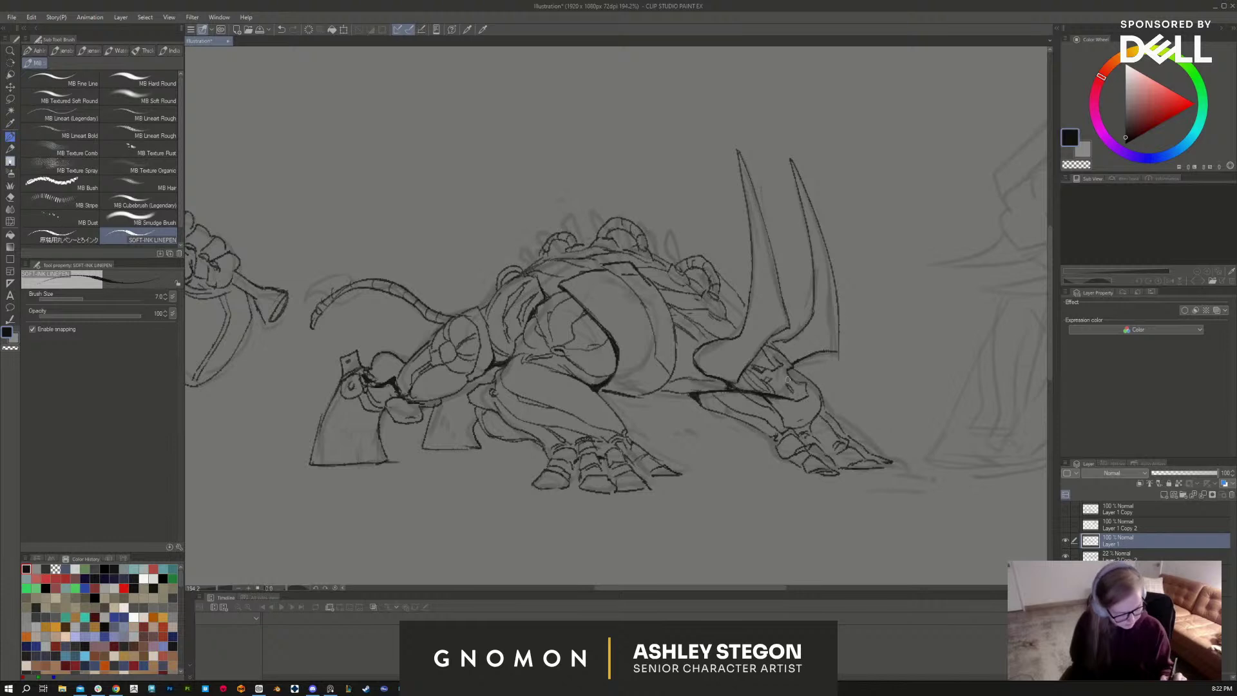
{"action": "mouse_move", "coordinate": [791, 389]}
{"action": "left_mouse_down"}
{"action": "mouse_move", "coordinate": [825, 369]}
{"action": "mouse_move", "coordinate": [791, 386]}
{"action": "left_mouse_up"}
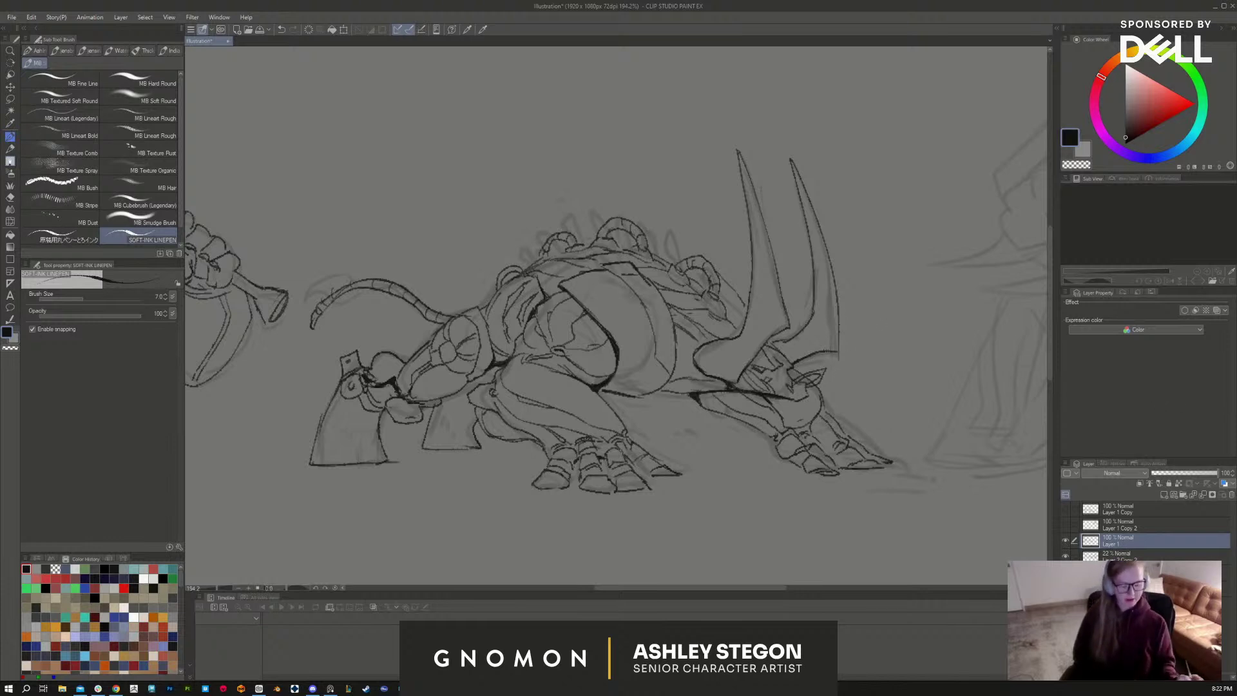
Step: Clean up the small facial lines beneath the horns with the eraser reduced to size 2.5
{"action": "key", "text": "e"}
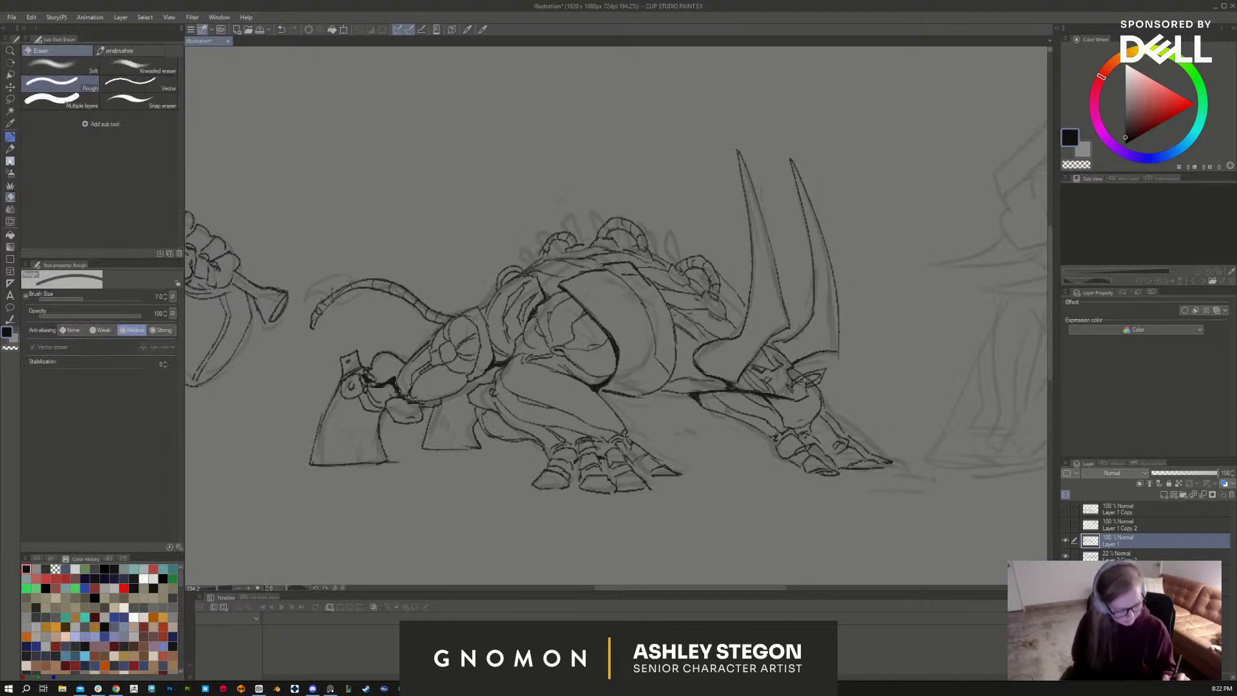
{"action": "key", "text": "bracketleft"}
{"action": "key", "text": "bracketleft"}
{"action": "key", "text": "bracketleft"}
{"action": "key", "text": "bracketleft"}
{"action": "key", "text": "bracketleft"}
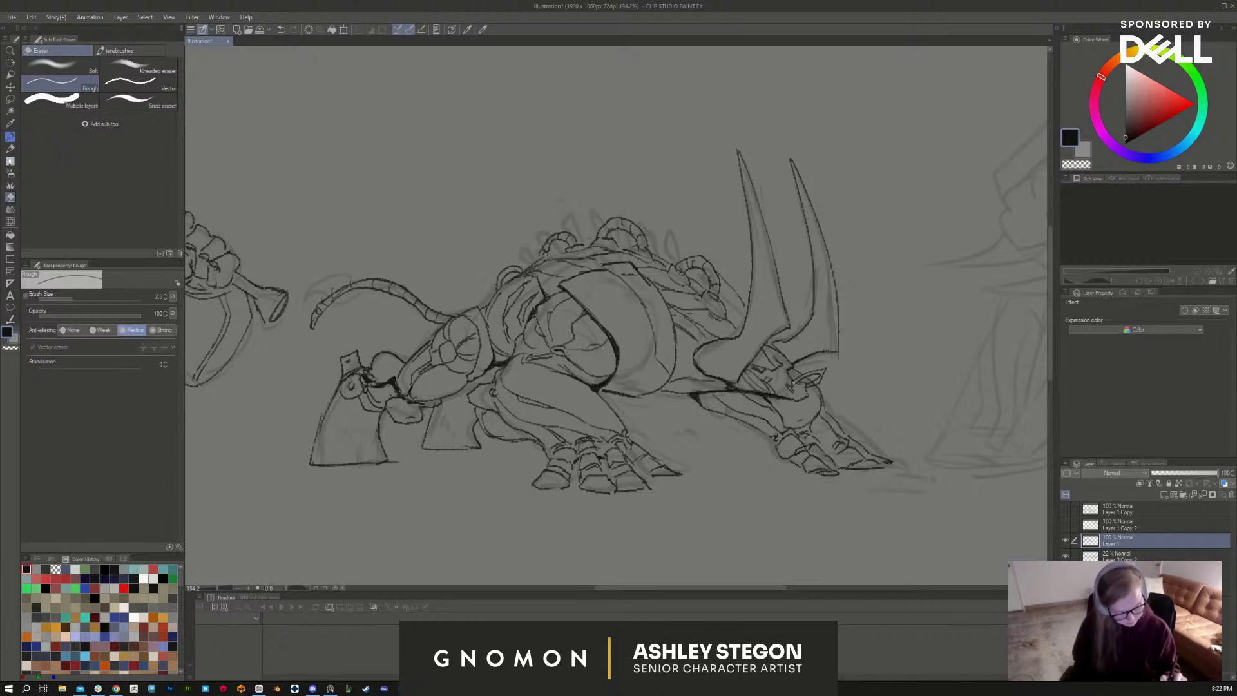
Step: Refine the fine facial details with the inking pen reduced to size 3
{"action": "key", "text": "b"}
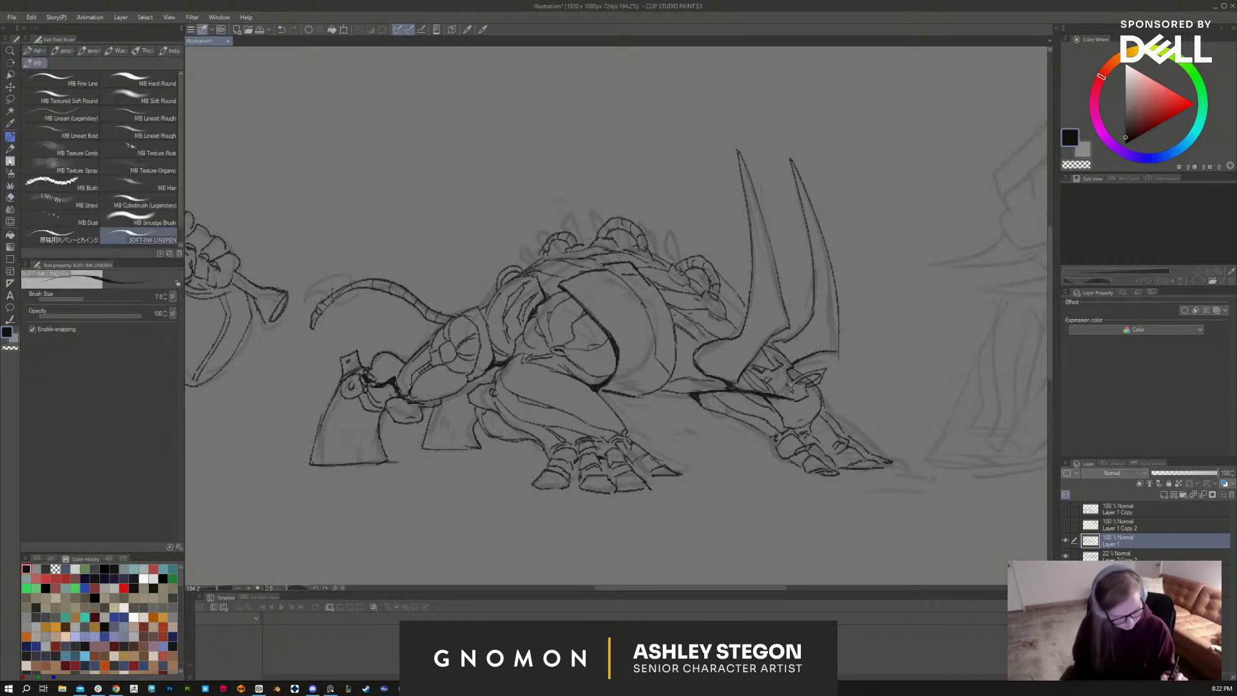
{"action": "key", "text": "bracketleft"}
{"action": "key", "text": "bracketleft"}
{"action": "key", "text": "bracketleft"}
{"action": "key", "text": "bracketleft"}
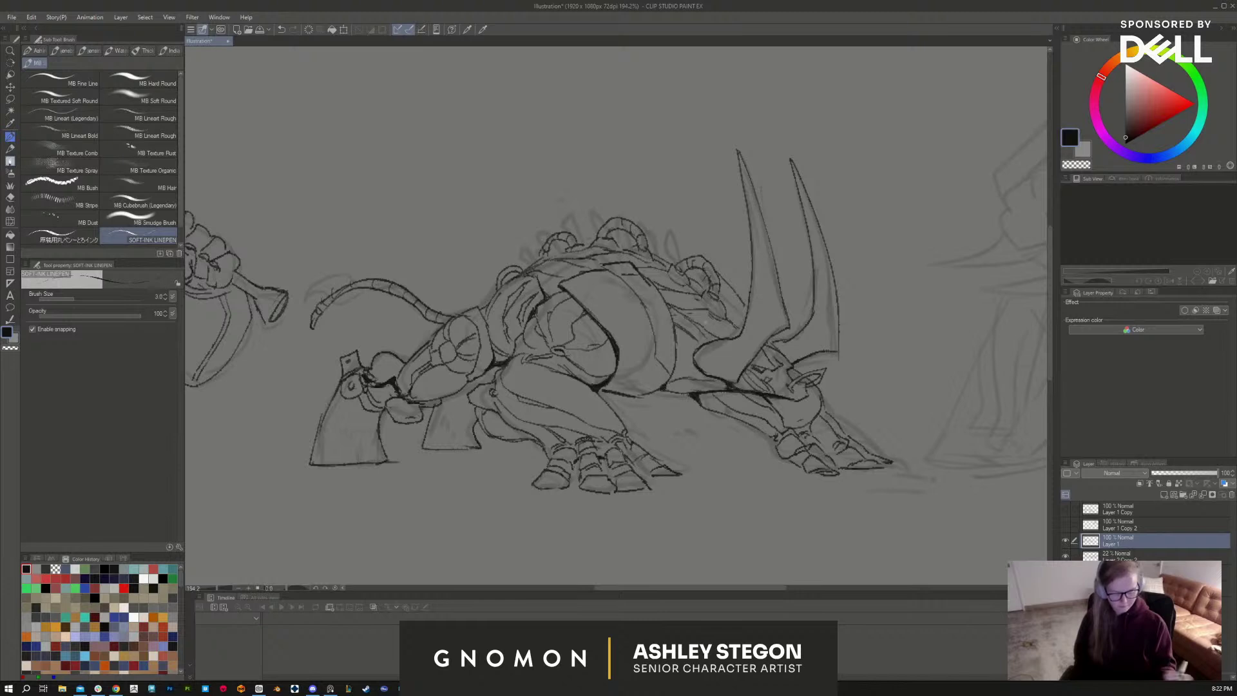
Step: Set the inking pen to size 5 and tidy the hind leg's lower contour and joint, erasing stray marks
{"action": "key", "text": "bracketright"}
{"action": "key", "text": "bracketright"}
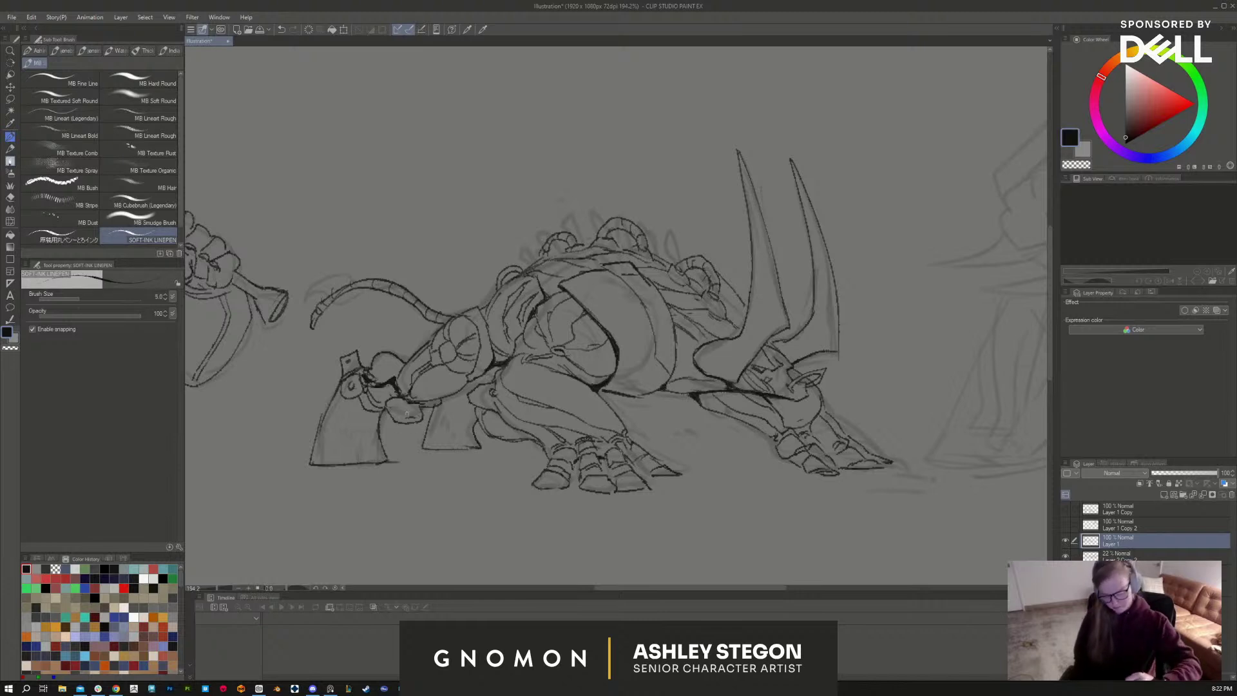
{"action": "key", "text": "e"}
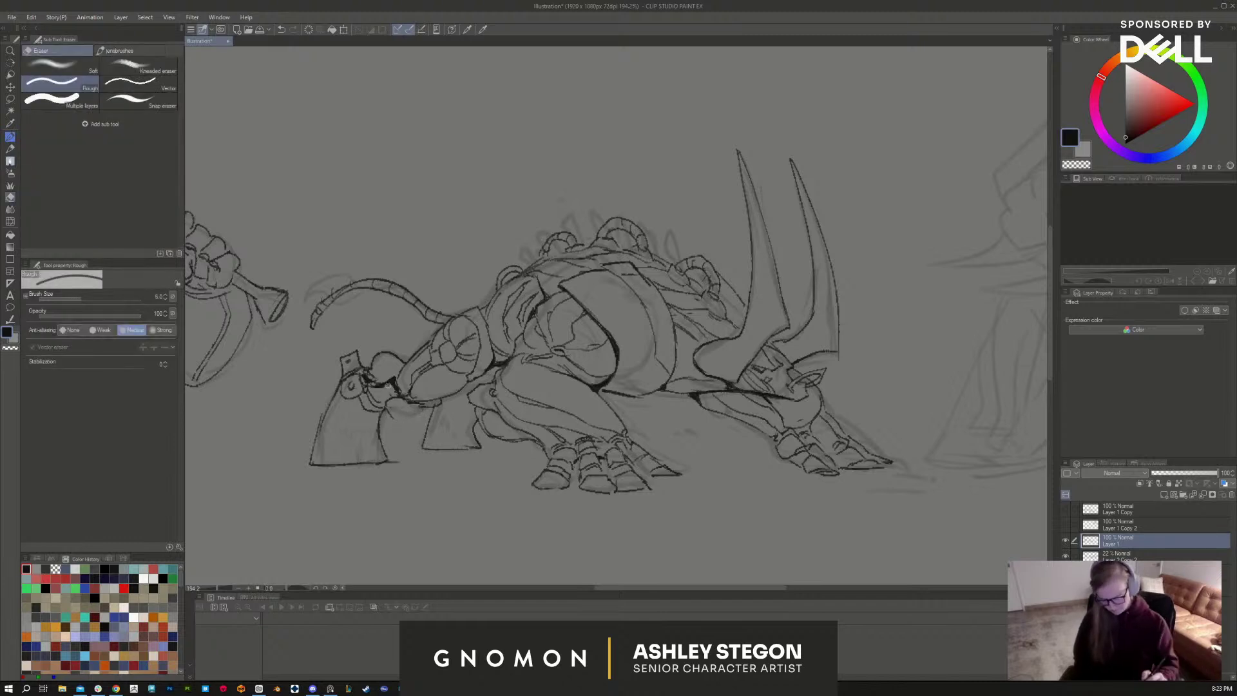
{"action": "key", "text": "b"}
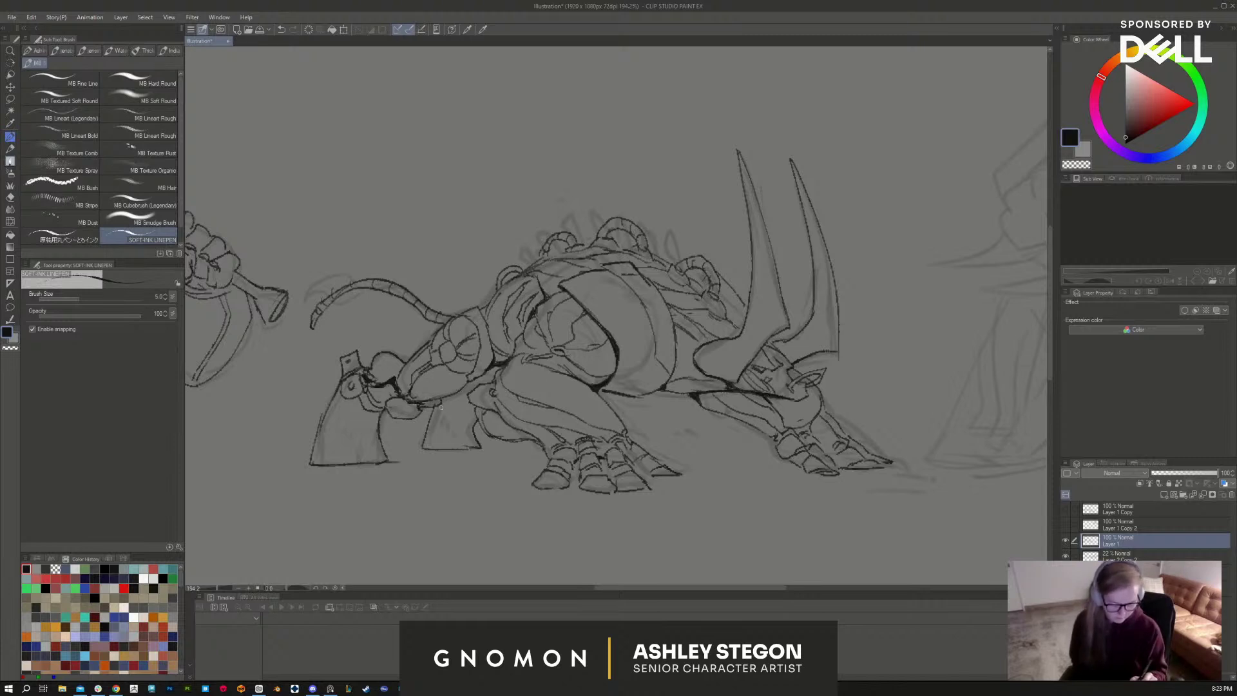
{"action": "key", "text": "e"}
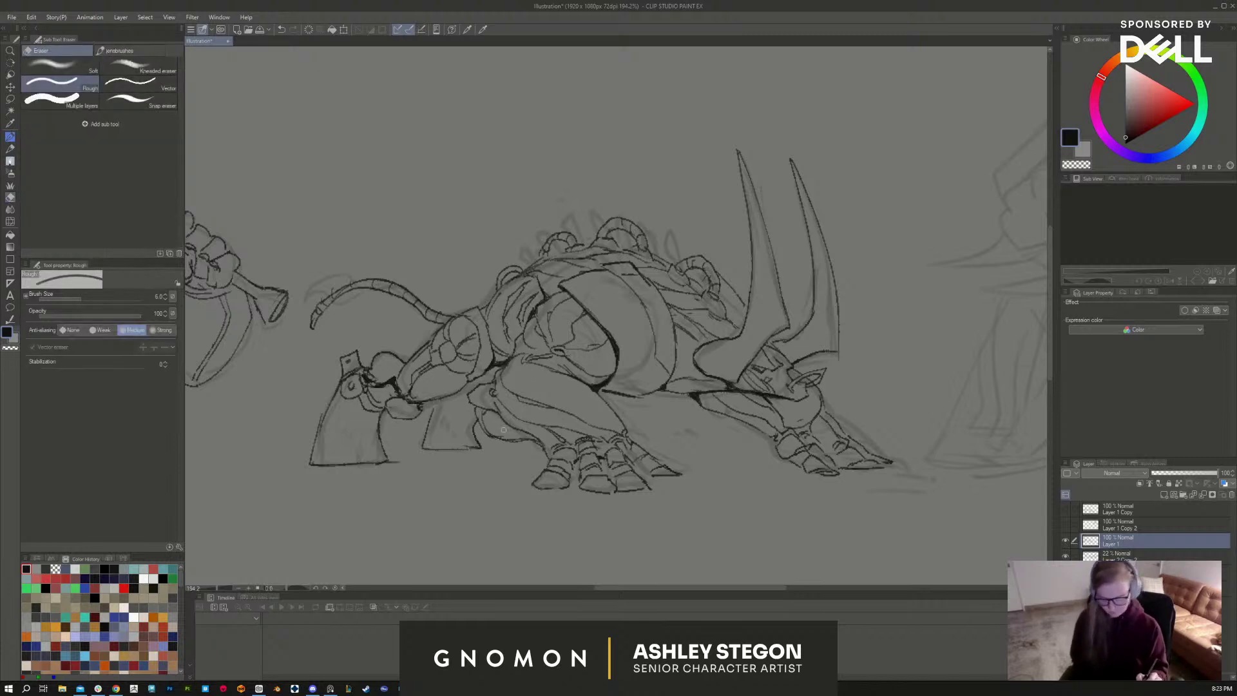
{"action": "key", "text": "b"}
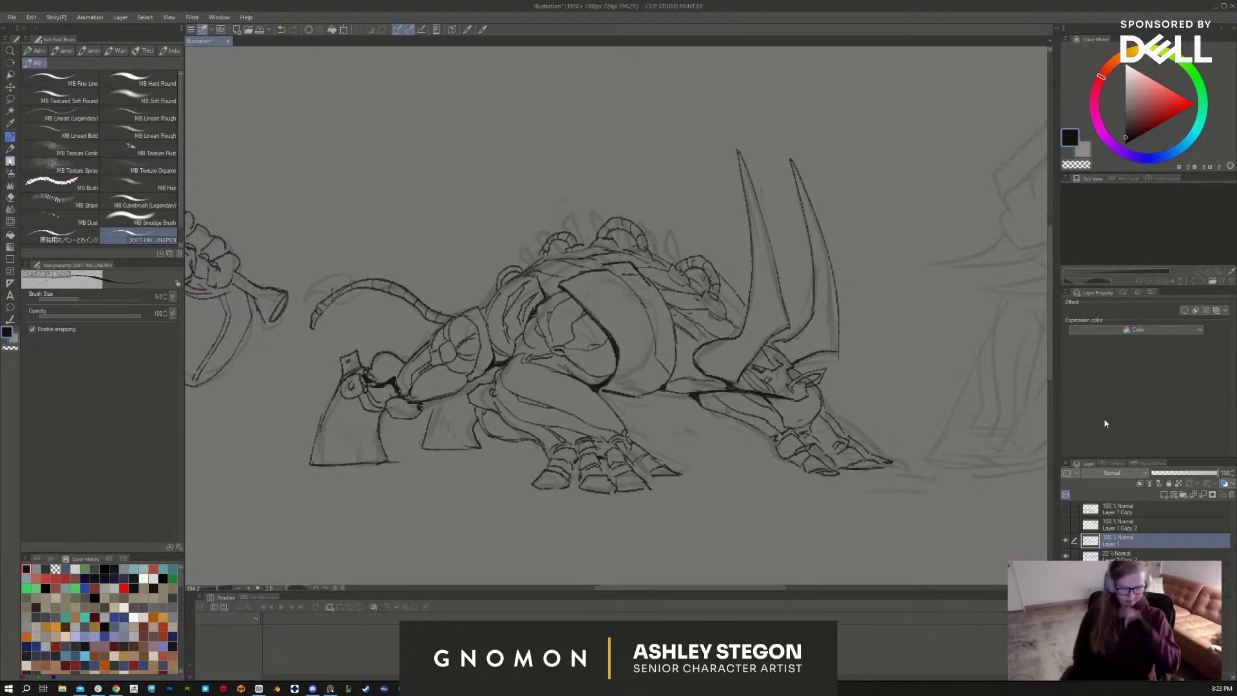
Step: Flip the canvas horizontally, then reinforce the crease above the hip and the lines along the belly behind the horns
{"action": "key", "text": "h"}
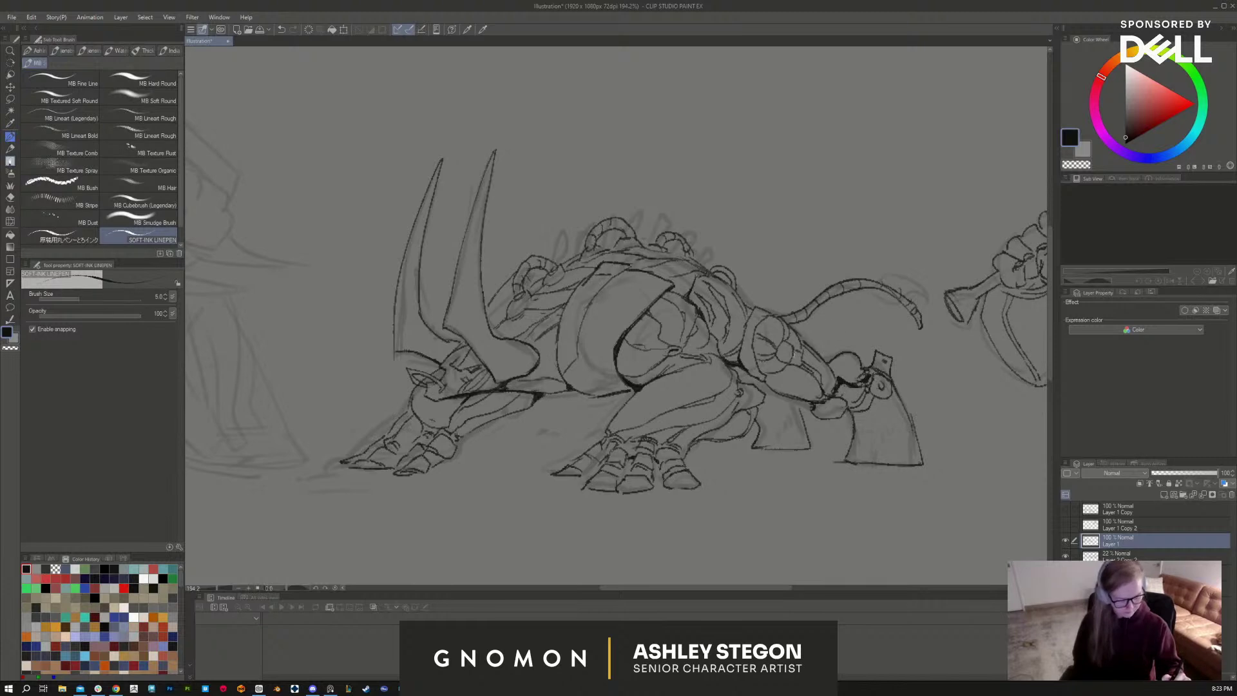
{"action": "mouse_move", "coordinate": [742, 334]}
{"action": "left_mouse_down"}
{"action": "mouse_move", "coordinate": [757, 312]}
{"action": "mouse_move", "coordinate": [750, 329]}
{"action": "left_mouse_up"}
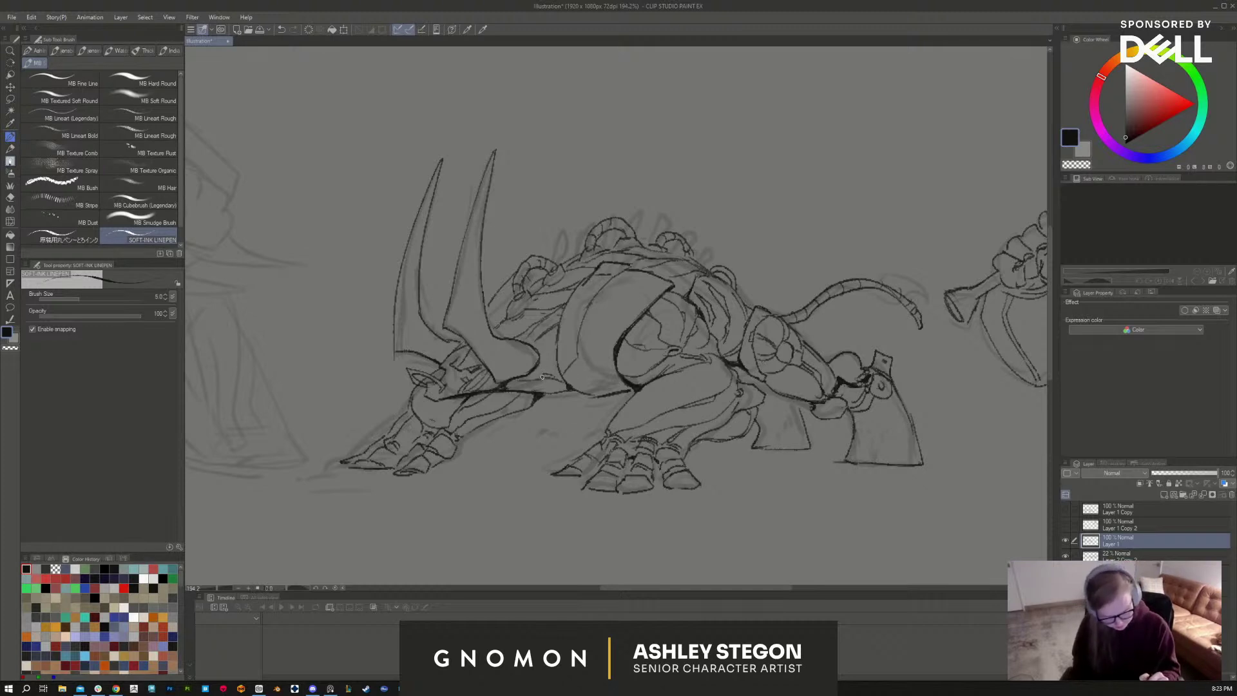
{"action": "left_click_drag", "start_coordinate": [541, 377], "coordinate": [519, 379]}
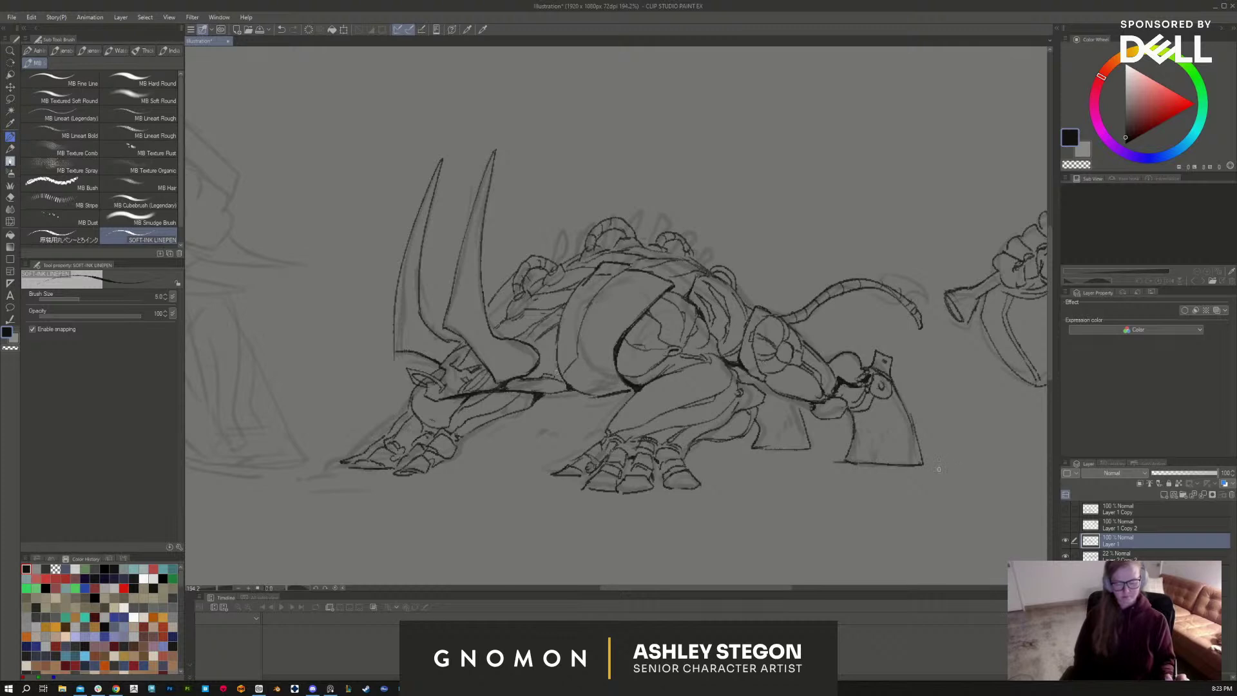
Step: Clean up the lines around the eye and jaw with the eraser at sizes 3 and 5
{"action": "key", "text": "e"}
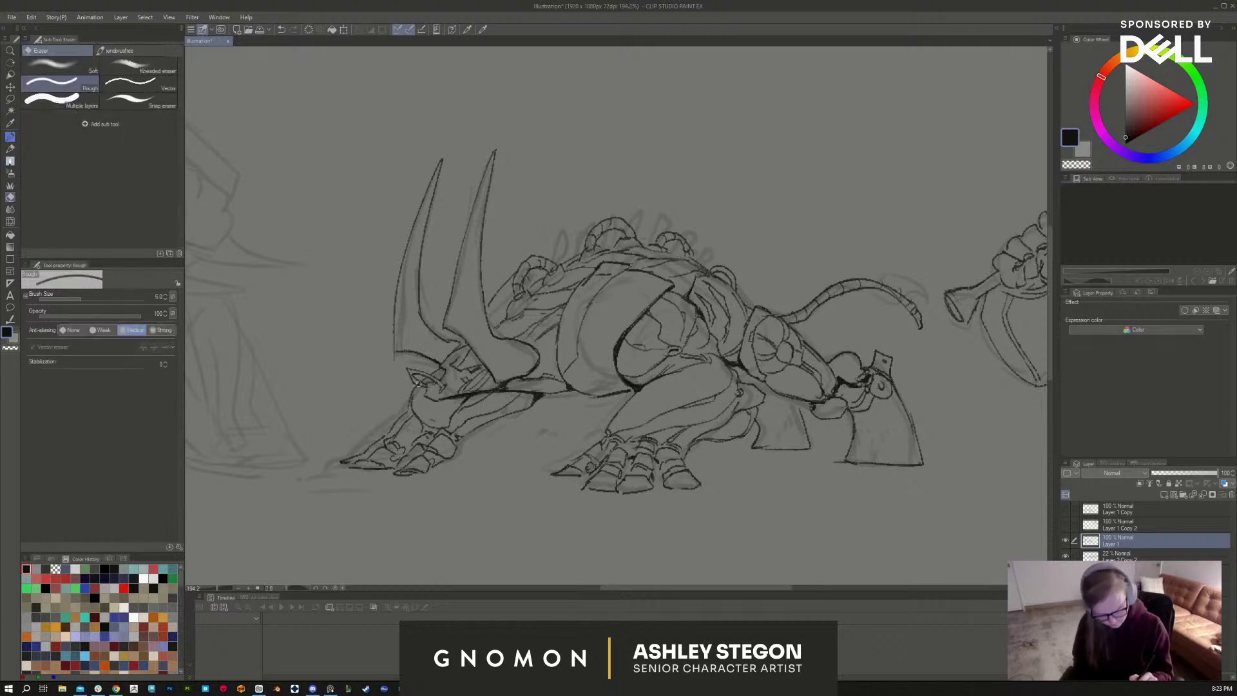
{"action": "key", "text": "bracketleft"}
{"action": "key", "text": "bracketleft"}
{"action": "key", "text": "bracketleft"}
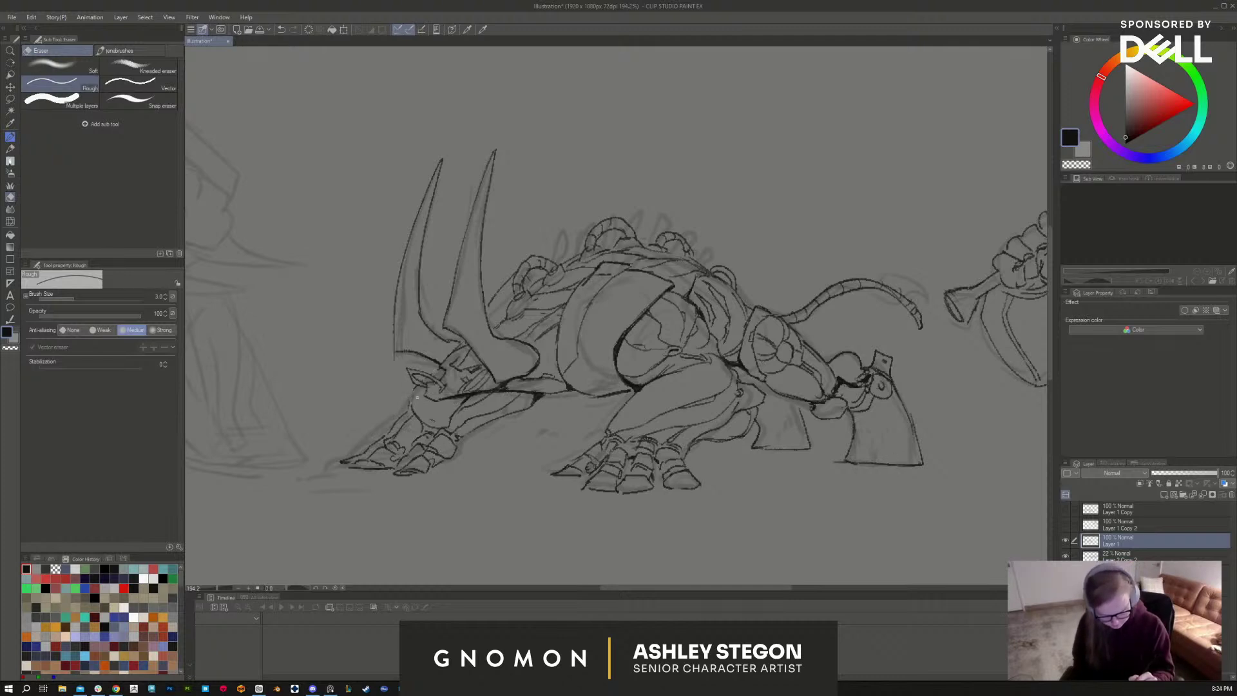
{"action": "key", "text": "bracketright"}
{"action": "key", "text": "bracketright"}
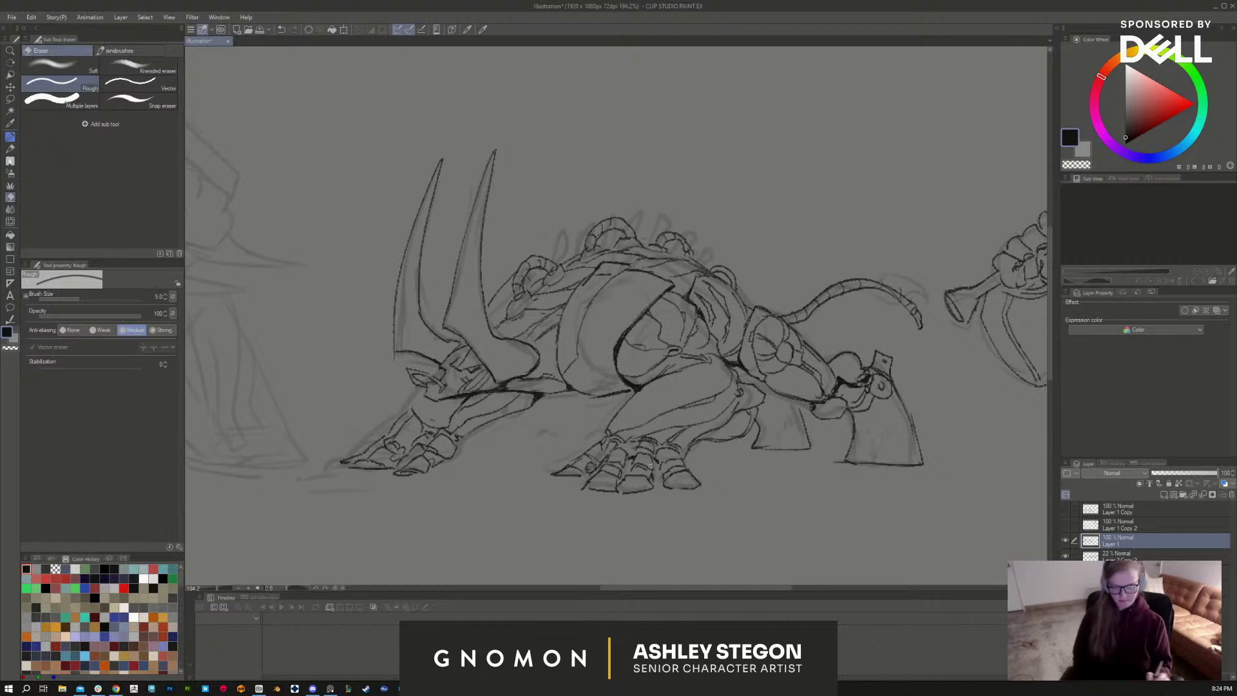
Step: Lasso the far foreleg, shift it back toward the body and scale it down slightly
{"action": "key", "text": "m"}
{"action": "mouse_move", "coordinate": [429, 473]}
{"action": "left_mouse_down"}
{"action": "mouse_move", "coordinate": [544, 423]}
{"action": "mouse_move", "coordinate": [550, 395]}
{"action": "mouse_move", "coordinate": [405, 397]}
{"action": "mouse_move", "coordinate": [407, 493]}
{"action": "left_mouse_up"}
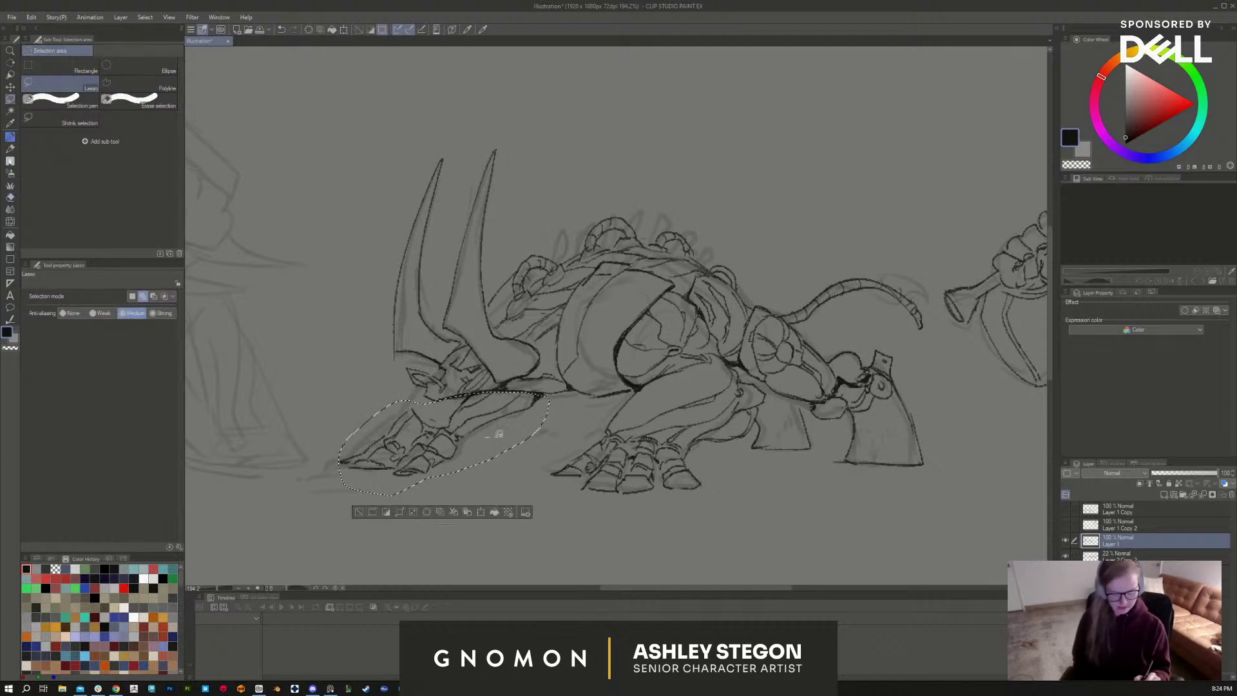
{"action": "key", "text": "ctrl+t"}
{"action": "left_click_drag", "start_coordinate": [497, 440], "coordinate": [523, 437]}
{"action": "left_click_drag", "start_coordinate": [364, 497], "coordinate": [379, 489]}
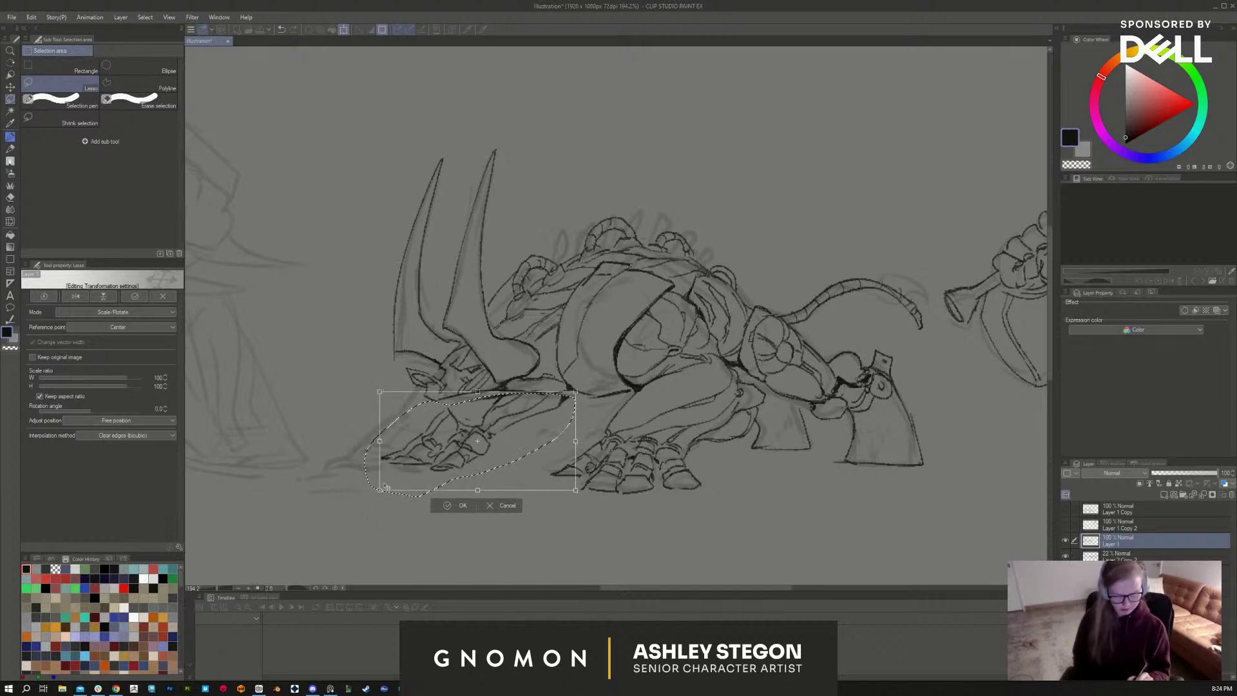
{"action": "left_click_drag", "start_coordinate": [523, 430], "coordinate": [534, 428]}
{"action": "key", "text": "Return"}
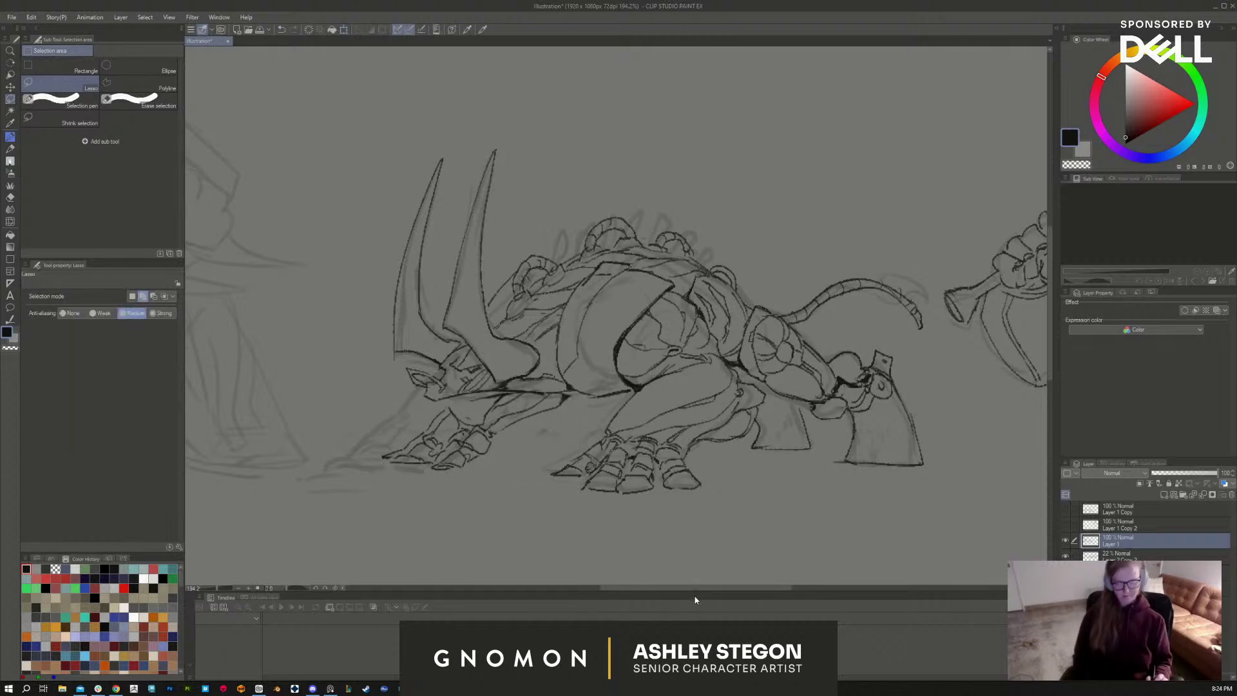
Step: Hide the rough sketch layer and re-ink the moved far foreleg's front contour beneath the head
{"action": "left_click", "coordinate": [1066, 556]}
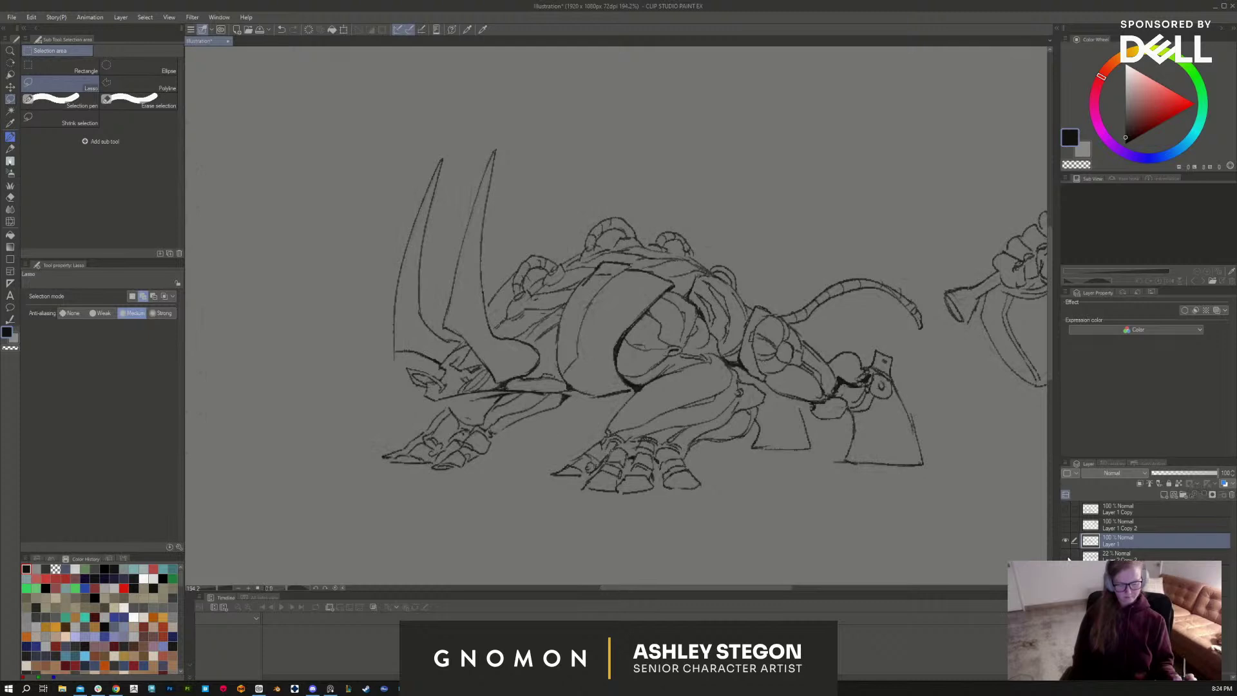
{"action": "key", "text": "b"}
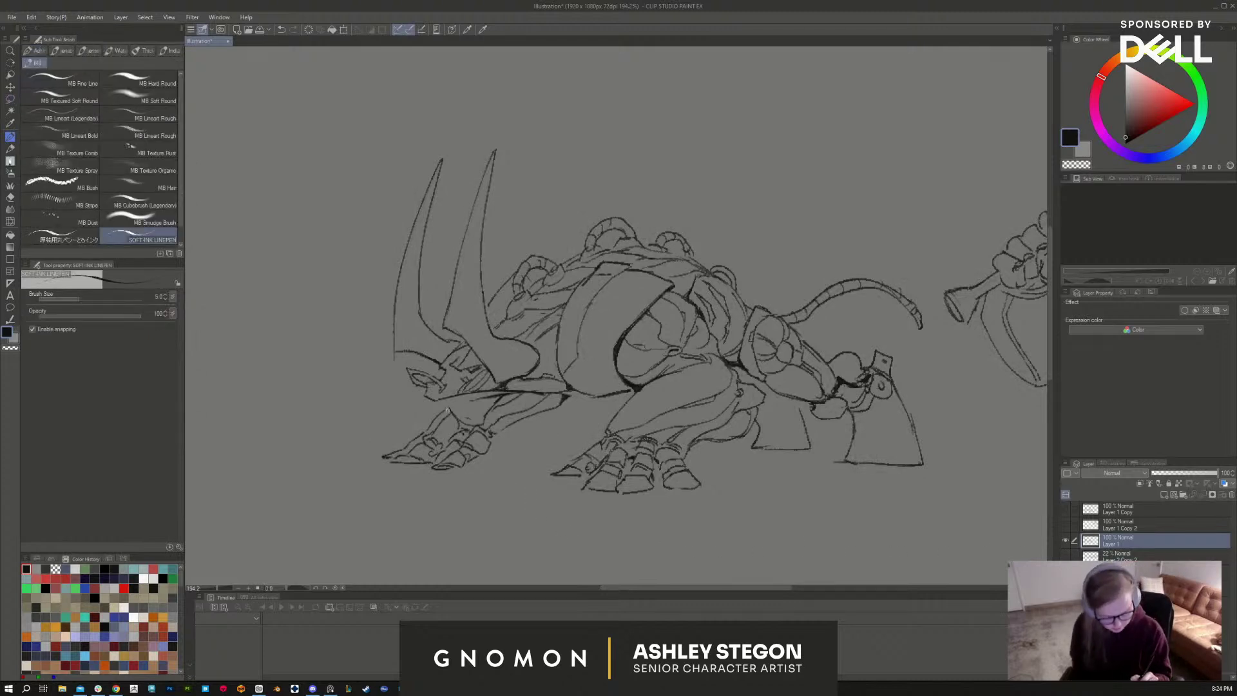
{"action": "left_click_drag", "start_coordinate": [467, 392], "coordinate": [429, 427]}
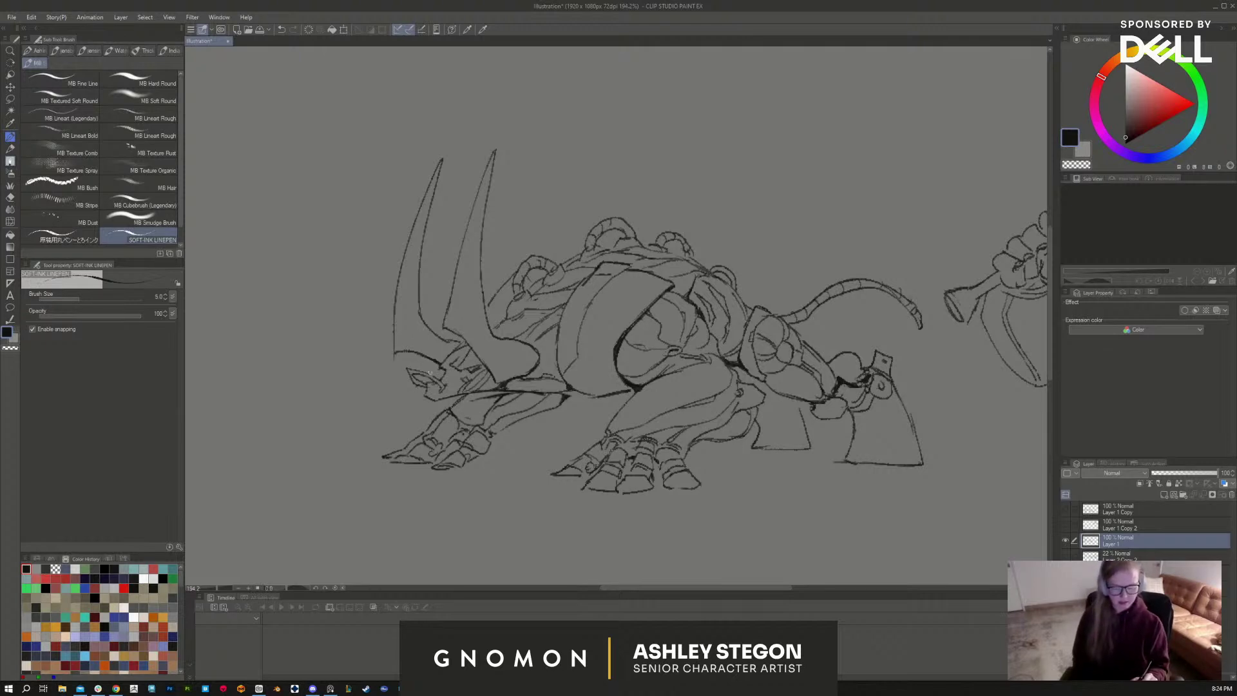
{"action": "left_click_drag", "start_coordinate": [430, 373], "coordinate": [368, 462]}
{"action": "key", "text": "ctrl+z"}
{"action": "key", "text": "ctrl+z"}
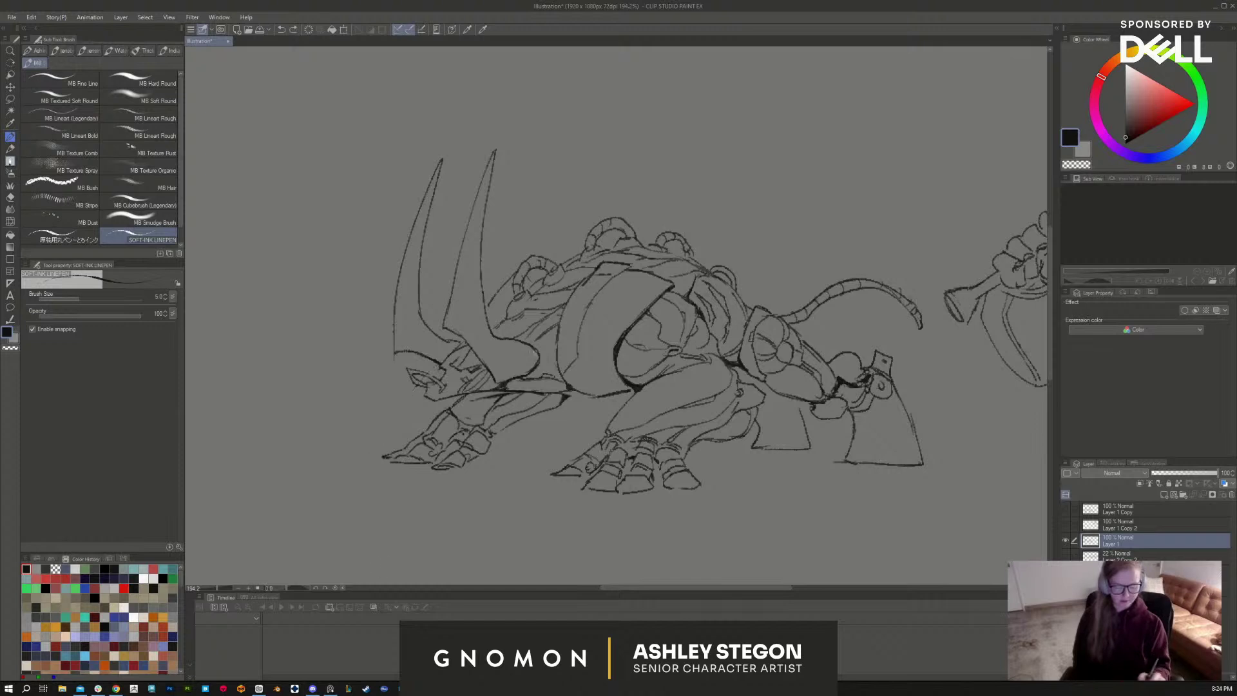
Step: Thicken the far foreleg's rear contour up to the belly, and strengthen the edge of the far hind foot
{"action": "mouse_move", "coordinate": [491, 439]}
{"action": "left_mouse_down"}
{"action": "mouse_move", "coordinate": [573, 403]}
{"action": "mouse_move", "coordinate": [574, 389]}
{"action": "left_mouse_up"}
{"action": "left_click_drag", "start_coordinate": [799, 400], "coordinate": [806, 431]}
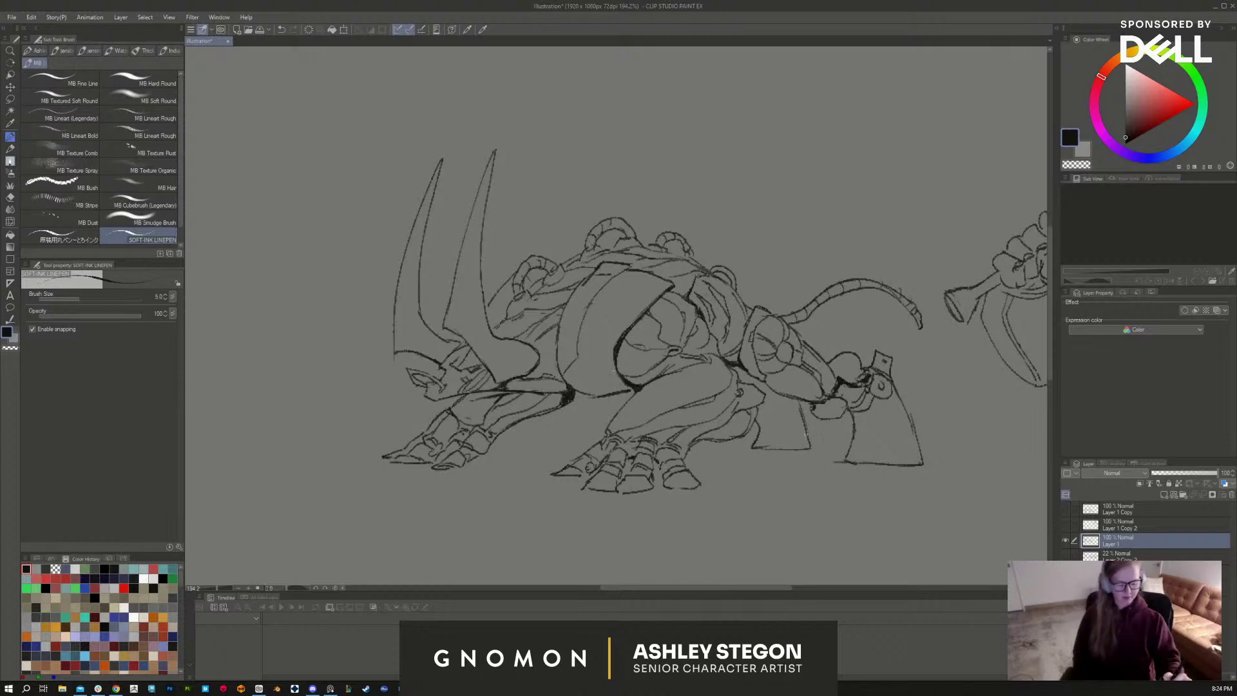
Step: Show the rough sketch layer again and flip the canvas back to its original orientation, ready for the third creature's sketch
{"action": "left_click", "coordinate": [1066, 555]}
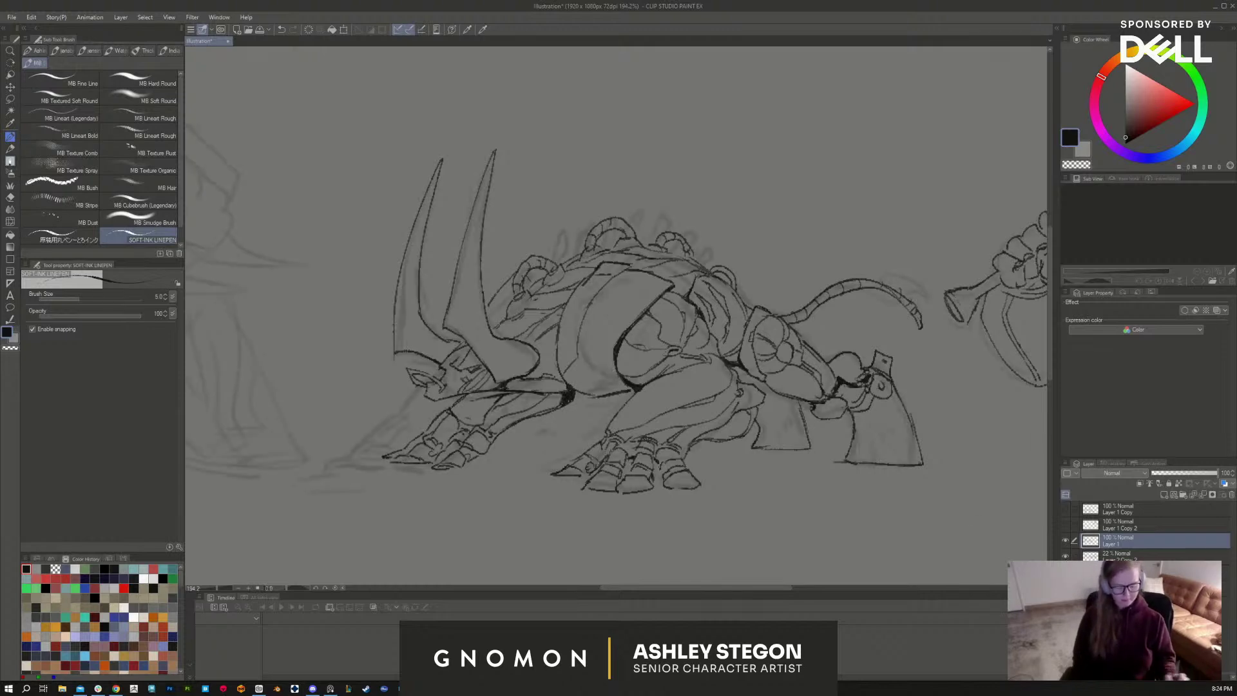
{"action": "key", "text": "h"}
{"action": "scroll", "coordinate": [875, 536], "scroll_direction": "down", "scroll_amount": 3}
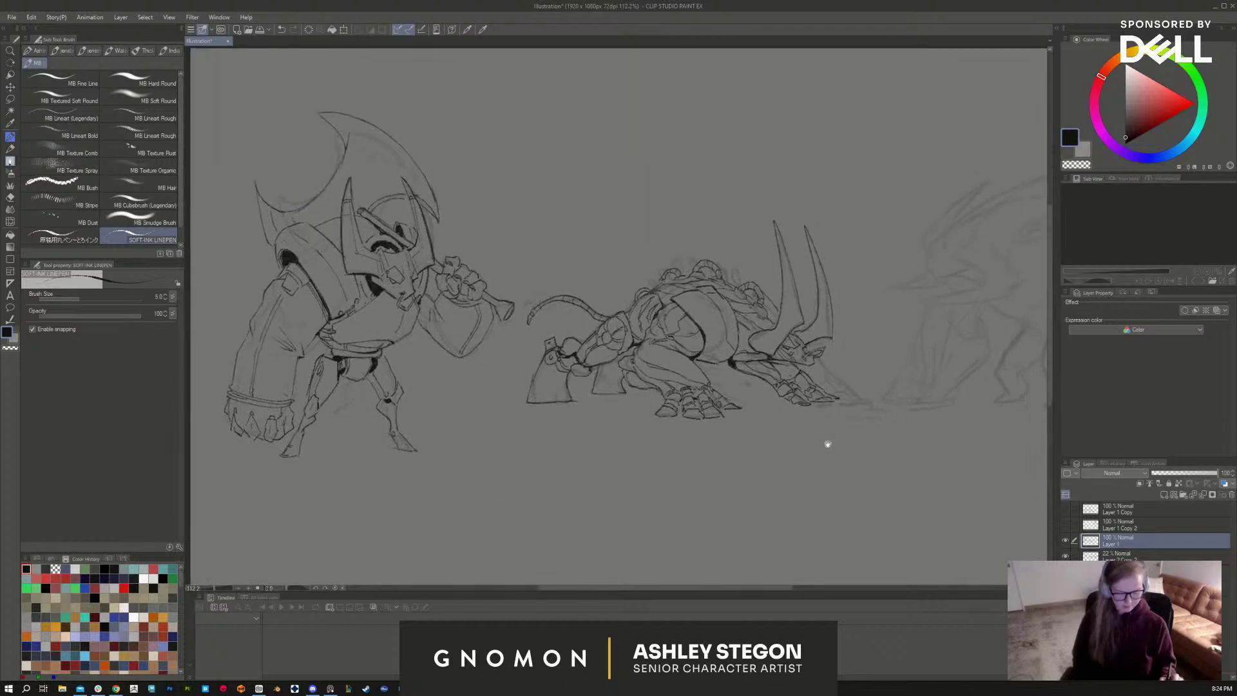
{"action": "left_click_drag", "start_coordinate": [943, 502], "coordinate": [547, 489]}
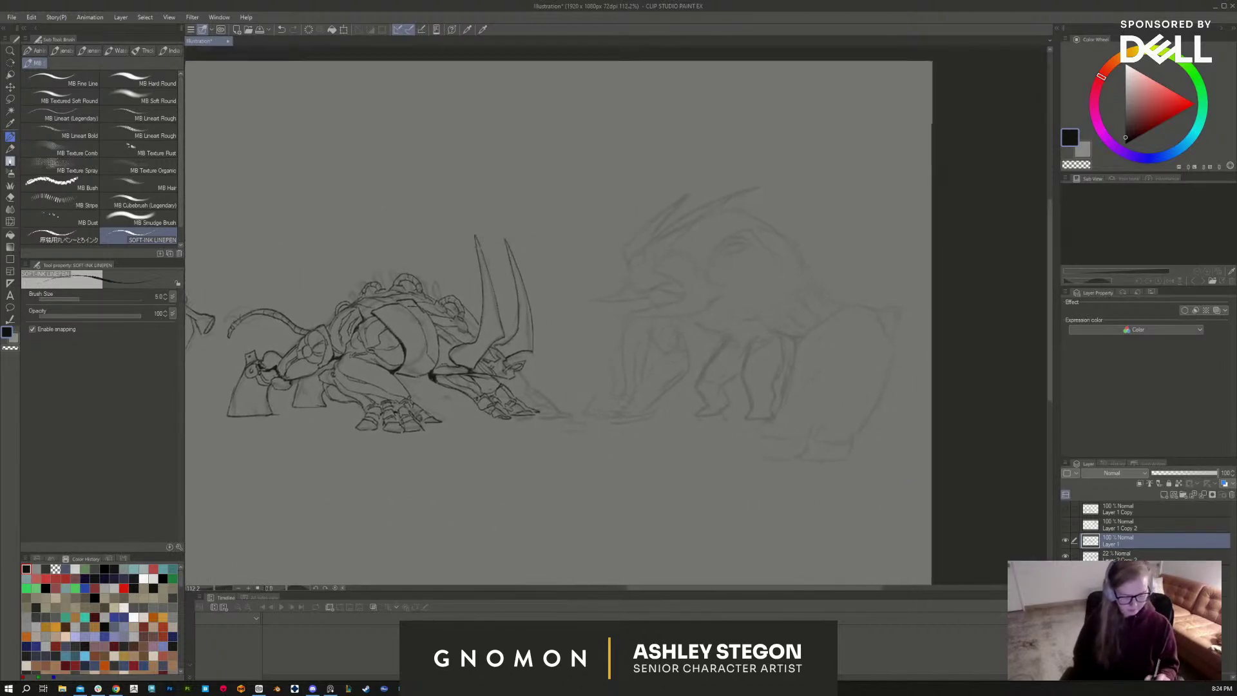
{"action": "scroll", "coordinate": [745, 414], "scroll_direction": "up", "scroll_amount": 2}
{"action": "left_click_drag", "start_coordinate": [779, 510], "coordinate": [761, 495]}
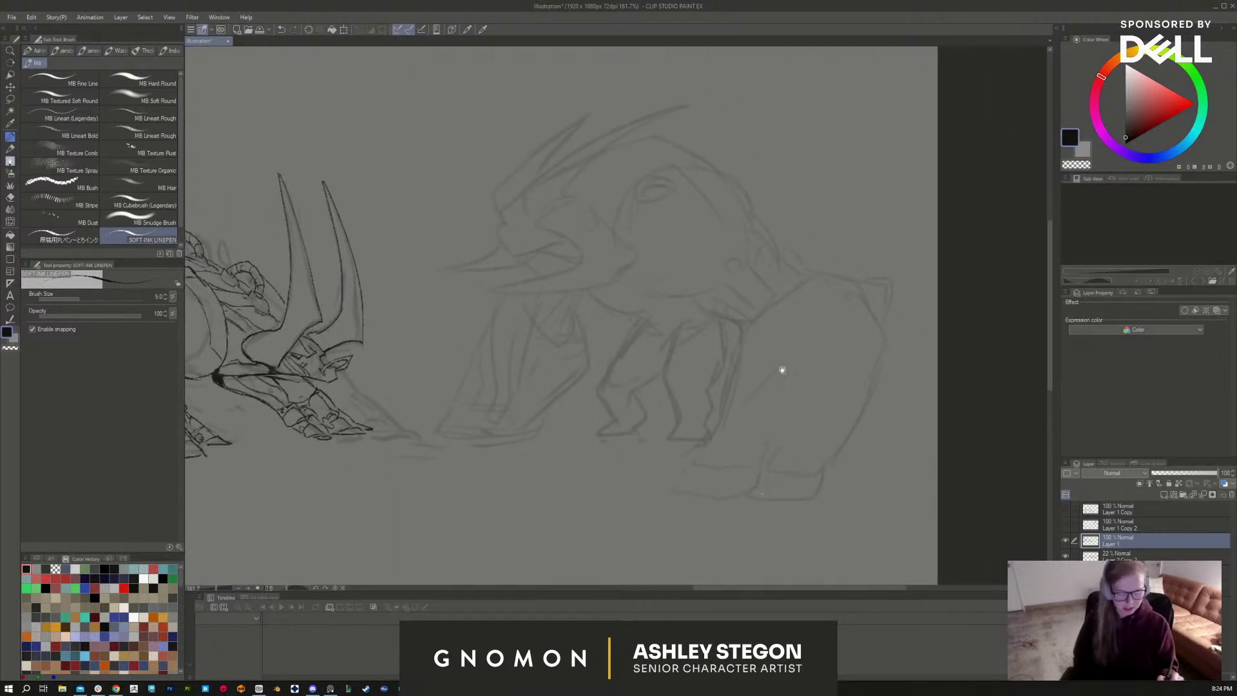
Step: Ink the third creature's brow, eye, nose and mouth line over its rough sketch
{"action": "scroll", "coordinate": [783, 377], "scroll_direction": "up", "scroll_amount": 2}
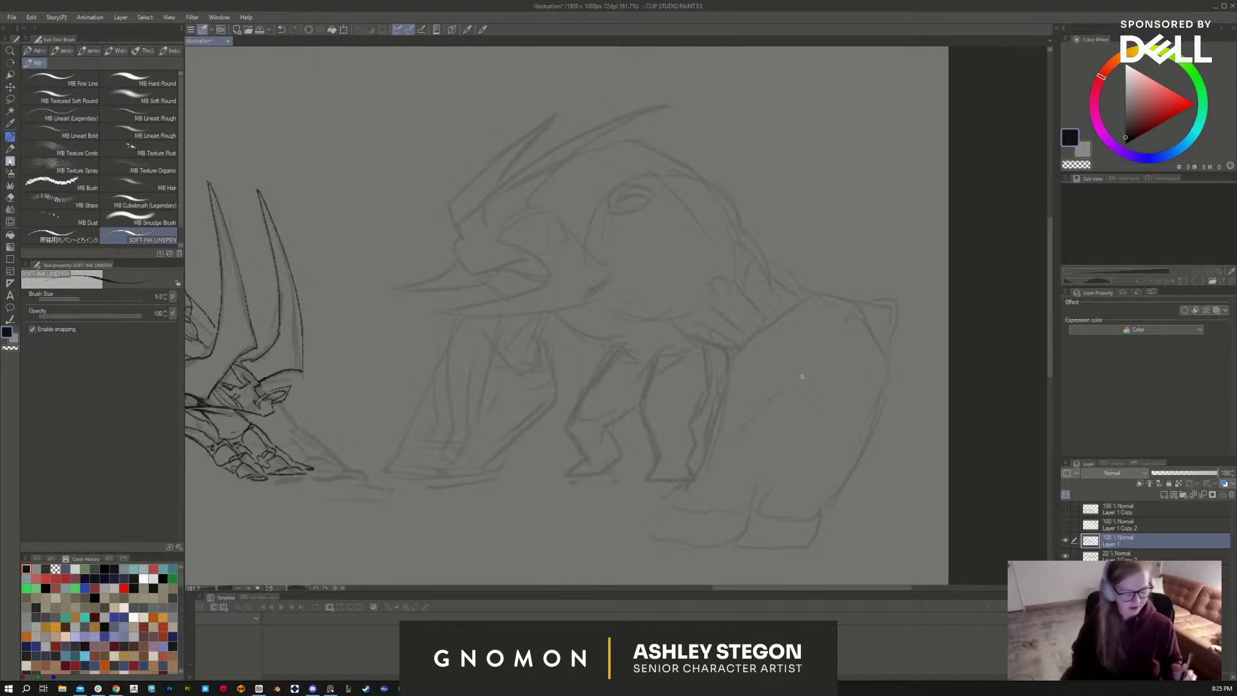
{"action": "left_click", "coordinate": [1067, 541]}
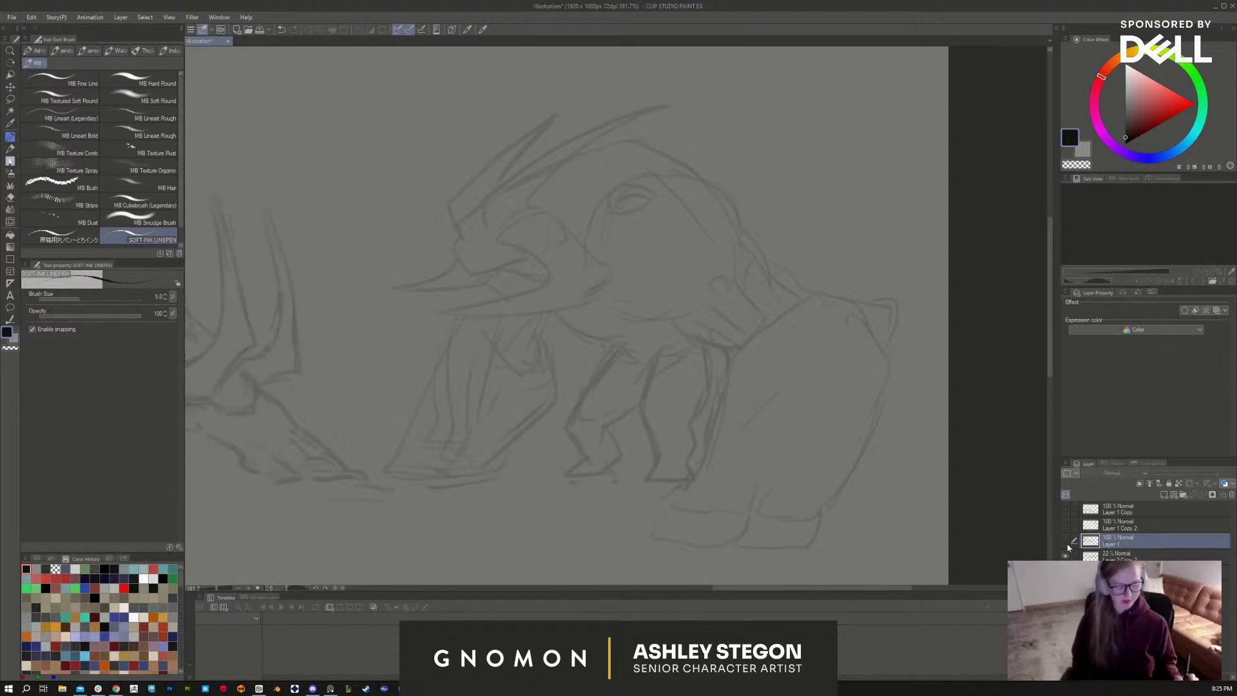
{"action": "left_click", "coordinate": [1066, 541]}
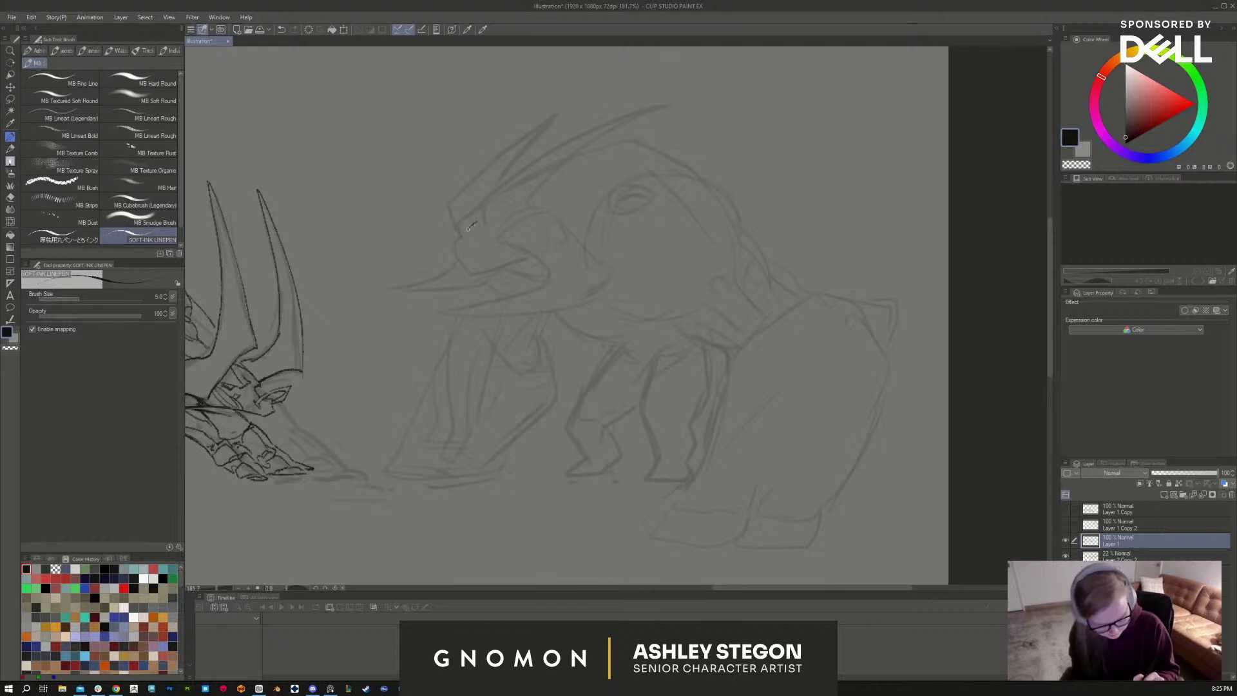
{"action": "mouse_move", "coordinate": [477, 221]}
{"action": "left_mouse_down"}
{"action": "mouse_move", "coordinate": [472, 241]}
{"action": "mouse_move", "coordinate": [489, 233]}
{"action": "mouse_move", "coordinate": [449, 251]}
{"action": "left_mouse_up"}
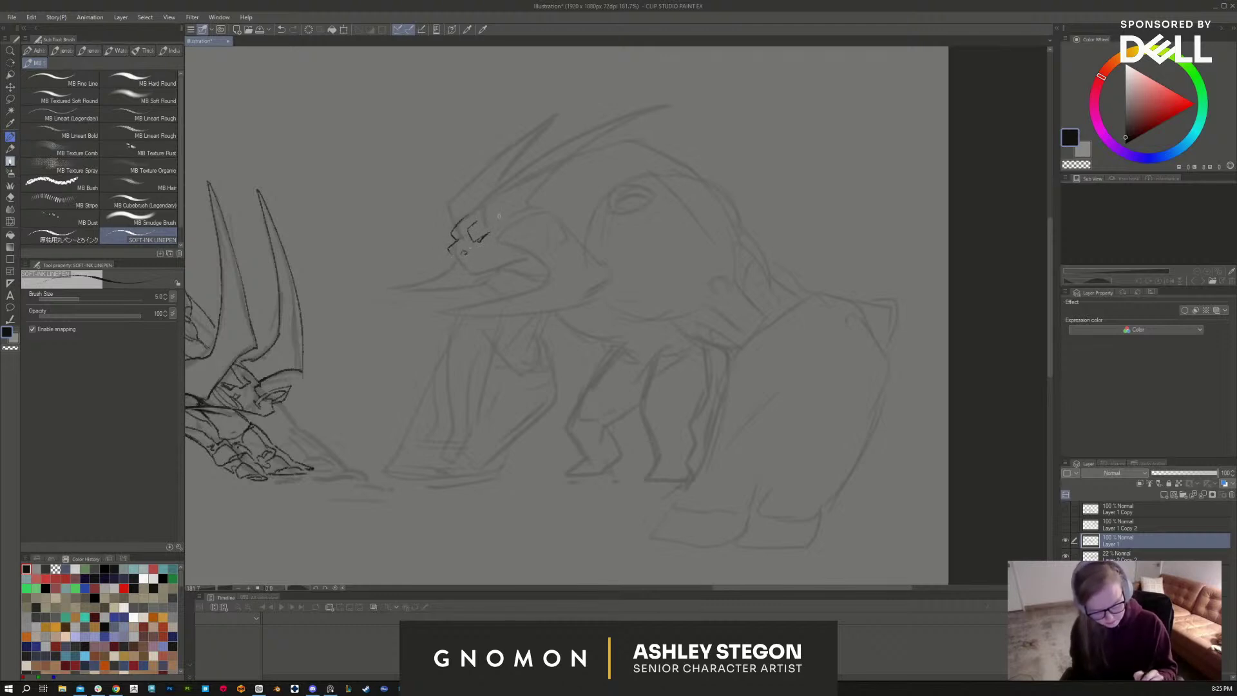
{"action": "mouse_move", "coordinate": [464, 255]}
{"action": "left_mouse_down"}
{"action": "mouse_move", "coordinate": [443, 263]}
{"action": "mouse_move", "coordinate": [464, 264]}
{"action": "left_mouse_up"}
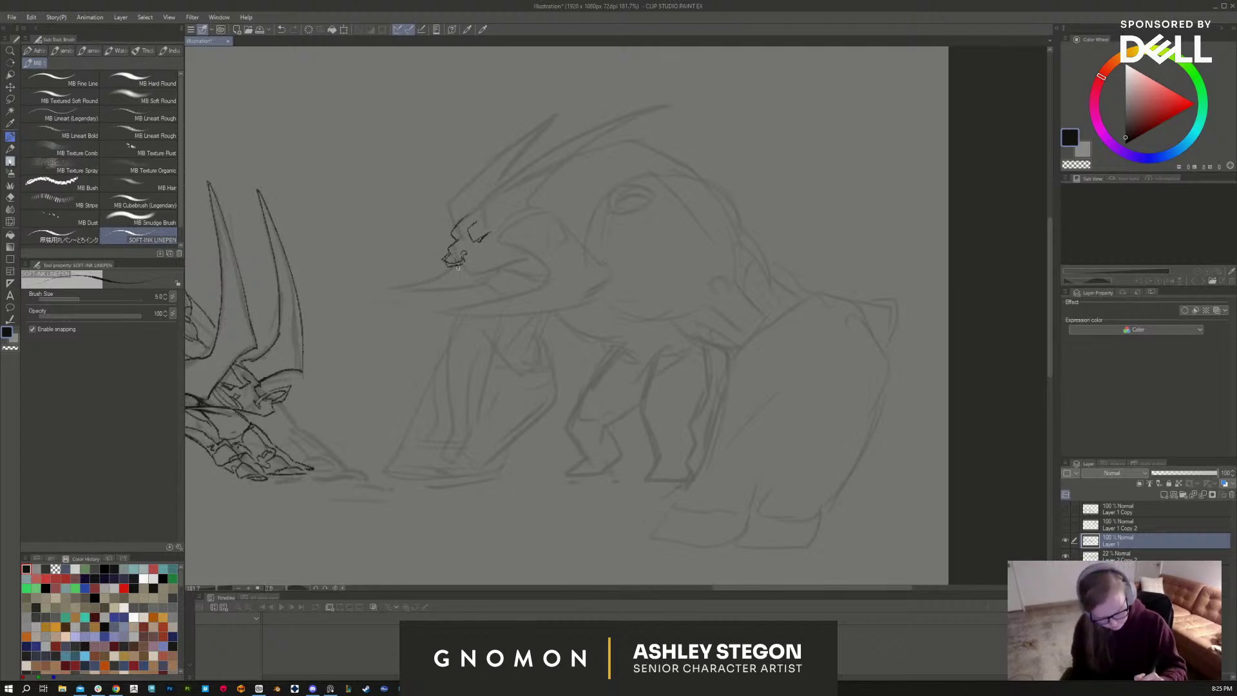
{"action": "left_click_drag", "start_coordinate": [458, 266], "coordinate": [468, 276]}
{"action": "key", "text": "ctrl+z"}
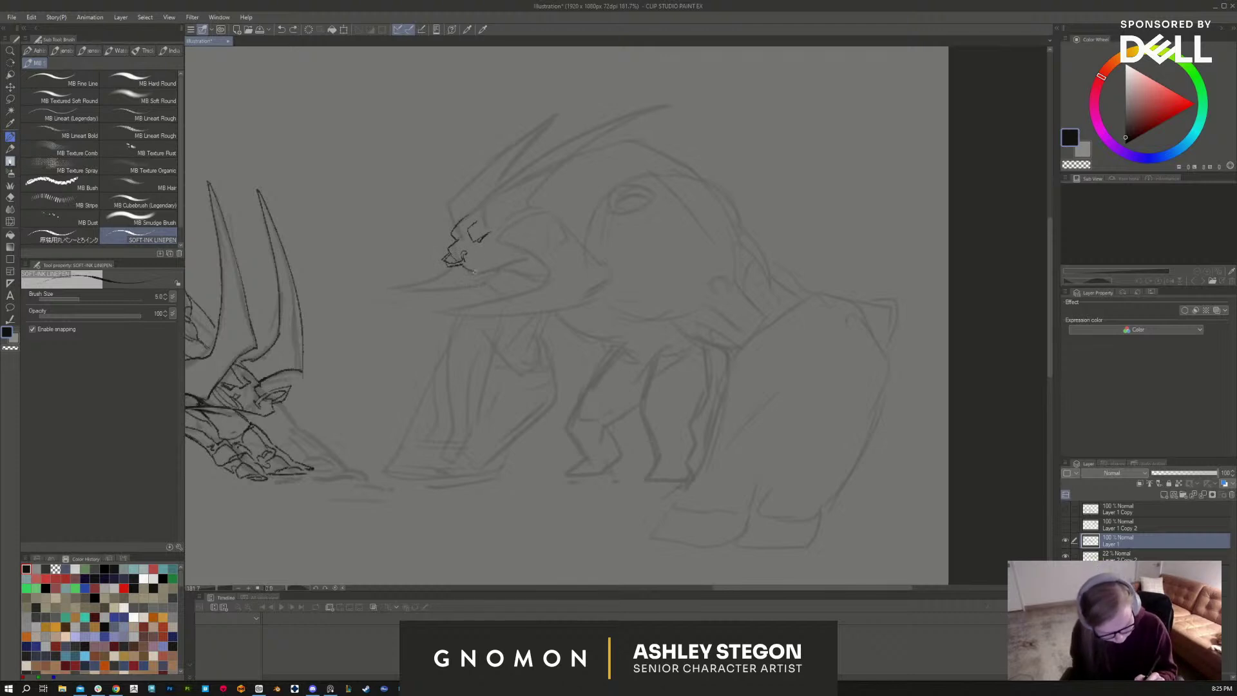
{"action": "mouse_move", "coordinate": [458, 264]}
{"action": "left_mouse_down"}
{"action": "mouse_move", "coordinate": [474, 275]}
{"action": "mouse_move", "coordinate": [515, 259]}
{"action": "left_mouse_up"}
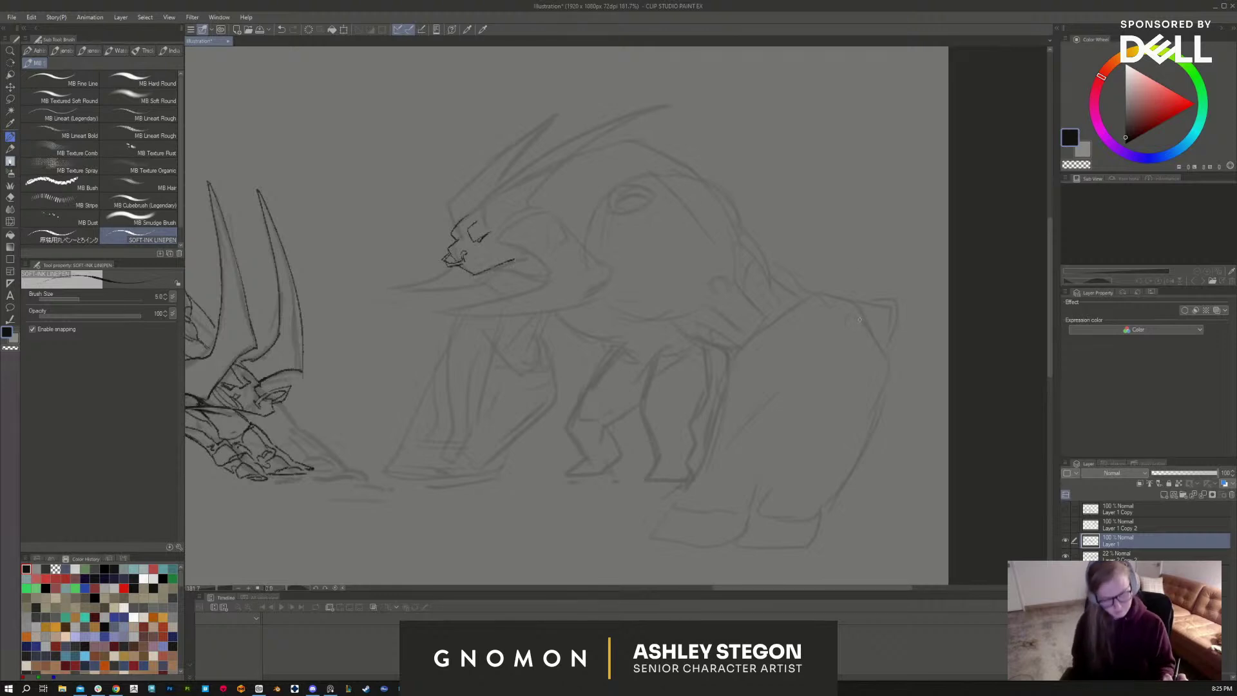
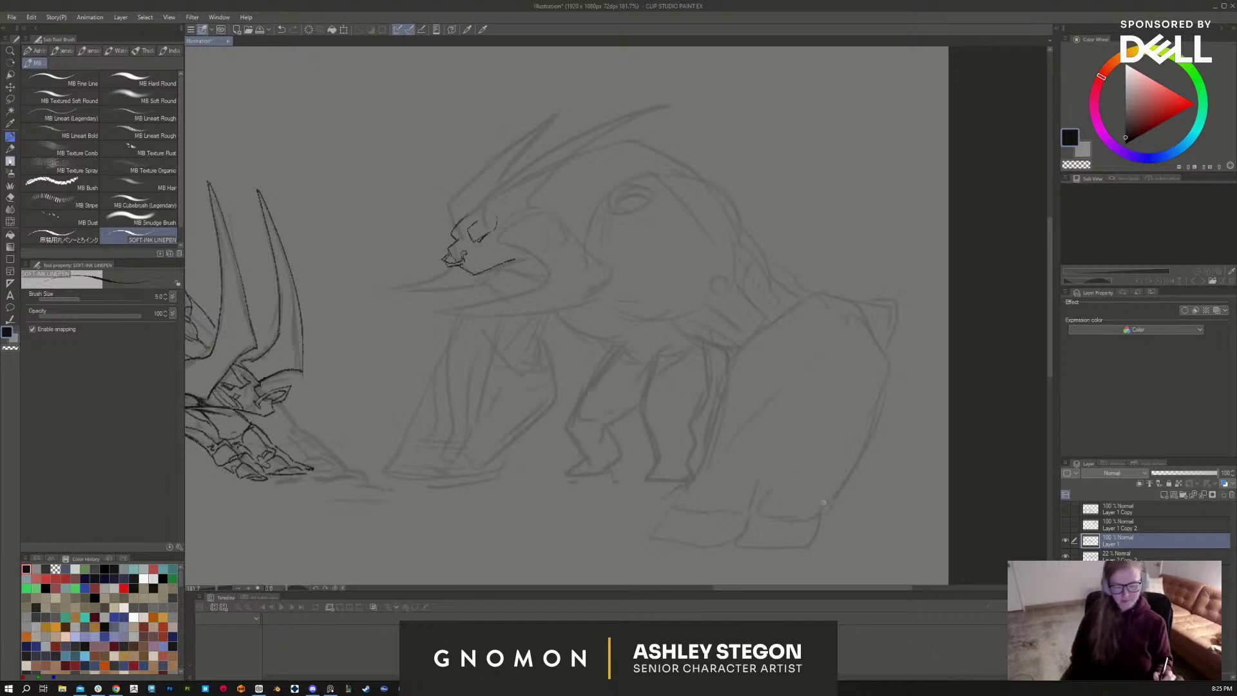
Step: Ink the creature's large curved jaw guard ending in a long forward tusk, plus the far tusk below the snout
{"action": "left_click_drag", "start_coordinate": [696, 257], "coordinate": [741, 271]}
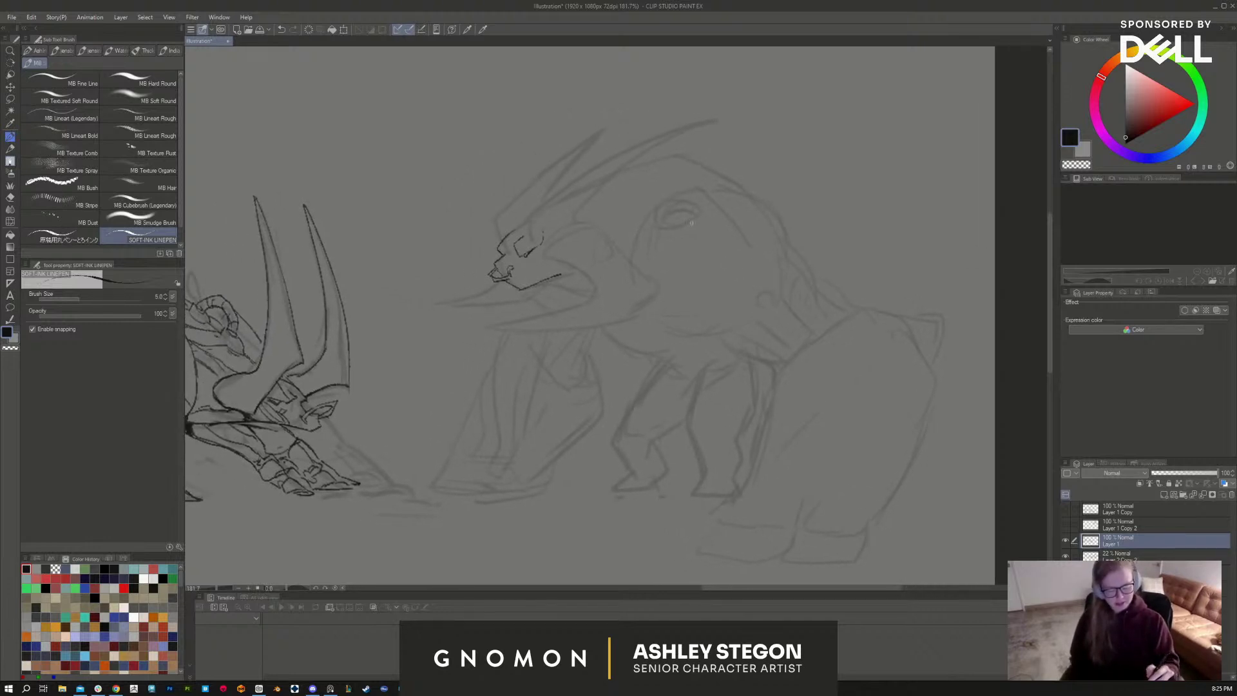
{"action": "mouse_move", "coordinate": [549, 257]}
{"action": "left_mouse_down"}
{"action": "mouse_move", "coordinate": [616, 216]}
{"action": "mouse_move", "coordinate": [615, 236]}
{"action": "mouse_move", "coordinate": [599, 226]}
{"action": "mouse_move", "coordinate": [612, 240]}
{"action": "mouse_move", "coordinate": [553, 259]}
{"action": "mouse_move", "coordinate": [585, 279]}
{"action": "left_mouse_up"}
{"action": "left_click_drag", "start_coordinate": [597, 224], "coordinate": [657, 286]}
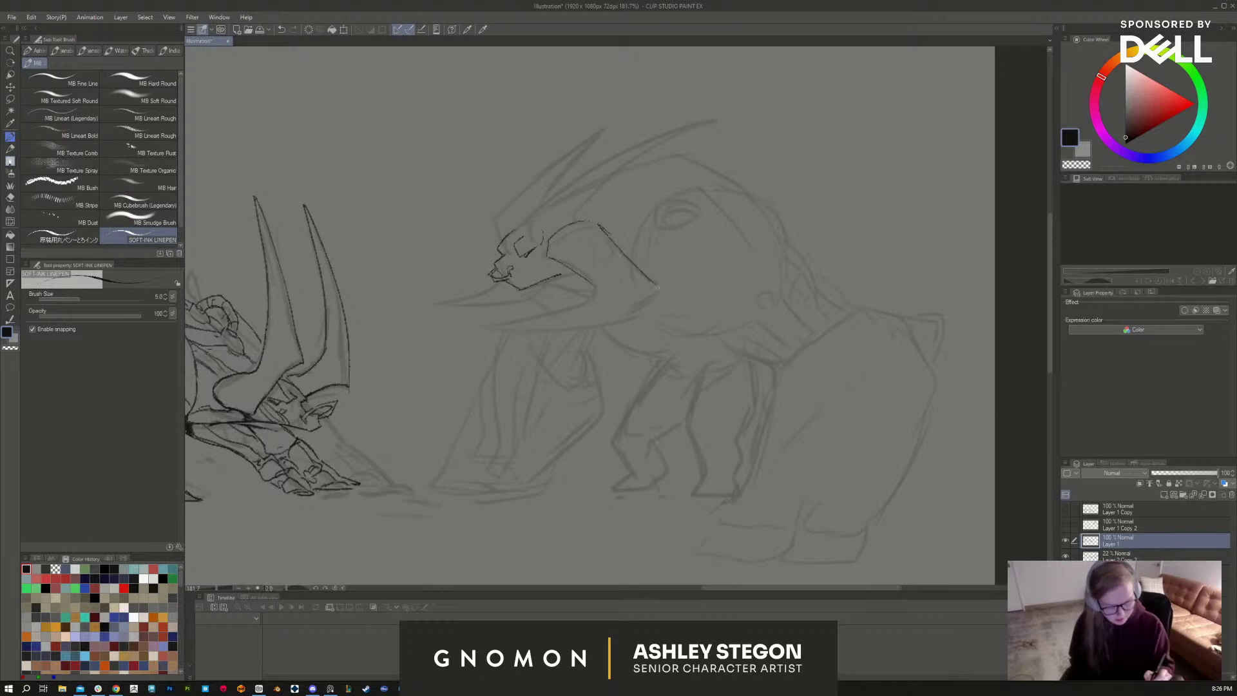
{"action": "mouse_move", "coordinate": [653, 302]}
{"action": "left_mouse_down"}
{"action": "mouse_move", "coordinate": [576, 326]}
{"action": "mouse_move", "coordinate": [486, 322]}
{"action": "left_mouse_up"}
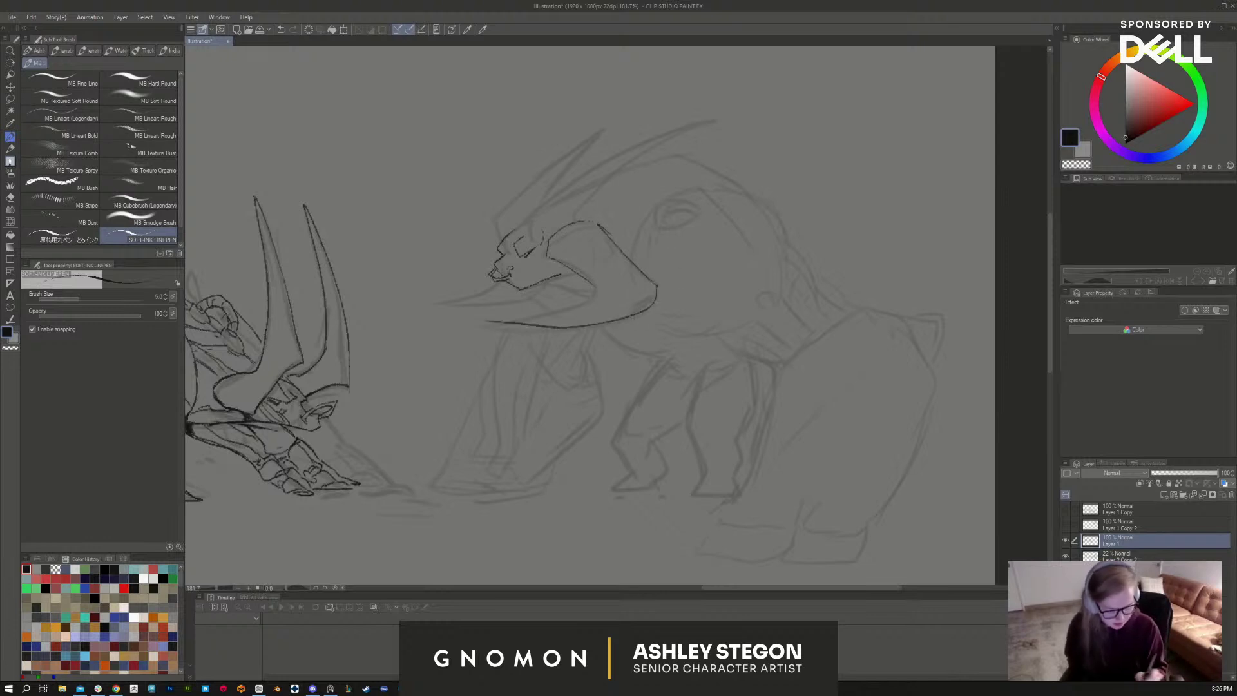
{"action": "left_click_drag", "start_coordinate": [595, 287], "coordinate": [487, 311]}
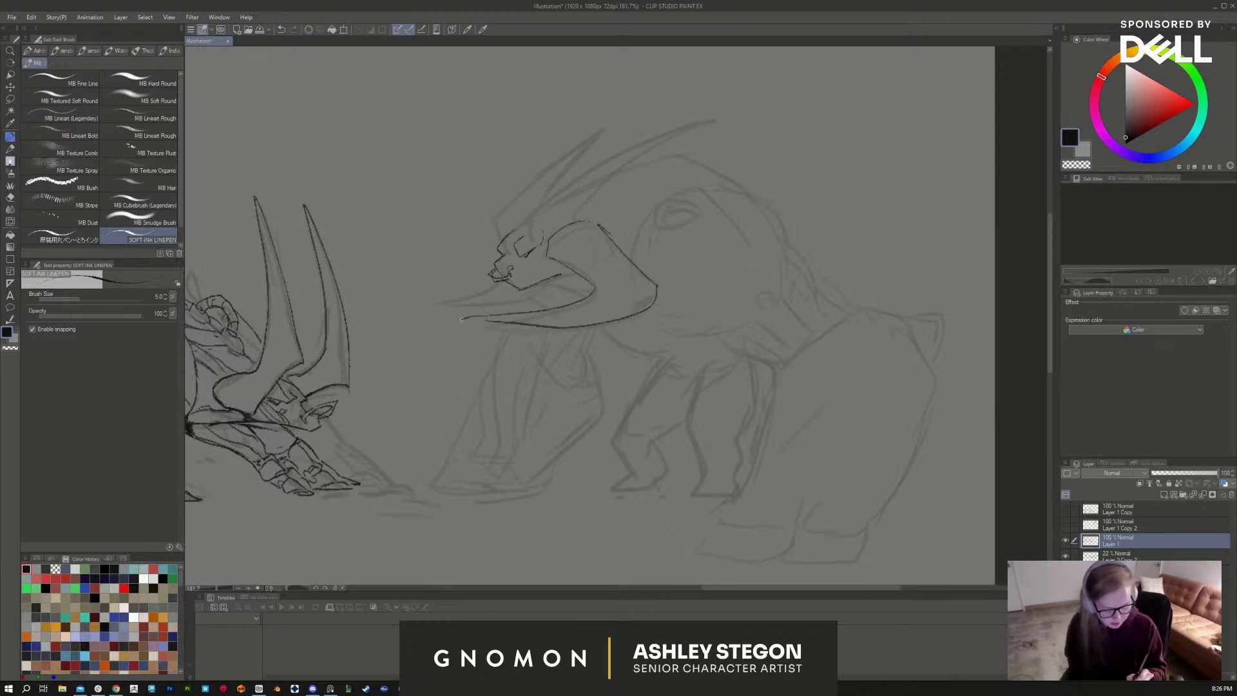
{"action": "left_click_drag", "start_coordinate": [604, 376], "coordinate": [771, 396]}
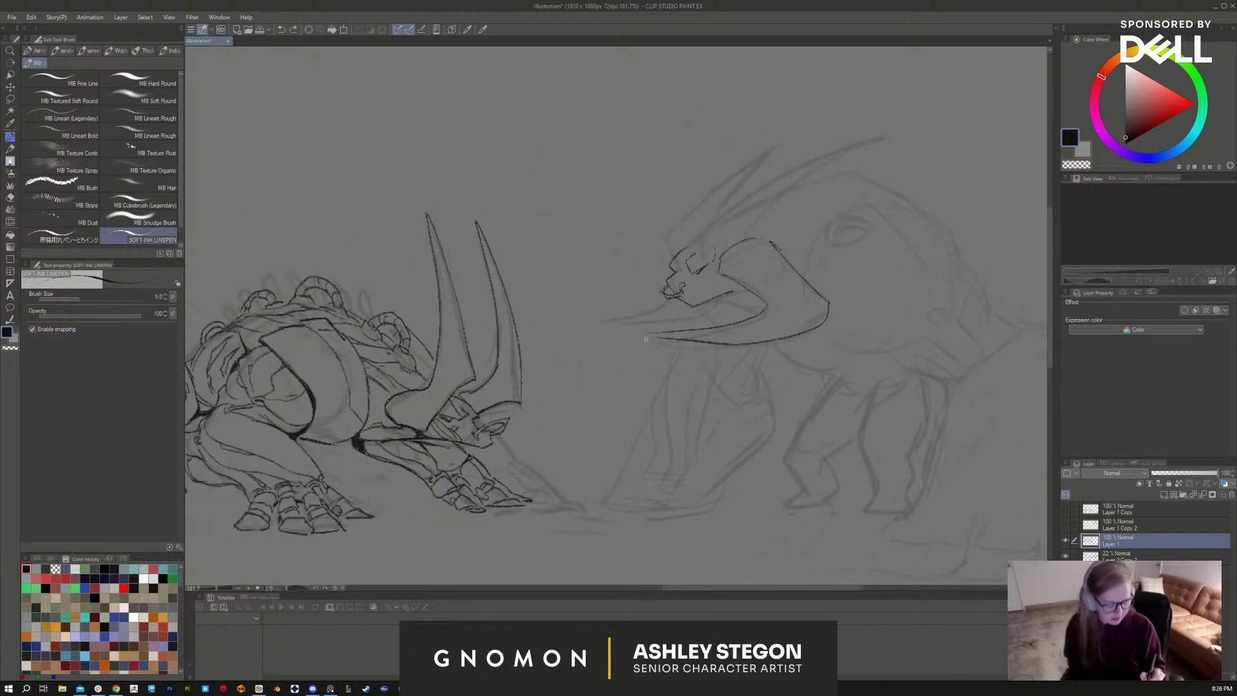
{"action": "left_click_drag", "start_coordinate": [654, 333], "coordinate": [638, 334]}
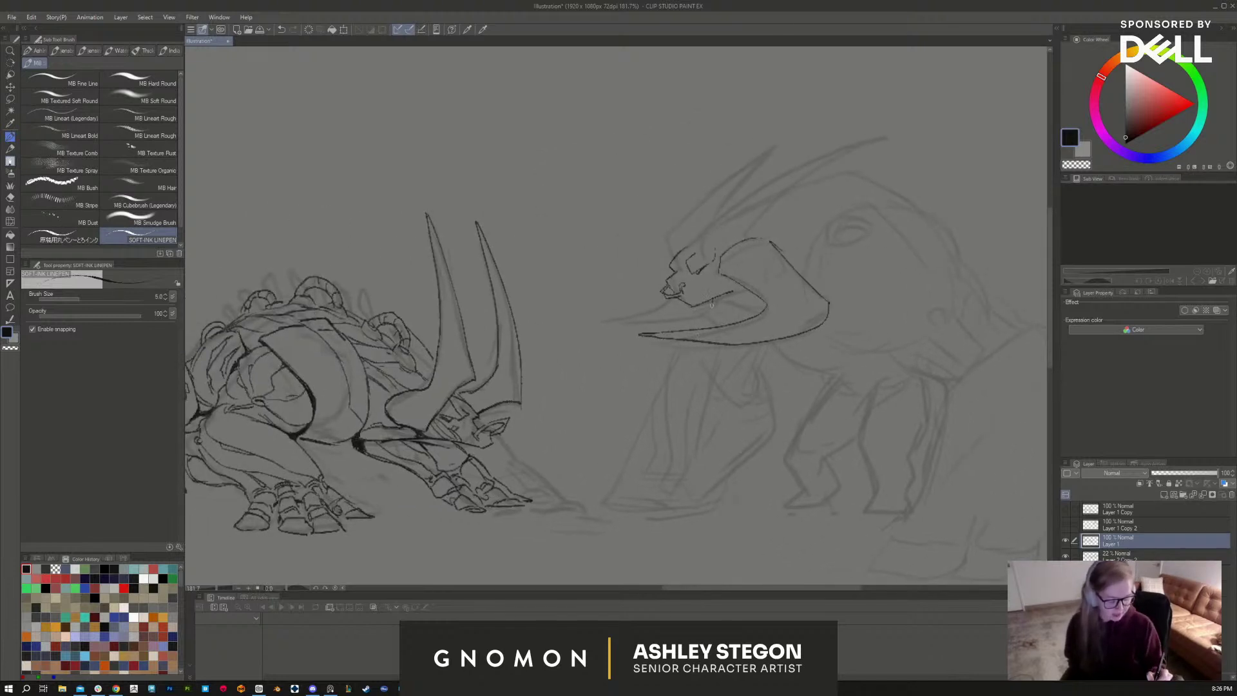
{"action": "left_click_drag", "start_coordinate": [711, 309], "coordinate": [607, 321]}
{"action": "left_click_drag", "start_coordinate": [667, 296], "coordinate": [593, 315]}
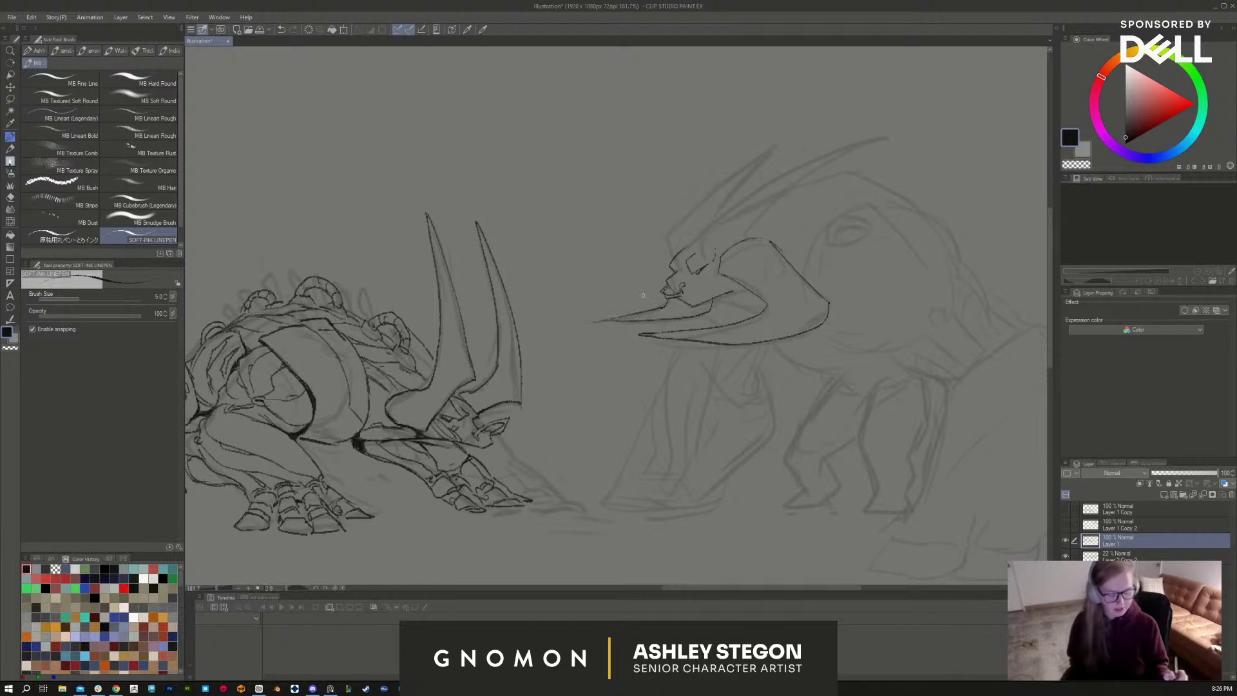
Step: Ink the rounded torso shell behind the jaw guard, covering its front edge, back arc and underside, and strengthen the front contour
{"action": "scroll", "coordinate": [913, 426], "scroll_direction": "down", "scroll_amount": 5}
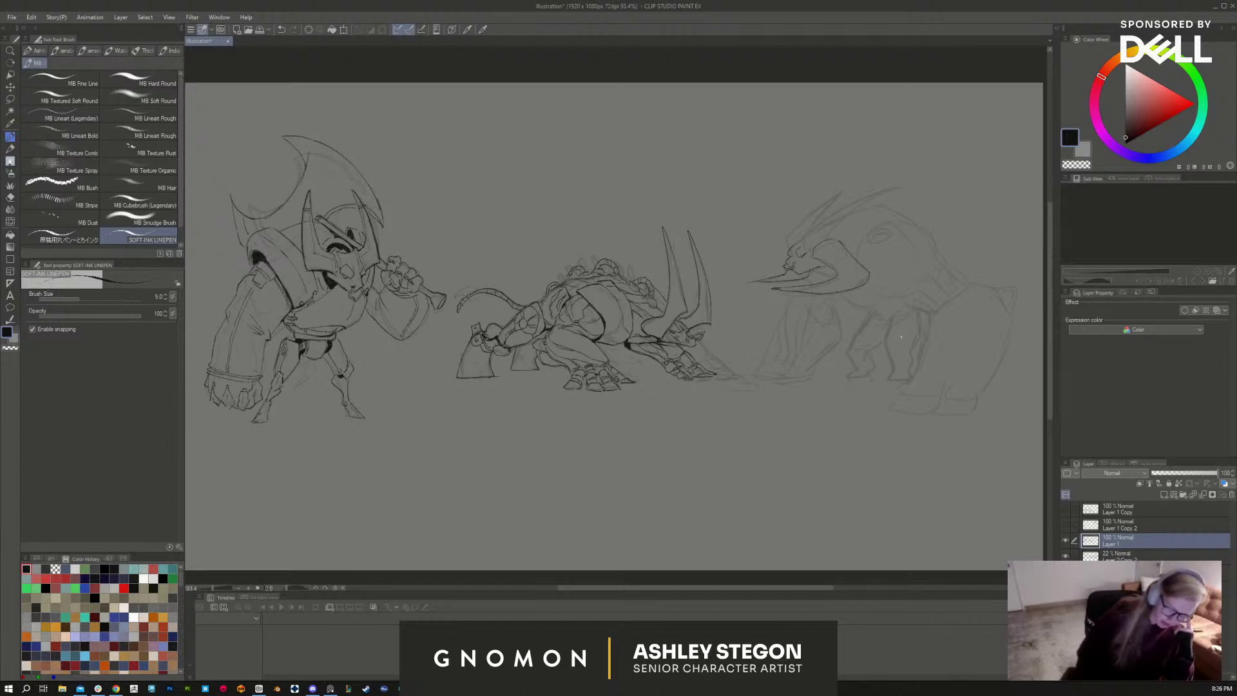
{"action": "scroll", "coordinate": [855, 374], "scroll_direction": "up", "scroll_amount": 2}
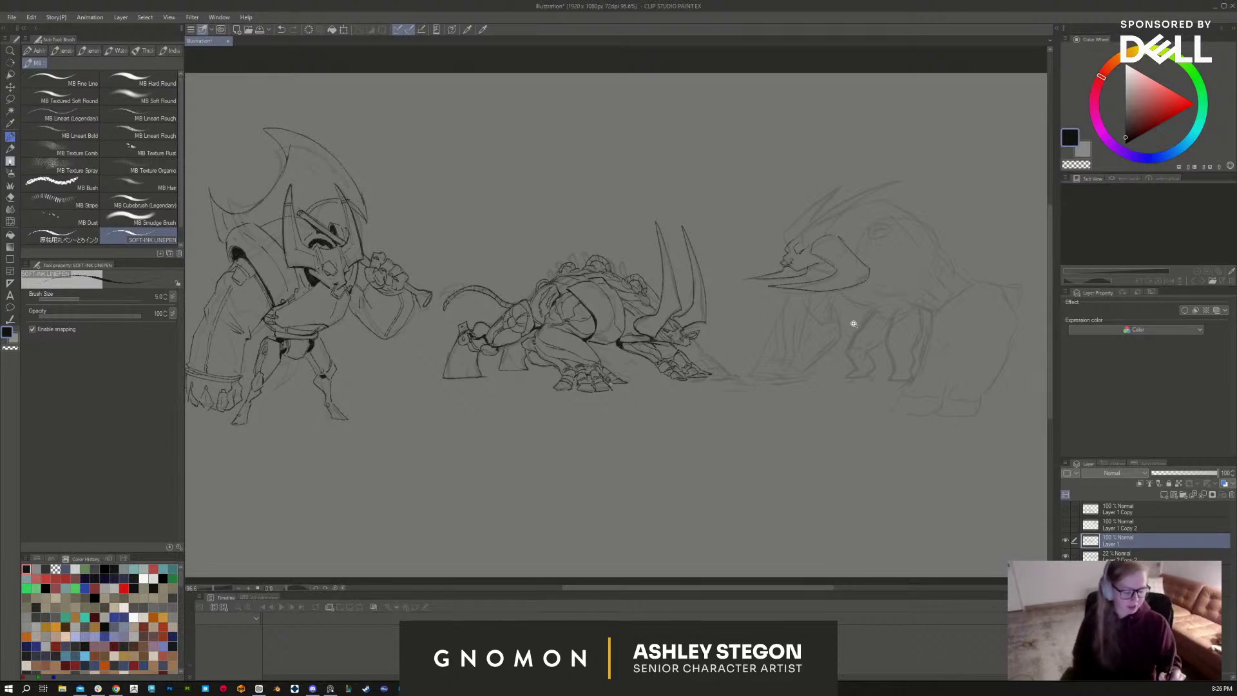
{"action": "scroll", "coordinate": [851, 322], "scroll_direction": "up", "scroll_amount": 4}
{"action": "scroll", "coordinate": [854, 370], "scroll_direction": "up", "scroll_amount": 2}
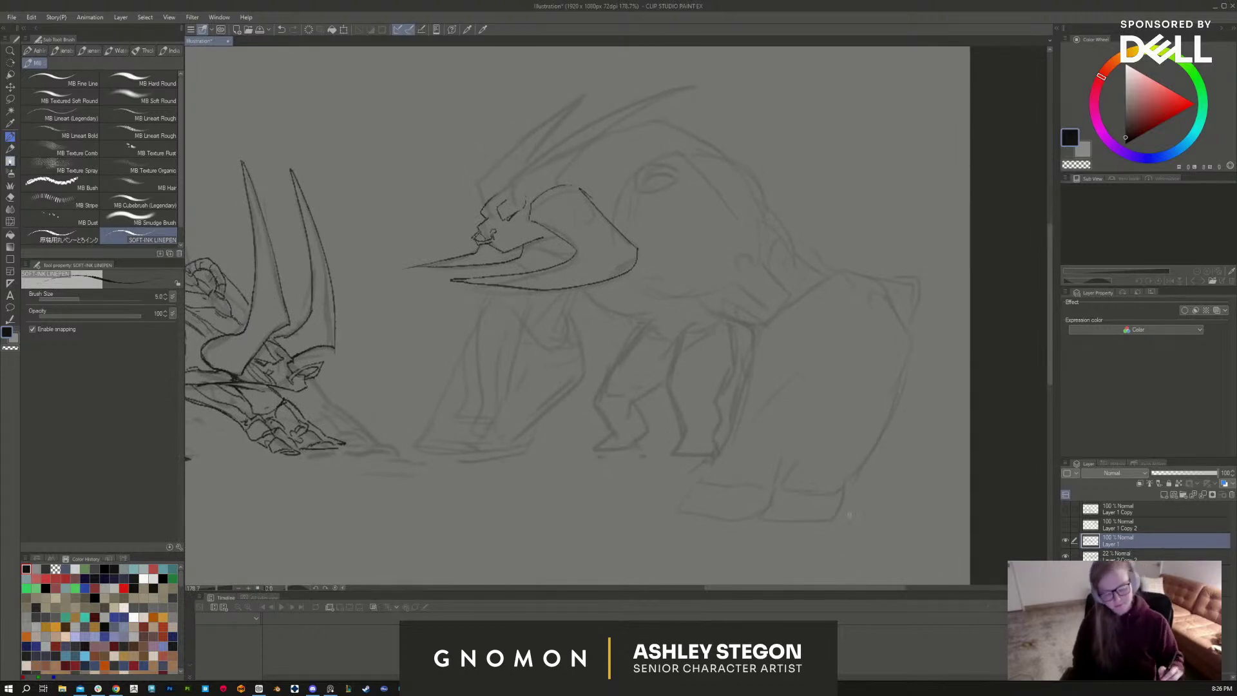
{"action": "mouse_move", "coordinate": [616, 225]}
{"action": "left_mouse_down"}
{"action": "mouse_move", "coordinate": [621, 200]}
{"action": "mouse_move", "coordinate": [733, 156]}
{"action": "mouse_move", "coordinate": [763, 191]}
{"action": "left_mouse_up"}
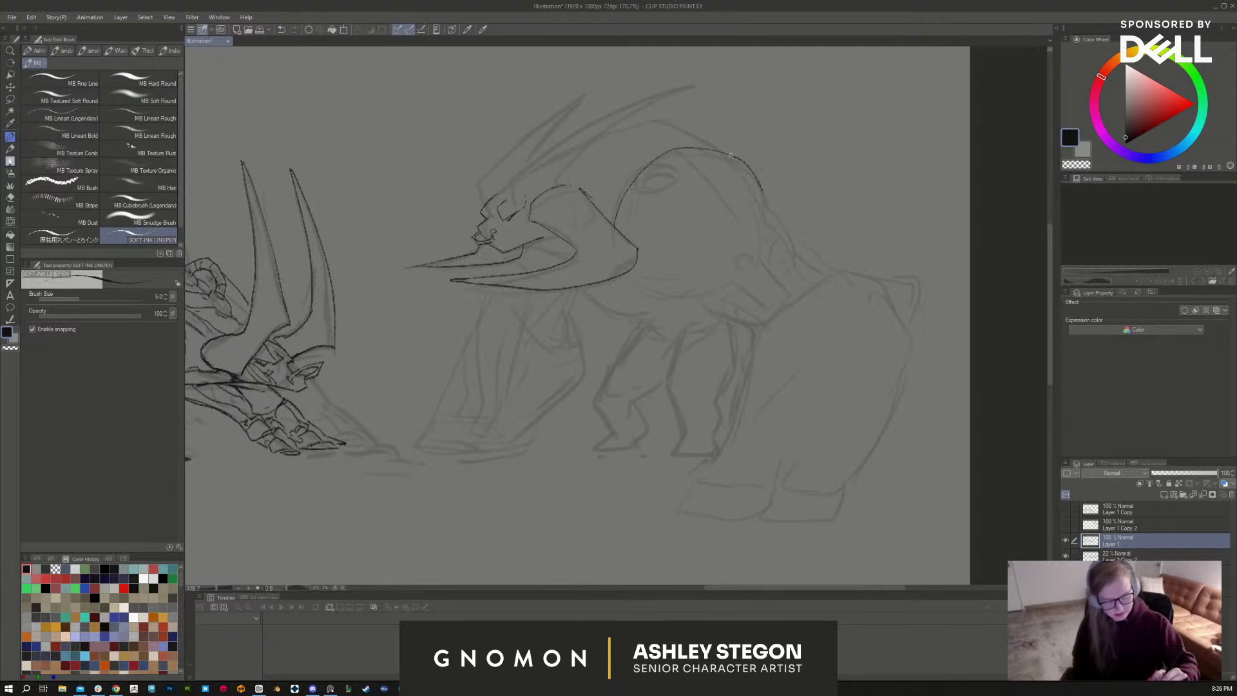
{"action": "left_click_drag", "start_coordinate": [647, 162], "coordinate": [611, 221]}
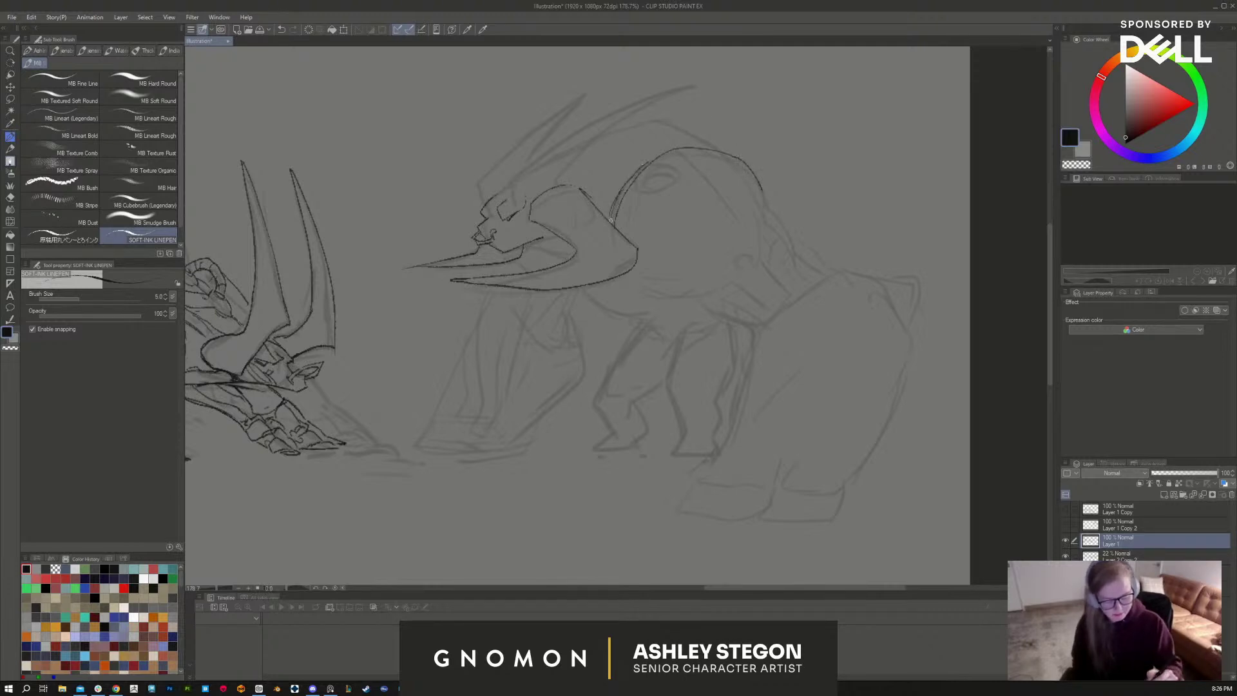
{"action": "left_click_drag", "start_coordinate": [630, 273], "coordinate": [707, 299]}
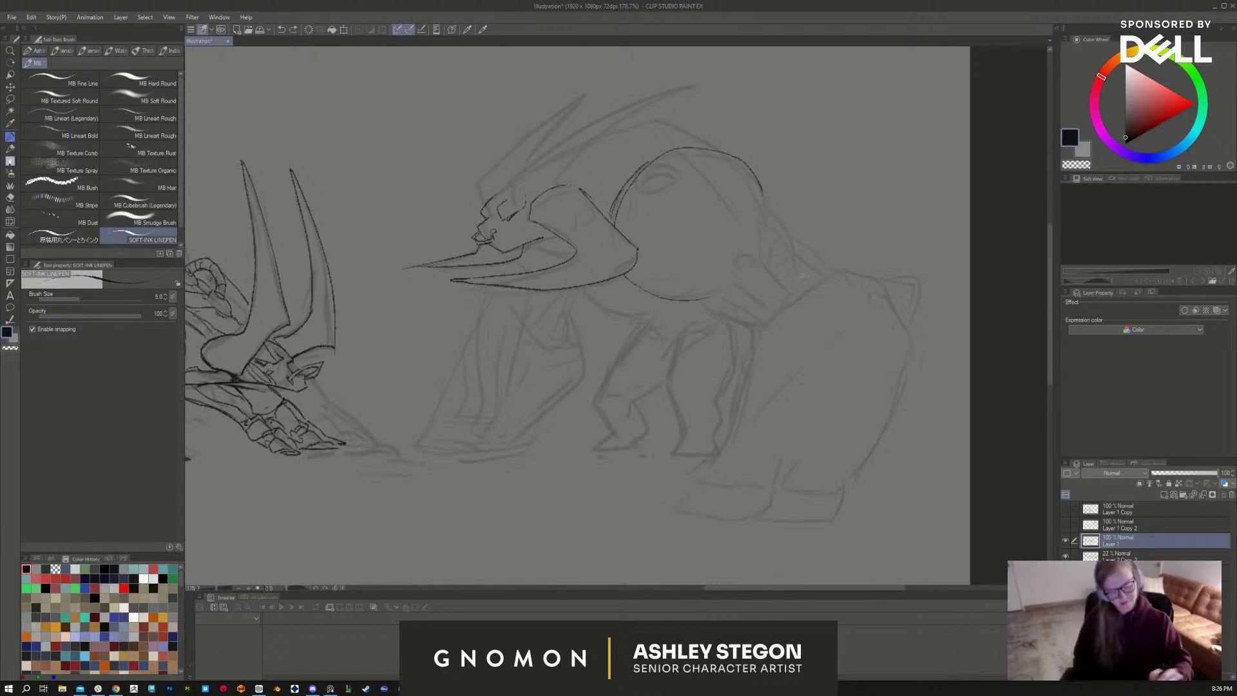
{"action": "left_click_drag", "start_coordinate": [633, 174], "coordinate": [655, 155]}
Step: Add inner plate seams to the jaw guard behind the mouth and across the near tusk
{"action": "left_click_drag", "start_coordinate": [747, 267], "coordinate": [848, 340]}
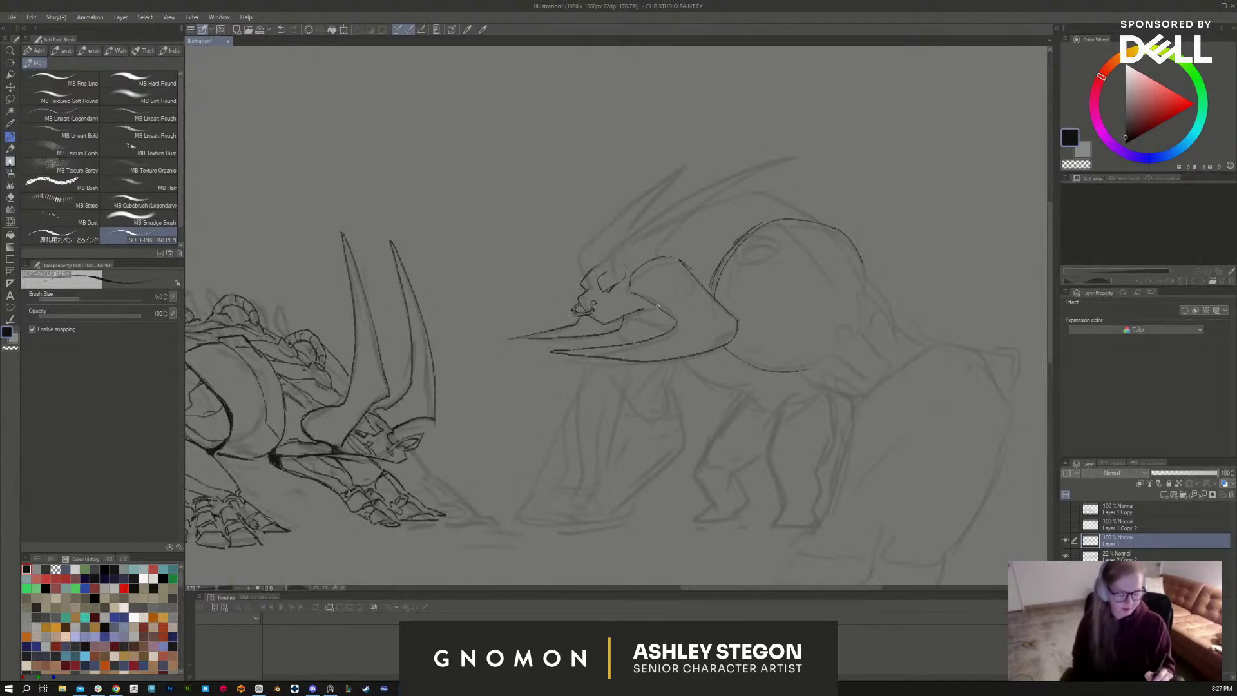
{"action": "mouse_move", "coordinate": [657, 306]}
{"action": "left_mouse_down"}
{"action": "mouse_move", "coordinate": [697, 277]}
{"action": "mouse_move", "coordinate": [666, 290]}
{"action": "left_mouse_up"}
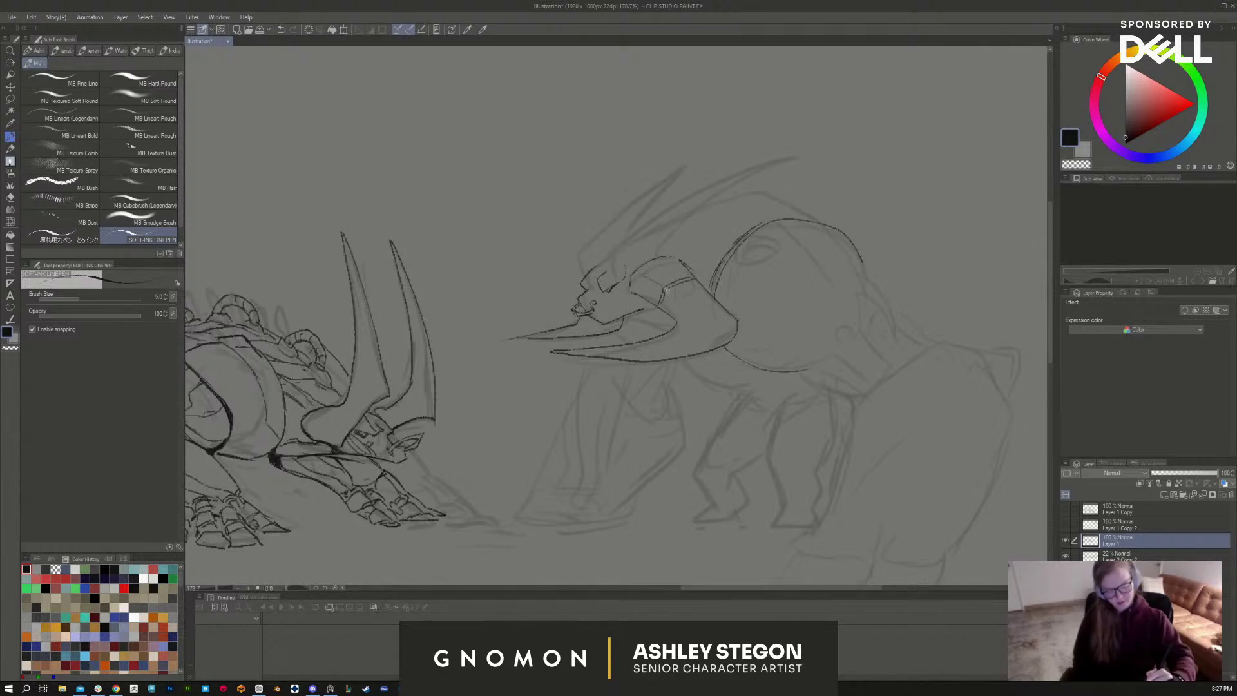
{"action": "mouse_move", "coordinate": [667, 291]}
{"action": "left_mouse_down"}
{"action": "mouse_move", "coordinate": [683, 315]}
{"action": "mouse_move", "coordinate": [651, 359]}
{"action": "left_mouse_up"}
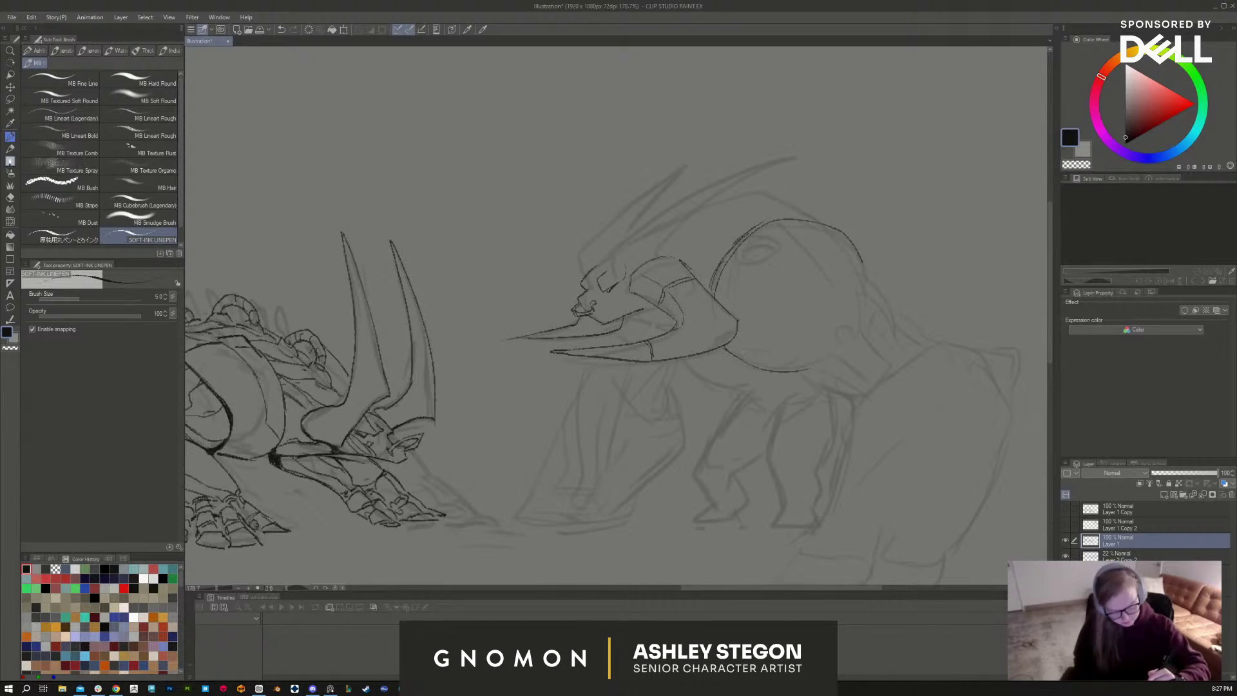
{"action": "left_click_drag", "start_coordinate": [632, 313], "coordinate": [661, 306]}
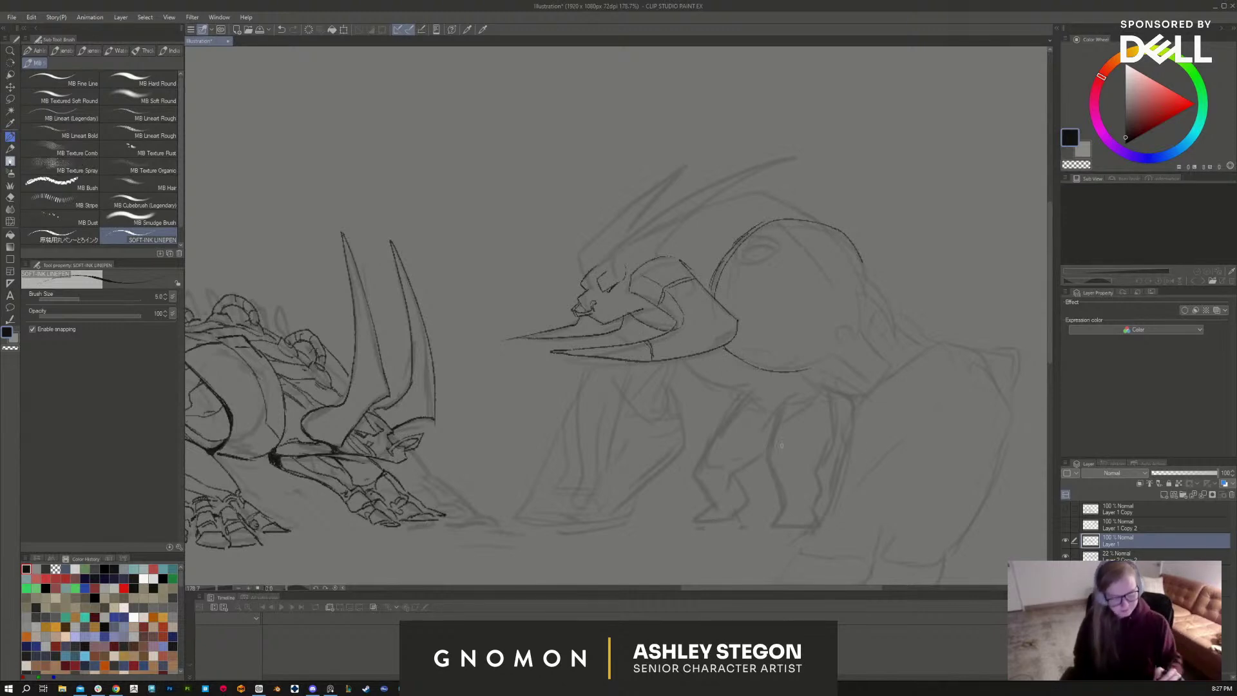
Step: Ink the chest's underline back to the leg joint, then outline the upper leg and its knee guard
{"action": "left_click_drag", "start_coordinate": [687, 356], "coordinate": [741, 385]}
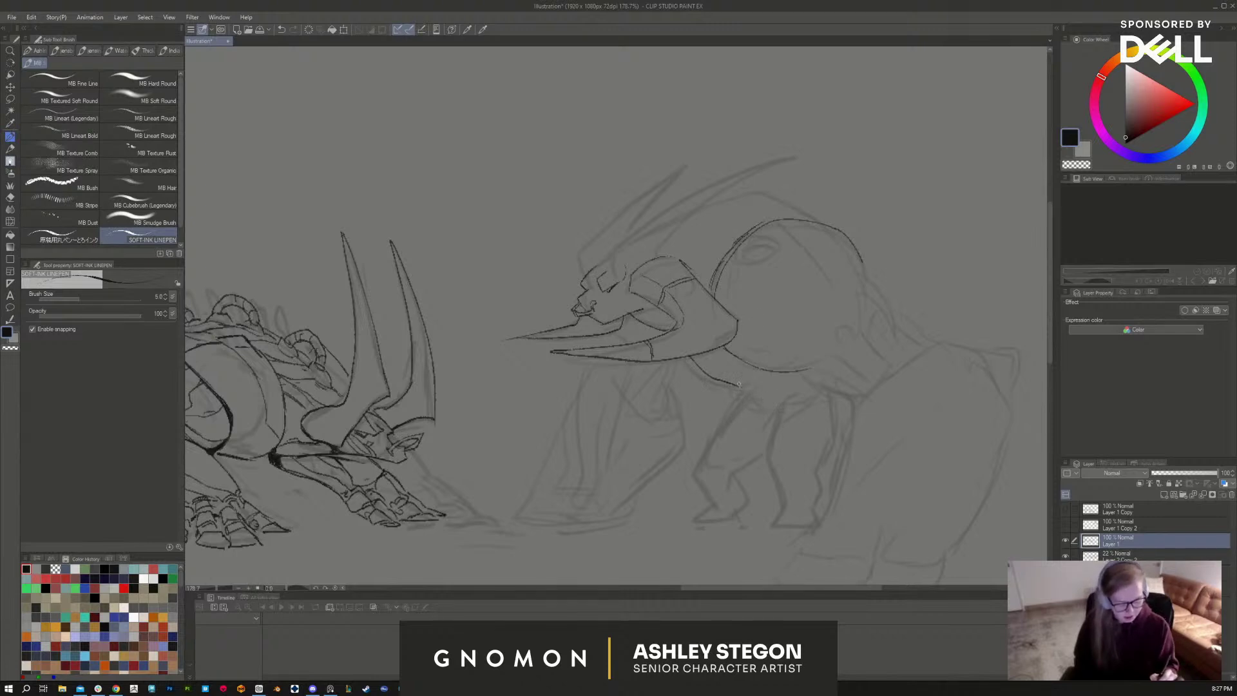
{"action": "mouse_move", "coordinate": [739, 384]}
{"action": "left_mouse_down"}
{"action": "mouse_move", "coordinate": [774, 393]}
{"action": "mouse_move", "coordinate": [811, 369]}
{"action": "mouse_move", "coordinate": [782, 394]}
{"action": "mouse_move", "coordinate": [787, 404]}
{"action": "mouse_move", "coordinate": [798, 389]}
{"action": "mouse_move", "coordinate": [811, 423]}
{"action": "mouse_move", "coordinate": [819, 415]}
{"action": "mouse_move", "coordinate": [807, 392]}
{"action": "mouse_move", "coordinate": [786, 404]}
{"action": "mouse_move", "coordinate": [816, 384]}
{"action": "mouse_move", "coordinate": [836, 431]}
{"action": "left_mouse_up"}
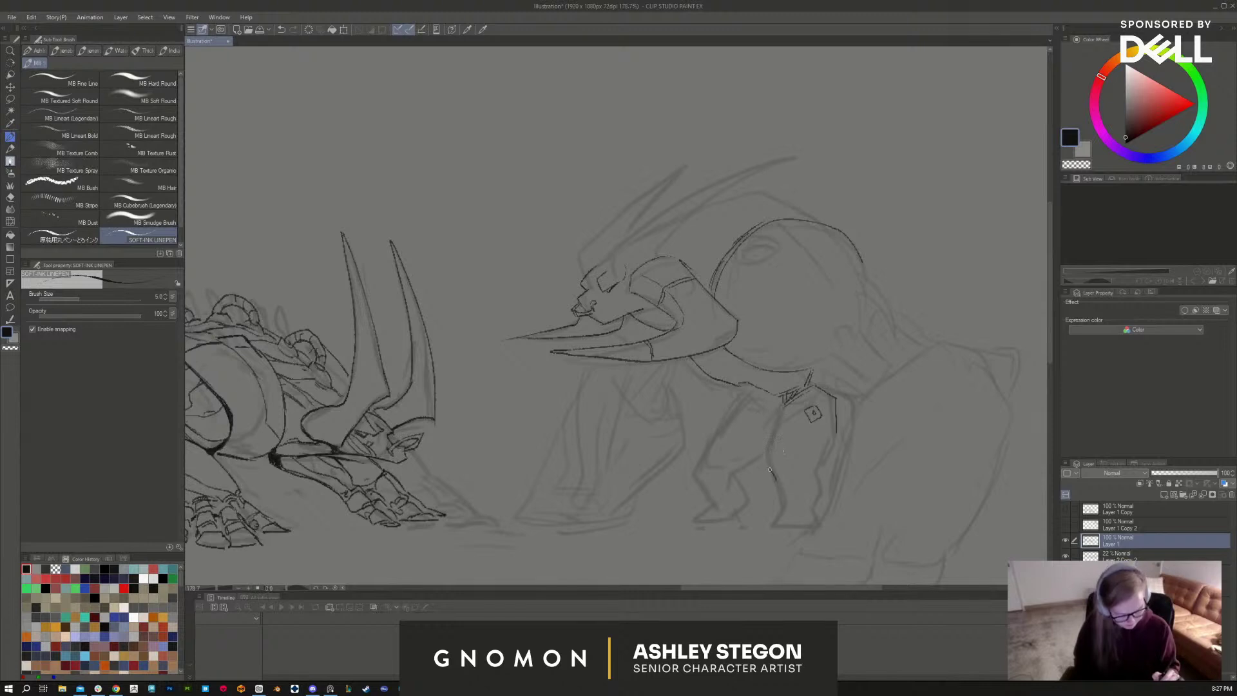
{"action": "mouse_move", "coordinate": [769, 470]}
{"action": "left_mouse_down"}
{"action": "mouse_move", "coordinate": [764, 442]}
{"action": "mouse_move", "coordinate": [795, 447]}
{"action": "mouse_move", "coordinate": [796, 467]}
{"action": "mouse_move", "coordinate": [771, 477]}
{"action": "mouse_move", "coordinate": [816, 465]}
{"action": "left_mouse_up"}
Step: Redraw the small oval on the thigh, close the thigh contours, detail the knee guard and ink the lower leg
{"action": "key", "text": "e"}
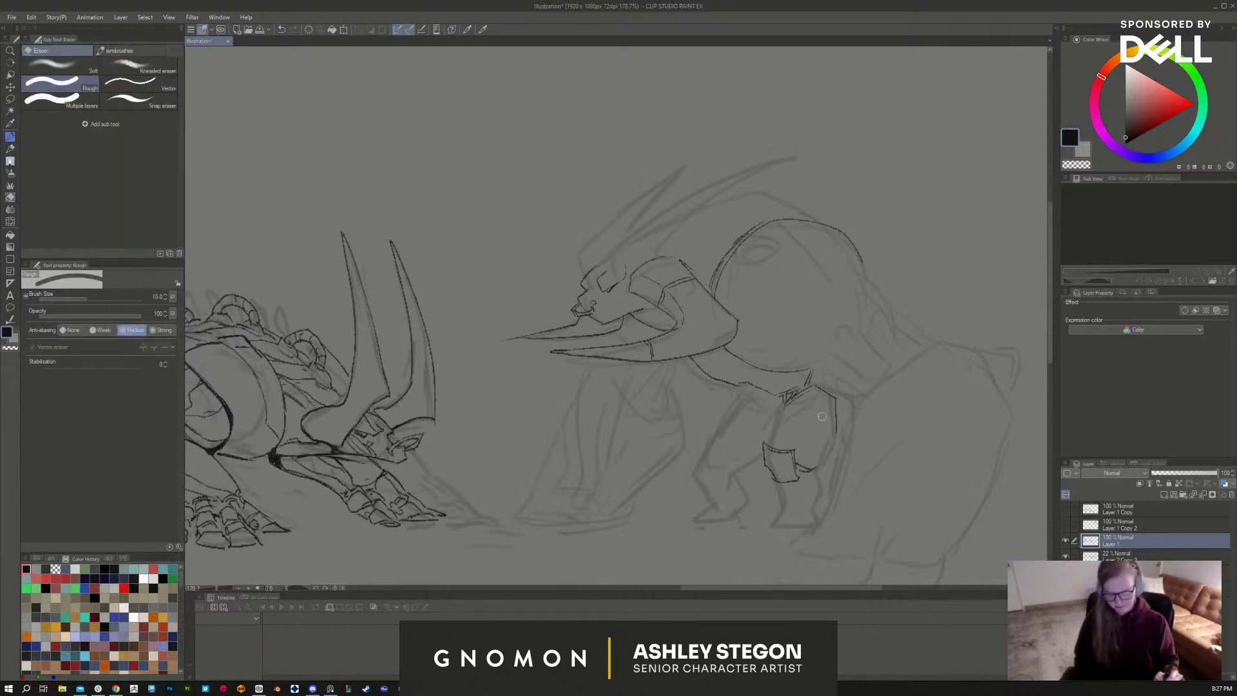
{"action": "key", "text": "b"}
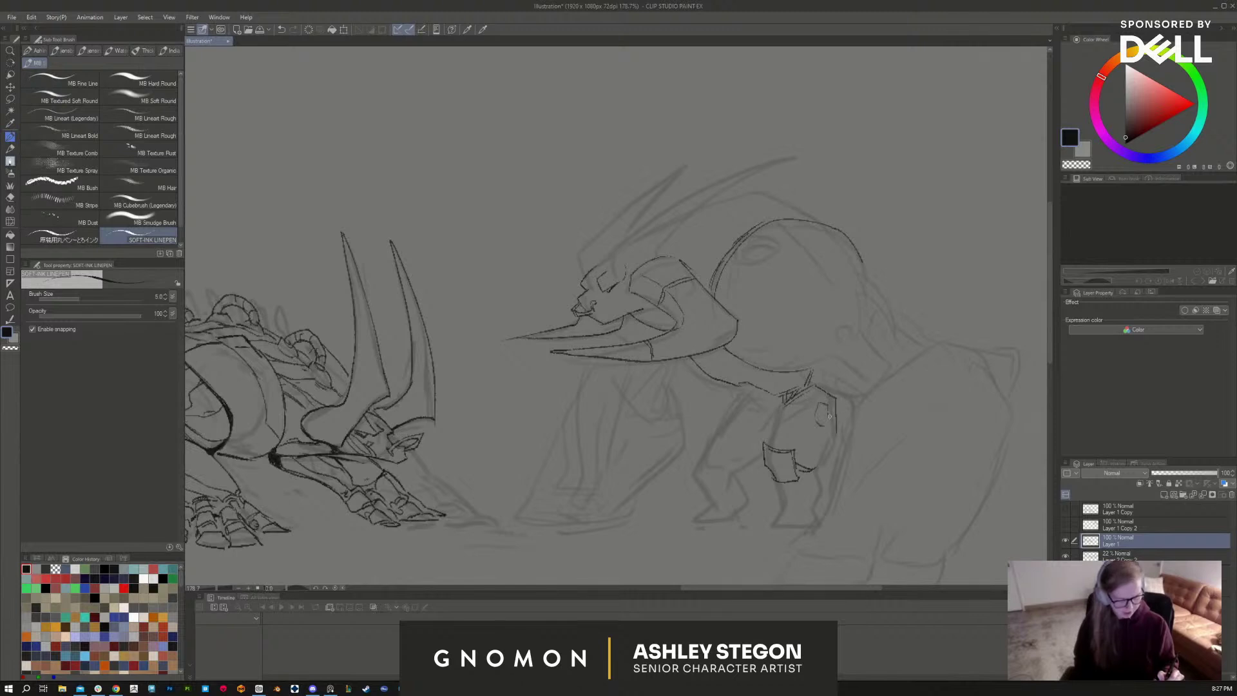
{"action": "left_click_drag", "start_coordinate": [836, 425], "coordinate": [812, 470]}
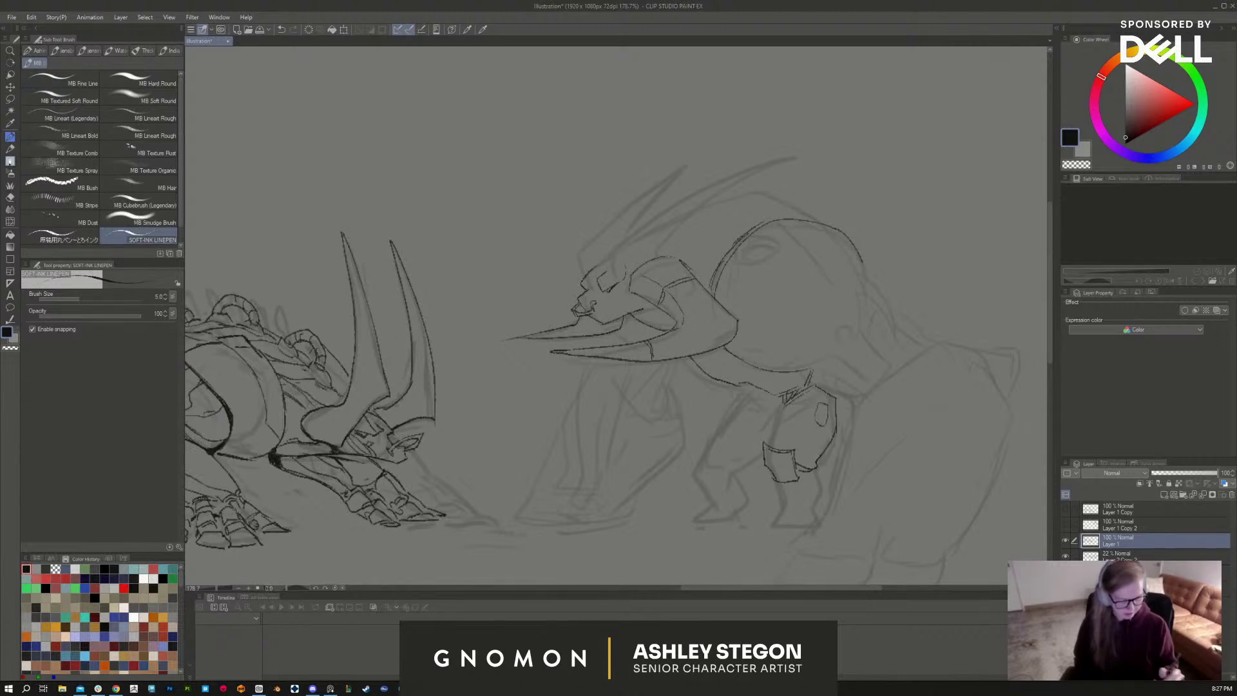
{"action": "mouse_move", "coordinate": [779, 409]}
{"action": "left_mouse_down"}
{"action": "mouse_move", "coordinate": [770, 442]}
{"action": "mouse_move", "coordinate": [780, 475]}
{"action": "left_mouse_up"}
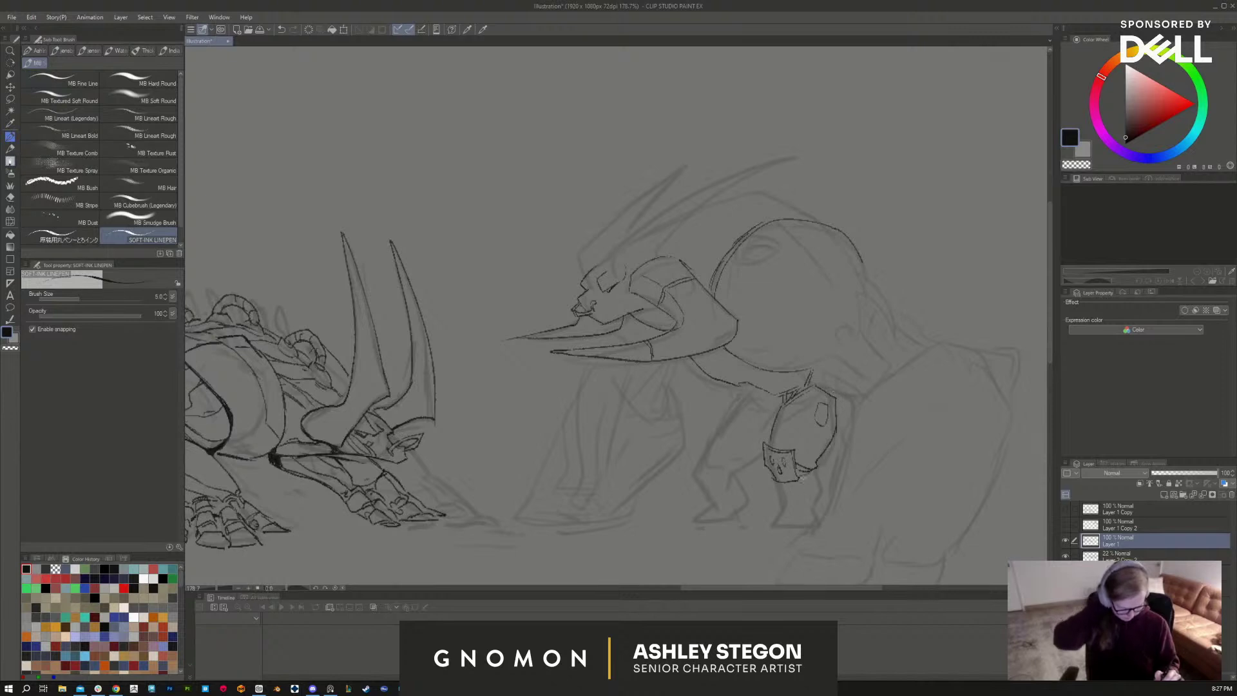
{"action": "mouse_move", "coordinate": [777, 482]}
{"action": "left_mouse_down"}
{"action": "mouse_move", "coordinate": [779, 510]}
{"action": "mouse_move", "coordinate": [801, 511]}
{"action": "mouse_move", "coordinate": [778, 510]}
{"action": "mouse_move", "coordinate": [784, 526]}
{"action": "mouse_move", "coordinate": [813, 510]}
{"action": "mouse_move", "coordinate": [818, 477]}
{"action": "mouse_move", "coordinate": [812, 512]}
{"action": "left_mouse_up"}
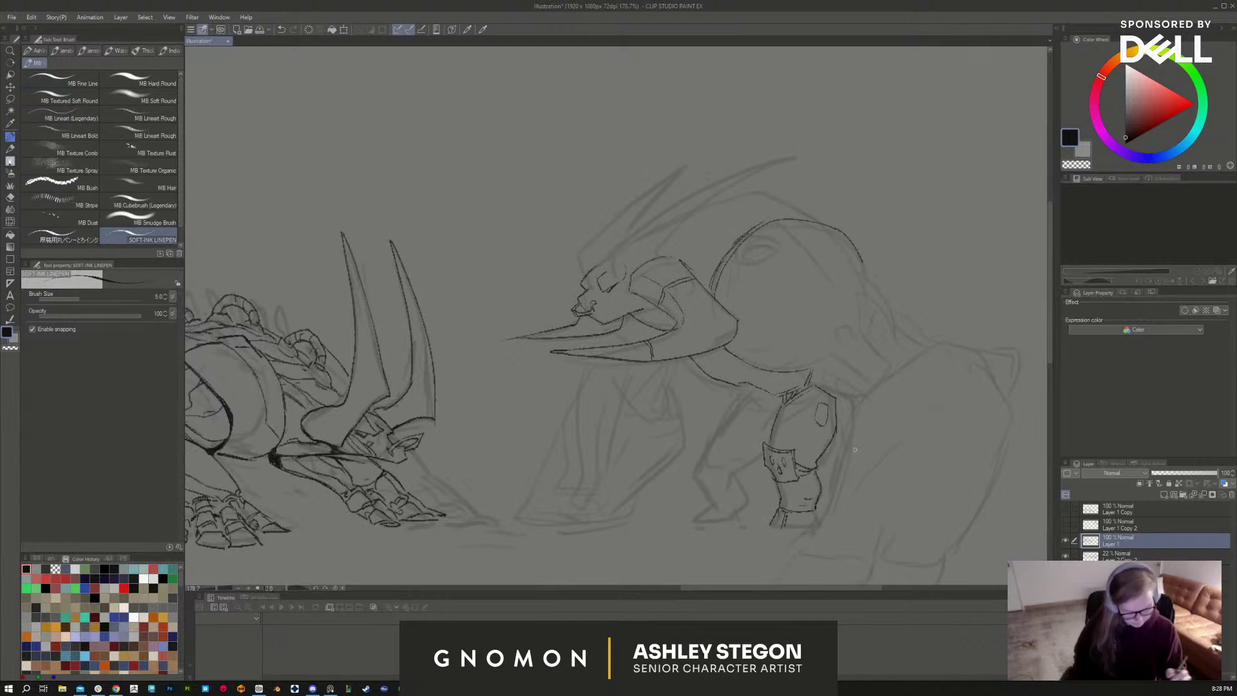
Step: Ink the torso shell's curved rear rim and the hip section behind it, from the sloping back line to the belly
{"action": "mouse_move", "coordinate": [802, 373]}
{"action": "left_mouse_down"}
{"action": "mouse_move", "coordinate": [805, 341]}
{"action": "mouse_move", "coordinate": [869, 273]}
{"action": "mouse_move", "coordinate": [800, 364]}
{"action": "left_mouse_up"}
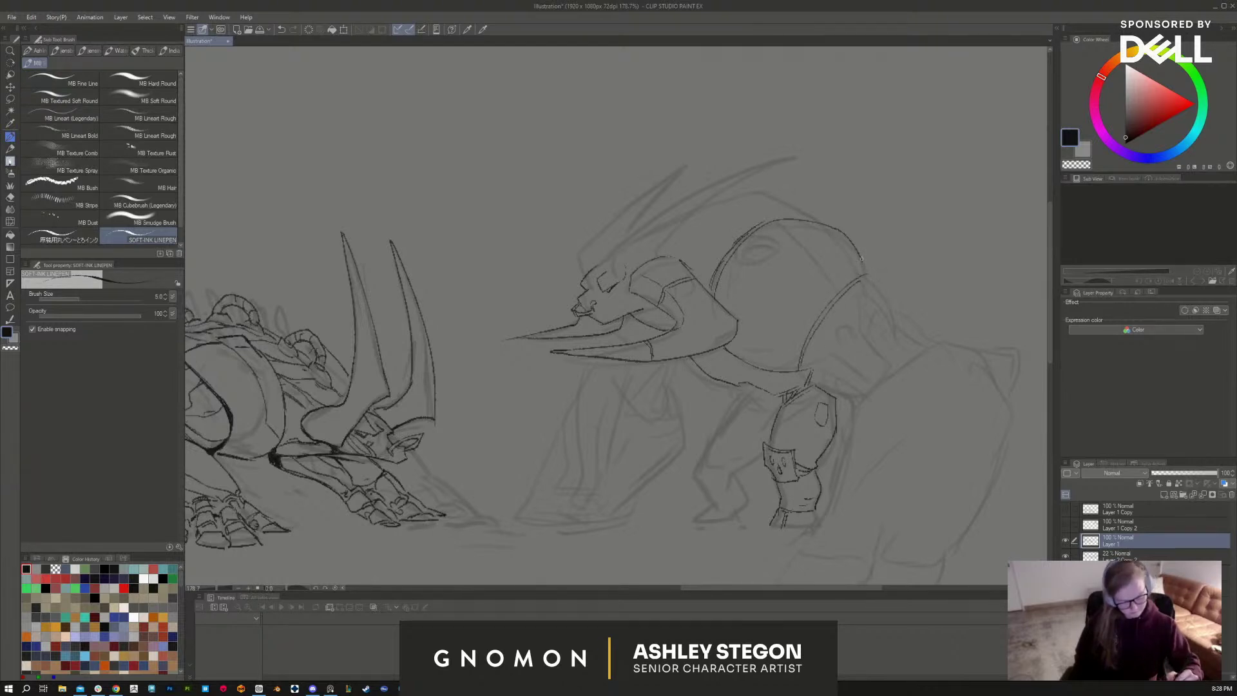
{"action": "left_click_drag", "start_coordinate": [861, 257], "coordinate": [867, 272]}
{"action": "left_click_drag", "start_coordinate": [802, 366], "coordinate": [828, 318]}
{"action": "mouse_move", "coordinate": [865, 274]}
{"action": "left_mouse_down"}
{"action": "mouse_move", "coordinate": [918, 325]}
{"action": "mouse_move", "coordinate": [949, 335]}
{"action": "left_mouse_up"}
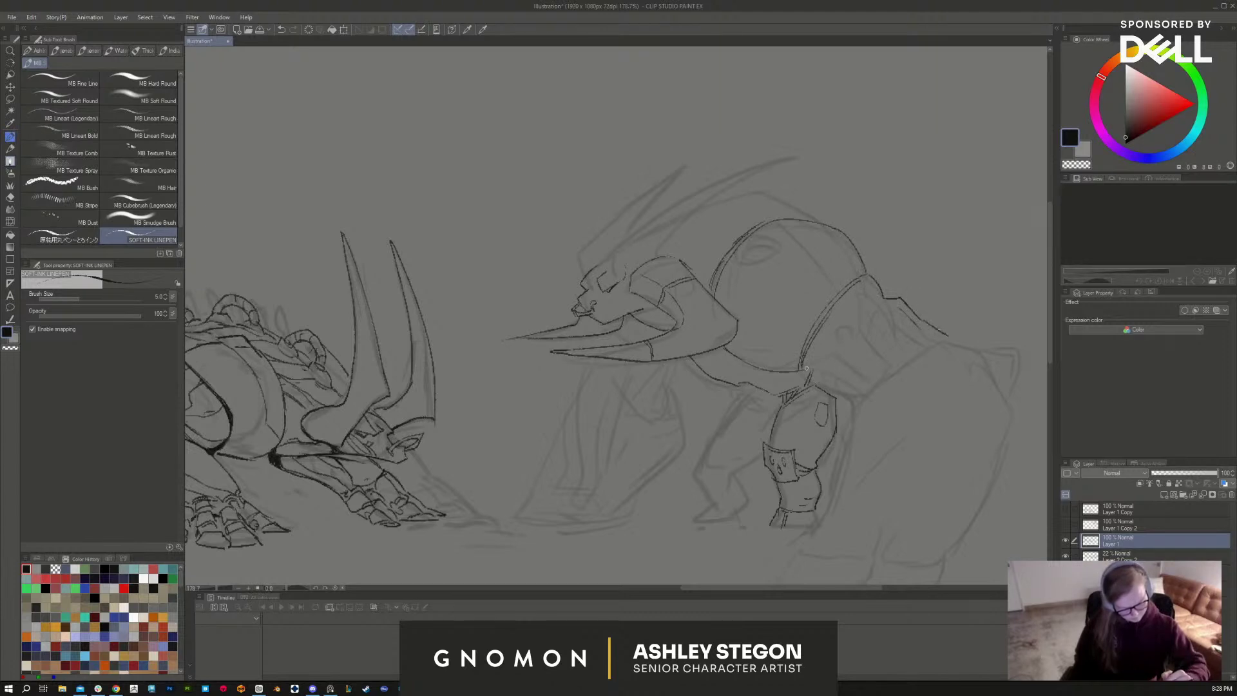
{"action": "mouse_move", "coordinate": [805, 367]}
{"action": "left_mouse_down"}
{"action": "mouse_move", "coordinate": [849, 392]}
{"action": "mouse_move", "coordinate": [883, 374]}
{"action": "mouse_move", "coordinate": [855, 398]}
{"action": "mouse_move", "coordinate": [818, 334]}
{"action": "left_mouse_up"}
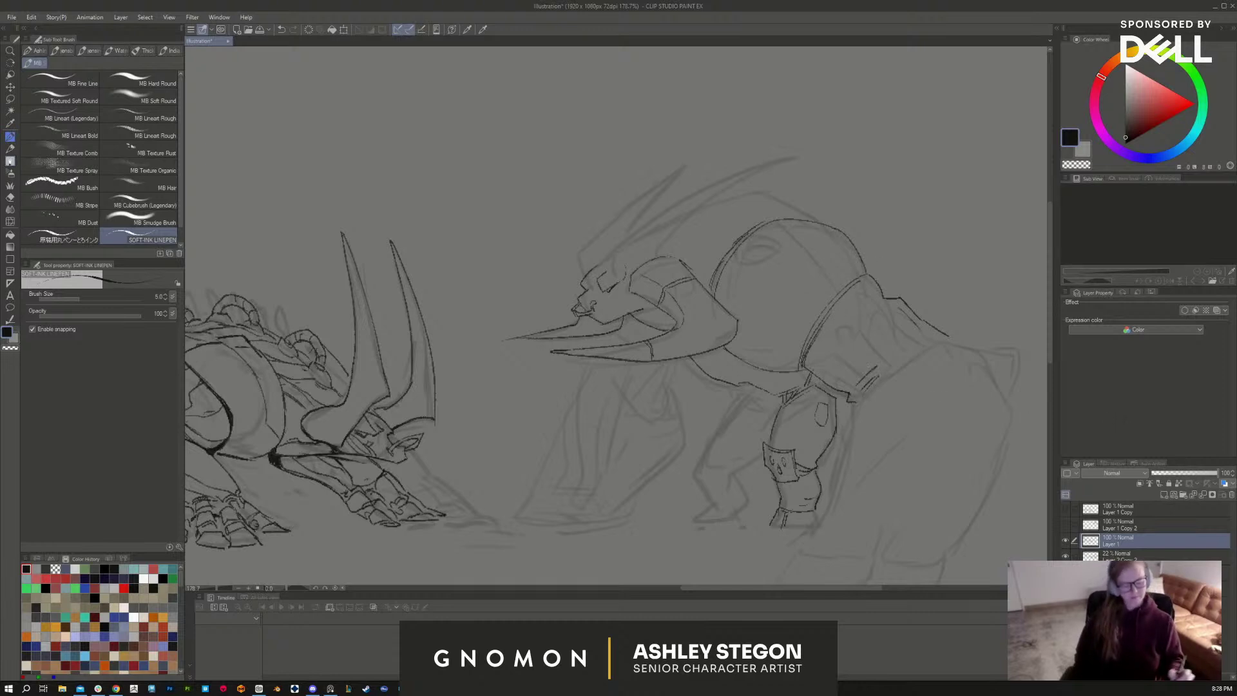
Step: Erase and redraw the upper end of the torso shell's rear rim, where it meets the back line
{"action": "mouse_move", "coordinate": [592, 451]}
{"action": "left_mouse_down"}
{"action": "mouse_move", "coordinate": [934, 444]}
{"action": "mouse_move", "coordinate": [967, 418]}
{"action": "mouse_move", "coordinate": [927, 392]}
{"action": "mouse_move", "coordinate": [966, 399]}
{"action": "mouse_move", "coordinate": [487, 449]}
{"action": "left_mouse_up"}
{"action": "left_click_drag", "start_coordinate": [663, 290], "coordinate": [707, 324]}
{"action": "left_click_drag", "start_coordinate": [854, 448], "coordinate": [913, 408]}
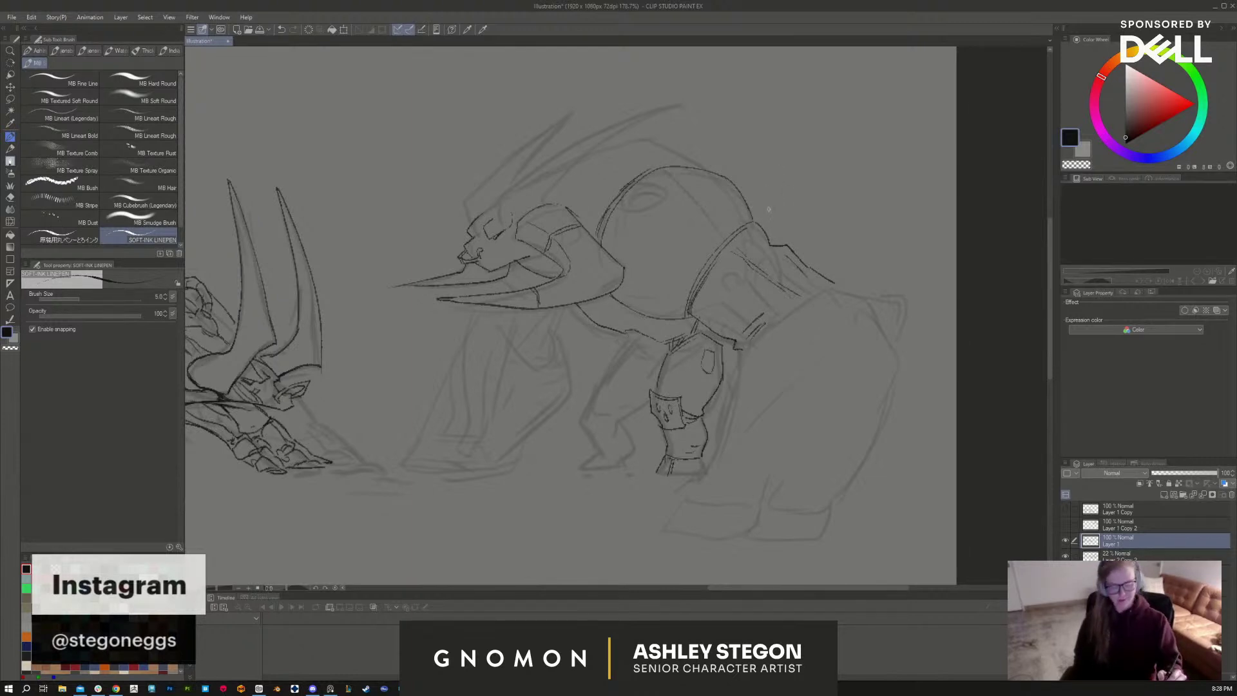
{"action": "key", "text": "e"}
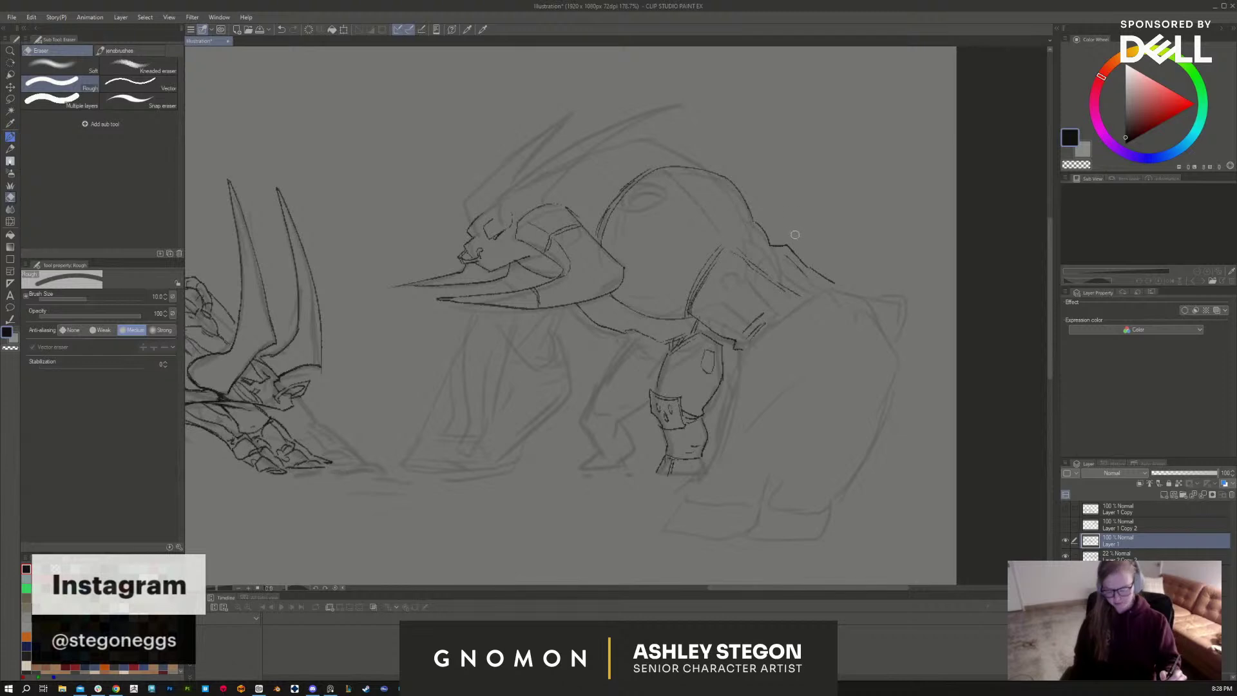
{"action": "key", "text": "b"}
{"action": "left_click_drag", "start_coordinate": [751, 226], "coordinate": [718, 253]}
{"action": "left_click_drag", "start_coordinate": [747, 225], "coordinate": [726, 241]}
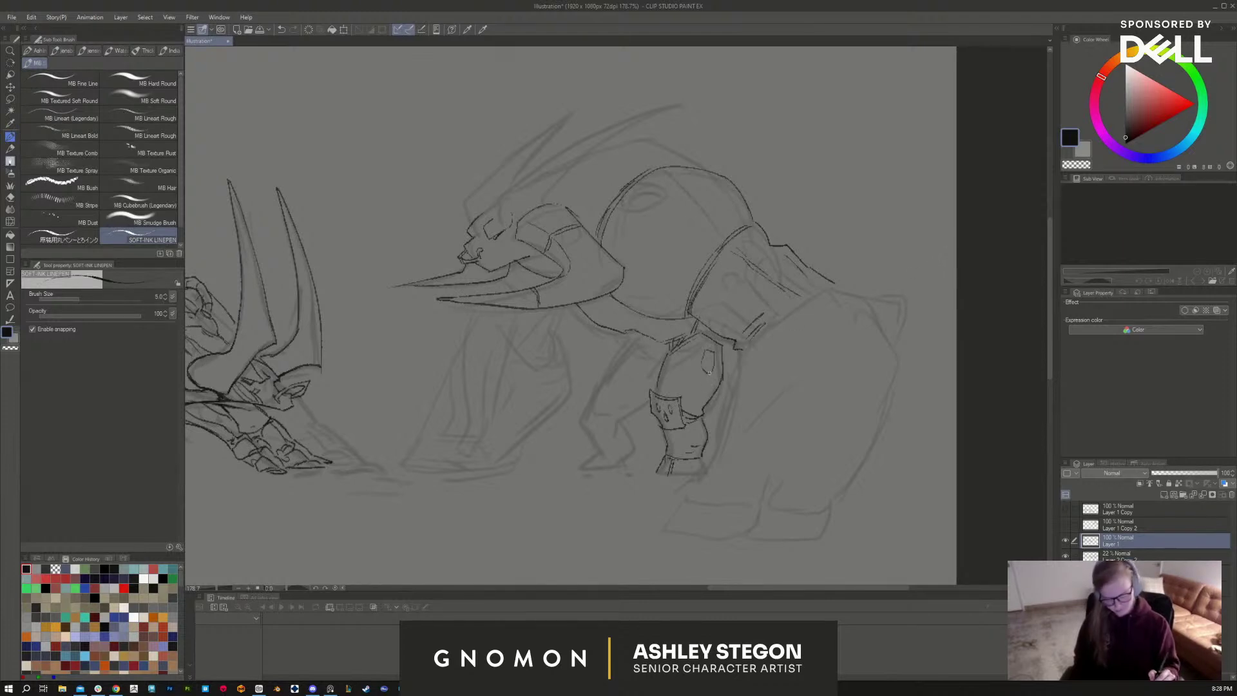
Step: Erase the near thigh's oval and rear contour, redraw it with a jagged inner edge, and ink the far leg's upper section
{"action": "key", "text": "e"}
{"action": "mouse_move", "coordinate": [719, 354]}
{"action": "left_mouse_down"}
{"action": "mouse_move", "coordinate": [722, 380]}
{"action": "mouse_move", "coordinate": [709, 377]}
{"action": "mouse_move", "coordinate": [719, 382]}
{"action": "mouse_move", "coordinate": [691, 413]}
{"action": "left_mouse_up"}
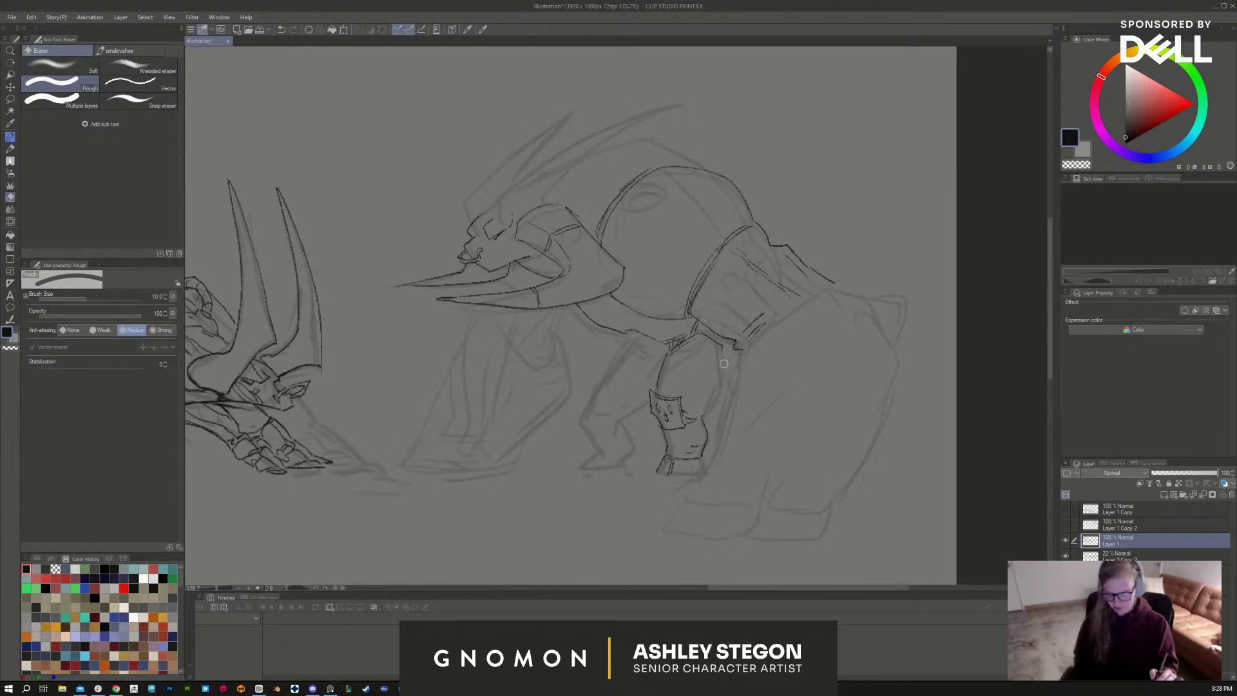
{"action": "key", "text": "b"}
{"action": "left_click_drag", "start_coordinate": [719, 348], "coordinate": [687, 418]}
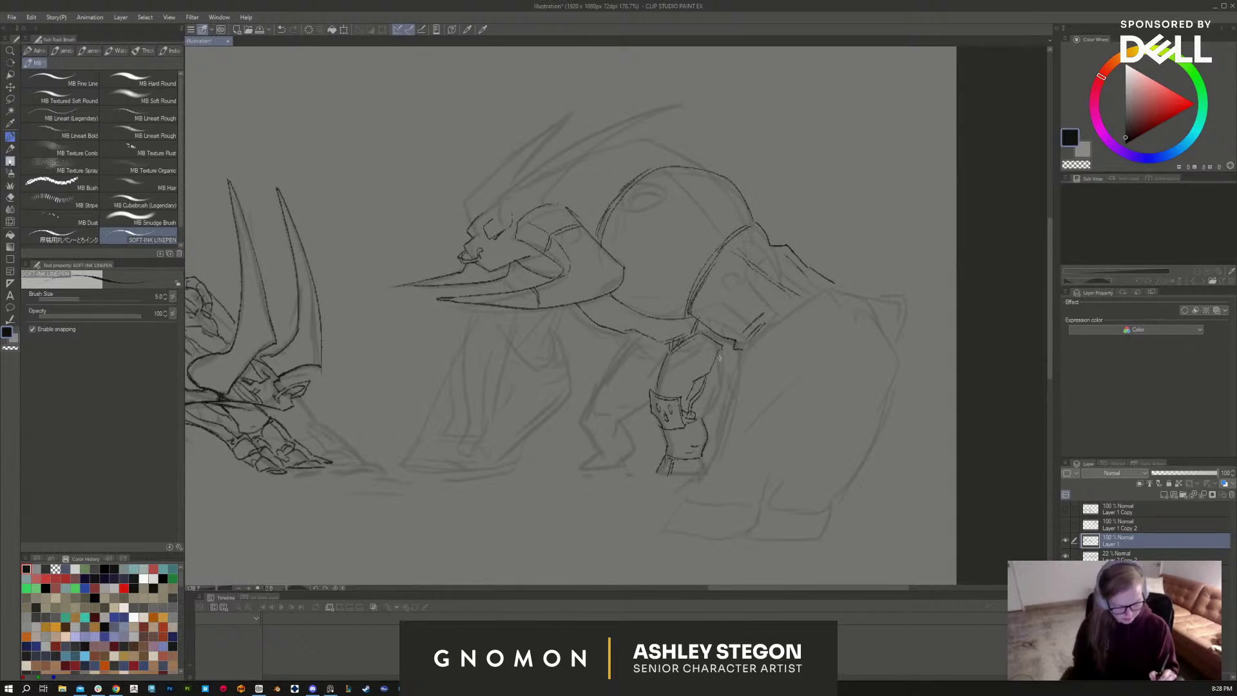
{"action": "left_click_drag", "start_coordinate": [721, 356], "coordinate": [697, 411]}
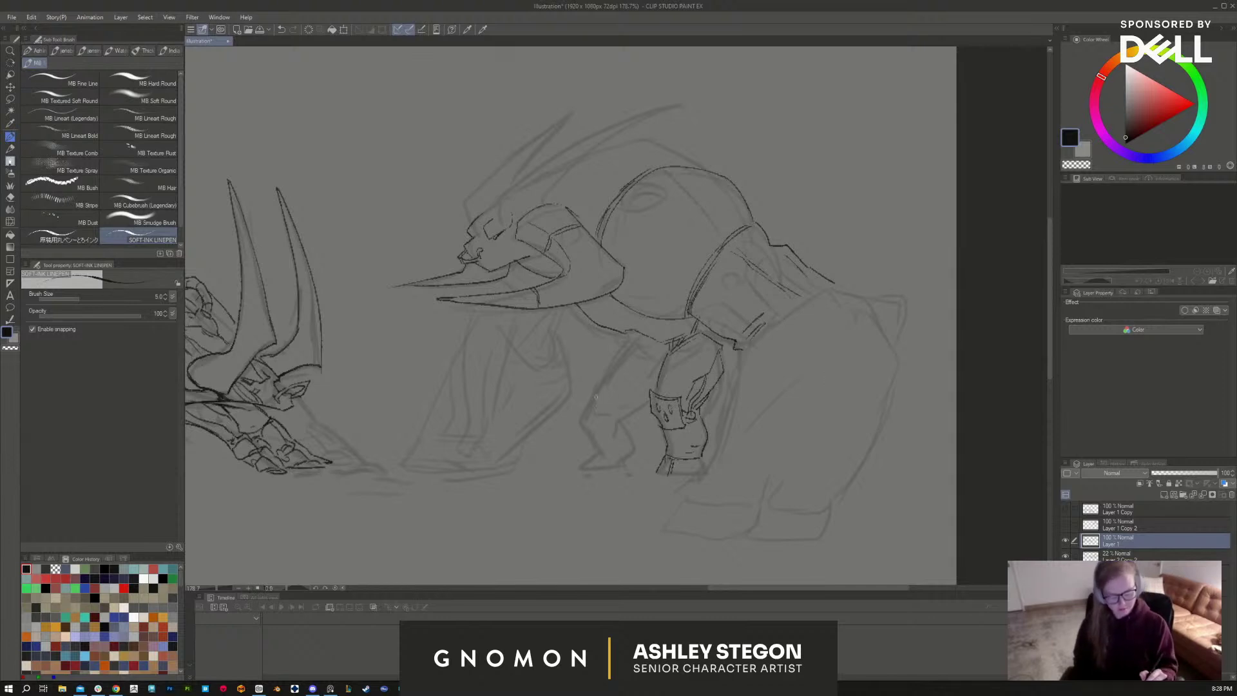
{"action": "left_click_drag", "start_coordinate": [599, 396], "coordinate": [622, 348]}
{"action": "mouse_move", "coordinate": [599, 398]}
{"action": "left_mouse_down"}
{"action": "mouse_move", "coordinate": [670, 344]}
{"action": "mouse_move", "coordinate": [658, 346]}
{"action": "left_mouse_up"}
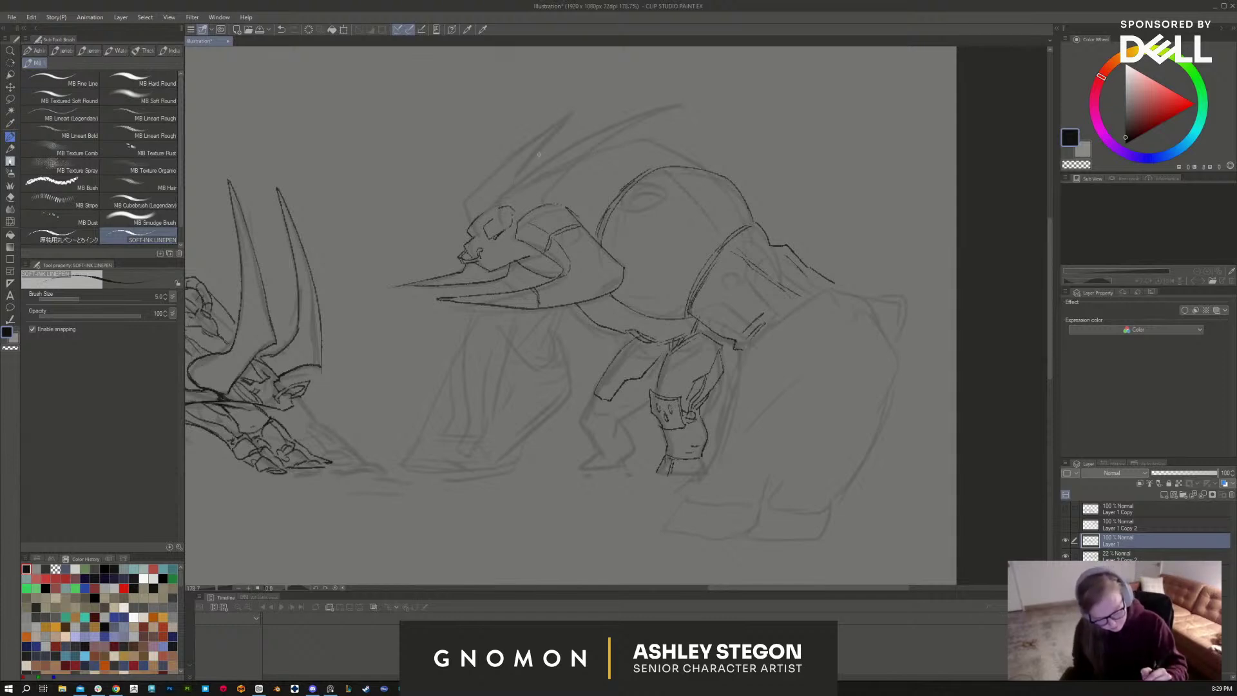
Step: Ink the long horns sweeping back from the head and add short seam lines inside the jaw guard
{"action": "left_click_drag", "start_coordinate": [519, 213], "coordinate": [652, 114]}
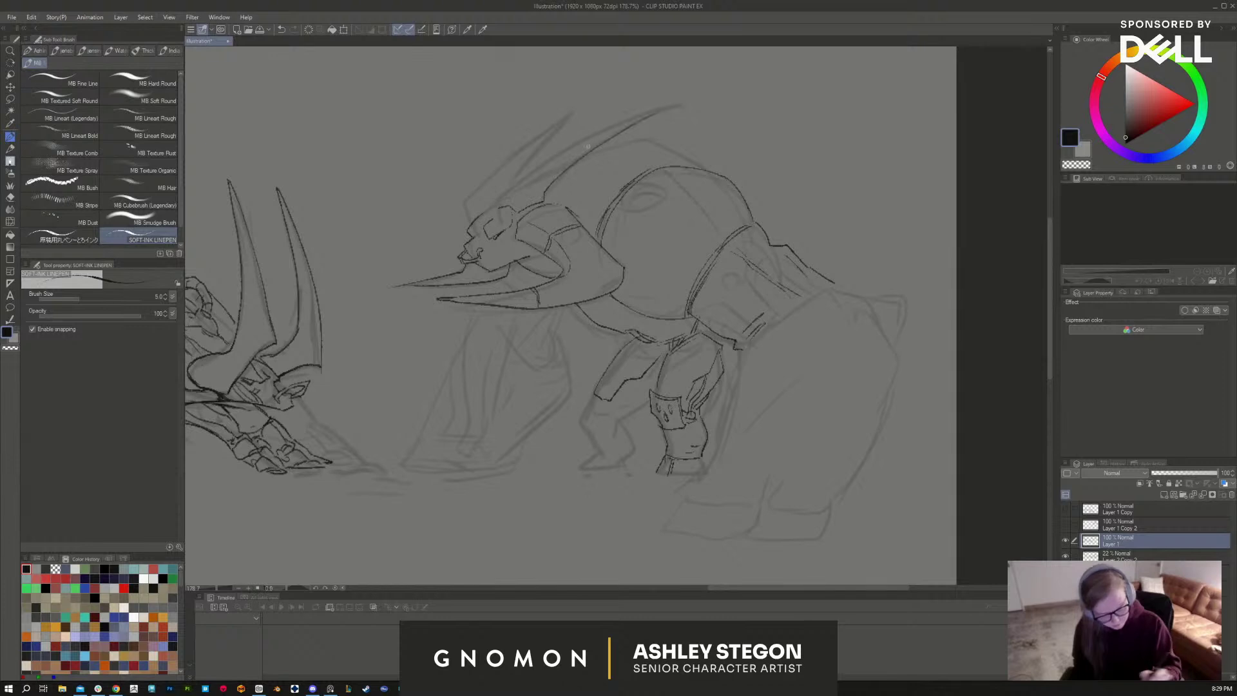
{"action": "mouse_move", "coordinate": [496, 210]}
{"action": "left_mouse_down"}
{"action": "mouse_move", "coordinate": [497, 196]}
{"action": "mouse_move", "coordinate": [616, 120]}
{"action": "mouse_move", "coordinate": [678, 103]}
{"action": "left_mouse_up"}
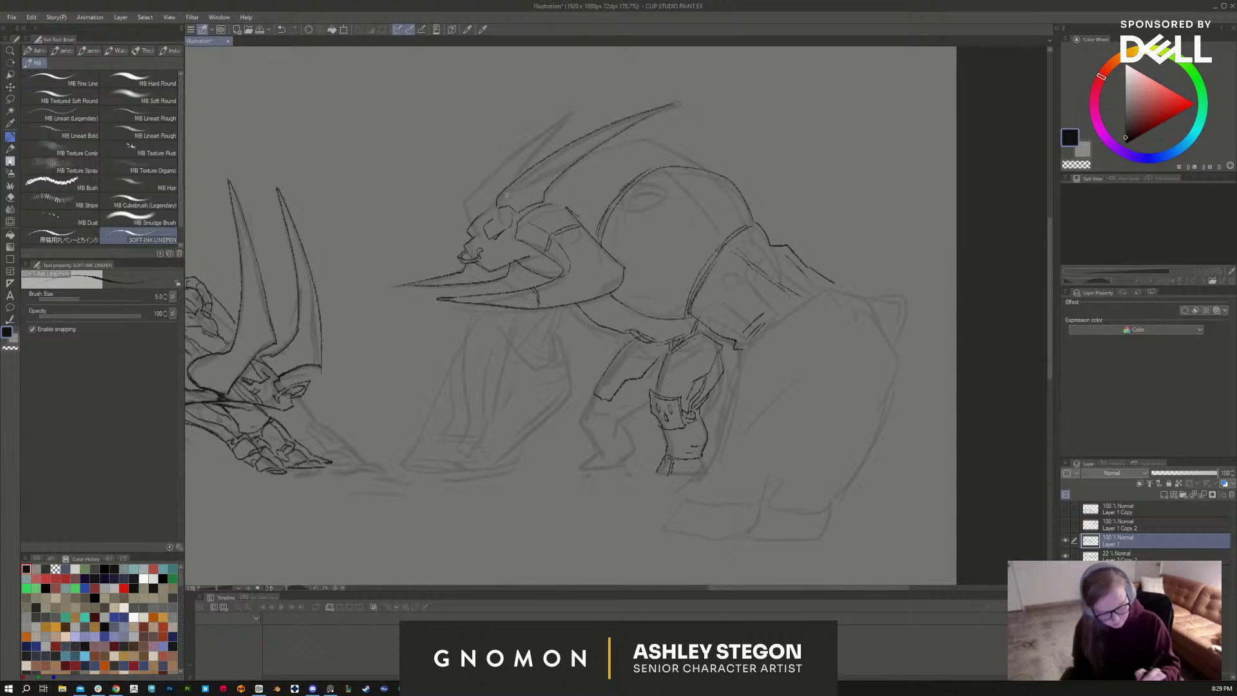
{"action": "mouse_move", "coordinate": [475, 209]}
{"action": "left_mouse_down"}
{"action": "mouse_move", "coordinate": [536, 154]}
{"action": "mouse_move", "coordinate": [617, 110]}
{"action": "left_mouse_up"}
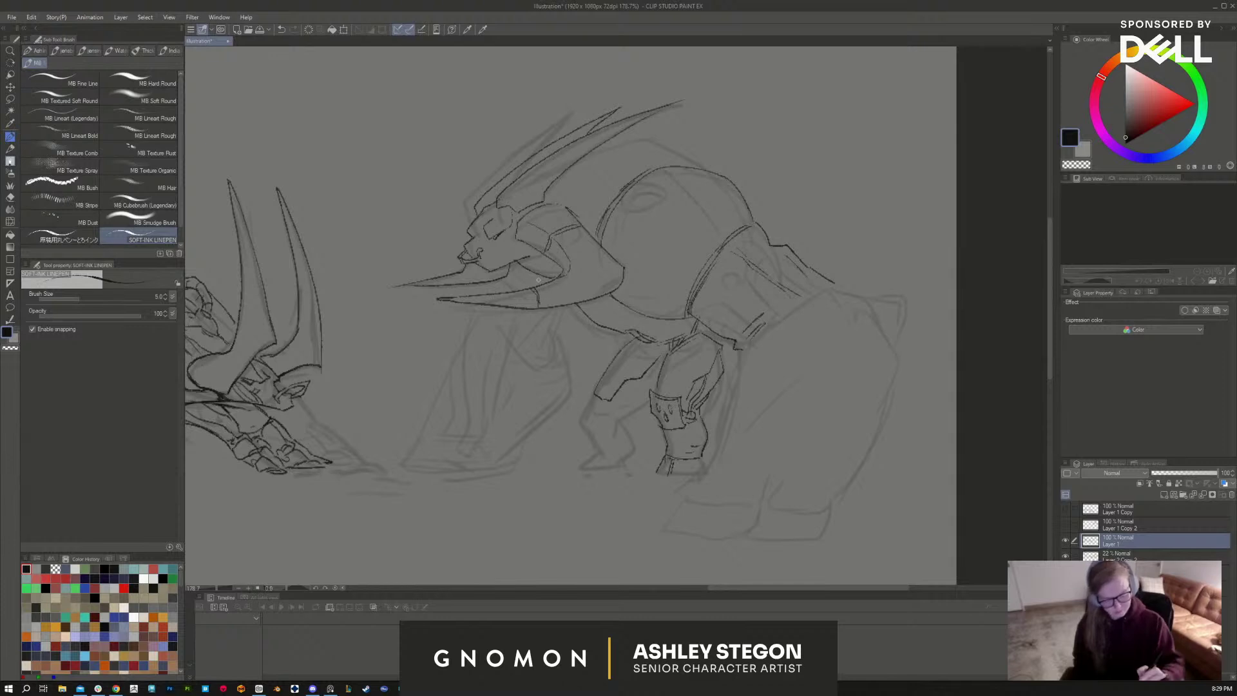
{"action": "left_click_drag", "start_coordinate": [525, 256], "coordinate": [552, 266]}
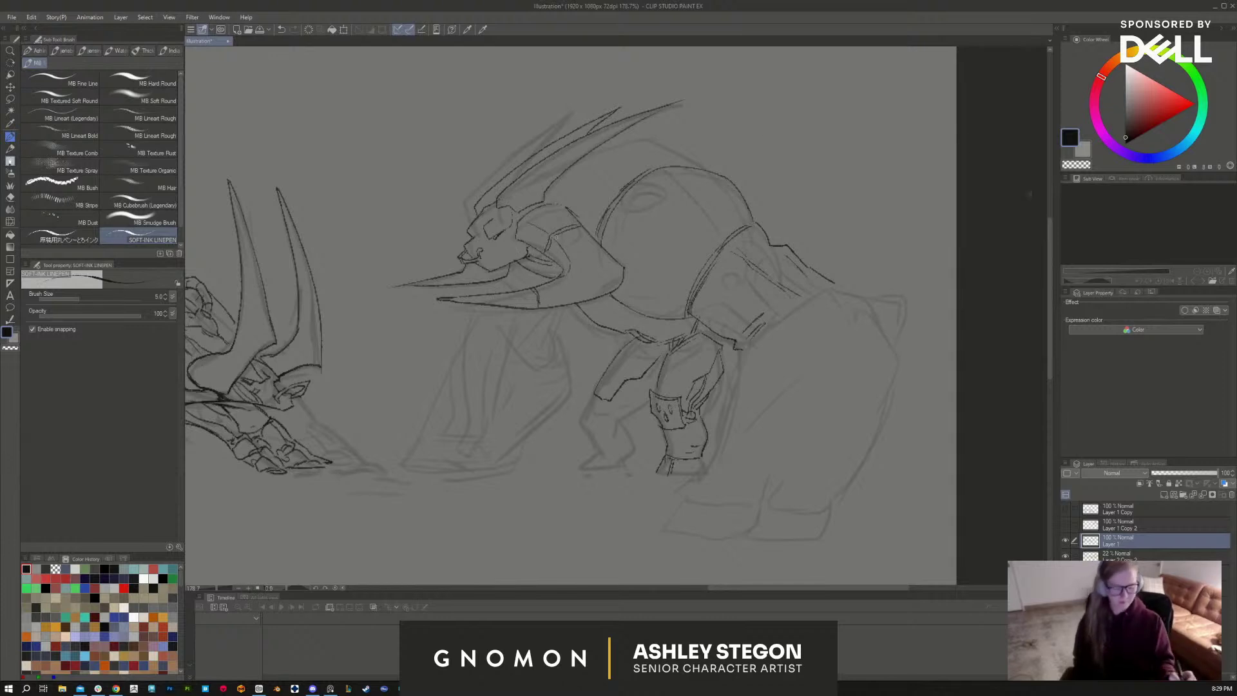
Step: Ink the massive rear limb as long overlapping plates from the hip, with its angular back contour and lower rim
{"action": "mouse_move", "coordinate": [740, 364]}
{"action": "left_mouse_down"}
{"action": "mouse_move", "coordinate": [842, 279]}
{"action": "mouse_move", "coordinate": [858, 293]}
{"action": "mouse_move", "coordinate": [854, 343]}
{"action": "mouse_move", "coordinate": [738, 438]}
{"action": "mouse_move", "coordinate": [738, 364]}
{"action": "mouse_move", "coordinate": [748, 427]}
{"action": "mouse_move", "coordinate": [711, 470]}
{"action": "mouse_move", "coordinate": [712, 441]}
{"action": "mouse_move", "coordinate": [719, 474]}
{"action": "left_mouse_up"}
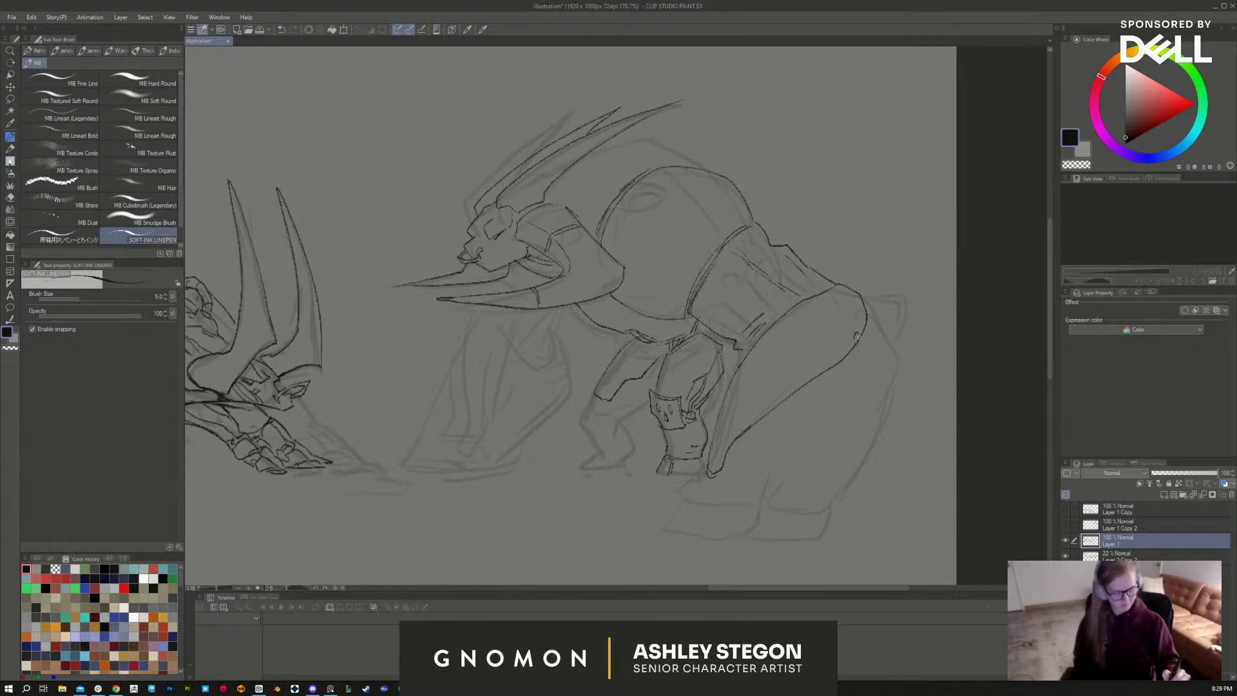
{"action": "mouse_move", "coordinate": [867, 310]}
{"action": "left_mouse_down"}
{"action": "mouse_move", "coordinate": [890, 350]}
{"action": "mouse_move", "coordinate": [748, 472]}
{"action": "mouse_move", "coordinate": [764, 455]}
{"action": "mouse_move", "coordinate": [744, 480]}
{"action": "left_mouse_up"}
{"action": "left_click_drag", "start_coordinate": [887, 343], "coordinate": [895, 374]}
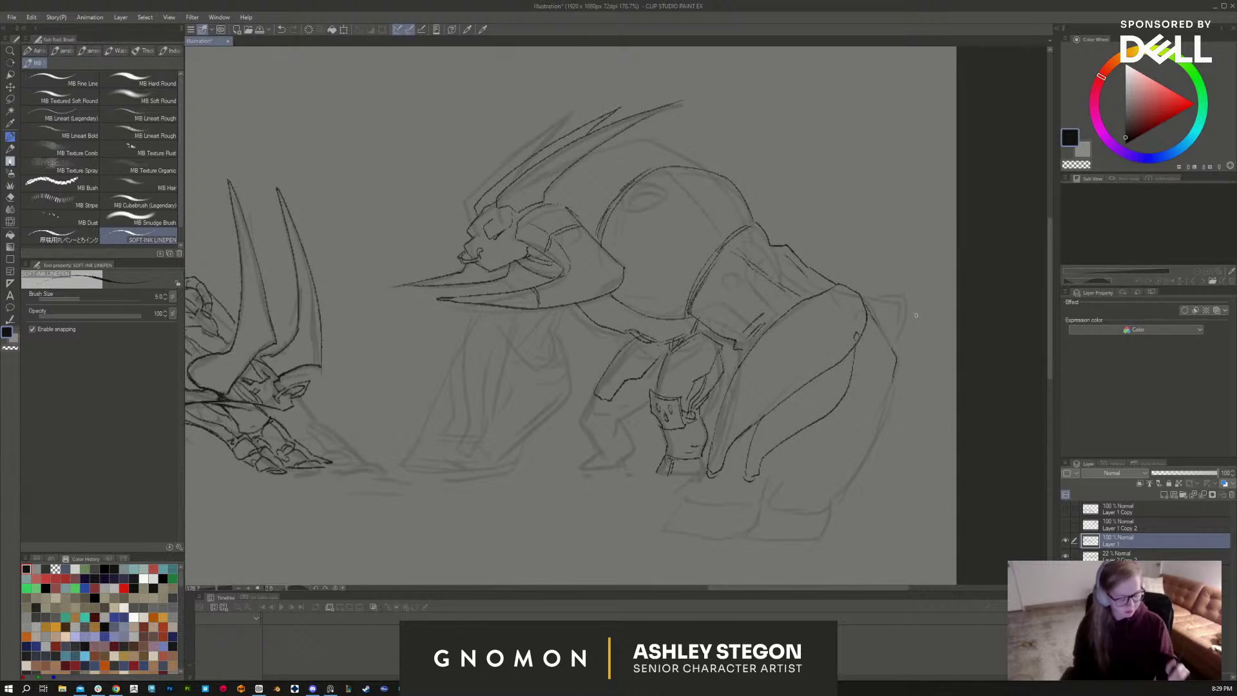
{"action": "mouse_move", "coordinate": [862, 301]}
{"action": "left_mouse_down"}
{"action": "mouse_move", "coordinate": [904, 330]}
{"action": "mouse_move", "coordinate": [899, 346]}
{"action": "mouse_move", "coordinate": [892, 311]}
{"action": "mouse_move", "coordinate": [895, 334]}
{"action": "mouse_move", "coordinate": [915, 334]}
{"action": "mouse_move", "coordinate": [878, 440]}
{"action": "mouse_move", "coordinate": [825, 505]}
{"action": "left_mouse_up"}
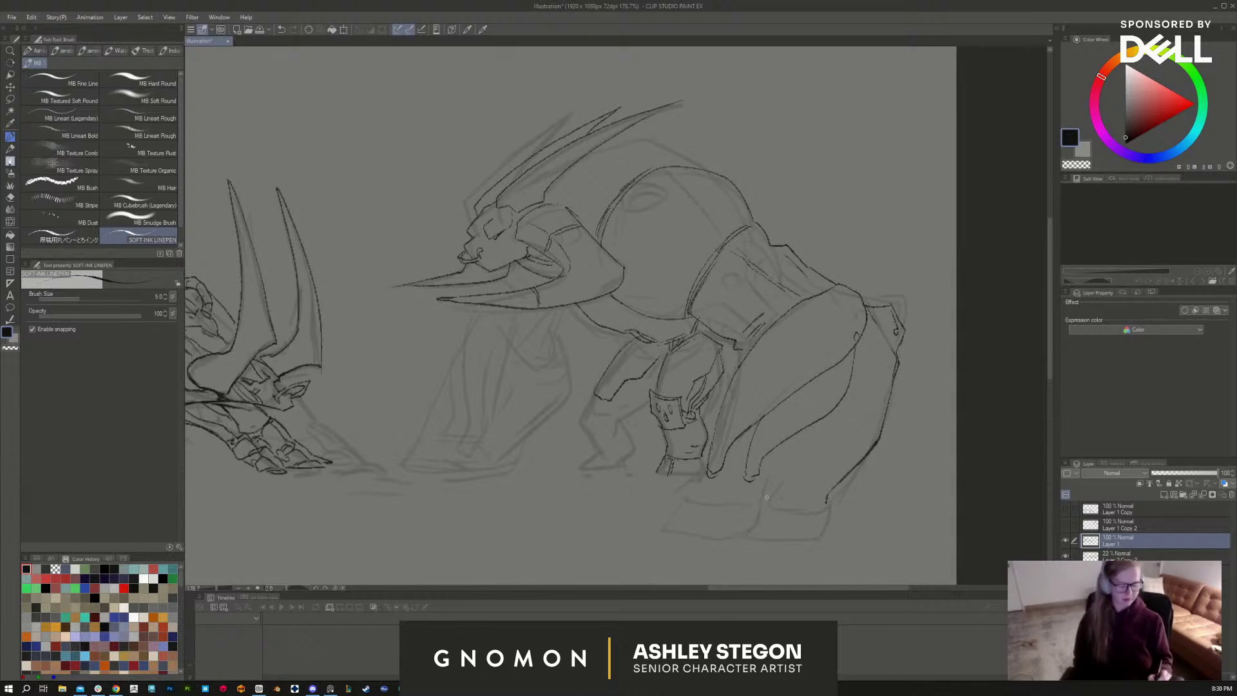
{"action": "left_click_drag", "start_coordinate": [732, 445], "coordinate": [727, 461]}
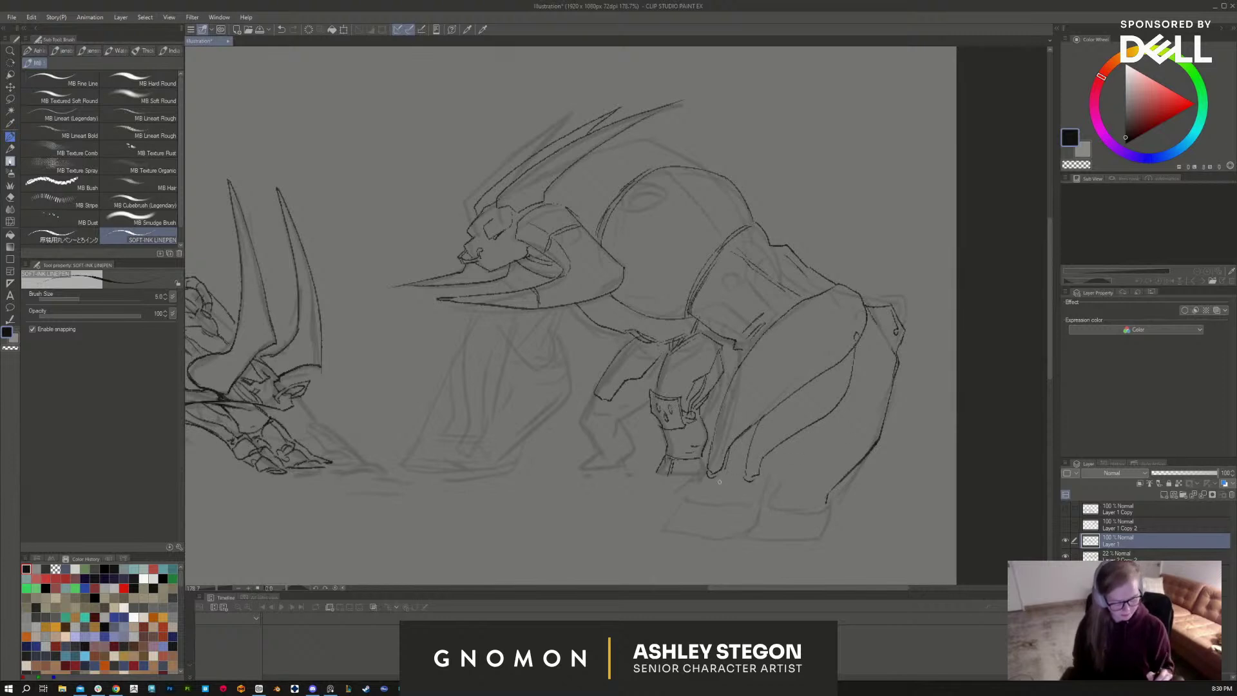
{"action": "mouse_move", "coordinate": [708, 482]}
{"action": "left_mouse_down"}
{"action": "mouse_move", "coordinate": [749, 485]}
{"action": "mouse_move", "coordinate": [792, 456]}
{"action": "mouse_move", "coordinate": [785, 471]}
{"action": "mouse_move", "coordinate": [812, 479]}
{"action": "mouse_move", "coordinate": [798, 487]}
{"action": "mouse_move", "coordinate": [827, 481]}
{"action": "mouse_move", "coordinate": [810, 422]}
{"action": "left_mouse_up"}
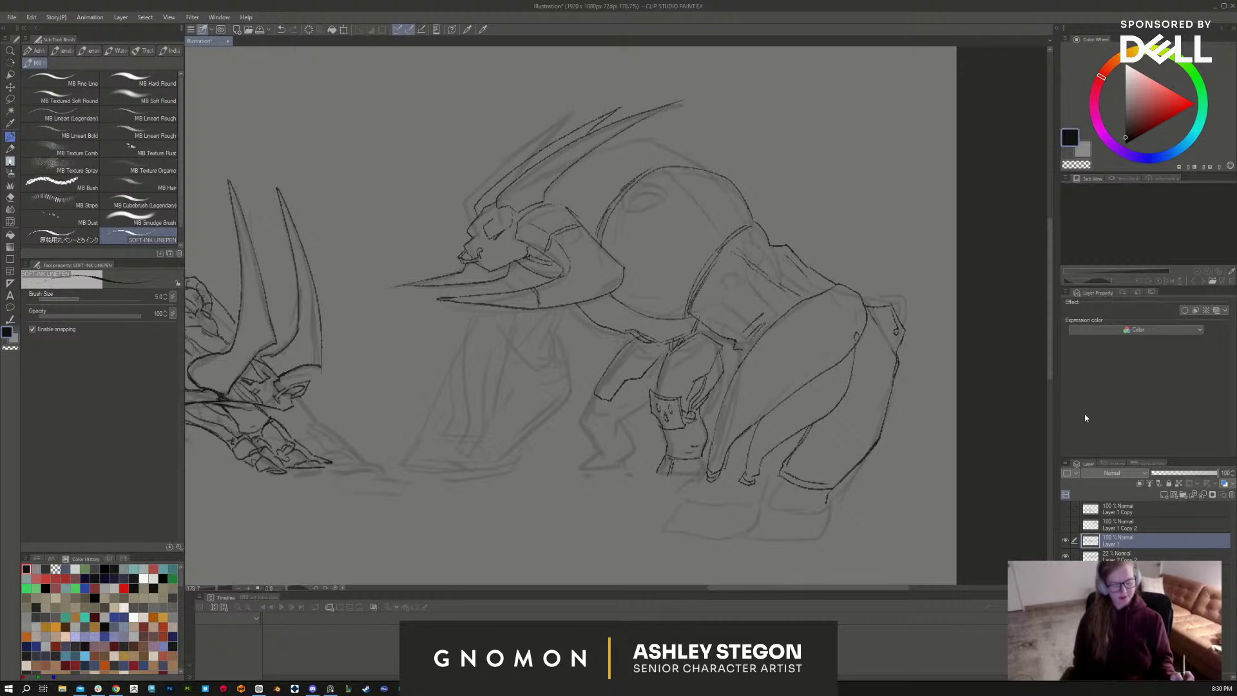
Step: Add the remaining lower plate line on the rear limb and outline a broad blocky foot beneath it with a doubled sole line
{"action": "mouse_move", "coordinate": [778, 470]}
{"action": "left_mouse_down"}
{"action": "mouse_move", "coordinate": [794, 451]}
{"action": "mouse_move", "coordinate": [760, 476]}
{"action": "mouse_move", "coordinate": [757, 464]}
{"action": "mouse_move", "coordinate": [697, 488]}
{"action": "mouse_move", "coordinate": [687, 532]}
{"action": "left_mouse_up"}
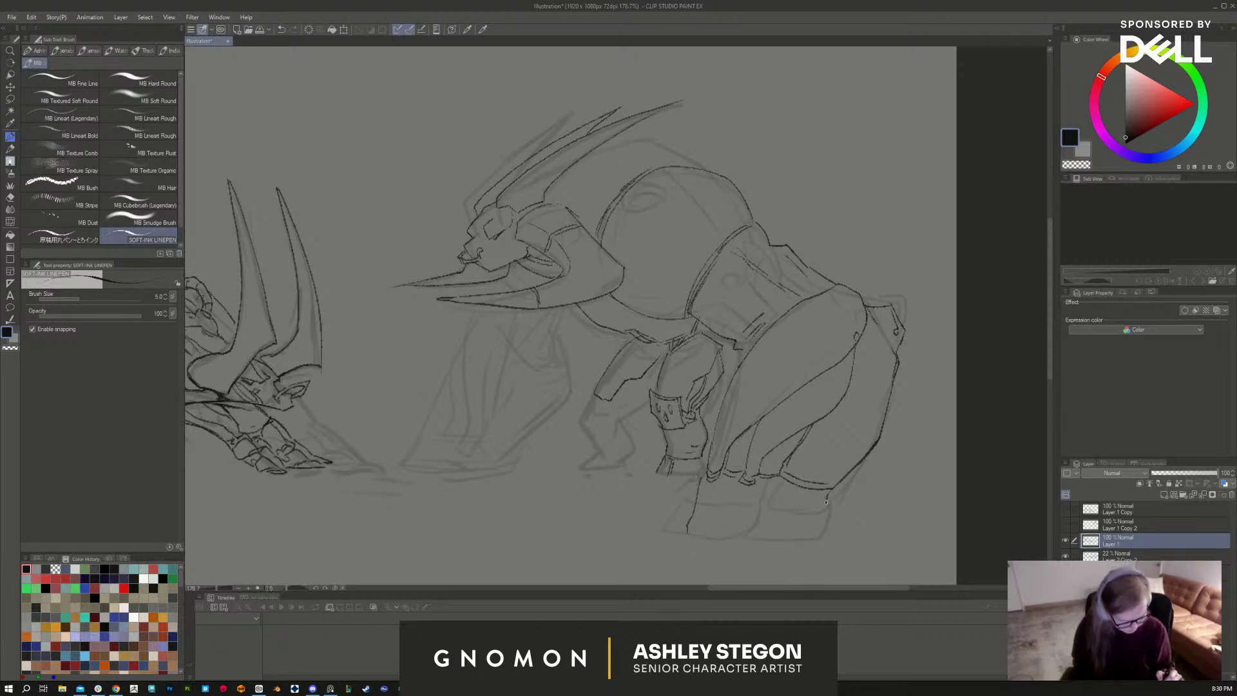
{"action": "left_click_drag", "start_coordinate": [826, 496], "coordinate": [825, 530]}
{"action": "left_click_drag", "start_coordinate": [687, 535], "coordinate": [815, 532]}
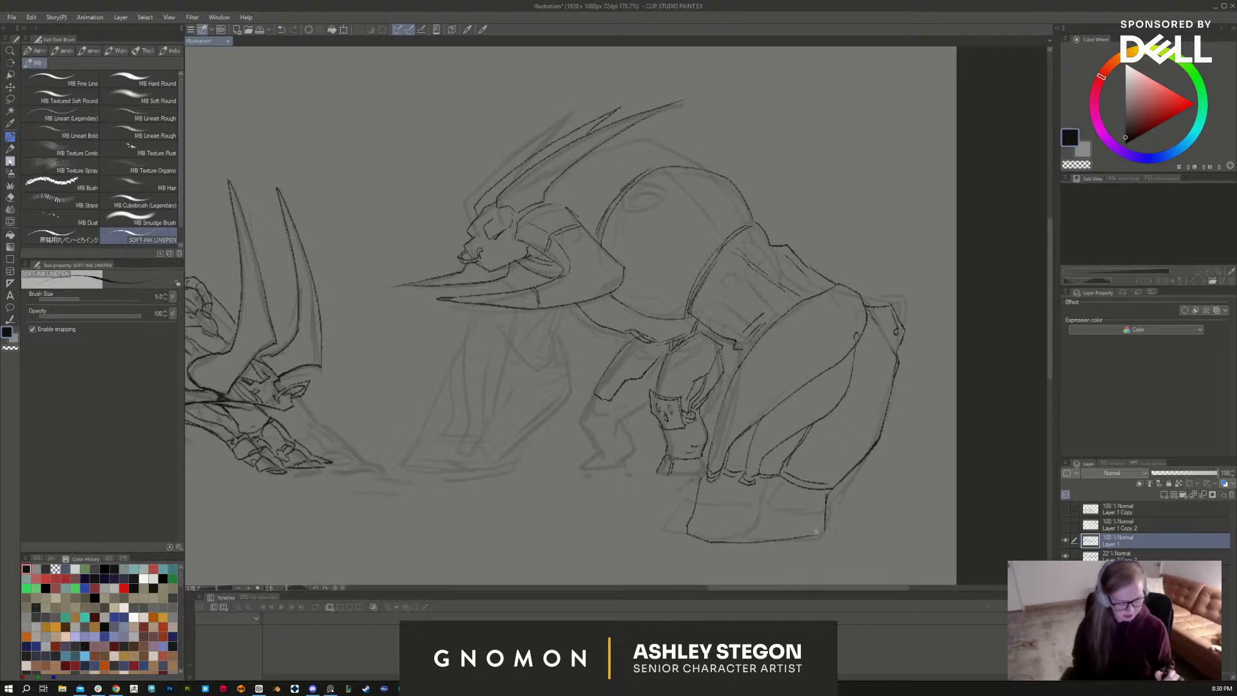
{"action": "left_click_drag", "start_coordinate": [690, 542], "coordinate": [823, 538]}
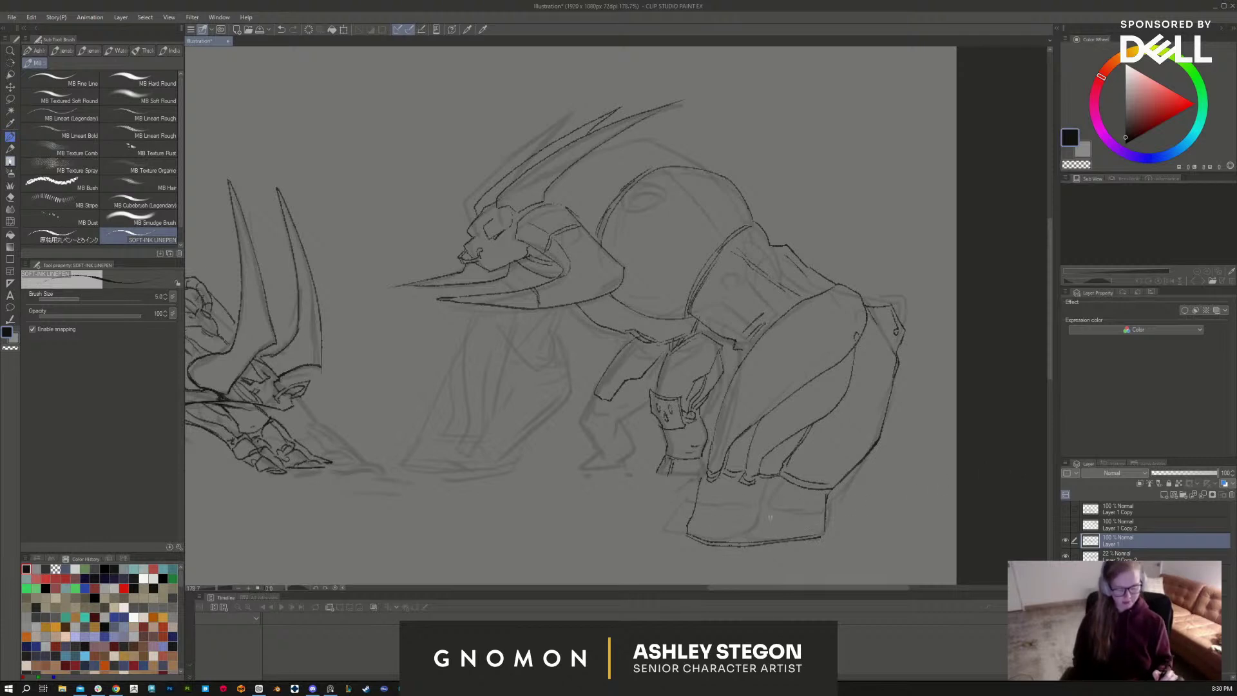
Step: Erase the foot's front part and redraw it as a flared plate with a curved top edge and a small round rivet
{"action": "key", "text": "e"}
{"action": "mouse_move", "coordinate": [698, 502]}
{"action": "left_mouse_down"}
{"action": "mouse_move", "coordinate": [698, 545]}
{"action": "mouse_move", "coordinate": [764, 539]}
{"action": "left_mouse_up"}
{"action": "key", "text": "b"}
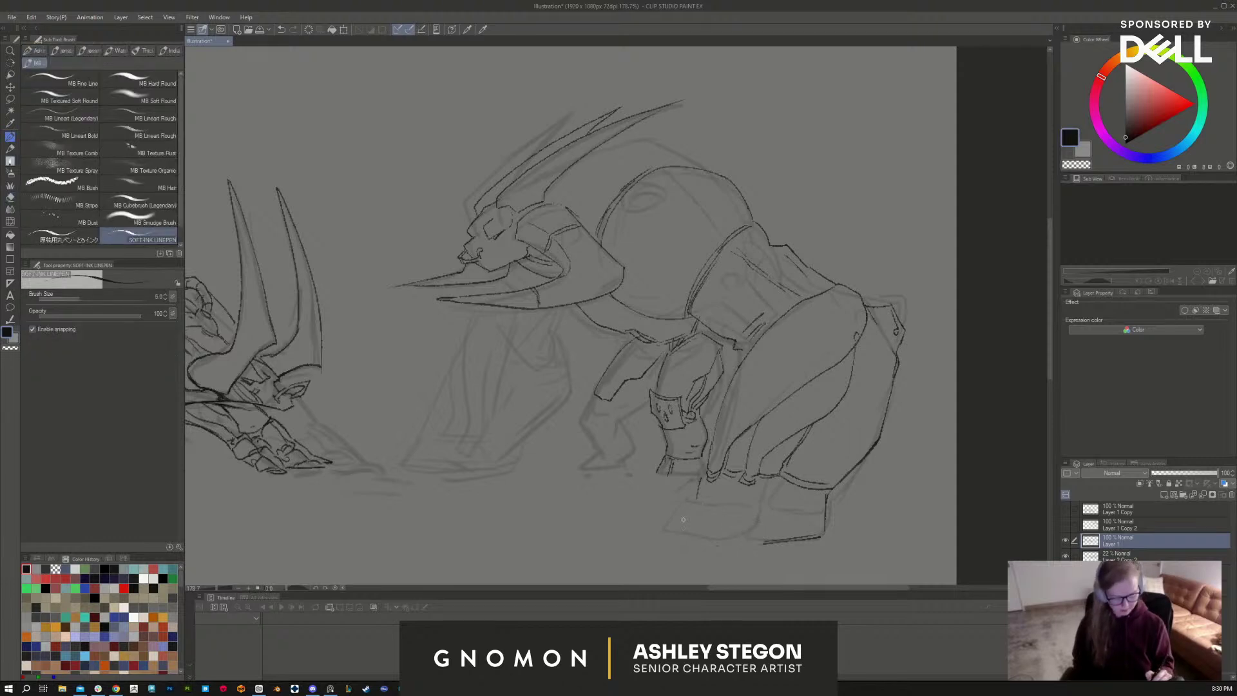
{"action": "mouse_move", "coordinate": [679, 517]}
{"action": "left_mouse_down"}
{"action": "mouse_move", "coordinate": [739, 508]}
{"action": "mouse_move", "coordinate": [763, 515]}
{"action": "mouse_move", "coordinate": [766, 532]}
{"action": "left_mouse_up"}
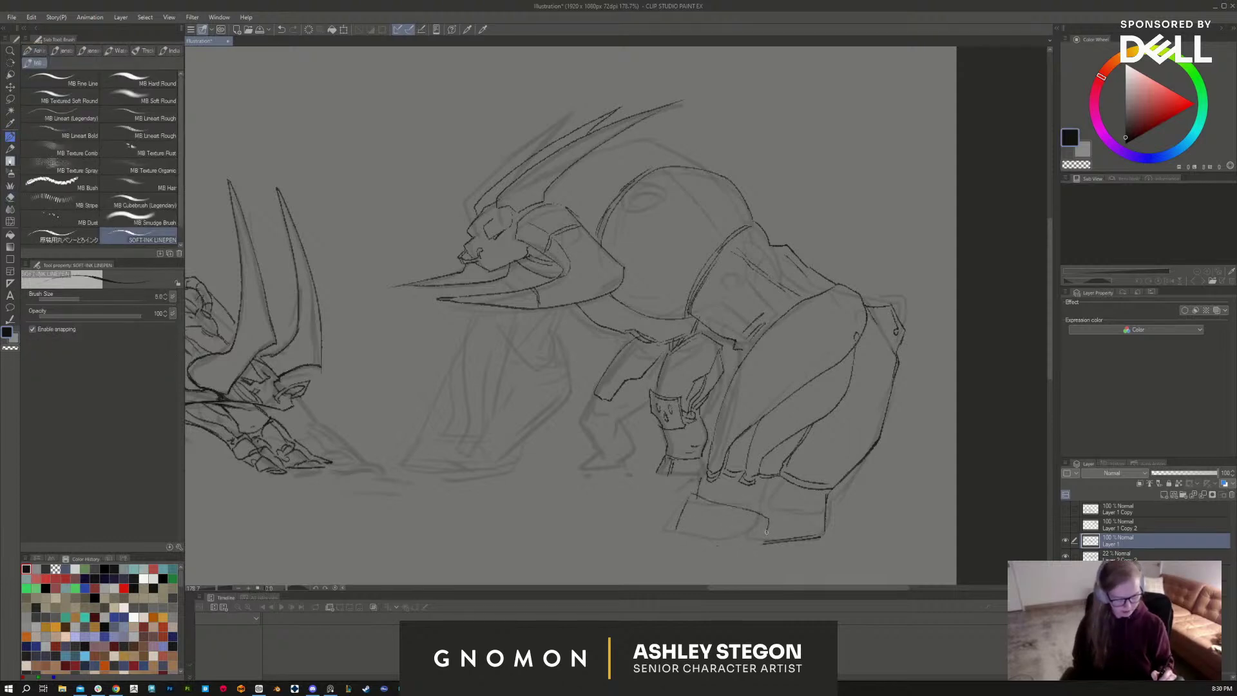
{"action": "mouse_move", "coordinate": [687, 493]}
{"action": "left_mouse_down"}
{"action": "mouse_move", "coordinate": [673, 535]}
{"action": "mouse_move", "coordinate": [766, 545]}
{"action": "mouse_move", "coordinate": [710, 547]}
{"action": "mouse_move", "coordinate": [758, 547]}
{"action": "mouse_move", "coordinate": [774, 488]}
{"action": "mouse_move", "coordinate": [766, 535]}
{"action": "left_mouse_up"}
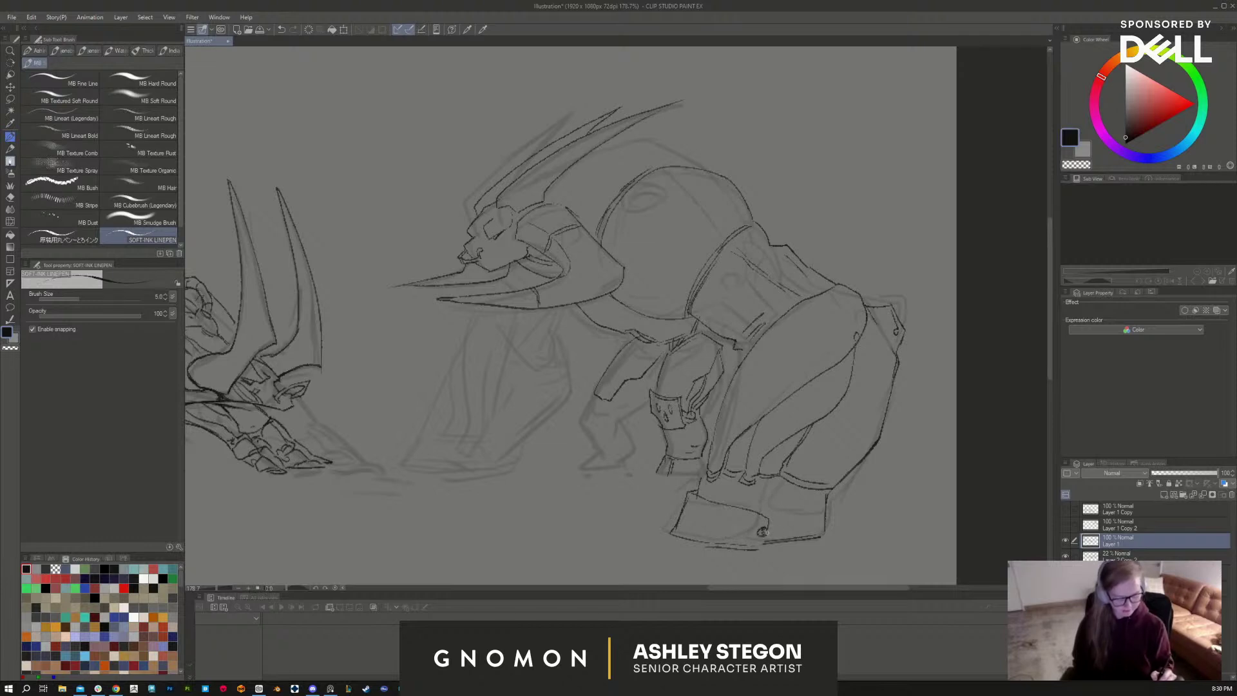
Step: Clean up and redraw the front foot plate's lower edge, then add small oval holes across its face
{"action": "key", "text": "e"}
{"action": "mouse_move", "coordinate": [686, 541]}
{"action": "left_mouse_down"}
{"action": "mouse_move", "coordinate": [673, 538]}
{"action": "mouse_move", "coordinate": [776, 546]}
{"action": "left_mouse_up"}
{"action": "key", "text": "b"}
{"action": "left_click_drag", "start_coordinate": [667, 532], "coordinate": [766, 545]}
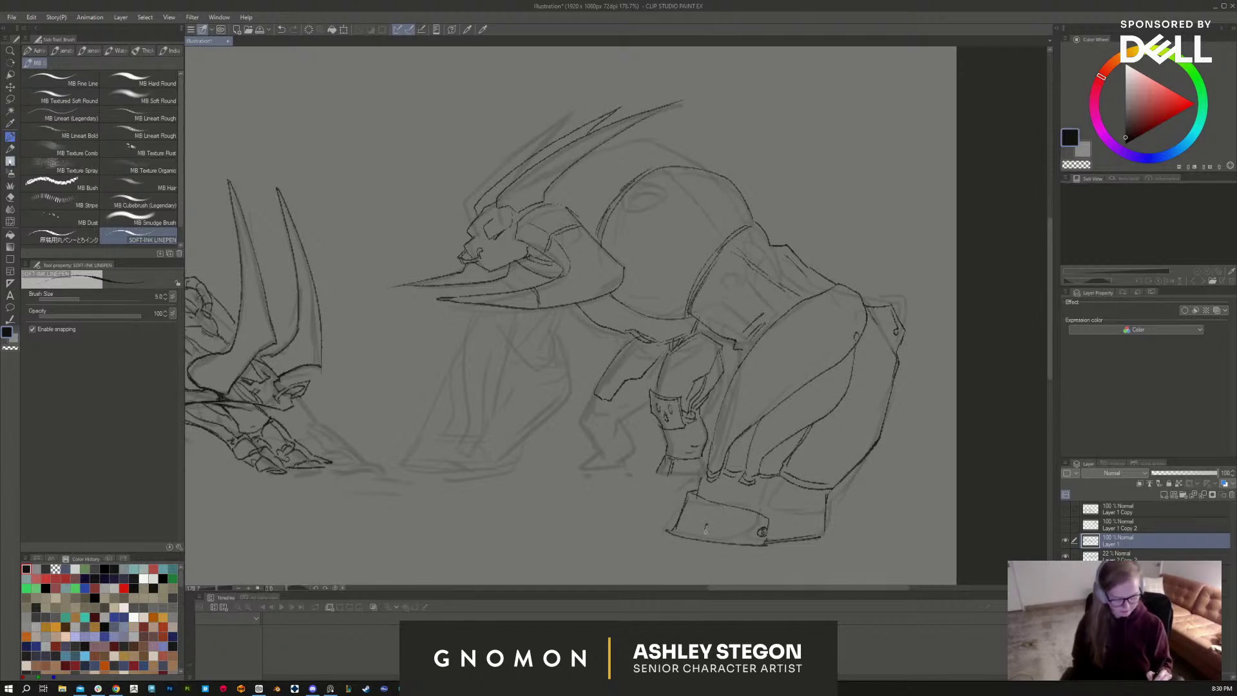
{"action": "mouse_move", "coordinate": [695, 504]}
{"action": "left_mouse_down"}
{"action": "mouse_move", "coordinate": [693, 514]}
{"action": "mouse_move", "coordinate": [725, 519]}
{"action": "left_mouse_up"}
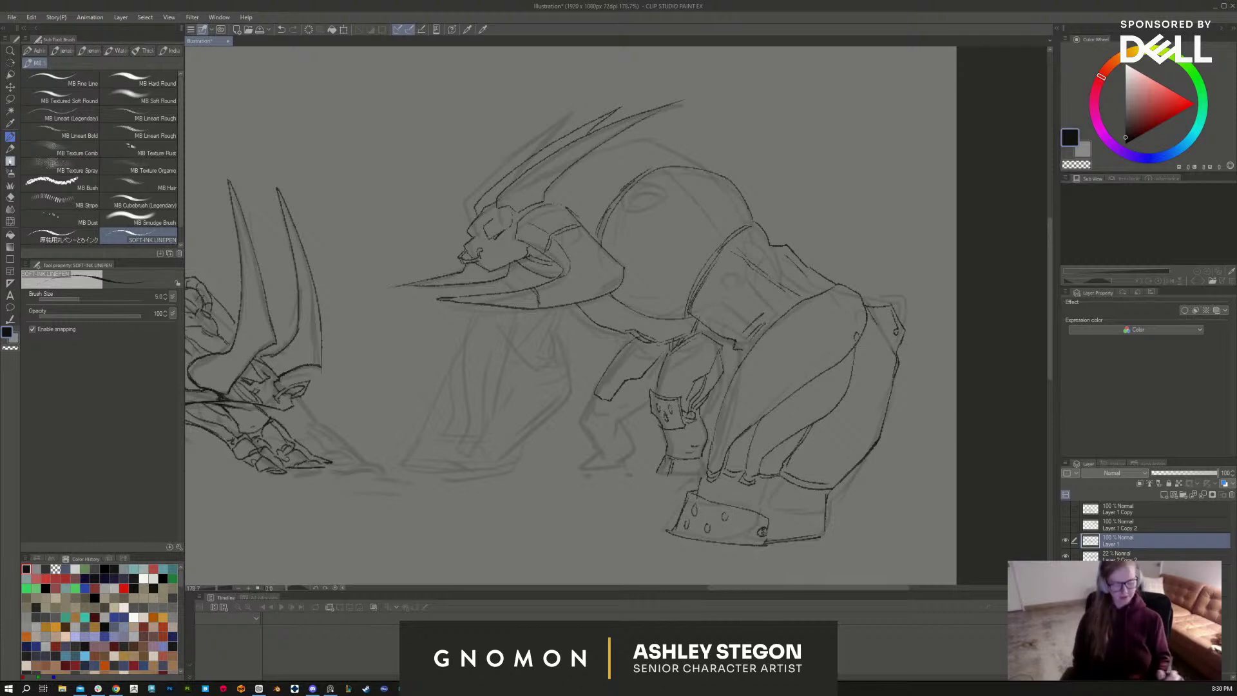
Step: Erase the rear part of the foot and redraw a smaller segment behind the front plate with small oval details
{"action": "key", "text": "e"}
{"action": "mouse_move", "coordinate": [825, 501]}
{"action": "left_mouse_down"}
{"action": "mouse_move", "coordinate": [815, 536]}
{"action": "mouse_move", "coordinate": [776, 539]}
{"action": "left_mouse_up"}
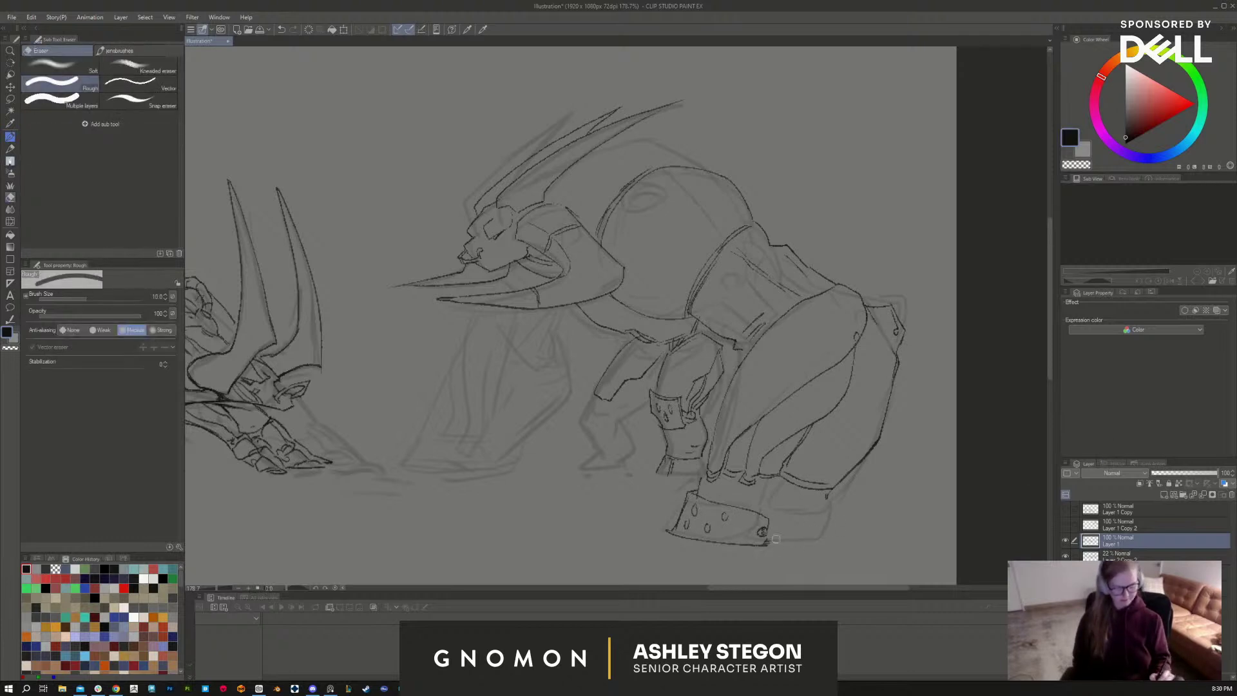
{"action": "key", "text": "b"}
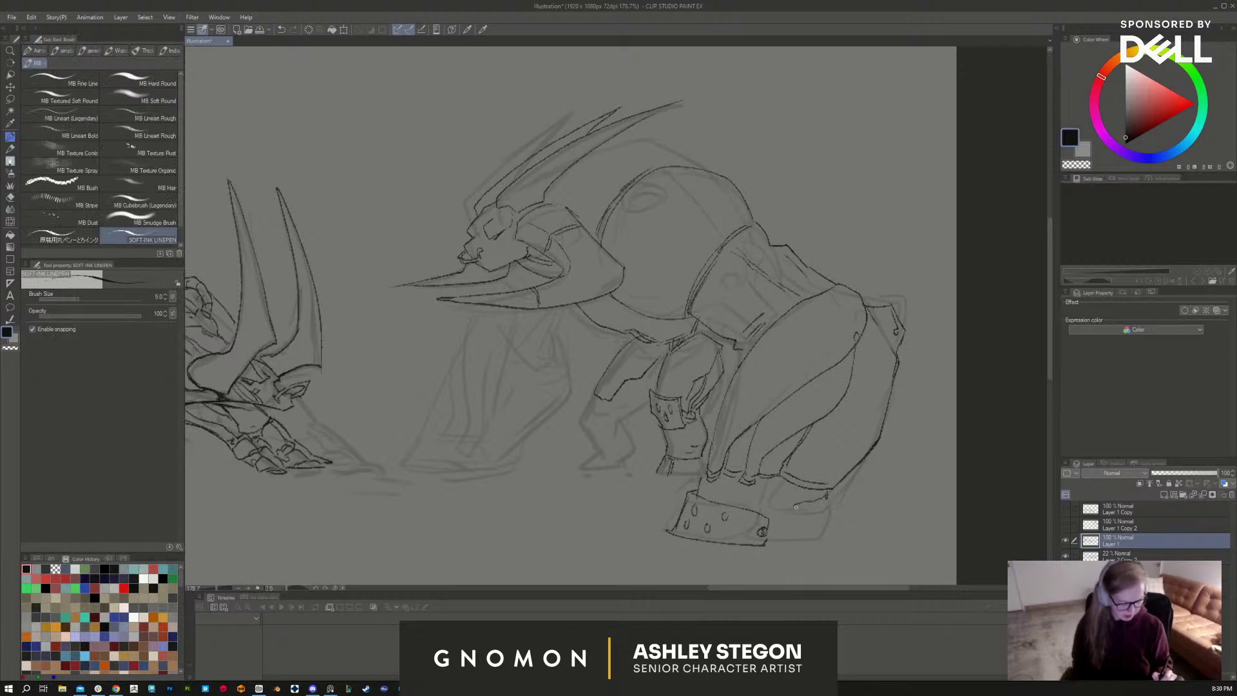
{"action": "mouse_move", "coordinate": [800, 500]}
{"action": "left_mouse_down"}
{"action": "mouse_move", "coordinate": [788, 534]}
{"action": "mouse_move", "coordinate": [776, 531]}
{"action": "left_mouse_up"}
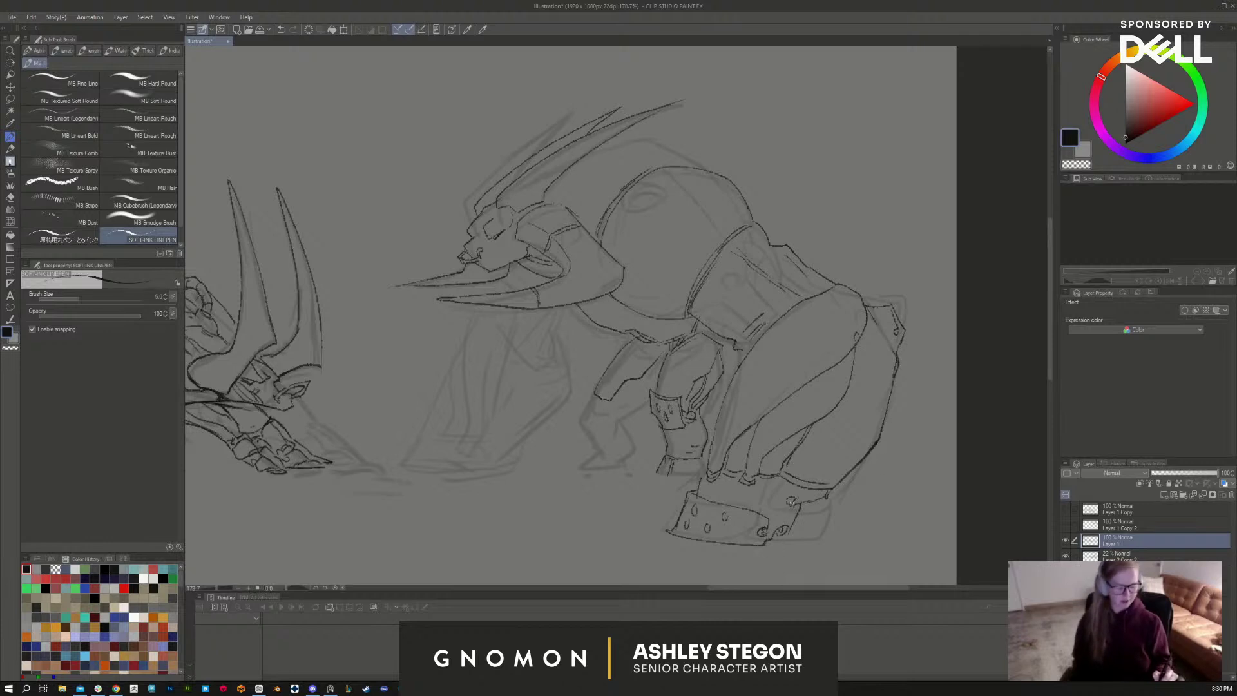
Step: Redraw the back line behind the torso shell with a small notch, and ink the shoulder hump's arc above the shell
{"action": "key", "text": "e"}
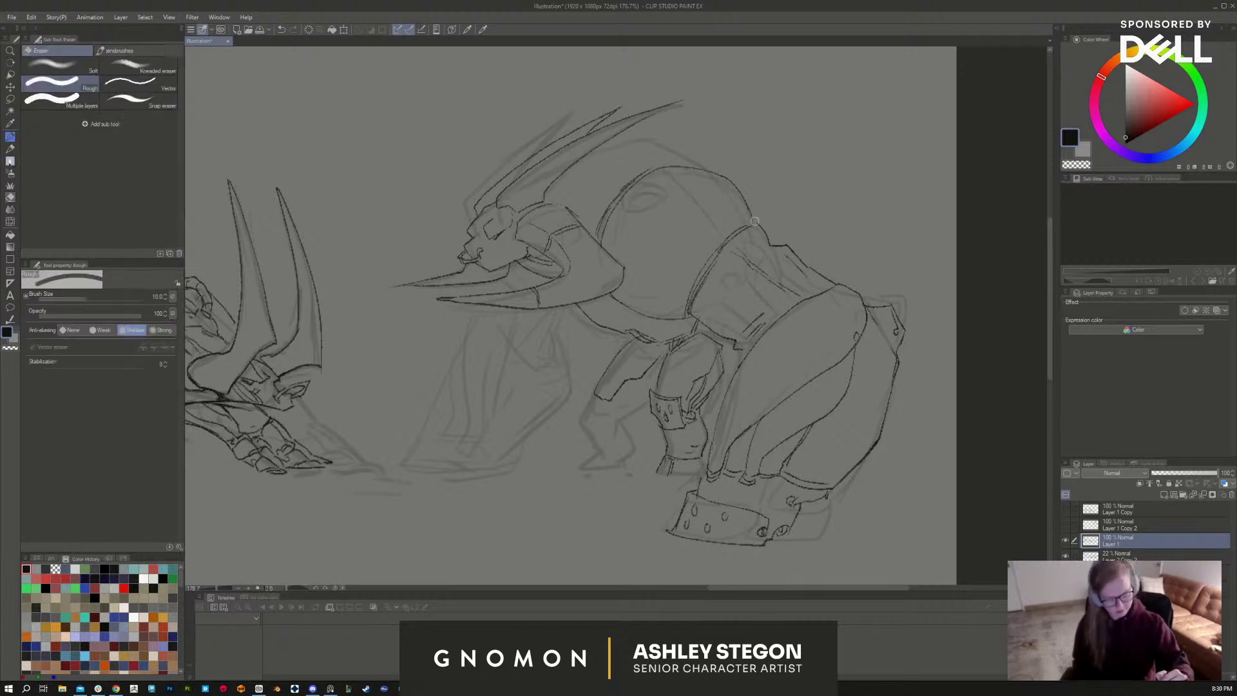
{"action": "key", "text": "b"}
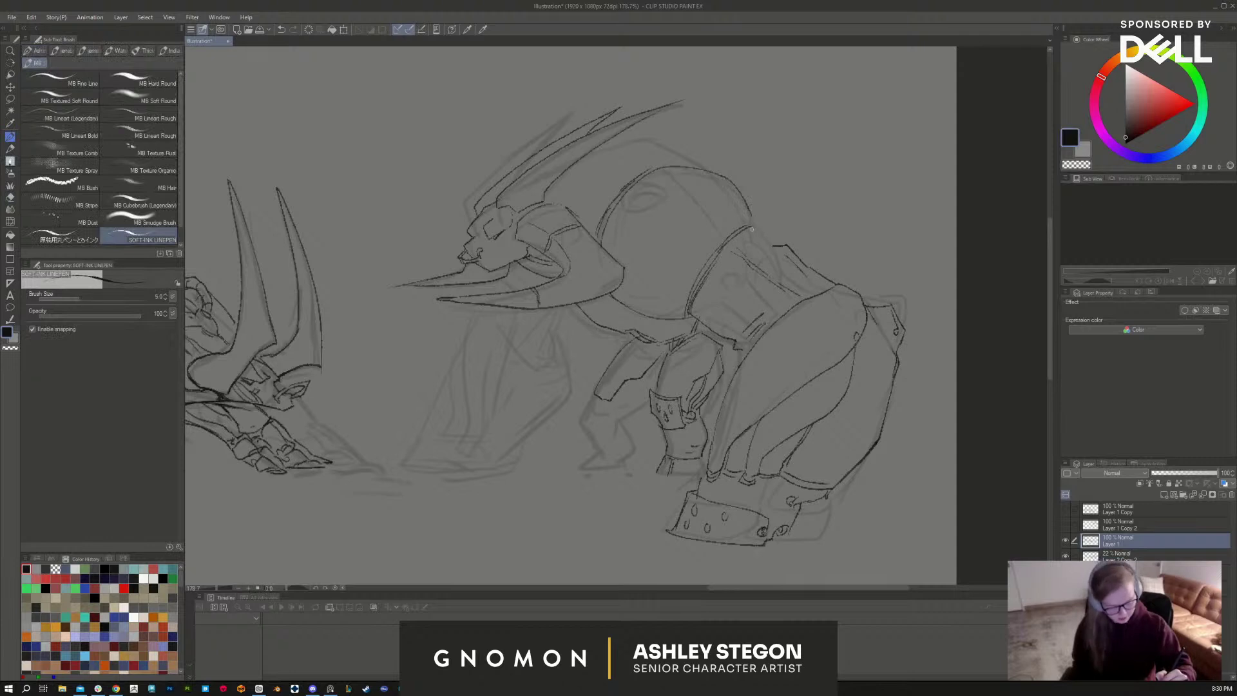
{"action": "mouse_move", "coordinate": [751, 228]}
{"action": "left_mouse_down"}
{"action": "mouse_move", "coordinate": [772, 244]}
{"action": "mouse_move", "coordinate": [758, 249]}
{"action": "mouse_move", "coordinate": [755, 225]}
{"action": "left_mouse_up"}
{"action": "left_click_drag", "start_coordinate": [734, 184], "coordinate": [751, 212]}
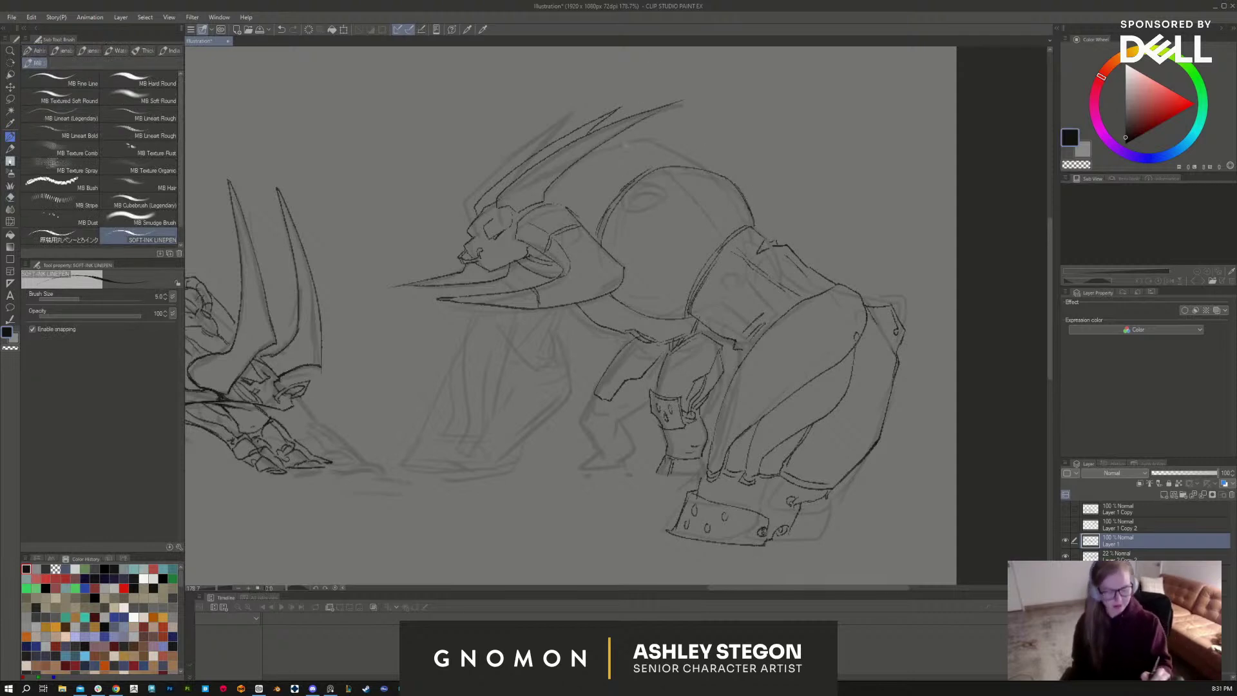
{"action": "mouse_move", "coordinate": [586, 155]}
{"action": "left_mouse_down"}
{"action": "mouse_move", "coordinate": [630, 139]}
{"action": "mouse_move", "coordinate": [702, 164]}
{"action": "left_mouse_up"}
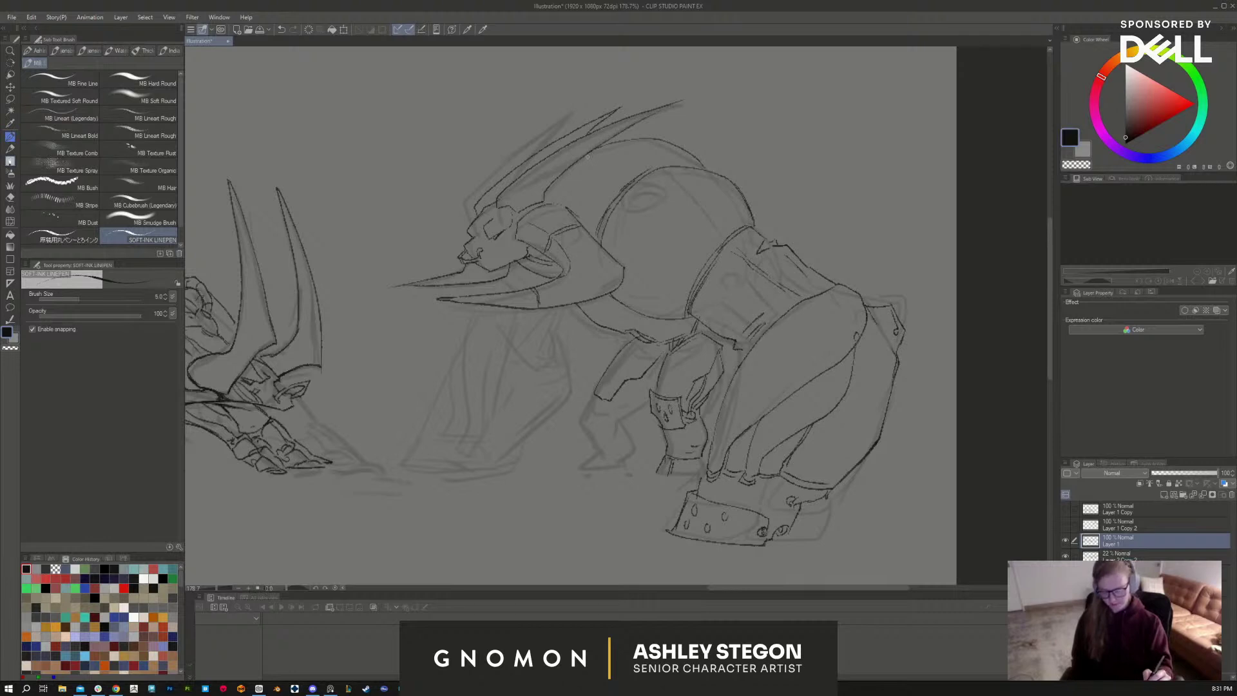
Step: Erase the inked horns and ink a ridge of bony plates from the brow along the neck to the shoulder hump
{"action": "key", "text": "e"}
{"action": "mouse_move", "coordinate": [545, 193]}
{"action": "left_mouse_down"}
{"action": "mouse_move", "coordinate": [584, 156]}
{"action": "mouse_move", "coordinate": [551, 185]}
{"action": "mouse_move", "coordinate": [689, 99]}
{"action": "mouse_move", "coordinate": [509, 174]}
{"action": "mouse_move", "coordinate": [523, 160]}
{"action": "mouse_move", "coordinate": [478, 205]}
{"action": "mouse_move", "coordinate": [504, 190]}
{"action": "mouse_move", "coordinate": [498, 201]}
{"action": "mouse_move", "coordinate": [516, 211]}
{"action": "mouse_move", "coordinate": [543, 197]}
{"action": "mouse_move", "coordinate": [508, 198]}
{"action": "left_mouse_up"}
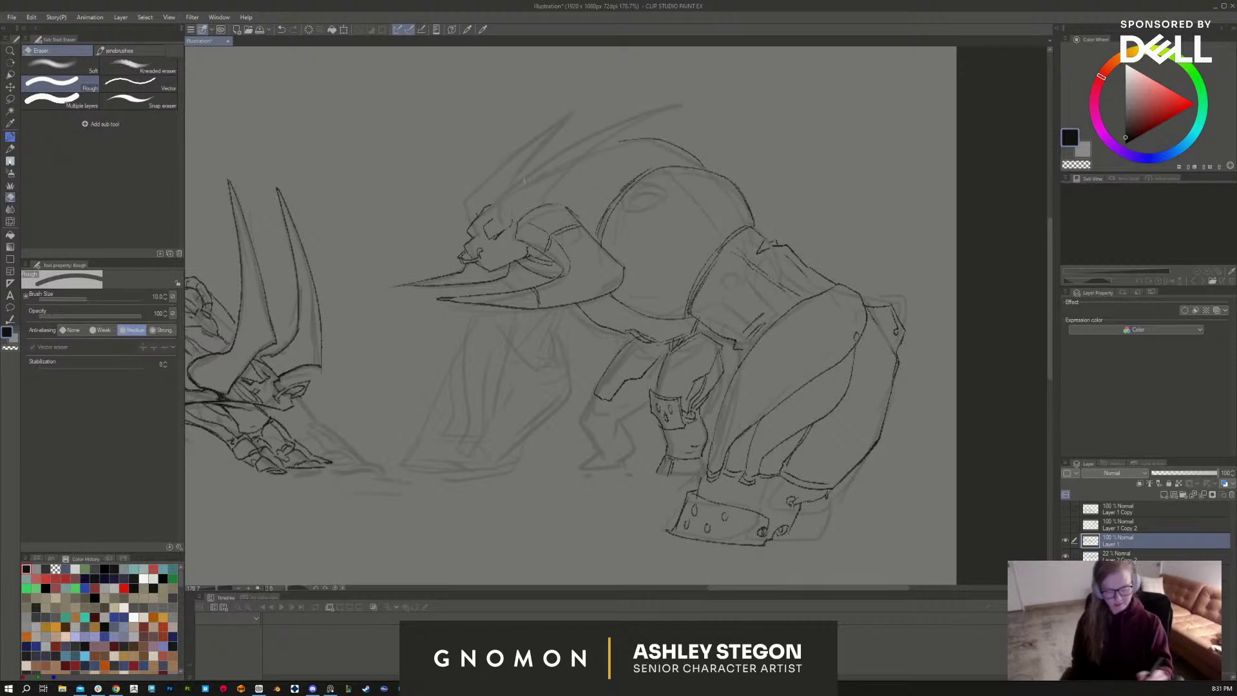
{"action": "key", "text": "b"}
{"action": "scroll", "coordinate": [580, 322], "scroll_direction": "up", "scroll_amount": 3}
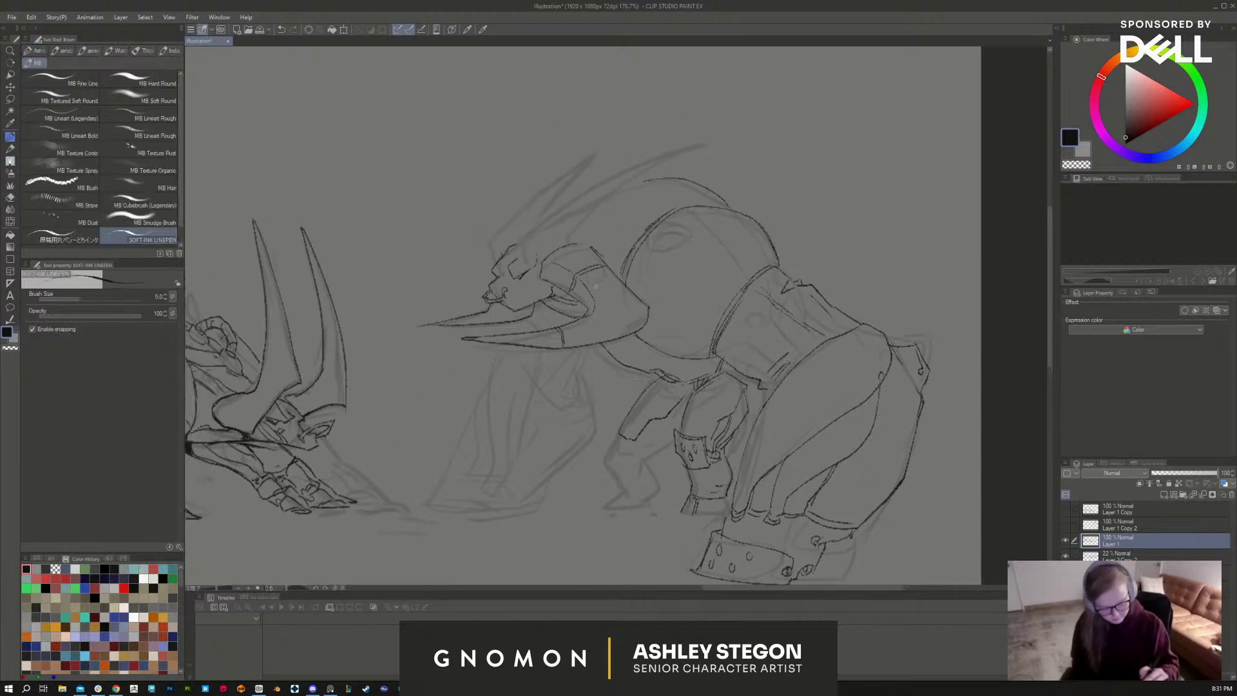
{"action": "mouse_move", "coordinate": [519, 252]}
{"action": "left_mouse_down"}
{"action": "mouse_move", "coordinate": [519, 234]}
{"action": "mouse_move", "coordinate": [546, 237]}
{"action": "mouse_move", "coordinate": [565, 224]}
{"action": "mouse_move", "coordinate": [541, 225]}
{"action": "mouse_move", "coordinate": [580, 210]}
{"action": "mouse_move", "coordinate": [563, 230]}
{"action": "mouse_move", "coordinate": [588, 210]}
{"action": "mouse_move", "coordinate": [538, 220]}
{"action": "mouse_move", "coordinate": [615, 191]}
{"action": "mouse_move", "coordinate": [588, 202]}
{"action": "mouse_move", "coordinate": [603, 188]}
{"action": "mouse_move", "coordinate": [636, 188]}
{"action": "mouse_move", "coordinate": [635, 205]}
{"action": "mouse_move", "coordinate": [624, 181]}
{"action": "left_mouse_up"}
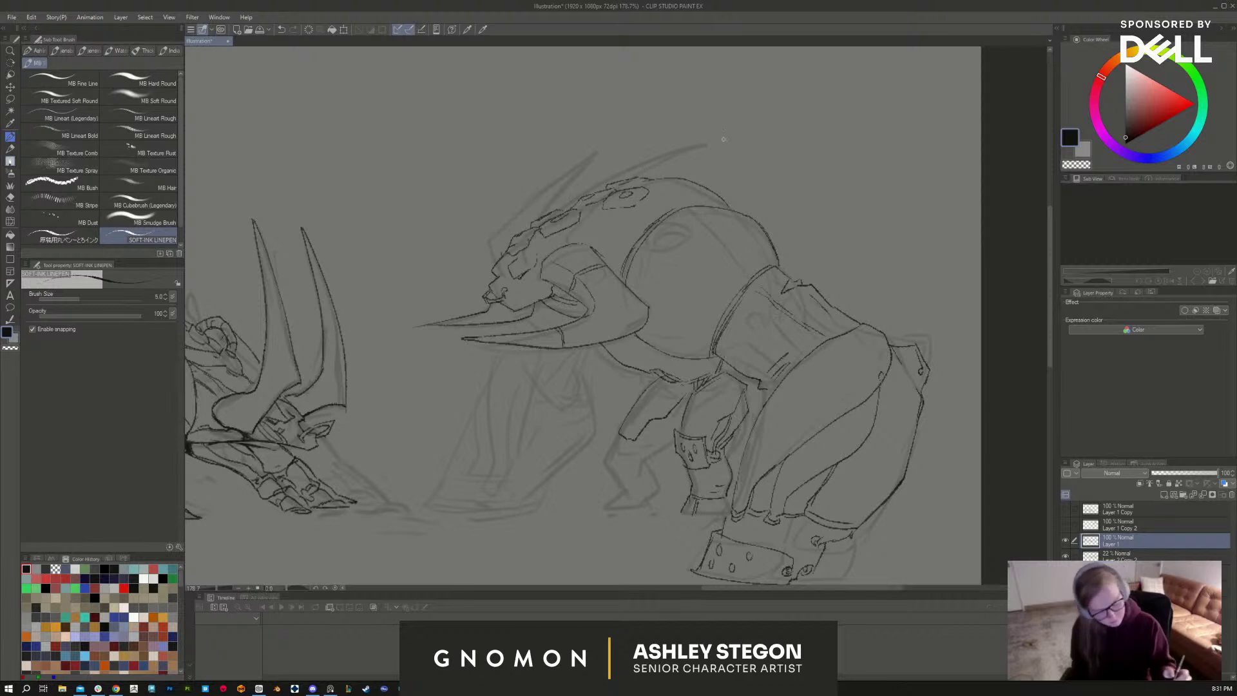
{"action": "left_click_drag", "start_coordinate": [563, 210], "coordinate": [681, 173]}
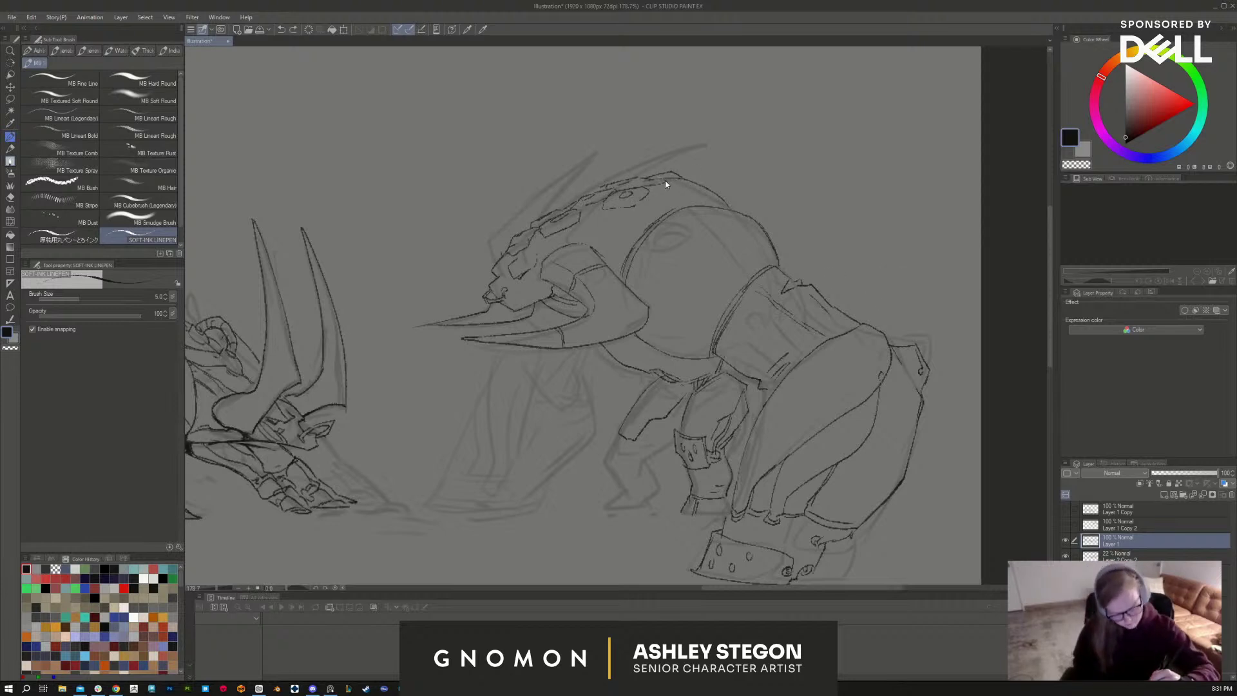
Step: Extend the plated ridge over the shoulder hump, refine the neck plates, and ink seam lines from the ridge down toward the shell
{"action": "mouse_move", "coordinate": [655, 185]}
{"action": "left_mouse_down"}
{"action": "mouse_move", "coordinate": [692, 177]}
{"action": "mouse_move", "coordinate": [699, 191]}
{"action": "mouse_move", "coordinate": [711, 188]}
{"action": "mouse_move", "coordinate": [704, 176]}
{"action": "mouse_move", "coordinate": [729, 200]}
{"action": "left_mouse_up"}
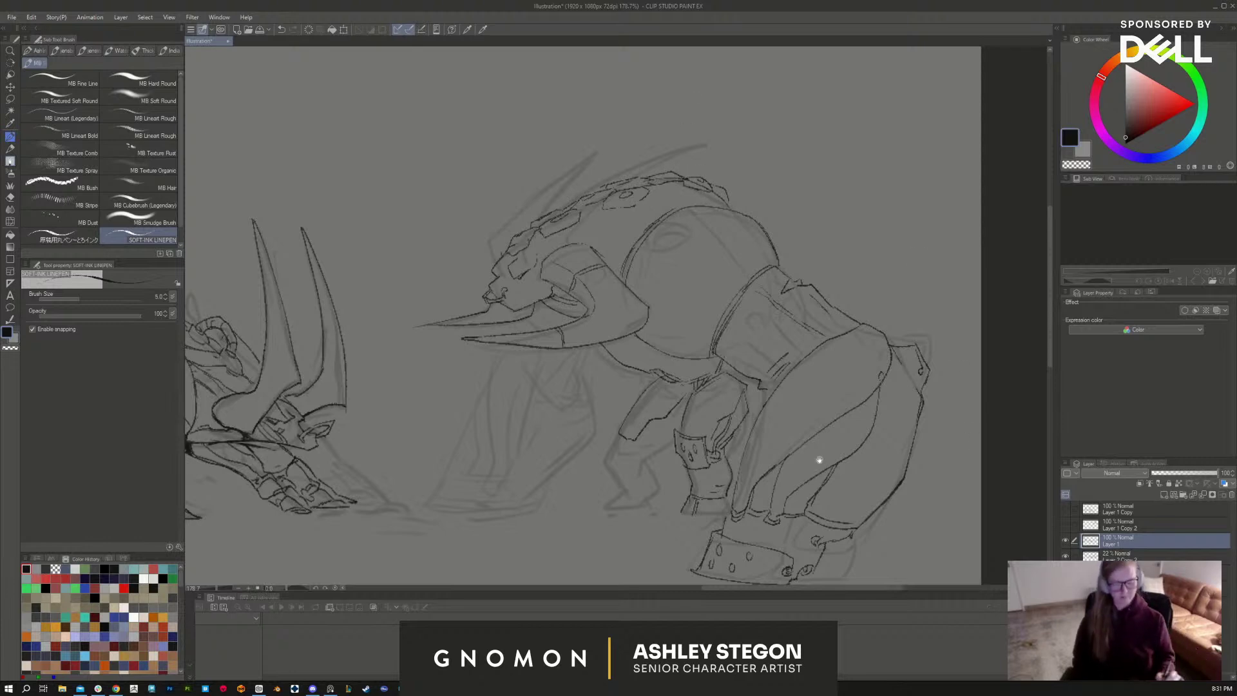
{"action": "left_click_drag", "start_coordinate": [817, 462], "coordinate": [914, 433]}
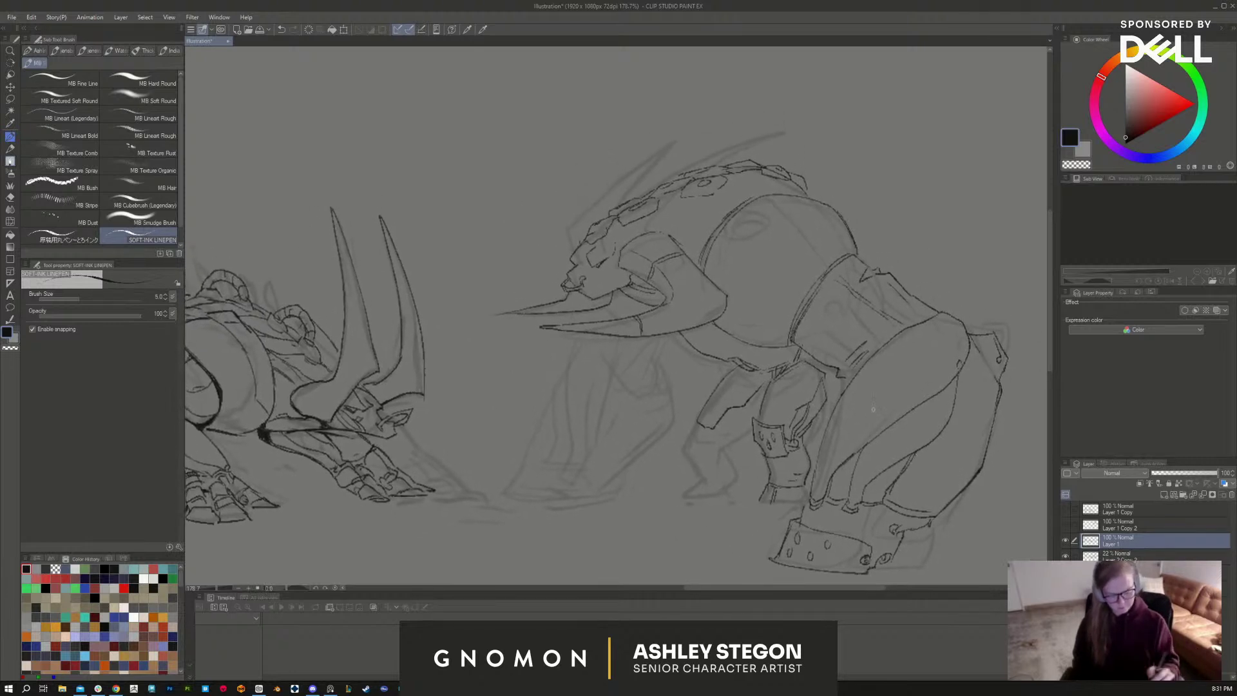
{"action": "left_click_drag", "start_coordinate": [592, 227], "coordinate": [604, 220]}
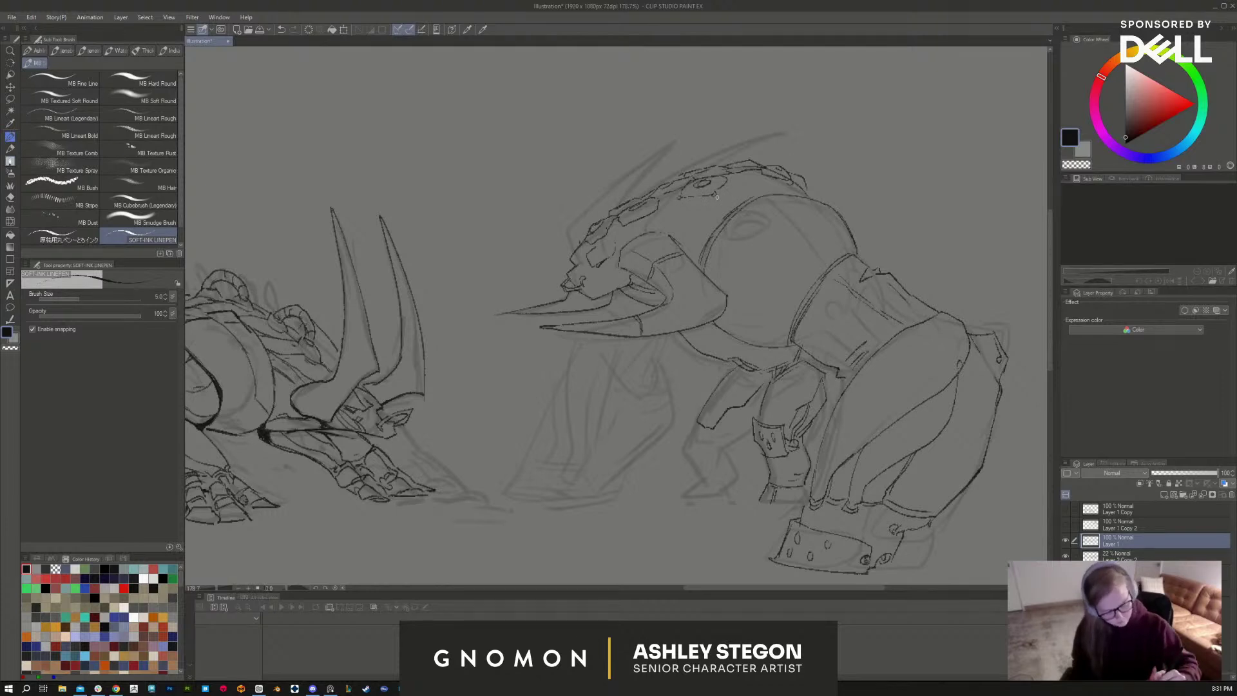
{"action": "mouse_move", "coordinate": [717, 196]}
{"action": "left_mouse_down"}
{"action": "mouse_move", "coordinate": [729, 212]}
{"action": "mouse_move", "coordinate": [728, 194]}
{"action": "mouse_move", "coordinate": [661, 210]}
{"action": "mouse_move", "coordinate": [651, 227]}
{"action": "mouse_move", "coordinate": [700, 256]}
{"action": "left_mouse_up"}
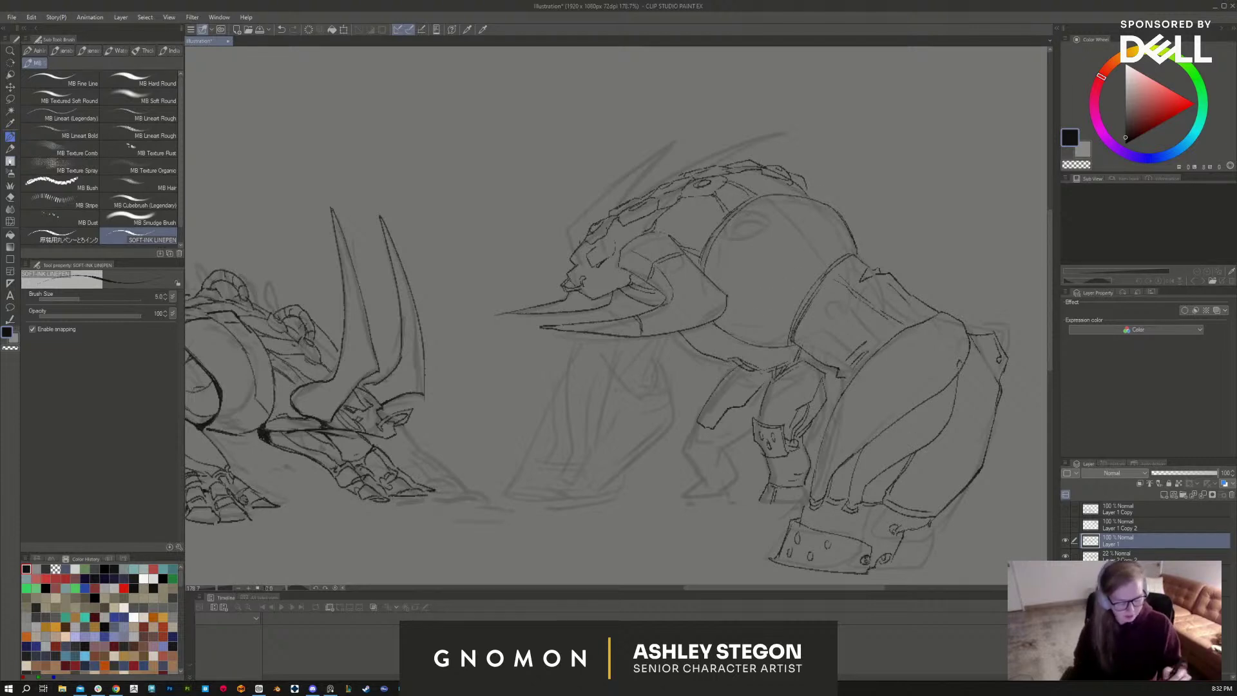
Step: Ink a curved seam across the torso shell with small rivet marks, and thicken the shell's front edge
{"action": "mouse_move", "coordinate": [748, 288]}
{"action": "left_mouse_down"}
{"action": "mouse_move", "coordinate": [824, 206]}
{"action": "mouse_move", "coordinate": [801, 227]}
{"action": "mouse_move", "coordinate": [826, 253]}
{"action": "mouse_move", "coordinate": [801, 229]}
{"action": "mouse_move", "coordinate": [827, 248]}
{"action": "left_mouse_up"}
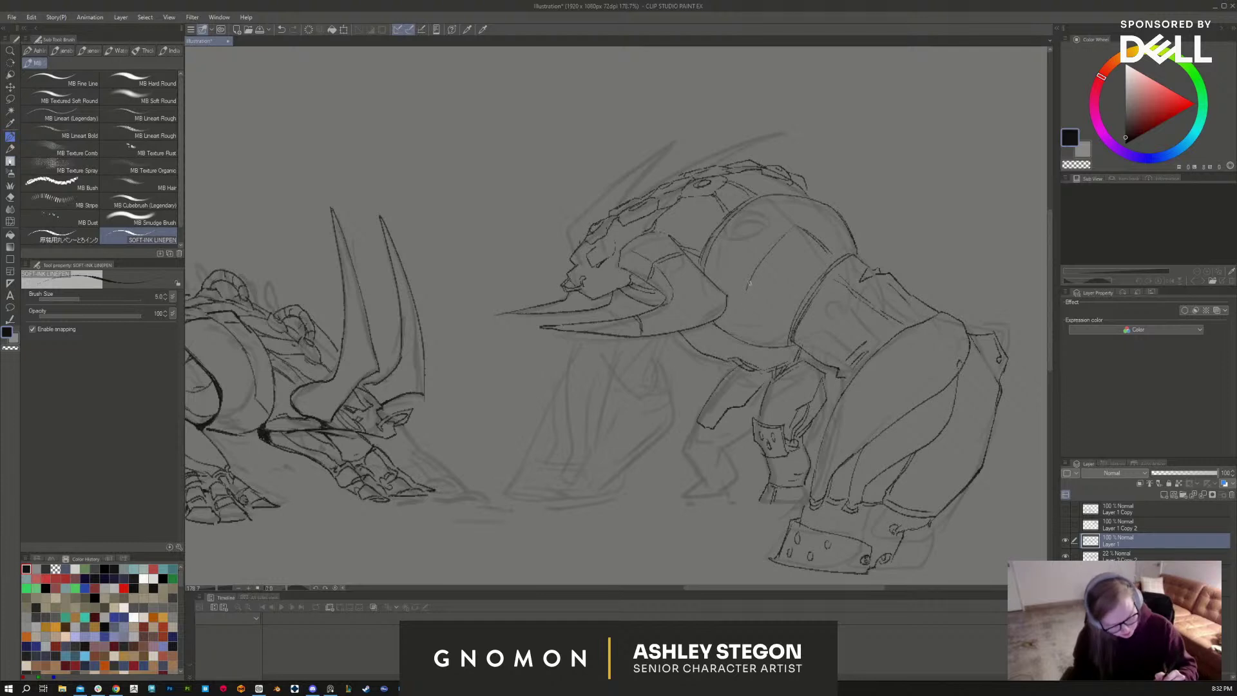
{"action": "mouse_move", "coordinate": [749, 295]}
{"action": "left_mouse_down"}
{"action": "mouse_move", "coordinate": [744, 330]}
{"action": "mouse_move", "coordinate": [787, 340]}
{"action": "left_mouse_up"}
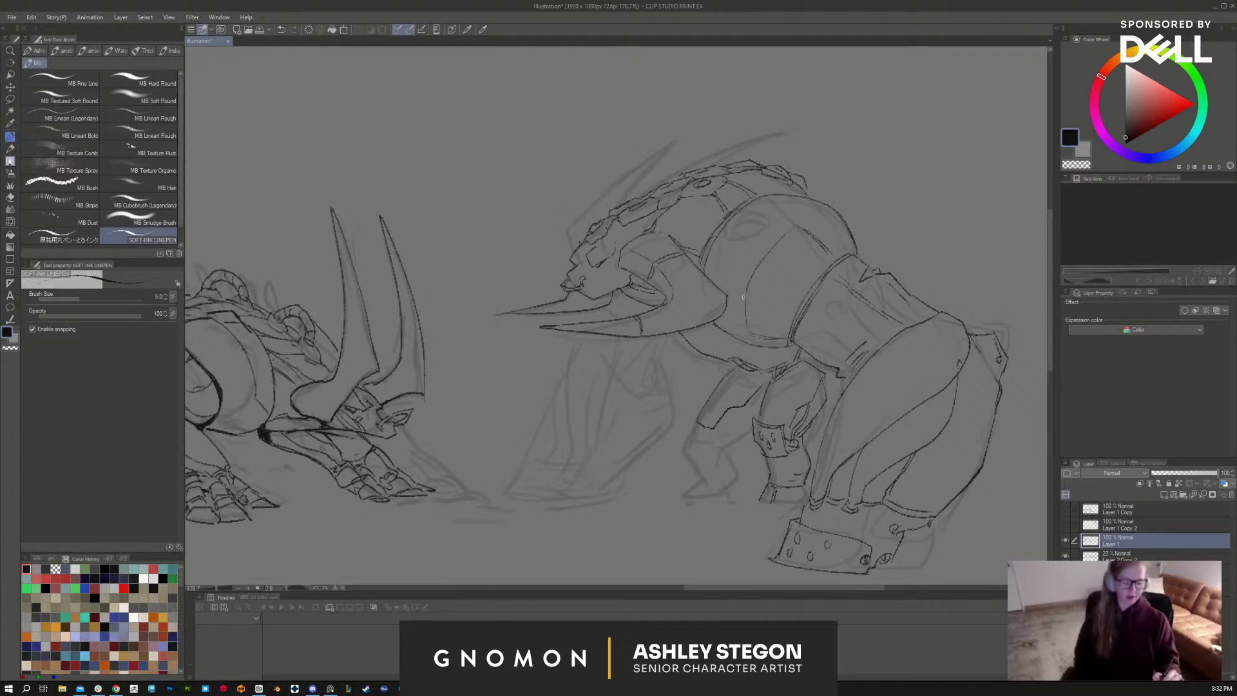
{"action": "left_click_drag", "start_coordinate": [743, 297], "coordinate": [780, 242]}
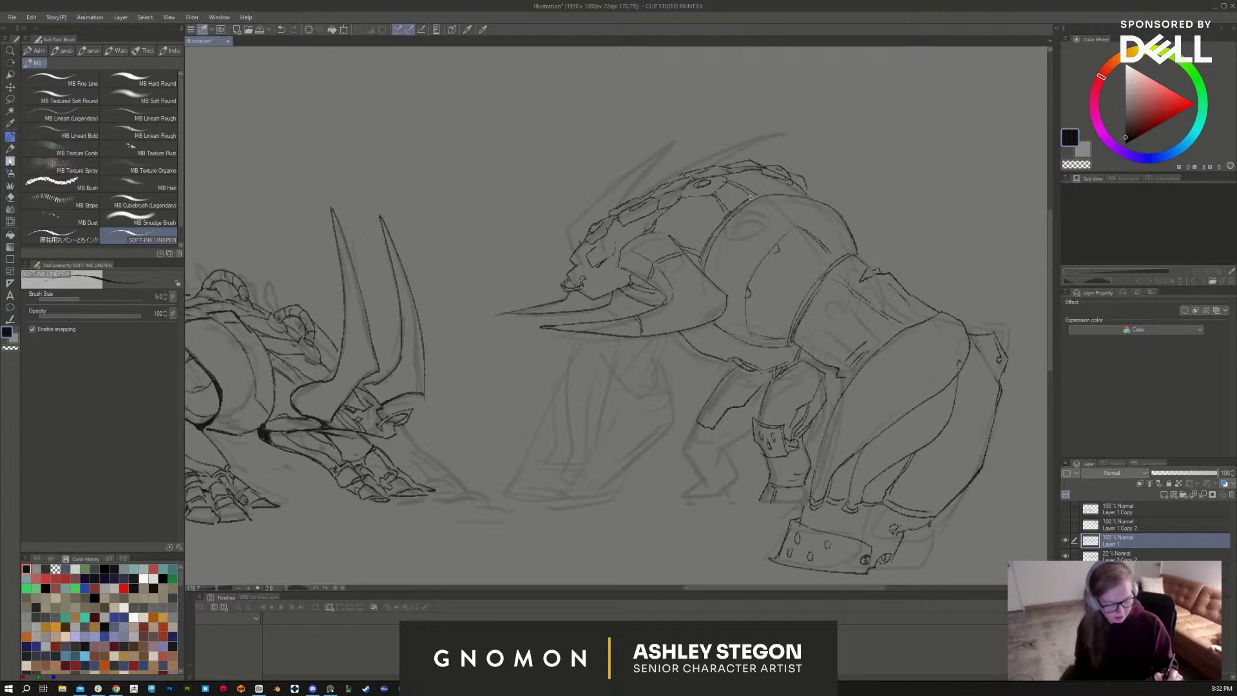
{"action": "left_click_drag", "start_coordinate": [716, 235], "coordinate": [701, 264]}
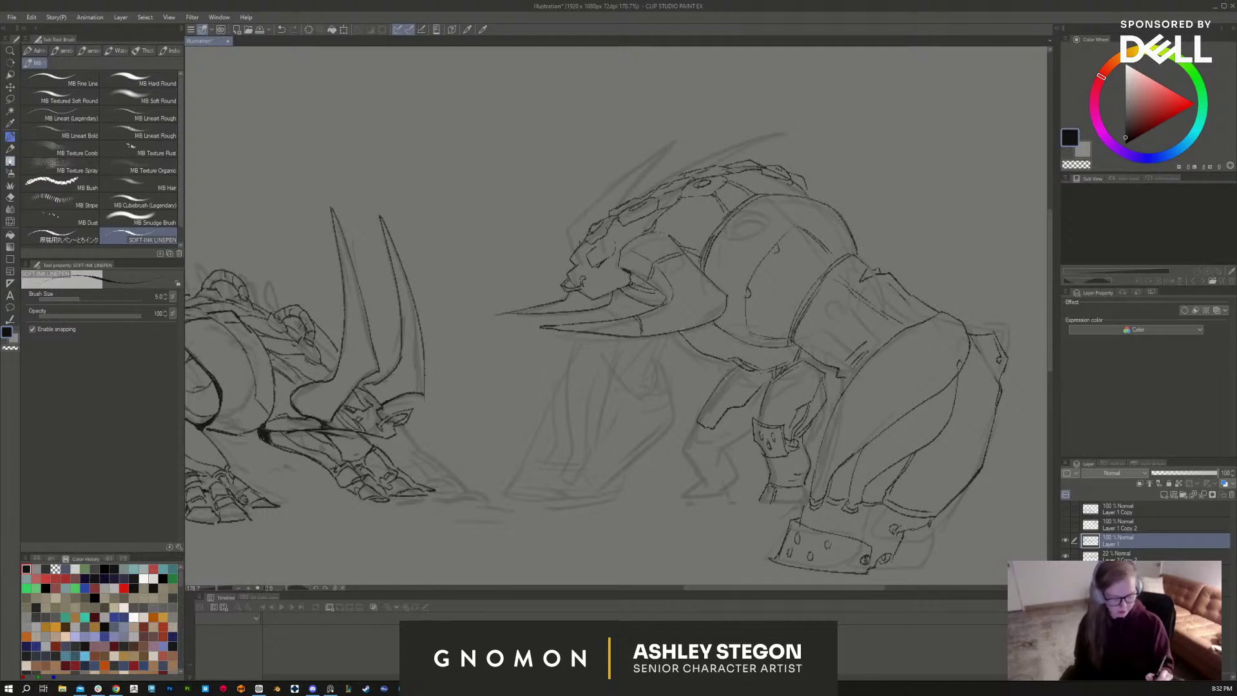
Step: Darken the line junctions beneath the tusk, along the belly and where the small legs meet the body
{"action": "left_click_drag", "start_coordinate": [680, 334], "coordinate": [699, 327]}
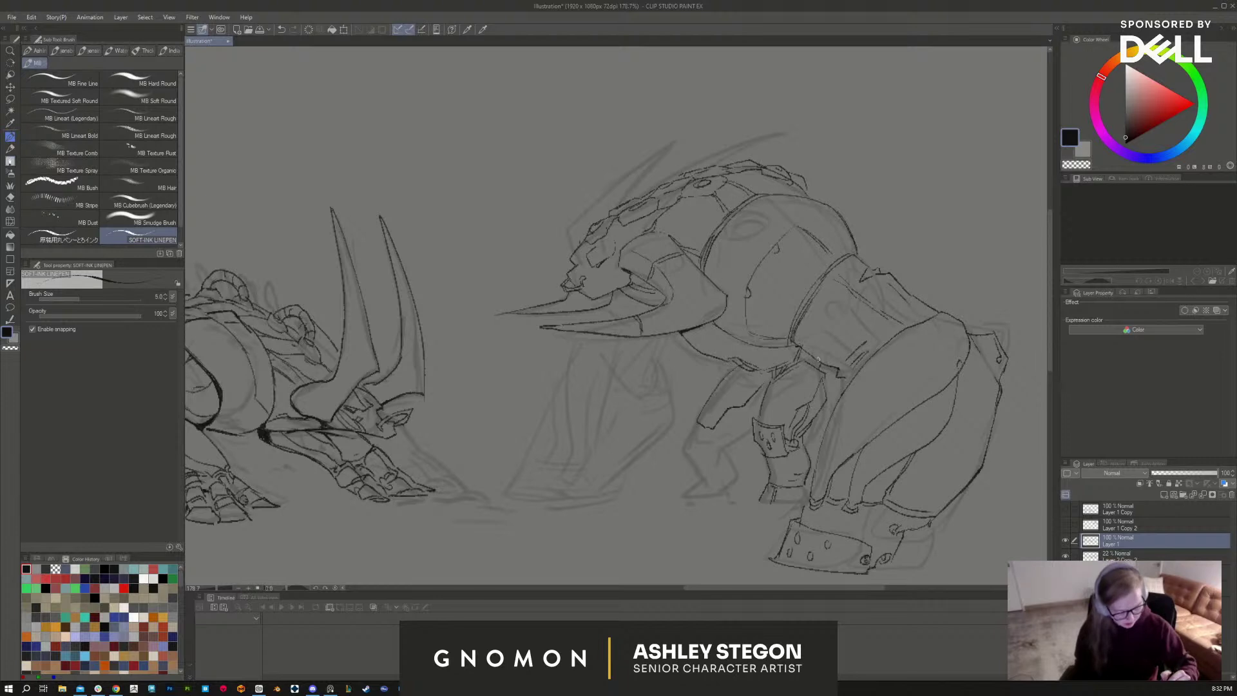
{"action": "left_click_drag", "start_coordinate": [799, 347], "coordinate": [810, 357]}
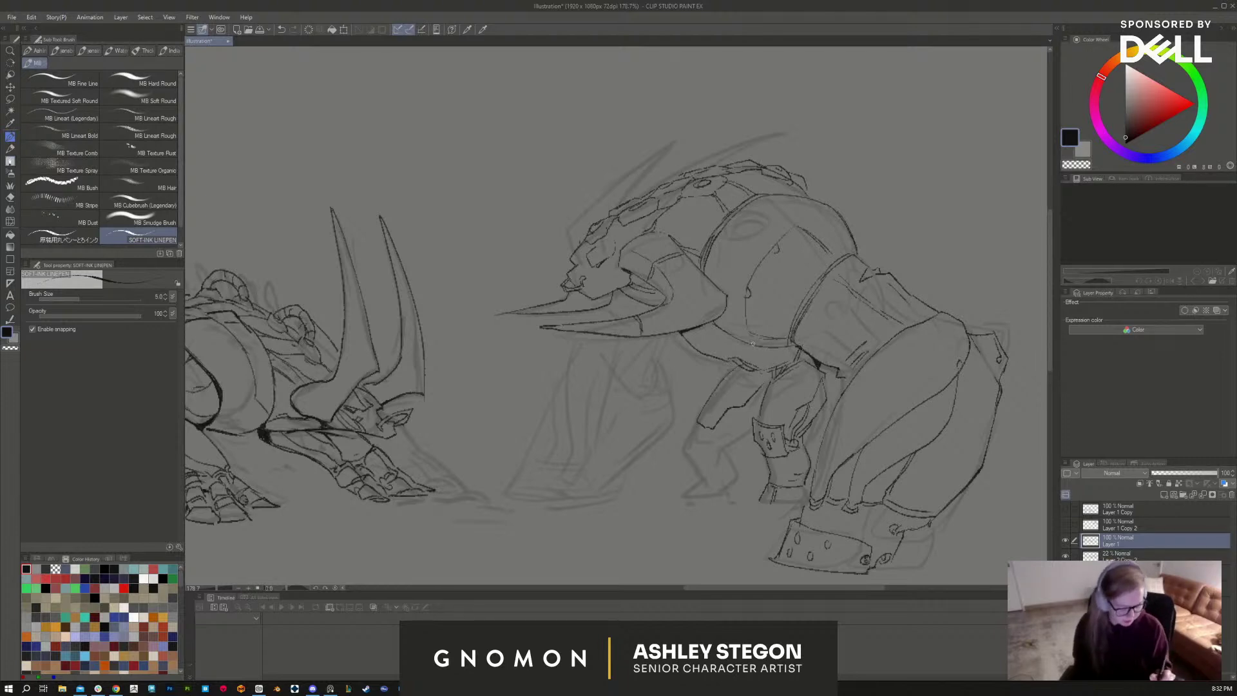
{"action": "left_click_drag", "start_coordinate": [752, 343], "coordinate": [795, 347]}
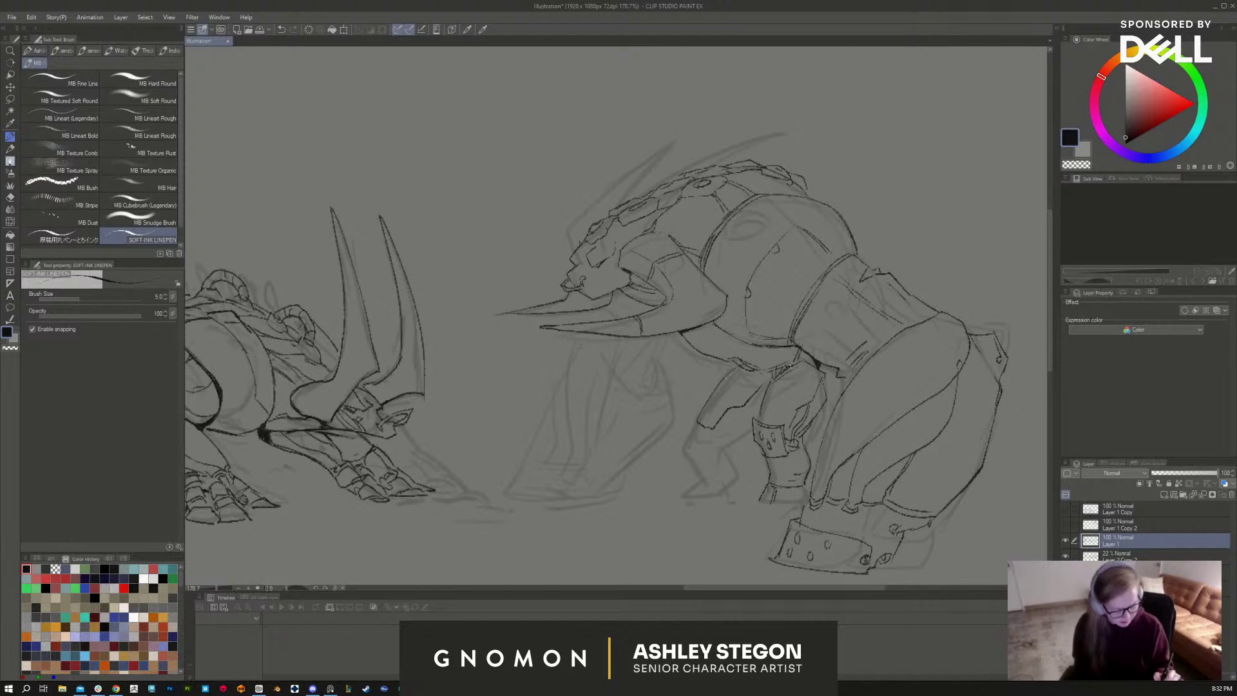
{"action": "left_click_drag", "start_coordinate": [761, 370], "coordinate": [770, 377]}
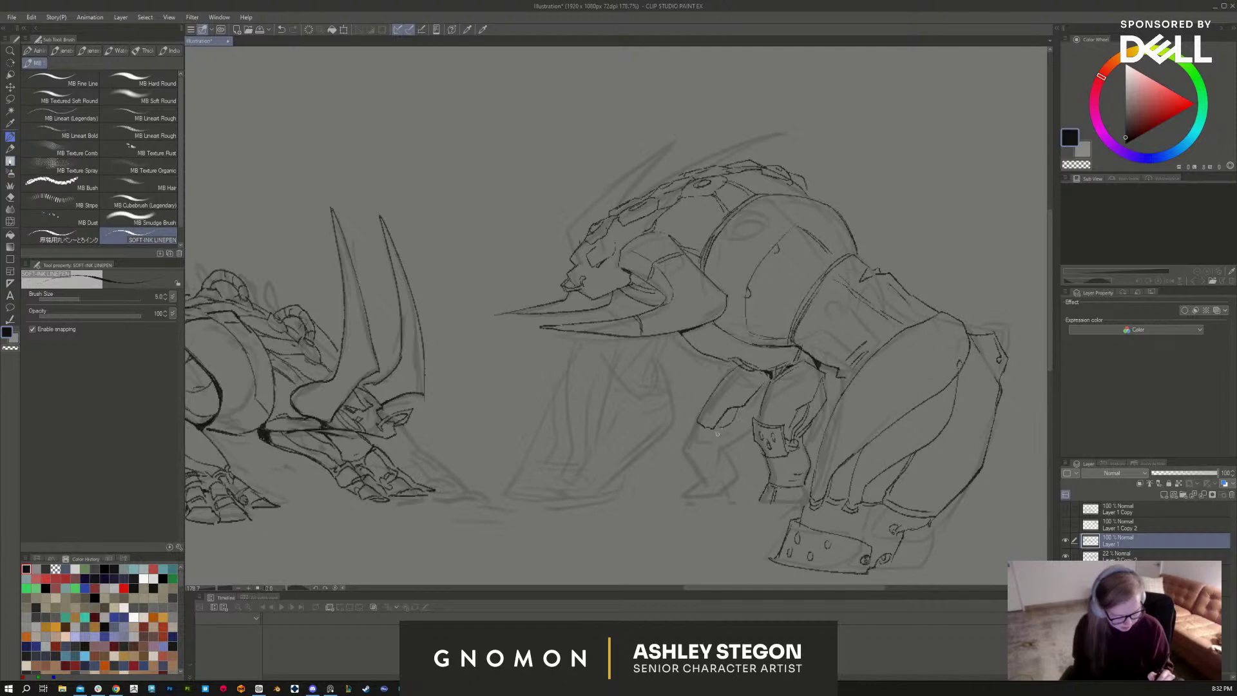
Step: Ink the far small leg's knee plate and lower leg, and add toes to both small feet
{"action": "left_click_drag", "start_coordinate": [716, 434], "coordinate": [744, 407]}
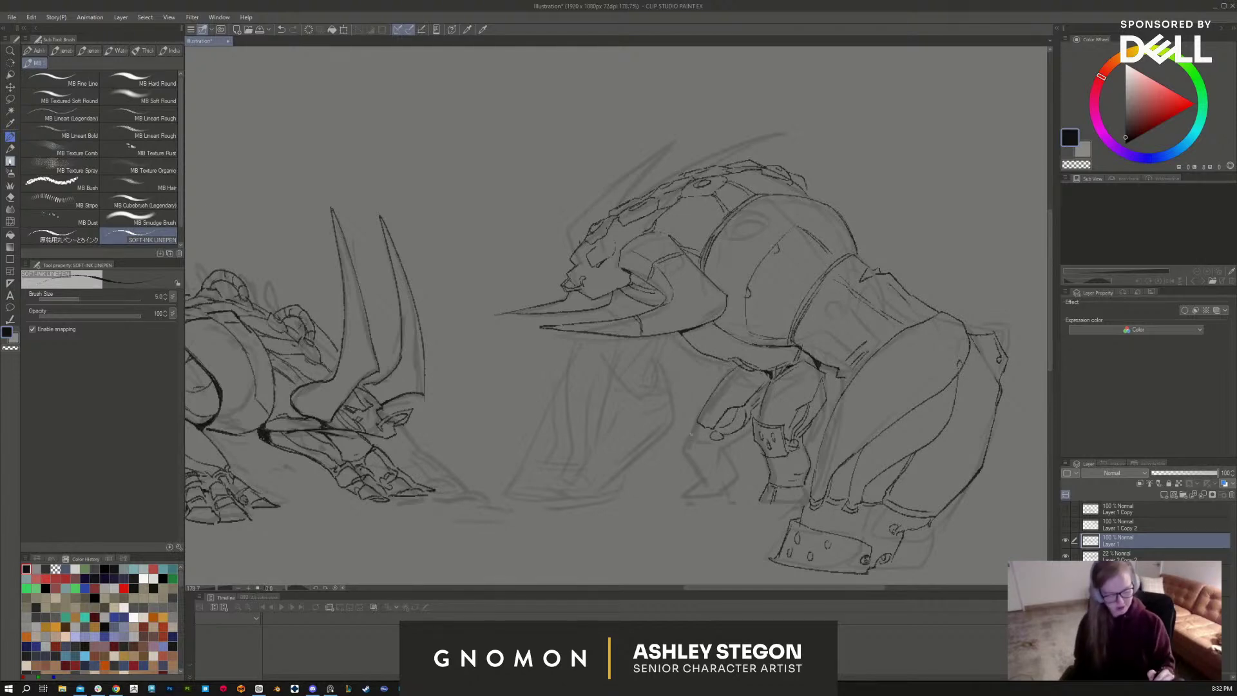
{"action": "mouse_move", "coordinate": [677, 425]}
{"action": "left_mouse_down"}
{"action": "mouse_move", "coordinate": [685, 459]}
{"action": "mouse_move", "coordinate": [697, 453]}
{"action": "left_mouse_up"}
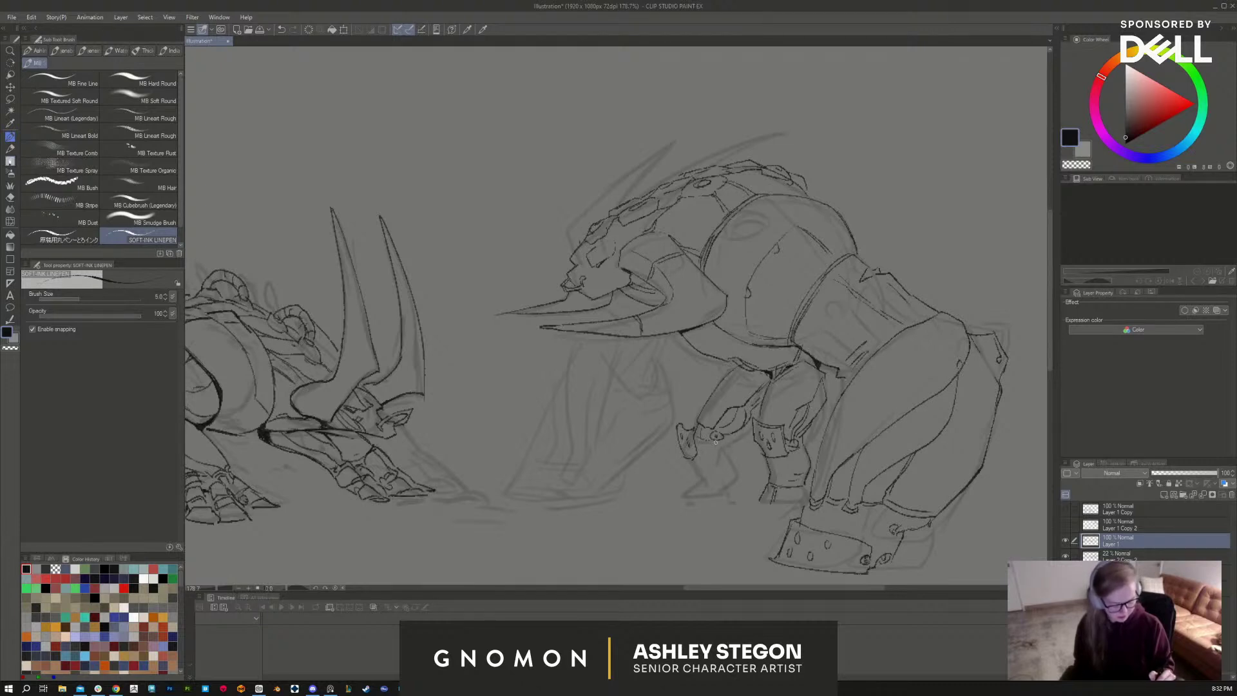
{"action": "mouse_move", "coordinate": [715, 443]}
{"action": "left_mouse_down"}
{"action": "mouse_move", "coordinate": [732, 459]}
{"action": "mouse_move", "coordinate": [707, 476]}
{"action": "left_mouse_up"}
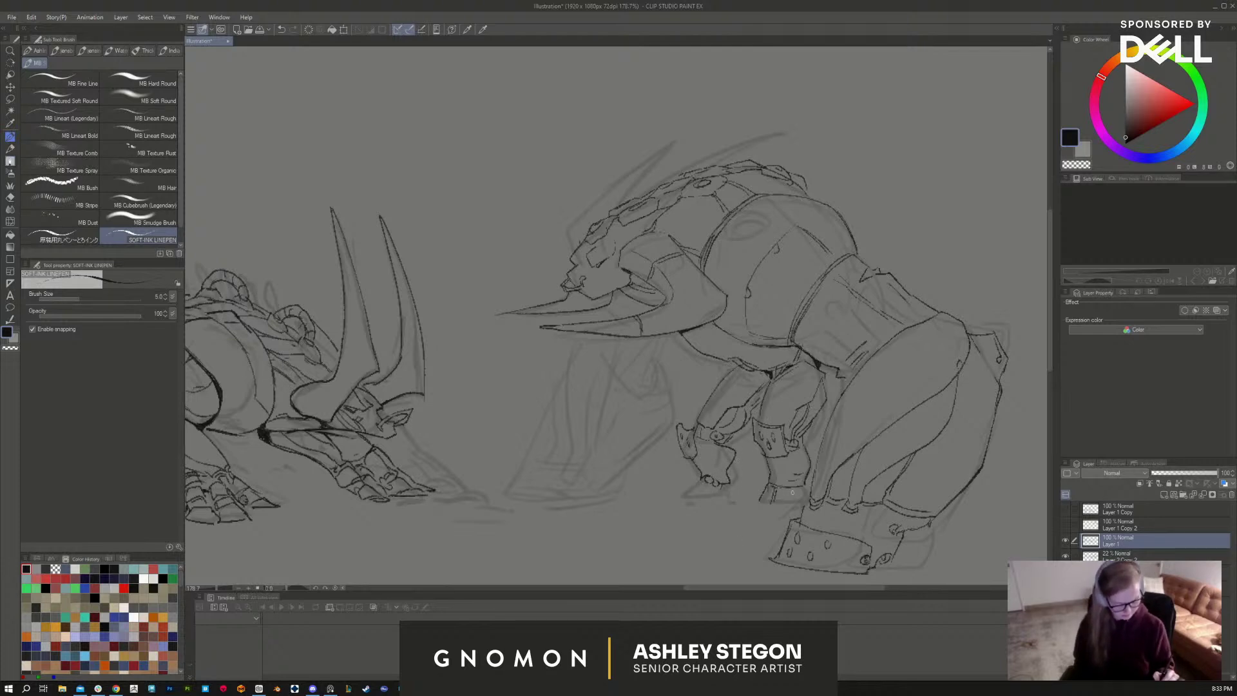
{"action": "mouse_move", "coordinate": [810, 469]}
{"action": "left_mouse_down"}
{"action": "mouse_move", "coordinate": [790, 507]}
{"action": "mouse_move", "coordinate": [773, 509]}
{"action": "left_mouse_up"}
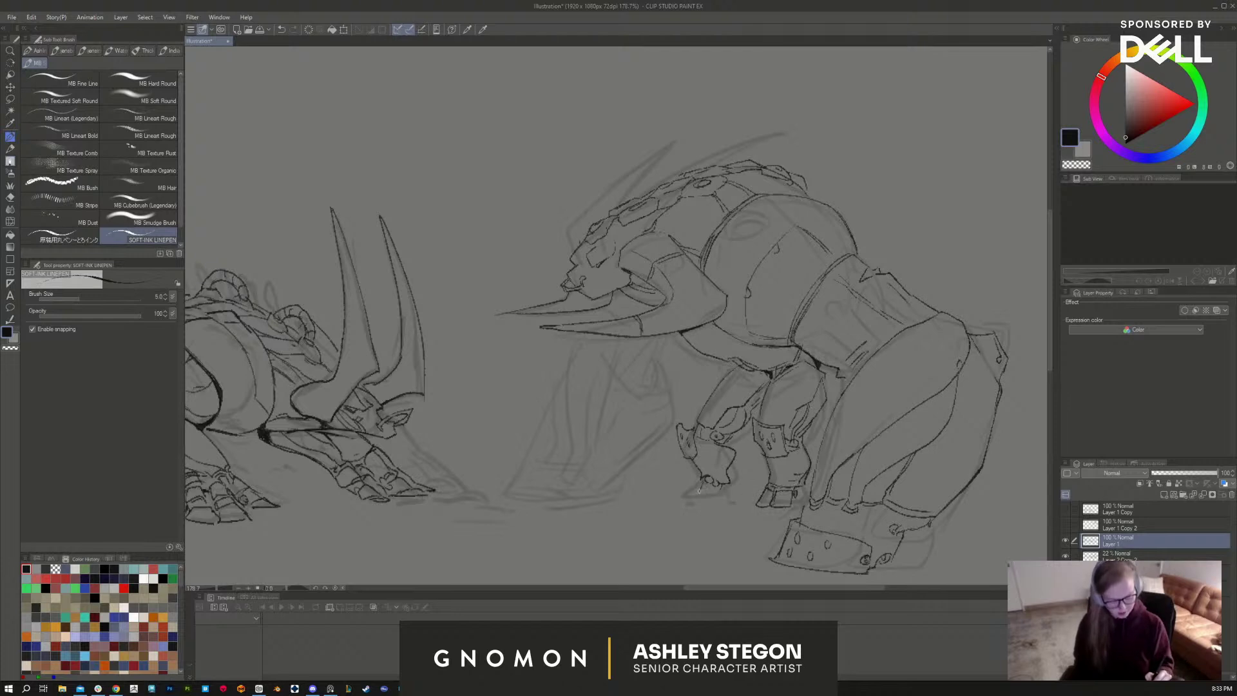
{"action": "left_click_drag", "start_coordinate": [695, 483], "coordinate": [702, 491]}
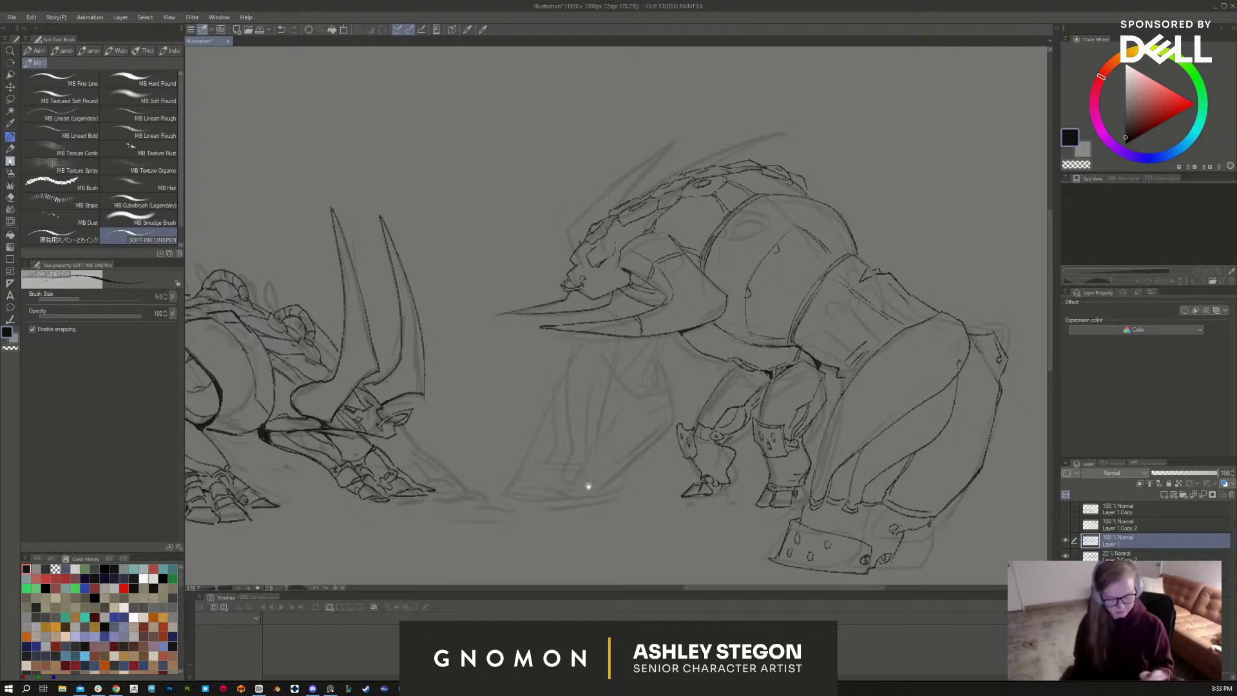
Step: Erase the torso shell's outline and seams and the waist section behind it with an enlarged eraser
{"action": "mouse_move", "coordinate": [586, 492]}
{"action": "left_mouse_down"}
{"action": "mouse_move", "coordinate": [939, 483]}
{"action": "mouse_move", "coordinate": [474, 469]}
{"action": "mouse_move", "coordinate": [477, 455]}
{"action": "left_mouse_up"}
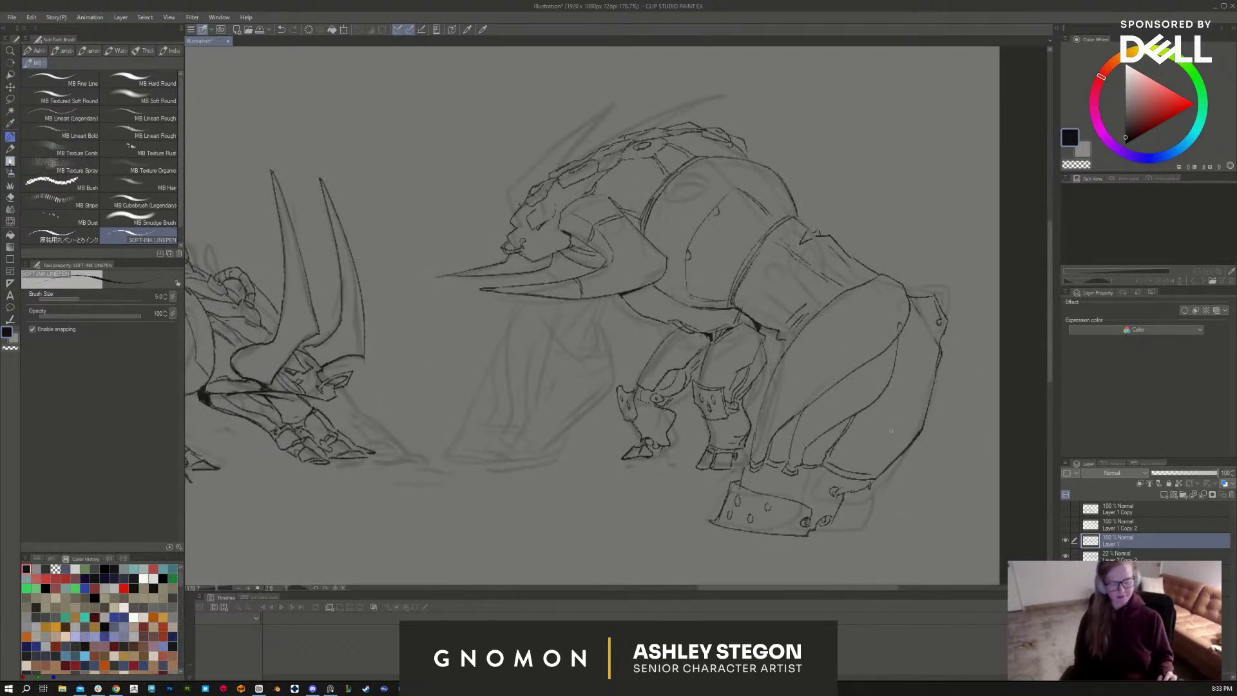
{"action": "key", "text": "e"}
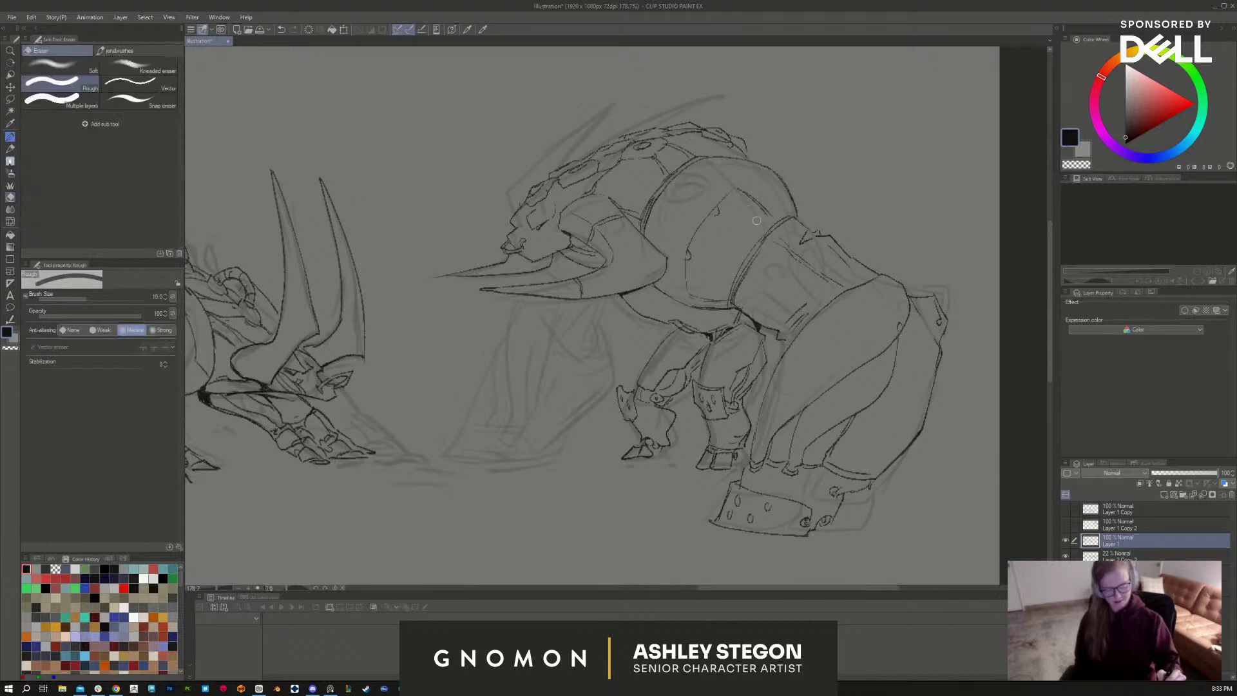
{"action": "key", "text": "bracketright"}
{"action": "key", "text": "bracketright"}
{"action": "key", "text": "bracketright"}
{"action": "key", "text": "bracketright"}
{"action": "key", "text": "bracketright"}
{"action": "key", "text": "bracketright"}
{"action": "mouse_move", "coordinate": [763, 218]}
{"action": "left_mouse_down"}
{"action": "mouse_move", "coordinate": [747, 268]}
{"action": "mouse_move", "coordinate": [680, 194]}
{"action": "mouse_move", "coordinate": [668, 201]}
{"action": "mouse_move", "coordinate": [788, 176]}
{"action": "mouse_move", "coordinate": [750, 192]}
{"action": "mouse_move", "coordinate": [780, 208]}
{"action": "mouse_move", "coordinate": [779, 235]}
{"action": "mouse_move", "coordinate": [738, 284]}
{"action": "mouse_move", "coordinate": [704, 264]}
{"action": "mouse_move", "coordinate": [702, 278]}
{"action": "mouse_move", "coordinate": [812, 212]}
{"action": "mouse_move", "coordinate": [863, 257]}
{"action": "mouse_move", "coordinate": [801, 275]}
{"action": "mouse_move", "coordinate": [791, 308]}
{"action": "mouse_move", "coordinate": [757, 308]}
{"action": "mouse_move", "coordinate": [790, 322]}
{"action": "left_mouse_up"}
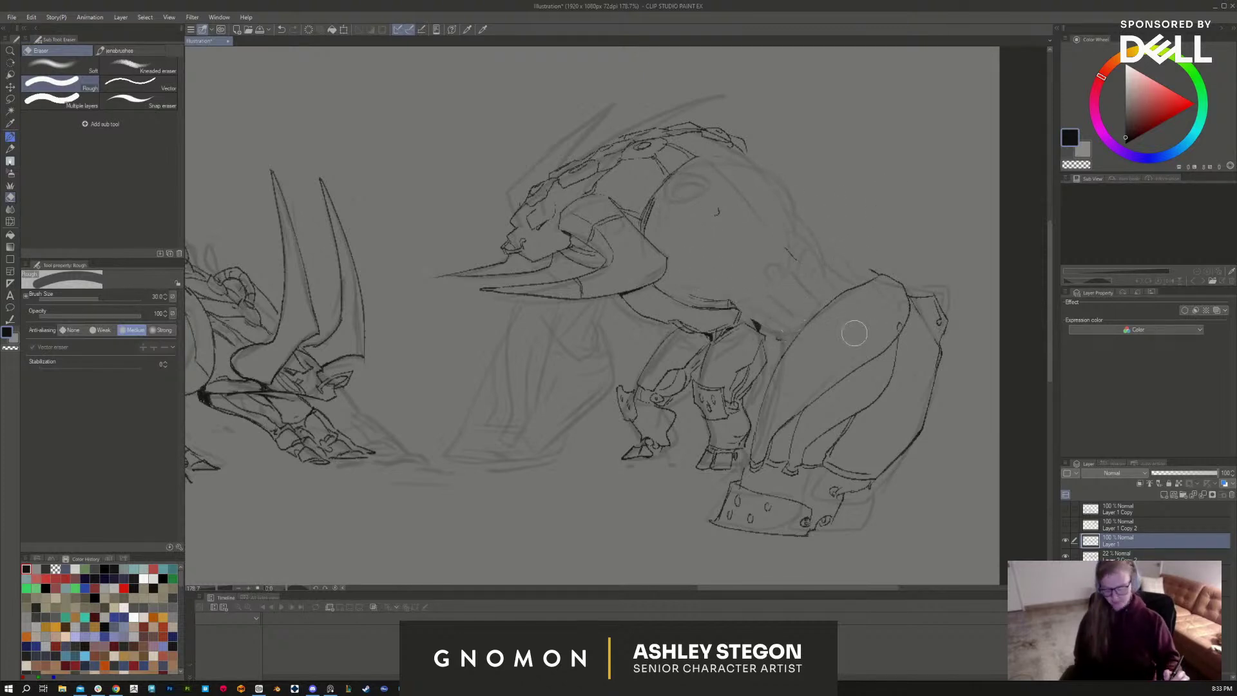
Step: Redraw the waist with a belly line, a curved fold, a humped back contour and a small round hole
{"action": "key", "text": "b"}
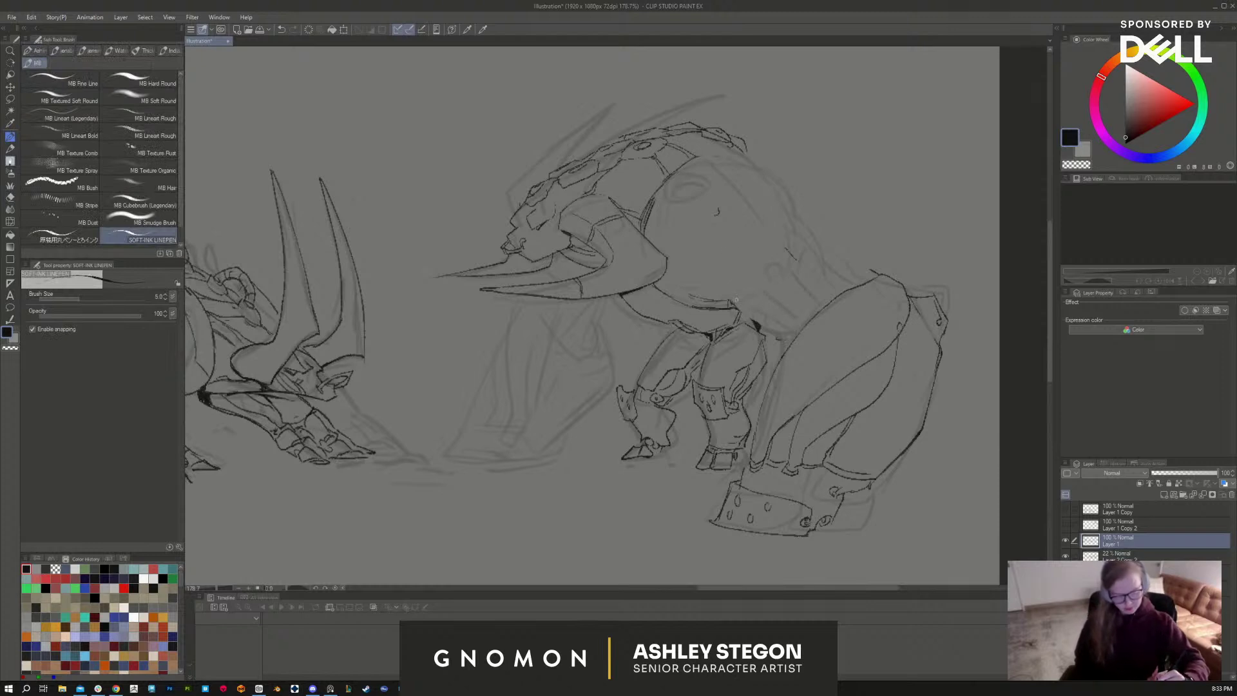
{"action": "left_click_drag", "start_coordinate": [760, 327], "coordinate": [796, 335]}
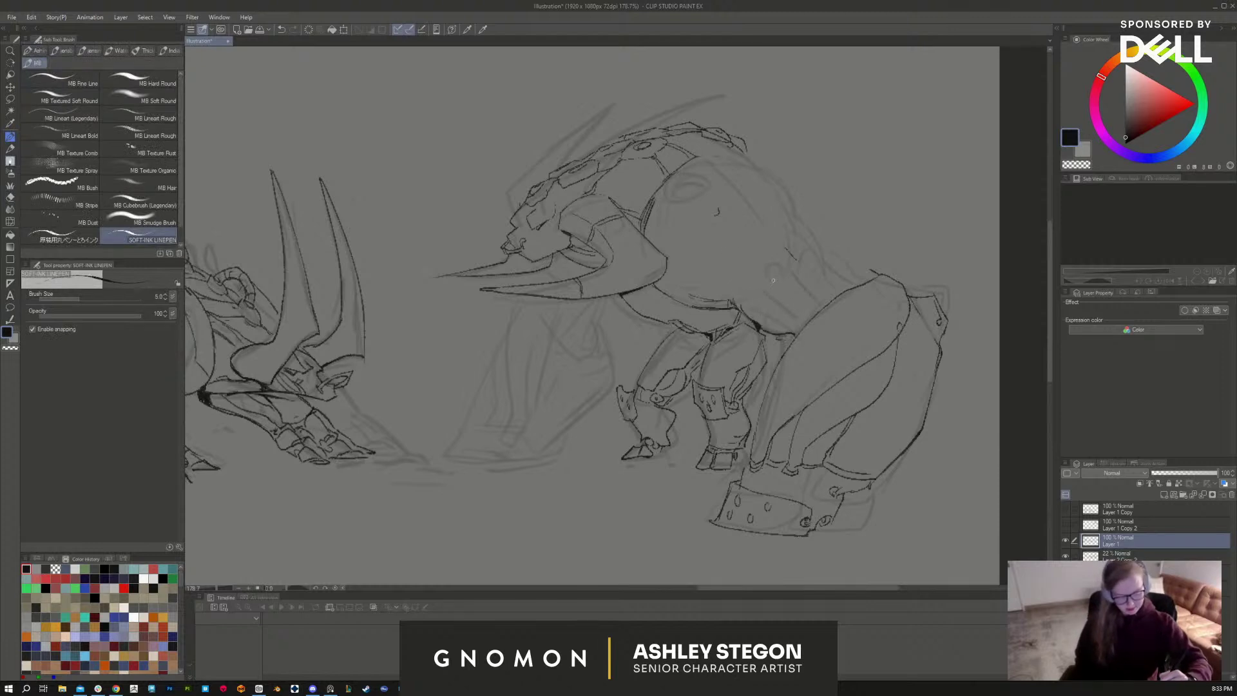
{"action": "left_click_drag", "start_coordinate": [757, 281], "coordinate": [816, 308]}
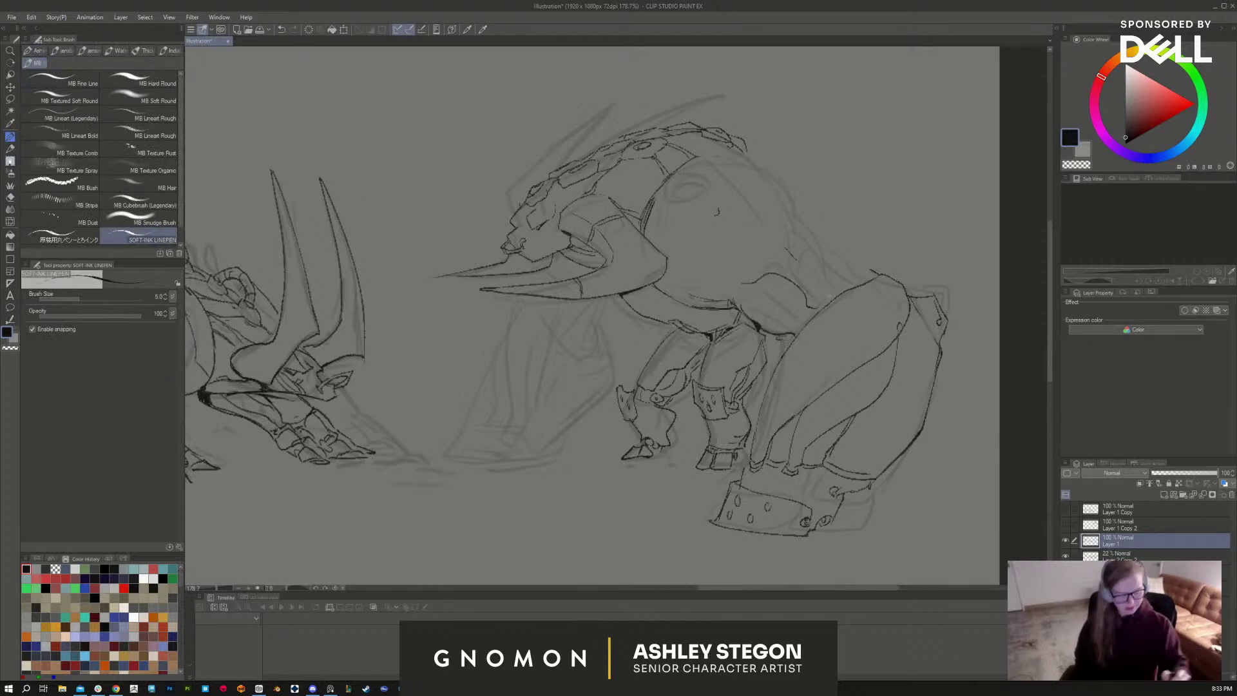
{"action": "left_click_drag", "start_coordinate": [787, 196], "coordinate": [881, 280]}
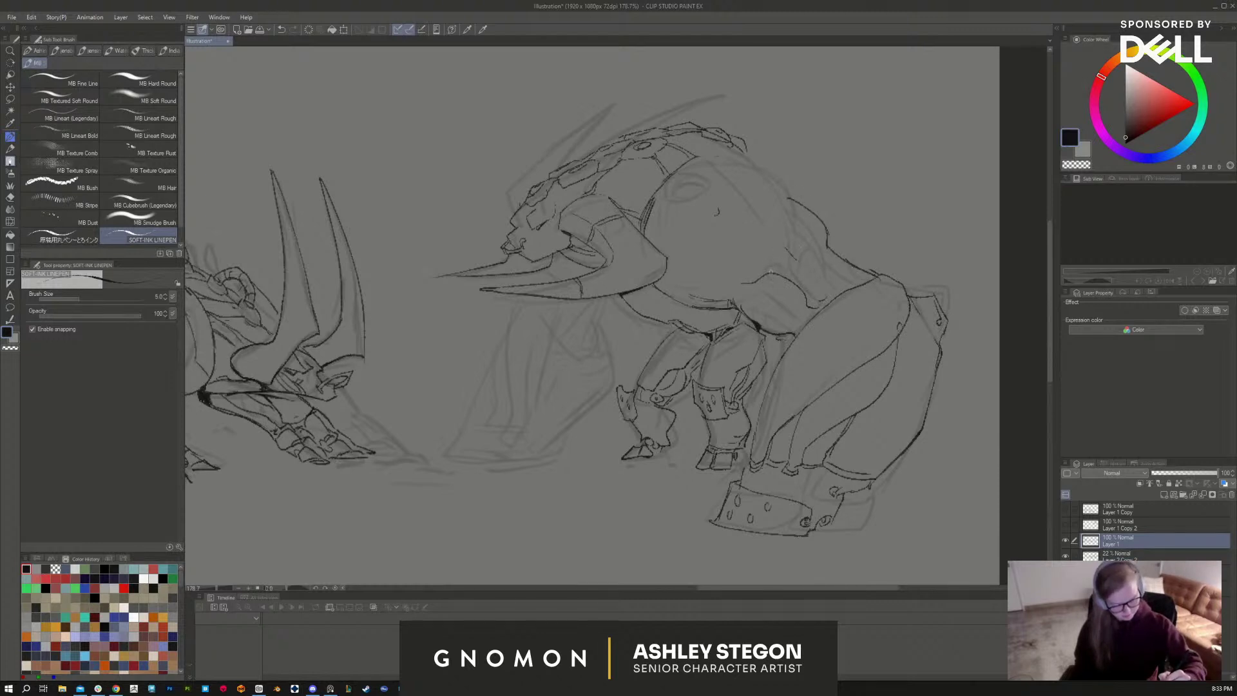
{"action": "mouse_move", "coordinate": [780, 243]}
{"action": "left_mouse_down"}
{"action": "mouse_move", "coordinate": [767, 269]}
{"action": "mouse_move", "coordinate": [785, 267]}
{"action": "left_mouse_up"}
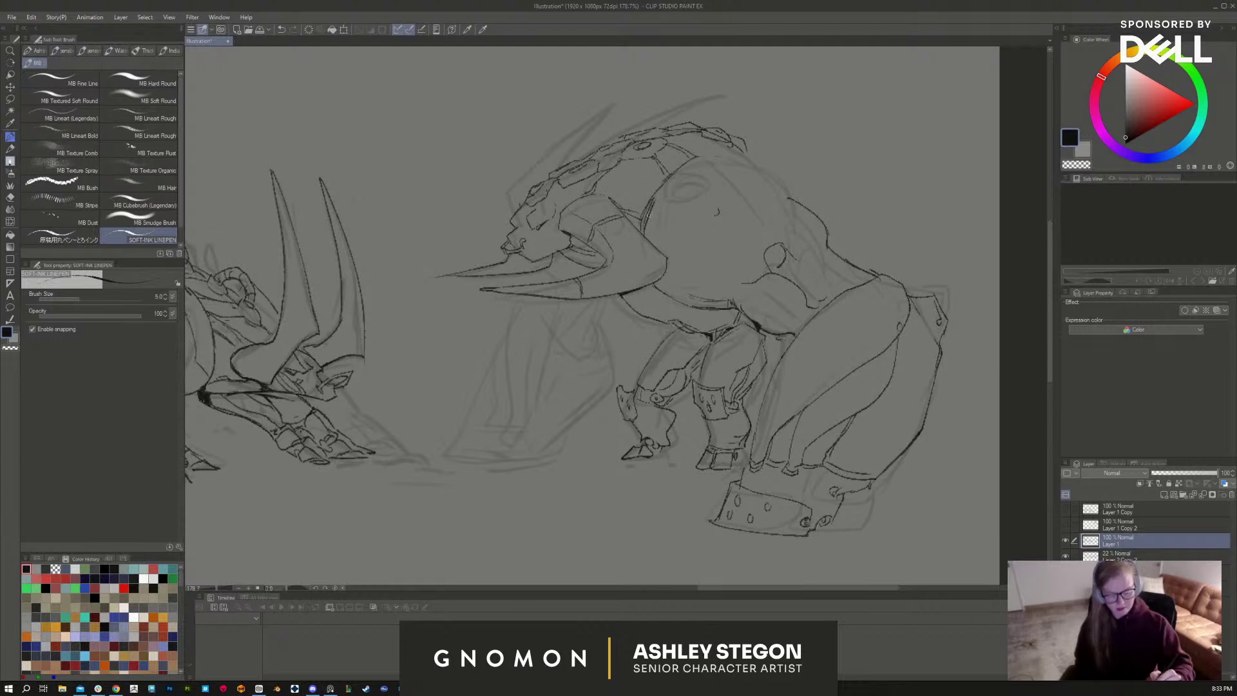
Step: Erase the shell's old front edge and ink broad curved plate bands over the shoulder with a pointed upper tip
{"action": "key", "text": "e"}
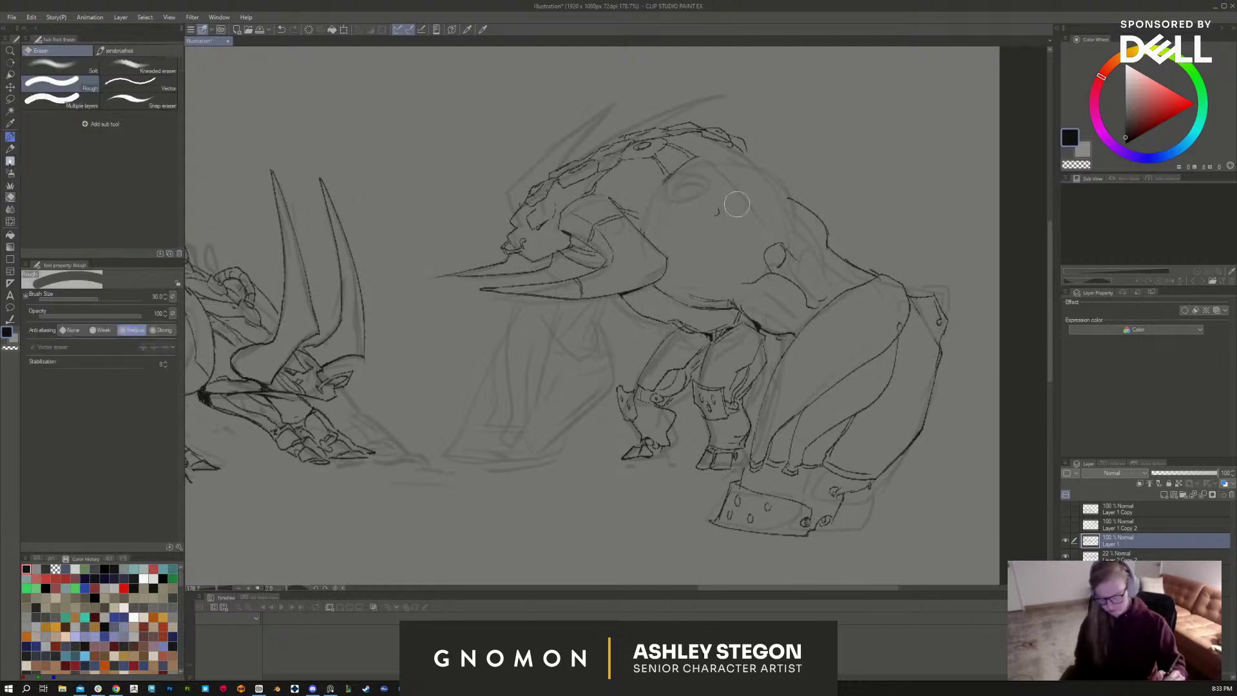
{"action": "key", "text": "b"}
{"action": "mouse_move", "coordinate": [641, 229]}
{"action": "left_mouse_down"}
{"action": "mouse_move", "coordinate": [701, 155]}
{"action": "mouse_move", "coordinate": [776, 143]}
{"action": "mouse_move", "coordinate": [771, 159]}
{"action": "mouse_move", "coordinate": [752, 135]}
{"action": "mouse_move", "coordinate": [728, 133]}
{"action": "mouse_move", "coordinate": [731, 169]}
{"action": "mouse_move", "coordinate": [669, 223]}
{"action": "left_mouse_up"}
{"action": "mouse_move", "coordinate": [759, 163]}
{"action": "left_mouse_down"}
{"action": "mouse_move", "coordinate": [786, 198]}
{"action": "mouse_move", "coordinate": [693, 308]}
{"action": "left_mouse_up"}
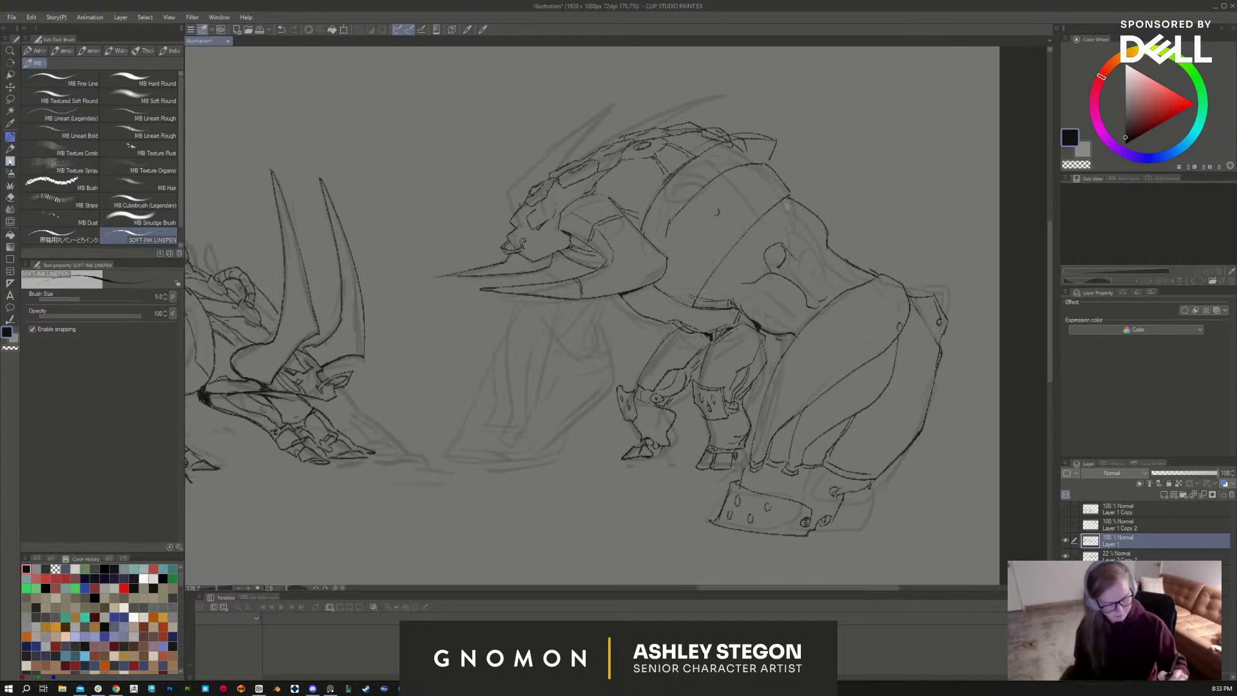
Step: Redraw the shell plate's rear edge from an angled upper corner down to a pointed tip at the belly, clearing stray lower lines
{"action": "key", "text": "ctrl+z"}
{"action": "left_click_drag", "start_coordinate": [772, 161], "coordinate": [798, 187]}
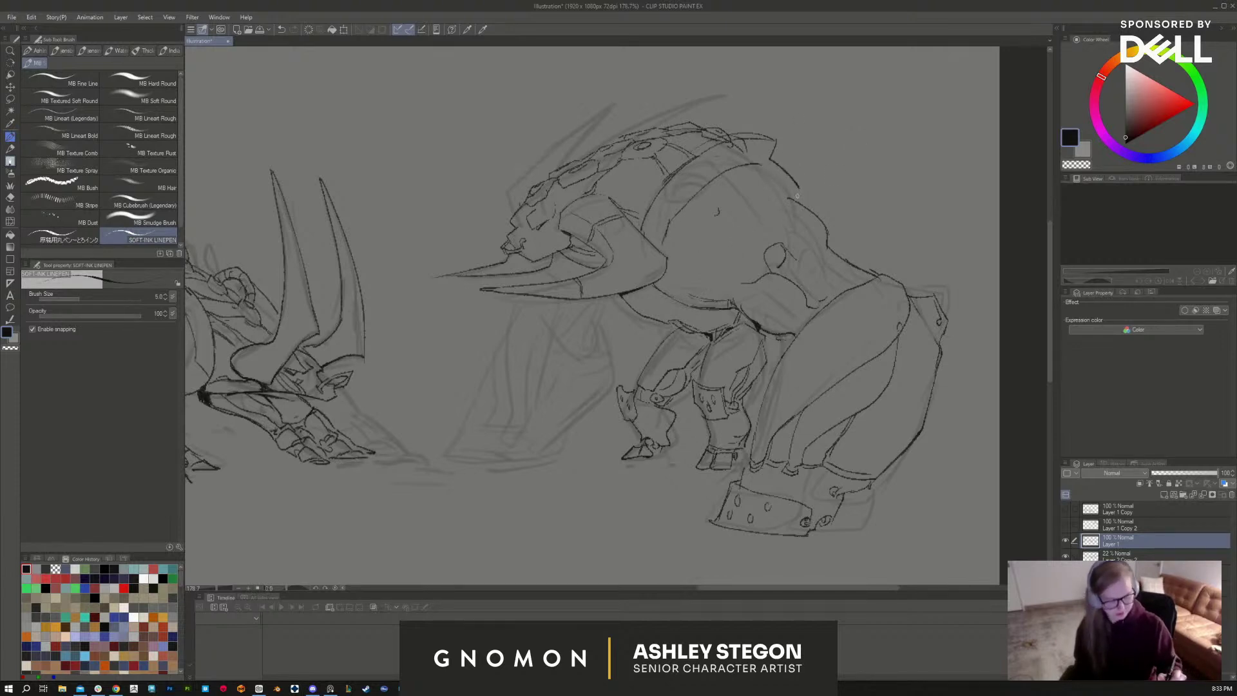
{"action": "left_click_drag", "start_coordinate": [798, 193], "coordinate": [724, 266]}
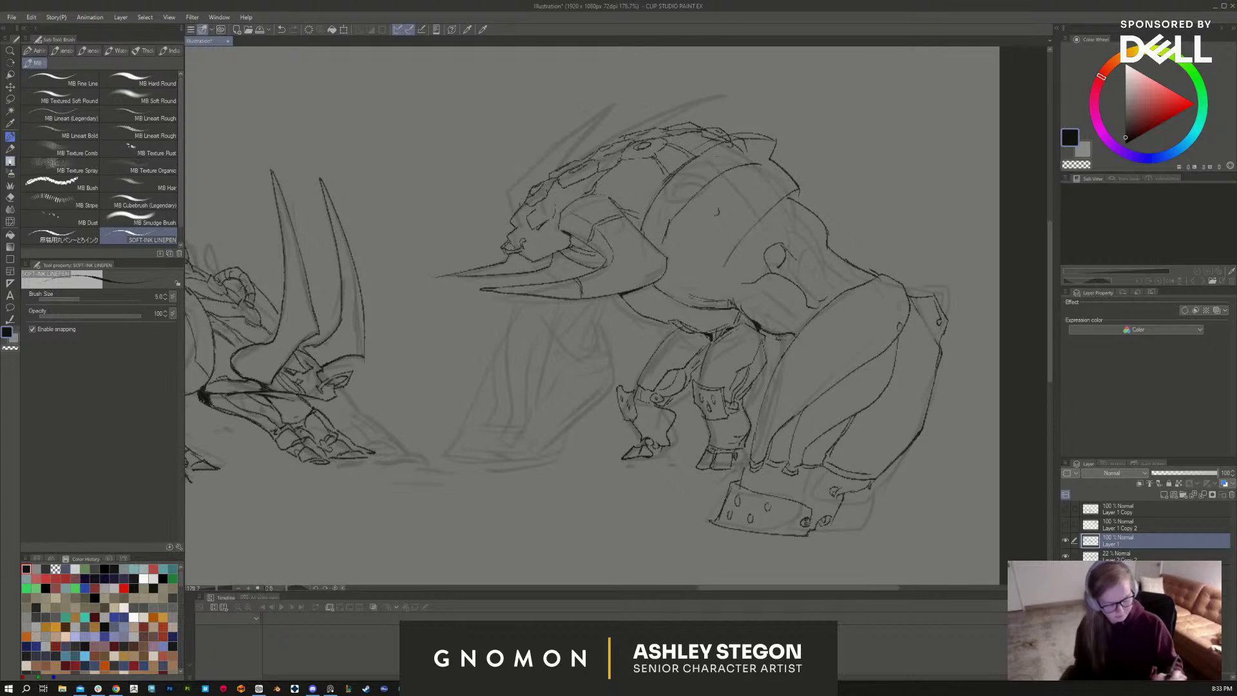
{"action": "key", "text": "ctrl+z"}
{"action": "left_click_drag", "start_coordinate": [797, 191], "coordinate": [712, 292]}
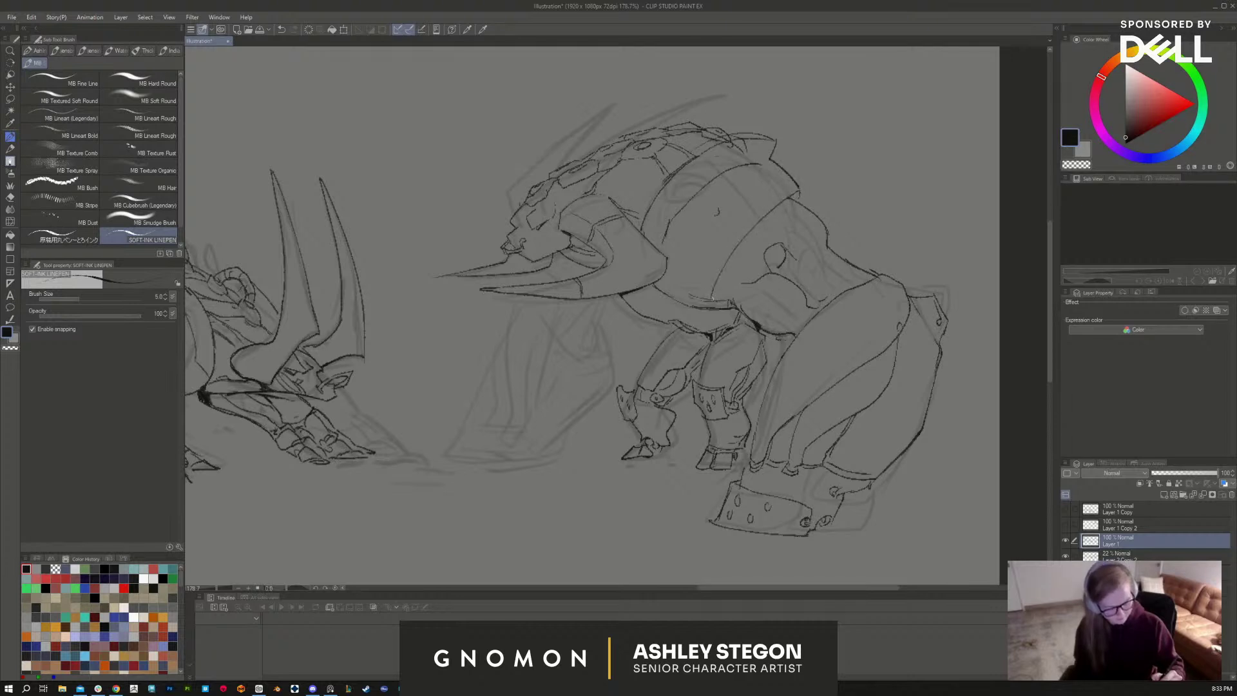
{"action": "key", "text": "e"}
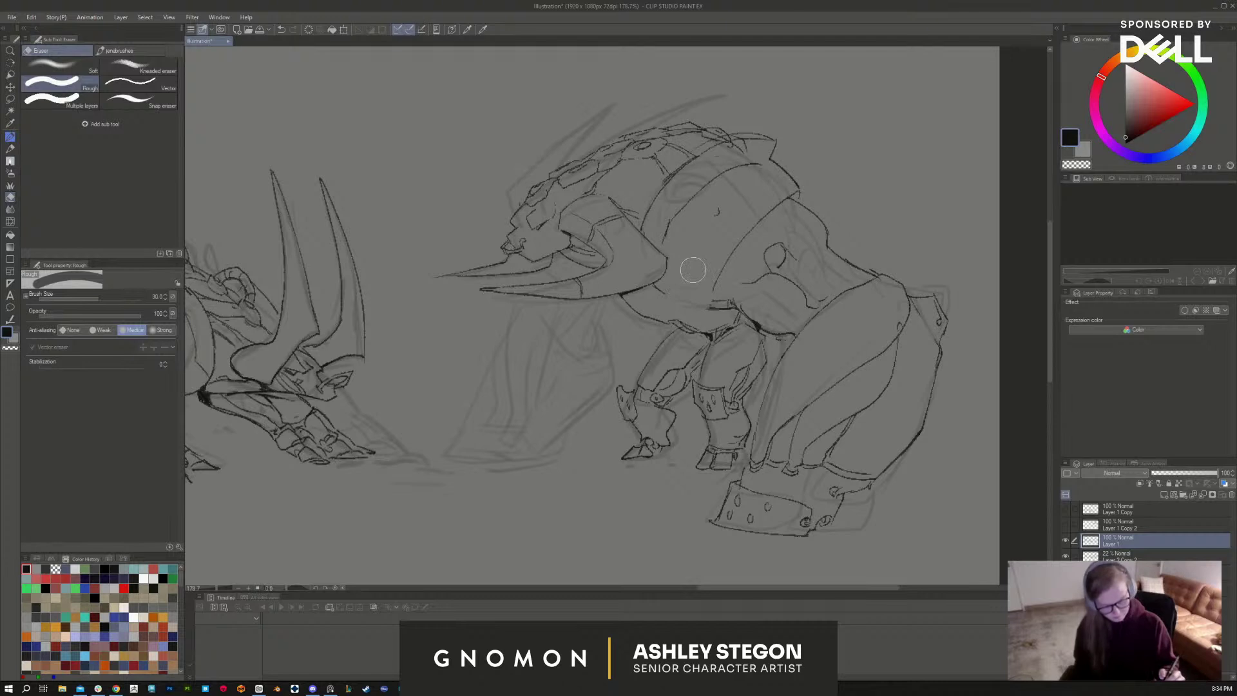
{"action": "key", "text": "b"}
{"action": "mouse_move", "coordinate": [712, 288]}
{"action": "left_mouse_down"}
{"action": "mouse_move", "coordinate": [709, 313]}
{"action": "mouse_move", "coordinate": [672, 305]}
{"action": "mouse_move", "coordinate": [705, 311]}
{"action": "left_mouse_up"}
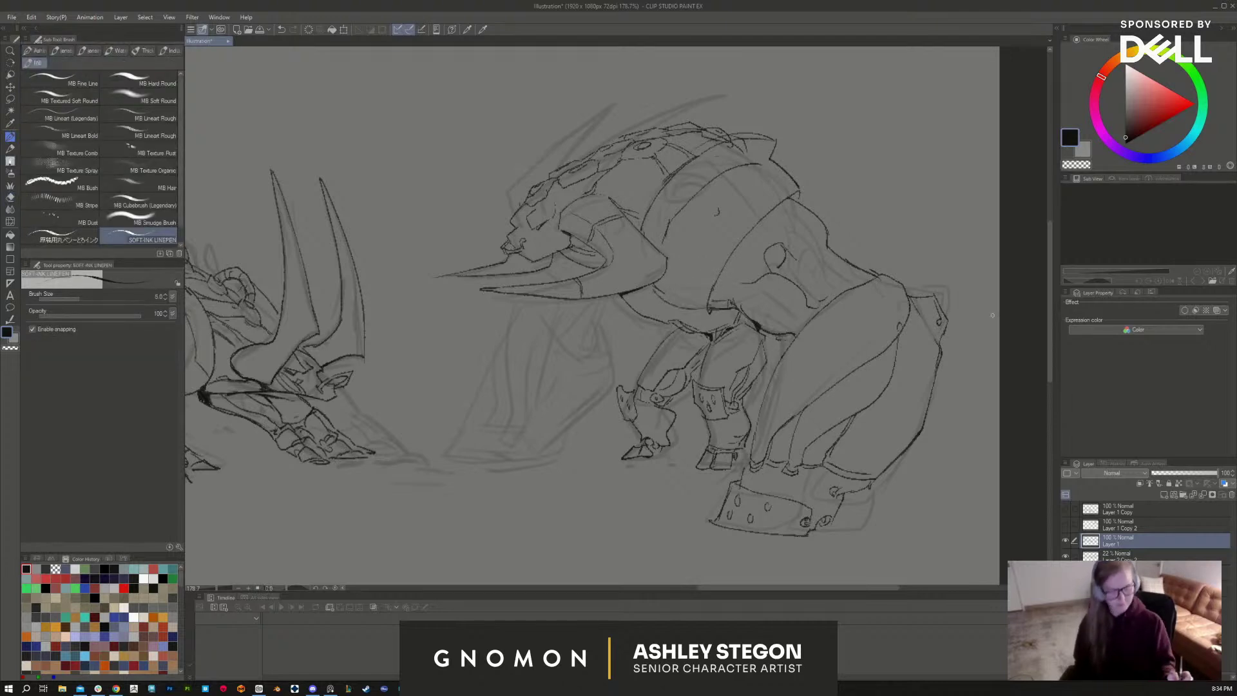
Step: Erase the curved plate bands and pointed upper tip from the torso shell, using progressively smaller eraser sizes down to 17
{"action": "key", "text": "e"}
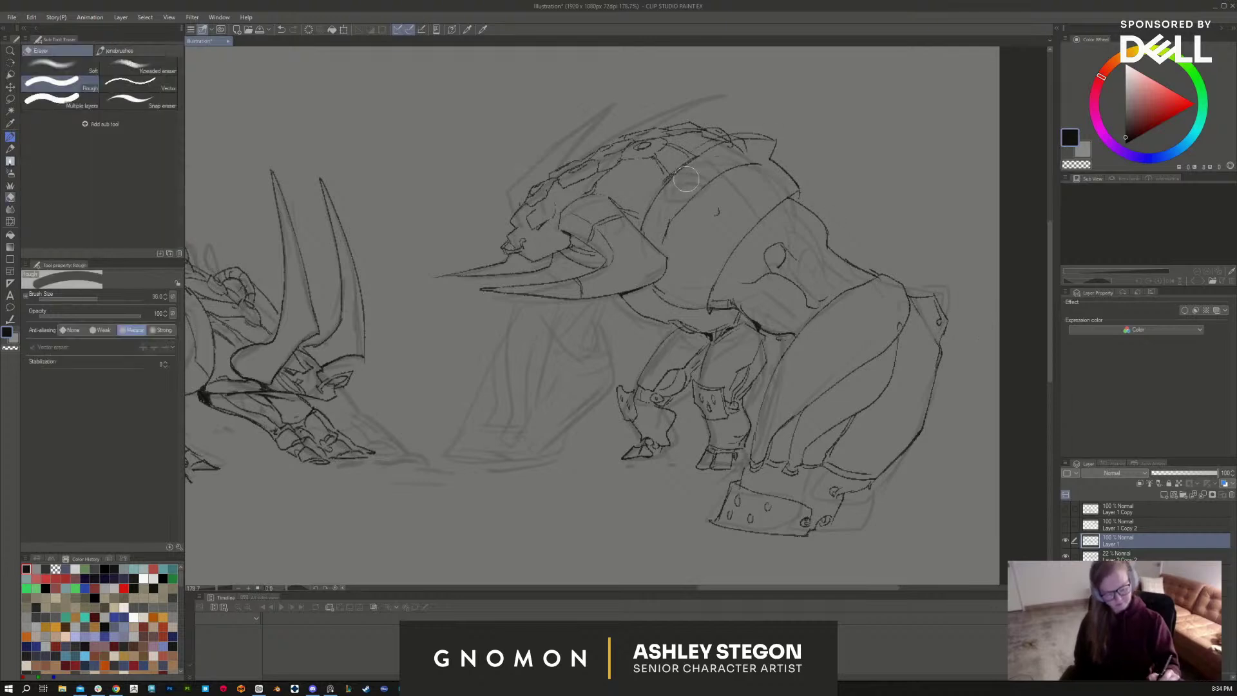
{"action": "mouse_move", "coordinate": [693, 174]}
{"action": "left_mouse_down"}
{"action": "mouse_move", "coordinate": [770, 157]}
{"action": "mouse_move", "coordinate": [771, 137]}
{"action": "mouse_move", "coordinate": [748, 124]}
{"action": "mouse_move", "coordinate": [712, 150]}
{"action": "left_mouse_up"}
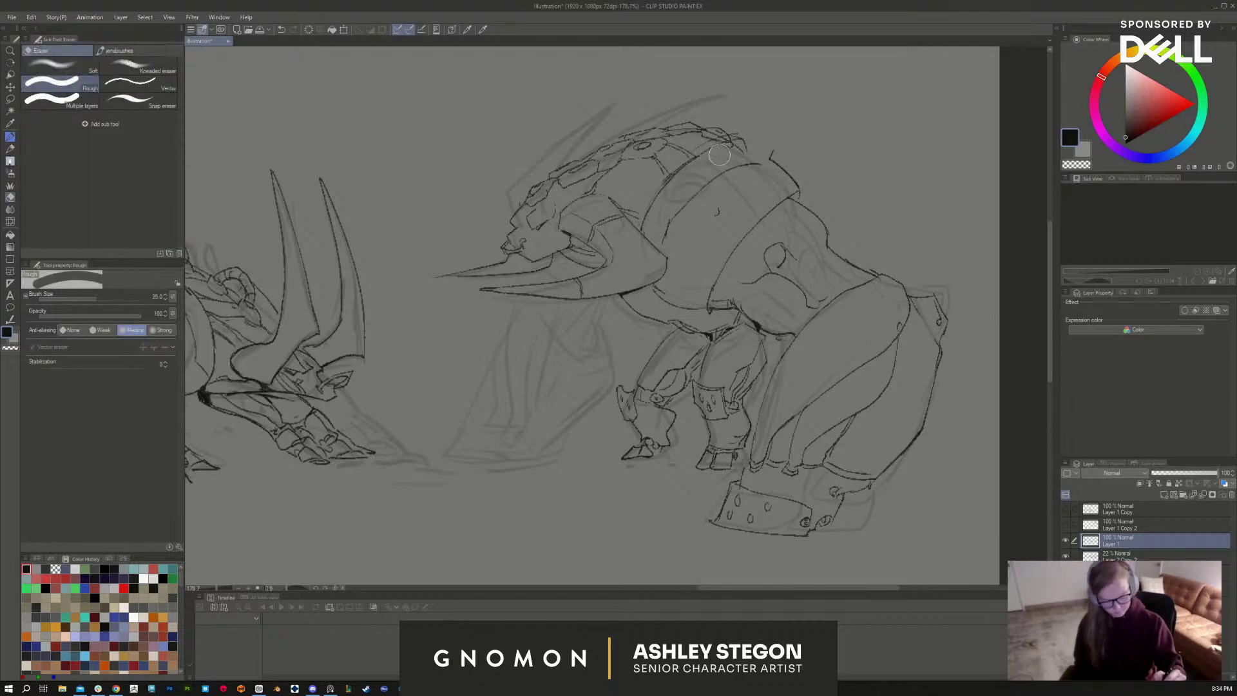
{"action": "key", "text": "bracketleft"}
{"action": "key", "text": "bracketleft"}
{"action": "key", "text": "bracketleft"}
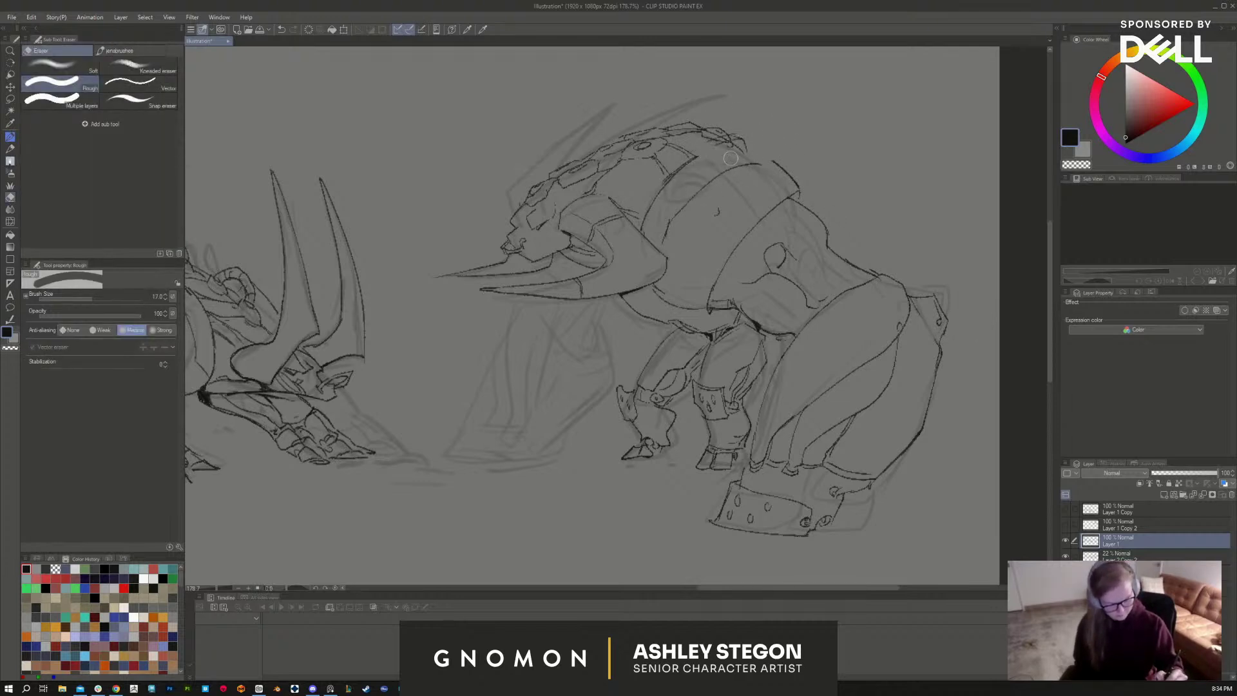
{"action": "mouse_move", "coordinate": [720, 201]}
{"action": "left_mouse_down"}
{"action": "mouse_move", "coordinate": [701, 186]}
{"action": "mouse_move", "coordinate": [684, 216]}
{"action": "left_mouse_up"}
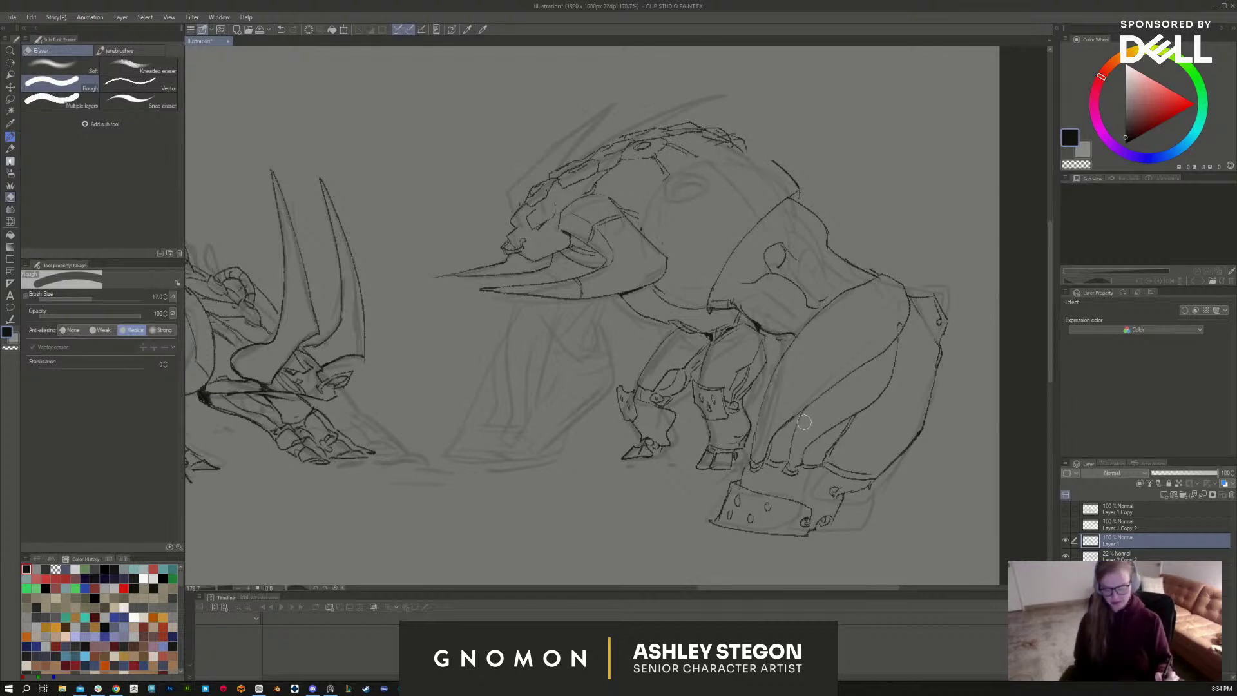
Step: Ink a second contour along the humped lower back and curved waist folds running from the round hole toward the shell's belly tip
{"action": "key", "text": "b"}
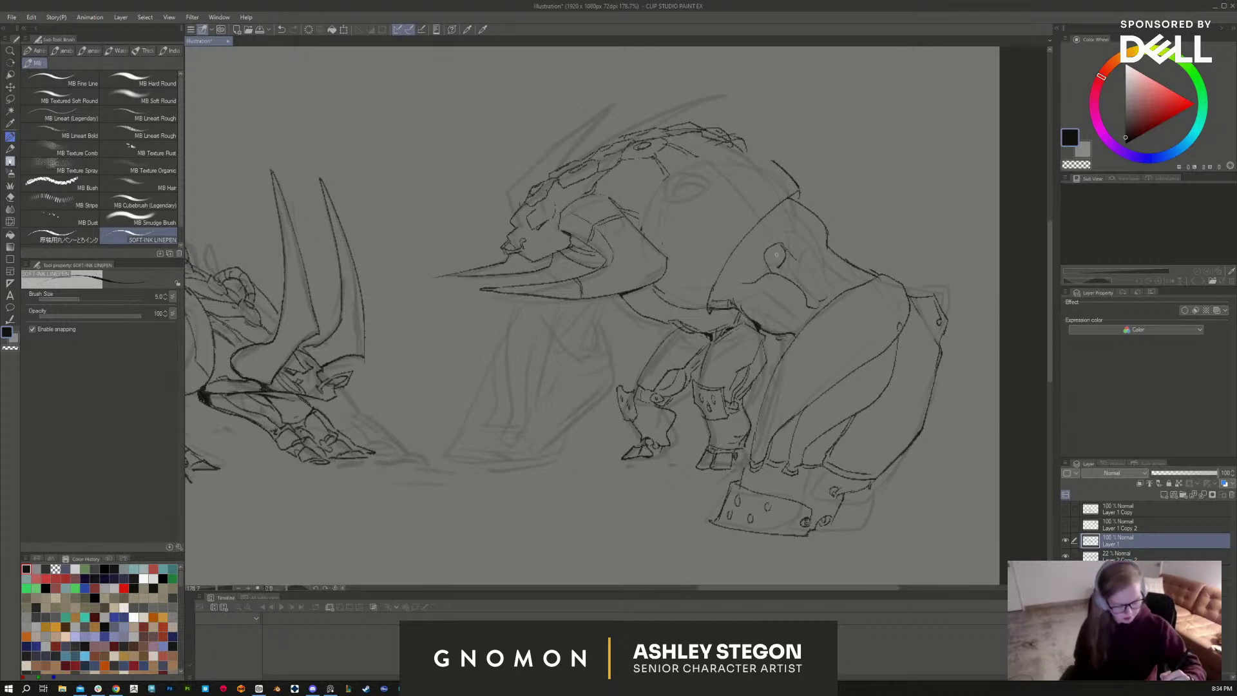
{"action": "mouse_move", "coordinate": [778, 253]}
{"action": "left_mouse_down"}
{"action": "mouse_move", "coordinate": [767, 249]}
{"action": "mouse_move", "coordinate": [859, 279]}
{"action": "left_mouse_up"}
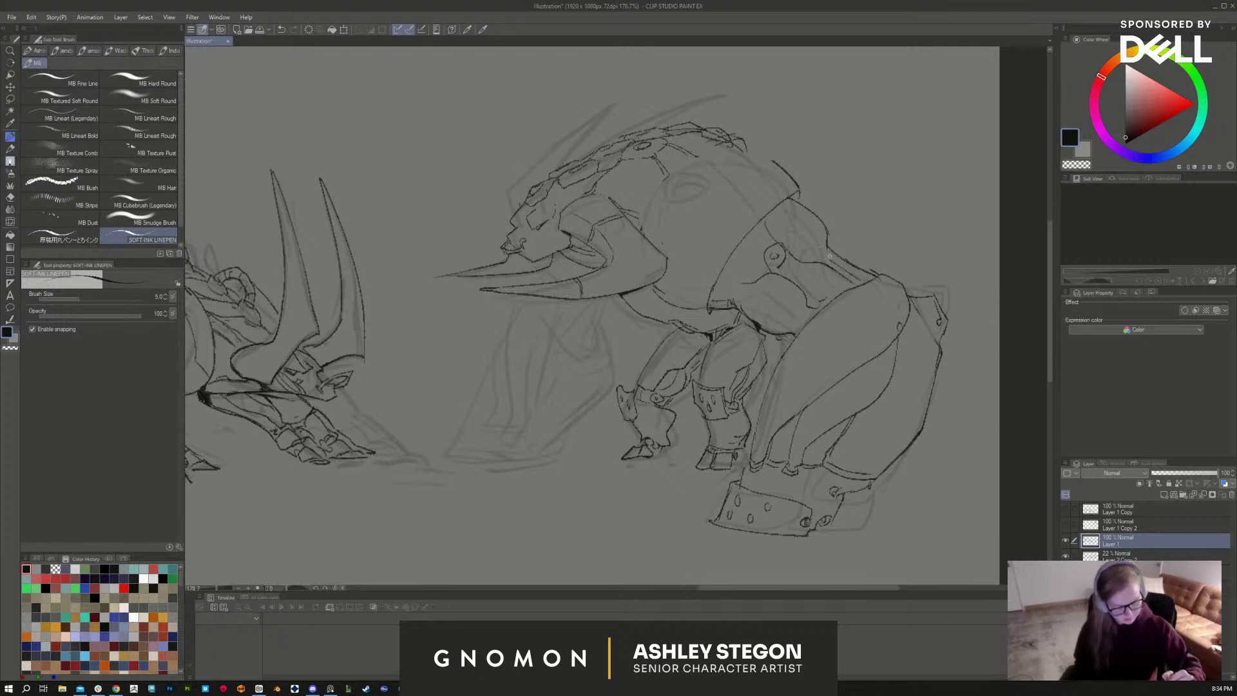
{"action": "left_click_drag", "start_coordinate": [831, 230], "coordinate": [821, 258]}
{"action": "mouse_move", "coordinate": [812, 202]}
{"action": "left_mouse_down"}
{"action": "mouse_move", "coordinate": [817, 270]}
{"action": "mouse_move", "coordinate": [792, 264]}
{"action": "mouse_move", "coordinate": [810, 286]}
{"action": "mouse_move", "coordinate": [801, 268]}
{"action": "mouse_move", "coordinate": [720, 299]}
{"action": "left_mouse_up"}
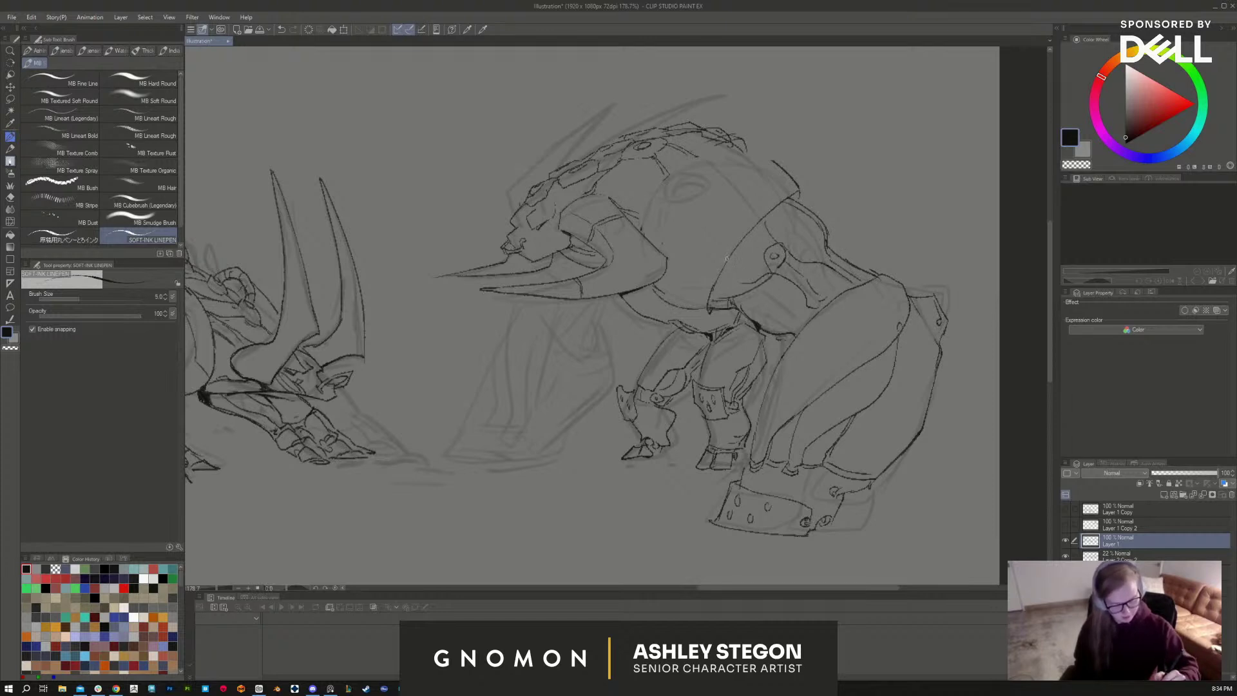
Step: Clean up and darken the shell's upper rear corner, and ink a smooth rounded outline over its top and down its front
{"action": "mouse_move", "coordinate": [754, 226]}
{"action": "left_mouse_down"}
{"action": "mouse_move", "coordinate": [769, 250]}
{"action": "mouse_move", "coordinate": [793, 196]}
{"action": "left_mouse_up"}
{"action": "key", "text": "e"}
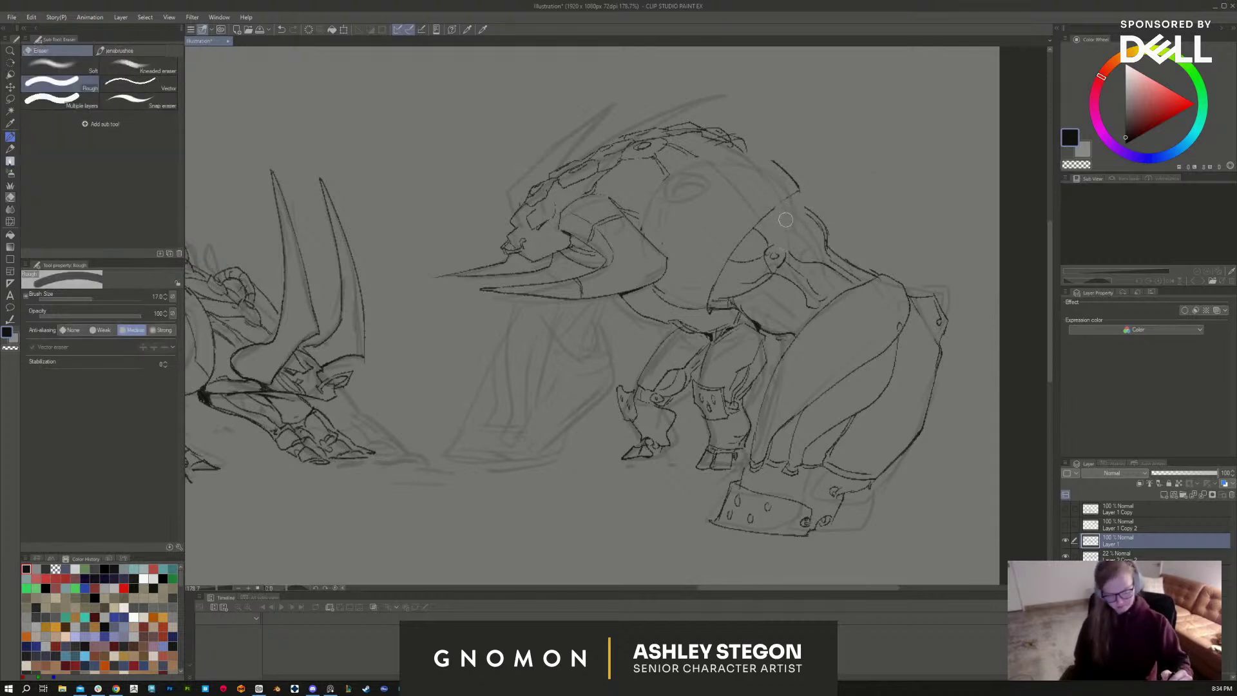
{"action": "key", "text": "b"}
{"action": "mouse_move", "coordinate": [785, 248]}
{"action": "left_mouse_down"}
{"action": "mouse_move", "coordinate": [785, 201]}
{"action": "mouse_move", "coordinate": [812, 215]}
{"action": "mouse_move", "coordinate": [799, 193]}
{"action": "left_mouse_up"}
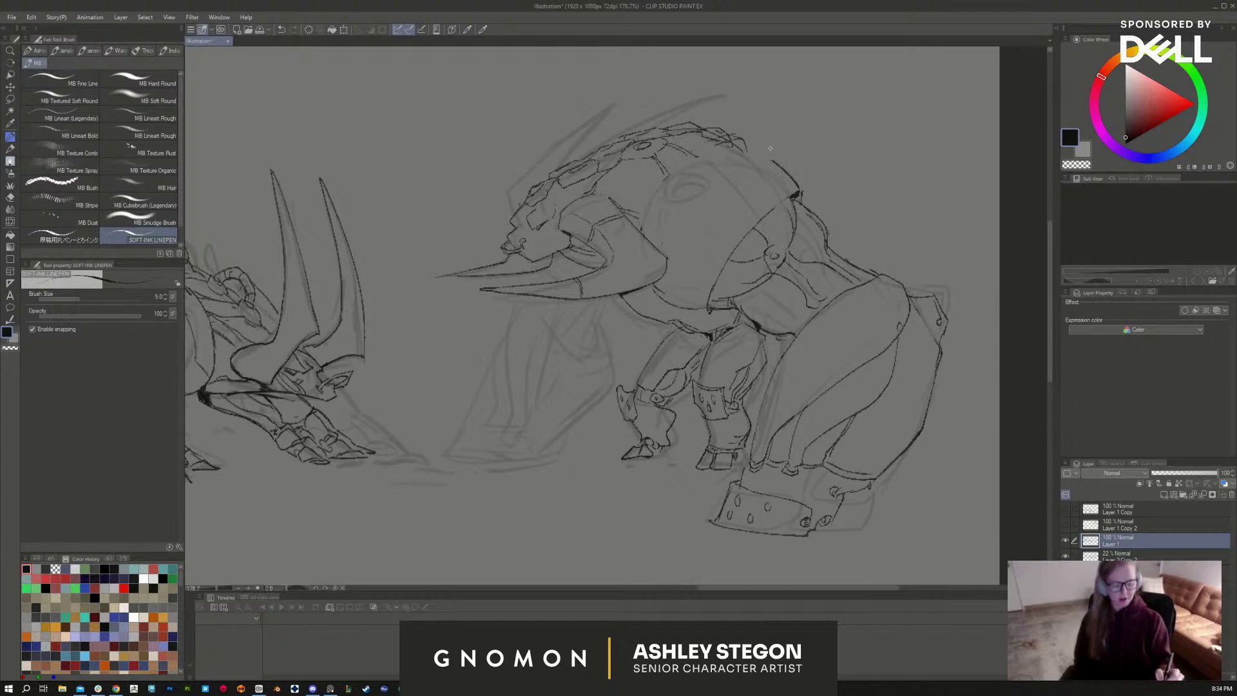
{"action": "mouse_move", "coordinate": [798, 192]}
{"action": "left_mouse_down"}
{"action": "mouse_move", "coordinate": [715, 155]}
{"action": "mouse_move", "coordinate": [652, 198]}
{"action": "mouse_move", "coordinate": [643, 223]}
{"action": "left_mouse_up"}
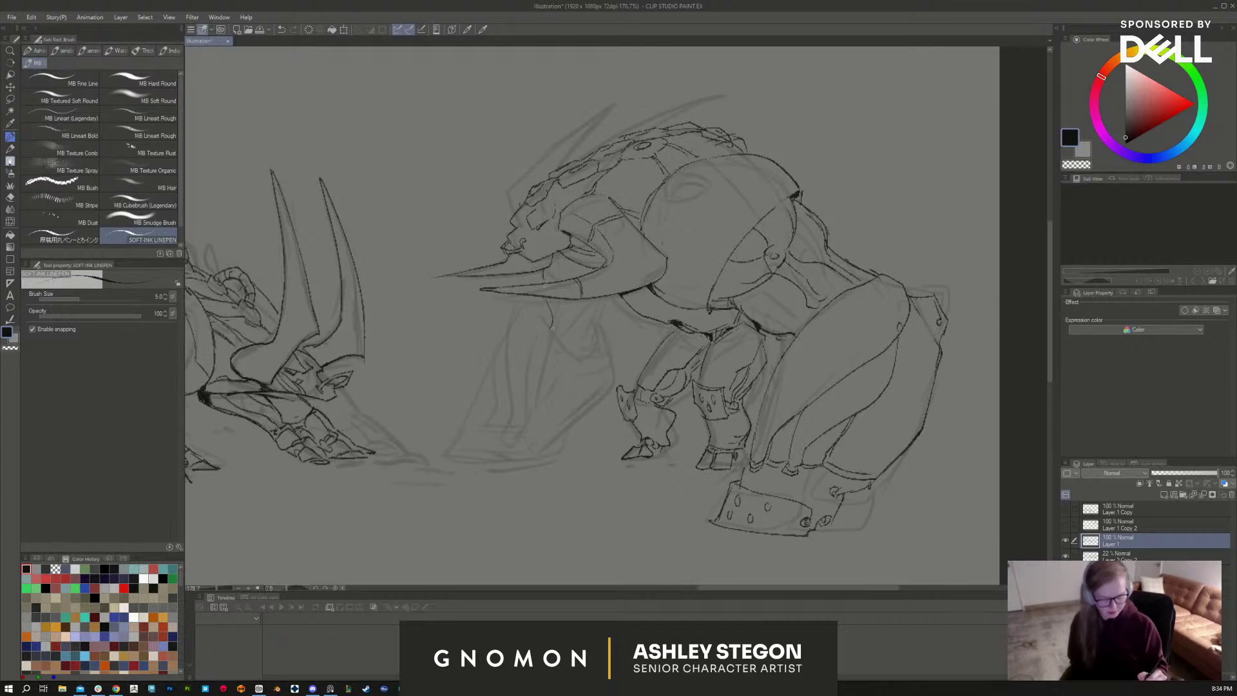
Step: Ink the third creature's far front arm beneath the horns, with its upper arm, inner fold, bulging forearm and narrow wrist
{"action": "mouse_move", "coordinate": [582, 327]}
{"action": "left_mouse_down"}
{"action": "mouse_move", "coordinate": [601, 296]}
{"action": "mouse_move", "coordinate": [589, 334]}
{"action": "mouse_move", "coordinate": [547, 335]}
{"action": "mouse_move", "coordinate": [563, 342]}
{"action": "mouse_move", "coordinate": [603, 320]}
{"action": "mouse_move", "coordinate": [616, 349]}
{"action": "mouse_move", "coordinate": [540, 428]}
{"action": "left_mouse_up"}
{"action": "mouse_move", "coordinate": [523, 294]}
{"action": "left_mouse_down"}
{"action": "mouse_move", "coordinate": [501, 340]}
{"action": "mouse_move", "coordinate": [501, 381]}
{"action": "left_mouse_up"}
{"action": "mouse_move", "coordinate": [552, 325]}
{"action": "left_mouse_down"}
{"action": "mouse_move", "coordinate": [541, 363]}
{"action": "mouse_move", "coordinate": [501, 387]}
{"action": "mouse_move", "coordinate": [502, 425]}
{"action": "left_mouse_up"}
{"action": "left_click_drag", "start_coordinate": [568, 342], "coordinate": [538, 371]}
{"action": "left_click_drag", "start_coordinate": [558, 339], "coordinate": [575, 347]}
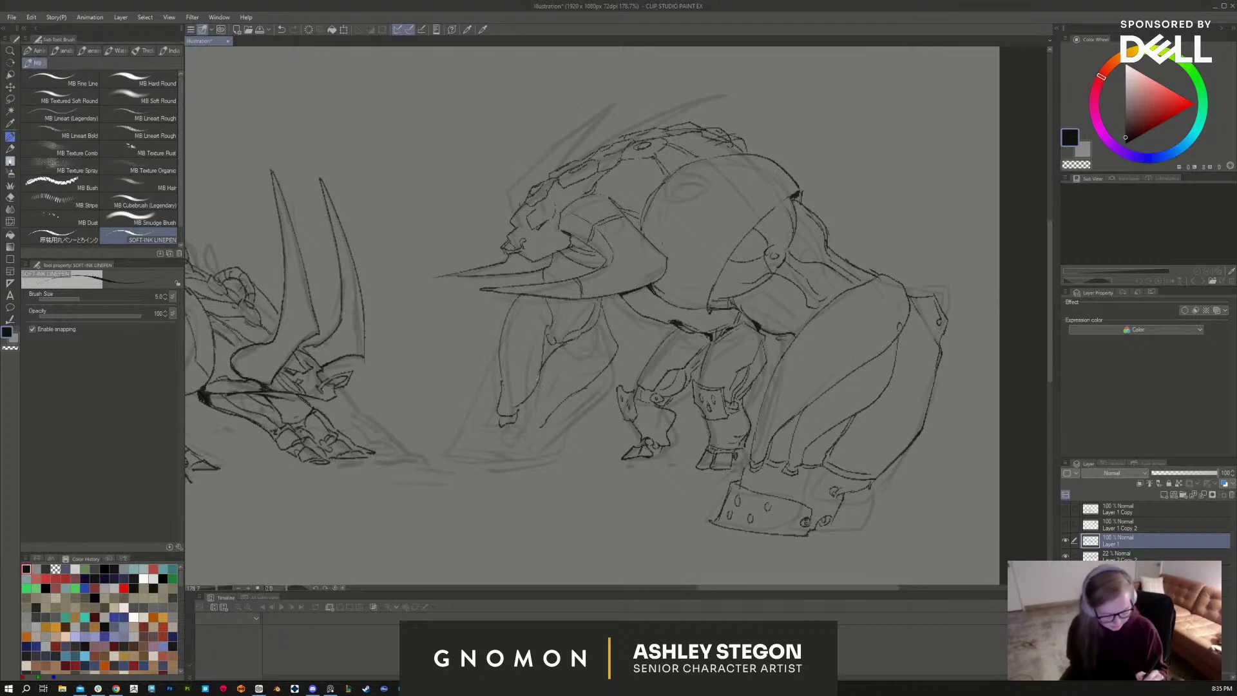
{"action": "left_click_drag", "start_coordinate": [535, 392], "coordinate": [522, 411]}
{"action": "mouse_move", "coordinate": [527, 419]}
{"action": "left_mouse_down"}
{"action": "mouse_move", "coordinate": [515, 433]}
{"action": "mouse_move", "coordinate": [538, 428]}
{"action": "left_mouse_up"}
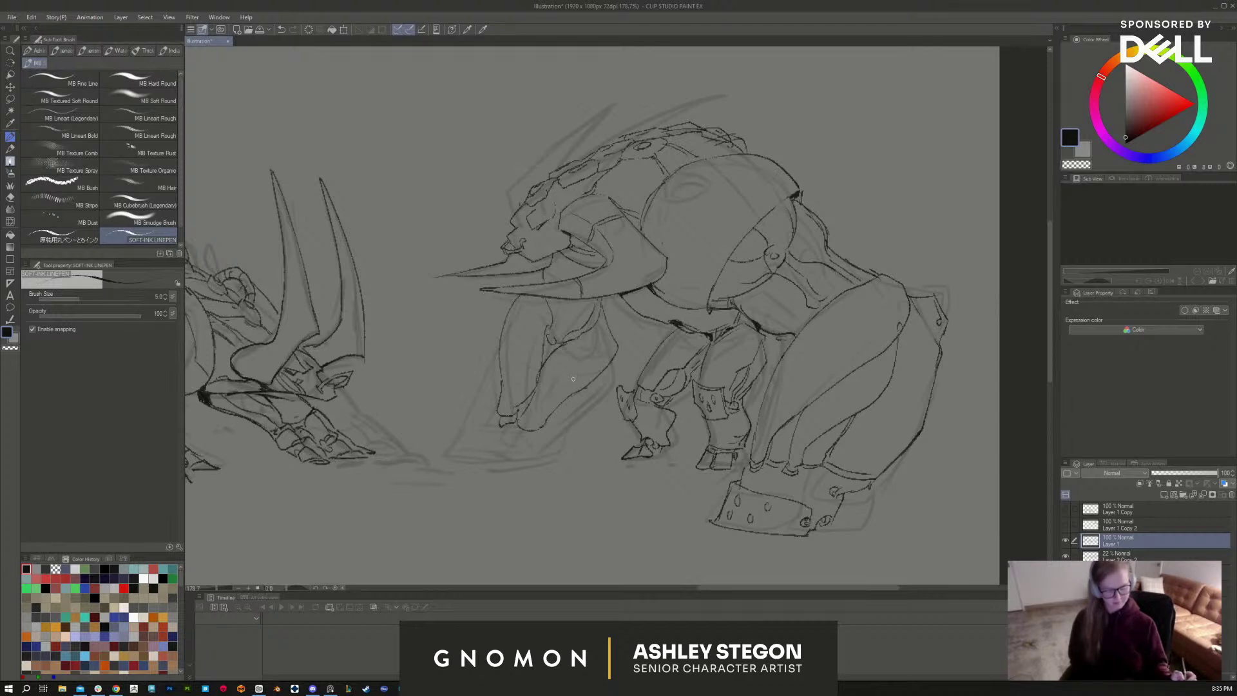
Step: Ink the far arm's flared cuff with slotted holes and a small round bolt at the wrist
{"action": "scroll", "coordinate": [928, 508], "scroll_direction": "down", "scroll_amount": 3}
{"action": "scroll", "coordinate": [929, 509], "scroll_direction": "up", "scroll_amount": 2}
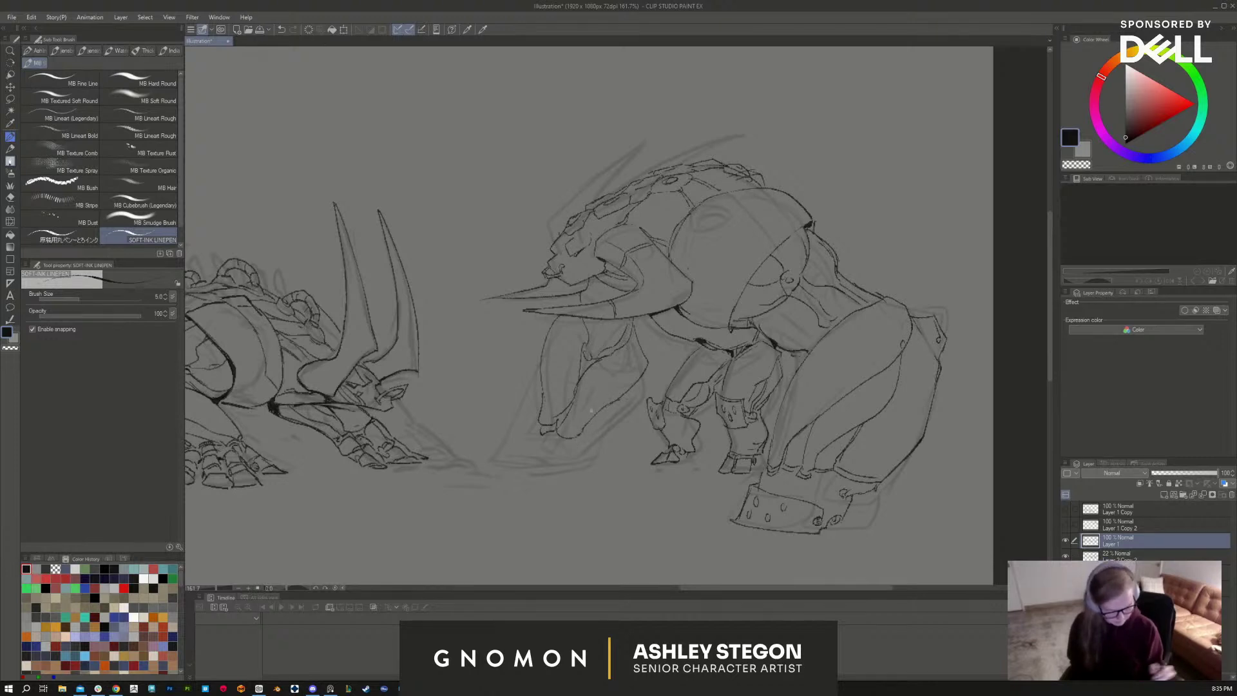
{"action": "mouse_move", "coordinate": [539, 362]}
{"action": "left_mouse_down"}
{"action": "mouse_move", "coordinate": [530, 416]}
{"action": "mouse_move", "coordinate": [493, 463]}
{"action": "left_mouse_up"}
{"action": "mouse_move", "coordinate": [533, 437]}
{"action": "left_mouse_down"}
{"action": "mouse_move", "coordinate": [530, 466]}
{"action": "mouse_move", "coordinate": [559, 459]}
{"action": "mouse_move", "coordinate": [554, 436]}
{"action": "left_mouse_up"}
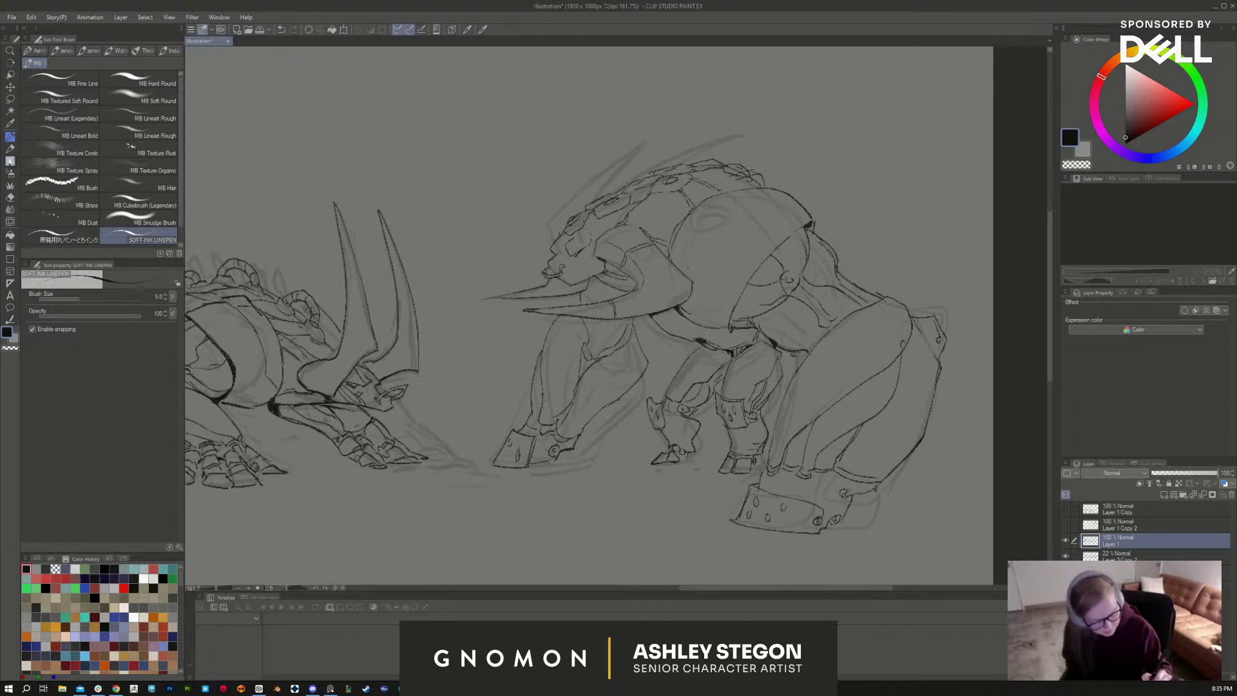
Step: Touch up the face's front edge and ink an oval opening at the shell's upper front, erasing the outline where they overlap
{"action": "left_click_drag", "start_coordinate": [568, 243], "coordinate": [563, 252]}
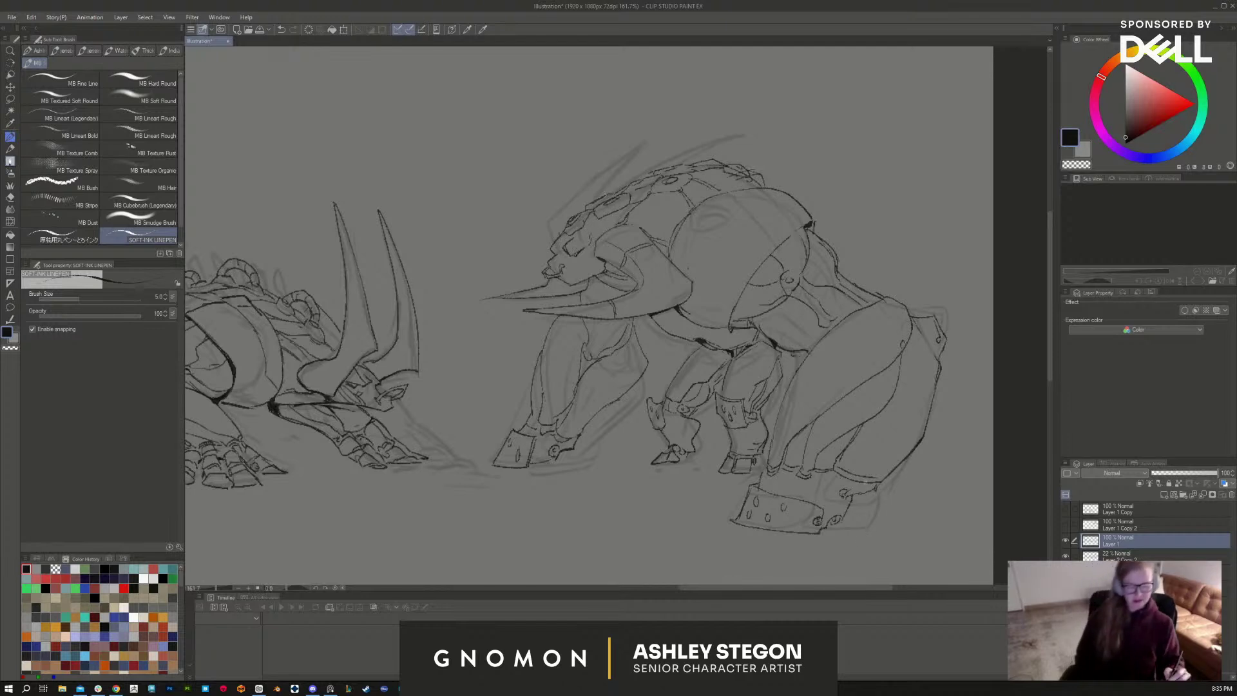
{"action": "left_click_drag", "start_coordinate": [688, 217], "coordinate": [722, 193]}
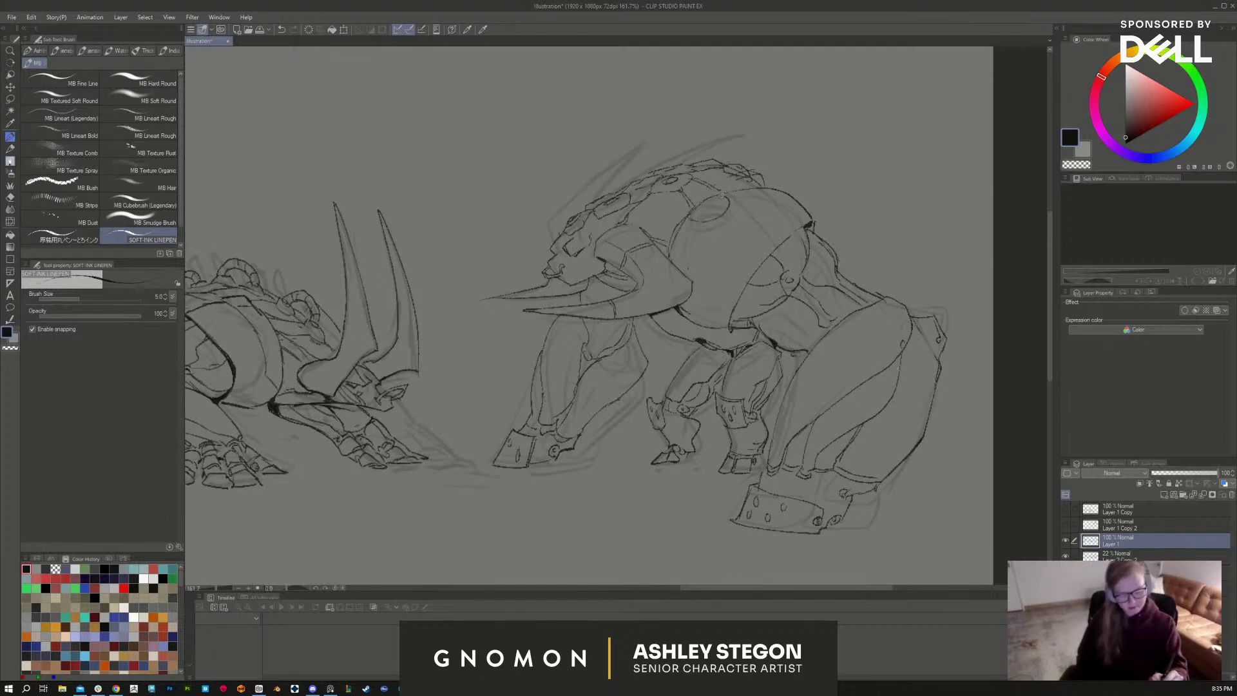
{"action": "key", "text": "e"}
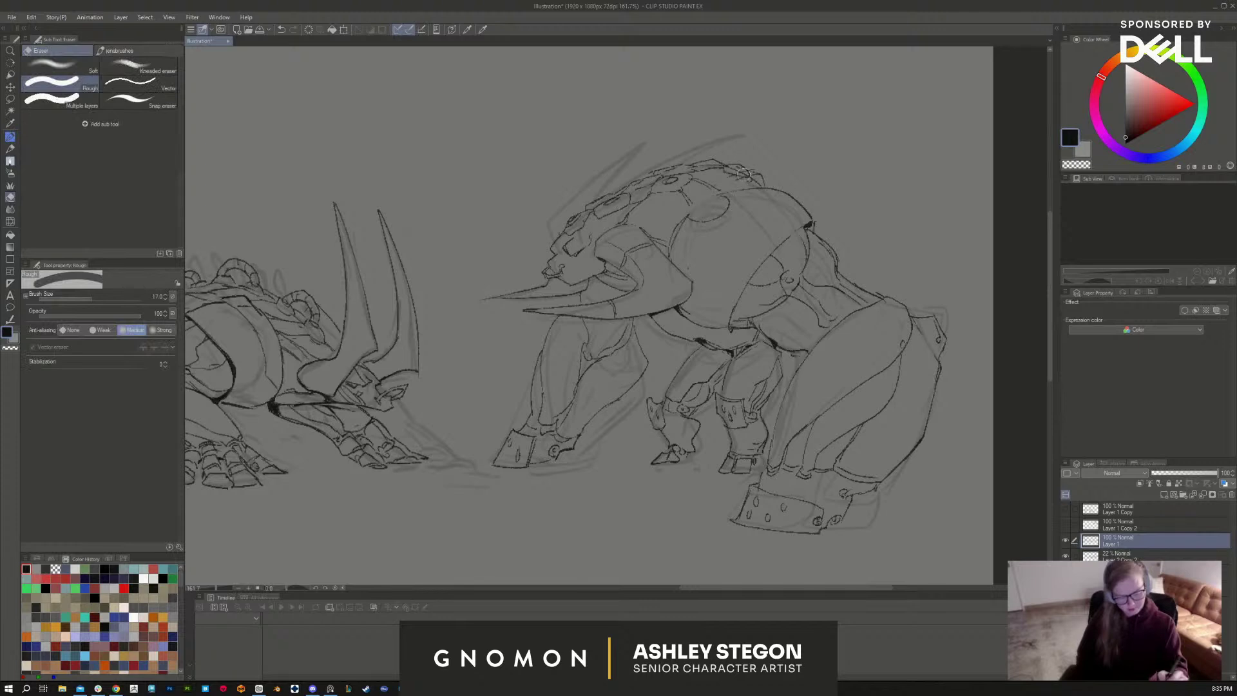
{"action": "key", "text": "b"}
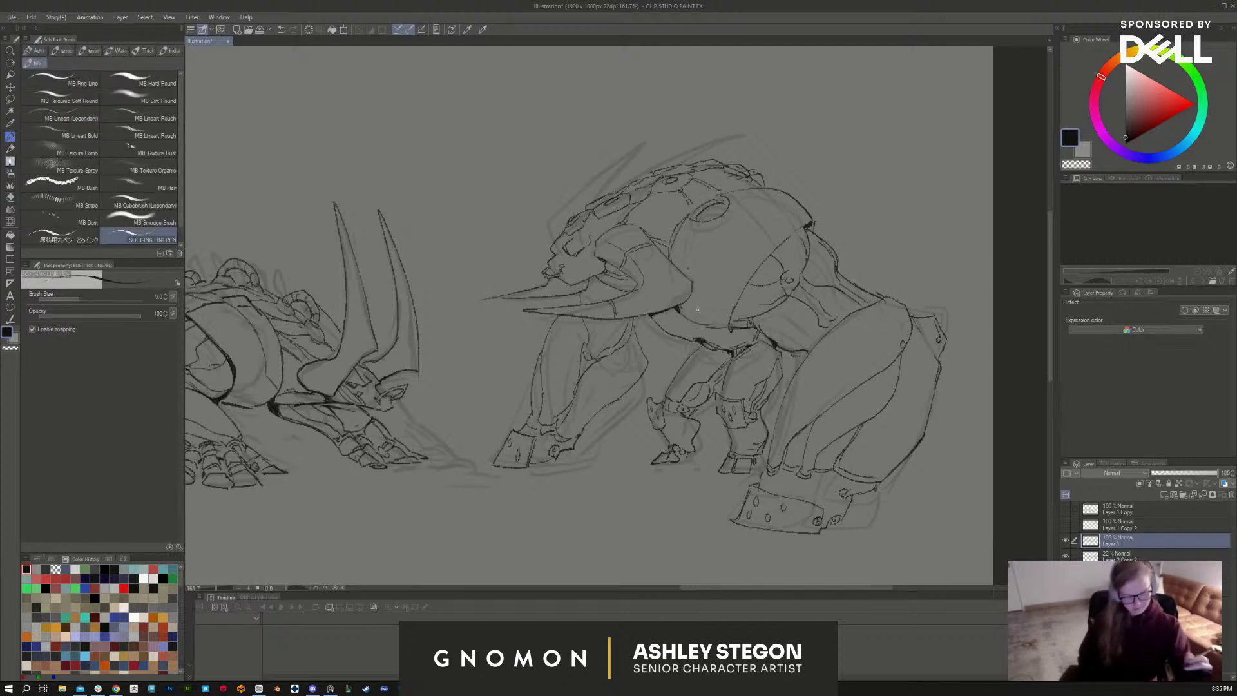
Step: Hide the rough sketch layer and check the clean line art of the creatures
{"action": "scroll", "coordinate": [952, 515], "scroll_direction": "down", "scroll_amount": 3}
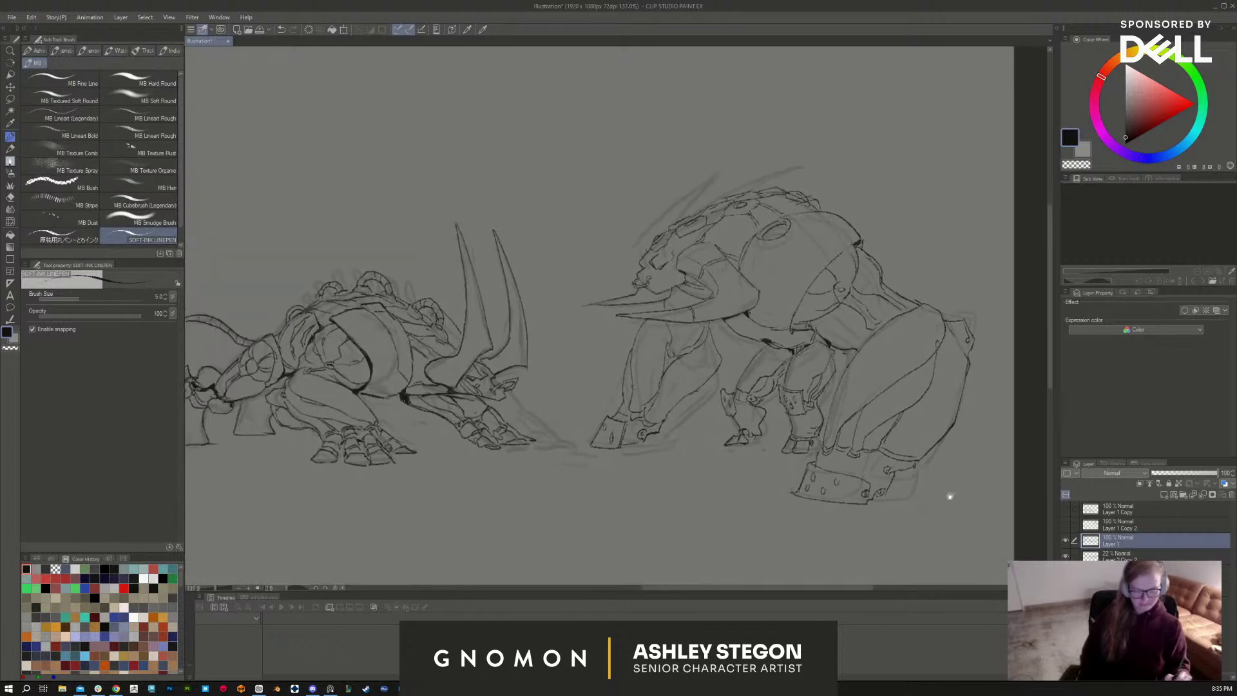
{"action": "scroll", "coordinate": [994, 465], "scroll_direction": "down", "scroll_amount": 3}
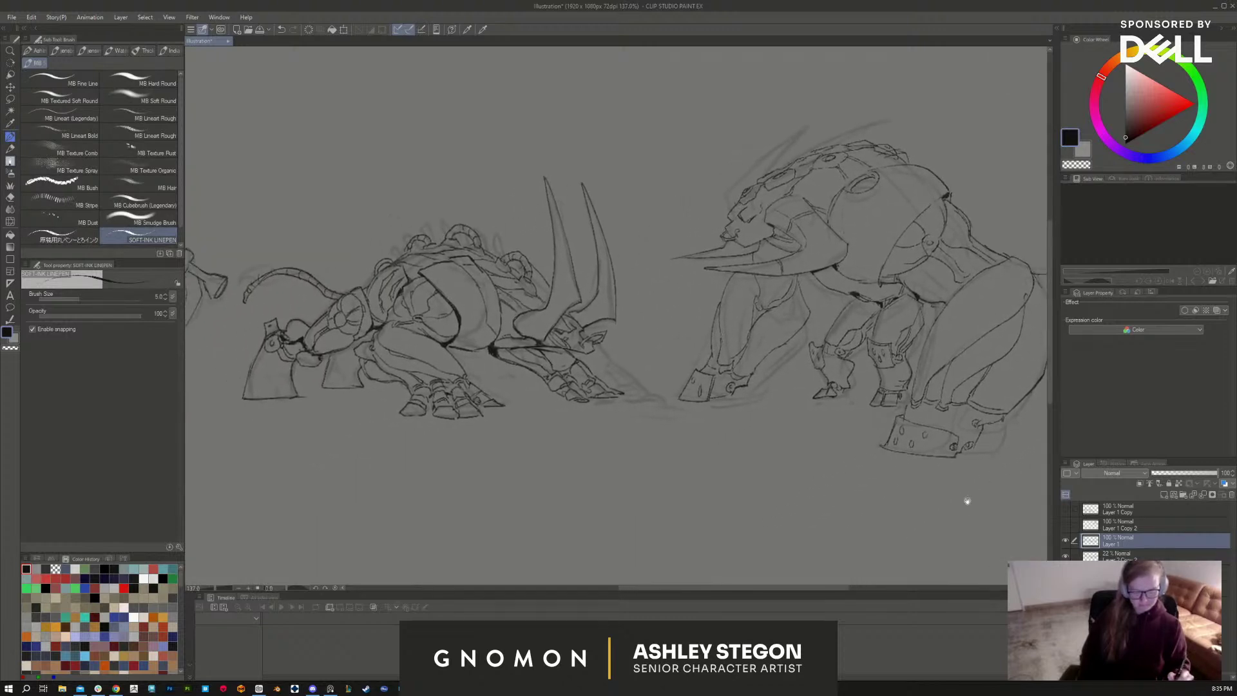
{"action": "scroll", "coordinate": [958, 530], "scroll_direction": "up", "scroll_amount": 2}
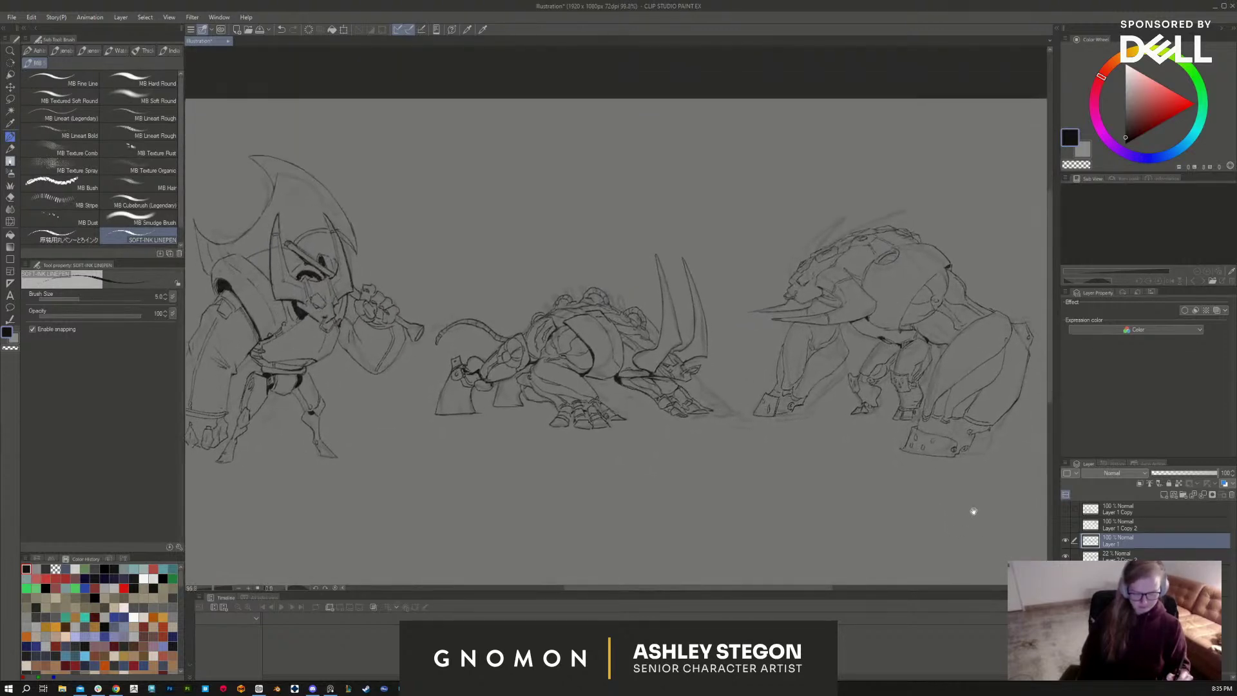
{"action": "left_click_drag", "start_coordinate": [972, 508], "coordinate": [888, 513]}
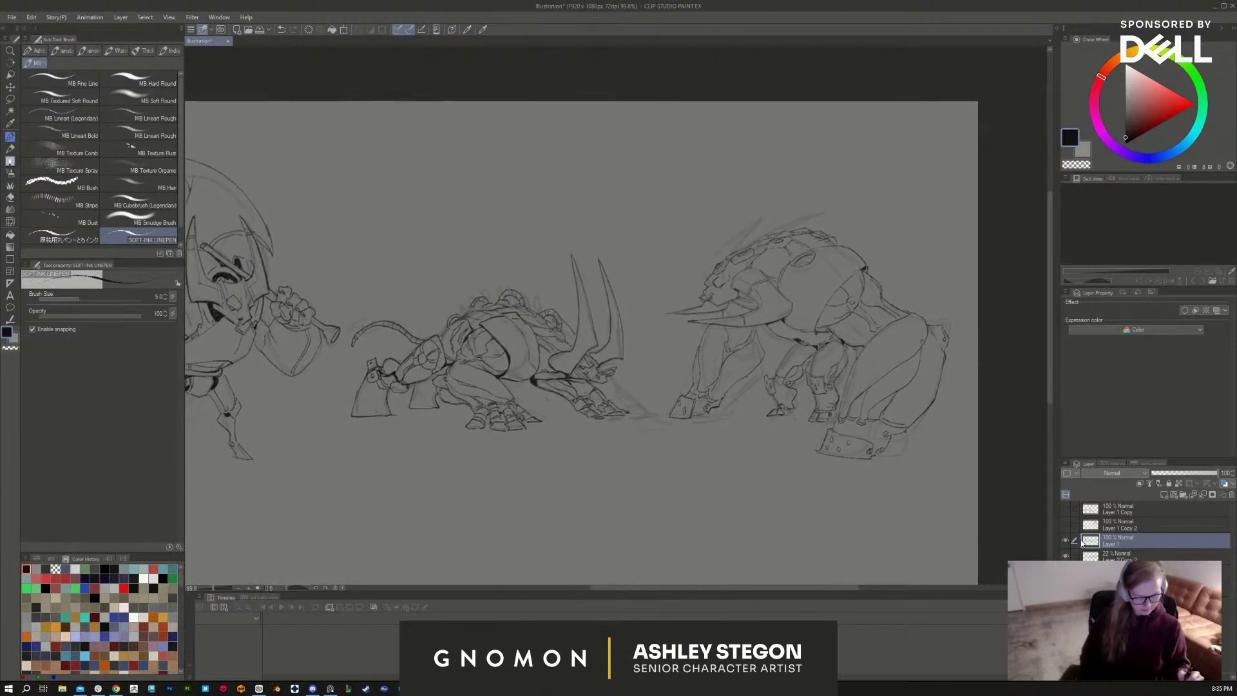
{"action": "scroll", "coordinate": [789, 262], "scroll_direction": "up", "scroll_amount": 4}
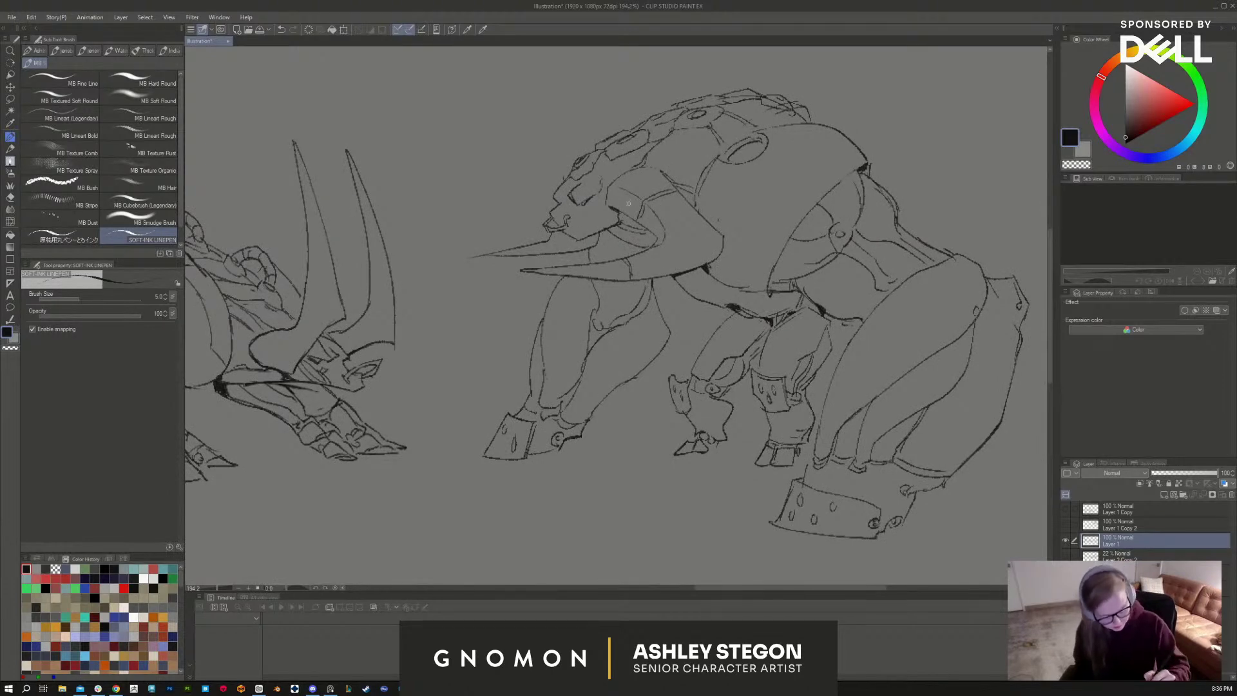
Step: Thicken the lines around the large near cuff and wrist, and add an inner contour along the forearm's outer edge
{"action": "scroll", "coordinate": [960, 510], "scroll_direction": "down", "scroll_amount": 3}
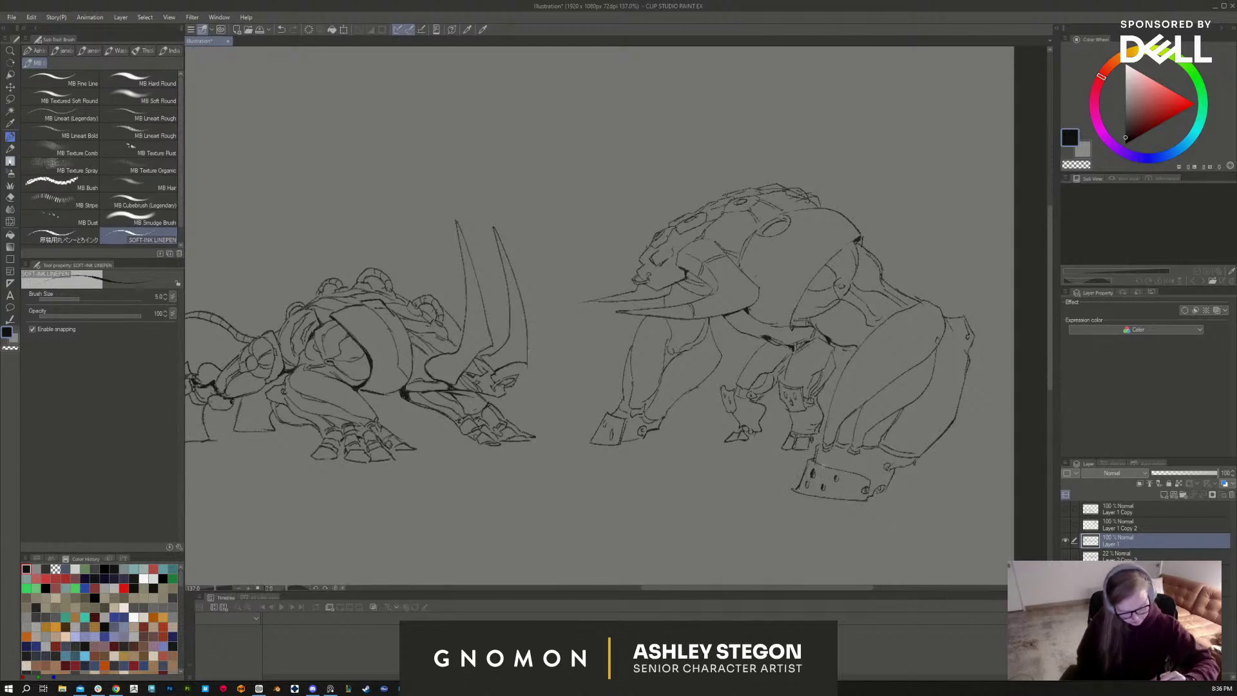
{"action": "left_click_drag", "start_coordinate": [816, 468], "coordinate": [843, 463]}
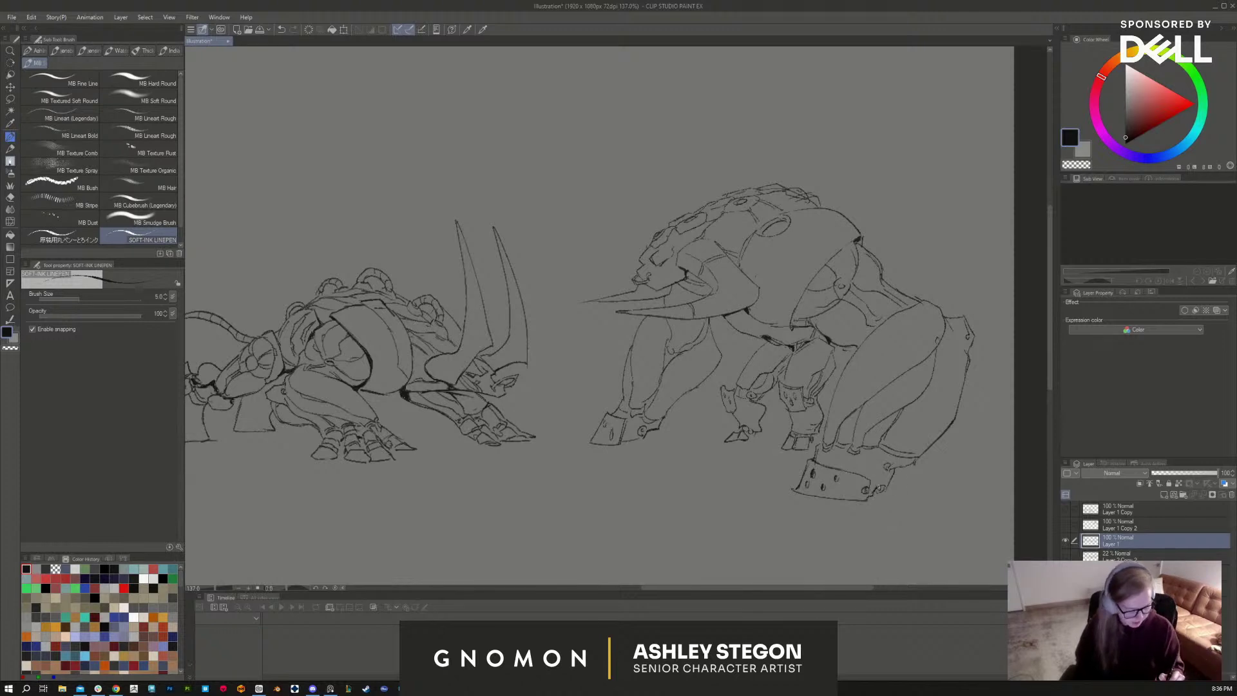
{"action": "left_click_drag", "start_coordinate": [886, 455], "coordinate": [902, 449]}
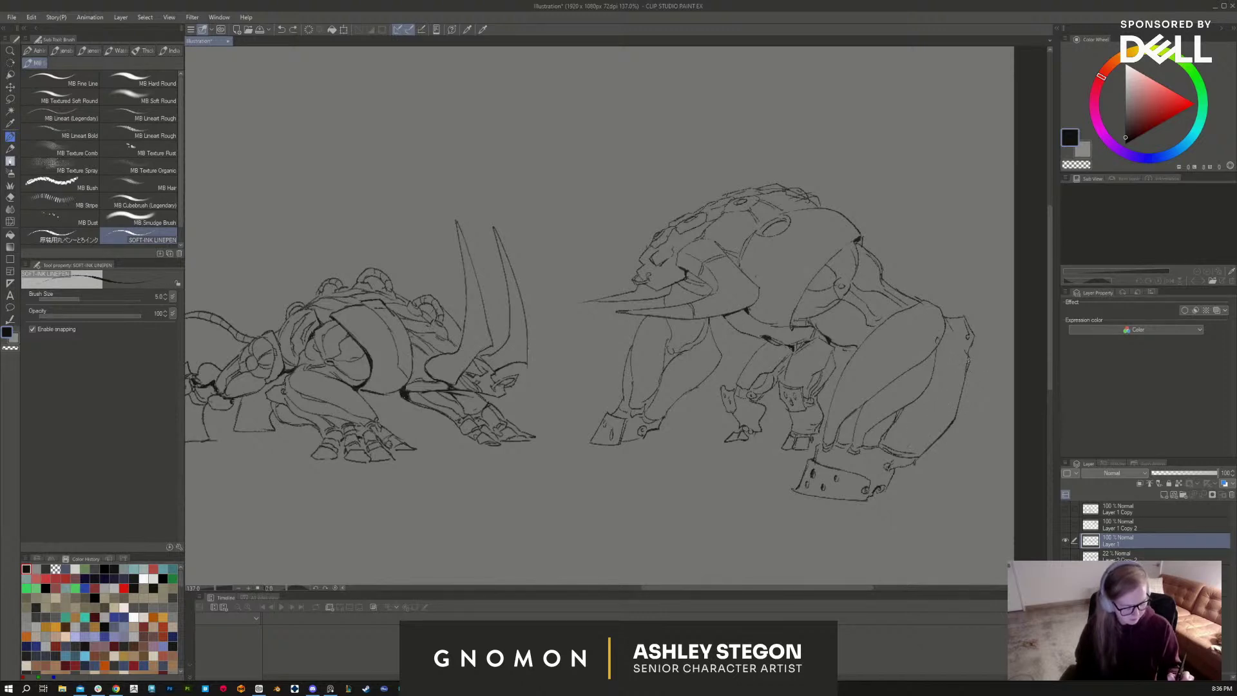
{"action": "left_click_drag", "start_coordinate": [968, 361], "coordinate": [933, 408]}
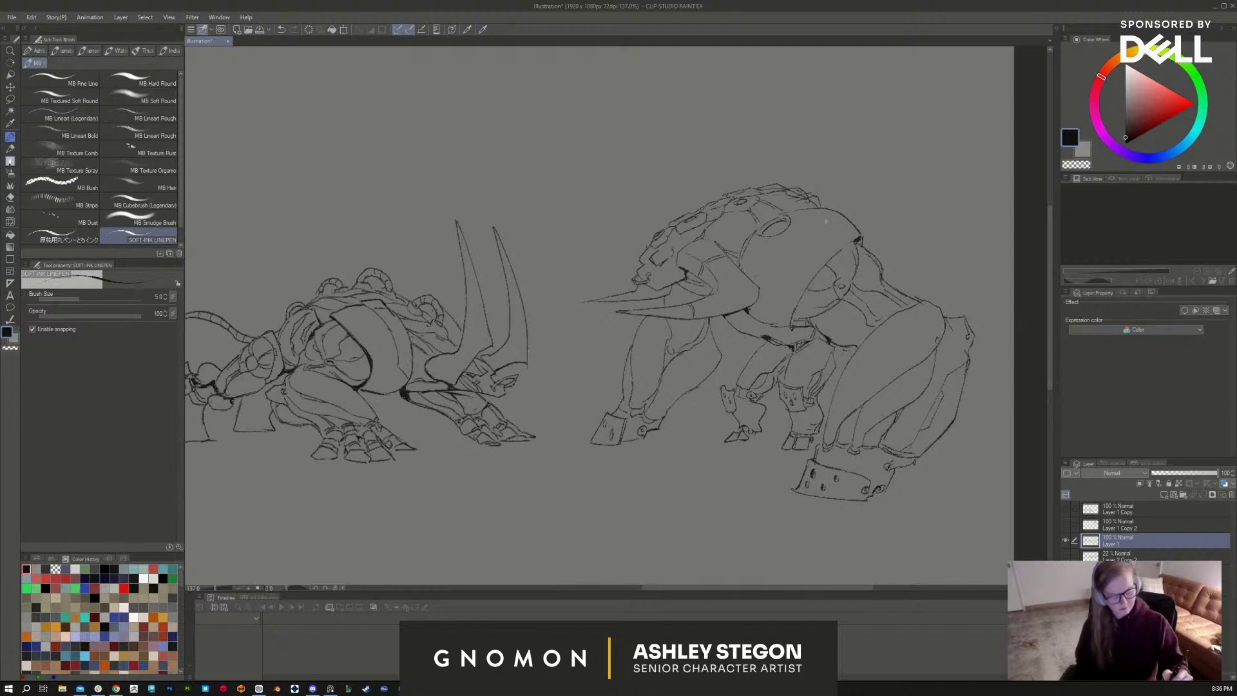
Step: Thicken the shell's rear edge and waist lines, add a parallel rim band on the shell, and darken the head's brow area
{"action": "mouse_move", "coordinate": [853, 240]}
{"action": "left_mouse_down"}
{"action": "mouse_move", "coordinate": [789, 292]}
{"action": "mouse_move", "coordinate": [799, 273]}
{"action": "mouse_move", "coordinate": [789, 307]}
{"action": "mouse_move", "coordinate": [836, 257]}
{"action": "mouse_move", "coordinate": [819, 265]}
{"action": "mouse_move", "coordinate": [794, 318]}
{"action": "left_mouse_up"}
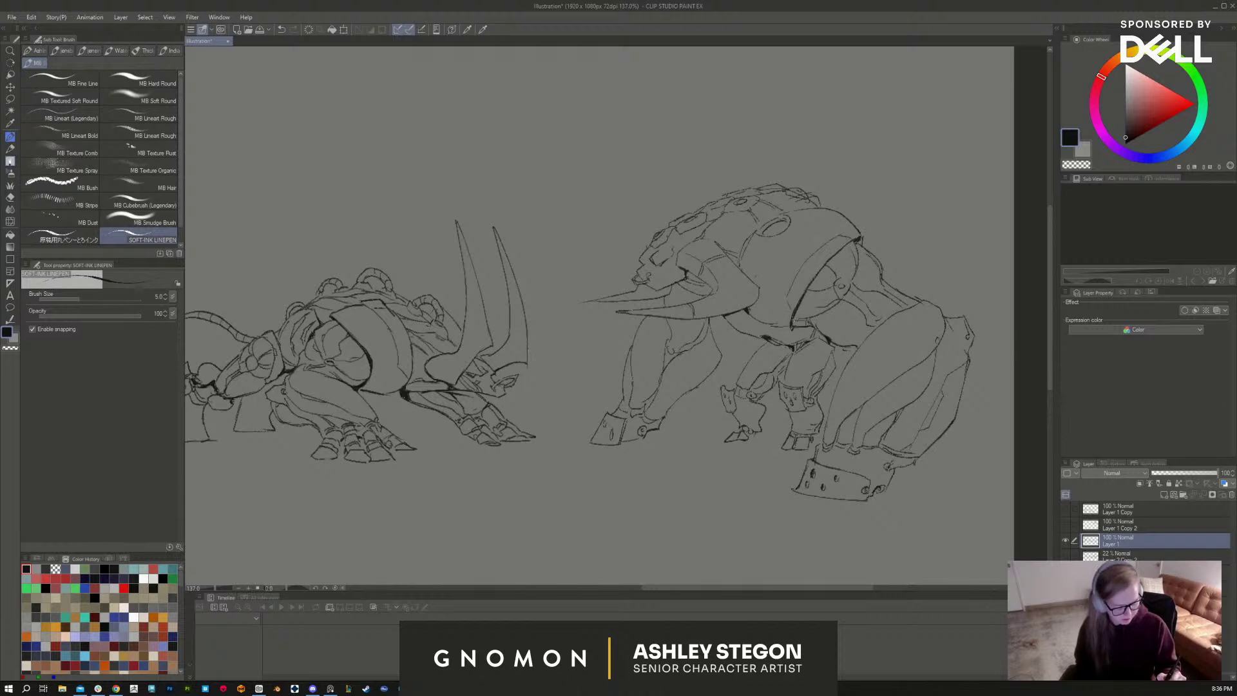
{"action": "left_click_drag", "start_coordinate": [855, 241], "coordinate": [838, 254]}
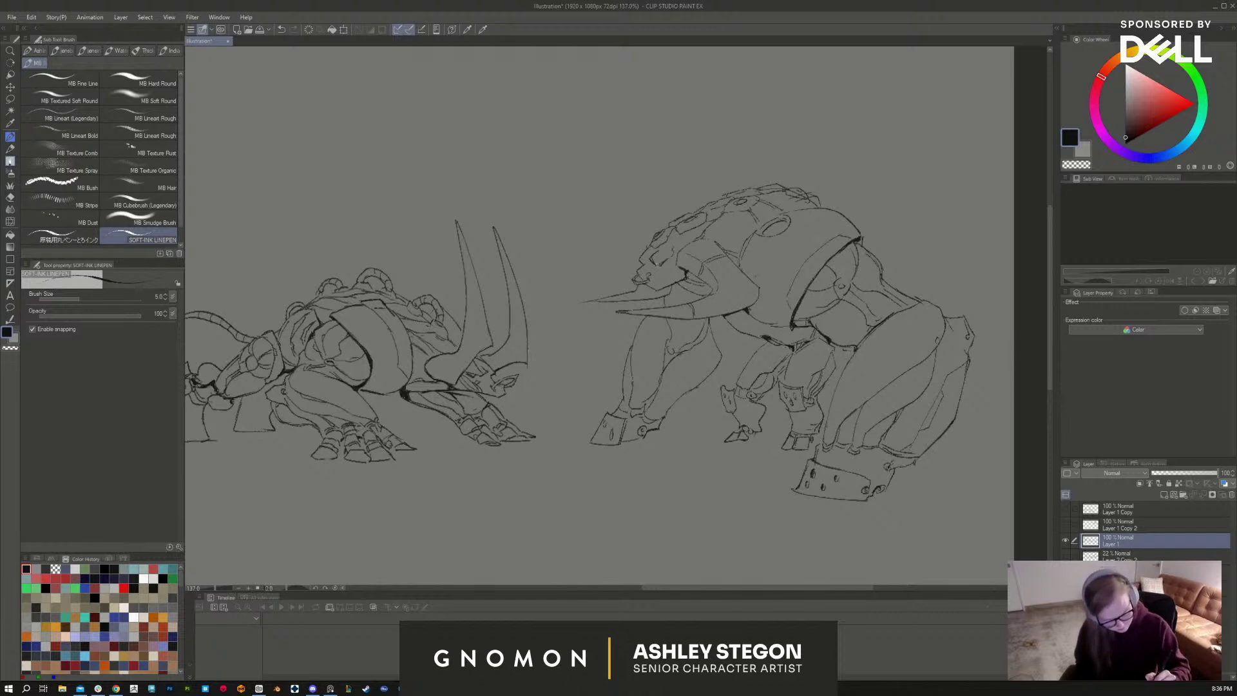
{"action": "left_click_drag", "start_coordinate": [655, 265], "coordinate": [669, 257]}
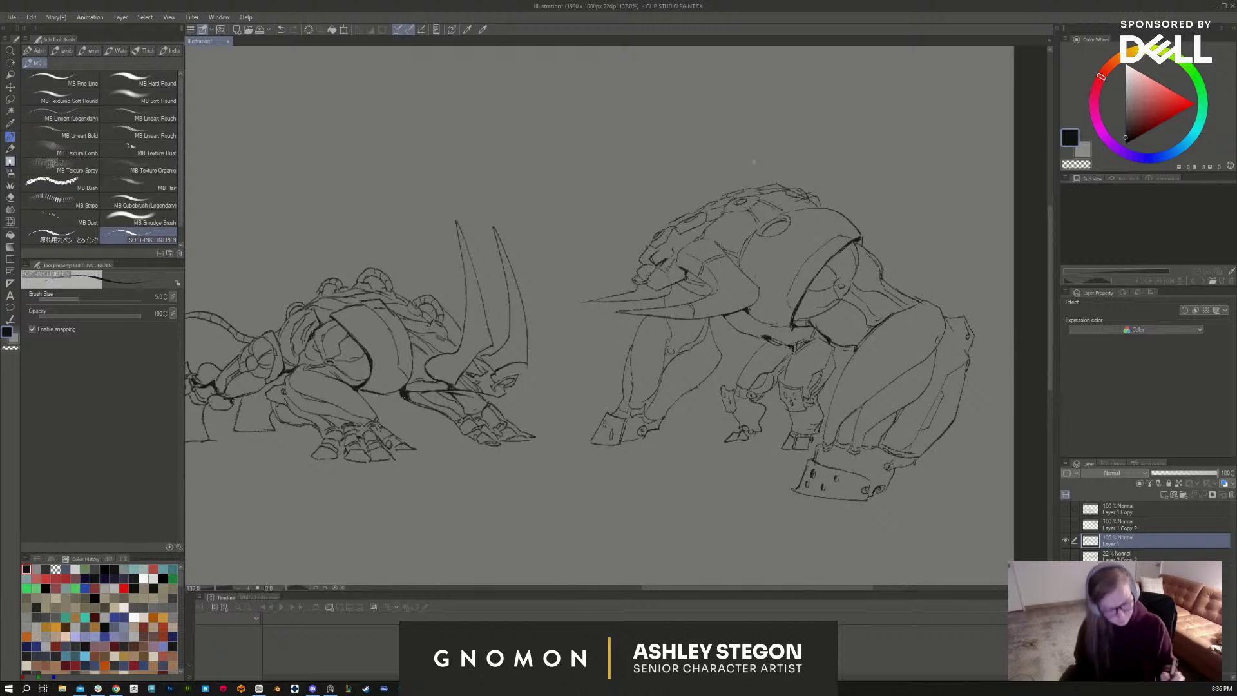
Step: Reinforce the third creature's small leg contours and add a small detail at the far arm's elbow
{"action": "scroll", "coordinate": [716, 447], "scroll_direction": "down", "scroll_amount": 4}
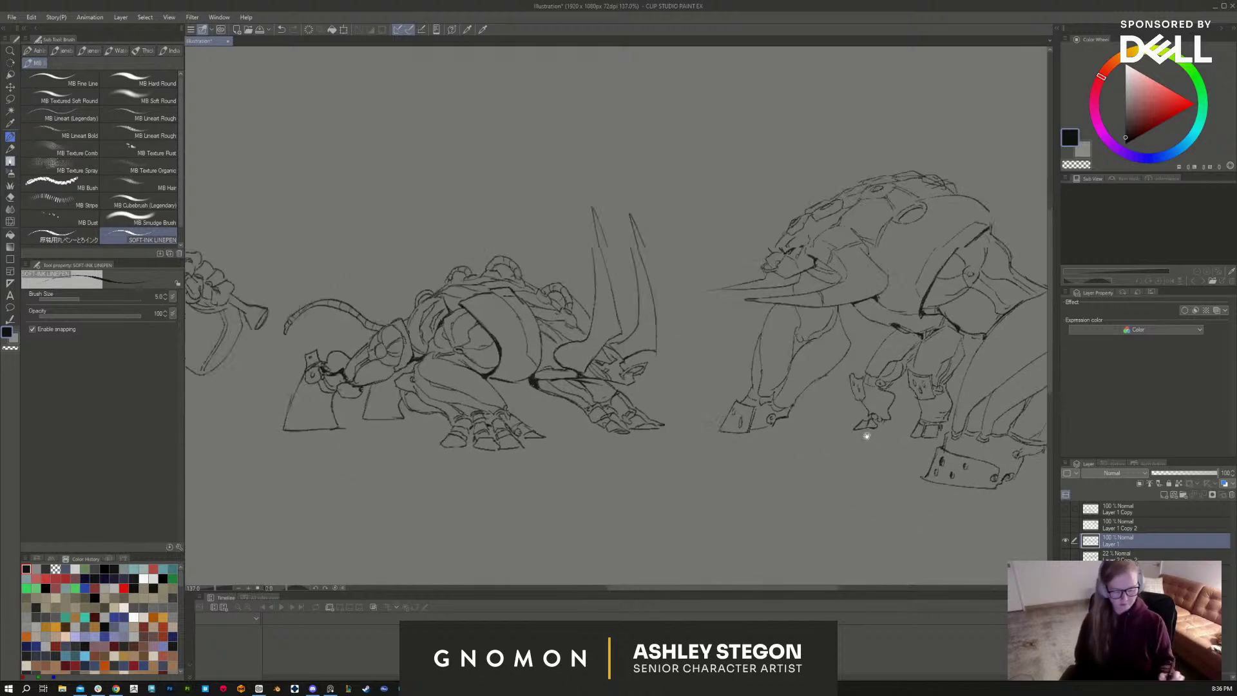
{"action": "left_click_drag", "start_coordinate": [775, 479], "coordinate": [878, 464]}
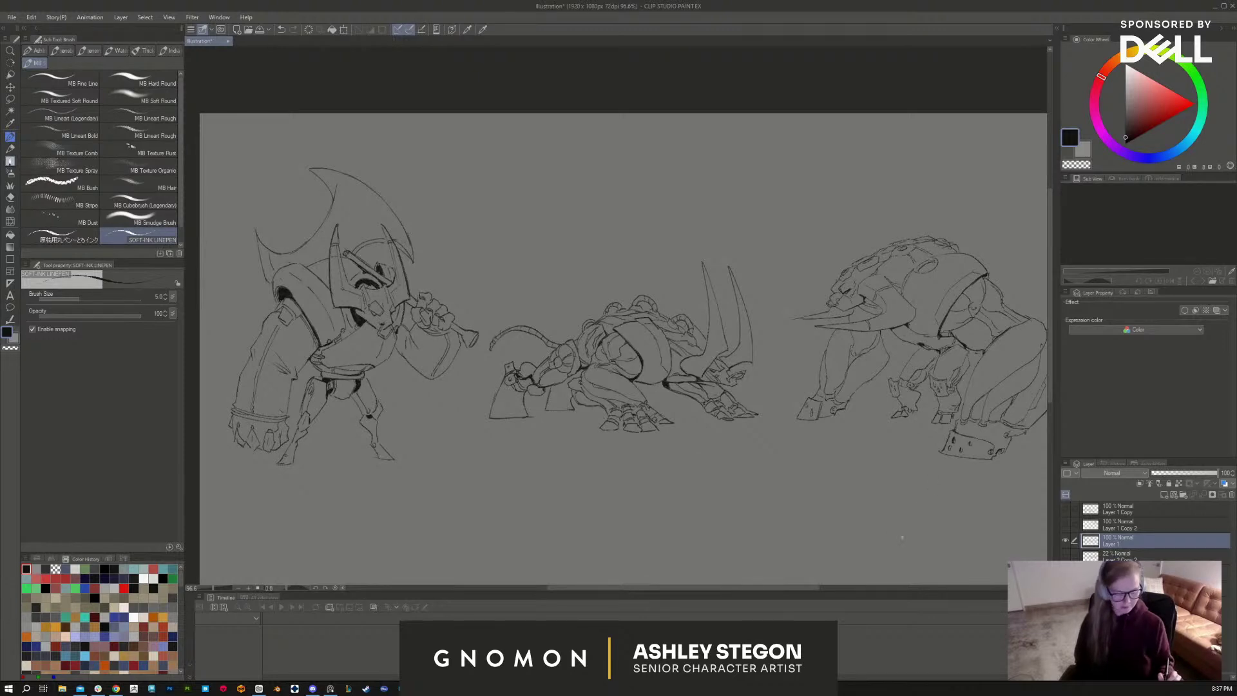
{"action": "left_click_drag", "start_coordinate": [894, 517], "coordinate": [731, 500]}
{"action": "scroll", "coordinate": [731, 500], "scroll_direction": "up", "scroll_amount": 4}
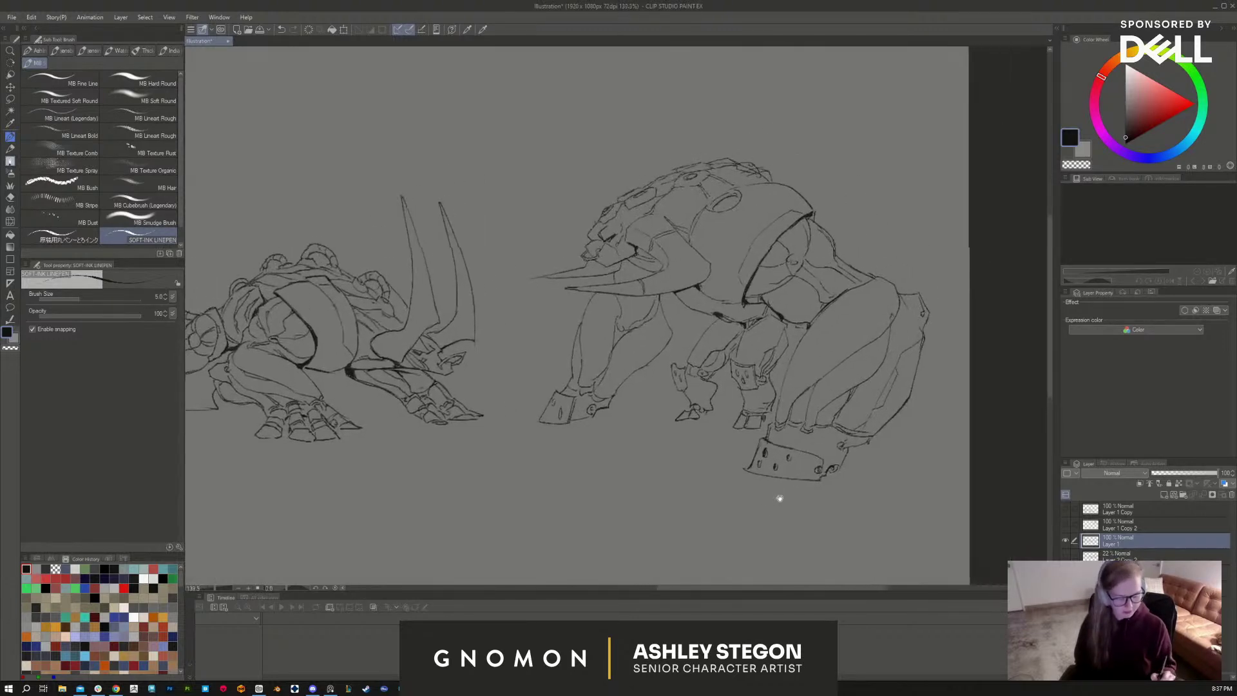
{"action": "left_click_drag", "start_coordinate": [742, 324], "coordinate": [734, 346]}
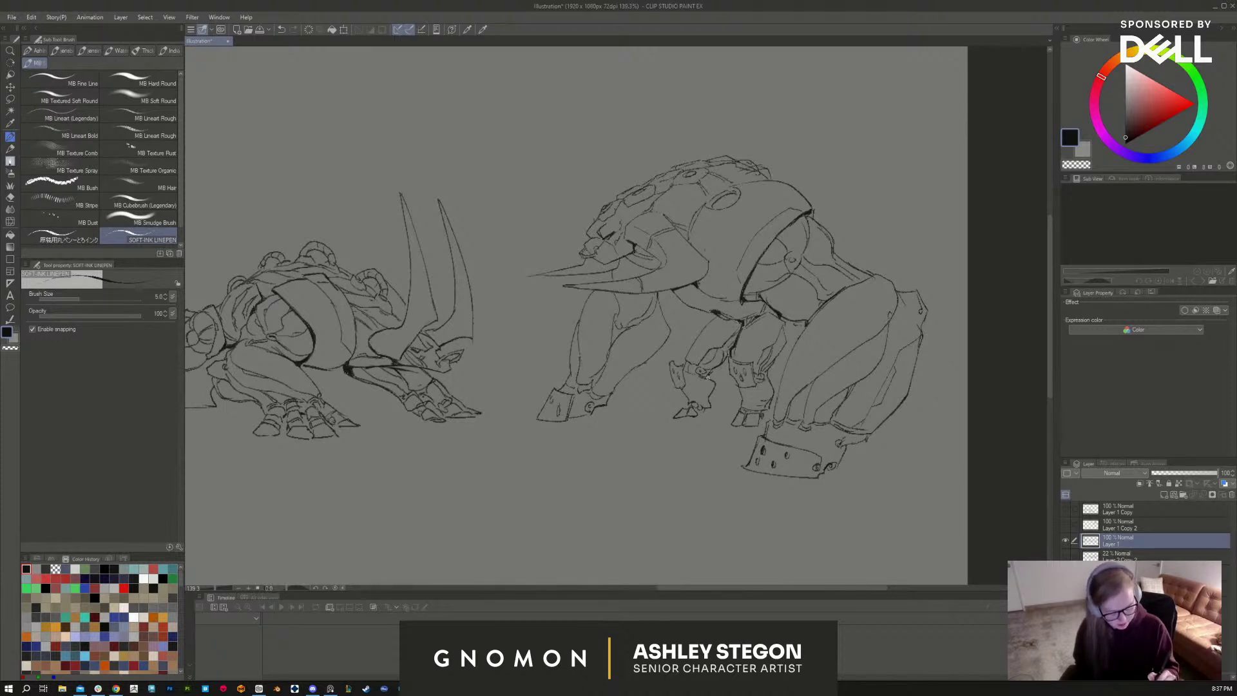
{"action": "mouse_move", "coordinate": [635, 318]}
{"action": "left_mouse_down"}
{"action": "mouse_move", "coordinate": [628, 327]}
{"action": "mouse_move", "coordinate": [673, 304]}
{"action": "mouse_move", "coordinate": [670, 321]}
{"action": "left_mouse_up"}
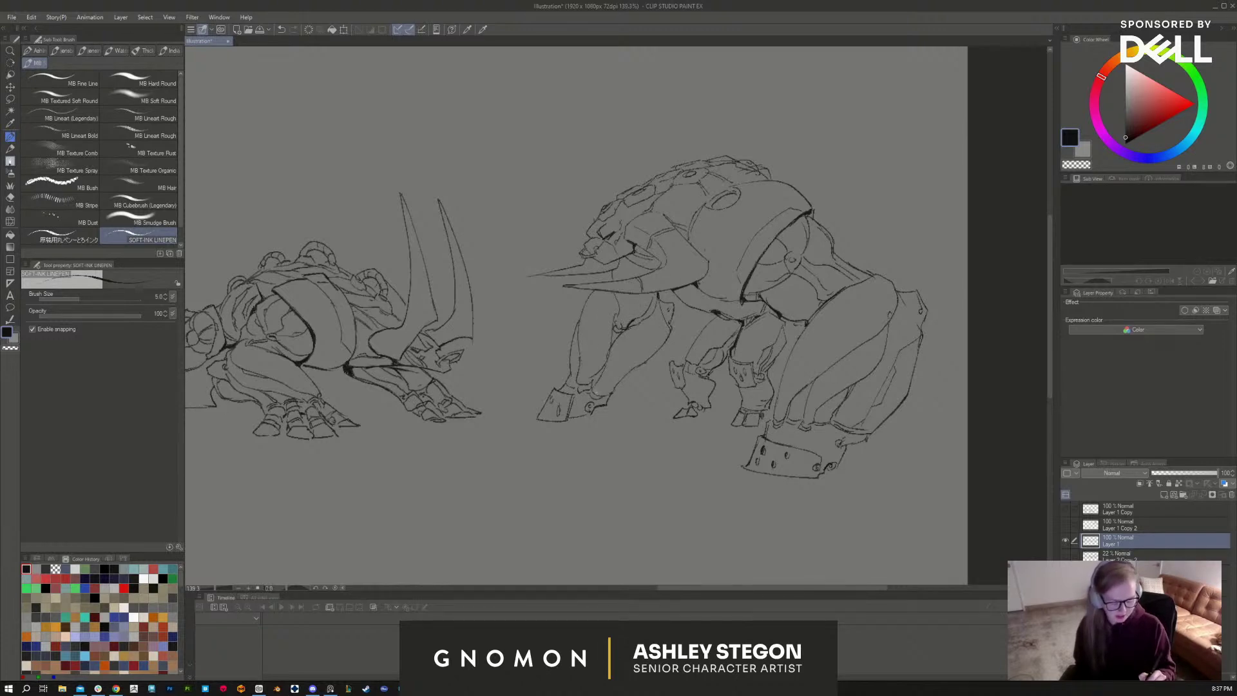
Step: Touch up the third creature's far arm and shell top lines, and draw a pointed spike at the near arm's elbow
{"action": "left_click_drag", "start_coordinate": [578, 379], "coordinate": [570, 385]}
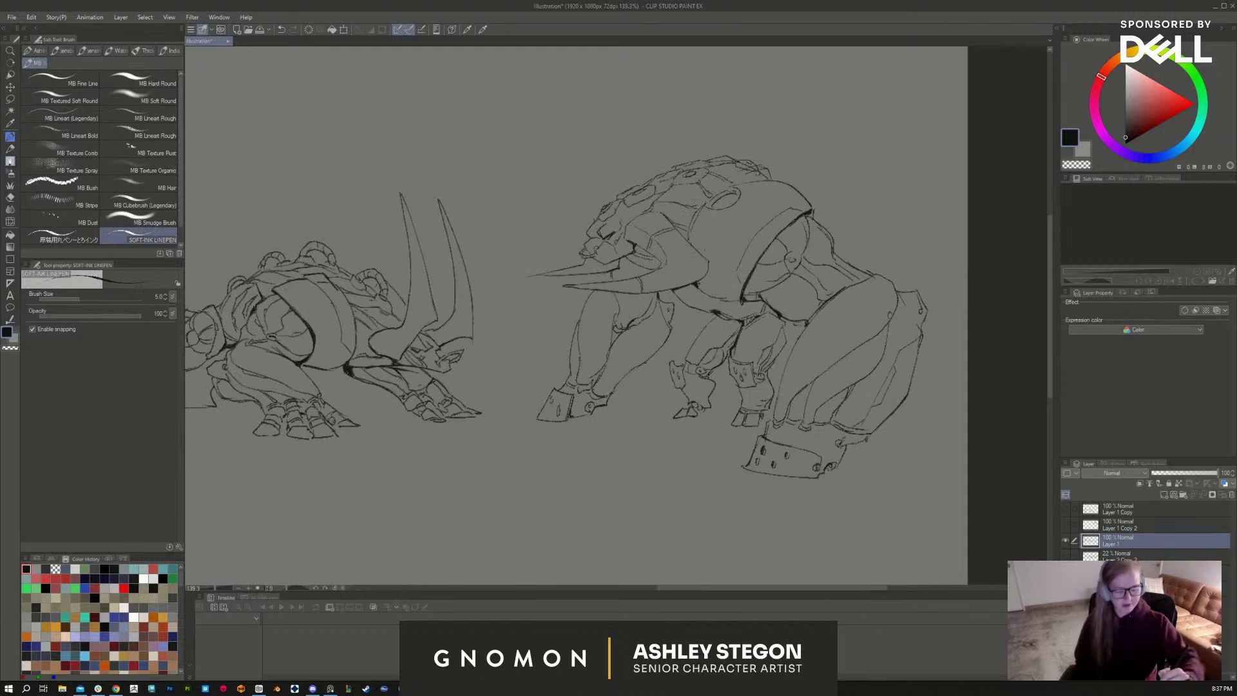
{"action": "left_click_drag", "start_coordinate": [709, 171], "coordinate": [760, 180]}
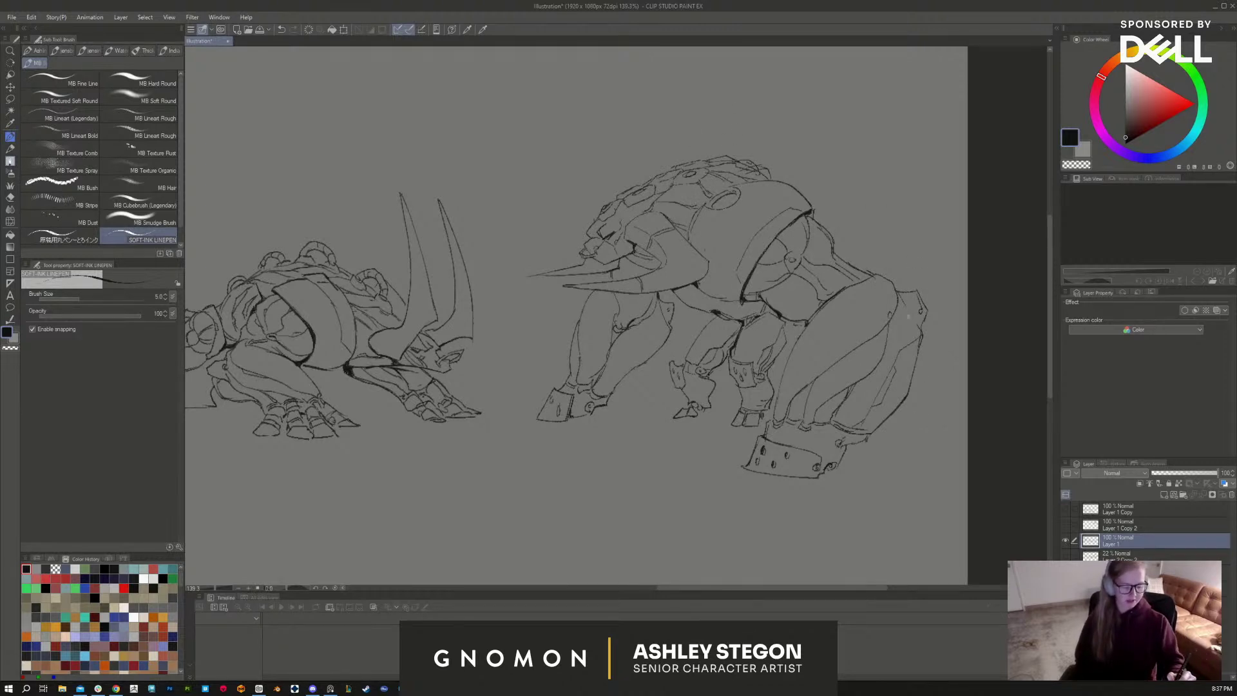
{"action": "mouse_move", "coordinate": [903, 300]}
{"action": "left_mouse_down"}
{"action": "mouse_move", "coordinate": [919, 326]}
{"action": "mouse_move", "coordinate": [910, 287]}
{"action": "mouse_move", "coordinate": [931, 269]}
{"action": "mouse_move", "coordinate": [936, 325]}
{"action": "left_mouse_up"}
{"action": "key", "text": "ctrl+z"}
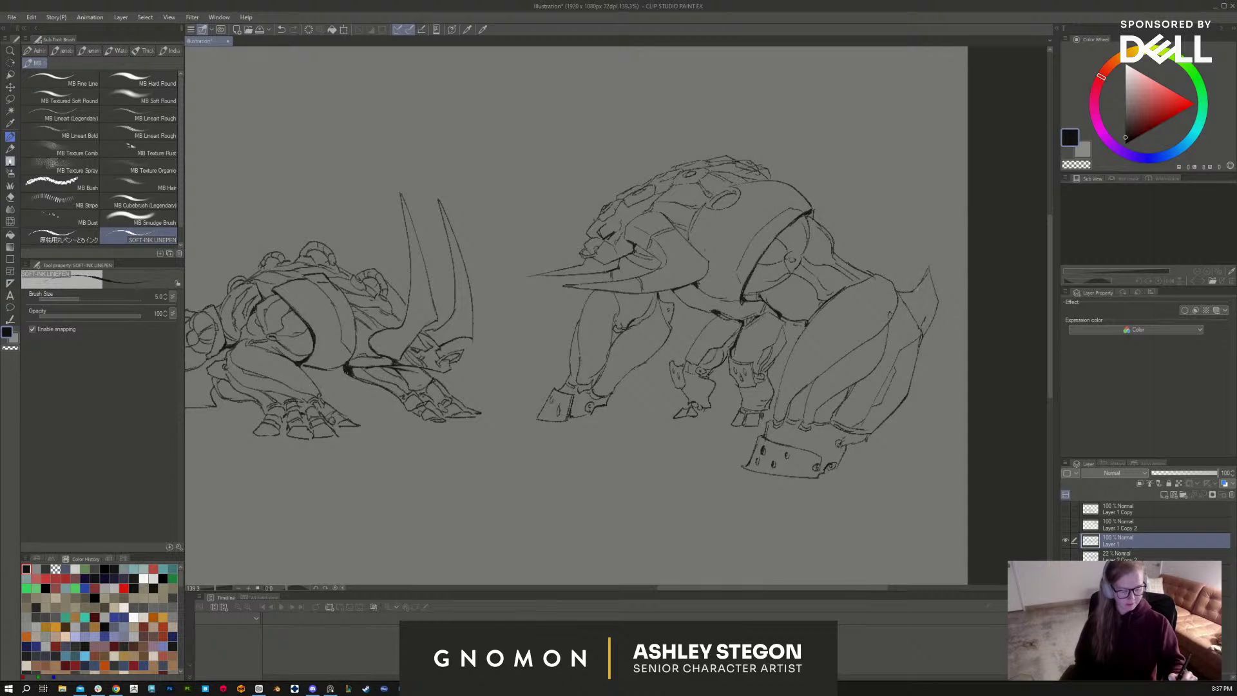
{"action": "left_click_drag", "start_coordinate": [926, 270], "coordinate": [905, 288]}
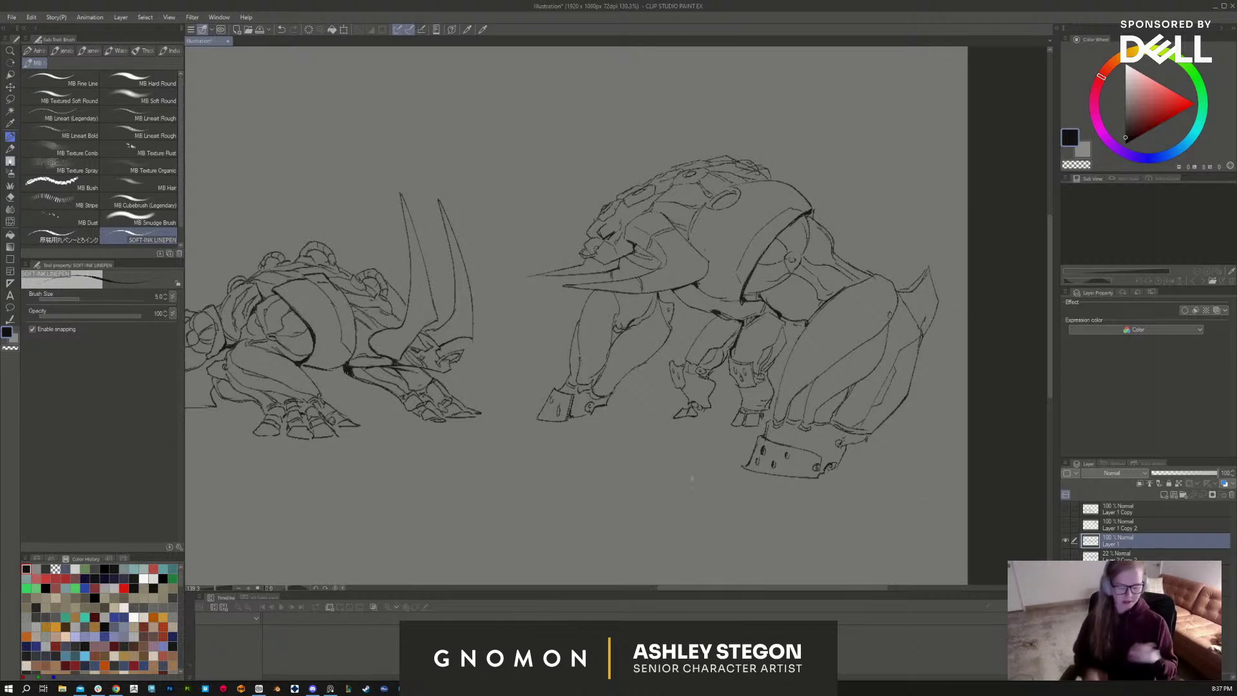
{"action": "scroll", "coordinate": [691, 479], "scroll_direction": "down", "scroll_amount": 3}
{"action": "scroll", "coordinate": [588, 477], "scroll_direction": "up", "scroll_amount": 3}
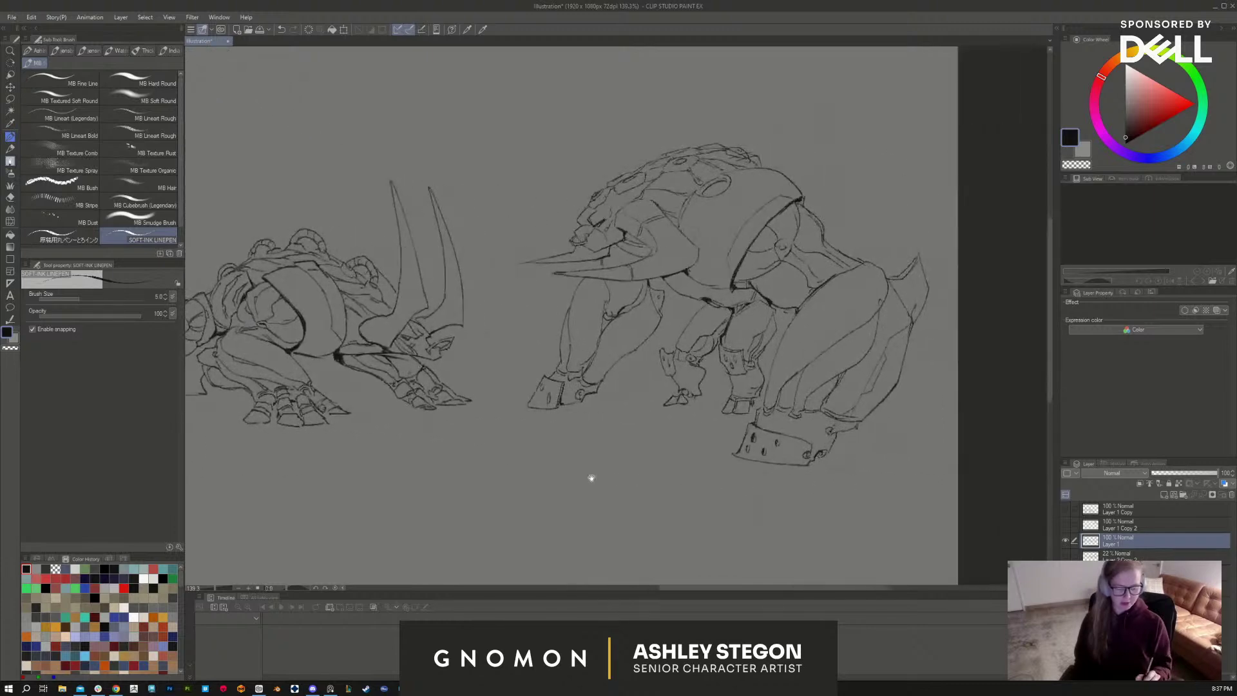
{"action": "scroll", "coordinate": [629, 451], "scroll_direction": "up", "scroll_amount": 2}
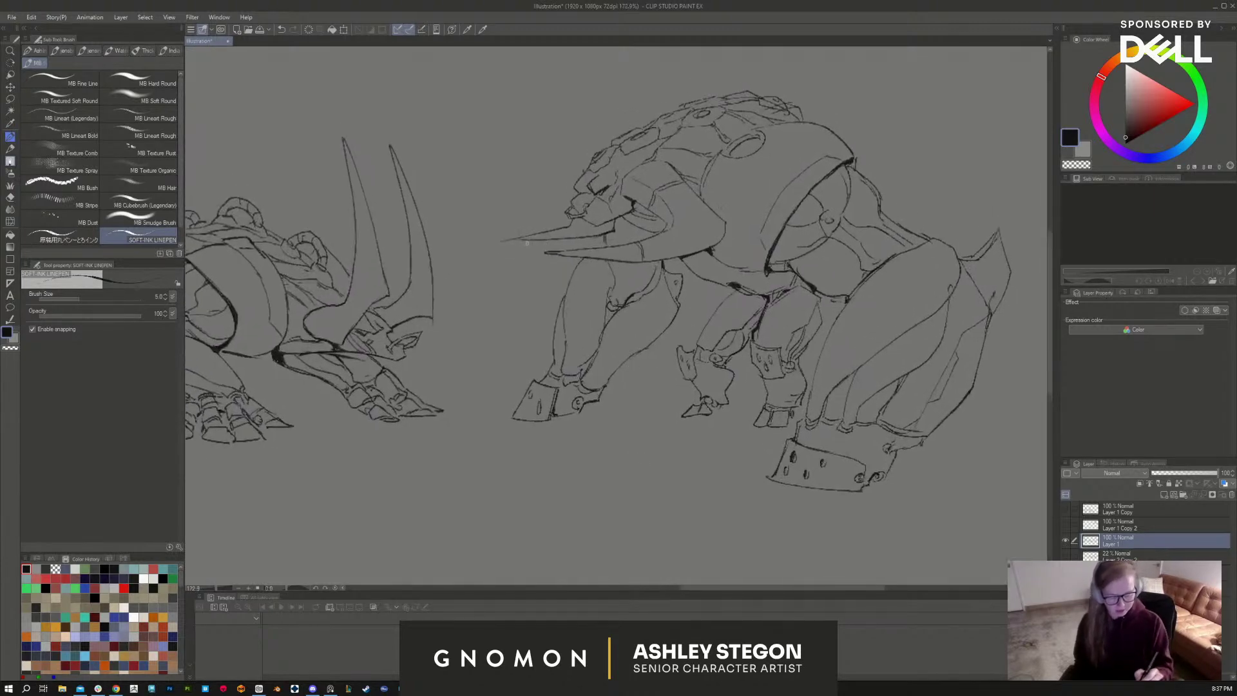
{"action": "mouse_move", "coordinate": [514, 238]}
{"action": "left_mouse_down"}
{"action": "mouse_move", "coordinate": [501, 239]}
{"action": "mouse_move", "coordinate": [496, 196]}
{"action": "left_mouse_up"}
{"action": "left_click_drag", "start_coordinate": [562, 244], "coordinate": [523, 203]}
{"action": "key", "text": "ctrl+z"}
{"action": "key", "text": "ctrl+z"}
{"action": "key", "text": "ctrl+z"}
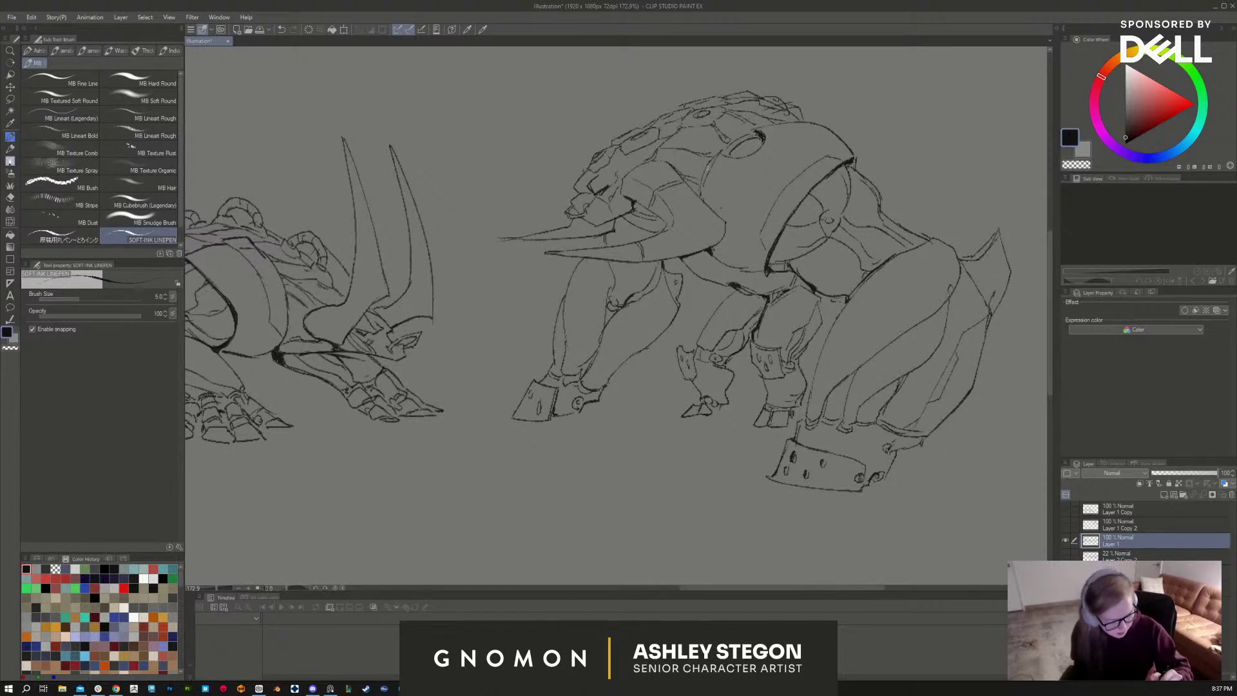
Step: Thicken the shell's front edge and underbelly line, and reinforce the contours of the small legs and far arm
{"action": "left_click_drag", "start_coordinate": [718, 156], "coordinate": [699, 197]}
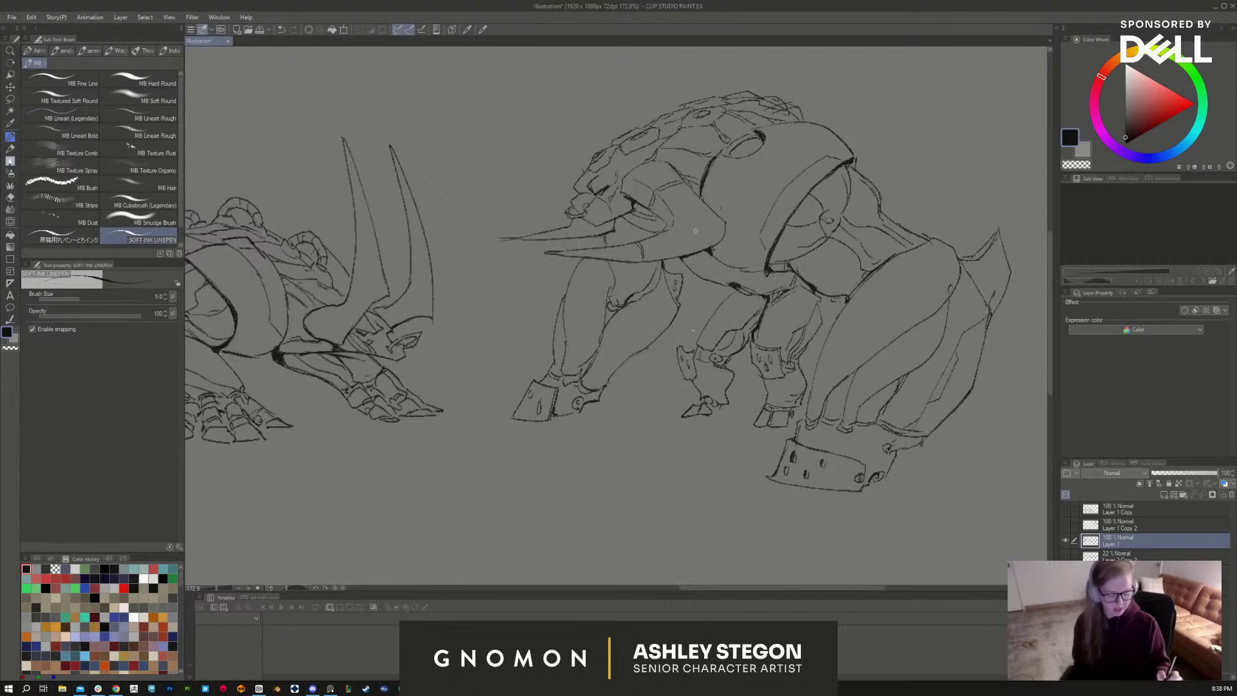
{"action": "left_click_drag", "start_coordinate": [743, 300], "coordinate": [773, 296]}
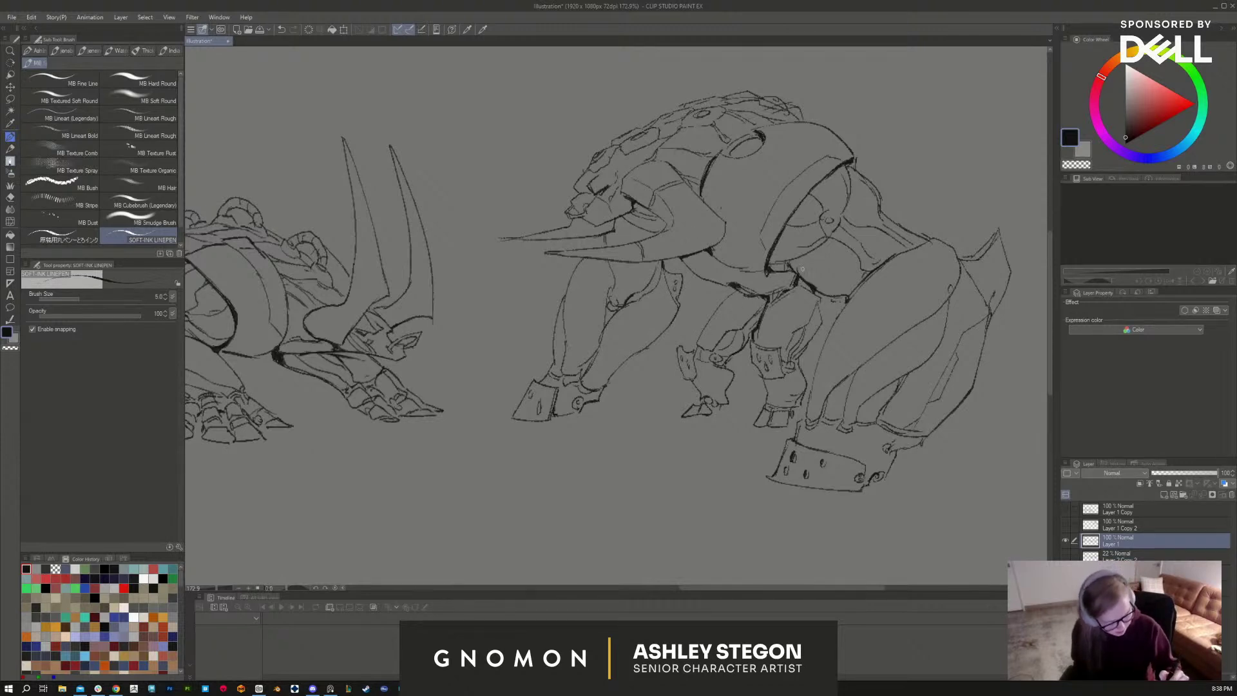
{"action": "left_click_drag", "start_coordinate": [722, 305], "coordinate": [740, 290]}
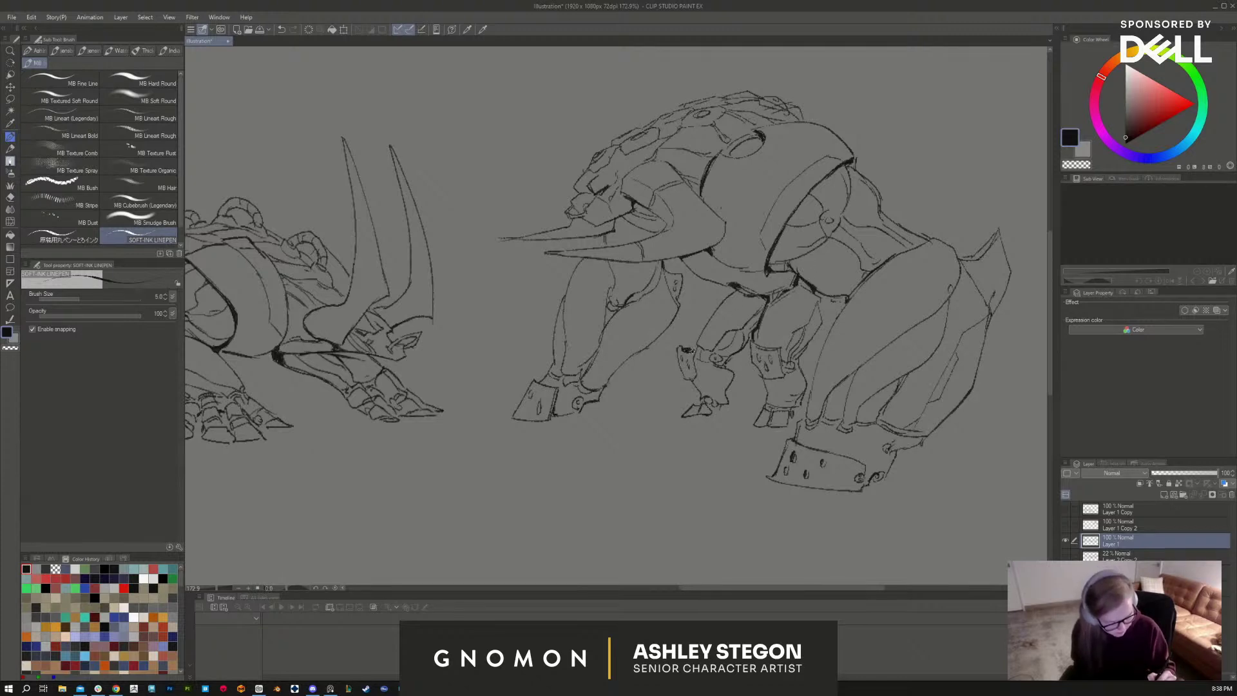
{"action": "left_click_drag", "start_coordinate": [754, 364], "coordinate": [764, 380]}
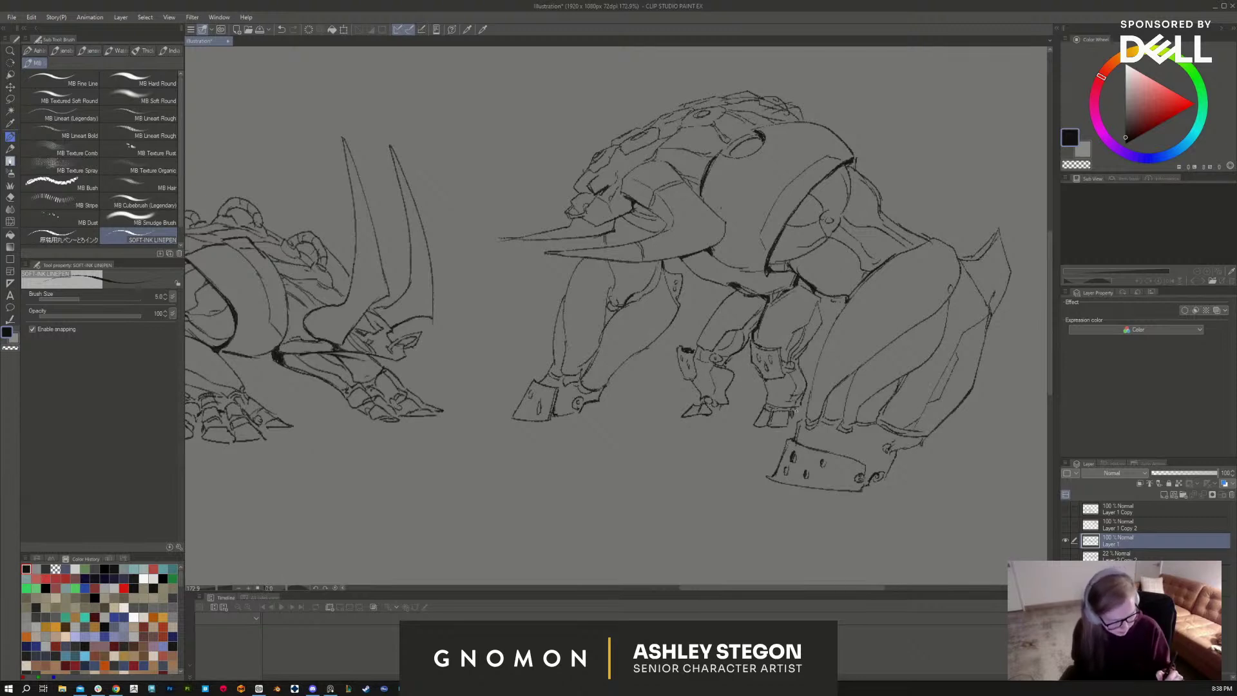
{"action": "left_click_drag", "start_coordinate": [797, 409], "coordinate": [787, 417]}
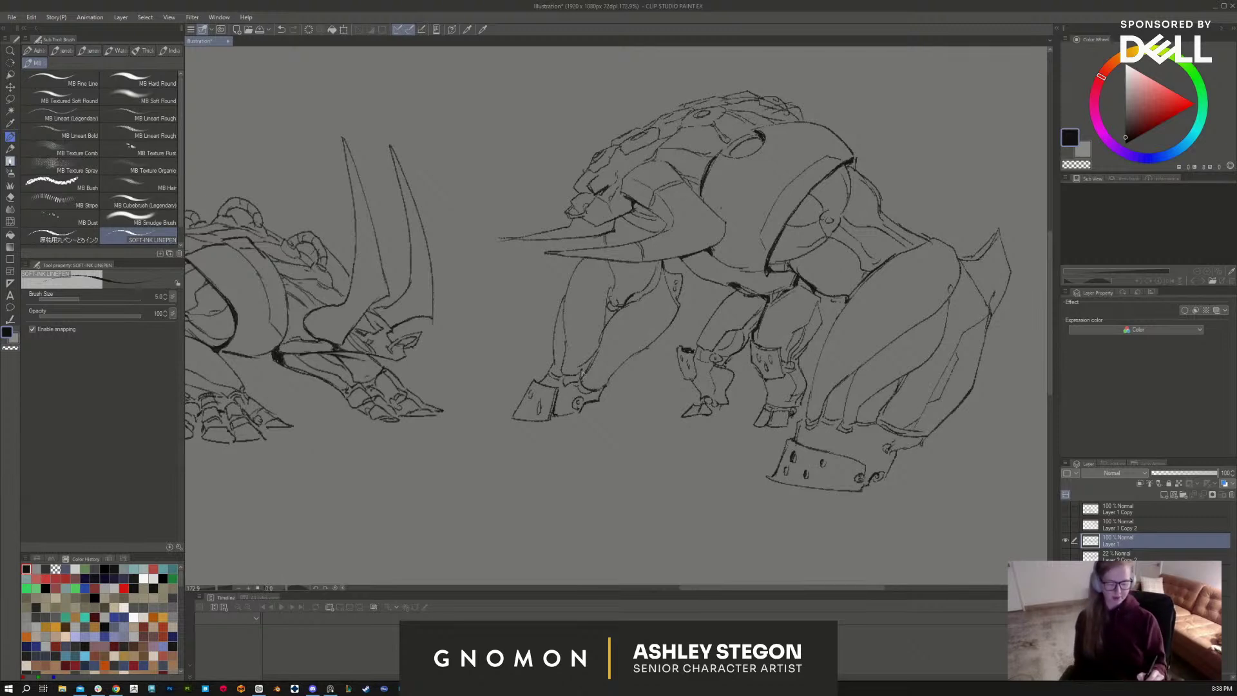
{"action": "left_click_drag", "start_coordinate": [587, 362], "coordinate": [581, 377]}
{"action": "mouse_move", "coordinate": [611, 266]}
{"action": "left_mouse_down"}
{"action": "mouse_move", "coordinate": [625, 303]}
{"action": "mouse_move", "coordinate": [678, 285]}
{"action": "left_mouse_up"}
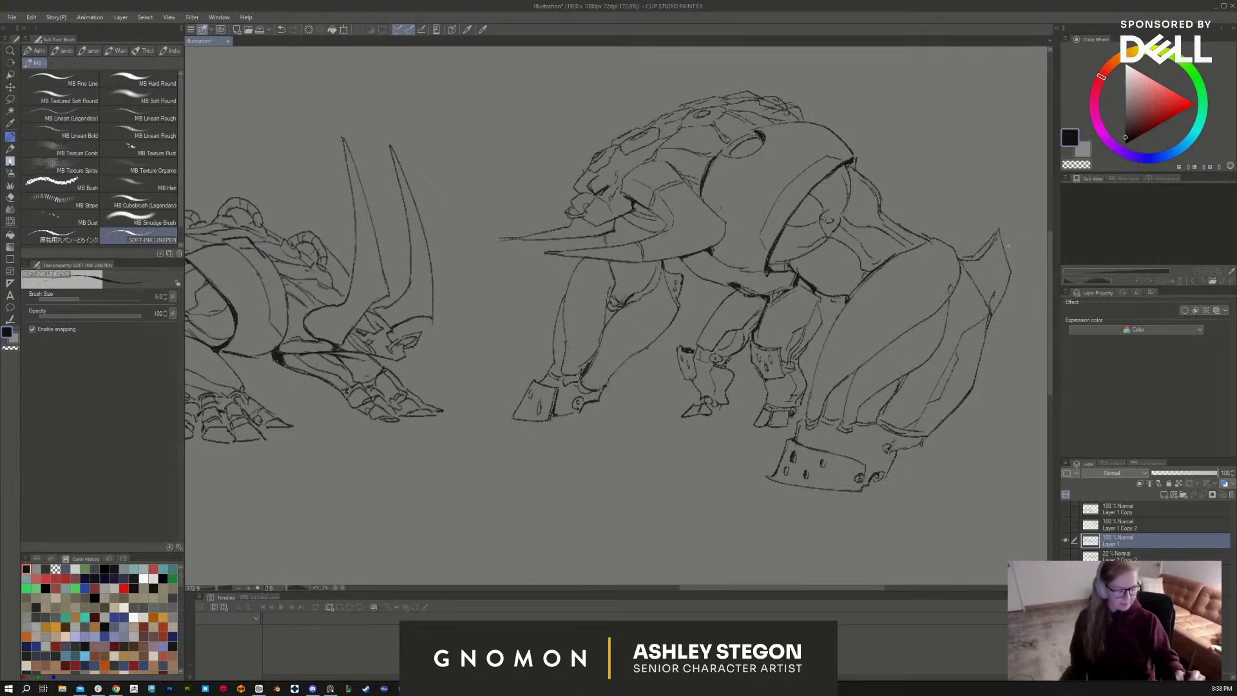
Step: Darken the near arm's elbow spike and outer edge, and add a rim band between the wrist and the large cuff
{"action": "mouse_move", "coordinate": [998, 232]}
{"action": "left_mouse_down"}
{"action": "mouse_move", "coordinate": [1008, 280]}
{"action": "mouse_move", "coordinate": [974, 382]}
{"action": "left_mouse_up"}
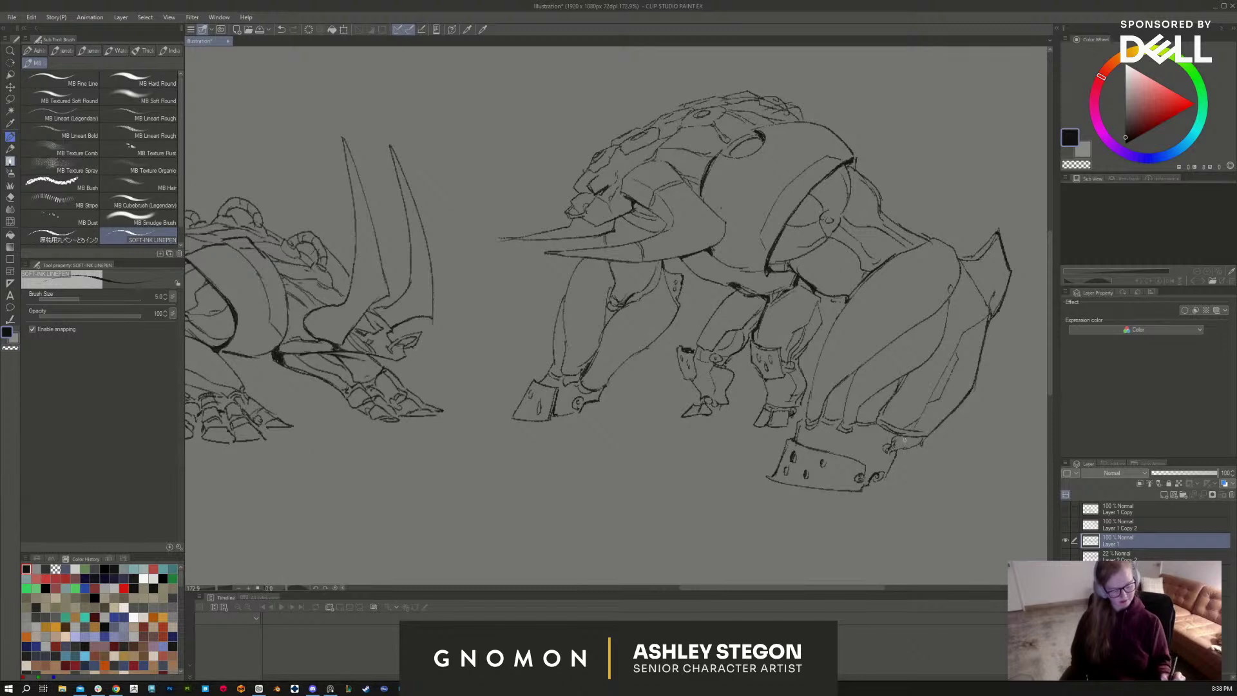
{"action": "left_click_drag", "start_coordinate": [798, 434], "coordinate": [895, 454]}
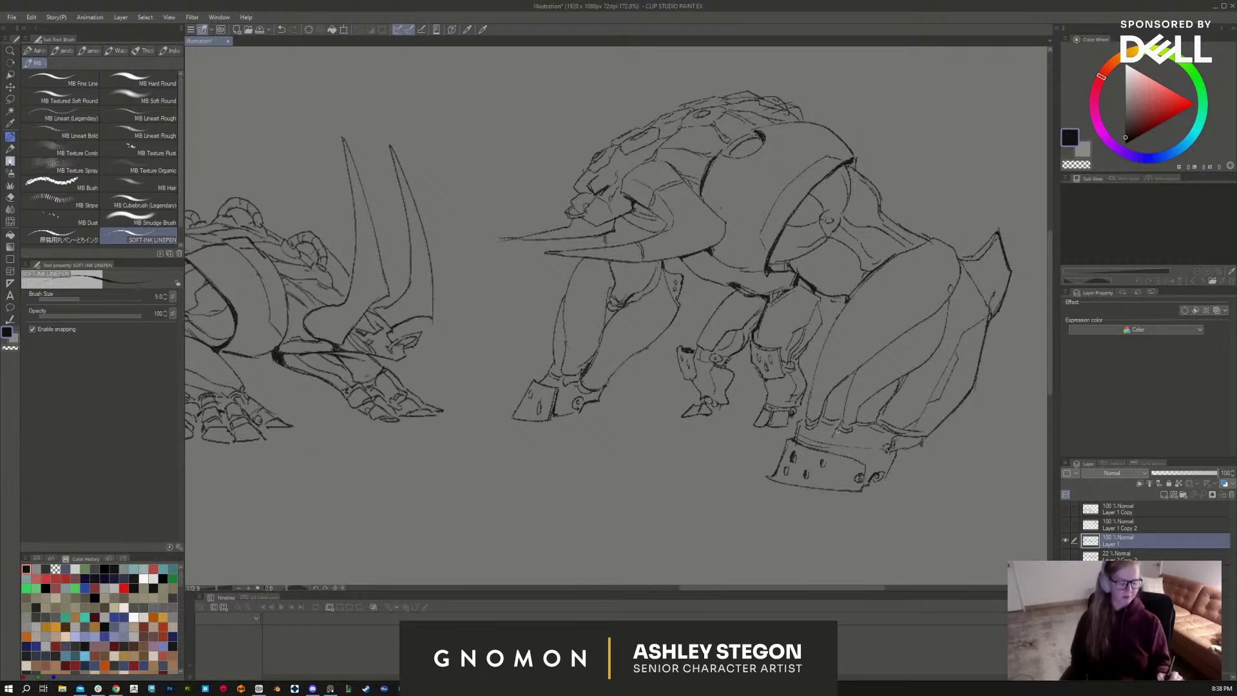
{"action": "mouse_move", "coordinate": [855, 437]}
{"action": "left_mouse_down"}
{"action": "mouse_move", "coordinate": [884, 434]}
{"action": "mouse_move", "coordinate": [794, 428]}
{"action": "left_mouse_up"}
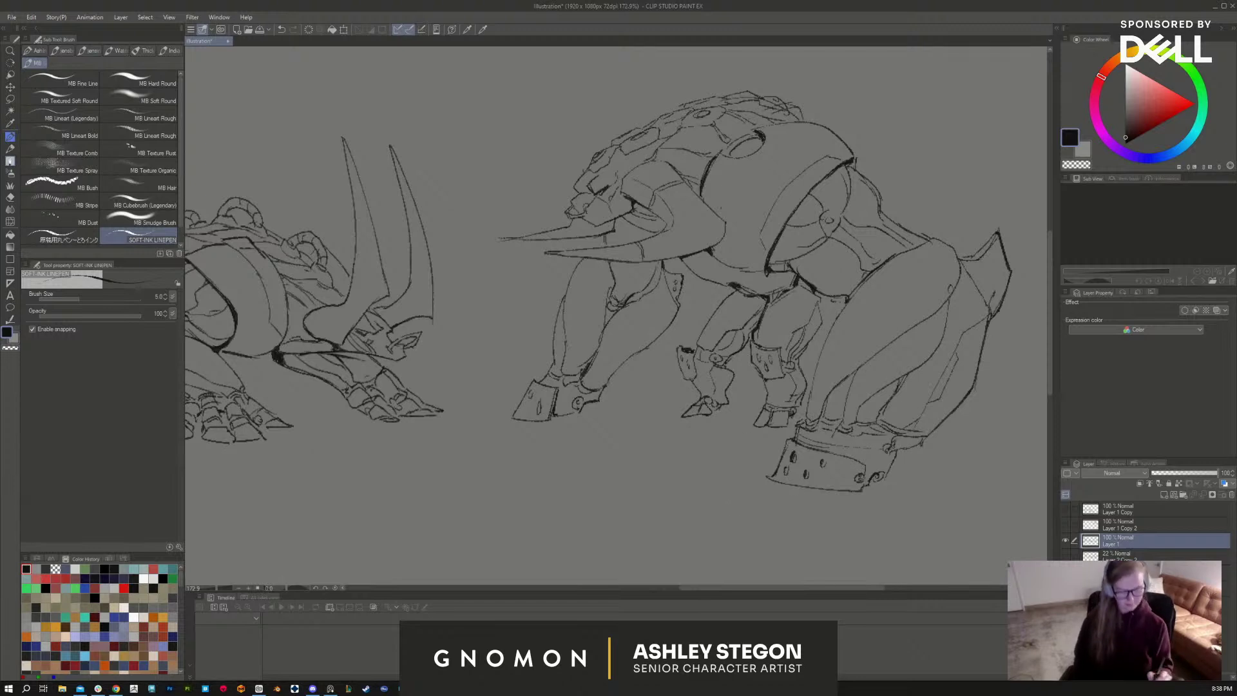
{"action": "scroll", "coordinate": [693, 530], "scroll_direction": "down", "scroll_amount": 5}
{"action": "scroll", "coordinate": [902, 502], "scroll_direction": "up", "scroll_amount": 3}
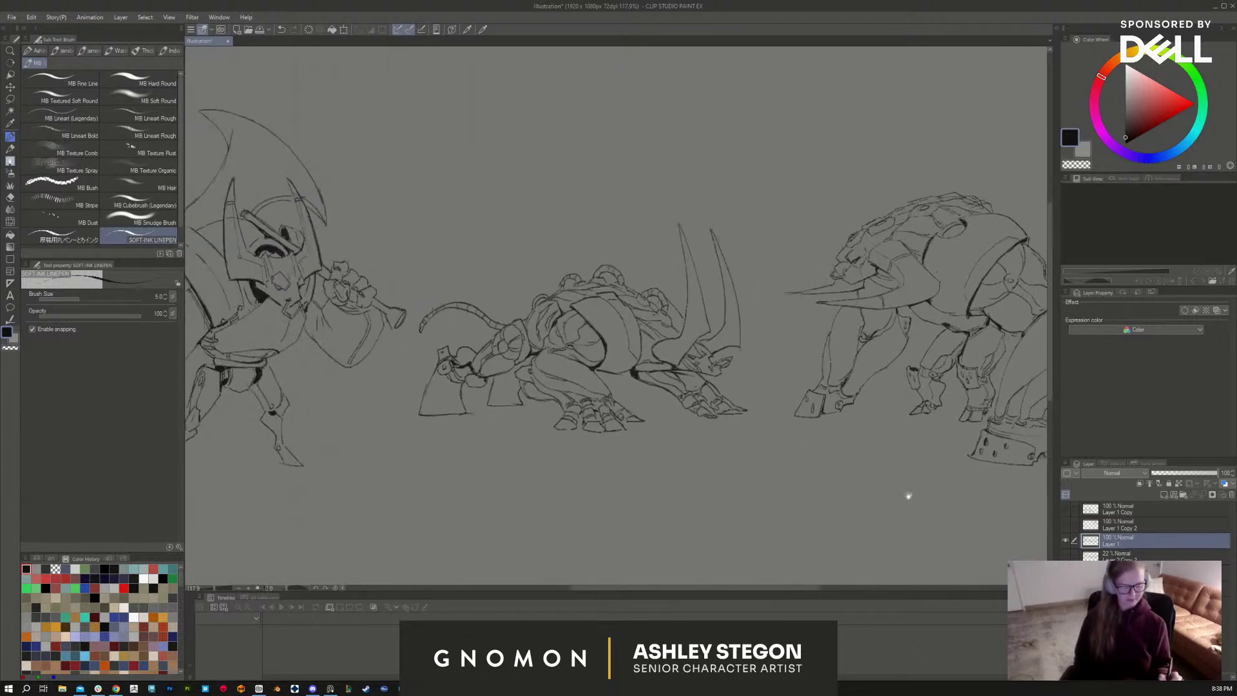
{"action": "left_click_drag", "start_coordinate": [908, 496], "coordinate": [800, 500]}
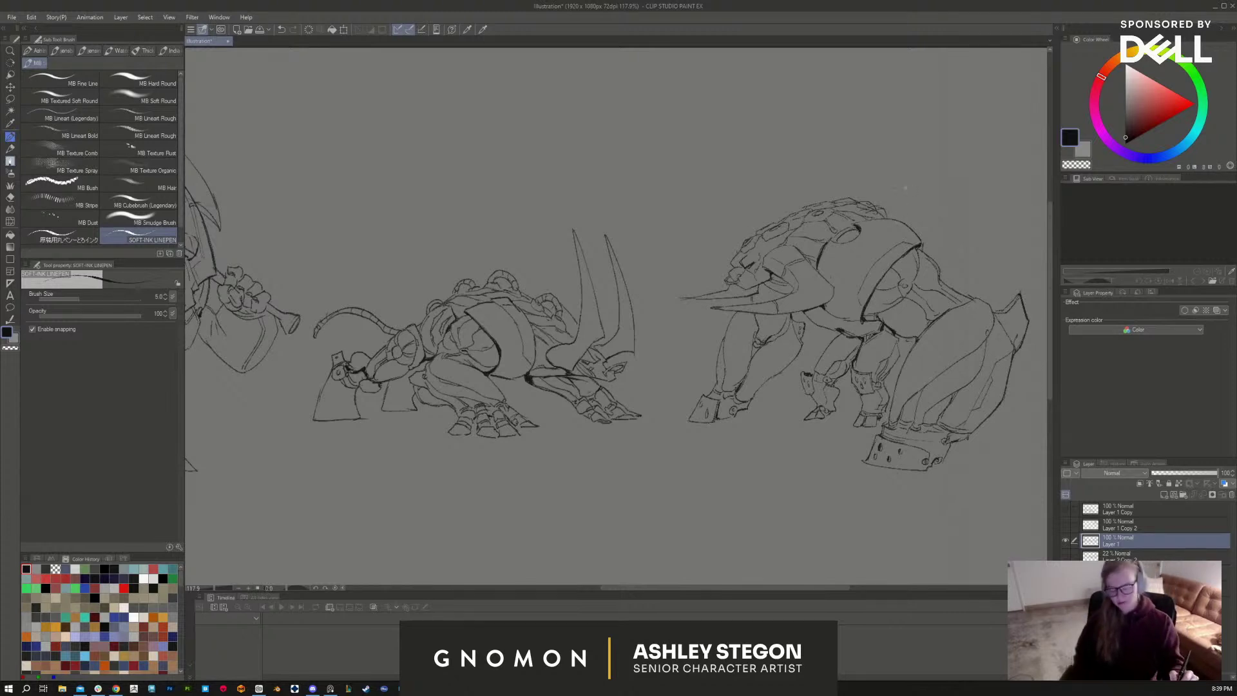
{"action": "key", "text": "e"}
{"action": "key", "text": "bracketleft"}
{"action": "key", "text": "bracketleft"}
{"action": "key", "text": "bracketleft"}
{"action": "key", "text": "bracketleft"}
{"action": "key", "text": "bracketleft"}
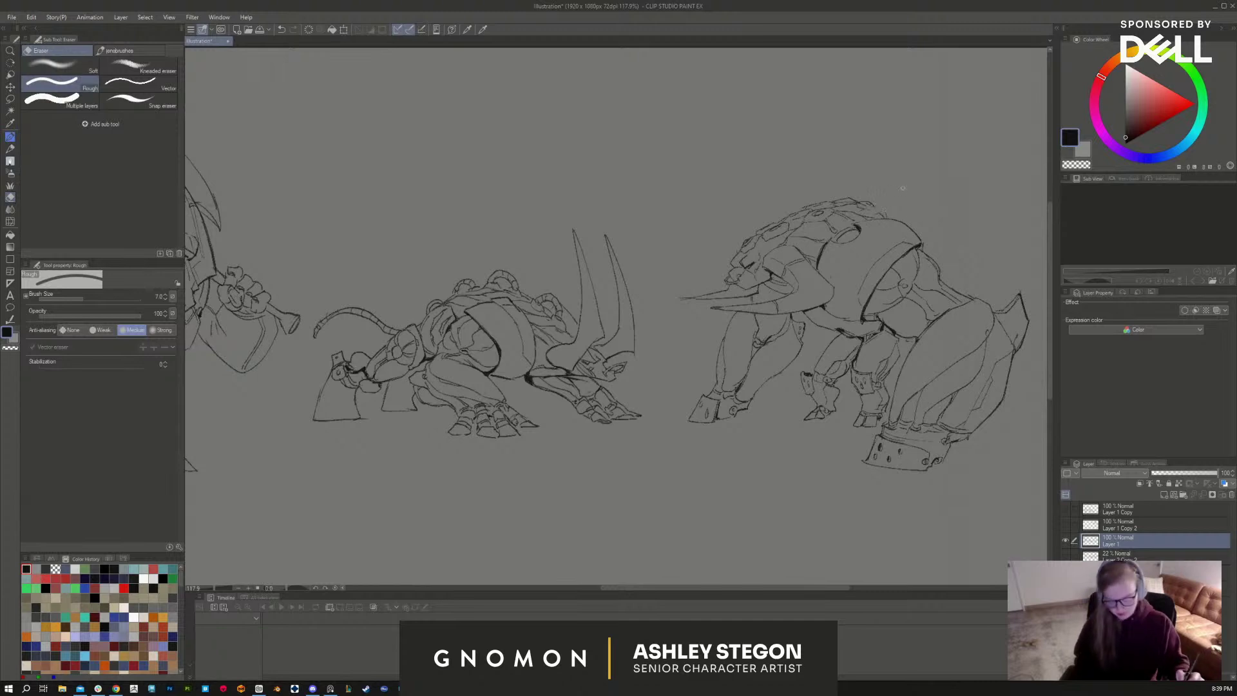
{"action": "key", "text": "b"}
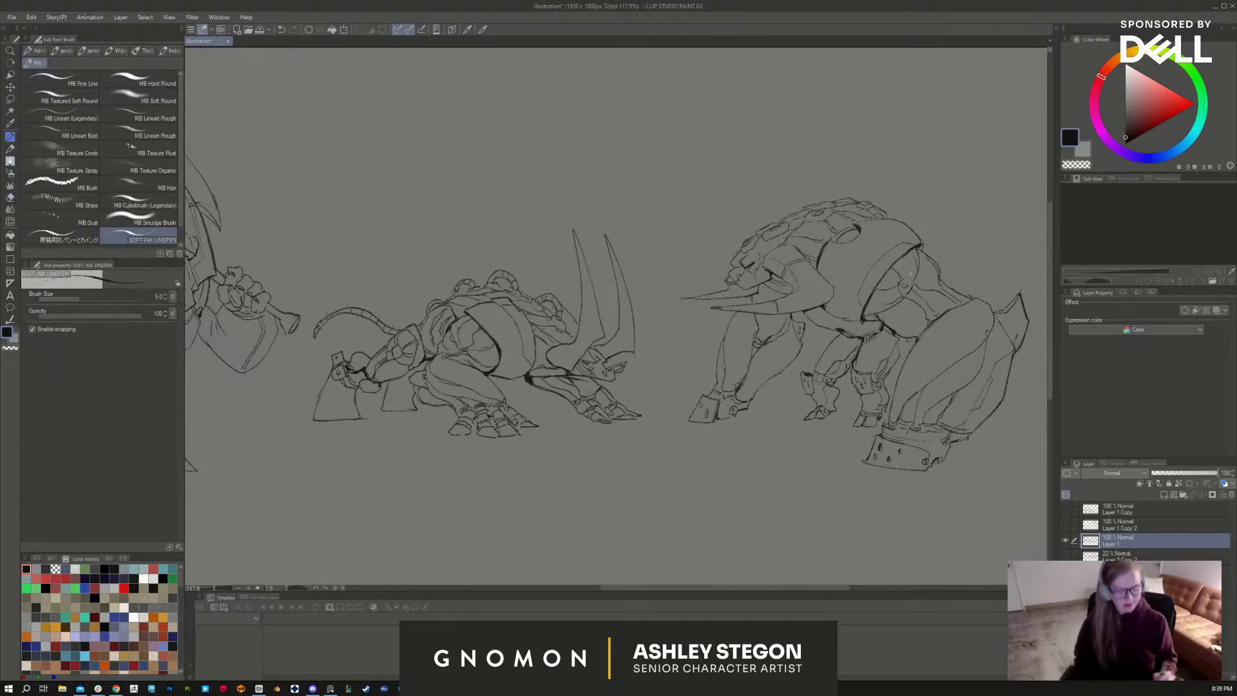
{"action": "left_click_drag", "start_coordinate": [762, 519], "coordinate": [726, 524]}
{"action": "mouse_move", "coordinate": [818, 101]}
{"action": "left_mouse_down"}
{"action": "mouse_move", "coordinate": [800, 193]}
{"action": "mouse_move", "coordinate": [721, 149]}
{"action": "left_mouse_up"}
{"action": "left_click_drag", "start_coordinate": [835, 170], "coordinate": [883, 226]}
{"action": "left_click_drag", "start_coordinate": [798, 193], "coordinate": [908, 129]}
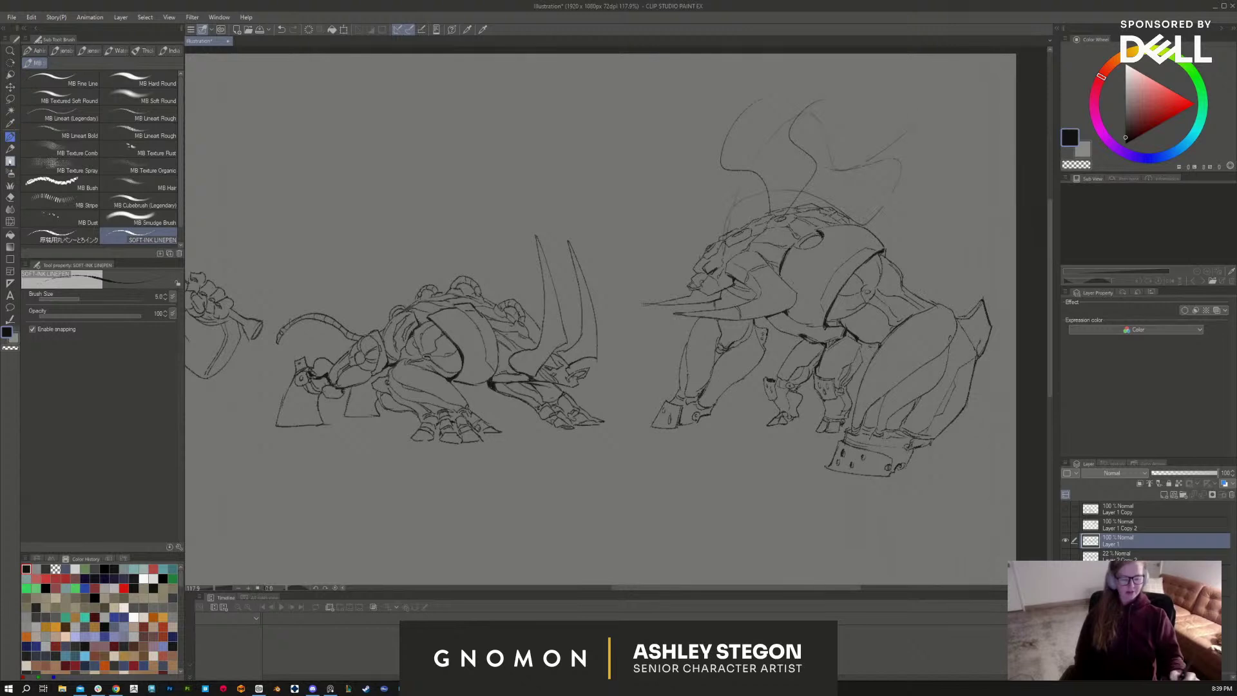
{"action": "key", "text": "ctrl+z"}
{"action": "key", "text": "ctrl+z"}
{"action": "key", "text": "ctrl+z"}
{"action": "key", "text": "ctrl+z"}
{"action": "key", "text": "ctrl+z"}
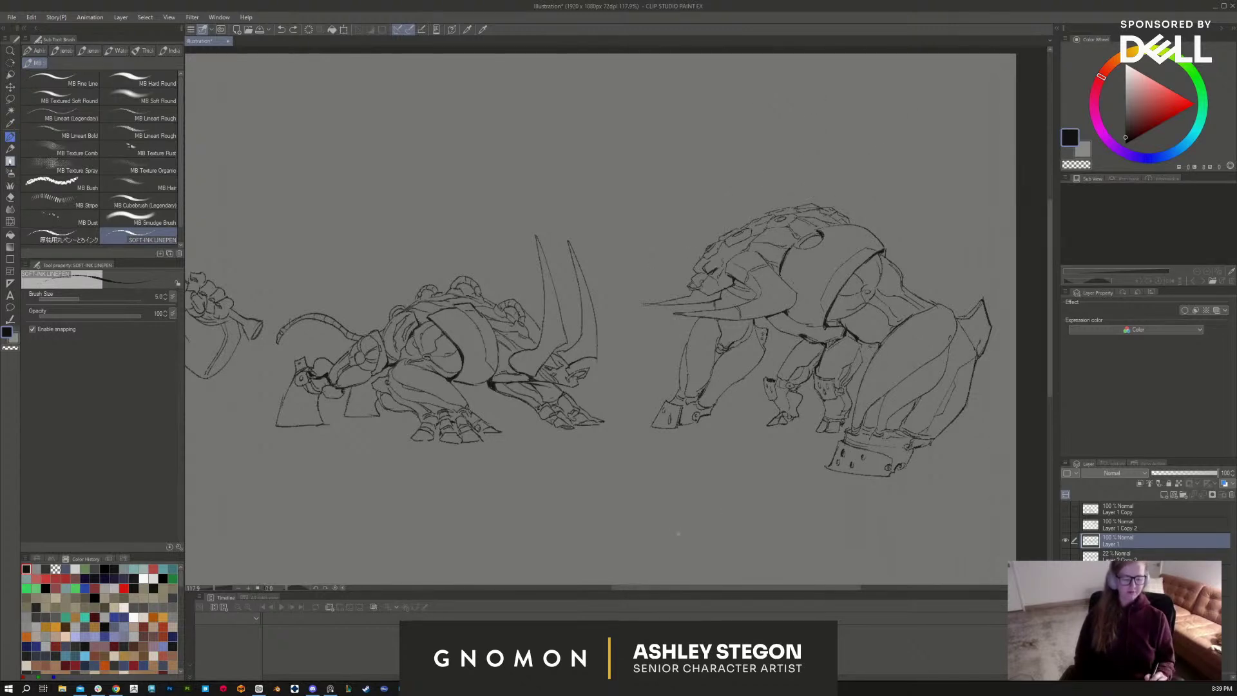
Step: Redraw the third creature's two tusks straighter and thicker with blunt, angular tips, cleaning up the old pointed ends
{"action": "left_click_drag", "start_coordinate": [839, 445], "coordinate": [830, 462]}
{"action": "left_click_drag", "start_coordinate": [624, 523], "coordinate": [732, 503]}
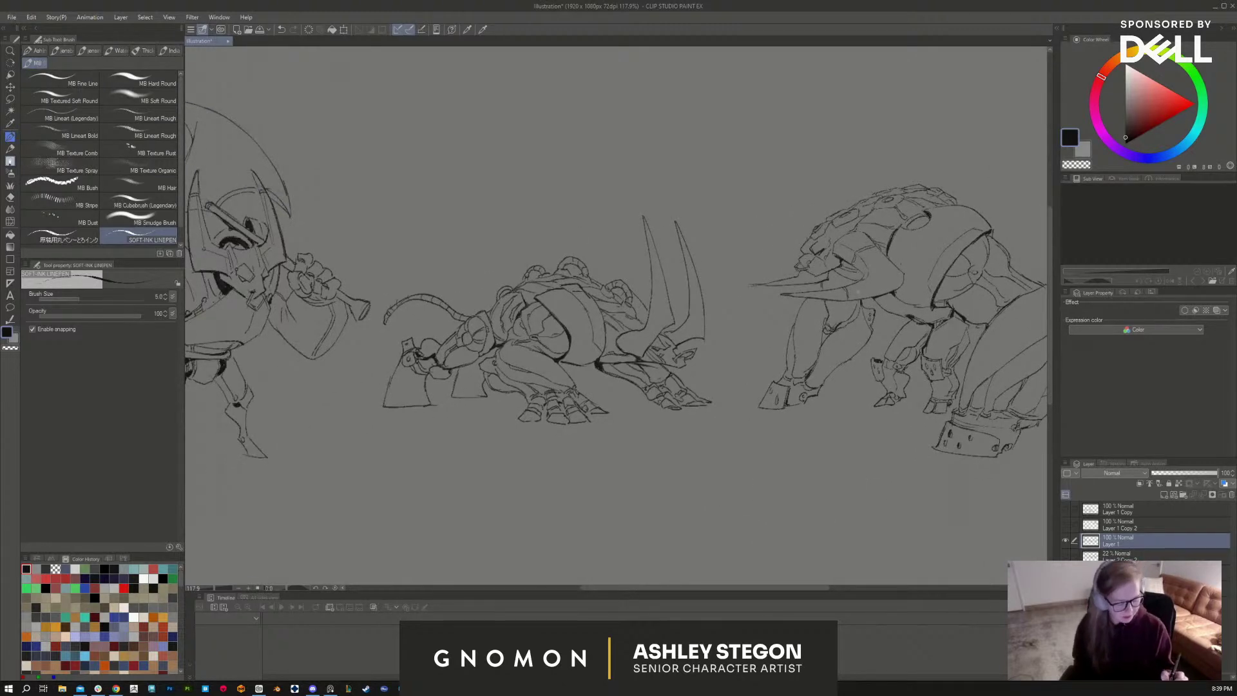
{"action": "left_click_drag", "start_coordinate": [814, 292], "coordinate": [733, 291]}
{"action": "left_click_drag", "start_coordinate": [794, 300], "coordinate": [736, 293]}
{"action": "mouse_move", "coordinate": [835, 301]}
{"action": "left_mouse_down"}
{"action": "mouse_move", "coordinate": [736, 279]}
{"action": "mouse_move", "coordinate": [789, 284]}
{"action": "mouse_move", "coordinate": [736, 299]}
{"action": "mouse_move", "coordinate": [763, 281]}
{"action": "mouse_move", "coordinate": [847, 301]}
{"action": "left_mouse_up"}
{"action": "key", "text": "e"}
{"action": "key", "text": "b"}
{"action": "key", "text": "e"}
{"action": "key", "text": "b"}
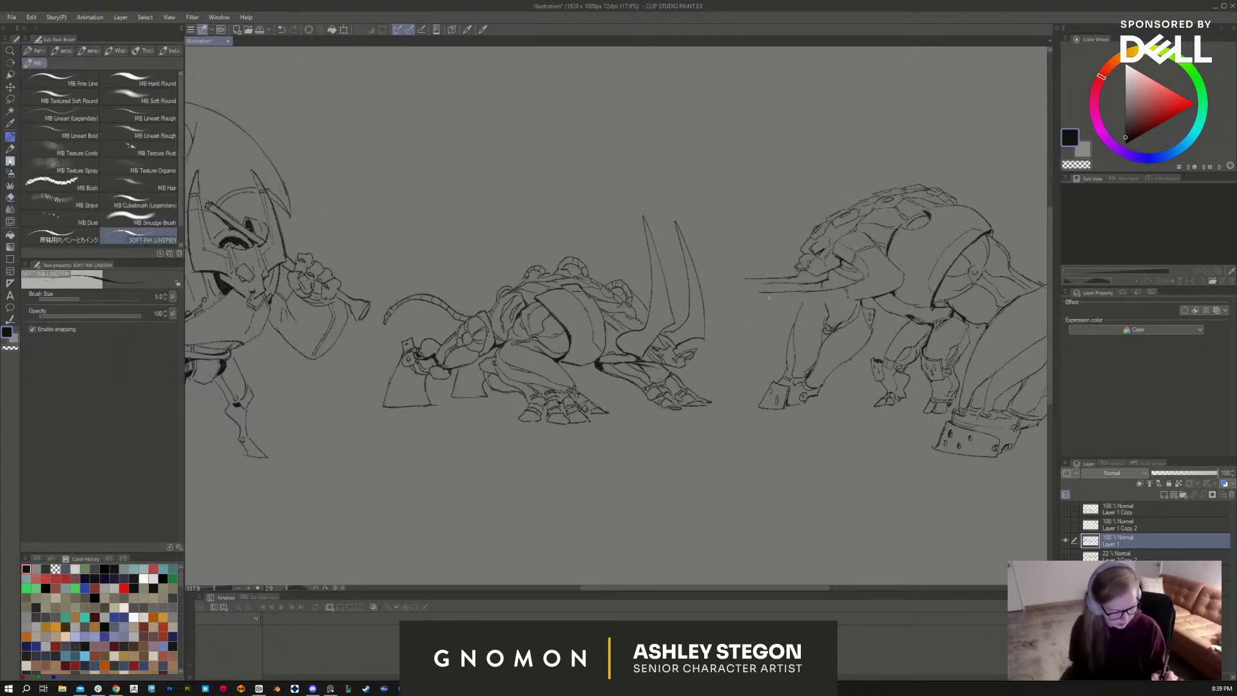
{"action": "left_click_drag", "start_coordinate": [757, 303], "coordinate": [856, 300]}
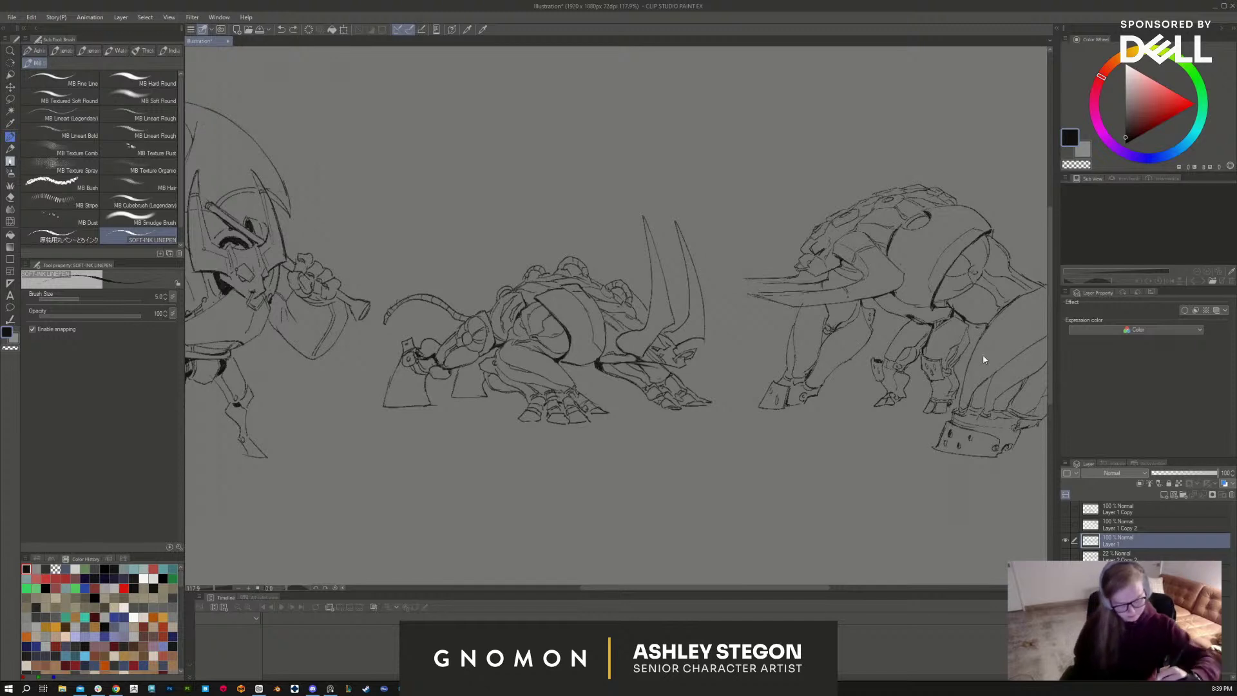
{"action": "left_click_drag", "start_coordinate": [744, 278], "coordinate": [767, 284]}
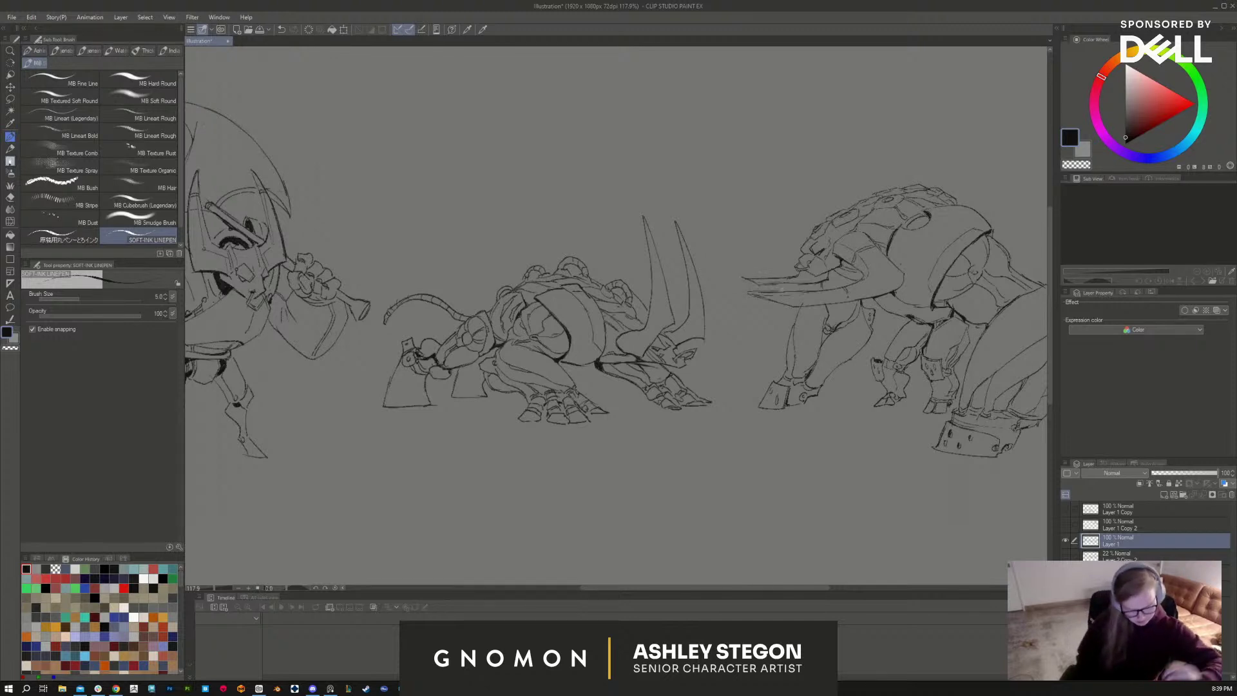
Step: Clean up and redraw the nearer small leg's foot with a longer, flatter toe, and reinforce its upper leg contour
{"action": "left_click_drag", "start_coordinate": [861, 509], "coordinate": [716, 483]}
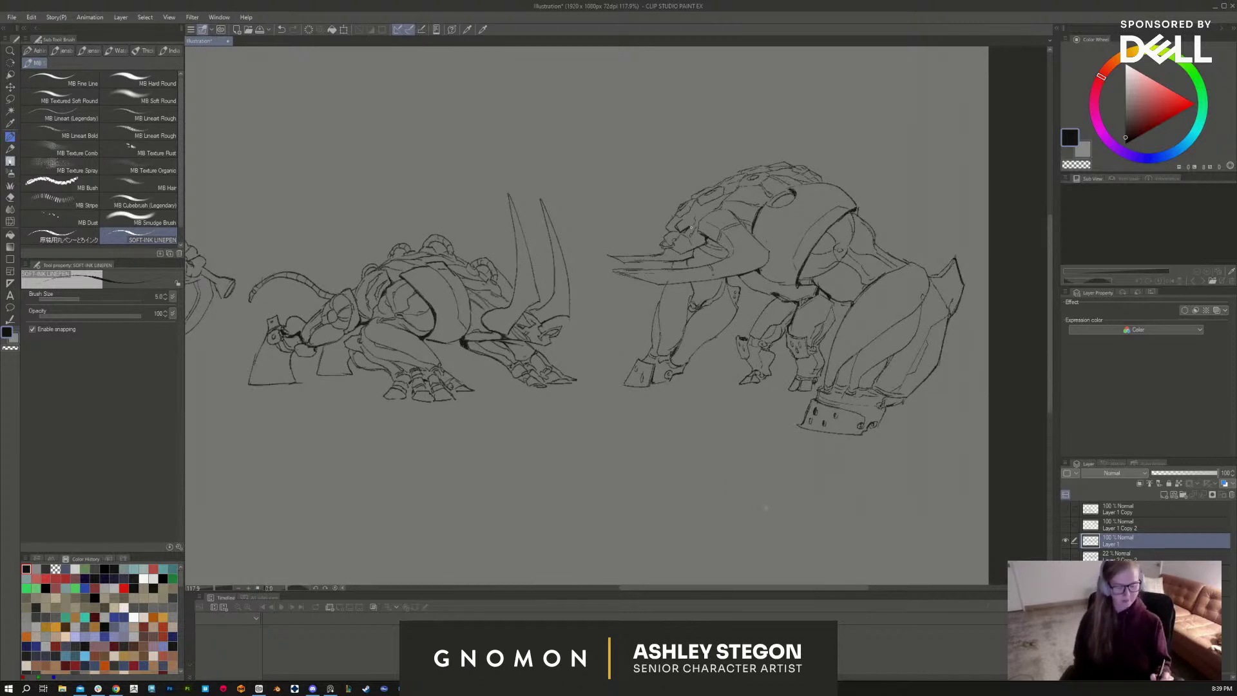
{"action": "left_click_drag", "start_coordinate": [624, 489], "coordinate": [638, 464]}
{"action": "key", "text": "e"}
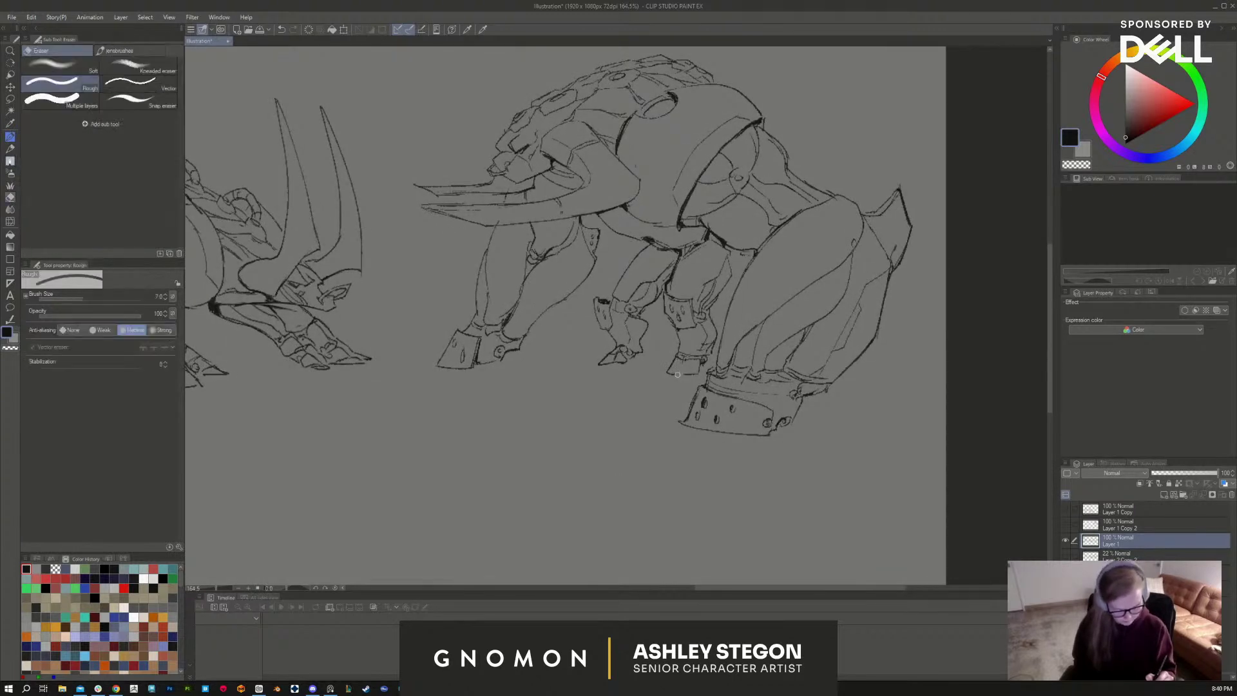
{"action": "key", "text": "b"}
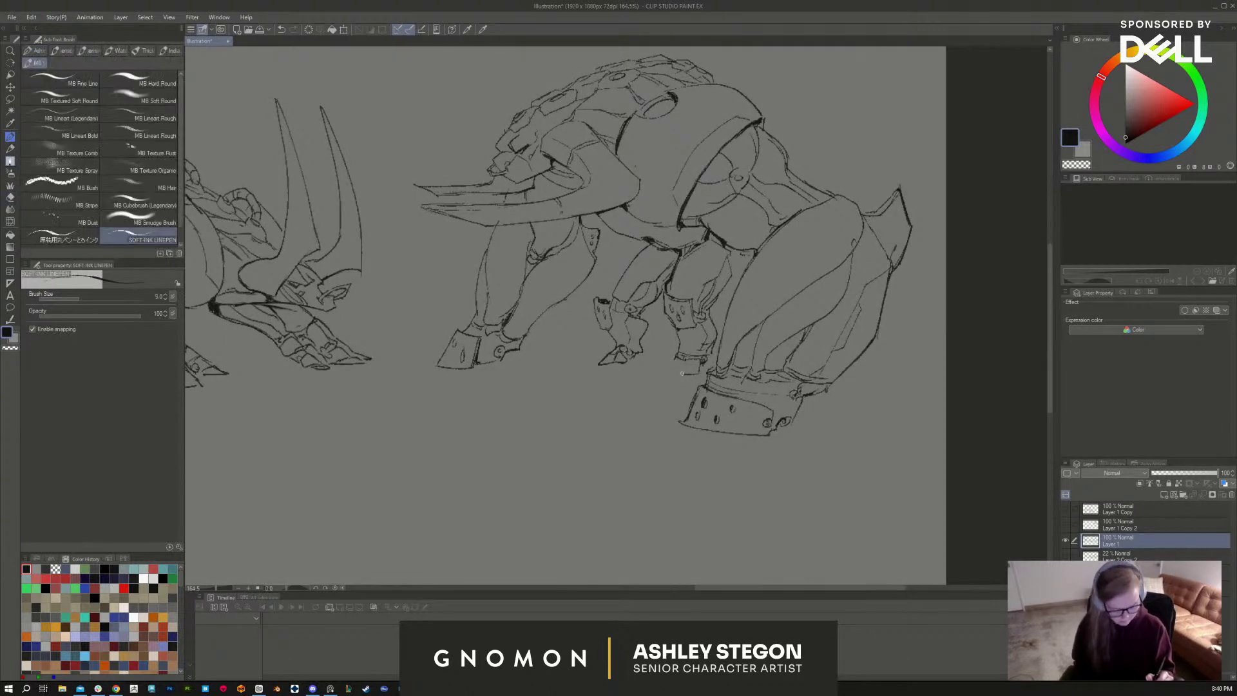
{"action": "left_click_drag", "start_coordinate": [658, 373], "coordinate": [684, 371]}
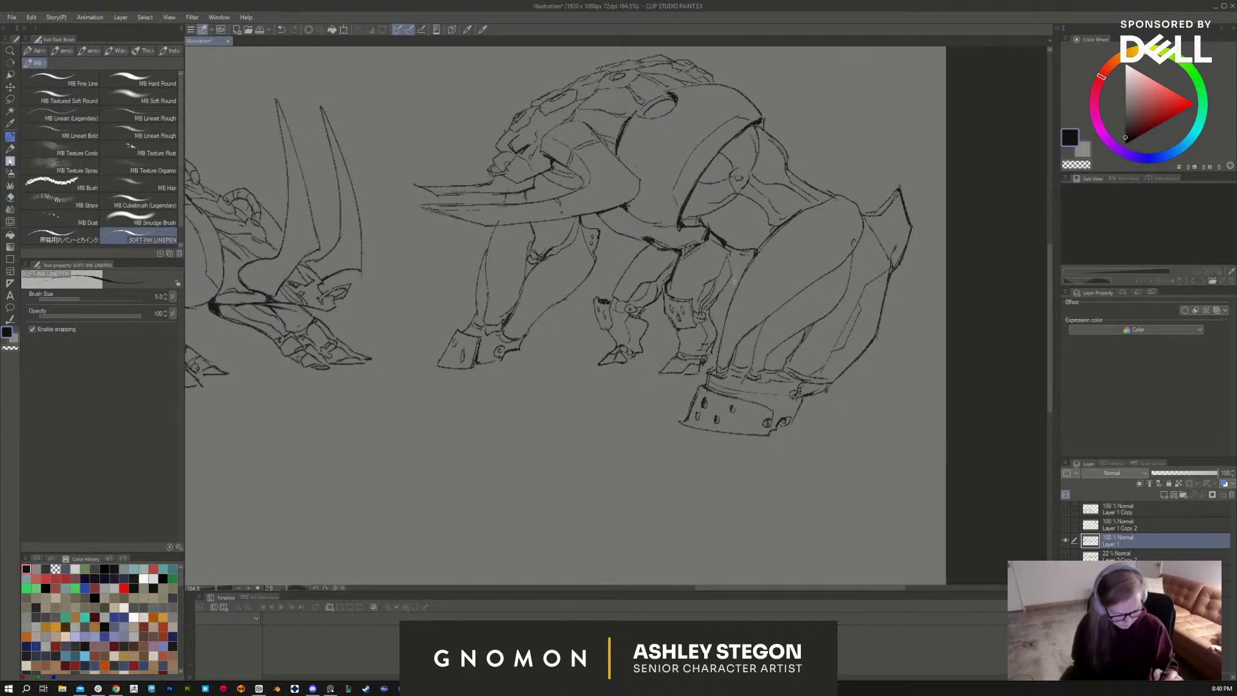
{"action": "mouse_move", "coordinate": [729, 254]}
{"action": "left_mouse_down"}
{"action": "mouse_move", "coordinate": [728, 273]}
{"action": "mouse_move", "coordinate": [654, 273]}
{"action": "mouse_move", "coordinate": [694, 299]}
{"action": "left_mouse_up"}
Step: Select the third creature's small leg nearer the tusks, move it closer to the other small leg, and rotate and enlarge it slightly
{"action": "scroll", "coordinate": [718, 488], "scroll_direction": "down", "scroll_amount": 4}
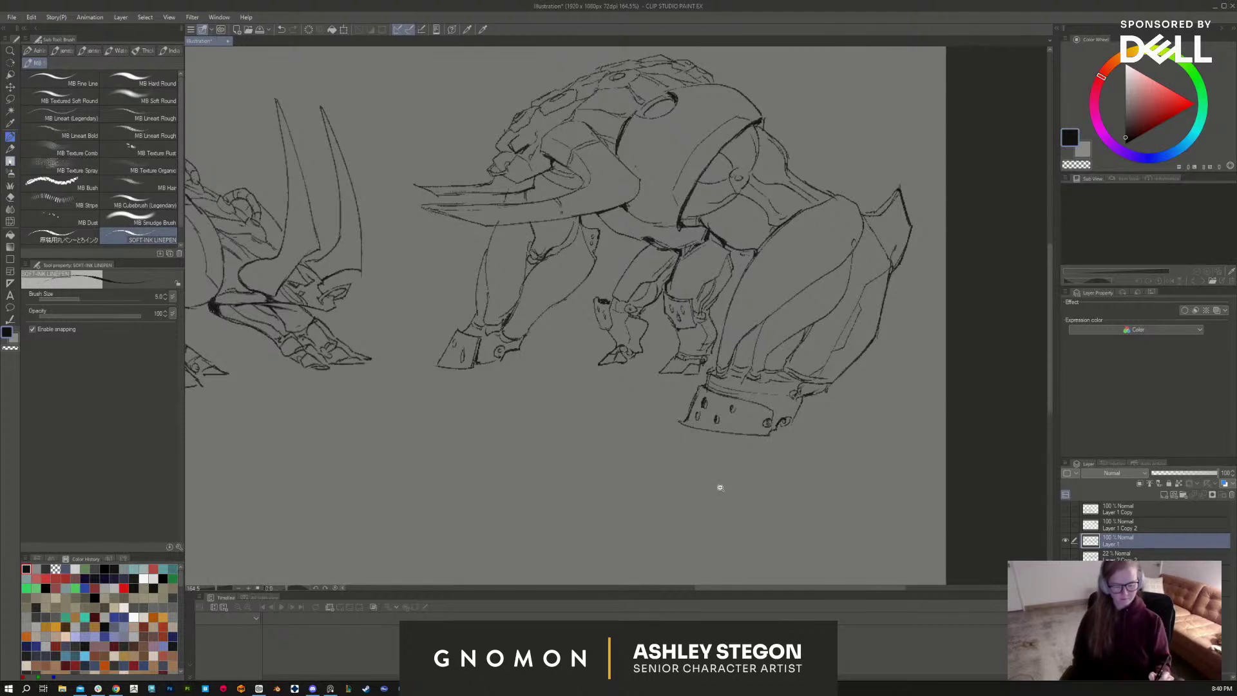
{"action": "left_click_drag", "start_coordinate": [866, 485], "coordinate": [749, 495]}
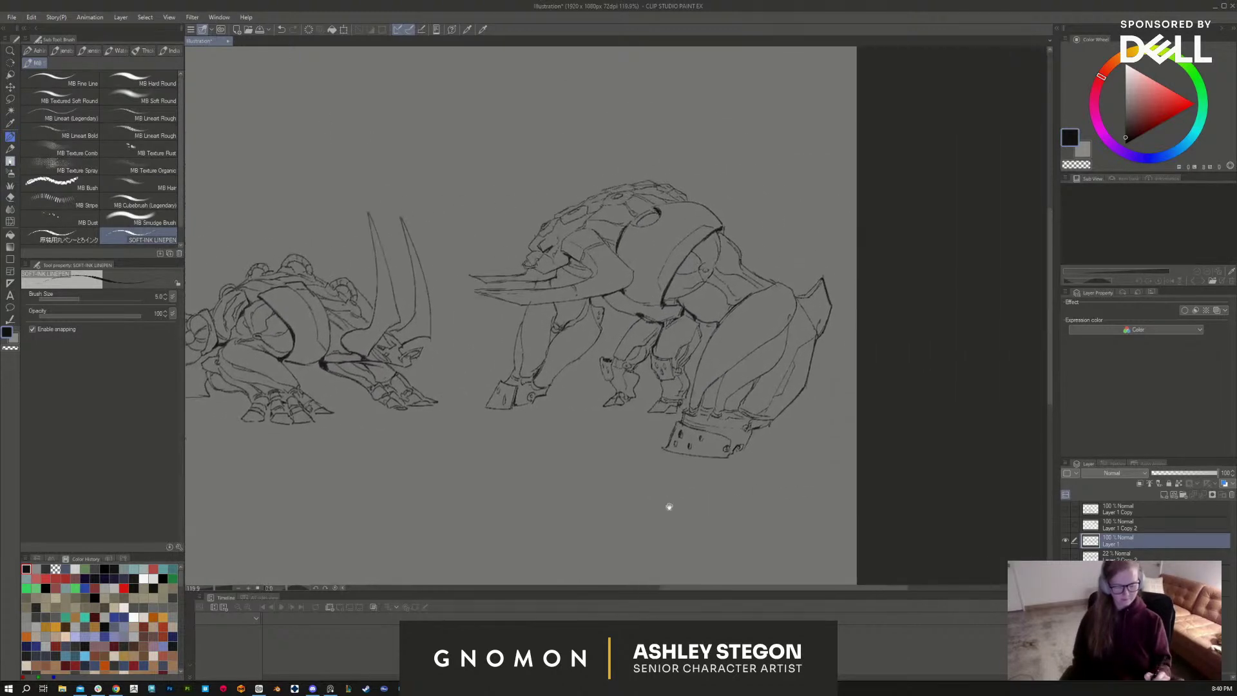
{"action": "scroll", "coordinate": [646, 467], "scroll_direction": "up", "scroll_amount": 3}
{"action": "key", "text": "m"}
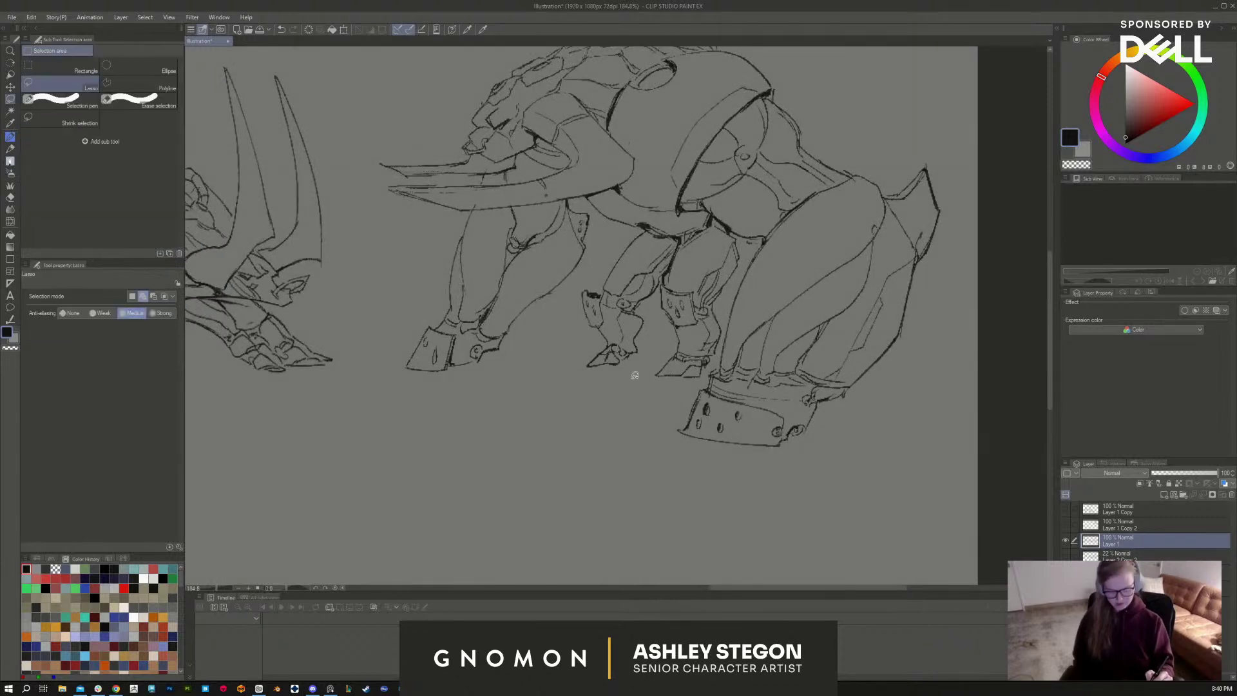
{"action": "left_click_drag", "start_coordinate": [586, 389], "coordinate": [644, 362]}
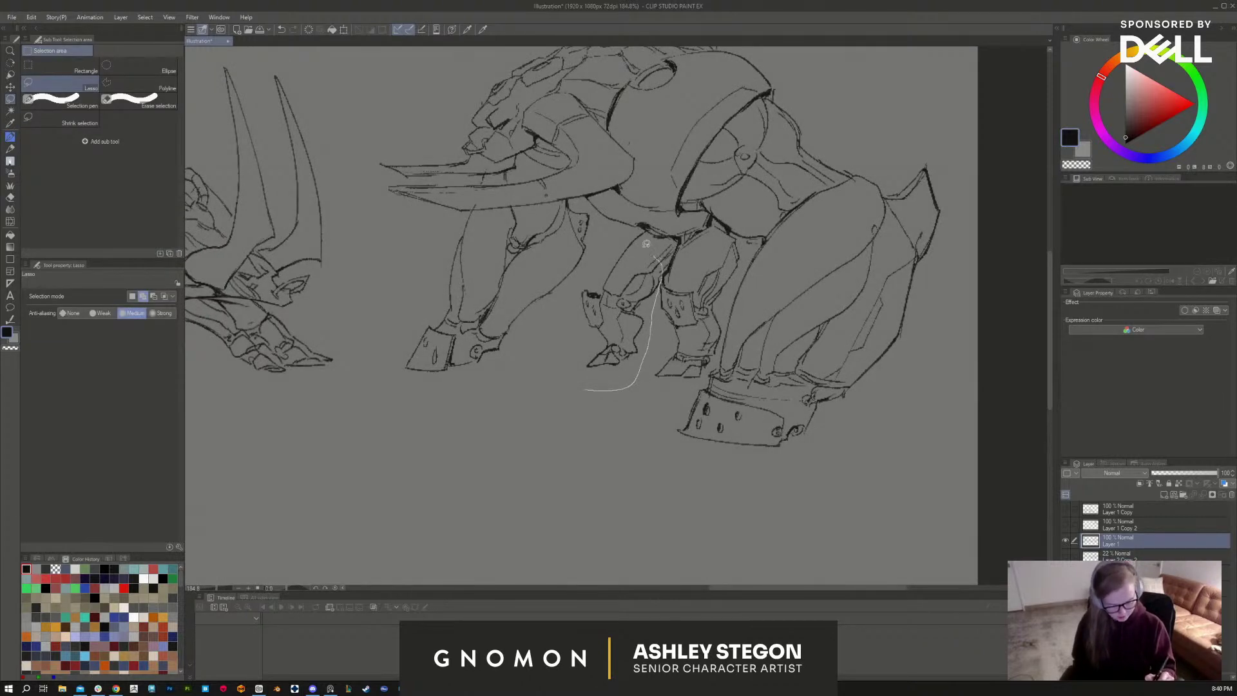
{"action": "mouse_move", "coordinate": [646, 244]}
{"action": "left_mouse_down"}
{"action": "mouse_move", "coordinate": [597, 252]}
{"action": "mouse_move", "coordinate": [565, 343]}
{"action": "mouse_move", "coordinate": [583, 389]}
{"action": "left_mouse_up"}
{"action": "key", "text": "ctrl+t"}
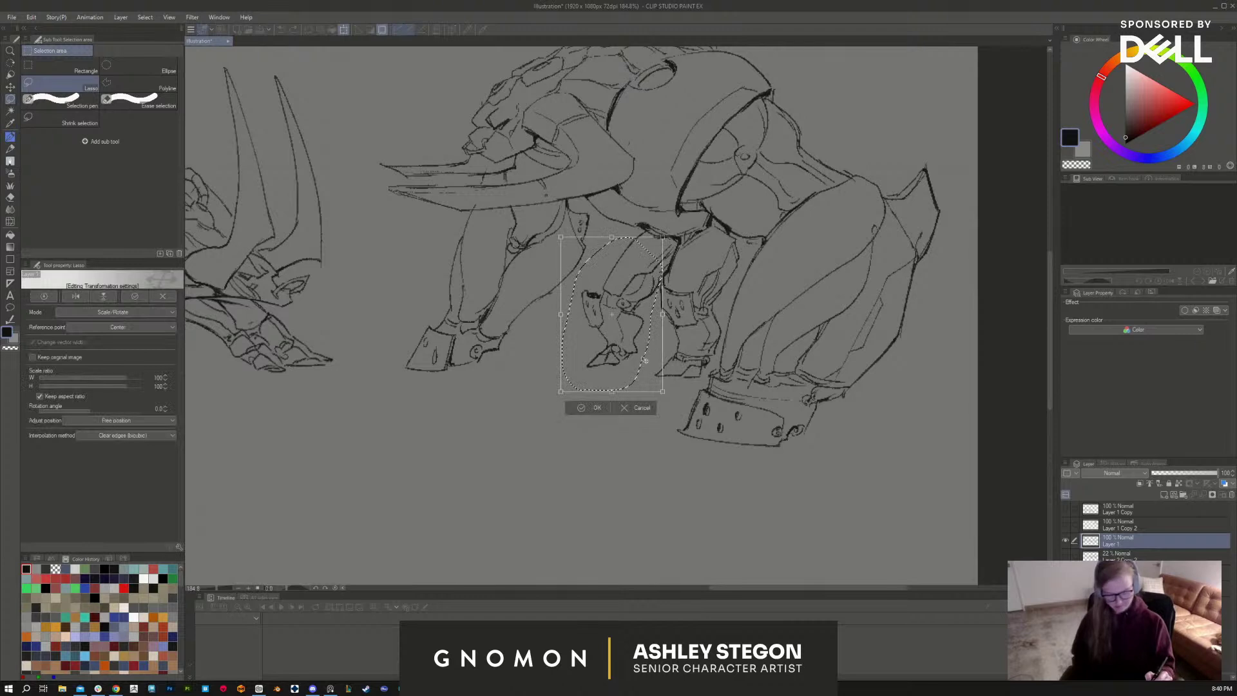
{"action": "left_click_drag", "start_coordinate": [645, 361], "coordinate": [652, 352]}
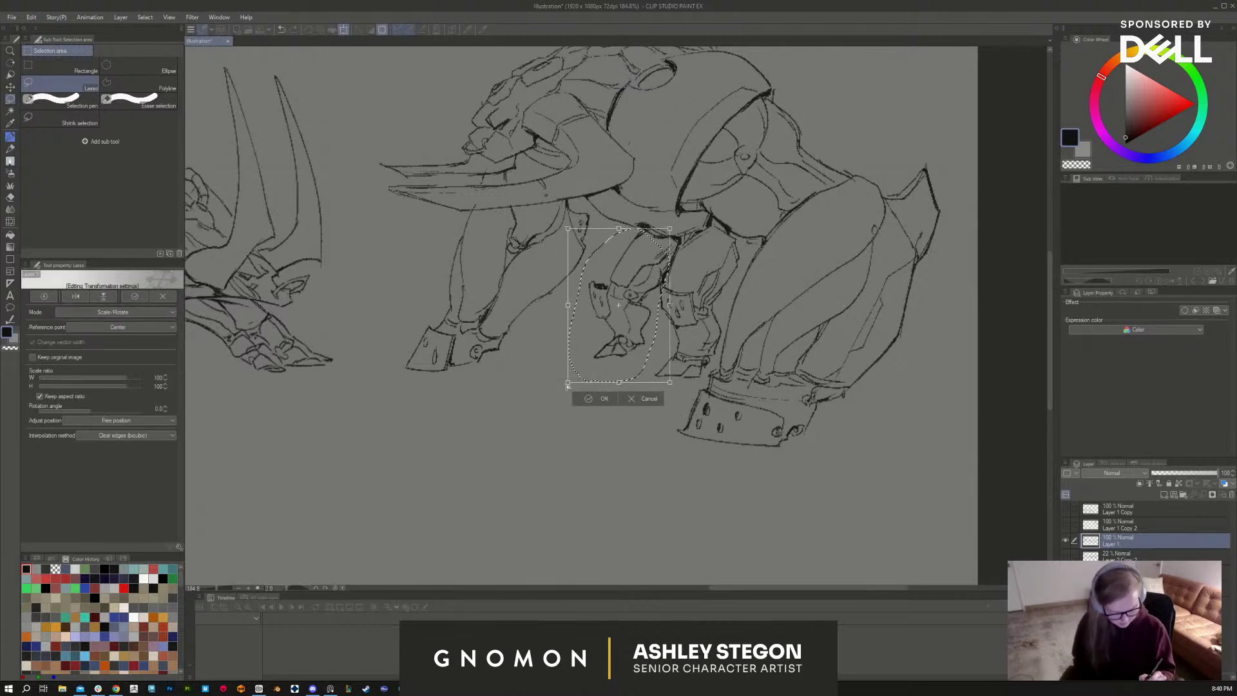
{"action": "left_click_drag", "start_coordinate": [568, 385], "coordinate": [631, 385]}
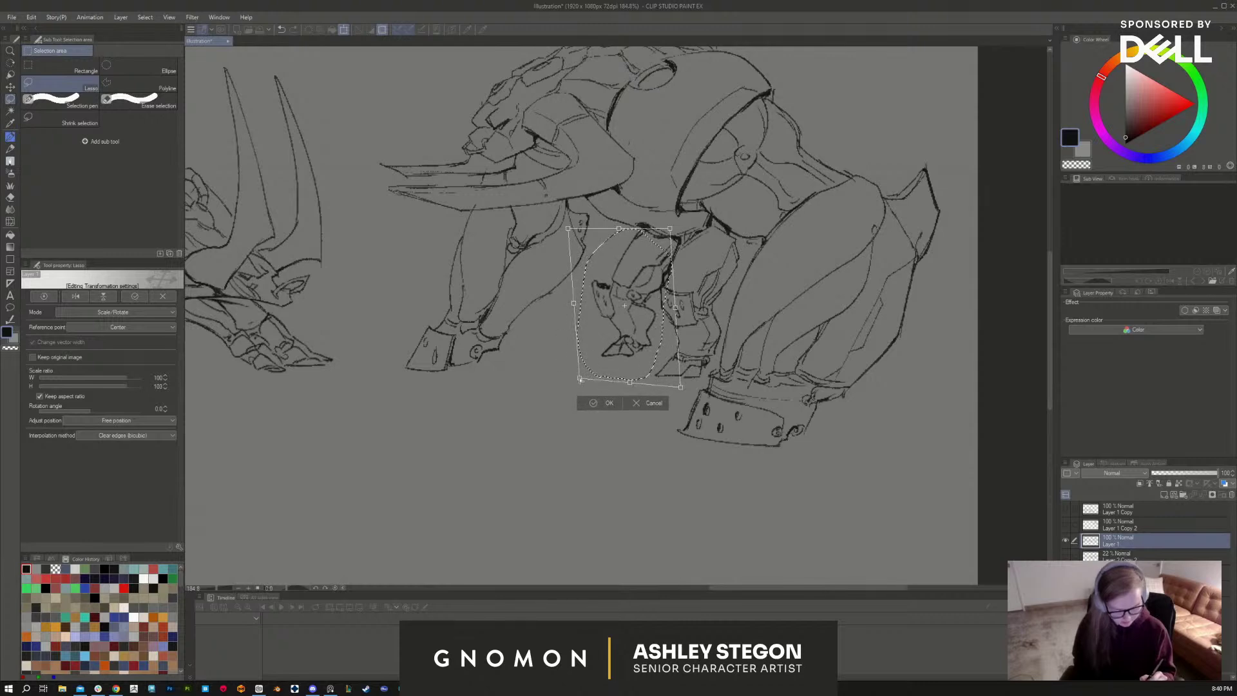
{"action": "left_click_drag", "start_coordinate": [656, 346], "coordinate": [629, 395]}
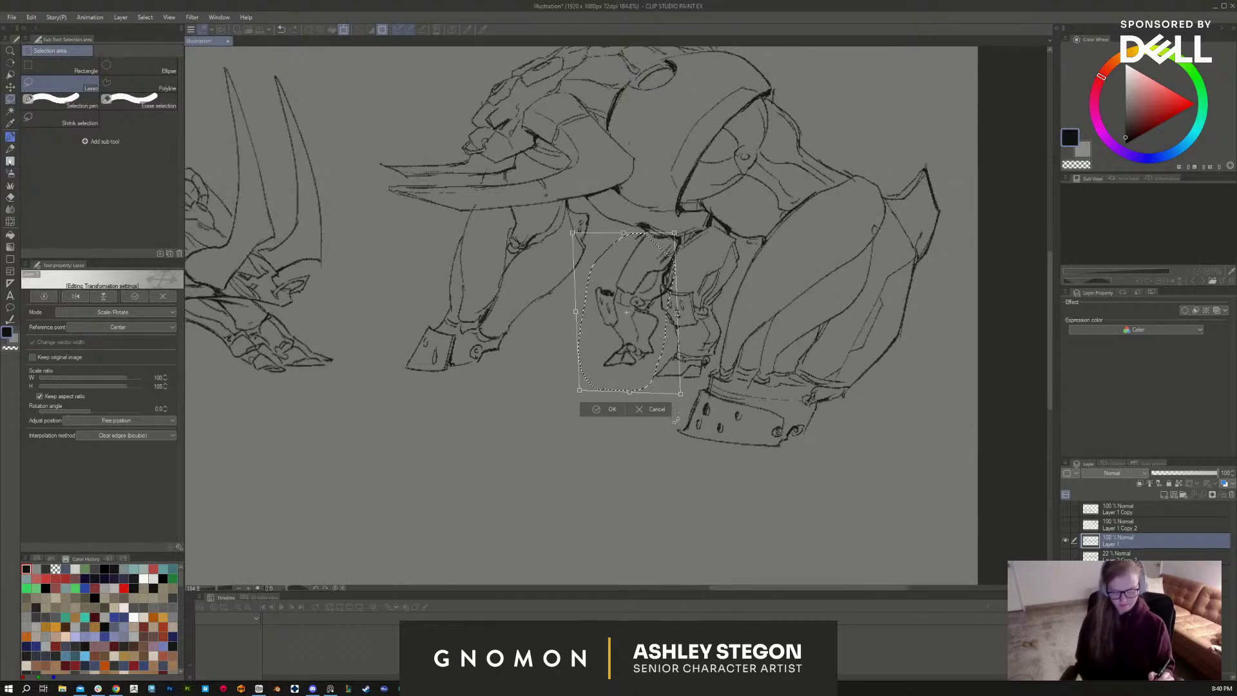
{"action": "key", "text": "Return"}
{"action": "key", "text": "ctrl+d"}
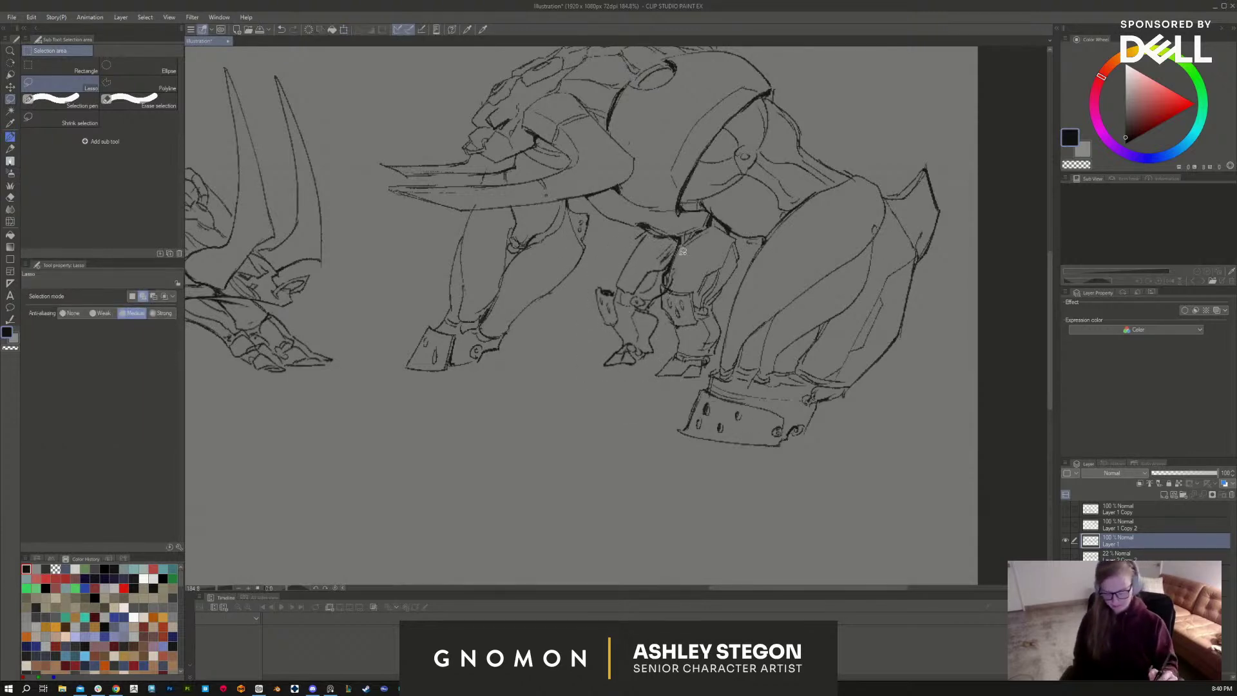
Step: Erase and redraw the underbelly line where the moved small leg joins the body, and mirror the canvas view horizontally
{"action": "key", "text": "e"}
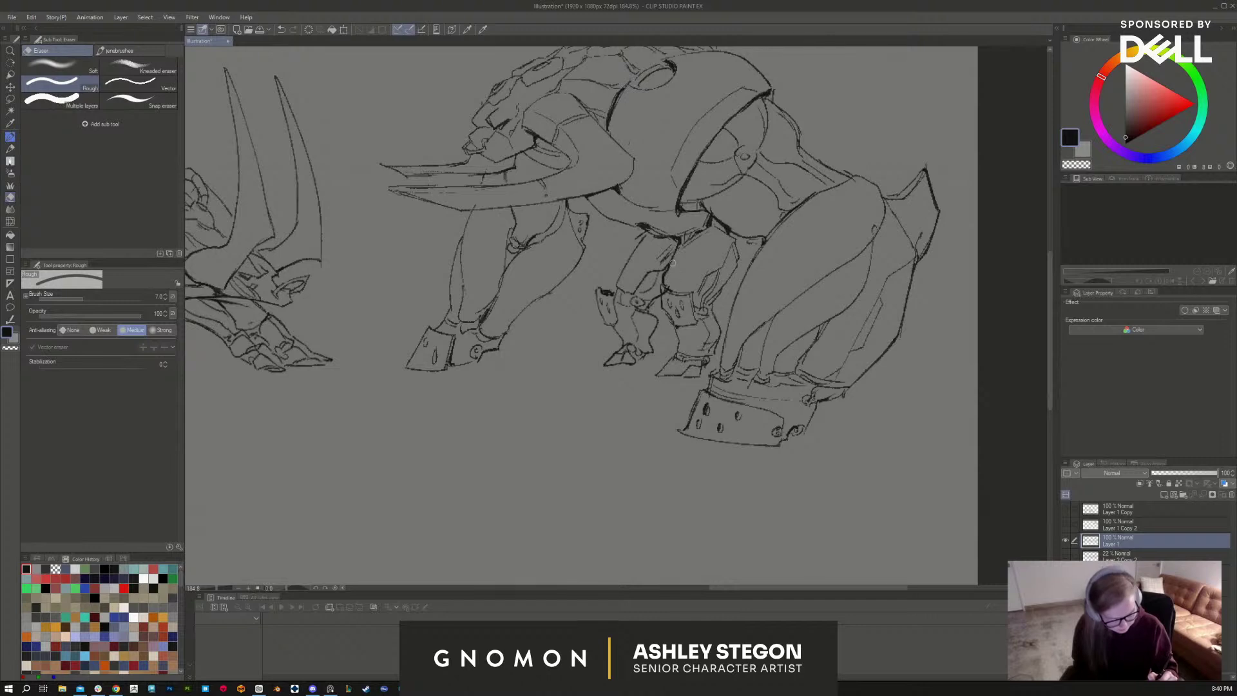
{"action": "left_click_drag", "start_coordinate": [651, 231], "coordinate": [678, 238]}
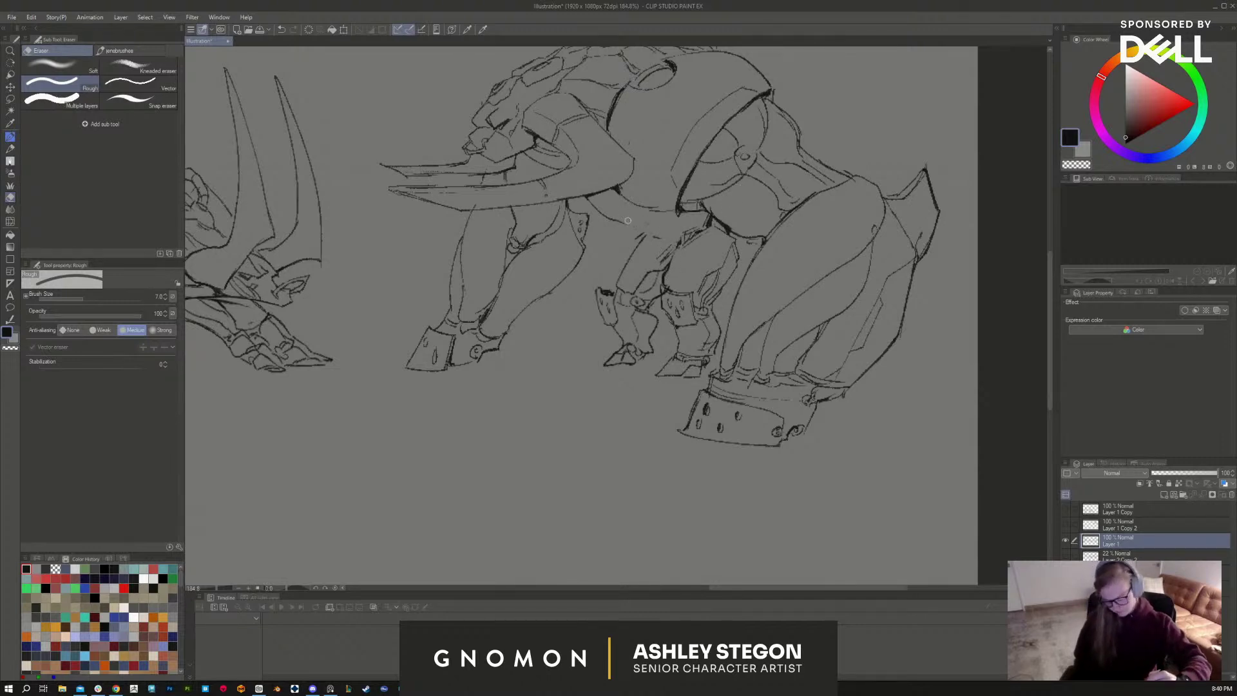
{"action": "key", "text": "b"}
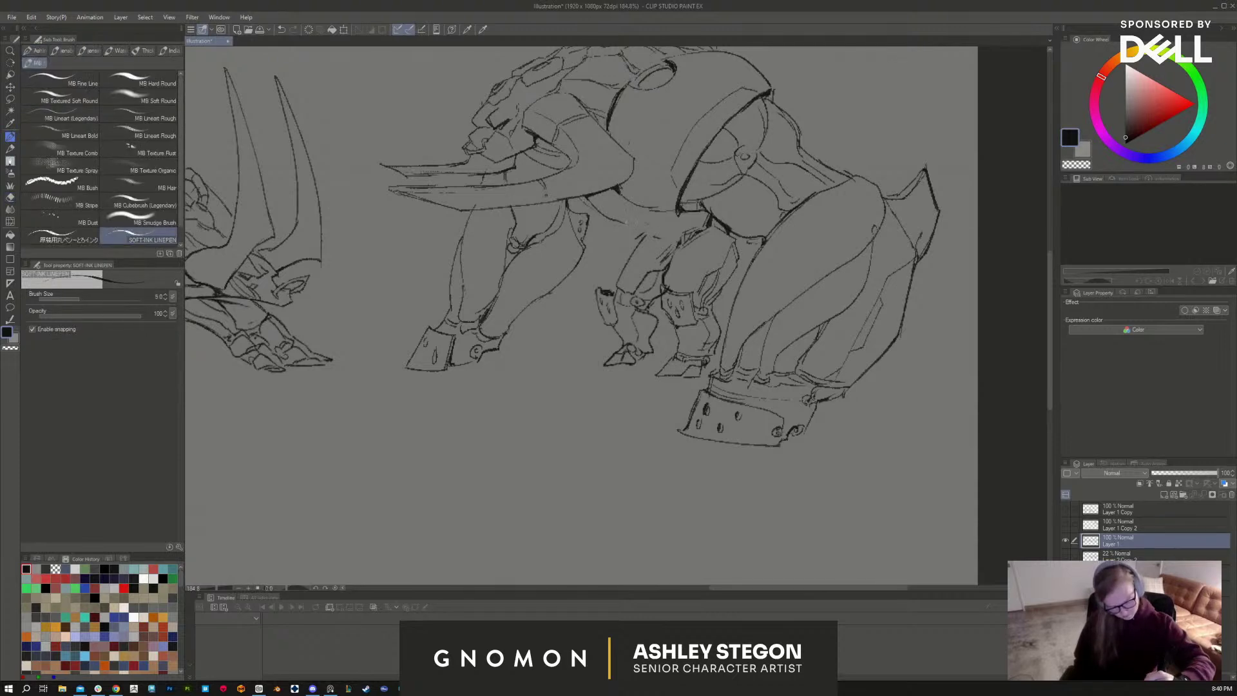
{"action": "mouse_move", "coordinate": [607, 215]}
{"action": "left_mouse_down"}
{"action": "mouse_move", "coordinate": [661, 218]}
{"action": "mouse_move", "coordinate": [597, 207]}
{"action": "mouse_move", "coordinate": [677, 243]}
{"action": "mouse_move", "coordinate": [629, 261]}
{"action": "left_mouse_up"}
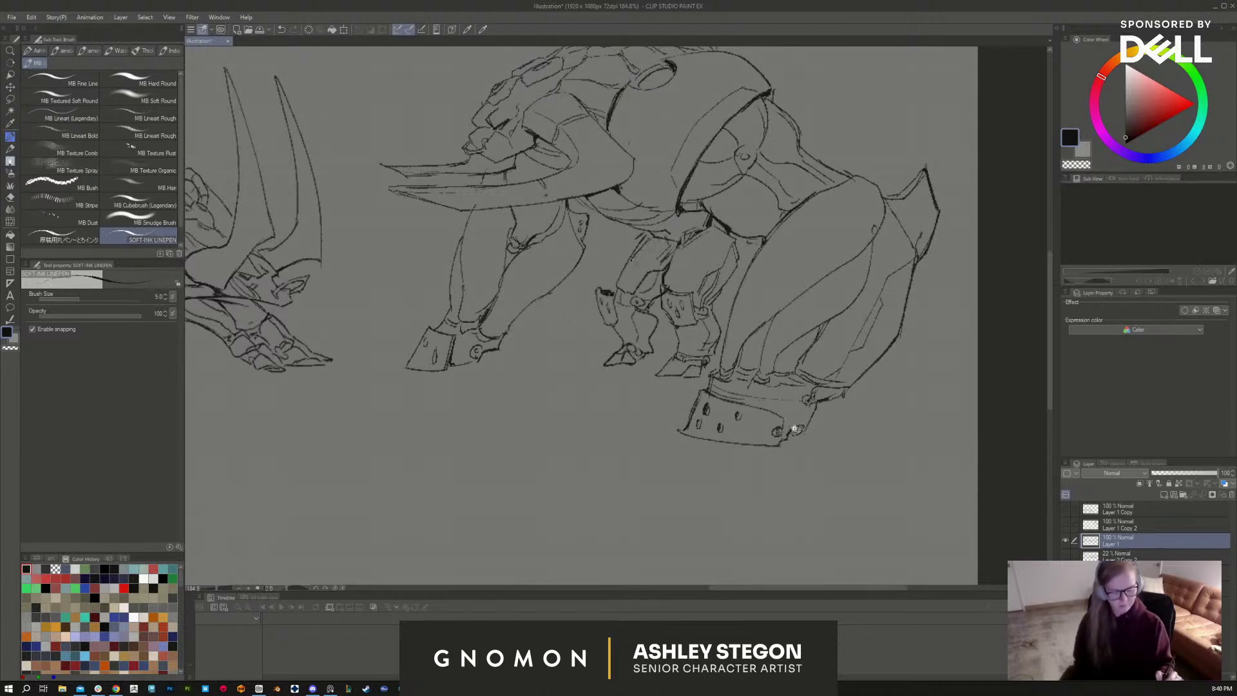
{"action": "scroll", "coordinate": [629, 261], "scroll_direction": "down", "scroll_amount": 5}
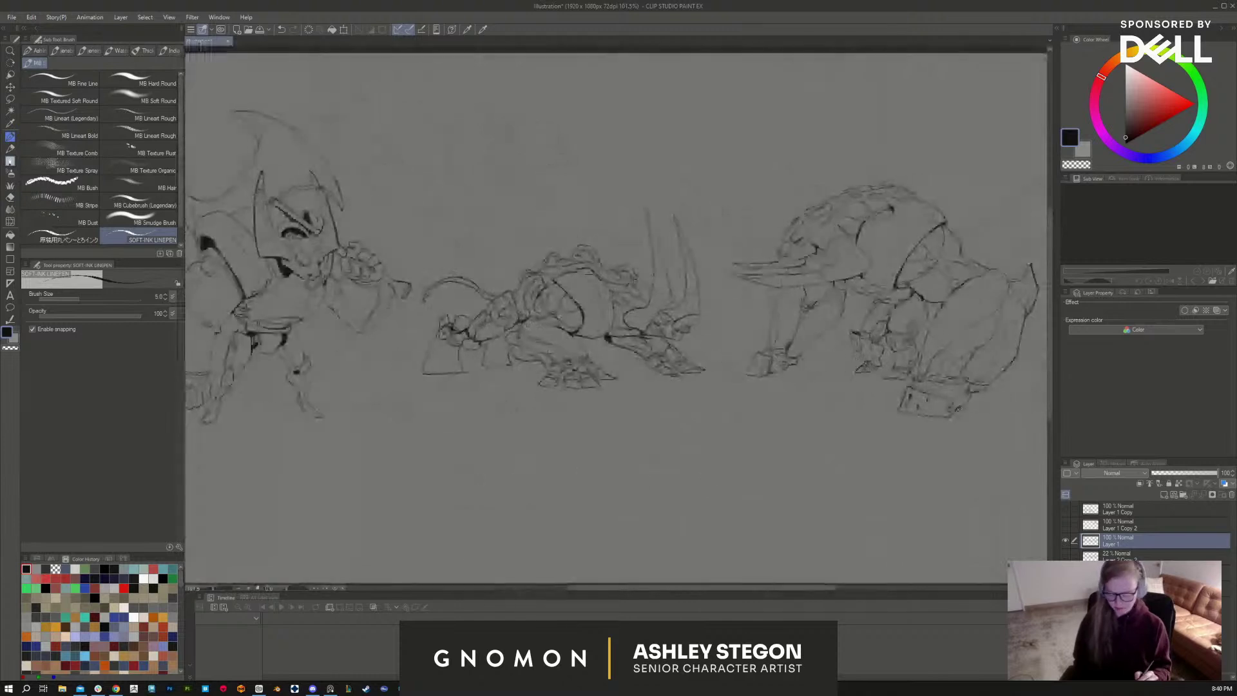
{"action": "key", "text": "h"}
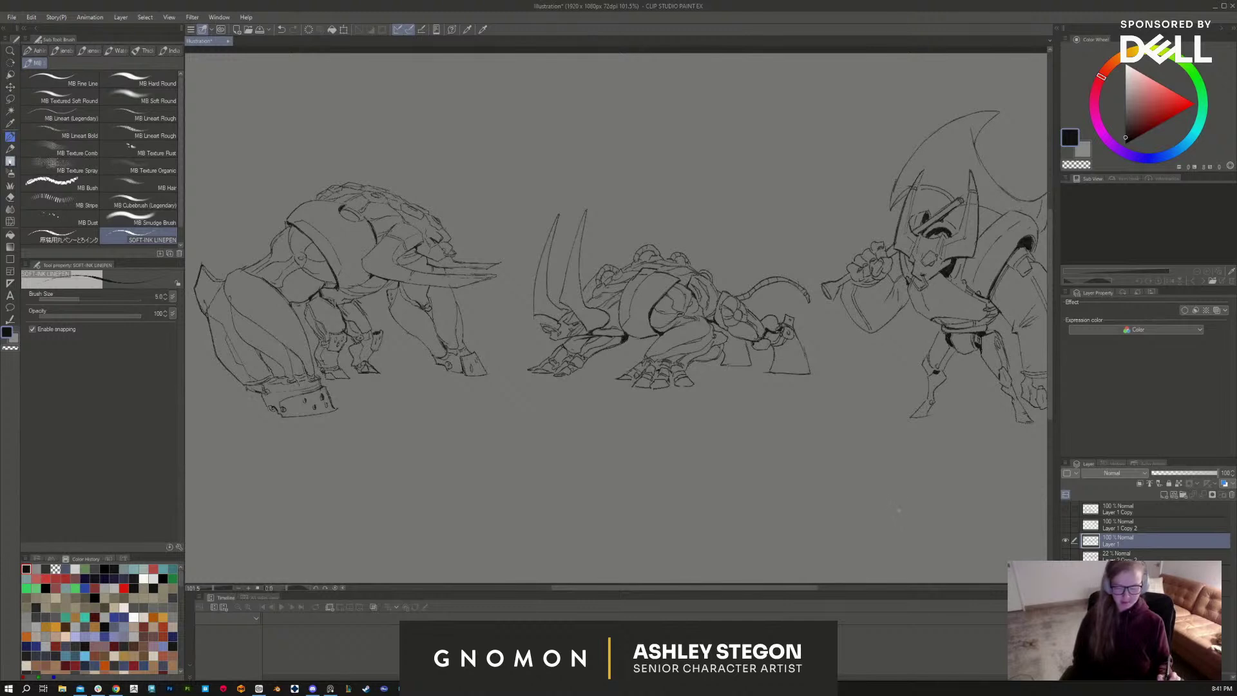
Step: Erase the interior and outer contour lines of the horned character's lowered arm with the Rough eraser at size 17, keeping the cuff and hand
{"action": "left_click_drag", "start_coordinate": [888, 519], "coordinate": [737, 516]}
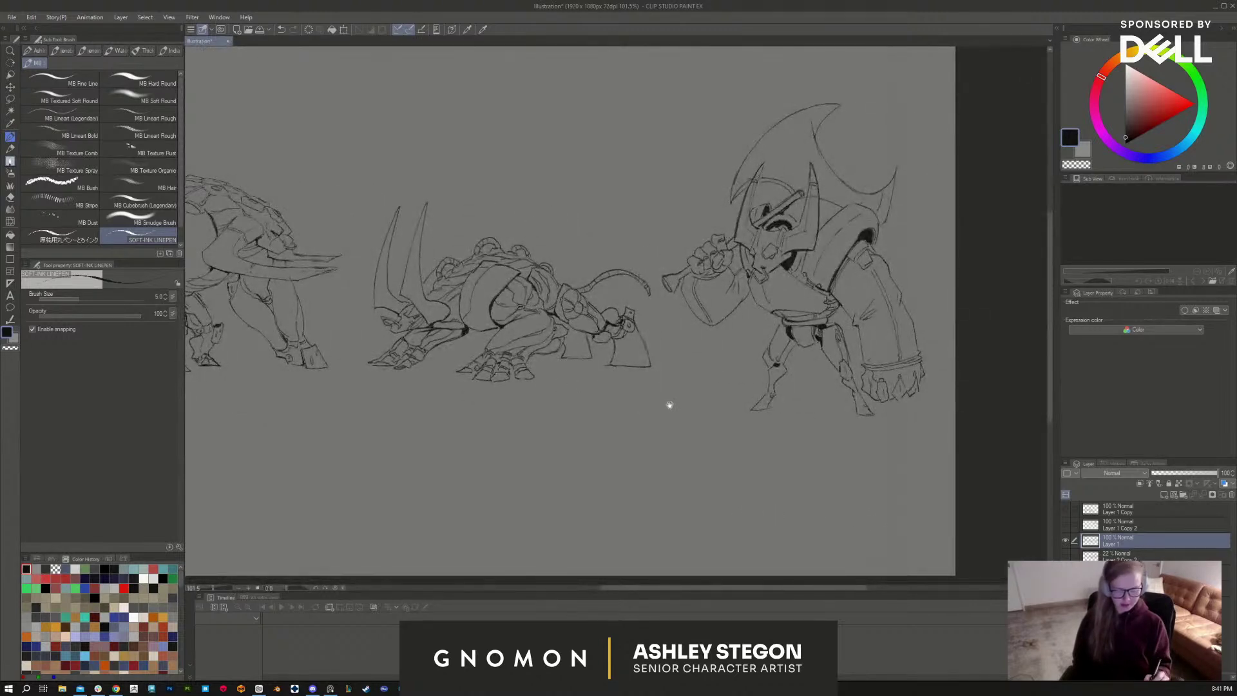
{"action": "left_click_drag", "start_coordinate": [737, 420], "coordinate": [666, 436]}
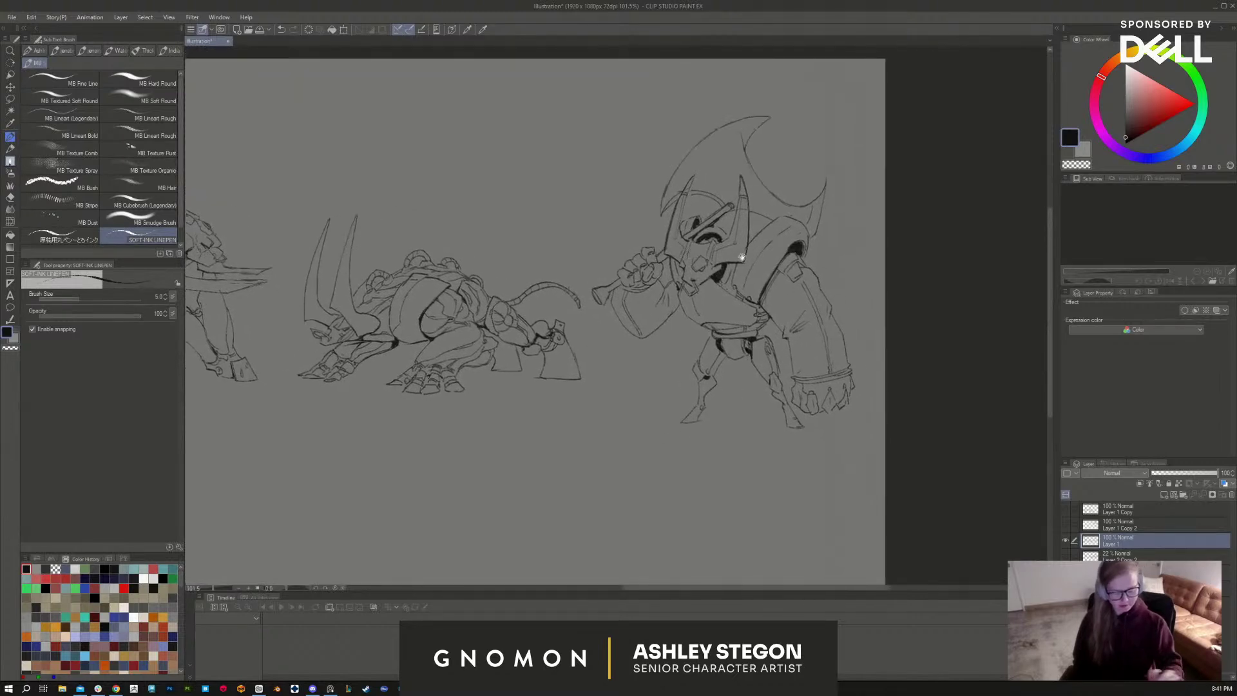
{"action": "scroll", "coordinate": [840, 270], "scroll_direction": "up", "scroll_amount": 3}
{"action": "scroll", "coordinate": [862, 296], "scroll_direction": "down", "scroll_amount": 1}
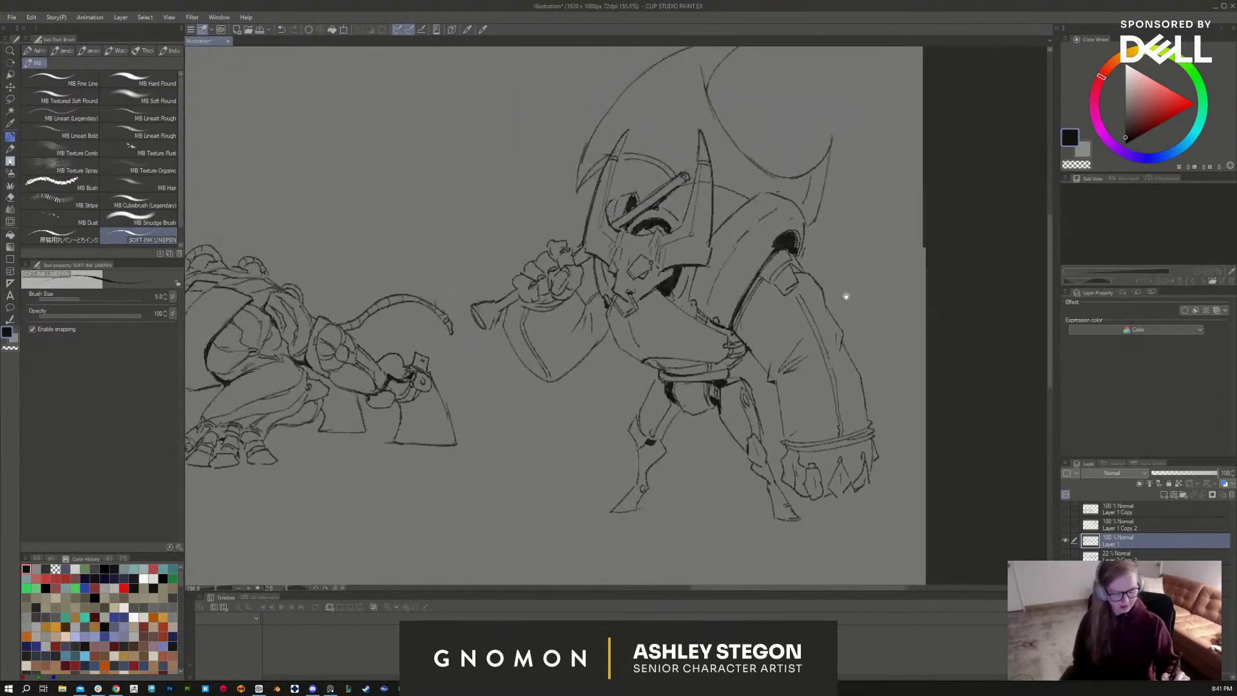
{"action": "left_click_drag", "start_coordinate": [846, 296], "coordinate": [768, 275]}
{"action": "key", "text": "e"}
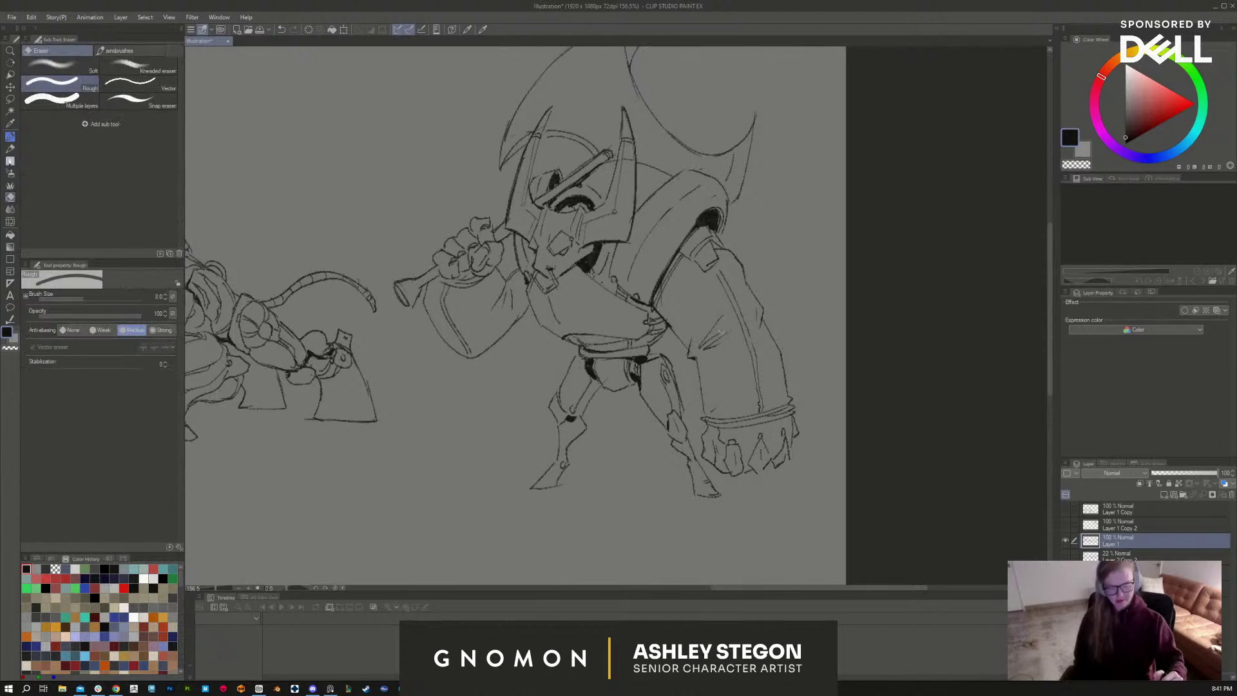
{"action": "key", "text": "bracketright"}
{"action": "key", "text": "bracketright"}
{"action": "key", "text": "bracketright"}
{"action": "key", "text": "bracketright"}
{"action": "mouse_move", "coordinate": [734, 341]}
{"action": "left_mouse_down"}
{"action": "mouse_move", "coordinate": [705, 361]}
{"action": "mouse_move", "coordinate": [686, 351]}
{"action": "left_mouse_up"}
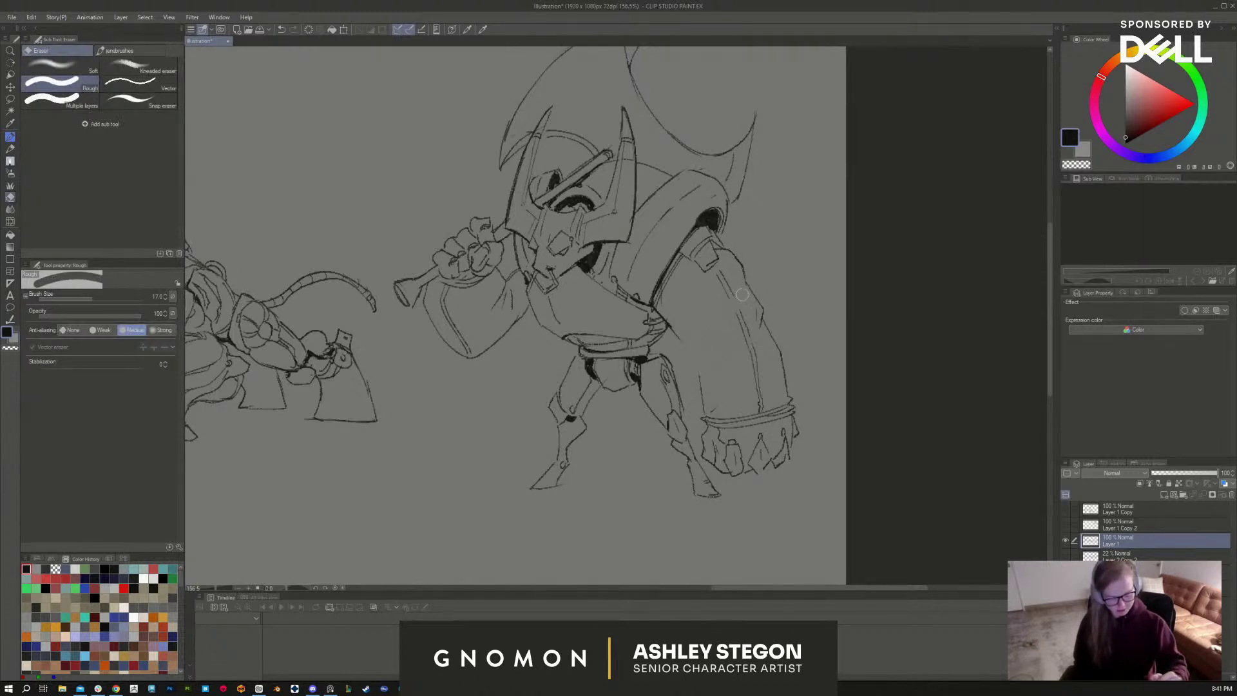
{"action": "mouse_move", "coordinate": [742, 295]}
{"action": "left_mouse_down"}
{"action": "mouse_move", "coordinate": [721, 278]}
{"action": "mouse_move", "coordinate": [728, 322]}
{"action": "mouse_move", "coordinate": [709, 368]}
{"action": "mouse_move", "coordinate": [760, 398]}
{"action": "mouse_move", "coordinate": [787, 388]}
{"action": "left_mouse_up"}
{"action": "mouse_move", "coordinate": [708, 284]}
{"action": "left_mouse_down"}
{"action": "mouse_move", "coordinate": [708, 240]}
{"action": "mouse_move", "coordinate": [665, 303]}
{"action": "mouse_move", "coordinate": [676, 333]}
{"action": "mouse_move", "coordinate": [705, 249]}
{"action": "mouse_move", "coordinate": [719, 283]}
{"action": "mouse_move", "coordinate": [723, 254]}
{"action": "mouse_move", "coordinate": [732, 274]}
{"action": "mouse_move", "coordinate": [660, 325]}
{"action": "left_mouse_up"}
Step: Redraw the lowered arm with the SOFT-INK LINEPEN as a rounded upper arm, tapering forearm and pointed elbow spike
{"action": "key", "text": "b"}
{"action": "left_click_drag", "start_coordinate": [726, 246], "coordinate": [716, 315]}
{"action": "mouse_move", "coordinate": [670, 273]}
{"action": "left_mouse_down"}
{"action": "mouse_move", "coordinate": [691, 308]}
{"action": "mouse_move", "coordinate": [658, 306]}
{"action": "mouse_move", "coordinate": [699, 317]}
{"action": "left_mouse_up"}
{"action": "mouse_move", "coordinate": [708, 304]}
{"action": "left_mouse_down"}
{"action": "mouse_move", "coordinate": [711, 359]}
{"action": "mouse_move", "coordinate": [765, 338]}
{"action": "mouse_move", "coordinate": [736, 379]}
{"action": "mouse_move", "coordinate": [719, 360]}
{"action": "mouse_move", "coordinate": [710, 369]}
{"action": "mouse_move", "coordinate": [737, 394]}
{"action": "mouse_move", "coordinate": [753, 384]}
{"action": "mouse_move", "coordinate": [717, 418]}
{"action": "left_mouse_up"}
{"action": "left_click_drag", "start_coordinate": [767, 349], "coordinate": [775, 412]}
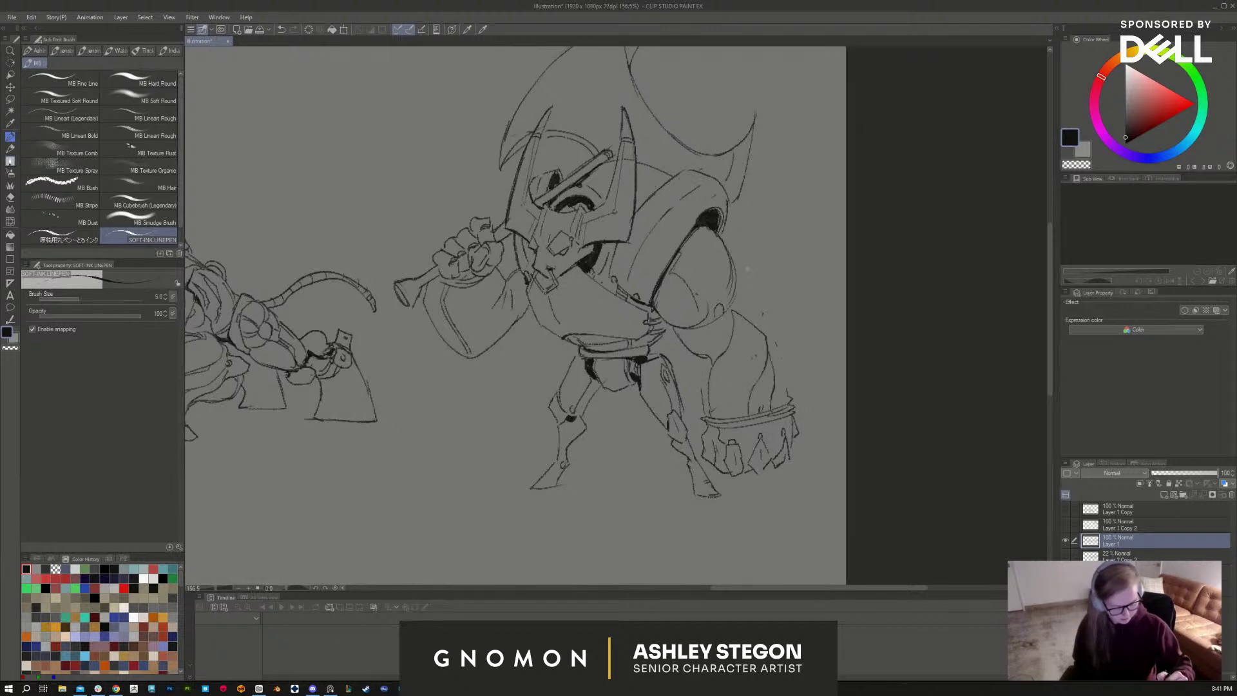
{"action": "mouse_move", "coordinate": [731, 253]}
{"action": "left_mouse_down"}
{"action": "mouse_move", "coordinate": [779, 319]}
{"action": "mouse_move", "coordinate": [787, 399]}
{"action": "left_mouse_up"}
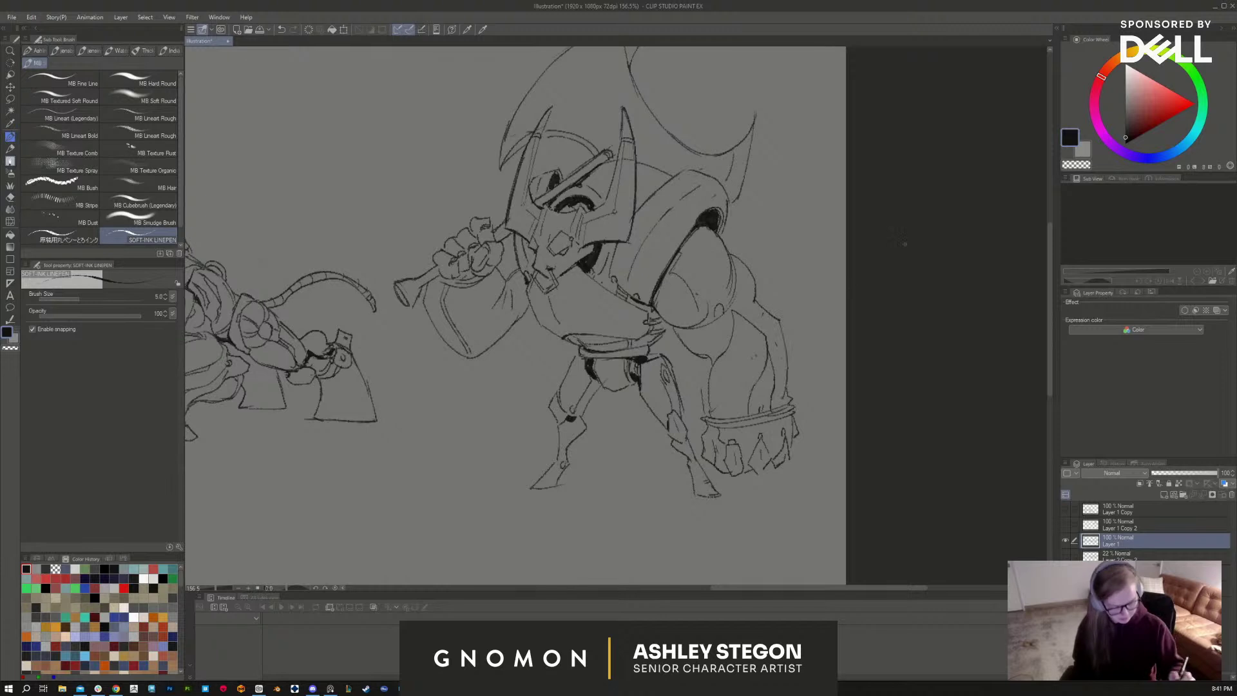
{"action": "mouse_move", "coordinate": [755, 289]}
{"action": "left_mouse_down"}
{"action": "mouse_move", "coordinate": [776, 295]}
{"action": "mouse_move", "coordinate": [780, 317]}
{"action": "left_mouse_up"}
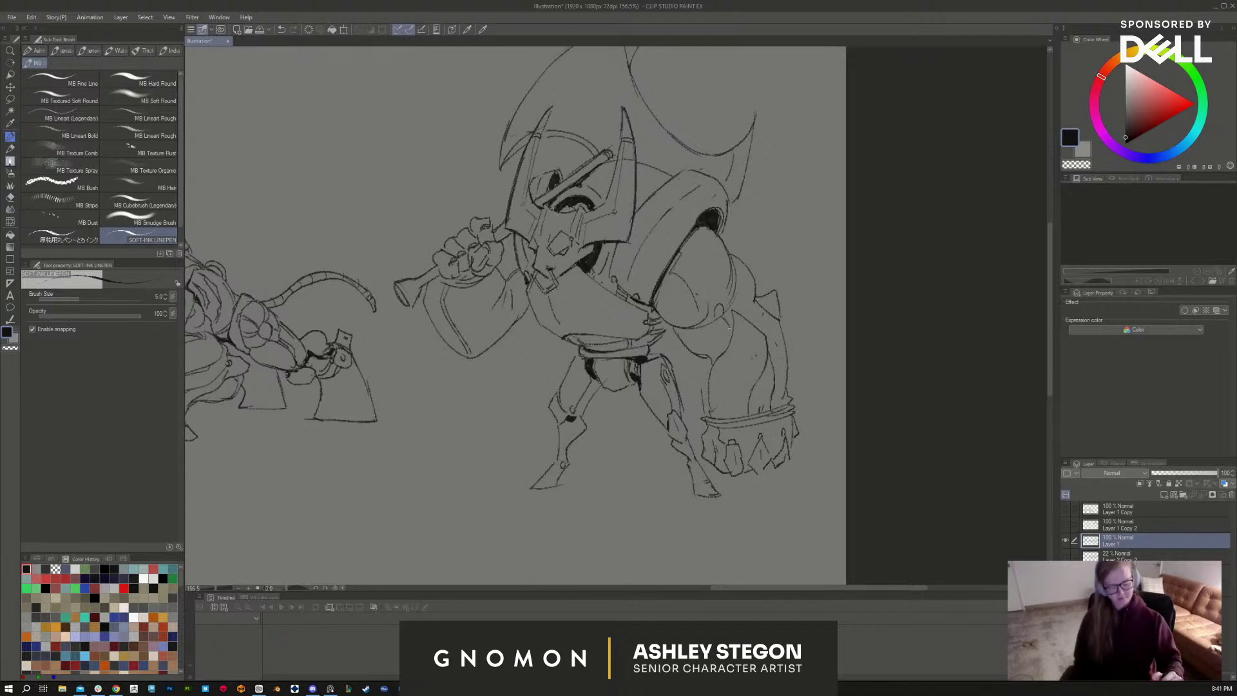
Step: Add muscle contours inside the lowered upper arm and strengthen the outlines around its shoulder, elbow and armpit
{"action": "left_click_drag", "start_coordinate": [699, 229], "coordinate": [722, 307]}
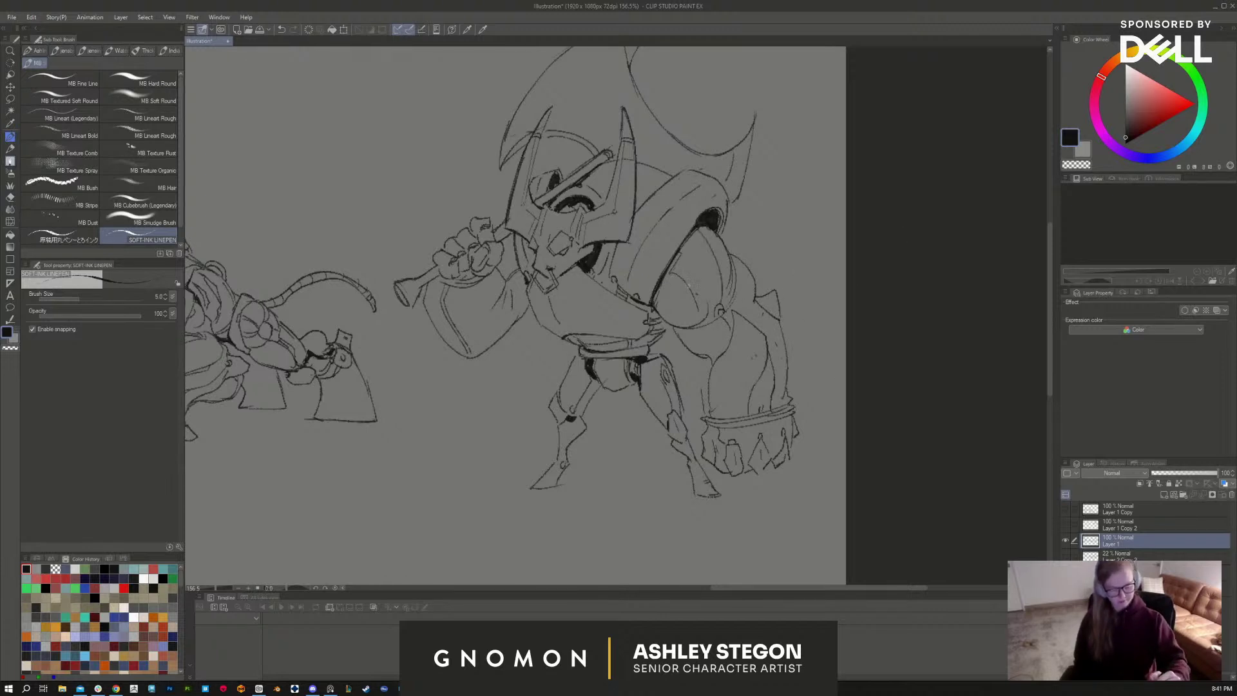
{"action": "left_click_drag", "start_coordinate": [671, 274], "coordinate": [721, 309]}
{"action": "left_click_drag", "start_coordinate": [721, 237], "coordinate": [735, 266]}
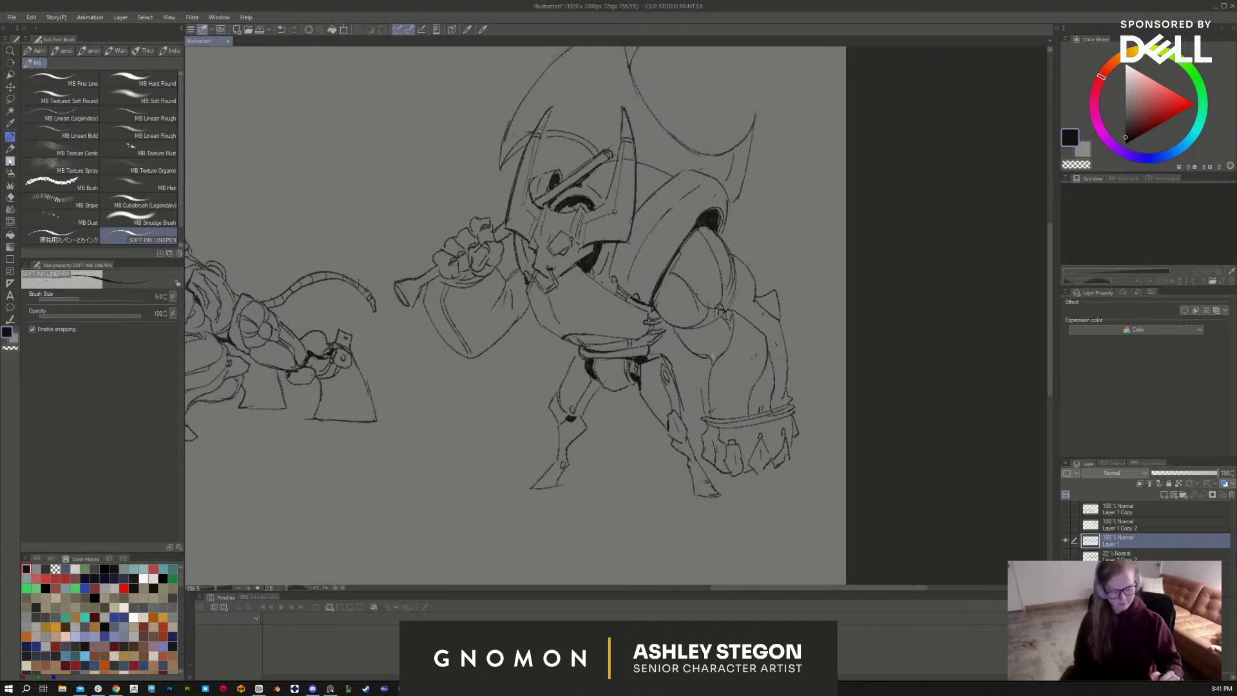
{"action": "left_click_drag", "start_coordinate": [671, 327], "coordinate": [657, 312]}
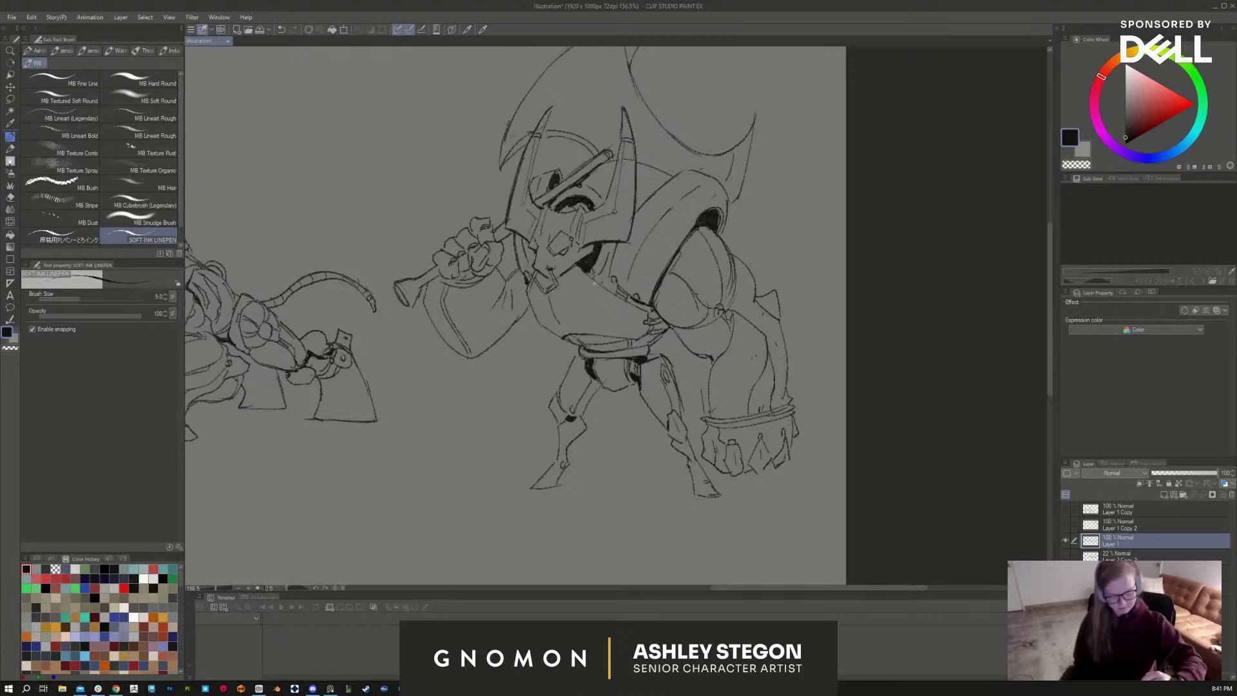
Step: Erase the horned character's lower chest outline and redraw it with curved bands wrapping across the torso
{"action": "left_click_drag", "start_coordinate": [656, 449], "coordinate": [706, 464]}
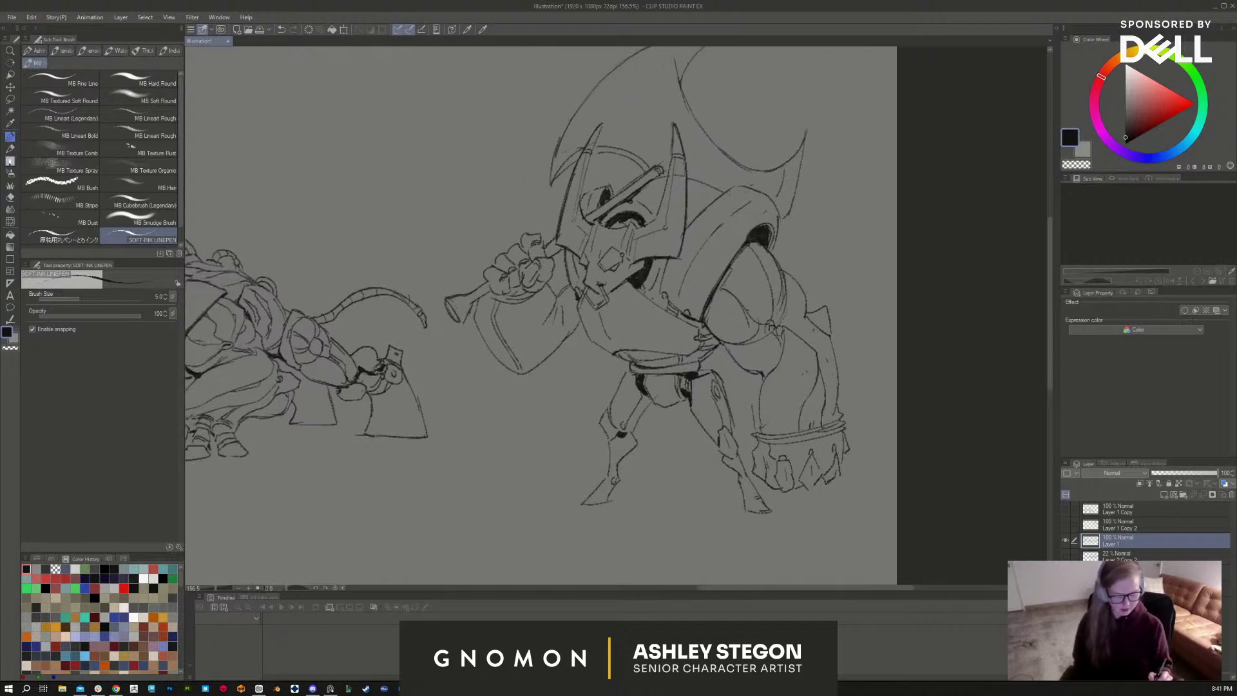
{"action": "key", "text": "e"}
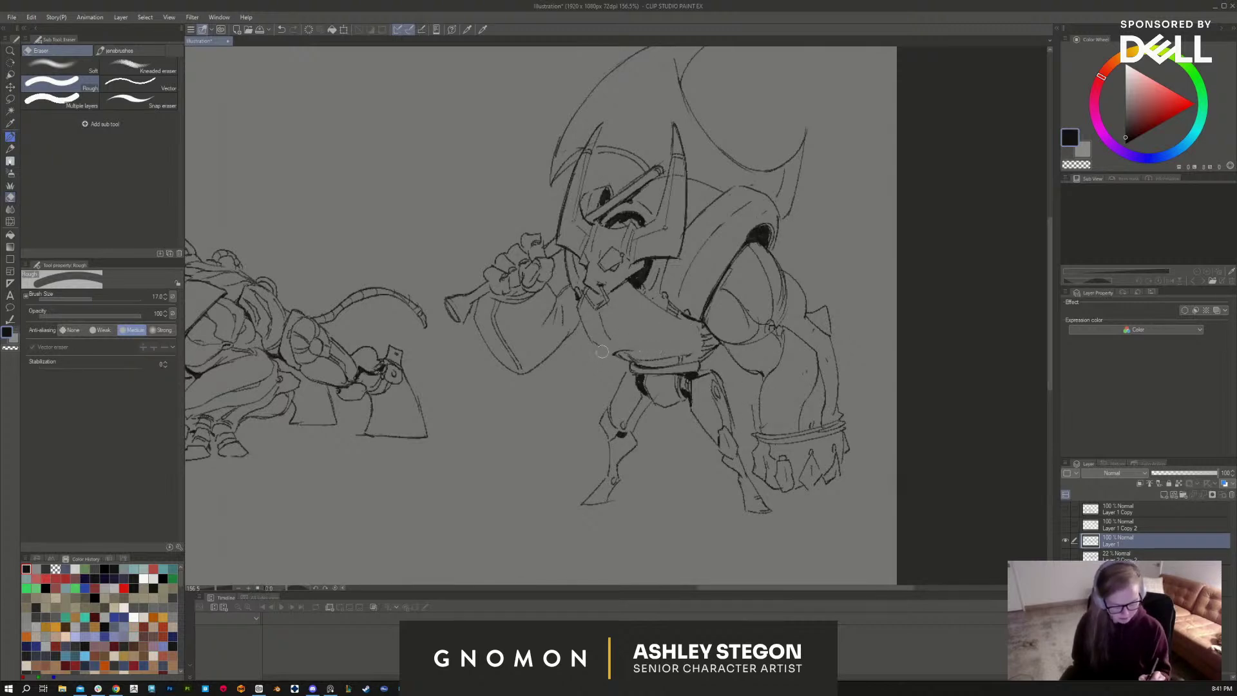
{"action": "key", "text": "b"}
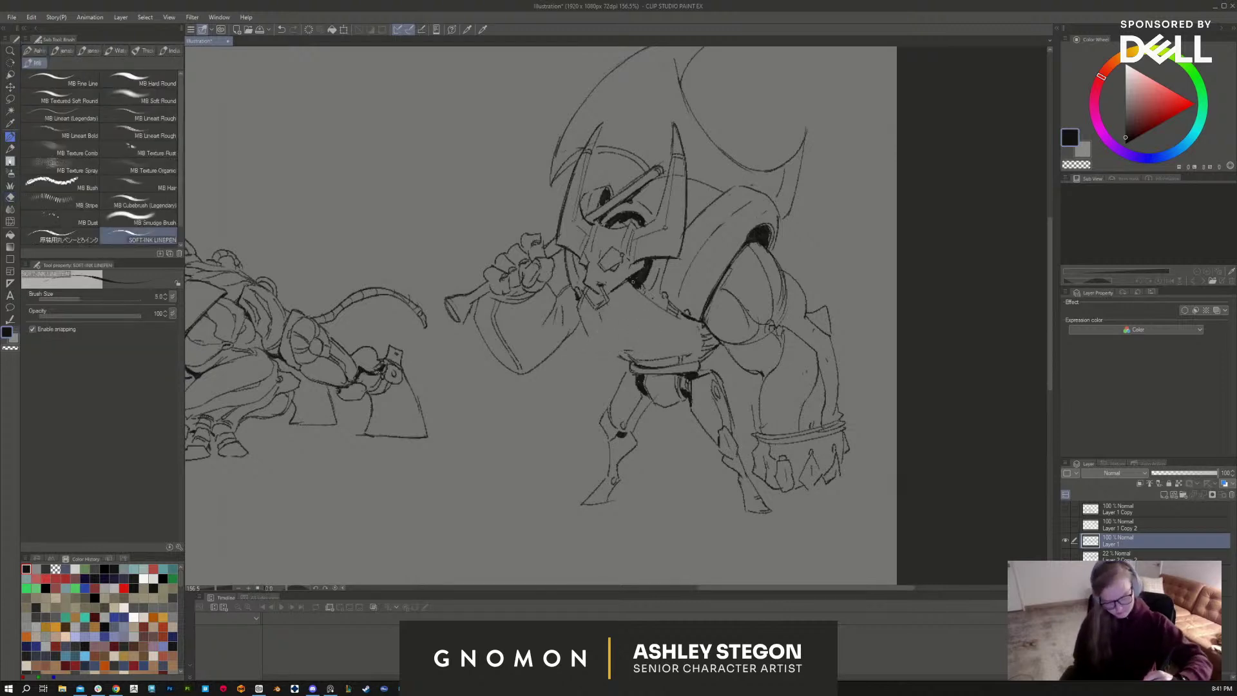
{"action": "left_click_drag", "start_coordinate": [602, 314], "coordinate": [702, 330]}
{"action": "mouse_move", "coordinate": [636, 292]}
{"action": "left_mouse_down"}
{"action": "mouse_move", "coordinate": [675, 309]}
{"action": "mouse_move", "coordinate": [622, 288]}
{"action": "mouse_move", "coordinate": [588, 313]}
{"action": "mouse_move", "coordinate": [586, 337]}
{"action": "mouse_move", "coordinate": [600, 340]}
{"action": "left_mouse_up"}
{"action": "key", "text": "e"}
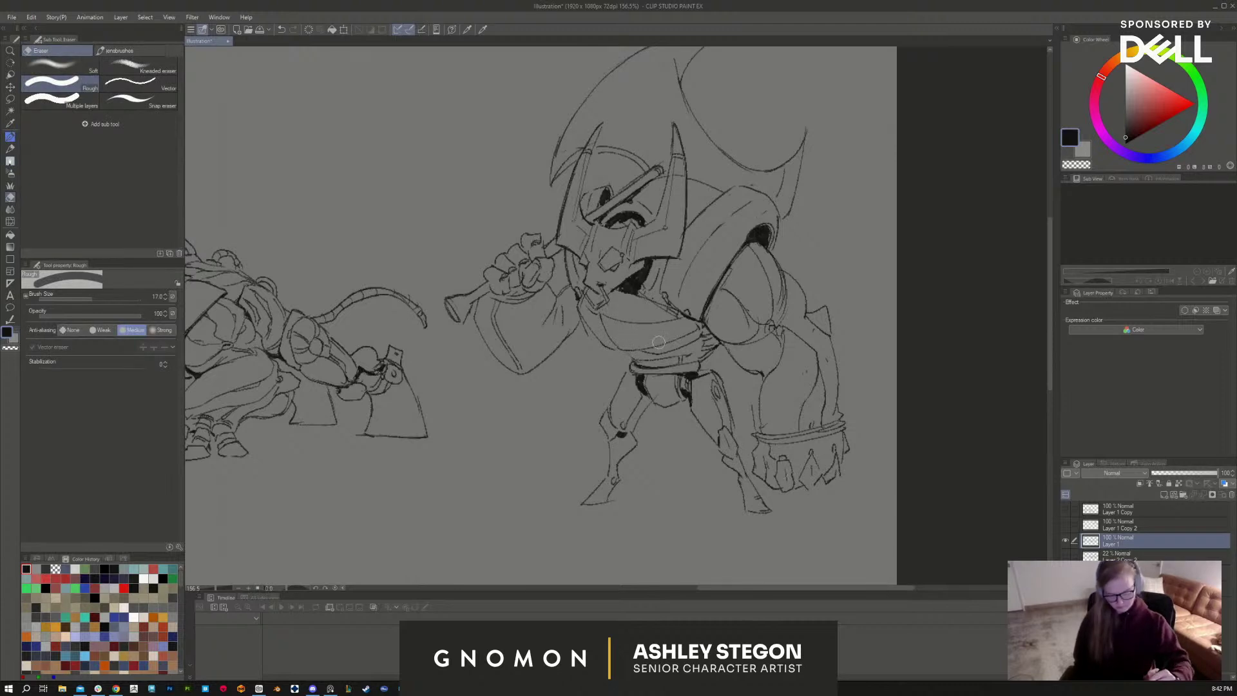
Step: Refine the line work around the shoulder opening, the mask's cheek and the jaw with the SOFT-INK LINEPEN
{"action": "key", "text": "b"}
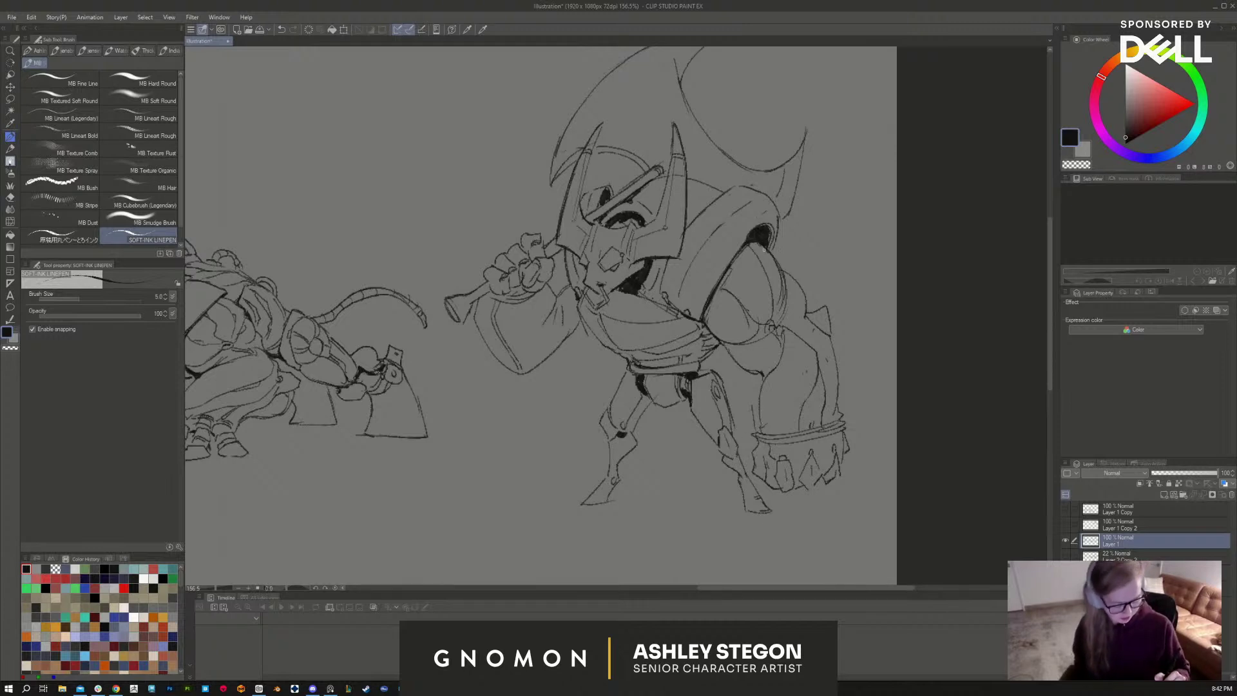
{"action": "mouse_move", "coordinate": [763, 248]}
{"action": "left_mouse_down"}
{"action": "mouse_move", "coordinate": [765, 226]}
{"action": "mouse_move", "coordinate": [732, 261]}
{"action": "left_mouse_up"}
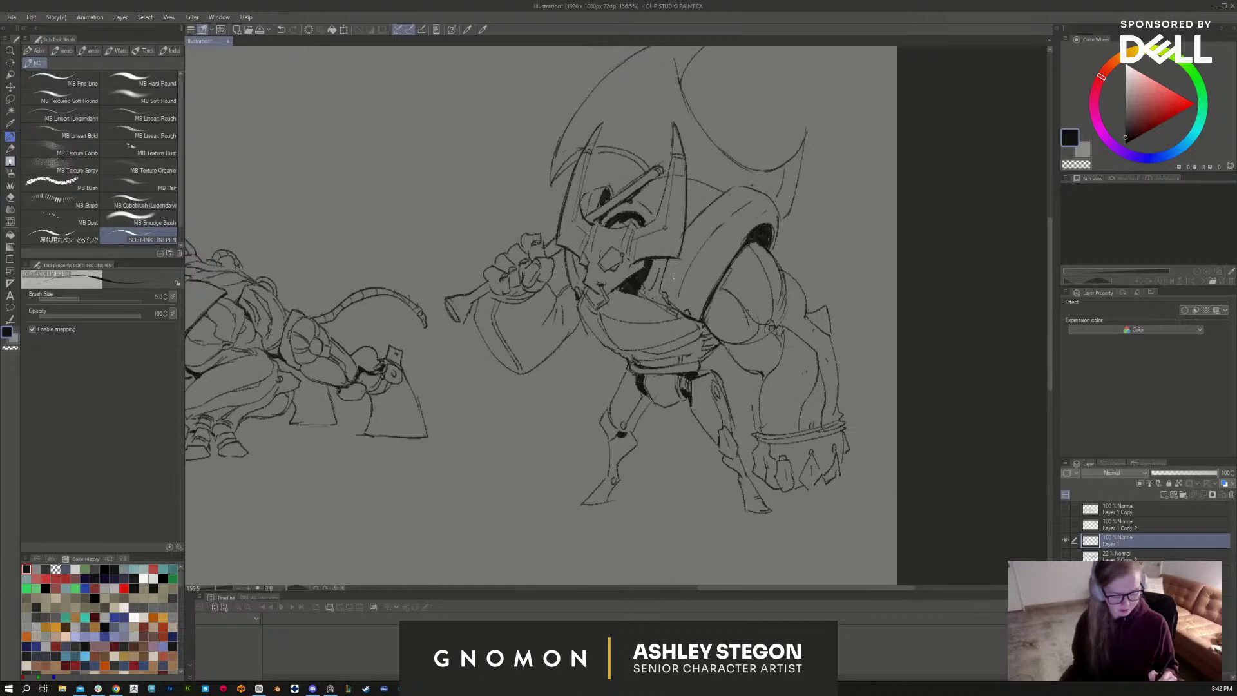
{"action": "left_click_drag", "start_coordinate": [643, 282], "coordinate": [635, 296]}
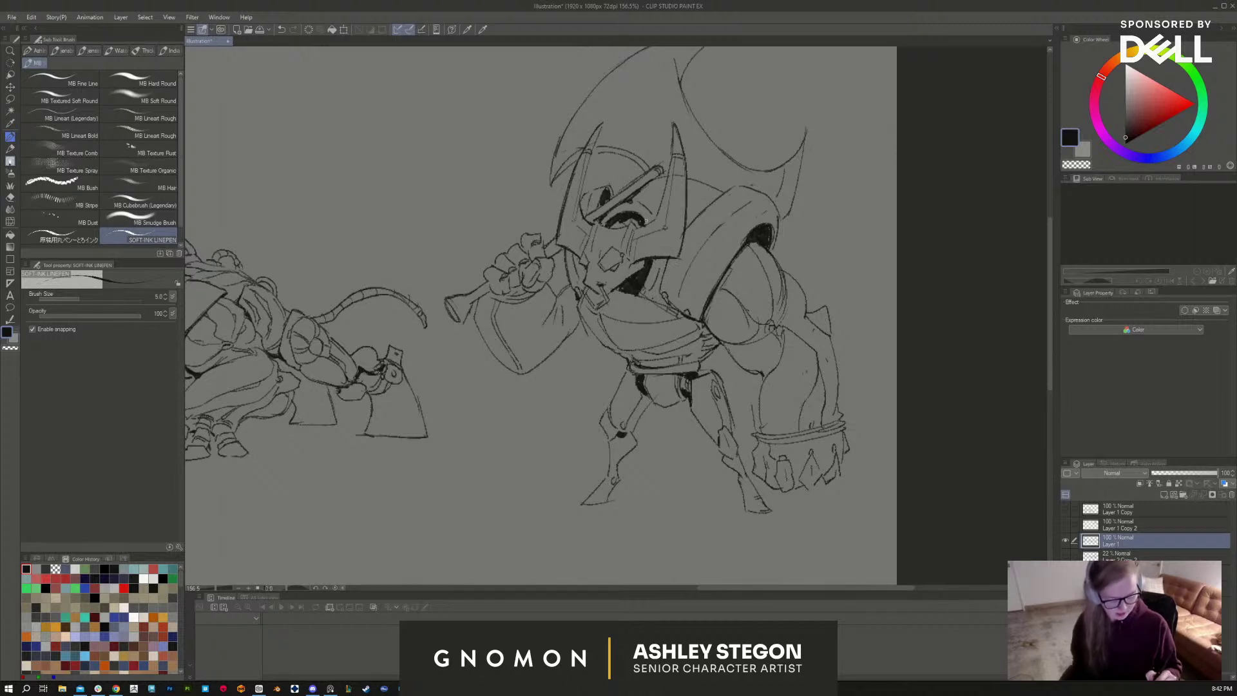
{"action": "left_click_drag", "start_coordinate": [647, 226], "coordinate": [636, 271]}
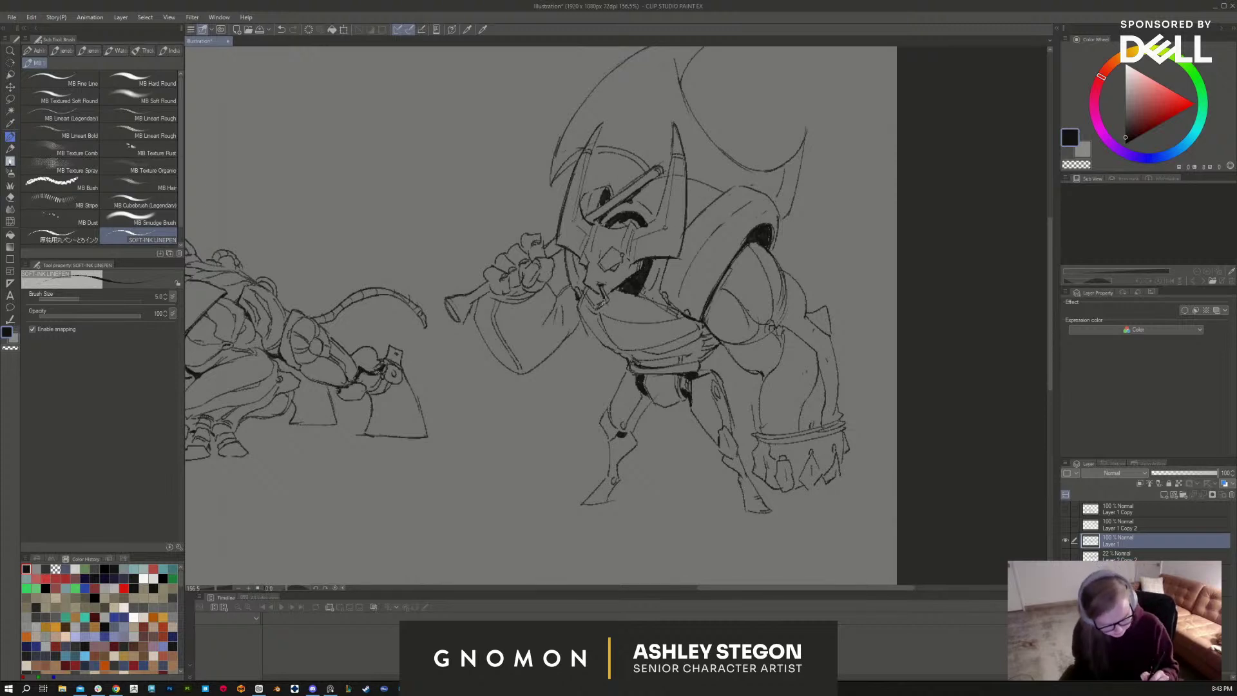
{"action": "left_click_drag", "start_coordinate": [605, 297], "coordinate": [599, 306]}
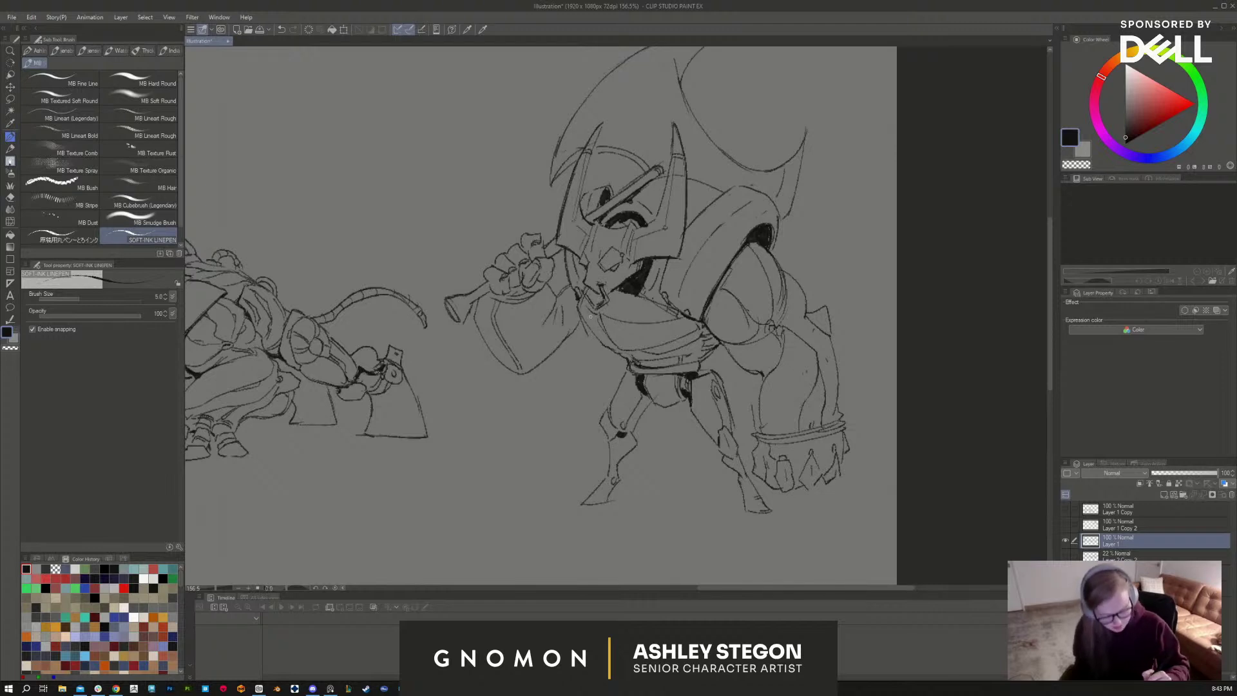
Step: Erase the raised arm's sleeve outline and fold lines below the fist, keeping the hand and weapon handle
{"action": "key", "text": "e"}
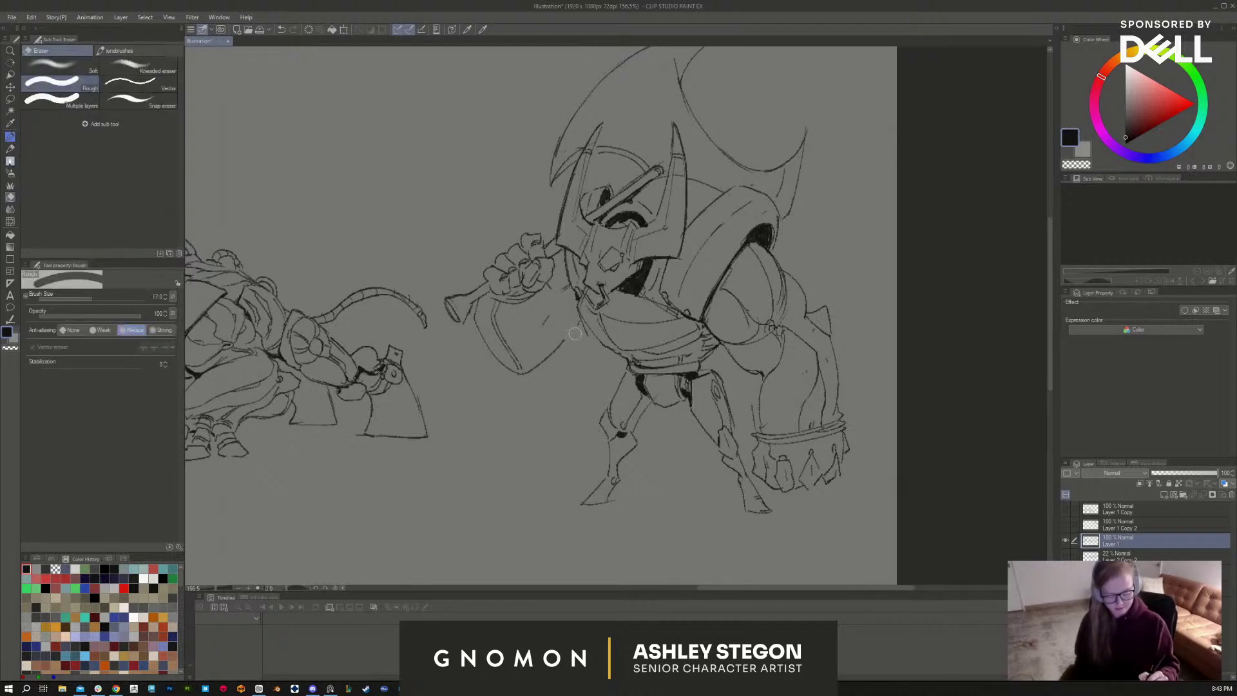
{"action": "mouse_move", "coordinate": [540, 311]}
{"action": "left_mouse_down"}
{"action": "mouse_move", "coordinate": [496, 321]}
{"action": "mouse_move", "coordinate": [484, 306]}
{"action": "mouse_move", "coordinate": [485, 326]}
{"action": "mouse_move", "coordinate": [500, 314]}
{"action": "mouse_move", "coordinate": [491, 350]}
{"action": "mouse_move", "coordinate": [507, 379]}
{"action": "mouse_move", "coordinate": [560, 345]}
{"action": "left_mouse_up"}
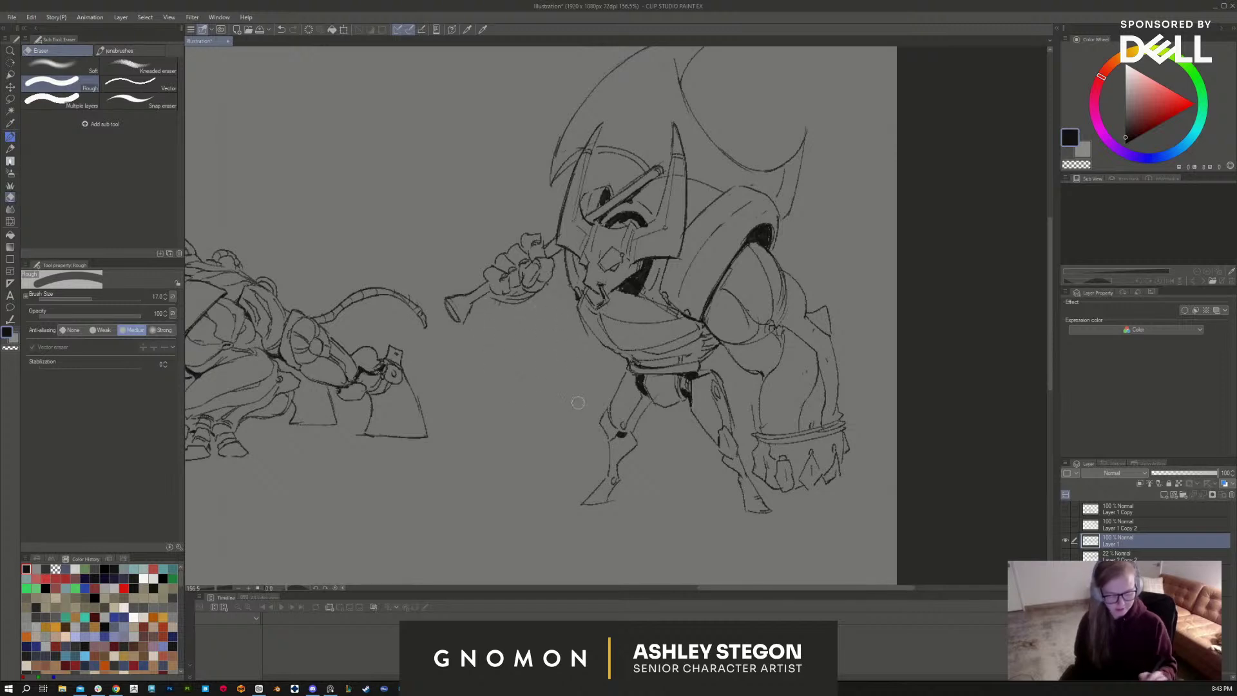
Step: Darken the gap between chest and lowered arm, rework the chest and waist bands, and trim the shadow beside the jaw
{"action": "key", "text": "b"}
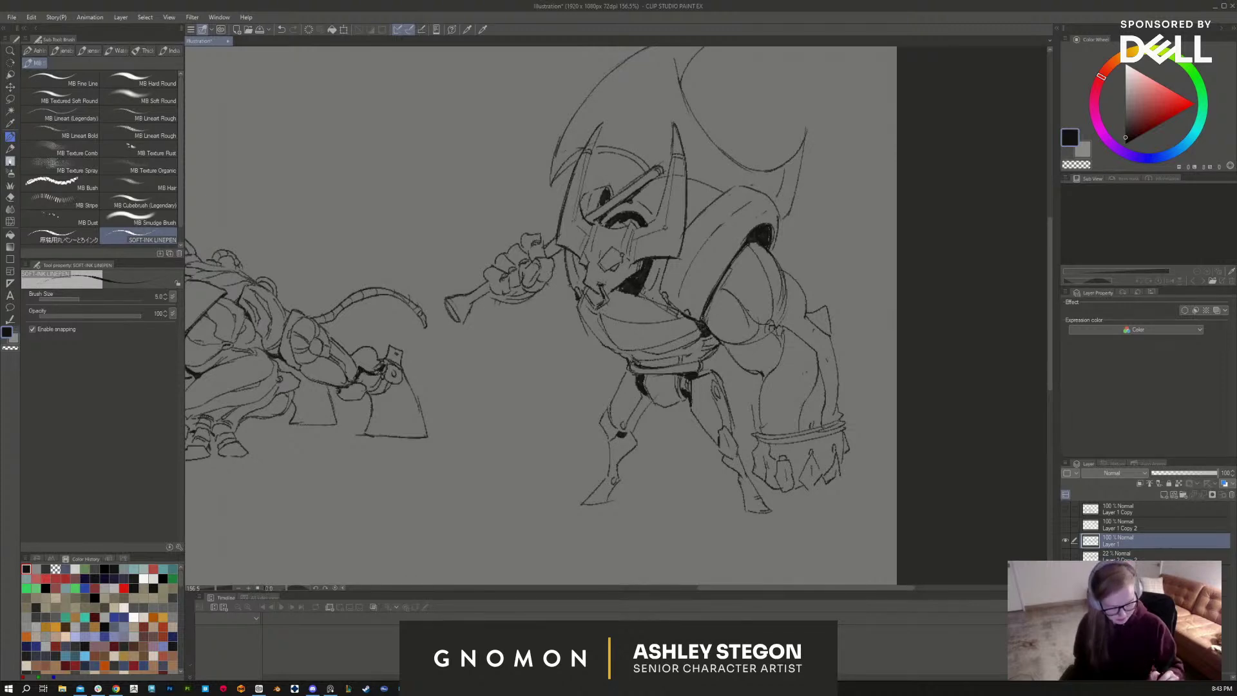
{"action": "key", "text": "e"}
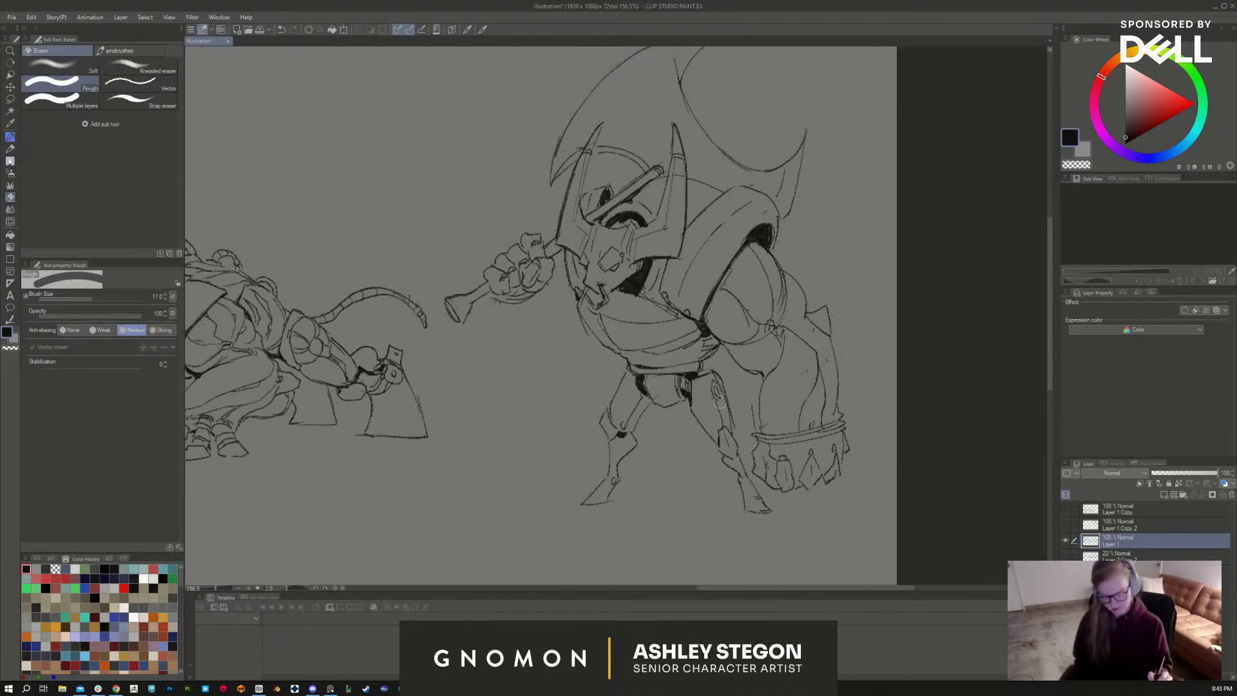
{"action": "key", "text": "b"}
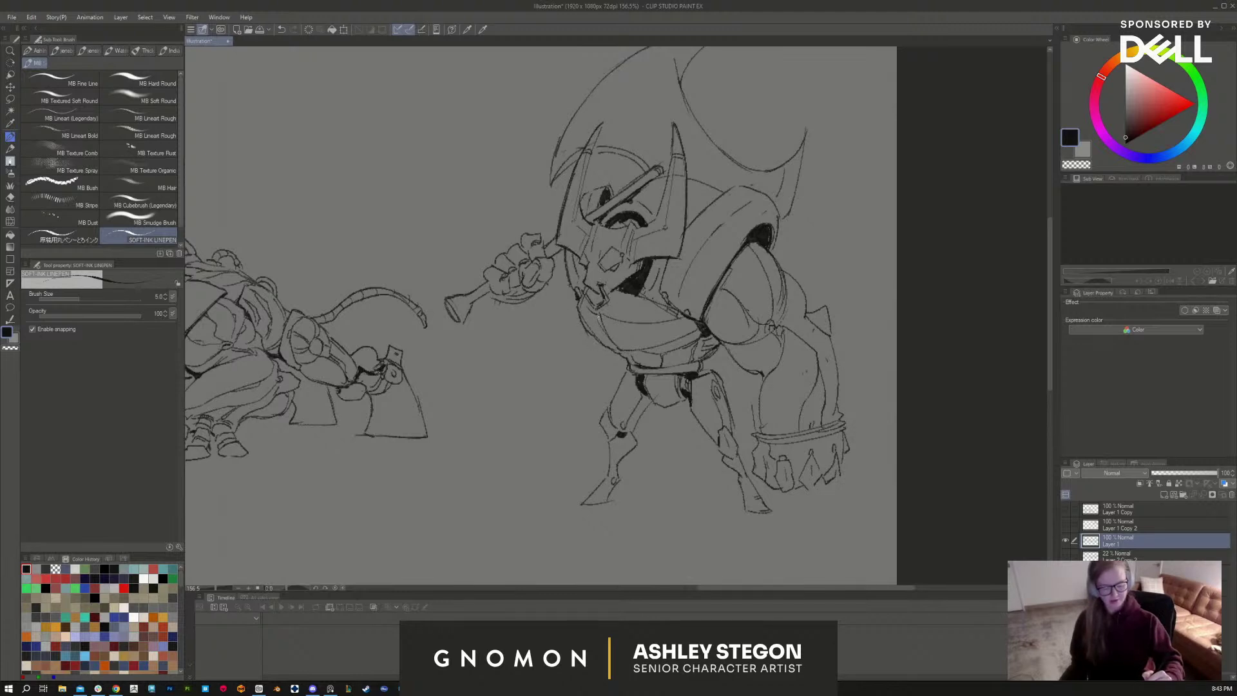
{"action": "key", "text": "e"}
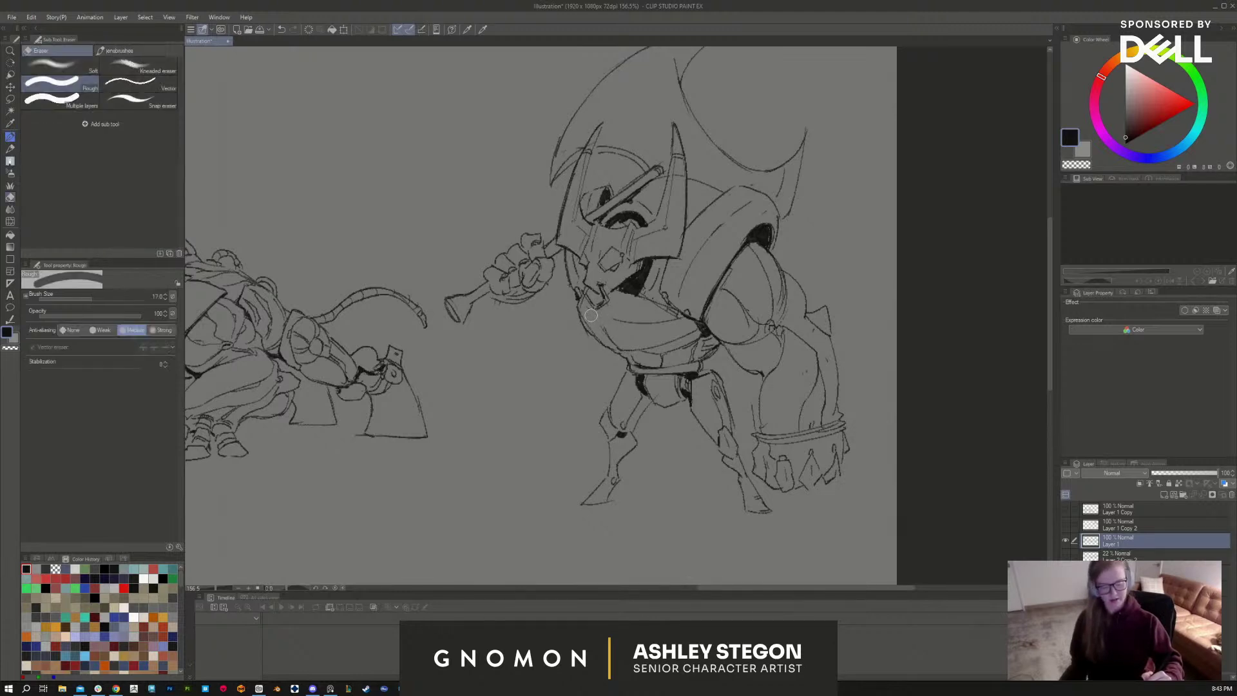
{"action": "key", "text": "b"}
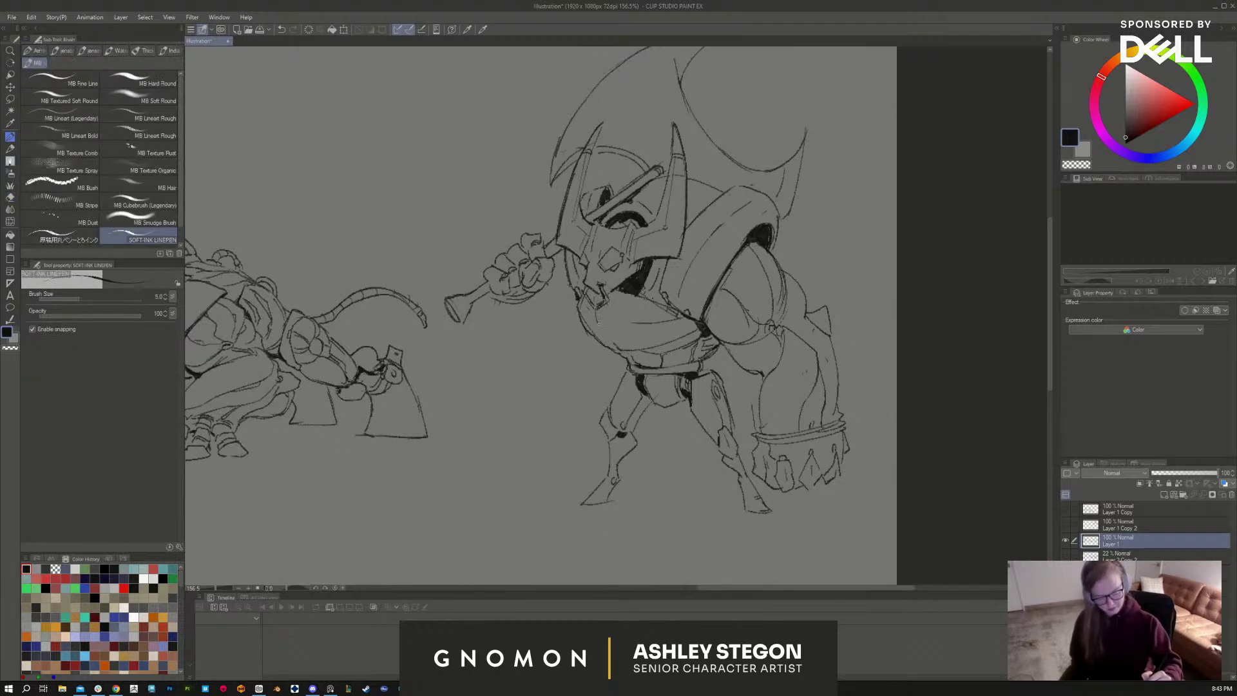
{"action": "left_click_drag", "start_coordinate": [599, 319], "coordinate": [652, 329]}
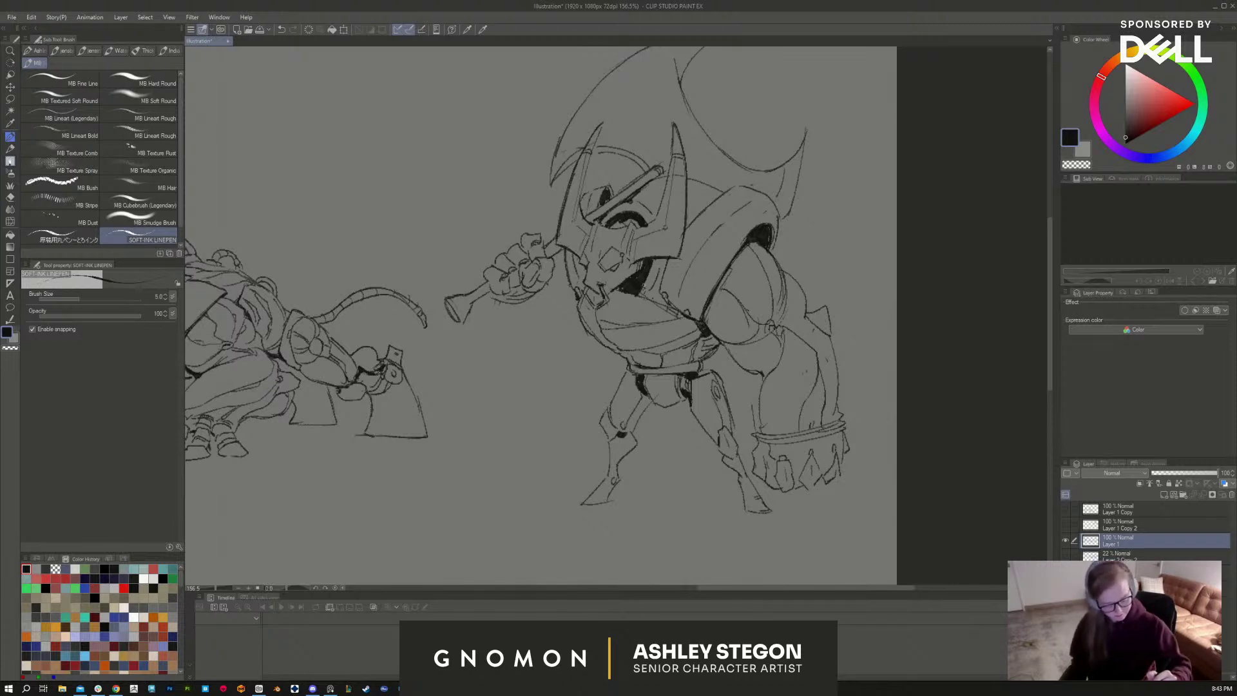
{"action": "key", "text": "e"}
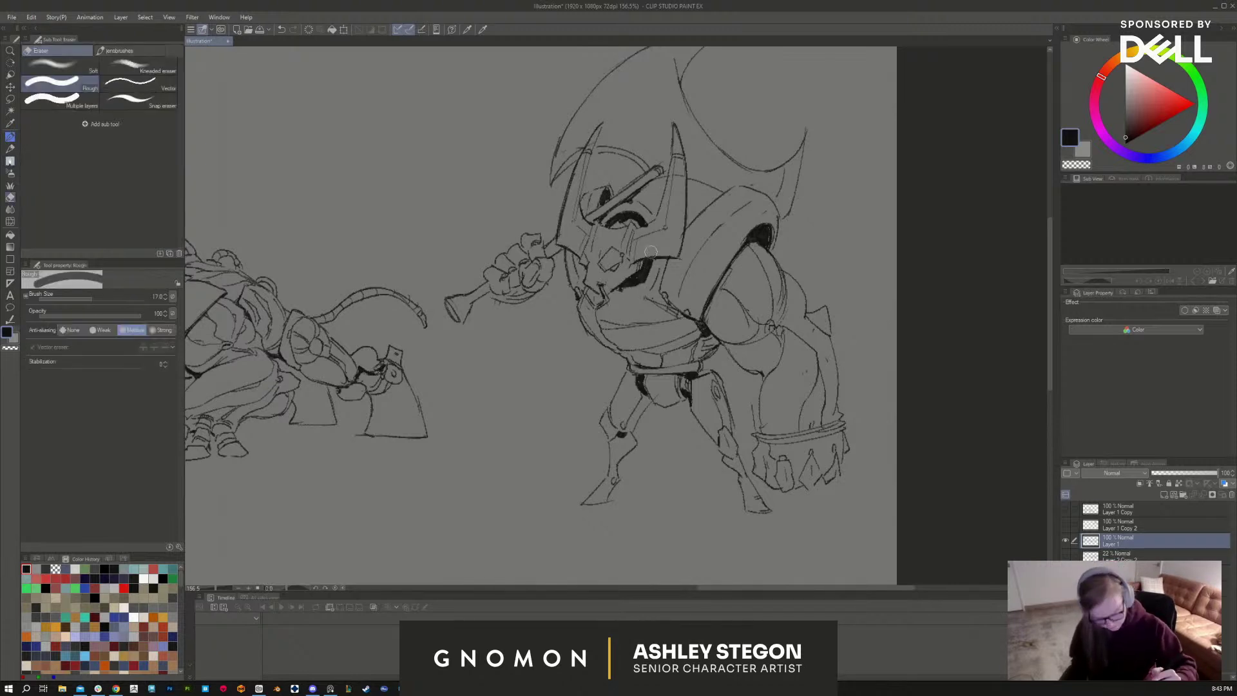
{"action": "key", "text": "b"}
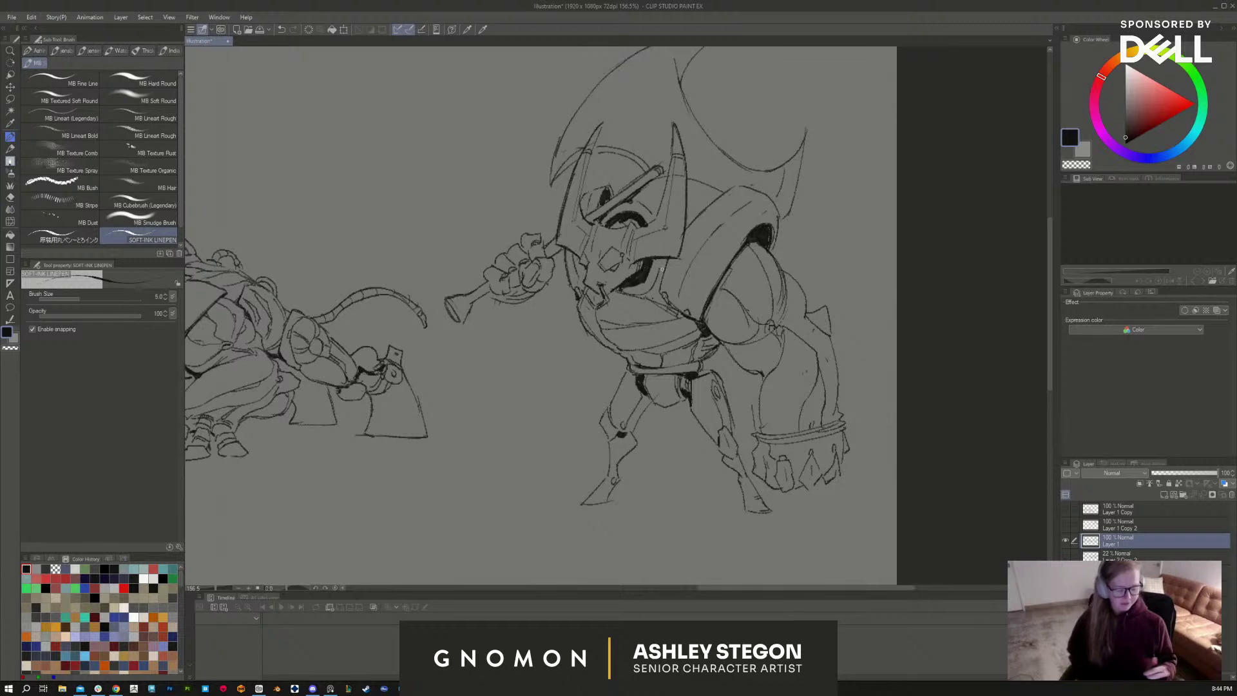
Step: Clean up the lowered arm with the eraser at size 12 and re-ink its upper arm, elbow and forearm contours
{"action": "key", "text": "e"}
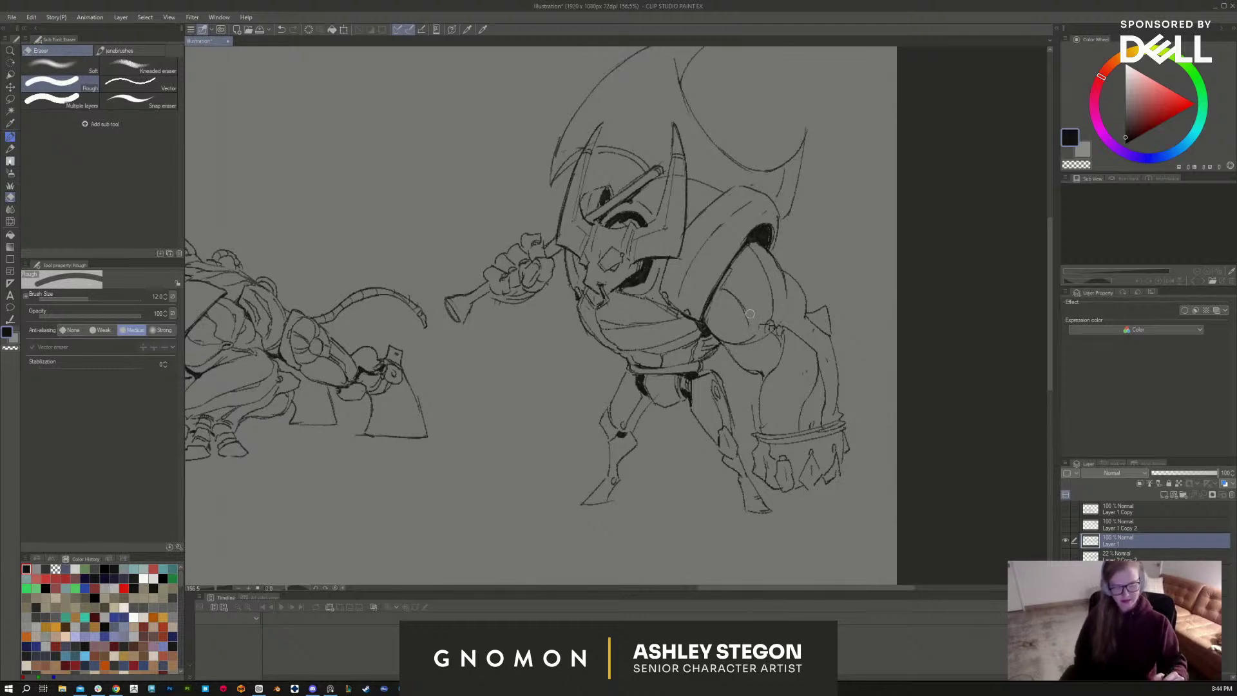
{"action": "key", "text": "b"}
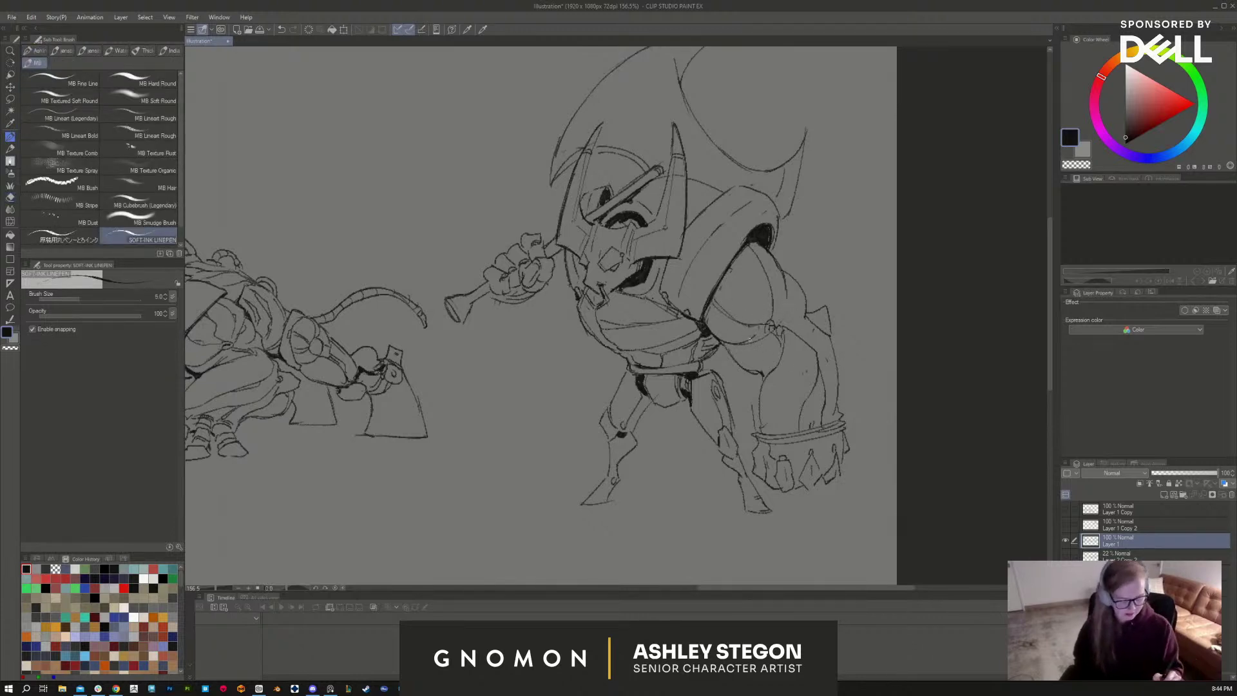
{"action": "mouse_move", "coordinate": [787, 288]}
{"action": "left_mouse_down"}
{"action": "mouse_move", "coordinate": [781, 316]}
{"action": "mouse_move", "coordinate": [811, 330]}
{"action": "mouse_move", "coordinate": [815, 348]}
{"action": "mouse_move", "coordinate": [832, 330]}
{"action": "mouse_move", "coordinate": [838, 353]}
{"action": "left_mouse_up"}
{"action": "mouse_move", "coordinate": [731, 347]}
{"action": "left_mouse_down"}
{"action": "mouse_move", "coordinate": [746, 368]}
{"action": "mouse_move", "coordinate": [775, 347]}
{"action": "left_mouse_up"}
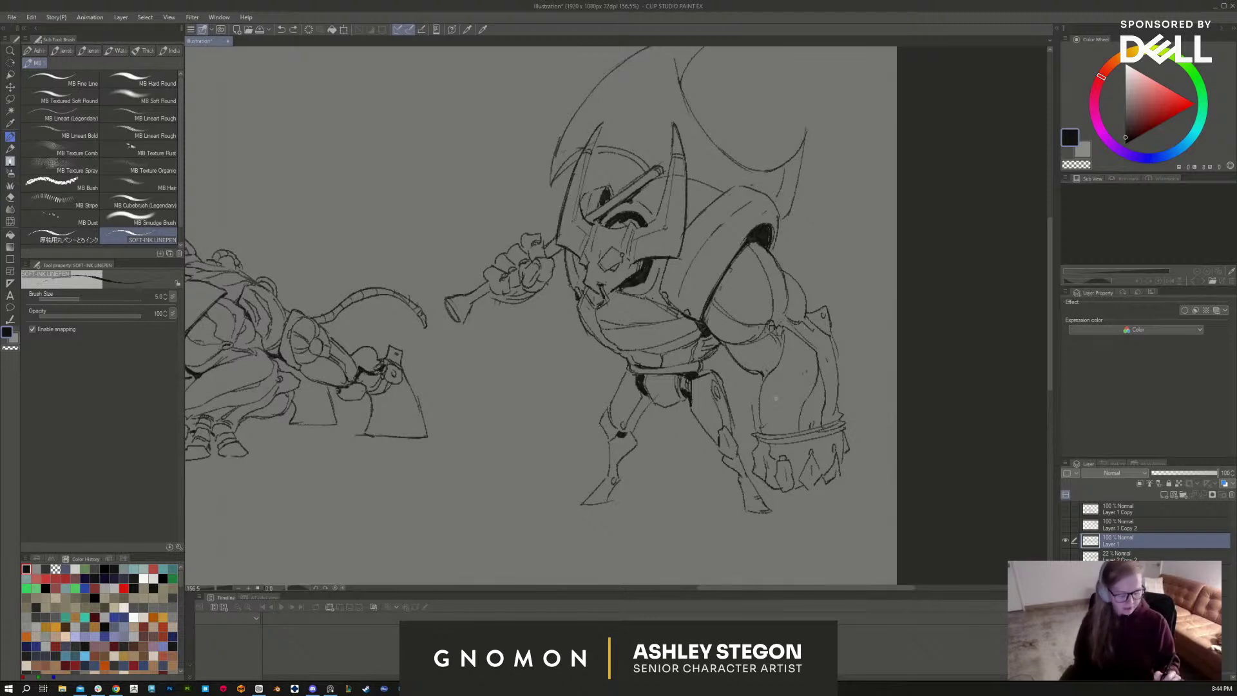
{"action": "left_click_drag", "start_coordinate": [760, 380], "coordinate": [756, 428]}
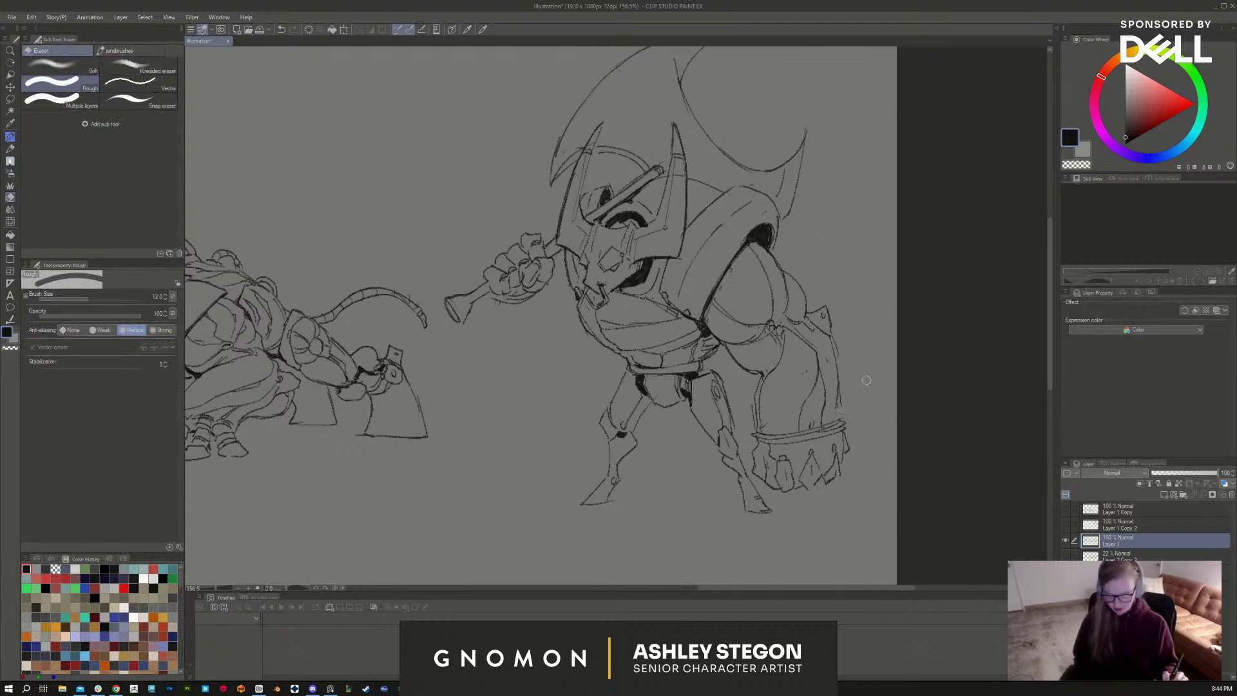
{"action": "left_click_drag", "start_coordinate": [836, 354], "coordinate": [841, 395]}
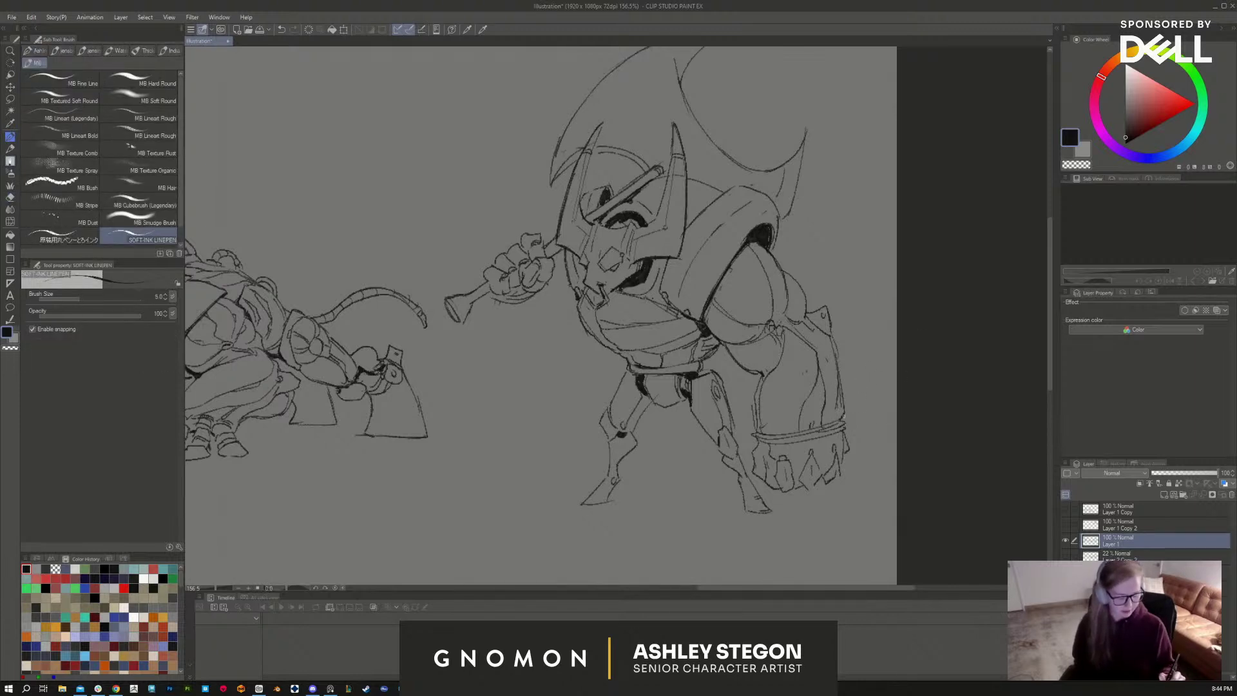
Step: Draw the raised arm's bent forearm and elbow contours below the fist with the SOFT-INK LINEPEN, after touching up the lowered hand
{"action": "mouse_move", "coordinate": [781, 442]}
{"action": "left_mouse_down"}
{"action": "mouse_move", "coordinate": [782, 455]}
{"action": "mouse_move", "coordinate": [837, 449]}
{"action": "left_mouse_up"}
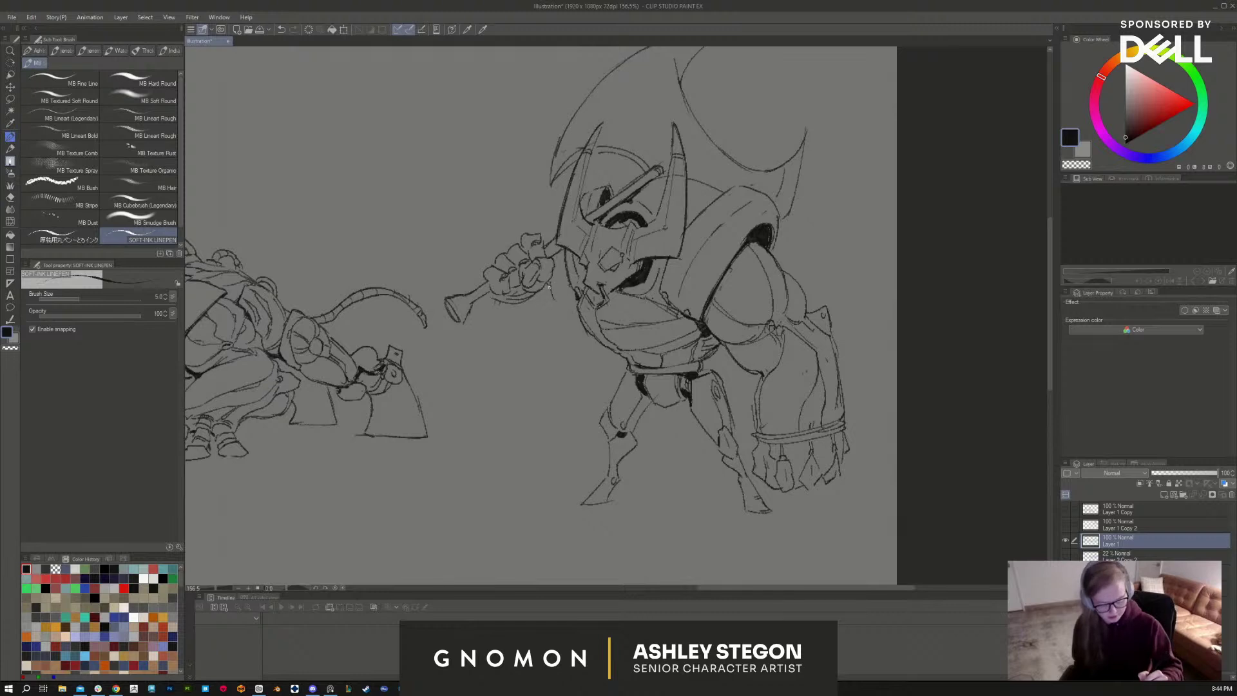
{"action": "left_click_drag", "start_coordinate": [557, 291], "coordinate": [552, 334]}
{"action": "mouse_move", "coordinate": [492, 302]}
{"action": "left_mouse_down"}
{"action": "mouse_move", "coordinate": [549, 358]}
{"action": "mouse_move", "coordinate": [577, 322]}
{"action": "left_mouse_up"}
{"action": "mouse_move", "coordinate": [557, 277]}
{"action": "left_mouse_down"}
{"action": "mouse_move", "coordinate": [549, 290]}
{"action": "mouse_move", "coordinate": [556, 265]}
{"action": "left_mouse_up"}
{"action": "left_click_drag", "start_coordinate": [560, 345], "coordinate": [579, 327]}
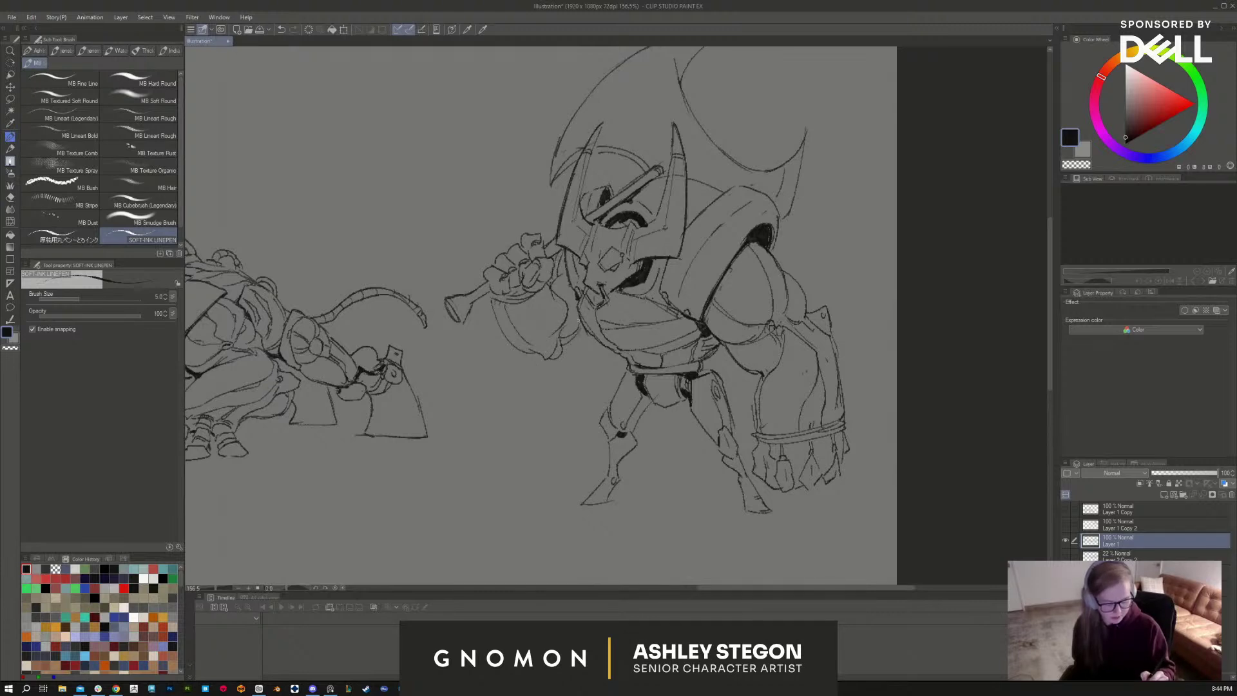
{"action": "left_click_drag", "start_coordinate": [549, 370], "coordinate": [562, 354]}
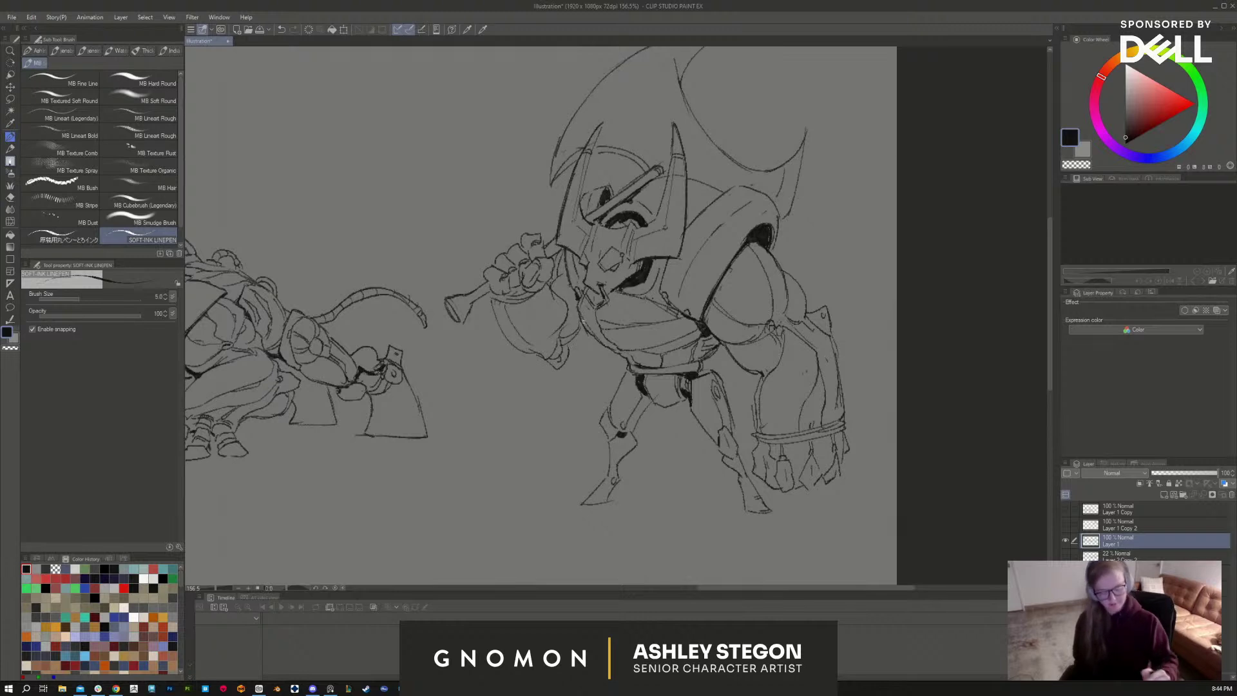
{"action": "left_click_drag", "start_coordinate": [507, 295], "coordinate": [492, 306]}
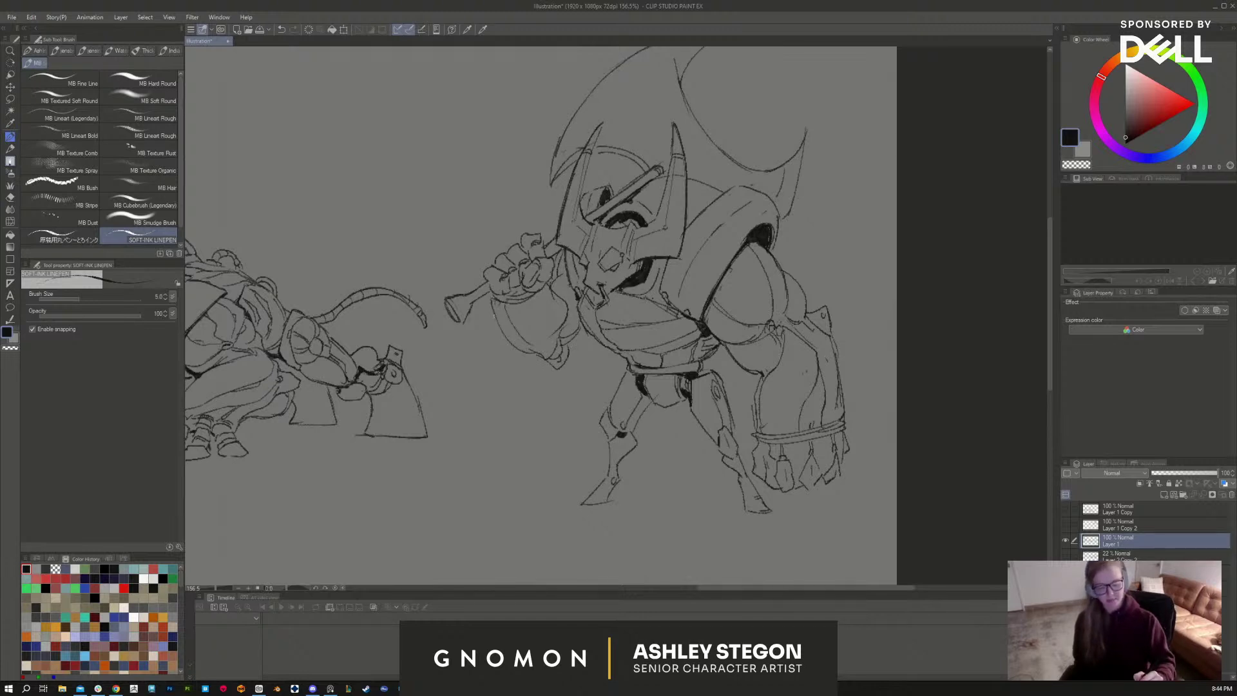
{"action": "mouse_move", "coordinate": [532, 349]}
{"action": "left_mouse_down"}
{"action": "mouse_move", "coordinate": [567, 285]}
{"action": "mouse_move", "coordinate": [572, 329]}
{"action": "mouse_move", "coordinate": [554, 287]}
{"action": "mouse_move", "coordinate": [583, 332]}
{"action": "left_mouse_up"}
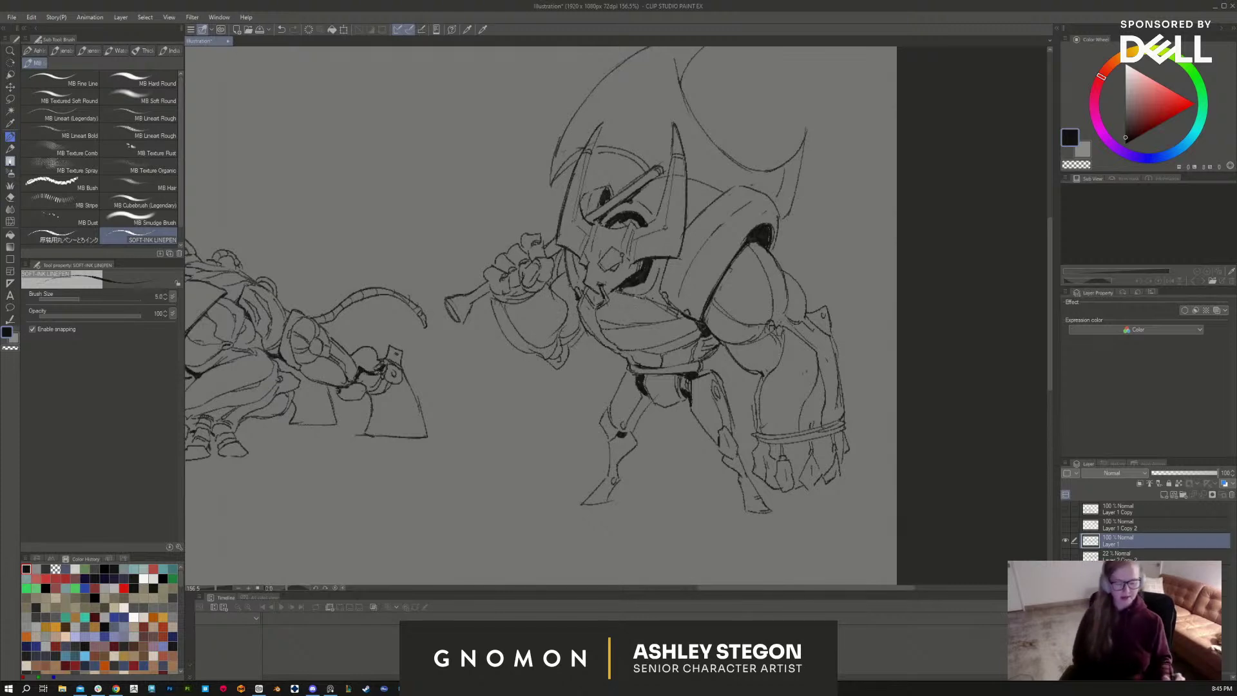
Step: Trim the overshooting line at the axe blade's inner curve and clean the blade's outer tip with a smaller eraser
{"action": "key", "text": "e"}
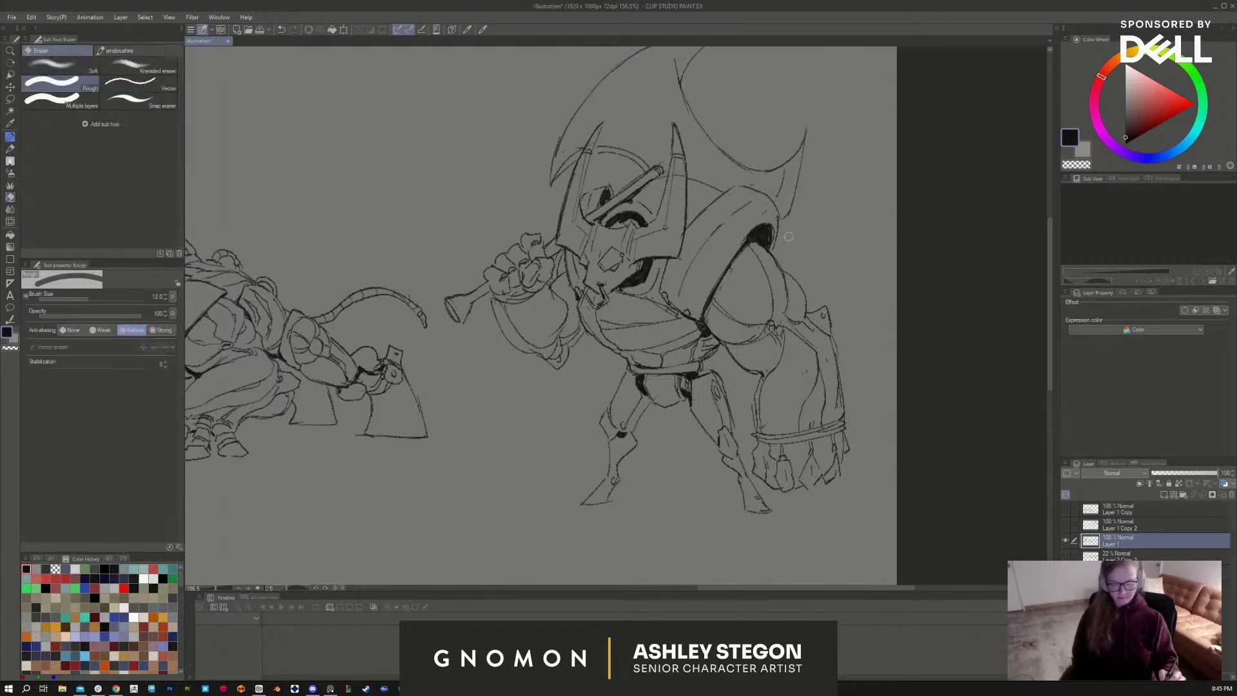
{"action": "key", "text": "bracketleft"}
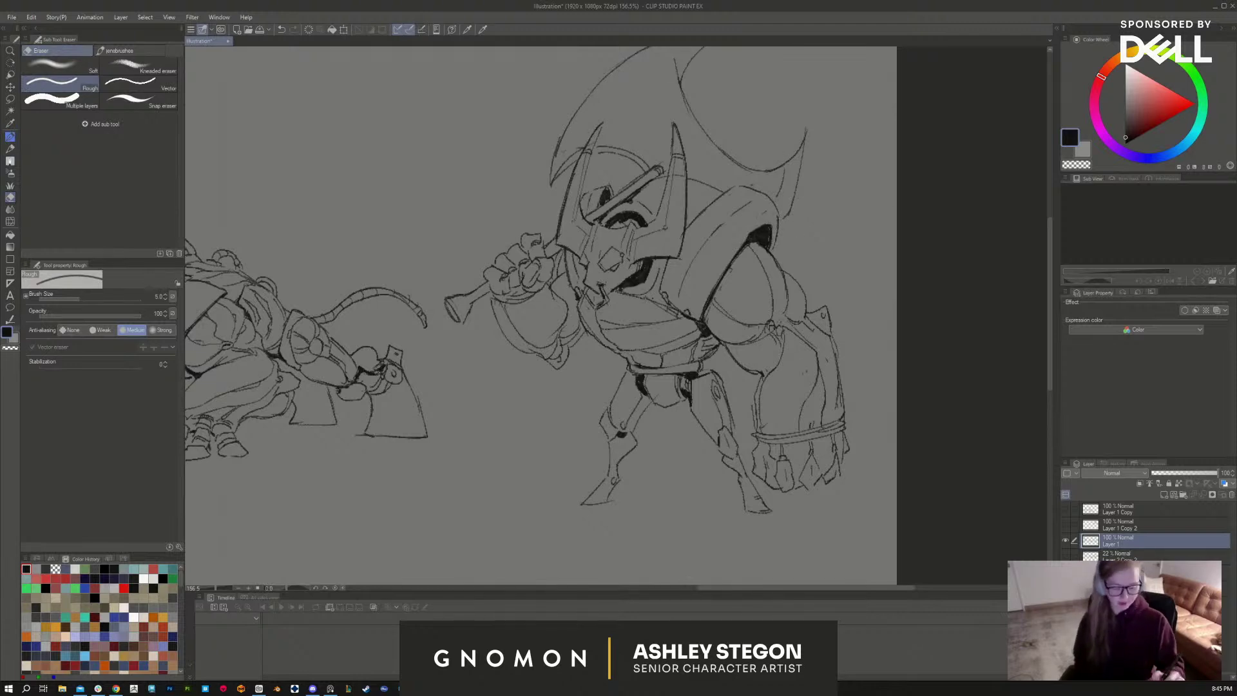
{"action": "left_click_drag", "start_coordinate": [677, 70], "coordinate": [683, 103]}
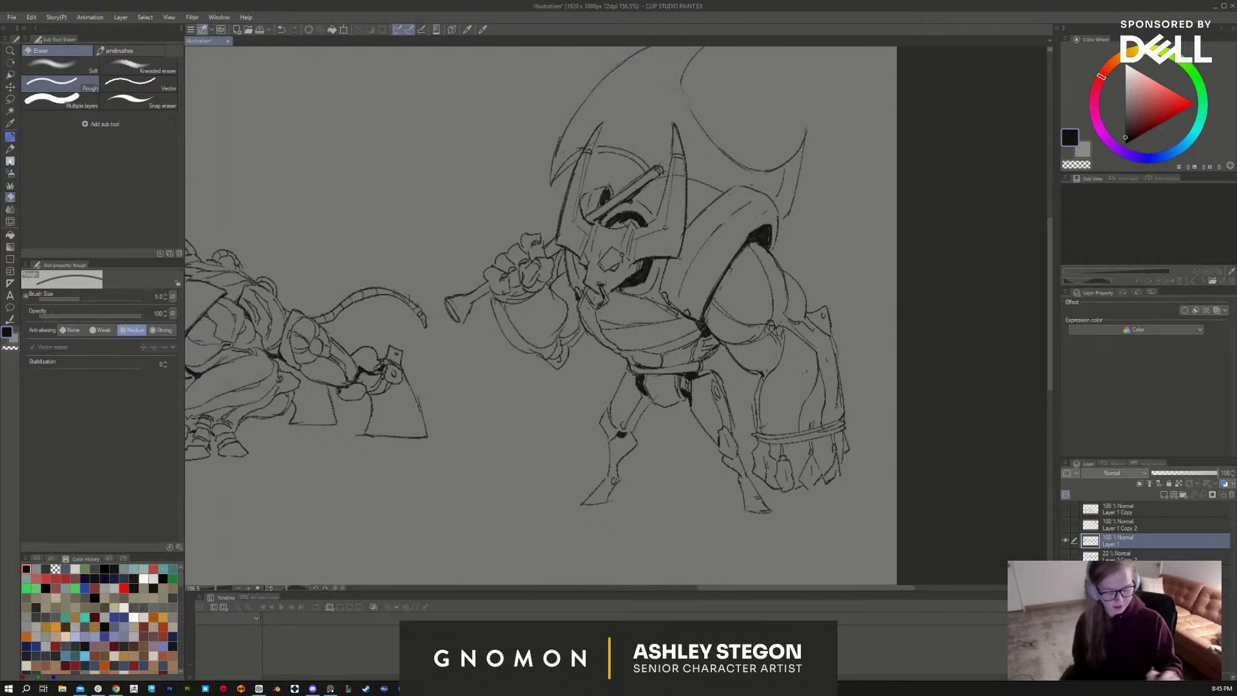
{"action": "left_click_drag", "start_coordinate": [558, 137], "coordinate": [552, 164]}
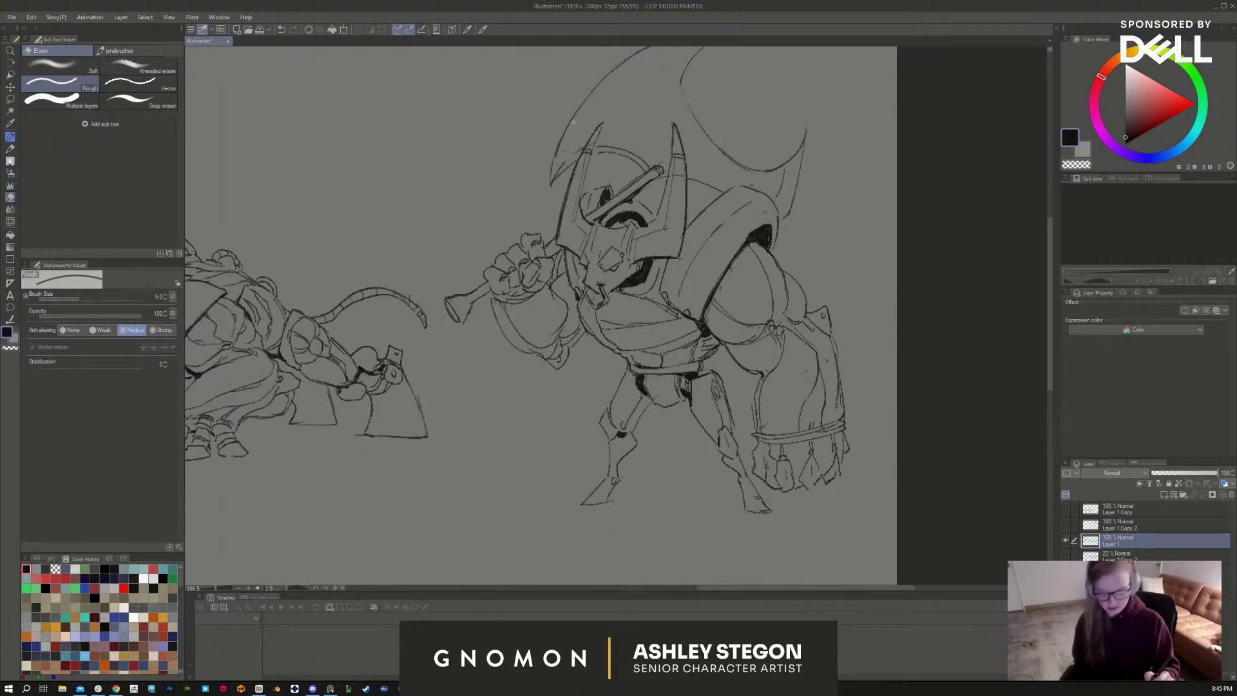
Step: Ink a short dividing line across the hoof of the leg below the raised arm
{"action": "key", "text": "b"}
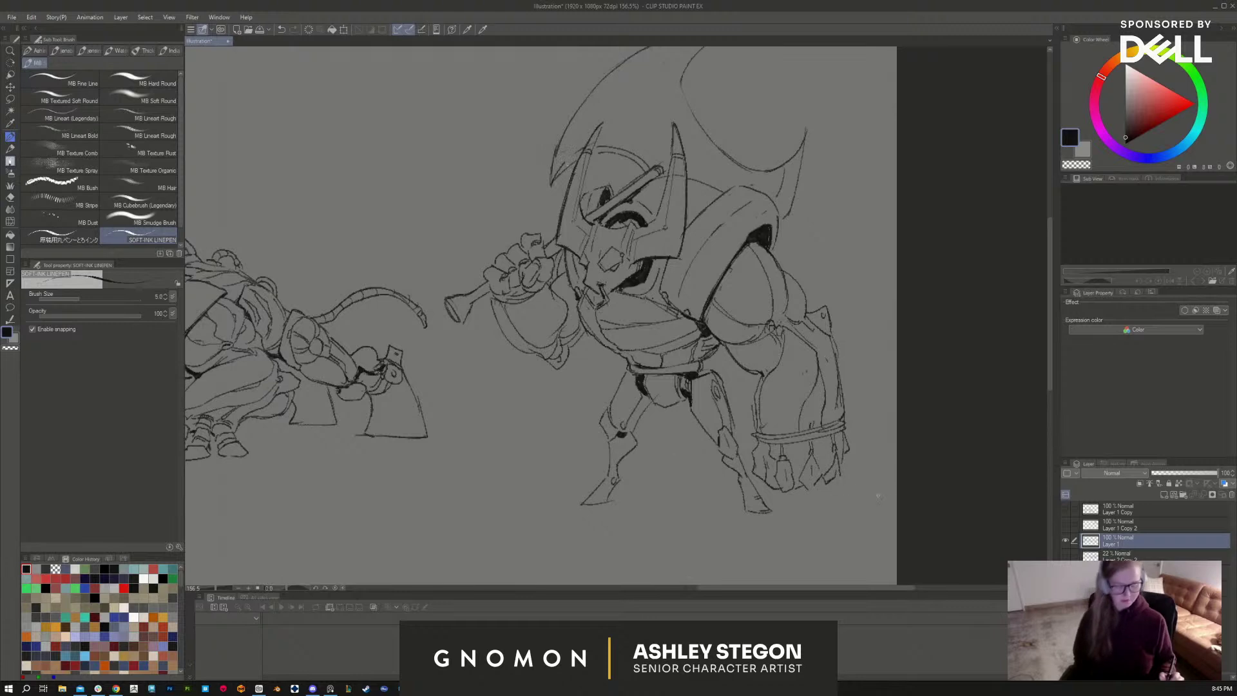
{"action": "left_click_drag", "start_coordinate": [845, 561], "coordinate": [897, 533]}
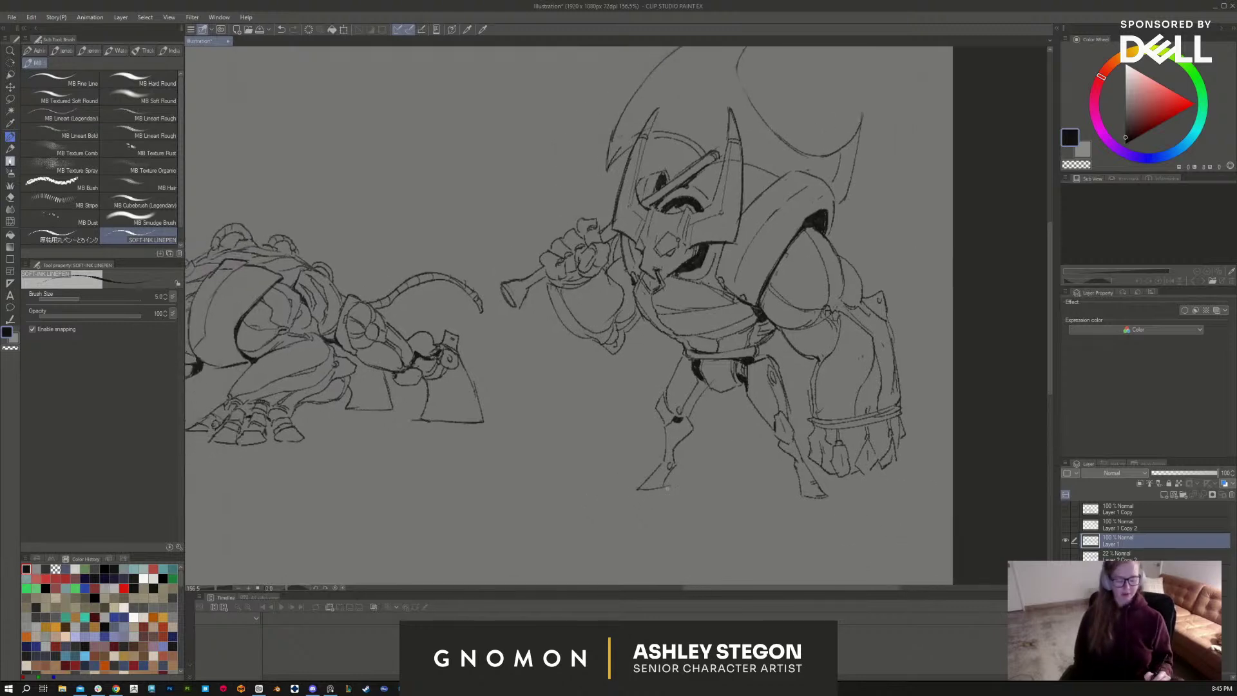
{"action": "left_click_drag", "start_coordinate": [645, 480], "coordinate": [668, 475]}
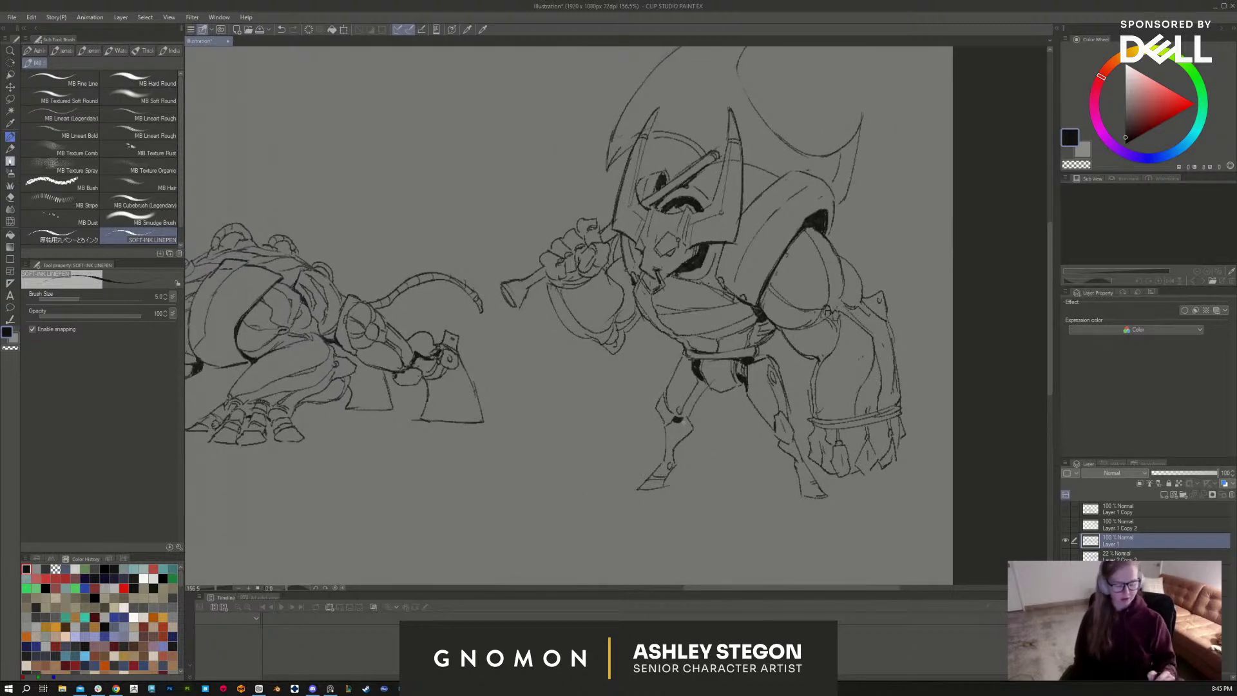
Step: Erase the old thigh lines with the eraser at size 7 and re-ink both thighs with fuller, curved contours
{"action": "key", "text": "e"}
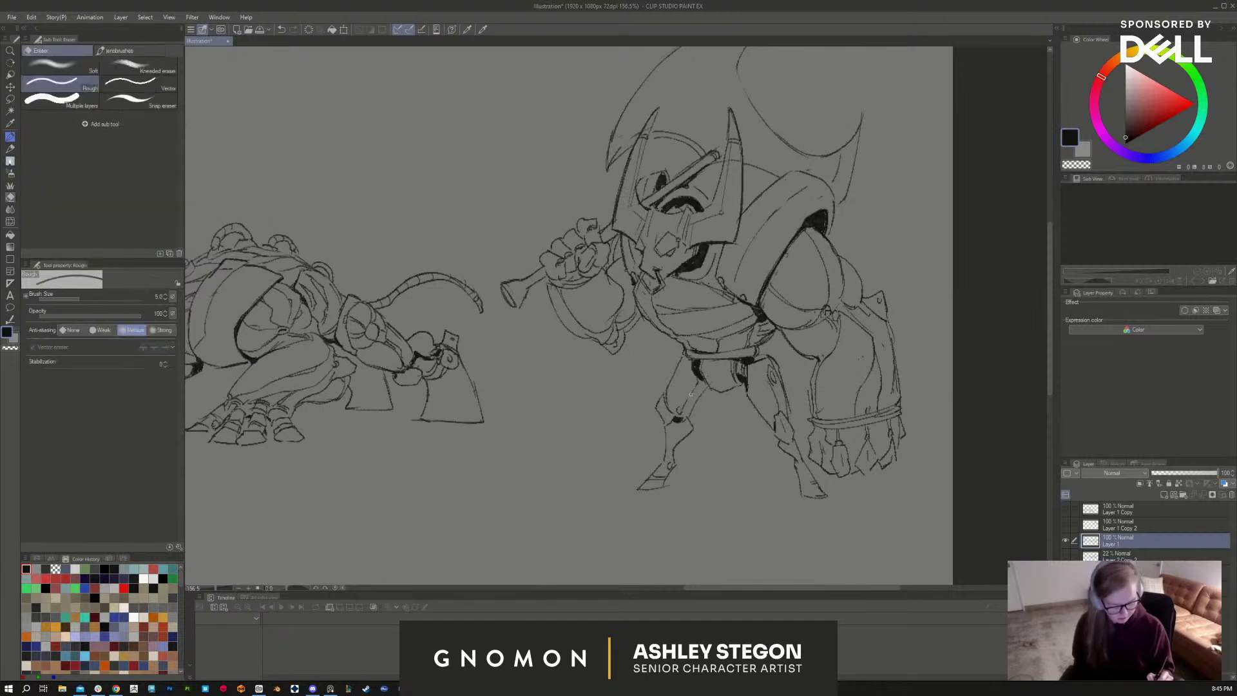
{"action": "key", "text": "bracketright"}
{"action": "key", "text": "bracketright"}
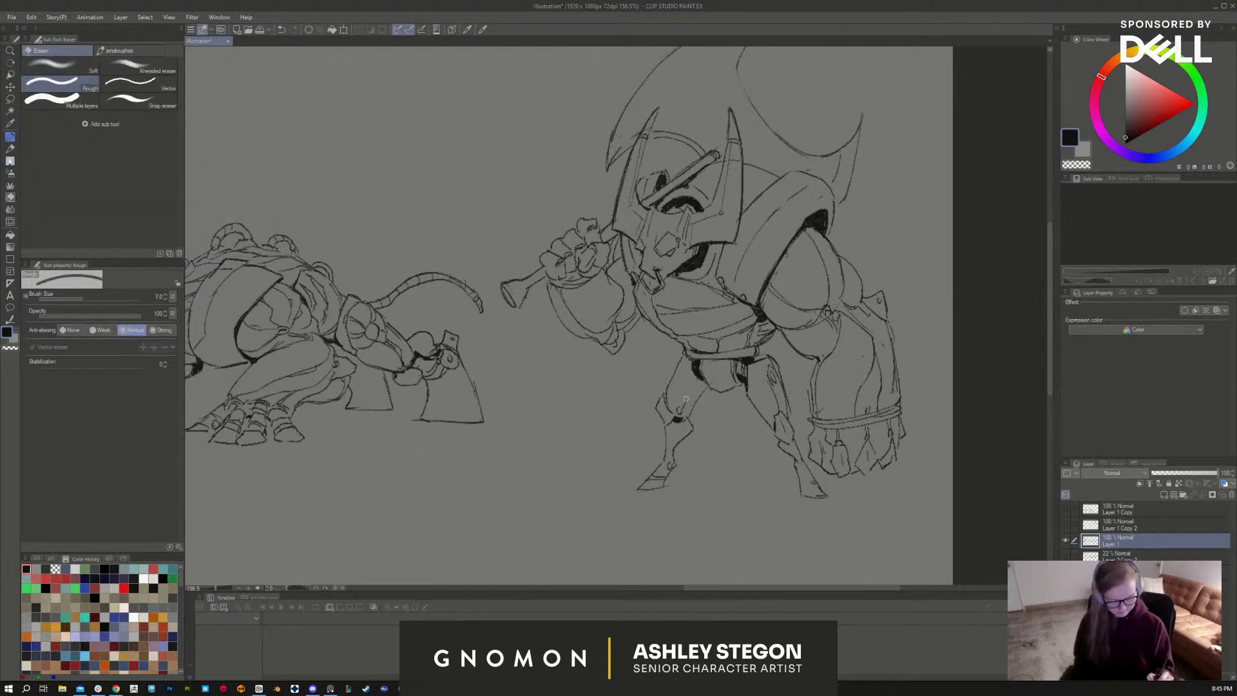
{"action": "mouse_move", "coordinate": [767, 384]}
{"action": "left_mouse_down"}
{"action": "mouse_move", "coordinate": [769, 359]}
{"action": "mouse_move", "coordinate": [780, 365]}
{"action": "left_mouse_up"}
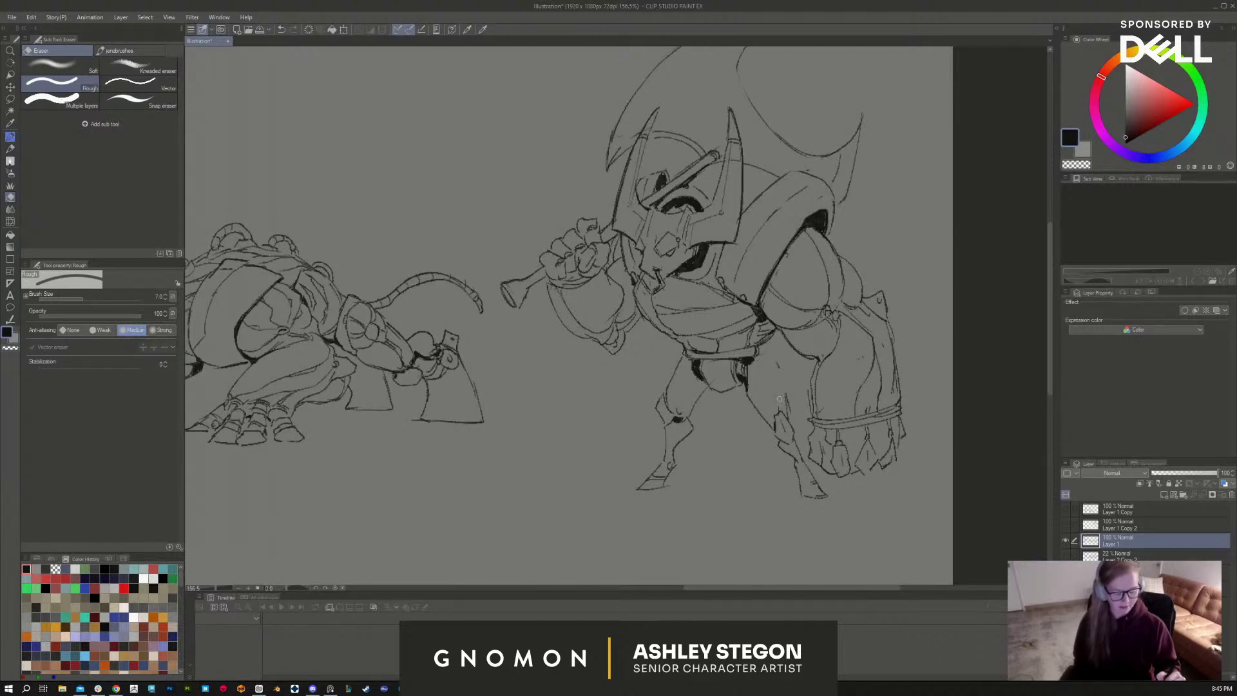
{"action": "key", "text": "b"}
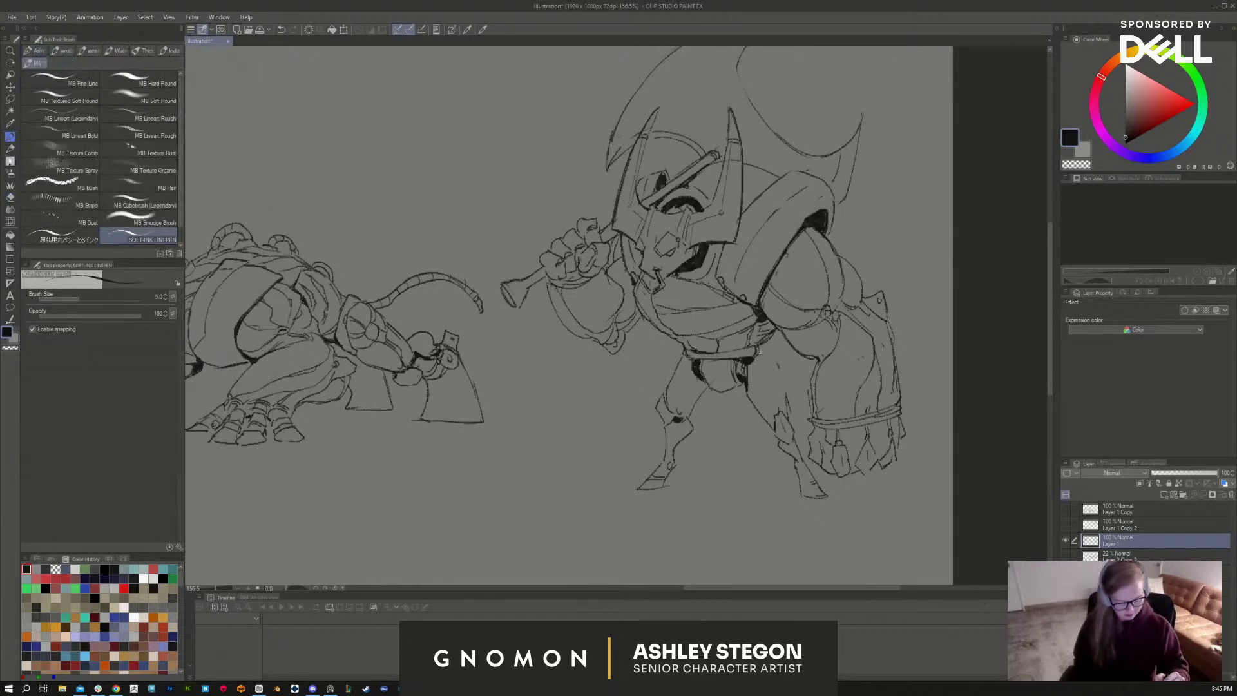
{"action": "mouse_move", "coordinate": [760, 355]}
{"action": "left_mouse_down"}
{"action": "mouse_move", "coordinate": [780, 386]}
{"action": "mouse_move", "coordinate": [770, 408]}
{"action": "left_mouse_up"}
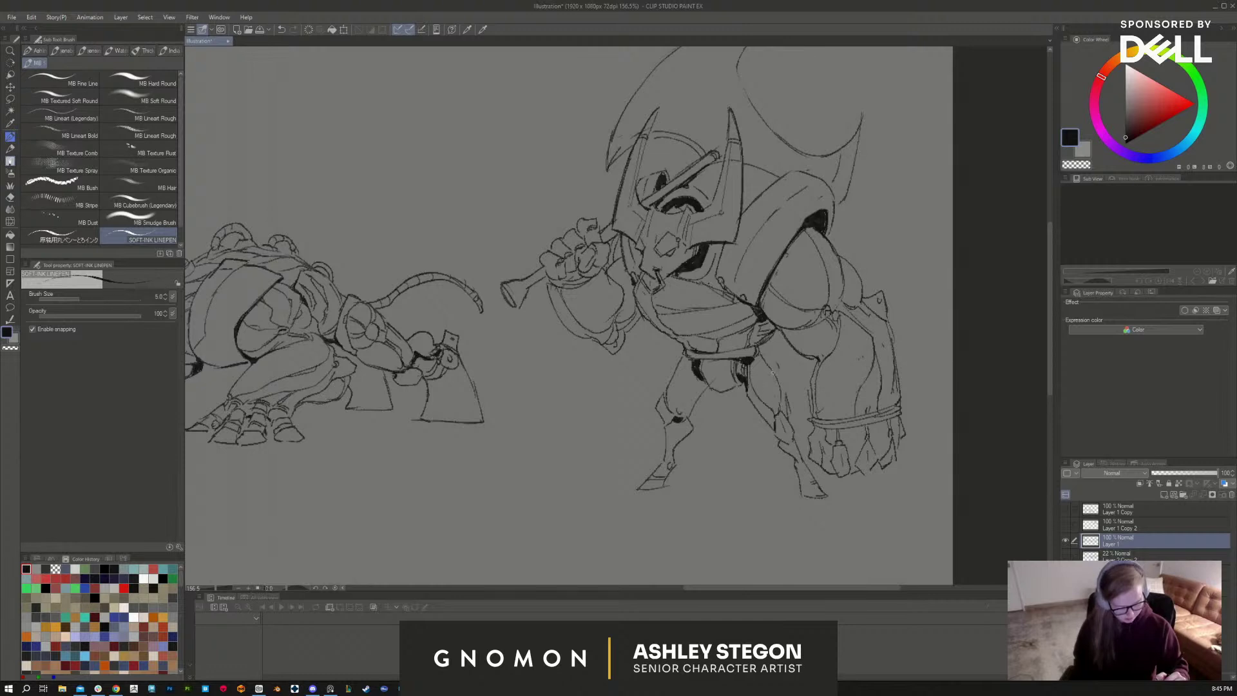
{"action": "left_click_drag", "start_coordinate": [772, 356], "coordinate": [773, 424]}
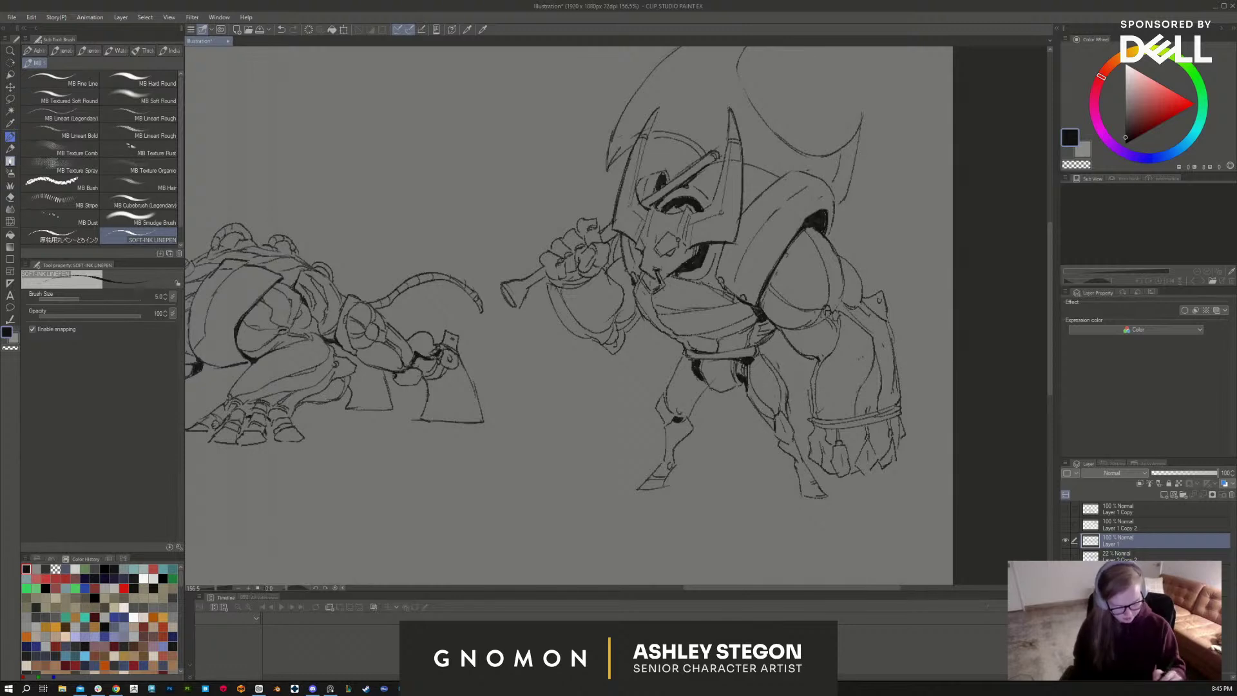
{"action": "mouse_move", "coordinate": [676, 362]}
{"action": "left_mouse_down"}
{"action": "mouse_move", "coordinate": [672, 411]}
{"action": "mouse_move", "coordinate": [694, 377]}
{"action": "mouse_move", "coordinate": [684, 413]}
{"action": "mouse_move", "coordinate": [703, 382]}
{"action": "left_mouse_up"}
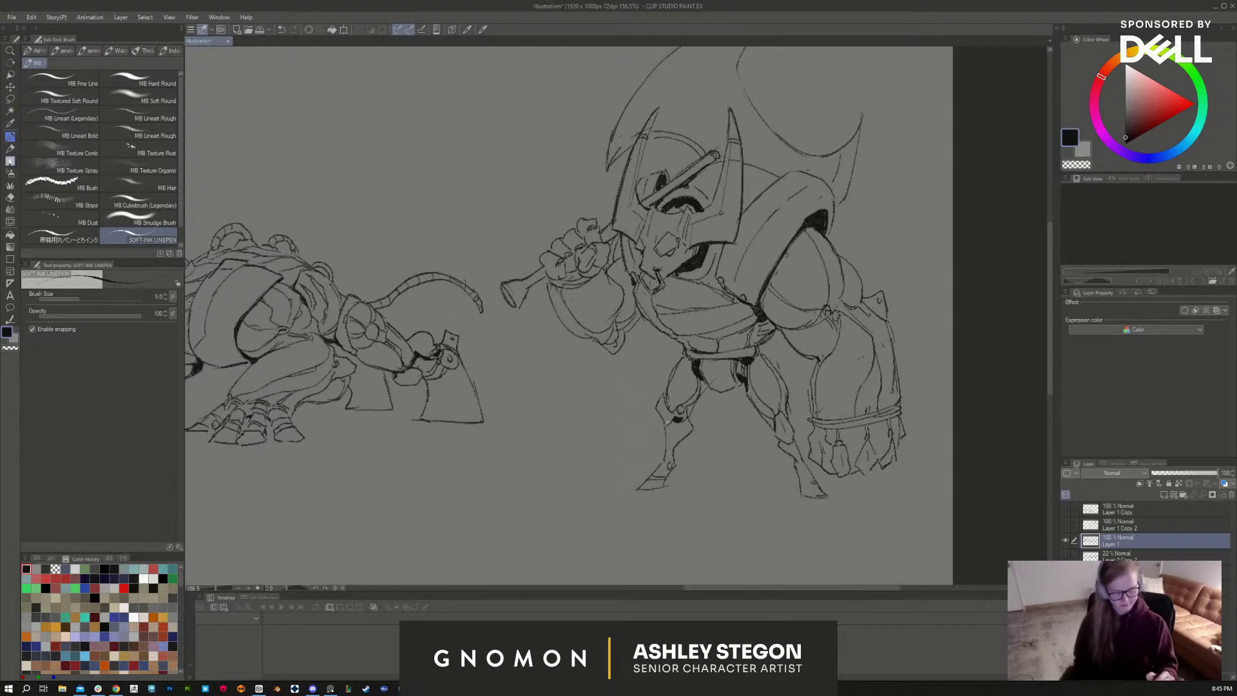
Step: Lasso the raised fist, forearm and weapon handle, enlarge and slightly rotate them, reposition them against the body, and deselect
{"action": "scroll", "coordinate": [903, 503], "scroll_direction": "down", "scroll_amount": 4}
{"action": "scroll", "coordinate": [972, 505], "scroll_direction": "up", "scroll_amount": 2}
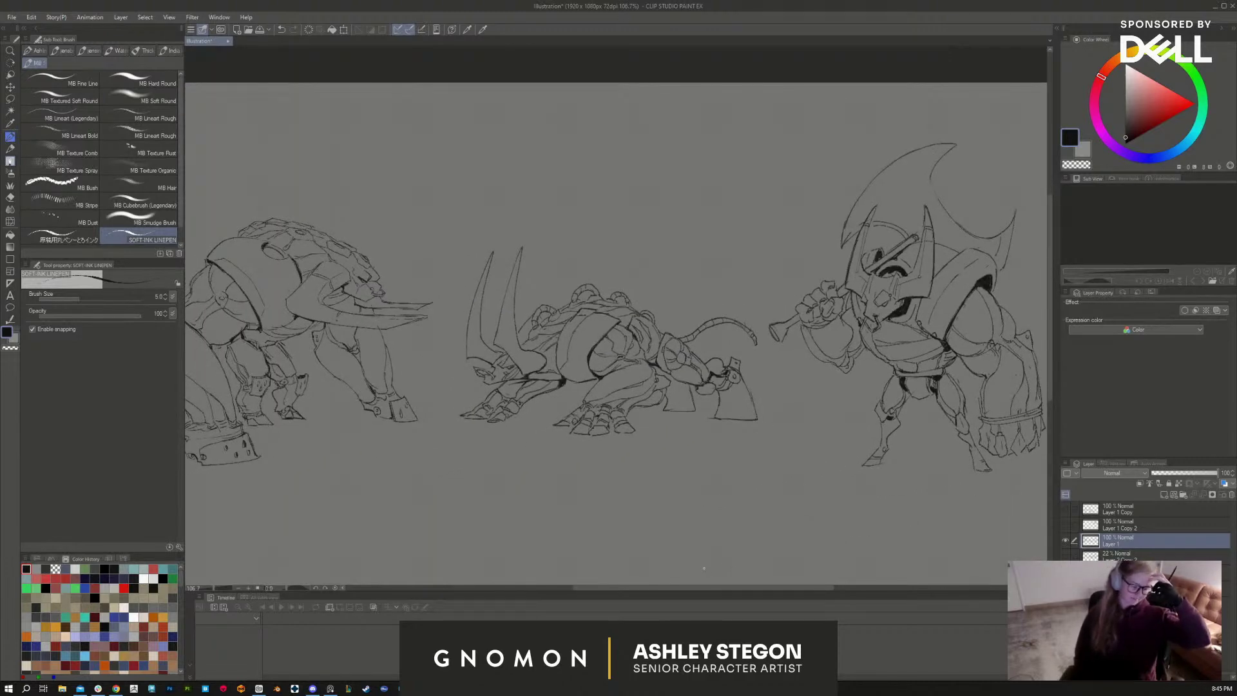
{"action": "scroll", "coordinate": [751, 500], "scroll_direction": "up", "scroll_amount": 2}
{"action": "scroll", "coordinate": [755, 511], "scroll_direction": "up", "scroll_amount": 1}
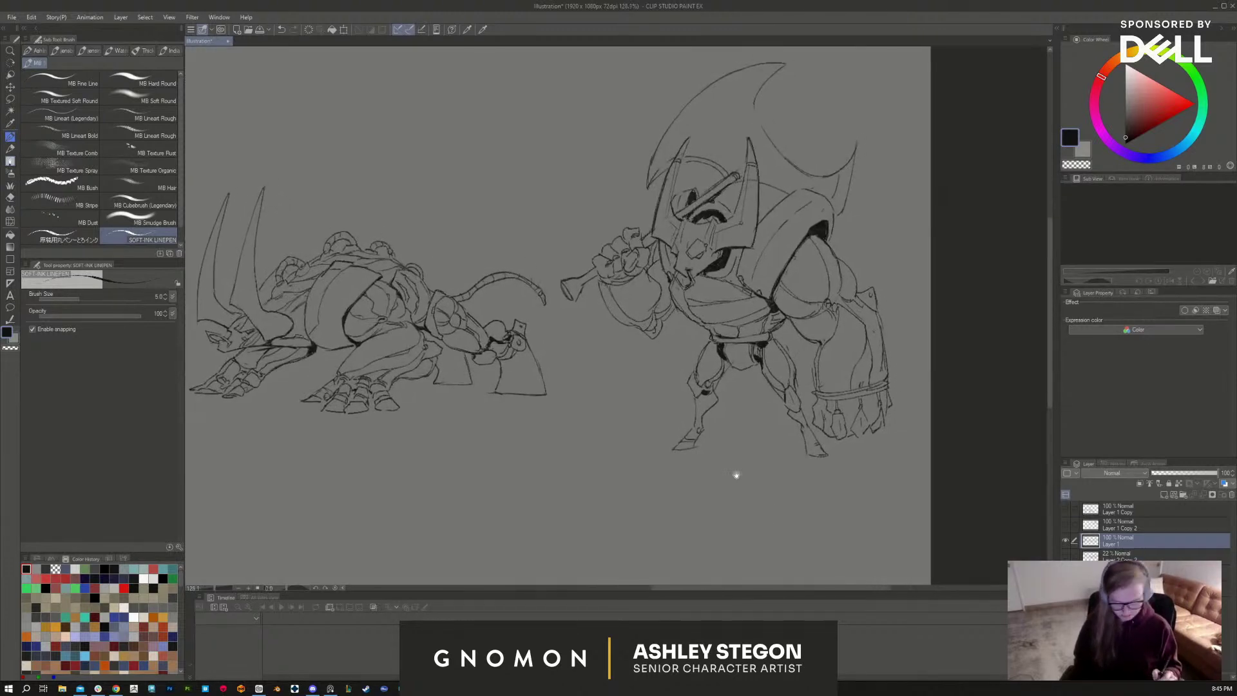
{"action": "key", "text": "m"}
{"action": "mouse_move", "coordinate": [612, 364]}
{"action": "left_mouse_down"}
{"action": "mouse_move", "coordinate": [673, 309]}
{"action": "mouse_move", "coordinate": [646, 217]}
{"action": "mouse_move", "coordinate": [558, 256]}
{"action": "mouse_move", "coordinate": [641, 375]}
{"action": "left_mouse_up"}
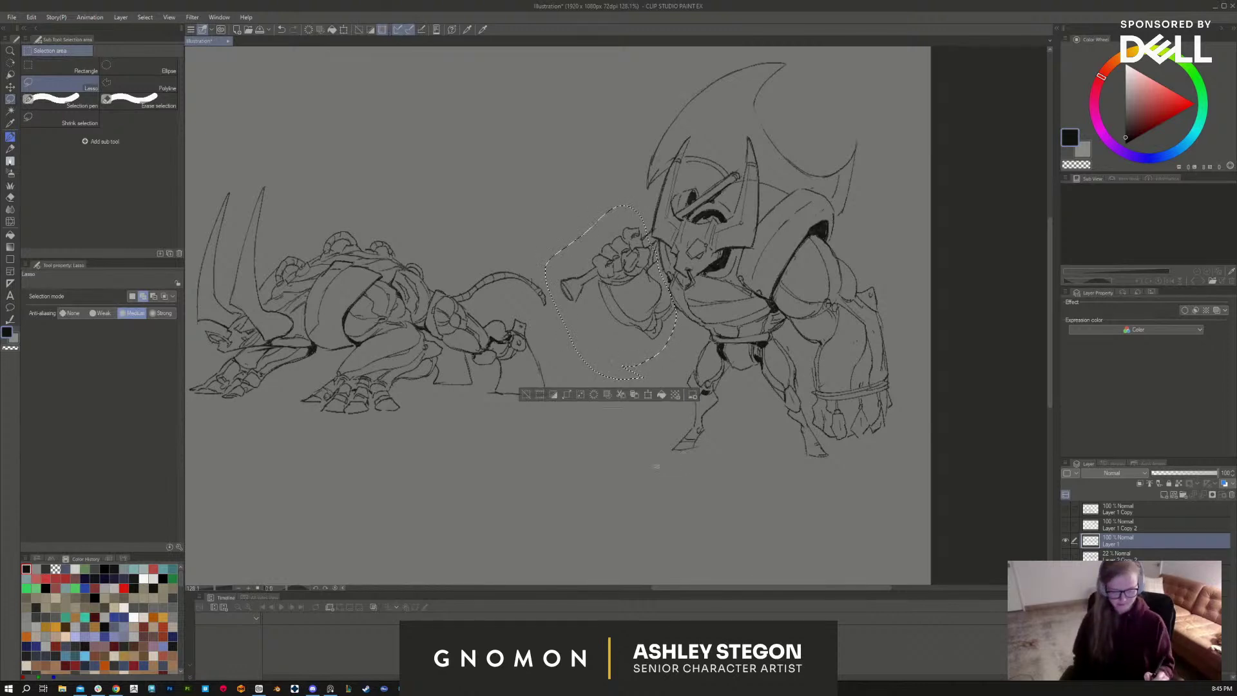
{"action": "key", "text": "ctrl+t"}
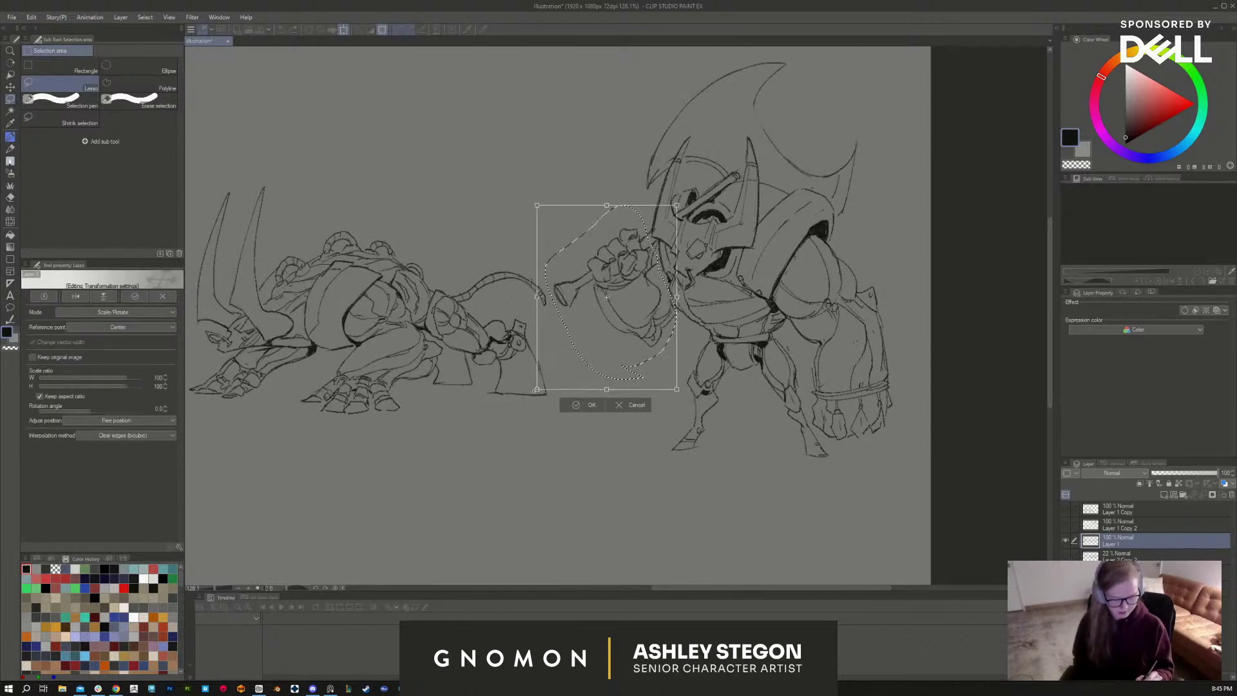
{"action": "left_click_drag", "start_coordinate": [536, 389], "coordinate": [514, 415]}
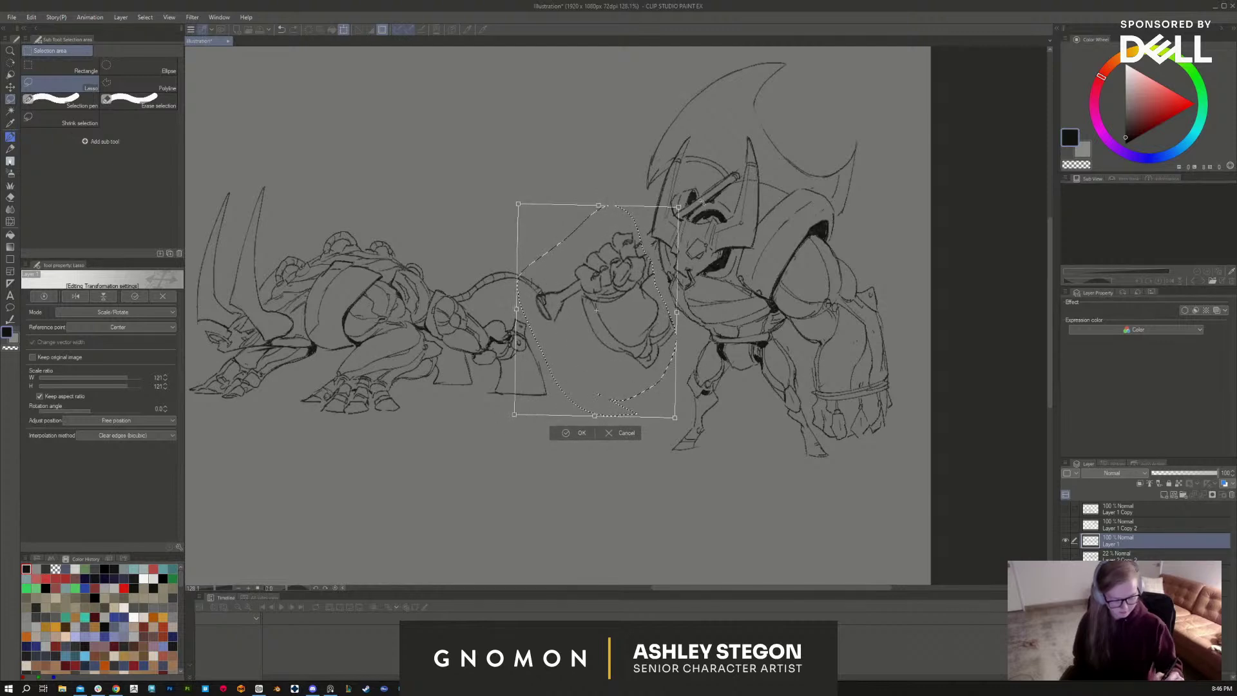
{"action": "left_click_drag", "start_coordinate": [622, 293], "coordinate": [628, 286]}
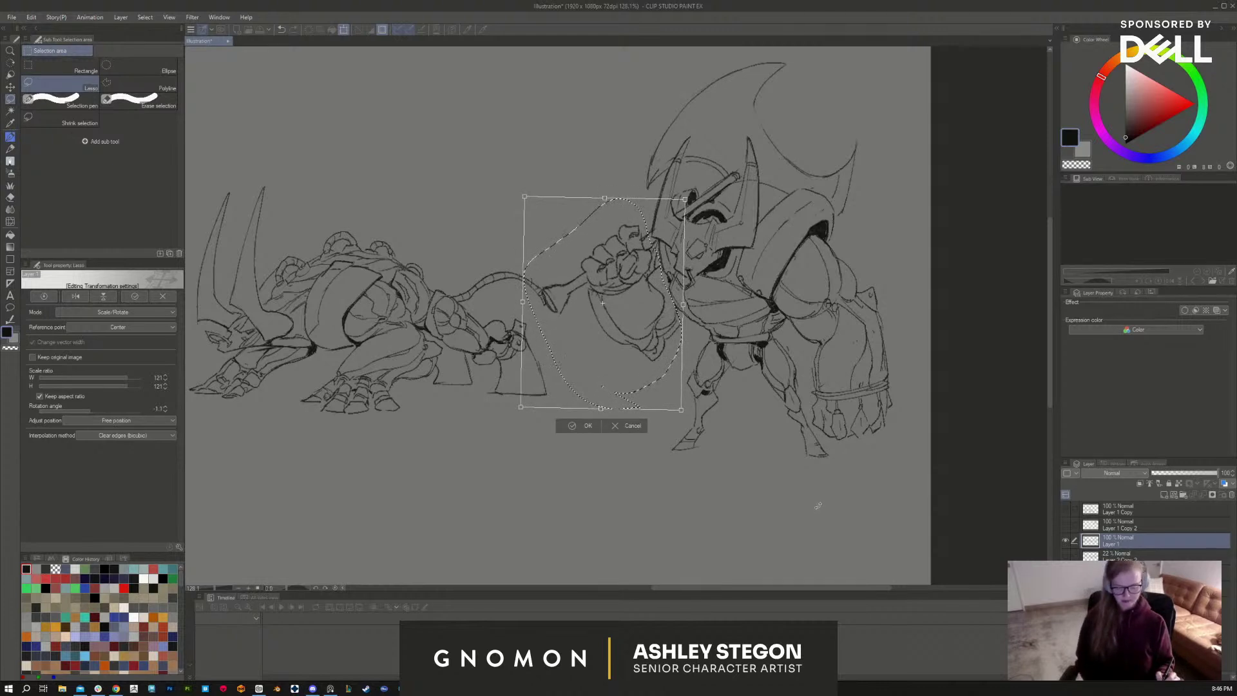
{"action": "key", "text": "Return"}
{"action": "key", "text": "ctrl+d"}
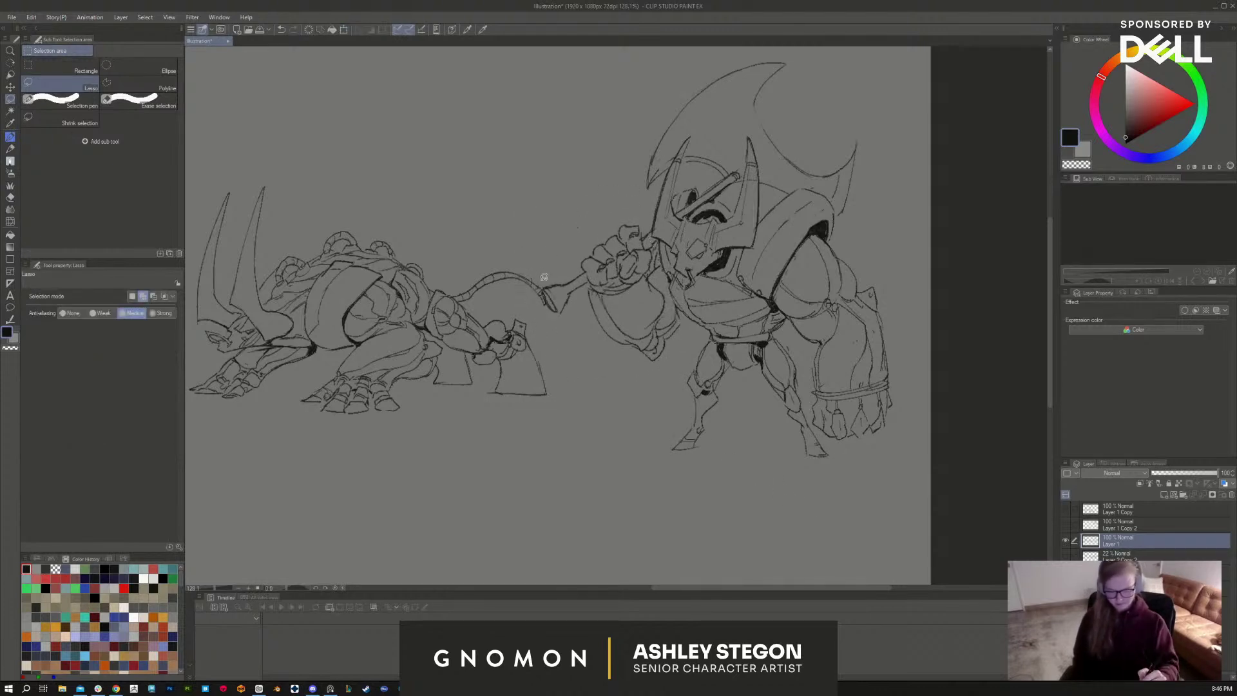
Step: Erase the end of the crouching creature's tail near the weapon handle and re-ink a shorter, pointed tip
{"action": "key", "text": "e"}
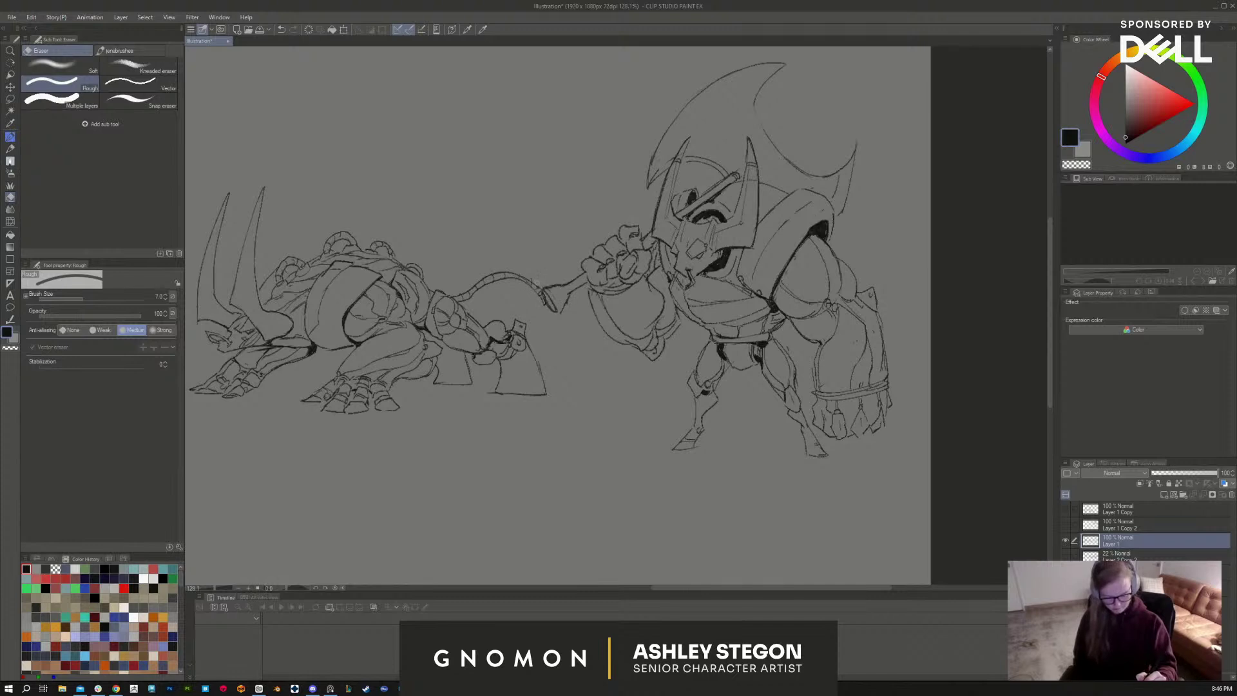
{"action": "left_click_drag", "start_coordinate": [537, 281], "coordinate": [533, 291]}
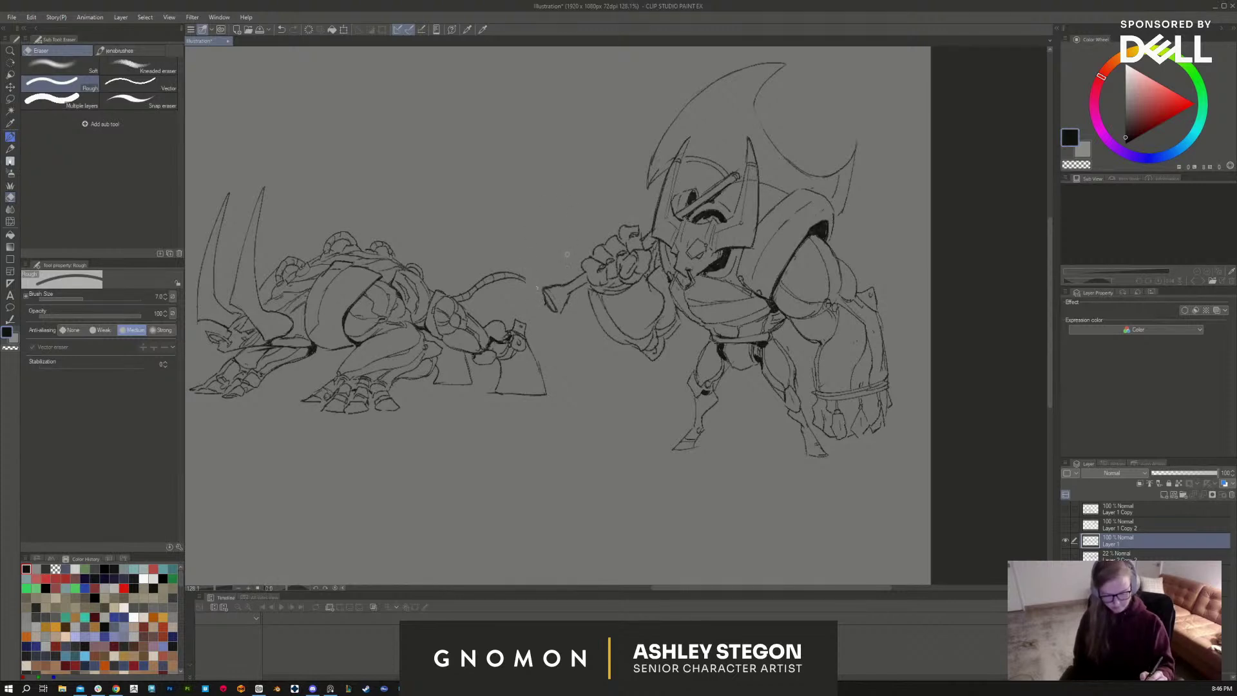
{"action": "key", "text": "b"}
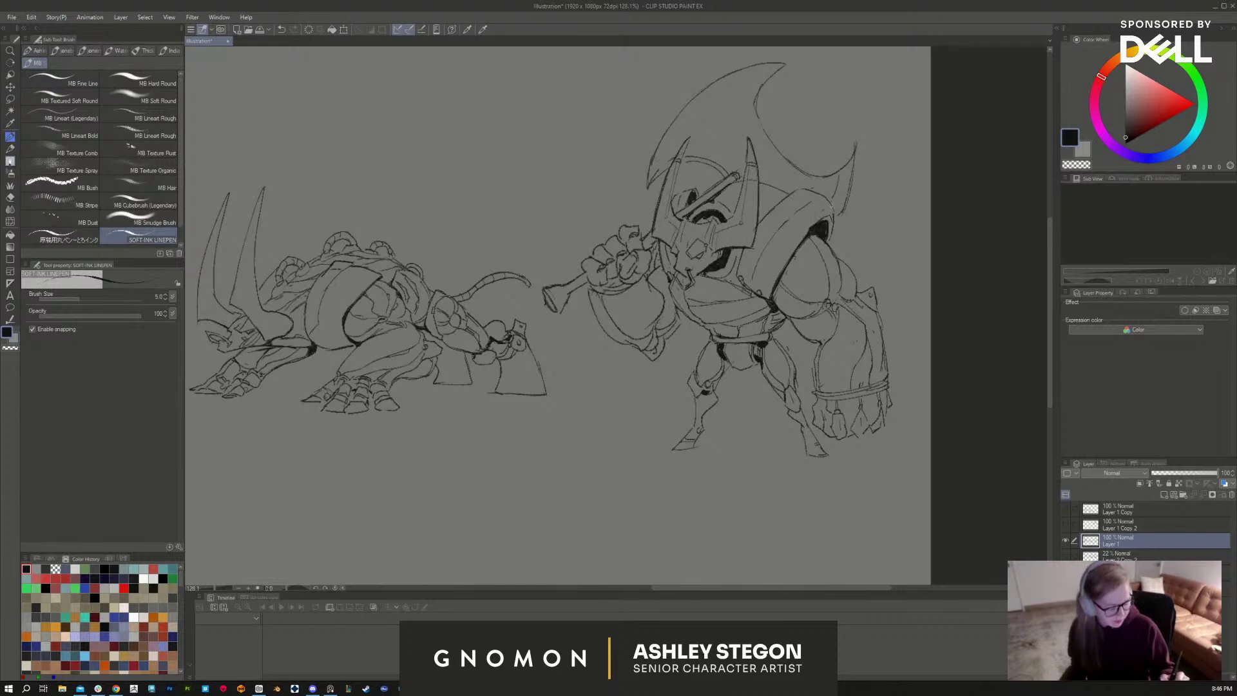
{"action": "key", "text": "e"}
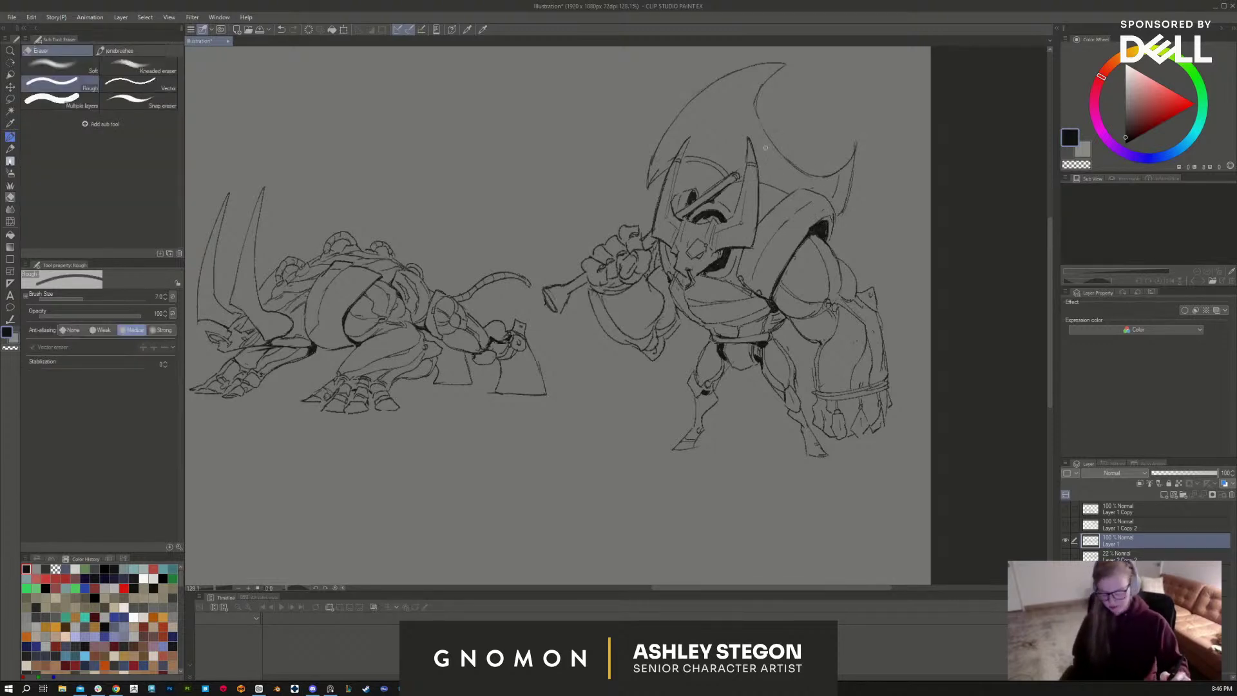
{"action": "key", "text": "b"}
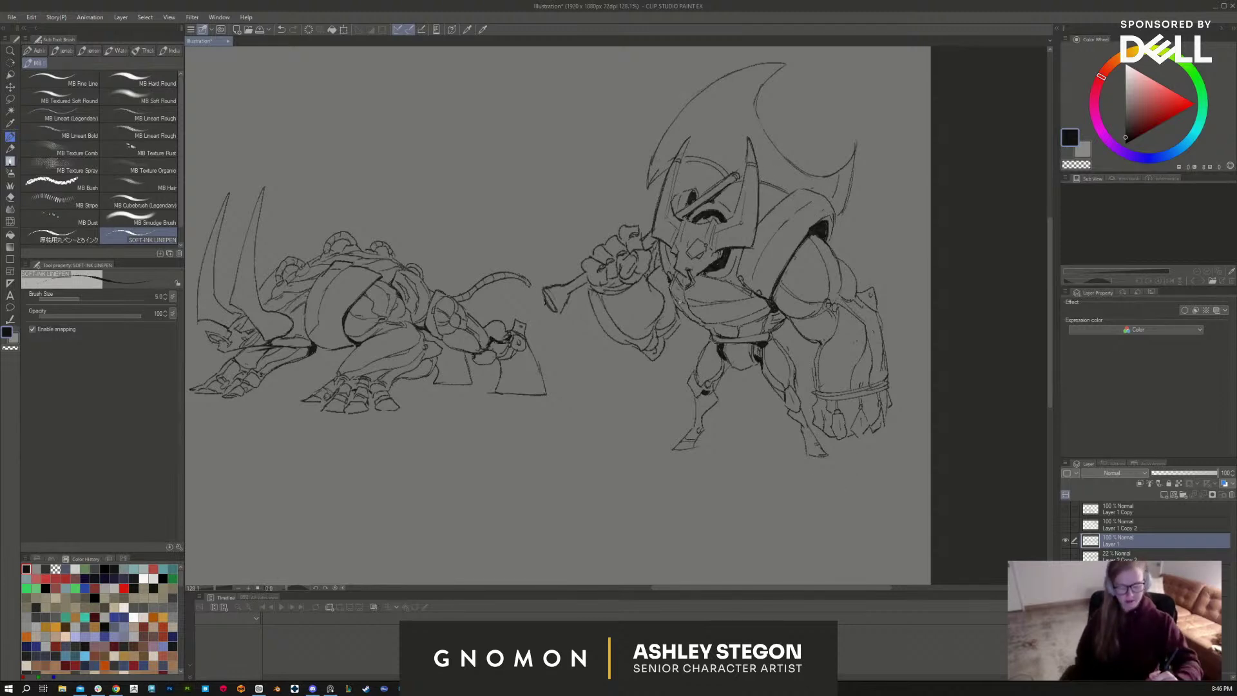
{"action": "scroll", "coordinate": [757, 526], "scroll_direction": "down", "scroll_amount": 5}
{"action": "mouse_move", "coordinate": [746, 530]}
{"action": "left_mouse_down"}
{"action": "mouse_move", "coordinate": [934, 503]}
{"action": "mouse_move", "coordinate": [869, 501]}
{"action": "left_mouse_up"}
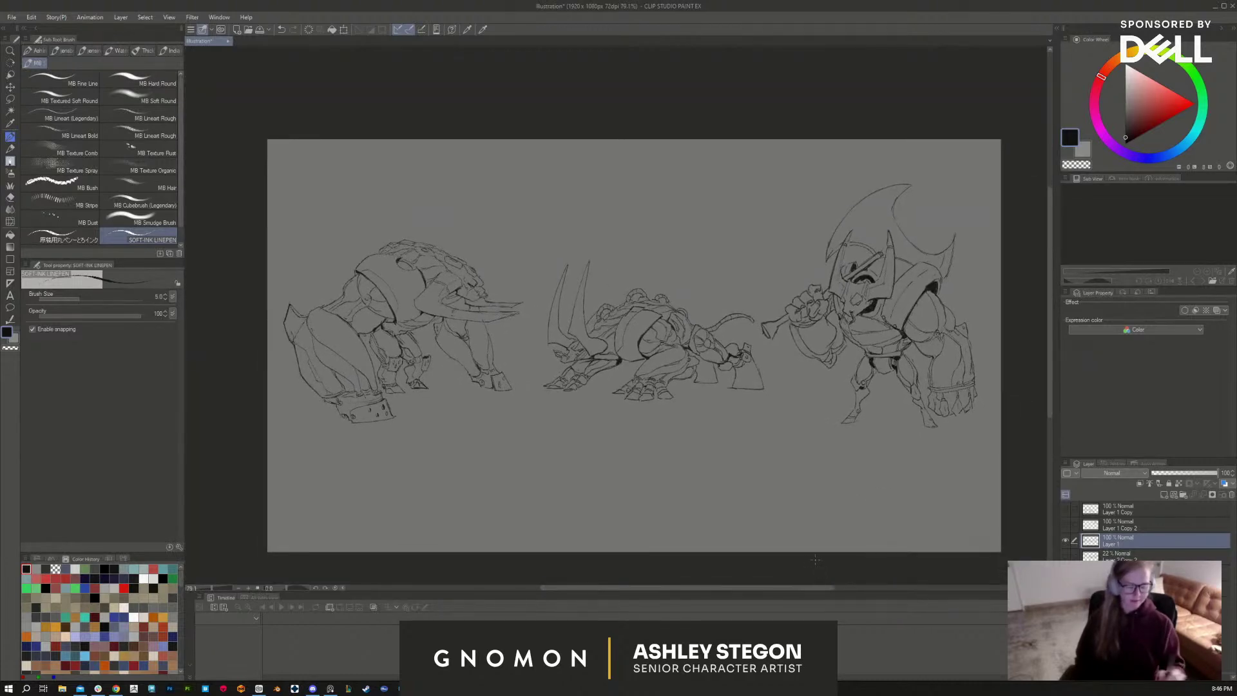
{"action": "scroll", "coordinate": [859, 226], "scroll_direction": "up", "scroll_amount": 3}
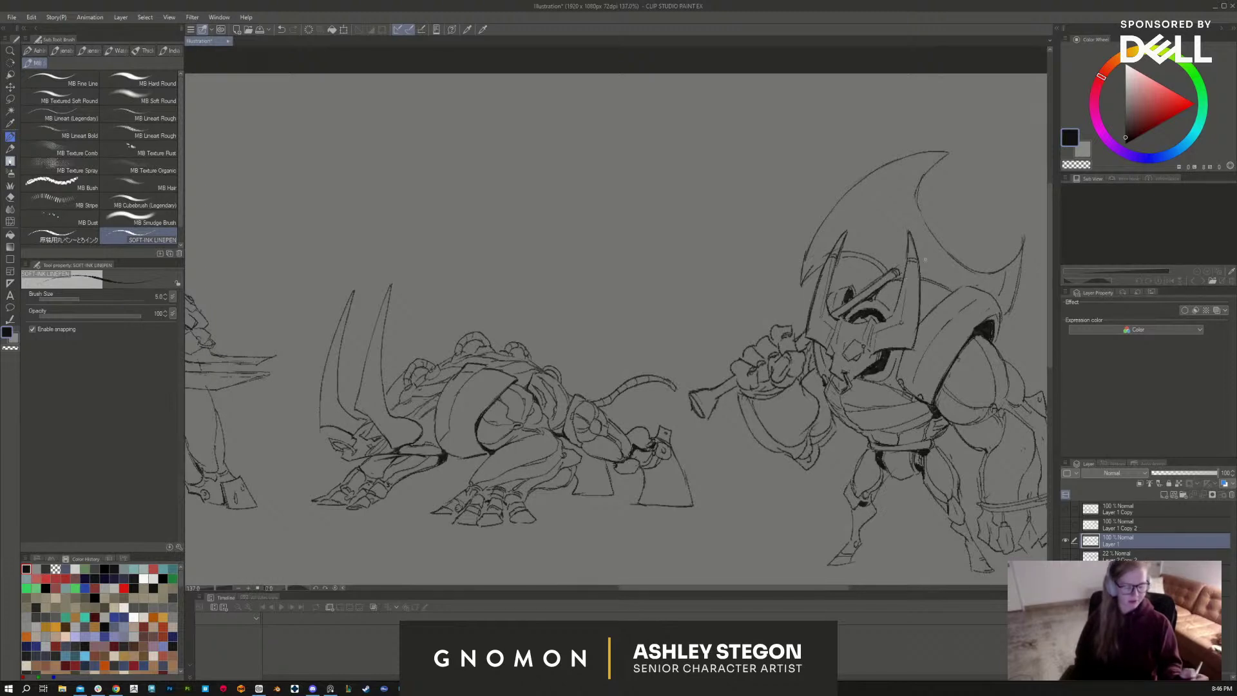
{"action": "scroll", "coordinate": [989, 450], "scroll_direction": "down", "scroll_amount": 5}
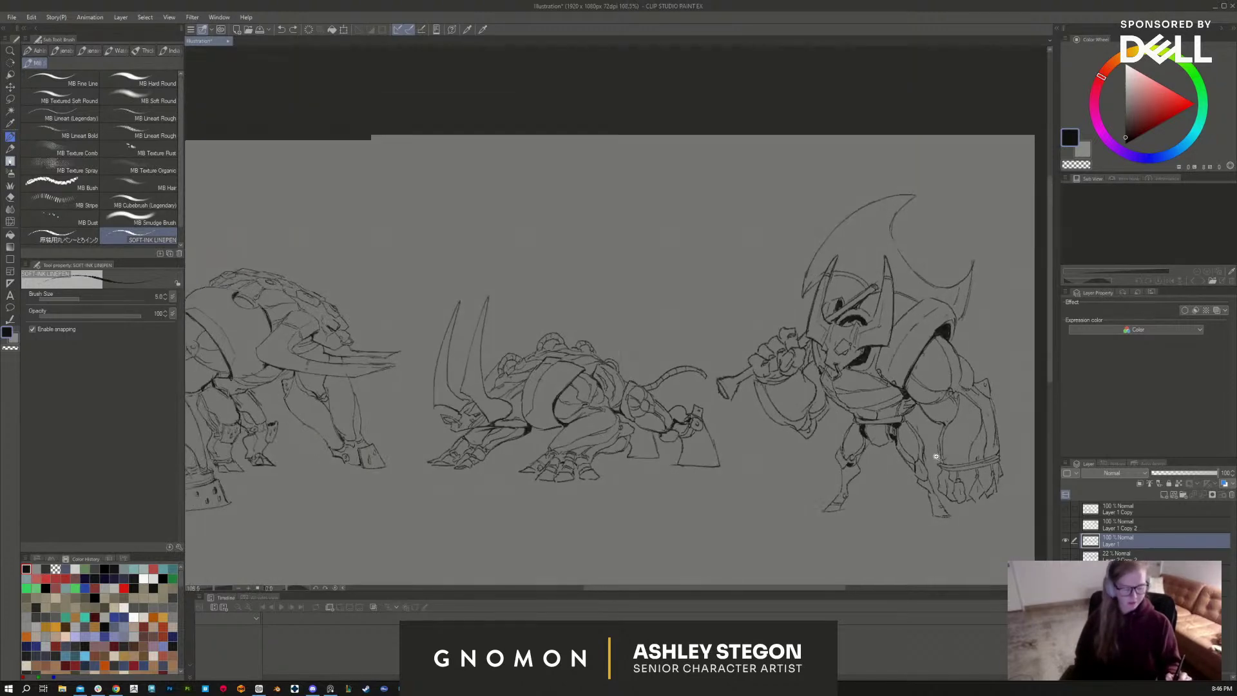
{"action": "scroll", "coordinate": [858, 410], "scroll_direction": "up", "scroll_amount": 3}
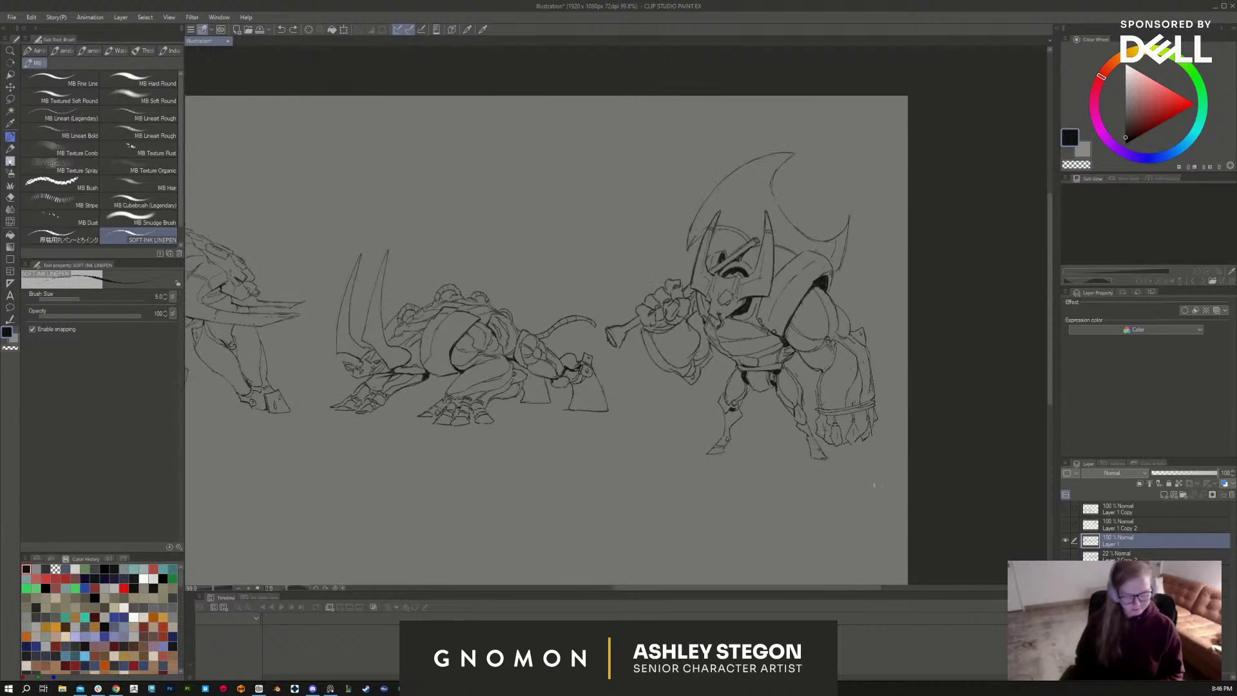
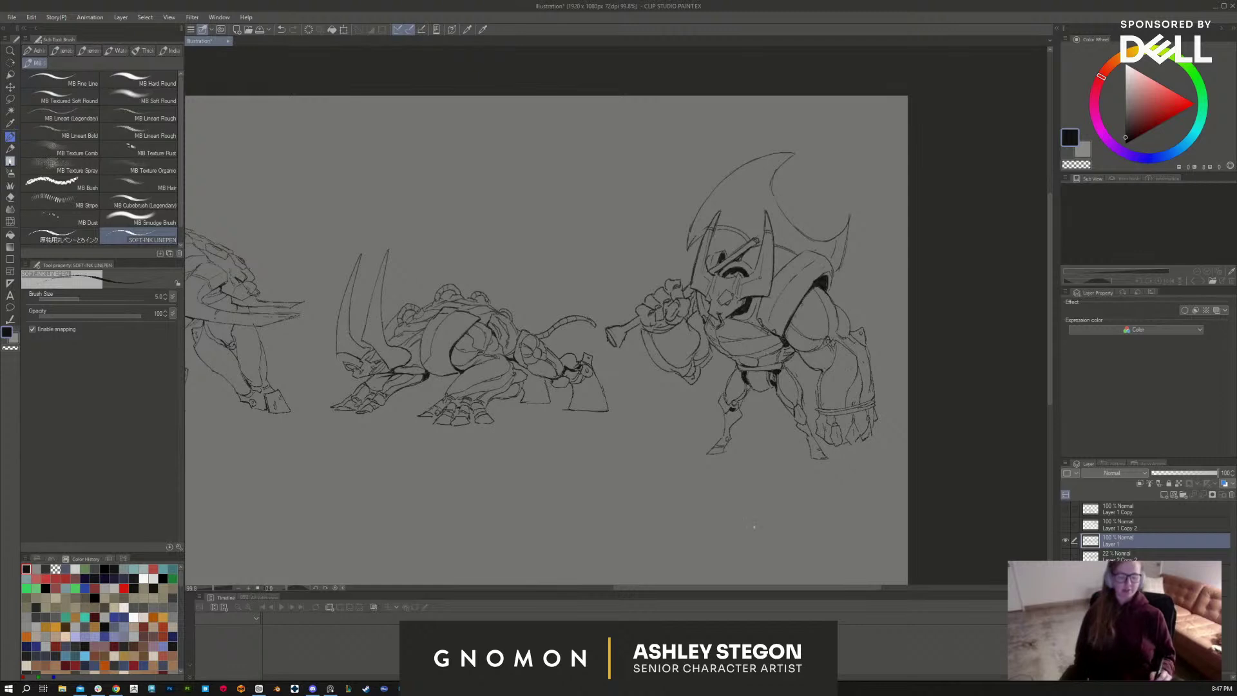
Step: Ink a small round joint detail at the elbow of the horned character's lowered arm
{"action": "scroll", "coordinate": [645, 466], "scroll_direction": "down", "scroll_amount": 2}
{"action": "scroll", "coordinate": [771, 461], "scroll_direction": "up", "scroll_amount": 3}
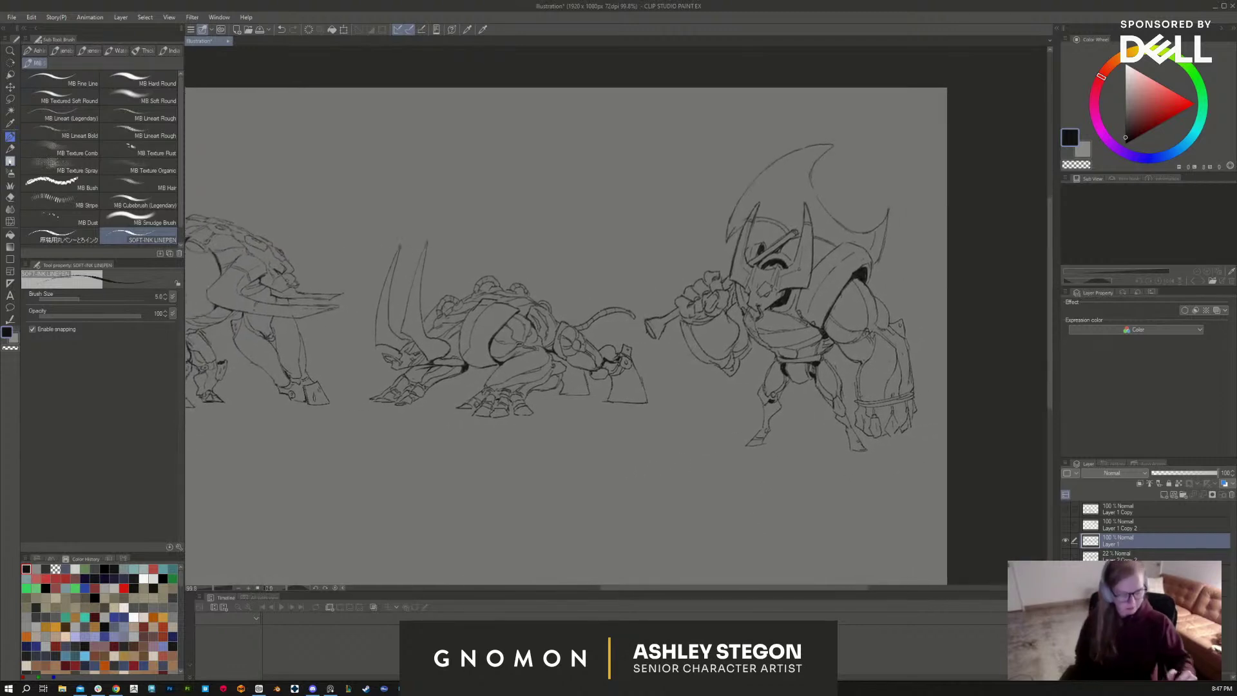
{"action": "scroll", "coordinate": [876, 314], "scroll_direction": "up", "scroll_amount": 3}
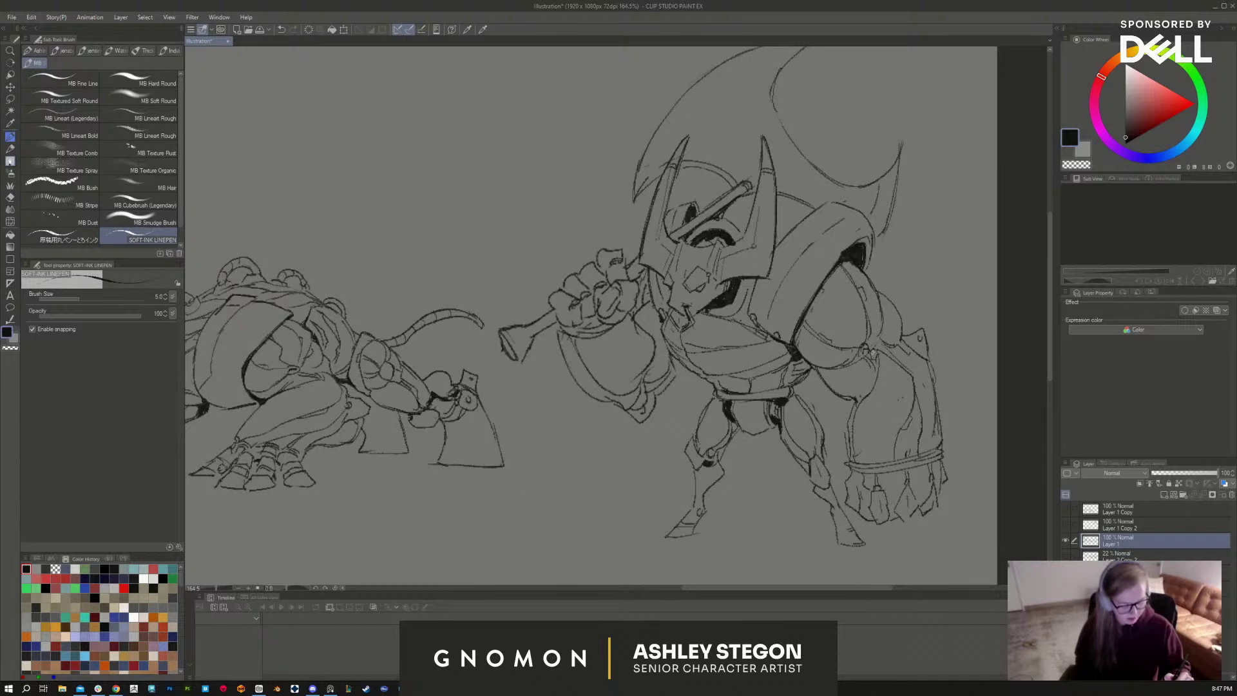
{"action": "key", "text": "e"}
{"action": "key", "text": "b"}
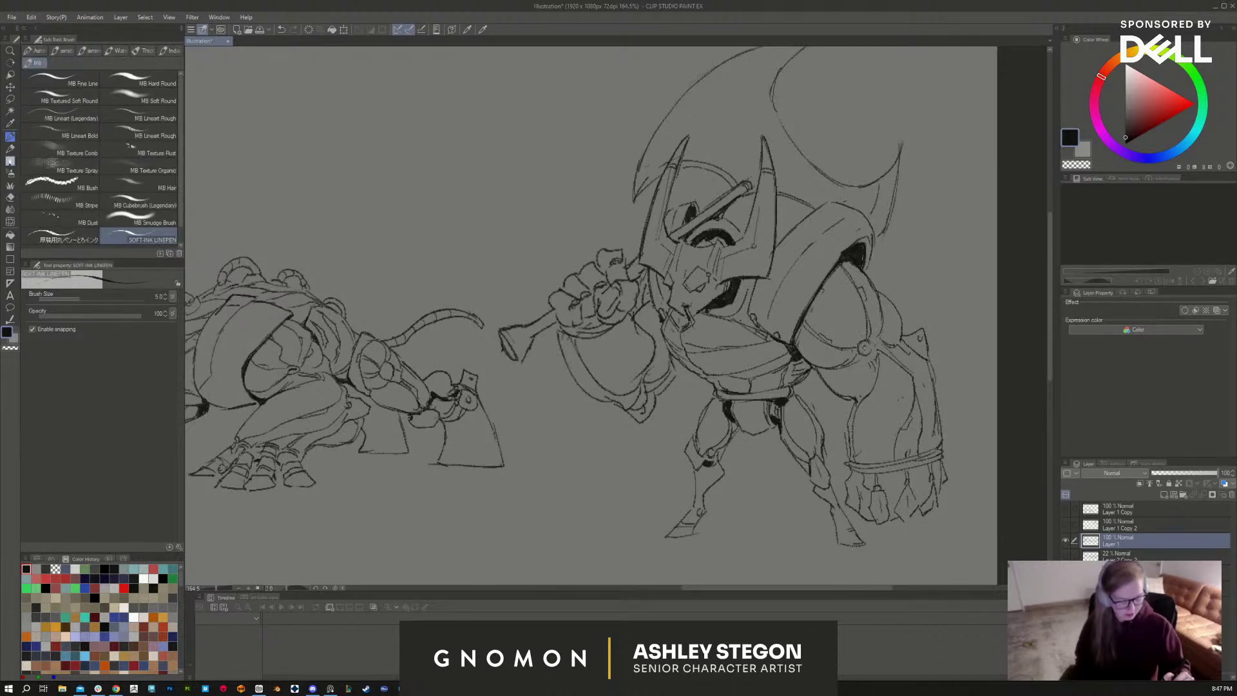
{"action": "left_click_drag", "start_coordinate": [854, 370], "coordinate": [867, 357]}
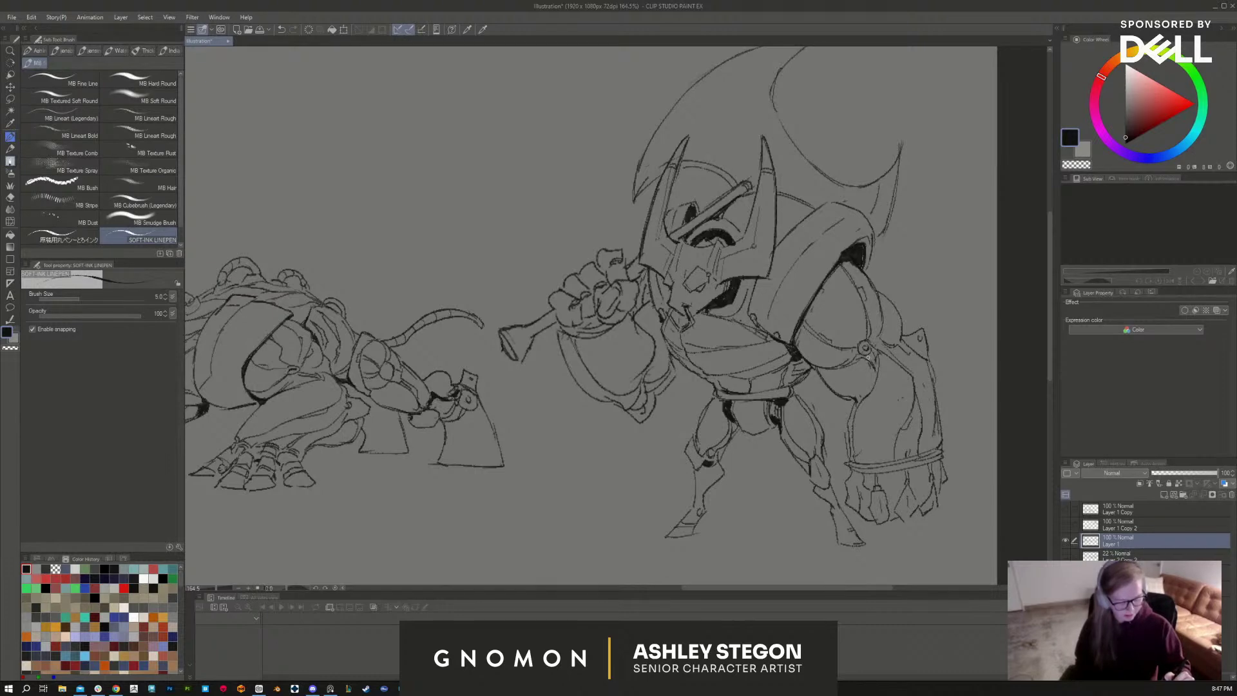
{"action": "scroll", "coordinate": [914, 295], "scroll_direction": "down", "scroll_amount": 3}
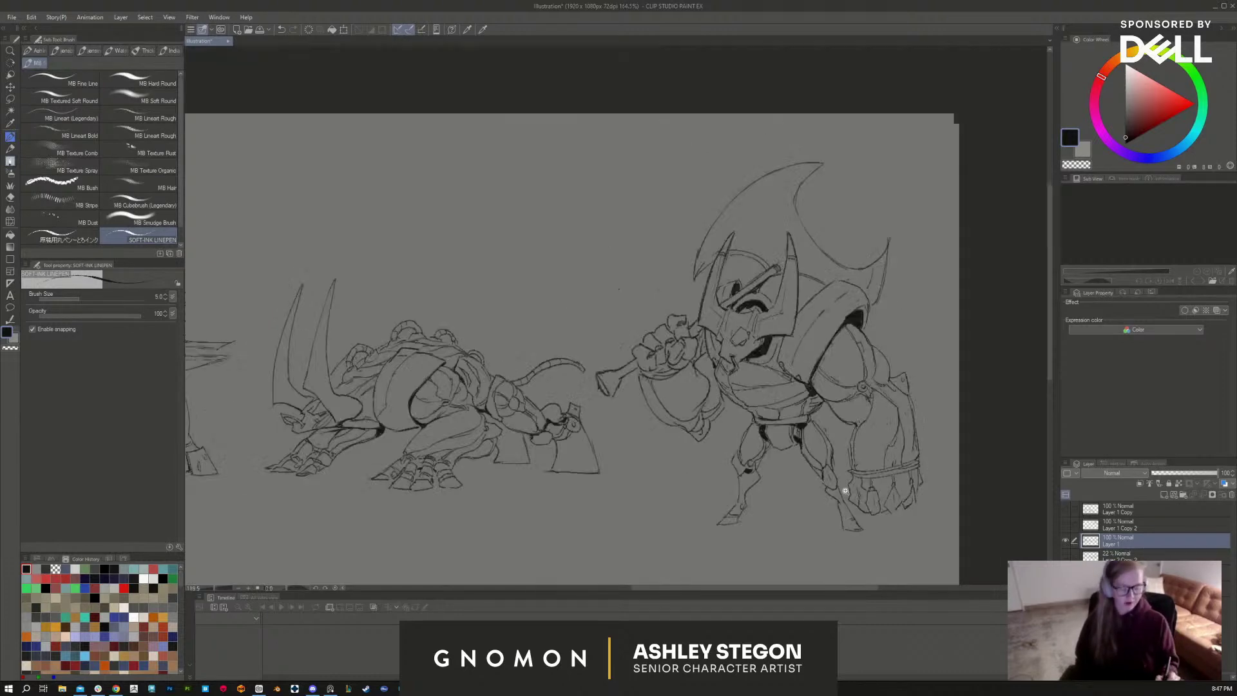
{"action": "left_click_drag", "start_coordinate": [773, 451], "coordinate": [900, 475]}
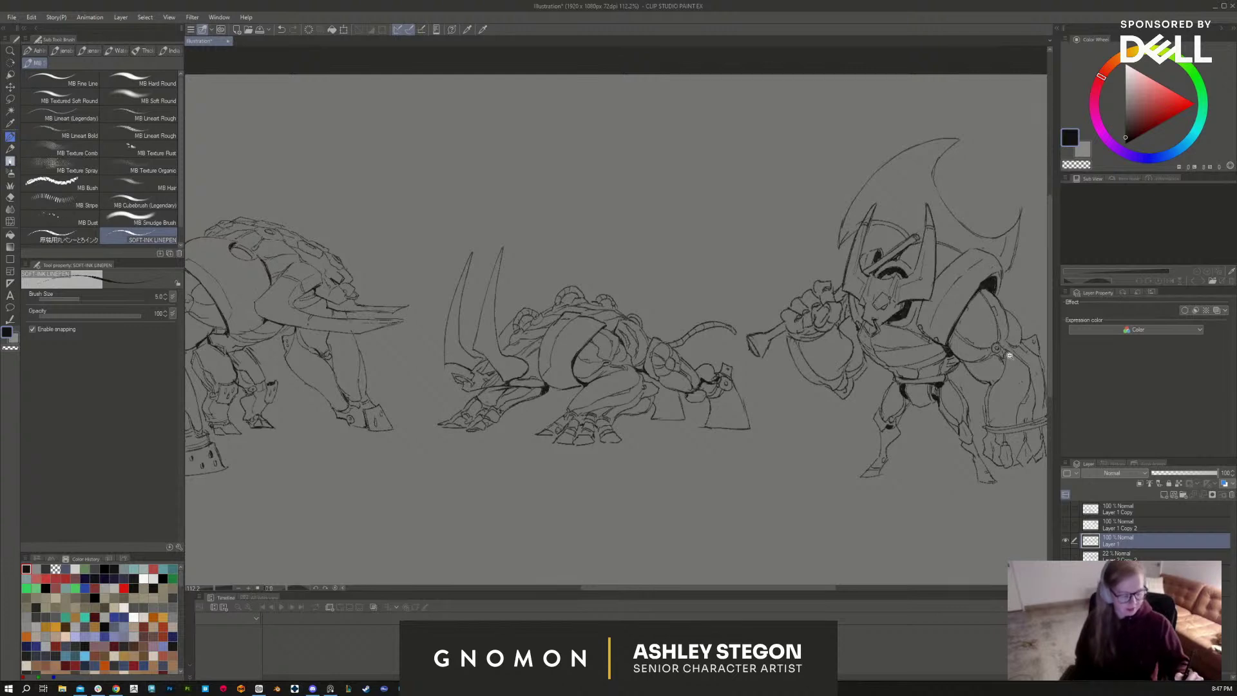
Step: Erase the outer contour of the lowered upper arm with the size 7 eraser and re-ink it as a smoother, fuller curve
{"action": "scroll", "coordinate": [902, 358], "scroll_direction": "up", "scroll_amount": 4}
{"action": "key", "text": "e"}
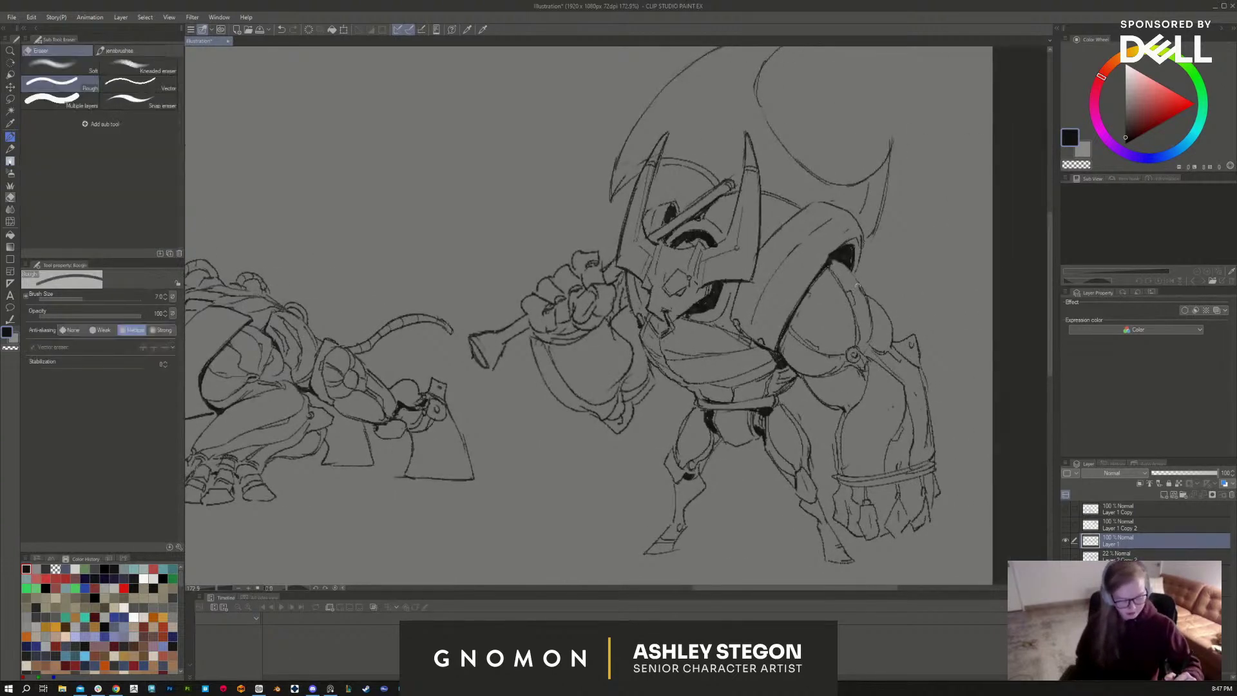
{"action": "mouse_move", "coordinate": [844, 269]}
{"action": "left_mouse_down"}
{"action": "mouse_move", "coordinate": [870, 325]}
{"action": "mouse_move", "coordinate": [863, 285]}
{"action": "mouse_move", "coordinate": [830, 269]}
{"action": "left_mouse_up"}
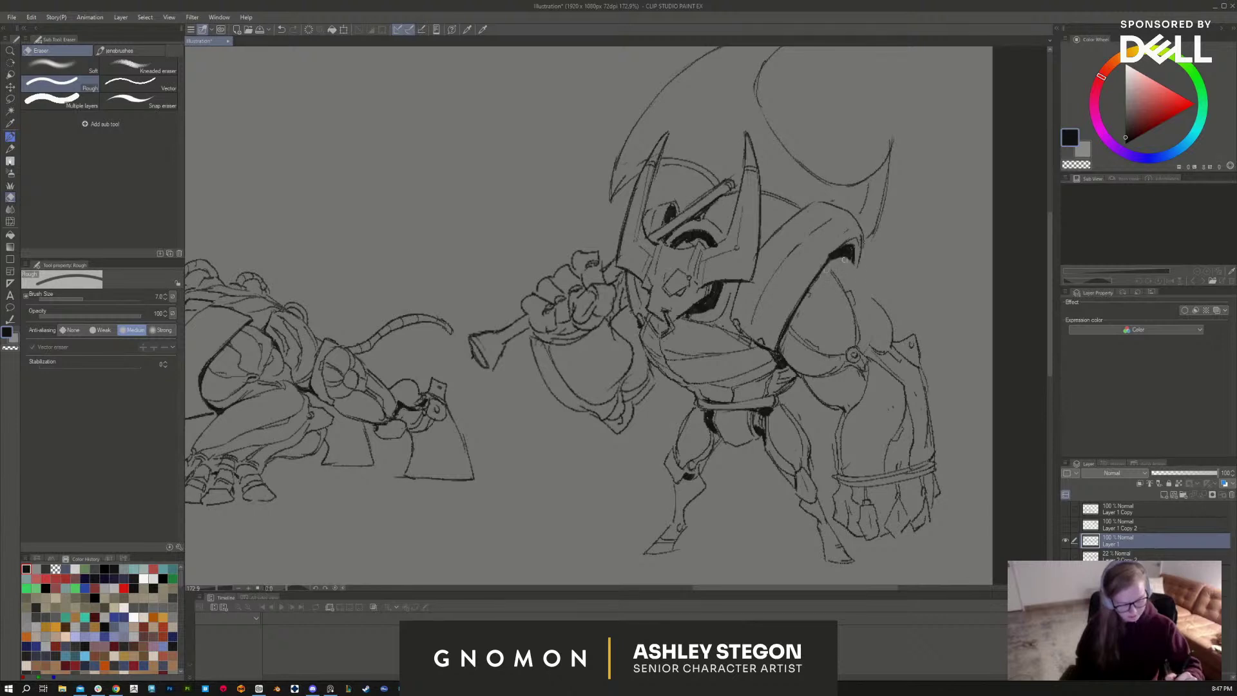
{"action": "key", "text": "b"}
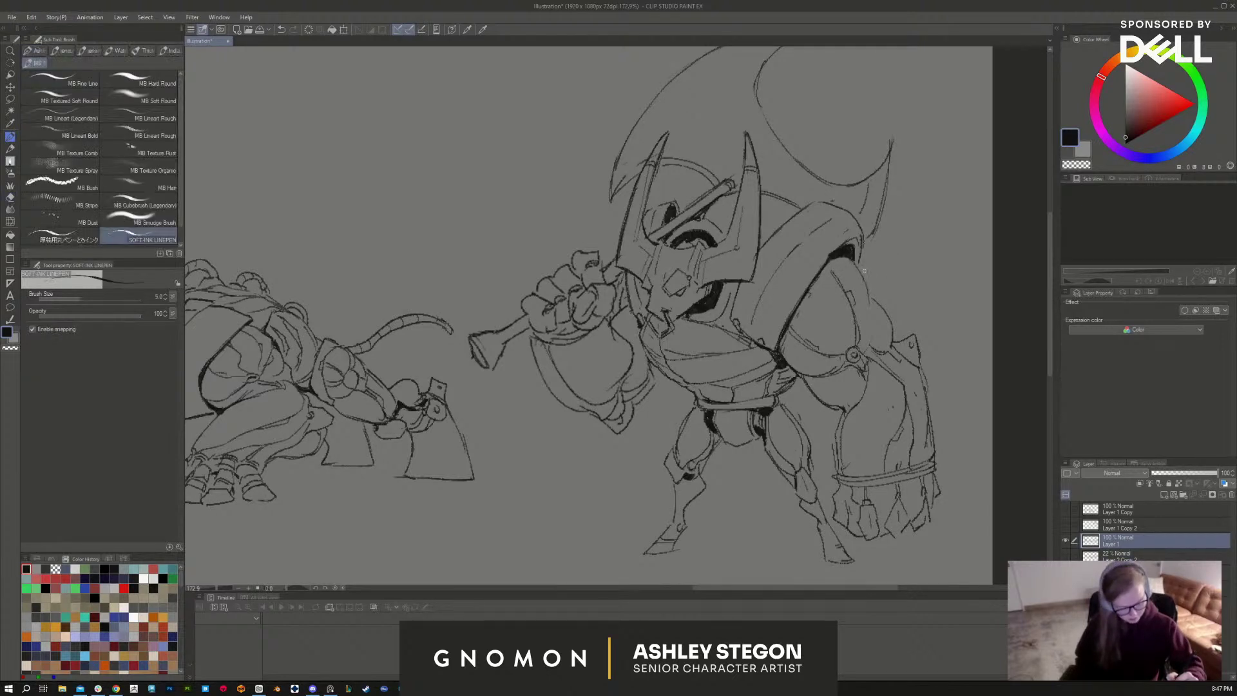
{"action": "mouse_move", "coordinate": [869, 279]}
{"action": "left_mouse_down"}
{"action": "mouse_move", "coordinate": [866, 340]}
{"action": "mouse_move", "coordinate": [874, 327]}
{"action": "left_mouse_up"}
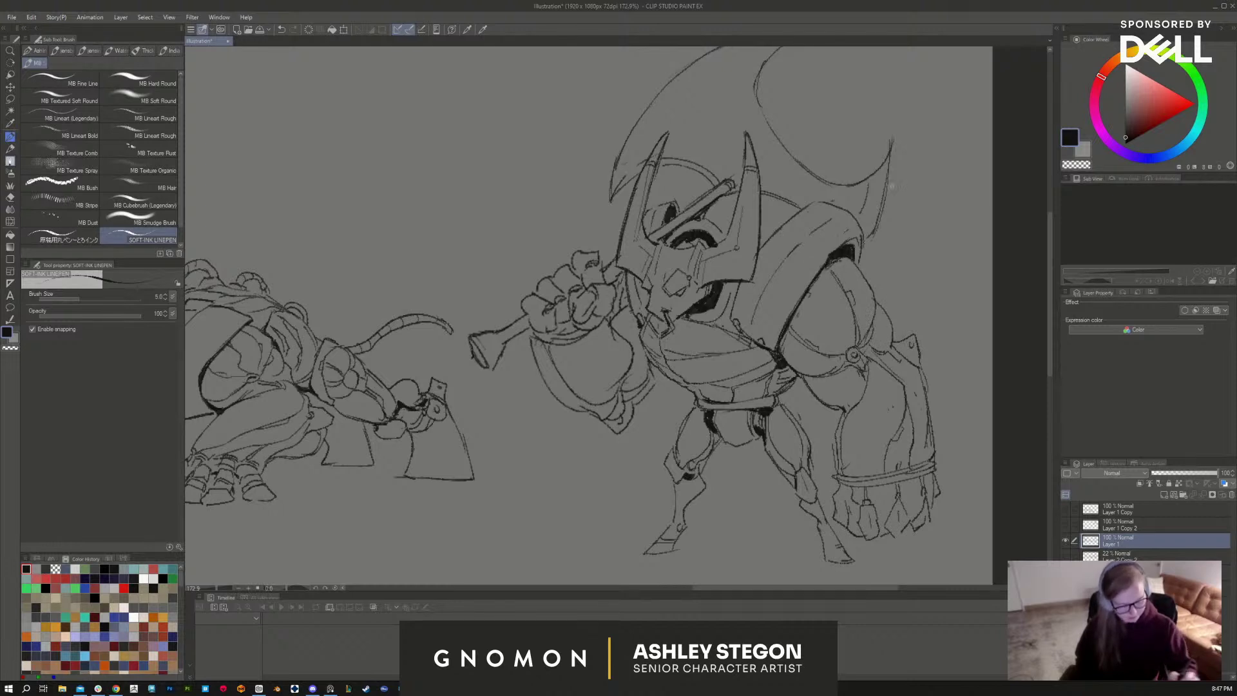
Step: Erase the solid black shadow beneath the shoulder pad of the lowered arm and re-ink the pad's edge with a clean line
{"action": "key", "text": "e"}
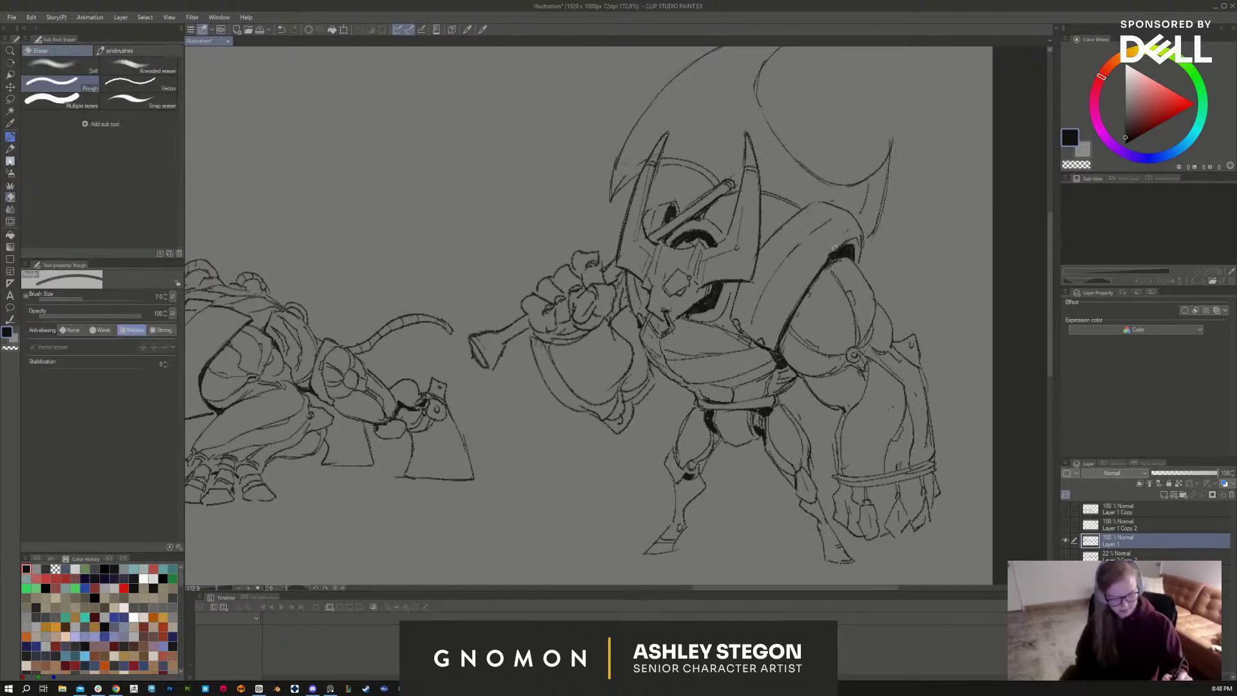
{"action": "left_click_drag", "start_coordinate": [847, 249], "coordinate": [842, 245]}
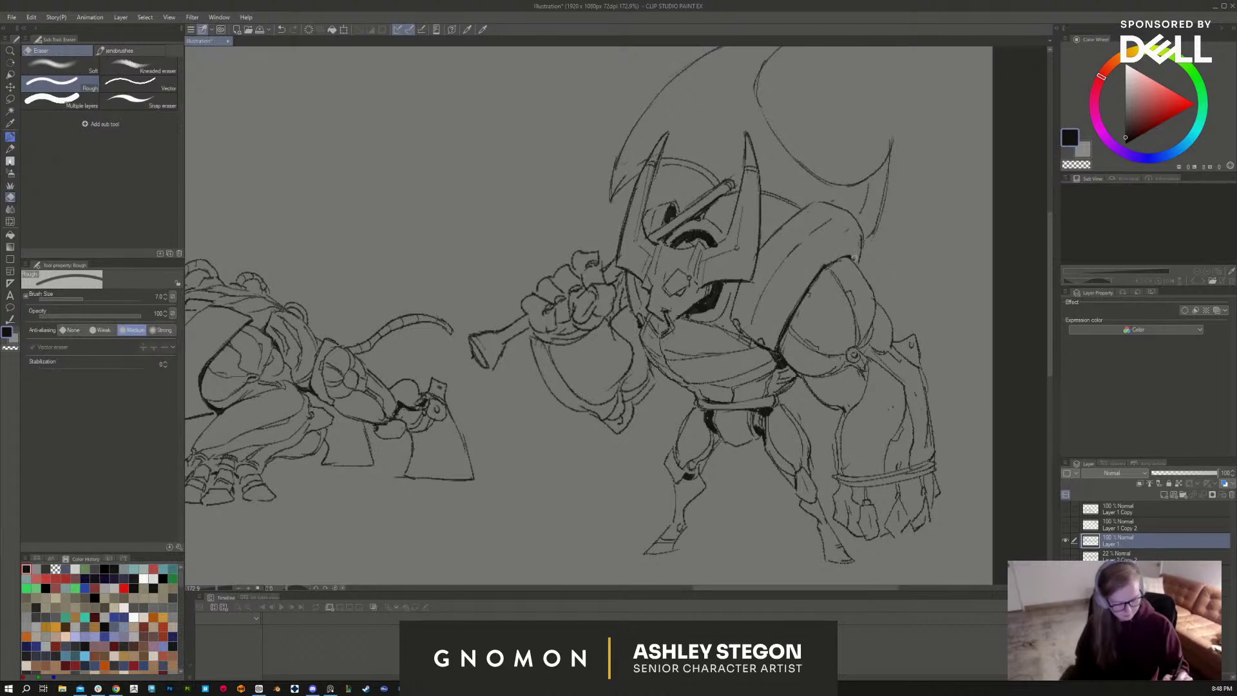
{"action": "key", "text": "b"}
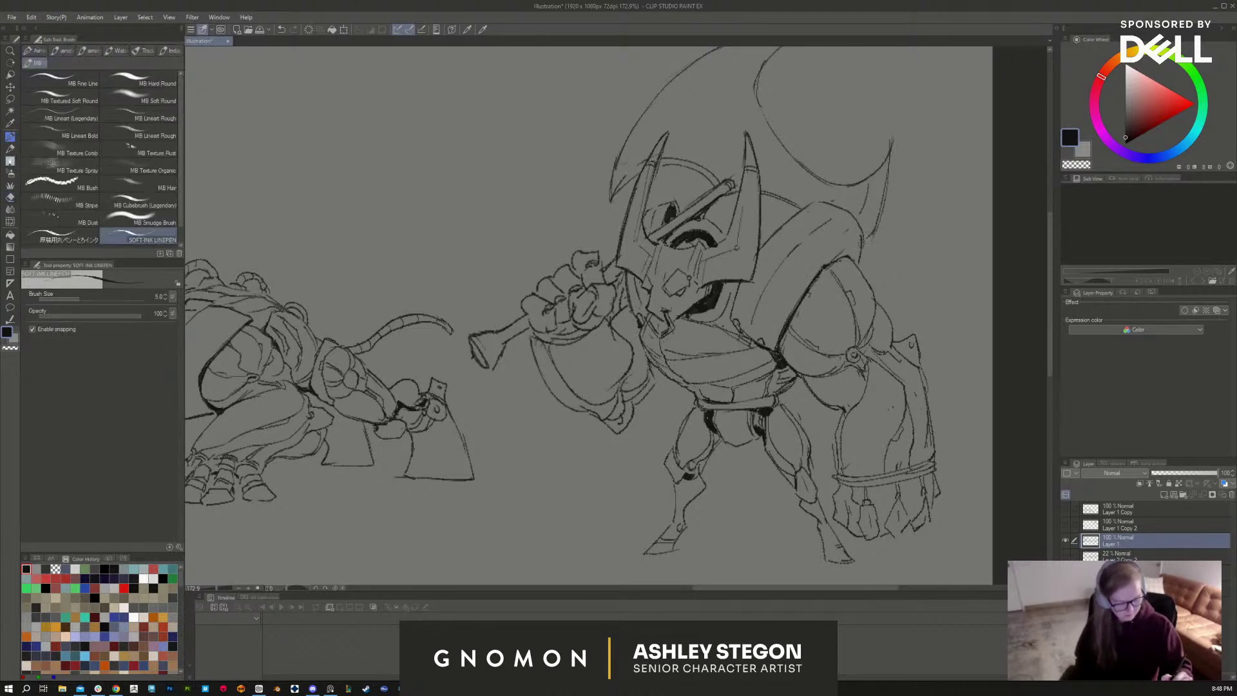
{"action": "left_click_drag", "start_coordinate": [854, 243], "coordinate": [861, 257]}
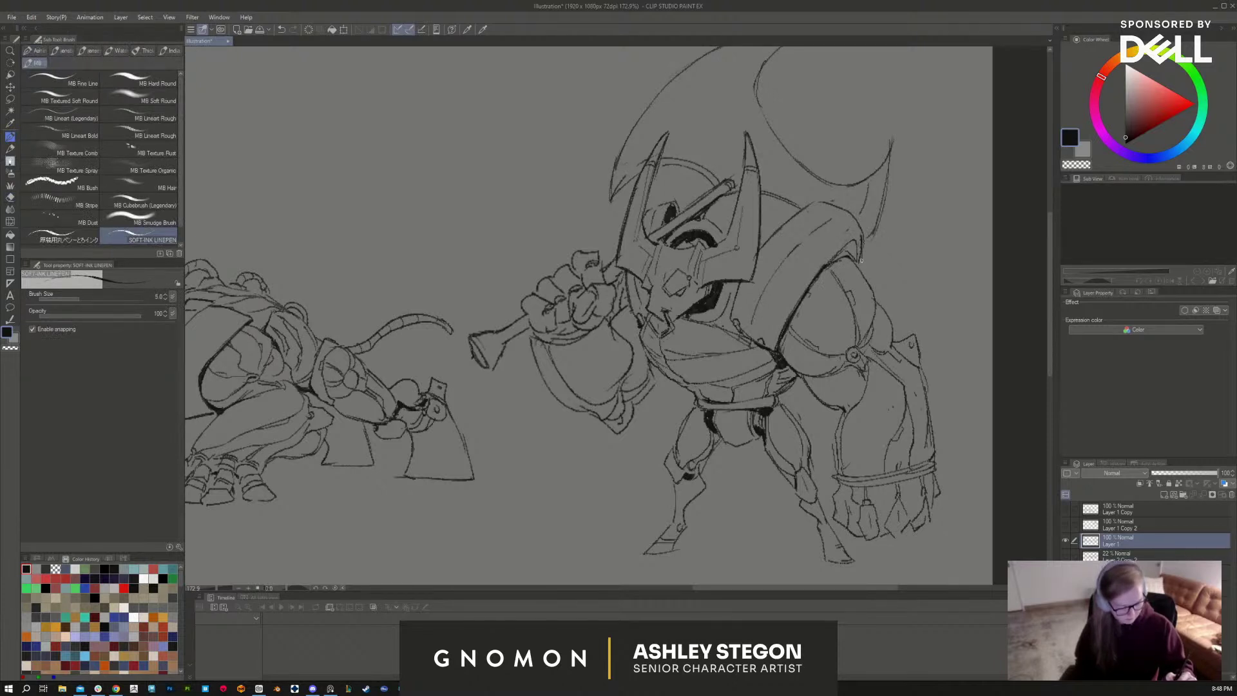
{"action": "key", "text": "e"}
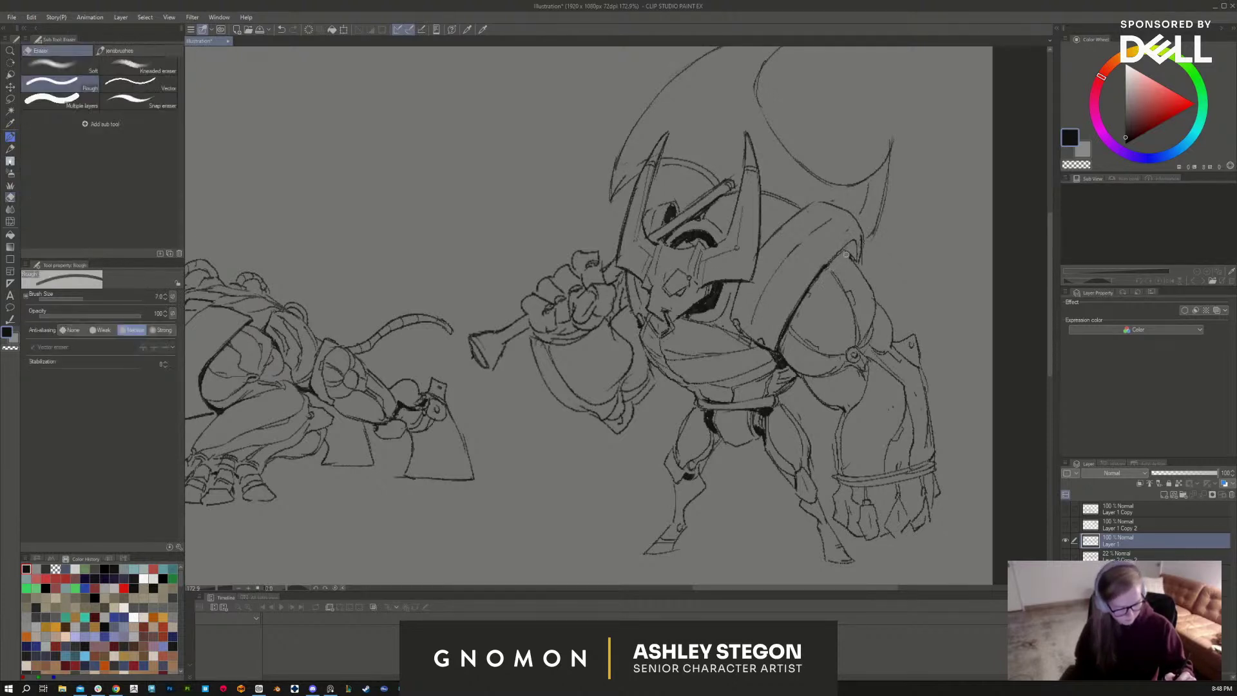
{"action": "key", "text": "b"}
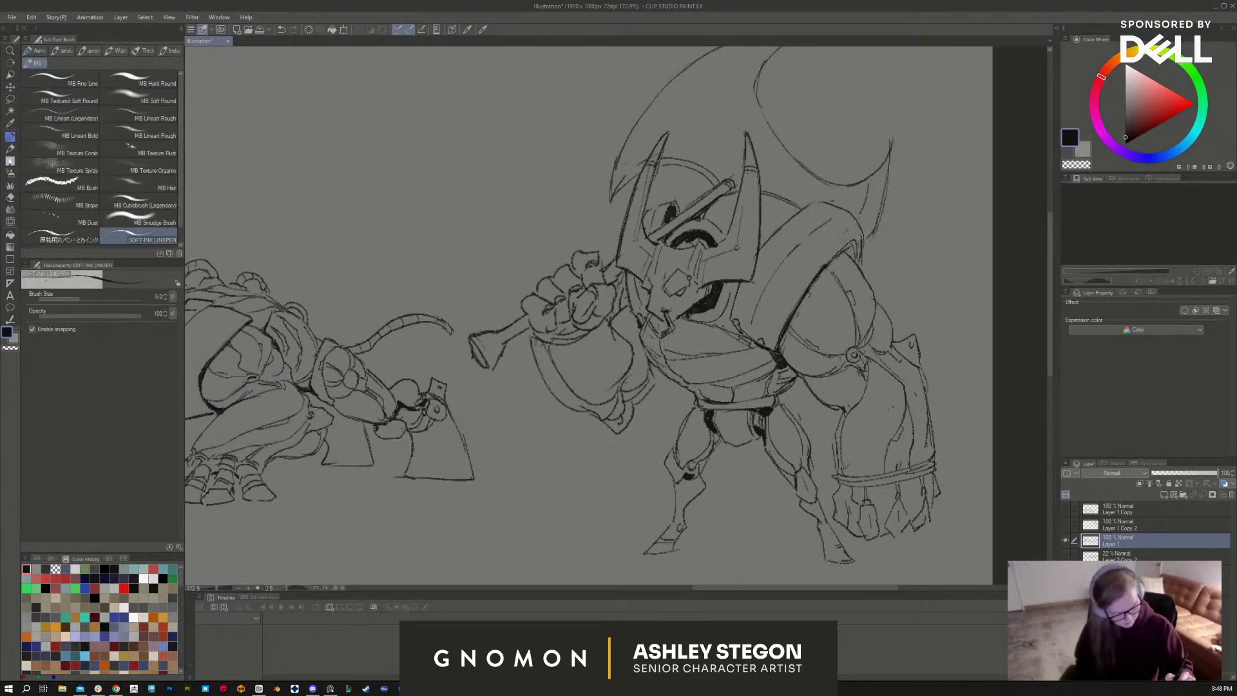
{"action": "scroll", "coordinate": [861, 240], "scroll_direction": "down", "scroll_amount": 3}
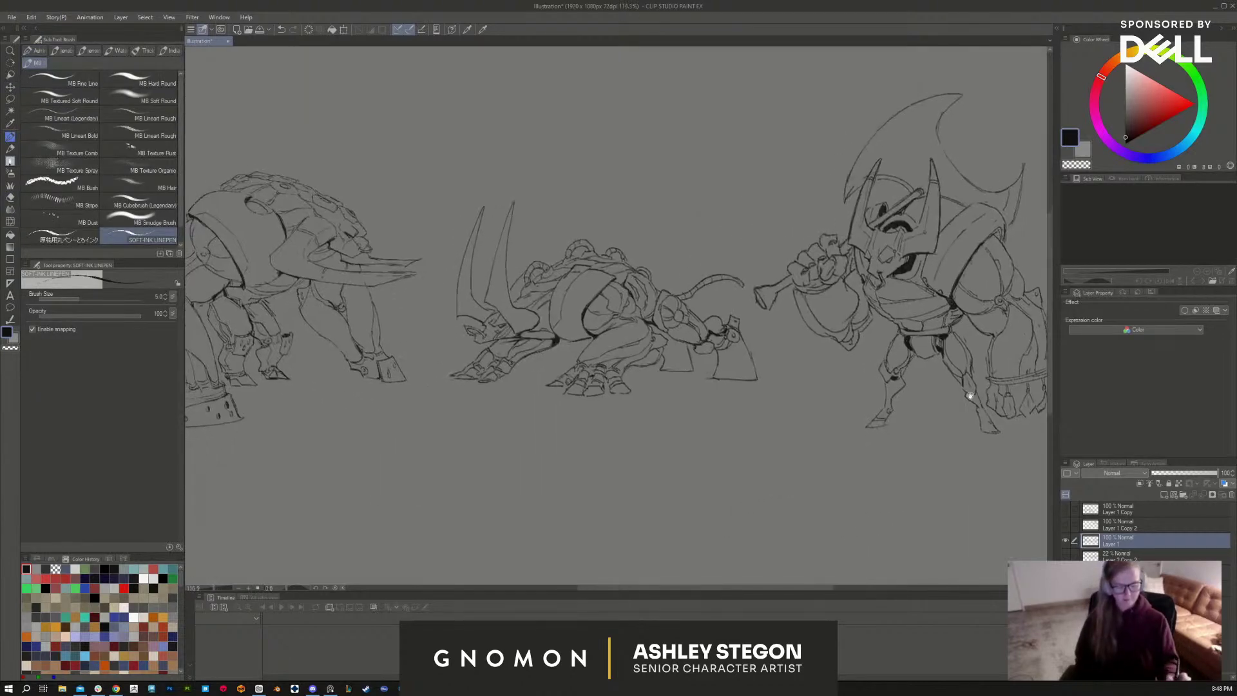
{"action": "scroll", "coordinate": [844, 528], "scroll_direction": "down", "scroll_amount": 2}
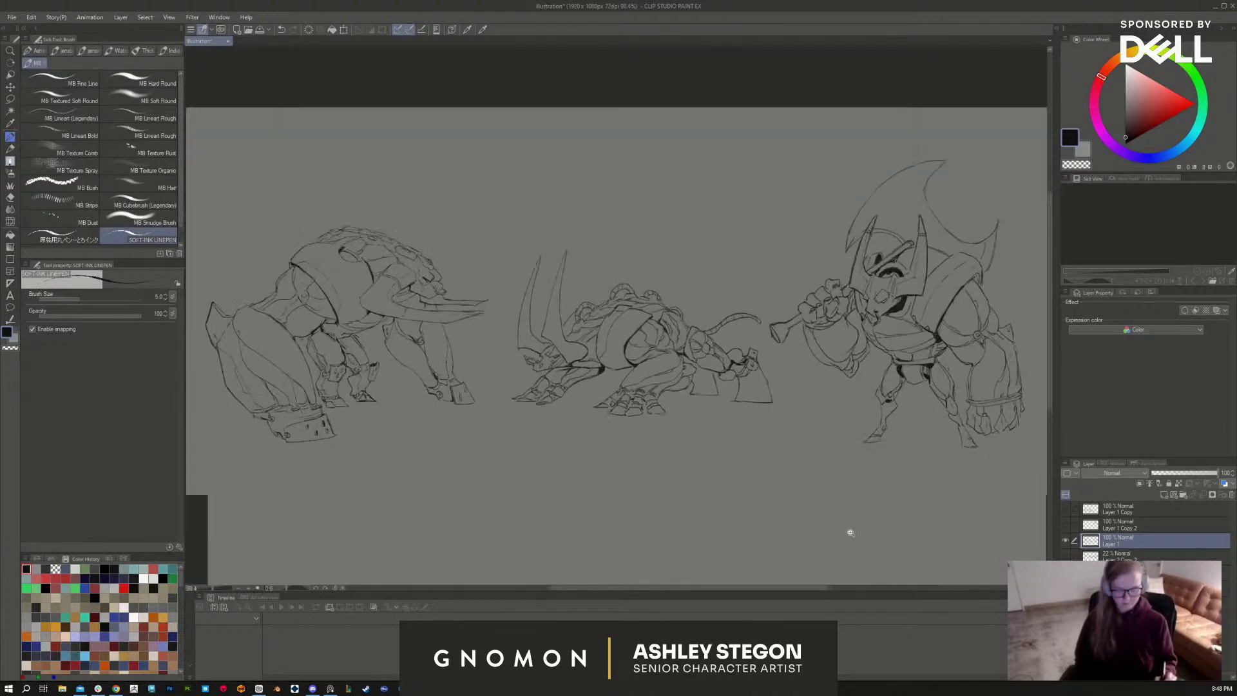
{"action": "scroll", "coordinate": [850, 532], "scroll_direction": "down", "scroll_amount": 2}
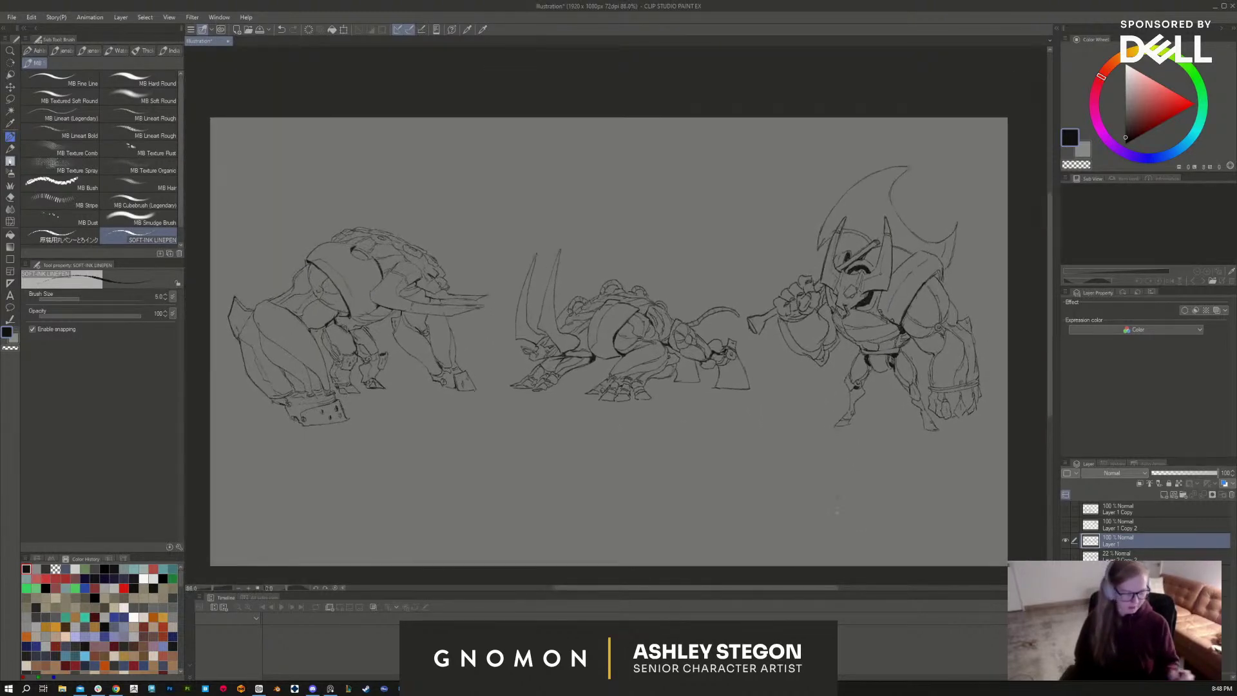
Step: Set the layer below the line art to 100% opacity and prepare the Fill tool with Refer other layers and a dark red
{"action": "left_click", "coordinate": [1127, 554]}
{"action": "left_click", "coordinate": [1215, 472]}
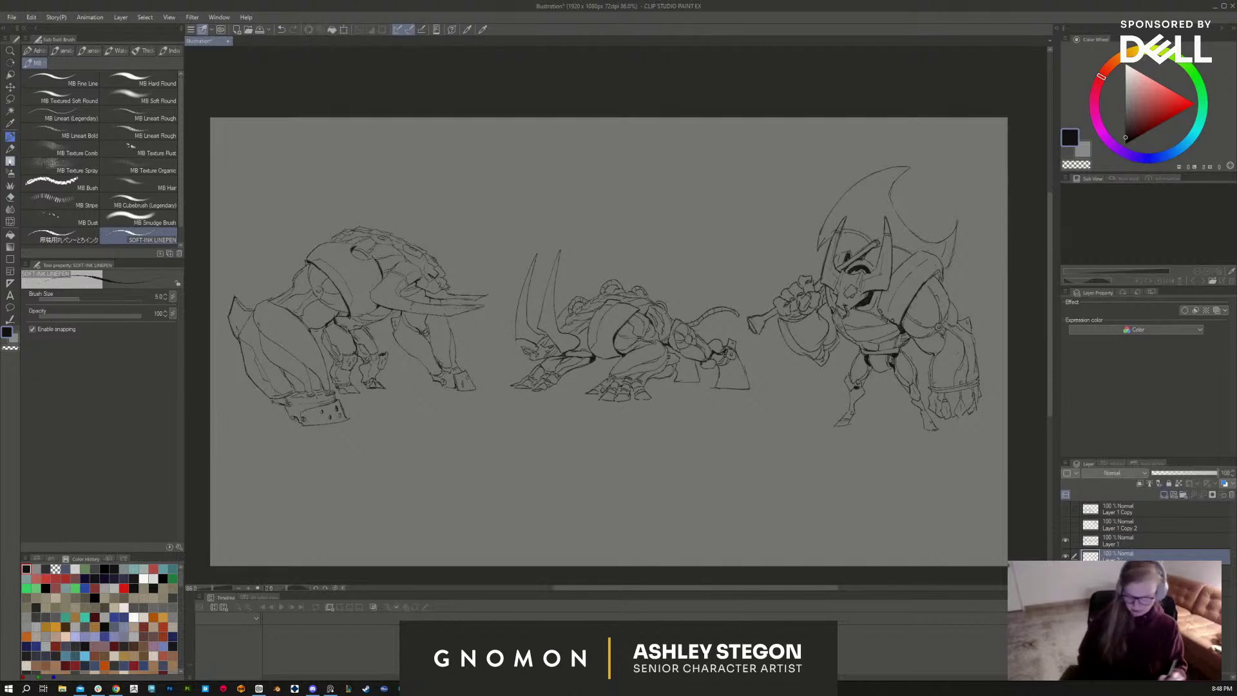
{"action": "key", "text": "g"}
{"action": "left_click", "coordinate": [1153, 113]}
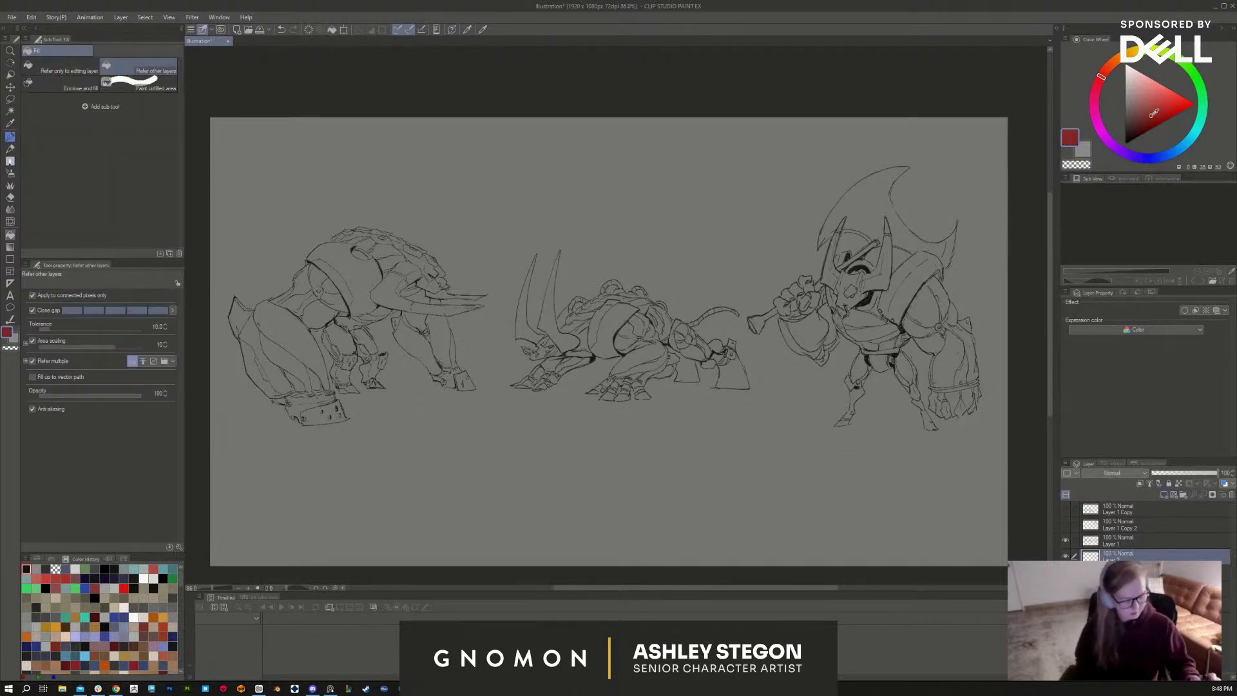
{"action": "left_click", "coordinate": [76, 75]}
{"action": "left_click", "coordinate": [138, 70]}
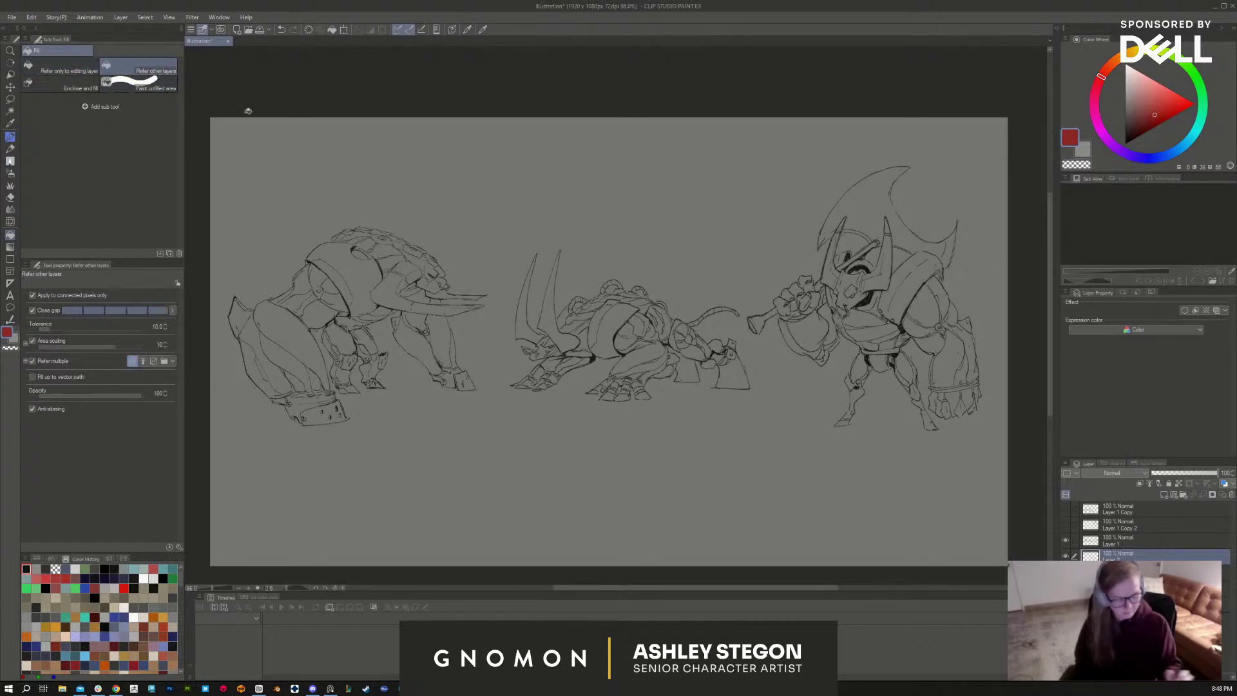
Step: Fill the horned character's lowered forearm, upper arm and shoulder pad with flat red
{"action": "left_click", "coordinate": [947, 358]}
{"action": "left_click", "coordinate": [959, 370]}
{"action": "left_click", "coordinate": [964, 393]}
{"action": "left_click", "coordinate": [967, 338]}
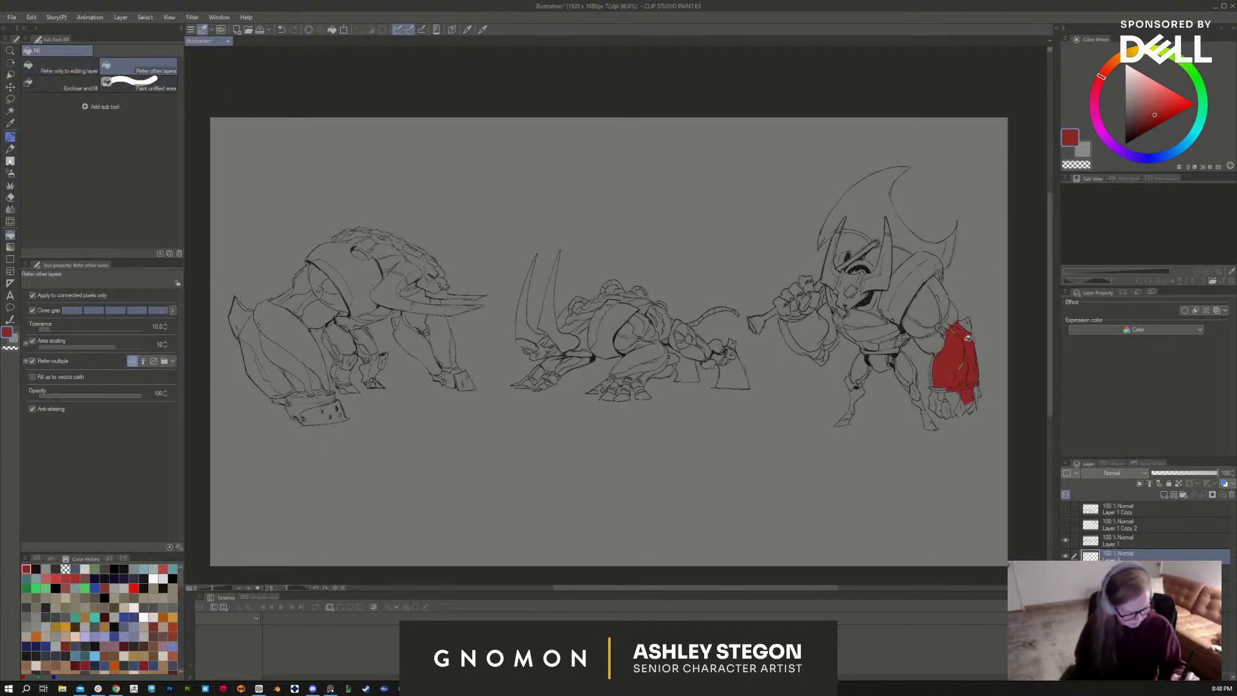
{"action": "left_click", "coordinate": [942, 321]}
{"action": "left_click", "coordinate": [915, 327]}
{"action": "left_click", "coordinate": [938, 298]}
{"action": "left_click", "coordinate": [925, 263]}
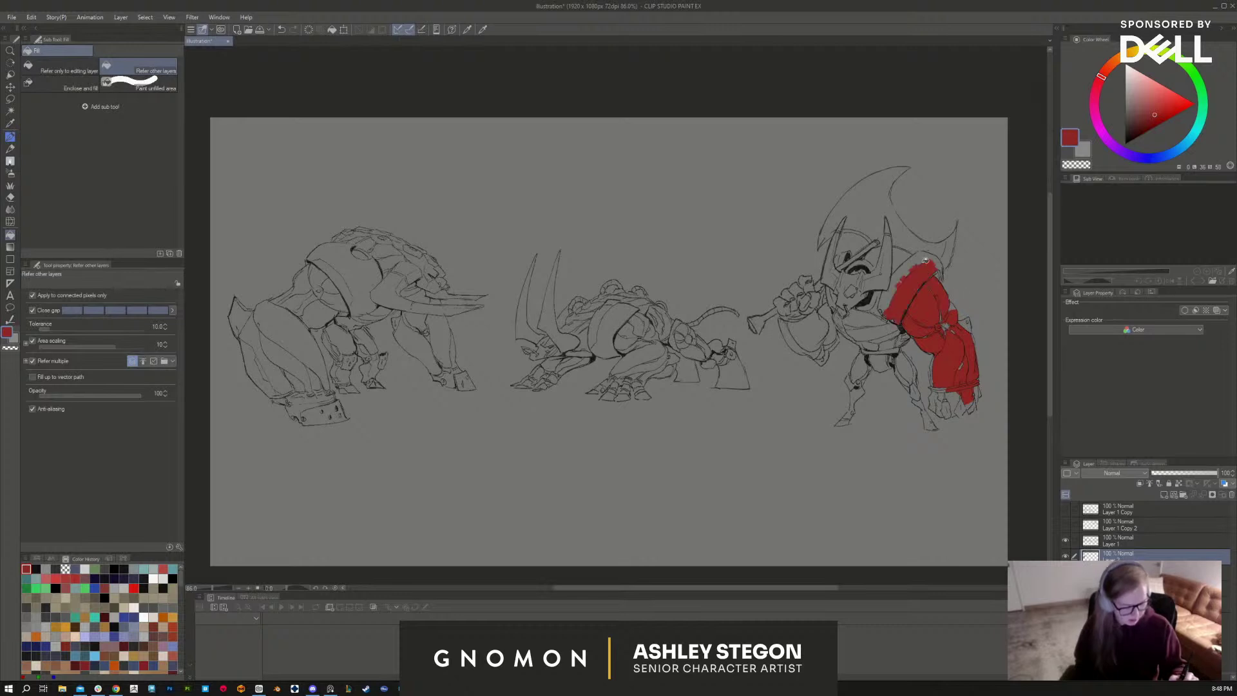
Step: Fill the area behind the shoulder, the horned mask and the large axe blade with the same red
{"action": "left_click", "coordinate": [915, 267]}
{"action": "left_click", "coordinate": [901, 231]}
{"action": "left_click", "coordinate": [886, 290]}
{"action": "left_click", "coordinate": [873, 261]}
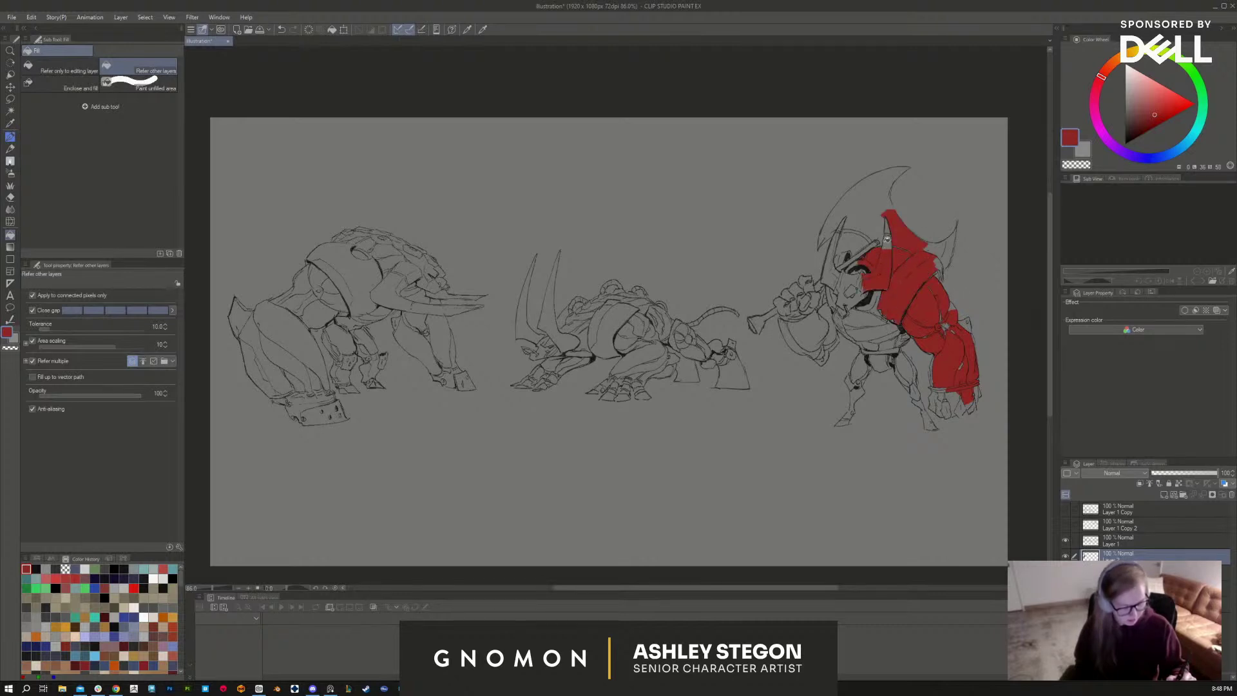
{"action": "left_click", "coordinate": [884, 232]}
{"action": "left_click", "coordinate": [866, 194]}
{"action": "left_click", "coordinate": [839, 236]}
{"action": "left_click", "coordinate": [831, 255]}
{"action": "left_click", "coordinate": [844, 280]}
{"action": "left_click", "coordinate": [847, 301]}
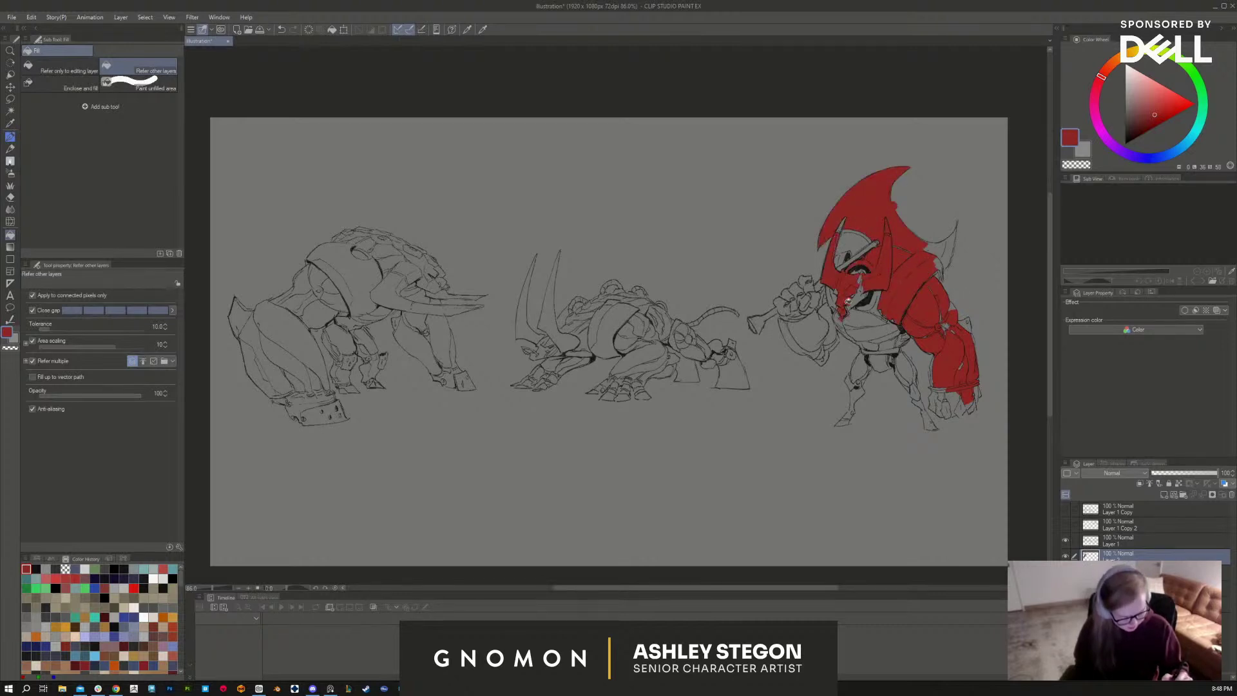
Step: Fill the jaw, torso, the leg beside the lowered arm and the hanging fist with red, including the small gaps between them
{"action": "left_click", "coordinate": [853, 309]}
{"action": "left_click", "coordinate": [867, 325]}
{"action": "left_click", "coordinate": [889, 345]}
{"action": "left_click", "coordinate": [905, 367]}
{"action": "left_click", "coordinate": [916, 389]}
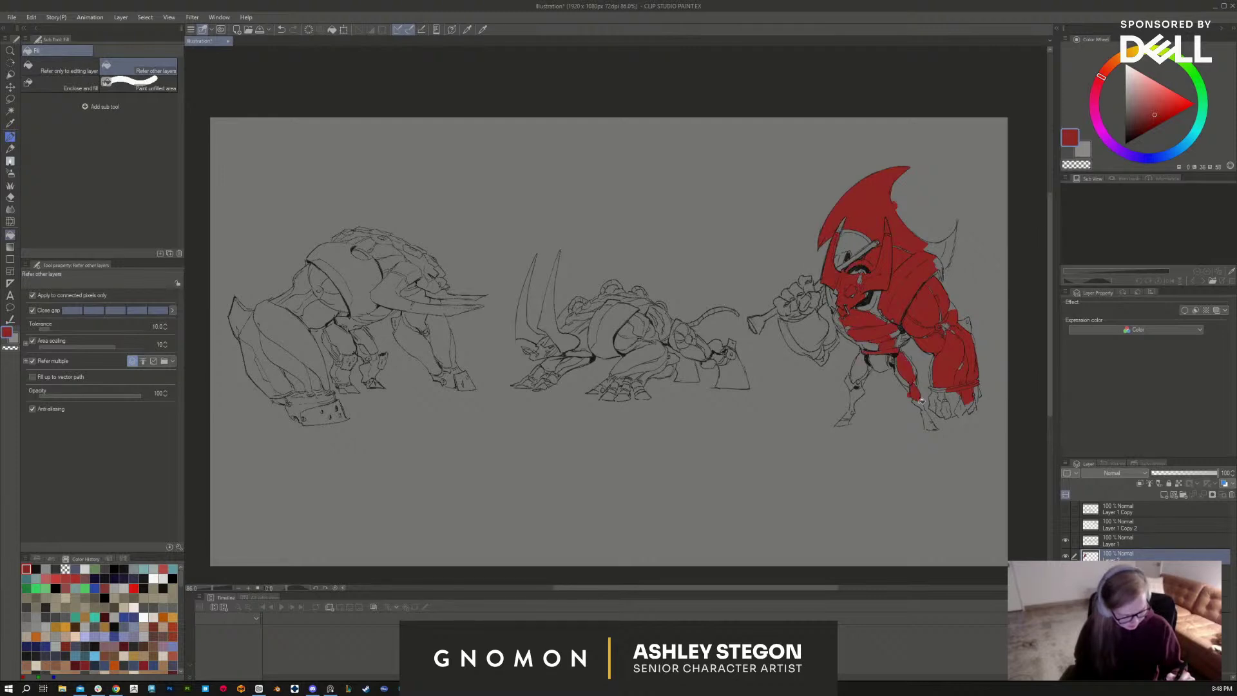
{"action": "left_click", "coordinate": [926, 412]}
{"action": "left_click", "coordinate": [954, 404]}
{"action": "left_click", "coordinate": [976, 396]}
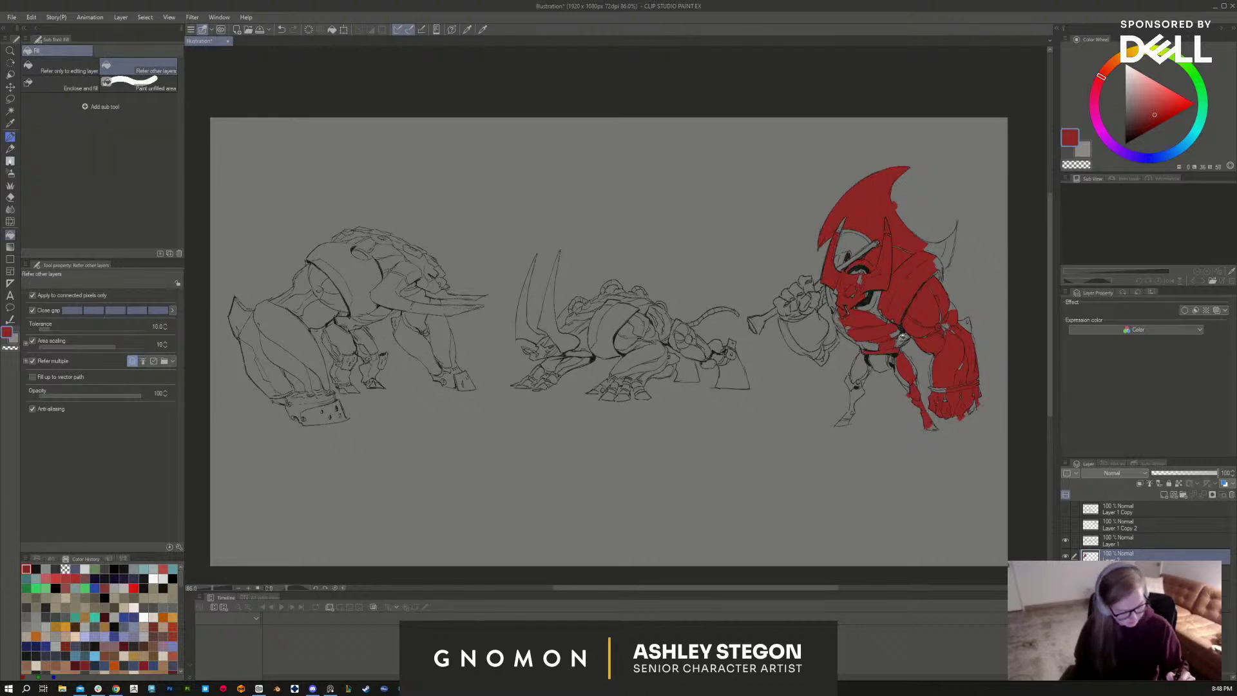
{"action": "left_click", "coordinate": [901, 335]}
{"action": "left_click", "coordinate": [880, 305]}
{"action": "left_click", "coordinate": [833, 303]}
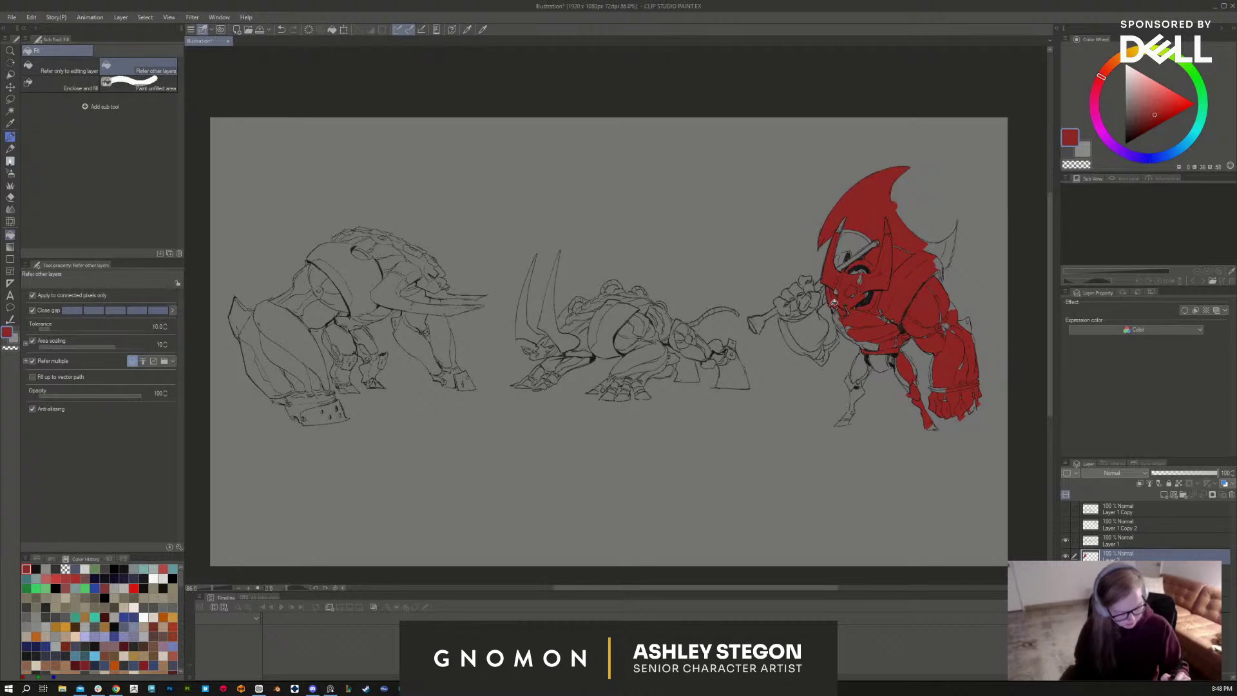
Step: Fill the raised forearm and each section of the fist gripping the weapon with red
{"action": "left_click", "coordinate": [827, 316]}
{"action": "left_click", "coordinate": [808, 332]}
{"action": "left_click", "coordinate": [792, 315]}
{"action": "left_click", "coordinate": [809, 300]}
{"action": "left_click", "coordinate": [806, 285]}
{"action": "left_click", "coordinate": [798, 291]}
{"action": "left_click", "coordinate": [787, 296]}
{"action": "left_click", "coordinate": [785, 310]}
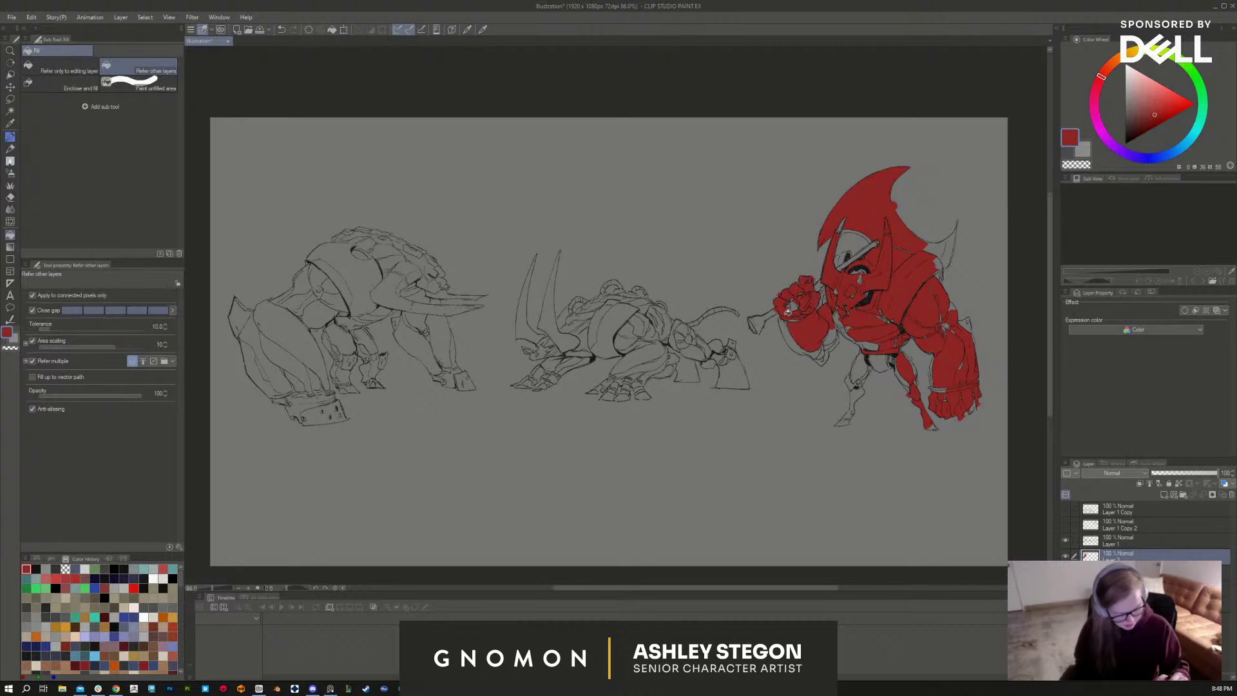
{"action": "left_click", "coordinate": [786, 312]}
Step: Fill the flared end of the weapon handle and the rim around the raised arm's elbow with red
{"action": "left_click", "coordinate": [757, 327]}
{"action": "left_click", "coordinate": [765, 319]}
{"action": "left_click", "coordinate": [798, 340]}
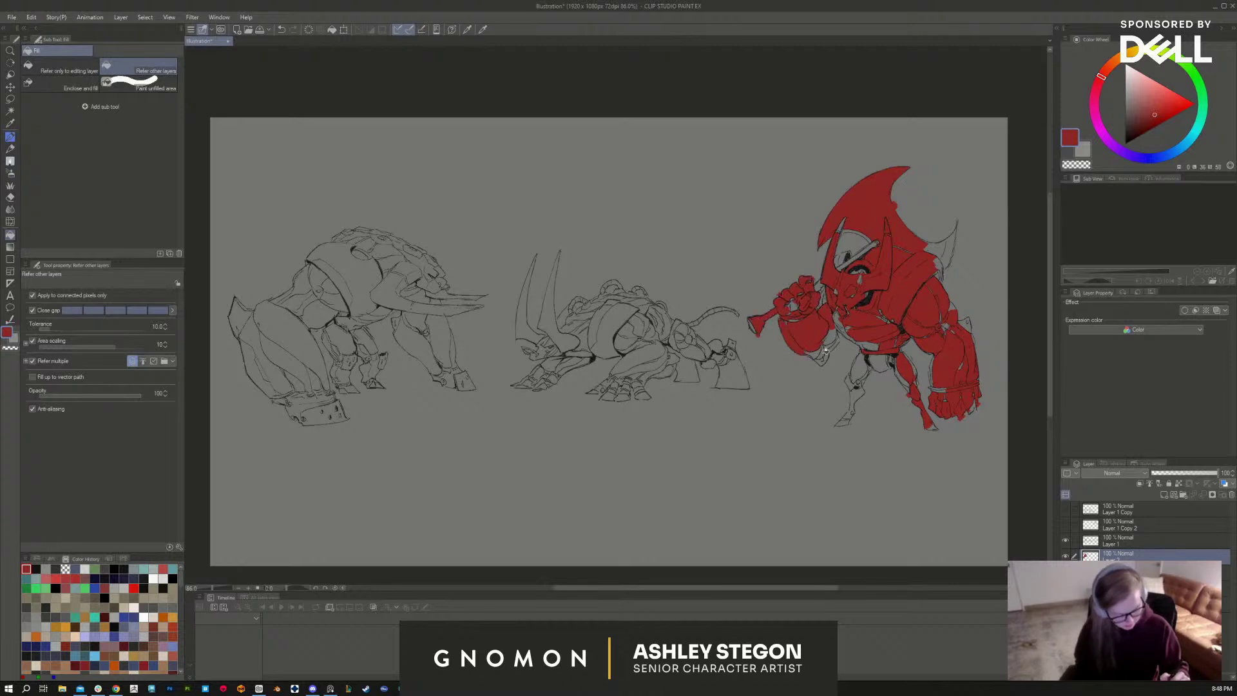
{"action": "left_click", "coordinate": [817, 355]}
{"action": "left_click", "coordinate": [832, 338]}
{"action": "left_click", "coordinate": [841, 316]}
Step: Fill the waist, the loincloth and the leg below the raised arm down to the hoof with red
{"action": "left_click", "coordinate": [867, 348]}
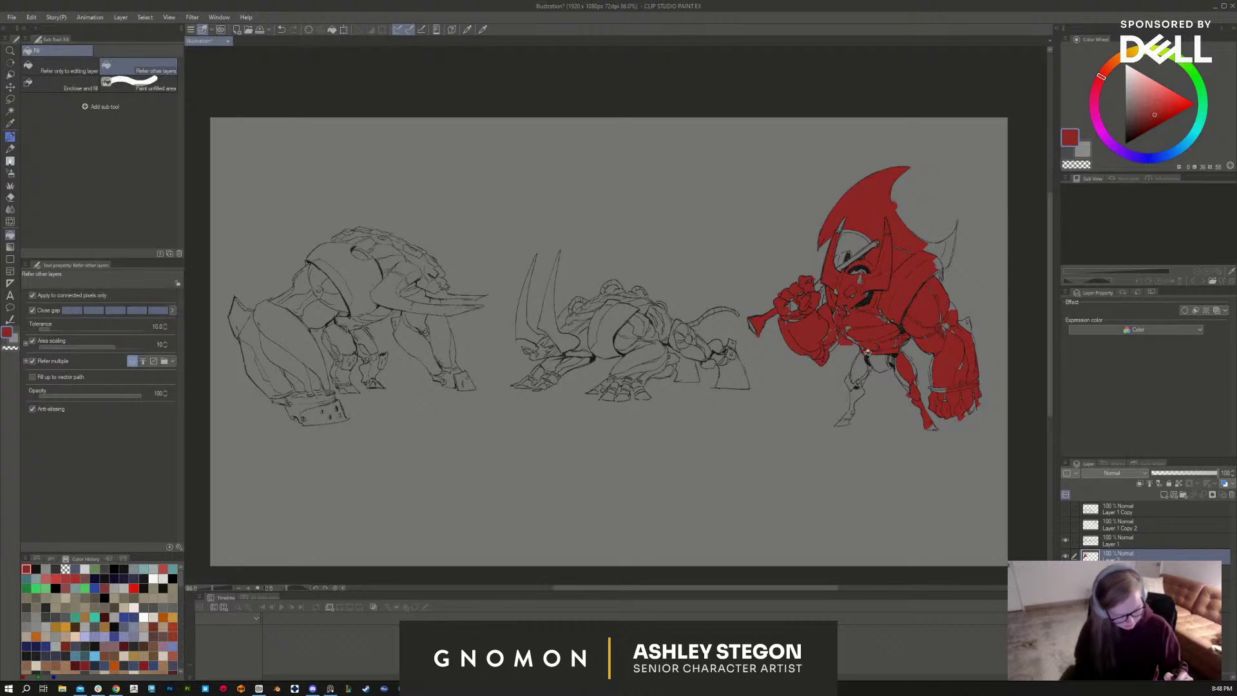
{"action": "left_click", "coordinate": [862, 362]}
{"action": "left_click", "coordinate": [855, 381]}
{"action": "left_click", "coordinate": [857, 394]}
{"action": "left_click", "coordinate": [848, 407]}
{"action": "left_click", "coordinate": [843, 419]}
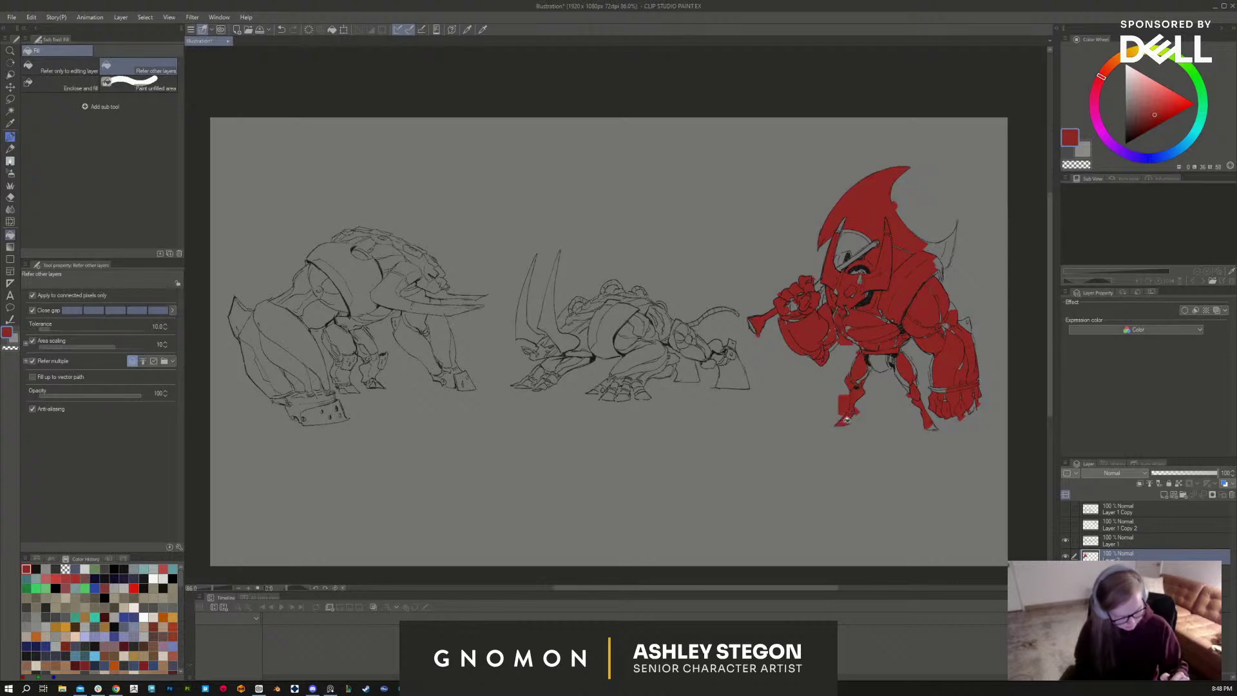
{"action": "left_click", "coordinate": [881, 362]}
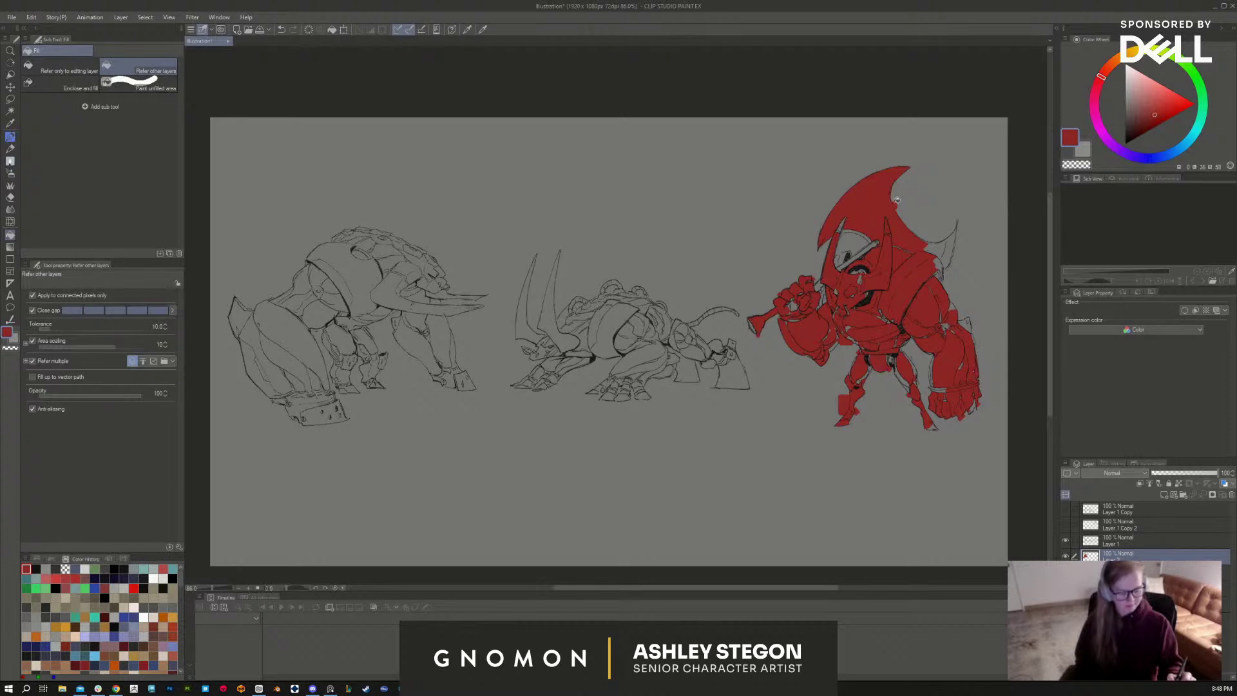
Step: Fill the open areas of the axe-carrying character's forehead between the two horns with red
{"action": "left_click", "coordinate": [857, 257]}
{"action": "left_click", "coordinate": [841, 257]}
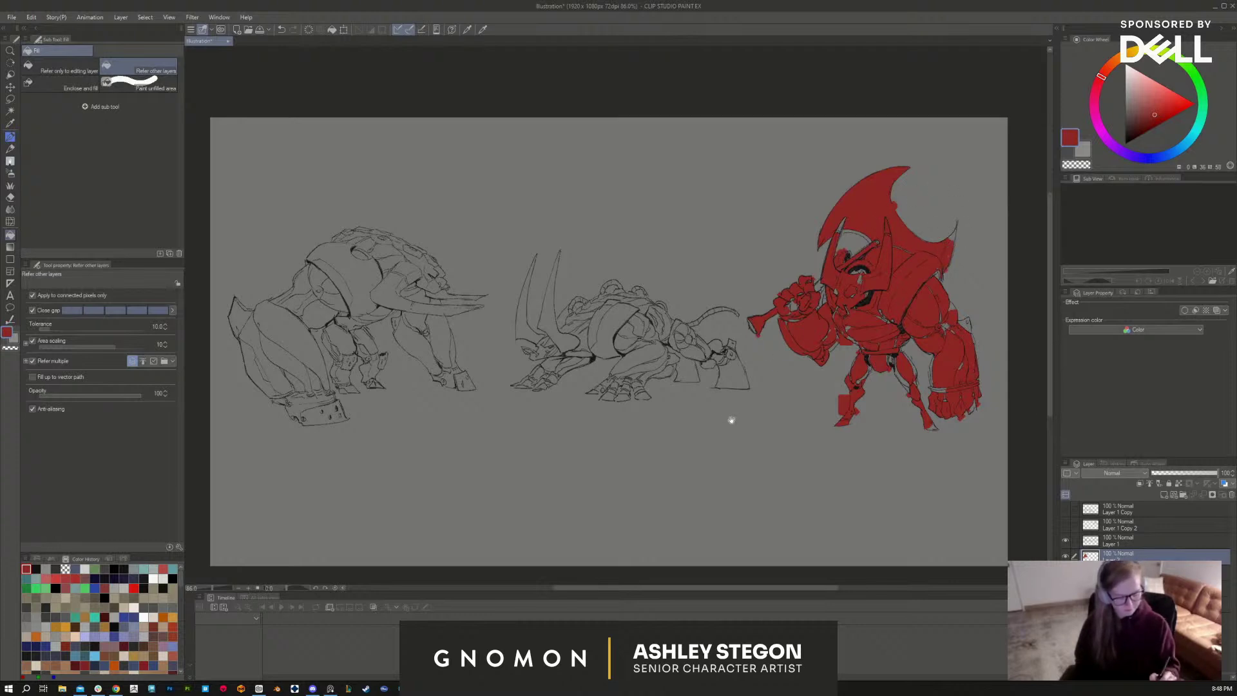
Step: Fill the middle crouching beast's long horns, body, legs and tail with the same red
{"action": "mouse_move", "coordinate": [780, 362]}
{"action": "left_mouse_down"}
{"action": "mouse_move", "coordinate": [857, 375]}
{"action": "mouse_move", "coordinate": [770, 360]}
{"action": "mouse_move", "coordinate": [741, 335]}
{"action": "mouse_move", "coordinate": [683, 332]}
{"action": "mouse_move", "coordinate": [715, 314]}
{"action": "mouse_move", "coordinate": [637, 342]}
{"action": "mouse_move", "coordinate": [663, 351]}
{"action": "mouse_move", "coordinate": [663, 311]}
{"action": "mouse_move", "coordinate": [623, 306]}
{"action": "mouse_move", "coordinate": [612, 351]}
{"action": "mouse_move", "coordinate": [664, 373]}
{"action": "mouse_move", "coordinate": [607, 394]}
{"action": "mouse_move", "coordinate": [612, 382]}
{"action": "left_mouse_up"}
{"action": "left_click", "coordinate": [809, 381]}
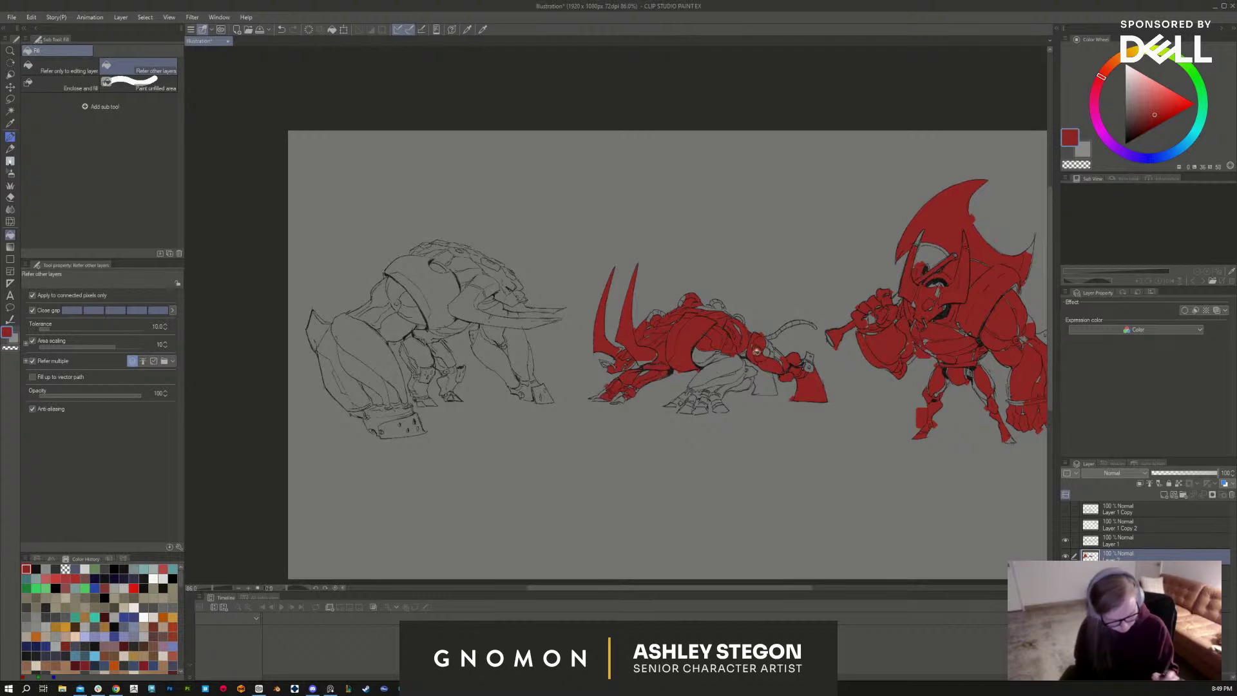
{"action": "mouse_move", "coordinate": [704, 359]}
{"action": "left_mouse_down"}
{"action": "mouse_move", "coordinate": [734, 377]}
{"action": "mouse_move", "coordinate": [684, 411]}
{"action": "mouse_move", "coordinate": [676, 398]}
{"action": "mouse_move", "coordinate": [718, 399]}
{"action": "mouse_move", "coordinate": [705, 412]}
{"action": "mouse_move", "coordinate": [770, 383]}
{"action": "mouse_move", "coordinate": [776, 335]}
{"action": "mouse_move", "coordinate": [830, 309]}
{"action": "left_mouse_up"}
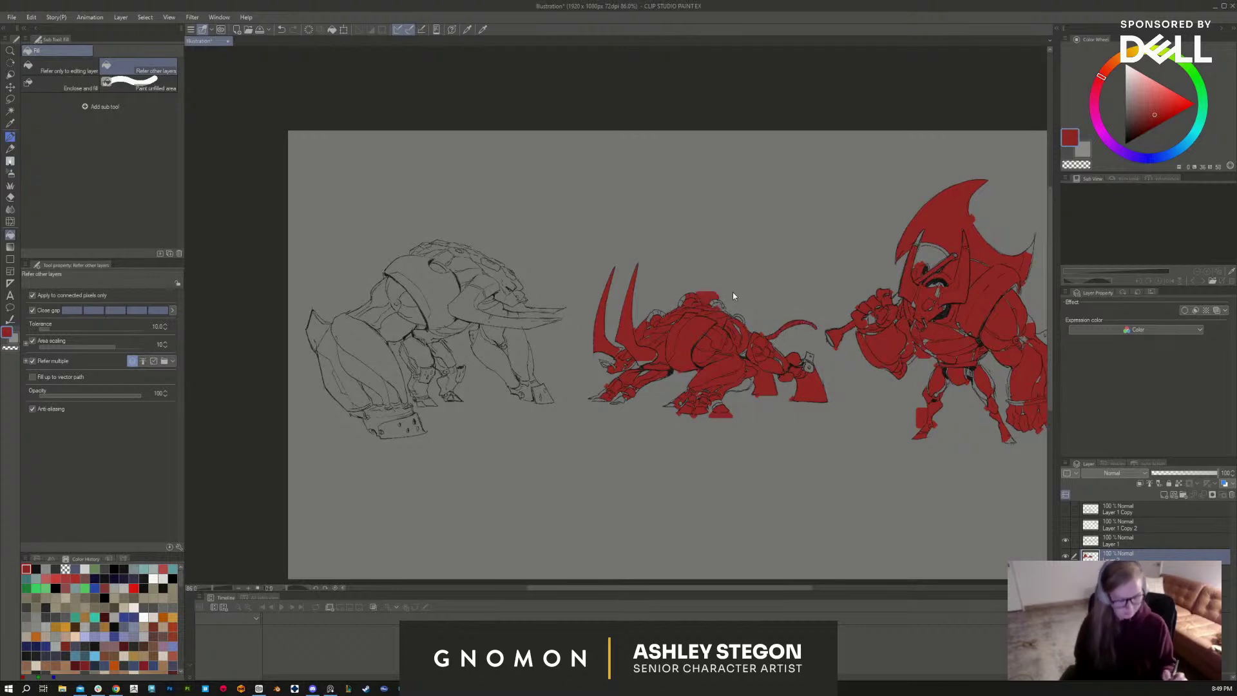
Step: Fill the large tusked beast's shoulder shell, back plates and head with red
{"action": "scroll", "coordinate": [607, 425], "scroll_direction": "up", "scroll_amount": 3}
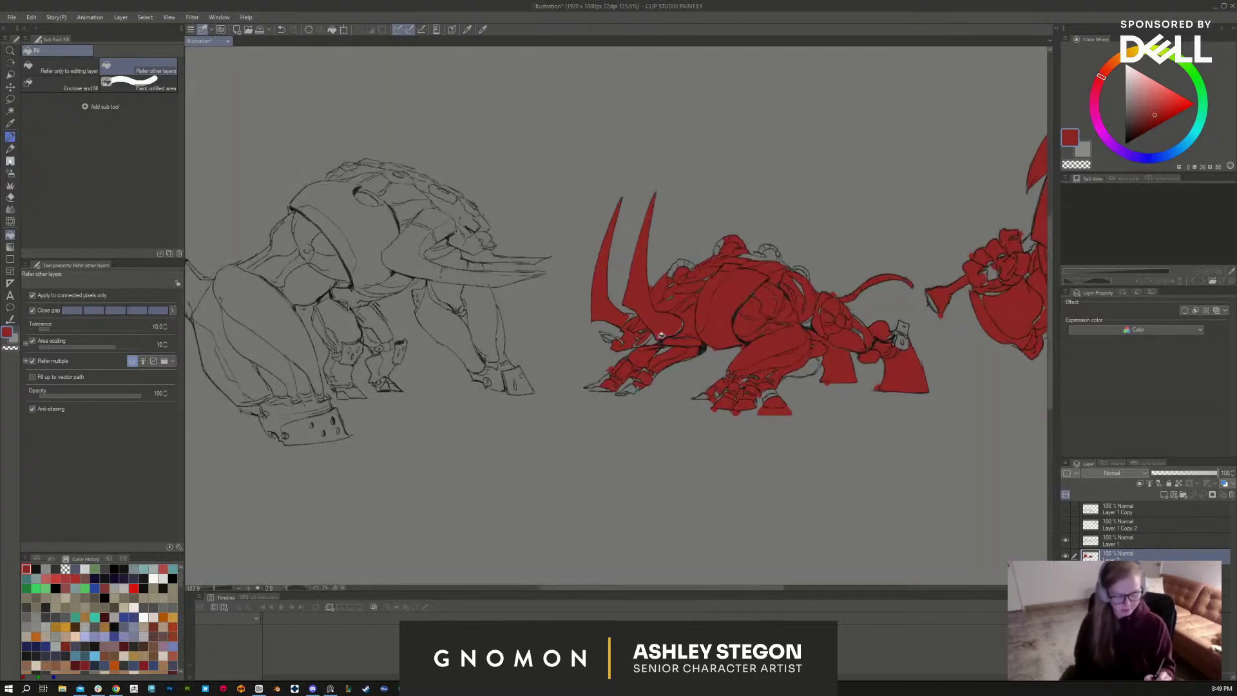
{"action": "scroll", "coordinate": [712, 448], "scroll_direction": "up", "scroll_amount": 2}
{"action": "left_click_drag", "start_coordinate": [711, 448], "coordinate": [841, 470]}
{"action": "mouse_move", "coordinate": [670, 290]}
{"action": "left_mouse_down"}
{"action": "mouse_move", "coordinate": [636, 233]}
{"action": "mouse_move", "coordinate": [576, 213]}
{"action": "left_mouse_up"}
{"action": "left_click", "coordinate": [596, 255]}
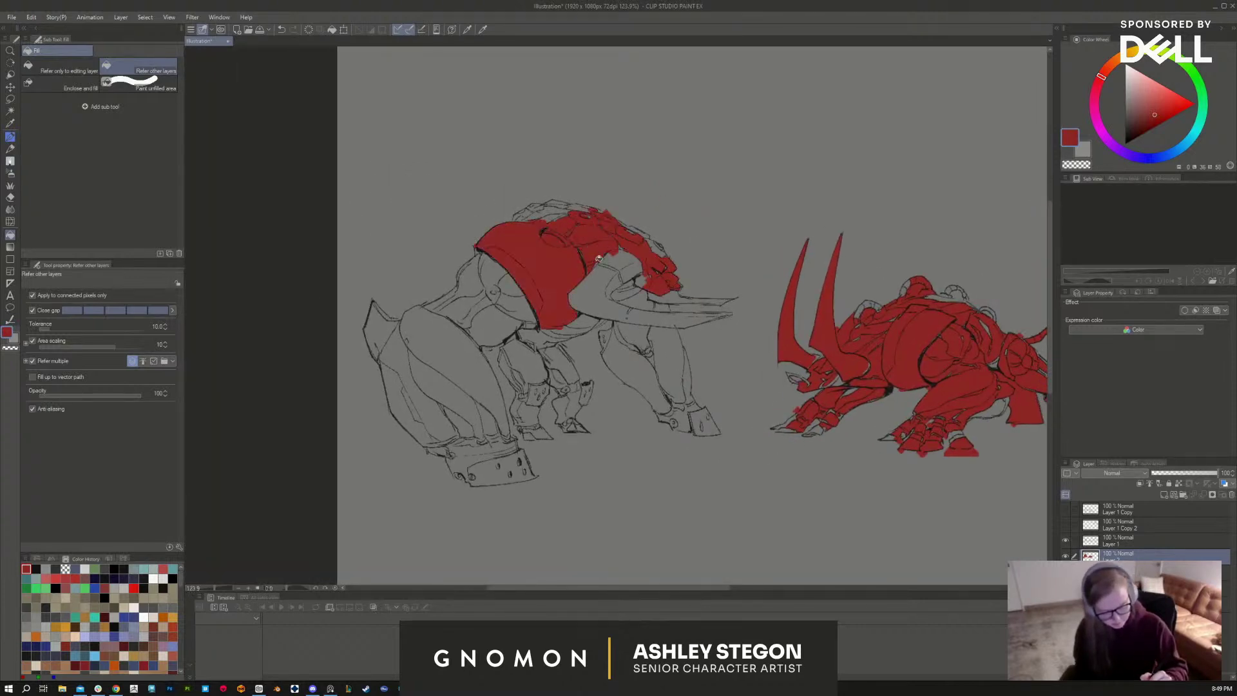
{"action": "left_click", "coordinate": [602, 296]}
{"action": "left_click", "coordinate": [547, 213]}
{"action": "left_click", "coordinate": [555, 205]}
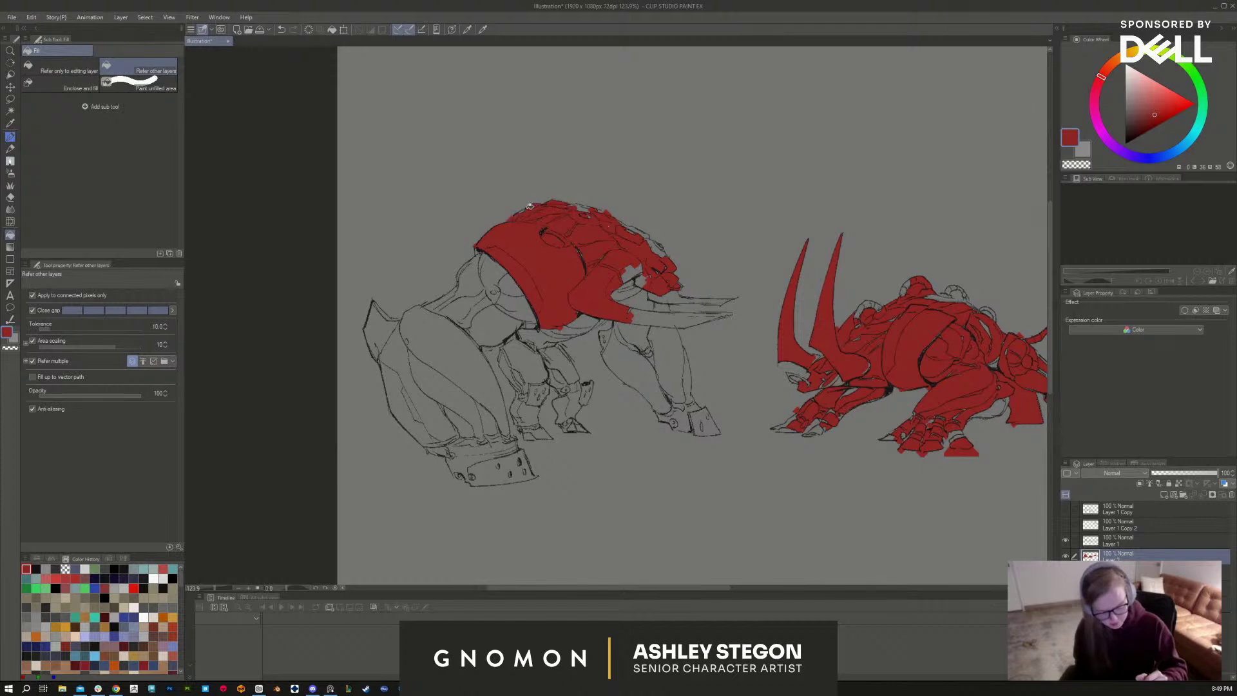
Step: Fill the tusked beast's shoulder, massive near arm and pointed elbow spike with red
{"action": "left_click", "coordinate": [496, 310]}
{"action": "left_click", "coordinate": [458, 303]}
{"action": "left_click", "coordinate": [451, 348]}
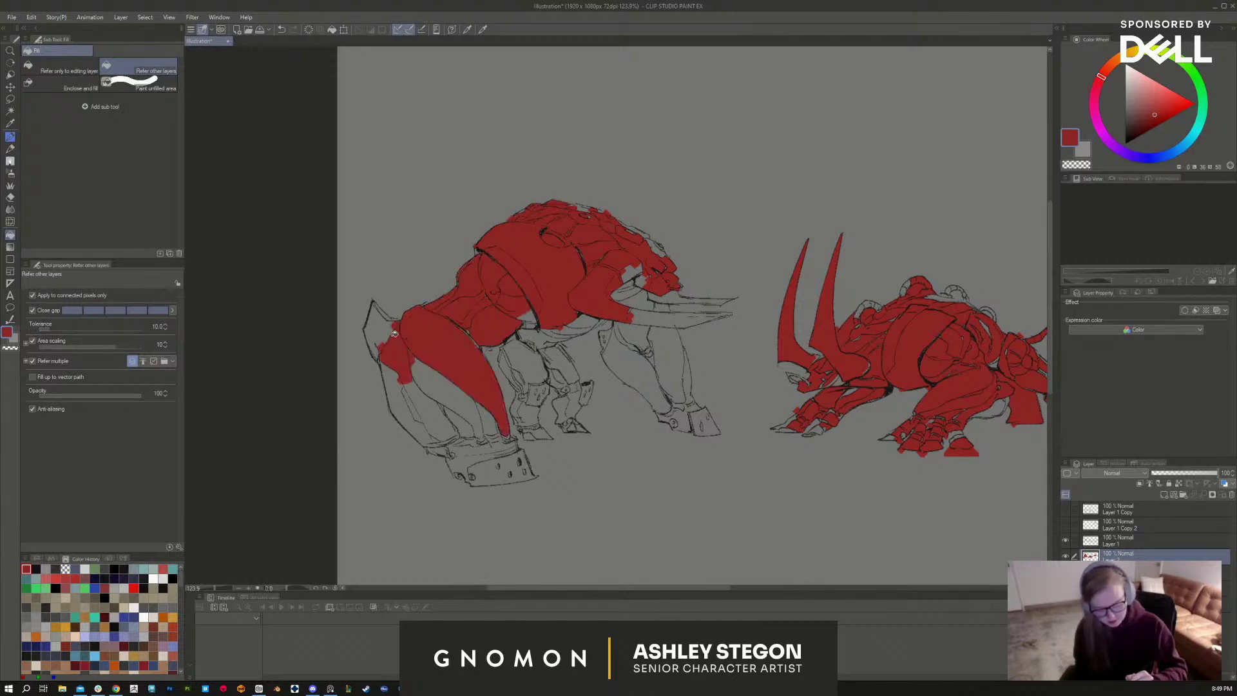
{"action": "left_click", "coordinate": [380, 328]}
{"action": "left_click", "coordinate": [421, 413]}
{"action": "left_click", "coordinate": [451, 393]}
Step: Fill the studded cuff and wrist of the tusked beast's massive arm with red, including the leftover gaps in the forearm
{"action": "left_click", "coordinate": [480, 454]}
{"action": "left_click", "coordinate": [467, 474]}
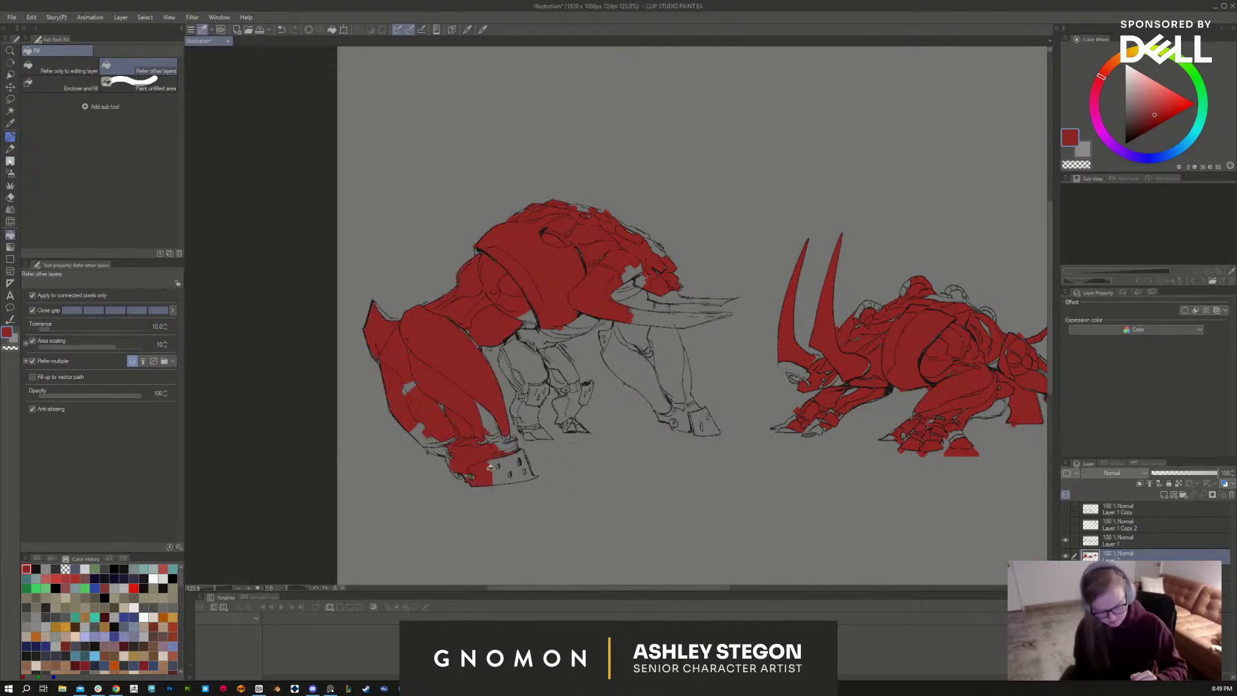
{"action": "left_click", "coordinate": [502, 470]}
{"action": "left_click", "coordinate": [524, 465]}
{"action": "left_click", "coordinate": [501, 435]}
{"action": "left_click", "coordinate": [486, 412]}
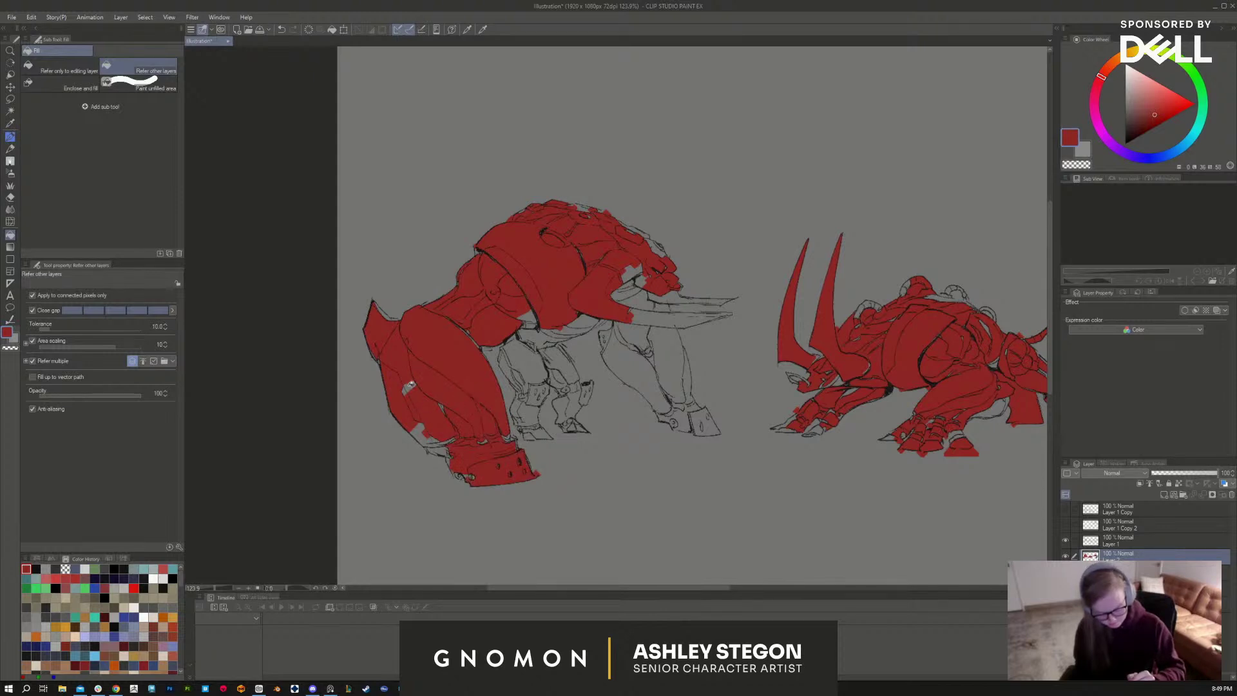
{"action": "left_click", "coordinate": [409, 386]}
{"action": "left_click", "coordinate": [438, 450]}
{"action": "left_click", "coordinate": [430, 435]}
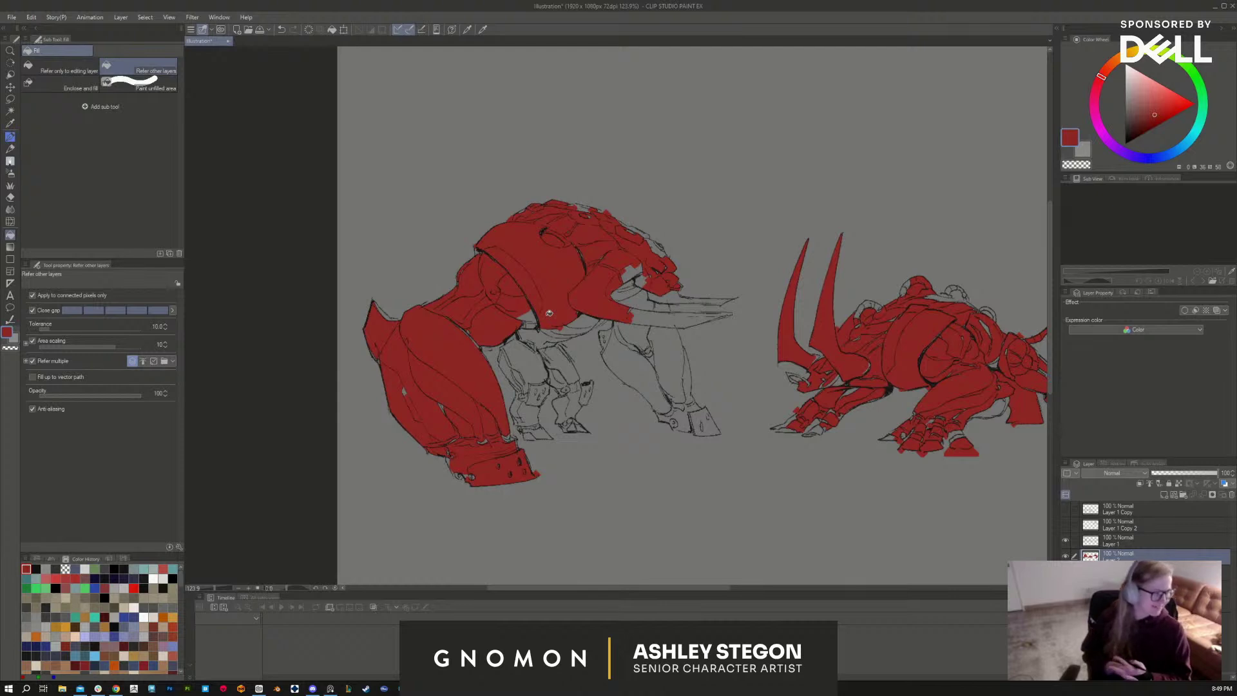
Step: Fill the tusked beast's underbelly and the thigh of the hind leg closest to the massive arm with red
{"action": "left_click", "coordinate": [528, 365]}
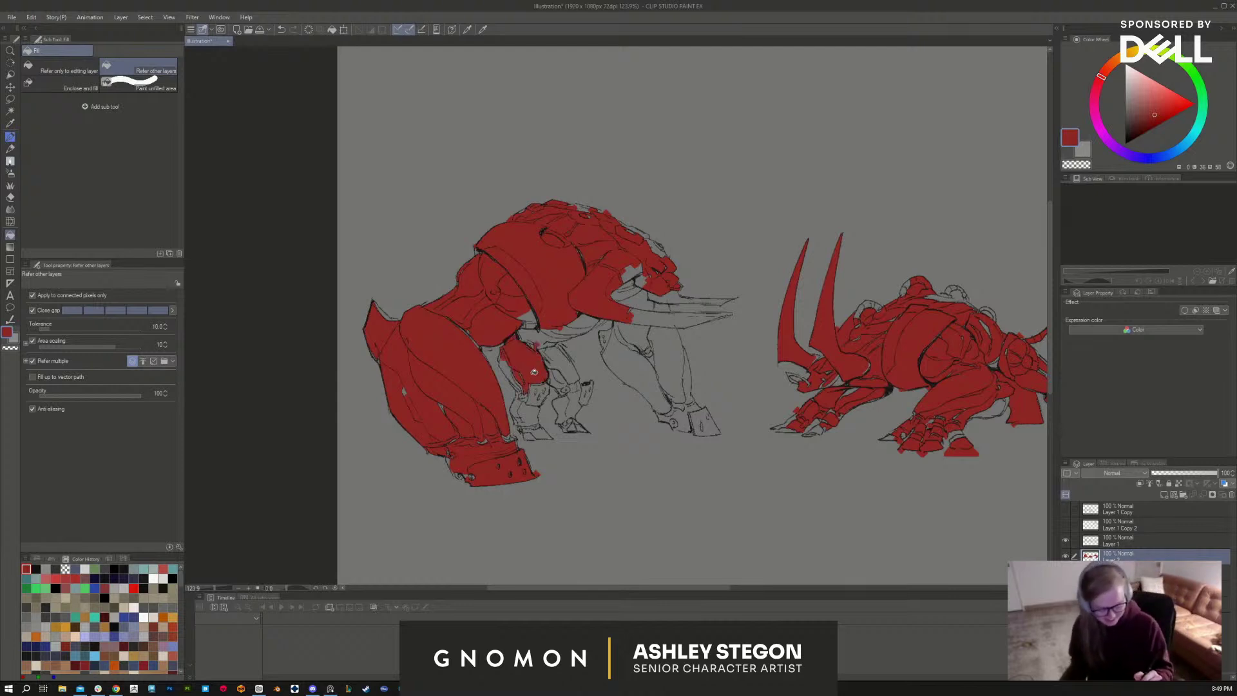
{"action": "left_click", "coordinate": [537, 337]}
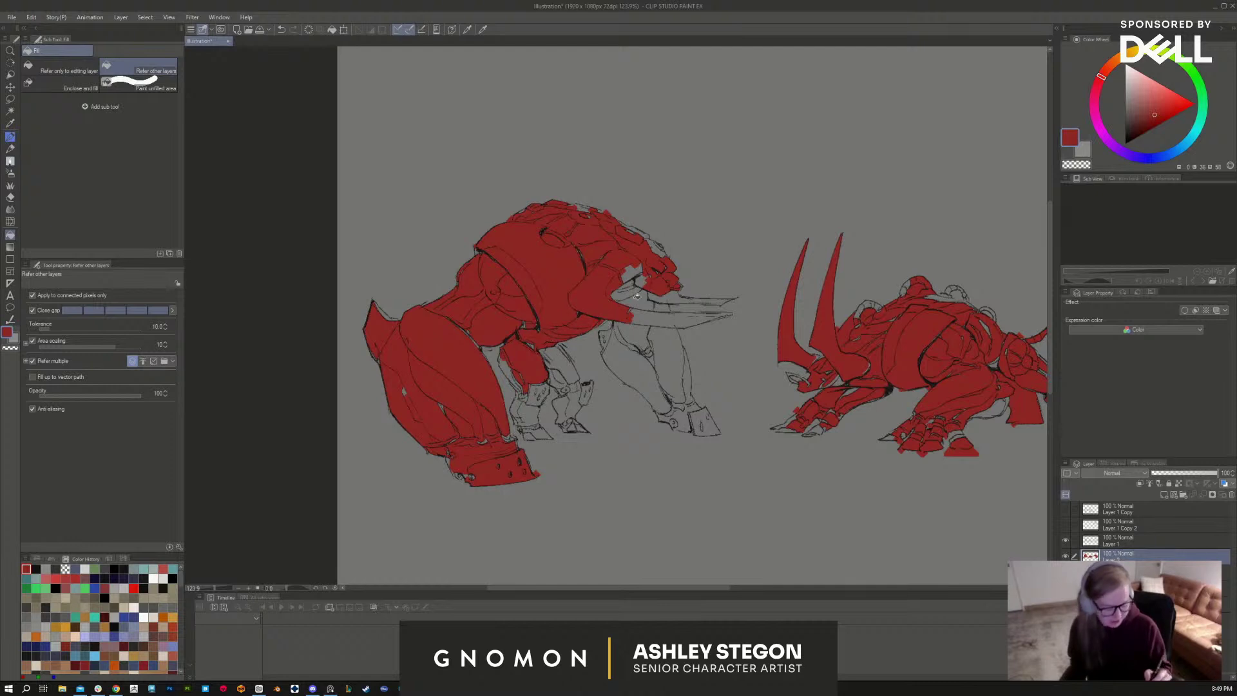
Step: Fill the gaps around the tusked beast's cheek and jaw and both of its tusks with red
{"action": "left_click", "coordinate": [632, 274]}
{"action": "left_click", "coordinate": [640, 279]}
{"action": "left_click", "coordinate": [626, 291]}
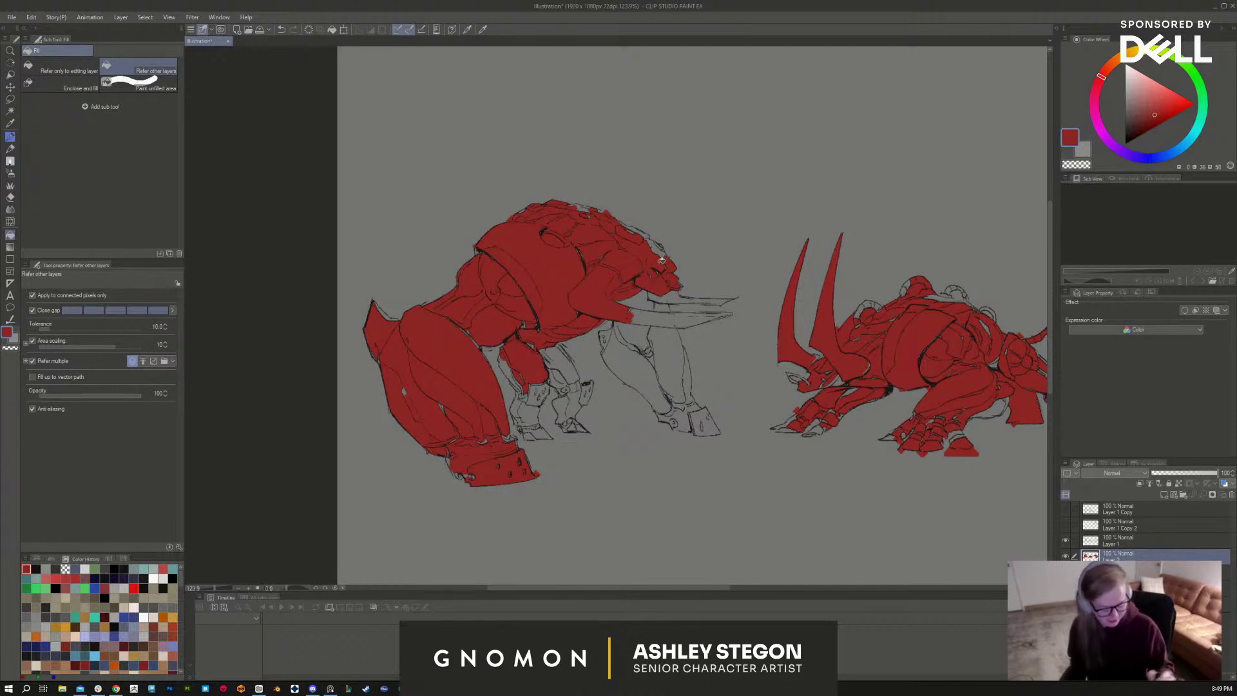
{"action": "left_click", "coordinate": [683, 300]}
{"action": "left_click", "coordinate": [687, 317]}
Step: Fill the tusked beast's other front leg below the tusks with red, down to the ankle and hoof
{"action": "left_click", "coordinate": [673, 357]}
{"action": "left_click", "coordinate": [637, 332]}
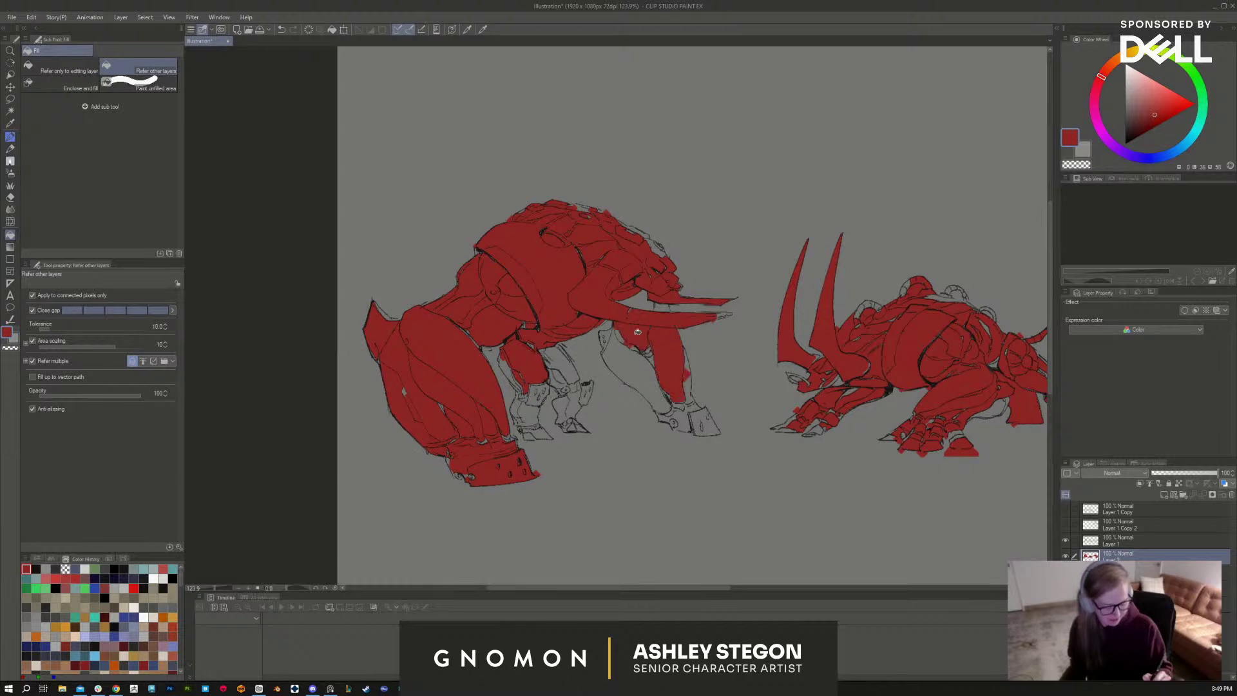
{"action": "left_click", "coordinate": [633, 346]}
{"action": "left_click", "coordinate": [613, 339]}
{"action": "left_click", "coordinate": [688, 380]}
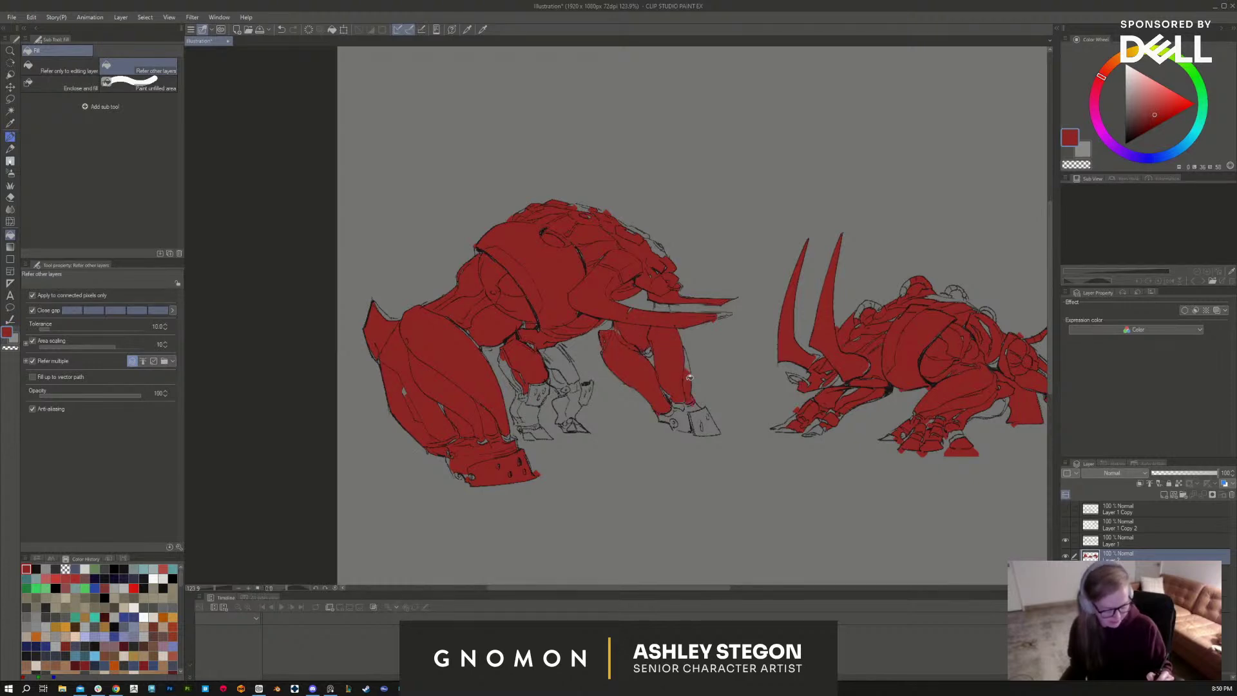
{"action": "left_click", "coordinate": [701, 417]}
{"action": "left_click", "coordinate": [681, 422]}
{"action": "left_click", "coordinate": [670, 417]}
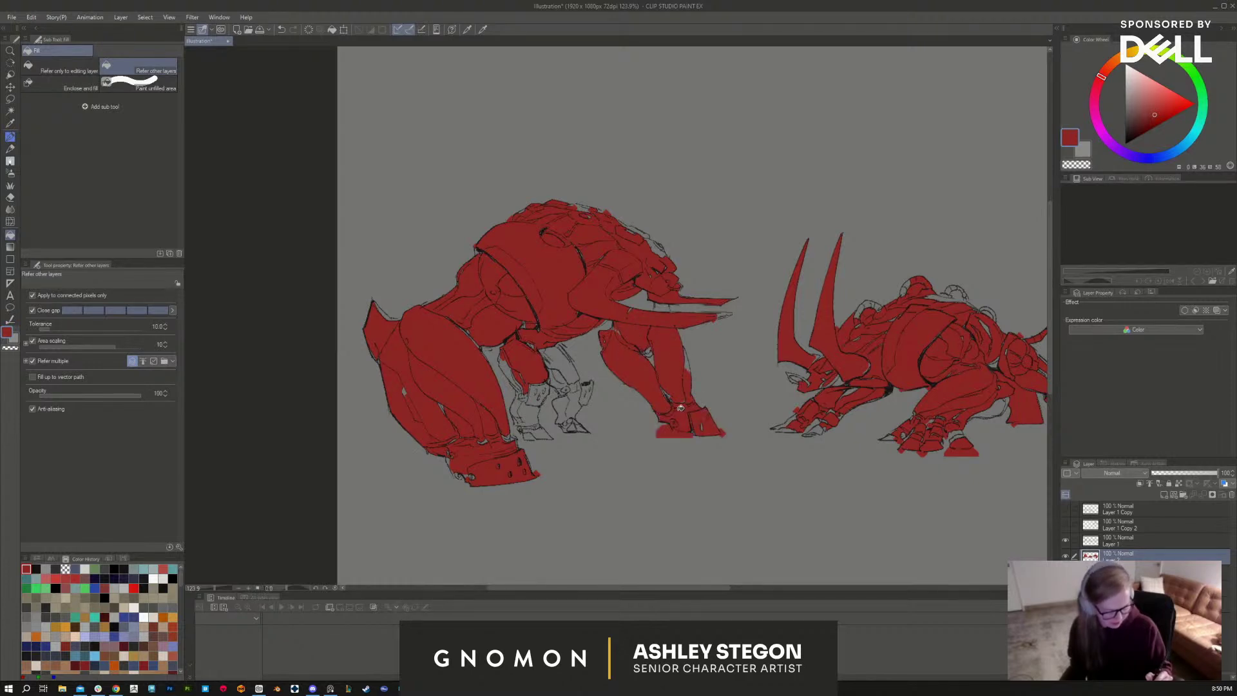
Step: Fill the gap at the tusk base and the plates along the tusked beast's upper back, undoing the unwanted last fill
{"action": "left_click", "coordinate": [640, 298]}
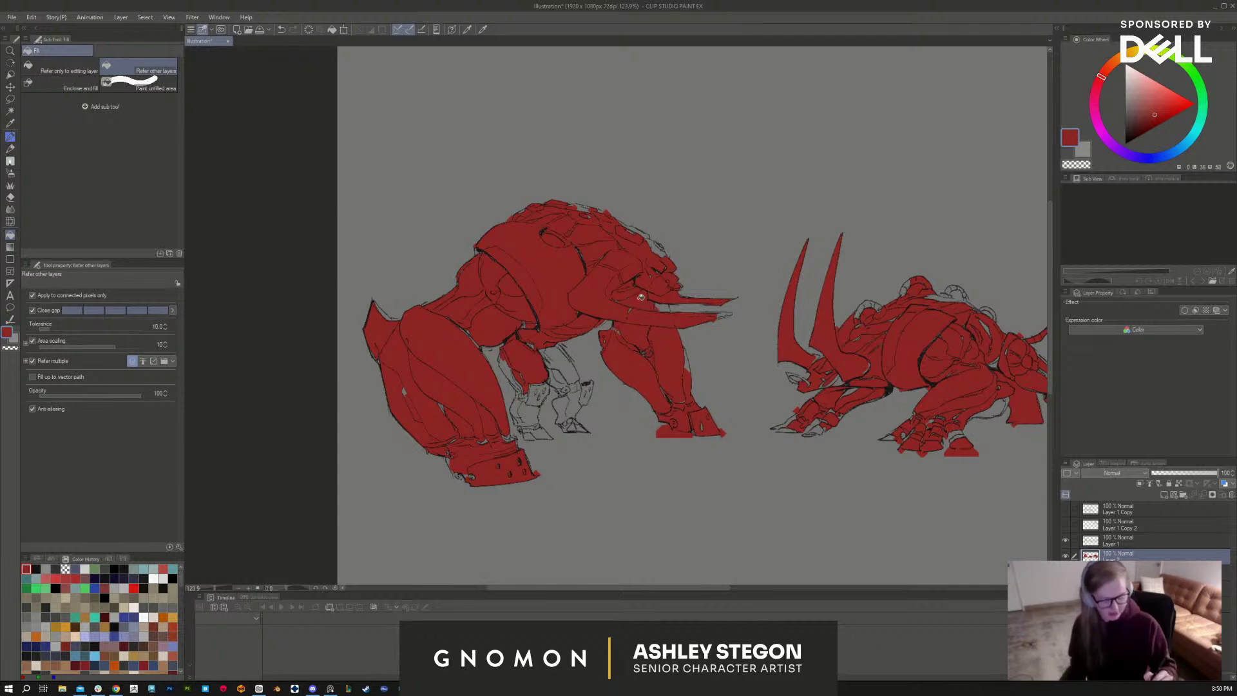
{"action": "left_click", "coordinate": [663, 249]}
{"action": "left_click", "coordinate": [636, 230]}
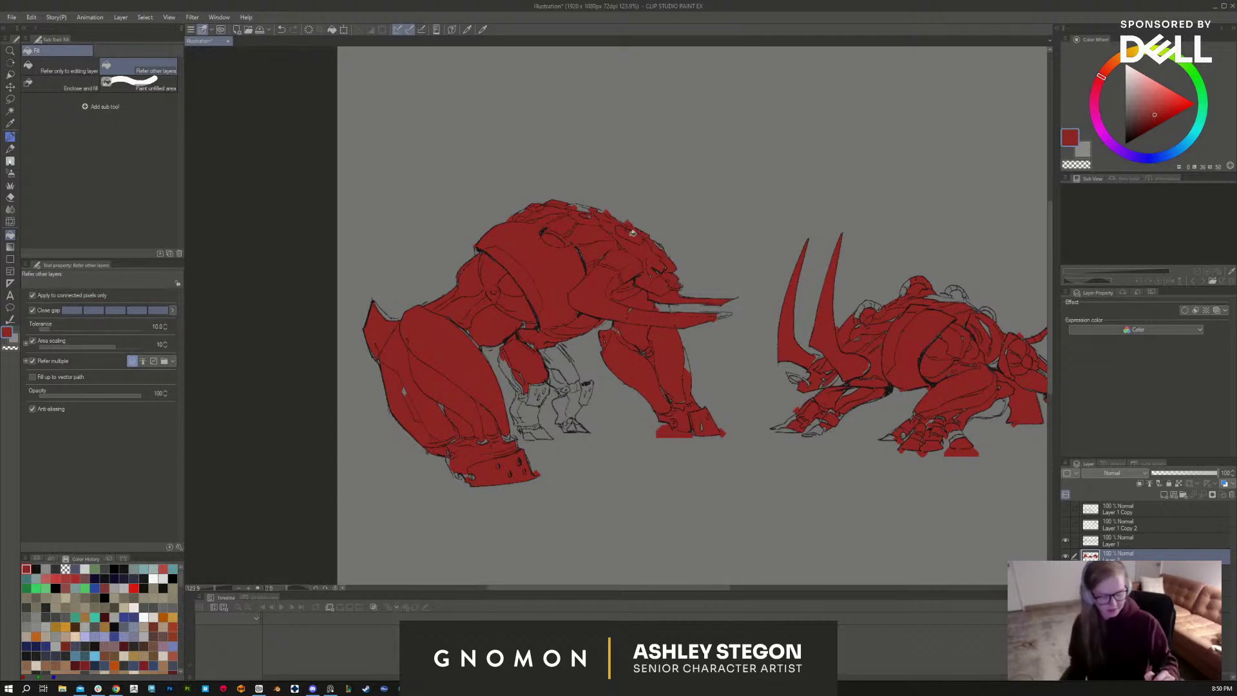
{"action": "left_click", "coordinate": [584, 206]}
{"action": "key", "text": "ctrl+z"}
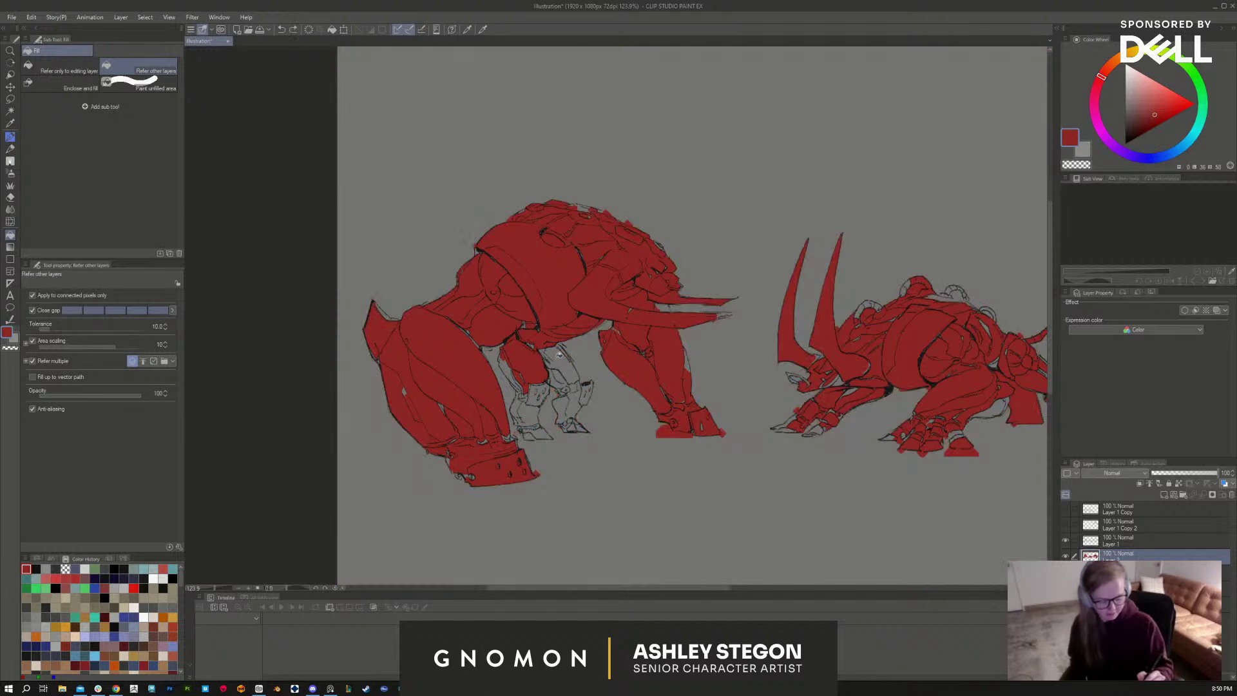
Step: Fill the tusked beast's farther hind leg with red, from the thigh over the knee guard to the foot
{"action": "left_click", "coordinate": [559, 364]}
{"action": "left_click", "coordinate": [575, 390]}
{"action": "left_click", "coordinate": [586, 387]}
{"action": "left_click", "coordinate": [570, 405]}
{"action": "left_click", "coordinate": [576, 426]}
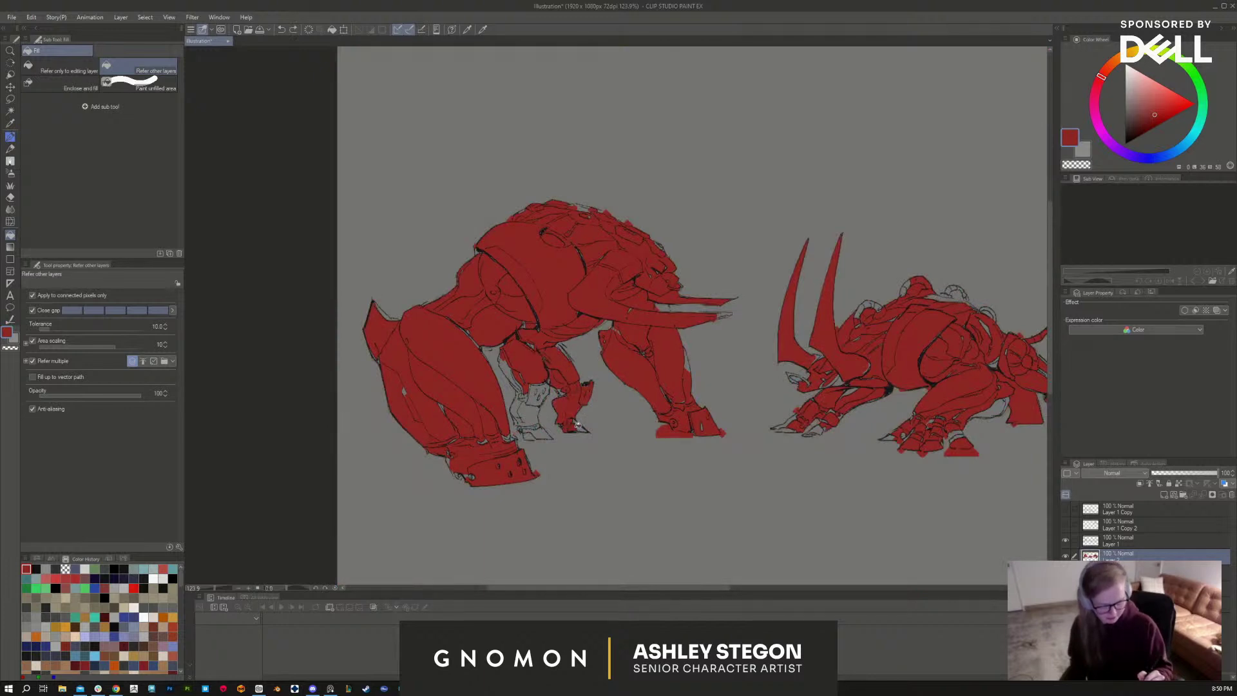
Step: Fill the lower part of the tusked beast's other hind leg with red, including the foot and the strip along the thigh
{"action": "left_click", "coordinate": [538, 394]}
{"action": "left_click", "coordinate": [527, 412]}
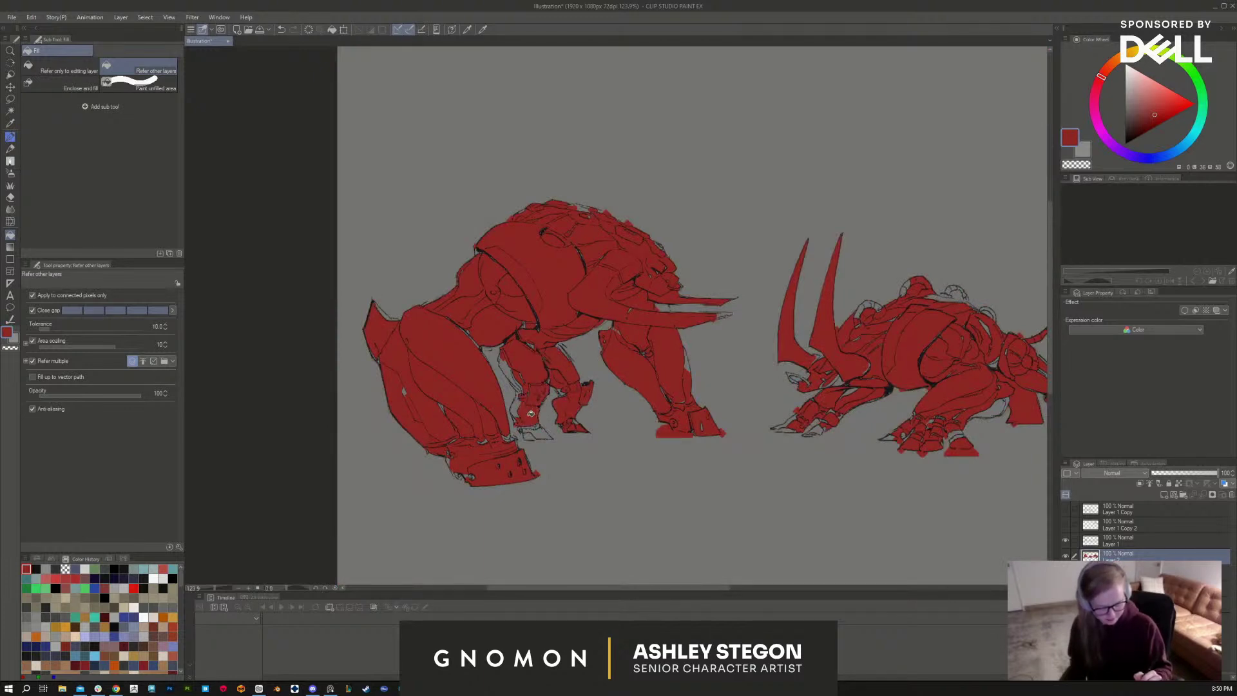
{"action": "left_click", "coordinate": [543, 433]}
{"action": "left_click", "coordinate": [534, 439]}
{"action": "left_click", "coordinate": [520, 401]}
{"action": "left_click", "coordinate": [510, 367]}
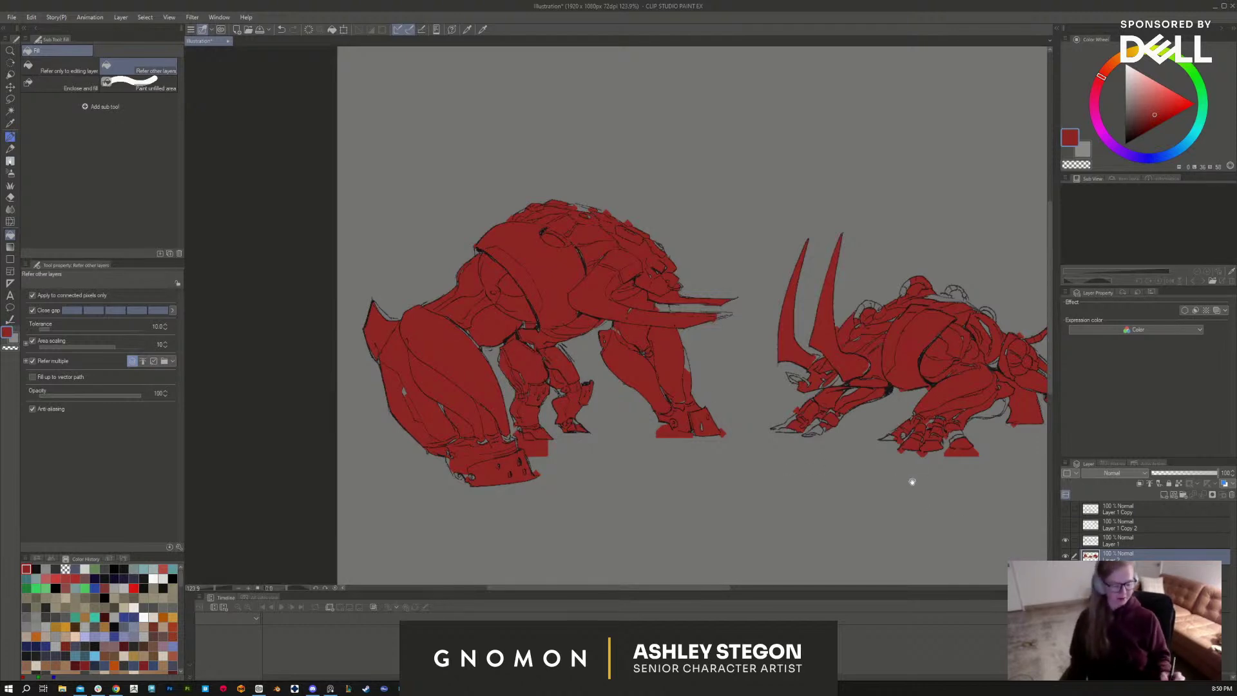
Step: Fill the rounded bumps on the crouching beast's back and its rear ankle cuff with red, undoing fills that spill out
{"action": "left_click_drag", "start_coordinate": [912, 482], "coordinate": [584, 498]}
{"action": "left_click", "coordinate": [612, 314]}
{"action": "left_click", "coordinate": [628, 300]}
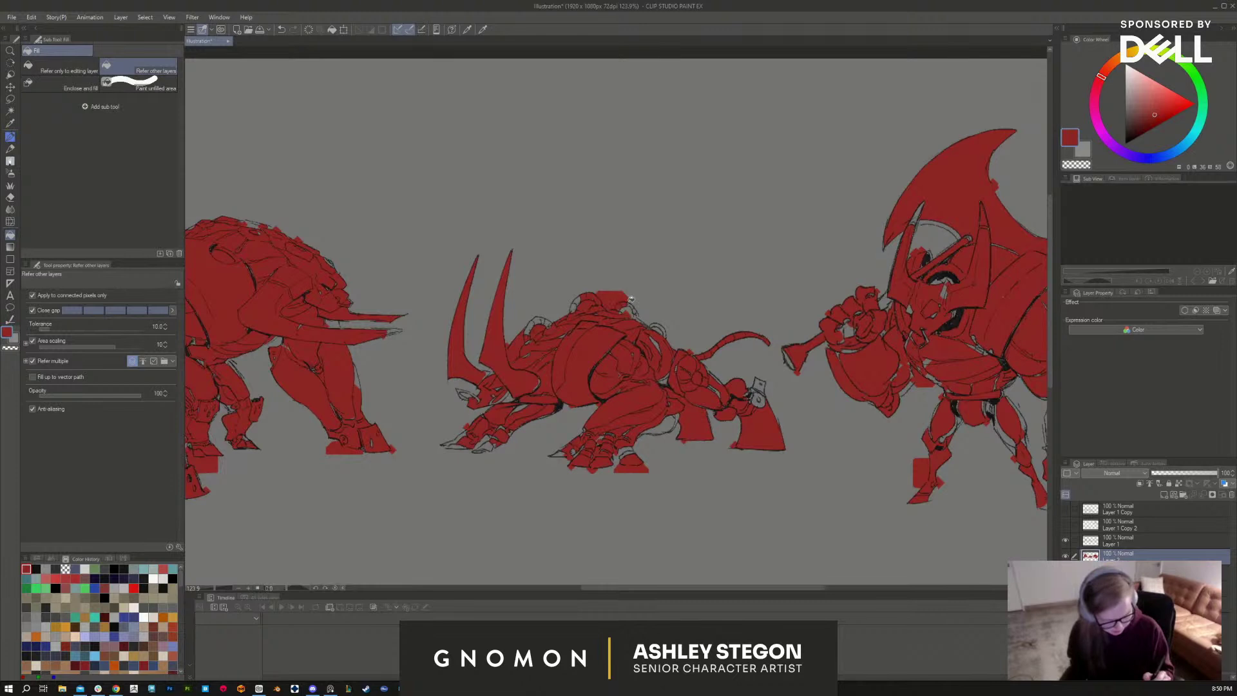
{"action": "key", "text": "ctrl+z"}
{"action": "left_click", "coordinate": [622, 306]}
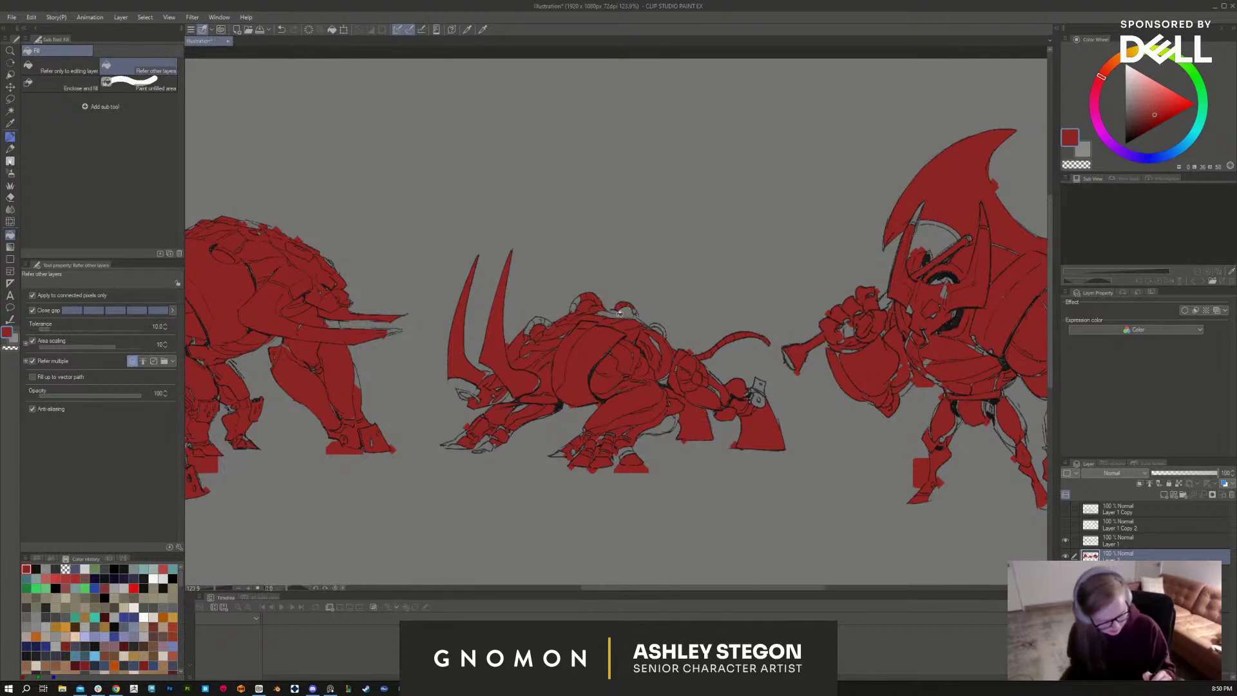
{"action": "left_click", "coordinate": [631, 309]}
{"action": "key", "text": "ctrl+z"}
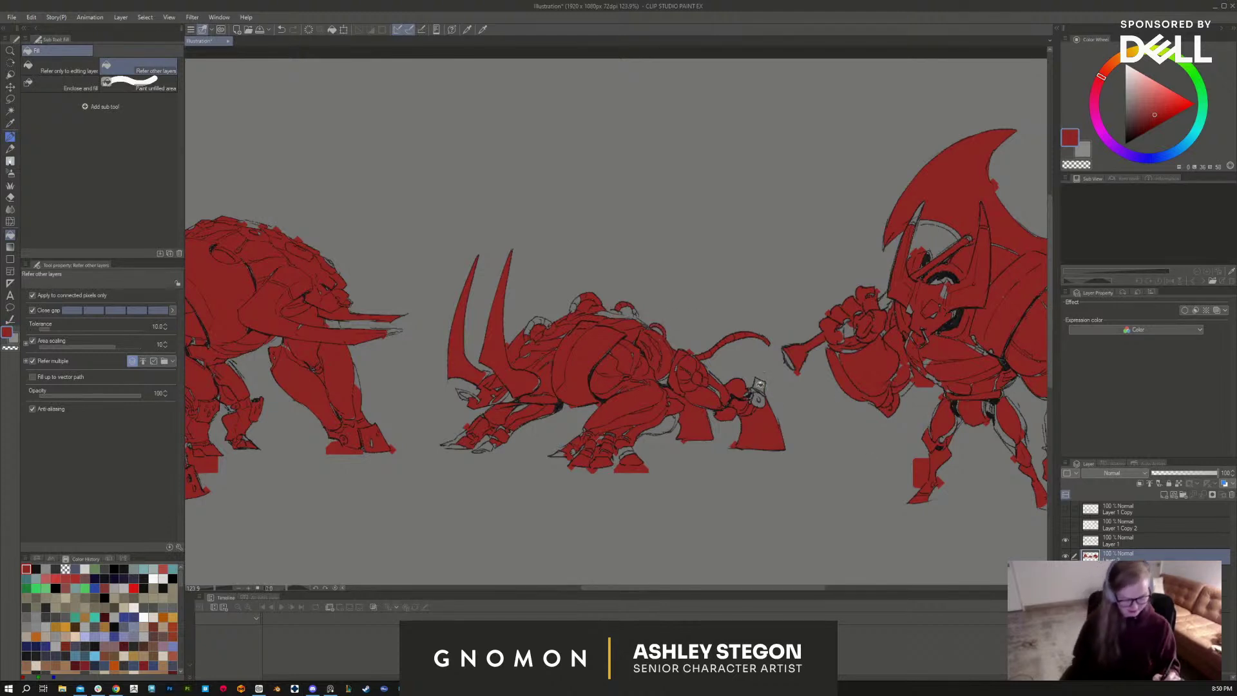
{"action": "left_click", "coordinate": [760, 389]}
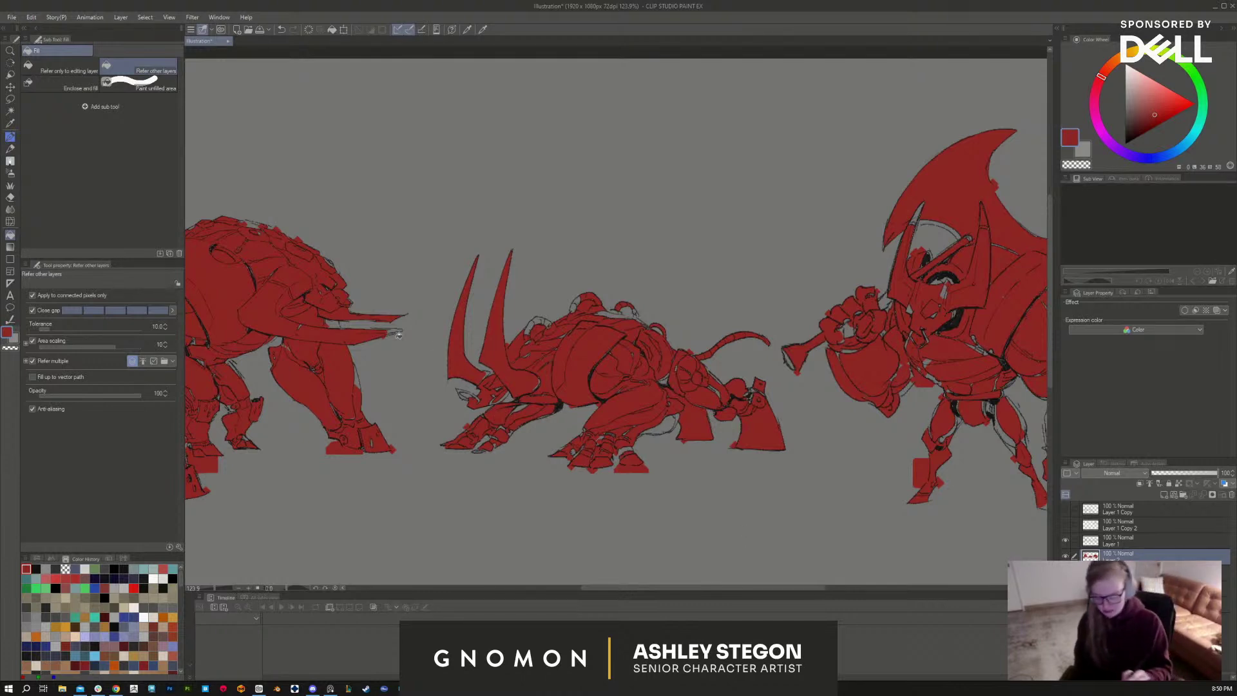
Step: Switch from filling to painting with the MB Hard Round brush
{"action": "key", "text": "b"}
{"action": "left_click", "coordinate": [153, 76]}
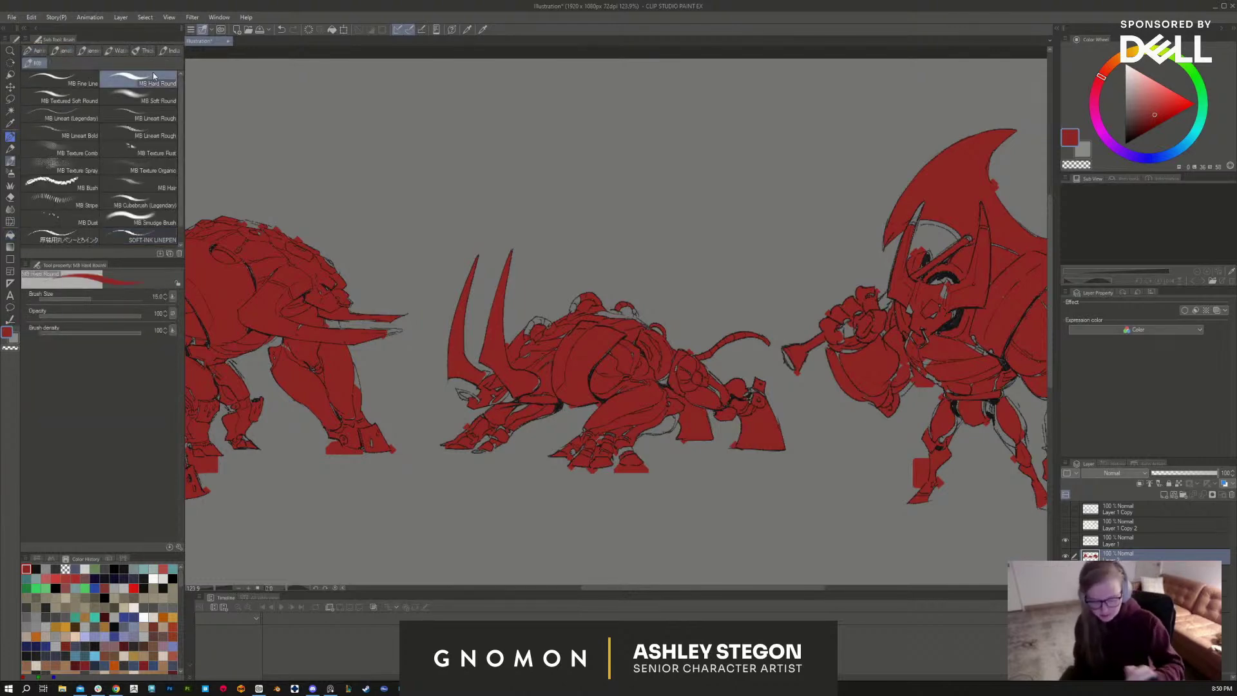
{"action": "left_click_drag", "start_coordinate": [591, 295], "coordinate": [602, 286]}
{"action": "left_click_drag", "start_coordinate": [606, 300], "coordinate": [632, 281]}
{"action": "key", "text": "ctrl+z"}
{"action": "key", "text": "ctrl+z"}
Step: Paint the unfilled rear tip of the axe blade and the spur on the lowered arm's elbow with red
{"action": "left_click_drag", "start_coordinate": [883, 461], "coordinate": [635, 461]}
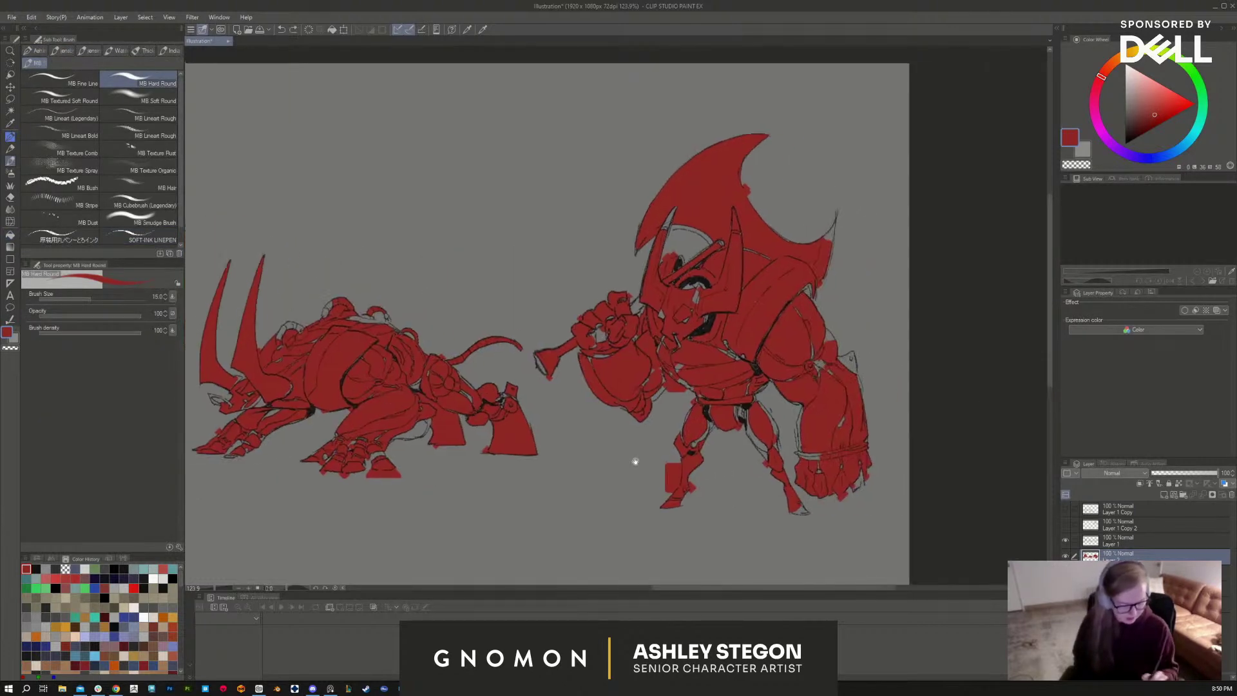
{"action": "scroll", "coordinate": [823, 232], "scroll_direction": "up", "scroll_amount": 2}
{"action": "left_click_drag", "start_coordinate": [823, 232], "coordinate": [757, 184]}
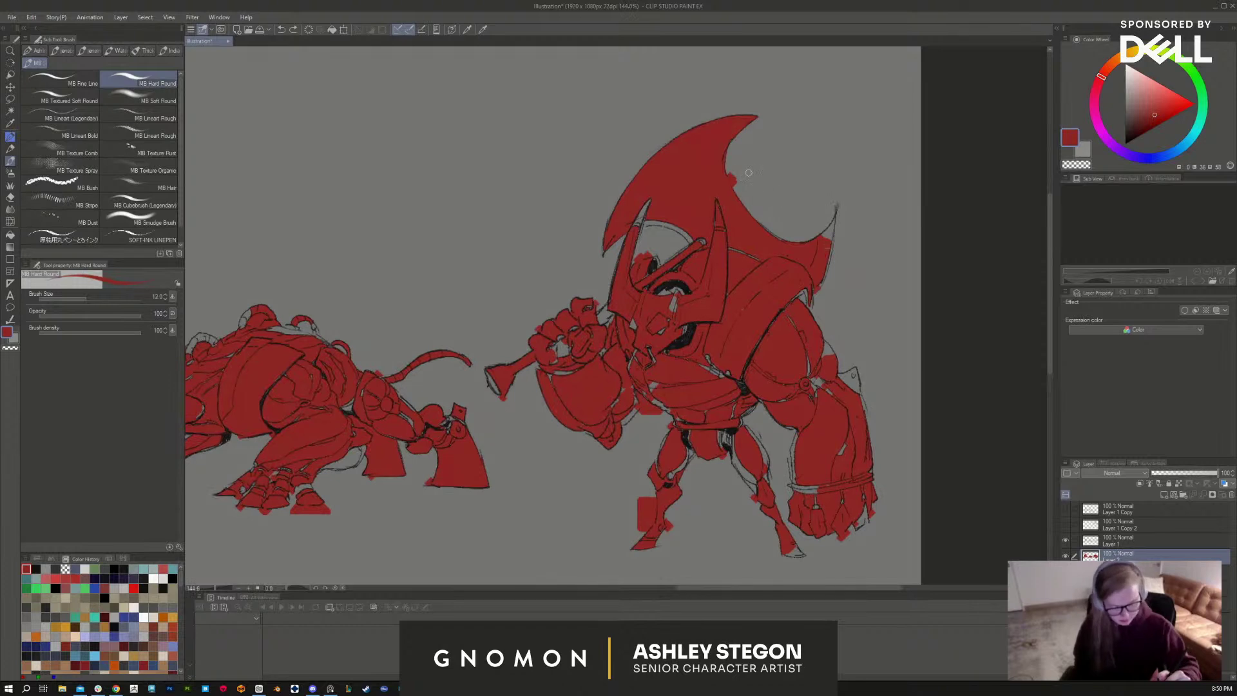
{"action": "mouse_move", "coordinate": [822, 236]}
{"action": "left_mouse_down"}
{"action": "mouse_move", "coordinate": [836, 214]}
{"action": "mouse_move", "coordinate": [831, 244]}
{"action": "left_mouse_up"}
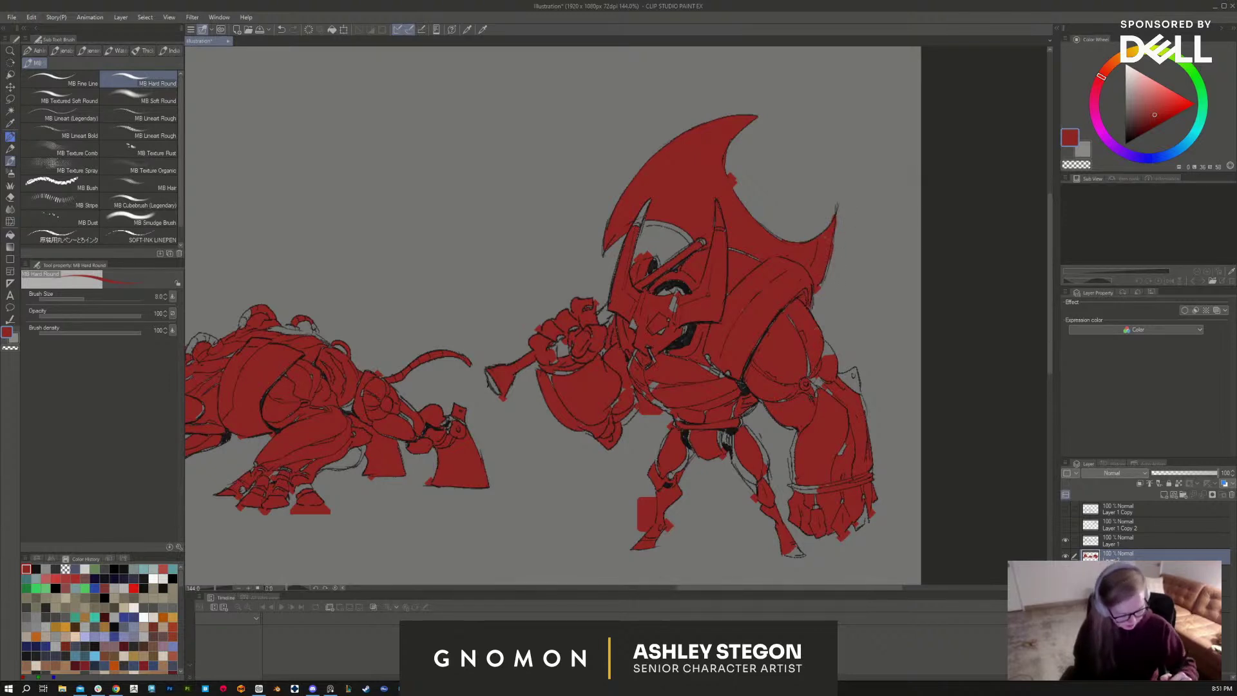
{"action": "mouse_move", "coordinate": [827, 355]}
{"action": "left_mouse_down"}
{"action": "mouse_move", "coordinate": [828, 342]}
{"action": "mouse_move", "coordinate": [858, 393]}
{"action": "mouse_move", "coordinate": [850, 375]}
{"action": "left_mouse_up"}
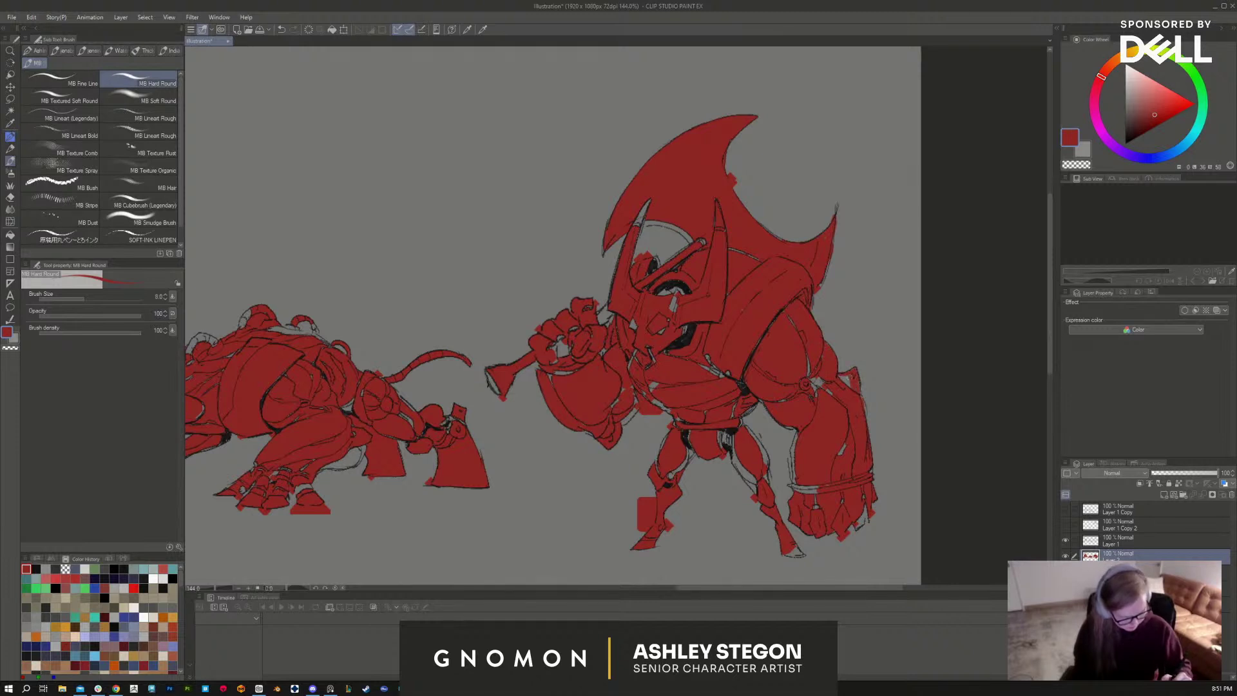
Step: Set the brush size to 10 and paint in the unfilled lower edge of the hanging fist
{"action": "key", "text": "bracketright"}
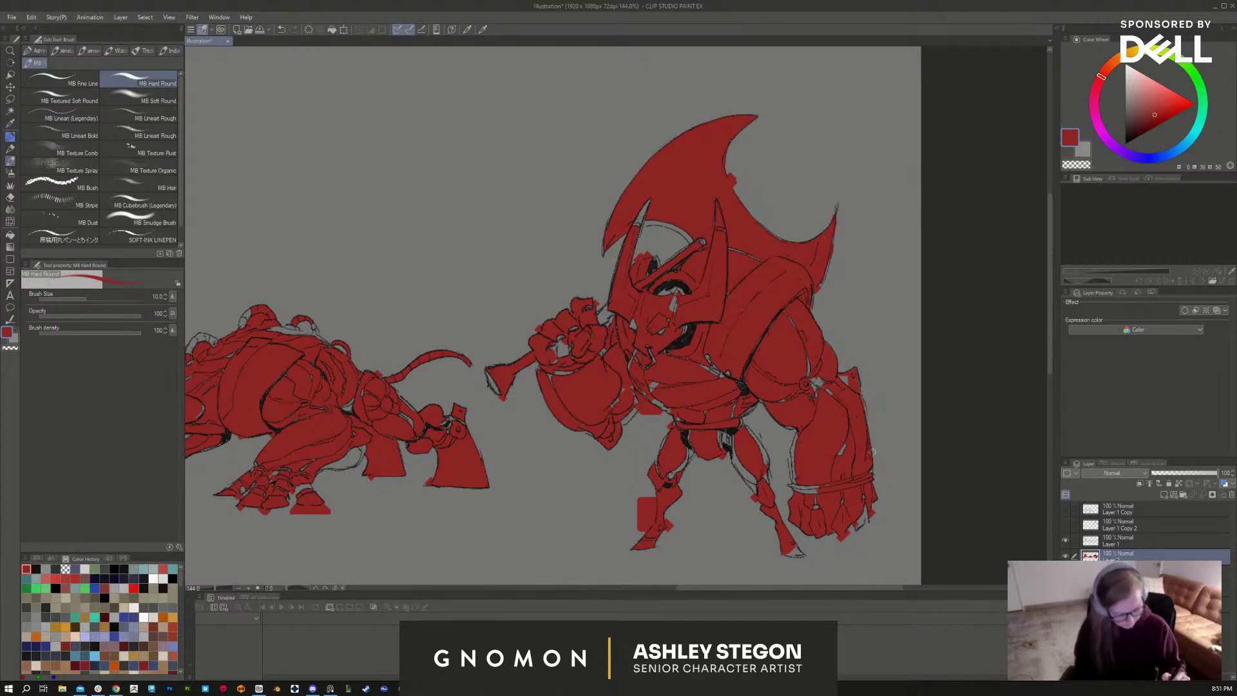
{"action": "mouse_move", "coordinate": [864, 505]}
{"action": "left_mouse_down"}
{"action": "mouse_move", "coordinate": [862, 527]}
{"action": "mouse_move", "coordinate": [836, 538]}
{"action": "left_mouse_up"}
{"action": "key", "text": "c"}
{"action": "key", "text": "c"}
Step: Erase the red block spilling beside the leg below the raised arm and paint in the tip of the other hoof
{"action": "mouse_move", "coordinate": [793, 491]}
{"action": "left_mouse_down"}
{"action": "mouse_move", "coordinate": [801, 428]}
{"action": "mouse_move", "coordinate": [757, 443]}
{"action": "mouse_move", "coordinate": [771, 482]}
{"action": "mouse_move", "coordinate": [741, 473]}
{"action": "mouse_move", "coordinate": [718, 445]}
{"action": "mouse_move", "coordinate": [673, 477]}
{"action": "left_mouse_up"}
{"action": "mouse_move", "coordinate": [670, 429]}
{"action": "left_mouse_down"}
{"action": "mouse_move", "coordinate": [652, 463]}
{"action": "mouse_move", "coordinate": [653, 522]}
{"action": "mouse_move", "coordinate": [641, 537]}
{"action": "mouse_move", "coordinate": [634, 524]}
{"action": "mouse_move", "coordinate": [667, 523]}
{"action": "left_mouse_up"}
{"action": "key", "text": "c"}
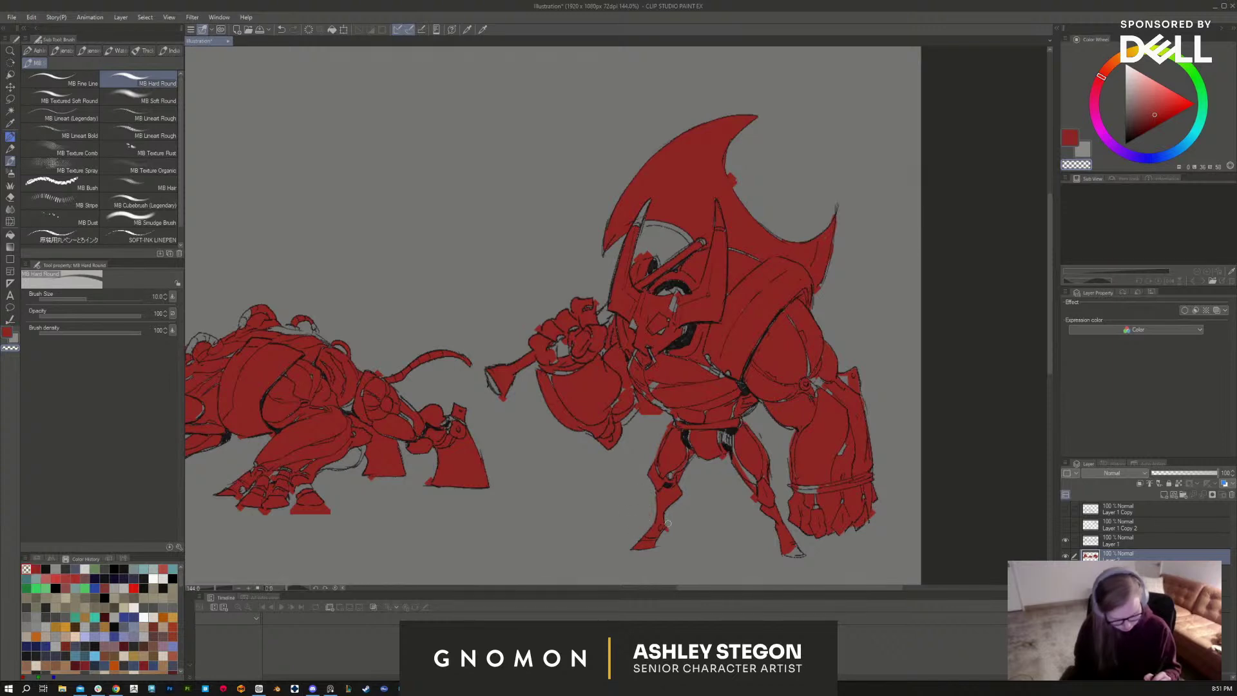
{"action": "key", "text": "c"}
{"action": "mouse_move", "coordinate": [799, 553]}
{"action": "left_mouse_down"}
{"action": "mouse_move", "coordinate": [784, 553]}
{"action": "mouse_move", "coordinate": [802, 554]}
{"action": "left_mouse_up"}
Step: Erase the red spills beside the lower leg near the fist and under the chest next to the raised arm
{"action": "key", "text": "c"}
{"action": "left_click_drag", "start_coordinate": [746, 493], "coordinate": [756, 502]}
{"action": "key", "text": "c"}
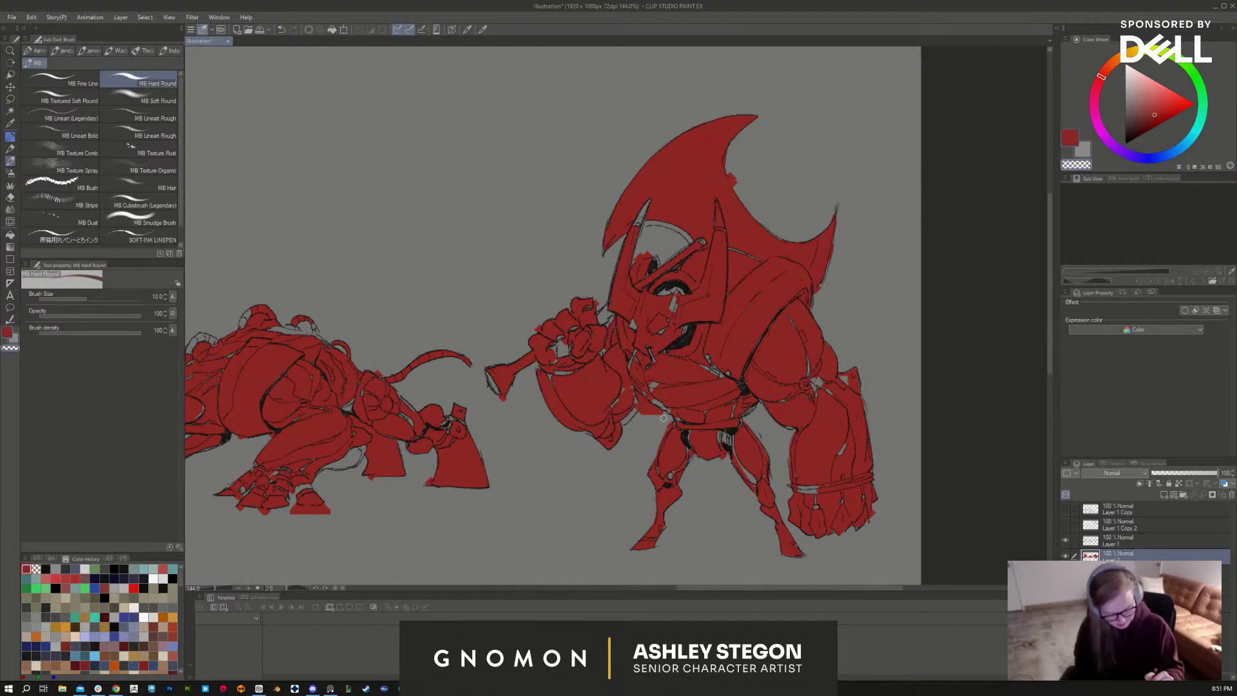
{"action": "mouse_move", "coordinate": [664, 417]}
{"action": "left_mouse_down"}
{"action": "mouse_move", "coordinate": [639, 409]}
{"action": "mouse_move", "coordinate": [668, 411]}
{"action": "mouse_move", "coordinate": [622, 426]}
{"action": "left_mouse_up"}
{"action": "key", "text": "c"}
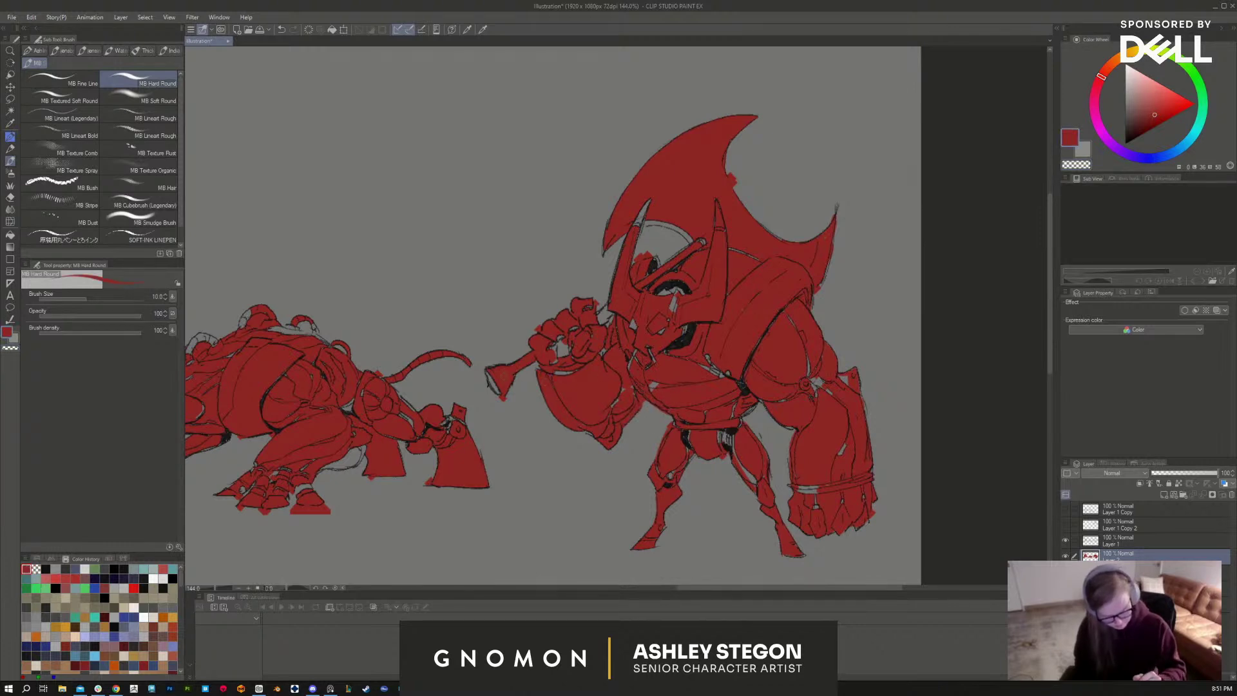
Step: Fill the butt end of the axe handle with red and erase the spill behind the standing creature's horn
{"action": "left_click_drag", "start_coordinate": [497, 372], "coordinate": [486, 386]}
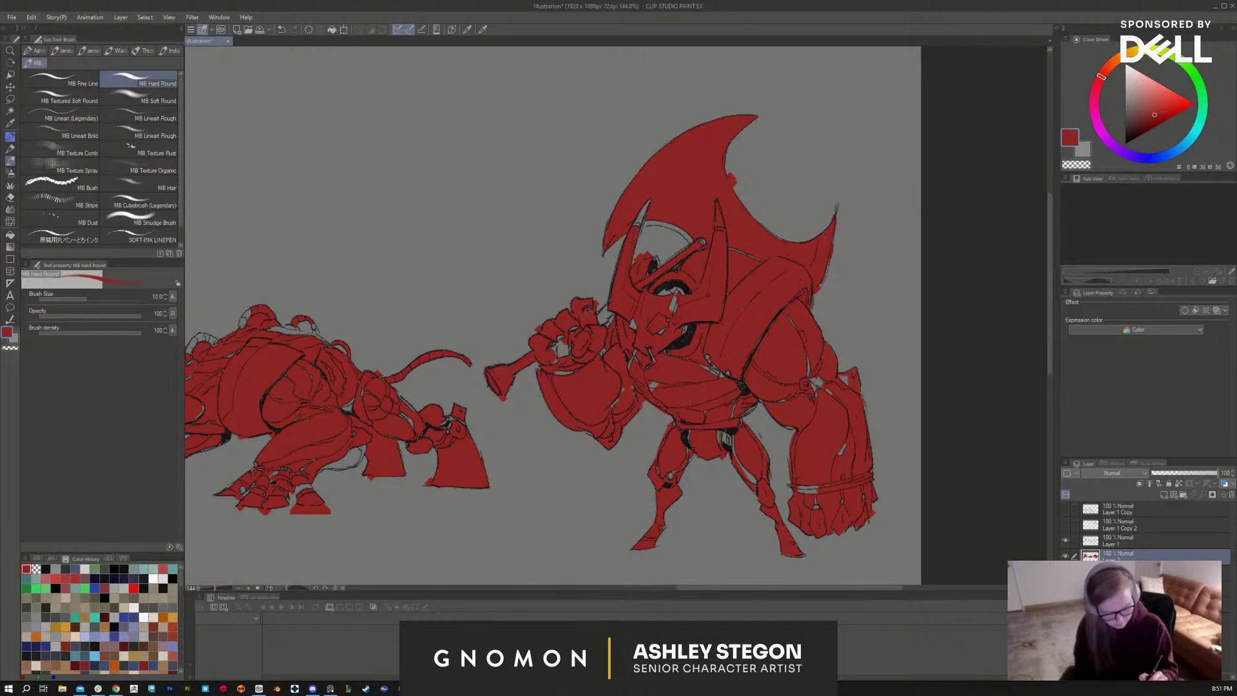
{"action": "mouse_move", "coordinate": [593, 322]}
{"action": "left_mouse_down"}
{"action": "mouse_move", "coordinate": [608, 308]}
{"action": "mouse_move", "coordinate": [613, 324]}
{"action": "left_mouse_up"}
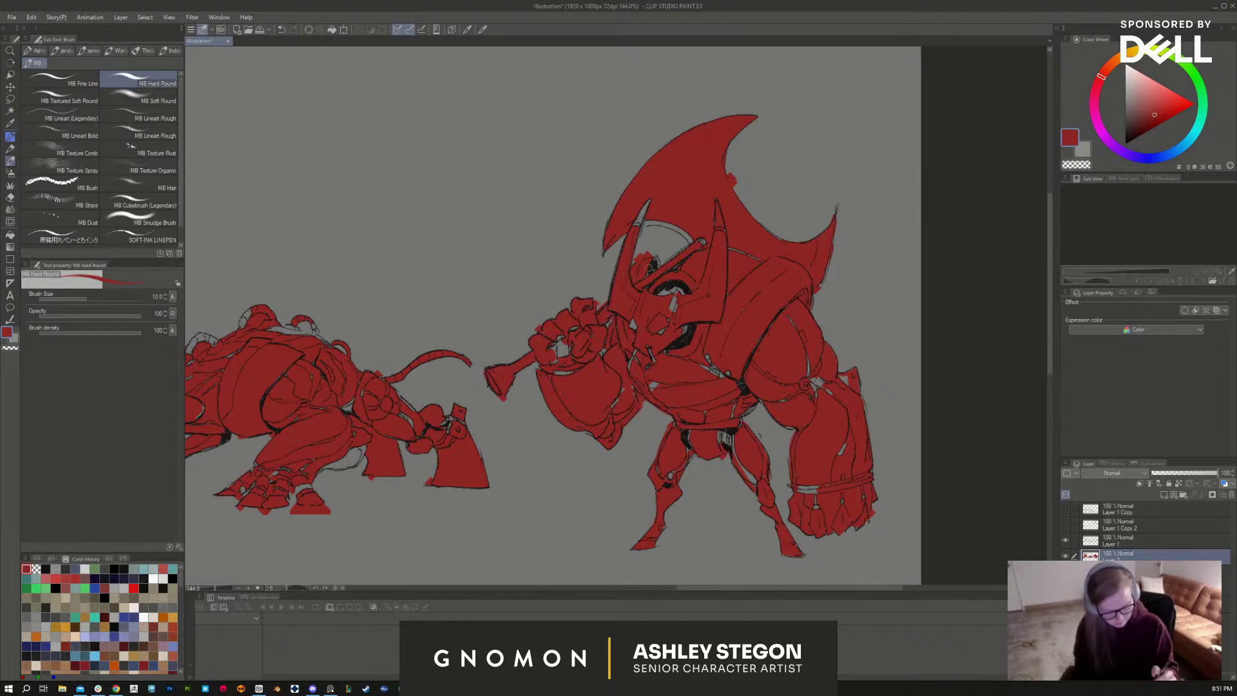
{"action": "key", "text": "c"}
{"action": "left_click_drag", "start_coordinate": [536, 327], "coordinate": [541, 332]}
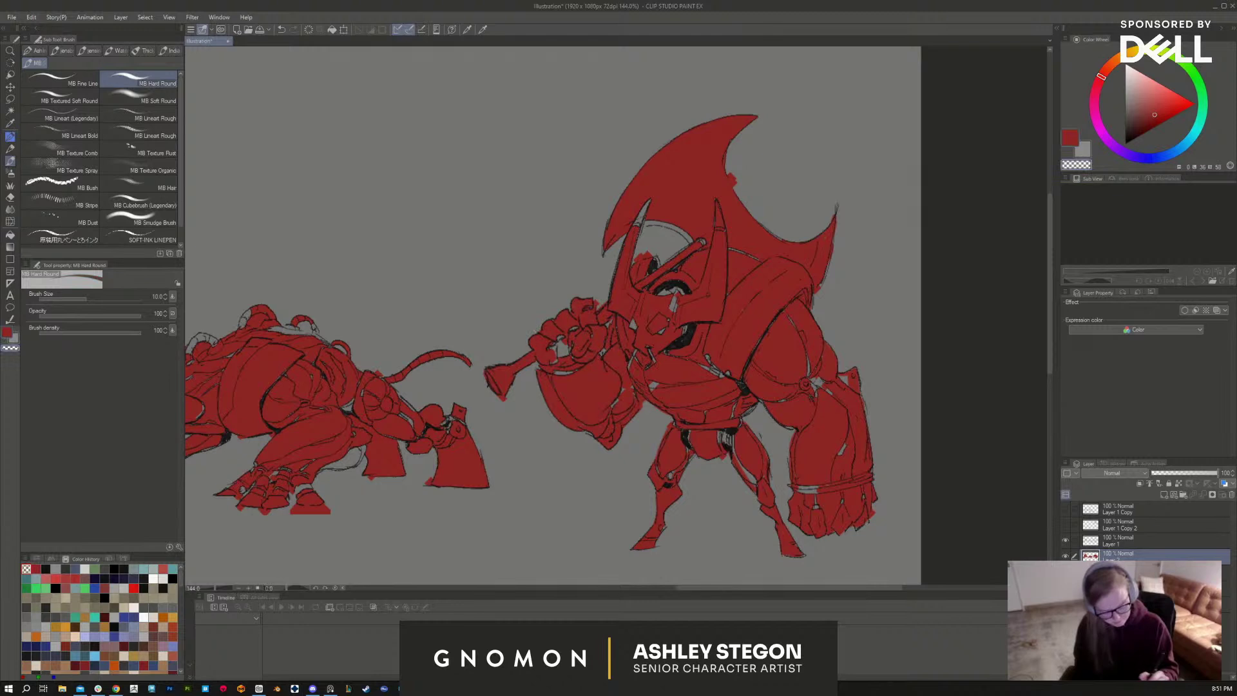
{"action": "left_click_drag", "start_coordinate": [637, 252], "coordinate": [651, 258]}
Step: Paint the arc between the horns red and erase the spills at the axe blade's inner edge and lower corner
{"action": "key", "text": "c"}
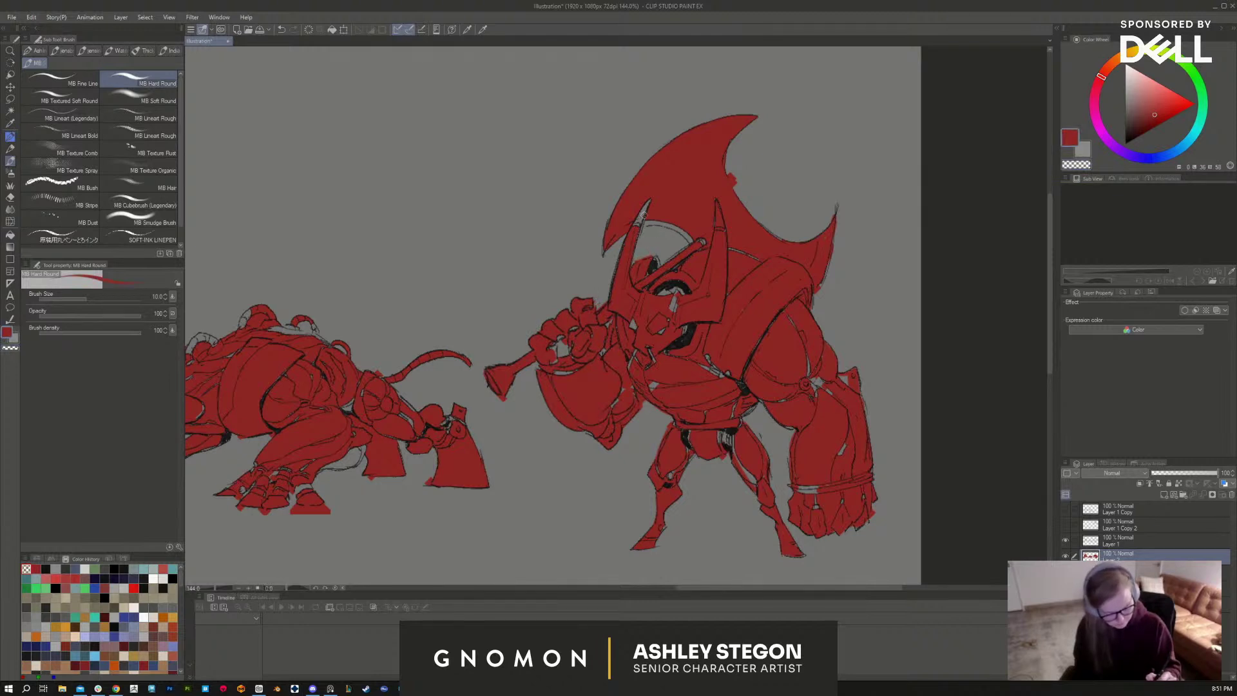
{"action": "mouse_move", "coordinate": [636, 201]}
{"action": "left_mouse_down"}
{"action": "mouse_move", "coordinate": [633, 230]}
{"action": "mouse_move", "coordinate": [684, 235]}
{"action": "left_mouse_up"}
{"action": "key", "text": "c"}
{"action": "left_click_drag", "start_coordinate": [735, 184], "coordinate": [730, 177]}
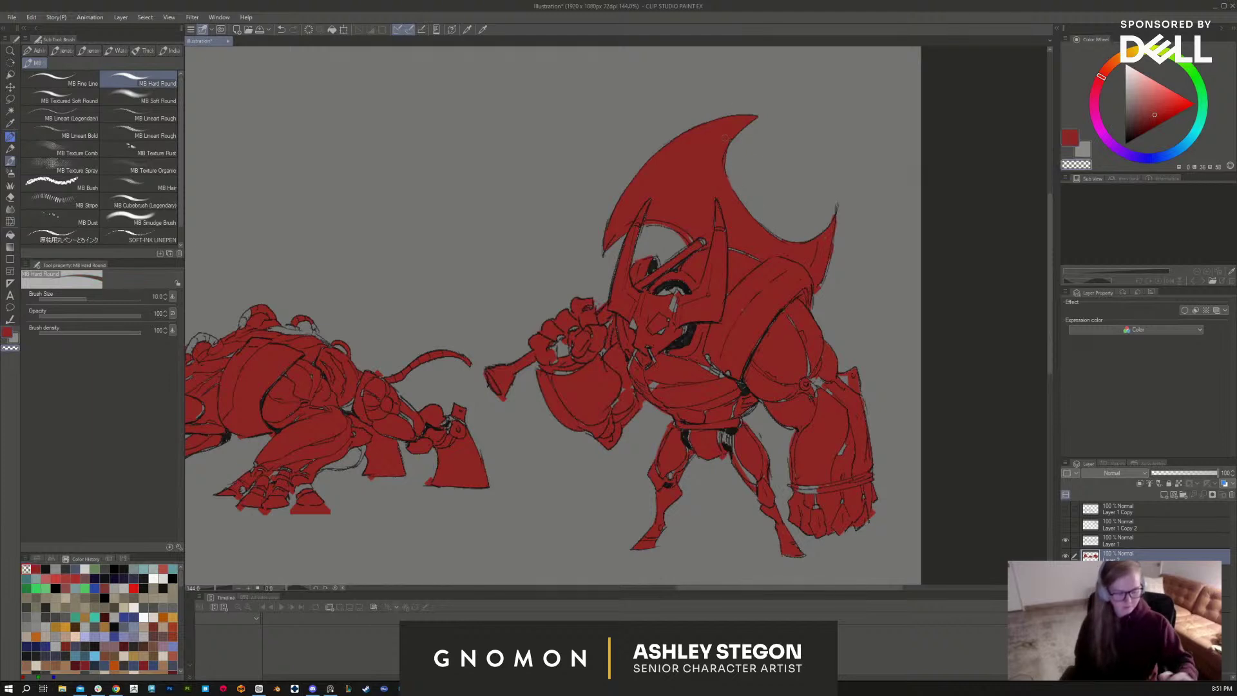
{"action": "key", "text": "c"}
{"action": "key", "text": "c"}
{"action": "left_click_drag", "start_coordinate": [827, 278], "coordinate": [815, 286]}
{"action": "key", "text": "c"}
Step: Fill the gaps at the crouching creature's rear ankle and the curled loops along its back, keeping the loop openings clear
{"action": "left_click_drag", "start_coordinate": [504, 520], "coordinate": [806, 474]}
{"action": "key", "text": "c"}
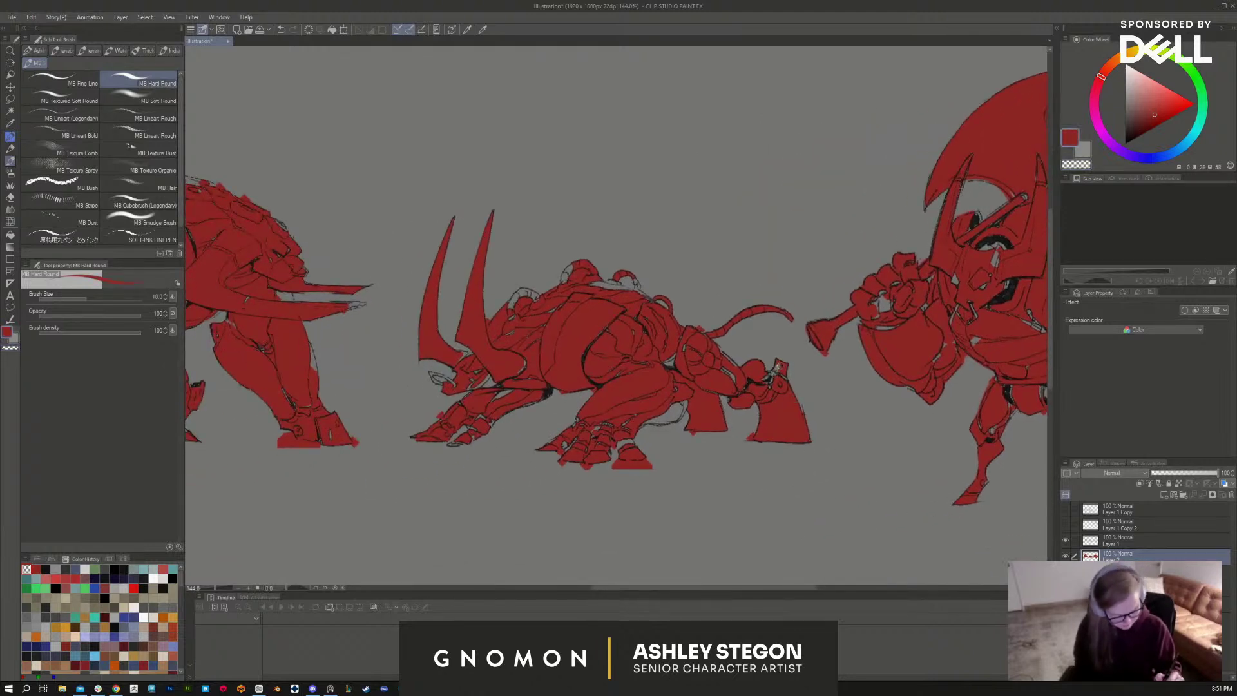
{"action": "left_click_drag", "start_coordinate": [770, 379], "coordinate": [770, 374]}
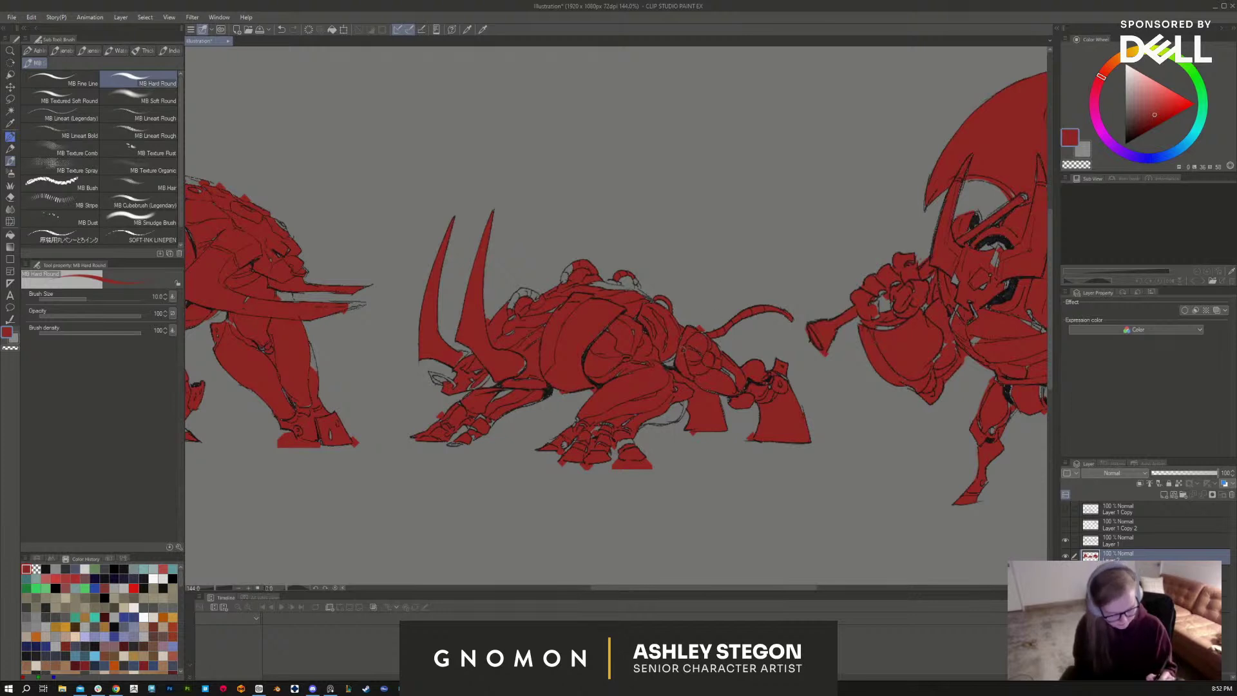
{"action": "mouse_move", "coordinate": [653, 303]}
{"action": "left_mouse_down"}
{"action": "mouse_move", "coordinate": [632, 284]}
{"action": "mouse_move", "coordinate": [606, 290]}
{"action": "mouse_move", "coordinate": [575, 275]}
{"action": "mouse_move", "coordinate": [586, 273]}
{"action": "mouse_move", "coordinate": [501, 306]}
{"action": "left_mouse_up"}
{"action": "key", "text": "c"}
{"action": "key", "text": "c"}
{"action": "key", "text": "c"}
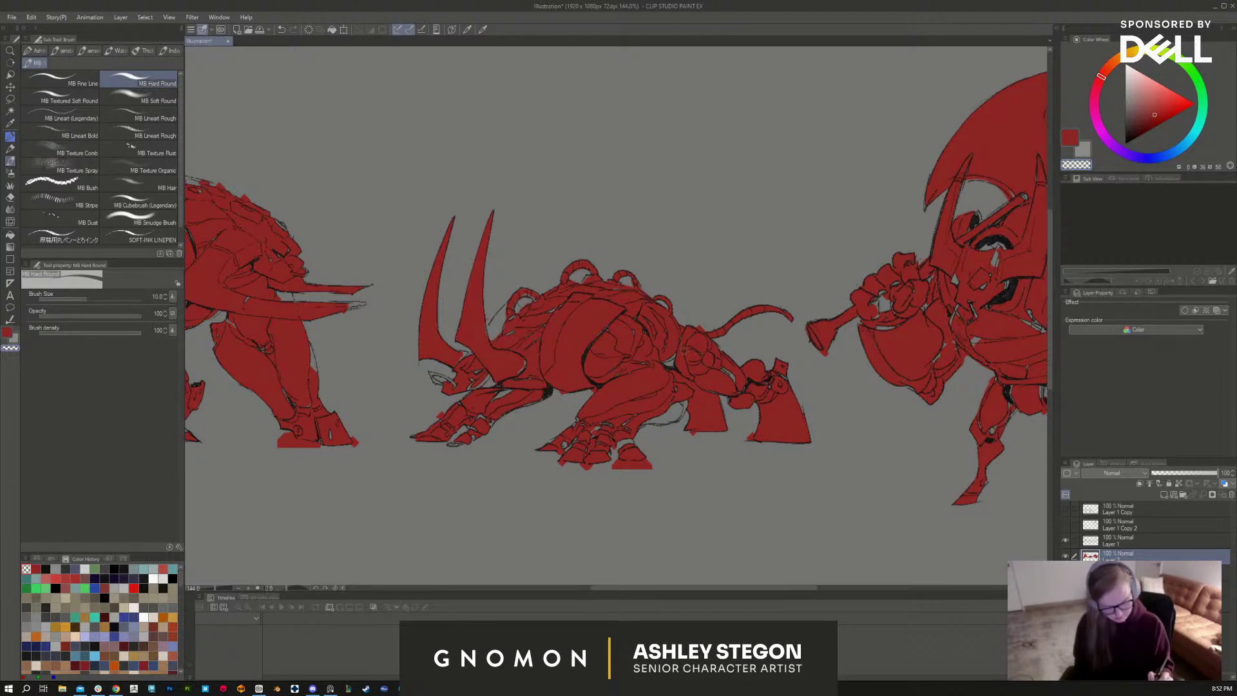
Step: Touch up the crouching creature's foremost back loop and the area beneath its head with red
{"action": "key", "text": "c"}
{"action": "mouse_move", "coordinate": [515, 305]}
{"action": "left_mouse_down"}
{"action": "mouse_move", "coordinate": [499, 335]}
{"action": "mouse_move", "coordinate": [514, 313]}
{"action": "mouse_move", "coordinate": [494, 310]}
{"action": "left_mouse_up"}
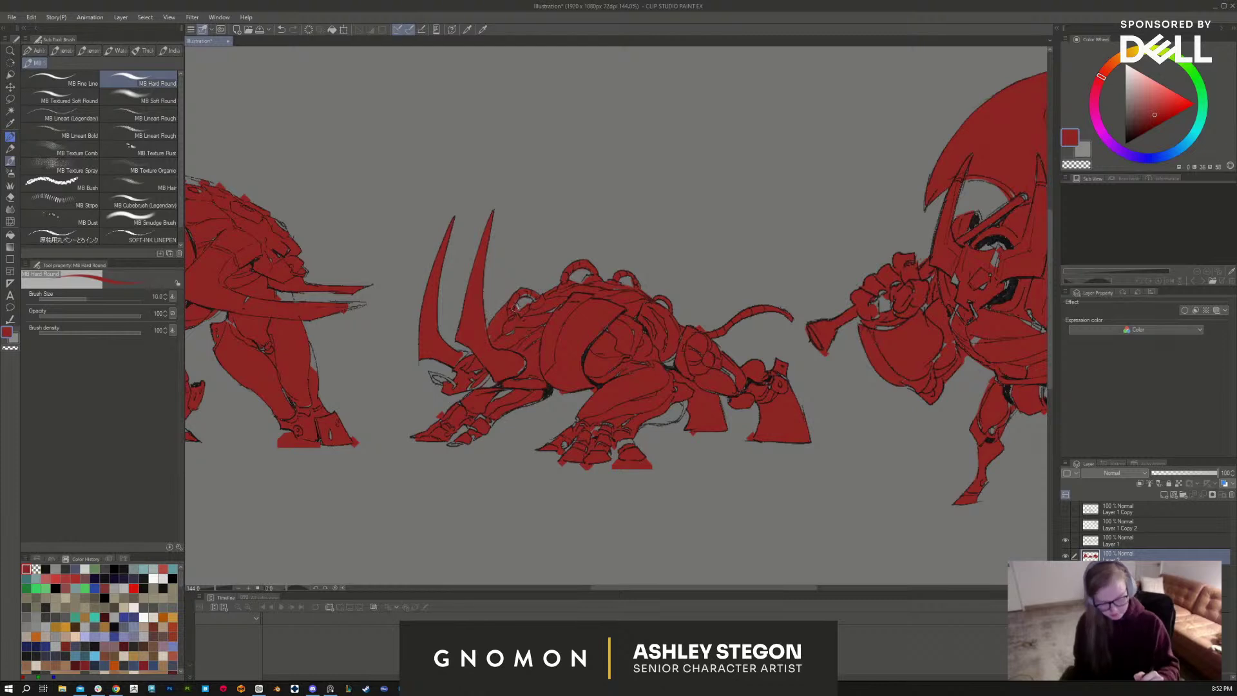
{"action": "left_click_drag", "start_coordinate": [491, 375], "coordinate": [483, 386]}
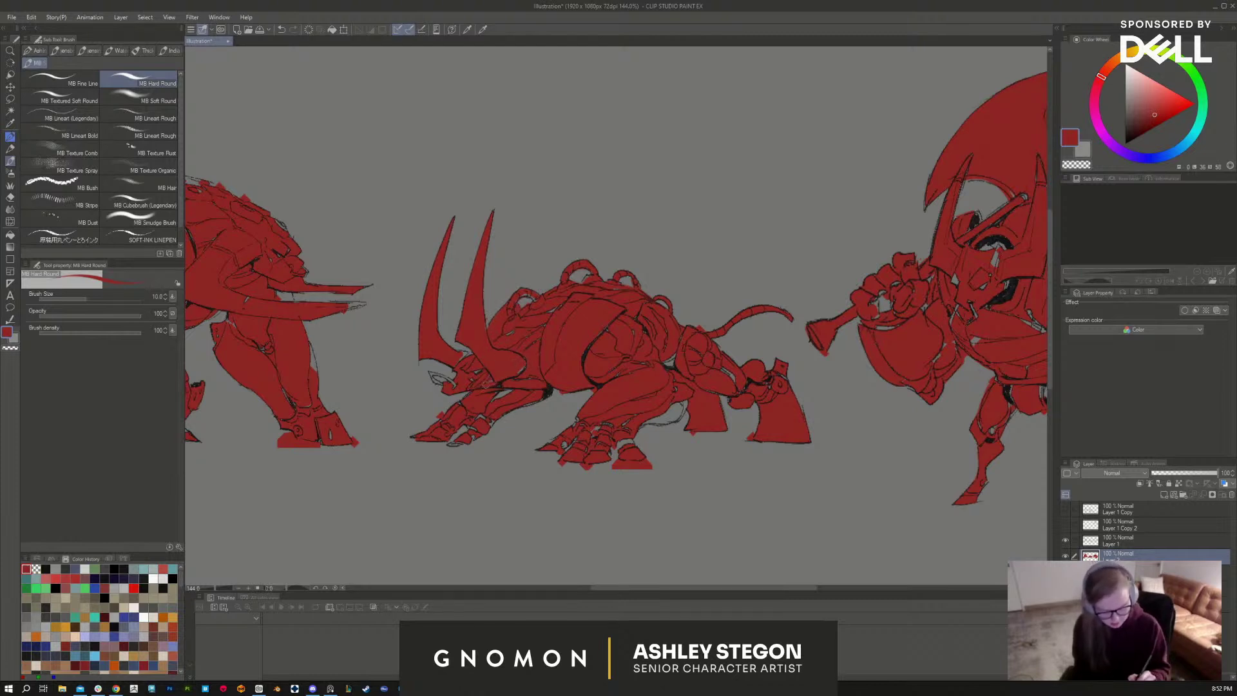
{"action": "key", "text": "c"}
{"action": "key", "text": "c"}
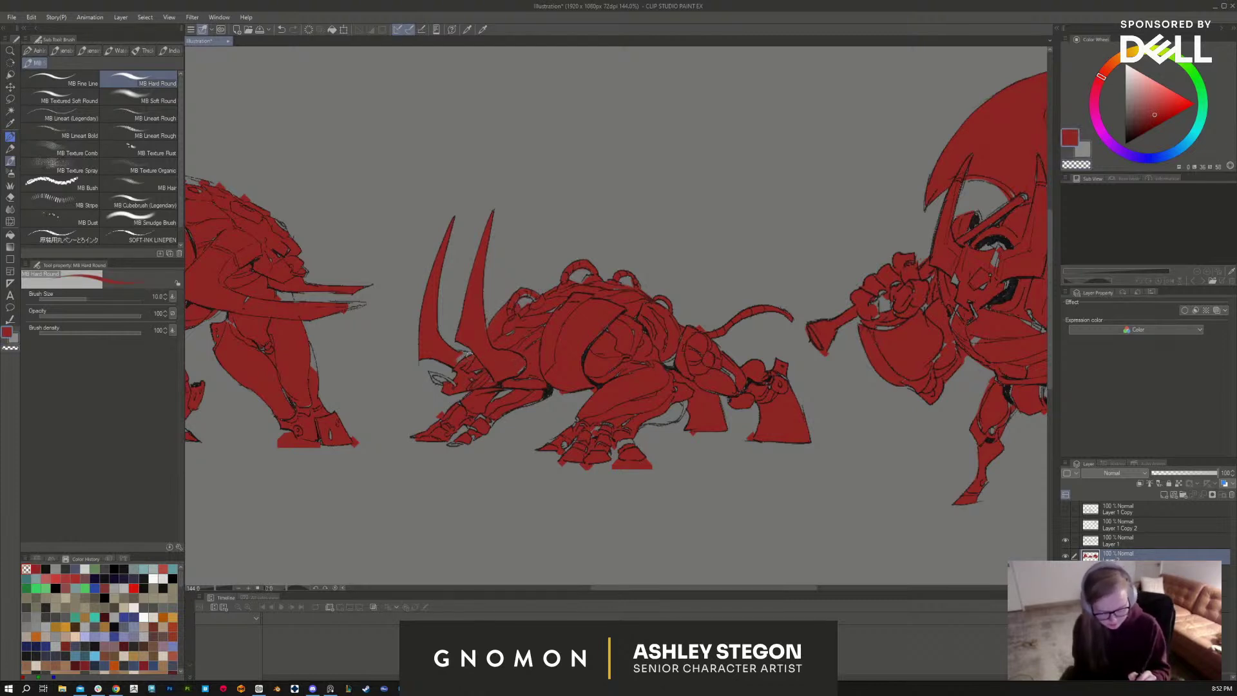
Step: Set the brush size to 6, fill the gap in the crouching creature's face and clean the edge behind its horns
{"action": "key", "text": "bracketleft"}
{"action": "key", "text": "bracketleft"}
{"action": "key", "text": "bracketleft"}
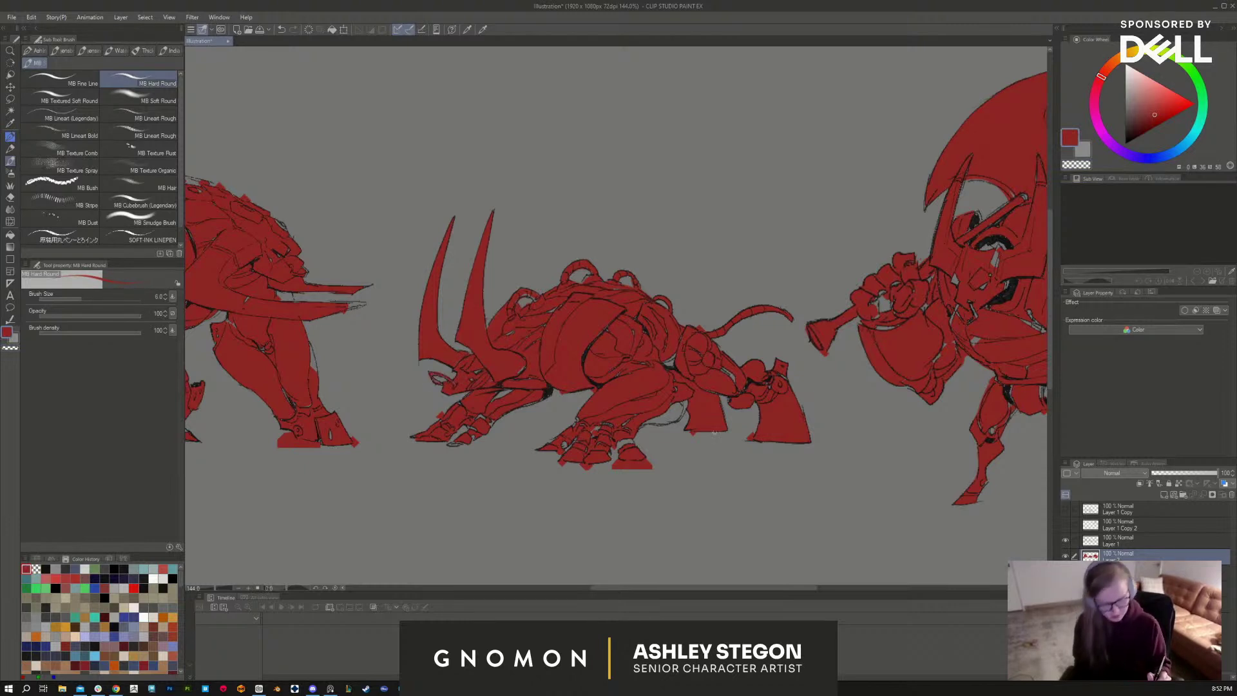
{"action": "key", "text": "c"}
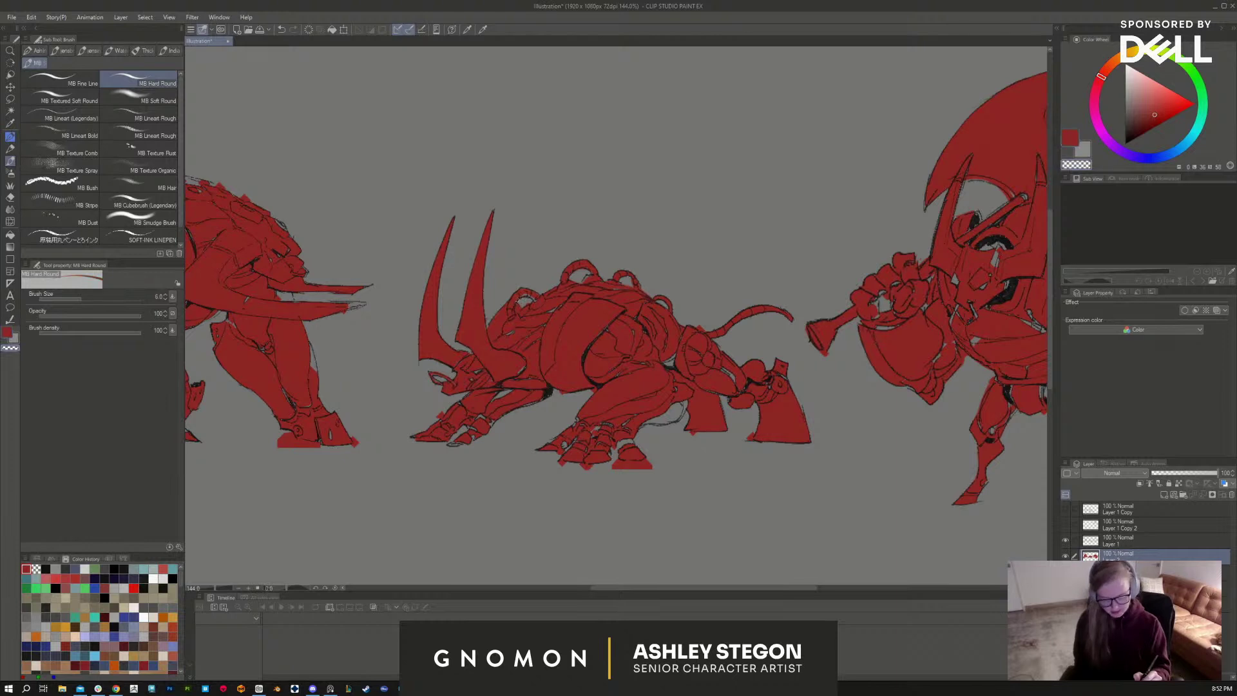
{"action": "left_click", "coordinate": [499, 328]}
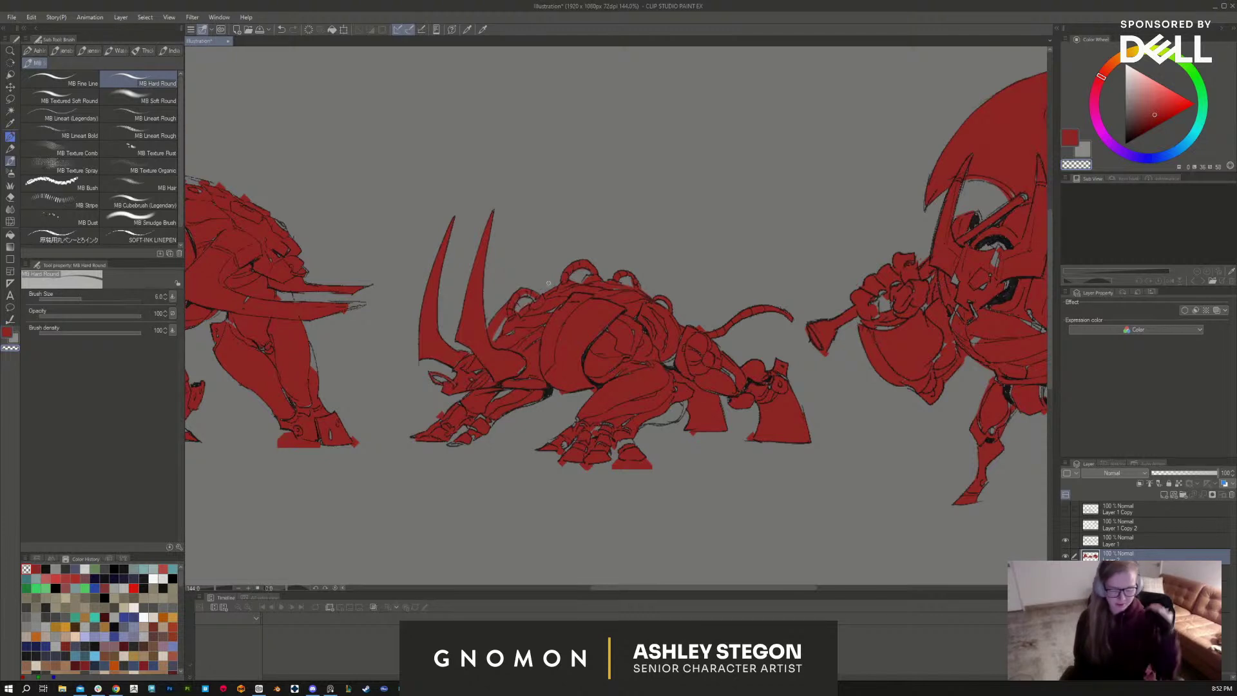
Step: Erase the remaining red spills behind the crouching creature's horn base and around its front feet
{"action": "key", "text": "c"}
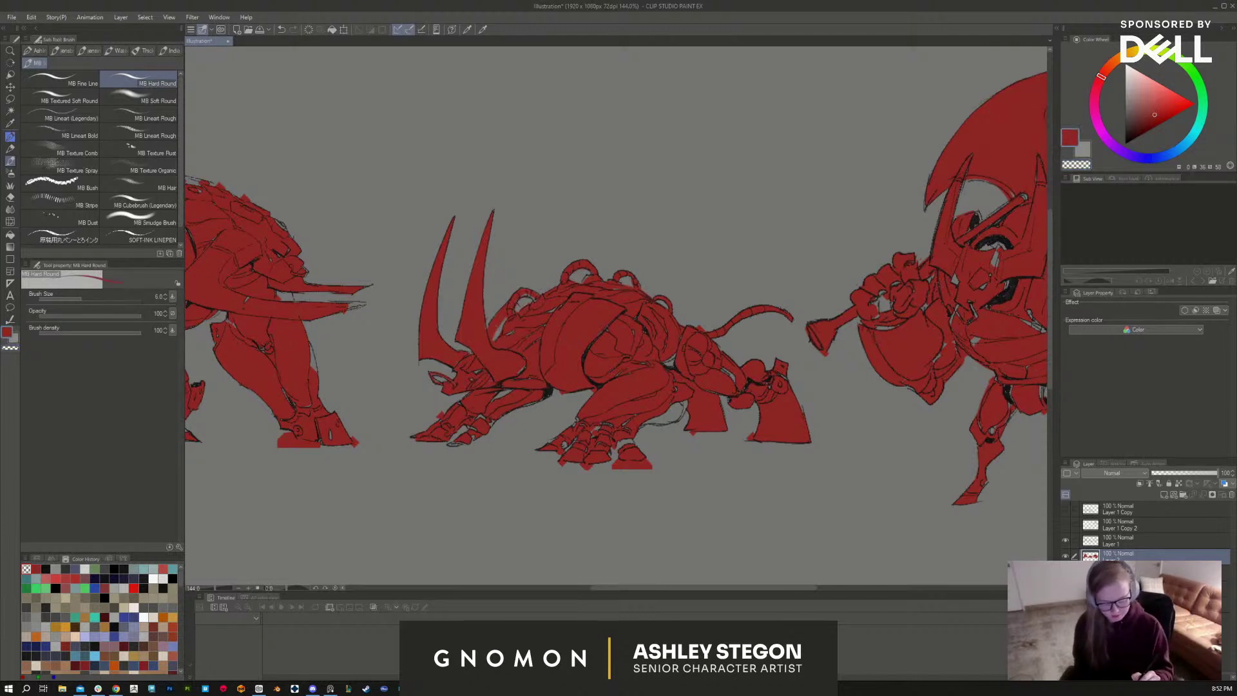
{"action": "key", "text": "c"}
{"action": "left_click_drag", "start_coordinate": [494, 325], "coordinate": [492, 340]}
{"action": "key", "text": "c"}
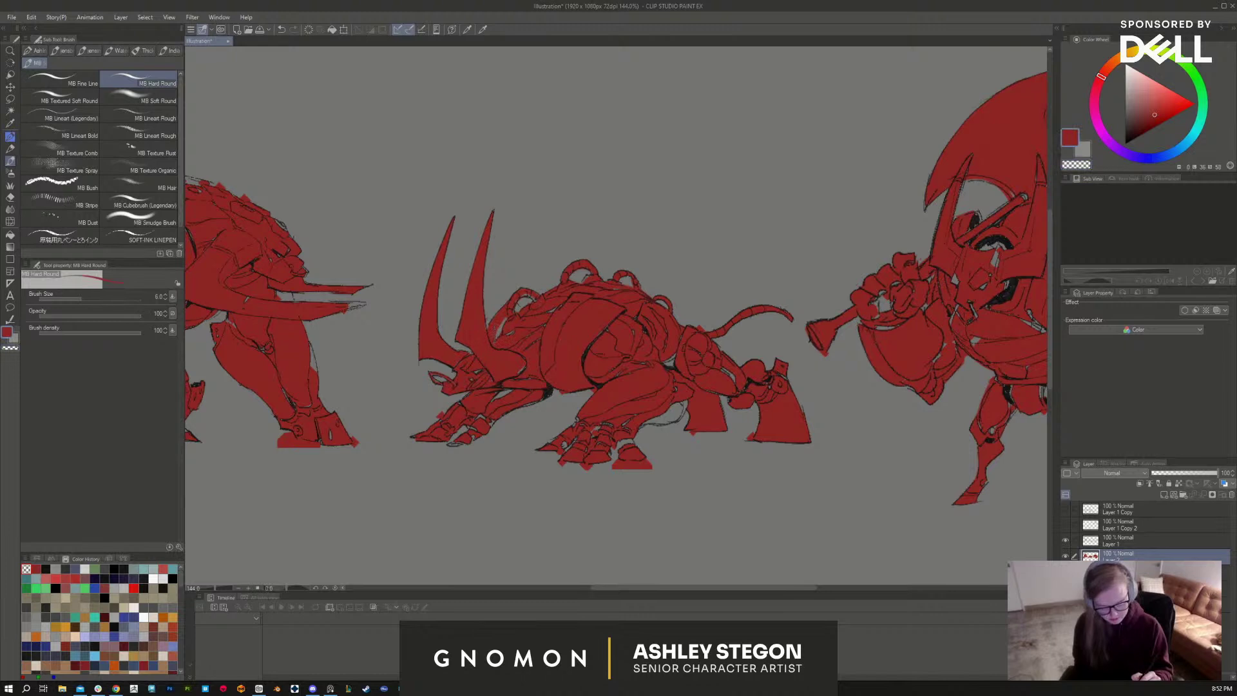
{"action": "key", "text": "c"}
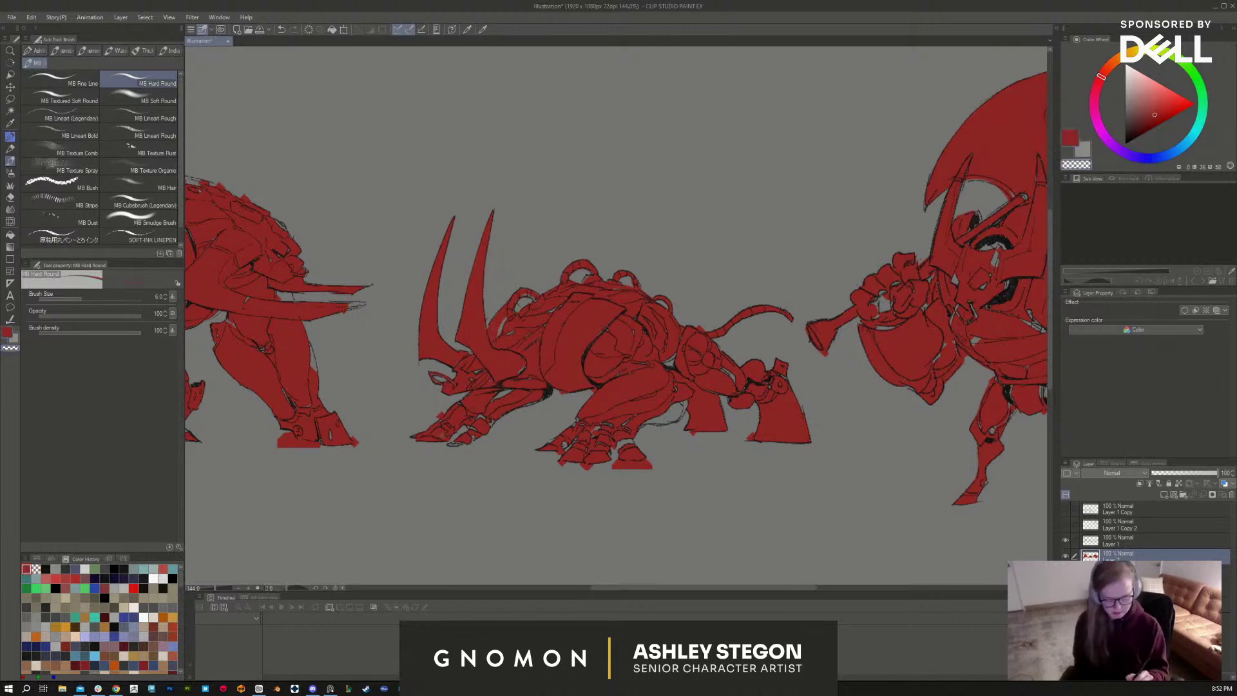
{"action": "left_click_drag", "start_coordinate": [444, 433], "coordinate": [469, 420]}
{"action": "key", "text": "c"}
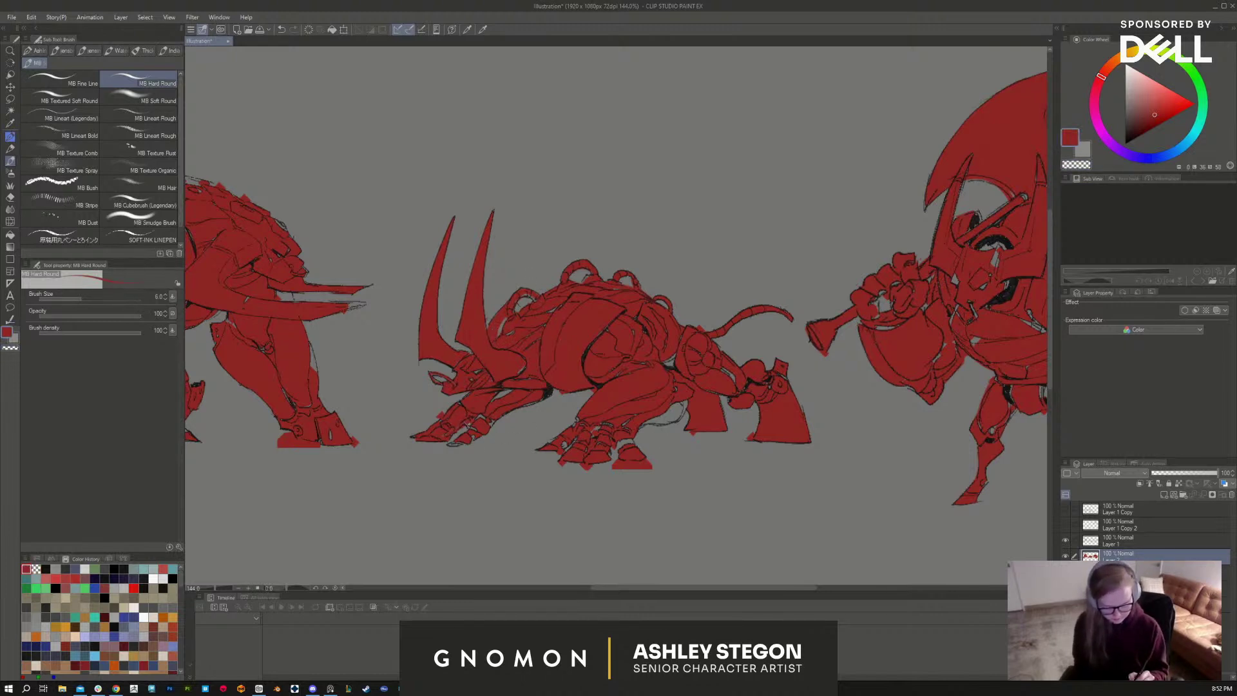
Step: Set the brush size to 10, paint the curved tube behind the crouching creature's large leg and erase the spills under that foot
{"action": "key", "text": "bracketright"}
{"action": "key", "text": "bracketright"}
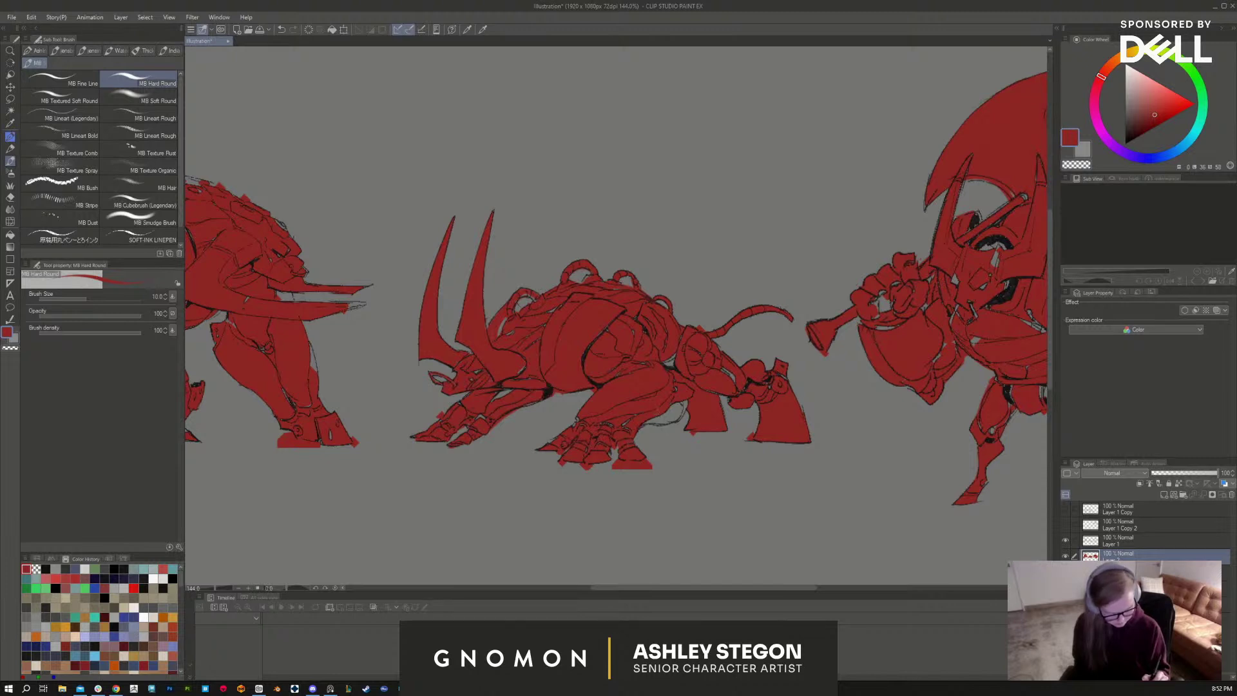
{"action": "mouse_move", "coordinate": [685, 406]}
{"action": "left_mouse_down"}
{"action": "mouse_move", "coordinate": [645, 425]}
{"action": "mouse_move", "coordinate": [676, 407]}
{"action": "left_mouse_up"}
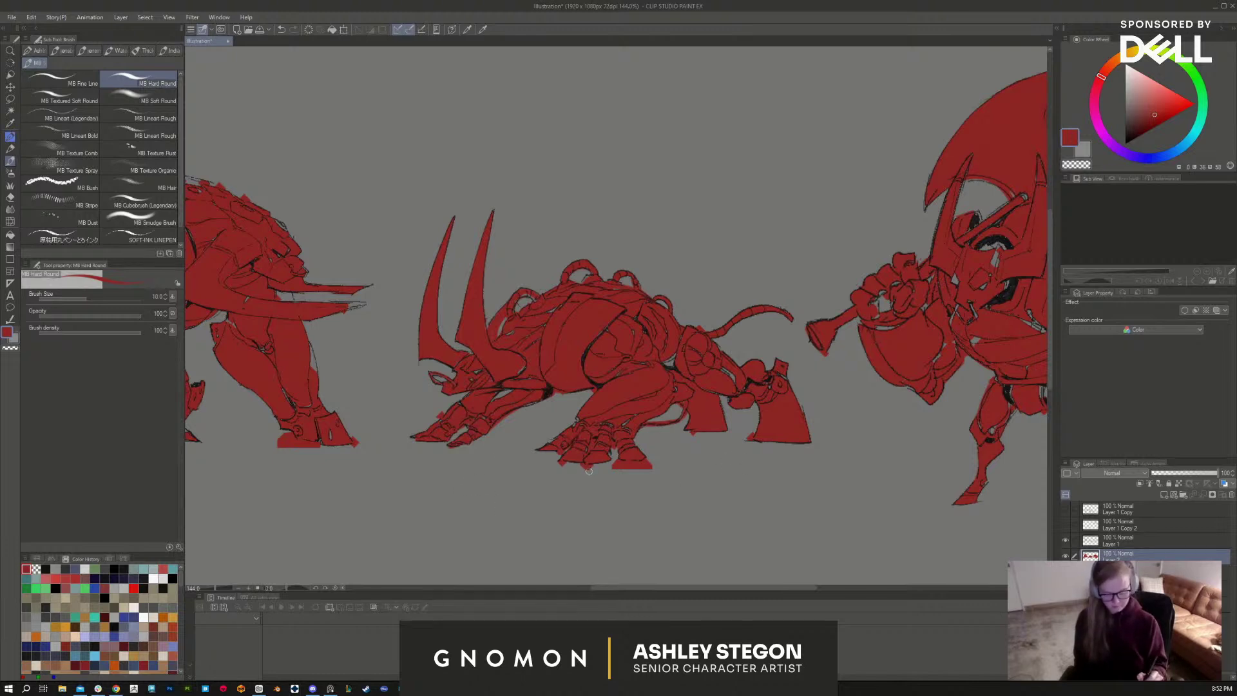
{"action": "key", "text": "c"}
{"action": "left_click_drag", "start_coordinate": [564, 464], "coordinate": [554, 462]}
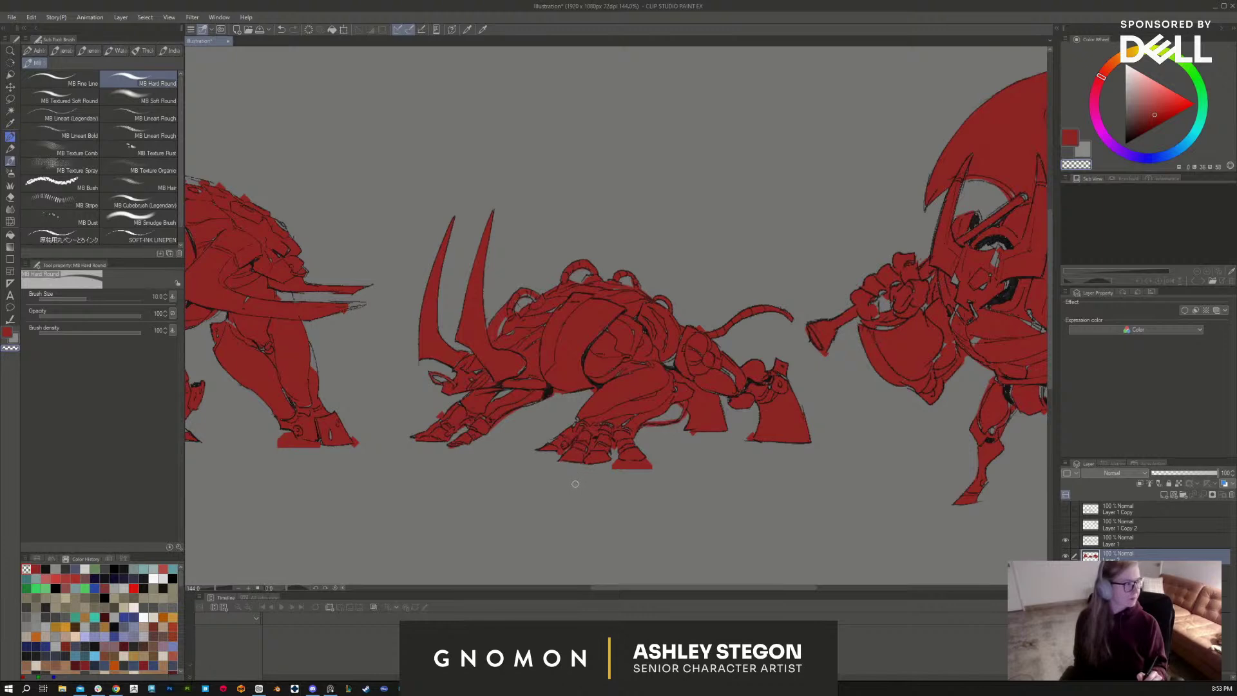
{"action": "key", "text": "c"}
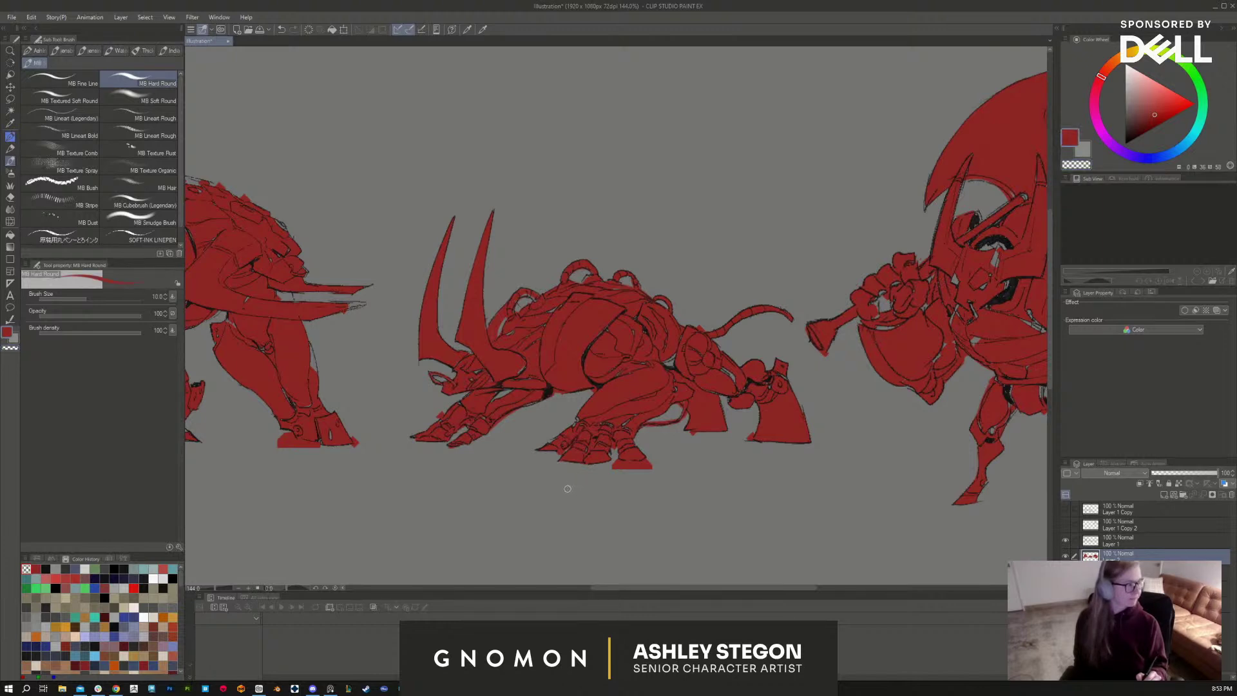
Step: Fill the gaps under the tusked creature's chest and at the top of its far hind leg with red
{"action": "mouse_move", "coordinate": [567, 492]}
{"action": "left_mouse_down"}
{"action": "mouse_move", "coordinate": [530, 505]}
{"action": "mouse_move", "coordinate": [783, 508]}
{"action": "left_mouse_up"}
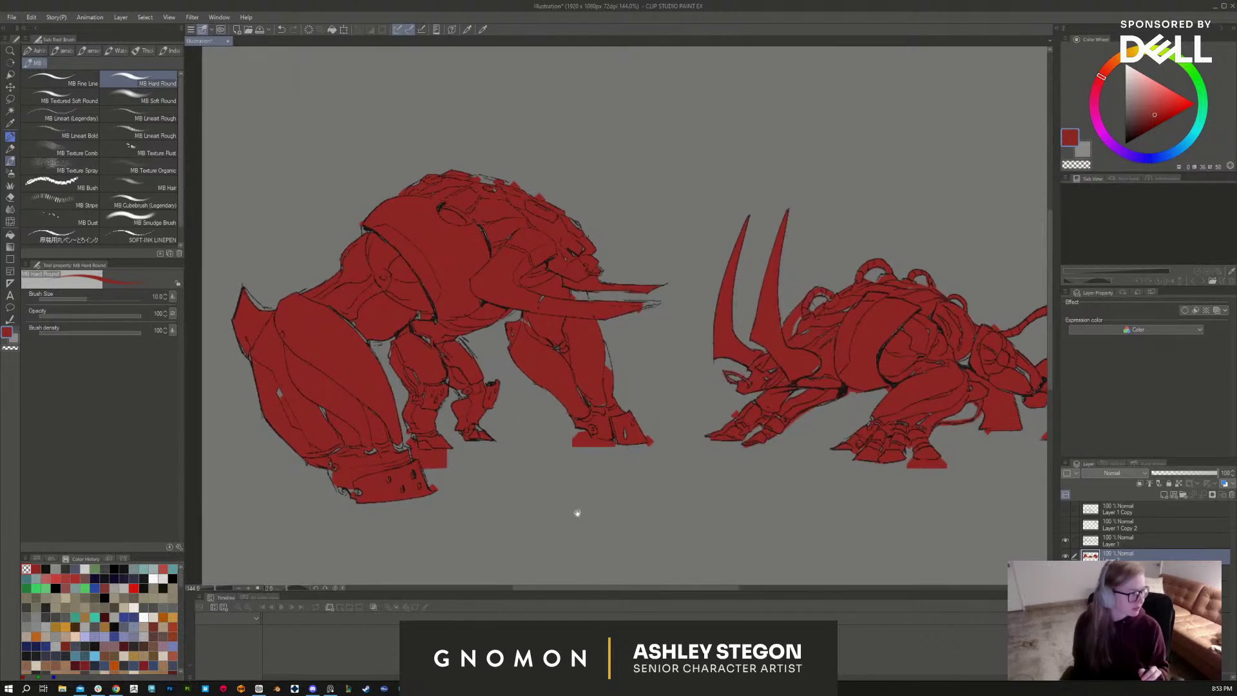
{"action": "left_click_drag", "start_coordinate": [558, 486], "coordinate": [613, 499]}
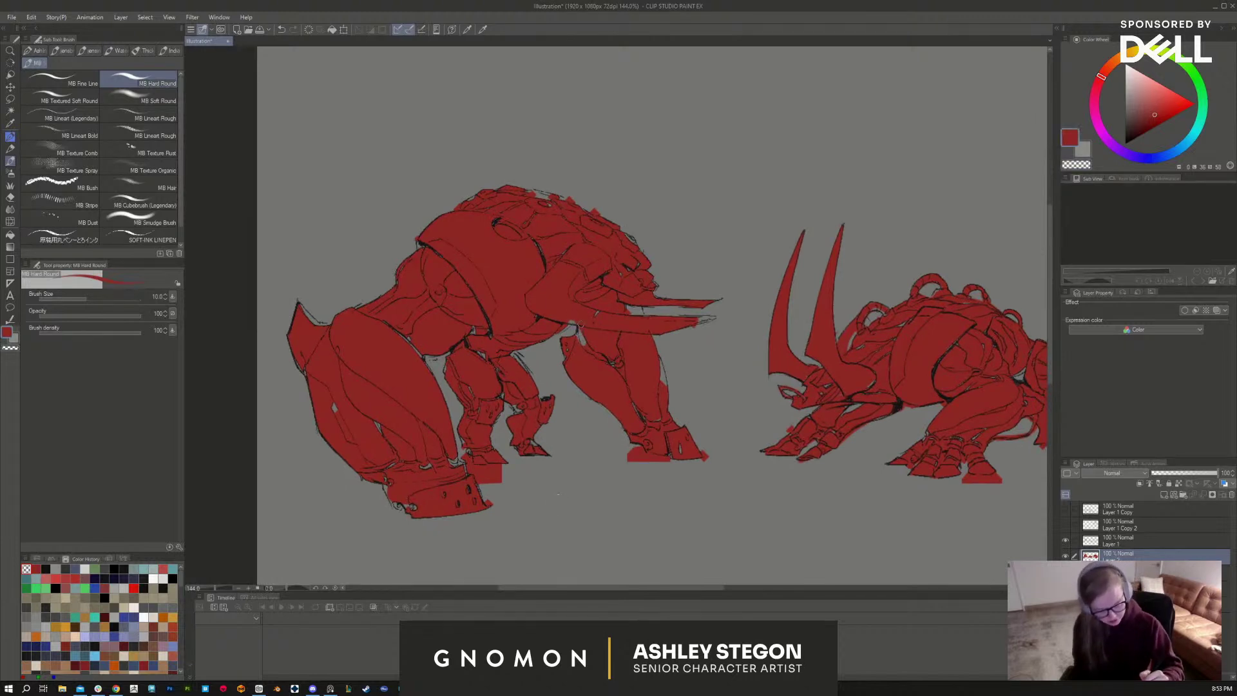
{"action": "left_click", "coordinate": [577, 335]}
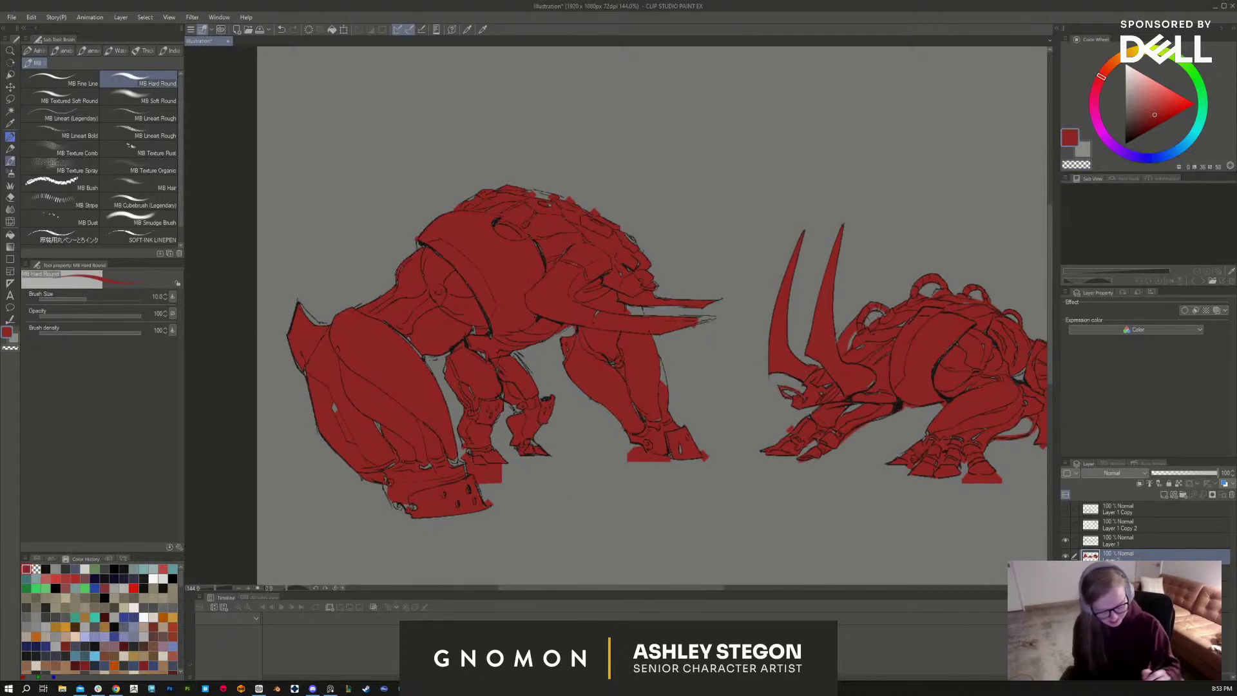
{"action": "left_click_drag", "start_coordinate": [507, 353], "coordinate": [521, 366]}
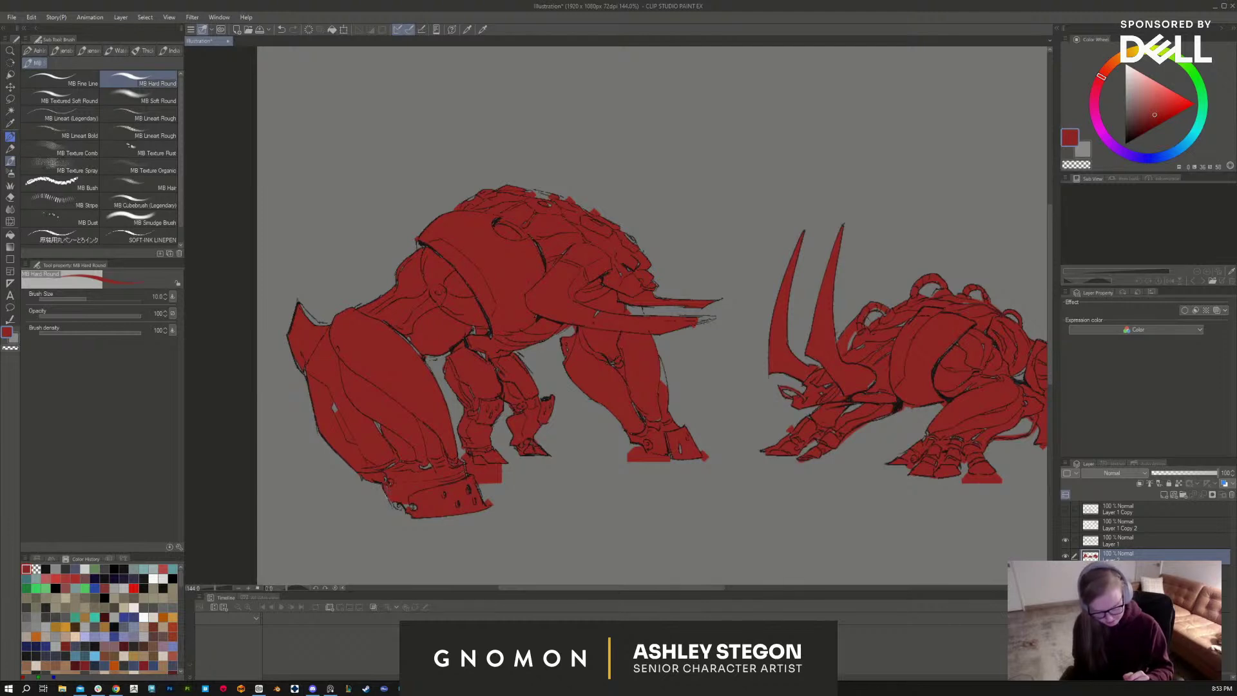
Step: Paint the unfilled edges of the tusked creature's large fist, elbow spike and the slope beside its shell with red
{"action": "left_click_drag", "start_coordinate": [390, 507], "coordinate": [411, 506]}
{"action": "left_click_drag", "start_coordinate": [301, 305], "coordinate": [320, 324]}
{"action": "left_click_drag", "start_coordinate": [386, 292], "coordinate": [396, 279]}
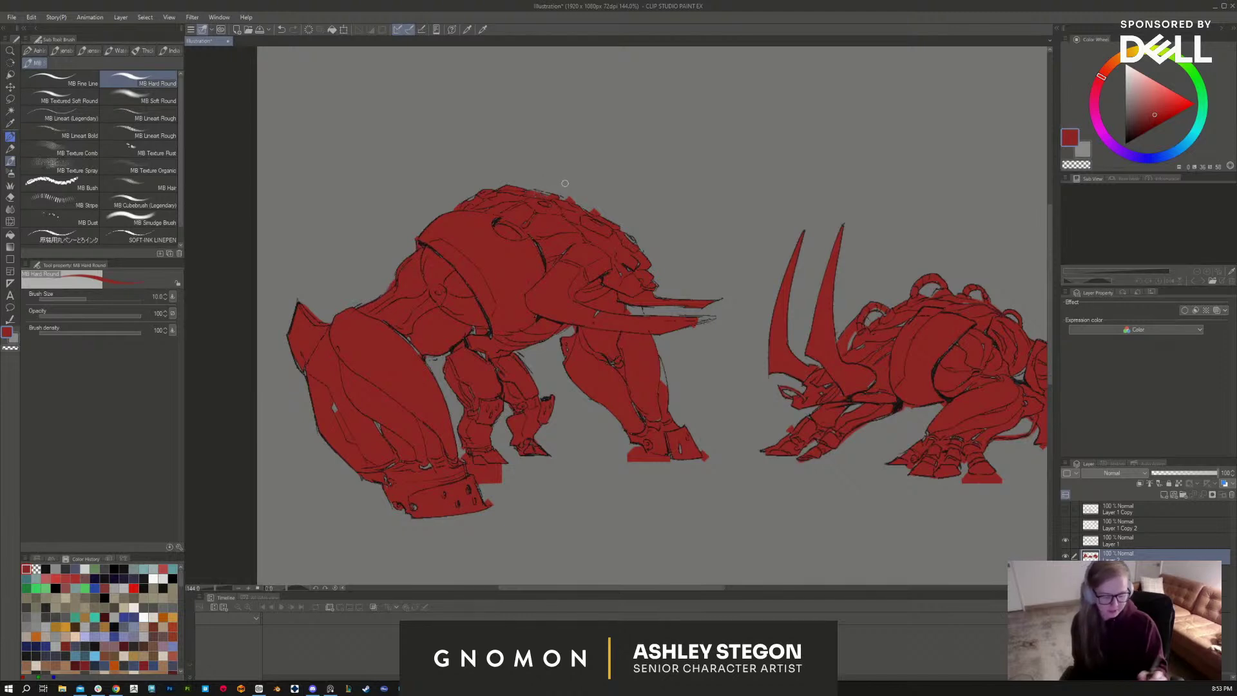
Step: Clean up the red along the top of the tusked creature's back and fill the tip of its lower tusk
{"action": "left_click_drag", "start_coordinate": [542, 188], "coordinate": [564, 196]}
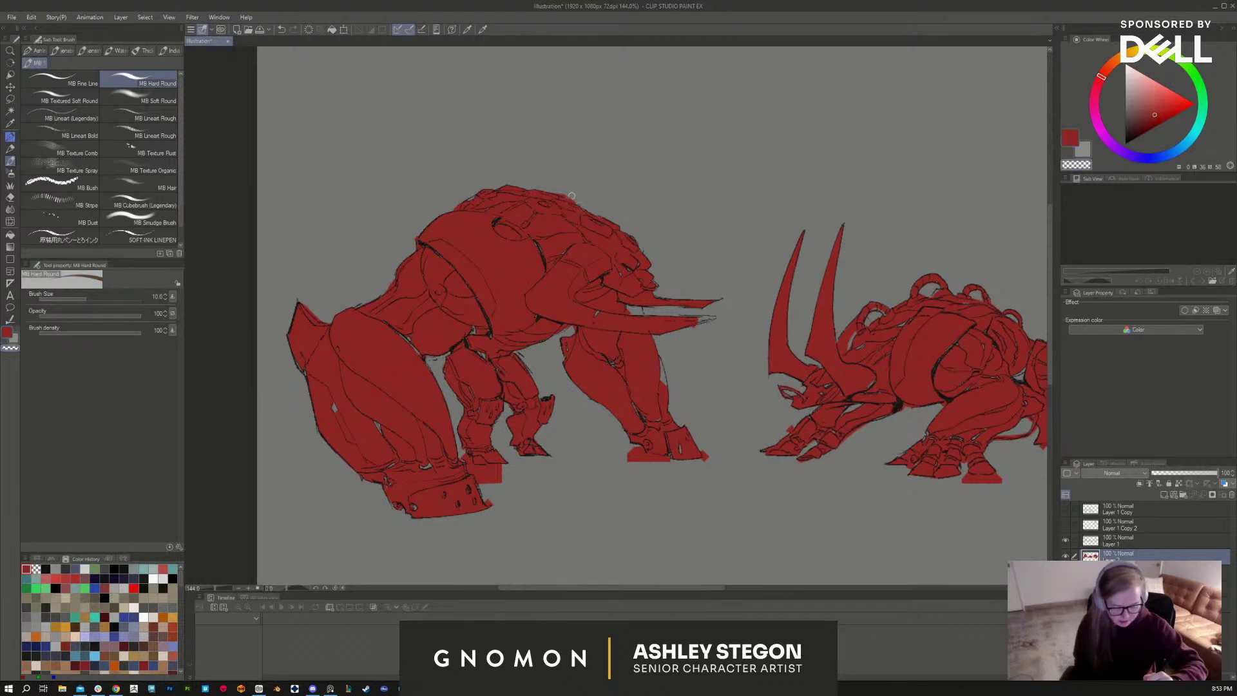
{"action": "mouse_move", "coordinate": [515, 187]}
{"action": "left_mouse_down"}
{"action": "mouse_move", "coordinate": [501, 179]}
{"action": "mouse_move", "coordinate": [467, 198]}
{"action": "left_mouse_up"}
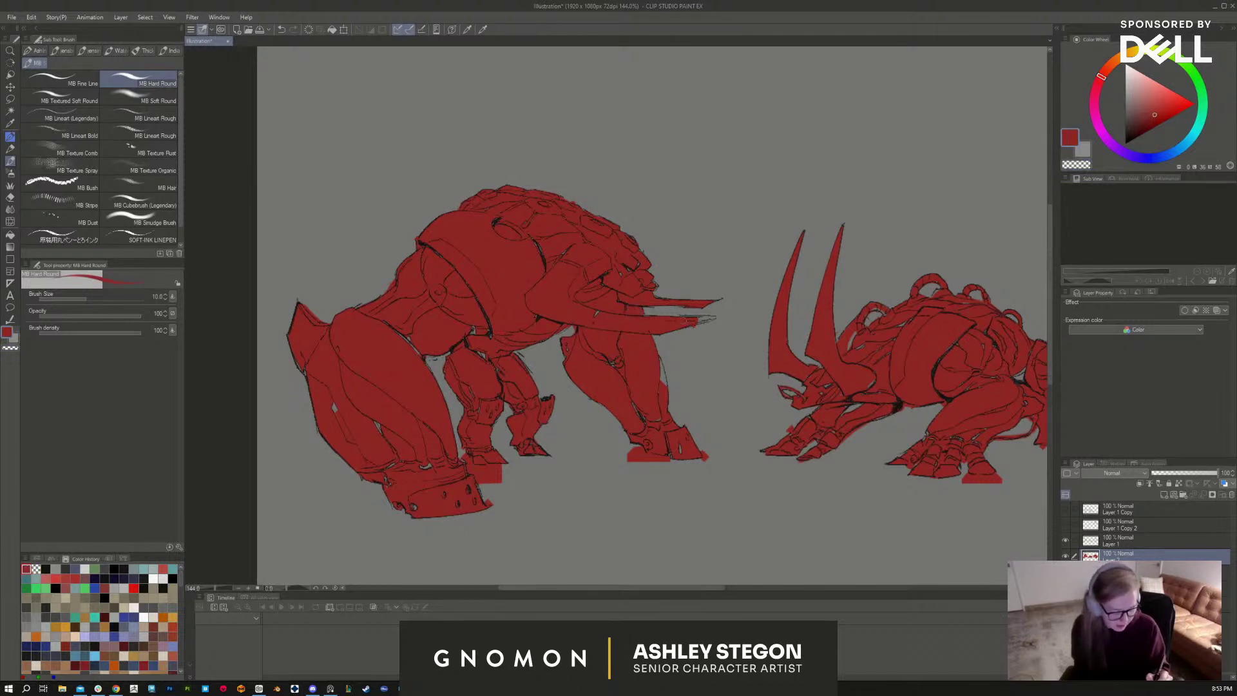
{"action": "left_click_drag", "start_coordinate": [715, 317], "coordinate": [697, 317]}
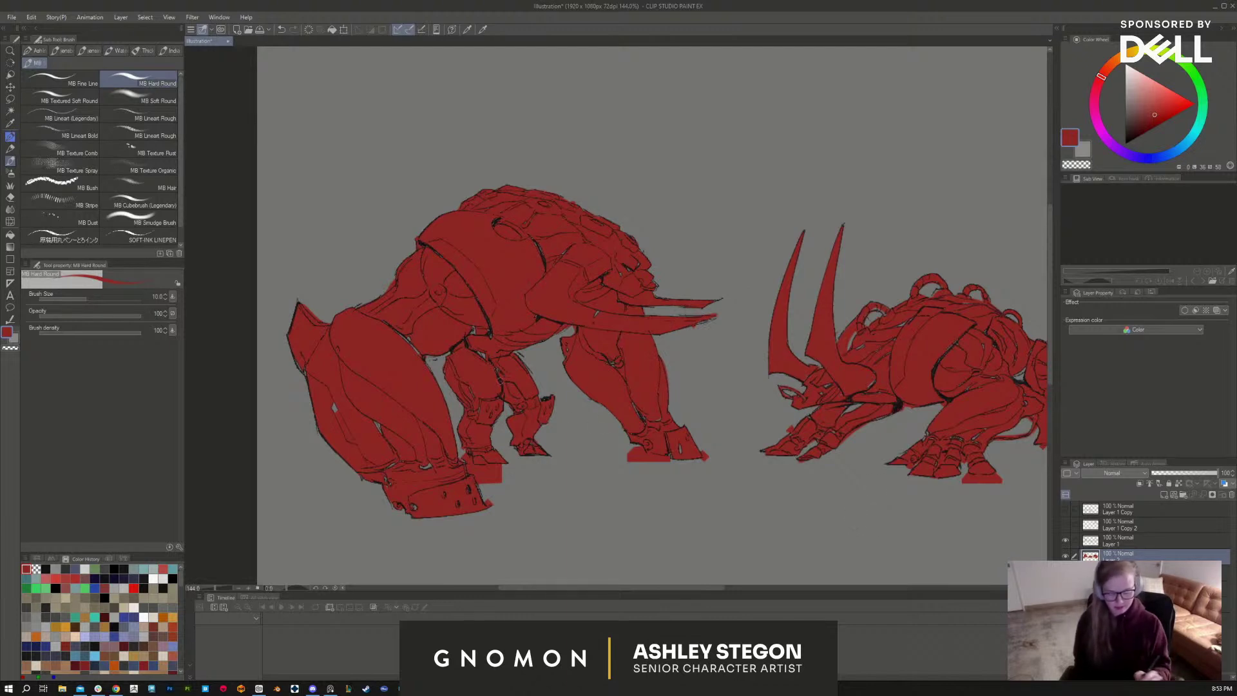
Step: Hide and show the line art layer to check the silhouettes of the whole lineup
{"action": "scroll", "coordinate": [801, 511], "scroll_direction": "down", "scroll_amount": 3}
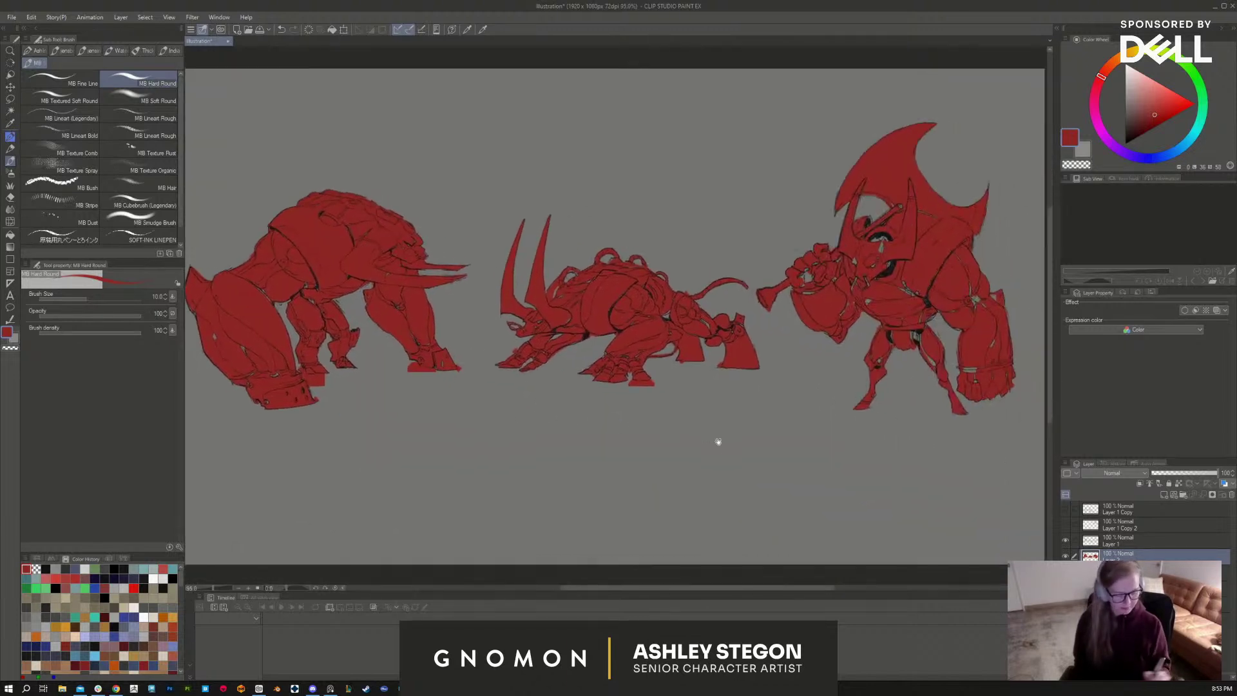
{"action": "left_click", "coordinate": [1065, 542]}
{"action": "left_click", "coordinate": [1066, 541]}
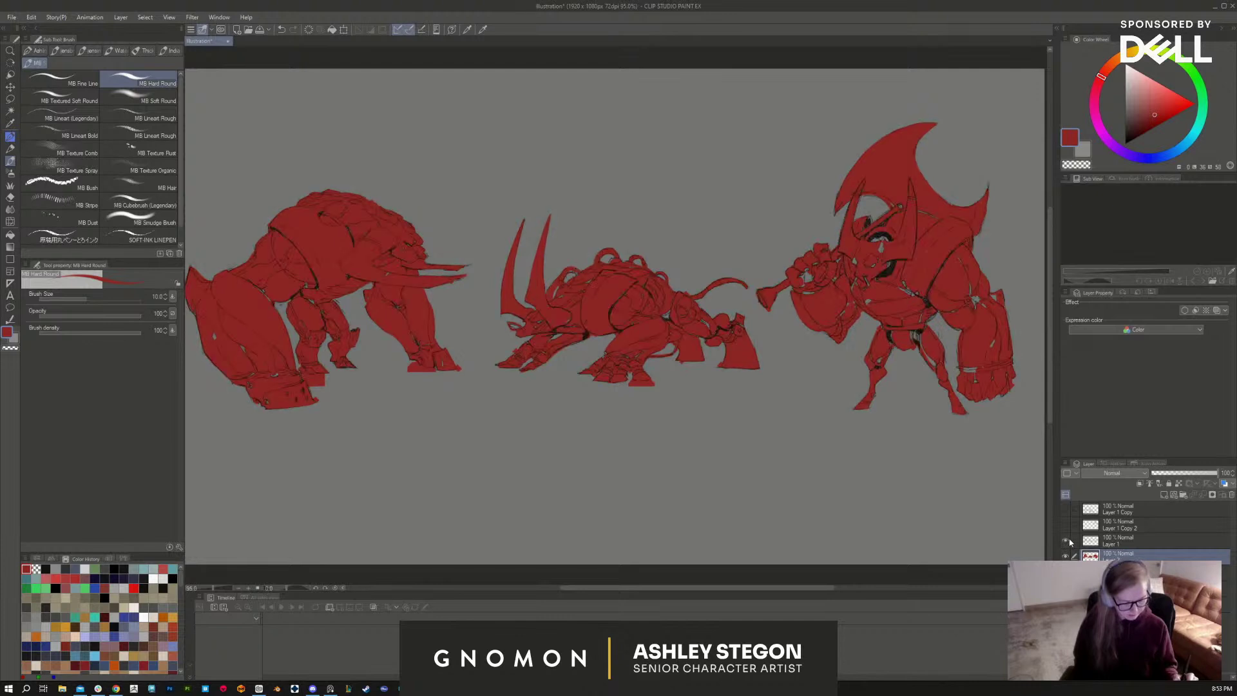
Step: Select the empty background around the creatures with Auto select, invert the selection to the silhouettes and switch back to the brush
{"action": "key", "text": "w"}
{"action": "left_click", "coordinate": [747, 212]}
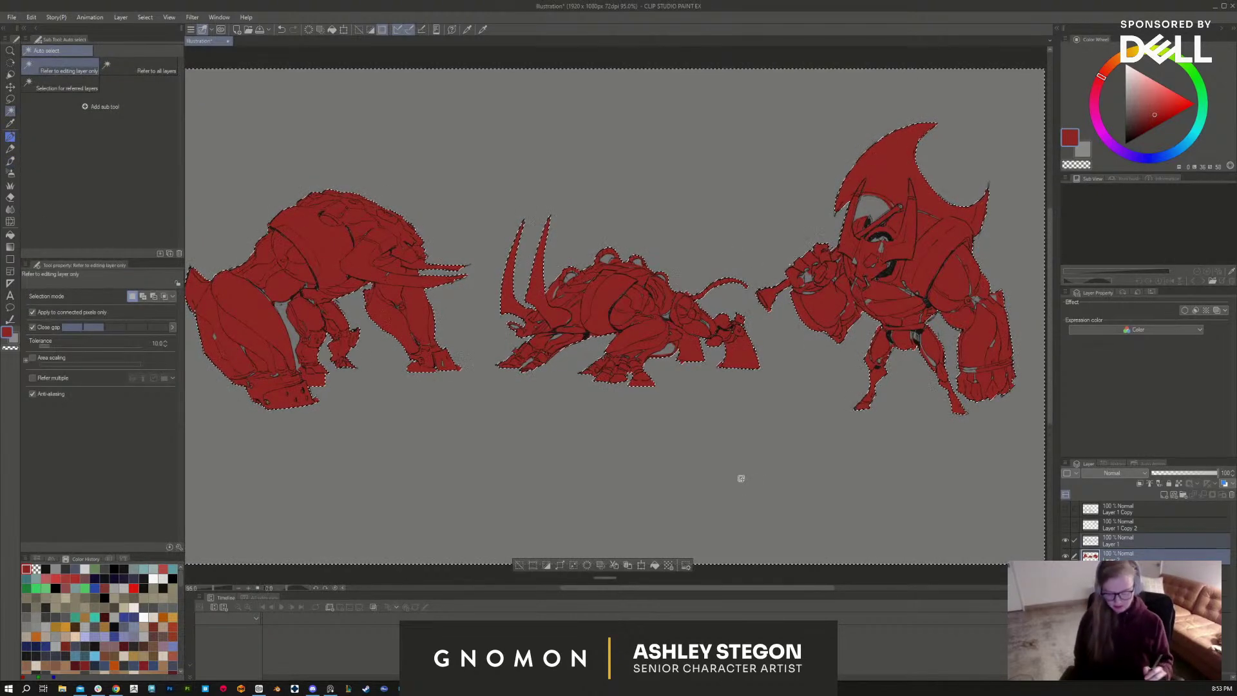
{"action": "key", "text": "ctrl+shift+i"}
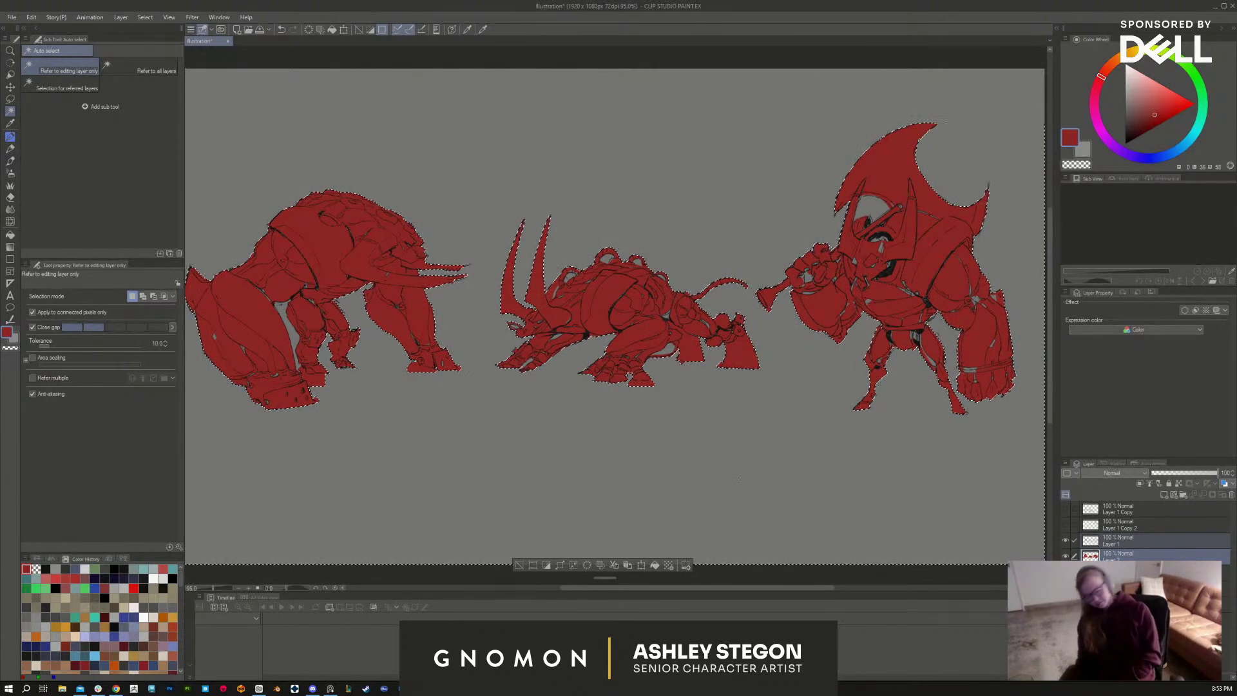
{"action": "key", "text": "b"}
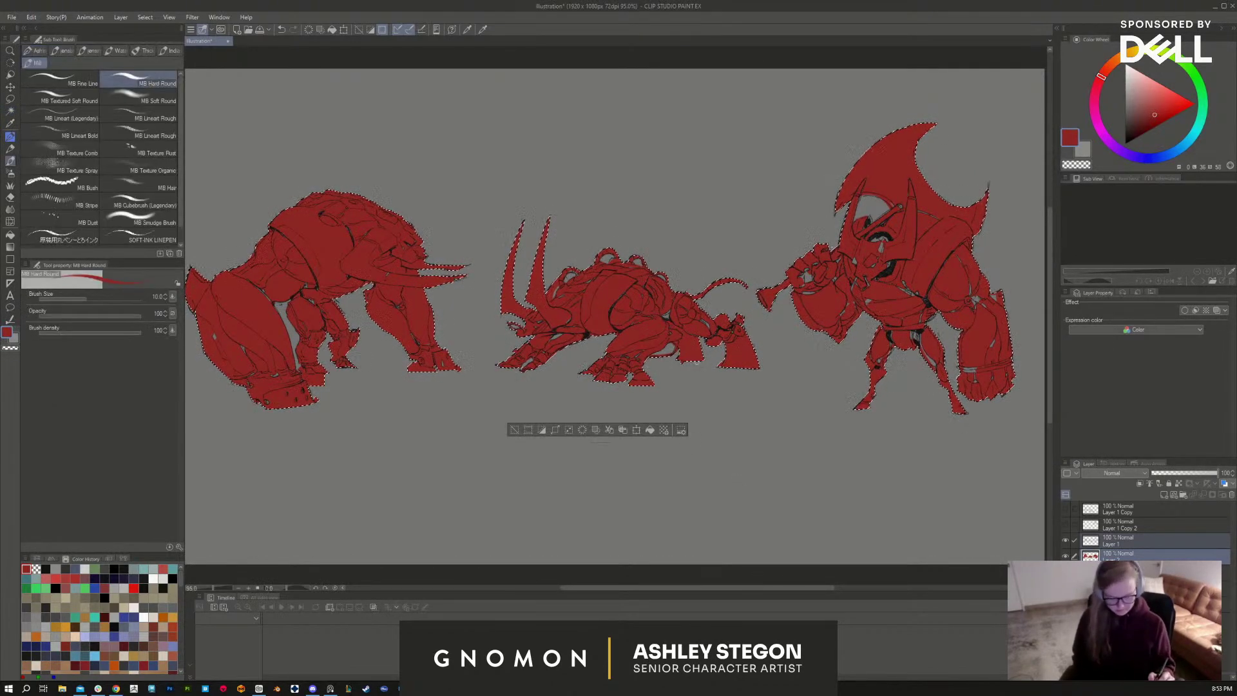
Step: Fill the remaining gaps inside the selected silhouettes with the red MB Hard Round brush at size 100 and clear the selection
{"action": "key", "text": "o"}
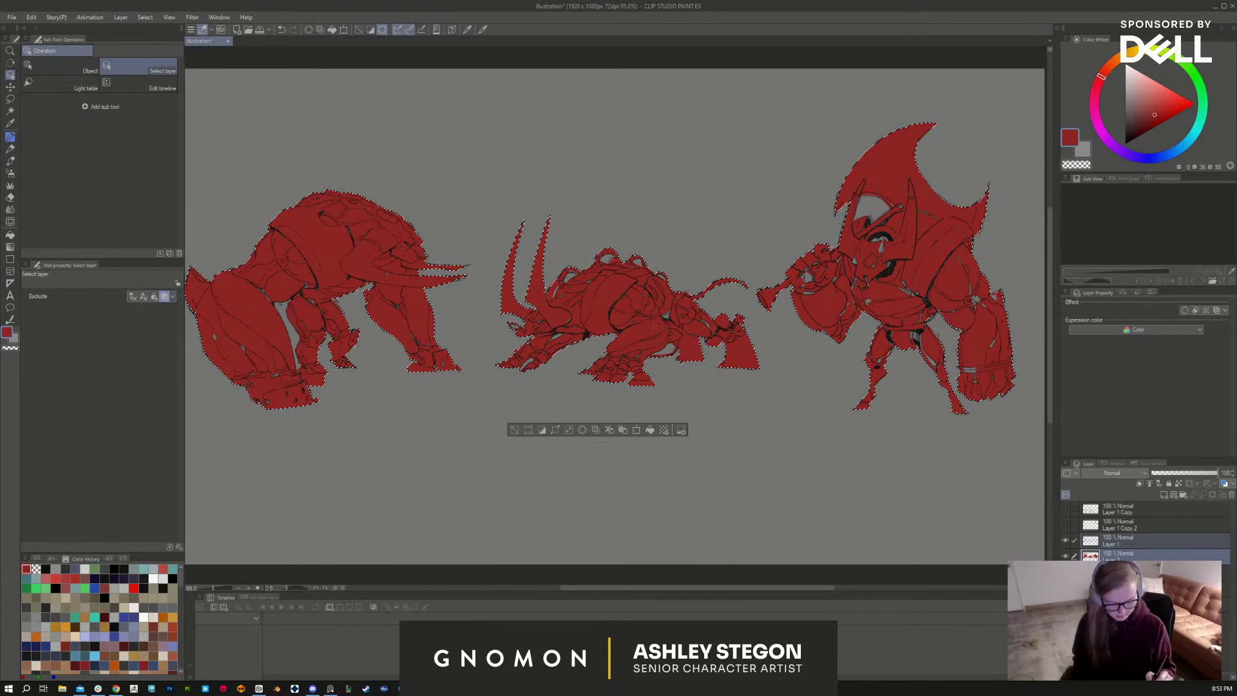
{"action": "key", "text": "b"}
{"action": "key", "text": "bracketright"}
{"action": "key", "text": "bracketright"}
{"action": "key", "text": "bracketright"}
{"action": "key", "text": "bracketright"}
{"action": "key", "text": "bracketright"}
{"action": "key", "text": "bracketright"}
{"action": "key", "text": "bracketright"}
{"action": "key", "text": "bracketright"}
{"action": "key", "text": "bracketright"}
{"action": "key", "text": "bracketright"}
{"action": "key", "text": "bracketright"}
{"action": "key", "text": "bracketright"}
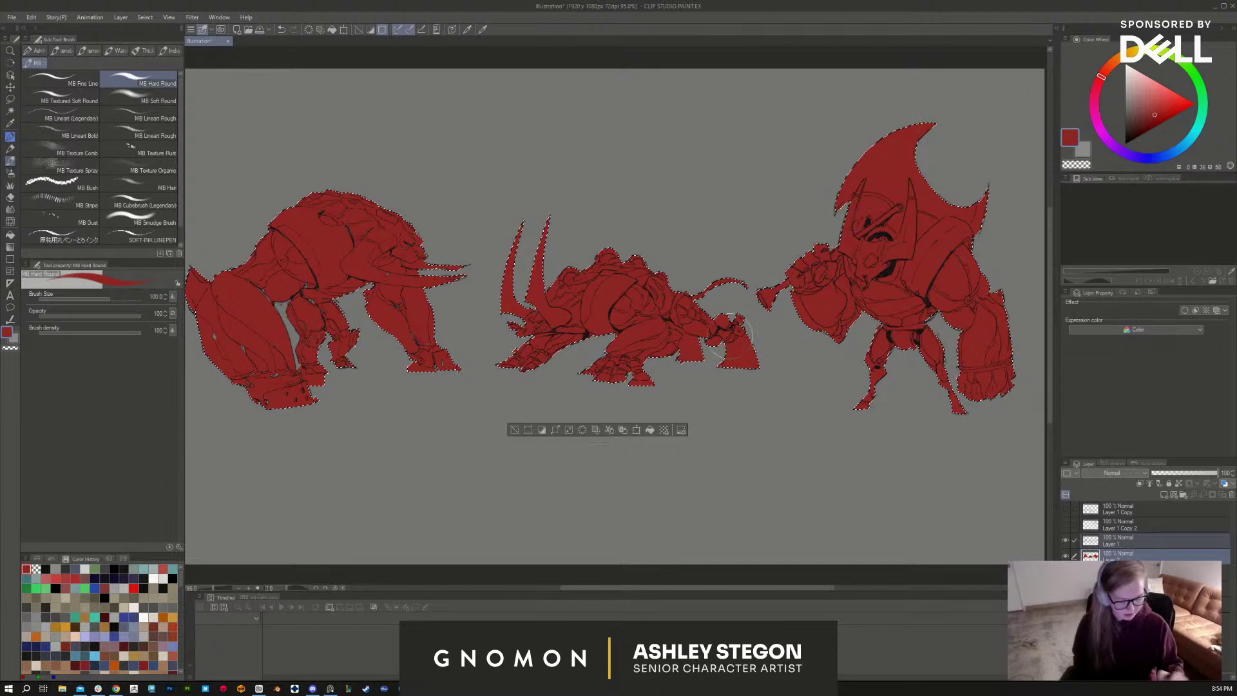
{"action": "mouse_move", "coordinate": [385, 384]}
{"action": "left_mouse_down"}
{"action": "mouse_move", "coordinate": [290, 323]}
{"action": "mouse_move", "coordinate": [200, 318]}
{"action": "mouse_move", "coordinate": [330, 406]}
{"action": "left_mouse_up"}
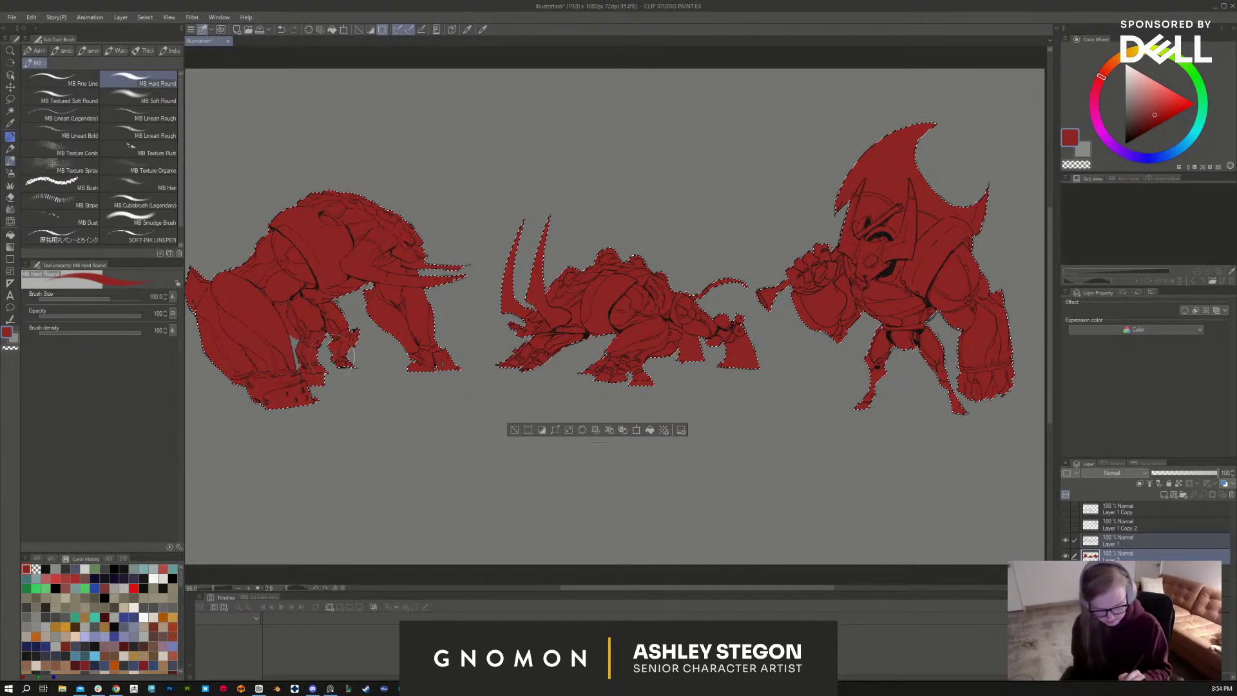
{"action": "key", "text": "ctrl+d"}
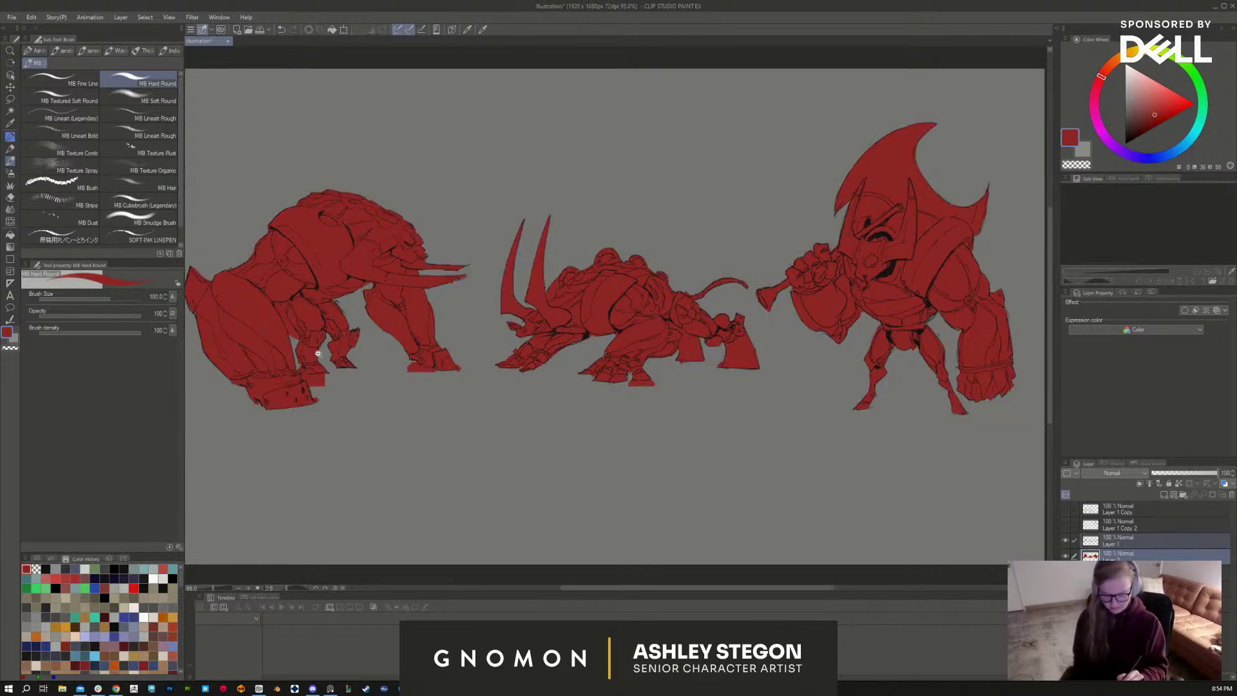
Step: Erase stray red between the tusked creature's arm and leg, under its rear foot, and beside the long-horned creature's rear hoof with the Rough eraser
{"action": "scroll", "coordinate": [476, 421], "scroll_direction": "up", "scroll_amount": 4}
{"action": "key", "text": "e"}
{"action": "key", "text": "bracketleft"}
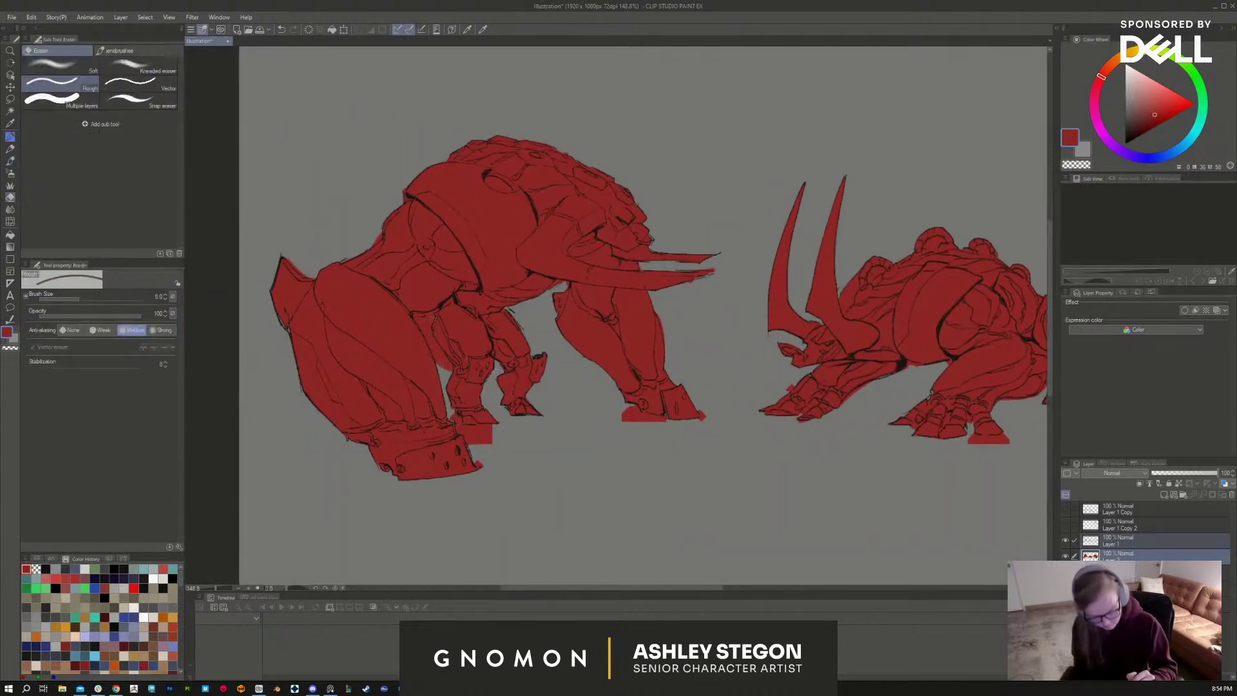
{"action": "key", "text": "bracketright"}
{"action": "key", "text": "bracketright"}
{"action": "mouse_move", "coordinate": [426, 313]}
{"action": "left_mouse_down"}
{"action": "mouse_move", "coordinate": [435, 363]}
{"action": "mouse_move", "coordinate": [431, 341]}
{"action": "mouse_move", "coordinate": [445, 366]}
{"action": "left_mouse_up"}
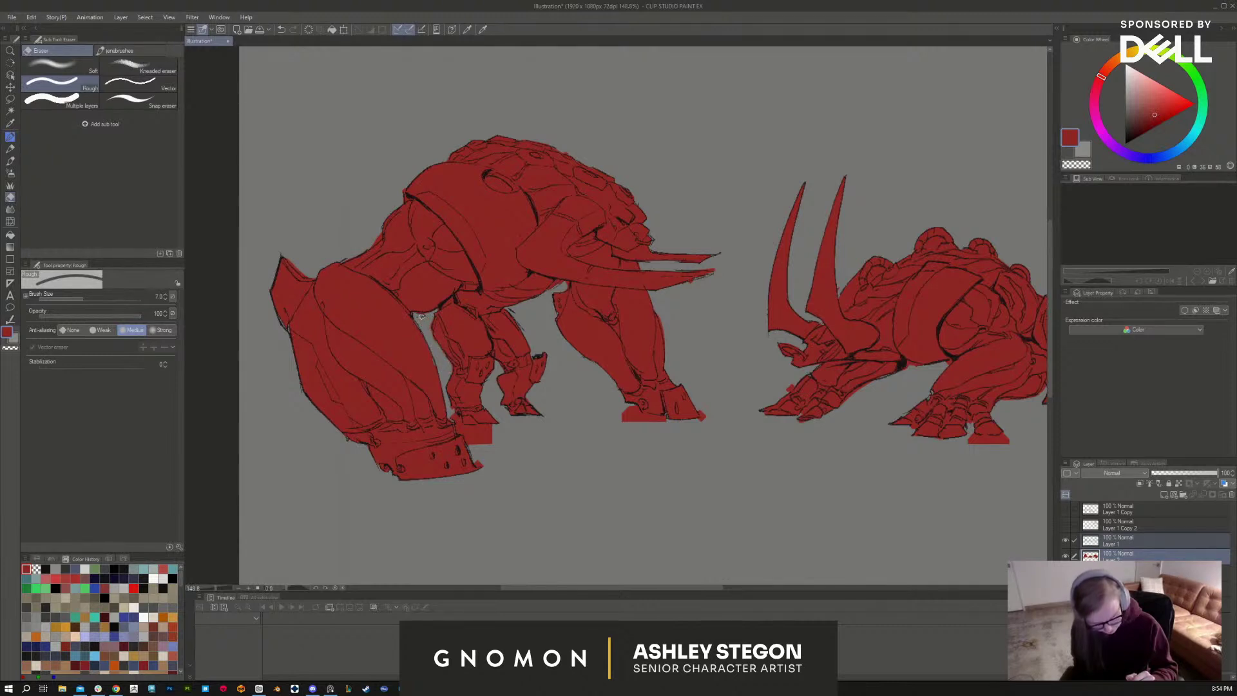
{"action": "mouse_move", "coordinate": [472, 426]}
{"action": "left_mouse_down"}
{"action": "mouse_move", "coordinate": [452, 415]}
{"action": "mouse_move", "coordinate": [489, 440]}
{"action": "left_mouse_up"}
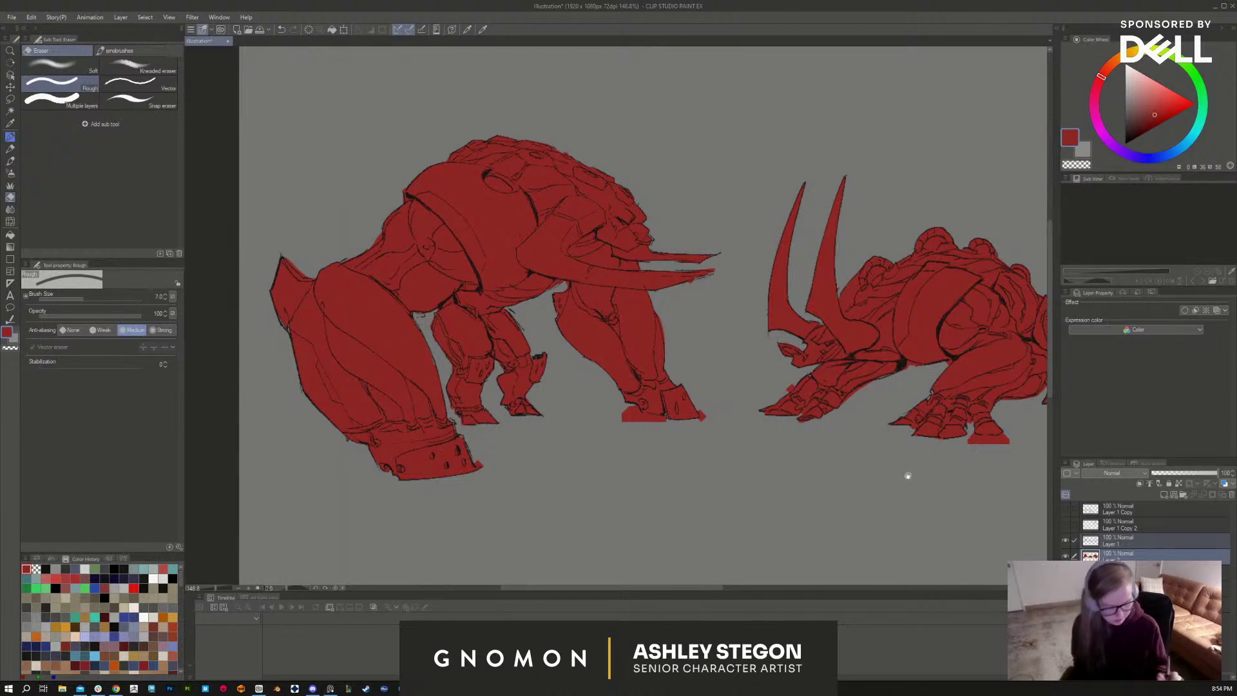
{"action": "left_click_drag", "start_coordinate": [908, 476], "coordinate": [638, 475]}
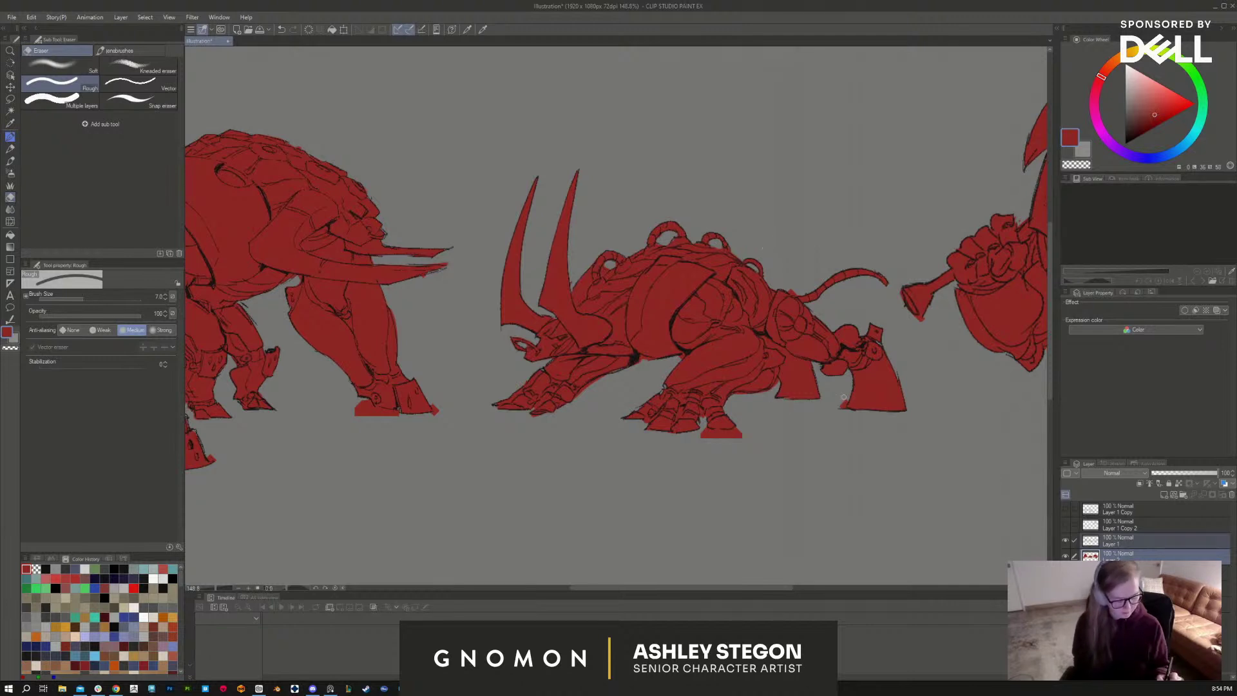
{"action": "left_click_drag", "start_coordinate": [843, 397], "coordinate": [839, 409]}
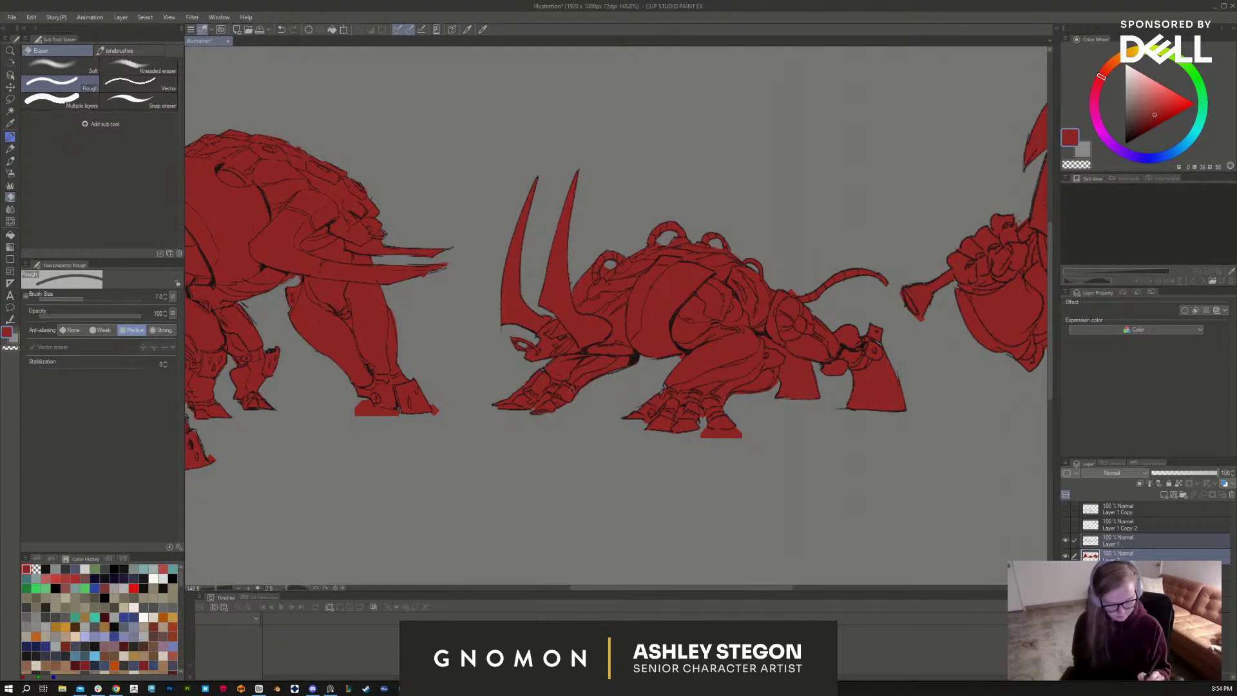
Step: Erase the red from the open gap between the horns and brow of the standing creature's helmet, enlarging the eraser to size 13
{"action": "left_click_drag", "start_coordinate": [820, 496], "coordinate": [641, 505]}
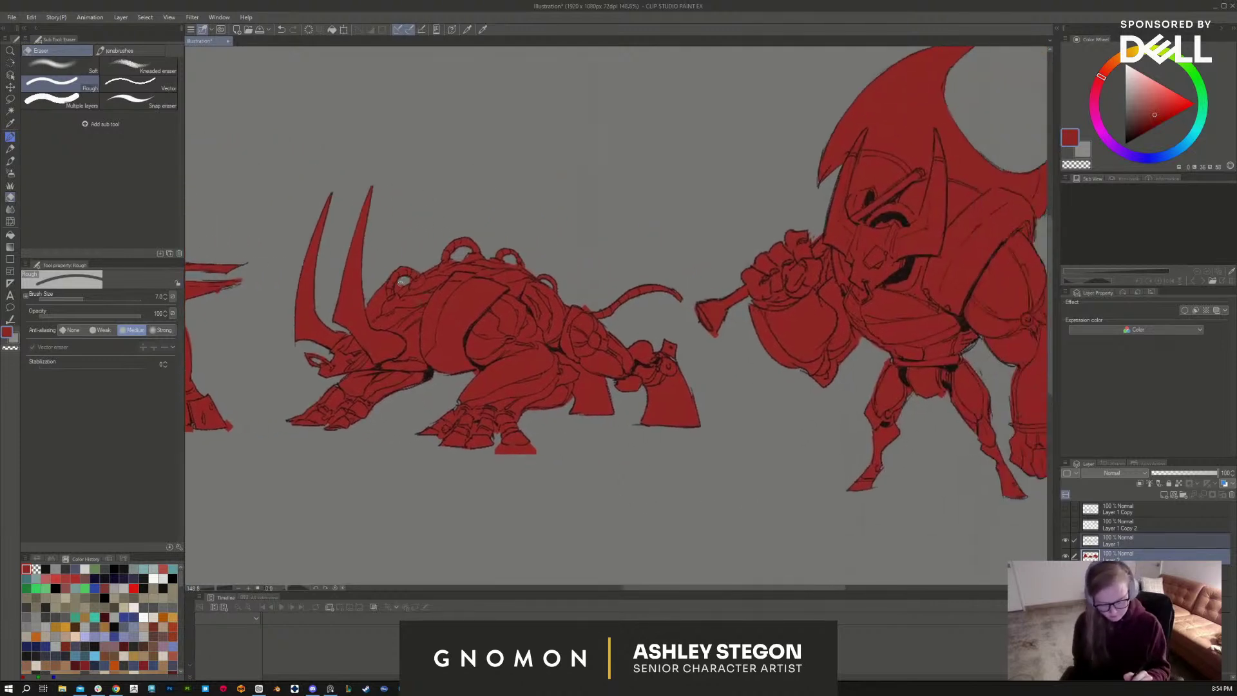
{"action": "key", "text": "bracketleft"}
{"action": "key", "text": "bracketleft"}
{"action": "key", "text": "bracketleft"}
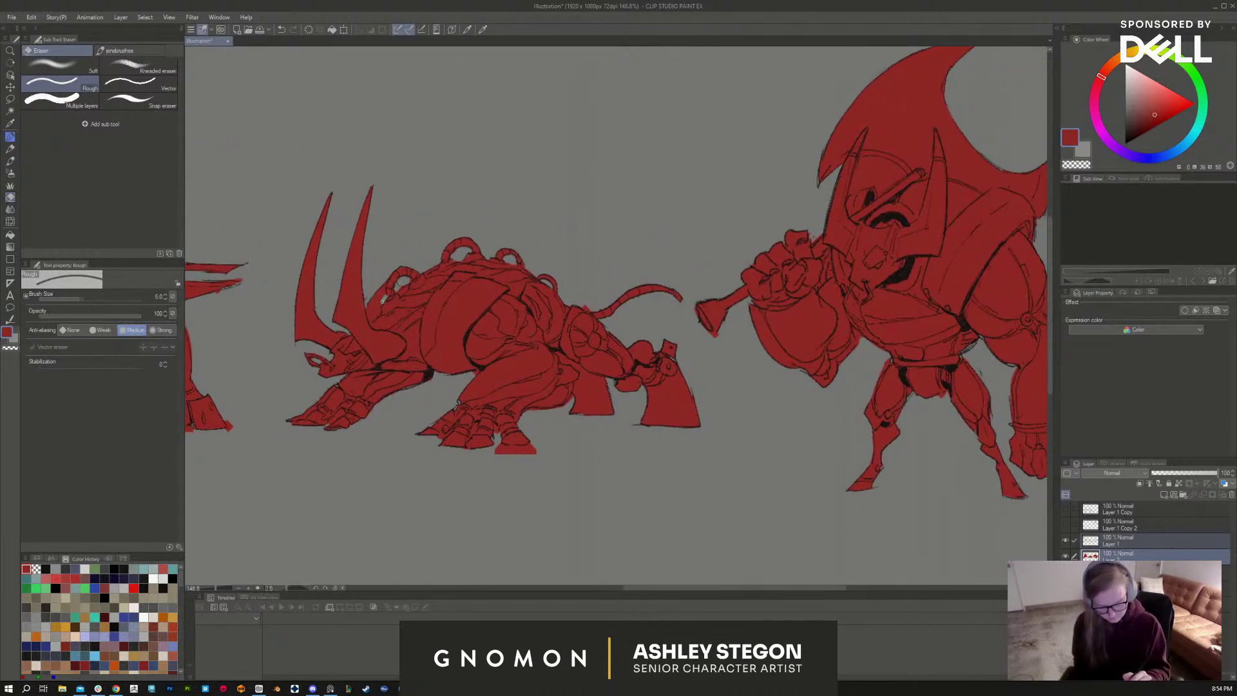
{"action": "scroll", "coordinate": [823, 440], "scroll_direction": "down", "scroll_amount": 5}
{"action": "scroll", "coordinate": [654, 519], "scroll_direction": "up", "scroll_amount": 5}
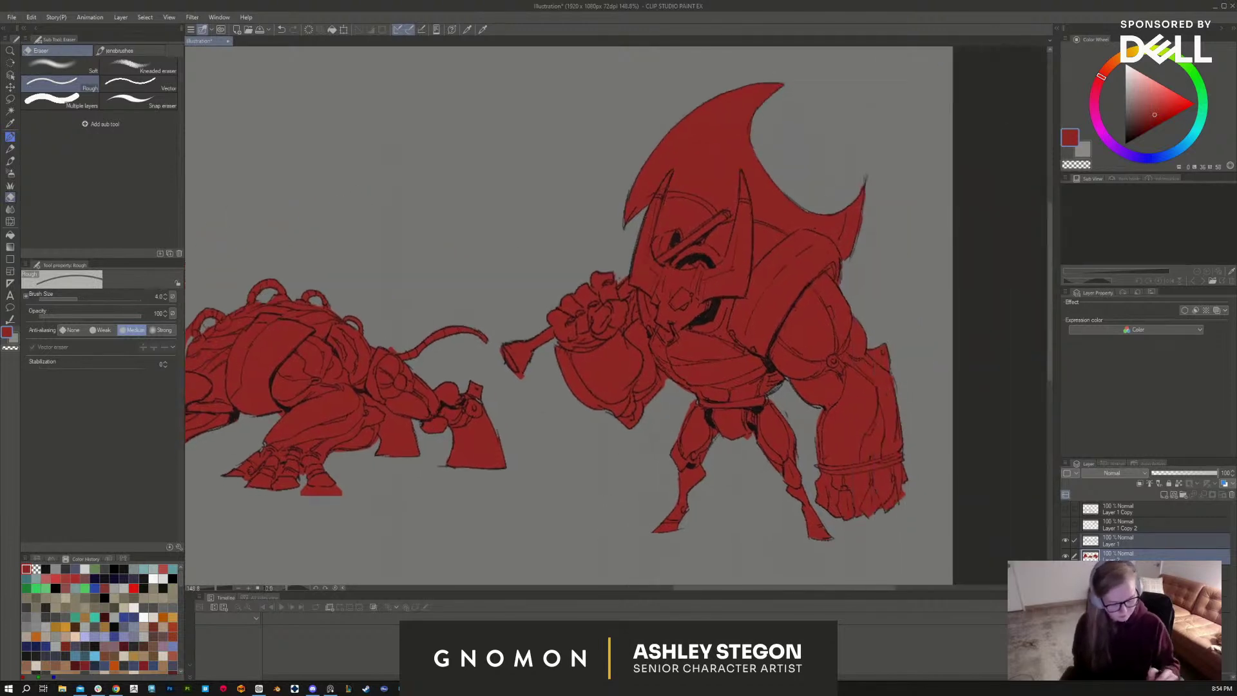
{"action": "key", "text": "bracketright"}
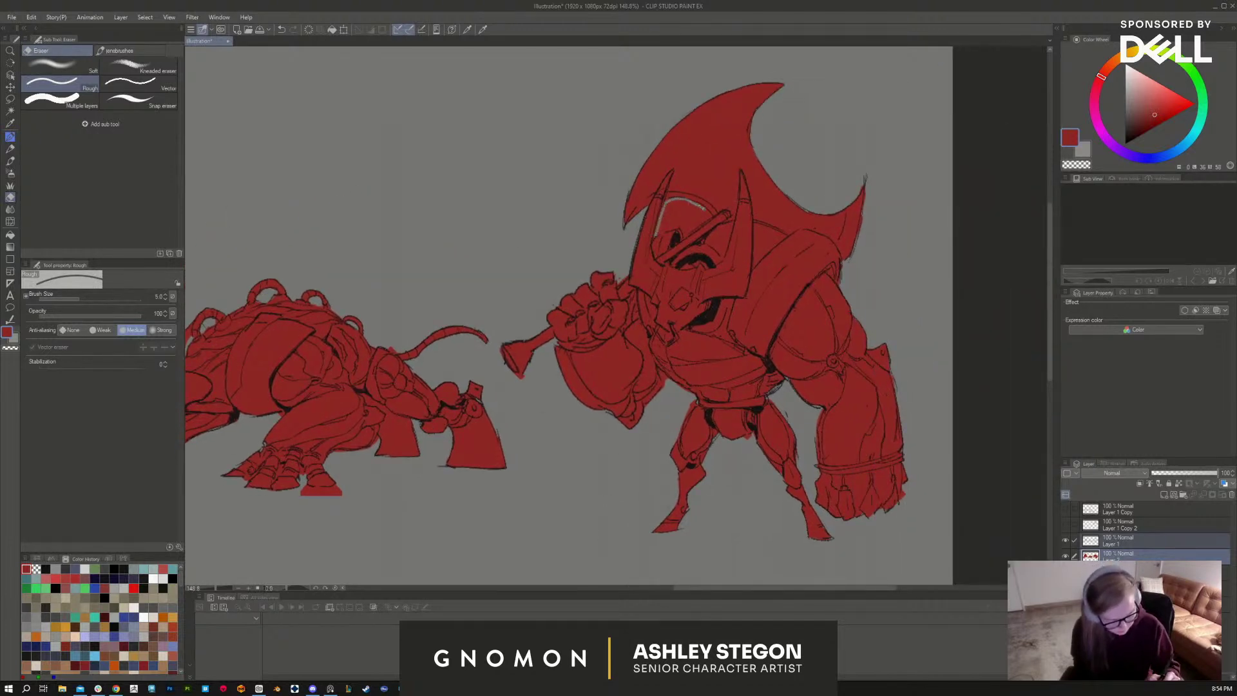
{"action": "key", "text": "bracketright"}
{"action": "key", "text": "bracketright"}
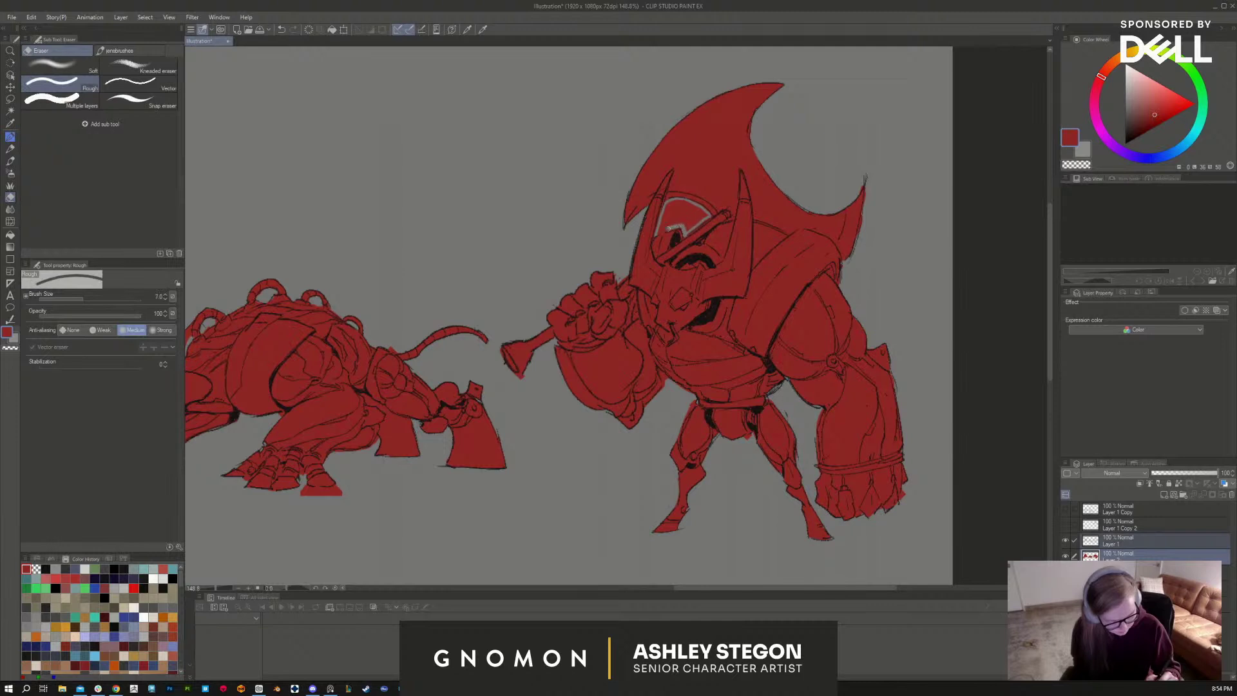
{"action": "key", "text": "bracketright"}
{"action": "key", "text": "bracketright"}
{"action": "key", "text": "bracketright"}
{"action": "key", "text": "bracketright"}
{"action": "key", "text": "bracketright"}
{"action": "mouse_move", "coordinate": [669, 229]}
{"action": "left_mouse_down"}
{"action": "mouse_move", "coordinate": [667, 205]}
{"action": "mouse_move", "coordinate": [702, 212]}
{"action": "mouse_move", "coordinate": [684, 225]}
{"action": "mouse_move", "coordinate": [677, 204]}
{"action": "left_mouse_up"}
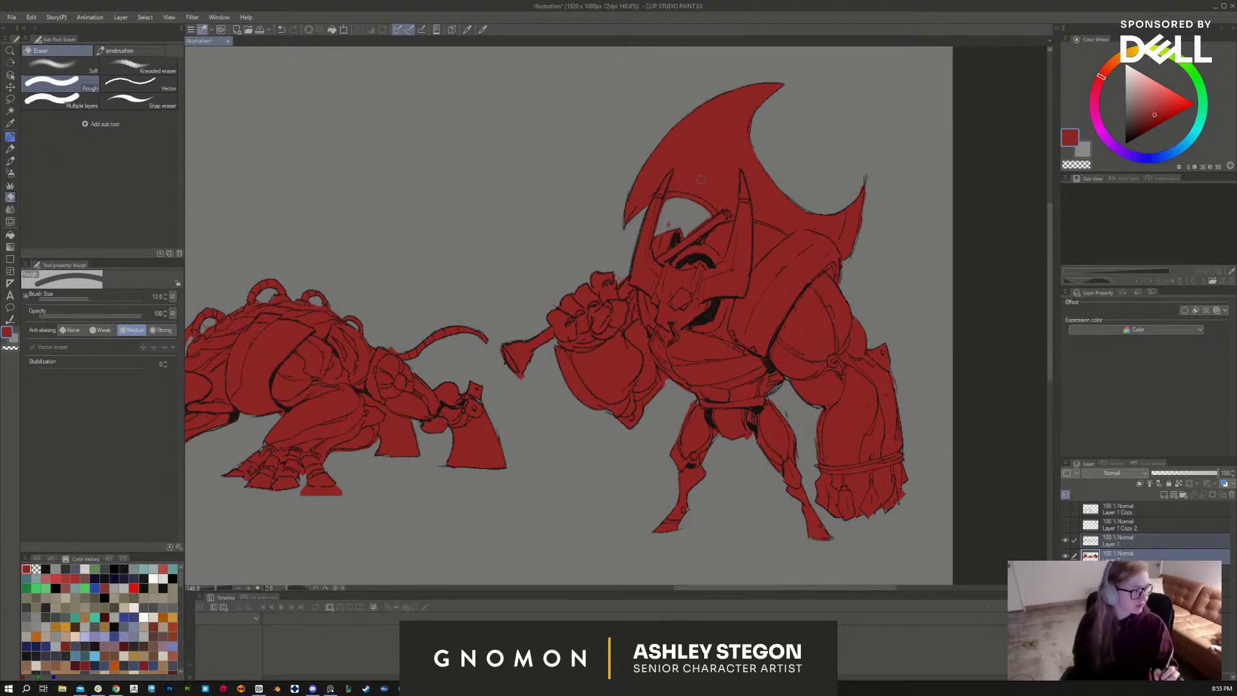
{"action": "key", "text": "bracketleft"}
{"action": "key", "text": "bracketleft"}
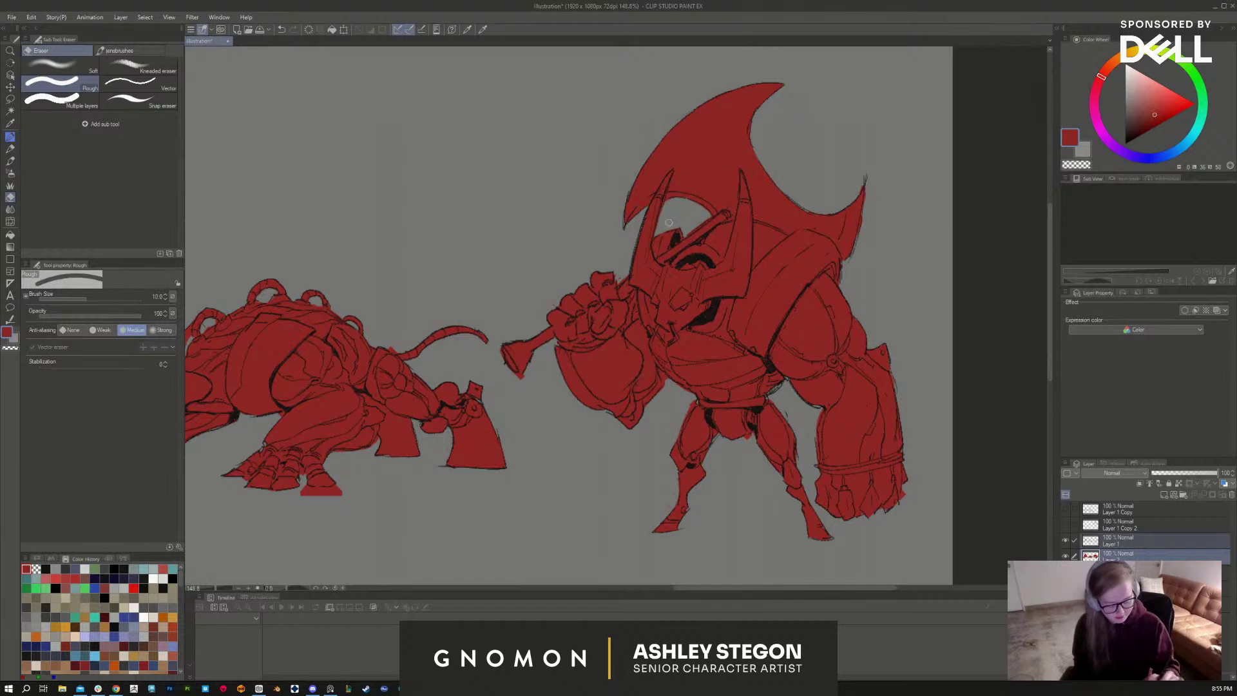
{"action": "key", "text": "bracketleft"}
{"action": "key", "text": "bracketleft"}
{"action": "key", "text": "bracketleft"}
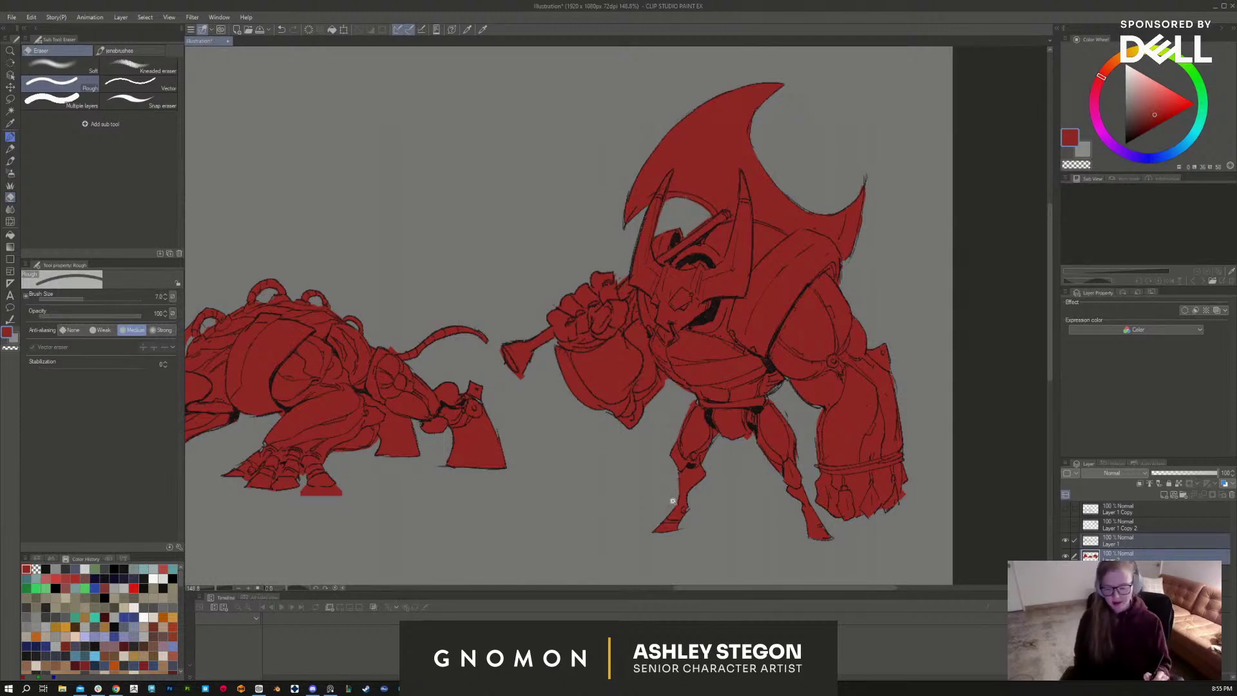
{"action": "scroll", "coordinate": [672, 500], "scroll_direction": "down", "scroll_amount": 2}
{"action": "key", "text": "b"}
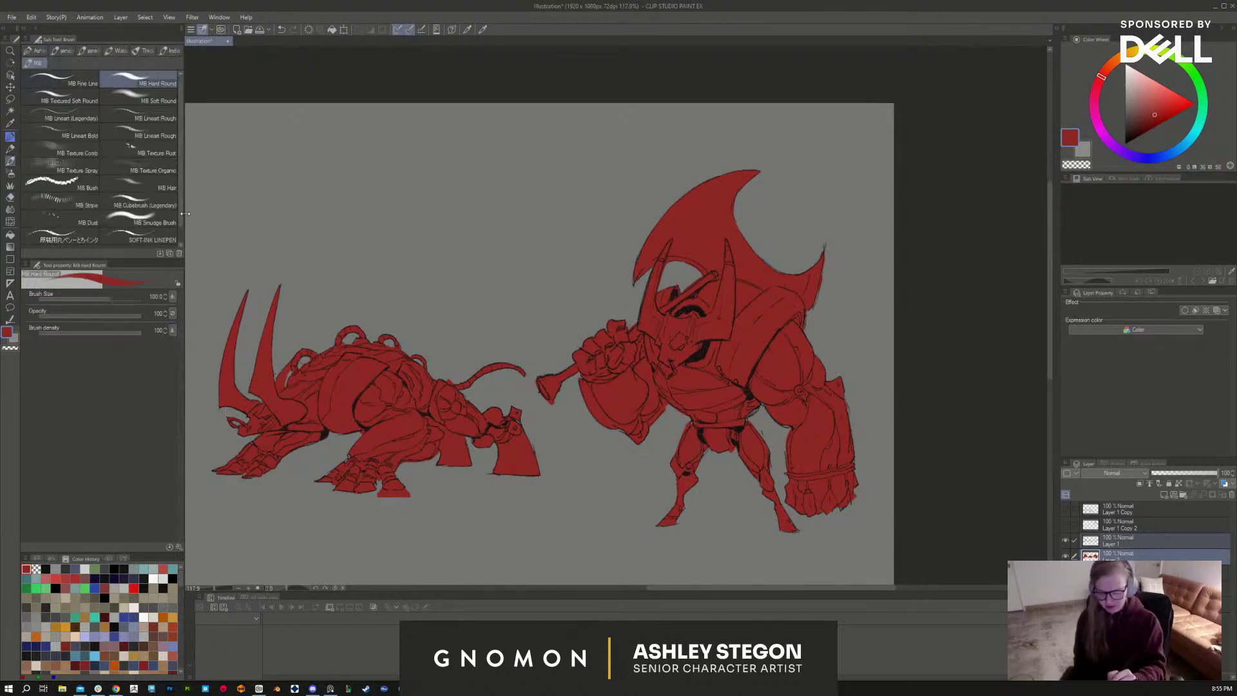
{"action": "scroll", "coordinate": [163, 250], "scroll_direction": "down", "scroll_amount": 1}
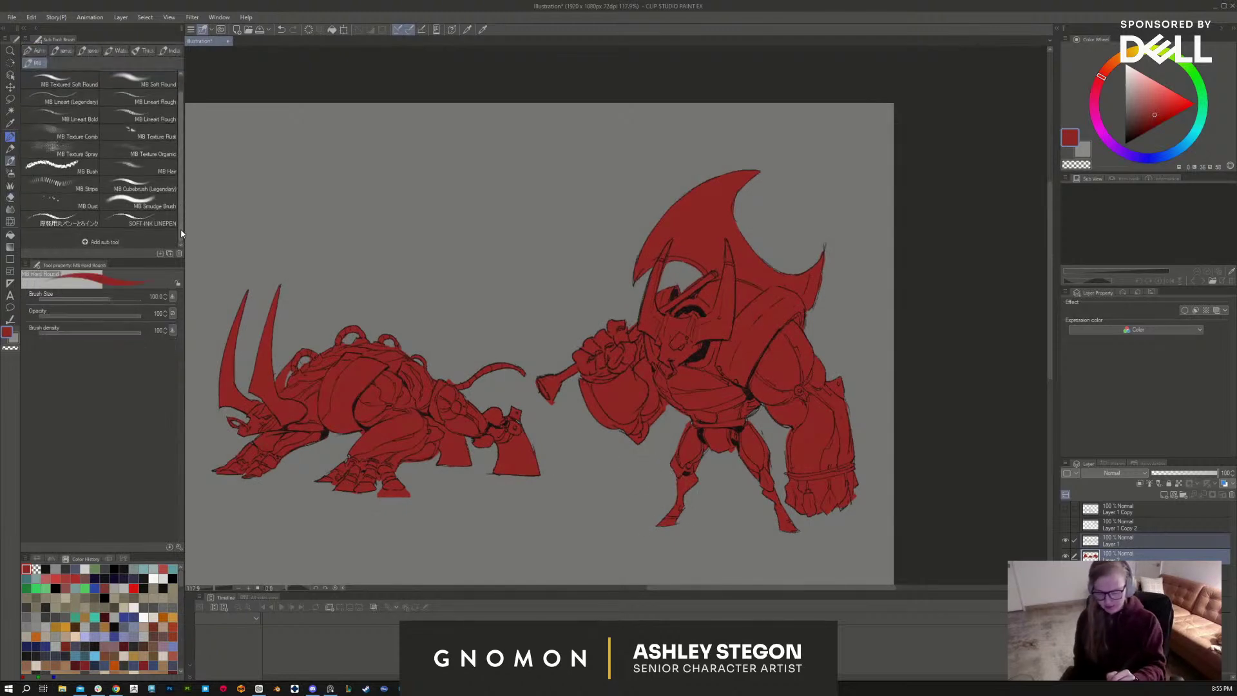
{"action": "left_click", "coordinate": [149, 221]}
{"action": "left_click", "coordinate": [1114, 139]}
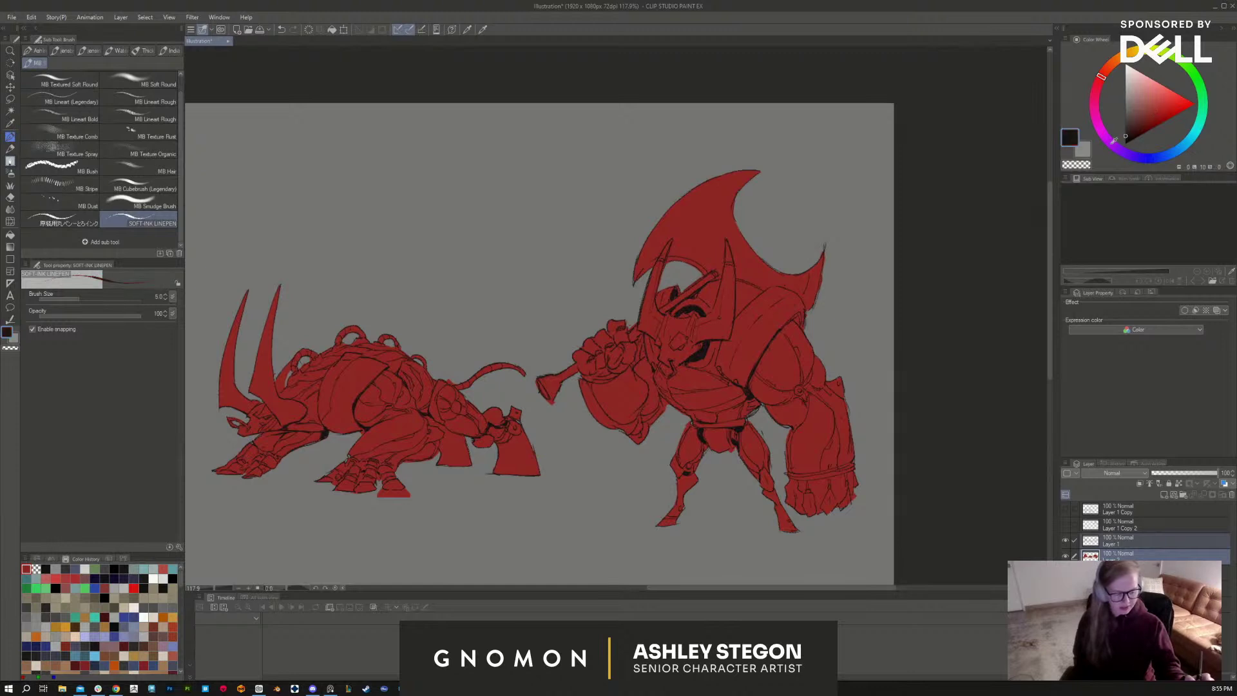
{"action": "mouse_move", "coordinate": [544, 276]}
{"action": "left_mouse_down"}
{"action": "mouse_move", "coordinate": [583, 273]}
{"action": "mouse_move", "coordinate": [597, 286]}
{"action": "mouse_move", "coordinate": [551, 330]}
{"action": "mouse_move", "coordinate": [605, 310]}
{"action": "mouse_move", "coordinate": [573, 351]}
{"action": "left_mouse_up"}
{"action": "key", "text": "ctrl+z"}
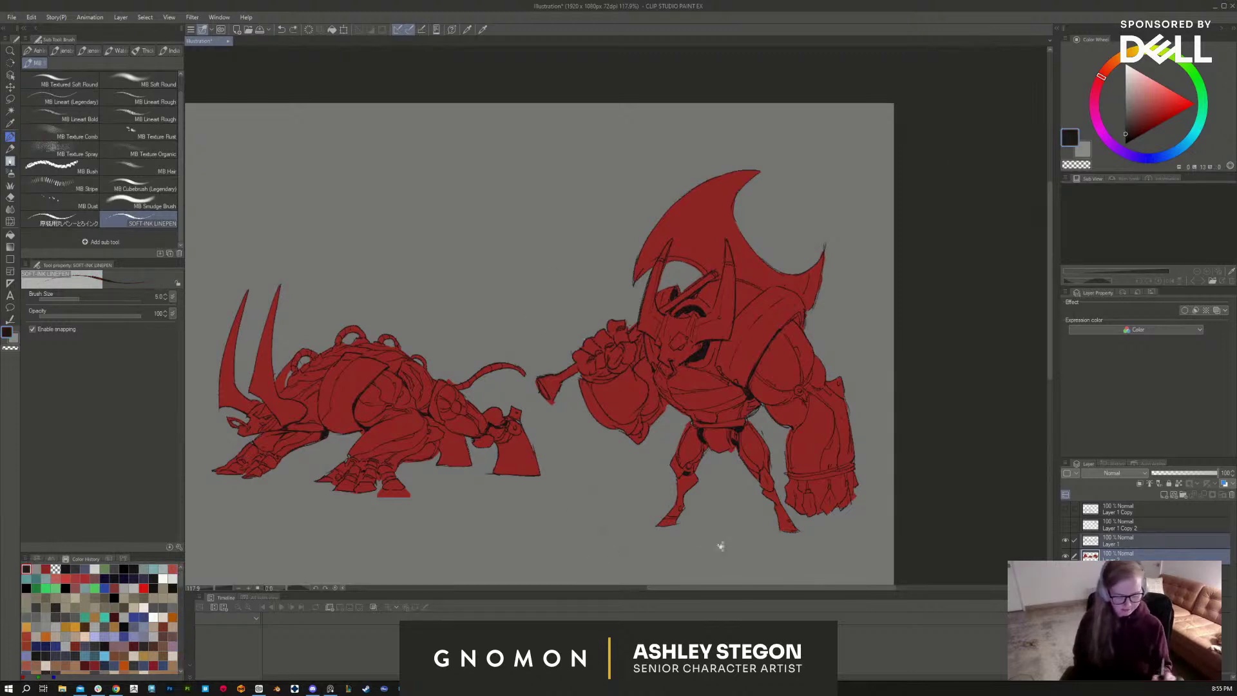
Step: Try a dark grey patch at the base of the tusked creature's tusk using the MB Cubebrush (Legendary) at size 17
{"action": "left_click_drag", "start_coordinate": [720, 546], "coordinate": [845, 496]}
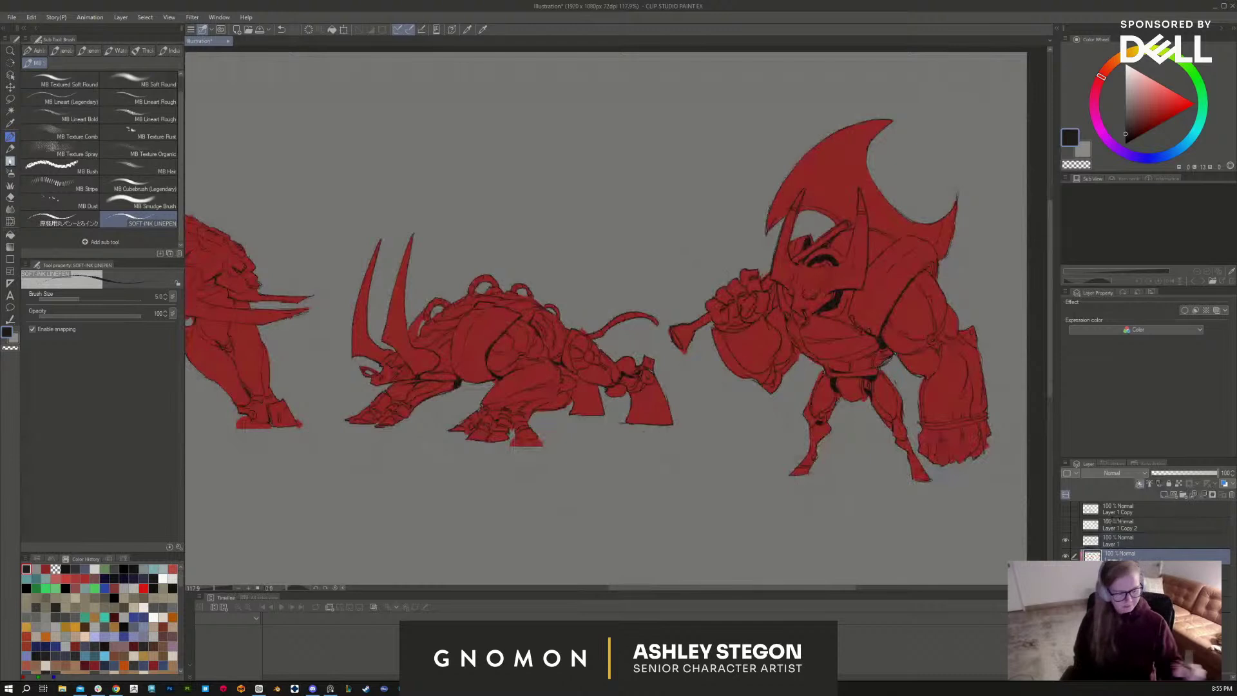
{"action": "left_click", "coordinate": [1128, 118]}
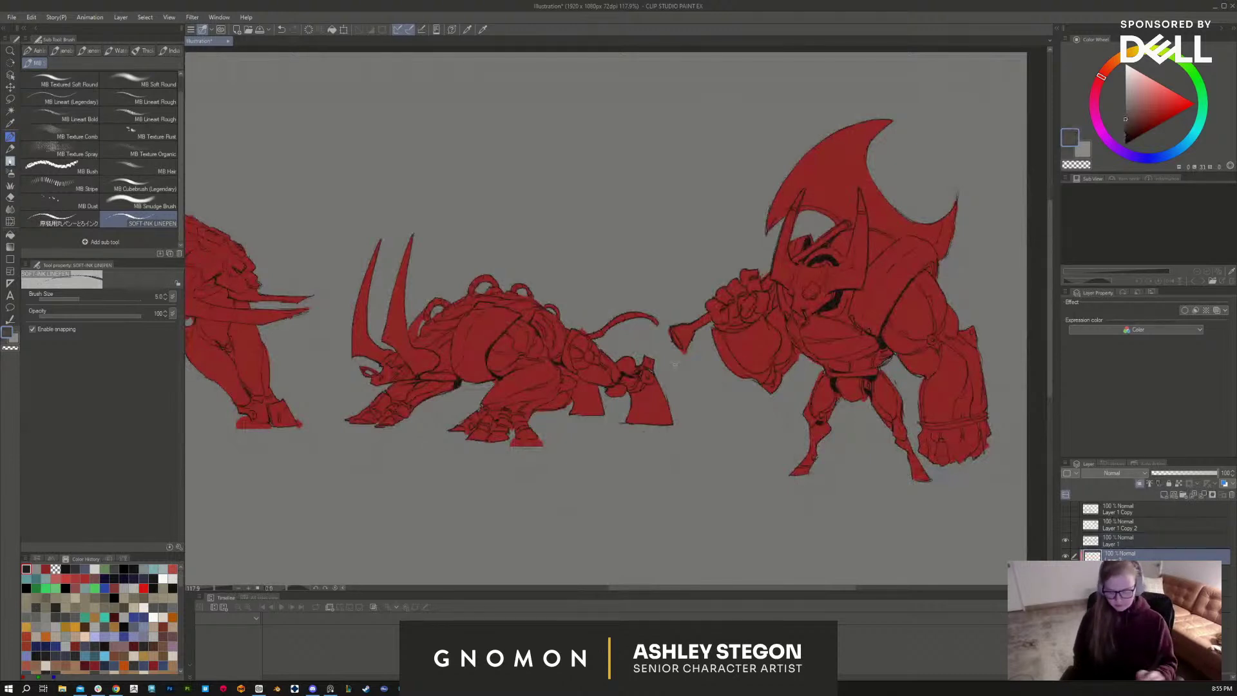
{"action": "left_click", "coordinate": [139, 206]}
{"action": "left_click_drag", "start_coordinate": [384, 459], "coordinate": [497, 489]}
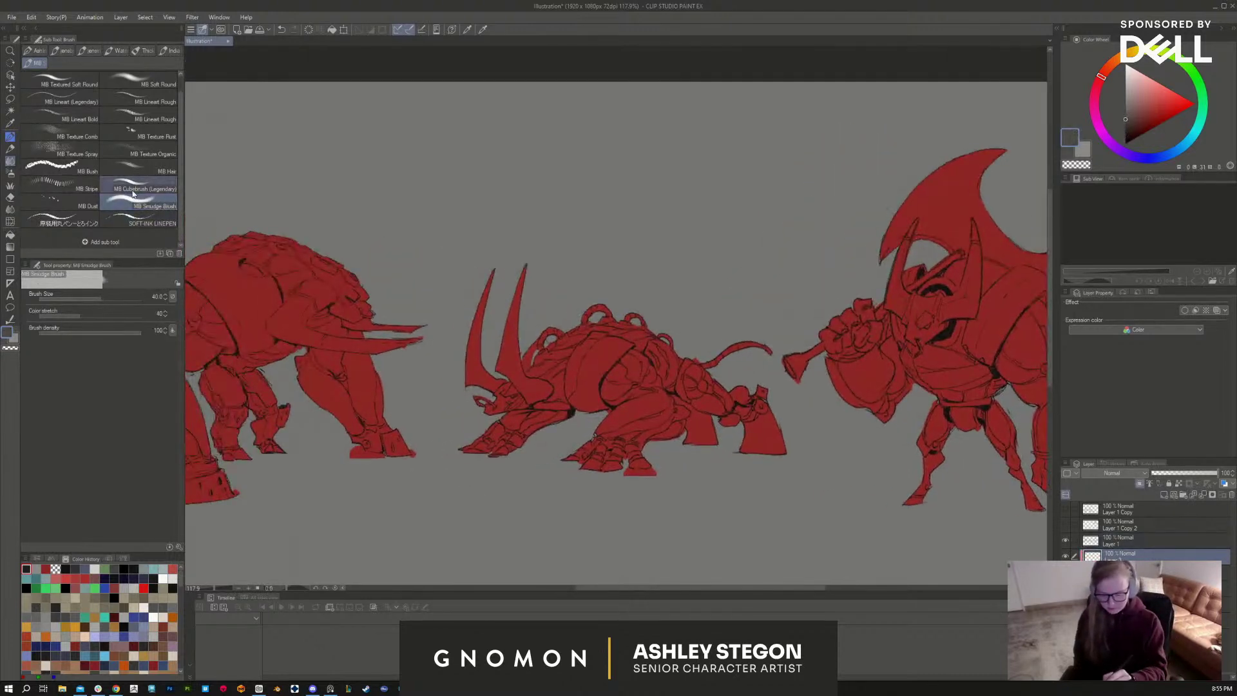
{"action": "left_click", "coordinate": [139, 188]}
{"action": "key", "text": "bracketright"}
{"action": "key", "text": "bracketright"}
{"action": "key", "text": "bracketright"}
{"action": "key", "text": "bracketright"}
{"action": "key", "text": "bracketright"}
{"action": "key", "text": "bracketright"}
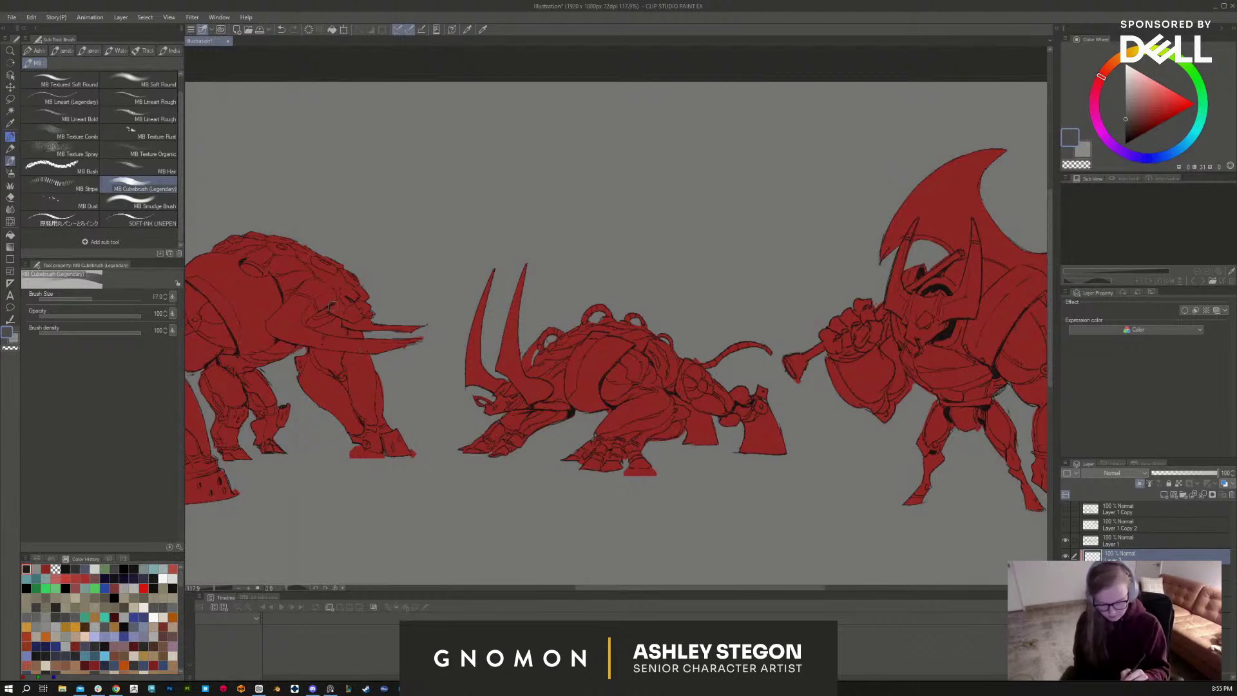
{"action": "left_click_drag", "start_coordinate": [308, 298], "coordinate": [316, 303]}
{"action": "left_click", "coordinate": [334, 298], "text": "alt"}
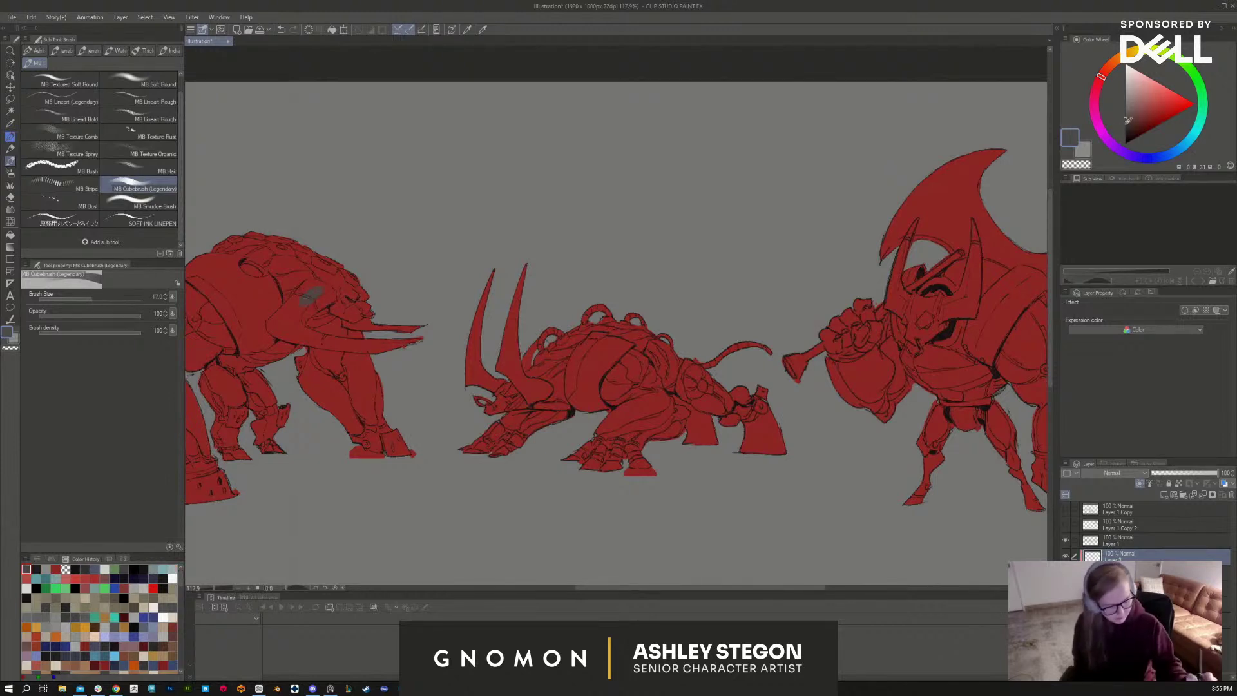
Step: Sample the background grey and fill the tusked creature's near tusk and its thick base with it
{"action": "mouse_move", "coordinate": [314, 287]}
{"action": "left_mouse_down"}
{"action": "mouse_move", "coordinate": [336, 302]}
{"action": "mouse_move", "coordinate": [318, 293]}
{"action": "mouse_move", "coordinate": [301, 308]}
{"action": "mouse_move", "coordinate": [329, 297]}
{"action": "mouse_move", "coordinate": [305, 286]}
{"action": "mouse_move", "coordinate": [283, 313]}
{"action": "mouse_move", "coordinate": [304, 293]}
{"action": "mouse_move", "coordinate": [324, 299]}
{"action": "mouse_move", "coordinate": [296, 319]}
{"action": "left_mouse_up"}
{"action": "key", "text": "bracketleft"}
{"action": "key", "text": "bracketleft"}
{"action": "left_click", "coordinate": [507, 237], "text": "alt"}
{"action": "key", "text": "g"}
{"action": "left_click", "coordinate": [367, 343]}
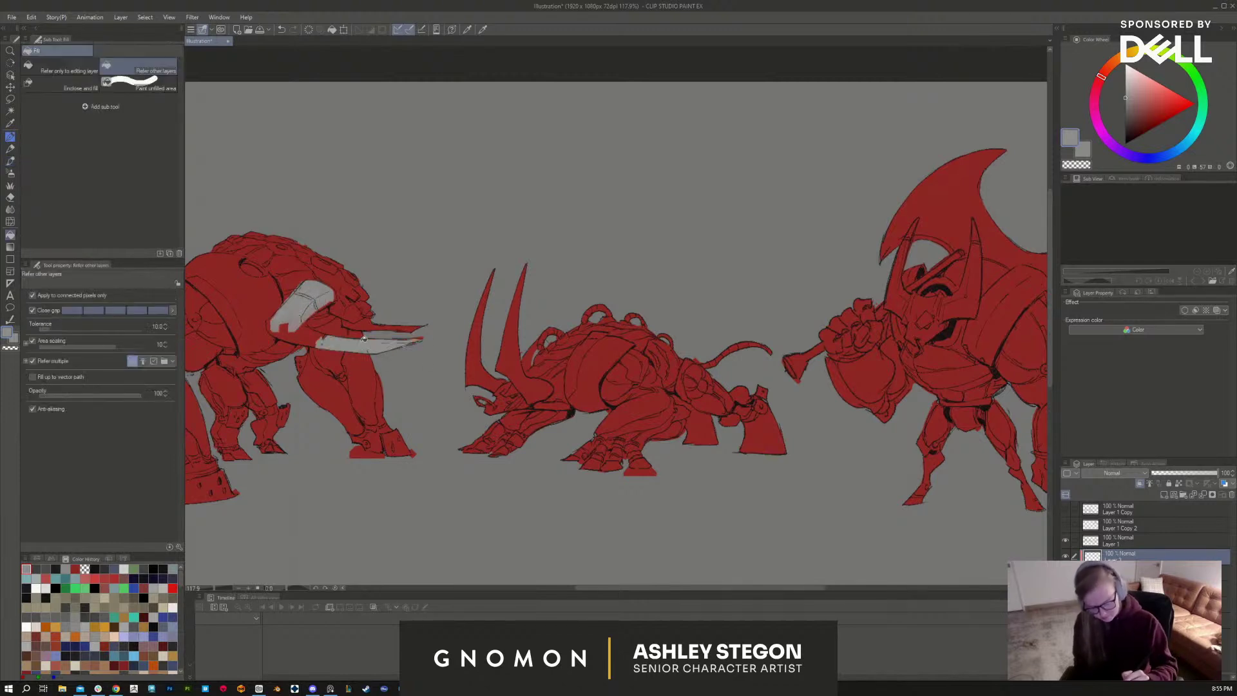
{"action": "left_click", "coordinate": [303, 332]}
{"action": "left_click", "coordinate": [276, 324]}
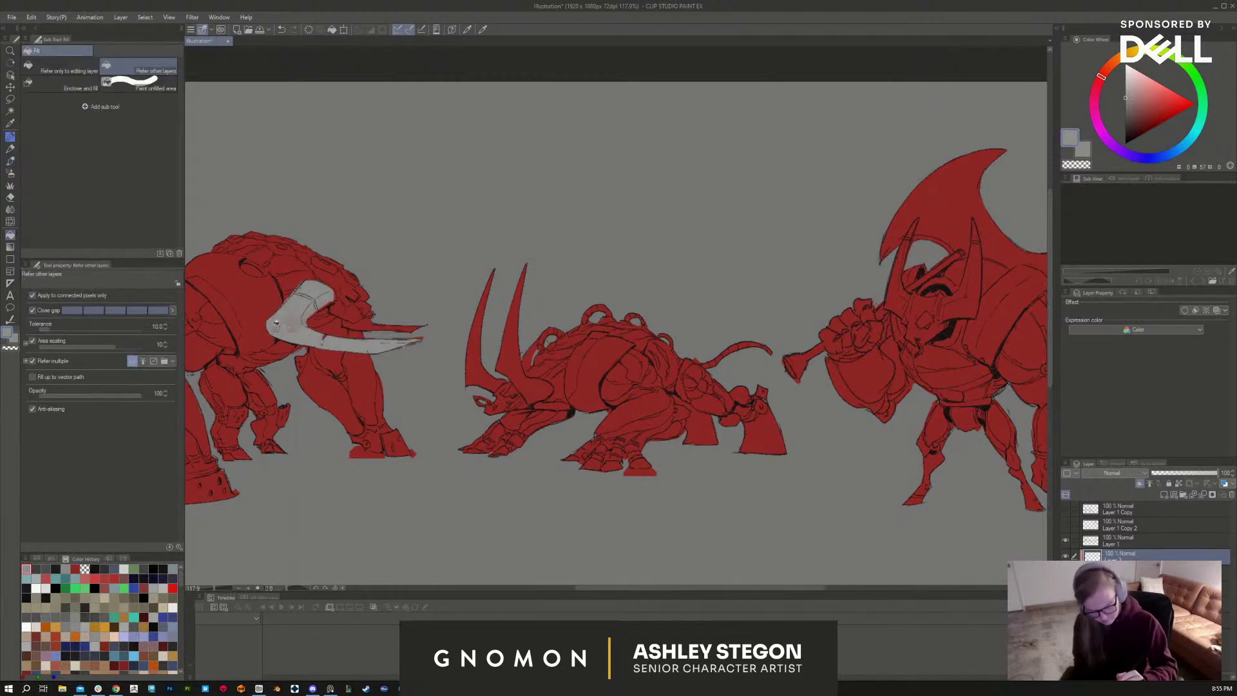
Step: Fill the broad shell plate behind the tusked creature's head and its far tusk with the same grey
{"action": "left_click", "coordinate": [254, 296]}
{"action": "left_click_drag", "start_coordinate": [385, 307], "coordinate": [506, 326]}
{"action": "left_click", "coordinate": [494, 342]}
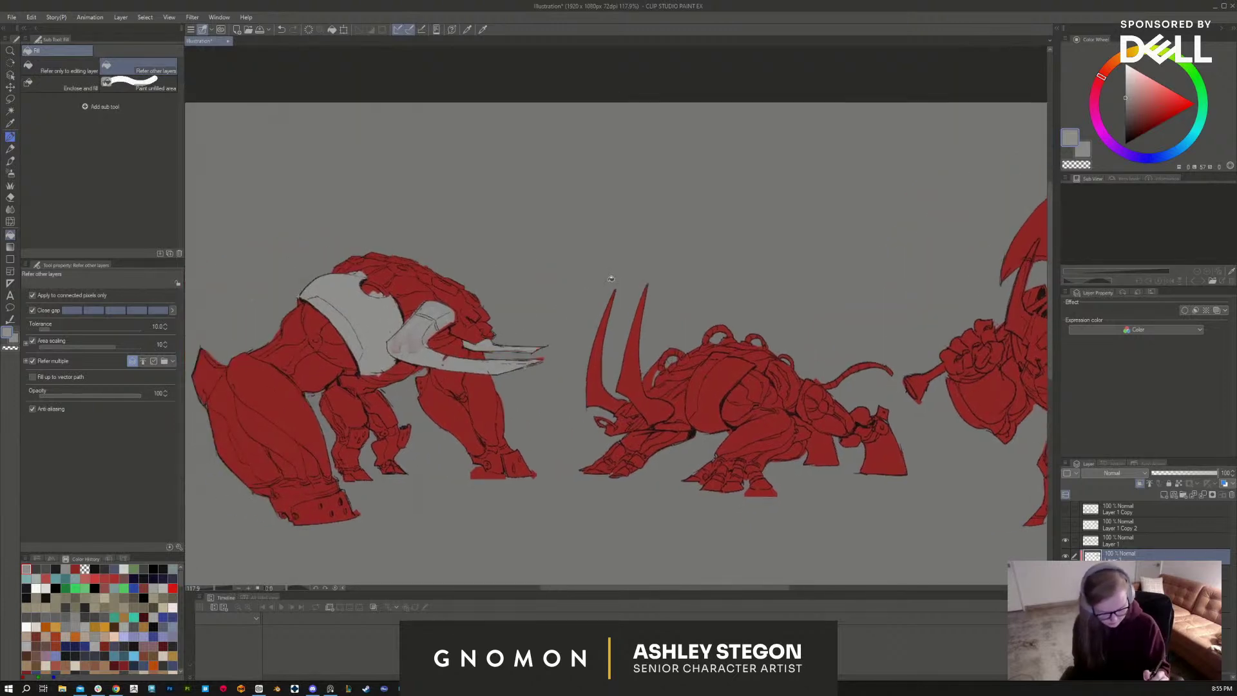
Step: Fill the tusked creature's front hoof and the armour pieces of its two small rear legs with grey
{"action": "left_click", "coordinate": [522, 464]}
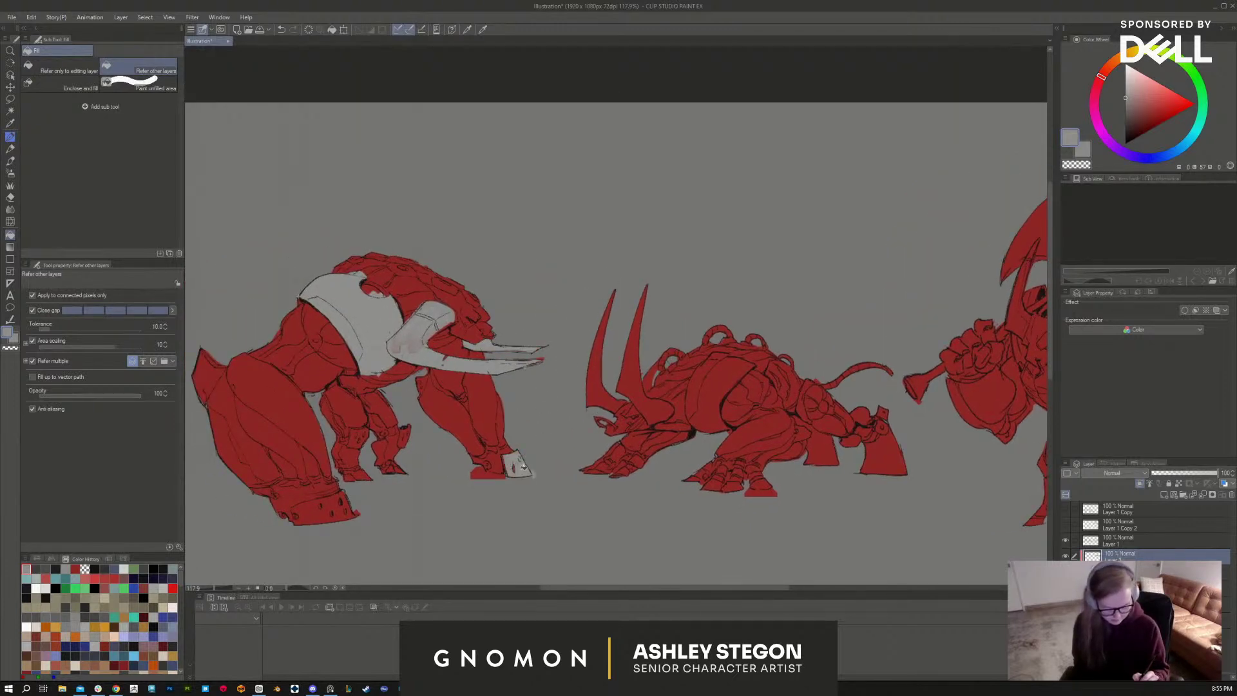
{"action": "left_click", "coordinate": [507, 457]}
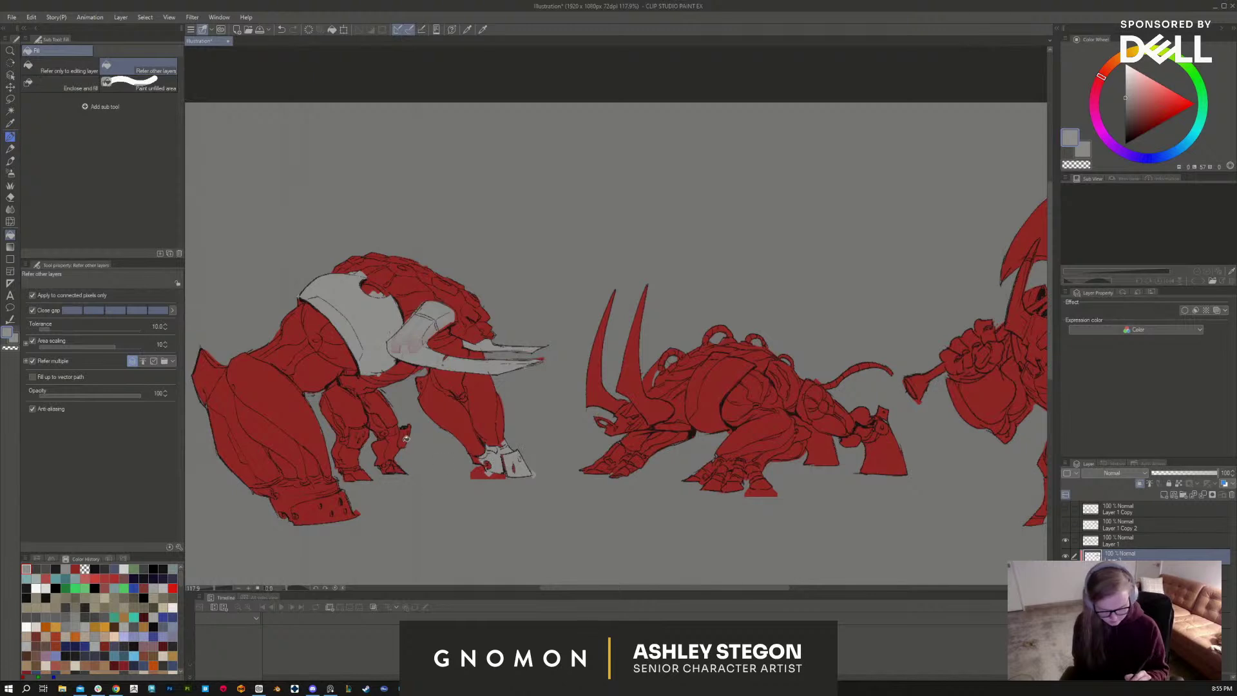
{"action": "left_click", "coordinate": [403, 441]}
{"action": "left_click", "coordinate": [391, 402]}
{"action": "left_click", "coordinate": [360, 403]}
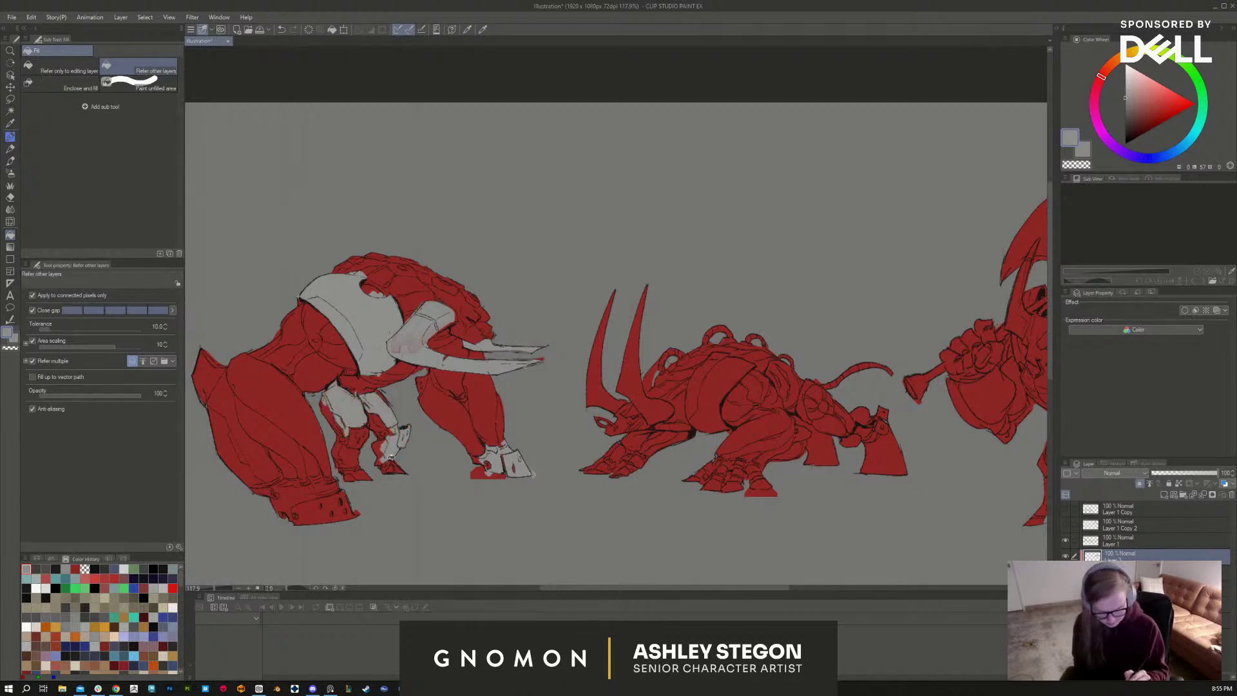
{"action": "left_click", "coordinate": [358, 438]}
{"action": "left_click", "coordinate": [353, 453]}
{"action": "left_click", "coordinate": [367, 476]}
{"action": "left_click", "coordinate": [353, 478]}
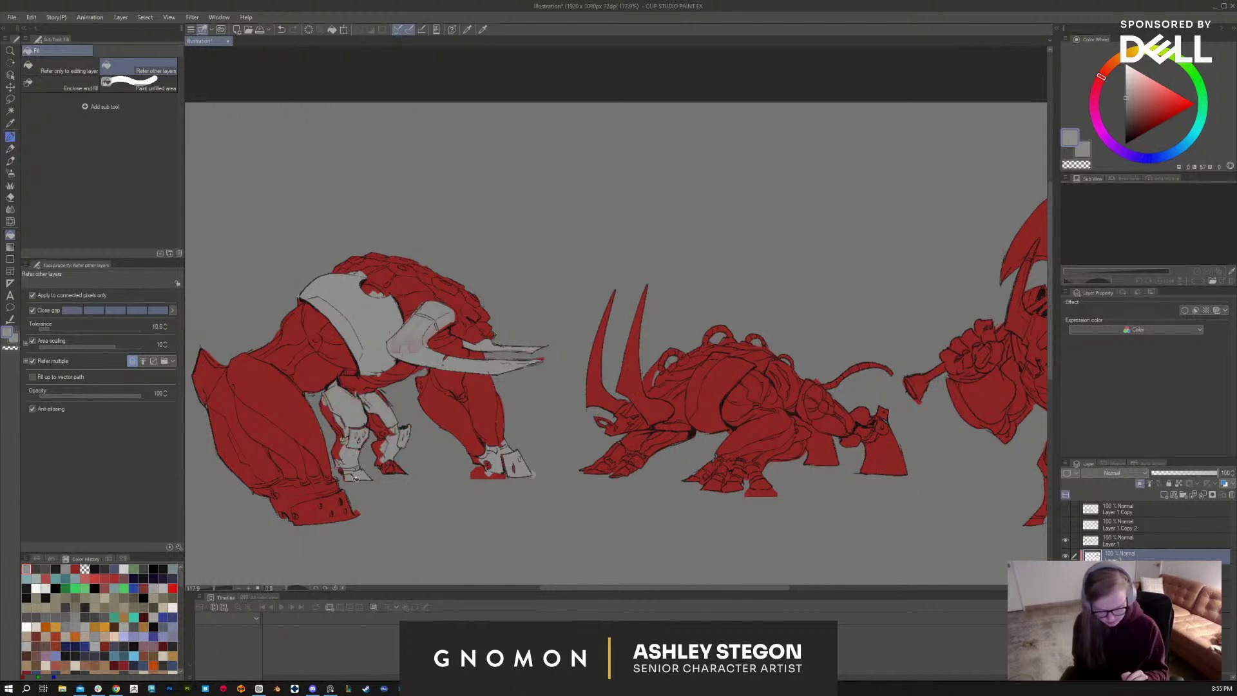
Step: Fill the plates of the tusked creature's large fist and its elbow spike with grey
{"action": "left_click", "coordinate": [337, 504]}
{"action": "left_click", "coordinate": [310, 506]}
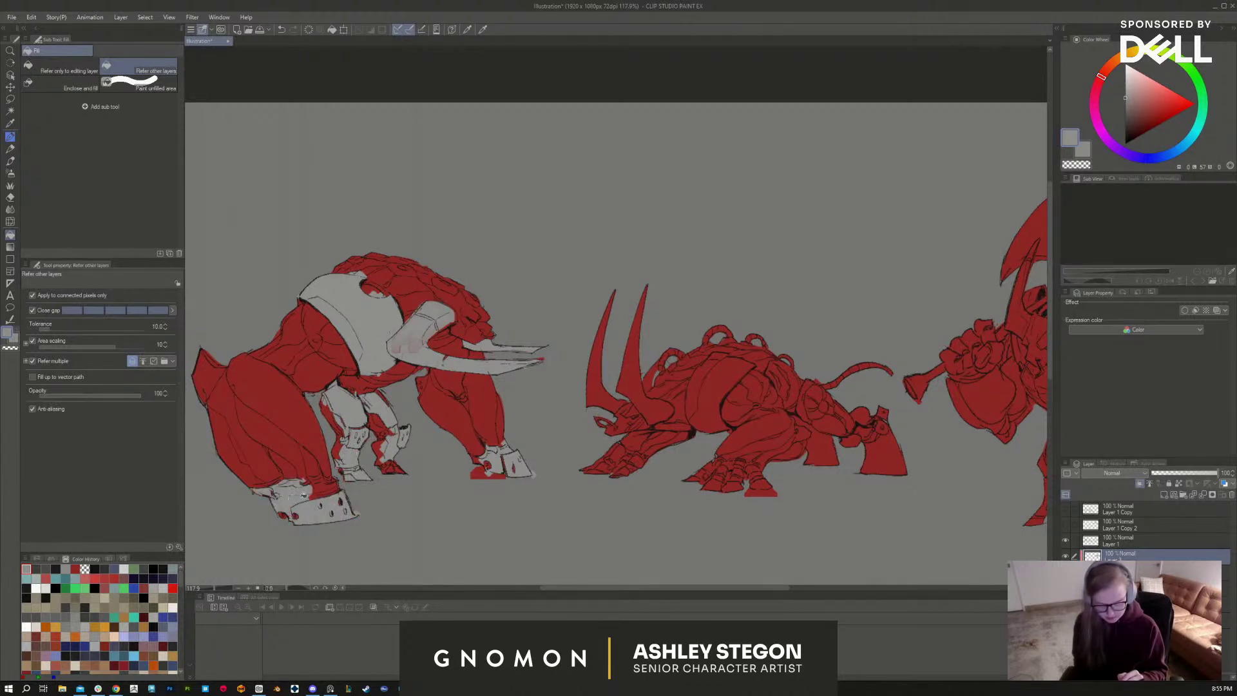
{"action": "left_click", "coordinate": [290, 493]}
{"action": "left_click", "coordinate": [211, 380]}
{"action": "left_click", "coordinate": [215, 361]}
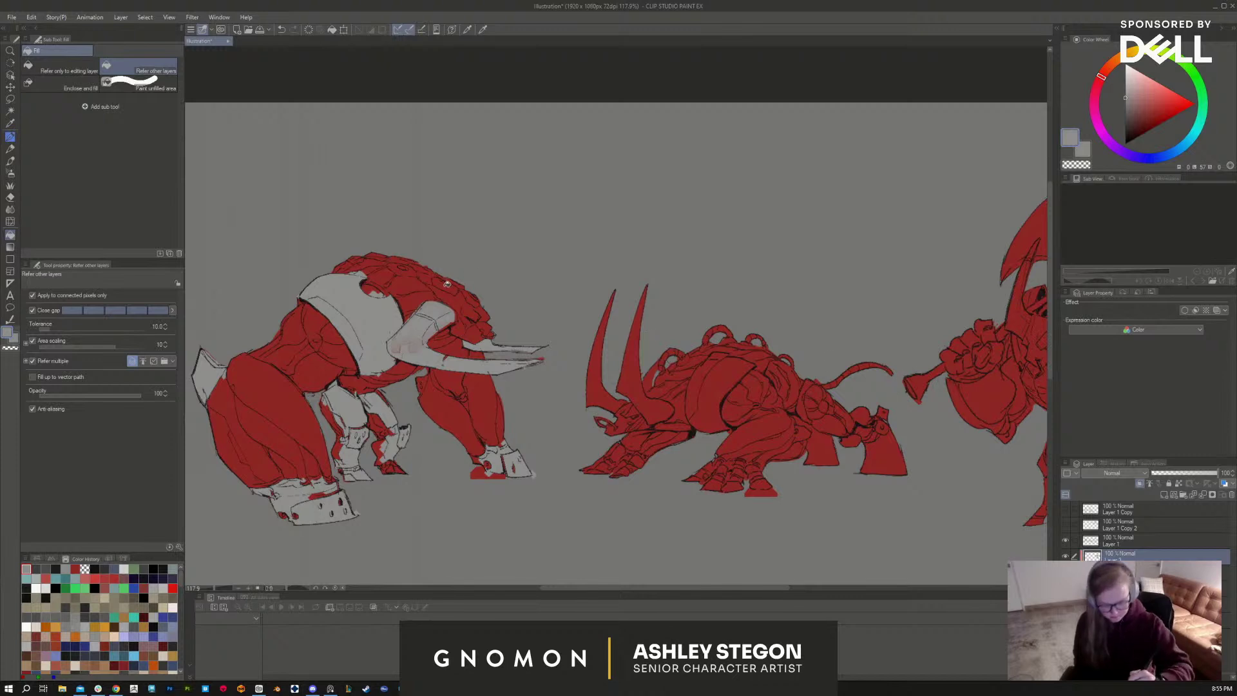
Step: Fill the row of plates along the tusked creature's back ridge with grey
{"action": "left_click", "coordinate": [451, 279]}
{"action": "left_click", "coordinate": [427, 277]}
{"action": "left_click", "coordinate": [420, 263]}
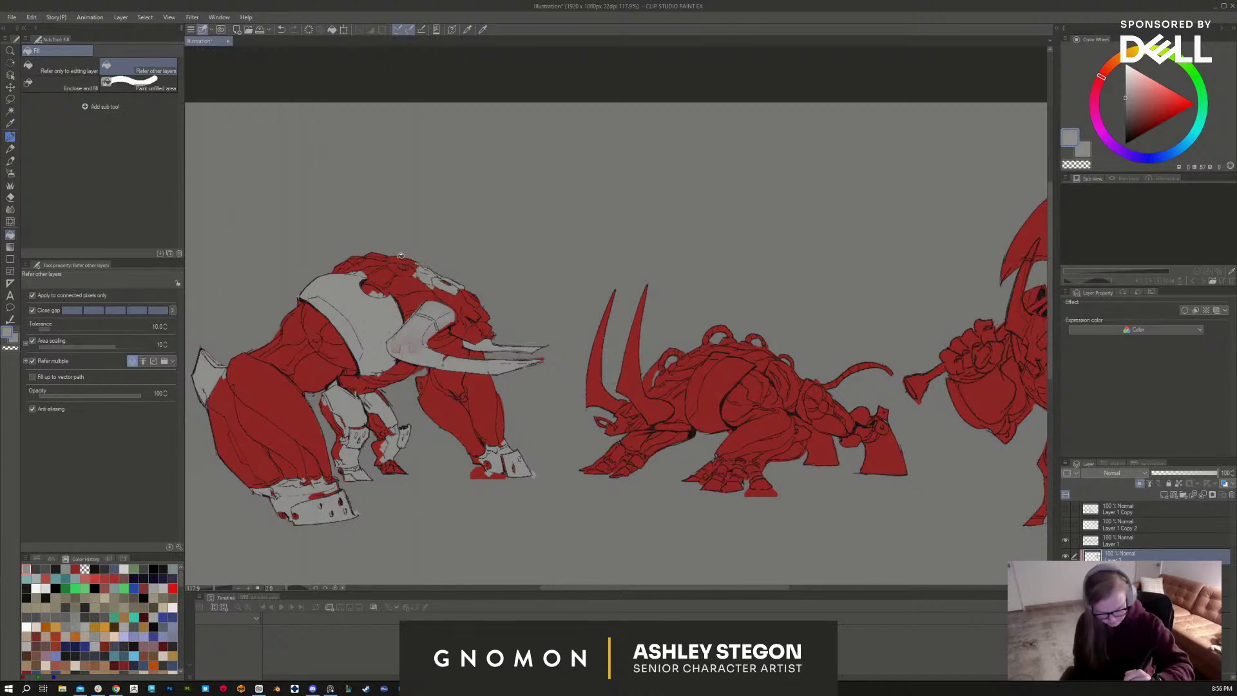
{"action": "left_click", "coordinate": [398, 258]}
{"action": "left_click", "coordinate": [394, 264]}
{"action": "left_click", "coordinate": [383, 251]}
{"action": "left_click", "coordinate": [378, 252]}
{"action": "left_click", "coordinate": [365, 253]}
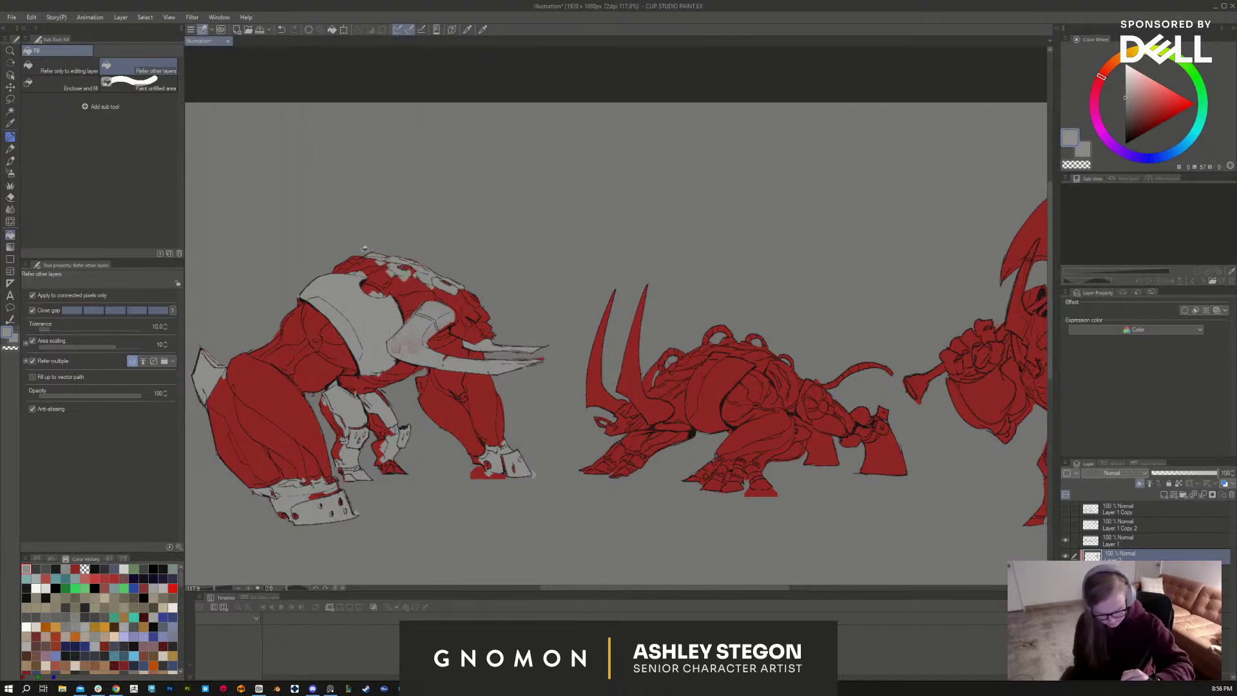
{"action": "left_click", "coordinate": [354, 253]}
Step: Fill the plates on the tusked creature's brow, face and snout with grey
{"action": "left_click_drag", "start_coordinate": [700, 533], "coordinate": [649, 507]}
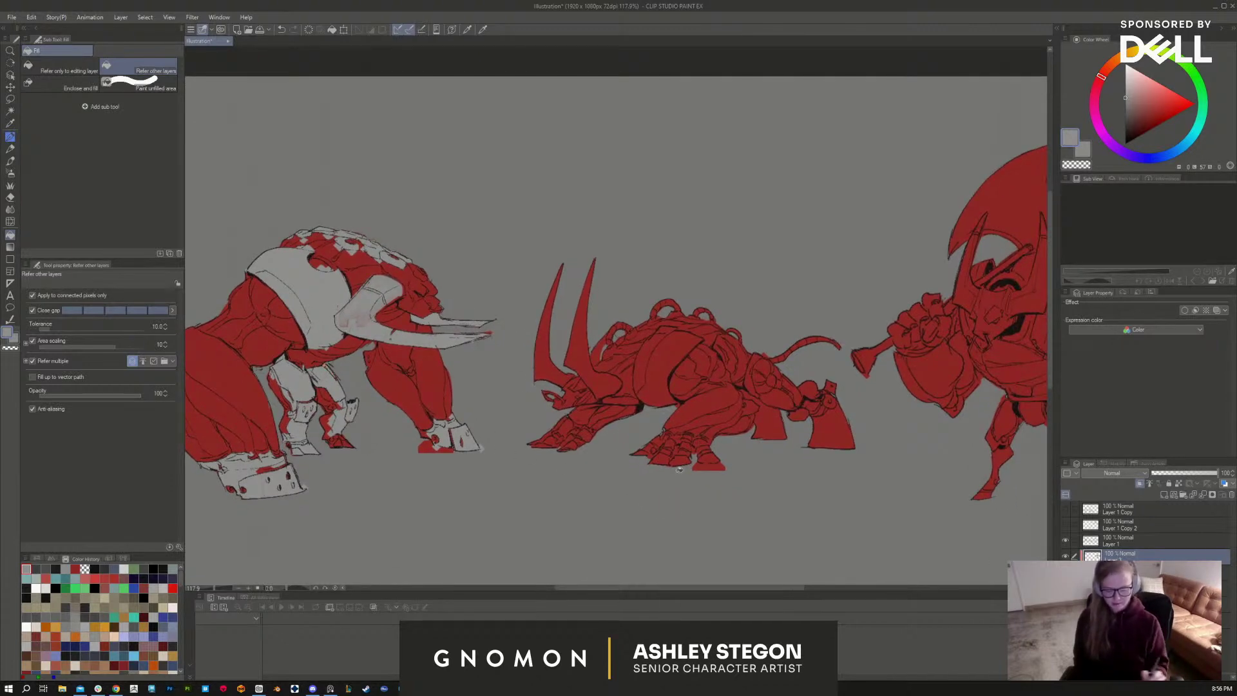
{"action": "left_click_drag", "start_coordinate": [749, 525], "coordinate": [636, 534]}
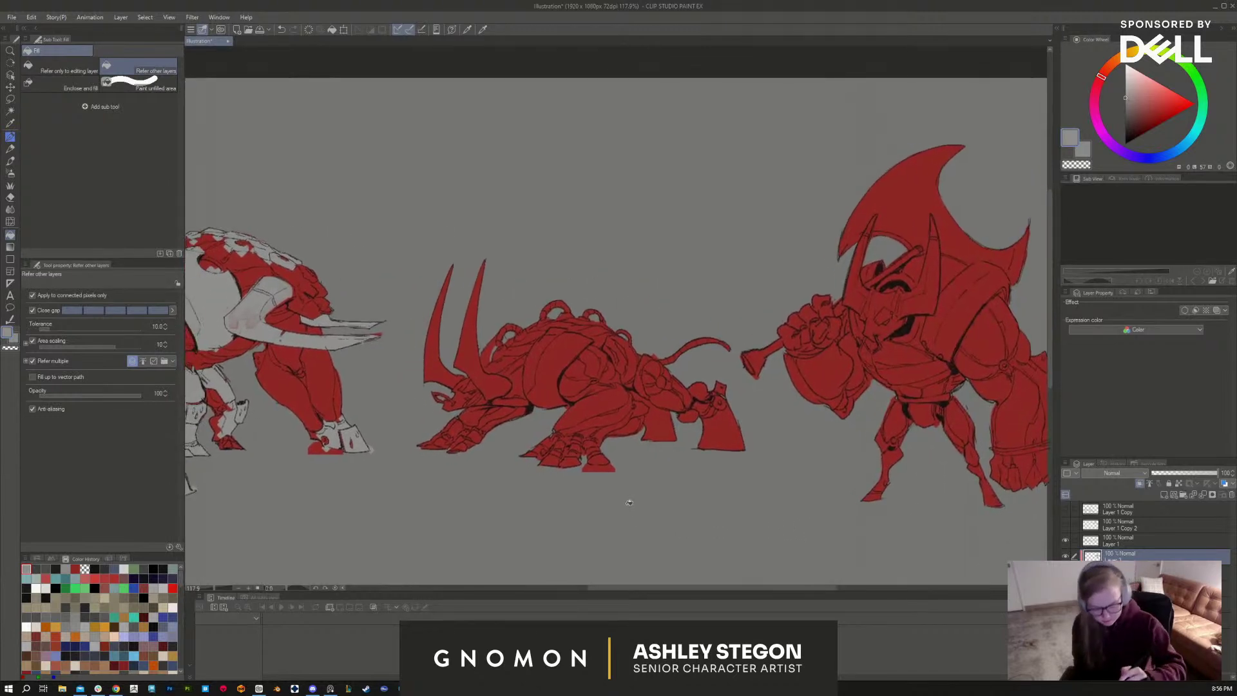
{"action": "left_click", "coordinate": [311, 285]}
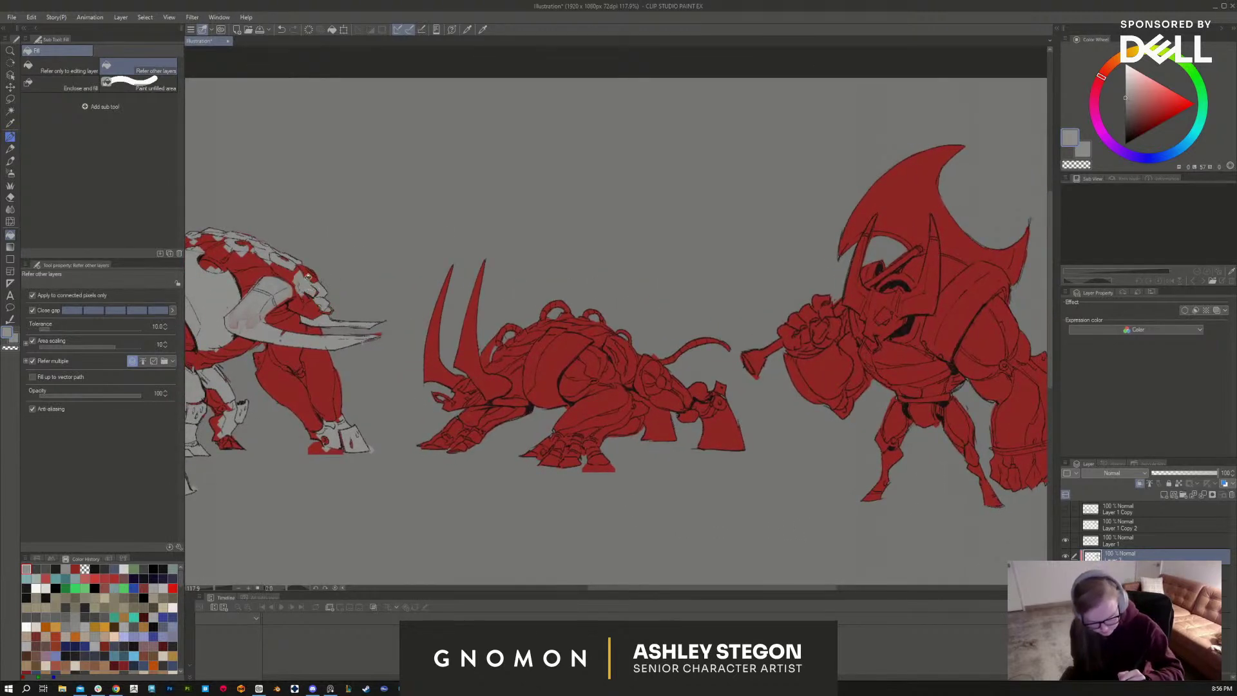
{"action": "left_click", "coordinate": [289, 272]}
{"action": "left_click", "coordinate": [316, 306]}
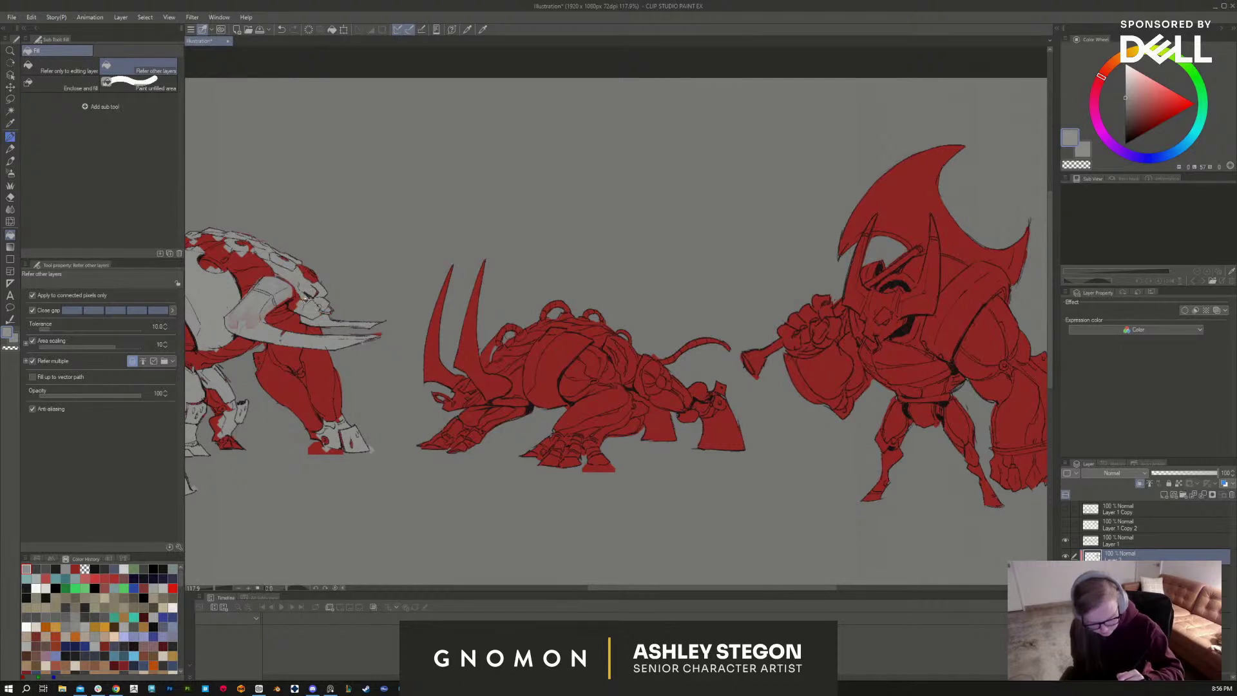
{"action": "left_click", "coordinate": [298, 287]}
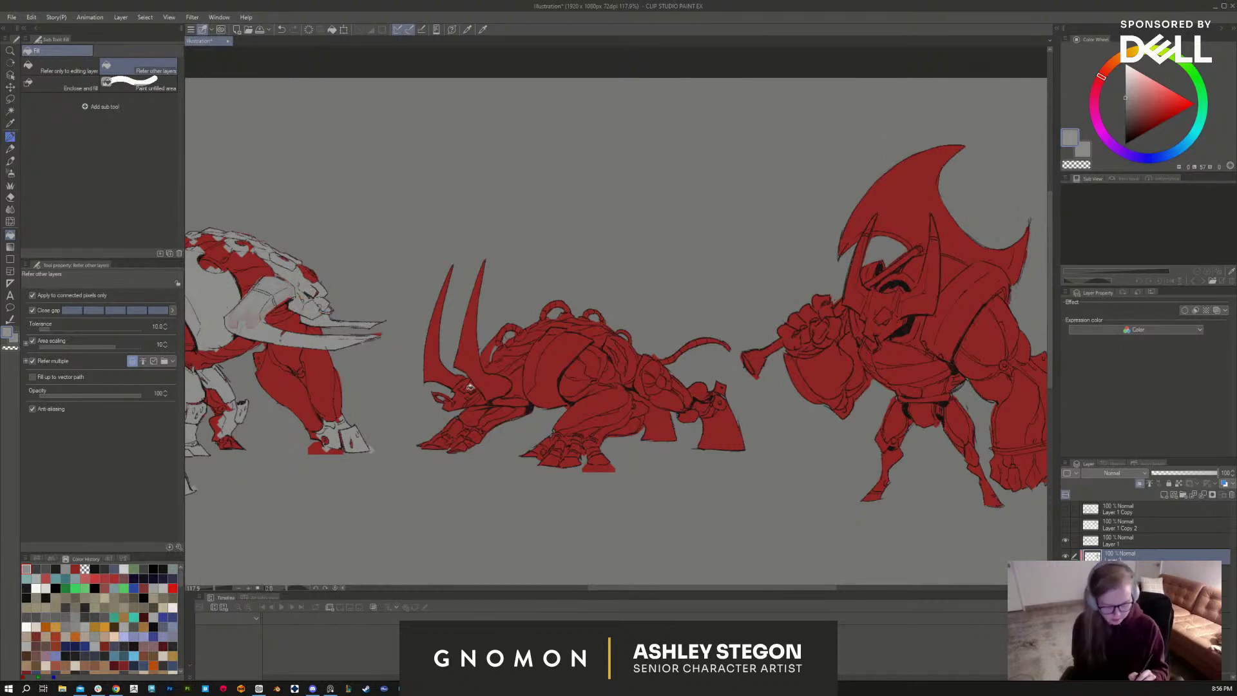
Step: Fill the crouching creature's face plates and both of its long upright horns with grey
{"action": "left_click", "coordinate": [461, 389]}
{"action": "left_click", "coordinate": [461, 391]}
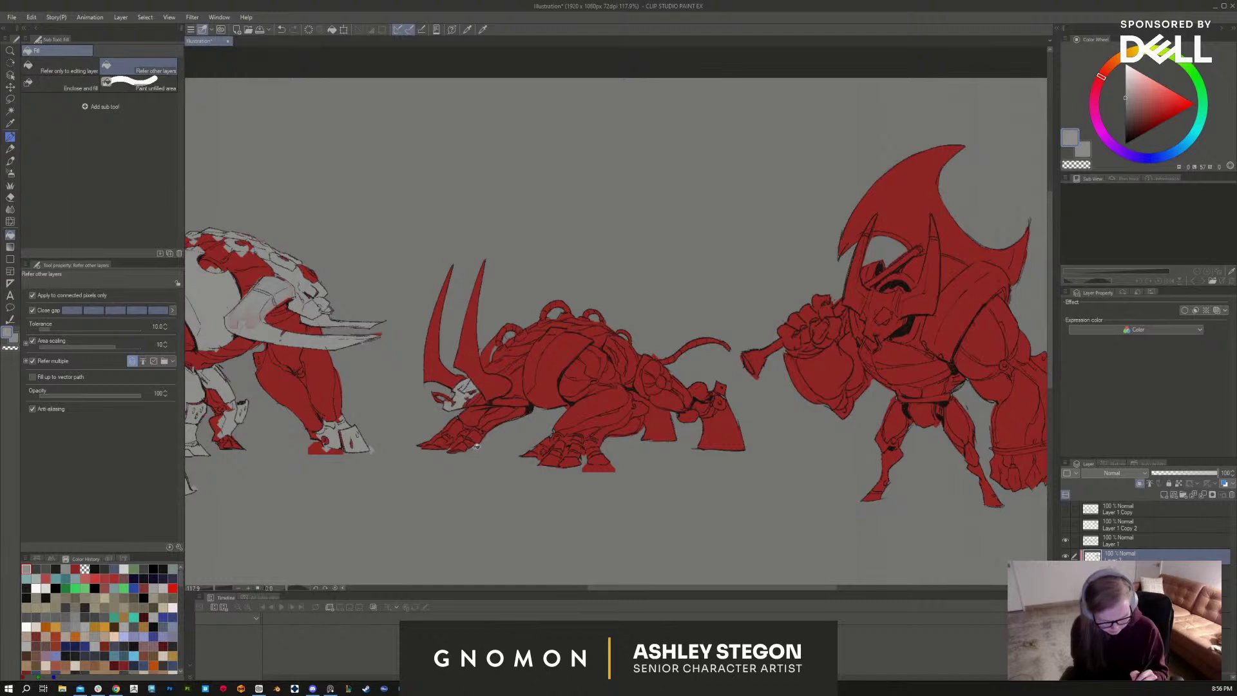
{"action": "left_click", "coordinate": [489, 379]}
{"action": "left_click", "coordinate": [437, 325]}
{"action": "left_click", "coordinate": [470, 319]}
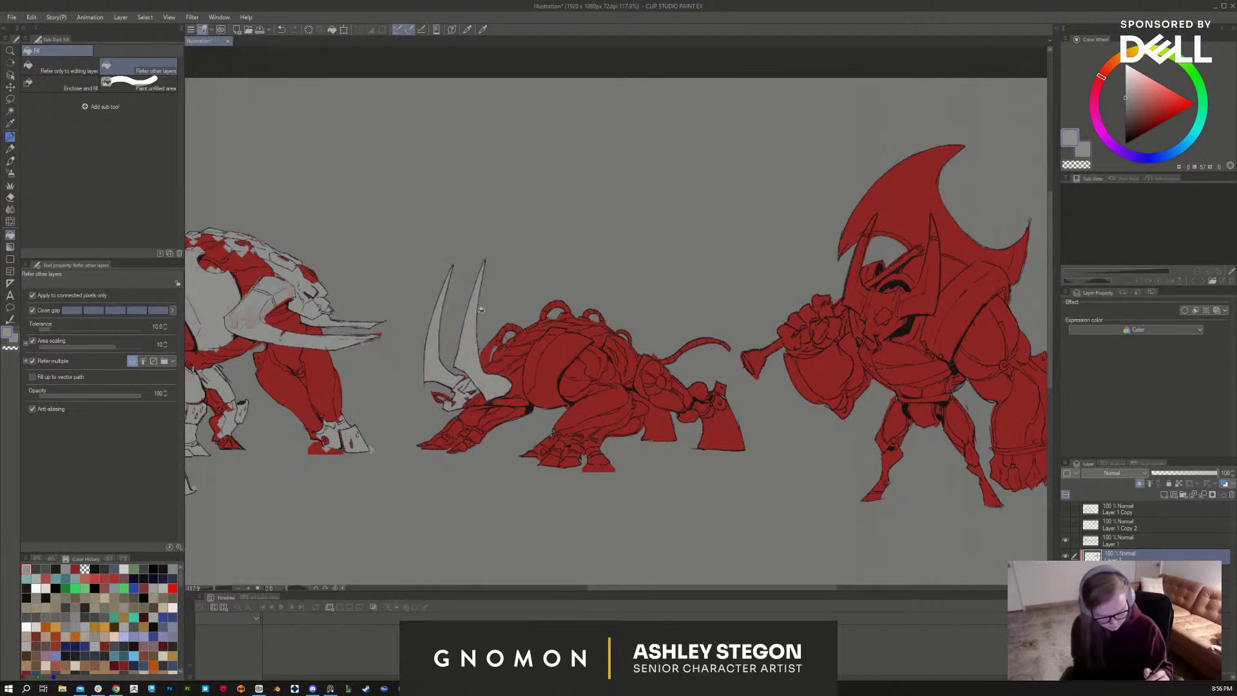
Step: Fill the crouching creature's broad side plate with grey and try filling the small shapes behind its horns
{"action": "left_click", "coordinate": [556, 363]}
{"action": "left_click", "coordinate": [509, 351]}
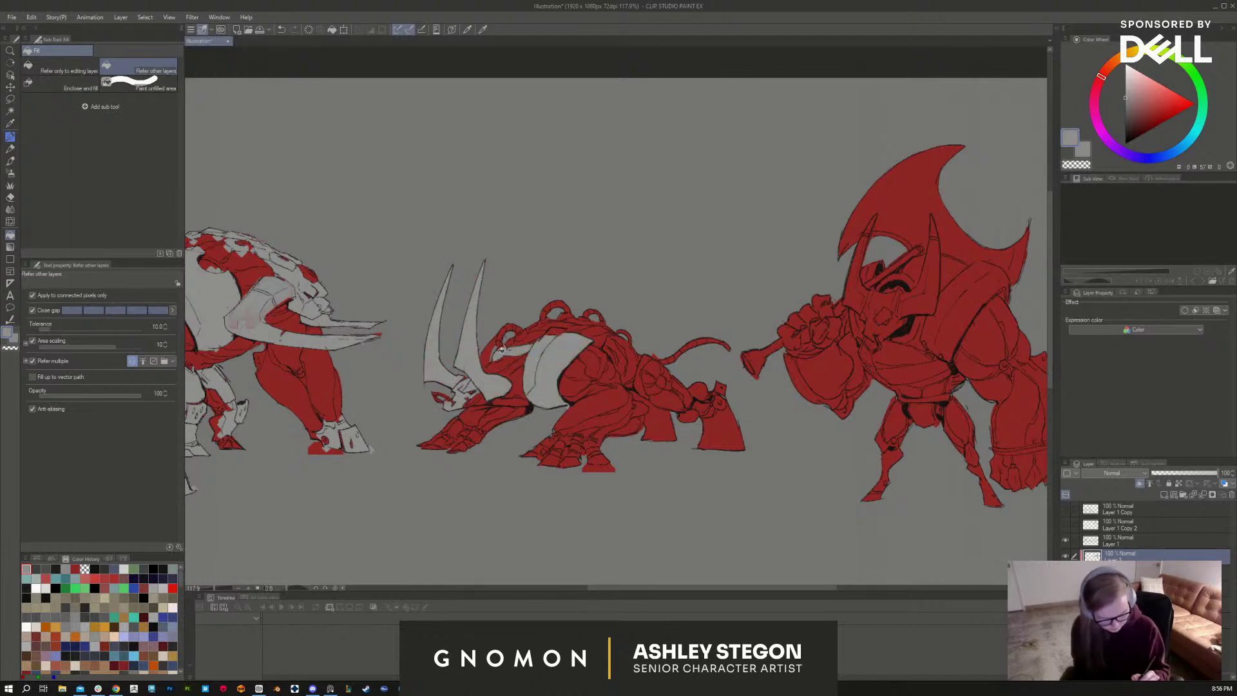
{"action": "left_click", "coordinate": [500, 341]}
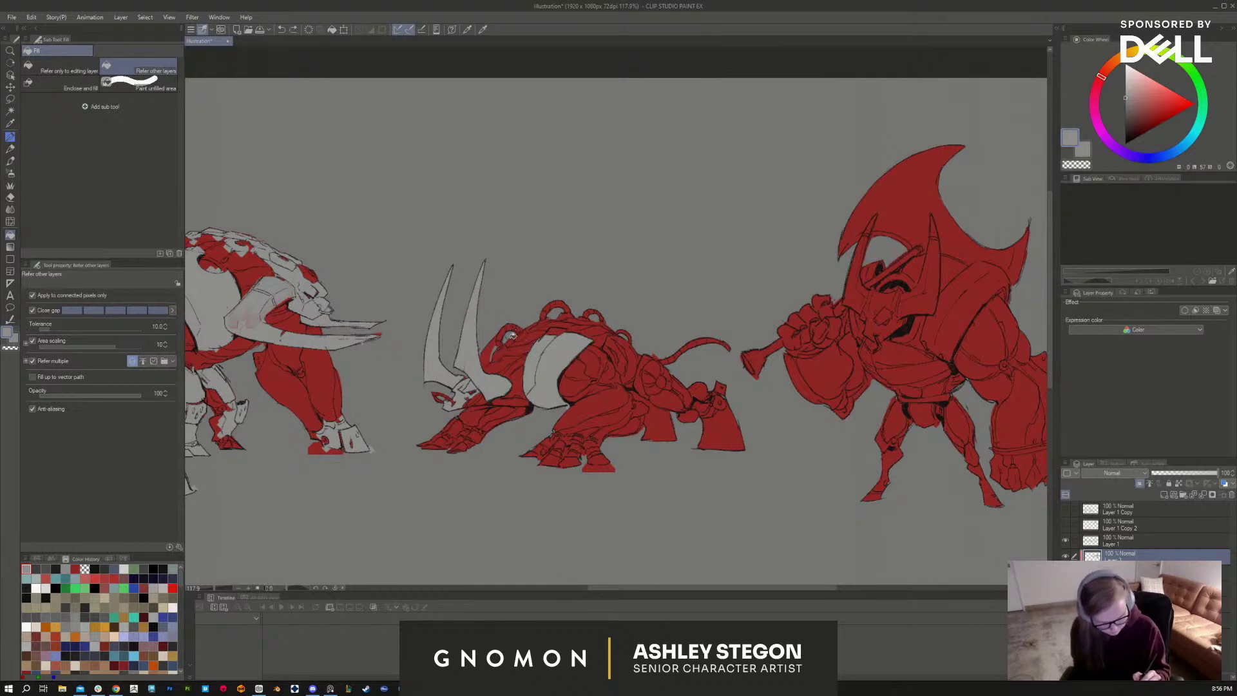
{"action": "left_click", "coordinate": [502, 341]}
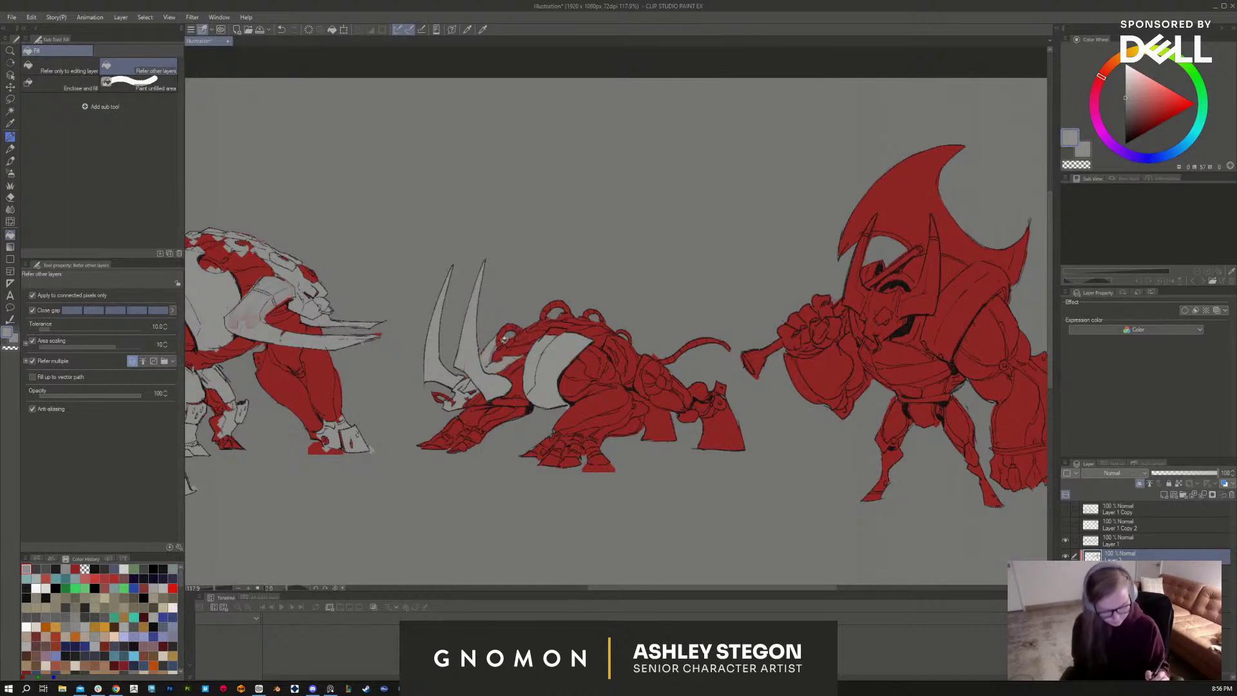
Step: Fill the toes and knuckle plates of the crouching creature's near front foot with grey
{"action": "left_click", "coordinate": [602, 458]}
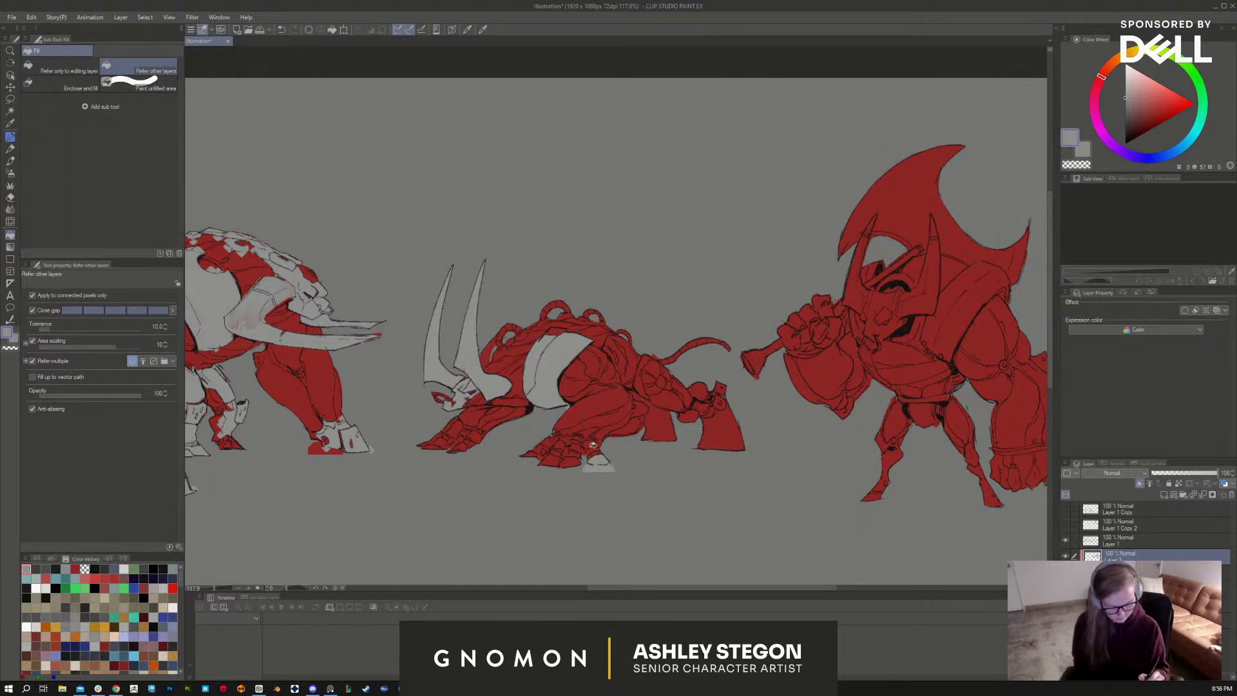
{"action": "left_click", "coordinate": [587, 447]}
{"action": "left_click", "coordinate": [576, 457]}
{"action": "left_click", "coordinate": [554, 443]}
{"action": "left_click", "coordinate": [539, 451]}
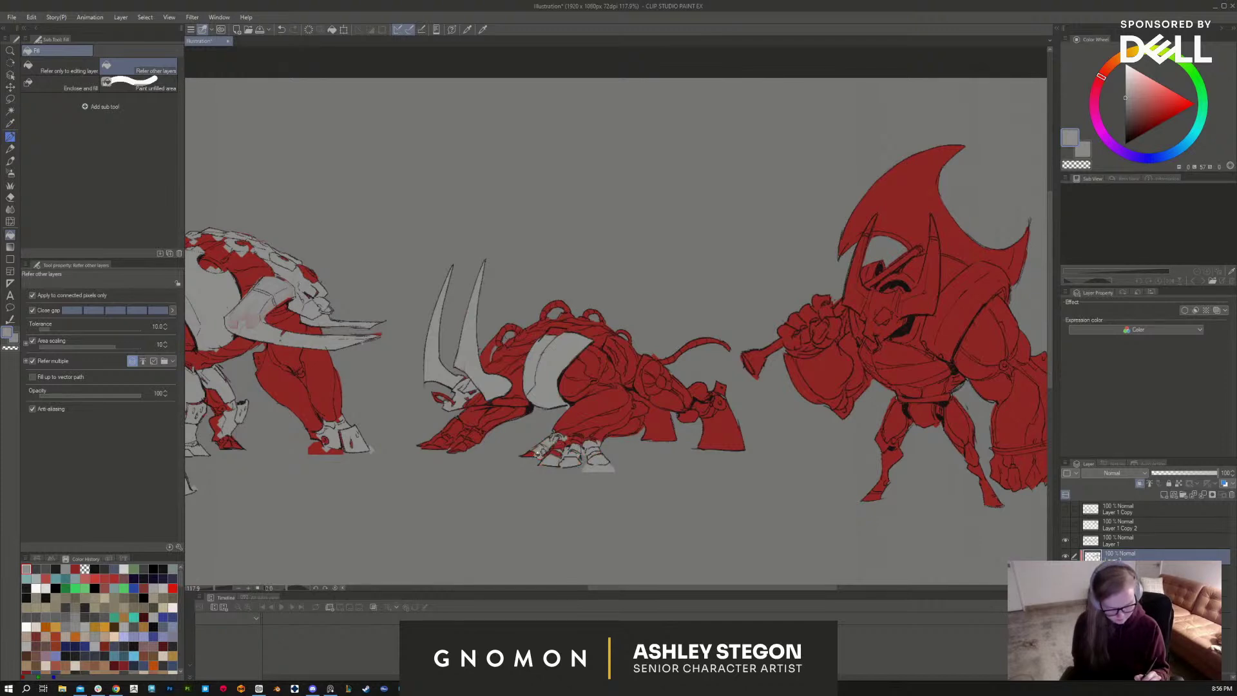
{"action": "left_click", "coordinate": [559, 445]}
{"action": "left_click", "coordinate": [555, 455]}
{"action": "left_click", "coordinate": [529, 449]}
Step: Fill the toes and knuckle plates of the crouching creature's far front foot with grey
{"action": "left_click", "coordinate": [477, 435]}
{"action": "left_click", "coordinate": [464, 443]}
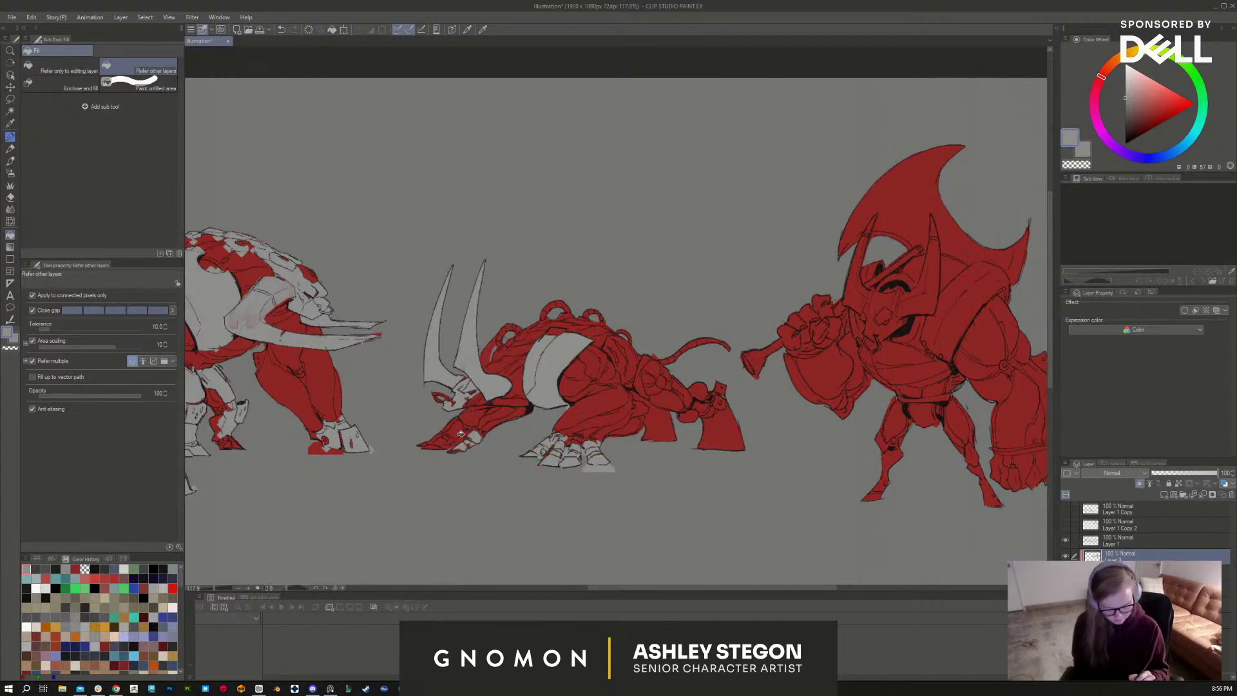
{"action": "left_click", "coordinate": [458, 430]}
{"action": "left_click", "coordinate": [450, 437]}
{"action": "left_click", "coordinate": [439, 439]}
{"action": "left_click", "coordinate": [454, 431]}
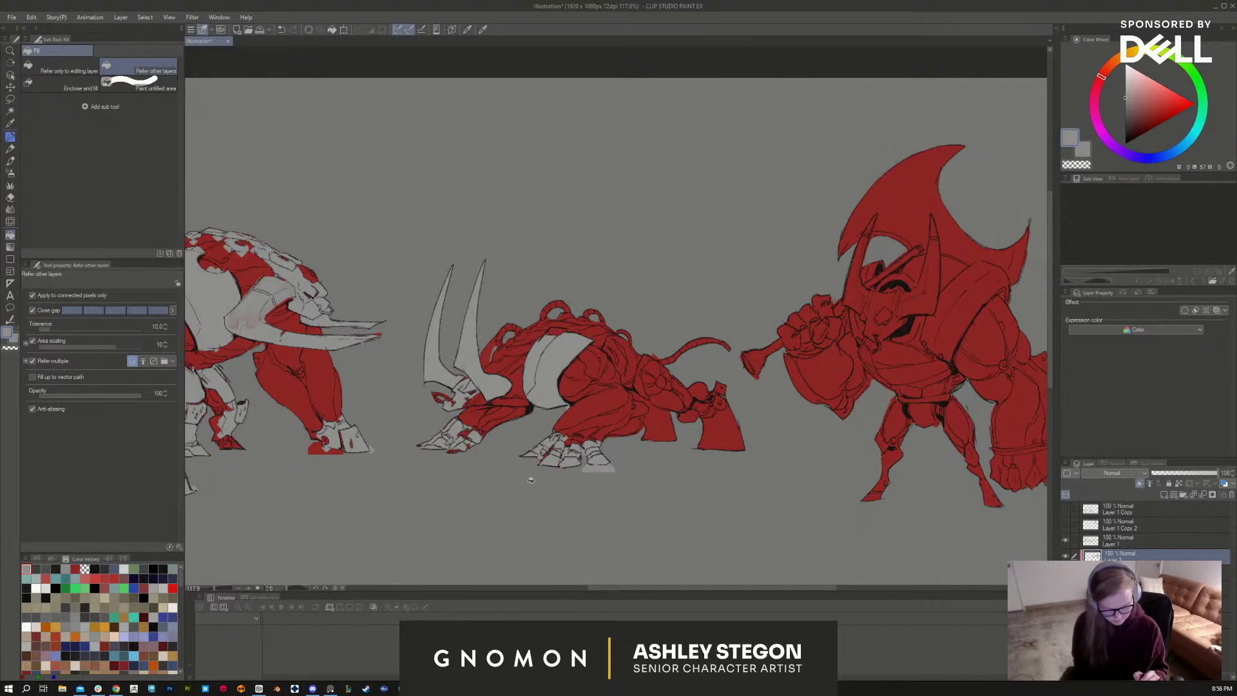
Step: Fill both of the crouching creature's rear hooves and the armour on its hind leg, hip and near forearm with grey
{"action": "left_click", "coordinate": [734, 426]}
{"action": "left_click", "coordinate": [719, 384]}
{"action": "left_click", "coordinate": [719, 402]}
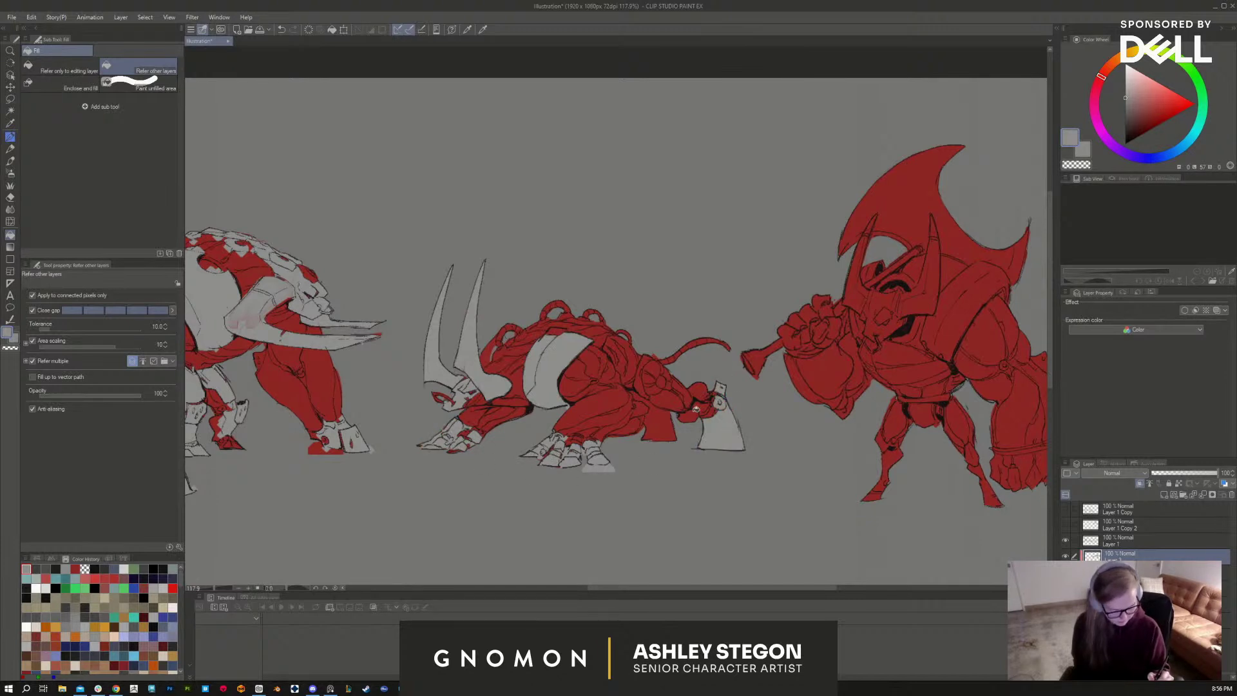
{"action": "left_click", "coordinate": [688, 414]}
{"action": "left_click", "coordinate": [667, 401]}
{"action": "left_click", "coordinate": [644, 374]}
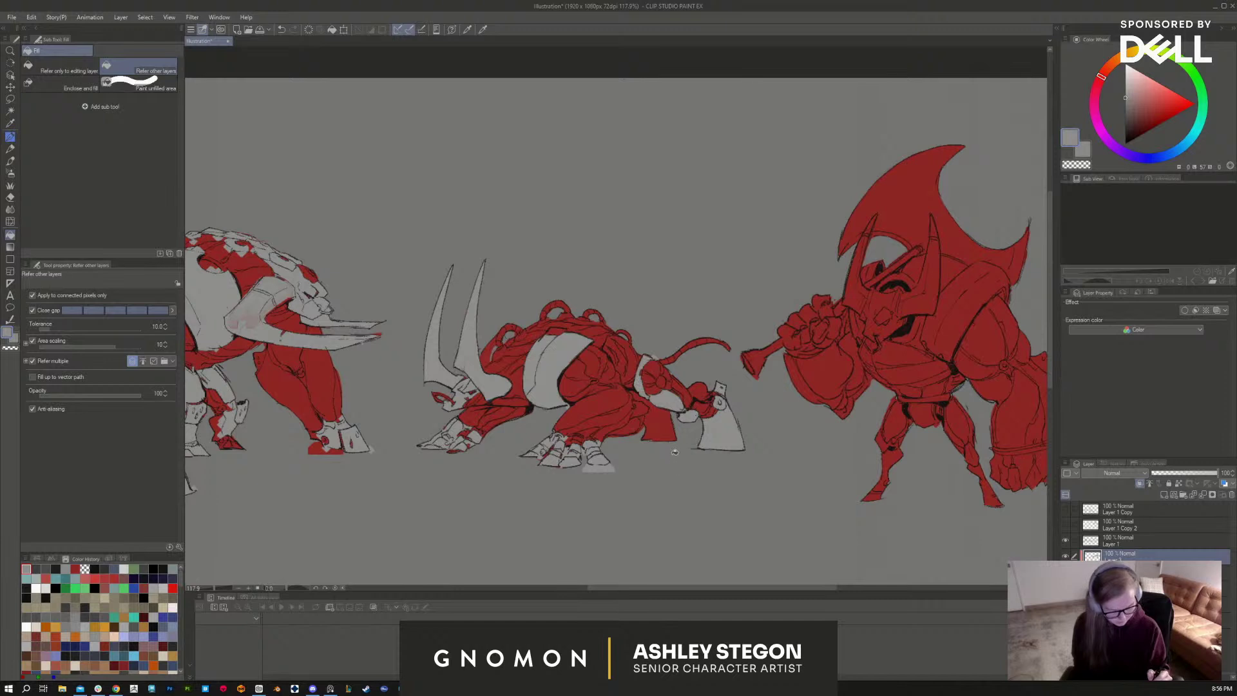
{"action": "left_click", "coordinate": [634, 363]}
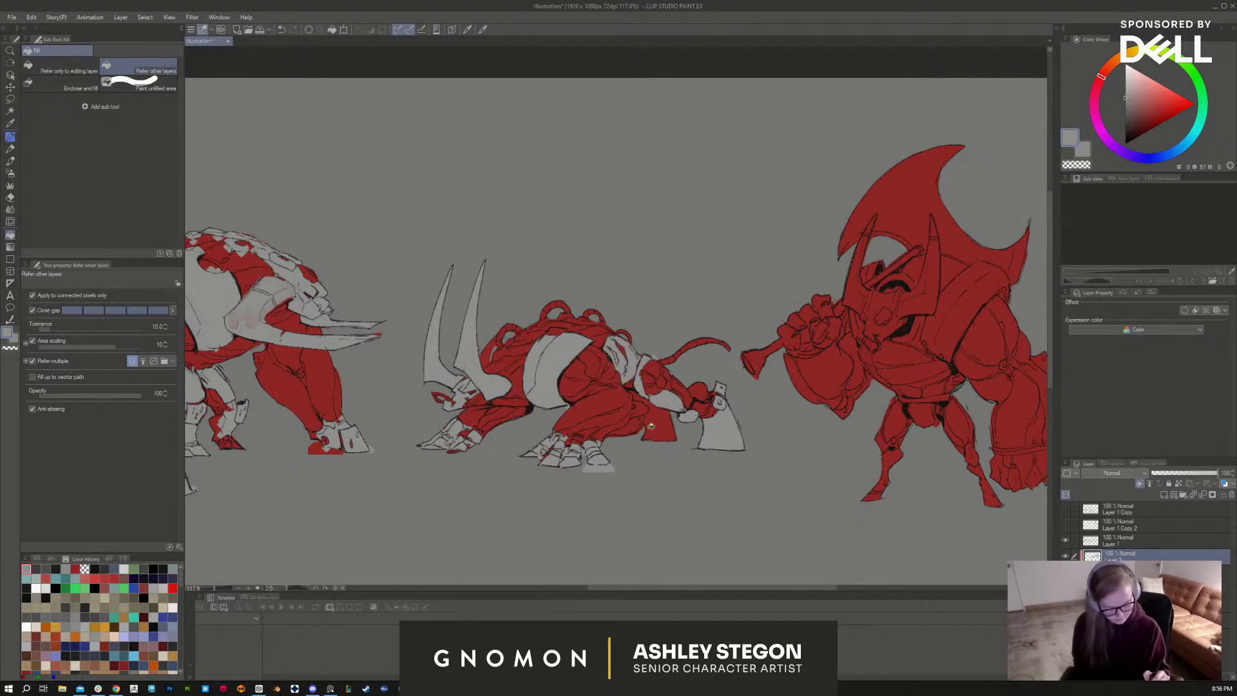
{"action": "left_click", "coordinate": [664, 426]}
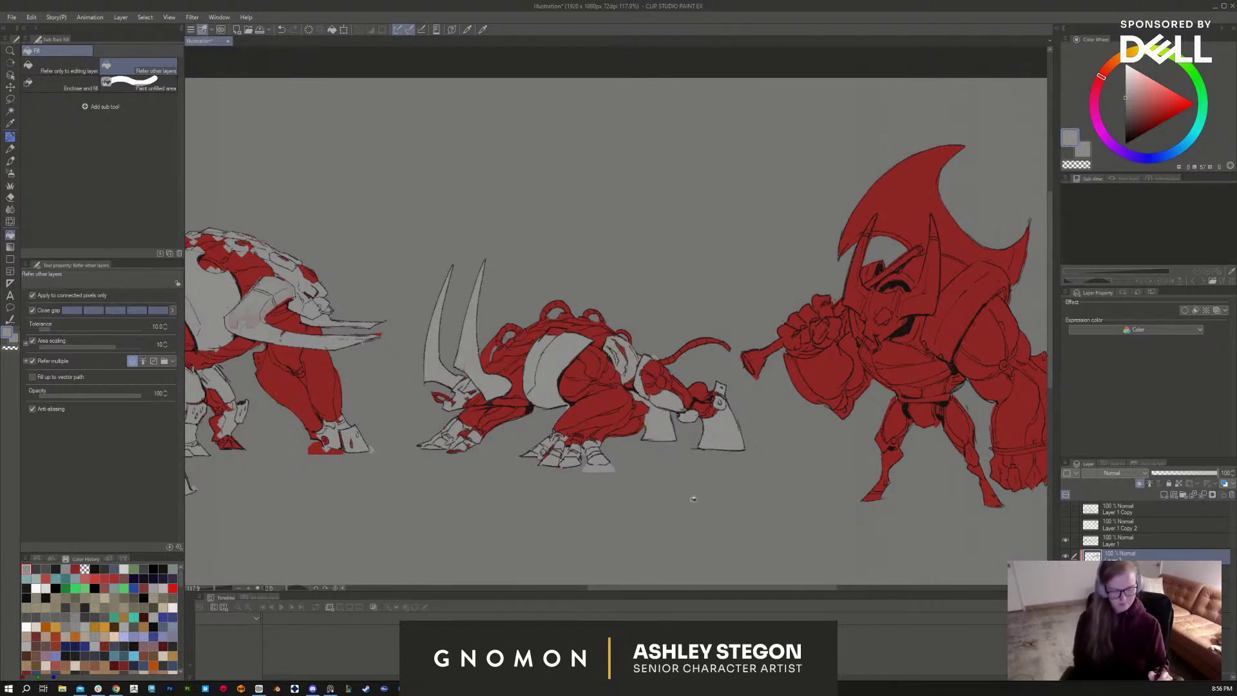
{"action": "left_click", "coordinate": [639, 415]}
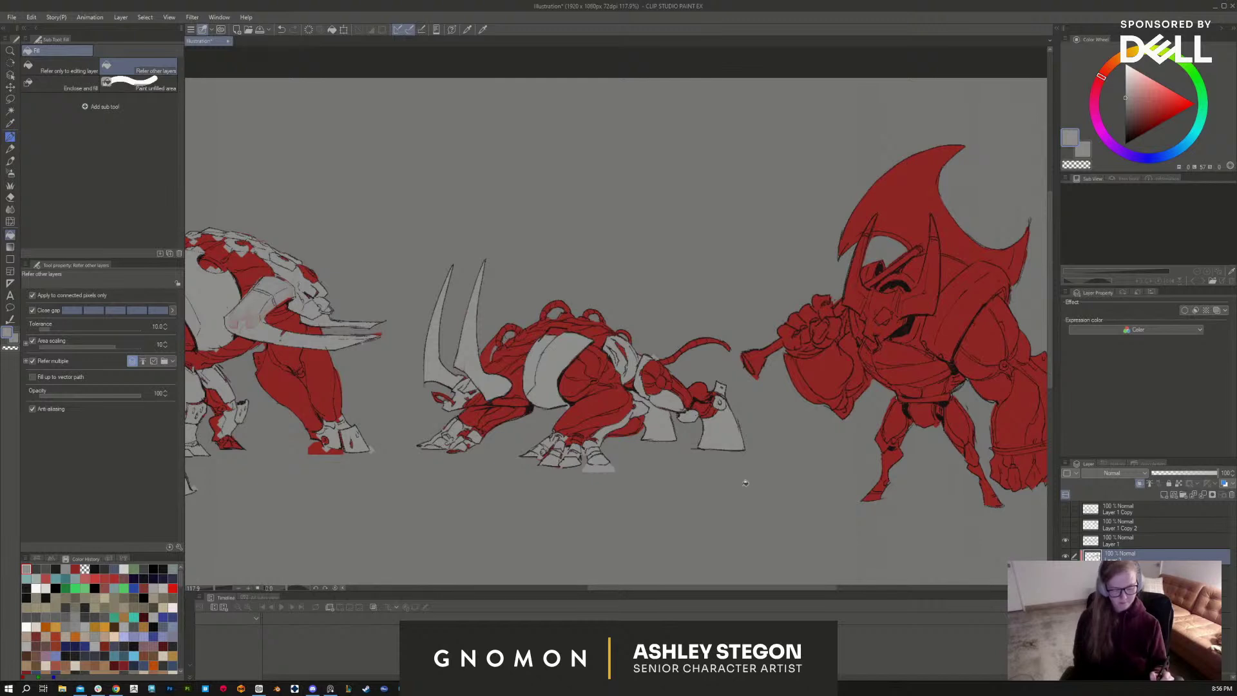
Step: Fill the arched ridges along the crouching creature's back with grey, undoing the fill that spills into the background
{"action": "left_click", "coordinate": [546, 314]}
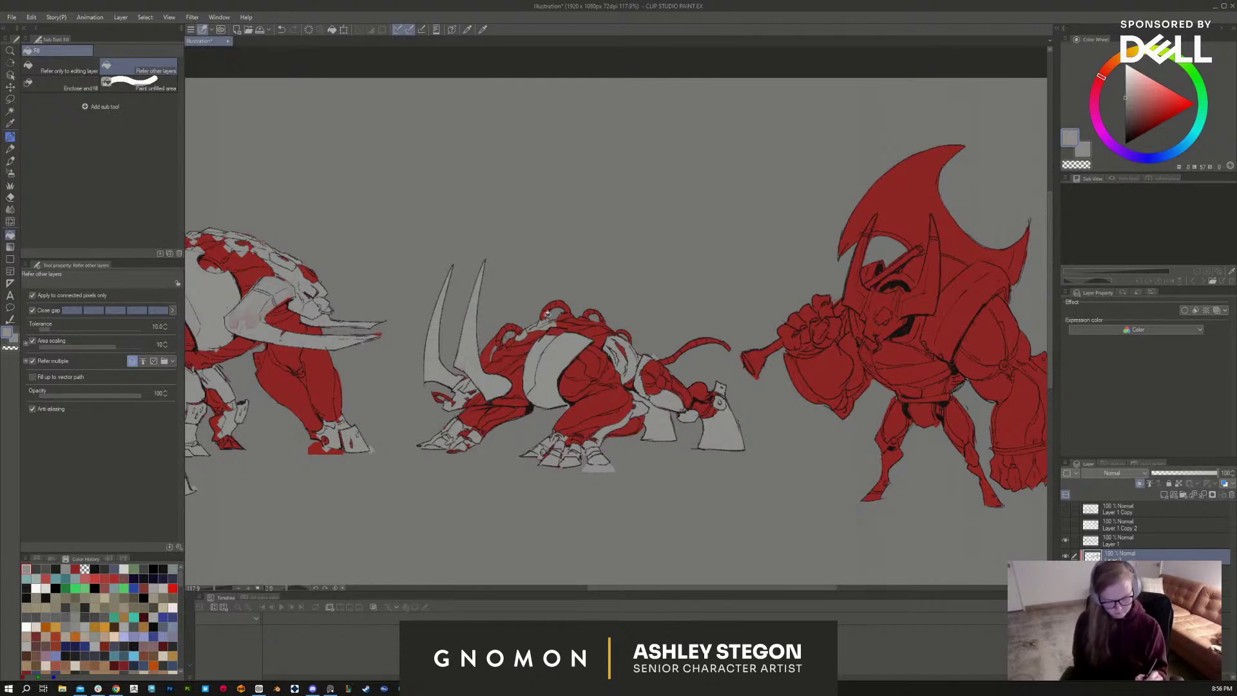
{"action": "left_click", "coordinate": [559, 308]}
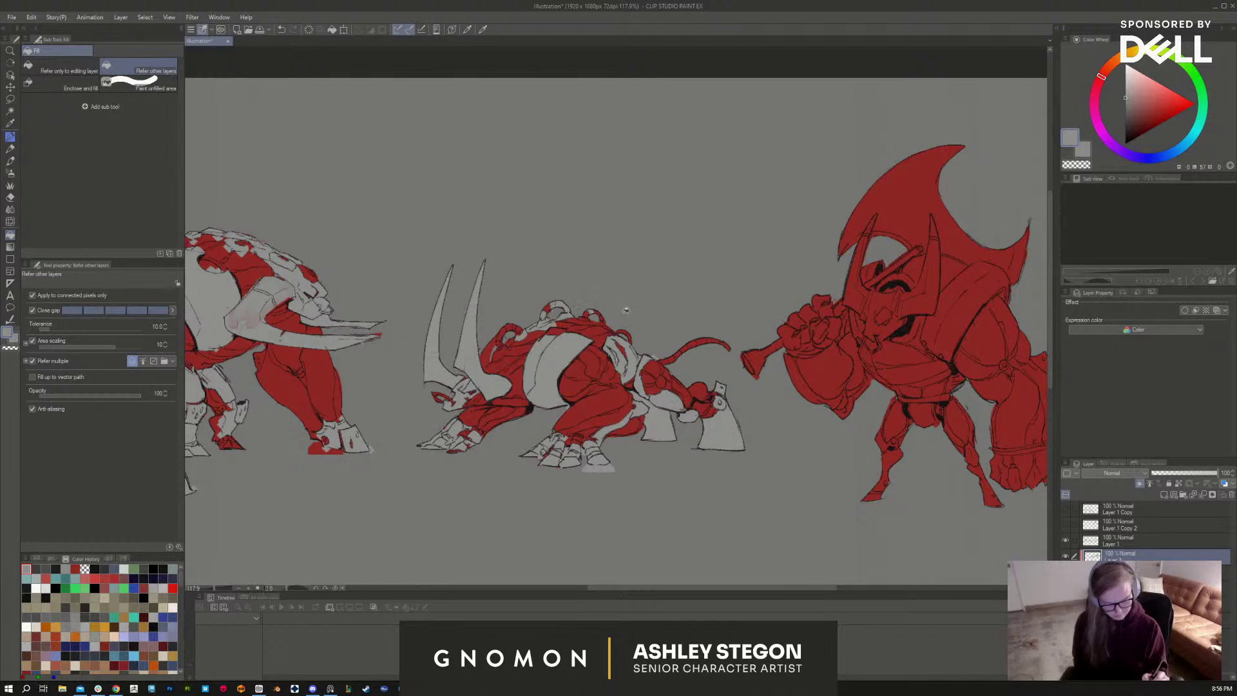
{"action": "left_click", "coordinate": [628, 329]}
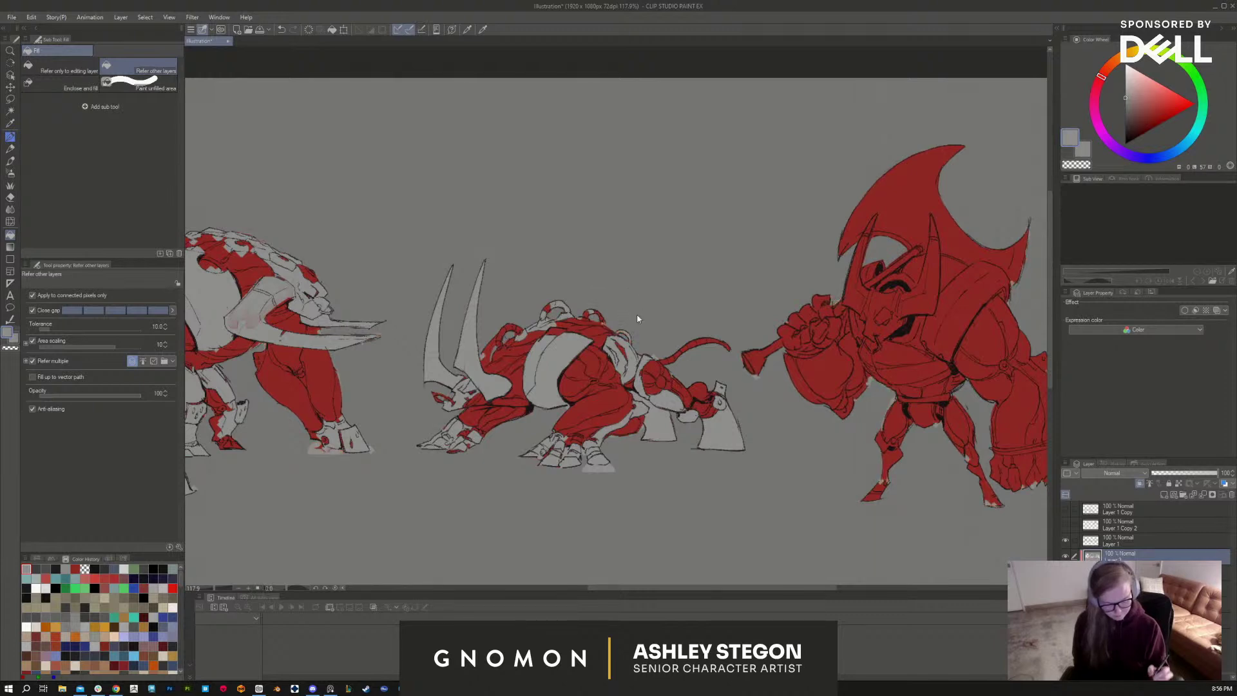
{"action": "key", "text": "ctrl+z"}
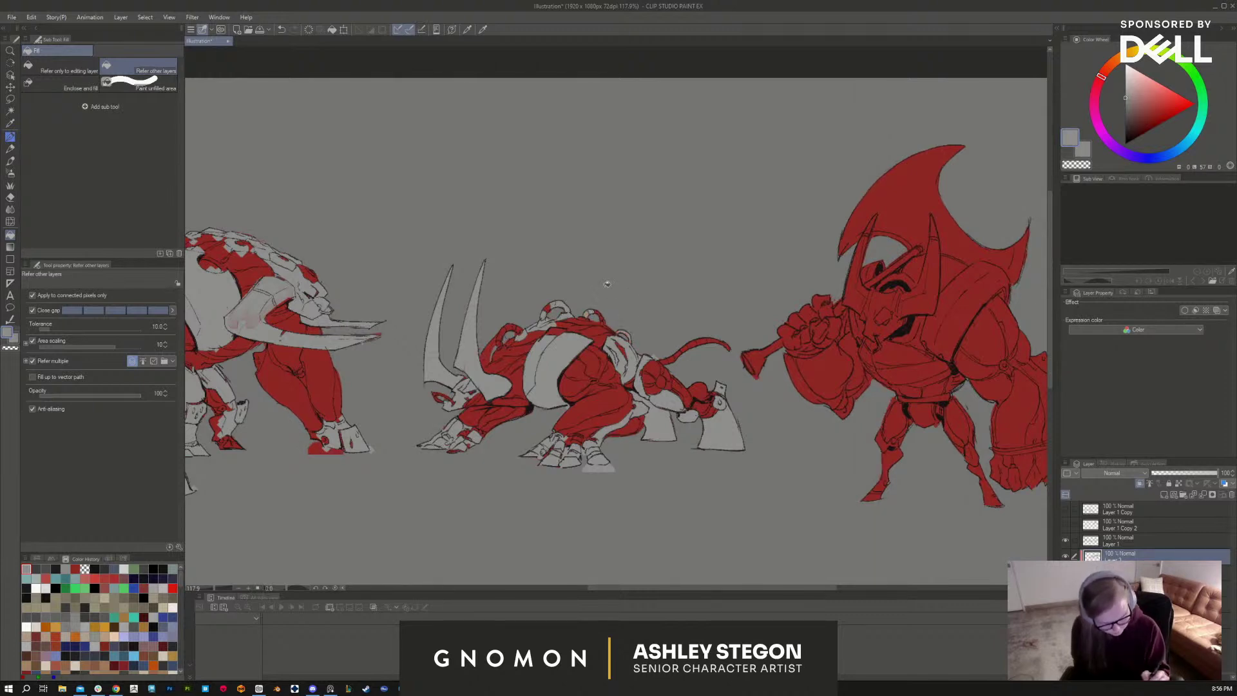
{"action": "left_click", "coordinate": [552, 307]}
{"action": "left_click", "coordinate": [510, 327]}
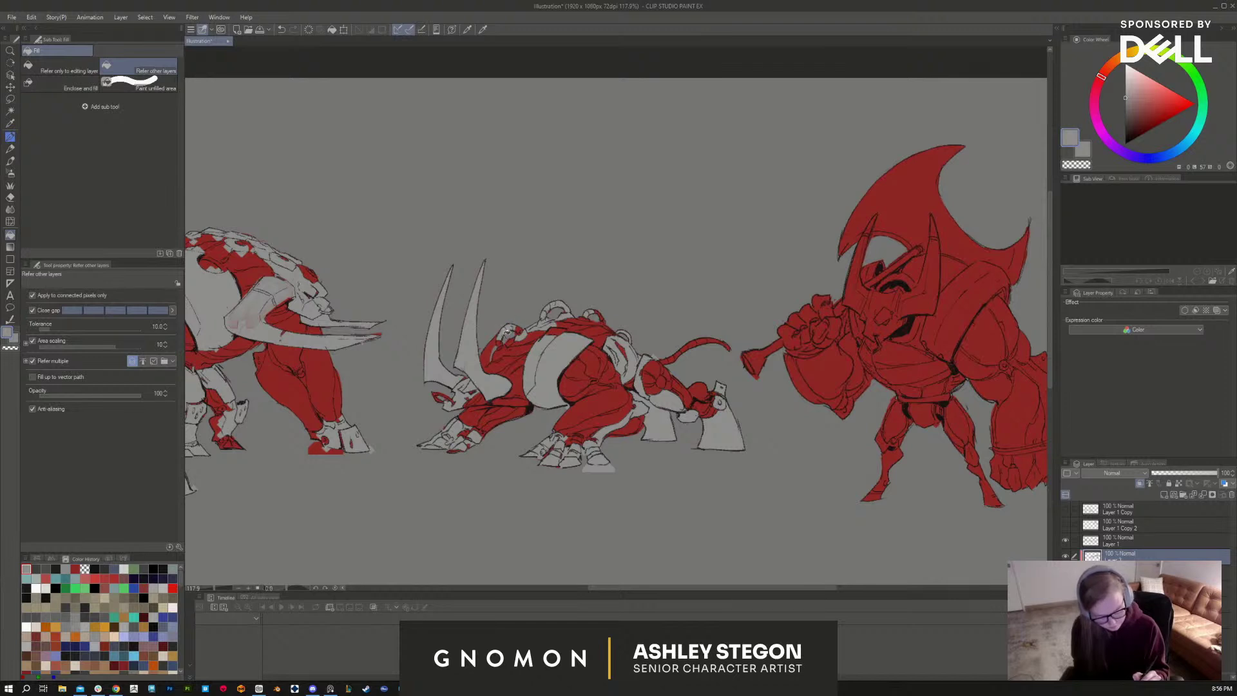
{"action": "left_click", "coordinate": [524, 324]}
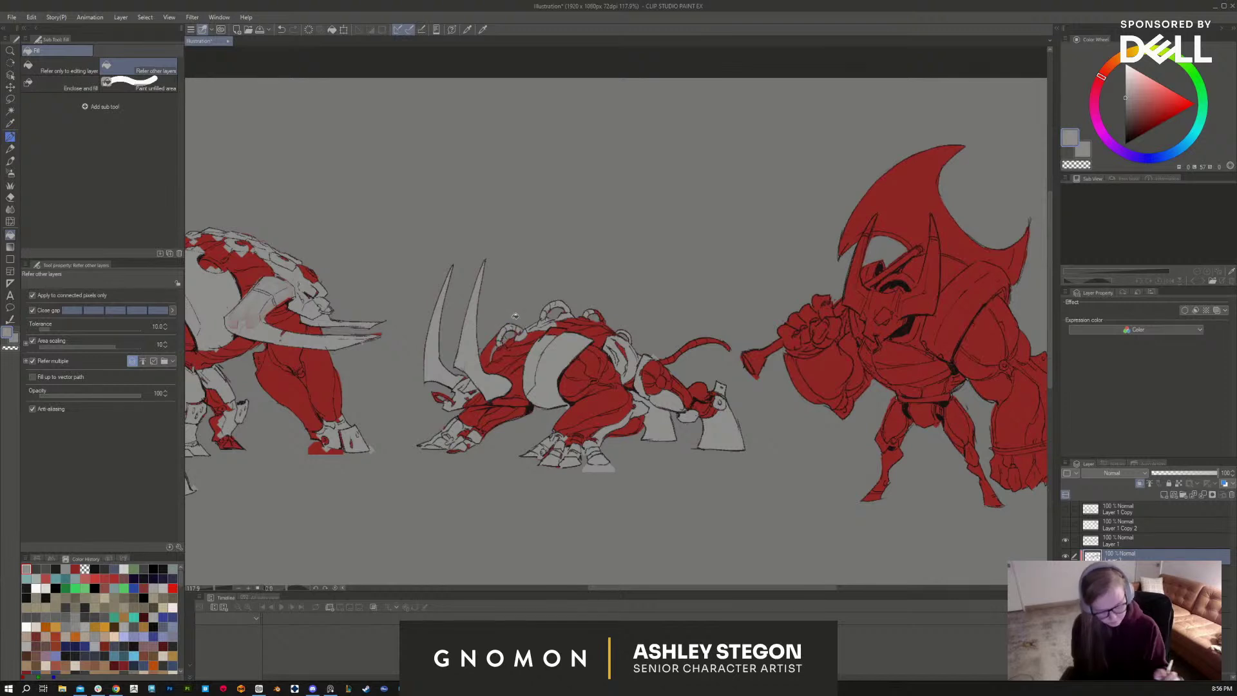
Step: Fill the two horns and the skull-like mask of the axe-bearing creature with grey
{"action": "left_click_drag", "start_coordinate": [853, 505], "coordinate": [679, 514]}
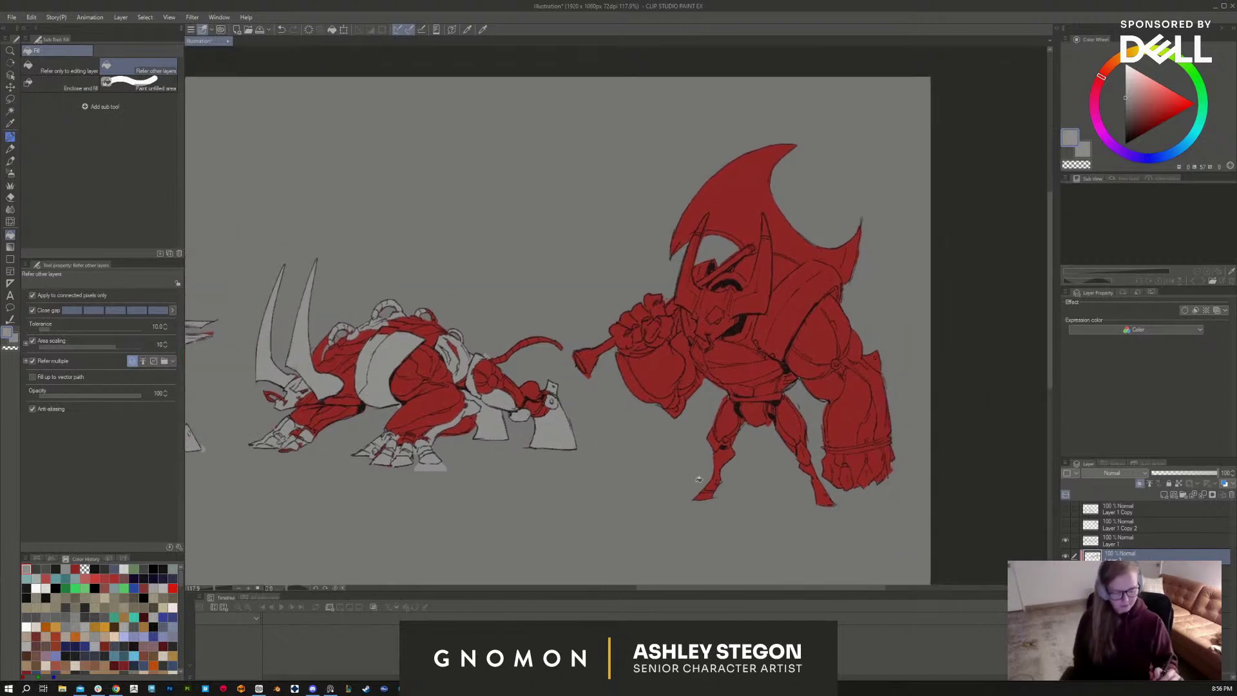
{"action": "left_click", "coordinate": [766, 275]}
{"action": "left_click", "coordinate": [765, 248]}
{"action": "left_click", "coordinate": [767, 225]}
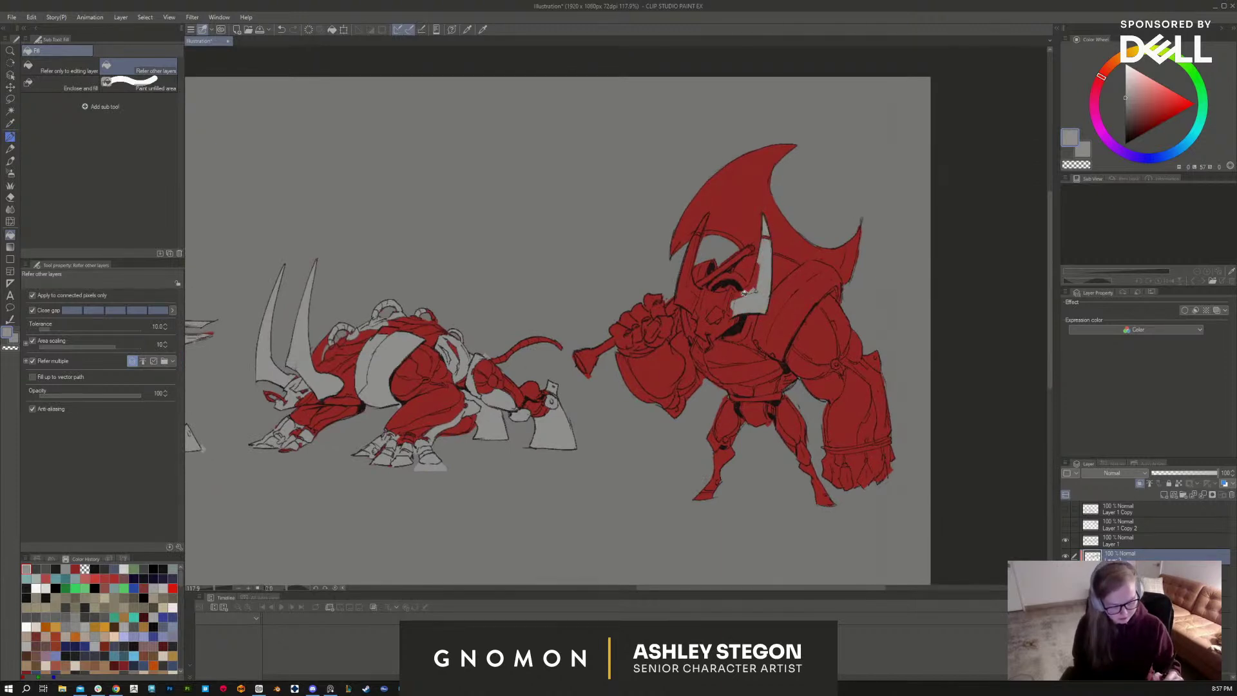
{"action": "left_click", "coordinate": [725, 300]}
{"action": "left_click", "coordinate": [715, 307]}
{"action": "left_click", "coordinate": [706, 325]}
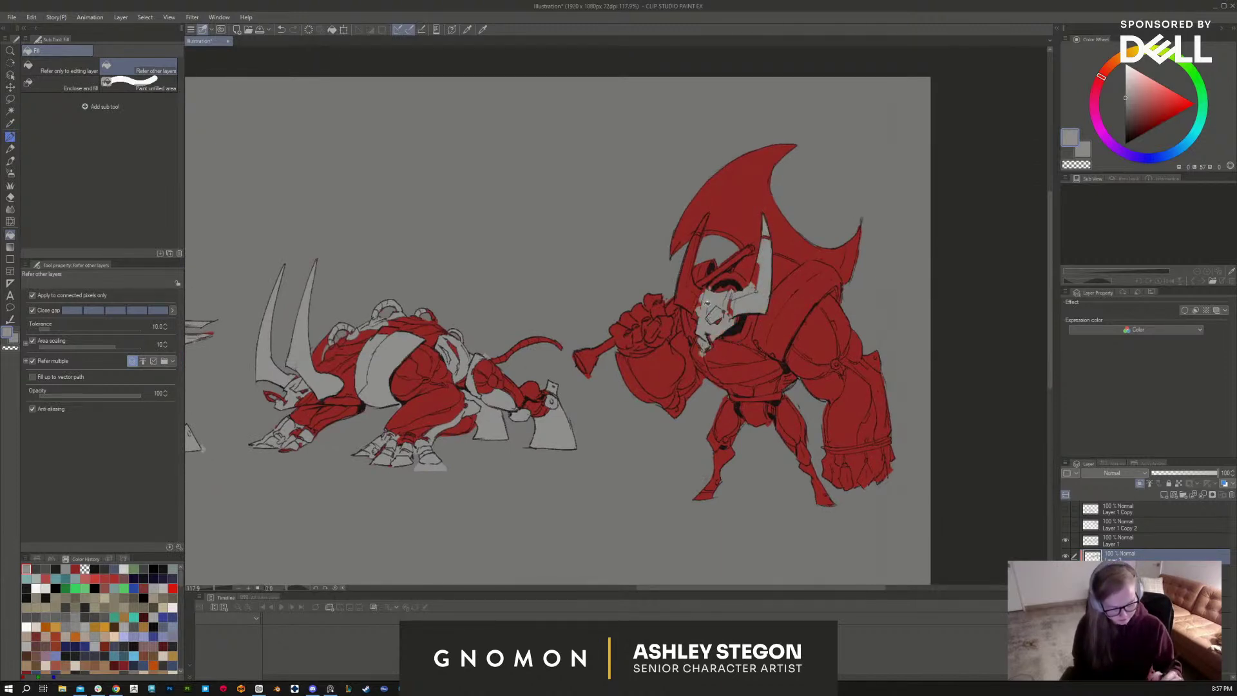
{"action": "left_click", "coordinate": [686, 295]}
{"action": "left_click", "coordinate": [691, 257]}
{"action": "left_click", "coordinate": [702, 222]}
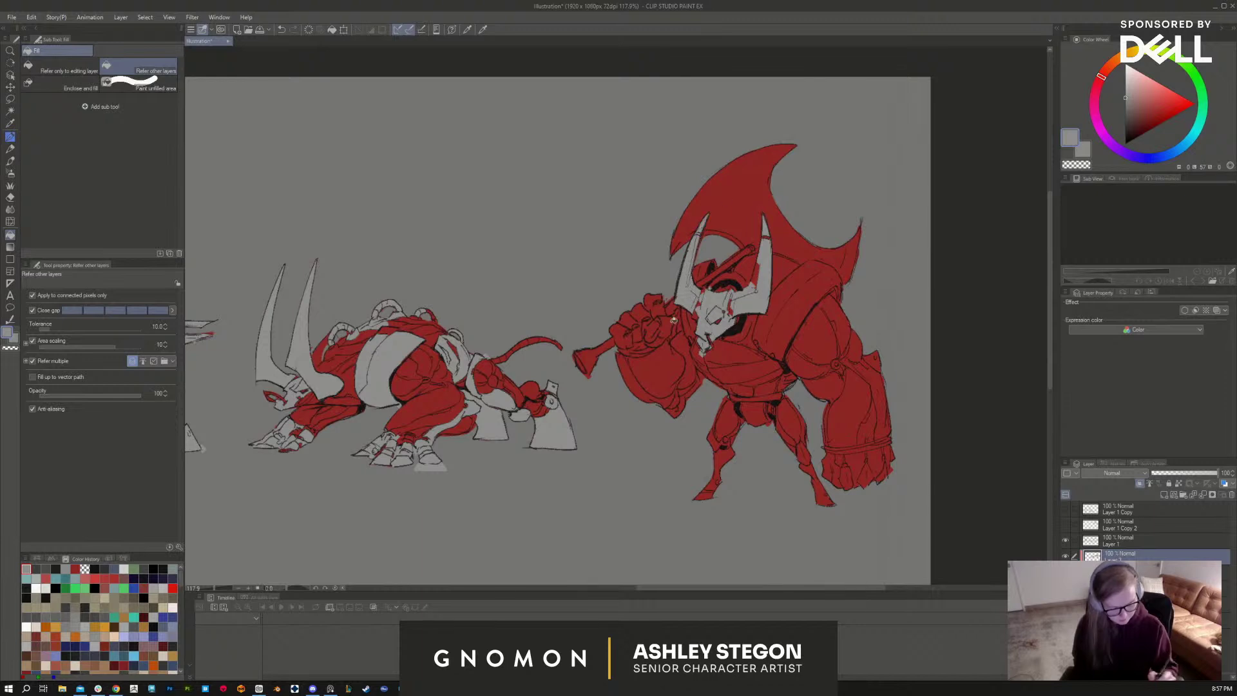
Step: Fill the fingers and knuckles of the axe-bearing creature's raised fist with grey
{"action": "left_click", "coordinate": [654, 302]}
{"action": "left_click", "coordinate": [665, 325]}
{"action": "left_click", "coordinate": [653, 332]}
{"action": "left_click", "coordinate": [639, 315]}
{"action": "left_click", "coordinate": [628, 320]}
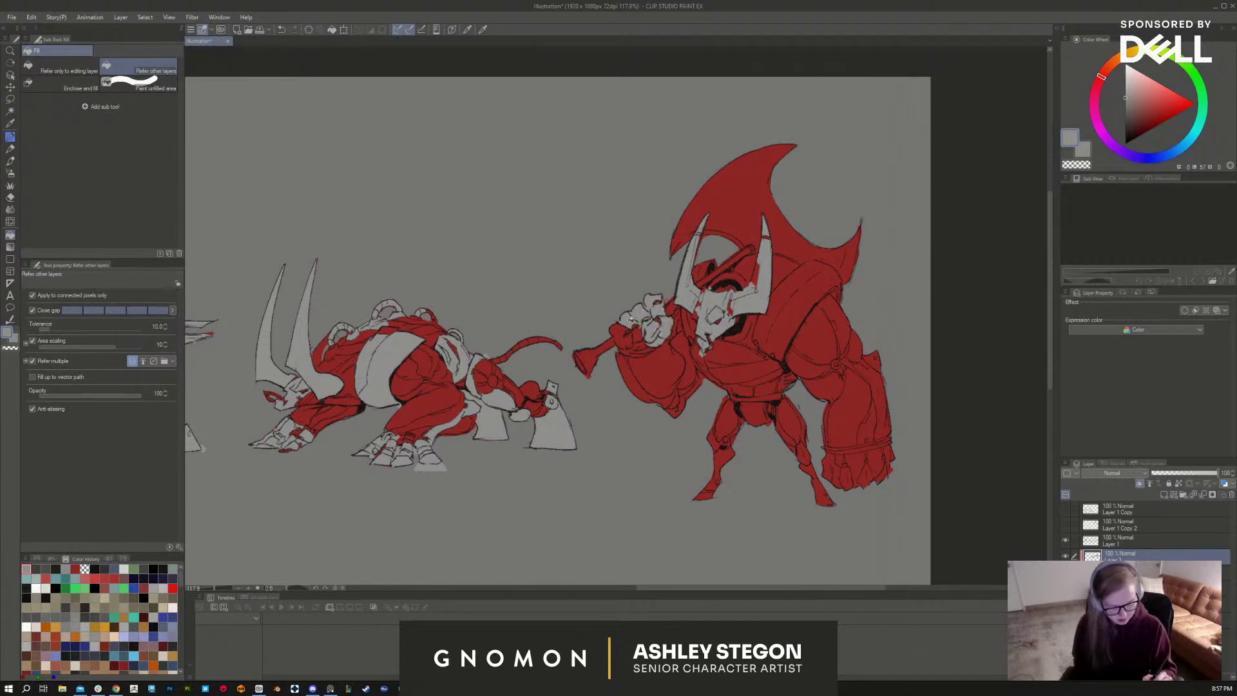
{"action": "left_click", "coordinate": [619, 333]}
{"action": "left_click", "coordinate": [636, 341]}
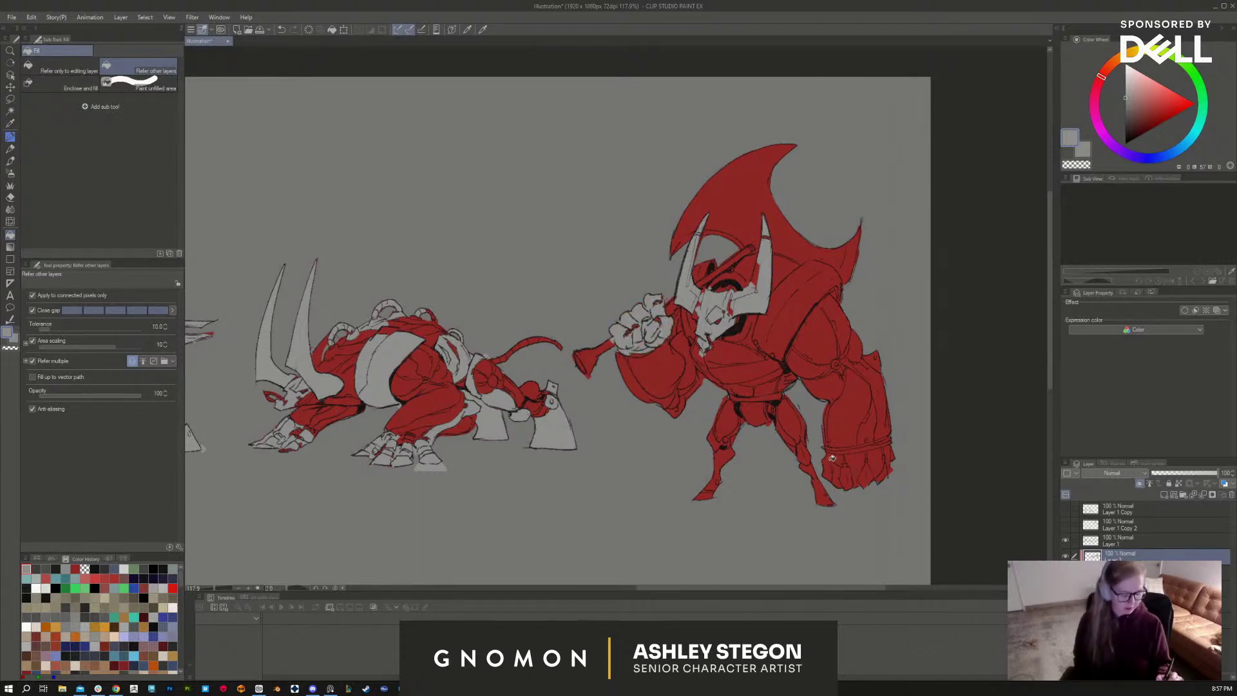
Step: Fill the fingers and wrist band of the axe-bearing creature's lowered fist and its elbow spike with grey
{"action": "left_click", "coordinate": [832, 464]}
{"action": "left_click", "coordinate": [841, 475]}
{"action": "left_click", "coordinate": [854, 471]}
{"action": "left_click", "coordinate": [868, 475]}
{"action": "left_click", "coordinate": [877, 463]}
{"action": "left_click", "coordinate": [889, 459]}
{"action": "left_click", "coordinate": [892, 456]}
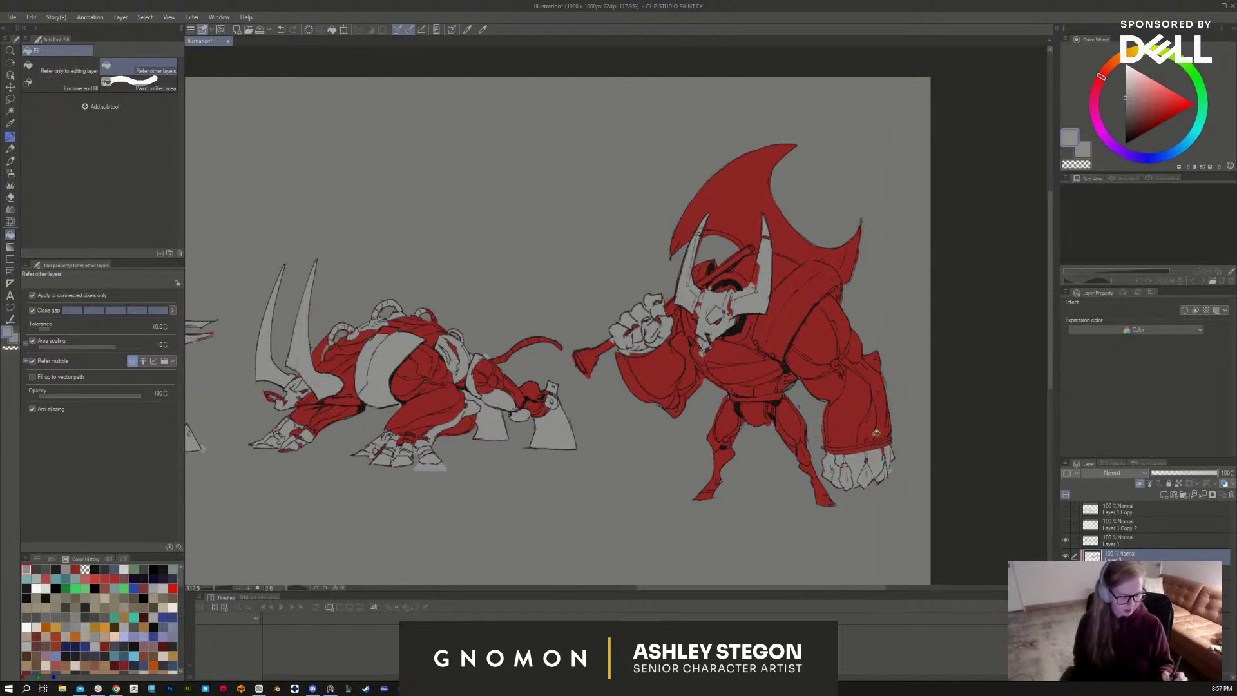
{"action": "left_click", "coordinate": [864, 444]}
{"action": "left_click", "coordinate": [852, 448]}
{"action": "left_click", "coordinate": [835, 449]}
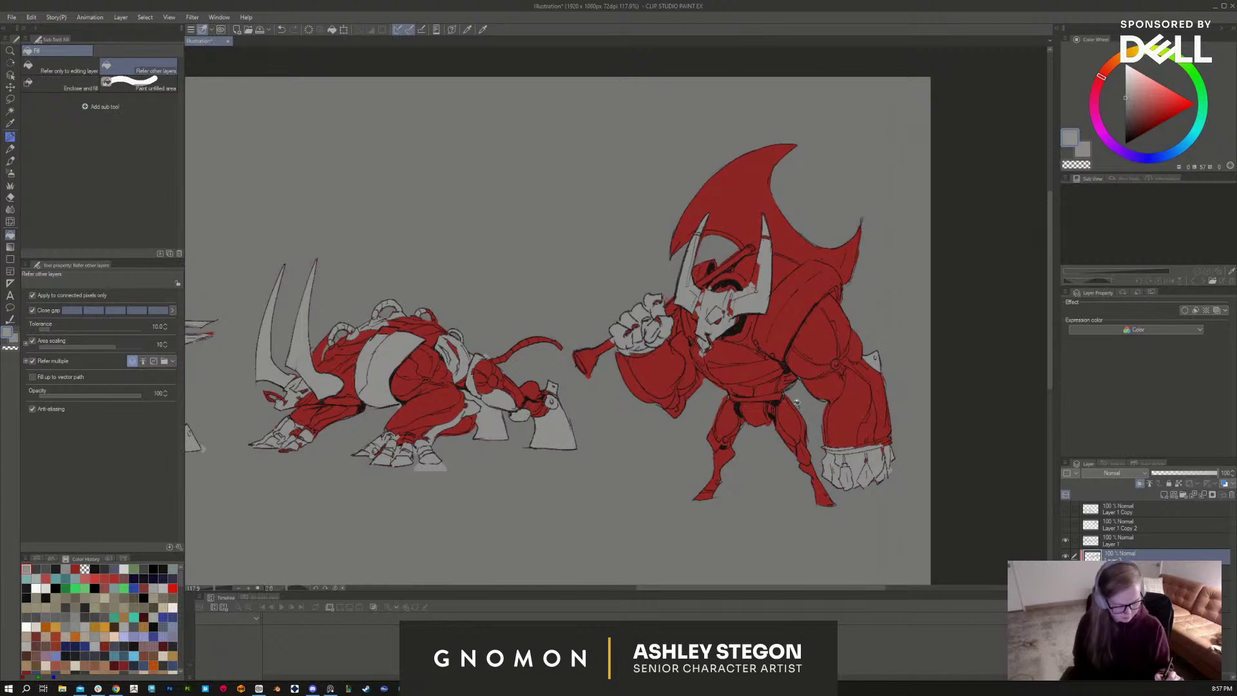
Step: Fill the belt, loincloth, knees, shins and feet of the axe-bearing creature with grey
{"action": "left_click", "coordinate": [773, 394]}
{"action": "left_click", "coordinate": [761, 410]}
{"action": "left_click", "coordinate": [743, 397]}
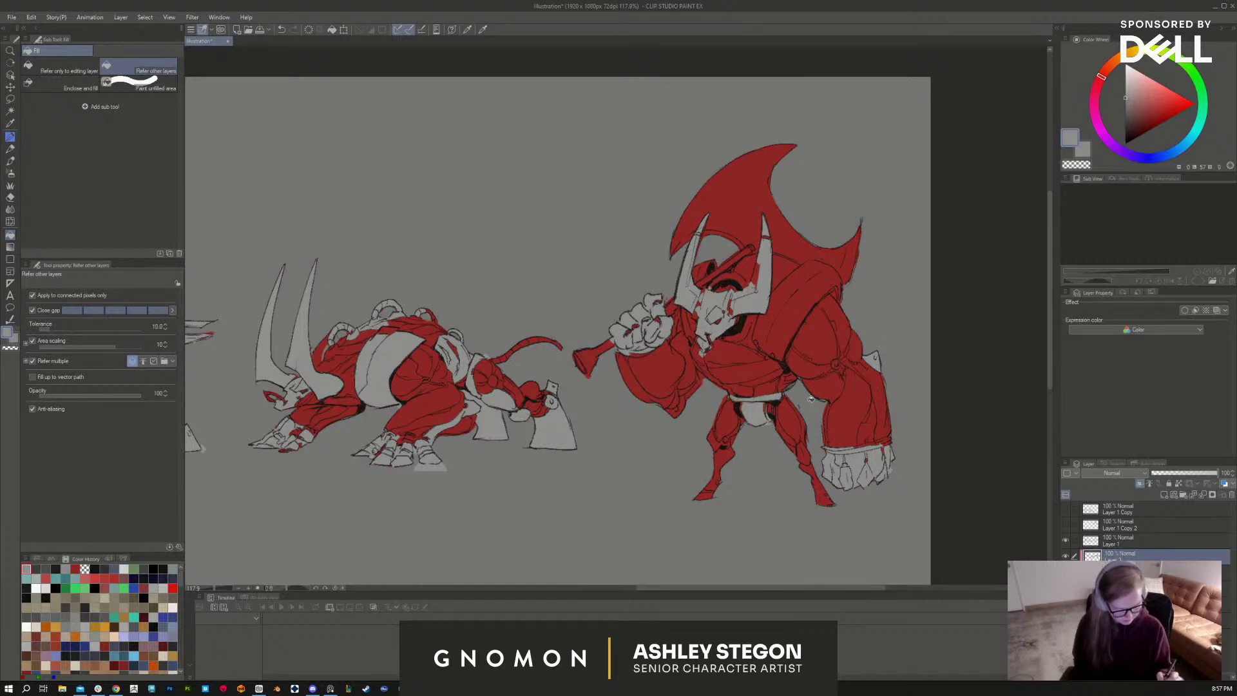
{"action": "left_click", "coordinate": [716, 442]}
{"action": "left_click", "coordinate": [805, 453]}
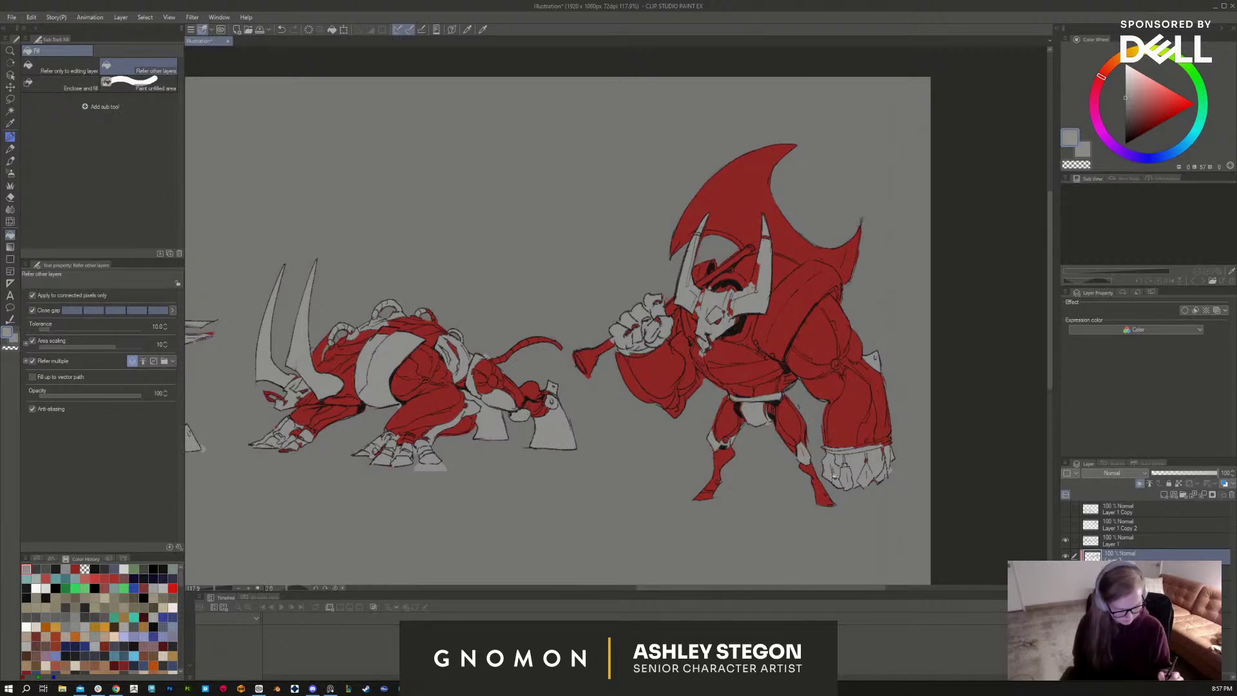
{"action": "left_click", "coordinate": [820, 484]}
{"action": "left_click", "coordinate": [715, 480]}
{"action": "left_click", "coordinate": [724, 457]}
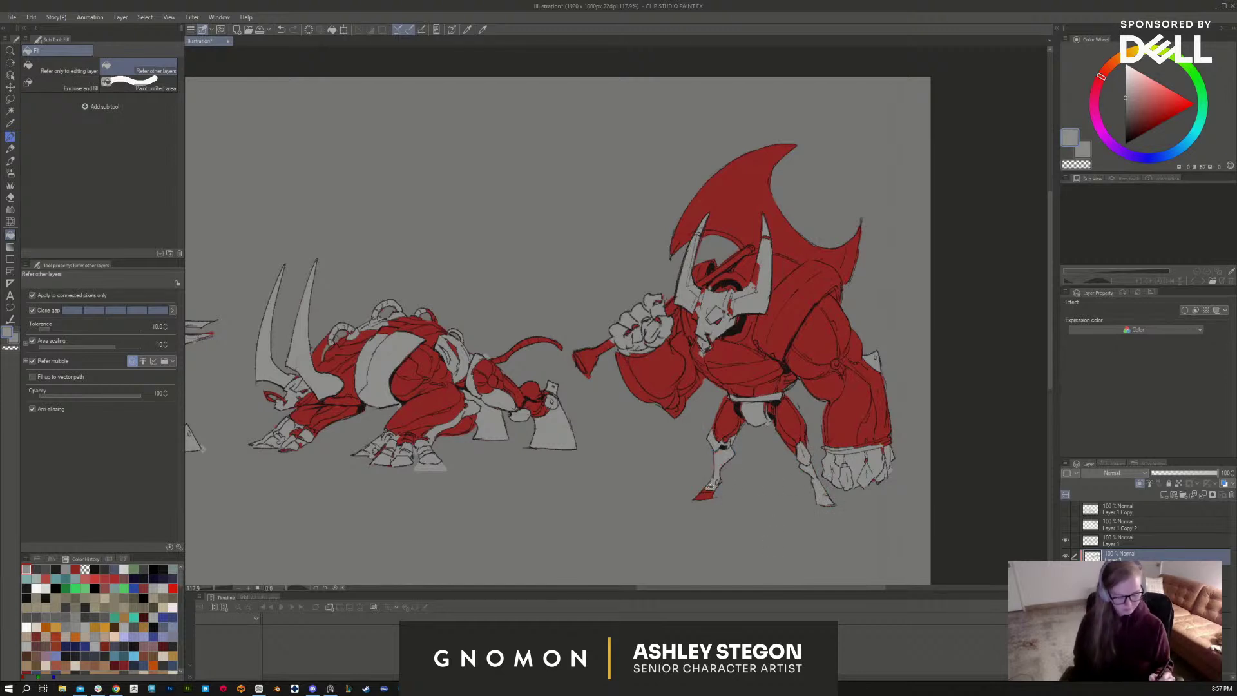
{"action": "left_click", "coordinate": [706, 494]}
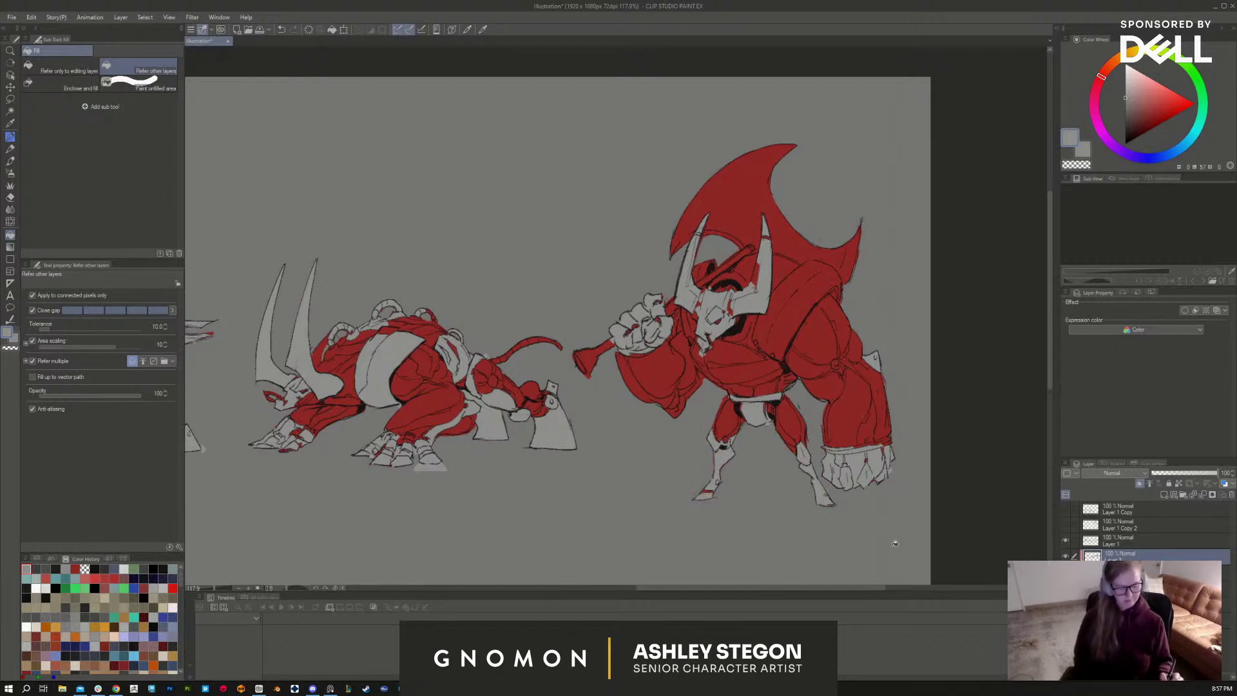
Step: Fill the axe-bearing creature's shoulder armour and the head areas around its mask with grey
{"action": "left_click", "coordinate": [789, 324]}
{"action": "left_click", "coordinate": [809, 270]}
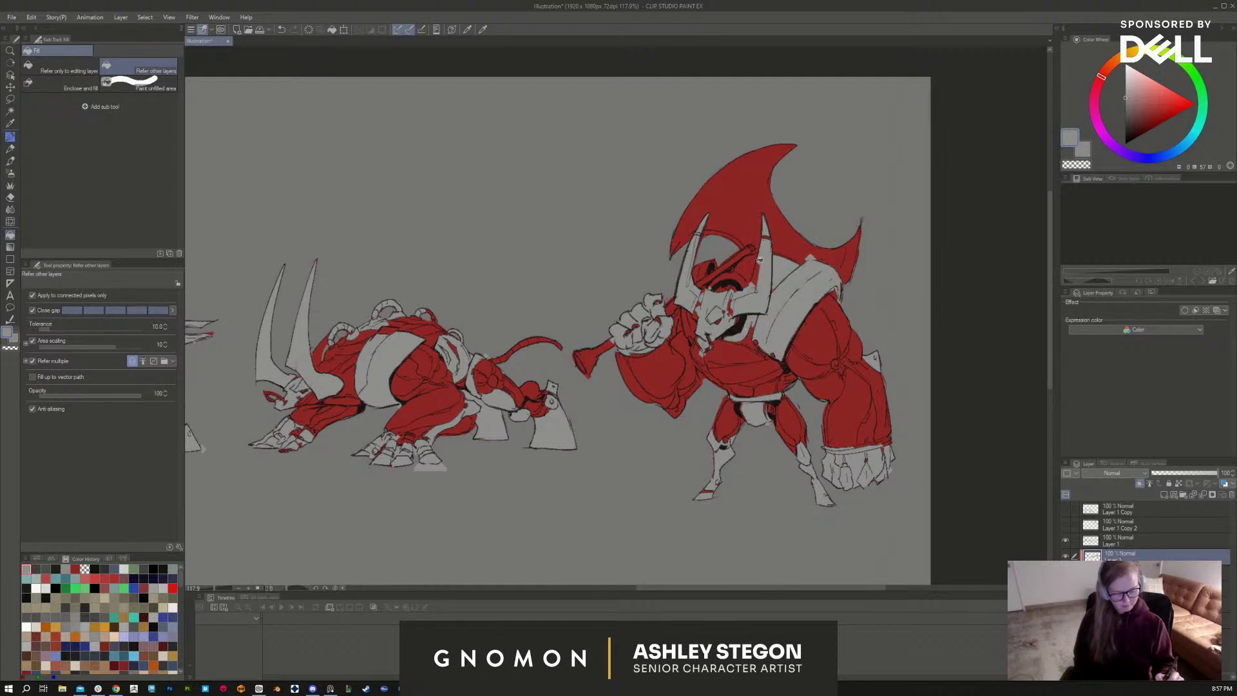
{"action": "left_click", "coordinate": [747, 273]}
{"action": "left_click", "coordinate": [706, 266]}
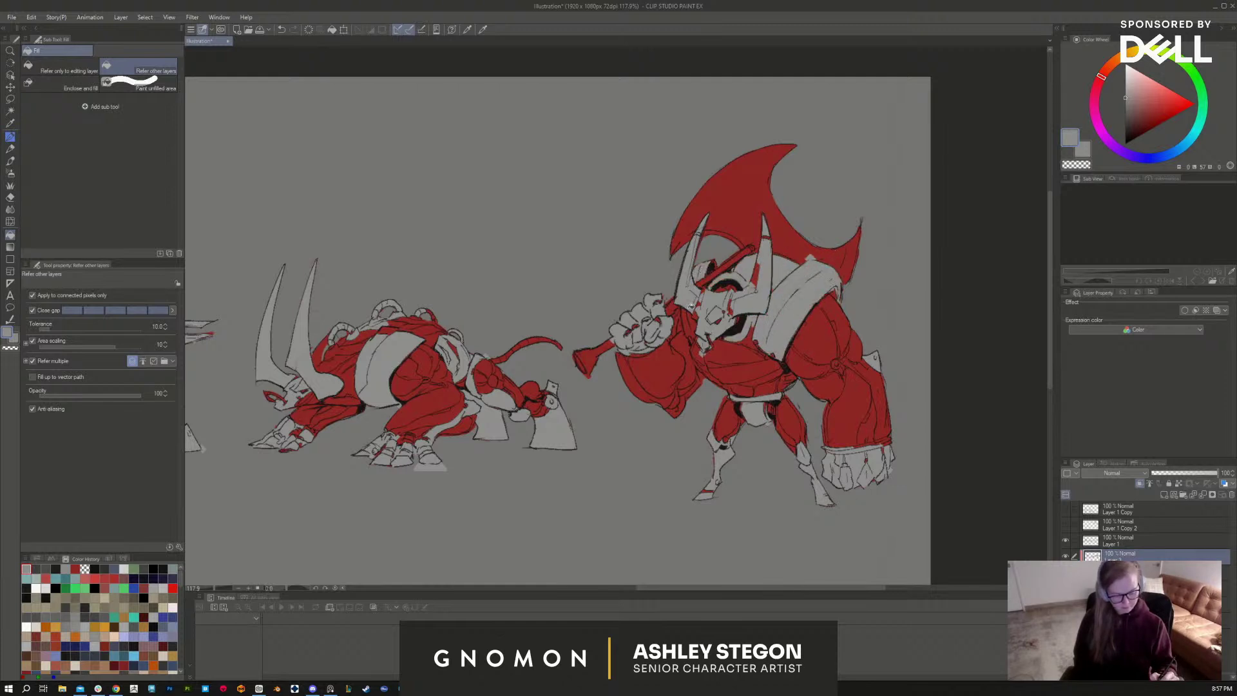
{"action": "left_click", "coordinate": [688, 322]}
Step: Paint over the leftover red gaps on the axe-bearing creature's horn and mask in grey with the MB Cubebrush (Legendary) brush
{"action": "key", "text": "b"}
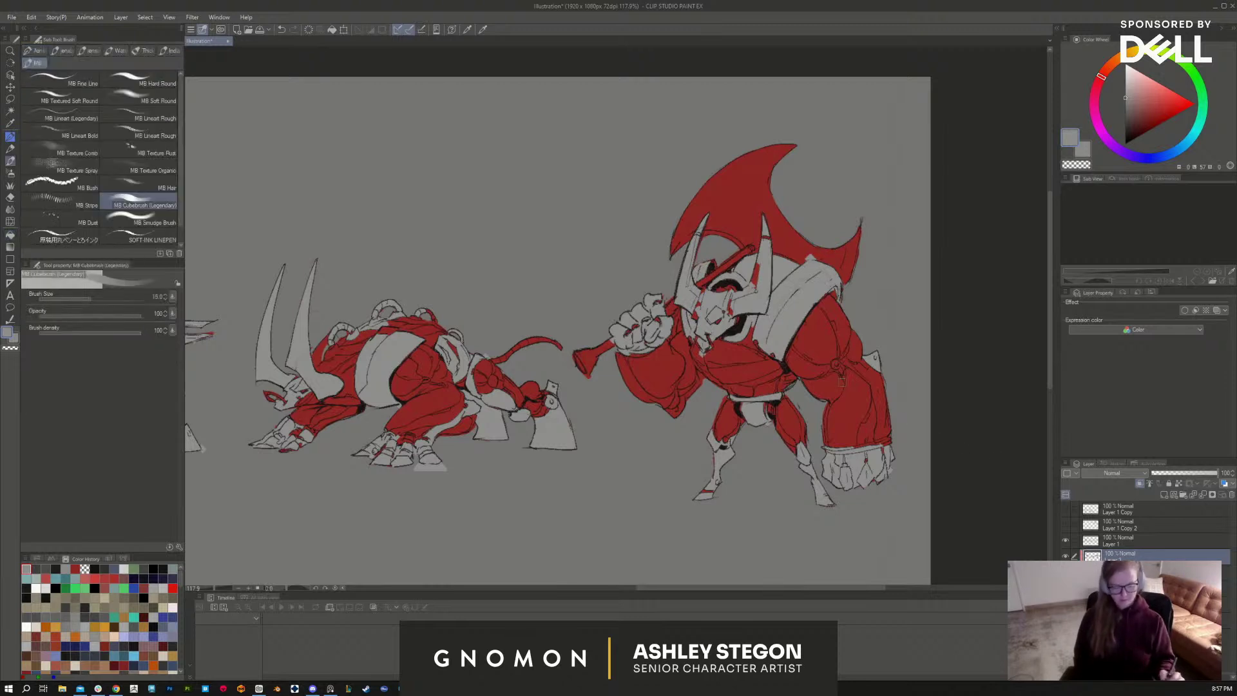
{"action": "left_click_drag", "start_coordinate": [758, 254], "coordinate": [762, 243]}
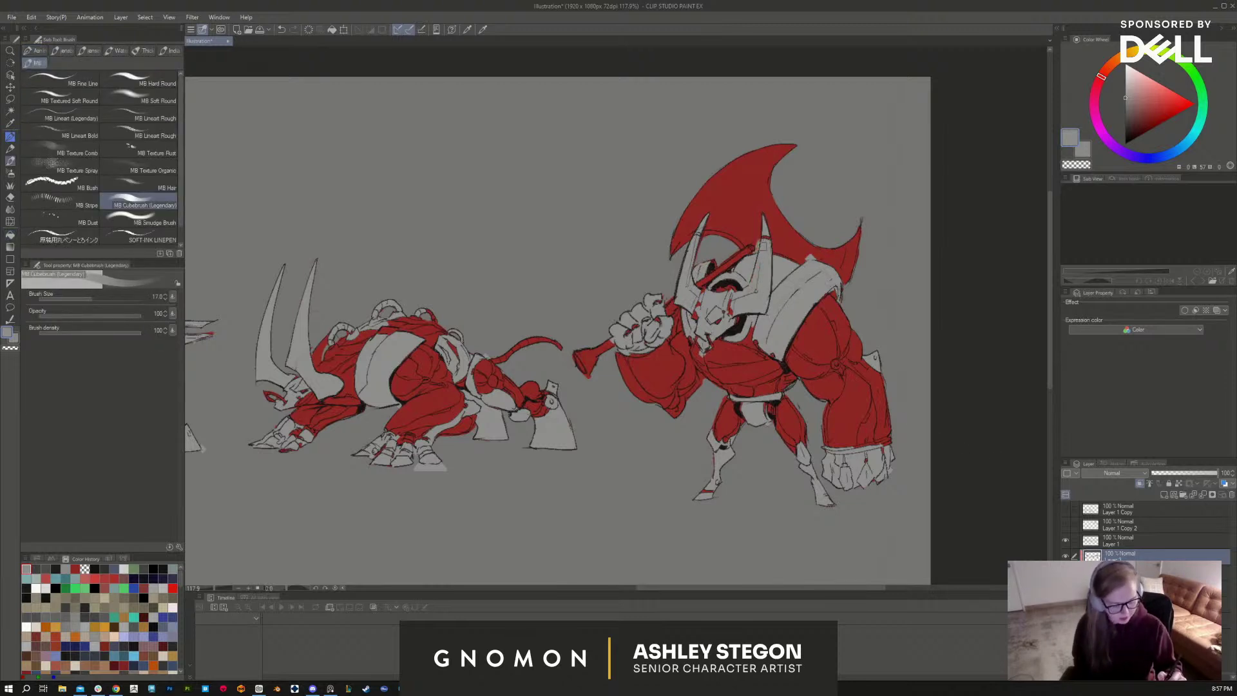
{"action": "key", "text": "bracketleft"}
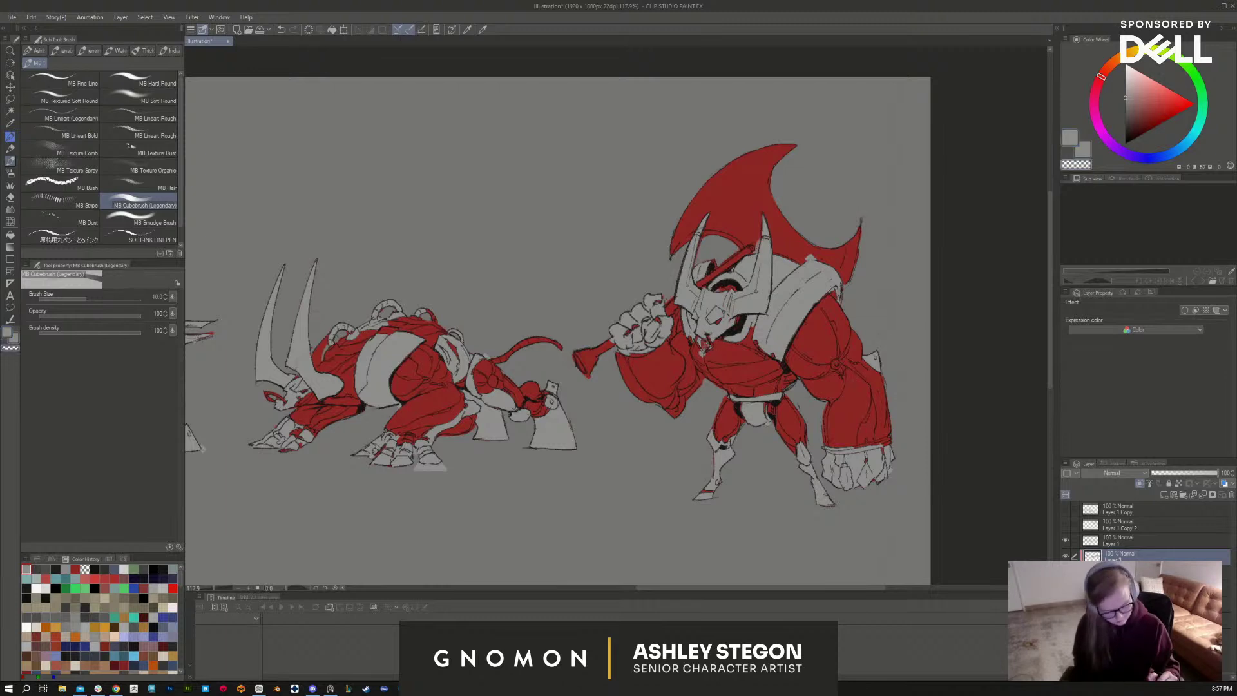
{"action": "key", "text": "bracketleft"}
{"action": "key", "text": "bracketleft"}
{"action": "key", "text": "bracketleft"}
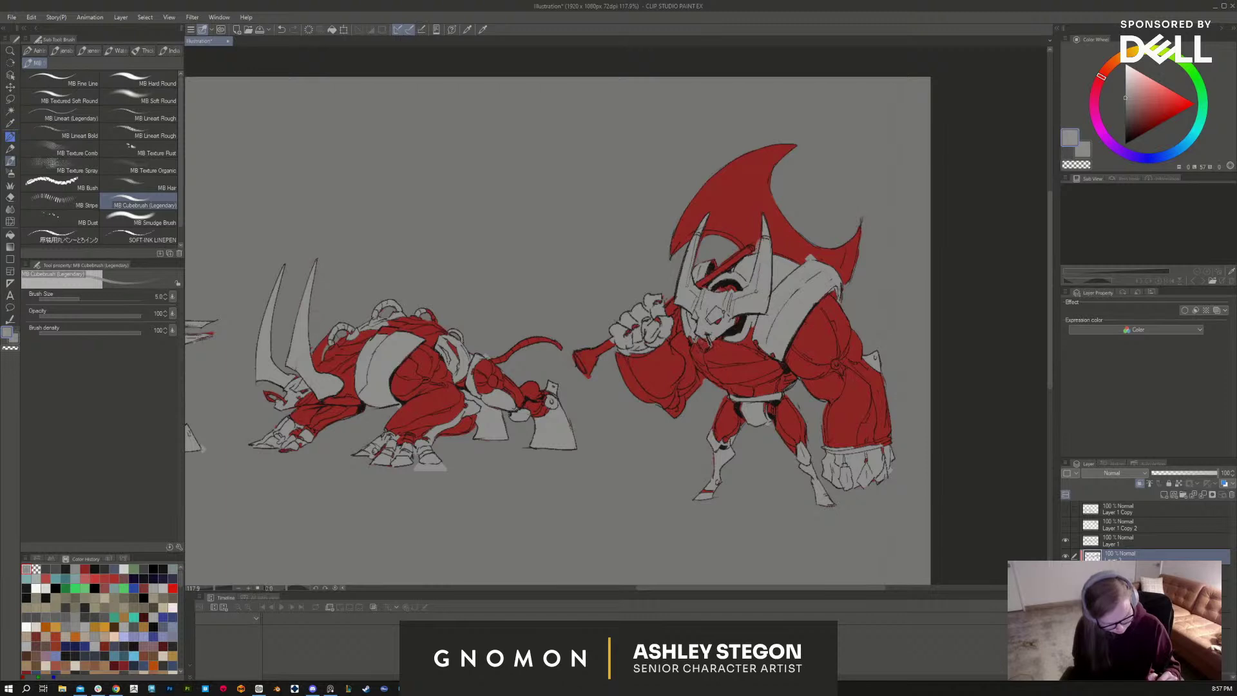
Step: Paint the remaining red gaps on the axe-bearing creature's wrist band and foot grey, adjusting the brush size between the two areas
{"action": "key", "text": "bracketright"}
{"action": "key", "text": "bracketright"}
{"action": "key", "text": "bracketright"}
{"action": "key", "text": "bracketright"}
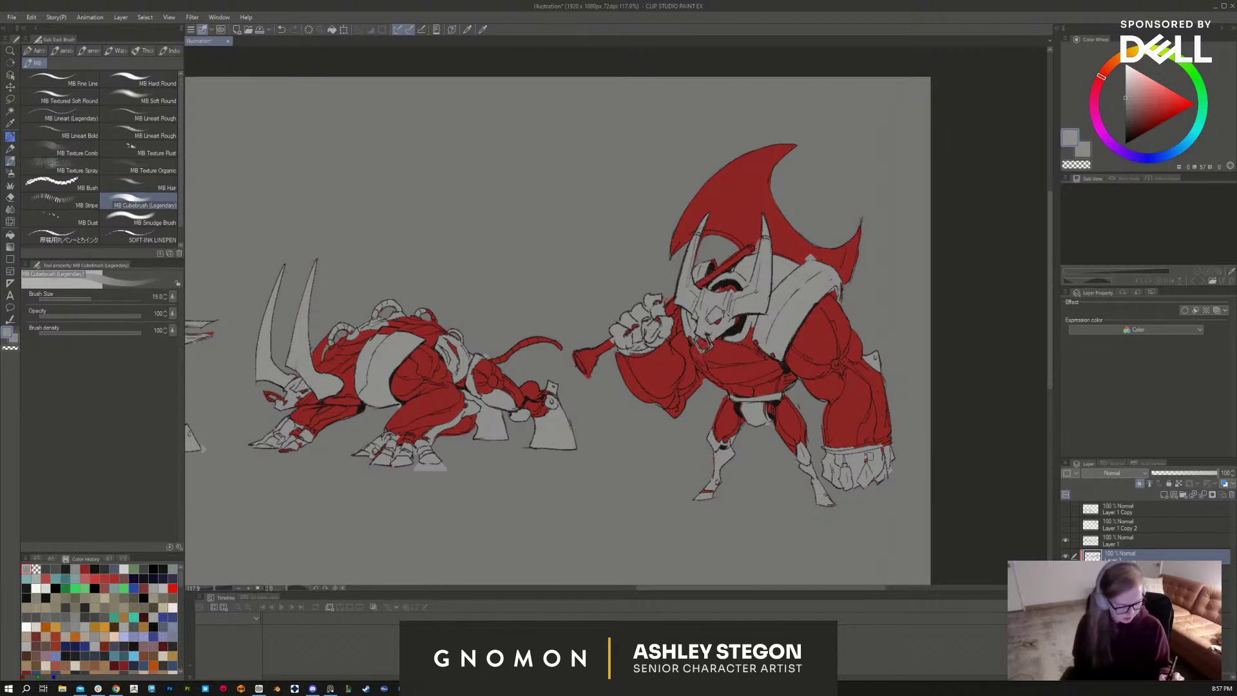
{"action": "mouse_move", "coordinate": [869, 455]}
{"action": "left_mouse_down"}
{"action": "mouse_move", "coordinate": [885, 441]}
{"action": "mouse_move", "coordinate": [860, 444]}
{"action": "left_mouse_up"}
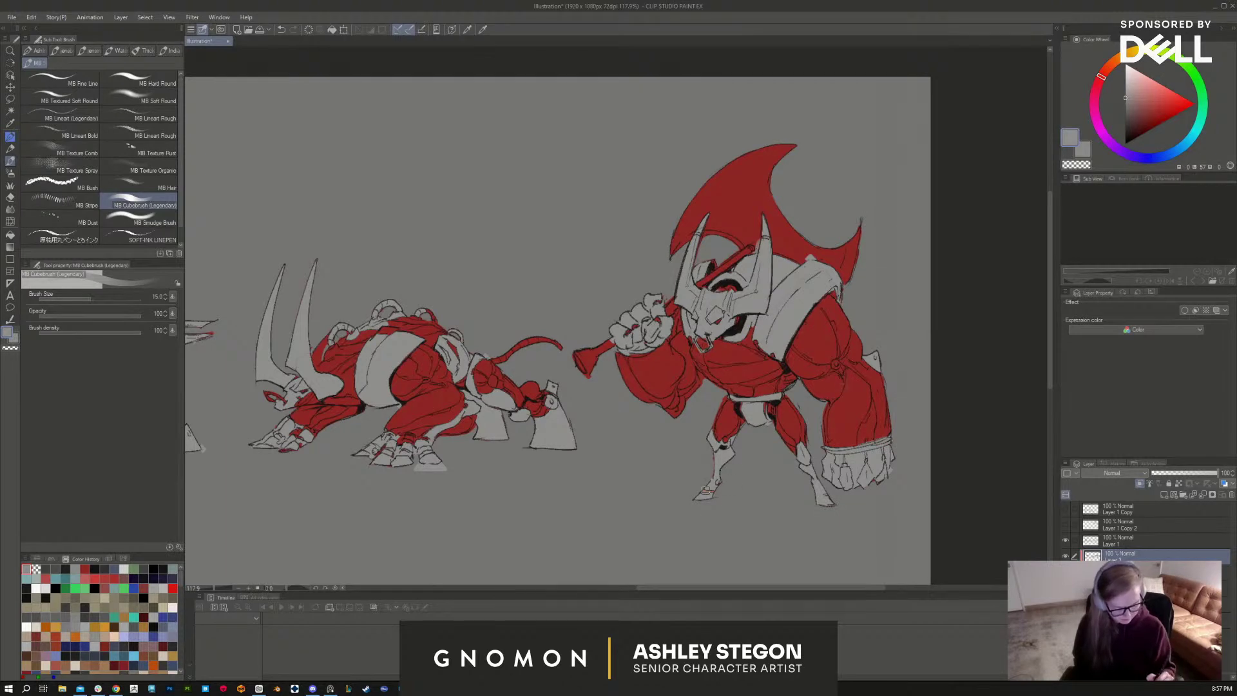
{"action": "key", "text": "bracketleft"}
{"action": "key", "text": "bracketleft"}
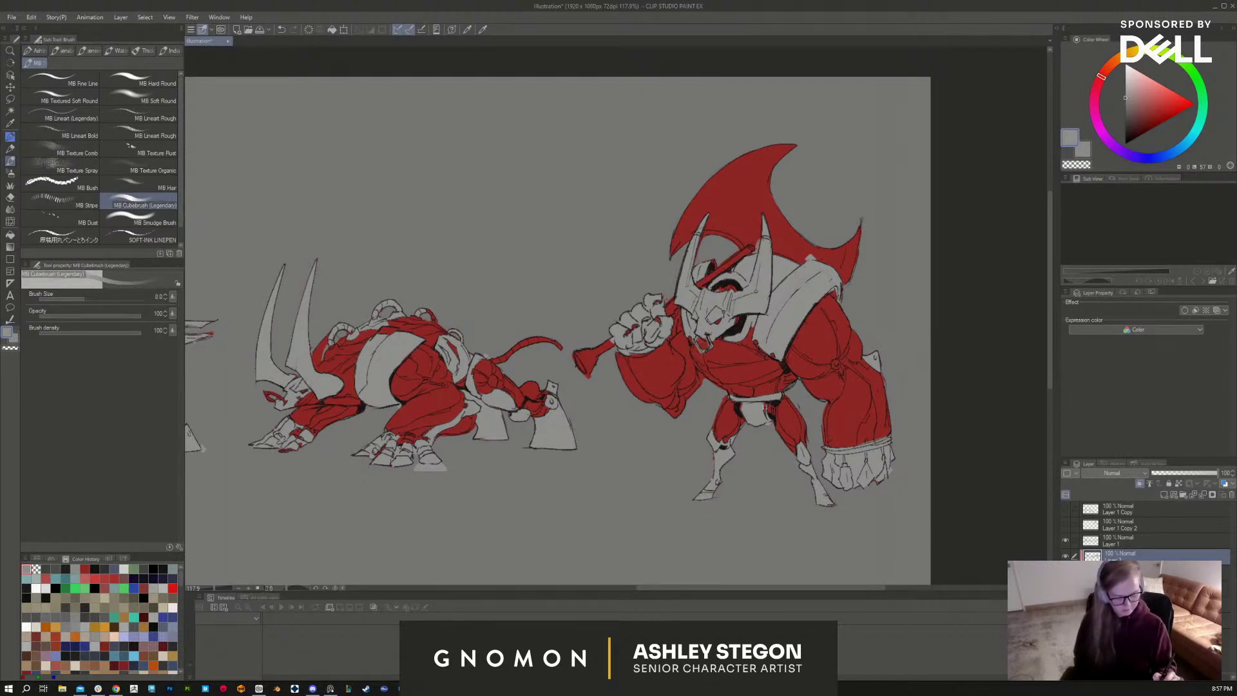
Step: Paint the side of the axe-bearing creature's belt grey with a smaller brush
{"action": "left_click_drag", "start_coordinate": [558, 330], "coordinate": [572, 338]}
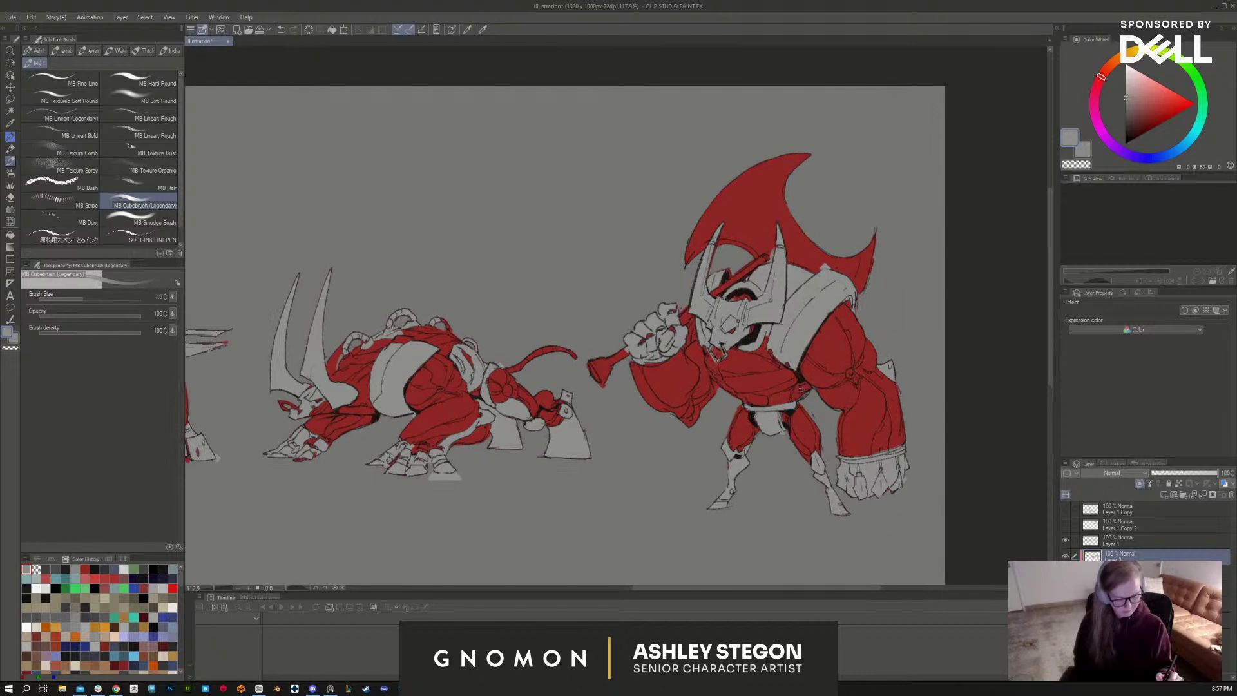
{"action": "key", "text": "bracketleft"}
{"action": "left_click_drag", "start_coordinate": [769, 398], "coordinate": [806, 385]}
Step: Erase the grey spill above the axe-bearing creature's shoulder armour, painting with the transparent colour and an enlarged brush
{"action": "key", "text": "bracketright"}
{"action": "key", "text": "bracketright"}
{"action": "key", "text": "bracketright"}
{"action": "key", "text": "bracketright"}
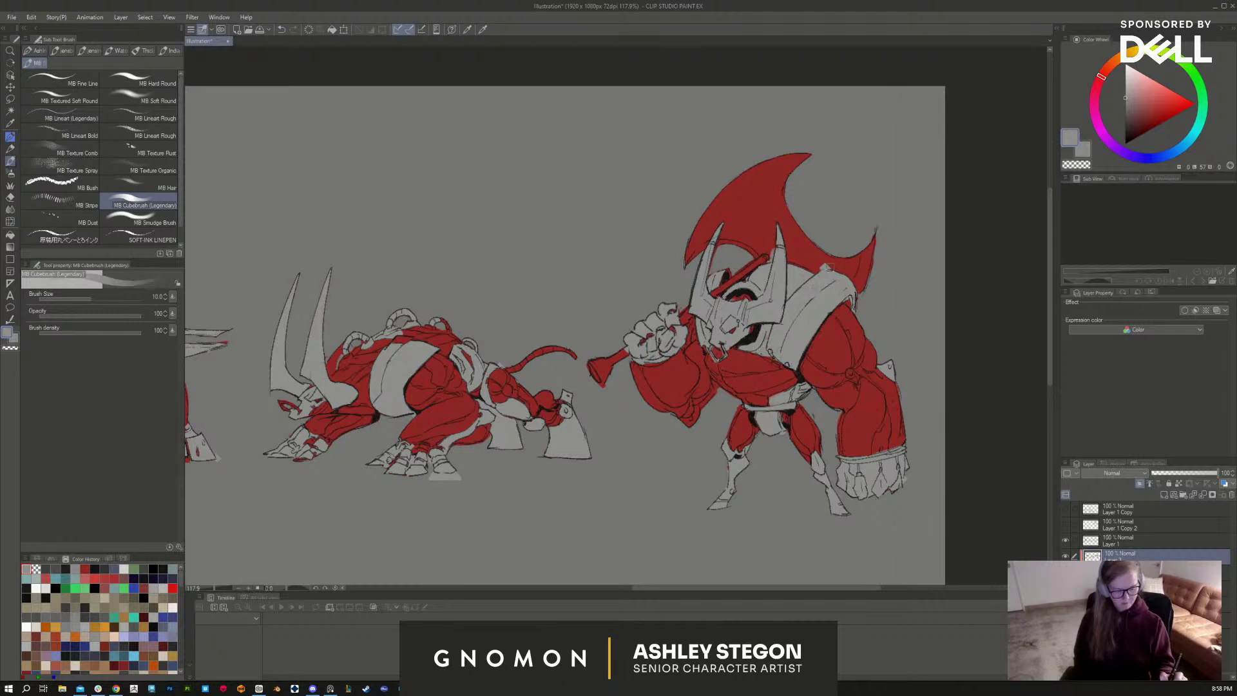
{"action": "key", "text": "x"}
{"action": "key", "text": "bracketright"}
{"action": "key", "text": "bracketright"}
{"action": "key", "text": "bracketright"}
{"action": "key", "text": "bracketright"}
{"action": "left_click", "coordinate": [822, 264]}
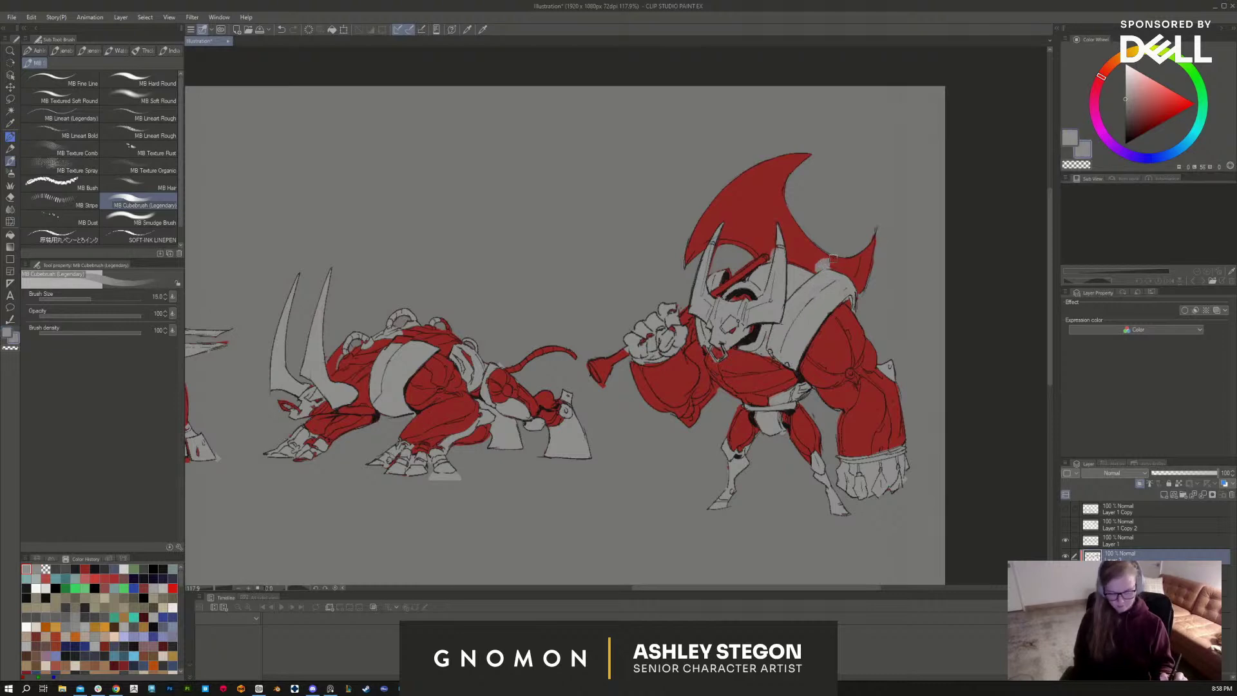
{"action": "key", "text": "c"}
{"action": "left_click_drag", "start_coordinate": [837, 252], "coordinate": [814, 274]}
{"action": "key", "text": "c"}
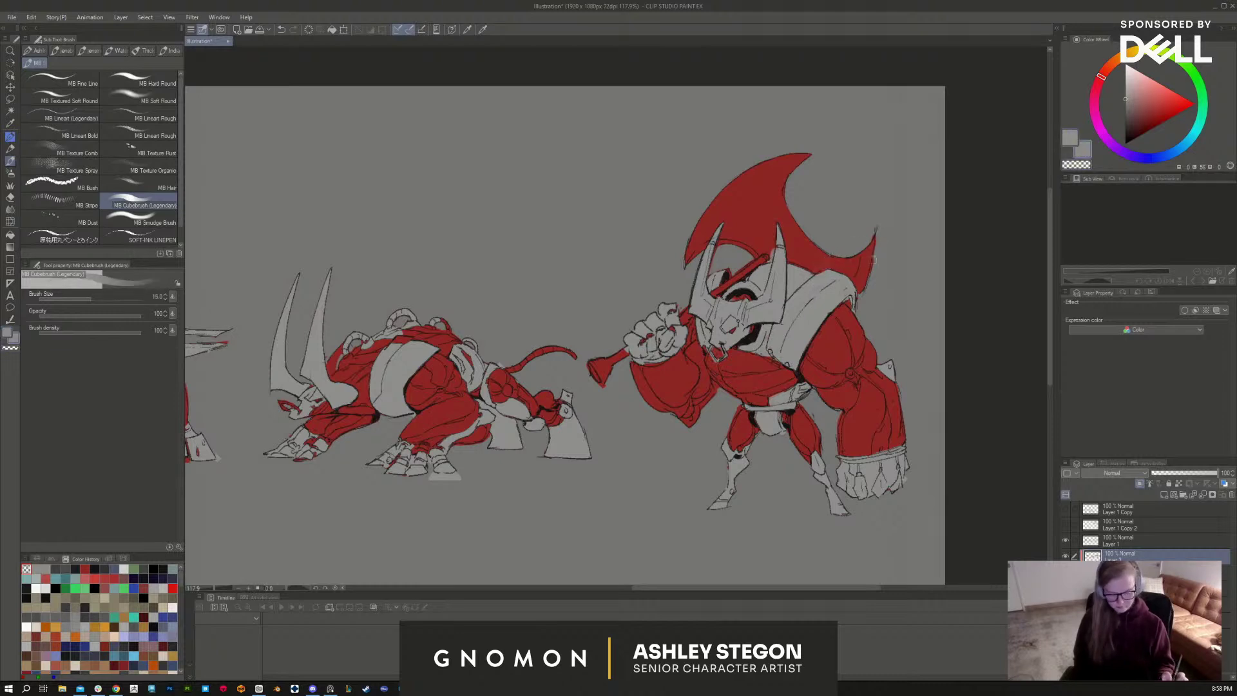
Step: Touch up the arched ridges along the crouching creature's back, covering the leftover red gaps with grey
{"action": "left_click_drag", "start_coordinate": [675, 515], "coordinate": [833, 476]}
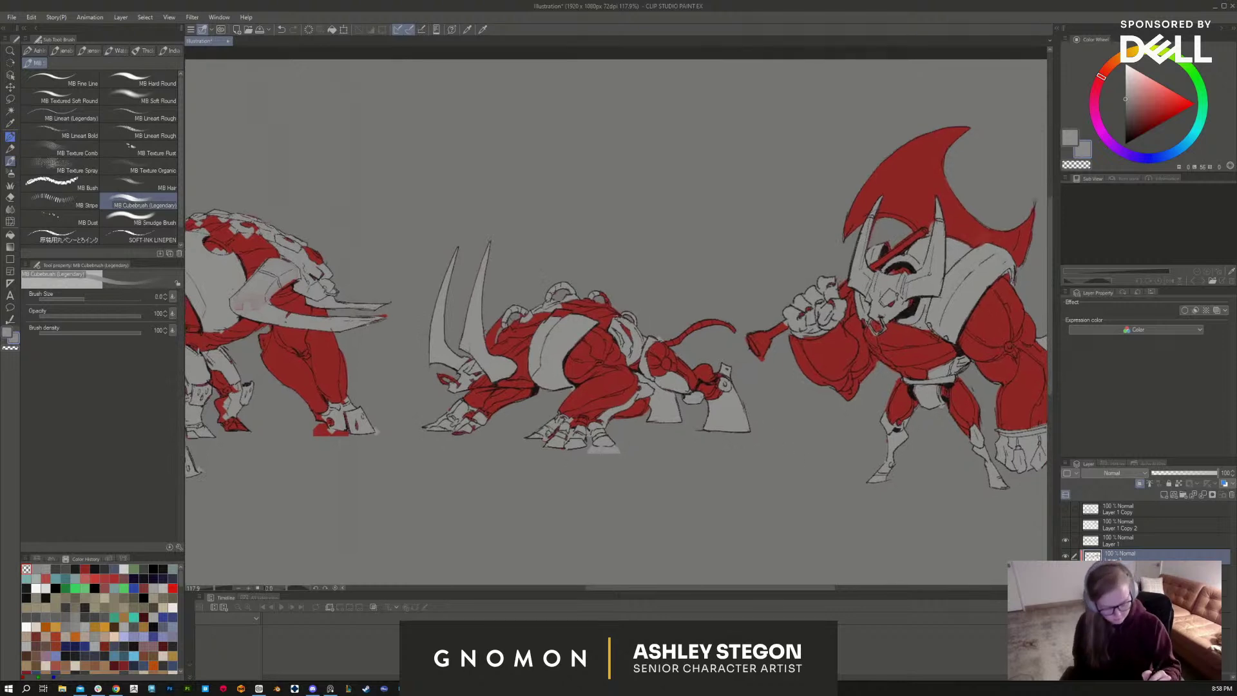
{"action": "left_click_drag", "start_coordinate": [616, 299], "coordinate": [607, 302]}
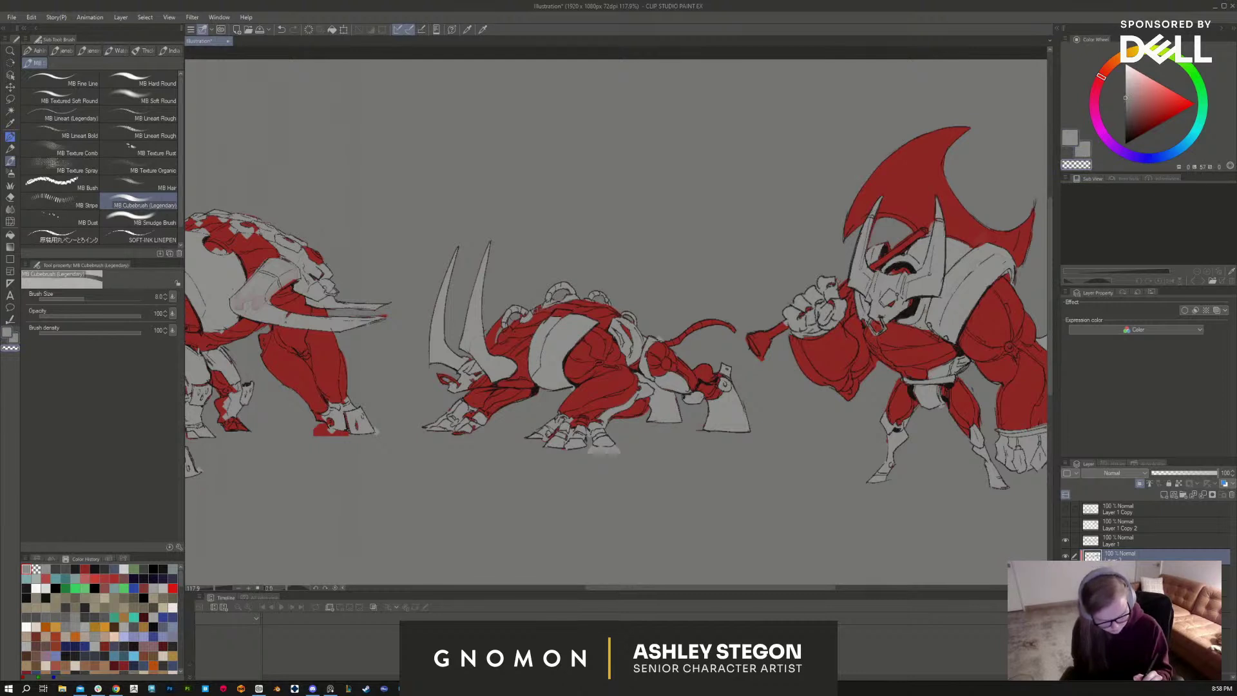
{"action": "left_click", "coordinate": [535, 310], "text": "alt"}
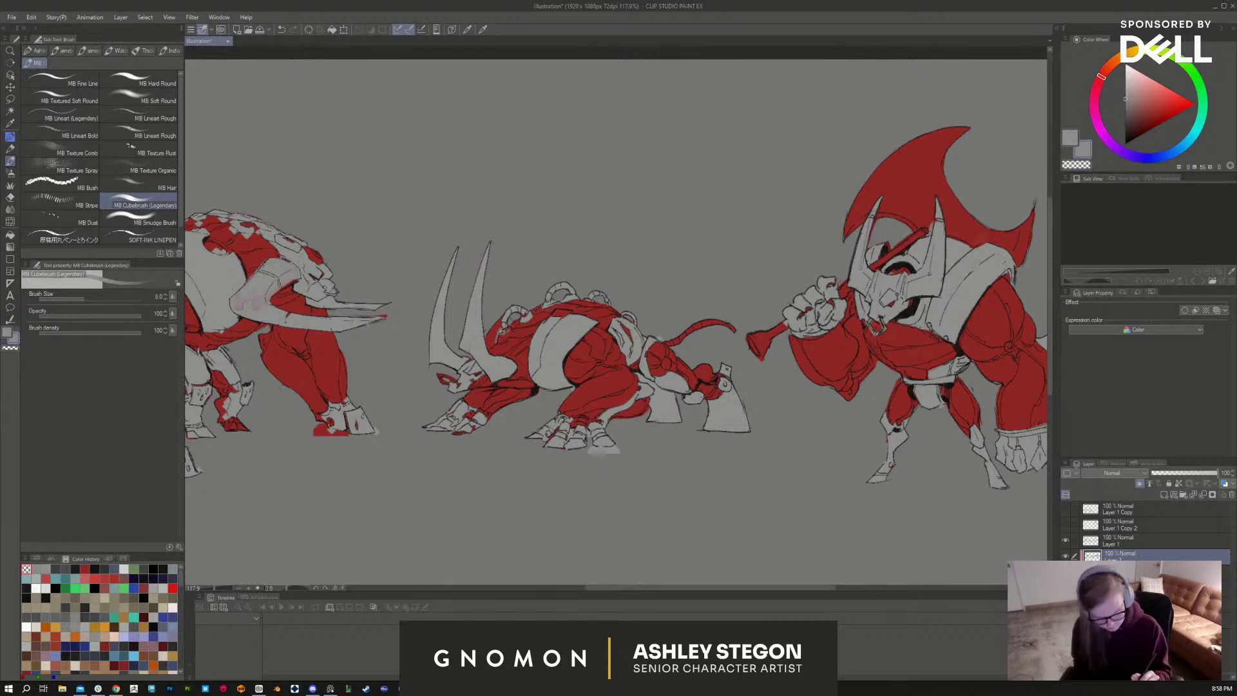
{"action": "left_click_drag", "start_coordinate": [502, 330], "coordinate": [489, 342]}
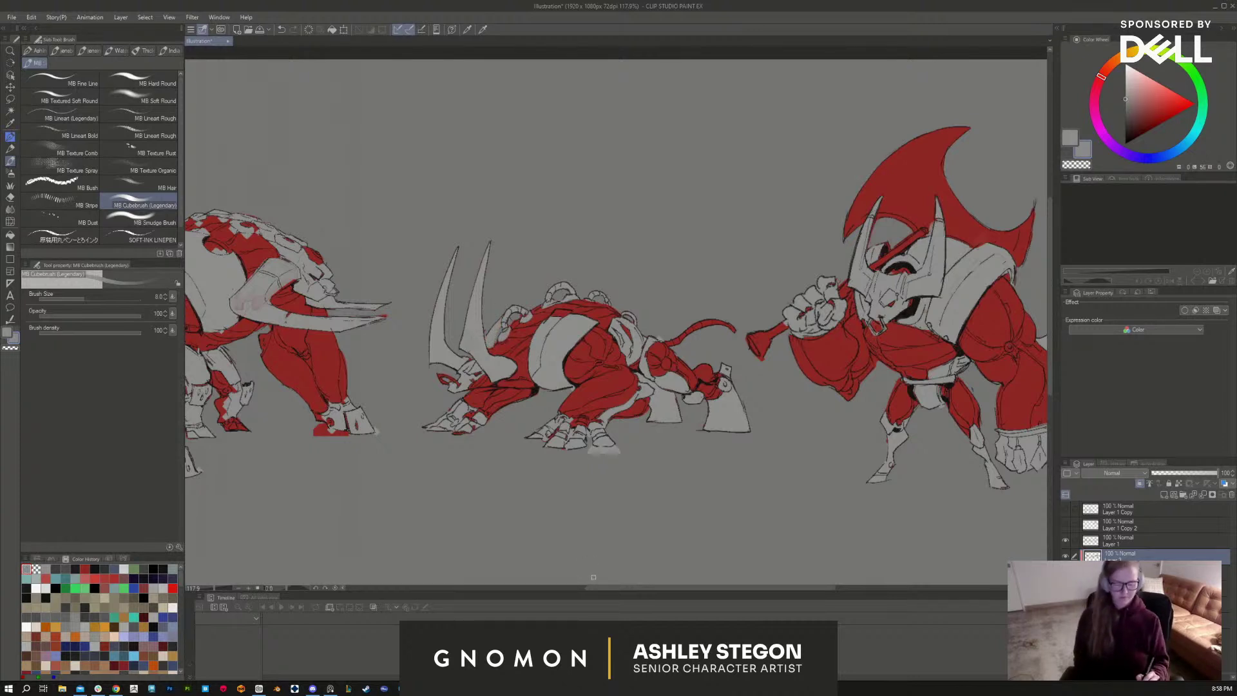
Step: Paint the leftover red spots on the crouching creature's face and front feet grey
{"action": "left_click_drag", "start_coordinate": [446, 379], "coordinate": [458, 384]}
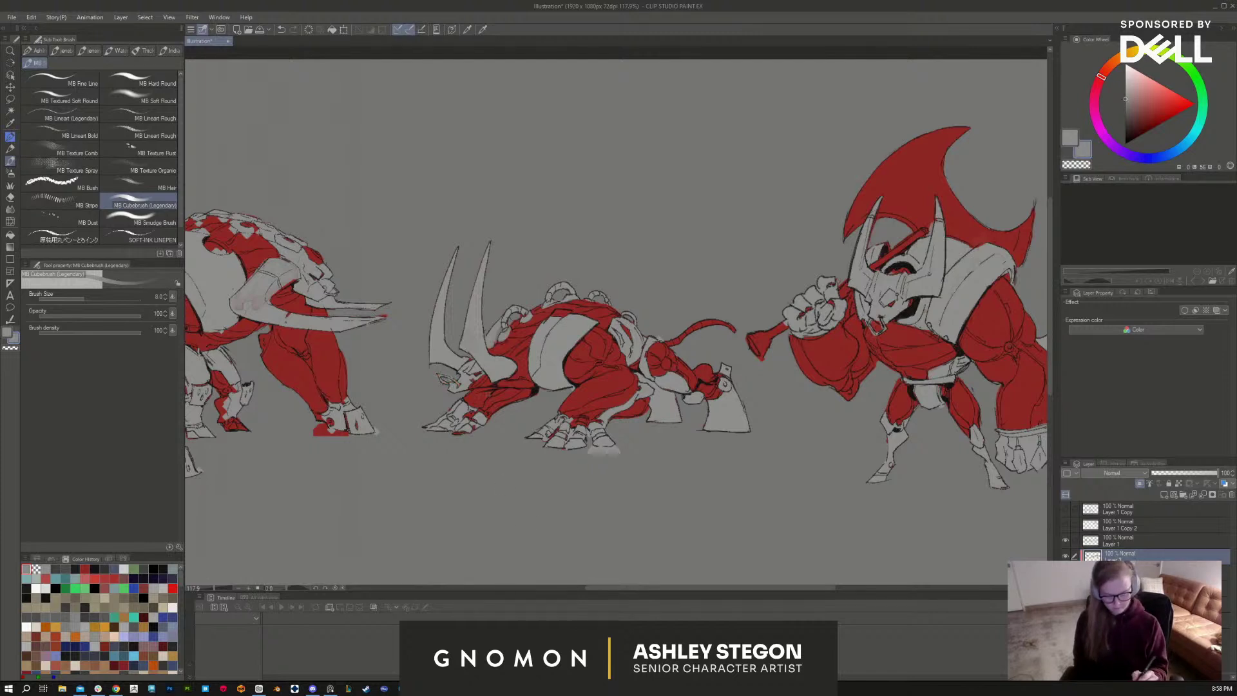
{"action": "left_click_drag", "start_coordinate": [471, 426], "coordinate": [457, 435]}
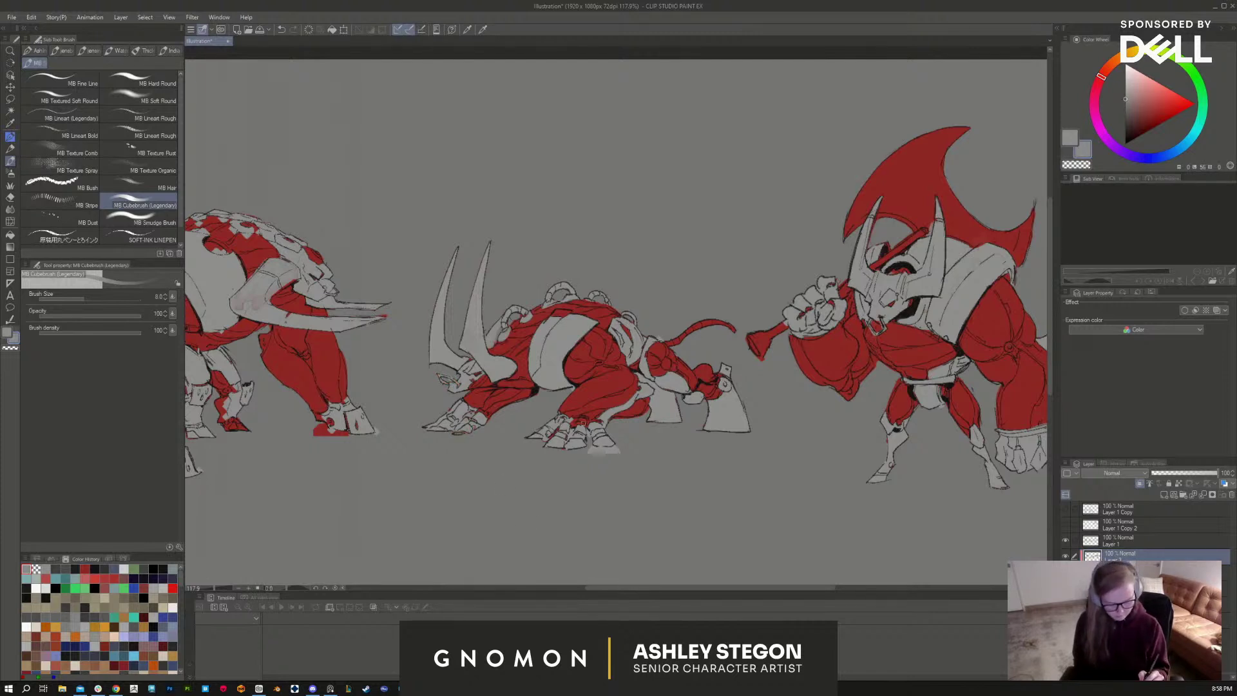
{"action": "left_click_drag", "start_coordinate": [571, 428], "coordinate": [590, 420]}
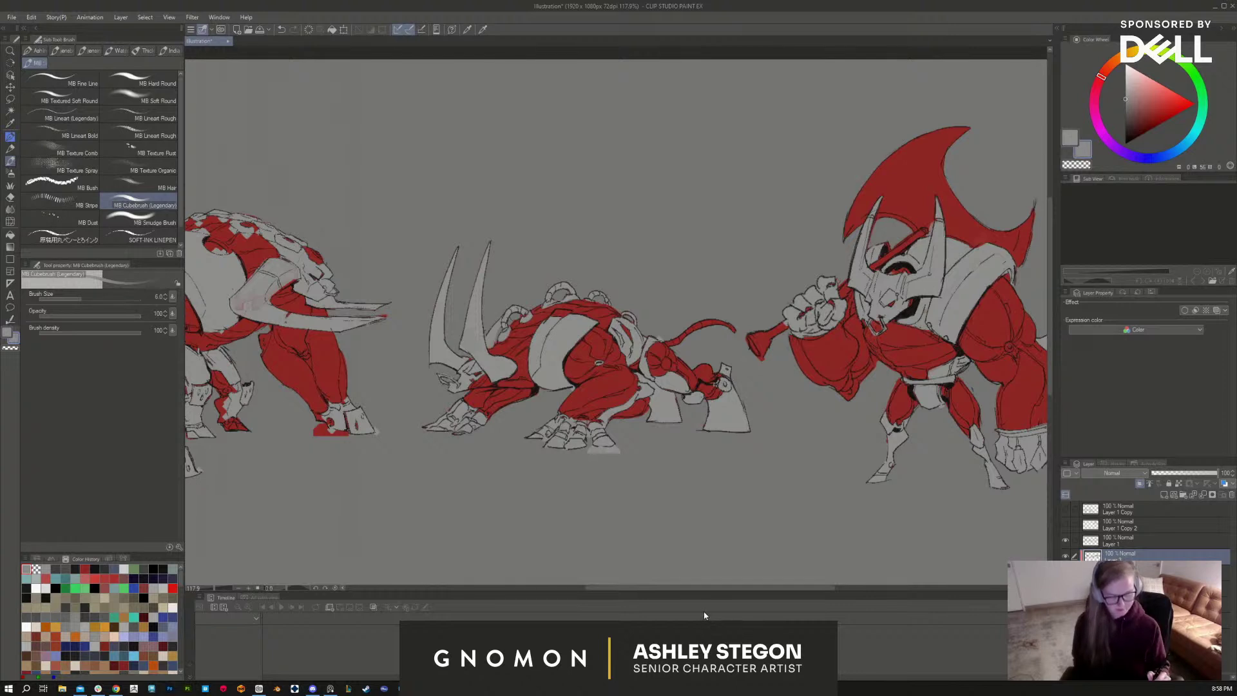
Step: Paint the crouching creature's tail grey with a larger brush
{"action": "left_click_drag", "start_coordinate": [671, 415], "coordinate": [732, 415]}
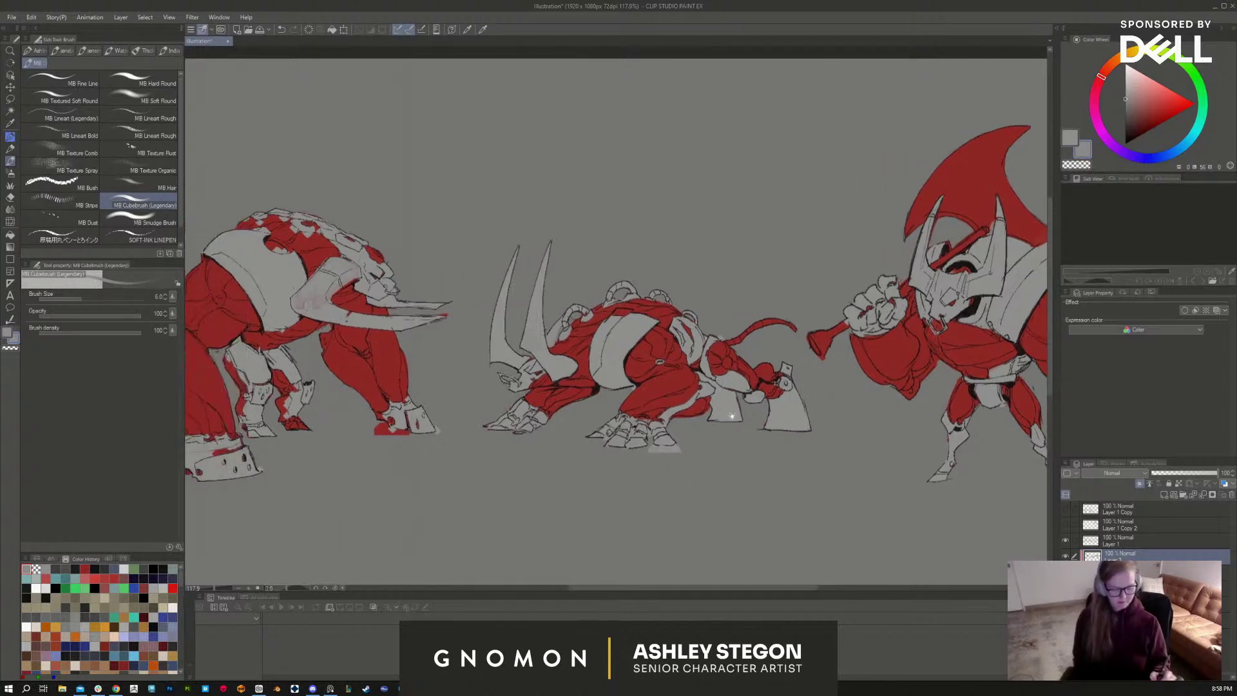
{"action": "key", "text": "bracketright"}
{"action": "key", "text": "bracketright"}
{"action": "key", "text": "bracketright"}
{"action": "left_click_drag", "start_coordinate": [724, 342], "coordinate": [787, 321]}
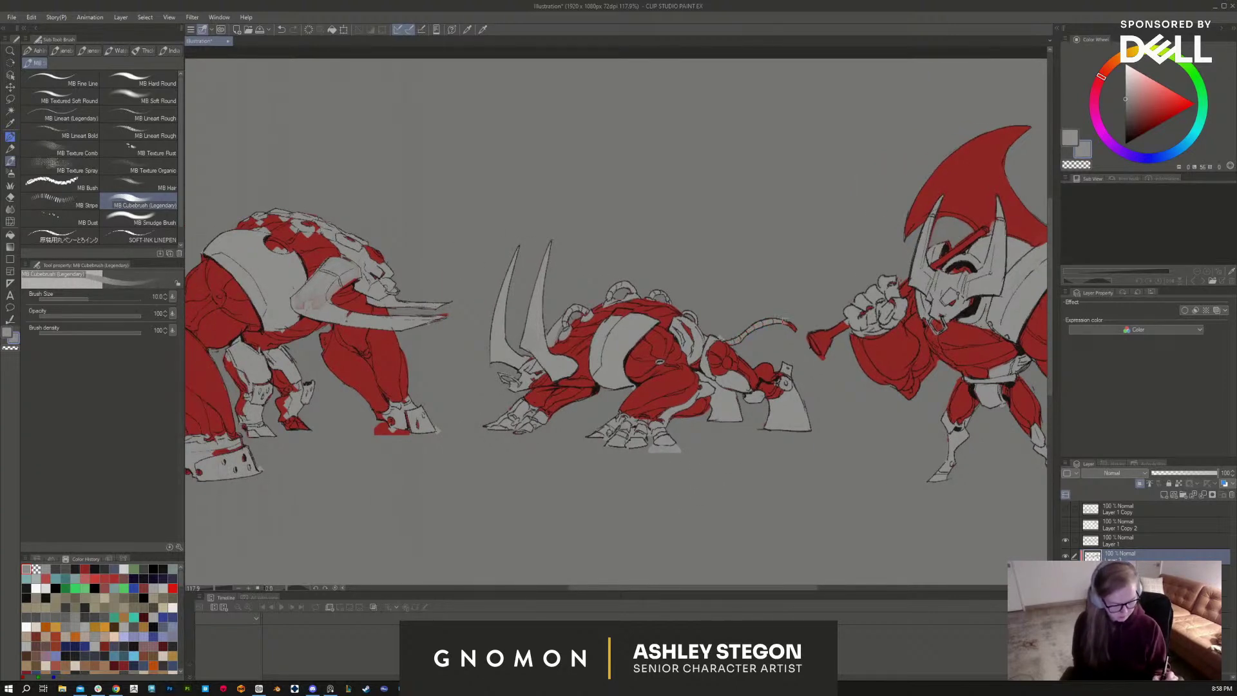
Step: Paint the tusk base and the red gap beside the shoulder plate of the hunched tusked creature grey
{"action": "mouse_move", "coordinate": [575, 518]}
{"action": "left_mouse_down"}
{"action": "mouse_move", "coordinate": [718, 511]}
{"action": "mouse_move", "coordinate": [790, 524]}
{"action": "left_mouse_up"}
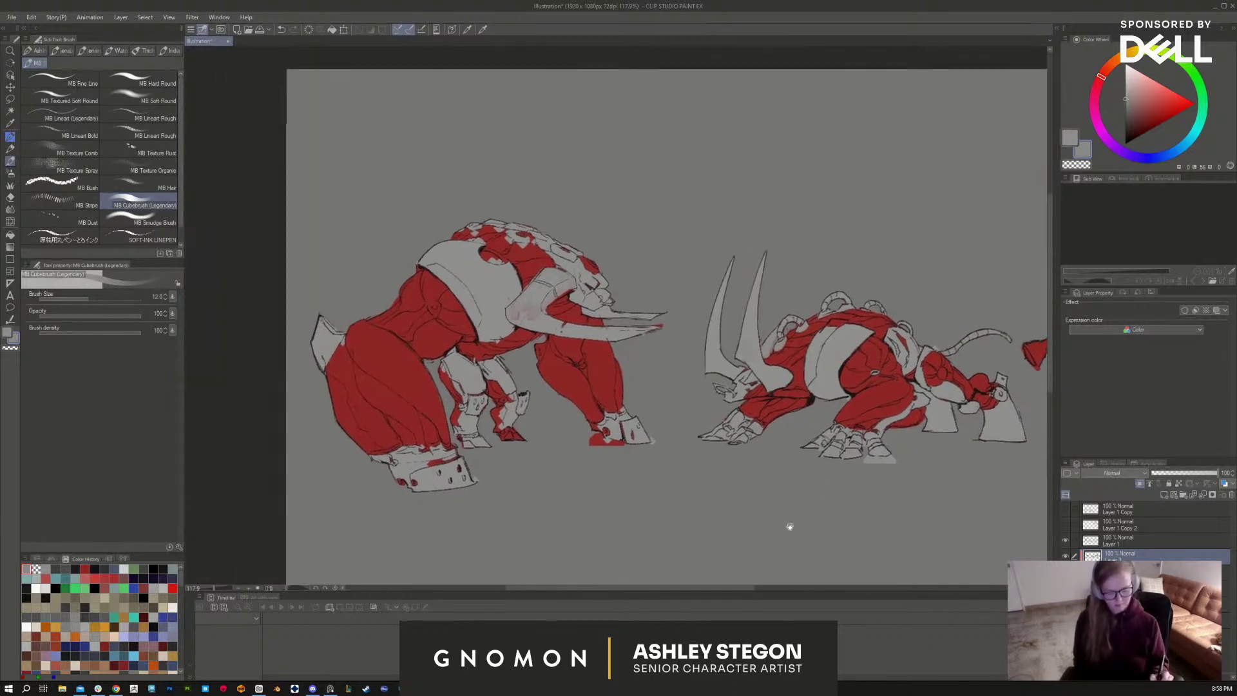
{"action": "key", "text": "bracketright"}
{"action": "key", "text": "bracketright"}
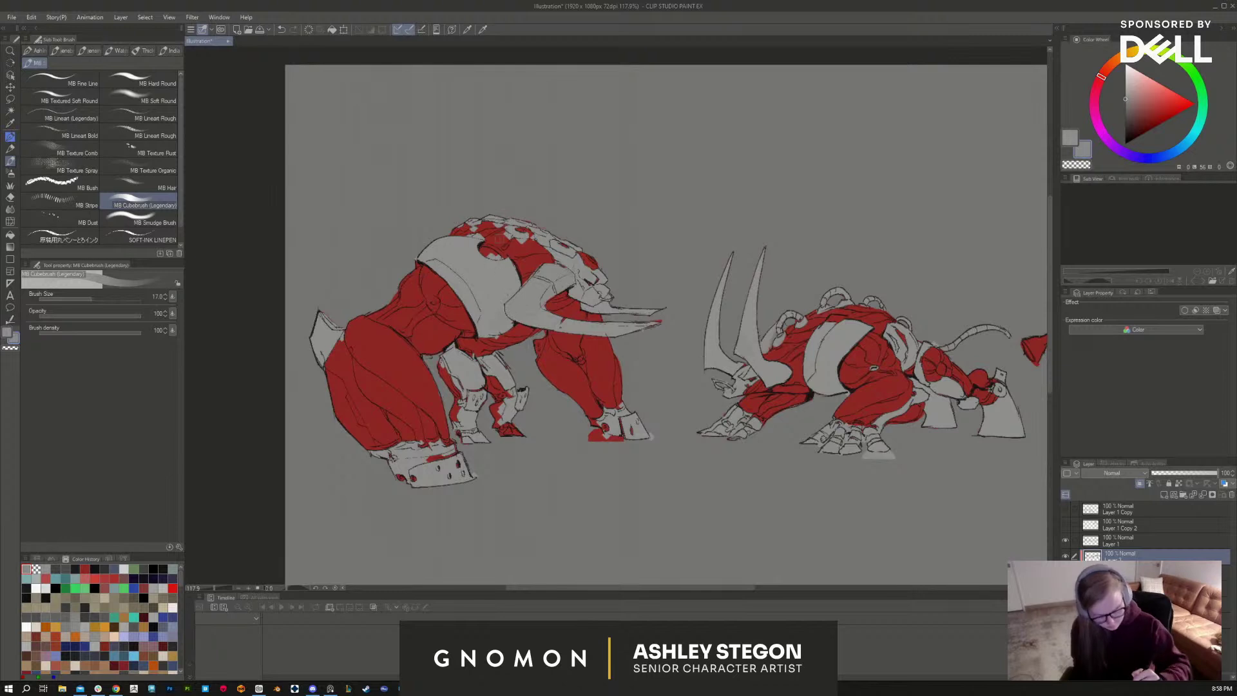
{"action": "mouse_move", "coordinate": [484, 252]}
{"action": "left_mouse_down"}
{"action": "mouse_move", "coordinate": [494, 258]}
{"action": "mouse_move", "coordinate": [485, 250]}
{"action": "left_mouse_up"}
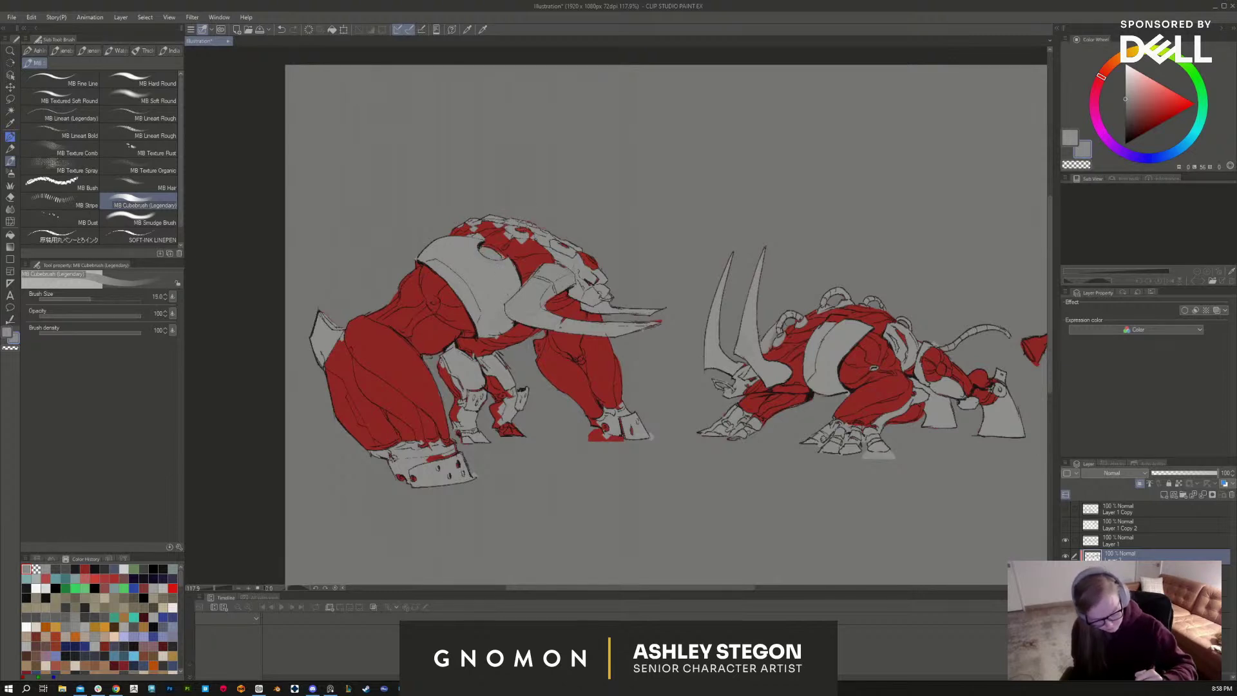
Step: Rework the plates along the tusked creature's upper back in grey, erasing the excess with the transparent colour
{"action": "key", "text": "bracketleft"}
{"action": "key", "text": "bracketleft"}
{"action": "key", "text": "bracketright"}
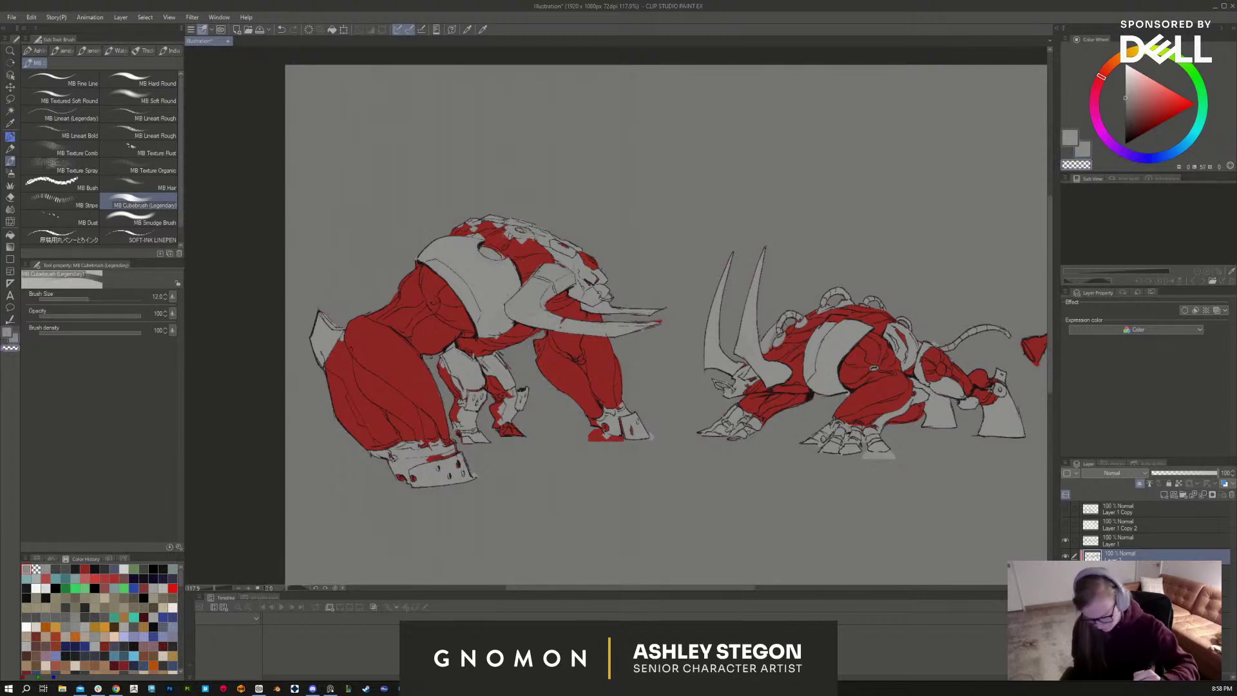
{"action": "left_click_drag", "start_coordinate": [499, 232], "coordinate": [502, 234]}
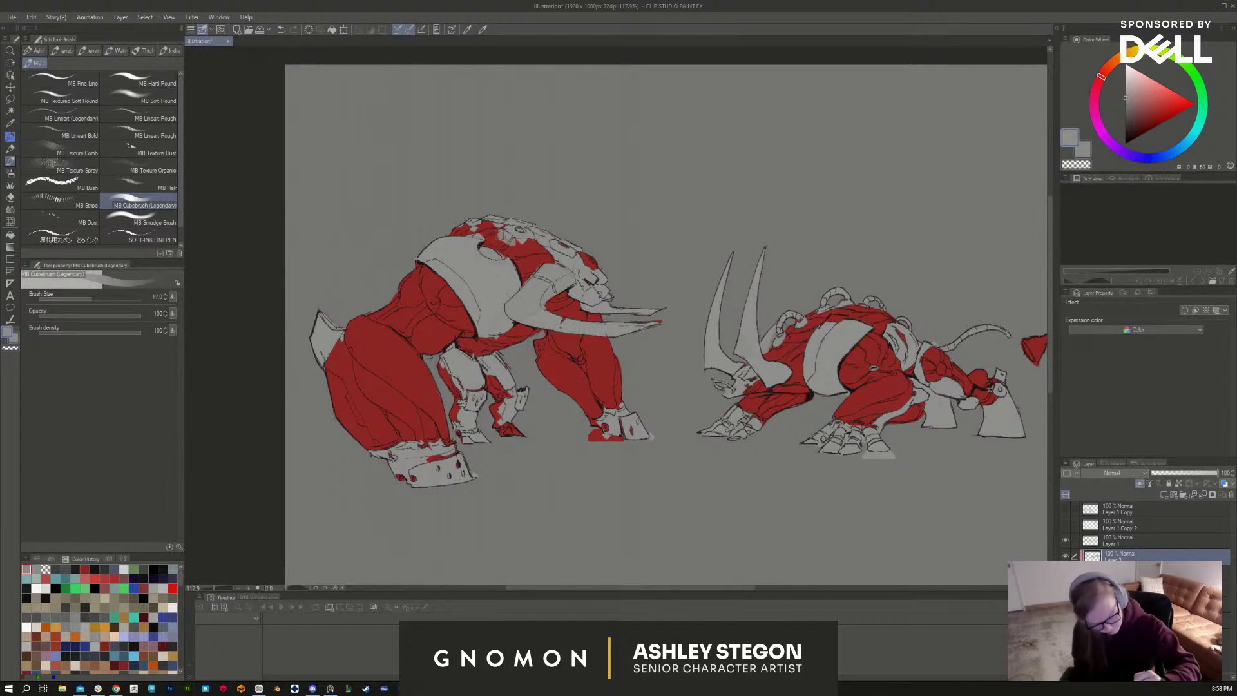
{"action": "key", "text": "bracketright"}
{"action": "key", "text": "bracketright"}
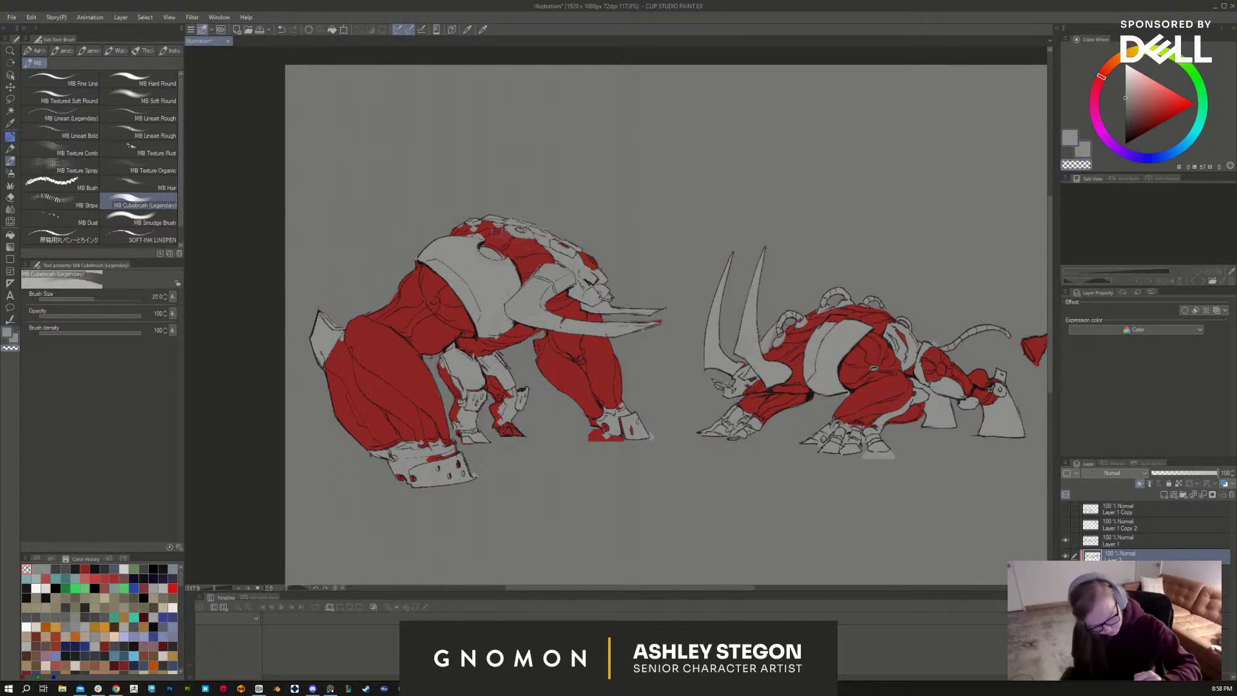
{"action": "left_click_drag", "start_coordinate": [495, 230], "coordinate": [475, 229]}
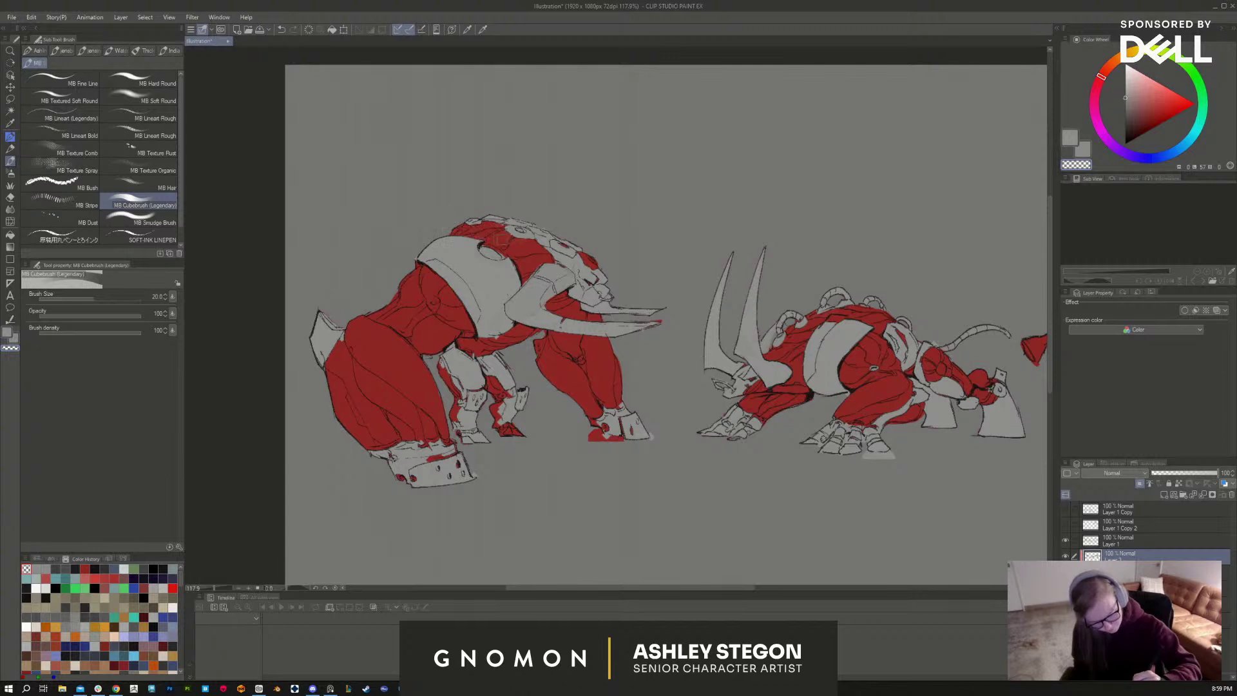
Step: Cover the red patch on top of the tusked creature's head with grey using a much larger brush
{"action": "key", "text": "bracketright"}
{"action": "key", "text": "bracketright"}
{"action": "key", "text": "bracketright"}
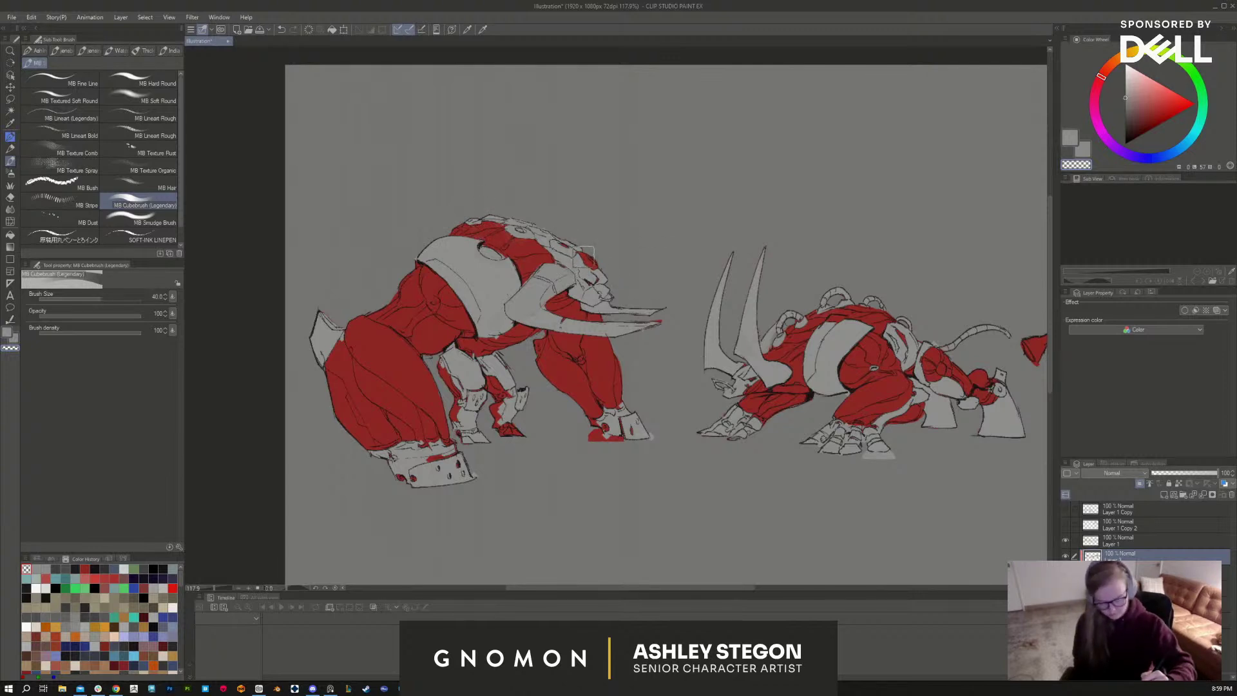
{"action": "key", "text": "bracketright"}
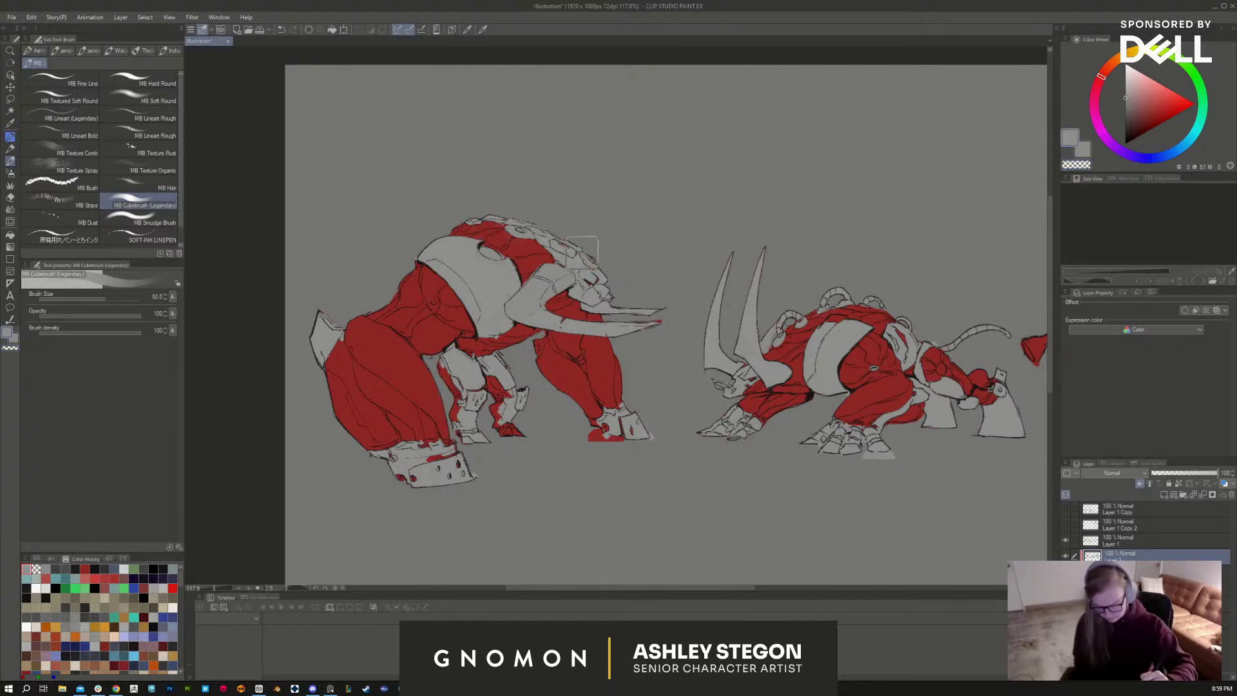
Step: Paint the red tusk tip and the red front foot of the hunched tusked creature grey with a brush of size 13
{"action": "key", "text": "bracketleft"}
{"action": "key", "text": "bracketleft"}
{"action": "key", "text": "bracketleft"}
{"action": "key", "text": "bracketleft"}
{"action": "key", "text": "bracketleft"}
{"action": "key", "text": "bracketleft"}
{"action": "key", "text": "bracketleft"}
{"action": "key", "text": "bracketleft"}
{"action": "key", "text": "bracketleft"}
{"action": "key", "text": "bracketleft"}
{"action": "key", "text": "bracketleft"}
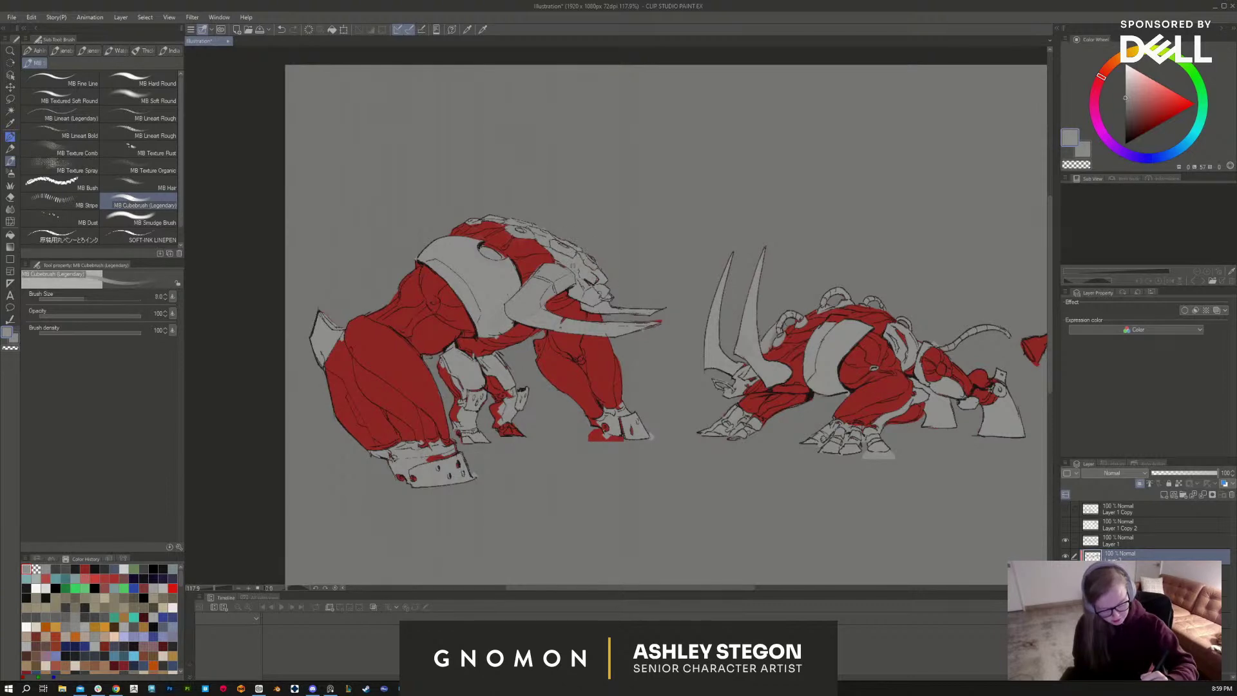
{"action": "key", "text": "bracketright"}
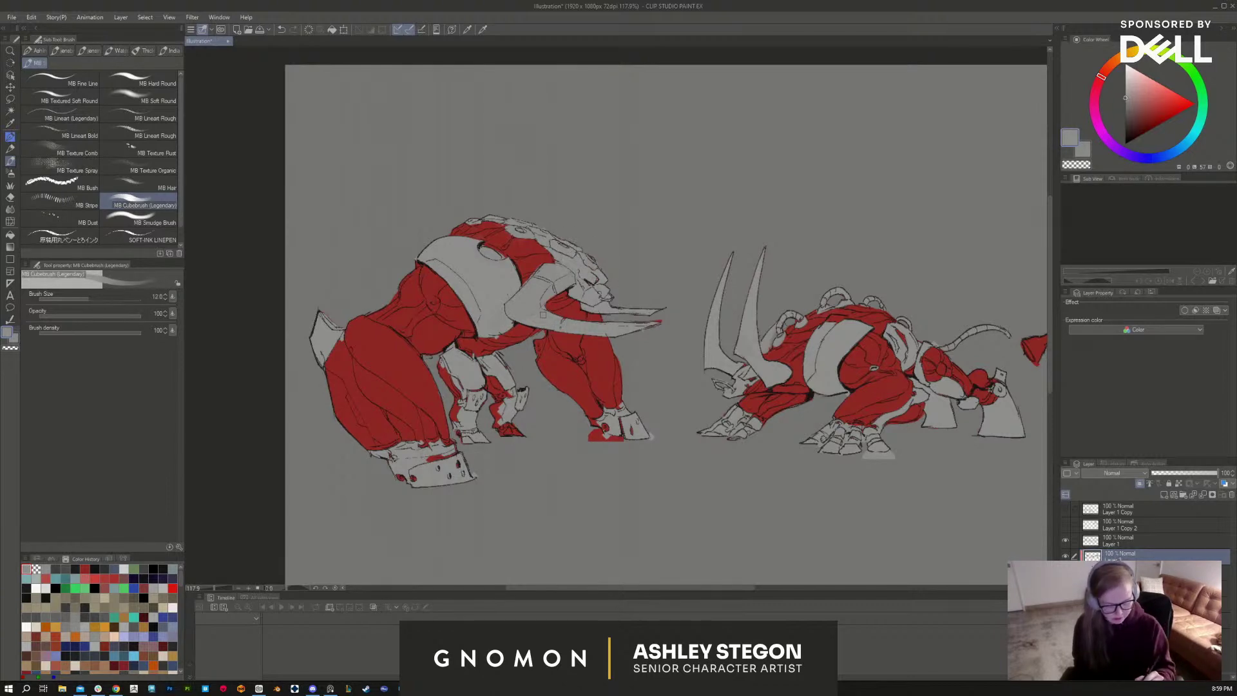
{"action": "left_click_drag", "start_coordinate": [670, 314], "coordinate": [644, 328]}
{"action": "mouse_move", "coordinate": [621, 441]}
{"action": "left_mouse_down"}
{"action": "mouse_move", "coordinate": [583, 438]}
{"action": "mouse_move", "coordinate": [591, 420]}
{"action": "left_mouse_up"}
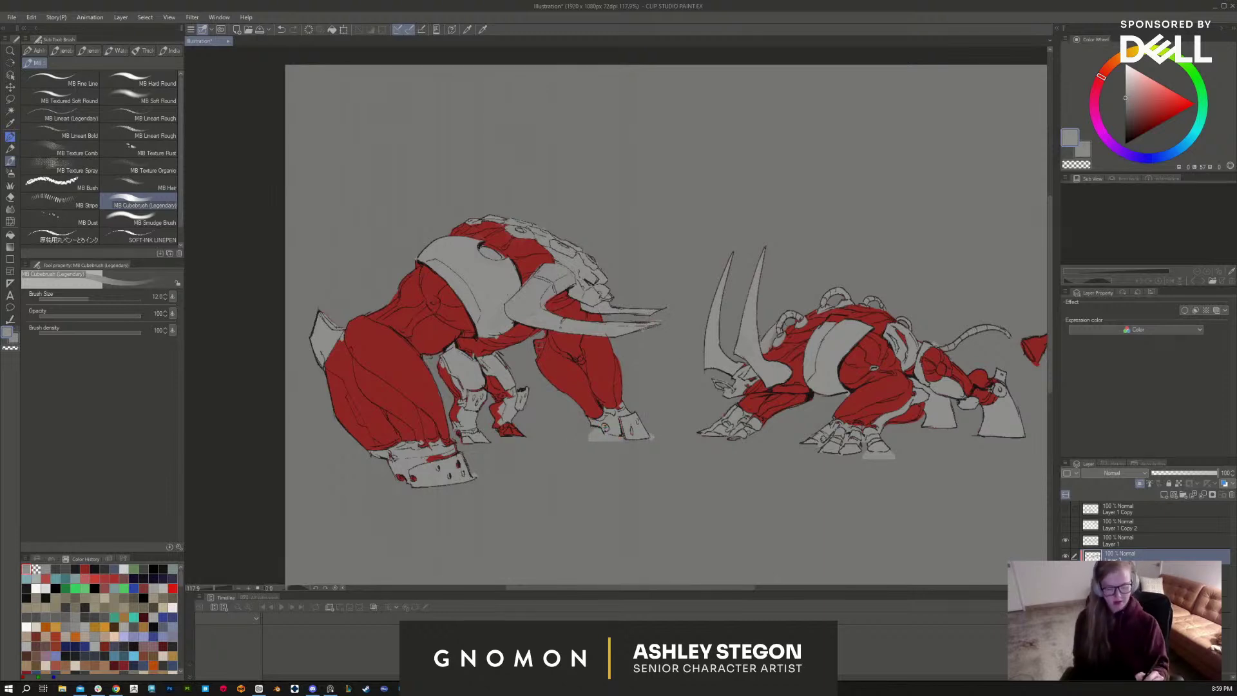
Step: Paint the small plates on the tusked creature's far foreleg and the red part of its hind foot grey with a size 10 brush
{"action": "key", "text": "bracketleft"}
{"action": "key", "text": "bracketleft"}
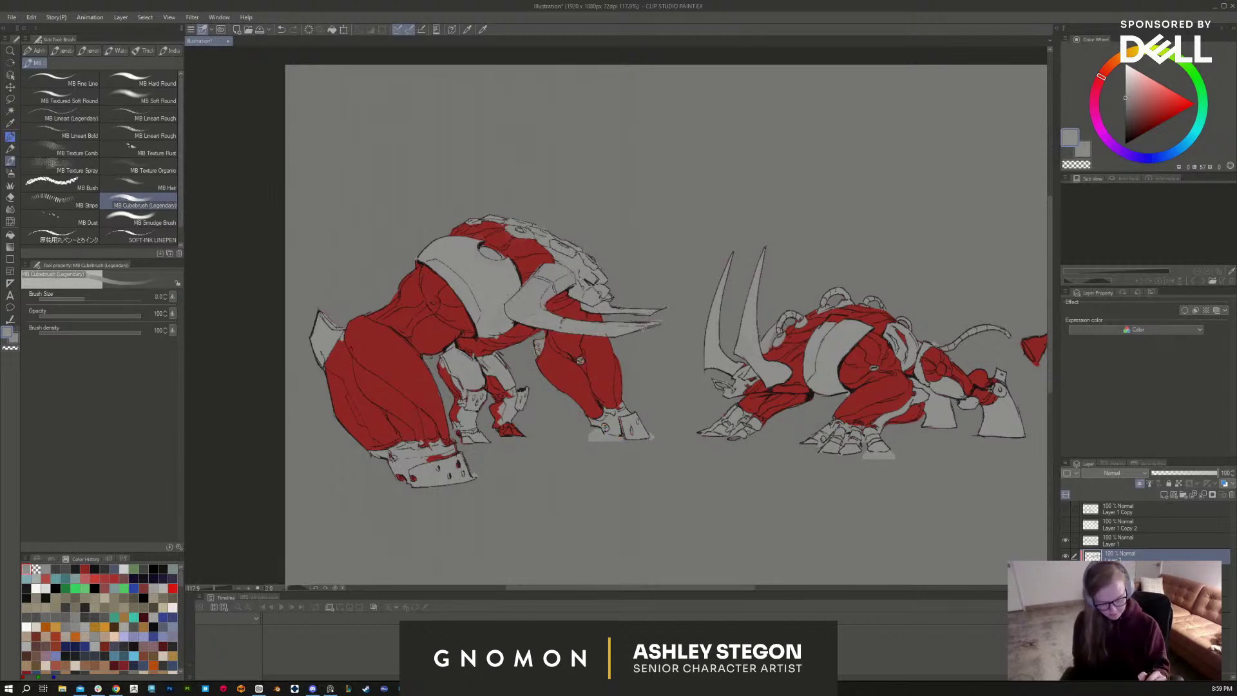
{"action": "key", "text": "bracketright"}
{"action": "key", "text": "bracketright"}
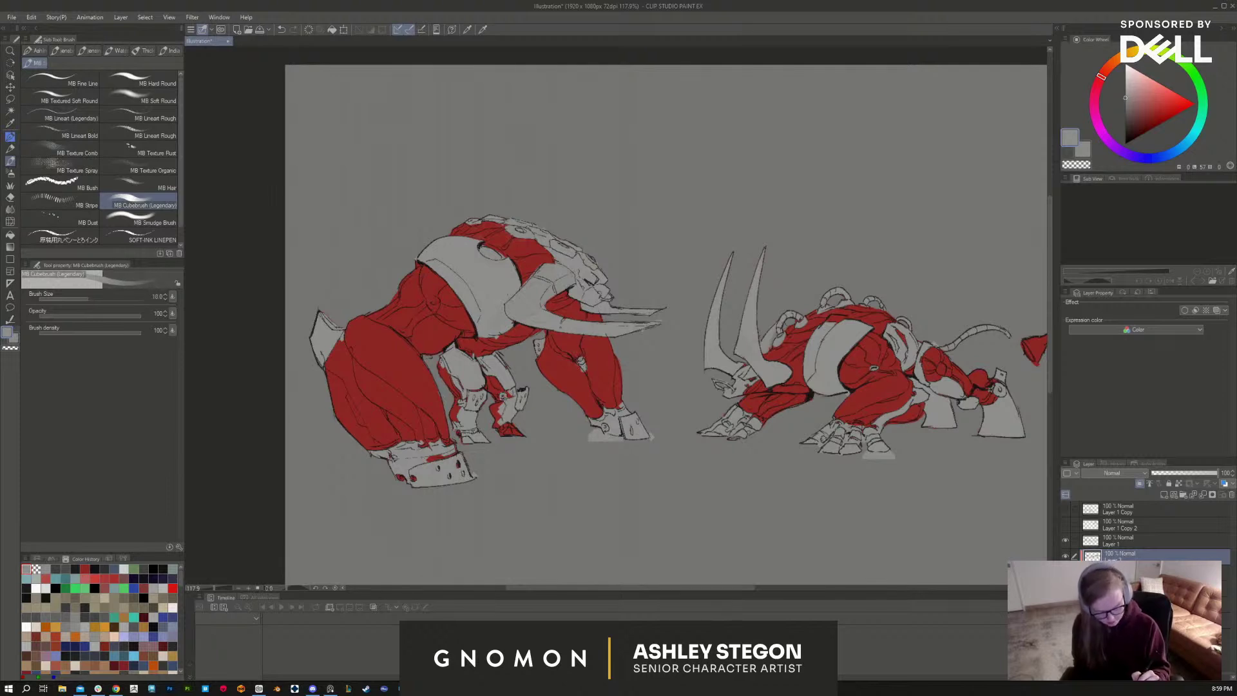
{"action": "key", "text": "c"}
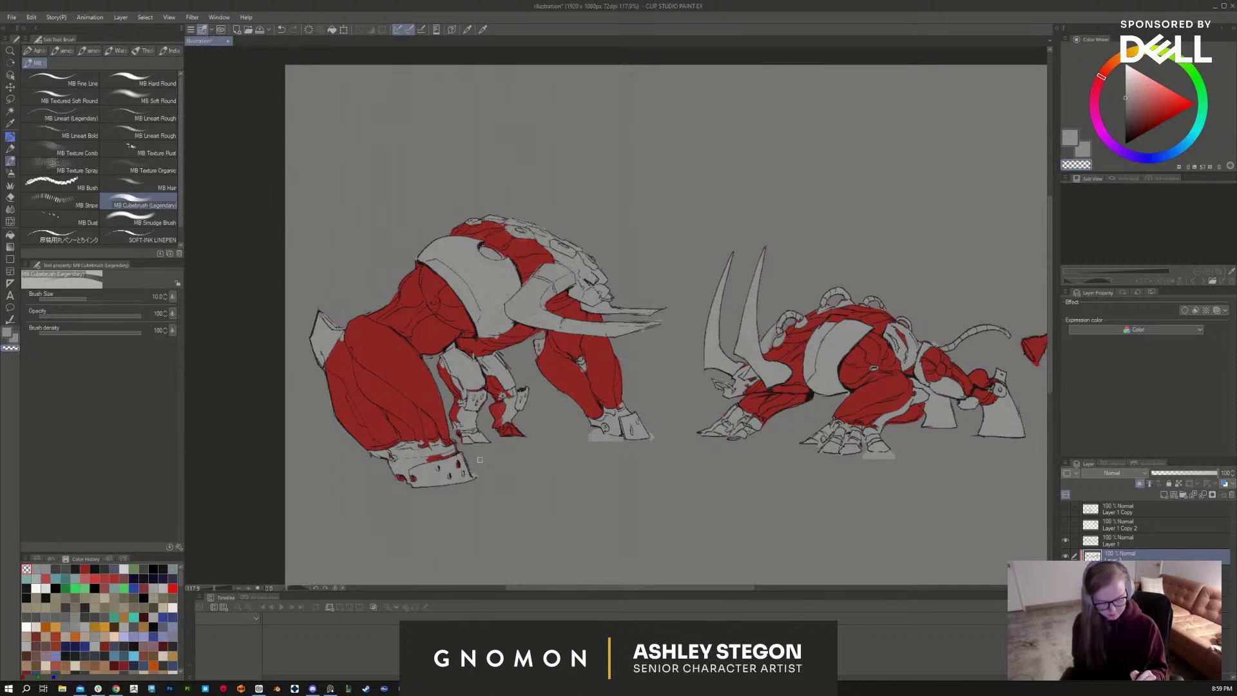
{"action": "key", "text": "c"}
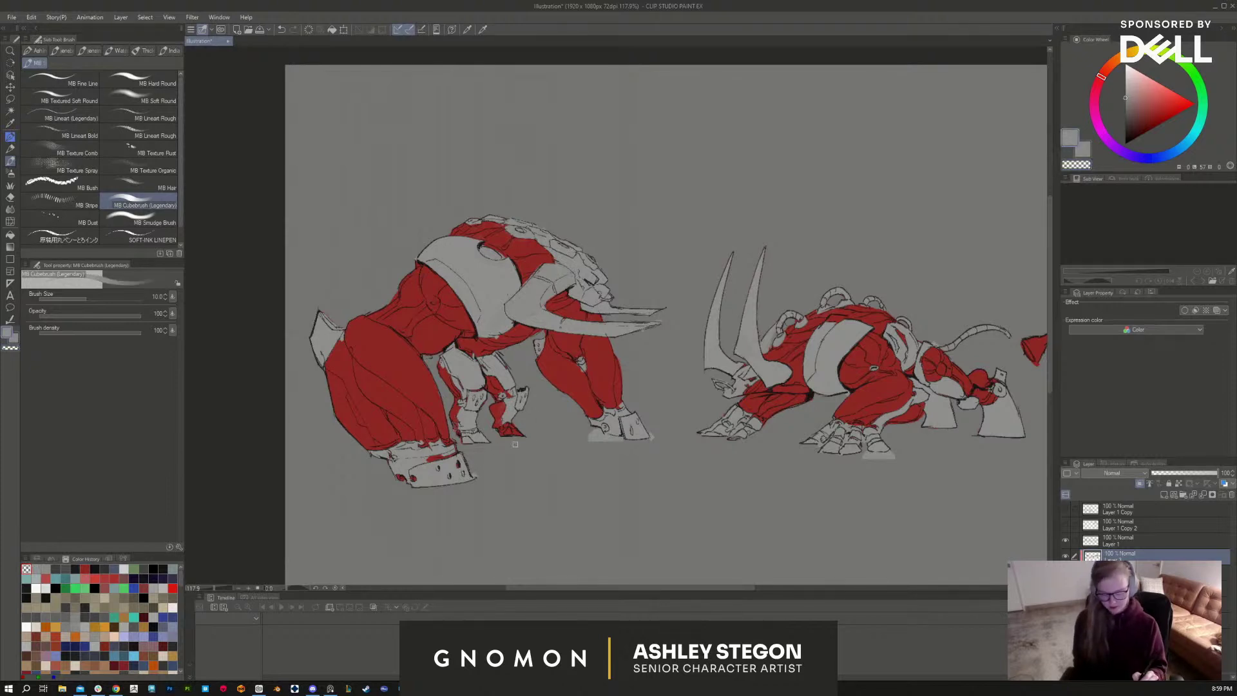
{"action": "left_click_drag", "start_coordinate": [509, 433], "coordinate": [510, 425]}
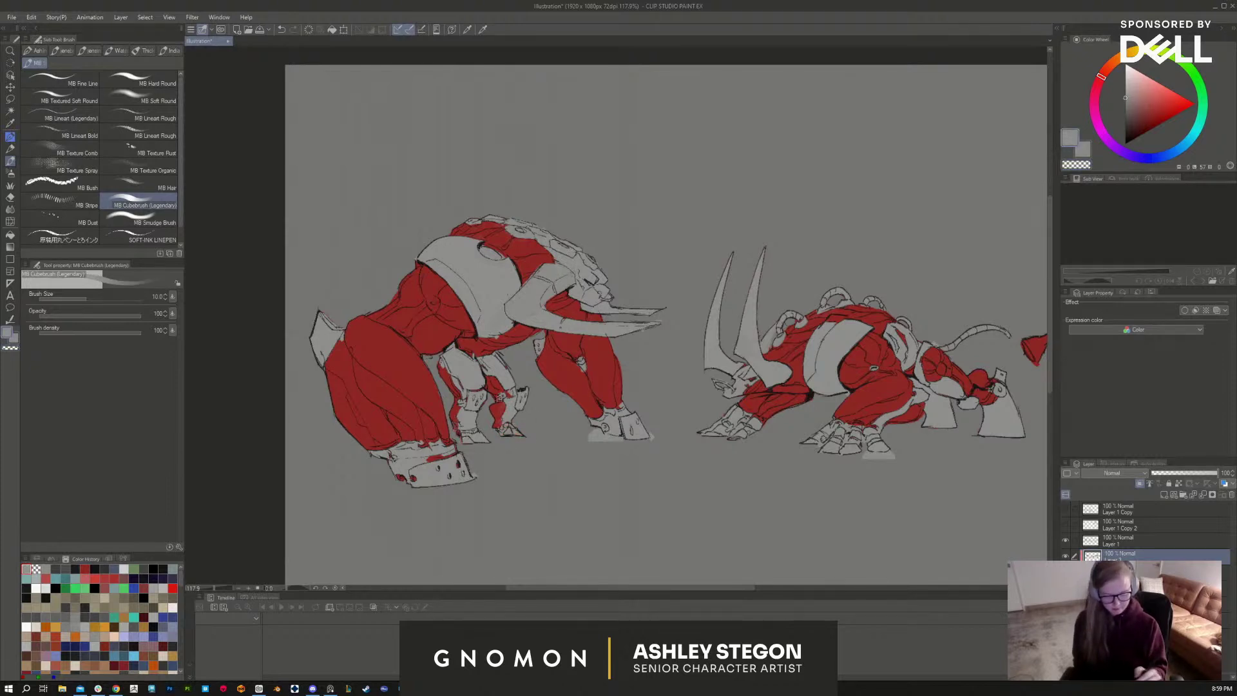
Step: Erase the grey spill where the tusked creature's elbow spike meets the arm, using the transparent colour
{"action": "key", "text": "x"}
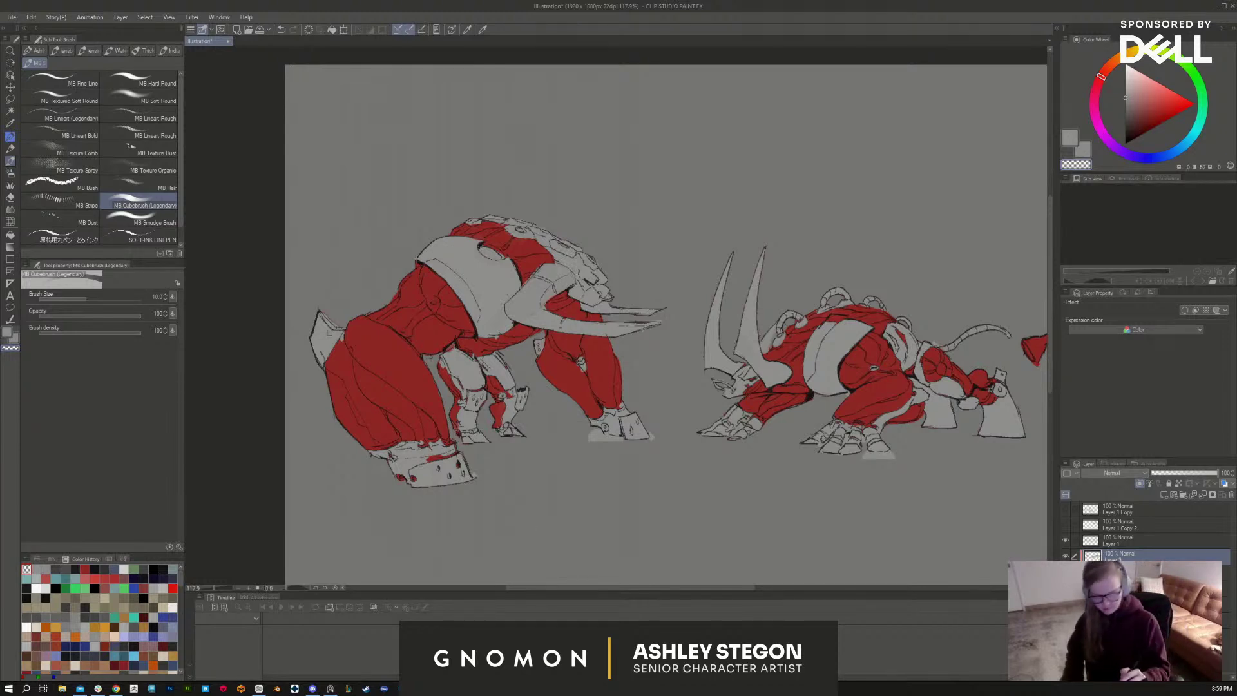
{"action": "left_click", "coordinate": [334, 301], "text": "alt"}
{"action": "left_click_drag", "start_coordinate": [344, 344], "coordinate": [334, 335]}
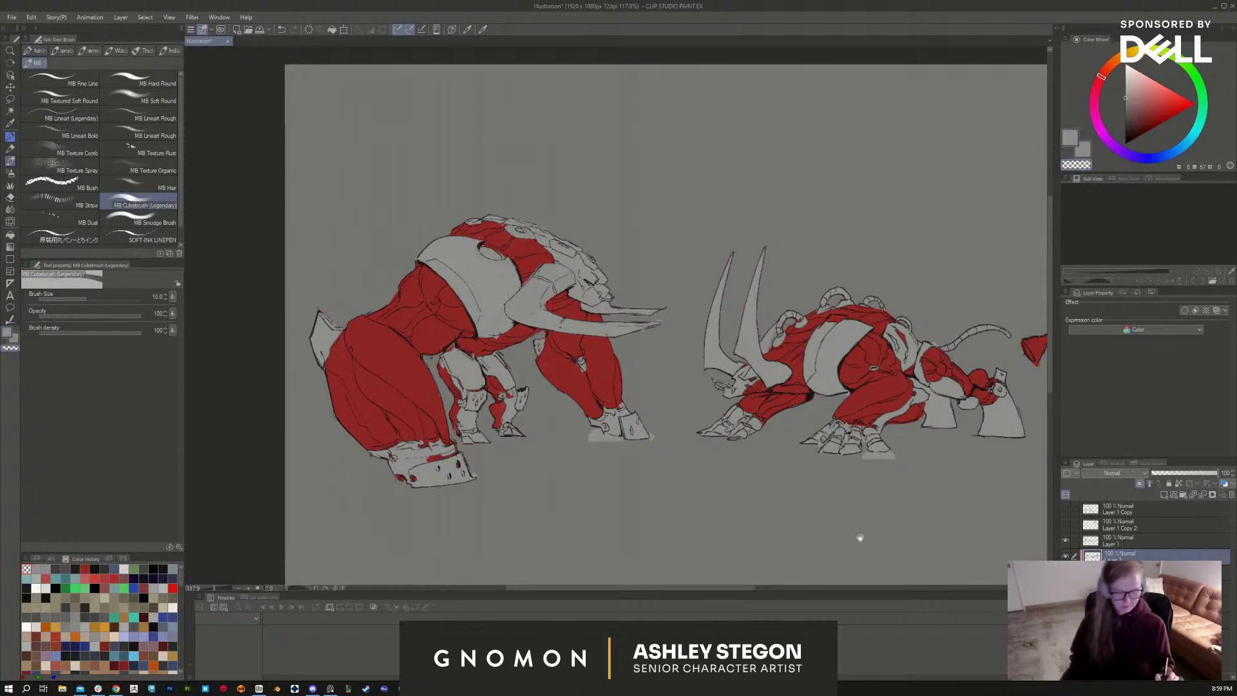
Step: Paint the axe shaft across the standing creature's head and the handle's lower end grey
{"action": "left_click_drag", "start_coordinate": [859, 538], "coordinate": [770, 516]}
{"action": "scroll", "coordinate": [841, 520], "scroll_direction": "down", "scroll_amount": 3}
{"action": "left_click_drag", "start_coordinate": [864, 533], "coordinate": [731, 470]}
{"action": "scroll", "coordinate": [781, 450], "scroll_direction": "up", "scroll_amount": 1}
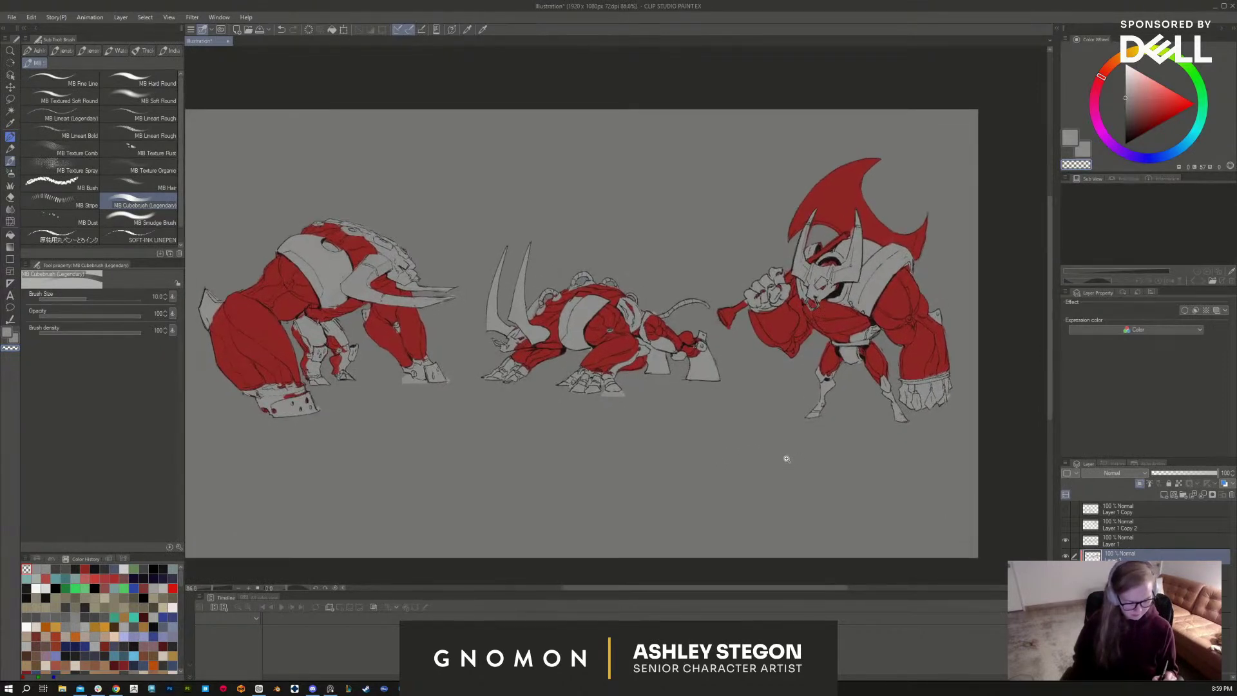
{"action": "scroll", "coordinate": [786, 459], "scroll_direction": "up", "scroll_amount": 1}
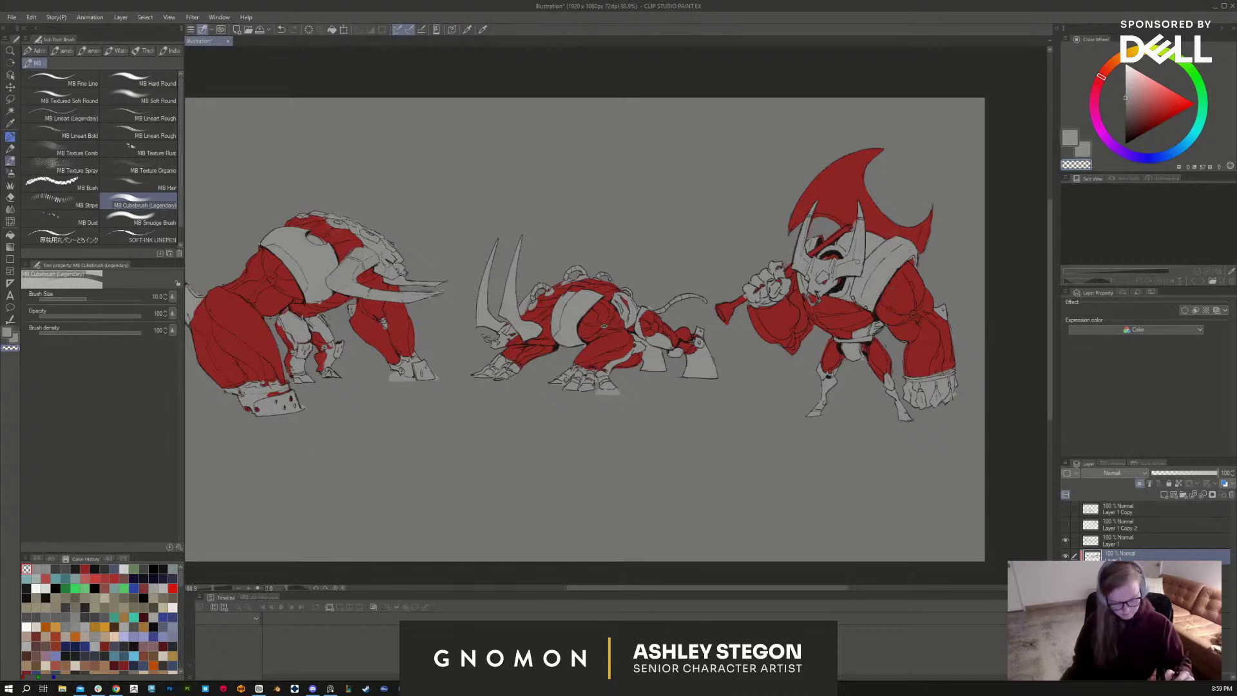
{"action": "key", "text": "c"}
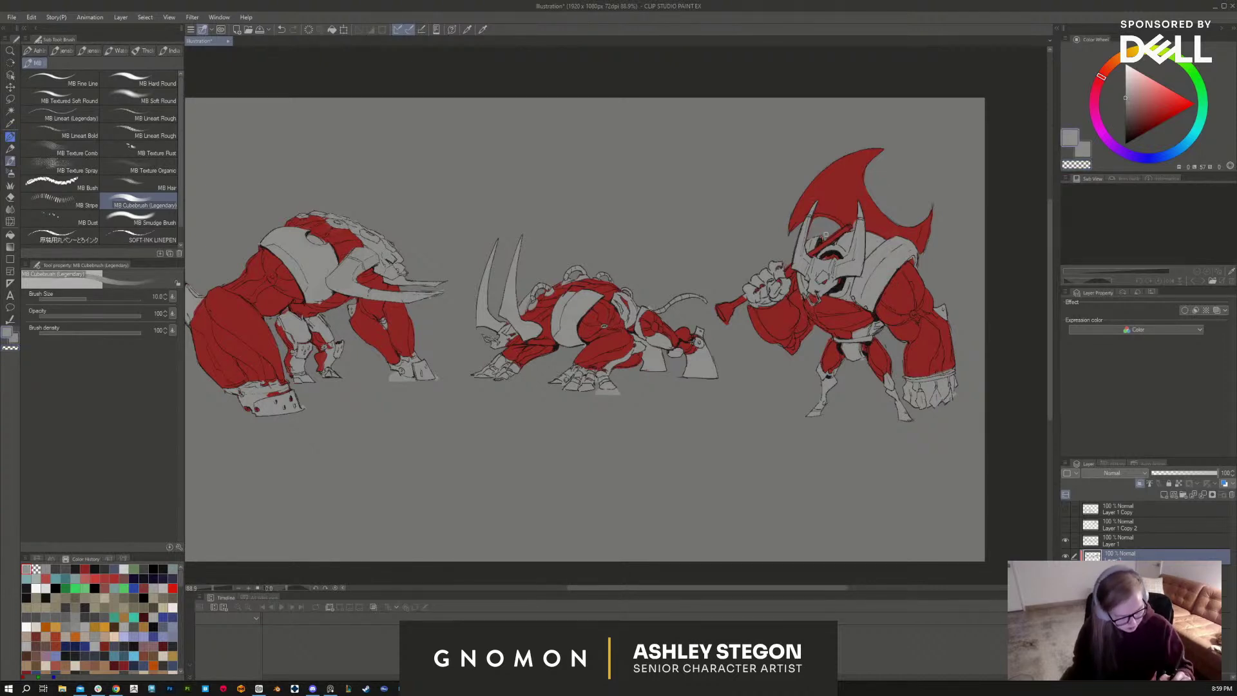
{"action": "left_click_drag", "start_coordinate": [850, 226], "coordinate": [813, 251]}
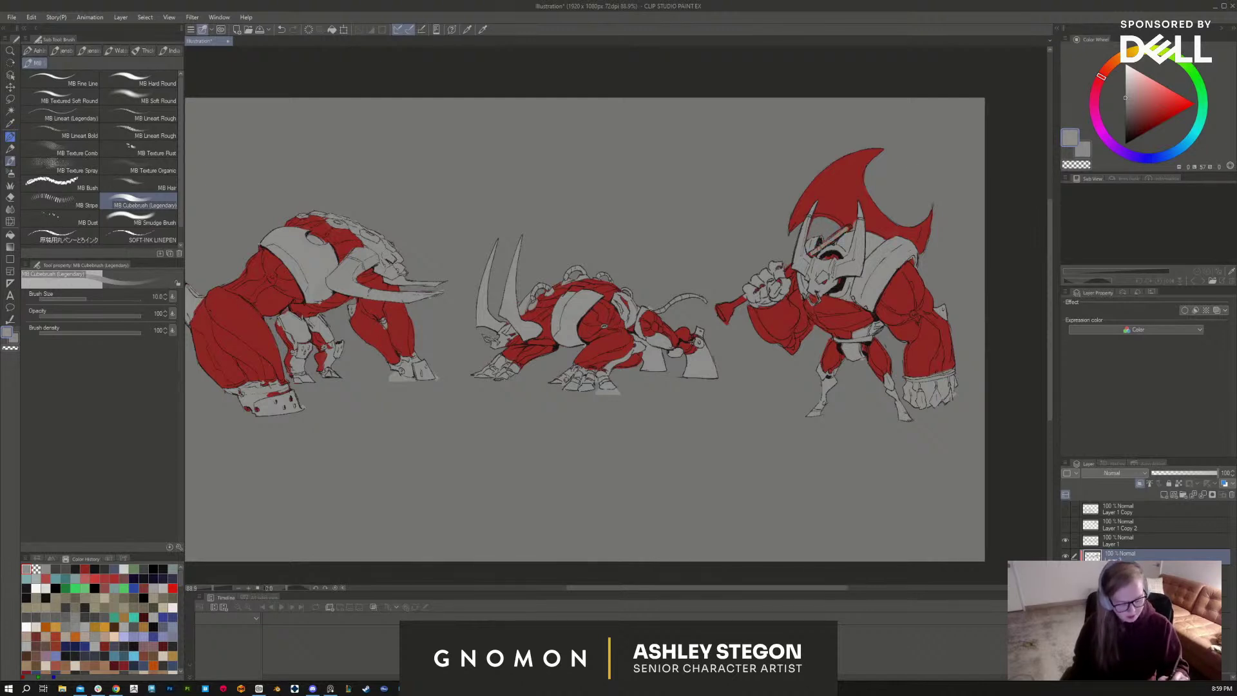
{"action": "mouse_move", "coordinate": [747, 295]}
{"action": "left_mouse_down"}
{"action": "mouse_move", "coordinate": [730, 325]}
{"action": "mouse_move", "coordinate": [717, 296]}
{"action": "mouse_move", "coordinate": [727, 325]}
{"action": "left_mouse_up"}
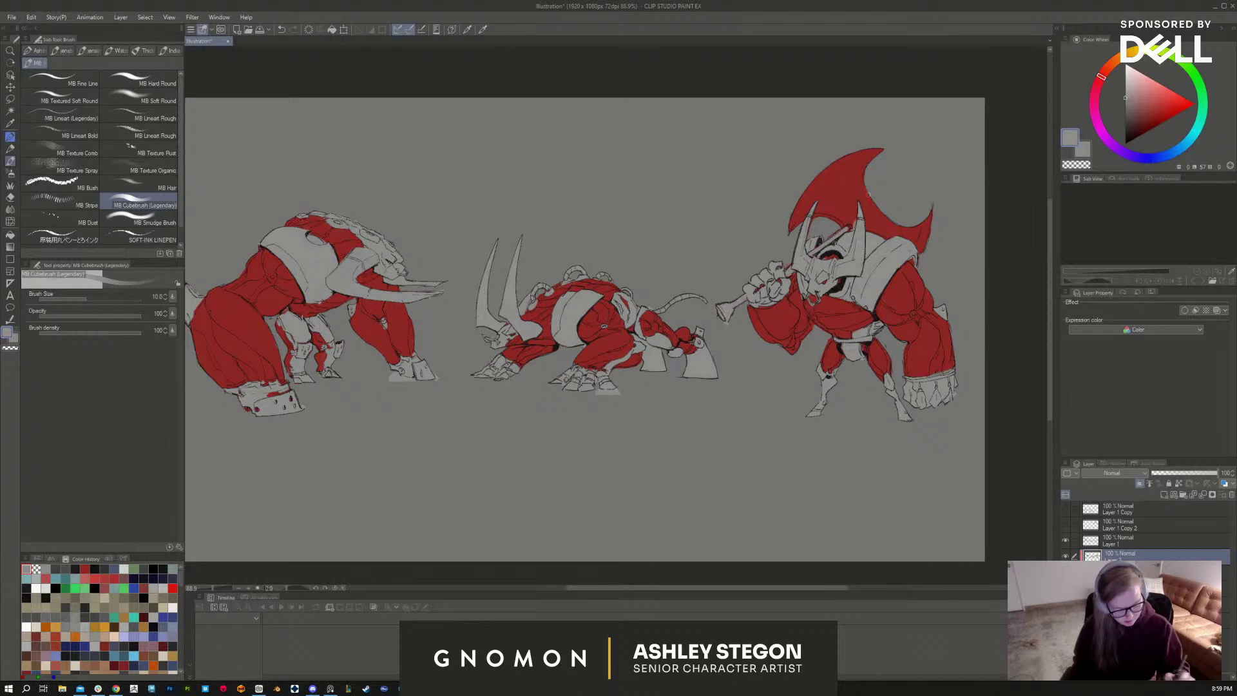
Step: Choose a darker grey and fill the standing creature's large axe blade with it
{"action": "key", "text": "o"}
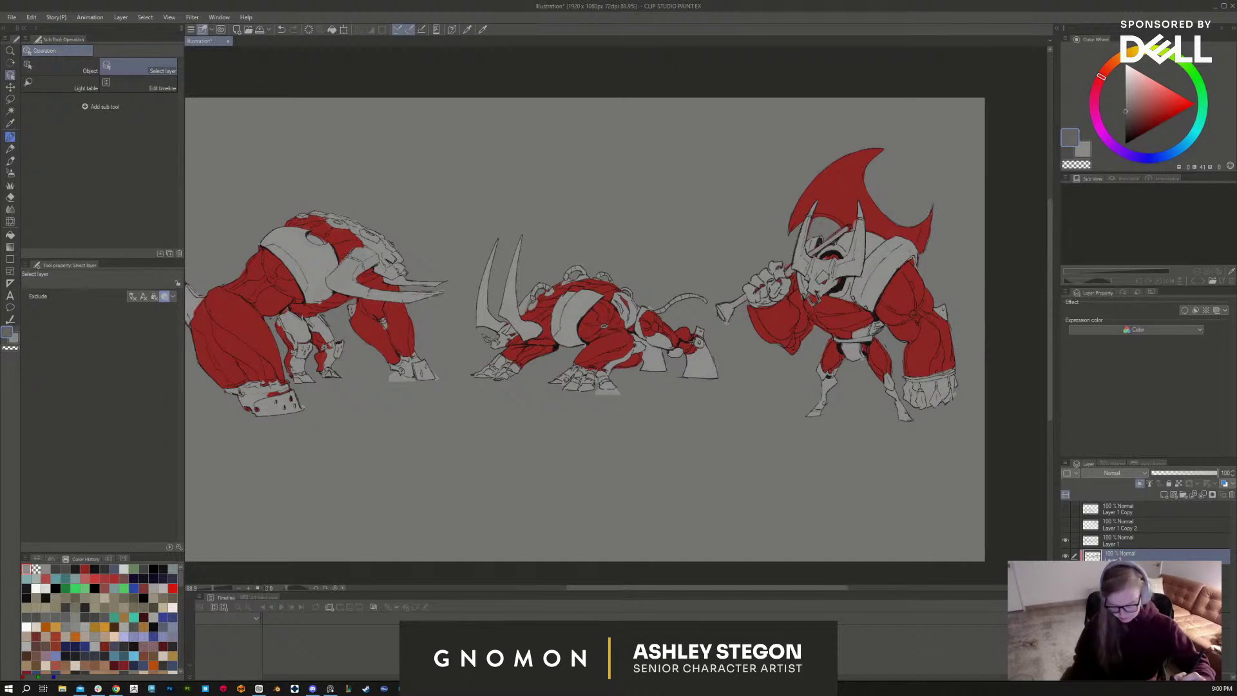
{"action": "key", "text": "b"}
{"action": "mouse_move", "coordinate": [927, 214]}
{"action": "left_mouse_down"}
{"action": "mouse_move", "coordinate": [930, 203]}
{"action": "mouse_move", "coordinate": [932, 225]}
{"action": "mouse_move", "coordinate": [908, 218]}
{"action": "mouse_move", "coordinate": [923, 251]}
{"action": "mouse_move", "coordinate": [896, 225]}
{"action": "mouse_move", "coordinate": [887, 232]}
{"action": "mouse_move", "coordinate": [869, 169]}
{"action": "mouse_move", "coordinate": [810, 188]}
{"action": "mouse_move", "coordinate": [793, 210]}
{"action": "mouse_move", "coordinate": [837, 178]}
{"action": "mouse_move", "coordinate": [819, 212]}
{"action": "mouse_move", "coordinate": [873, 157]}
{"action": "mouse_move", "coordinate": [837, 208]}
{"action": "mouse_move", "coordinate": [852, 226]}
{"action": "mouse_move", "coordinate": [863, 192]}
{"action": "mouse_move", "coordinate": [853, 217]}
{"action": "mouse_move", "coordinate": [865, 193]}
{"action": "mouse_move", "coordinate": [870, 223]}
{"action": "left_mouse_up"}
{"action": "key", "text": "bracketright"}
{"action": "key", "text": "bracketleft"}
{"action": "key", "text": "bracketleft"}
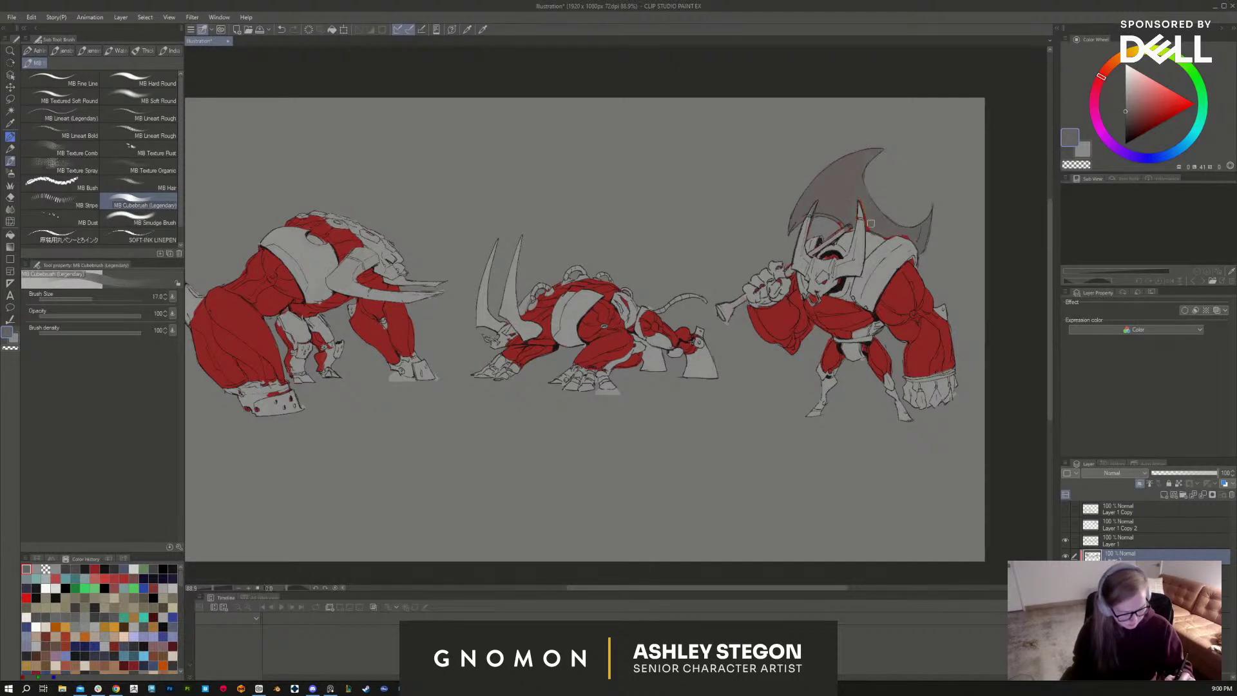
Step: Paint the axe shaft beside the standing creature's head and the handle end below the fist in the darker grey
{"action": "key", "text": "bracketleft"}
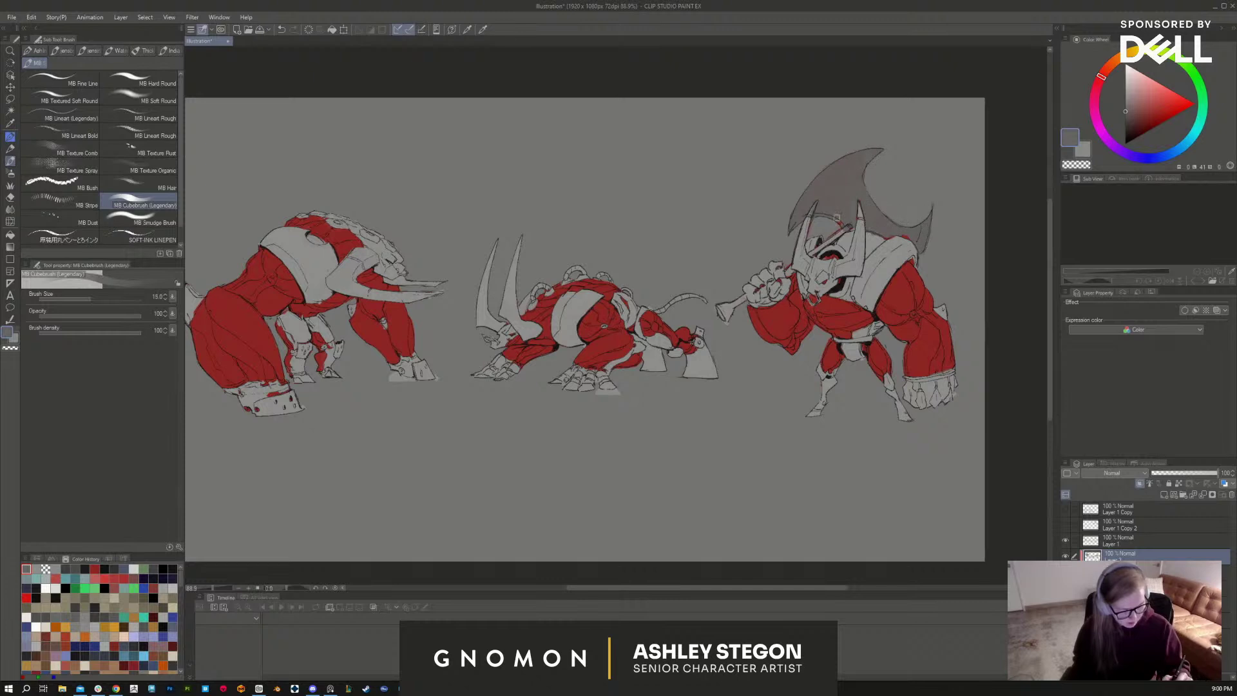
{"action": "key", "text": "bracketleft"}
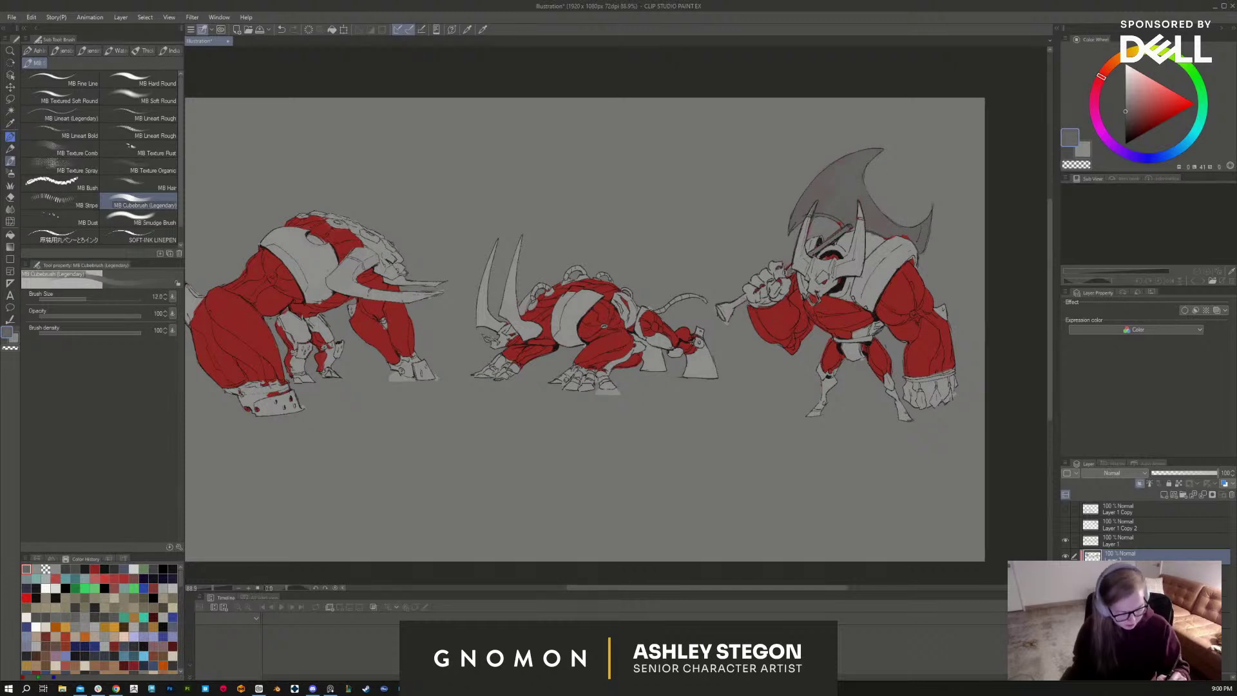
{"action": "key", "text": "bracketright"}
{"action": "left_click_drag", "start_coordinate": [736, 299], "coordinate": [727, 325]}
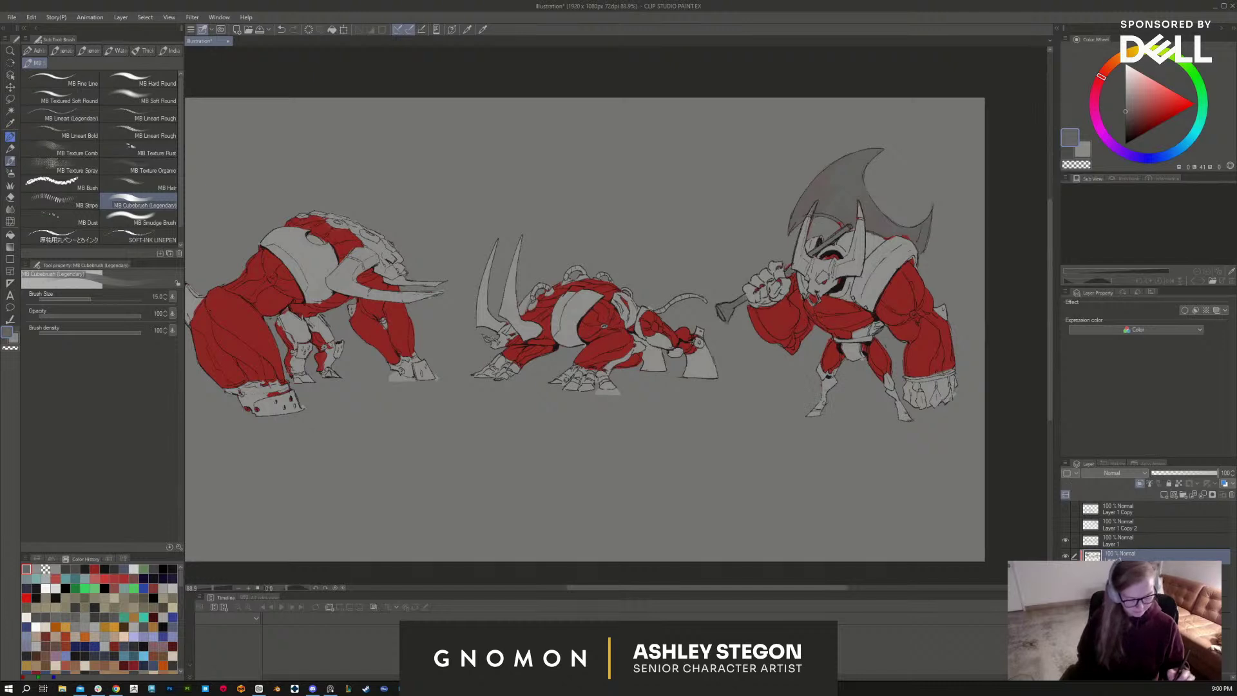
Step: Switch back to the lighter grey and dab small armour details onto the standing creature's arms with a much smaller brush
{"action": "key", "text": "bracketleft"}
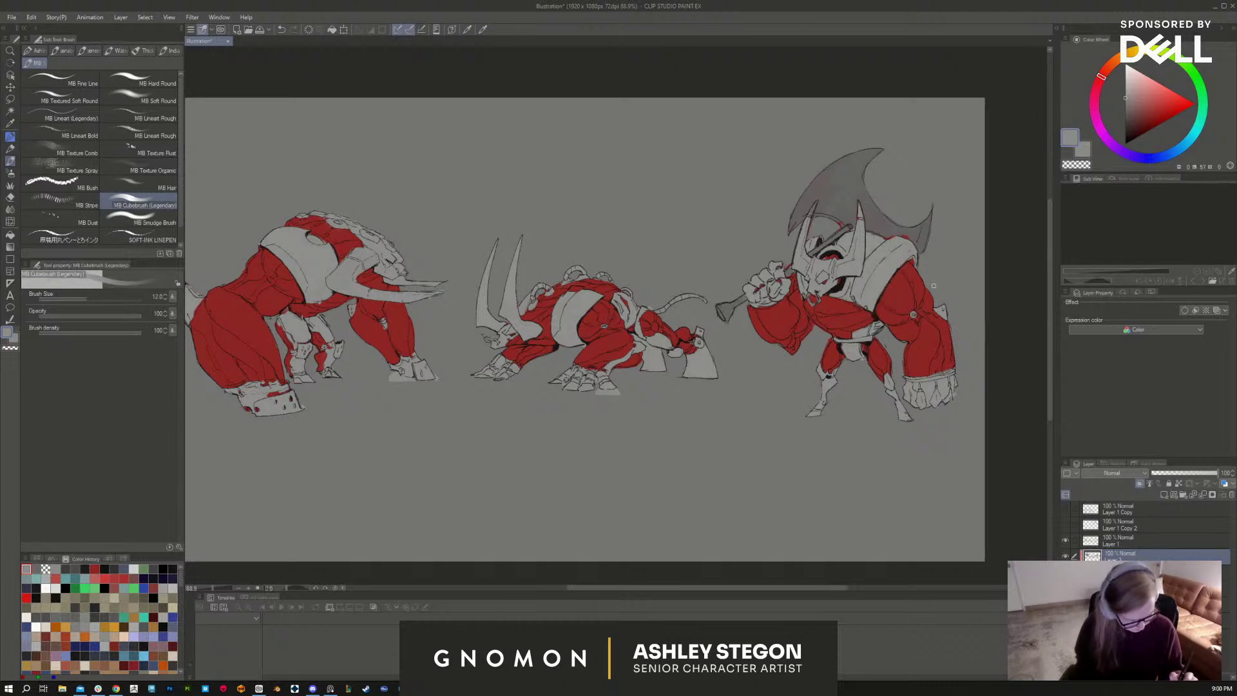
{"action": "key", "text": "bracketleft"}
{"action": "key", "text": "bracketleft"}
{"action": "key", "text": "bracketleft"}
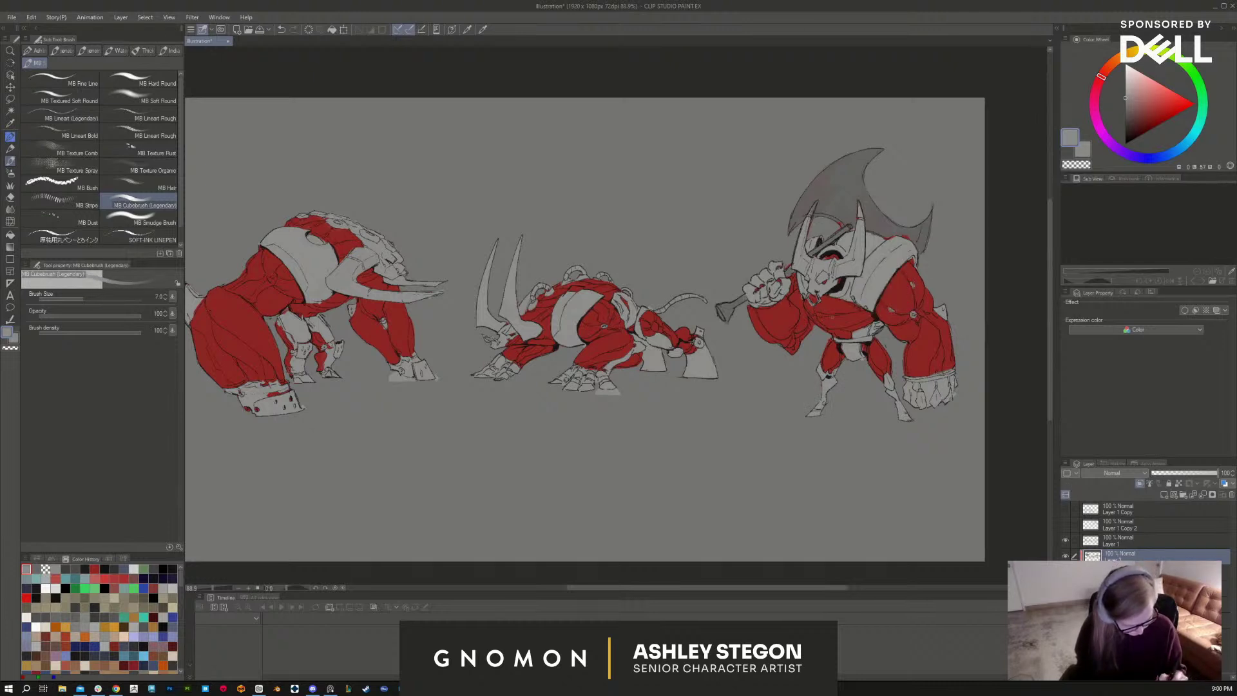
{"action": "key", "text": "bracketleft"}
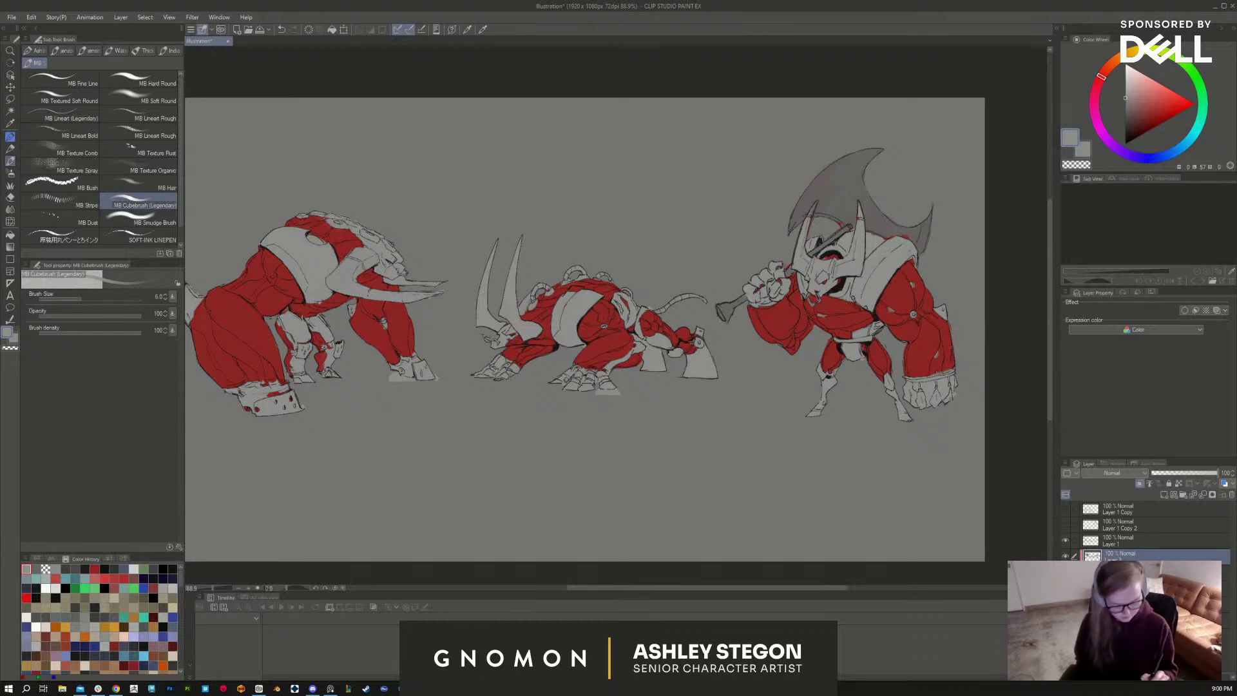
{"action": "key", "text": "bracketleft"}
{"action": "key", "text": "bracketleft"}
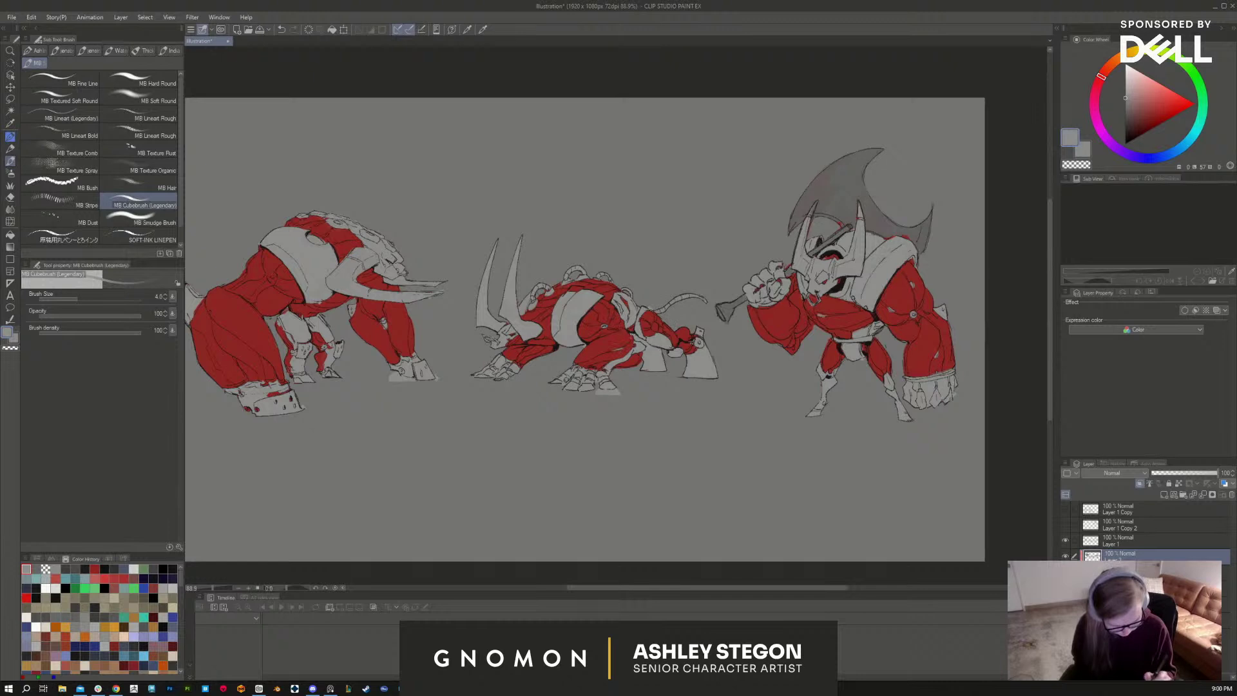
{"action": "key", "text": "bracketright"}
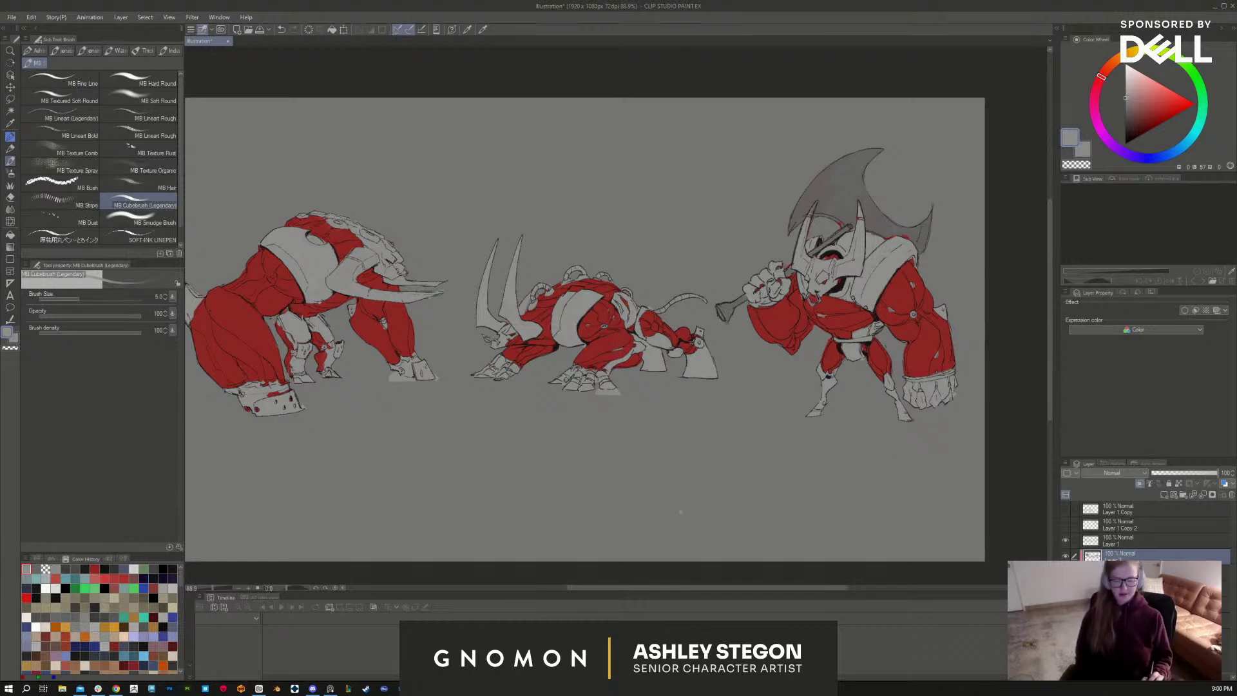
Step: Mirror the canvas view horizontally and check all three creatures
{"action": "scroll", "coordinate": [653, 486], "scroll_direction": "up", "scroll_amount": 3}
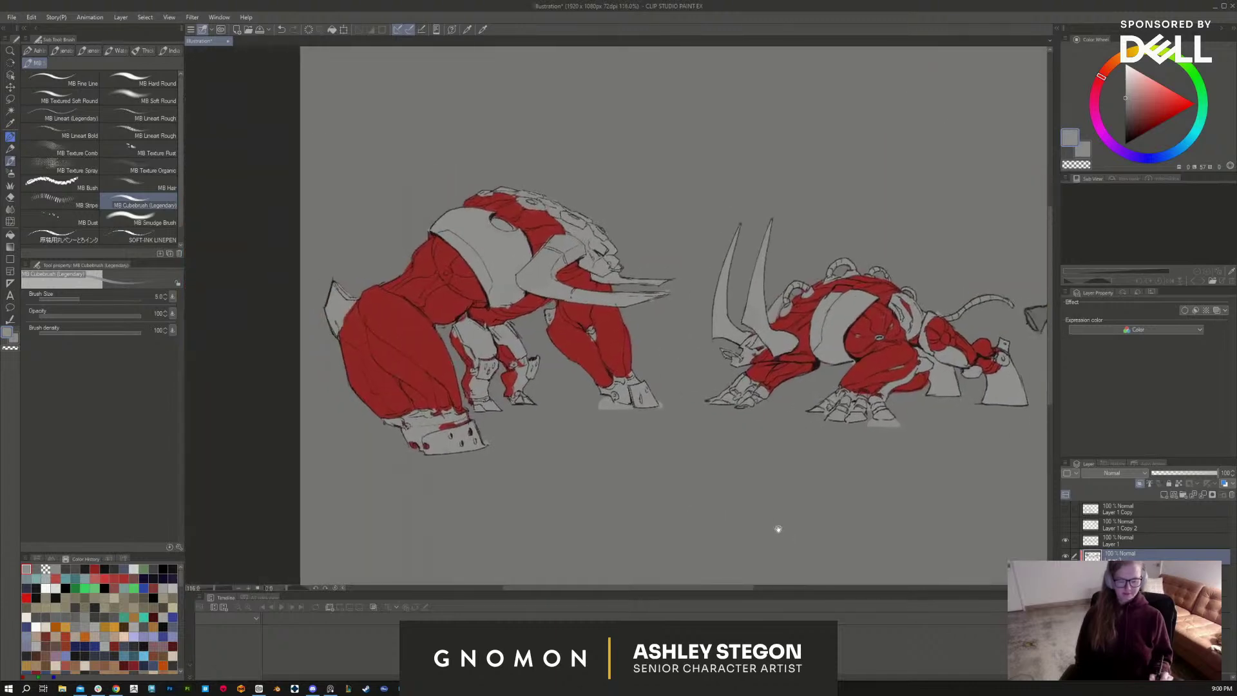
{"action": "key", "text": "h"}
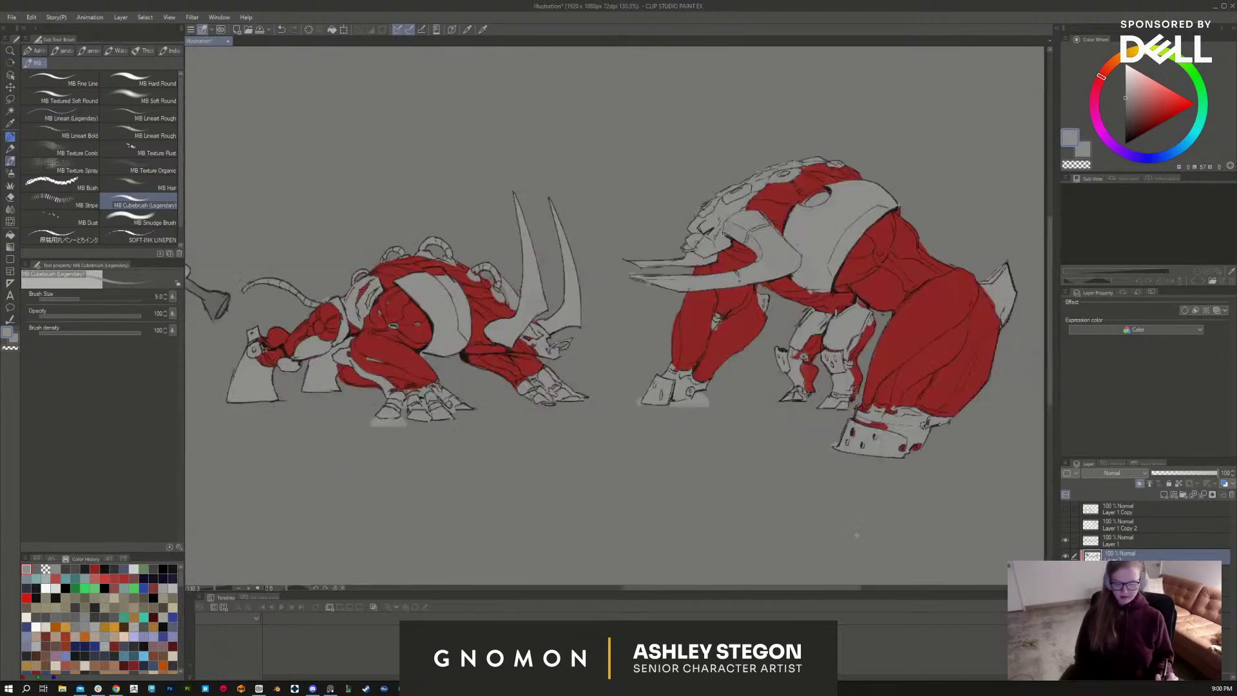
{"action": "scroll", "coordinate": [859, 539], "scroll_direction": "up", "scroll_amount": 1}
{"action": "scroll", "coordinate": [848, 535], "scroll_direction": "up", "scroll_amount": 1}
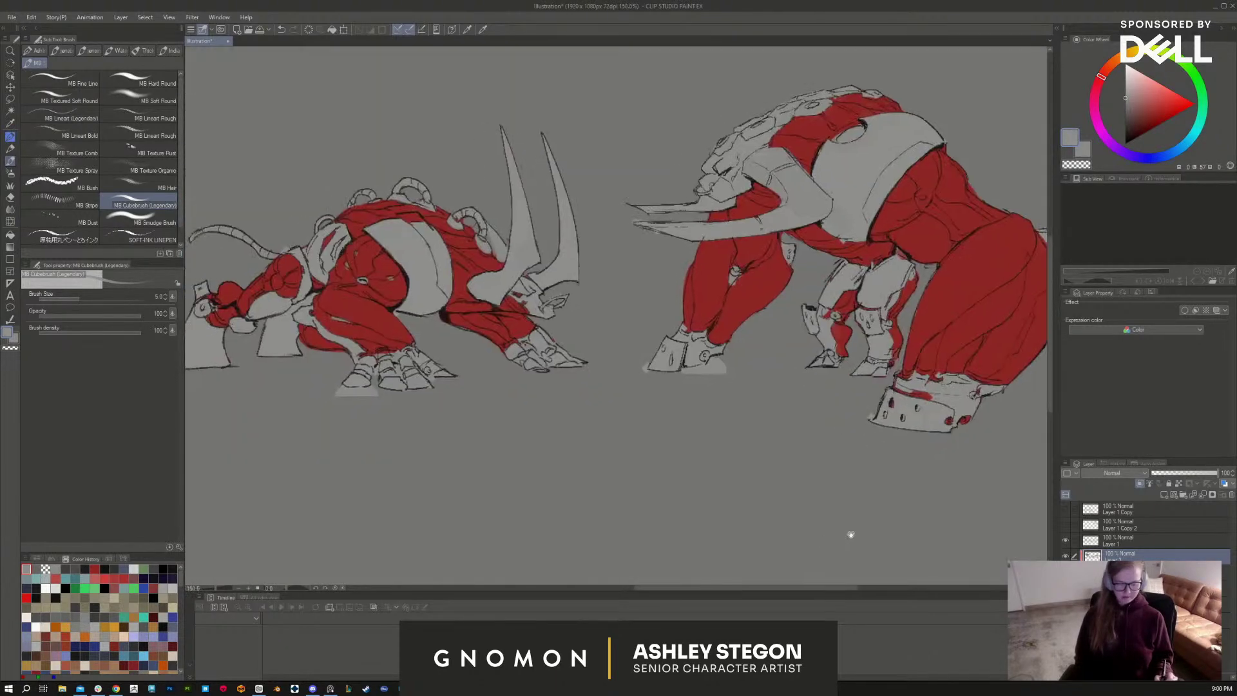
{"action": "scroll", "coordinate": [882, 533], "scroll_direction": "down", "scroll_amount": 4}
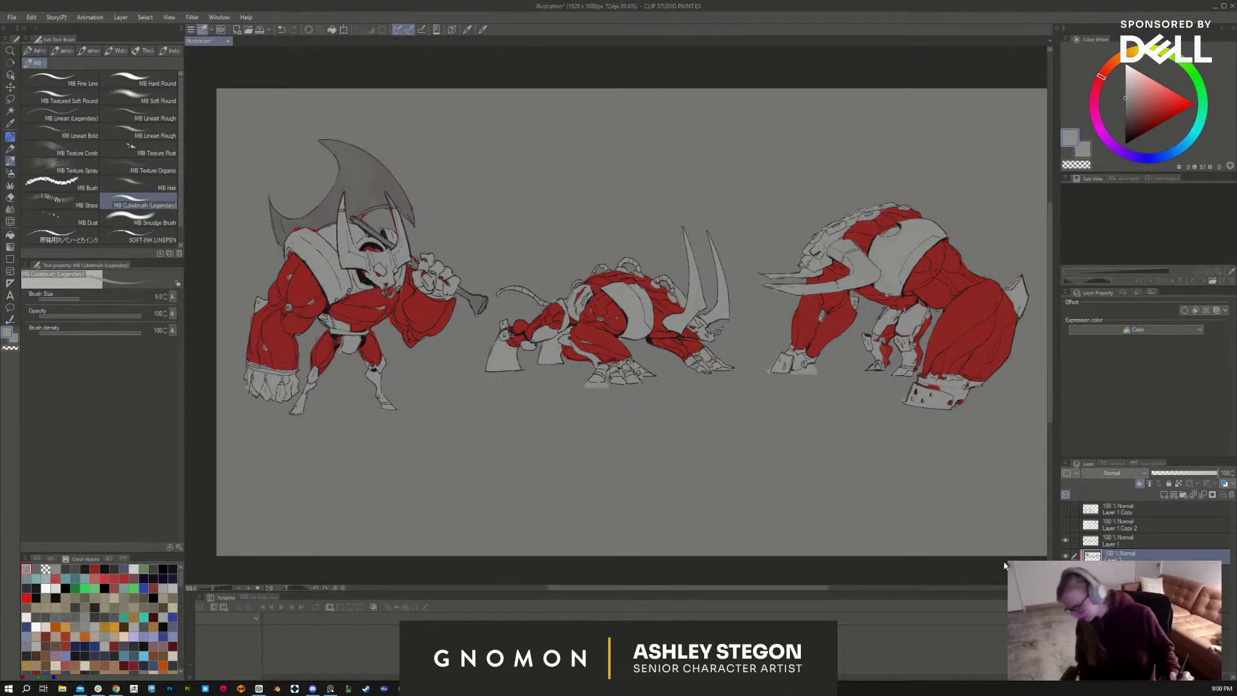
{"action": "key", "text": "ctrl+u"}
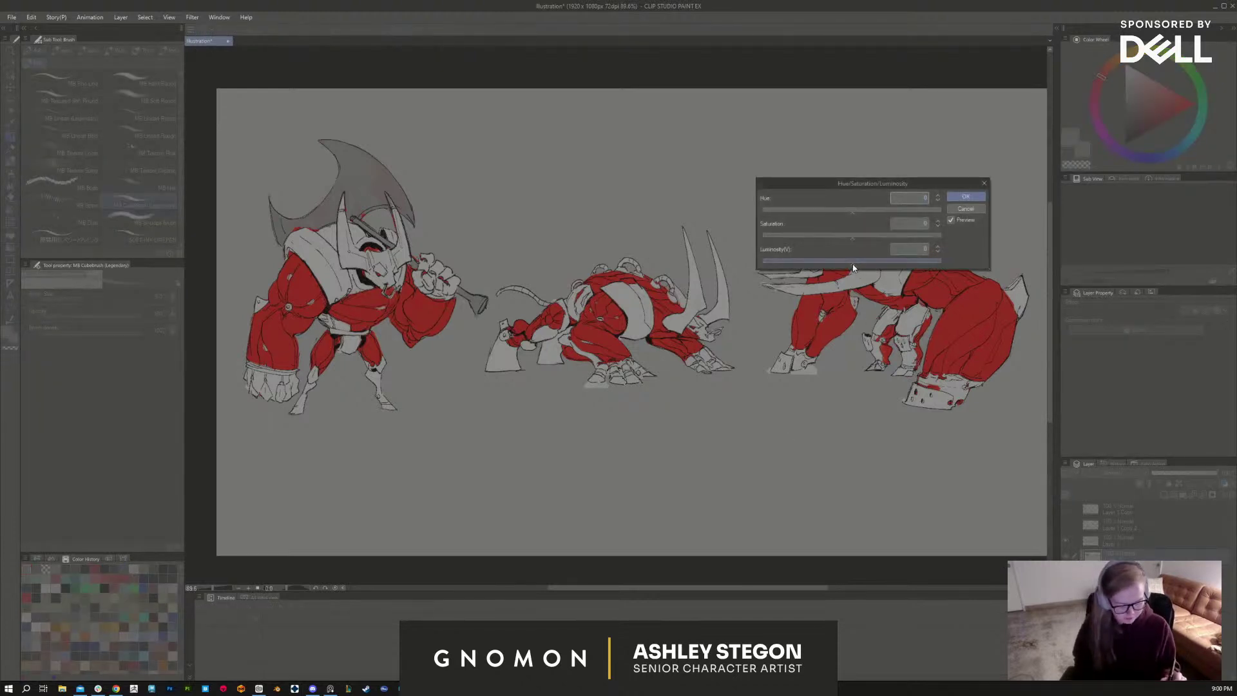
{"action": "left_click_drag", "start_coordinate": [853, 268], "coordinate": [836, 268]}
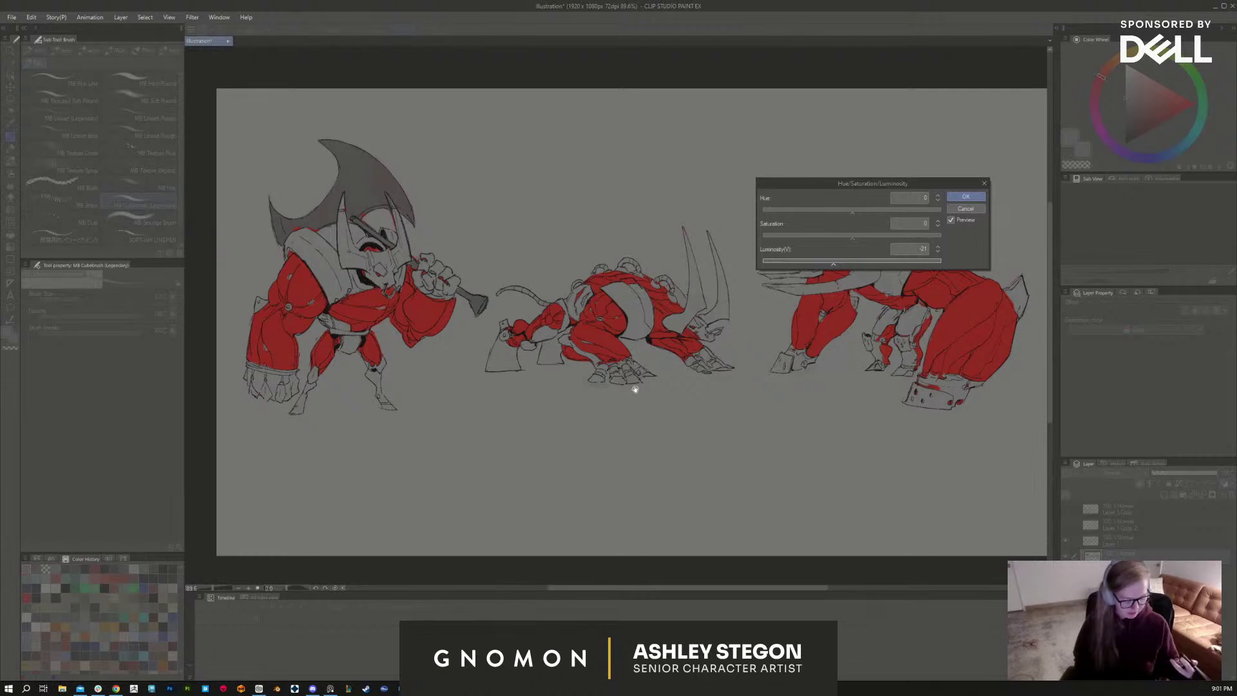
{"action": "left_click", "coordinate": [966, 208]}
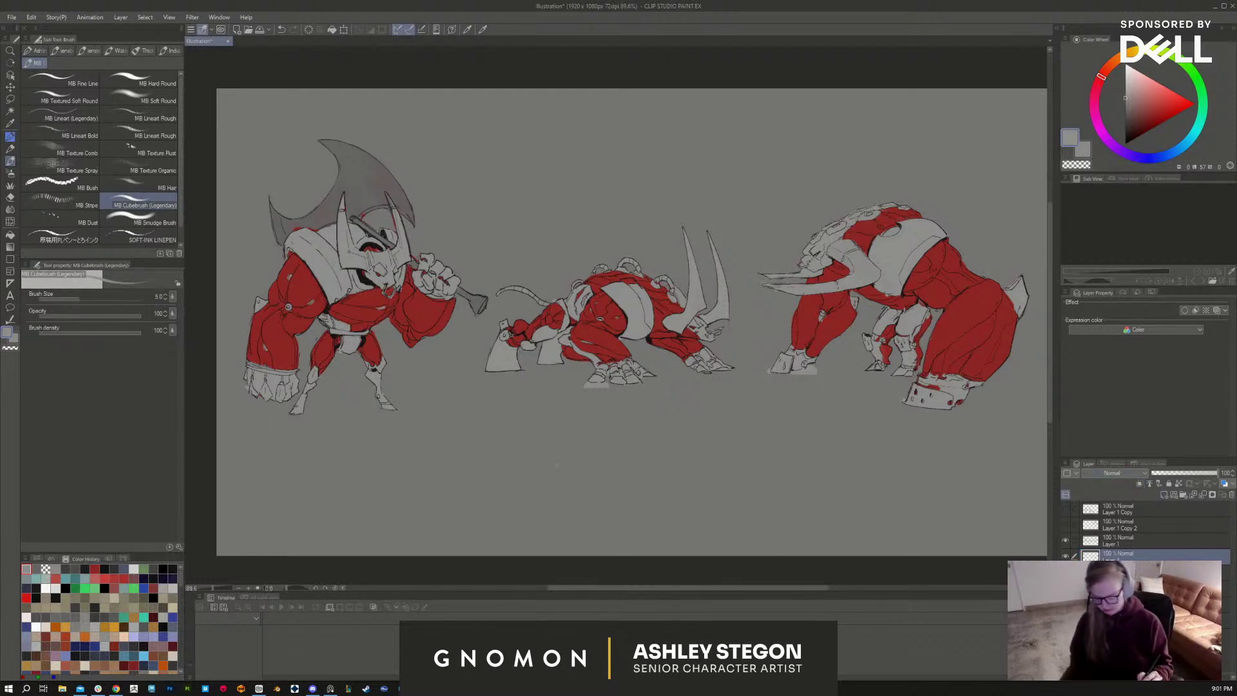
Step: Write the labels A, B and C beneath the three creatures in near-black with the SOFT-INK LINEPEN and circle each letter
{"action": "left_click", "coordinate": [1125, 135]}
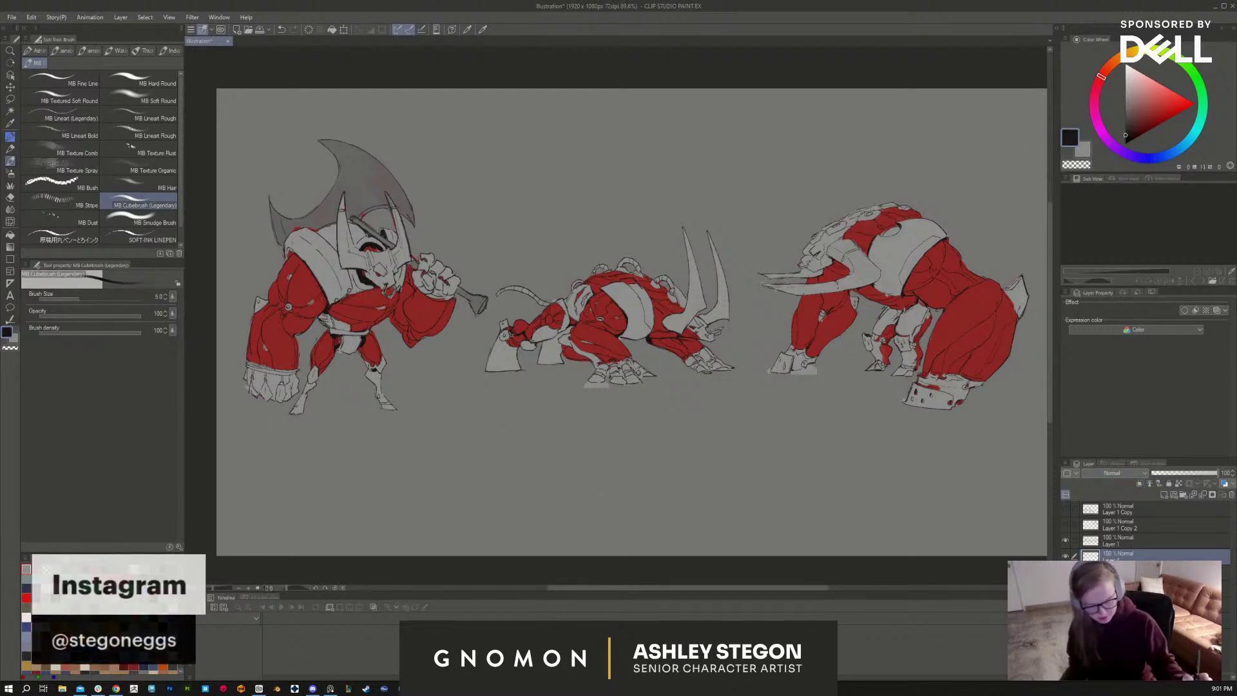
{"action": "left_click", "coordinate": [139, 240]}
{"action": "left_click_drag", "start_coordinate": [342, 435], "coordinate": [352, 439]}
{"action": "left_click_drag", "start_coordinate": [344, 430], "coordinate": [351, 430]}
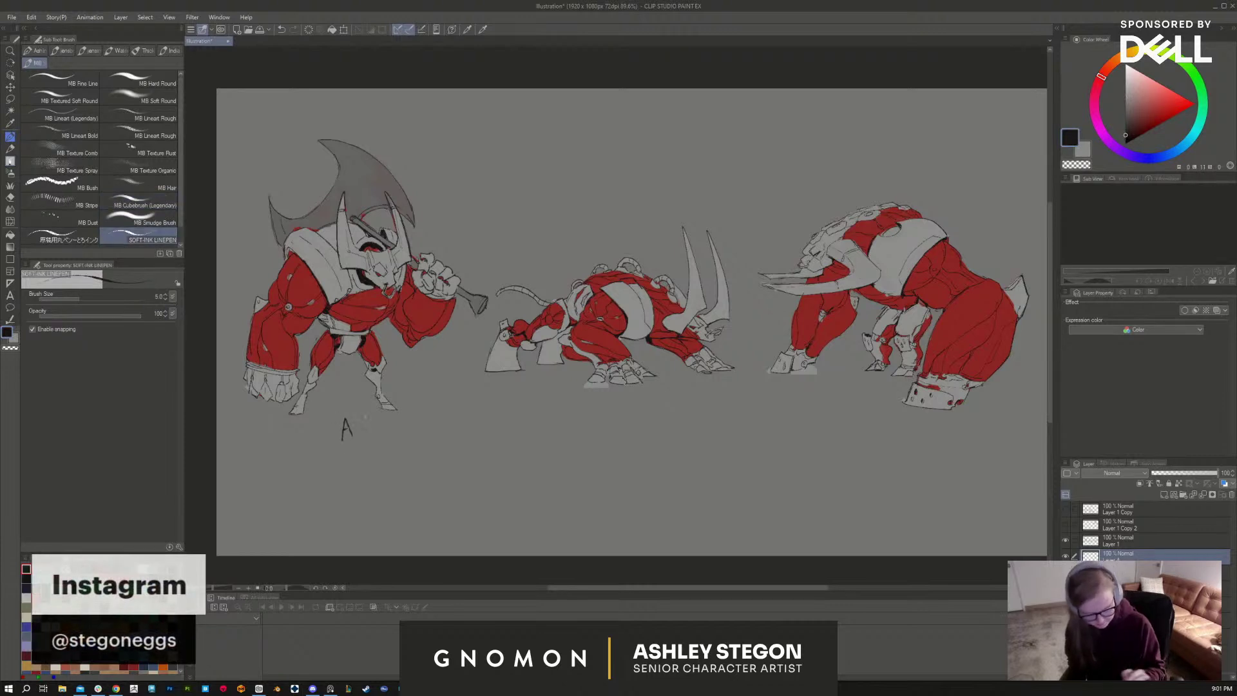
{"action": "left_click_drag", "start_coordinate": [622, 414], "coordinate": [623, 429]}
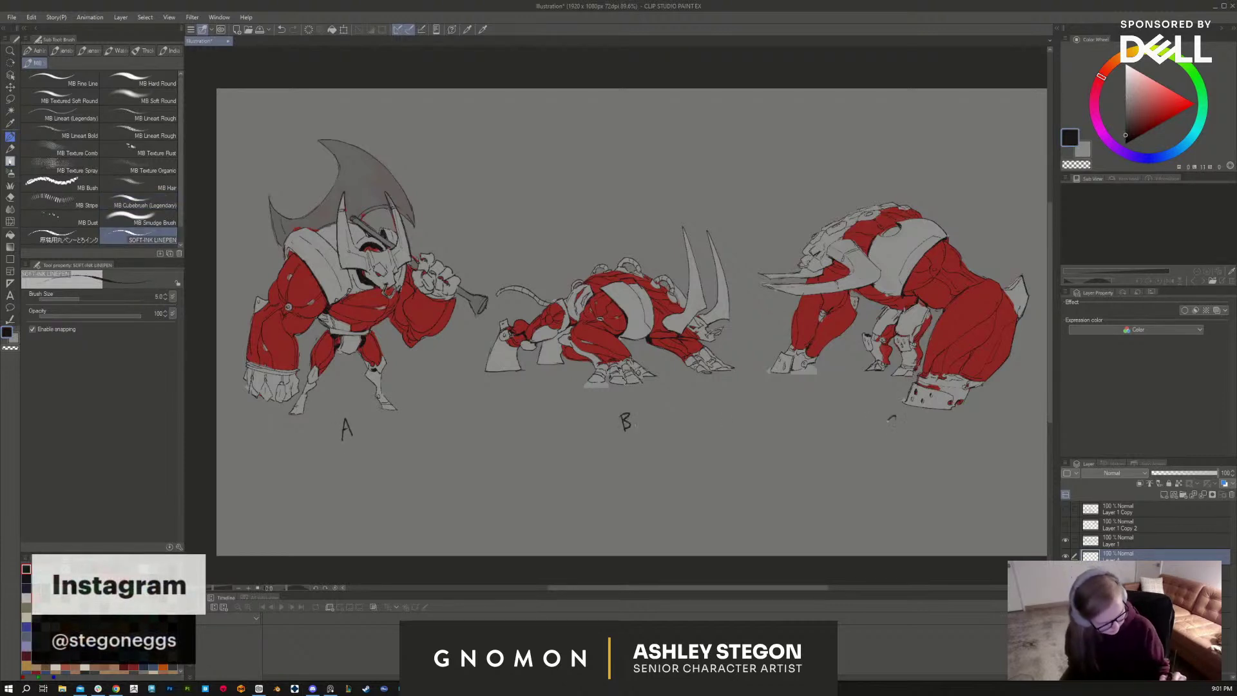
{"action": "mouse_move", "coordinate": [896, 418]}
{"action": "left_mouse_down"}
{"action": "mouse_move", "coordinate": [895, 433]}
{"action": "mouse_move", "coordinate": [894, 407]}
{"action": "left_mouse_up"}
{"action": "left_click_drag", "start_coordinate": [635, 402], "coordinate": [636, 404]}
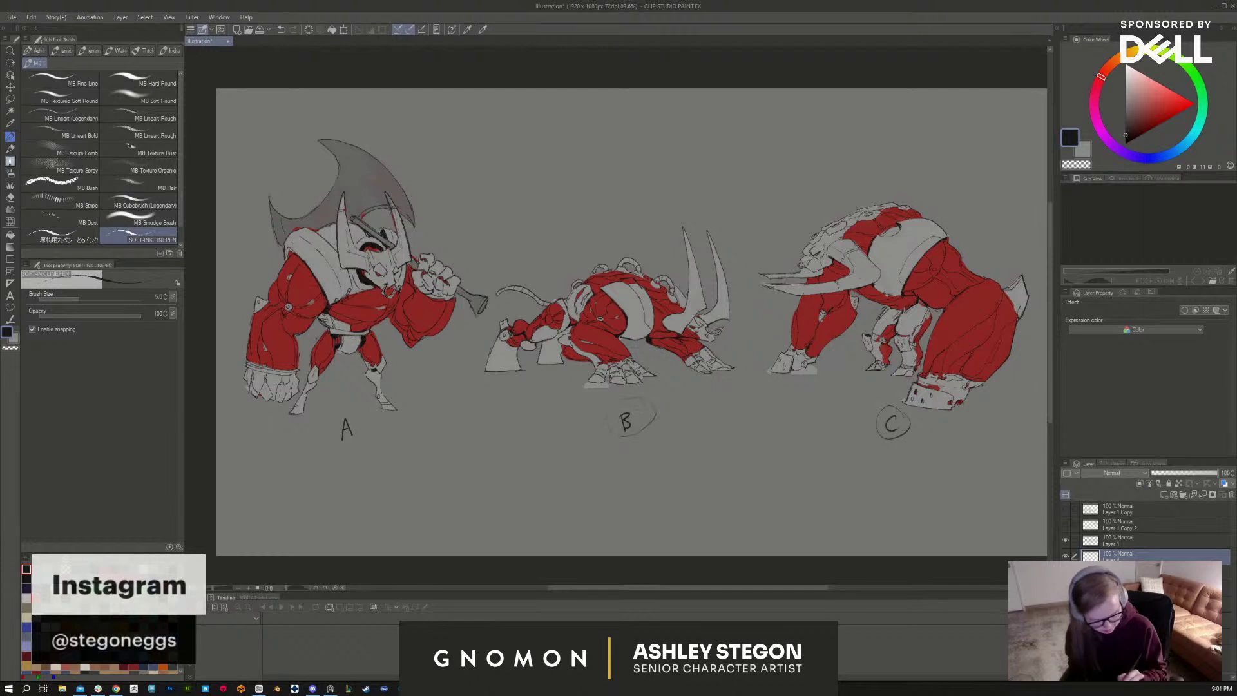
{"action": "left_click_drag", "start_coordinate": [348, 413], "coordinate": [351, 414]}
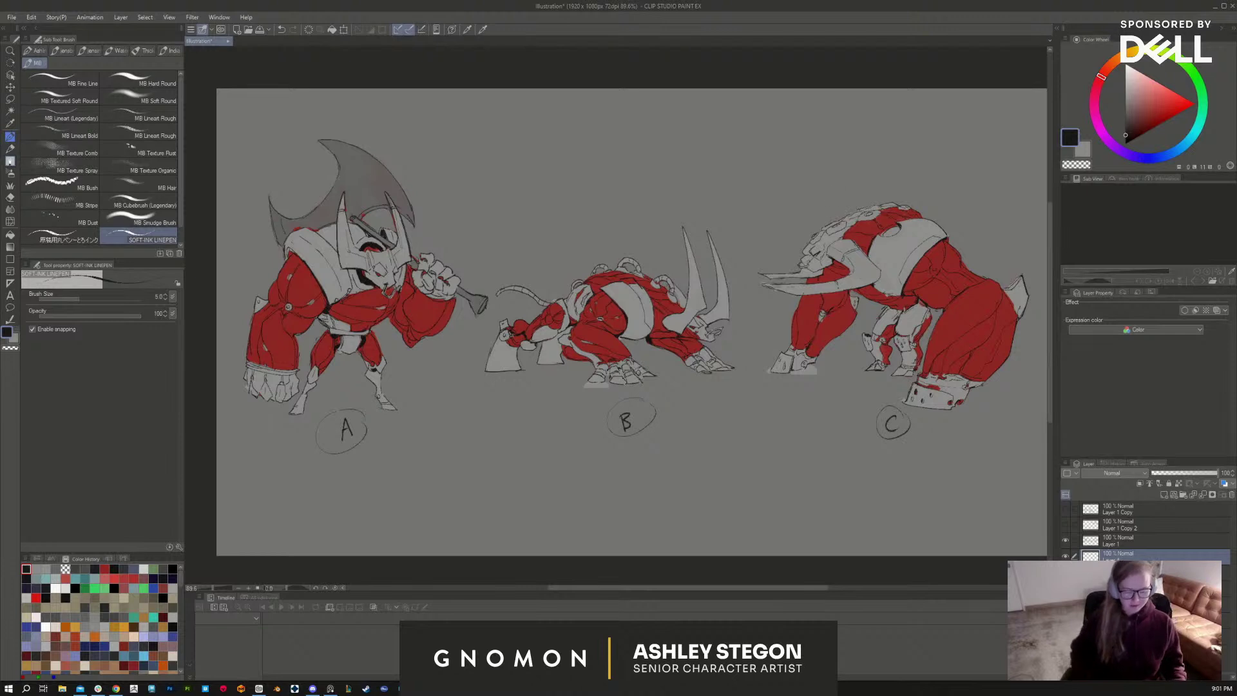
{"action": "left_click_drag", "start_coordinate": [717, 144], "coordinate": [709, 138]}
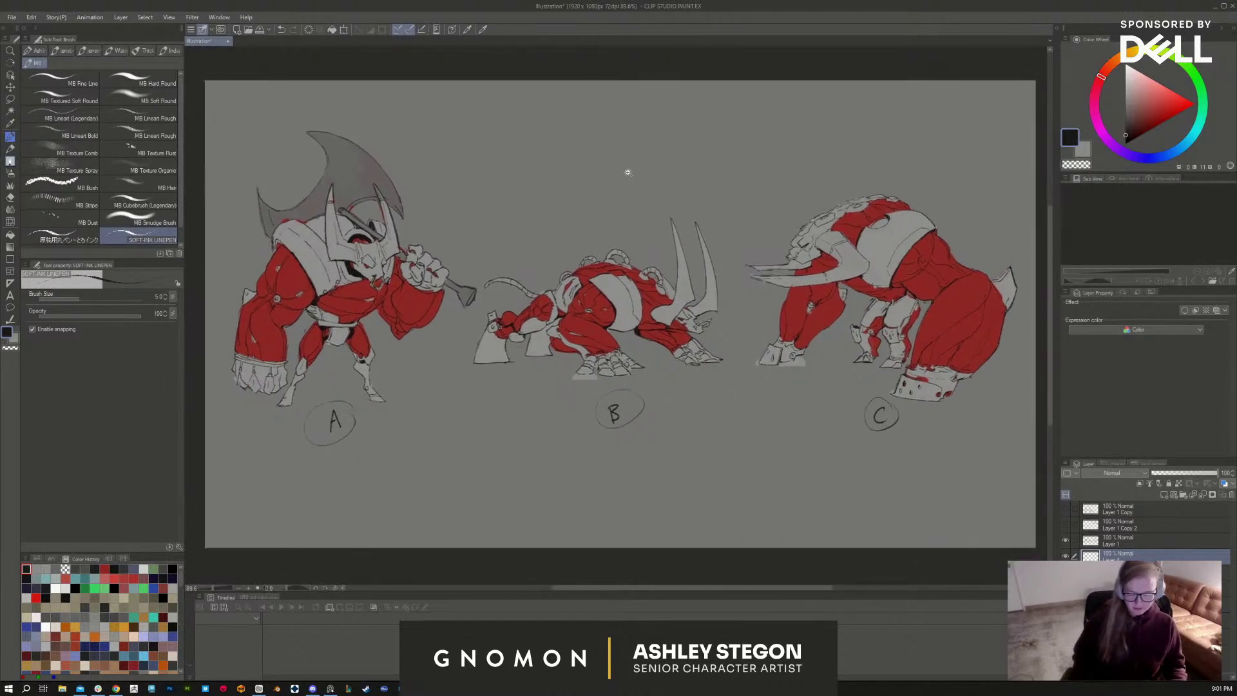
{"action": "scroll", "coordinate": [629, 173], "scroll_direction": "up", "scroll_amount": 1}
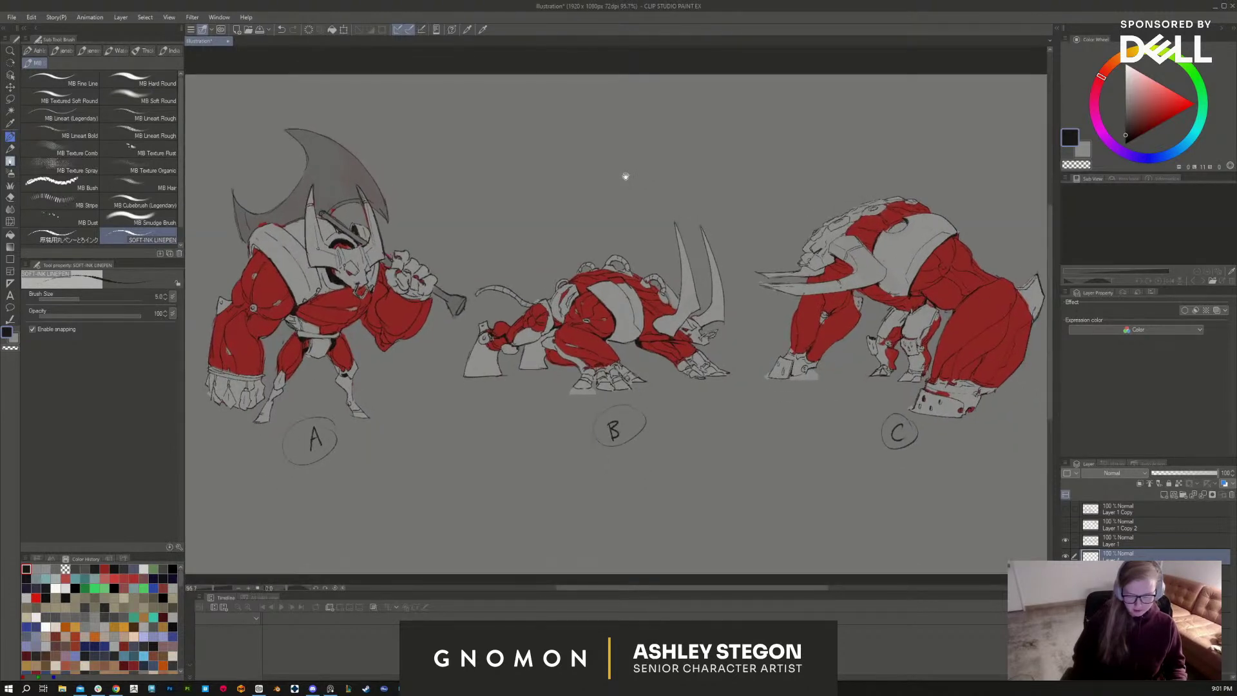
{"action": "scroll", "coordinate": [638, 174], "scroll_direction": "down", "scroll_amount": 1}
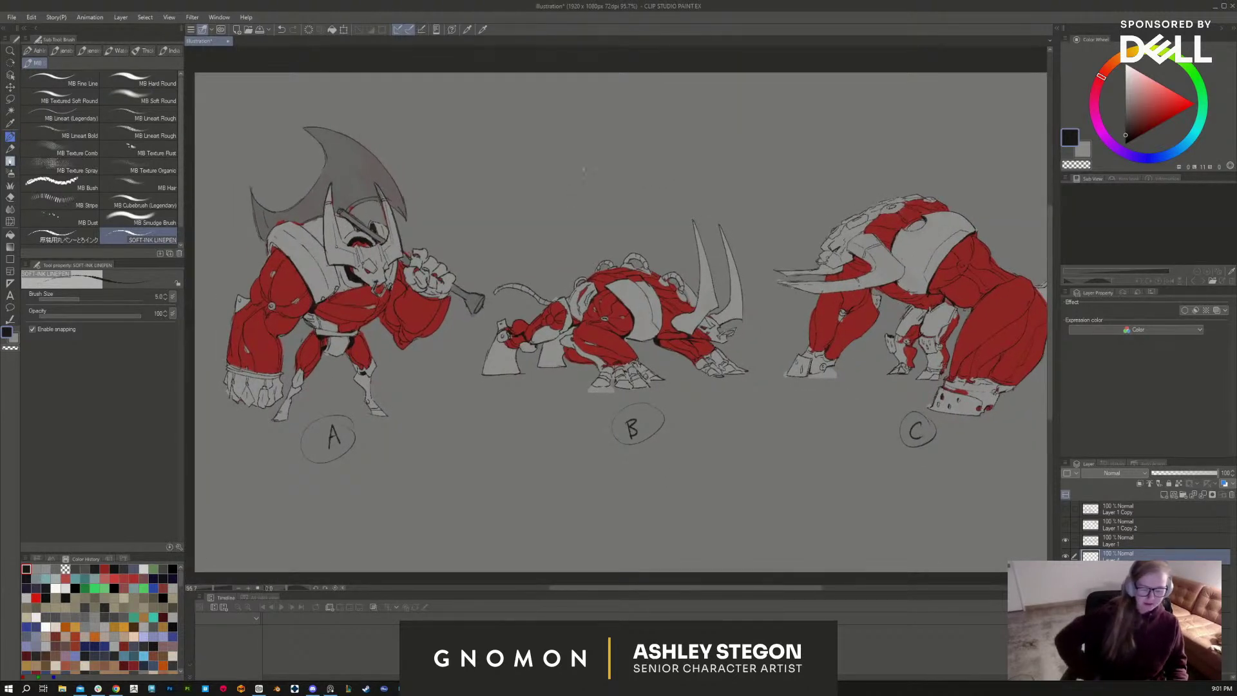